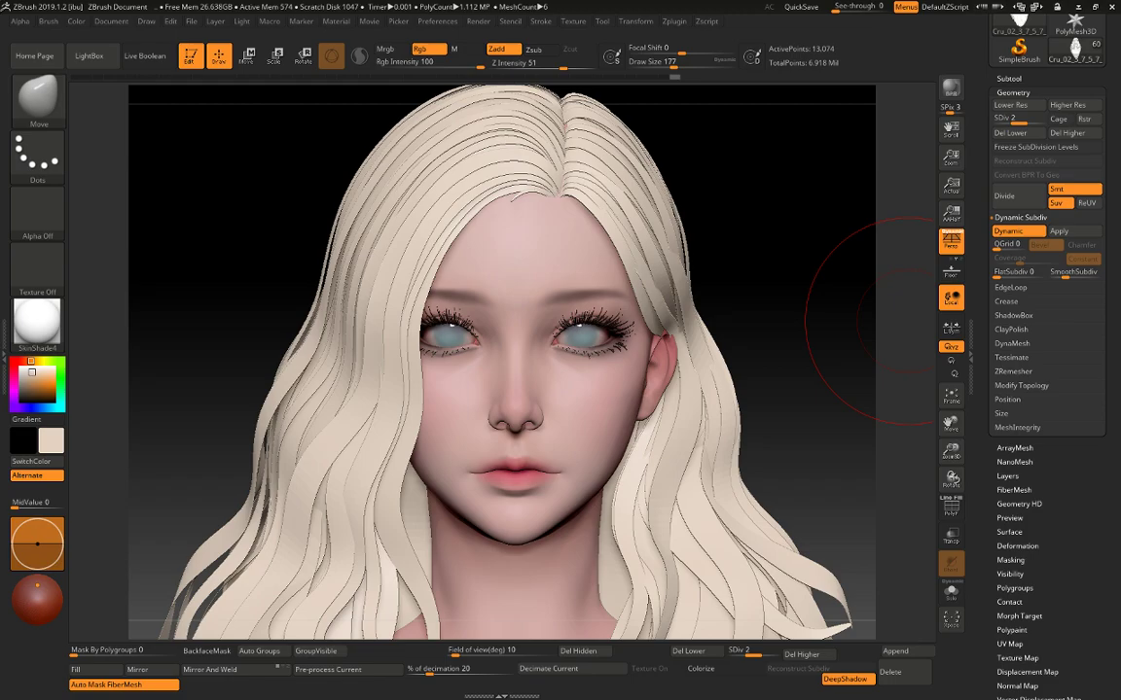
# Set the Move brush's draw size to 124 and make the A_Head_03 face mesh the active subtool.
pyautogui.moveTo(791, 353)
pyautogui.mouseDown()
pyautogui.moveTo(815, 338)
pyautogui.moveTo(793, 319)
pyautogui.moveTo(817, 341)
pyautogui.moveTo(841, 336)
pyautogui.mouseUp()
pyautogui.press('space')
pyautogui.moveTo(613, 387); pyautogui.dragTo(602, 387)
pyautogui.moveTo(773, 323)
pyautogui.keyDown('alt'); pyautogui.mouseDown()
pyautogui.moveTo(795, 277)
pyautogui.moveTo(793, 306)
pyautogui.mouseUp(); pyautogui.keyUp('alt')
pyautogui.keyDown('alt'); pyautogui.click(595, 385); pyautogui.keyUp('alt')
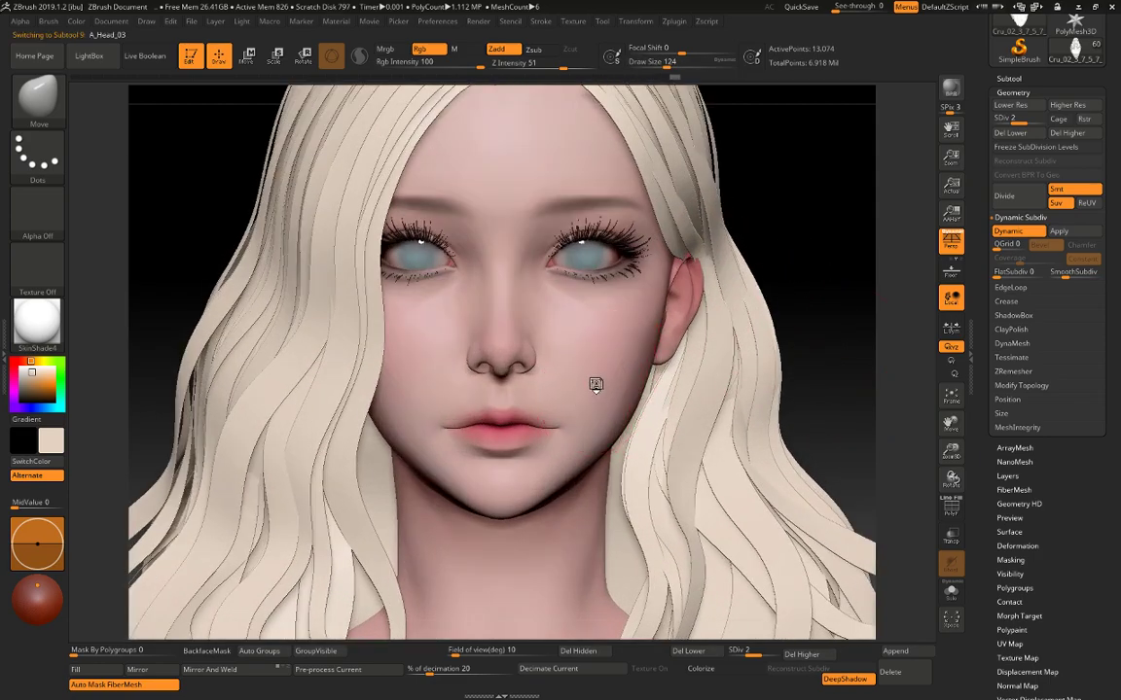
# Inspect the head subtool on its own, with every other subtool hidden, before showing the whole character again.
pyautogui.hotkey('alt', 's')
pyautogui.keyDown('alt'); pyautogui.moveTo(743, 411); pyautogui.dragTo(817, 400); pyautogui.keyUp('alt')
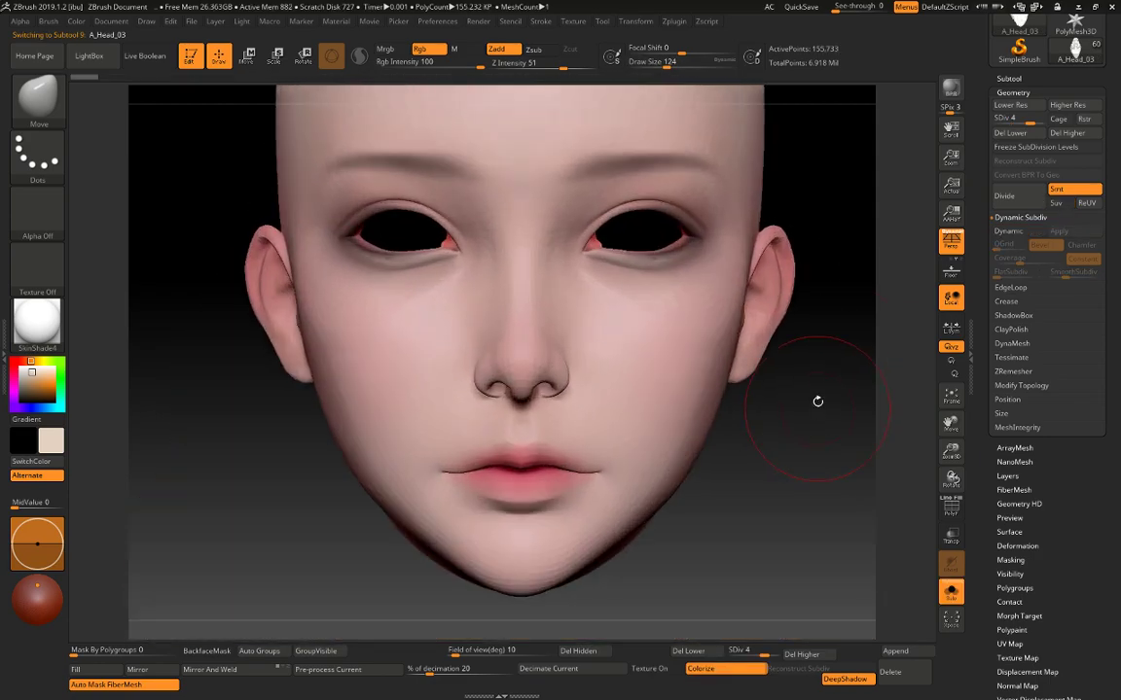
pyautogui.hotkey('shift', 'ctrl', 's')
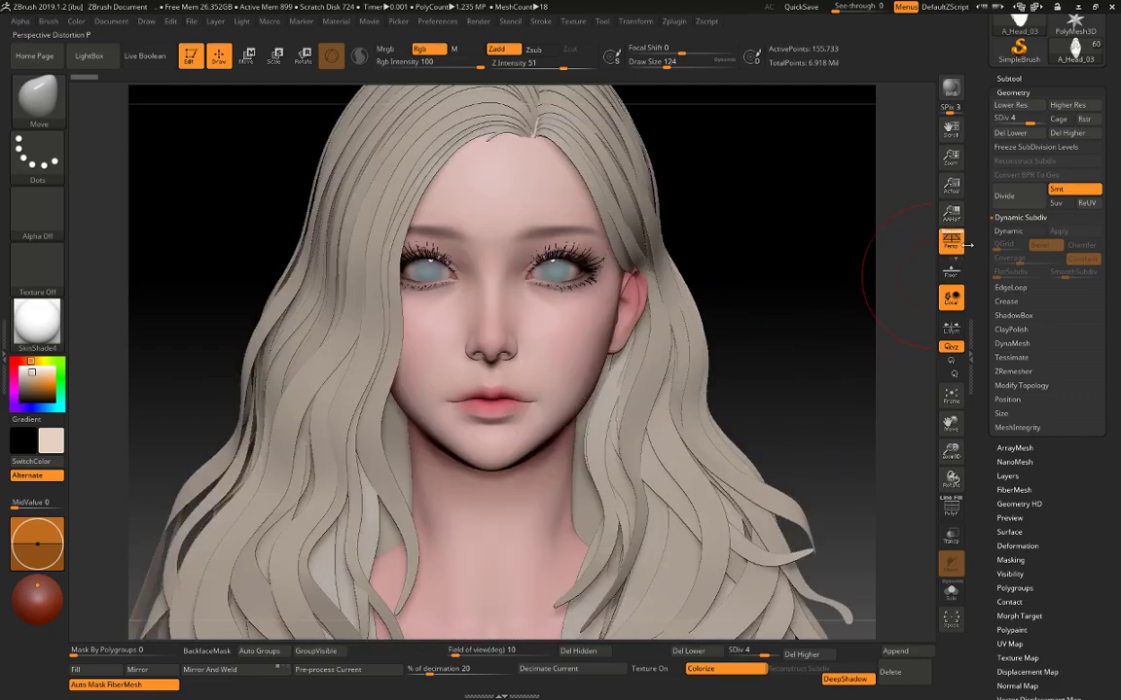
# Hide the Armor subtool and the Chest_Armor folder in the subtool list.
pyautogui.scroll(3, 1012, 243)
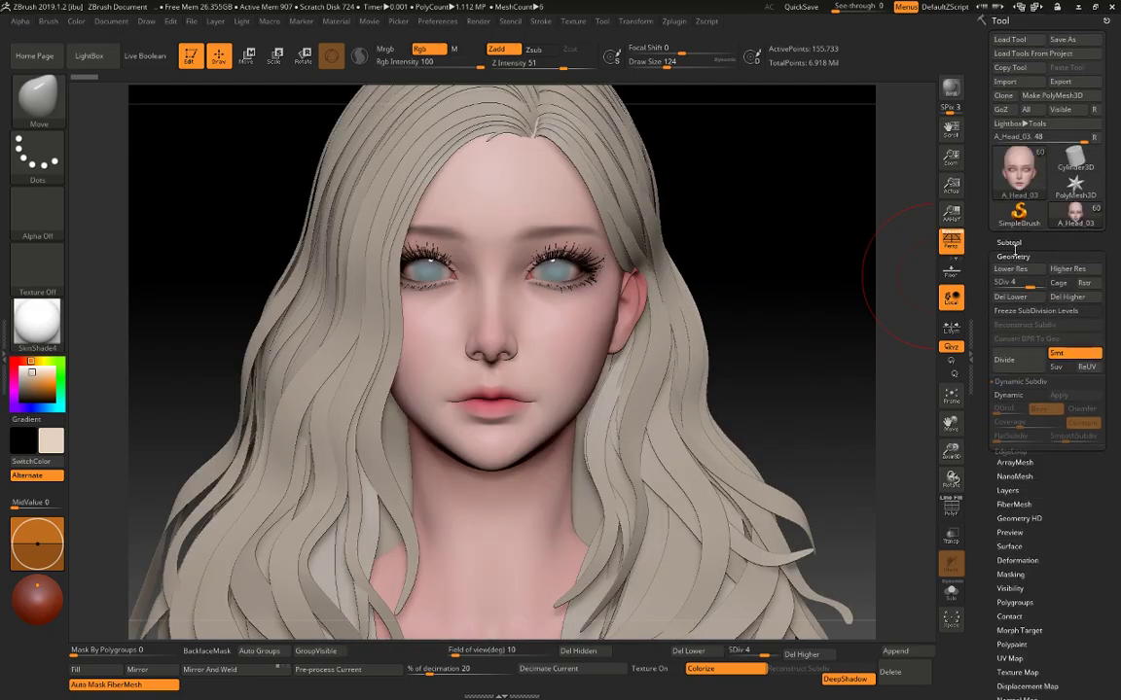
pyautogui.click(1008, 242)
pyautogui.moveTo(1027, 410)
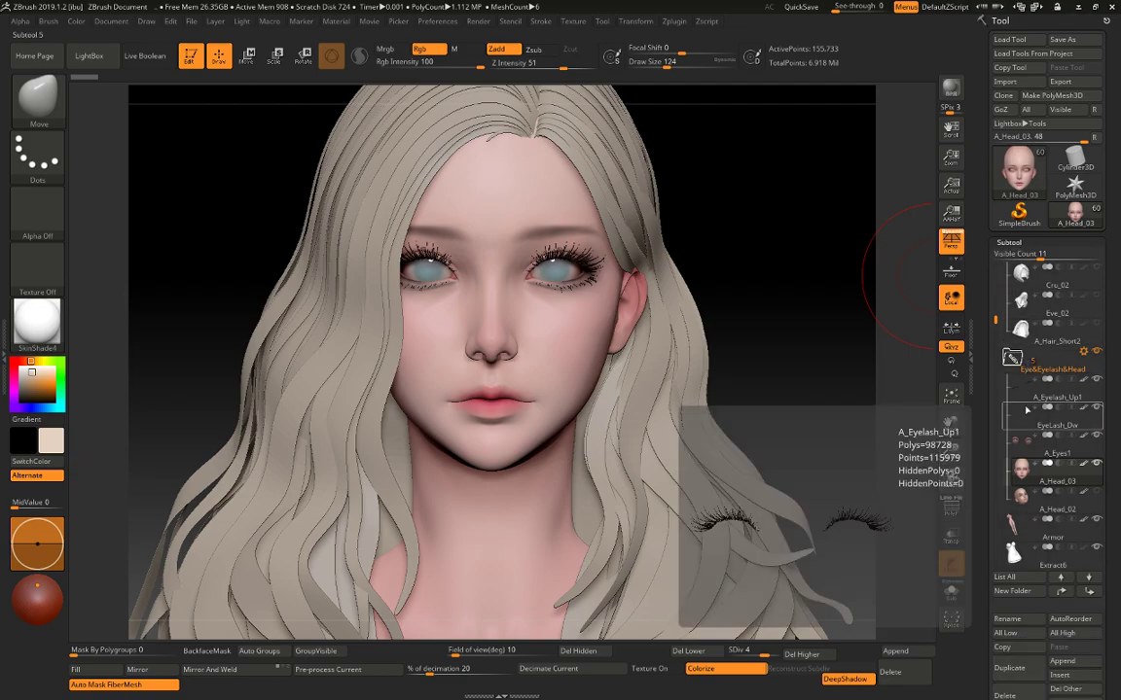
pyautogui.moveTo(995, 319); pyautogui.dragTo(996, 376)
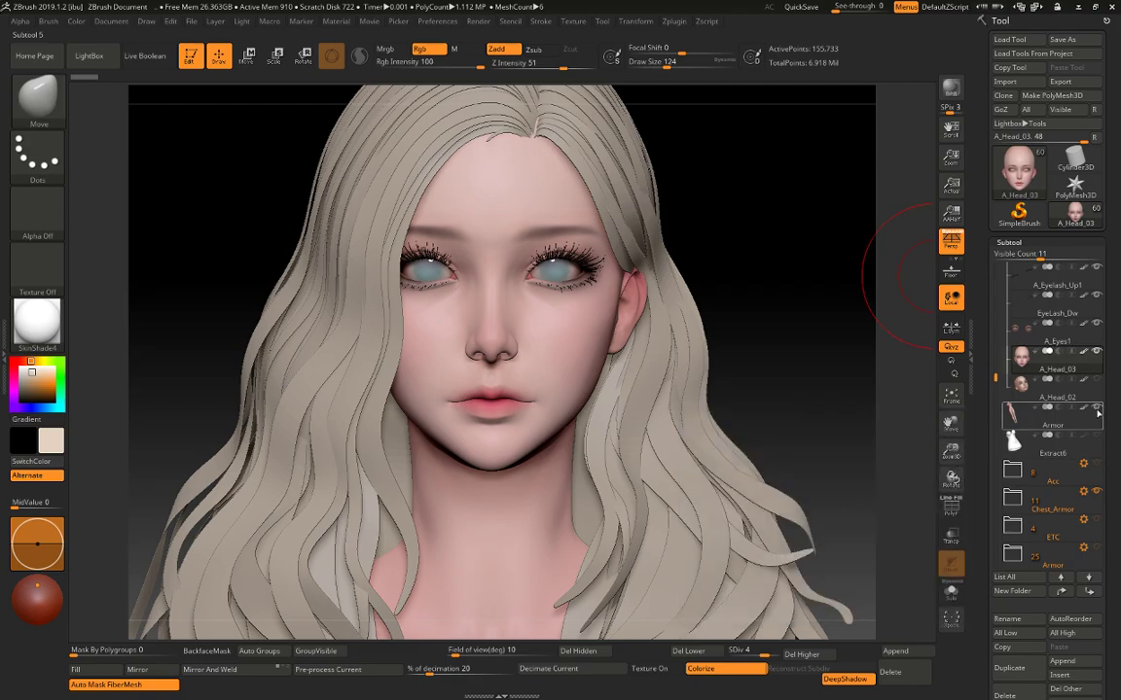
pyautogui.click(1097, 413)
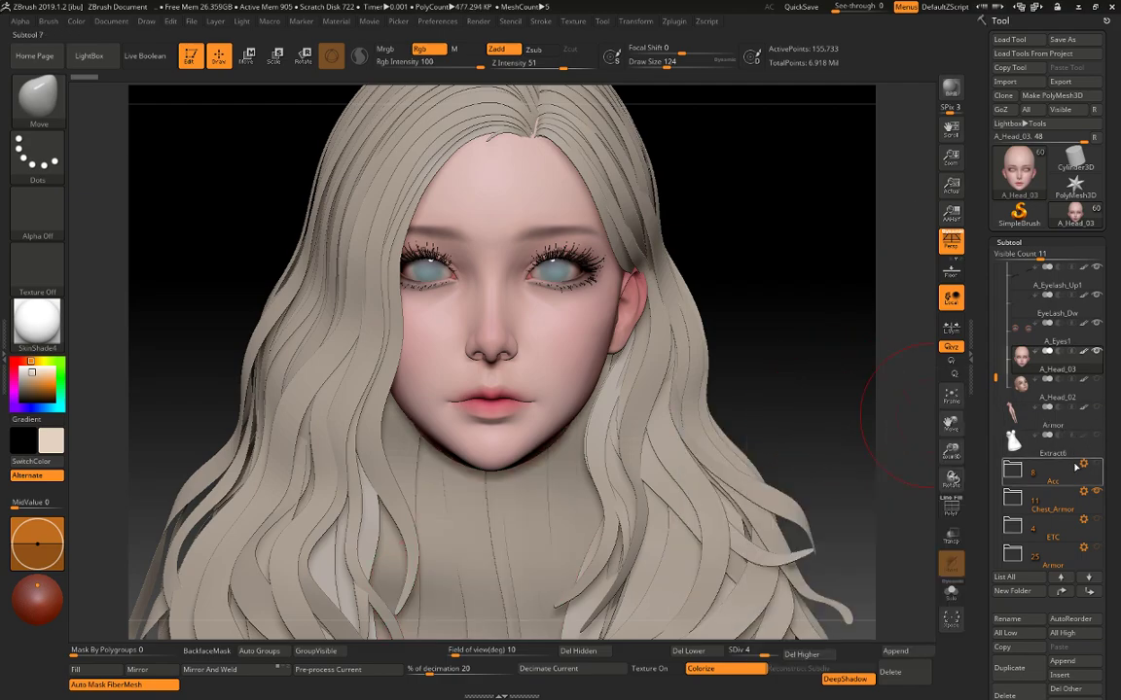
pyautogui.moveTo(1093, 487)
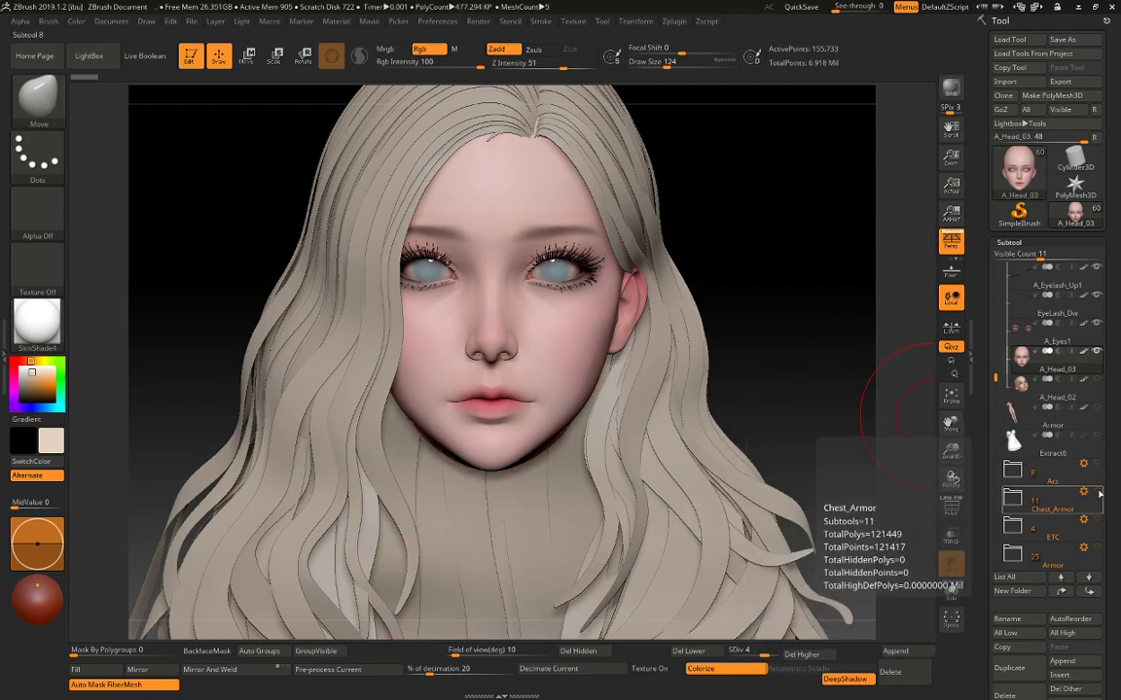
# Hide the Hair folder so that the bare head can be worked on.
pyautogui.keyDown('alt'); pyautogui.moveTo(792, 296); pyautogui.dragTo(802, 496); pyautogui.keyUp('alt')
pyautogui.moveTo(786, 345); pyautogui.dragTo(843, 336)
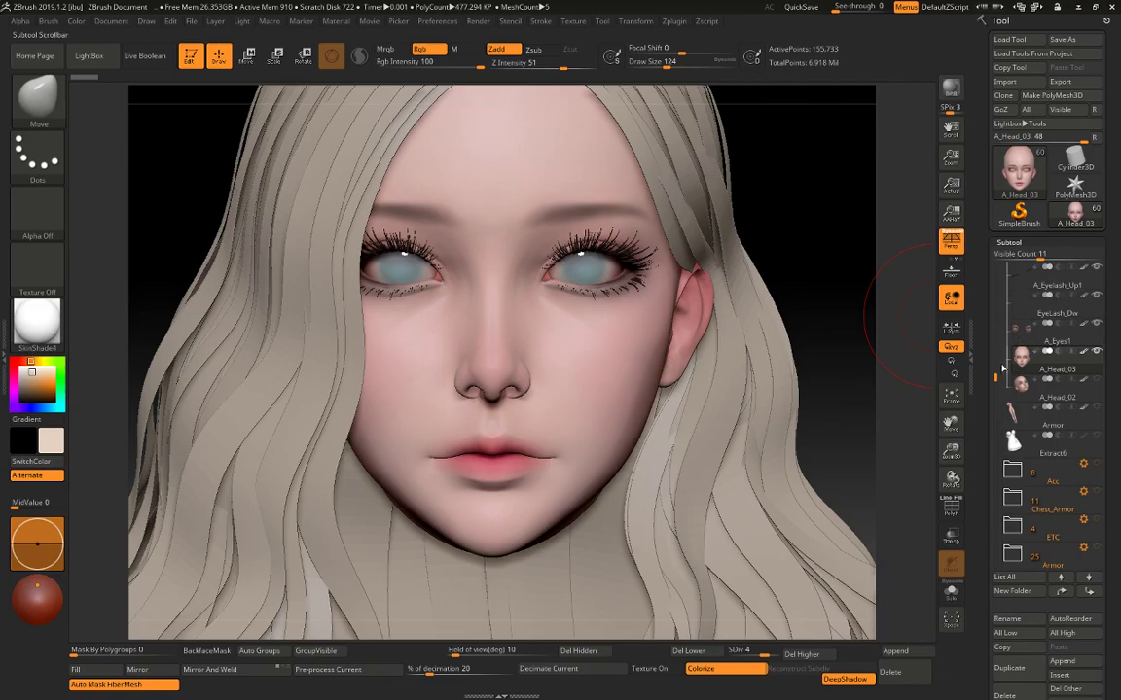
pyautogui.moveTo(996, 377); pyautogui.dragTo(995, 269)
pyautogui.click(1097, 268)
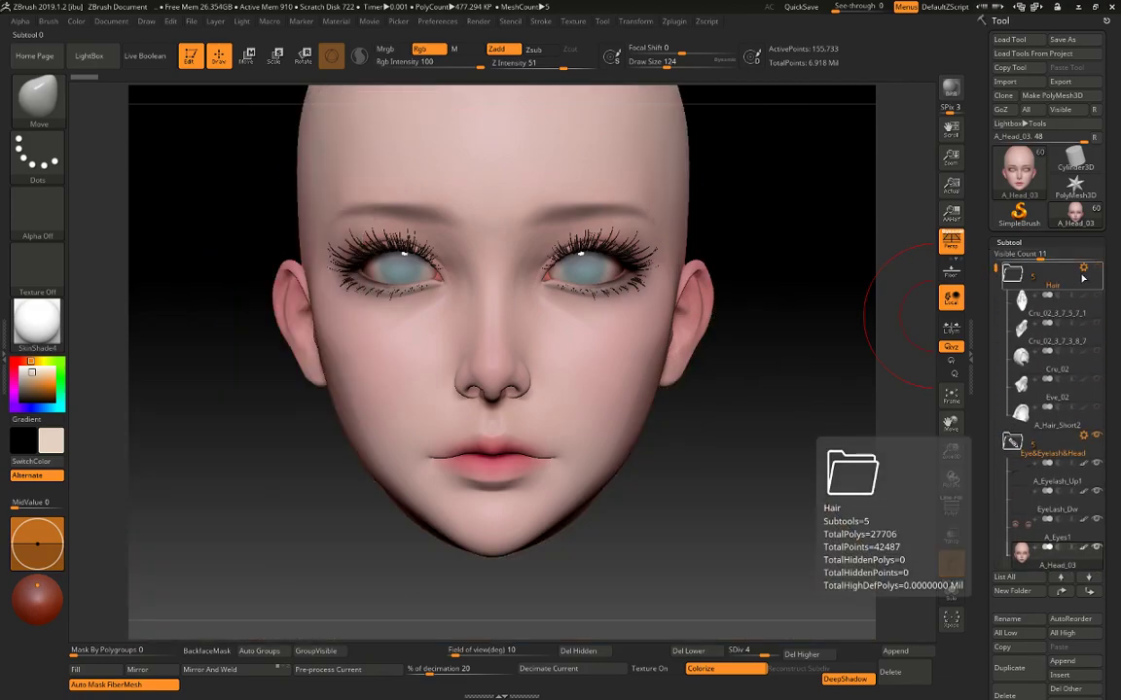
pyautogui.moveTo(780, 395); pyautogui.dragTo(793, 433)
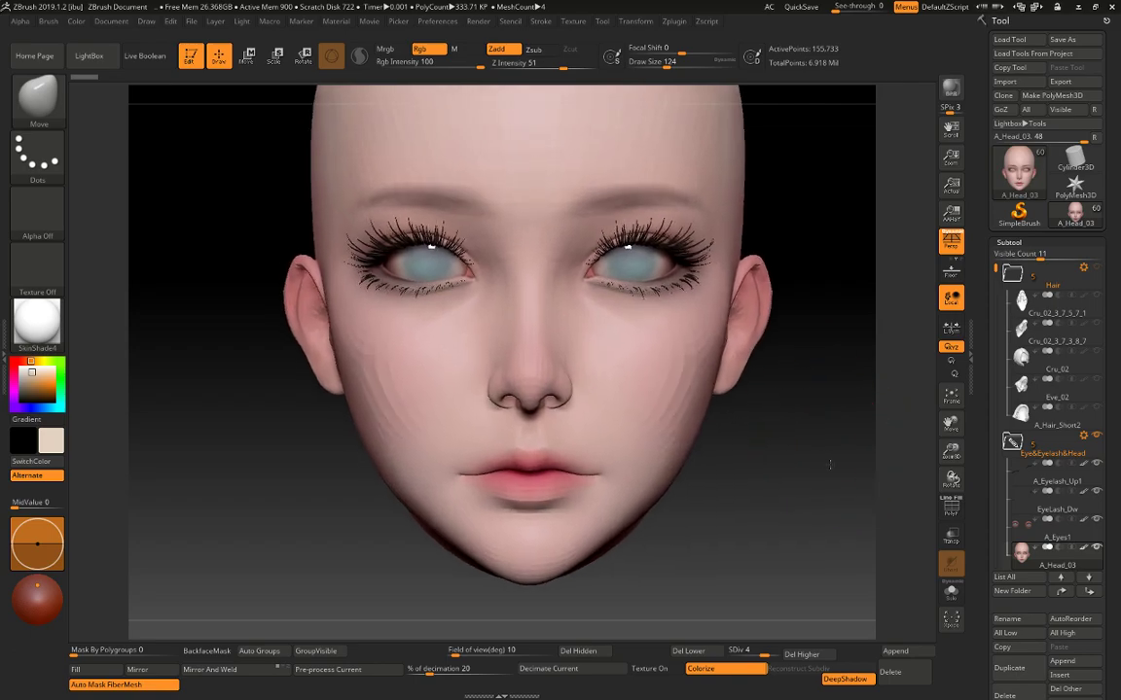
pyautogui.moveTo(1022, 414)
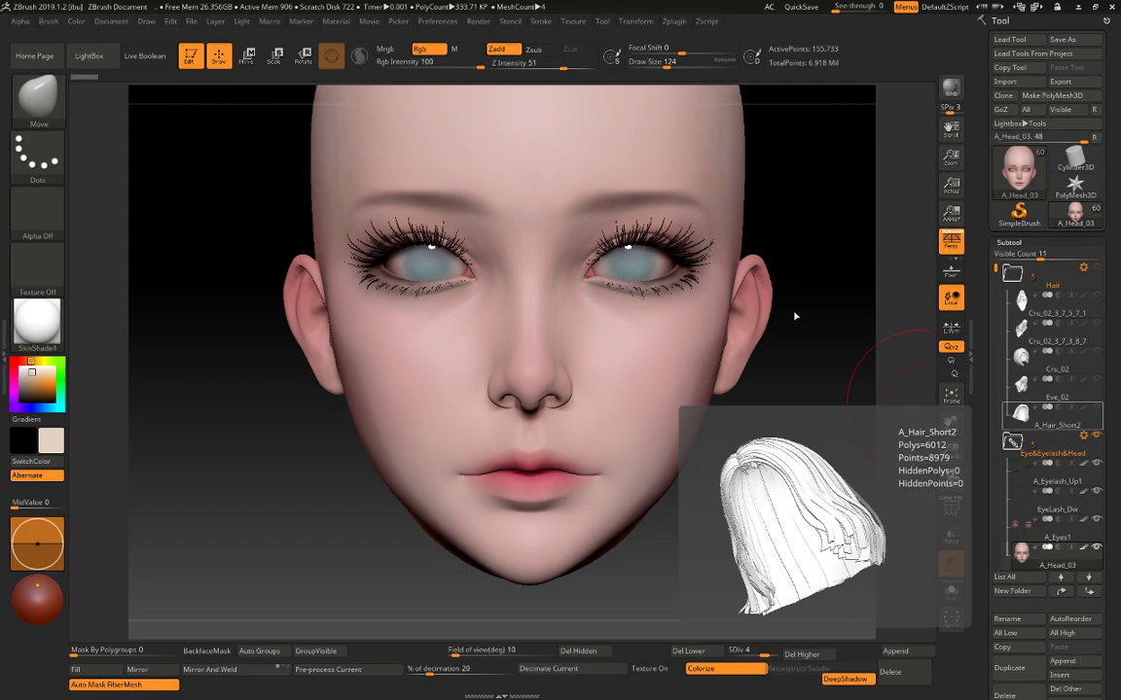
# Set the Move brush's draw size to 65 and check the head in isolation from the eyes and lashes.
pyautogui.moveTo(838, 383)
pyautogui.keyDown('alt'); pyautogui.mouseDown()
pyautogui.moveTo(855, 446)
pyautogui.moveTo(830, 541)
pyautogui.moveTo(884, 526)
pyautogui.mouseUp(); pyautogui.keyUp('alt')
pyautogui.press('space')
pyautogui.moveTo(637, 311)
pyautogui.mouseDown()
pyautogui.moveTo(626, 309)
pyautogui.moveTo(621, 283)
pyautogui.mouseUp()
pyautogui.hotkey('alt', 's')
pyautogui.press('space')
pyautogui.hotkey('alt', 's')
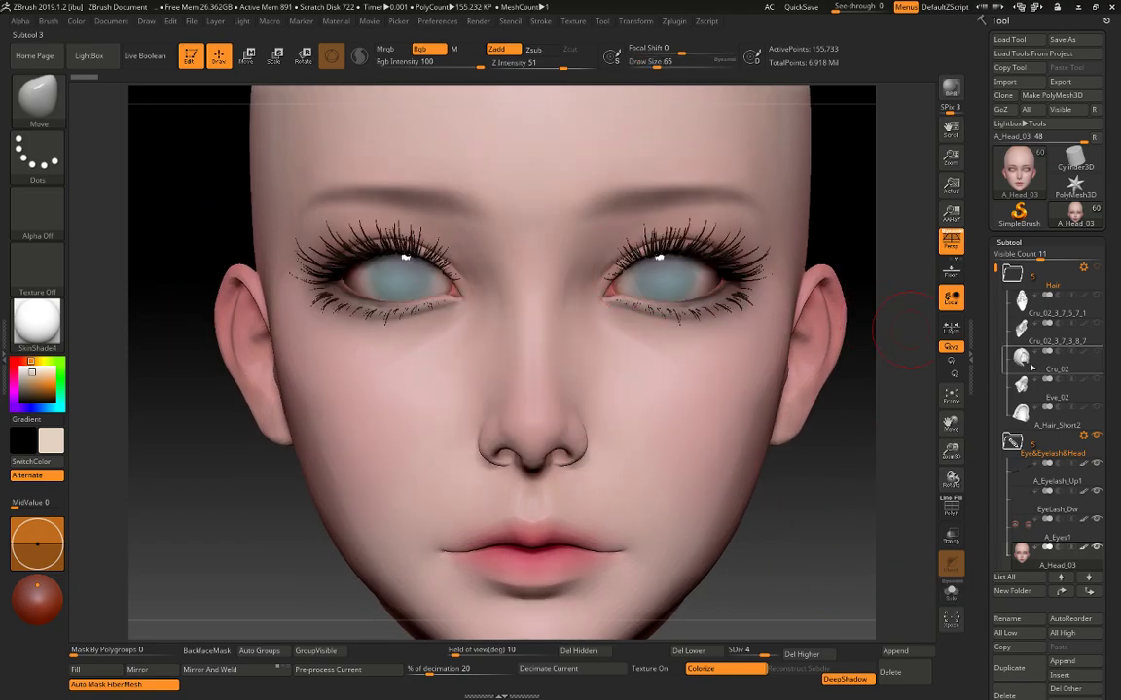
# Hide the A_Eyelash_Up1 and EyeLash_Dw subtools.
pyautogui.moveTo(996, 268); pyautogui.dragTo(997, 324)
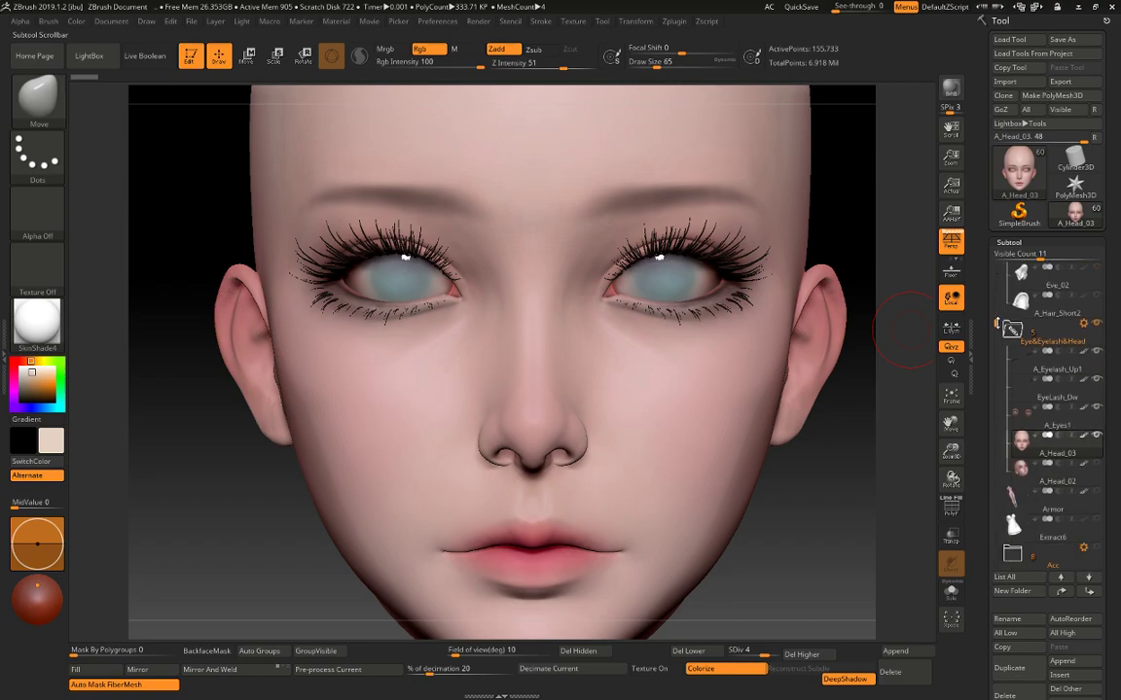
pyautogui.click(1097, 352)
pyautogui.click(1097, 378)
# Lower the head to subdivision level 1 and display its polygon wireframe.
pyautogui.press('space')
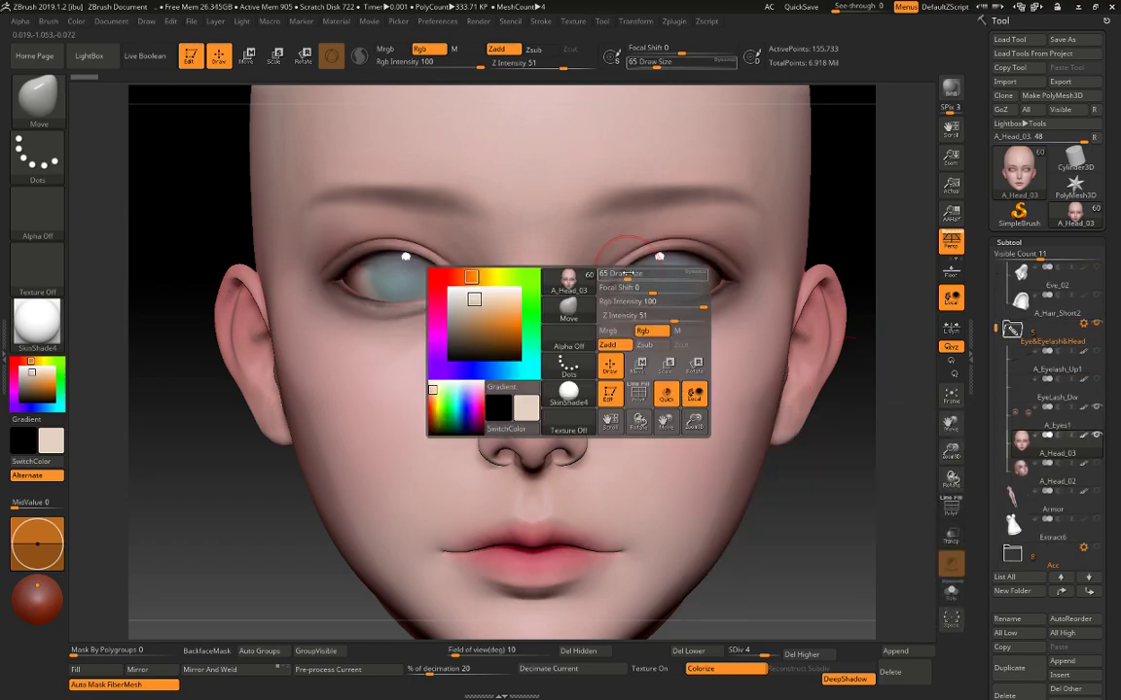
pyautogui.moveTo(629, 274); pyautogui.dragTo(641, 247)
pyautogui.hotkey('shift', 'd')
pyautogui.hotkey('shift', 'd')
pyautogui.hotkey('shift', 'd')
pyautogui.press('space')
pyautogui.keyDown('alt'); pyautogui.moveTo(872, 175); pyautogui.dragTo(773, 209); pyautogui.keyUp('alt')
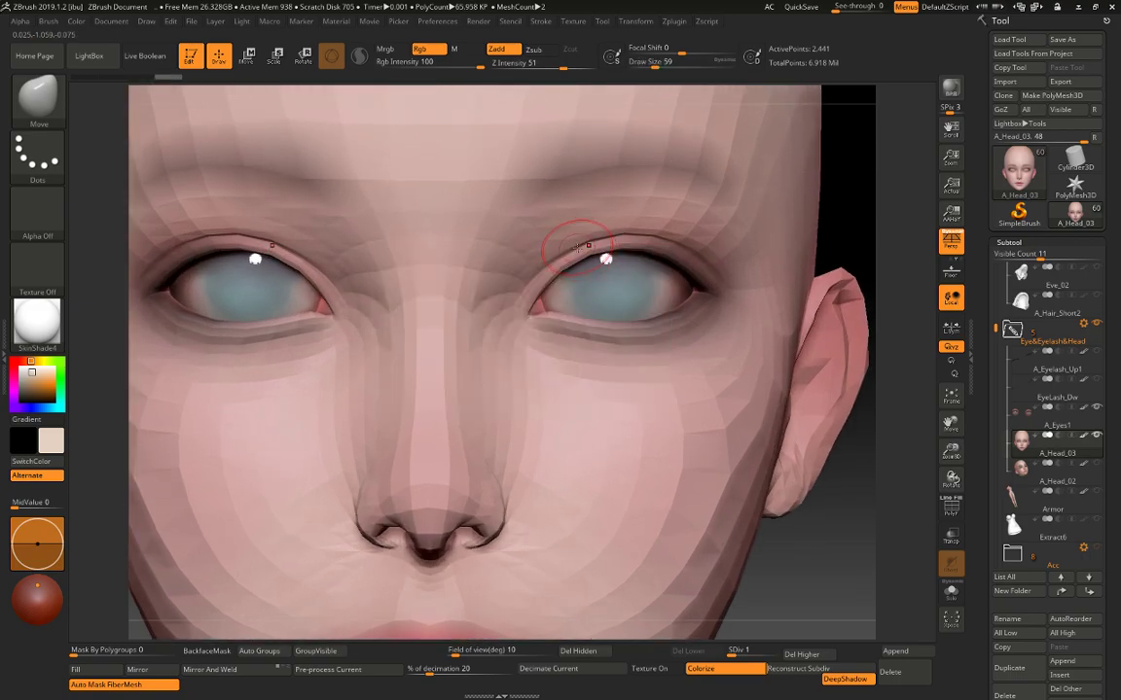
pyautogui.hotkey('shift', 'f')
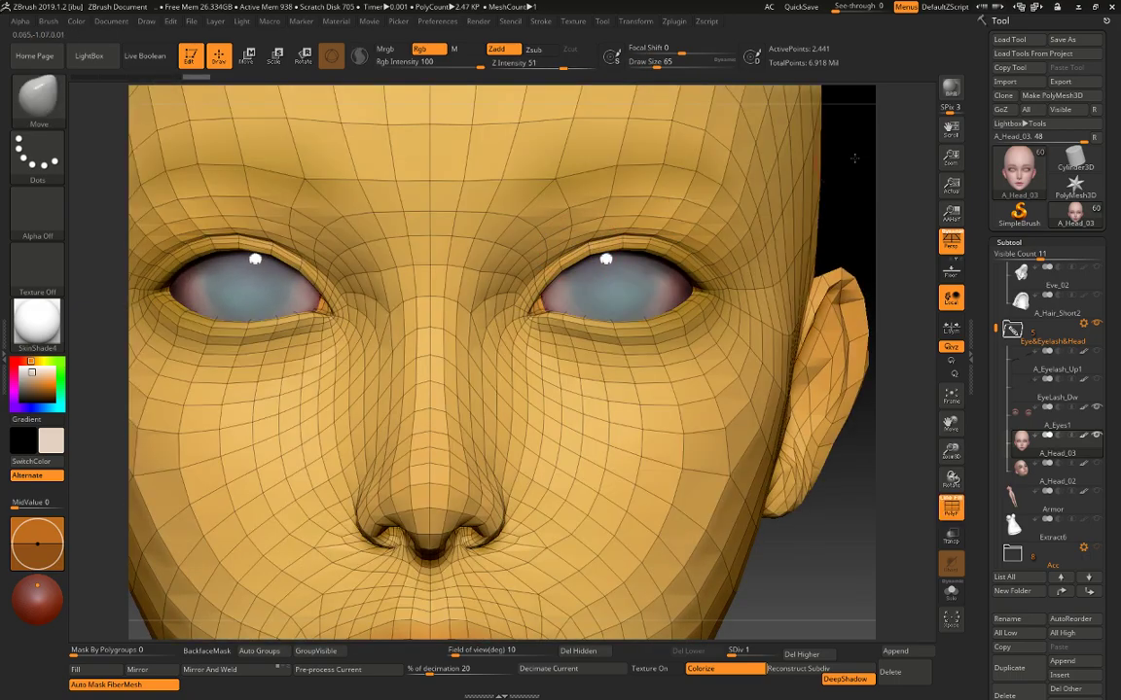
# Reshape the inner upper eyelid and inner eye corner with the Move brush, using draw sizes 33 and 44.
pyautogui.moveTo(855, 158); pyautogui.dragTo(727, 252)
pyautogui.press('space')
pyautogui.moveTo(555, 260); pyautogui.dragTo(547, 260)
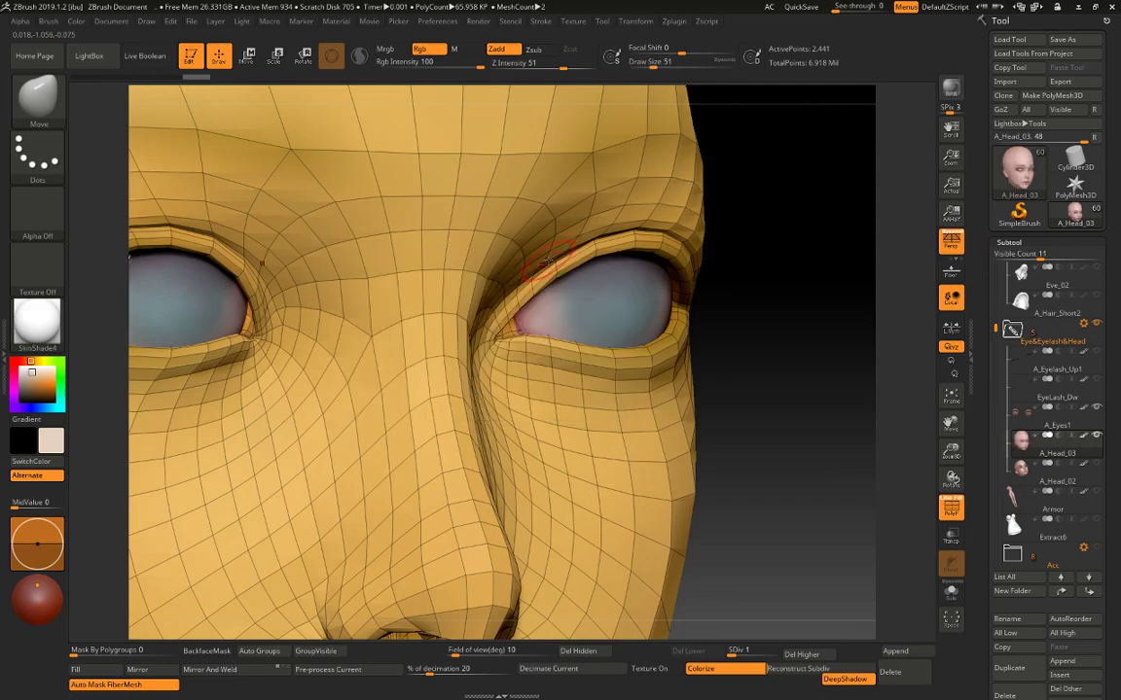
pyautogui.press('ctrl')
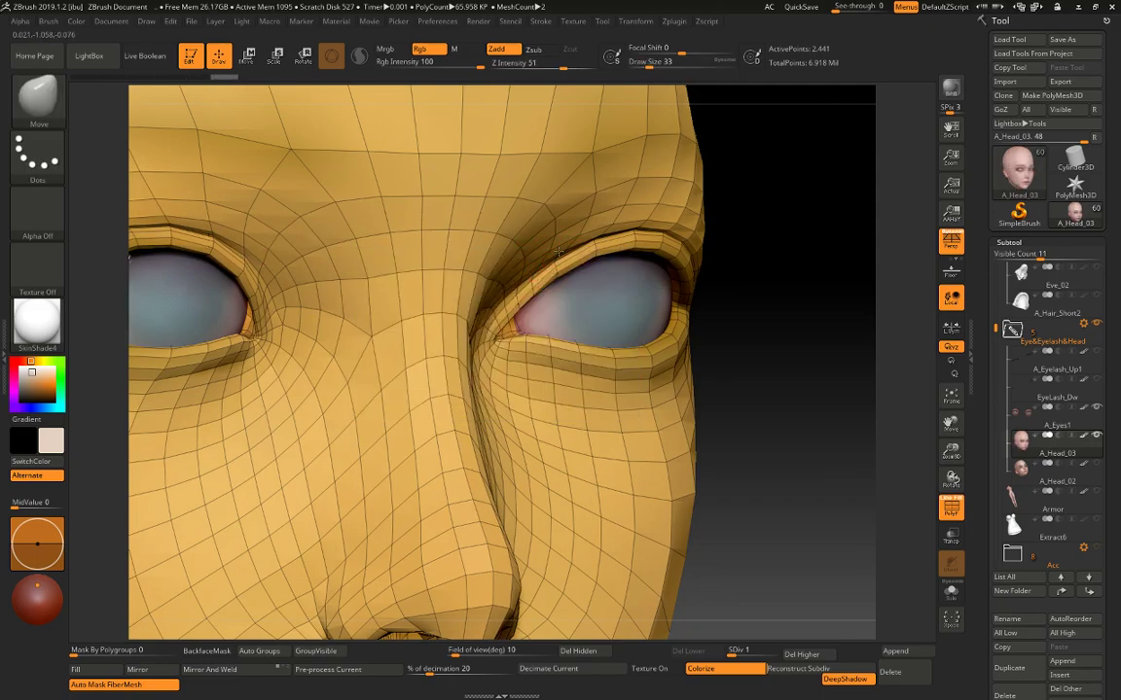
pyautogui.moveTo(560, 251); pyautogui.dragTo(590, 240)
pyautogui.moveTo(534, 288); pyautogui.dragTo(536, 280)
pyautogui.press(']')
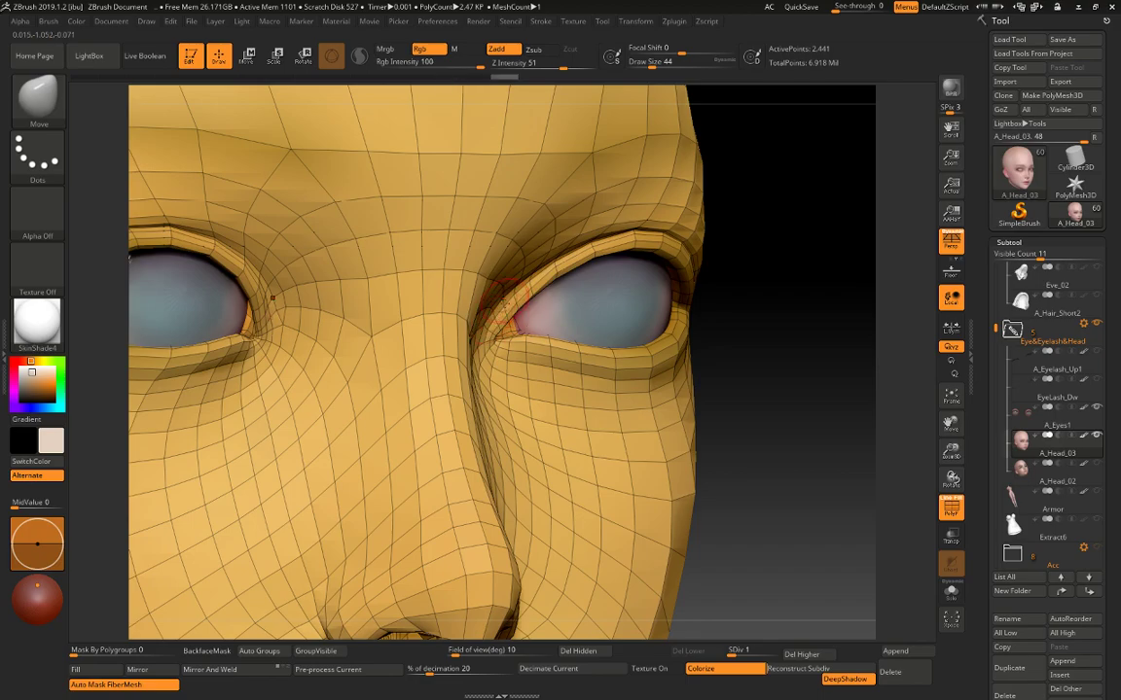
pyautogui.moveTo(505, 292); pyautogui.dragTo(510, 289)
# Raise the head to subdivision level 3 and turn off the polygon wireframe.
pyautogui.moveTo(784, 276)
pyautogui.keyDown('alt'); pyautogui.mouseDown()
pyautogui.moveTo(801, 270)
pyautogui.moveTo(793, 280)
pyautogui.mouseUp(); pyautogui.keyUp('alt')
pyautogui.press('d')
pyautogui.press('d')
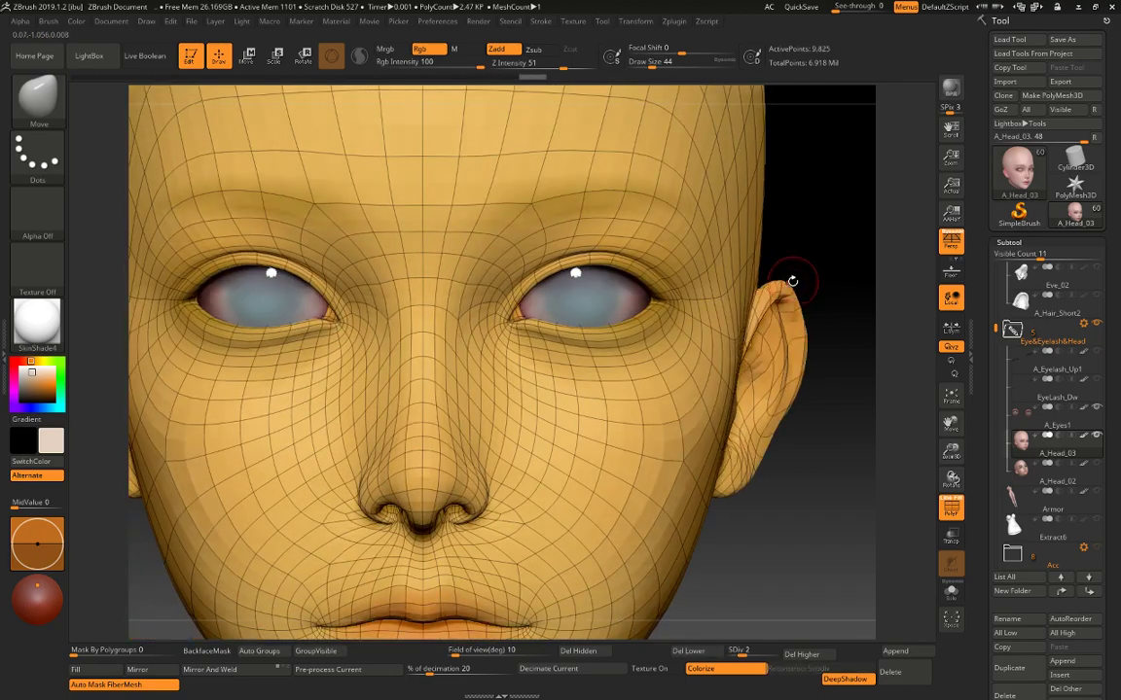
pyautogui.hotkey('shift', 'f')
# Refine the eyelid contour and eye corners with the Move brush, using draw sizes 46 and 27.
pyautogui.press('space')
pyautogui.moveTo(596, 265)
pyautogui.mouseDown()
pyautogui.moveTo(597, 254)
pyautogui.moveTo(576, 252)
pyautogui.mouseUp()
pyautogui.press('[')
pyautogui.press('[')
pyautogui.keyDown('alt'); pyautogui.moveTo(818, 203); pyautogui.dragTo(818, 258); pyautogui.keyUp('alt')
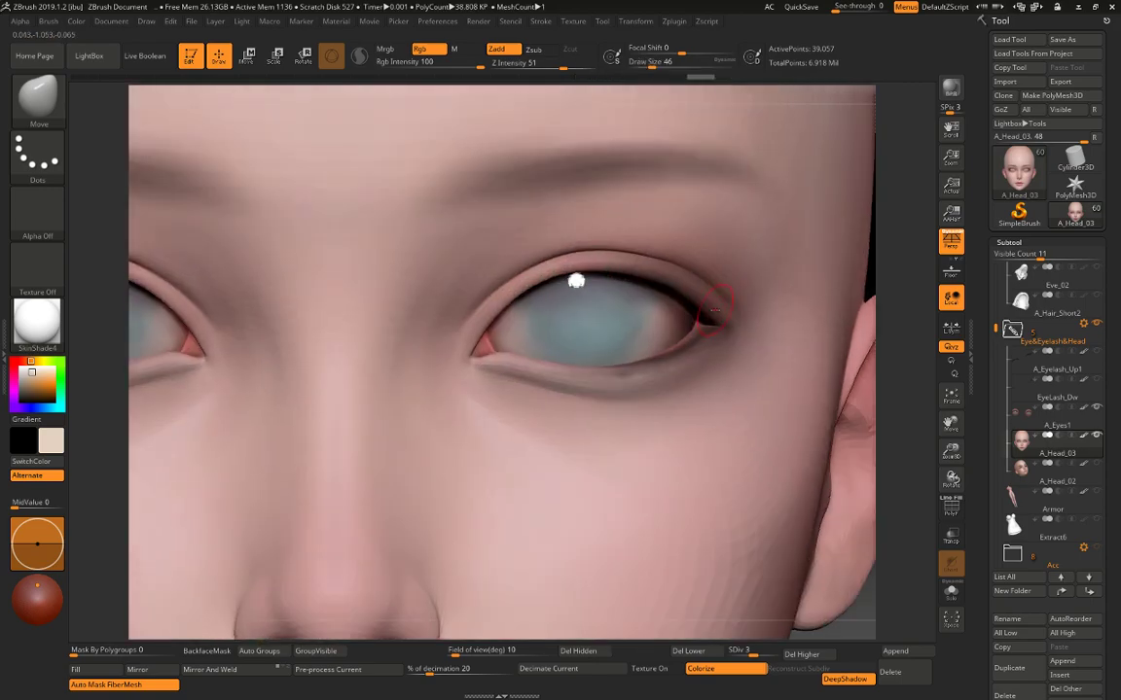
pyautogui.press('space')
pyautogui.moveTo(457, 355); pyautogui.dragTo(450, 355)
pyautogui.keyDown('alt'); pyautogui.moveTo(915, 611); pyautogui.dragTo(983, 534); pyautogui.keyUp('alt')
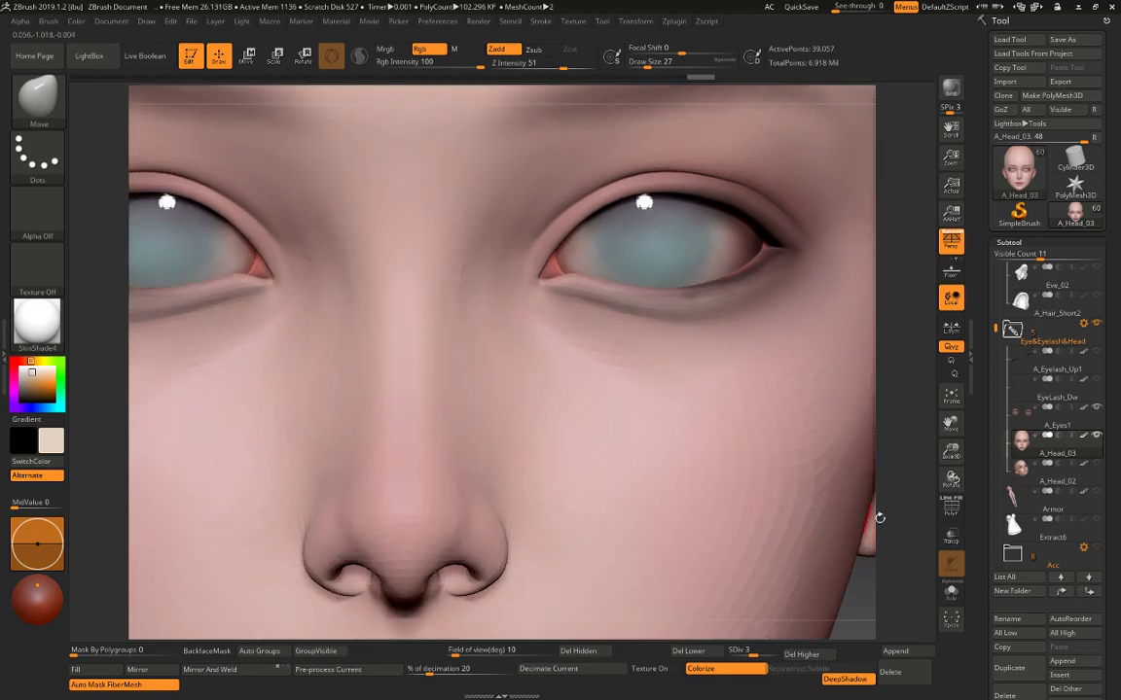
# Sculpt the inner eye socket and under-eye area with the Standard brush at Z Intensity 10 and draw size 83.
pyautogui.press('b')
pyautogui.press('s')
pyautogui.press('t')
pyautogui.moveTo(533, 237)
pyautogui.mouseDown()
pyautogui.moveTo(522, 276)
pyautogui.moveTo(572, 287)
pyautogui.moveTo(563, 269)
pyautogui.moveTo(521, 268)
pyautogui.moveTo(517, 283)
pyautogui.moveTo(518, 244)
pyautogui.mouseUp()
pyautogui.press('space')
pyautogui.press('space')
pyautogui.press(']')
pyautogui.press(']')
pyautogui.press(']')
pyautogui.press('space')
pyautogui.moveTo(522, 302); pyautogui.dragTo(556, 353)
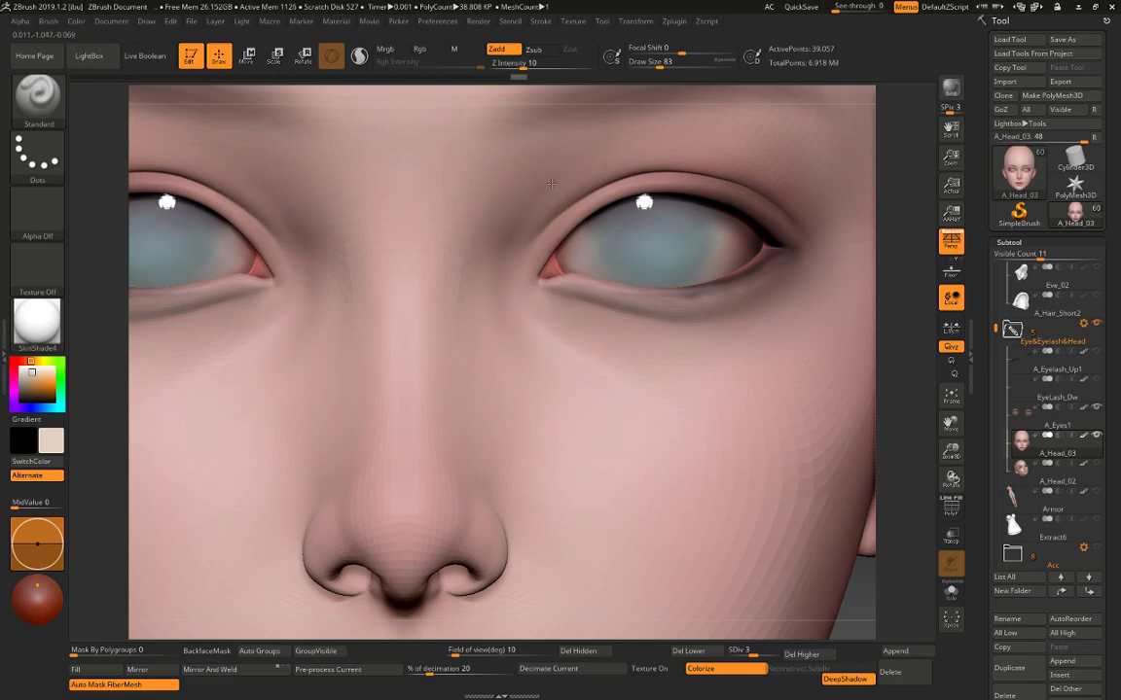
# Soften the inner eye socket and reduce the Standard brush to draw size 65 and Z Intensity 5.
pyautogui.press('shift')
pyautogui.press('[')
pyautogui.press('[')
pyautogui.press('space')
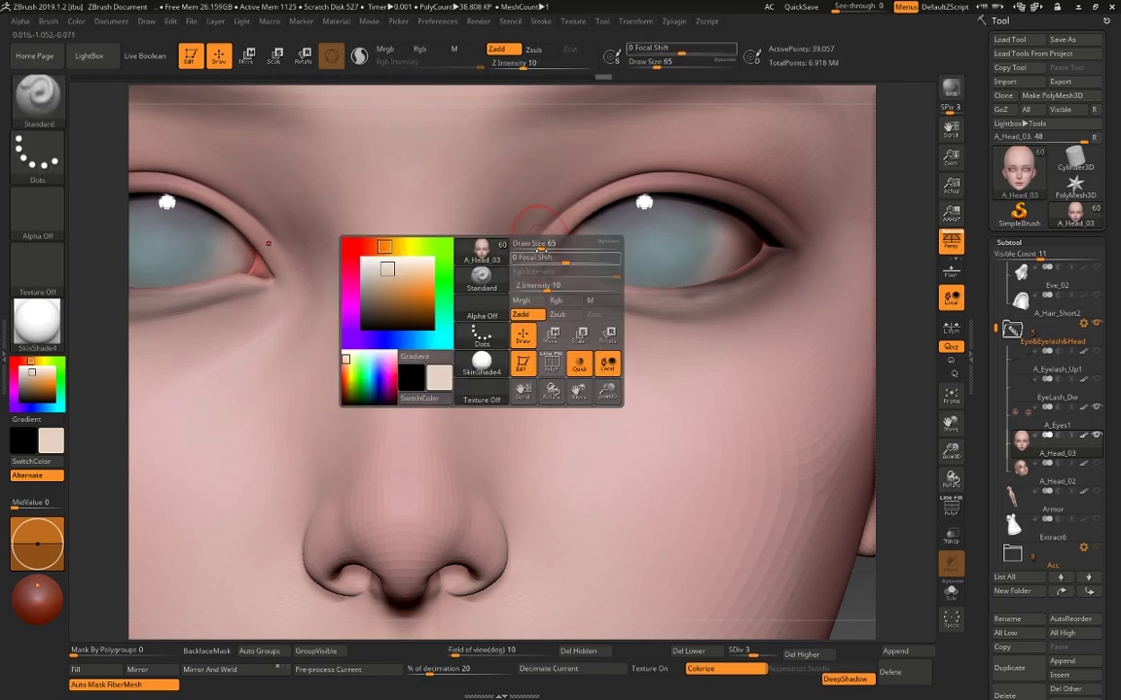
pyautogui.moveTo(550, 287); pyautogui.dragTo(547, 287)
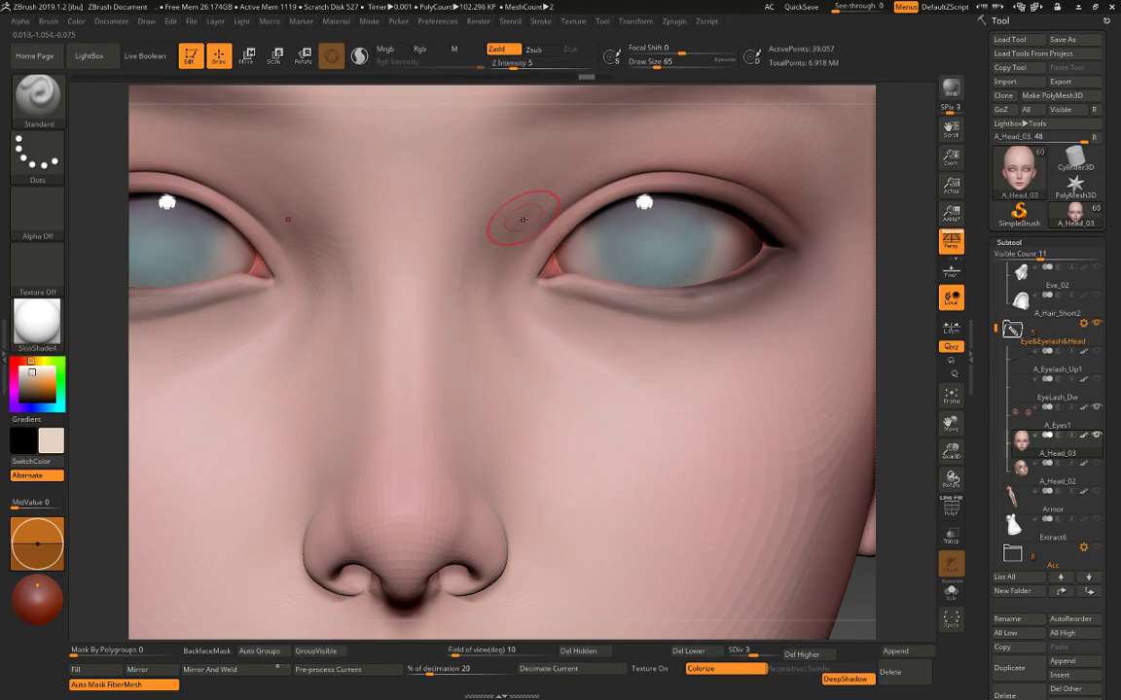
# Sculpt and smooth the inner eye sockets beside the nose bridge at draw size 77.
pyautogui.press('space')
pyautogui.moveTo(522, 212); pyautogui.dragTo(526, 212)
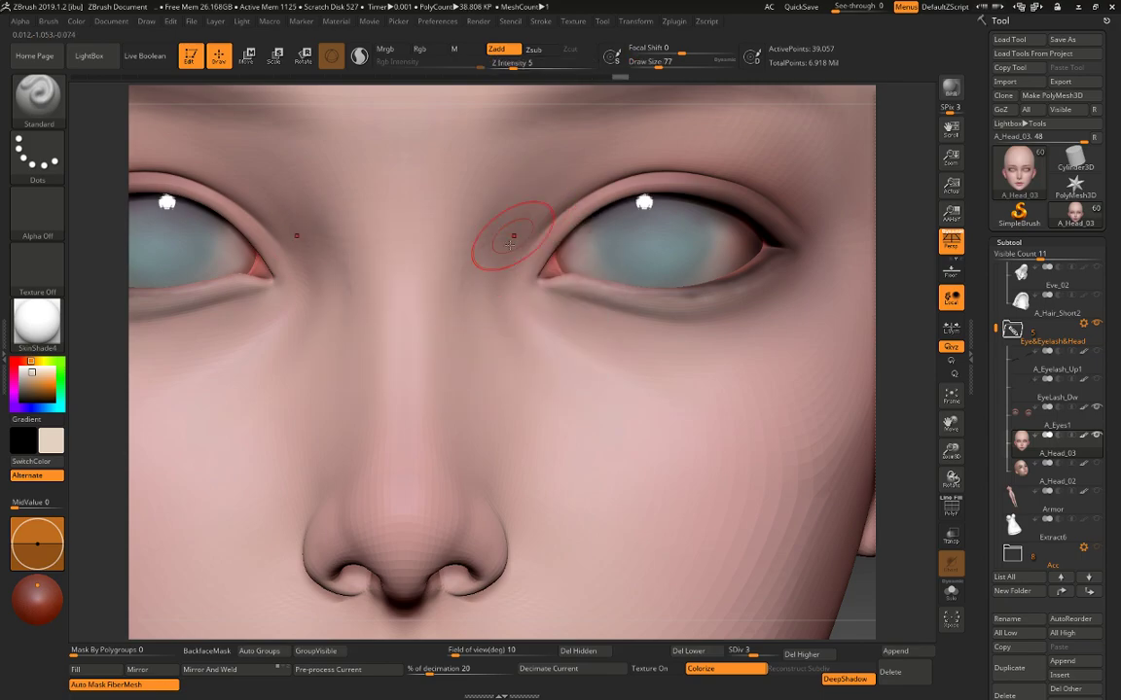
pyautogui.hotkey('shift', 'space')
pyautogui.moveTo(562, 259); pyautogui.dragTo(557, 258)
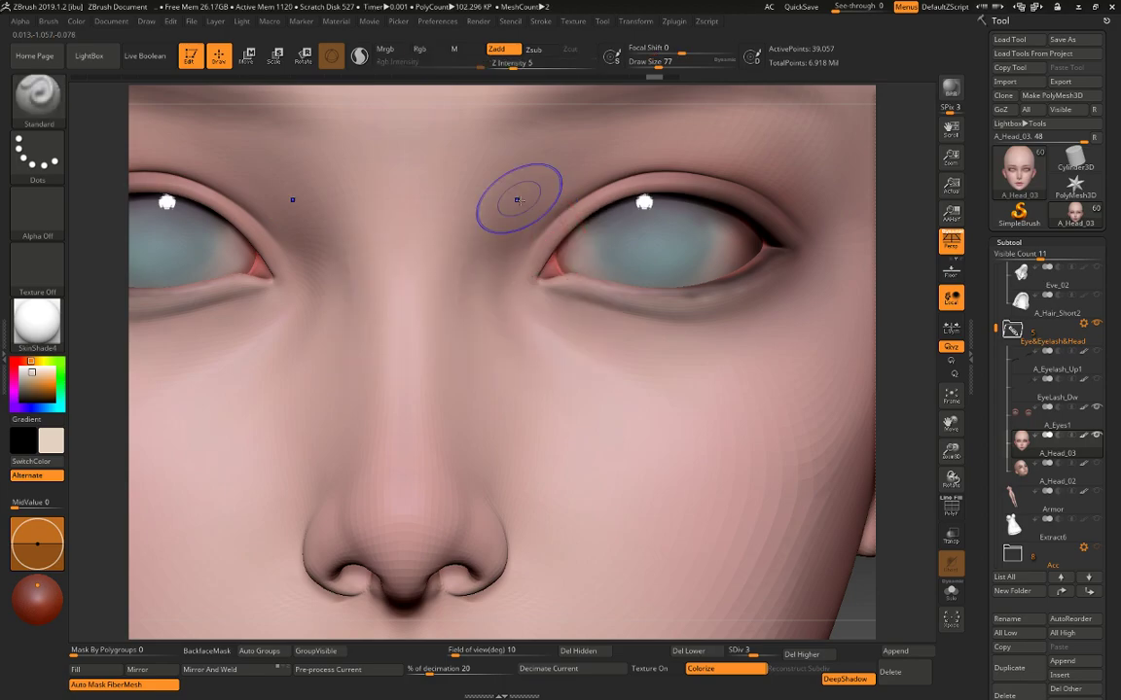
pyautogui.moveTo(532, 204)
pyautogui.keyDown('shift'); pyautogui.mouseDown()
pyautogui.moveTo(503, 235)
pyautogui.moveTo(514, 326)
pyautogui.mouseUp(); pyautogui.keyUp('shift')
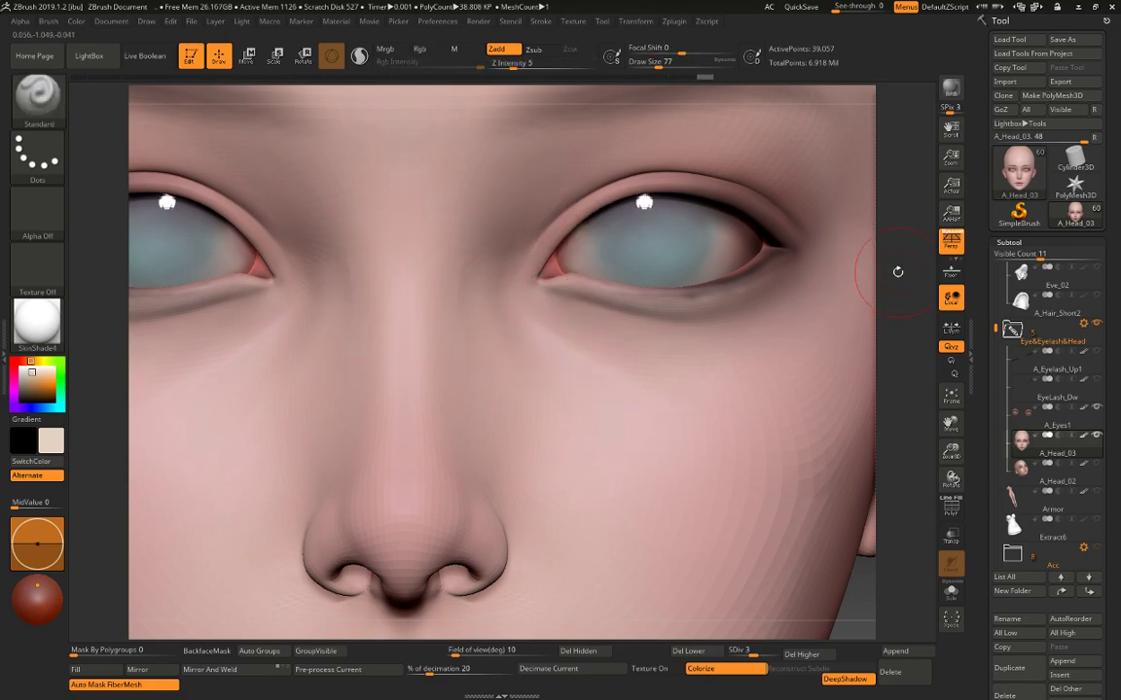
# Refine and smooth the transition from nose bridge to inner cheek, using draw sizes 39 and 56.
pyautogui.keyDown('alt'); pyautogui.moveTo(898, 272); pyautogui.dragTo(836, 389); pyautogui.keyUp('alt')
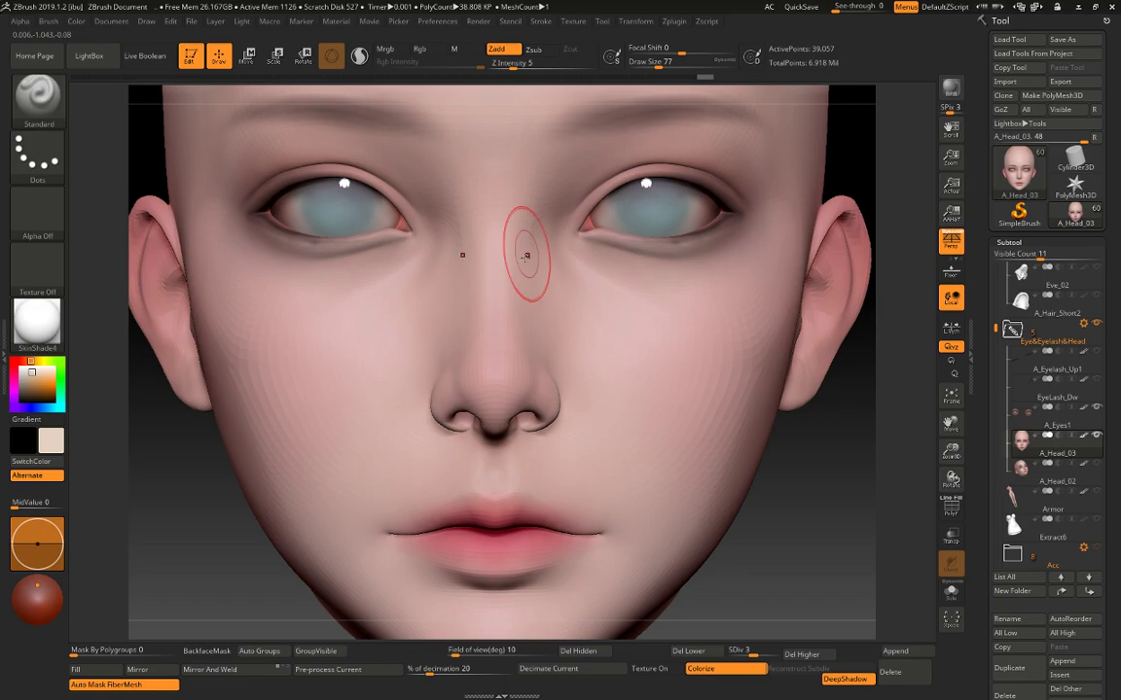
pyautogui.press('space')
pyautogui.moveTo(544, 232)
pyautogui.mouseDown()
pyautogui.moveTo(572, 267)
pyautogui.moveTo(557, 248)
pyautogui.mouseUp()
pyautogui.press('space')
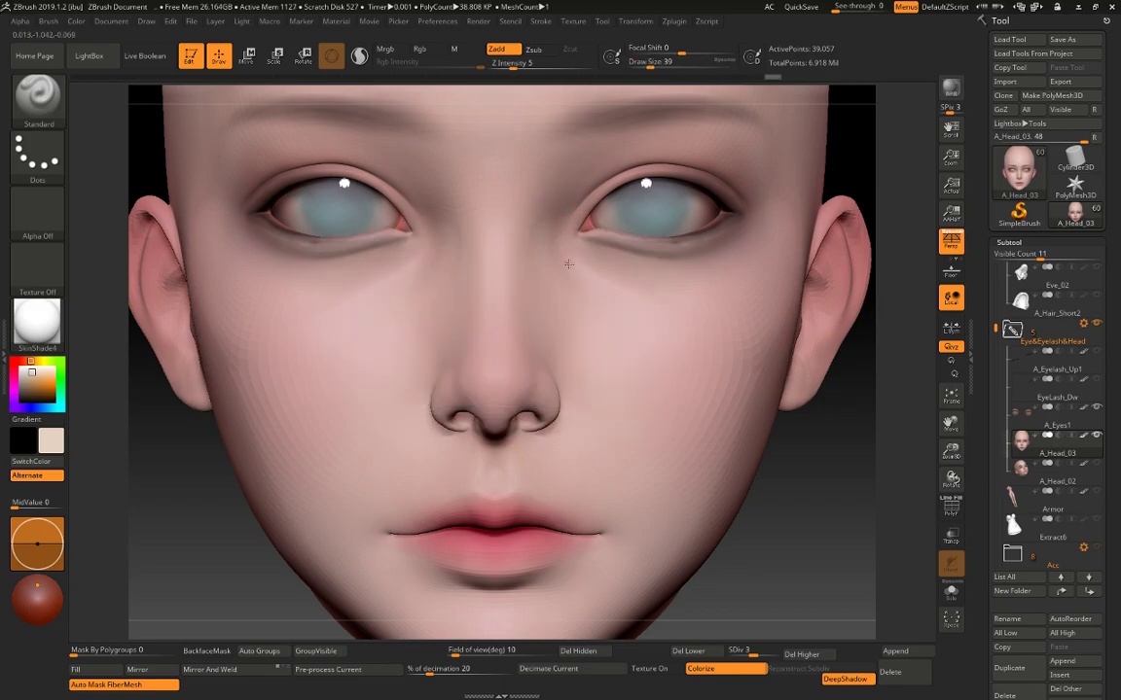
pyautogui.moveTo(832, 512); pyautogui.dragTo(770, 506)
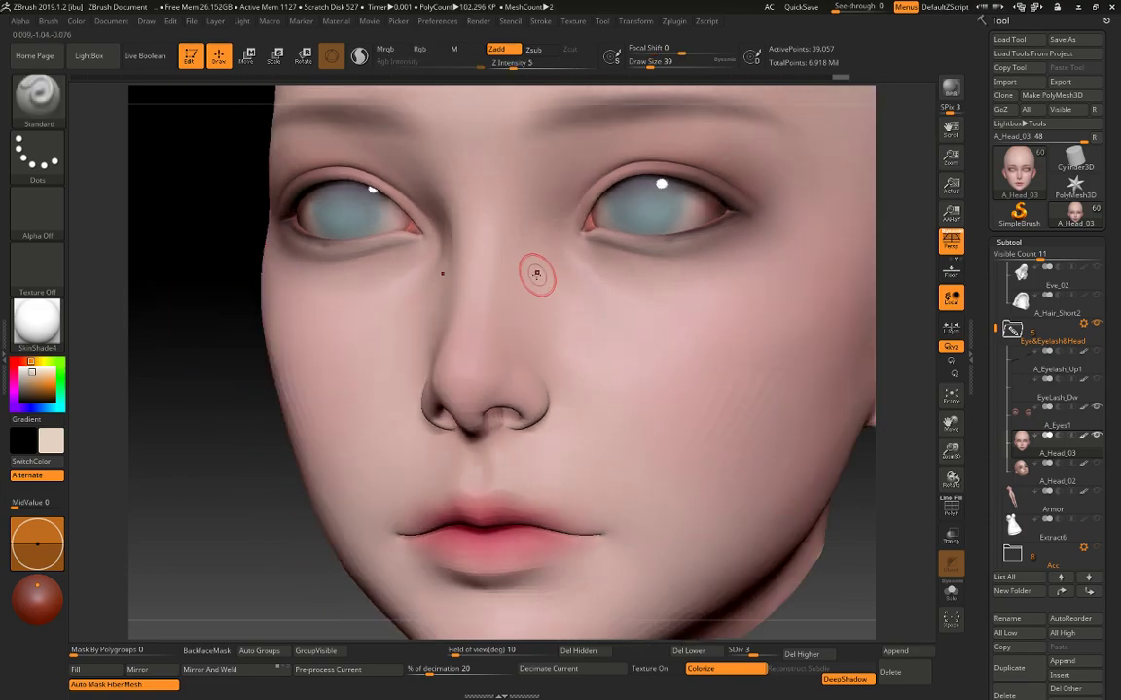
pyautogui.press('space')
pyautogui.moveTo(536, 274); pyautogui.dragTo(540, 273)
pyautogui.keyDown('shift'); pyautogui.moveTo(520, 223); pyautogui.dragTo(535, 251); pyautogui.keyUp('shift')
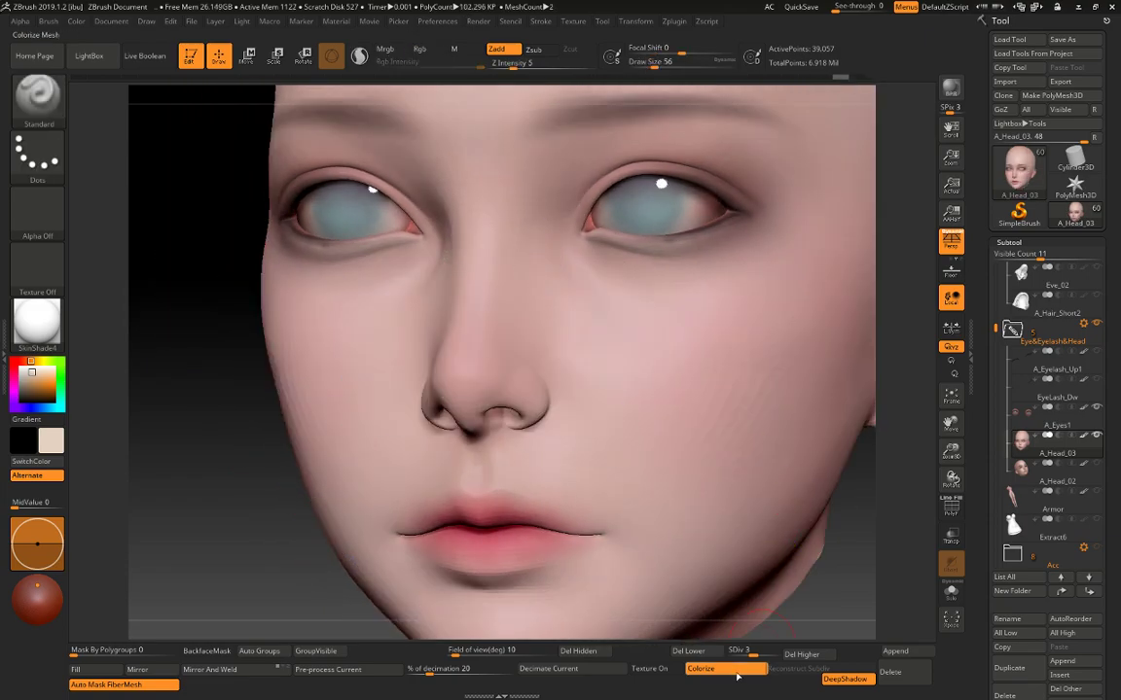
# Turn off the head's polypaint display and change the current color to a muted reddish pink.
pyautogui.click(702, 668)
pyautogui.click(29, 377)
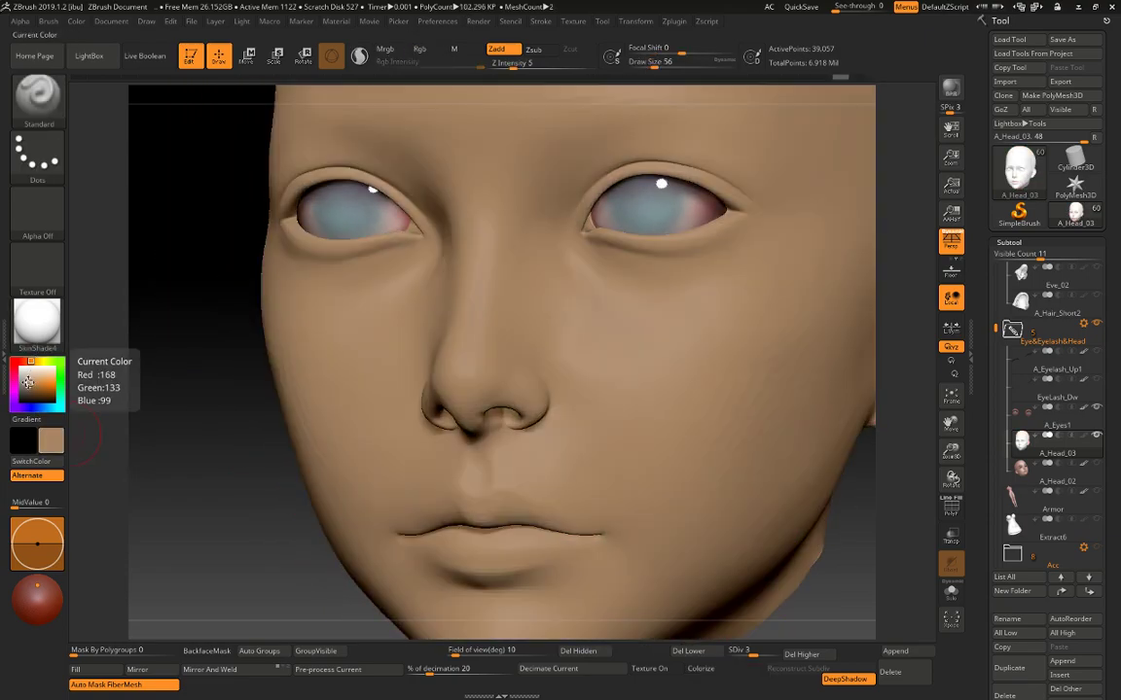
pyautogui.click(27, 363)
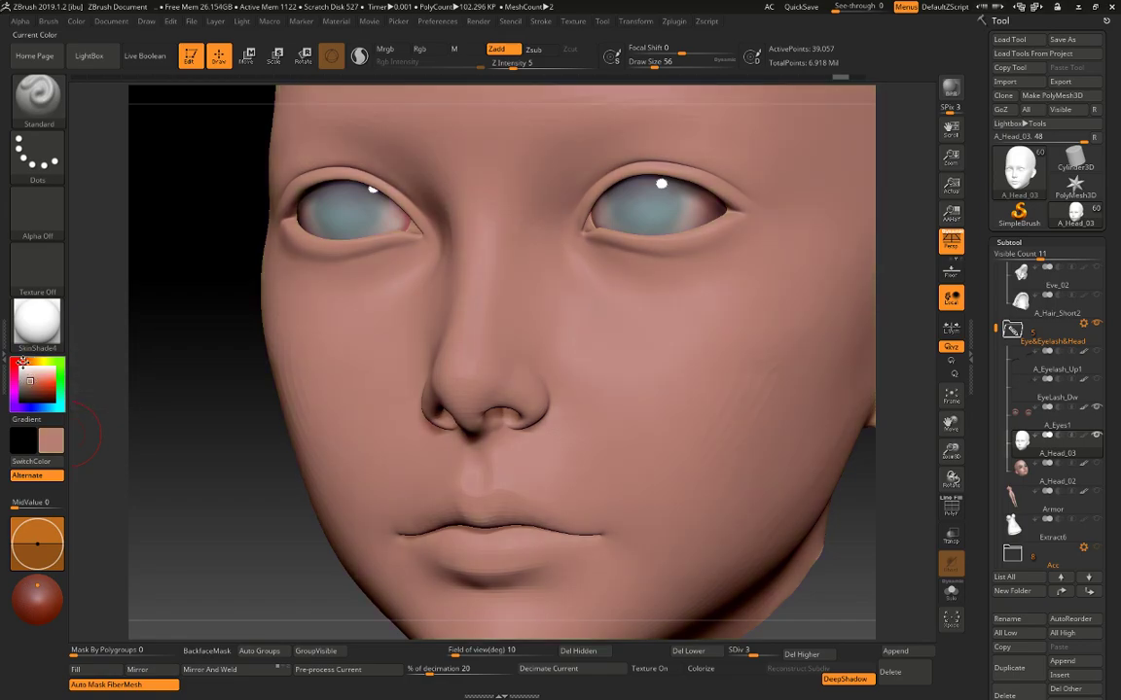
# Apply the BasicMaterial to the model and lighten the current color to a pale greyish pink.
pyautogui.click(26, 379)
pyautogui.click(26, 381)
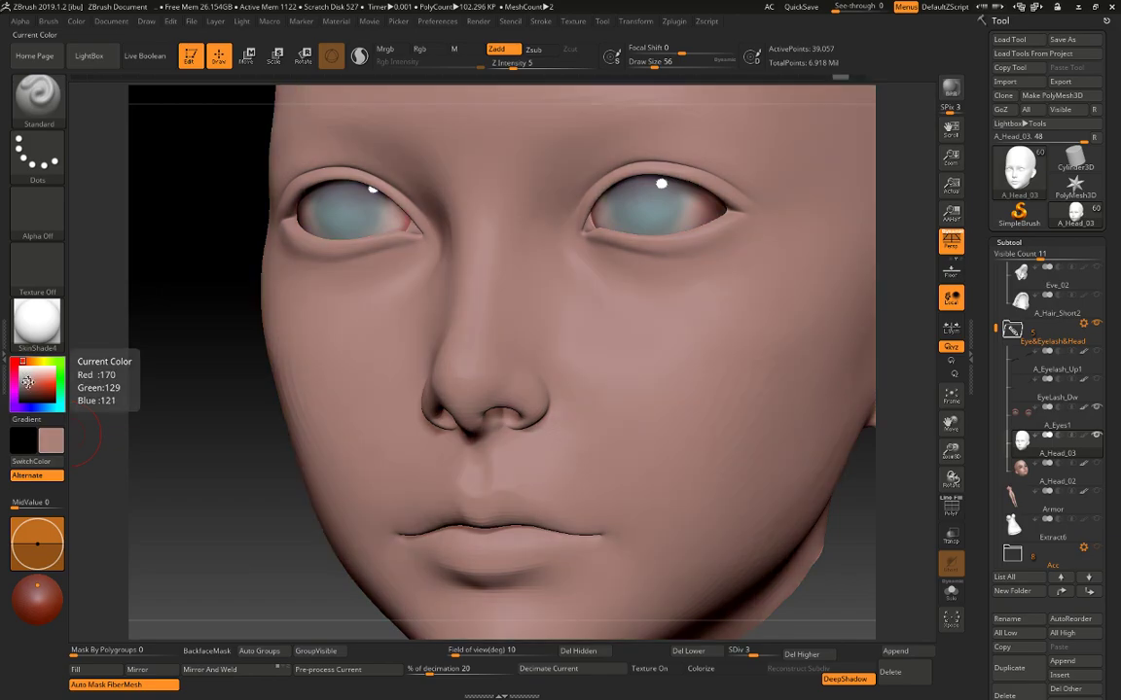
pyautogui.keyDown('alt'); pyautogui.moveTo(245, 476); pyautogui.dragTo(227, 420); pyautogui.keyUp('alt')
pyautogui.moveTo(370, 428)
pyautogui.keyDown('alt'); pyautogui.mouseDown()
pyautogui.moveTo(759, 526)
pyautogui.moveTo(798, 555)
pyautogui.mouseUp(); pyautogui.keyUp('alt')
pyautogui.moveTo(561, 270); pyautogui.dragTo(569, 342)
pyautogui.moveTo(171, 412); pyautogui.dragTo(122, 405)
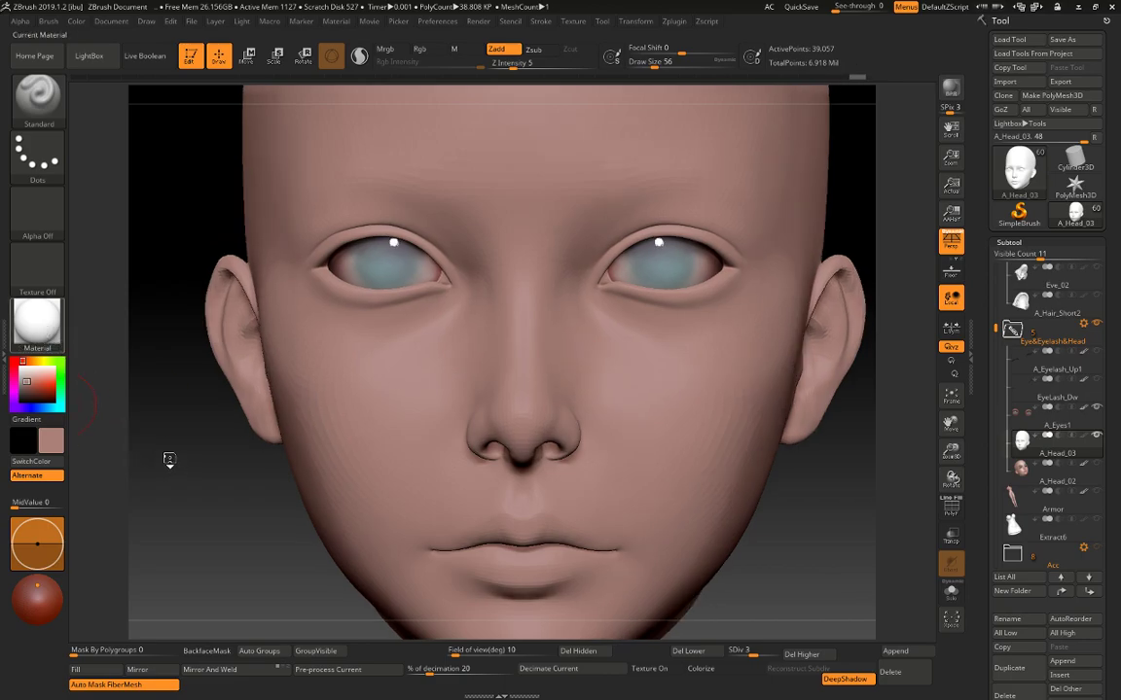
pyautogui.click(37, 321)
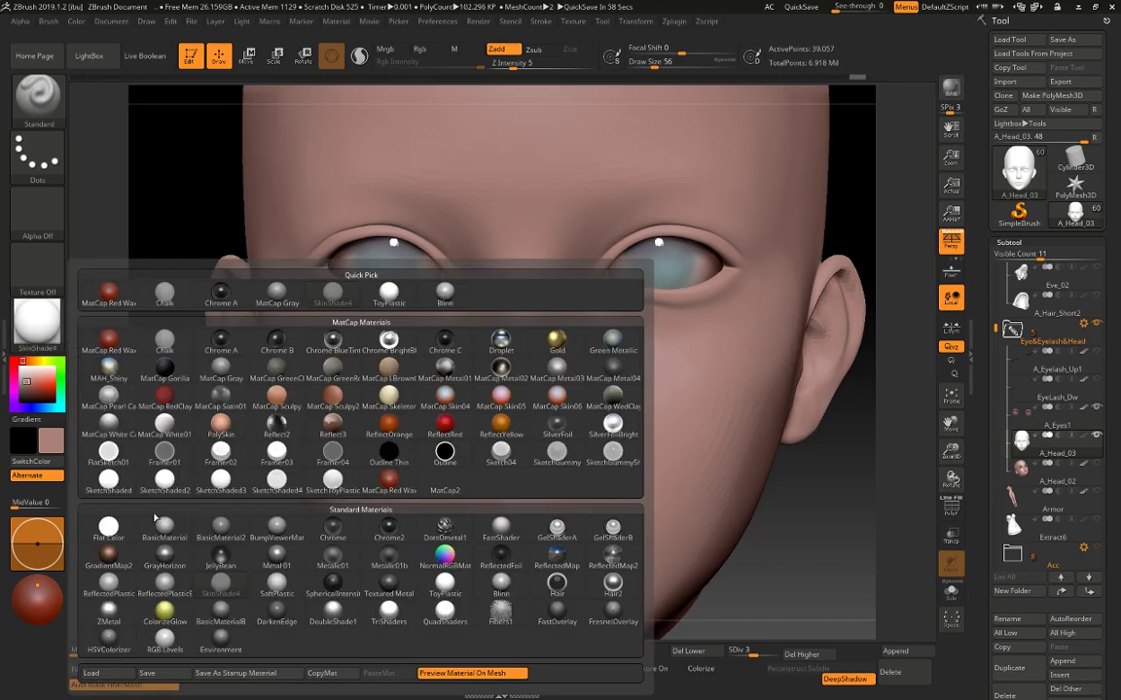
pyautogui.click(148, 475)
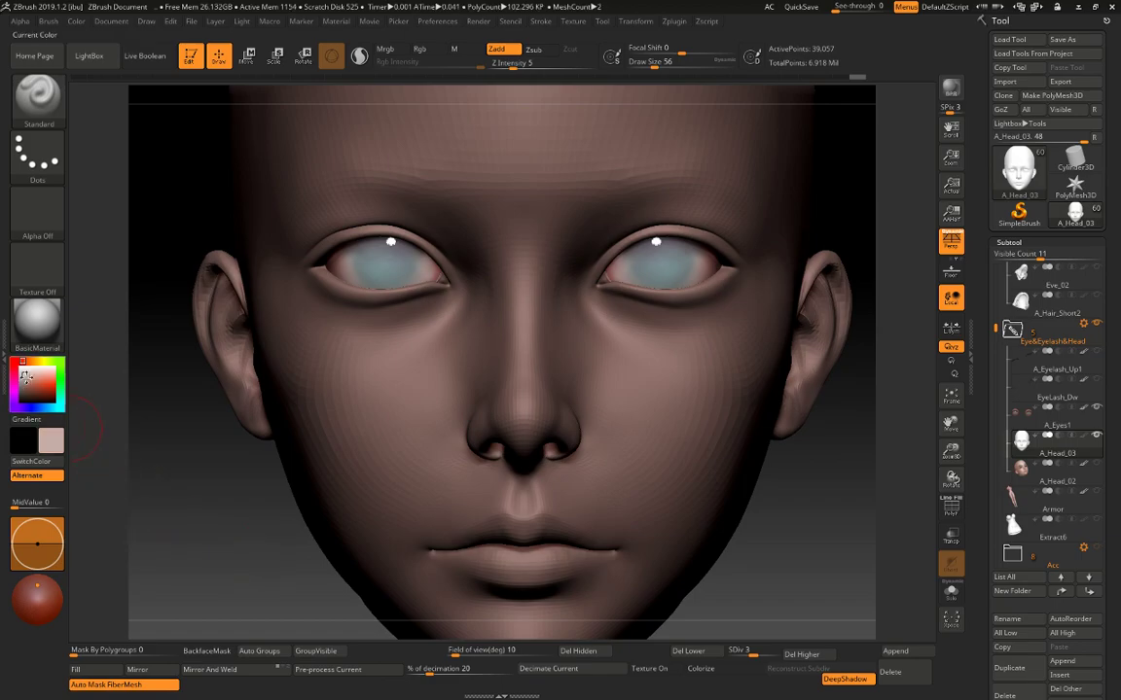
pyautogui.click(24, 375)
# Raise the BasicMaterial's Diffuse to 100 and turn off DeepShadow.
pyautogui.click(336, 21)
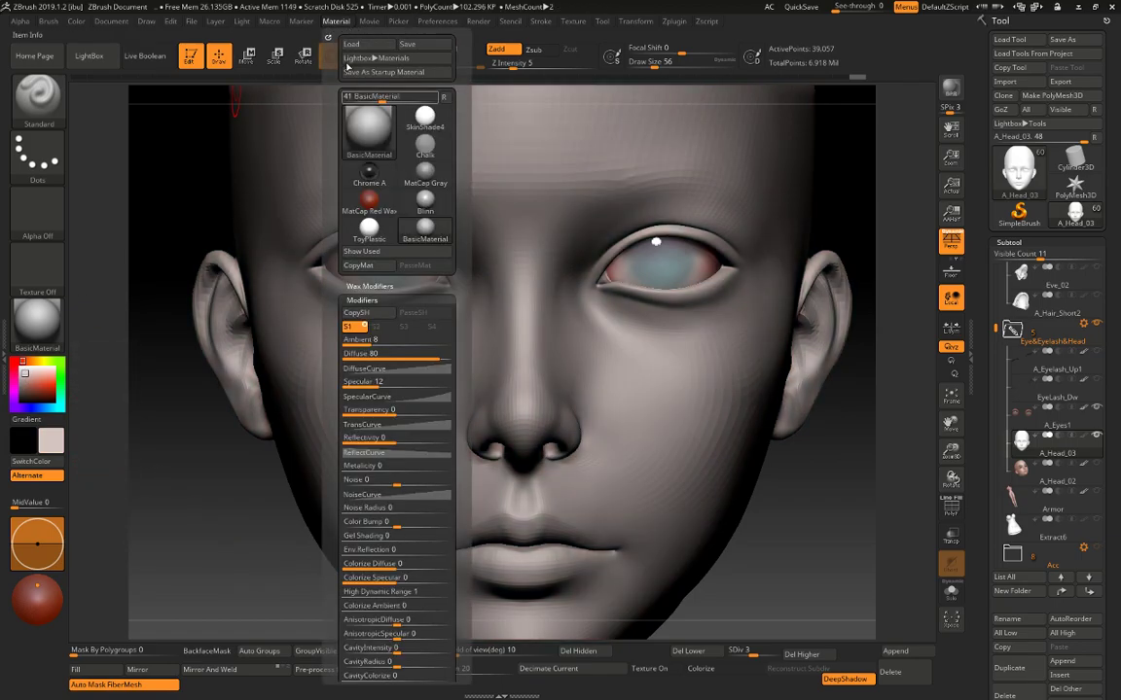
pyautogui.click(446, 355)
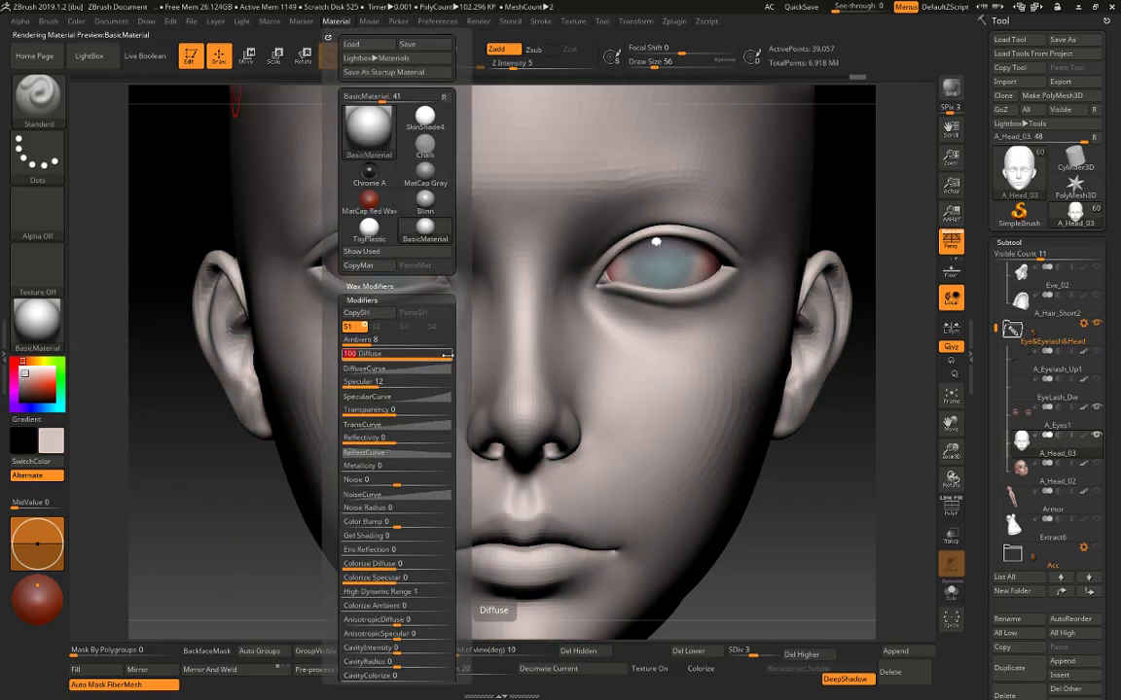
pyautogui.click(844, 679)
pyautogui.keyDown('alt'); pyautogui.moveTo(759, 569); pyautogui.dragTo(734, 435); pyautogui.keyUp('alt')
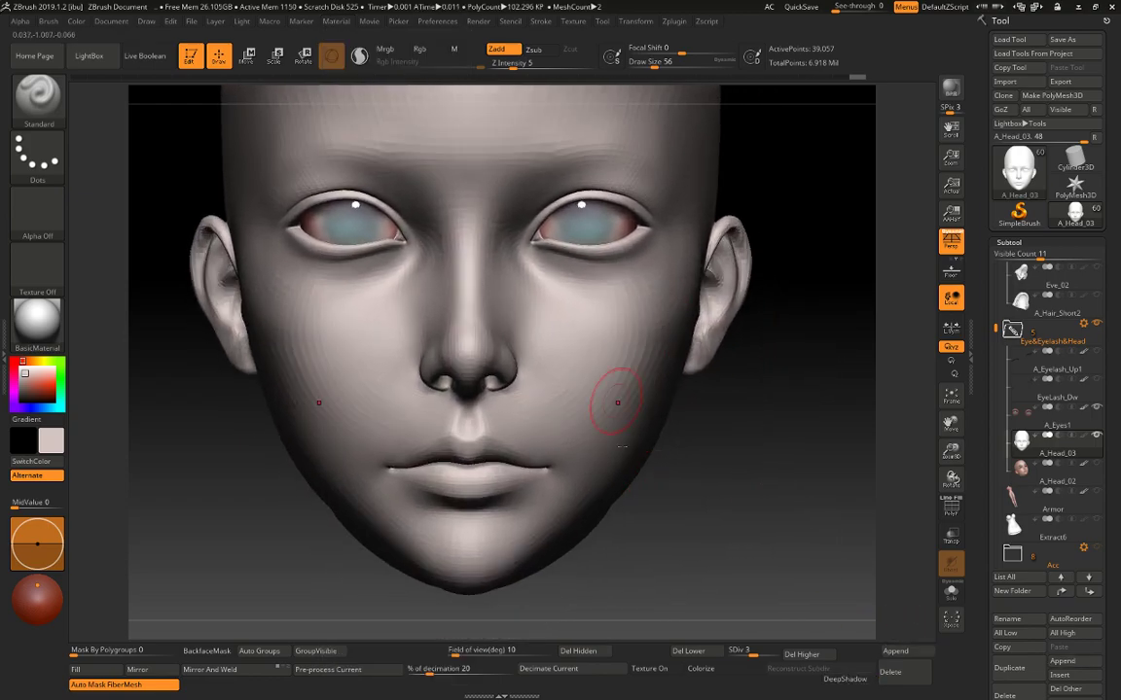
# Refine the upper eye sockets and nose sides with the Standard brush, raising the draw size from 59 to 116.
pyautogui.press('space')
pyautogui.click(512, 292)
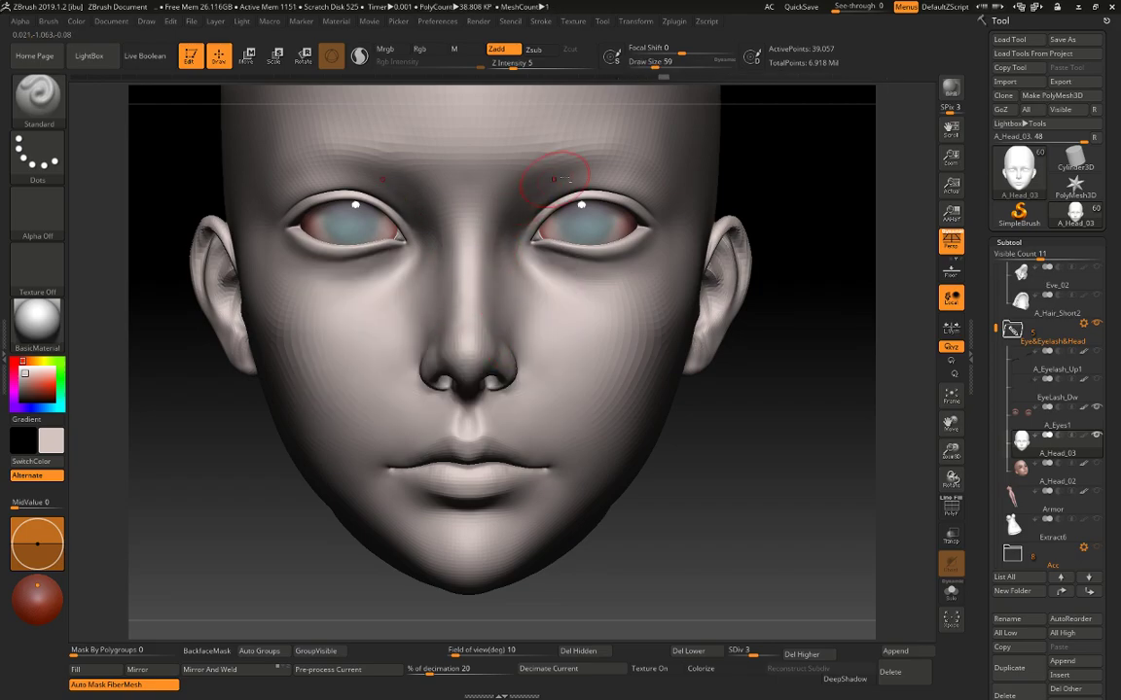
pyautogui.press('space')
pyautogui.click(593, 182)
pyautogui.press('space')
pyautogui.click(544, 354)
pyautogui.press('space')
pyautogui.click(533, 338)
# Lower the head to subdivision level 2 and reshape the nostril wings with the Move brush at draw sizes 116 and 87.
pyautogui.hotkey('shift', 'd')
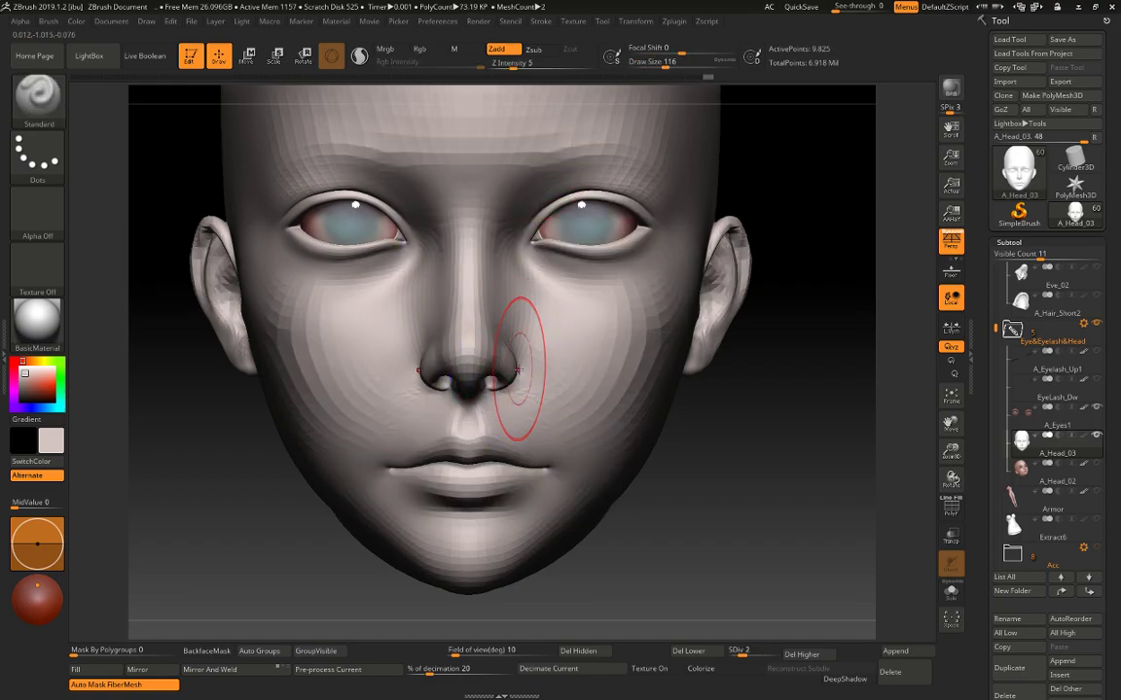
pyautogui.press('b')
pyautogui.press('m')
pyautogui.press('v')
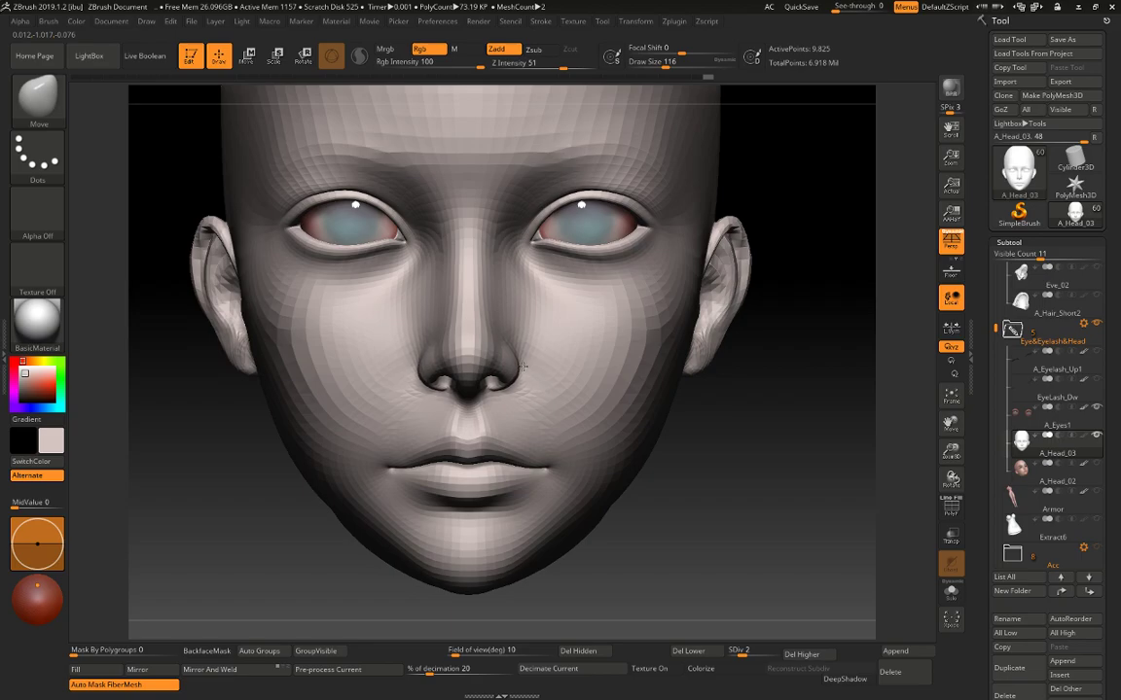
pyautogui.press('space')
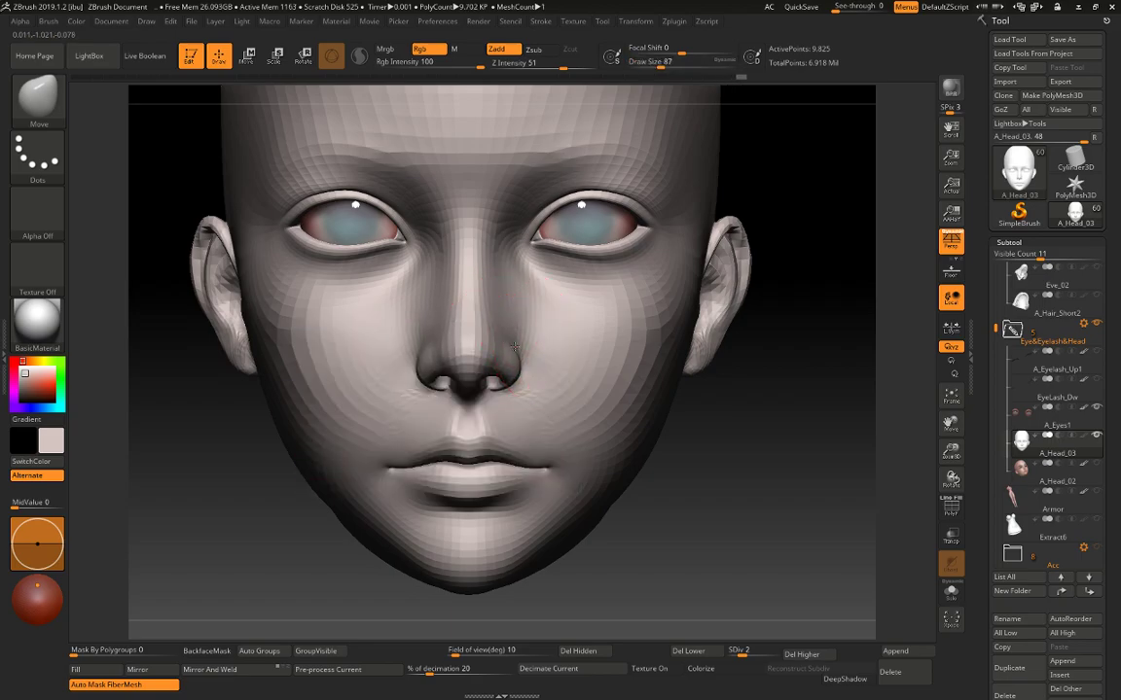
pyautogui.moveTo(523, 369); pyautogui.dragTo(498, 380)
# Adjust the nose tip and nostrils from three-quarter views with the Move brush, using draw sizes between 71 and 41.
pyautogui.press('space')
pyautogui.moveTo(825, 469); pyautogui.dragTo(710, 476)
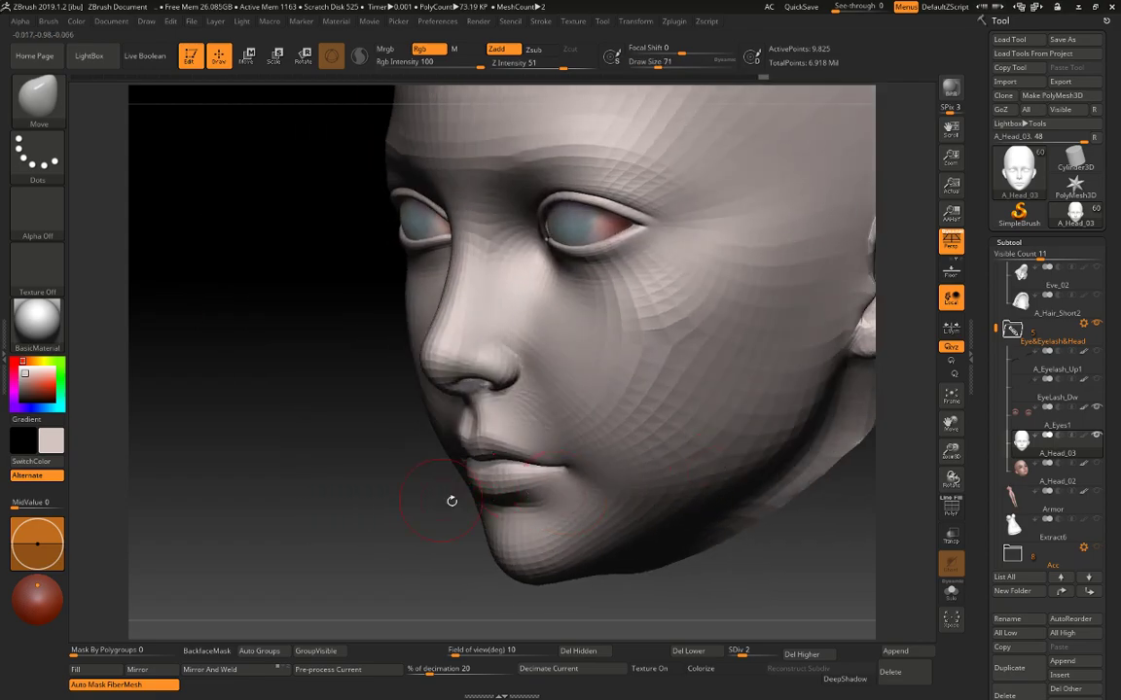
pyautogui.moveTo(451, 500); pyautogui.dragTo(419, 443)
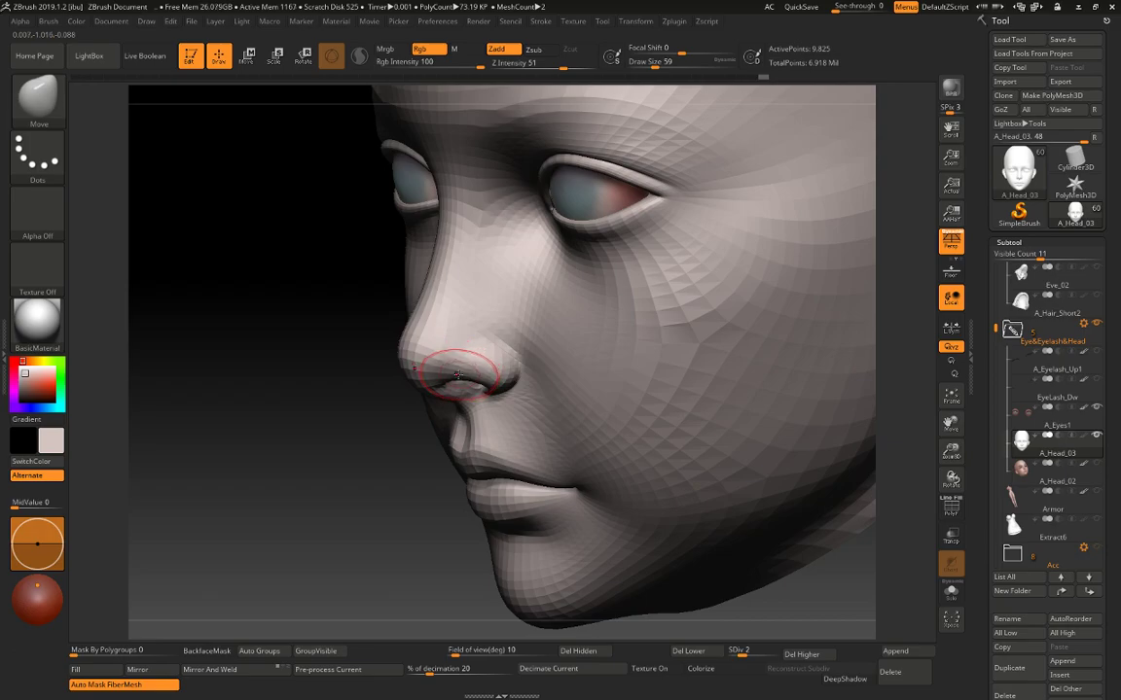
pyautogui.press('[')
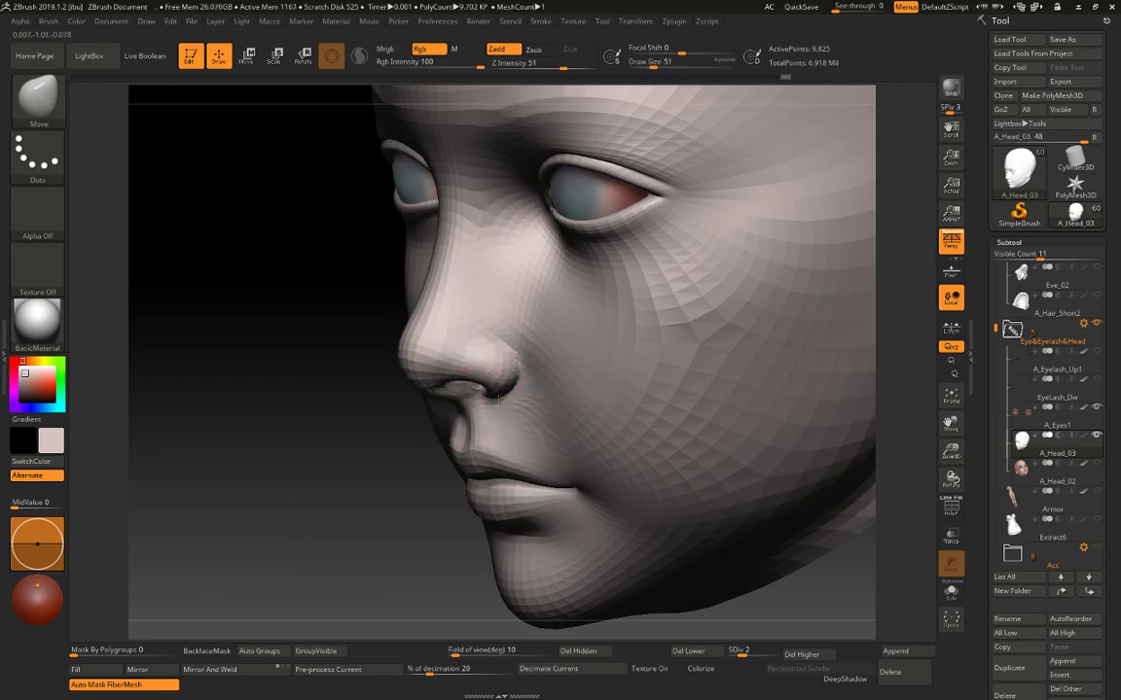
pyautogui.press('space')
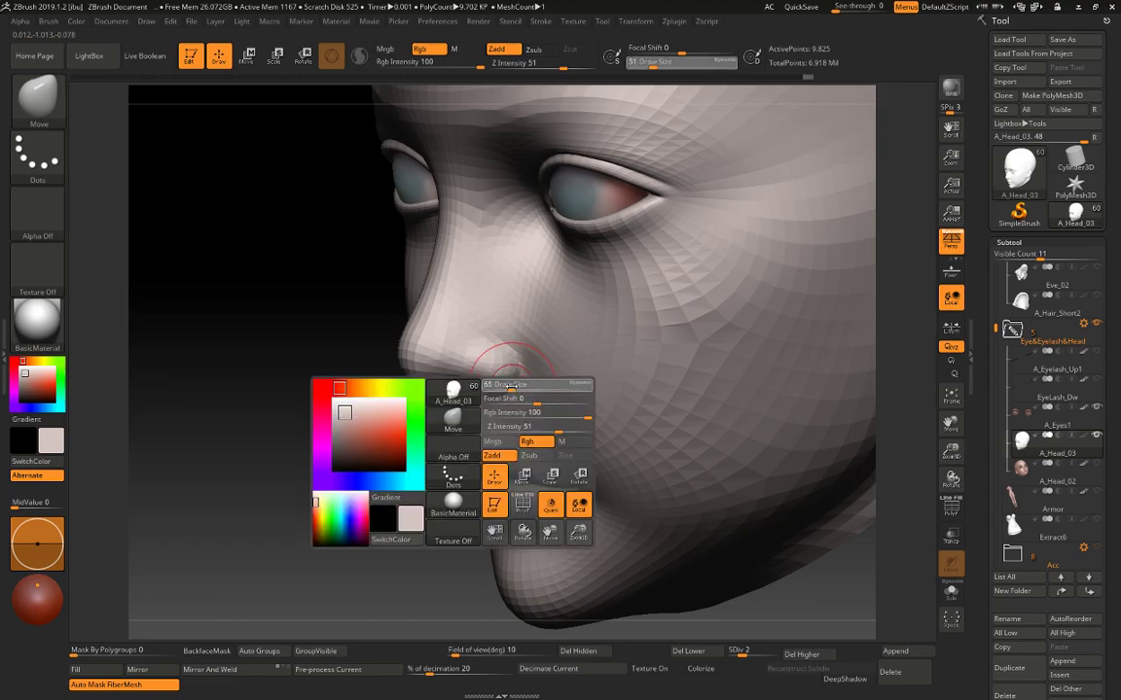
pyautogui.press('space')
pyautogui.moveTo(479, 373); pyautogui.dragTo(461, 377)
pyautogui.press('s')
# Enlarge the Move brush to draw size 77 and raise the head to subdivision level 4.
pyautogui.moveTo(384, 418)
pyautogui.keyDown('alt'); pyautogui.mouseDown()
pyautogui.moveTo(368, 452)
pyautogui.moveTo(447, 385)
pyautogui.mouseUp(); pyautogui.keyUp('alt')
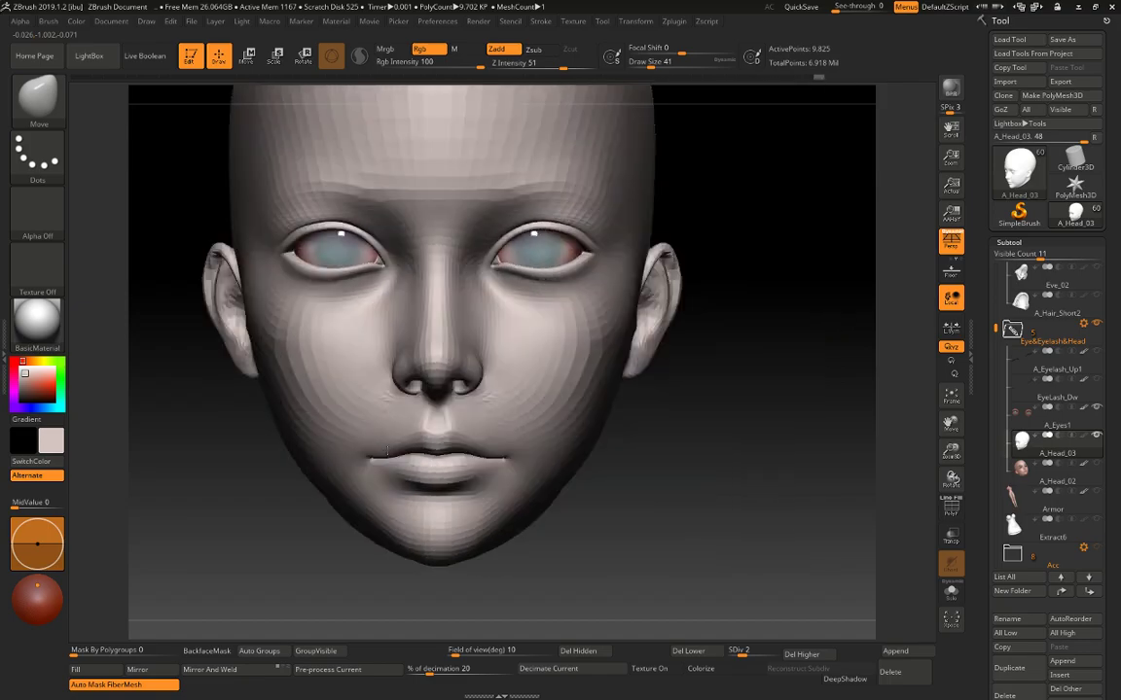
pyautogui.keyDown('alt'); pyautogui.moveTo(672, 503); pyautogui.dragTo(660, 442); pyautogui.keyUp('alt')
pyautogui.press(']')
pyautogui.press(']')
pyautogui.press(']')
pyautogui.press(']')
pyautogui.press('d')
pyautogui.press('d')
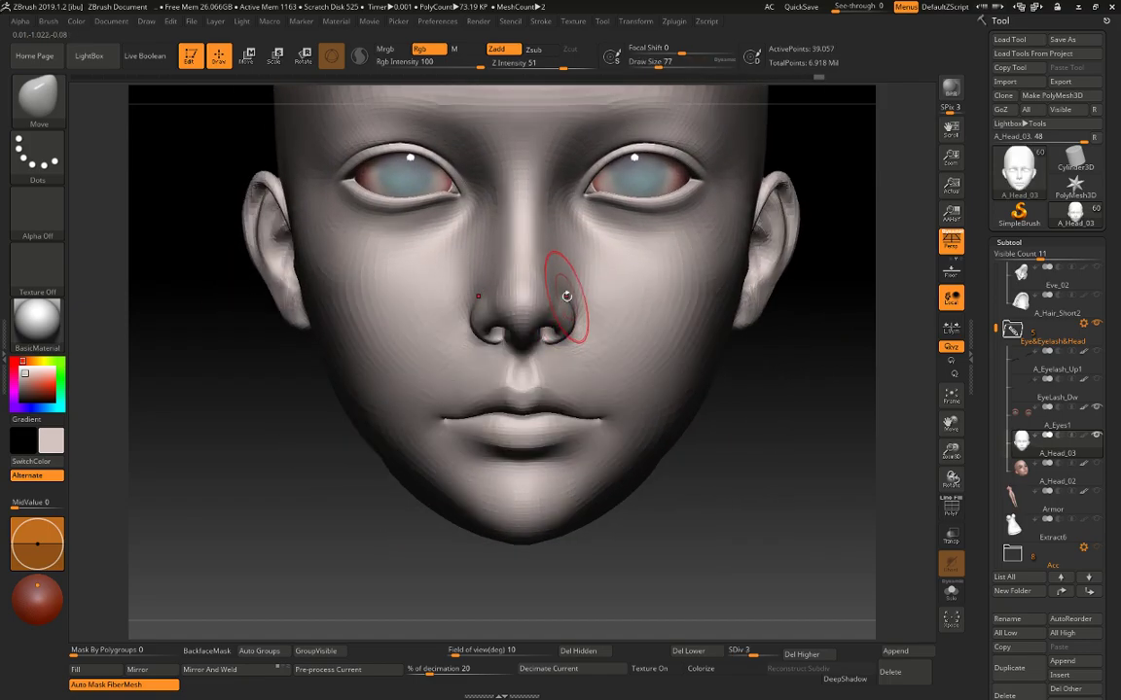
pyautogui.hotkey('shift', 'f')
pyautogui.hotkey('shift', 'f')
pyautogui.moveTo(789, 444)
pyautogui.keyDown('alt'); pyautogui.mouseDown()
pyautogui.moveTo(764, 513)
pyautogui.moveTo(738, 545)
pyautogui.mouseUp(); pyautogui.keyUp('alt')
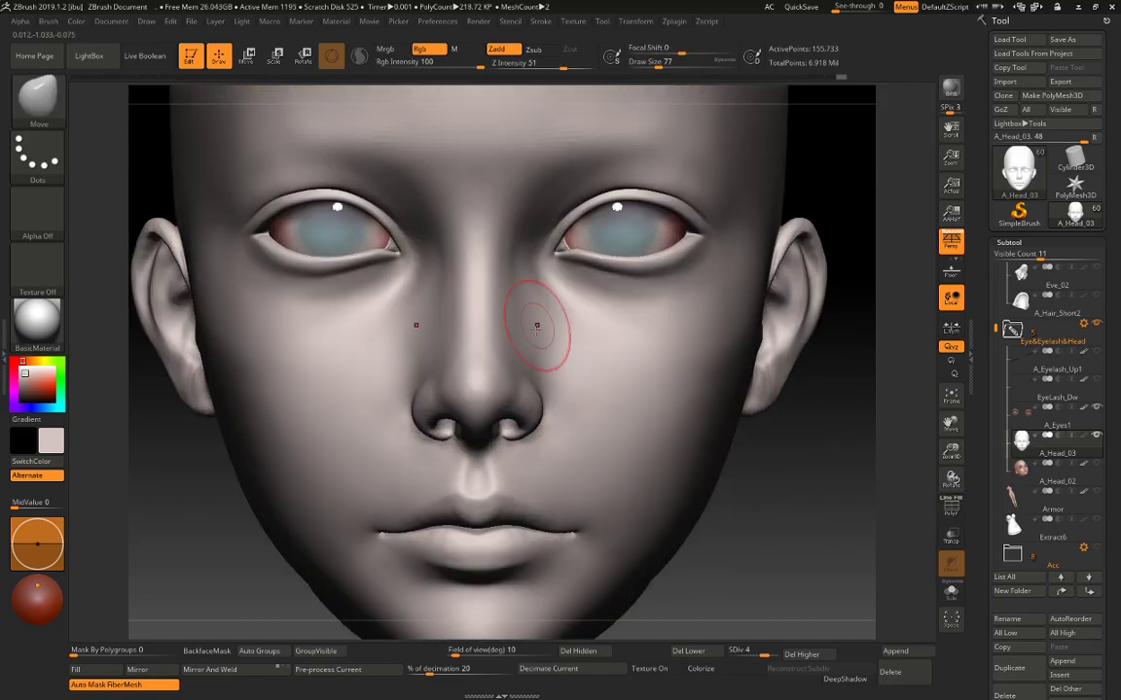
# Switch to the Standard brush at subdivision level 3, smooth below the inner eye corners and set the draw size to 27.
pyautogui.press('space')
pyautogui.moveTo(538, 325); pyautogui.dragTo(521, 324)
pyautogui.press('b')
pyautogui.press('s')
pyautogui.press('t')
pyautogui.keyDown('alt'); pyautogui.moveTo(812, 473); pyautogui.dragTo(774, 545); pyautogui.keyUp('alt')
pyautogui.hotkey('shift', 'd')
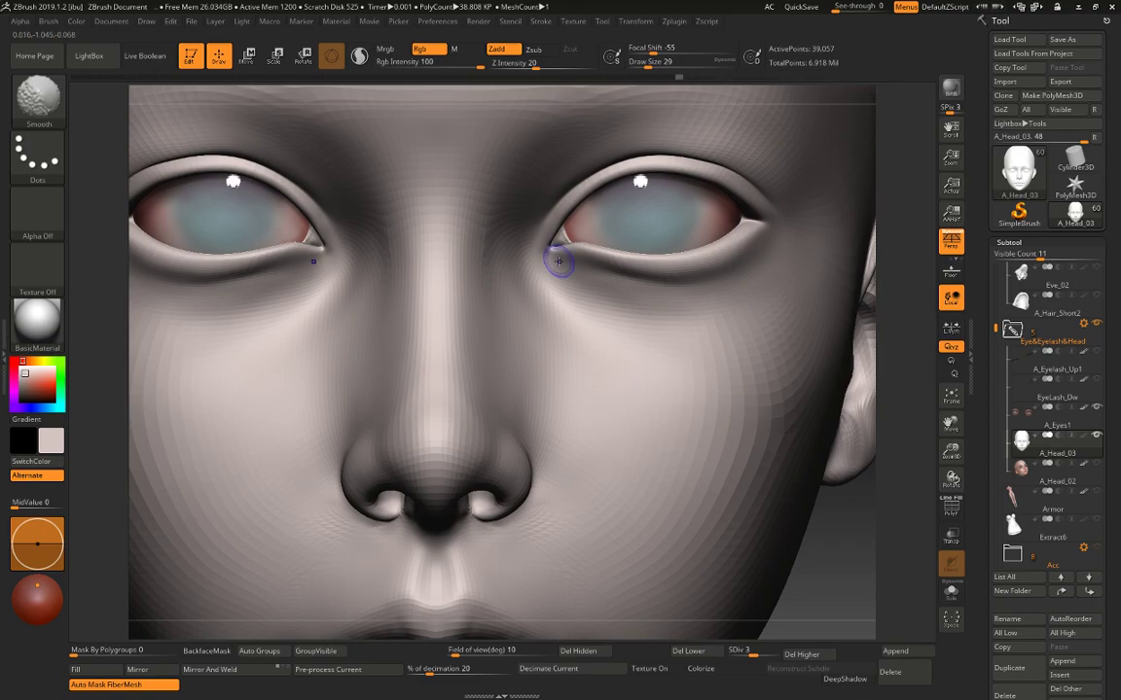
pyautogui.press('space')
pyautogui.moveTo(584, 264); pyautogui.dragTo(581, 265)
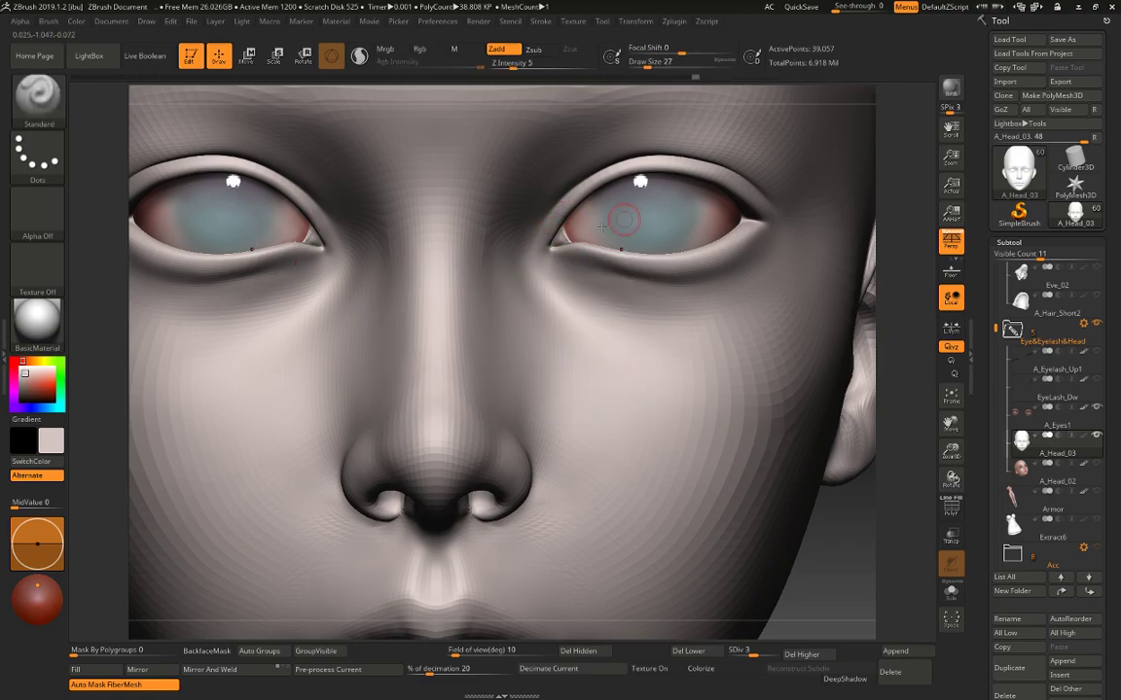
# Sculpt and smooth the inner eye corners and lower eyelids with the Standard brush at Z Intensity 10.
pyautogui.keyDown('alt'); pyautogui.moveTo(906, 148); pyautogui.dragTo(880, 209); pyautogui.keyUp('alt')
pyautogui.press('space')
pyautogui.moveTo(596, 293); pyautogui.dragTo(600, 294)
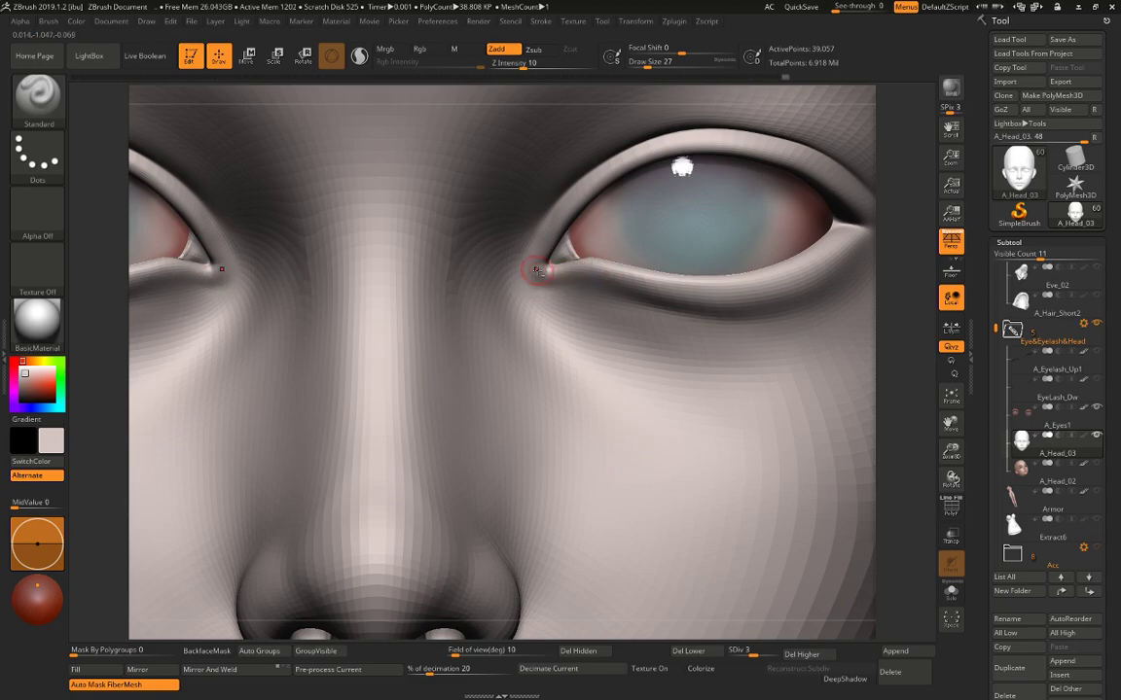
pyautogui.press('shift')
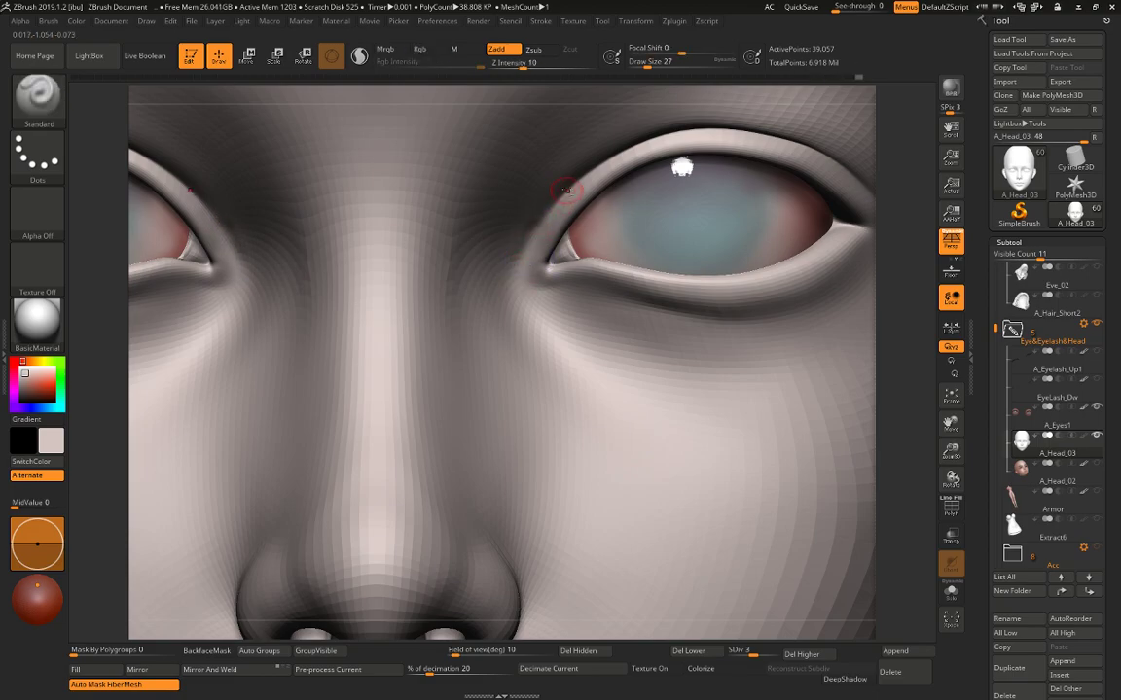
pyautogui.keyDown('shift'); pyautogui.moveTo(546, 312); pyautogui.dragTo(552, 293); pyautogui.keyUp('shift')
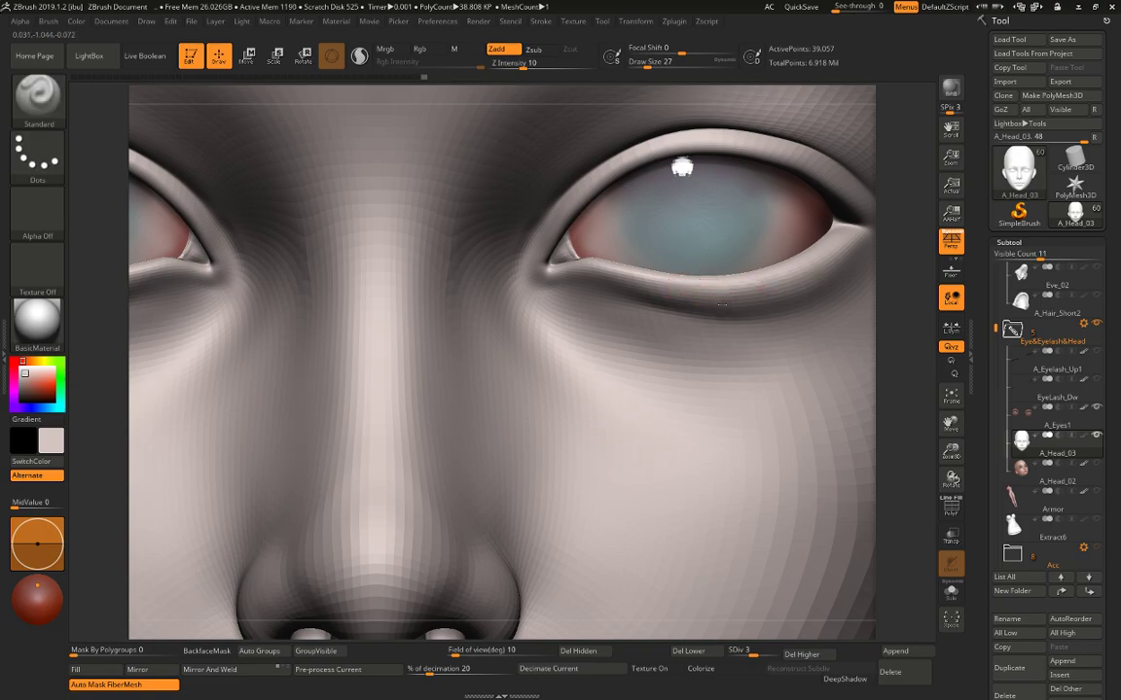
pyautogui.press('shift')
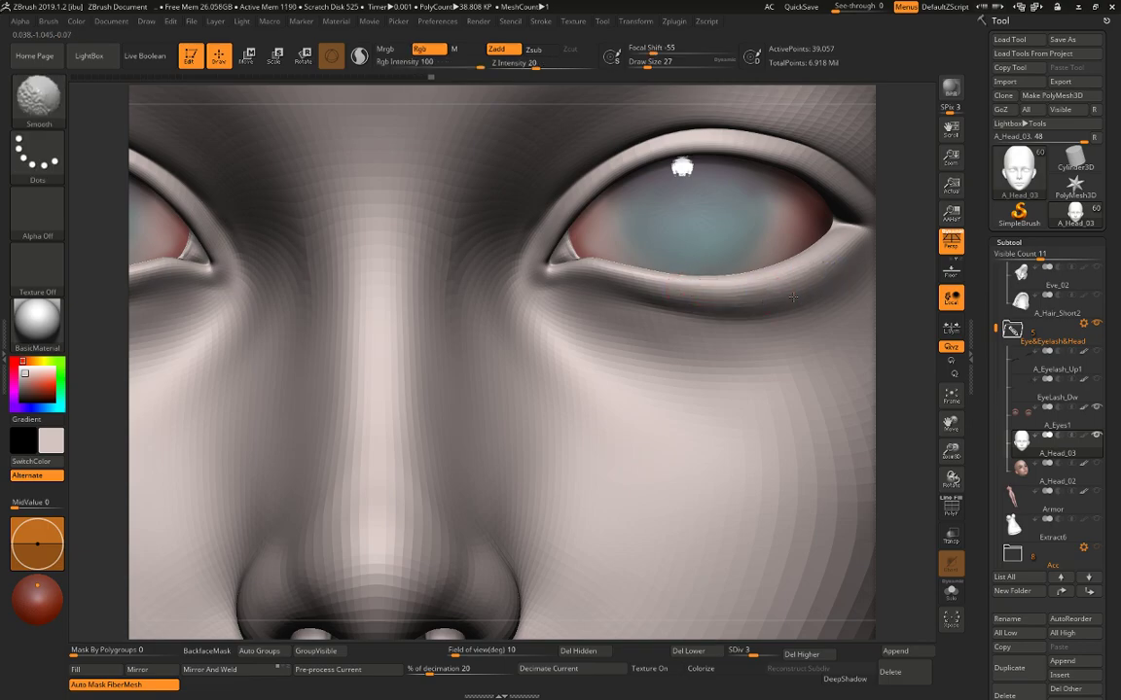
pyautogui.keyDown('shift'); pyautogui.moveTo(862, 250); pyautogui.dragTo(867, 252); pyautogui.keyUp('shift')
# Define the outer eye corners using the DamStandard brush in Zadd mode at draw size 31 and Z Intensity 12.
pyautogui.moveTo(868, 255)
pyautogui.keyDown('alt'); pyautogui.mouseDown(button='right')
pyautogui.moveTo(723, 323)
pyautogui.moveTo(623, 338)
pyautogui.mouseUp(button='right'); pyautogui.keyUp('alt')
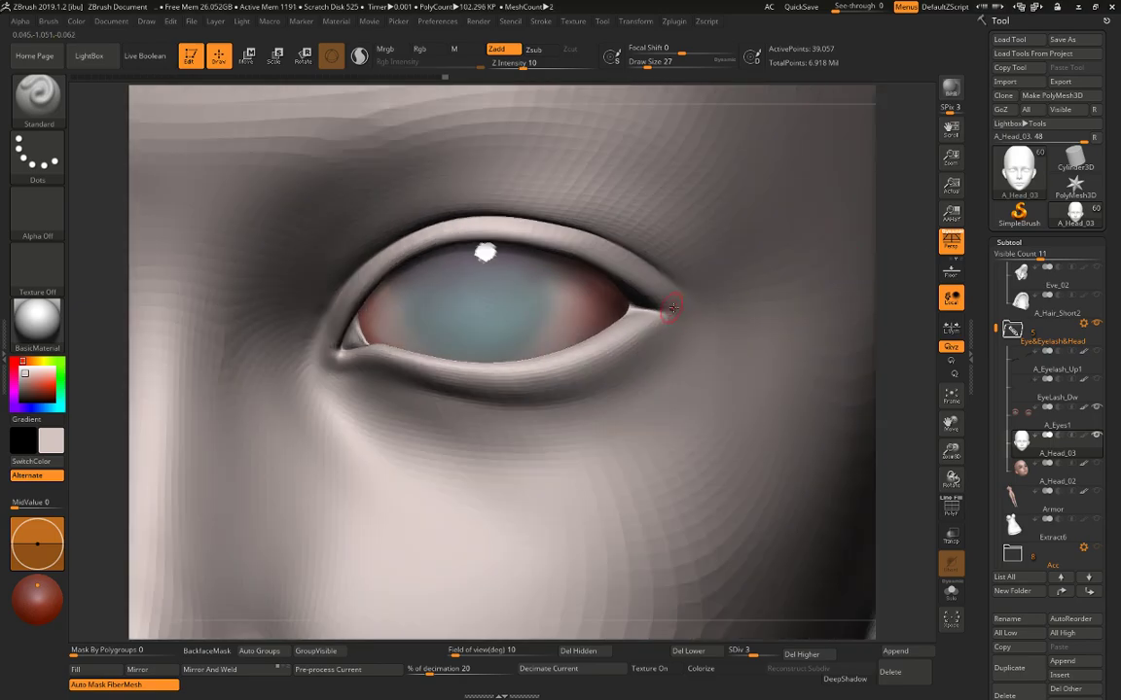
pyautogui.press('b')
pyautogui.press('d')
pyautogui.press('s')
pyautogui.click(503, 50)
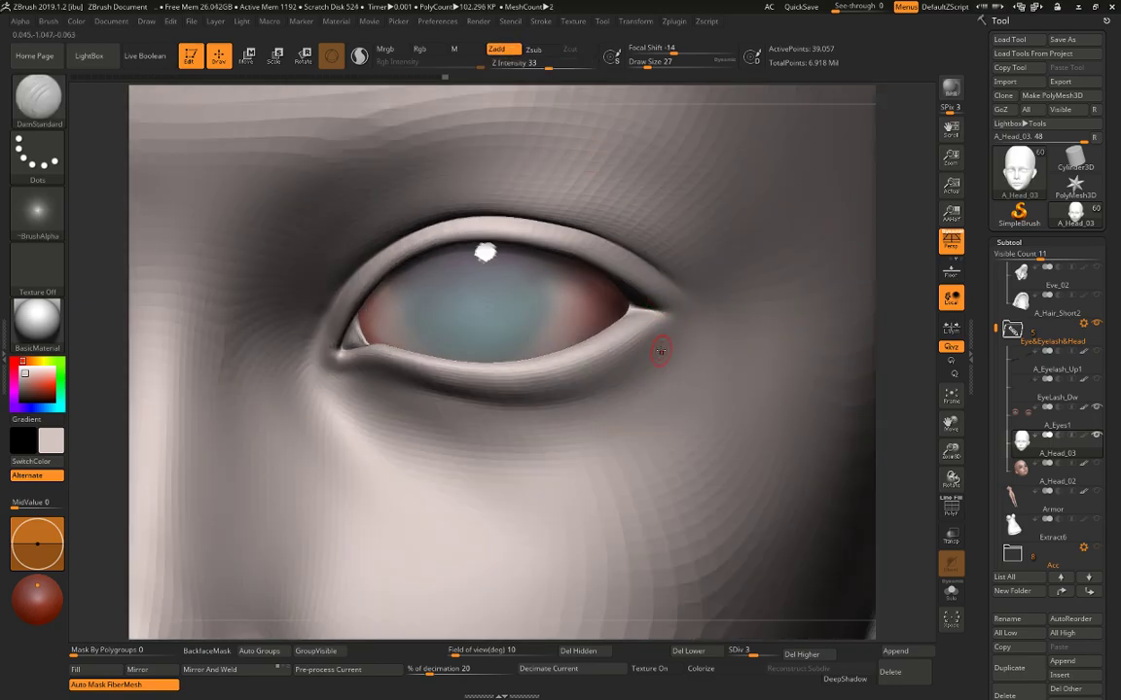
pyautogui.press('space')
pyautogui.moveTo(660, 326); pyautogui.dragTo(667, 326)
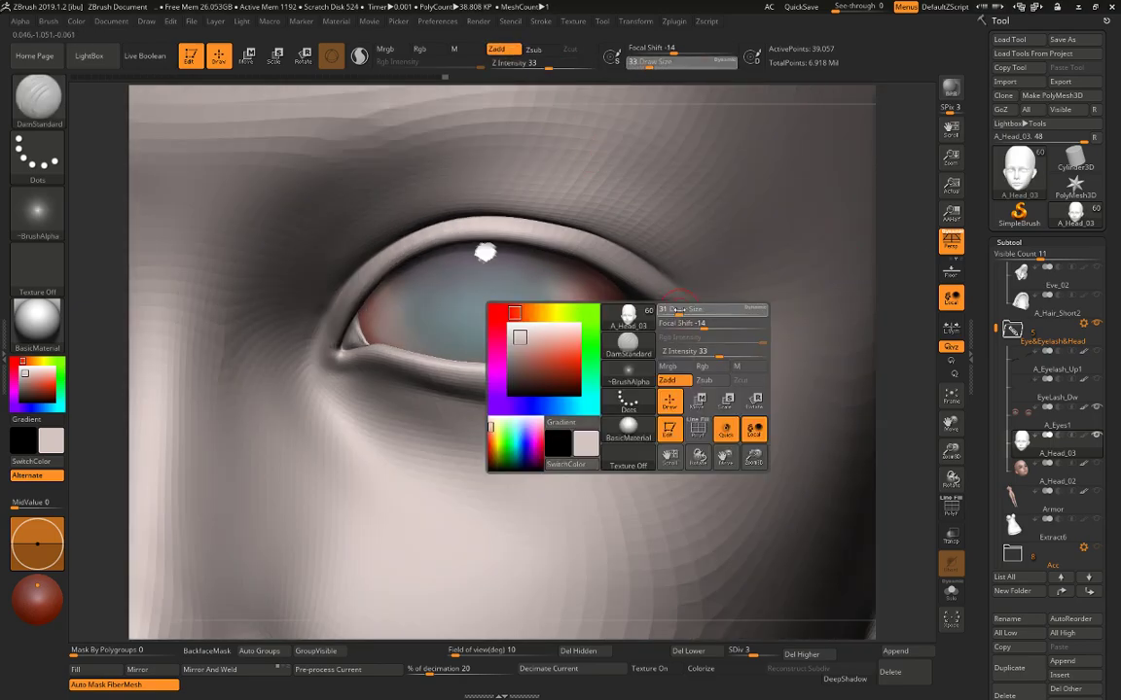
pyautogui.press('space')
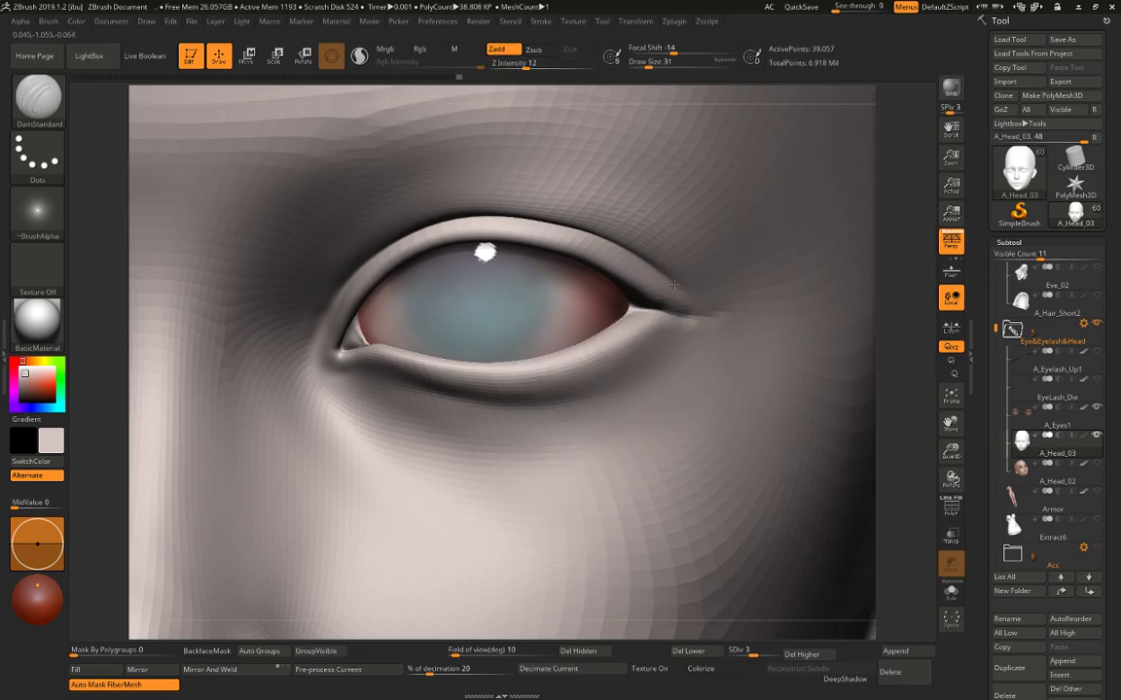
pyautogui.press('space')
# Reshape the eyelids at subdivision level 2 with the Move brush at draw size 56.
pyautogui.hotkey('shift', 'd')
pyautogui.press('b')
pyautogui.press('m')
pyautogui.press('v')
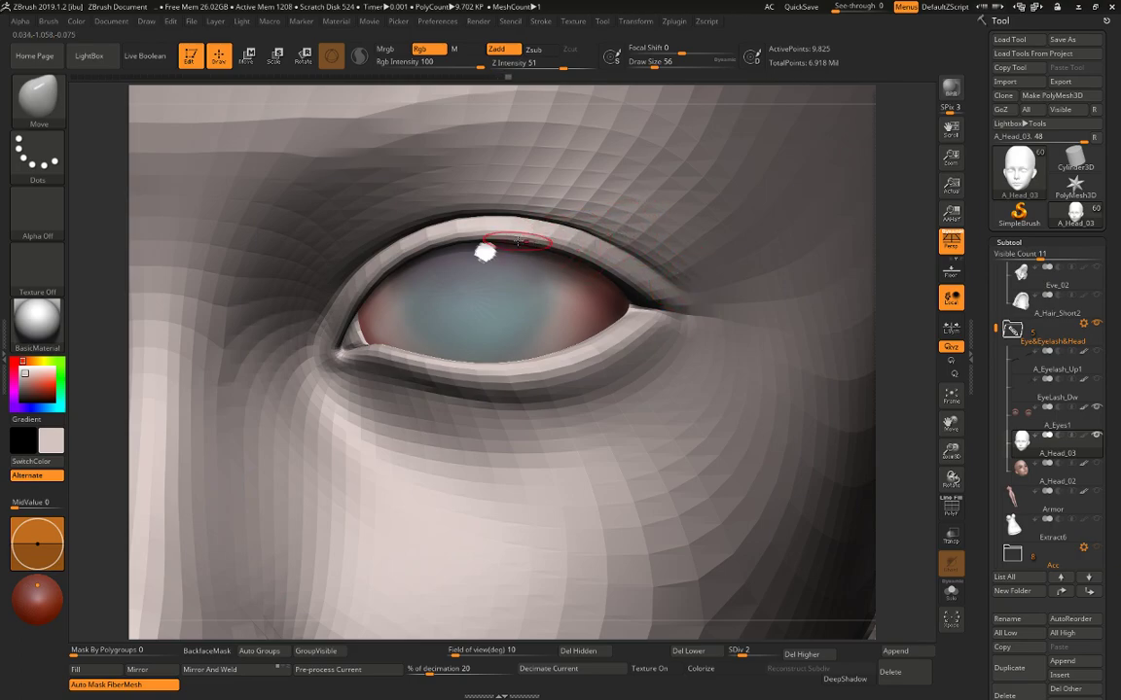
pyautogui.press('f')
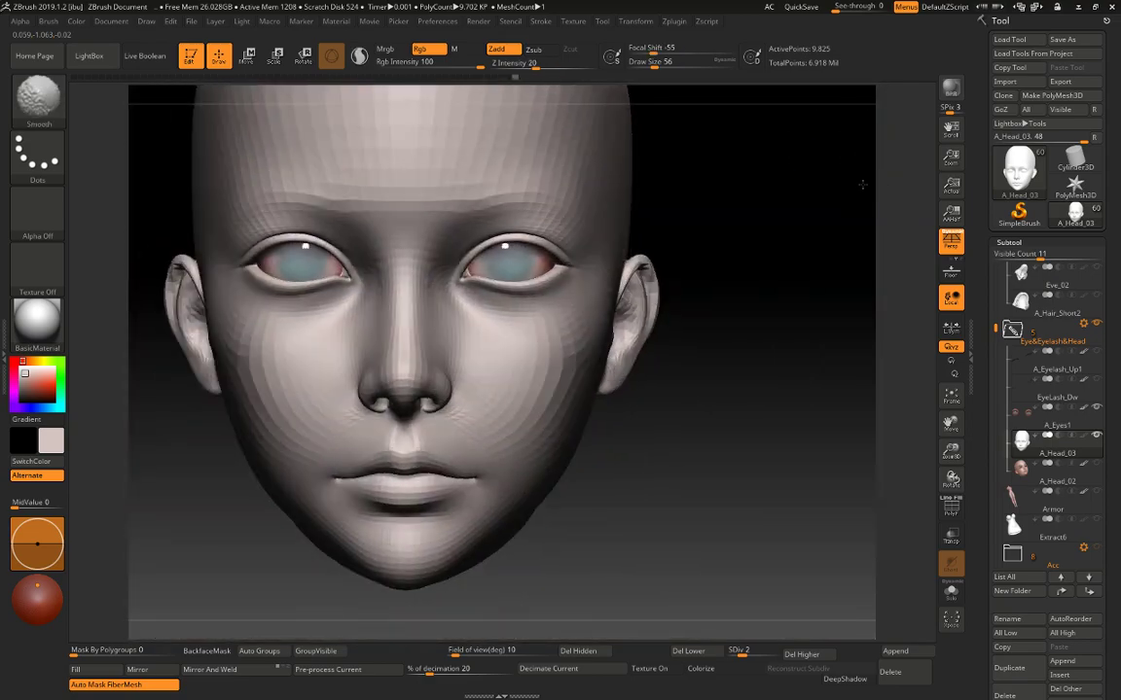
# Adjust the upper eyelid contours from the front with the Move brush, using draw sizes 245, 104 and 149.
pyautogui.moveTo(759, 247)
pyautogui.keyDown('alt'); pyautogui.mouseDown()
pyautogui.moveTo(835, 195)
pyautogui.moveTo(813, 261)
pyautogui.mouseUp(); pyautogui.keyUp('alt')
pyautogui.press(']')
pyautogui.press(']')
pyautogui.press(']')
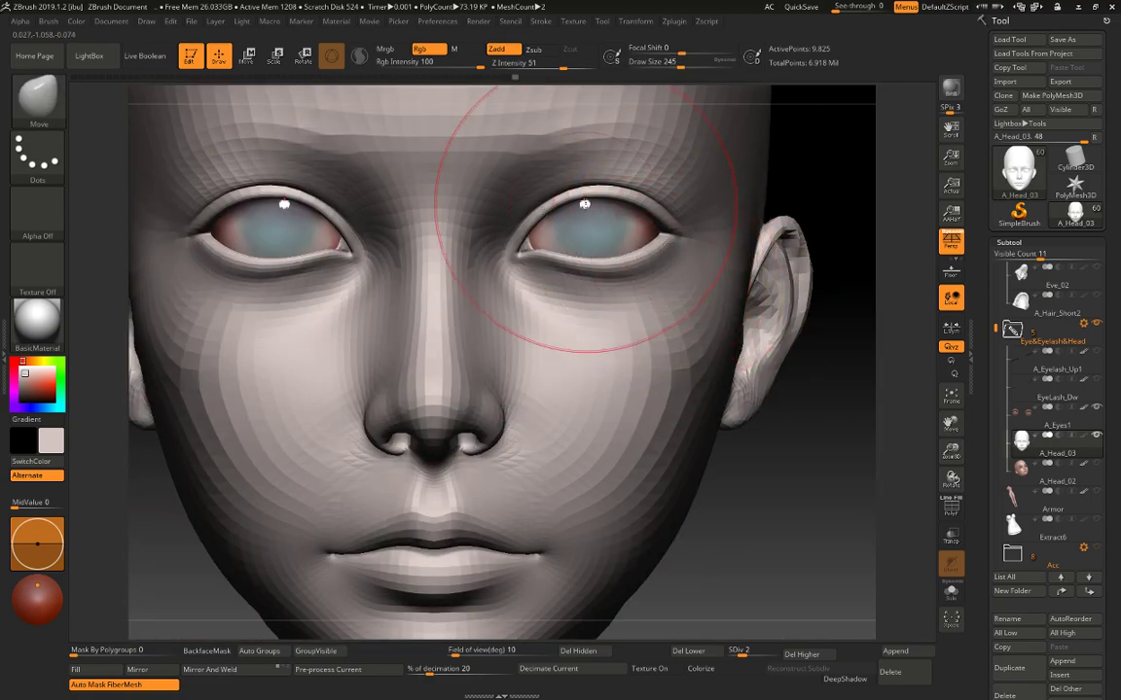
pyautogui.press('space')
pyautogui.moveTo(584, 204)
pyautogui.mouseDown()
pyautogui.moveTo(574, 204)
pyautogui.moveTo(594, 178)
pyautogui.moveTo(588, 186)
pyautogui.moveTo(633, 184)
pyautogui.moveTo(667, 210)
pyautogui.mouseUp()
pyautogui.press('space')
pyautogui.press('space')
pyautogui.click(632, 190)
pyautogui.press('space')
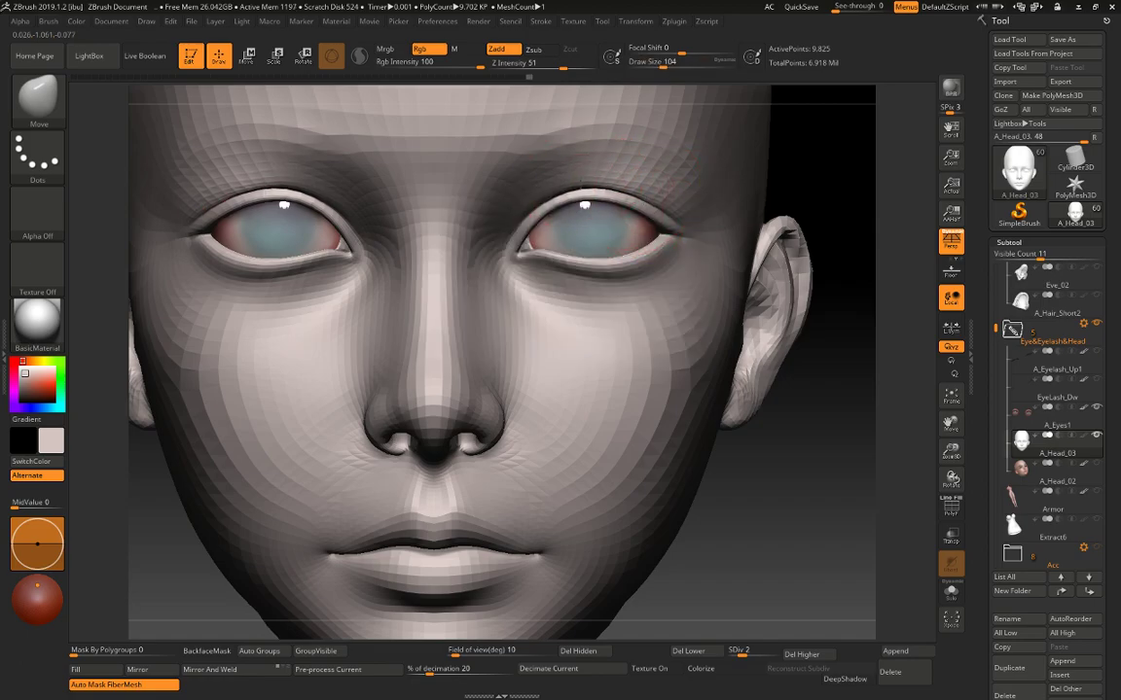
pyautogui.press('space')
pyautogui.click(596, 210)
# Select the A_Eyes1 subtool, move the eyeballs down about 0.0007 units and return to Draw mode.
pyautogui.keyDown('alt'); pyautogui.click(594, 232); pyautogui.keyUp('alt')
pyautogui.press('w')
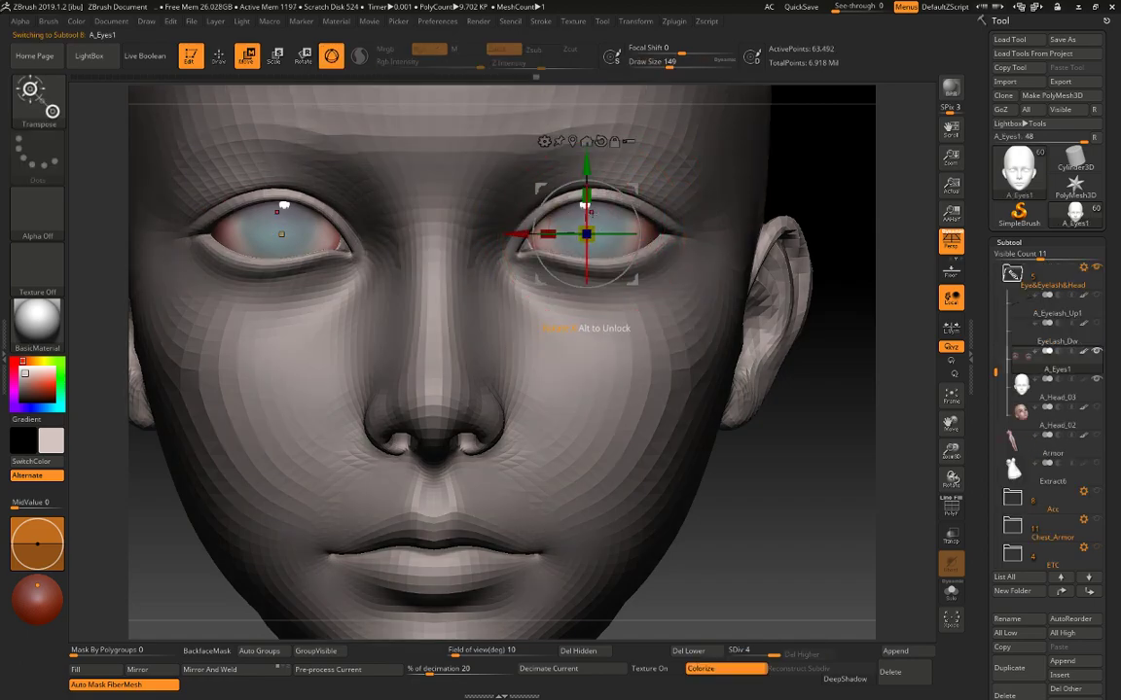
pyautogui.moveTo(586, 194); pyautogui.dragTo(586, 199)
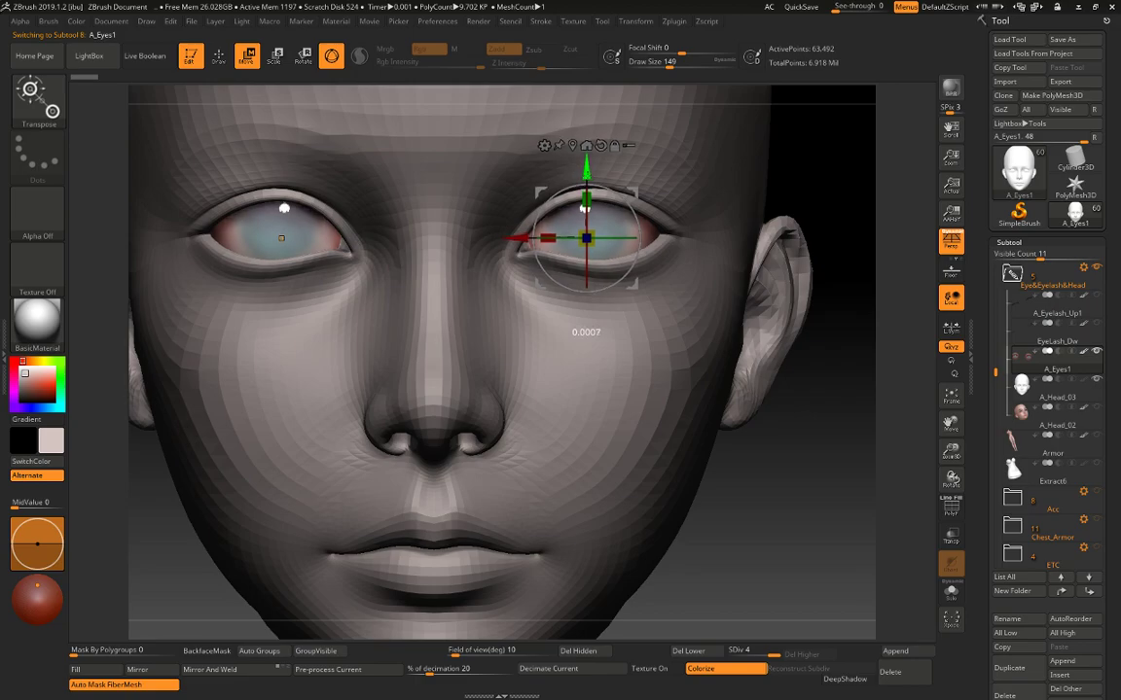
pyautogui.press('q')
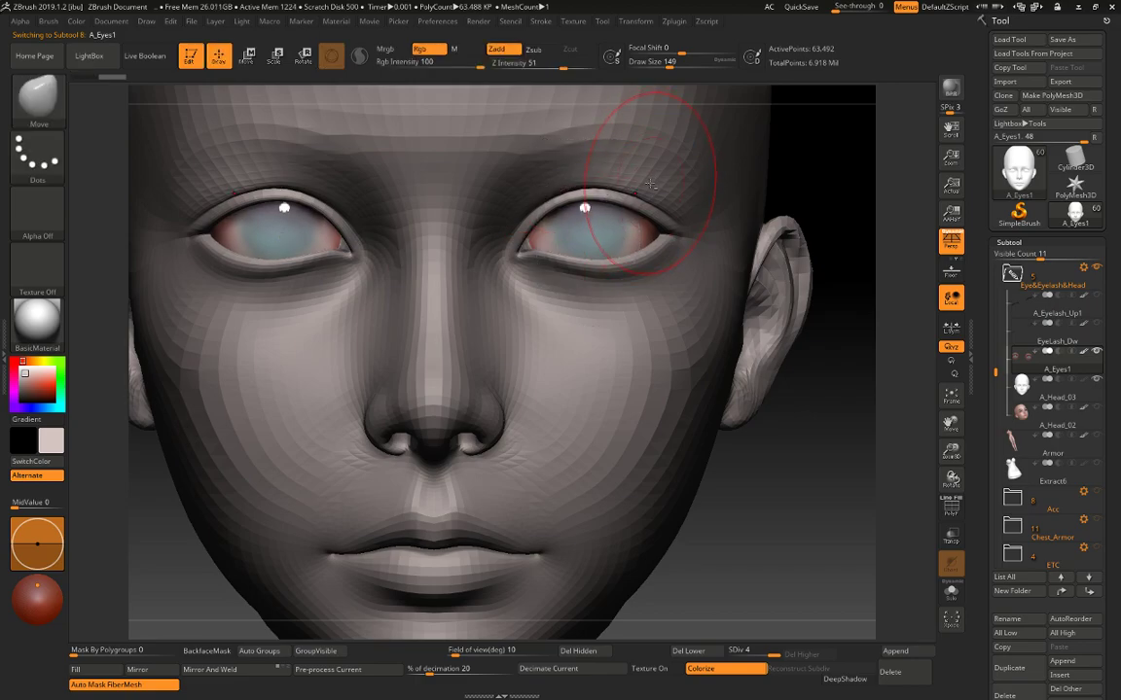
# Select the A_Head_03 subtool and reshape the eyelids at subdivision level 2 with the Move brush at draw sizes 68 and 112.
pyautogui.keyDown('alt'); pyautogui.click(645, 184); pyautogui.keyUp('alt')
pyautogui.press('space')
pyautogui.moveTo(556, 206); pyautogui.dragTo(525, 223)
pyautogui.press('space')
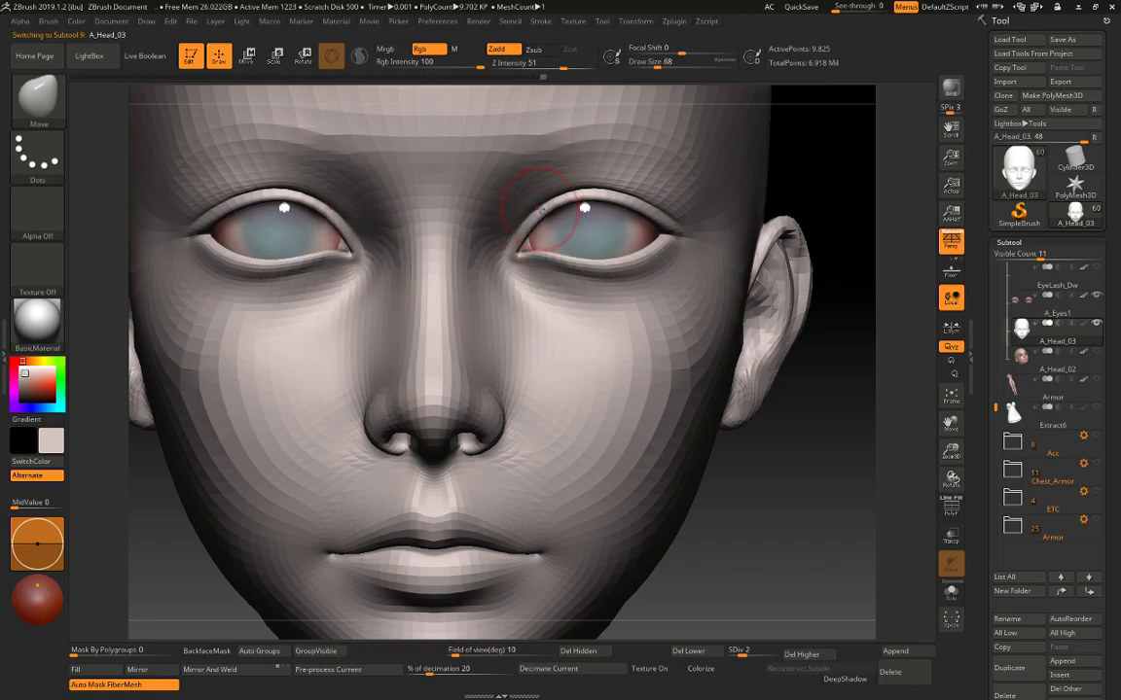
pyautogui.press('space')
pyautogui.moveTo(495, 265)
pyautogui.mouseDown()
pyautogui.moveTo(553, 205)
pyautogui.moveTo(580, 196)
pyautogui.moveTo(665, 207)
pyautogui.mouseUp()
pyautogui.press('space')
pyautogui.press('space')
pyautogui.press('space')
pyautogui.press('space')
# Refine the lid contours and the area around the eyes from the front with the Move brush at draw sizes 149, 182 and 132.
pyautogui.keyDown('alt'); pyautogui.moveTo(841, 160); pyautogui.dragTo(746, 107); pyautogui.keyUp('alt')
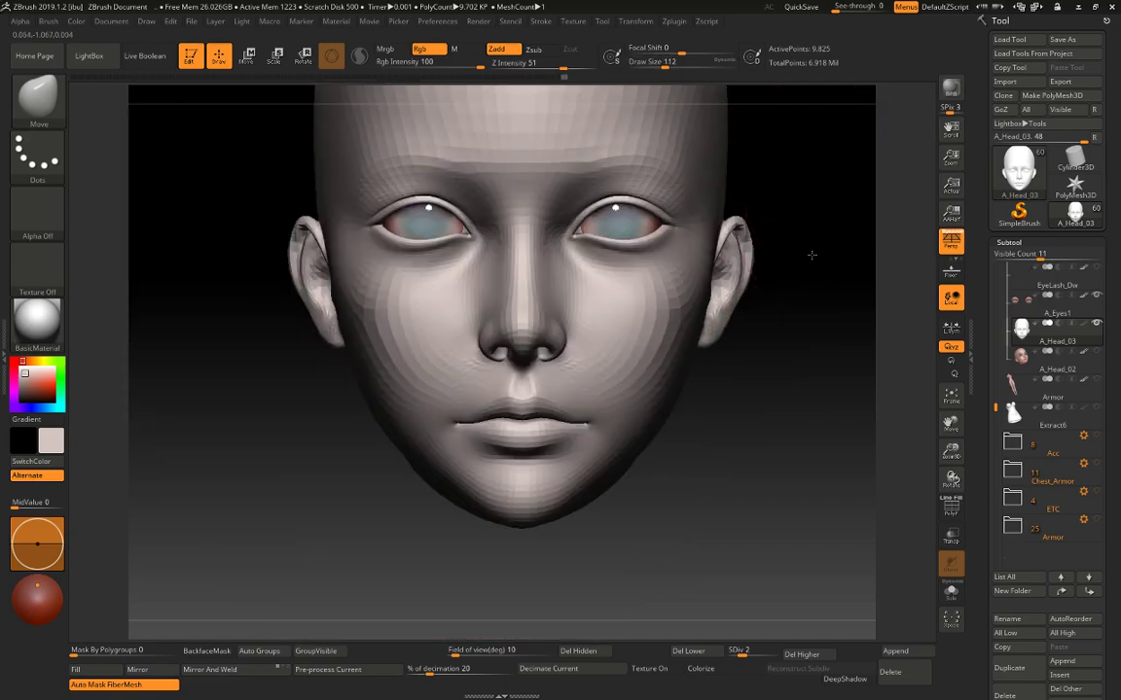
pyautogui.keyDown('alt'); pyautogui.moveTo(810, 255); pyautogui.dragTo(816, 302); pyautogui.keyUp('alt')
pyautogui.keyDown('alt'); pyautogui.moveTo(811, 370); pyautogui.dragTo(822, 413); pyautogui.keyUp('alt')
pyautogui.press(']')
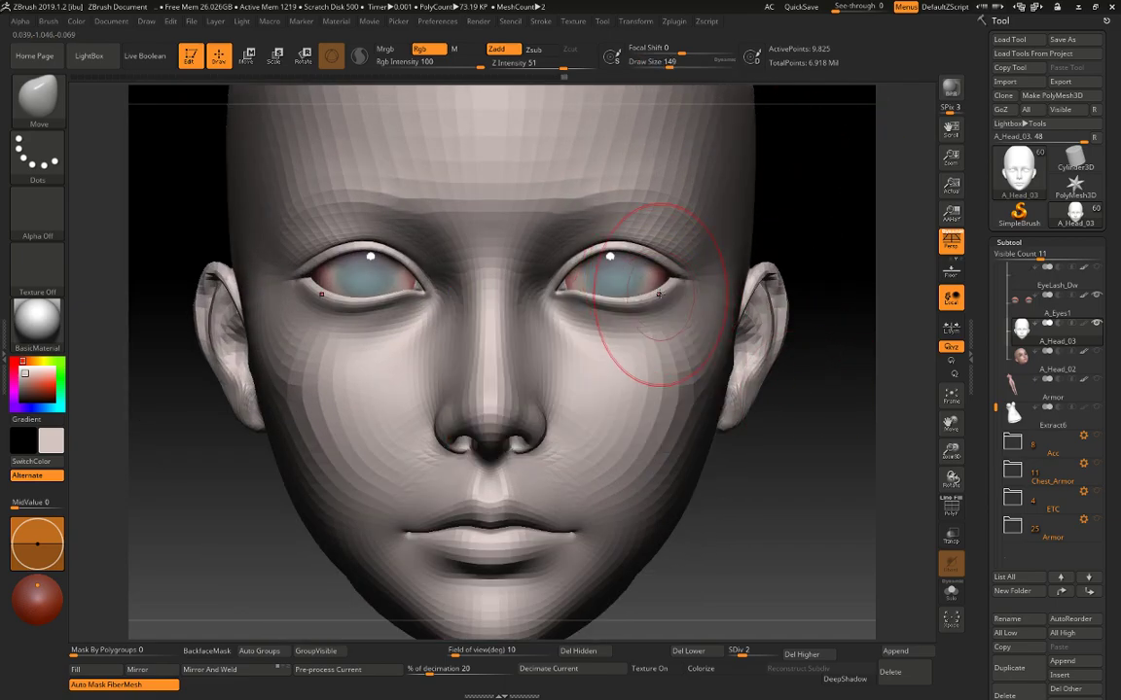
pyautogui.press(']')
pyautogui.moveTo(668, 302); pyautogui.dragTo(669, 295)
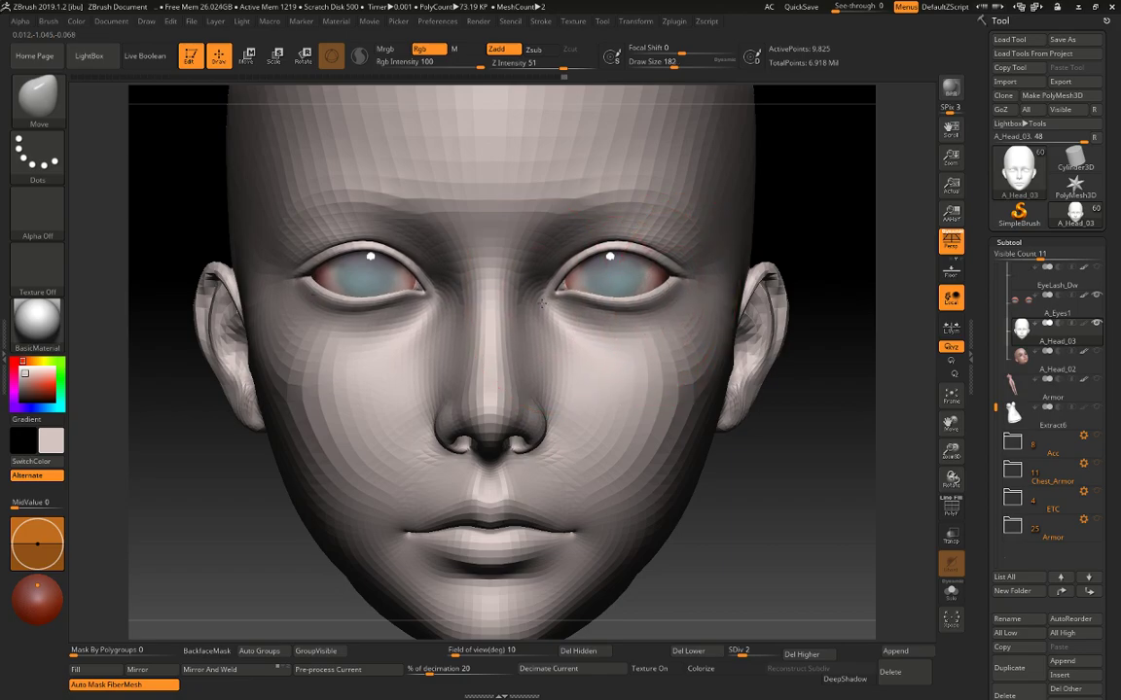
pyautogui.press('space')
pyautogui.moveTo(603, 253); pyautogui.dragTo(597, 241)
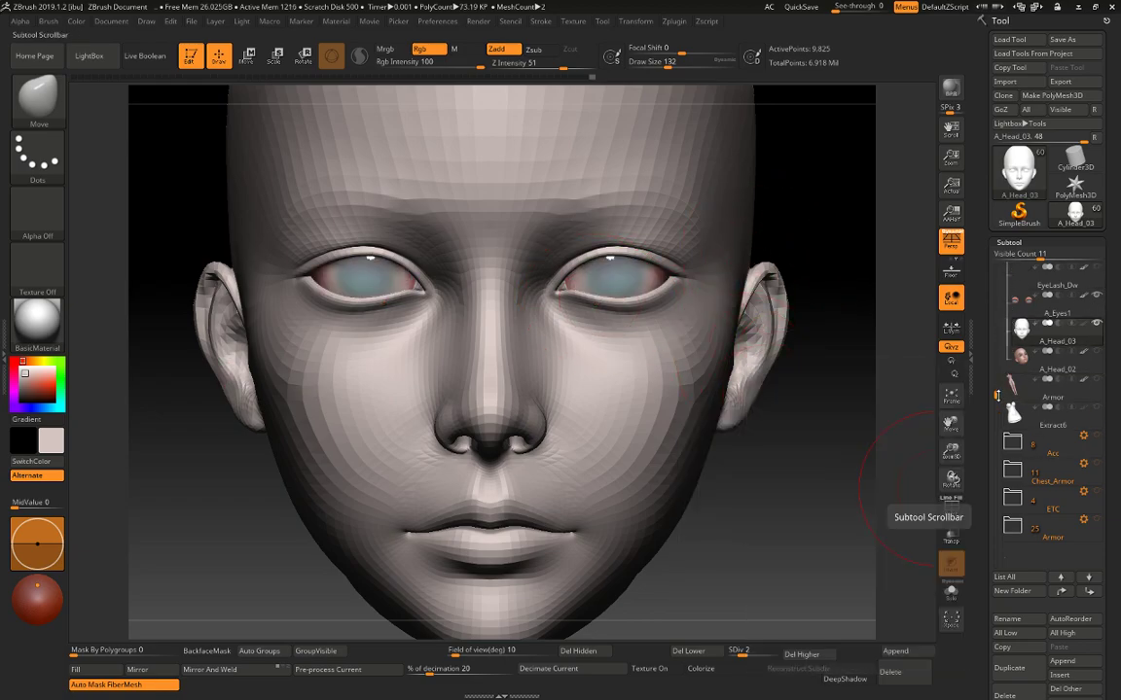
# Show the Cru_02_3_7_5_7_1 hair subtool and turn on Colorize for the head to display its painted skin.
pyautogui.moveTo(996, 395); pyautogui.dragTo(996, 305)
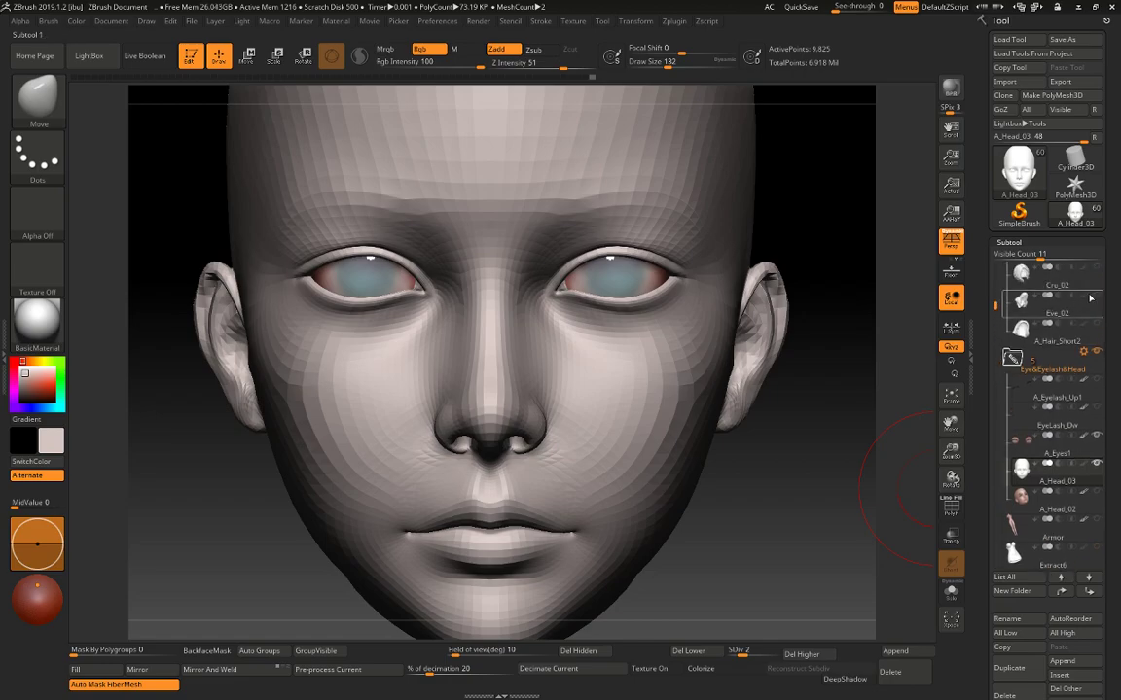
pyautogui.scroll(3, 1091, 299)
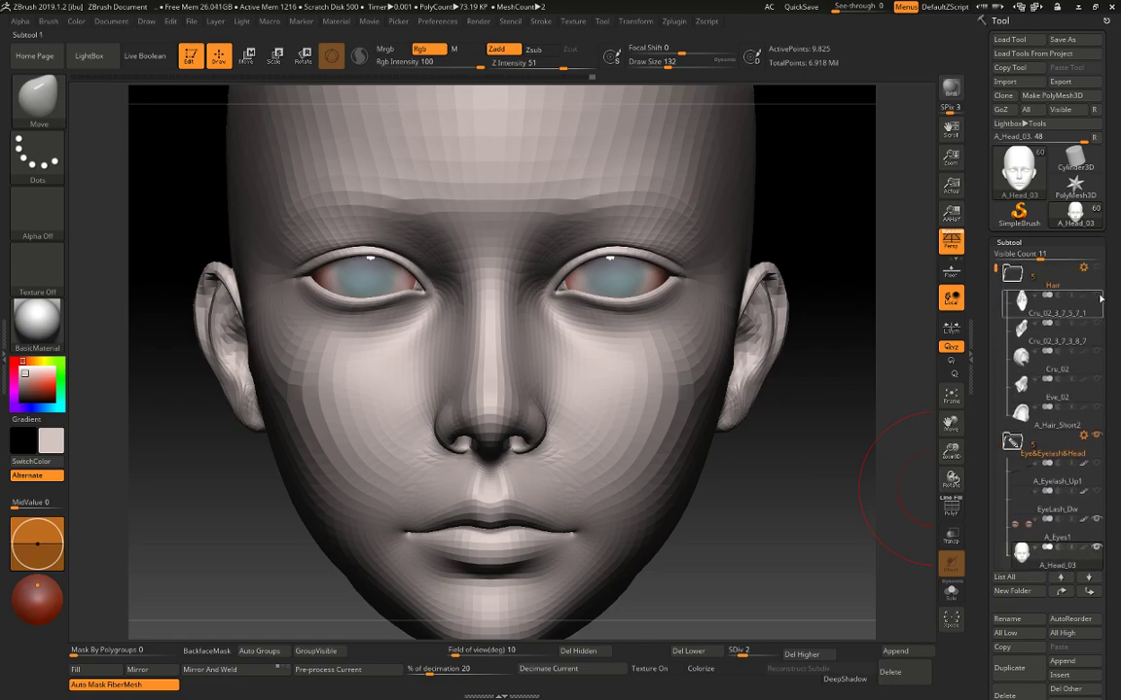
pyautogui.click(1099, 296)
pyautogui.keyDown('alt'); pyautogui.moveTo(895, 352); pyautogui.dragTo(858, 327); pyautogui.keyUp('alt')
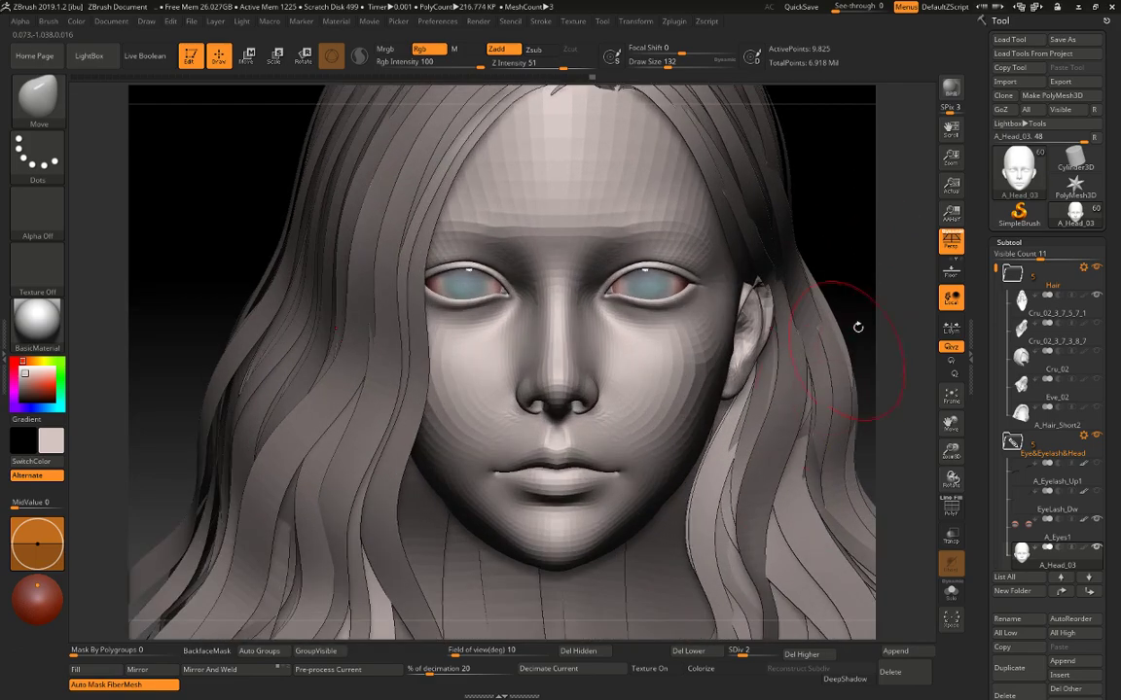
pyautogui.click(701, 669)
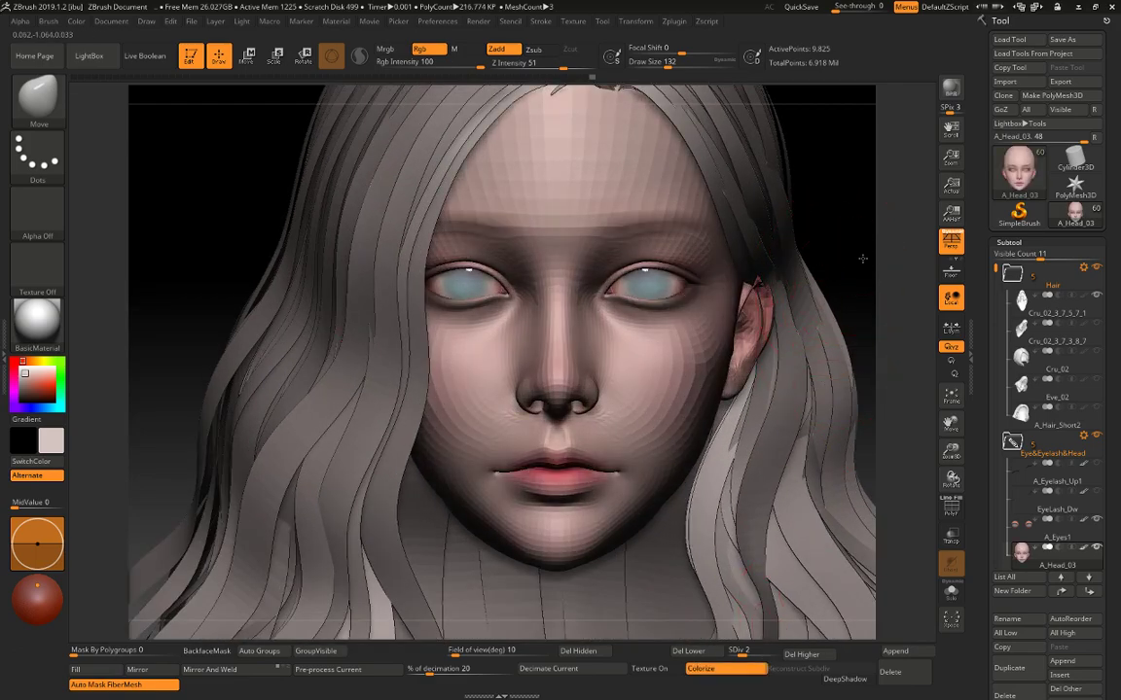
pyautogui.moveTo(863, 259); pyautogui.dragTo(823, 263)
# Apply the ToyPlastic material, set the Move brush to draw size 51 and check the eyes at a higher subdivision level.
pyautogui.click(46, 323)
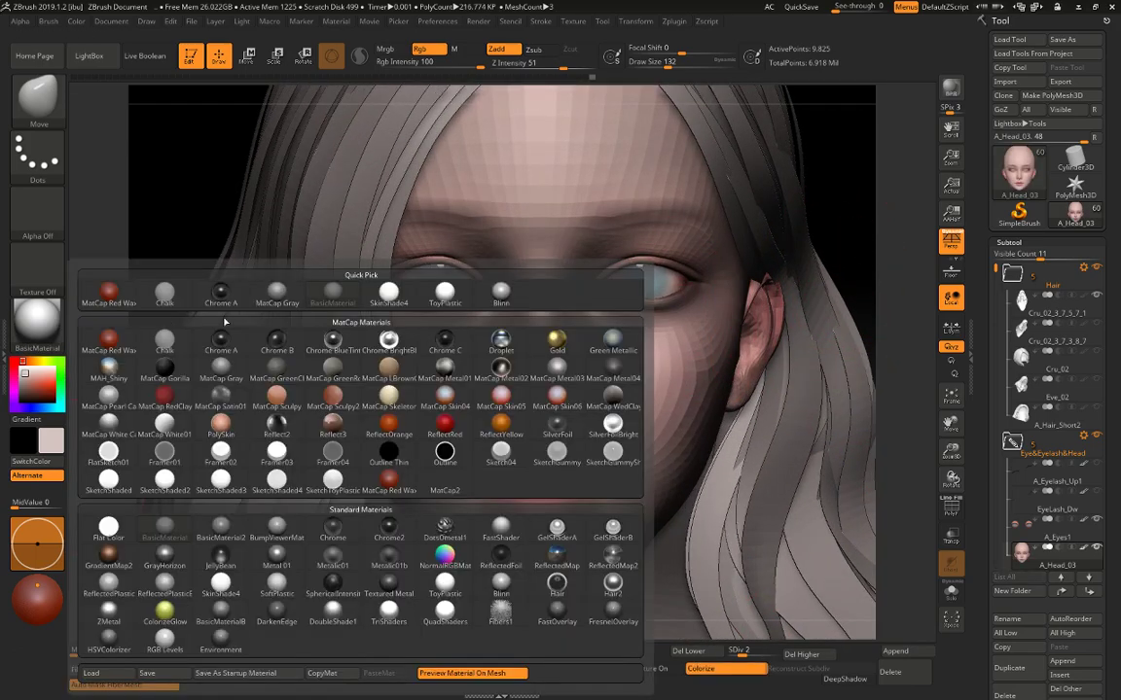
pyautogui.click(444, 292)
pyautogui.moveTo(850, 218)
pyautogui.mouseDown()
pyautogui.moveTo(850, 253)
pyautogui.moveTo(832, 261)
pyautogui.mouseUp()
pyautogui.click(844, 241)
pyautogui.click(842, 242)
pyautogui.press('space')
pyautogui.moveTo(632, 287); pyautogui.dragTo(617, 289)
pyautogui.press('d')
pyautogui.press('d')
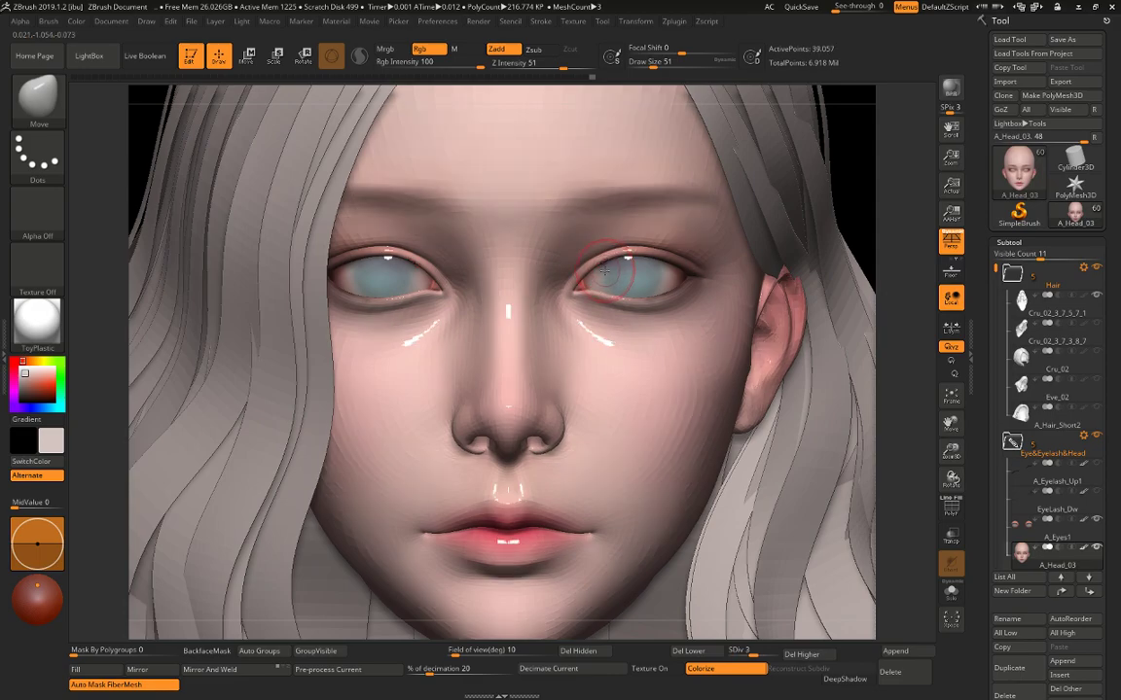
# Switch the material to SkinShade4 and reshape the upper eyelids with the Move brush at draw sizes 62, 87 and 104.
pyautogui.click(37, 316)
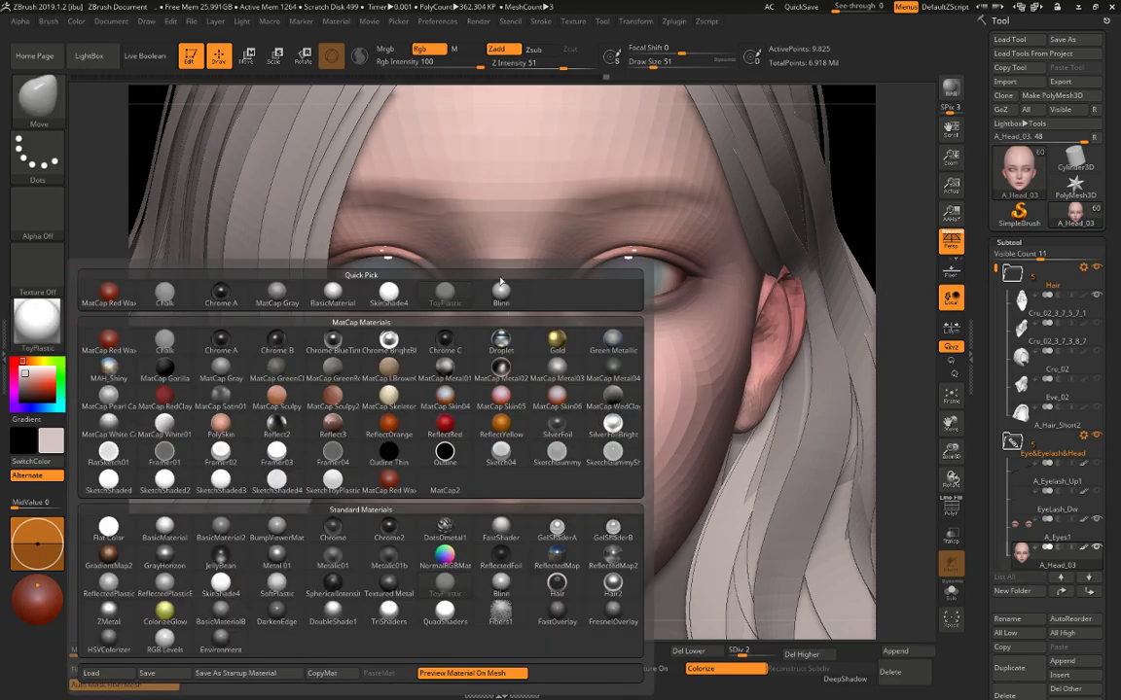
pyautogui.click(400, 293)
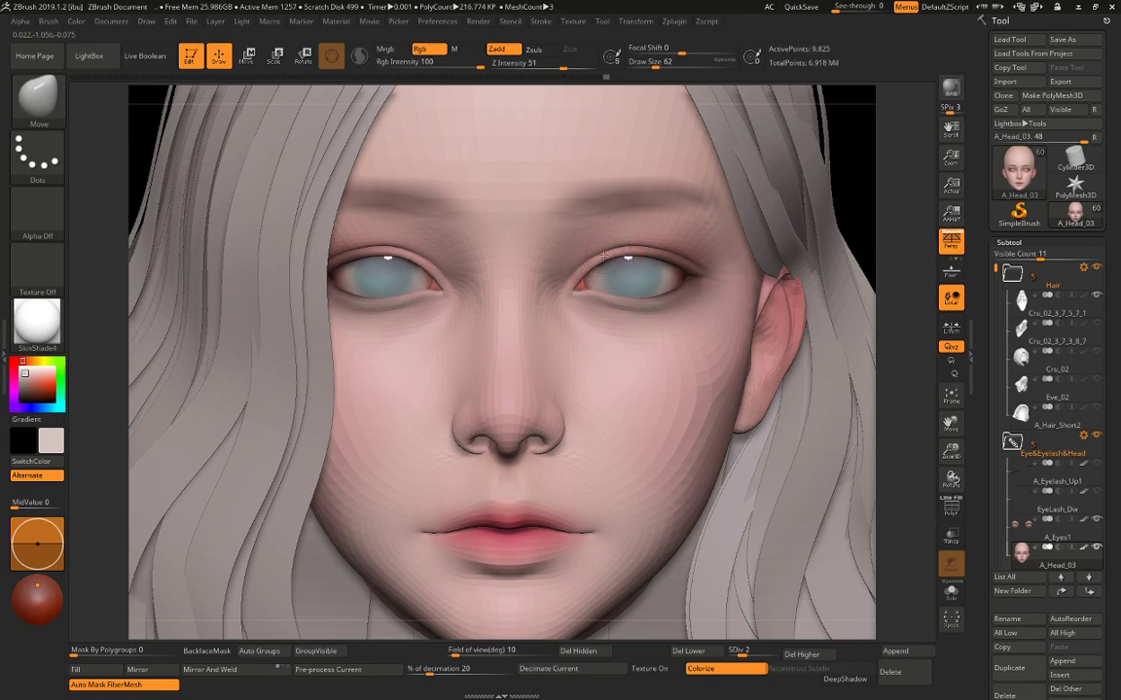
pyautogui.press('space')
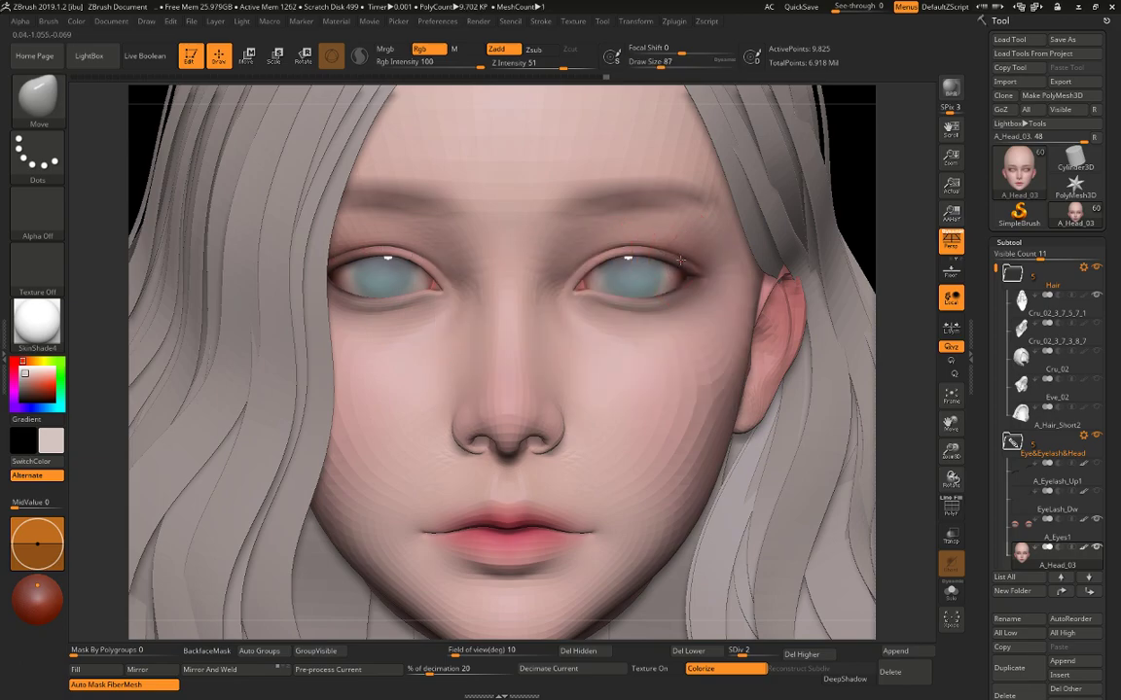
pyautogui.moveTo(680, 260); pyautogui.dragTo(640, 256)
pyautogui.press('space')
pyautogui.press('space')
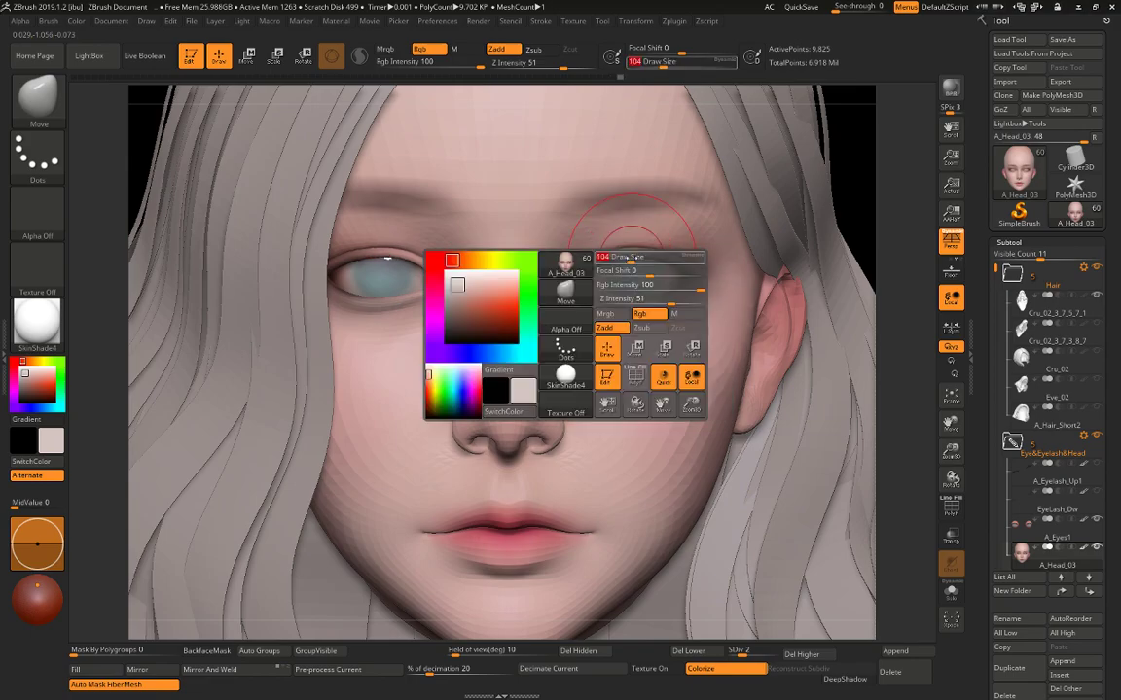
pyautogui.moveTo(643, 315); pyautogui.dragTo(643, 309)
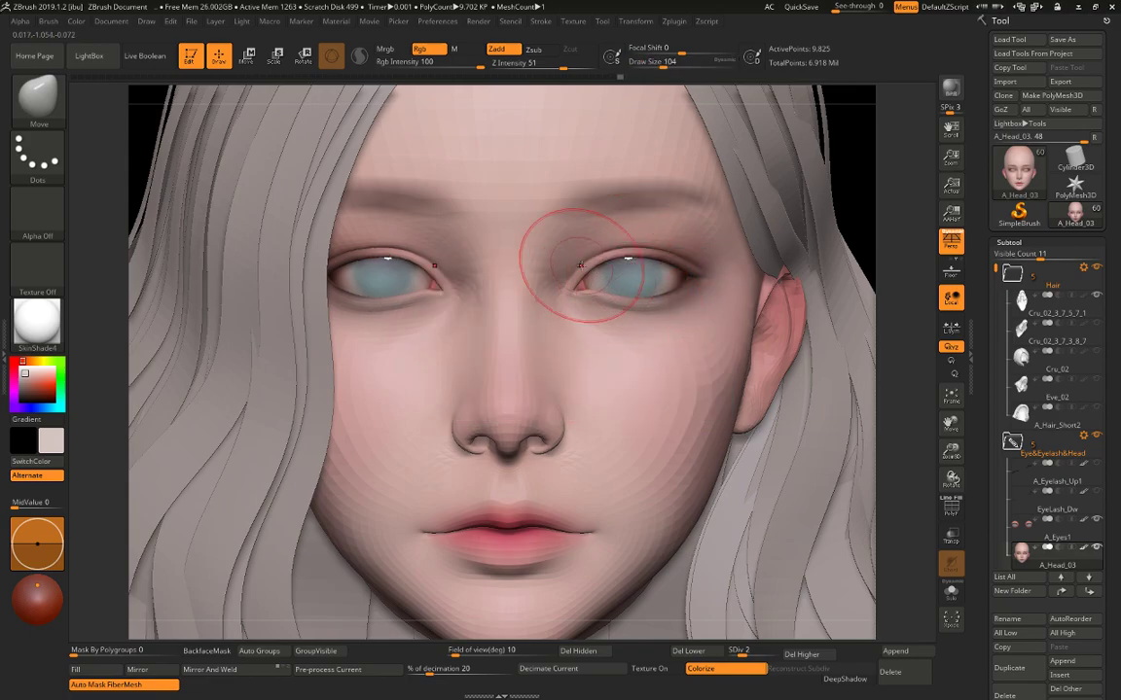
# Refine the inner eye corners with the Move brush at draw sizes 83 and 51.
pyautogui.press('[')
pyautogui.press('space')
pyautogui.moveTo(583, 275); pyautogui.dragTo(569, 277)
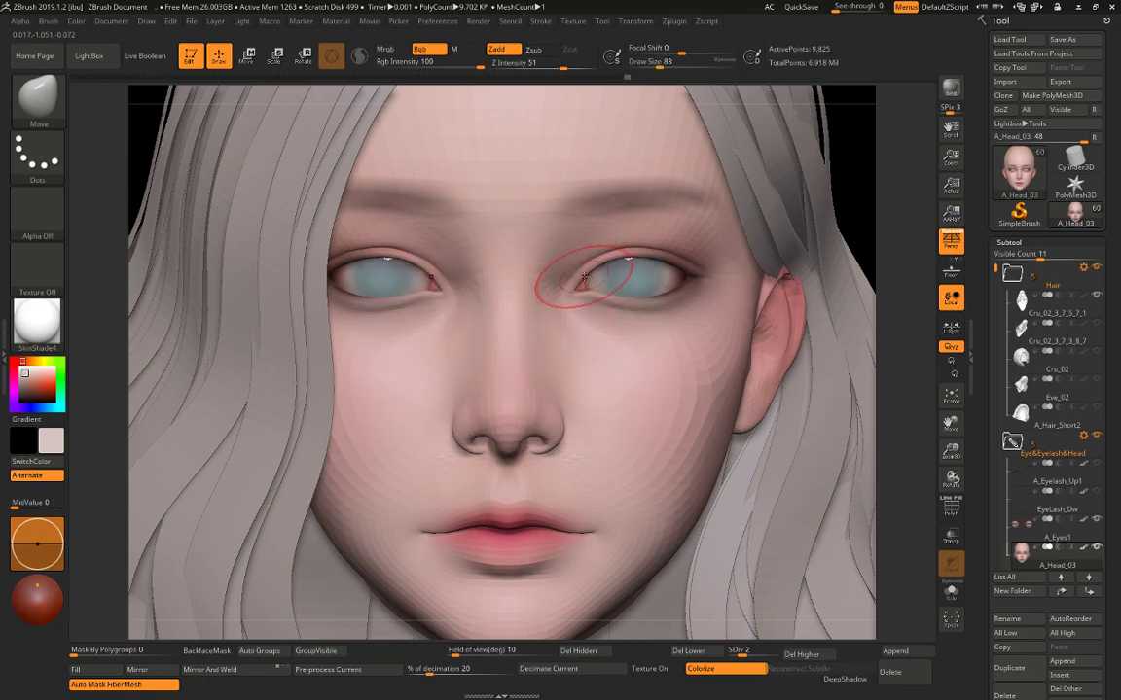
pyautogui.press('space')
pyautogui.moveTo(584, 274); pyautogui.dragTo(574, 273)
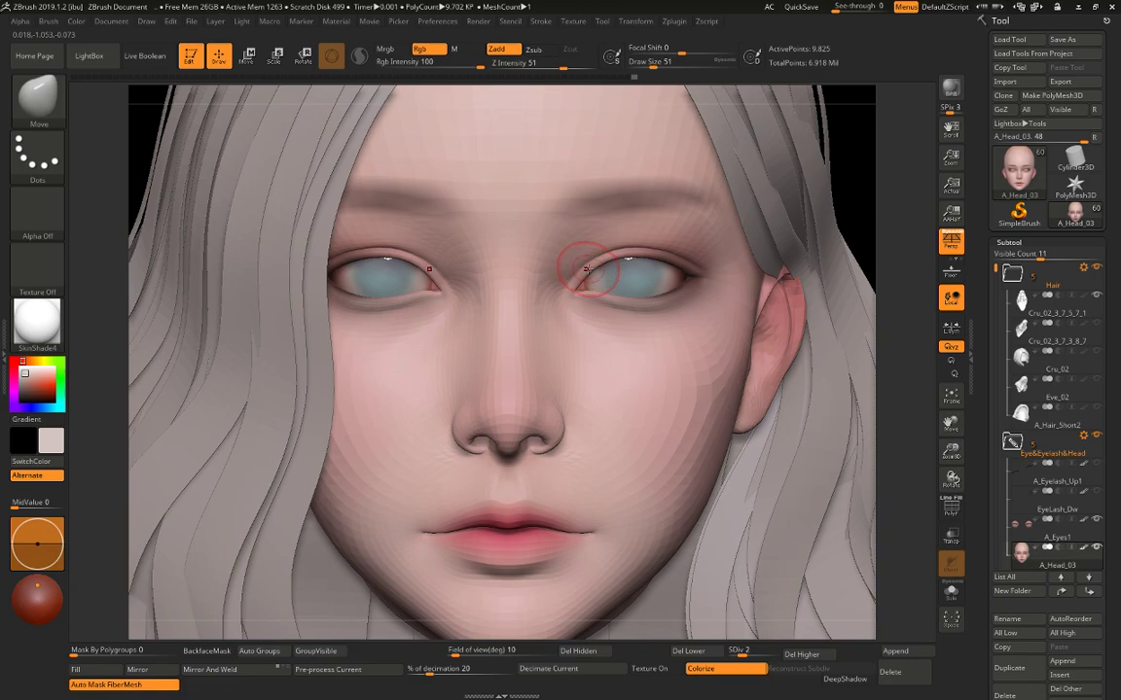
# Adjust the outer eye corners and the outer upper lids with the Move brush at draw size 68.
pyautogui.press('space')
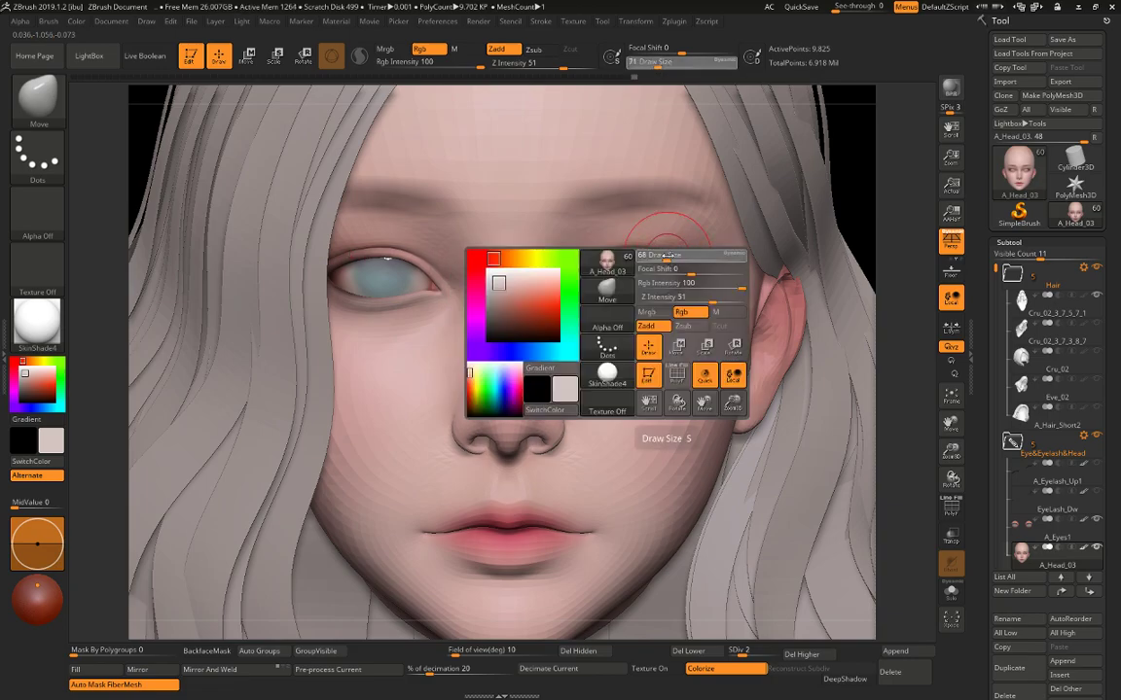
pyautogui.press('[')
pyautogui.press('[')
pyautogui.press(']')
pyautogui.press(']')
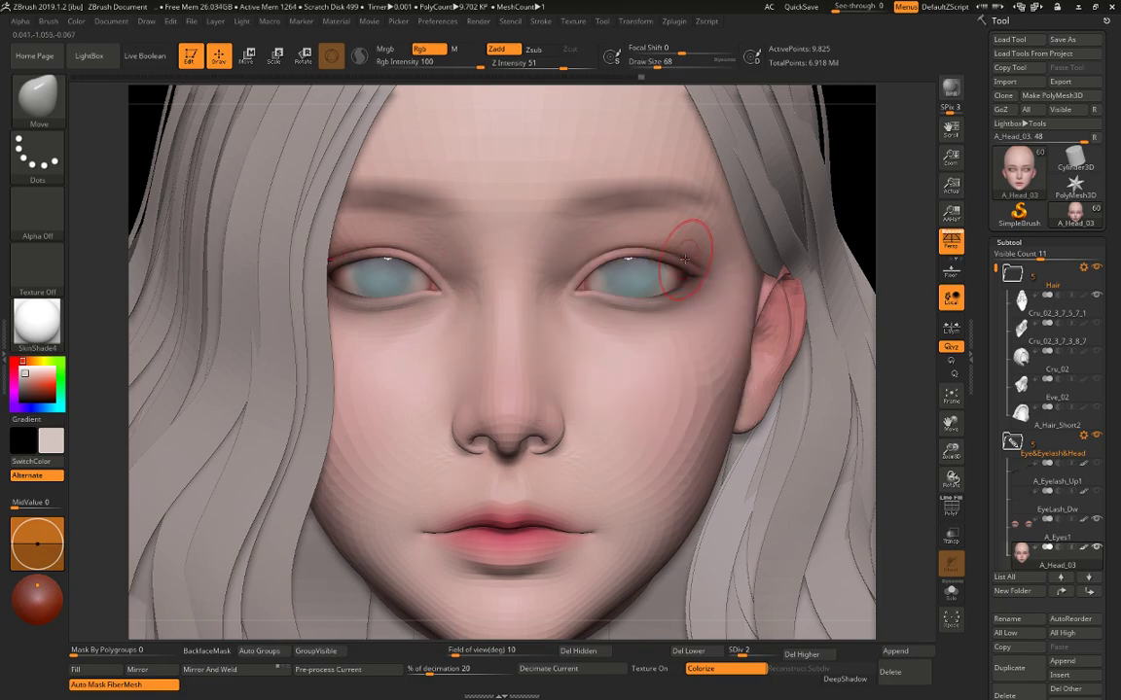
pyautogui.press('space')
pyautogui.moveTo(697, 275); pyautogui.dragTo(711, 274)
# Select the A_Eyes1 subtool, scale the eyeballs down slightly, nudge them along X and return to Draw mode.
pyautogui.moveTo(671, 214); pyautogui.dragTo(642, 326, button='right')
pyautogui.keyDown('alt'); pyautogui.click(652, 299); pyautogui.keyUp('alt')
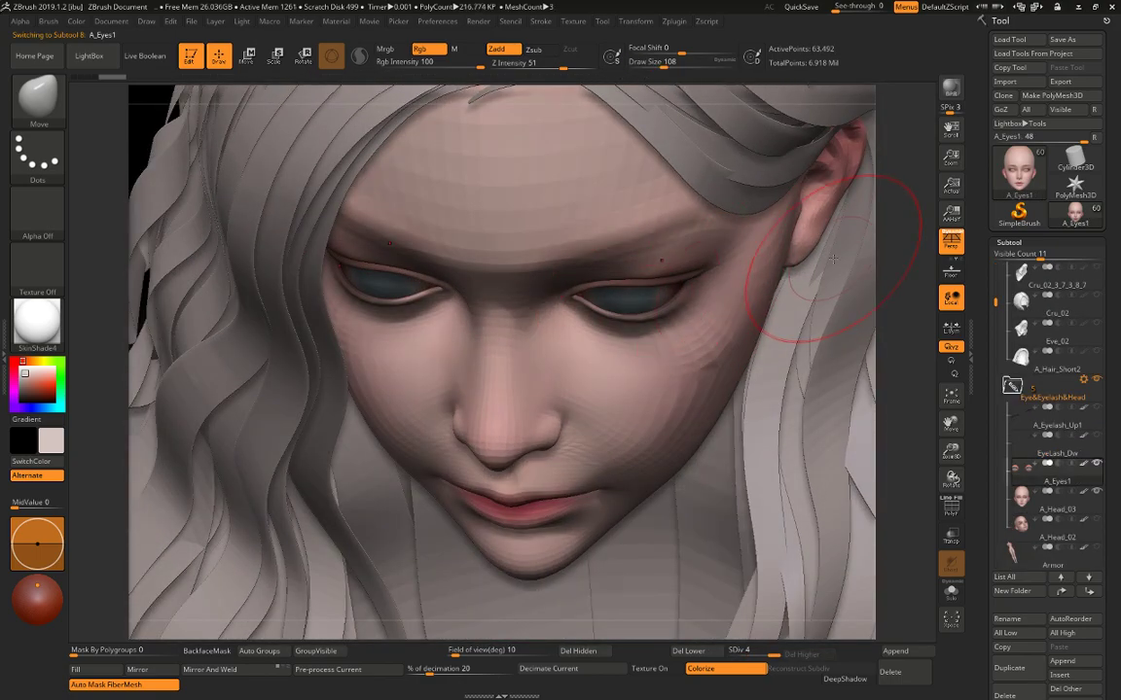
pyautogui.click(877, 245)
pyautogui.moveTo(877, 245); pyautogui.dragTo(881, 231)
pyautogui.press('w')
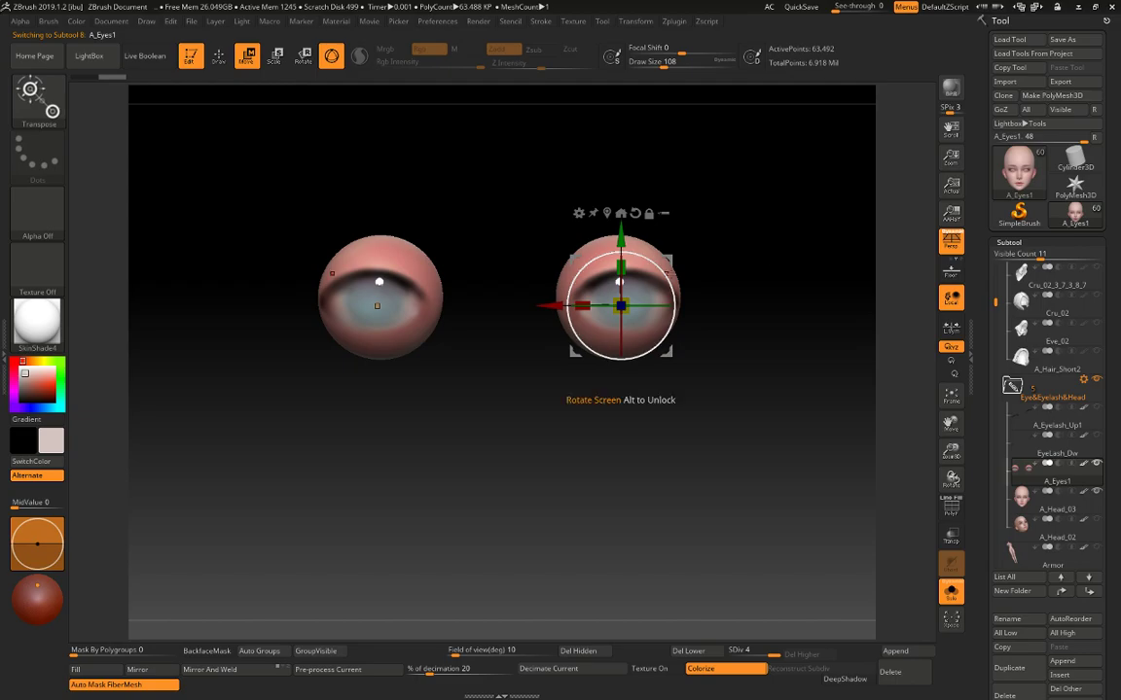
pyautogui.moveTo(628, 300); pyautogui.dragTo(618, 310)
pyautogui.hotkey('alt', 's')
pyautogui.hotkey('alt', 't')
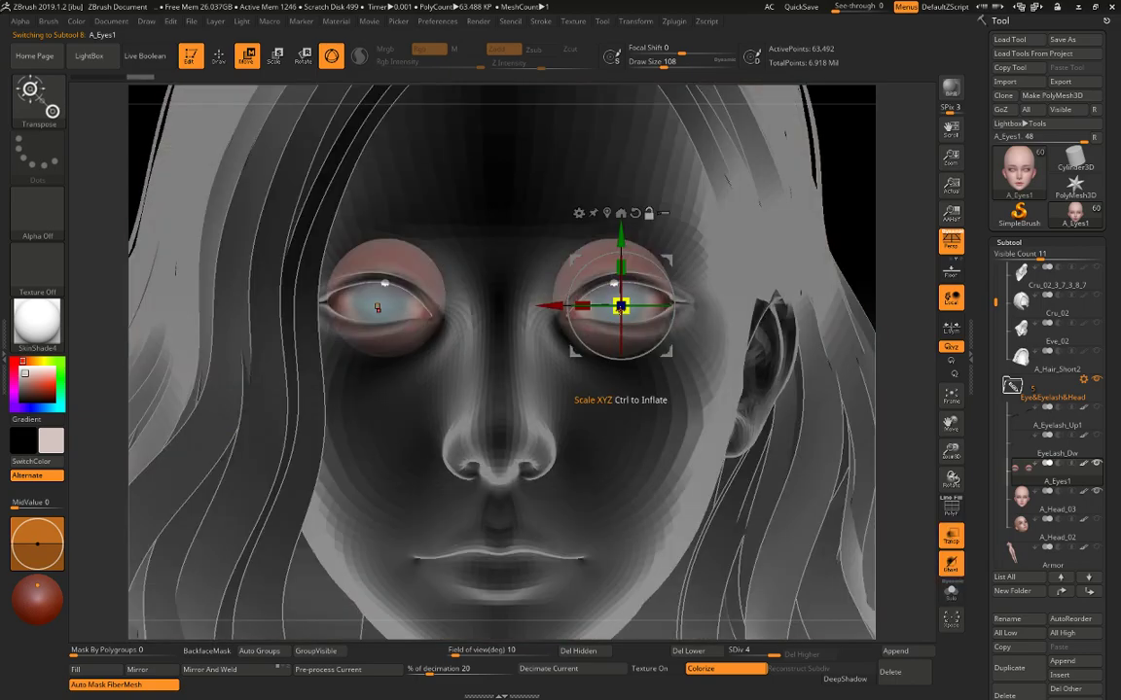
pyautogui.hotkey('ctrl', 'shift', 't')
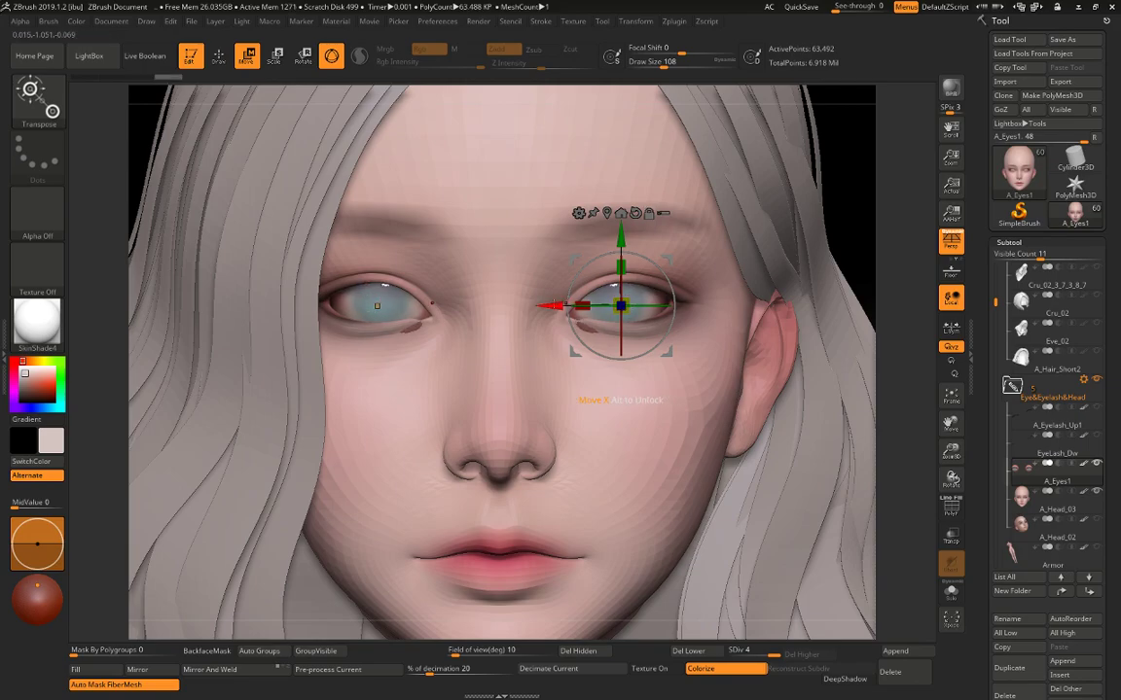
pyautogui.moveTo(548, 309); pyautogui.dragTo(552, 309)
pyautogui.press('q')
# Select the A_Head_03 subtool and reshape the outer eye area at subdivision level 1 with the Move brush at draw size 234.
pyautogui.keyDown('alt'); pyautogui.click(673, 290); pyautogui.keyUp('alt')
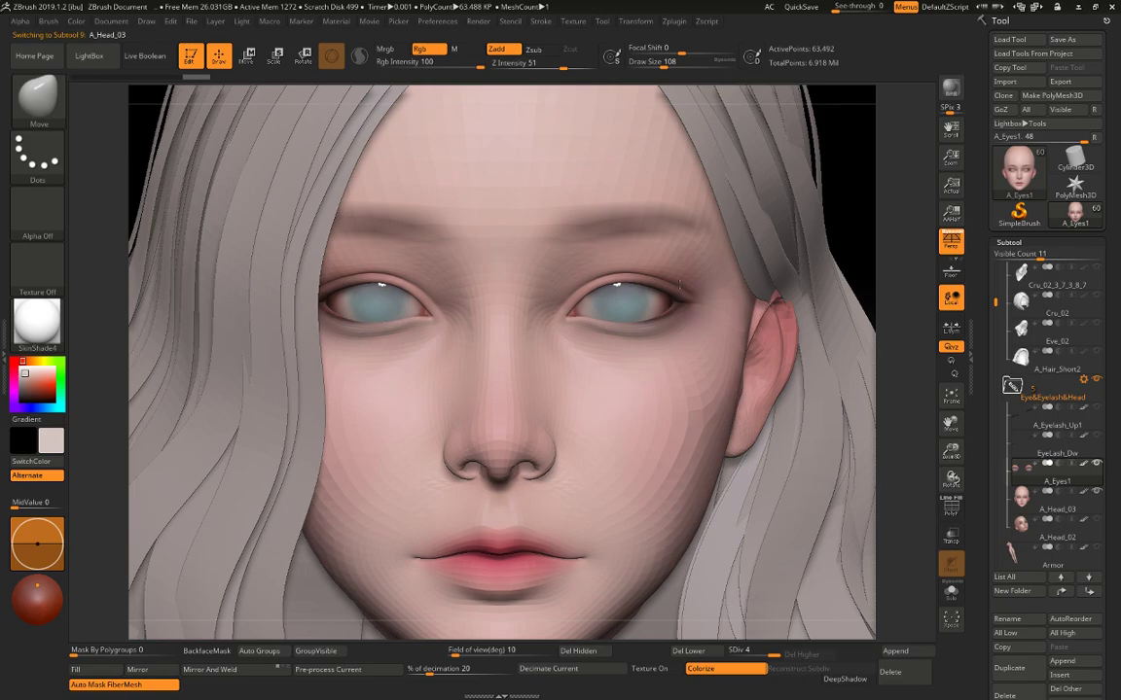
pyautogui.press('space')
pyautogui.click(693, 282)
pyautogui.hotkey('shift', 'f')
pyautogui.hotkey('shift', 'f')
pyautogui.press('space')
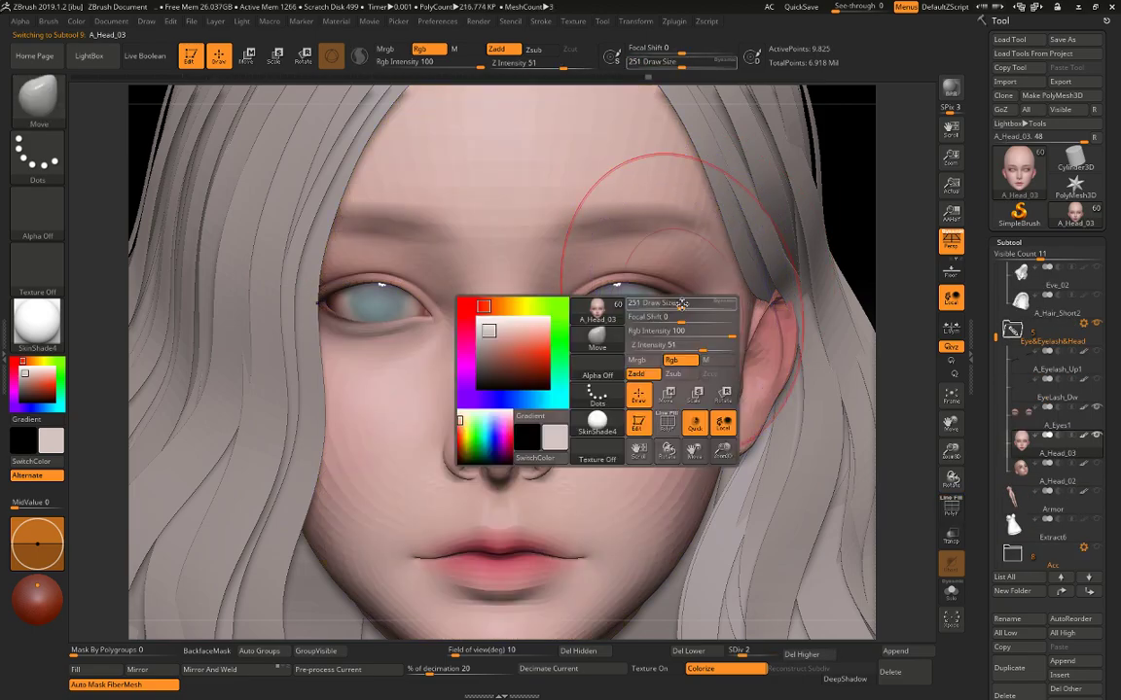
pyautogui.click(680, 302)
pyautogui.hotkey('shift', 'd')
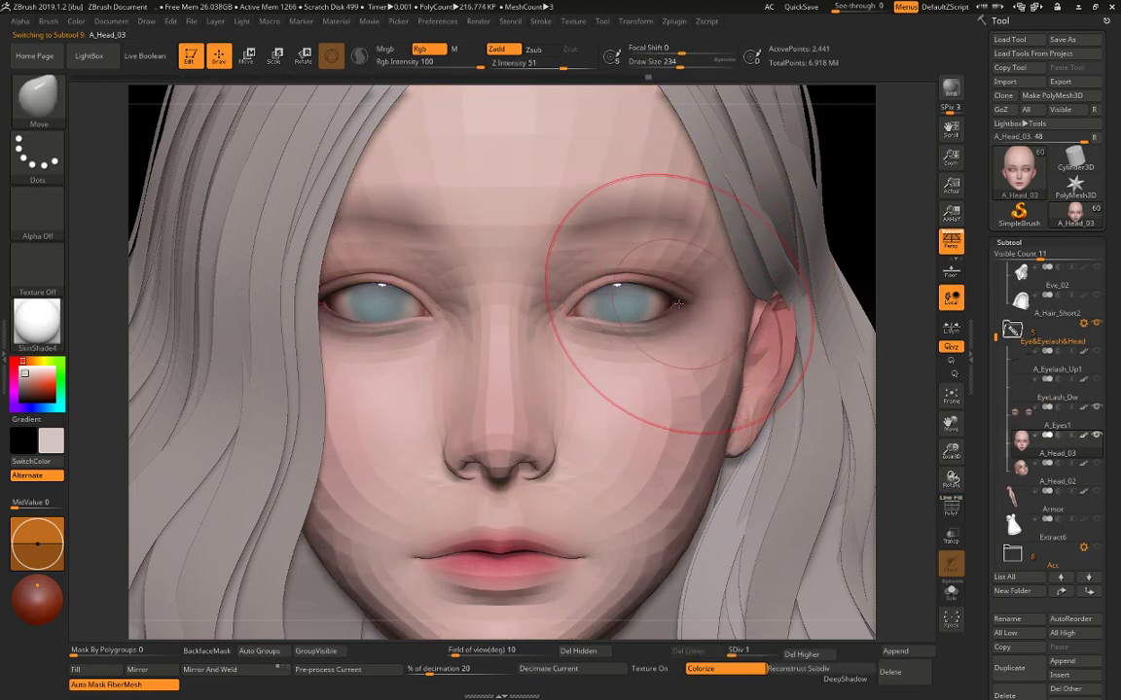
pyautogui.press('space')
pyautogui.moveTo(674, 303)
pyautogui.mouseDown()
pyautogui.moveTo(658, 302)
pyautogui.moveTo(673, 286)
pyautogui.mouseUp()
# Raise the head to subdivision level 5 while reviewing the face from the front and in three-quarter view.
pyautogui.moveTo(868, 207)
pyautogui.keyDown('alt'); pyautogui.mouseDown()
pyautogui.moveTo(835, 227)
pyautogui.moveTo(852, 290)
pyautogui.mouseUp(); pyautogui.keyUp('alt')
pyautogui.press('d')
pyautogui.press('d')
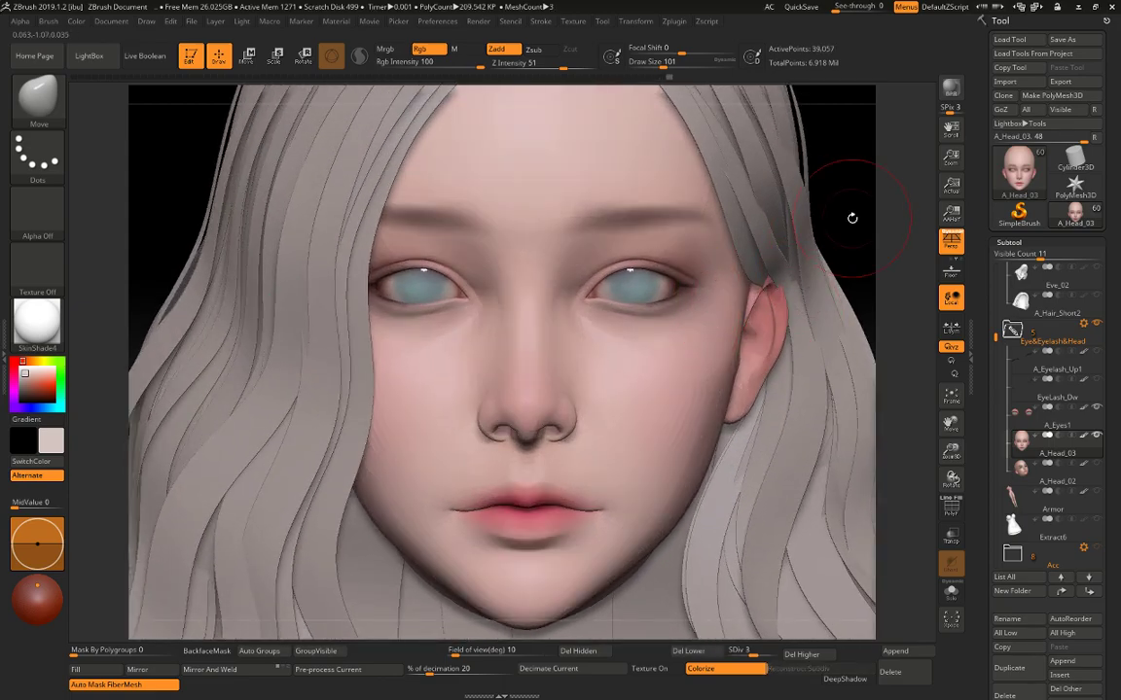
pyautogui.moveTo(863, 213); pyautogui.dragTo(713, 232, button='right')
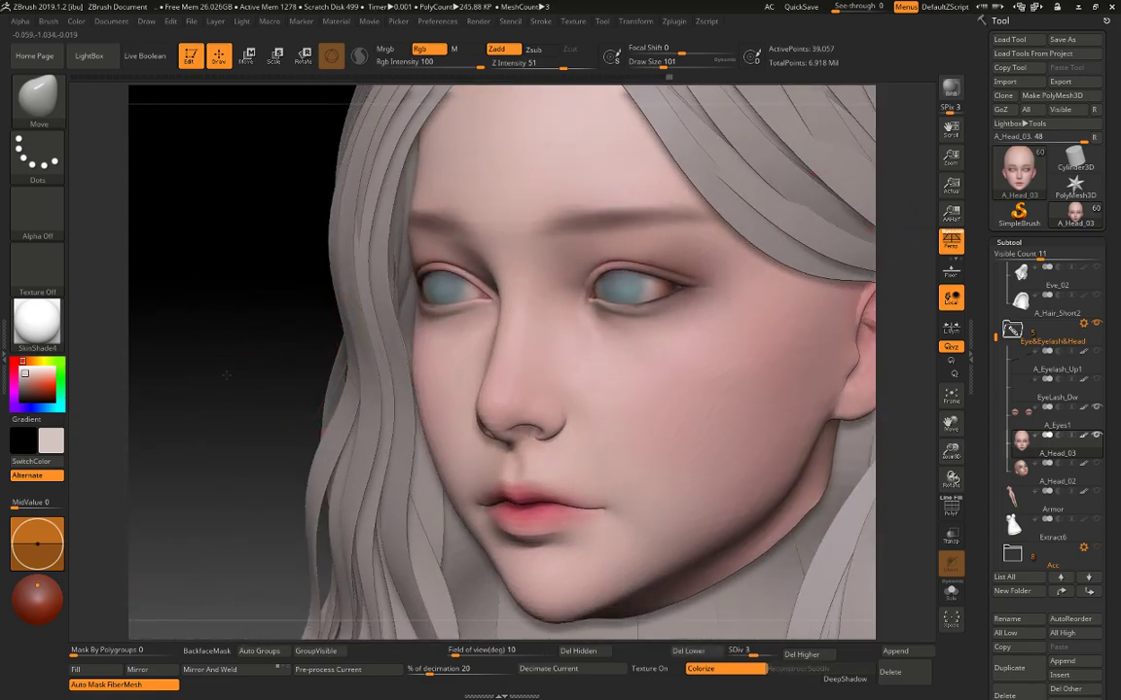
pyautogui.keyDown('alt'); pyautogui.moveTo(226, 375); pyautogui.dragTo(257, 373); pyautogui.keyUp('alt')
pyautogui.press('d')
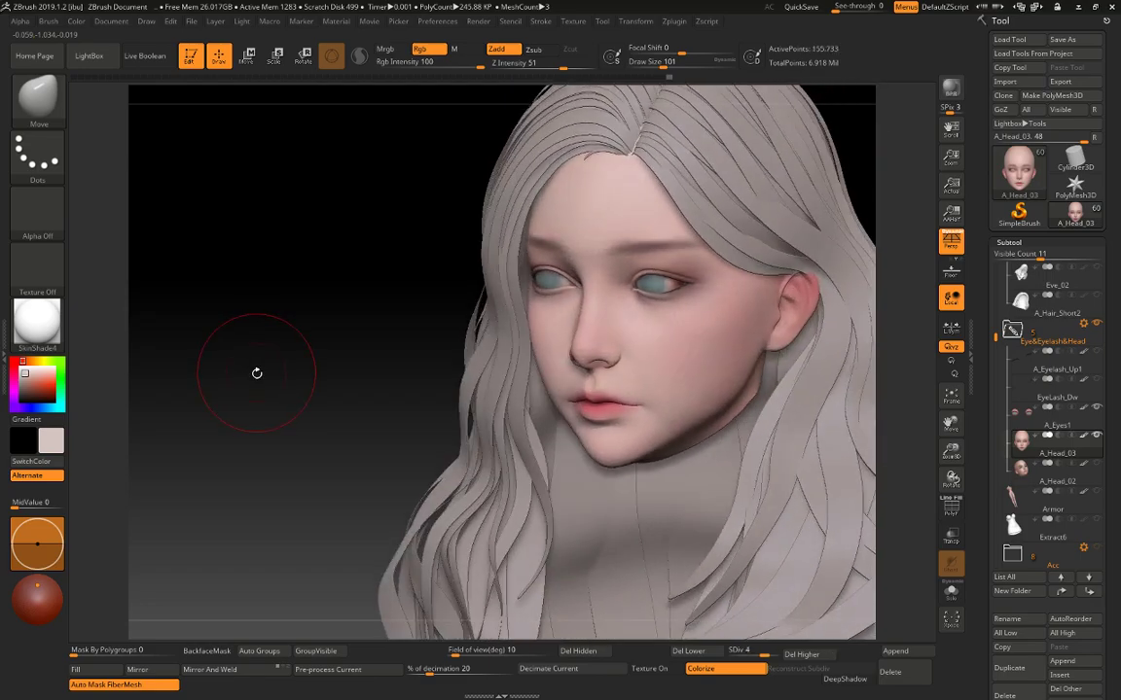
pyautogui.moveTo(257, 373)
pyautogui.mouseDown(button='right')
pyautogui.moveTo(263, 342)
pyautogui.moveTo(271, 358)
pyautogui.mouseUp(button='right')
pyautogui.press('d')
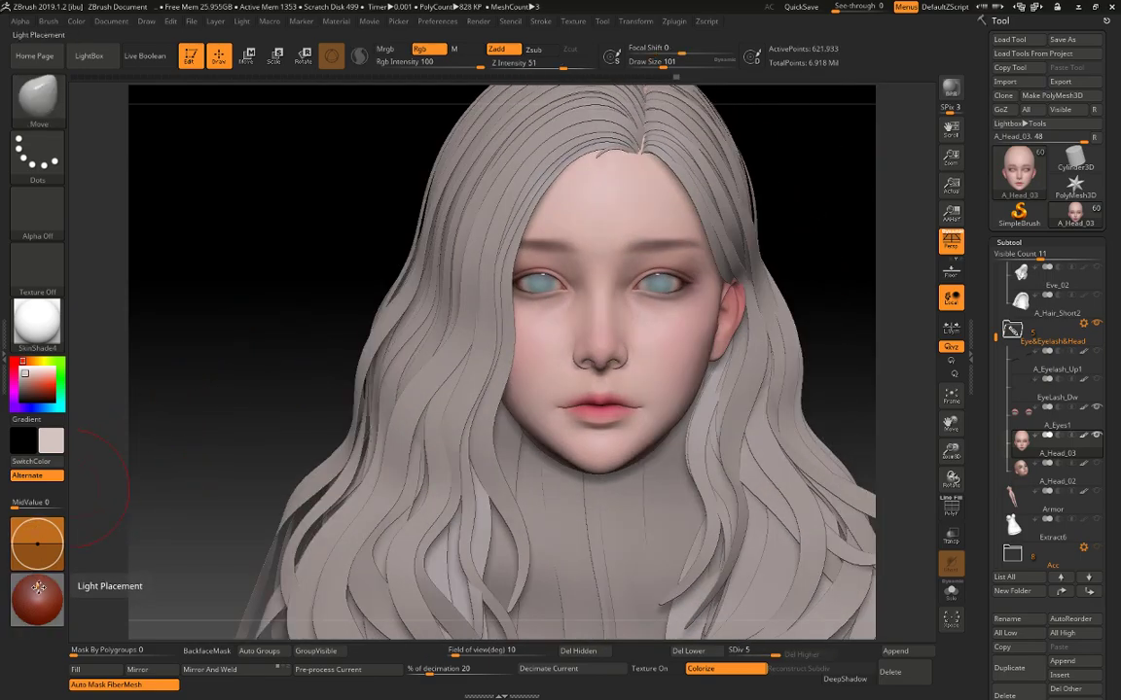
# Place the light almost directly in front of the face and change the active colour to a dusty pink to tint the hair.
pyautogui.click(38, 588)
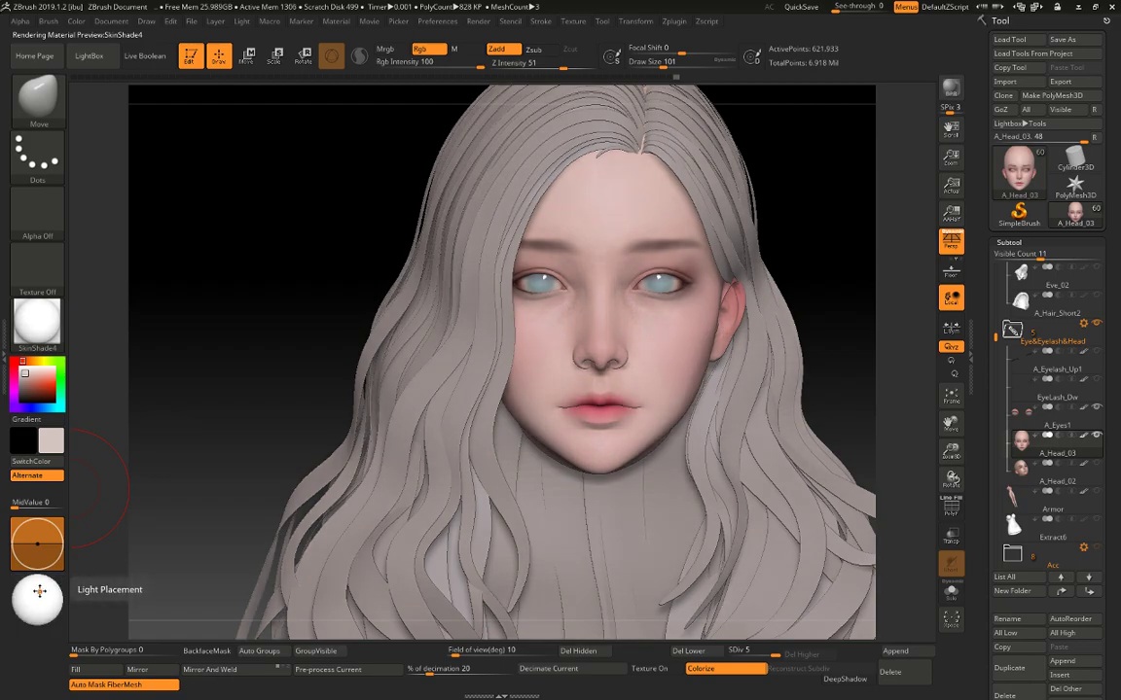
pyautogui.moveTo(823, 225)
pyautogui.mouseDown()
pyautogui.moveTo(822, 279)
pyautogui.moveTo(773, 225)
pyautogui.mouseUp()
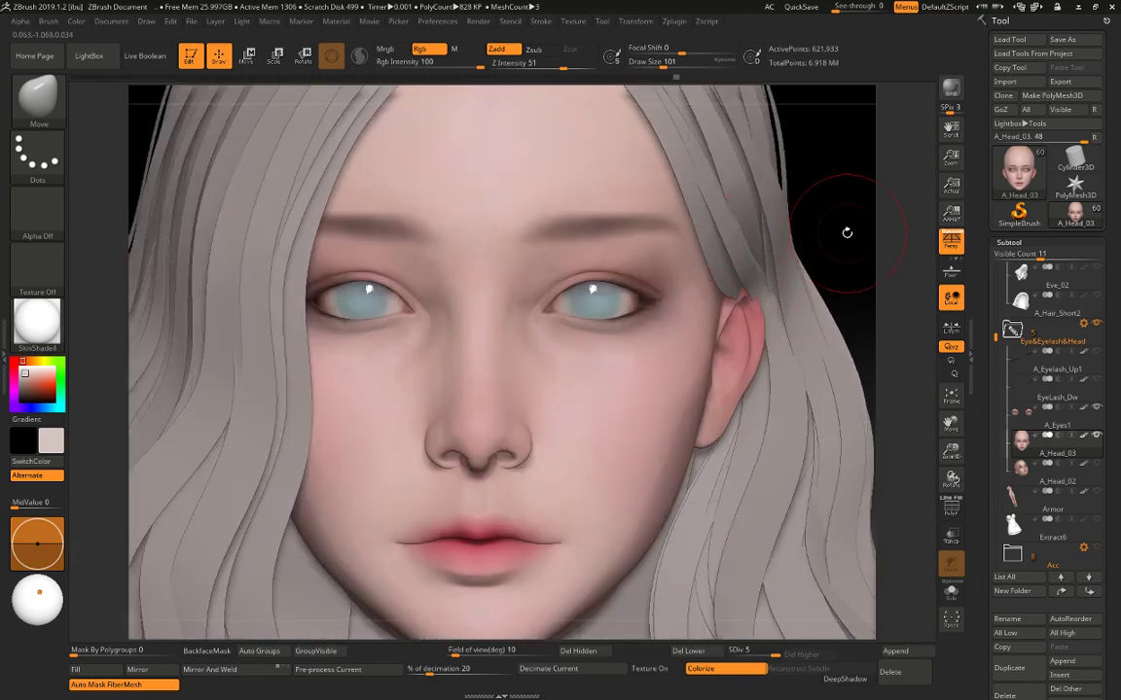
pyautogui.keyDown('alt'); pyautogui.moveTo(846, 233); pyautogui.dragTo(855, 218); pyautogui.keyUp('alt')
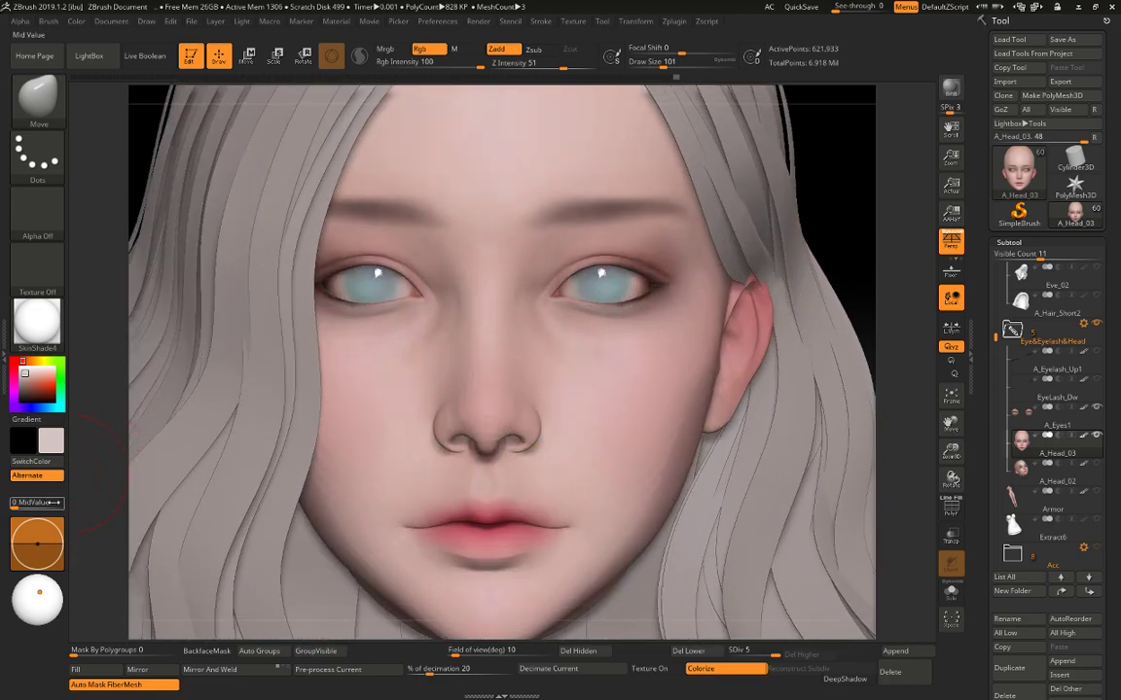
pyautogui.moveTo(25, 380); pyautogui.dragTo(32, 376)
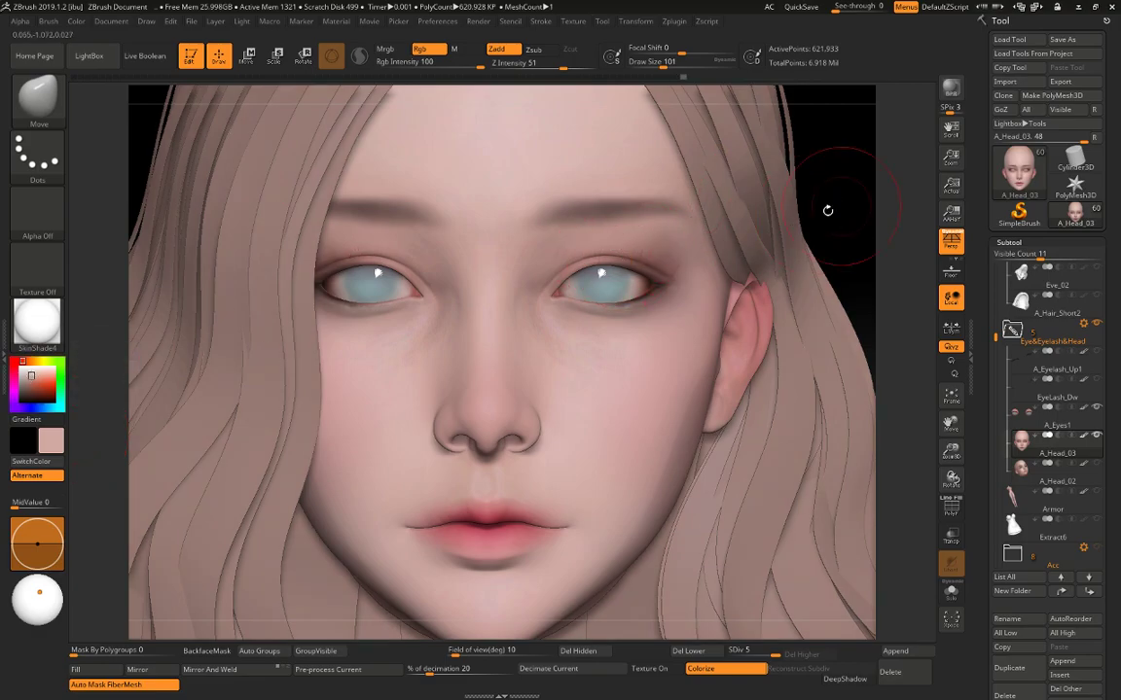
# Refine the outer eye corner at subdivision level 5 with the Move brush at draw size 68, using the wireframe as a guide.
pyautogui.moveTo(828, 210)
pyautogui.mouseDown()
pyautogui.moveTo(803, 215)
pyautogui.moveTo(837, 220)
pyautogui.moveTo(827, 292)
pyautogui.mouseUp()
pyautogui.hotkey('shift', 'f')
pyautogui.press('space')
pyautogui.moveTo(656, 321); pyautogui.dragTo(649, 321)
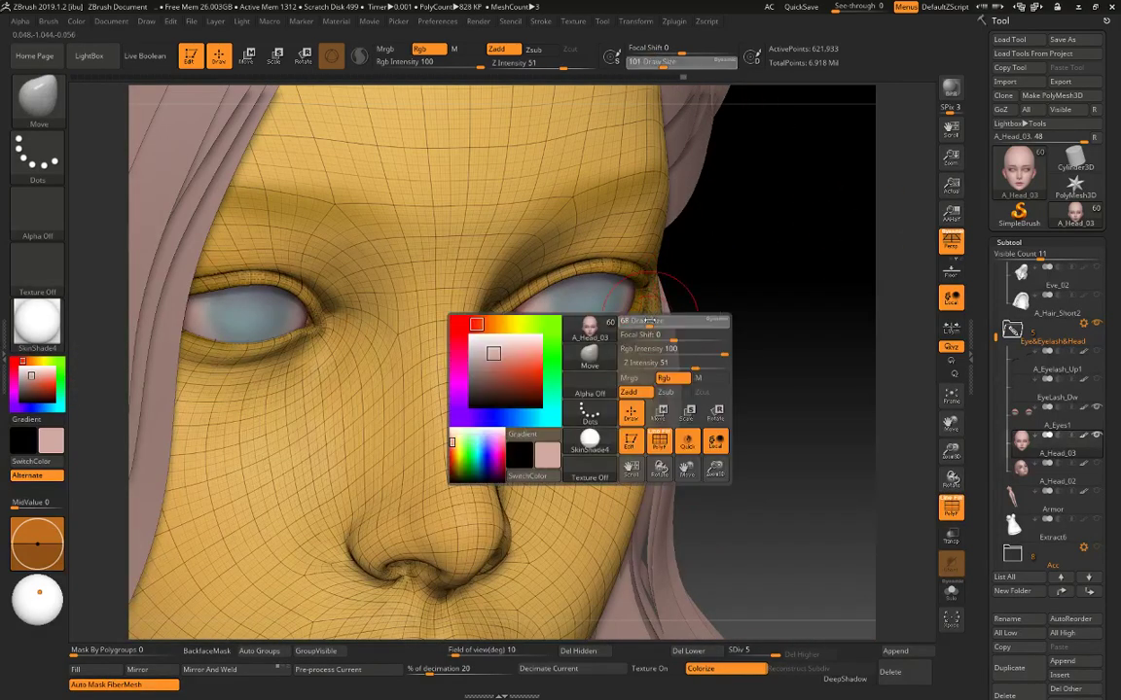
pyautogui.keyDown('shift'); pyautogui.moveTo(797, 277); pyautogui.dragTo(757, 276); pyautogui.keyUp('shift')
pyautogui.hotkey('shift', 'f')
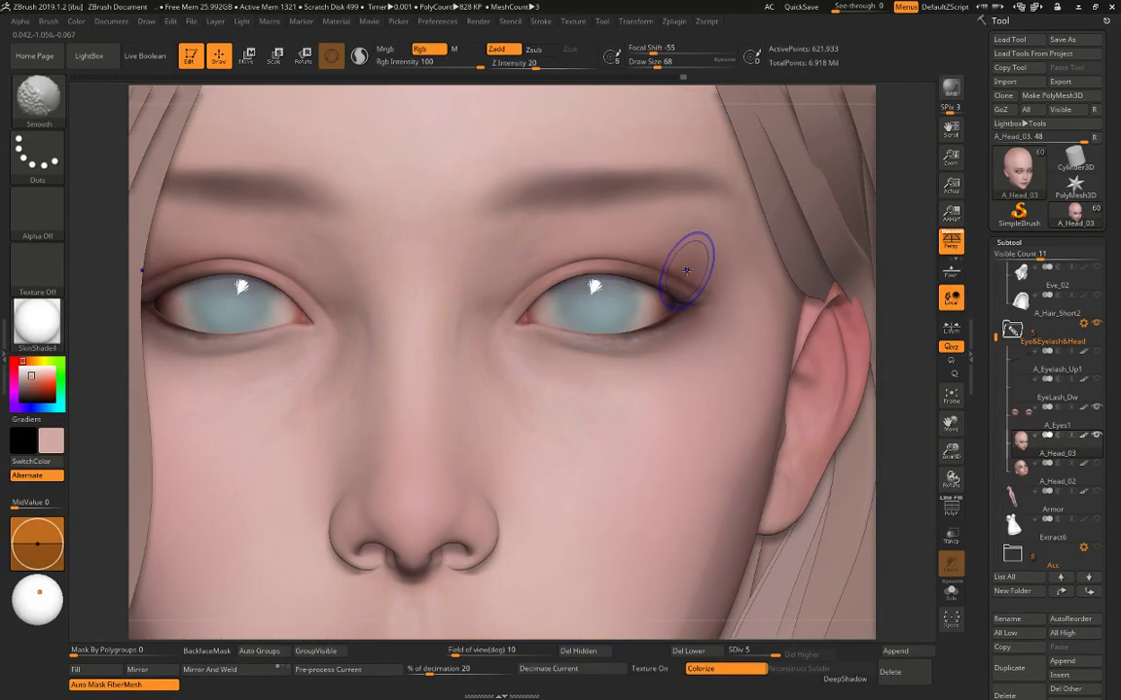
# Show the wireframe and reshape the upper eyelid at subdivision level 1 with the Move brush at draw sizes 46 to 56.
pyautogui.hotkey('shift', 'f')
pyautogui.press('space')
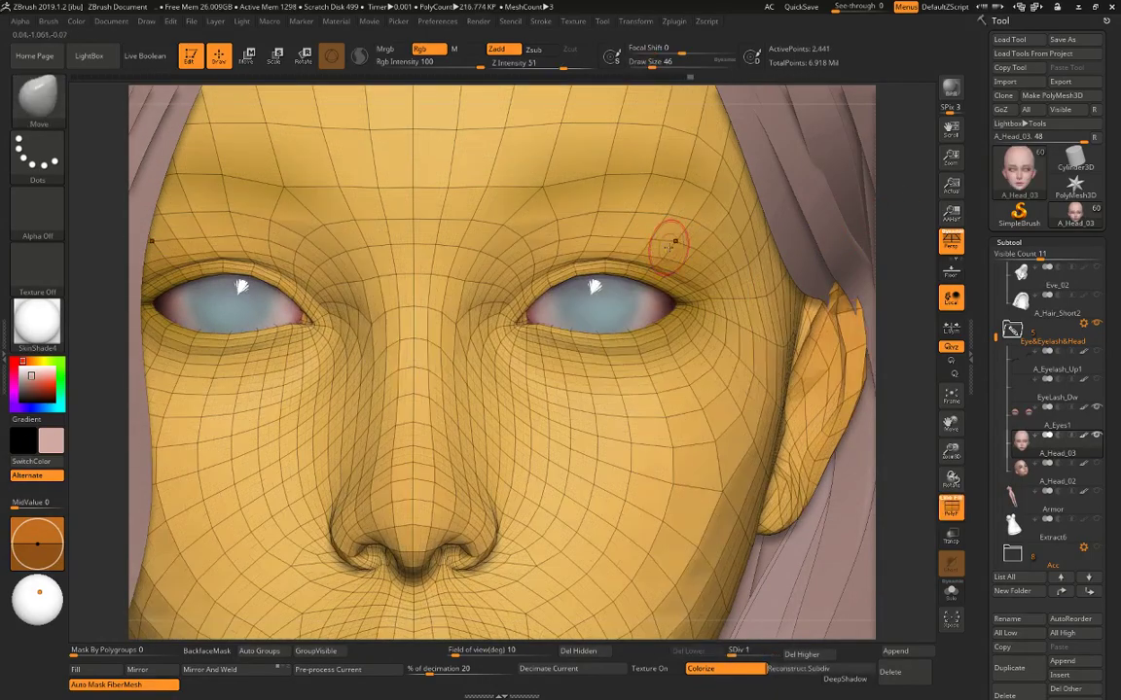
pyautogui.press('space')
pyautogui.moveTo(668, 247); pyautogui.dragTo(677, 242)
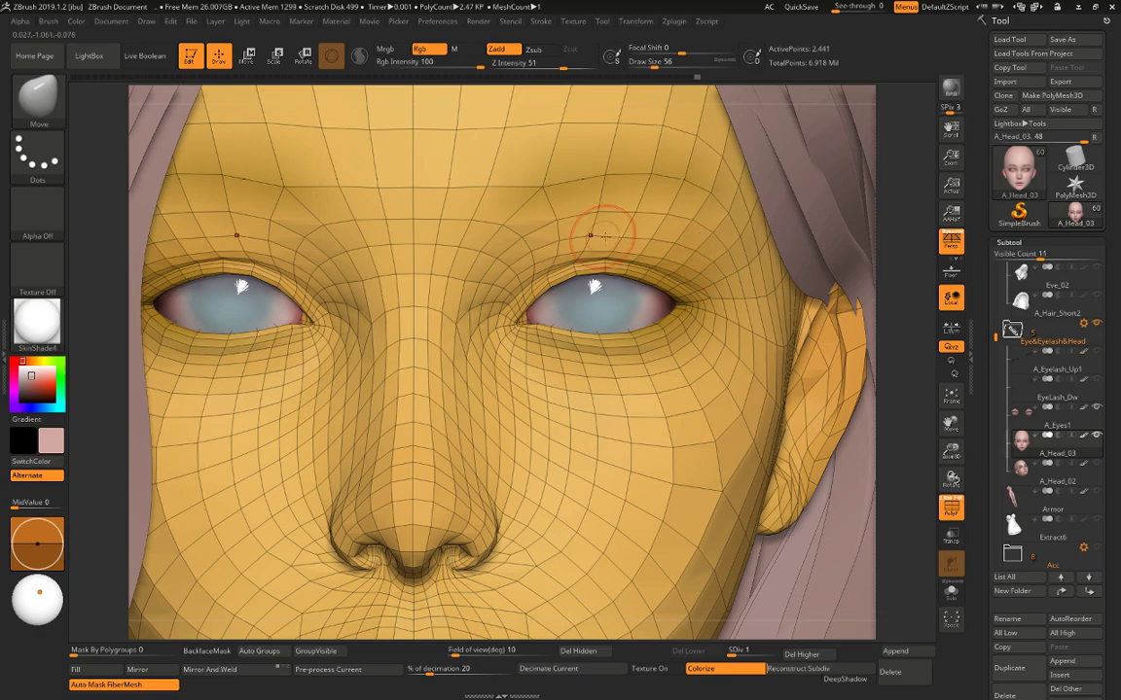
pyautogui.press('[')
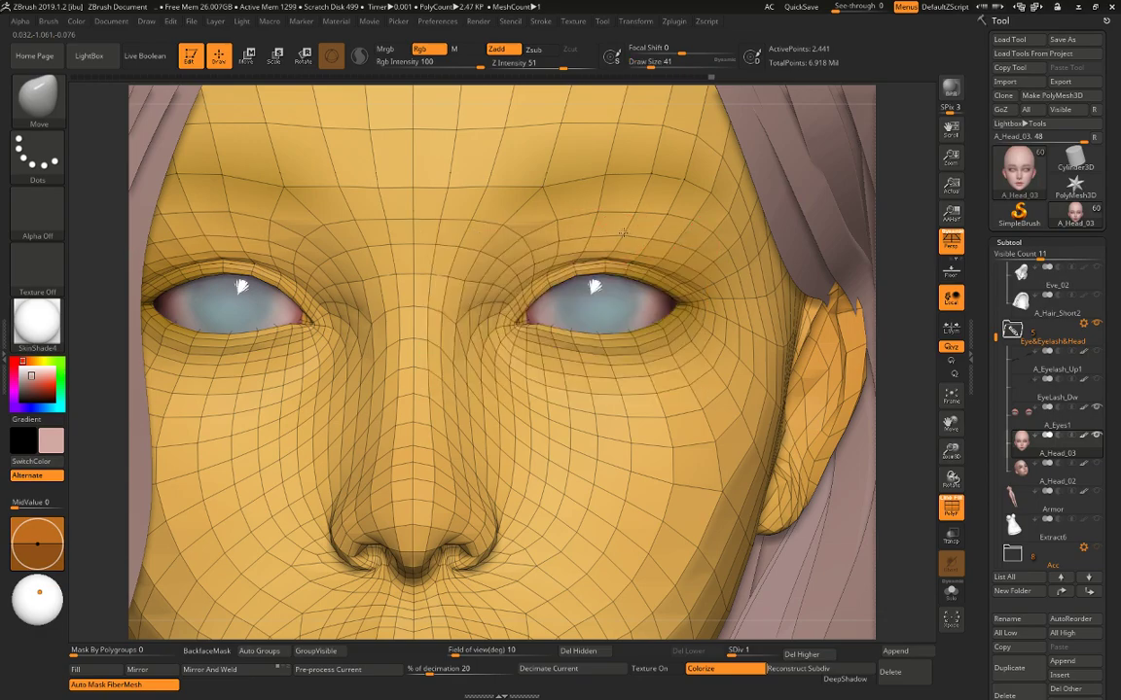
# Adjust the brow and outer eye socket with the Move brush at draw size 104, then 80.
pyautogui.press('space')
pyautogui.moveTo(637, 220); pyautogui.dragTo(651, 219)
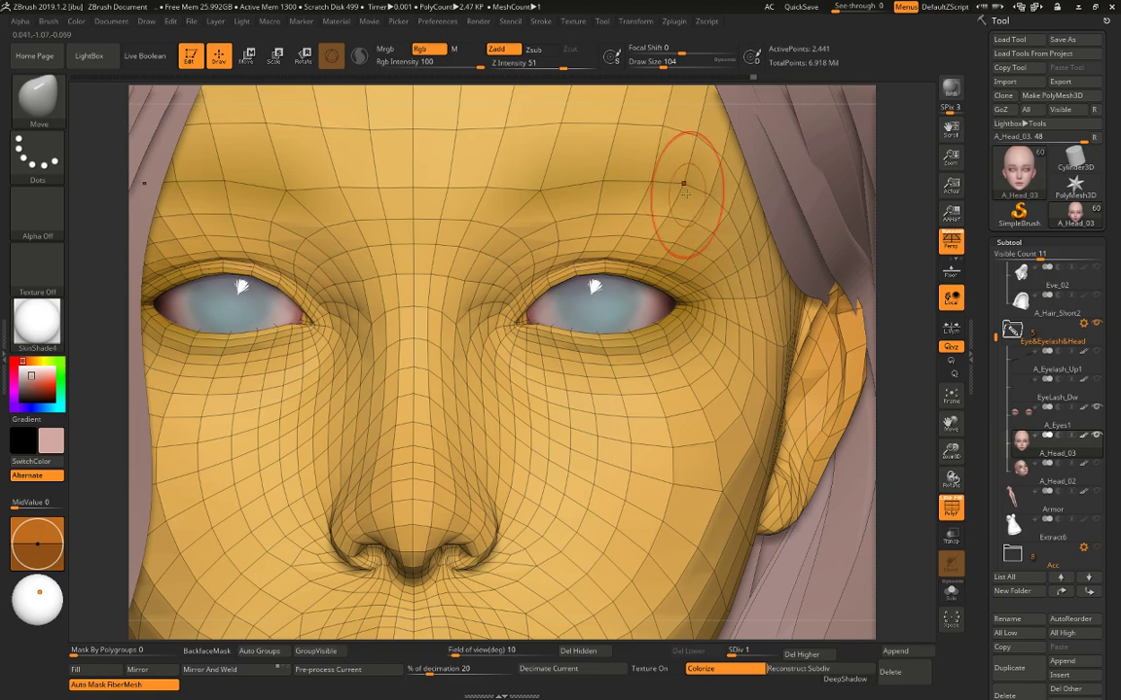
pyautogui.press('space')
pyautogui.moveTo(673, 239); pyautogui.dragTo(661, 239)
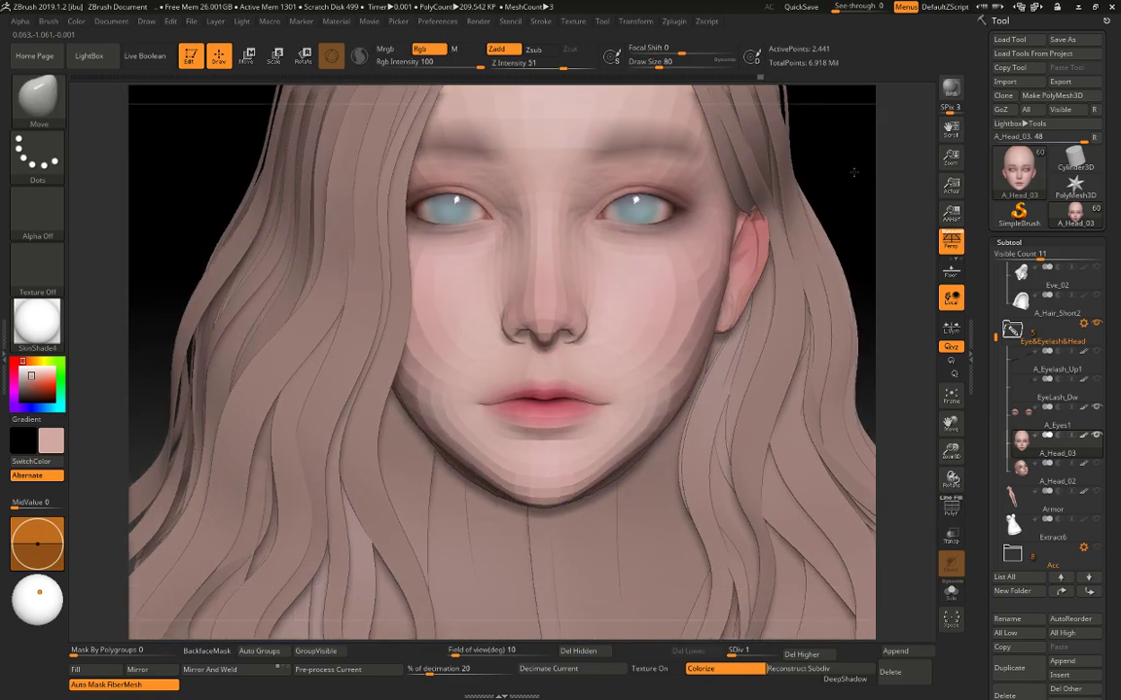
# Raise the head to subdivision level 2 and examine the nose, cheek and jaw in profile.
pyautogui.moveTo(853, 172)
pyautogui.mouseDown()
pyautogui.moveTo(873, 215)
pyautogui.moveTo(671, 320)
pyautogui.mouseUp()
pyautogui.press('d')
pyautogui.keyDown('alt'); pyautogui.moveTo(407, 390); pyautogui.dragTo(403, 420); pyautogui.keyUp('alt')
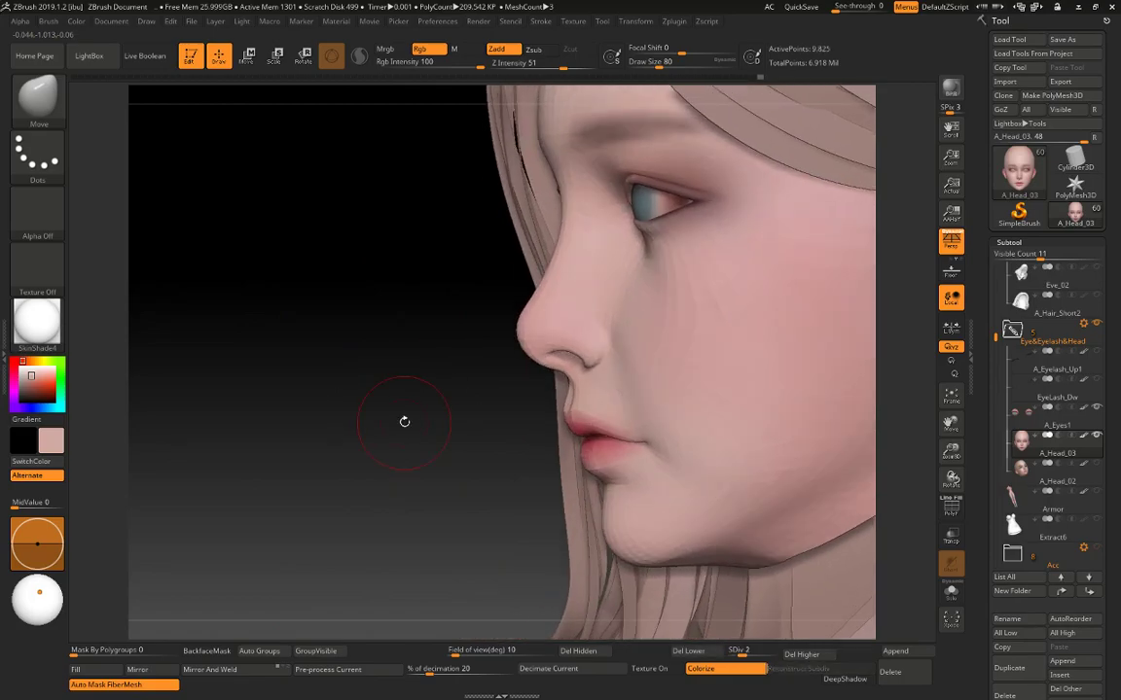
pyautogui.keyDown('alt'); pyautogui.moveTo(466, 451); pyautogui.dragTo(326, 421); pyautogui.keyUp('alt')
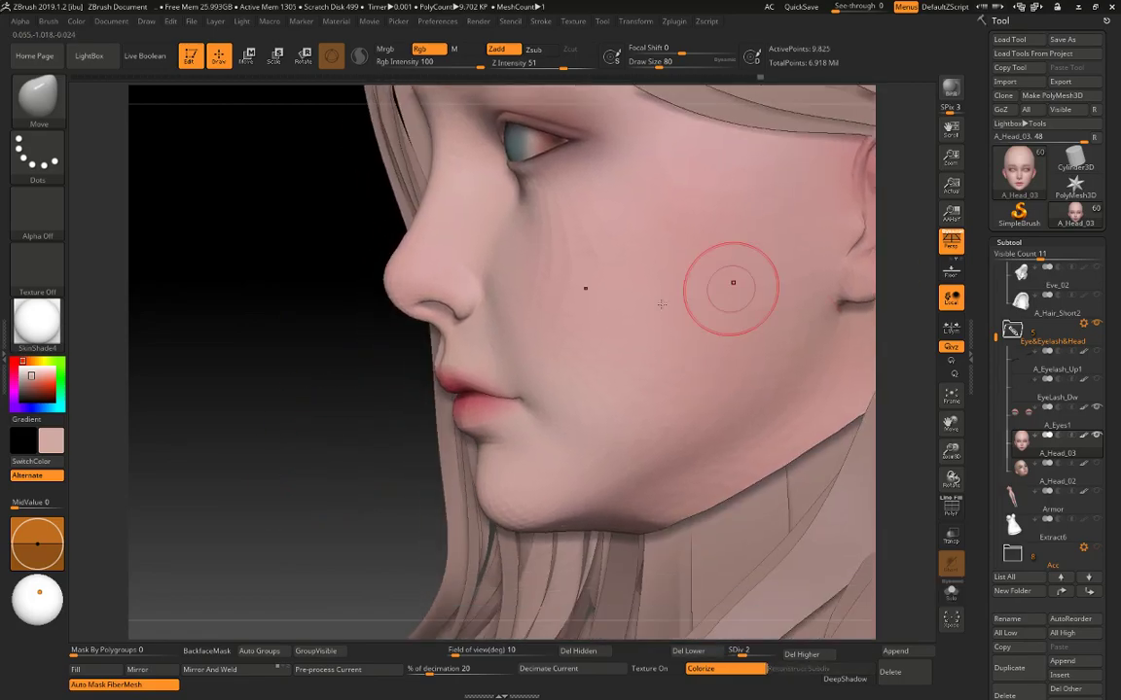
# Collapse the Eye&Eyelash&Head and Hair subtool folders and hide the Hair folder.
pyautogui.moveTo(995, 336); pyautogui.dragTo(997, 280)
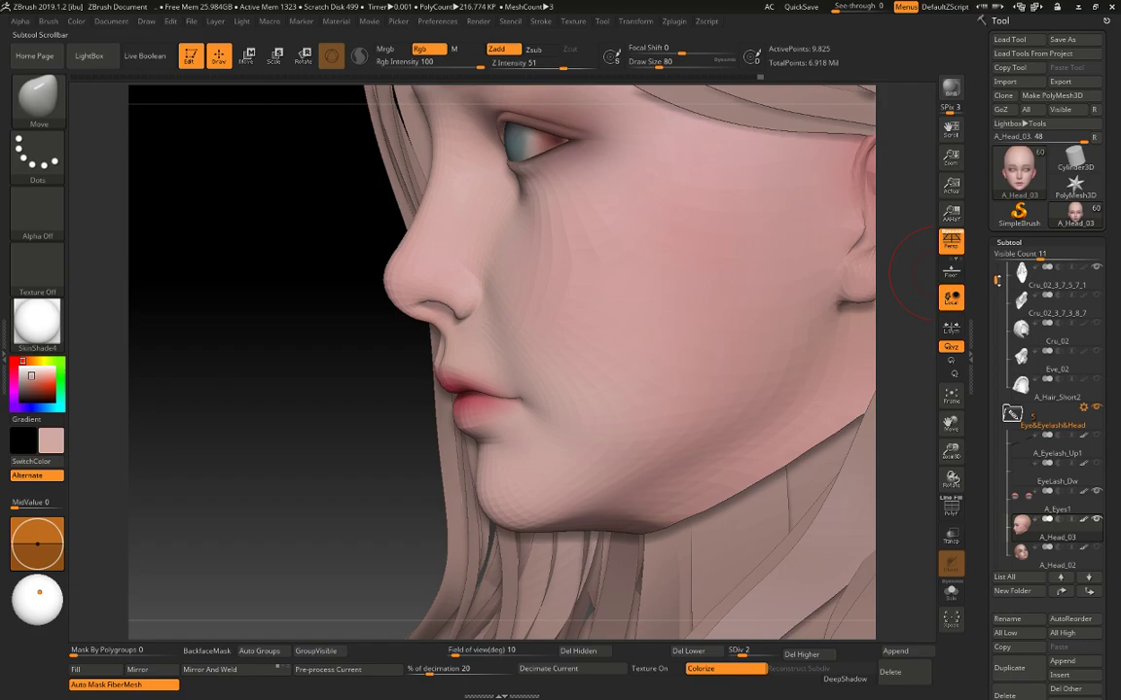
pyautogui.click(1012, 413)
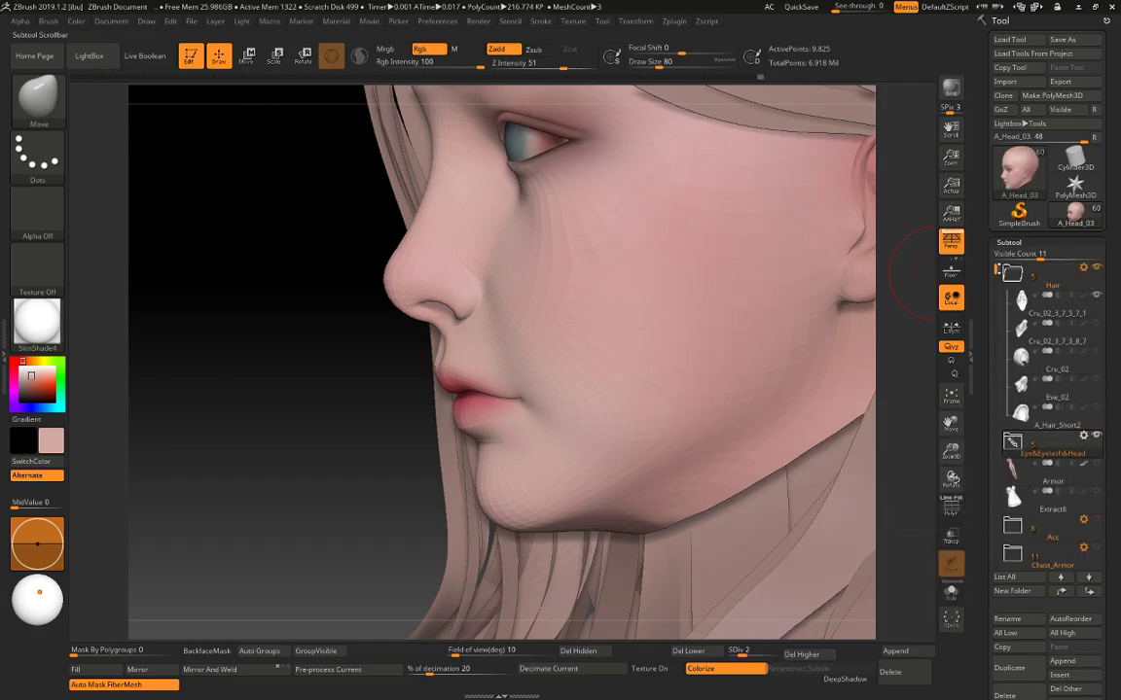
pyautogui.click(1020, 278)
pyautogui.click(1097, 267)
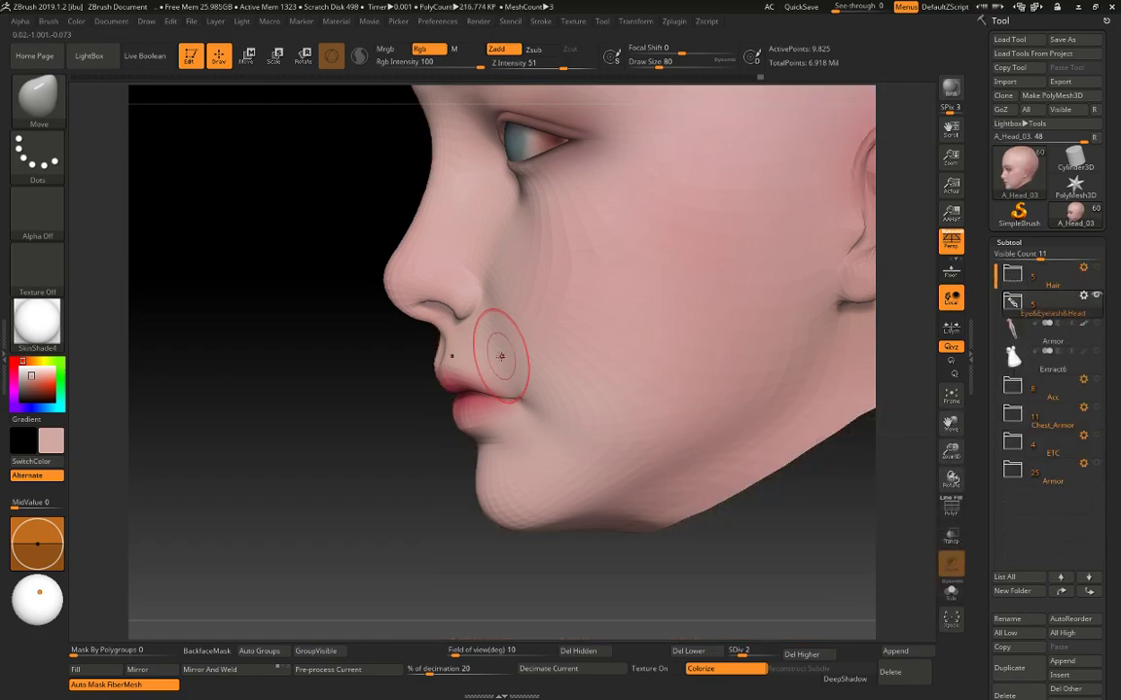
# Reshape the cheek beside the nose with the Move brush at subdivision level 1 and return to level 2.
pyautogui.moveTo(340, 422)
pyautogui.mouseDown()
pyautogui.moveTo(358, 438)
pyautogui.moveTo(442, 443)
pyautogui.mouseUp()
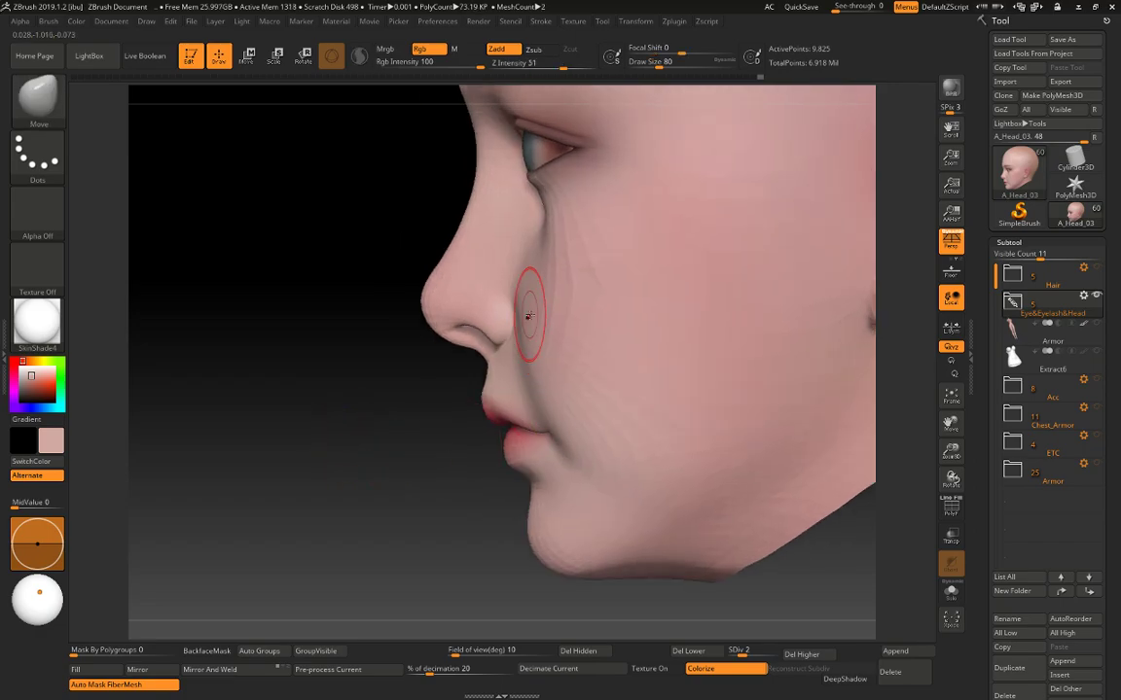
pyautogui.hotkey('shift', 'd')
pyautogui.hotkey('shift', 'd')
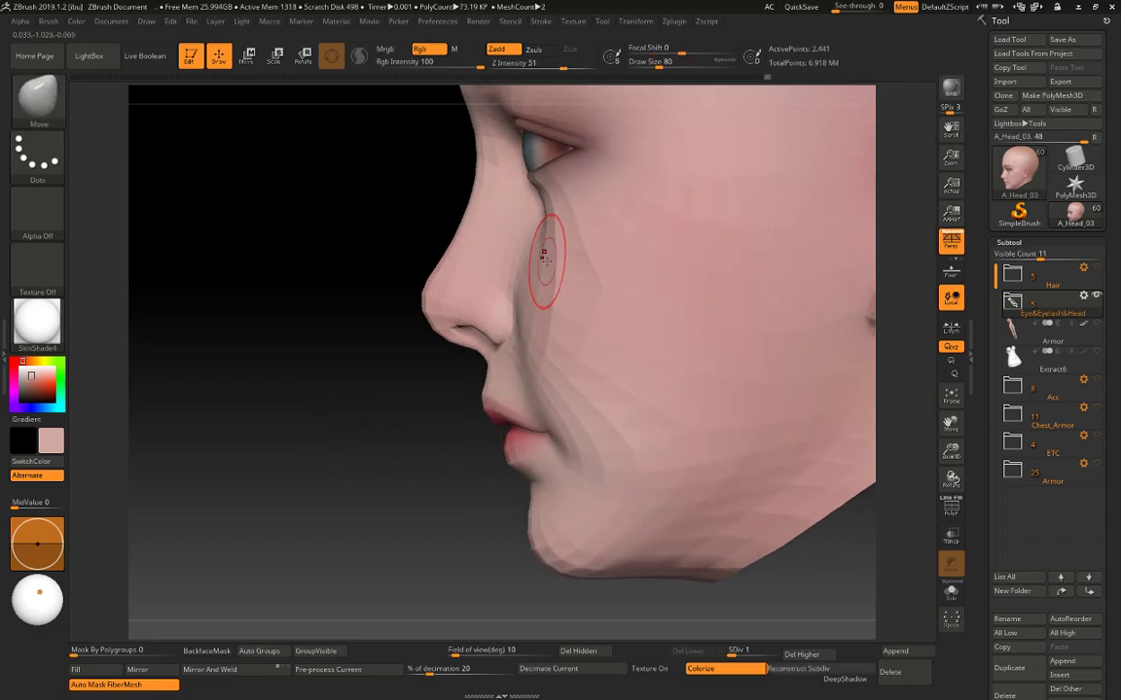
pyautogui.press('d')
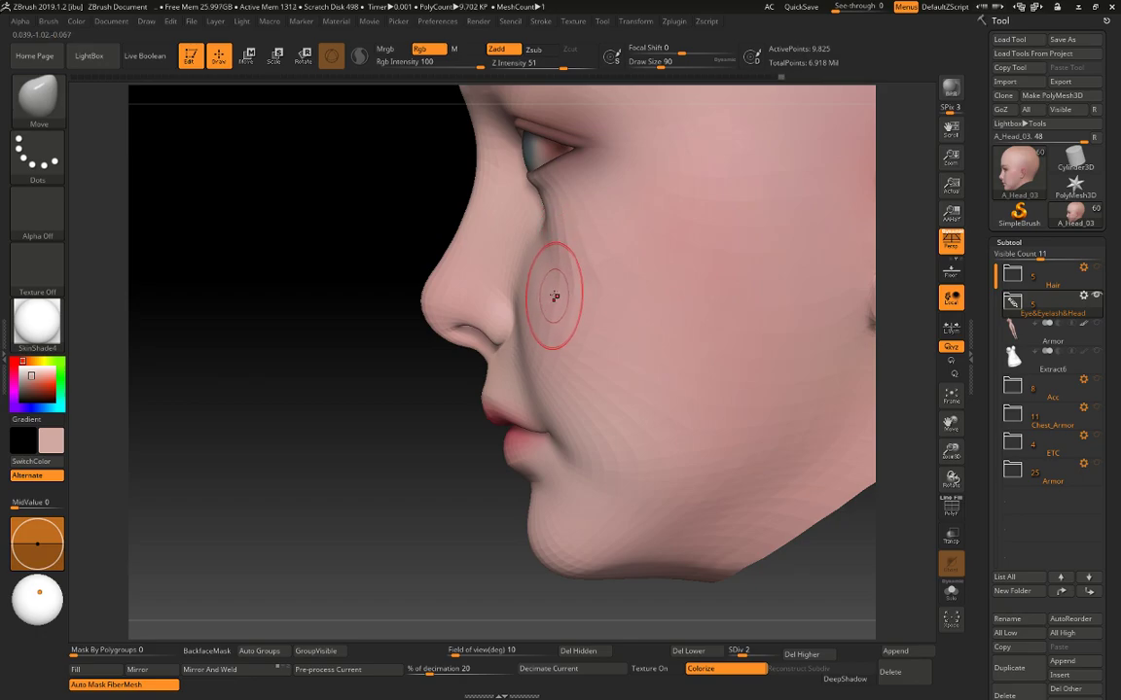
# Sculpt the area between the inner eye and cheek with the Standard brush at draw size 65 and Z Intensity 10.
pyautogui.press('b')
pyautogui.press('s')
pyautogui.press('t')
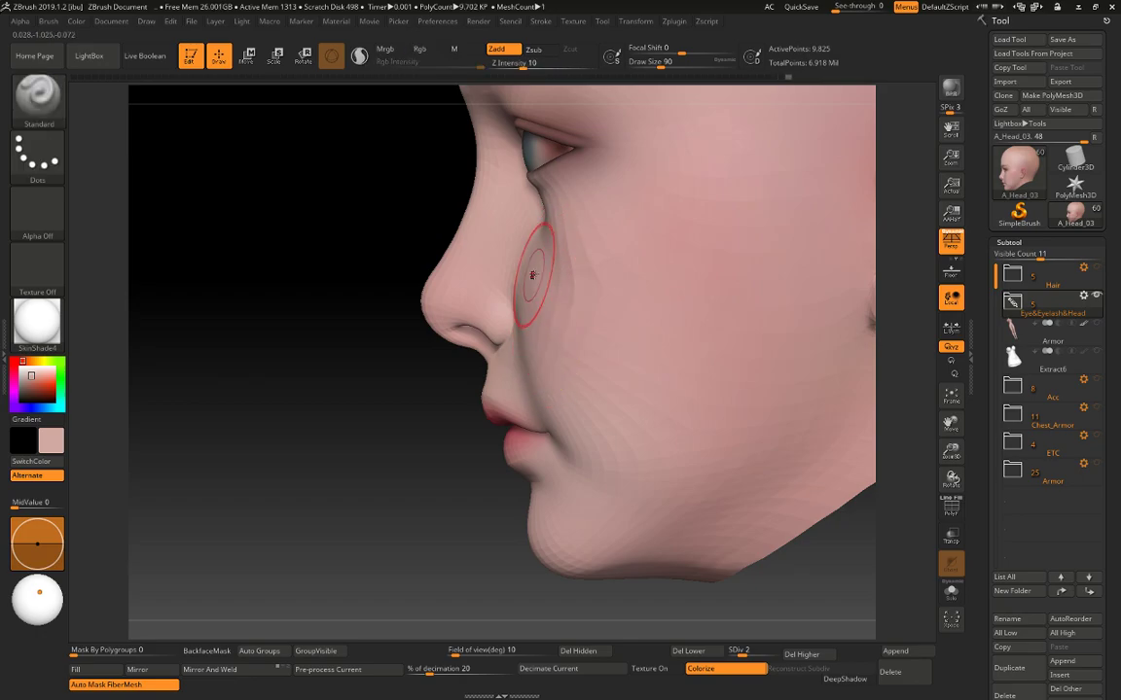
pyautogui.press('space')
pyautogui.moveTo(528, 271); pyautogui.dragTo(531, 254)
pyautogui.press('space')
pyautogui.moveTo(366, 343); pyautogui.dragTo(570, 320)
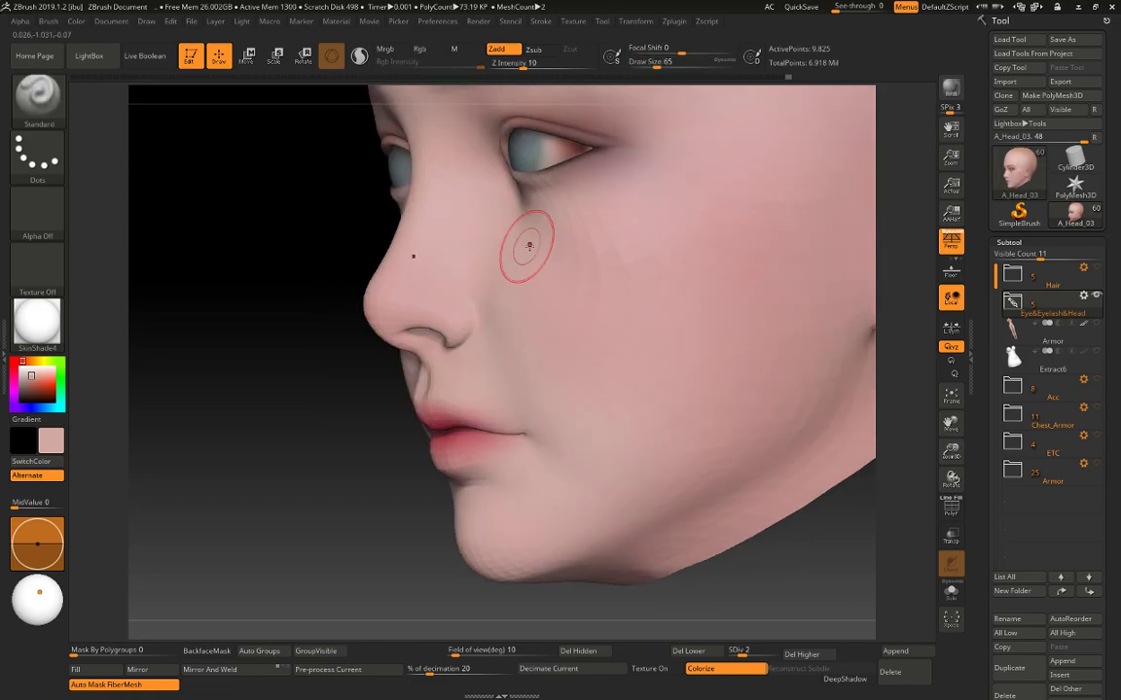
# Refine the under-eye and upper cheek surface with the Standard brush at draw size 33.
pyautogui.press('space')
pyautogui.moveTo(533, 218); pyautogui.dragTo(525, 217)
pyautogui.moveTo(523, 220); pyautogui.dragTo(508, 222, button='right')
pyautogui.moveTo(340, 395); pyautogui.dragTo(452, 318, button='right')
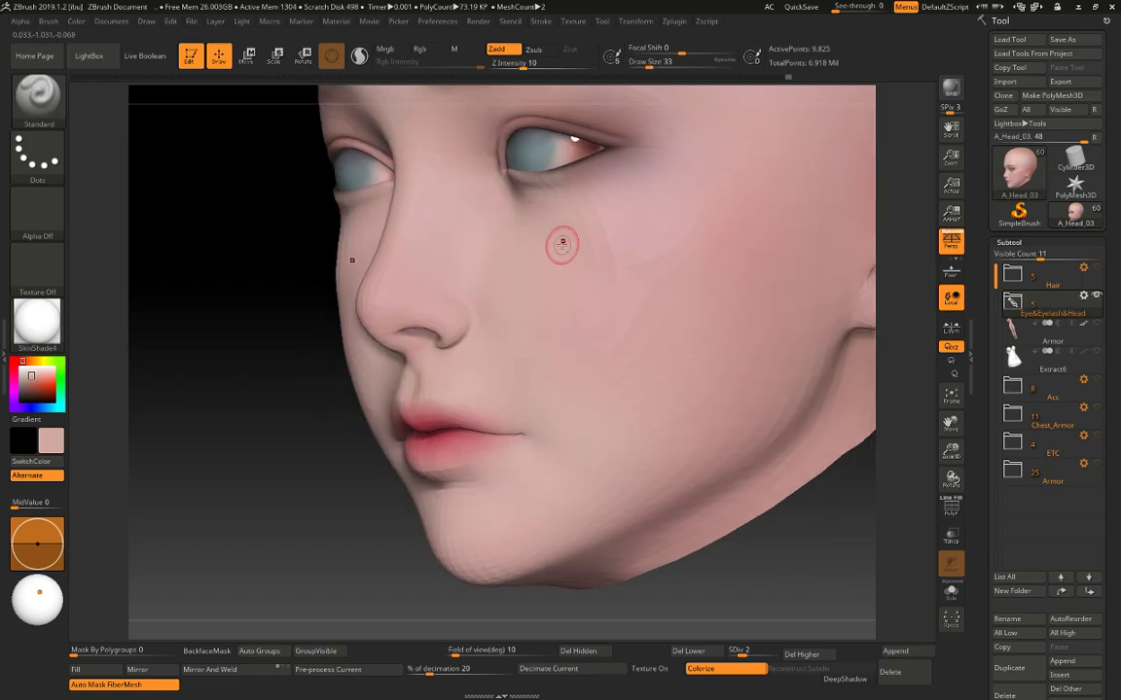
pyautogui.moveTo(265, 375); pyautogui.dragTo(438, 288)
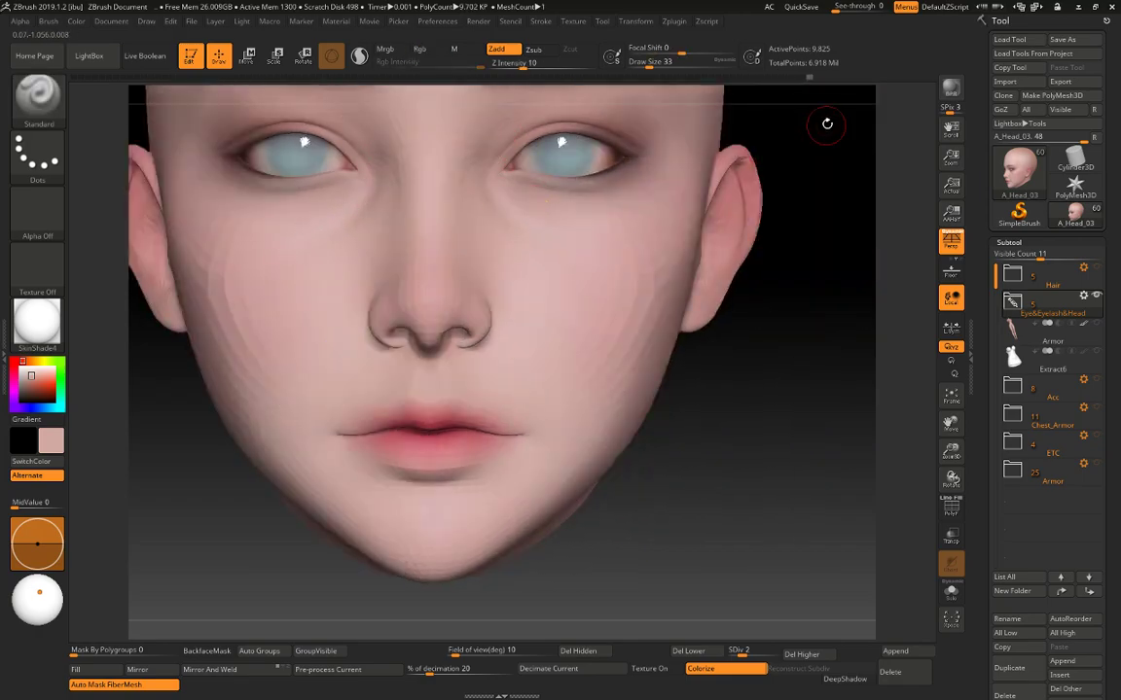
# Raise the head to subdivision level 3 and sculpt beside the nose bridge with the Standard brush at draw size 54.
pyautogui.keyDown('alt'); pyautogui.moveTo(827, 123); pyautogui.dragTo(827, 221); pyautogui.keyUp('alt')
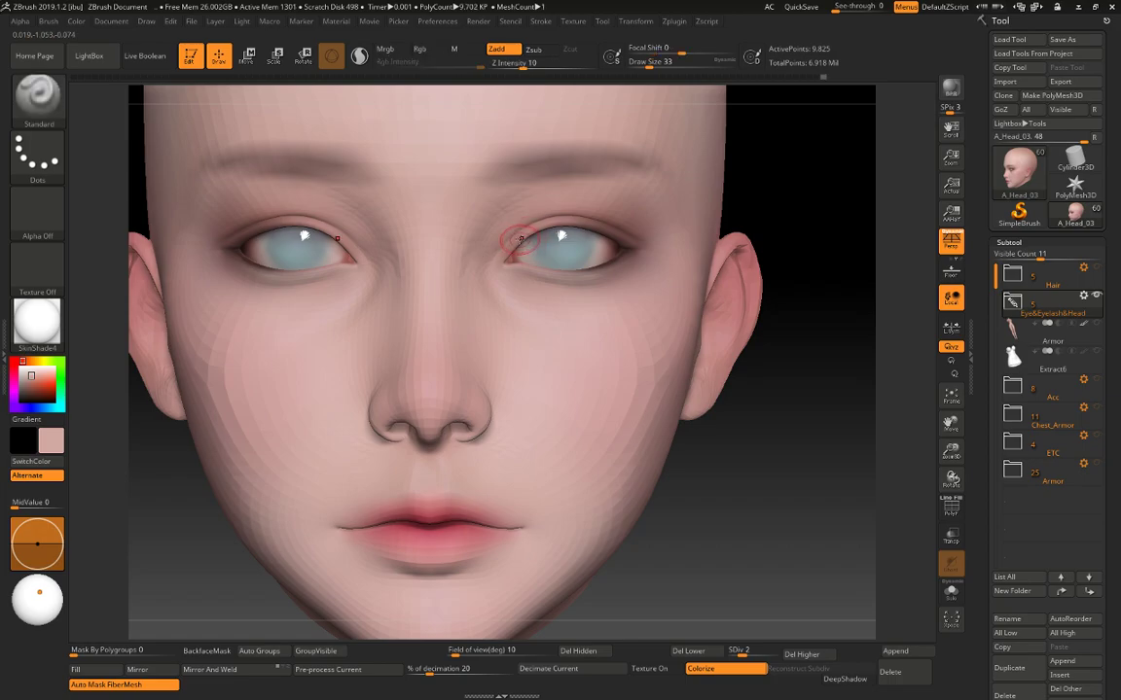
pyautogui.press('d')
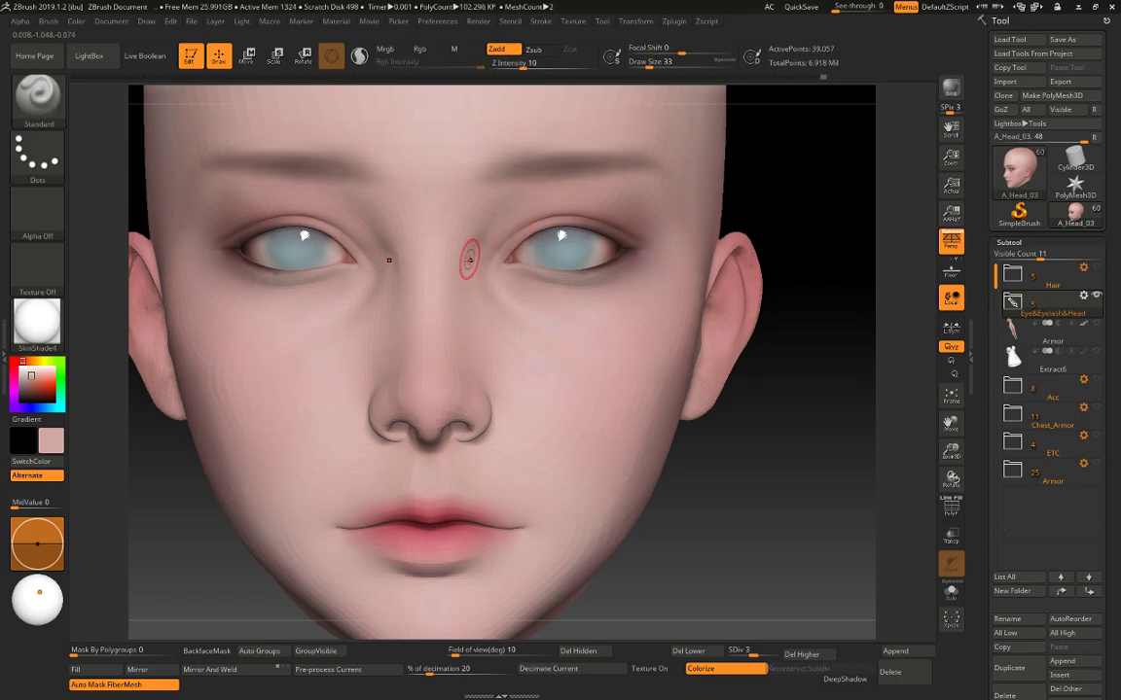
pyautogui.press('space')
pyautogui.moveTo(469, 260); pyautogui.dragTo(474, 255)
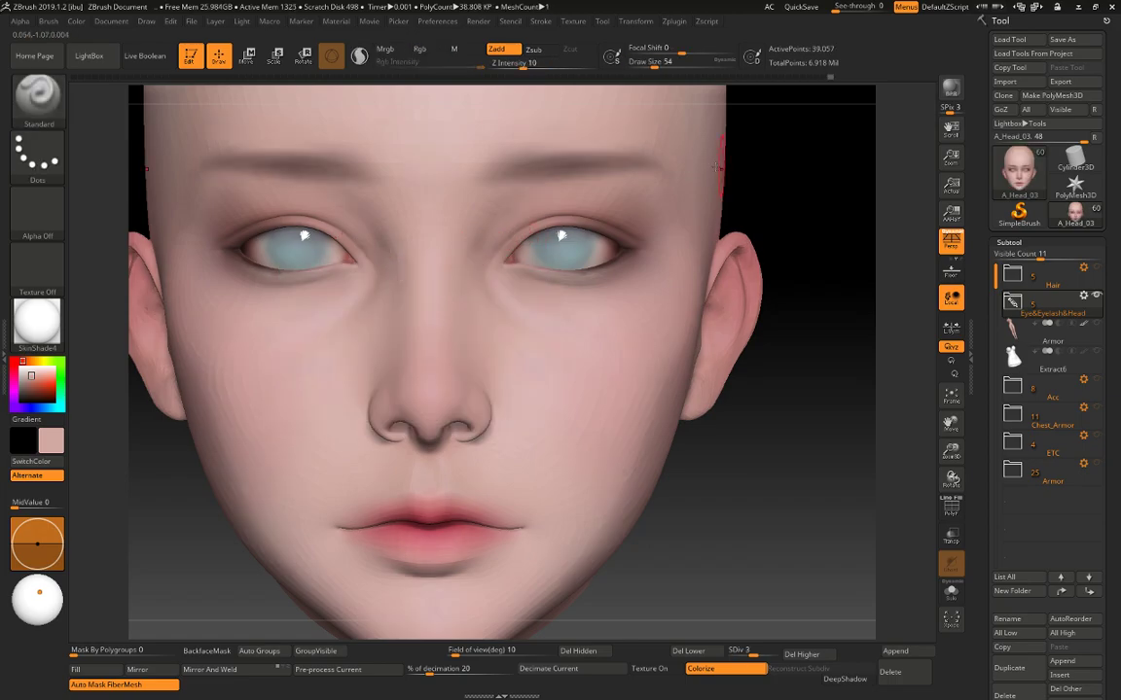
pyautogui.moveTo(737, 166)
pyautogui.mouseDown()
pyautogui.moveTo(788, 155)
pyautogui.moveTo(718, 160)
pyautogui.moveTo(728, 162)
pyautogui.mouseUp()
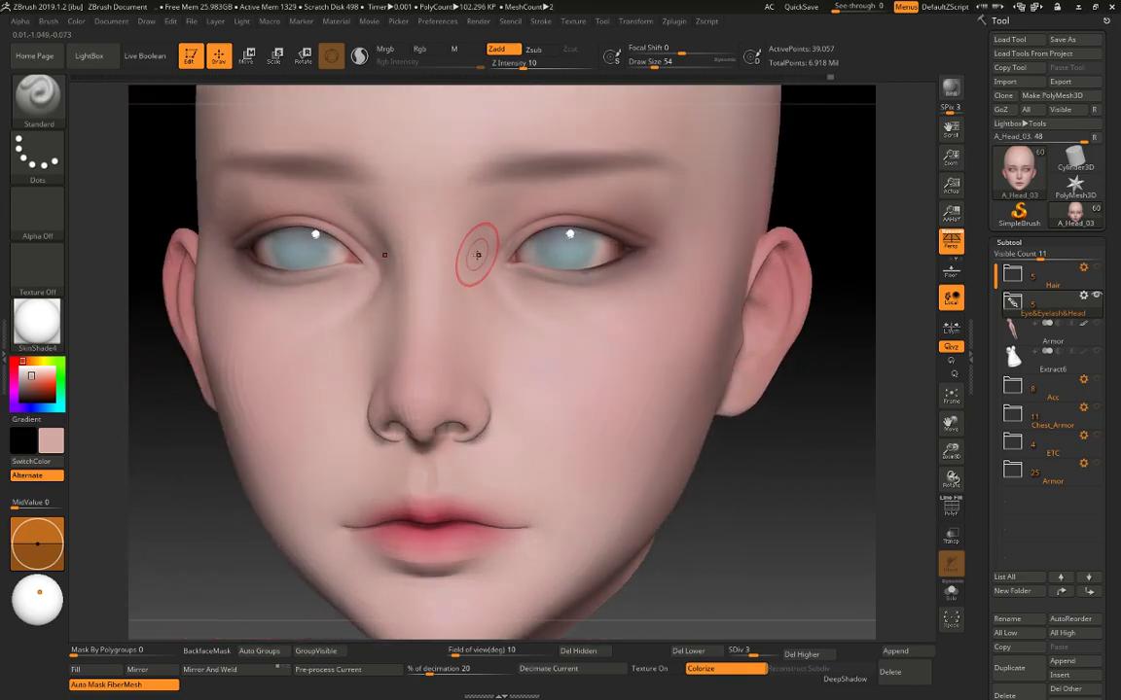
# Soften the inner eye corners and nose bridge with the Standard brush at Z Intensity 7 and draw size 51.
pyautogui.keyDown('shift'); pyautogui.moveTo(479, 241); pyautogui.dragTo(488, 238); pyautogui.keyUp('shift')
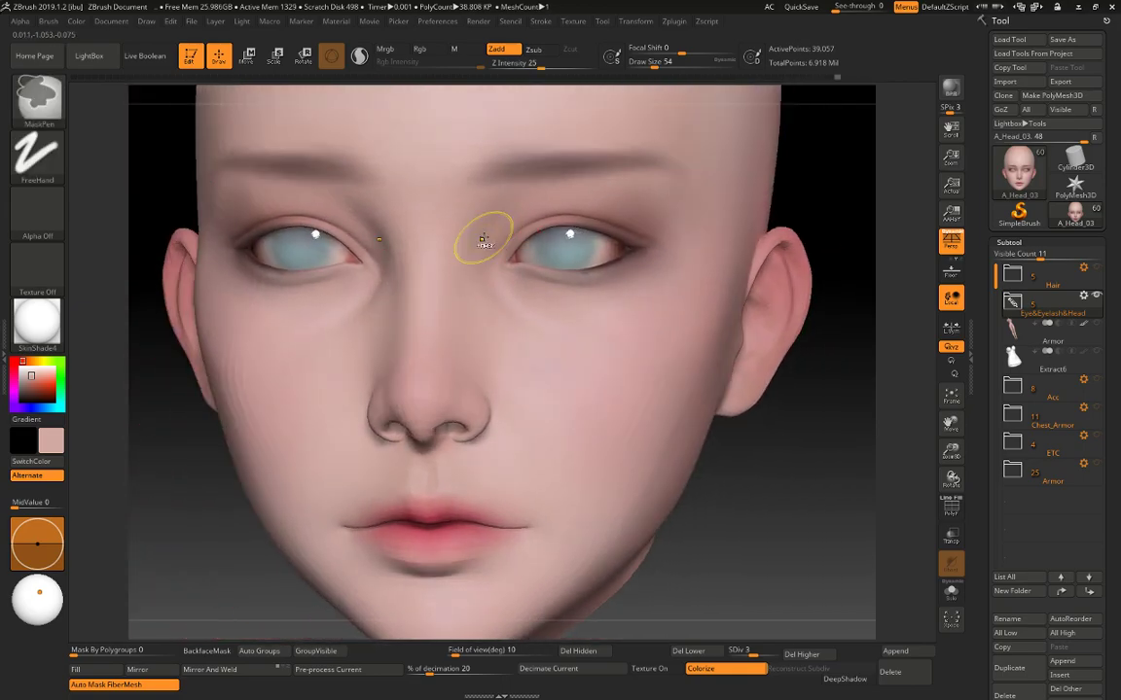
pyautogui.press('space')
pyautogui.moveTo(475, 282); pyautogui.dragTo(470, 282)
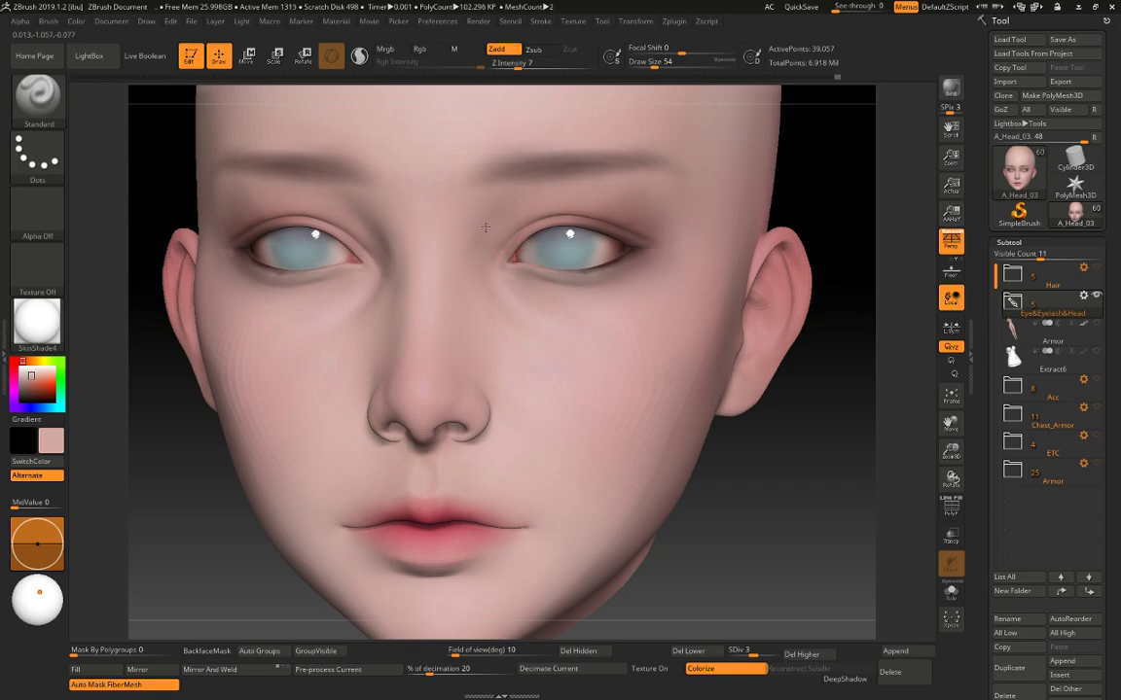
pyautogui.press('space')
pyautogui.moveTo(525, 198); pyautogui.dragTo(483, 232)
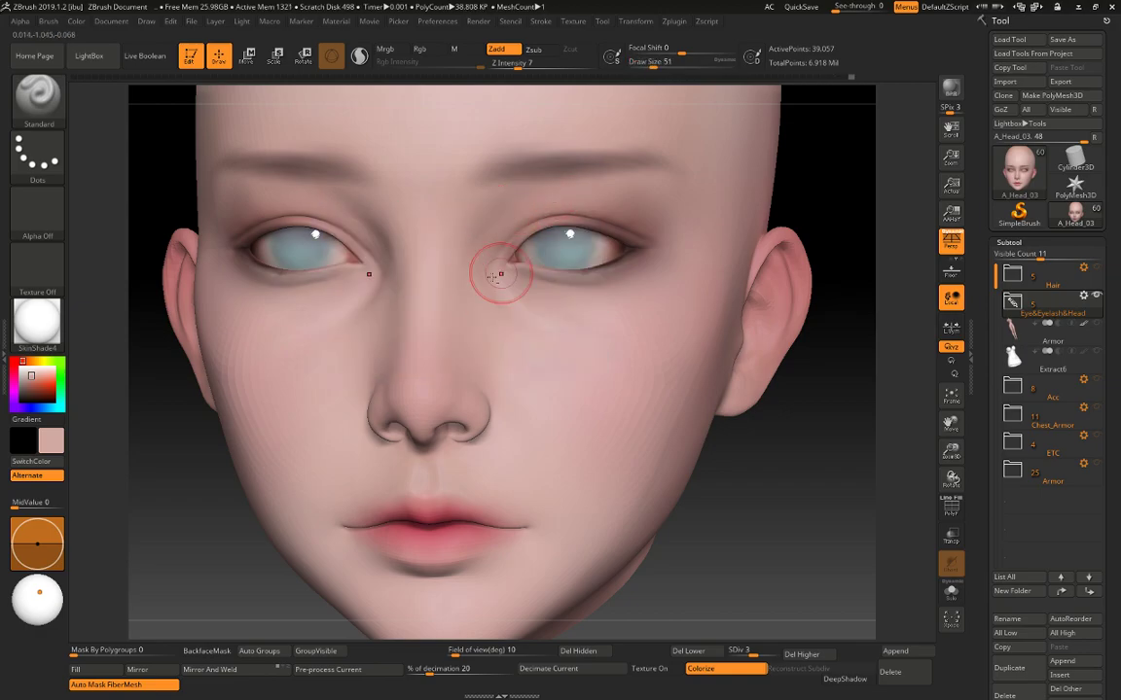
pyautogui.moveTo(808, 155)
pyautogui.keyDown('shift'); pyautogui.mouseDown()
pyautogui.moveTo(824, 168)
pyautogui.moveTo(707, 216)
pyautogui.mouseUp(); pyautogui.keyUp('shift')
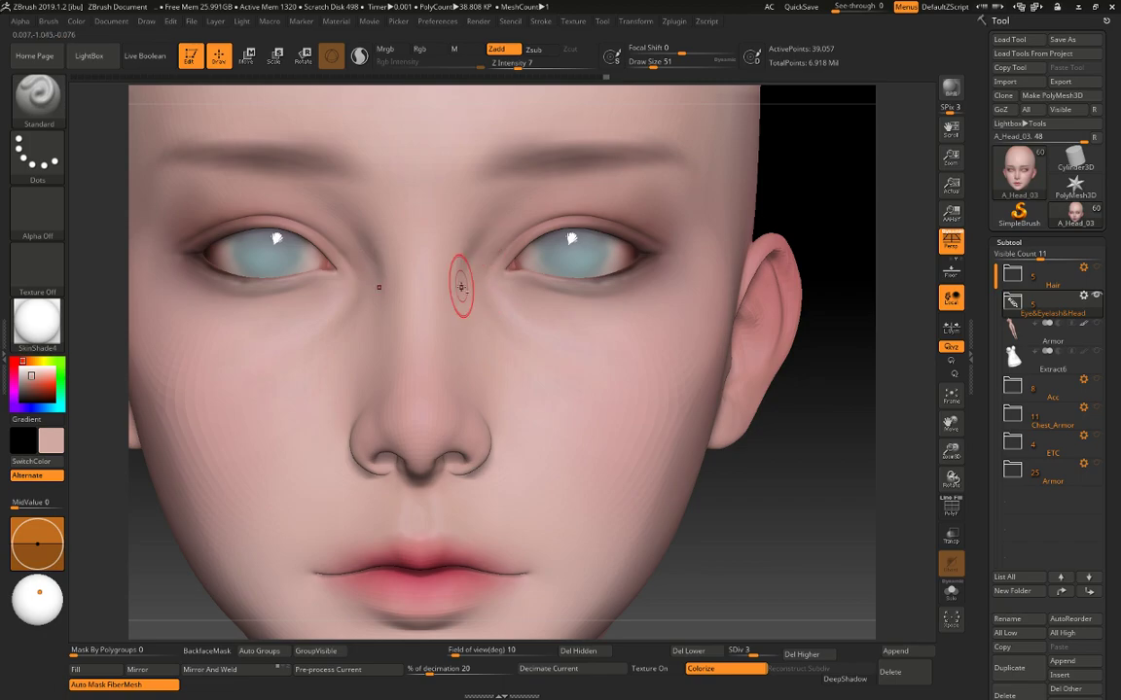
# Smooth the inner eye sockets and the area between the upper eyelids and brows.
pyautogui.press('shift')
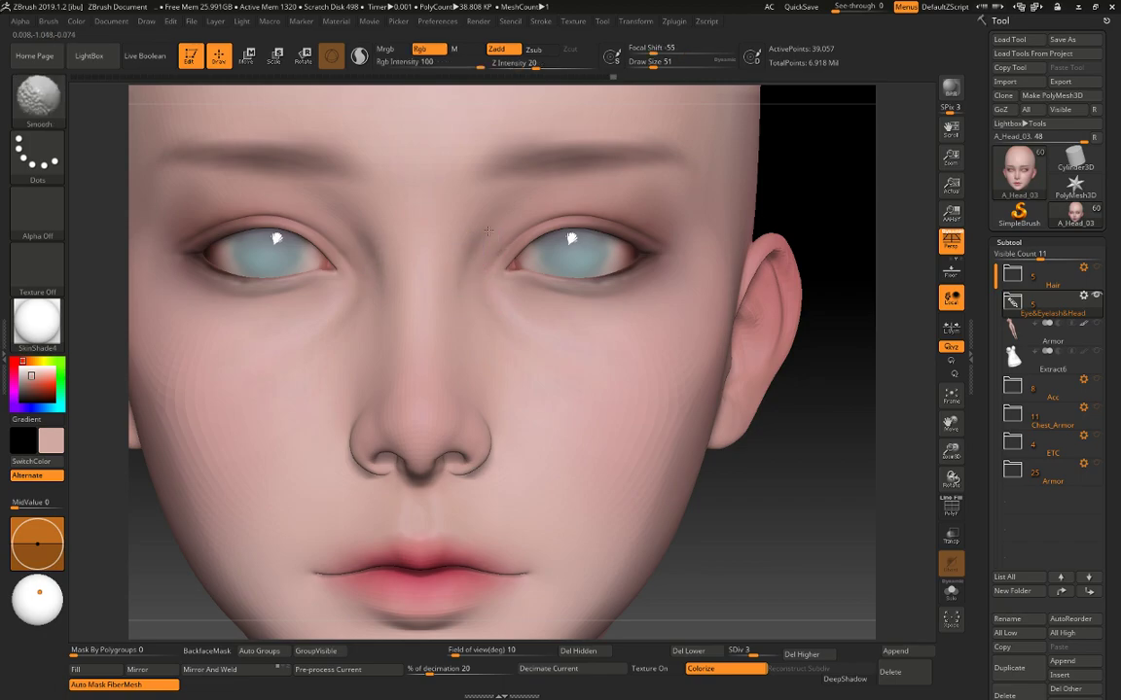
pyautogui.press('shift')
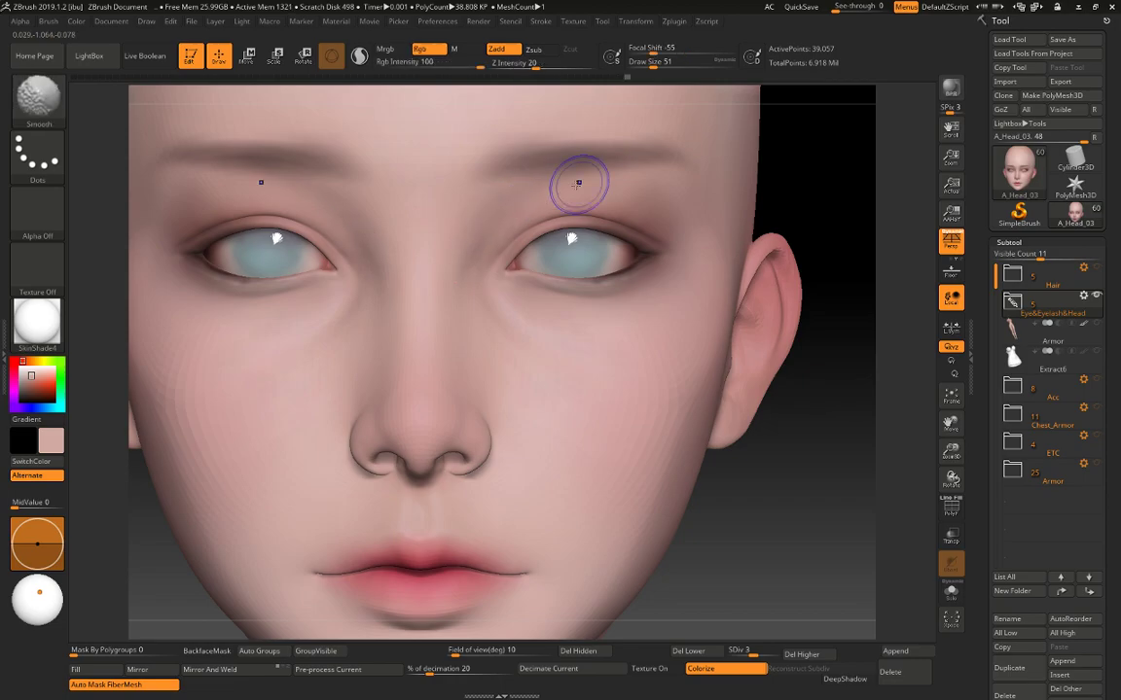
pyautogui.keyDown('alt'); pyautogui.moveTo(771, 473); pyautogui.dragTo(818, 401); pyautogui.keyUp('alt')
# Work on the lower eyelid with the Standard brush at draw size 29 and turn off Colorize for the head.
pyautogui.press('space')
pyautogui.moveTo(587, 279); pyautogui.dragTo(548, 226)
pyautogui.press('space')
pyautogui.keyDown('alt'); pyautogui.moveTo(818, 387); pyautogui.dragTo(647, 487); pyautogui.keyUp('alt')
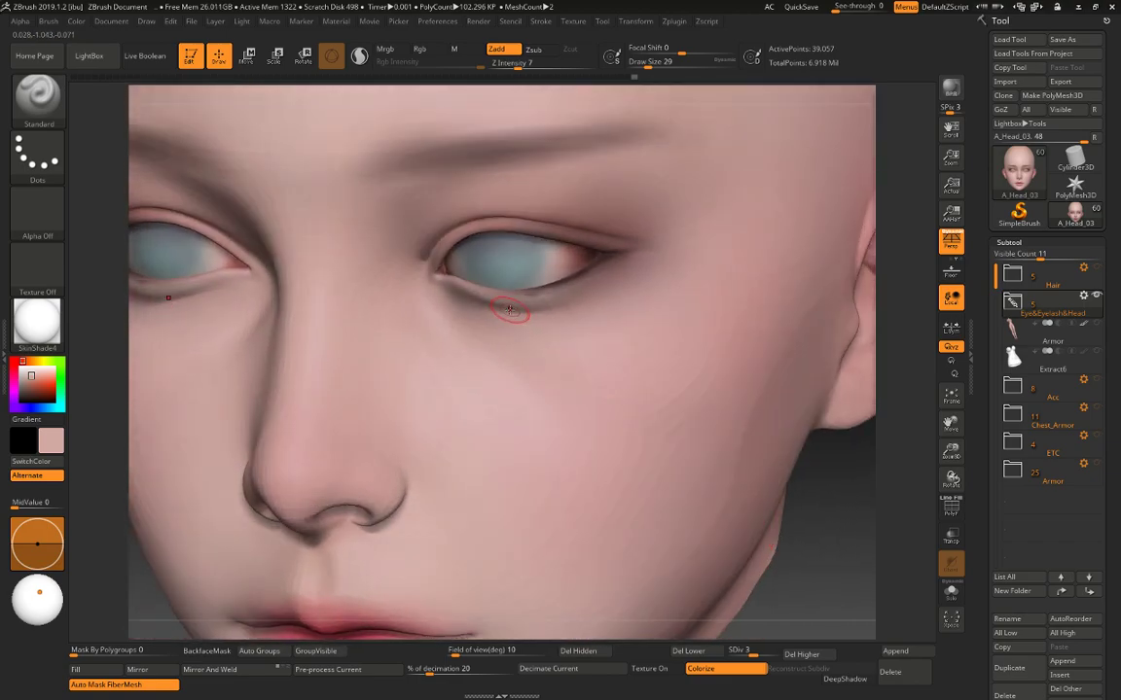
pyautogui.click(710, 668)
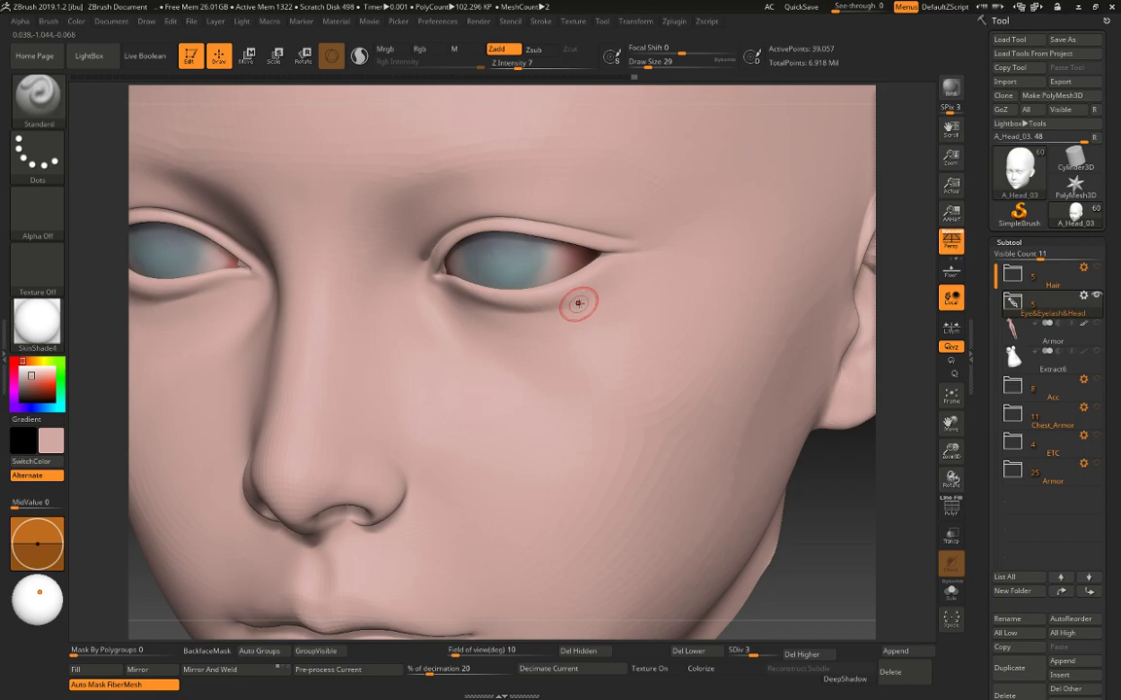
# Carve the crease beneath the lower eyelid with the DamStandard brush at draw size 29 and smooth it.
pyautogui.press('b')
pyautogui.press('d')
pyautogui.press('s')
pyautogui.moveTo(557, 307); pyautogui.dragTo(589, 299)
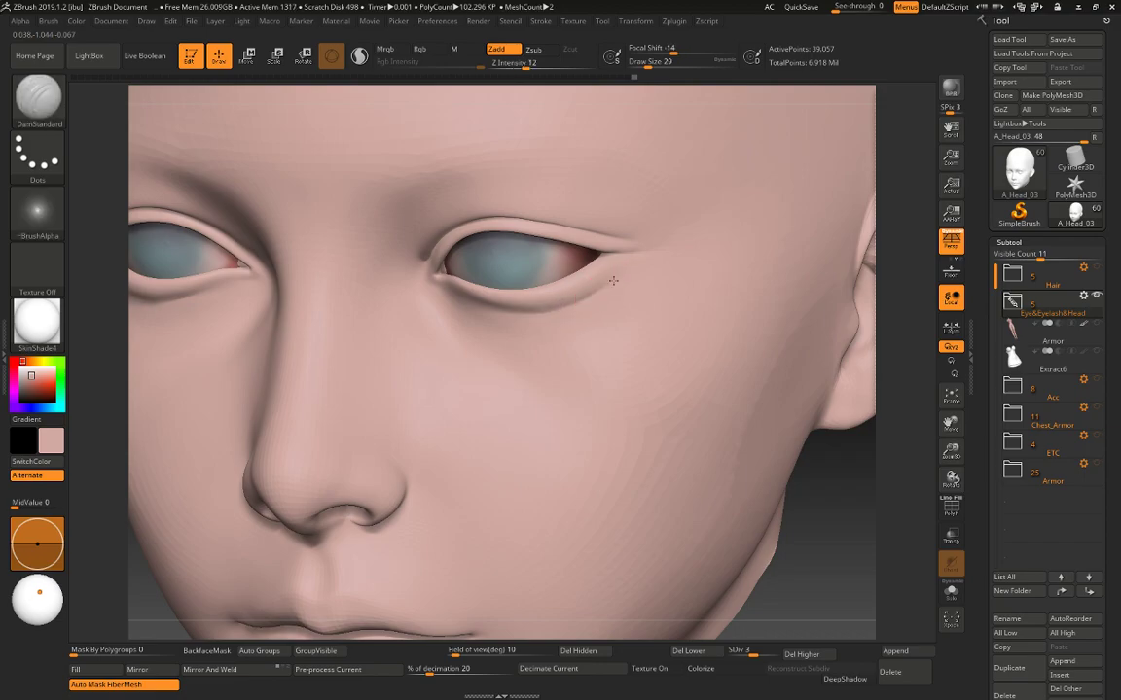
pyautogui.moveTo(881, 170); pyautogui.dragTo(630, 278)
pyautogui.press('shift')
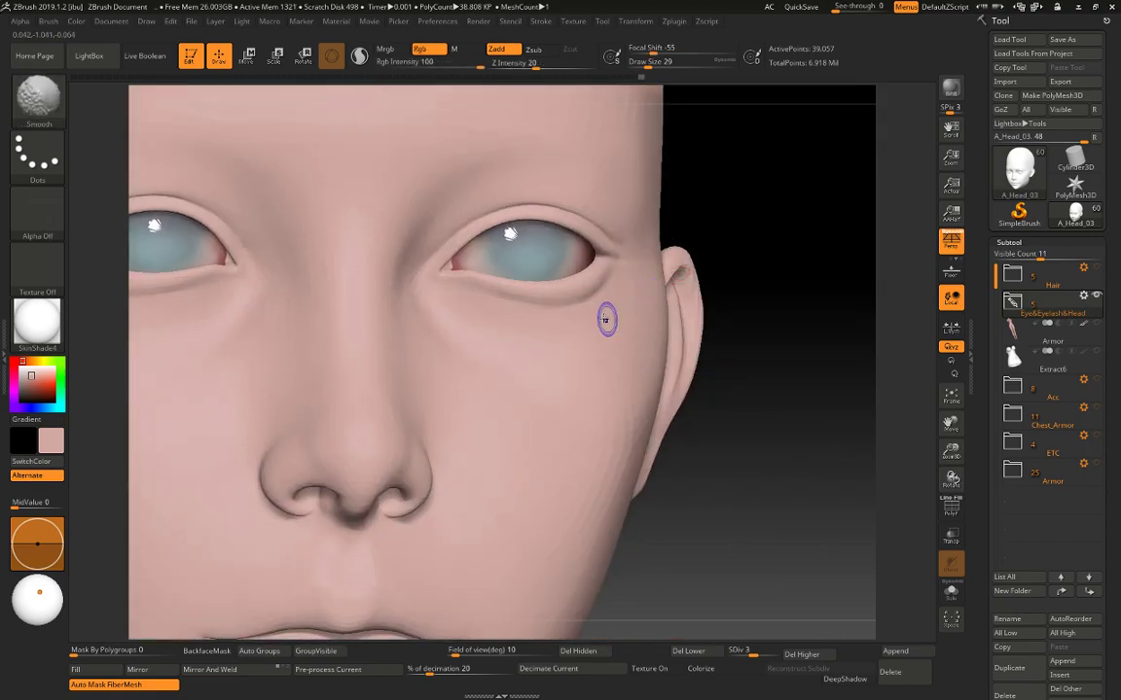
pyautogui.moveTo(728, 297); pyautogui.dragTo(610, 304)
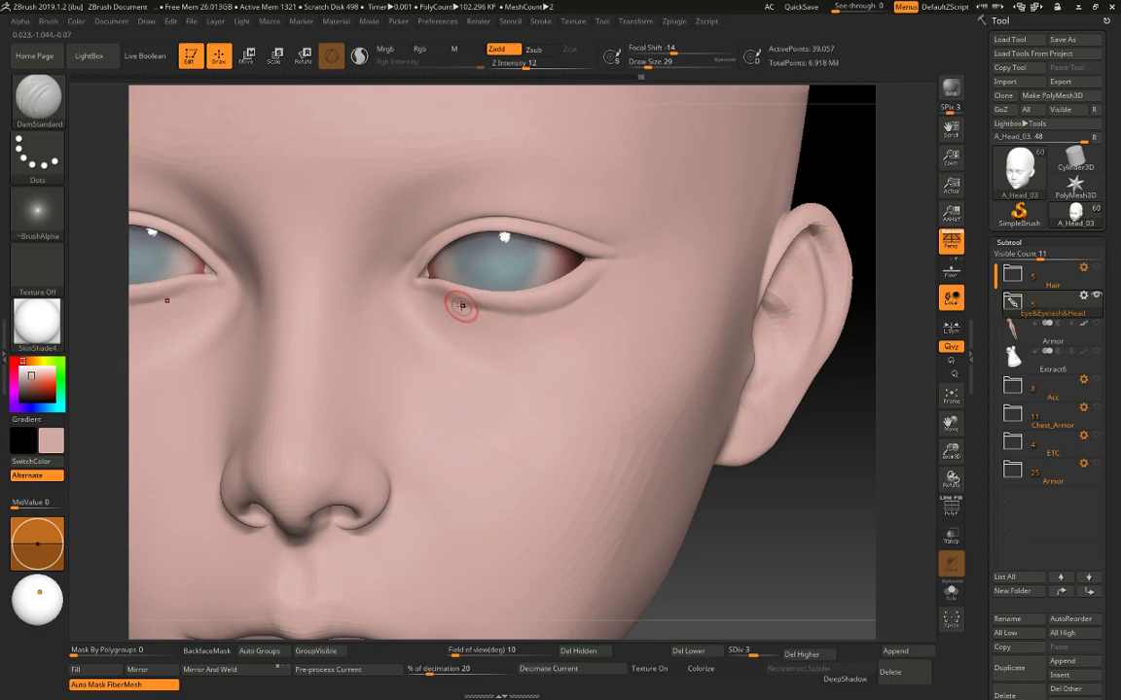
pyautogui.keyDown('shift'); pyautogui.moveTo(470, 313); pyautogui.dragTo(469, 308); pyautogui.keyUp('shift')
# Soften the fold beneath the lower eyelid with the Standard brush and Smooth, reducing the draw size to 22.
pyautogui.press('b')
pyautogui.press('s')
pyautogui.press('t')
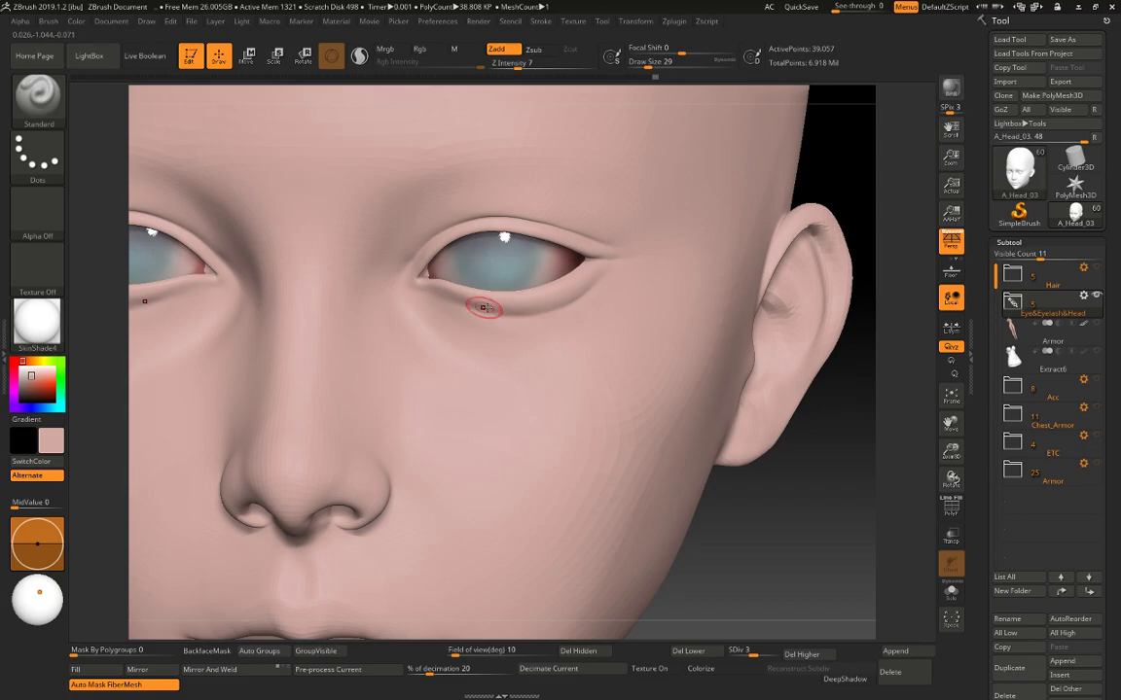
pyautogui.press('shift')
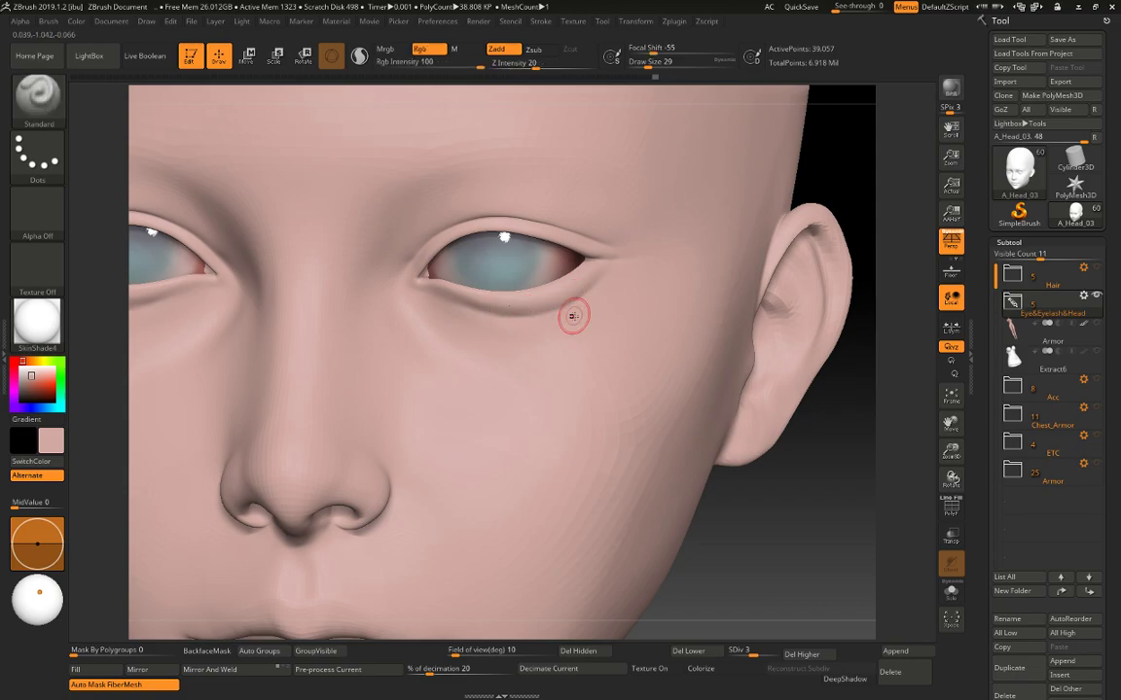
pyautogui.moveTo(818, 516); pyautogui.dragTo(830, 487)
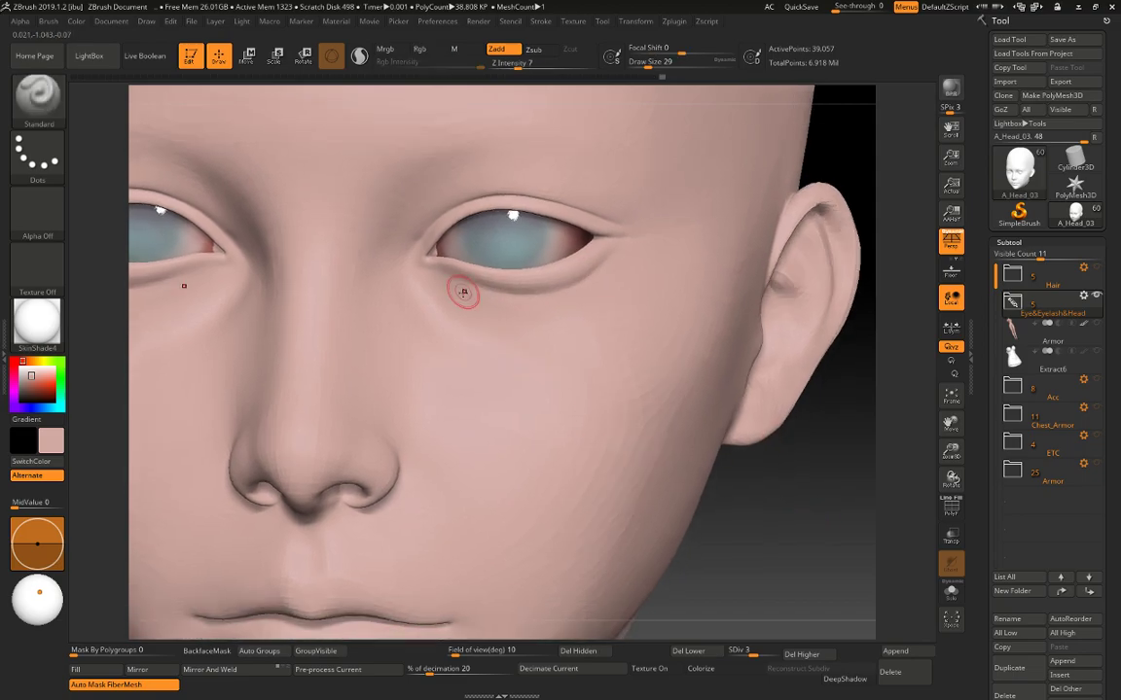
pyautogui.press('s')
pyautogui.moveTo(463, 295); pyautogui.dragTo(455, 295)
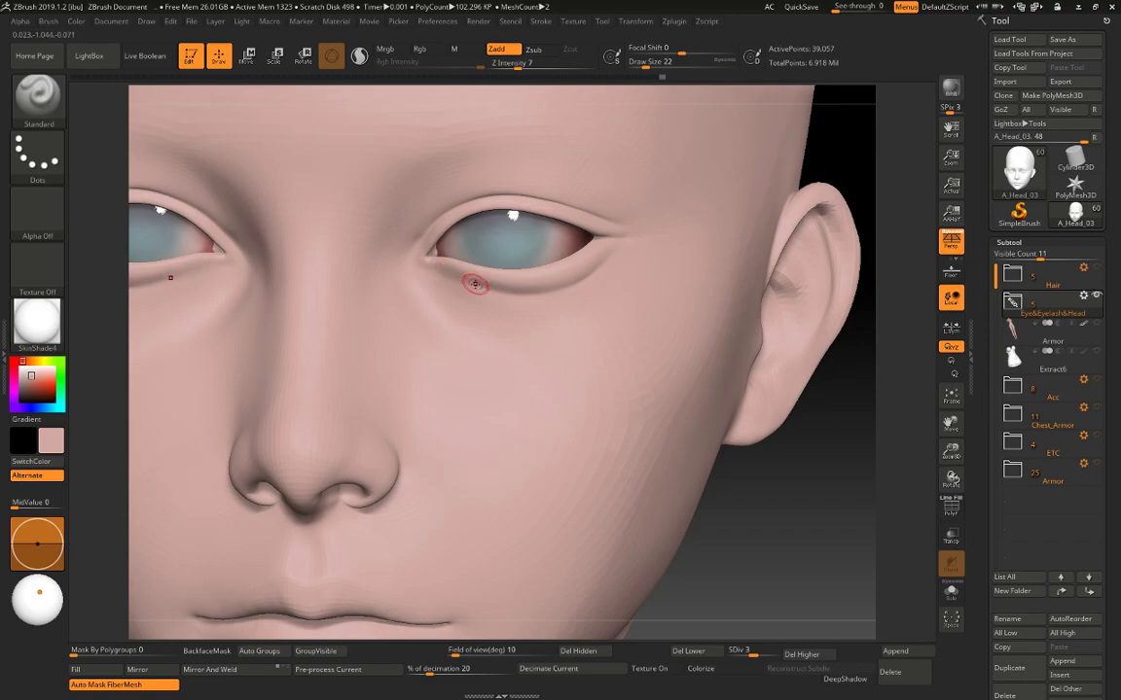
# Undo the last stroke and recarve the inner end of the lower eyelid crease with the DamStandard brush at draw size 22.
pyautogui.press('b')
pyautogui.press('d')
pyautogui.press('s')
pyautogui.hotkey('ctrl', 'z')
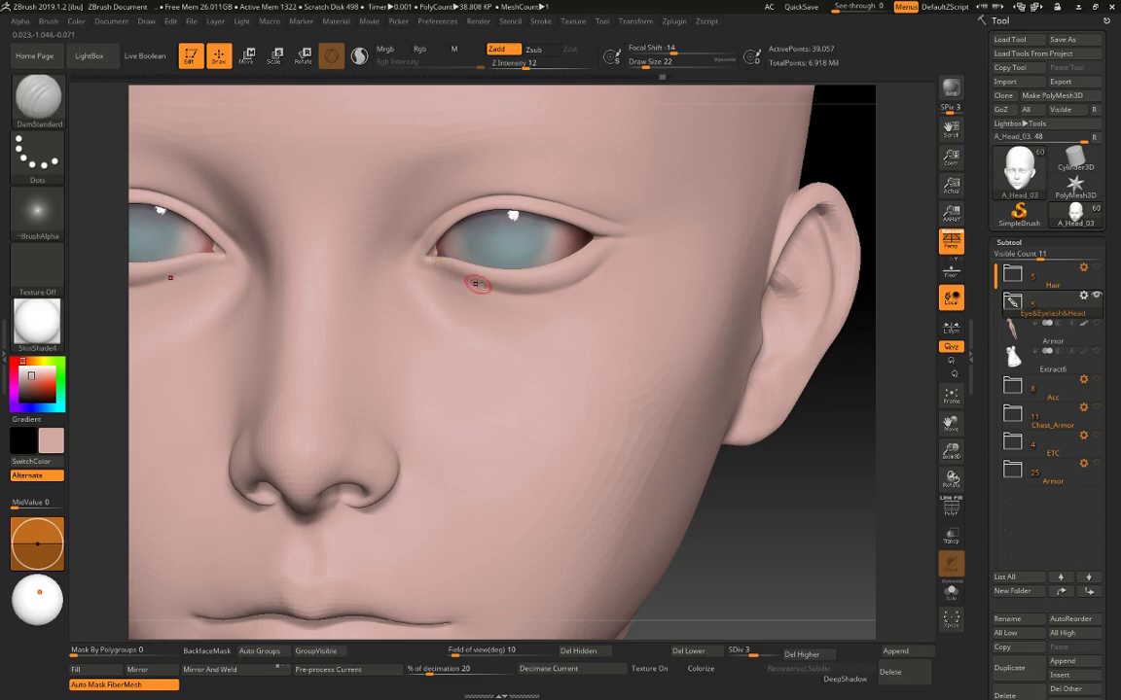
pyautogui.moveTo(480, 284); pyautogui.dragTo(456, 277)
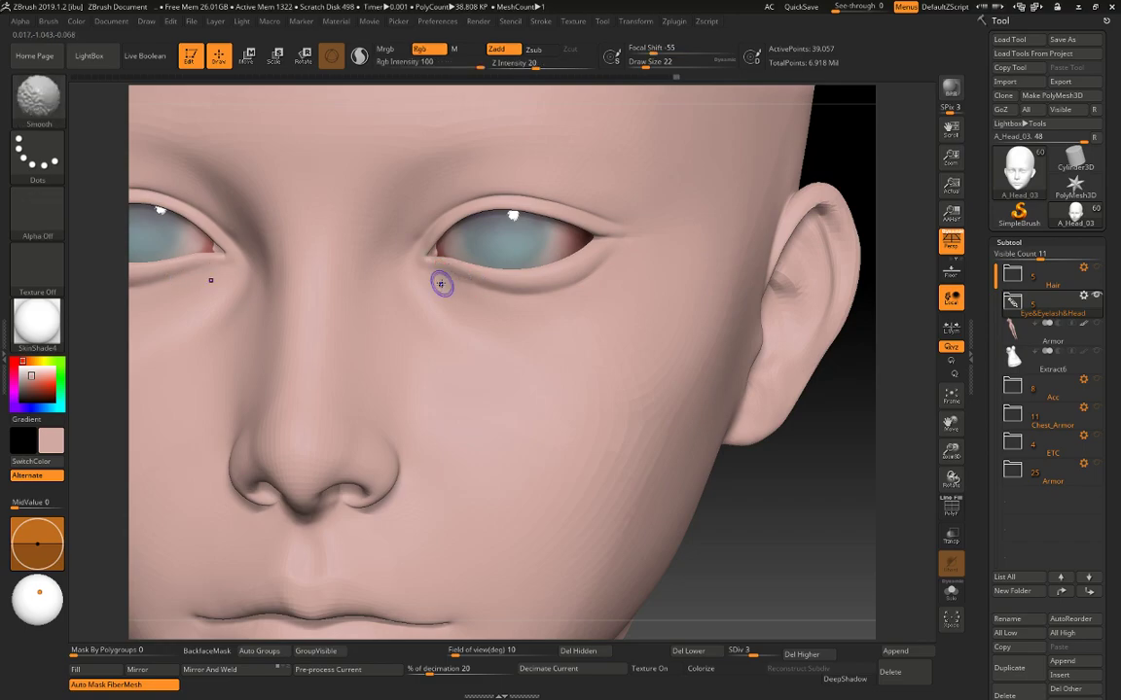
# Isolate the head subtool in Solo mode and drop it to subdivision level 1 around the inner eye corner.
pyautogui.keyDown('alt'); pyautogui.moveTo(778, 521); pyautogui.dragTo(865, 593); pyautogui.keyUp('alt')
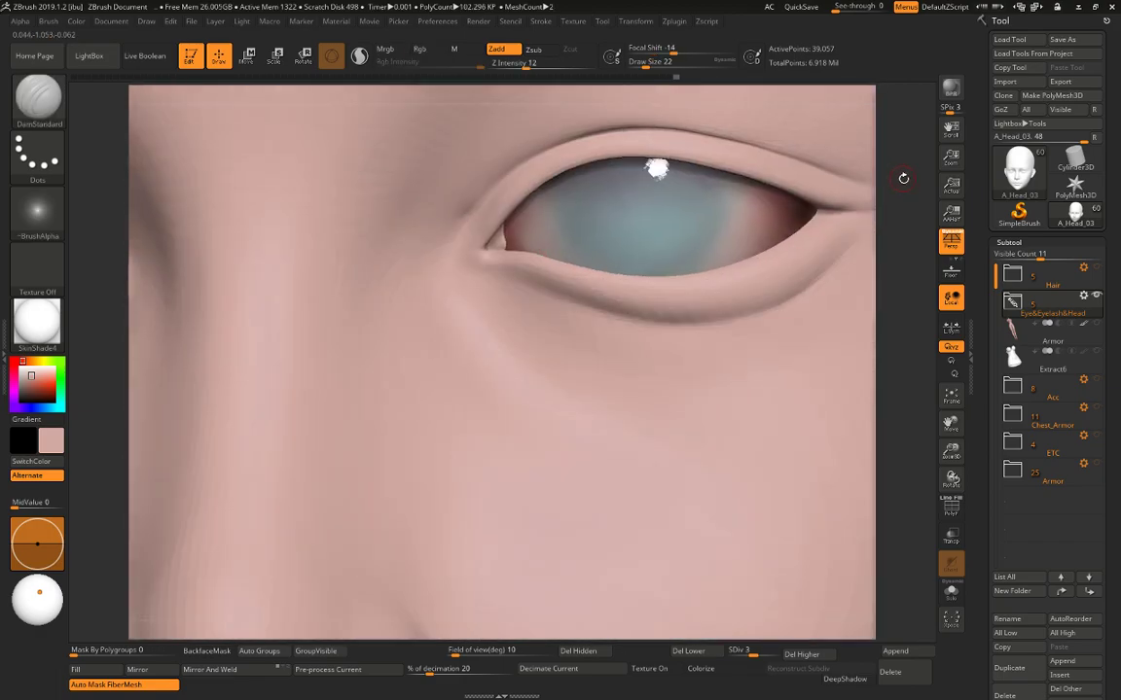
pyautogui.moveTo(903, 178); pyautogui.dragTo(929, 180)
pyautogui.hotkey('alt', 's')
pyautogui.hotkey('shift', 'd')
pyautogui.hotkey('shift', 'd')
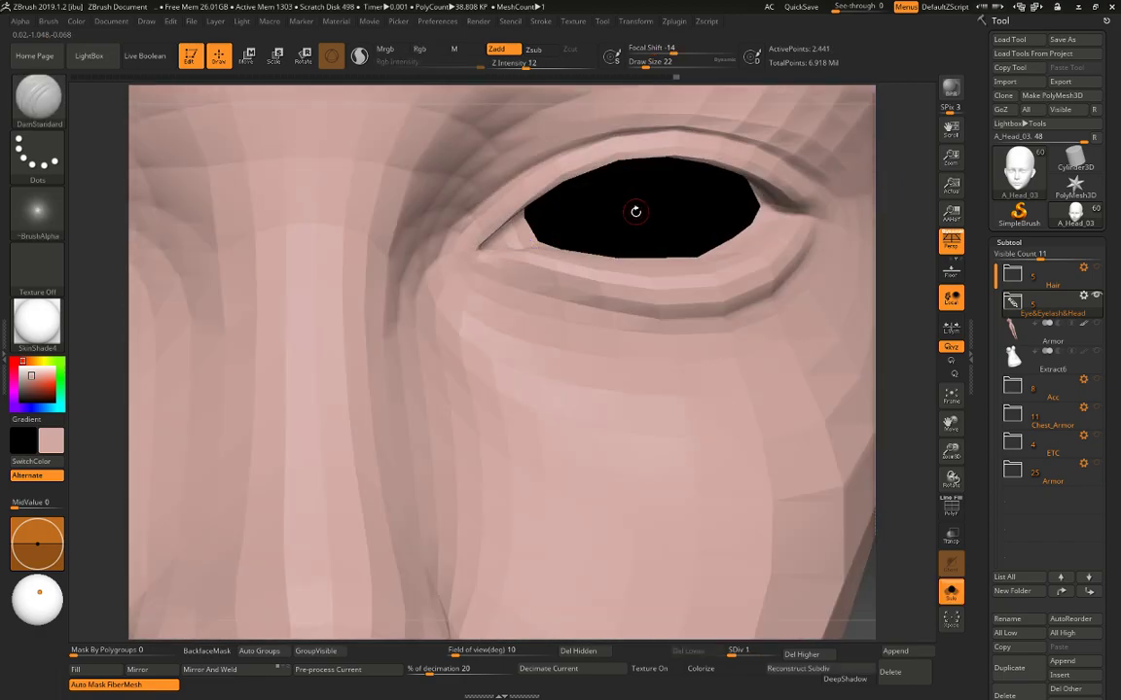
pyautogui.moveTo(635, 211)
pyautogui.mouseDown()
pyautogui.moveTo(588, 233)
pyautogui.moveTo(629, 218)
pyautogui.mouseUp()
# Turn off Solo, enable ghost transparency and reshape the inner eye corner with the Move brush at draw size 49.
pyautogui.press('b')
pyautogui.press('m')
pyautogui.press('v')
pyautogui.hotkey('alt', 's')
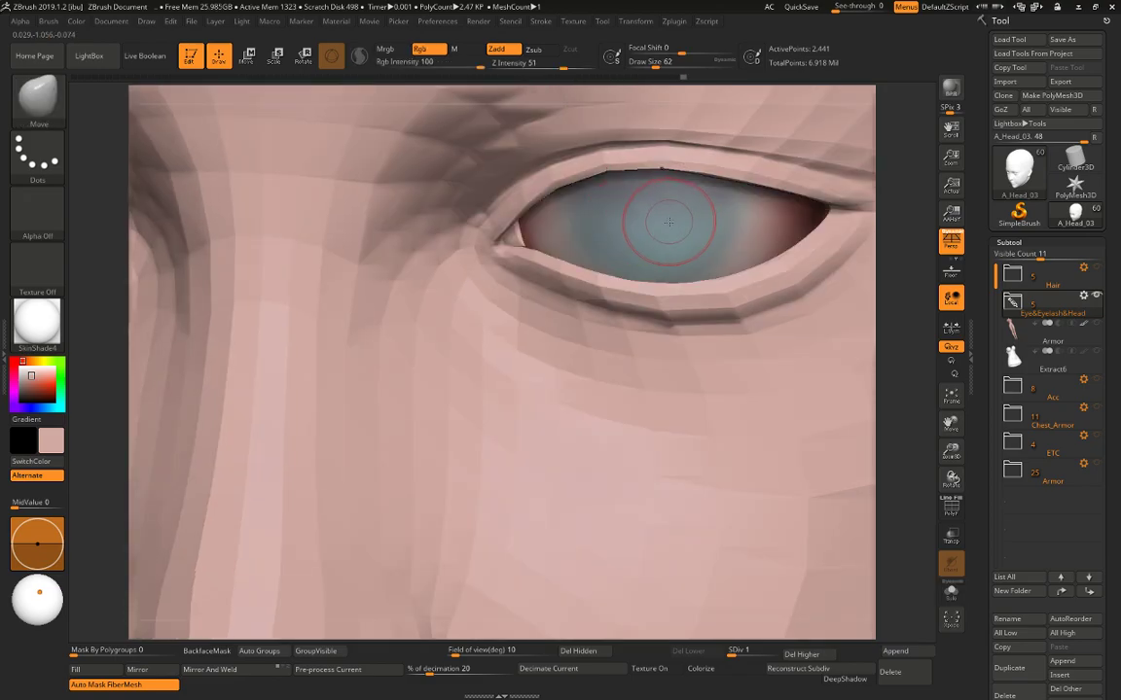
pyautogui.hotkey('alt', 't')
pyautogui.moveTo(644, 232); pyautogui.dragTo(533, 250, button='right')
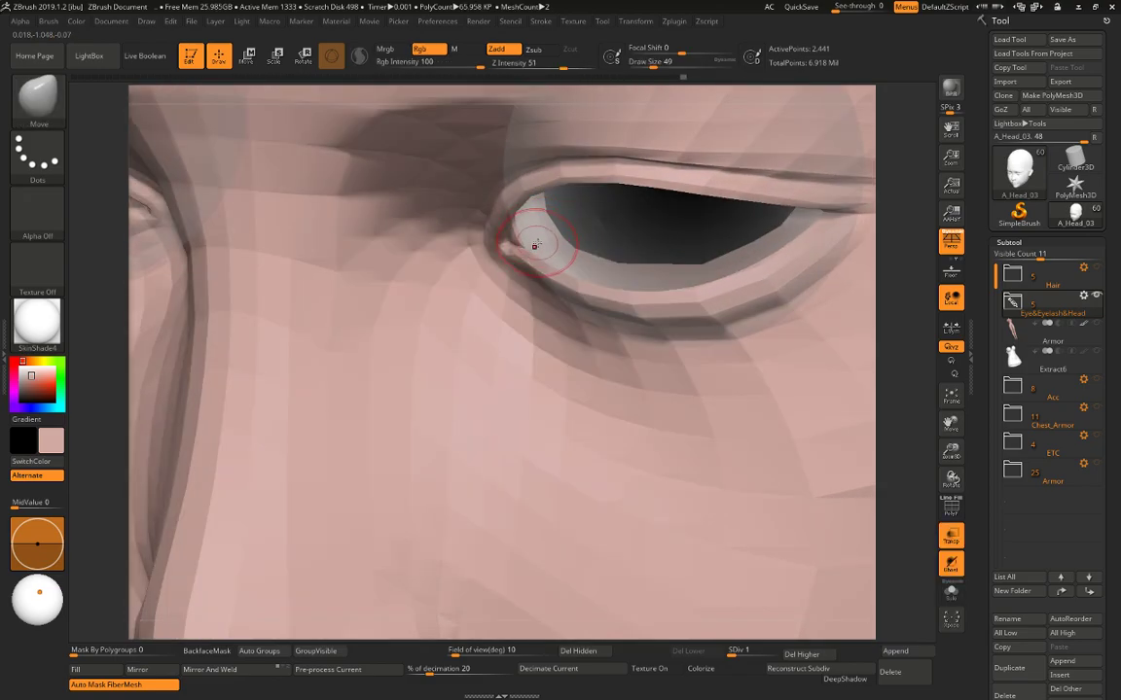
pyautogui.moveTo(596, 220); pyautogui.dragTo(627, 186, button='right')
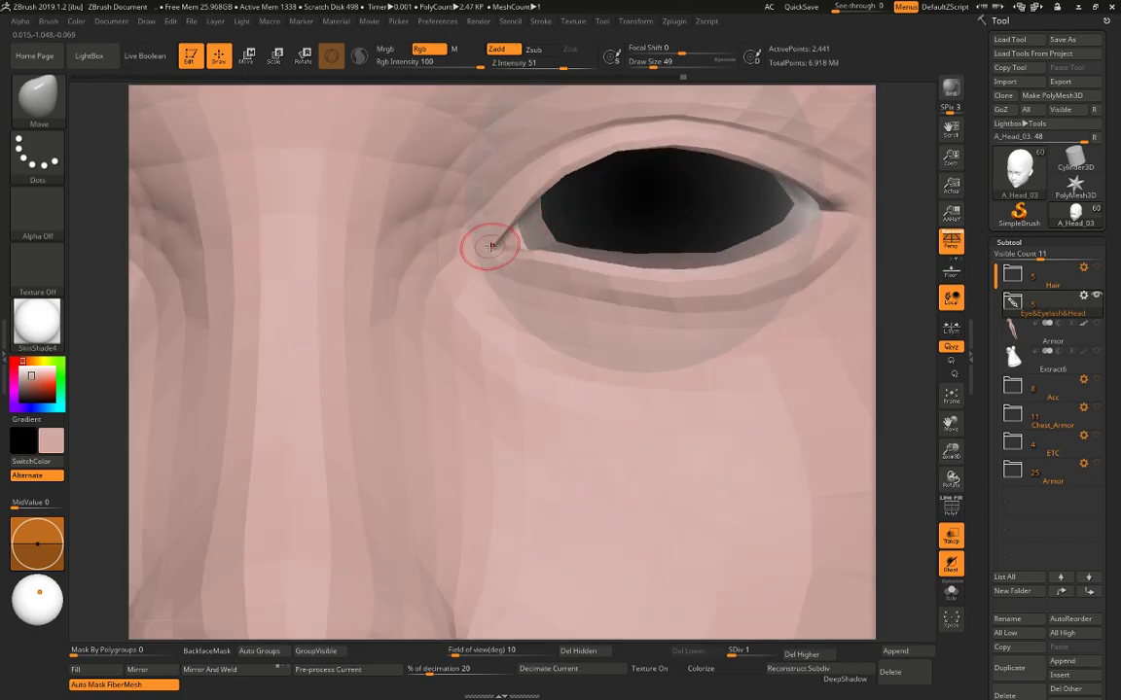
# Raise the head to subdivision level 4, then refine the tear duct corner with the Move brush at draw size 54 and smooth it.
pyautogui.press('d')
pyautogui.press('d')
pyautogui.press('d')
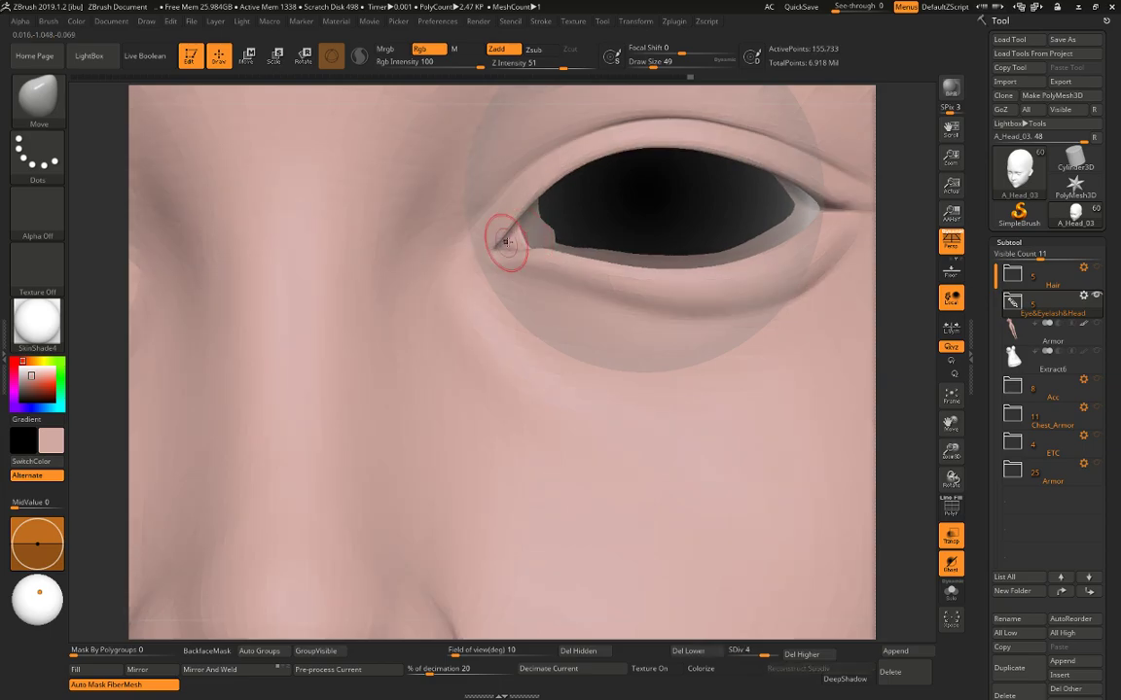
pyautogui.press('space')
pyautogui.moveTo(502, 245); pyautogui.dragTo(492, 247)
pyautogui.keyDown('ctrl'); pyautogui.moveTo(628, 185); pyautogui.dragTo(655, 337, button='right'); pyautogui.keyUp('ctrl')
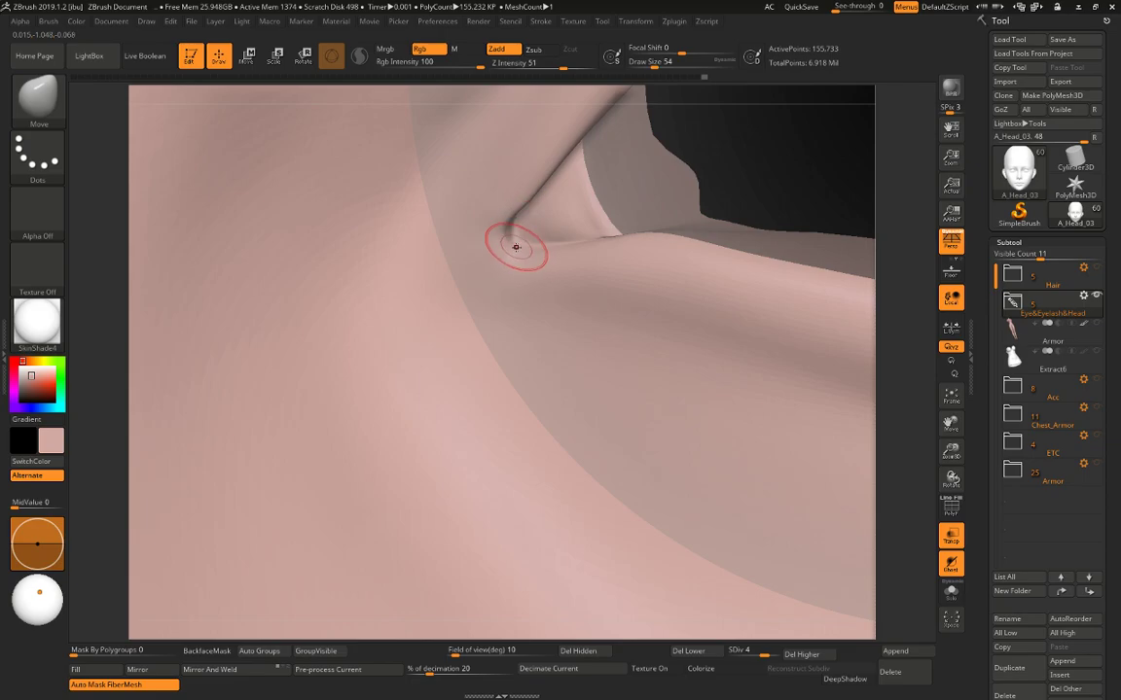
pyautogui.press('shift')
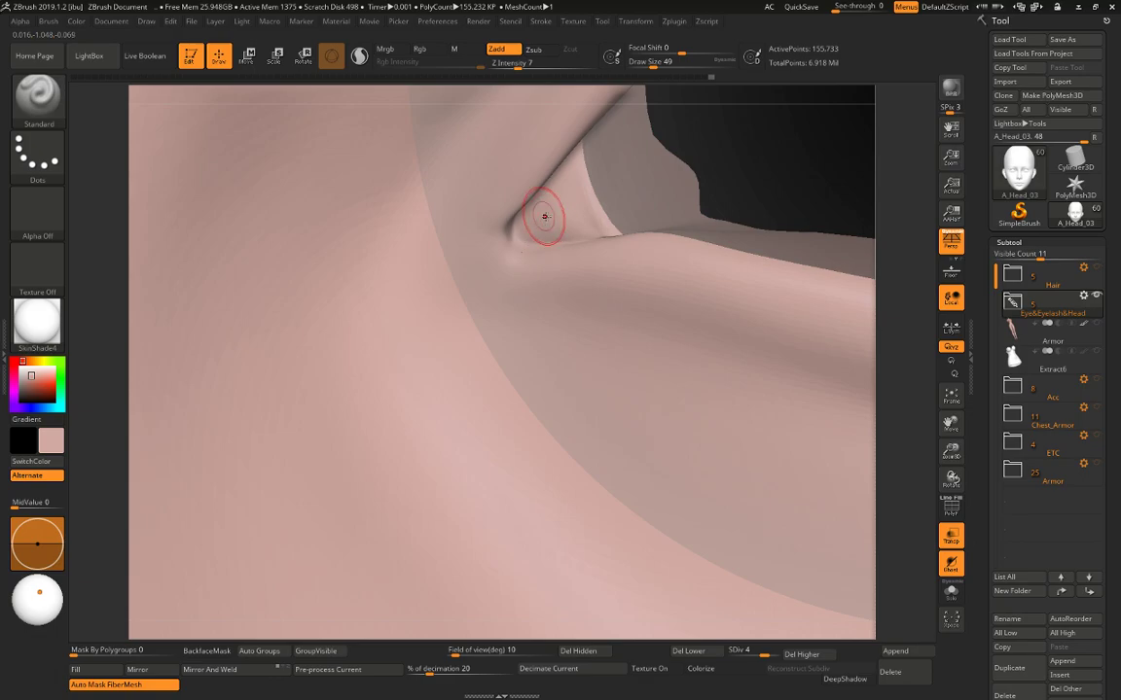
# Carve the tear duct crease with the DamStandard brush at draw size 39 and smooth the inner eye corner.
pyautogui.press('b')
pyautogui.press('d')
pyautogui.press('s')
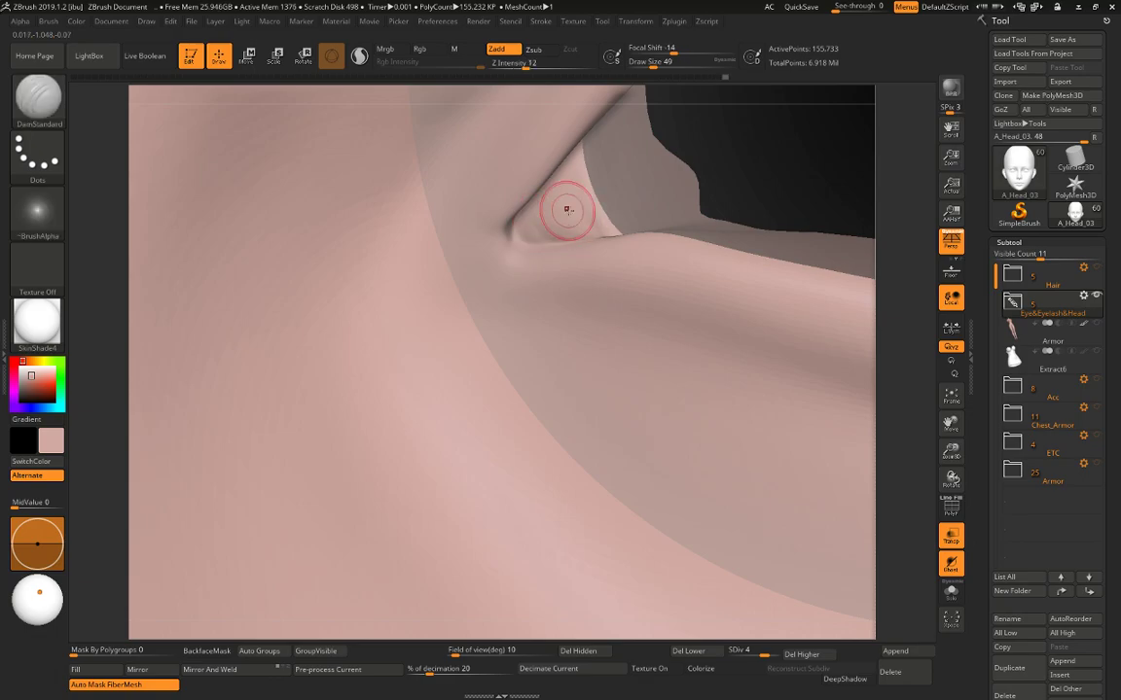
pyautogui.press('space')
pyautogui.moveTo(531, 228); pyautogui.dragTo(526, 229)
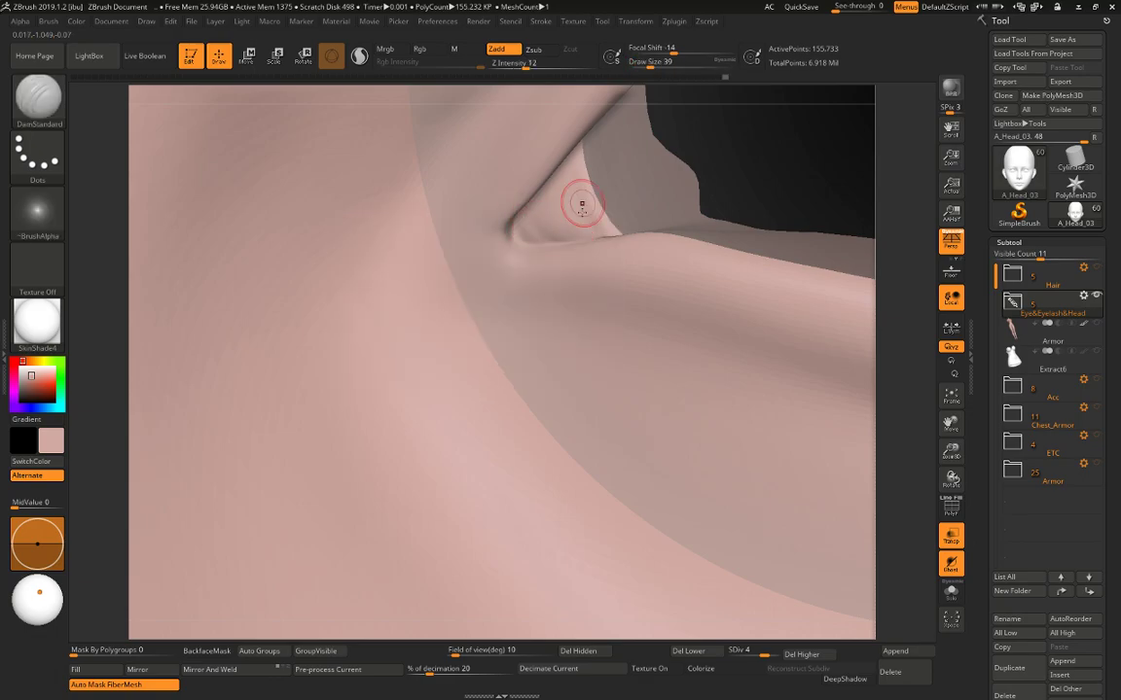
pyautogui.keyDown('alt'); pyautogui.moveTo(909, 163); pyautogui.dragTo(732, 163); pyautogui.keyUp('alt')
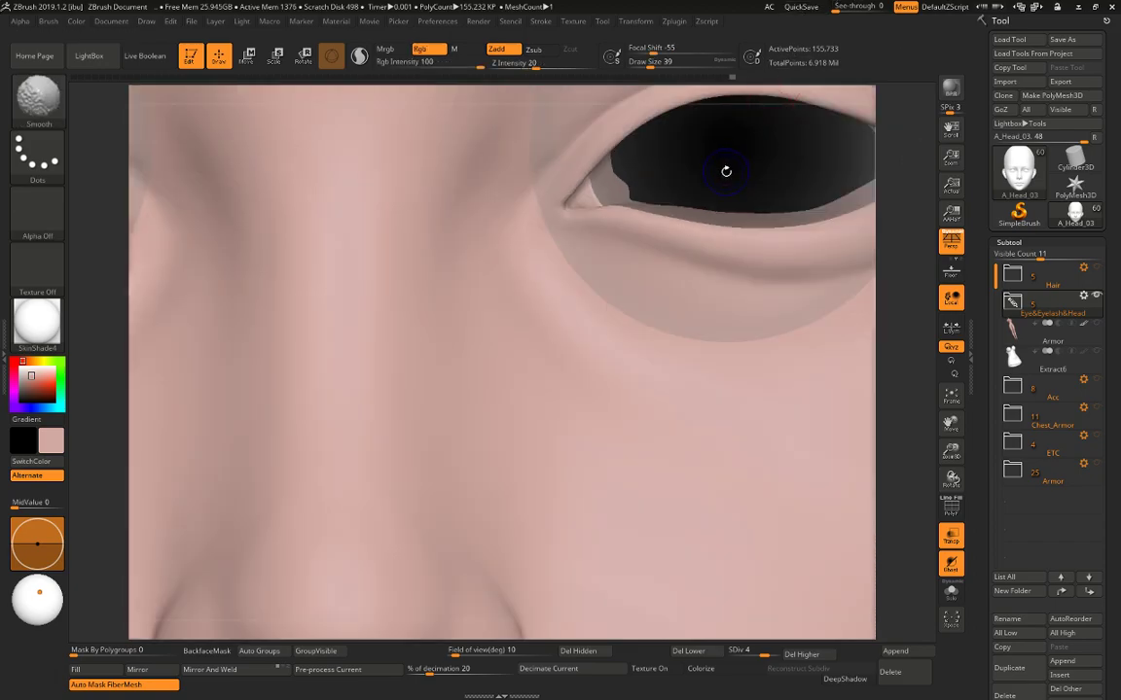
pyautogui.hotkey('shift', 'f')
pyautogui.hotkey('shift', 'f')
pyautogui.keyDown('shift'); pyautogui.moveTo(593, 202); pyautogui.dragTo(599, 185); pyautogui.keyUp('shift')
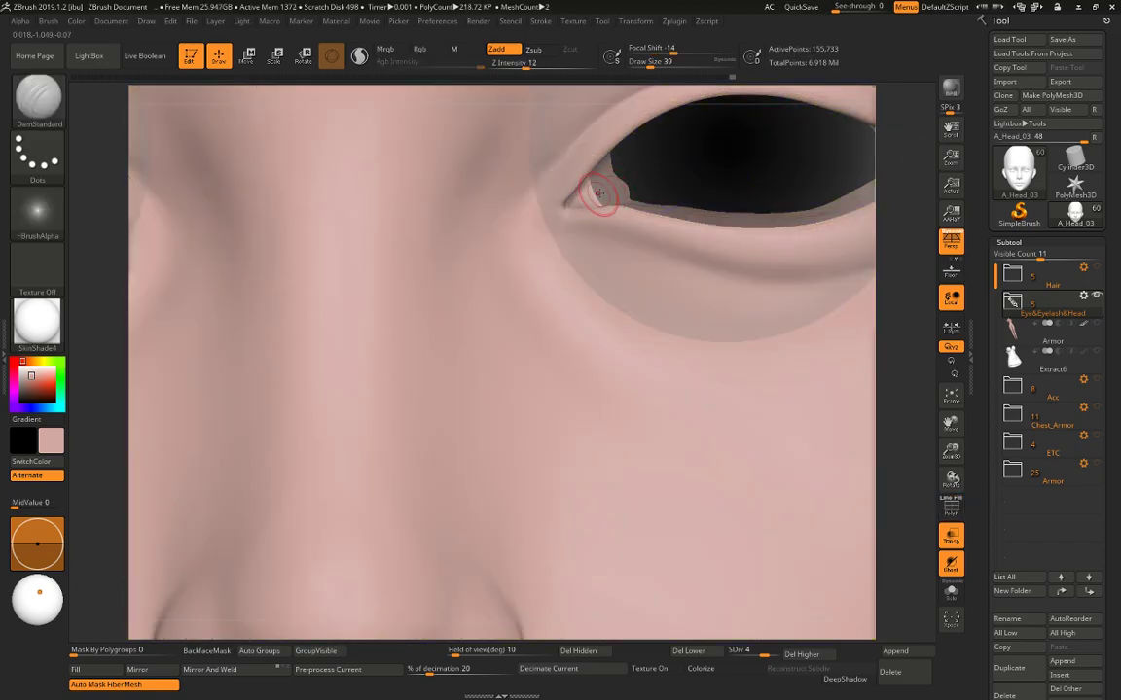
# Touch up the tear duct with the Standard brush at draw size 18 and check the head's wireframe.
pyautogui.press('b')
pyautogui.press('s')
pyautogui.press('t')
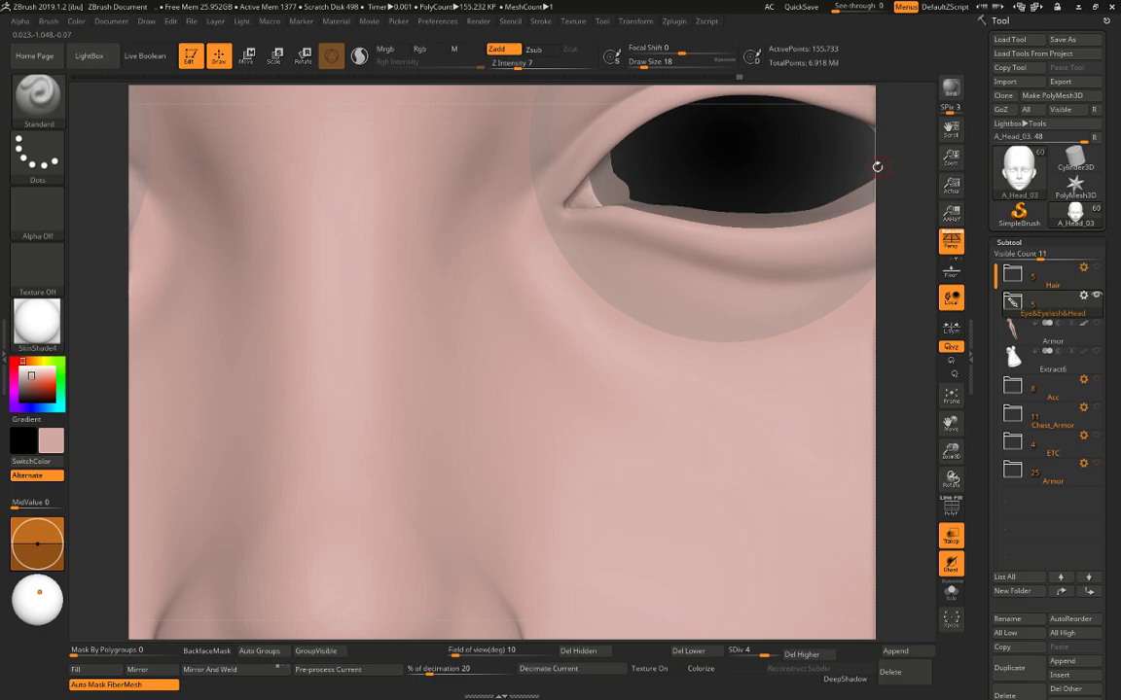
pyautogui.keyDown('alt'); pyautogui.moveTo(890, 173); pyautogui.dragTo(796, 136); pyautogui.keyUp('alt')
pyautogui.hotkey('shift', 'f')
pyautogui.hotkey('shift', 'f')
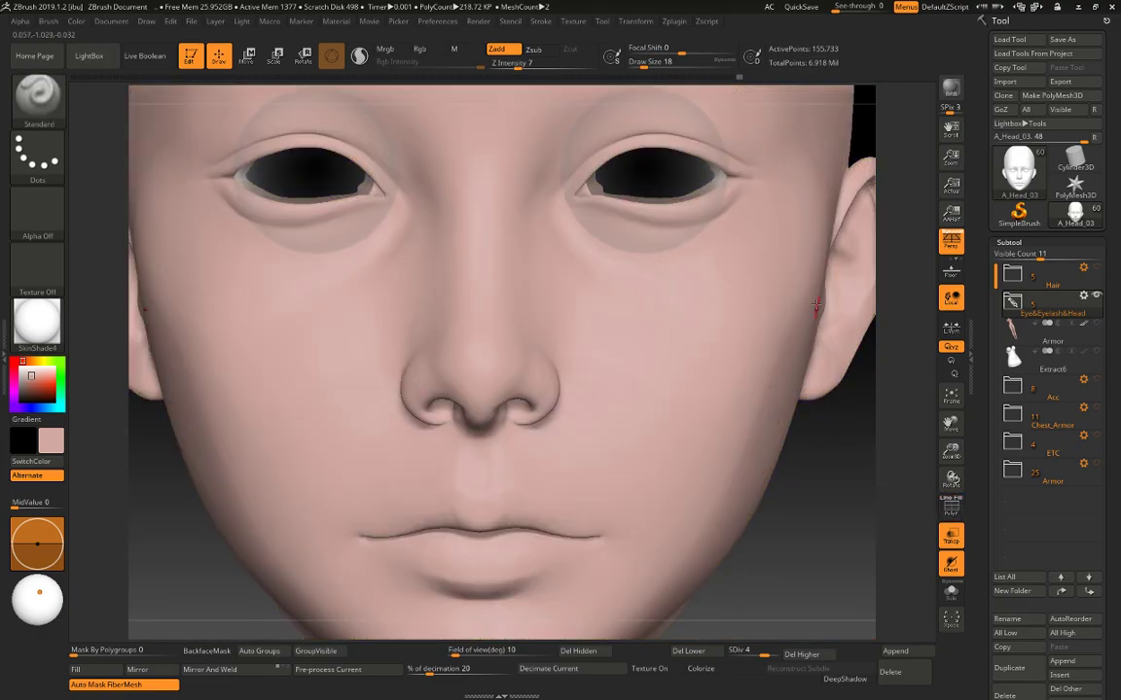
# Turn off ghost transparency and smooth around the inner eye corners at draw size 39.
pyautogui.hotkey('shift', 't')
pyautogui.keyDown('alt'); pyautogui.moveTo(861, 459); pyautogui.dragTo(865, 539); pyautogui.keyUp('alt')
pyautogui.press('space')
pyautogui.moveTo(565, 294); pyautogui.dragTo(575, 295)
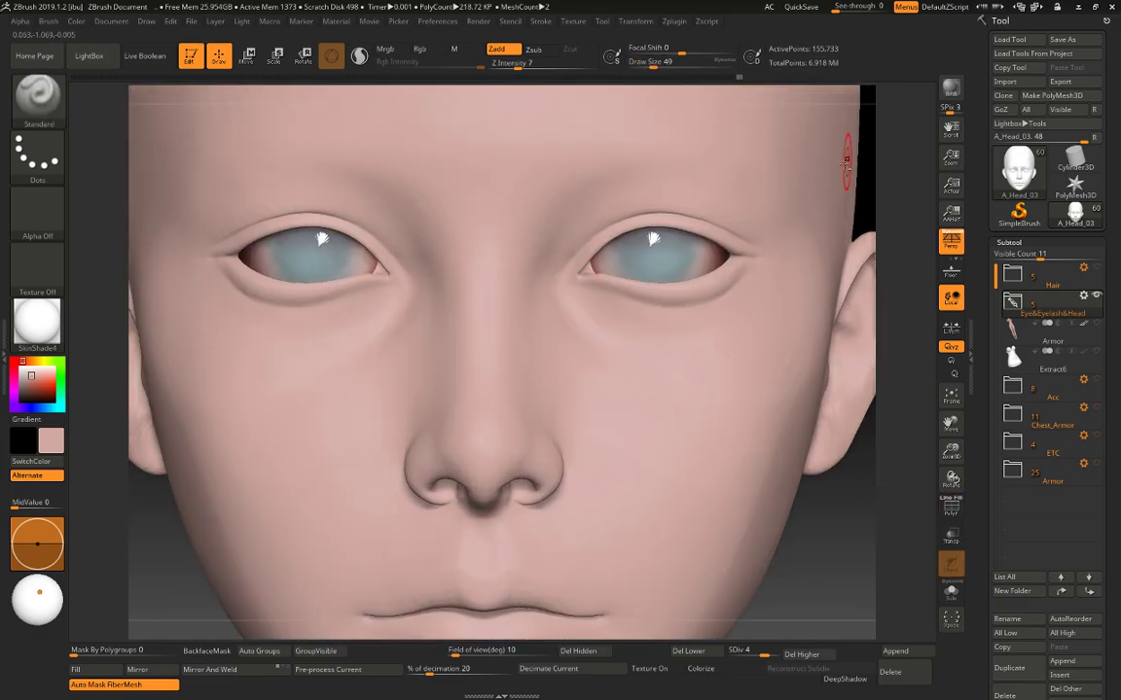
pyautogui.keyDown('alt'); pyautogui.moveTo(879, 167); pyautogui.dragTo(903, 225); pyautogui.keyUp('alt')
pyautogui.press('space')
pyautogui.moveTo(596, 279); pyautogui.dragTo(592, 278)
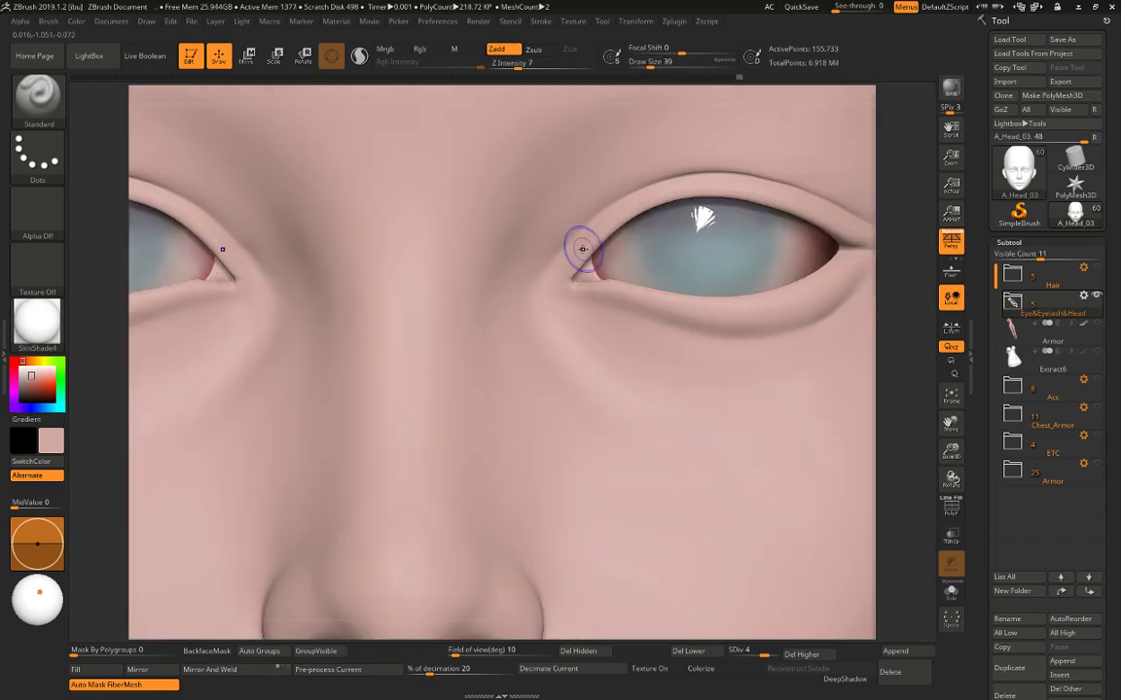
# Drop the head to subdivision level 1, check the wireframe around the eyes and hide it again.
pyautogui.hotkey('shift', 'd')
pyautogui.hotkey('shift', 'd')
pyautogui.hotkey('shift', 'd')
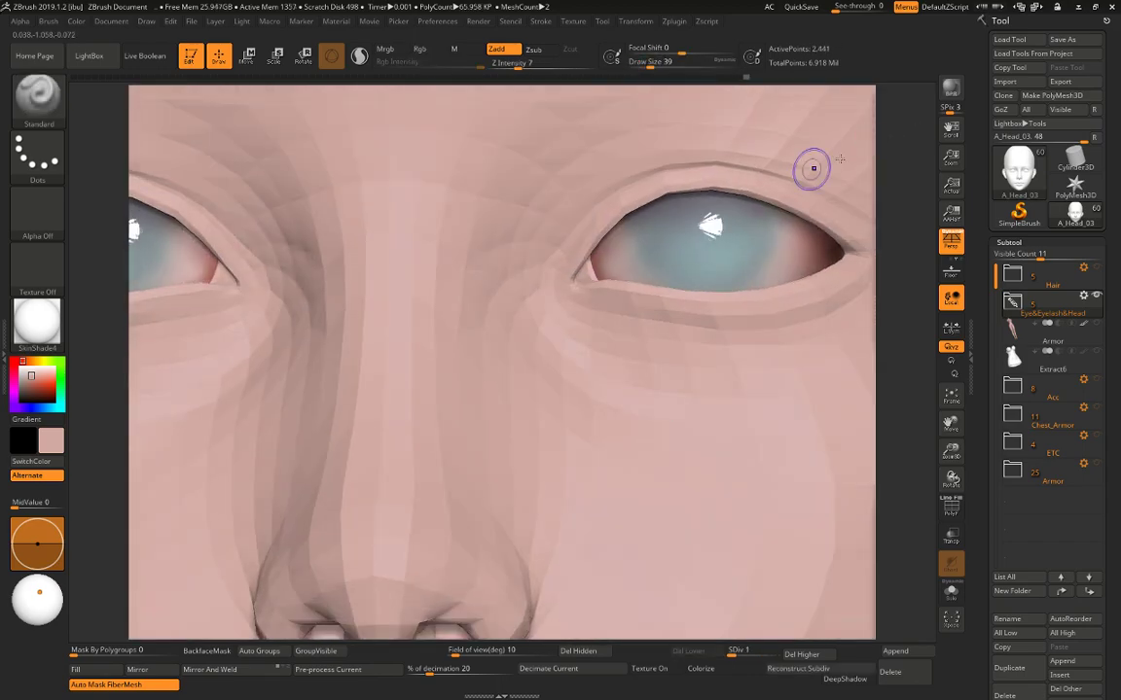
pyautogui.hotkey('shift', 'f')
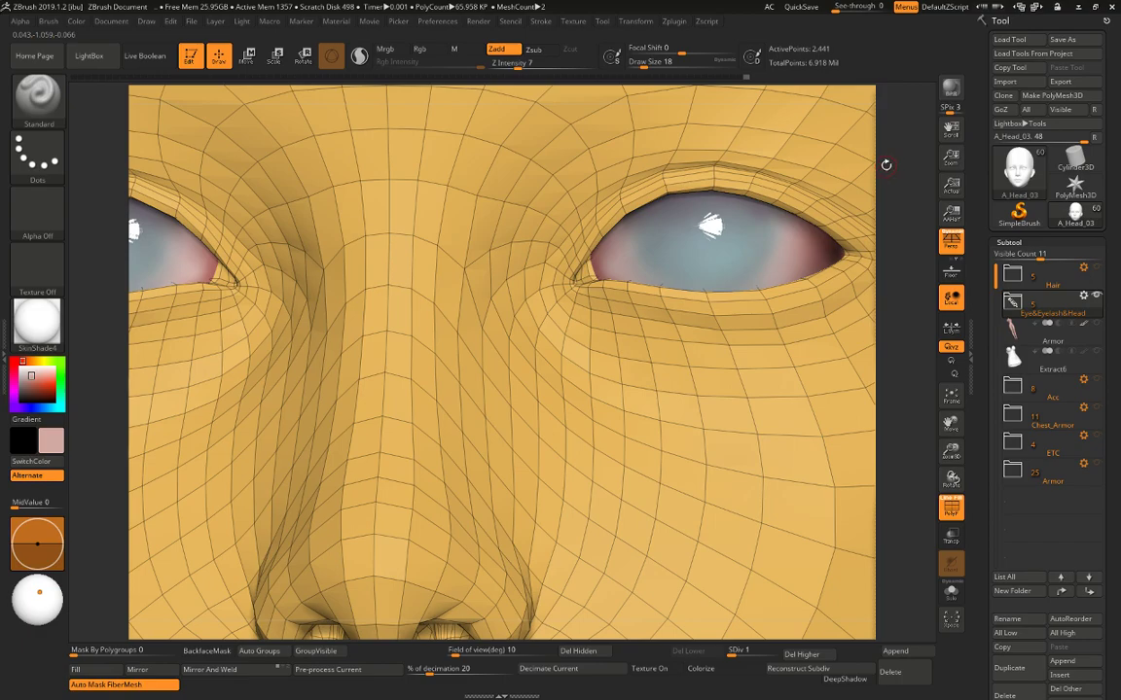
pyautogui.moveTo(893, 172); pyautogui.dragTo(902, 228)
pyautogui.hotkey('shift', 'f')
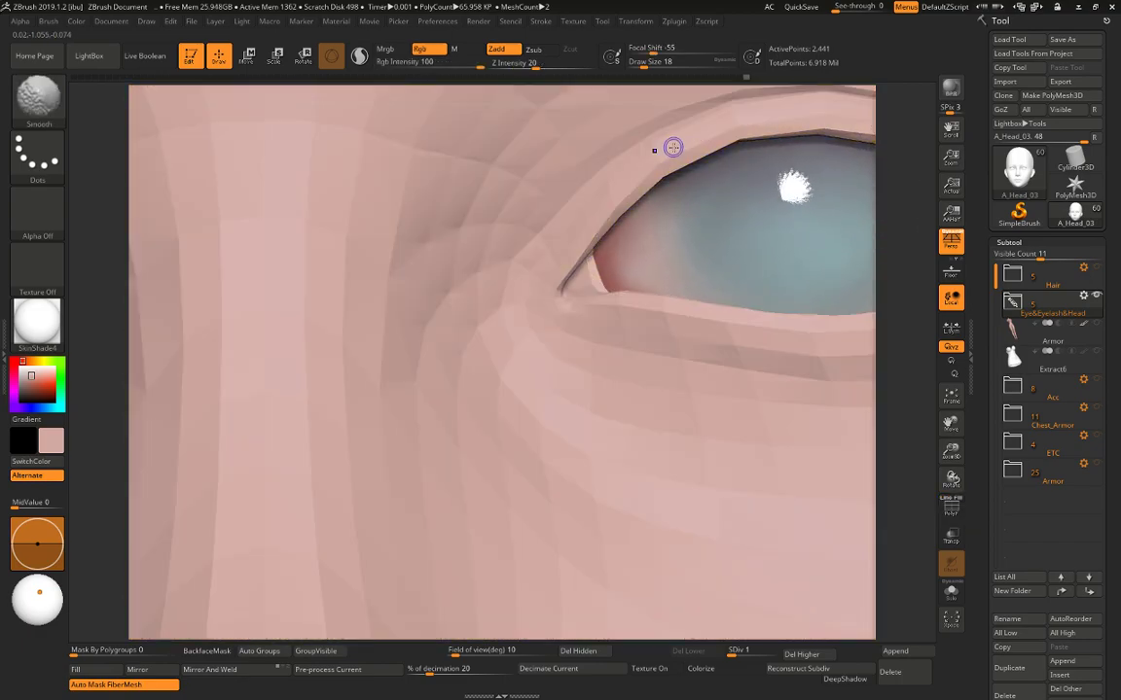
# Reshape the inner part of the upper eyelid on subdivision level 1 with the Move brush at draw size 25.
pyautogui.press('d')
pyautogui.press('b')
pyautogui.press('m')
pyautogui.press('v')
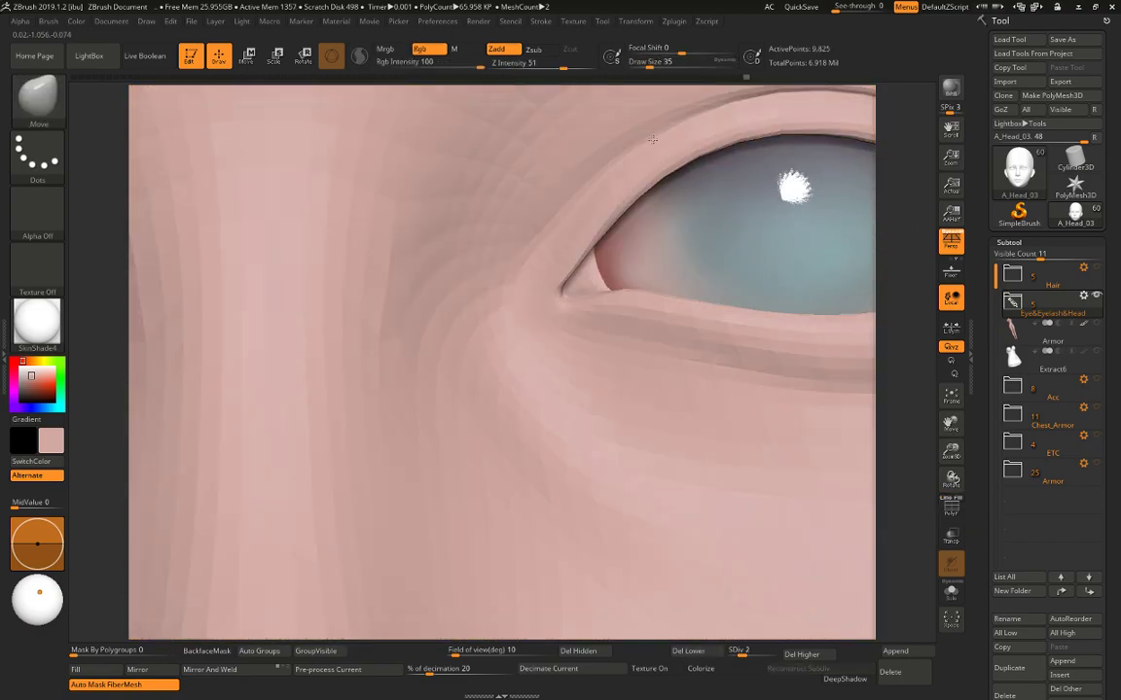
pyautogui.hotkey('shift', 'd')
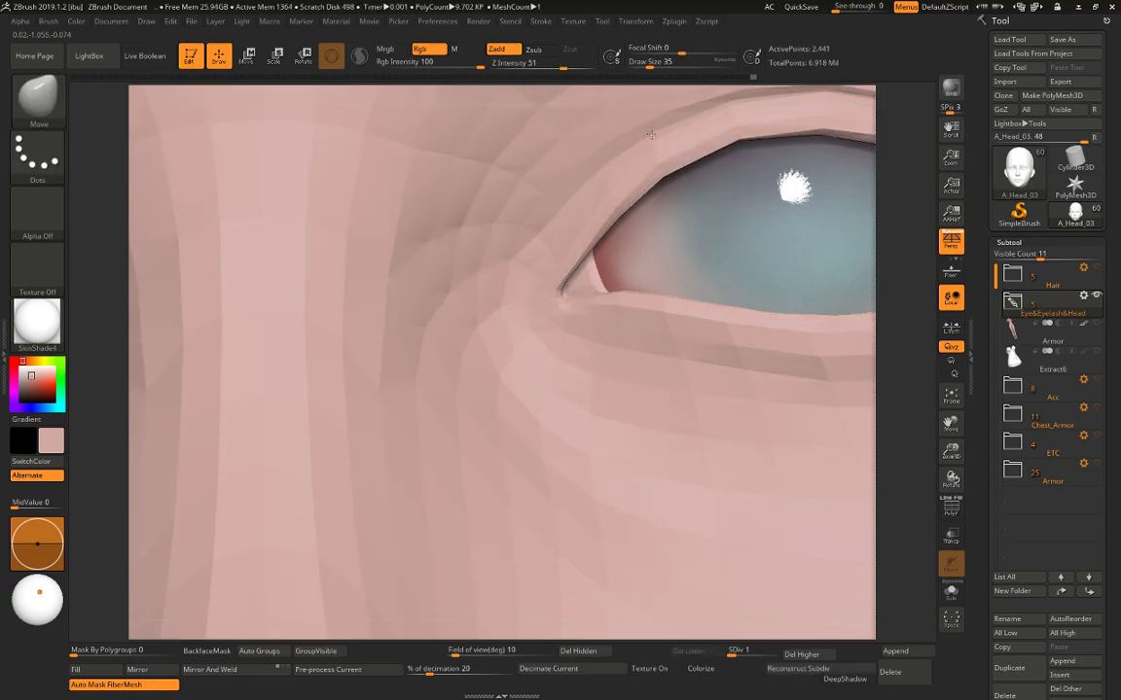
pyautogui.press('space')
pyautogui.click(653, 141)
pyautogui.moveTo(909, 111); pyautogui.dragTo(860, 101)
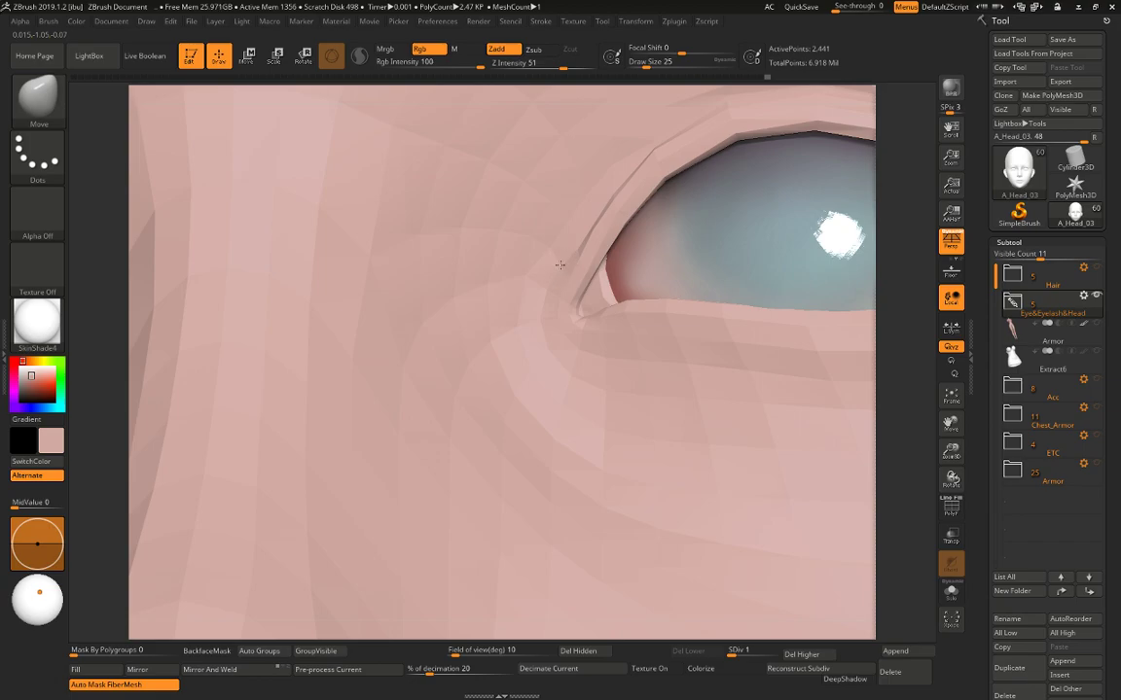
# Show the wireframe and reposition the edge loops at the inner eye corner with the Move brush at draw size 25.
pyautogui.moveTo(908, 124); pyautogui.dragTo(942, 146)
pyautogui.hotkey('shift', 'f')
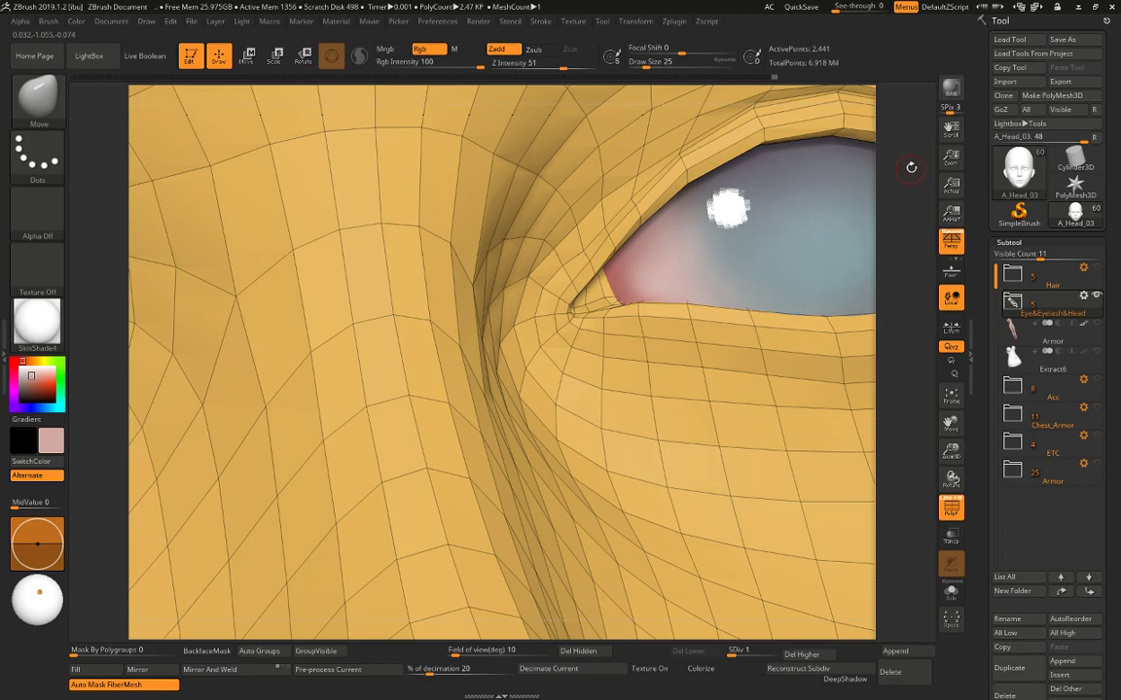
pyautogui.moveTo(910, 167); pyautogui.dragTo(765, 187)
pyautogui.moveTo(635, 208); pyautogui.dragTo(629, 206)
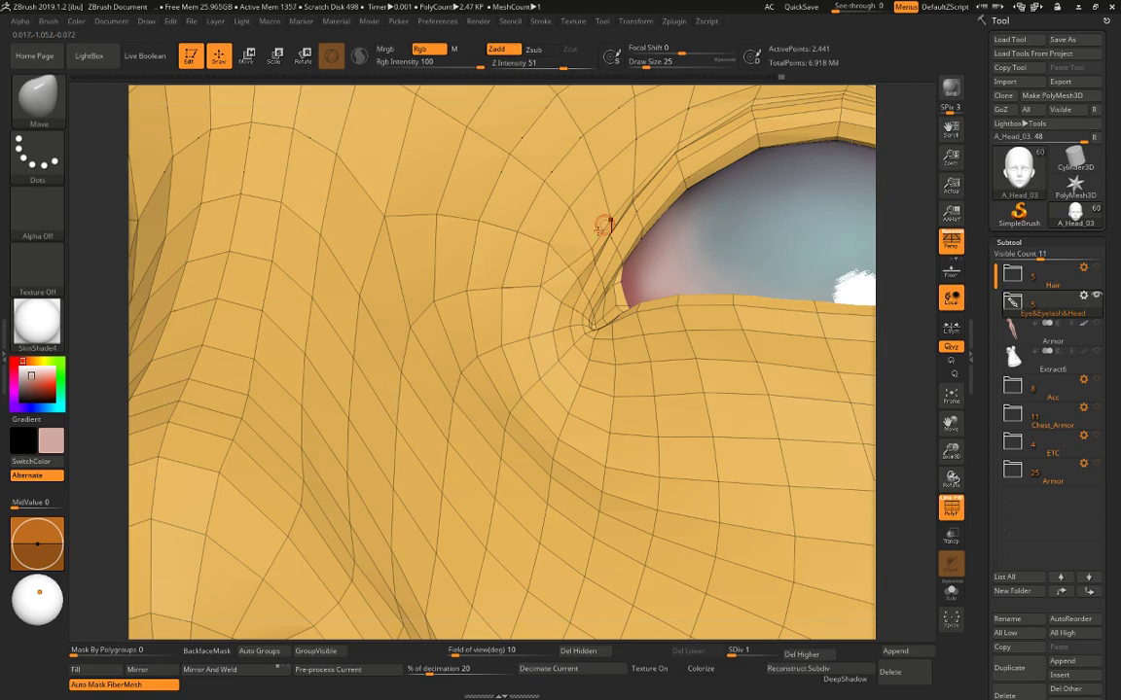
# Adjust the mesh around the inner eye with the Move brush at draw sizes 44 and 29, go to subdivision level 2 and hide the wireframe.
pyautogui.press('space')
pyautogui.moveTo(633, 180); pyautogui.dragTo(644, 179)
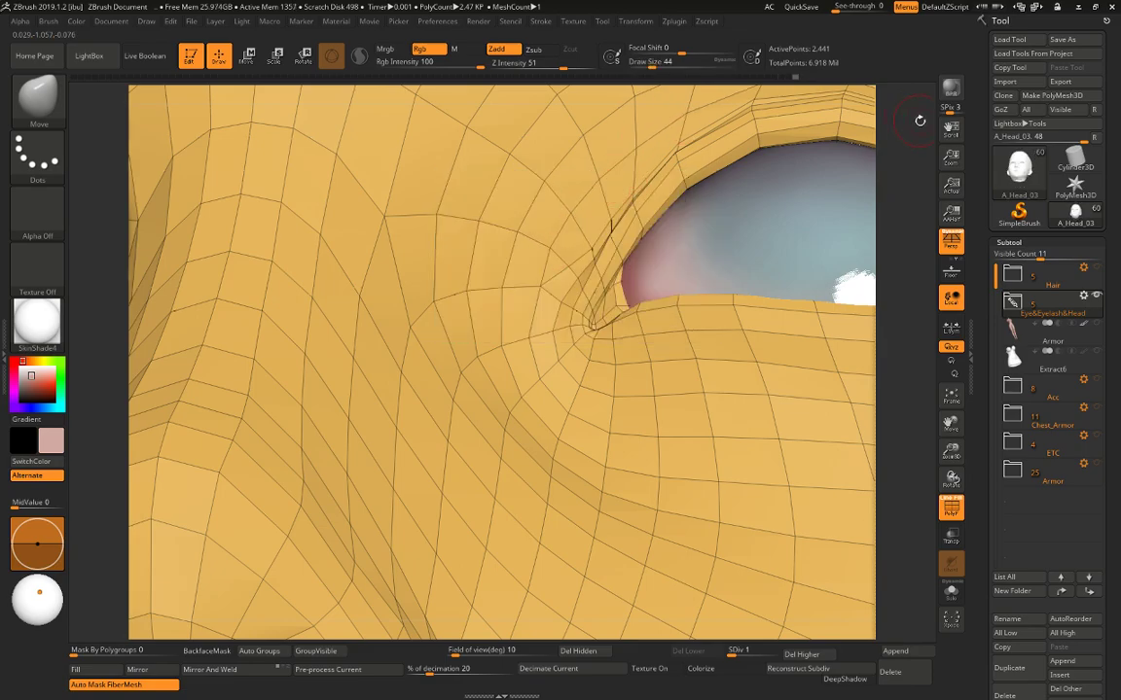
pyautogui.moveTo(920, 119); pyautogui.dragTo(828, 158)
pyautogui.press('space')
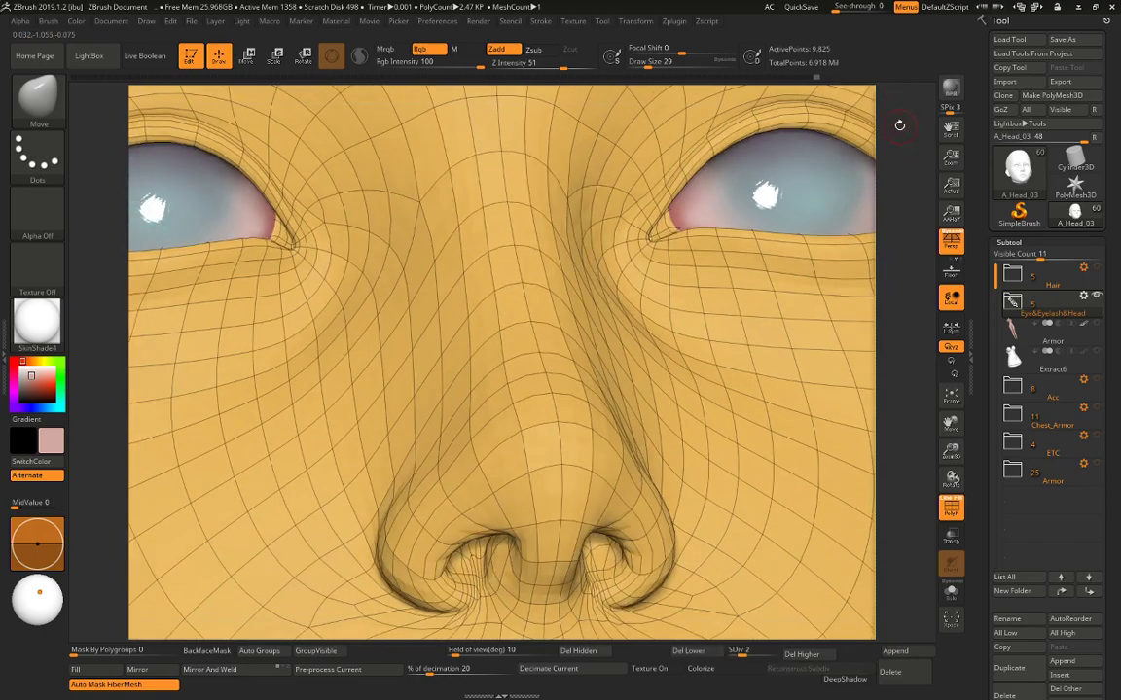
pyautogui.hotkey('shift', 'f')
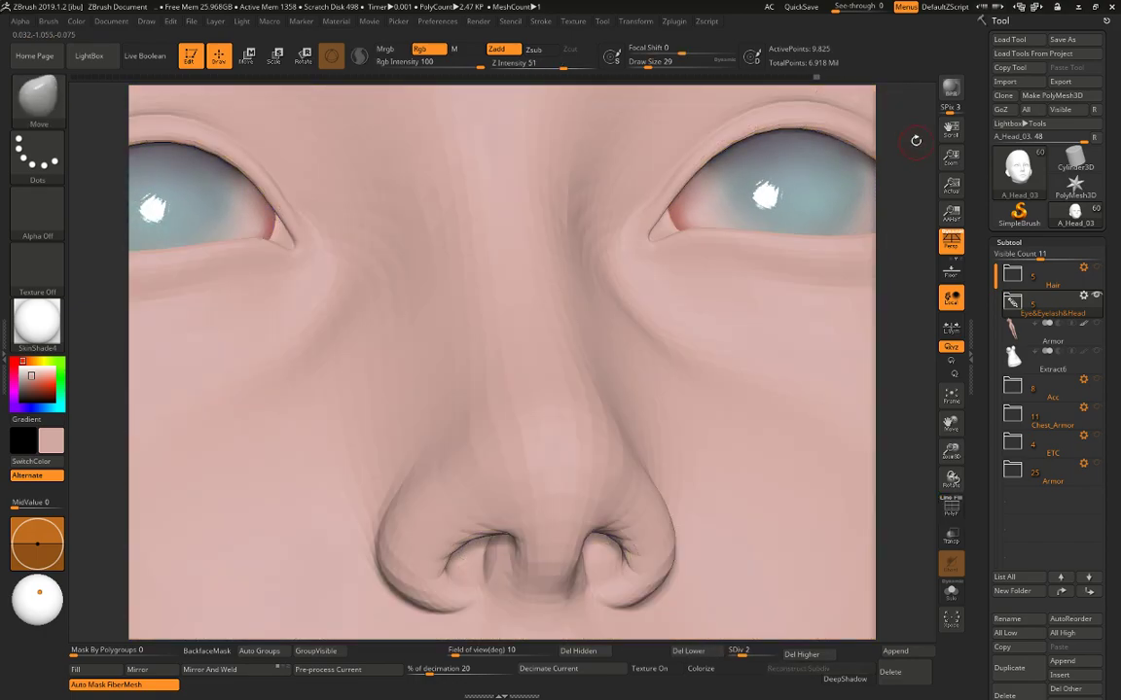
# Inspect the whole face from several angles and check the wireframe at the outer eye corner.
pyautogui.keyDown('alt'); pyautogui.moveTo(922, 107); pyautogui.dragTo(895, 111); pyautogui.keyUp('alt')
pyautogui.keyDown('alt'); pyautogui.moveTo(915, 153); pyautogui.dragTo(876, 282); pyautogui.keyUp('alt')
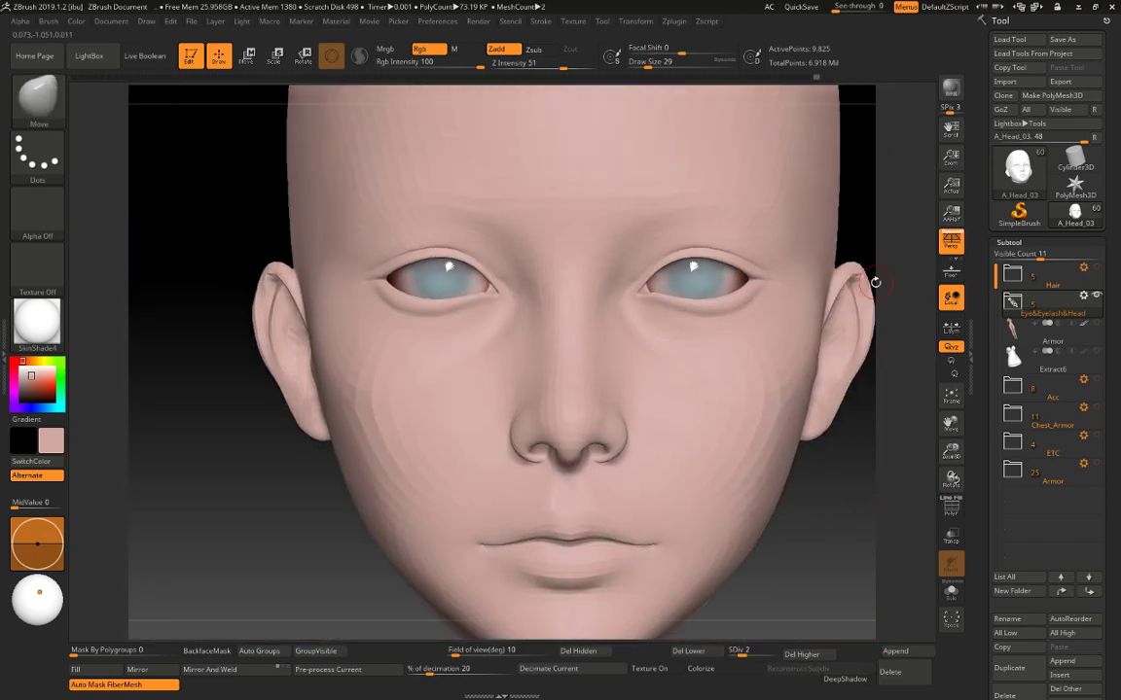
pyautogui.moveTo(893, 197); pyautogui.dragTo(622, 234)
pyautogui.keyDown('alt'); pyautogui.moveTo(316, 339); pyautogui.dragTo(477, 382); pyautogui.keyUp('alt')
pyautogui.moveTo(880, 218)
pyautogui.mouseDown()
pyautogui.moveTo(817, 229)
pyautogui.moveTo(809, 243)
pyautogui.moveTo(822, 251)
pyautogui.mouseUp()
pyautogui.hotkey('shift', 'f')
pyautogui.hotkey('shift', 'f')
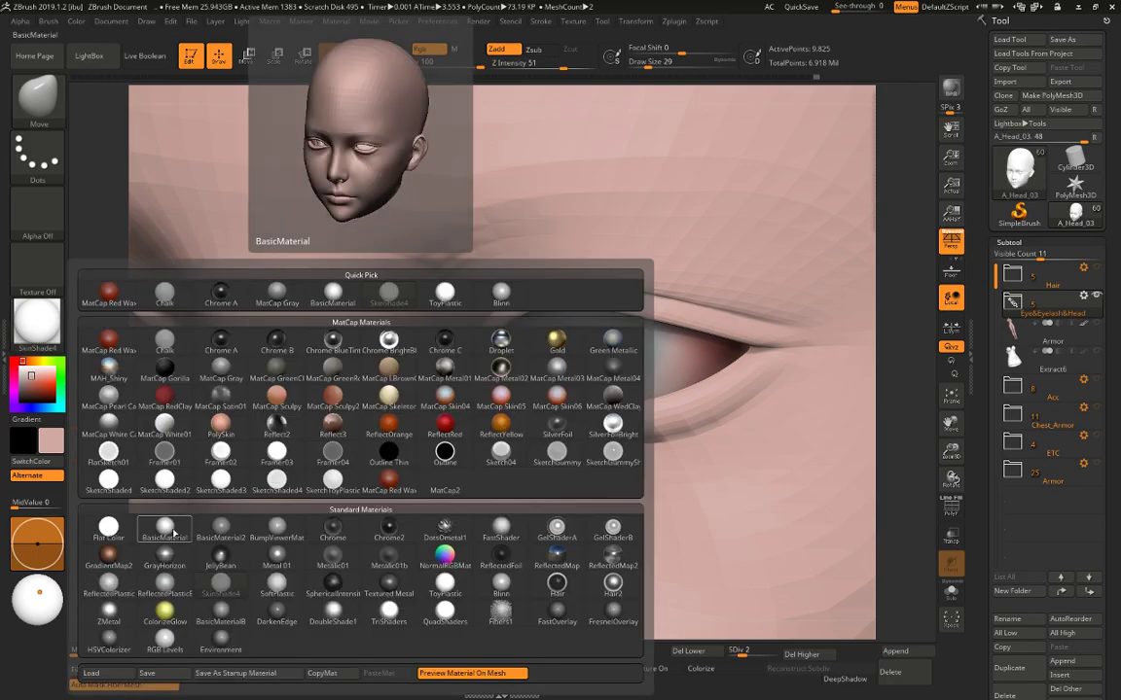
# Apply BasicMaterial to the head and reshape the inner upper eyelid on subdivision level 1 with the Move brush at draw size 54.
pyautogui.click(168, 529)
pyautogui.moveTo(898, 288)
pyautogui.mouseDown()
pyautogui.moveTo(913, 261)
pyautogui.moveTo(928, 318)
pyautogui.moveTo(961, 320)
pyautogui.moveTo(953, 339)
pyautogui.mouseUp()
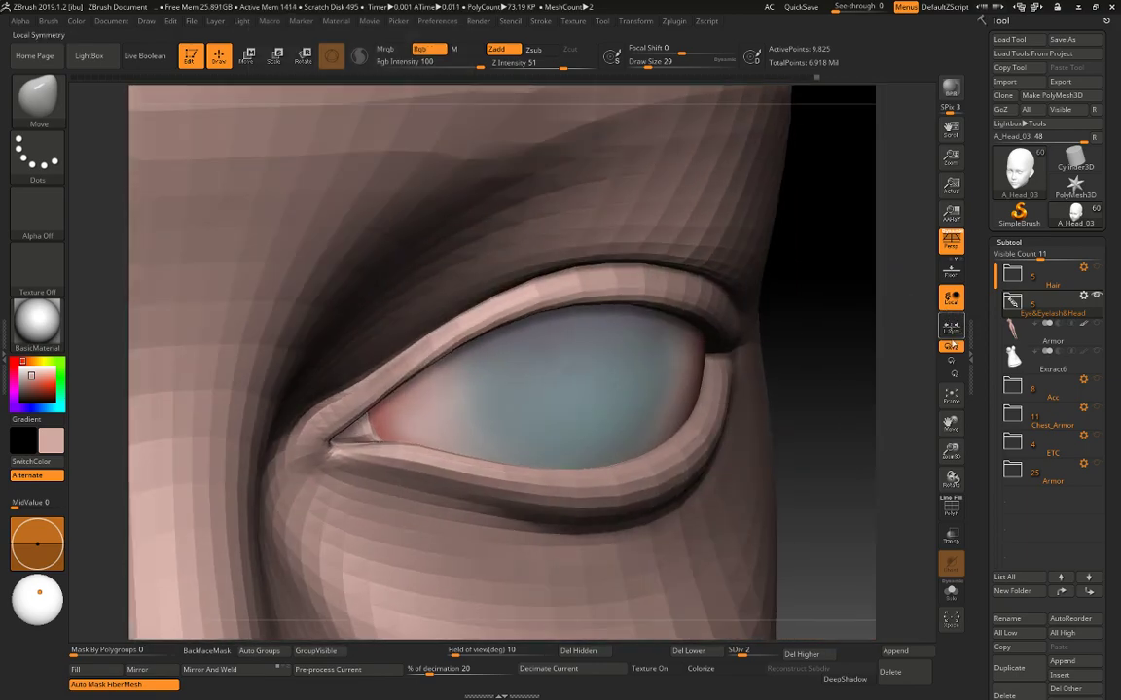
pyautogui.hotkey('shift', 'd')
pyautogui.press('space')
pyautogui.moveTo(369, 379); pyautogui.dragTo(378, 378)
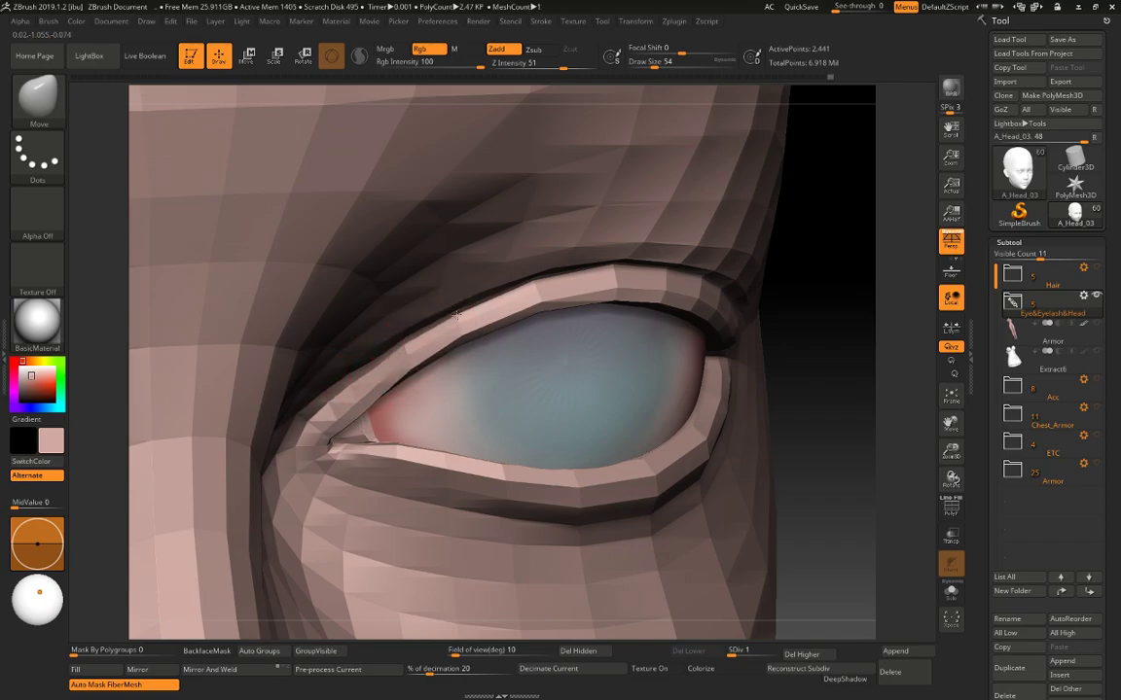
pyautogui.moveTo(456, 315); pyautogui.dragTo(462, 324)
# Refine the upper eyelid rim right at the inner eye corner with the Move brush at draw sizes 17 and 29.
pyautogui.moveTo(830, 222); pyautogui.dragTo(663, 312)
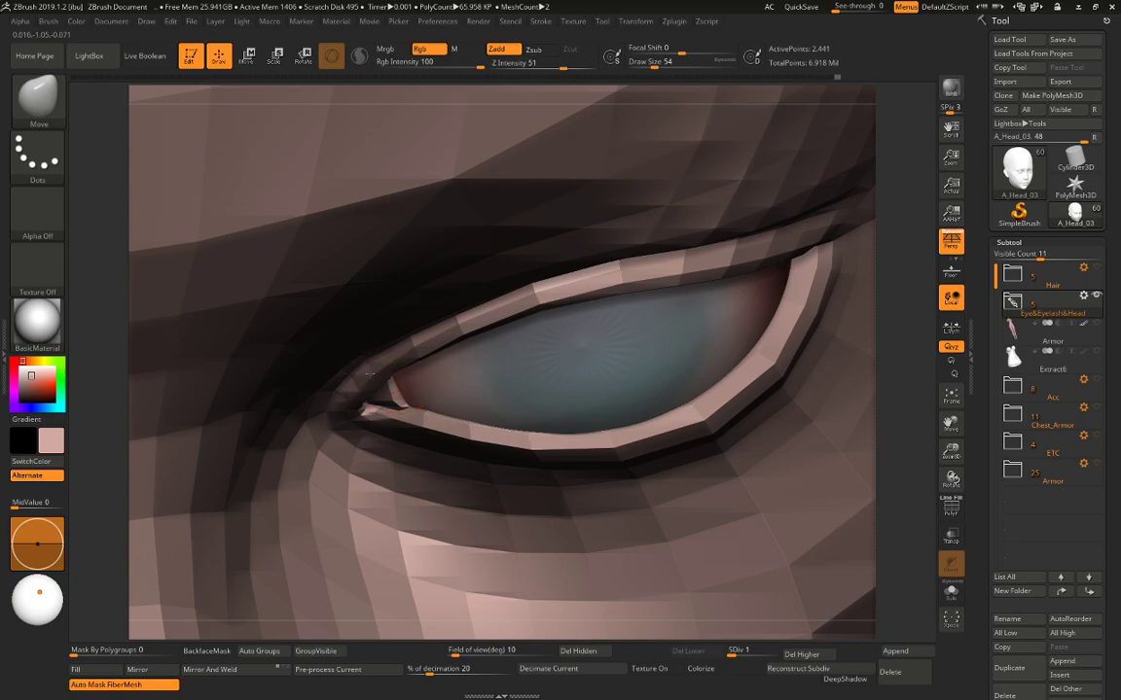
pyautogui.press('space')
pyautogui.moveTo(369, 374); pyautogui.dragTo(366, 357)
pyautogui.press('space')
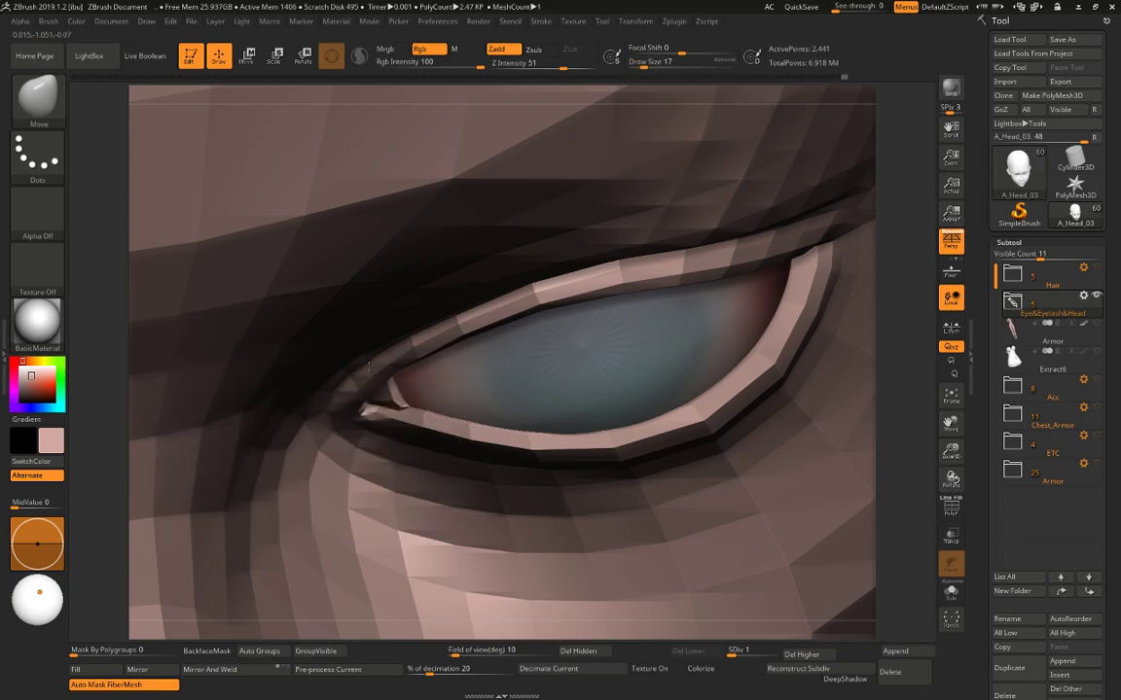
pyautogui.press('space')
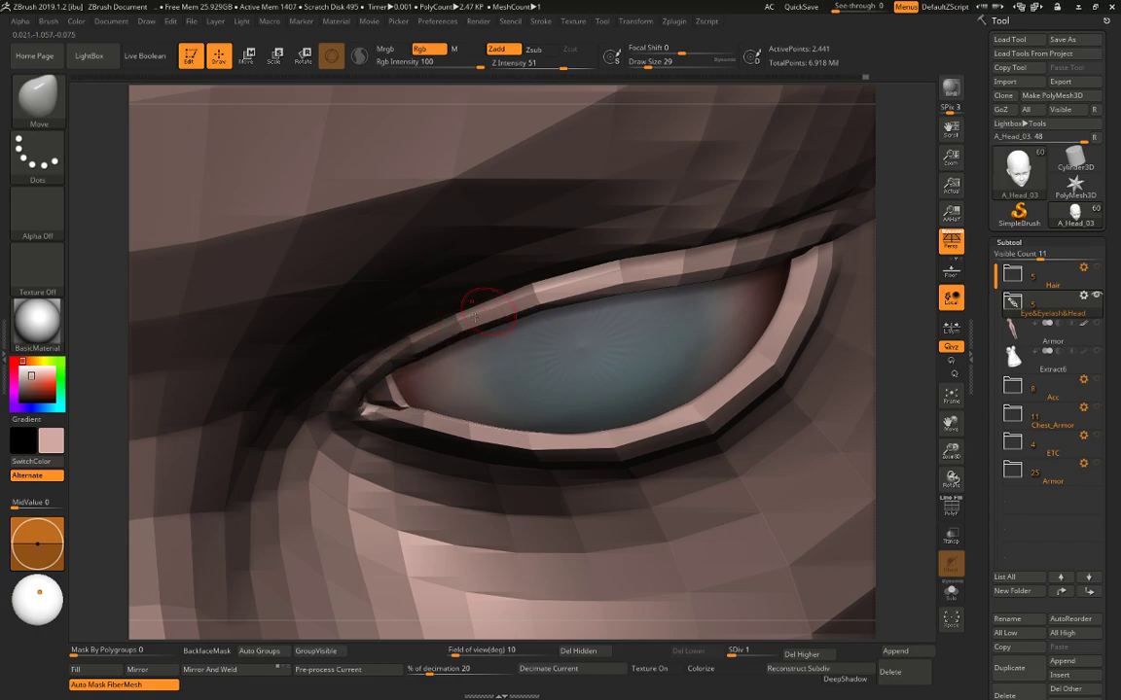
# Even out the middle stretch of the upper eyelid with the Move brush at draw size 46.
pyautogui.press(']')
pyautogui.moveTo(553, 294); pyautogui.dragTo(554, 282)
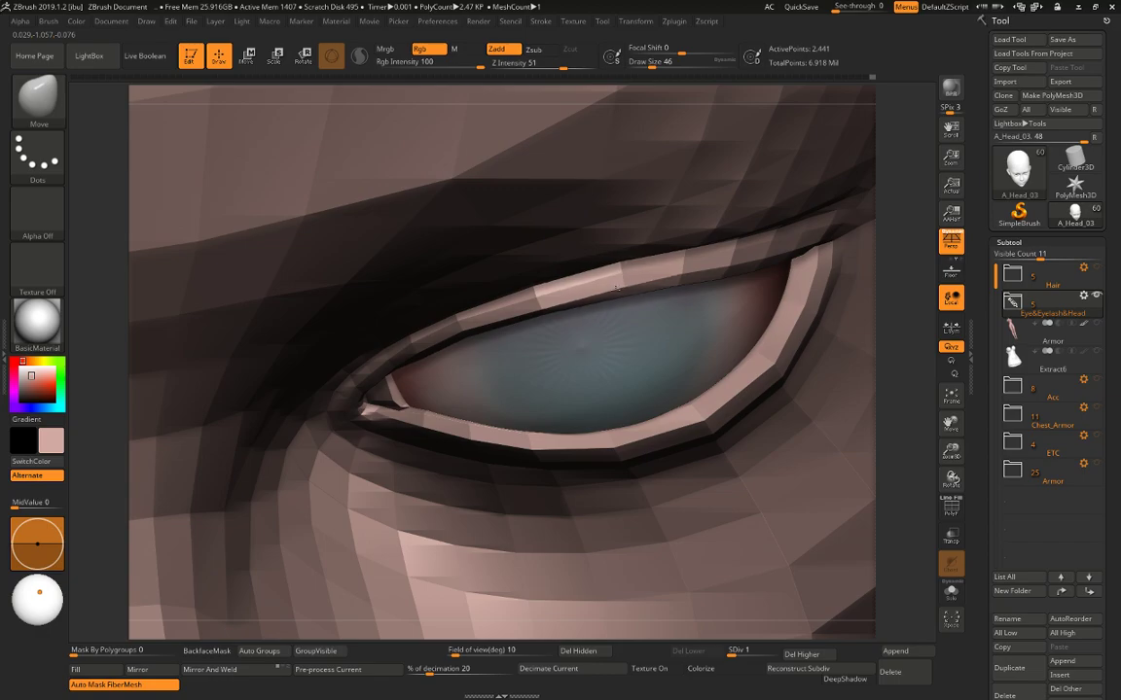
pyautogui.moveTo(687, 251); pyautogui.dragTo(685, 260)
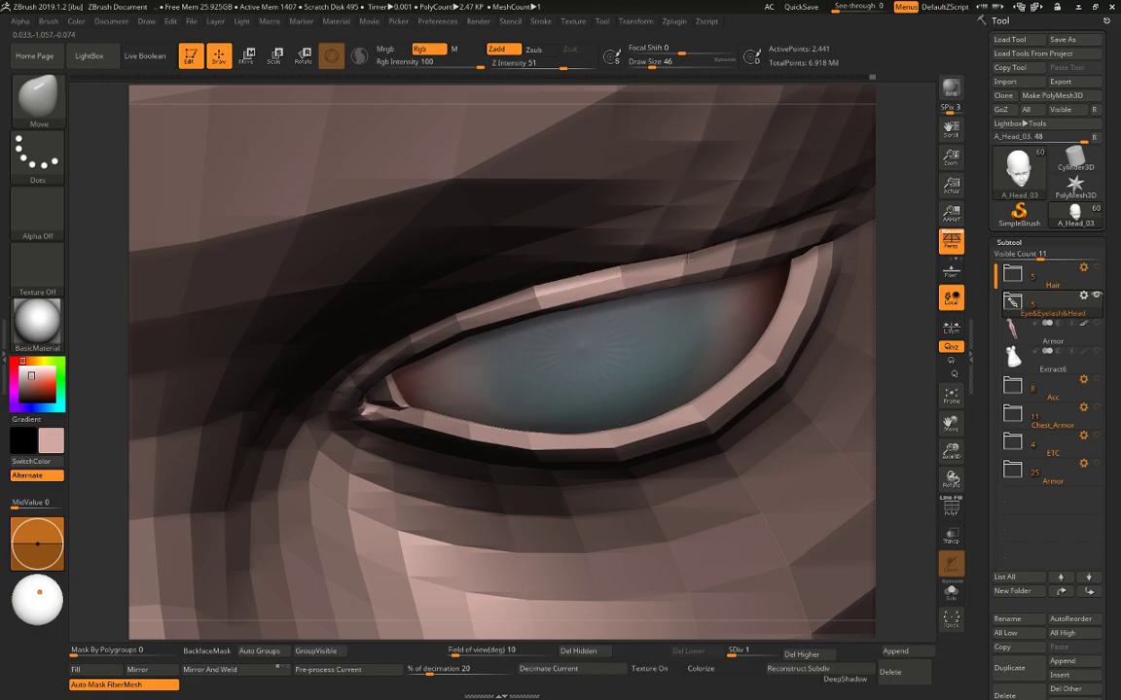
pyautogui.press('space')
pyautogui.click(684, 261)
pyautogui.press('space')
pyautogui.click(719, 226)
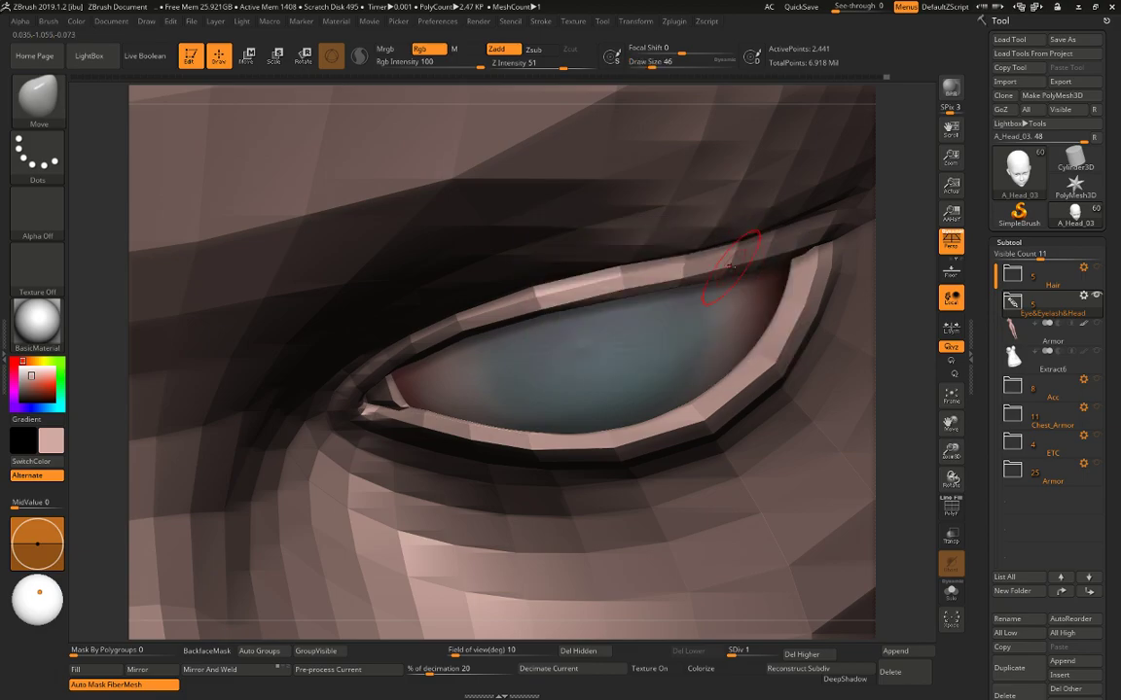
# Adjust the outer end of the upper eyelid with the Move brush at draw size 17 and touch up its inner part.
pyautogui.press('space')
pyautogui.click(734, 260)
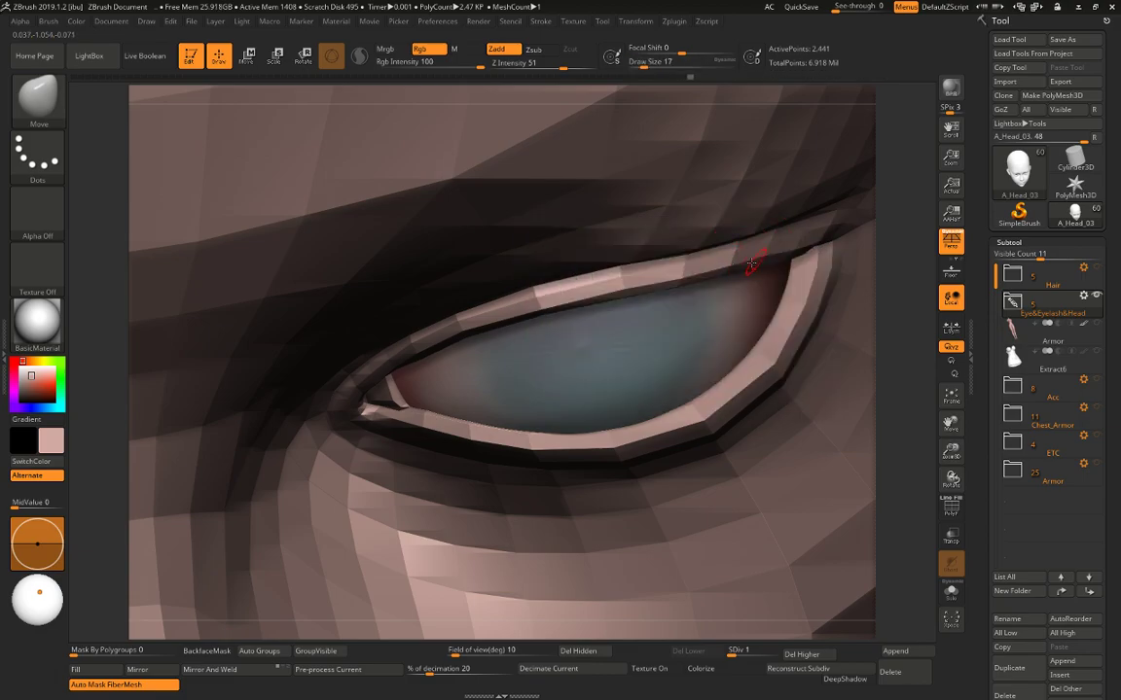
pyautogui.press('space')
pyautogui.moveTo(780, 255); pyautogui.dragTo(817, 257)
pyautogui.press('space')
pyautogui.click(413, 345)
pyautogui.moveTo(405, 344); pyautogui.dragTo(411, 341)
# Reshape the curve of the upper eyelid rim as seen from below with the Move brush at draw size 149.
pyautogui.moveTo(889, 280)
pyautogui.mouseDown()
pyautogui.moveTo(882, 133)
pyautogui.moveTo(886, 164)
pyautogui.mouseUp()
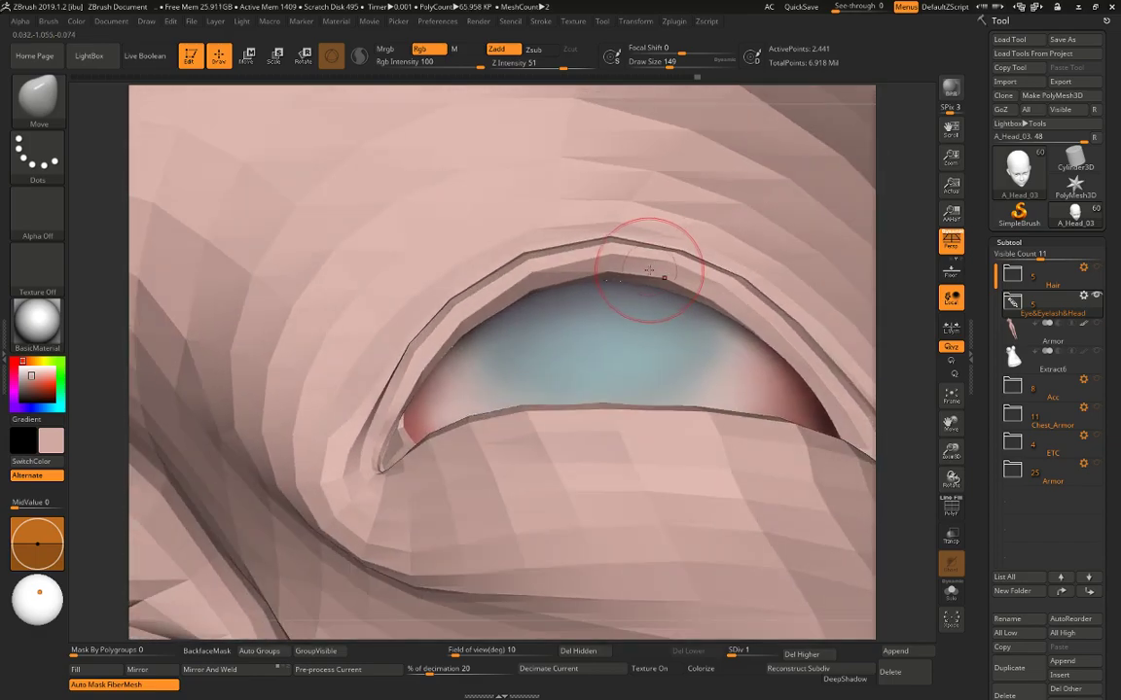
pyautogui.moveTo(644, 271); pyautogui.dragTo(633, 280)
pyautogui.moveTo(826, 255); pyautogui.dragTo(796, 350, button='right')
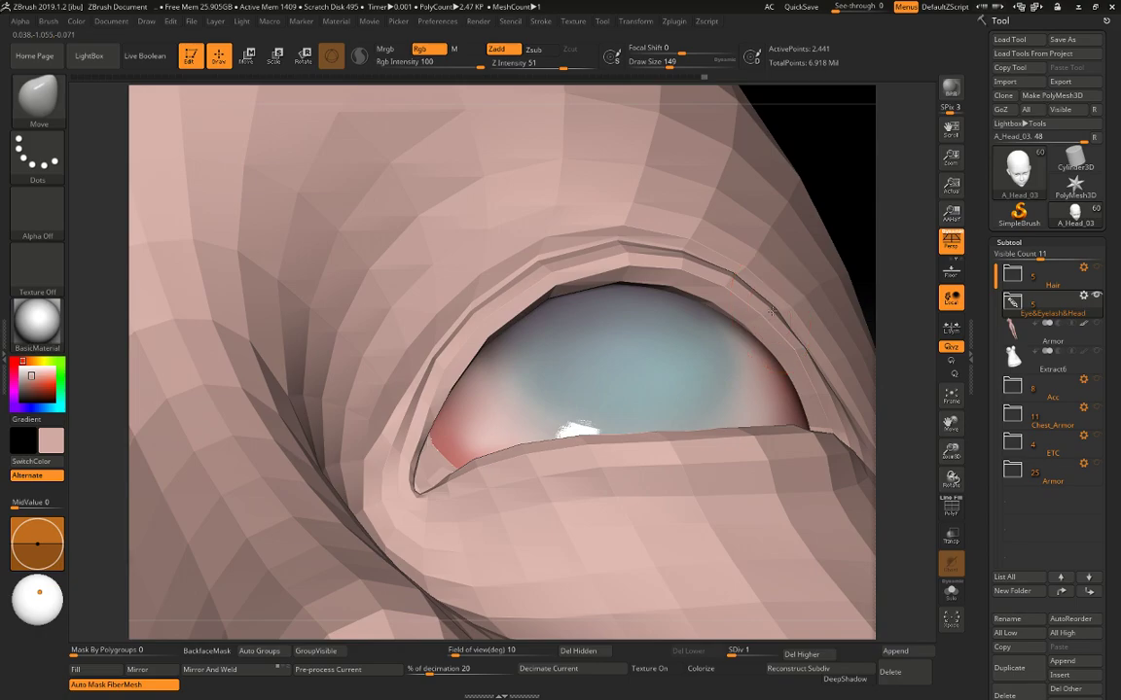
pyautogui.moveTo(920, 328); pyautogui.dragTo(876, 259)
pyautogui.moveTo(902, 393); pyautogui.dragTo(833, 428)
# Adjust the lower eyelid in profile at draw size 149 and move the A_Eyes1 eyeballs back by about 0.0015.
pyautogui.moveTo(833, 428); pyautogui.dragTo(304, 428, button='right')
pyautogui.keyDown('alt'); pyautogui.moveTo(304, 429); pyautogui.dragTo(306, 445); pyautogui.keyUp('alt')
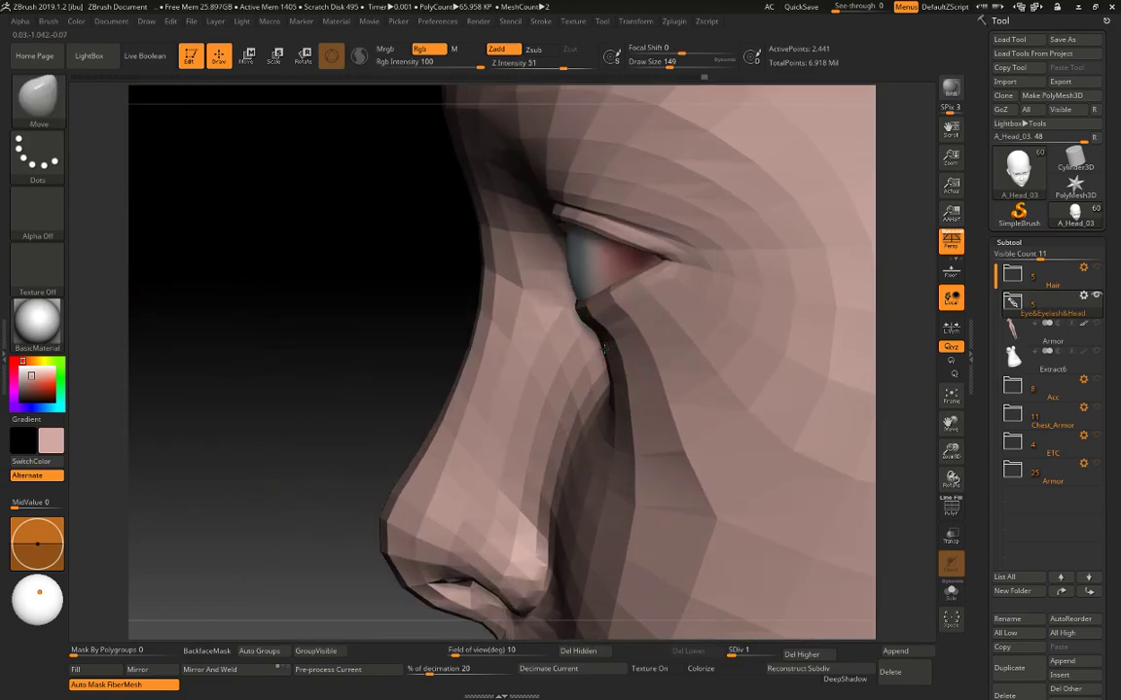
pyautogui.moveTo(590, 353); pyautogui.dragTo(594, 353)
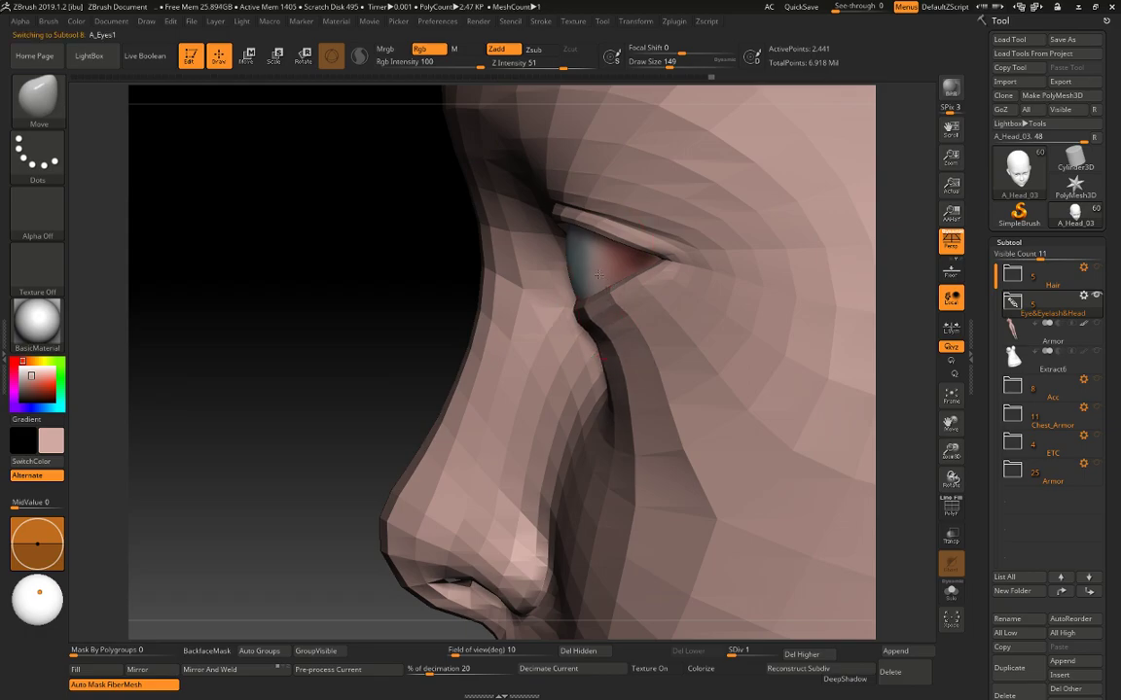
pyautogui.press('w')
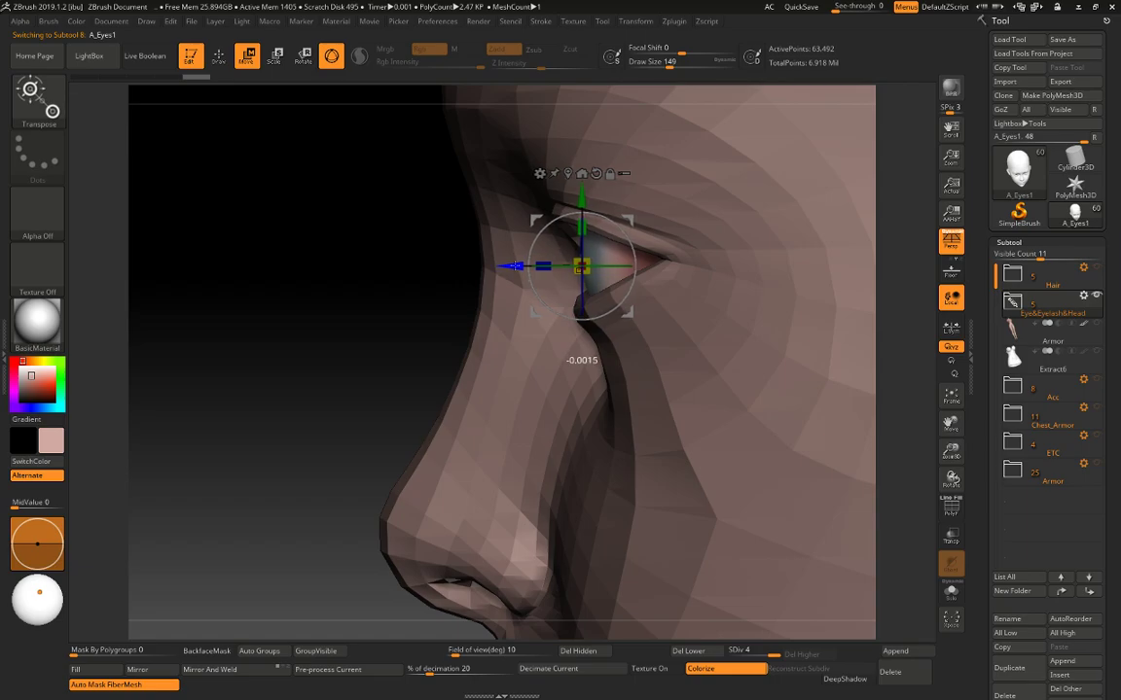
pyautogui.press('q')
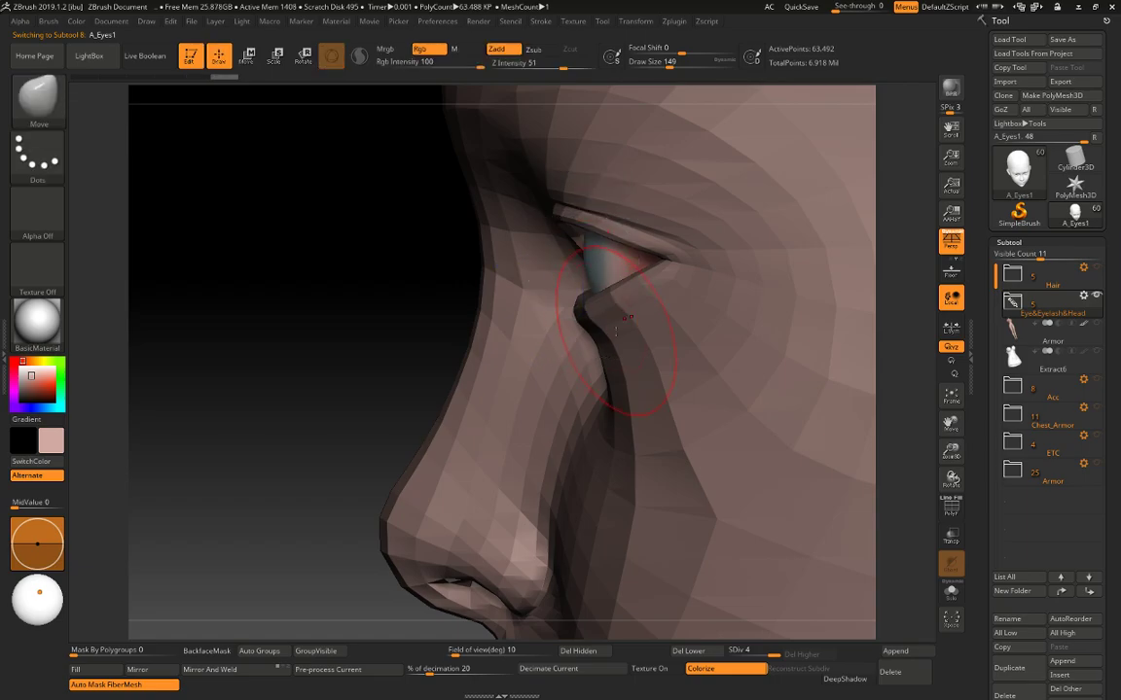
# Return to the A_Head_03 subtool and fit the lower eyelid to the eyeball with the Move brush at draw size 172.
pyautogui.press('space')
pyautogui.moveTo(589, 307); pyautogui.dragTo(593, 307)
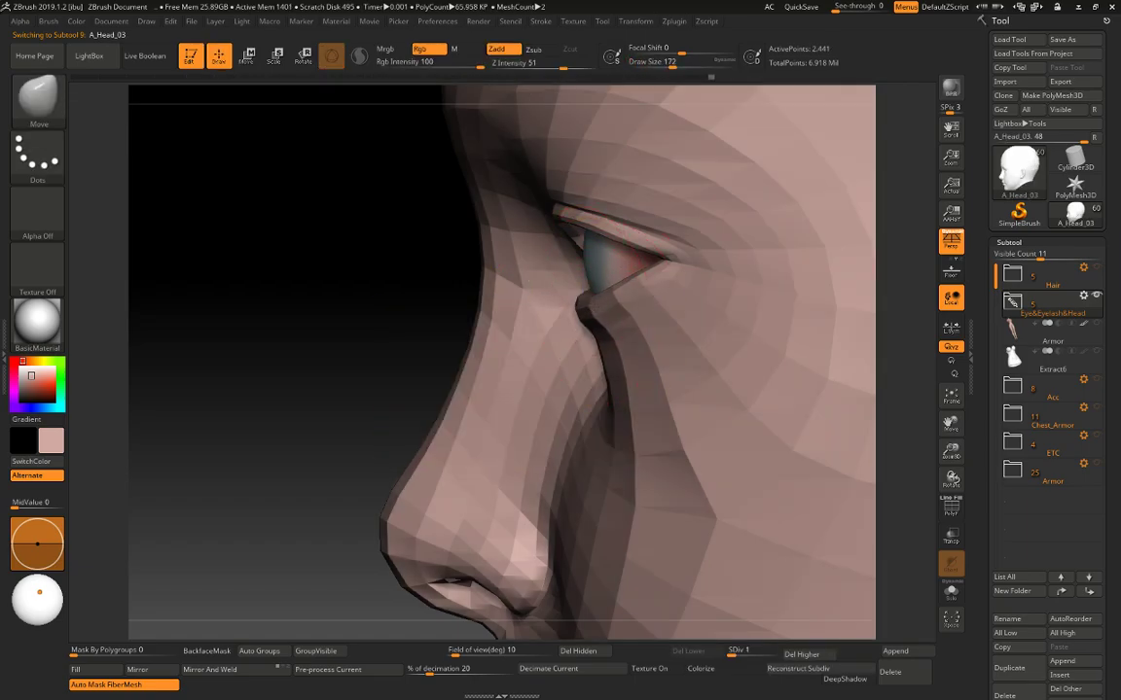
pyautogui.moveTo(435, 306); pyautogui.dragTo(491, 329)
pyautogui.moveTo(560, 301); pyautogui.dragTo(553, 286)
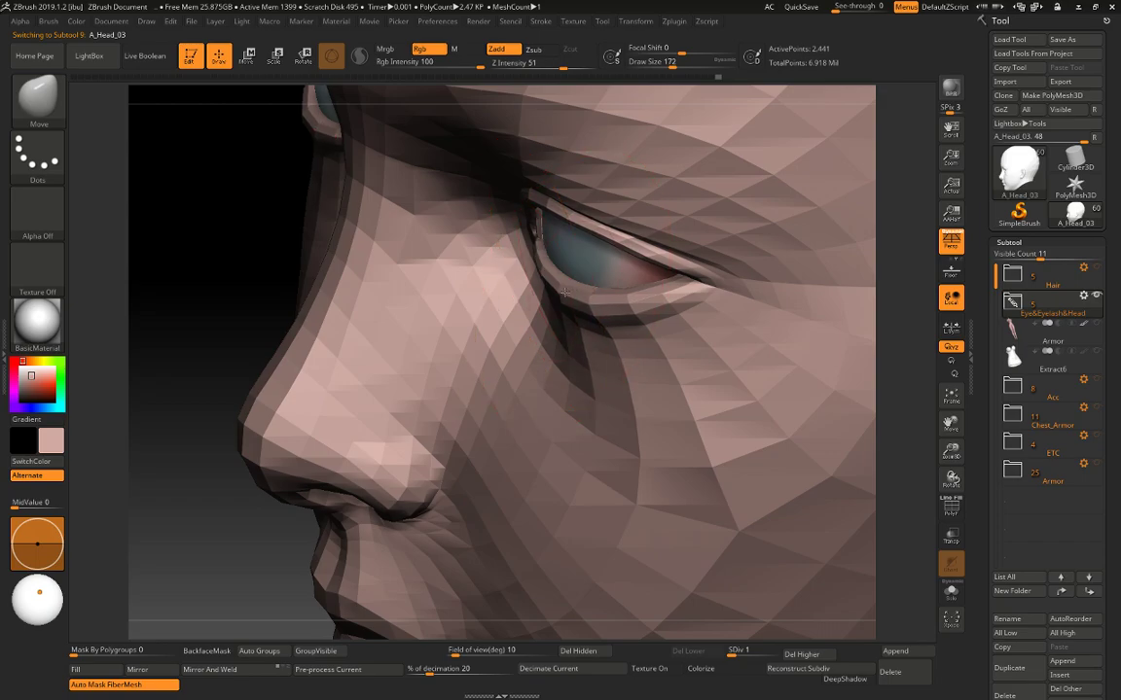
# Reshape the inner half of the upper eyelid from below with the Move brush at draw size 223.
pyautogui.moveTo(207, 291); pyautogui.dragTo(376, 162)
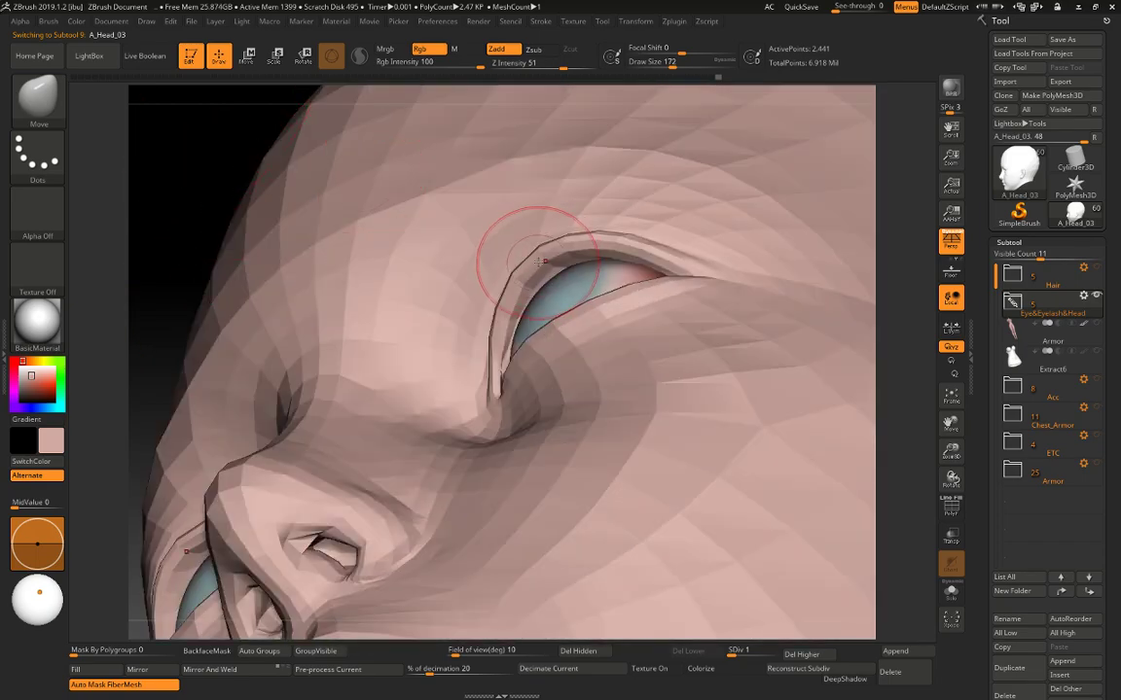
pyautogui.press('space')
pyautogui.moveTo(531, 264)
pyautogui.mouseDown()
pyautogui.moveTo(541, 266)
pyautogui.moveTo(533, 272)
pyautogui.mouseUp()
pyautogui.moveTo(893, 125); pyautogui.dragTo(922, 134)
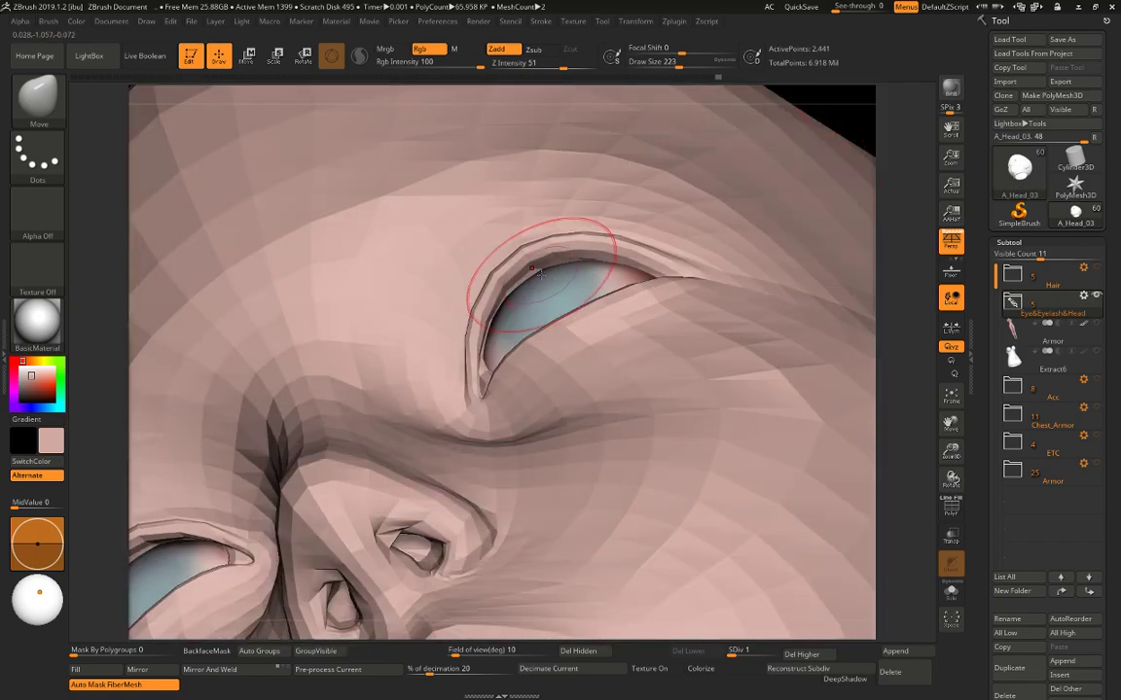
pyautogui.moveTo(541, 273); pyautogui.dragTo(545, 264)
# Adjust the overall upper eyelid arc and inner eye corner from a low angle with the Move brush at draw sizes 305 and 268.
pyautogui.moveTo(839, 137); pyautogui.dragTo(513, 209)
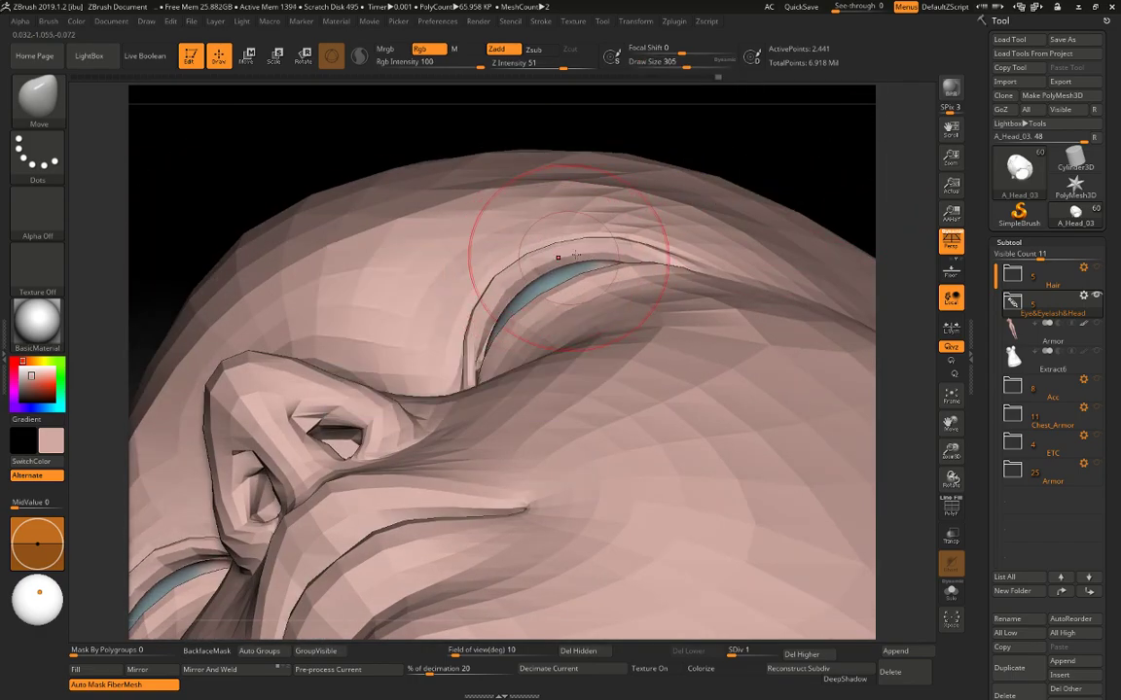
pyautogui.press('space')
pyautogui.moveTo(528, 281); pyautogui.dragTo(520, 282)
pyautogui.moveTo(471, 329); pyautogui.dragTo(479, 331)
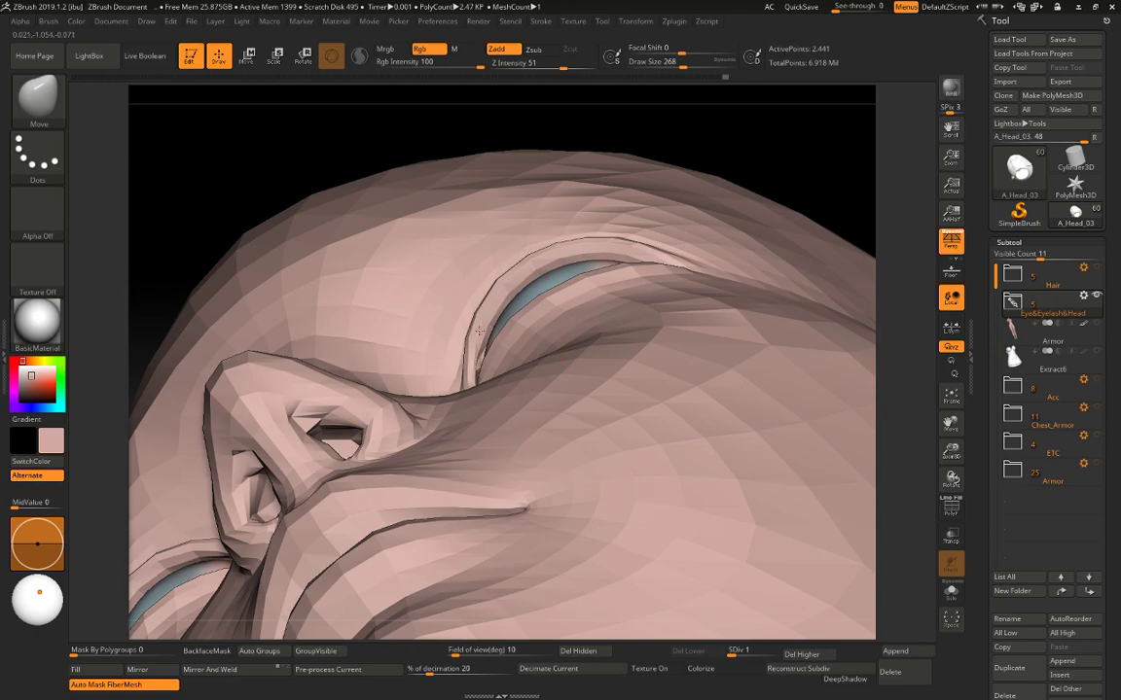
# Reshape the area under the inner eye beside the nose in profile with the Move brush at draw sizes 177 and 94.
pyautogui.moveTo(855, 120); pyautogui.dragTo(778, 287)
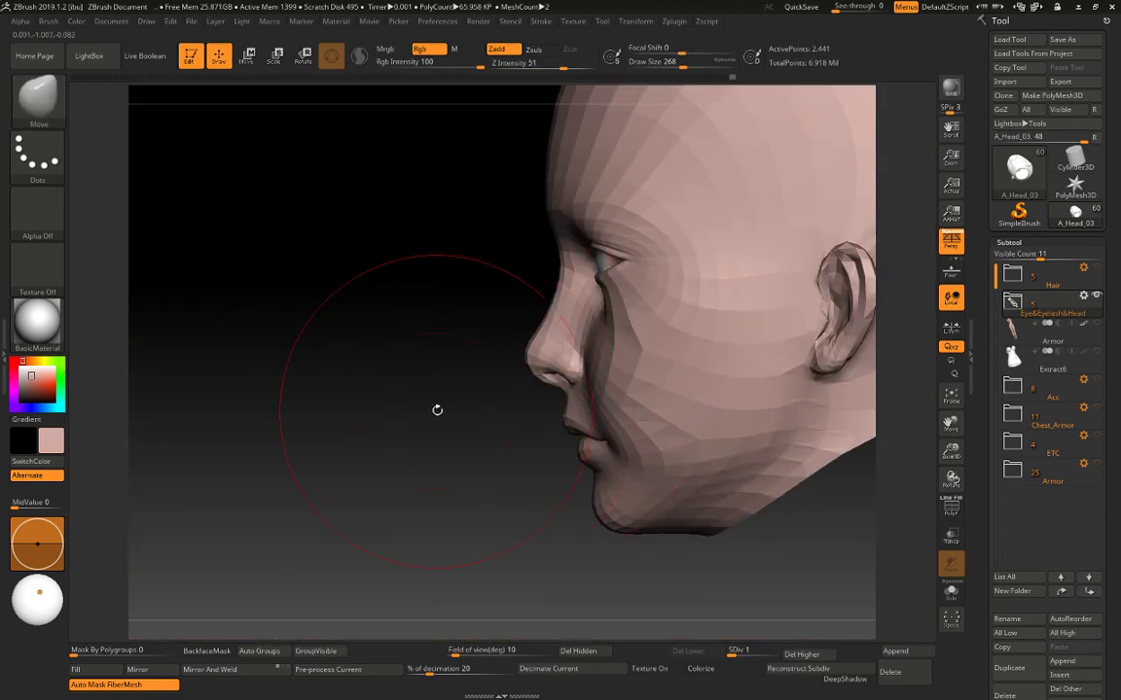
pyautogui.keyDown('alt'); pyautogui.moveTo(437, 409); pyautogui.dragTo(448, 501); pyautogui.keyUp('alt')
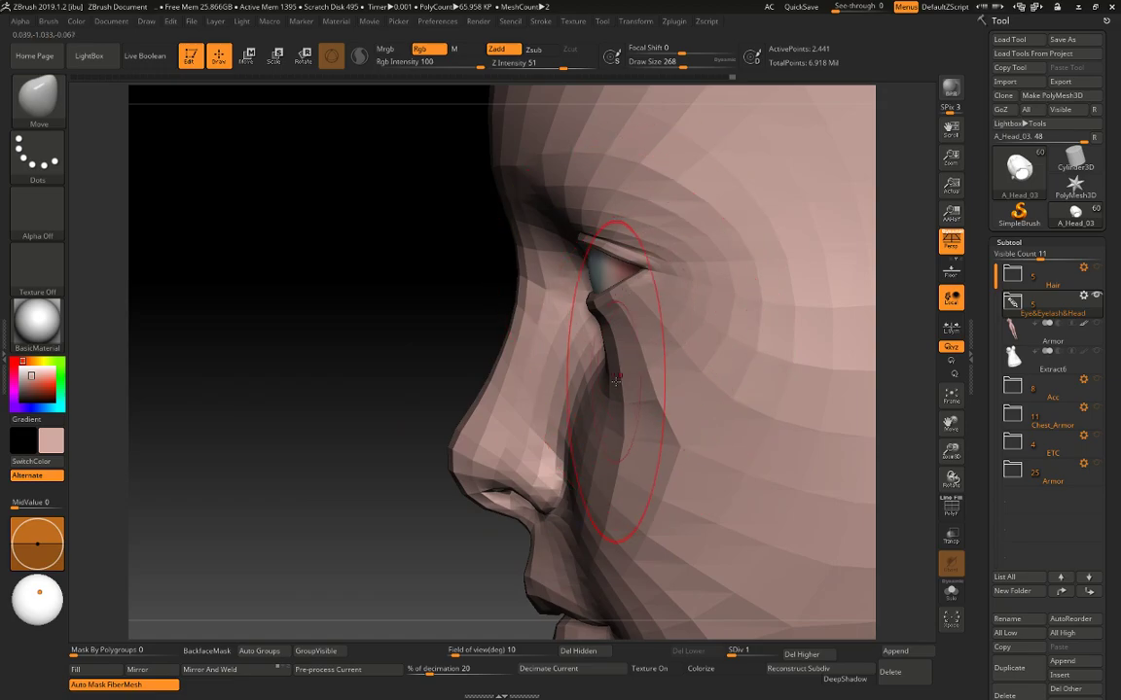
pyautogui.press('space')
pyautogui.moveTo(608, 369); pyautogui.dragTo(597, 370)
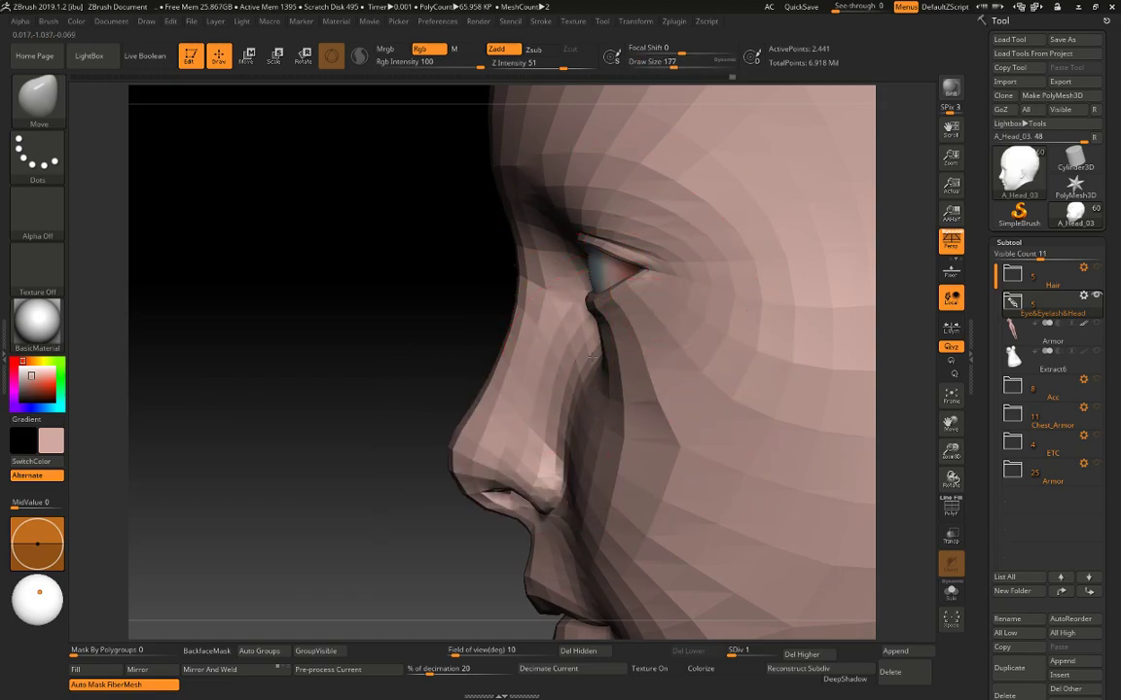
pyautogui.keyDown('alt'); pyautogui.click(619, 372); pyautogui.keyUp('alt')
pyautogui.press('space')
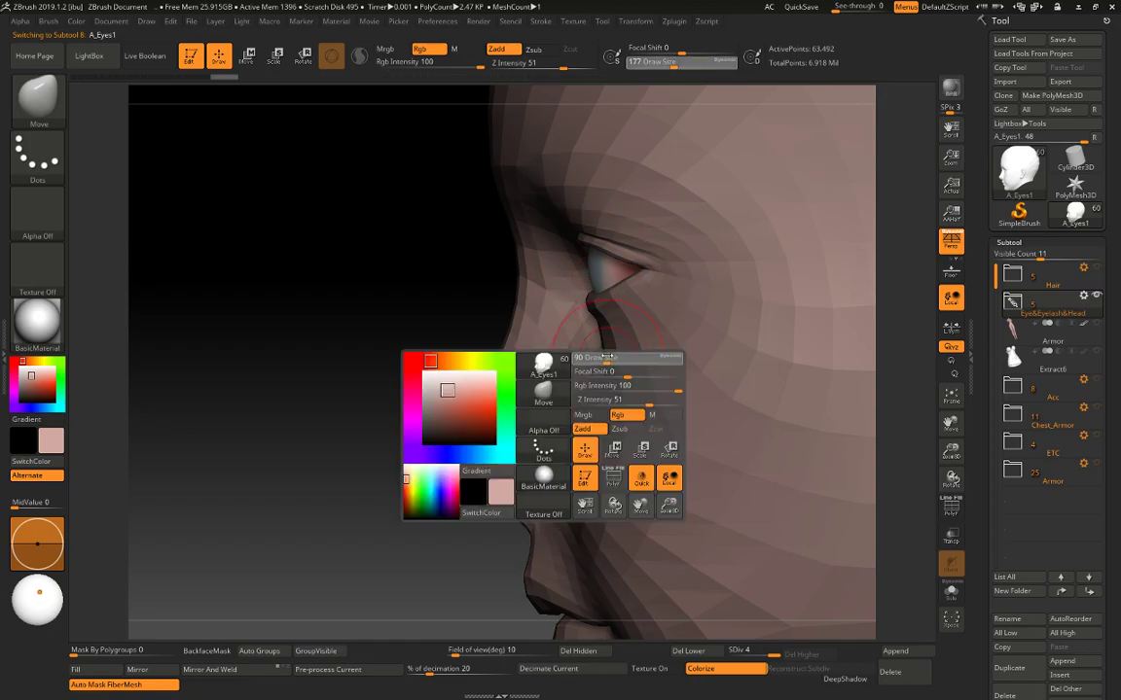
pyautogui.keyDown('alt'); pyautogui.click(635, 364); pyautogui.keyUp('alt')
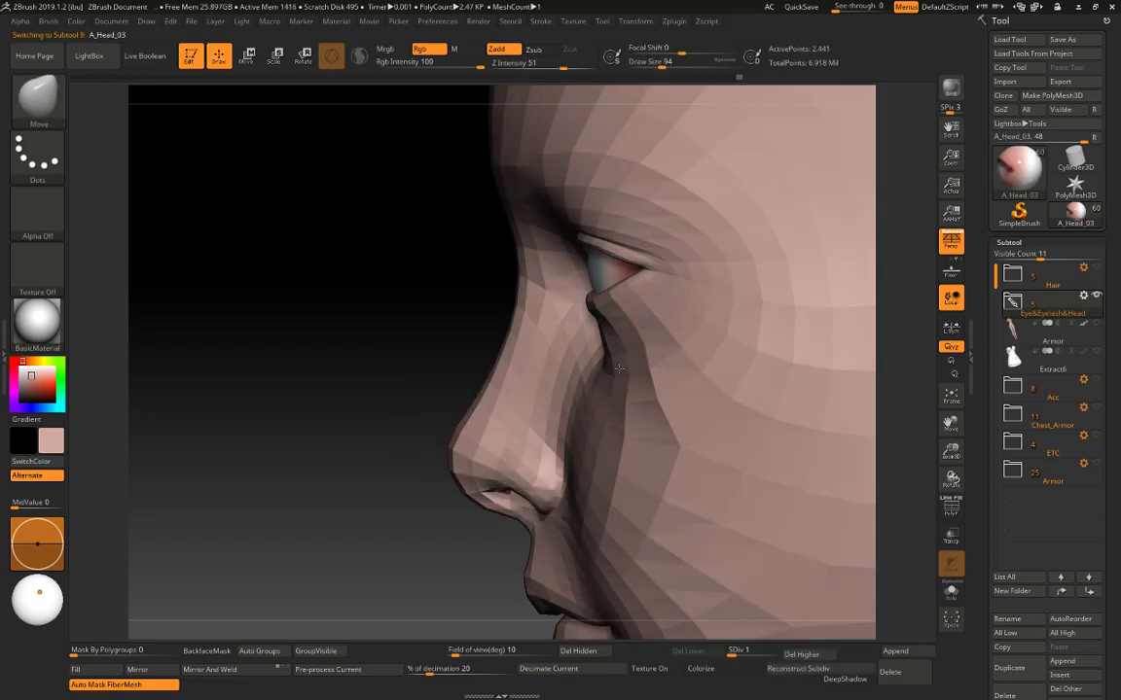
# Select the A_Eyes1 subtool and move the eyeballs forward by about 0.0003.
pyautogui.keyDown('alt'); pyautogui.click(617, 273); pyautogui.keyUp('alt')
pyautogui.press('w')
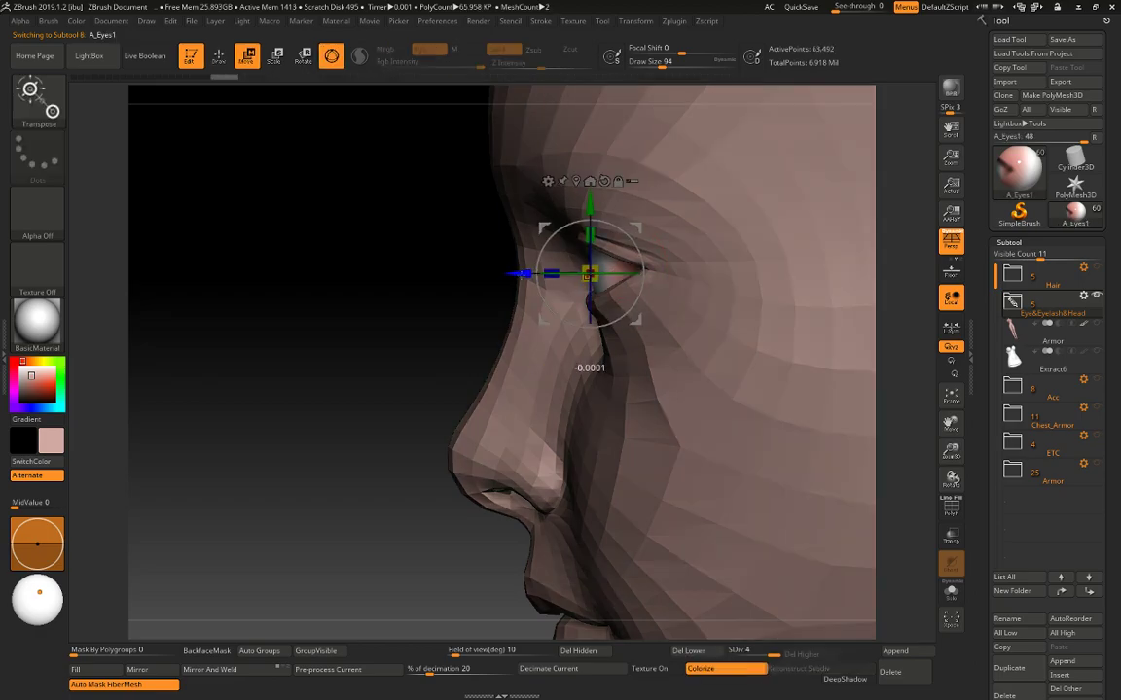
pyautogui.moveTo(523, 274); pyautogui.dragTo(519, 274)
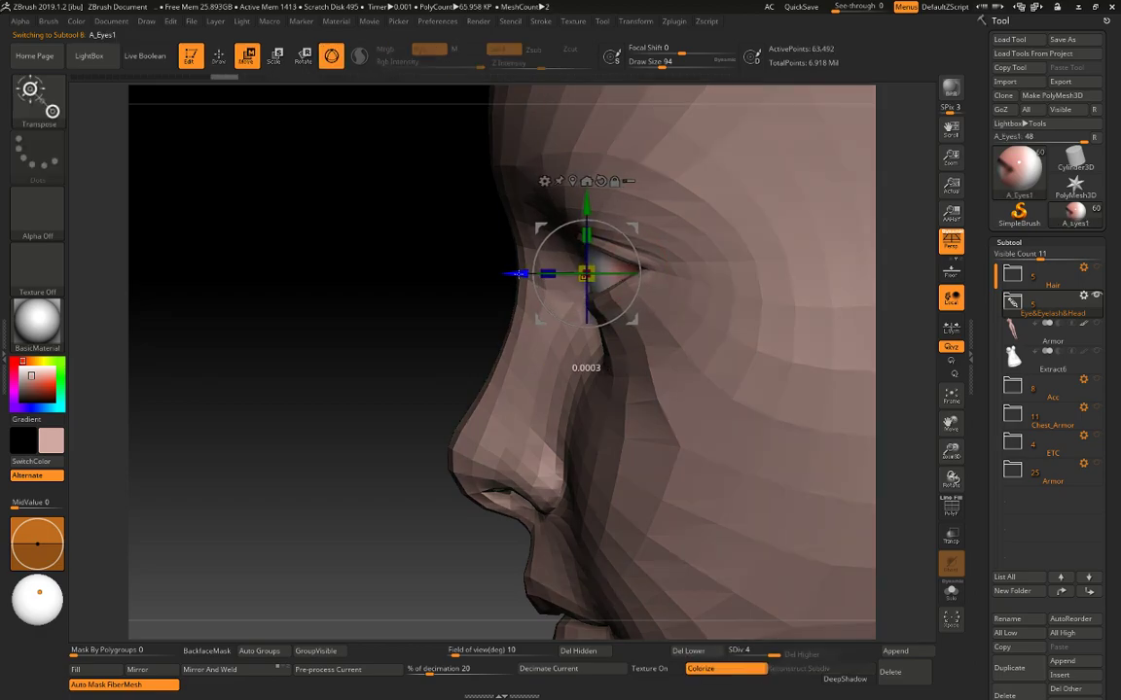
pyautogui.press('q')
# Return to the A_Head_03 subtool and refine the fold between the inner eye and nose side with the Move brush at draw size 90.
pyautogui.press('space')
pyautogui.moveTo(621, 342); pyautogui.dragTo(636, 342)
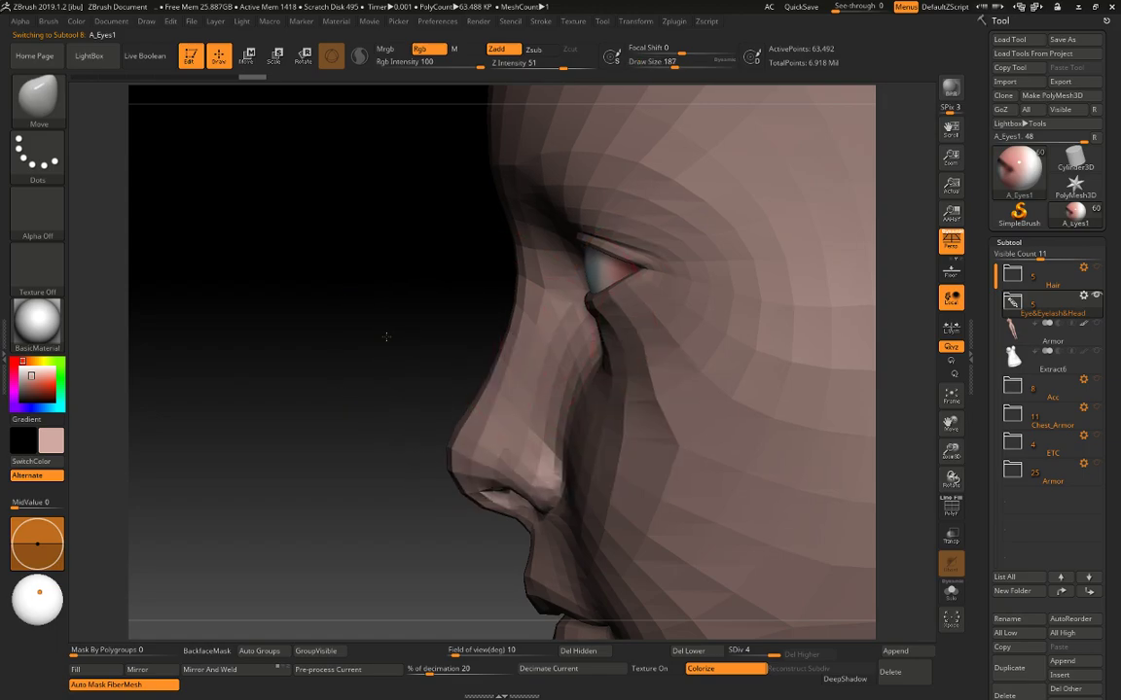
pyautogui.keyDown('alt'); pyautogui.moveTo(386, 336); pyautogui.dragTo(398, 268); pyautogui.keyUp('alt')
pyautogui.press('space')
pyautogui.moveTo(597, 320); pyautogui.dragTo(578, 320)
pyautogui.keyDown('alt'); pyautogui.moveTo(472, 321); pyautogui.dragTo(486, 390); pyautogui.keyUp('alt')
pyautogui.keyDown('alt'); pyautogui.click(599, 341); pyautogui.keyUp('alt')
pyautogui.moveTo(475, 333)
pyautogui.keyDown('alt'); pyautogui.mouseDown()
pyautogui.moveTo(605, 366)
pyautogui.moveTo(595, 344)
pyautogui.moveTo(575, 359)
pyautogui.mouseUp(); pyautogui.keyUp('alt')
pyautogui.press('space')
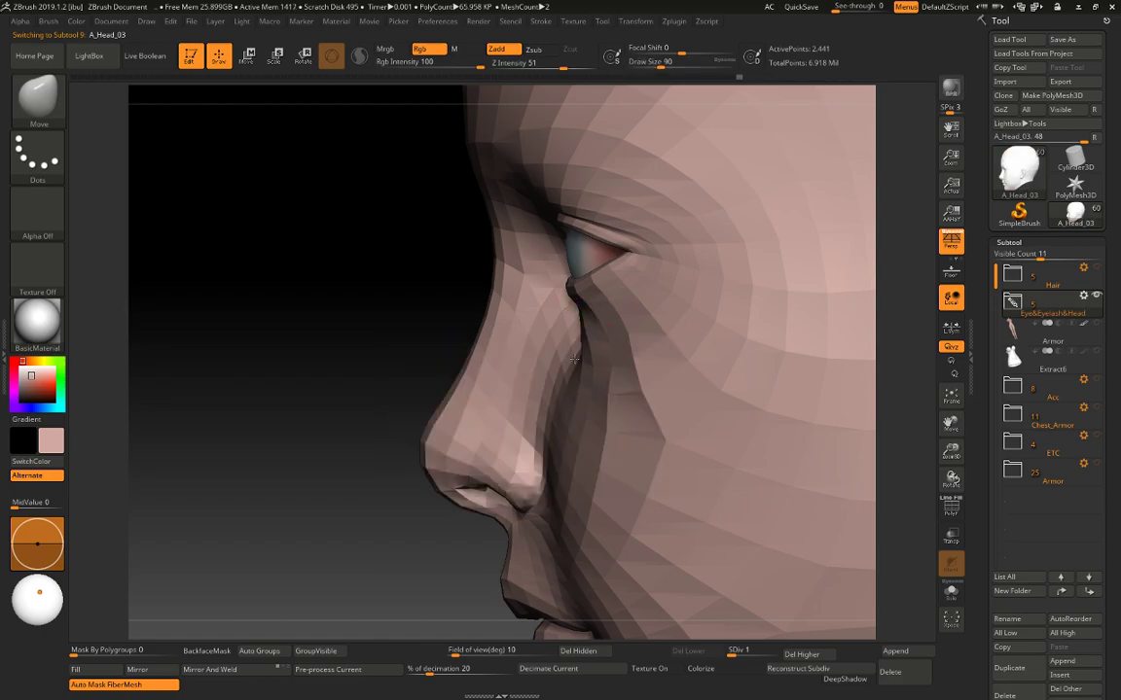
pyautogui.moveTo(463, 291); pyautogui.dragTo(582, 338)
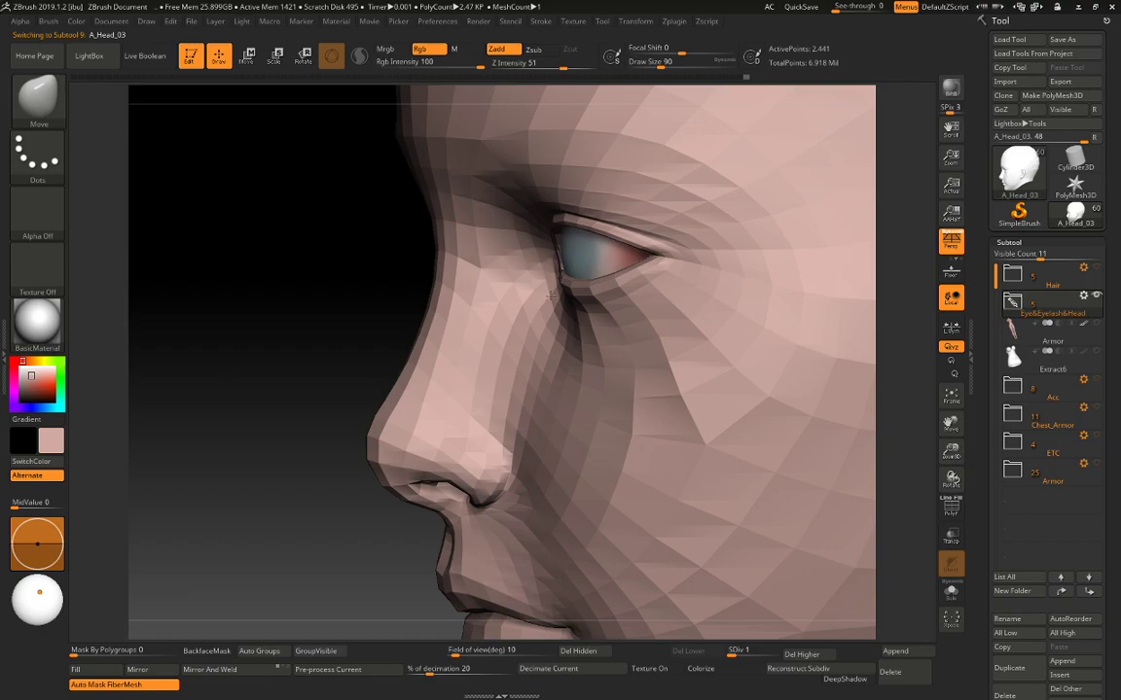
pyautogui.moveTo(385, 290)
pyautogui.mouseDown()
pyautogui.moveTo(584, 293)
pyautogui.moveTo(389, 300)
pyautogui.mouseUp()
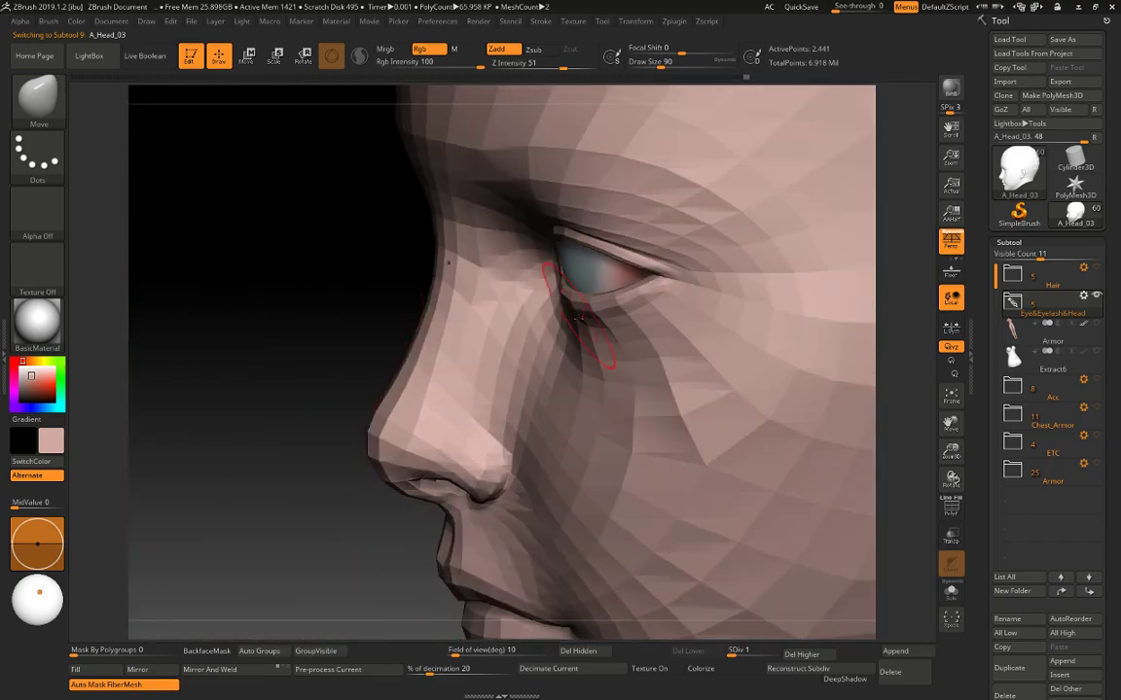
# Lightly sculpt the area below the inner eye with the Standard brush at Z Intensity 7 and draw sizes 46 and 128.
pyautogui.press('b')
pyautogui.press('s')
pyautogui.press('t')
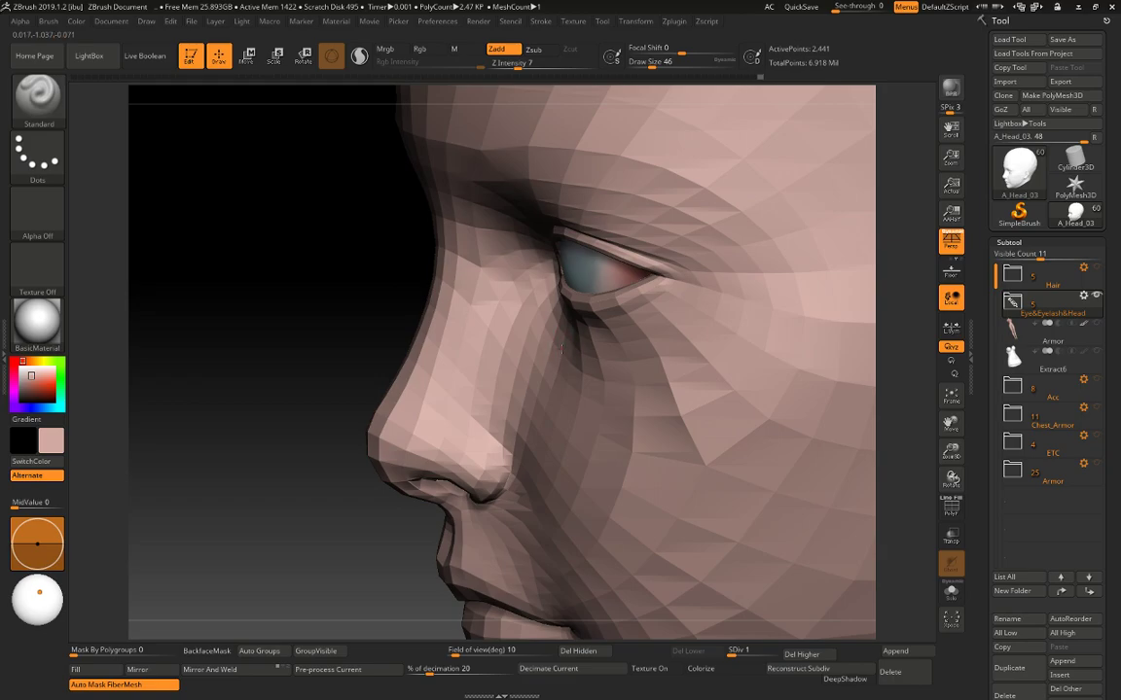
pyautogui.moveTo(362, 352)
pyautogui.mouseDown()
pyautogui.moveTo(283, 309)
pyautogui.moveTo(316, 312)
pyautogui.mouseUp()
pyautogui.press(']')
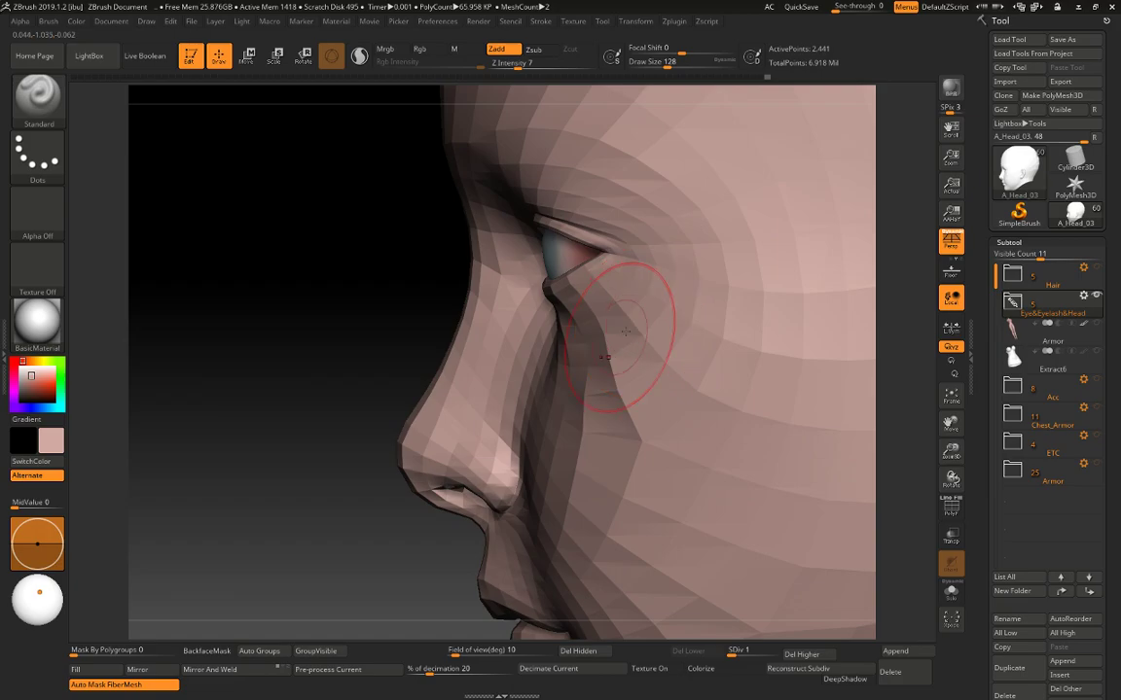
# Shift the cheek surface beside the nose in profile with the Move brush at draw size 202.
pyautogui.press('b')
pyautogui.press('m')
pyautogui.press('v')
pyautogui.moveTo(557, 397); pyautogui.dragTo(544, 396)
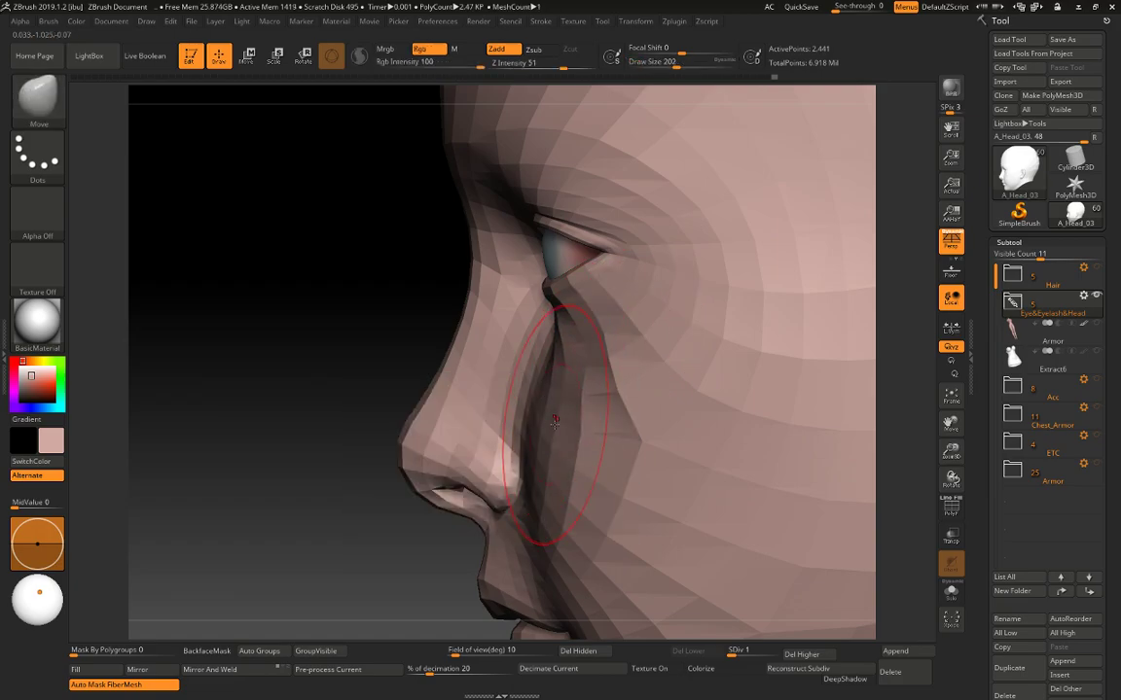
# Reshape the fold between the inner eye and the nose side in profile with the Move brush at draw size 54.
pyautogui.press('space')
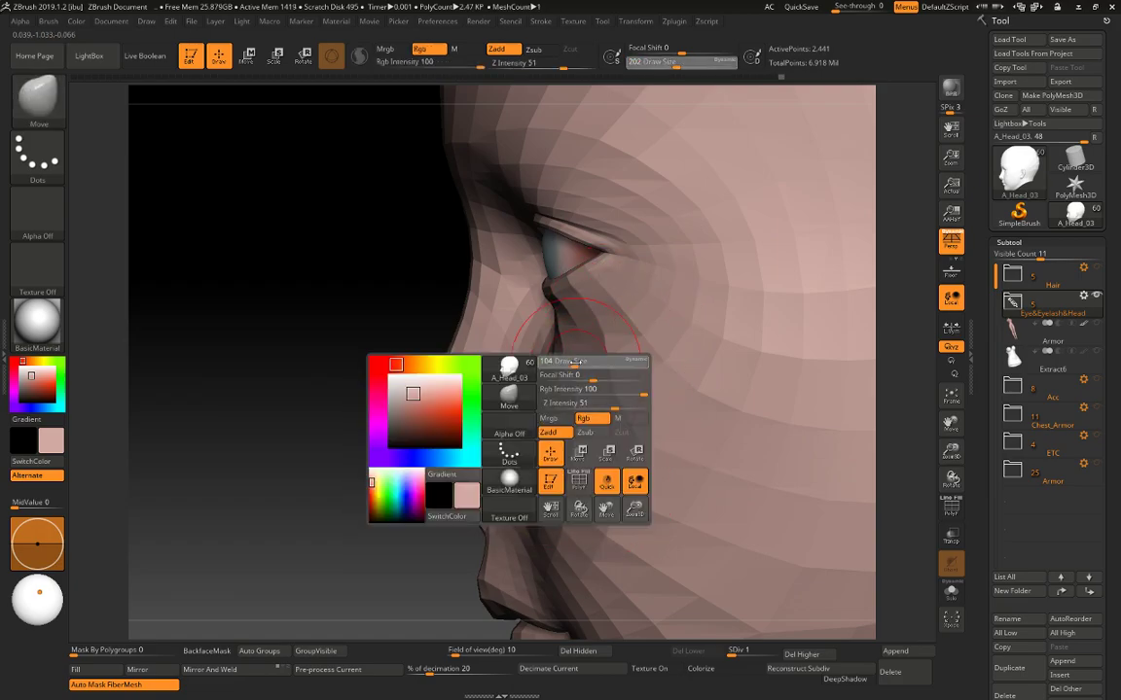
pyautogui.moveTo(576, 362); pyautogui.dragTo(562, 342)
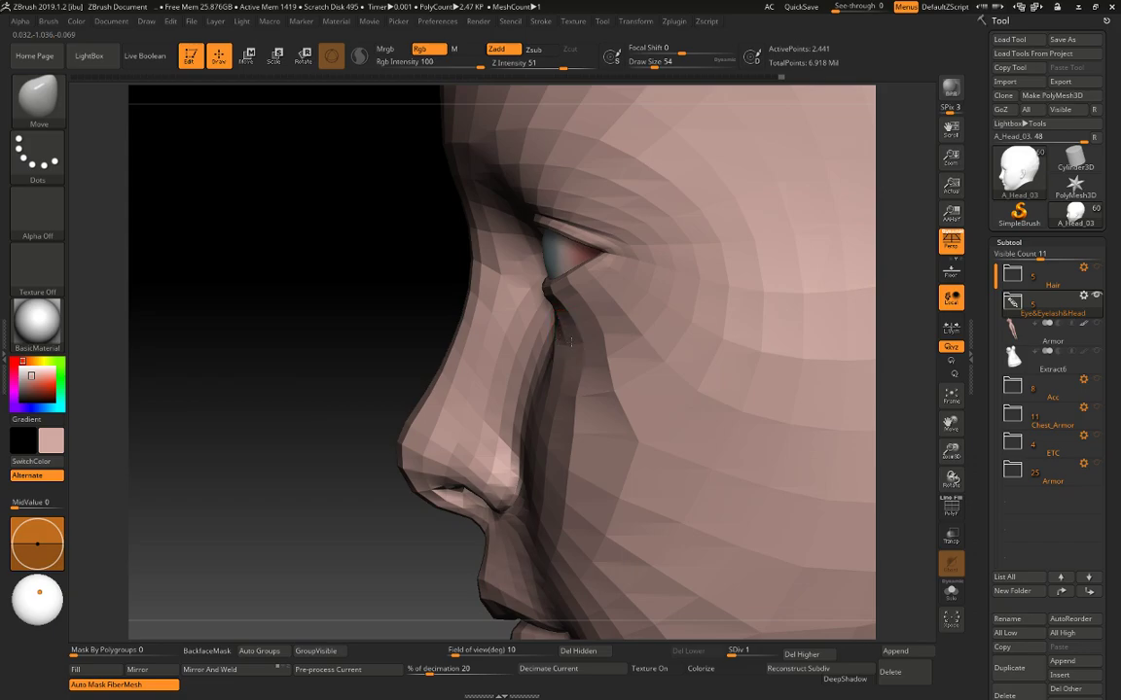
pyautogui.keyDown('alt'); pyautogui.moveTo(403, 297); pyautogui.dragTo(407, 345); pyautogui.keyUp('alt')
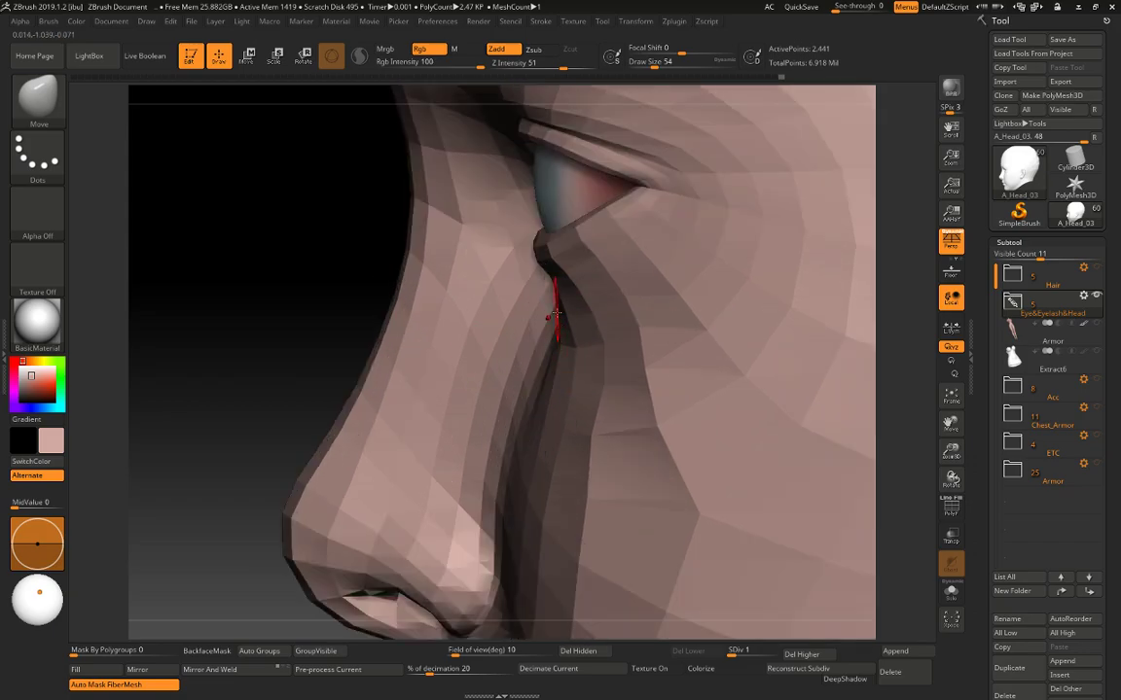
pyautogui.press('space')
pyautogui.moveTo(569, 302); pyautogui.dragTo(581, 291)
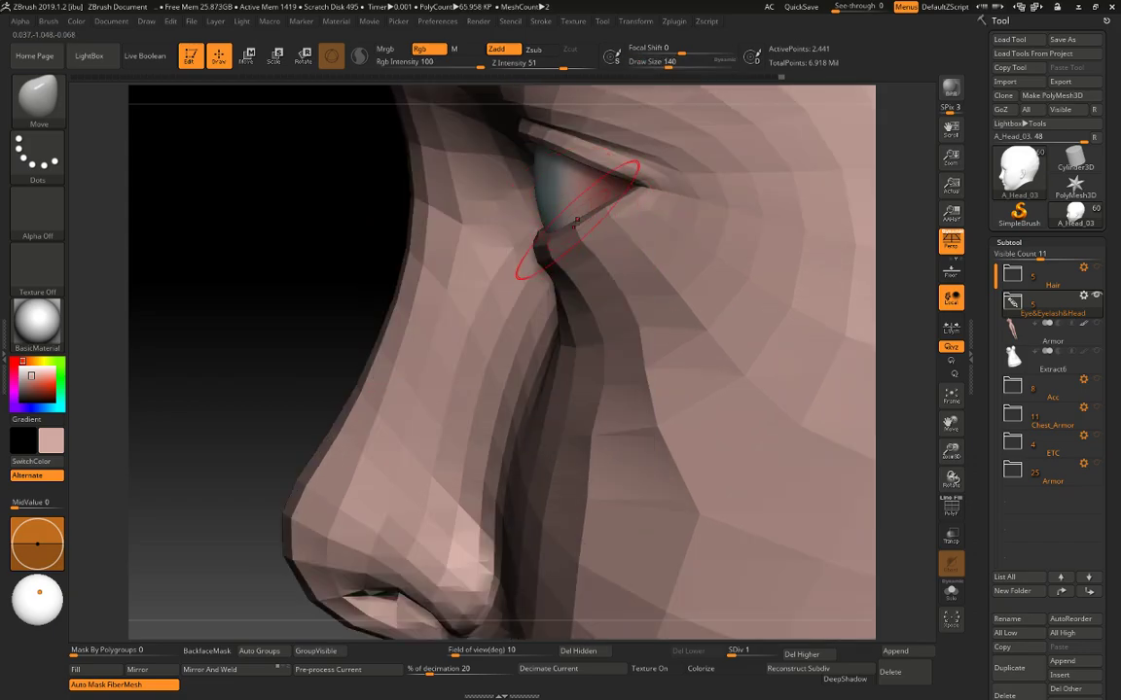
# Select the A_Eyes1 subtool and move the eyeballs back by about 0.0004.
pyautogui.keyDown('alt'); pyautogui.click(576, 185); pyautogui.keyUp('alt')
pyautogui.press('w')
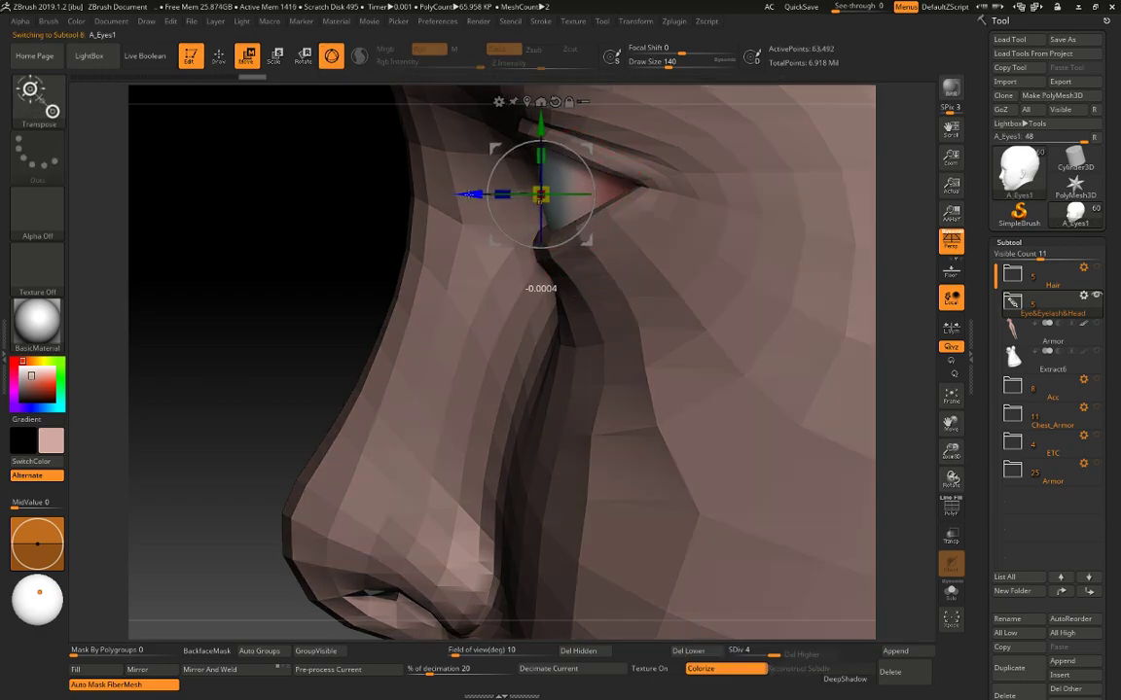
pyautogui.press('q')
# Return to the A_Head_03 subtool and reshape the area below the inner eye corner with the Move brush at draw sizes 197 and 74.
pyautogui.press('space')
pyautogui.moveTo(571, 276); pyautogui.dragTo(561, 270)
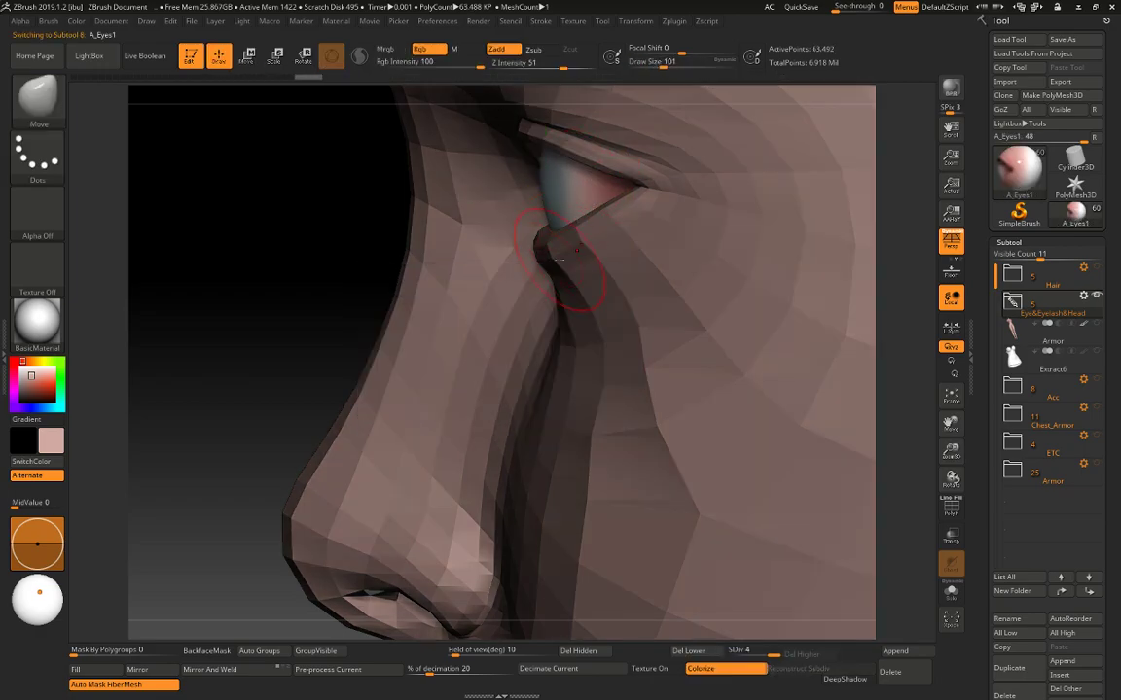
pyautogui.keyDown('alt'); pyautogui.click(557, 257); pyautogui.keyUp('alt')
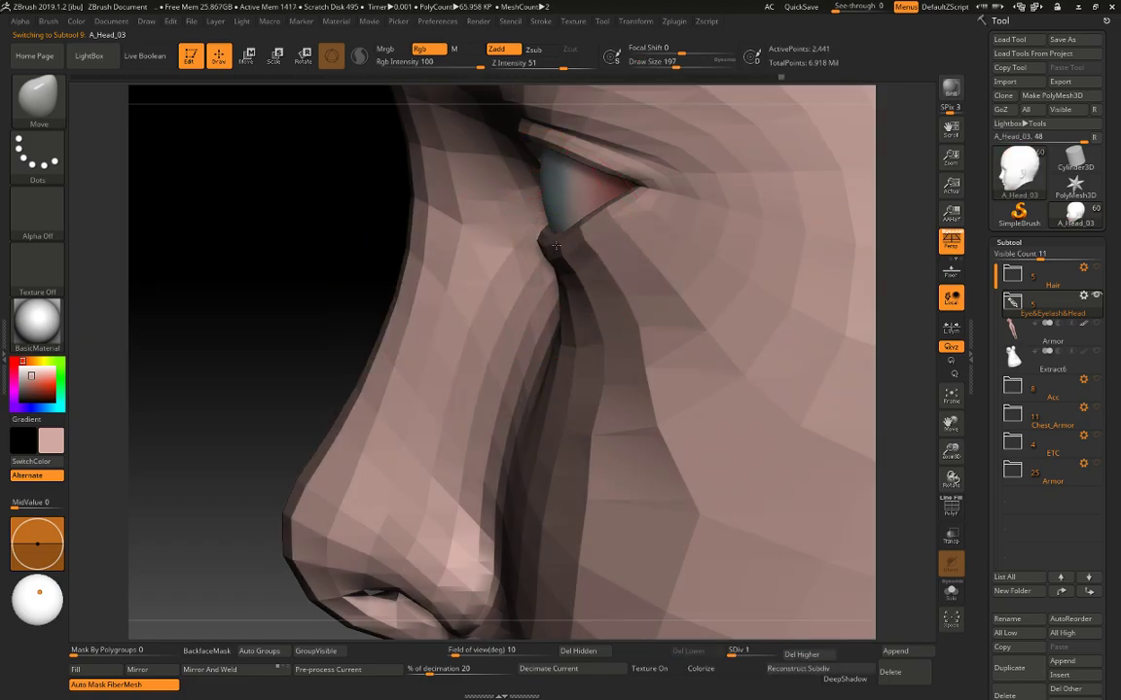
pyautogui.press('space')
pyautogui.moveTo(571, 272); pyautogui.dragTo(567, 289)
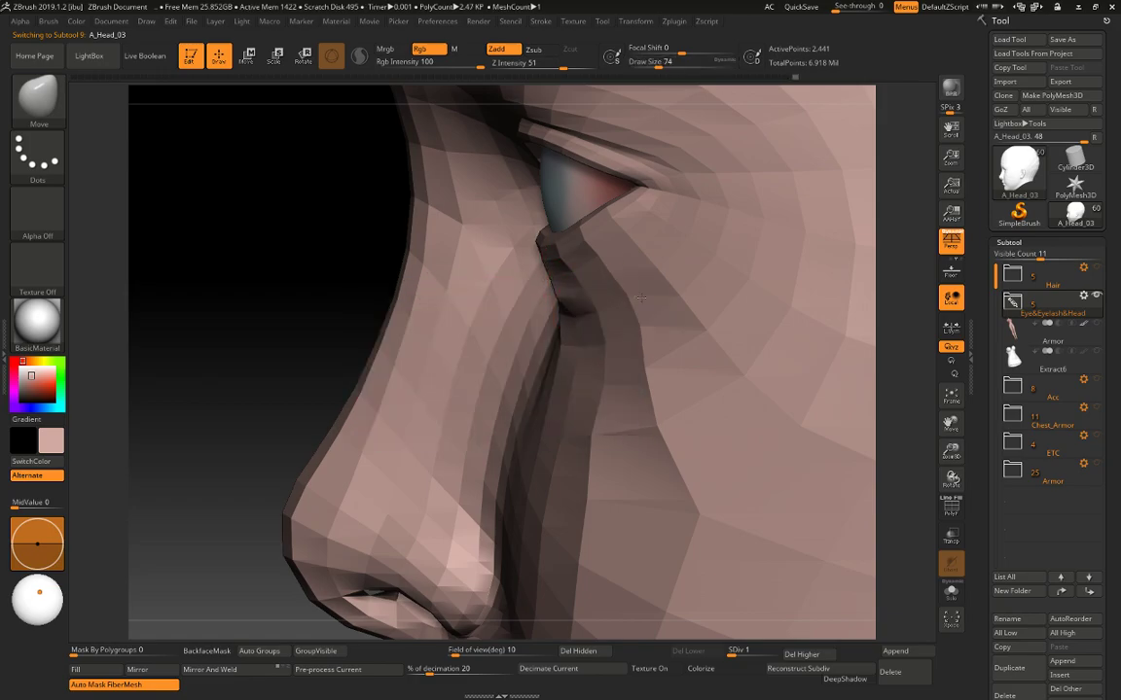
pyautogui.keyDown('alt'); pyautogui.moveTo(273, 292); pyautogui.dragTo(661, 253); pyautogui.keyUp('alt')
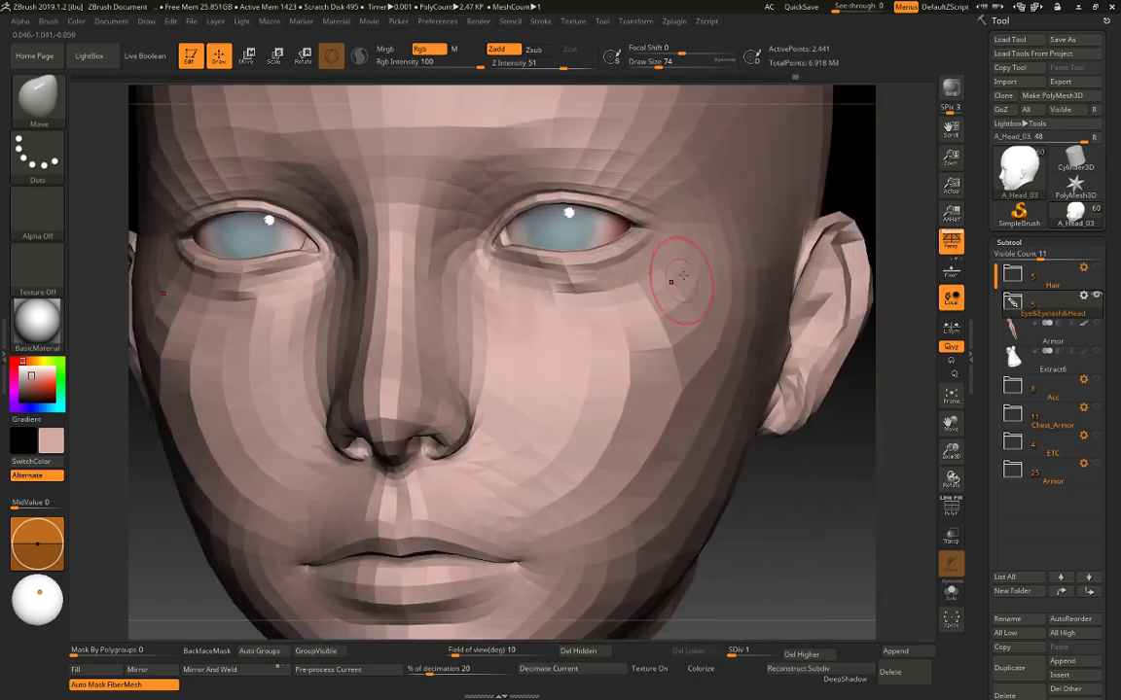
# Raise the head to subdivision level 2 and lightly sculpt the under-eye area with the Standard brush at Z Intensity 7 and draw size 35.
pyautogui.press('space')
pyautogui.click(557, 289)
pyautogui.press('d')
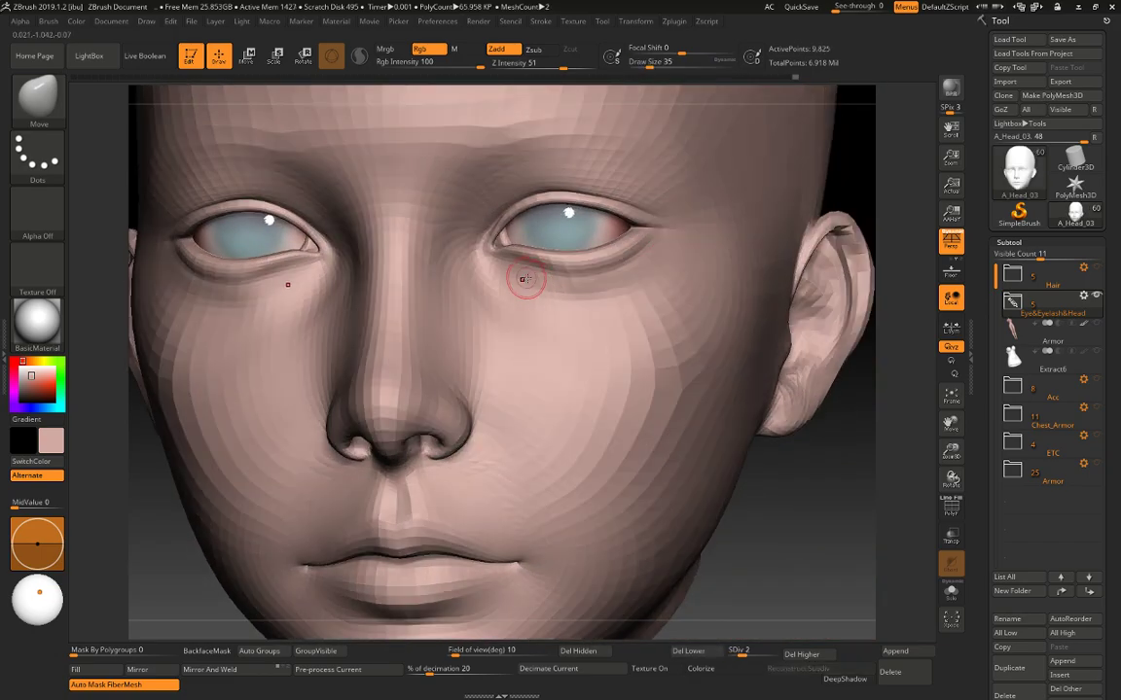
pyautogui.press('b')
pyautogui.press('s')
pyautogui.press('t')
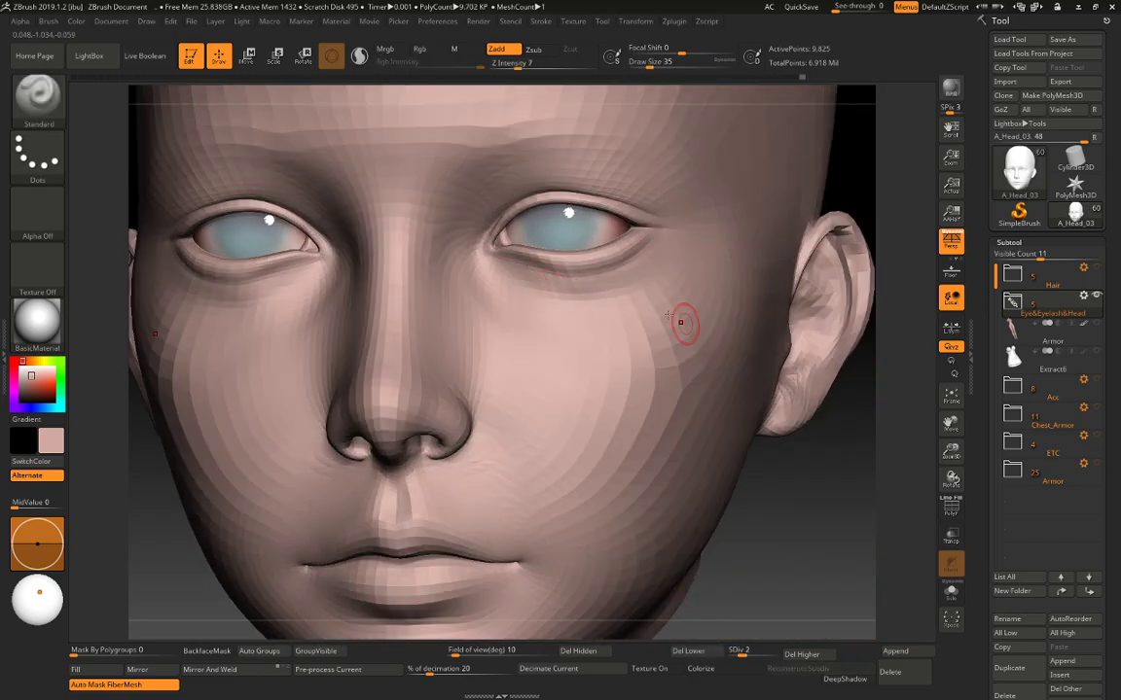
# Lower the head to subdivision level 1 and adjust the under-eye and upper cheek surface with the Move brush at draw size 77.
pyautogui.moveTo(830, 478); pyautogui.dragTo(656, 480)
pyautogui.keyDown('alt'); pyautogui.moveTo(332, 459); pyautogui.dragTo(391, 422); pyautogui.keyUp('alt')
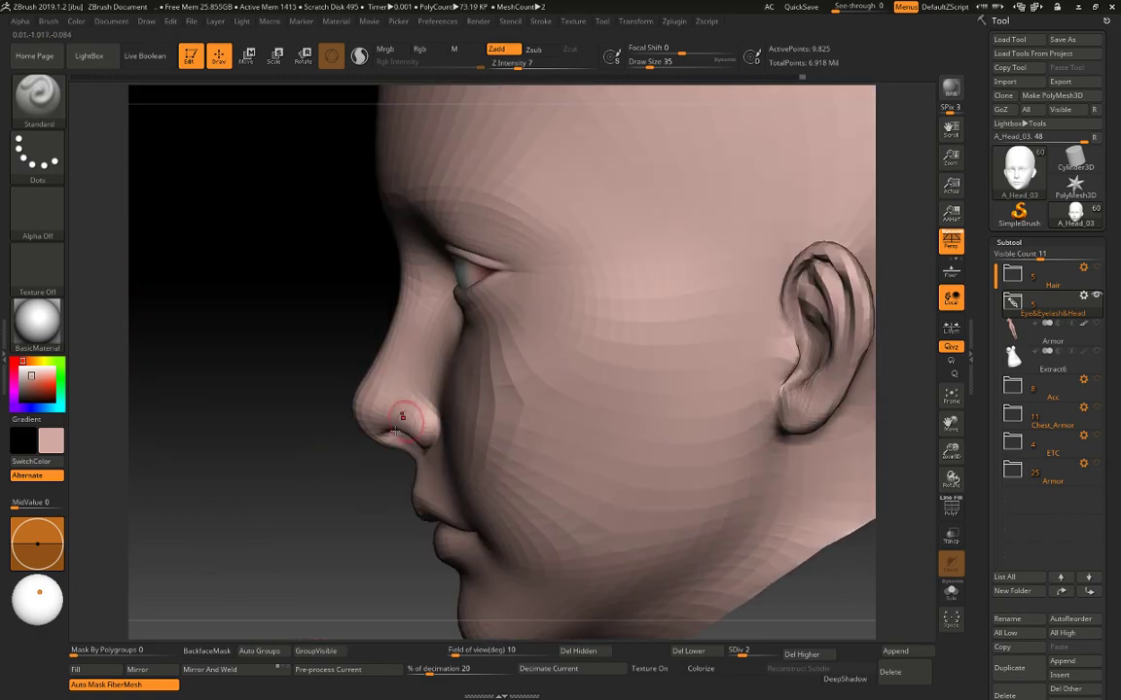
pyautogui.press('space')
pyautogui.click(463, 259)
pyautogui.keyDown('alt'); pyautogui.moveTo(322, 296); pyautogui.dragTo(424, 365); pyautogui.keyUp('alt')
pyautogui.moveTo(235, 261); pyautogui.dragTo(290, 255)
pyautogui.hotkey('shift', 'd')
pyautogui.press('b')
pyautogui.press('m')
pyautogui.press('v')
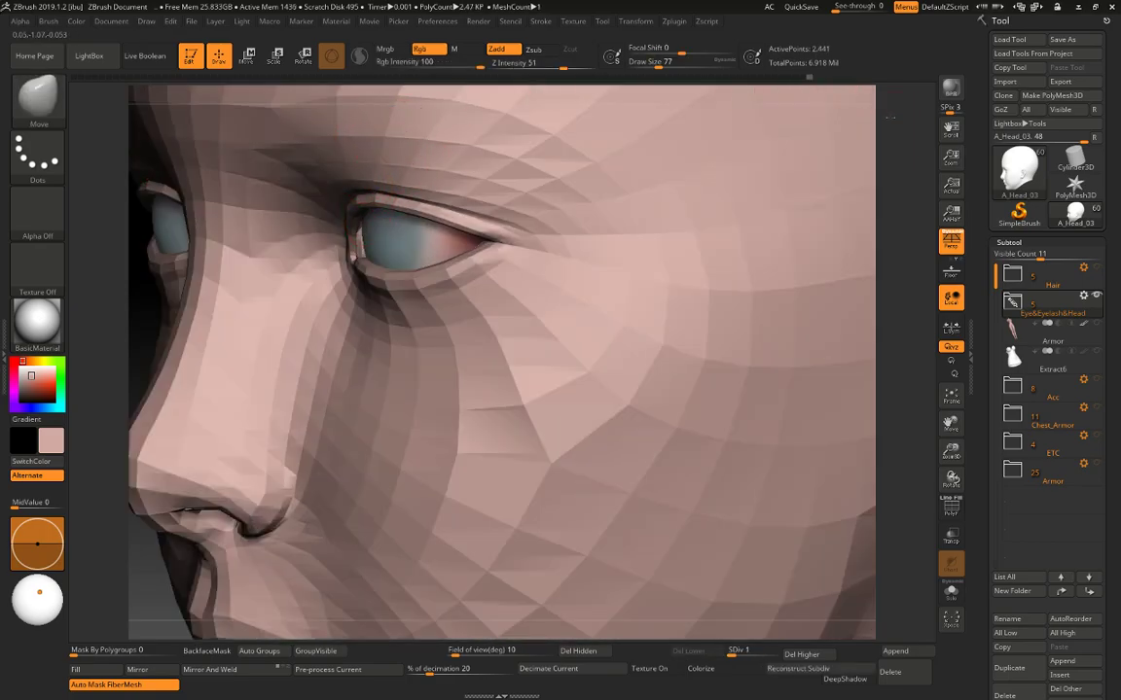
pyautogui.moveTo(790, 89); pyautogui.dragTo(732, 92)
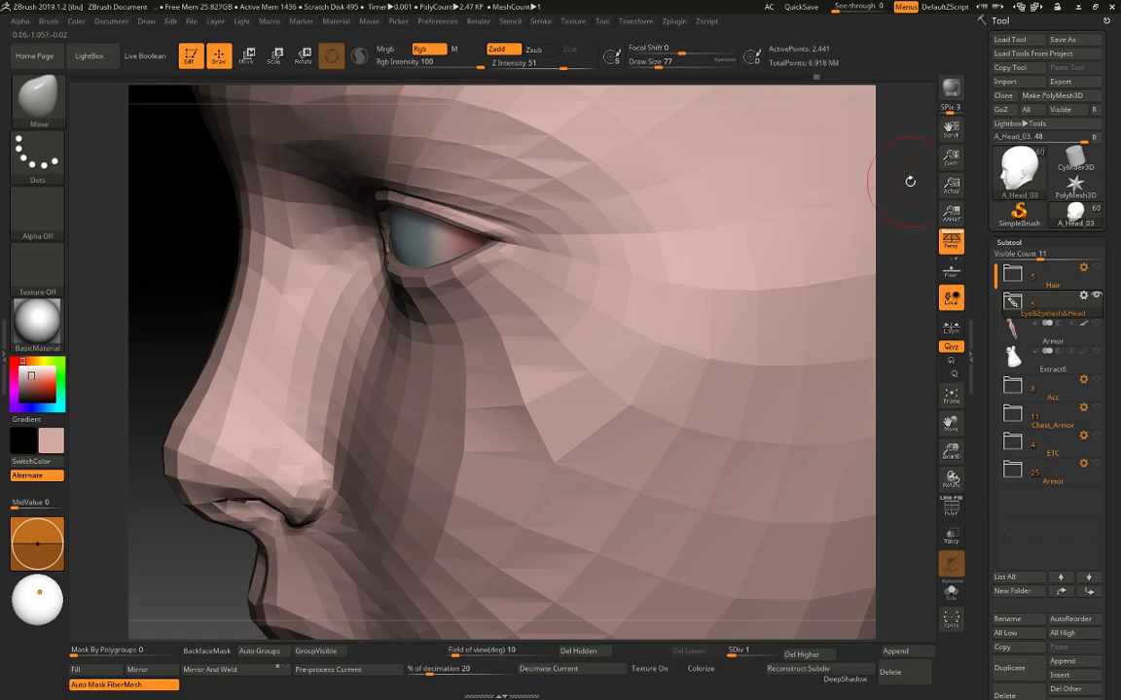
# Raise the head to subdivision level 3 and inspect the nose, cheek and eye shapes in profile.
pyautogui.keyDown('alt'); pyautogui.moveTo(908, 180); pyautogui.dragTo(836, 95); pyautogui.keyUp('alt')
pyautogui.press('d')
pyautogui.press('d')
pyautogui.moveTo(828, 169); pyautogui.dragTo(813, 305, button='right')
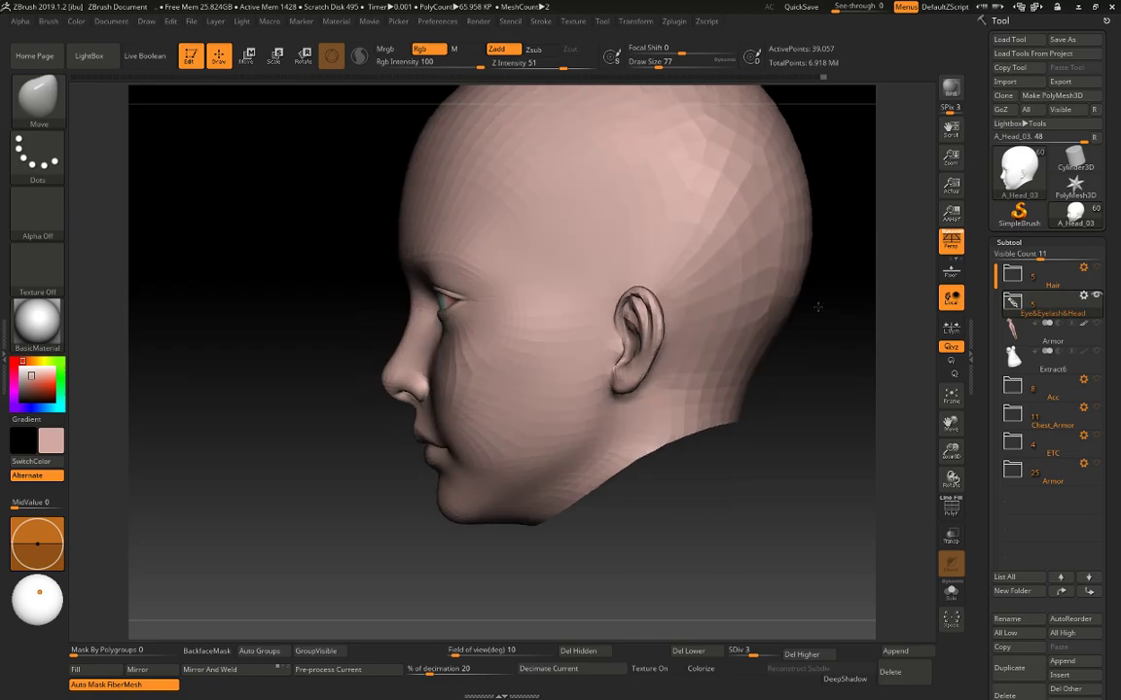
pyautogui.keyDown('ctrl'); pyautogui.moveTo(795, 458); pyautogui.dragTo(860, 542, button='right'); pyautogui.keyUp('ctrl')
pyautogui.keyDown('alt'); pyautogui.moveTo(278, 482); pyautogui.dragTo(314, 341, button='right'); pyautogui.keyUp('alt')
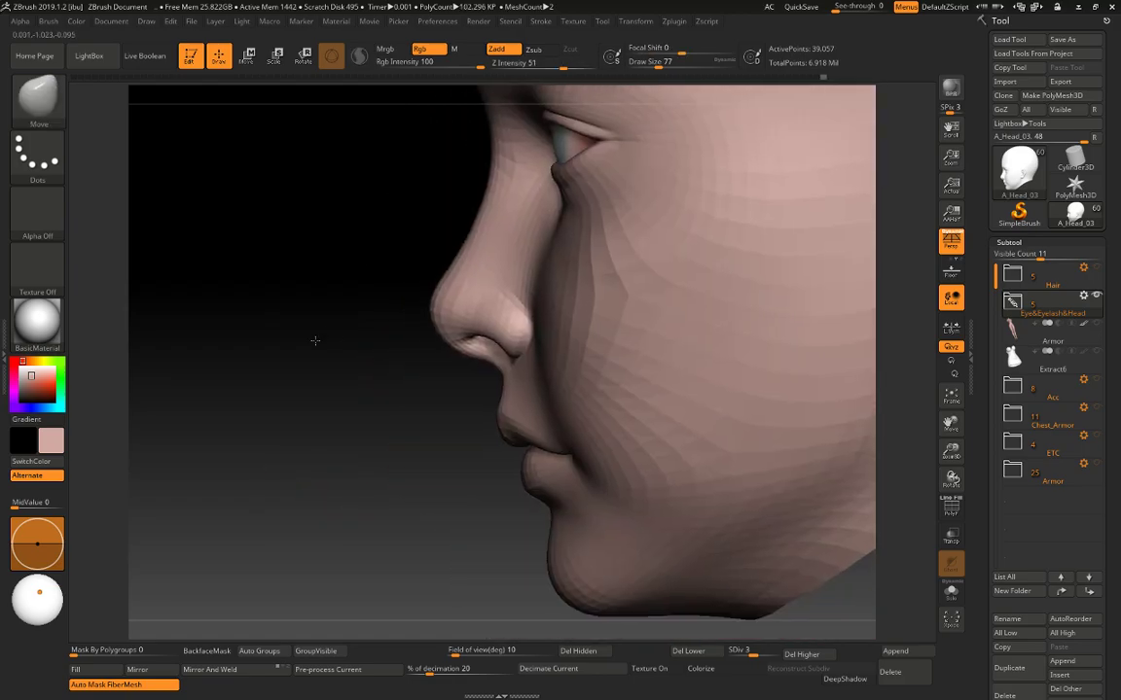
pyautogui.moveTo(263, 385); pyautogui.dragTo(337, 391, button='right')
# Lightly sculpt the upper cheek below the eye with the Standard brush at draw size 51 and smooth it at draw size 71.
pyautogui.press('space')
pyautogui.moveTo(546, 224); pyautogui.dragTo(538, 225)
pyautogui.moveTo(290, 346); pyautogui.dragTo(487, 218, button='right')
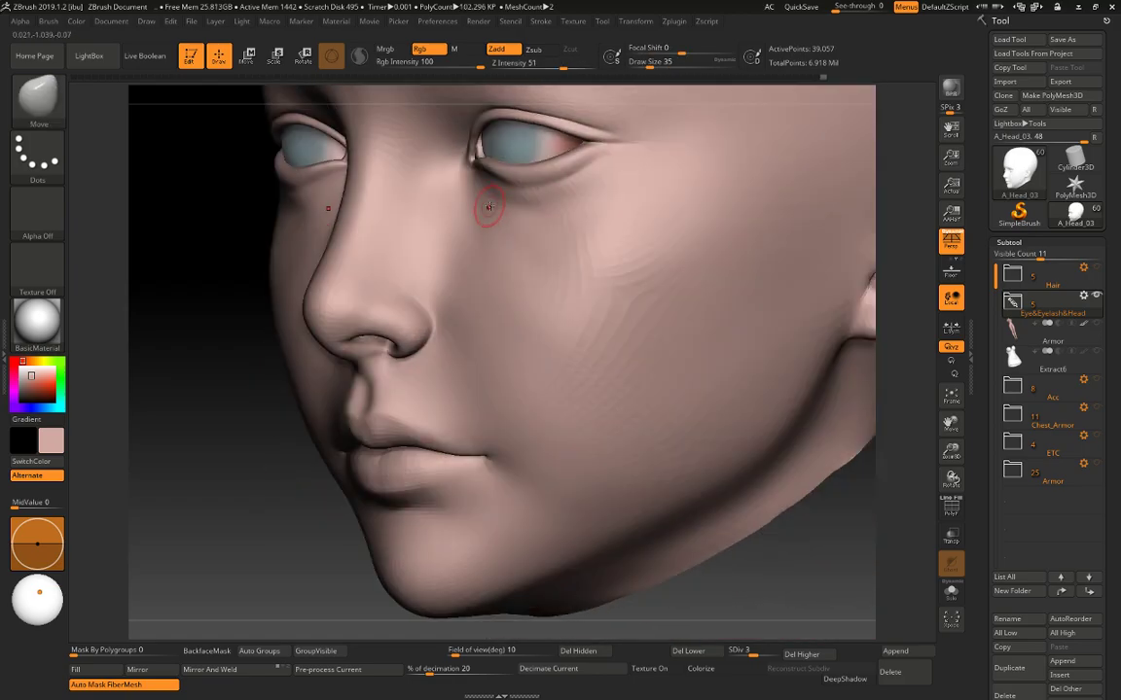
pyautogui.press('b')
pyautogui.press('s')
pyautogui.press('t')
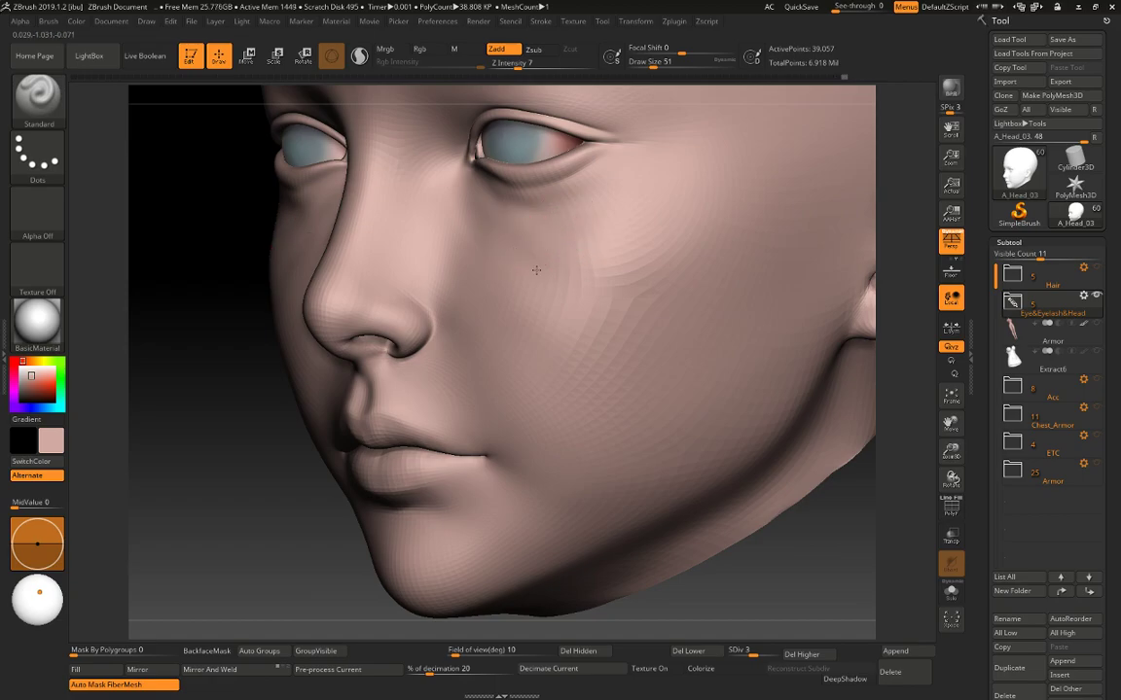
pyautogui.press('shift')
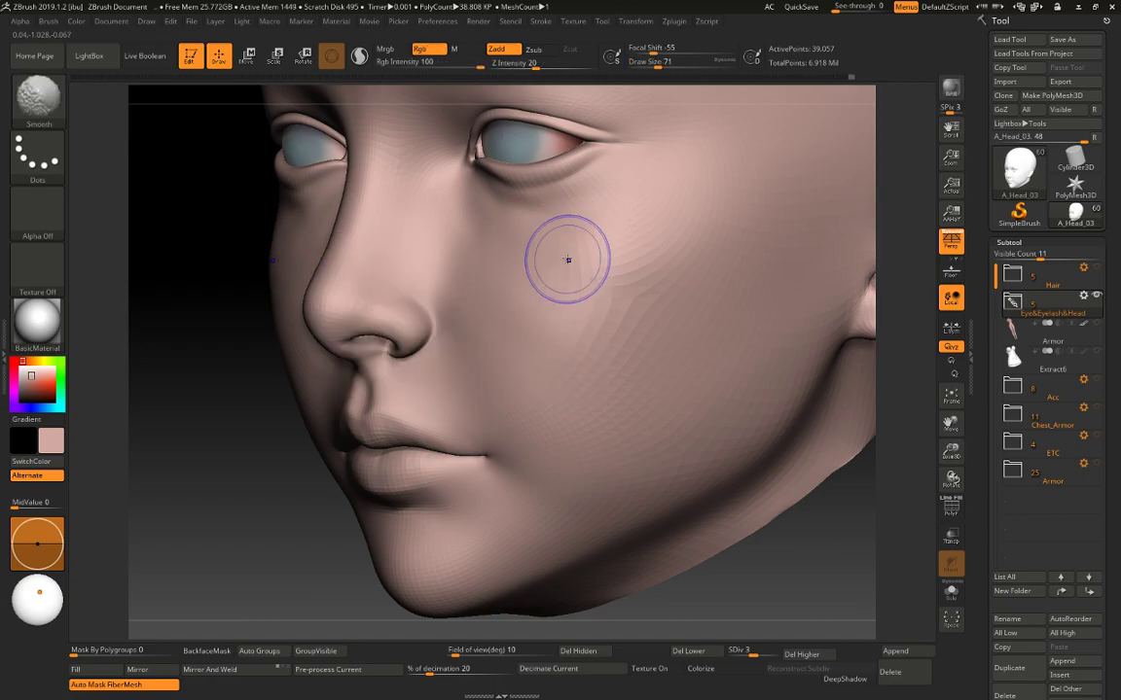
# Refine the area below the eye from the opposite three-quarter view with the Standard brush at draw size 49.
pyautogui.moveTo(148, 387); pyautogui.dragTo(267, 379)
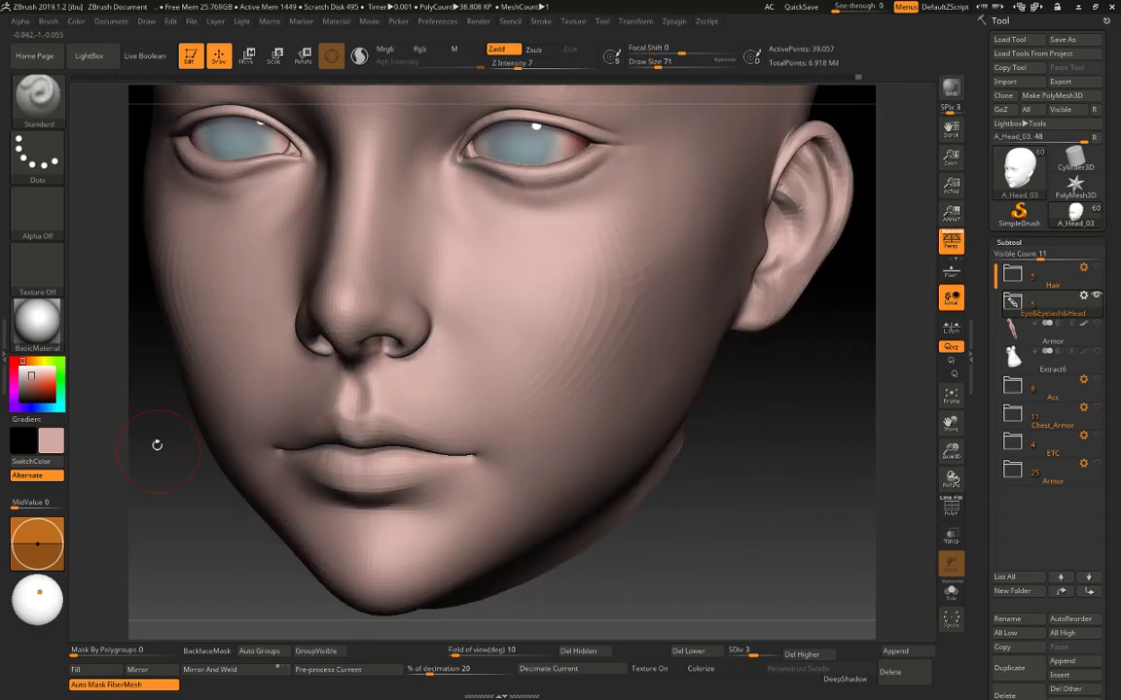
pyautogui.keyDown('alt'); pyautogui.moveTo(155, 446); pyautogui.dragTo(393, 534); pyautogui.keyUp('alt')
pyautogui.moveTo(895, 481); pyautogui.dragTo(963, 467)
pyautogui.press('space')
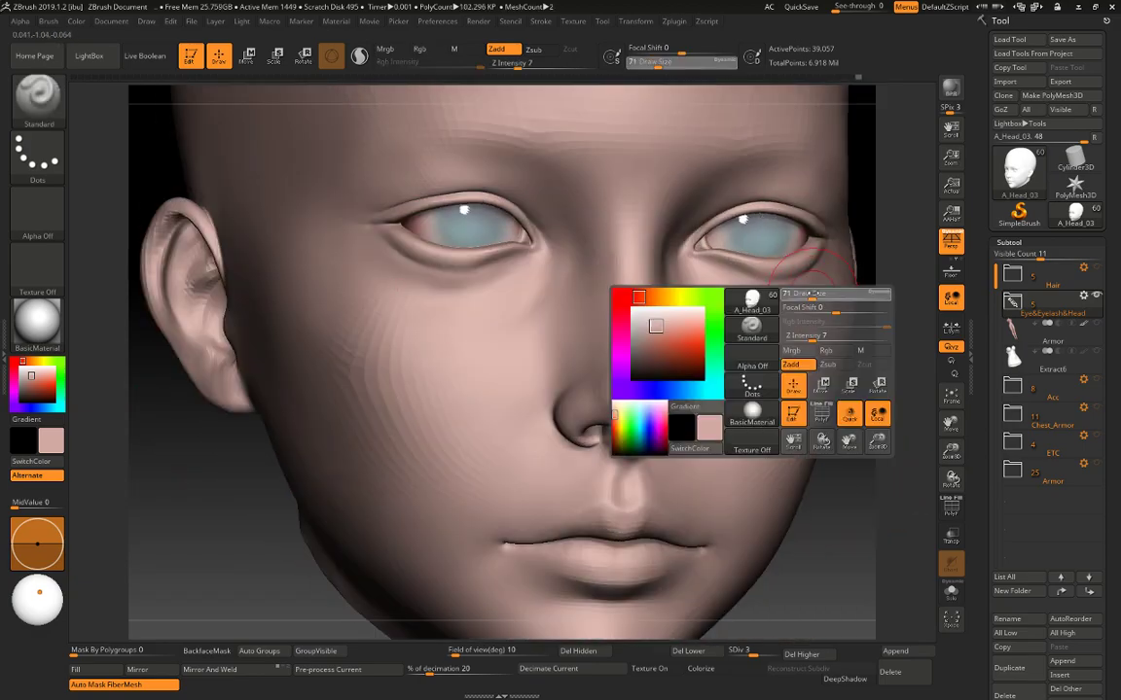
pyautogui.moveTo(823, 294); pyautogui.dragTo(815, 293)
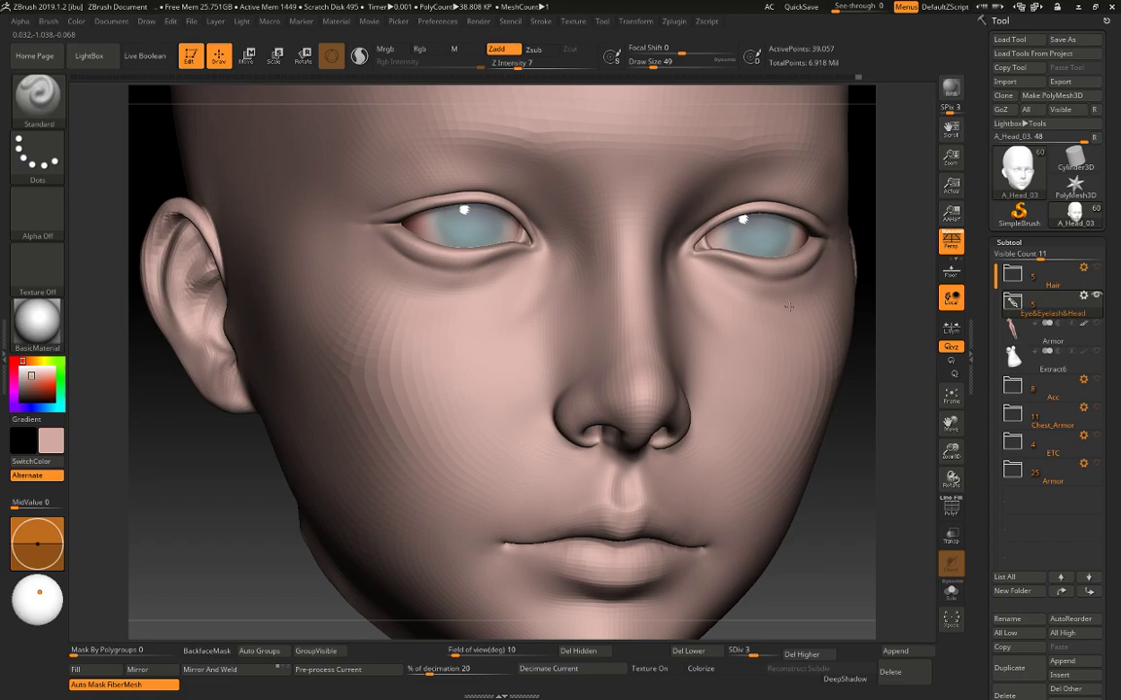
# Lower the head to subdivision level 2 and smooth the surface just under the lower eyelid at draw size 35.
pyautogui.hotkey('shift', 'd')
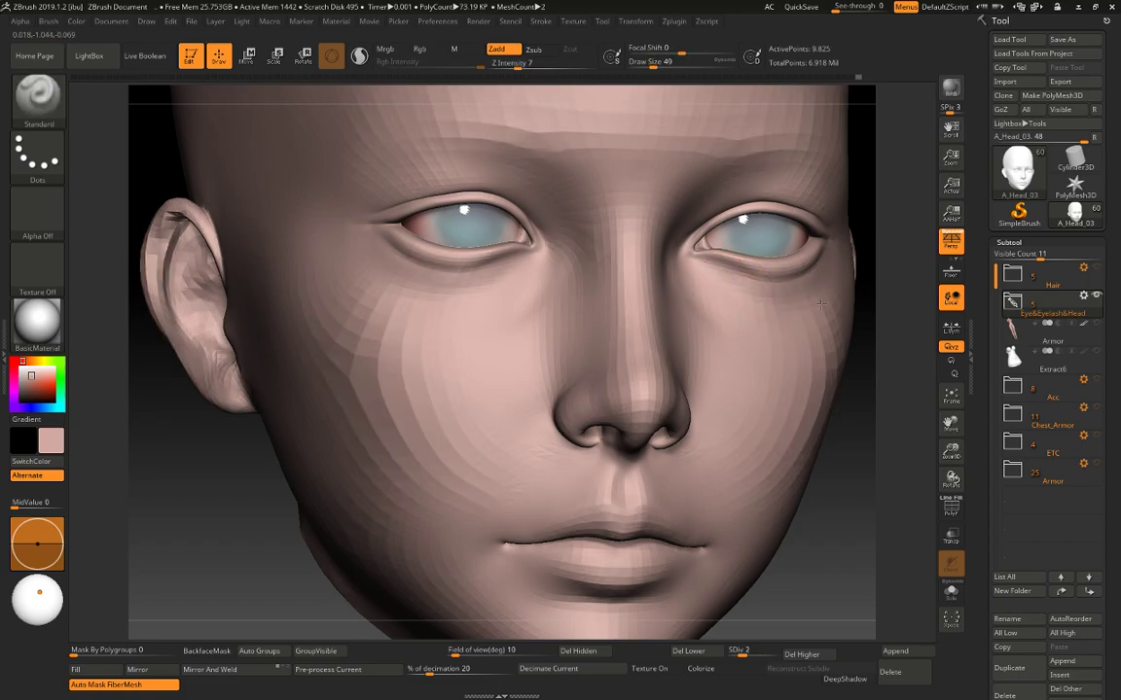
pyautogui.press('space')
pyautogui.moveTo(775, 292); pyautogui.dragTo(752, 283)
pyautogui.press('space')
pyautogui.press('shift')
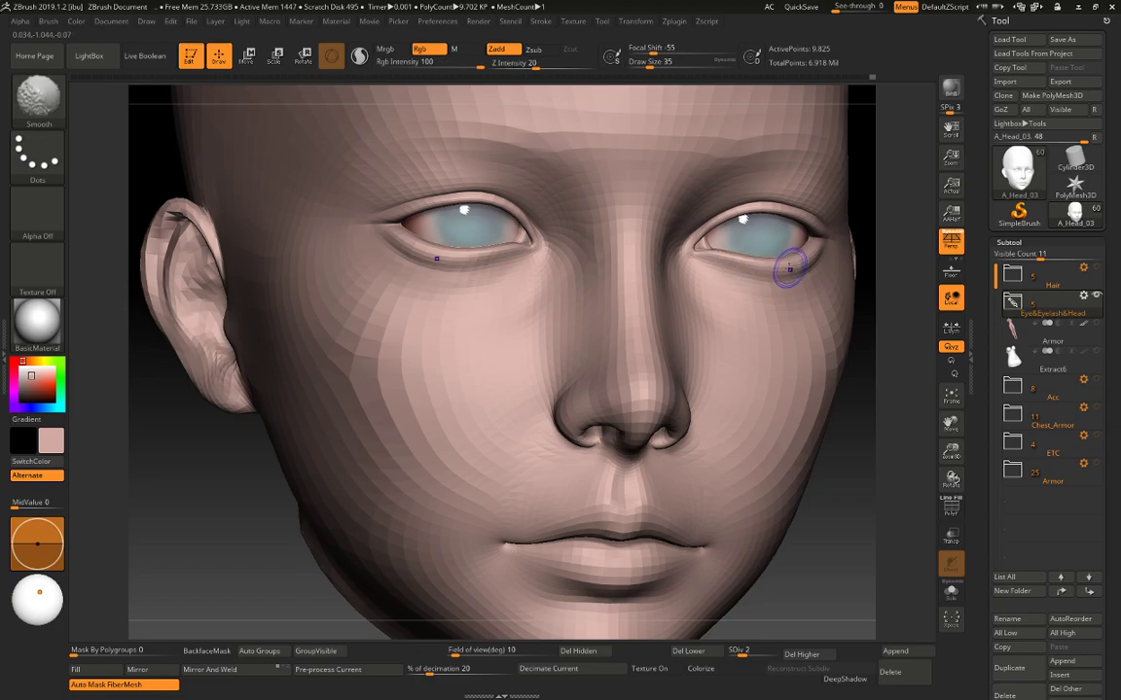
pyautogui.keyDown('shift'); pyautogui.moveTo(774, 266); pyautogui.dragTo(727, 270); pyautogui.keyUp('shift')
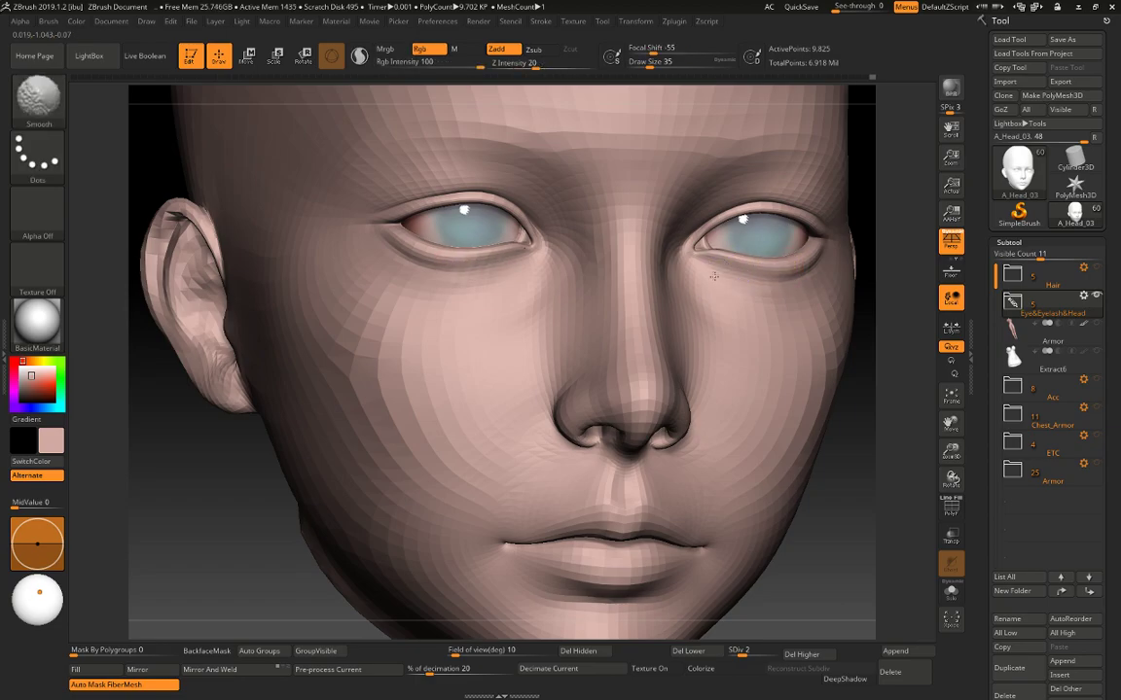
# Lower the head to subdivision level 1 and adjust the lower eyelid and inner eye corner with the Move brush at draw size 56.
pyautogui.moveTo(888, 240)
pyautogui.keyDown('alt'); pyautogui.mouseDown()
pyautogui.moveTo(832, 266)
pyautogui.moveTo(848, 375)
pyautogui.moveTo(693, 362)
pyautogui.mouseUp(); pyautogui.keyUp('alt')
pyautogui.hotkey('shift', 'd')
pyautogui.press('space')
pyautogui.moveTo(595, 320); pyautogui.dragTo(601, 321)
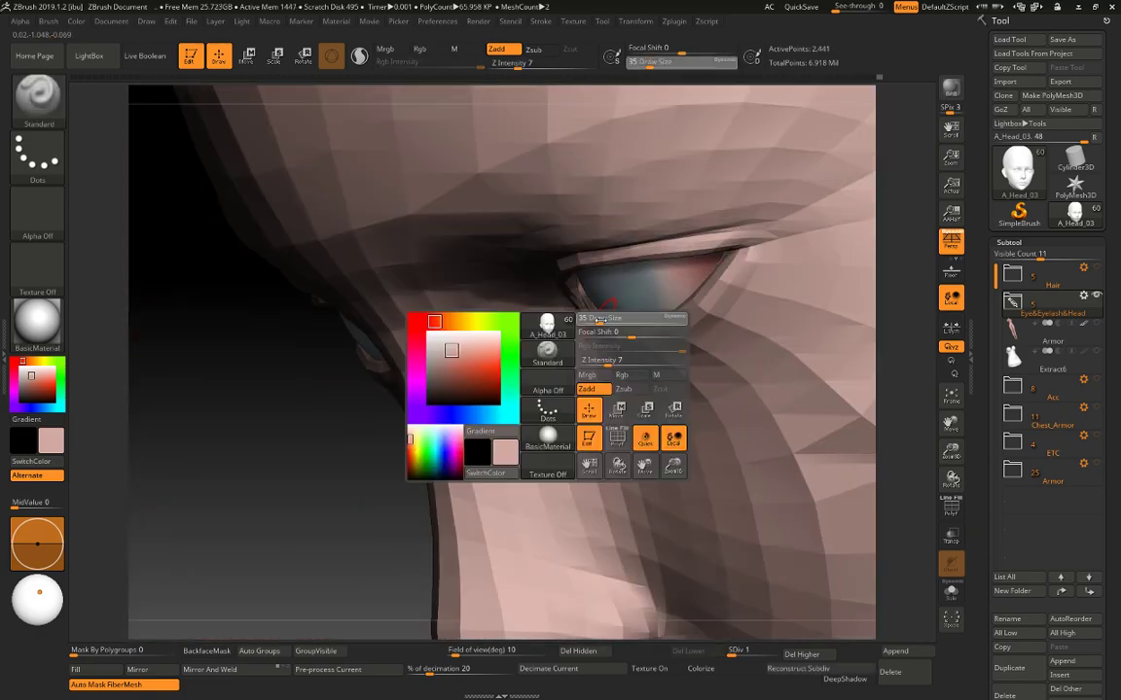
pyautogui.press('b')
pyautogui.press('m')
pyautogui.press('v')
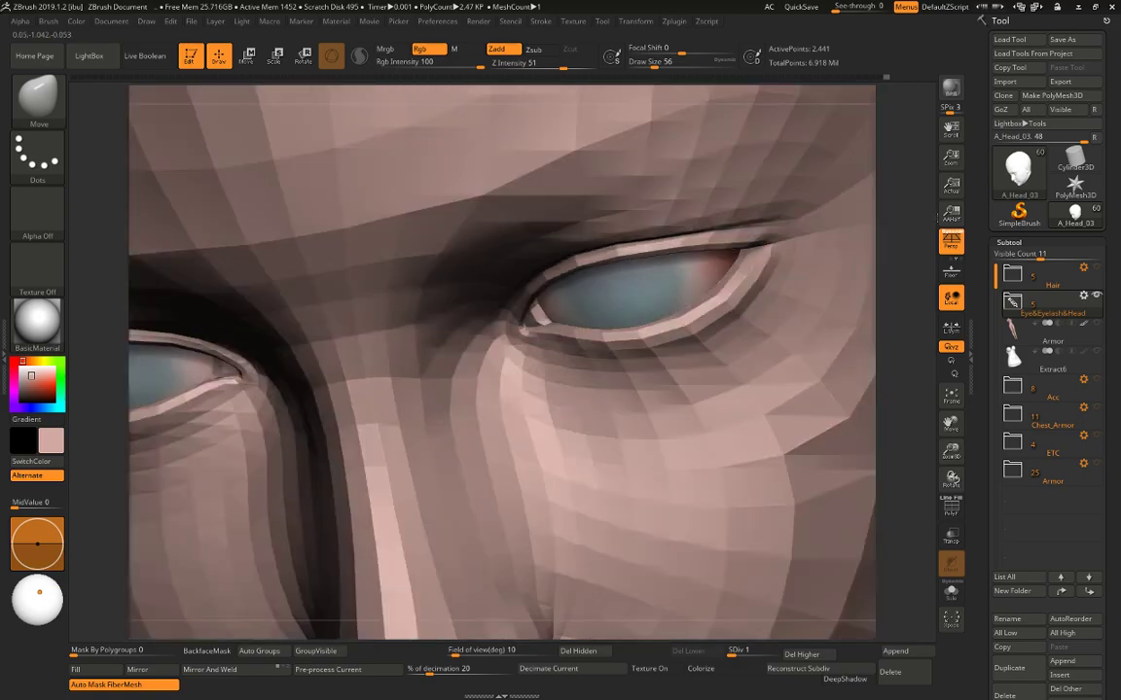
# Raise the head to subdivision level 3 and smooth the area beneath the outer lower eyelid at draw size 56.
pyautogui.press('d')
pyautogui.press('d')
pyautogui.press('shift')
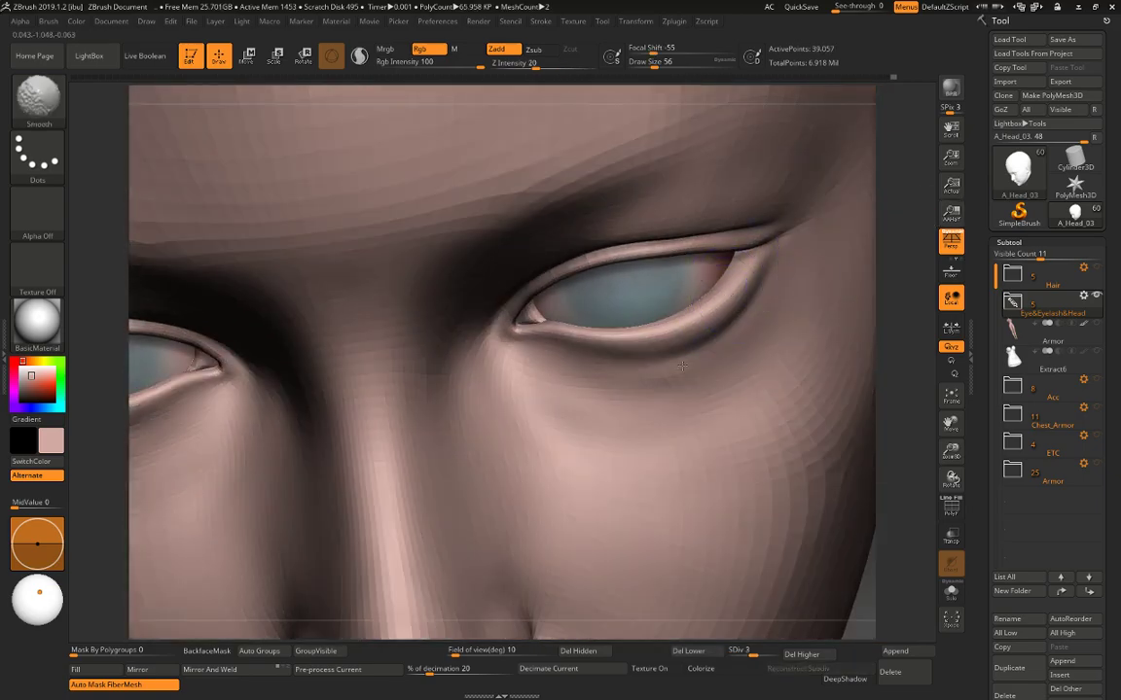
pyautogui.keyDown('shift'); pyautogui.moveTo(683, 365); pyautogui.dragTo(736, 346); pyautogui.keyUp('shift')
# Carve the crease under the lower eyelid with the DamStandard brush at Z Intensity 12 and draw size 25, and soften it.
pyautogui.press('b')
pyautogui.press('s')
pyautogui.press('t')
pyautogui.press('b')
pyautogui.press('d')
pyautogui.press('s')
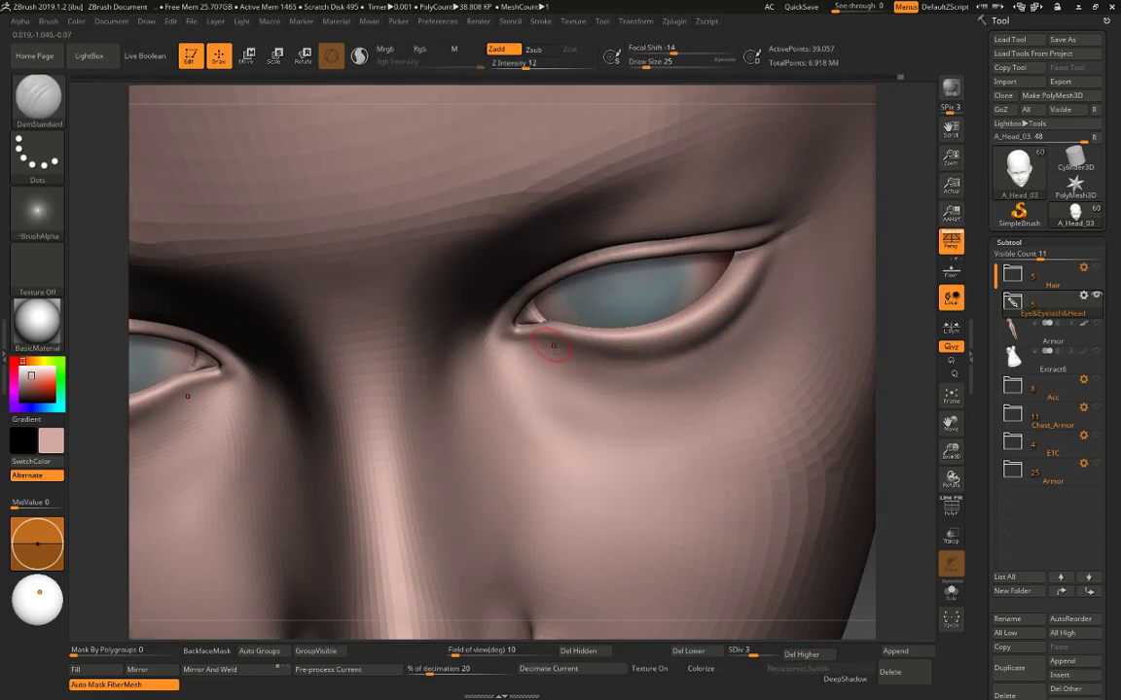
pyautogui.moveTo(552, 347); pyautogui.dragTo(718, 354)
pyautogui.press('shift')
# Lightly build up the surface below the lower eyelid crease with the Standard brush at Z Intensity 7 and draw sizes 17 and 37.
pyautogui.press('space')
pyautogui.press('b')
pyautogui.press('s')
pyautogui.press('t')
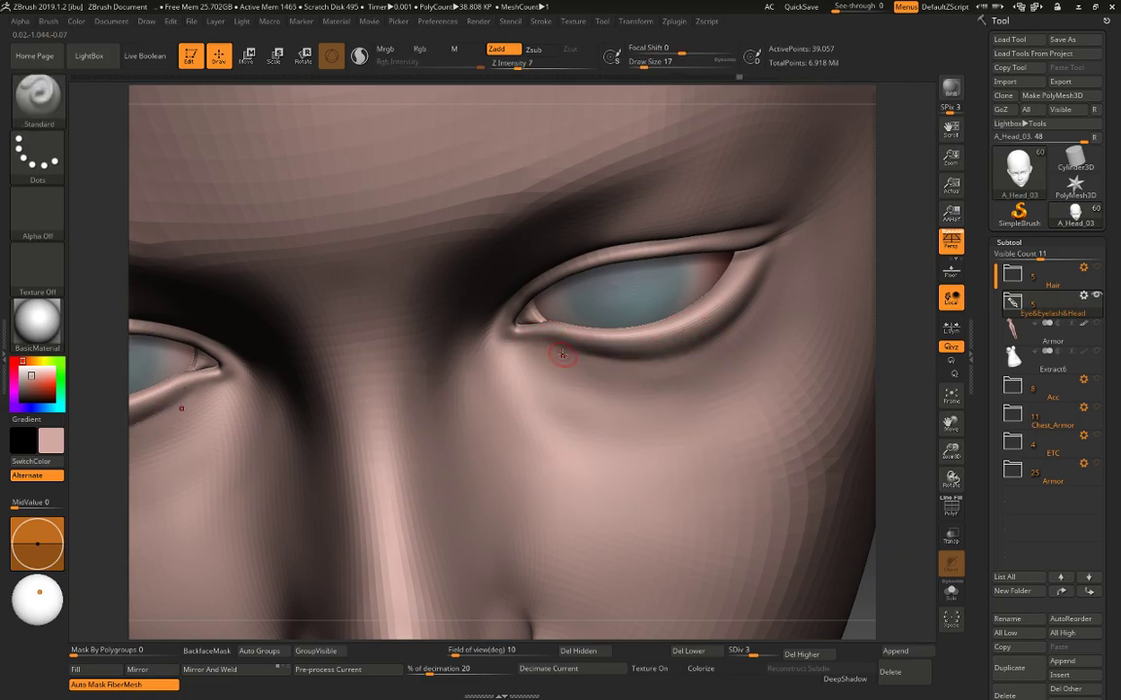
pyautogui.press('space')
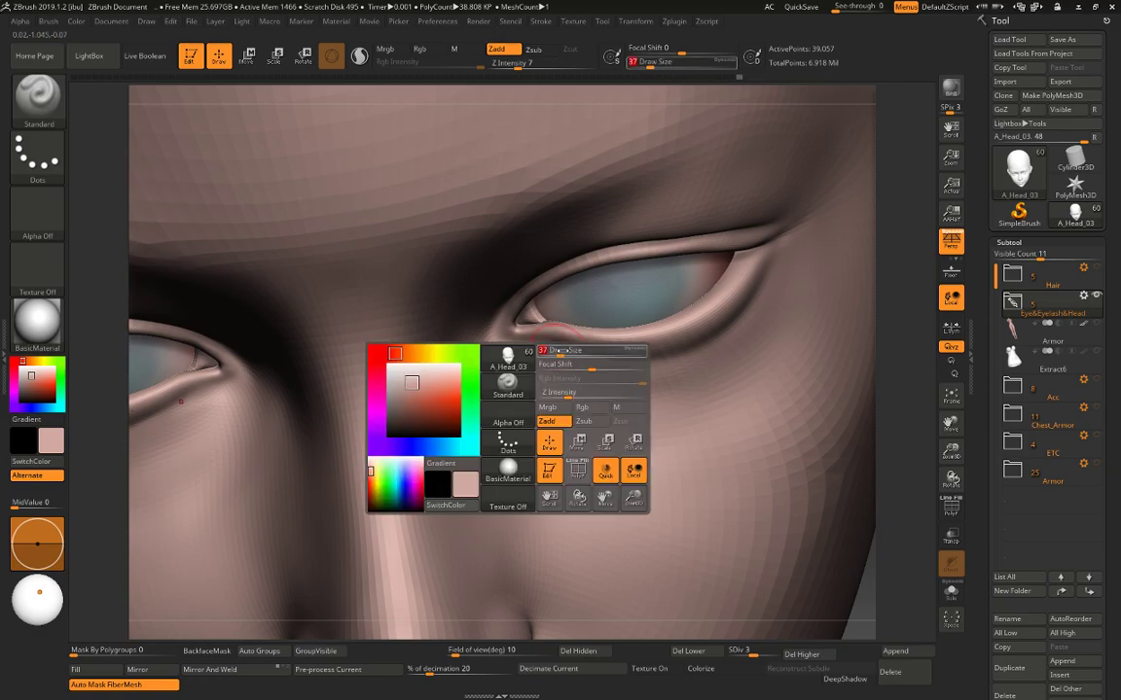
pyautogui.moveTo(552, 354)
pyautogui.mouseDown()
pyautogui.moveTo(611, 382)
pyautogui.moveTo(637, 373)
pyautogui.moveTo(568, 370)
pyautogui.moveTo(627, 396)
pyautogui.mouseUp()
# Smooth the transition from the inner under-eye area into the upper cheek.
pyautogui.press('shift')
pyautogui.press('space')
pyautogui.press('space')
pyautogui.press('shift')
pyautogui.moveTo(538, 400)
pyautogui.keyDown('shift'); pyautogui.mouseDown()
pyautogui.moveTo(586, 414)
pyautogui.moveTo(547, 397)
pyautogui.mouseUp(); pyautogui.keyUp('shift')
pyautogui.press('space')
# Sculpt the area below the inner eye corner from the front with the Standard brush at draw size 56 and smooth the upper cheek.
pyautogui.moveTo(906, 357); pyautogui.dragTo(876, 291)
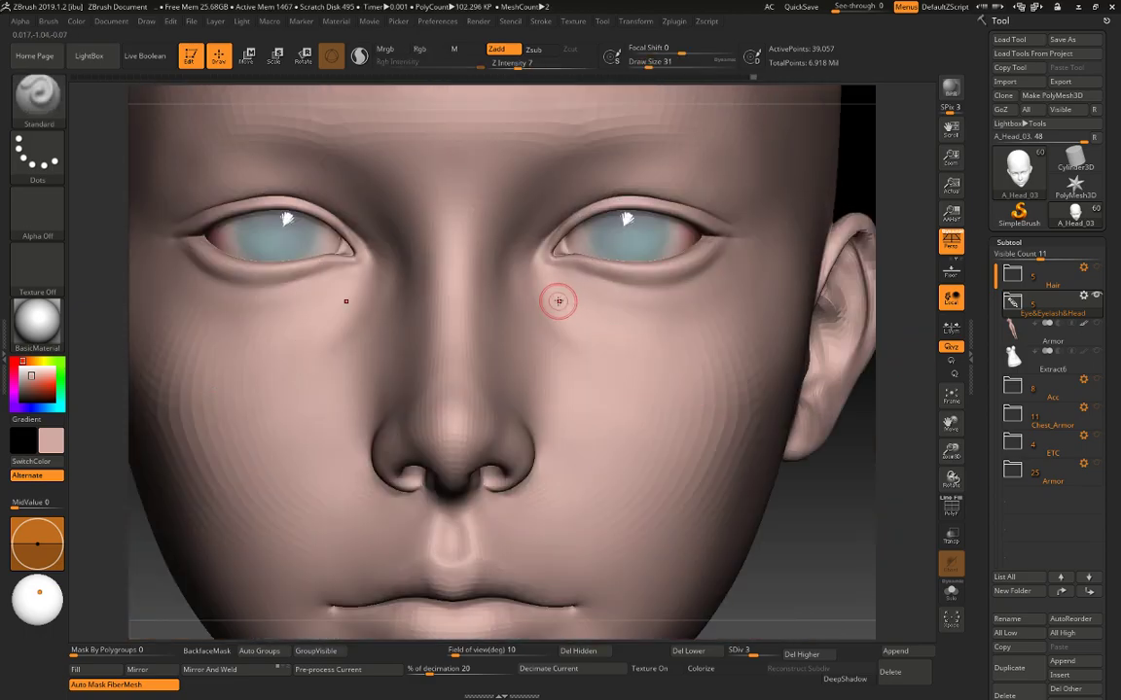
pyautogui.press('space')
pyautogui.moveTo(506, 281); pyautogui.dragTo(537, 281)
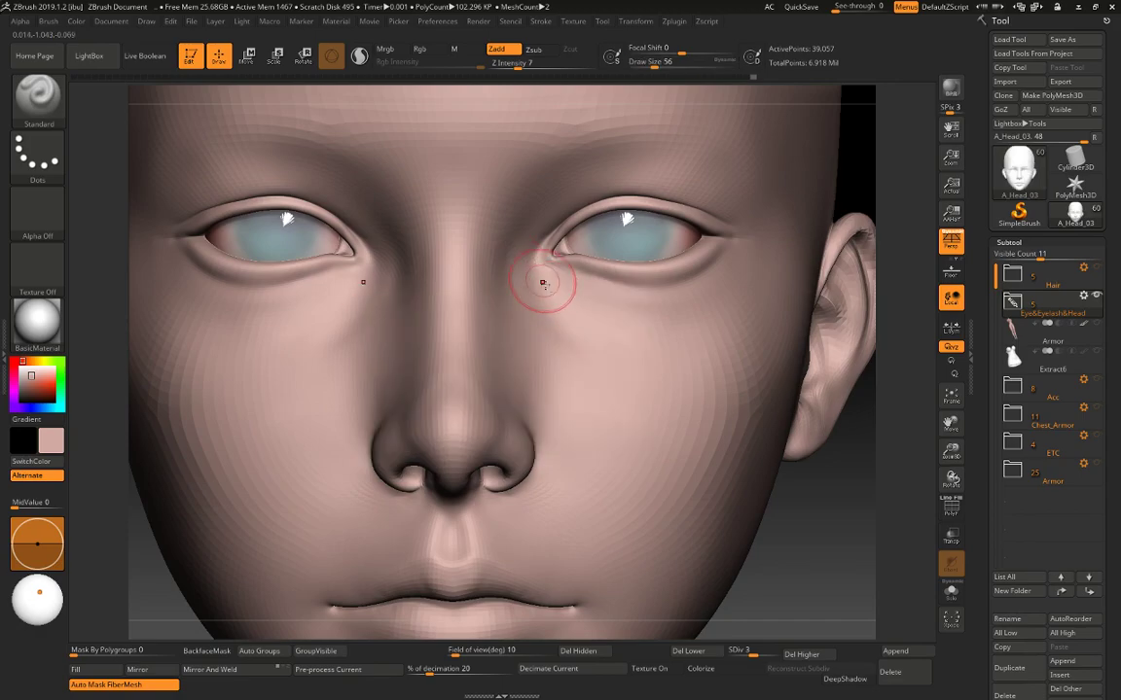
pyautogui.press('shift')
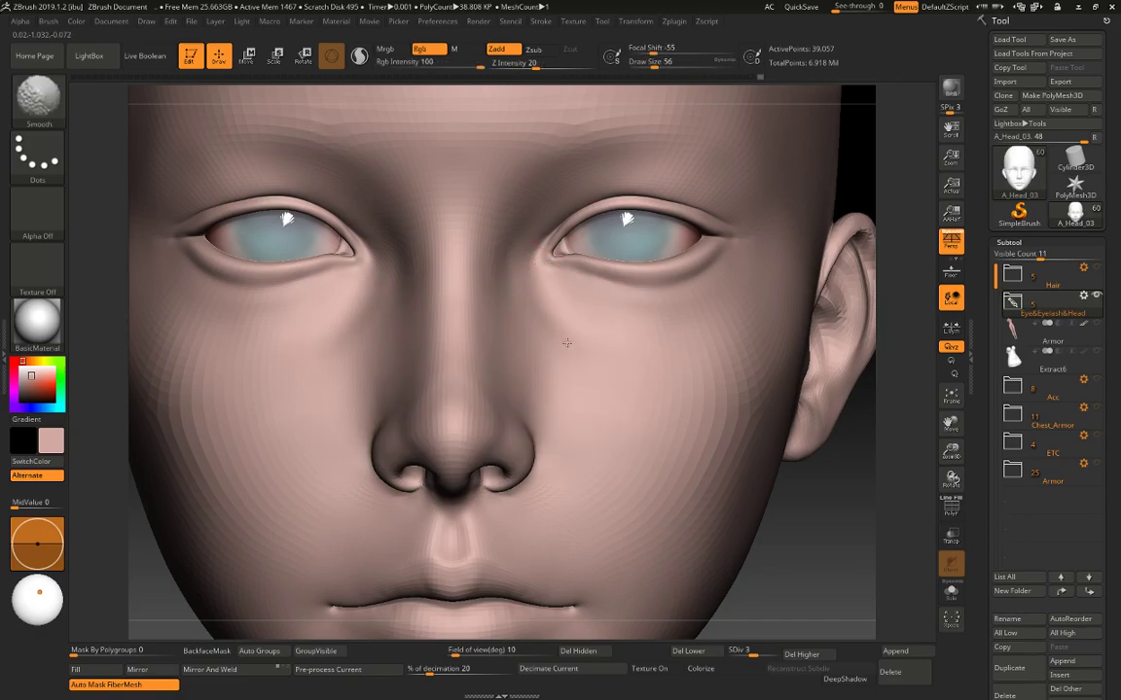
pyautogui.moveTo(762, 425); pyautogui.dragTo(710, 430, button='right')
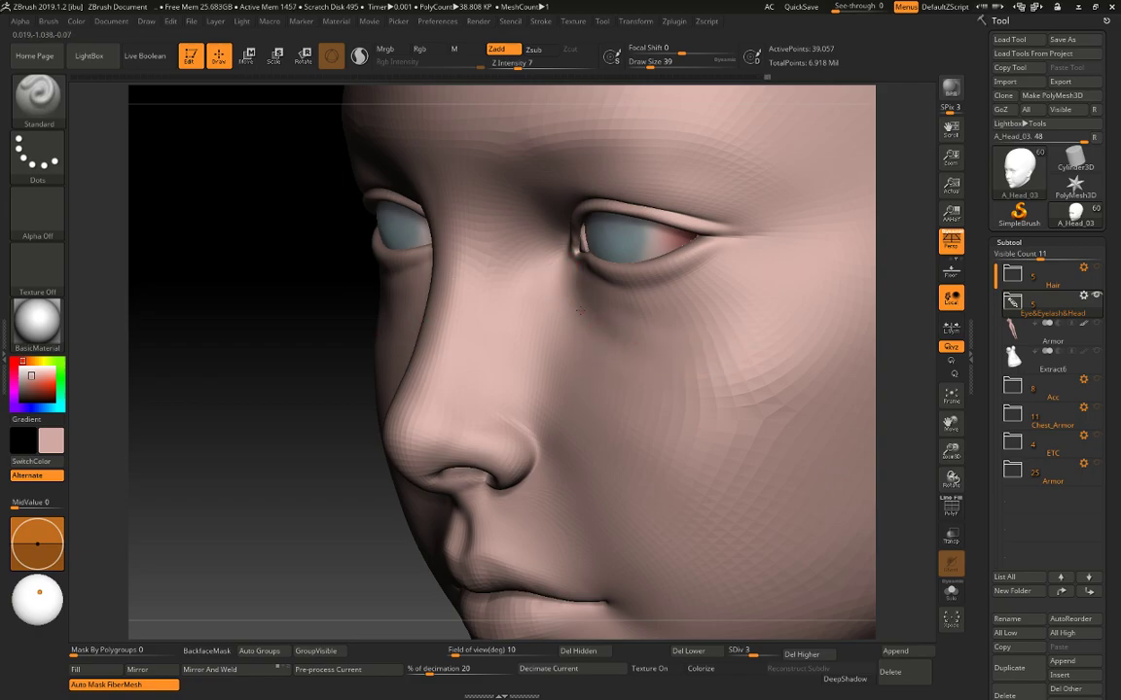
# Build up the upper cheek from the inner under-eye area with the Standard brush at Z Intensity 7 and draw sizes 39 and 56.
pyautogui.moveTo(580, 311); pyautogui.dragTo(702, 355)
pyautogui.moveTo(587, 316); pyautogui.dragTo(715, 356)
pyautogui.press(']')
pyautogui.press(']')
pyautogui.moveTo(650, 383); pyautogui.dragTo(704, 416)
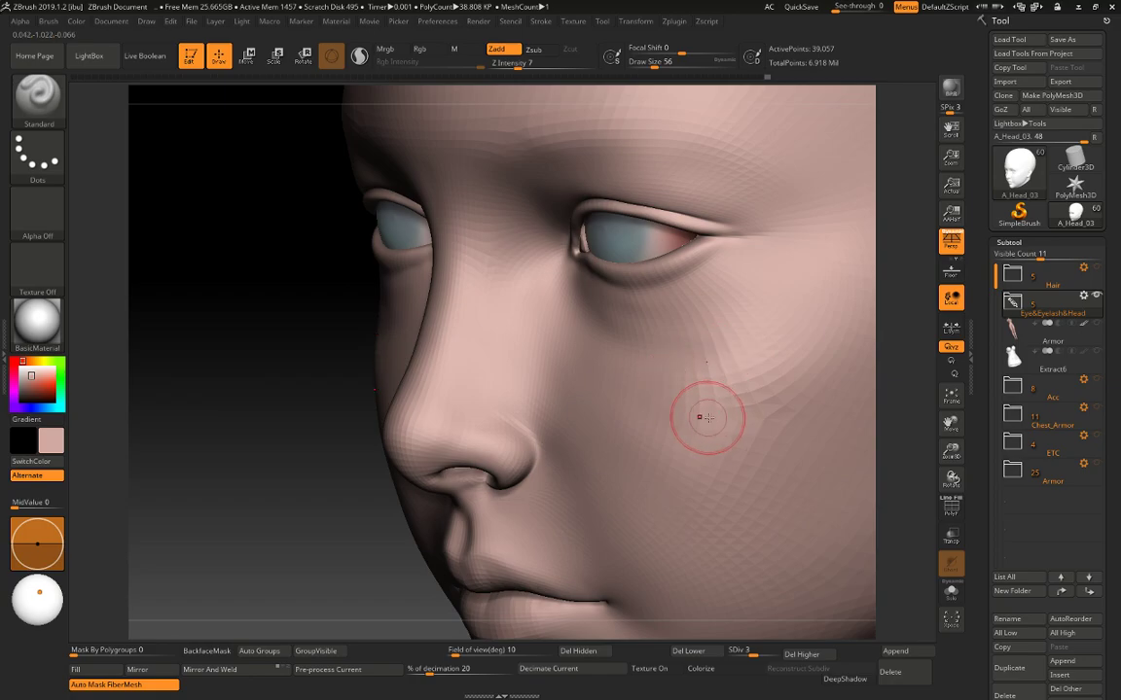
pyautogui.moveTo(625, 403)
pyautogui.mouseDown()
pyautogui.moveTo(698, 428)
pyautogui.moveTo(715, 418)
pyautogui.mouseUp()
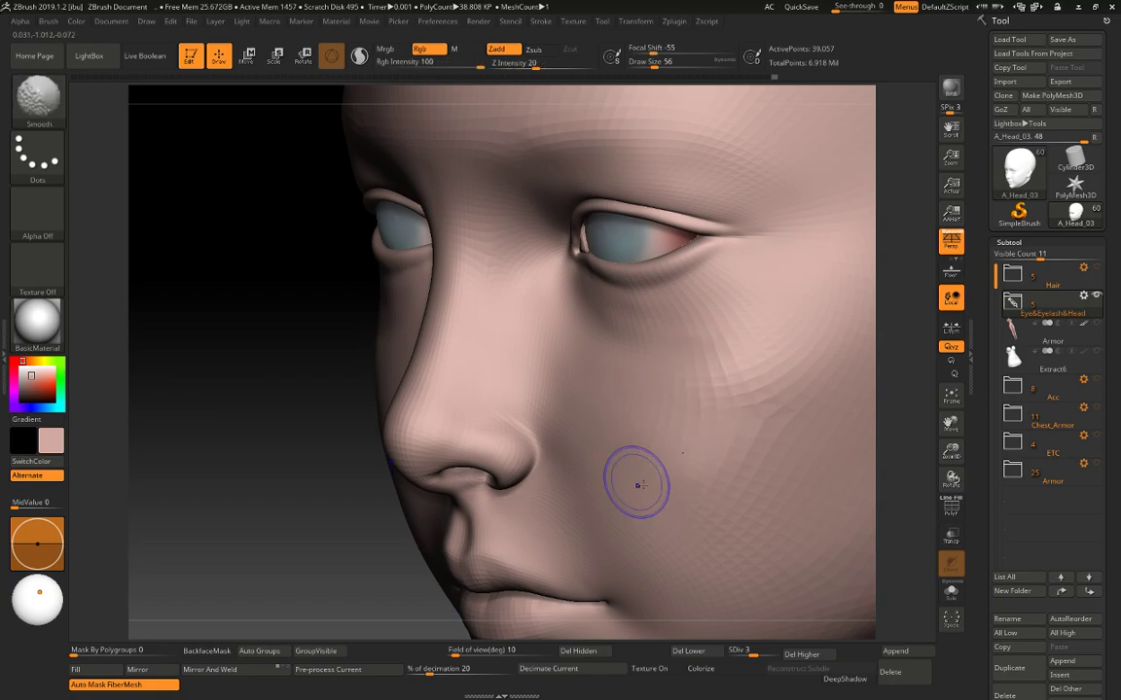
# Smooth the cheek beside the nostril with the Smooth brush at draw size 112.
pyautogui.press(']')
pyautogui.press(']')
pyautogui.keyDown('shift'); pyautogui.moveTo(605, 431); pyautogui.dragTo(691, 487); pyautogui.keyUp('shift')
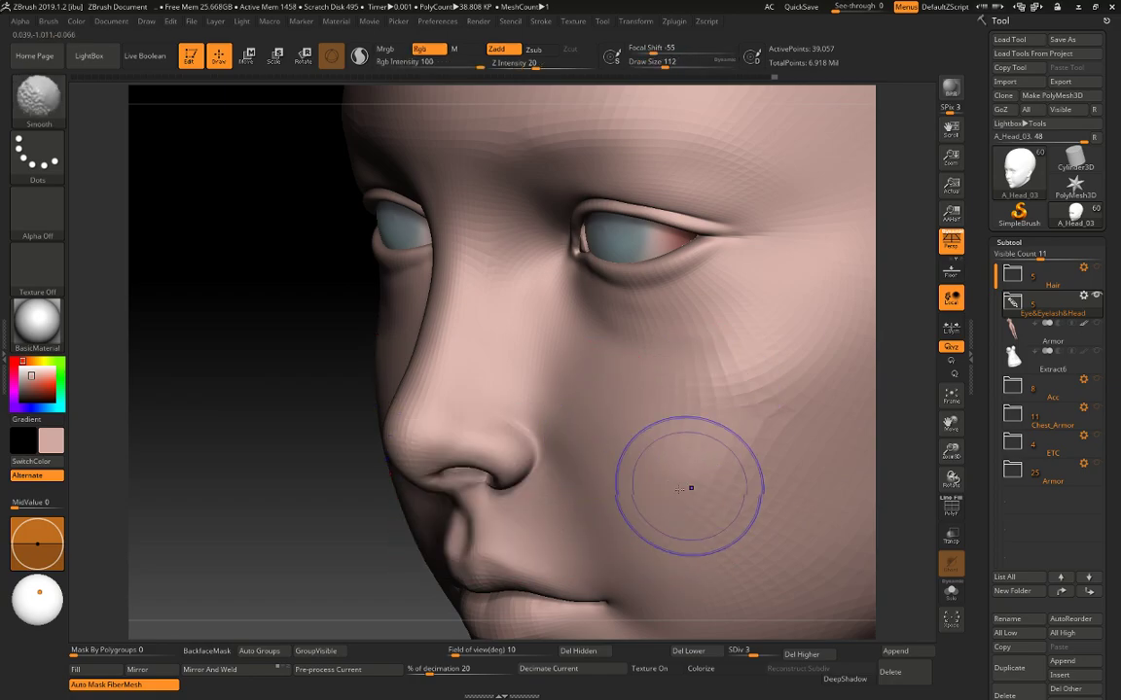
pyautogui.moveTo(691, 489)
pyautogui.keyDown('ctrl'); pyautogui.mouseDown(button='right')
pyautogui.moveTo(820, 363)
pyautogui.moveTo(772, 438)
pyautogui.mouseUp(button='right'); pyautogui.keyUp('ctrl')
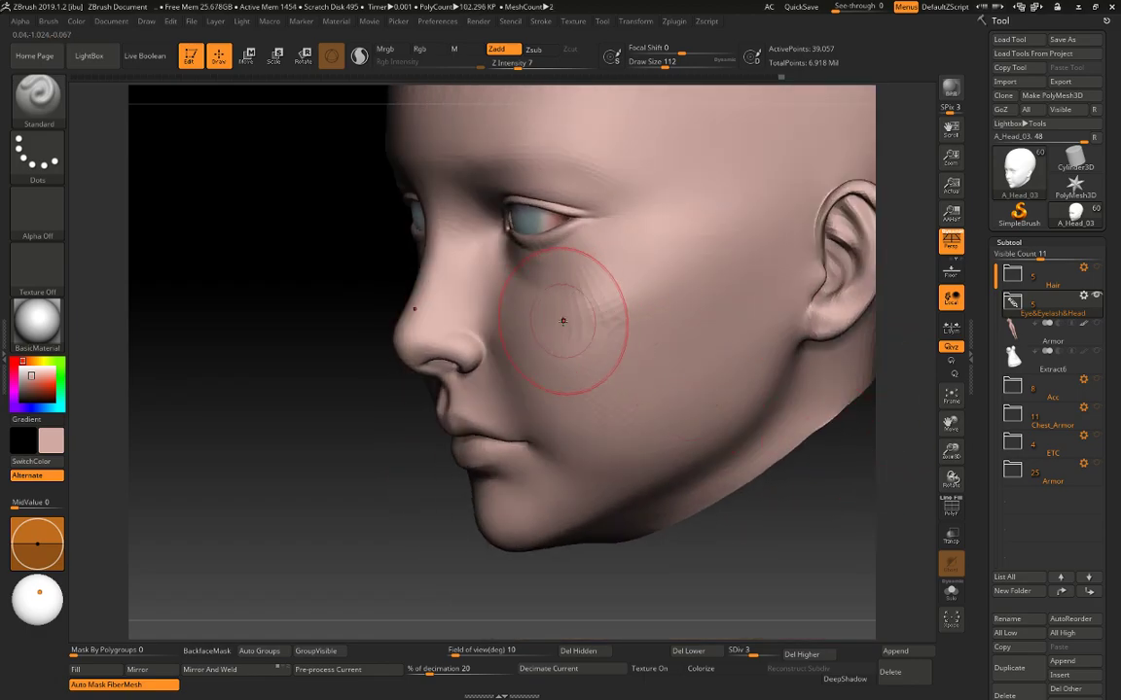
# Sculpt the area just below the inner eye corner with the Standard brush at draw size 39.
pyautogui.press('space')
pyautogui.moveTo(563, 324); pyautogui.dragTo(555, 324)
pyautogui.press('space')
pyautogui.moveTo(529, 283); pyautogui.dragTo(519, 282)
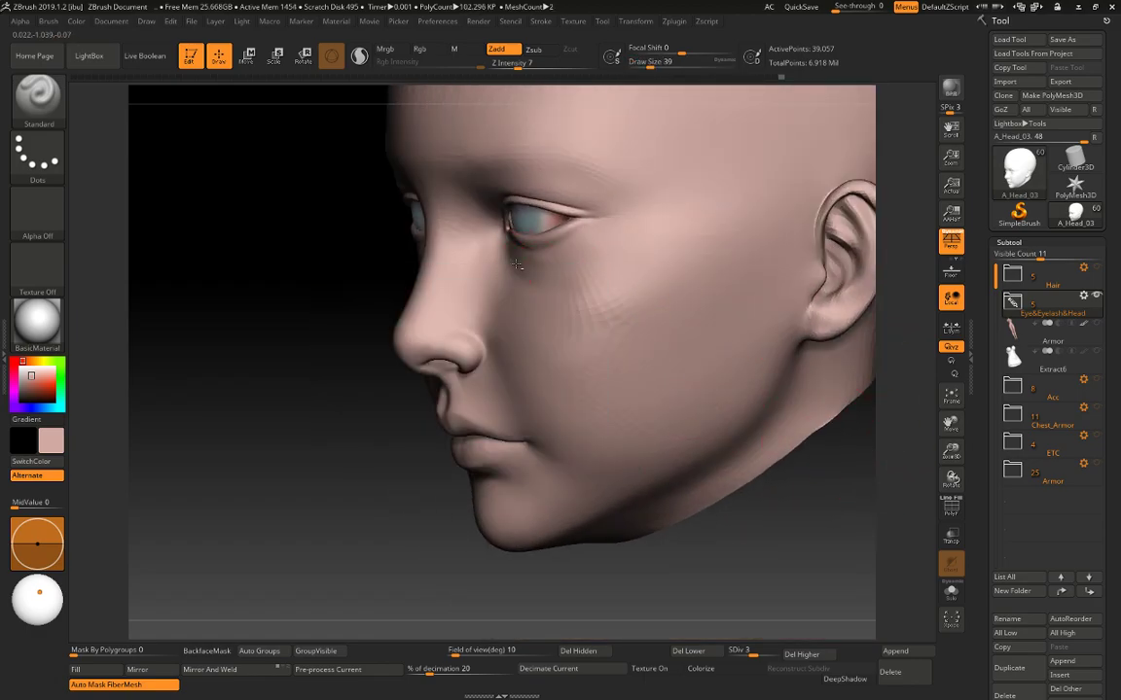
pyautogui.moveTo(529, 277); pyautogui.dragTo(511, 260, button='right')
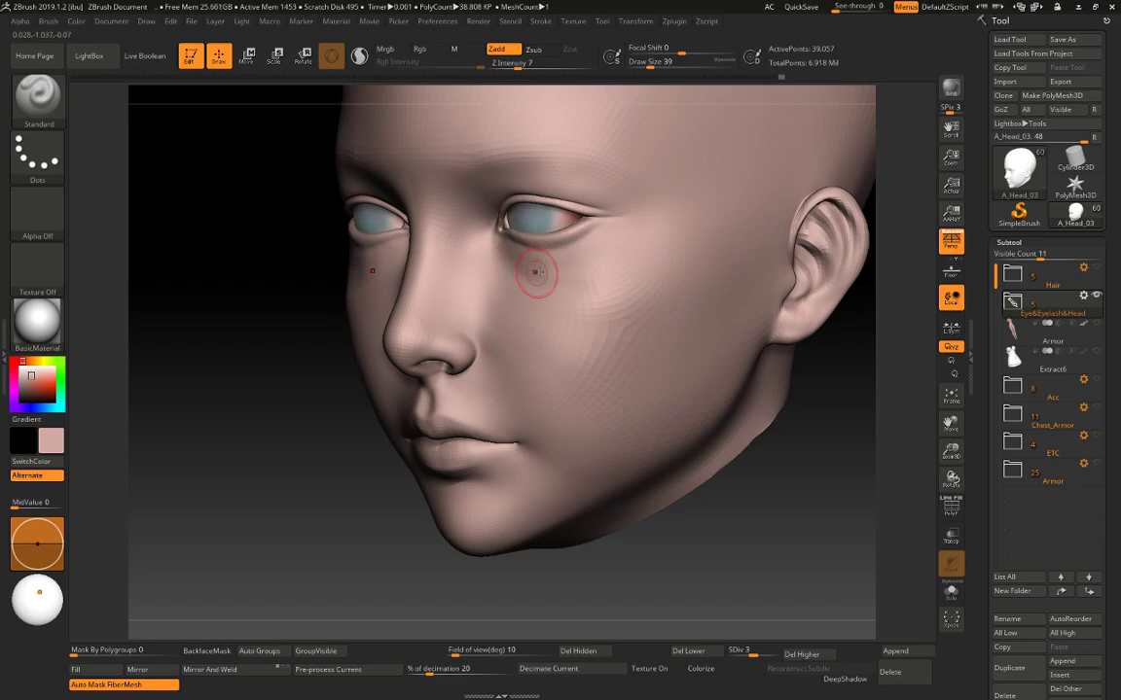
# Shape the upper cheek under the eye with the Standard brush at draw size 90.
pyautogui.press('space')
pyautogui.moveTo(583, 293)
pyautogui.mouseDown()
pyautogui.moveTo(598, 294)
pyautogui.moveTo(516, 290)
pyautogui.moveTo(524, 295)
pyautogui.mouseUp()
pyautogui.press('space')
pyautogui.keyDown('alt'); pyautogui.moveTo(320, 412); pyautogui.dragTo(334, 415); pyautogui.keyUp('alt')
pyautogui.moveTo(334, 415); pyautogui.dragTo(470, 446, button='right')
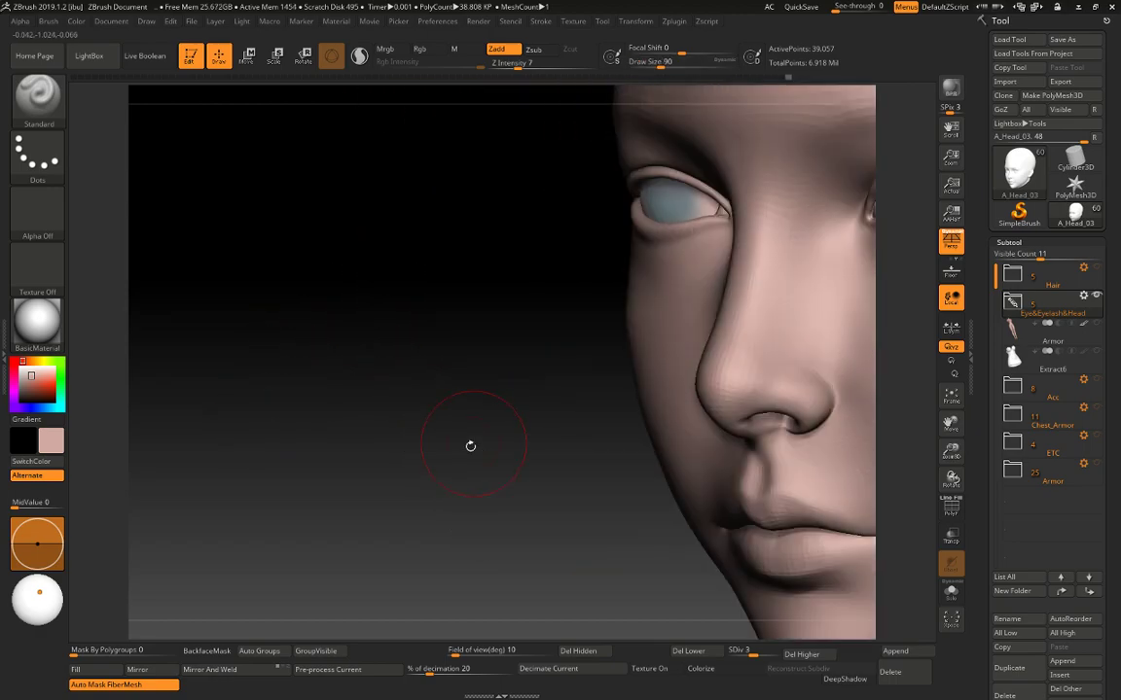
pyautogui.moveTo(647, 295)
pyautogui.mouseDown(button='right')
pyautogui.moveTo(408, 376)
pyautogui.moveTo(502, 307)
pyautogui.mouseUp(button='right')
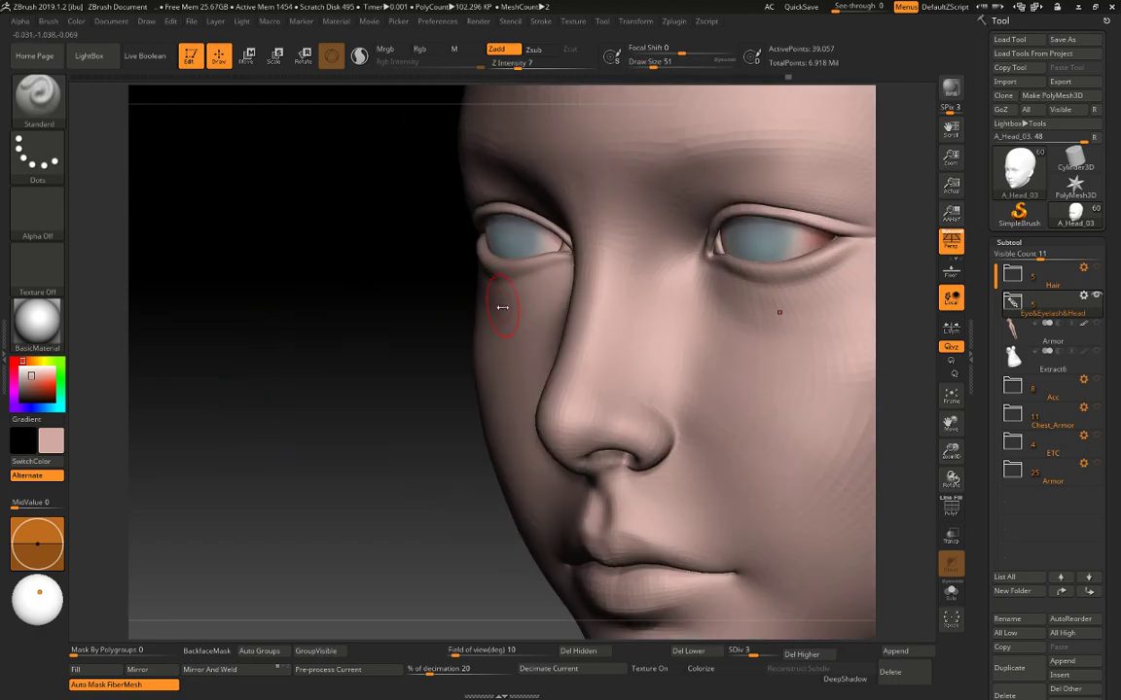
# Refine the surface below the lower eyelid with the Standard brush at draw size 27 and smooth it.
pyautogui.press('space')
pyautogui.moveTo(518, 306); pyautogui.dragTo(511, 305)
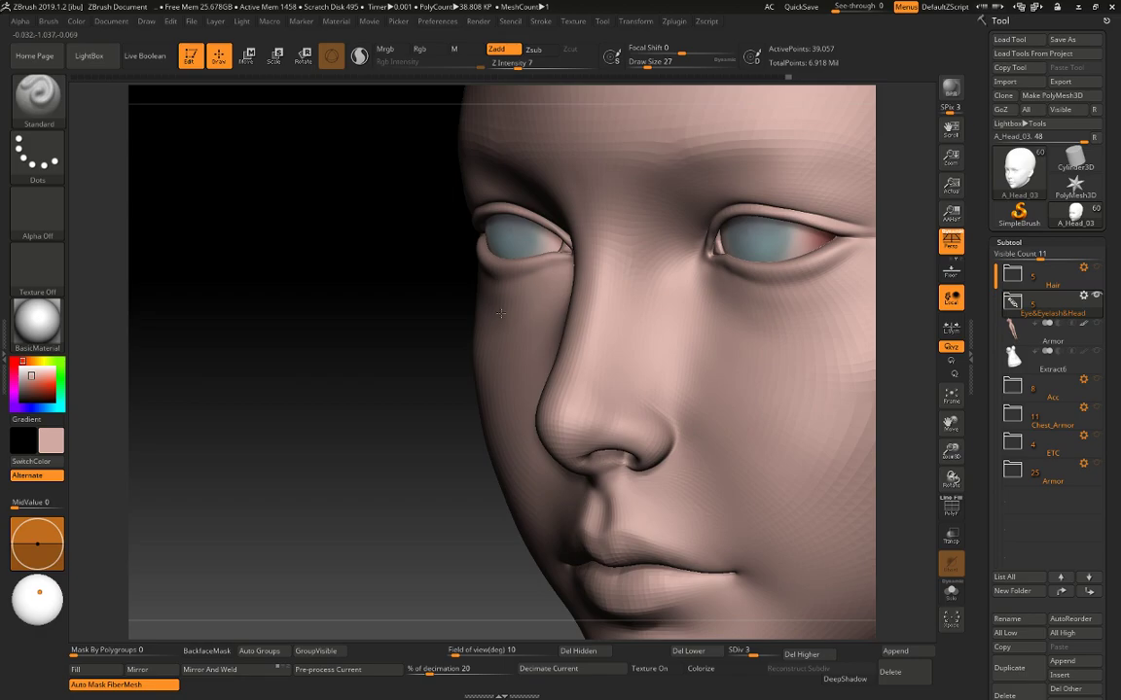
pyautogui.moveTo(500, 312)
pyautogui.mouseDown(button='right')
pyautogui.moveTo(412, 368)
pyautogui.moveTo(498, 307)
pyautogui.mouseUp(button='right')
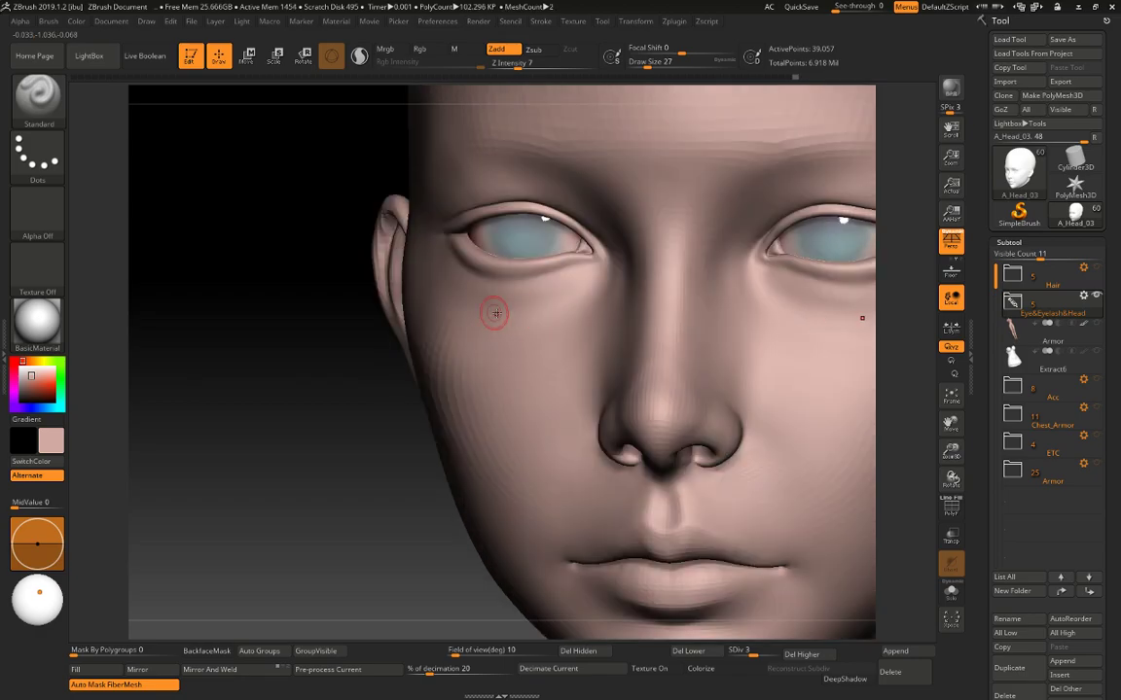
pyautogui.press('shift')
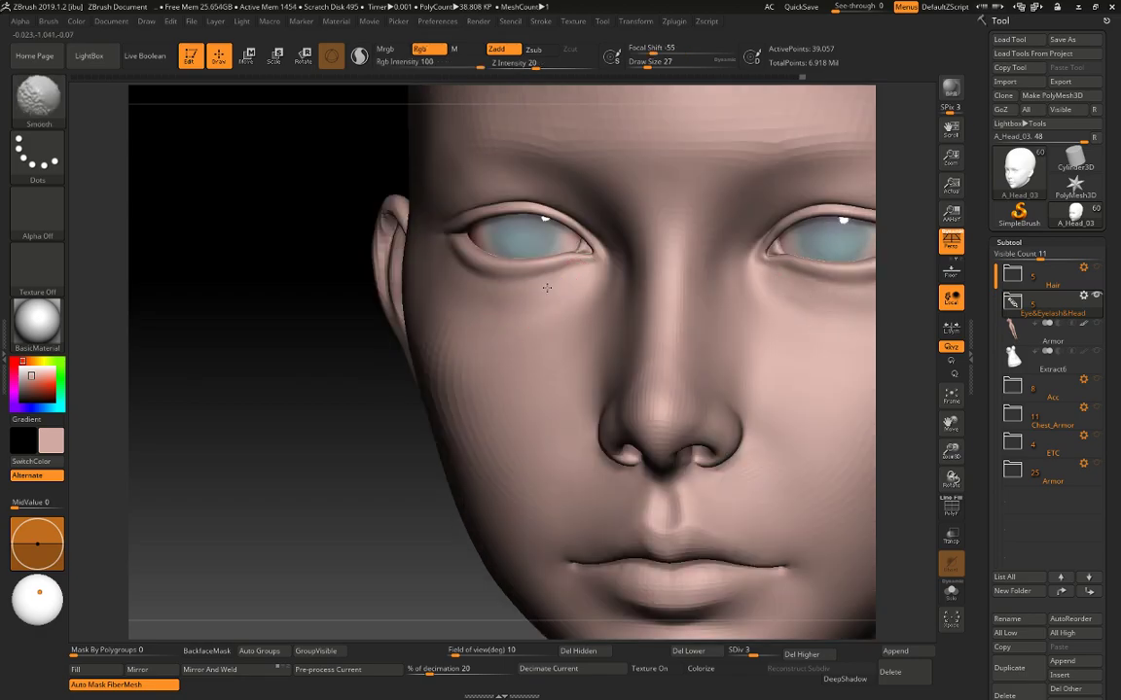
# Adjust the cheek below the inner eye corner with the Move brush at draw size 128.
pyautogui.keyDown('alt'); pyautogui.moveTo(371, 372); pyautogui.dragTo(683, 488); pyautogui.keyUp('alt')
pyautogui.moveTo(683, 488); pyautogui.dragTo(782, 530, button='right')
pyautogui.press('s')
pyautogui.moveTo(467, 295); pyautogui.dragTo(487, 293)
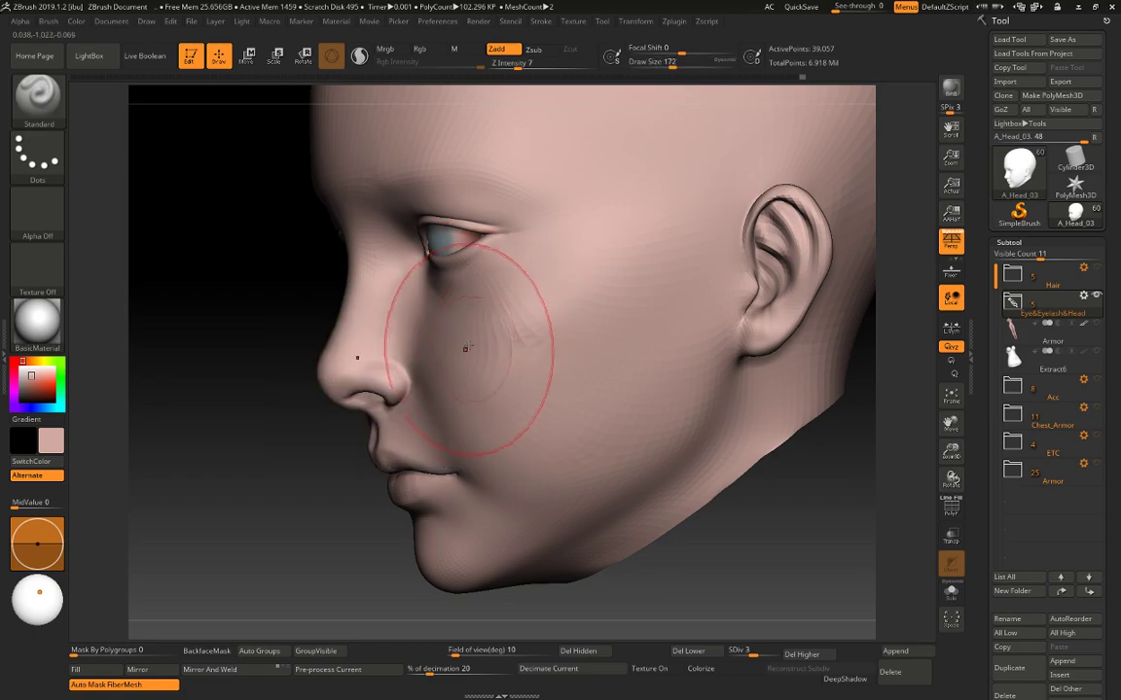
pyautogui.press('b')
pyautogui.press('m')
pyautogui.press('v')
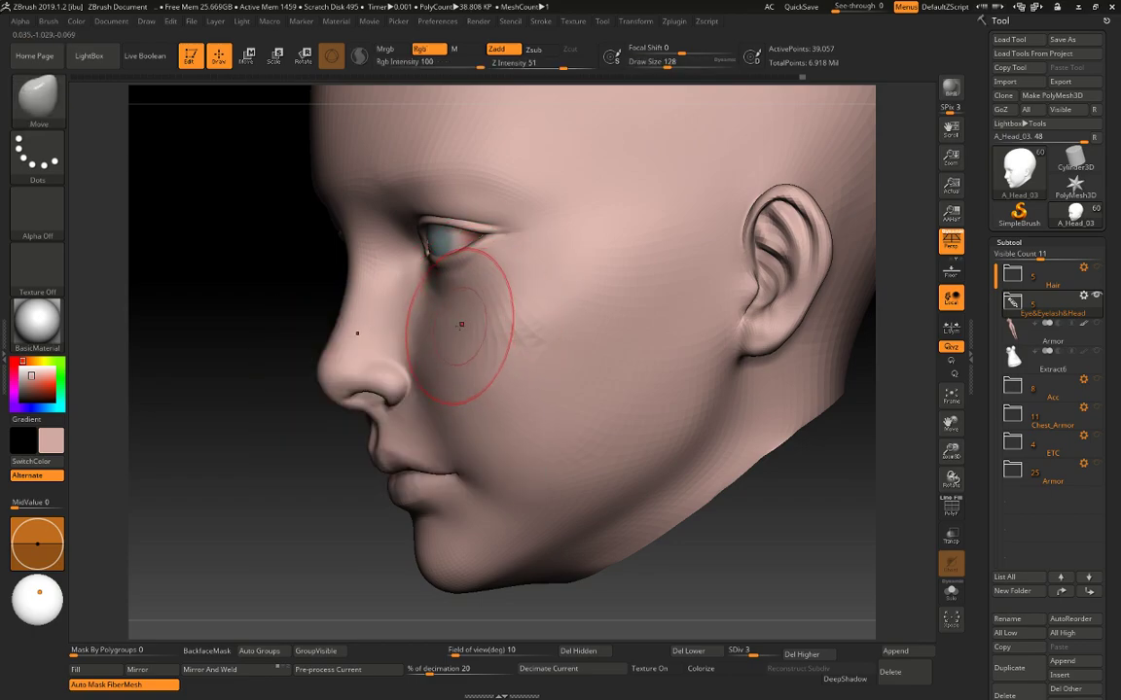
# Lower the head to subdivision level 2 and smooth the under-eye area beside the nose.
pyautogui.hotkey('shift', 'd')
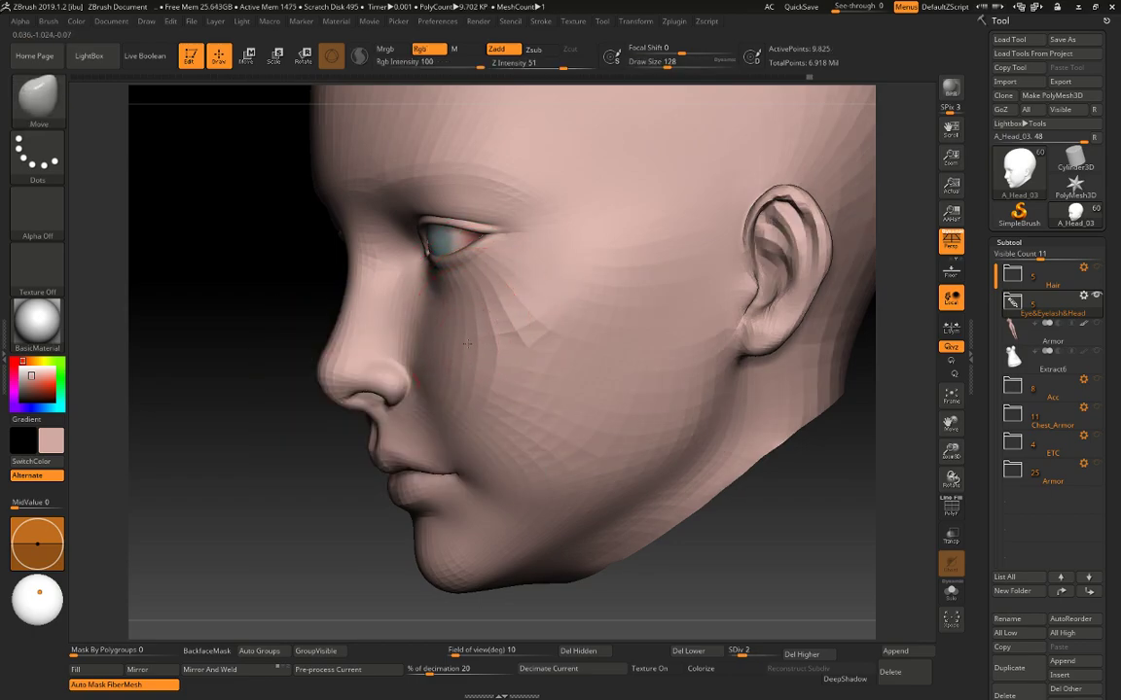
pyautogui.keyDown('shift'); pyautogui.moveTo(440, 303); pyautogui.dragTo(432, 337); pyautogui.keyUp('shift')
pyautogui.moveTo(326, 500)
pyautogui.mouseDown()
pyautogui.moveTo(232, 503)
pyautogui.moveTo(297, 496)
pyautogui.mouseUp()
# Sculpt the inner cheek between the eye and nostril with the Standard brush at Z Intensity 7 and draw size 77.
pyautogui.press('s')
pyautogui.click(496, 319)
pyautogui.press('b')
pyautogui.press('s')
pyautogui.press('t')
pyautogui.press('space')
pyautogui.click(491, 318)
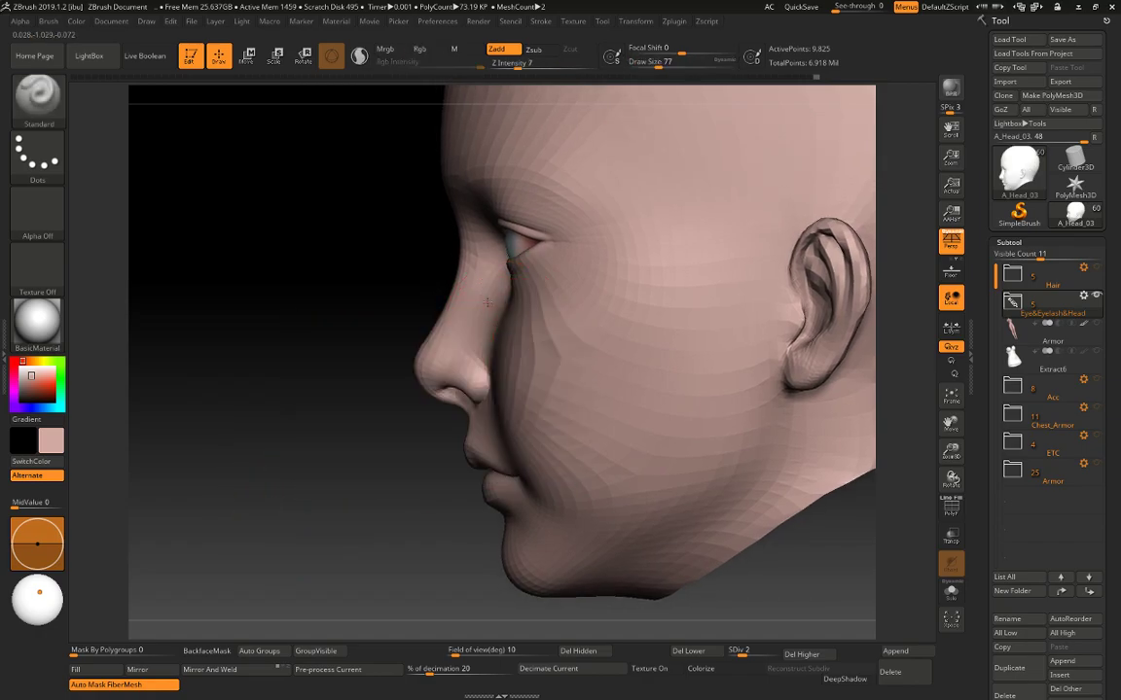
pyautogui.moveTo(365, 375); pyautogui.dragTo(438, 374)
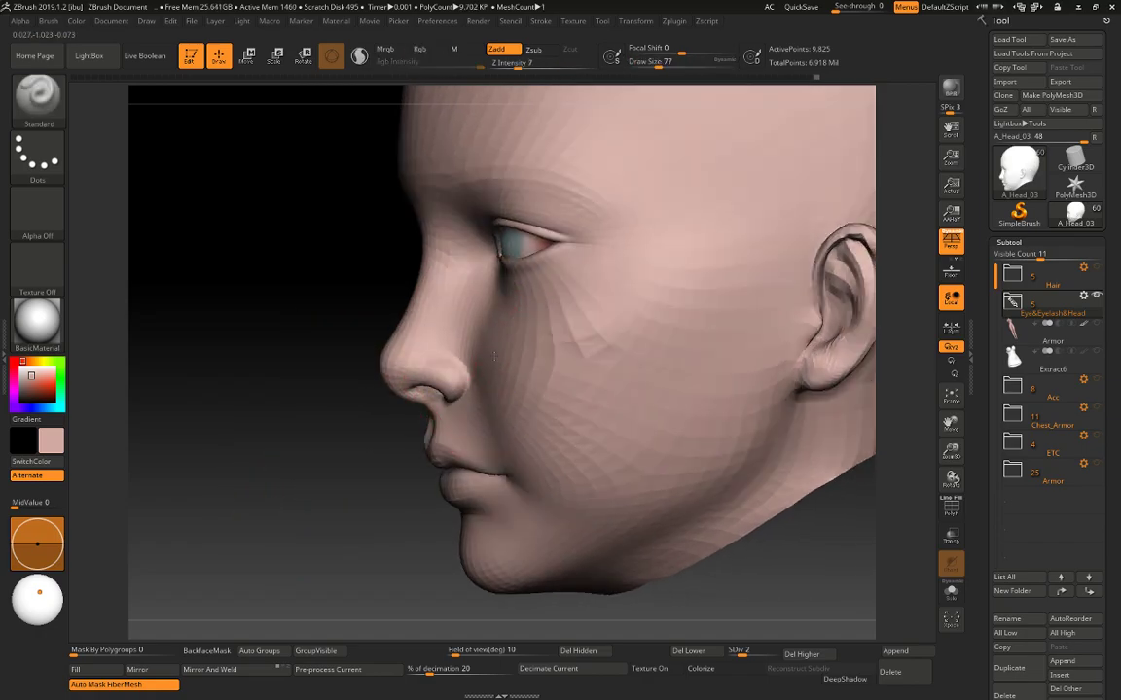
# Refine the transition from the nose side into the cheek with the Standard brush at draw size 54 and smooth the cheek.
pyautogui.press('space')
pyautogui.click(489, 353)
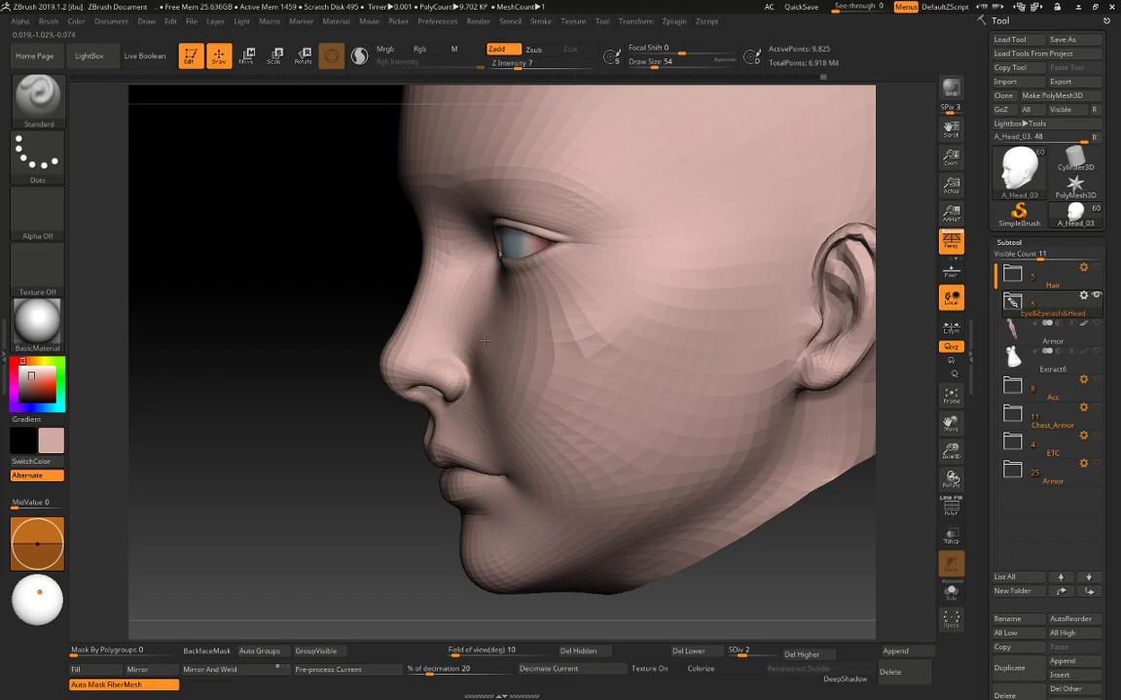
pyautogui.press('shift')
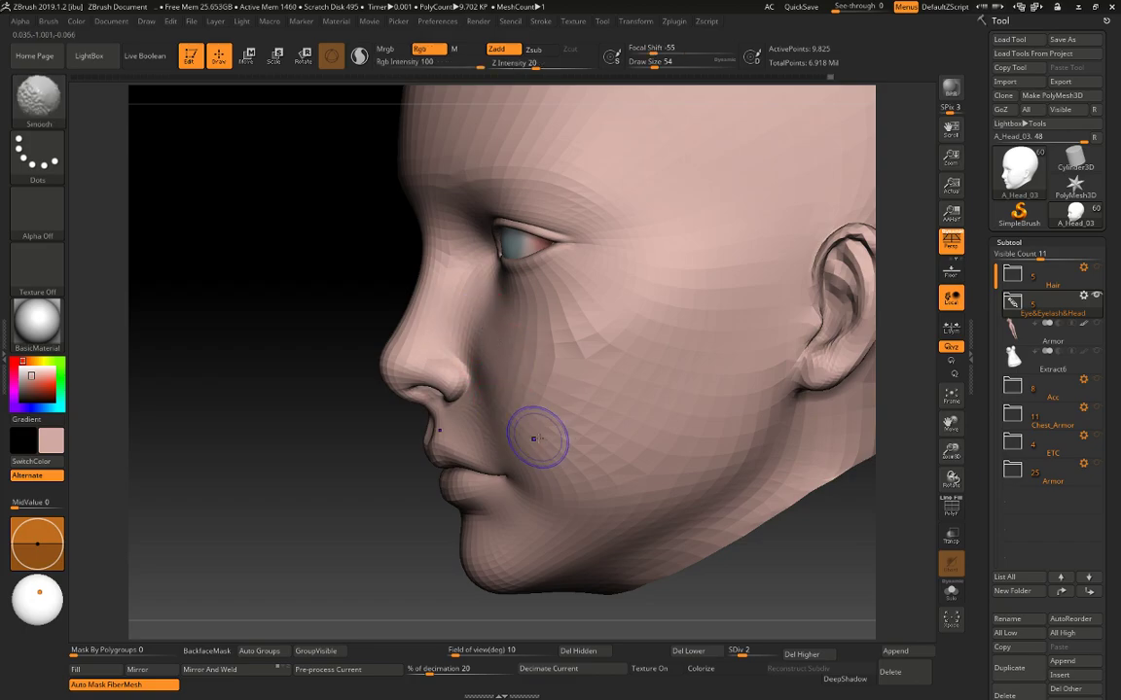
pyautogui.moveTo(537, 438)
pyautogui.keyDown('shift'); pyautogui.mouseDown()
pyautogui.moveTo(468, 337)
pyautogui.moveTo(500, 346)
pyautogui.mouseUp(); pyautogui.keyUp('shift')
# Reshape the cheek contour beside the nose in side view with the Move brush at draw size 132.
pyautogui.moveTo(347, 500)
pyautogui.keyDown('alt'); pyautogui.mouseDown()
pyautogui.moveTo(379, 443)
pyautogui.moveTo(373, 503)
pyautogui.moveTo(418, 560)
pyautogui.moveTo(564, 540)
pyautogui.moveTo(676, 398)
pyautogui.mouseUp(); pyautogui.keyUp('alt')
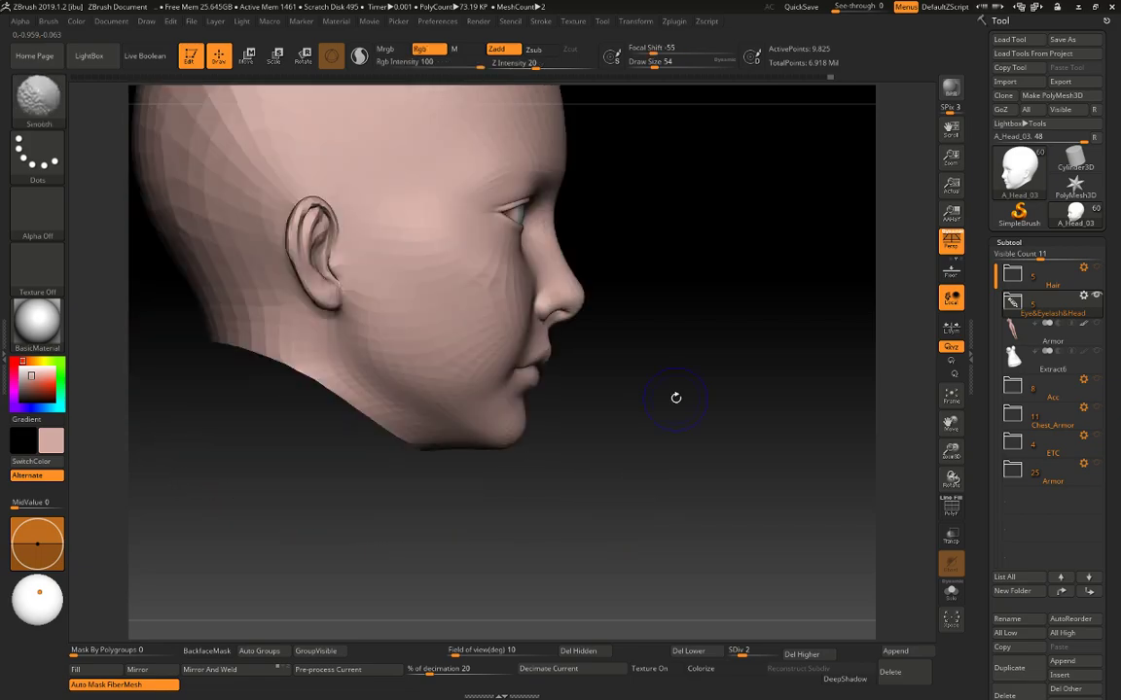
pyautogui.keyDown('alt'); pyautogui.moveTo(668, 337); pyautogui.dragTo(738, 425); pyautogui.keyUp('alt')
pyautogui.moveTo(755, 334)
pyautogui.keyDown('alt'); pyautogui.mouseDown()
pyautogui.moveTo(697, 316)
pyautogui.moveTo(627, 317)
pyautogui.mouseUp(); pyautogui.keyUp('alt')
pyautogui.press(']')
pyautogui.press(']')
pyautogui.press(']')
pyautogui.press(']')
pyautogui.press(']')
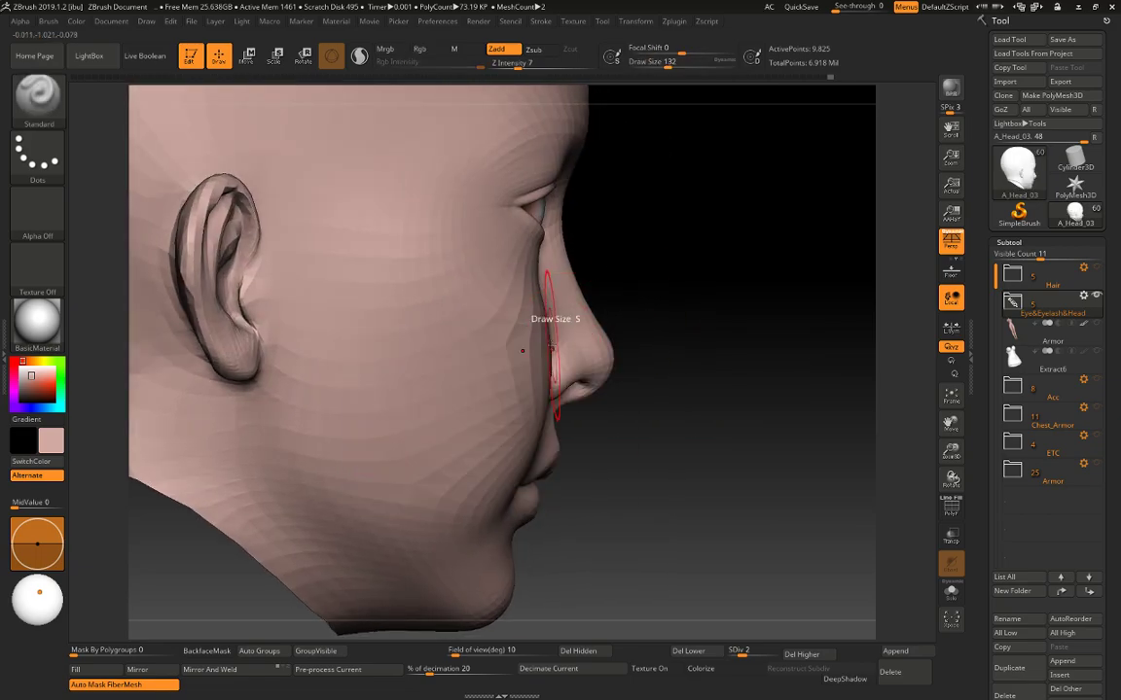
pyautogui.press('b')
pyautogui.press('m')
pyautogui.press('v')
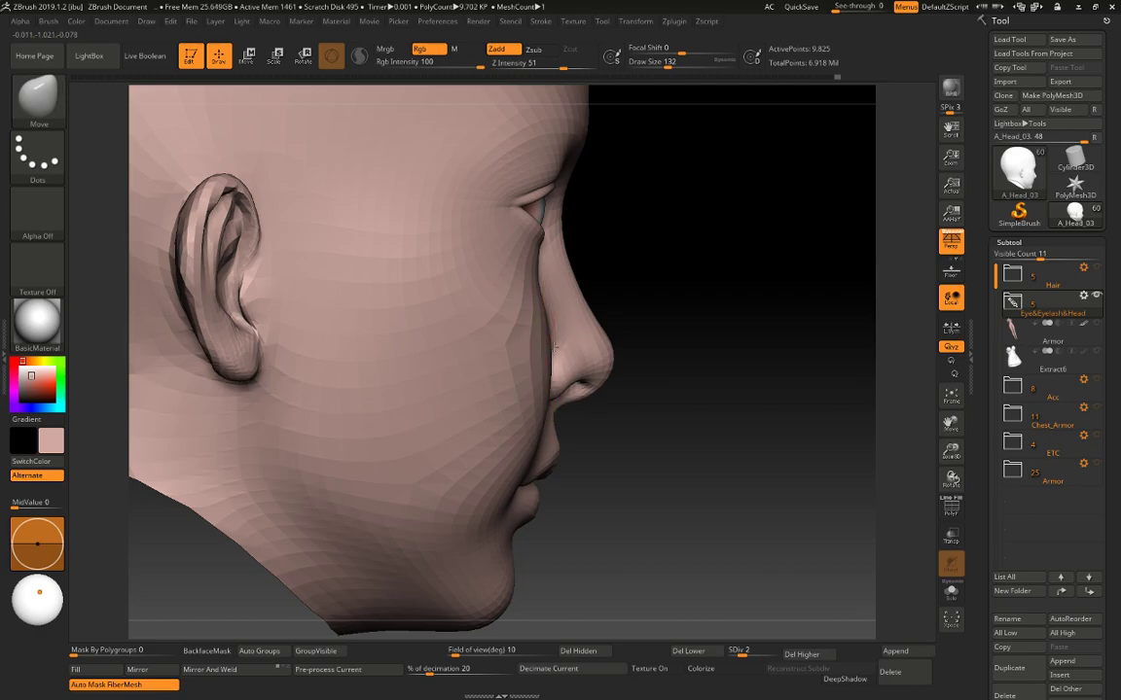
pyautogui.moveTo(623, 301); pyautogui.dragTo(575, 354)
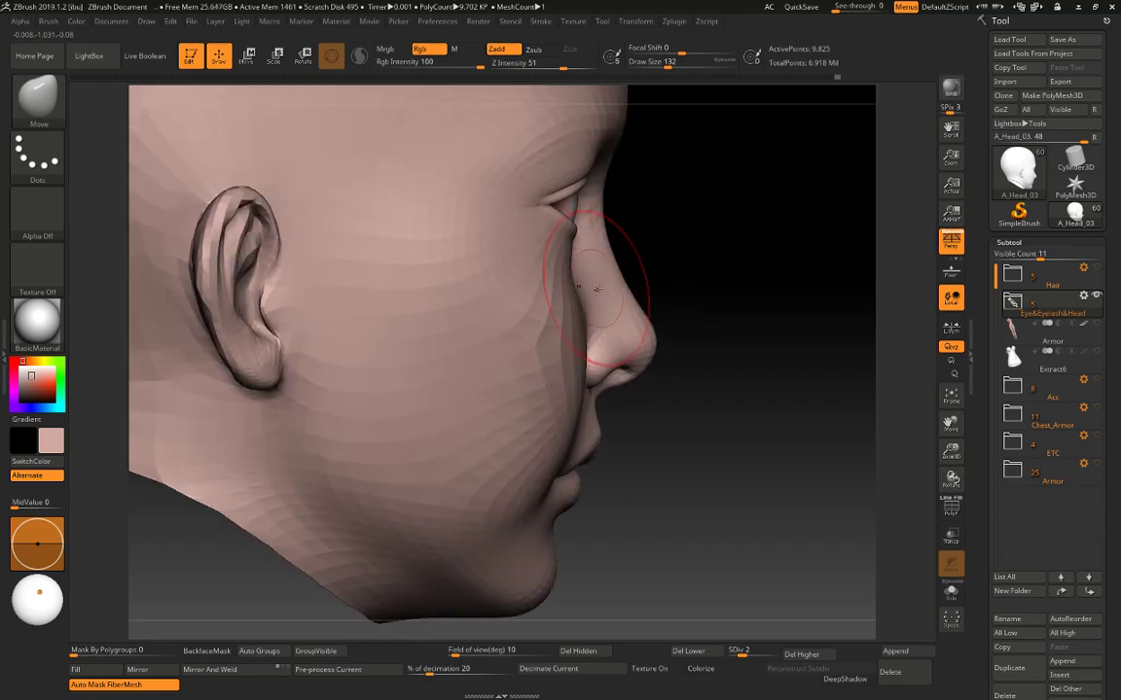
# Undo the last cheekbone stroke and rework the cheekbone below the outer eye corner with the Standard brush at draw size 108.
pyautogui.press('space')
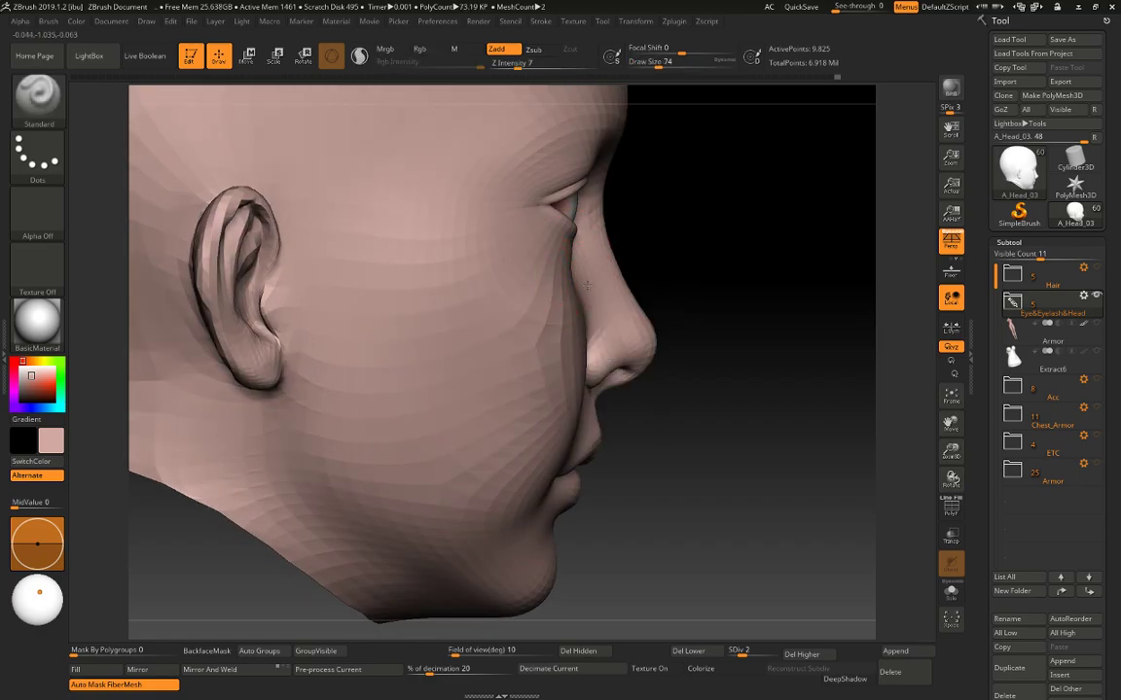
pyautogui.moveTo(779, 252); pyautogui.dragTo(592, 284)
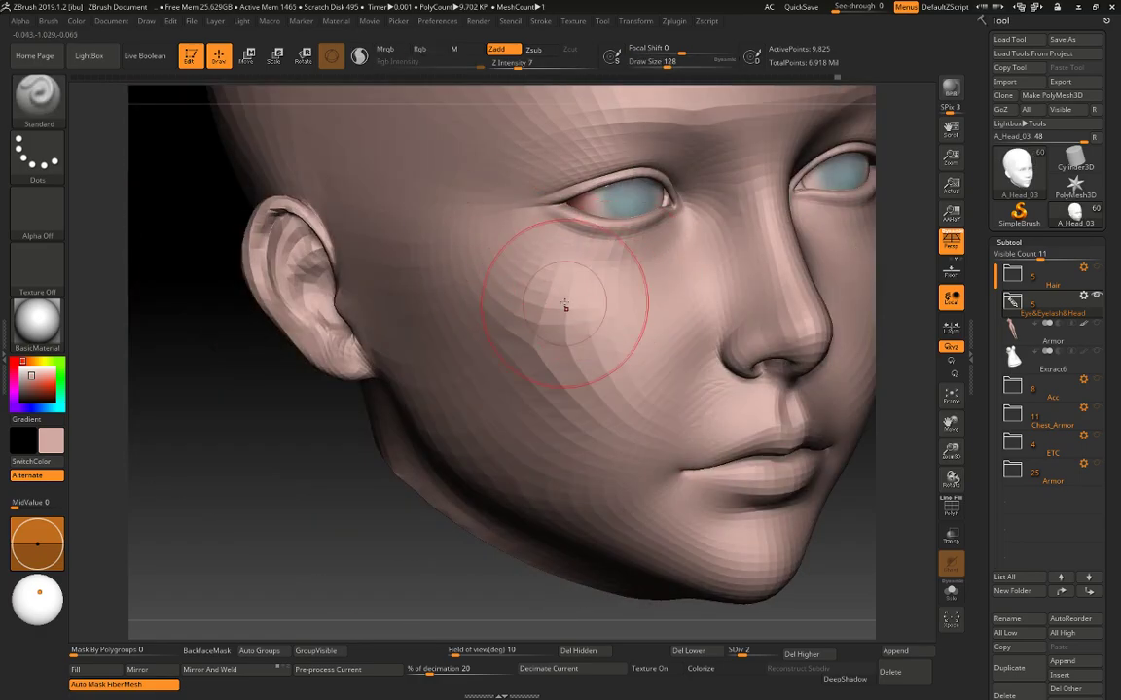
pyautogui.hotkey('ctrl', 'z')
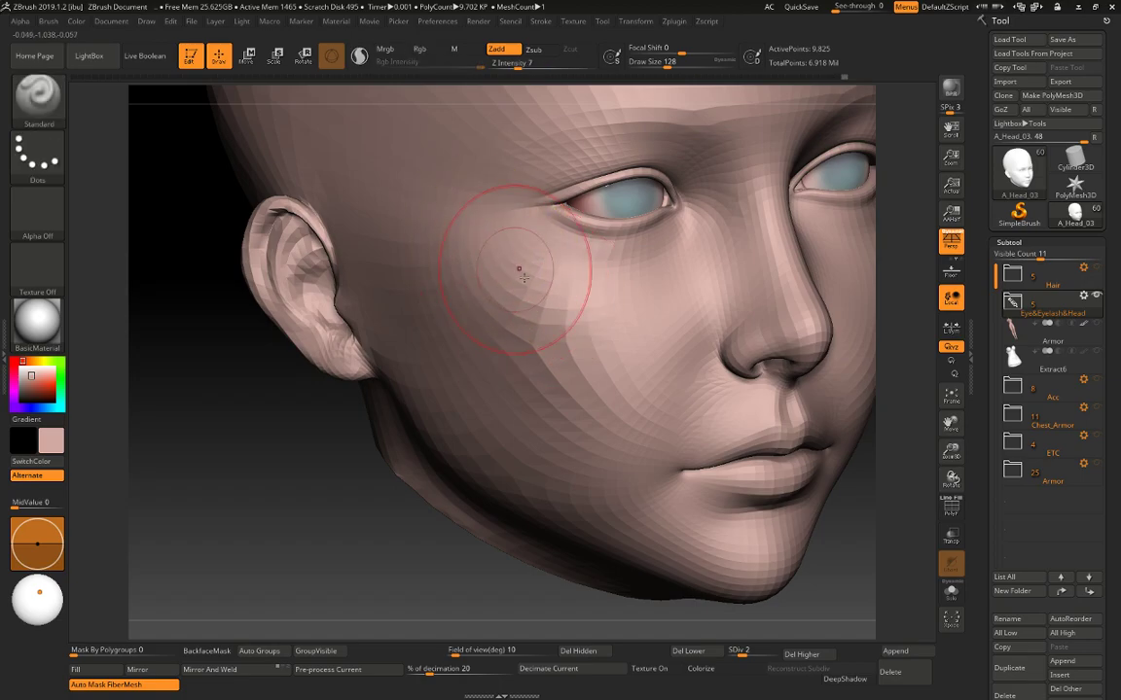
pyautogui.press('space')
pyautogui.moveTo(568, 295); pyautogui.dragTo(564, 294)
pyautogui.moveTo(632, 298); pyautogui.dragTo(496, 267)
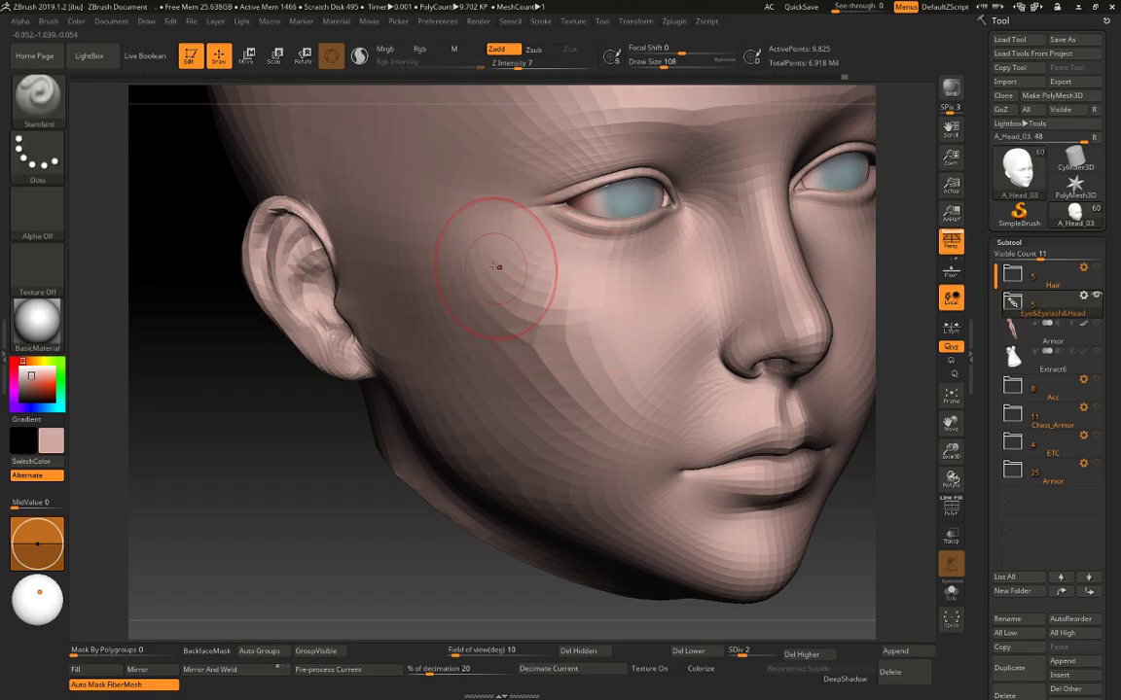
# Rework the hollow between the nose side and inner cheek with the Standard brush at draw sizes 77 and 59.
pyautogui.moveTo(447, 438)
pyautogui.mouseDown()
pyautogui.moveTo(408, 478)
pyautogui.moveTo(325, 513)
pyautogui.moveTo(315, 536)
pyautogui.moveTo(377, 510)
pyautogui.moveTo(350, 508)
pyautogui.moveTo(338, 491)
pyautogui.mouseUp()
pyautogui.press('space')
pyautogui.moveTo(533, 369); pyautogui.dragTo(526, 369)
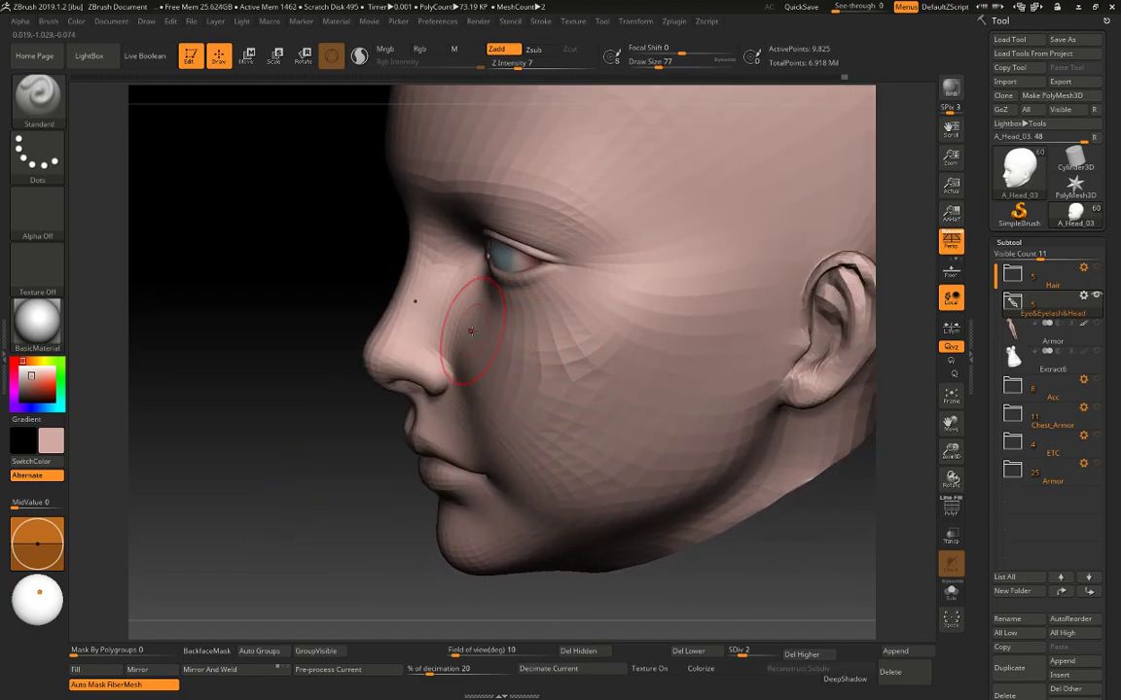
pyautogui.press('space')
pyautogui.moveTo(477, 334); pyautogui.dragTo(473, 335)
pyautogui.hotkey('ctrl', 'z')
pyautogui.moveTo(503, 376); pyautogui.dragTo(500, 328)
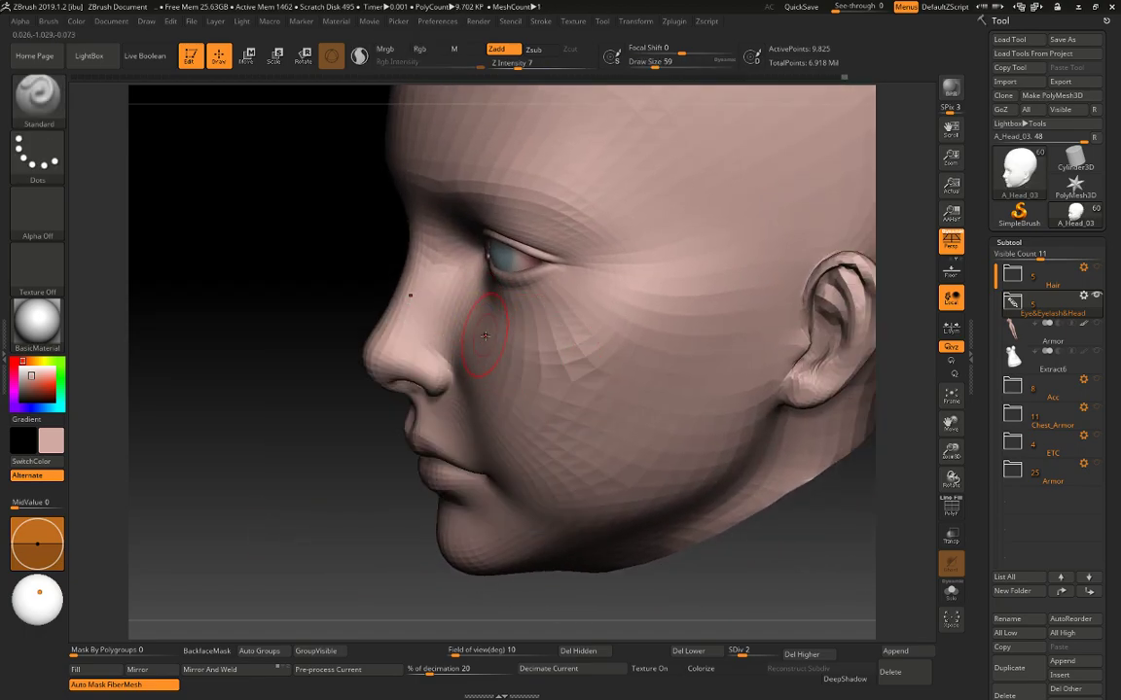
# Adjust the forehead profile in side view with the Move brush at draw size 158.
pyautogui.moveTo(330, 428)
pyautogui.keyDown('alt'); pyautogui.mouseDown()
pyautogui.moveTo(288, 455)
pyautogui.moveTo(428, 428)
pyautogui.moveTo(610, 369)
pyautogui.moveTo(710, 317)
pyautogui.moveTo(593, 321)
pyautogui.moveTo(656, 305)
pyautogui.mouseUp(); pyautogui.keyUp('alt')
pyautogui.moveTo(270, 488); pyautogui.dragTo(342, 478)
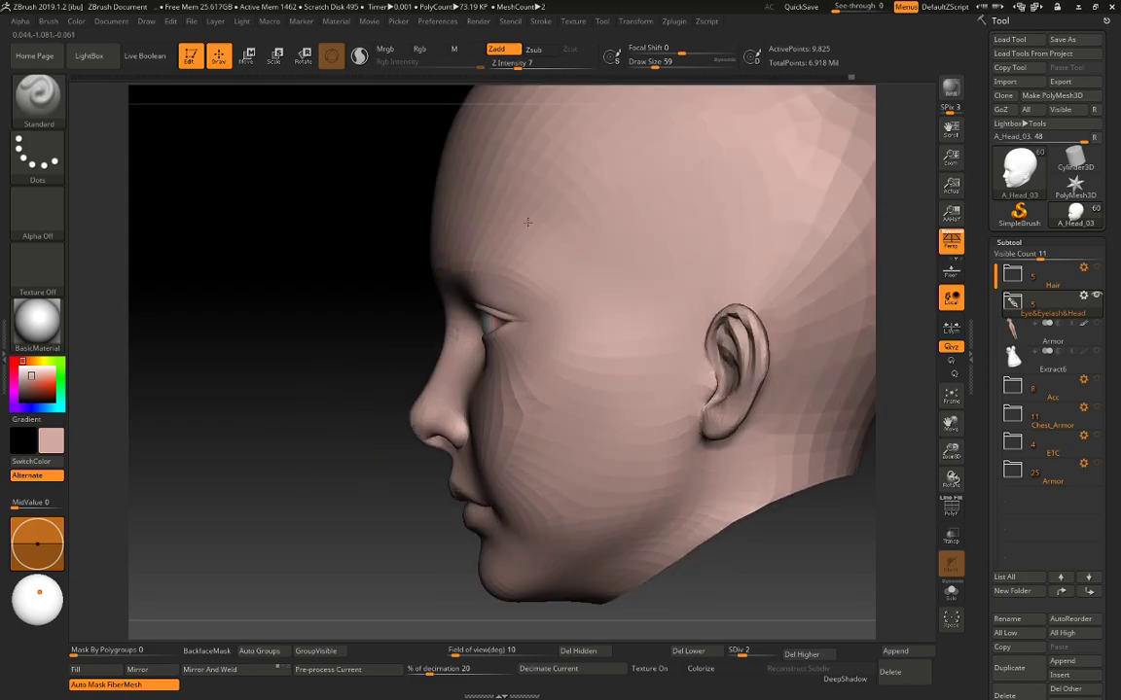
pyautogui.press('space')
pyautogui.moveTo(479, 224); pyautogui.dragTo(503, 225)
pyautogui.press('b')
pyautogui.press('m')
pyautogui.press('v')
pyautogui.moveTo(441, 201); pyautogui.dragTo(437, 202)
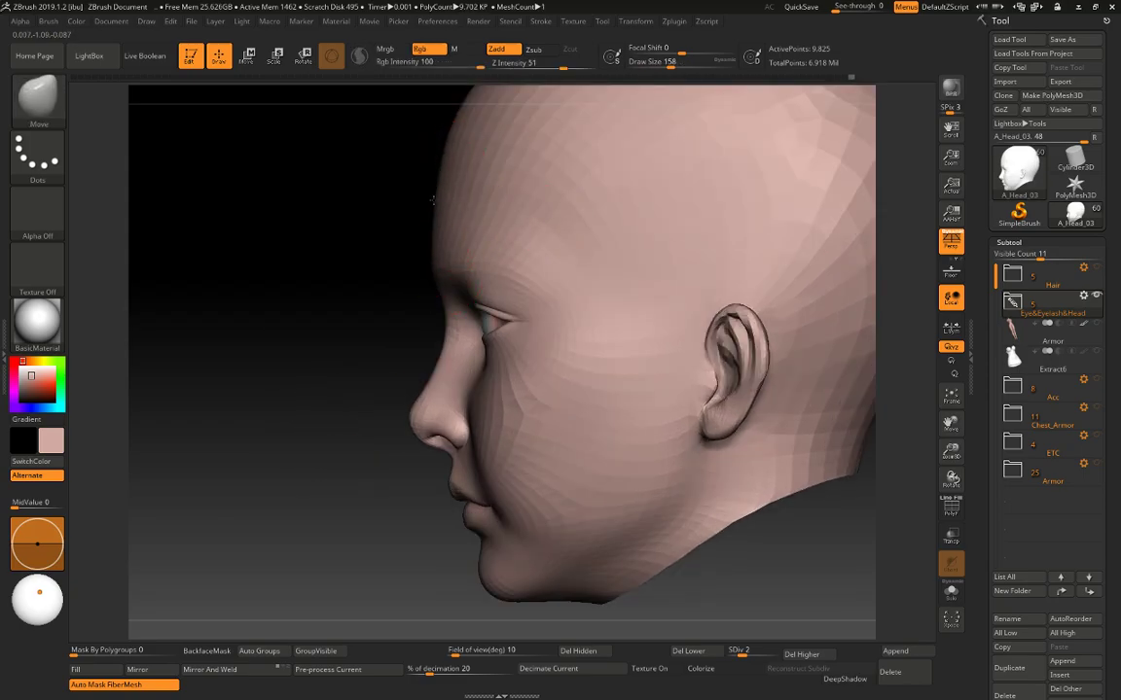
pyautogui.moveTo(438, 150); pyautogui.dragTo(432, 223)
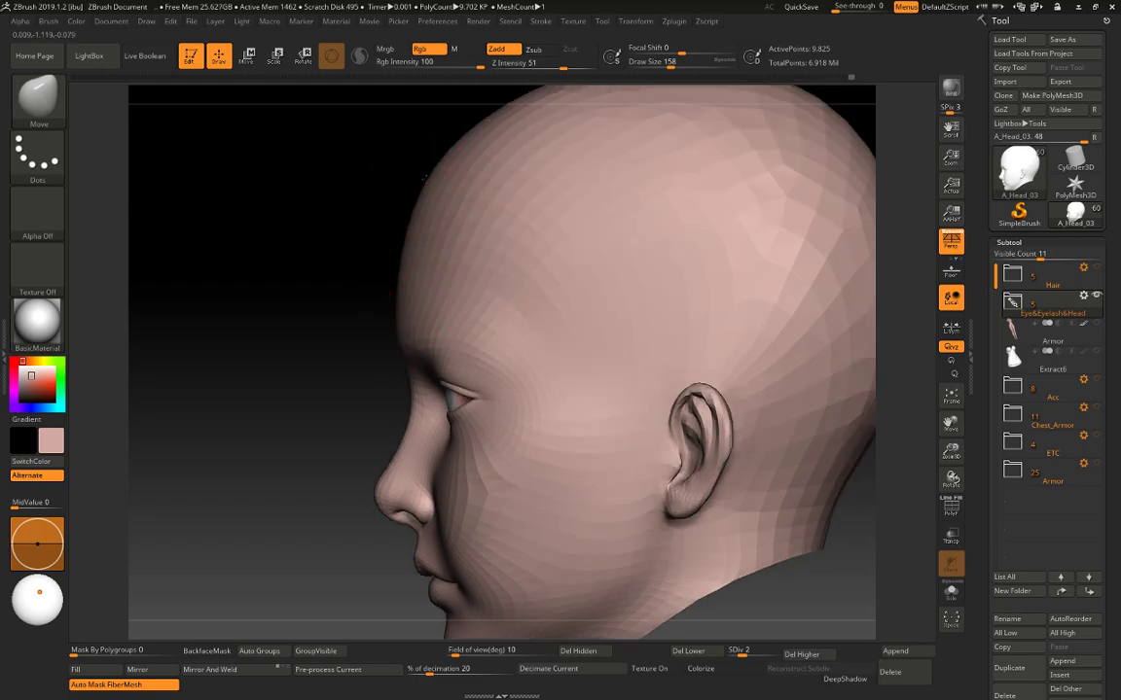
pyautogui.moveTo(452, 146)
pyautogui.mouseDown()
pyautogui.moveTo(368, 305)
pyautogui.moveTo(348, 305)
pyautogui.moveTo(350, 328)
pyautogui.moveTo(389, 331)
pyautogui.mouseUp()
# Rework and smooth the temples and forehead sides with the Standard brush, ending at draw size 112.
pyautogui.keyDown('alt'); pyautogui.moveTo(695, 242); pyautogui.dragTo(777, 330); pyautogui.keyUp('alt')
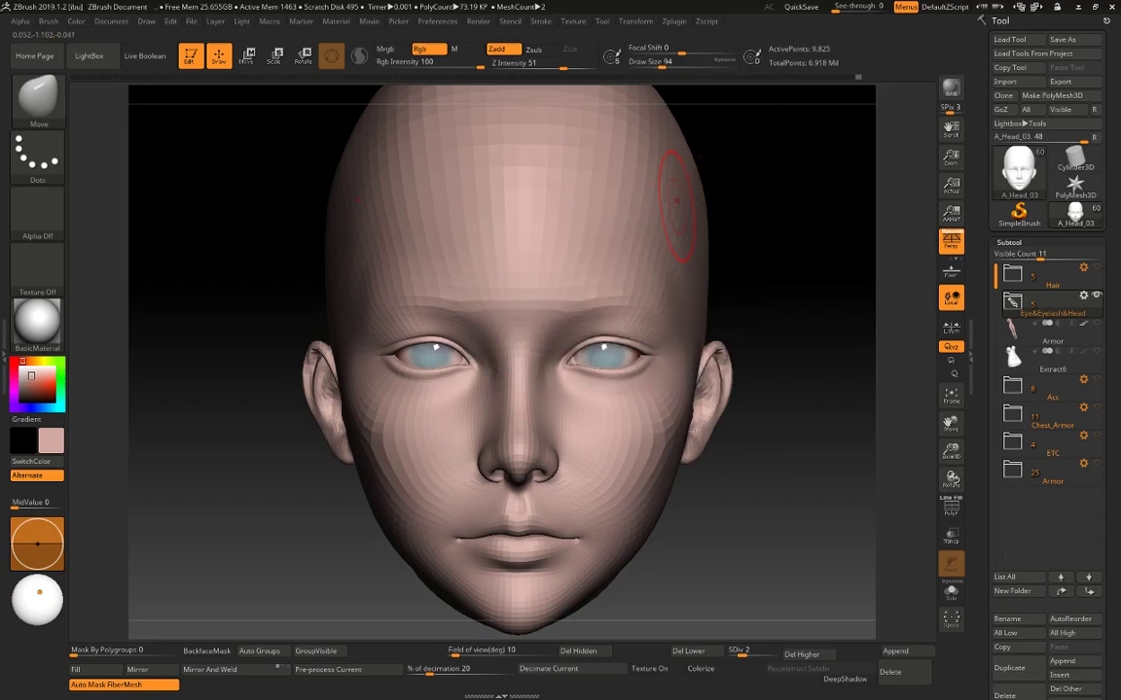
pyautogui.press('b')
pyautogui.press('s')
pyautogui.press('t')
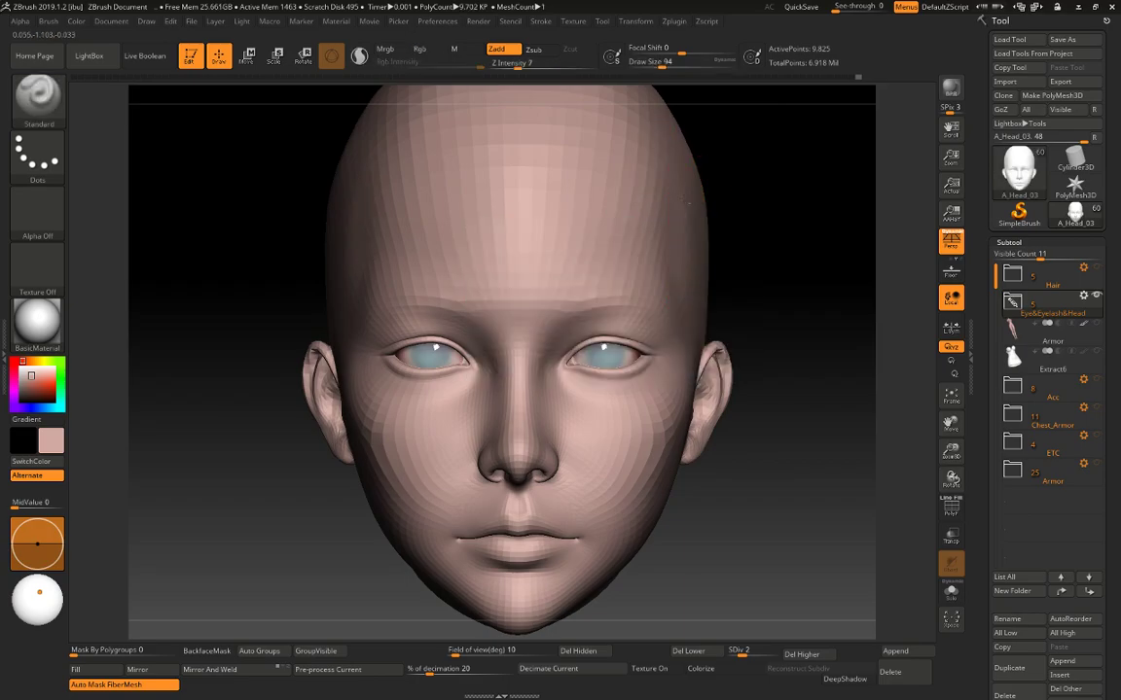
pyautogui.press('shift')
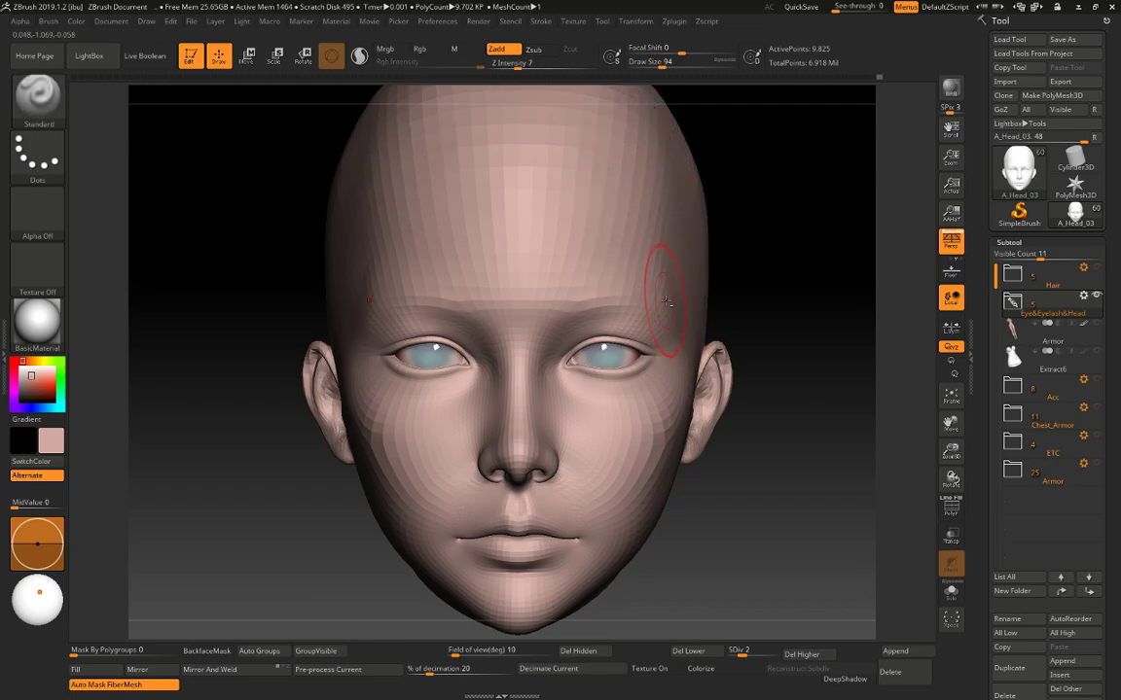
pyautogui.press('[')
pyautogui.press(']')
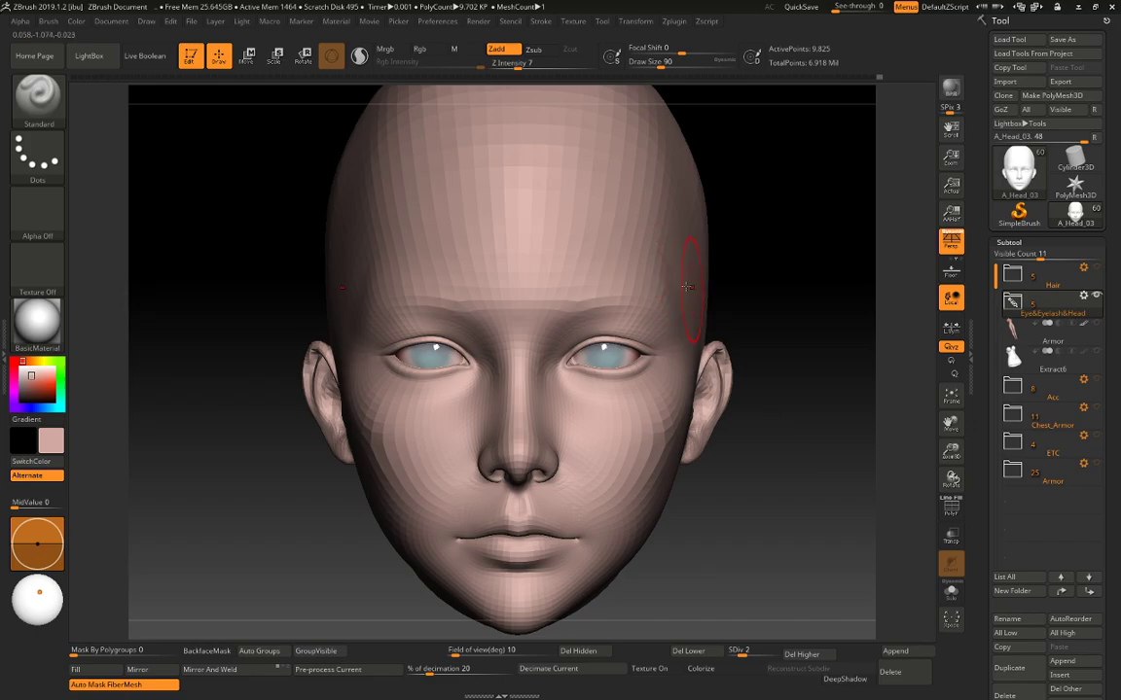
pyautogui.press(']')
pyautogui.moveTo(783, 263); pyautogui.dragTo(722, 290)
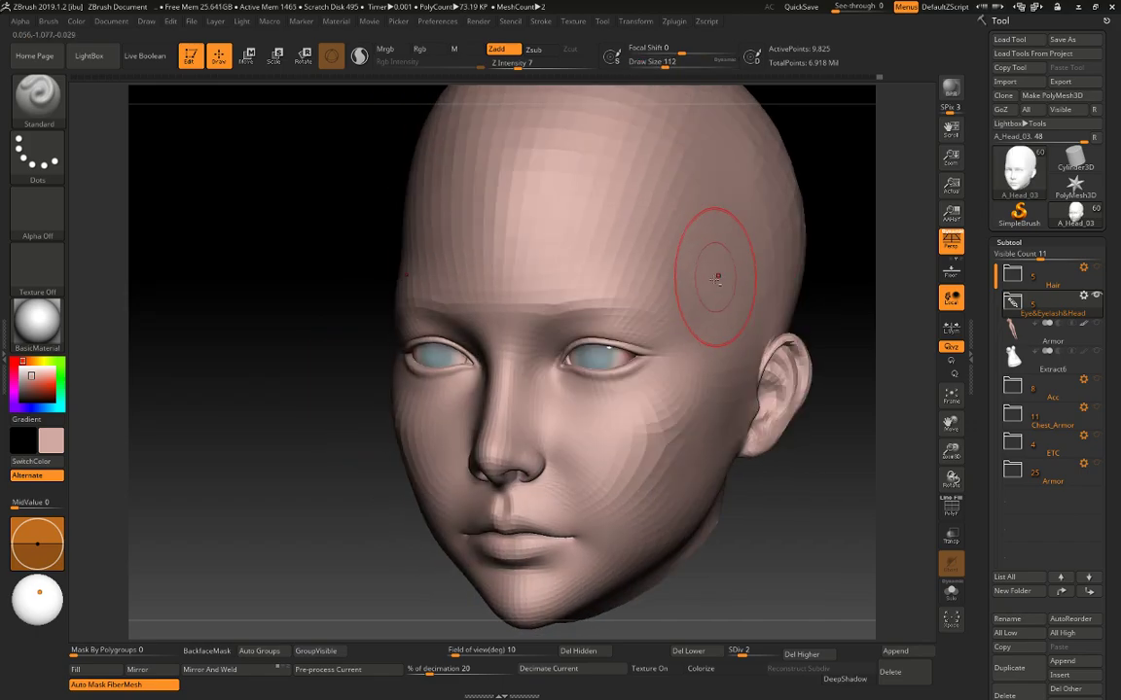
pyautogui.press('shift')
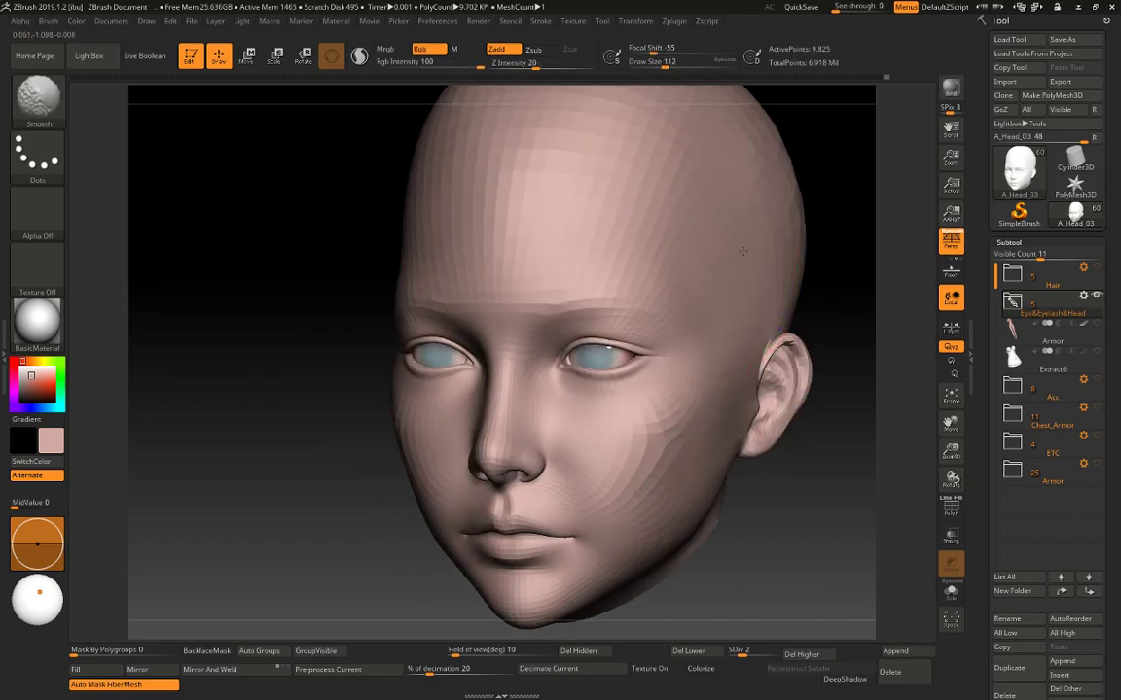
# Rework and smooth the outer brow and the area beside the eye with the Standard brush at draw sizes 31 and 83.
pyautogui.moveTo(843, 220)
pyautogui.keyDown('alt'); pyautogui.mouseDown()
pyautogui.moveTo(800, 180)
pyautogui.moveTo(818, 176)
pyautogui.mouseUp(); pyautogui.keyUp('alt')
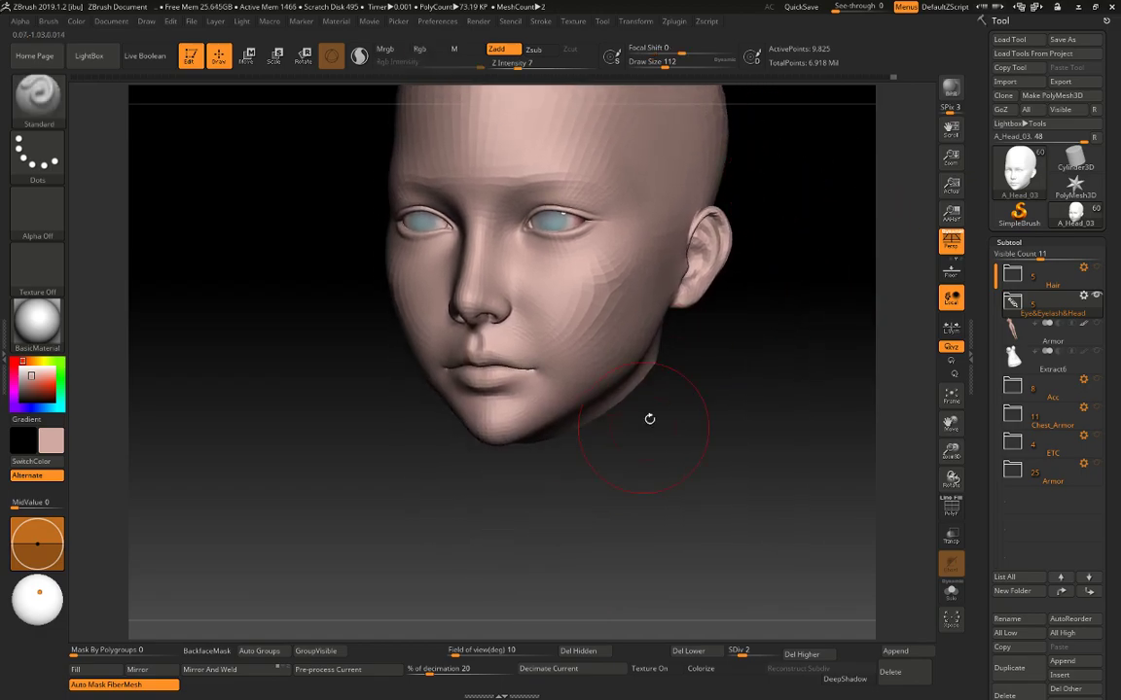
pyautogui.moveTo(661, 439)
pyautogui.keyDown('alt'); pyautogui.mouseDown()
pyautogui.moveTo(730, 391)
pyautogui.moveTo(766, 395)
pyautogui.moveTo(777, 442)
pyautogui.mouseUp(); pyautogui.keyUp('alt')
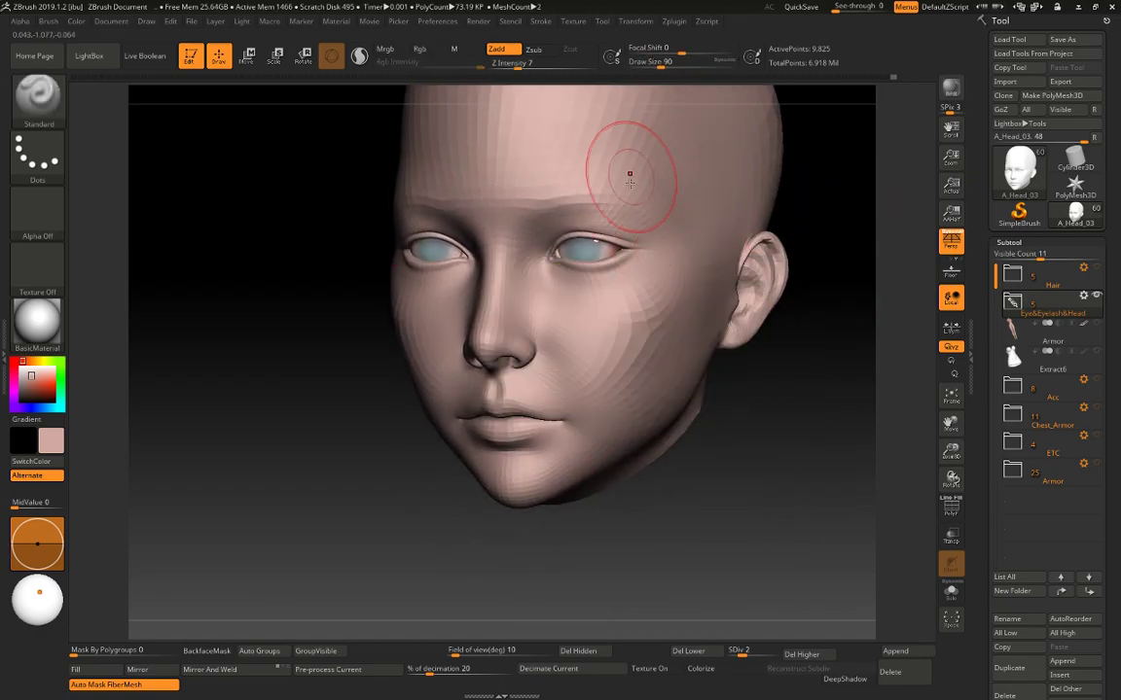
pyautogui.press('space')
pyautogui.moveTo(623, 178); pyautogui.dragTo(601, 180)
pyautogui.press('shift')
pyautogui.press('space')
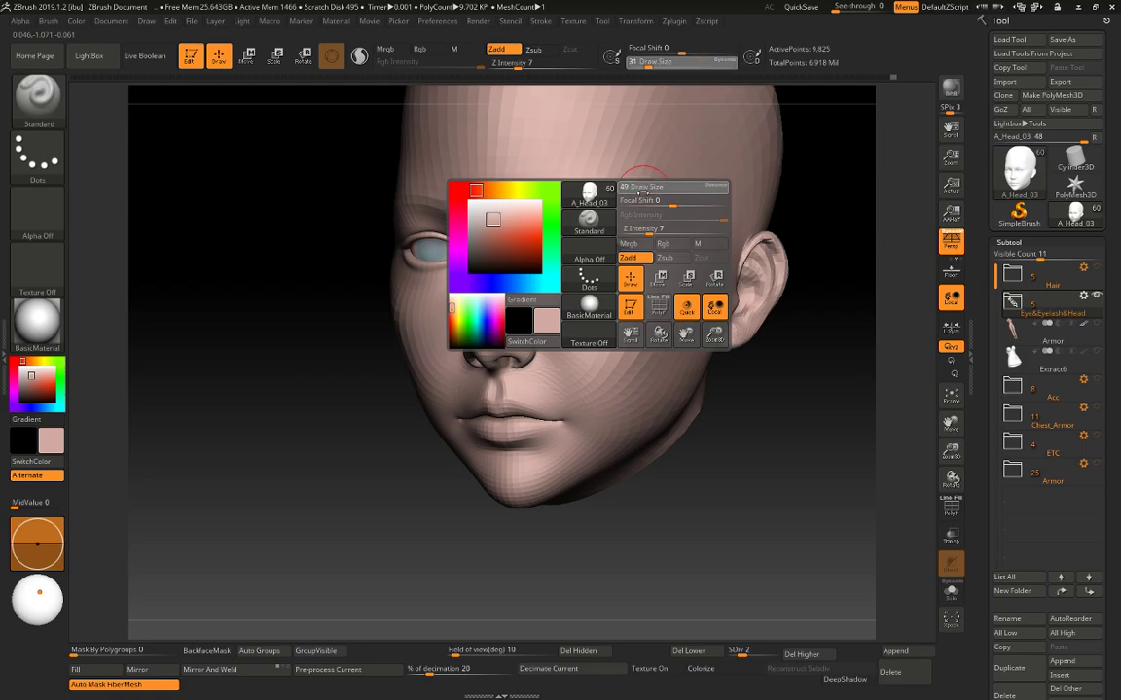
pyautogui.press('shift')
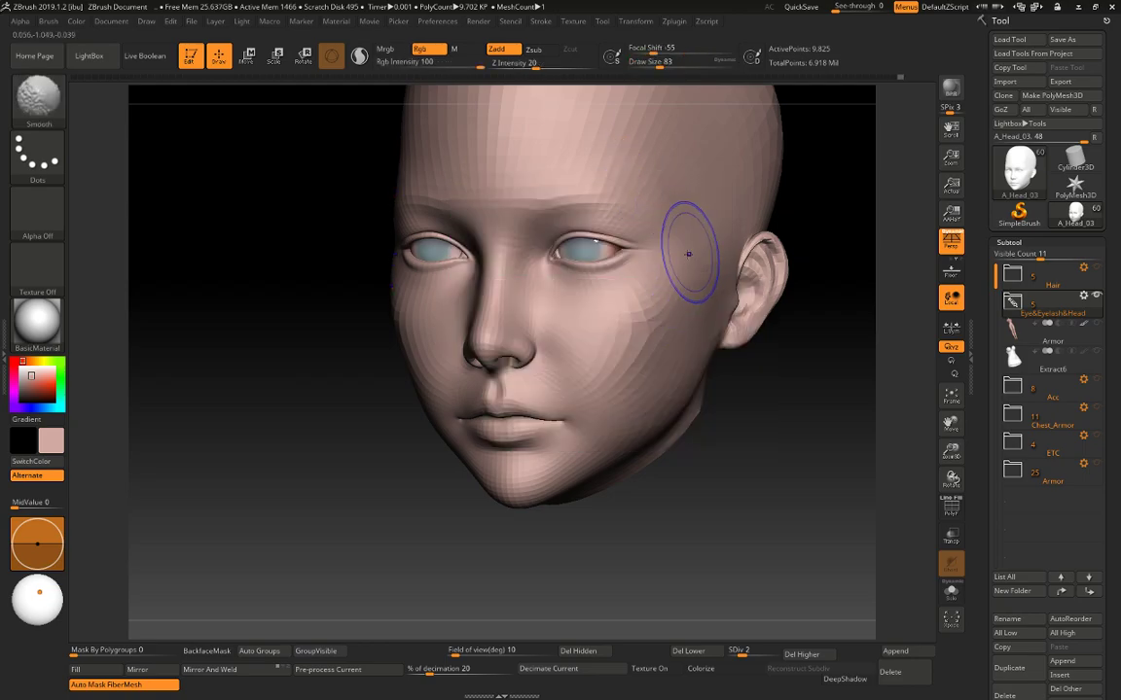
# Refine the side of the cheek in front of the ear with the Standard brush at draw size 68 and Z Intensity 5.
pyautogui.press('space')
pyautogui.moveTo(718, 309); pyautogui.dragTo(713, 307)
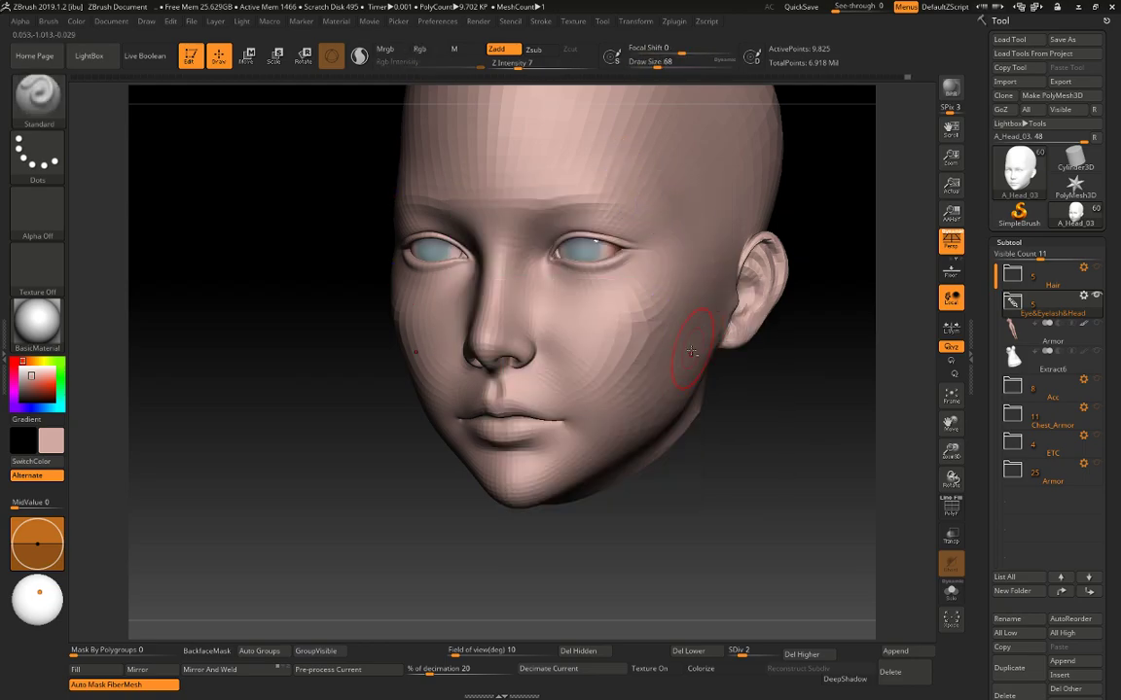
pyautogui.press('space')
pyautogui.moveTo(709, 369); pyautogui.dragTo(702, 370)
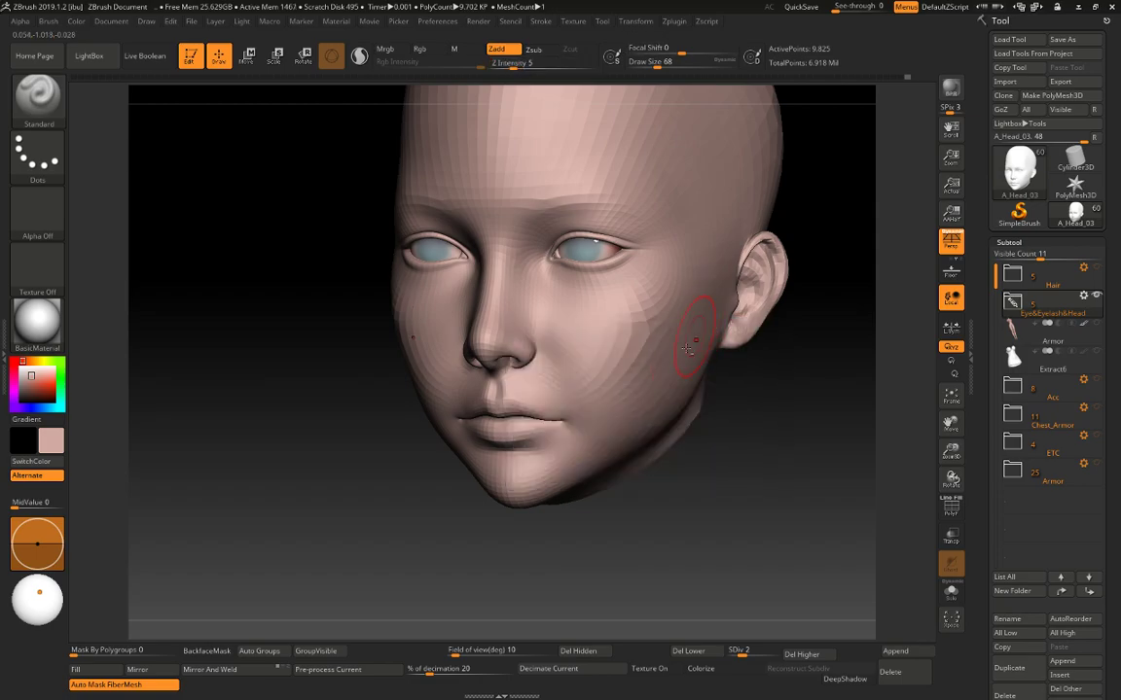
pyautogui.keyDown('shift'); pyautogui.moveTo(720, 266); pyautogui.dragTo(733, 301); pyautogui.keyUp('shift')
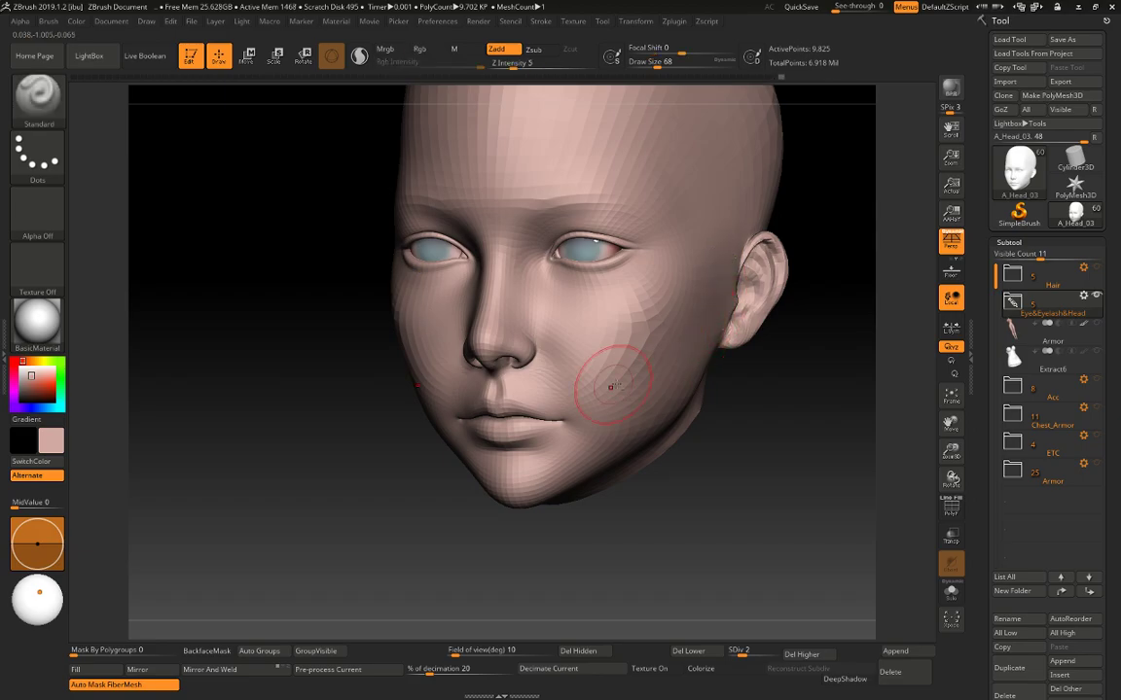
pyautogui.keyDown('shift'); pyautogui.moveTo(721, 444); pyautogui.dragTo(725, 519); pyautogui.keyUp('shift')
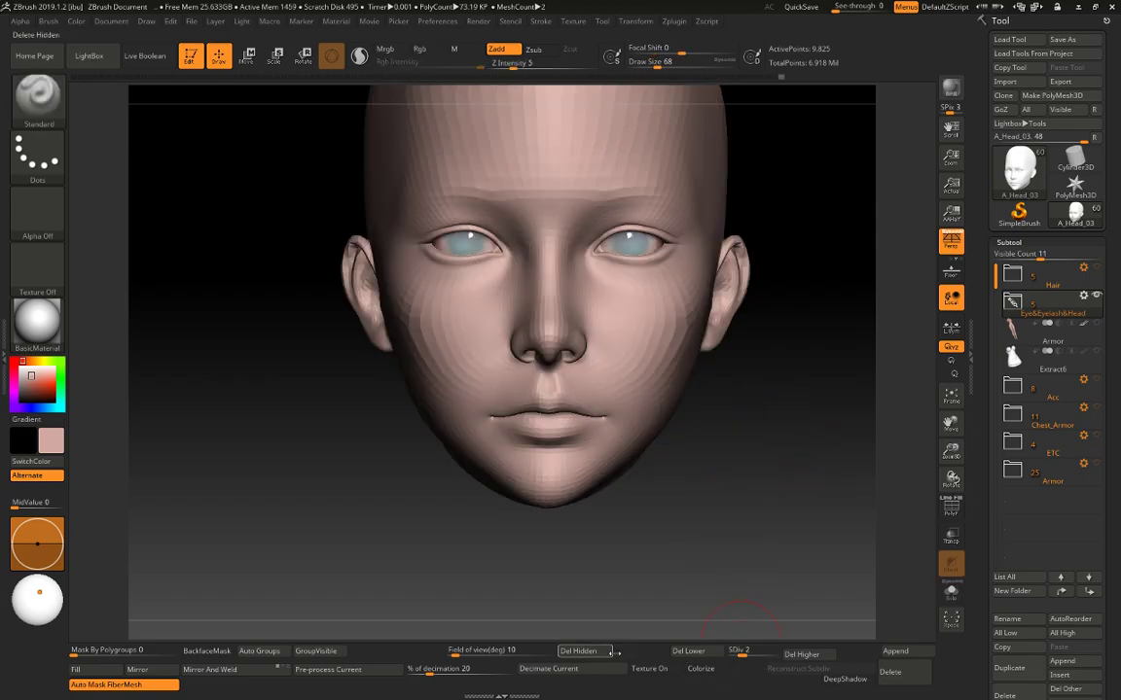
# Turn on Colorize for the head and raise it to subdivision level 4.
pyautogui.click(716, 669)
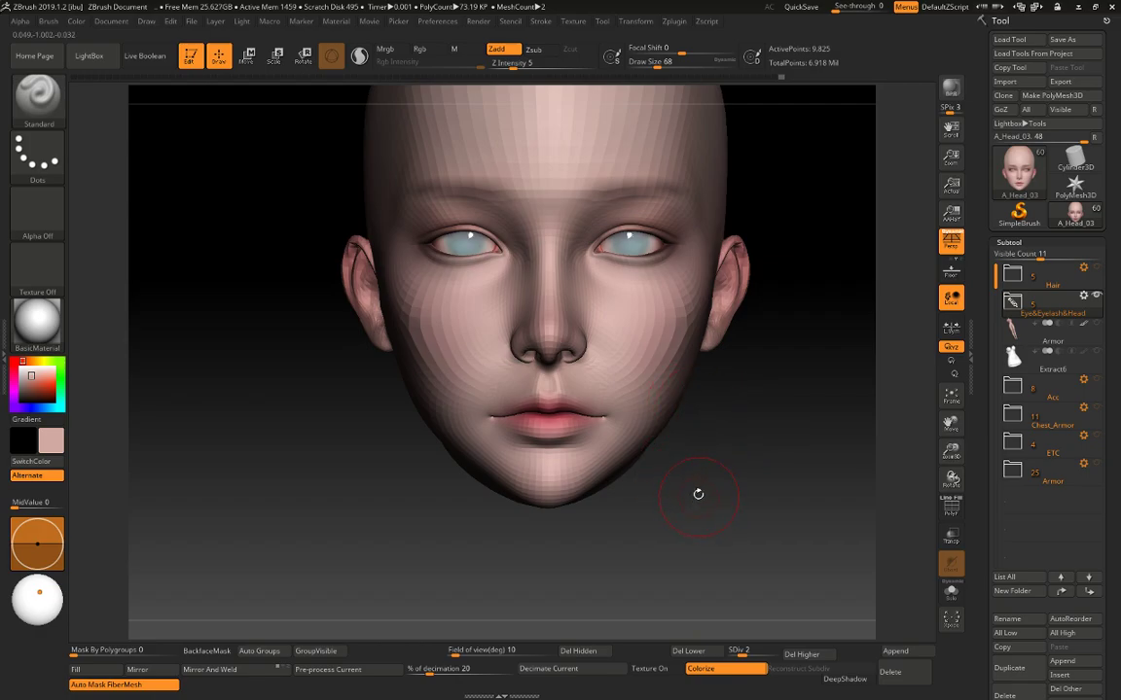
pyautogui.press('d')
pyautogui.press('d')
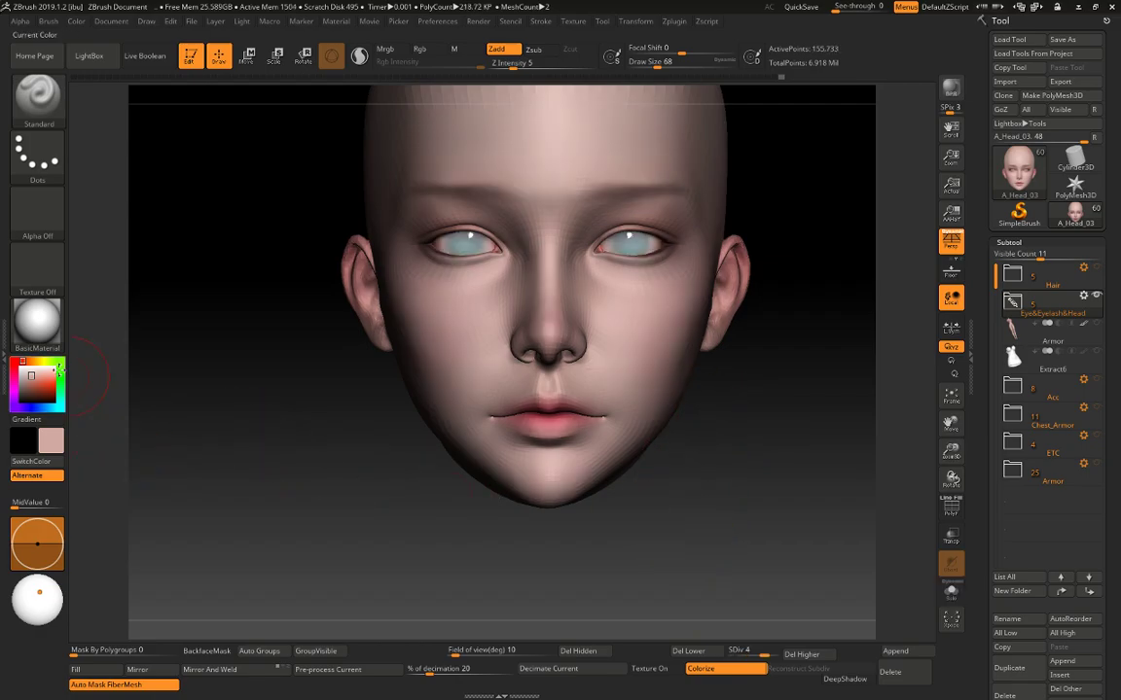
# Switch the material to SkinShade4.
pyautogui.click(37, 319)
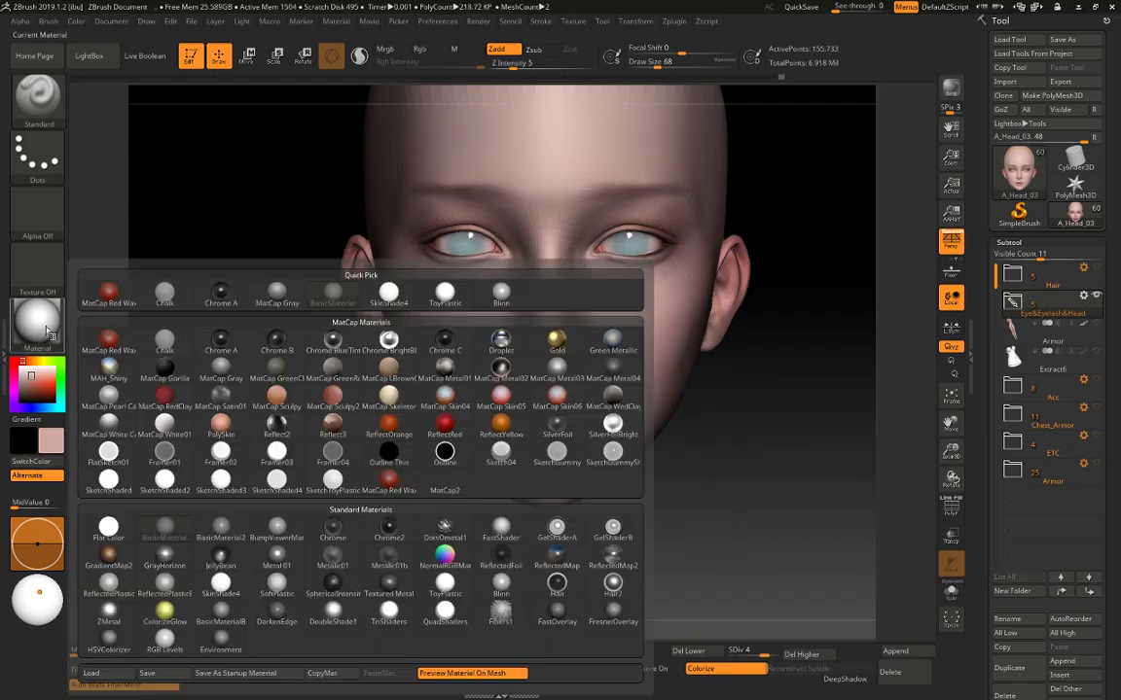
pyautogui.click(459, 300)
pyautogui.click(38, 329)
pyautogui.click(391, 297)
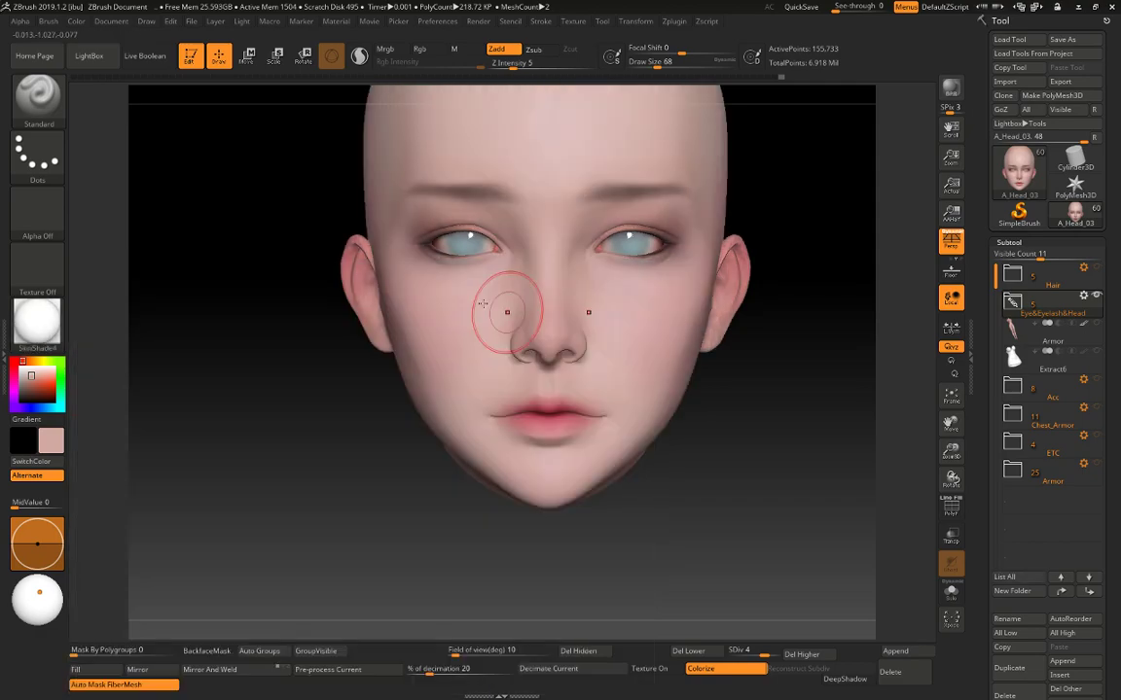
pyautogui.keyDown('alt'); pyautogui.moveTo(850, 369); pyautogui.dragTo(827, 420); pyautogui.keyUp('alt')
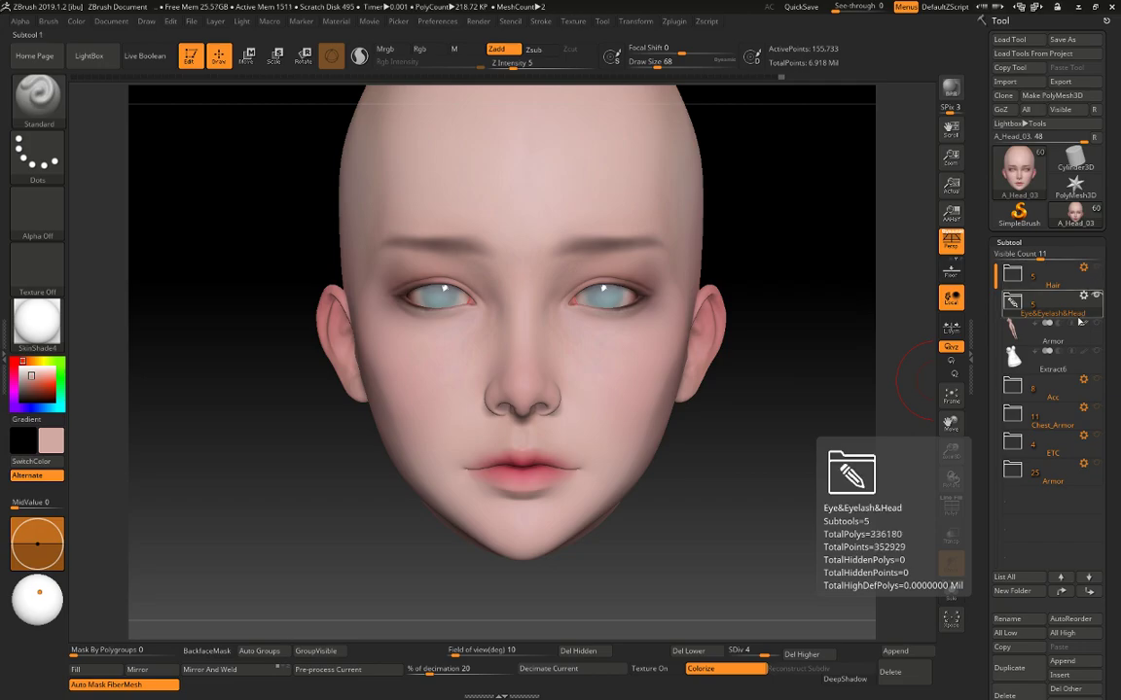
# Expand the Eye&Eyelash&Head folder and make the A_Eyelash_Up1 and EyeLash_Dw subtools visible.
pyautogui.moveTo(1060, 309)
pyautogui.click(1013, 303)
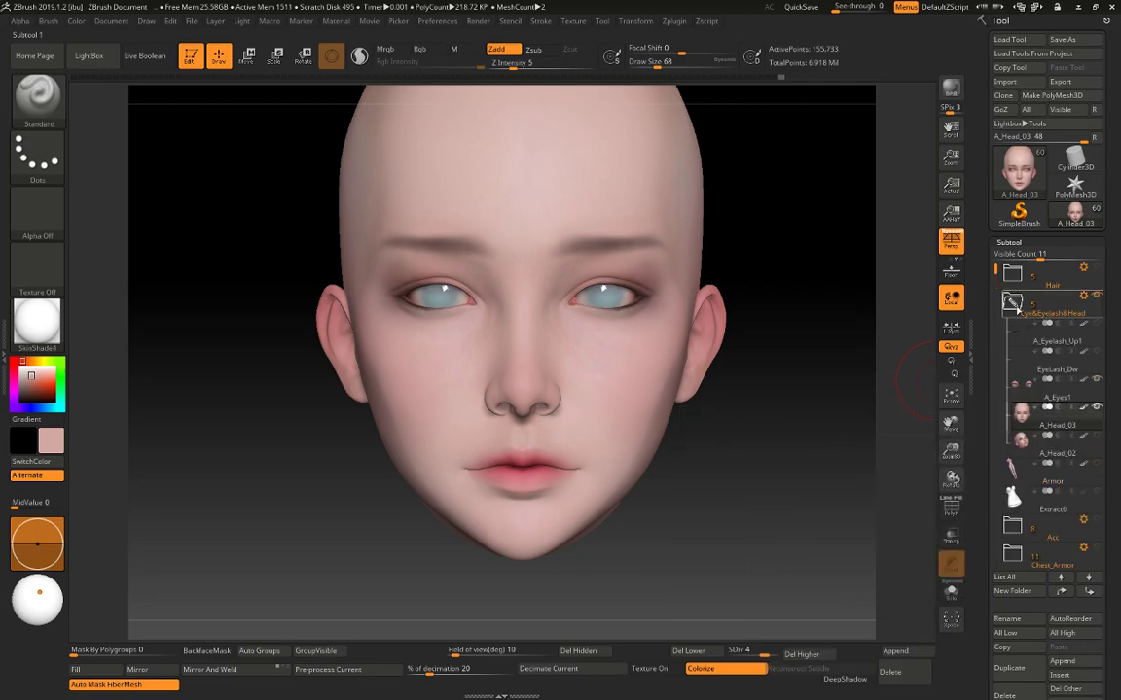
pyautogui.click(1095, 324)
pyautogui.click(1097, 352)
pyautogui.keyDown('alt'); pyautogui.moveTo(845, 343); pyautogui.dragTo(904, 466); pyautogui.keyUp('alt')
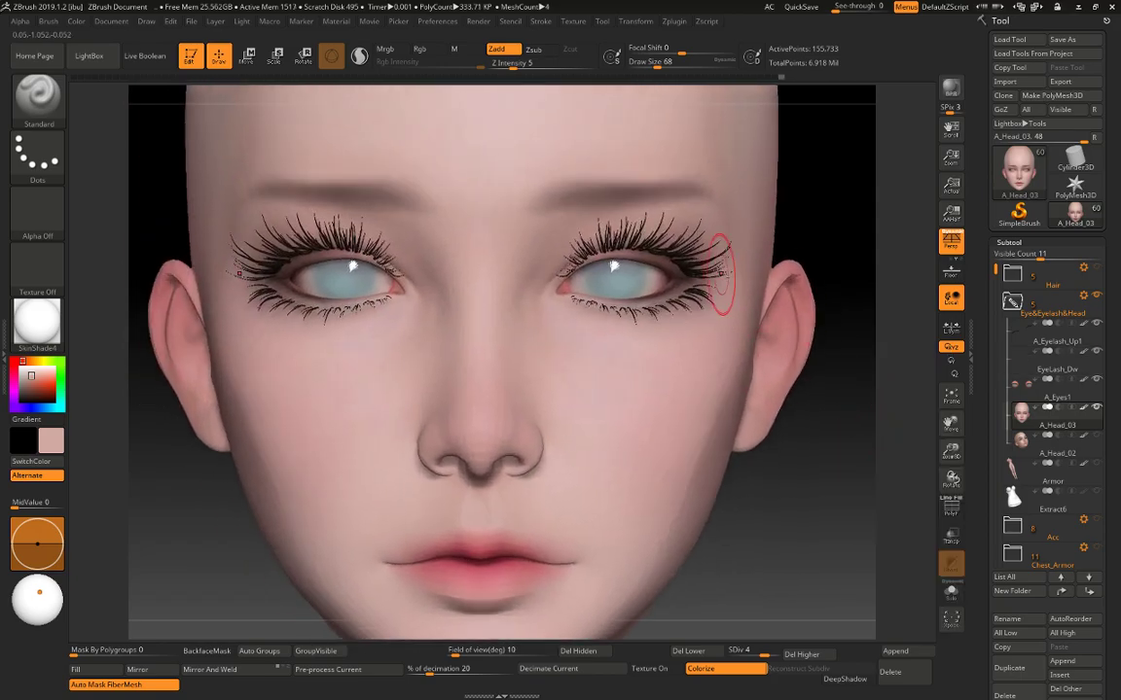
# Lower and scale the A_Eyelash_Up1 lashes with the transform gizmo to fit the upper eyelids.
pyautogui.keyDown('alt'); pyautogui.click(689, 261); pyautogui.keyUp('alt')
pyautogui.press('w')
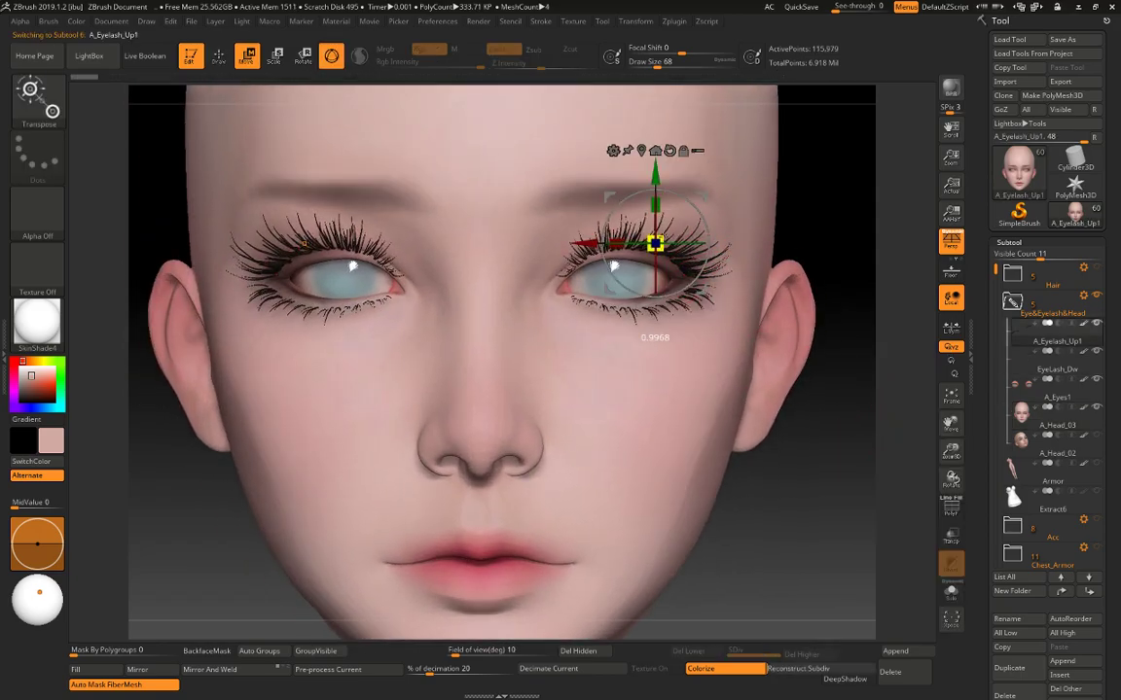
pyautogui.moveTo(656, 244); pyautogui.dragTo(653, 252)
pyautogui.moveTo(650, 177); pyautogui.dragTo(650, 186)
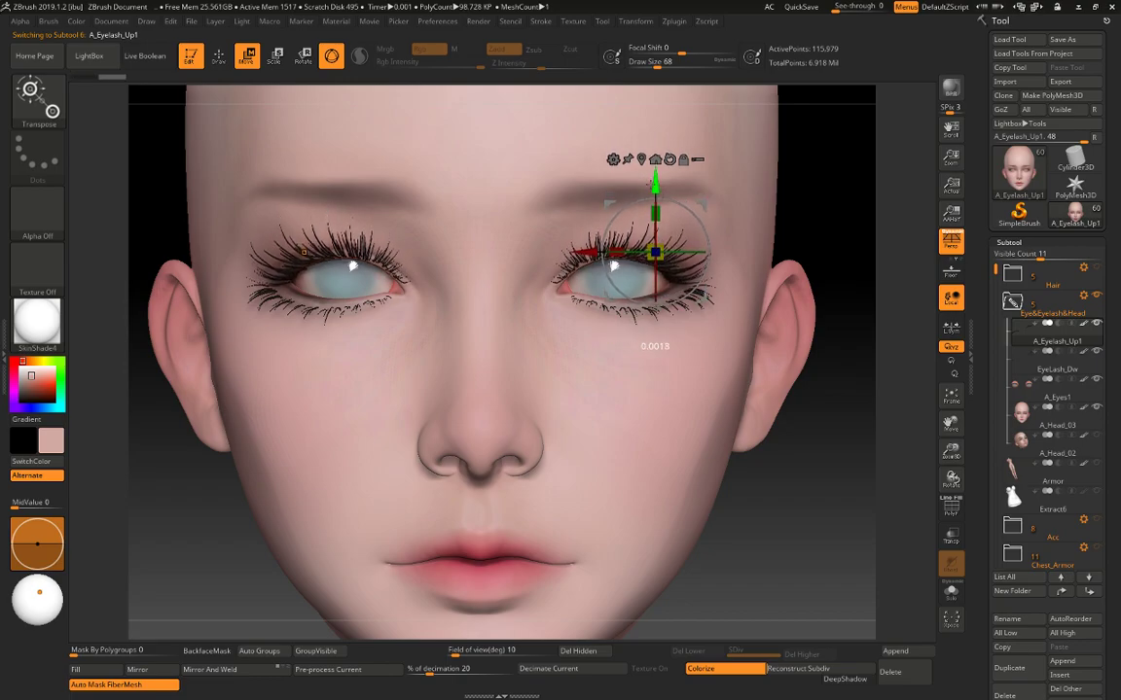
pyautogui.moveTo(621, 252); pyautogui.dragTo(592, 252)
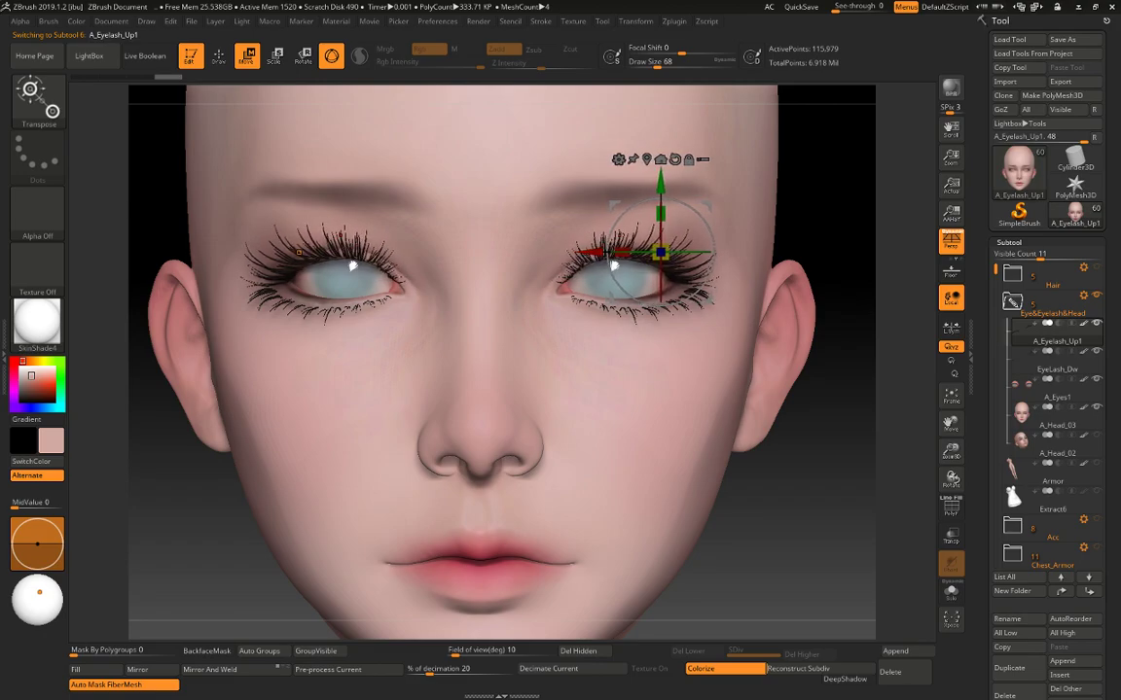
pyautogui.moveTo(663, 179); pyautogui.dragTo(663, 180)
pyautogui.moveTo(613, 263); pyautogui.dragTo(615, 264)
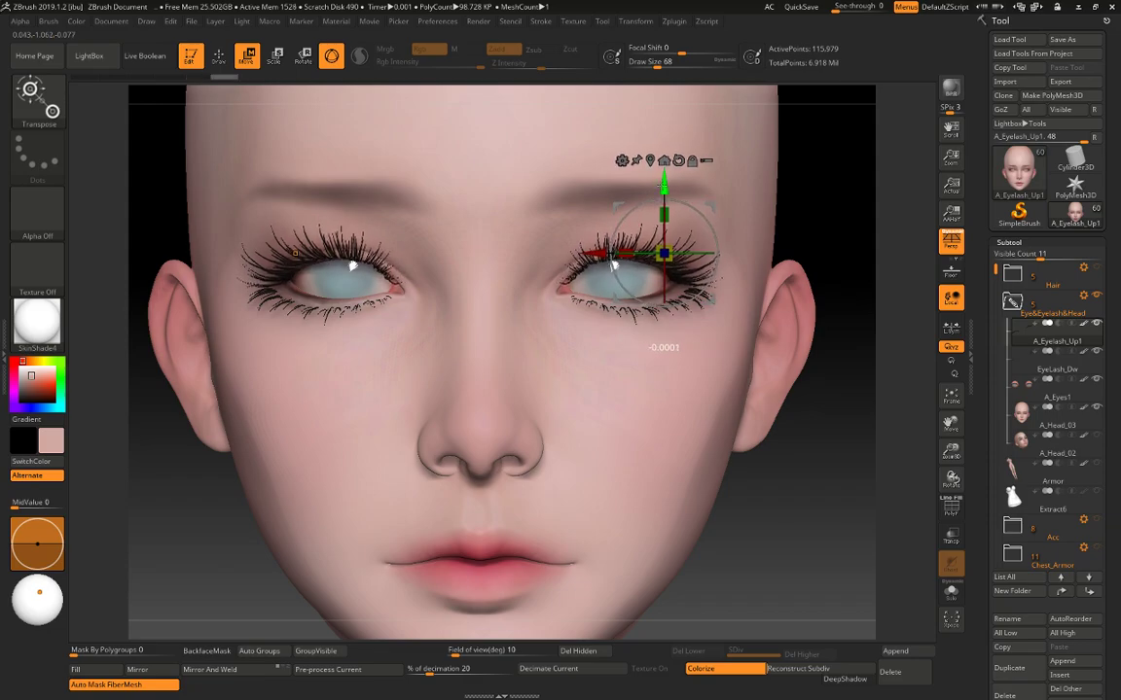
# Fit the upper eyelashes along the lid from inner to outer corner with the Move brush at draw sizes 104 and 158.
pyautogui.press('q')
pyautogui.keyDown('alt'); pyautogui.moveTo(840, 210); pyautogui.dragTo(754, 277); pyautogui.keyUp('alt')
pyautogui.press('space')
pyautogui.moveTo(690, 296); pyautogui.dragTo(697, 297)
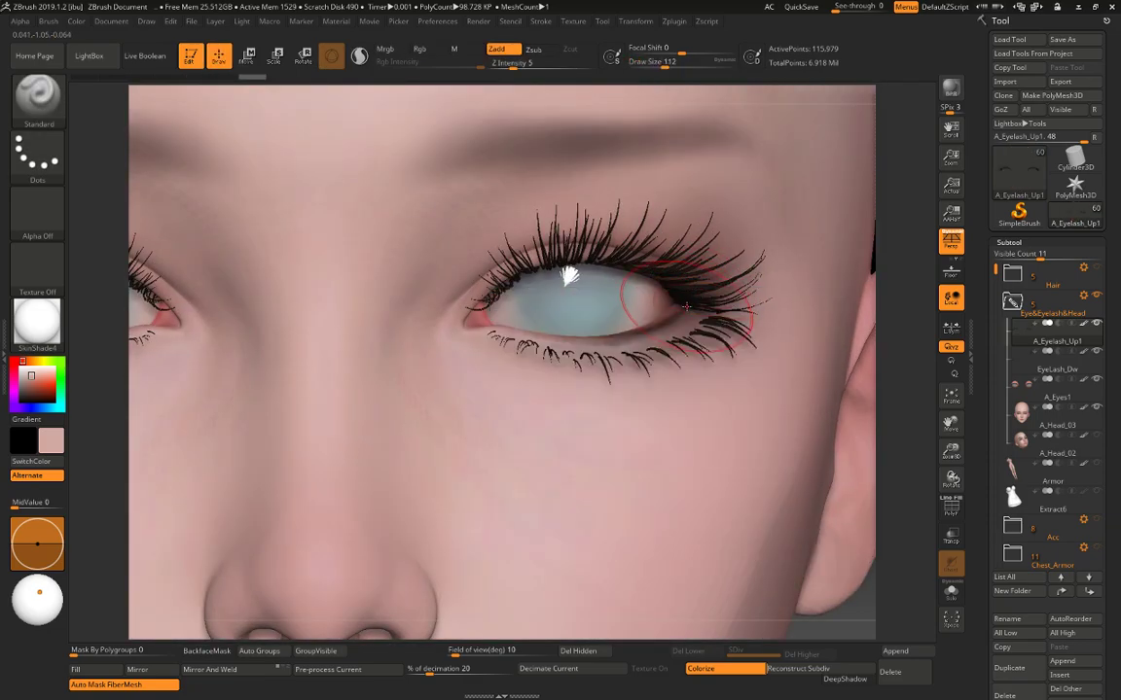
pyautogui.press('b')
pyautogui.press('m')
pyautogui.press('v')
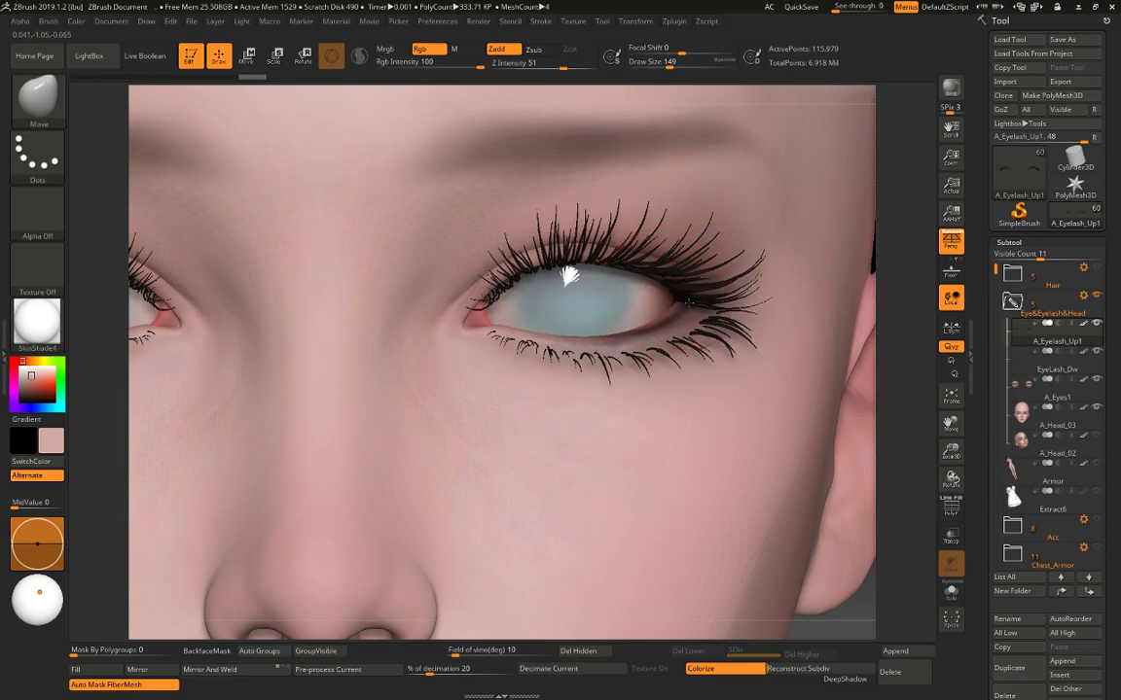
pyautogui.press('space')
pyautogui.moveTo(683, 293); pyautogui.dragTo(669, 291)
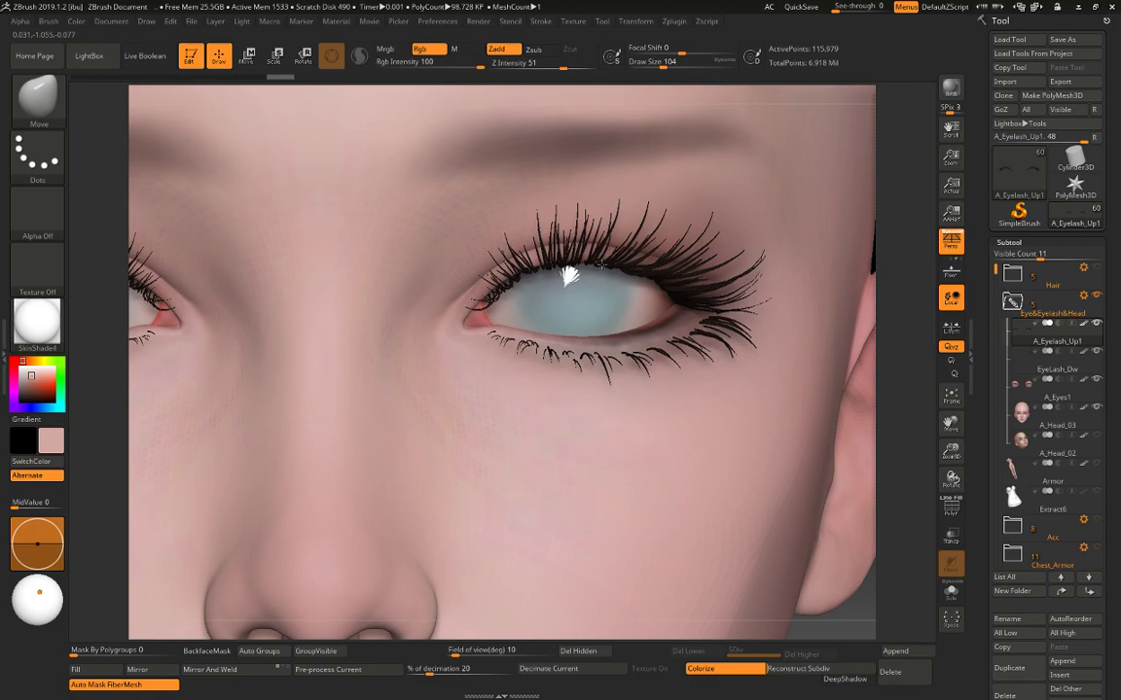
pyautogui.press('space')
pyautogui.moveTo(438, 317); pyautogui.dragTo(448, 317)
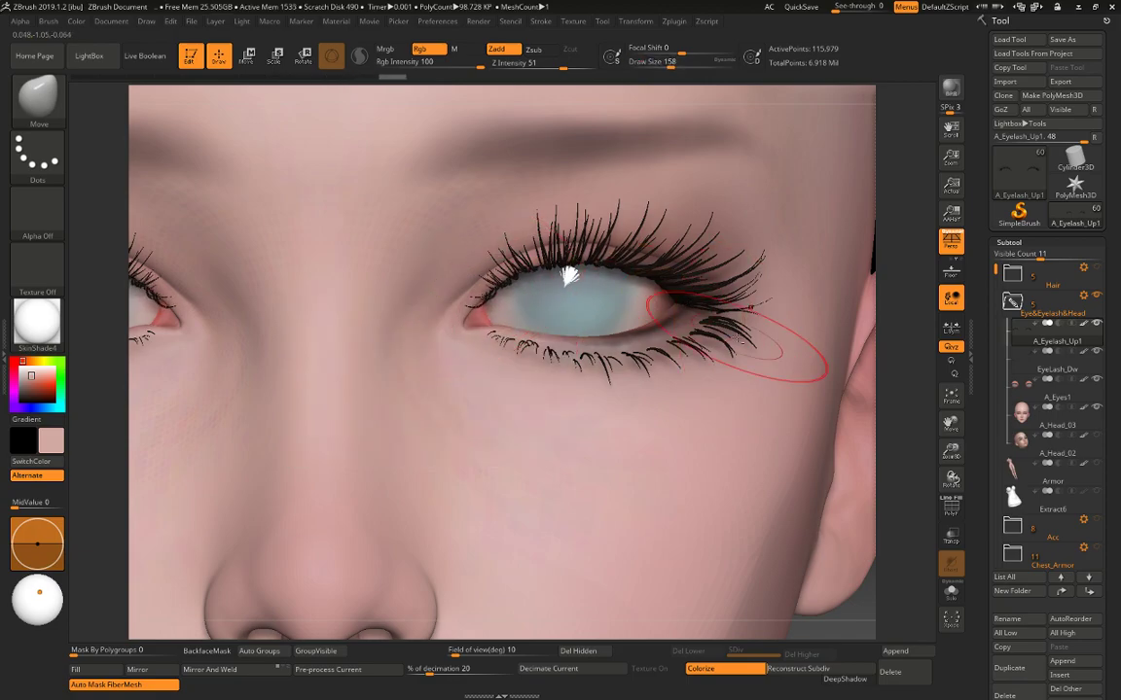
# Isolate A_Head_03 in Solo mode, set draw size 83 and lower it to subdivision level 2.
pyautogui.moveTo(901, 283); pyautogui.dragTo(920, 248)
pyautogui.keyDown('alt'); pyautogui.click(769, 251); pyautogui.keyUp('alt')
pyautogui.hotkey('alt', 's')
pyautogui.press('space')
pyautogui.moveTo(672, 253); pyautogui.dragTo(657, 250)
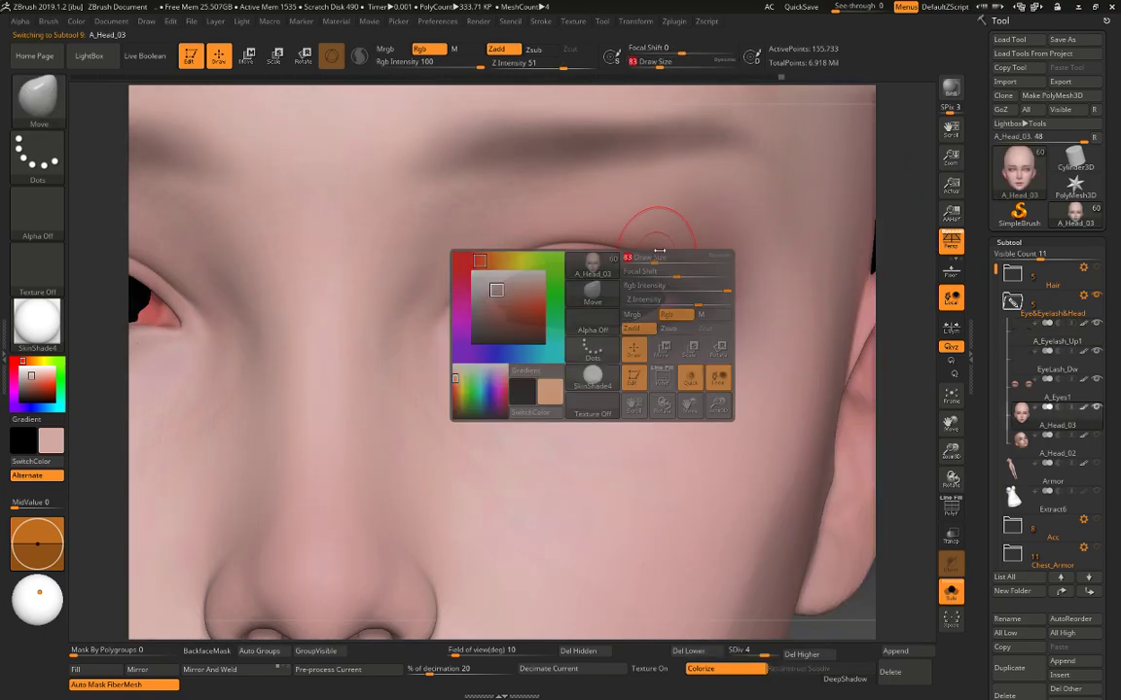
pyautogui.keyDown('ctrl'); pyautogui.moveTo(652, 224); pyautogui.dragTo(555, 219, button='right'); pyautogui.keyUp('ctrl')
pyautogui.hotkey('shift', 'd')
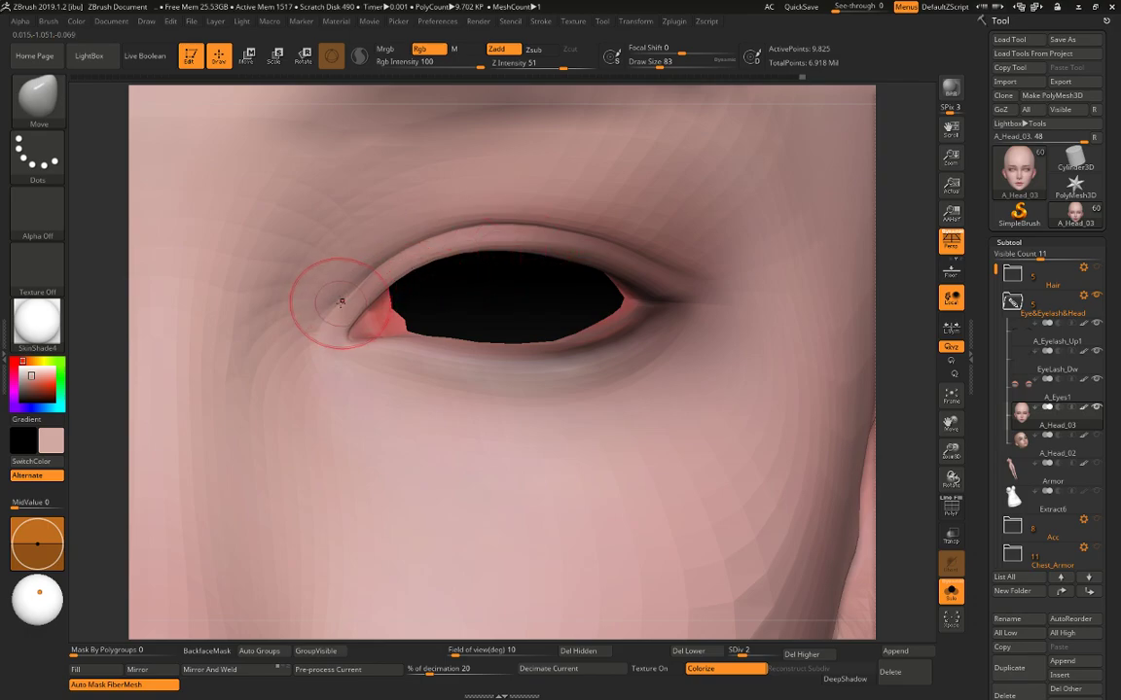
# Reshape the inner eye corner and upper eyelid with the Move brush at draw size 83, and leave Solo mode.
pyautogui.moveTo(441, 277); pyautogui.dragTo(481, 286)
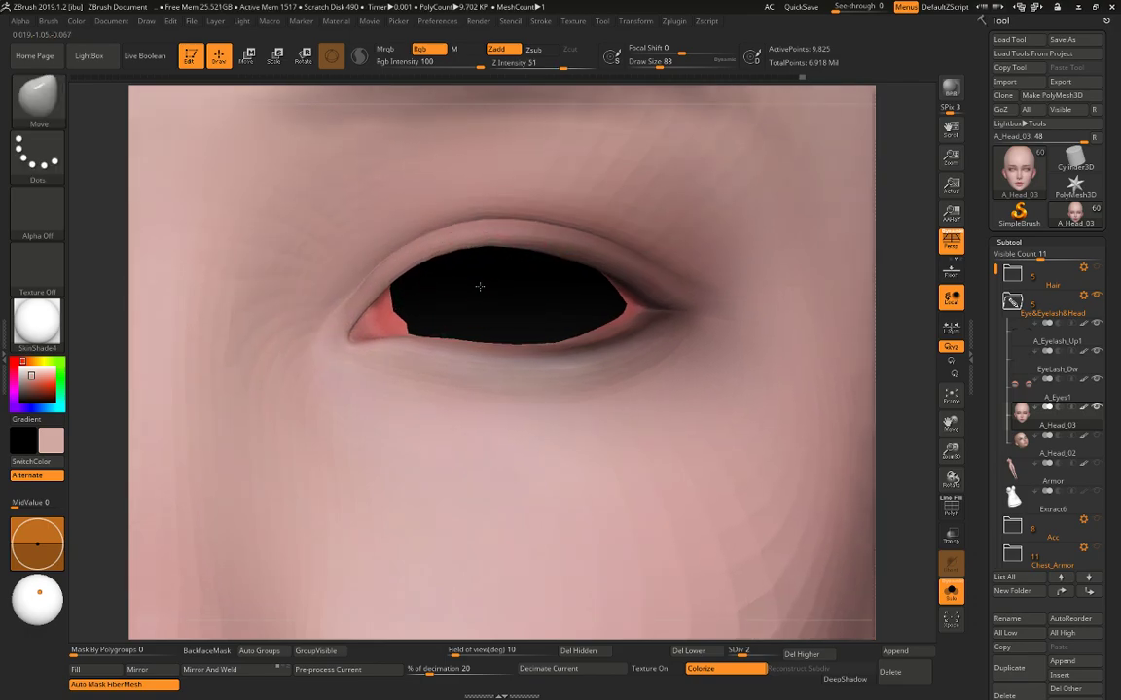
pyautogui.press('b')
pyautogui.press('m')
pyautogui.press('v')
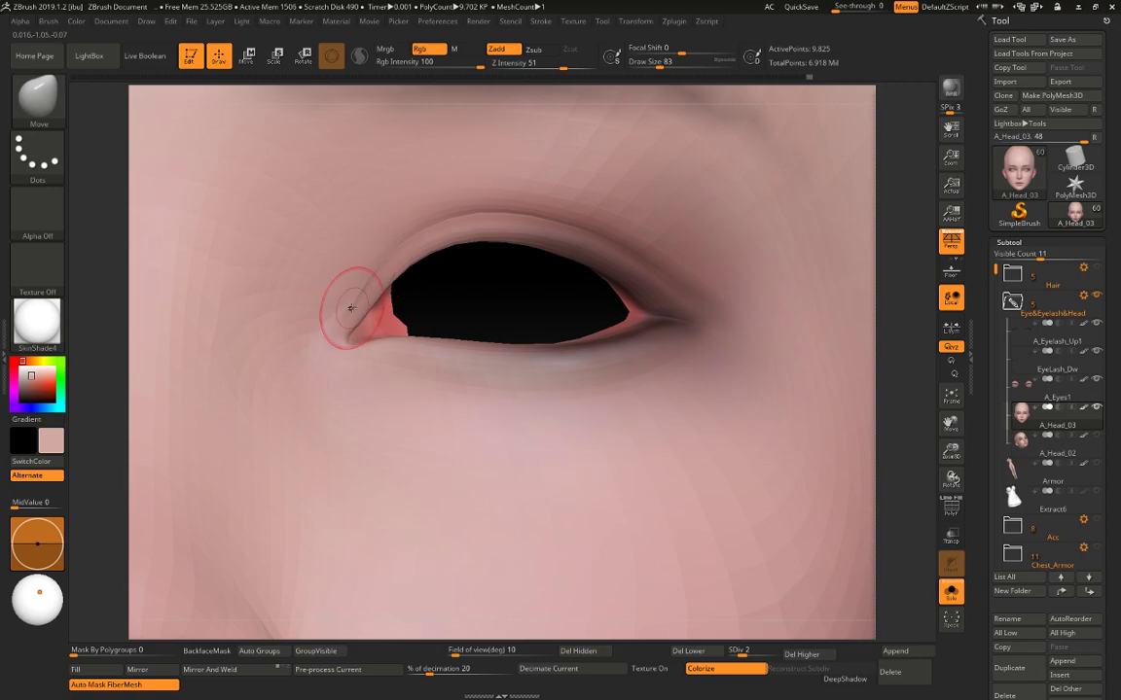
pyautogui.moveTo(478, 306); pyautogui.dragTo(514, 308)
pyautogui.hotkey('alt', 's')
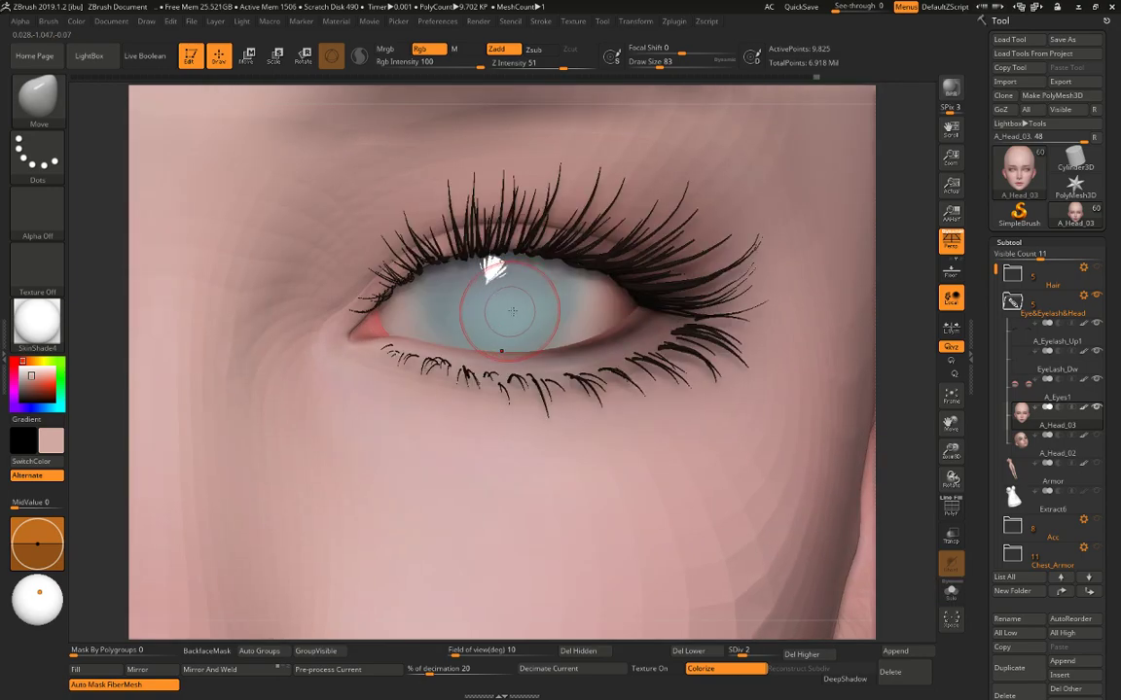
pyautogui.press('w')
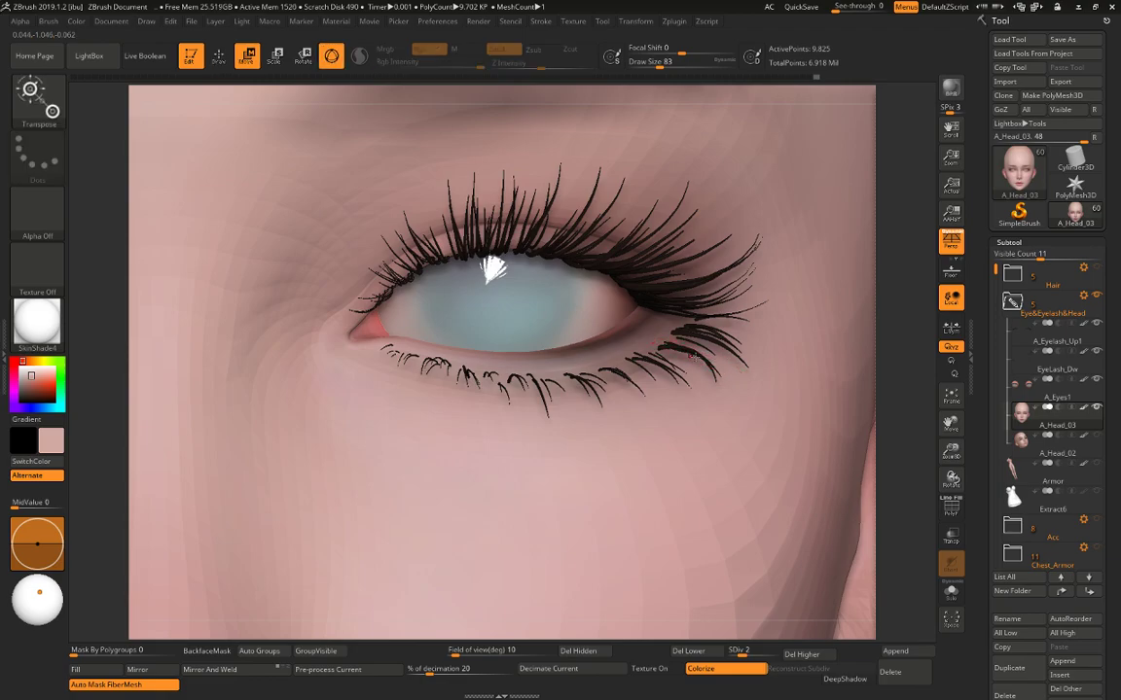
# Select the EyeLash_Dw lower lashes and shift them toward the inner eye corner and slightly down with the transform gizmo.
pyautogui.hotkey('shift', 'f')
pyautogui.click(692, 356)
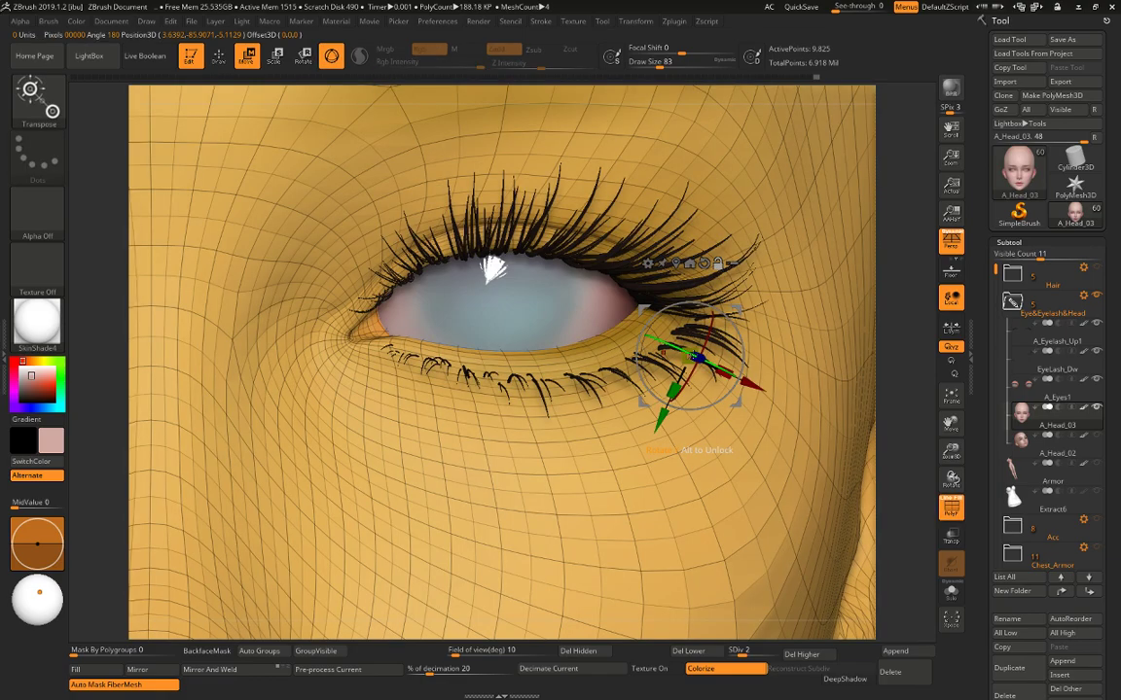
pyautogui.keyDown('alt'); pyautogui.click(689, 331); pyautogui.keyUp('alt')
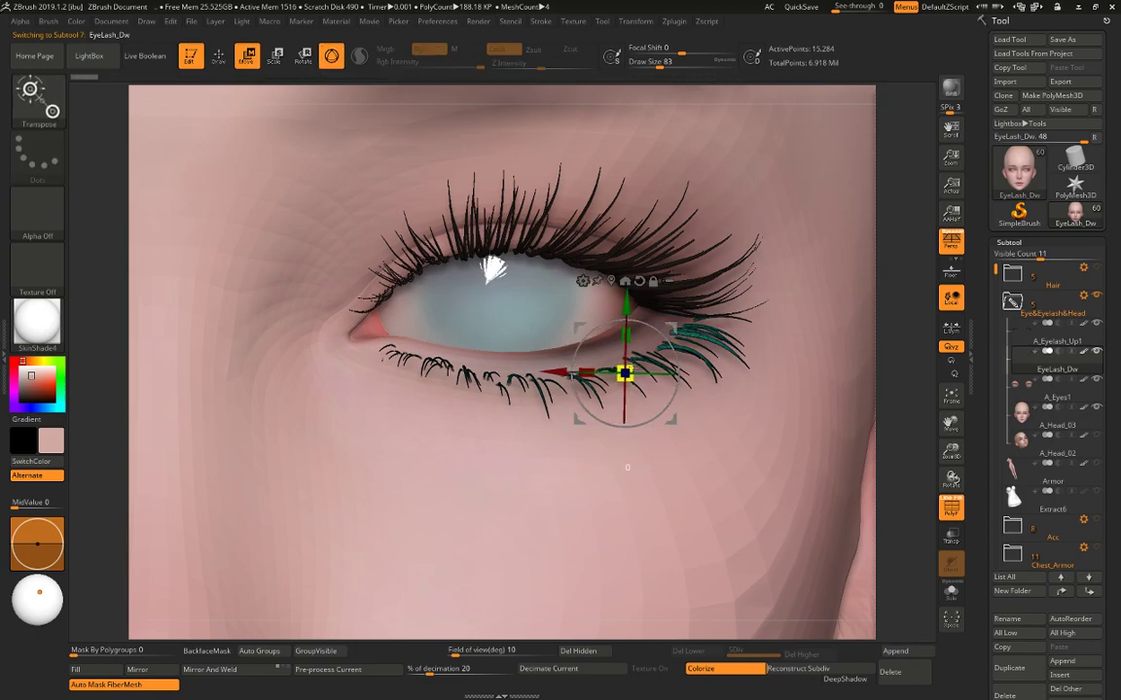
pyautogui.moveTo(572, 375)
pyautogui.mouseDown()
pyautogui.moveTo(624, 375)
pyautogui.moveTo(556, 374)
pyautogui.mouseUp()
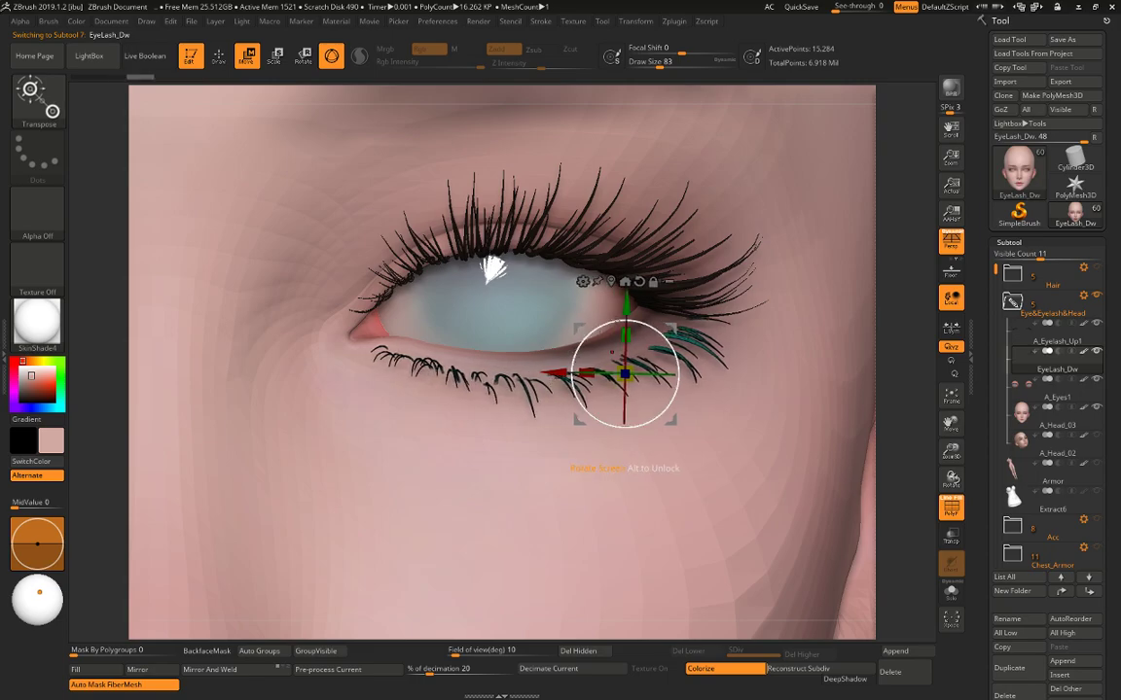
pyautogui.moveTo(626, 303); pyautogui.dragTo(627, 306)
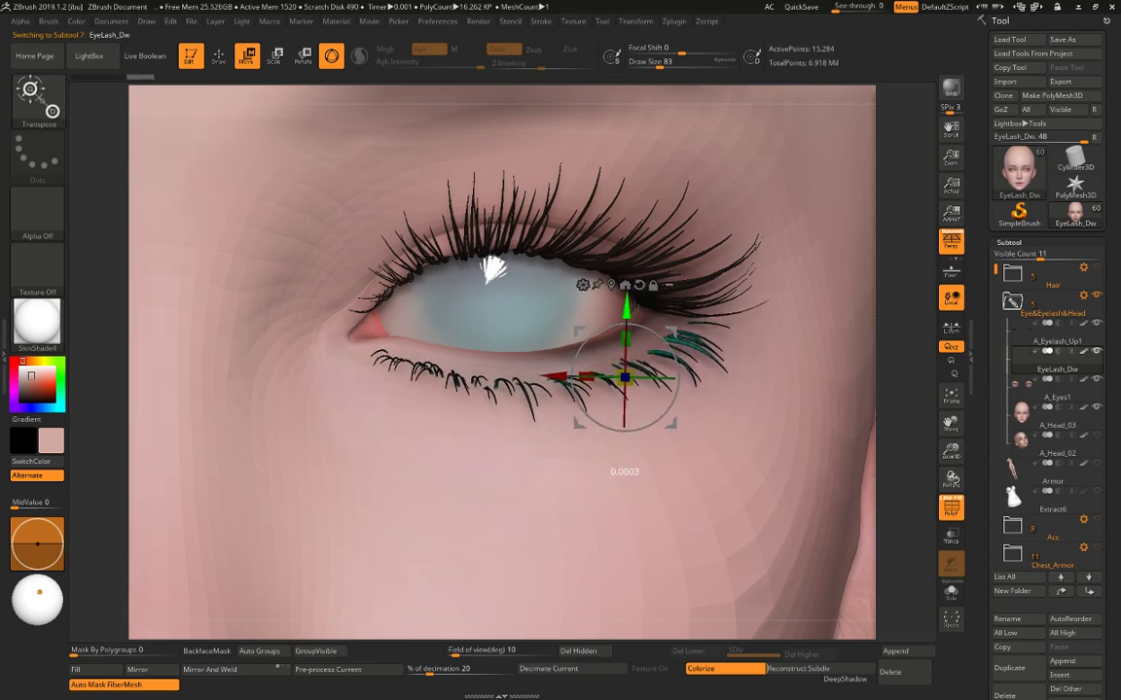
# Raise A_Head_03 to subdivision level 5, and make EyeLash_Dw active again with the Move brush.
pyautogui.press('q')
pyautogui.press('d')
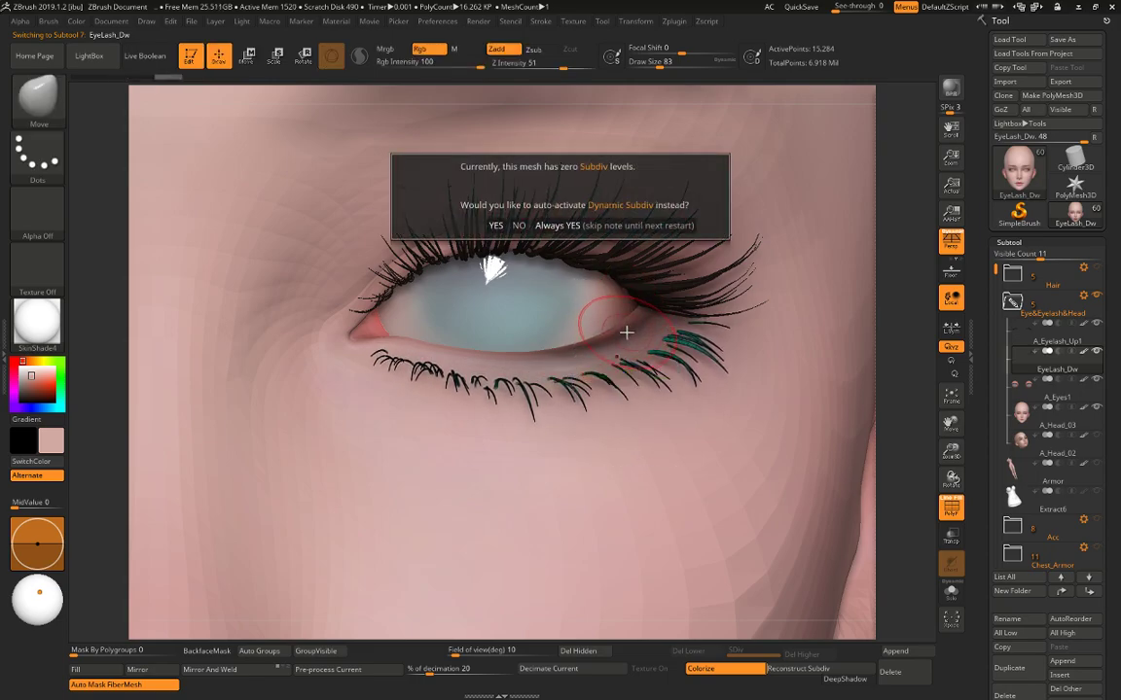
pyautogui.press('Escape')
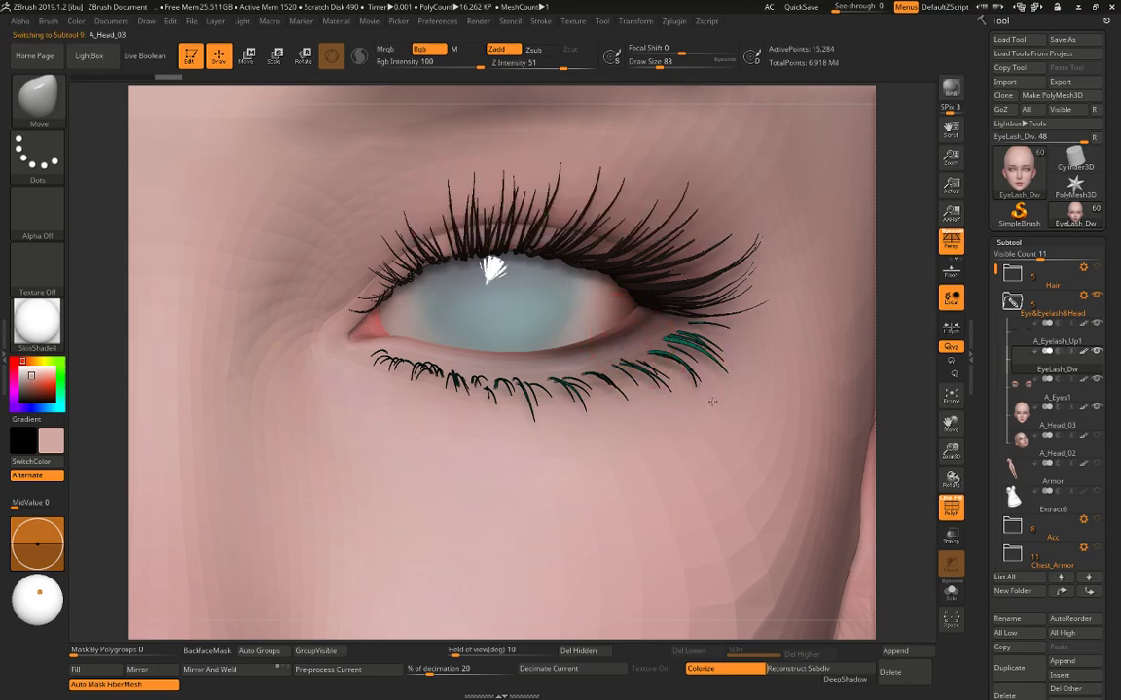
pyautogui.keyDown('alt'); pyautogui.click(712, 401); pyautogui.keyUp('alt')
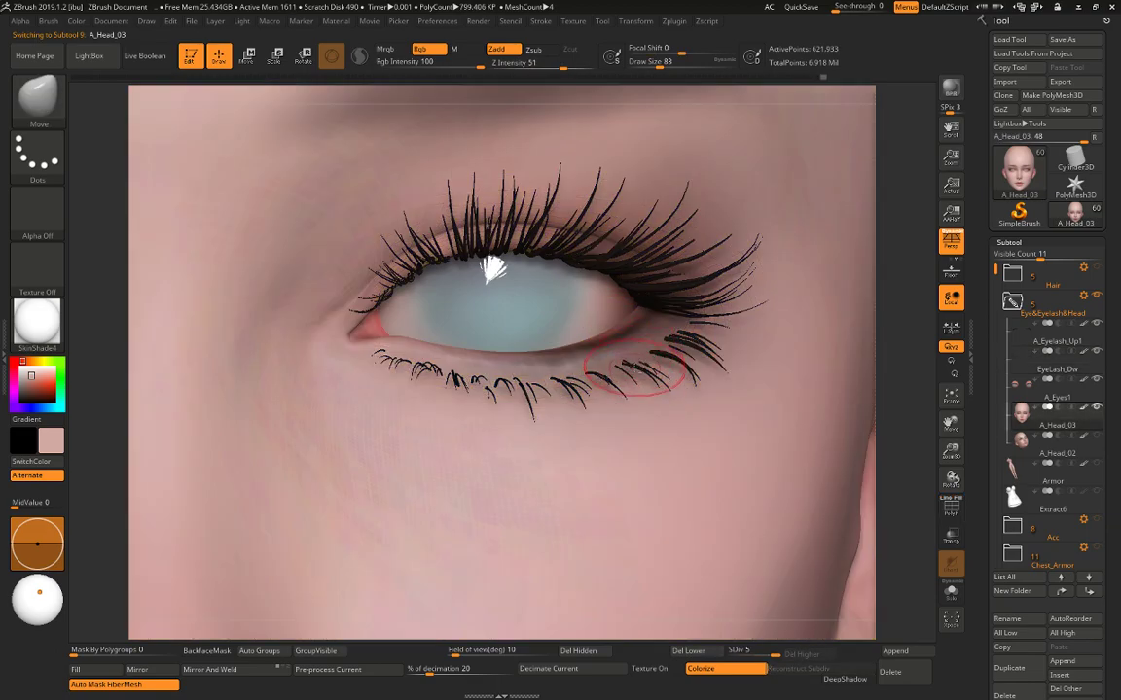
pyautogui.keyDown('alt'); pyautogui.click(637, 367); pyautogui.keyUp('alt')
pyautogui.press('w')
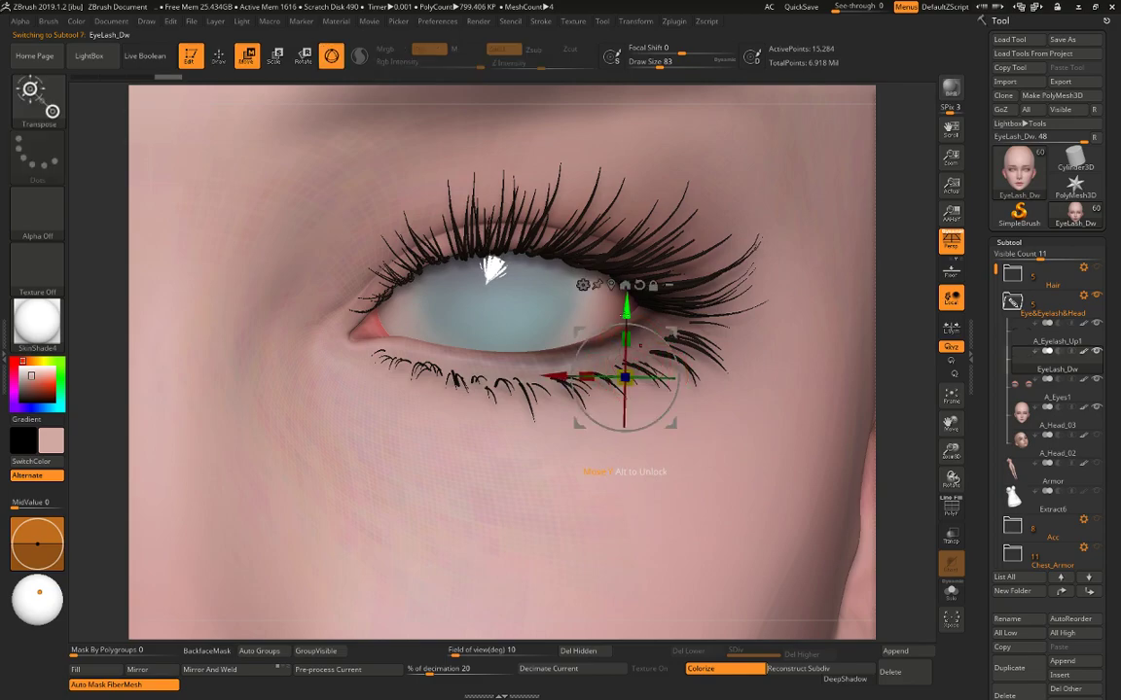
pyautogui.press('q')
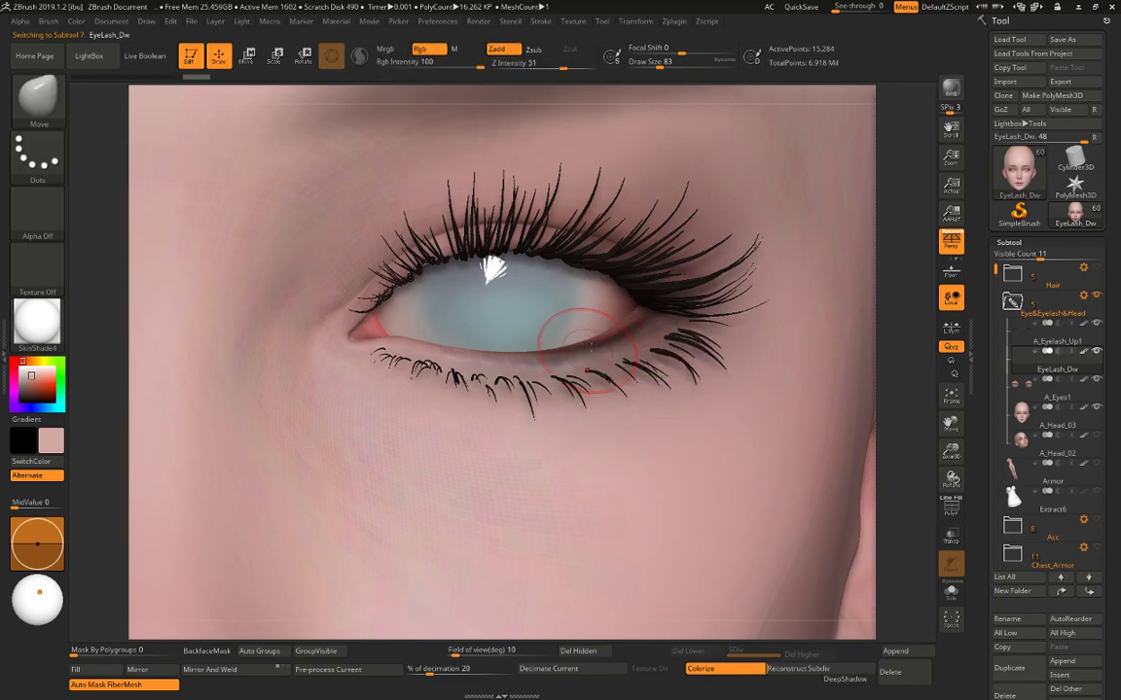
# Fit the lower eyelashes along the lower lid with the Move brush at draw size 163.
pyautogui.press('space')
pyautogui.moveTo(502, 376); pyautogui.dragTo(517, 377)
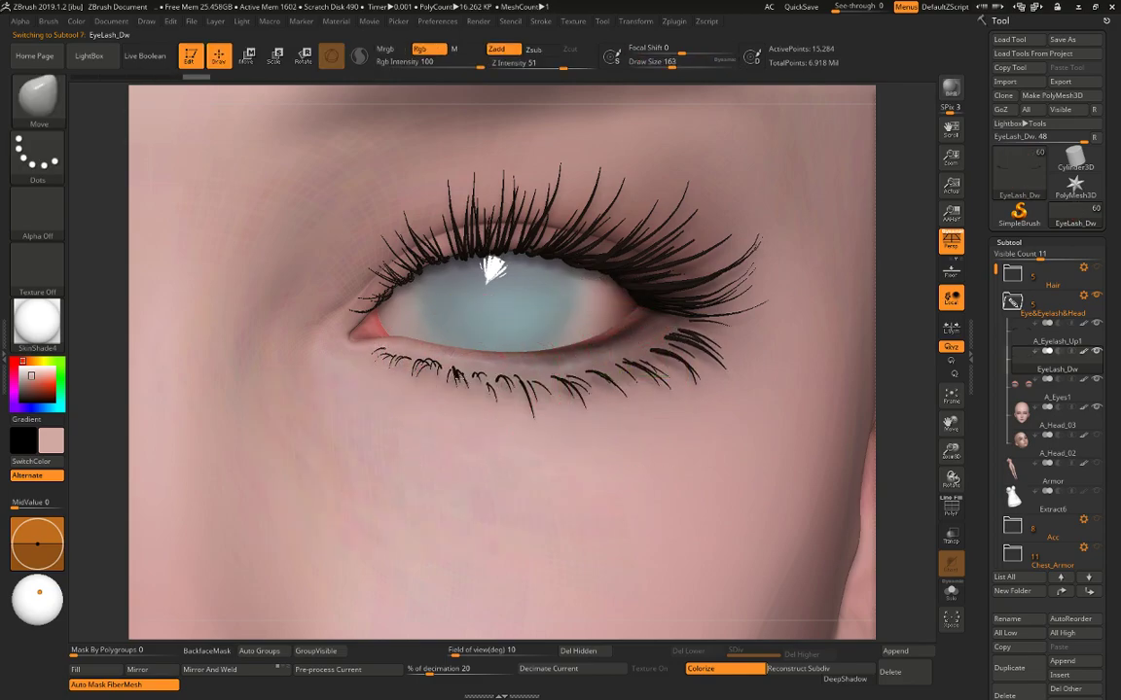
pyautogui.moveTo(672, 377); pyautogui.dragTo(698, 347)
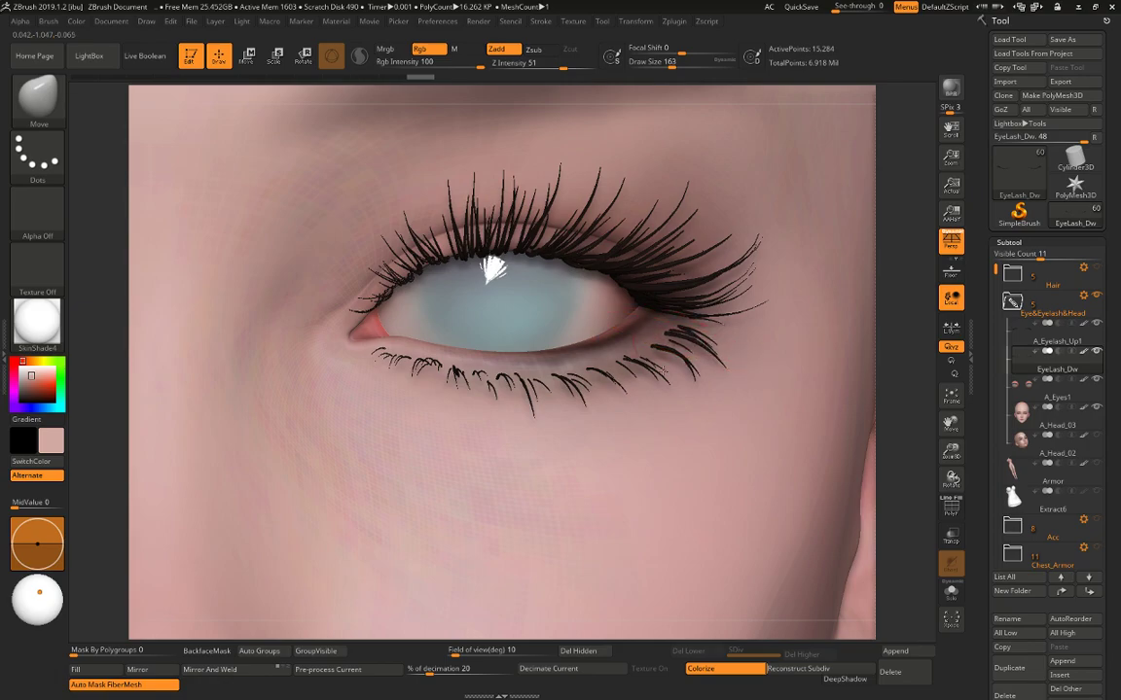
pyautogui.keyDown('alt'); pyautogui.moveTo(918, 292); pyautogui.dragTo(846, 225); pyautogui.keyUp('alt')
pyautogui.press('w')
pyautogui.moveTo(837, 404)
pyautogui.keyDown('alt'); pyautogui.mouseDown()
pyautogui.moveTo(853, 352)
pyautogui.moveTo(844, 404)
pyautogui.mouseUp(); pyautogui.keyUp('alt')
pyautogui.press('q')
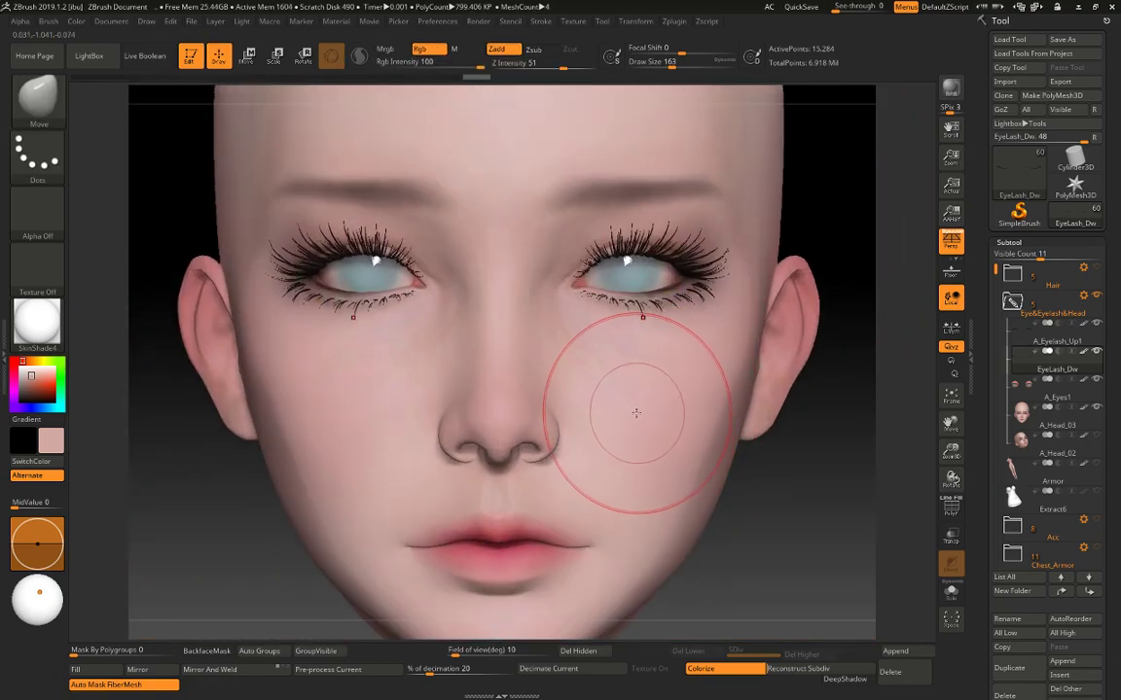
# Make A_Head_03 the active subtool with the Move brush selected.
pyautogui.press('b')
pyautogui.press('s')
pyautogui.press('t')
pyautogui.press('b')
pyautogui.press('m')
pyautogui.press('v')
pyautogui.keyDown('alt'); pyautogui.click(613, 404); pyautogui.keyUp('alt')
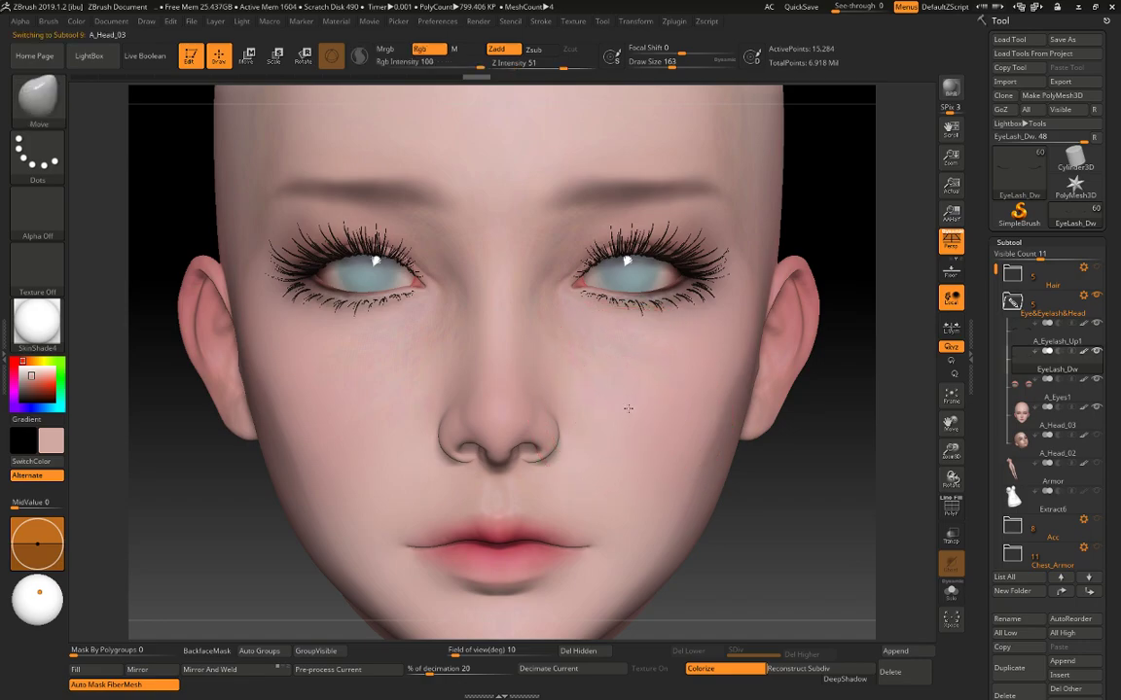
pyautogui.keyDown('alt'); pyautogui.moveTo(809, 488); pyautogui.dragTo(803, 408); pyautogui.keyUp('alt')
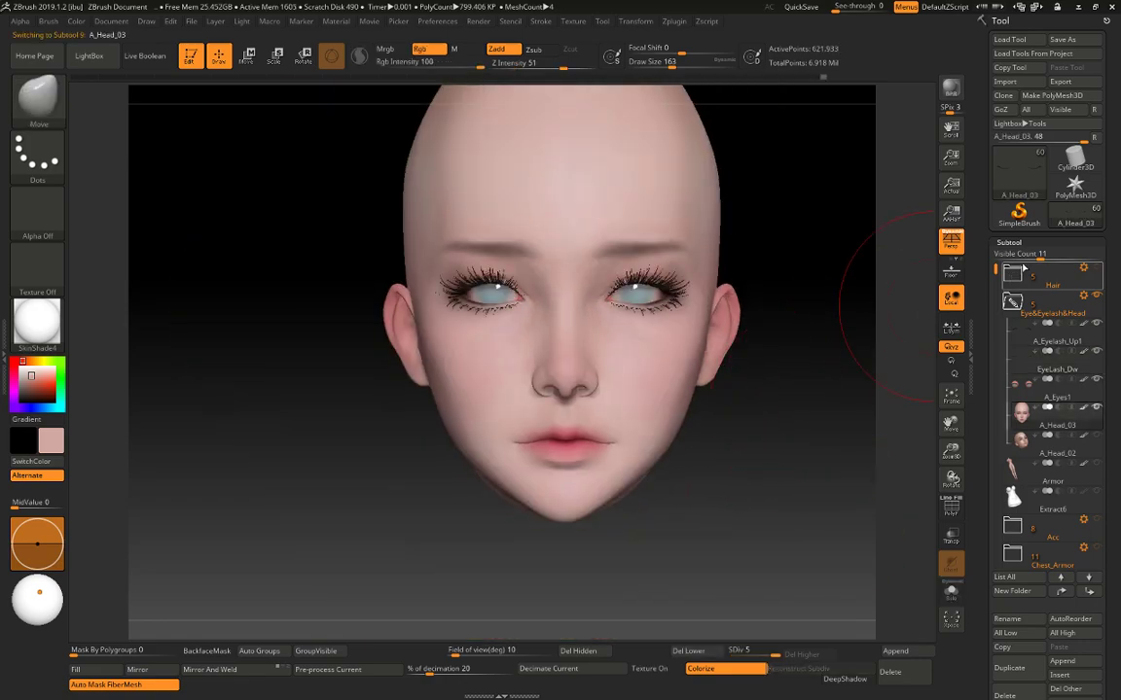
# Show the Hair folder to review the face framed by hair, view the head alone briefly, and hide the hair again.
pyautogui.click(1098, 269)
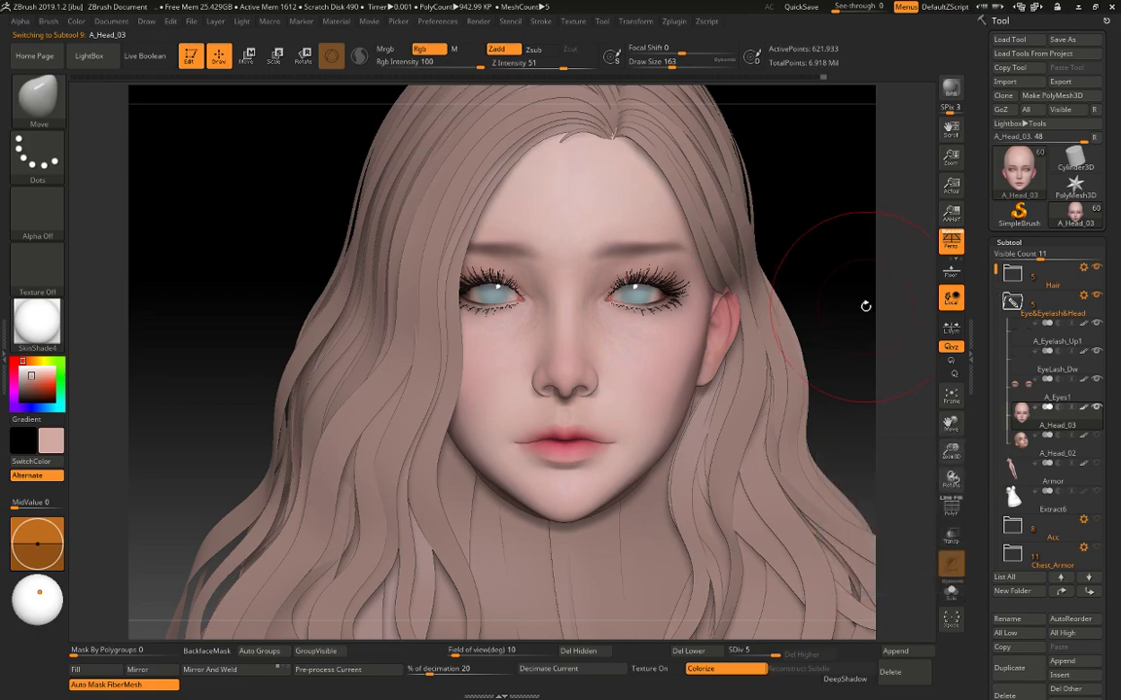
pyautogui.moveTo(862, 305)
pyautogui.mouseDown()
pyautogui.moveTo(837, 309)
pyautogui.moveTo(866, 305)
pyautogui.moveTo(855, 320)
pyautogui.moveTo(823, 303)
pyautogui.mouseUp()
pyautogui.press('w')
pyautogui.hotkey('alt', 's')
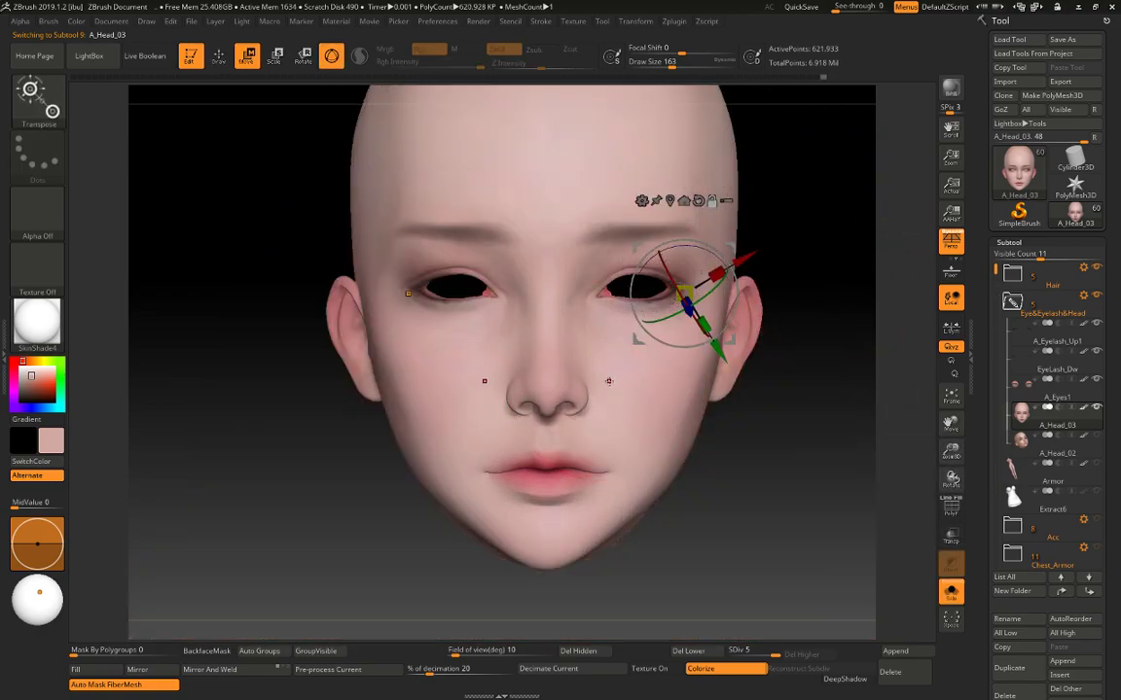
pyautogui.hotkey('alt', 's')
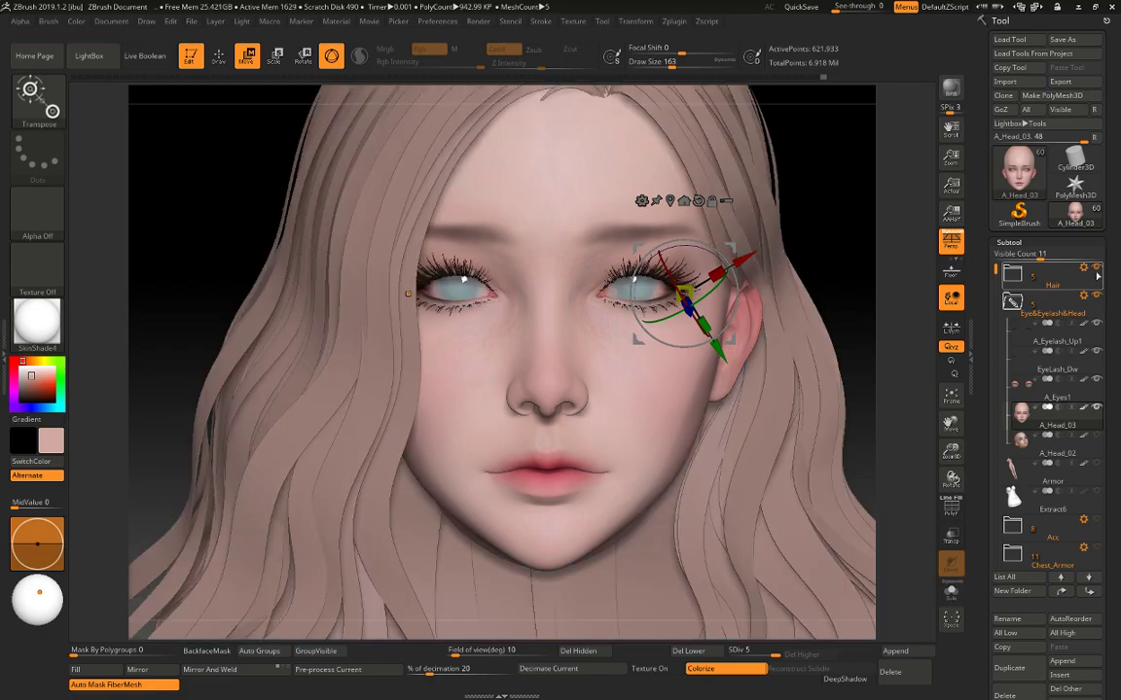
pyautogui.click(1096, 268)
# Set up the Standard brush for colour painting only, with draw size 77, Rgb on and Zadd off.
pyautogui.press('q')
pyautogui.moveTo(818, 305)
pyautogui.keyDown('alt'); pyautogui.mouseDown()
pyautogui.moveTo(832, 308)
pyautogui.moveTo(842, 348)
pyautogui.mouseUp(); pyautogui.keyUp('alt')
pyautogui.press('b')
pyautogui.press('s')
pyautogui.press('t')
pyautogui.press('space')
pyautogui.moveTo(632, 216); pyautogui.dragTo(619, 216)
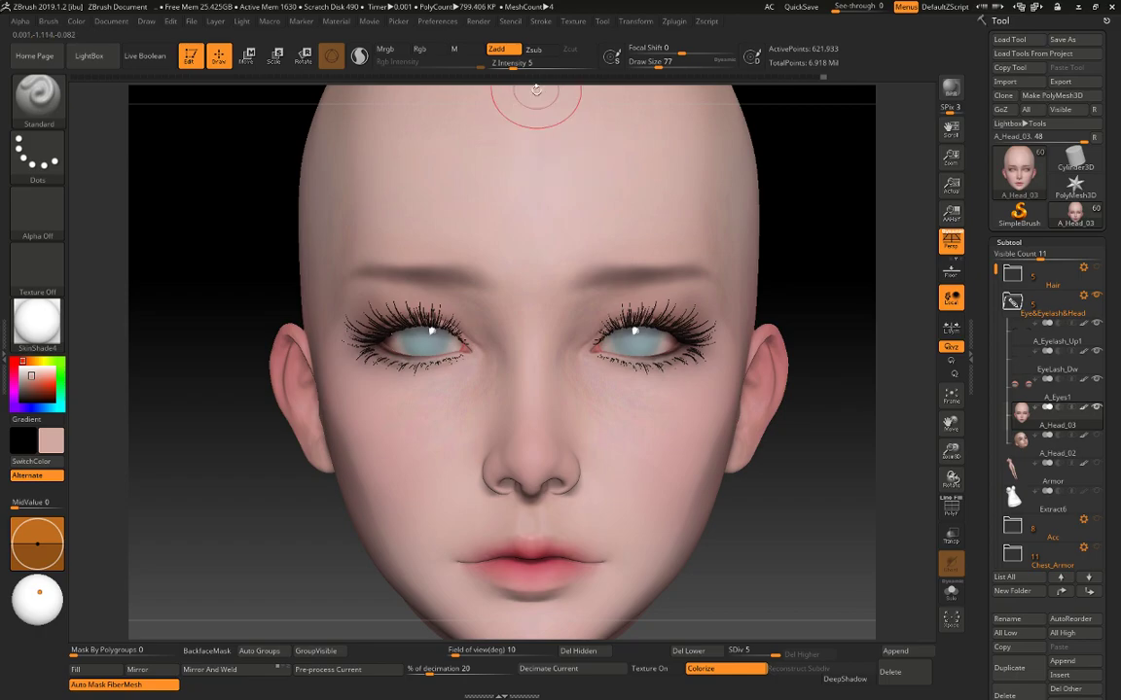
pyautogui.click(504, 50)
pyautogui.click(420, 49)
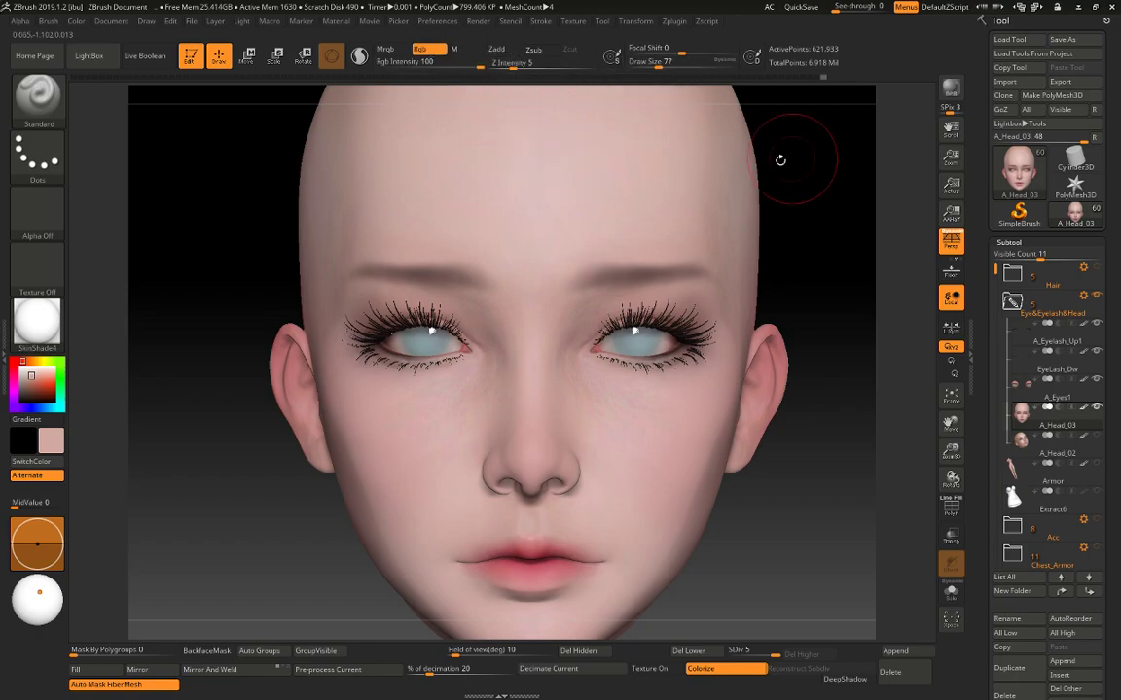
# Undo the test stroke and paint sampled skin colour under the eyes and beside the nose at Rgb intensity 9.
pyautogui.moveTo(593, 380)
pyautogui.mouseDown()
pyautogui.moveTo(576, 388)
pyautogui.moveTo(582, 397)
pyautogui.mouseUp()
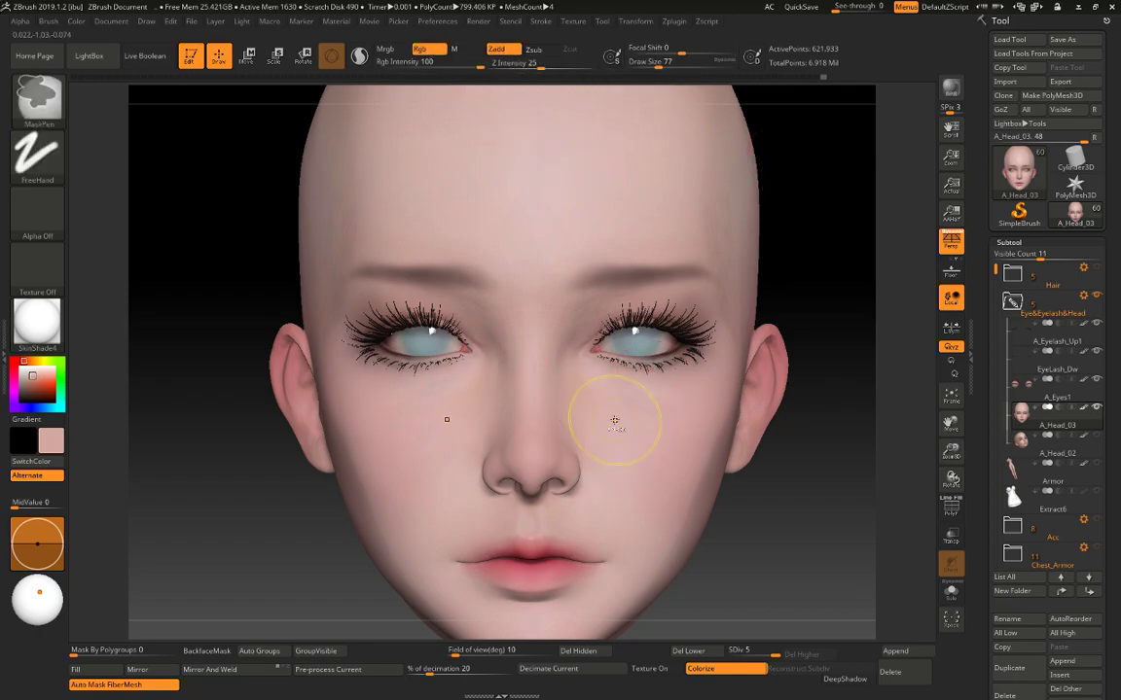
pyautogui.hotkey('ctrl', 'z')
pyautogui.press('space')
pyautogui.click(653, 450)
pyautogui.moveTo(633, 451)
pyautogui.mouseDown()
pyautogui.moveTo(565, 376)
pyautogui.moveTo(580, 389)
pyautogui.mouseUp()
pyautogui.press('c')
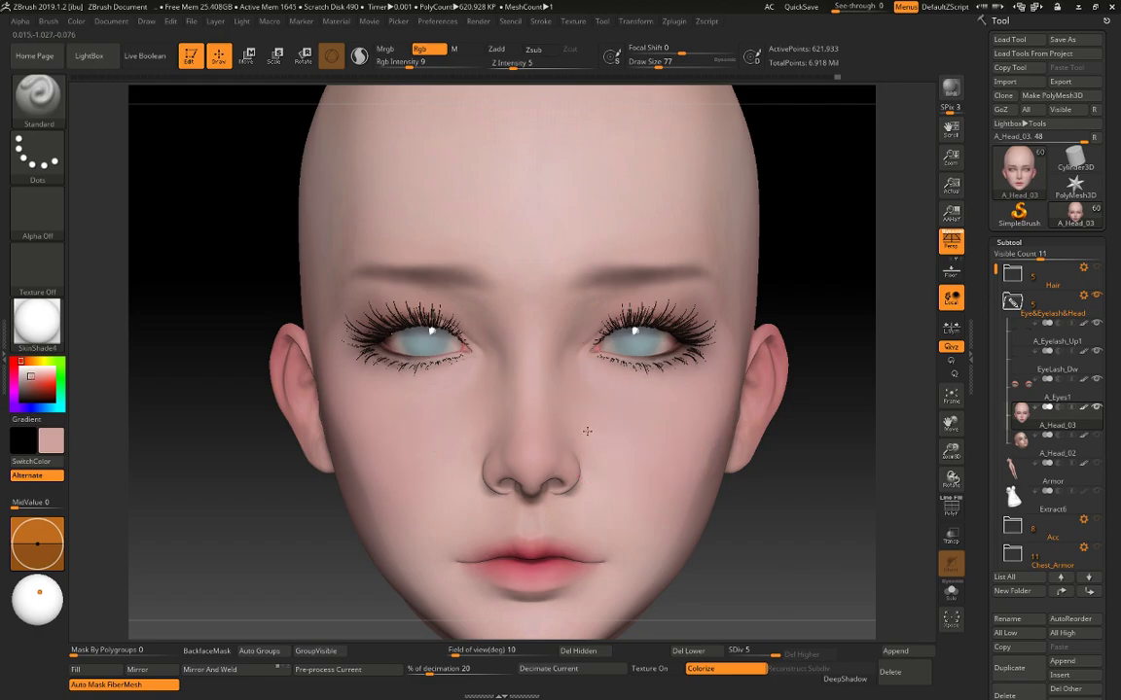
# Even out the skin colour on the forehead and temples with the Standard brush at draw size 124.
pyautogui.moveTo(823, 521)
pyautogui.keyDown('alt'); pyautogui.mouseDown()
pyautogui.moveTo(826, 453)
pyautogui.moveTo(829, 491)
pyautogui.mouseUp(); pyautogui.keyUp('alt')
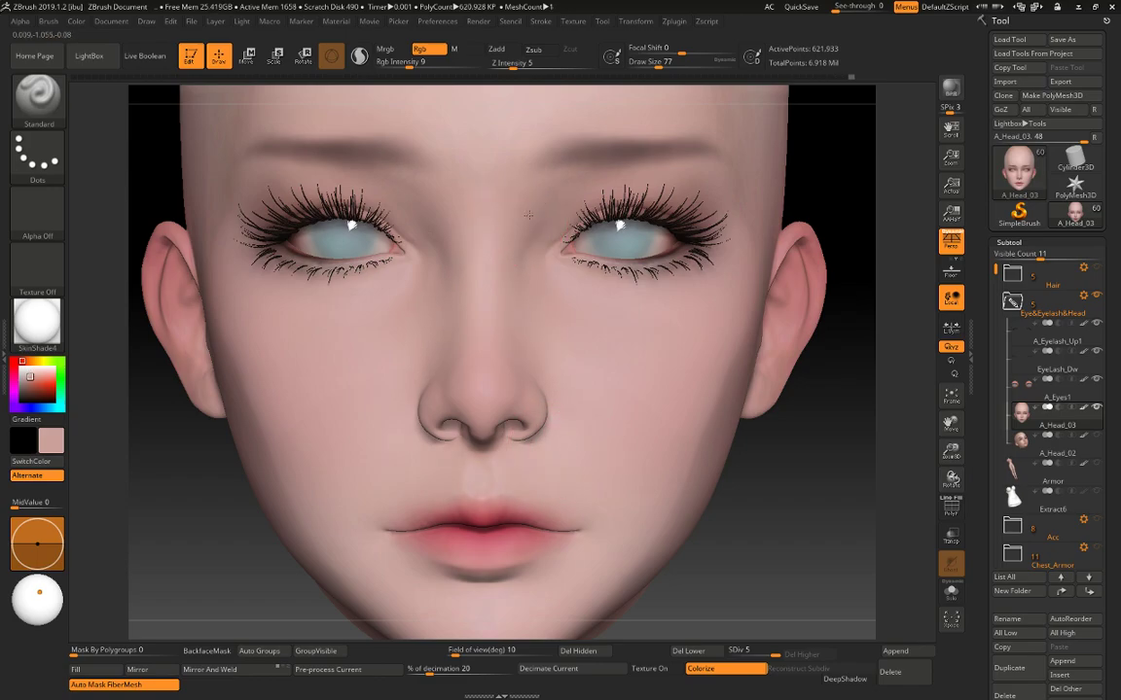
pyautogui.keyDown('alt'); pyautogui.moveTo(833, 137); pyautogui.dragTo(809, 234); pyautogui.keyUp('alt')
pyautogui.moveTo(869, 180); pyautogui.dragTo(778, 175)
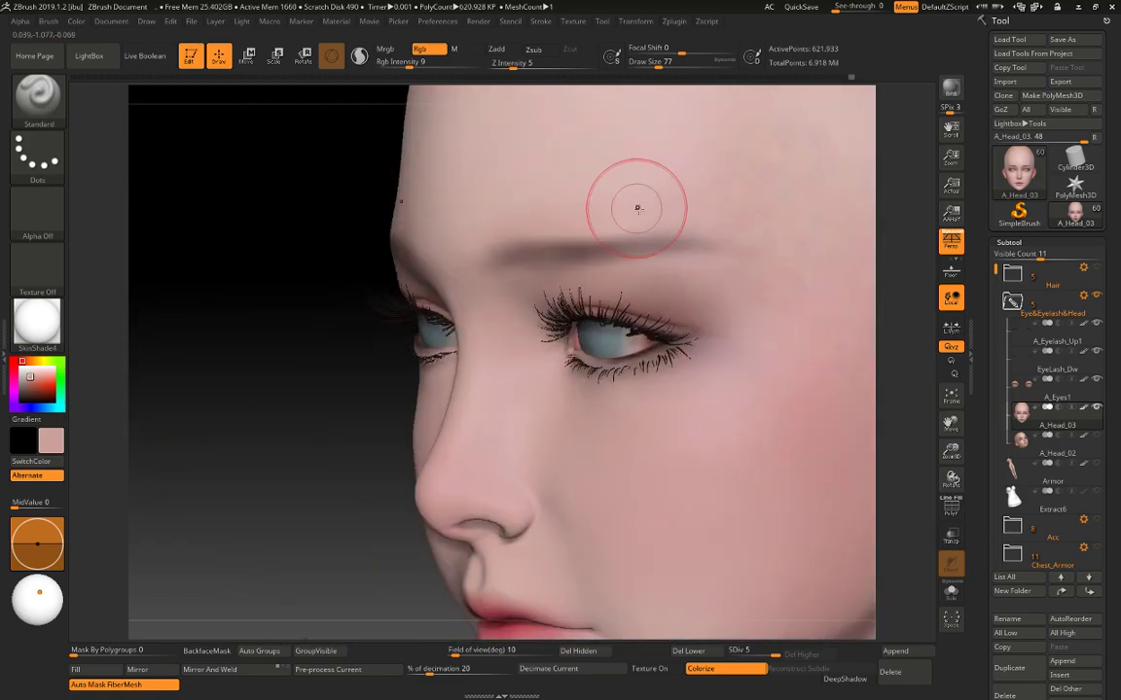
pyautogui.press('space')
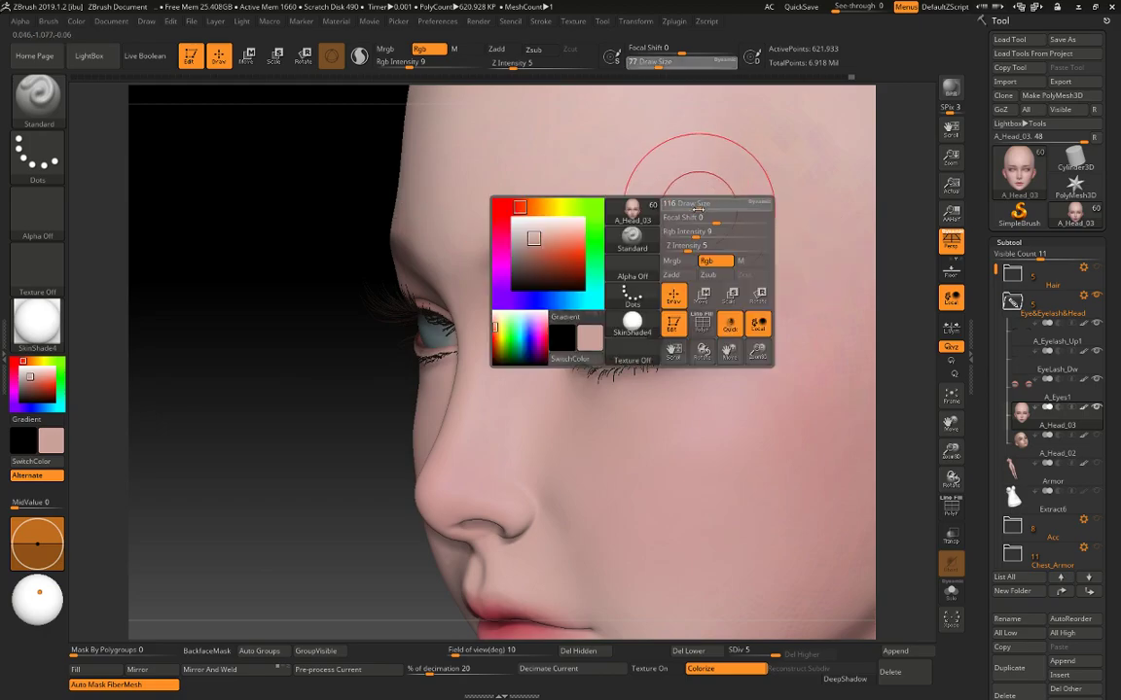
pyautogui.moveTo(698, 208); pyautogui.dragTo(700, 208)
pyautogui.moveTo(600, 151); pyautogui.dragTo(825, 245)
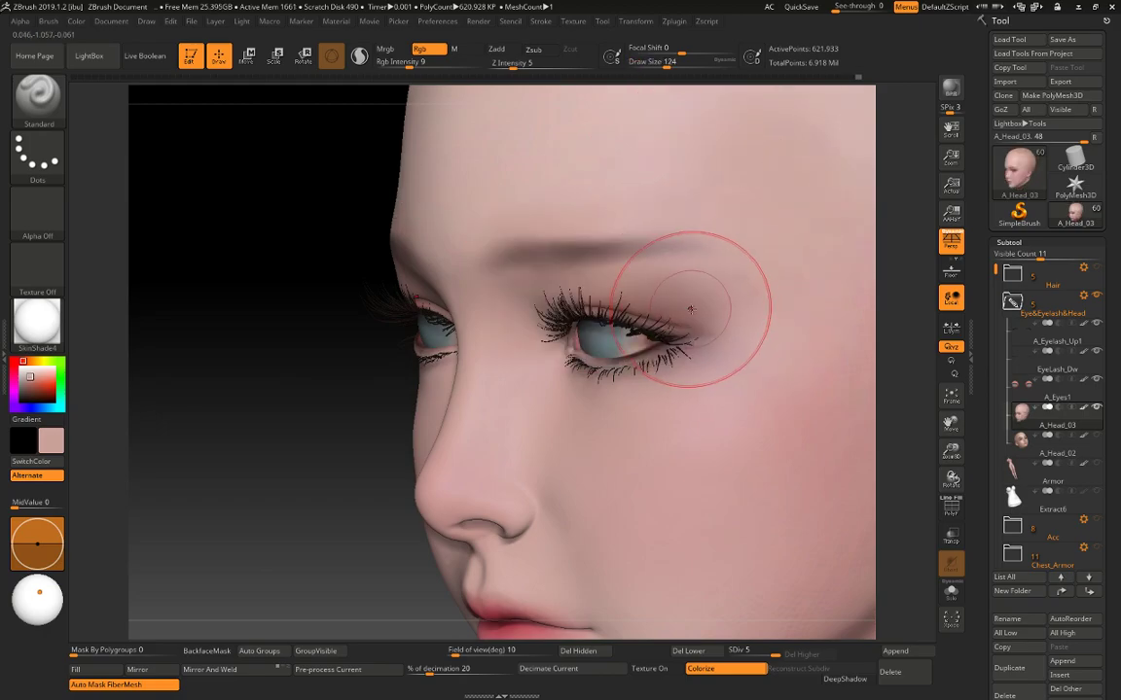
# Paint the inner ends of the eyebrows in a sampled brow colour at draw sizes 31 and 22, ending at Rgb intensity 5.
pyautogui.press('space')
pyautogui.moveTo(576, 321); pyautogui.dragTo(559, 321)
pyautogui.moveTo(247, 394); pyautogui.dragTo(326, 391)
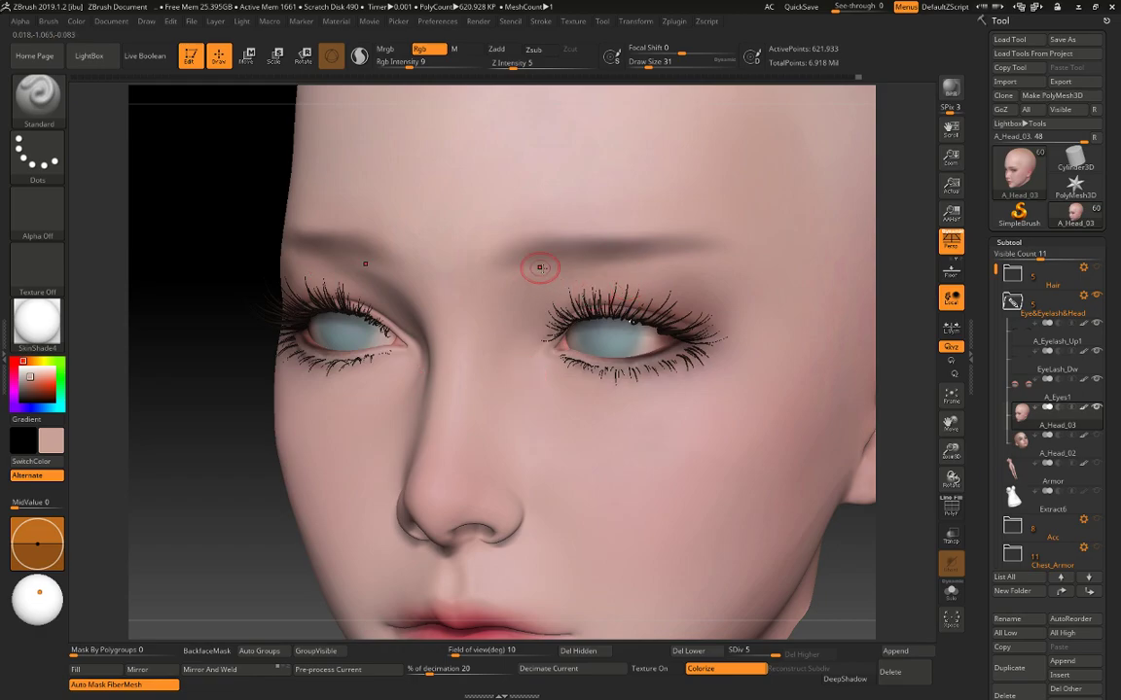
pyautogui.press('c')
pyautogui.moveTo(524, 274)
pyautogui.mouseDown()
pyautogui.moveTo(540, 268)
pyautogui.moveTo(532, 276)
pyautogui.moveTo(555, 296)
pyautogui.mouseUp()
pyautogui.press('space')
pyautogui.press('space')
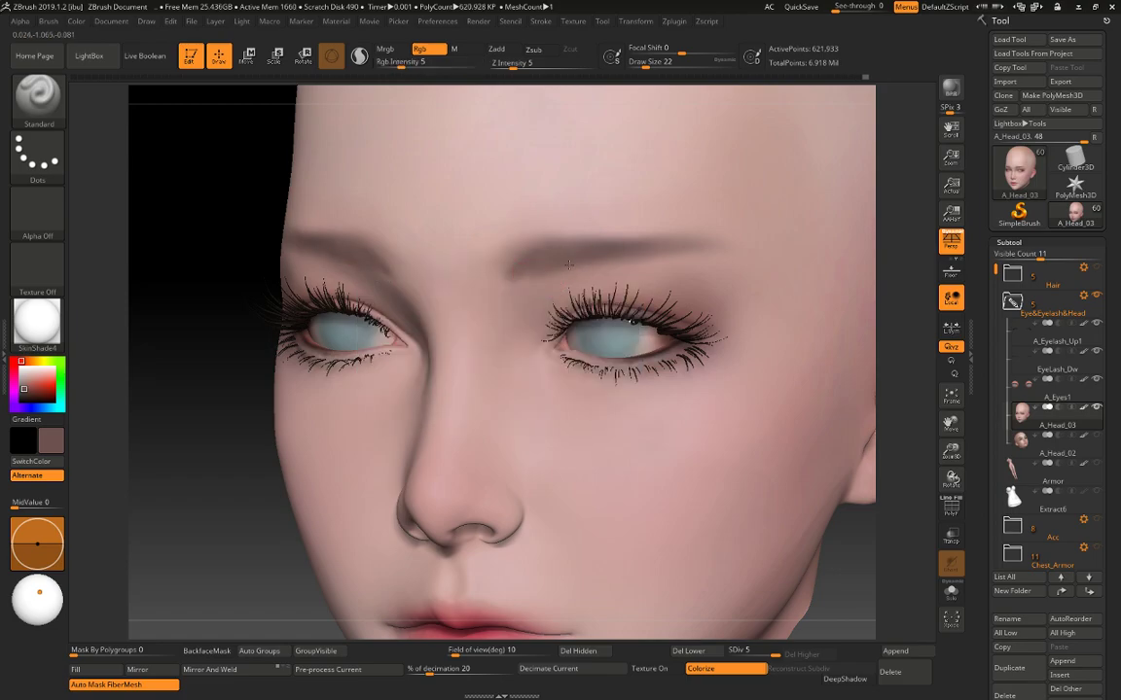
# Deepen and extend the eyebrows from inner end to tail at Rgb intensity 3, using draw sizes 22 and 39.
pyautogui.keyDown('shift'); pyautogui.moveTo(895, 179); pyautogui.dragTo(875, 234); pyautogui.keyUp('shift')
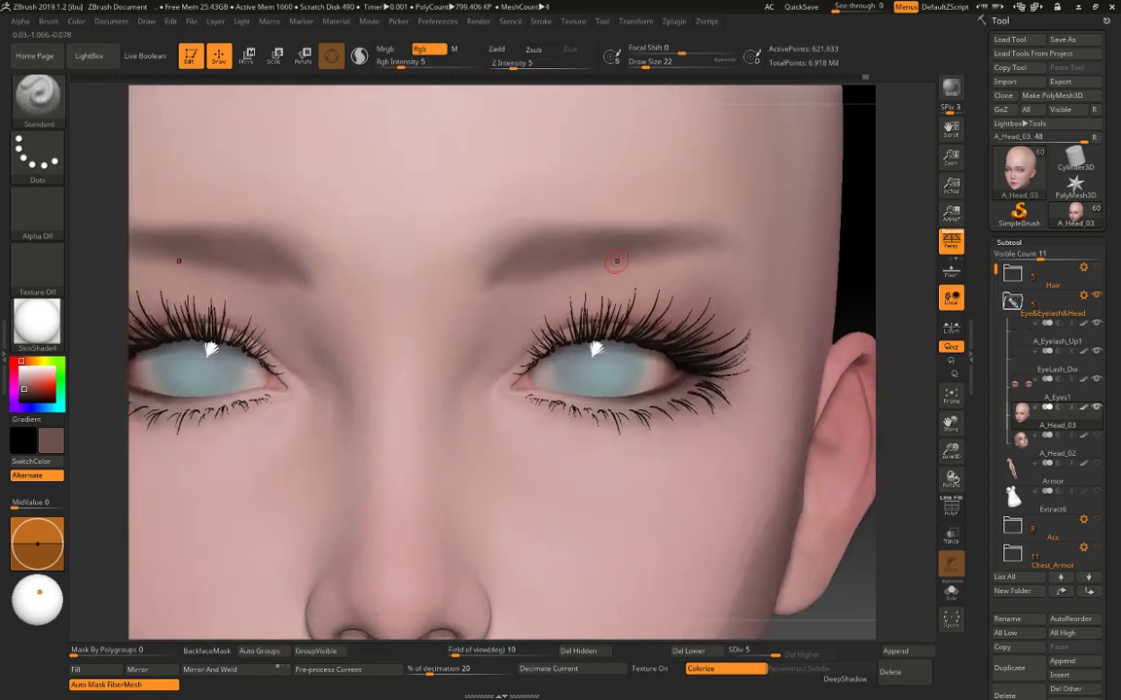
pyautogui.press('space')
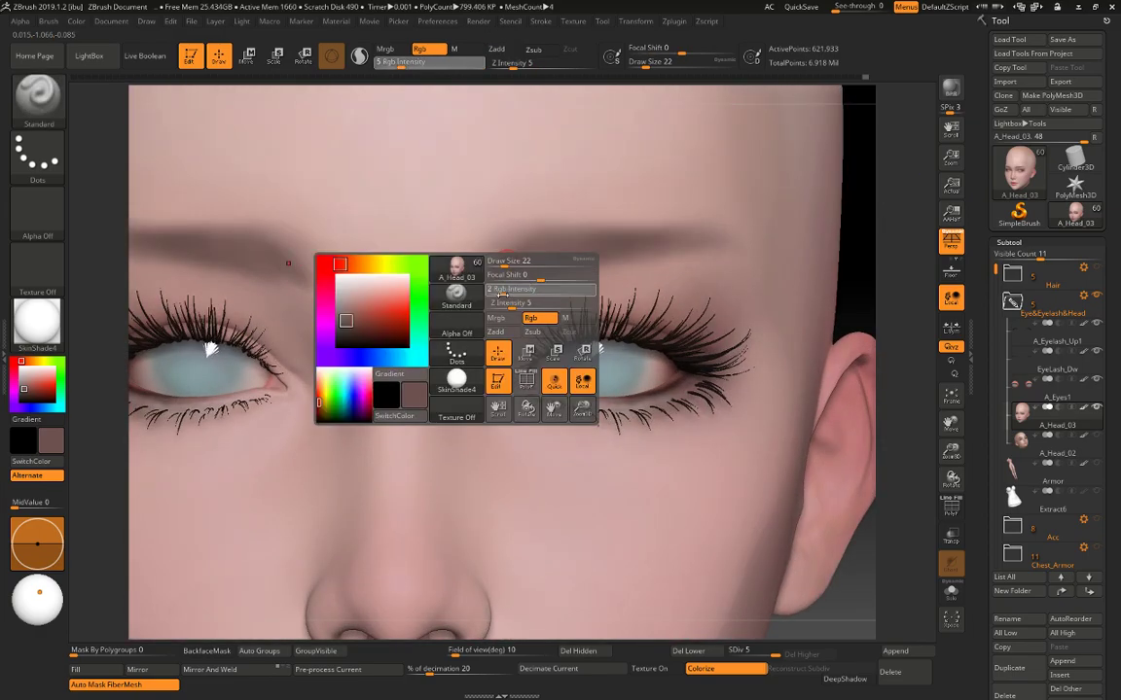
pyautogui.moveTo(503, 293); pyautogui.dragTo(506, 293)
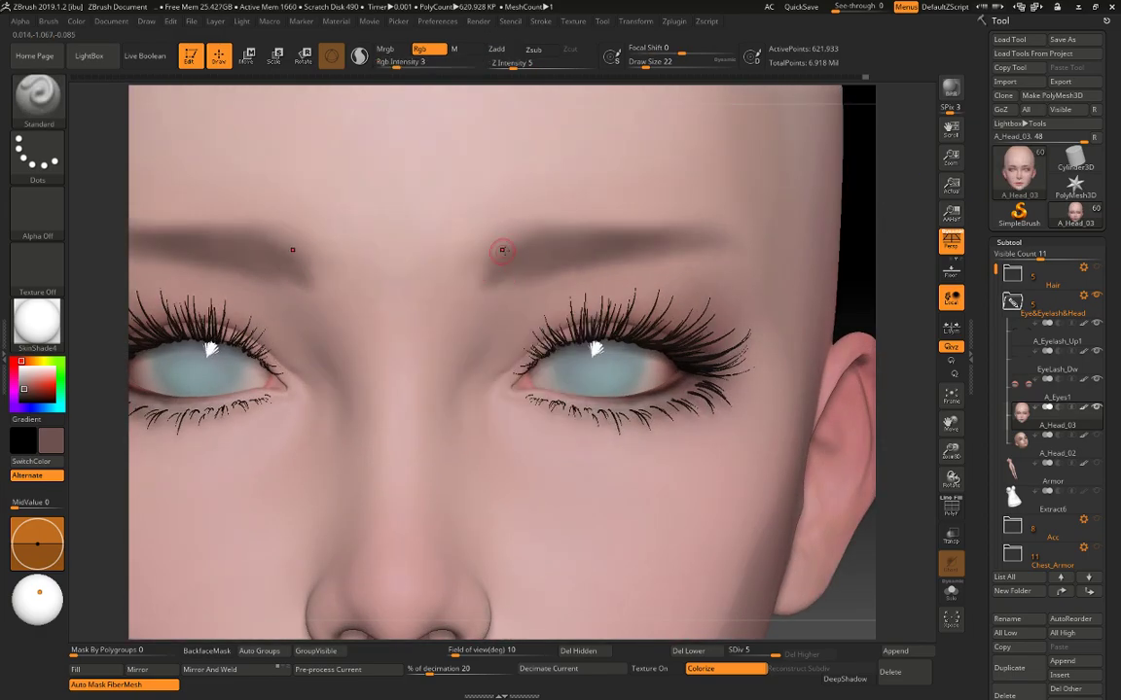
pyautogui.press('space')
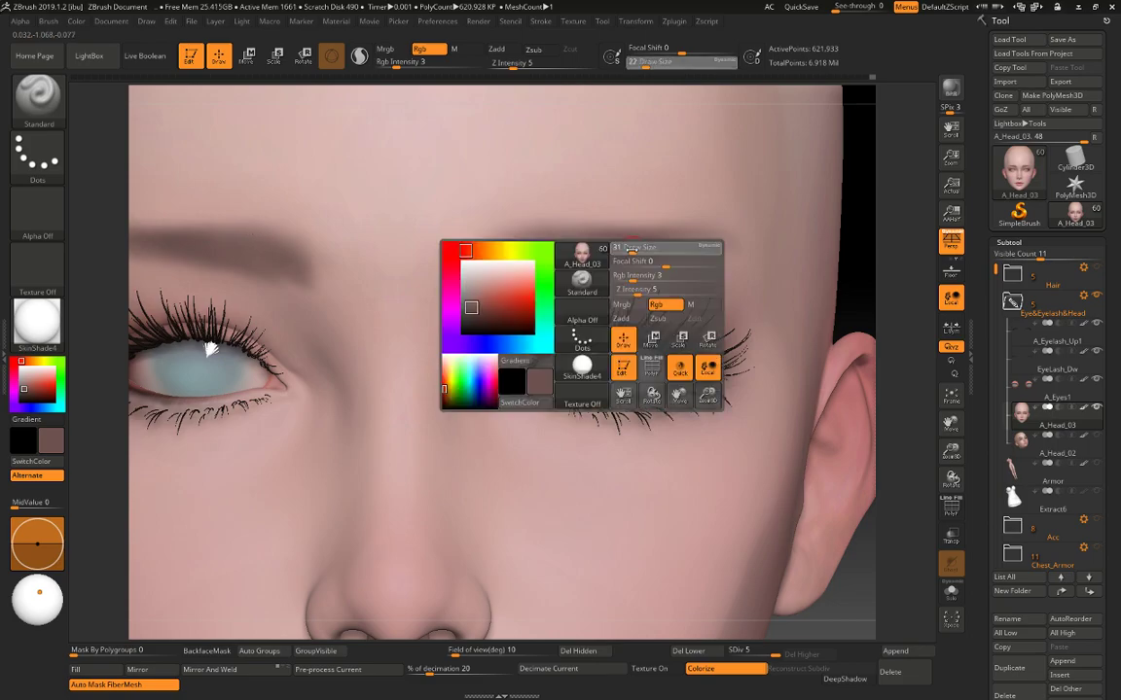
pyautogui.moveTo(628, 247); pyautogui.dragTo(691, 240)
pyautogui.press('space')
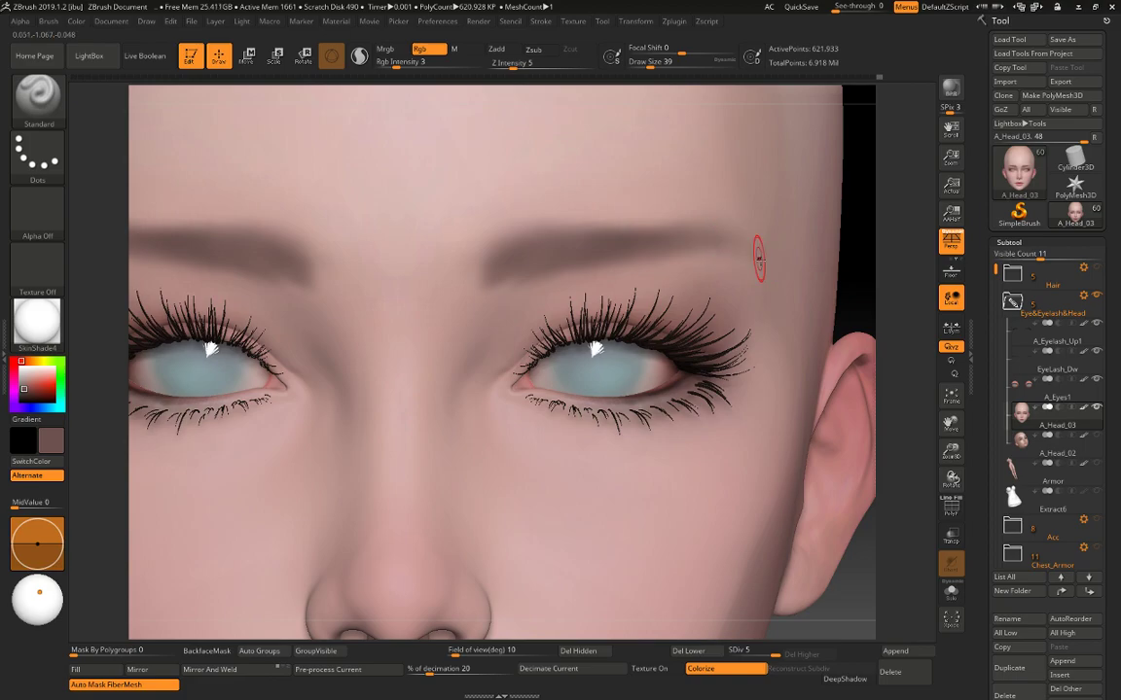
pyautogui.press('space')
pyautogui.click(716, 237)
# Soften the inner ends of the eyebrows with sampled skin colour, using the Standard brush at draw size 22.
pyautogui.keyDown('alt'); pyautogui.moveTo(889, 244); pyautogui.dragTo(783, 316); pyautogui.keyUp('alt')
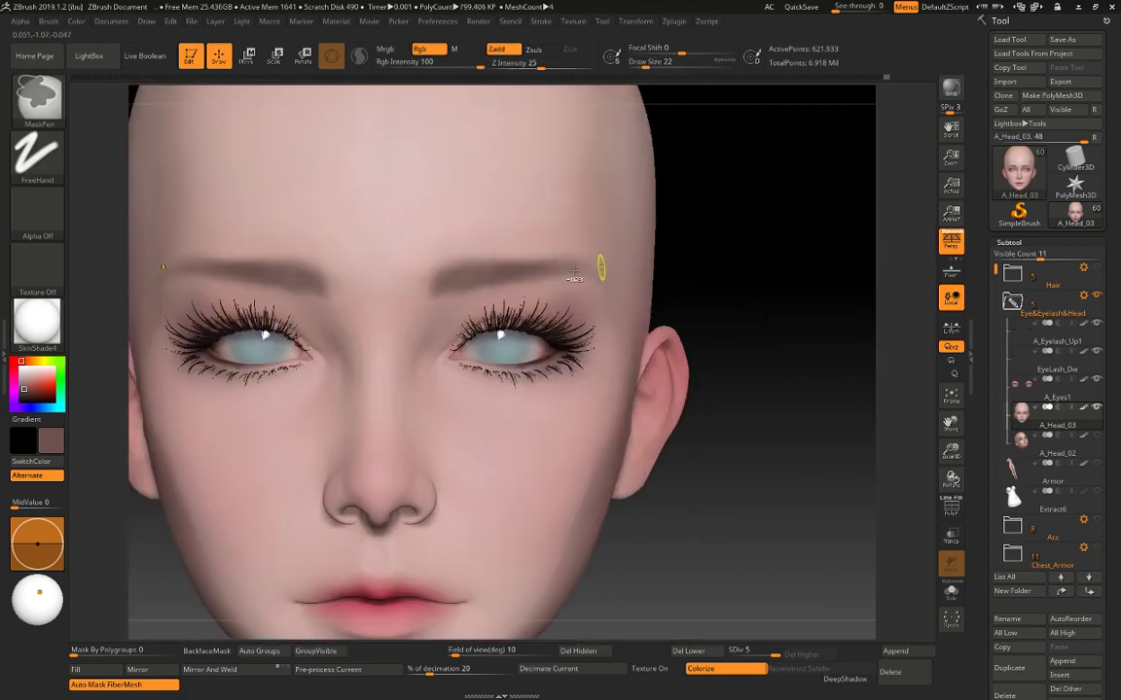
pyautogui.press('b')
pyautogui.press('s')
pyautogui.press('t')
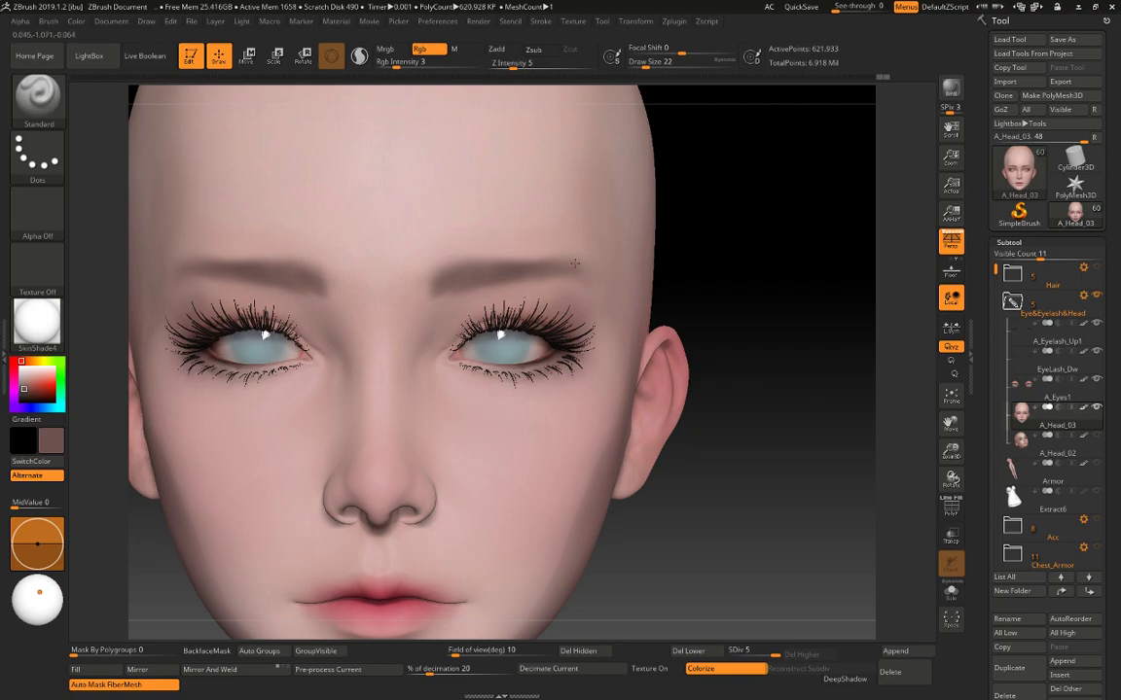
pyautogui.press('c')
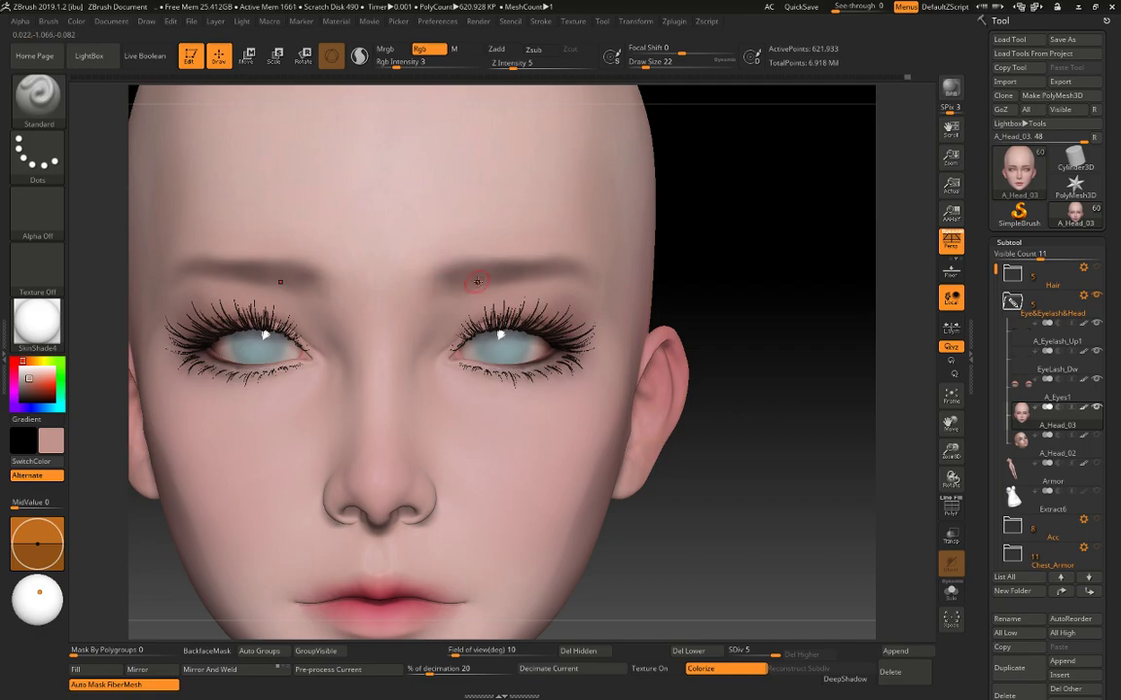
# Clean up the upper edge of the eyebrows with sampled skin colour, using the Standard brush at draw size 22.
pyautogui.press('c')
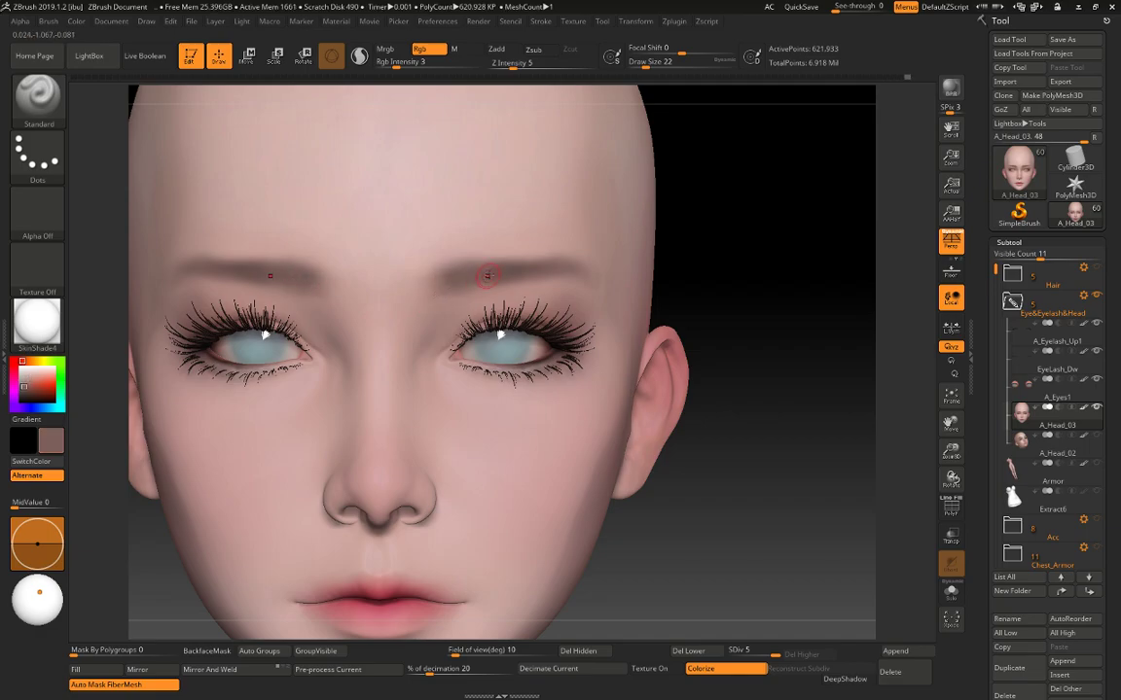
pyautogui.press('c')
pyautogui.press('c')
pyautogui.press('c')
pyautogui.press('space')
pyautogui.moveTo(428, 276); pyautogui.dragTo(511, 243)
pyautogui.press('[')
pyautogui.moveTo(433, 261); pyautogui.dragTo(510, 245)
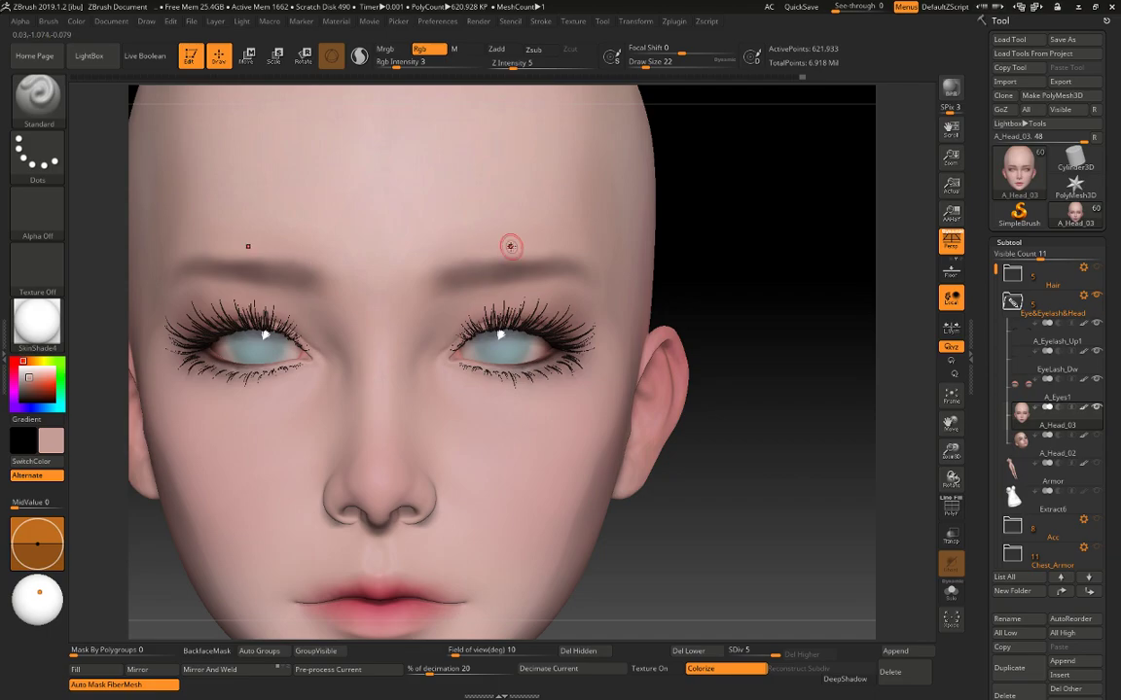
# Touch up the eyebrows with sampled brow colour and soften their inner ends with sampled skin colour at draw size 41.
pyautogui.press('c')
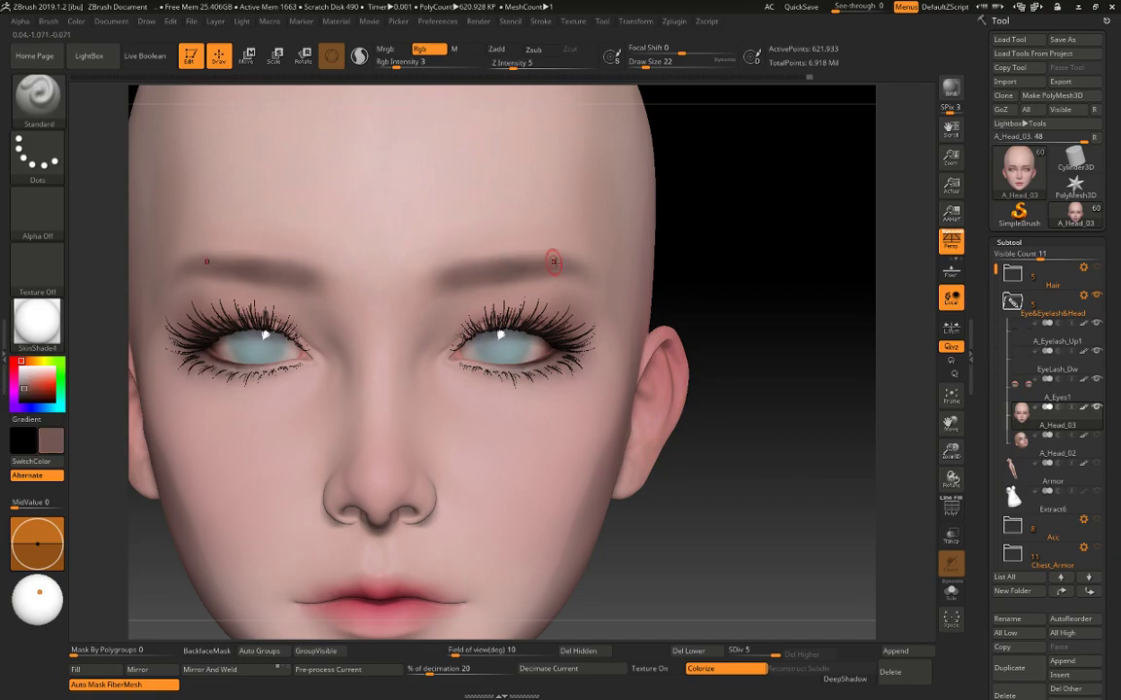
pyautogui.press('c')
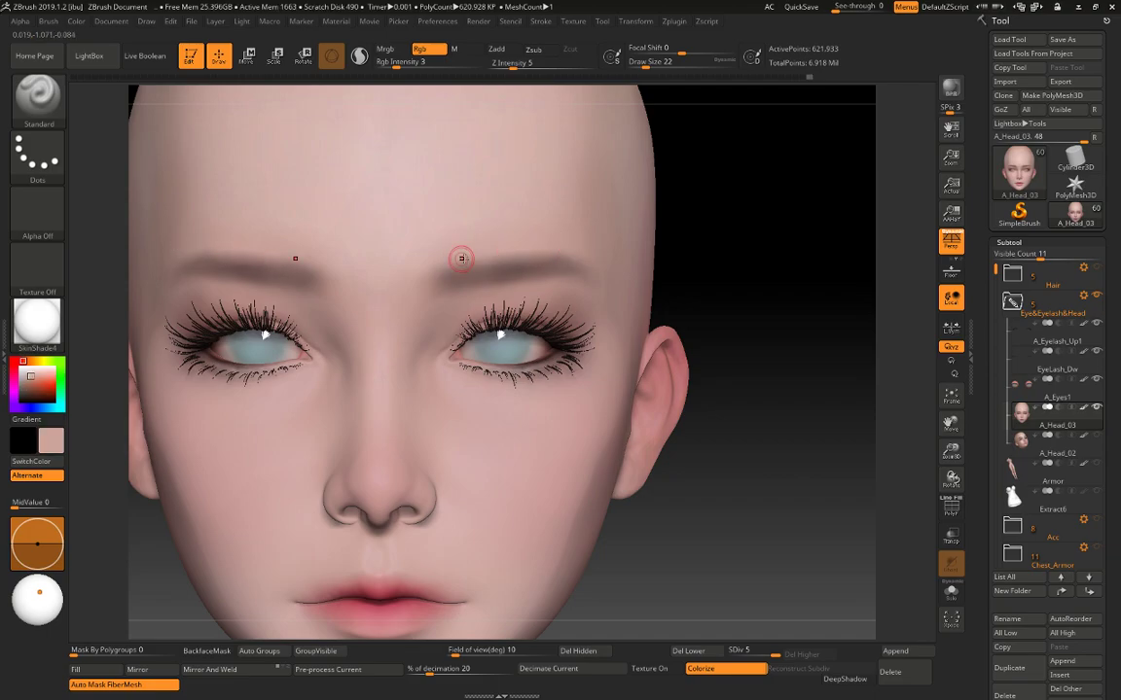
pyautogui.press('space')
pyautogui.moveTo(477, 258); pyautogui.dragTo(483, 257)
pyautogui.moveTo(451, 263); pyautogui.dragTo(428, 289)
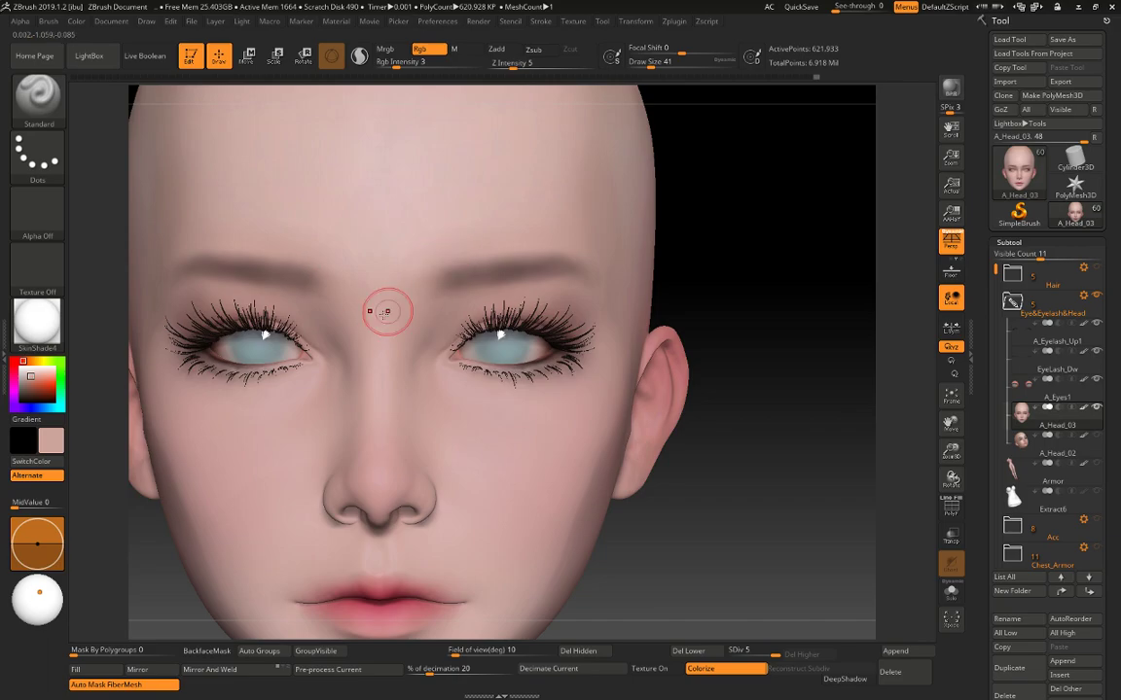
# Clean up the lower edge and tail of the eyebrows with sampled skin colours at draw sizes 41 and 29.
pyautogui.moveTo(776, 248)
pyautogui.mouseDown()
pyautogui.moveTo(628, 252)
pyautogui.moveTo(675, 273)
pyautogui.mouseUp()
pyautogui.press('c')
pyautogui.press('c')
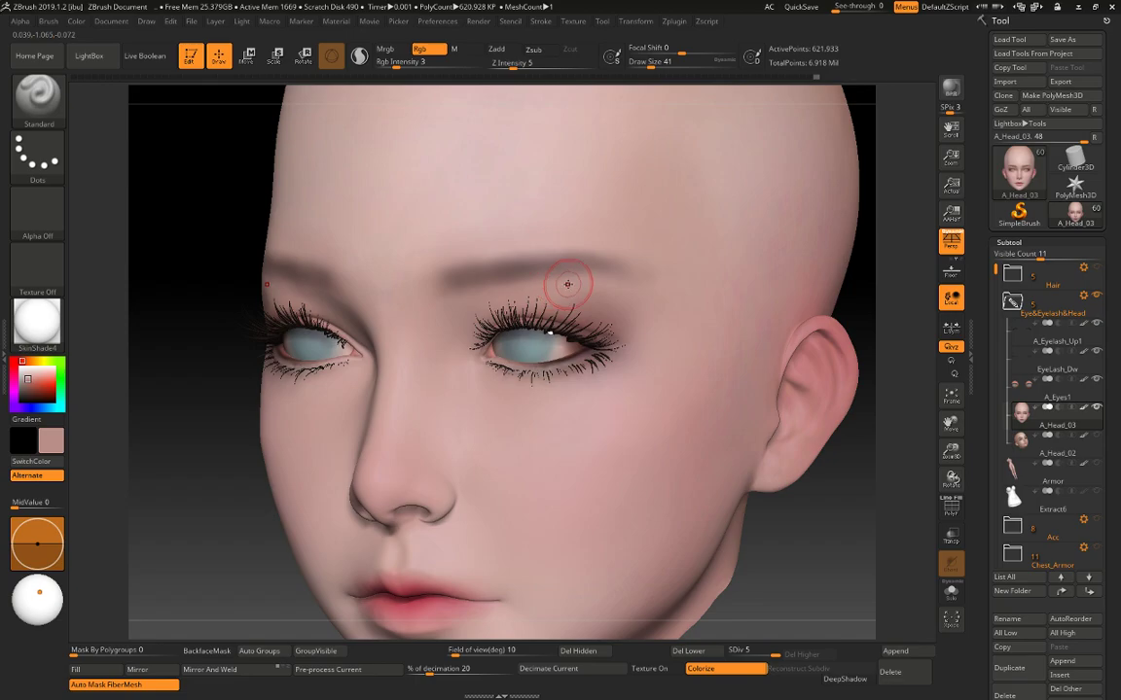
pyautogui.moveTo(568, 285); pyautogui.dragTo(552, 284)
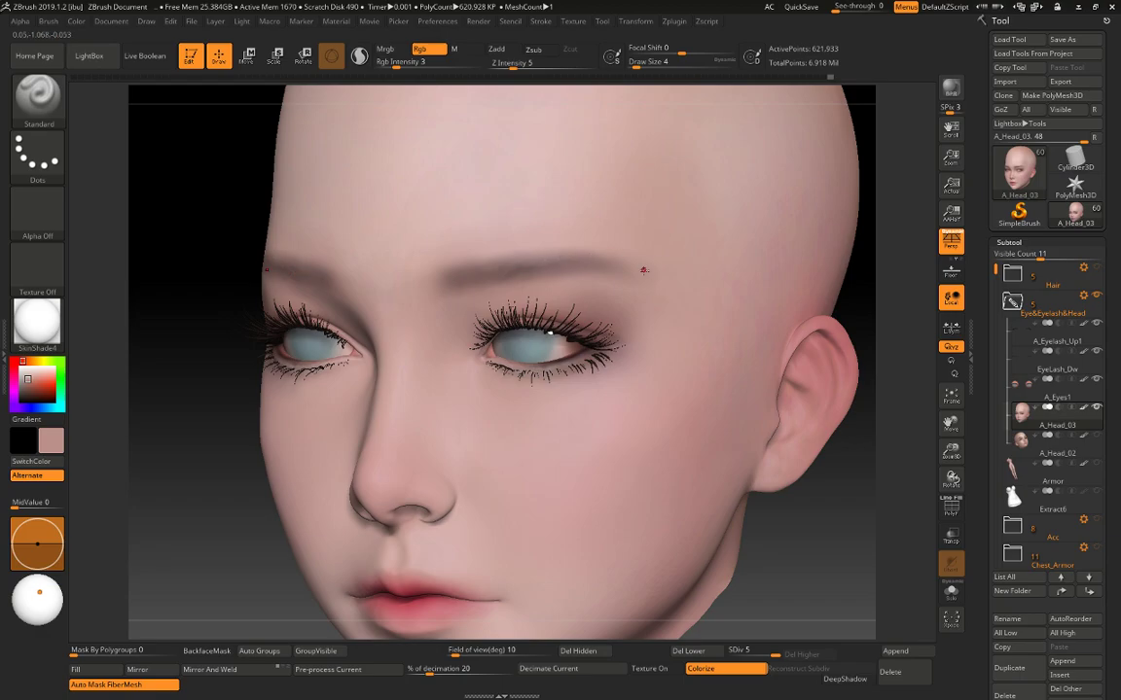
pyautogui.press('c')
pyautogui.press(']')
pyautogui.press(']')
pyautogui.press(']')
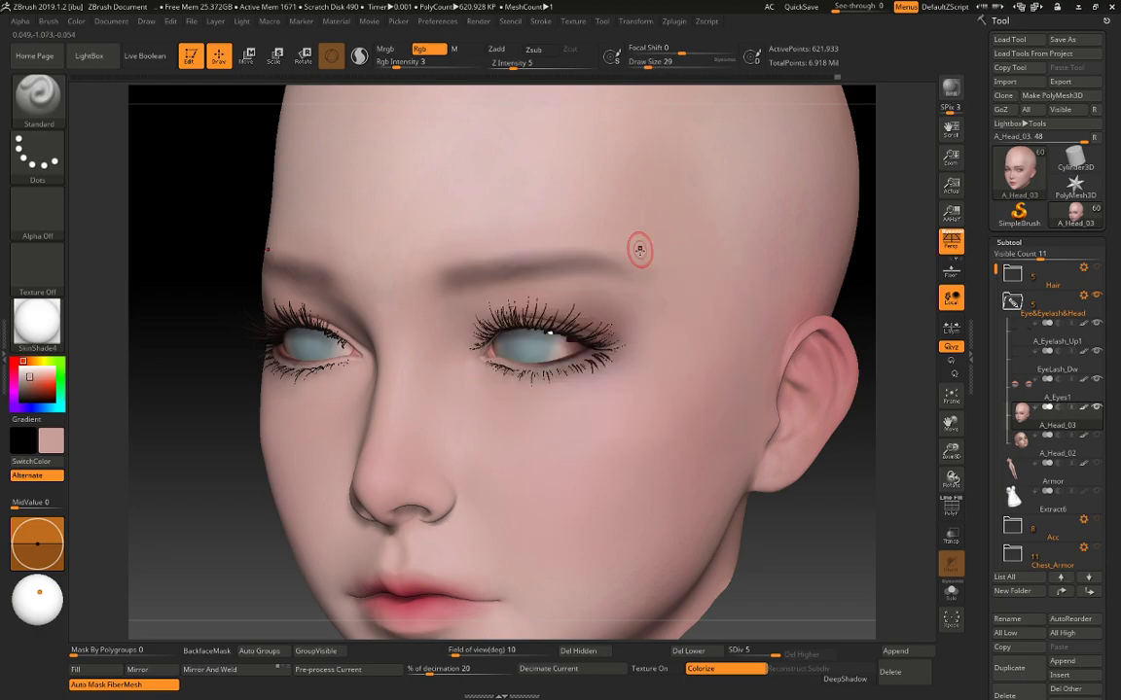
# Paint fine hair-like strokes through the eyebrow in a sampled skin colour at draw size 13.
pyautogui.keyDown('alt'); pyautogui.moveTo(908, 225); pyautogui.dragTo(856, 166); pyautogui.keyUp('alt')
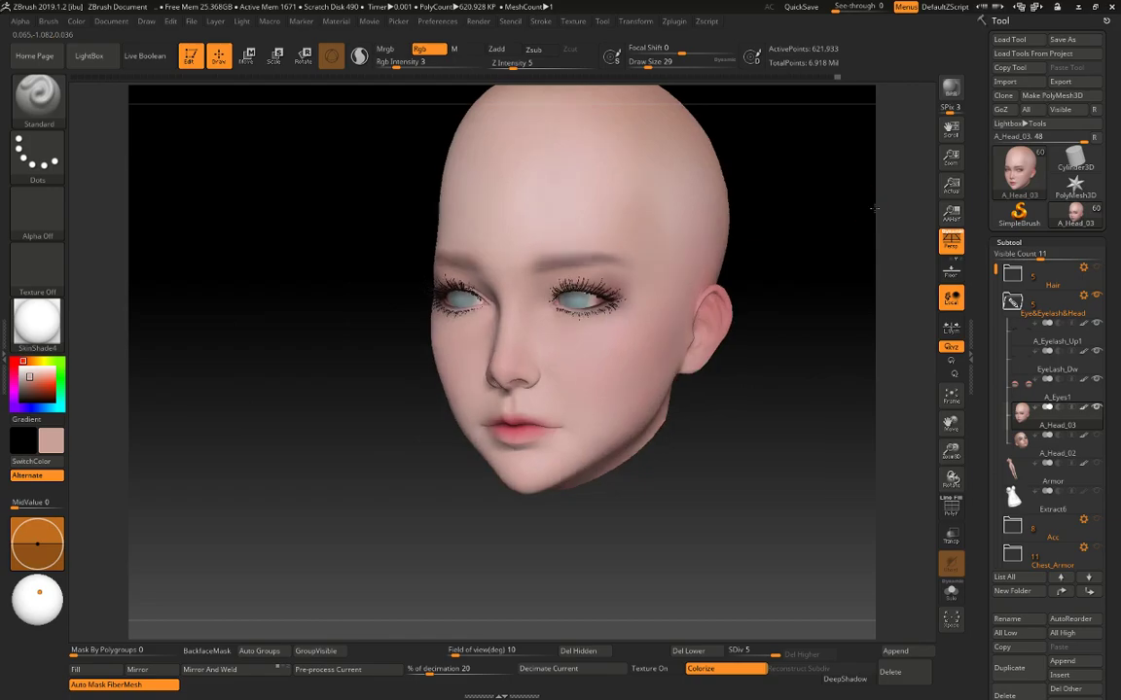
pyautogui.moveTo(768, 222)
pyautogui.keyDown('shift'); pyautogui.mouseDown()
pyautogui.moveTo(828, 232)
pyautogui.moveTo(828, 321)
pyautogui.mouseUp(); pyautogui.keyUp('shift')
pyautogui.press('space')
pyautogui.moveTo(613, 292); pyautogui.dragTo(599, 293)
pyautogui.keyDown('alt'); pyautogui.moveTo(709, 209); pyautogui.dragTo(671, 282); pyautogui.keyUp('alt')
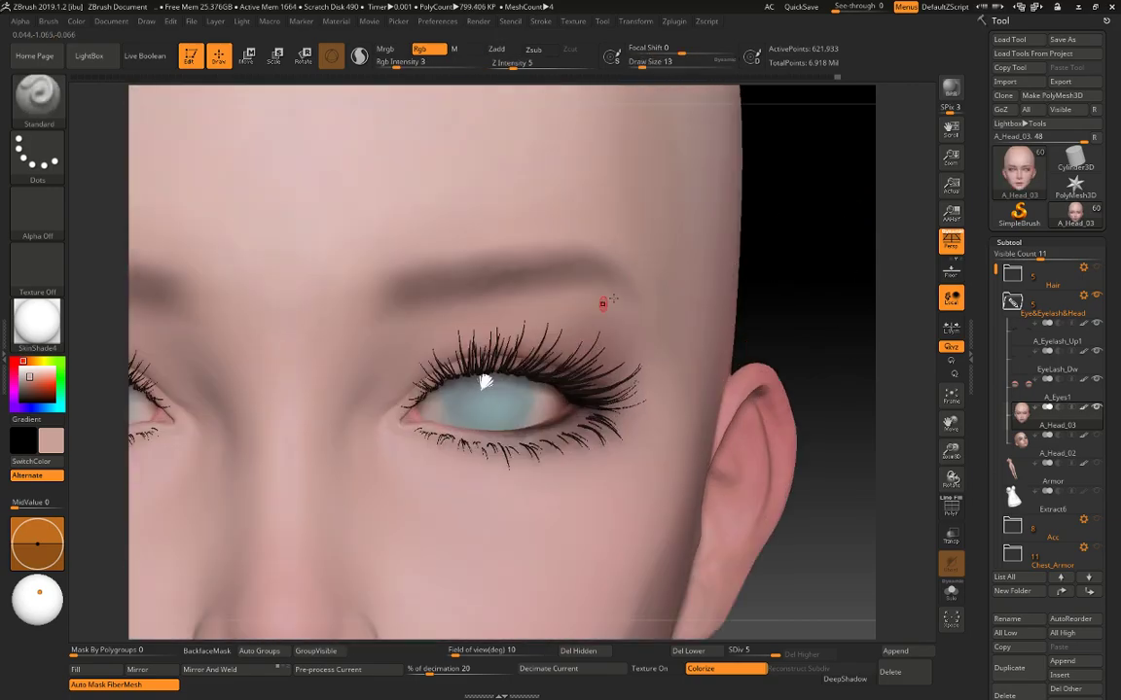
pyautogui.press('c')
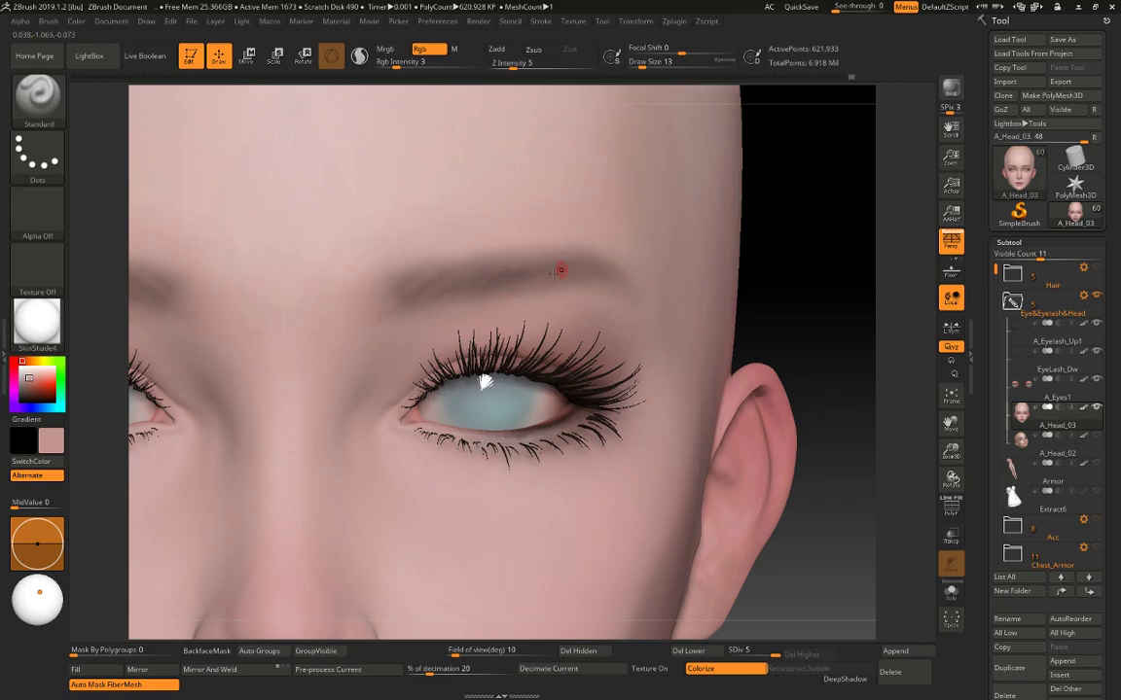
# Fill in the eyebrows with a muted brown at draw size 9, and enlarge the brush to 29.
pyautogui.press('[')
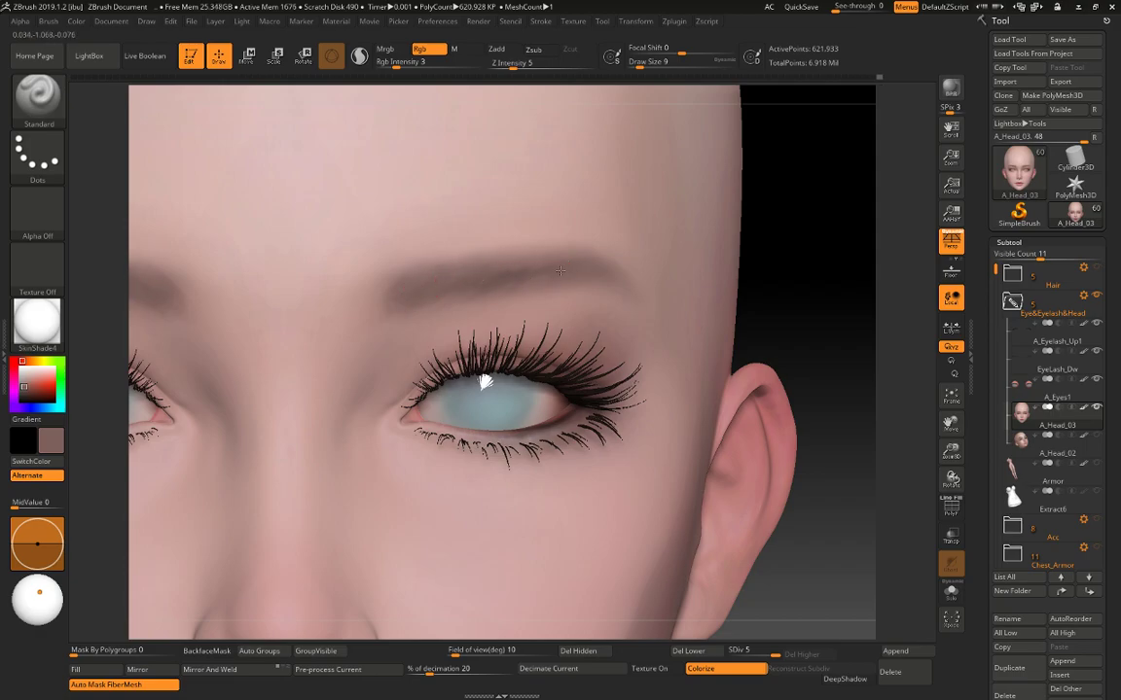
pyautogui.moveTo(844, 250)
pyautogui.keyDown('alt'); pyautogui.mouseDown()
pyautogui.moveTo(766, 198)
pyautogui.moveTo(811, 246)
pyautogui.moveTo(805, 304)
pyautogui.moveTo(822, 195)
pyautogui.mouseUp(); pyautogui.keyUp('alt')
pyautogui.keyDown('alt'); pyautogui.moveTo(780, 382); pyautogui.dragTo(773, 438); pyautogui.keyUp('alt')
pyautogui.press('space')
pyautogui.moveTo(596, 418); pyautogui.dragTo(608, 420)
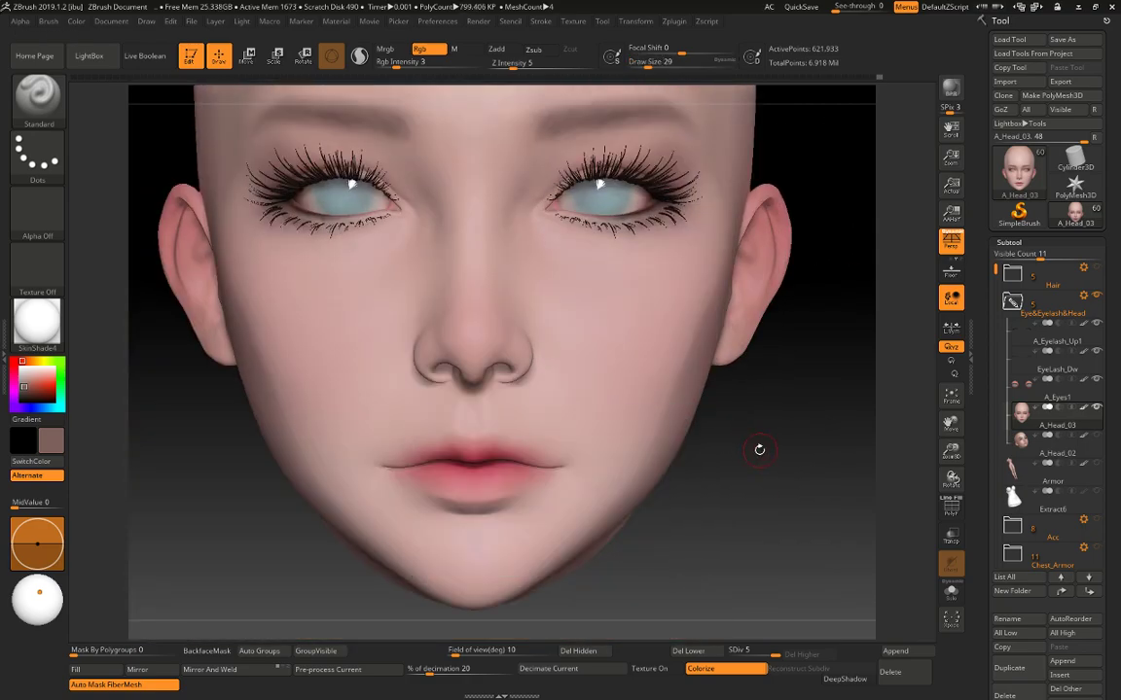
# Lower the head mesh to subdivision level 2.
pyautogui.moveTo(757, 451); pyautogui.dragTo(734, 460)
pyautogui.moveTo(402, 587)
pyautogui.keyDown('alt'); pyautogui.mouseDown()
pyautogui.moveTo(343, 371)
pyautogui.moveTo(351, 438)
pyautogui.mouseUp(); pyautogui.keyUp('alt')
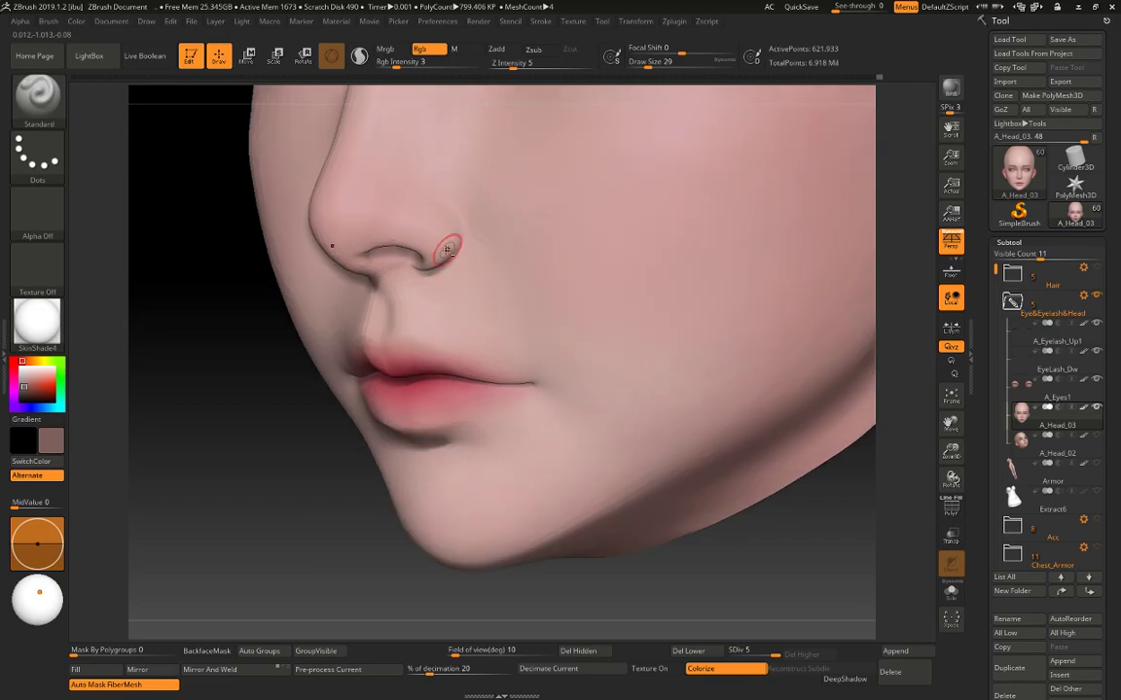
pyautogui.hotkey('shift', 'd')
pyautogui.hotkey('shift', 'd')
pyautogui.hotkey('shift', 'd')
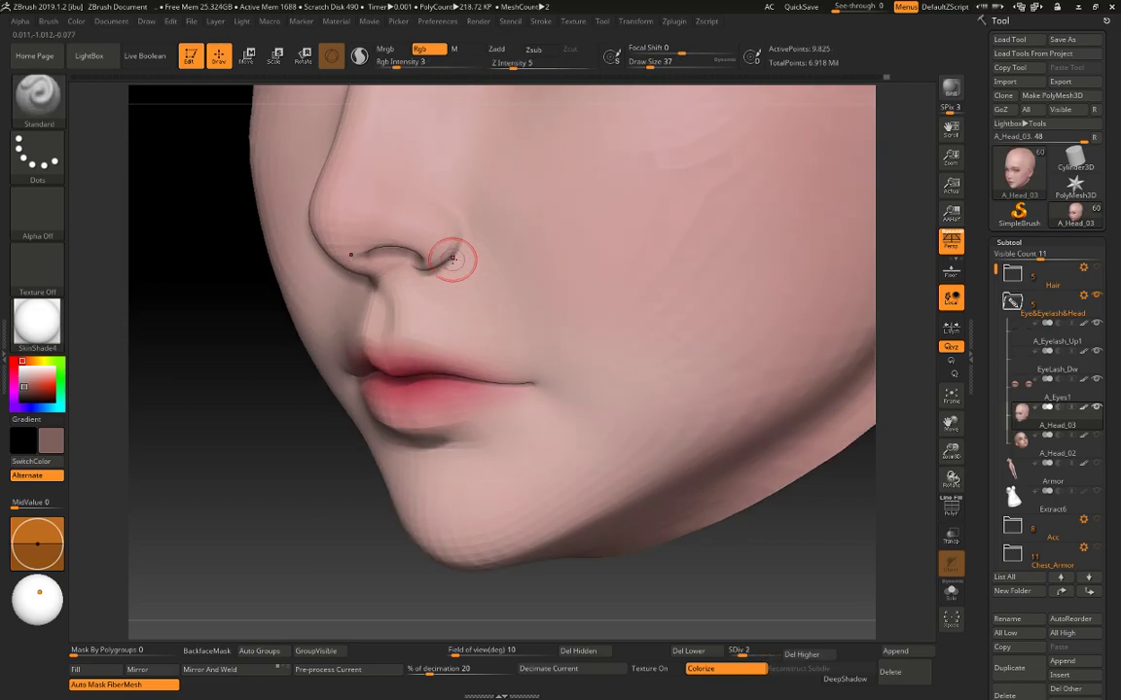
# Reshape the outer edge of the nostril wing with the Move brush at draw size 54.
pyautogui.press('b')
pyautogui.press('m')
pyautogui.press('v')
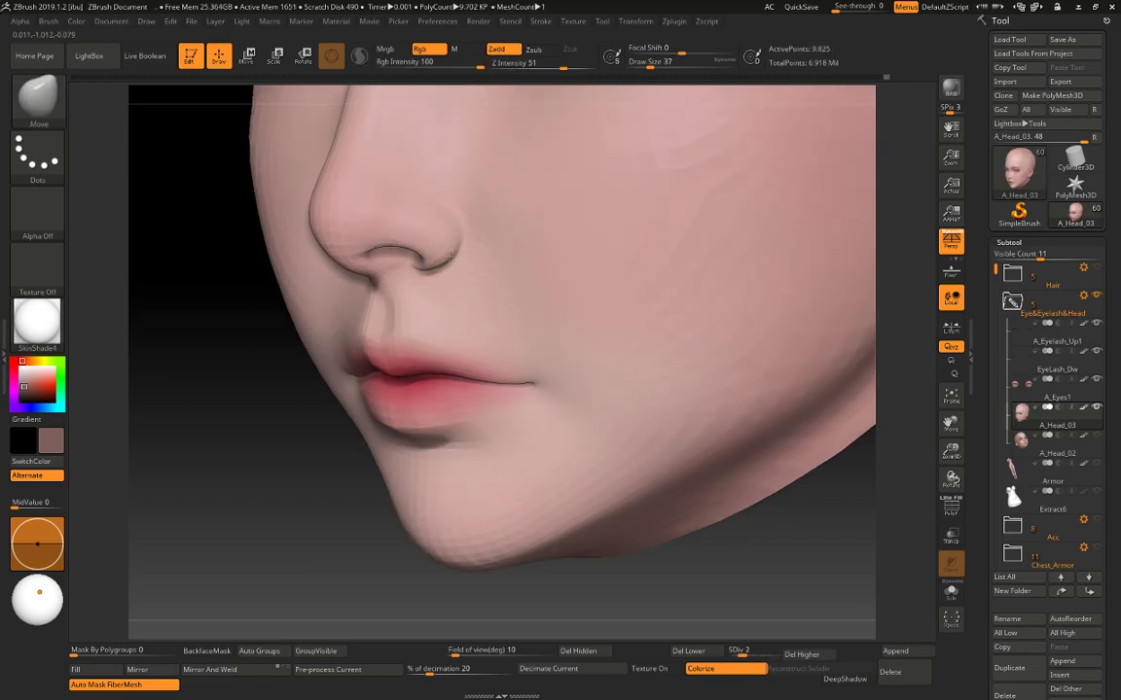
pyautogui.press(']')
pyautogui.press(']')
pyautogui.moveTo(448, 251); pyautogui.dragTo(455, 257)
pyautogui.moveTo(452, 235); pyautogui.dragTo(454, 235)
pyautogui.moveTo(312, 563); pyautogui.dragTo(351, 497)
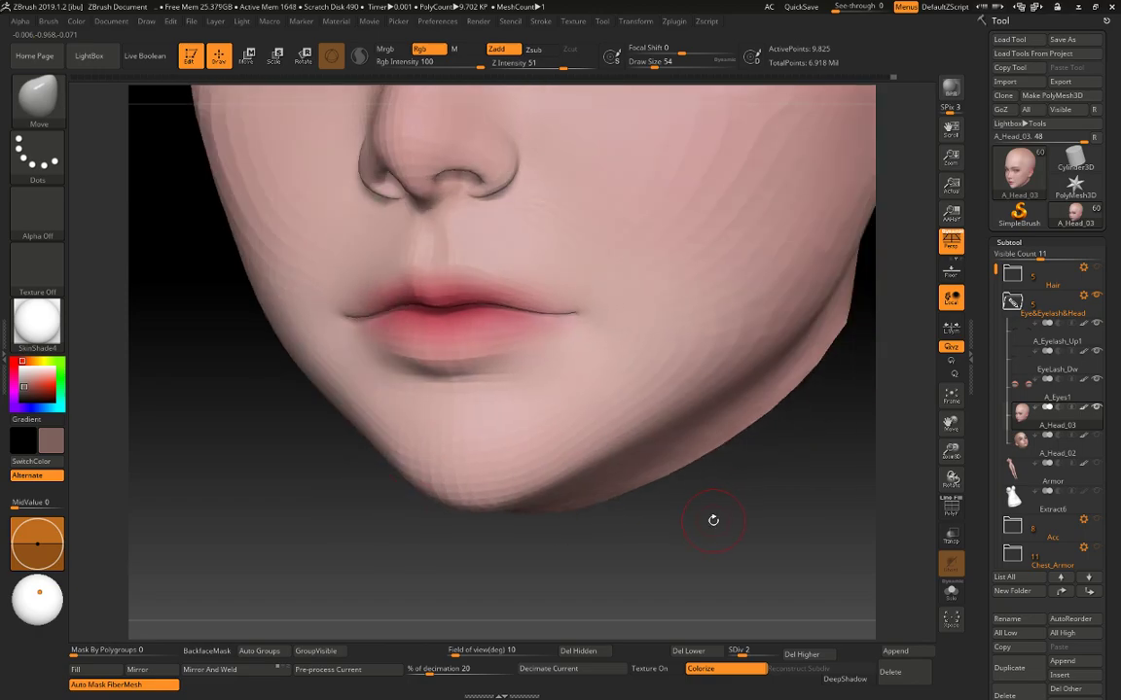
# Turn off Colorize on the head, choose BasicMaterial and set the current color to pale pink (223, 193, 189).
pyautogui.moveTo(713, 521); pyautogui.dragTo(564, 441)
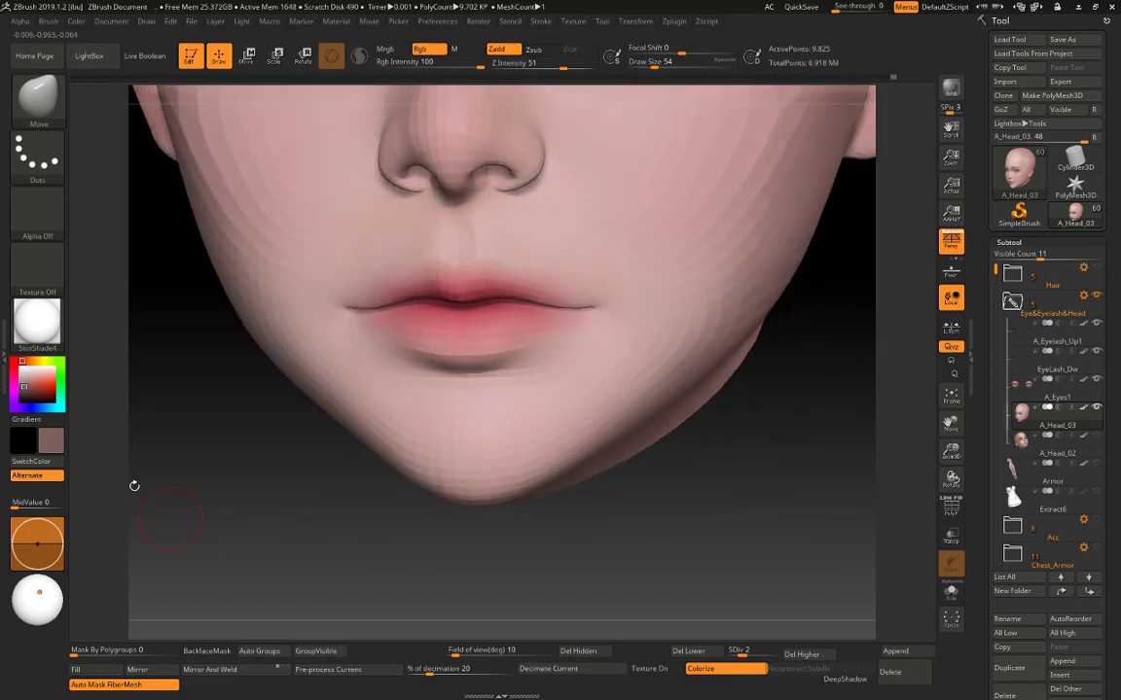
pyautogui.click(701, 668)
pyautogui.click(43, 307)
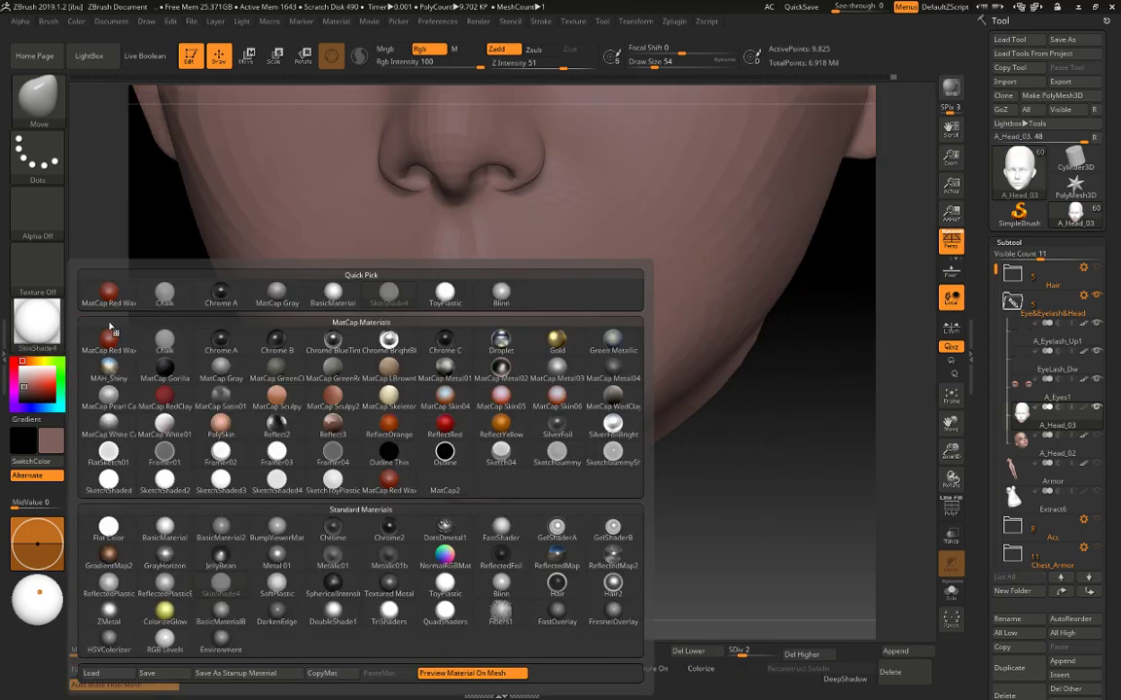
pyautogui.click(165, 529)
pyautogui.moveTo(309, 484)
pyautogui.keyDown('alt'); pyautogui.mouseDown()
pyautogui.moveTo(401, 530)
pyautogui.moveTo(218, 511)
pyautogui.mouseUp(); pyautogui.keyUp('alt')
pyautogui.click(30, 374)
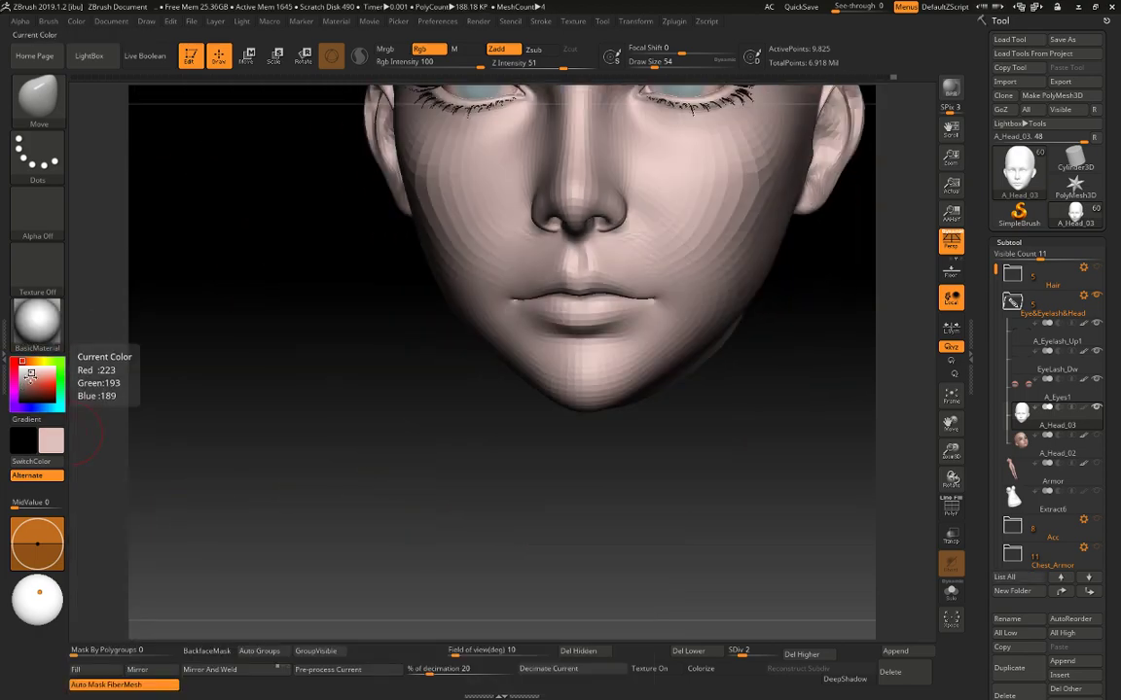
pyautogui.keyDown('alt'); pyautogui.moveTo(373, 360); pyautogui.dragTo(171, 435); pyautogui.keyUp('alt')
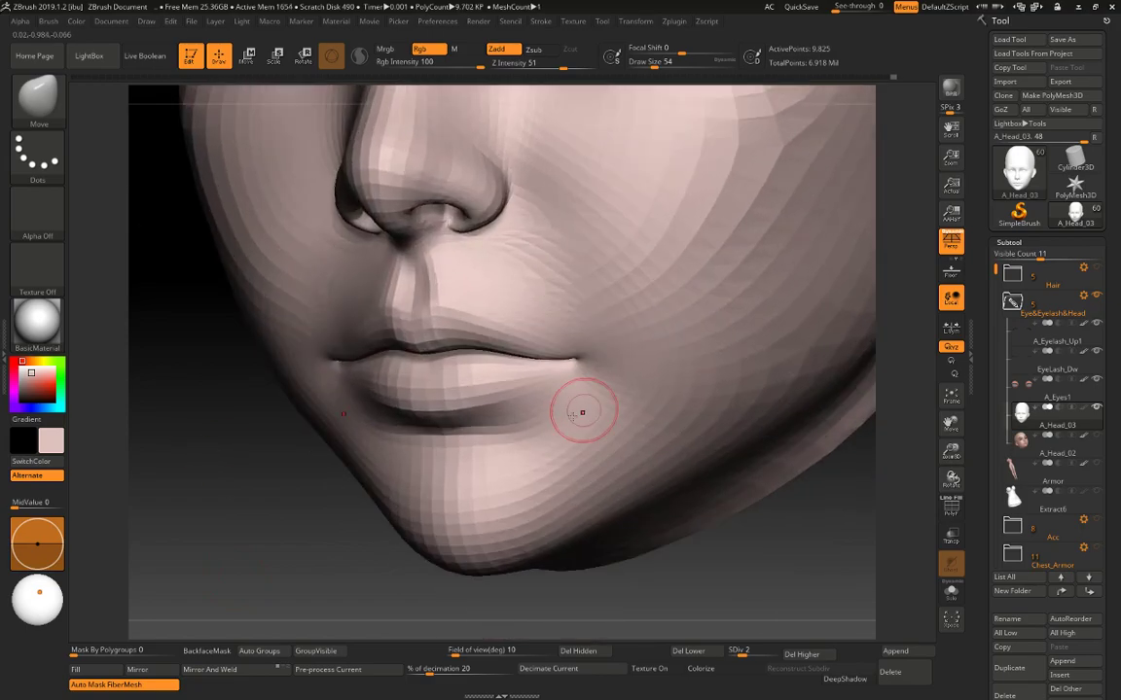
# Switch to the Standard brush with a draw size of 25.
pyautogui.press('space')
pyautogui.click(582, 380)
pyautogui.press('b')
pyautogui.press('s')
pyautogui.press('t')
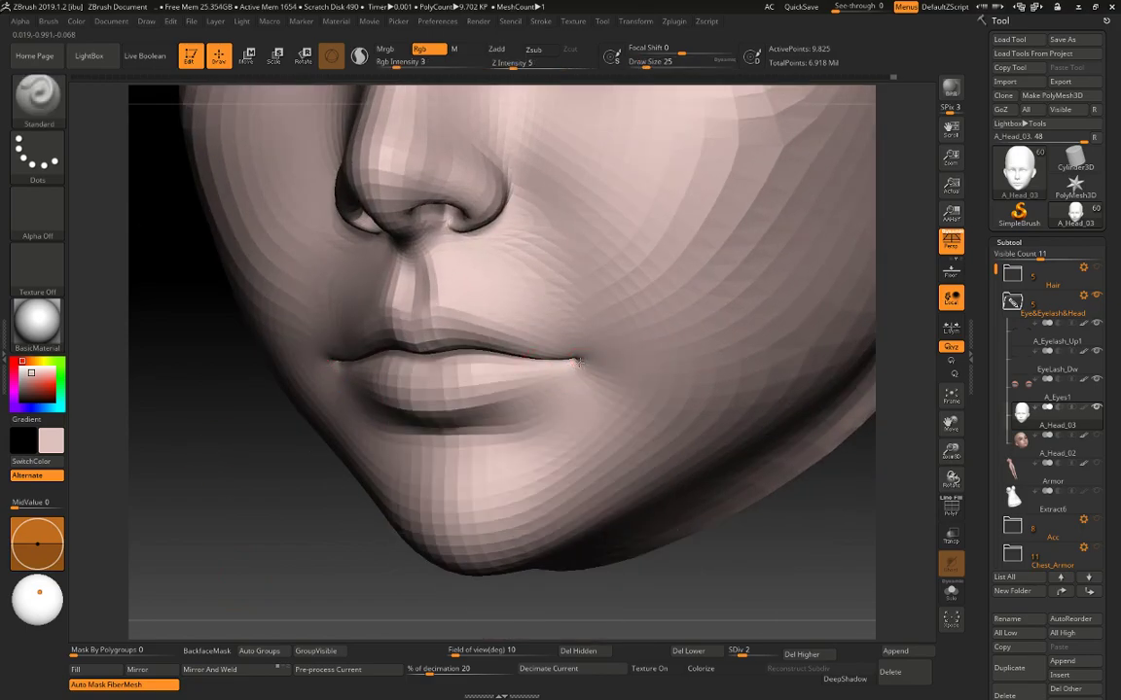
# Hide the head's painted colors again and set the brush to Zadd with Rgb off.
pyautogui.hotkey('ctrl', 'z')
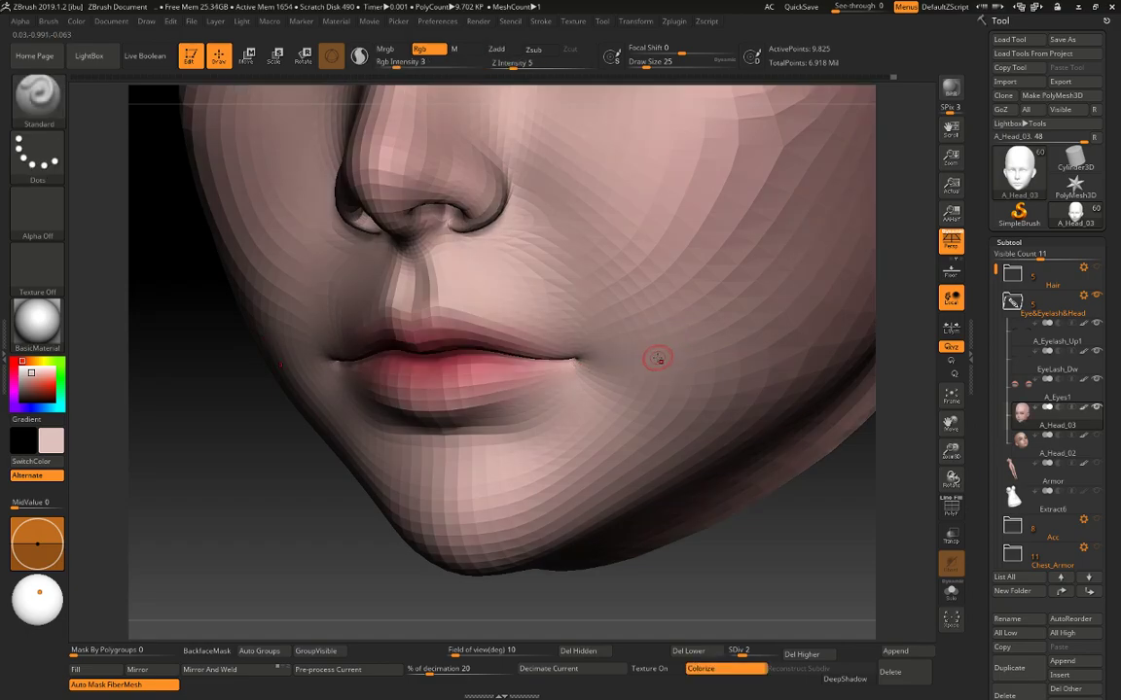
pyautogui.click(744, 670)
pyautogui.press('space')
pyautogui.click(570, 468)
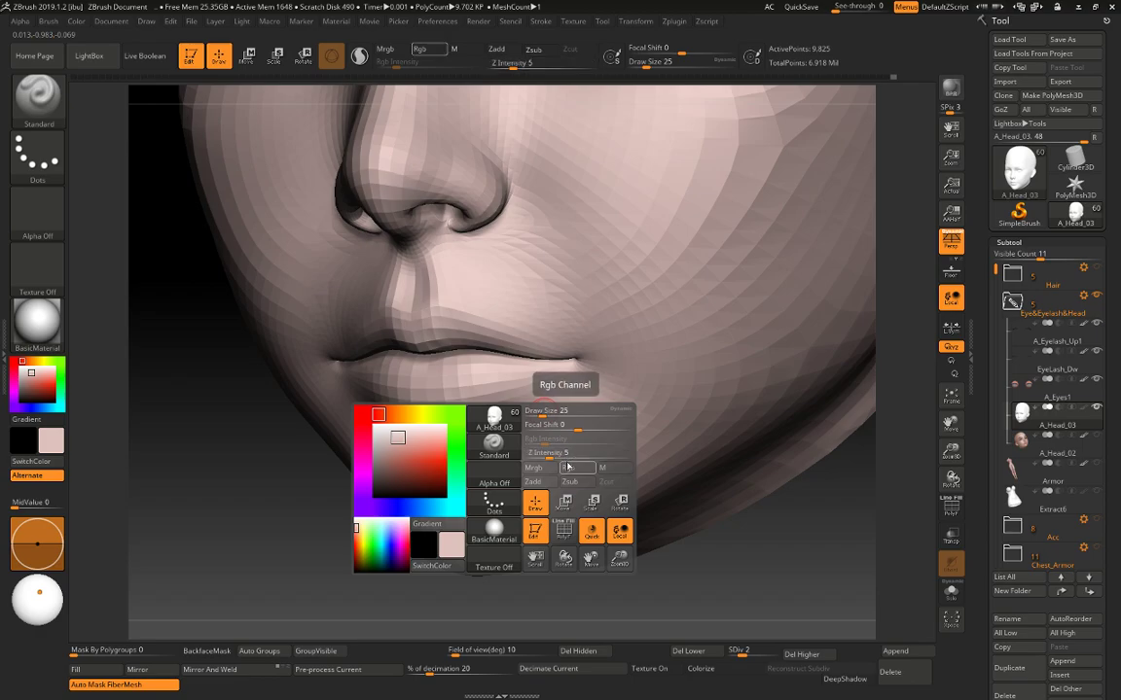
pyautogui.click(533, 480)
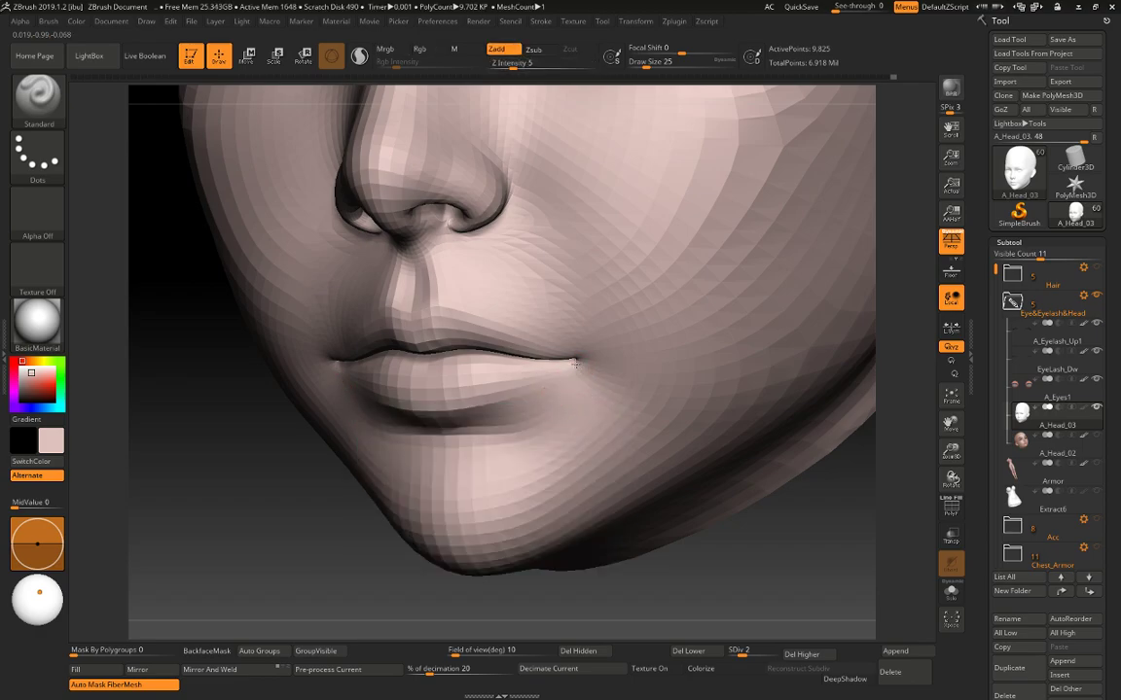
# Raise the head to subdivision level 3 and sculpt the corner of the mouth, enlarging the brush to 49.
pyautogui.press('d')
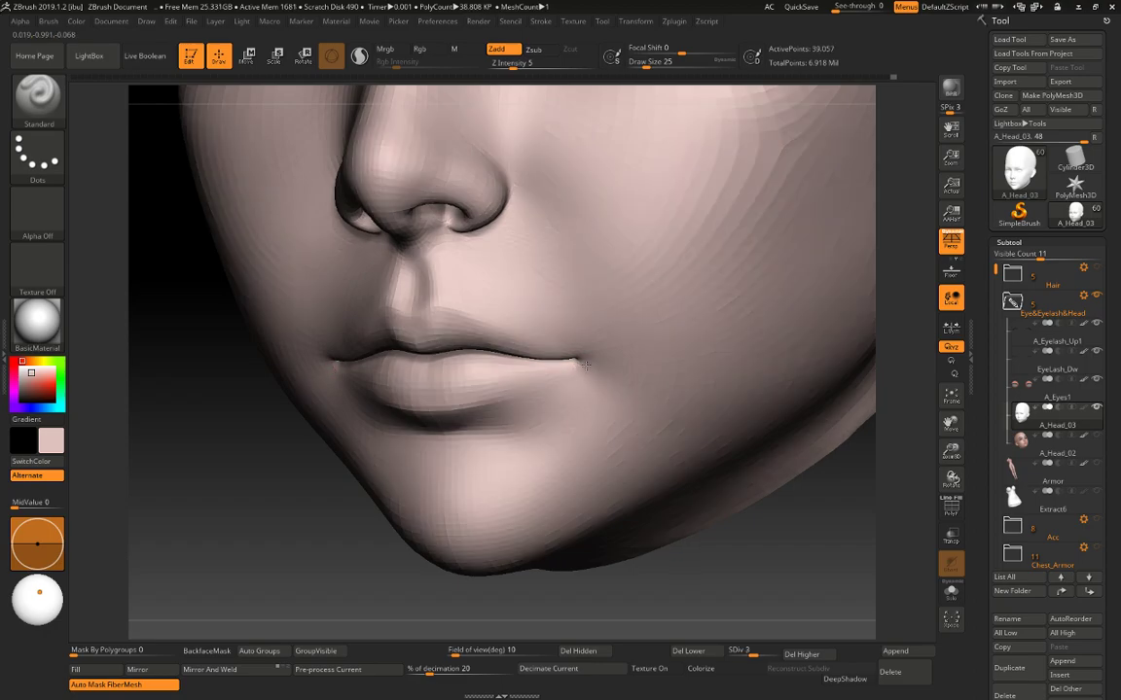
pyautogui.keyDown('ctrl'); pyautogui.moveTo(699, 476); pyautogui.dragTo(591, 423, button='right'); pyautogui.keyUp('ctrl')
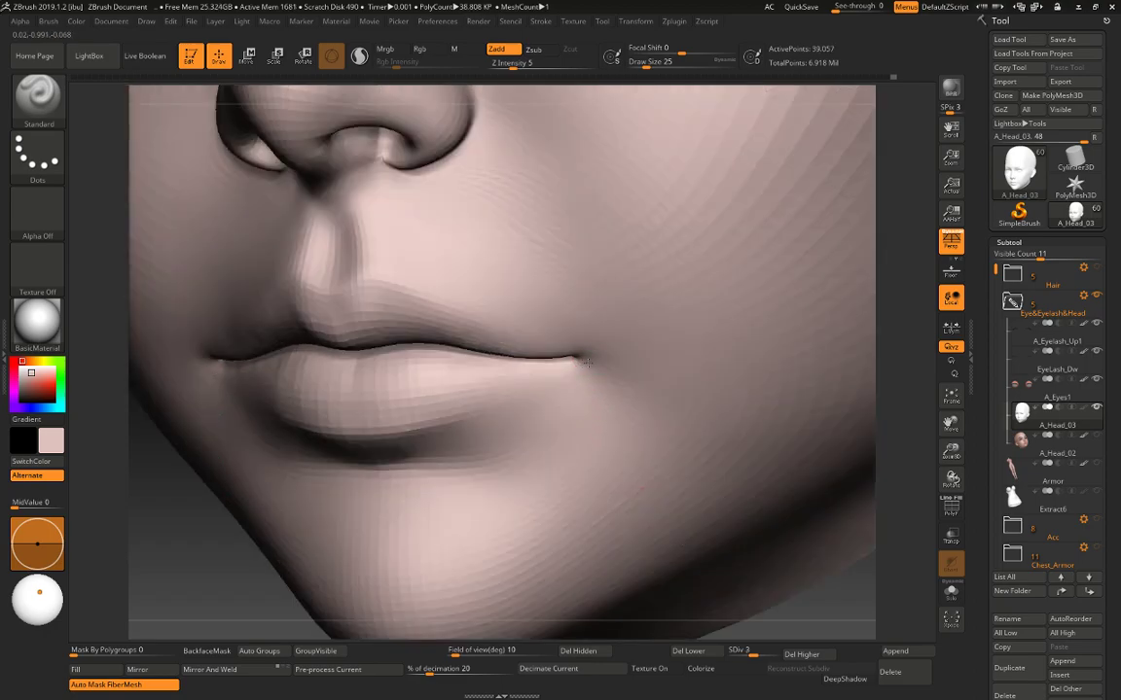
pyautogui.moveTo(582, 363); pyautogui.dragTo(604, 366)
pyautogui.press('space')
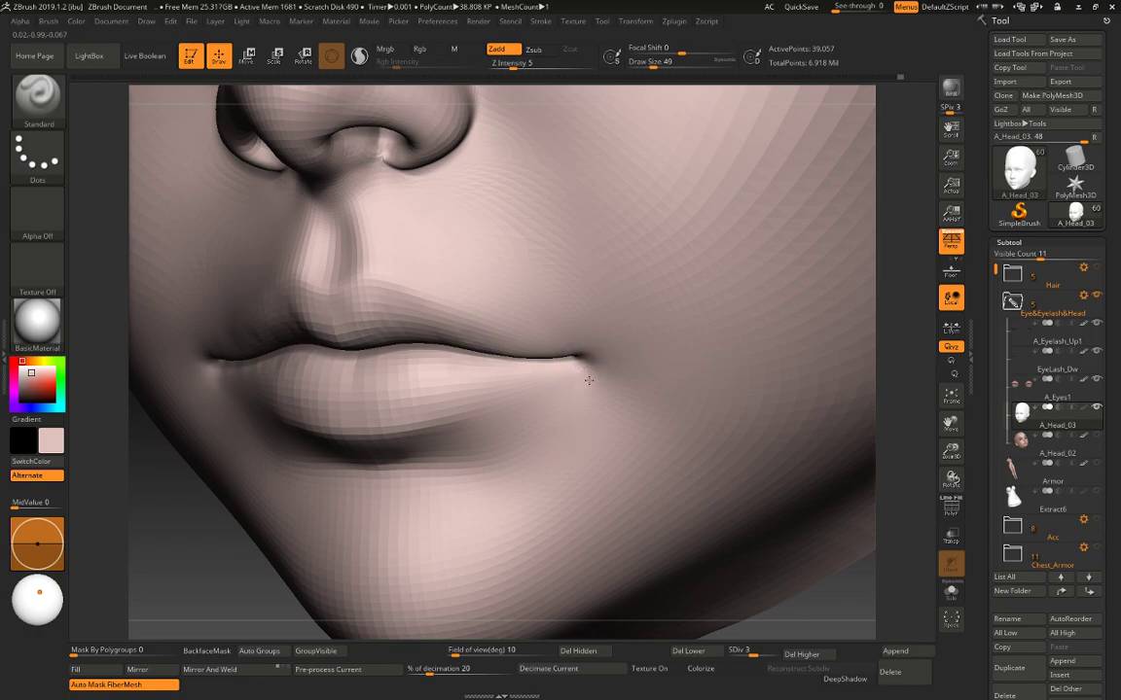
# Smooth the cheek between the nostril wing and the mouth corner, using draw size 59.
pyautogui.moveTo(875, 572)
pyautogui.mouseDown(button='right')
pyautogui.moveTo(750, 581)
pyautogui.moveTo(418, 513)
pyautogui.moveTo(457, 550)
pyautogui.moveTo(371, 515)
pyautogui.moveTo(426, 492)
pyautogui.moveTo(434, 471)
pyautogui.moveTo(455, 583)
pyautogui.mouseUp(button='right')
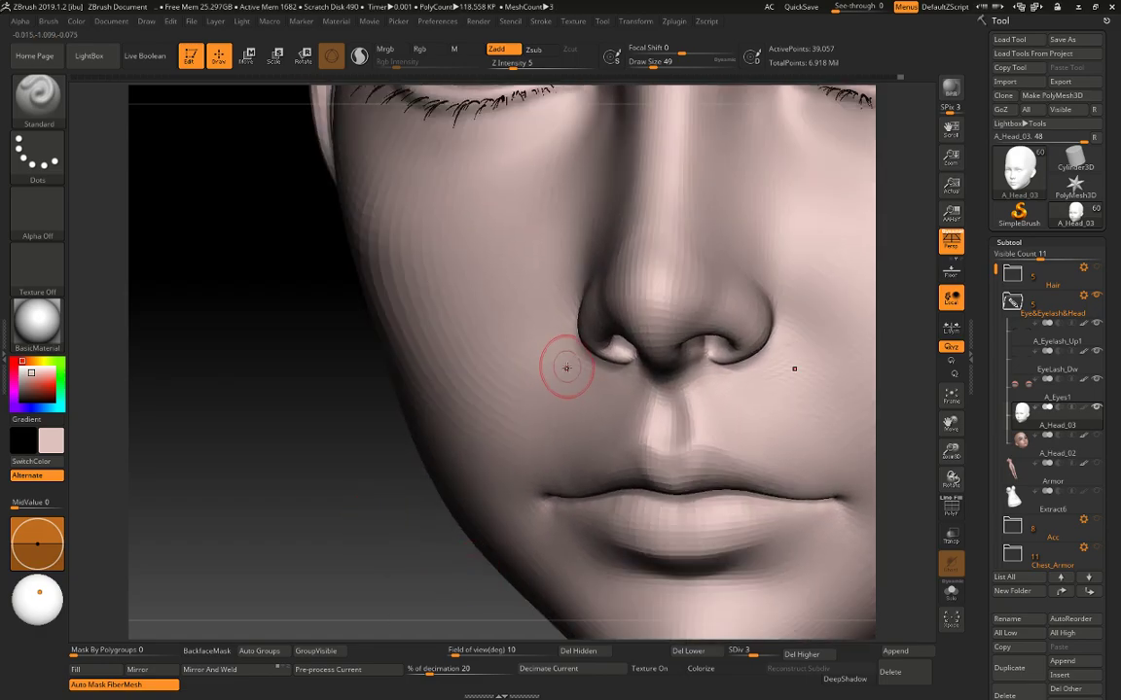
pyautogui.moveTo(565, 367); pyautogui.dragTo(603, 353, button='right')
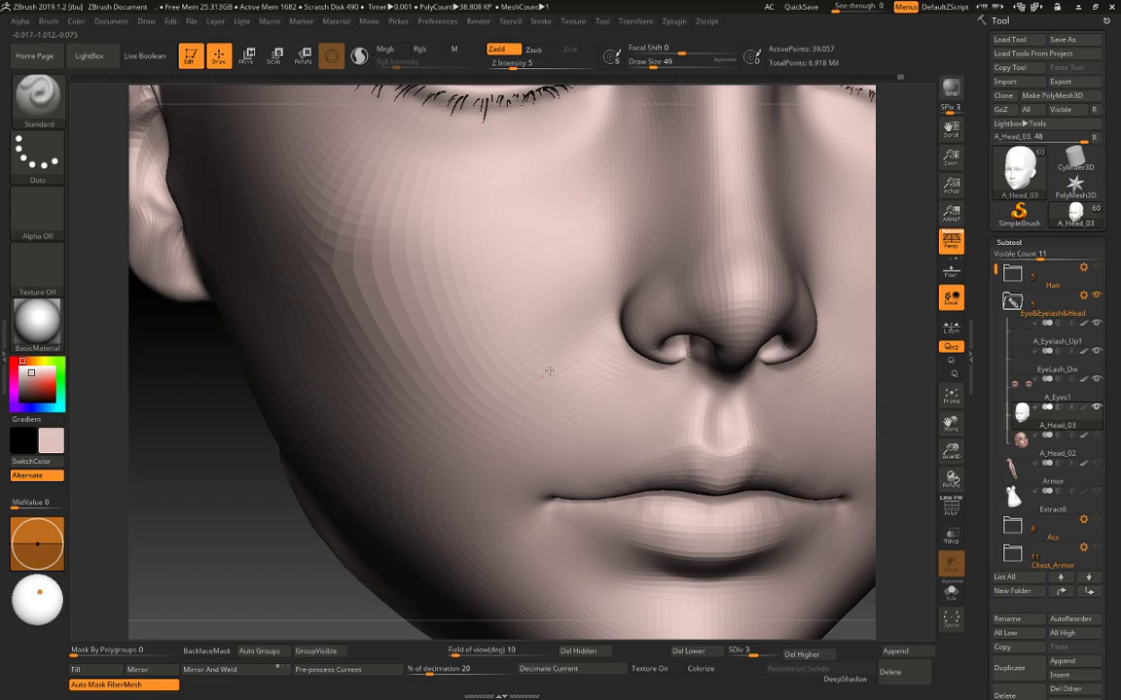
pyautogui.moveTo(319, 501); pyautogui.dragTo(418, 476, button='right')
pyautogui.keyDown('shift'); pyautogui.moveTo(517, 341); pyautogui.dragTo(581, 363); pyautogui.keyUp('shift')
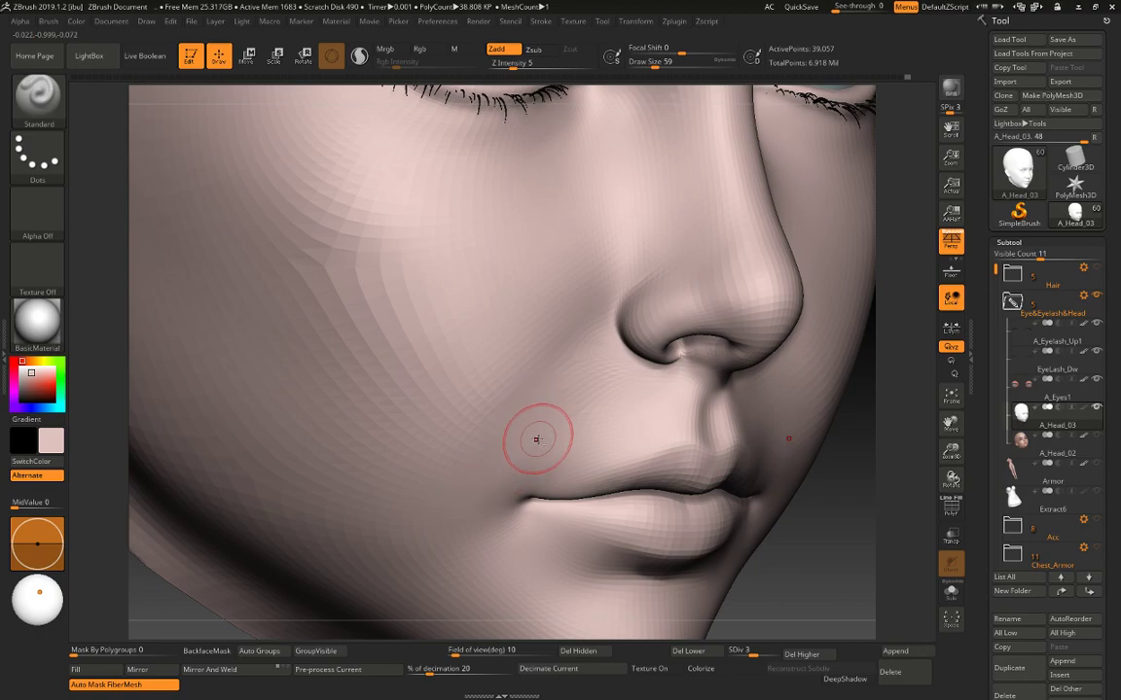
pyautogui.press('shift')
pyautogui.moveTo(489, 434)
pyautogui.keyDown('shift'); pyautogui.mouseDown()
pyautogui.moveTo(542, 372)
pyautogui.moveTo(486, 406)
pyautogui.mouseUp(); pyautogui.keyUp('shift')
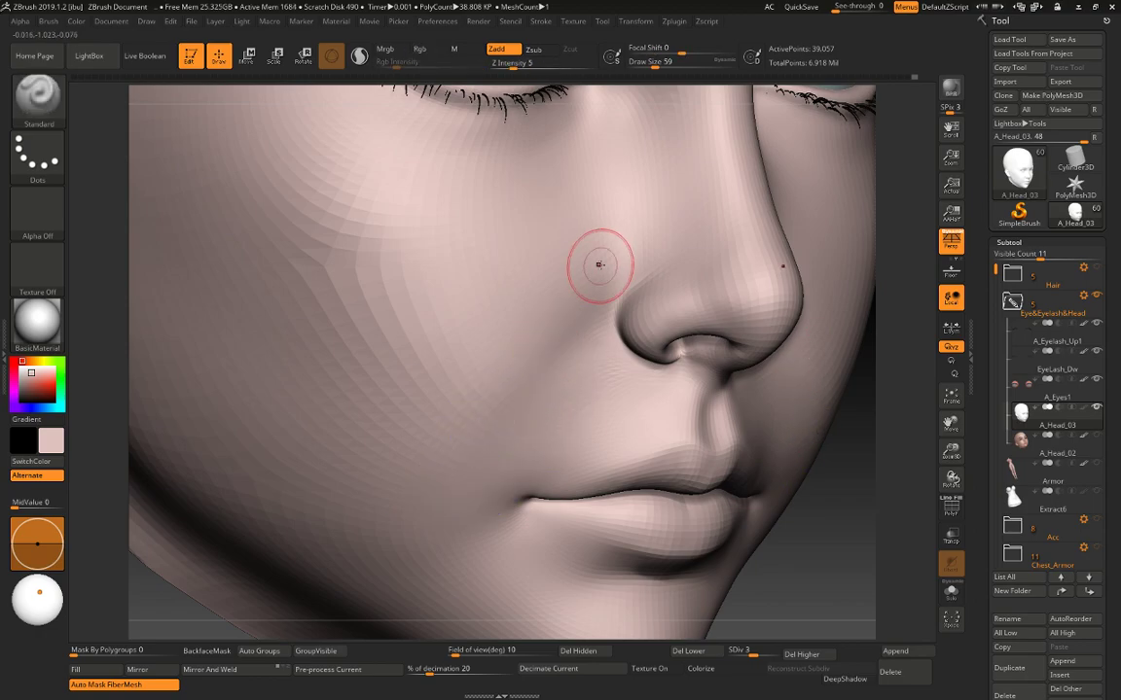
# Refine the cheek beside the nose with broad strokes at draw sizes 87 and 108, smoothing down toward the jaw.
pyautogui.press('space')
pyautogui.moveTo(597, 265); pyautogui.dragTo(588, 278)
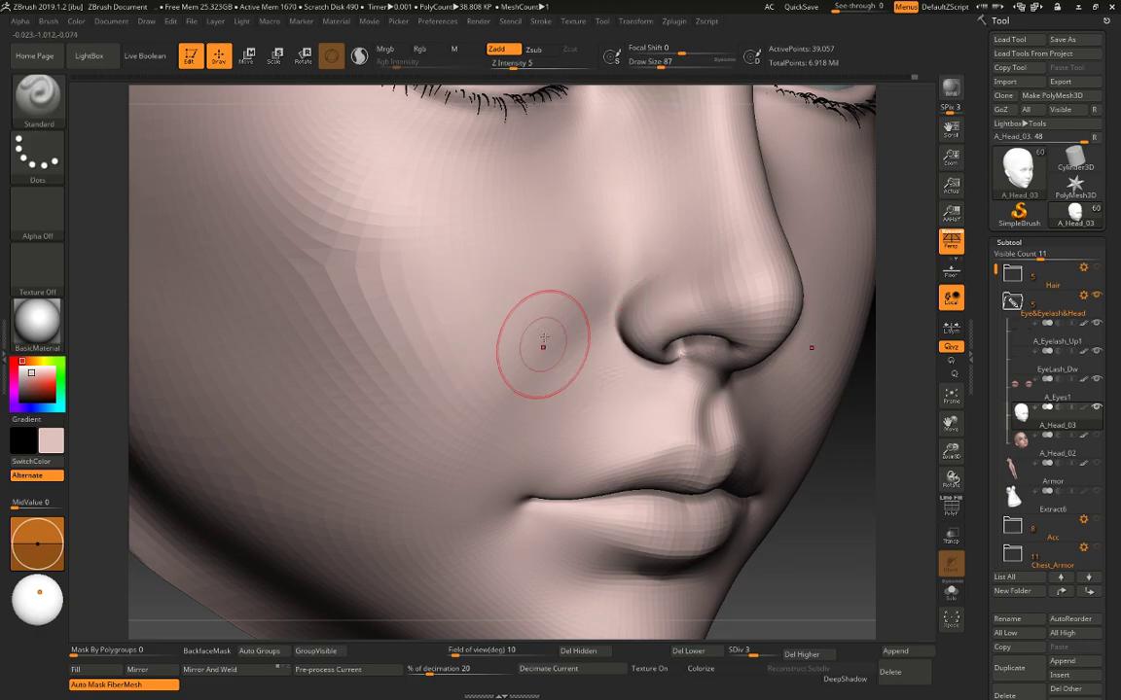
pyautogui.press('shift')
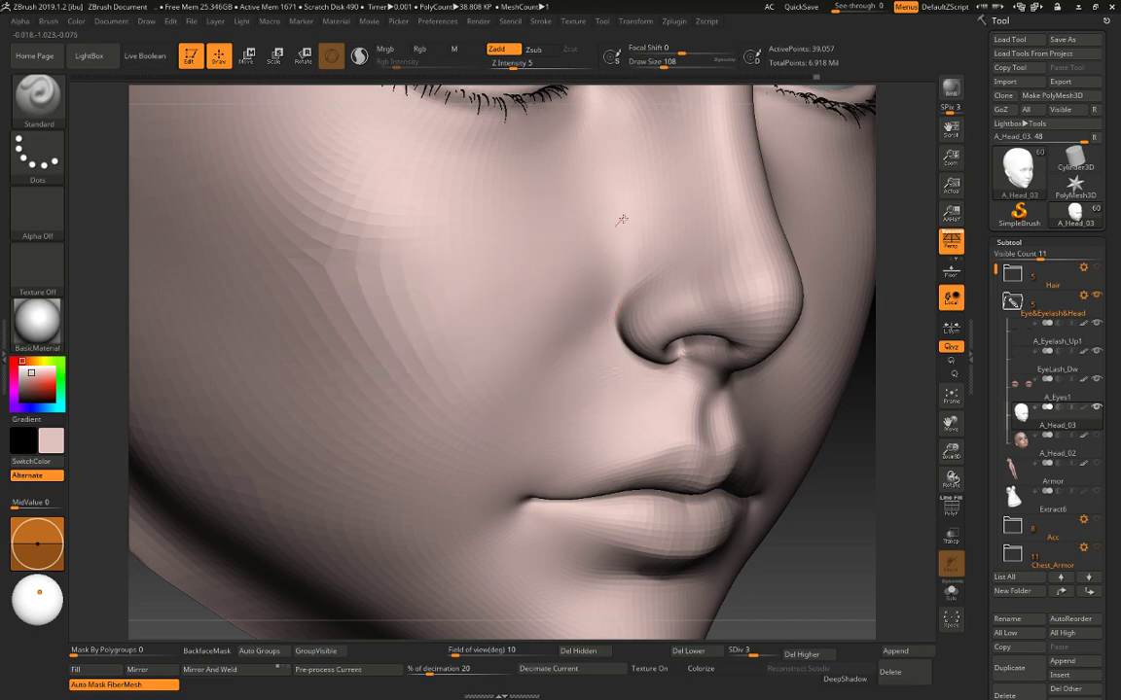
pyautogui.press('space')
pyautogui.moveTo(536, 276); pyautogui.dragTo(531, 278)
pyautogui.moveTo(492, 366)
pyautogui.keyDown('shift'); pyautogui.mouseDown()
pyautogui.moveTo(468, 388)
pyautogui.moveTo(443, 457)
pyautogui.mouseUp(); pyautogui.keyUp('shift')
# Sculpt along the fold from the nostril wing down the cheek in side view, and smooth it.
pyautogui.moveTo(896, 470)
pyautogui.keyDown('alt'); pyautogui.mouseDown()
pyautogui.moveTo(862, 374)
pyautogui.moveTo(815, 423)
pyautogui.moveTo(821, 469)
pyautogui.moveTo(856, 440)
pyautogui.moveTo(858, 486)
pyautogui.mouseUp(); pyautogui.keyUp('alt')
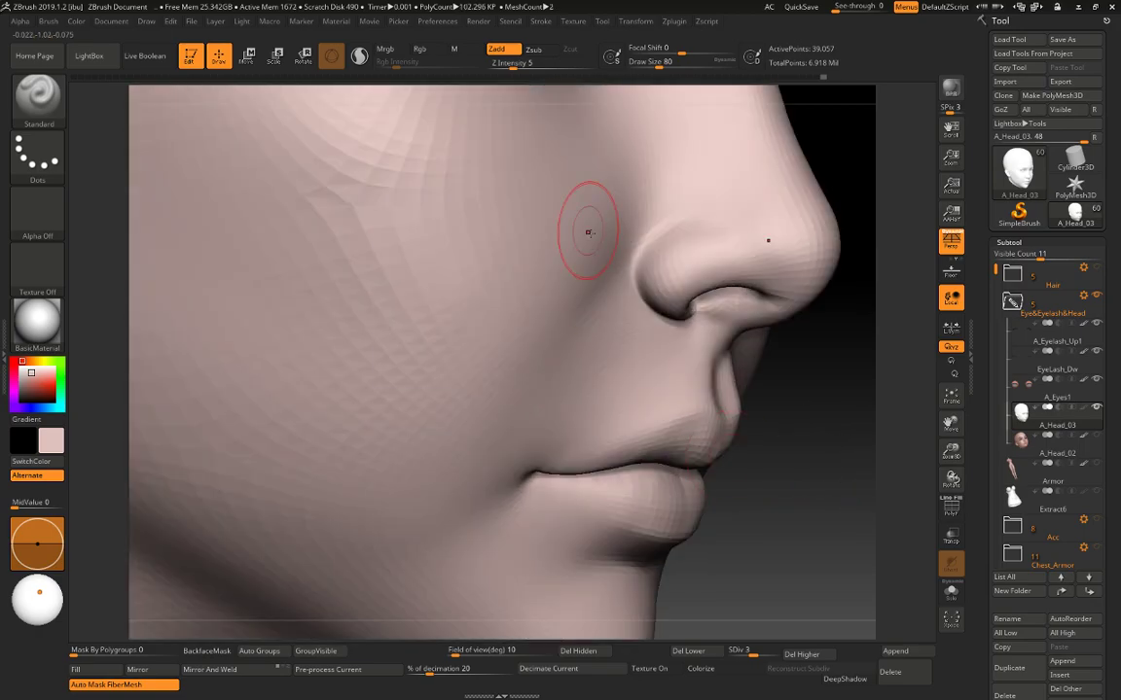
pyautogui.press(']')
pyautogui.press(']')
pyautogui.press(']')
pyautogui.press(']')
pyautogui.moveTo(542, 255); pyautogui.dragTo(460, 393)
pyautogui.keyDown('shift'); pyautogui.moveTo(460, 393); pyautogui.dragTo(602, 193); pyautogui.keyUp('shift')
# Rework the transition above the nostril wing with the Standard brush at draw size 83.
pyautogui.press('space')
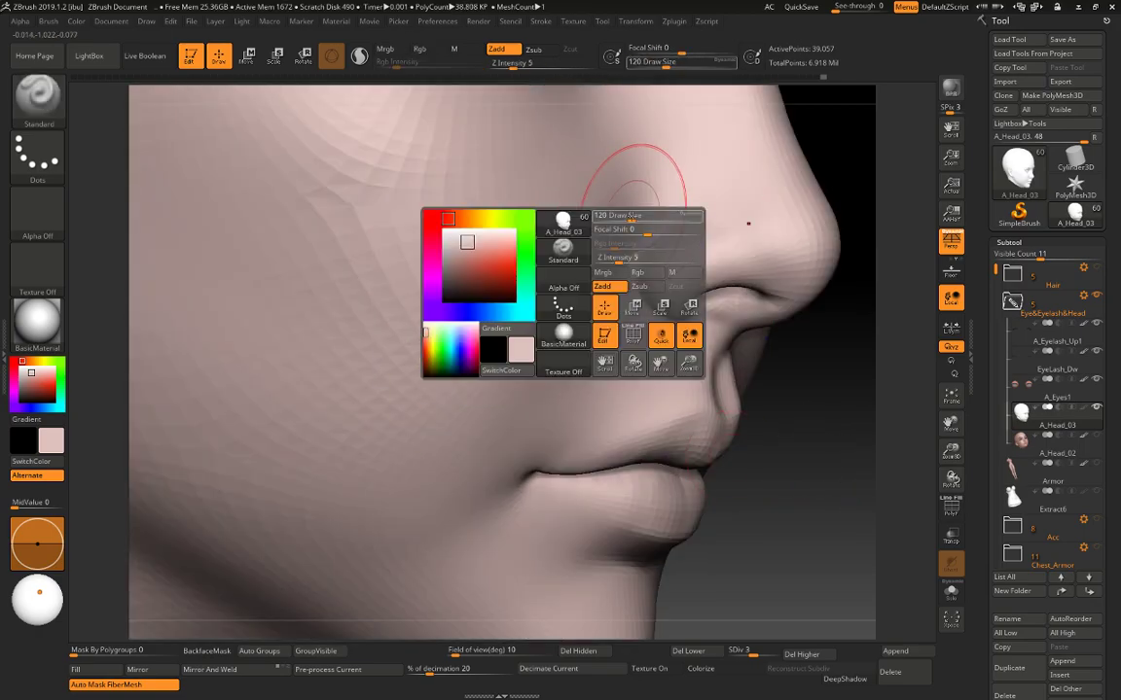
pyautogui.moveTo(644, 233)
pyautogui.mouseDown()
pyautogui.moveTo(631, 232)
pyautogui.moveTo(666, 186)
pyautogui.mouseUp()
pyautogui.press(']')
pyautogui.press(']')
pyautogui.press(']')
pyautogui.press(']')
pyautogui.hotkey('ctrl', 'z')
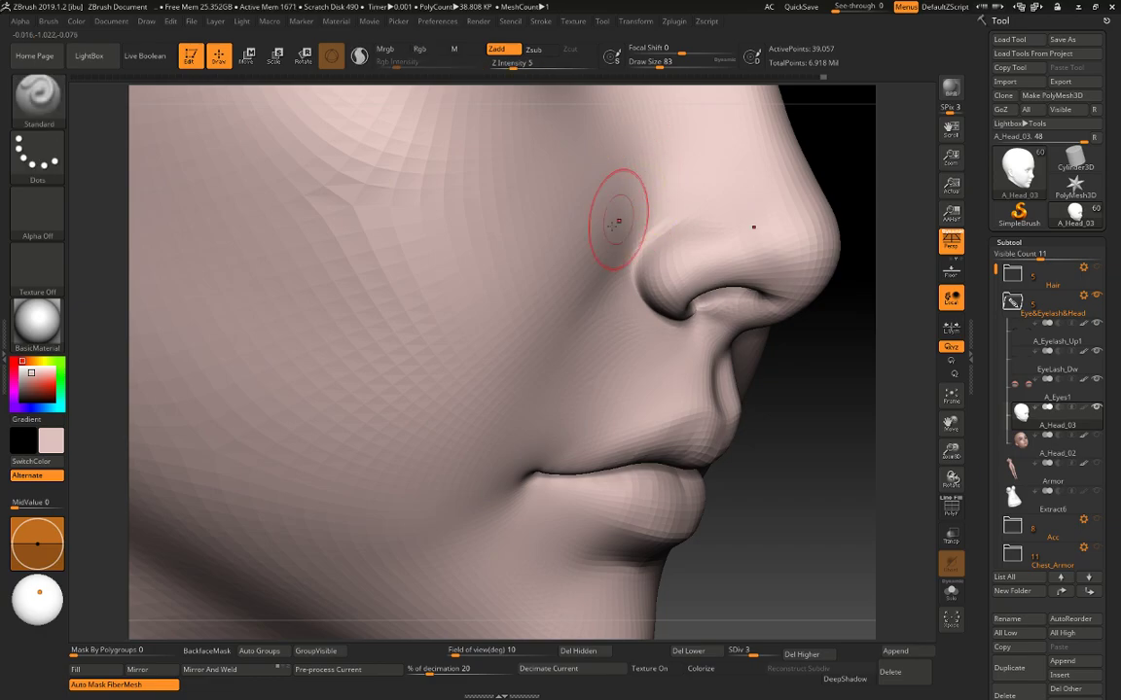
pyautogui.moveTo(618, 219)
pyautogui.mouseDown()
pyautogui.moveTo(663, 166)
pyautogui.moveTo(676, 185)
pyautogui.mouseUp()
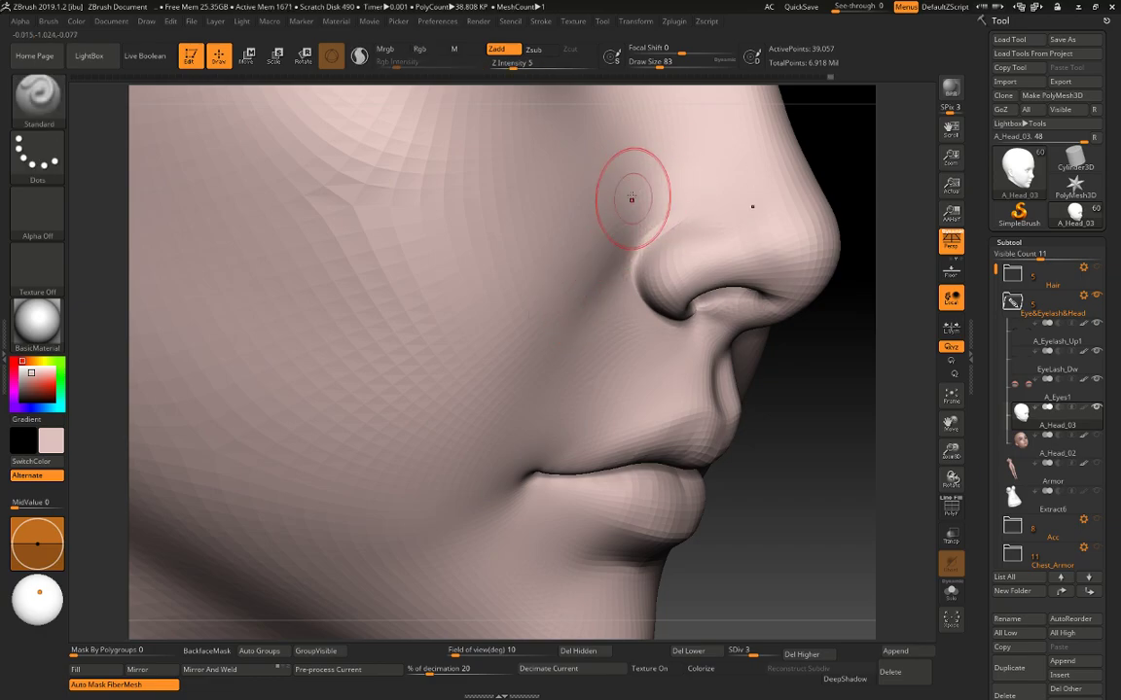
# Refine the transition between the side of the nose and the cheek from below, using draw sizes 62 and 51.
pyautogui.keyDown('alt'); pyautogui.moveTo(783, 419); pyautogui.dragTo(768, 341); pyautogui.keyUp('alt')
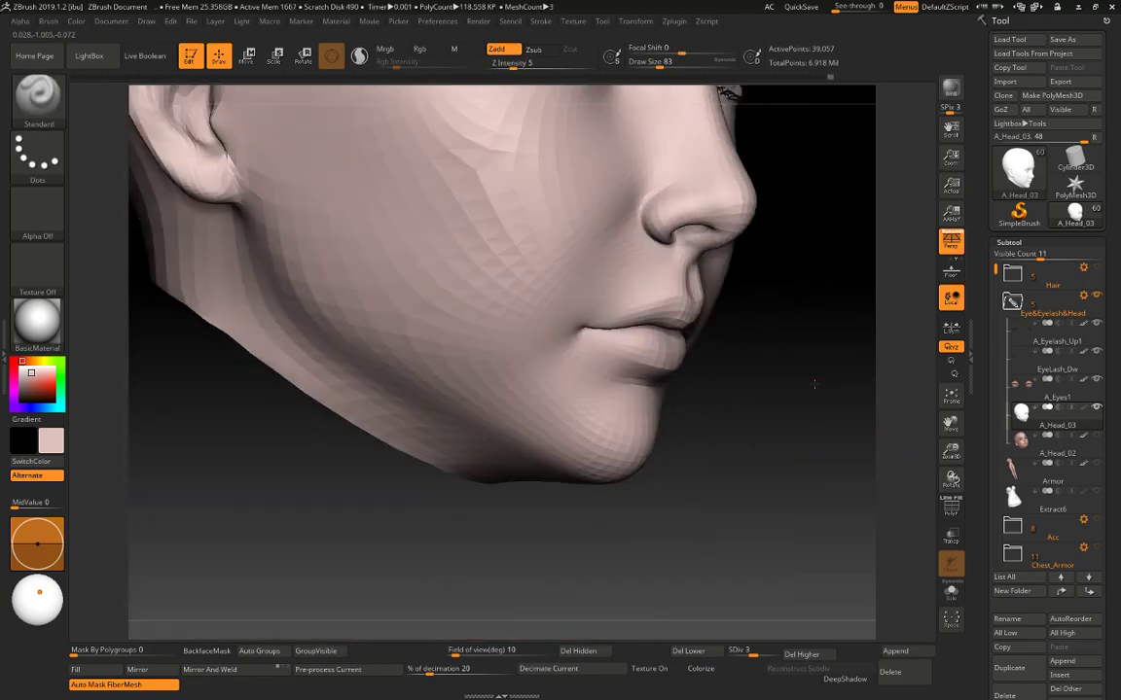
pyautogui.moveTo(783, 466); pyautogui.dragTo(696, 390)
pyautogui.moveTo(419, 508); pyautogui.dragTo(406, 493)
pyautogui.keyDown('alt'); pyautogui.moveTo(367, 527); pyautogui.dragTo(257, 611); pyautogui.keyUp('alt')
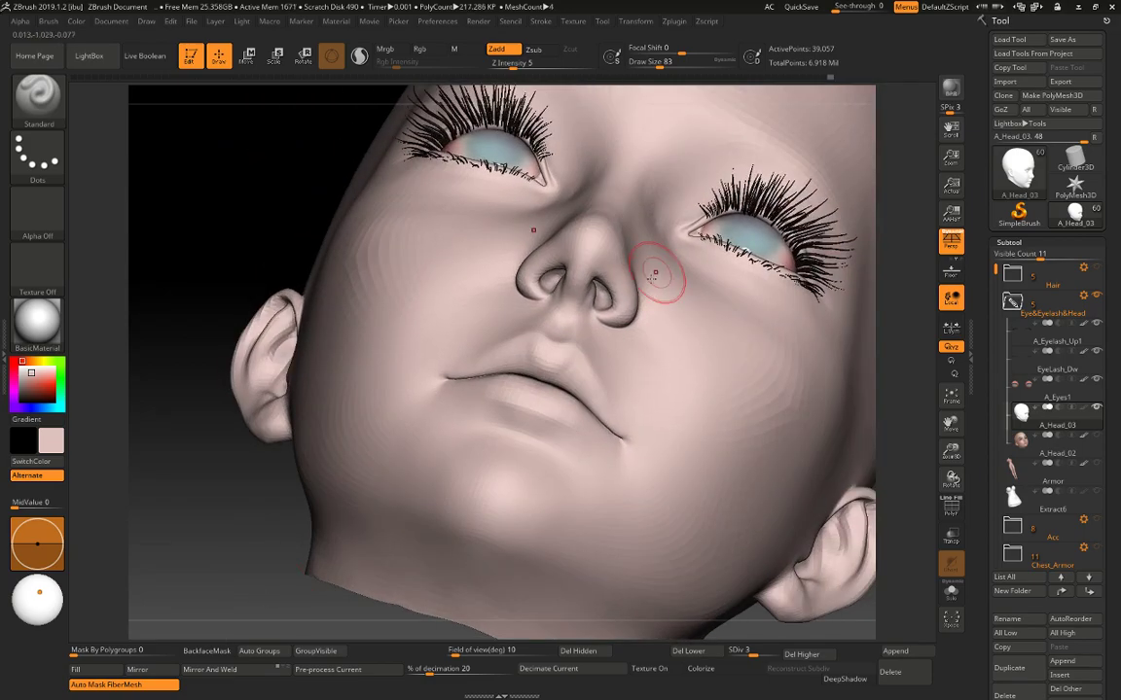
pyautogui.press('space')
pyautogui.click(658, 251)
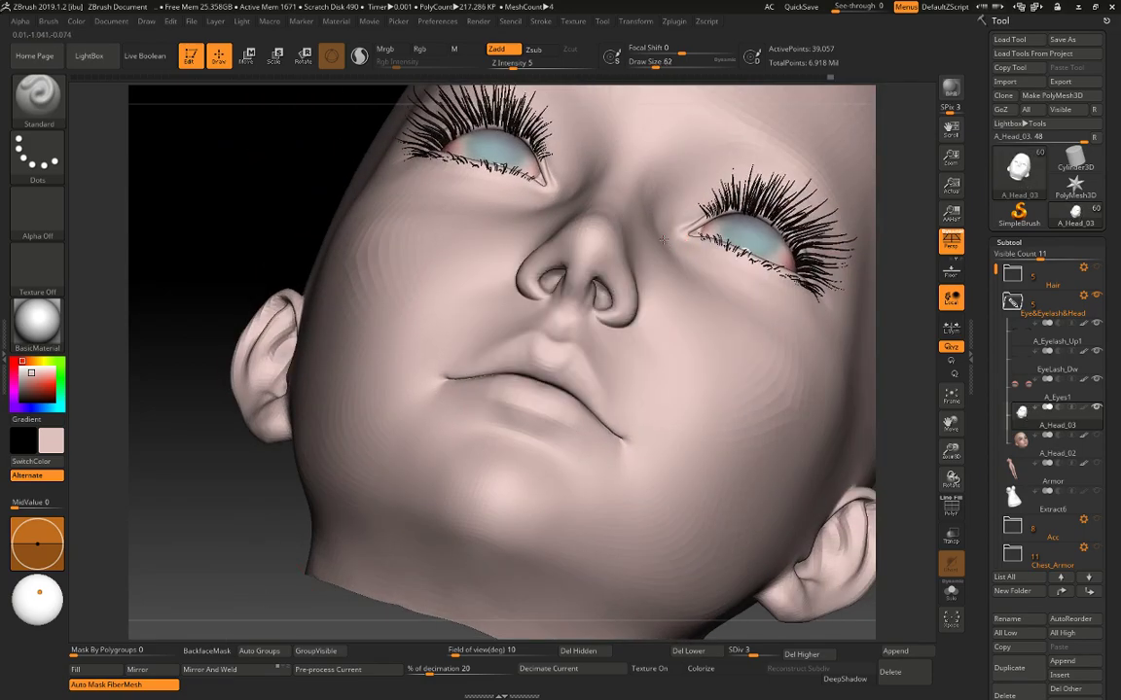
pyautogui.press('[')
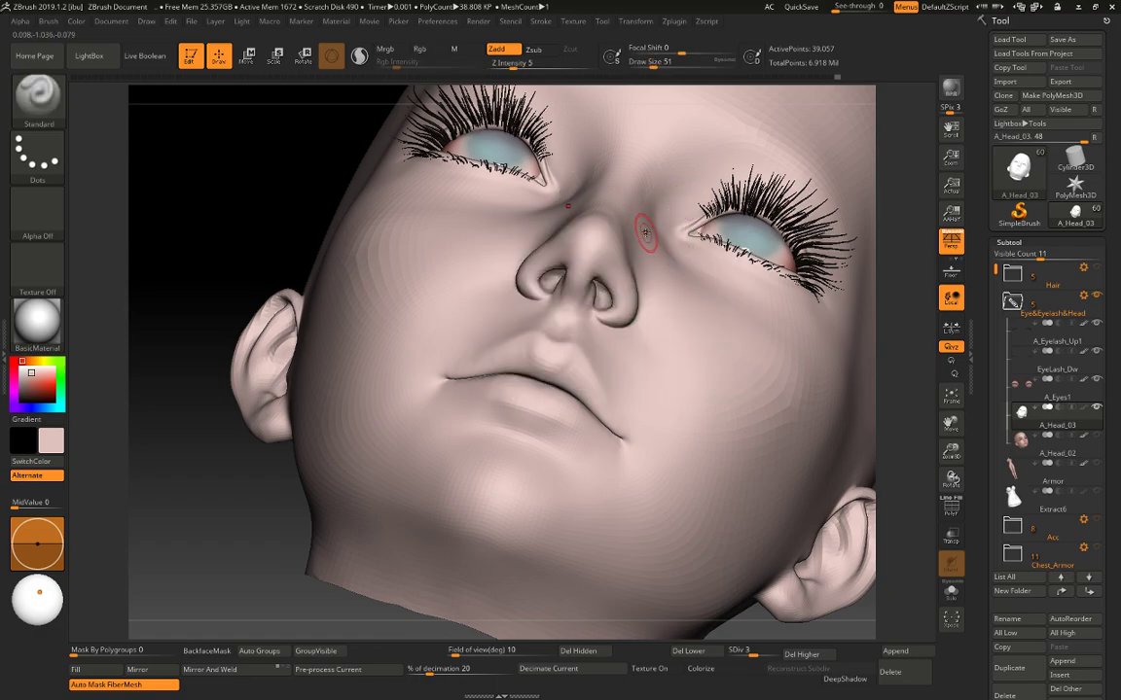
pyautogui.press(']')
pyautogui.press(']')
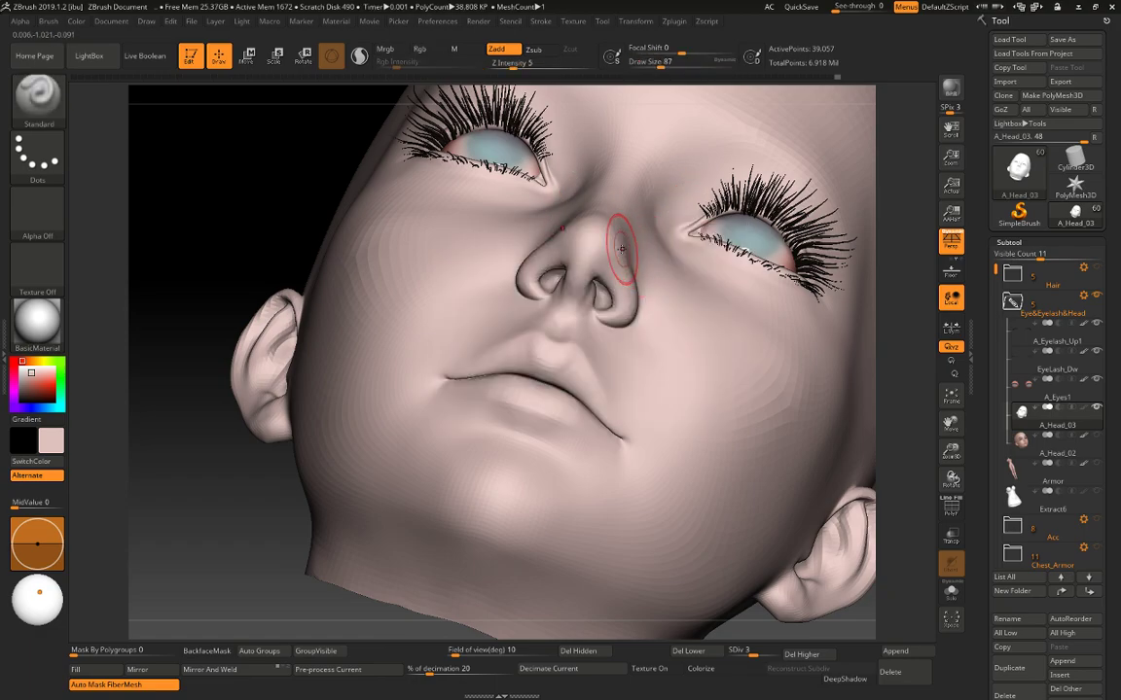
# Reshape the nostrils with the Move brush at draw size 59 and smooth their inner rims.
pyautogui.press('b')
pyautogui.press('m')
pyautogui.press('v')
pyautogui.moveTo(621, 244)
pyautogui.mouseDown()
pyautogui.moveTo(624, 261)
pyautogui.moveTo(598, 285)
pyautogui.moveTo(596, 304)
pyautogui.mouseUp()
pyautogui.press('space')
pyautogui.press('space')
pyautogui.press('space')
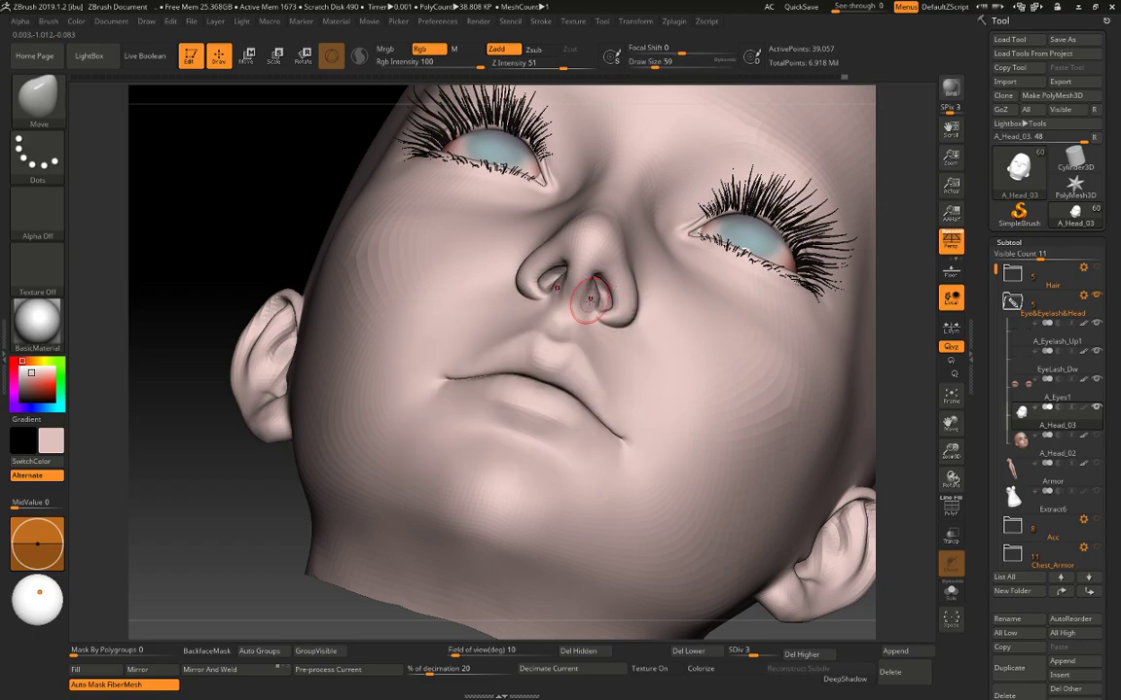
pyautogui.keyDown('shift'); pyautogui.moveTo(591, 300); pyautogui.dragTo(595, 287); pyautogui.keyUp('shift')
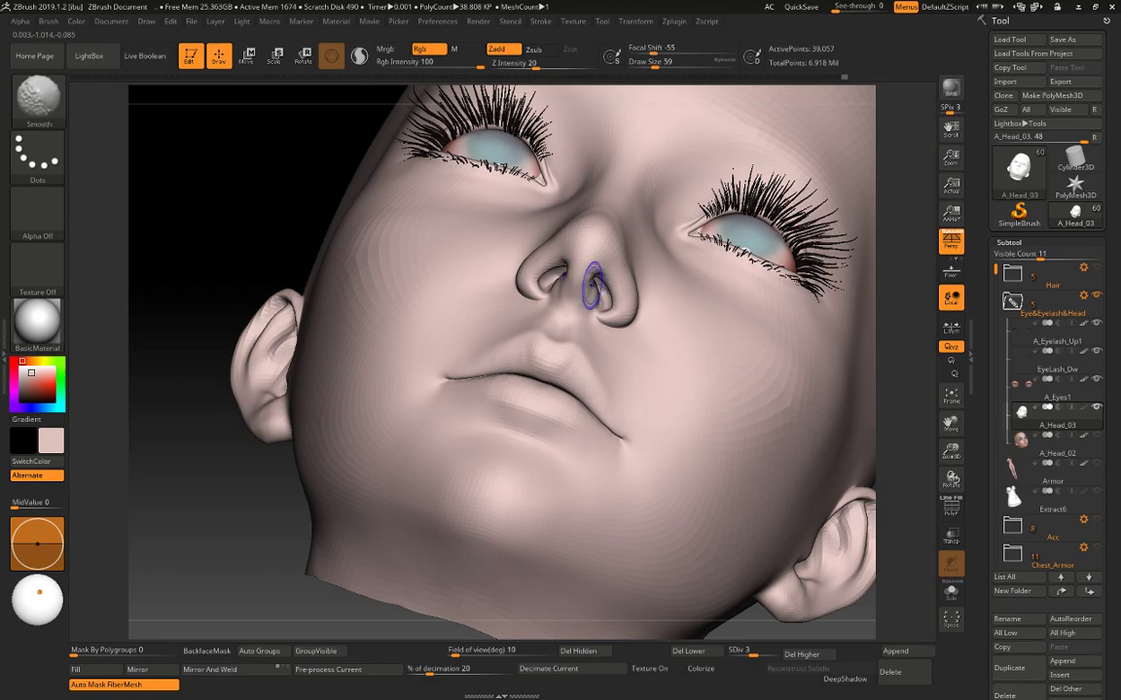
pyautogui.moveTo(879, 297); pyautogui.dragTo(906, 335)
pyautogui.moveTo(670, 146)
pyautogui.mouseDown()
pyautogui.moveTo(863, 310)
pyautogui.moveTo(858, 329)
pyautogui.moveTo(841, 352)
pyautogui.moveTo(779, 360)
pyautogui.moveTo(799, 365)
pyautogui.moveTo(520, 359)
pyautogui.mouseUp()
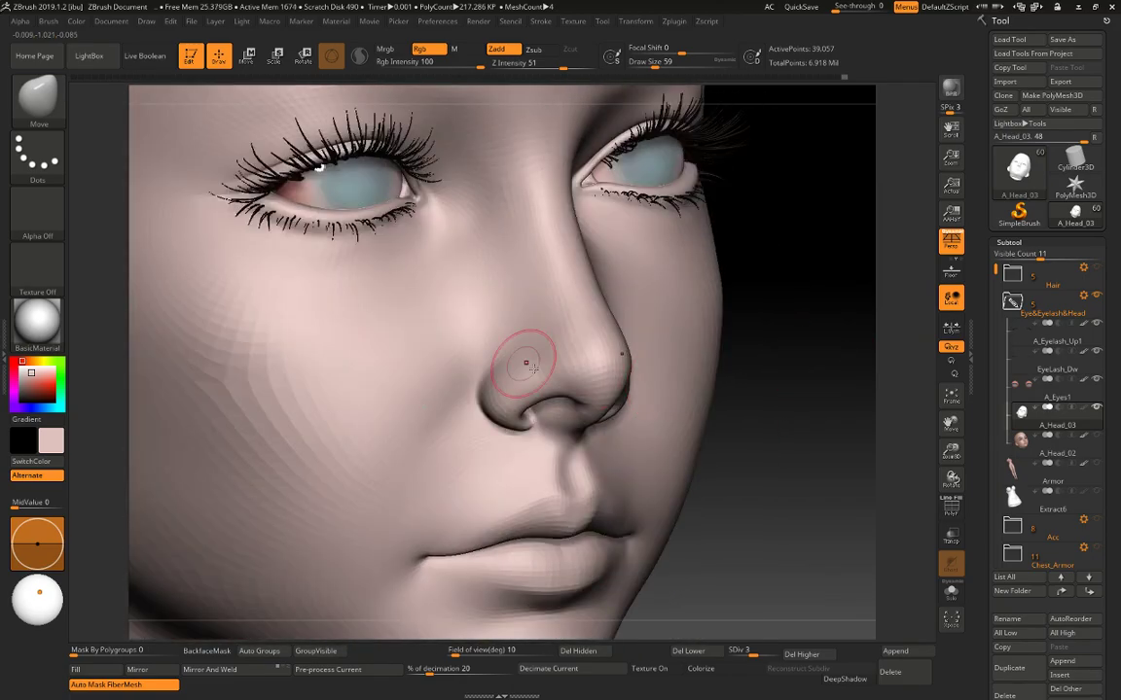
# Soften the cheek area under the eye with the Standard brush at draw size 49.
pyautogui.press('b')
pyautogui.press('s')
pyautogui.press('t')
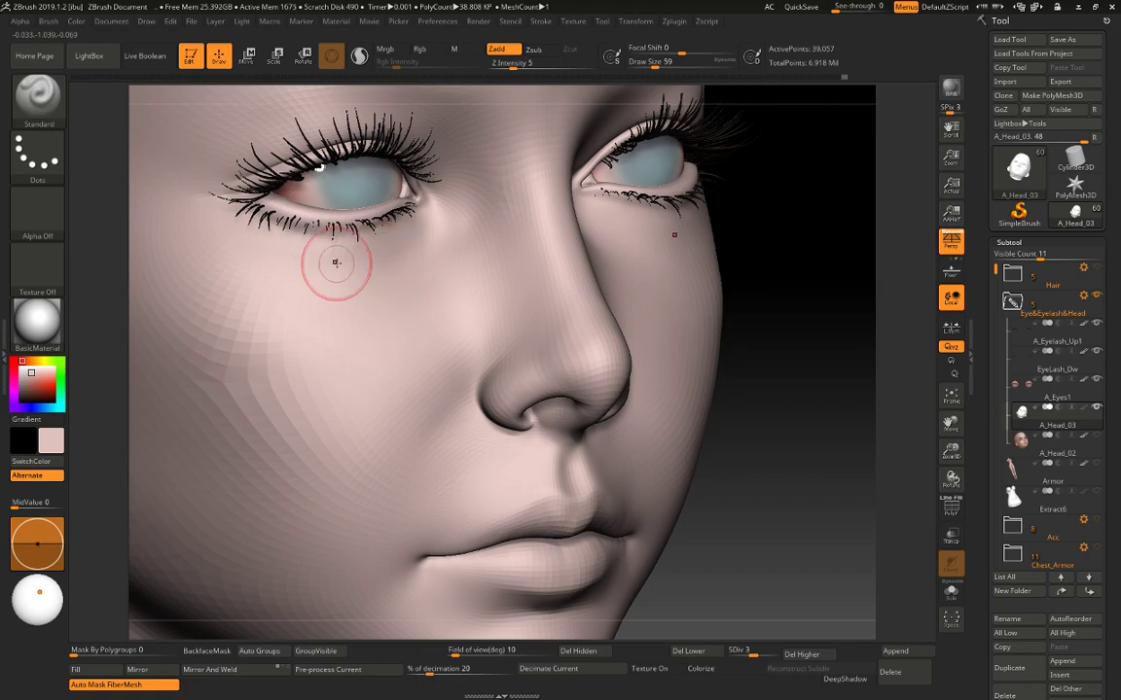
pyautogui.press('space')
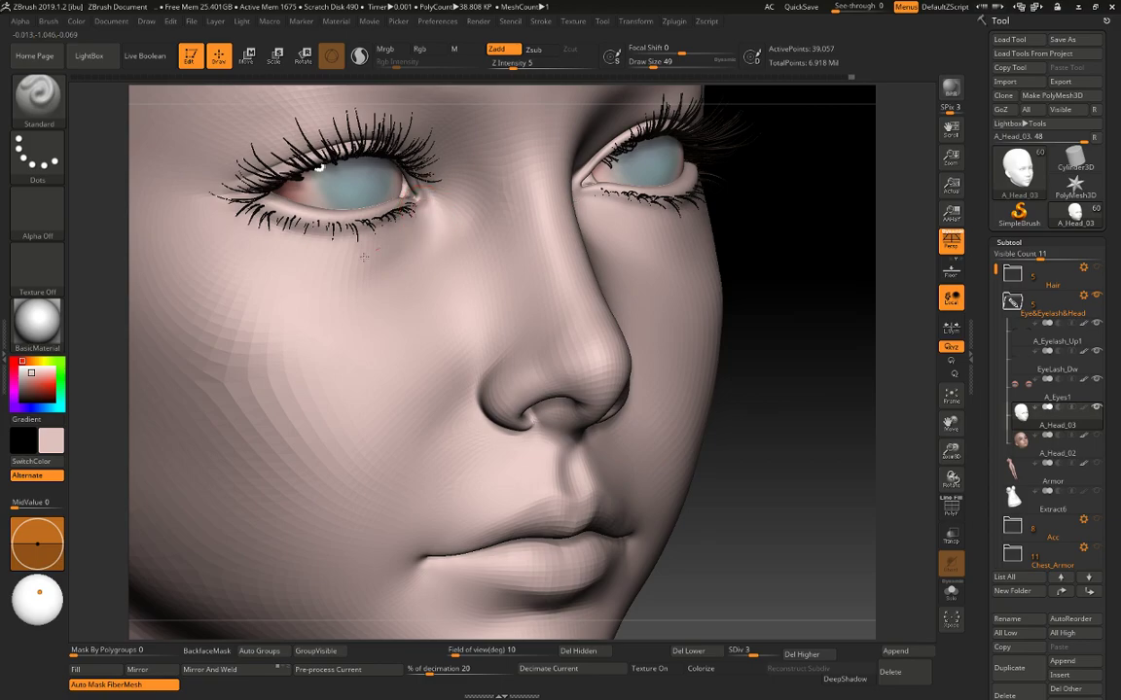
pyautogui.moveTo(778, 301)
pyautogui.keyDown('alt'); pyautogui.mouseDown()
pyautogui.moveTo(771, 294)
pyautogui.moveTo(762, 323)
pyautogui.moveTo(828, 365)
pyautogui.mouseUp(); pyautogui.keyUp('alt')
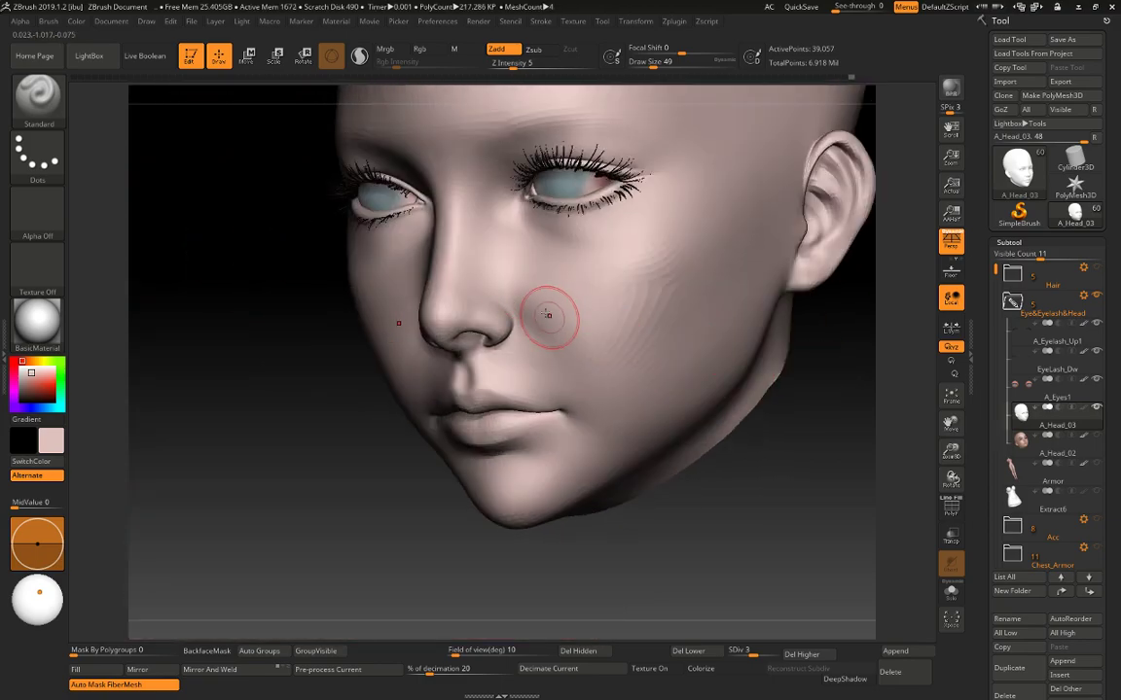
# Refine the side of the nose at draw size 33 and smooth the nose bridge, enlarging the draw size to 97.
pyautogui.moveTo(525, 288)
pyautogui.mouseDown()
pyautogui.moveTo(473, 227)
pyautogui.moveTo(469, 246)
pyautogui.mouseUp()
pyautogui.press('space')
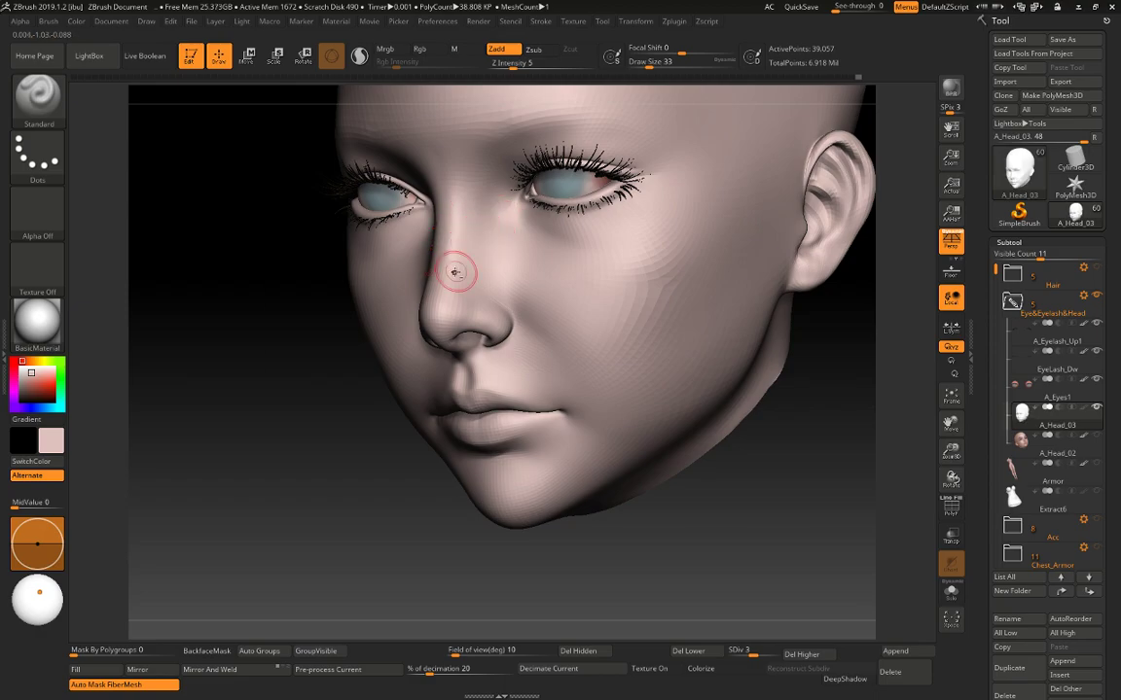
pyautogui.press('shift')
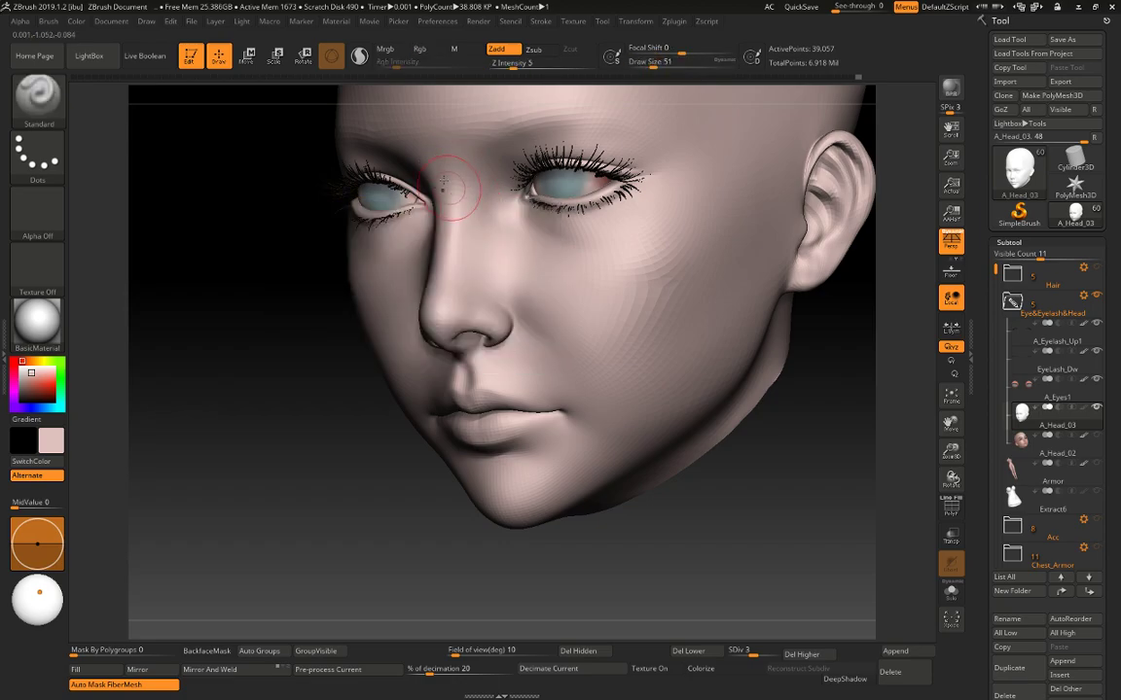
pyautogui.keyDown('shift'); pyautogui.moveTo(481, 182); pyautogui.dragTo(473, 241); pyautogui.keyUp('shift')
pyautogui.press(']')
pyautogui.press(']')
pyautogui.press(']')
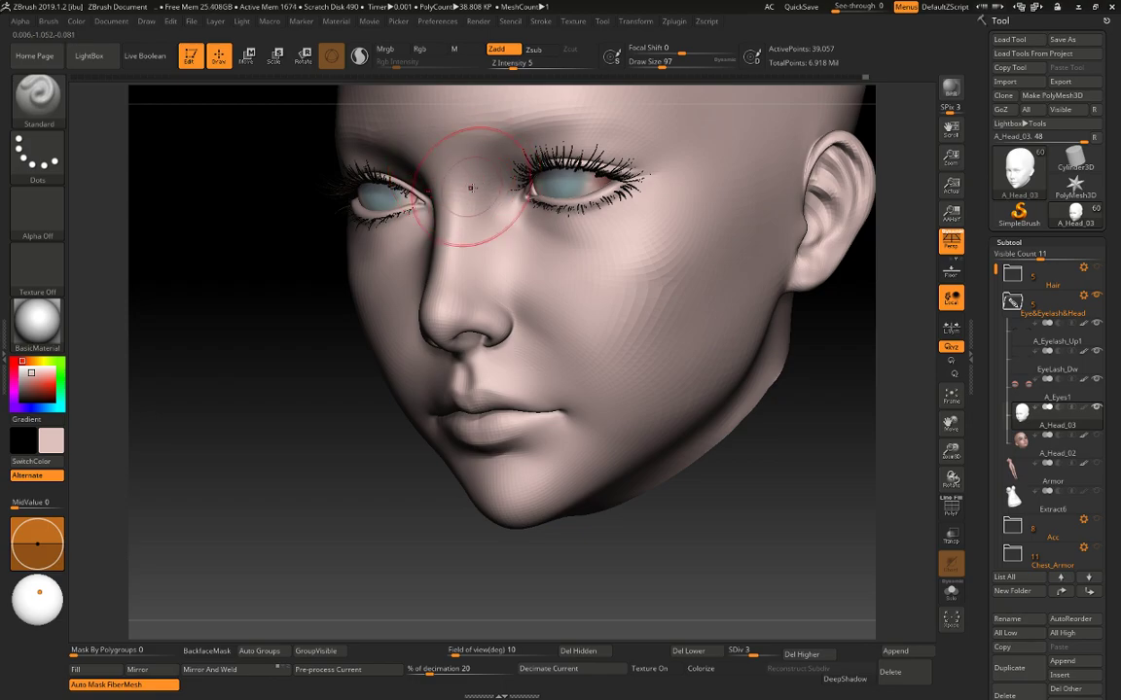
# Shape the chin with the Standard brush at draw size 80 and smooth its underside in side view.
pyautogui.moveTo(299, 473); pyautogui.dragTo(449, 359)
pyautogui.moveTo(340, 491); pyautogui.dragTo(411, 503)
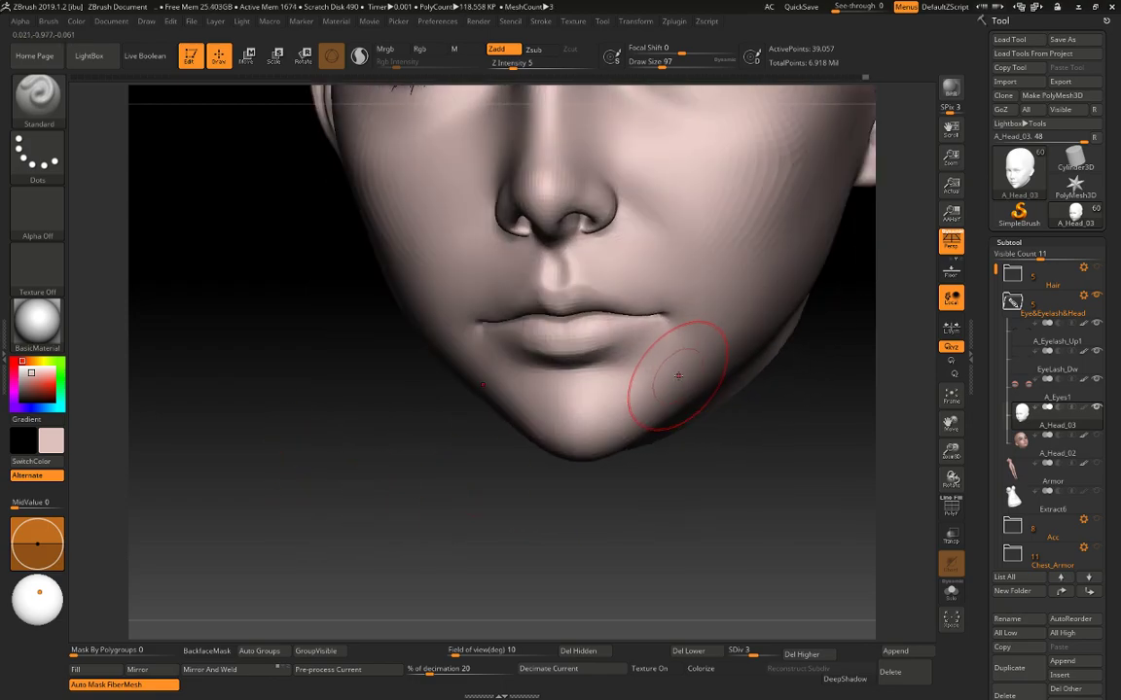
pyautogui.press('[')
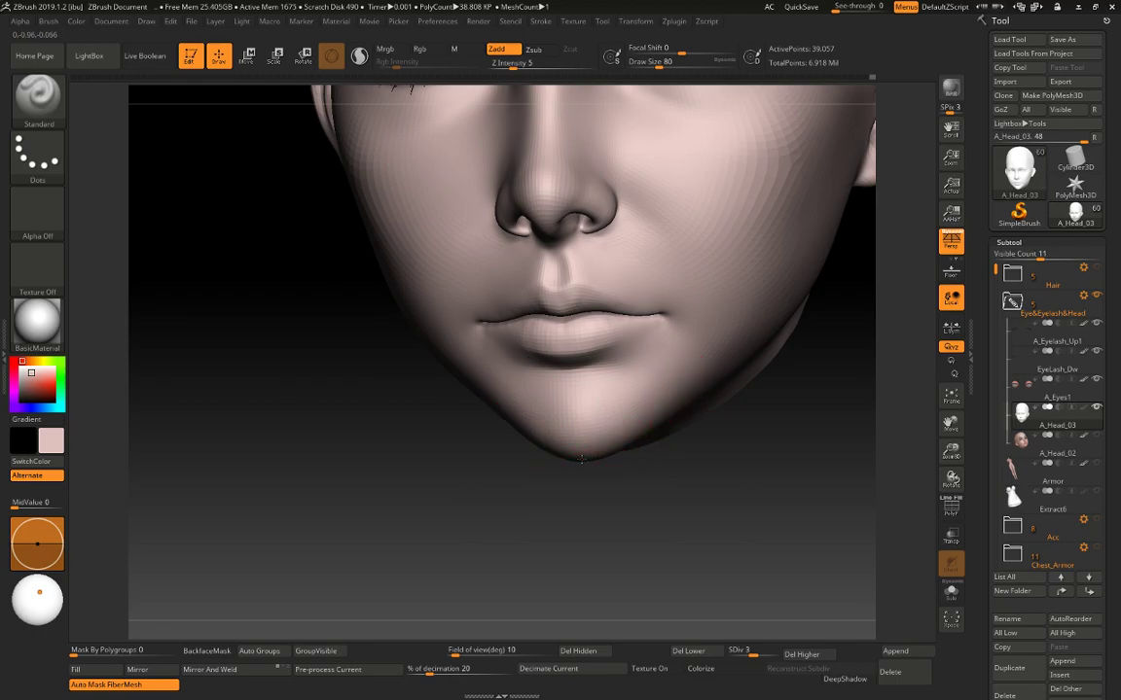
pyautogui.press('shift')
pyautogui.keyDown('shift'); pyautogui.moveTo(682, 460); pyautogui.dragTo(689, 463); pyautogui.keyUp('shift')
pyautogui.keyDown('alt'); pyautogui.moveTo(689, 463); pyautogui.dragTo(703, 423); pyautogui.keyUp('alt')
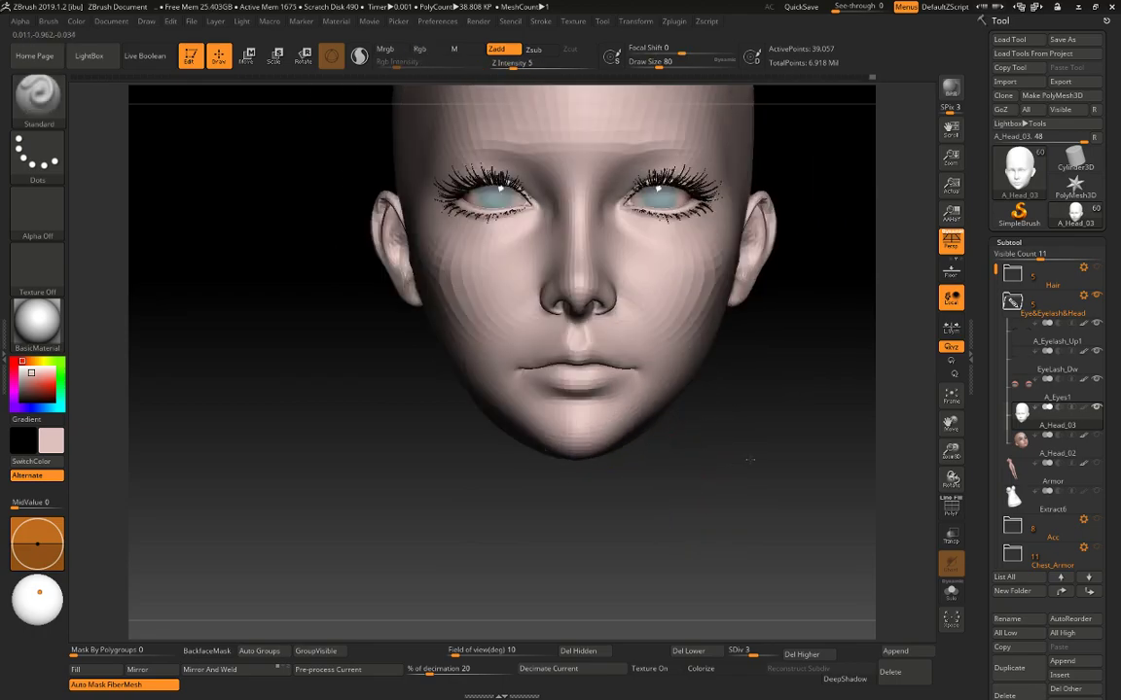
pyautogui.keyDown('alt'); pyautogui.moveTo(715, 487); pyautogui.dragTo(730, 569); pyautogui.keyUp('alt')
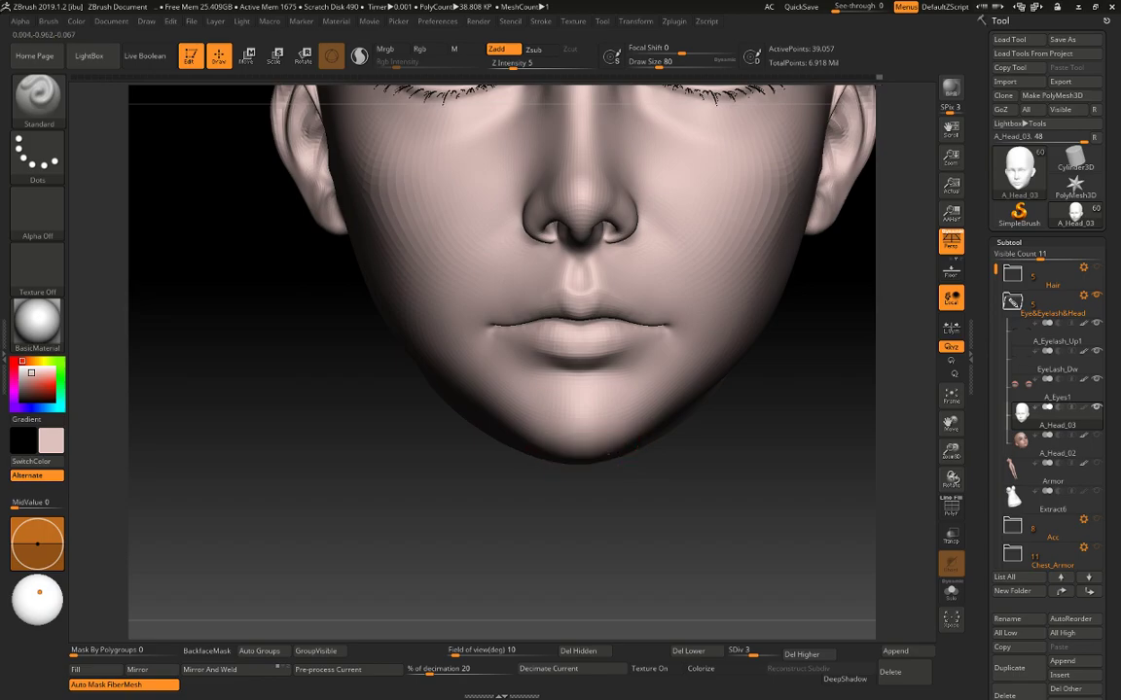
pyautogui.moveTo(746, 492); pyautogui.dragTo(541, 471)
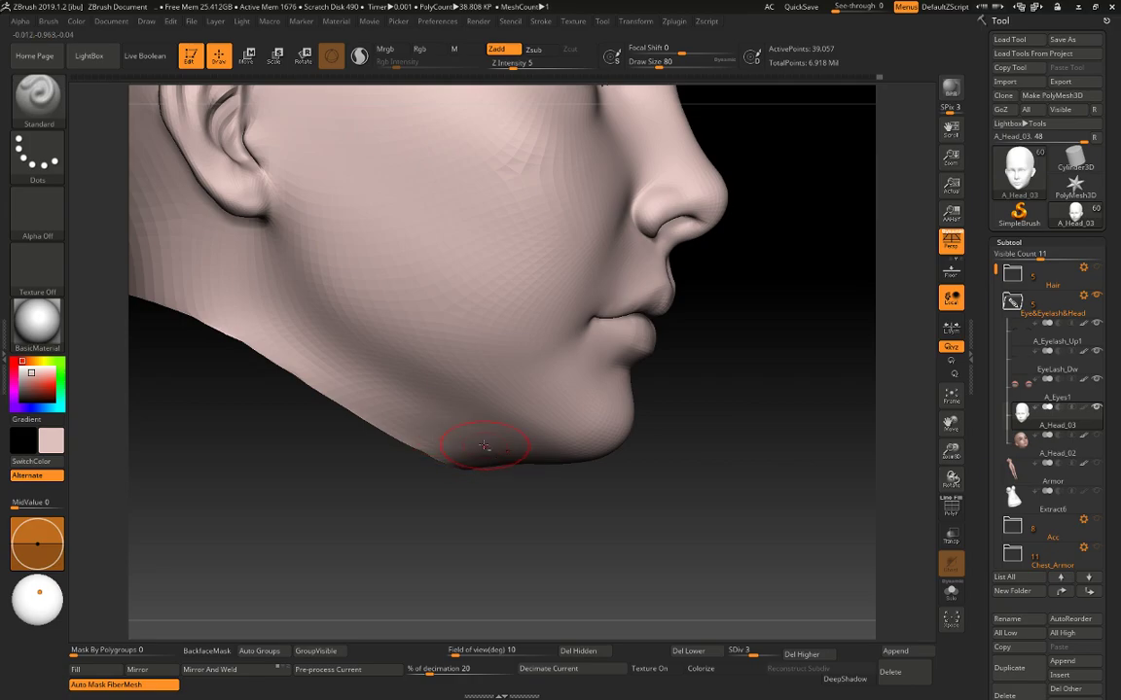
pyautogui.keyDown('shift'); pyautogui.moveTo(467, 457); pyautogui.dragTo(483, 448); pyautogui.keyUp('shift')
pyautogui.moveTo(674, 525)
pyautogui.keyDown('alt'); pyautogui.mouseDown()
pyautogui.moveTo(671, 487)
pyautogui.moveTo(719, 488)
pyautogui.moveTo(720, 475)
pyautogui.moveTo(725, 498)
pyautogui.moveTo(710, 492)
pyautogui.moveTo(664, 309)
pyautogui.mouseUp(); pyautogui.keyUp('alt')
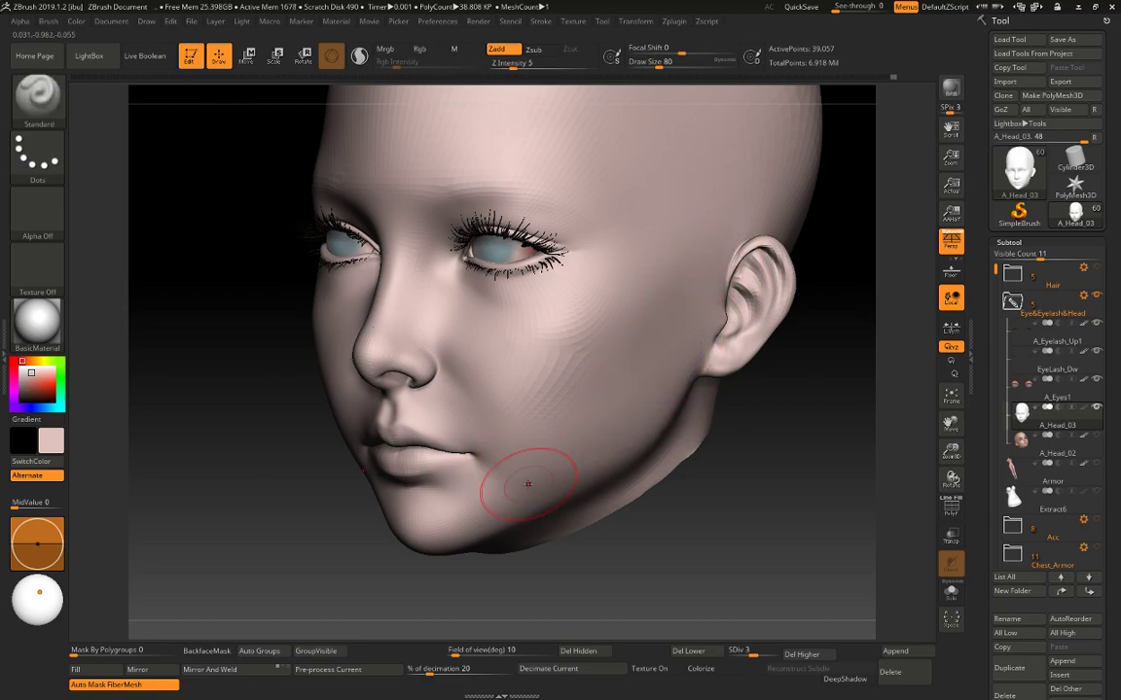
# Refine the side of the chin at draw size 54 and the area below the lower lip at draw size 35.
pyautogui.press('space')
pyautogui.moveTo(500, 489)
pyautogui.mouseDown()
pyautogui.moveTo(472, 480)
pyautogui.moveTo(478, 509)
pyautogui.mouseUp()
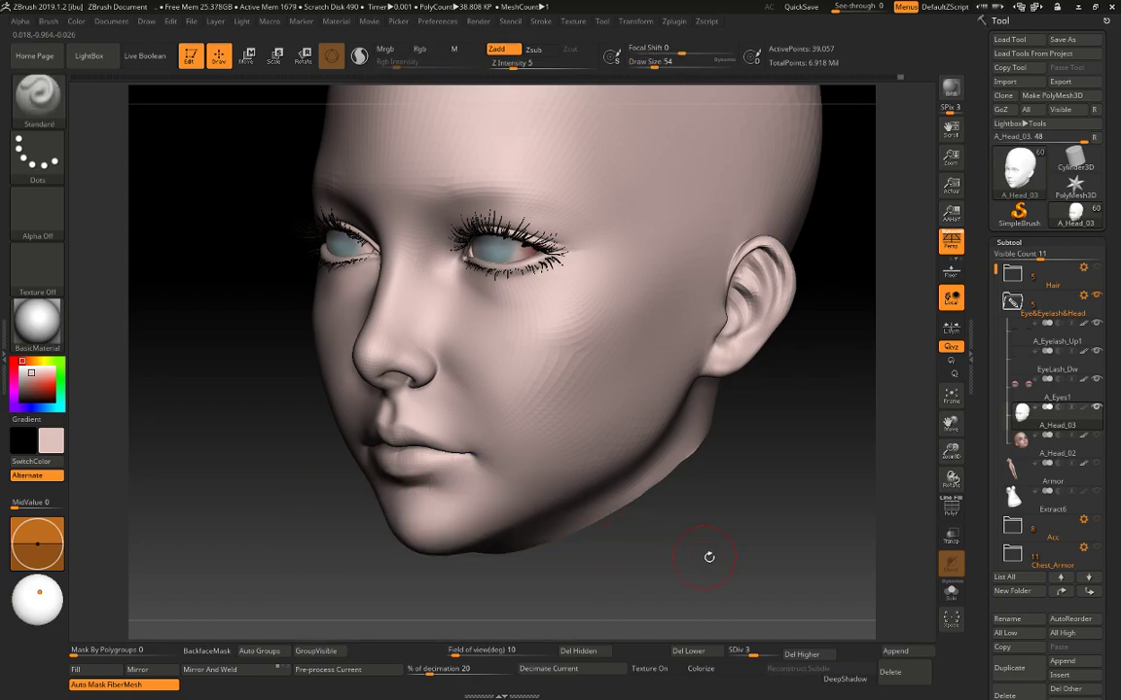
pyautogui.moveTo(709, 556)
pyautogui.keyDown('alt'); pyautogui.mouseDown()
pyautogui.moveTo(716, 516)
pyautogui.moveTo(778, 501)
pyautogui.mouseUp(); pyautogui.keyUp('alt')
pyautogui.press('space')
pyautogui.moveTo(450, 395); pyautogui.dragTo(444, 394)
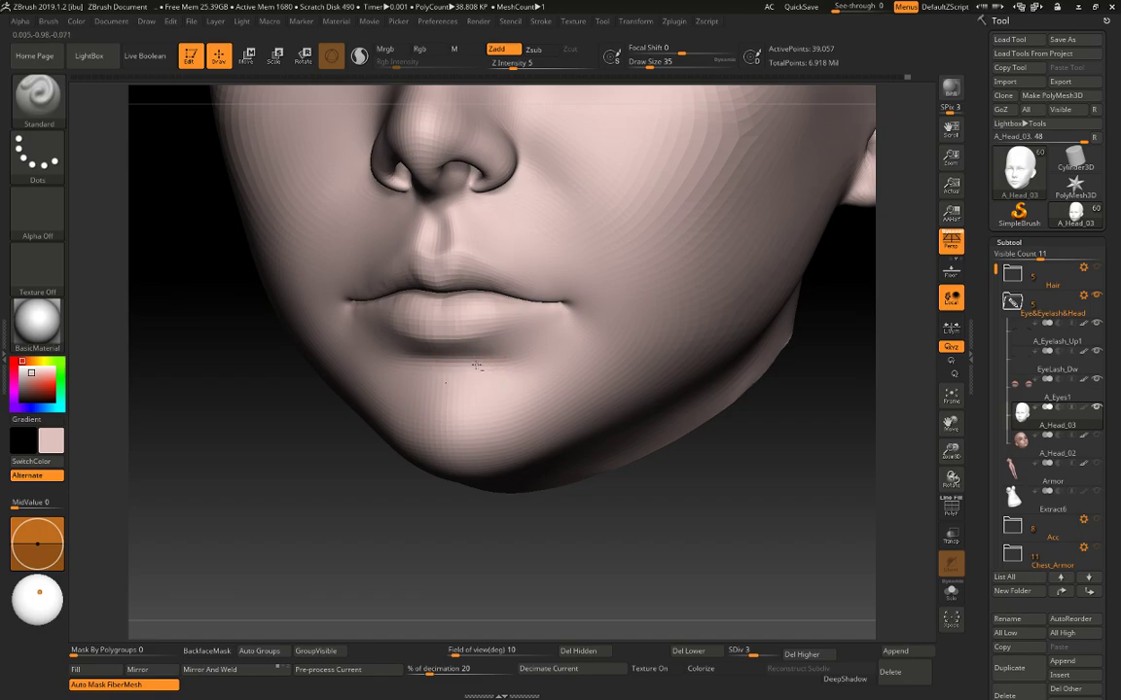
pyautogui.keyDown('shift'); pyautogui.moveTo(533, 388); pyautogui.dragTo(523, 382); pyautogui.keyUp('shift')
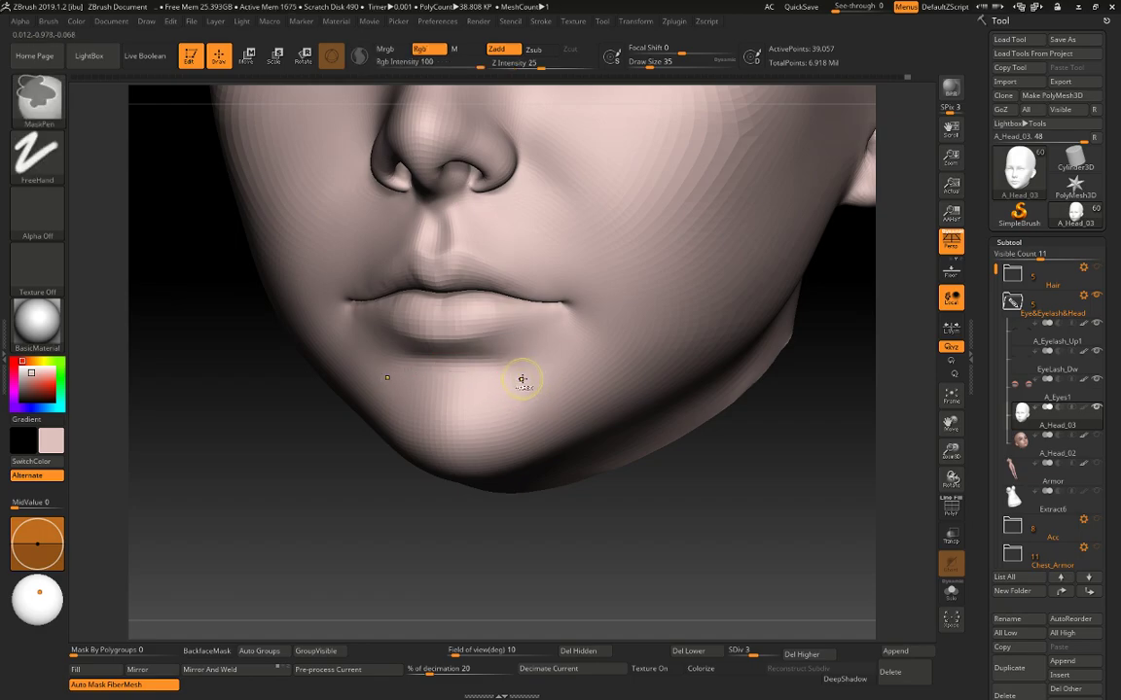
pyautogui.press('shift')
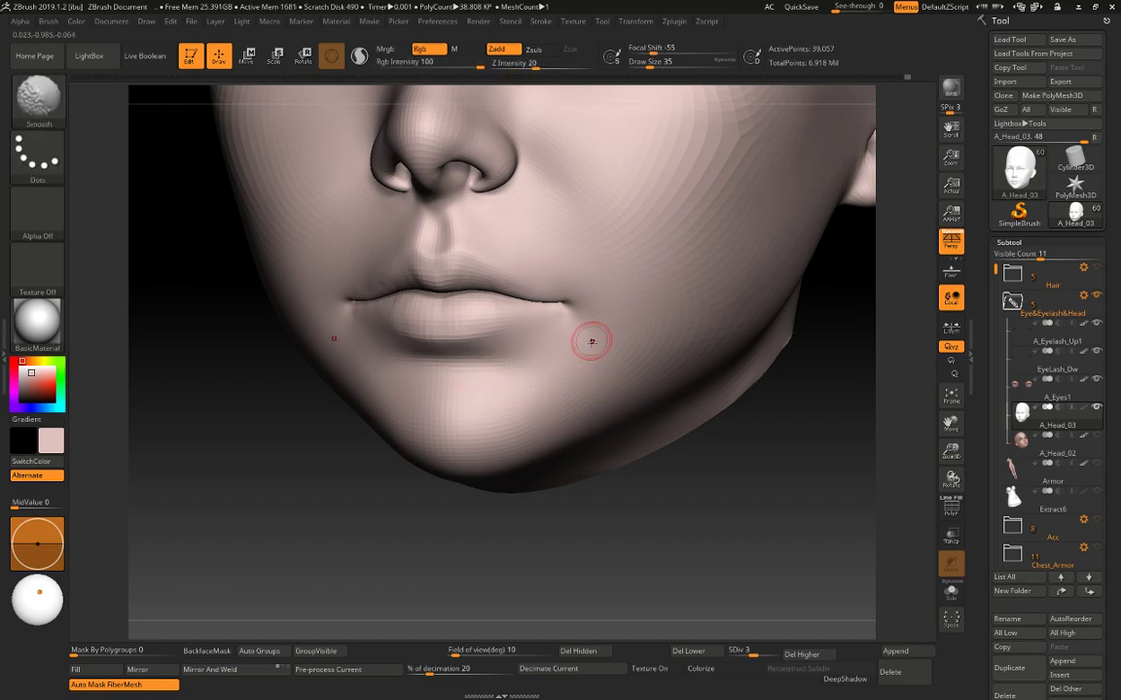
# Adjust the mouth corners from the front with the Move brush at draw size 51.
pyautogui.press('space')
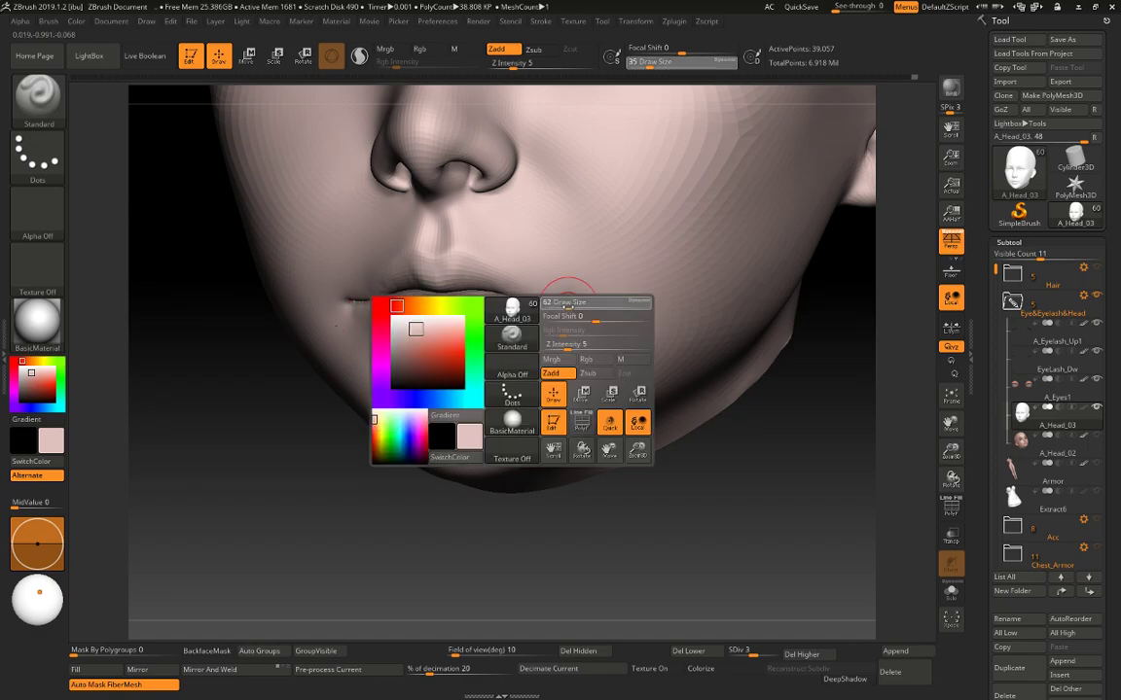
pyautogui.press('b')
pyautogui.press('m')
pyautogui.press('v')
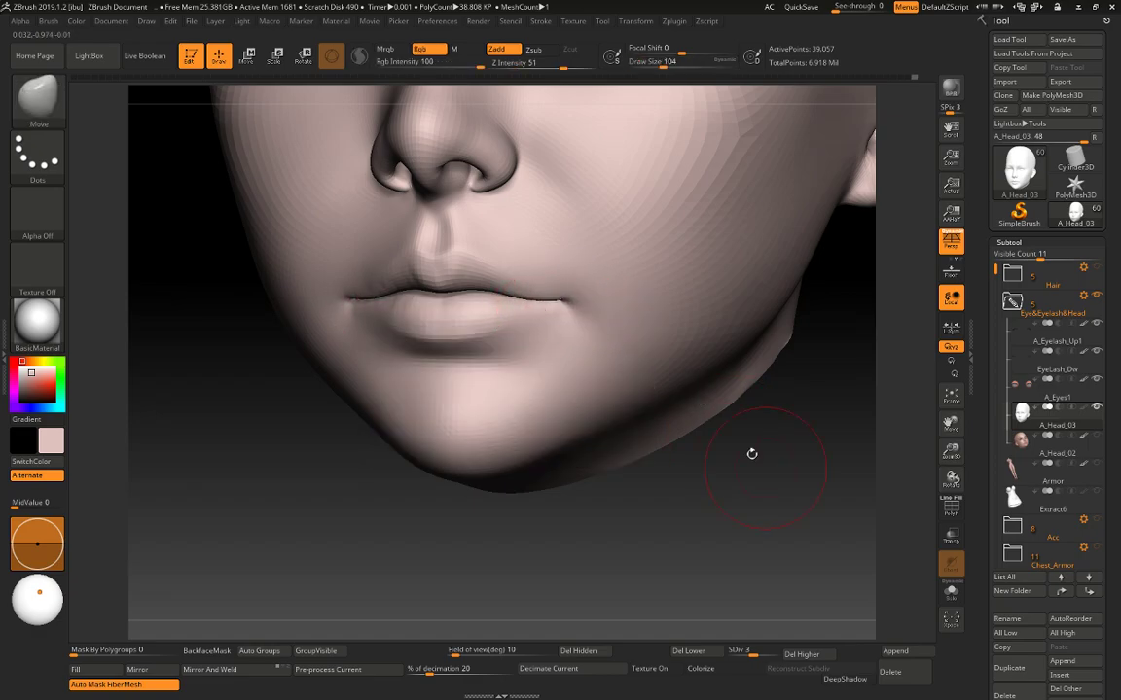
pyautogui.keyDown('alt'); pyautogui.moveTo(750, 452); pyautogui.dragTo(779, 428); pyautogui.keyUp('alt')
pyautogui.moveTo(778, 428)
pyautogui.keyDown('shift'); pyautogui.mouseDown()
pyautogui.moveTo(793, 412)
pyautogui.moveTo(797, 460)
pyautogui.moveTo(766, 452)
pyautogui.moveTo(786, 439)
pyautogui.moveTo(654, 415)
pyautogui.mouseUp(); pyautogui.keyUp('shift')
pyautogui.press('ctrl')
pyautogui.press('b')
pyautogui.press('m')
pyautogui.press('v')
pyautogui.press('ctrl')
pyautogui.press('s')
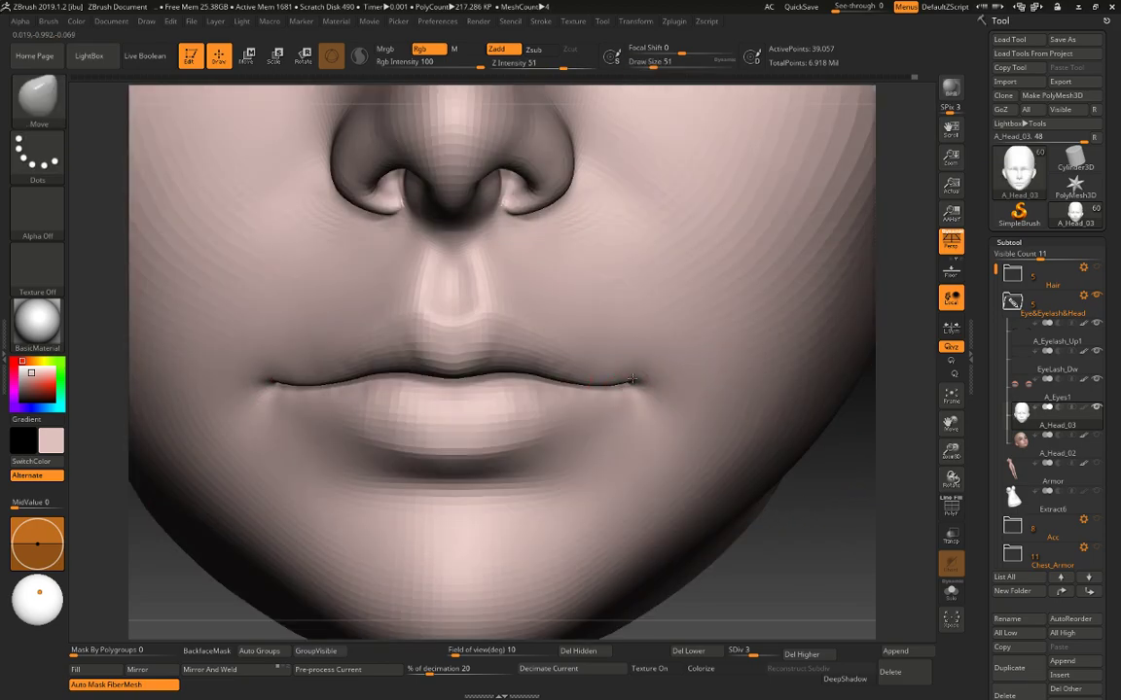
# Refine the tip of the mouth corner in close-up with the Move brush at draw sizes 39 and 59.
pyautogui.moveTo(645, 393); pyautogui.dragTo(807, 413, button='right')
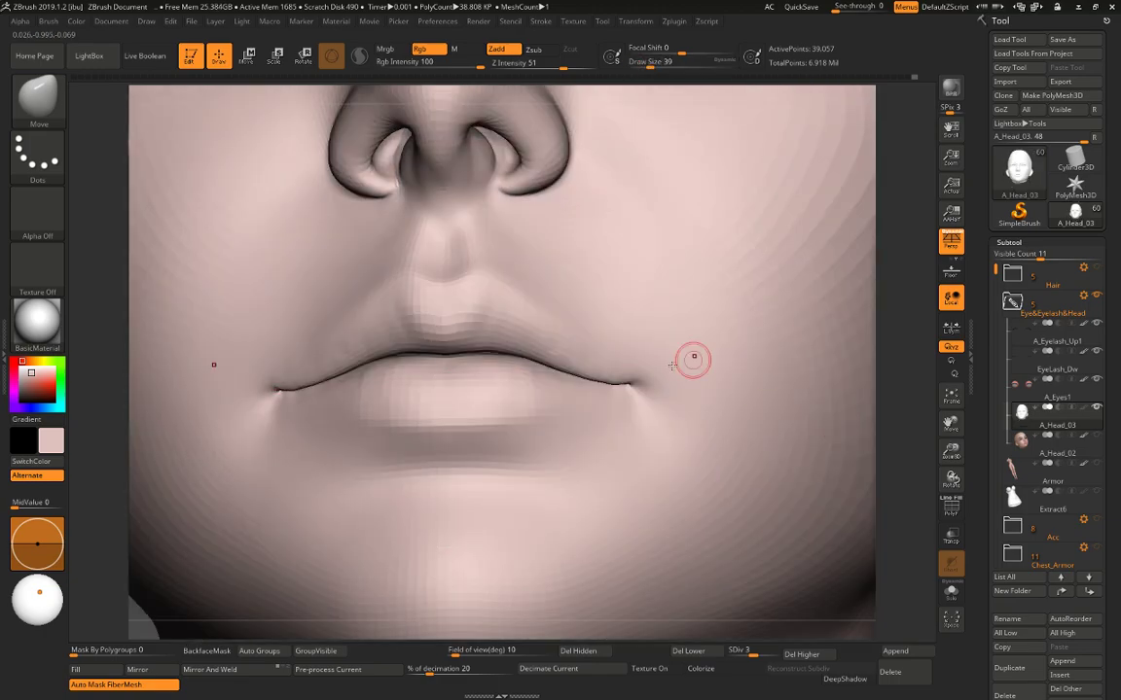
pyautogui.moveTo(695, 359)
pyautogui.keyDown('ctrl'); pyautogui.mouseDown(button='right')
pyautogui.moveTo(913, 468)
pyautogui.moveTo(842, 437)
pyautogui.mouseUp(button='right'); pyautogui.keyUp('ctrl')
pyautogui.press('m')
pyautogui.press('v')
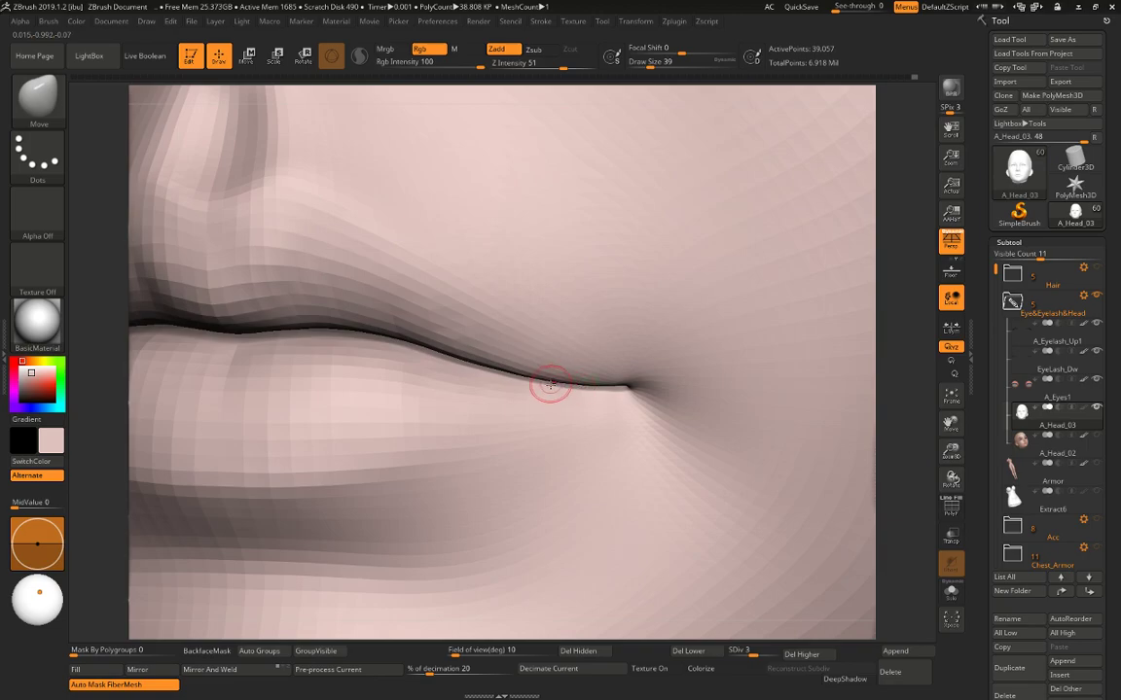
pyautogui.press('space')
pyautogui.moveTo(628, 384); pyautogui.dragTo(634, 385)
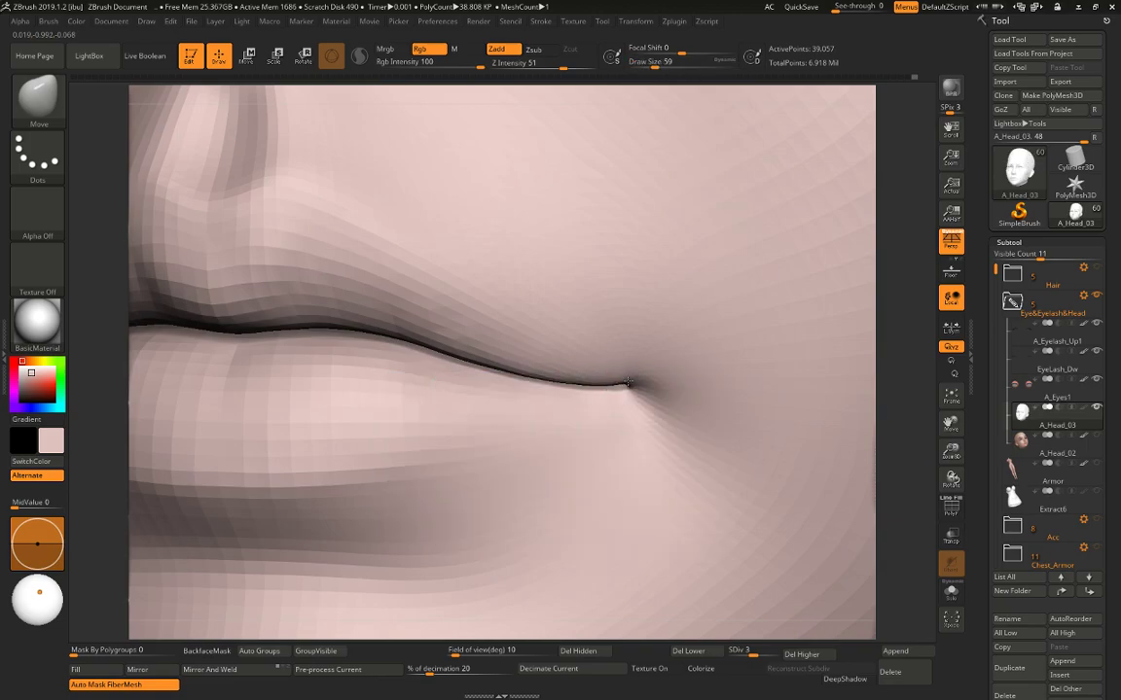
# Apply the SkinShade4 material and turn on Colorize to show the head's painted skin.
pyautogui.keyDown('alt'); pyautogui.moveTo(905, 403); pyautogui.dragTo(870, 62); pyautogui.keyUp('alt')
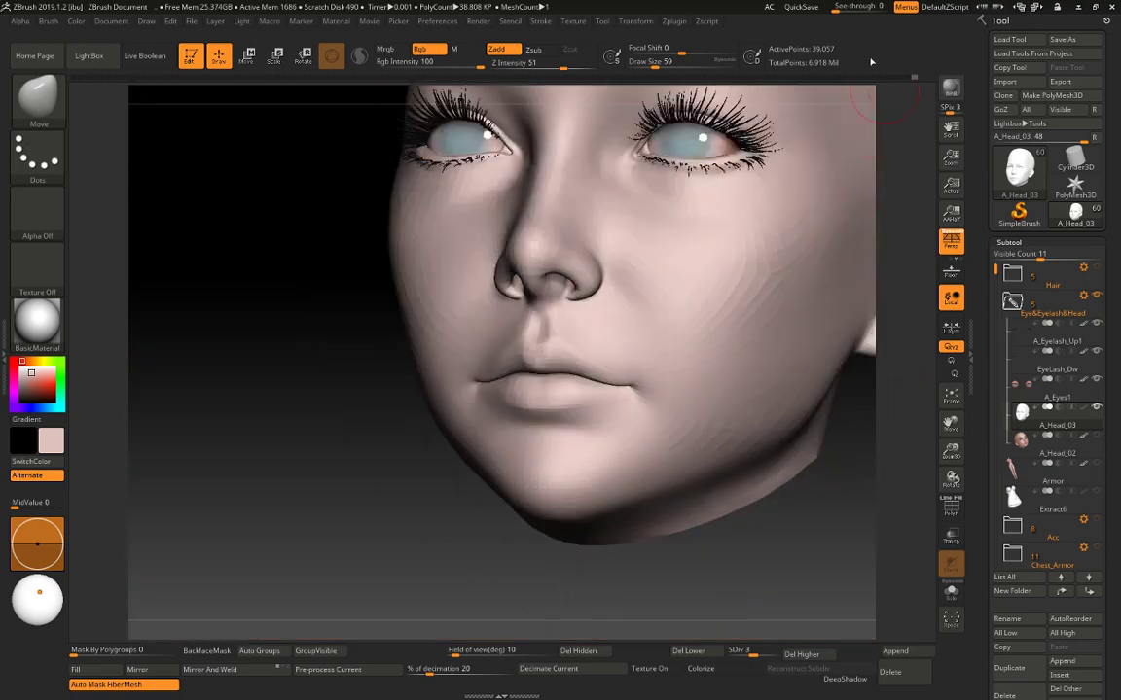
pyautogui.keyDown('shift'); pyautogui.moveTo(837, 530); pyautogui.dragTo(889, 545); pyautogui.keyUp('shift')
pyautogui.hotkey('shift', 's')
pyautogui.hotkey('alt', 'shift', 's')
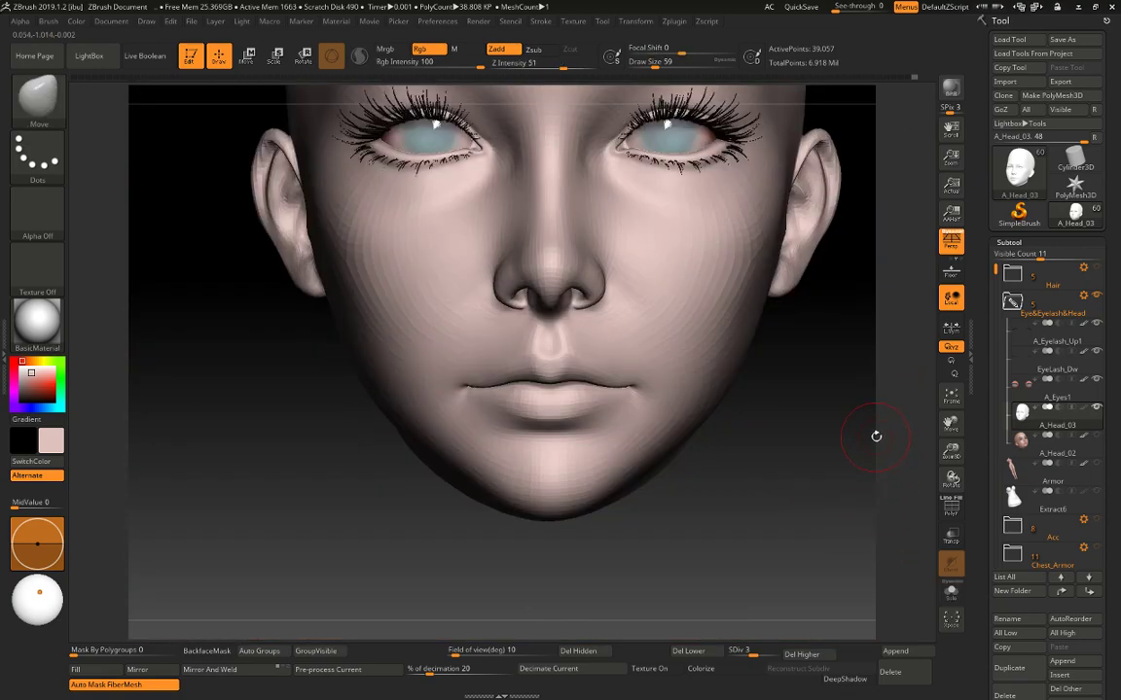
pyautogui.press('f')
pyautogui.click(59, 336)
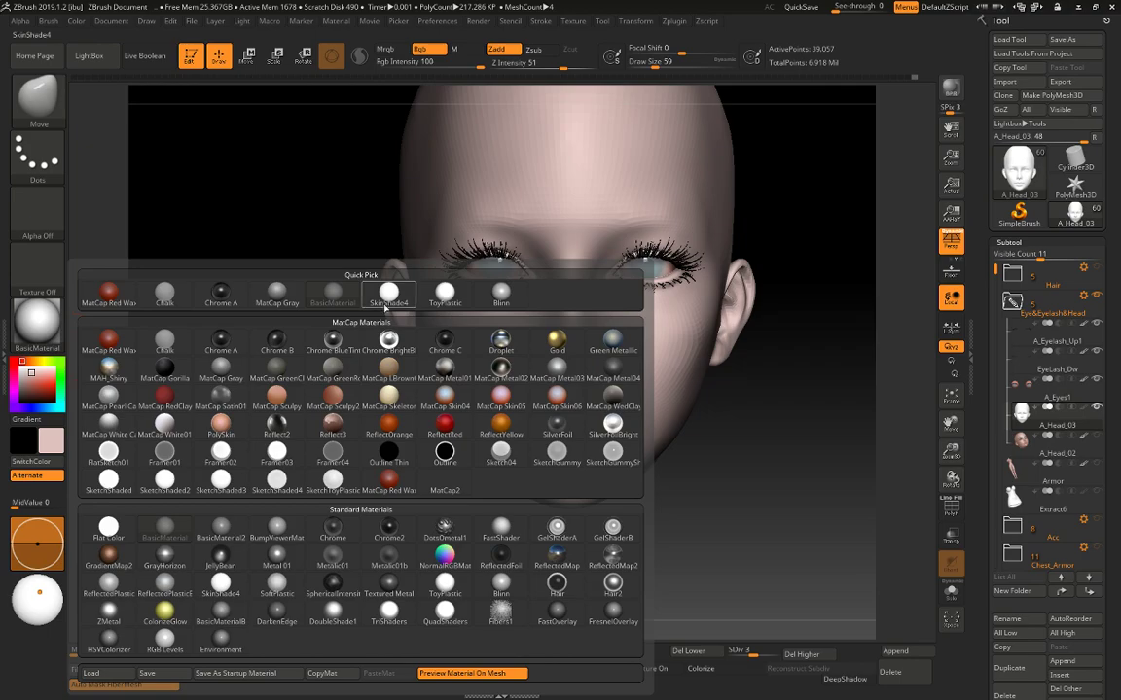
pyautogui.click(383, 284)
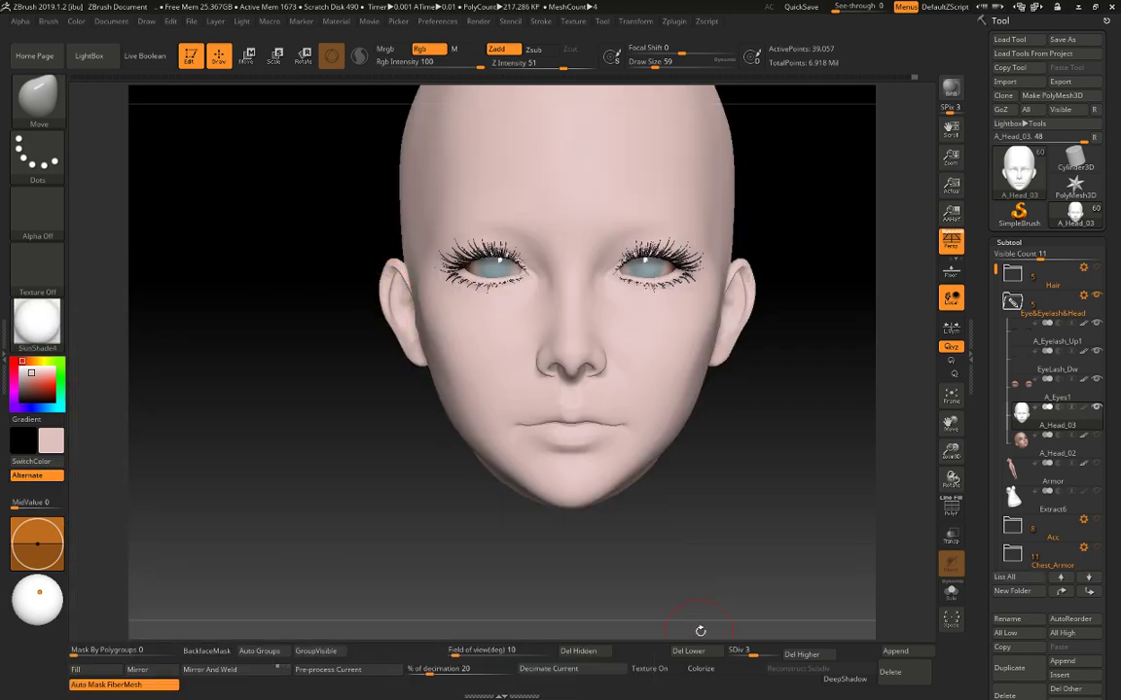
pyautogui.click(703, 674)
# Reshape the upper and side contours of the skull at subdivision level 2 with the Move brush, using draw sizes 197 and 163.
pyautogui.moveTo(799, 416)
pyautogui.keyDown('alt'); pyautogui.mouseDown()
pyautogui.moveTo(768, 484)
pyautogui.moveTo(790, 433)
pyautogui.moveTo(803, 455)
pyautogui.moveTo(763, 425)
pyautogui.mouseUp(); pyautogui.keyUp('alt')
pyautogui.press('d')
pyautogui.press('d')
pyautogui.keyDown('alt'); pyautogui.moveTo(738, 228); pyautogui.dragTo(742, 333); pyautogui.keyUp('alt')
pyautogui.press(']')
pyautogui.press(']')
pyautogui.press(']')
pyautogui.hotkey('shift', 'd')
pyautogui.hotkey('shift', 'd')
pyautogui.hotkey('shift', 'd')
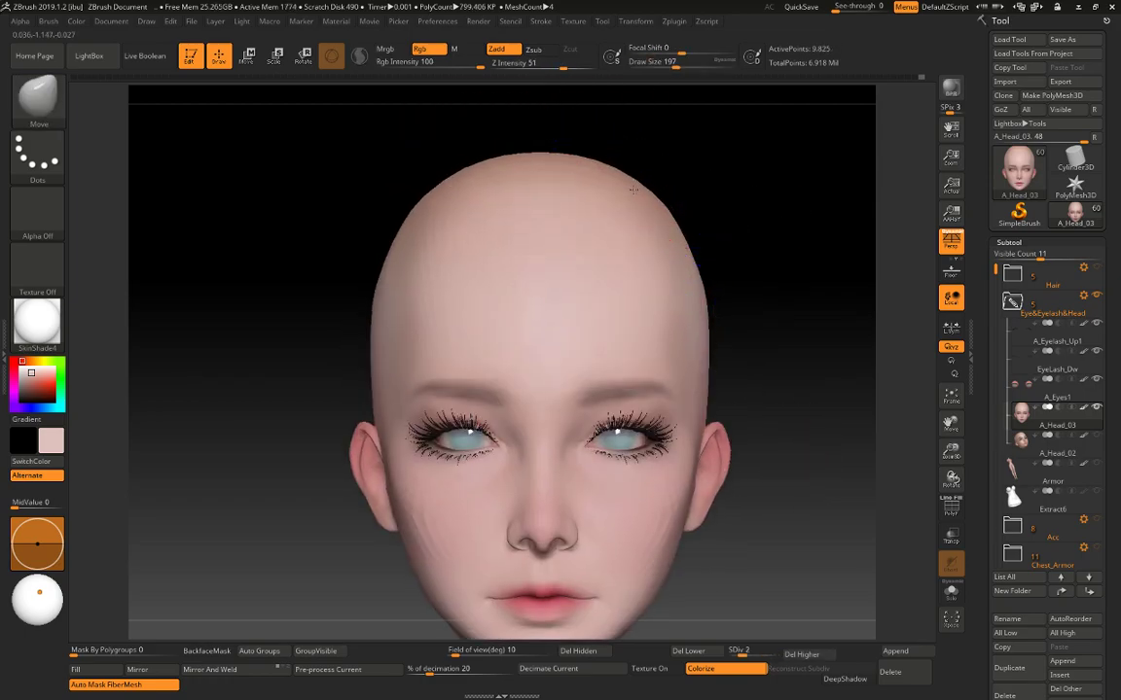
pyautogui.moveTo(633, 190); pyautogui.dragTo(611, 177)
pyautogui.moveTo(640, 187); pyautogui.dragTo(635, 197)
pyautogui.moveTo(675, 208); pyautogui.dragTo(672, 214)
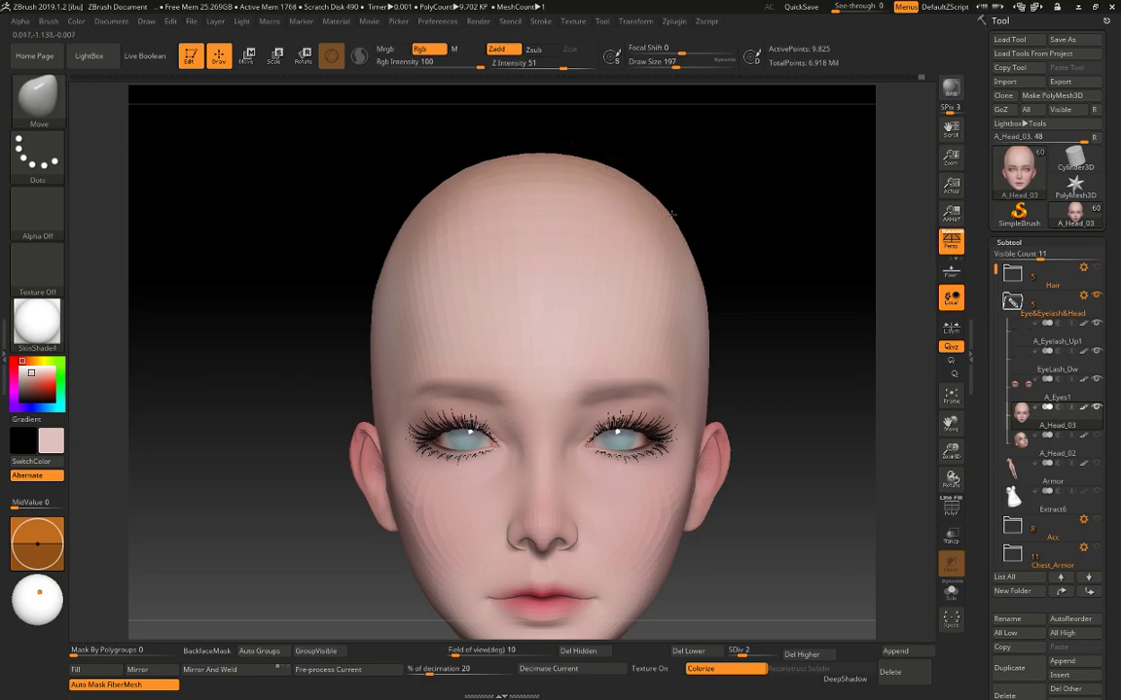
pyautogui.press('space')
pyautogui.moveTo(709, 288)
pyautogui.mouseDown()
pyautogui.moveTo(699, 300)
pyautogui.moveTo(718, 303)
pyautogui.mouseUp()
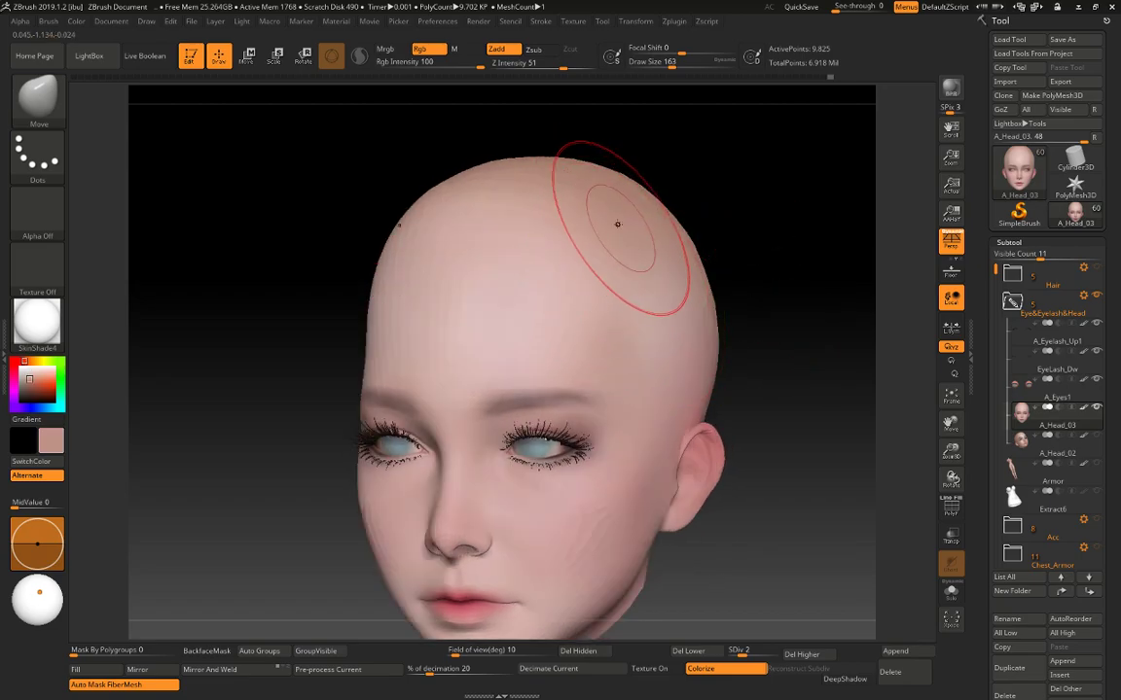
# Paint the side of the scalp with the Standard brush, Zadd off and Rgb on, using Rgb intensities 3 and 5.
pyautogui.press('b')
pyautogui.press('s')
pyautogui.press('t')
pyautogui.press('space')
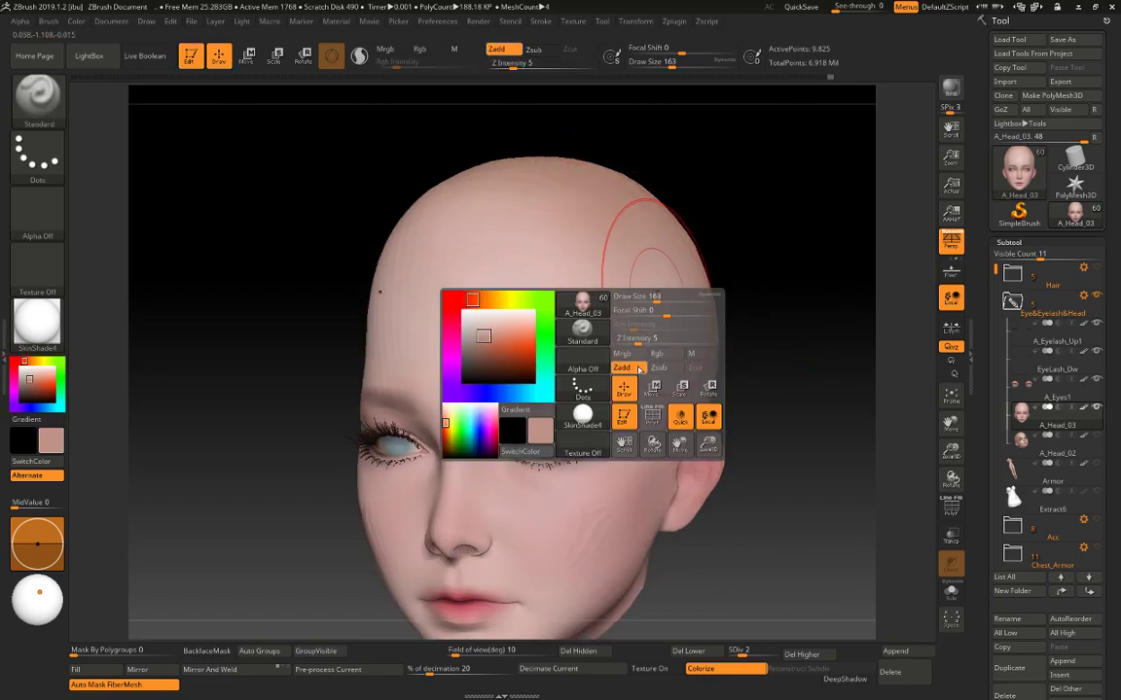
pyautogui.click(639, 369)
pyautogui.click(657, 354)
pyautogui.moveTo(683, 296); pyautogui.dragTo(686, 283)
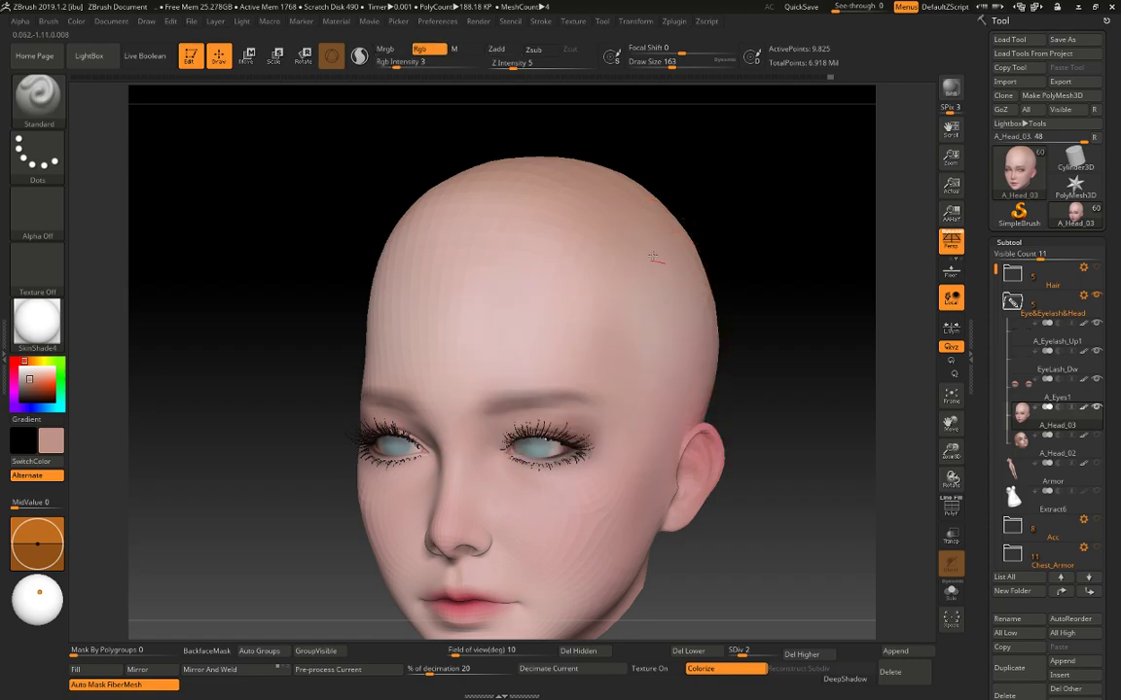
pyautogui.press('space')
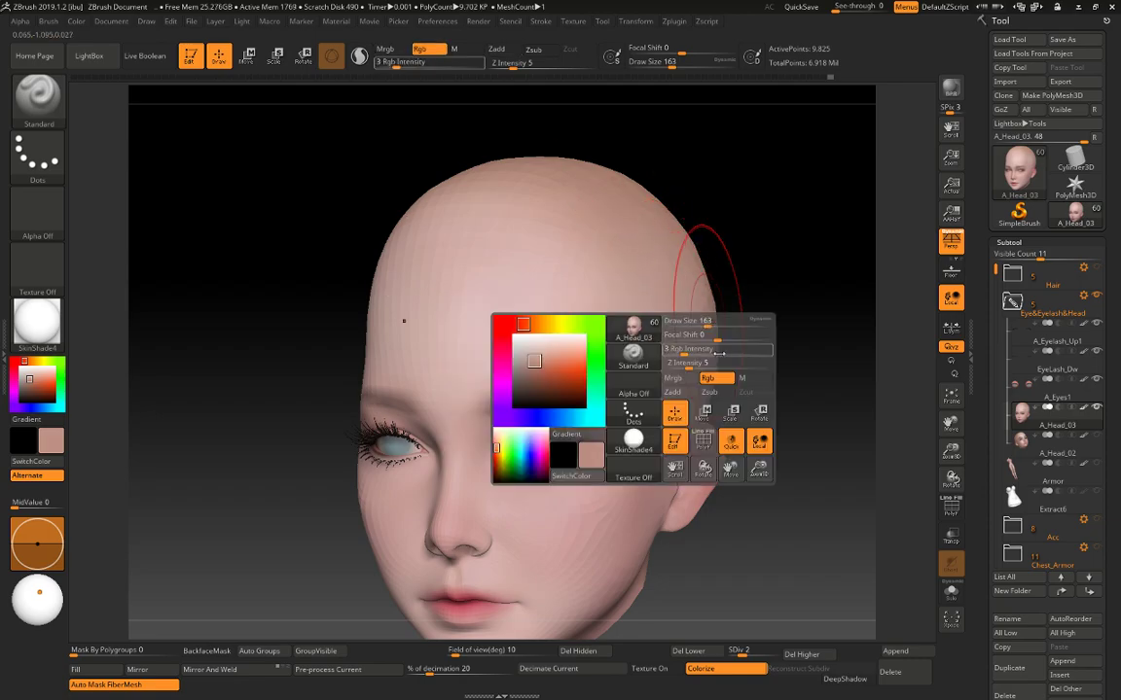
pyautogui.moveTo(719, 354); pyautogui.dragTo(686, 351)
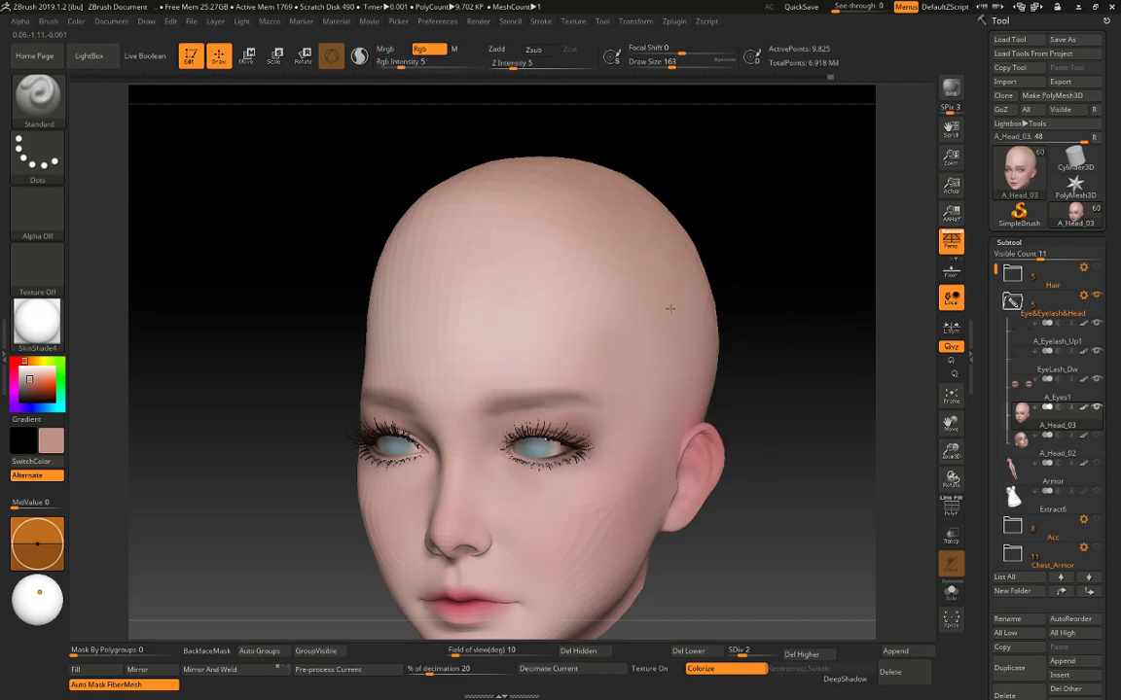
pyautogui.moveTo(749, 302)
pyautogui.mouseDown()
pyautogui.moveTo(793, 315)
pyautogui.moveTo(723, 250)
pyautogui.mouseUp()
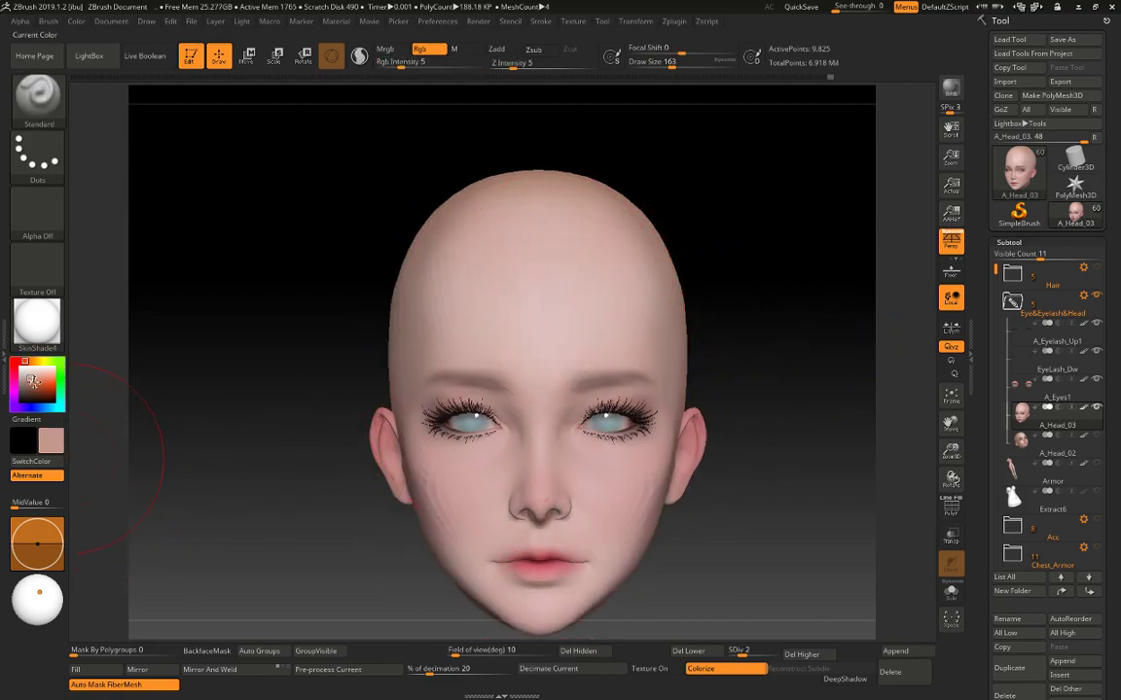
# Show the hair and body together with the painted head.
pyautogui.click(1097, 269)
pyautogui.moveTo(893, 371)
pyautogui.keyDown('alt'); pyautogui.mouseDown()
pyautogui.moveTo(827, 300)
pyautogui.moveTo(891, 394)
pyautogui.mouseUp(); pyautogui.keyUp('alt')
pyautogui.click(1101, 492)
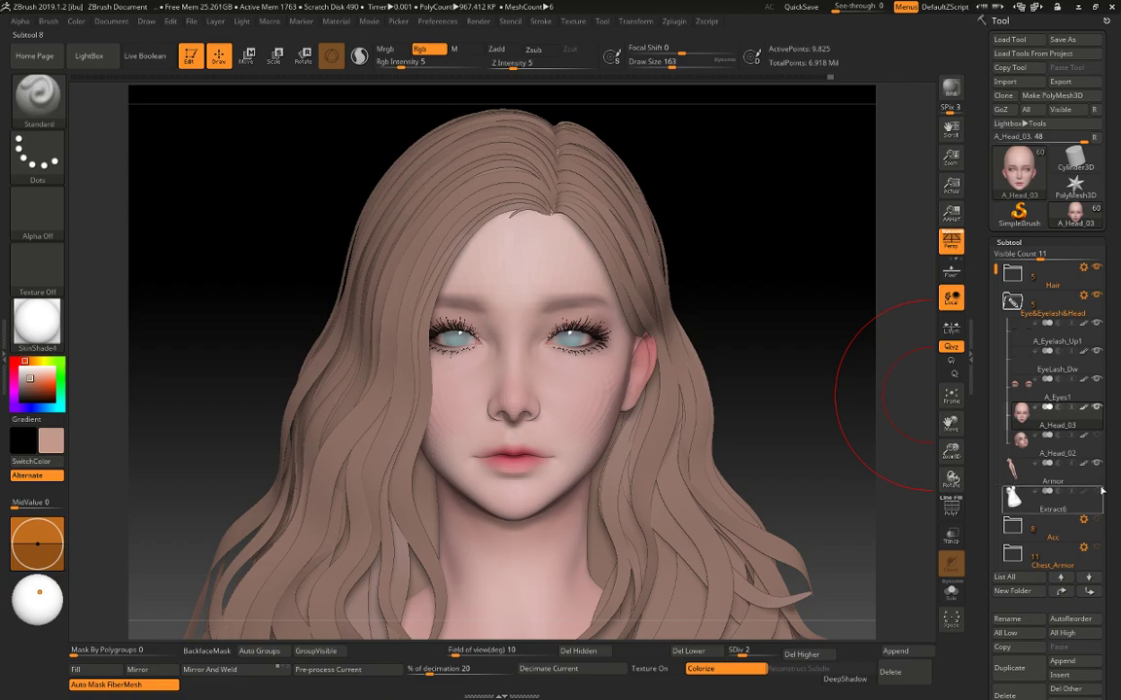
# Show the dress and the chest armor together with the body and hair.
pyautogui.click(1099, 549)
pyautogui.moveTo(826, 419)
pyautogui.keyDown('alt'); pyautogui.mouseDown()
pyautogui.moveTo(826, 448)
pyautogui.moveTo(796, 398)
pyautogui.moveTo(806, 445)
pyautogui.moveTo(802, 325)
pyautogui.mouseUp(); pyautogui.keyUp('alt')
pyautogui.moveTo(786, 442); pyautogui.dragTo(768, 516)
pyautogui.keyDown('alt'); pyautogui.moveTo(744, 413); pyautogui.dragTo(730, 210); pyautogui.keyUp('alt')
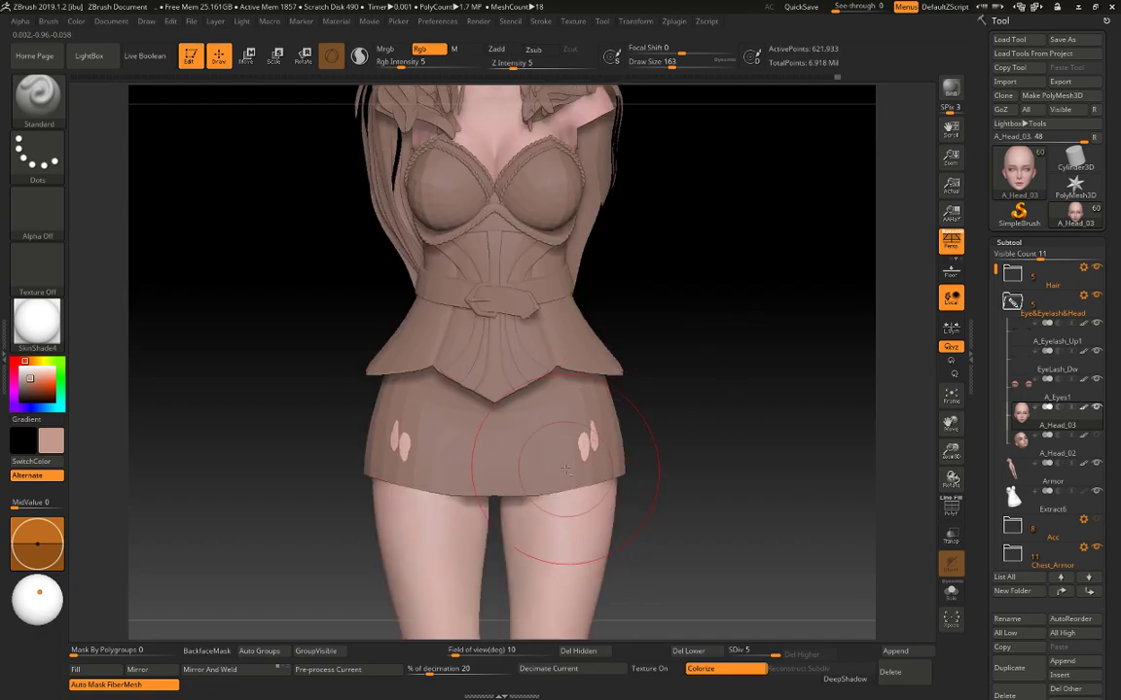
# Select the Extract6 dress and pull its skirt front over the protruding thigh with the Move brush at draw size 116.
pyautogui.keyDown('alt'); pyautogui.click(606, 464); pyautogui.keyUp('alt')
pyautogui.moveTo(718, 466); pyautogui.dragTo(628, 473)
pyautogui.press('s')
pyautogui.moveTo(539, 442); pyautogui.dragTo(508, 448)
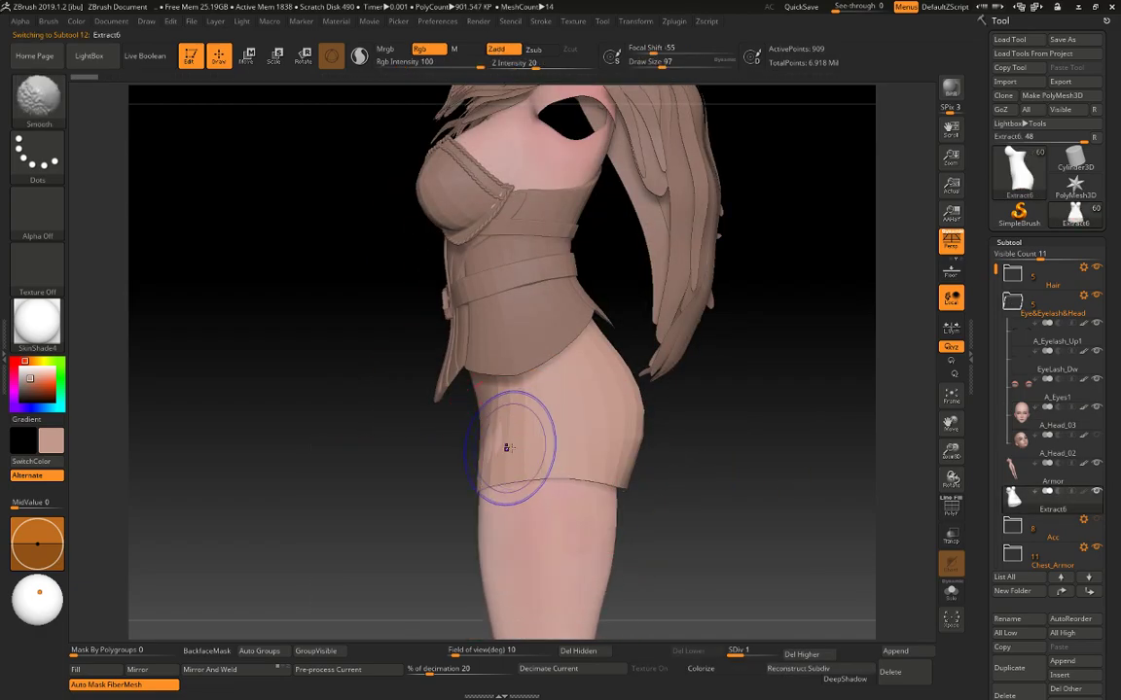
pyautogui.hotkey('shift', 'f')
pyautogui.moveTo(681, 433)
pyautogui.mouseDown()
pyautogui.moveTo(747, 436)
pyautogui.moveTo(650, 444)
pyautogui.mouseUp()
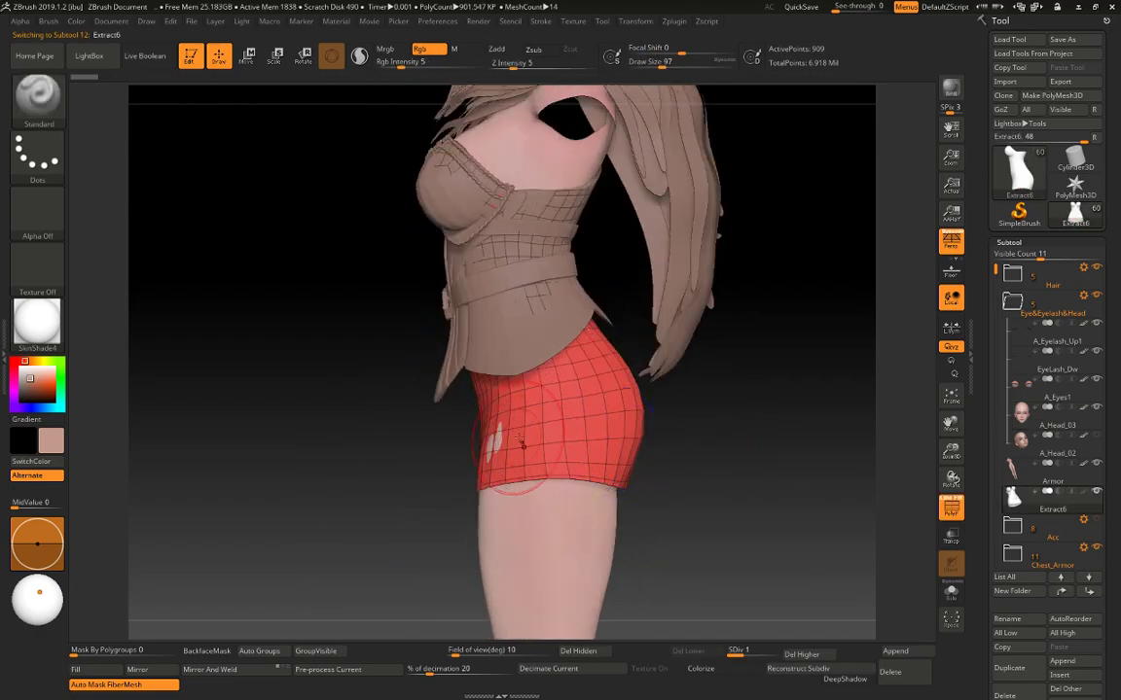
pyautogui.press('b')
pyautogui.press('m')
pyautogui.press('v')
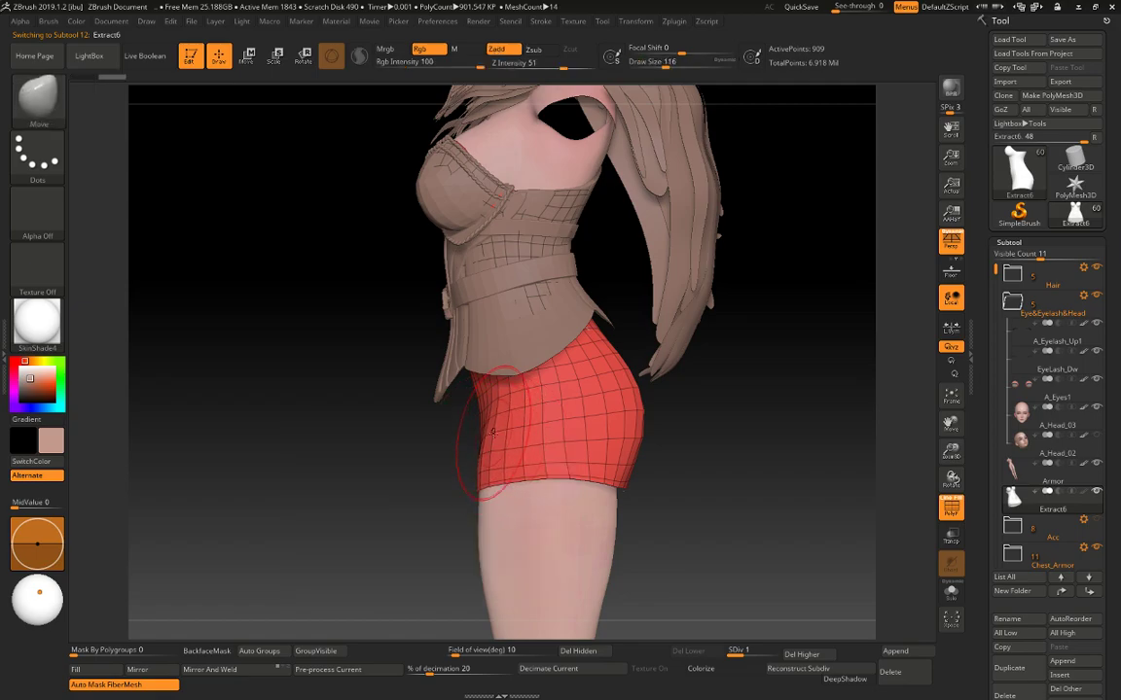
# Adjust the side of the skirt near its hem with the Move brush at draw size 101.
pyautogui.press('f')
pyautogui.moveTo(750, 338); pyautogui.dragTo(806, 377)
pyautogui.hotkey('shift', 'f')
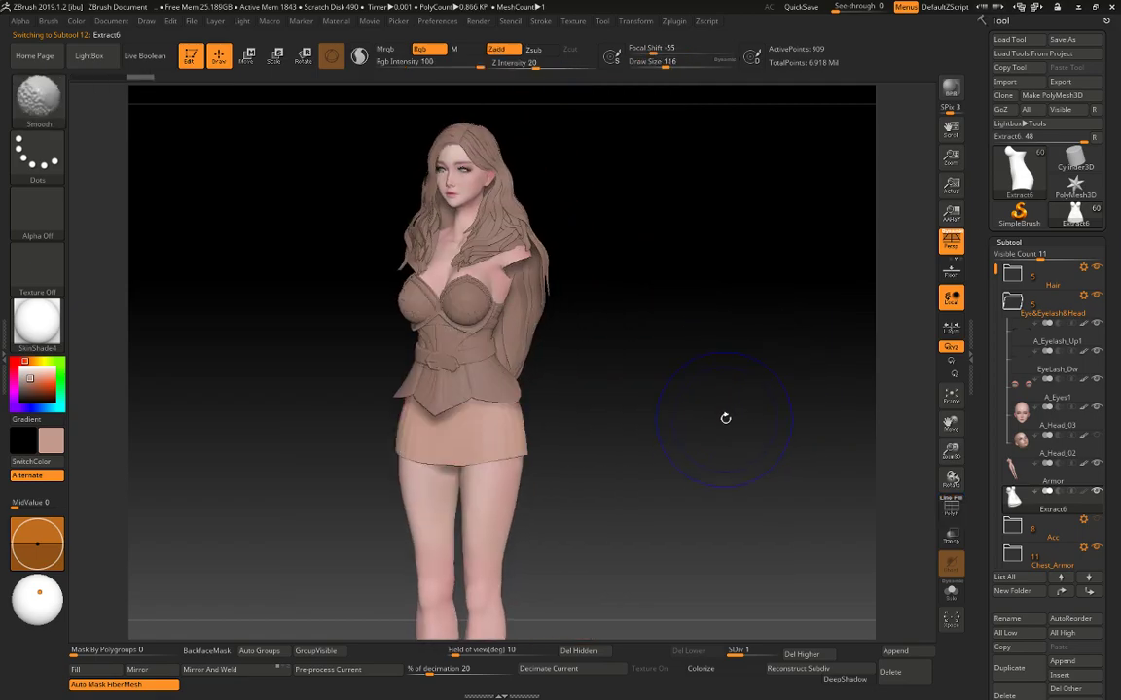
pyautogui.moveTo(727, 435)
pyautogui.keyDown('shift'); pyautogui.mouseDown()
pyautogui.moveTo(718, 451)
pyautogui.moveTo(745, 459)
pyautogui.mouseUp(); pyautogui.keyUp('shift')
pyautogui.press('space')
pyautogui.moveTo(525, 464)
pyautogui.mouseDown()
pyautogui.moveTo(509, 464)
pyautogui.moveTo(552, 451)
pyautogui.mouseUp()
pyautogui.press('space')
pyautogui.moveTo(541, 452); pyautogui.dragTo(550, 453)
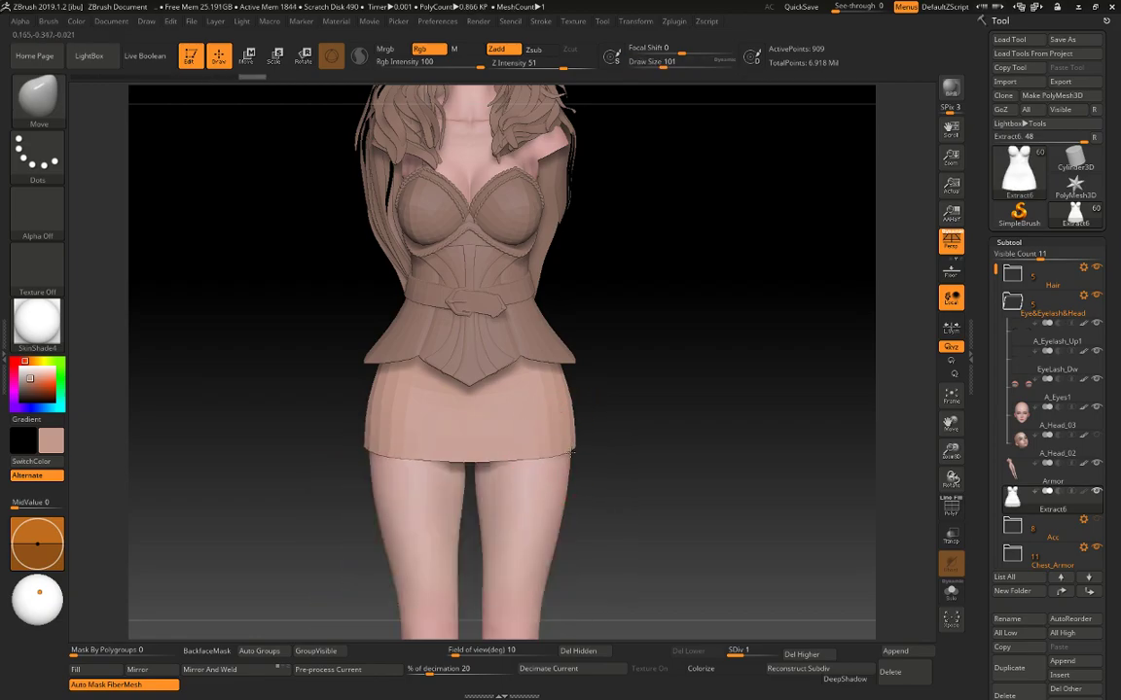
pyautogui.keyDown('alt'); pyautogui.moveTo(638, 435); pyautogui.dragTo(745, 428); pyautogui.keyUp('alt')
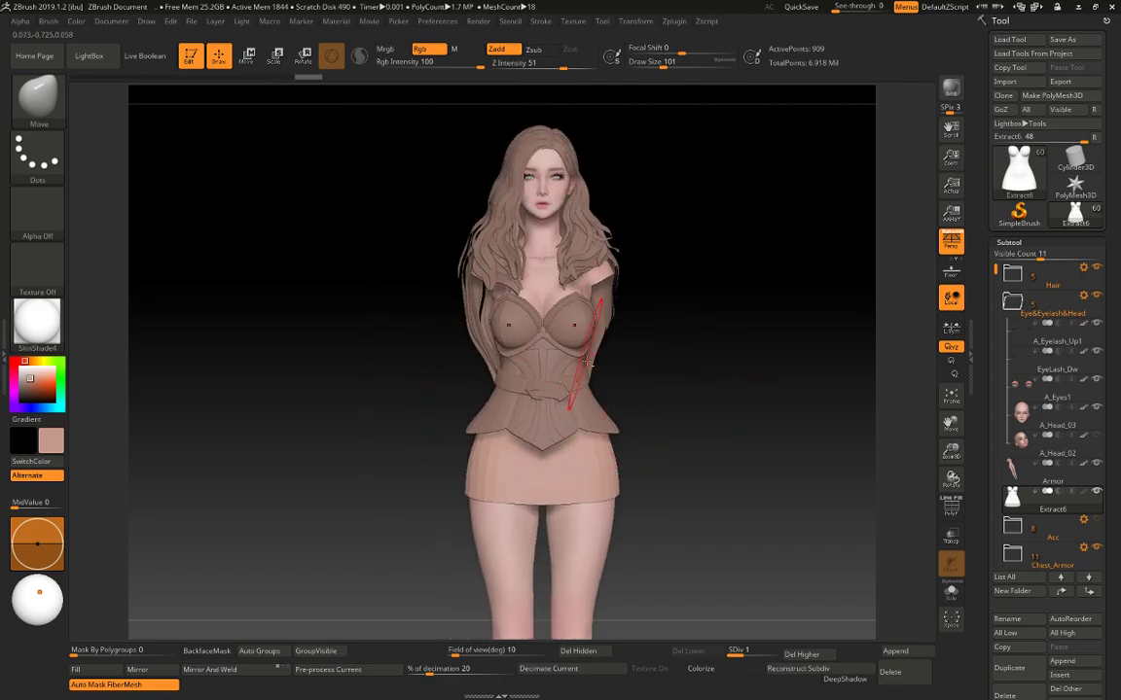
# Select A_Head_03 and examine the face with the hair from the front and both three-quarter sides.
pyautogui.keyDown('alt'); pyautogui.click(548, 200); pyautogui.keyUp('alt')
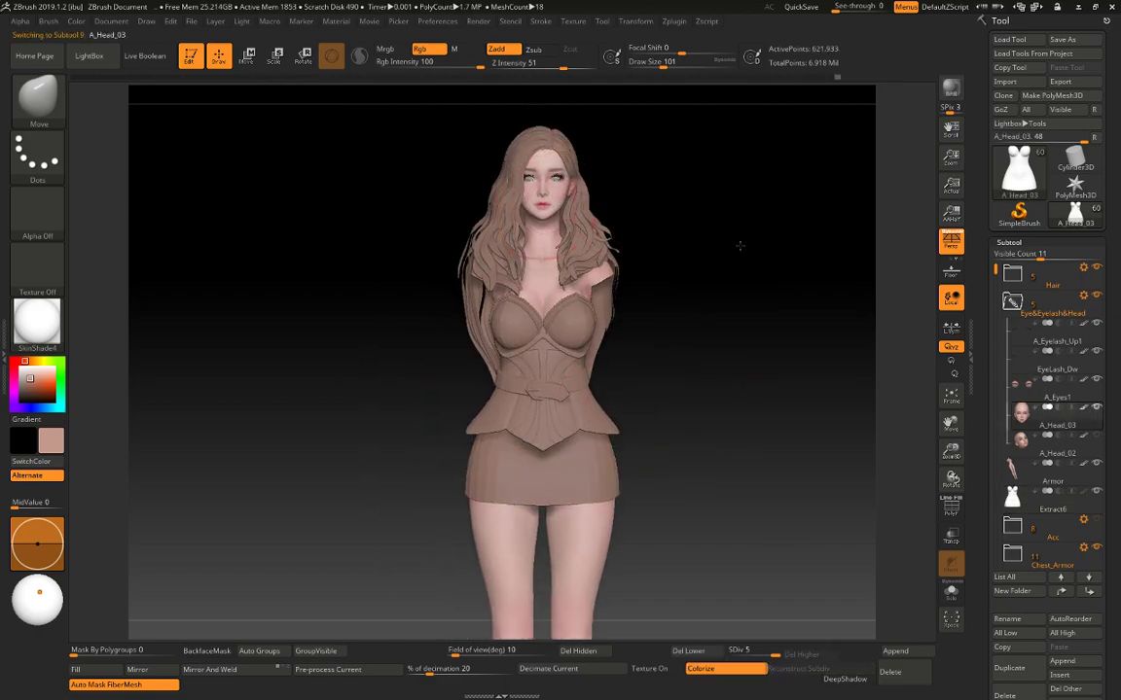
pyautogui.moveTo(654, 206); pyautogui.dragTo(849, 363)
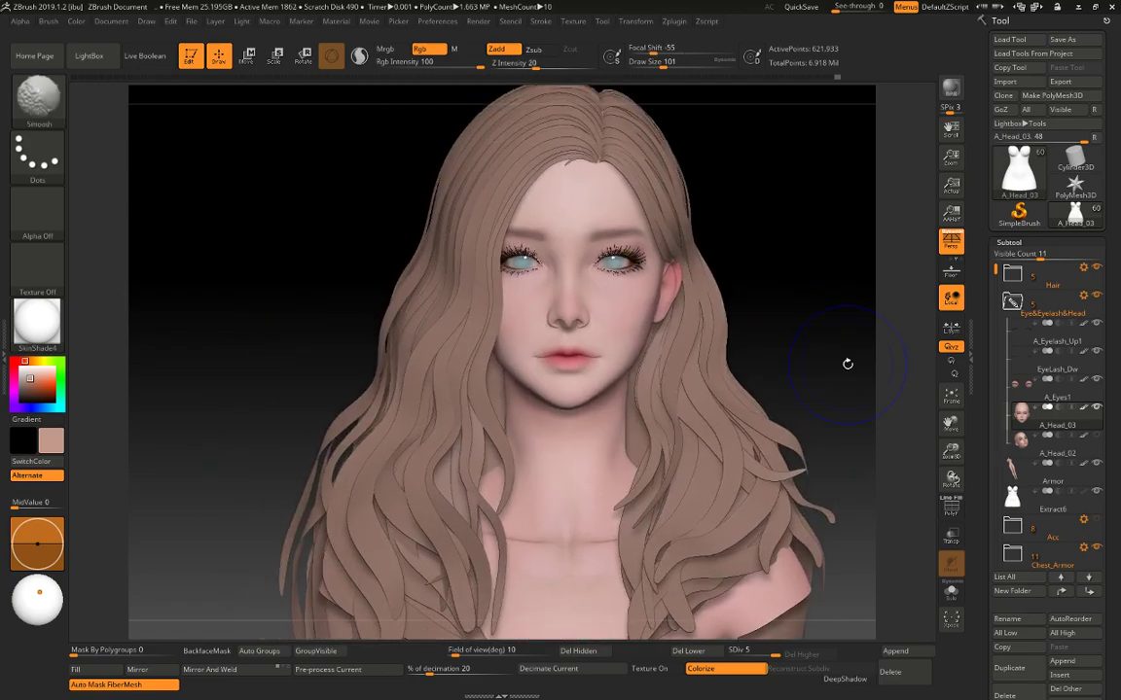
pyautogui.hotkey('shift', 'f')
pyautogui.hotkey('shift', 'f')
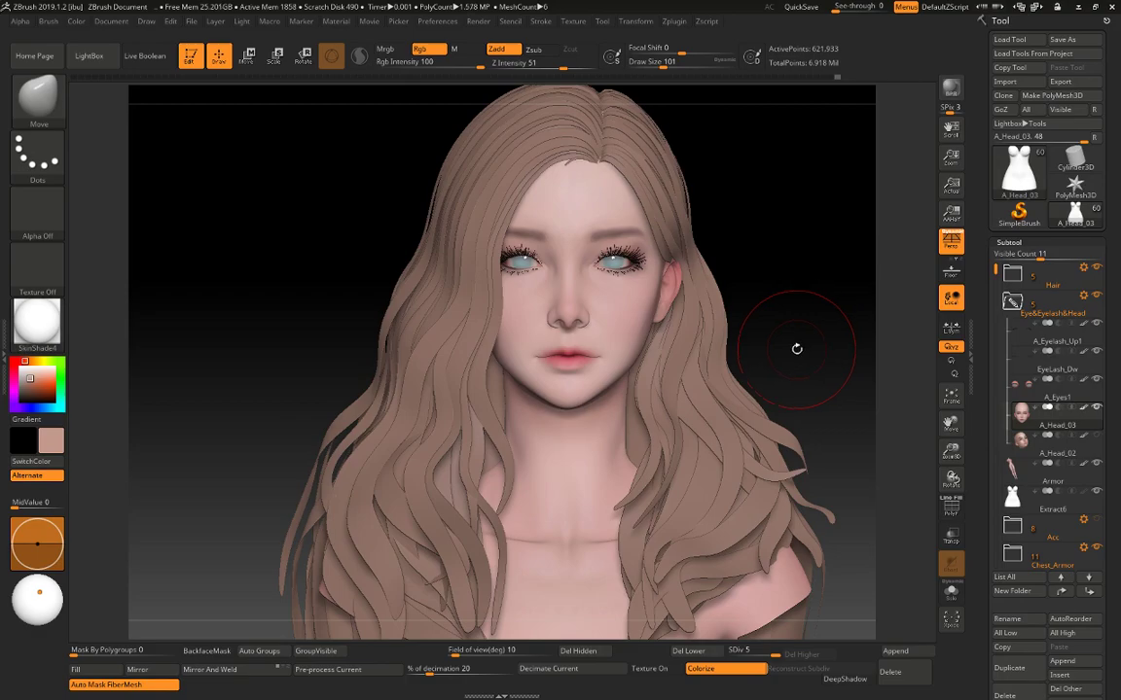
pyautogui.moveTo(795, 348); pyautogui.dragTo(672, 371)
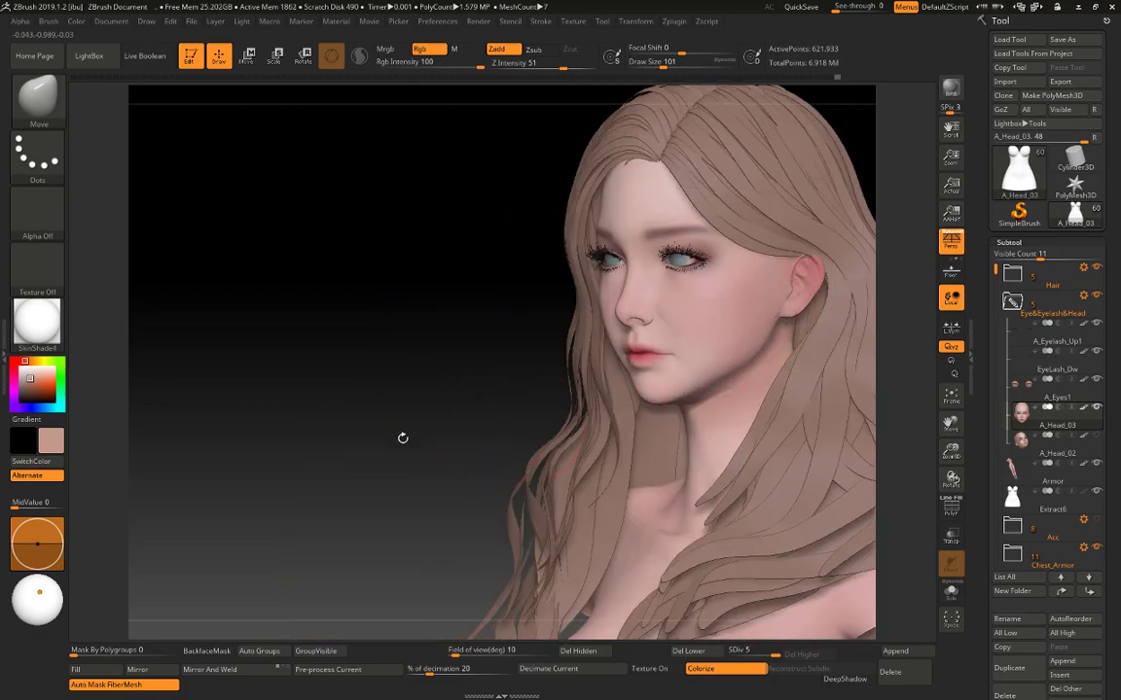
pyautogui.moveTo(403, 438); pyautogui.dragTo(673, 377)
pyautogui.moveTo(778, 354); pyautogui.dragTo(783, 349)
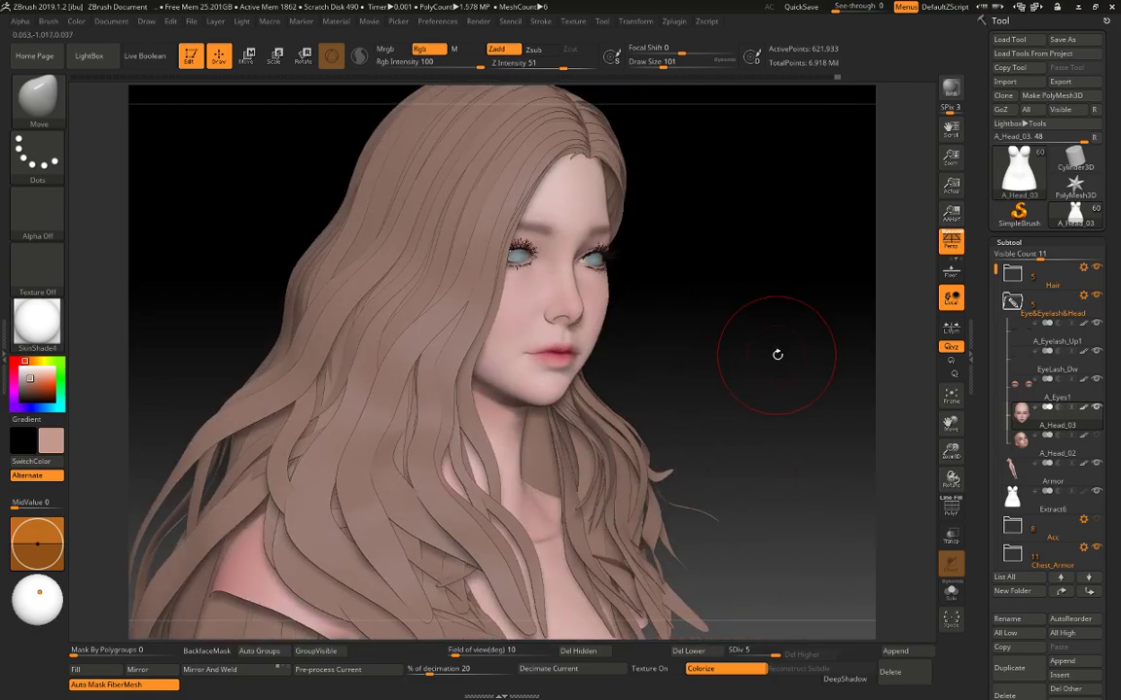
pyautogui.moveTo(656, 383); pyautogui.dragTo(601, 384)
pyautogui.rightClick(706, 397)
# Select the hair mesh and reshape the strands beside the neck with the Move brush at draw size 163.
pyautogui.keyDown('alt'); pyautogui.click(755, 325); pyautogui.keyUp('alt')
pyautogui.hotkey('shift', 'f')
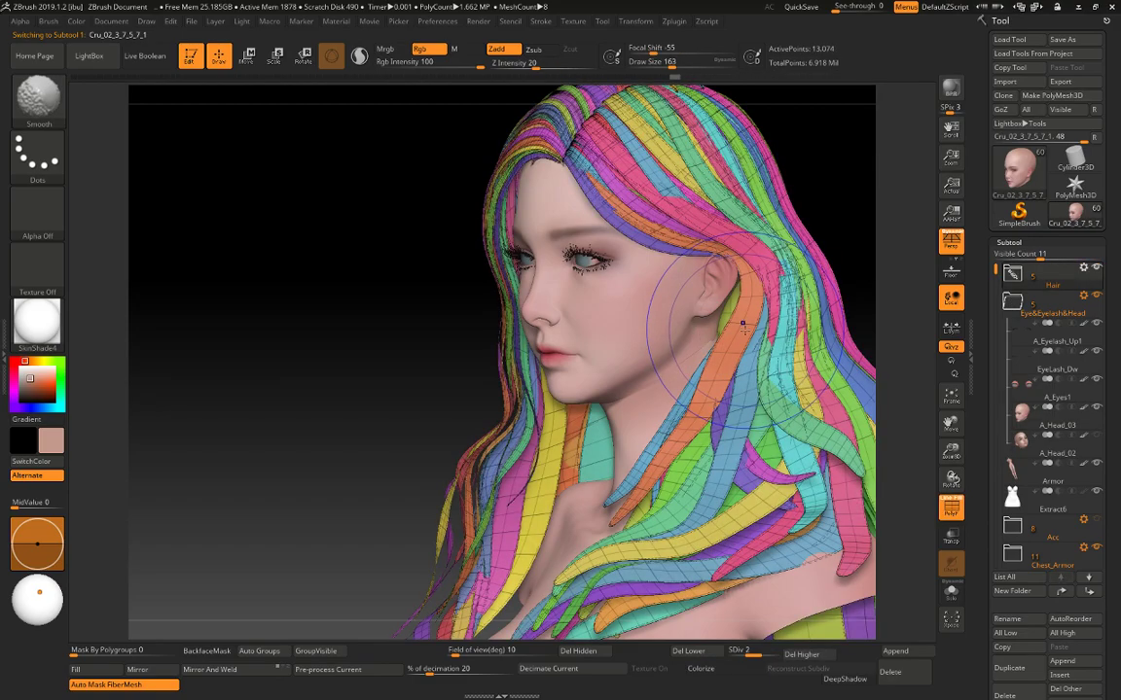
pyautogui.hotkey('shift', 'f')
pyautogui.press('b')
pyautogui.press('m')
pyautogui.press('v')
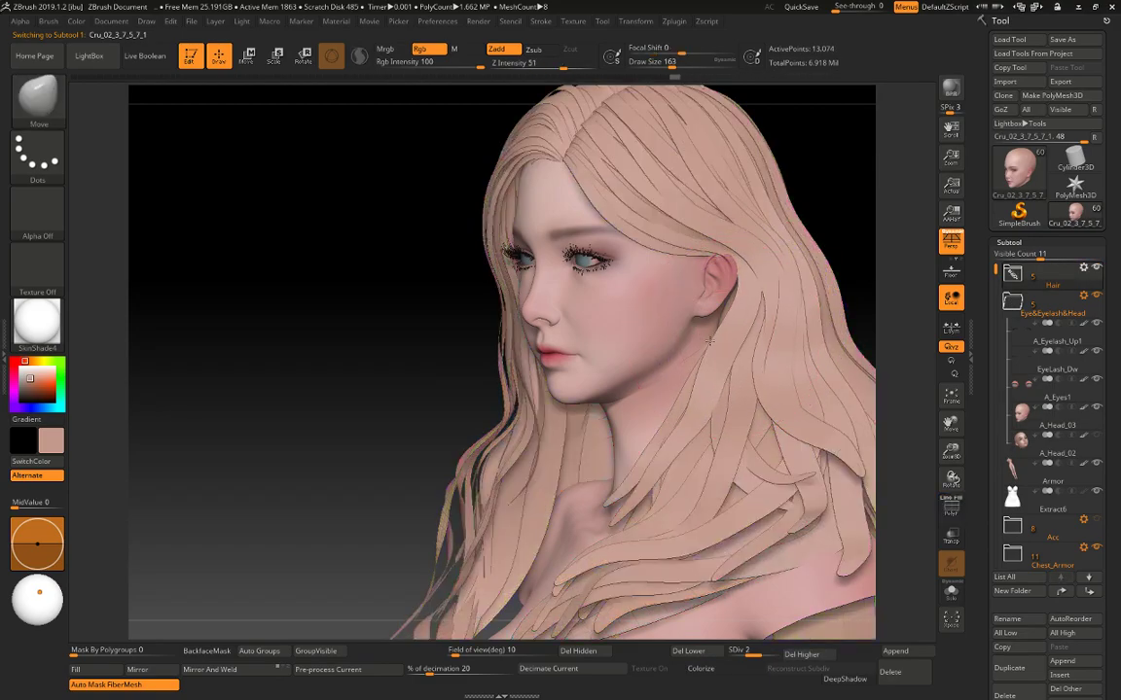
pyautogui.moveTo(708, 368); pyautogui.dragTo(684, 376)
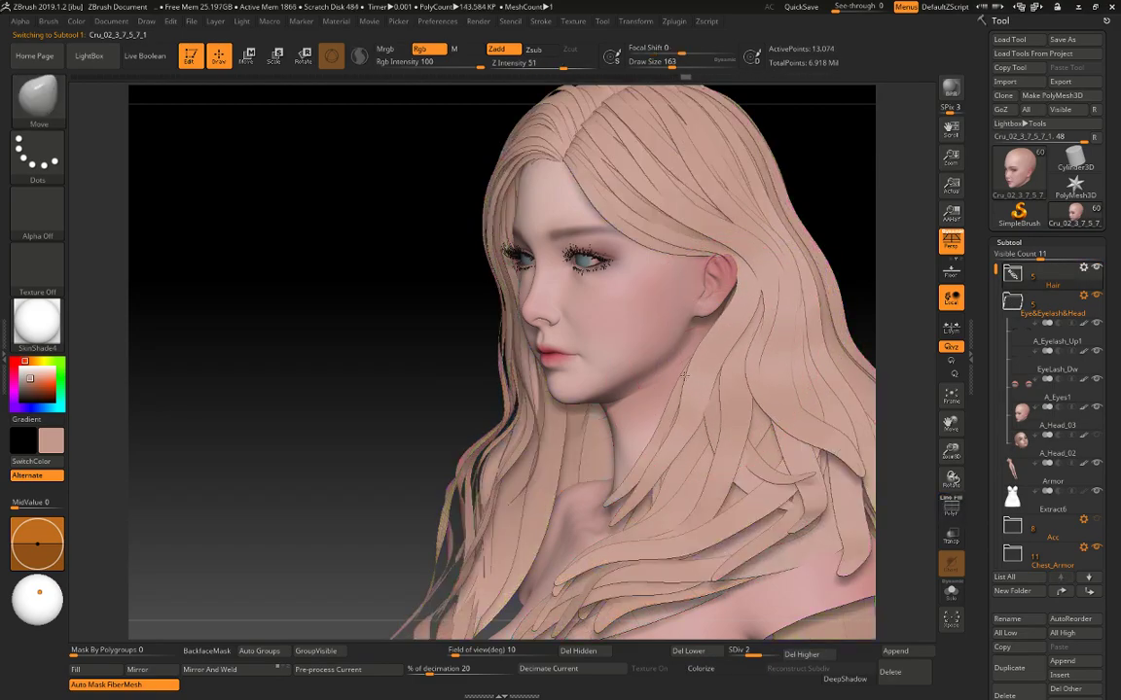
pyautogui.moveTo(650, 441); pyautogui.dragTo(635, 449)
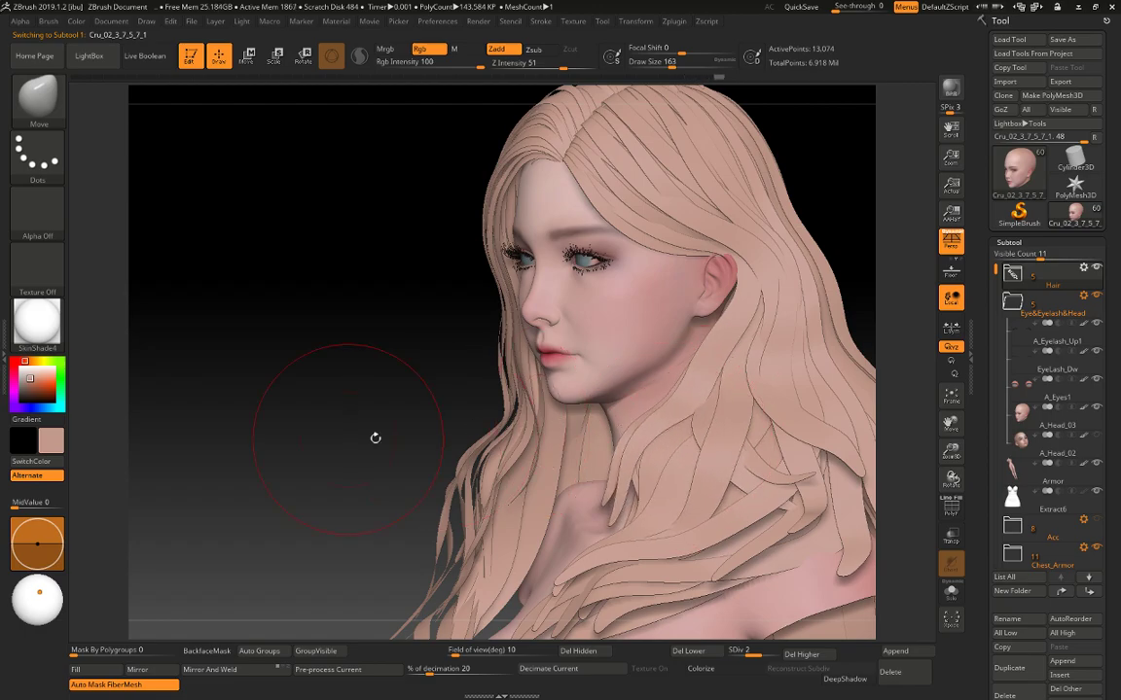
# Reshape the outer contour of the hair on both sides of the face with the Move brush.
pyautogui.keyDown('shift'); pyautogui.moveTo(375, 438); pyautogui.dragTo(460, 436); pyautogui.keyUp('shift')
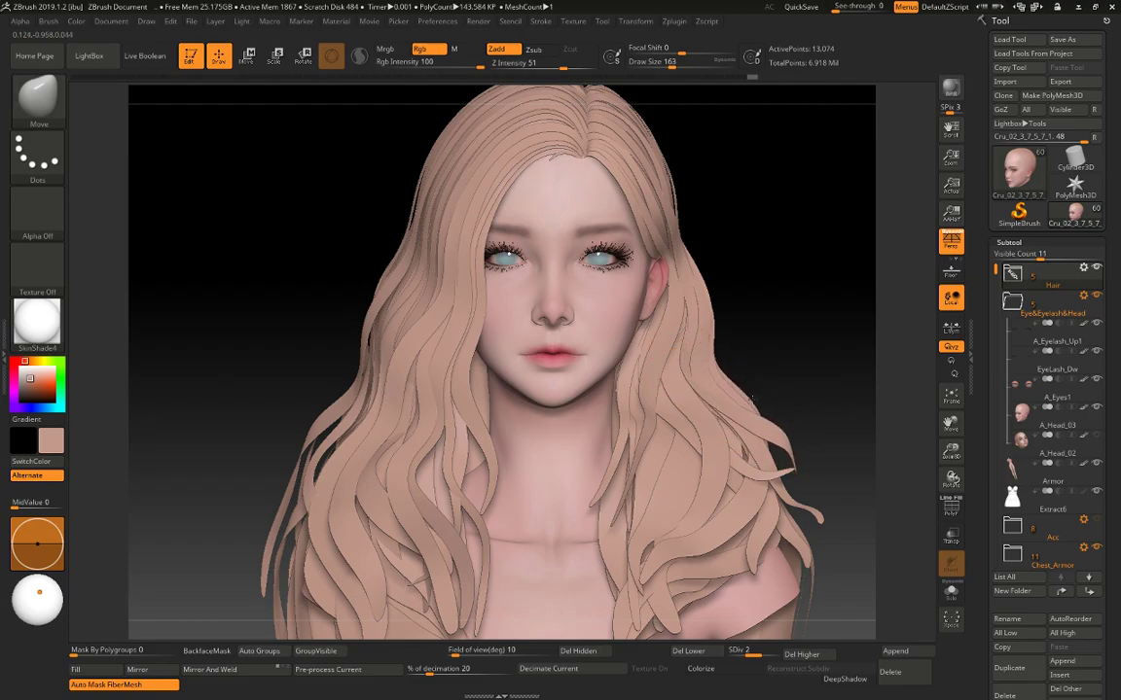
pyautogui.moveTo(394, 282)
pyautogui.mouseDown()
pyautogui.moveTo(382, 277)
pyautogui.moveTo(368, 310)
pyautogui.mouseUp()
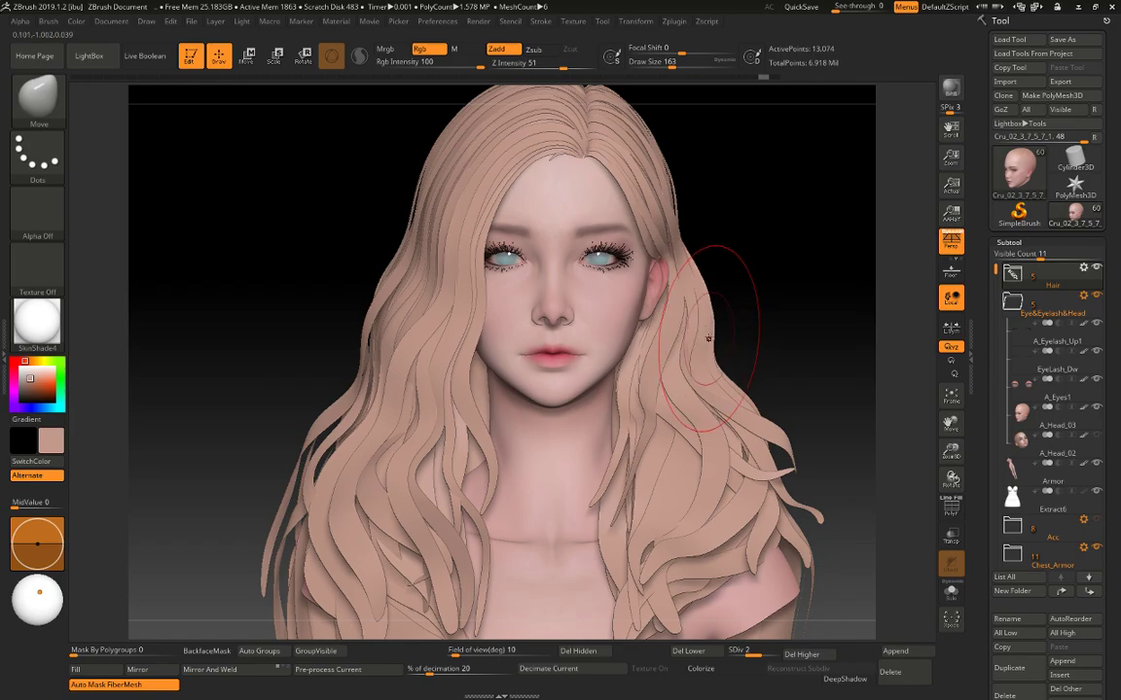
pyautogui.moveTo(774, 332); pyautogui.dragTo(794, 345)
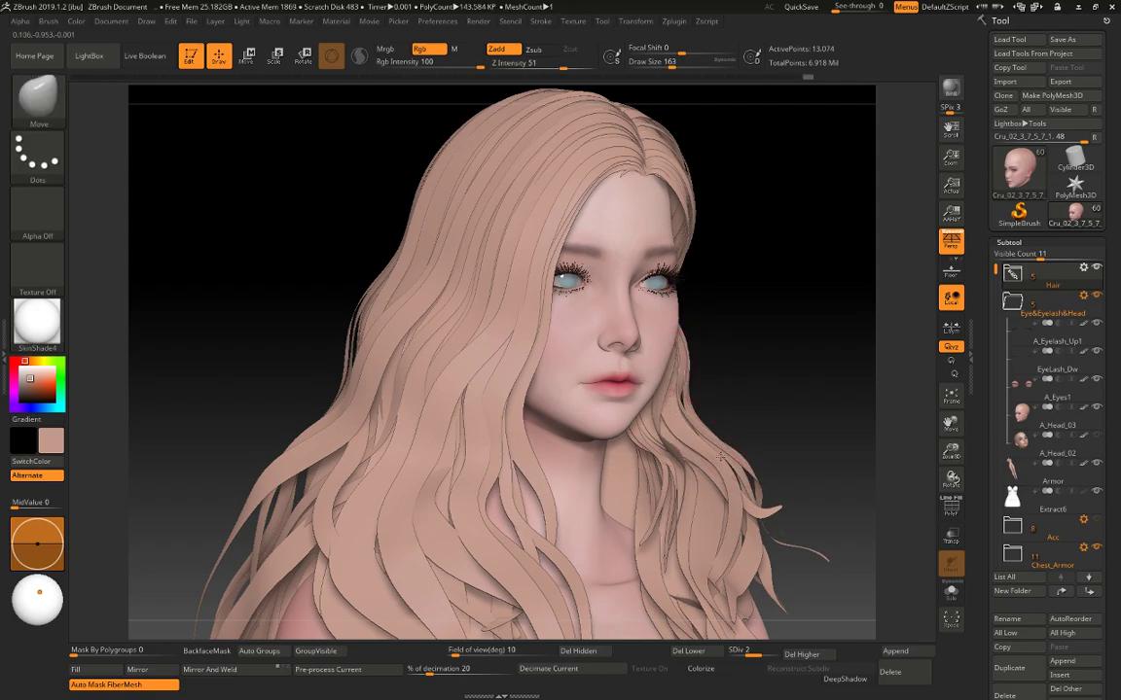
# Reshape the hair strands below and behind the ear with the Move brush, using draw sizes 124 and 112.
pyautogui.moveTo(724, 428)
pyautogui.mouseDown()
pyautogui.moveTo(738, 418)
pyautogui.moveTo(589, 428)
pyautogui.mouseUp()
pyautogui.press('space')
pyautogui.moveTo(755, 349); pyautogui.dragTo(748, 355)
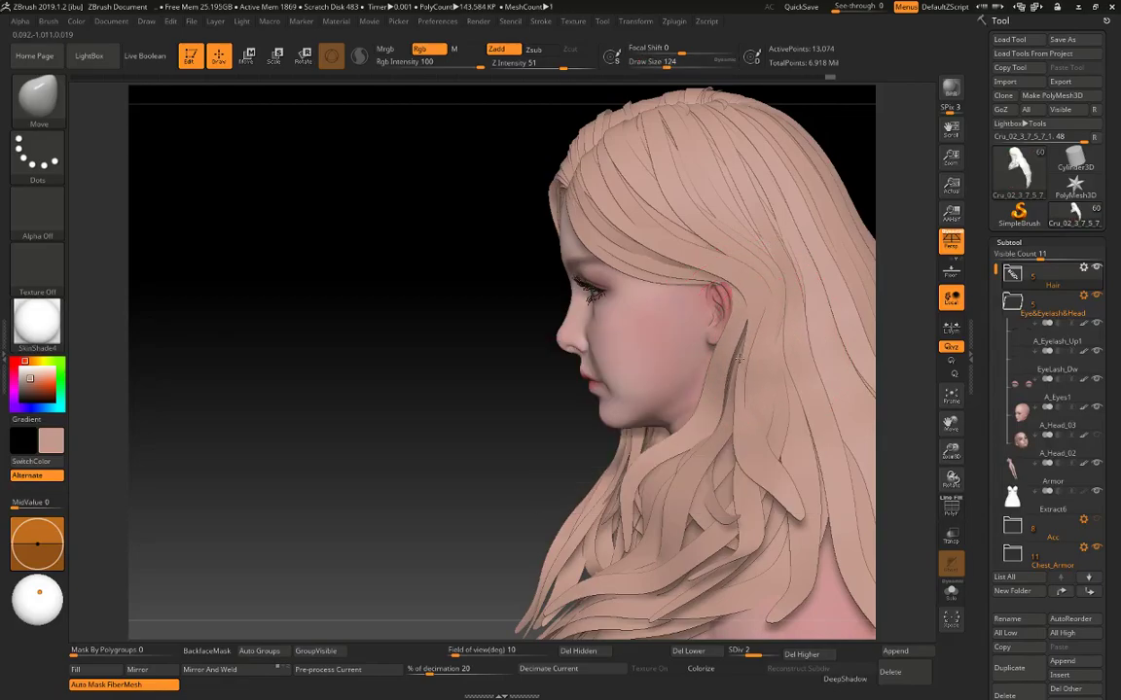
pyautogui.press('space')
pyautogui.moveTo(699, 408)
pyautogui.mouseDown()
pyautogui.moveTo(688, 408)
pyautogui.moveTo(710, 364)
pyautogui.mouseUp()
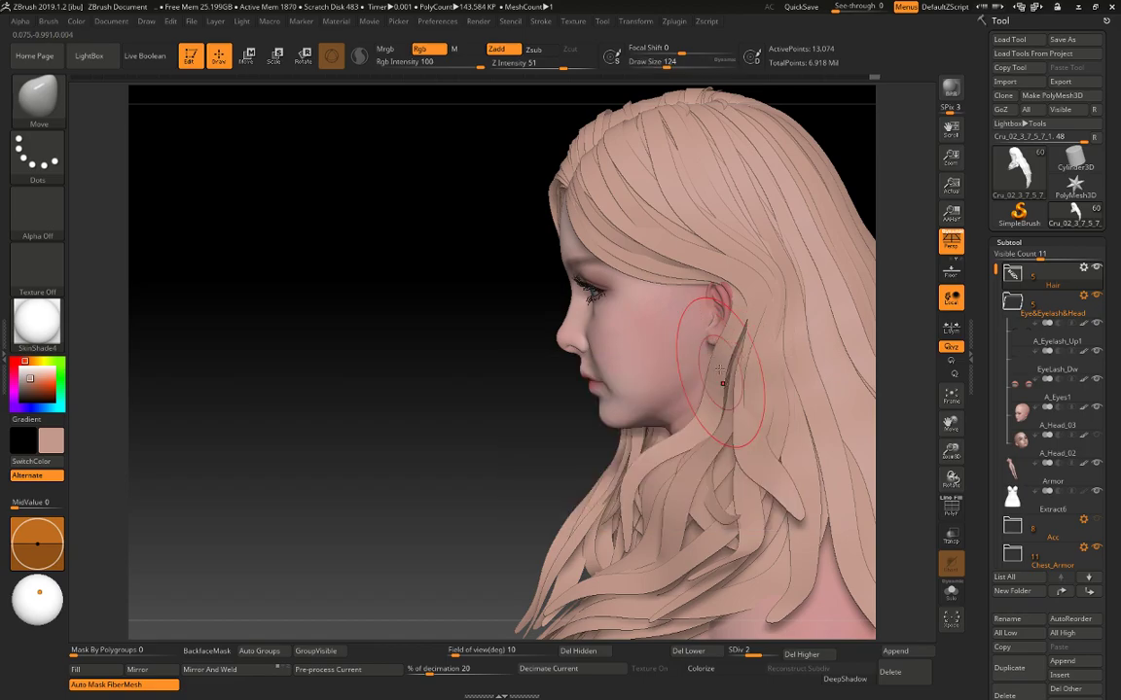
pyautogui.moveTo(545, 456); pyautogui.dragTo(414, 459)
pyautogui.moveTo(731, 377)
pyautogui.mouseDown()
pyautogui.moveTo(719, 370)
pyautogui.moveTo(767, 356)
pyautogui.mouseUp()
pyautogui.moveTo(608, 421); pyautogui.dragTo(542, 431, button='right')
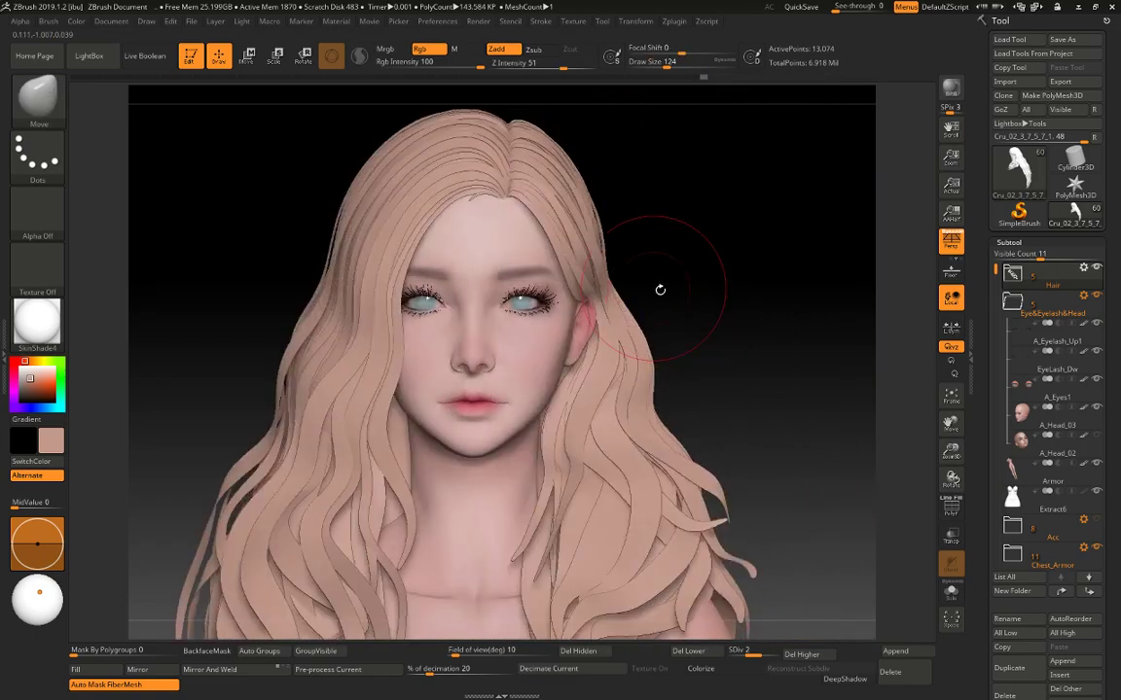
pyautogui.moveTo(520, 167); pyautogui.dragTo(651, 294, button='right')
pyautogui.keyDown('ctrl'); pyautogui.moveTo(652, 294); pyautogui.dragTo(708, 308, button='right'); pyautogui.keyUp('ctrl')
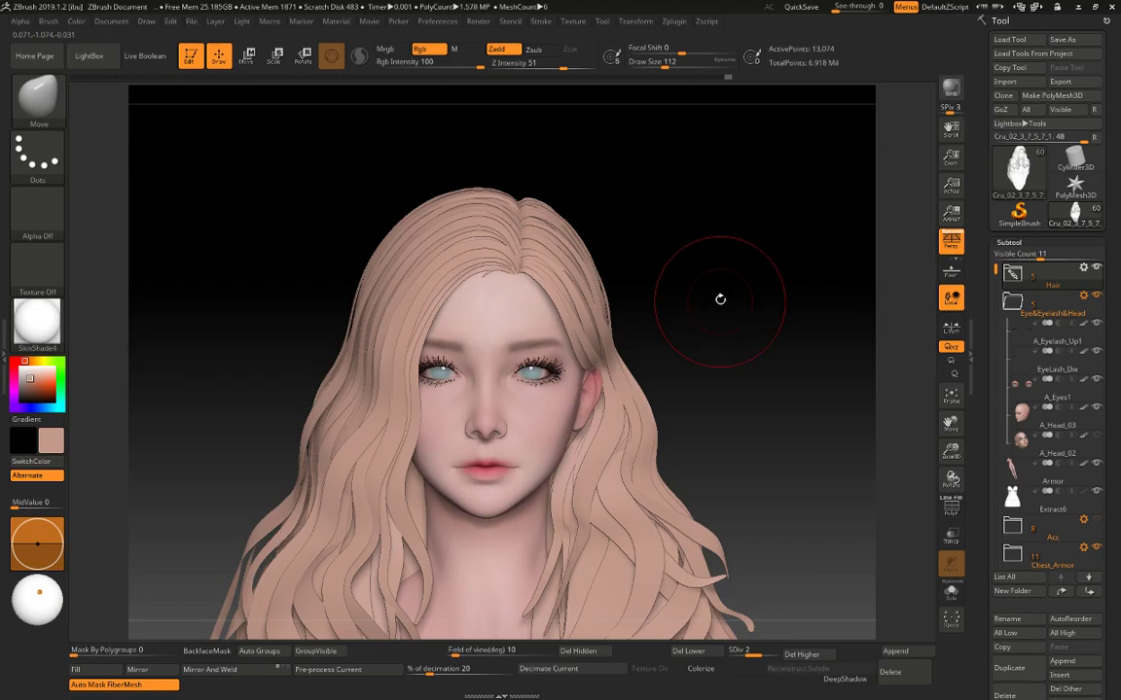
pyautogui.keyDown('alt'); pyautogui.moveTo(792, 378); pyautogui.dragTo(854, 329, button='right'); pyautogui.keyUp('alt')
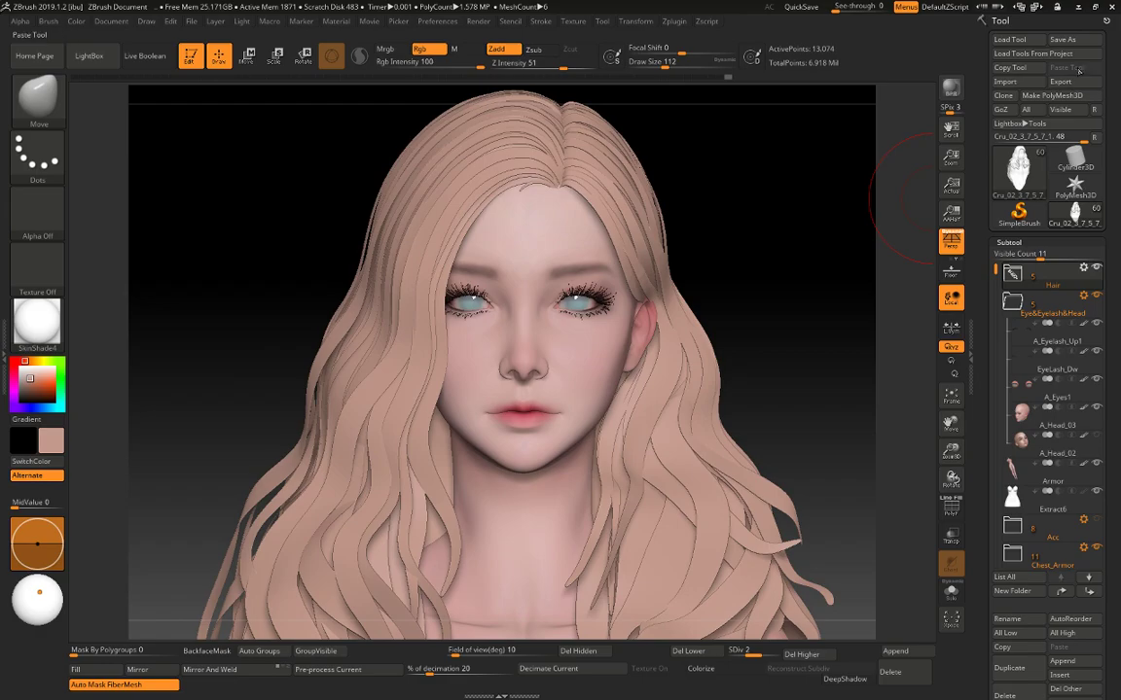
# Save the tool as Cru_02_3_7_5_7_2 in the Exp folder.
pyautogui.click(1066, 40)
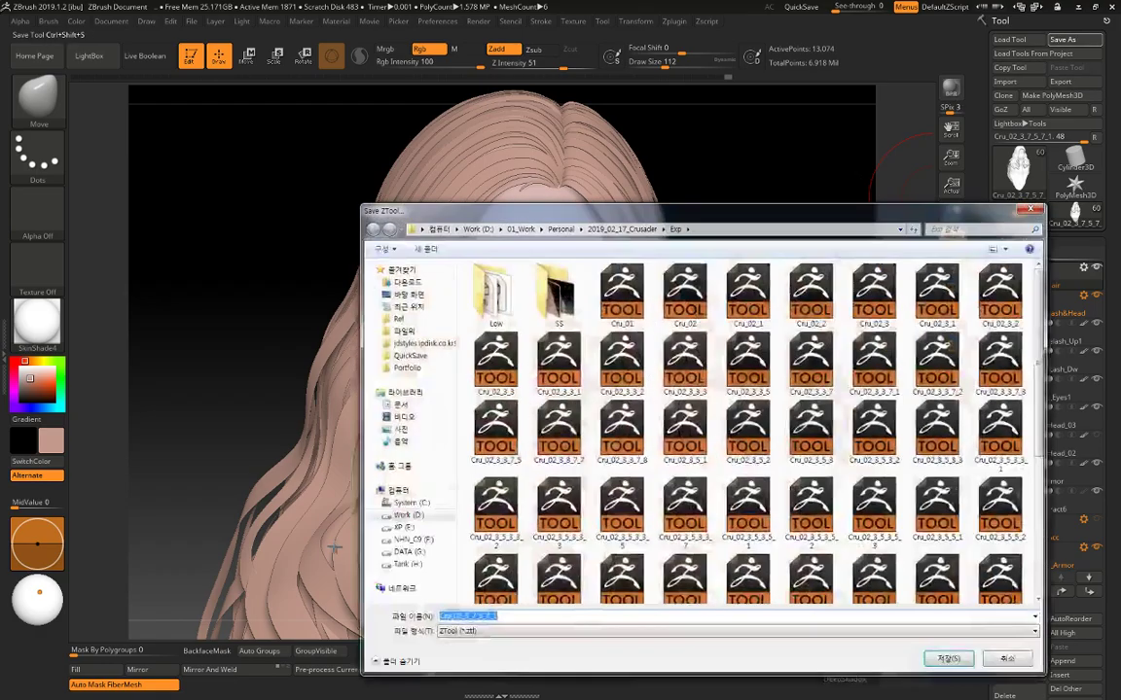
pyautogui.write('2')
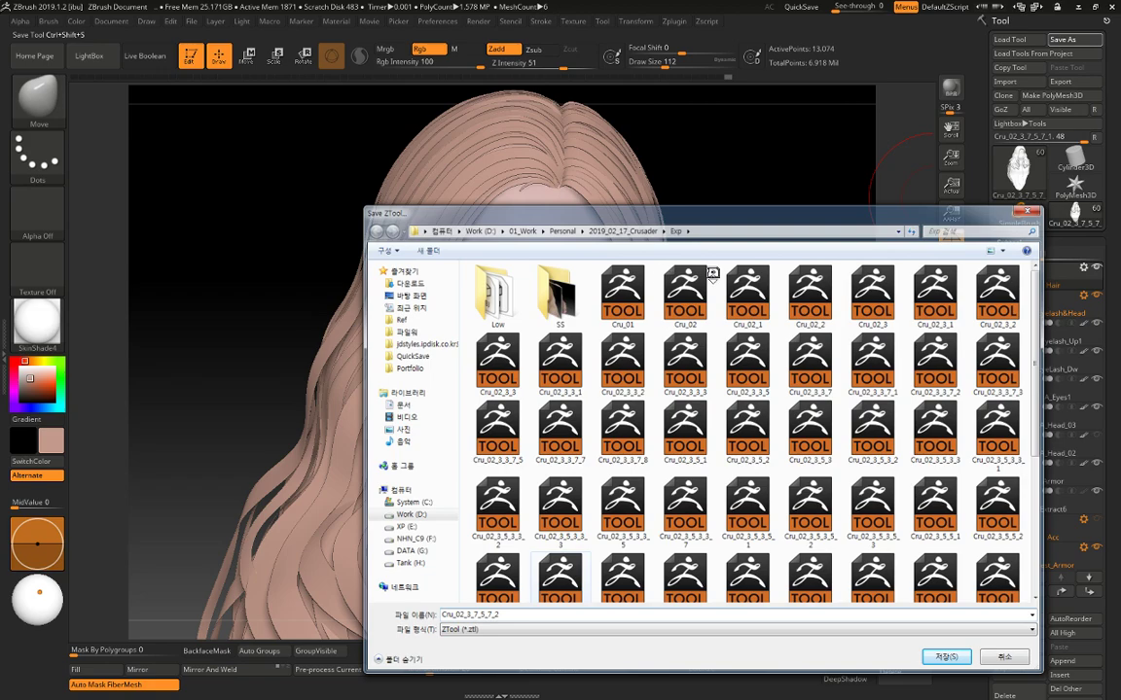
pyautogui.press('Return')
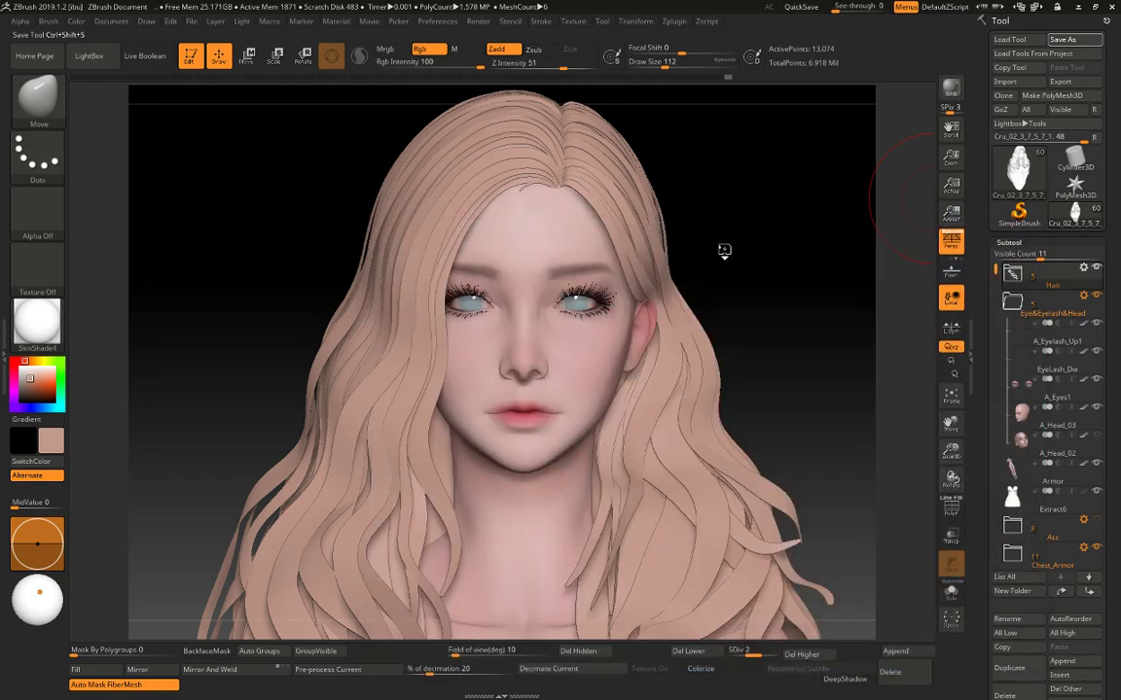
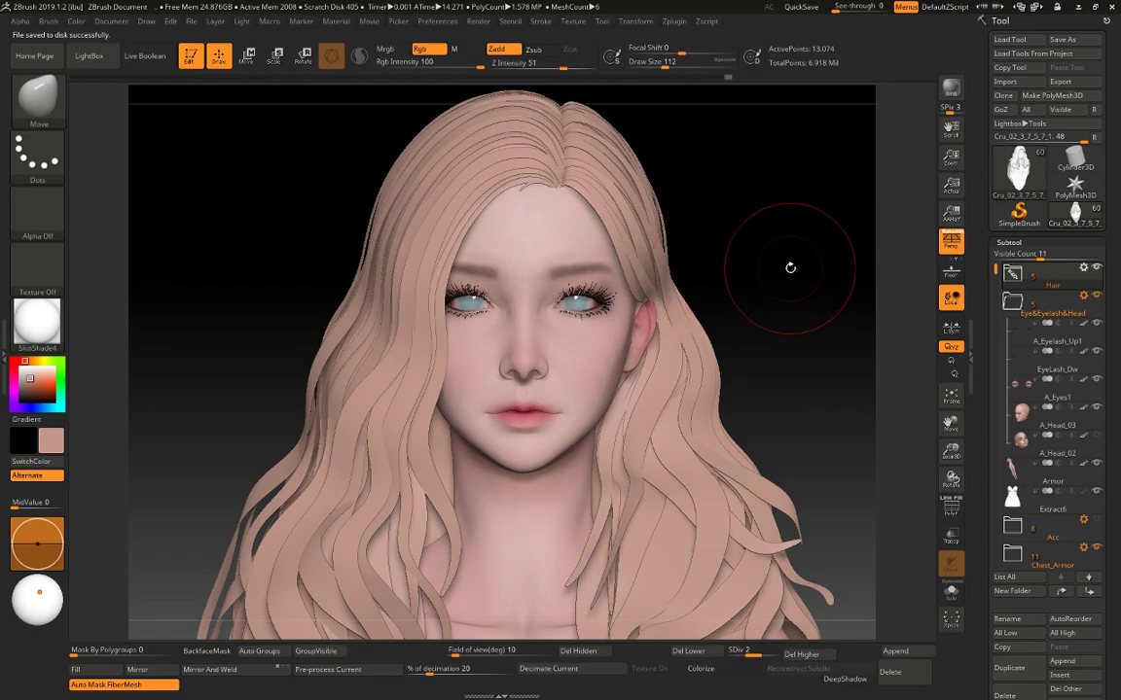
# Hide the body, dress, chest armor and hair, and make A_Head_03 the active subtool.
pyautogui.moveTo(803, 267)
pyautogui.keyDown('alt'); pyautogui.mouseDown()
pyautogui.moveTo(795, 218)
pyautogui.moveTo(794, 247)
pyautogui.mouseUp(); pyautogui.keyUp('alt')
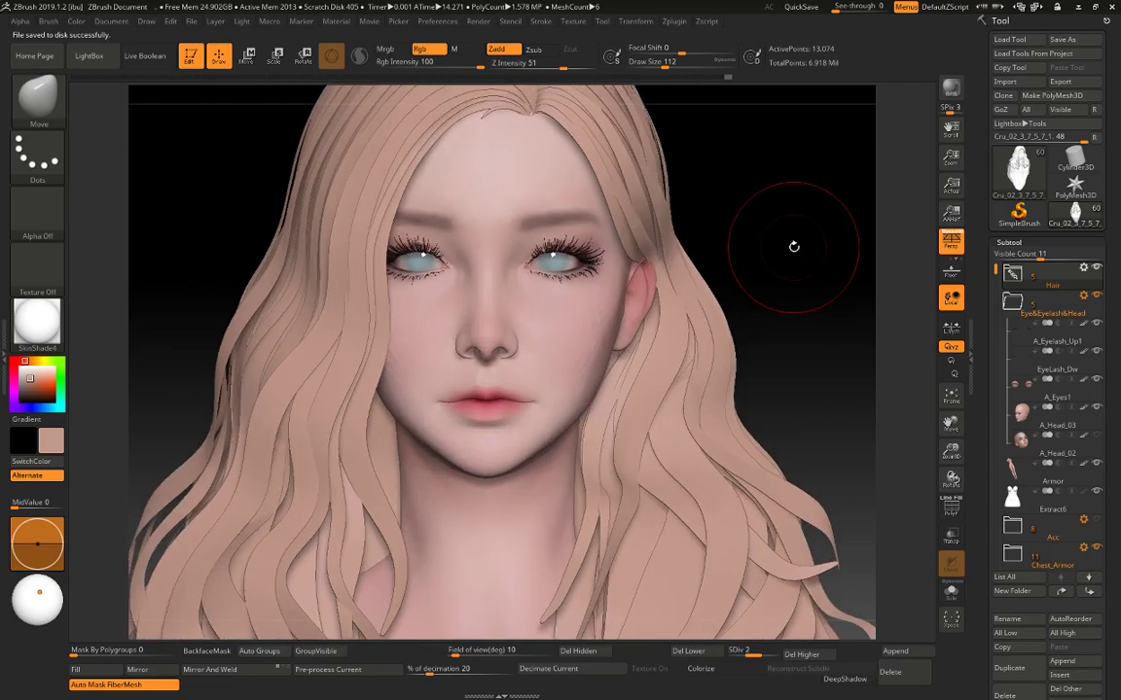
pyautogui.moveTo(783, 320); pyautogui.dragTo(389, 506)
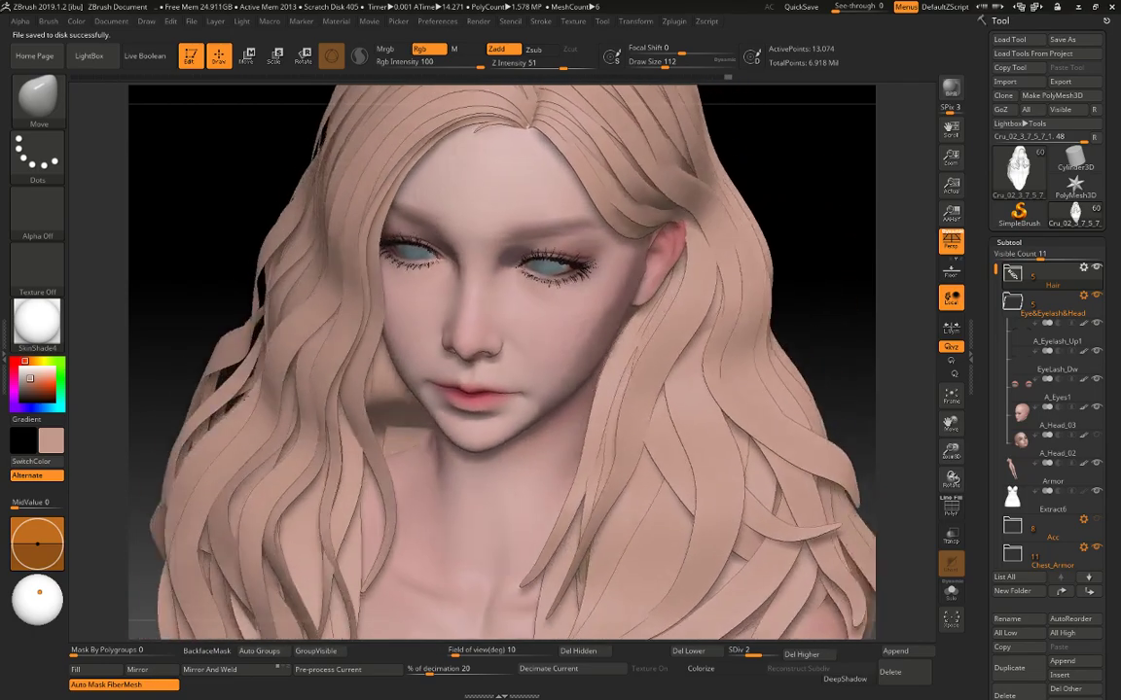
pyautogui.moveTo(195, 389); pyautogui.dragTo(244, 393)
pyautogui.hotkey('alt', 's')
pyautogui.hotkey('alt', 's')
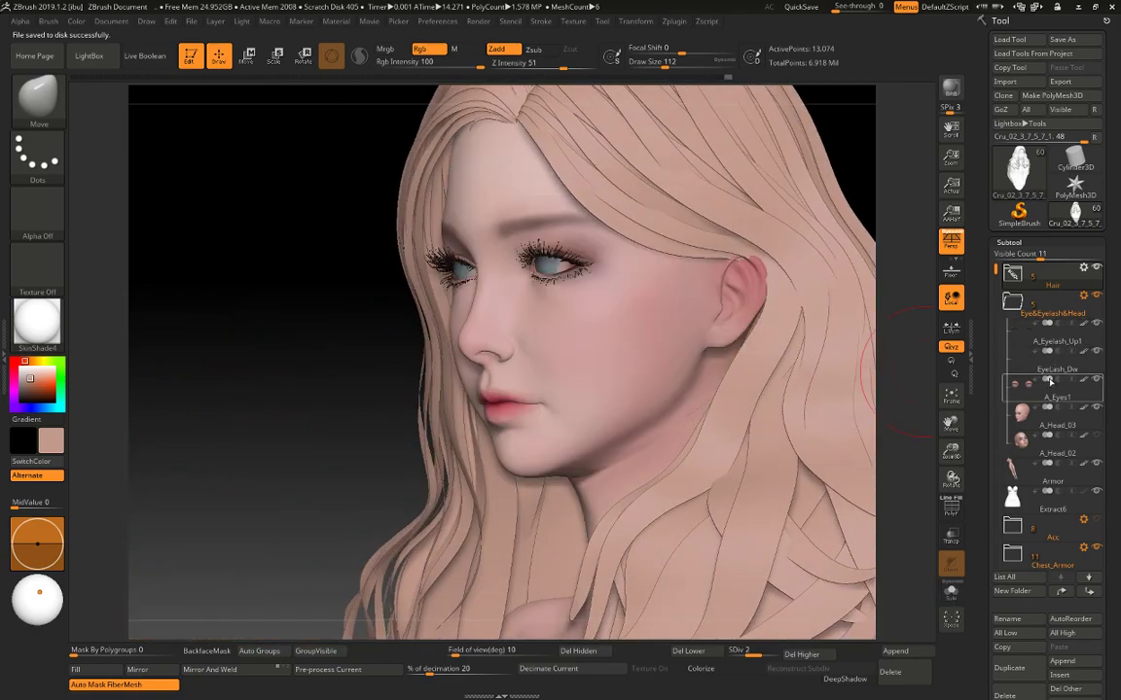
pyautogui.click(1096, 464)
pyautogui.click(1097, 492)
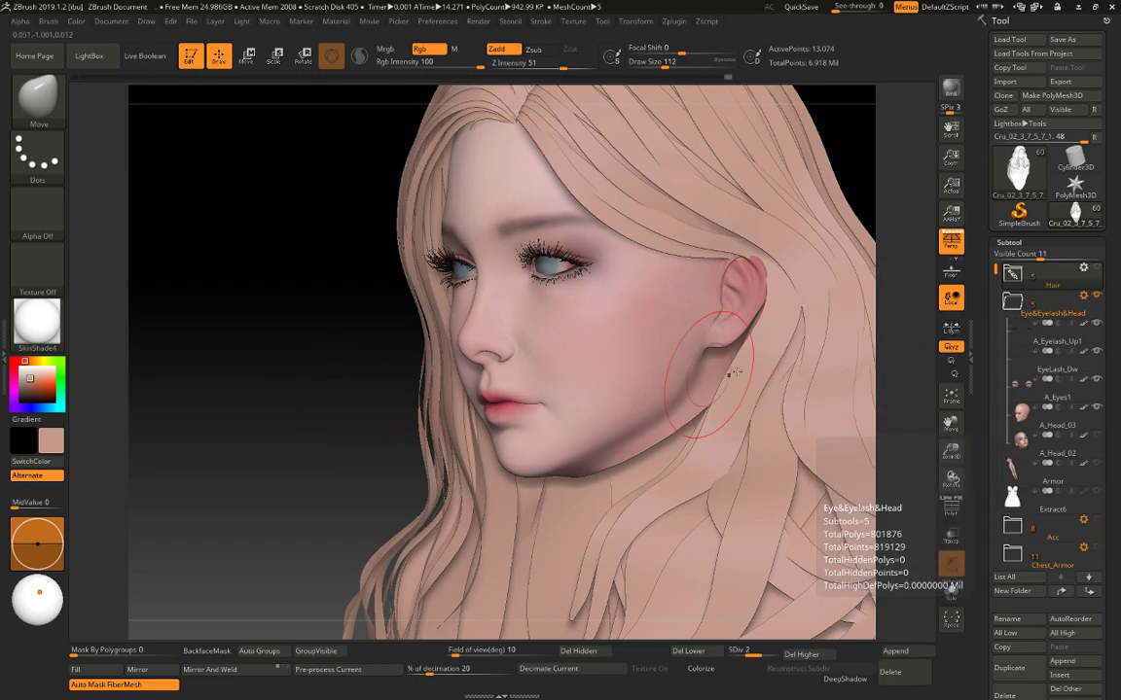
pyautogui.keyDown('alt'); pyautogui.click(644, 414); pyautogui.keyUp('alt')
pyautogui.moveTo(827, 373); pyautogui.dragTo(752, 415)
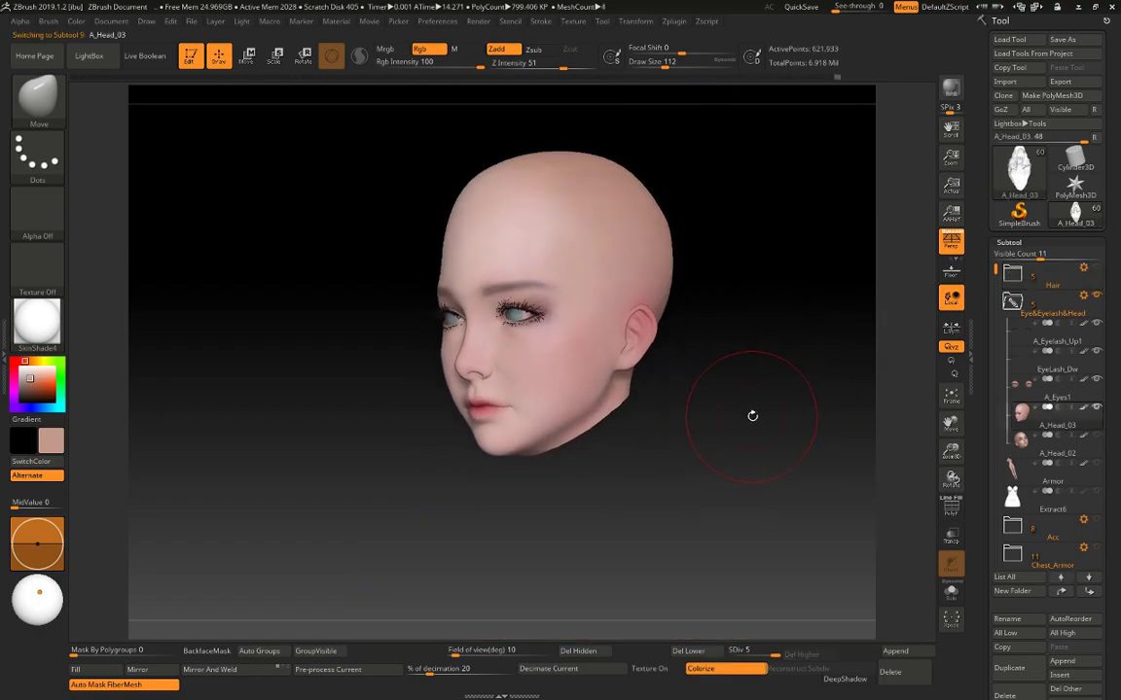
# Lower A_Head_03 to subdivision level 2 and reshape the back and top of the skull with the Move brush, using draw sizes 112 and 154.
pyautogui.press('space')
pyautogui.moveTo(655, 216); pyautogui.dragTo(648, 216)
pyautogui.hotkey('shift', 'd')
pyautogui.hotkey('shift', 'd')
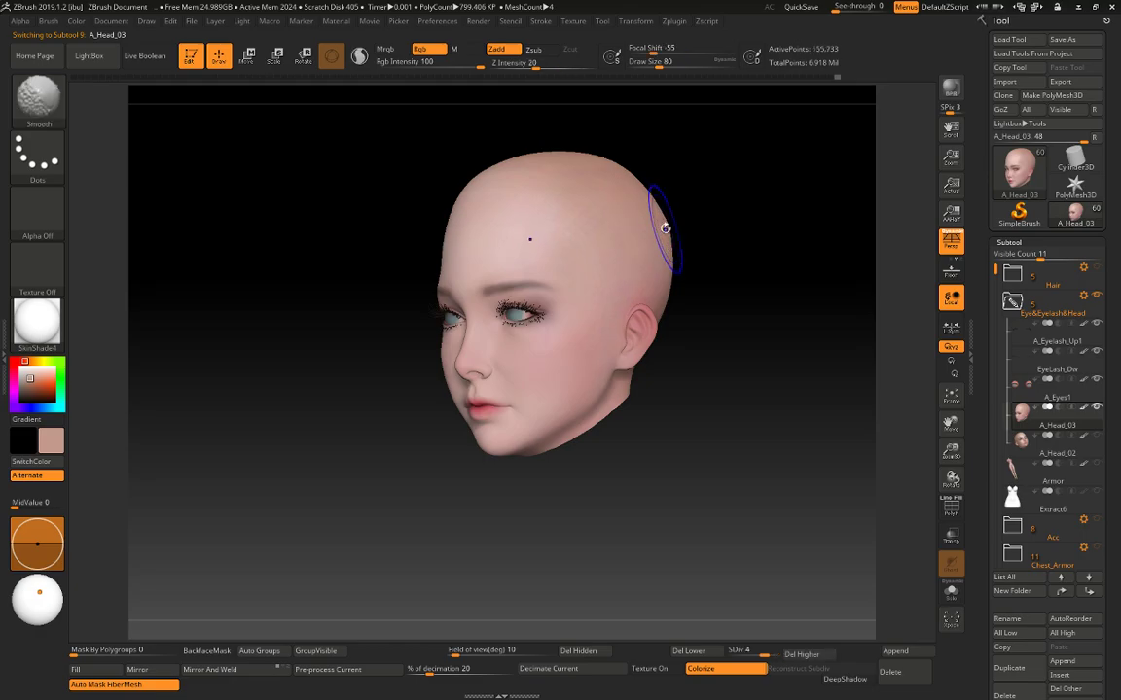
pyautogui.hotkey('shift', 'd')
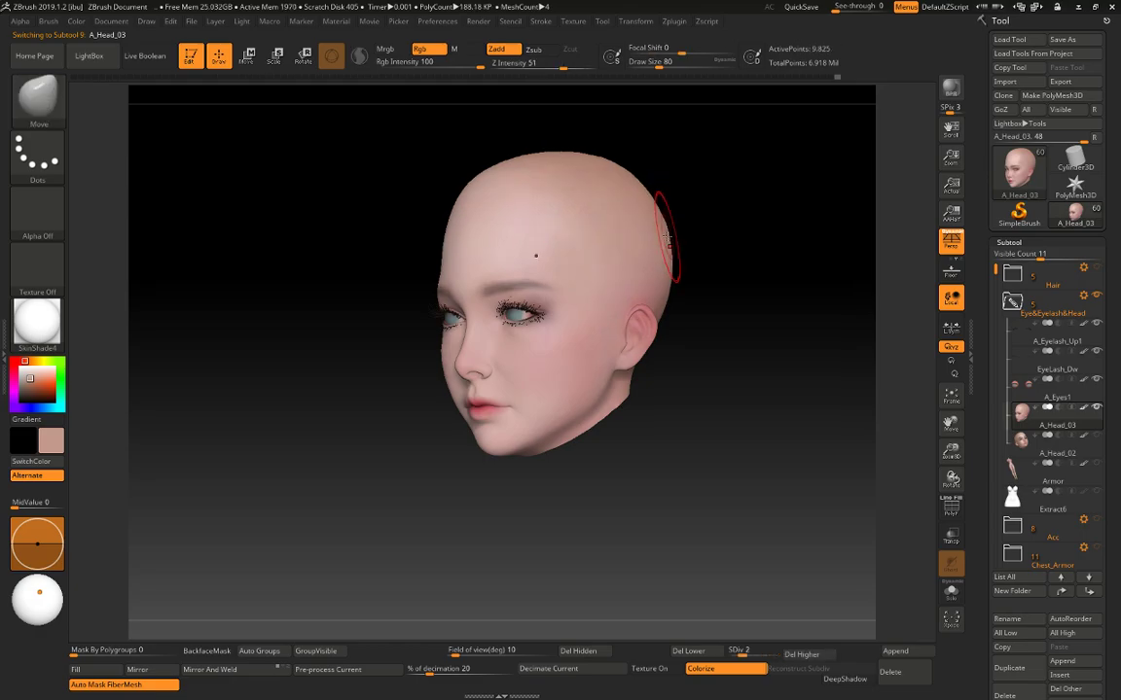
pyautogui.press('space')
pyautogui.moveTo(664, 241); pyautogui.dragTo(664, 230)
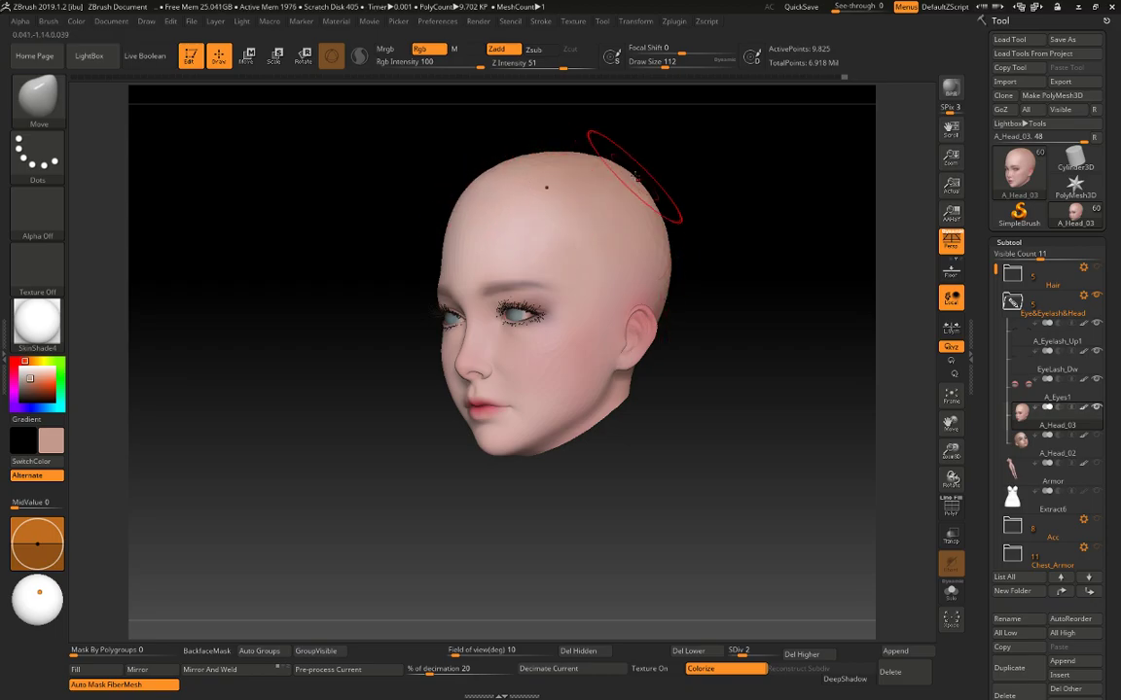
pyautogui.press(']')
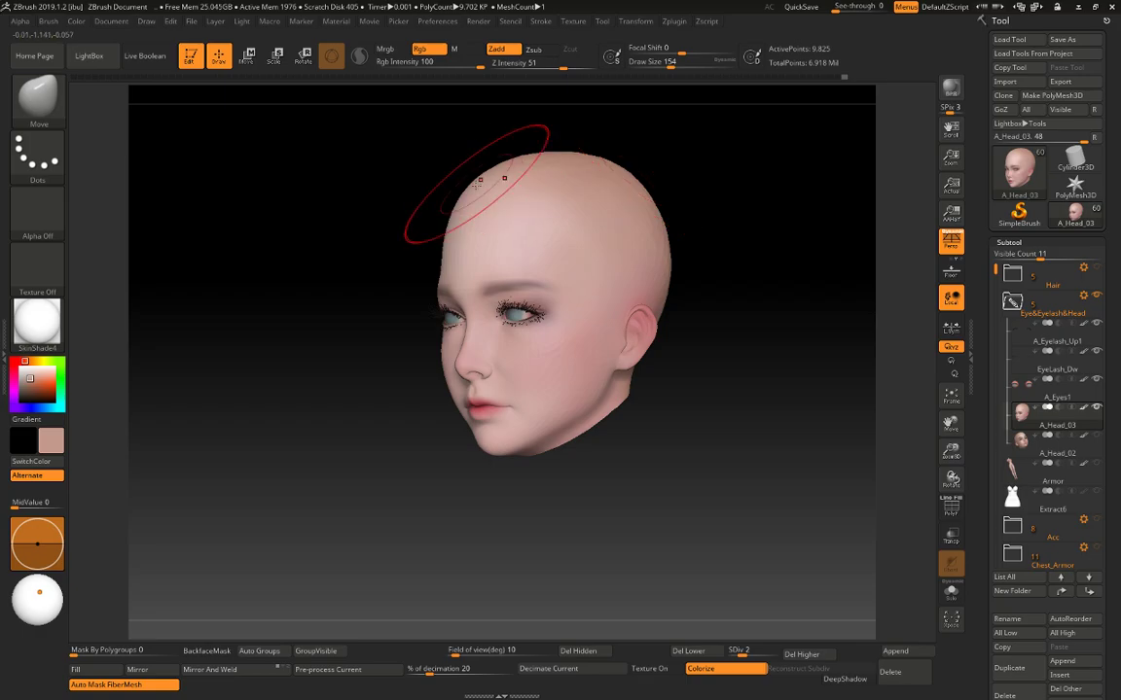
pyautogui.moveTo(473, 184); pyautogui.dragTo(478, 182)
# Reshape the forehead contour of A_Head_03 in profile with the Move brush.
pyautogui.moveTo(768, 159)
pyautogui.keyDown('shift'); pyautogui.mouseDown()
pyautogui.moveTo(696, 161)
pyautogui.moveTo(632, 182)
pyautogui.mouseUp(); pyautogui.keyUp('shift')
pyautogui.press('space')
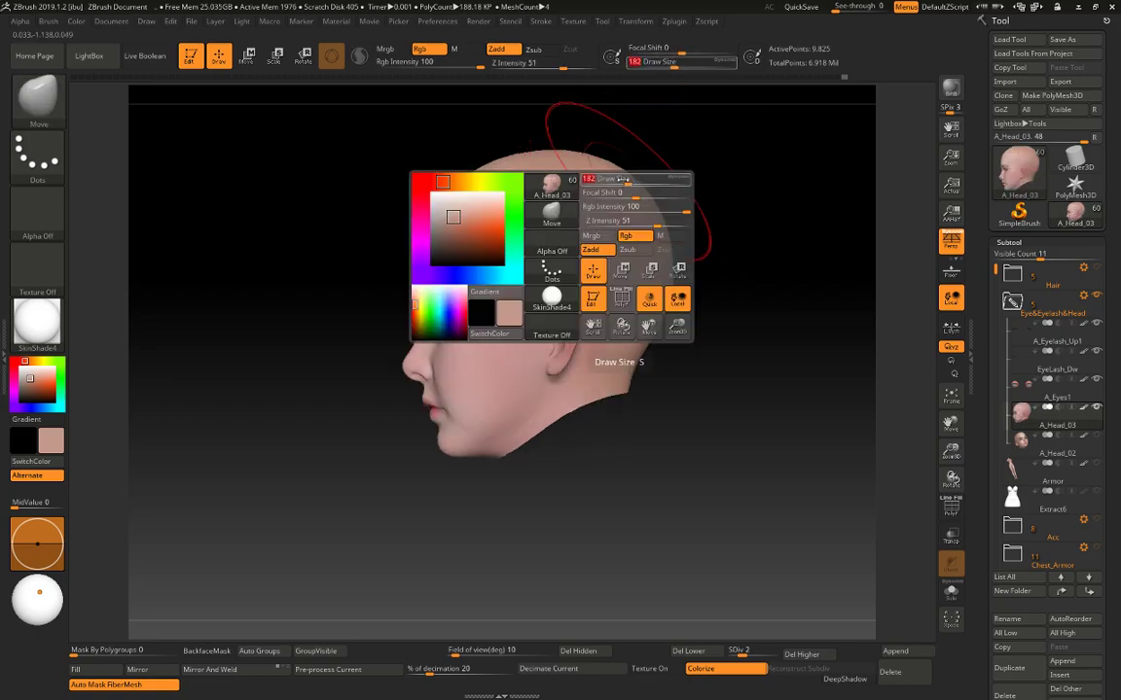
pyautogui.press('space')
pyautogui.moveTo(464, 224); pyautogui.dragTo(436, 218)
pyautogui.press('space')
# Lower A_Head_03 to subdivision level 1 and reshape the lower back of the skull and the jaw underside with draw sizes 90 and 83.
pyautogui.hotkey('shift', 'd')
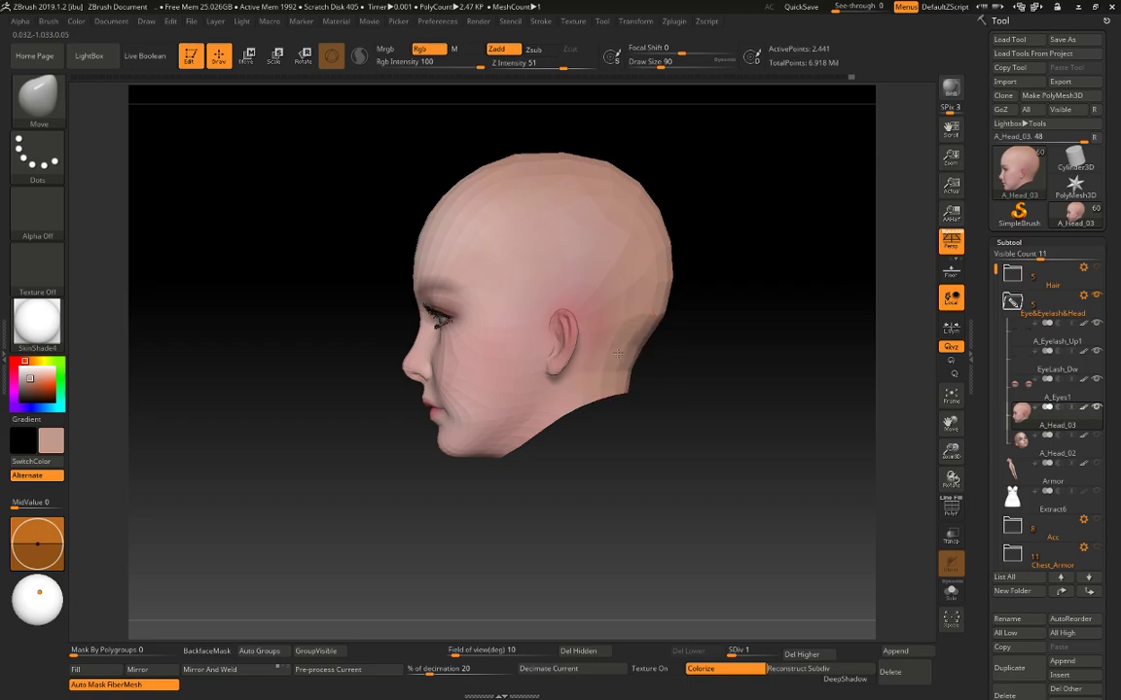
pyautogui.moveTo(661, 333); pyautogui.dragTo(663, 317)
pyautogui.press('space')
pyautogui.press('space')
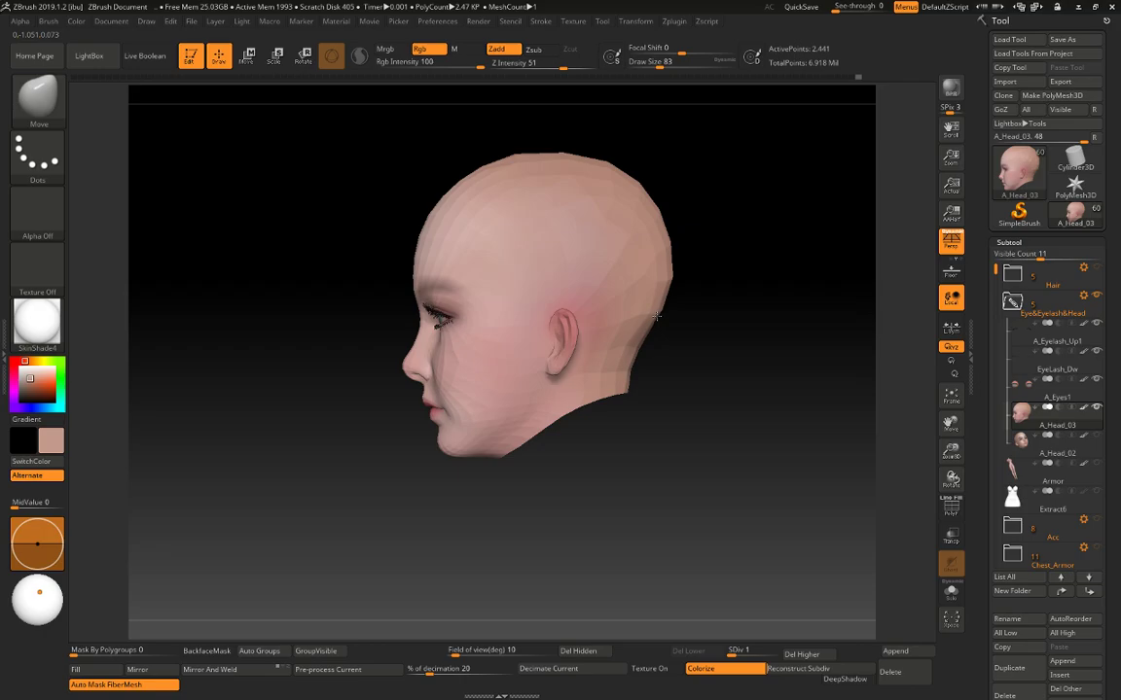
pyautogui.moveTo(519, 477)
pyautogui.mouseDown()
pyautogui.moveTo(544, 485)
pyautogui.moveTo(519, 485)
pyautogui.moveTo(529, 481)
pyautogui.mouseUp()
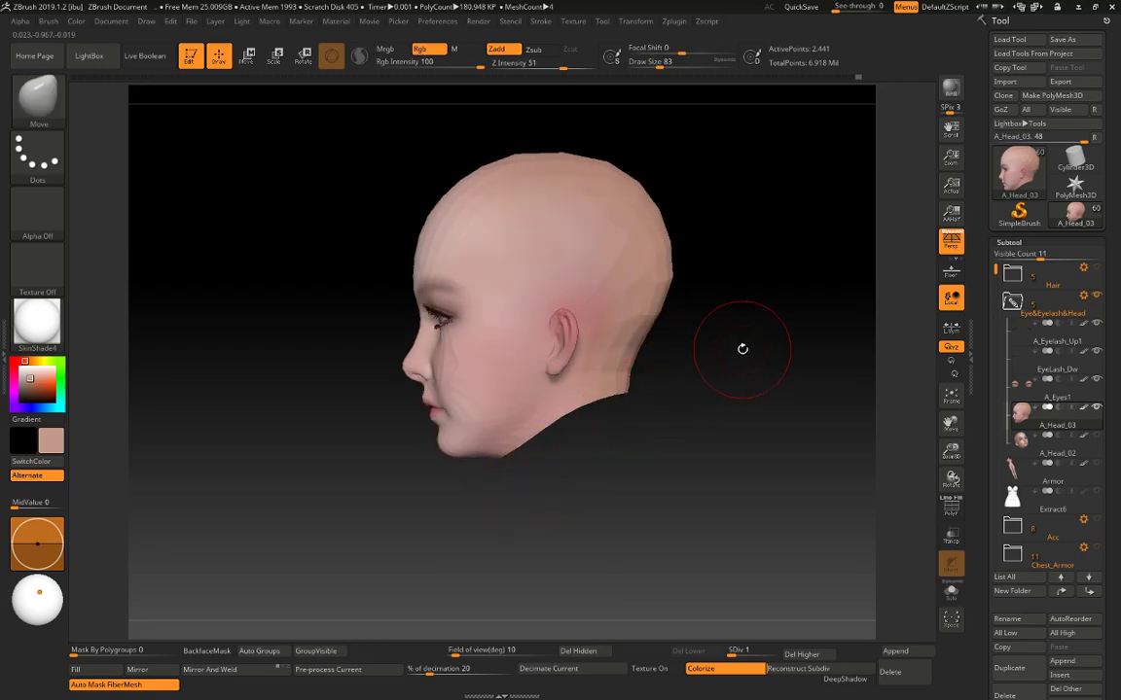
# Show the Armor body subtool, lower it to subdivision level 1, and reshape where the front of the neck meets the jaw.
pyautogui.click(1096, 463)
pyautogui.keyDown('alt'); pyautogui.moveTo(724, 486); pyautogui.dragTo(724, 531); pyautogui.keyUp('alt')
pyautogui.keyDown('alt'); pyautogui.click(498, 528); pyautogui.keyUp('alt')
pyautogui.hotkey('shift', 'd')
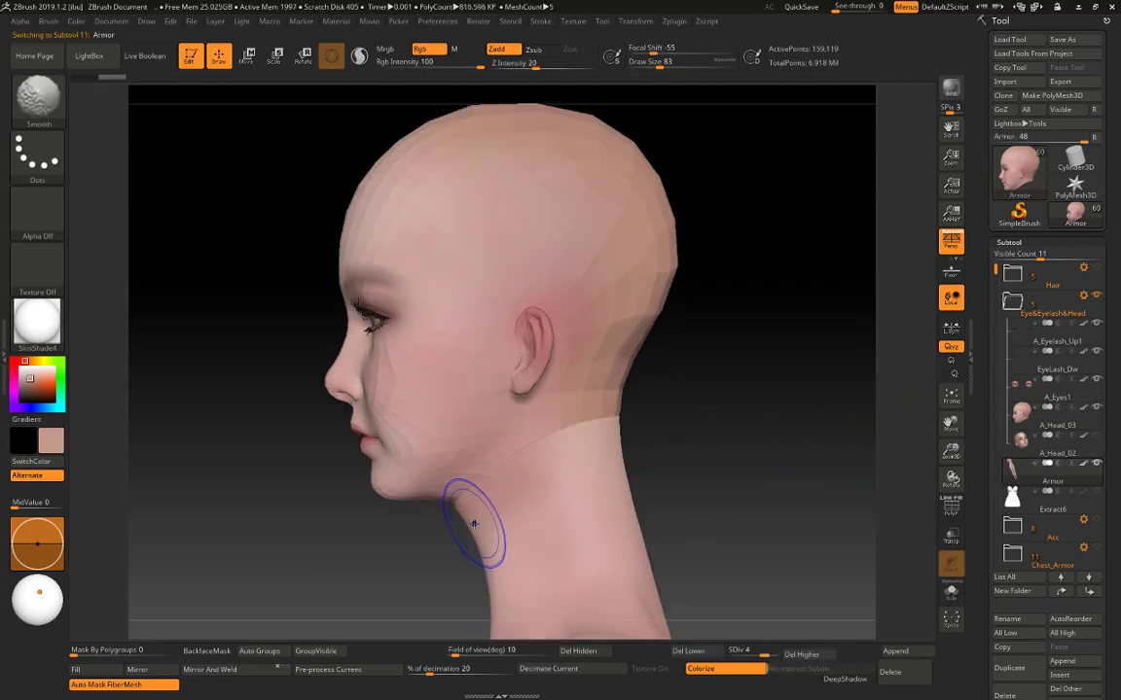
pyautogui.hotkey('shift', 'd')
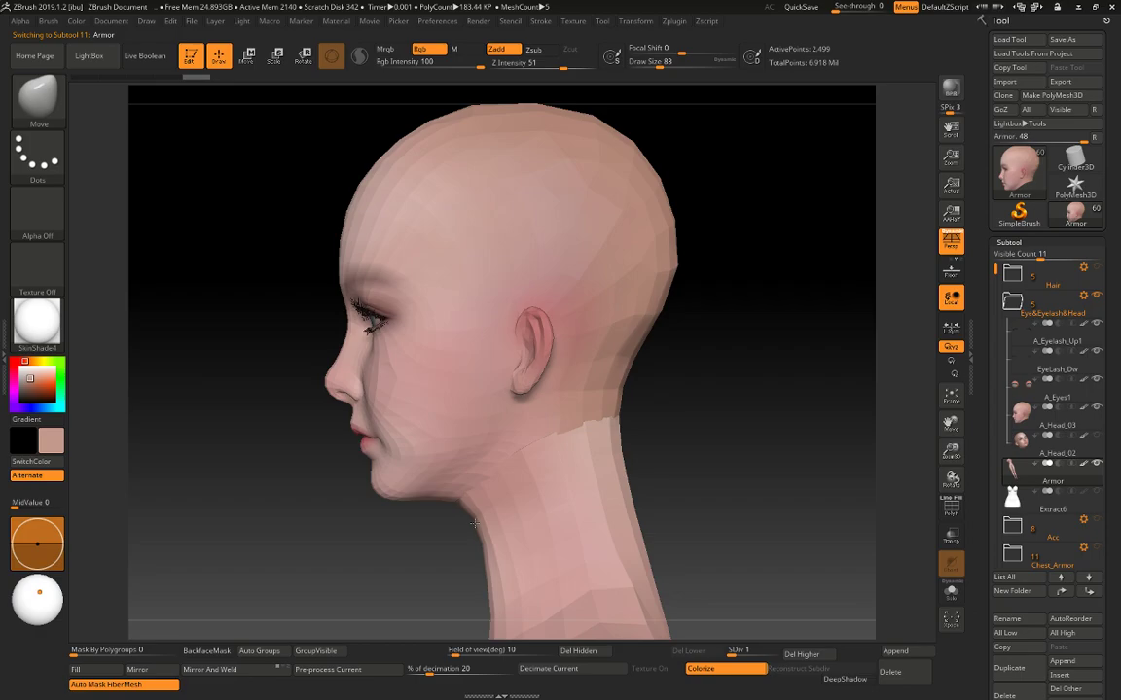
pyautogui.moveTo(468, 523)
pyautogui.mouseDown()
pyautogui.moveTo(479, 495)
pyautogui.moveTo(461, 504)
pyautogui.mouseUp()
pyautogui.press('space')
pyautogui.keyDown('alt'); pyautogui.click(461, 501); pyautogui.keyUp('alt')
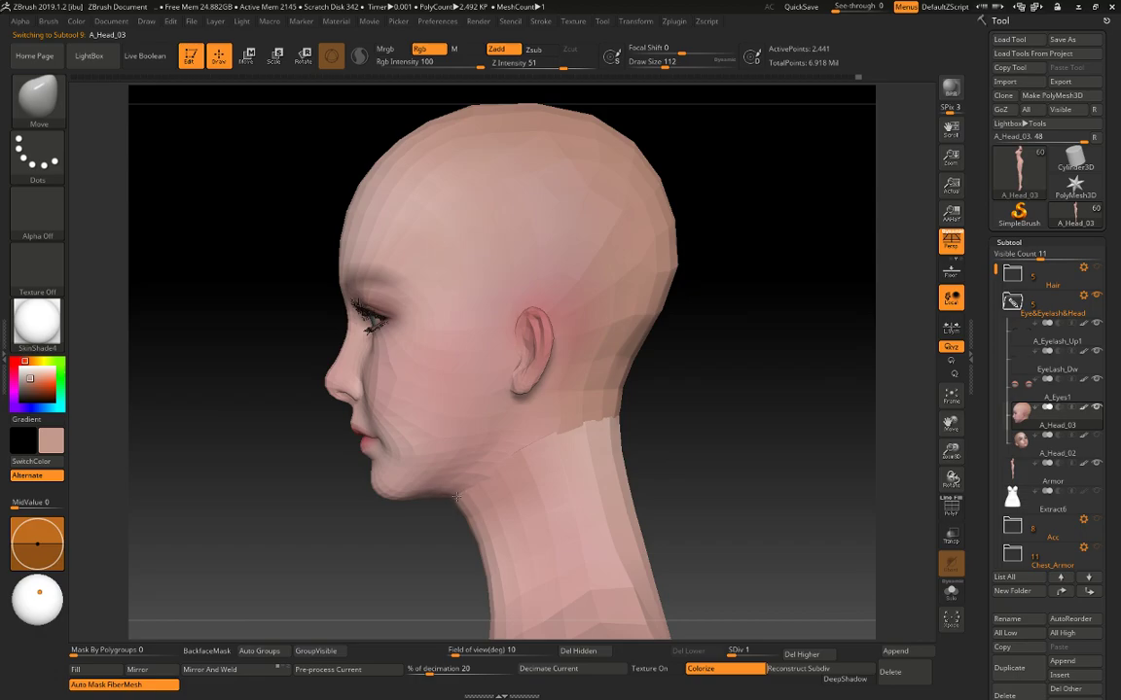
pyautogui.keyDown('alt'); pyautogui.click(458, 498); pyautogui.keyUp('alt')
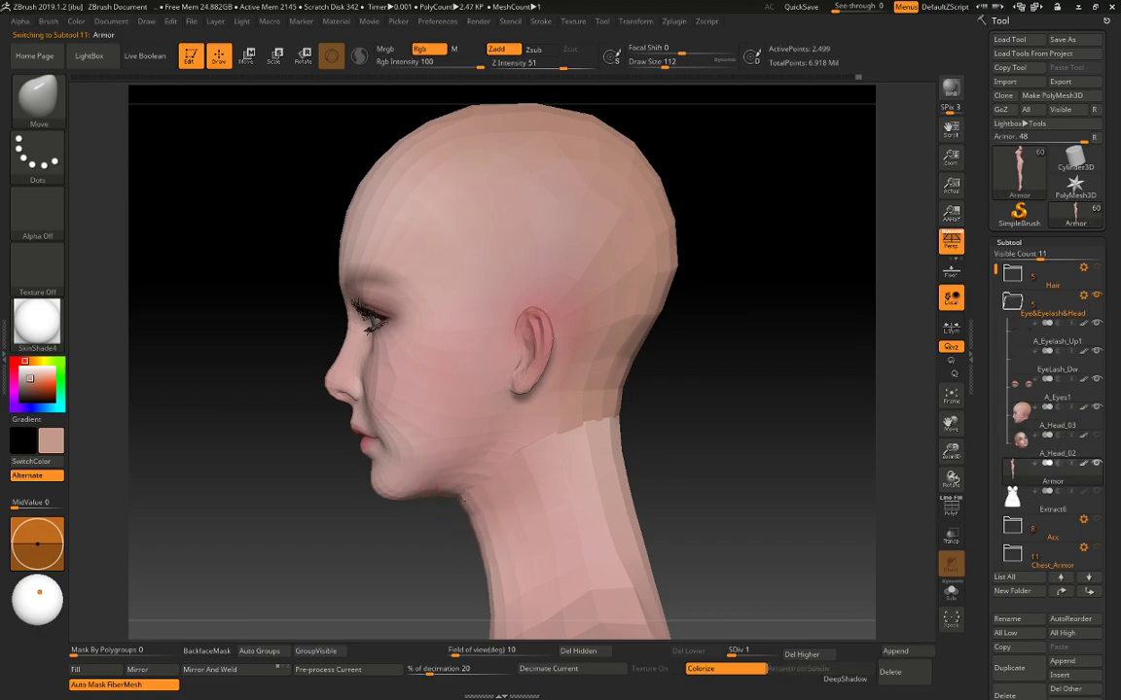
# Pull the nape inward on both Armor and A_Head_03 with the Move brush, using draw sizes 132 and 167.
pyautogui.moveTo(611, 422); pyautogui.dragTo(591, 441)
pyautogui.press(']')
pyautogui.press(']')
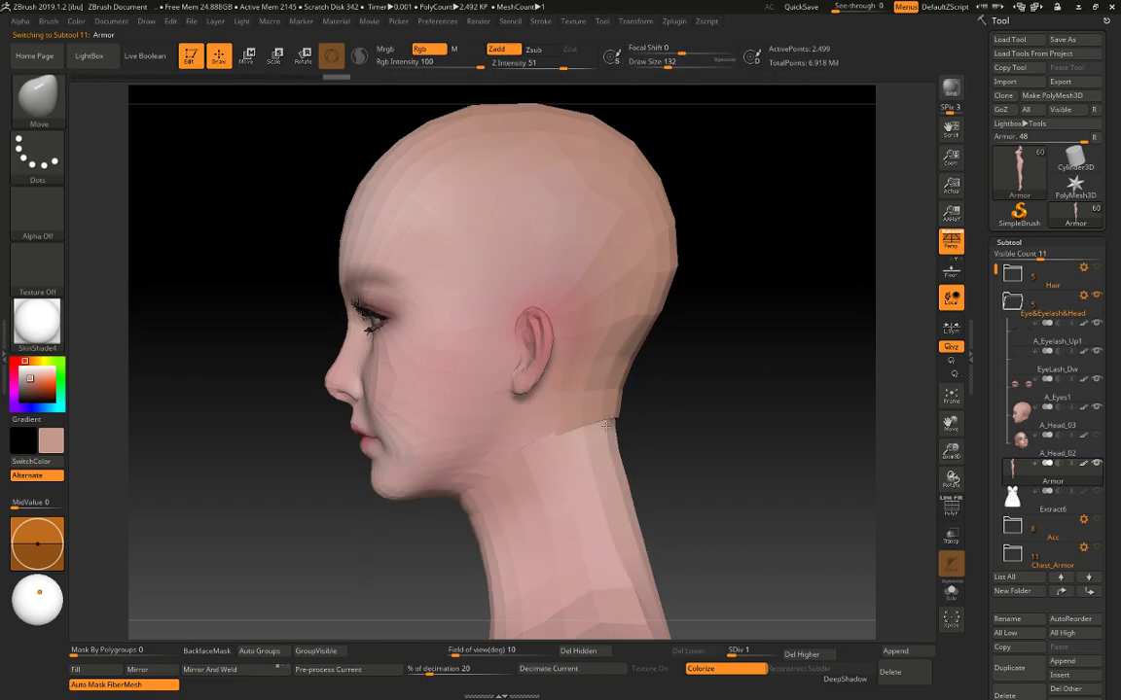
pyautogui.keyDown('alt'); pyautogui.click(609, 421); pyautogui.keyUp('alt')
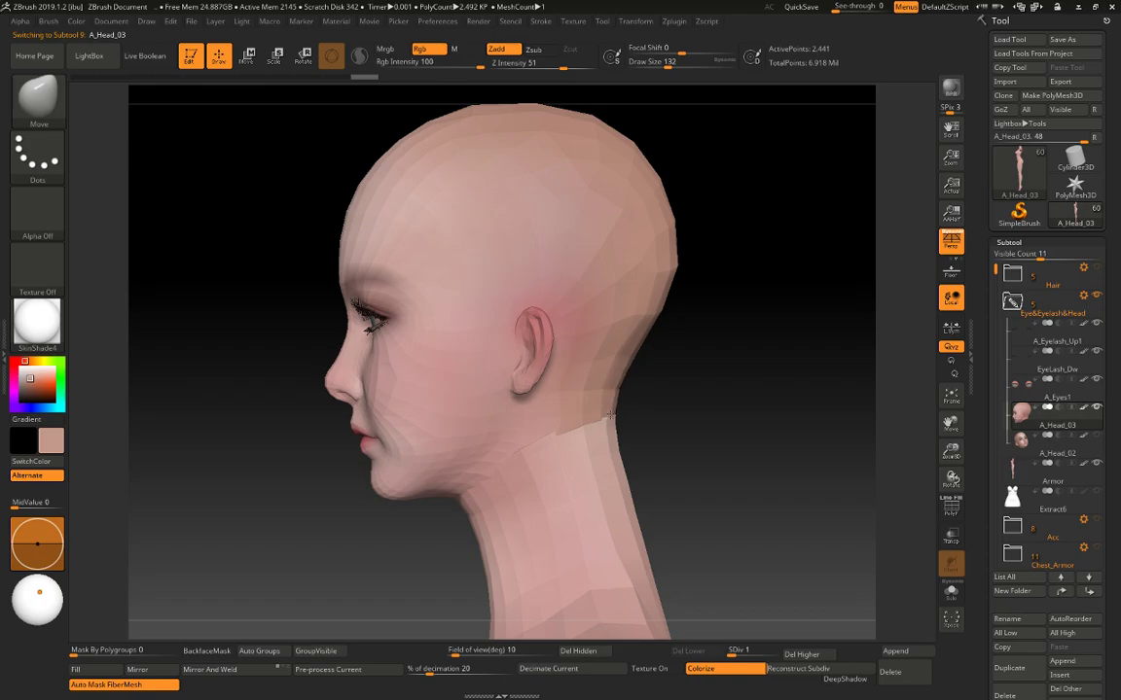
pyautogui.press(']')
pyautogui.press(']')
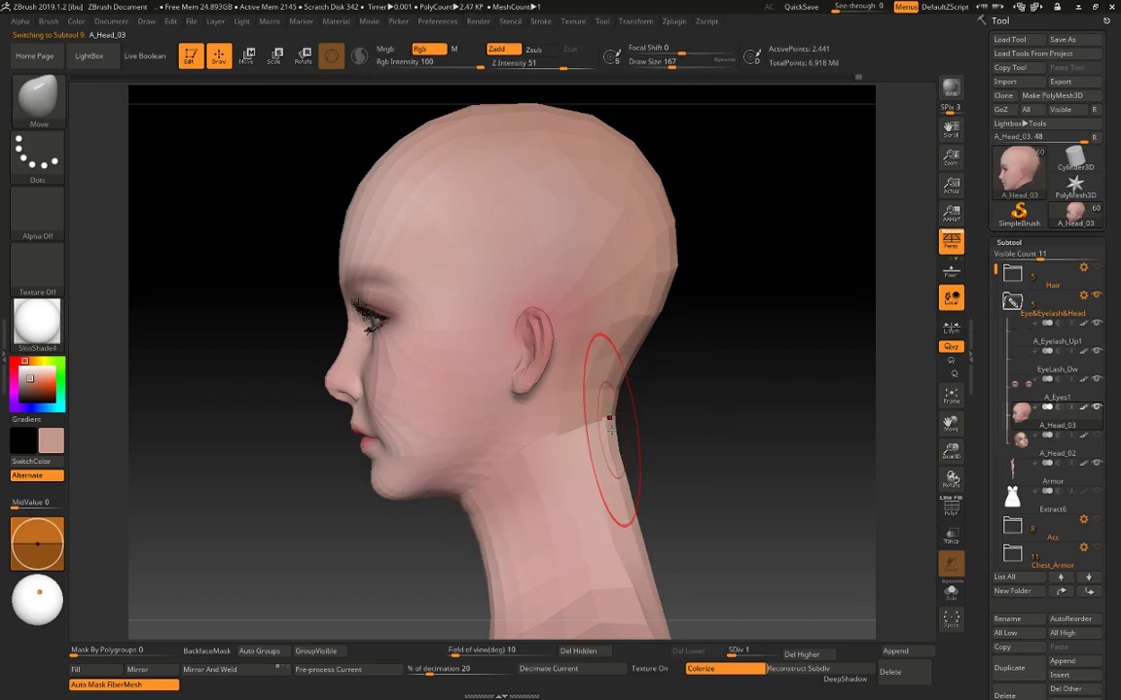
pyautogui.moveTo(610, 420); pyautogui.dragTo(607, 423)
pyautogui.press('[')
pyautogui.press('[')
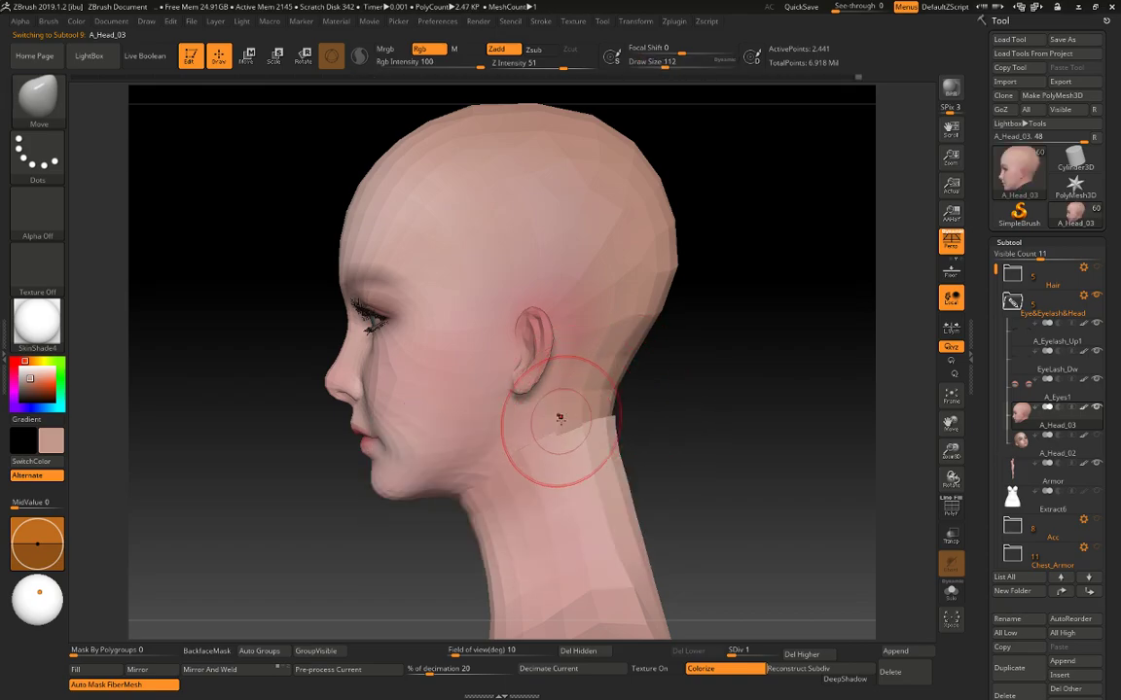
# Reshape the back of the skull on A_Head_03 with the Move brush at draw size 207.
pyautogui.press('space')
pyautogui.moveTo(637, 313)
pyautogui.mouseDown()
pyautogui.moveTo(661, 310)
pyautogui.moveTo(663, 281)
pyautogui.mouseUp()
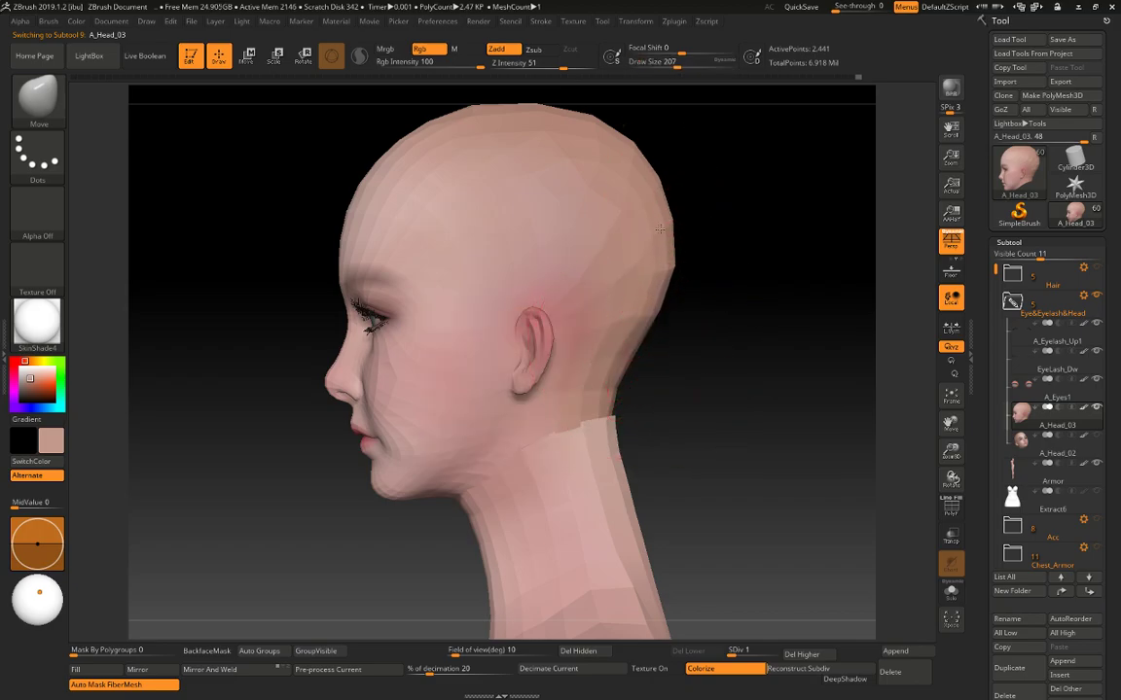
pyautogui.press('[')
pyautogui.press('[')
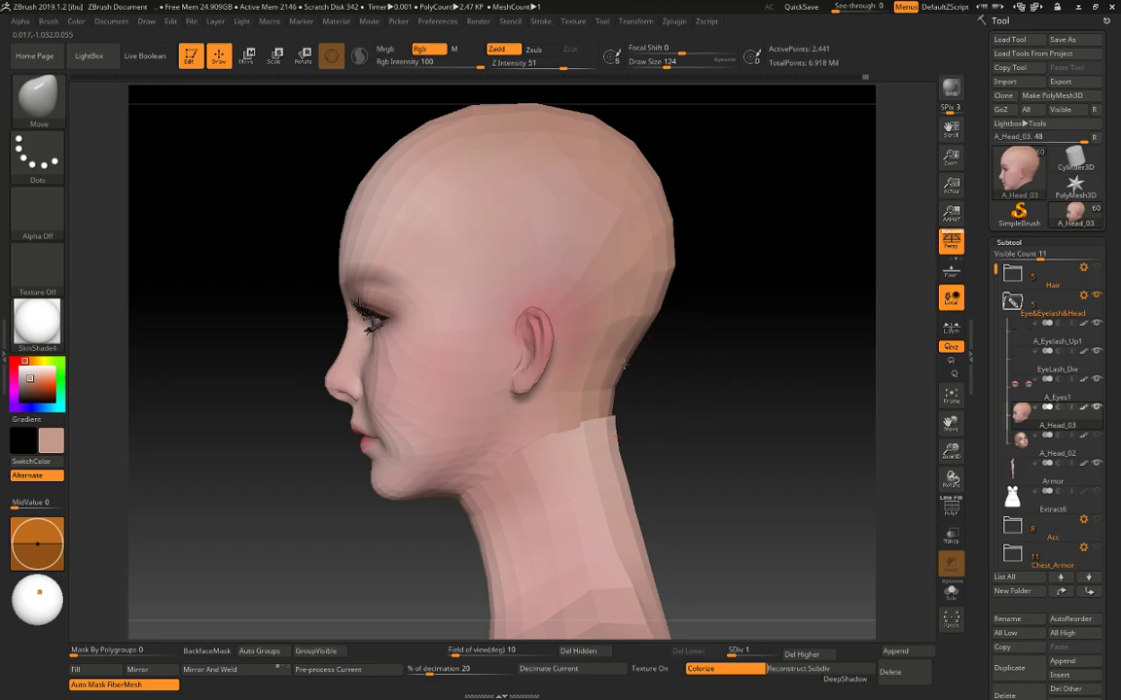
# Pull the back of the Armor neck inward beneath the head, and raise Armor to subdivision level 5.
pyautogui.keyDown('alt'); pyautogui.click(606, 428); pyautogui.keyUp('alt')
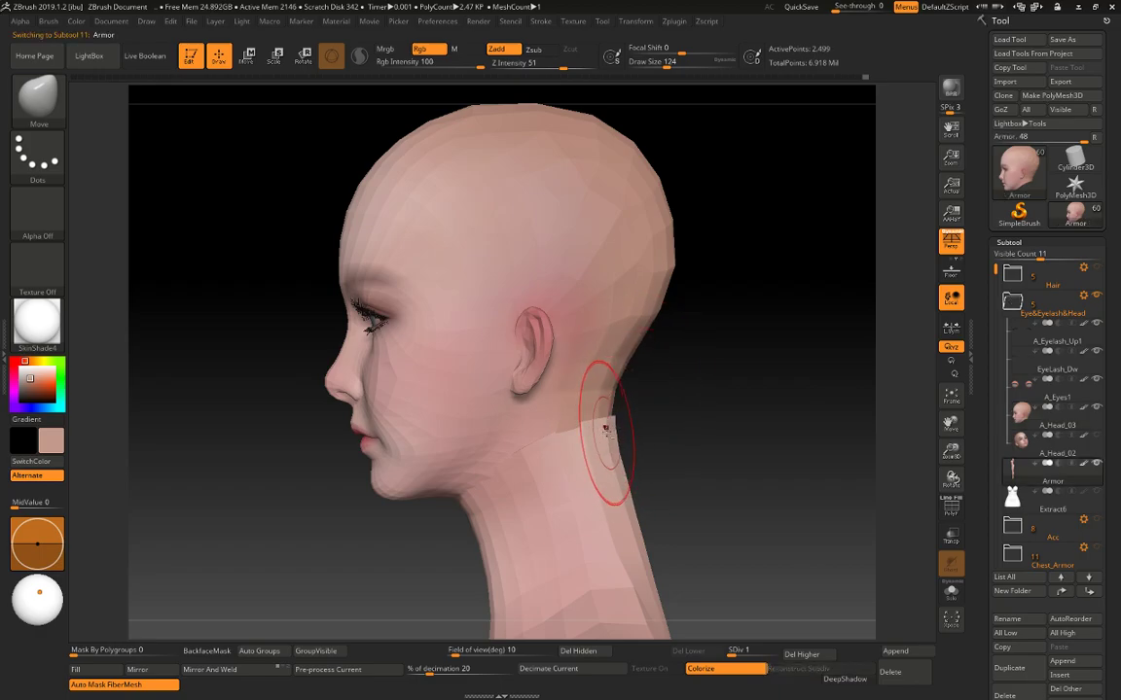
pyautogui.press(']')
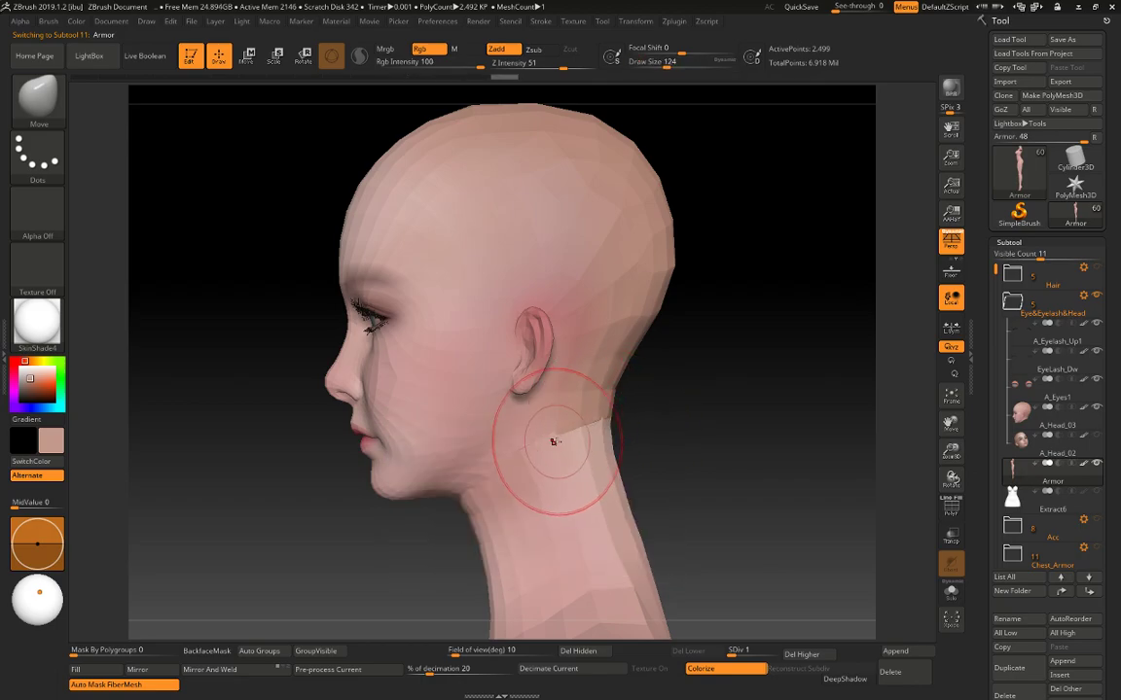
pyautogui.press('d')
pyautogui.press('d')
pyautogui.press('d')
pyautogui.press('d')
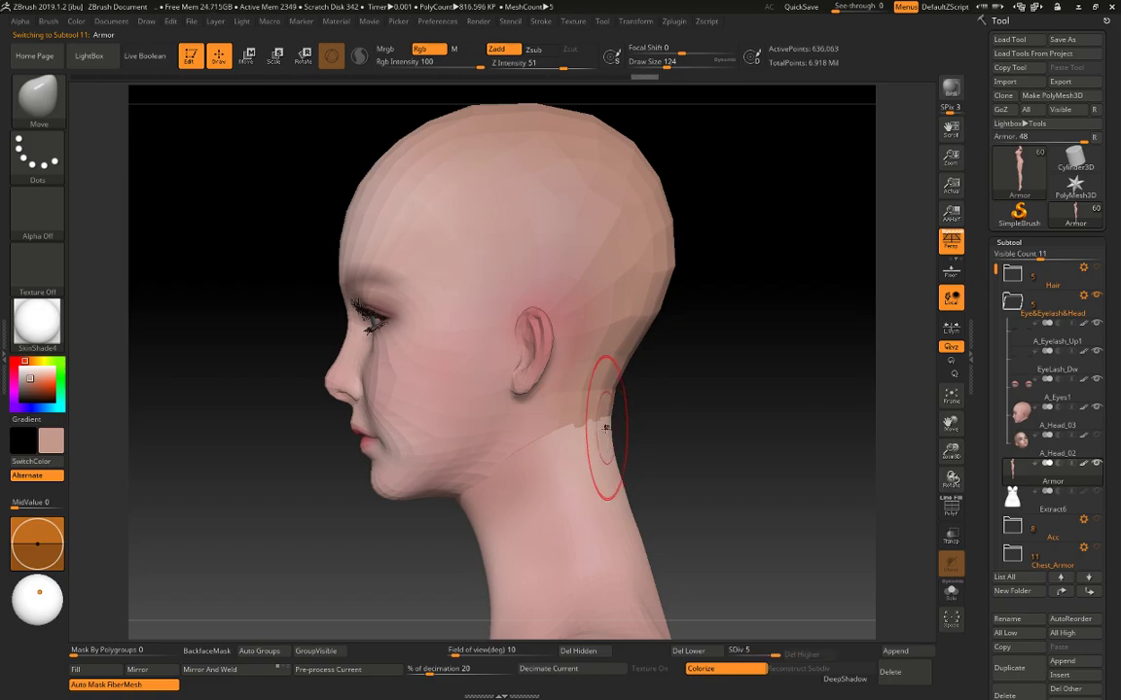
# Fit the nape edge of A_Head_03 to the neck at subdivision level 5 with the Move brush, using draw sizes 163 and 27.
pyautogui.keyDown('alt'); pyautogui.click(605, 401); pyautogui.keyUp('alt')
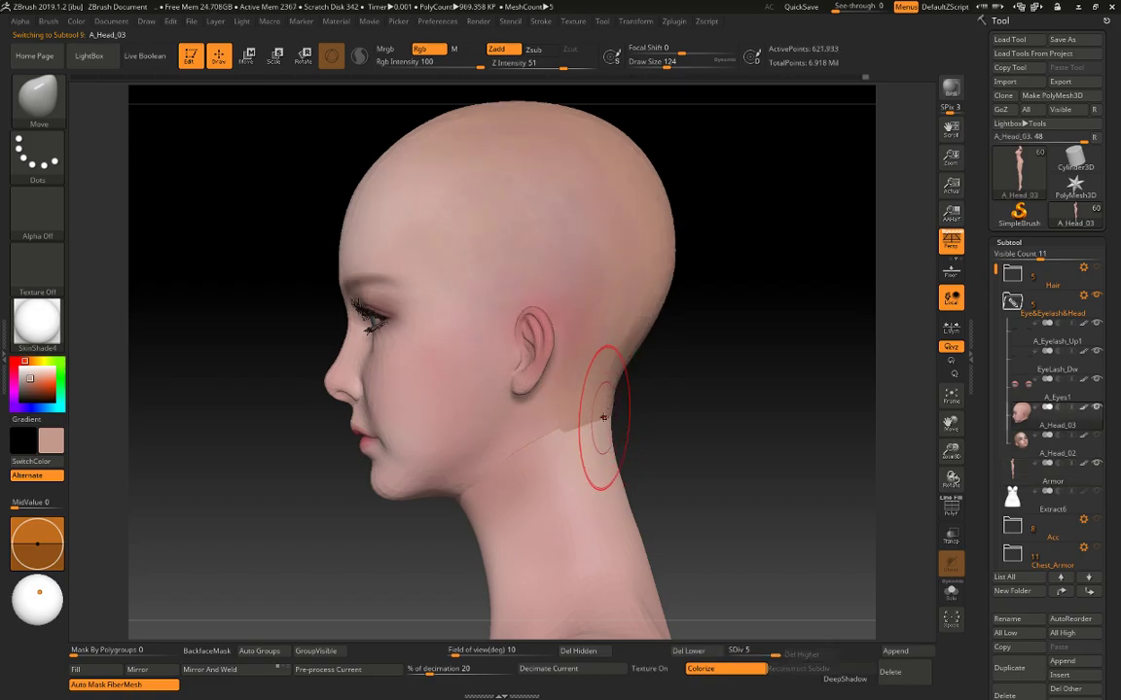
pyautogui.press('space')
pyautogui.moveTo(595, 416); pyautogui.dragTo(601, 417)
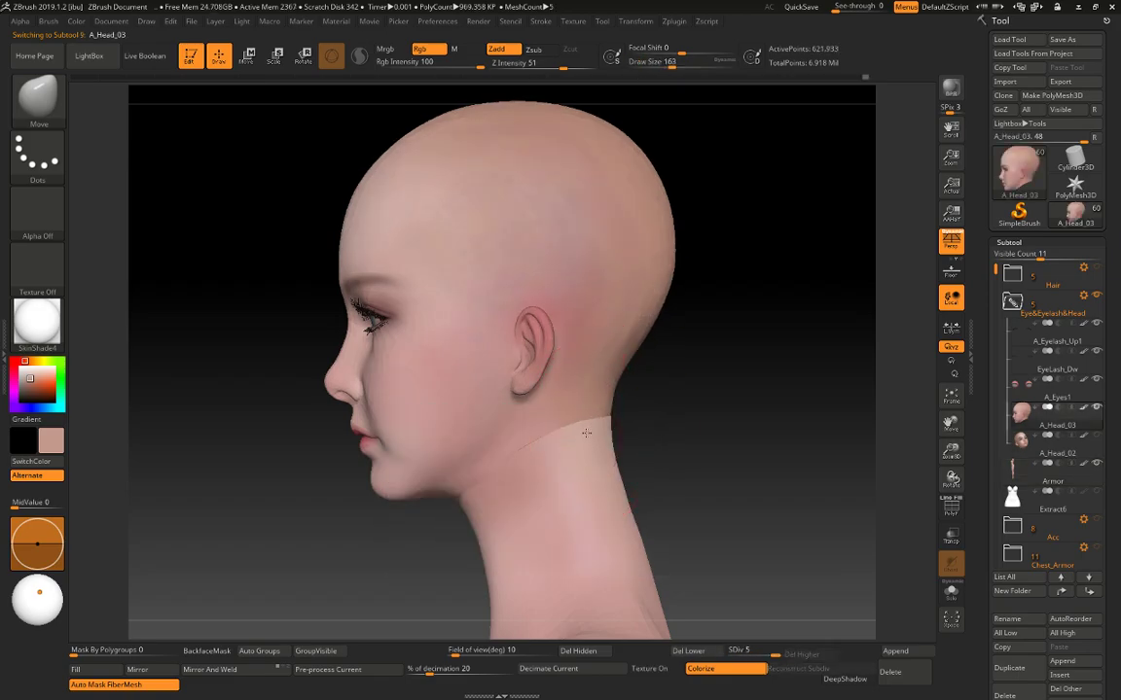
pyautogui.moveTo(611, 419)
pyautogui.mouseDown()
pyautogui.moveTo(548, 428)
pyautogui.moveTo(681, 412)
pyautogui.mouseUp()
pyautogui.press('space')
pyautogui.press('space')
pyautogui.moveTo(614, 425); pyautogui.dragTo(599, 425)
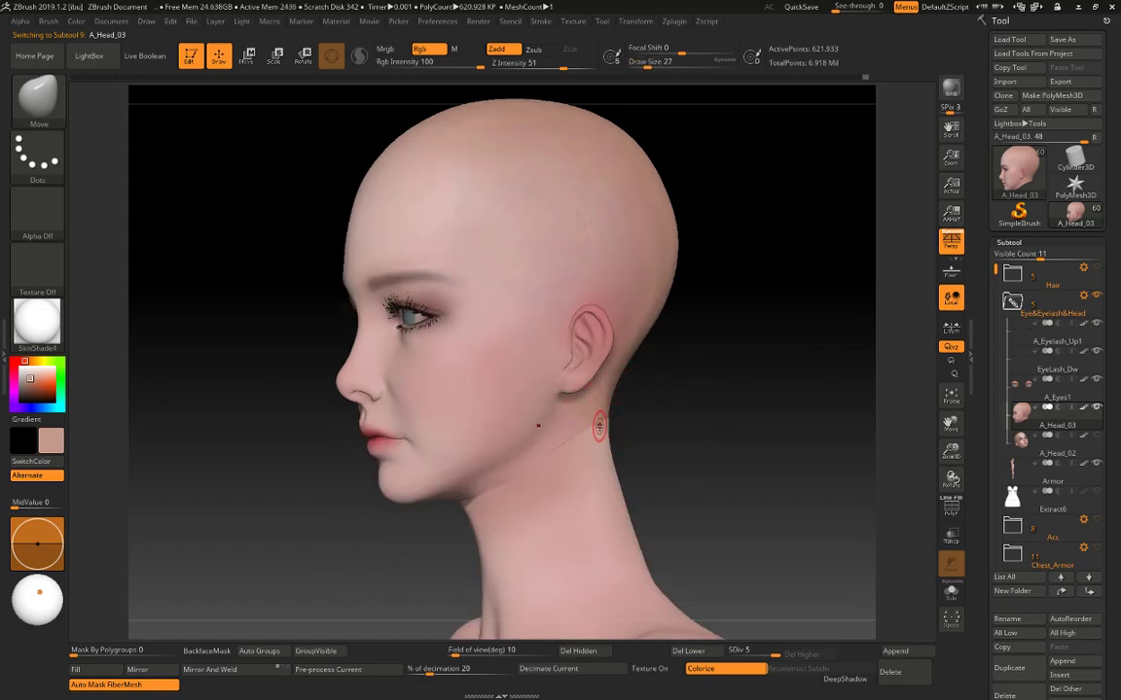
# Lower A_Head_03 to subdivision level 2 and reshape the temple and upper skull with the Move brush at draw size 101.
pyautogui.moveTo(644, 408)
pyautogui.mouseDown(button='right')
pyautogui.moveTo(693, 399)
pyautogui.moveTo(675, 413)
pyautogui.moveTo(675, 400)
pyautogui.mouseUp(button='right')
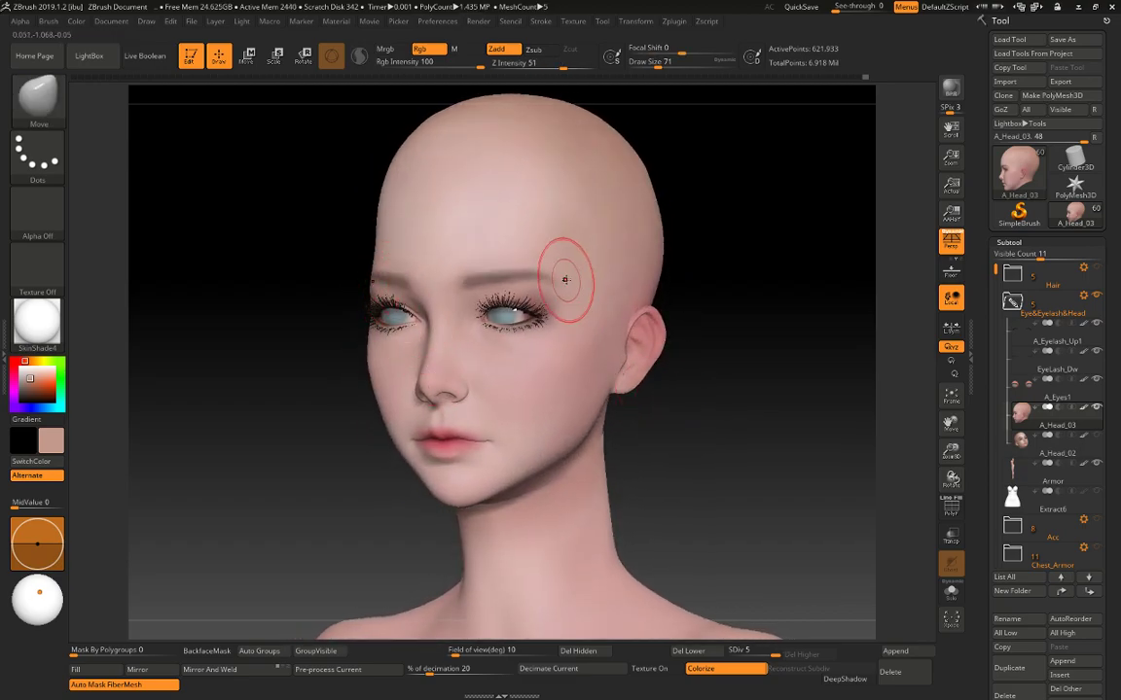
pyautogui.press('shift')
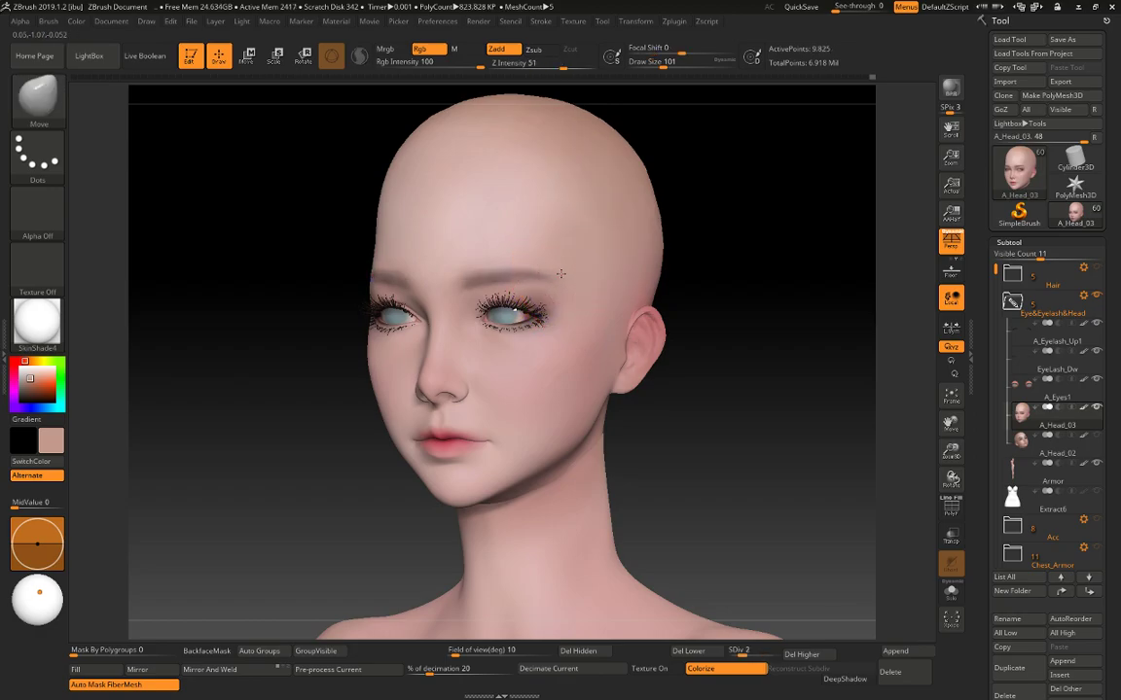
pyautogui.moveTo(562, 273); pyautogui.dragTo(577, 236)
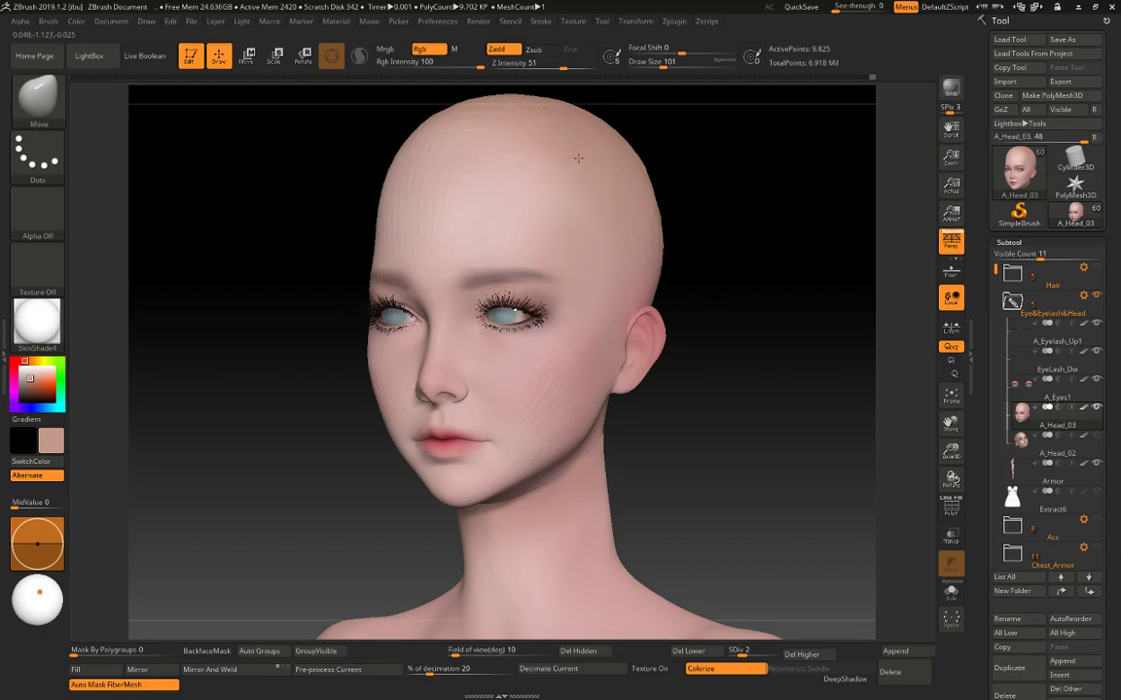
pyautogui.moveTo(578, 157); pyautogui.dragTo(587, 157)
# Lower A_Head_03 to subdivision level 1 and reshape the top of the skull from the front, using draw sizes 228 and 172.
pyautogui.keyDown('shift'); pyautogui.moveTo(743, 194); pyautogui.dragTo(735, 239); pyautogui.keyUp('shift')
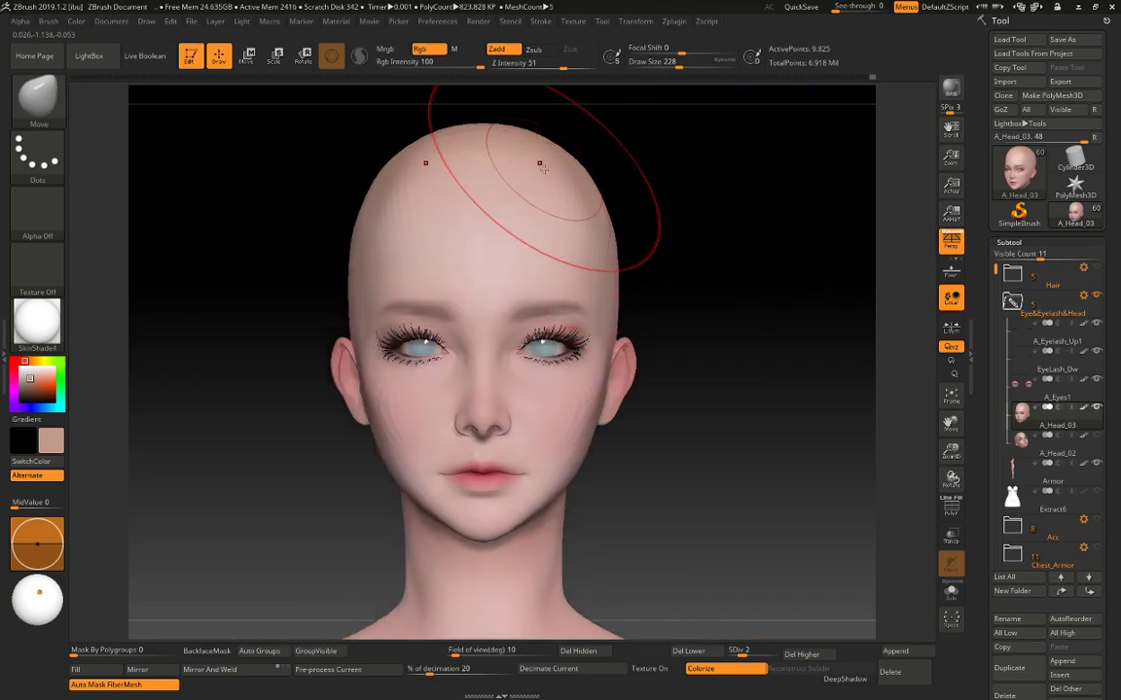
pyautogui.hotkey('shift', 'd')
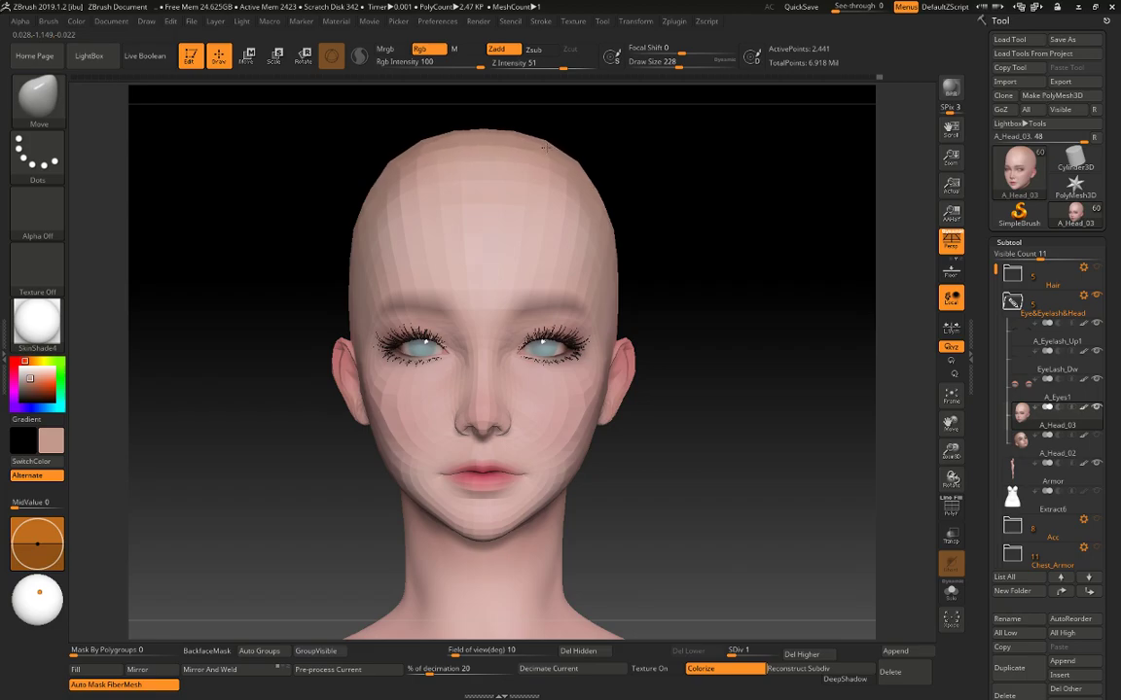
pyautogui.moveTo(545, 148); pyautogui.dragTo(543, 144)
pyautogui.press('space')
pyautogui.moveTo(568, 197); pyautogui.dragTo(559, 197)
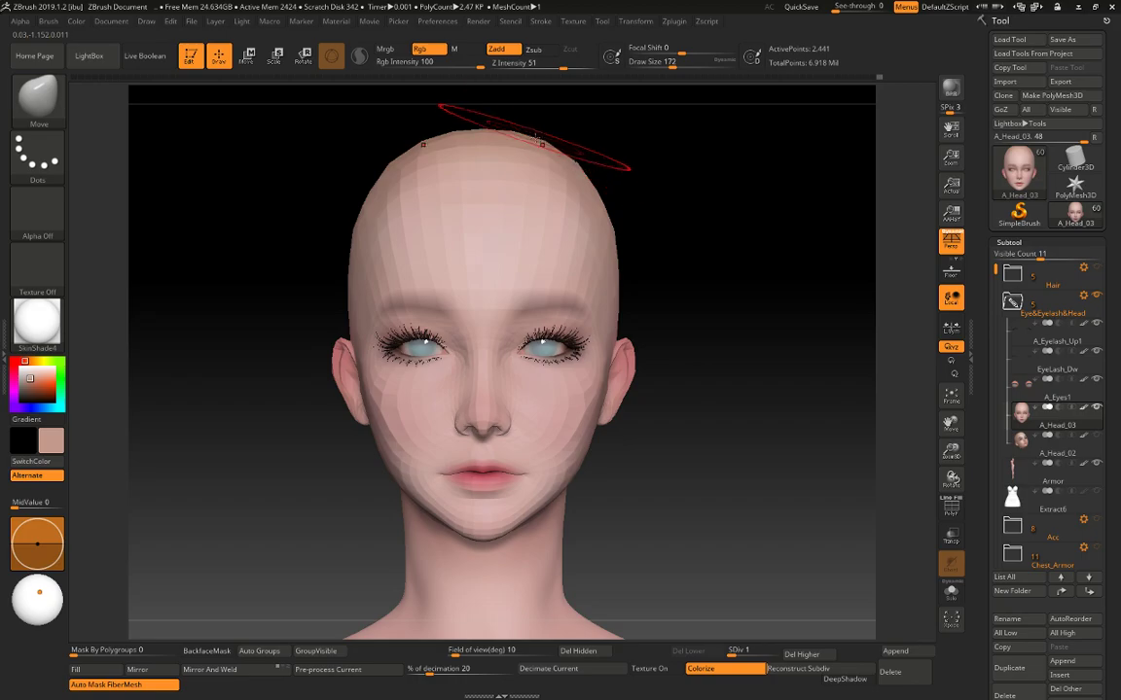
# Reshape the crown and back of the skull in profile with the Move brush, using draw sizes 257 and 140.
pyautogui.moveTo(454, 103)
pyautogui.mouseDown()
pyautogui.moveTo(633, 165)
pyautogui.moveTo(635, 183)
pyautogui.moveTo(681, 212)
pyautogui.moveTo(673, 262)
pyautogui.mouseUp()
pyautogui.press('s')
pyautogui.moveTo(695, 245); pyautogui.dragTo(699, 290)
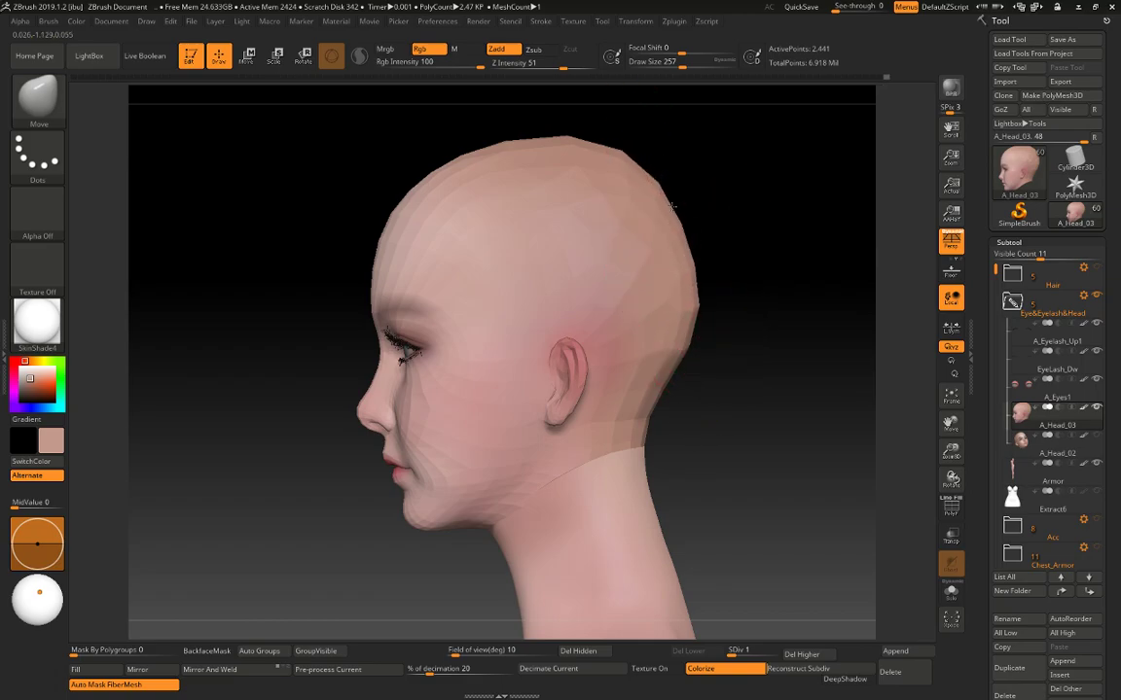
pyautogui.press('space')
pyautogui.moveTo(673, 207); pyautogui.dragTo(656, 206)
pyautogui.press('space')
pyautogui.moveTo(622, 163); pyautogui.dragTo(633, 159)
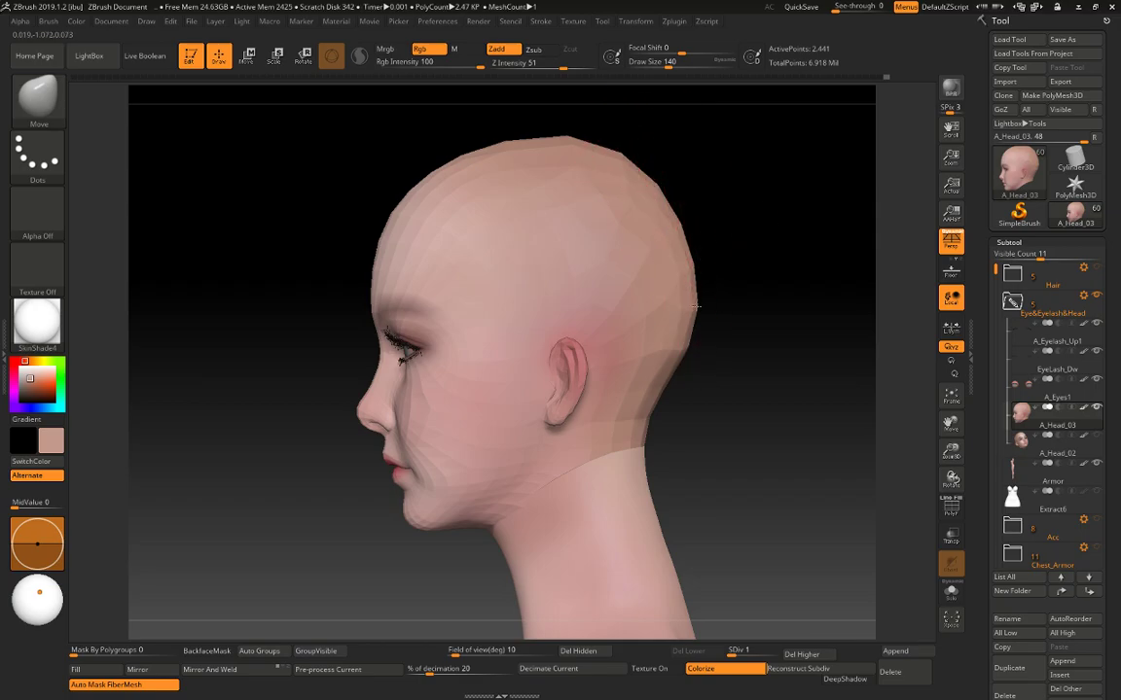
# Set A_Head_03 to subdivision level 2 and smooth out the crown contour in profile with the Move brush, using draw sizes 140 and 136.
pyautogui.press('d')
pyautogui.press('d')
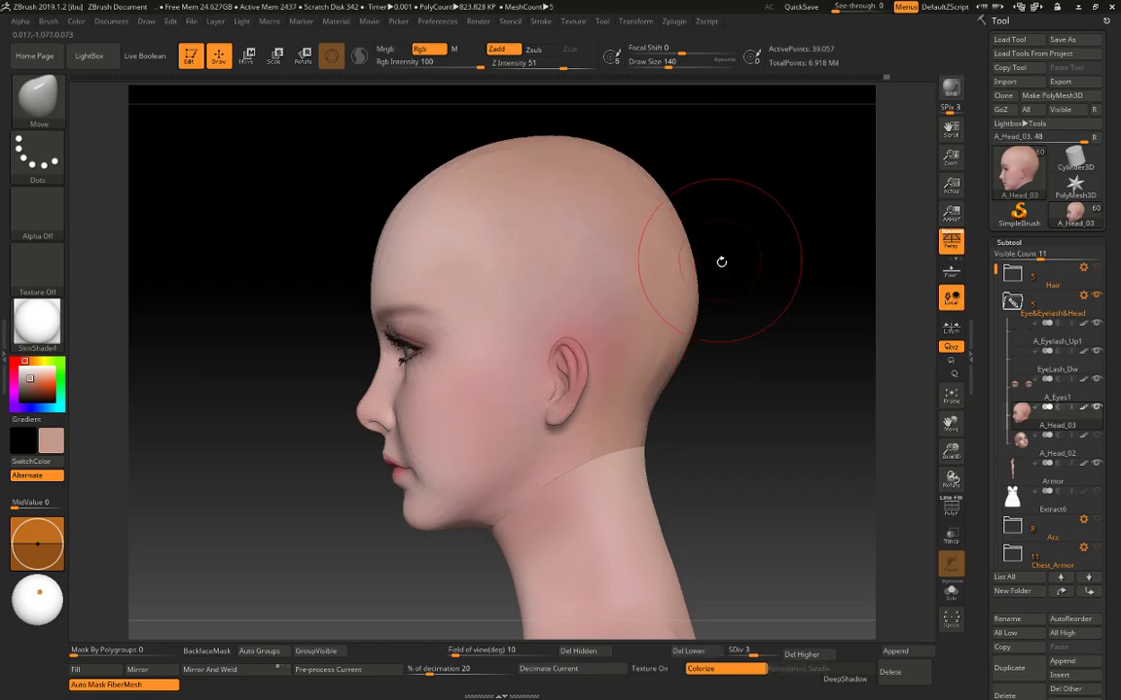
pyautogui.hotkey('shift', 'd')
pyautogui.moveTo(580, 136); pyautogui.dragTo(520, 147)
pyautogui.press('space')
pyautogui.click(642, 171)
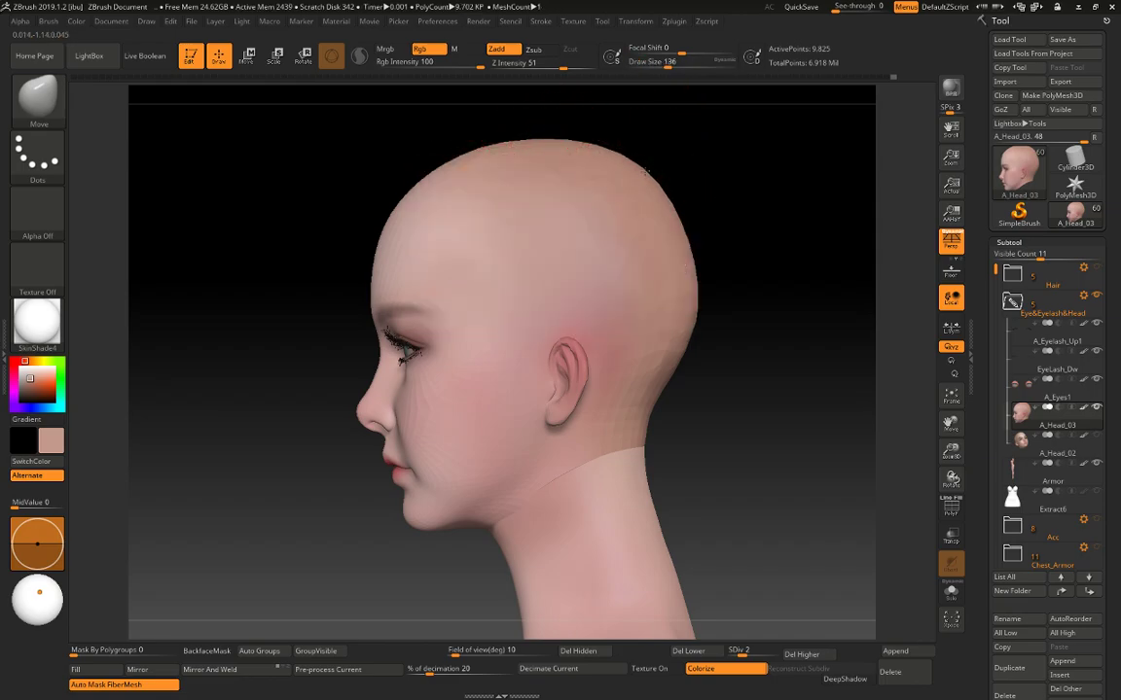
# Reshape the upper sides of the skull toward the front view with the Move brush, and set the draw size to 163.
pyautogui.moveTo(747, 231)
pyautogui.mouseDown()
pyautogui.moveTo(778, 220)
pyautogui.moveTo(695, 205)
pyautogui.mouseUp()
pyautogui.moveTo(637, 204)
pyautogui.mouseDown()
pyautogui.moveTo(644, 212)
pyautogui.moveTo(635, 180)
pyautogui.moveTo(588, 186)
pyautogui.mouseUp()
pyautogui.press('space')
pyautogui.press('space')
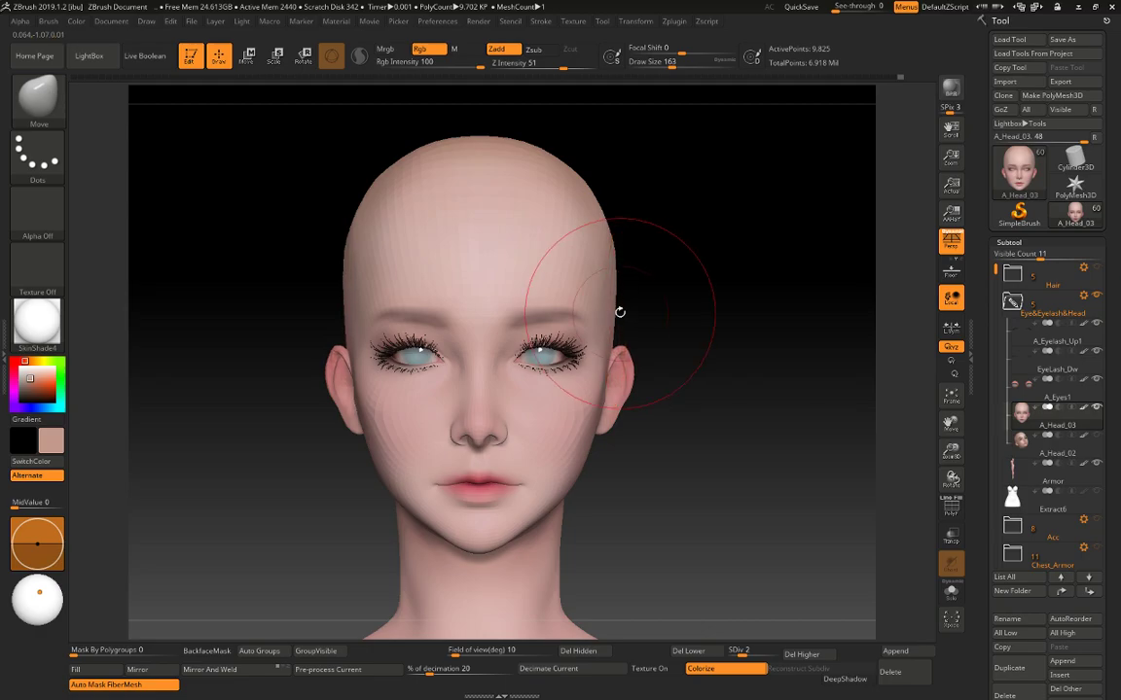
# Refine the upper side contour of the skull from the front with the Move brush at draw size 87.
pyautogui.press('space')
pyautogui.moveTo(648, 357)
pyautogui.mouseDown()
pyautogui.moveTo(614, 370)
pyautogui.moveTo(632, 369)
pyautogui.mouseUp()
pyautogui.press('space')
pyautogui.press('space')
pyautogui.press('space')
pyautogui.moveTo(604, 262); pyautogui.dragTo(610, 262)
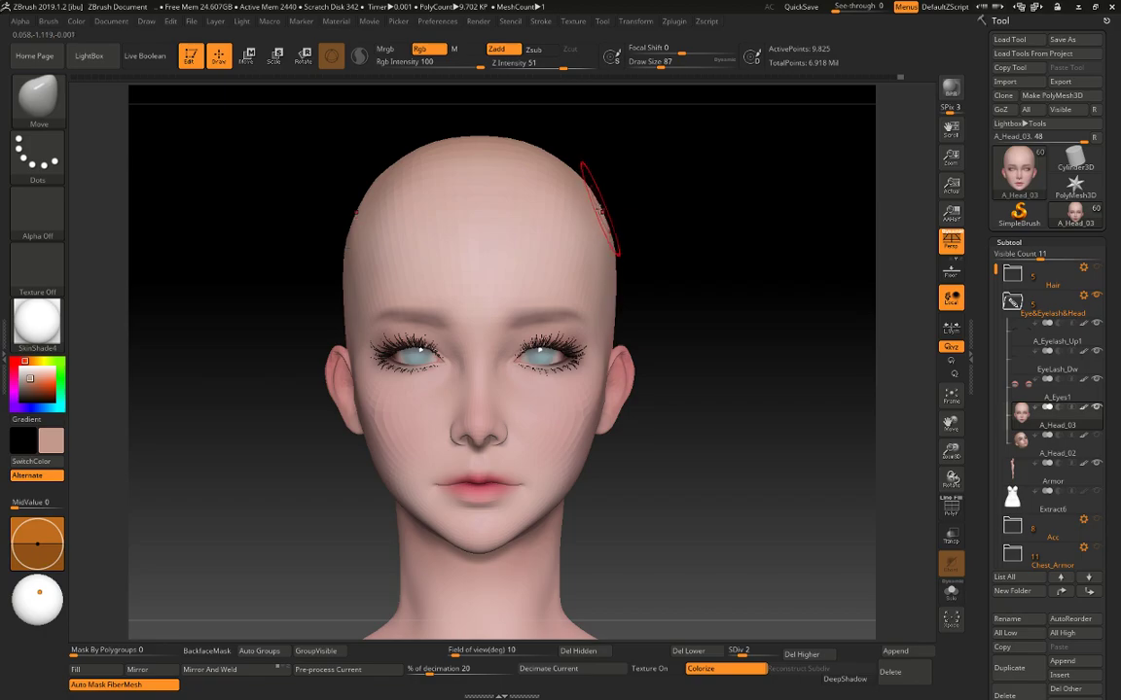
pyautogui.moveTo(598, 211); pyautogui.dragTo(602, 209)
# Isolate A_Head_03 around the ear and lower it to subdivision level 1.
pyautogui.moveTo(728, 303); pyautogui.dragTo(801, 510)
pyautogui.hotkey('alt', 's')
pyautogui.keyDown('alt'); pyautogui.moveTo(888, 610); pyautogui.dragTo(810, 522); pyautogui.keyUp('alt')
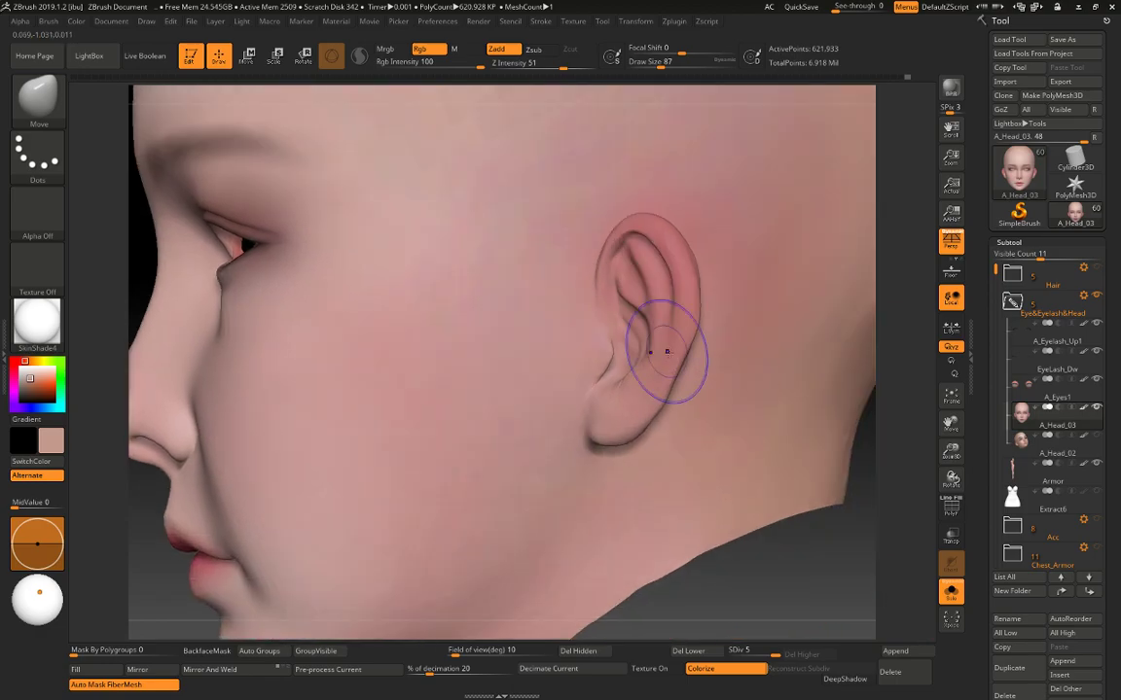
pyautogui.hotkey('shift', 'd')
pyautogui.hotkey('shift', 'd')
pyautogui.hotkey('shift', 'd')
pyautogui.hotkey('shift', 'd')
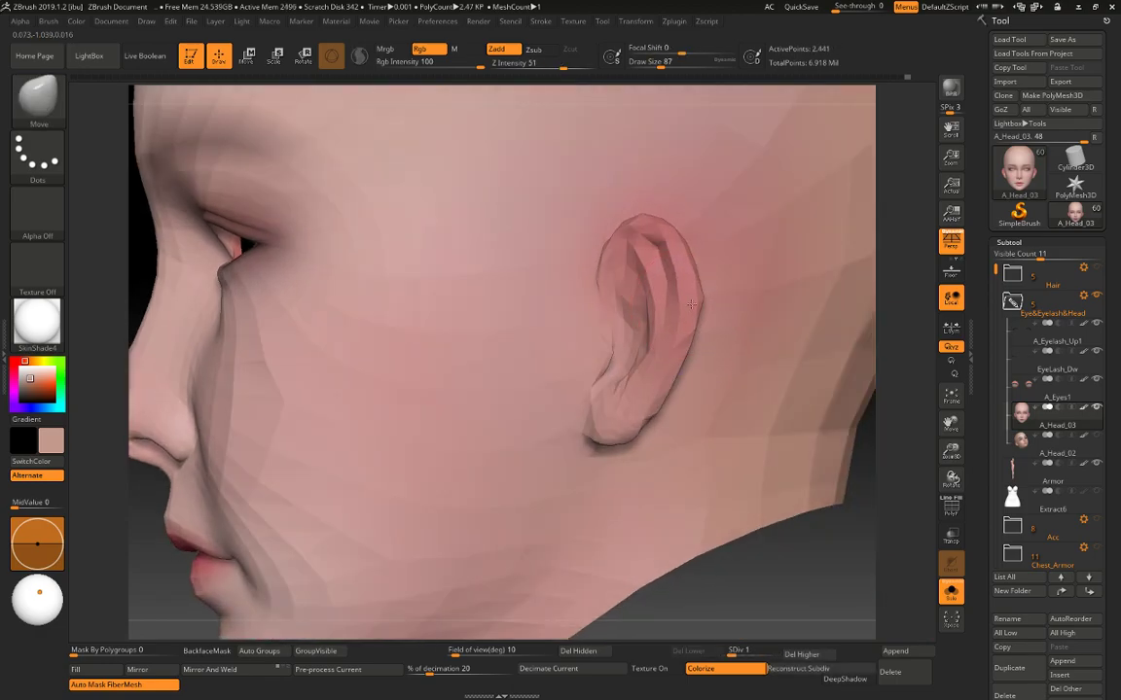
# Raise A_Head_03 to subdivision level 5 and set the Move brush draw size to 54 for work on the ear.
pyautogui.moveTo(898, 315); pyautogui.dragTo(881, 323)
pyautogui.press('d')
pyautogui.press('d')
pyautogui.press('d')
pyautogui.press('d')
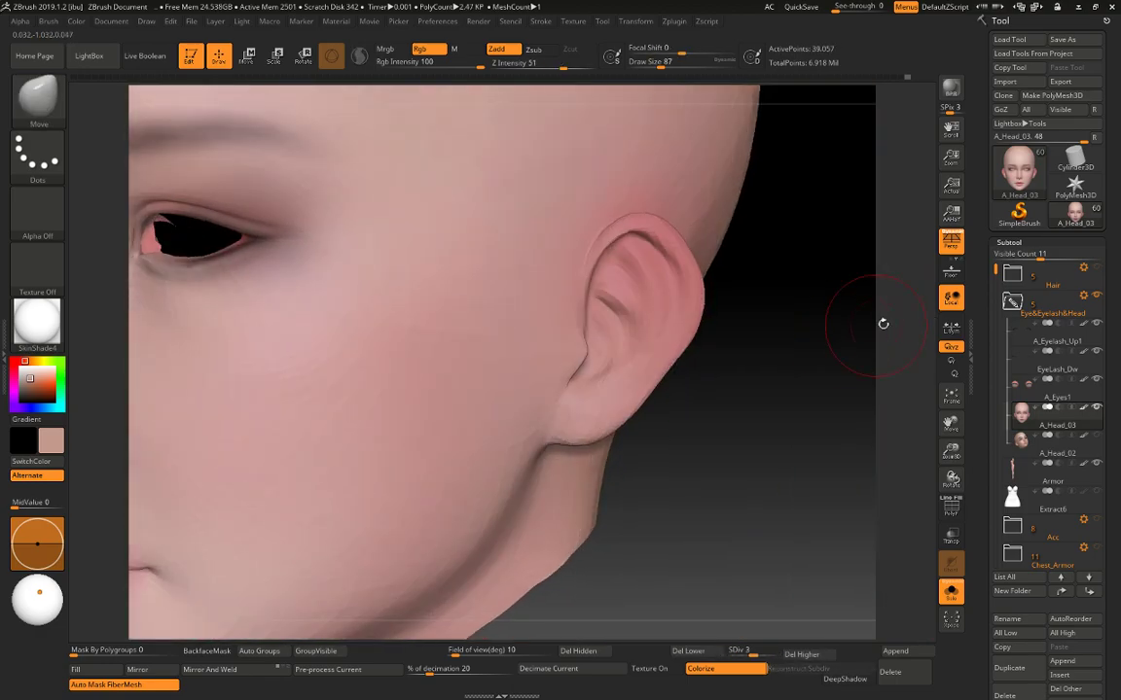
pyautogui.press('space')
pyautogui.moveTo(666, 320); pyautogui.dragTo(653, 322)
pyautogui.moveTo(781, 315); pyautogui.dragTo(732, 326)
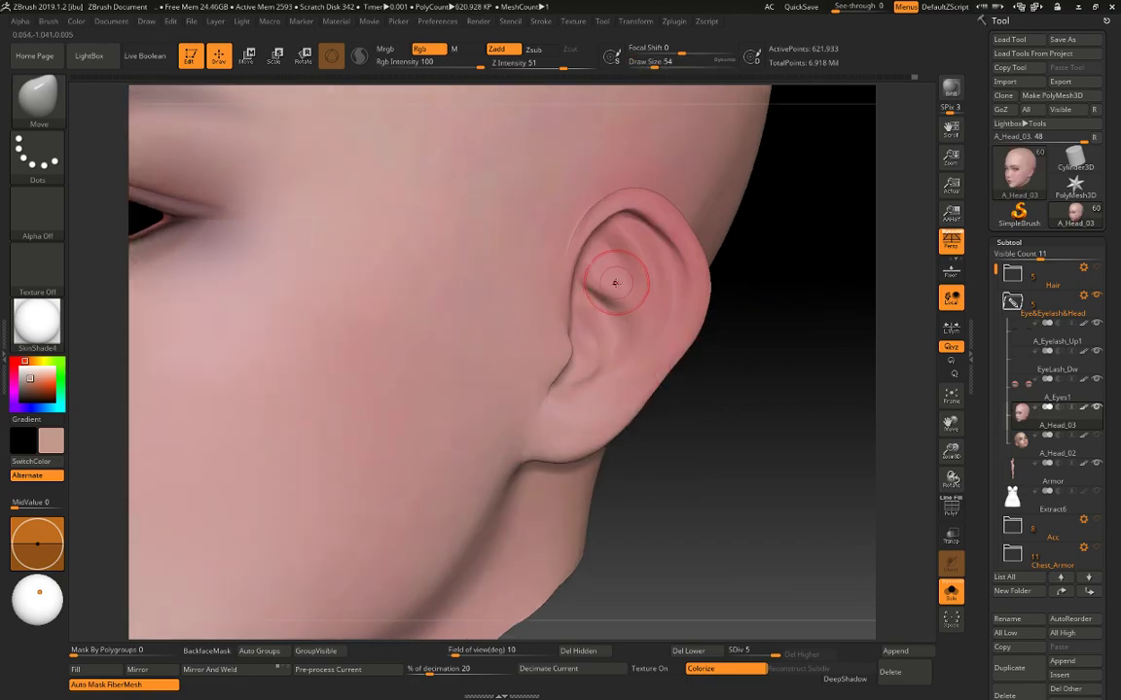
# Switch to the Standard brush with Rgb off and Zadd on.
pyautogui.press('b')
pyautogui.press('s')
pyautogui.press('t')
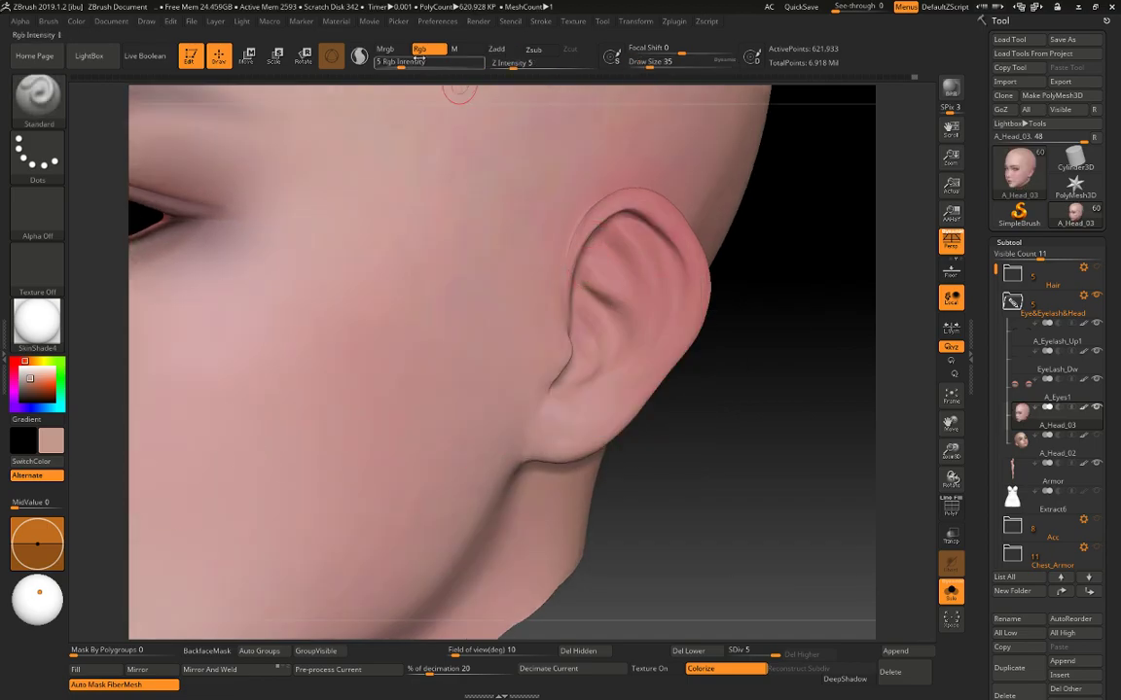
pyautogui.click(428, 50)
pyautogui.click(497, 50)
# Apply BasicMaterial, turn off Colorize for A_Head_03, and set the draw size to 23.
pyautogui.click(37, 319)
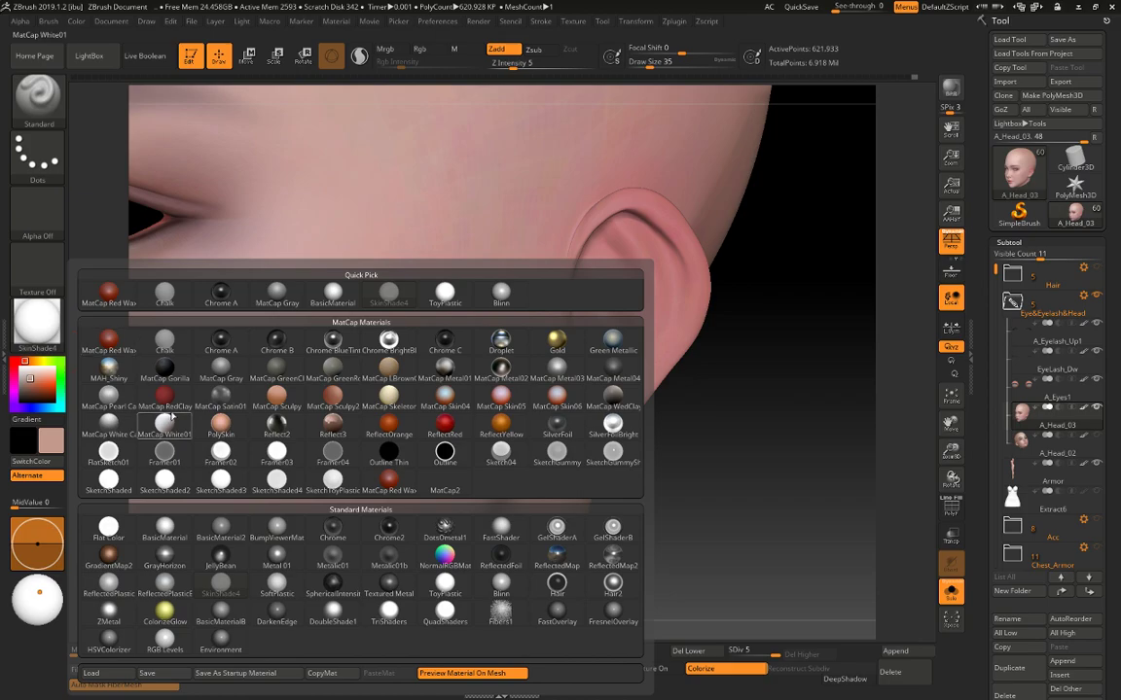
pyautogui.click(183, 525)
pyautogui.keyDown('alt'); pyautogui.moveTo(739, 438); pyautogui.dragTo(740, 459); pyautogui.keyUp('alt')
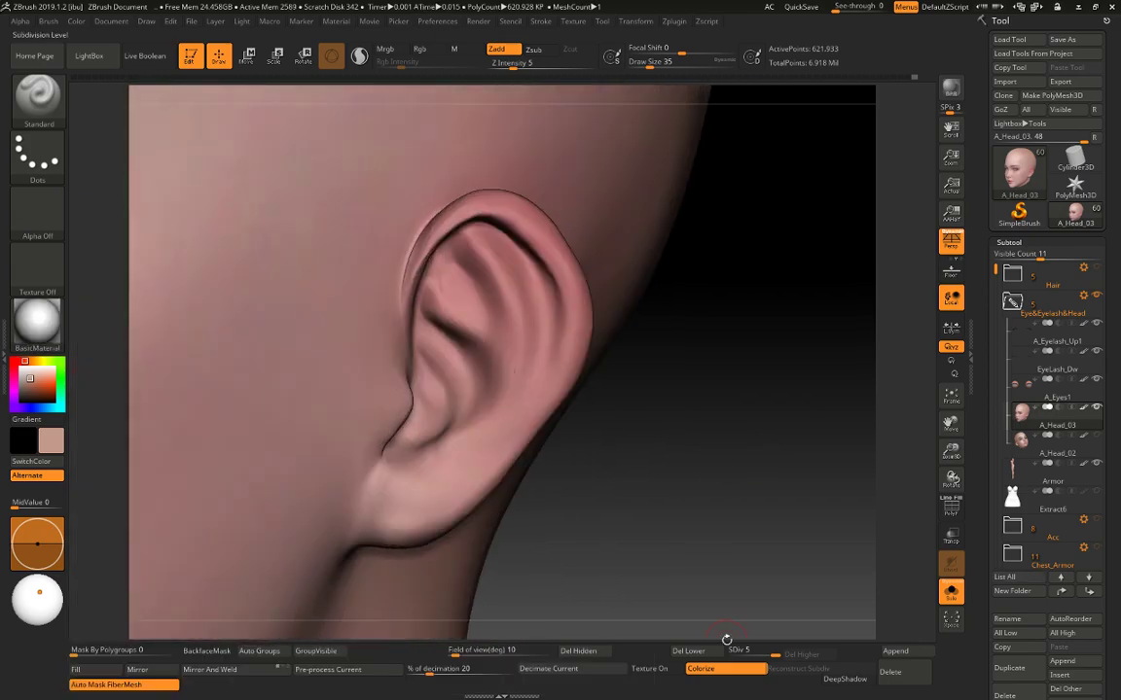
pyautogui.click(700, 668)
pyautogui.press('[')
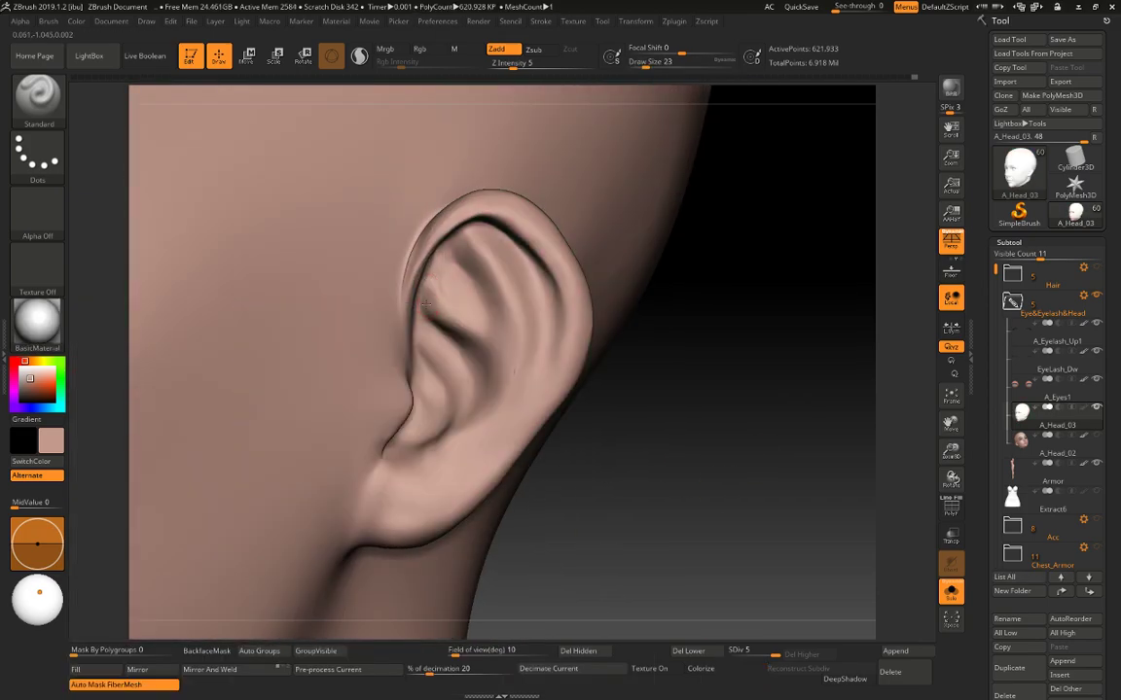
# Build up and smooth the ridge across the middle of the inner ear with the Standard brush at Z Intensity 15.
pyautogui.press('space')
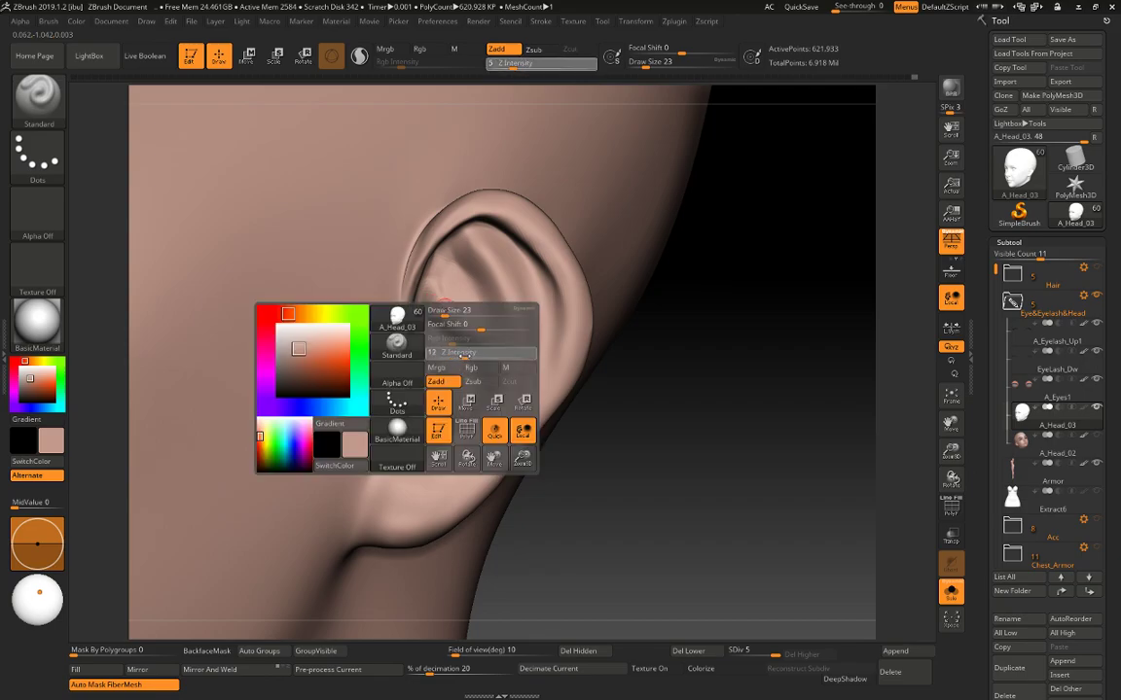
pyautogui.moveTo(468, 355); pyautogui.dragTo(469, 354)
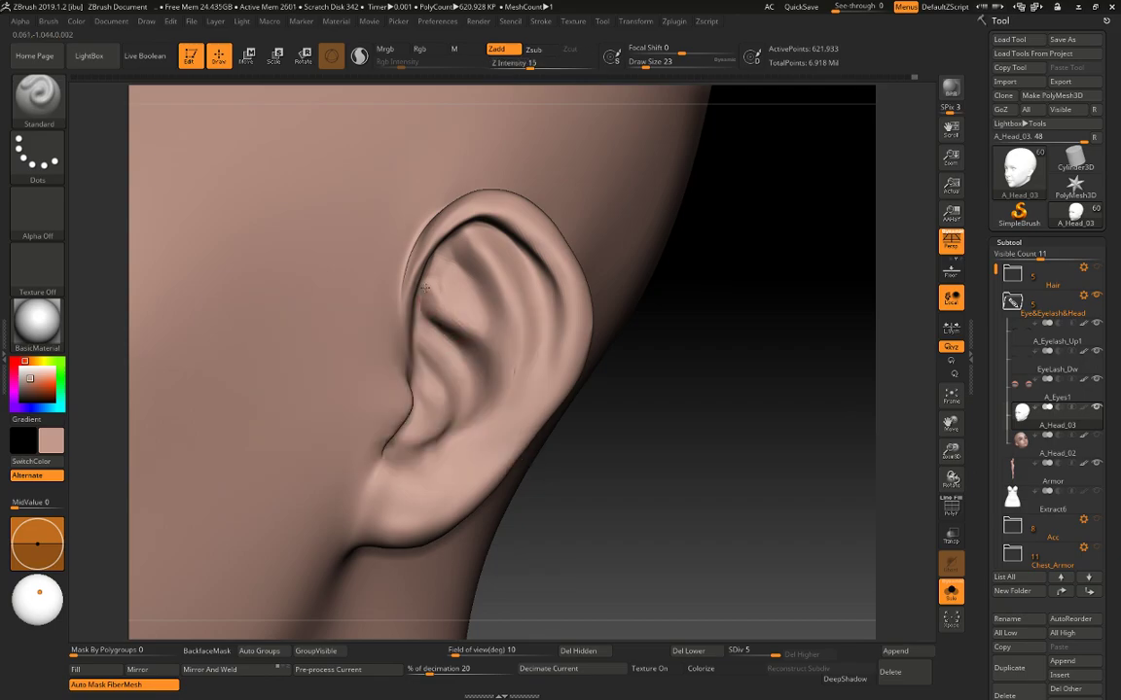
pyautogui.press('space')
pyautogui.moveTo(455, 302); pyautogui.dragTo(460, 302)
pyautogui.moveTo(428, 300)
pyautogui.mouseDown()
pyautogui.moveTo(493, 323)
pyautogui.moveTo(494, 338)
pyautogui.mouseUp()
pyautogui.moveTo(419, 298)
pyautogui.mouseDown()
pyautogui.moveTo(492, 350)
pyautogui.moveTo(485, 364)
pyautogui.mouseUp()
pyautogui.keyDown('shift'); pyautogui.moveTo(430, 323); pyautogui.dragTo(467, 346); pyautogui.keyUp('shift')
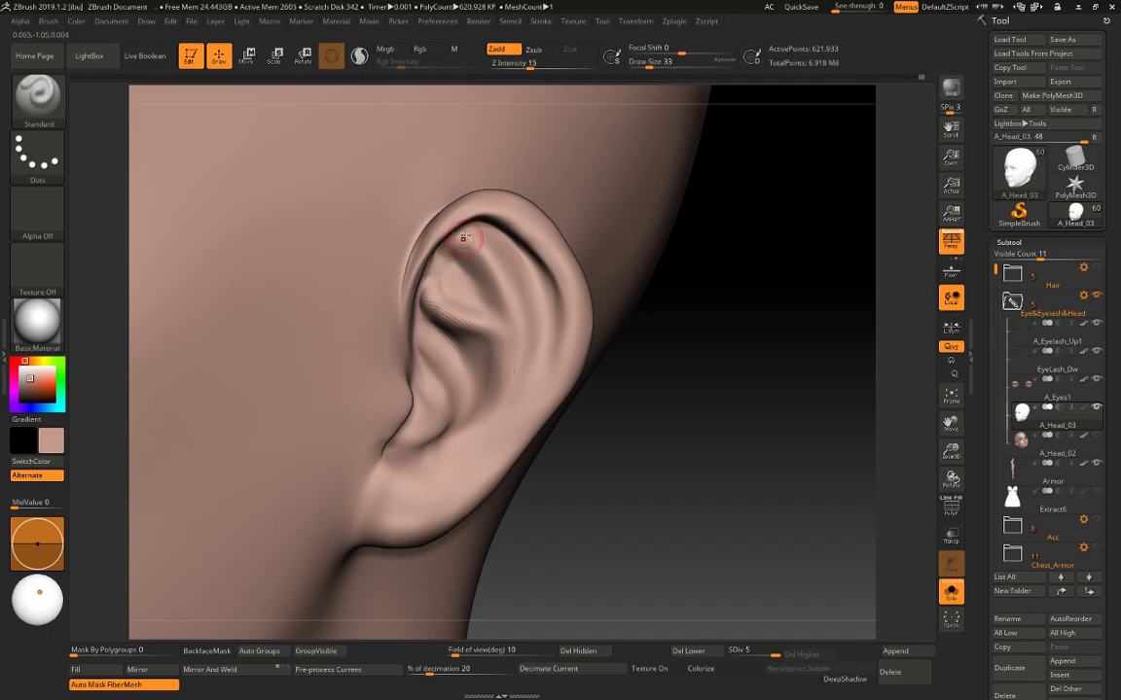
# Smooth the ear's upper inner fold and thicken the front of the outer rim with the Inflat brush at draw size 46.
pyautogui.press('shift')
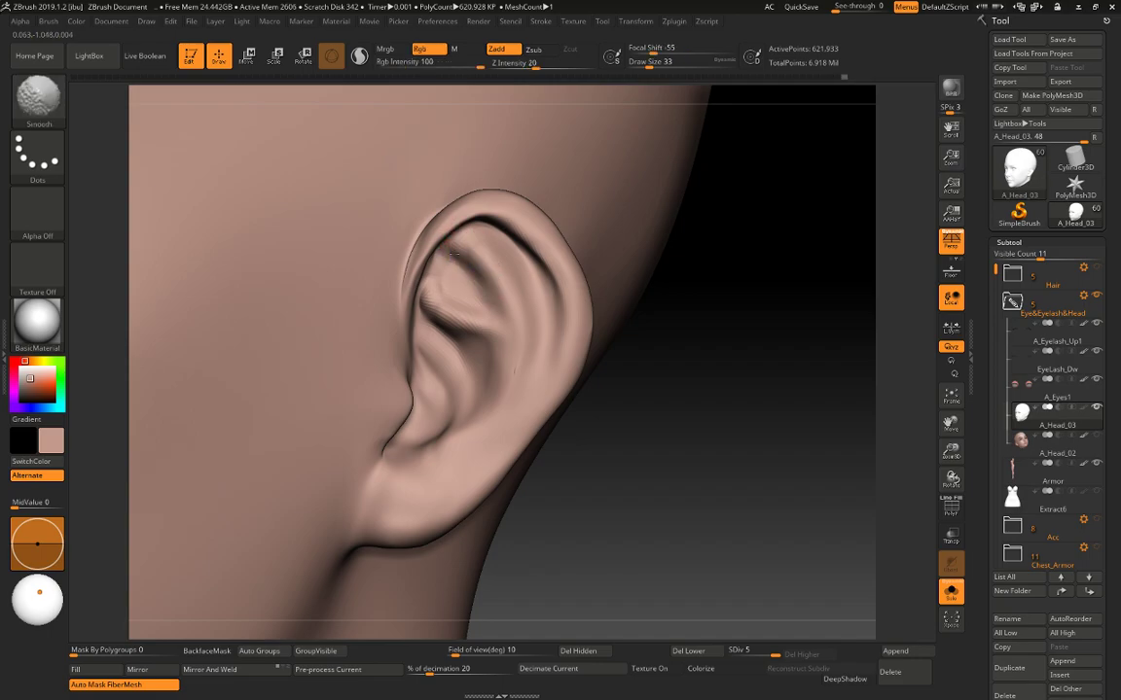
pyautogui.press('space')
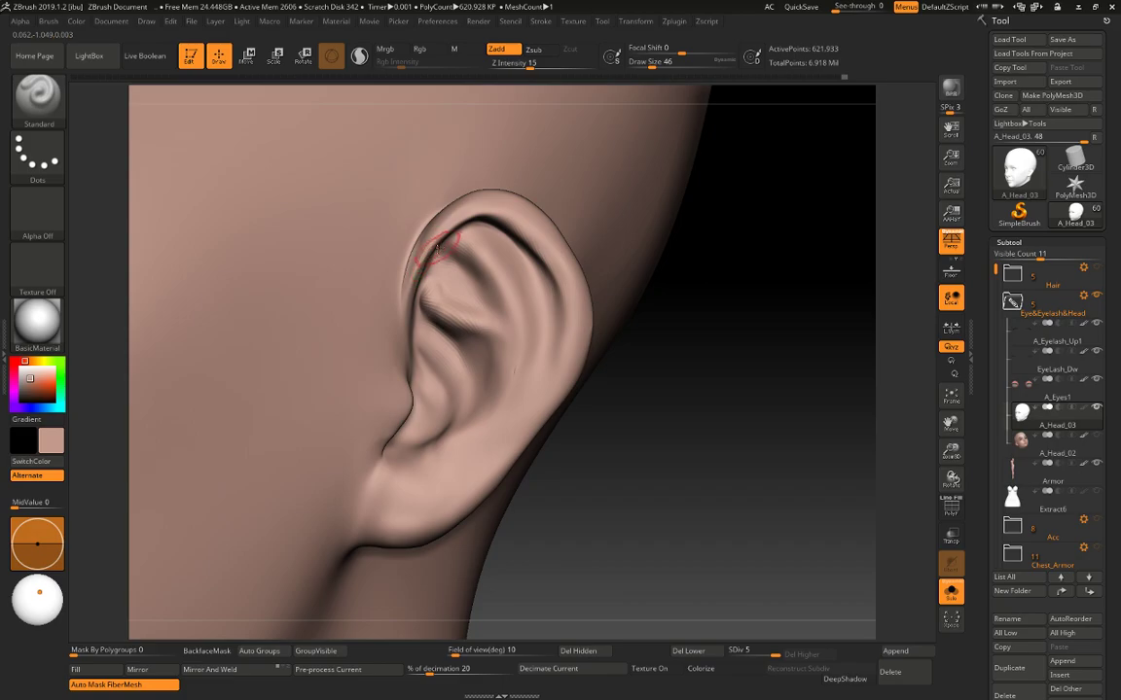
pyautogui.press('b')
pyautogui.press('c')
pyautogui.press('t')
pyautogui.press('b')
pyautogui.press('i')
pyautogui.press('n')
pyautogui.moveTo(448, 233)
pyautogui.mouseDown()
pyautogui.moveTo(415, 293)
pyautogui.moveTo(458, 223)
pyautogui.mouseUp()
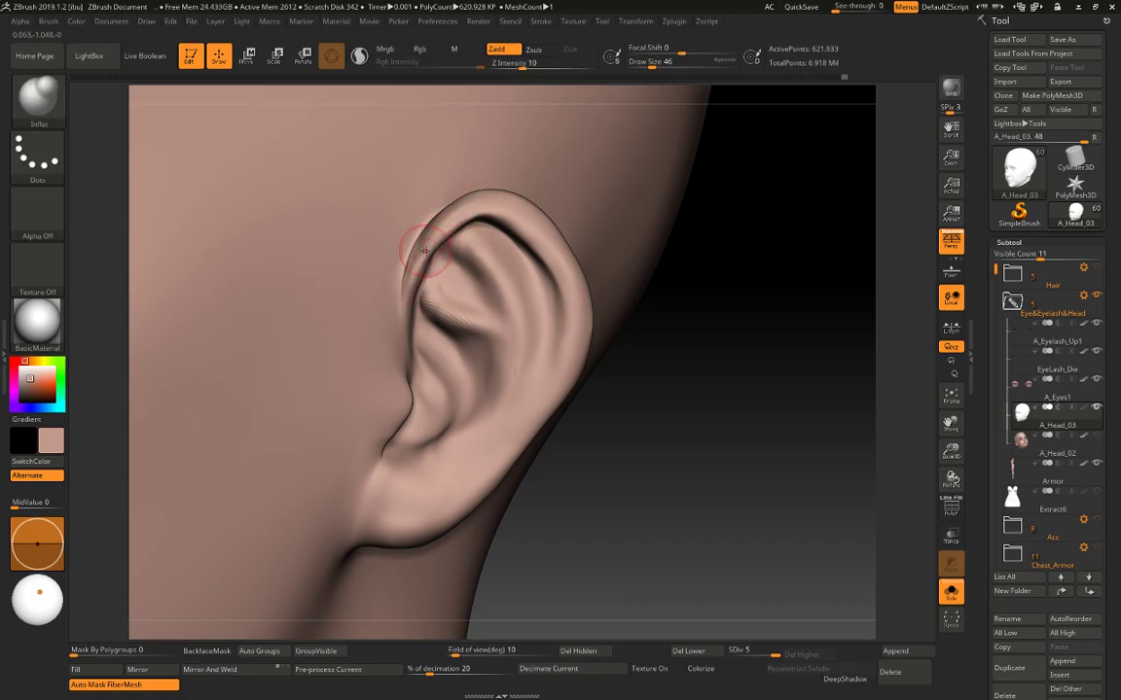
pyautogui.press('shift')
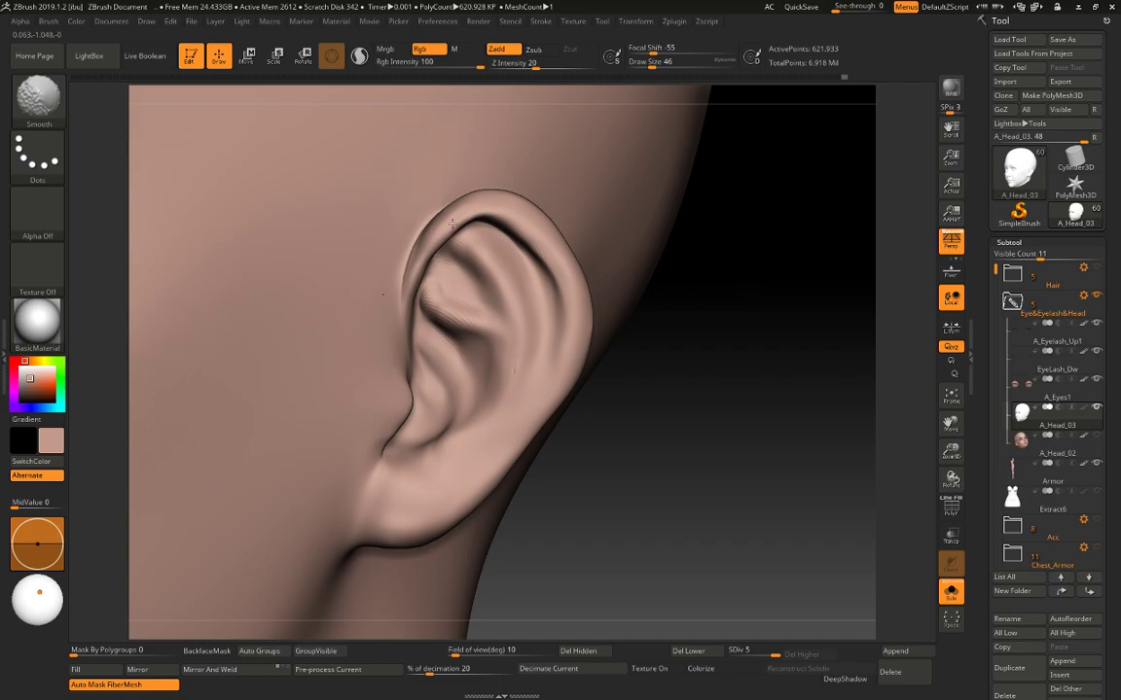
# Define the groove inside the ear's rear rim with the Standard brush, starting at draw size 20.
pyautogui.moveTo(692, 225); pyautogui.dragTo(520, 260)
pyautogui.press('b')
pyautogui.press('s')
pyautogui.press('t')
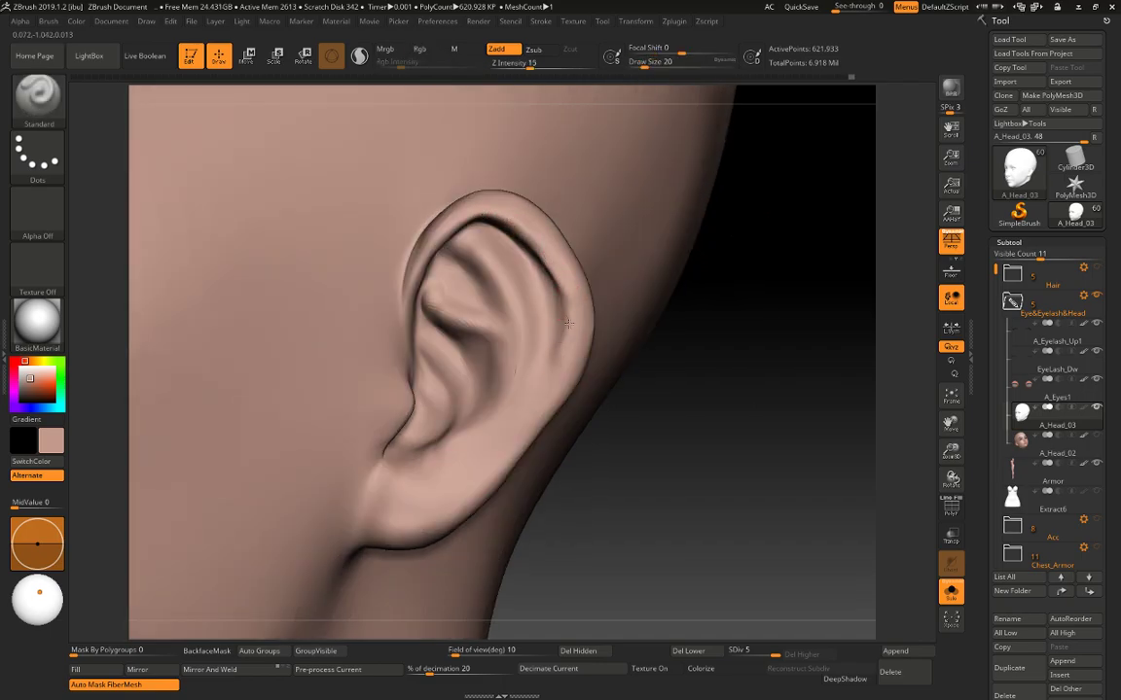
pyautogui.moveTo(568, 323); pyautogui.dragTo(566, 380)
pyautogui.press('space')
pyautogui.click(543, 253)
pyautogui.press('space')
pyautogui.click(577, 353)
pyautogui.press('space')
pyautogui.click(550, 363)
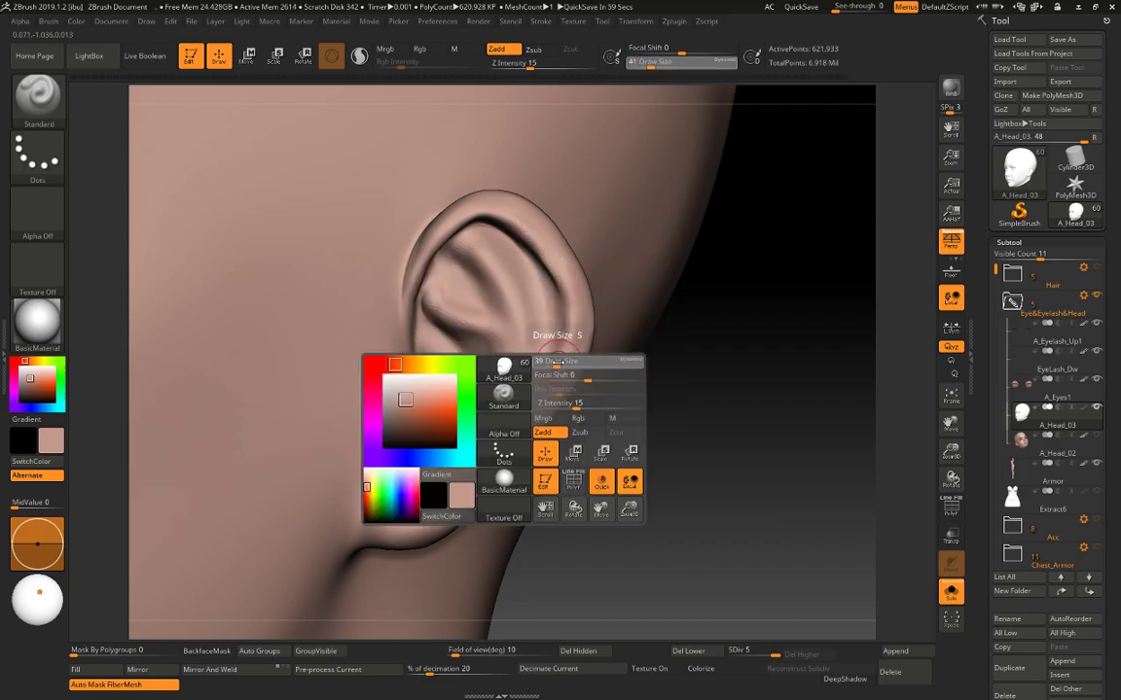
# Sculpt the curved antihelix fold and the inner ear ridge, using draw size 31 for the ridge.
pyautogui.moveTo(481, 249)
pyautogui.mouseDown()
pyautogui.moveTo(531, 351)
pyautogui.moveTo(526, 398)
pyautogui.moveTo(520, 385)
pyautogui.mouseUp()
pyautogui.press('space')
pyautogui.click(523, 353)
pyautogui.moveTo(459, 317)
pyautogui.mouseDown()
pyautogui.moveTo(505, 341)
pyautogui.moveTo(500, 351)
pyautogui.moveTo(503, 317)
pyautogui.moveTo(509, 325)
pyautogui.moveTo(491, 320)
pyautogui.mouseUp()
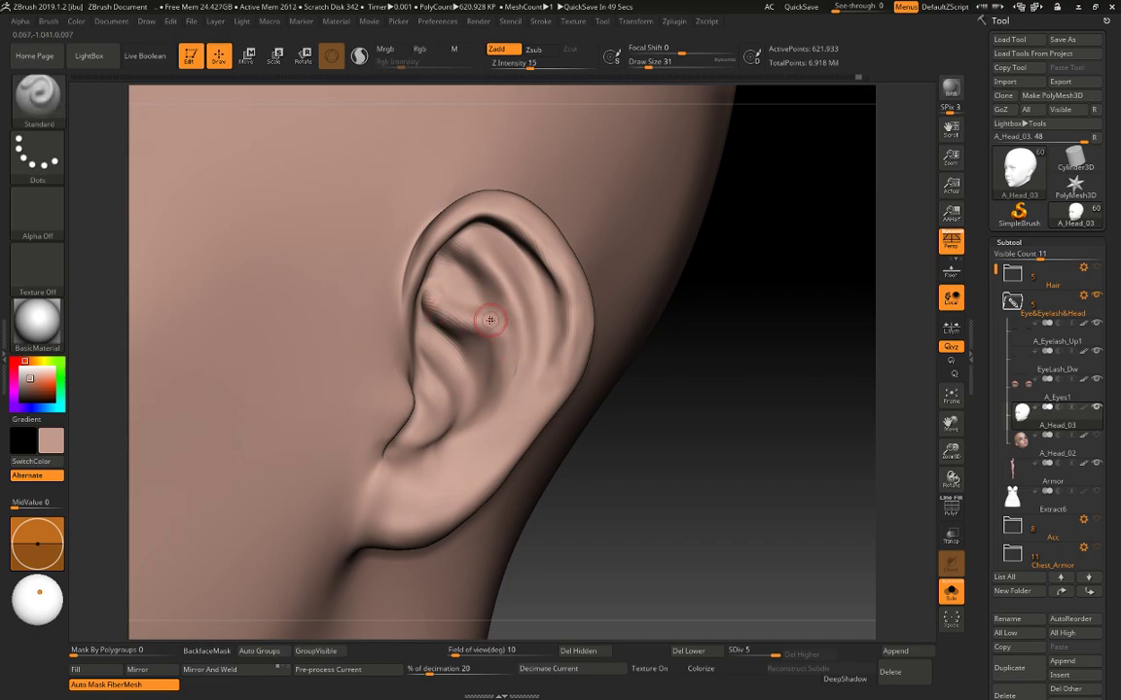
# Shape the lower end of the antihelix with the Standard brush at draw size 29.
pyautogui.moveTo(678, 368); pyautogui.dragTo(632, 367)
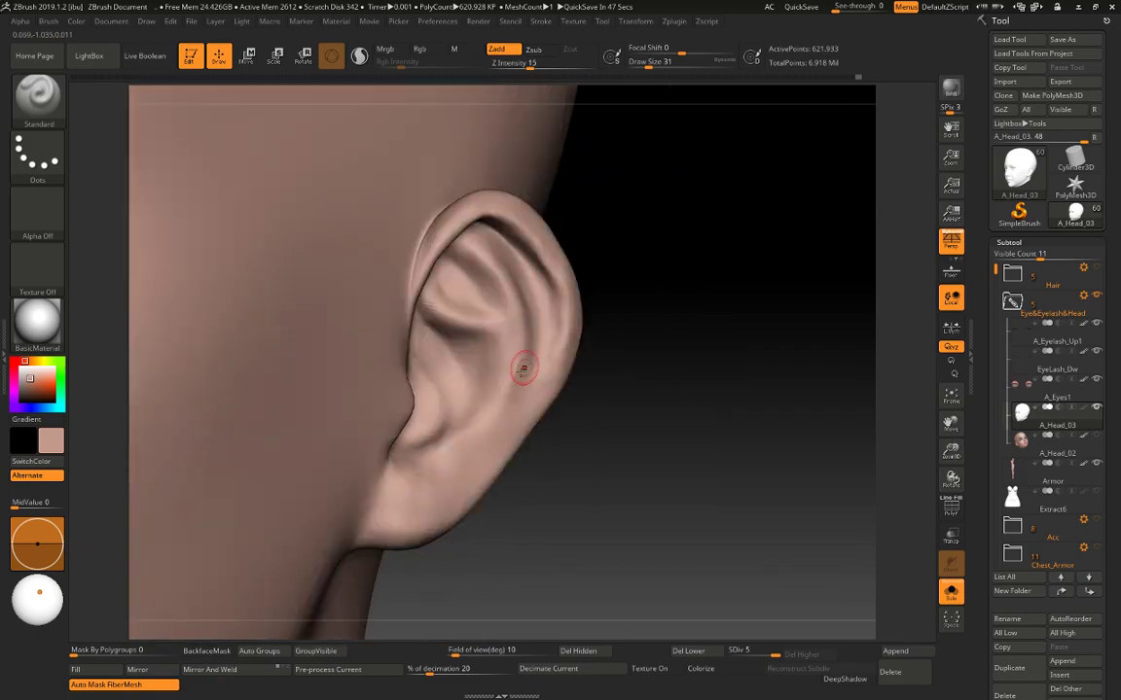
pyautogui.press('space')
pyautogui.moveTo(517, 371)
pyautogui.mouseDown()
pyautogui.moveTo(505, 376)
pyautogui.moveTo(515, 382)
pyautogui.moveTo(509, 395)
pyautogui.moveTo(519, 390)
pyautogui.moveTo(511, 408)
pyautogui.moveTo(511, 390)
pyautogui.mouseUp()
pyautogui.press('space')
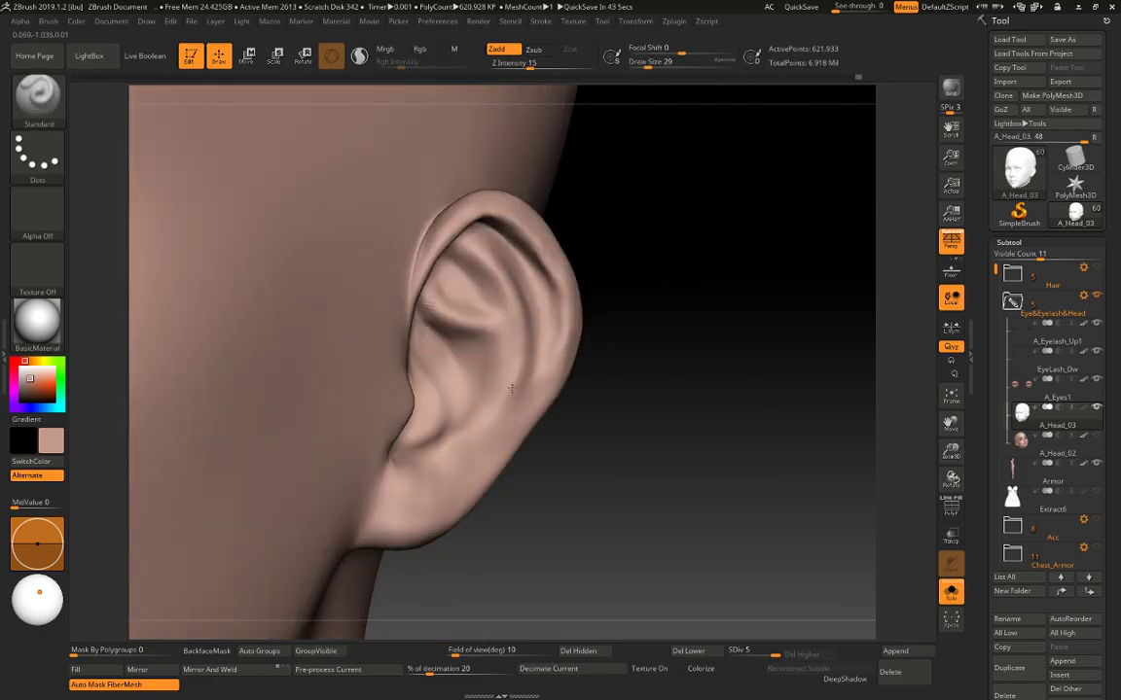
# Sculpt the surface above the earlobe in profile with the Standard brush at draw size 39.
pyautogui.moveTo(653, 421); pyautogui.dragTo(543, 430)
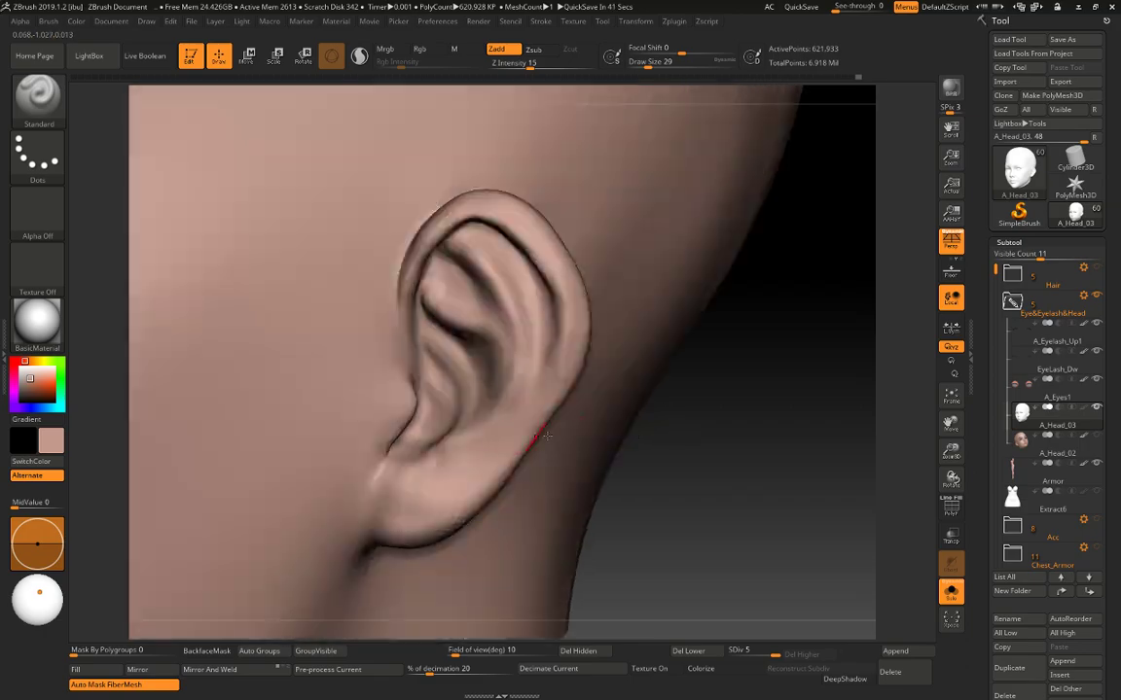
pyautogui.press('space')
pyautogui.moveTo(440, 463); pyautogui.dragTo(444, 463)
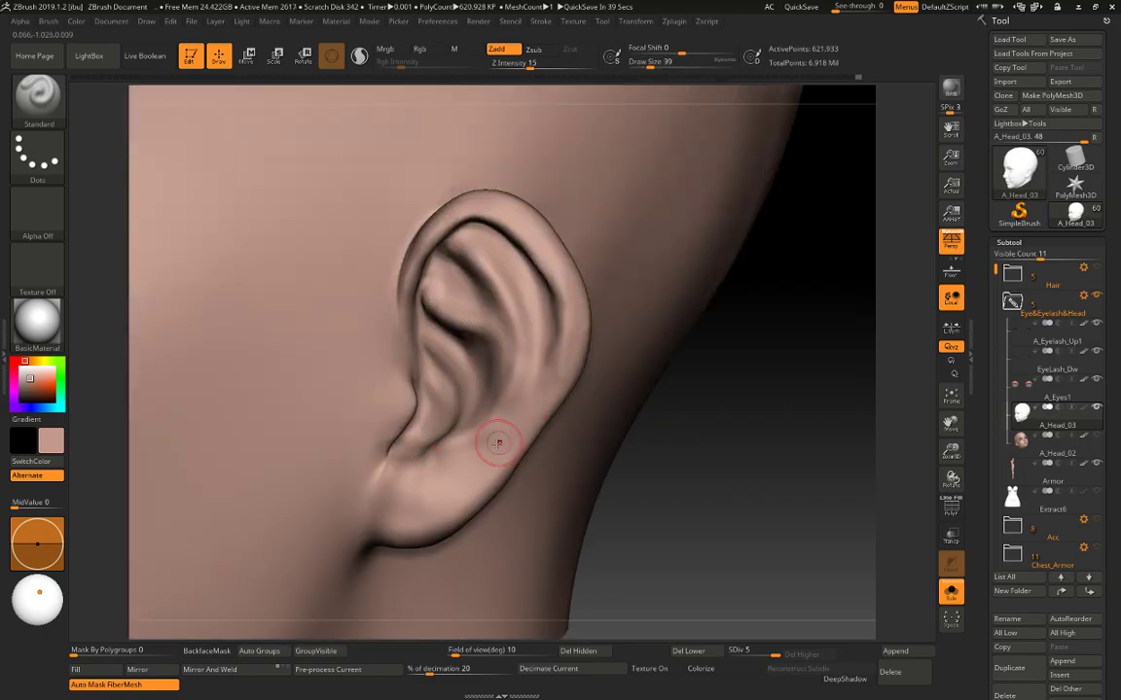
pyautogui.rightClick(454, 470)
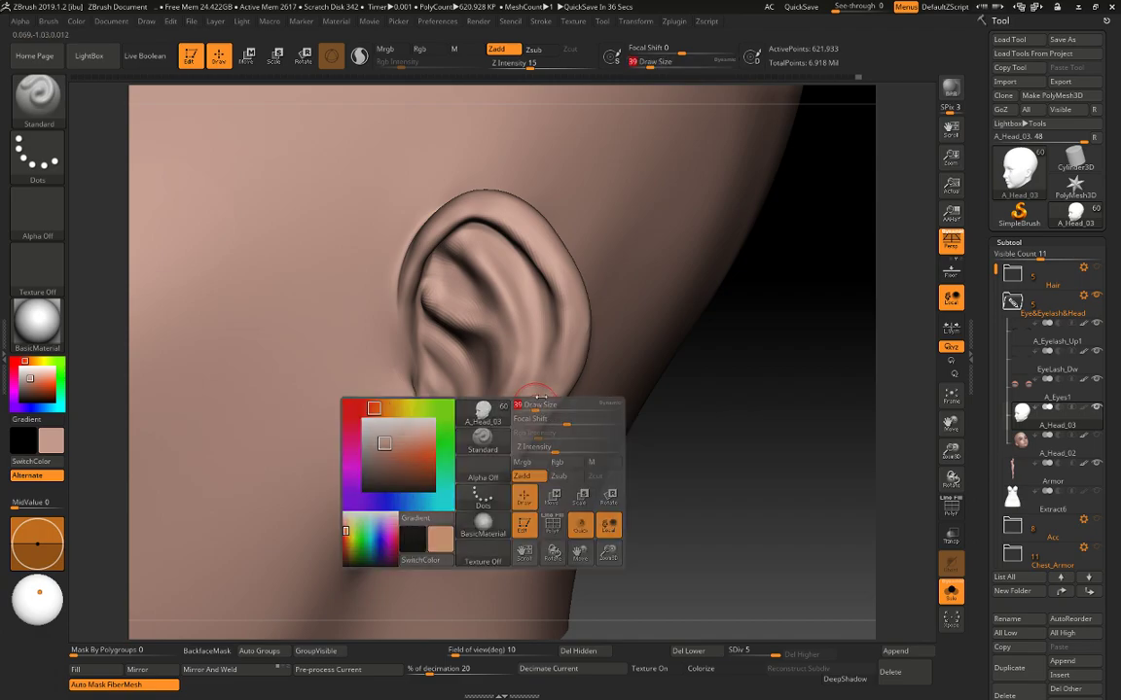
# Undo the last ear stroke and refine the lower ear at draw sizes 27 and 37 with Z Intensity 7 and 10.
pyautogui.press('space')
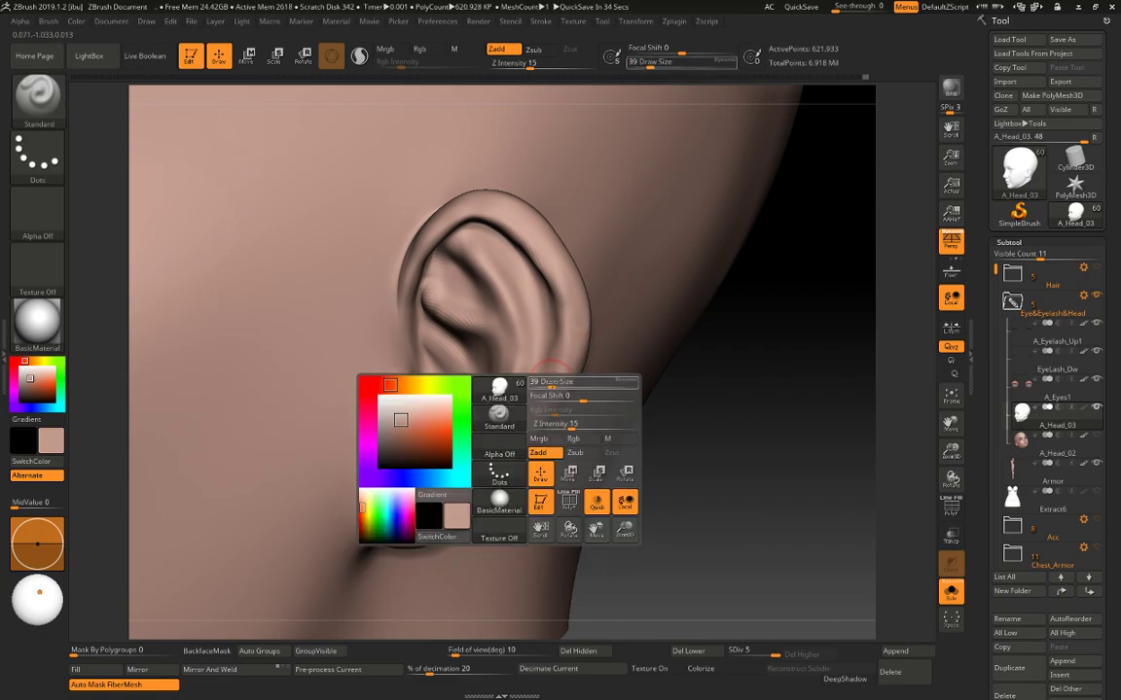
pyautogui.moveTo(551, 383); pyautogui.dragTo(584, 396)
pyautogui.hotkey('ctrl', 'z')
pyautogui.press('space')
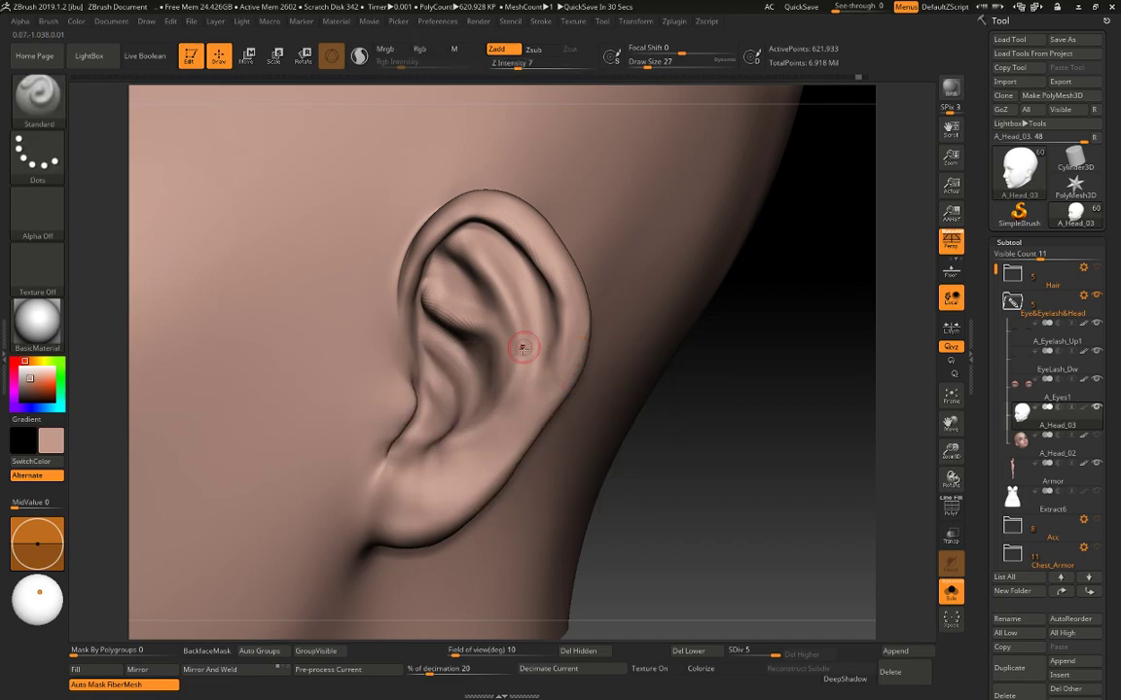
pyautogui.moveTo(482, 431)
pyautogui.mouseDown()
pyautogui.moveTo(527, 383)
pyautogui.moveTo(539, 423)
pyautogui.mouseUp()
pyautogui.press('space')
pyautogui.press('shift')
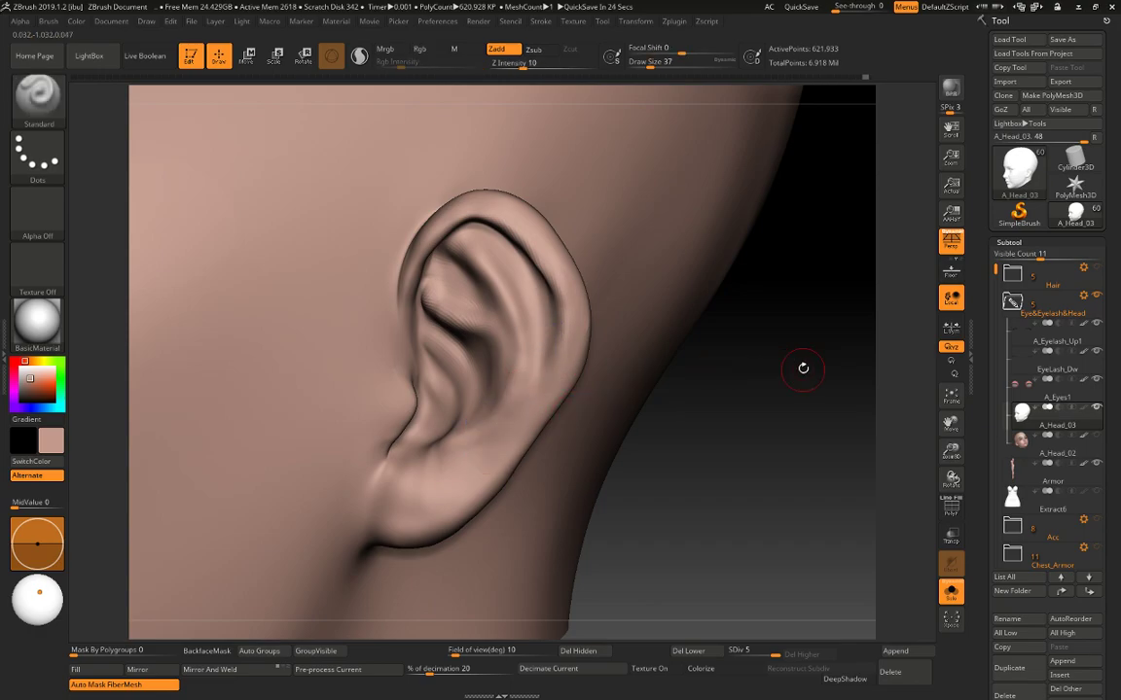
# Carve the notch above the tragus from a rear side view with the Standard brush at draw sizes 27 and 33.
pyautogui.moveTo(800, 370); pyautogui.dragTo(510, 355)
pyautogui.moveTo(703, 338); pyautogui.dragTo(420, 339)
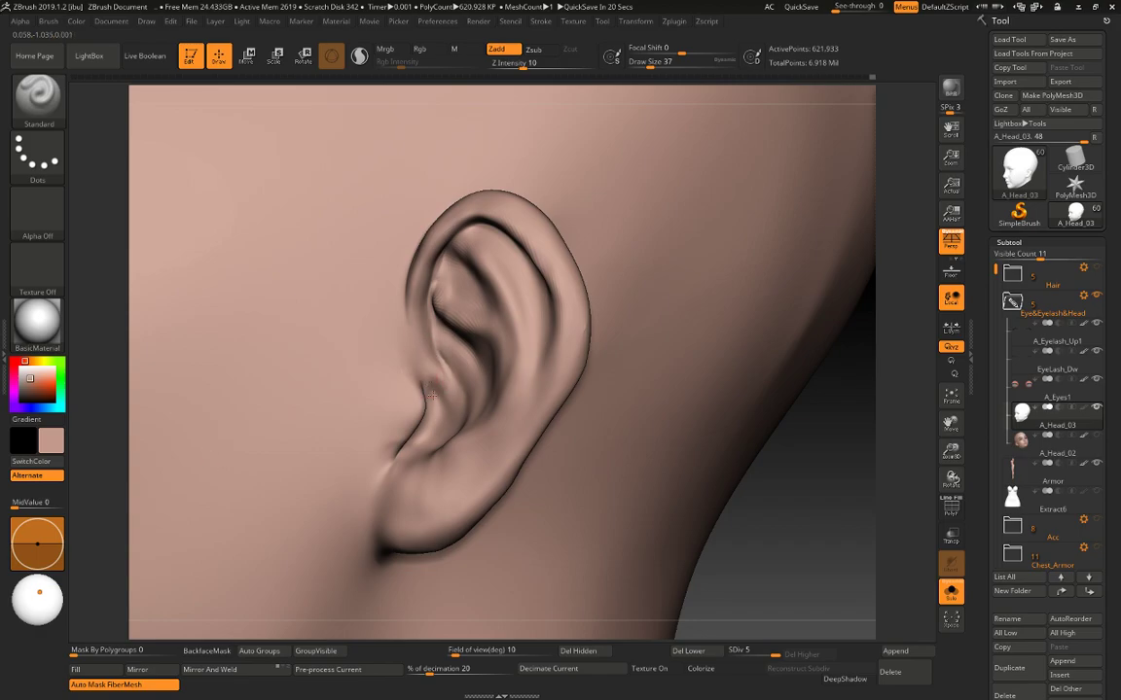
pyautogui.press('[')
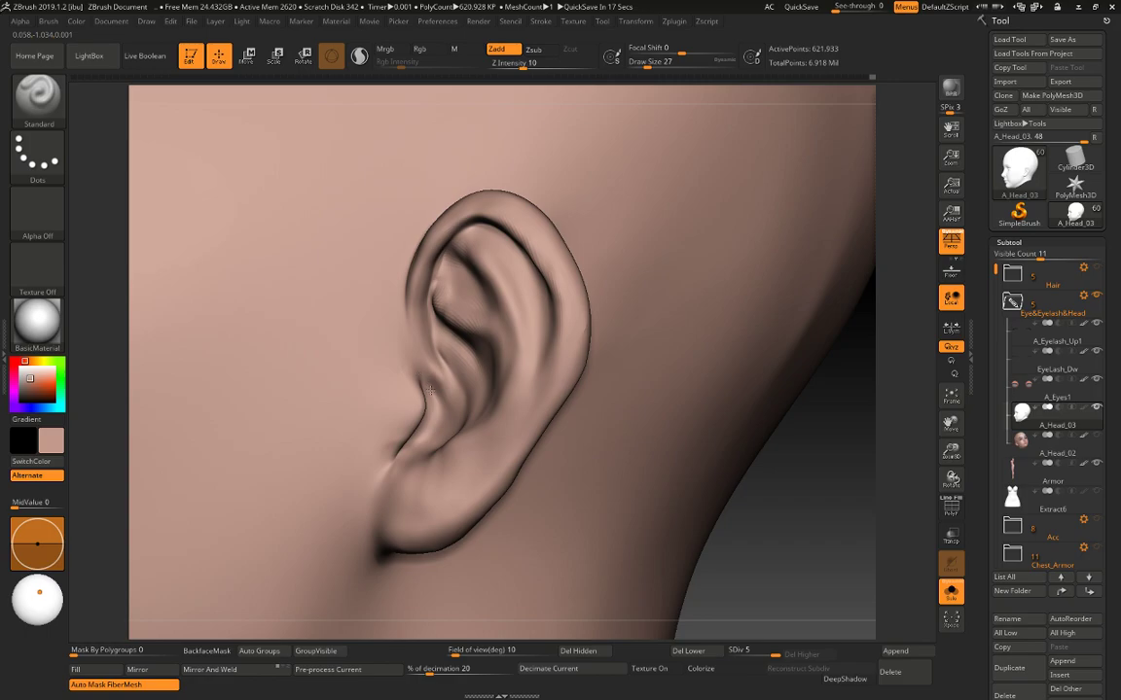
pyautogui.press(']')
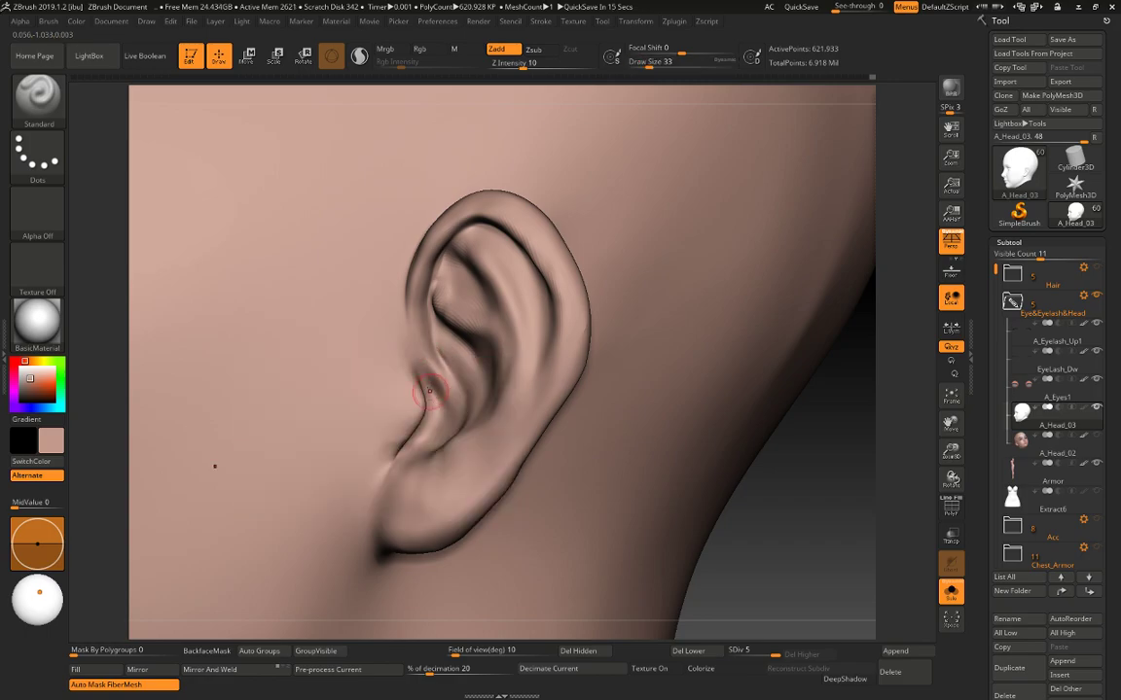
# Reshape the tragus edge with the Move brush, adjusting its draw size for the area.
pyautogui.press('b')
pyautogui.press('m')
pyautogui.press('v')
pyautogui.press('space')
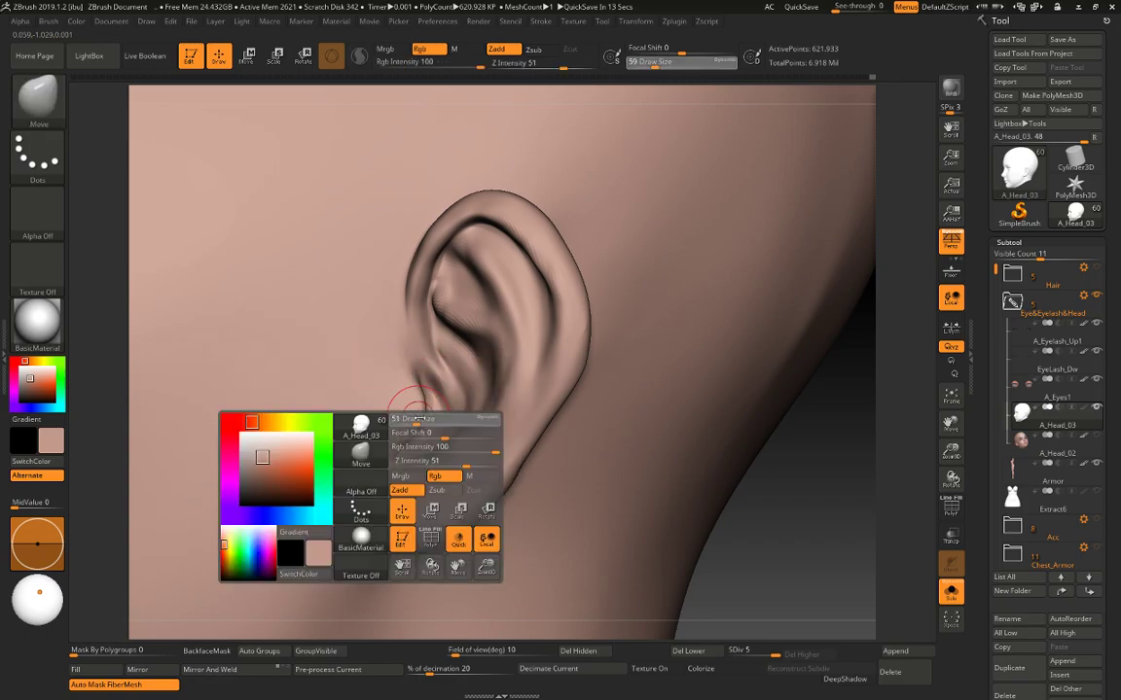
# Switch back to the Standard brush at draw size 37 and smooth the area around the tragus.
pyautogui.press('b')
pyautogui.press('s')
pyautogui.press('t')
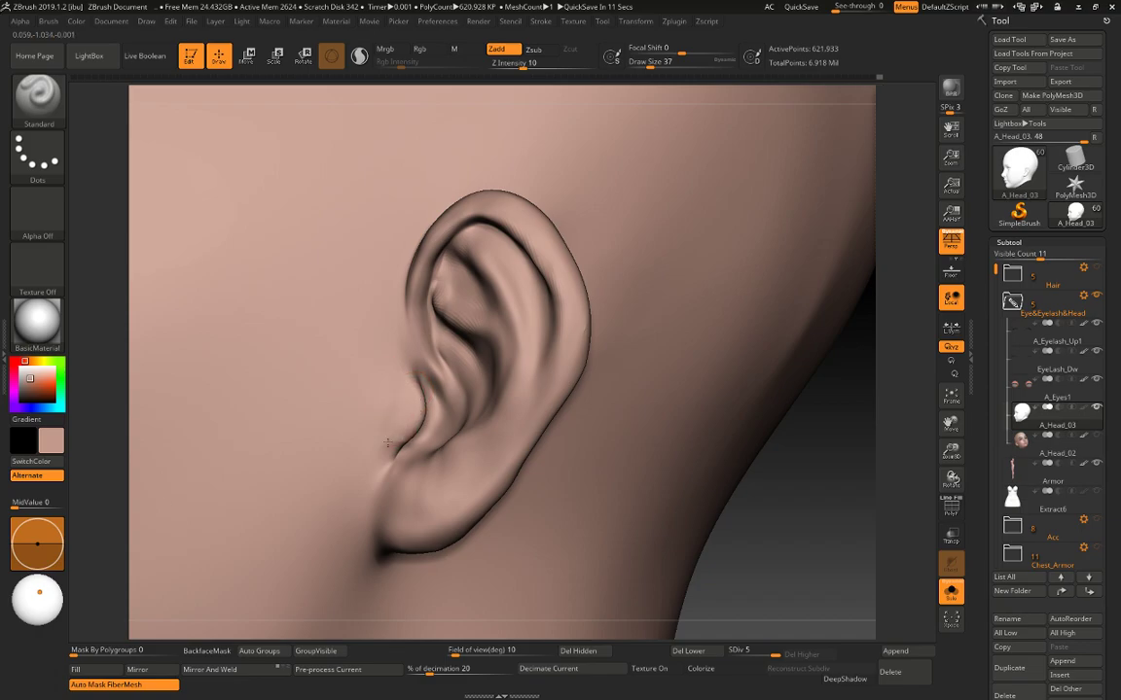
pyautogui.moveTo(783, 506); pyautogui.dragTo(816, 486)
pyautogui.press('shift')
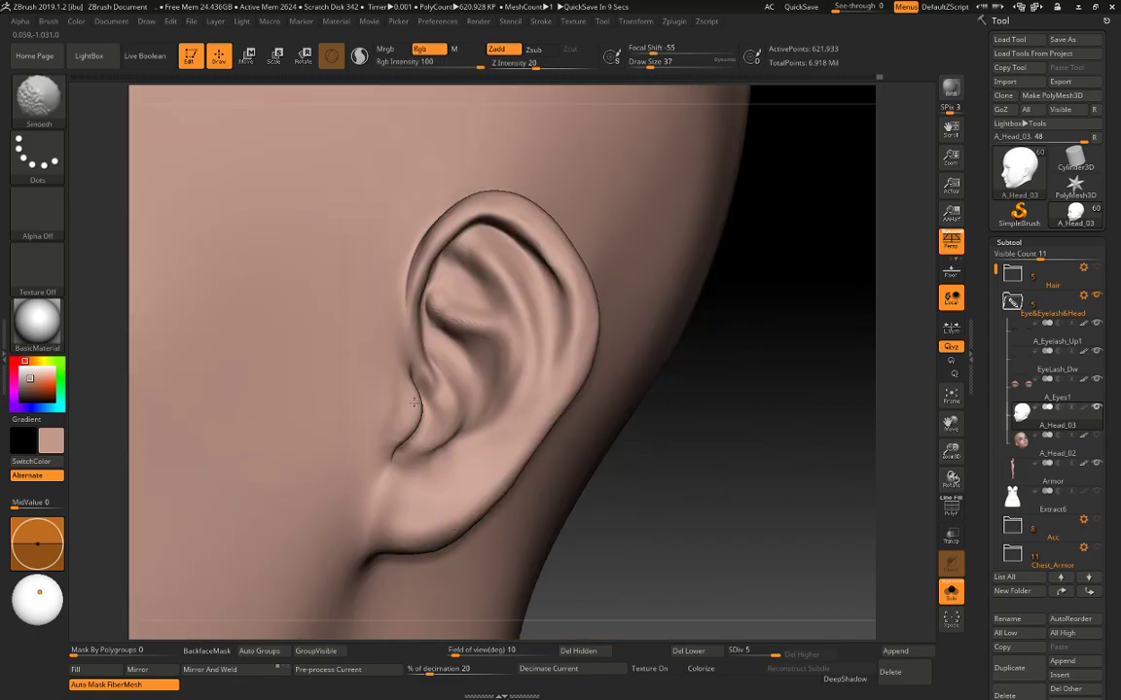
# Nudge the tragus contour with the Move brush at draw size 37, and reselect the Standard brush at Z Intensity 10.
pyautogui.press('b')
pyautogui.press('m')
pyautogui.press('v')
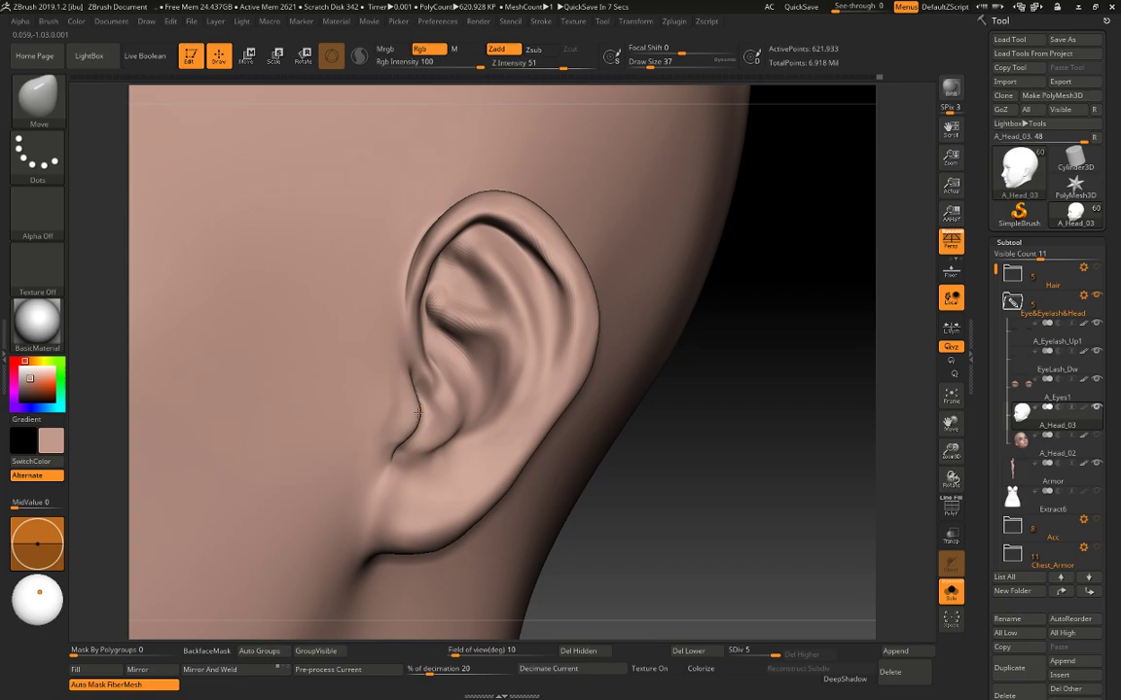
pyautogui.press('b')
pyautogui.press('s')
pyautogui.press('t')
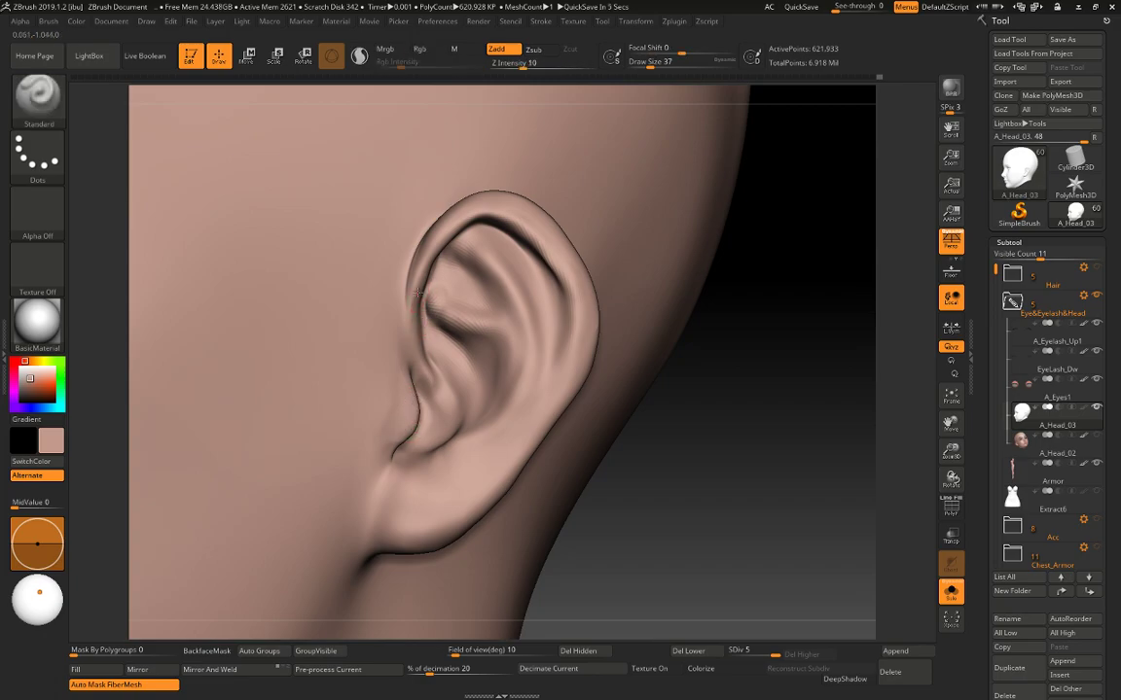
# Carve the groove inside the ear's upper rim with the DamStandard brush at draw size 33.
pyautogui.press('[')
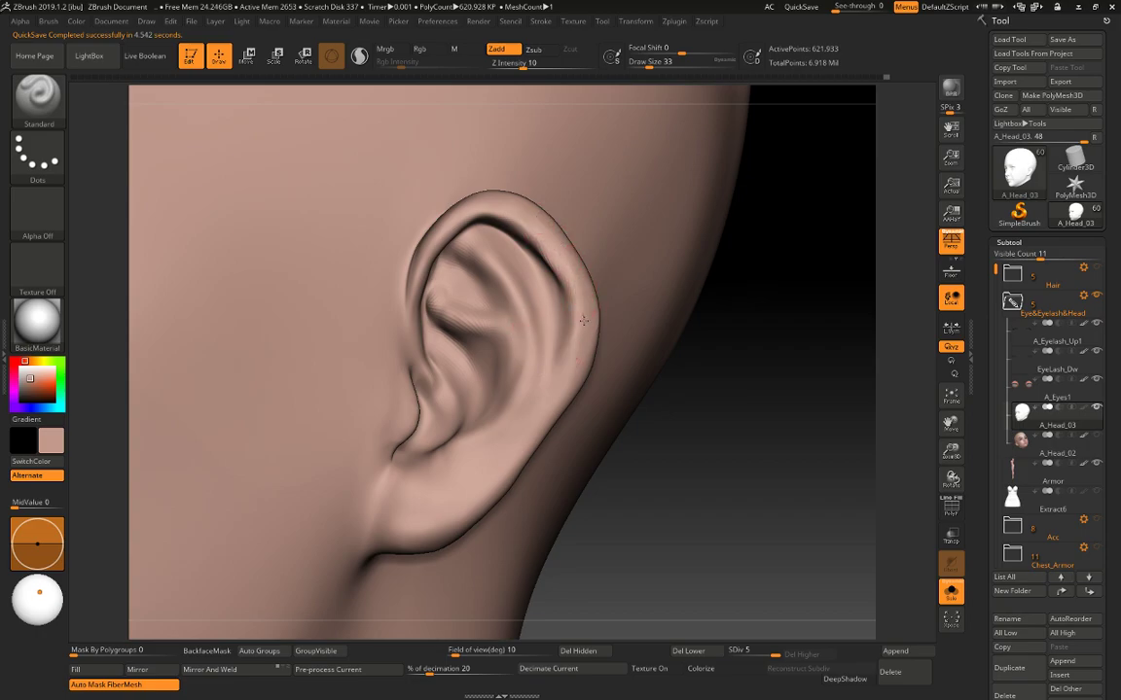
pyautogui.press('b')
pyautogui.press('d')
pyautogui.press('s')
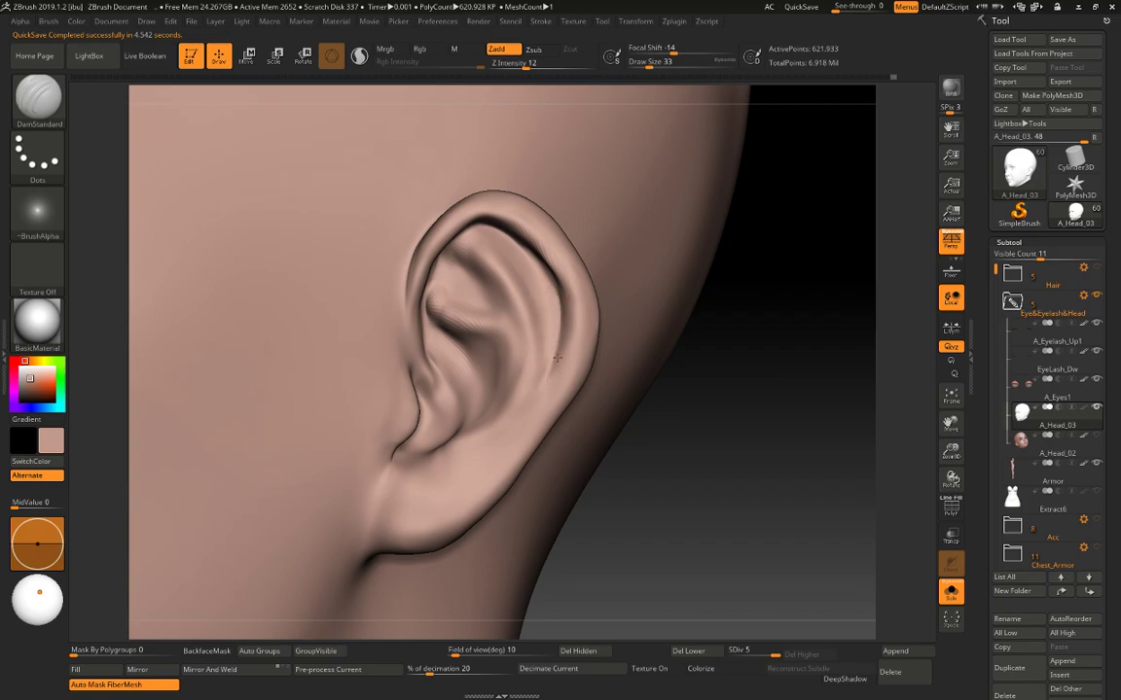
pyautogui.moveTo(457, 219); pyautogui.dragTo(551, 287)
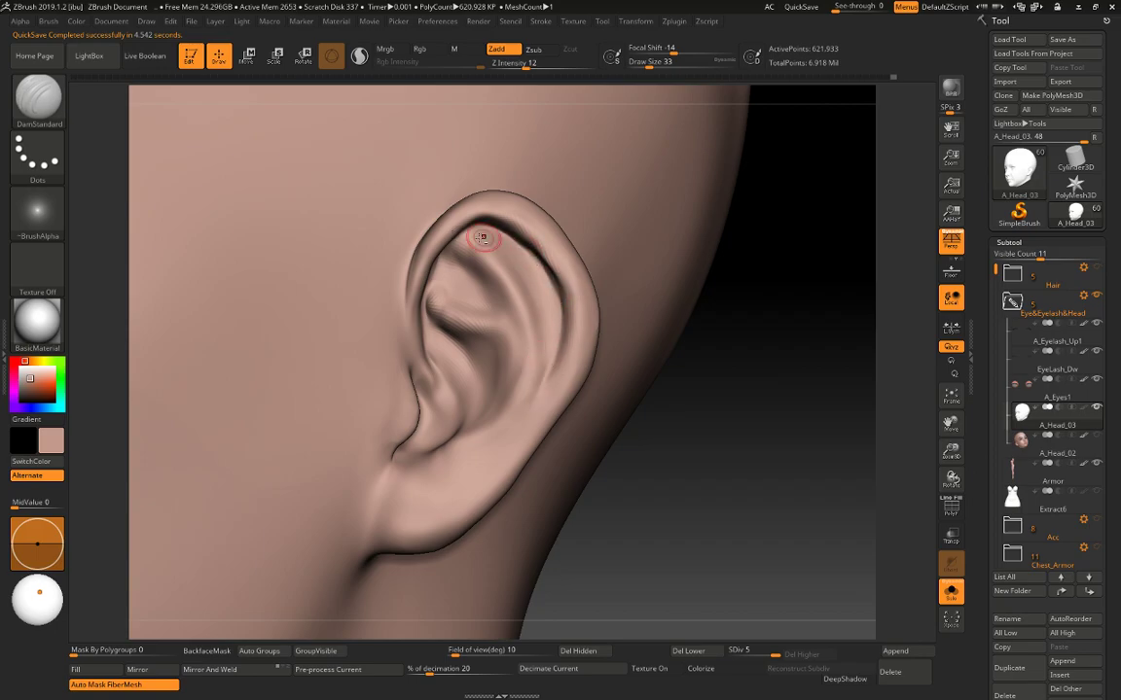
# Switch back to the Standard brush and soften the carved groove inside the ear.
pyautogui.press('b')
pyautogui.press('s')
pyautogui.press('t')
pyautogui.press('shift')
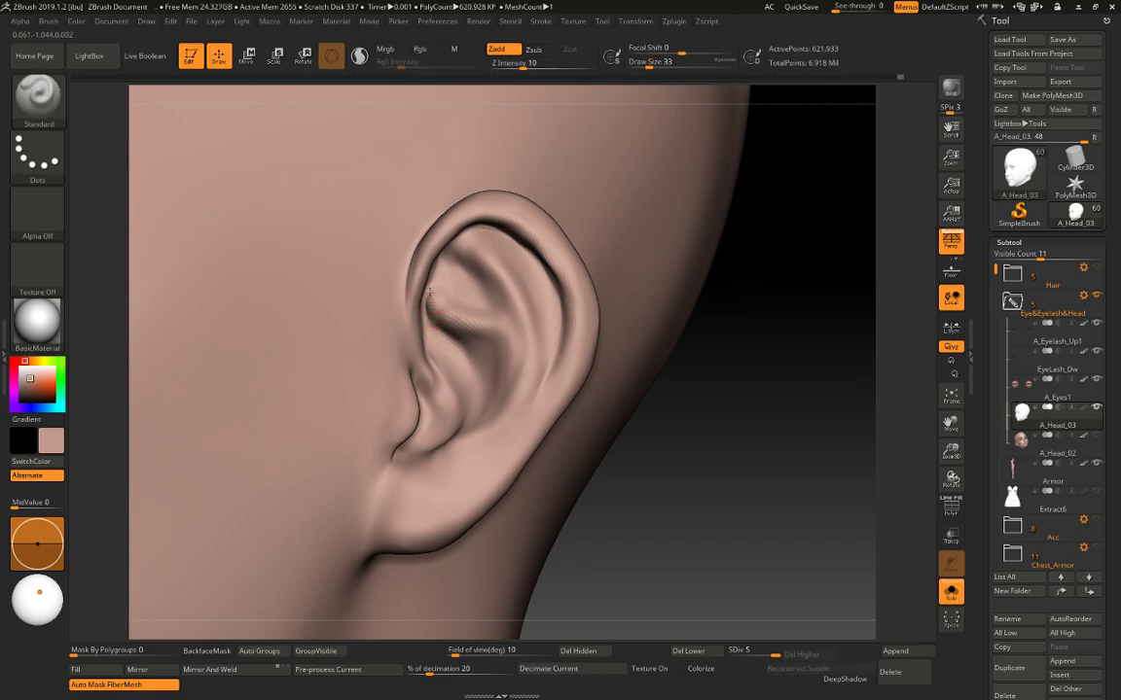
# Blend the front end of the helix crus into the ear using the Clay brush and smoothing at draw size 33.
pyautogui.press('b')
pyautogui.press('c')
pyautogui.press('l')
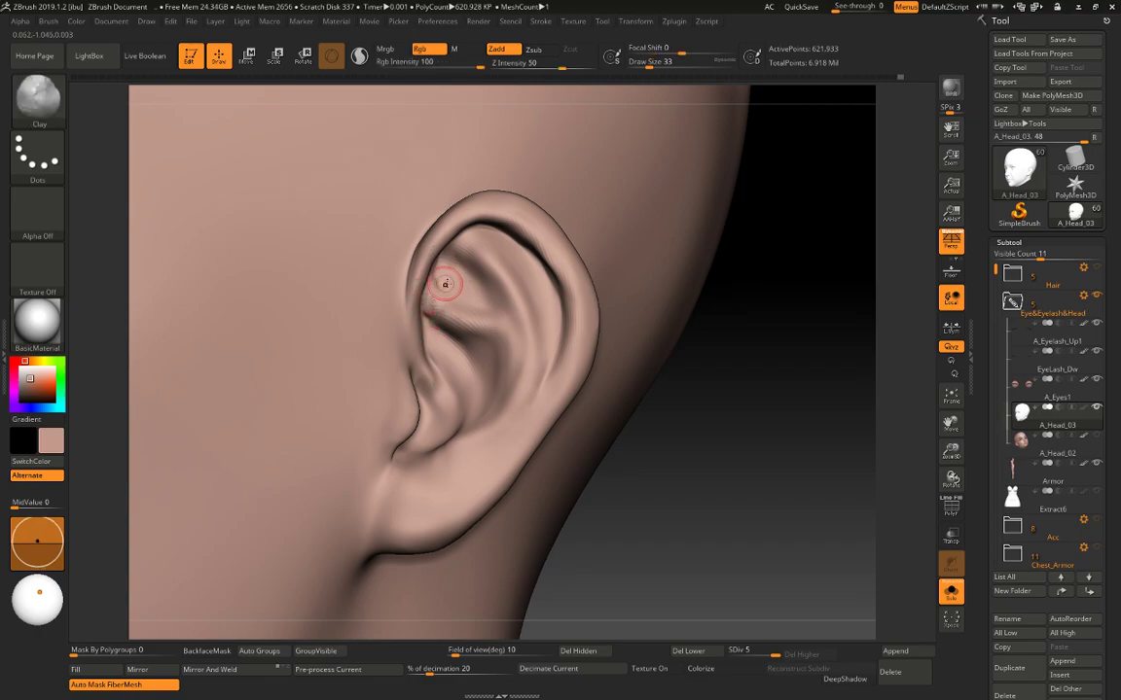
pyautogui.keyDown('shift'); pyautogui.moveTo(428, 312); pyautogui.dragTo(452, 327); pyautogui.keyUp('shift')
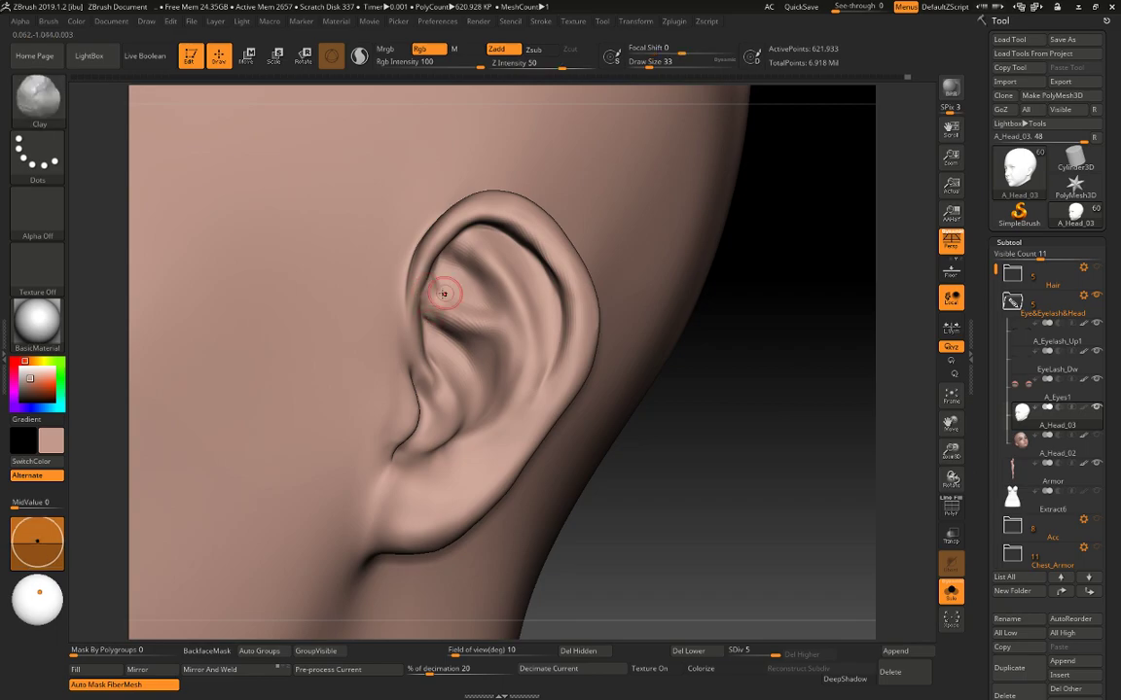
pyautogui.press('shift')
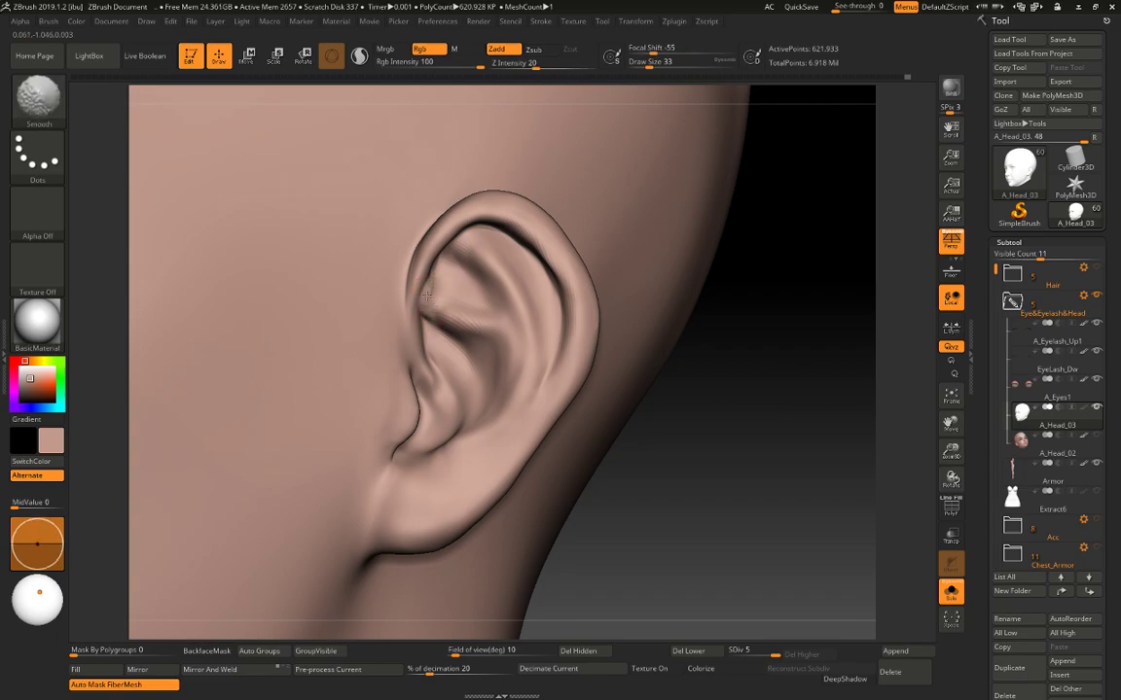
# Smooth the area above the helix crus, and refine the ear's front edge with the Standard brush at draw size 23.
pyautogui.press('b')
pyautogui.press('s')
pyautogui.press('t')
pyautogui.keyDown('shift'); pyautogui.moveTo(434, 303); pyautogui.dragTo(433, 275); pyautogui.keyUp('shift')
pyautogui.press('space')
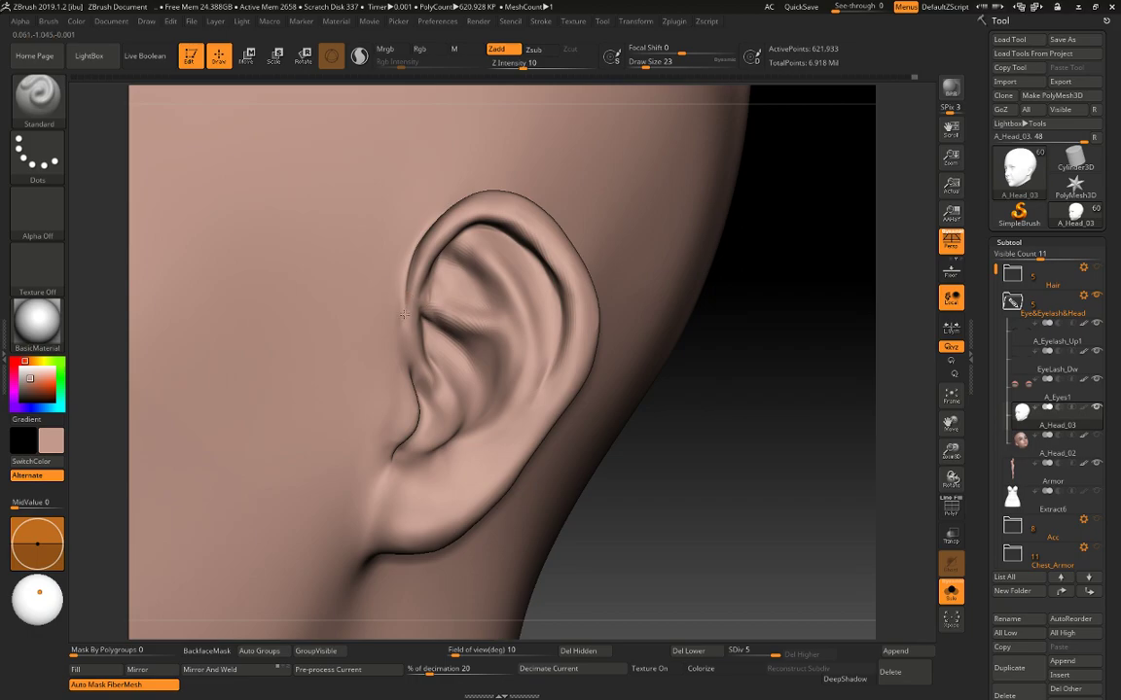
pyautogui.moveTo(404, 314); pyautogui.dragTo(409, 315)
# Sculpt the fold above the concha with the Standard brush at draw size 39, and smooth the adjoining upper rim.
pyautogui.press(']')
pyautogui.press(']')
pyautogui.moveTo(654, 469); pyautogui.dragTo(431, 410)
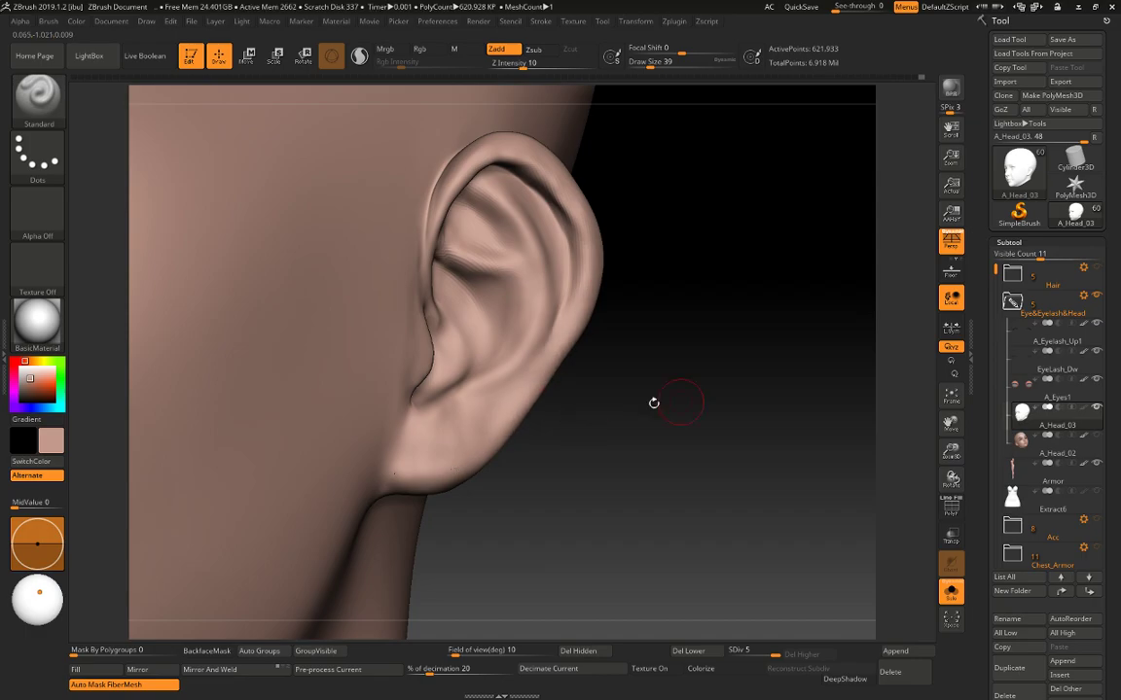
pyautogui.moveTo(653, 402); pyautogui.dragTo(537, 394)
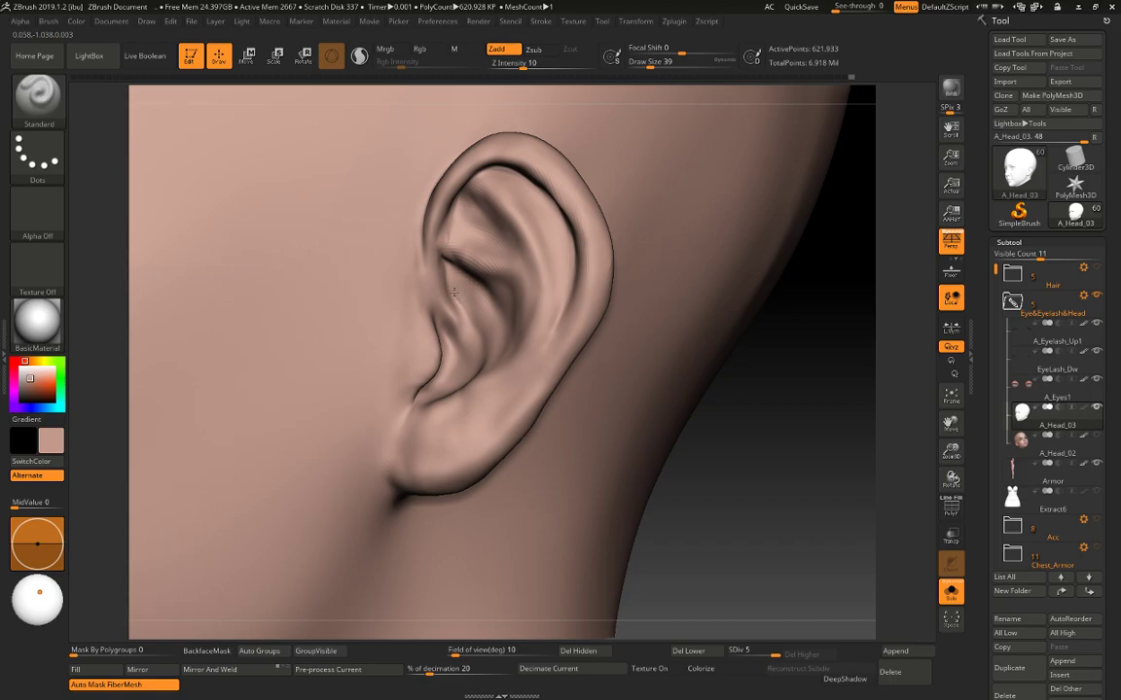
pyautogui.moveTo(769, 311); pyautogui.dragTo(812, 326)
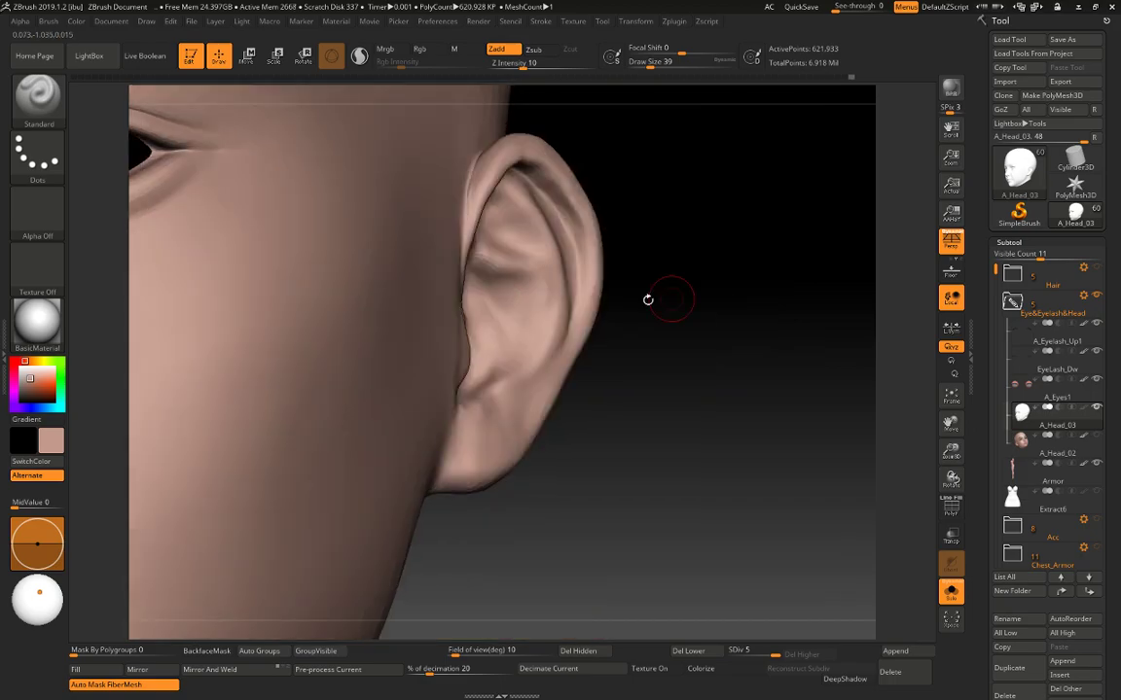
pyautogui.moveTo(666, 299)
pyautogui.mouseDown()
pyautogui.moveTo(457, 319)
pyautogui.moveTo(473, 383)
pyautogui.moveTo(450, 391)
pyautogui.mouseUp()
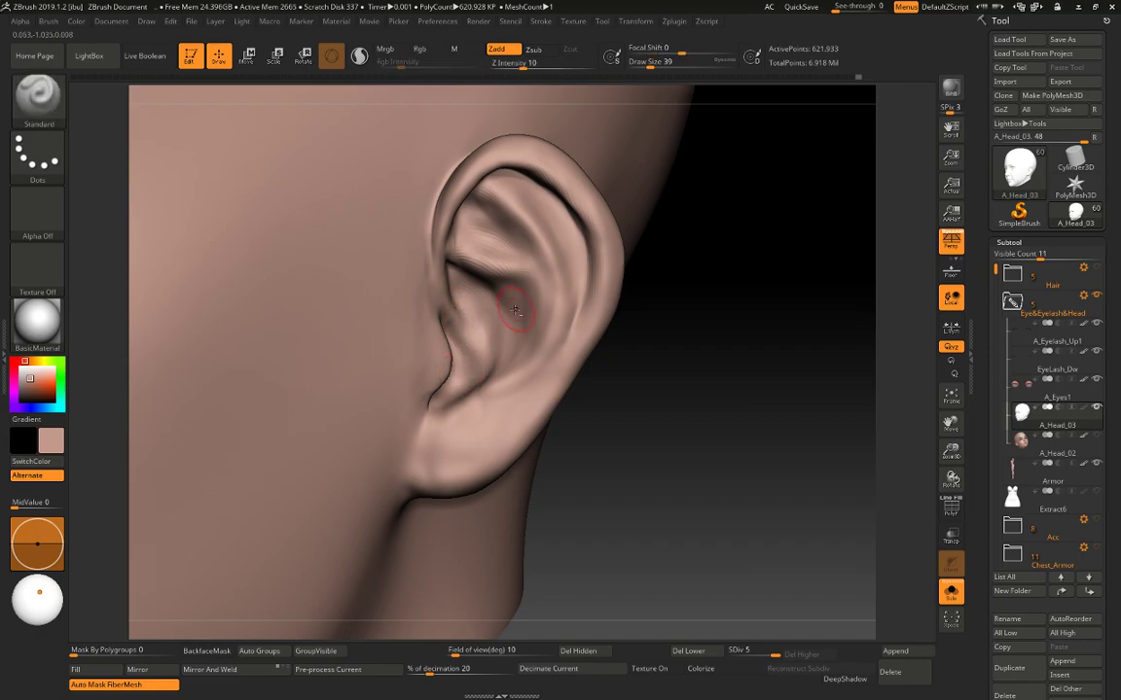
pyautogui.moveTo(511, 284); pyautogui.dragTo(513, 260)
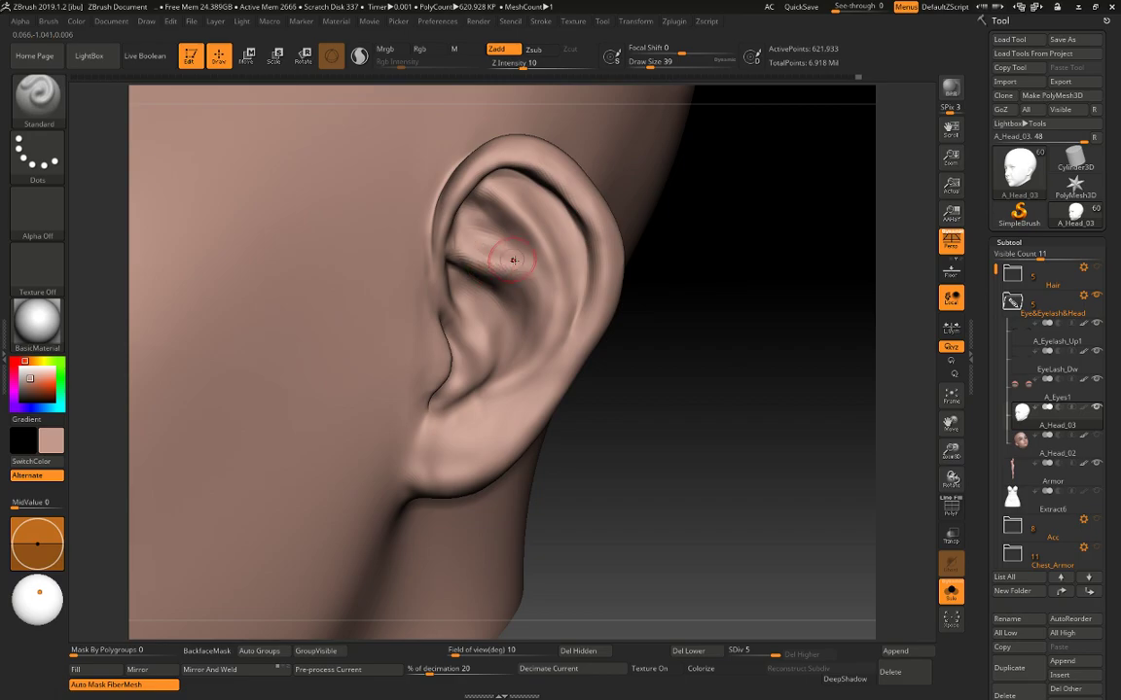
pyautogui.keyDown('shift'); pyautogui.moveTo(560, 188); pyautogui.dragTo(571, 211); pyautogui.keyUp('shift')
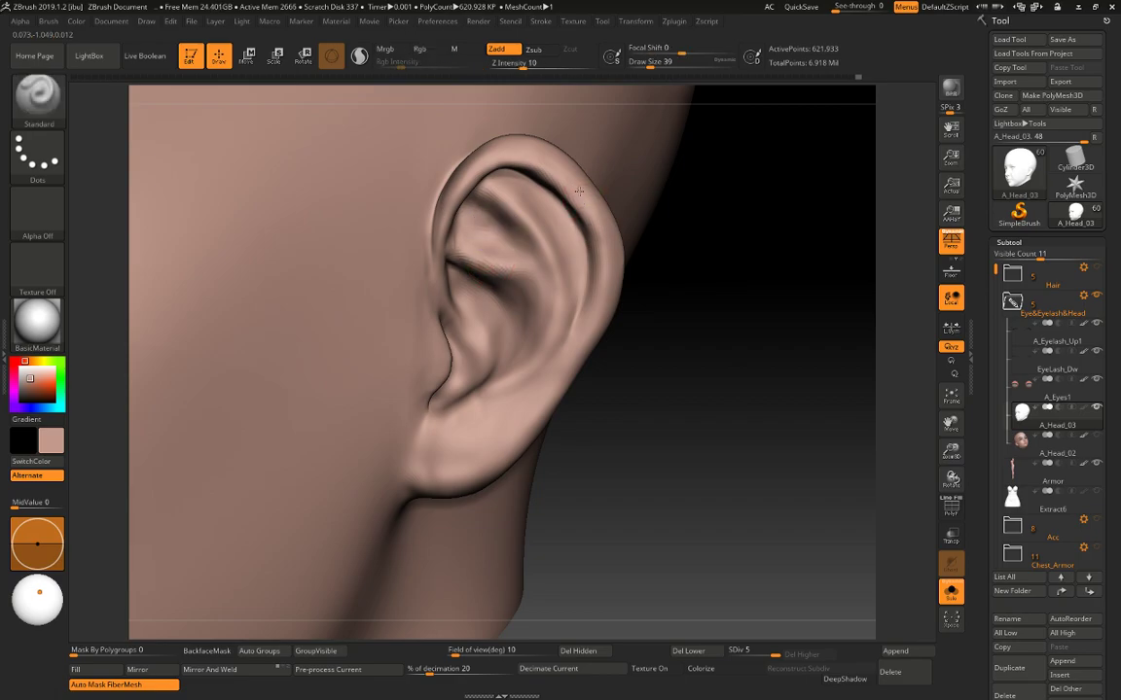
pyautogui.moveTo(523, 315); pyautogui.dragTo(504, 315)
pyautogui.hotkey('ctrl', 'z')
pyautogui.moveTo(675, 317); pyautogui.dragTo(712, 323)
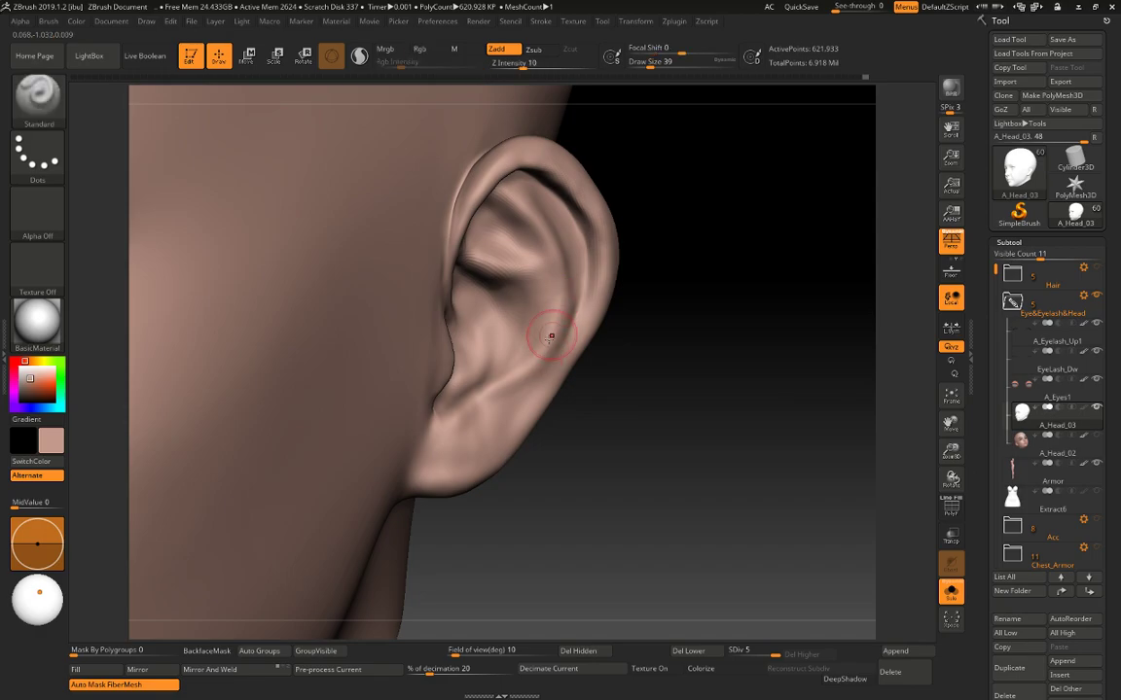
# Shape and smooth the ear's upper inner folds at draw size 54, and refine the lower antihelix at draw size 41.
pyautogui.press('shift')
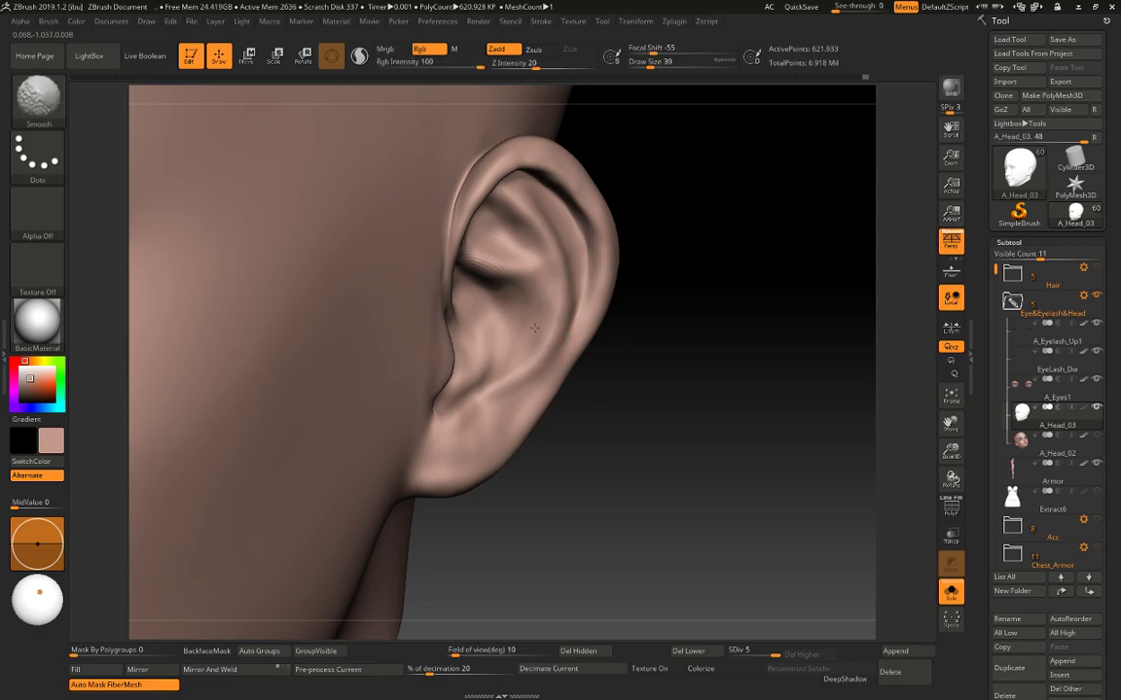
pyautogui.press('space')
pyautogui.moveTo(543, 278)
pyautogui.mouseDown()
pyautogui.moveTo(496, 261)
pyautogui.moveTo(535, 237)
pyautogui.moveTo(535, 201)
pyautogui.mouseUp()
pyautogui.press('space')
pyautogui.moveTo(527, 185)
pyautogui.keyDown('shift'); pyautogui.mouseDown()
pyautogui.moveTo(541, 206)
pyautogui.moveTo(506, 209)
pyautogui.moveTo(554, 225)
pyautogui.moveTo(511, 214)
pyautogui.moveTo(523, 198)
pyautogui.moveTo(533, 237)
pyautogui.mouseUp(); pyautogui.keyUp('shift')
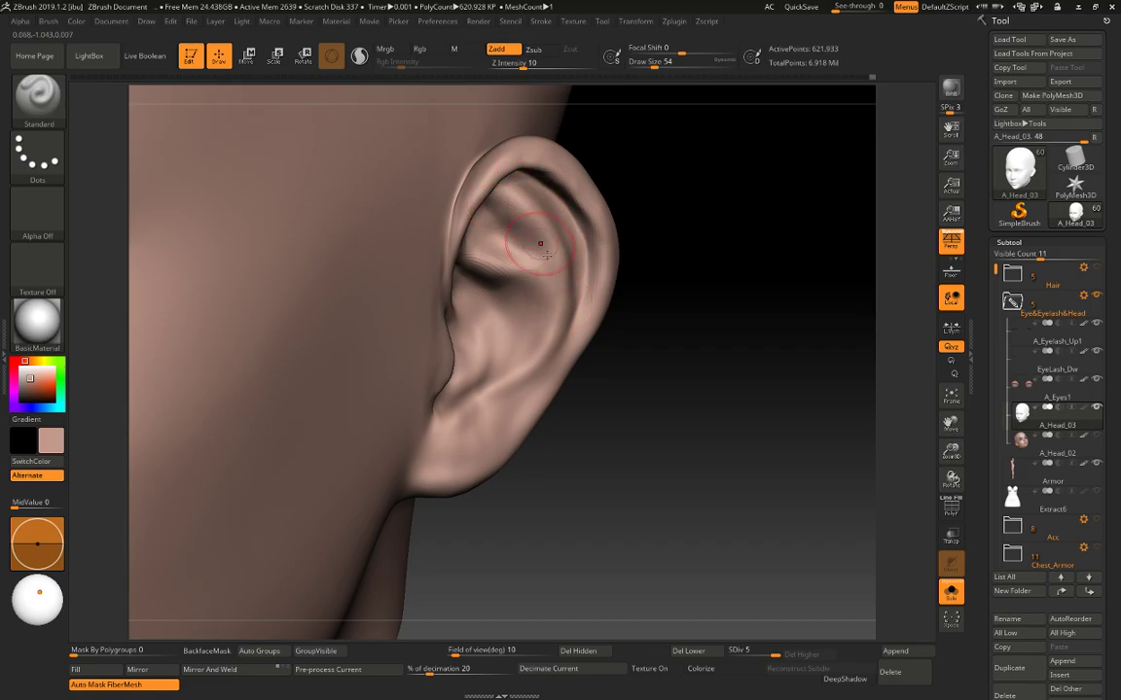
pyautogui.moveTo(509, 180); pyautogui.dragTo(508, 225)
pyautogui.press('[')
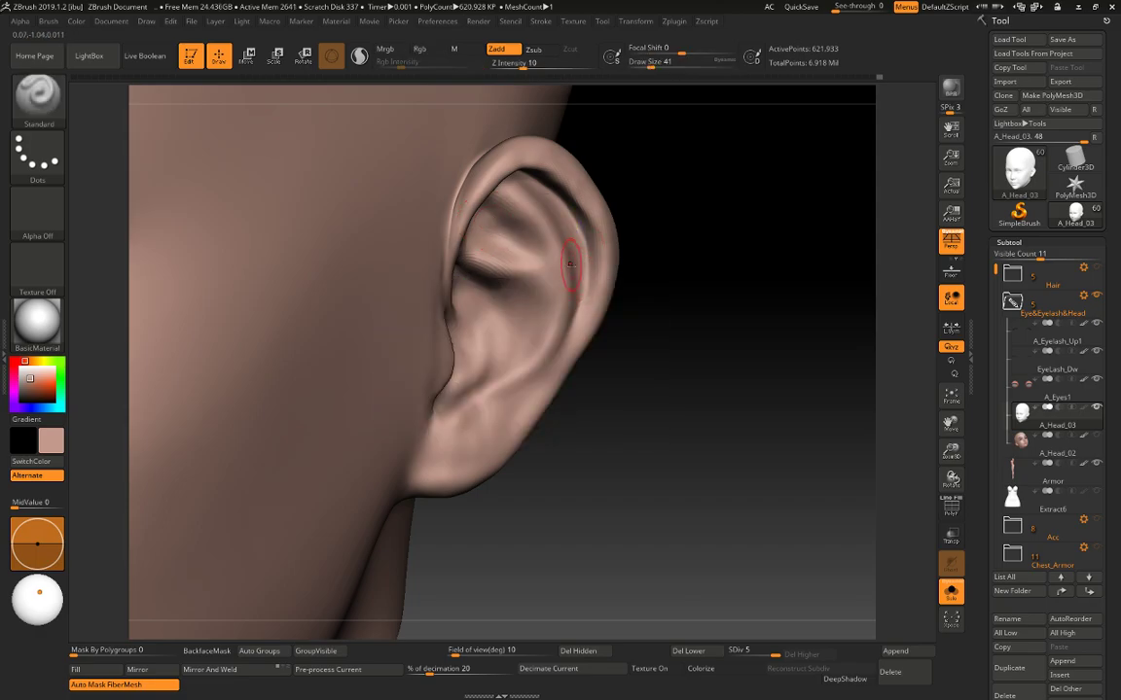
pyautogui.moveTo(530, 325)
pyautogui.mouseDown()
pyautogui.moveTo(539, 365)
pyautogui.moveTo(499, 420)
pyautogui.mouseUp()
# Sculpt the upper back of the ear from a rear view with the Standard brush, reducing the draw size to 39.
pyautogui.keyDown('alt'); pyautogui.moveTo(695, 430); pyautogui.dragTo(706, 216); pyautogui.keyUp('alt')
pyautogui.moveTo(754, 329); pyautogui.dragTo(637, 341)
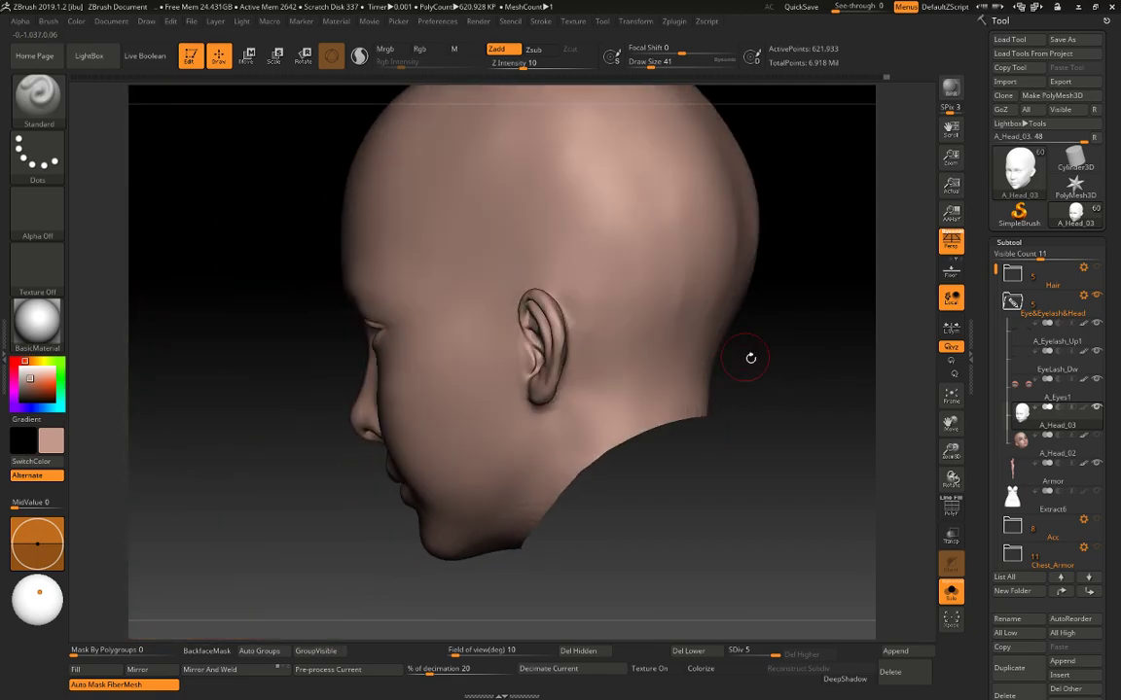
pyautogui.moveTo(818, 396); pyautogui.dragTo(697, 402)
pyautogui.keyDown('alt'); pyautogui.moveTo(434, 374); pyautogui.dragTo(433, 460); pyautogui.keyUp('alt')
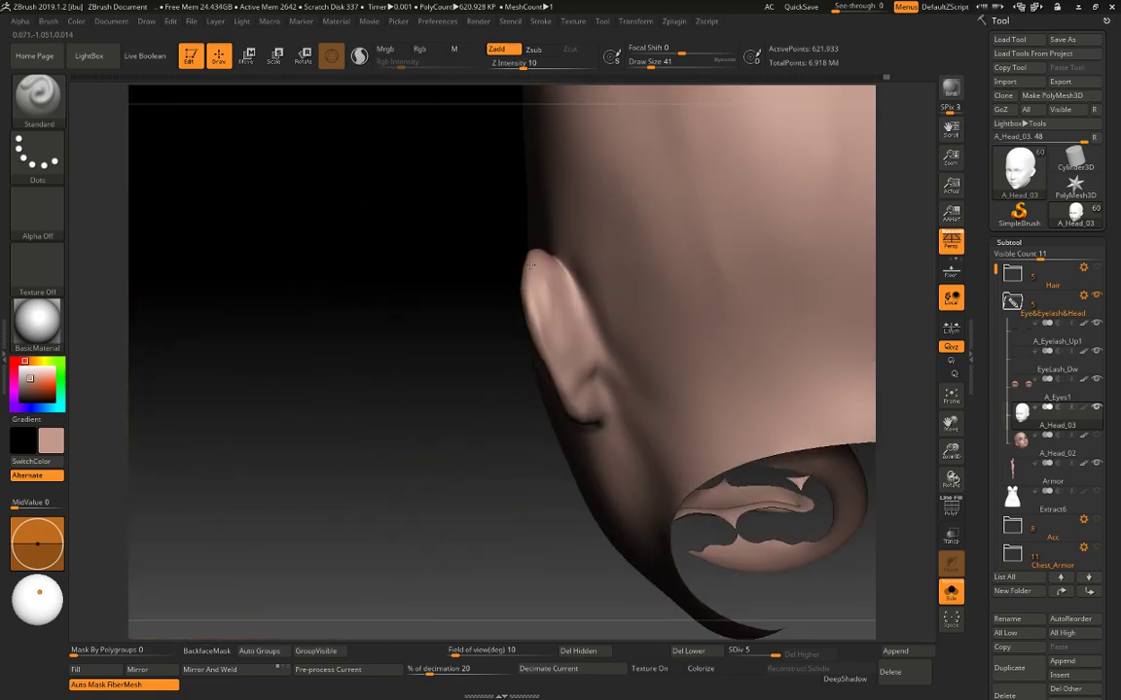
pyautogui.moveTo(530, 285)
pyautogui.mouseDown()
pyautogui.moveTo(538, 308)
pyautogui.moveTo(544, 275)
pyautogui.moveTo(546, 285)
pyautogui.mouseUp()
pyautogui.press('space')
pyautogui.moveTo(543, 267); pyautogui.dragTo(541, 289)
pyautogui.press('space')
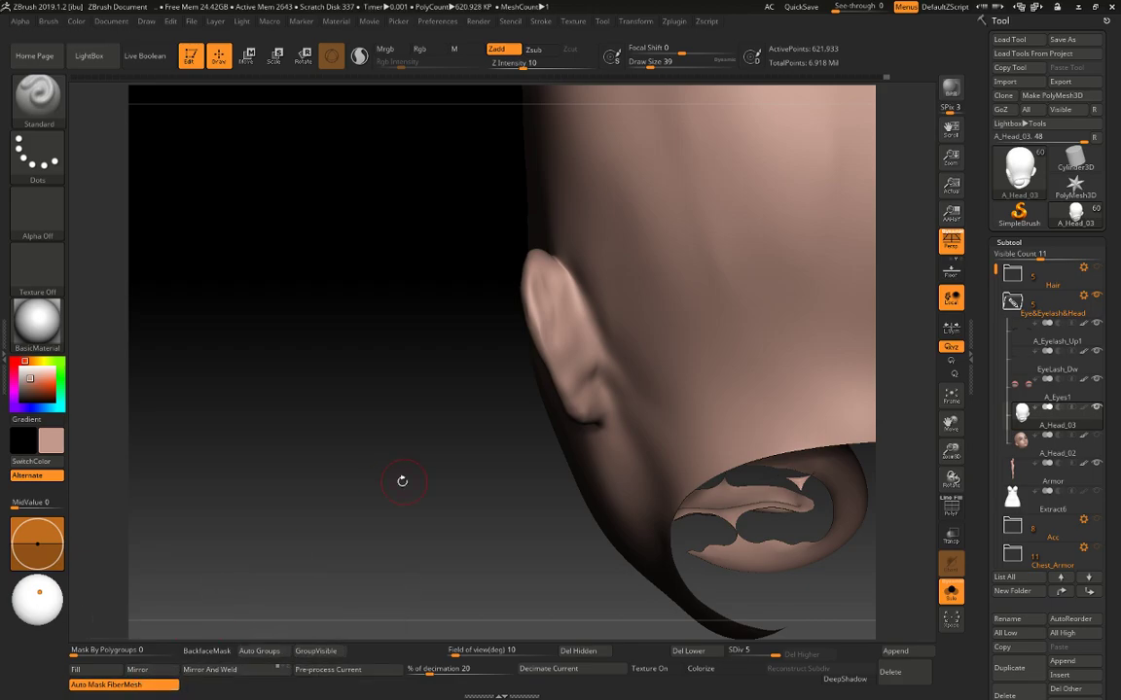
# Refine the rear surface of the ear with the Standard brush, reducing the draw size to 22.
pyautogui.moveTo(400, 476); pyautogui.dragTo(376, 449)
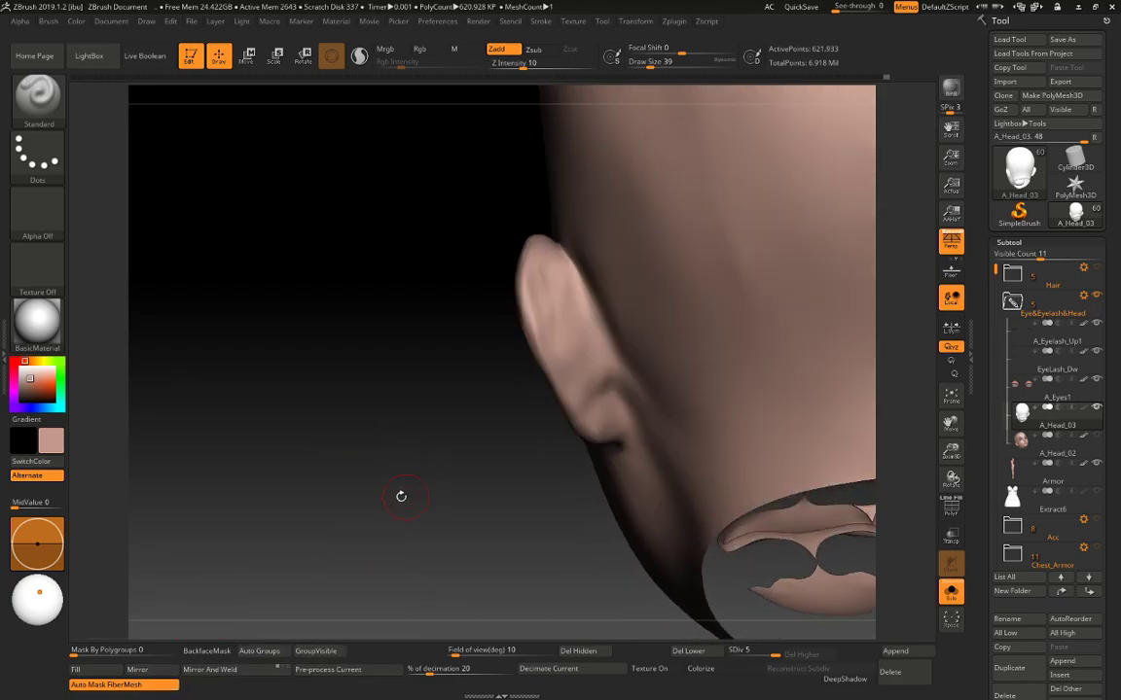
pyautogui.moveTo(447, 474); pyautogui.dragTo(708, 420)
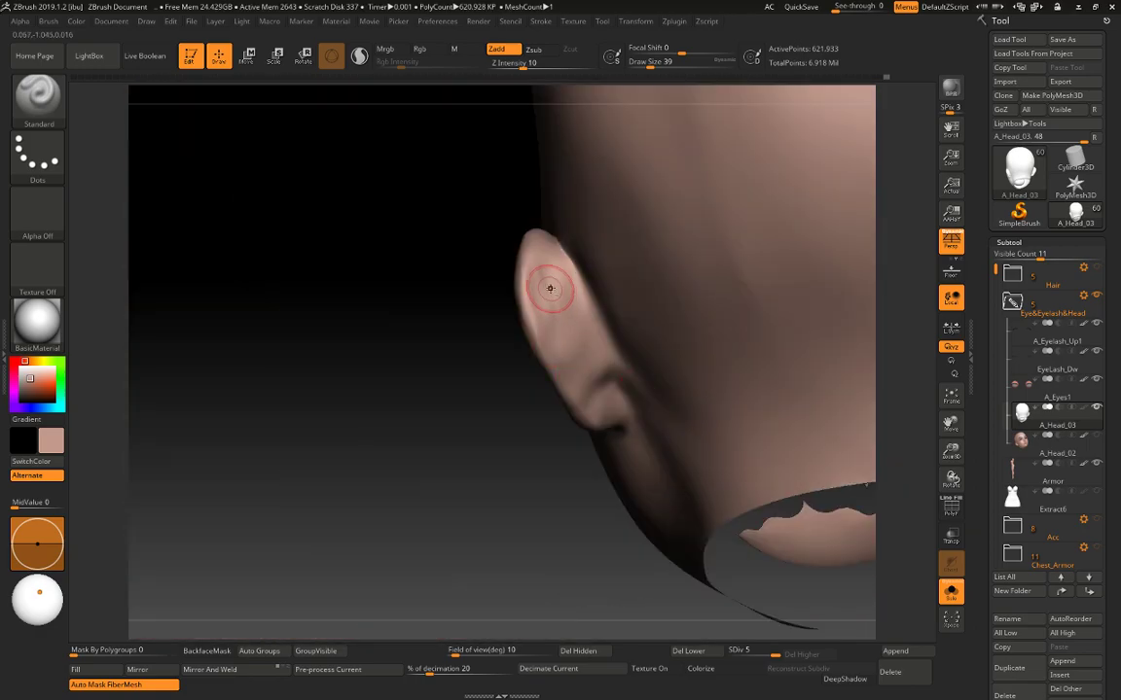
pyautogui.moveTo(549, 251)
pyautogui.mouseDown()
pyautogui.moveTo(549, 300)
pyautogui.moveTo(545, 260)
pyautogui.mouseUp()
pyautogui.press('space')
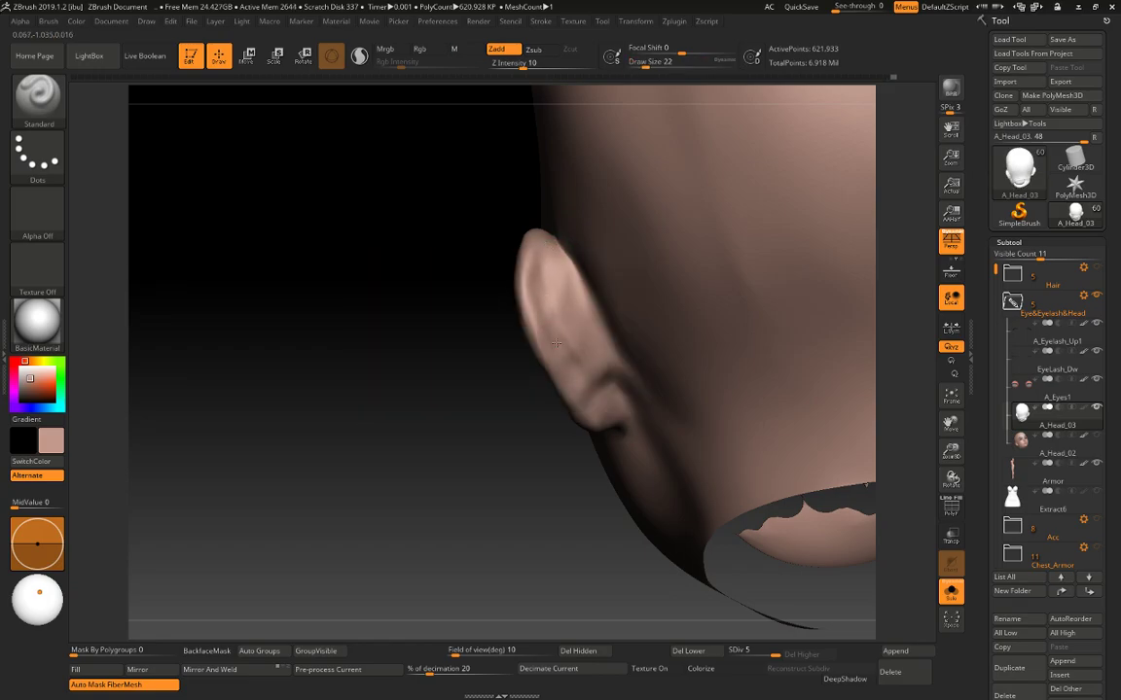
# Smooth the back of the ear and its outer rim at draw size 35.
pyautogui.press('space')
pyautogui.moveTo(580, 369); pyautogui.dragTo(587, 367)
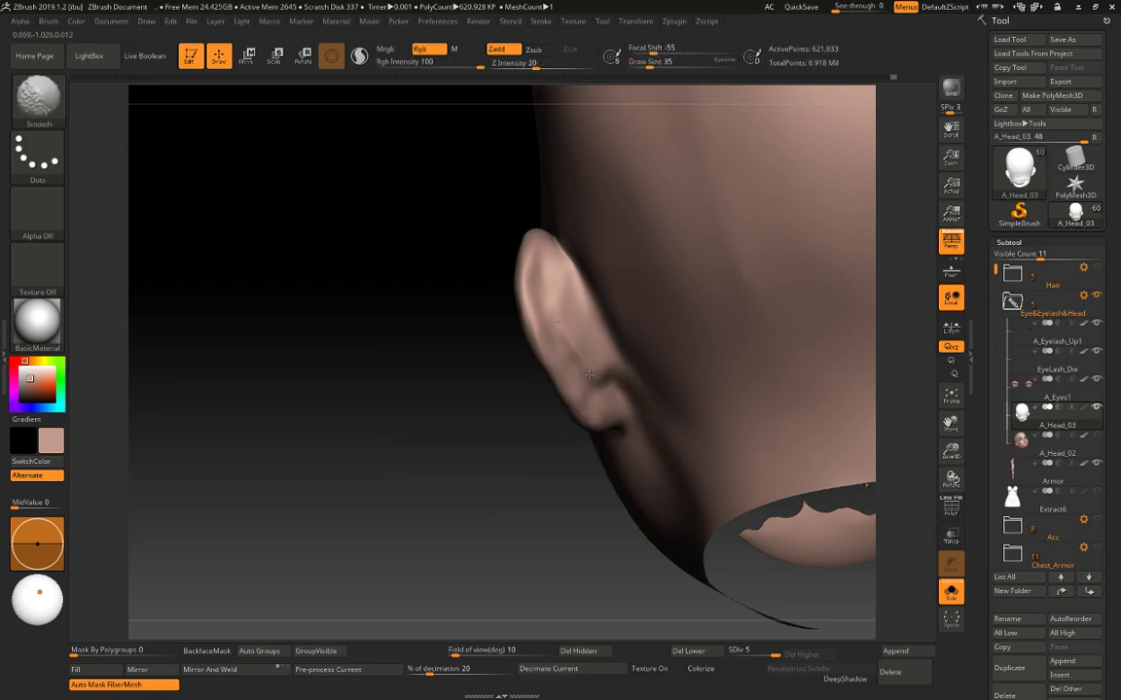
pyautogui.moveTo(549, 327)
pyautogui.keyDown('shift'); pyautogui.mouseDown()
pyautogui.moveTo(556, 309)
pyautogui.moveTo(592, 331)
pyautogui.mouseUp(); pyautogui.keyUp('shift')
pyautogui.moveTo(584, 310); pyautogui.dragTo(590, 328, button='right')
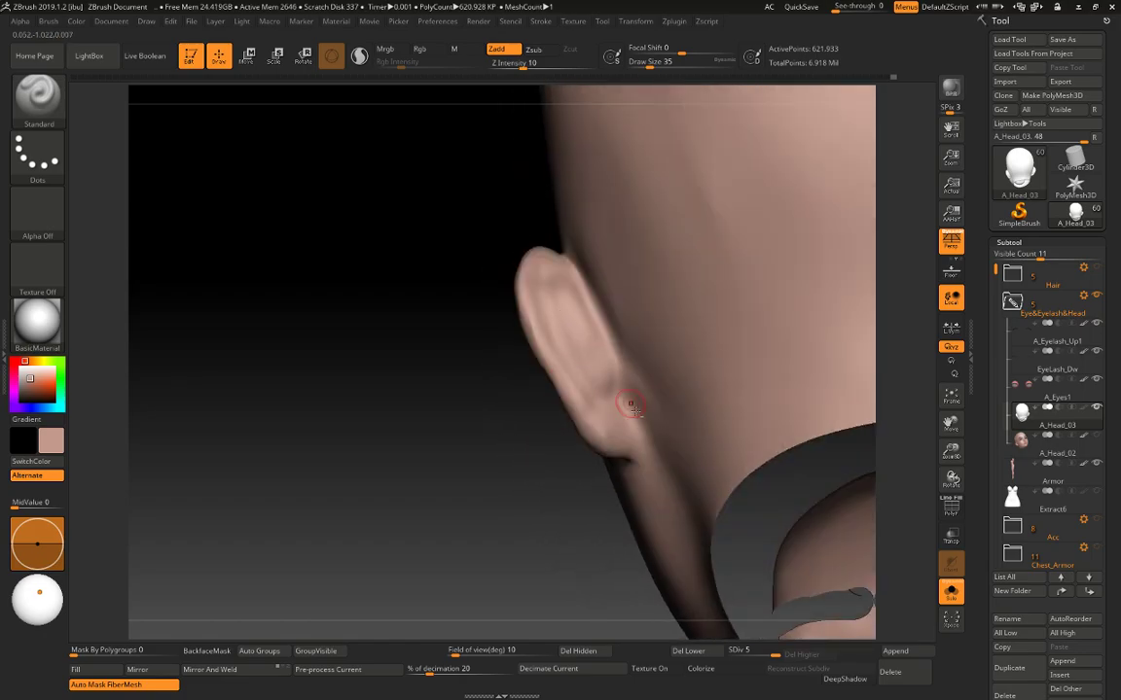
pyautogui.press('shift')
pyautogui.keyDown('shift'); pyautogui.moveTo(535, 305); pyautogui.dragTo(523, 271); pyautogui.keyUp('shift')
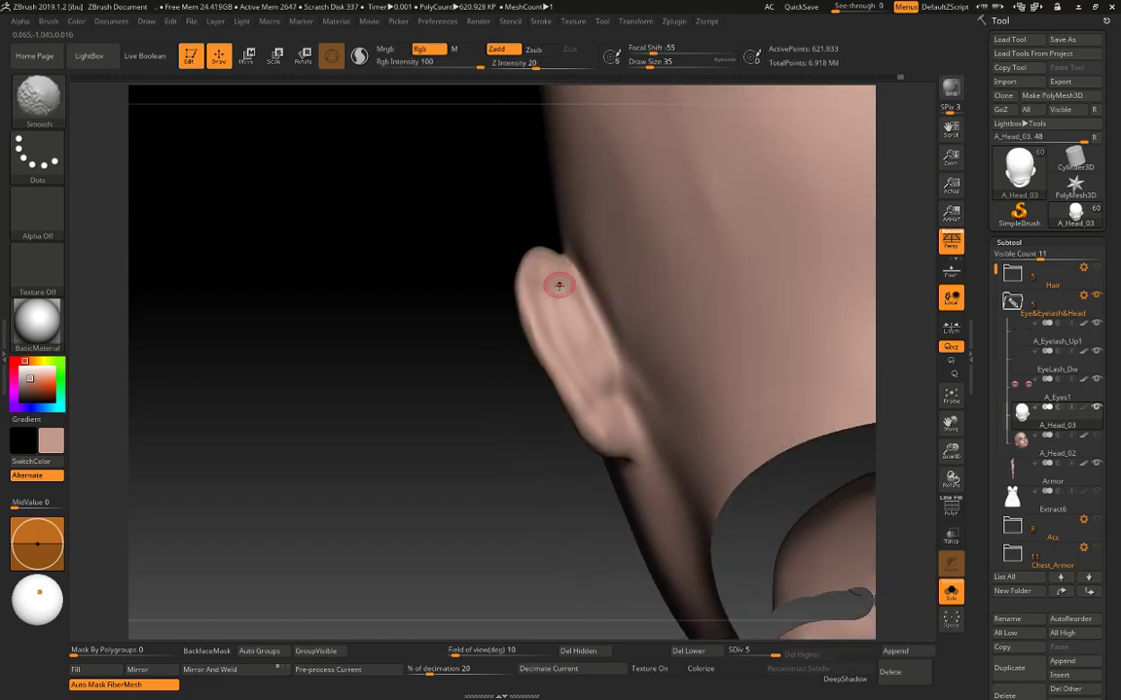
# Smooth the skin behind the ear where it meets the head and neck, at draw size 74.
pyautogui.press('space')
pyautogui.click(558, 277)
pyautogui.keyDown('alt'); pyautogui.moveTo(463, 461); pyautogui.dragTo(450, 409); pyautogui.keyUp('alt')
pyautogui.moveTo(403, 458); pyautogui.dragTo(542, 487)
pyautogui.moveTo(481, 505); pyautogui.dragTo(624, 414)
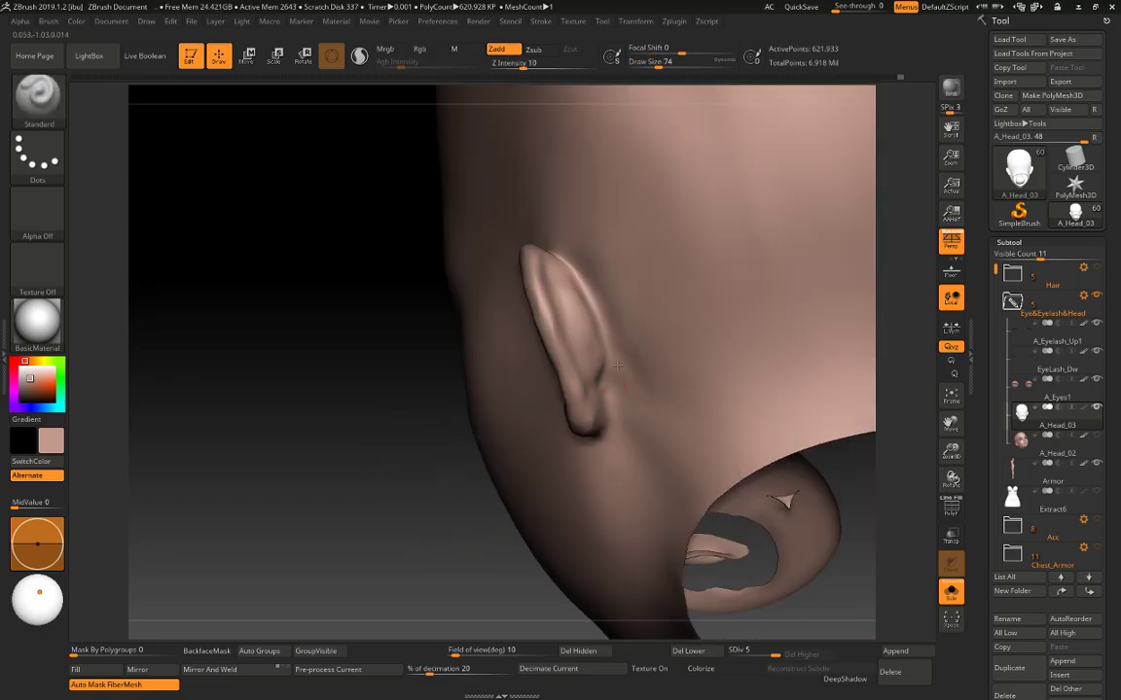
pyautogui.press('shift')
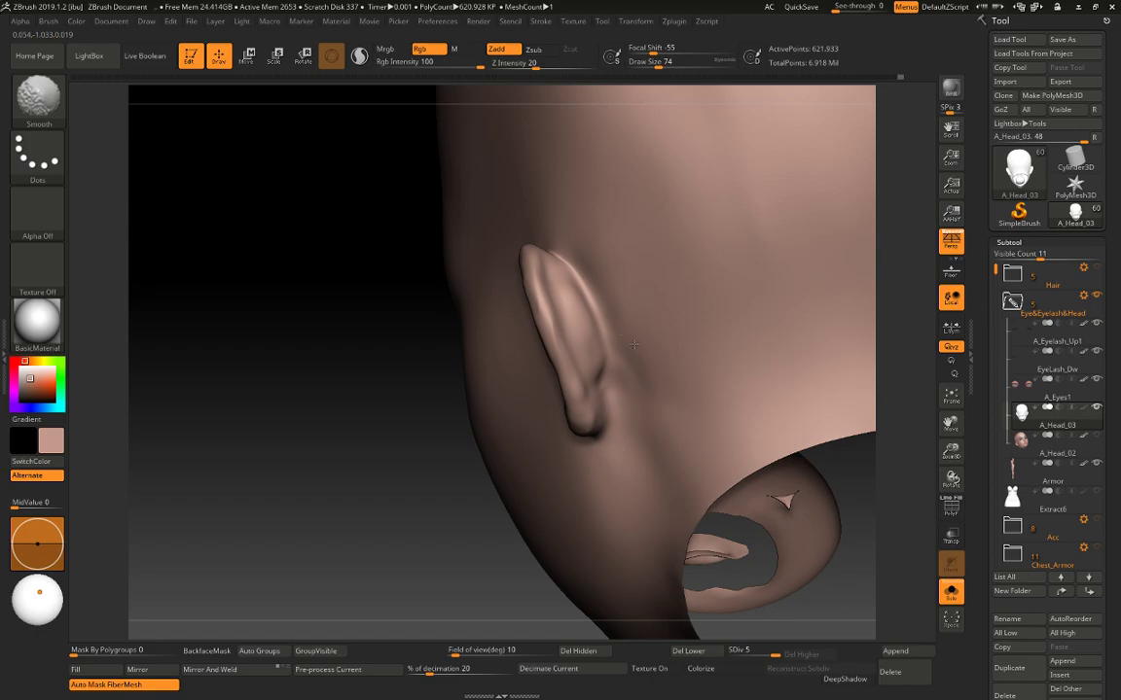
pyautogui.keyDown('shift'); pyautogui.moveTo(633, 344); pyautogui.dragTo(661, 461); pyautogui.keyUp('shift')
# Refine the jawline below the ear with the Standard brush at draw size 71 and Z Intensity 6.
pyautogui.moveTo(659, 446)
pyautogui.mouseDown(button='right')
pyautogui.moveTo(382, 477)
pyautogui.moveTo(680, 535)
pyautogui.moveTo(768, 457)
pyautogui.moveTo(633, 373)
pyautogui.mouseUp(button='right')
pyautogui.press('space')
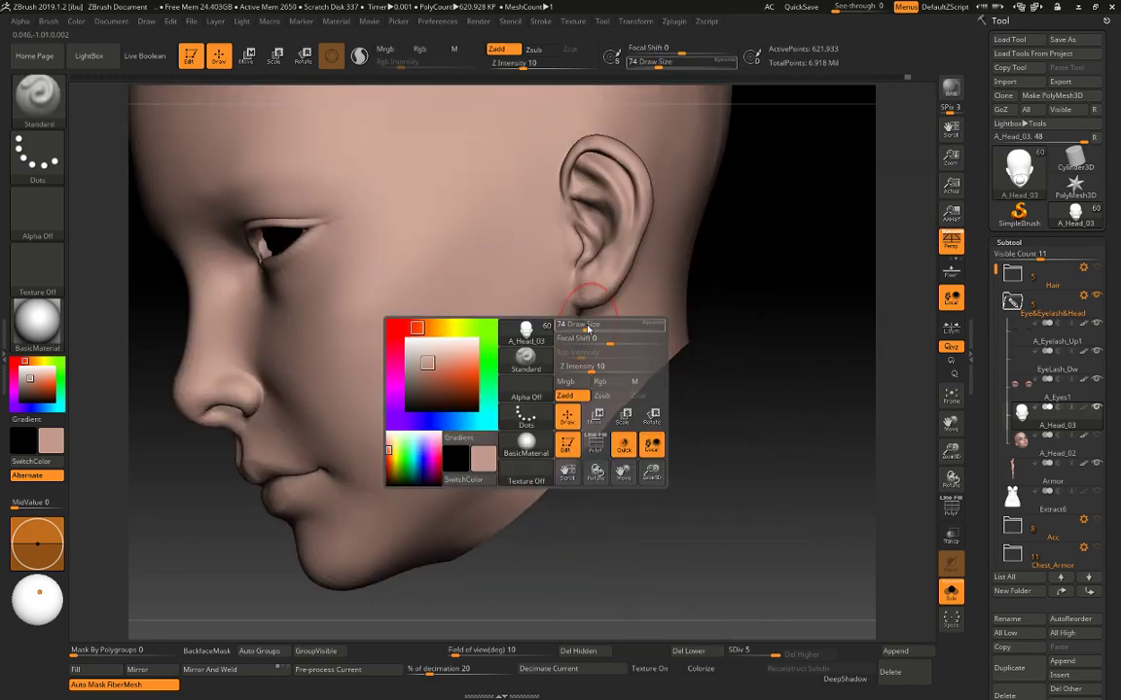
pyautogui.moveTo(588, 328)
pyautogui.mouseDown()
pyautogui.moveTo(575, 317)
pyautogui.moveTo(567, 342)
pyautogui.mouseUp()
pyautogui.press('space')
pyautogui.press('space')
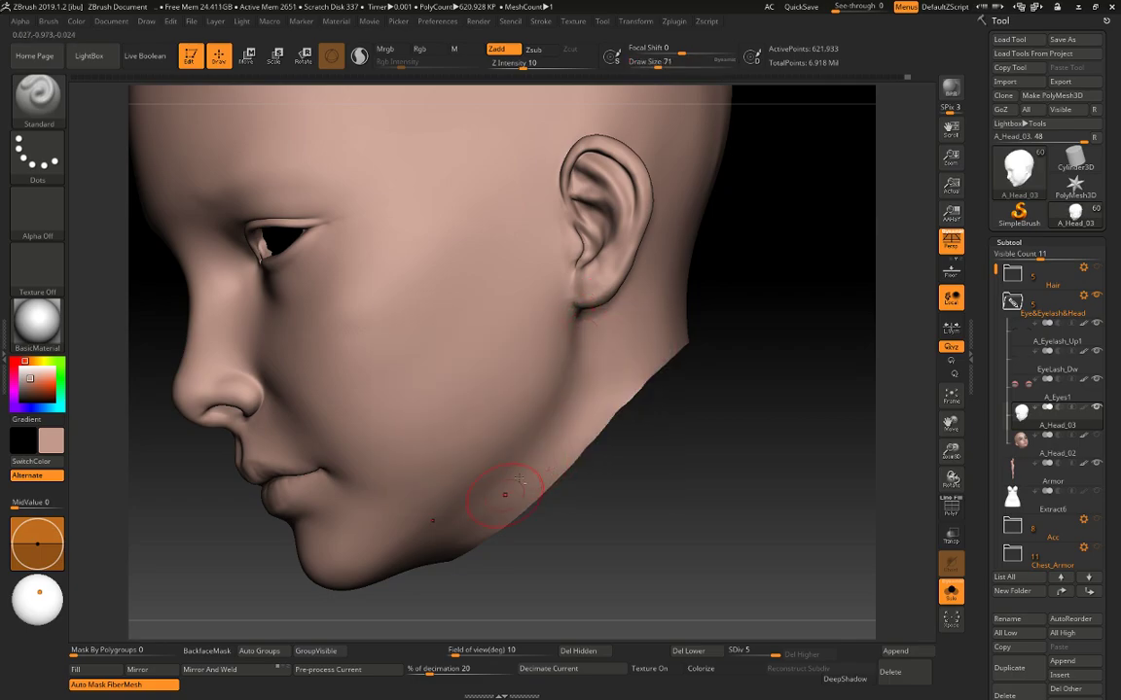
pyautogui.keyDown('alt'); pyautogui.moveTo(644, 512); pyautogui.dragTo(725, 422, button='right'); pyautogui.keyUp('alt')
pyautogui.press('space')
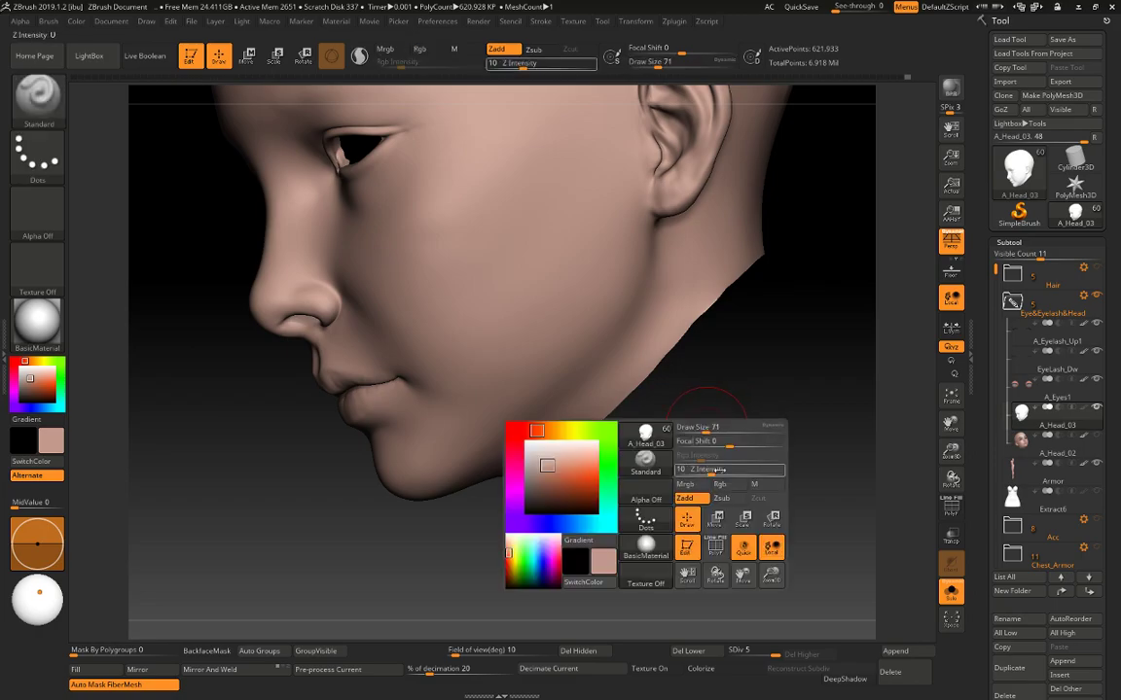
pyautogui.moveTo(709, 473); pyautogui.dragTo(692, 470)
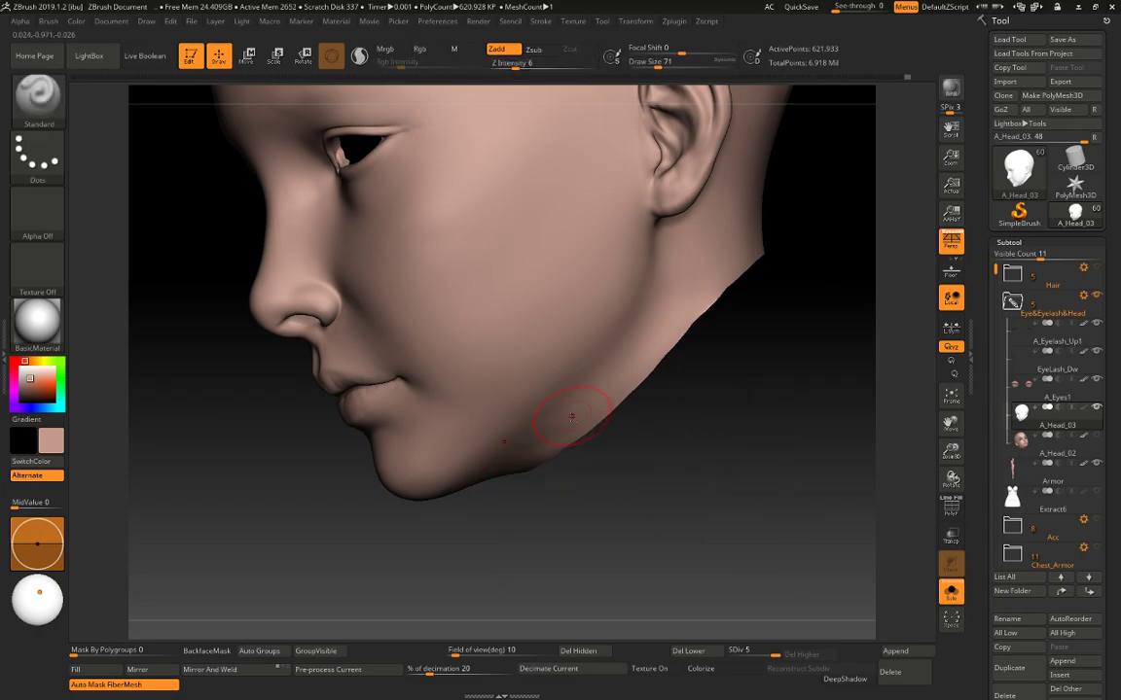
# Smooth the cheek between the ear and the eye at draw size 83.
pyautogui.moveTo(642, 419); pyautogui.dragTo(799, 420, button='right')
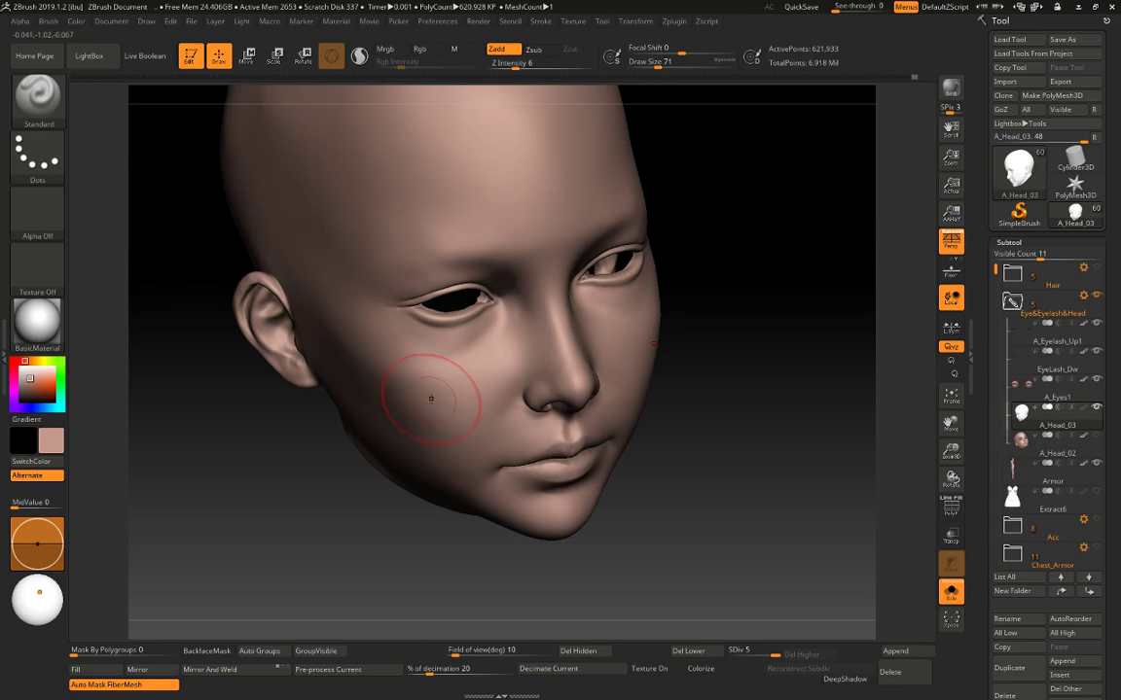
pyautogui.press('space')
pyautogui.moveTo(429, 397)
pyautogui.mouseDown()
pyautogui.moveTo(412, 397)
pyautogui.moveTo(442, 397)
pyautogui.moveTo(357, 362)
pyautogui.mouseUp()
pyautogui.press('space')
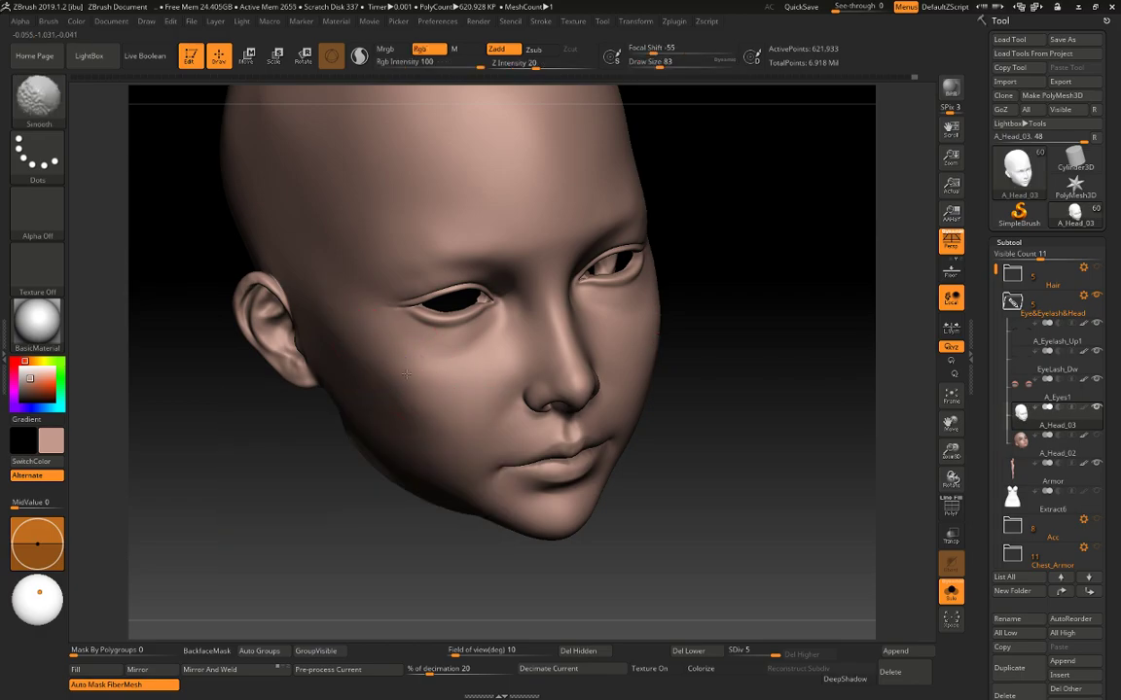
pyautogui.keyDown('shift'); pyautogui.moveTo(637, 310); pyautogui.dragTo(655, 334); pyautogui.keyUp('shift')
# Refine the lower cheek toward the jaw with the Standard brush at draw size 68 and Z Intensity 6, smoothing the transition.
pyautogui.press('space')
pyautogui.moveTo(440, 412)
pyautogui.mouseDown()
pyautogui.moveTo(413, 430)
pyautogui.moveTo(424, 434)
pyautogui.mouseUp()
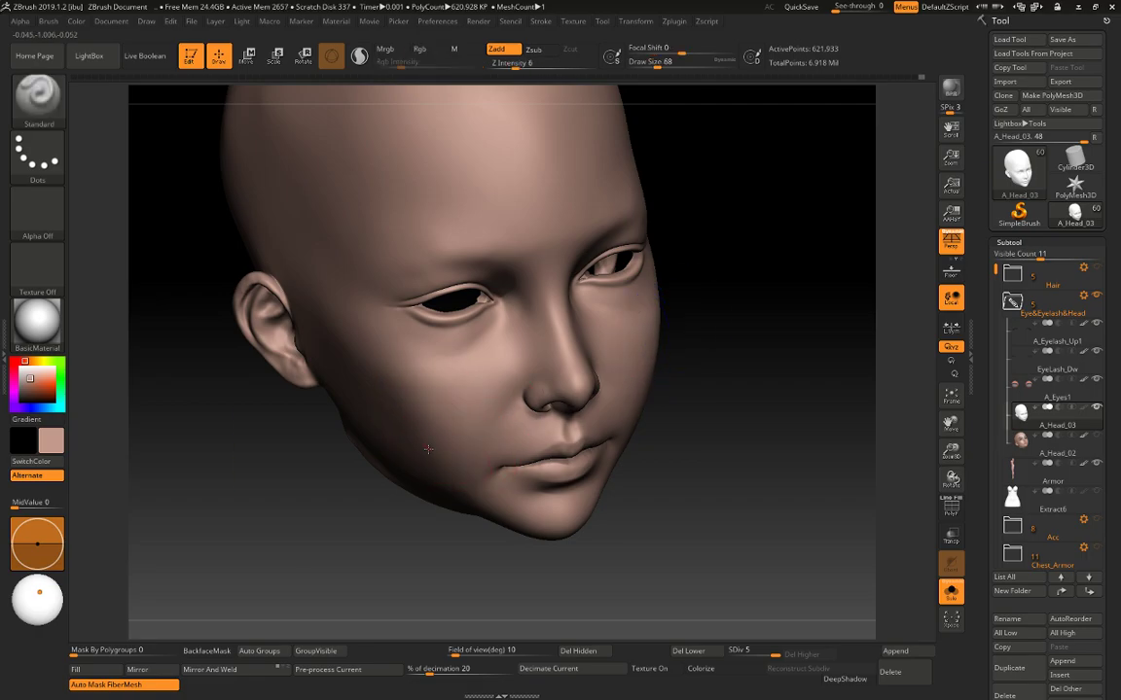
pyautogui.keyDown('shift'); pyautogui.moveTo(498, 409); pyautogui.dragTo(449, 457); pyautogui.keyUp('shift')
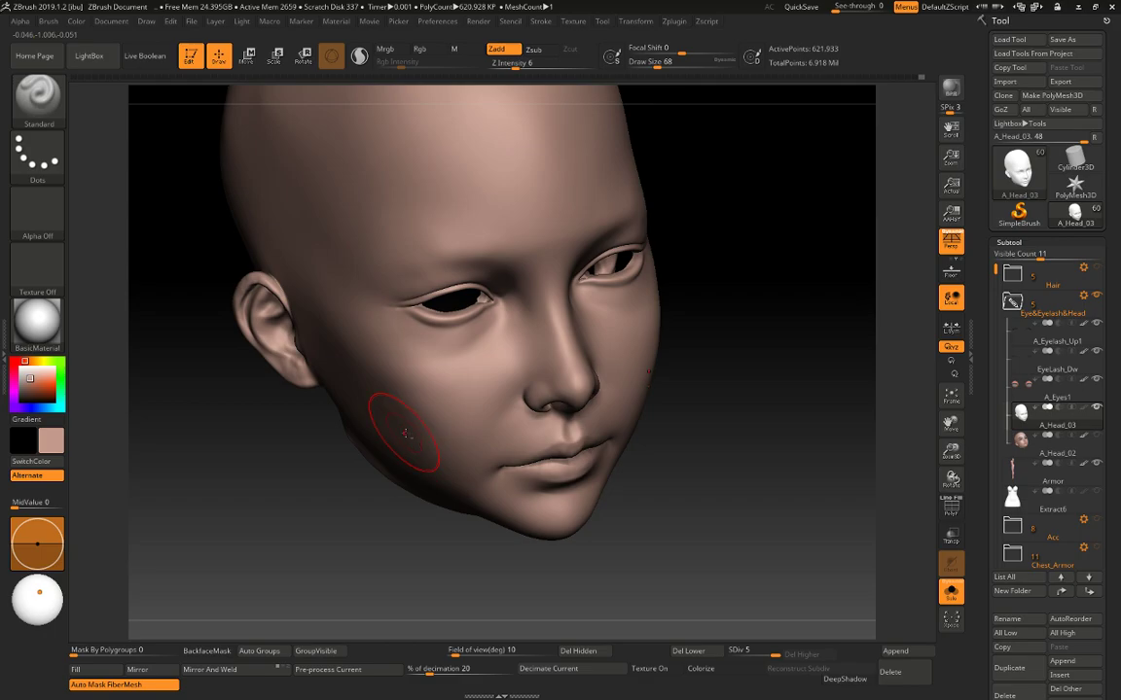
pyautogui.moveTo(718, 395)
pyautogui.mouseDown()
pyautogui.moveTo(457, 439)
pyautogui.moveTo(397, 395)
pyautogui.moveTo(403, 416)
pyautogui.mouseUp()
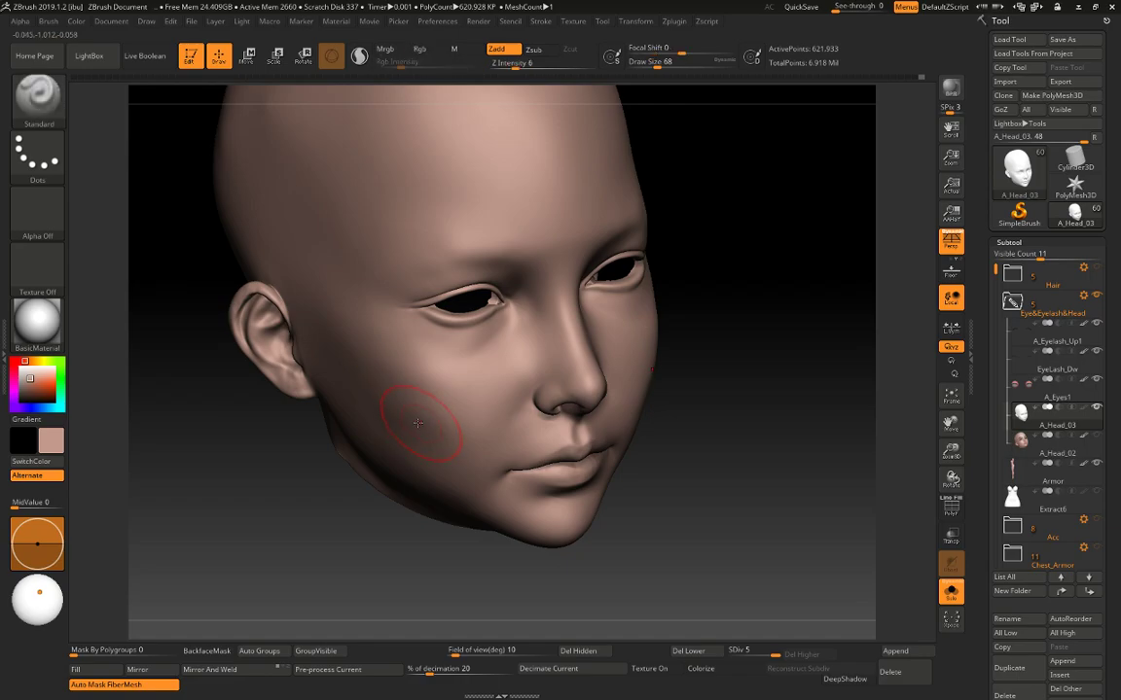
pyautogui.moveTo(307, 523); pyautogui.dragTo(320, 533)
pyautogui.hotkey('ctrl', 'z')
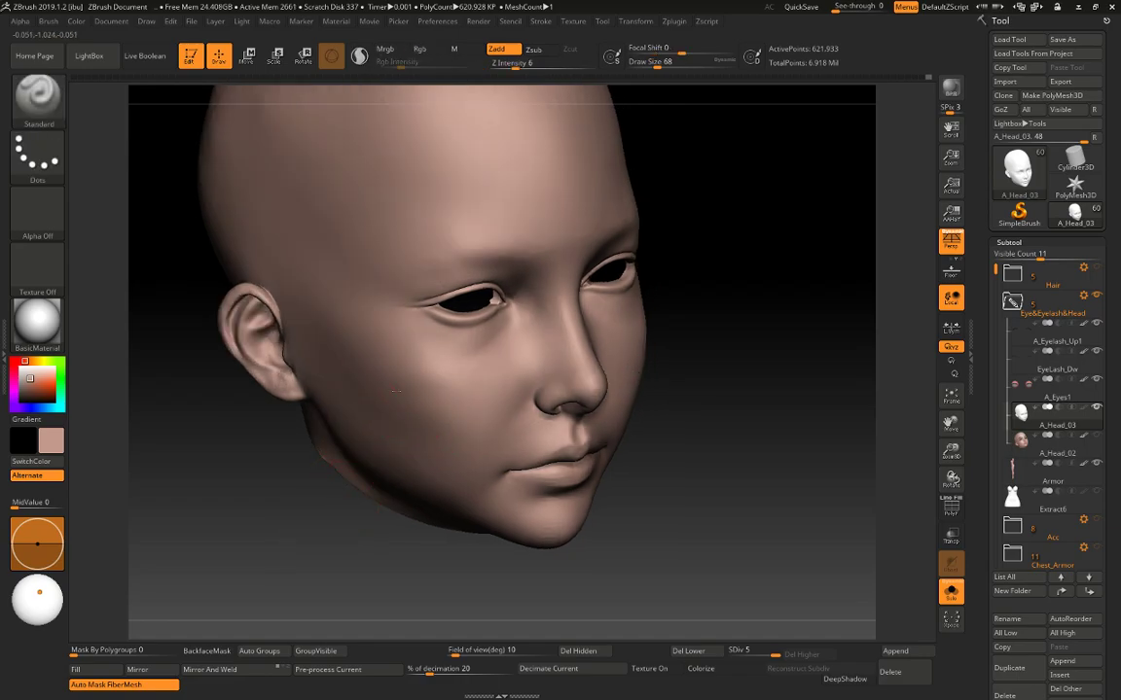
pyautogui.moveTo(372, 388)
pyautogui.keyDown('shift'); pyautogui.mouseDown()
pyautogui.moveTo(360, 380)
pyautogui.moveTo(409, 413)
pyautogui.mouseUp(); pyautogui.keyUp('shift')
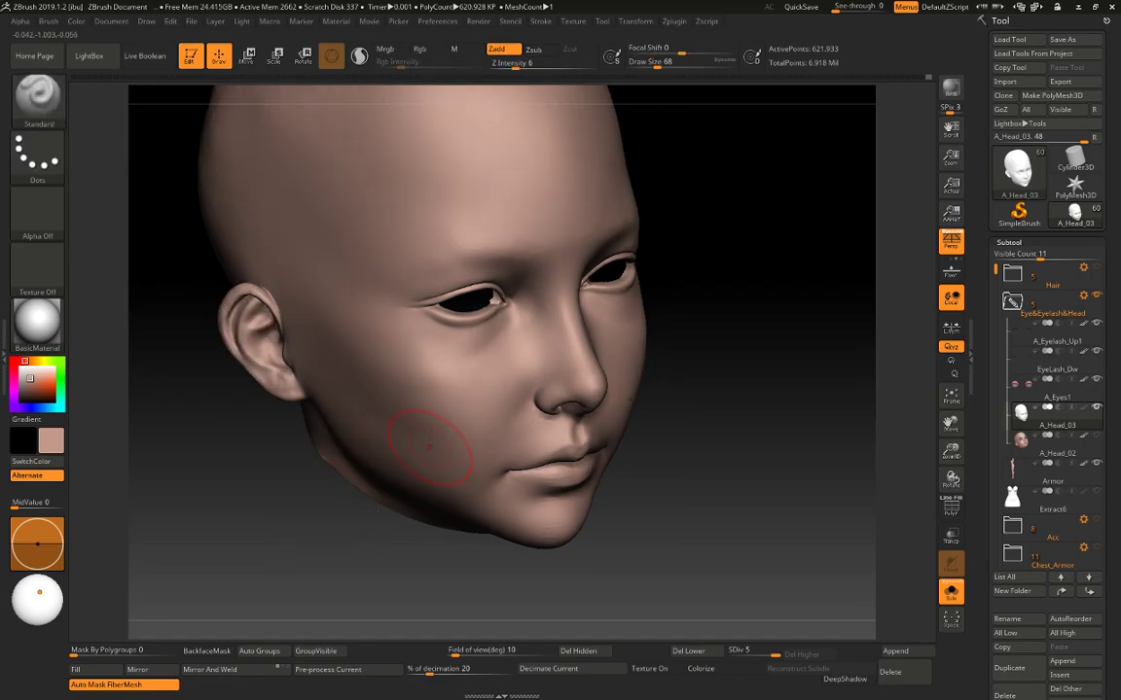
pyautogui.press('shift')
# Refine the mid-cheek surface at draw size 49, smoothing it toward the nose and mouth.
pyautogui.moveTo(675, 408)
pyautogui.mouseDown(button='right')
pyautogui.moveTo(763, 381)
pyautogui.moveTo(565, 416)
pyautogui.mouseUp(button='right')
pyautogui.press('[')
pyautogui.press('[')
pyautogui.press('[')
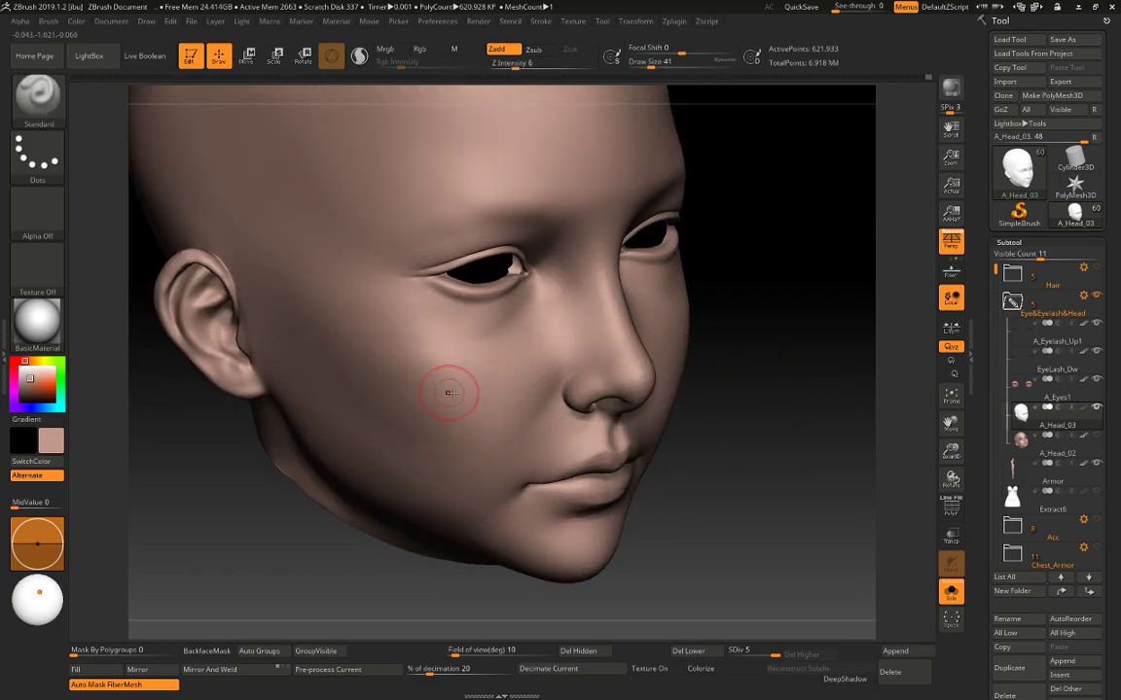
pyautogui.press(']')
pyautogui.press(']')
pyautogui.press('space')
pyautogui.moveTo(425, 435); pyautogui.dragTo(419, 435)
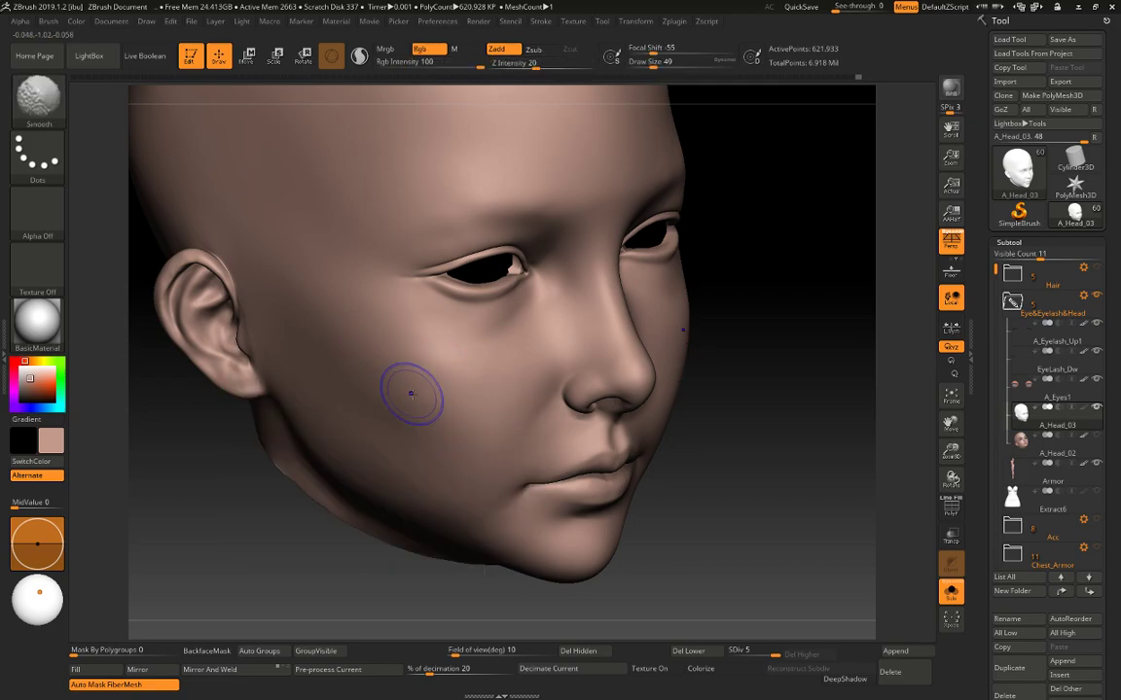
pyautogui.moveTo(725, 323); pyautogui.dragTo(792, 359)
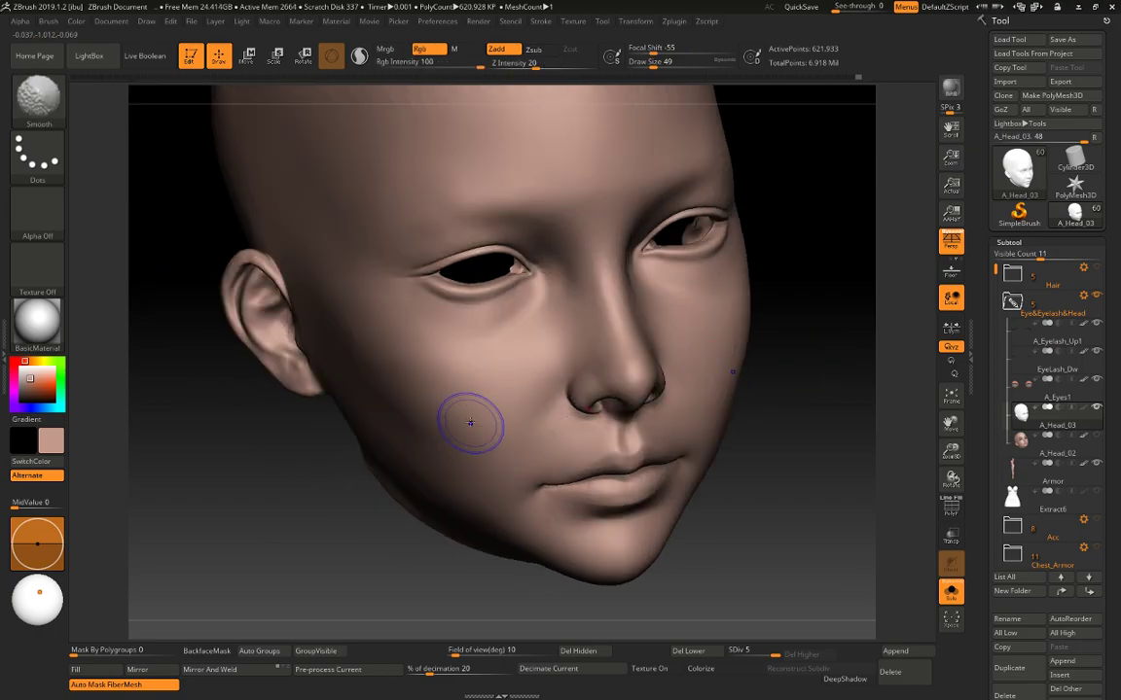
pyautogui.moveTo(856, 457)
pyautogui.mouseDown()
pyautogui.moveTo(840, 500)
pyautogui.moveTo(841, 478)
pyautogui.moveTo(744, 508)
pyautogui.moveTo(741, 541)
pyautogui.mouseUp()
pyautogui.keyDown('shift'); pyautogui.moveTo(683, 362); pyautogui.dragTo(664, 366); pyautogui.keyUp('shift')
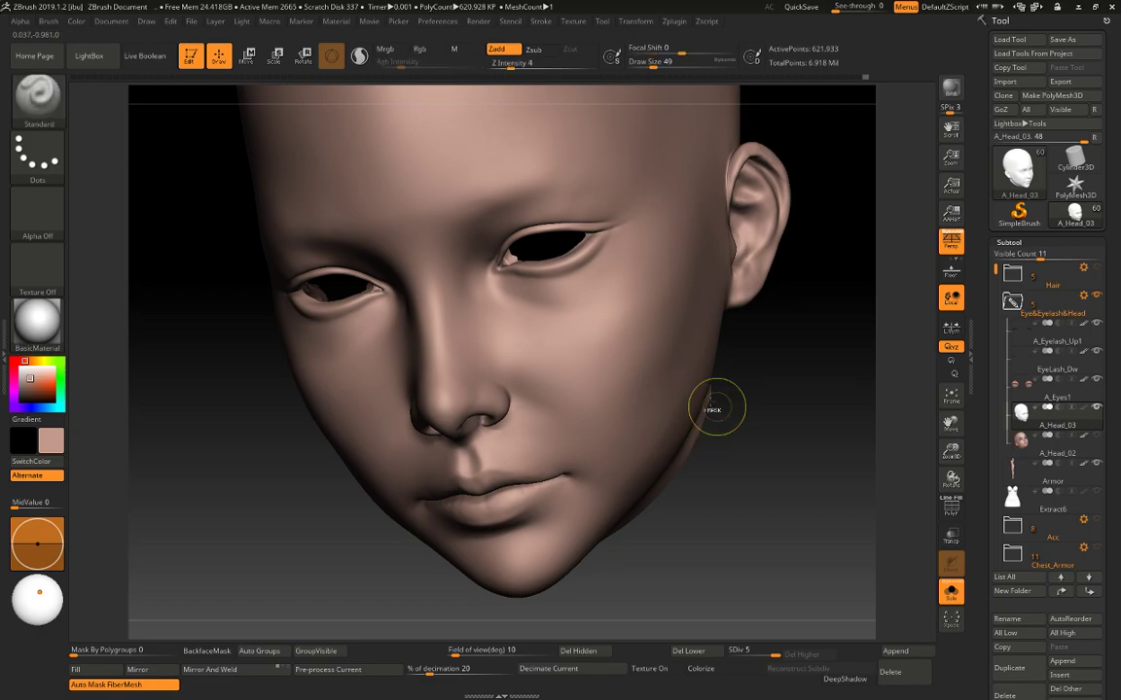
# Refine the cheek beside the nose with the Standard brush at Z Intensity 4, reducing the draw size to 35.
pyautogui.moveTo(708, 403); pyautogui.dragTo(657, 407)
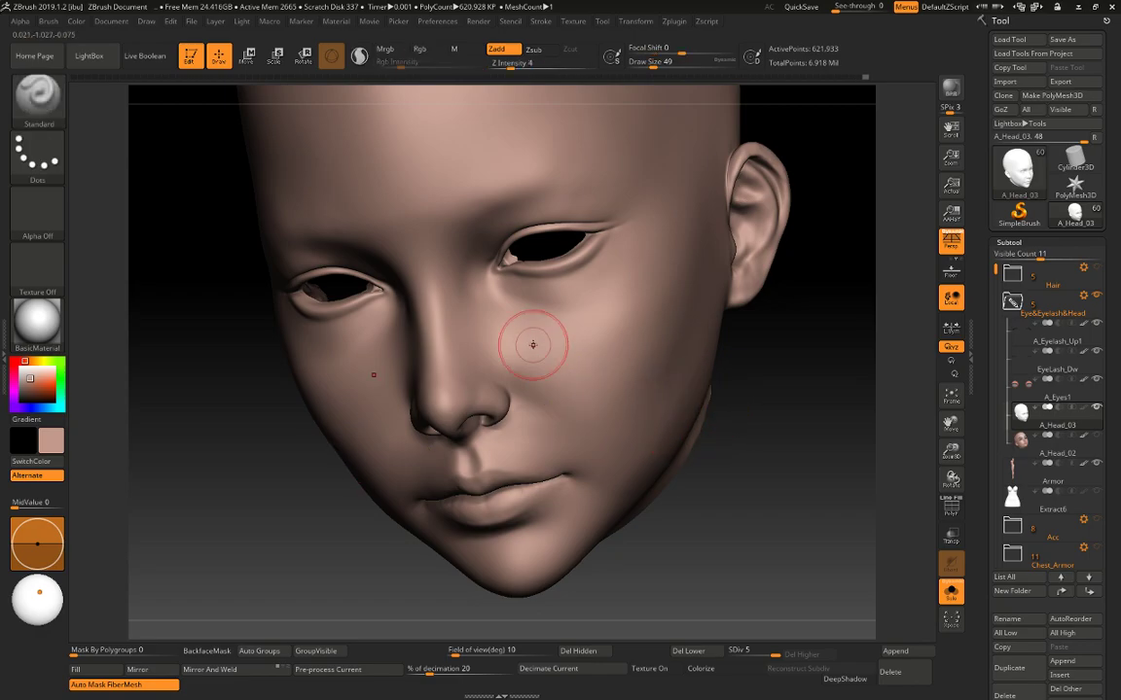
pyautogui.press('space')
pyautogui.press('space')
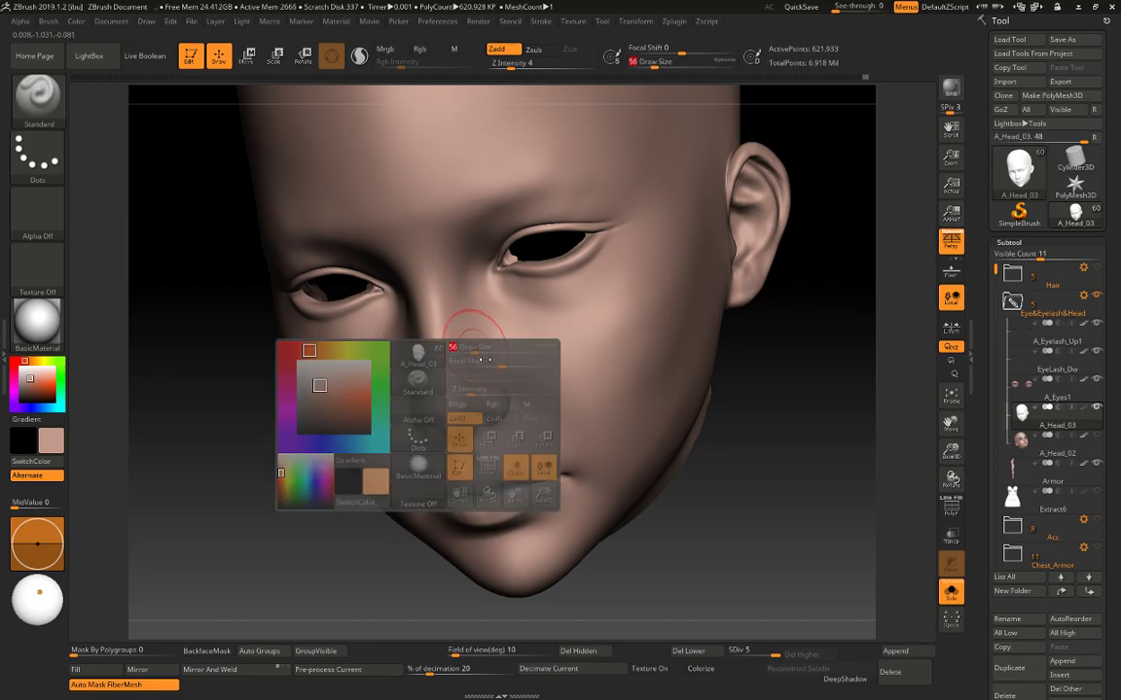
pyautogui.press('space')
pyautogui.moveTo(479, 398); pyautogui.dragTo(475, 398)
pyautogui.moveTo(496, 340); pyautogui.dragTo(506, 338)
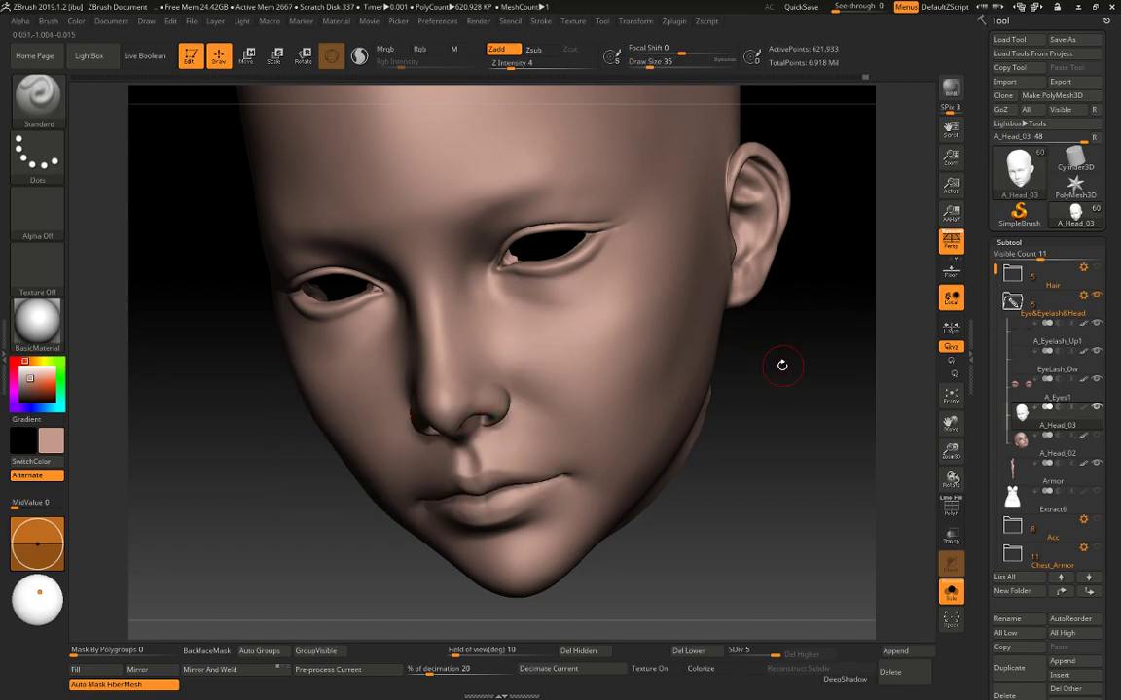
# Smooth the outer nostril wing at draw size 39 and refine it with the Standard brush at draw size 29.
pyautogui.moveTo(780, 365)
pyautogui.mouseDown()
pyautogui.moveTo(813, 373)
pyautogui.moveTo(800, 408)
pyautogui.mouseUp()
pyautogui.press(']')
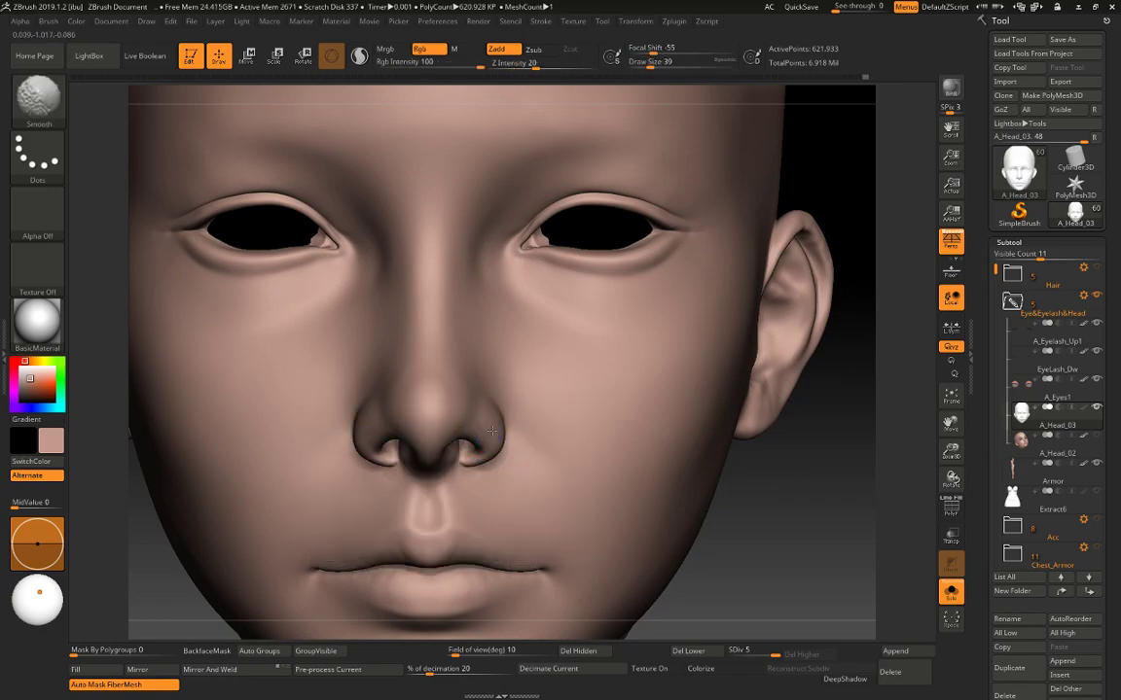
pyautogui.press('space')
pyautogui.moveTo(487, 430)
pyautogui.keyDown('shift'); pyautogui.mouseDown()
pyautogui.moveTo(479, 450)
pyautogui.moveTo(490, 434)
pyautogui.mouseUp(); pyautogui.keyUp('shift')
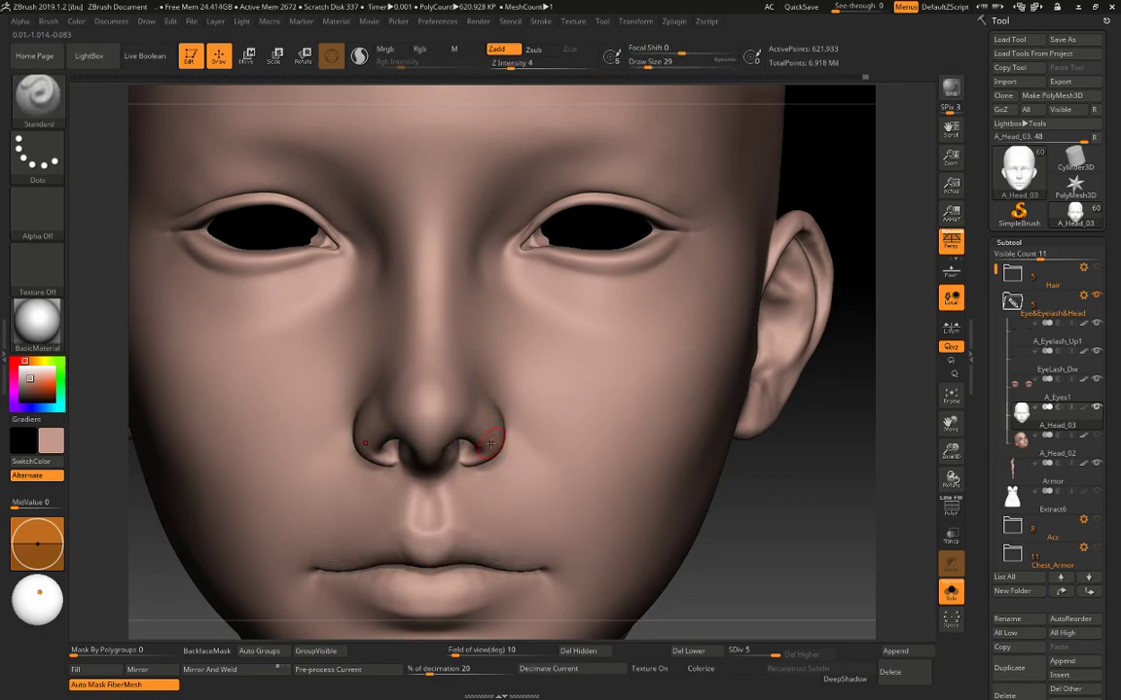
# Sculpt the inner edge of the nostril with the Clay brush at subdivision level 3, starting from draw size 25.
pyautogui.moveTo(796, 512)
pyautogui.mouseDown()
pyautogui.moveTo(492, 500)
pyautogui.moveTo(264, 581)
pyautogui.moveTo(294, 551)
pyautogui.moveTo(379, 537)
pyautogui.mouseUp()
pyautogui.press('space')
pyautogui.moveTo(493, 405); pyautogui.dragTo(490, 405)
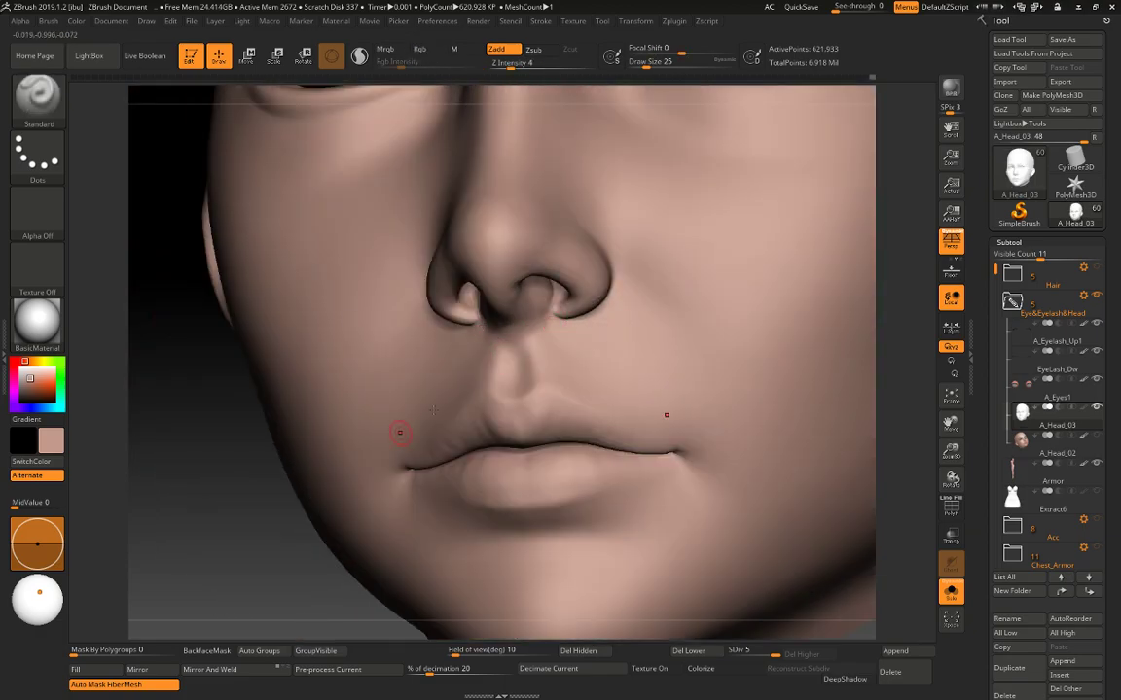
pyautogui.keyDown('alt'); pyautogui.moveTo(257, 545); pyautogui.dragTo(261, 612); pyautogui.keyUp('alt')
pyautogui.press('b')
pyautogui.press('c')
pyautogui.press('l')
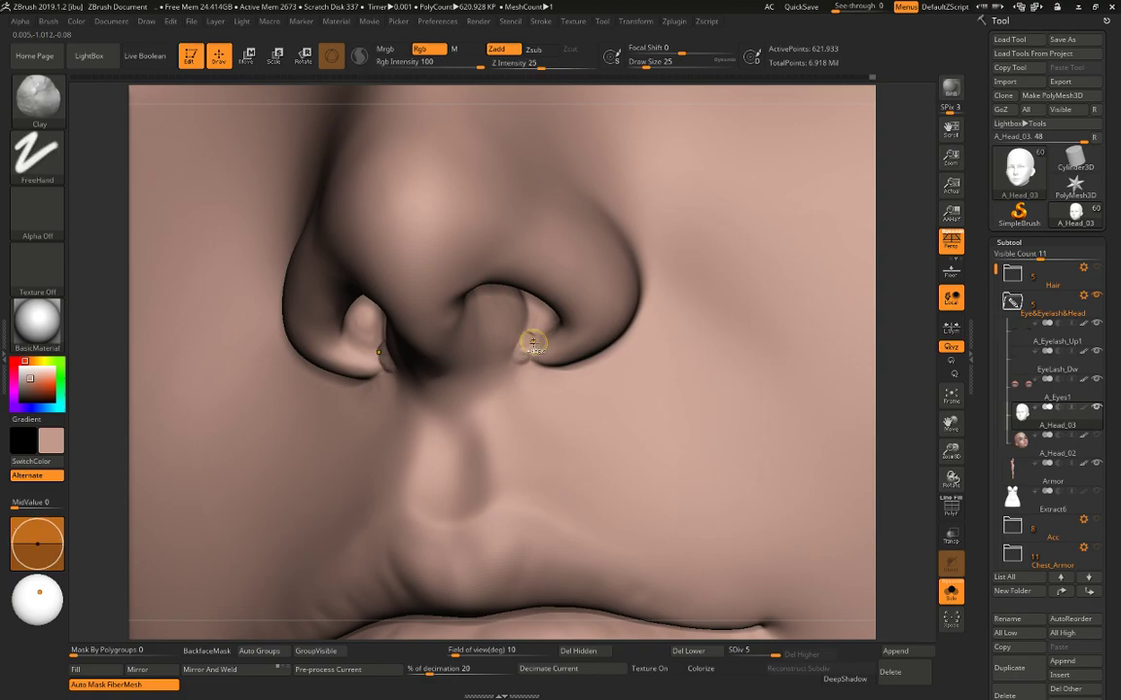
pyautogui.hotkey('shift', 'd')
pyautogui.hotkey('shift', 'd')
pyautogui.moveTo(528, 340); pyautogui.dragTo(521, 308)
# Refine the inner nostril with the Standard brush at draw size 39 and Z Intensity 4.
pyautogui.press('space')
pyautogui.press('b')
pyautogui.press('s')
pyautogui.press('t')
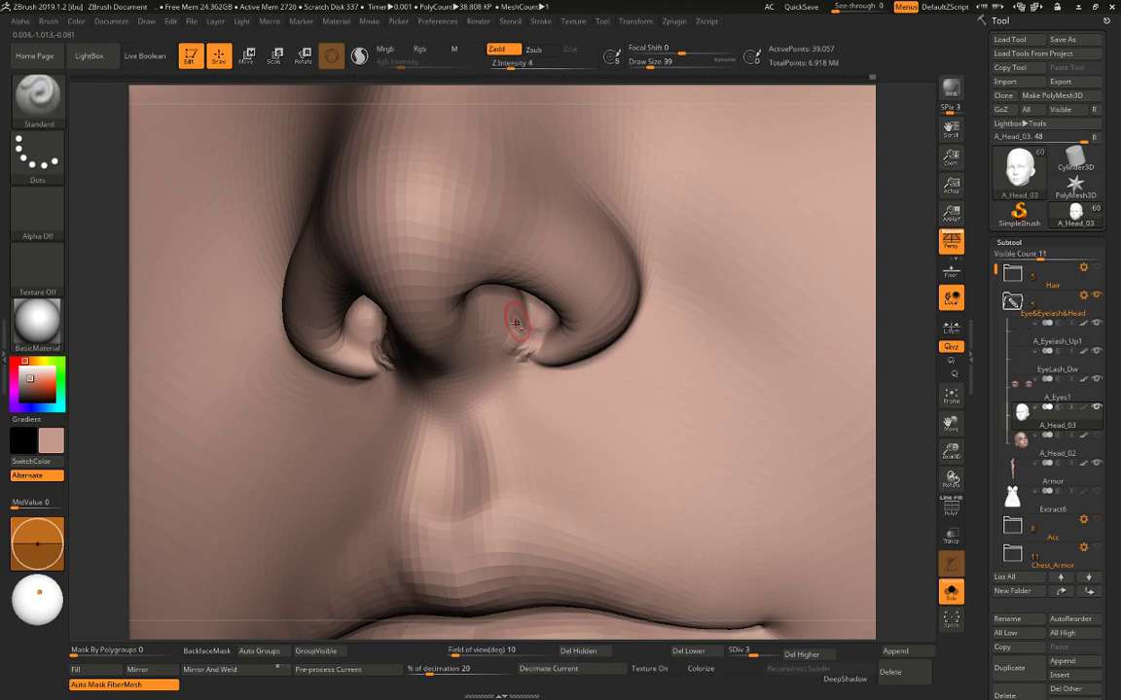
# Shift the inner nostril wall toward the septum with the Move brush at subdivision level 1 and draw size 77.
pyautogui.hotkey('shift', 'd')
pyautogui.hotkey('shift', 'd')
pyautogui.press('b')
pyautogui.press('m')
pyautogui.press('v')
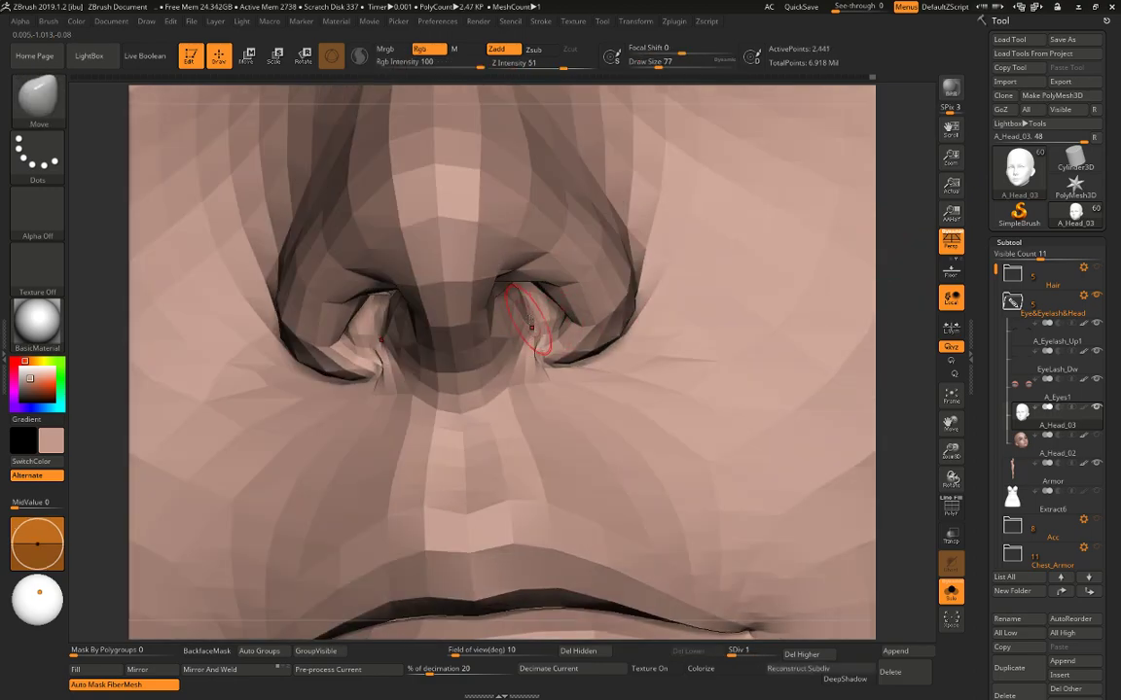
pyautogui.moveTo(531, 322); pyautogui.dragTo(507, 300)
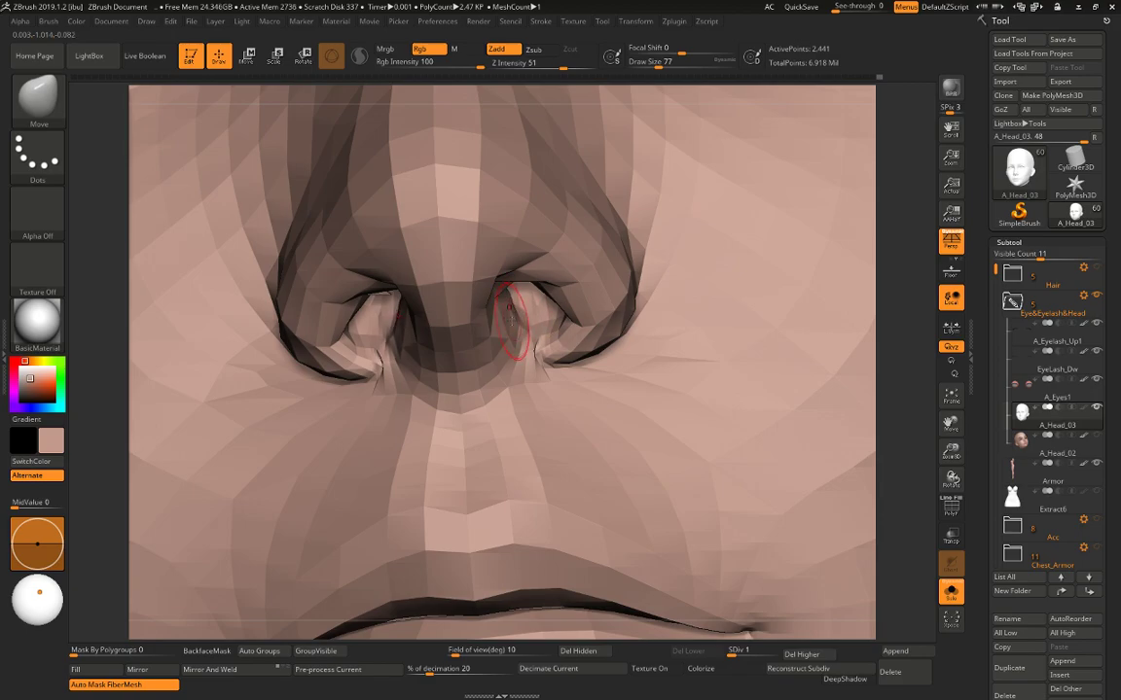
pyautogui.moveTo(509, 323); pyautogui.dragTo(500, 322)
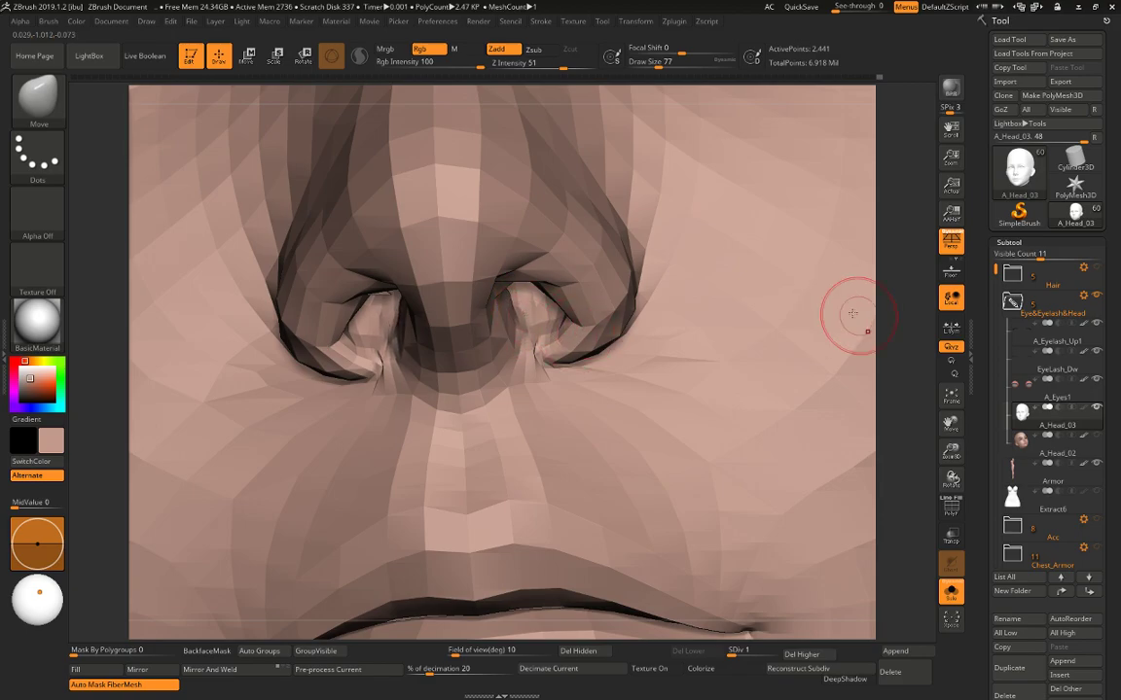
# Adjust the lower nostril rim from below with the Move brush at draw size 56.
pyautogui.moveTo(886, 309); pyautogui.dragTo(856, 210)
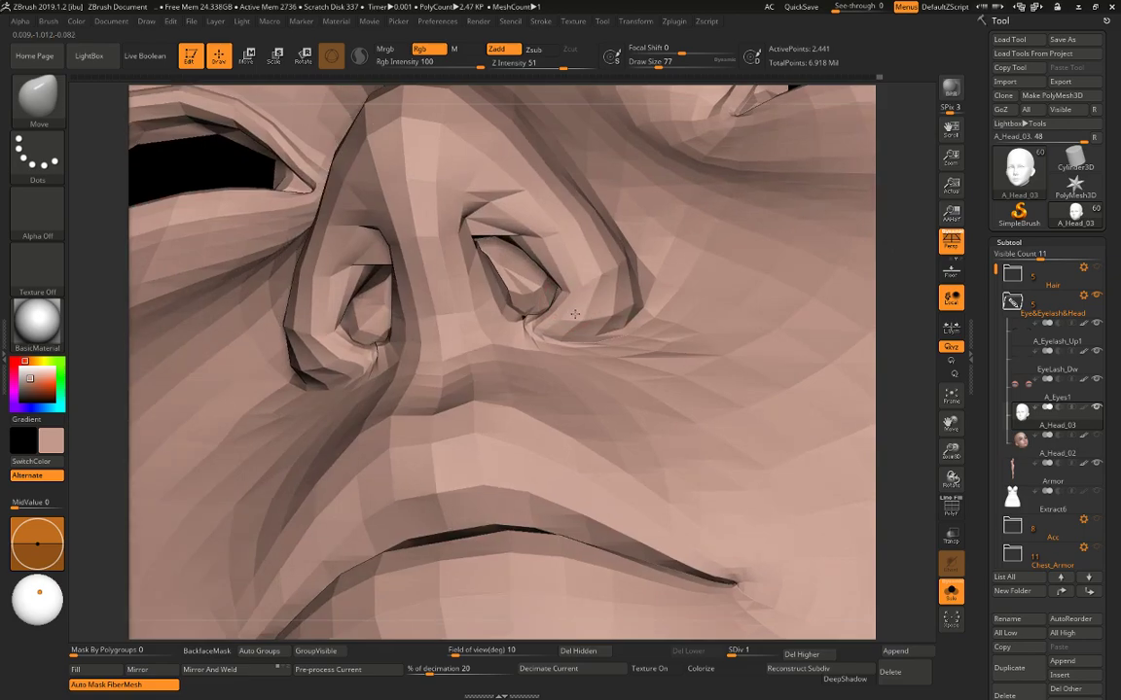
pyautogui.press('[')
pyautogui.press('[')
pyautogui.moveTo(575, 314)
pyautogui.mouseDown()
pyautogui.moveTo(537, 326)
pyautogui.moveTo(585, 325)
pyautogui.mouseUp()
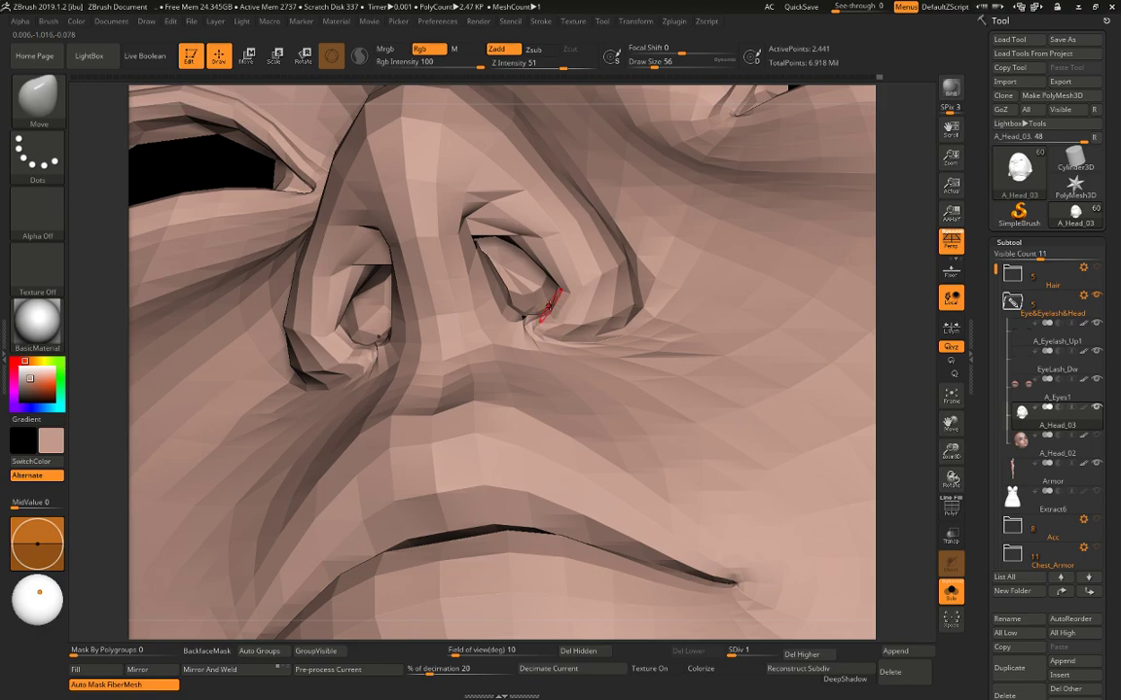
# Reshape the nostril opening and its base with the Move brush, working up to subdivision level 3.
pyautogui.press('d')
pyautogui.press('d')
pyautogui.press('space')
pyautogui.moveTo(556, 316); pyautogui.dragTo(530, 334)
pyautogui.press('space')
pyautogui.hotkey('shift', 'd')
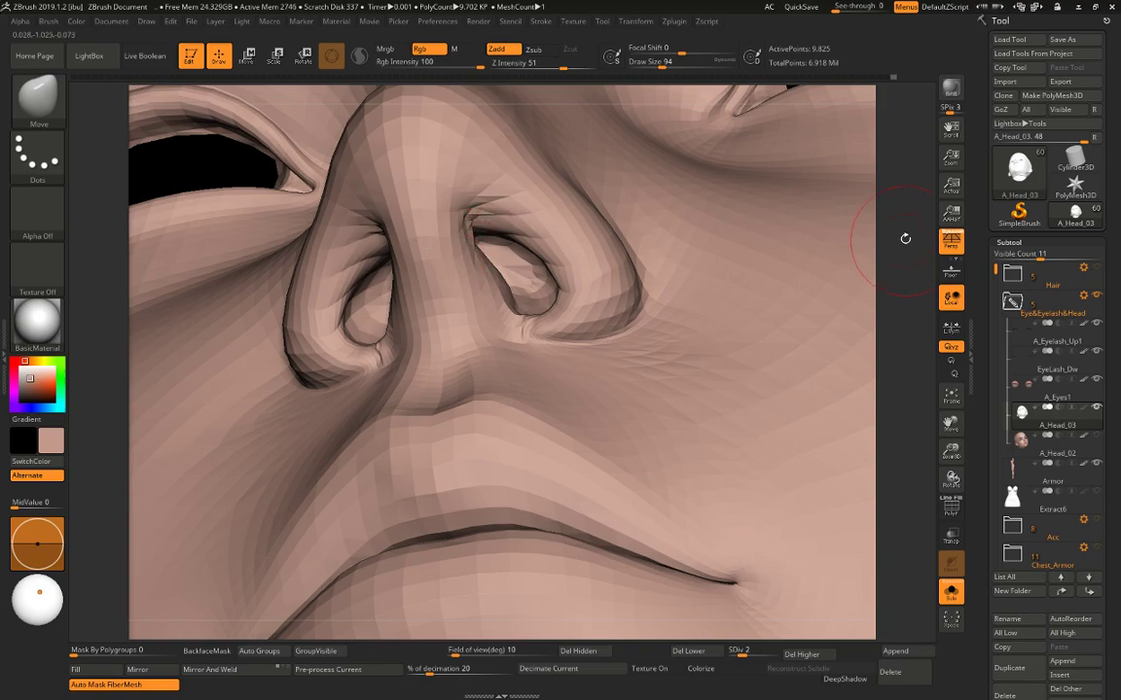
pyautogui.moveTo(906, 238)
pyautogui.mouseDown()
pyautogui.moveTo(907, 272)
pyautogui.moveTo(920, 279)
pyautogui.mouseUp()
pyautogui.press('[')
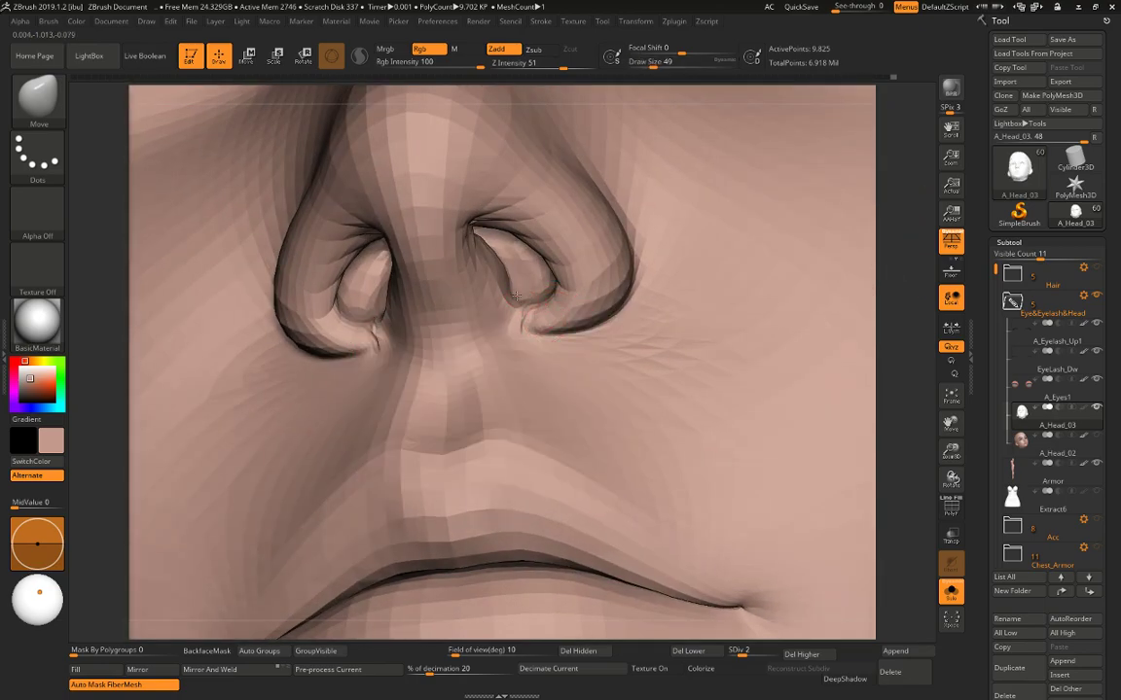
pyautogui.press('d')
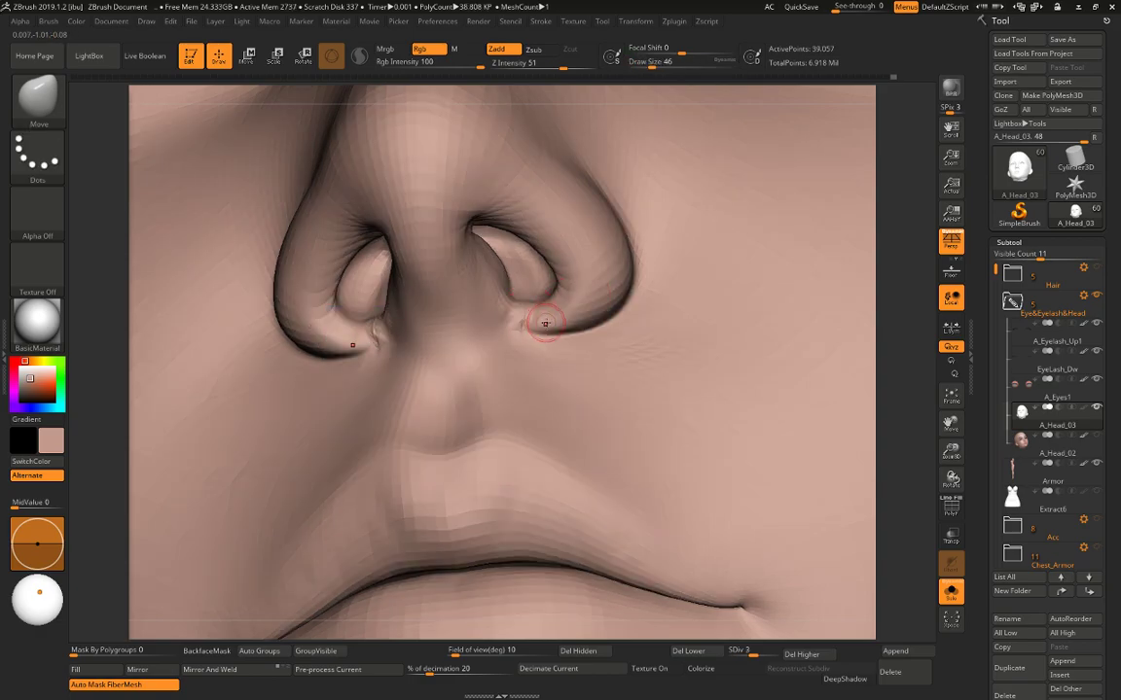
# Show the polyframe and reposition the vertices at the nostril base with the Move brush at subdivision level 1, draw size 37.
pyautogui.hotkey('shift', 'f')
pyautogui.keyDown('alt'); pyautogui.moveTo(927, 358); pyautogui.dragTo(927, 457); pyautogui.keyUp('alt')
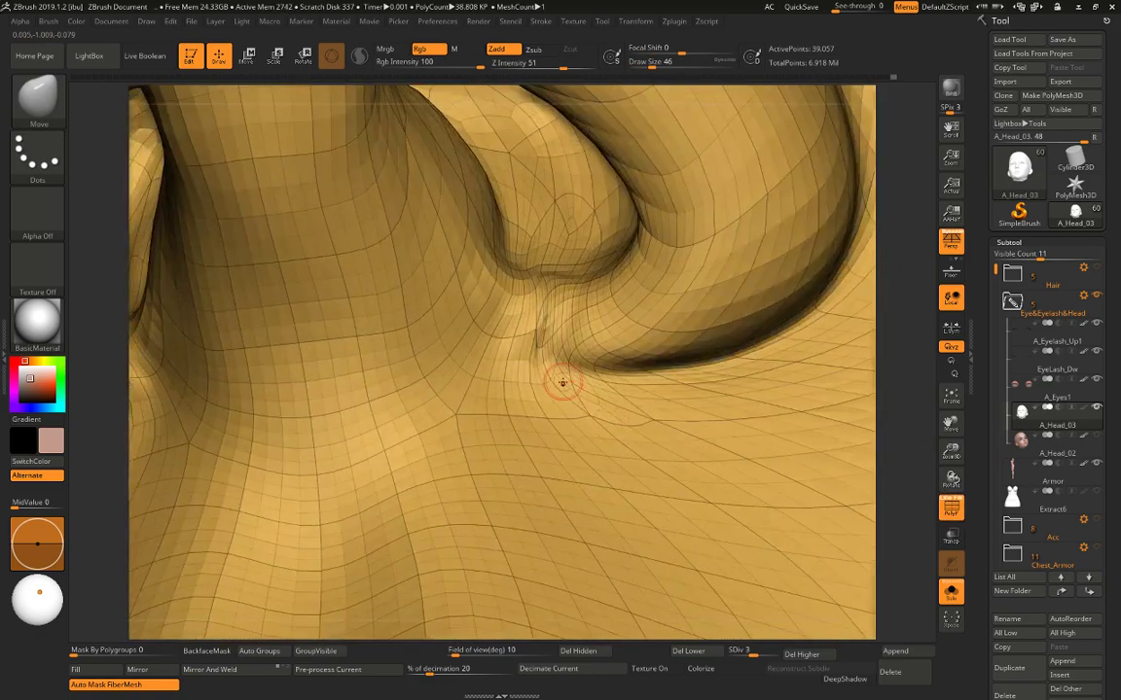
pyautogui.hotkey('shift', 'd')
pyautogui.press('space')
pyautogui.hotkey('shift', 'd')
pyautogui.moveTo(543, 336)
pyautogui.mouseDown()
pyautogui.moveTo(530, 328)
pyautogui.moveTo(522, 356)
pyautogui.mouseUp()
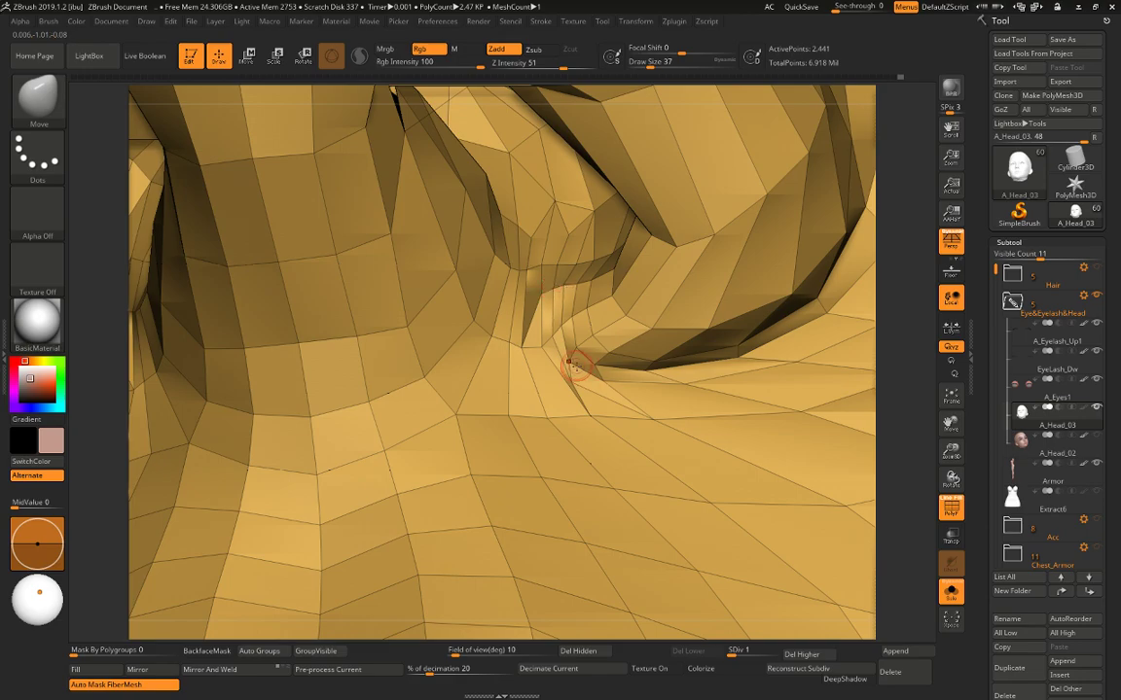
pyautogui.moveTo(590, 418); pyautogui.dragTo(571, 416)
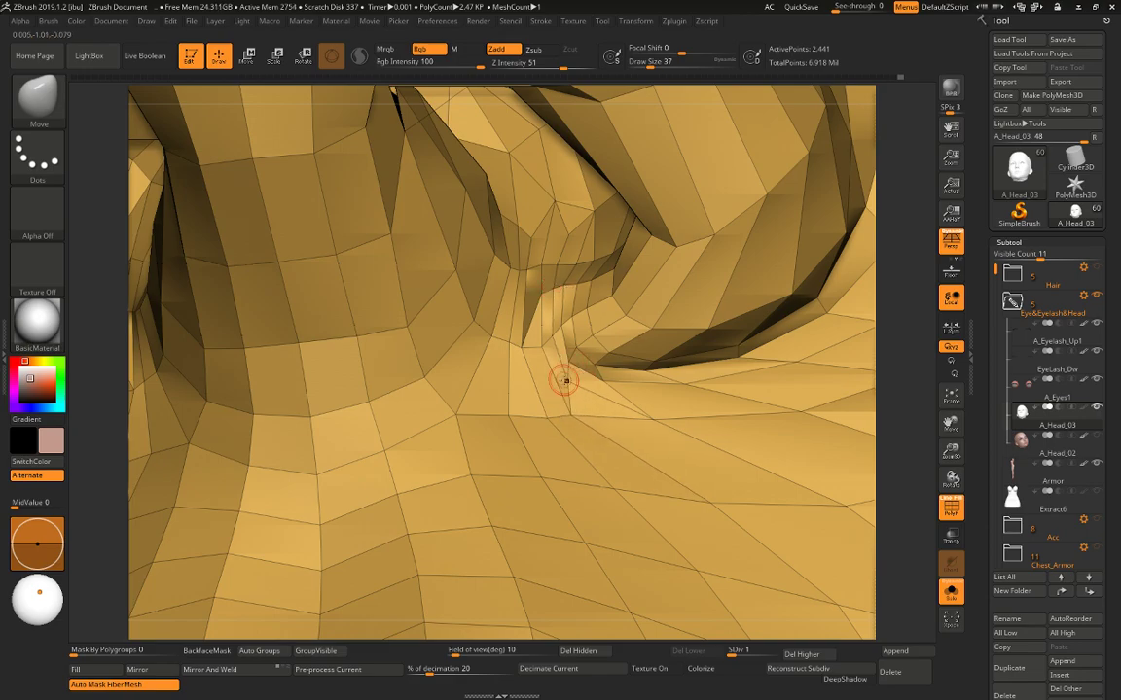
# Smooth the mesh at the nostril base at subdivision level 3.
pyautogui.press('d')
pyautogui.press('d')
pyautogui.press('shift')
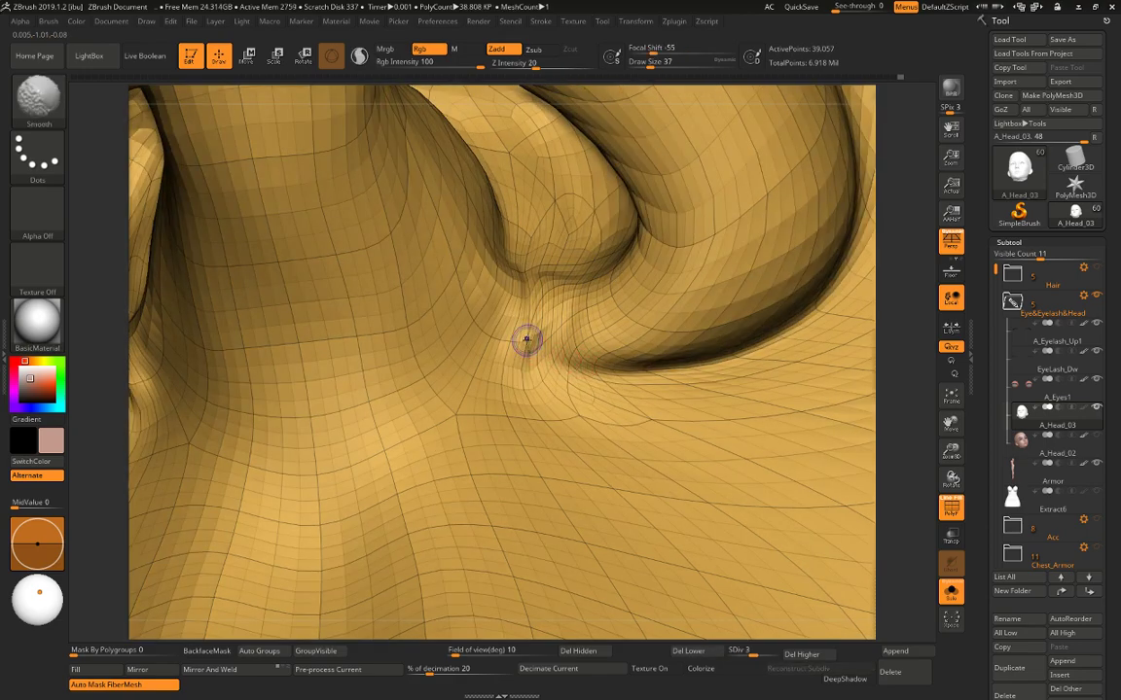
pyautogui.keyDown('shift'); pyautogui.moveTo(534, 340); pyautogui.dragTo(538, 336); pyautogui.keyUp('shift')
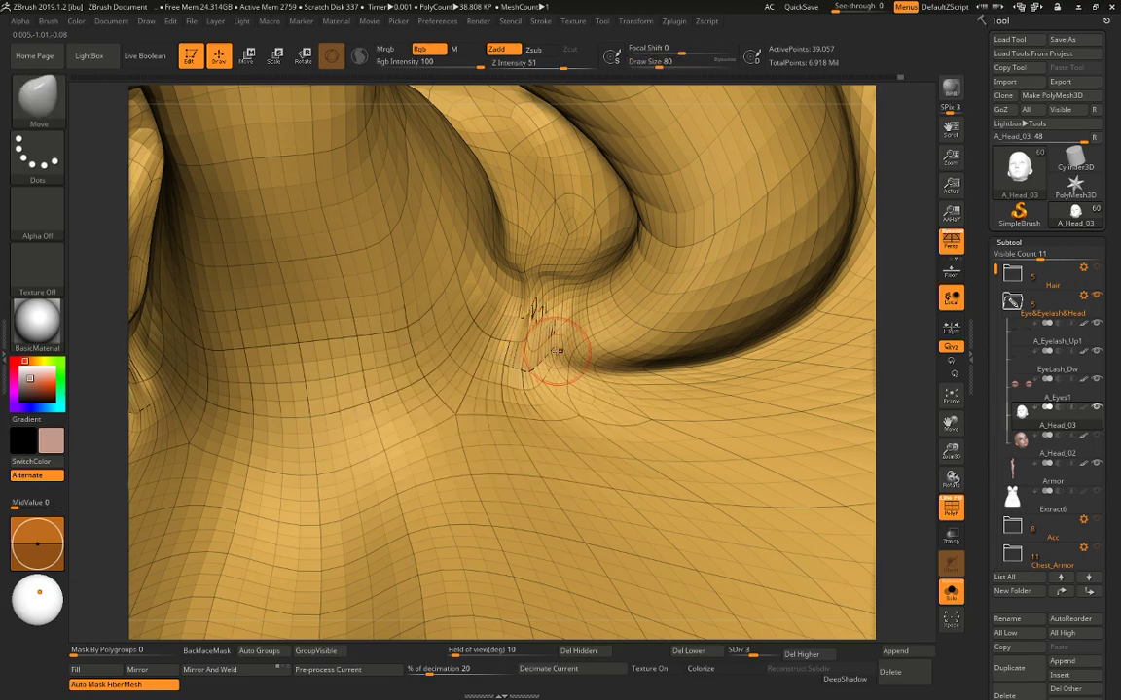
# Hide the polyframe and raise the head to subdivision level 5, with the draw size at 56.
pyautogui.press('d')
pyautogui.hotkey('shift', 'f')
pyautogui.press('[')
pyautogui.press('d')
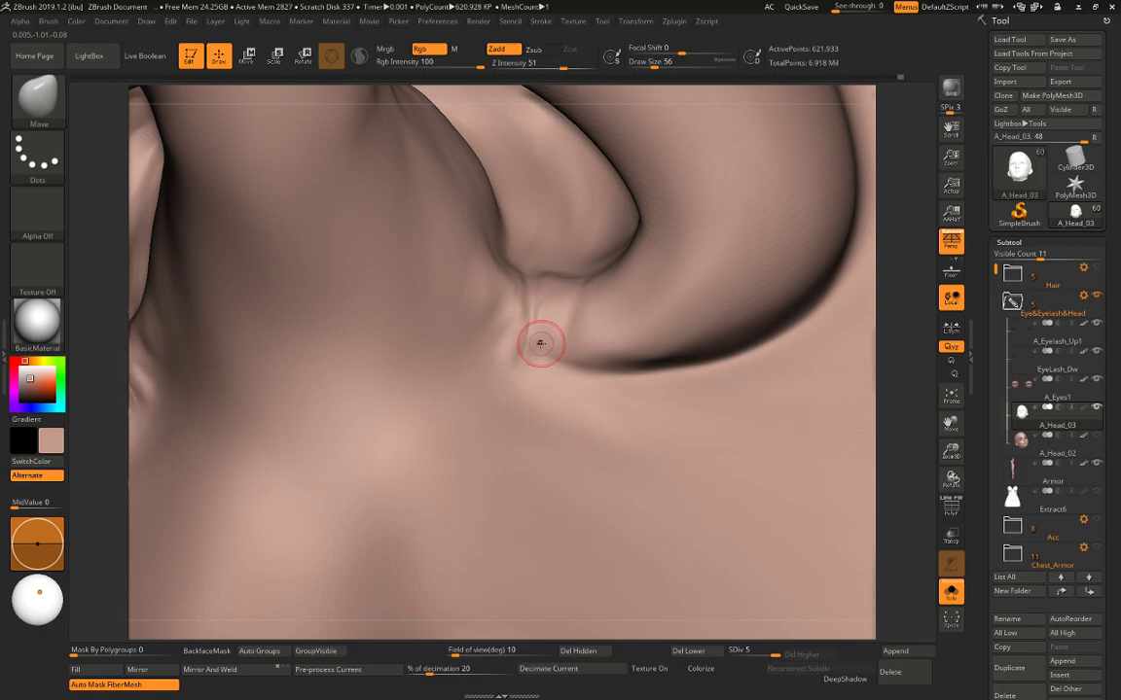
# Smooth out the creases below the nostril's inner corner at subdivision level 5 with a draw size of 56.
pyautogui.press('b')
pyautogui.press('c')
pyautogui.press('l')
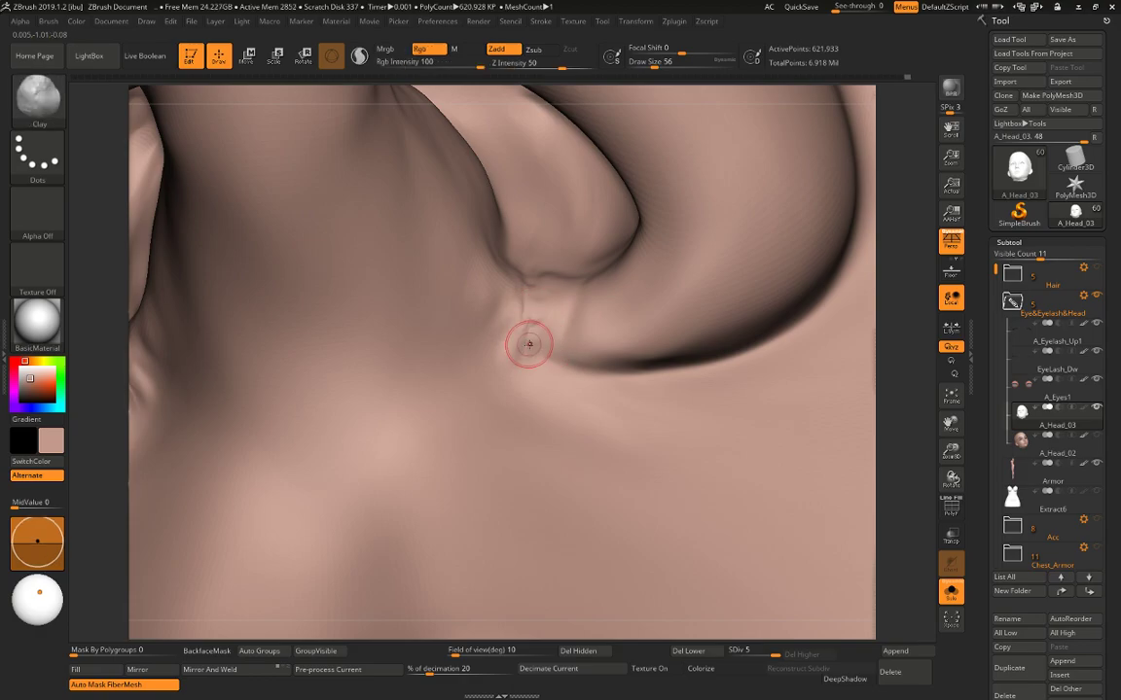
pyautogui.press('shift')
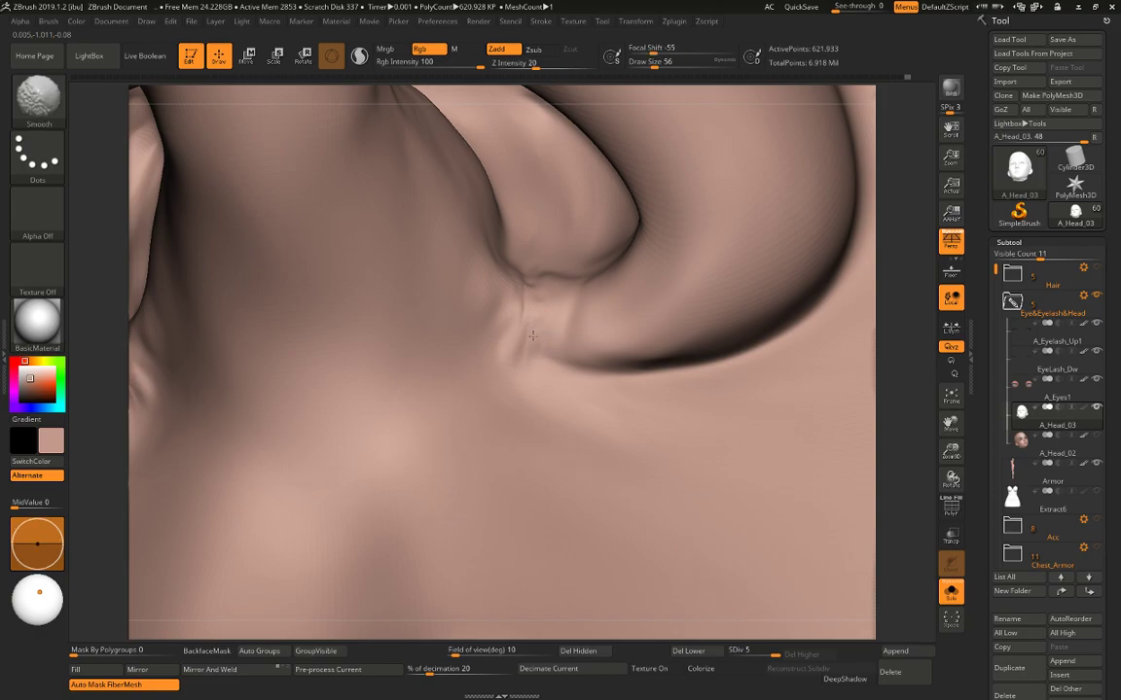
pyautogui.keyDown('shift'); pyautogui.moveTo(518, 354); pyautogui.dragTo(504, 357); pyautogui.keyUp('shift')
pyautogui.keyDown('shift'); pyautogui.moveTo(526, 324); pyautogui.dragTo(520, 352); pyautogui.keyUp('shift')
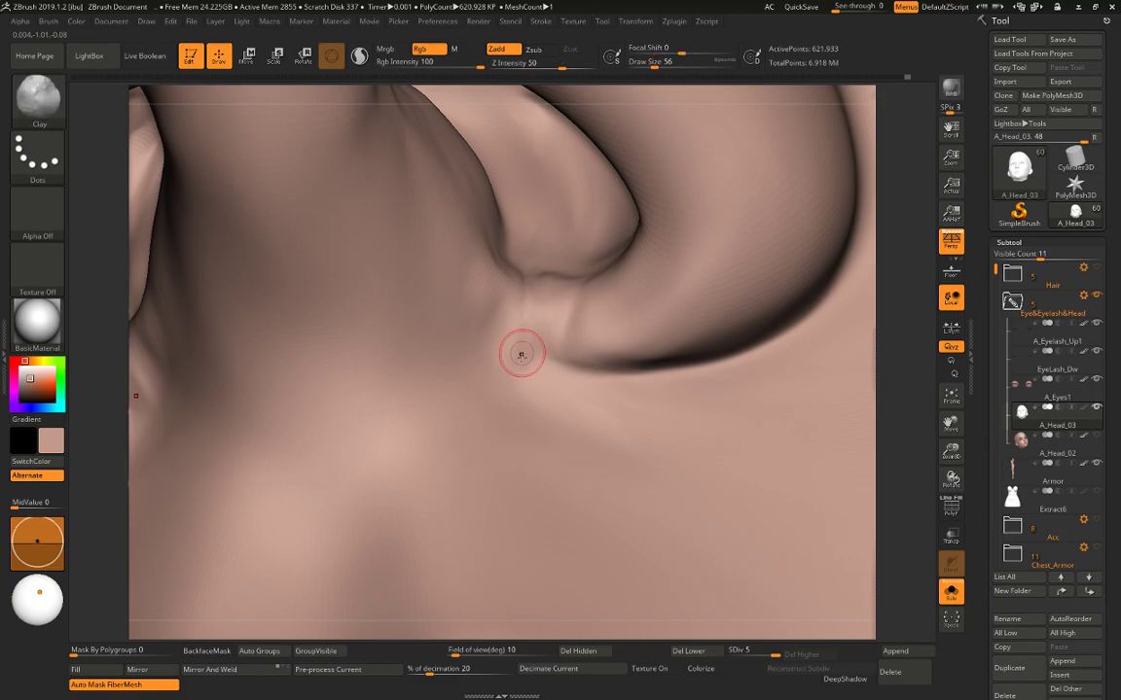
# Build up the inner corner of the nostril base with the Standard brush at Z Intensity 5 and draw size 41.
pyautogui.press('b')
pyautogui.press('s')
pyautogui.press('t')
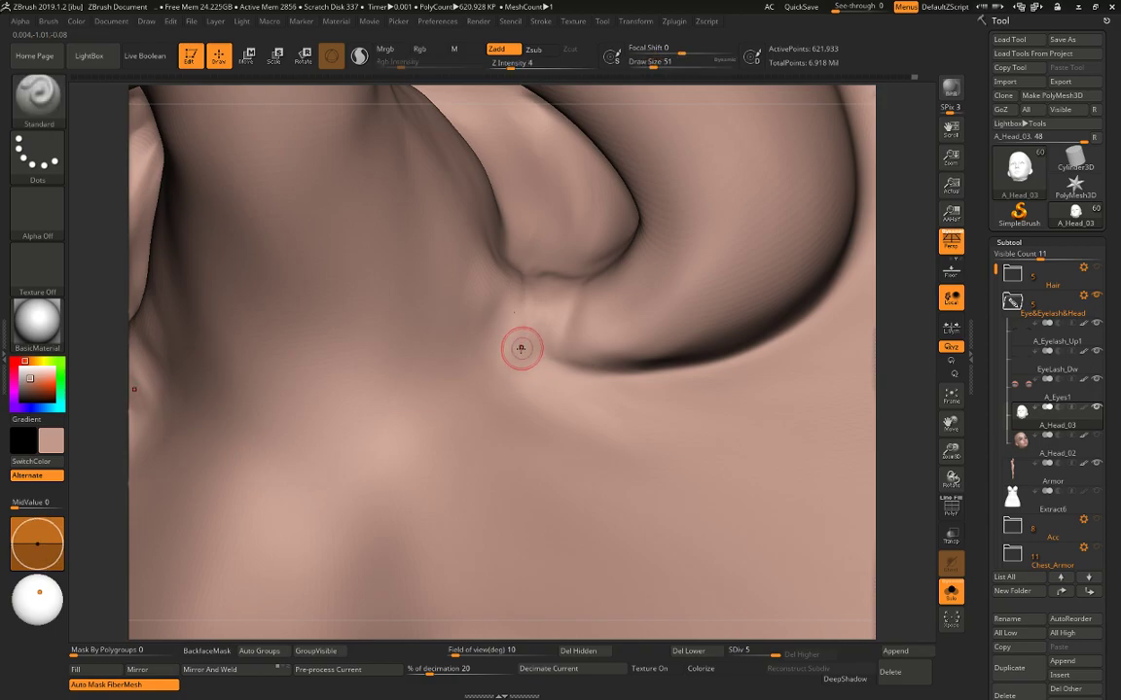
pyautogui.press('space')
pyautogui.moveTo(526, 390); pyautogui.dragTo(530, 391)
pyautogui.press('space')
pyautogui.moveTo(519, 347); pyautogui.dragTo(513, 342)
# Refine the crease at the nostril's inner corner with the DamStandard, Standard and Smooth brushes, raising the draw size to 71.
pyautogui.press('b')
pyautogui.press('d')
pyautogui.press('s')
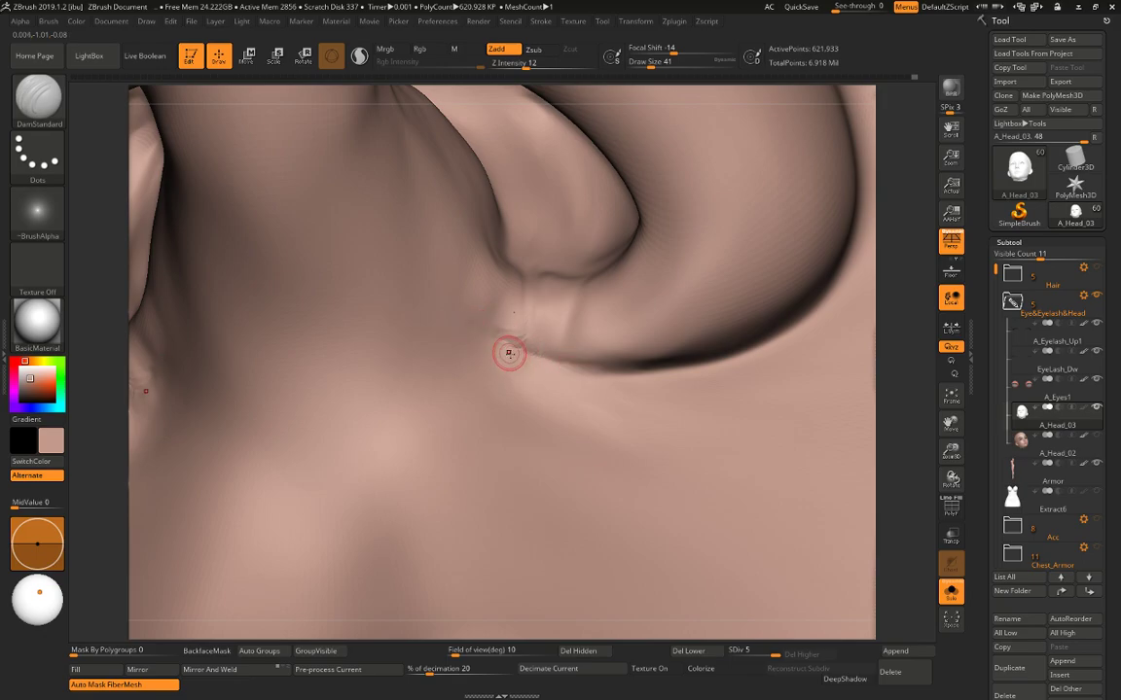
pyautogui.press('b')
pyautogui.press('s')
pyautogui.press('t')
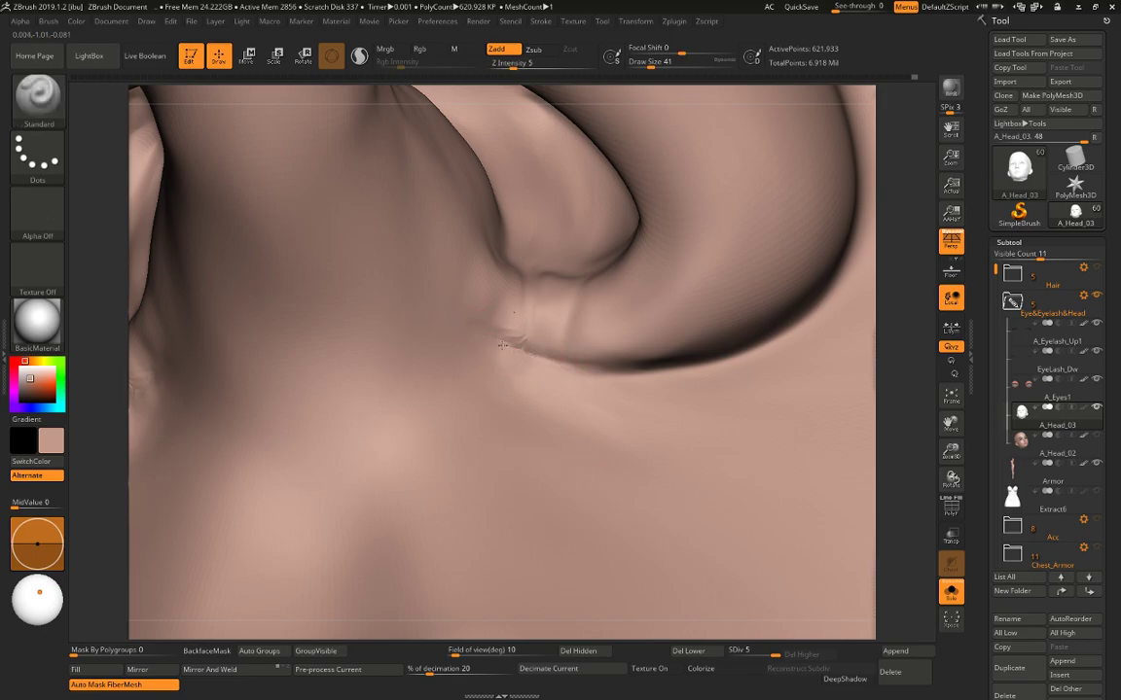
pyautogui.press('space')
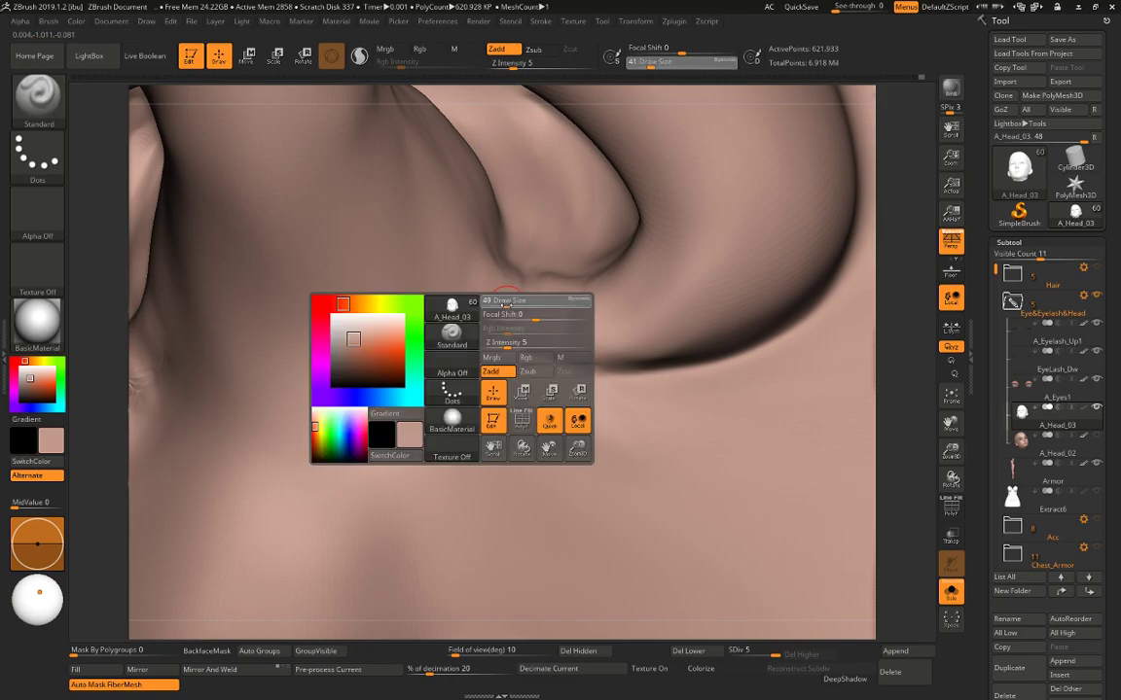
pyautogui.press('shift')
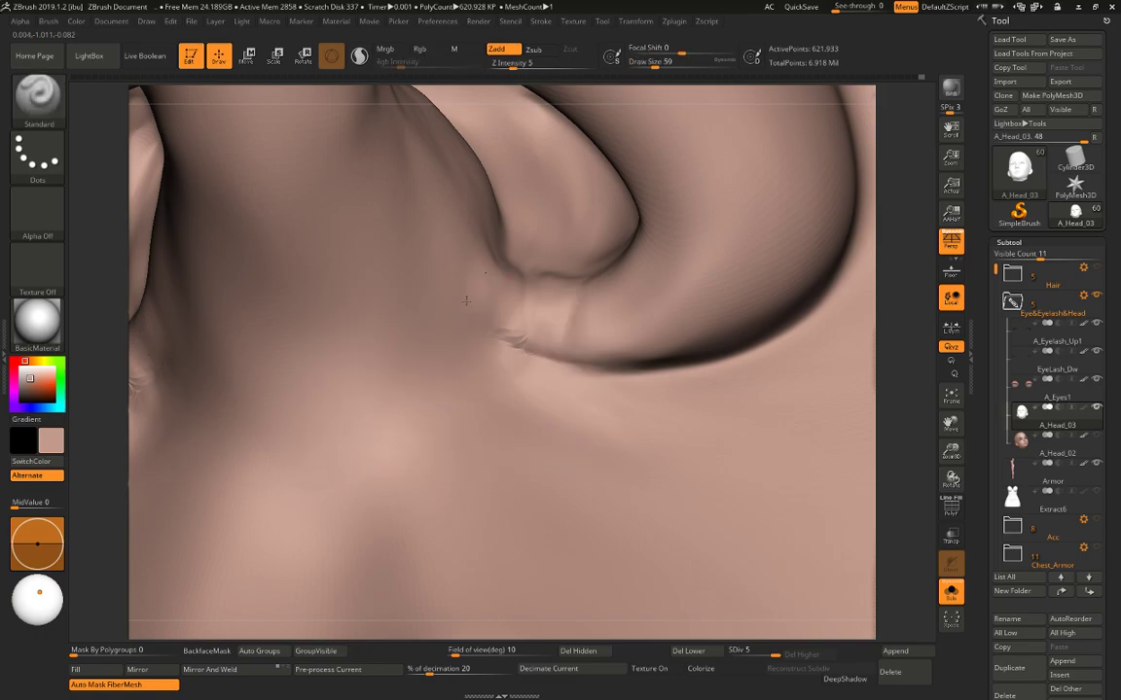
pyautogui.press('space')
pyautogui.moveTo(517, 297); pyautogui.dragTo(535, 297)
pyautogui.moveTo(908, 261); pyautogui.dragTo(903, 295)
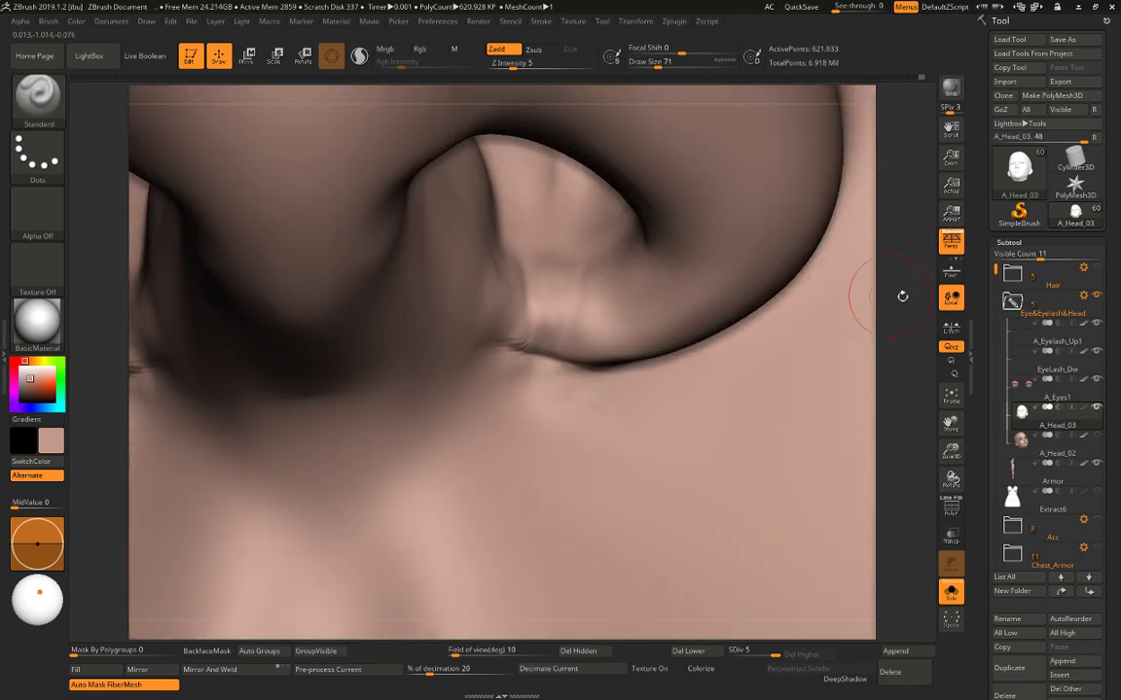
# Touch up and smooth the nostril's inner wall and floor, varying the draw size between 44 and 120.
pyautogui.press('shift')
pyautogui.press('space')
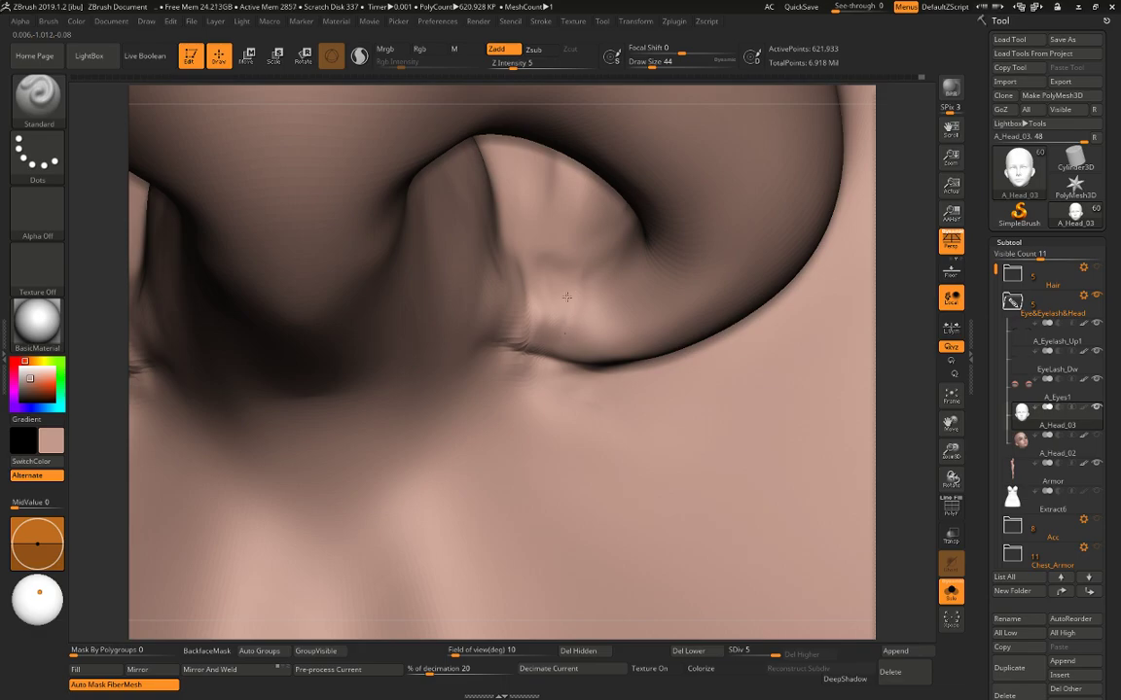
pyautogui.press('space')
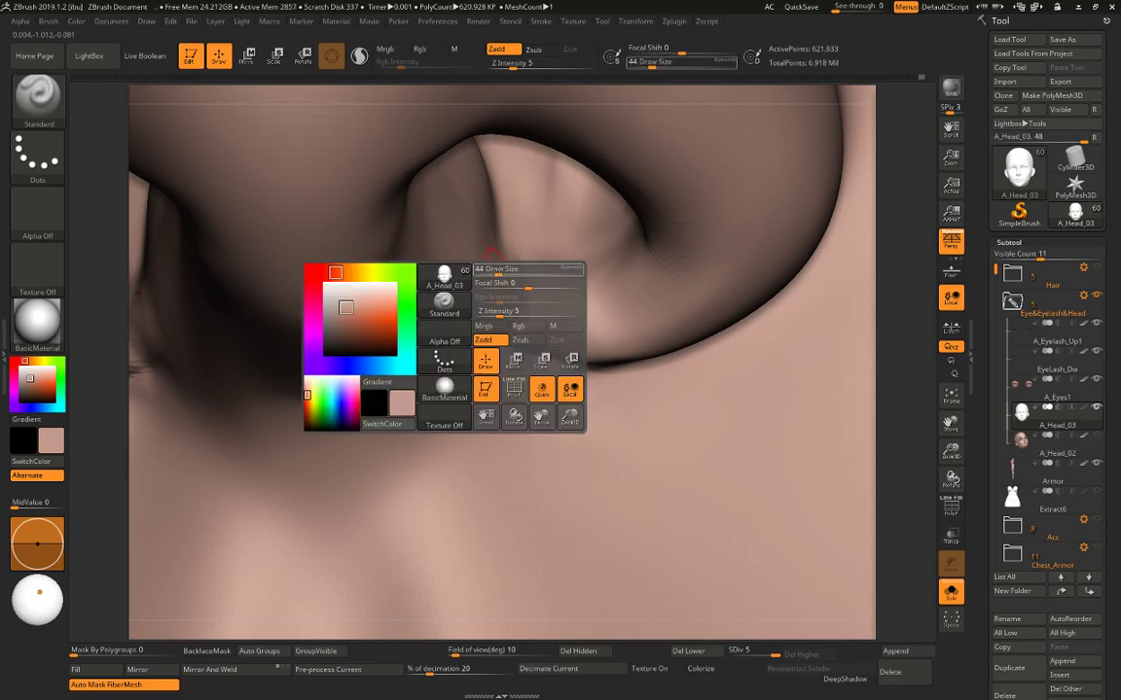
pyautogui.press('space')
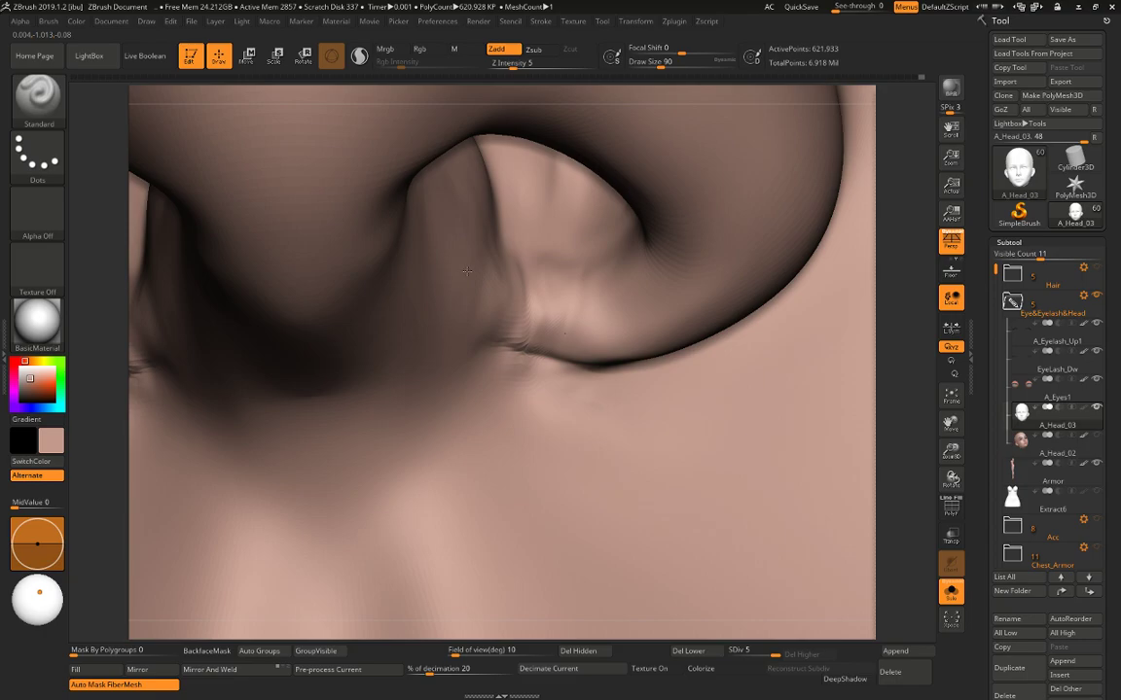
pyautogui.press('shift')
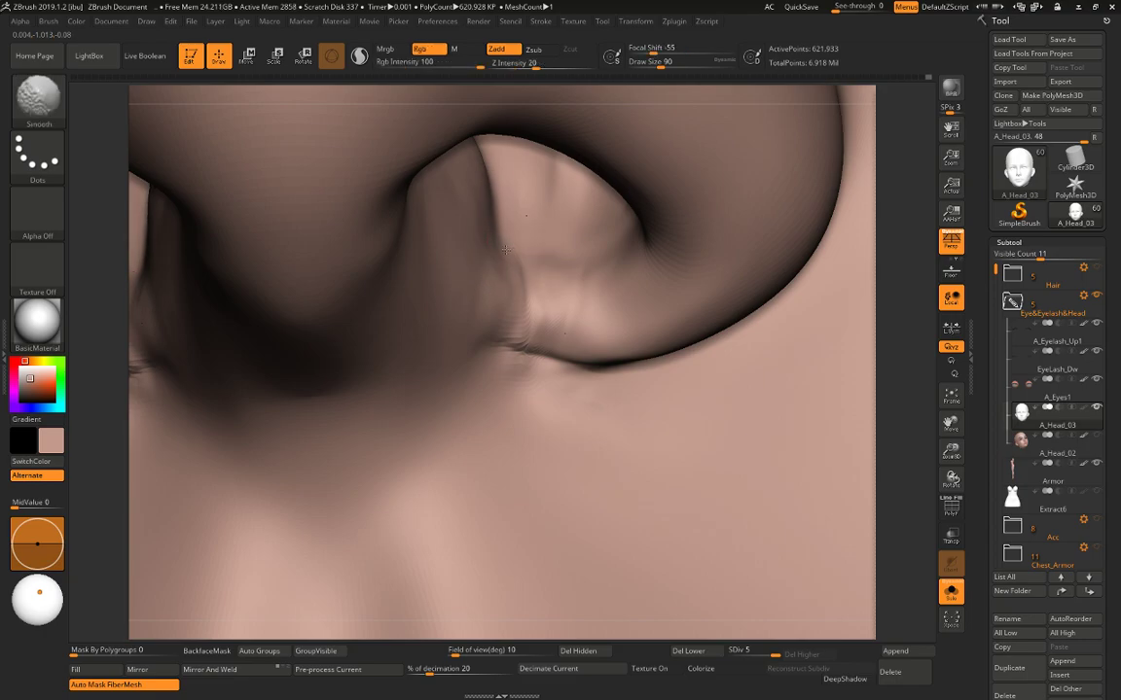
pyautogui.press('space')
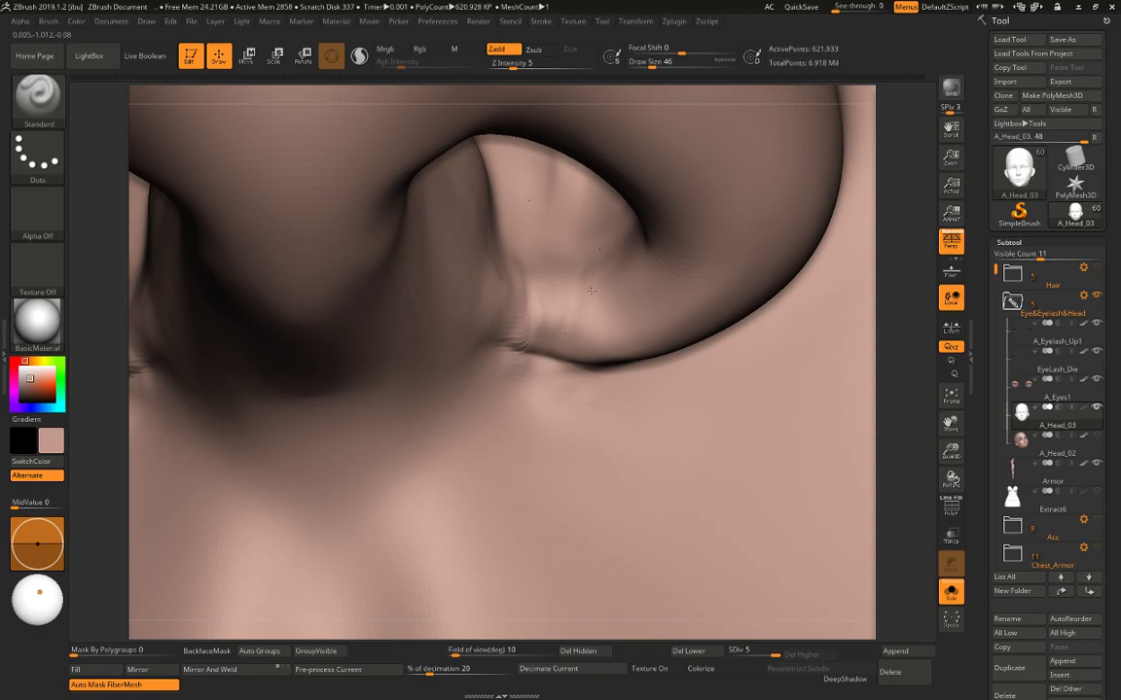
pyautogui.press('space')
pyautogui.press('space')
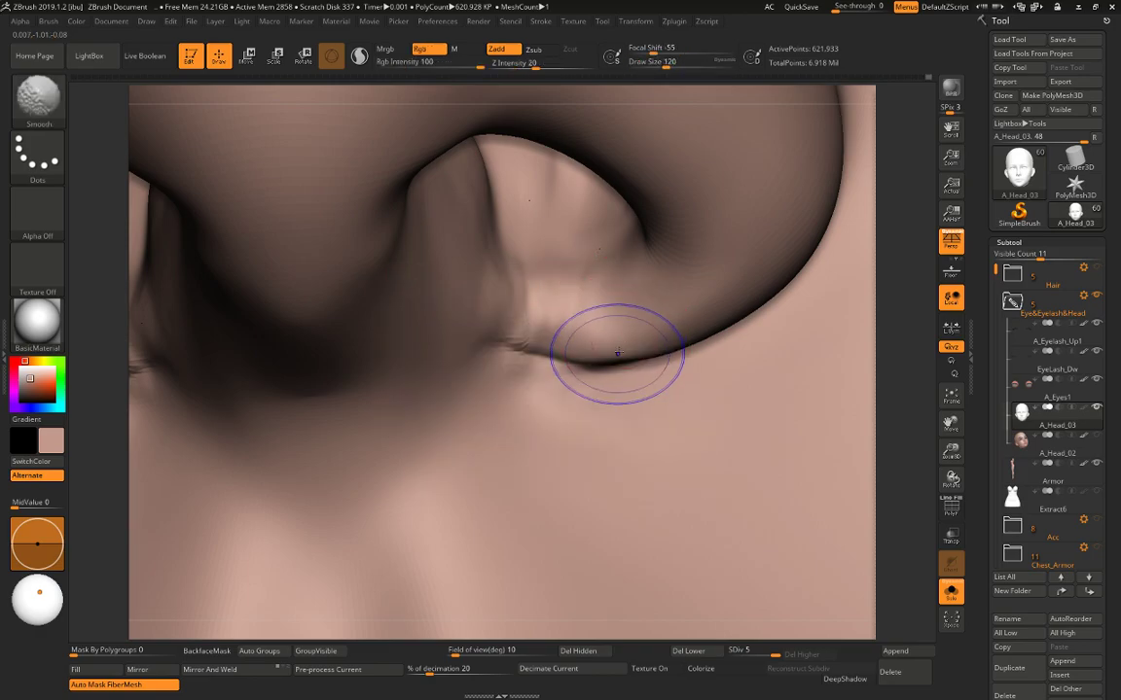
# Reshape the lower nostril edge with the Move brush at subdivision level 3, draw size 120, and return the head to level 5.
pyautogui.hotkey('shift', 'd')
pyautogui.hotkey('shift', 'd')
pyautogui.press('b')
pyautogui.press('m')
pyautogui.press('v')
pyautogui.moveTo(599, 365); pyautogui.dragTo(588, 364)
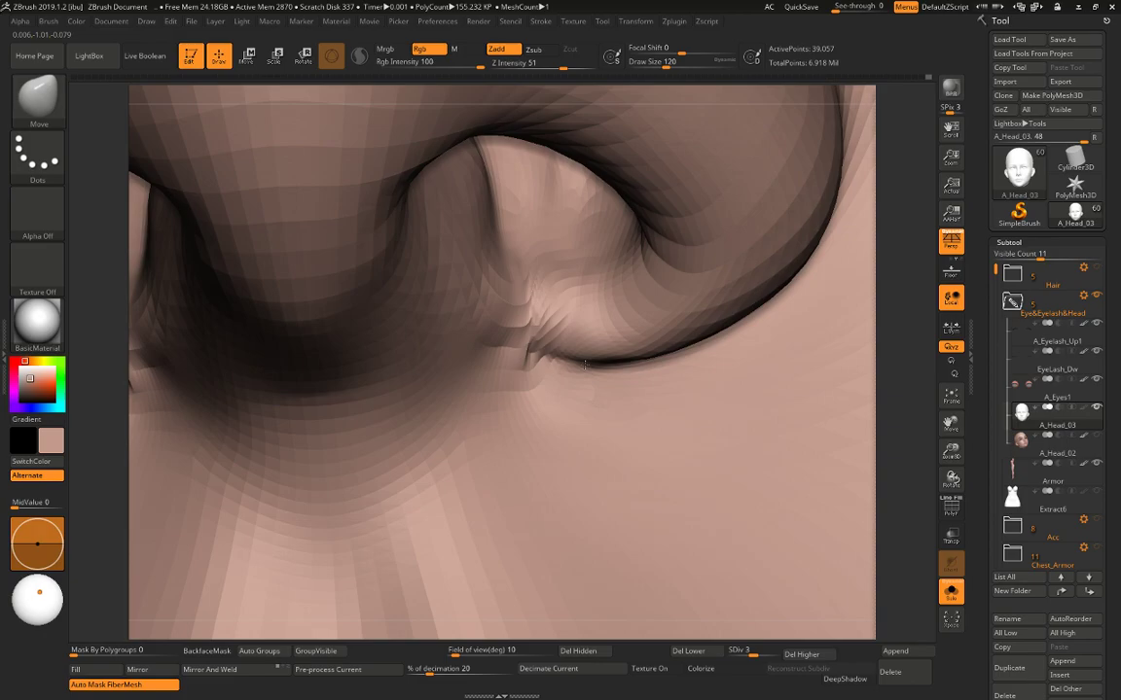
pyautogui.keyDown('alt'); pyautogui.moveTo(895, 443); pyautogui.dragTo(861, 199); pyautogui.keyUp('alt')
pyautogui.press('d')
pyautogui.press('d')
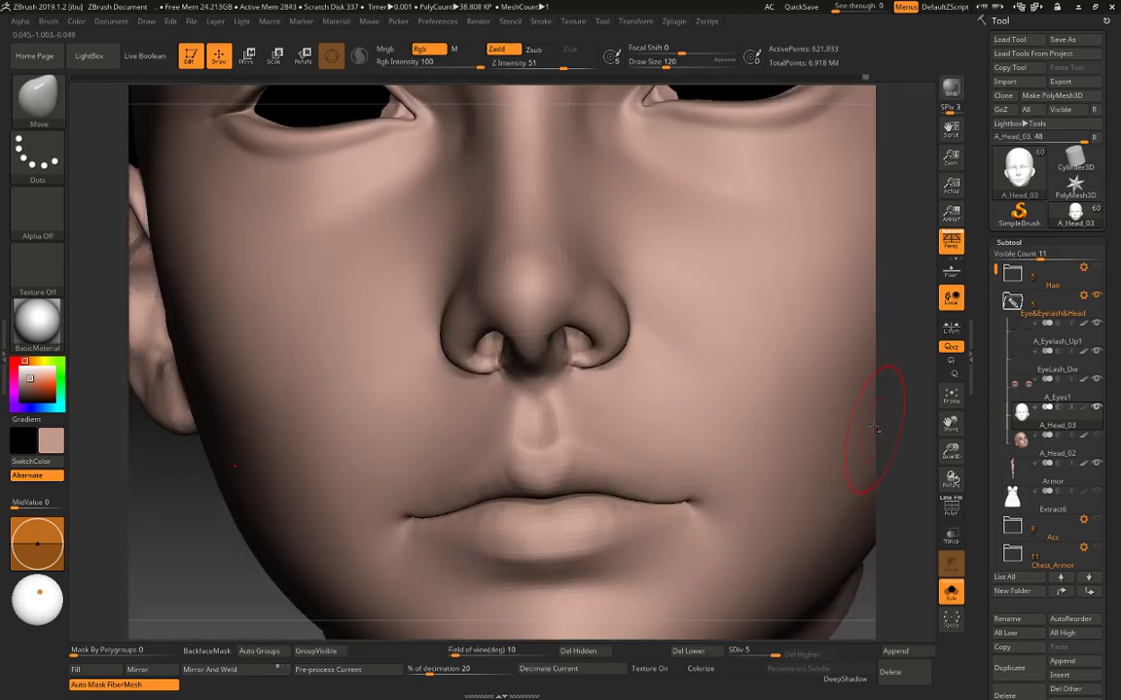
# Turn off Solo and adjust the nostril's bottom edge with the Move brush at draw sizes between 25 and 54.
pyautogui.moveTo(874, 428)
pyautogui.keyDown('alt'); pyautogui.mouseDown()
pyautogui.moveTo(875, 318)
pyautogui.moveTo(854, 333)
pyautogui.moveTo(839, 443)
pyautogui.mouseUp(); pyautogui.keyUp('alt')
pyautogui.press('space')
pyautogui.moveTo(624, 403); pyautogui.dragTo(608, 400)
pyautogui.keyDown('alt'); pyautogui.moveTo(876, 419); pyautogui.dragTo(871, 515); pyautogui.keyUp('alt')
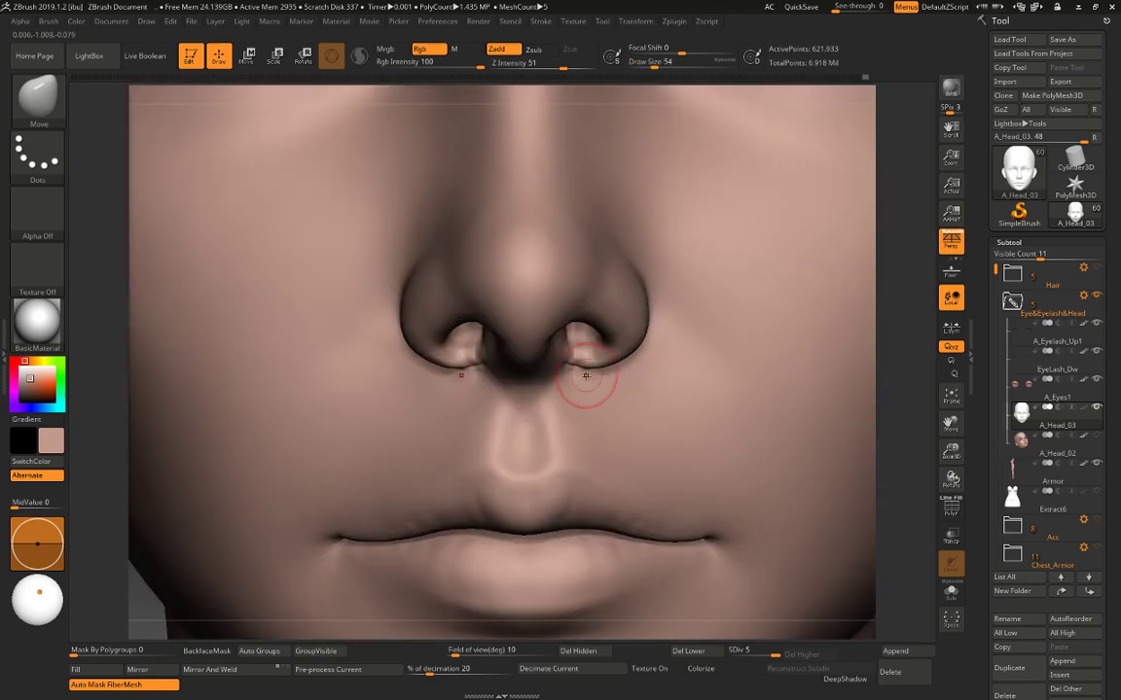
pyautogui.press('shift')
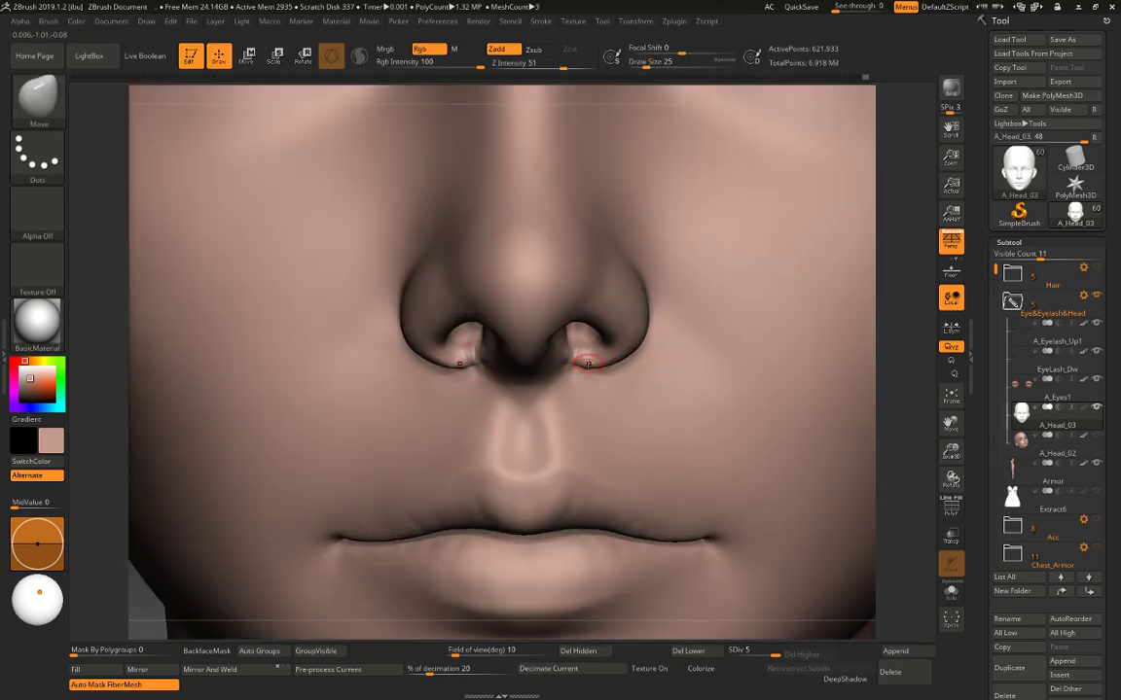
pyautogui.press('space')
pyautogui.moveTo(596, 370); pyautogui.dragTo(587, 370)
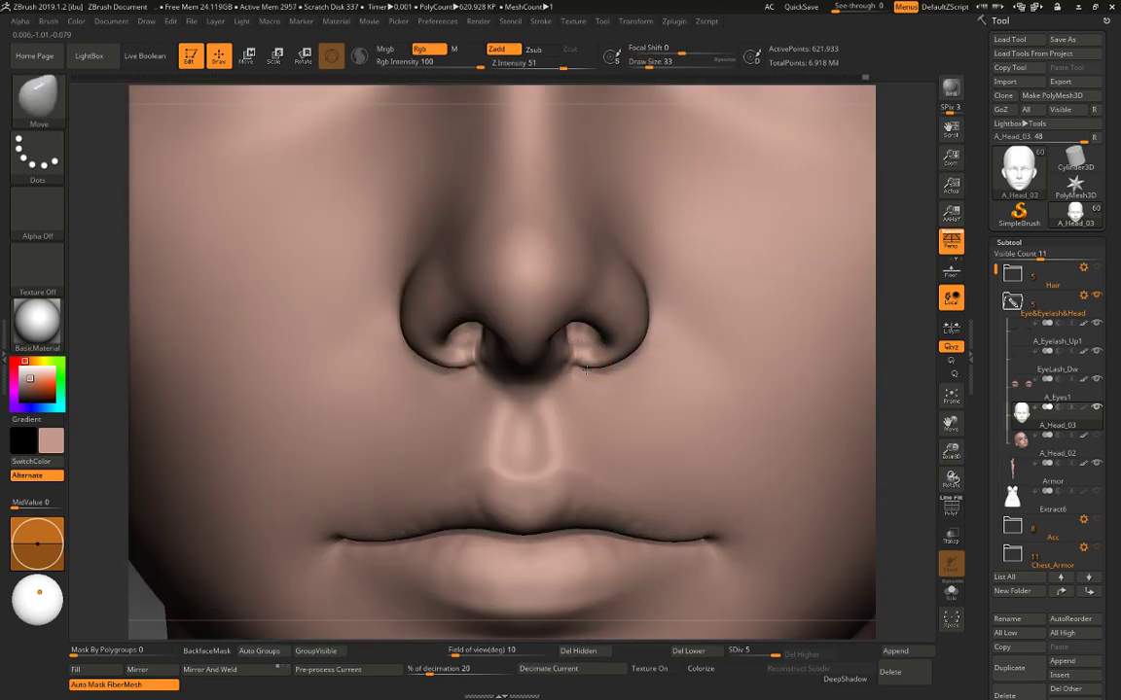
pyautogui.press('space')
pyautogui.click(603, 369)
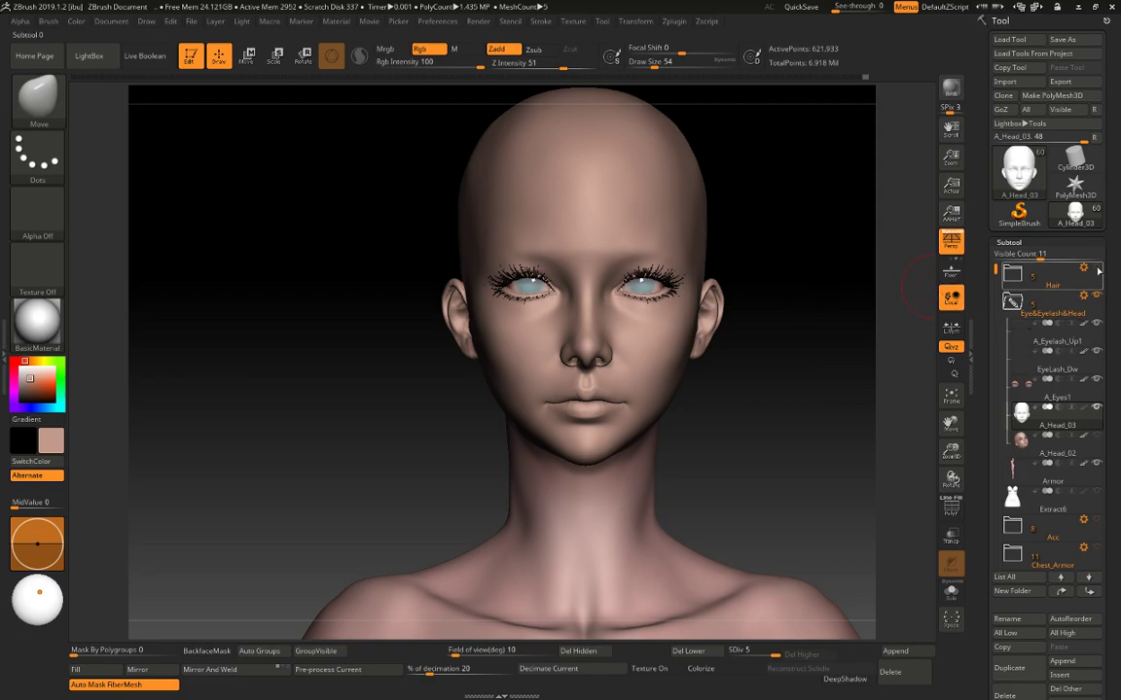
# Show the Hair folder and check the face from several angles.
pyautogui.click(1096, 268)
pyautogui.moveTo(858, 308); pyautogui.dragTo(875, 219)
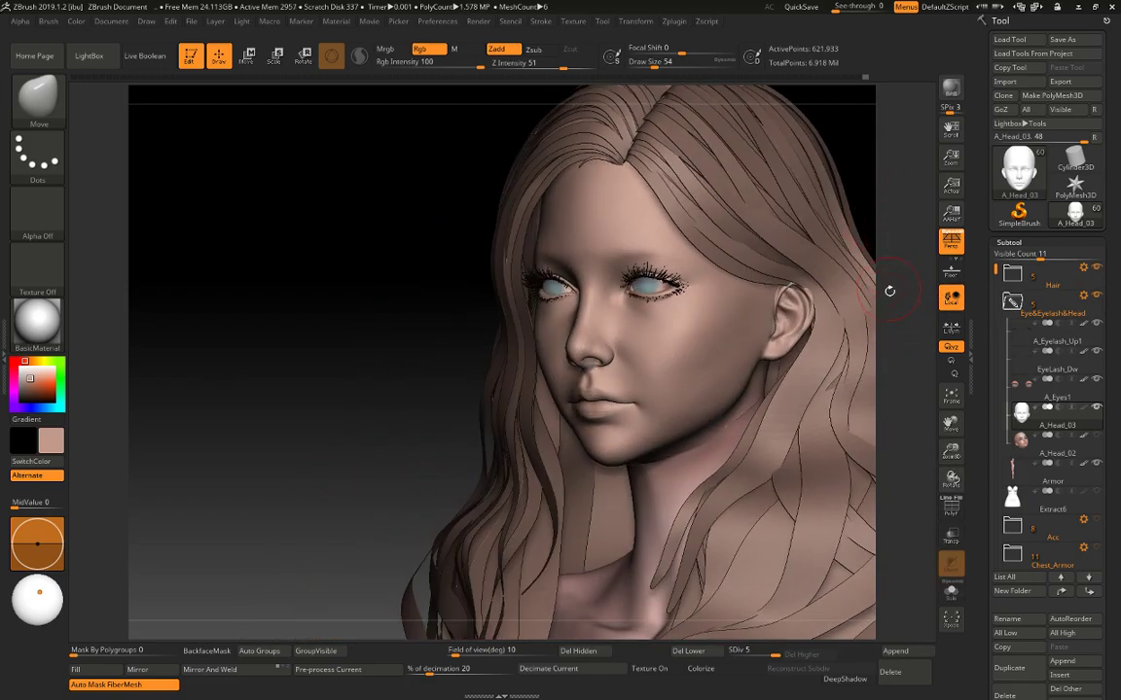
pyautogui.moveTo(889, 291); pyautogui.dragTo(839, 365)
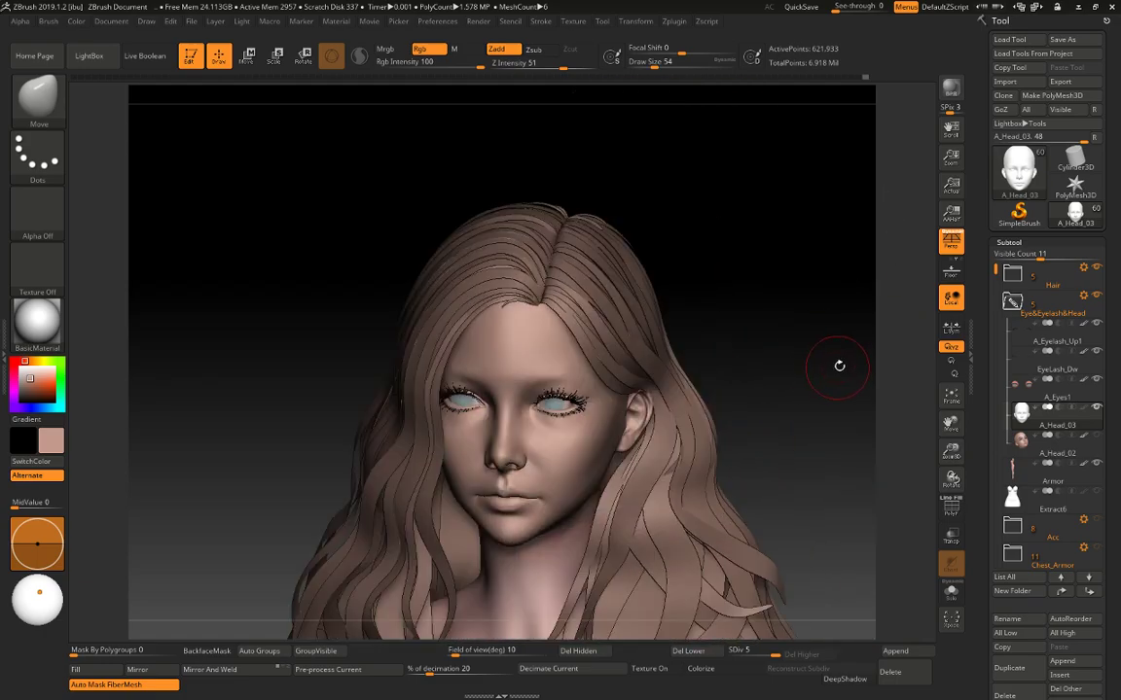
pyautogui.moveTo(846, 413)
pyautogui.keyDown('alt'); pyautogui.mouseDown()
pyautogui.moveTo(833, 363)
pyautogui.moveTo(835, 414)
pyautogui.mouseUp(); pyautogui.keyUp('alt')
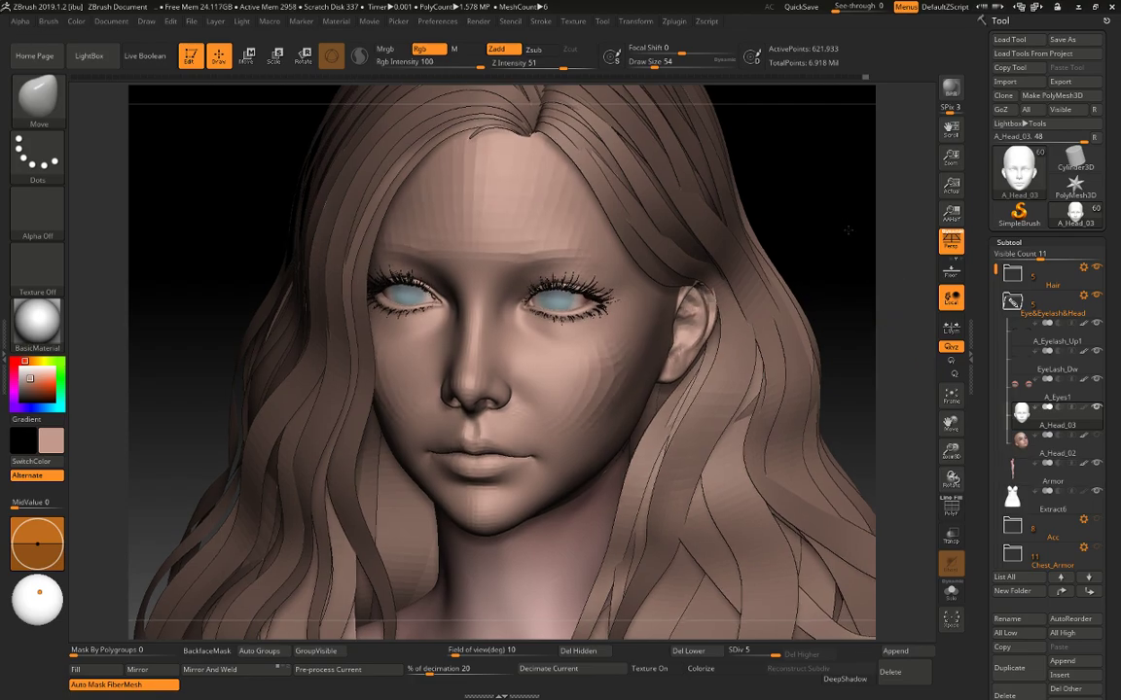
# Show the dress and chest armor and check the figure from the front and in three-quarter view.
pyautogui.keyDown('alt'); pyautogui.moveTo(848, 229); pyautogui.dragTo(749, 368); pyautogui.keyUp('alt')
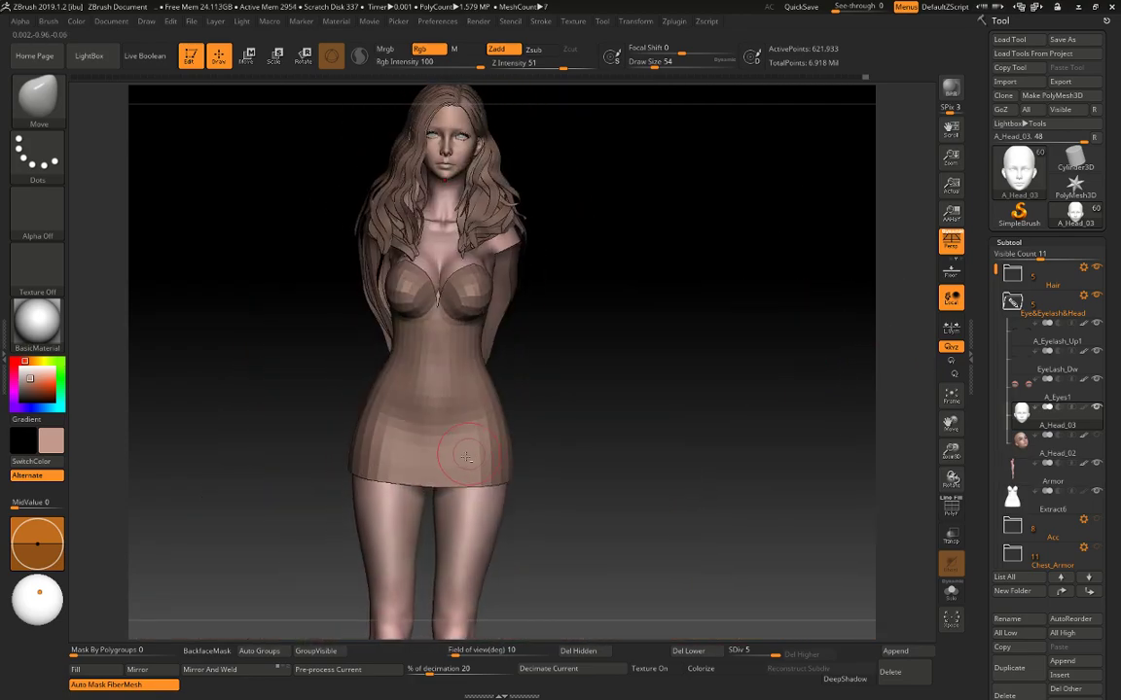
pyautogui.keyDown('alt'); pyautogui.moveTo(637, 343); pyautogui.dragTo(743, 475); pyautogui.keyUp('alt')
pyautogui.moveTo(808, 431); pyautogui.dragTo(769, 434)
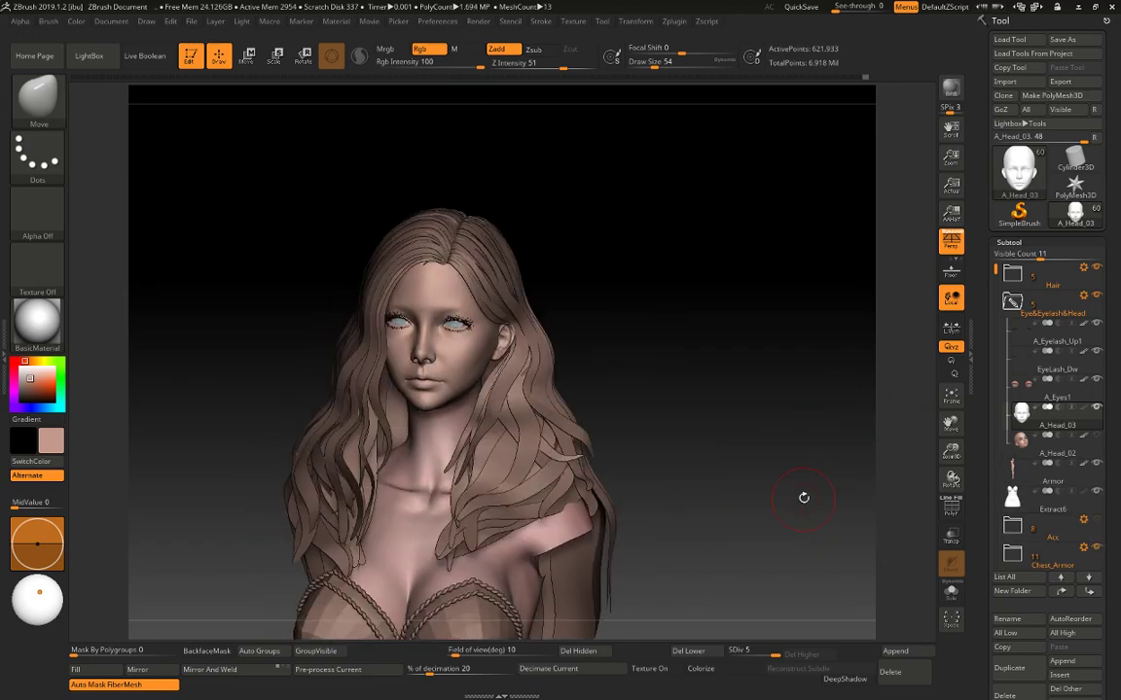
pyautogui.moveTo(802, 495)
pyautogui.keyDown('alt'); pyautogui.mouseDown()
pyautogui.moveTo(787, 411)
pyautogui.moveTo(780, 460)
pyautogui.moveTo(822, 469)
pyautogui.moveTo(743, 472)
pyautogui.moveTo(781, 469)
pyautogui.mouseUp(); pyautogui.keyUp('alt')
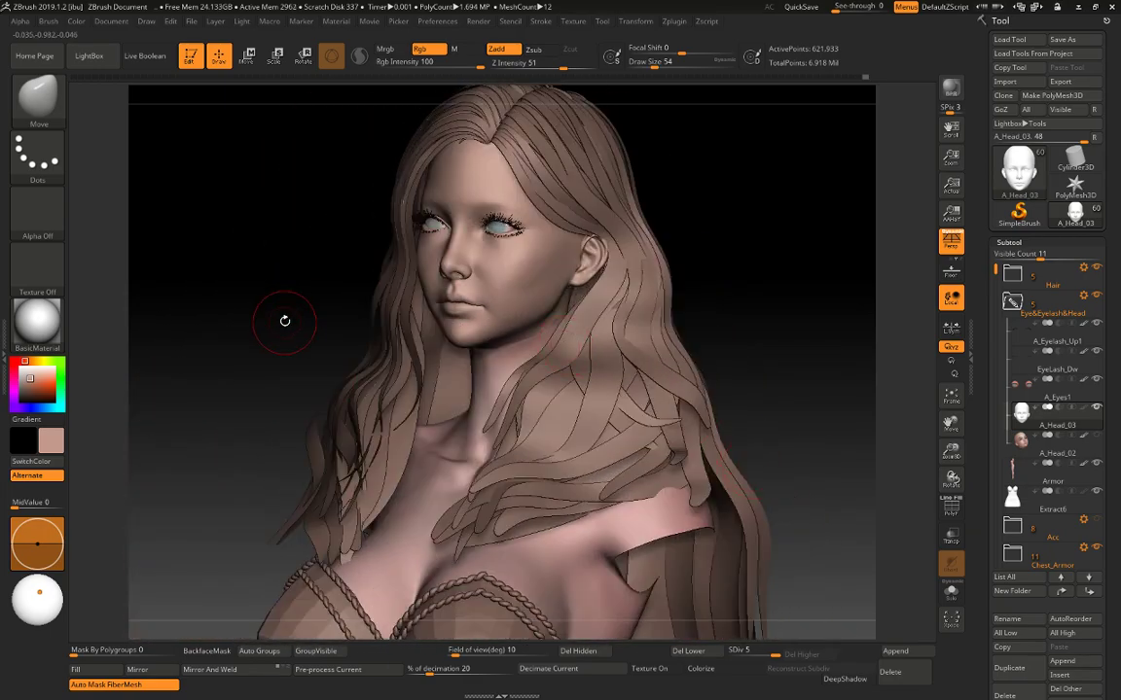
pyautogui.moveTo(284, 321); pyautogui.dragTo(711, 633)
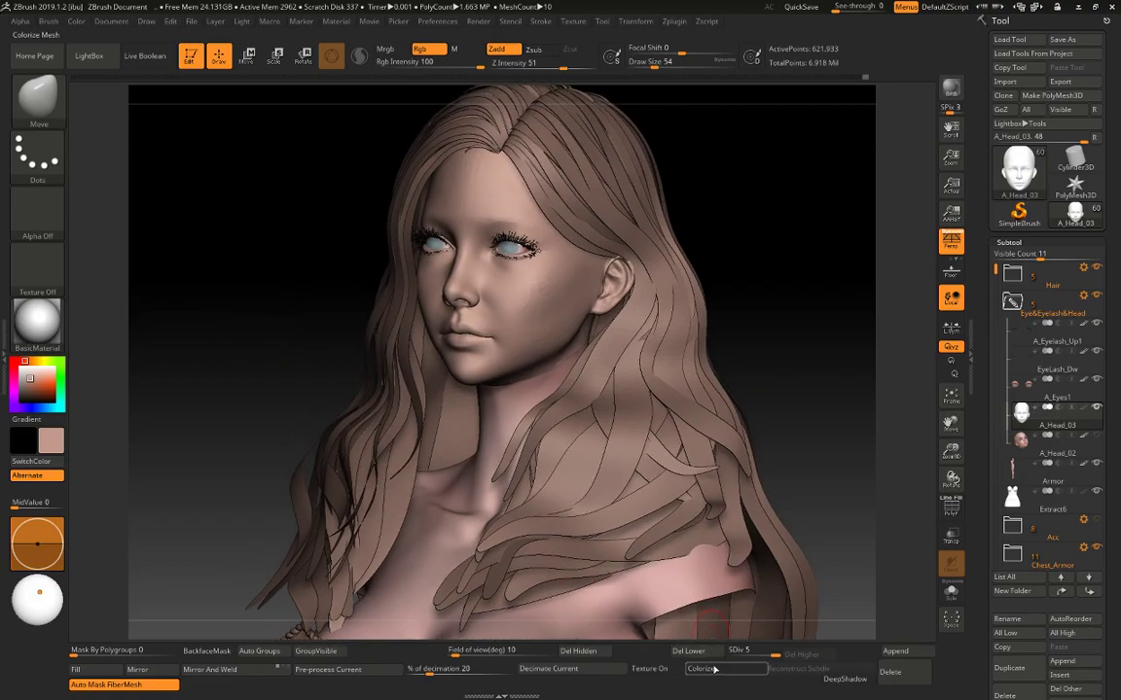
# Turn on Colorize for the head A_Head_03 and set the current color to a pale pinkish beige.
pyautogui.click(715, 669)
pyautogui.moveTo(193, 358); pyautogui.dragTo(244, 328)
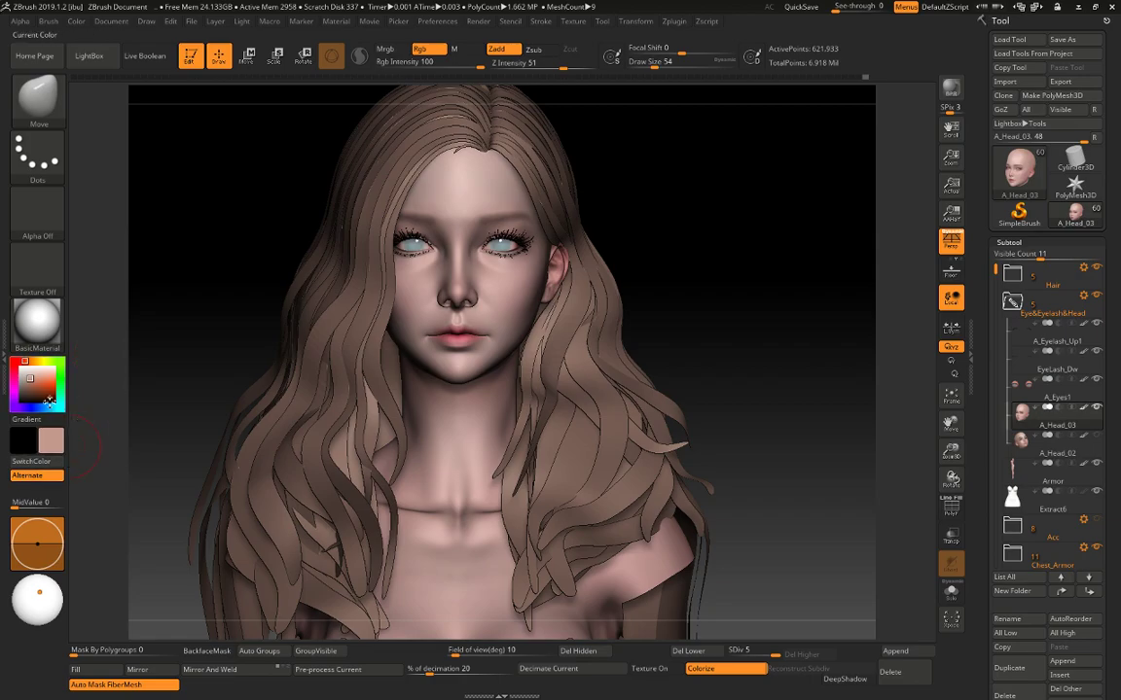
pyautogui.click(30, 383)
pyautogui.click(34, 386)
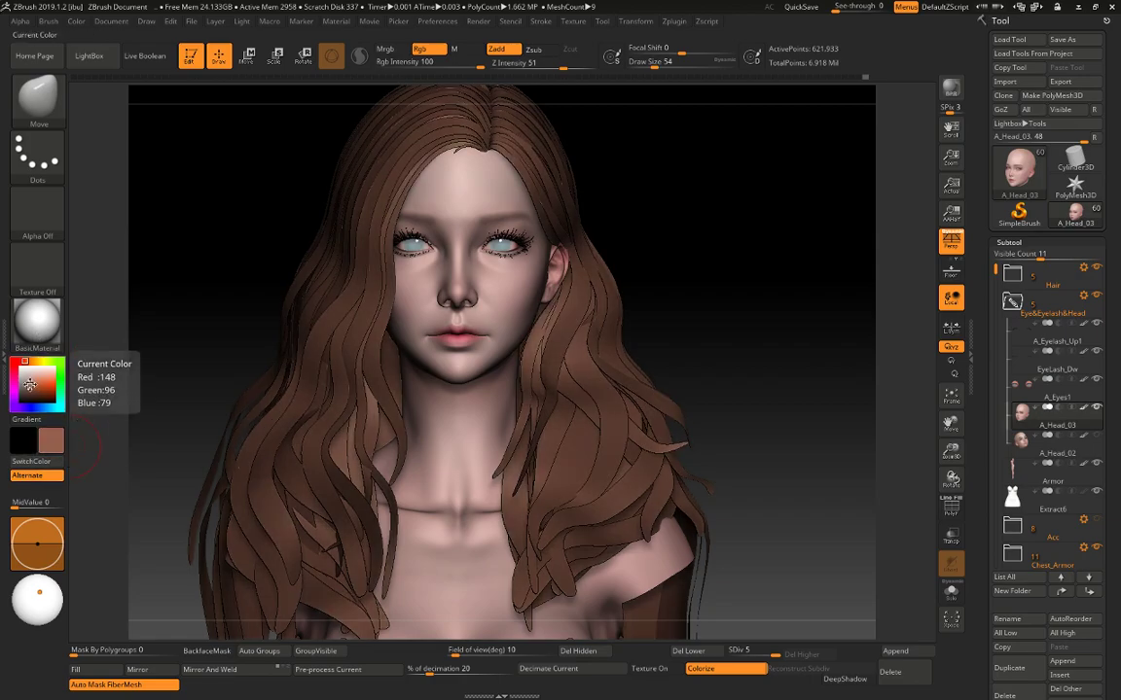
pyautogui.click(27, 375)
pyautogui.click(30, 377)
pyautogui.click(30, 376)
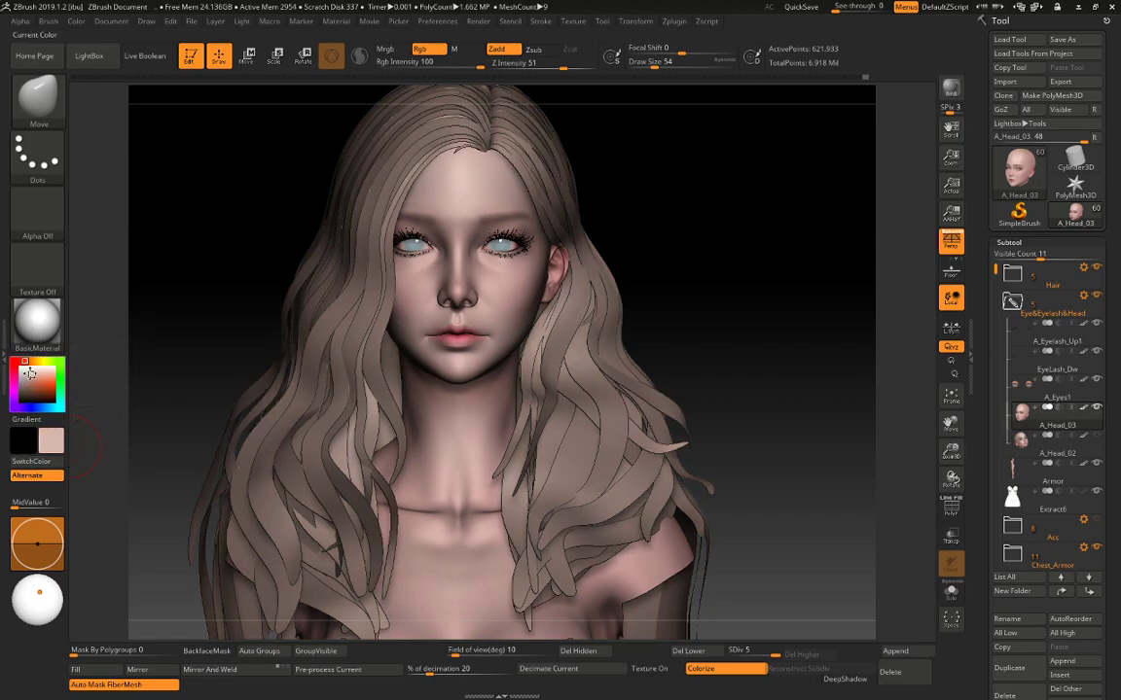
# Switch the material to SkinShade4 and set its Specular to 14.
pyautogui.click(37, 321)
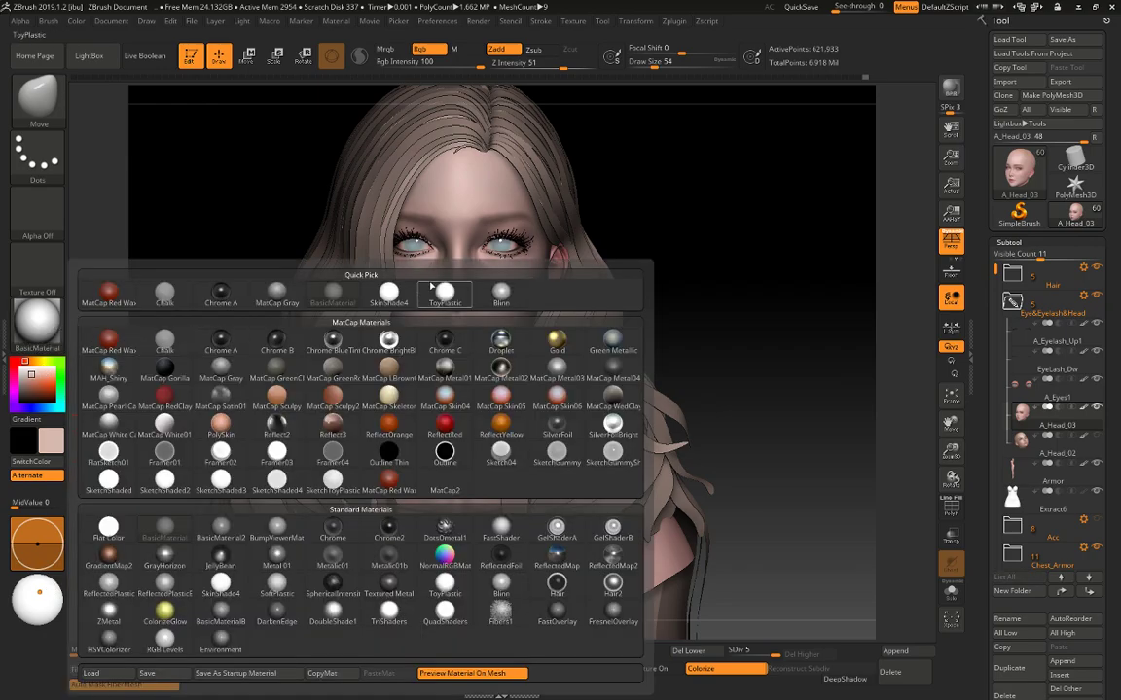
pyautogui.click(388, 294)
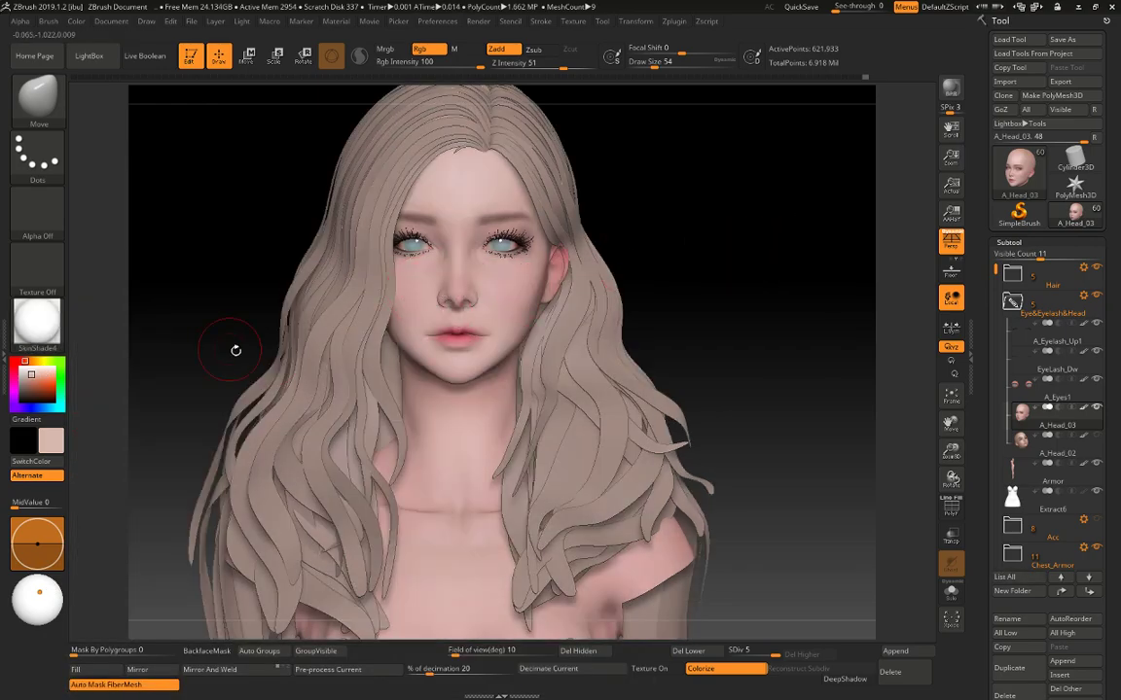
pyautogui.moveTo(654, 193)
pyautogui.mouseDown()
pyautogui.moveTo(738, 206)
pyautogui.moveTo(697, 185)
pyautogui.moveTo(788, 199)
pyautogui.moveTo(728, 185)
pyautogui.mouseUp()
pyautogui.click(345, 22)
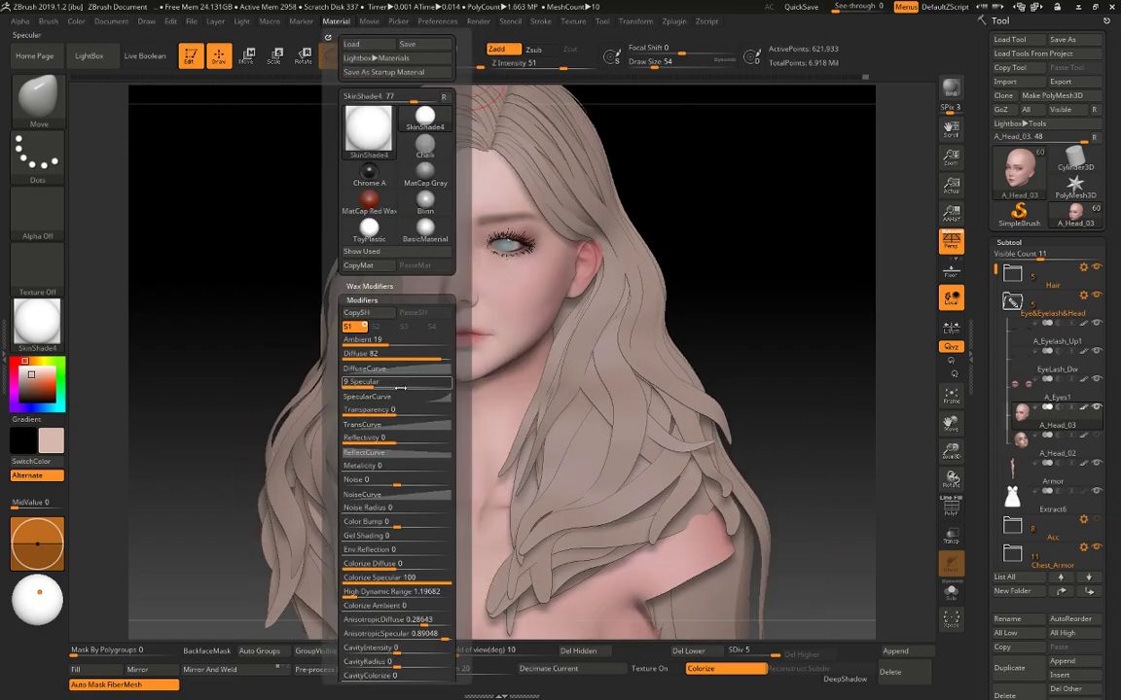
pyautogui.moveTo(382, 381); pyautogui.dragTo(382, 386)
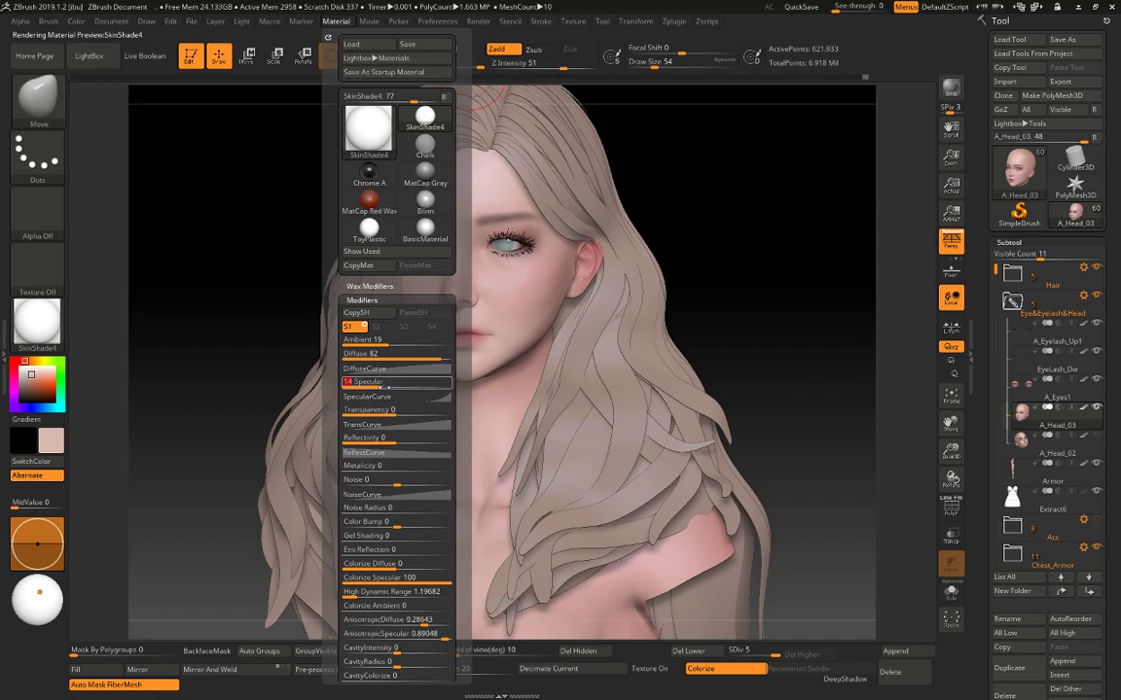
# Return the figure to a front view and save the tool as Cru_02_3_7_5_7_3.
pyautogui.keyDown('shift'); pyautogui.moveTo(762, 225); pyautogui.dragTo(914, 109); pyautogui.keyUp('shift')
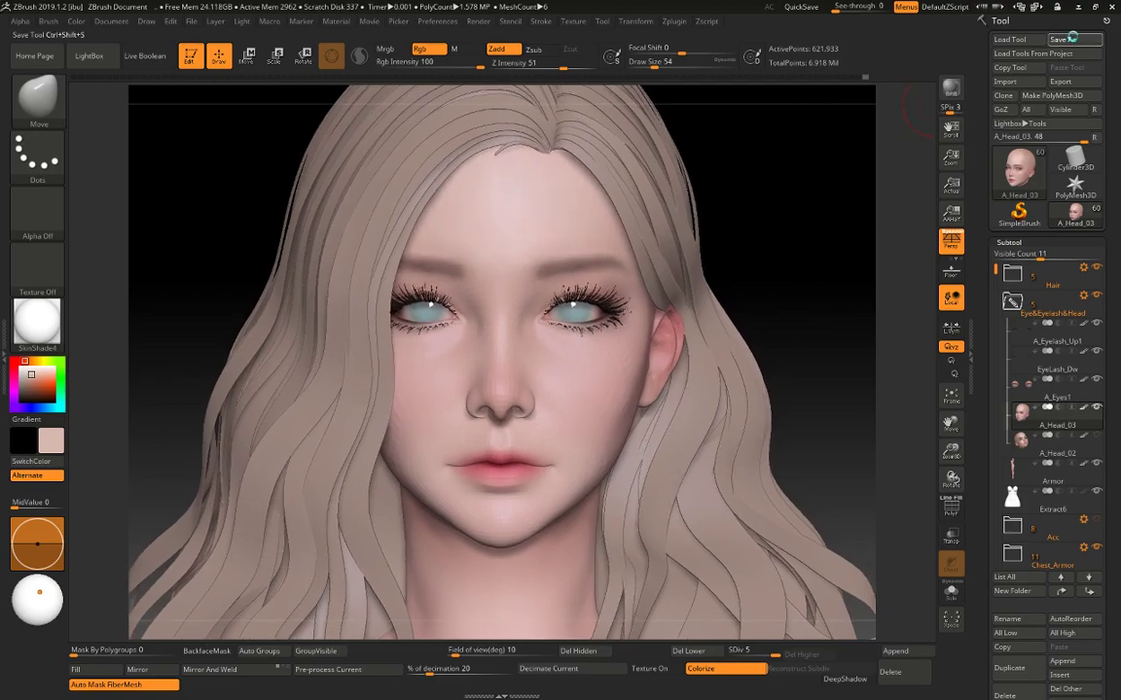
pyautogui.click(1062, 39)
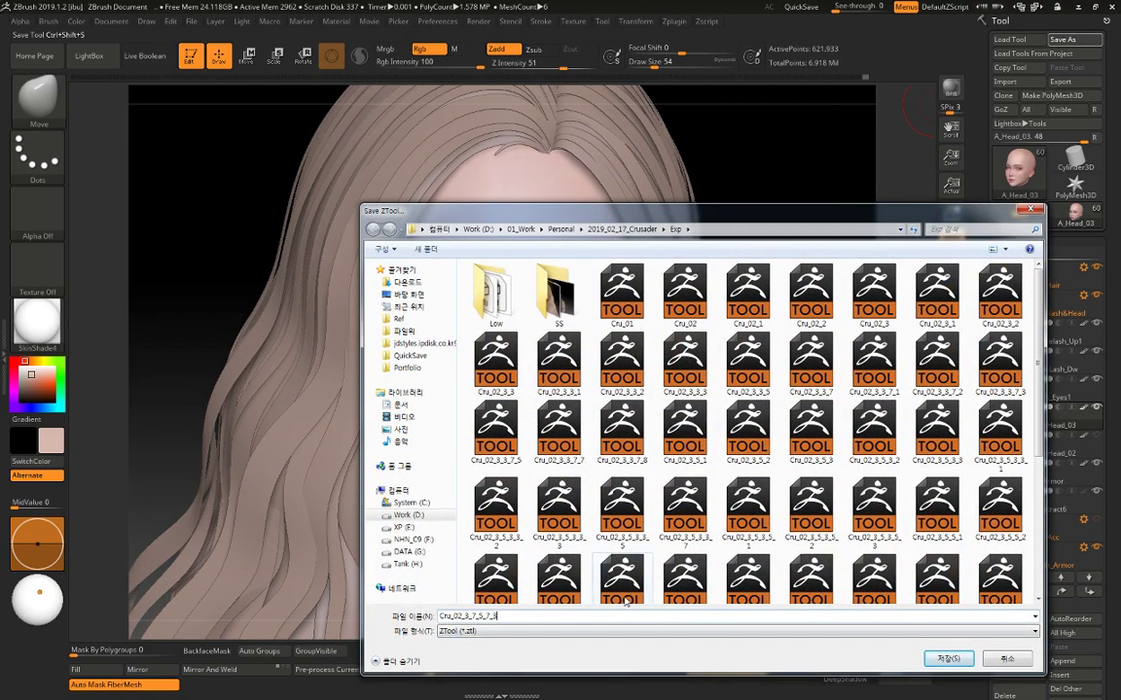
pyautogui.press('Return')
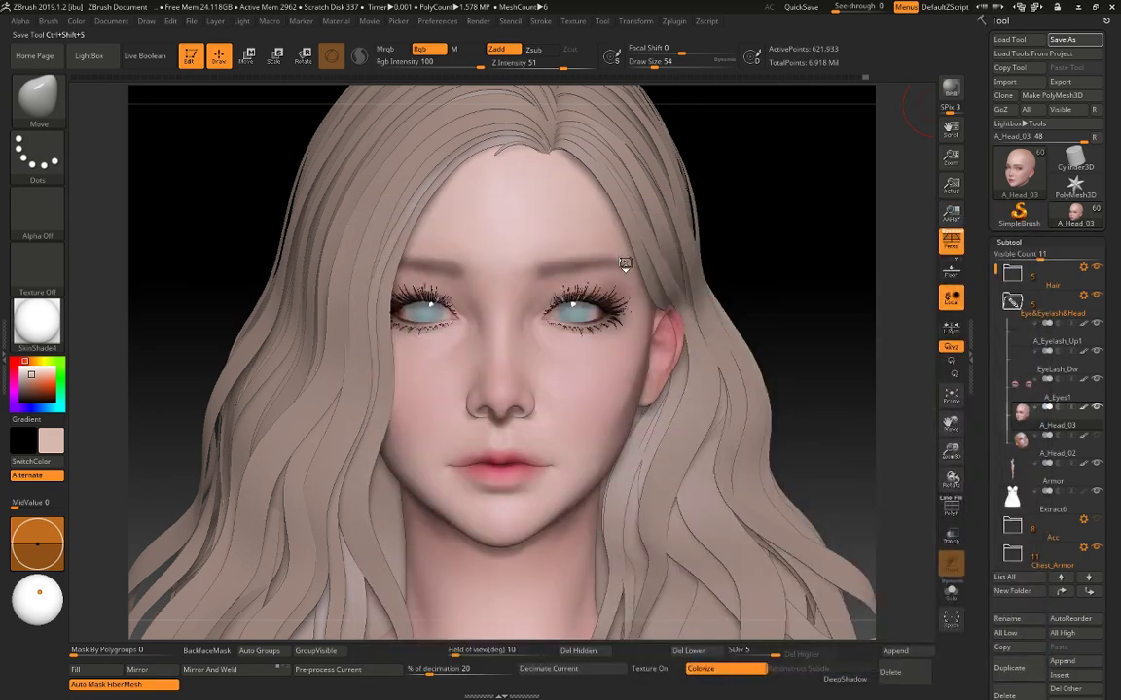
# Isolate the head A_Head_03 from the other subtools and switch the material to BasicMaterial.
pyautogui.moveTo(812, 267); pyautogui.dragTo(814, 261)
pyautogui.hotkey('alt', 's')
pyautogui.keyDown('alt'); pyautogui.moveTo(780, 333); pyautogui.dragTo(782, 355); pyautogui.keyUp('alt')
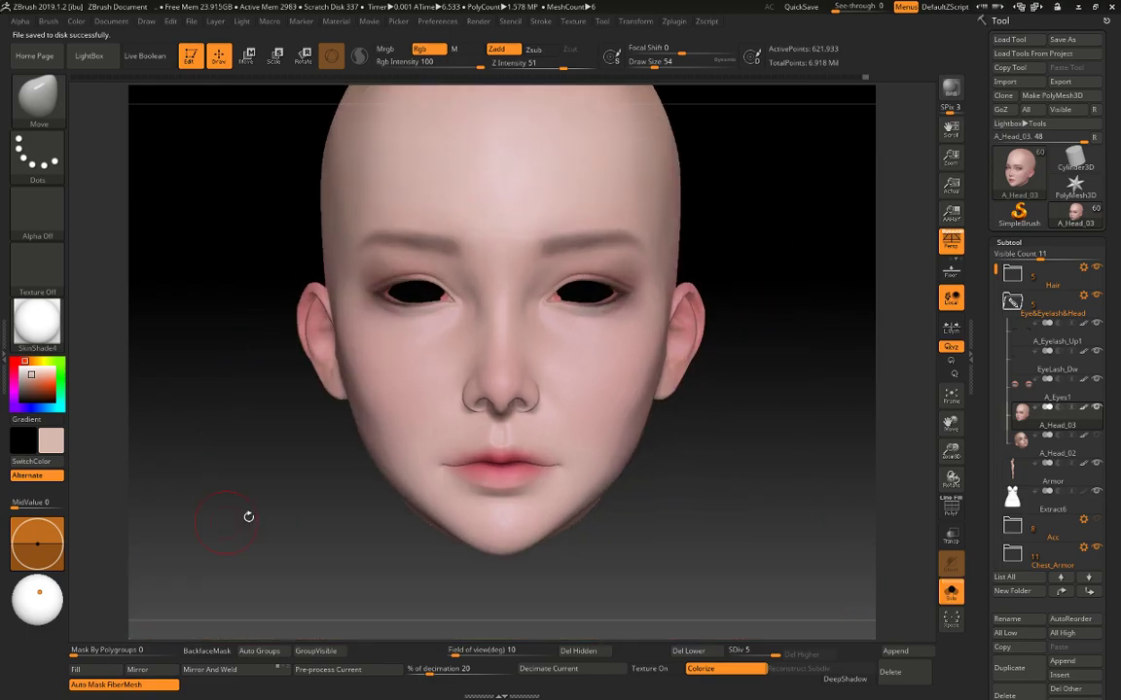
pyautogui.click(36, 321)
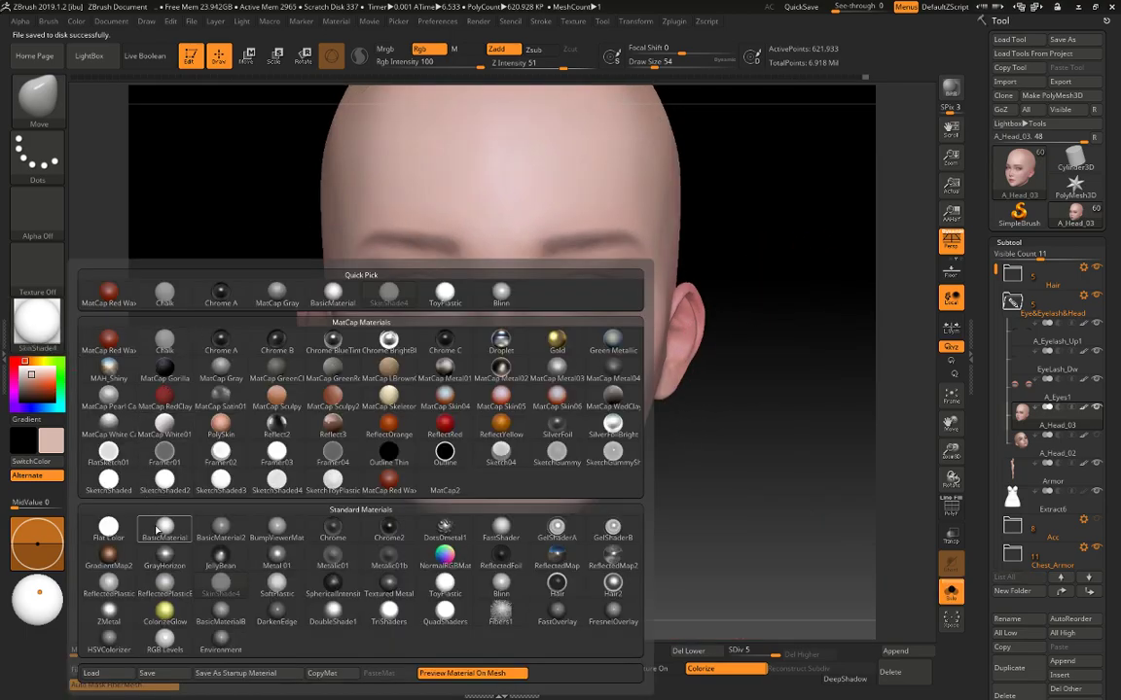
pyautogui.click(158, 530)
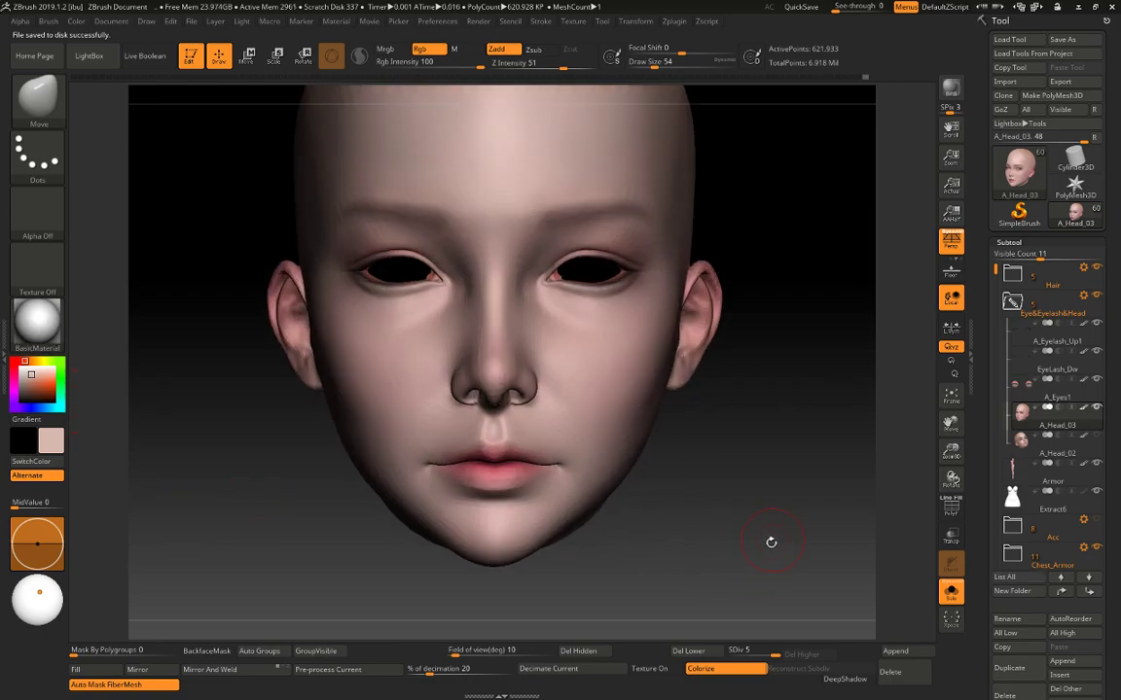
# Subdivide the head to level 6 and turn off Colorize to show only the sculpted surface.
pyautogui.hotkey('ctrl', 'd')
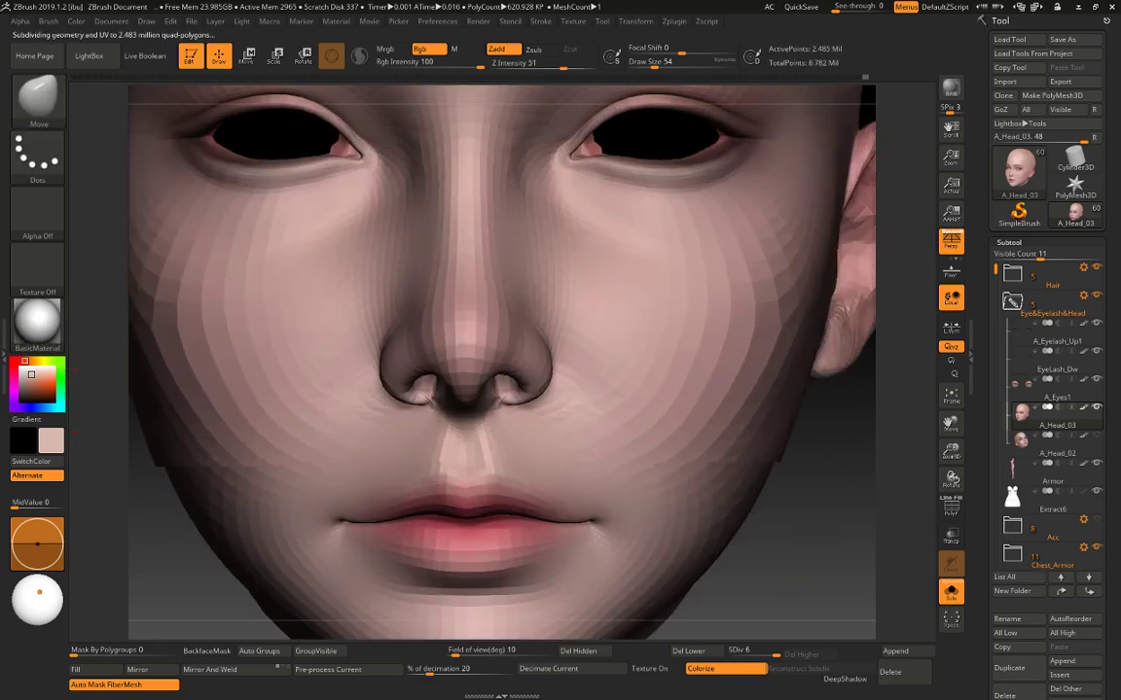
pyautogui.moveTo(798, 475)
pyautogui.keyDown('alt'); pyautogui.mouseDown()
pyautogui.moveTo(799, 493)
pyautogui.moveTo(868, 417)
pyautogui.moveTo(876, 456)
pyautogui.moveTo(863, 482)
pyautogui.mouseUp(); pyautogui.keyUp('alt')
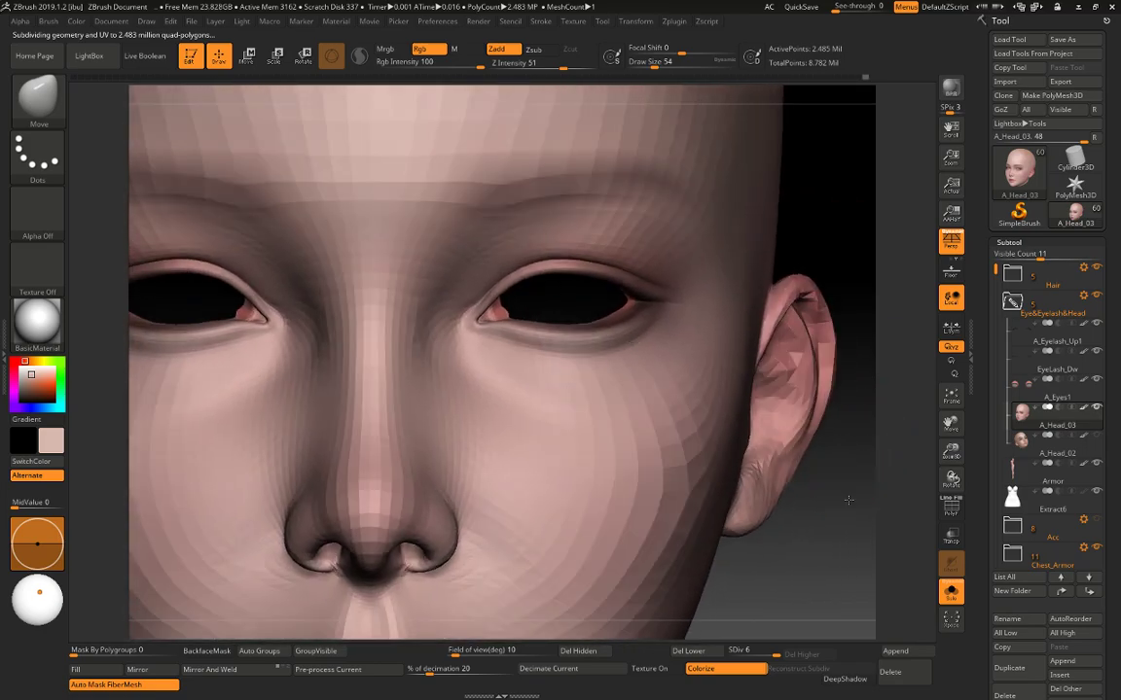
pyautogui.press('space')
pyautogui.moveTo(501, 371); pyautogui.dragTo(494, 347)
pyautogui.press('space')
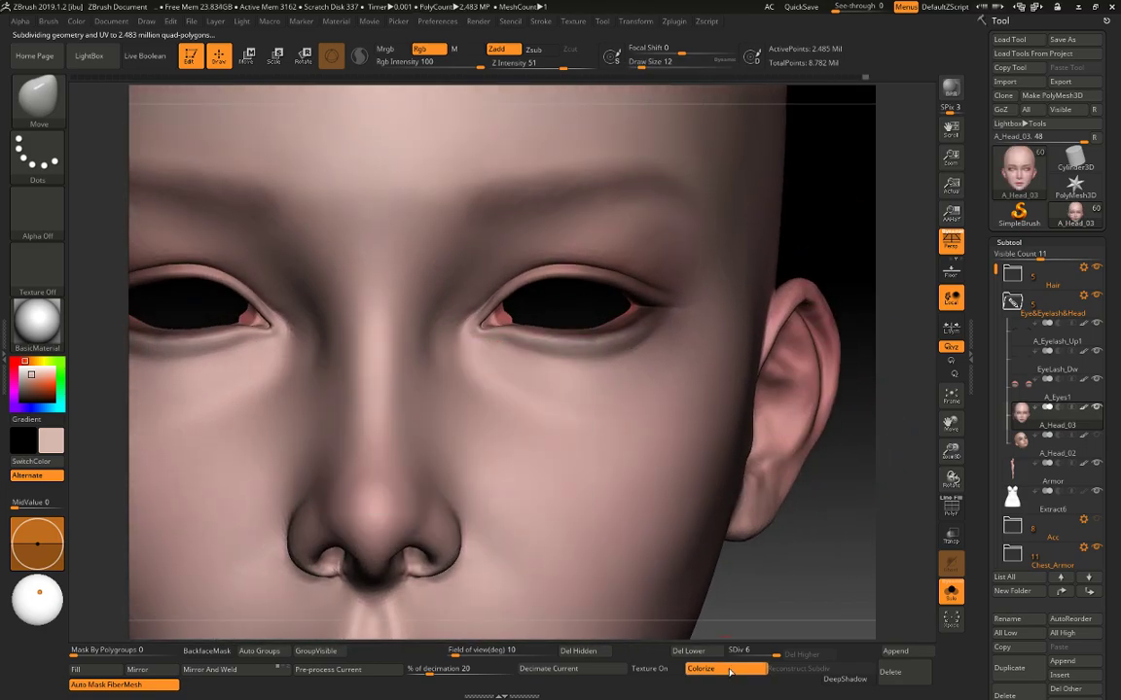
pyautogui.click(730, 671)
pyautogui.keyDown('alt'); pyautogui.moveTo(829, 219); pyautogui.dragTo(856, 264); pyautogui.keyUp('alt')
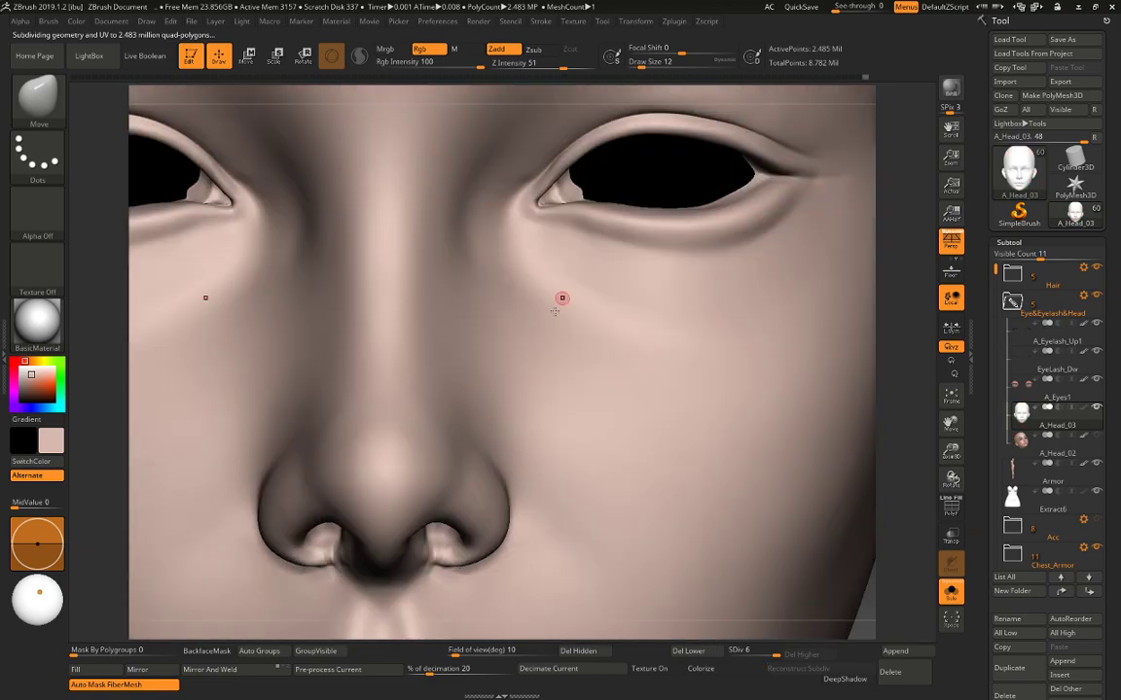
# Build up and smooth the skin around the inner eye corner using the Standard brush with Z Intensity 10 and draw size 17.
pyautogui.press('b')
pyautogui.press('s')
pyautogui.press('t')
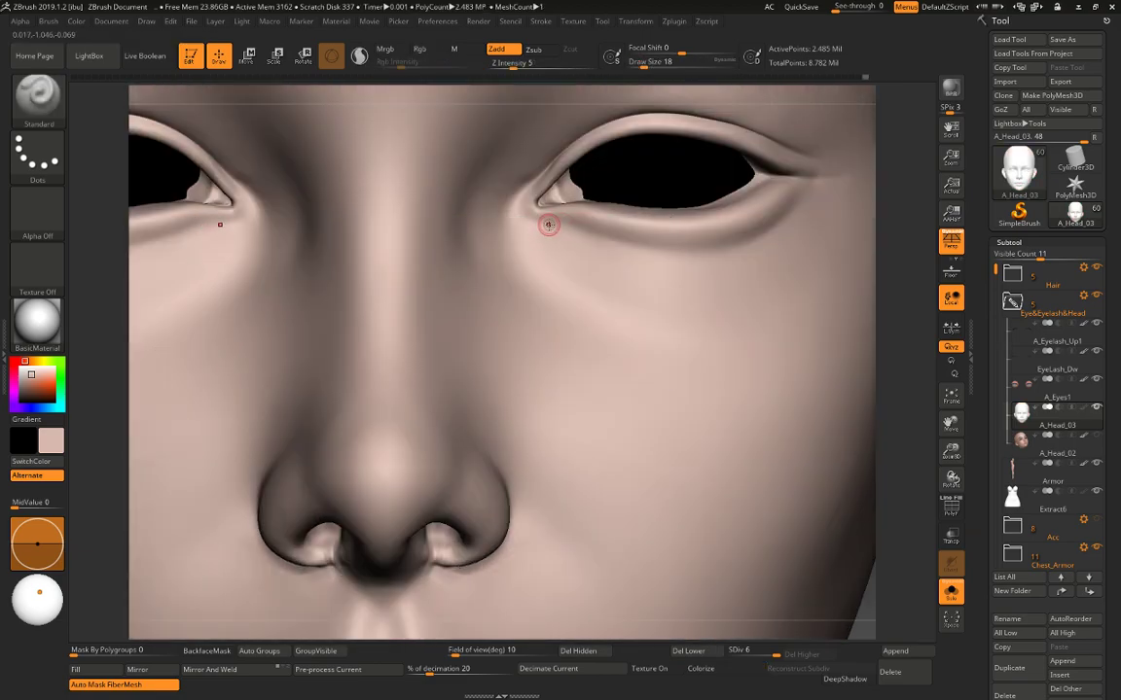
pyautogui.press('space')
pyautogui.moveTo(582, 275); pyautogui.dragTo(592, 276)
pyautogui.press('[')
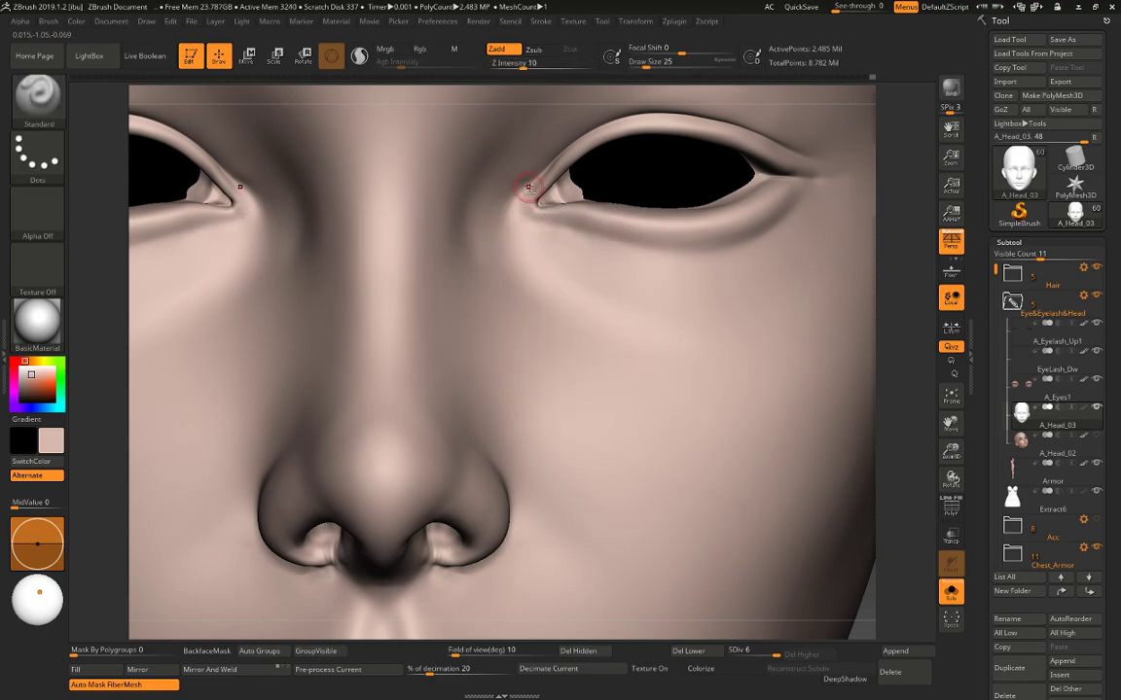
pyautogui.press('shift')
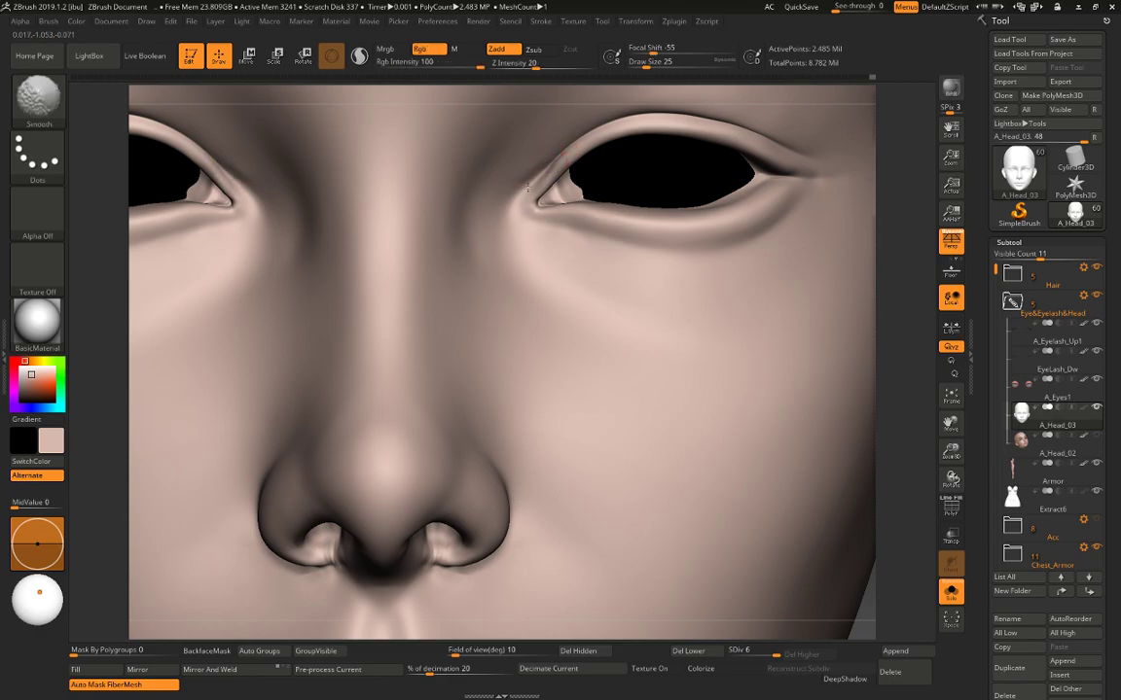
pyautogui.press('space')
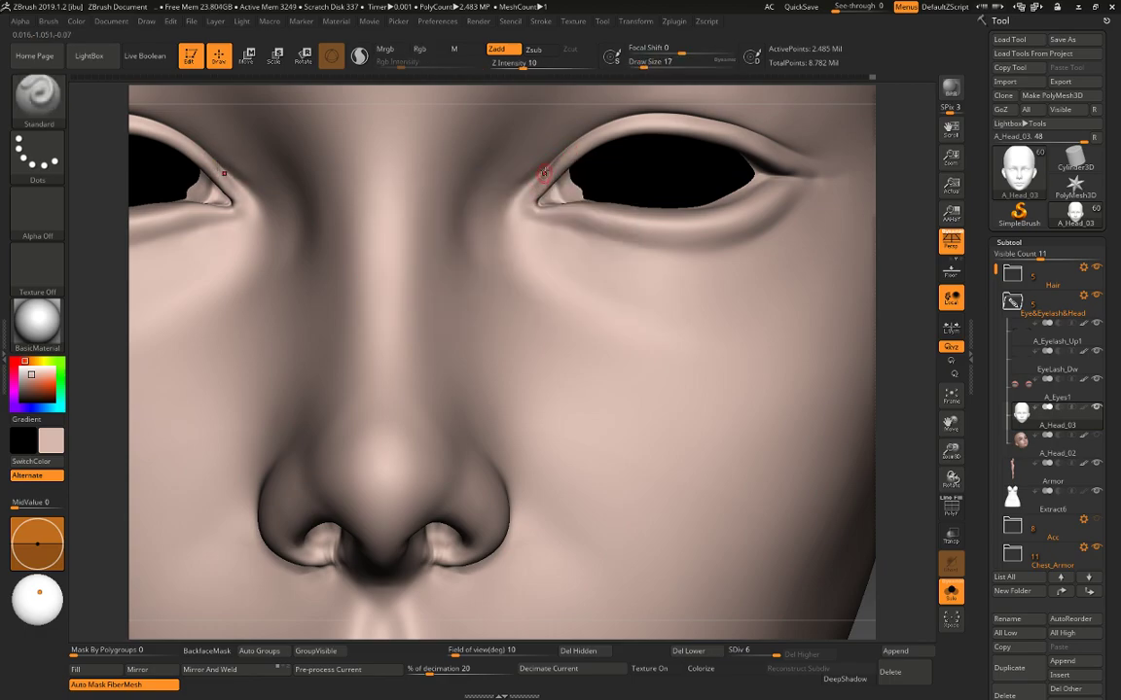
pyautogui.moveTo(544, 174); pyautogui.dragTo(529, 218)
pyautogui.press('shift')
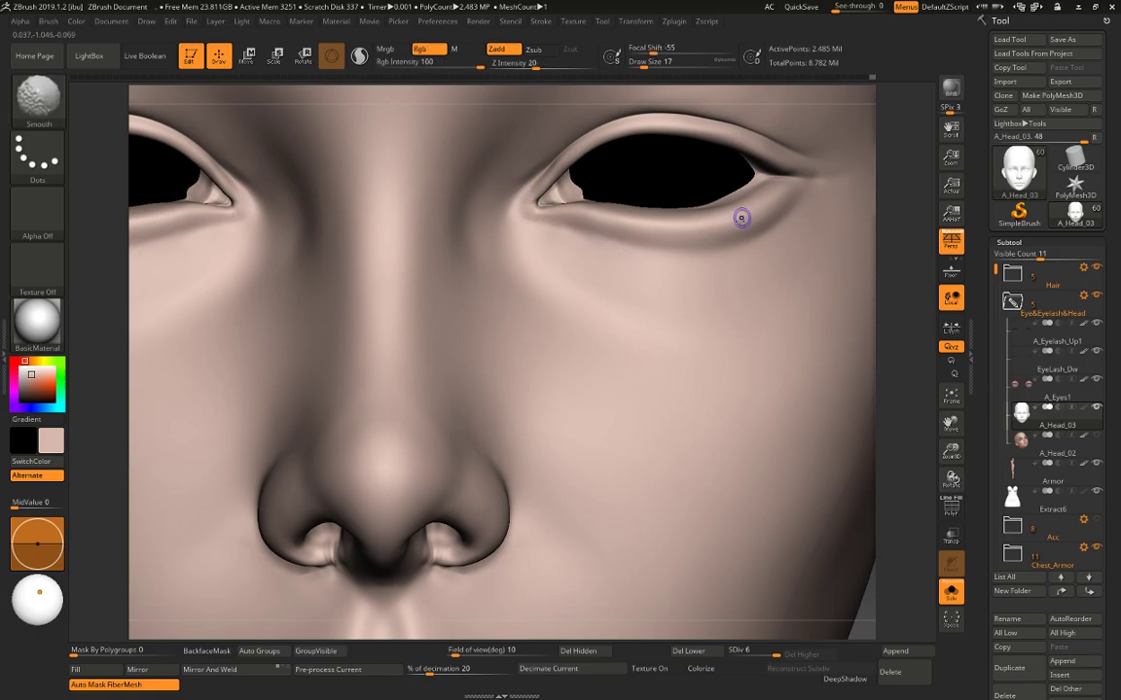
# Work on the upper eyelid edge, settling on the Standard brush at draw size 31.
pyautogui.press('space')
pyautogui.moveTo(746, 141)
pyautogui.mouseDown()
pyautogui.moveTo(755, 132)
pyautogui.moveTo(718, 142)
pyautogui.moveTo(659, 128)
pyautogui.mouseUp()
pyautogui.press('b')
pyautogui.press('m')
pyautogui.press('v')
pyautogui.press('space')
pyautogui.press('space')
pyautogui.press('b')
pyautogui.press('s')
pyautogui.press('t')
pyautogui.press('space')
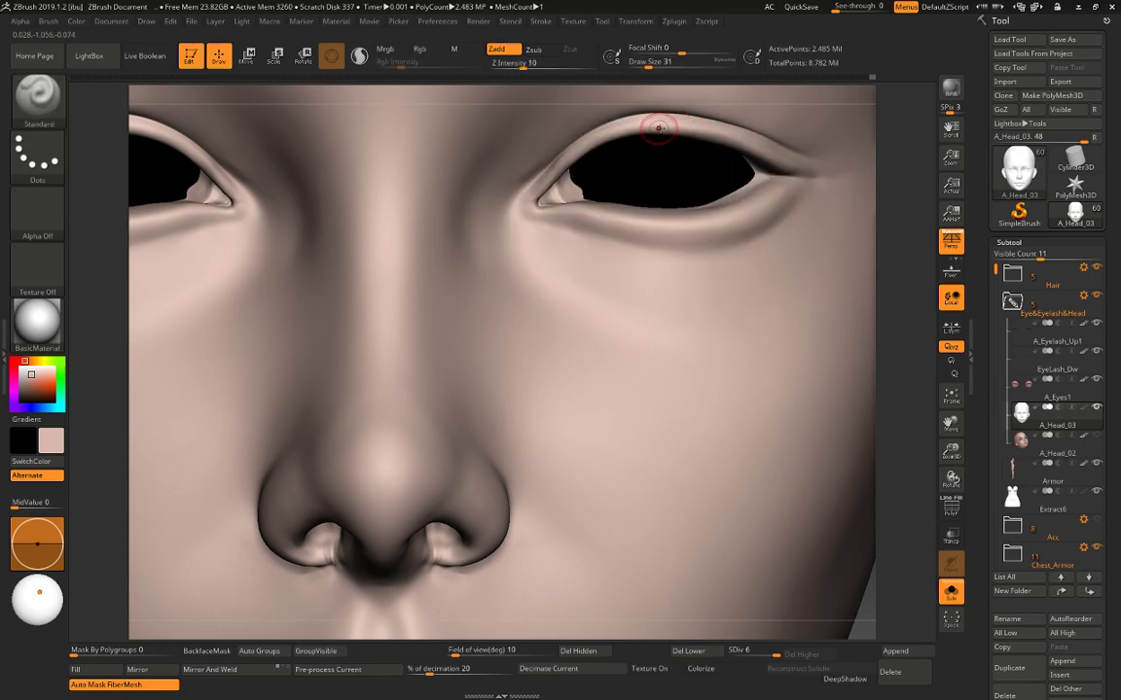
# Turn the head to profile around the eye and lower it to subdivision level 2.
pyautogui.keyDown('alt'); pyautogui.moveTo(885, 156); pyautogui.dragTo(827, 226); pyautogui.keyUp('alt')
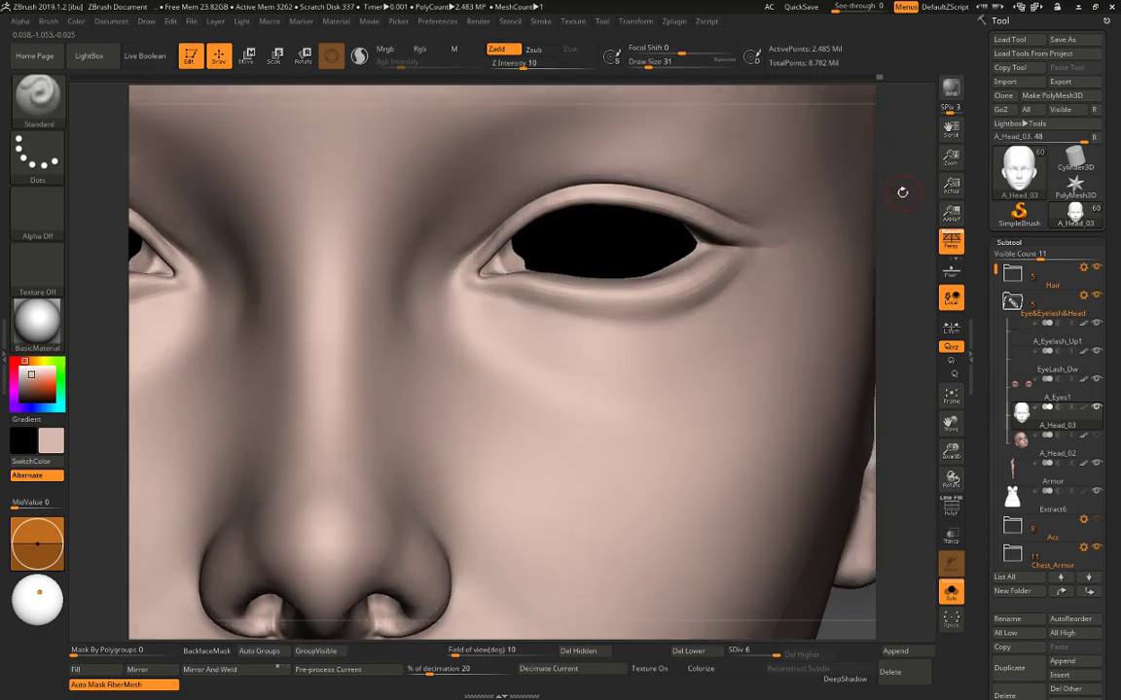
pyautogui.moveTo(903, 189); pyautogui.dragTo(790, 231)
pyautogui.keyDown('alt'); pyautogui.moveTo(159, 367); pyautogui.dragTo(98, 362); pyautogui.keyUp('alt')
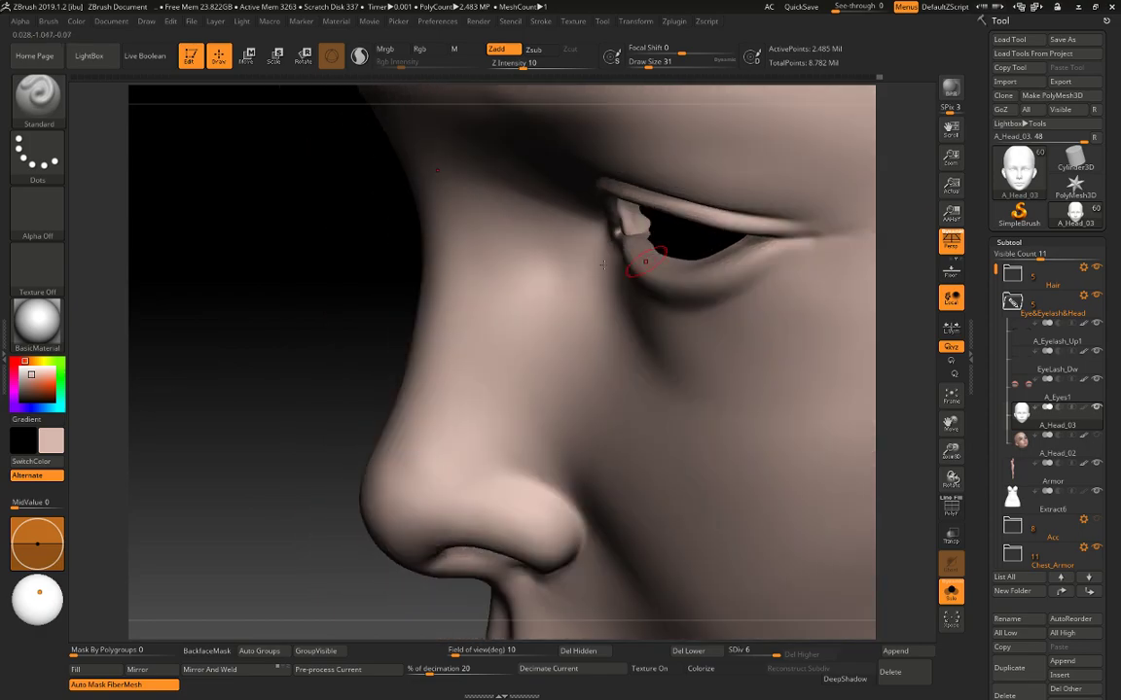
pyautogui.press('space')
pyautogui.moveTo(747, 232); pyautogui.dragTo(751, 232)
pyautogui.hotkey('shift', 'd')
pyautogui.hotkey('shift', 'd')
pyautogui.hotkey('shift', 'd')
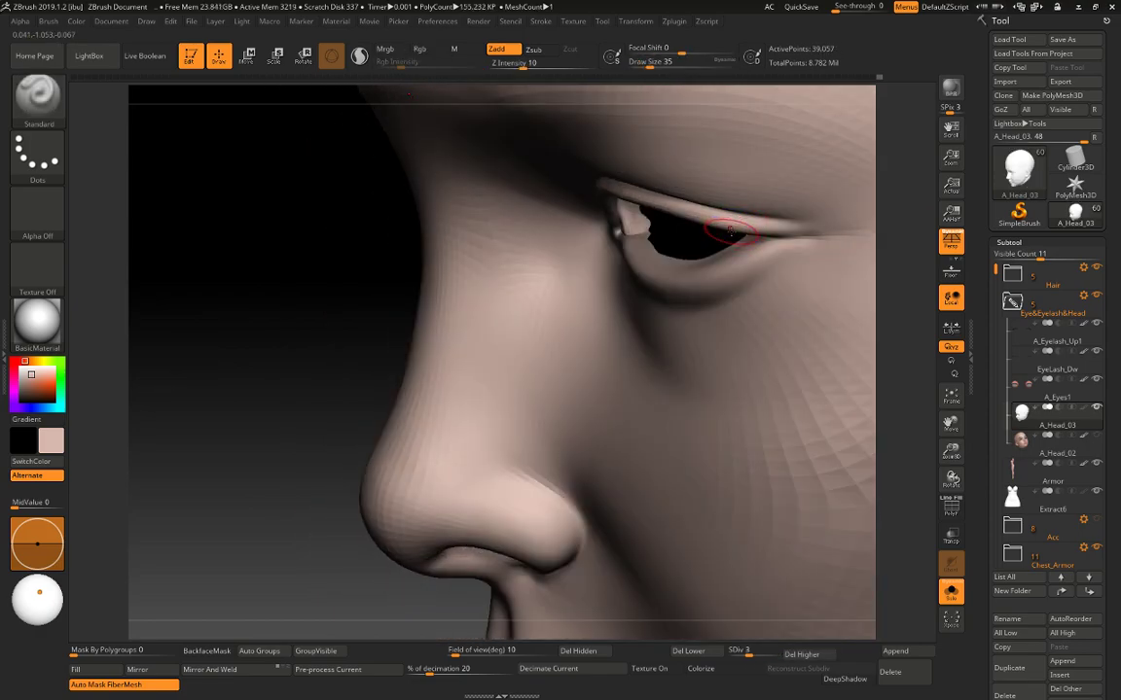
pyautogui.hotkey('shift', 'd')
# Adjust the upper eyelid's shape in profile using the Move brush.
pyautogui.press('b')
pyautogui.press('m')
pyautogui.press('v')
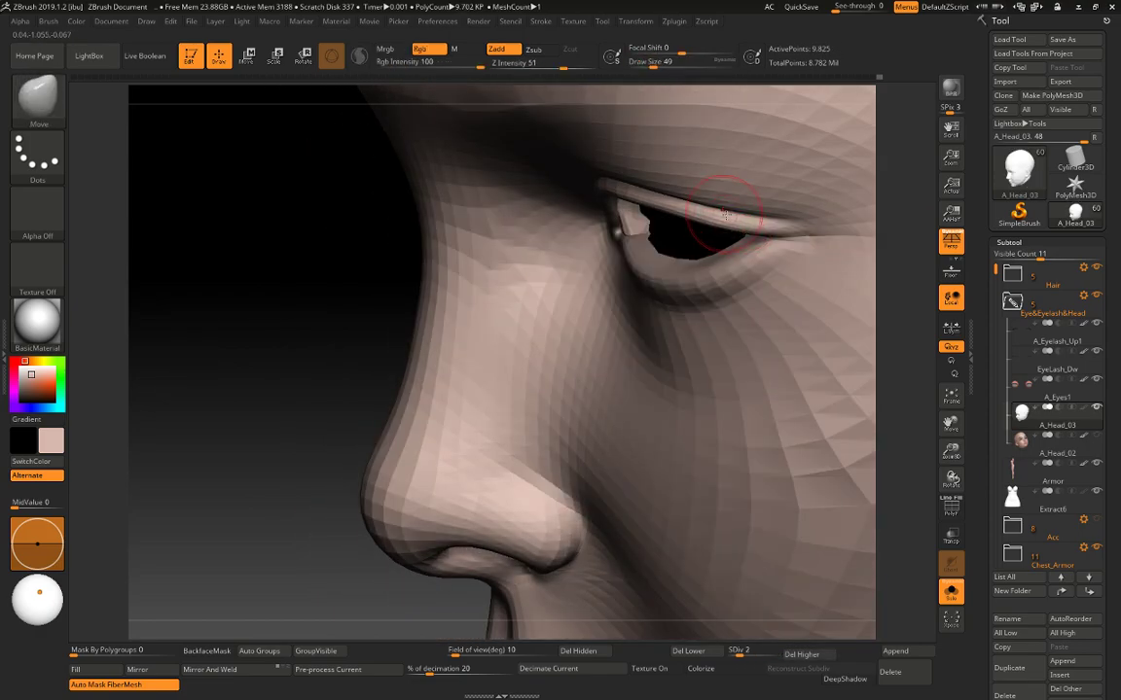
pyautogui.press('space')
pyautogui.moveTo(726, 215); pyautogui.dragTo(725, 230)
pyautogui.press('s')
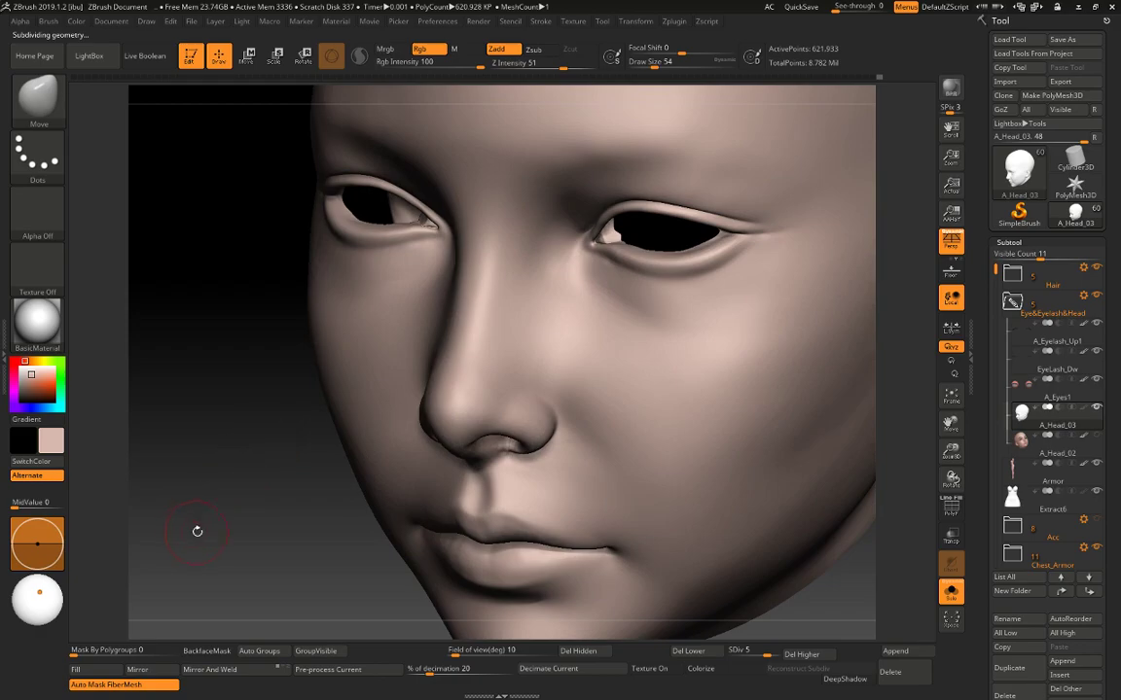
# Add form beside the nose below the inner eye corner using the Standard brush at draw size 22.
pyautogui.keyDown('alt'); pyautogui.moveTo(197, 531); pyautogui.dragTo(258, 486); pyautogui.keyUp('alt')
pyautogui.press('s')
pyautogui.moveTo(625, 203); pyautogui.dragTo(613, 203)
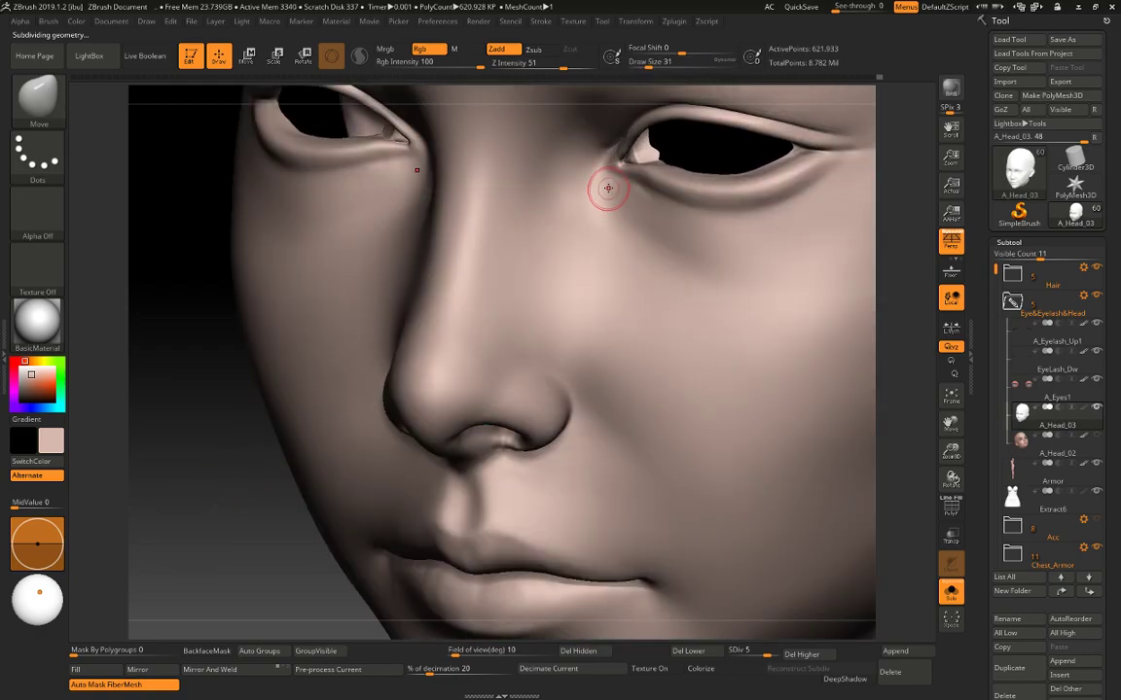
pyautogui.press('b')
pyautogui.press('s')
pyautogui.press('t')
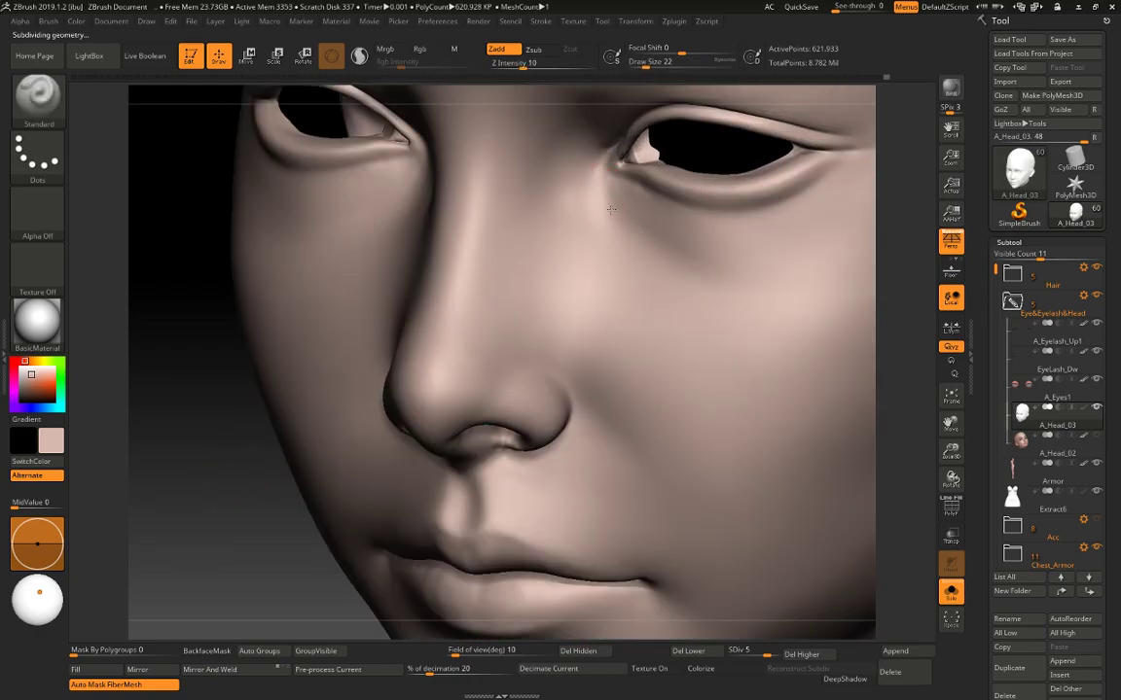
pyautogui.moveTo(904, 156); pyautogui.dragTo(931, 160)
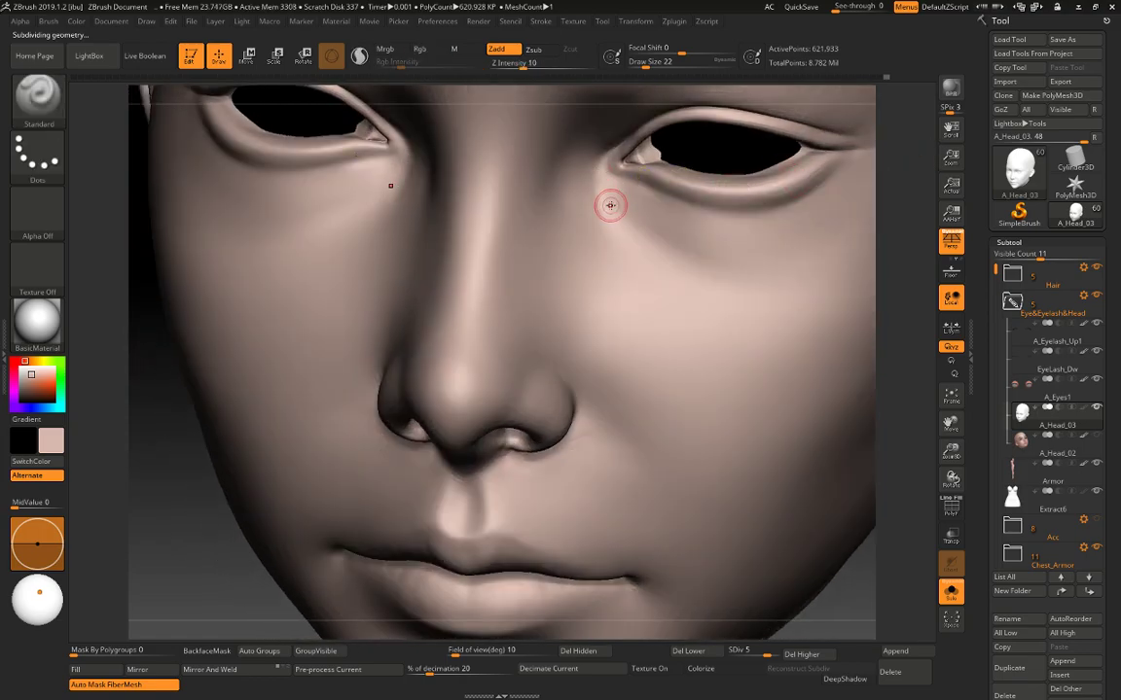
pyautogui.moveTo(917, 166); pyautogui.dragTo(931, 166)
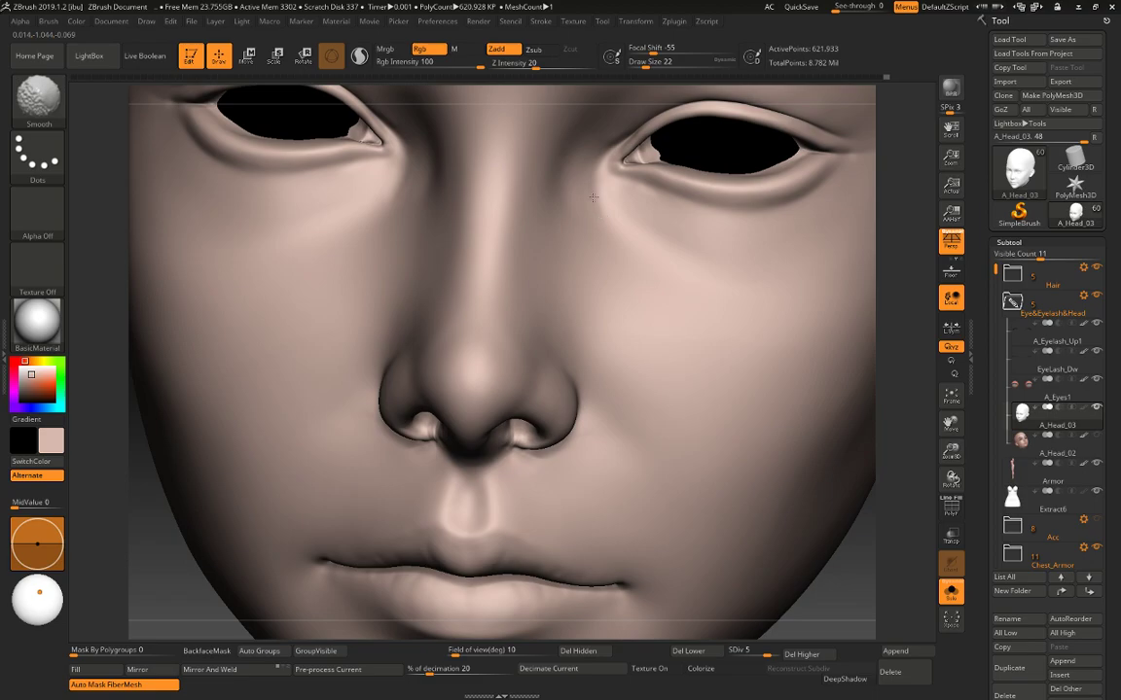
# Smooth the transition under the inner eye corner and refine it using the Standard brush at draw size 31.
pyautogui.moveTo(594, 197)
pyautogui.keyDown('shift'); pyautogui.mouseDown()
pyautogui.moveTo(610, 218)
pyautogui.moveTo(664, 235)
pyautogui.moveTo(601, 216)
pyautogui.mouseUp(); pyautogui.keyUp('shift')
pyautogui.press('space')
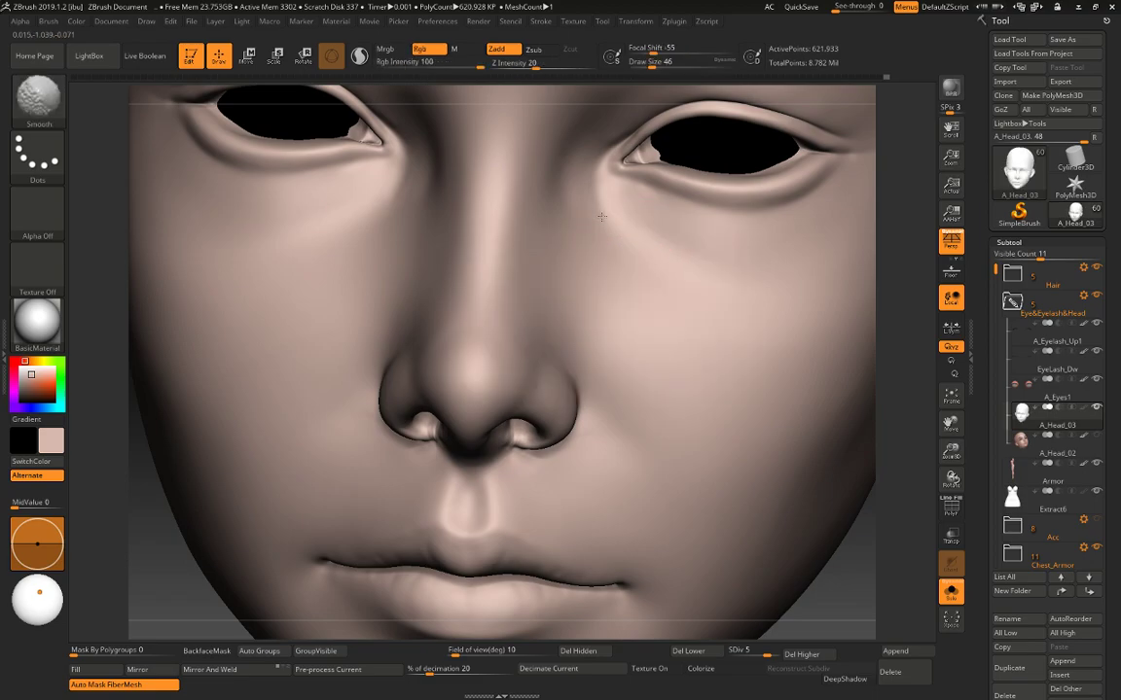
pyautogui.press('space')
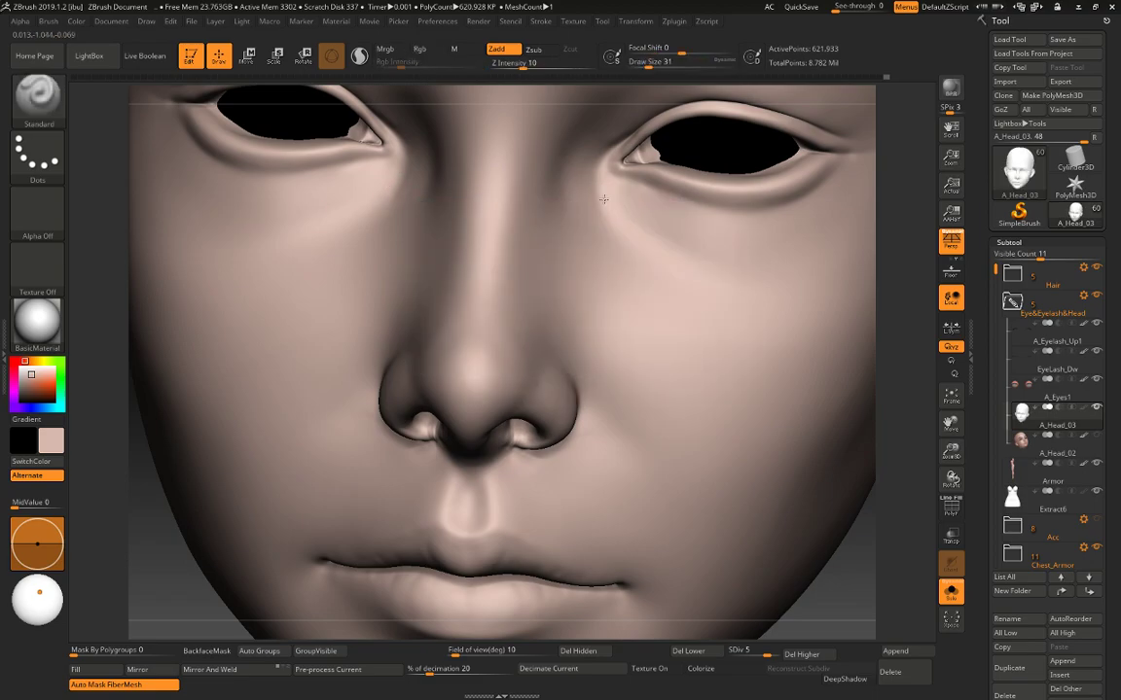
pyautogui.moveTo(612, 226); pyautogui.dragTo(610, 231)
pyautogui.keyDown('shift'); pyautogui.moveTo(610, 231); pyautogui.dragTo(616, 206); pyautogui.keyUp('shift')
# Set up the DamStandard brush with draw size 20 and Z Intensity 17 for the crease under the eye.
pyautogui.moveTo(895, 184)
pyautogui.mouseDown()
pyautogui.moveTo(925, 206)
pyautogui.moveTo(922, 239)
pyautogui.mouseUp()
pyautogui.press('b')
pyautogui.press('d')
pyautogui.press('s')
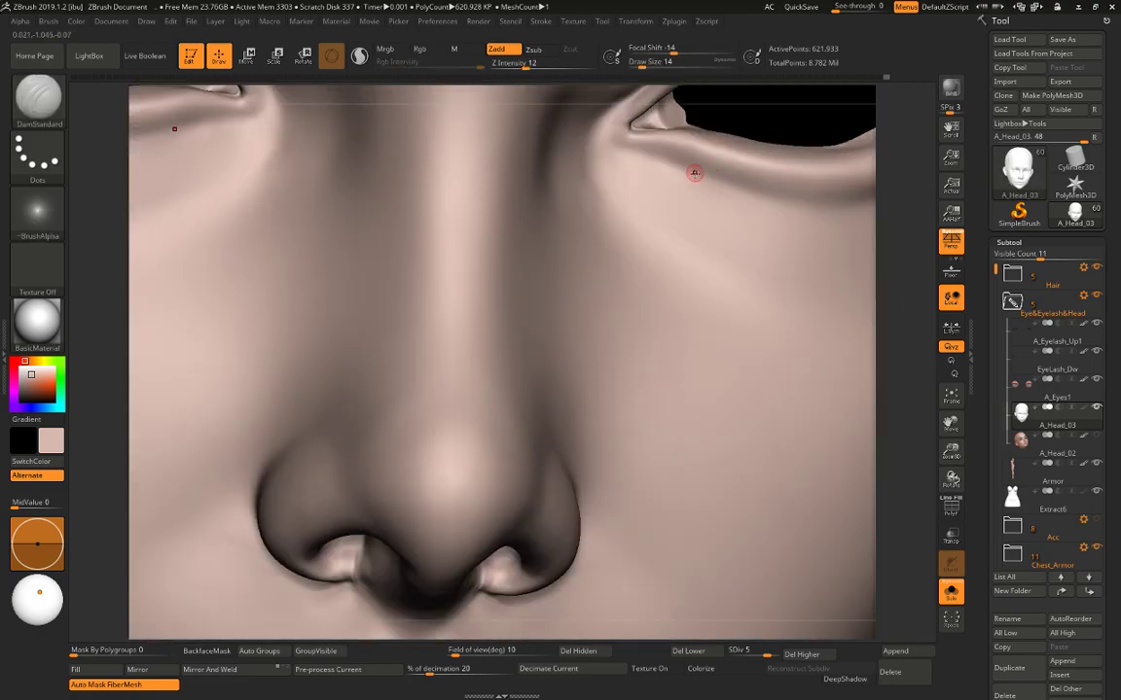
pyautogui.press('space')
pyautogui.click(763, 190)
pyautogui.press('space')
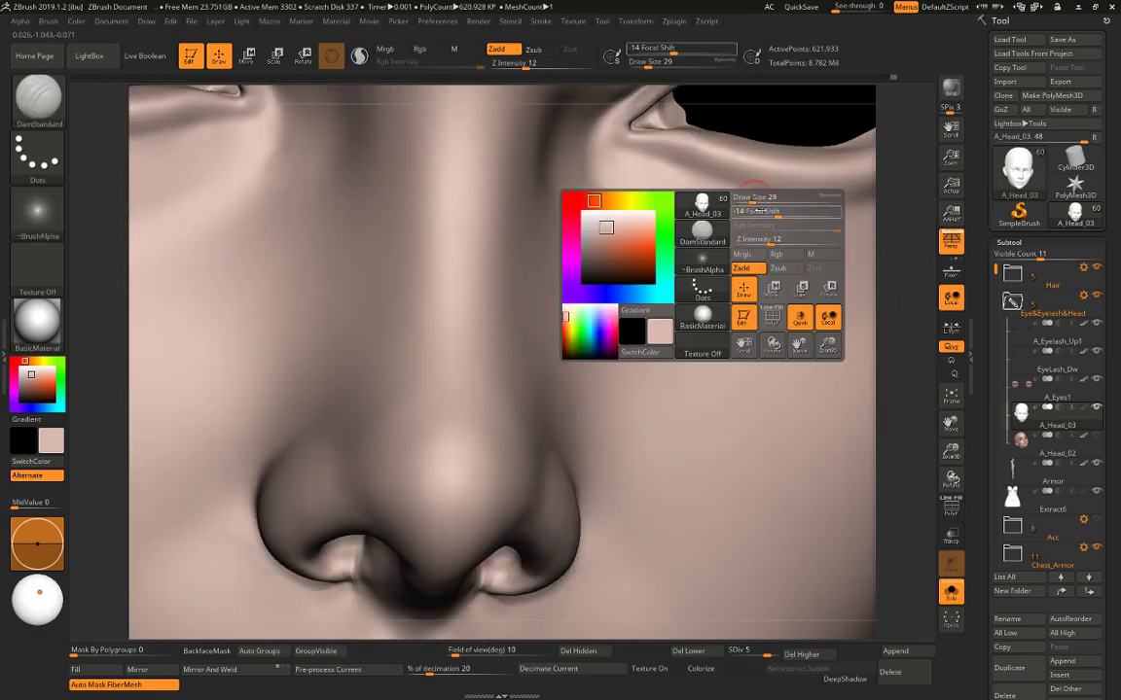
pyautogui.click(778, 242)
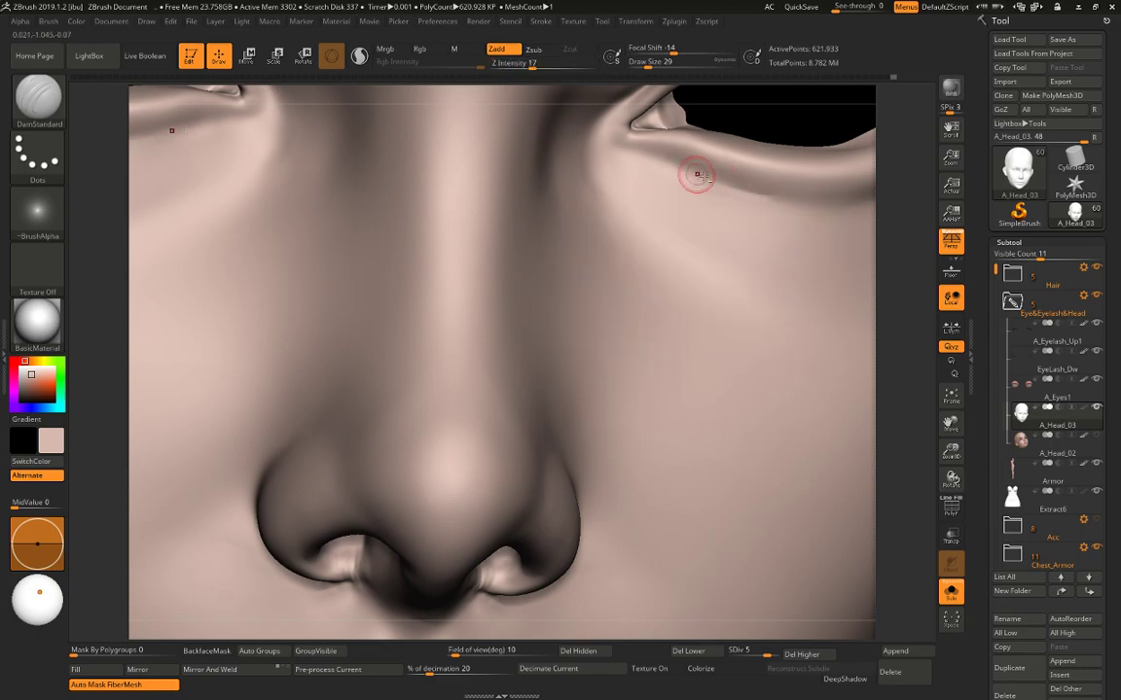
pyautogui.press('space')
pyautogui.click(765, 196)
pyautogui.moveTo(763, 195); pyautogui.dragTo(802, 204)
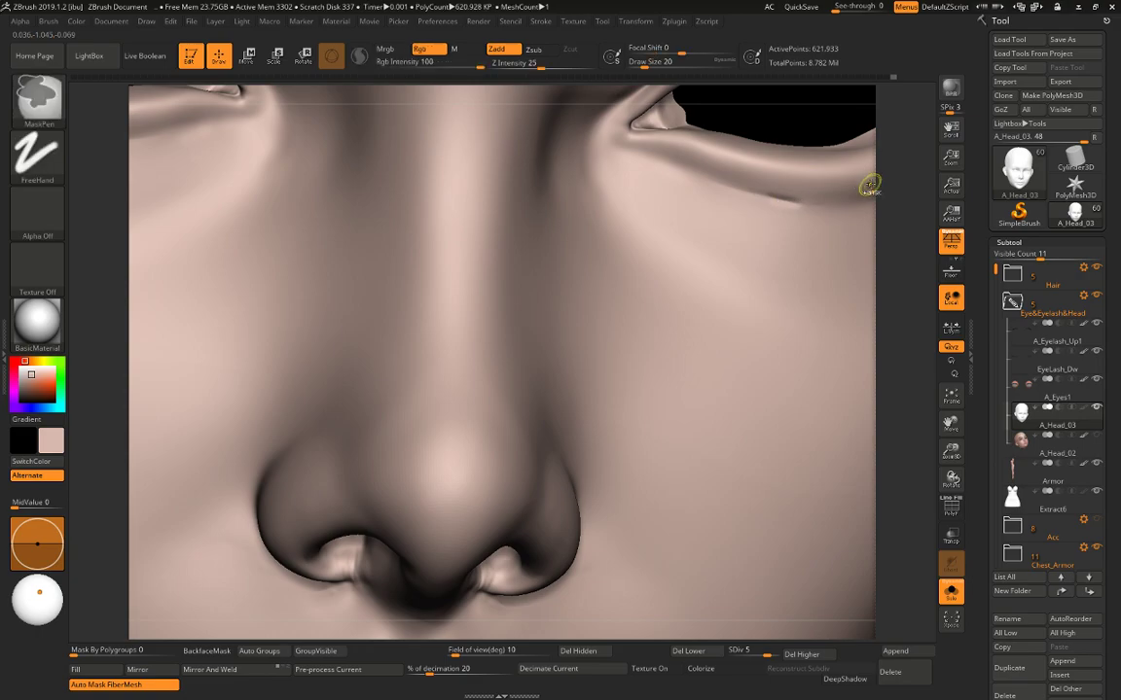
pyautogui.hotkey('ctrl', 'z')
pyautogui.moveTo(900, 190); pyautogui.dragTo(856, 200)
pyautogui.moveTo(668, 210); pyautogui.dragTo(833, 232)
pyautogui.moveTo(689, 234); pyautogui.dragTo(861, 233)
pyautogui.moveTo(698, 216); pyautogui.dragTo(816, 226)
pyautogui.hotkey('ctrl', 'z')
pyautogui.hotkey('ctrl', 'z')
pyautogui.hotkey('ctrl', 'z')
# Carve a soft crease beneath the lower eyelid using DamStandard at Z Intensity 7 and smooth it out.
pyautogui.moveTo(676, 168); pyautogui.dragTo(729, 193)
pyautogui.keyDown('shift'); pyautogui.moveTo(687, 172); pyautogui.dragTo(726, 183); pyautogui.keyUp('shift')
pyautogui.press('space')
pyautogui.click(739, 230)
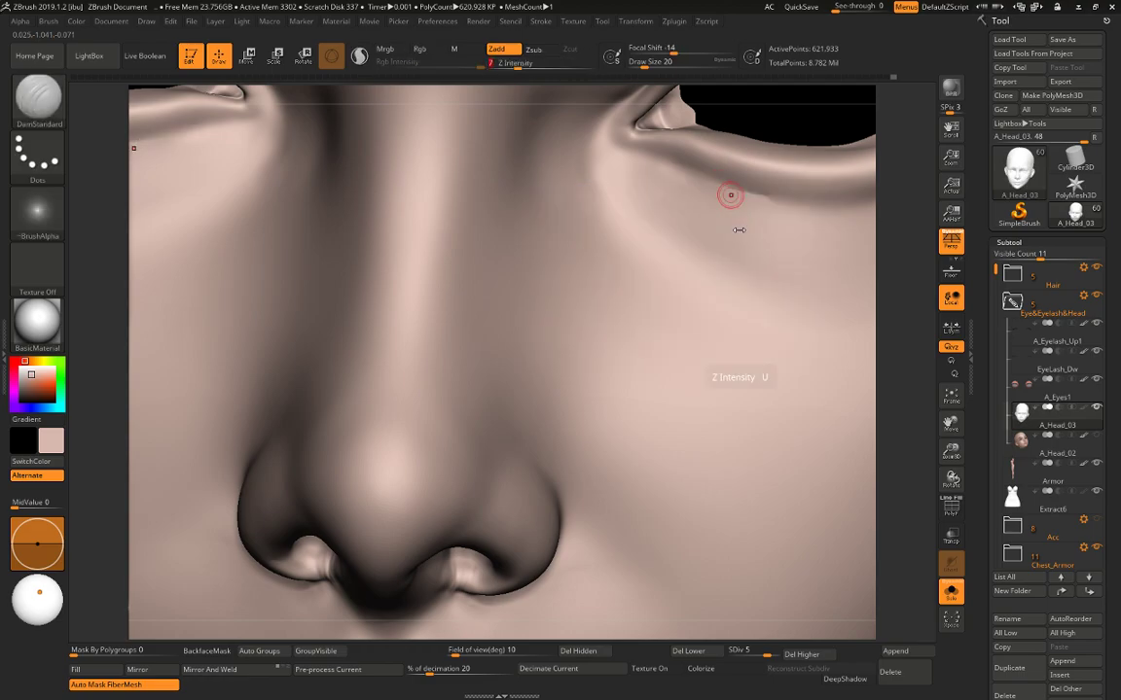
pyautogui.moveTo(703, 176); pyautogui.dragTo(807, 200)
pyautogui.keyDown('alt'); pyautogui.moveTo(912, 183); pyautogui.dragTo(709, 241); pyautogui.keyUp('alt')
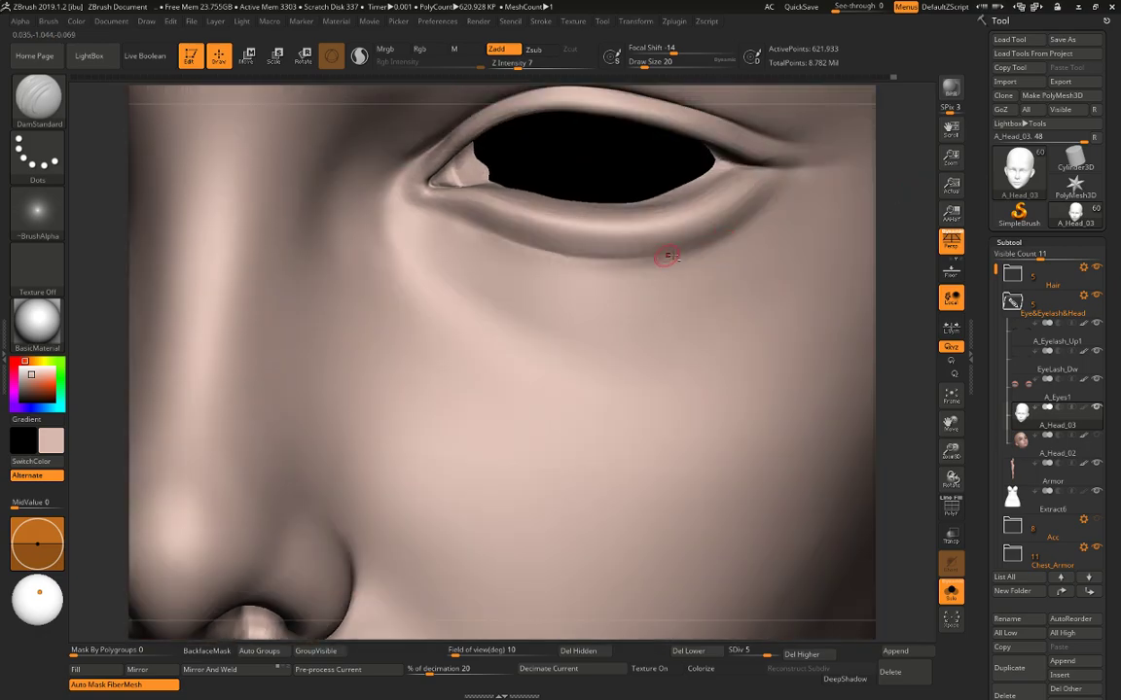
pyautogui.moveTo(634, 256); pyautogui.dragTo(692, 247)
pyautogui.press('shift')
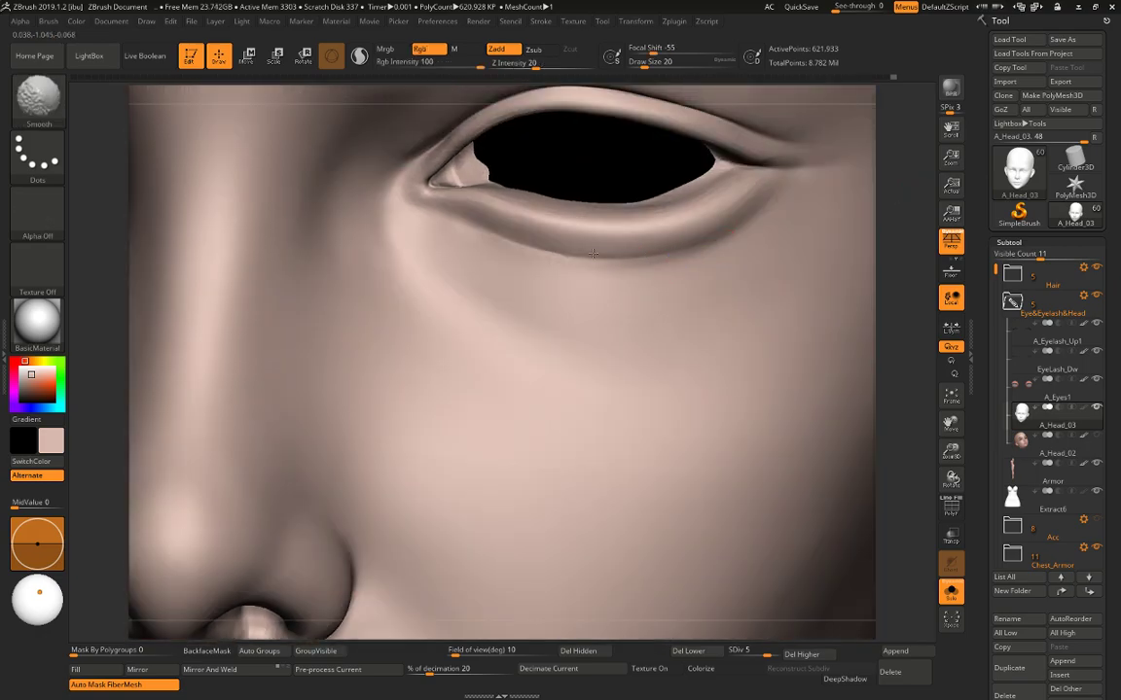
# Touch up the lower eyelid near the inner corner using the Standard brush, and bring the mouth into front view.
pyautogui.press('b')
pyautogui.press('s')
pyautogui.press('t')
pyautogui.moveTo(499, 224)
pyautogui.mouseDown()
pyautogui.moveTo(542, 231)
pyautogui.moveTo(446, 192)
pyautogui.moveTo(475, 210)
pyautogui.moveTo(457, 216)
pyautogui.mouseUp()
pyautogui.press('space')
pyautogui.keyDown('alt'); pyautogui.moveTo(895, 199); pyautogui.dragTo(819, 106); pyautogui.keyUp('alt')
pyautogui.keyDown('shift'); pyautogui.moveTo(838, 318); pyautogui.dragTo(934, 321); pyautogui.keyUp('shift')
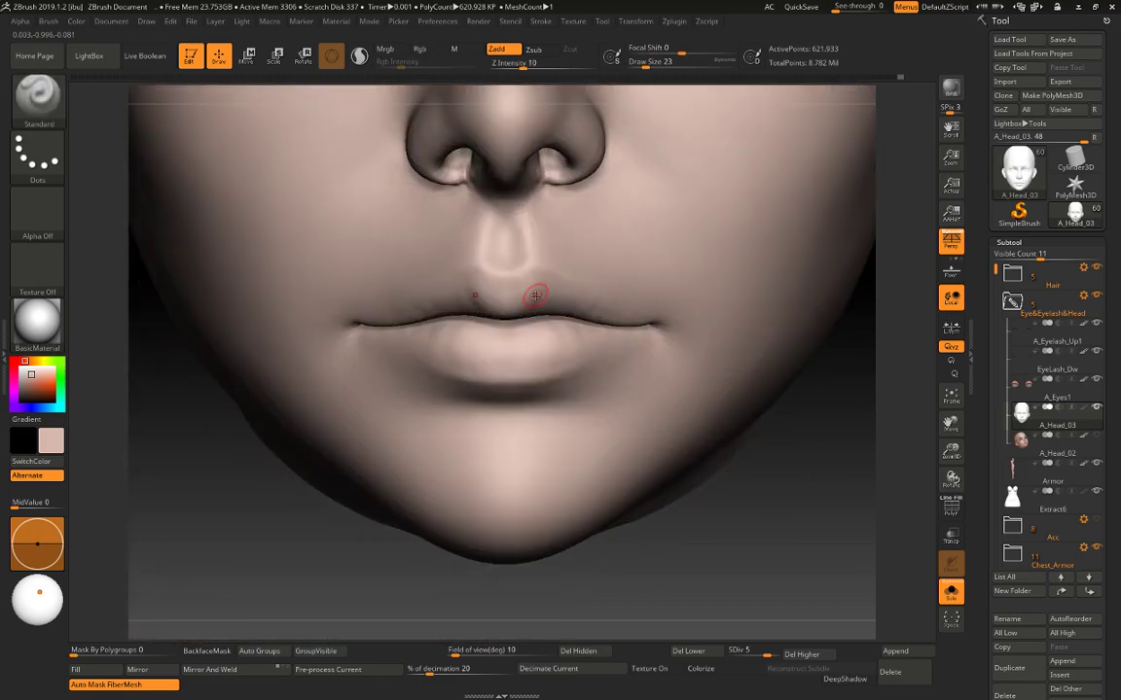
# Sculpt the upper lip border beside the philtrum using the Standard brush at draw size 20 and smooth it.
pyautogui.press('[')
pyautogui.moveTo(536, 291); pyautogui.dragTo(535, 298)
pyautogui.press('shift')
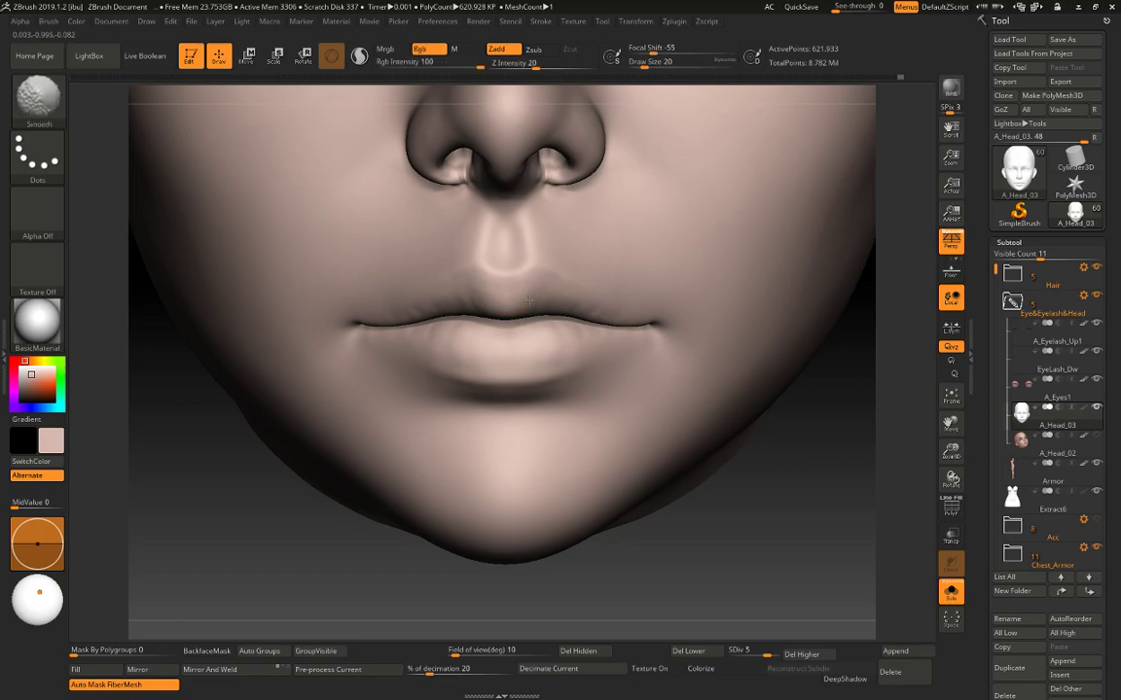
pyautogui.keyDown('shift'); pyautogui.moveTo(539, 302); pyautogui.dragTo(532, 308); pyautogui.keyUp('shift')
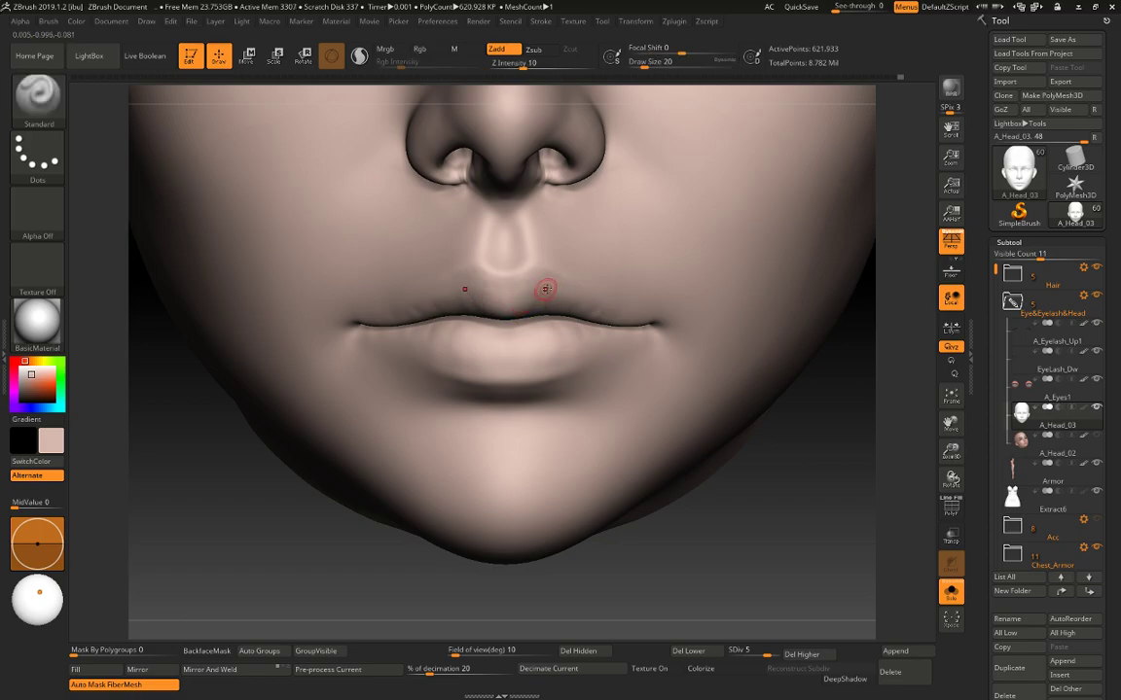
pyautogui.press('[')
pyautogui.press('shift')
# Refine the lower contour of the lower lip with the Standard brush at draw size 18, reducing Z Intensity to 6.
pyautogui.moveTo(835, 428)
pyautogui.keyDown('alt'); pyautogui.mouseDown()
pyautogui.moveTo(837, 403)
pyautogui.moveTo(834, 439)
pyautogui.mouseUp(); pyautogui.keyUp('alt')
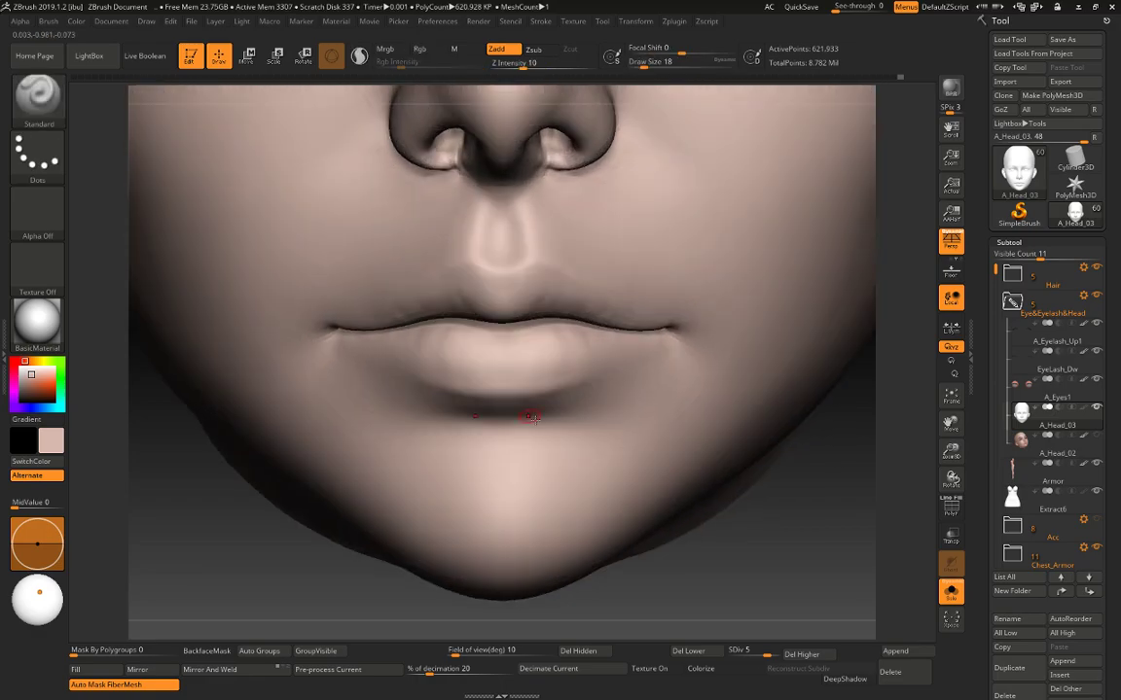
pyautogui.moveTo(498, 391); pyautogui.dragTo(595, 373)
pyautogui.press('shift')
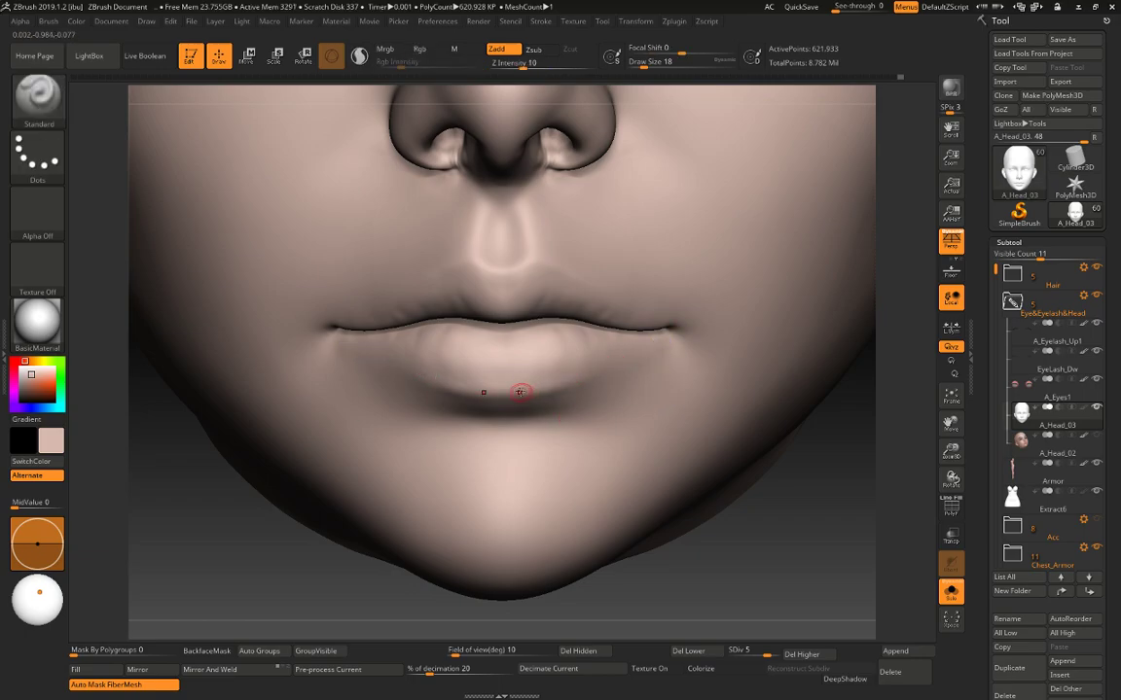
pyautogui.press('space')
pyautogui.moveTo(520, 391); pyautogui.dragTo(503, 389)
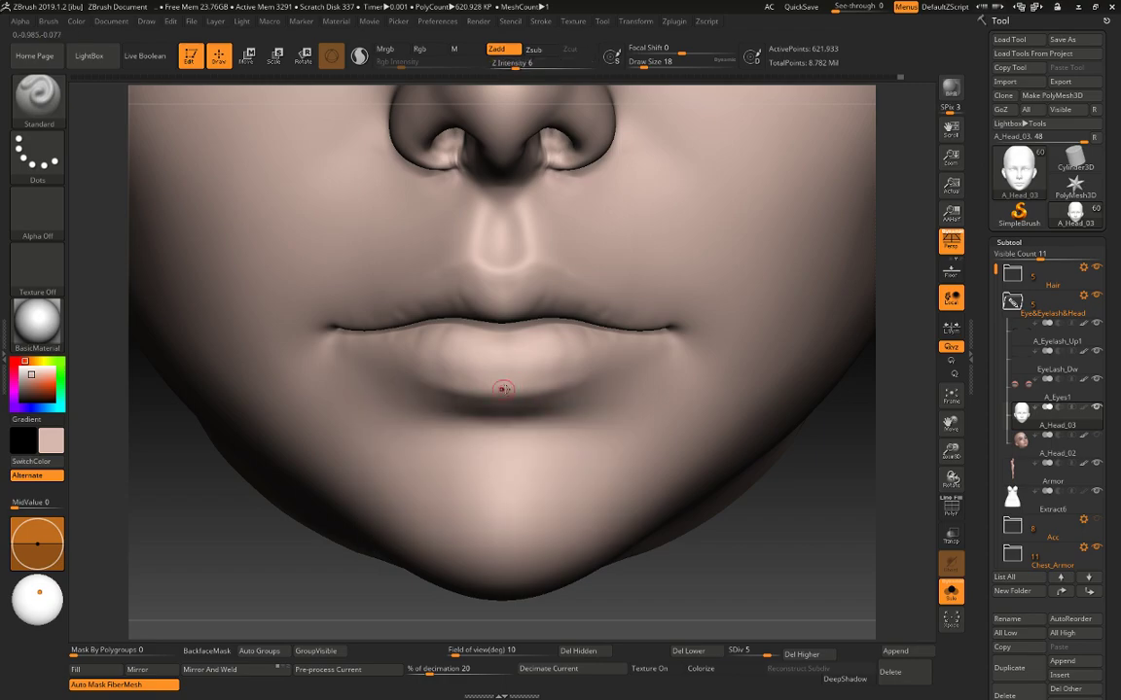
# Carve soft vertical creases into the lower lip using DamStandard at Z Intensity 7 and smooth them.
pyautogui.press('b')
pyautogui.press('d')
pyautogui.press('s')
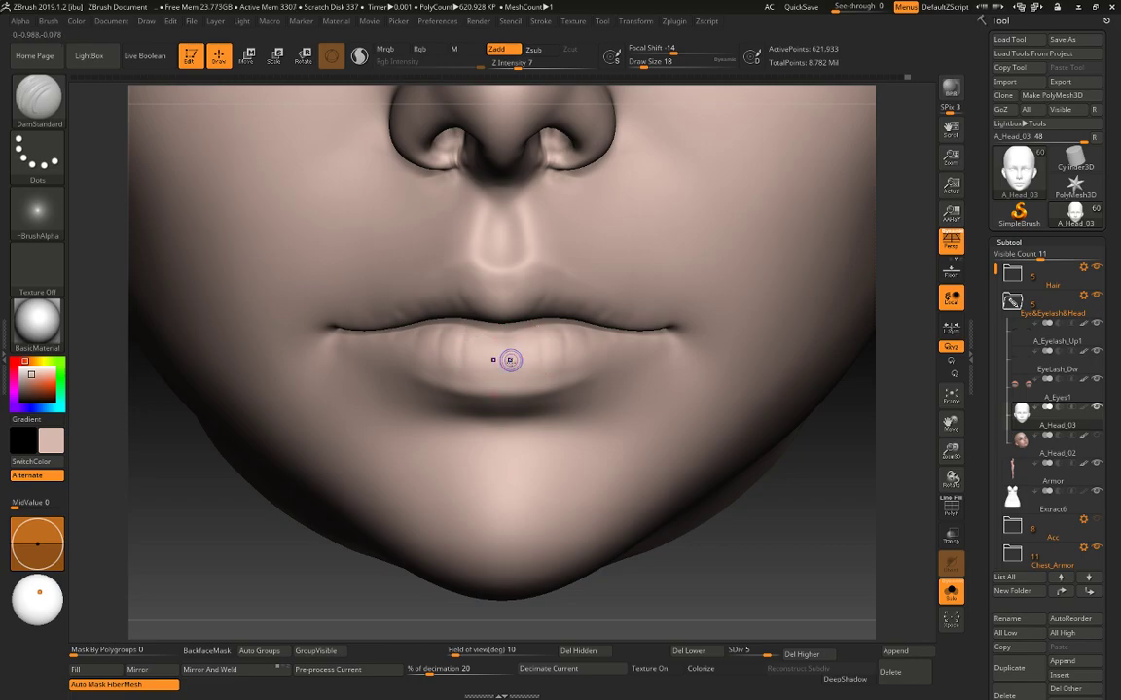
pyautogui.press('shift')
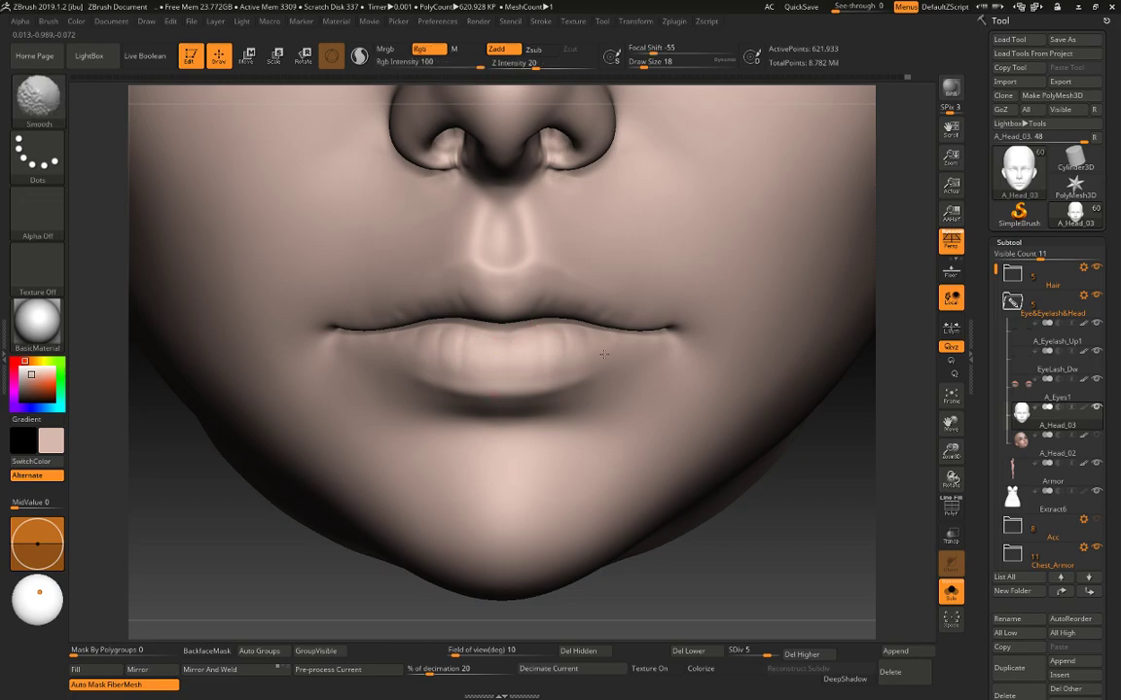
# Touch up the philtrum ridge between nose and upper lip with the Standard brush at Z Intensity 6.
pyautogui.press('b')
pyautogui.press('s')
pyautogui.press('t')
pyautogui.moveTo(517, 256)
pyautogui.mouseDown()
pyautogui.moveTo(512, 210)
pyautogui.moveTo(521, 212)
pyautogui.mouseUp()
pyautogui.press('space')
pyautogui.press('shift')
# Shape the cheek fold beside the nostril using the Standard brush at draw size 51, and smooth the area.
pyautogui.keyDown('alt'); pyautogui.moveTo(850, 463); pyautogui.dragTo(732, 503); pyautogui.keyUp('alt')
pyautogui.press('space')
pyautogui.moveTo(585, 337); pyautogui.dragTo(613, 335)
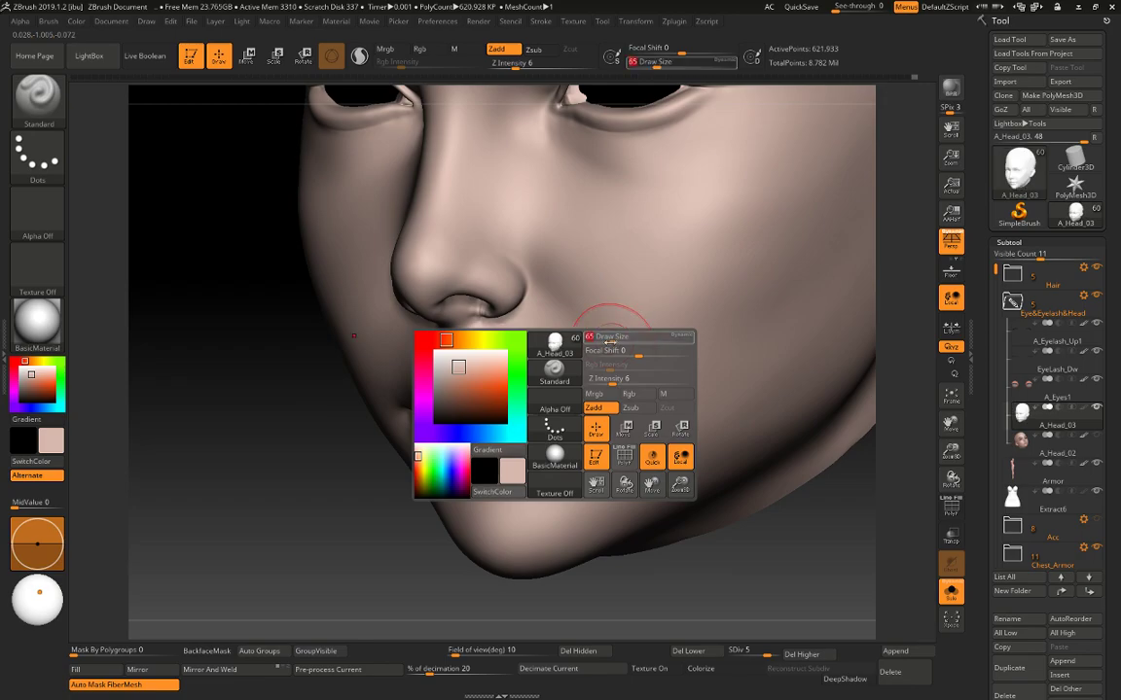
pyautogui.moveTo(510, 271); pyautogui.dragTo(552, 309)
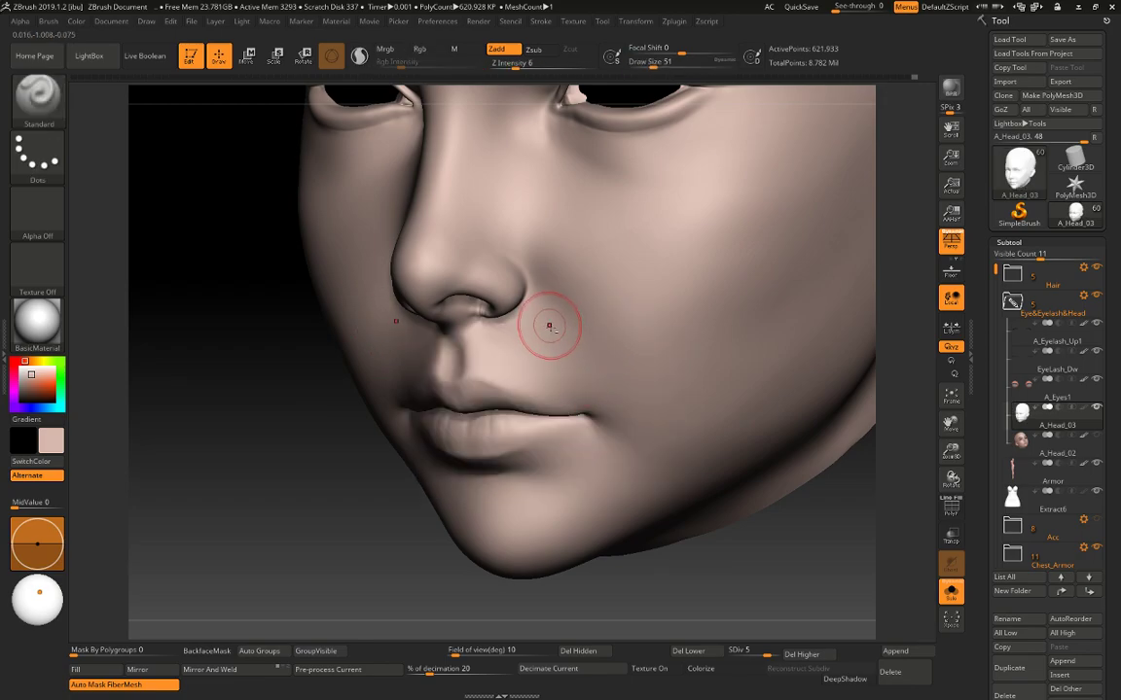
pyautogui.moveTo(549, 326)
pyautogui.keyDown('shift'); pyautogui.mouseDown()
pyautogui.moveTo(556, 310)
pyautogui.moveTo(570, 318)
pyautogui.mouseUp(); pyautogui.keyUp('shift')
# Examine the face's wireframe flow from subdivision level 5 down to level 1 and return to smooth shading at level 5.
pyautogui.press('space')
pyautogui.hotkey('shift', 'd')
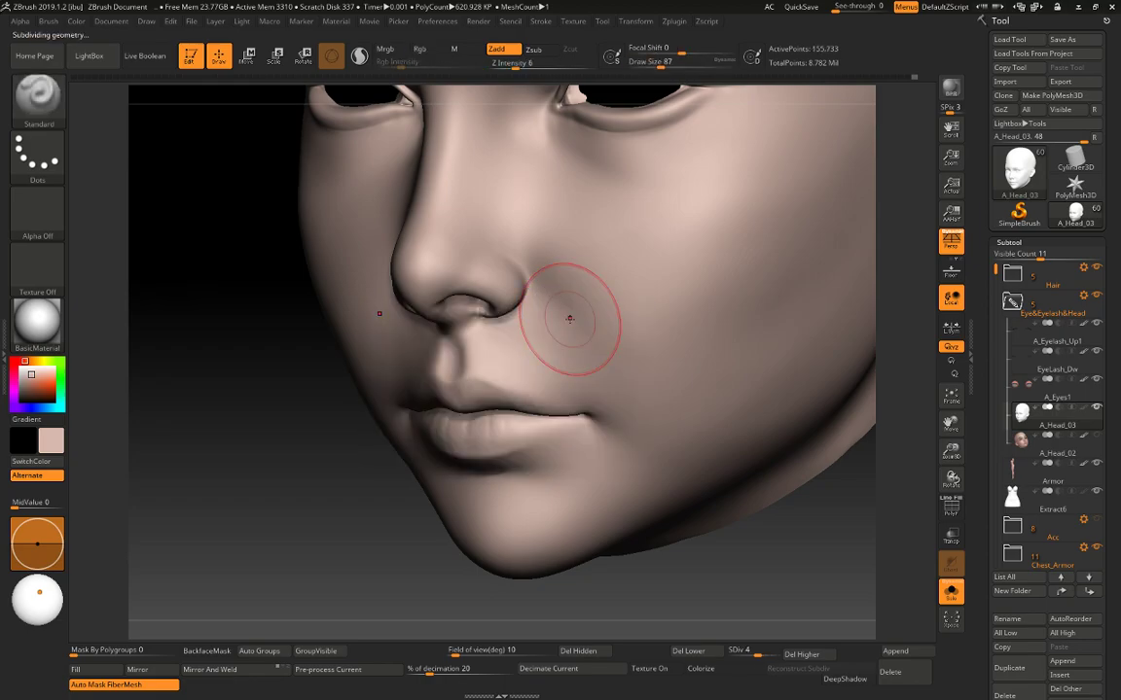
pyautogui.press('b')
pyautogui.press('m')
pyautogui.press('v')
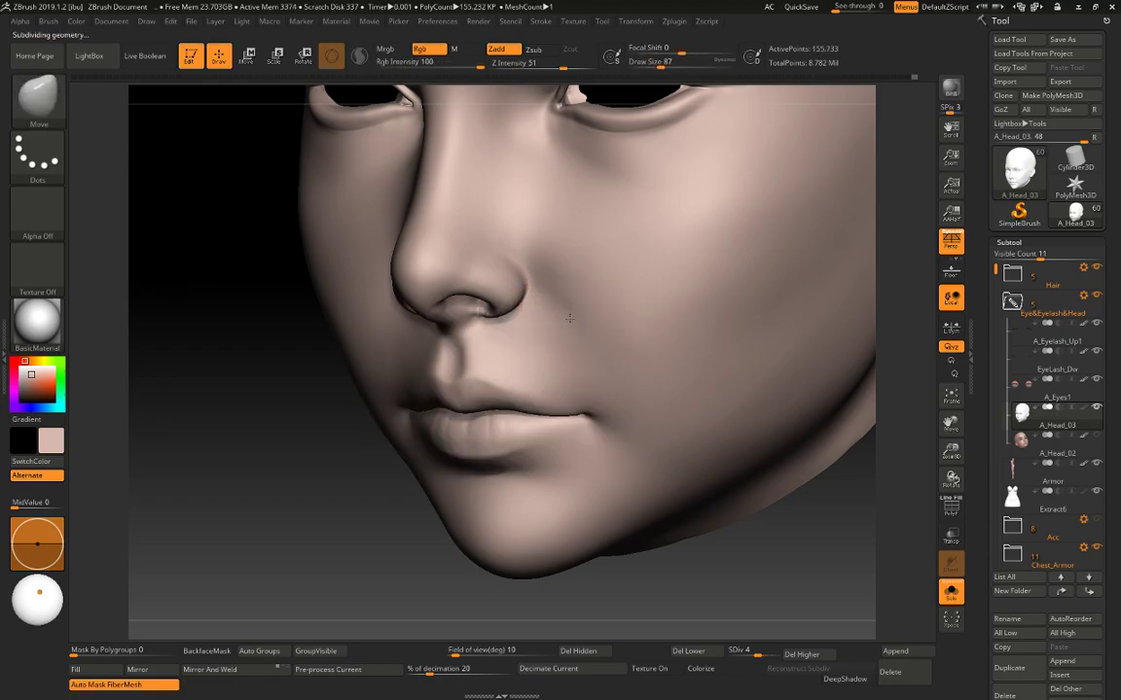
pyautogui.hotkey('shift', 'f')
pyautogui.press('d')
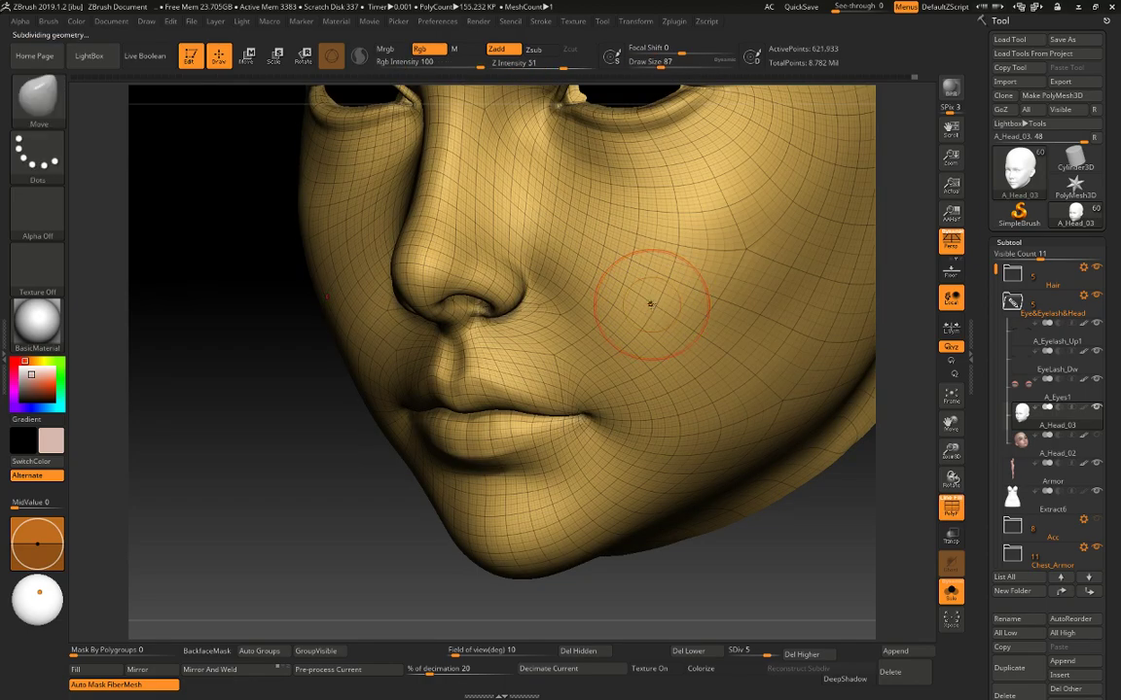
pyautogui.hotkey('shift', 'd')
pyautogui.hotkey('shift', 'd')
pyautogui.hotkey('shift', 'd')
pyautogui.hotkey('shift', 'd')
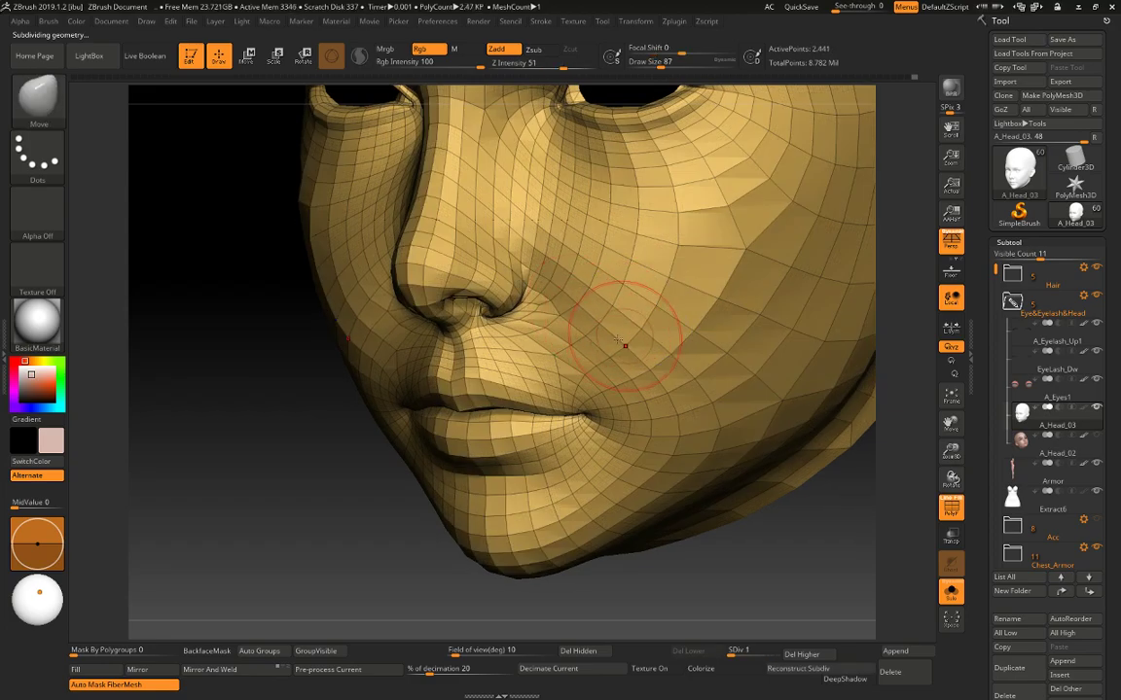
pyautogui.press('d')
pyautogui.press('d')
pyautogui.press('d')
pyautogui.press('d')
pyautogui.hotkey('shift', 'f')
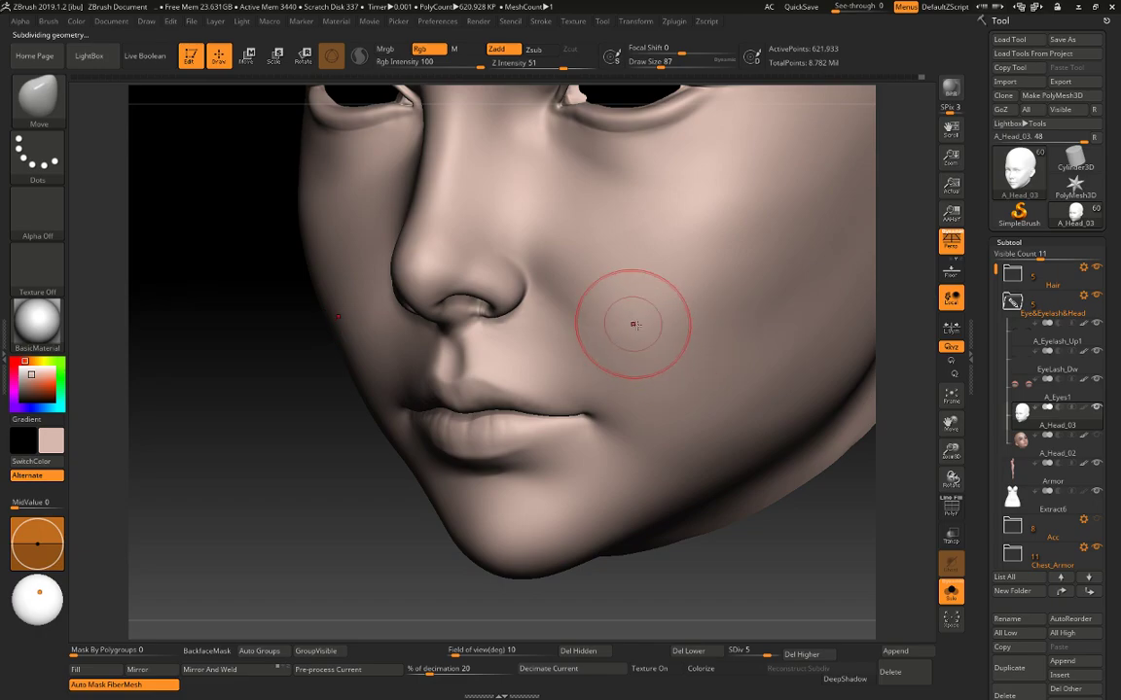
# Compare the lowest subdivision level around the nose and mouth with and without wireframe, and restore level 5.
pyautogui.hotkey('shift', 'd')
pyautogui.hotkey('shift', 'd')
pyautogui.hotkey('shift', 'd')
pyautogui.hotkey('shift', 'd')
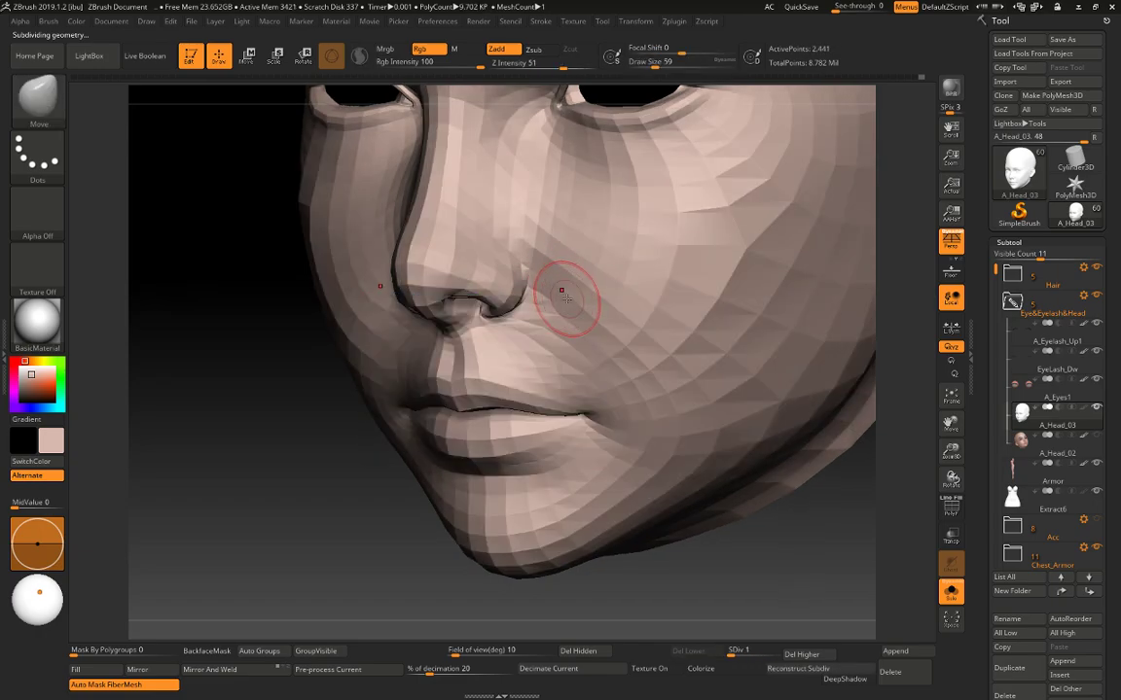
pyautogui.hotkey('shift', 'f')
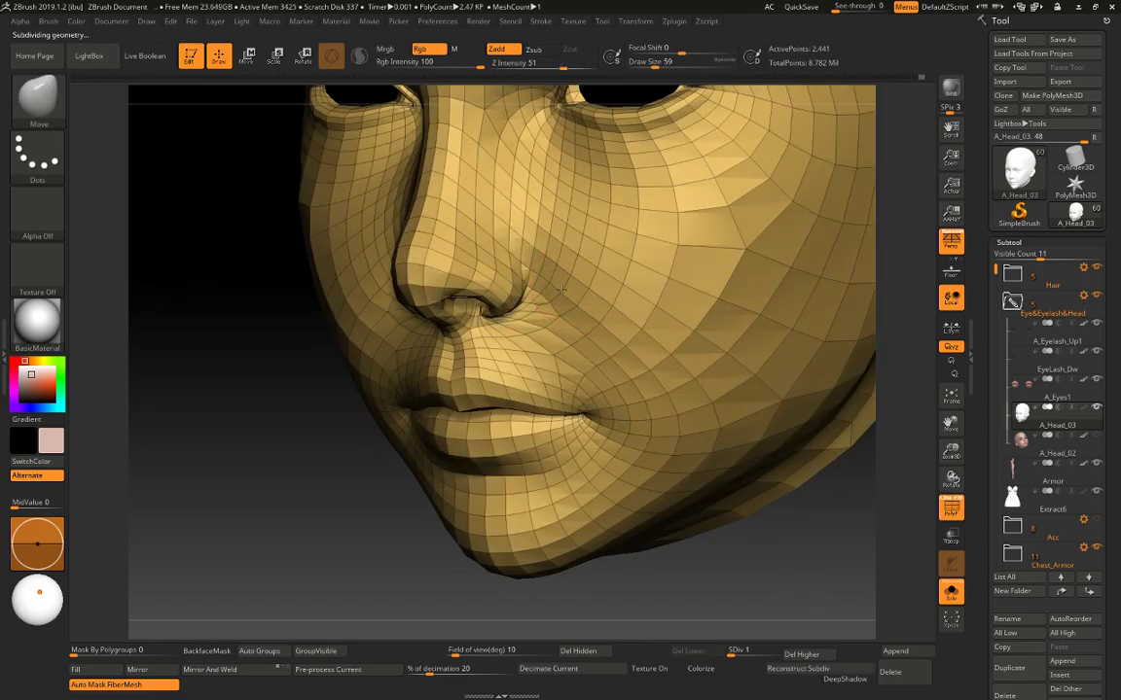
pyautogui.press('d')
pyautogui.press('d')
pyautogui.press('d')
pyautogui.press('d')
pyautogui.hotkey('shift', 'f')
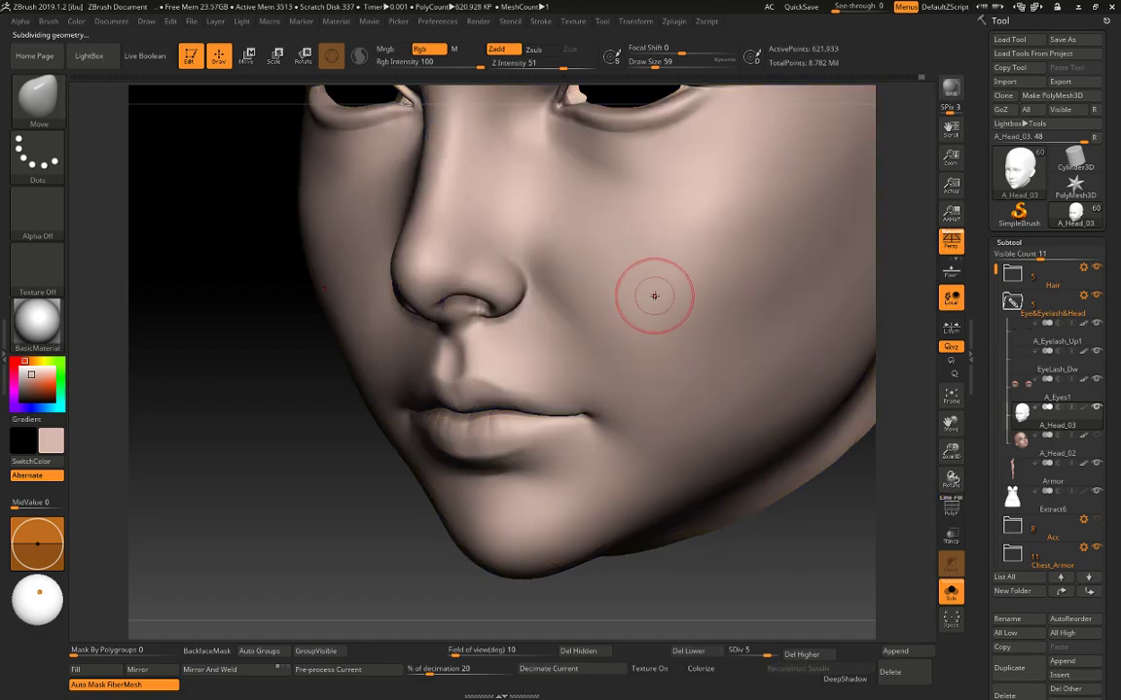
# Check the lower subdivision levels with the face turned toward profile, and divide the head to a sixth level.
pyautogui.rightClick(584, 315)
pyautogui.press('b')
pyautogui.press('s')
pyautogui.press('t')
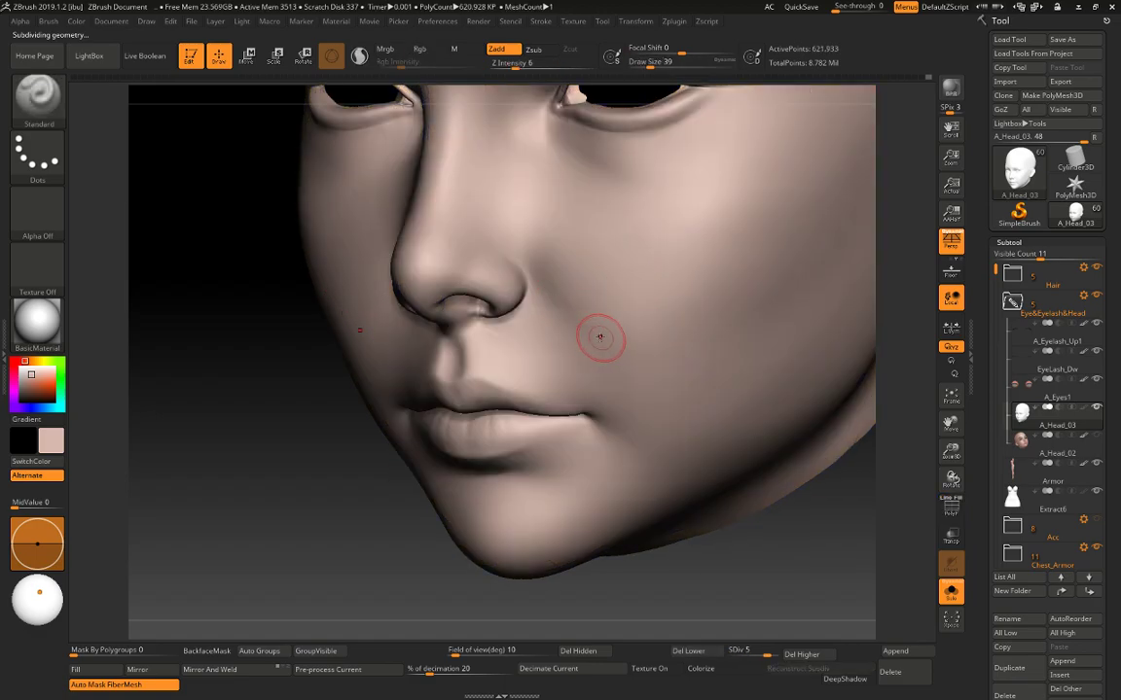
pyautogui.moveTo(584, 323)
pyautogui.mouseDown(button='right')
pyautogui.moveTo(726, 433)
pyautogui.moveTo(768, 445)
pyautogui.moveTo(718, 387)
pyautogui.moveTo(731, 400)
pyautogui.mouseUp(button='right')
pyautogui.hotkey('shift', 'd')
pyautogui.hotkey('shift', 'd')
pyautogui.hotkey('shift', 'd')
pyautogui.press('d')
pyautogui.press('d')
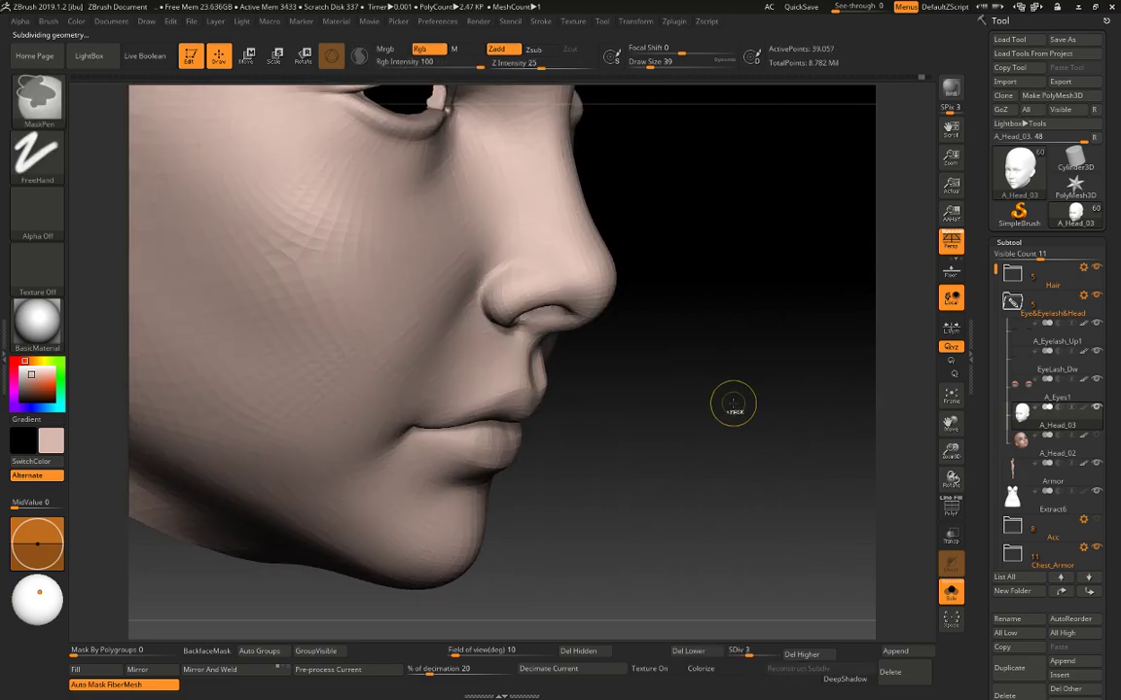
pyautogui.press('d')
pyautogui.press('d')
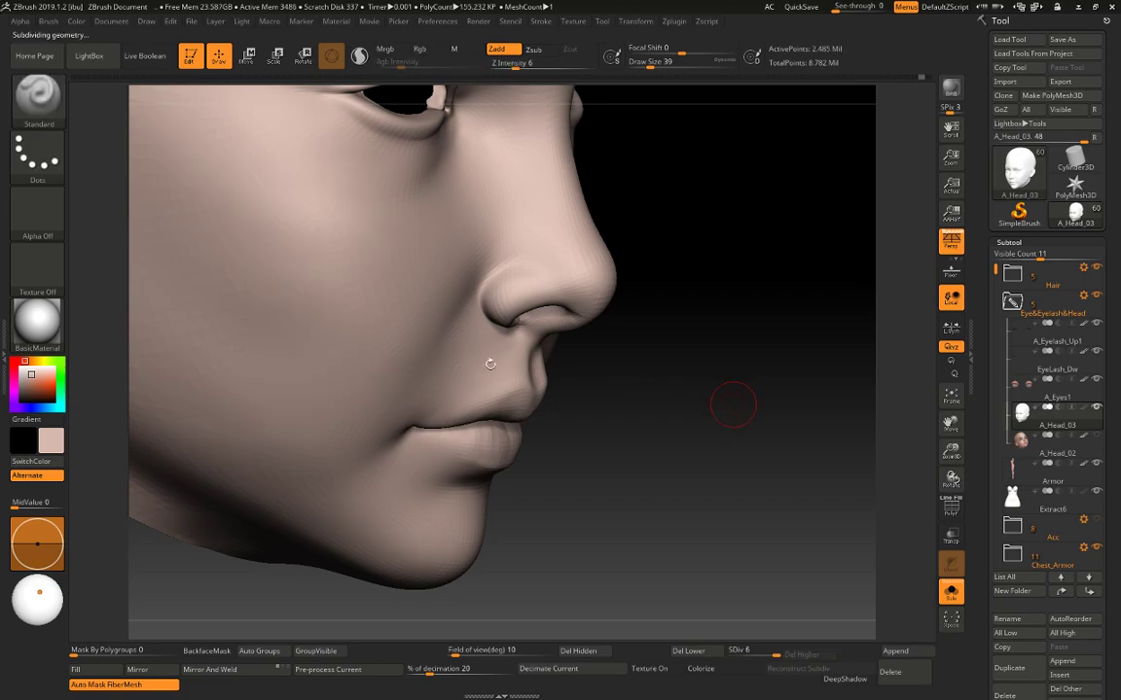
# Select the Move brush with draw size 77 and review the whole face from the front.
pyautogui.press('space')
pyautogui.press('b')
pyautogui.press('m')
pyautogui.press('v')
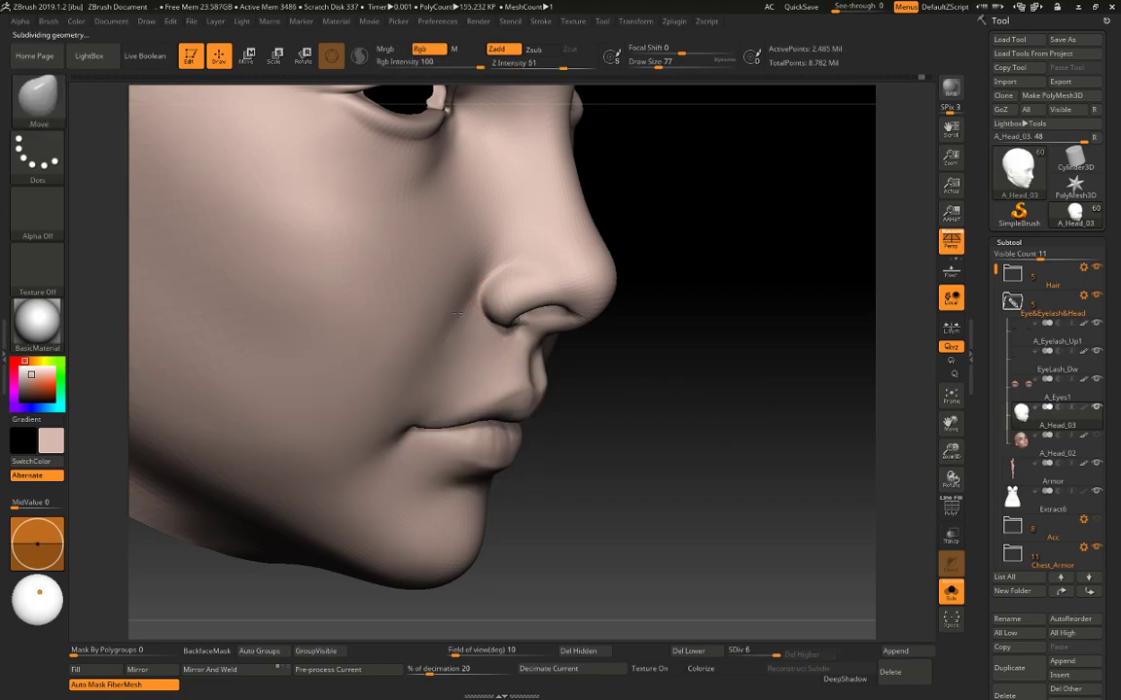
pyautogui.moveTo(681, 317)
pyautogui.keyDown('alt'); pyautogui.mouseDown()
pyautogui.moveTo(753, 318)
pyautogui.moveTo(720, 363)
pyautogui.moveTo(760, 310)
pyautogui.mouseUp(); pyautogui.keyUp('alt')
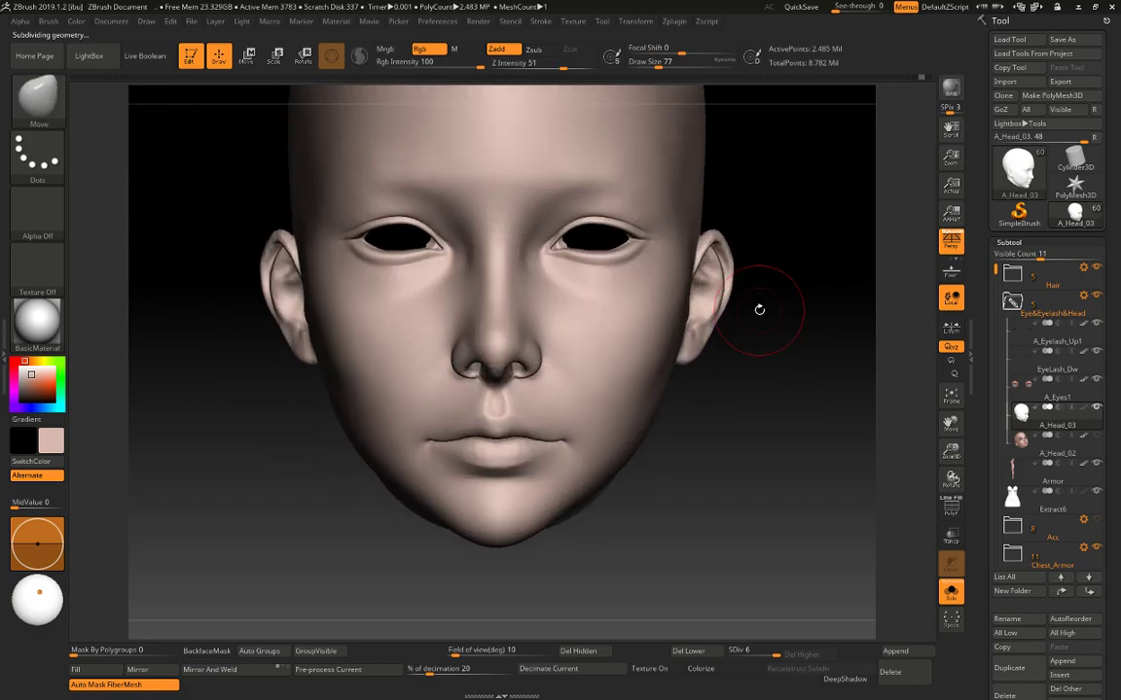
pyautogui.keyDown('alt'); pyautogui.moveTo(705, 469); pyautogui.dragTo(675, 485); pyautogui.keyUp('alt')
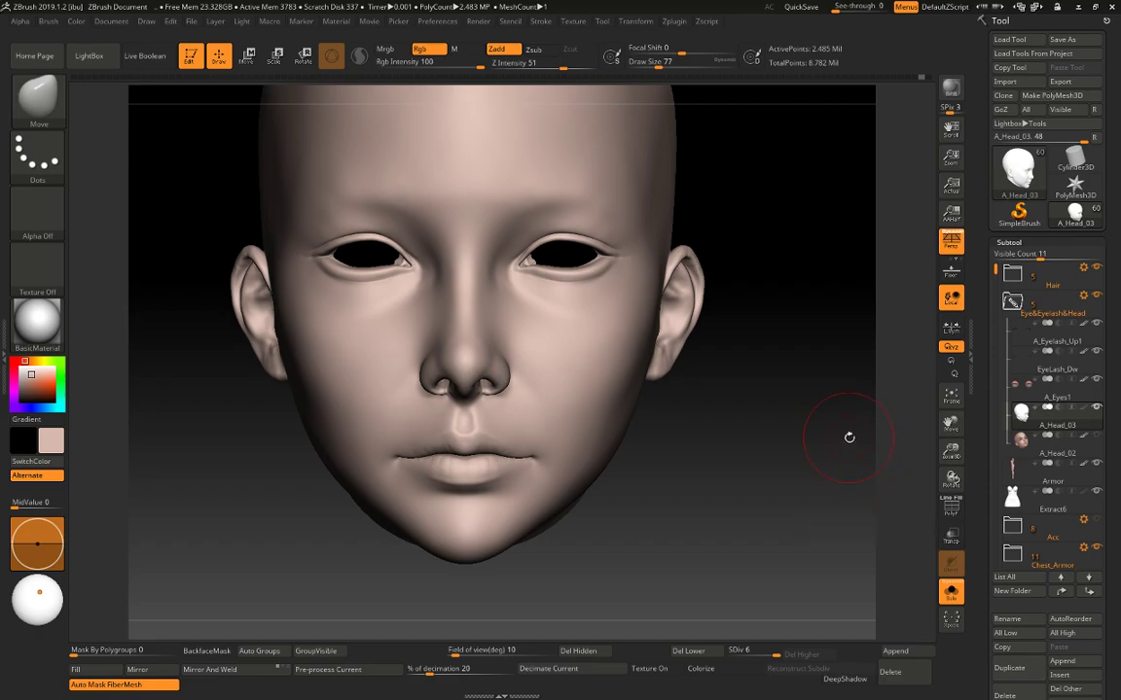
pyautogui.keyDown('alt'); pyautogui.moveTo(761, 391); pyautogui.dragTo(835, 446); pyautogui.keyUp('alt')
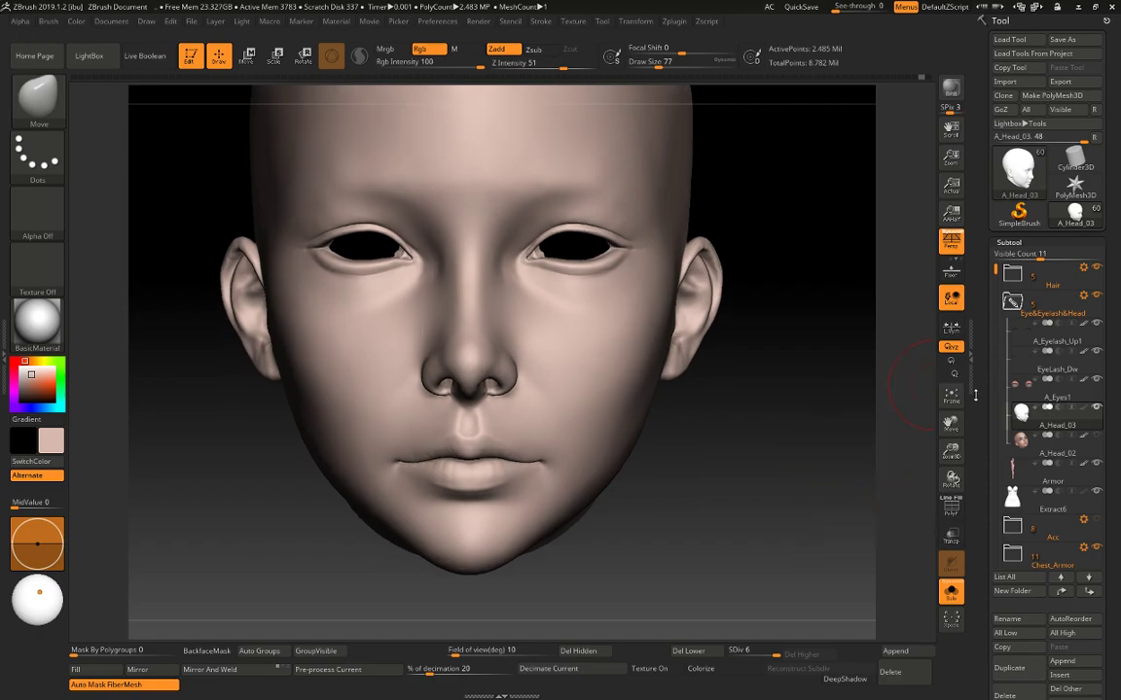
# Add a new layer to the head at subdivision level 6.
pyautogui.scroll(-5, 1003, 474)
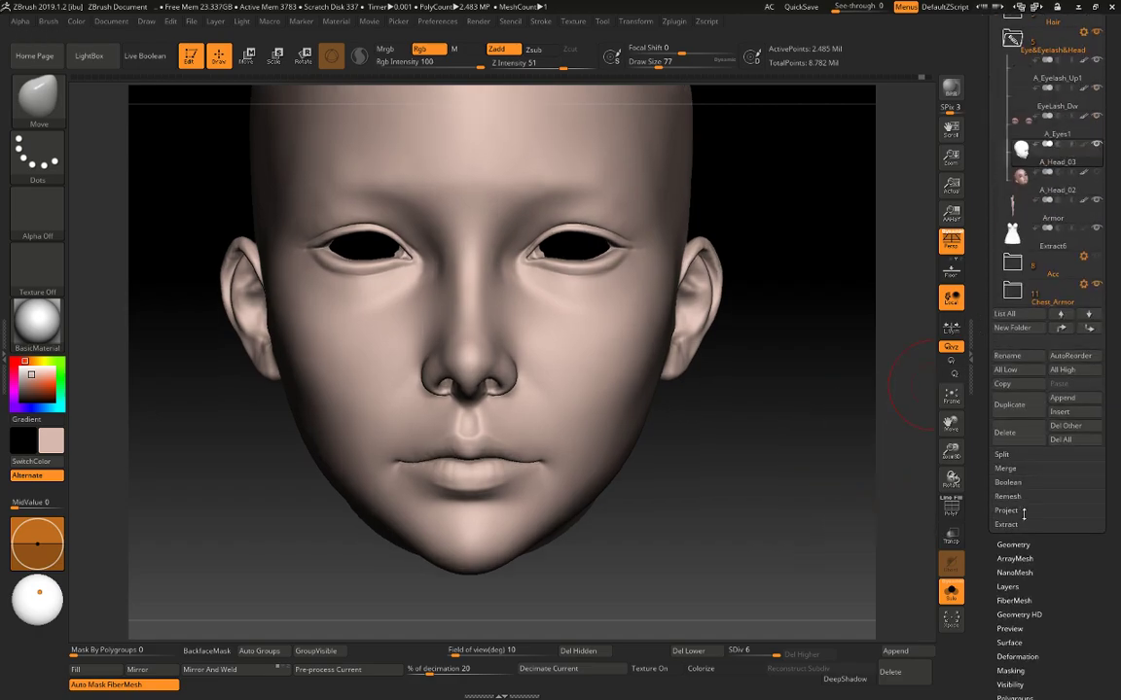
pyautogui.scroll(-8, 1031, 516)
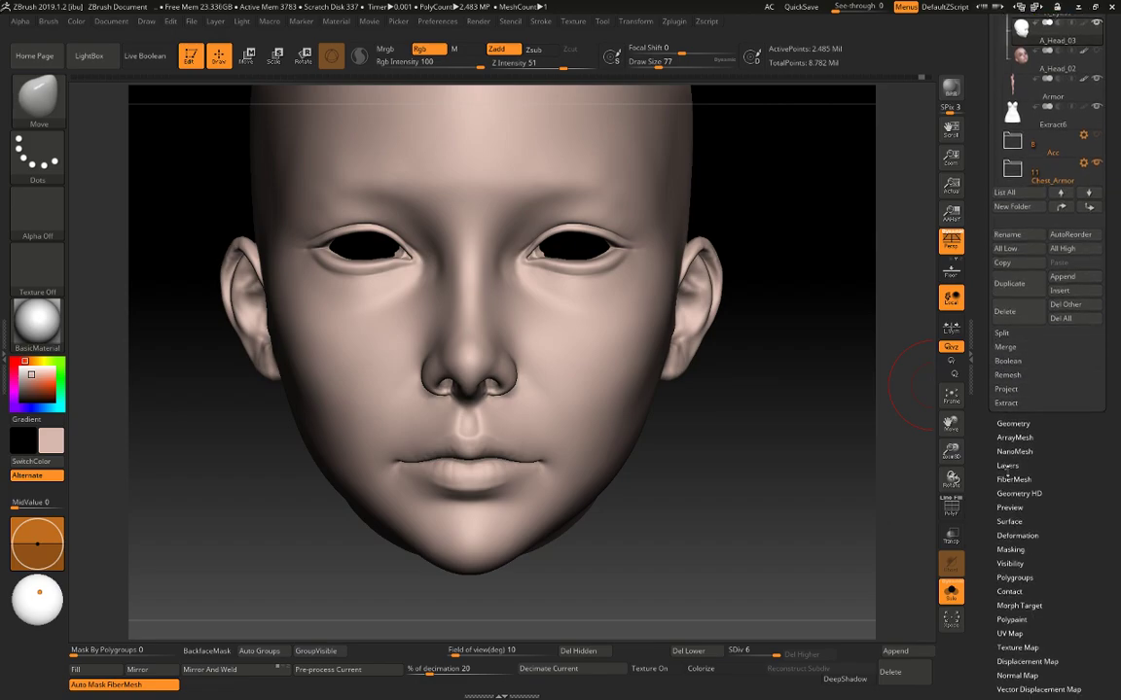
pyautogui.scroll(5, 1083, 495)
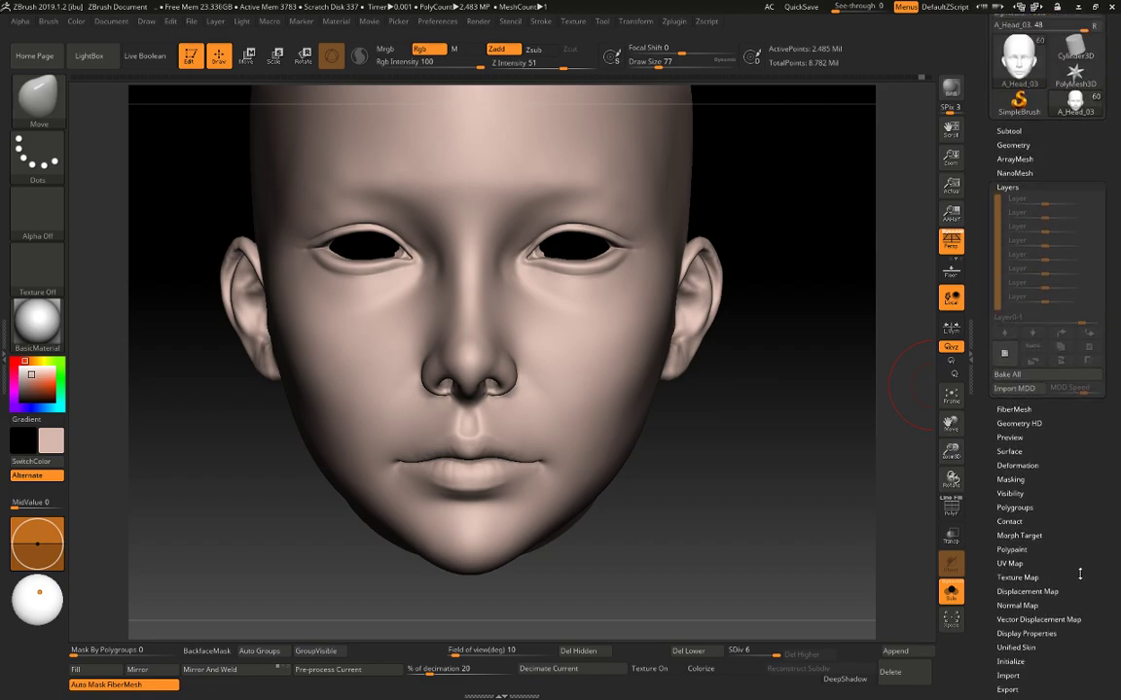
pyautogui.click(1005, 377)
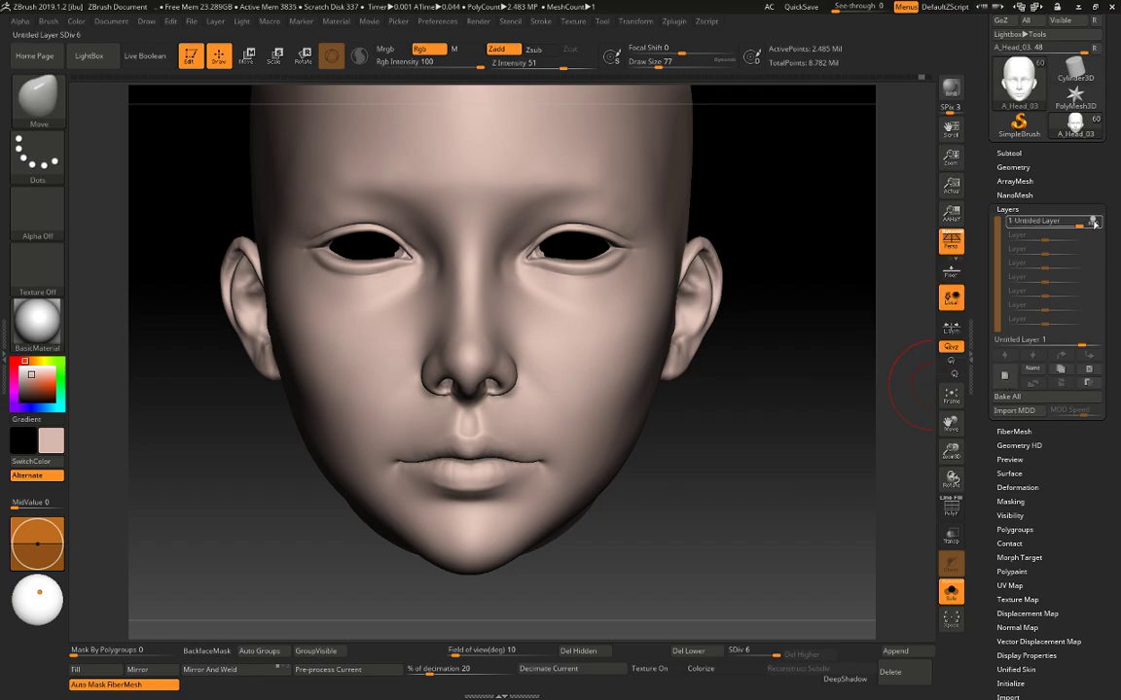
# Open NoiseMaker to add surface noise to the head and set the noise scale to about 3.72.
pyautogui.scroll(-2, 1100, 506)
pyautogui.scroll(-1, 1100, 505)
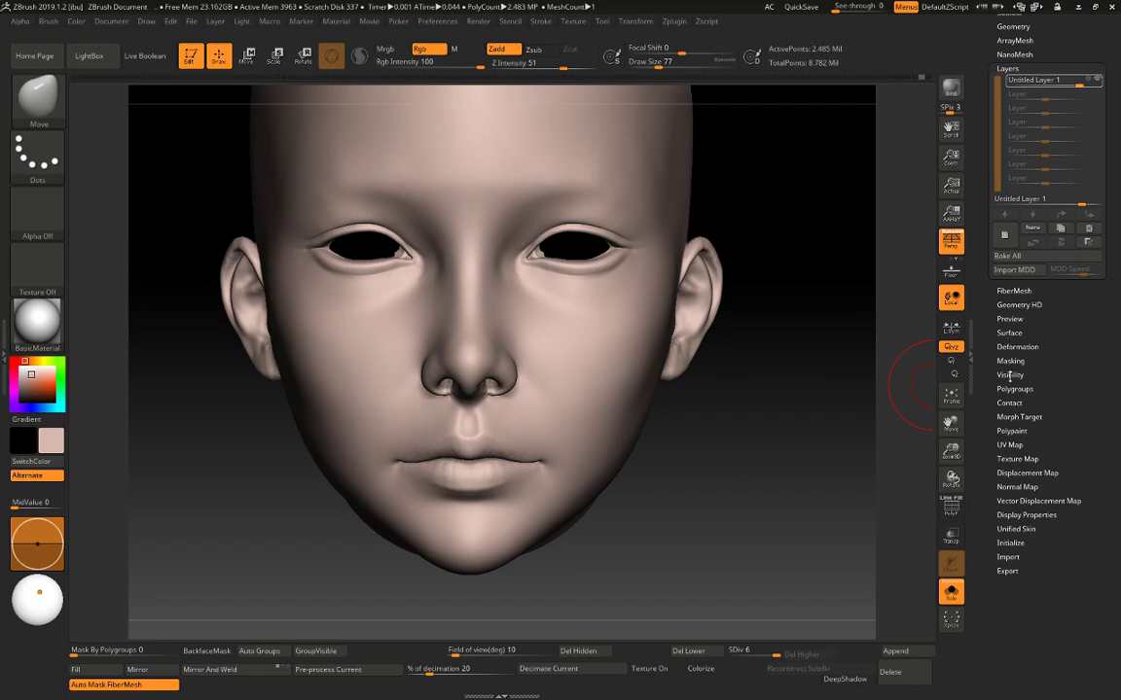
pyautogui.click(1009, 333)
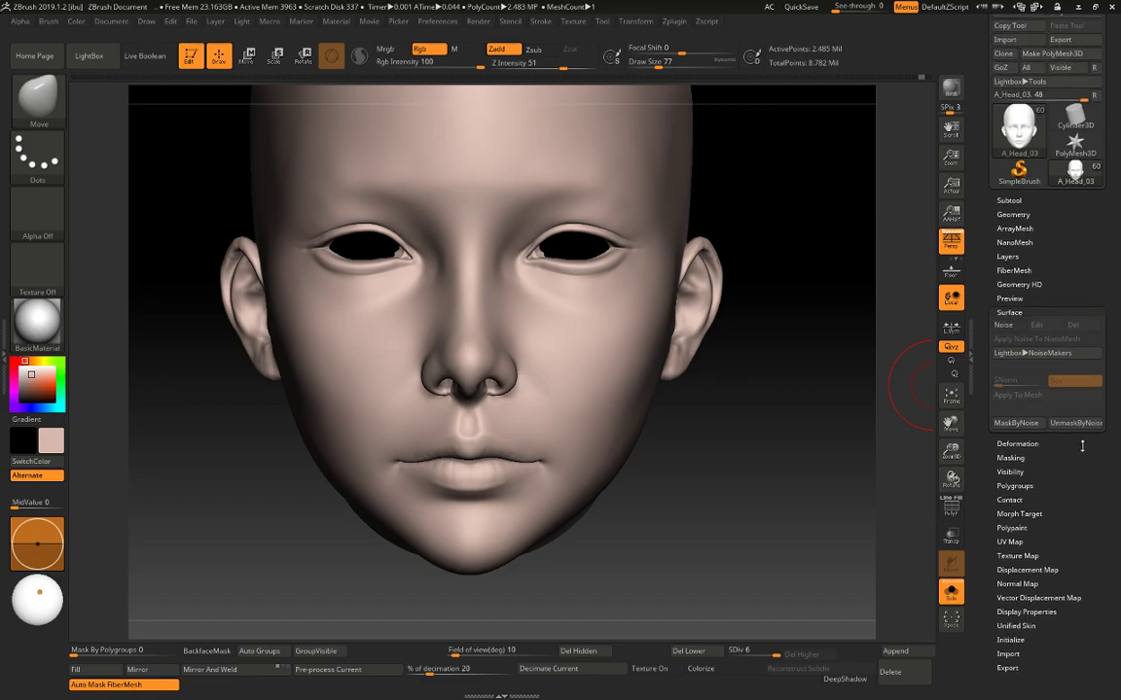
pyautogui.click(1018, 326)
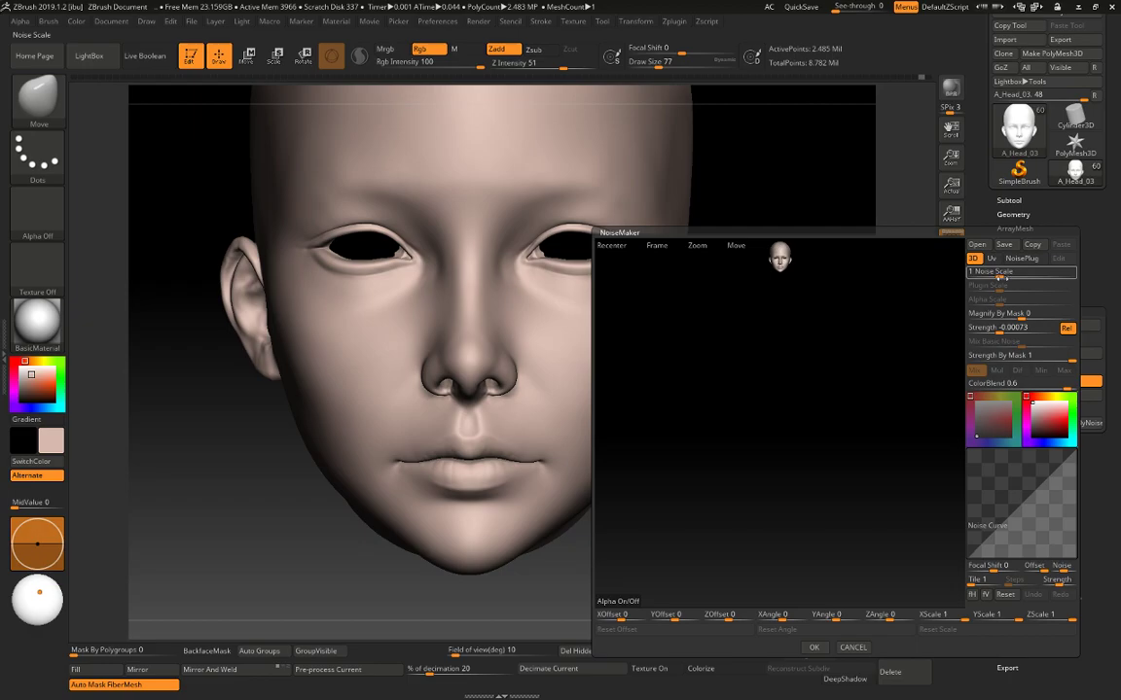
pyautogui.moveTo(1000, 277); pyautogui.dragTo(1008, 273)
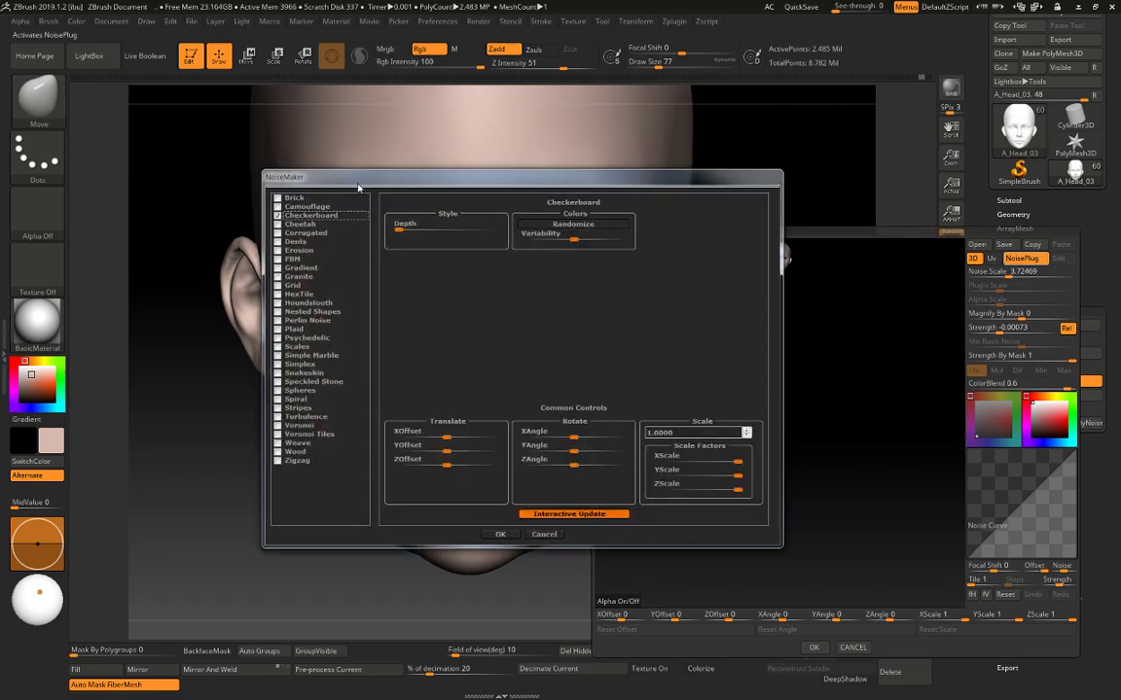
# Cancel the noise plug-in choice, switch the surface noise to UV mode, and raise the noise scale to about 18.96.
pyautogui.moveTo(358, 187); pyautogui.dragTo(648, 284)
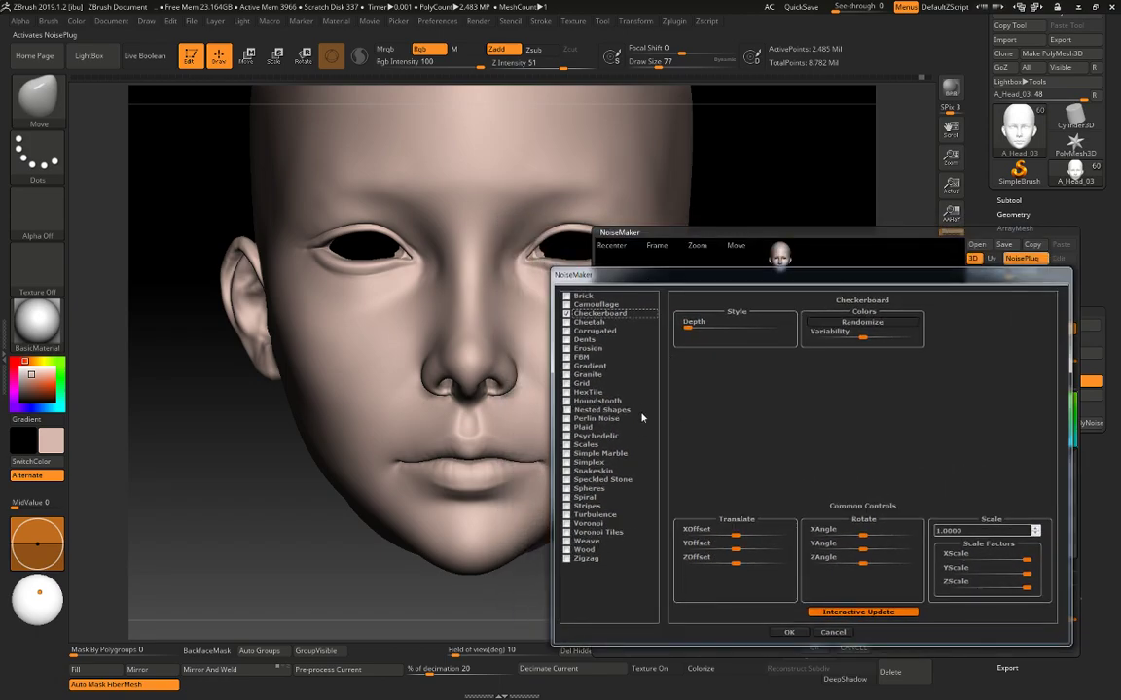
pyautogui.click(834, 633)
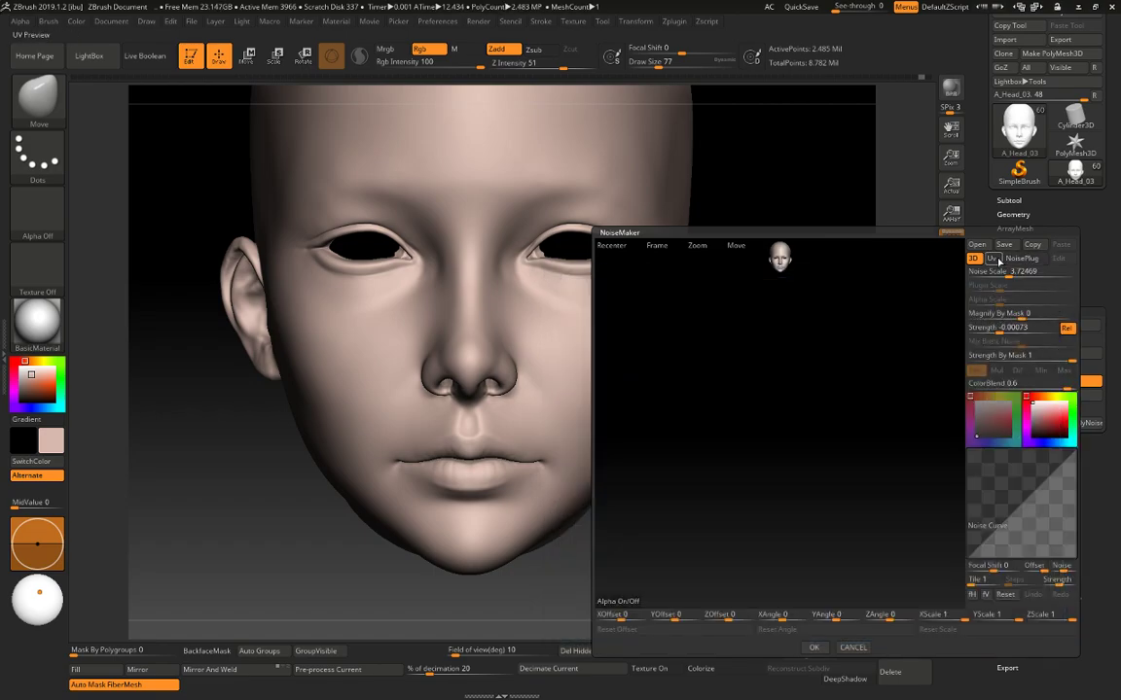
pyautogui.click(992, 258)
pyautogui.click(1022, 273)
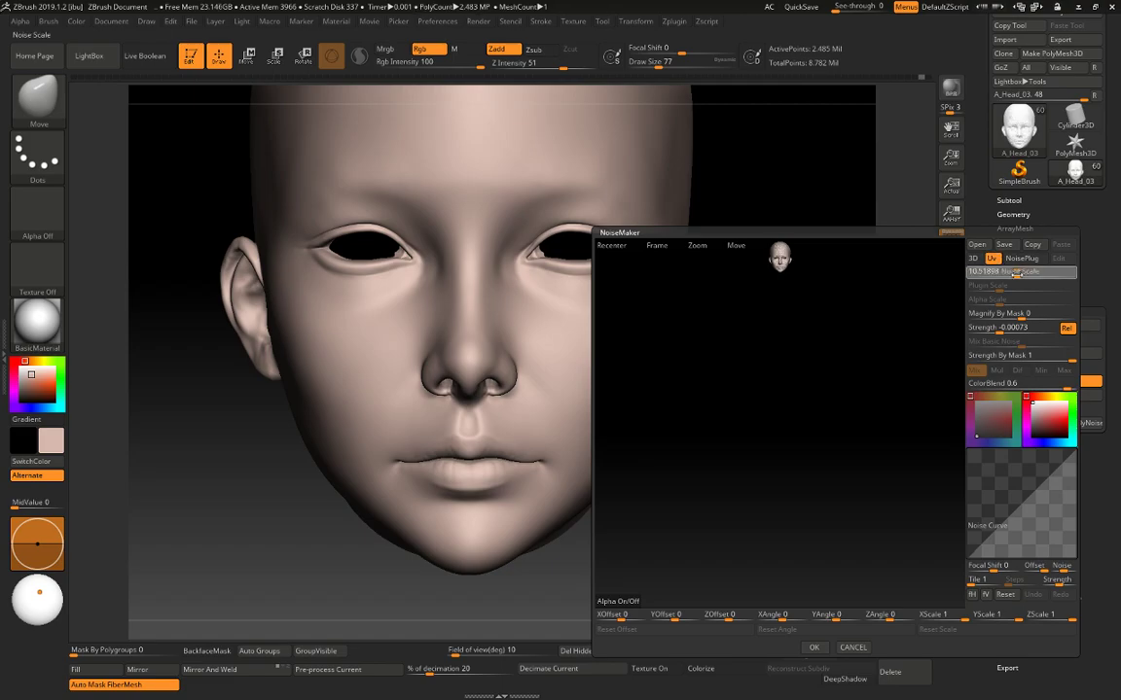
# Try a noise strength of 0.00191 with Magnify By Mask at 0.00343 and inspect the head in the noise preview.
pyautogui.click(1029, 315)
pyautogui.click(1031, 315)
pyautogui.moveTo(1033, 316)
pyautogui.mouseDown()
pyautogui.moveTo(1008, 331)
pyautogui.moveTo(1025, 329)
pyautogui.mouseUp()
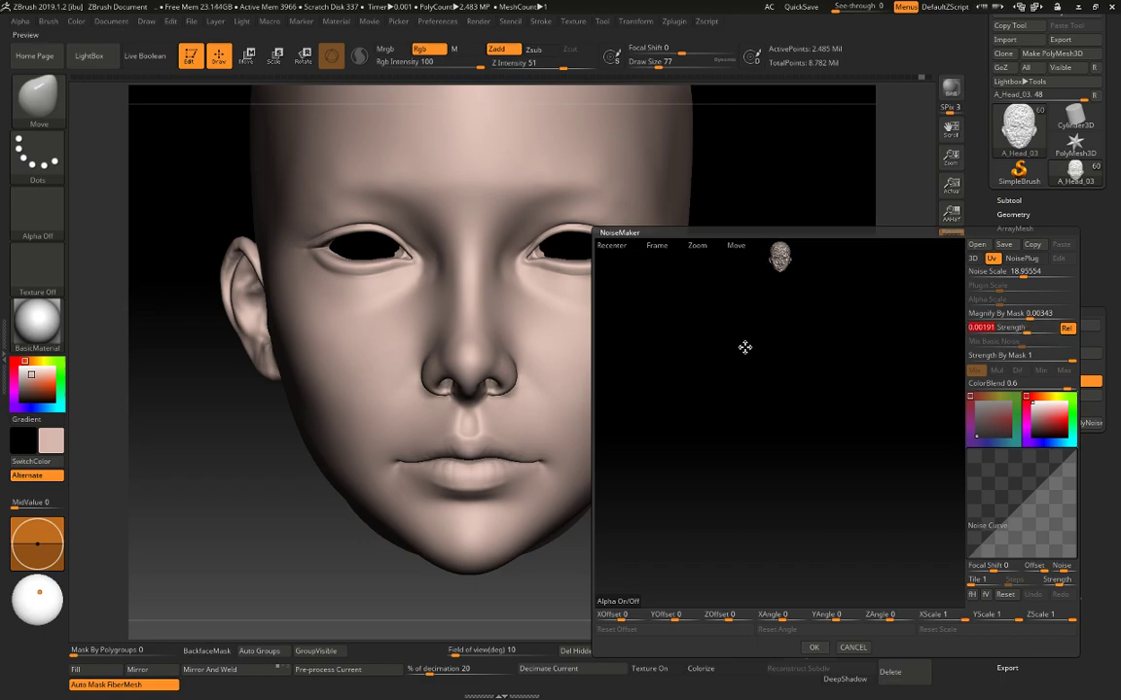
pyautogui.moveTo(834, 300); pyautogui.dragTo(797, 546)
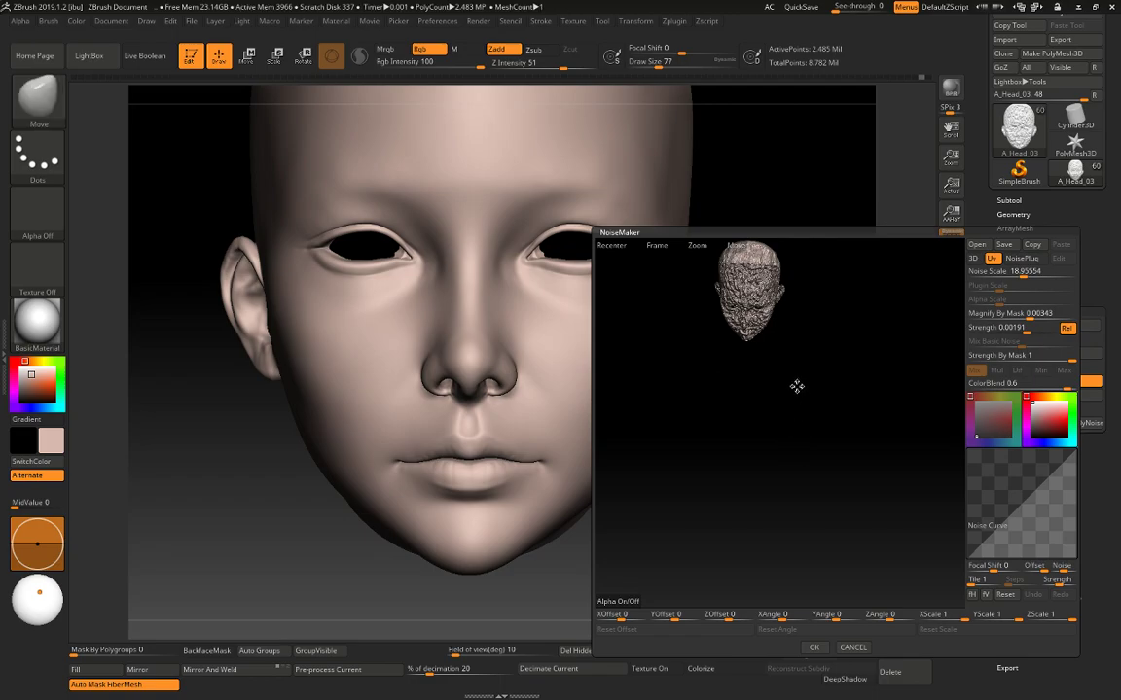
pyautogui.moveTo(796, 385)
pyautogui.mouseDown()
pyautogui.moveTo(796, 421)
pyautogui.moveTo(794, 386)
pyautogui.mouseUp()
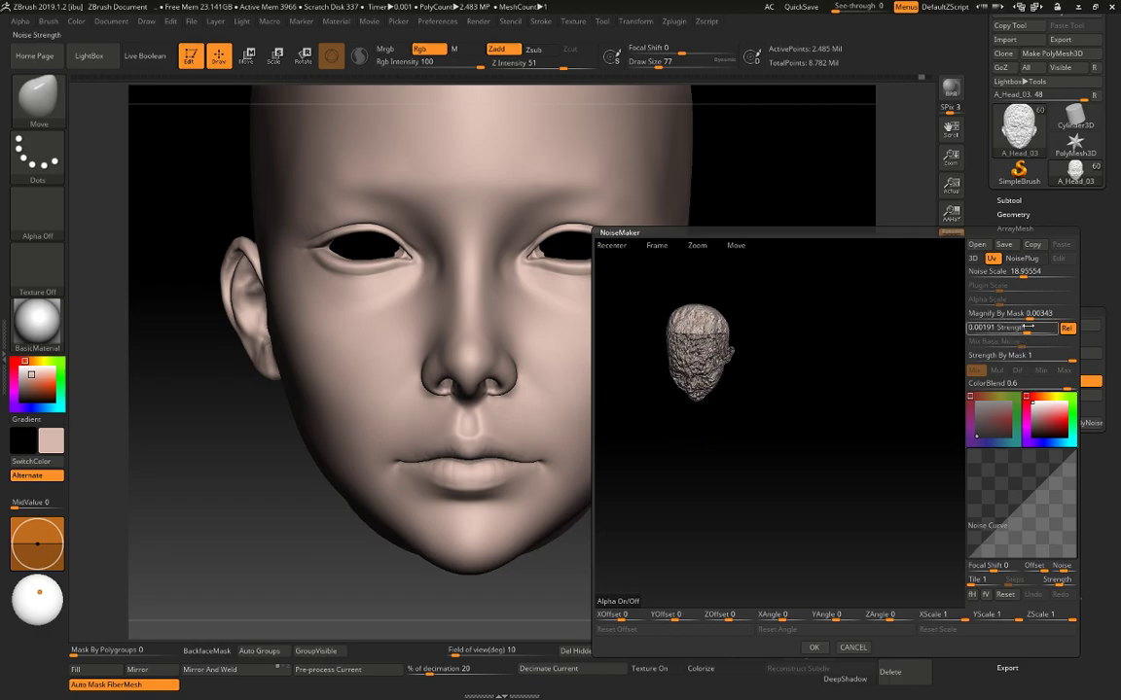
# Try a much weaker noise strength of 0.00004 with Magnify By Mask at about -0.112.
pyautogui.click(1004, 314)
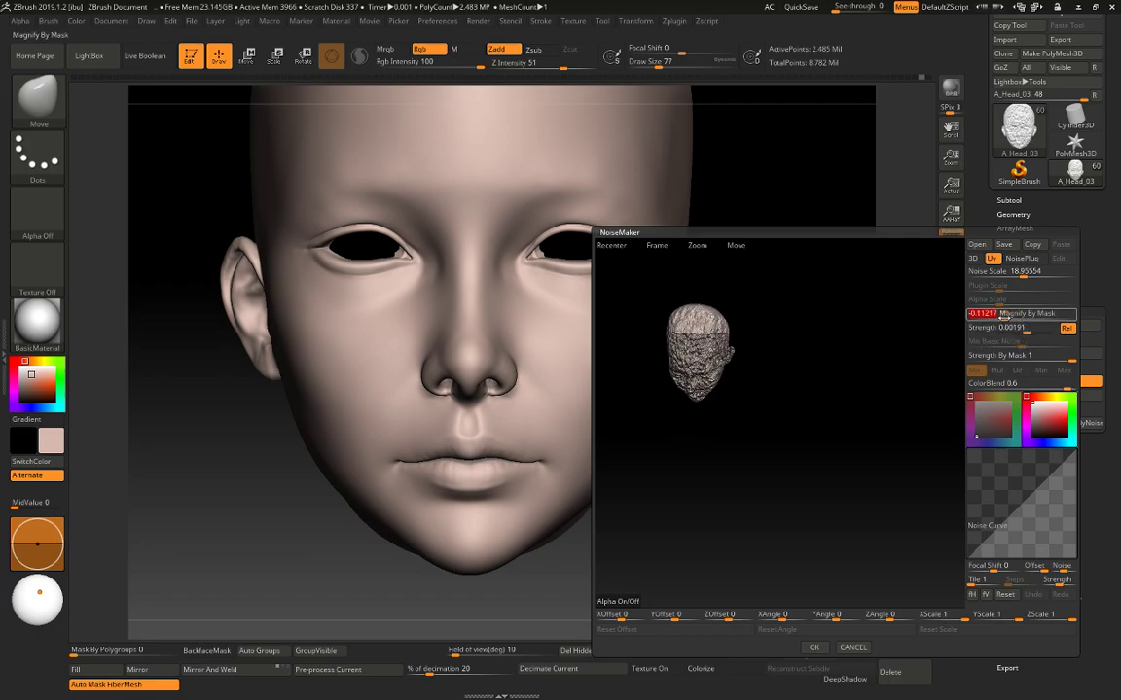
pyautogui.click(1018, 330)
pyautogui.moveTo(1017, 330); pyautogui.dragTo(1021, 329)
pyautogui.moveTo(836, 355); pyautogui.dragTo(801, 411)
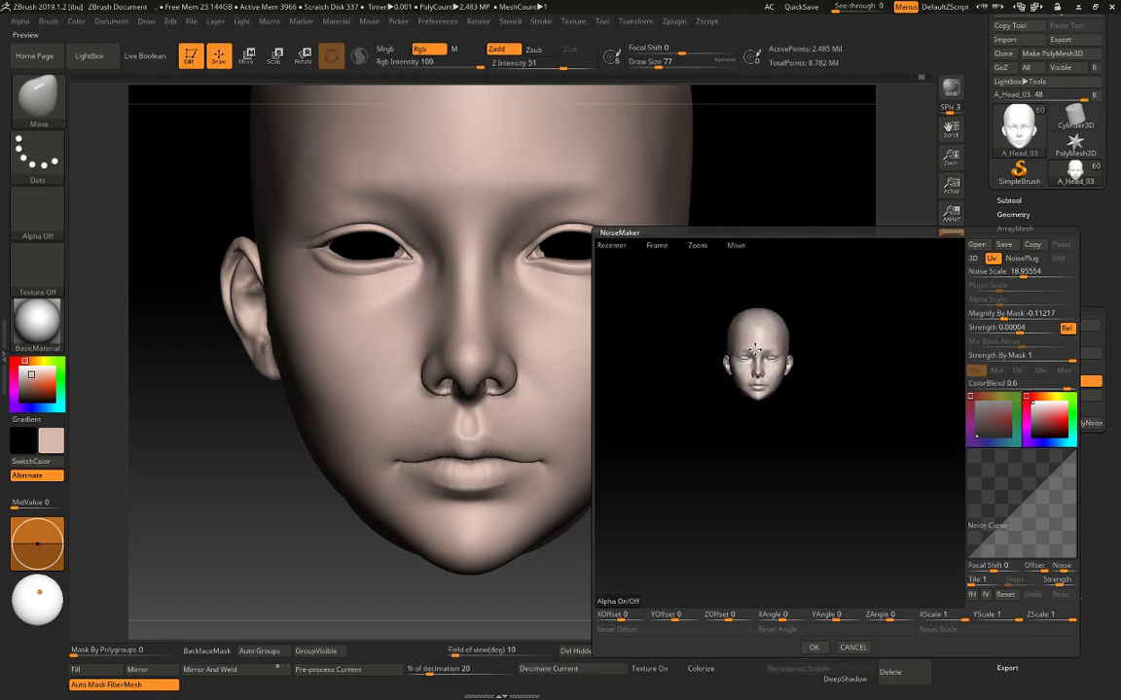
# Reduce the noise scale to about 1.62 and set Magnify By Mask to 0.
pyautogui.click(621, 248)
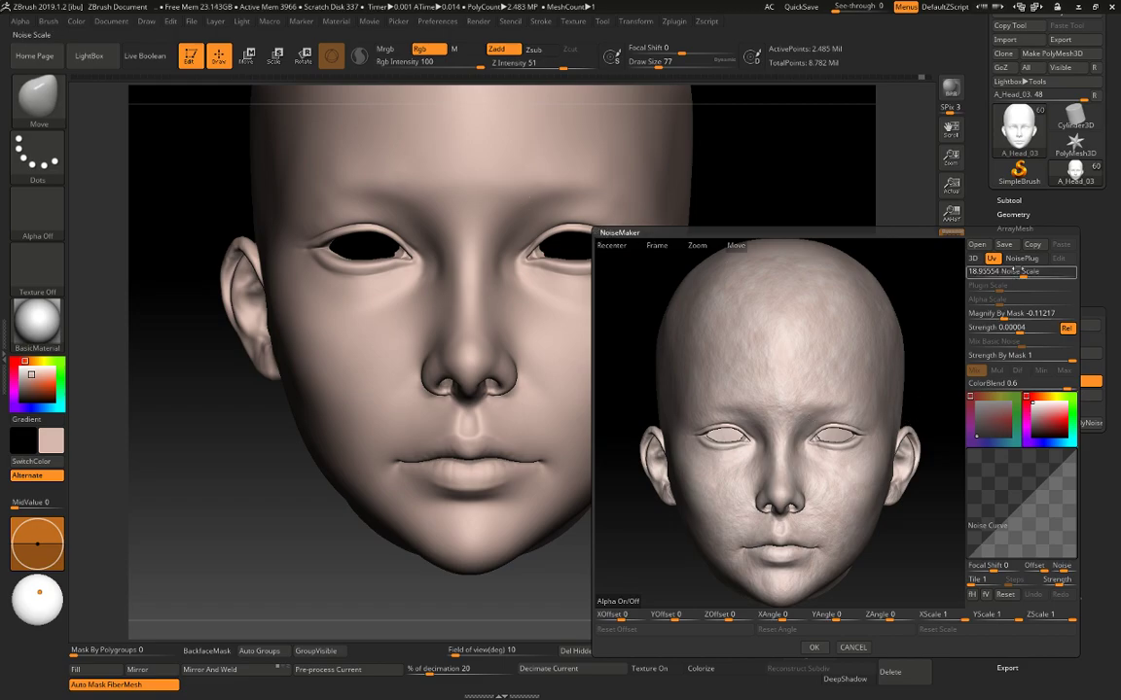
pyautogui.moveTo(1023, 276); pyautogui.dragTo(1014, 278)
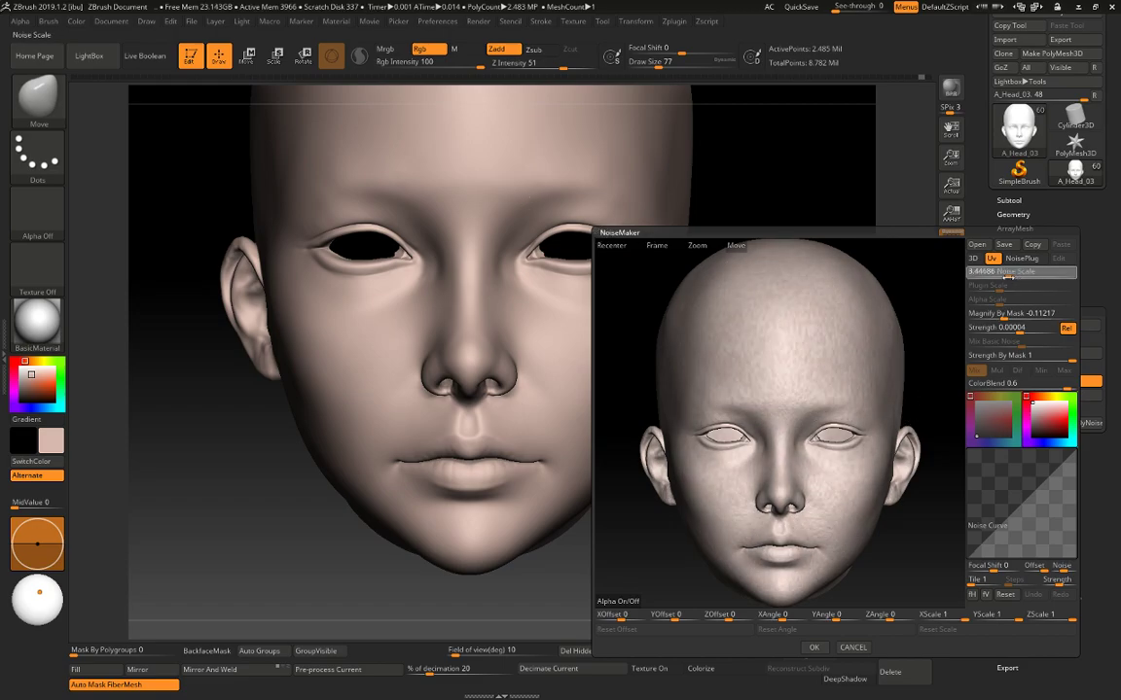
pyautogui.moveTo(1005, 278); pyautogui.dragTo(1002, 278)
pyautogui.click(1002, 277)
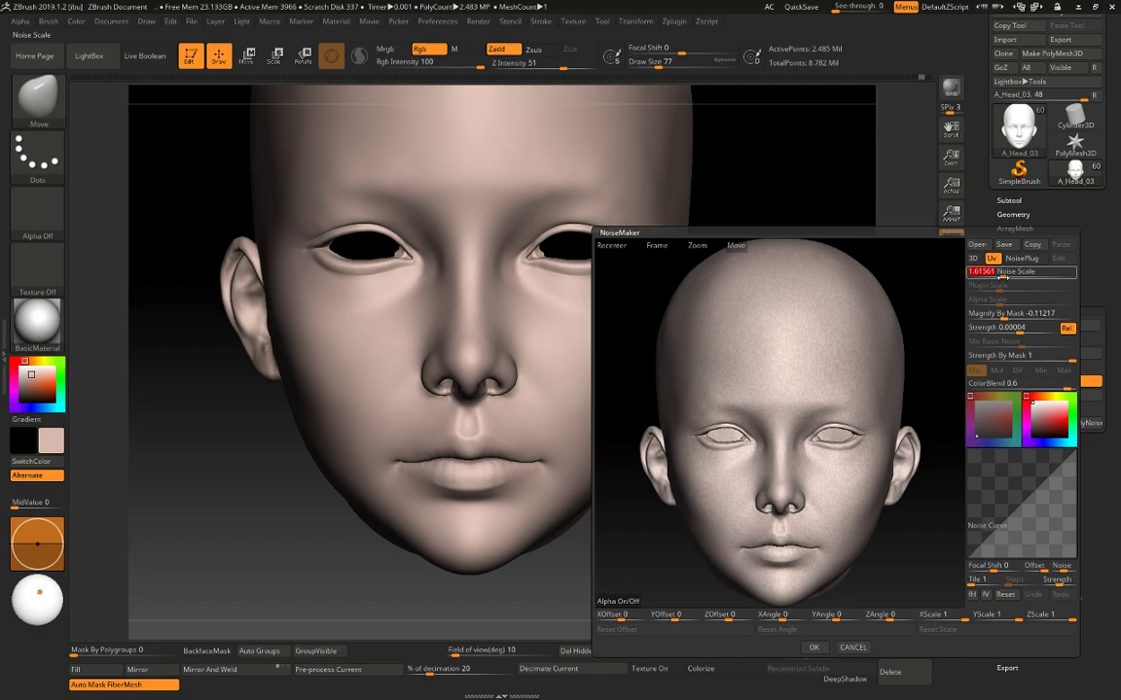
pyautogui.click(1005, 314)
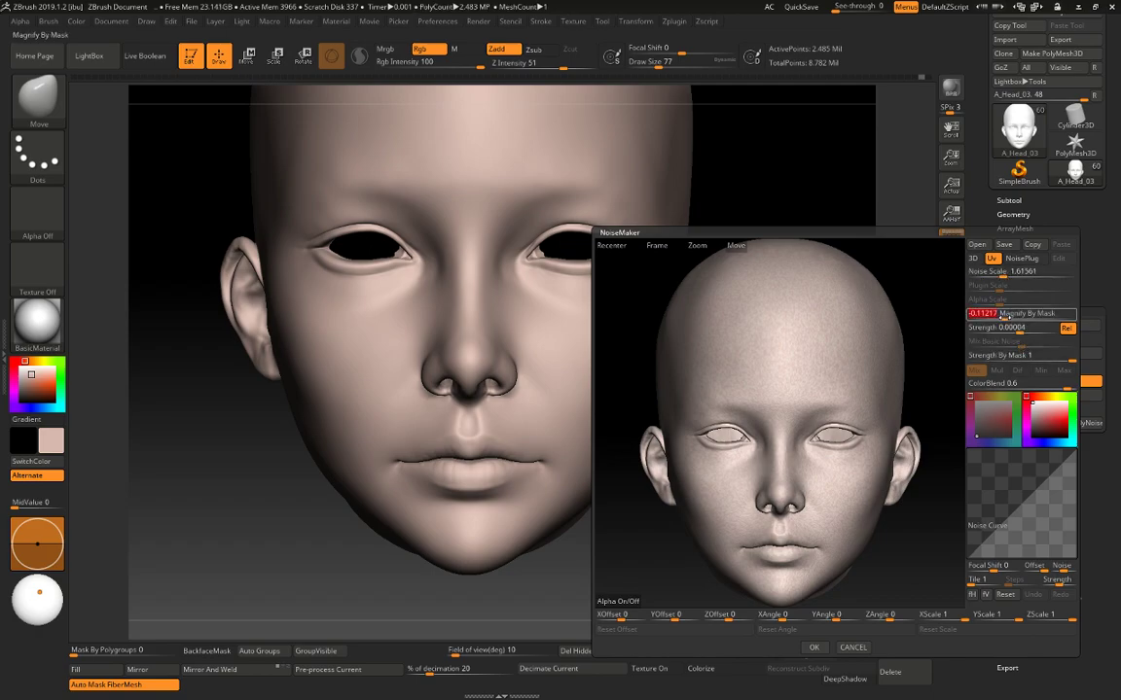
pyautogui.write('0')
# Set the noise strength to 0.0001 and adjust the offset of the noise curve.
pyautogui.click(998, 329)
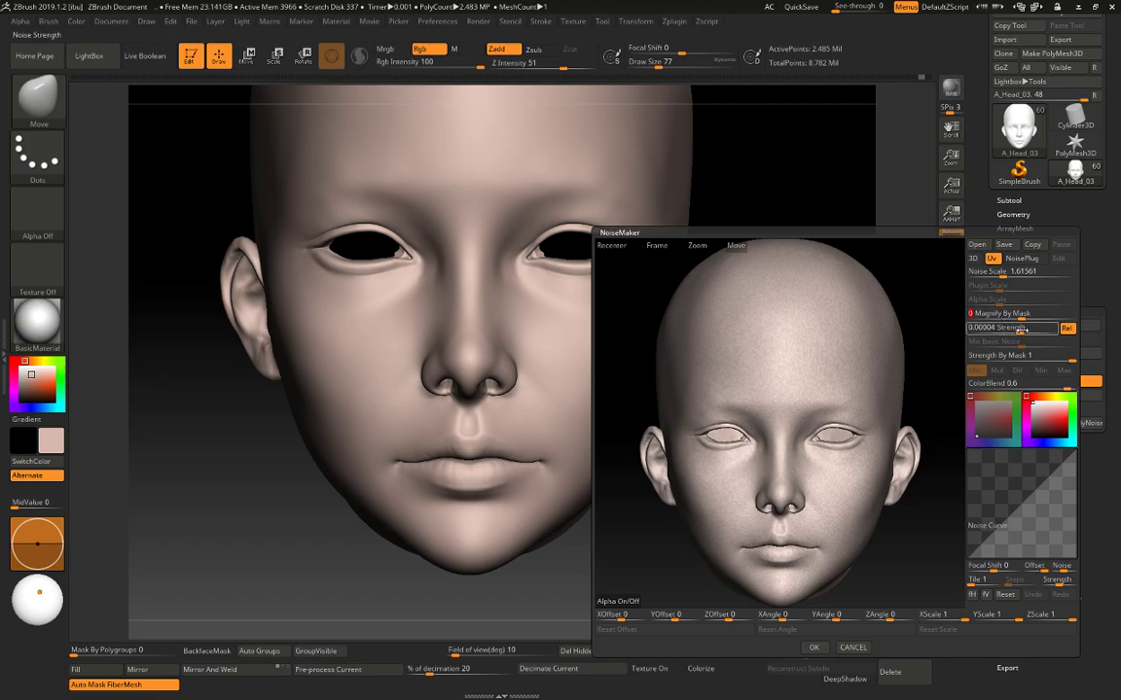
pyautogui.moveTo(1021, 331); pyautogui.dragTo(1020, 331)
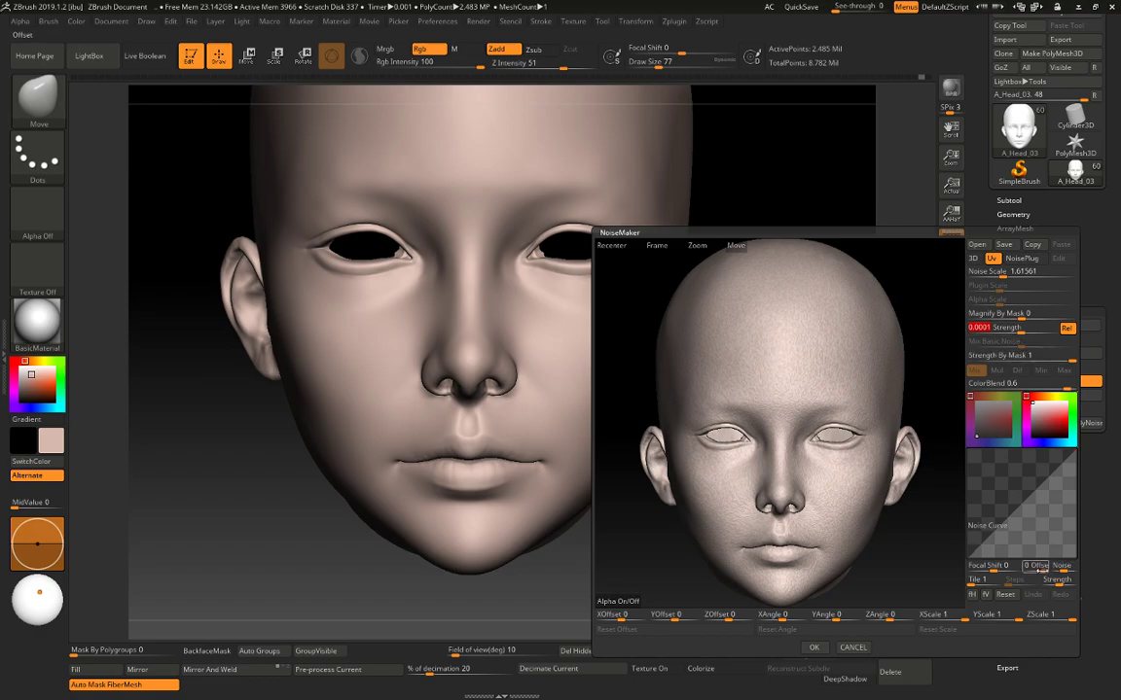
pyautogui.moveTo(1041, 568); pyautogui.dragTo(1062, 570)
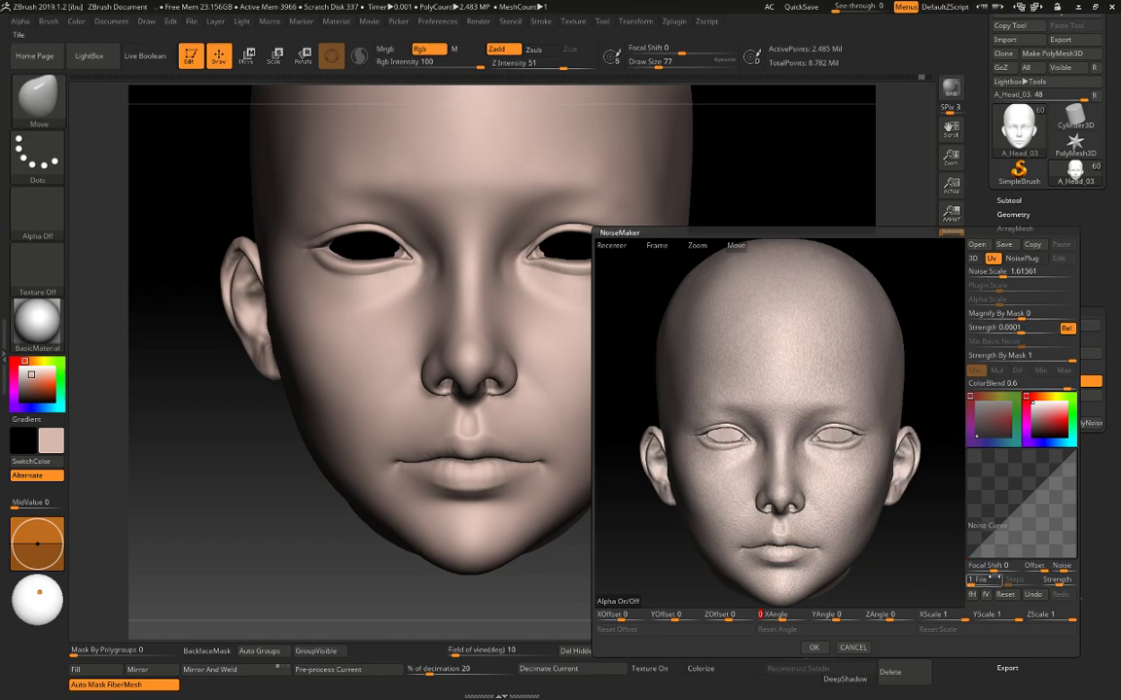
# Accept the UV noise preview on the head, inspect it close up on the face, and undo it.
pyautogui.click(815, 647)
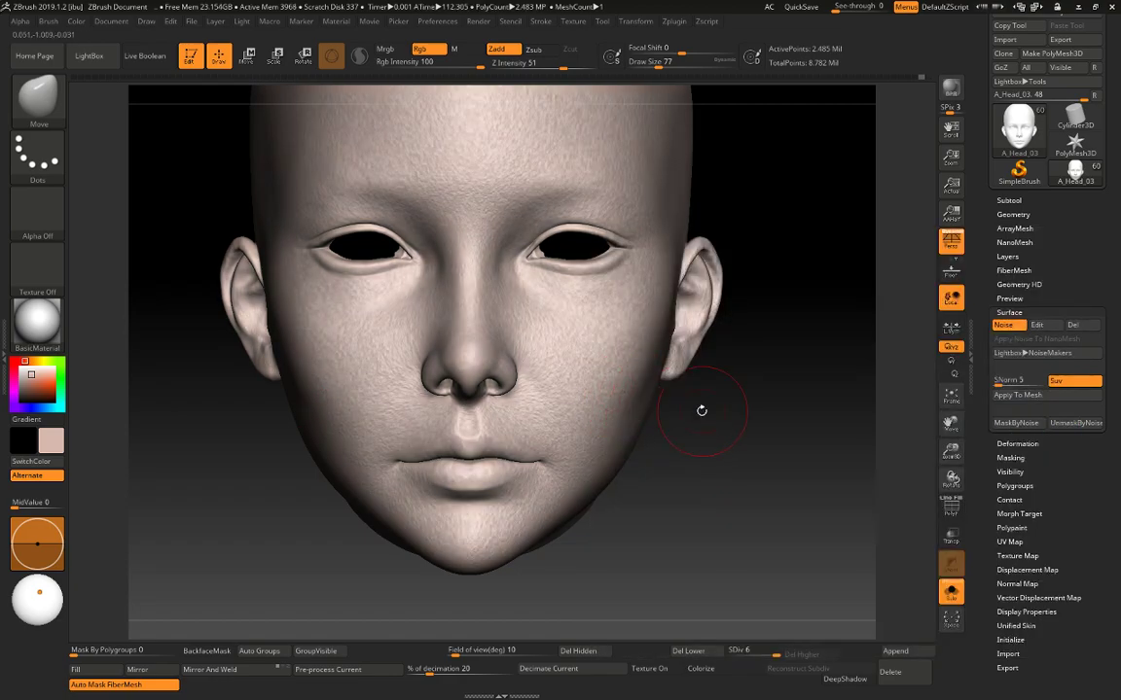
pyautogui.moveTo(764, 448)
pyautogui.keyDown('alt'); pyautogui.mouseDown()
pyautogui.moveTo(750, 513)
pyautogui.moveTo(775, 563)
pyautogui.moveTo(826, 563)
pyautogui.moveTo(829, 596)
pyautogui.moveTo(846, 581)
pyautogui.mouseUp(); pyautogui.keyUp('alt')
pyautogui.hotkey('shift', 'f')
pyautogui.hotkey('shift', 'f')
pyautogui.hotkey('ctrl', 'z')
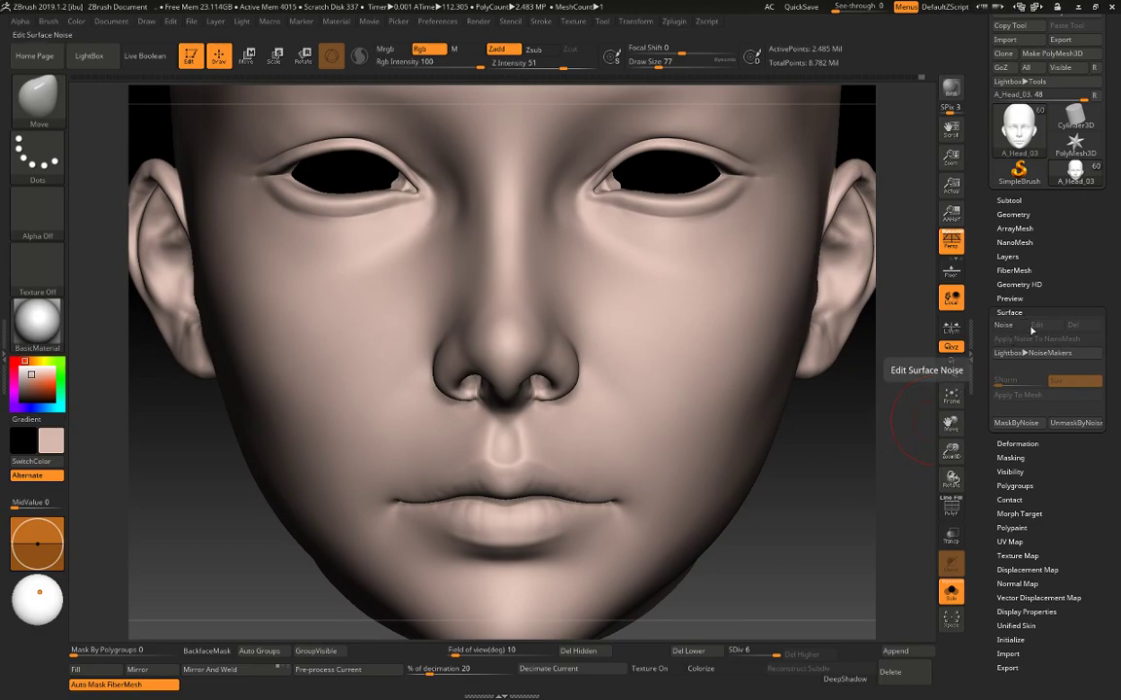
# Compare UV and 3D surface noise on the head, and try the 3D noise with a noise scale of 0.2226.
pyautogui.click(1008, 327)
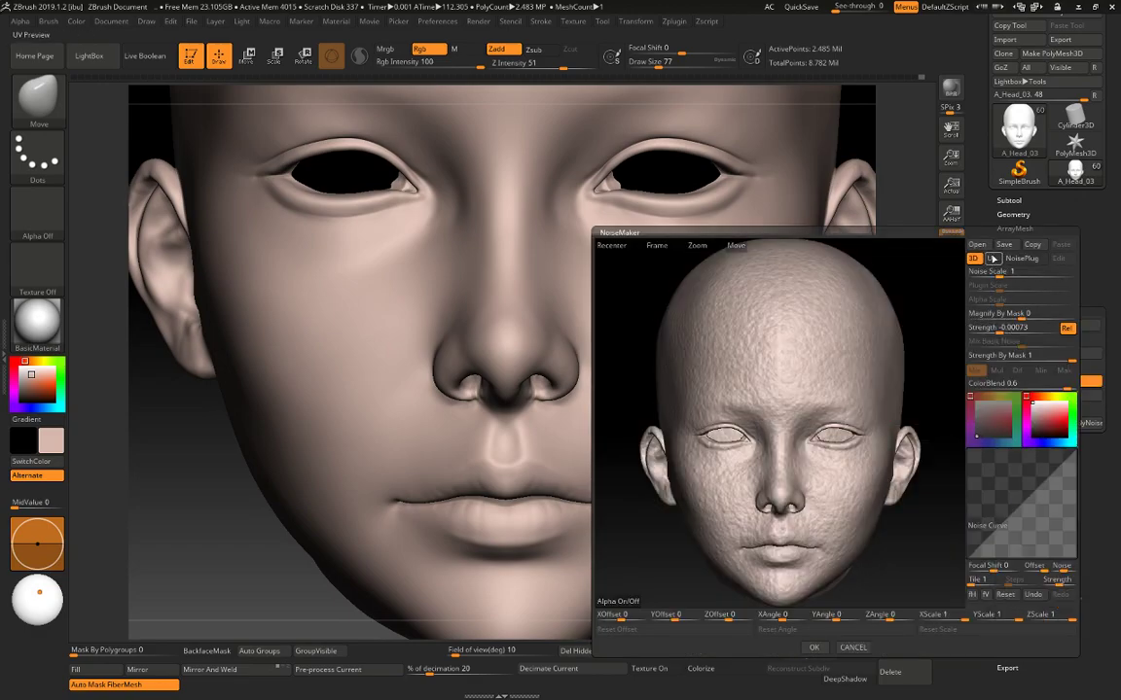
pyautogui.click(992, 259)
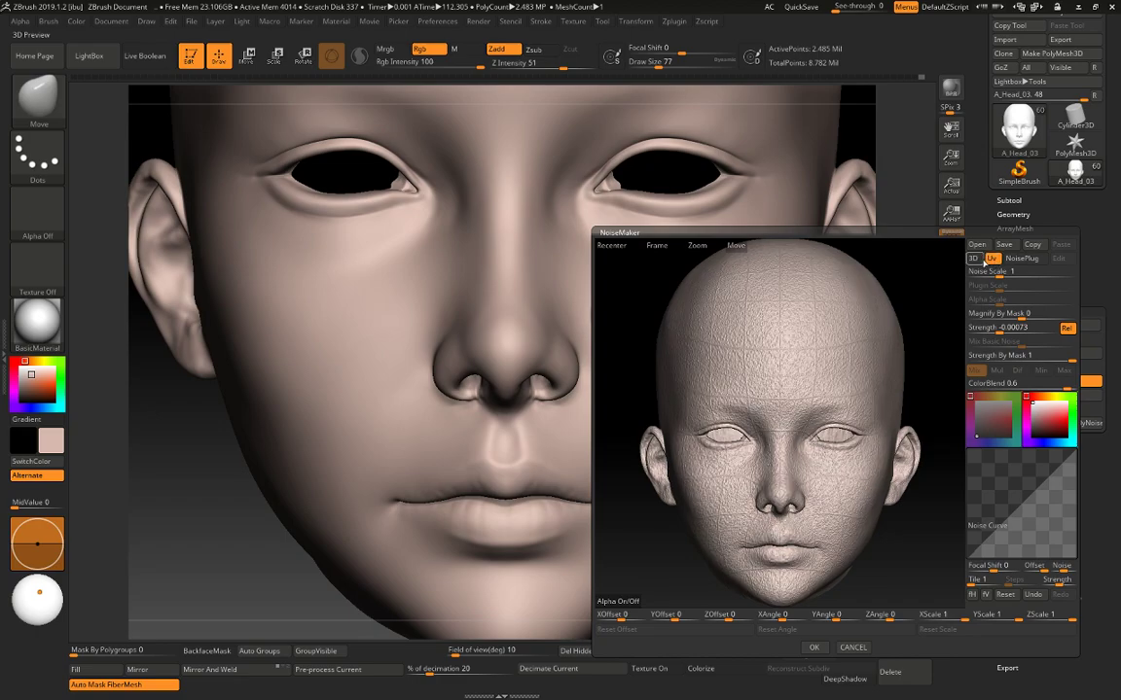
pyautogui.click(973, 259)
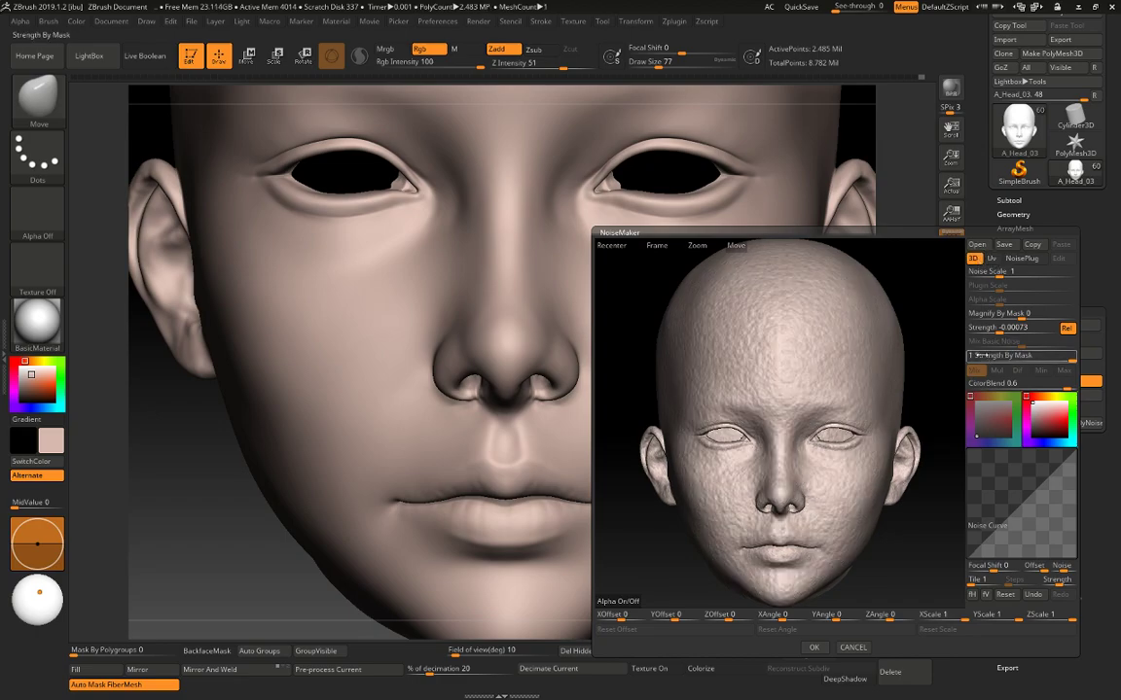
pyautogui.moveTo(1004, 277); pyautogui.dragTo(990, 278)
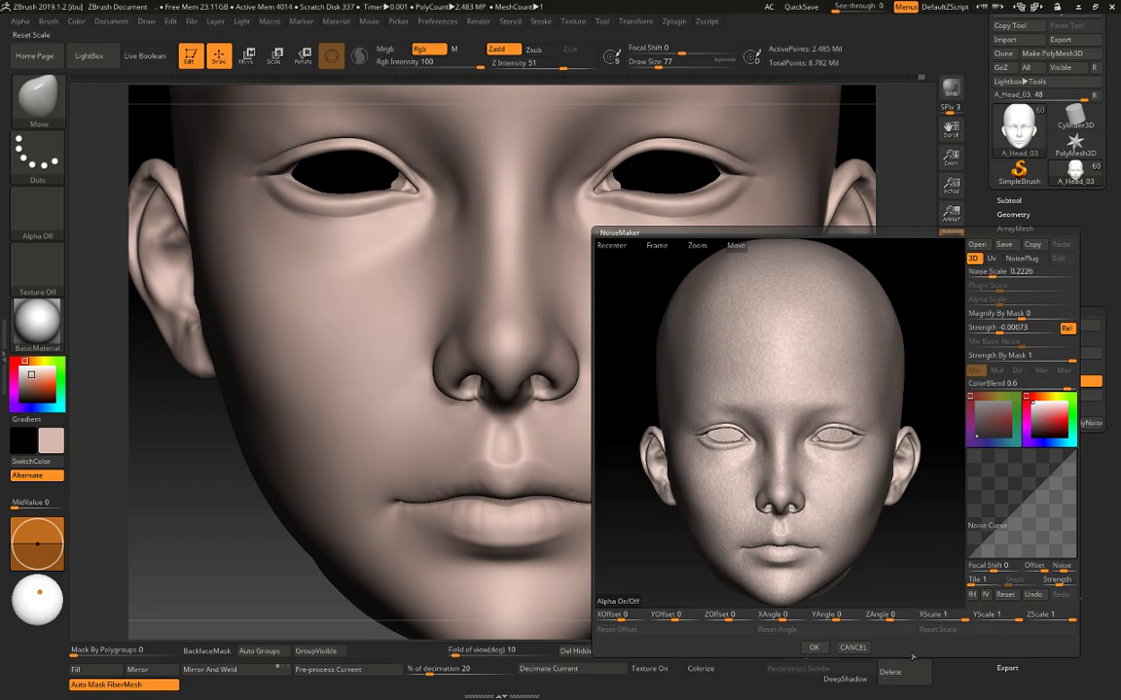
pyautogui.click(813, 647)
# Turn off Rgb and start a new 3D surface noise with strength -0.00071 and noise scale 0.12563.
pyautogui.click(419, 48)
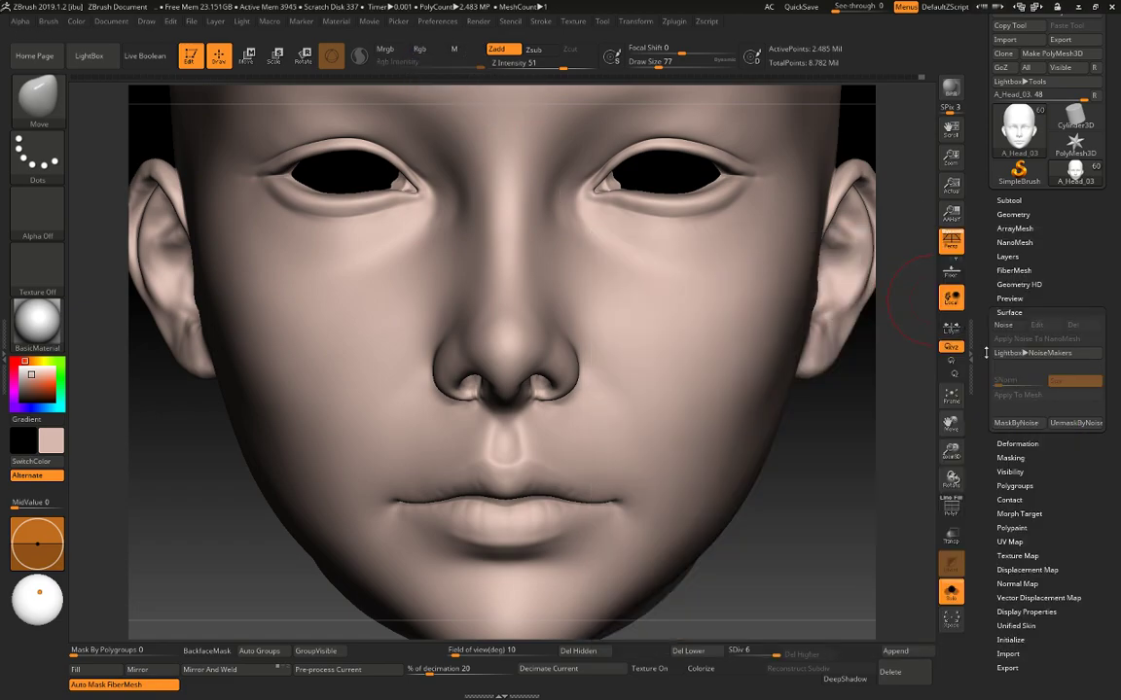
pyautogui.click(1017, 326)
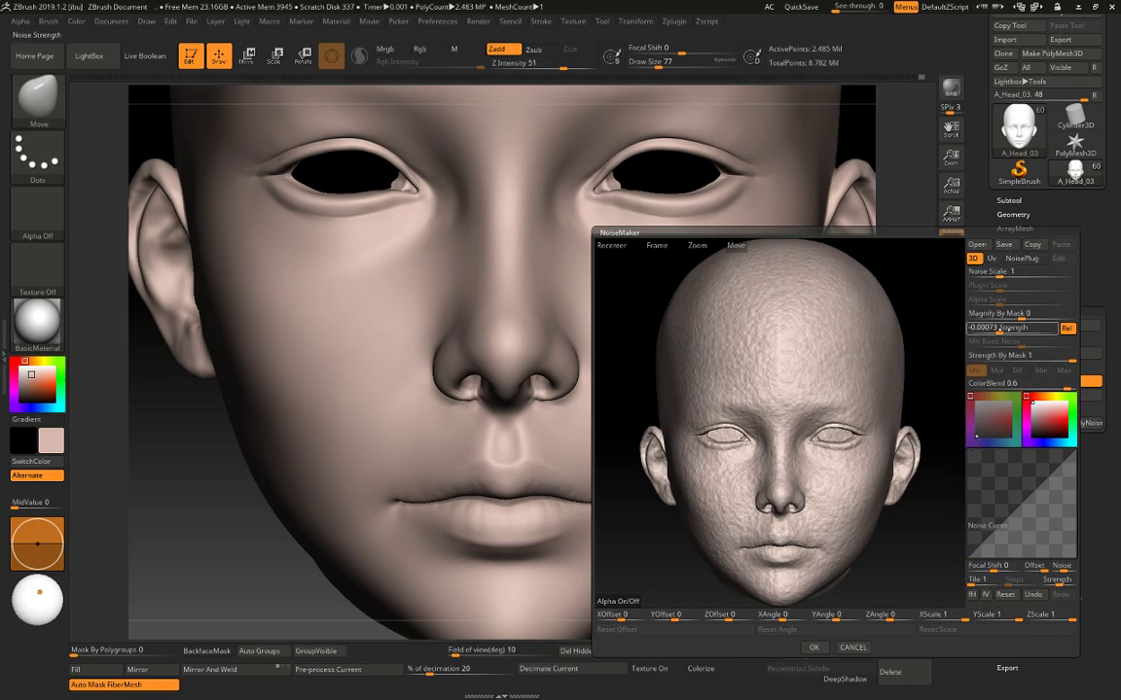
pyautogui.moveTo(1001, 333); pyautogui.dragTo(1006, 328)
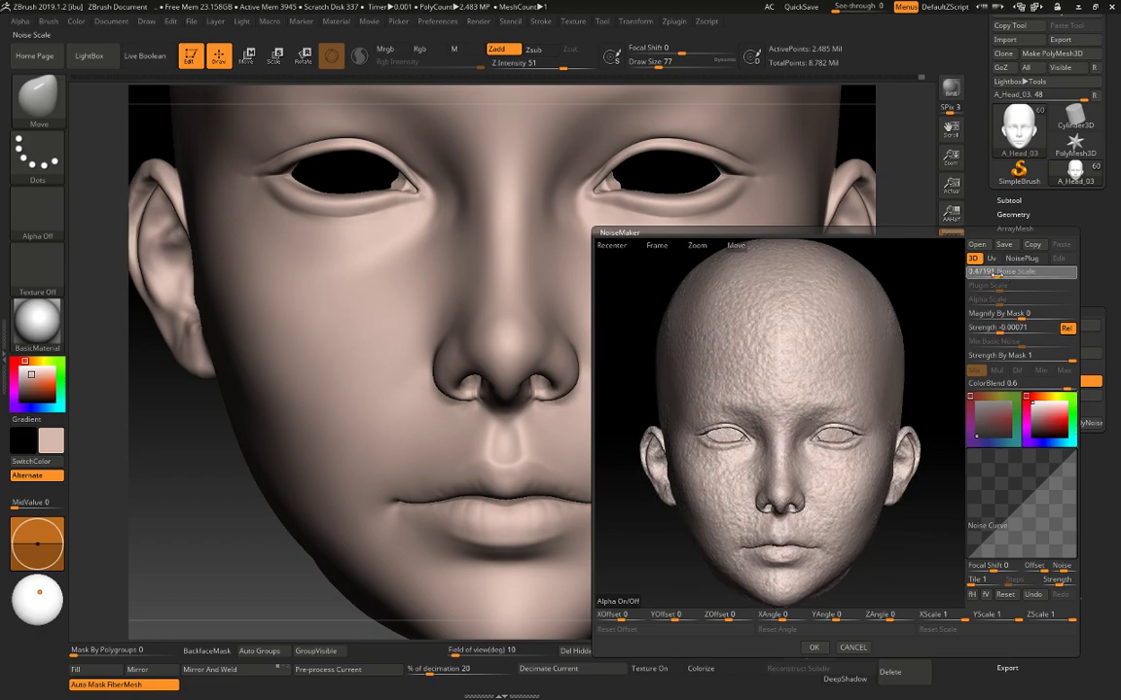
pyautogui.moveTo(1011, 273); pyautogui.dragTo(990, 275)
pyautogui.click(998, 327)
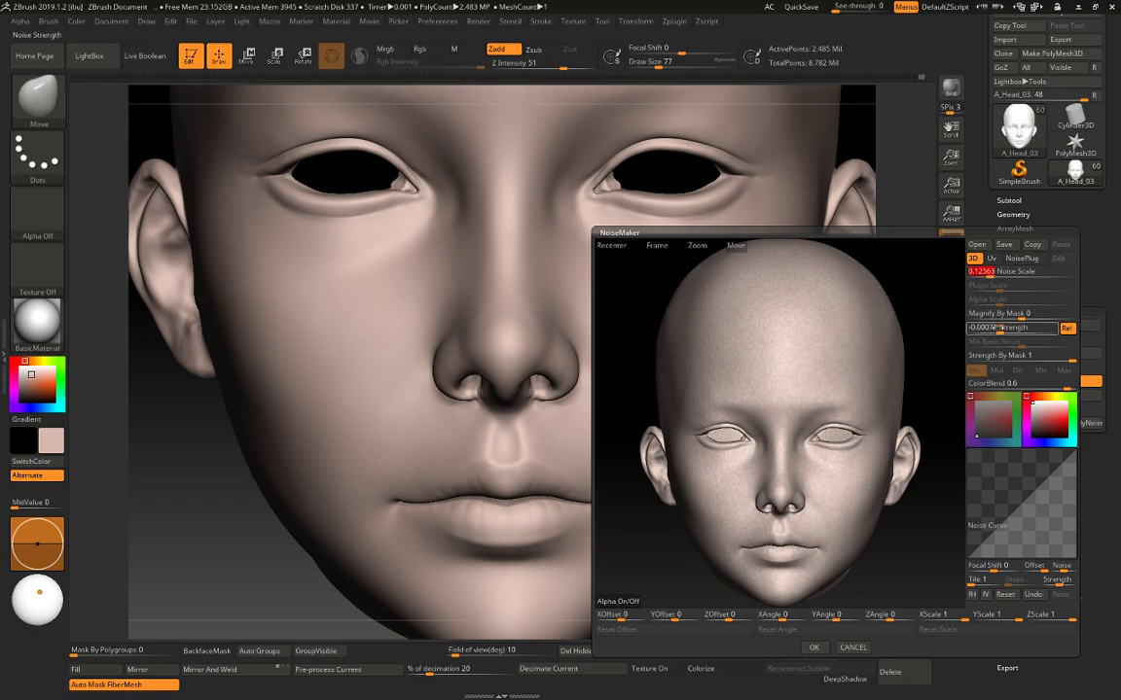
pyautogui.click(1000, 330)
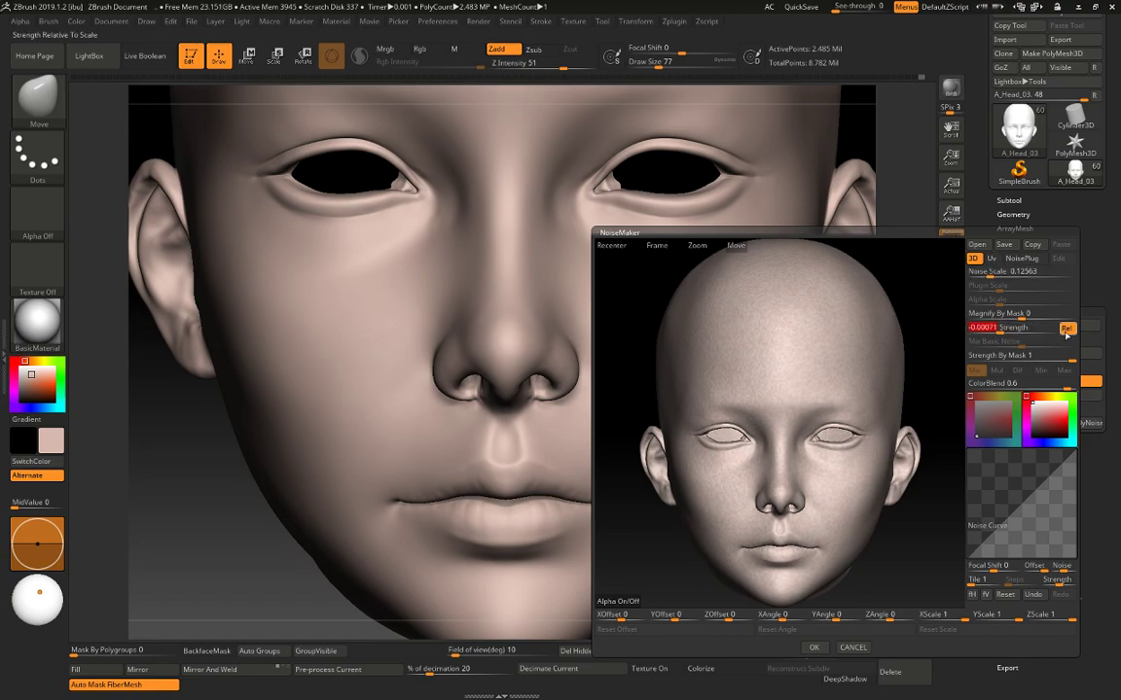
# Compare the noise with its strength relative to scale switched off and on, trying different strengths.
pyautogui.click(1066, 332)
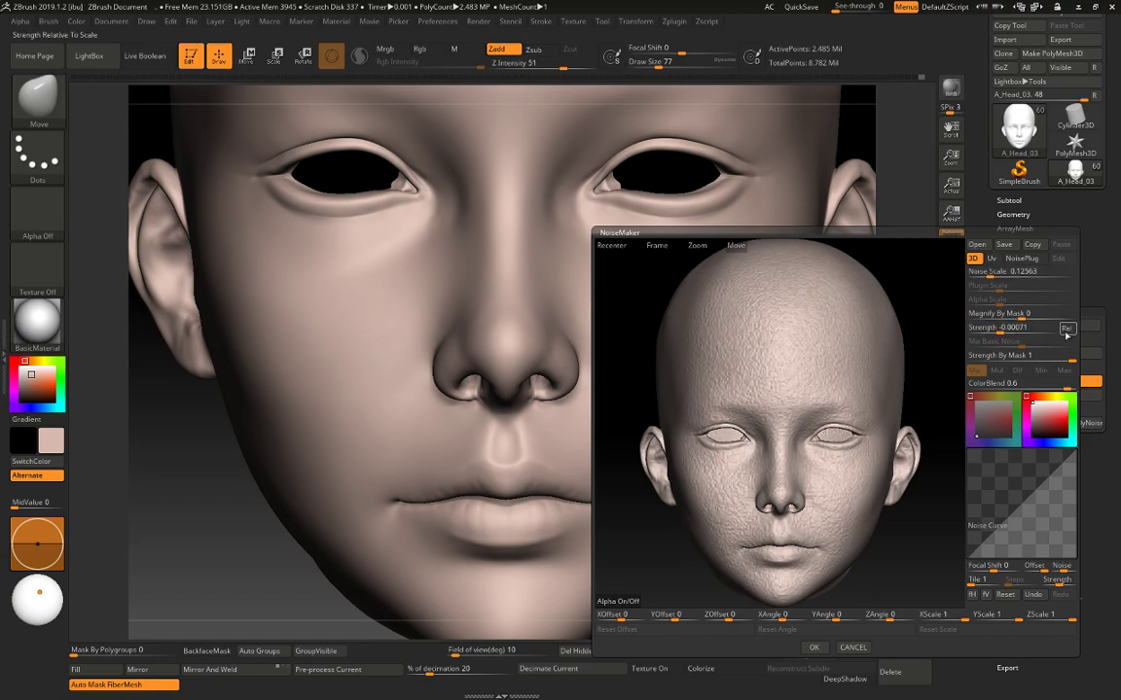
pyautogui.click(1066, 330)
pyautogui.click(1066, 330)
pyautogui.click(1066, 330)
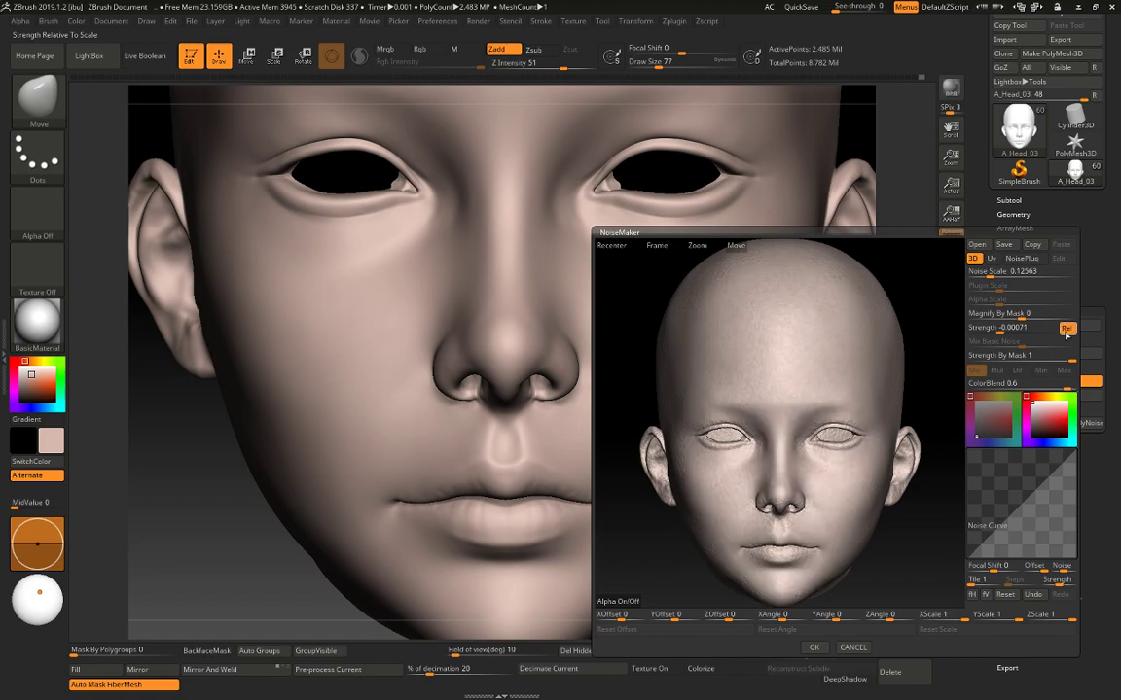
pyautogui.click(1007, 329)
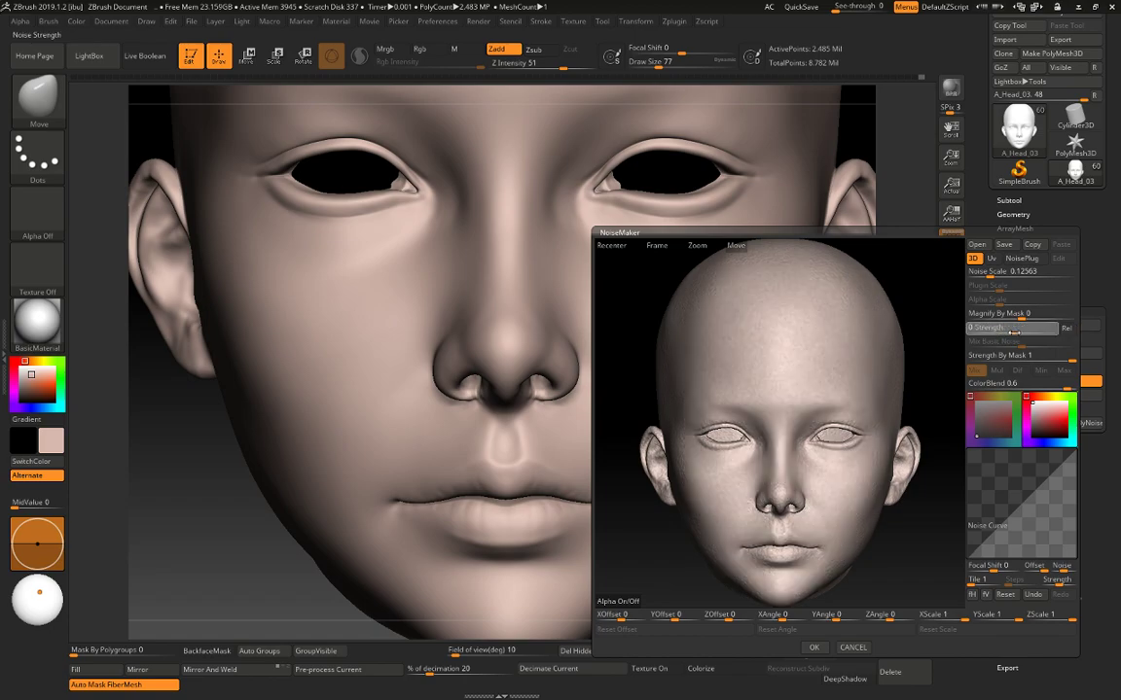
pyautogui.moveTo(1011, 332); pyautogui.dragTo(1004, 332)
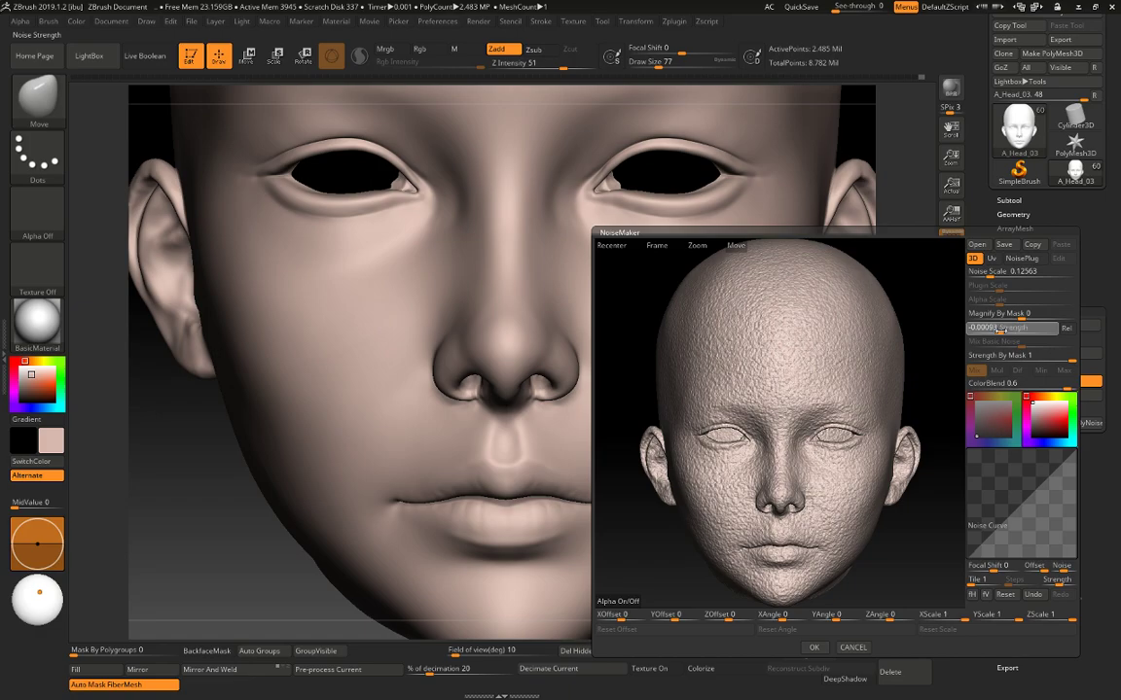
pyautogui.click(1064, 329)
# Set the noise strength to 0.0004 and the noise scale to 0.28963, and accept the surface noise.
pyautogui.click(1015, 328)
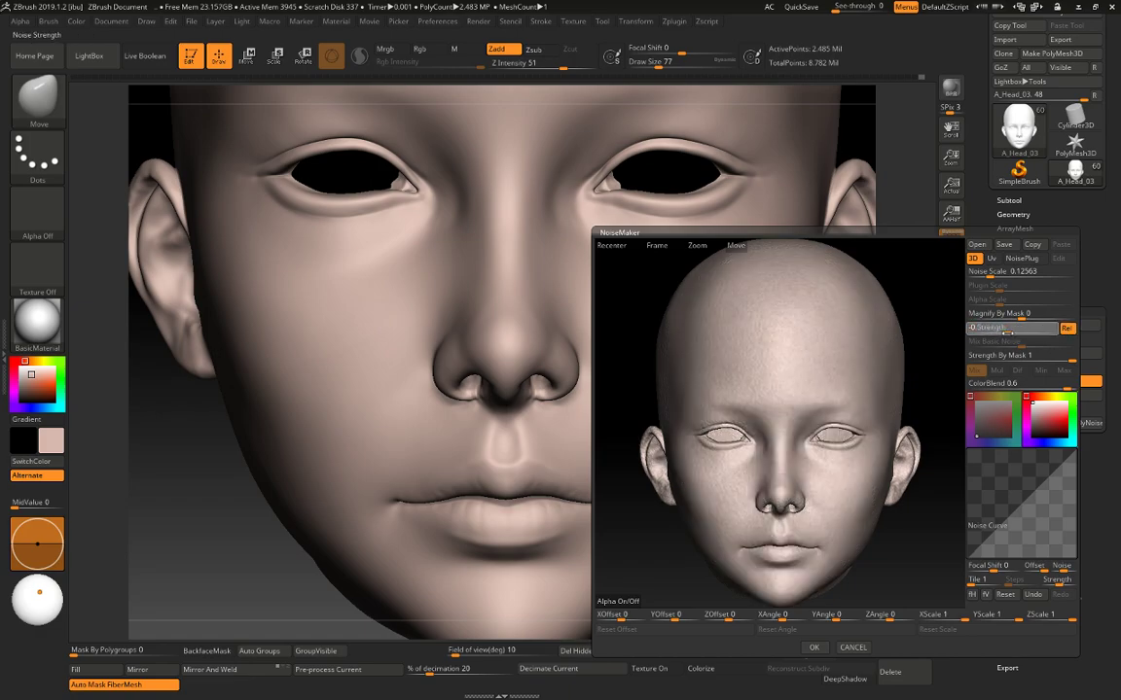
pyautogui.moveTo(1016, 332); pyautogui.dragTo(1020, 331)
pyautogui.moveTo(990, 278); pyautogui.dragTo(994, 279)
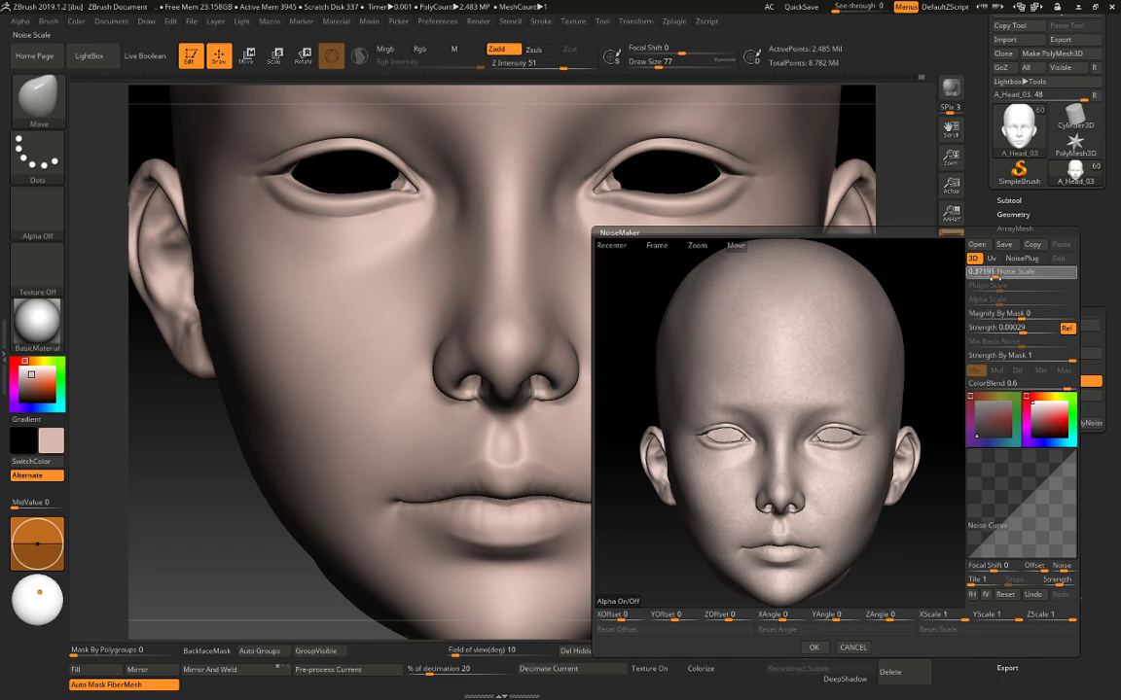
pyautogui.click(993, 279)
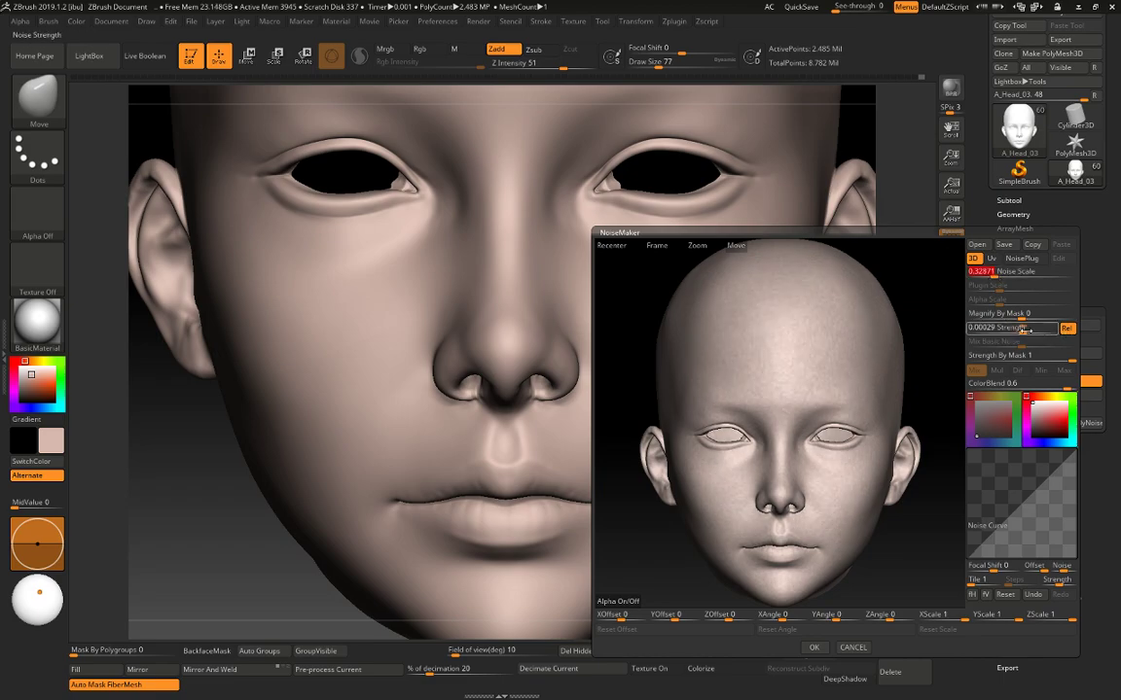
pyautogui.moveTo(1023, 331); pyautogui.dragTo(1022, 329)
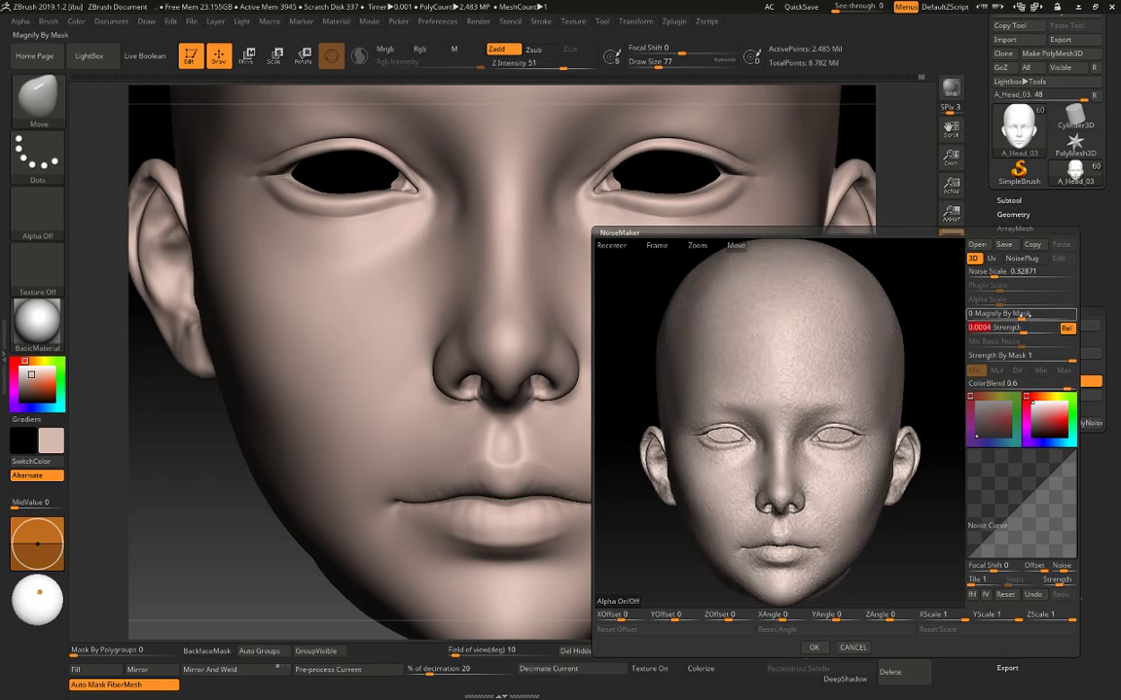
pyautogui.moveTo(994, 277); pyautogui.dragTo(993, 278)
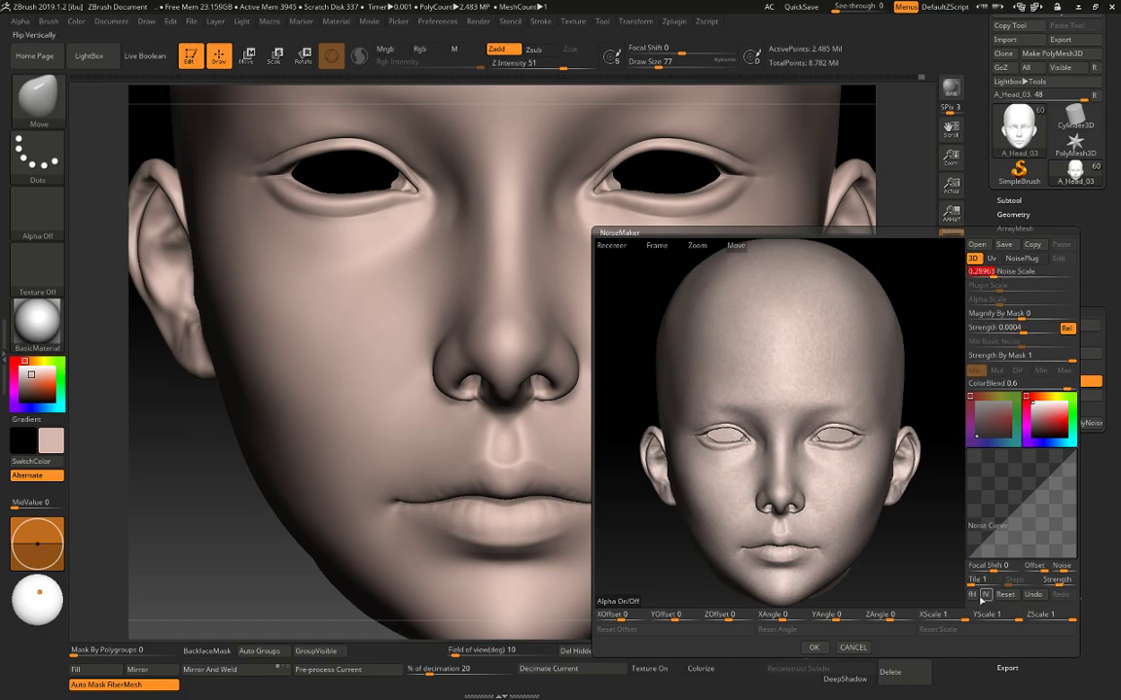
pyautogui.click(814, 647)
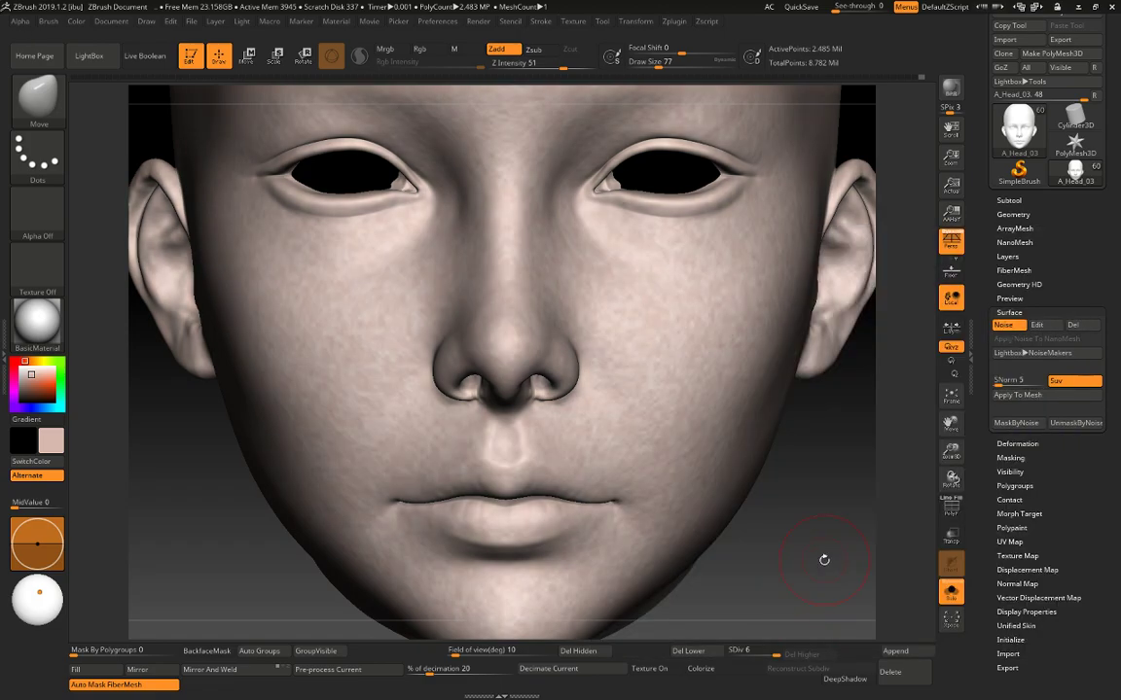
# Inspect the surface noise on the face from several angles and apply it to the mesh.
pyautogui.moveTo(823, 560); pyautogui.dragTo(805, 582)
pyautogui.hotkey('shift', 'f')
pyautogui.hotkey('shift', 'f')
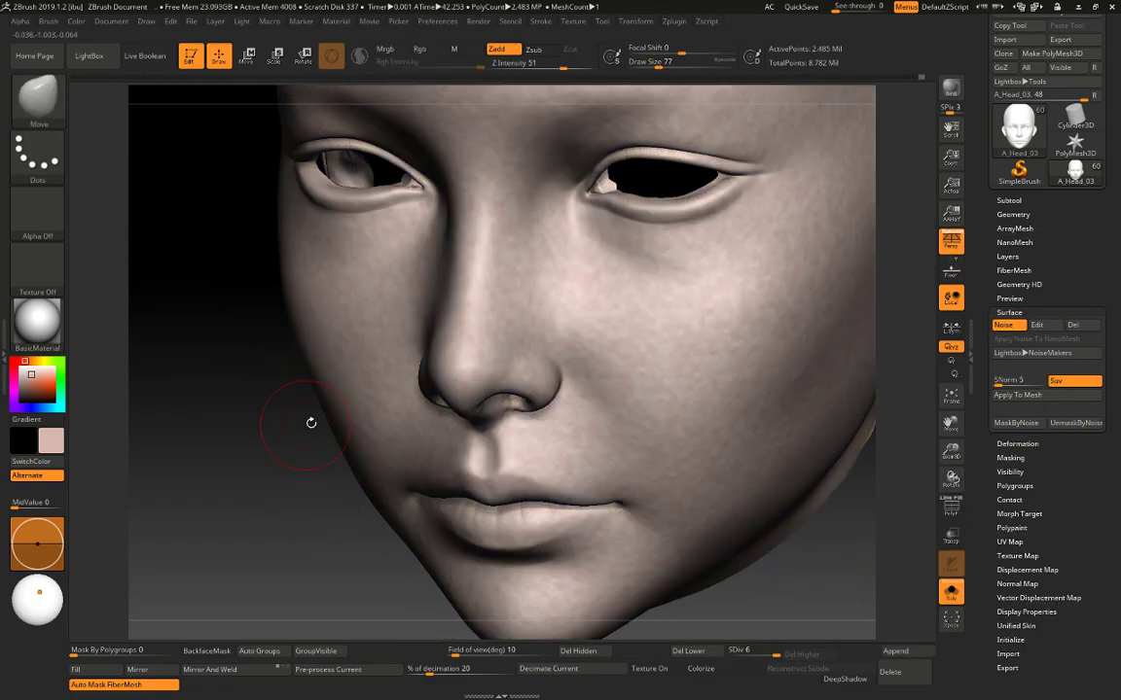
pyautogui.moveTo(310, 422)
pyautogui.mouseDown()
pyautogui.moveTo(248, 441)
pyautogui.moveTo(282, 463)
pyautogui.moveTo(260, 453)
pyautogui.mouseUp()
pyautogui.press('shift')
pyautogui.hotkey('shift', 'f')
pyautogui.hotkey('shift', 'f')
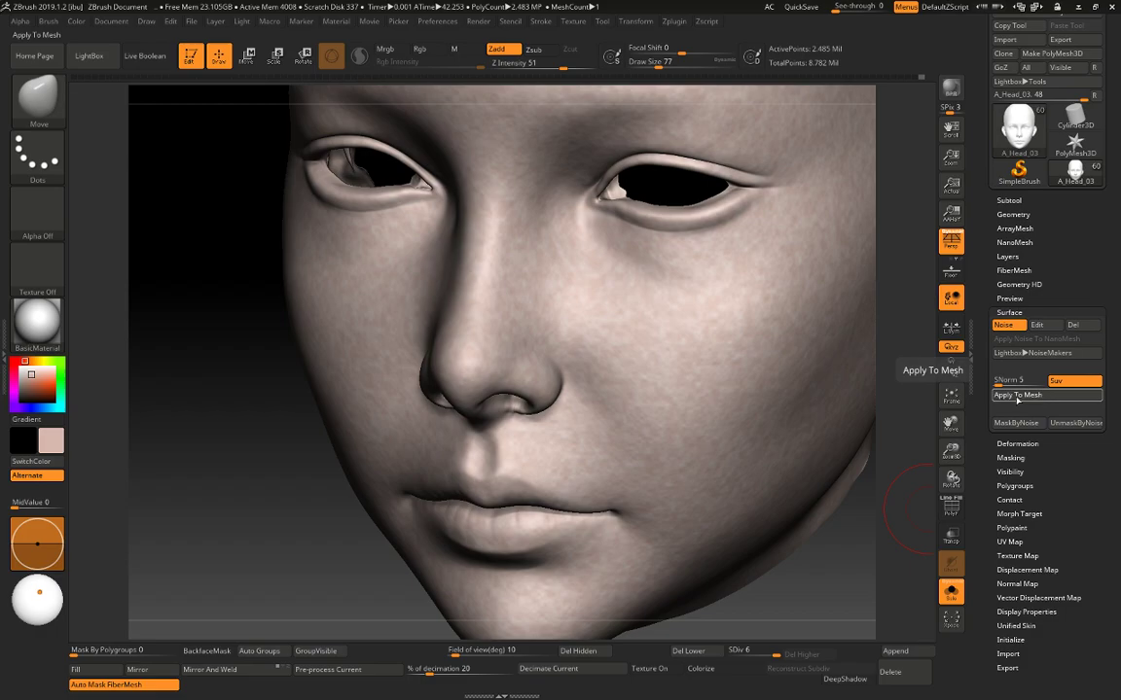
pyautogui.click(1018, 395)
pyautogui.press('shift')
pyautogui.moveTo(867, 474)
pyautogui.mouseDown()
pyautogui.moveTo(845, 510)
pyautogui.moveTo(855, 522)
pyautogui.moveTo(866, 516)
pyautogui.mouseUp()
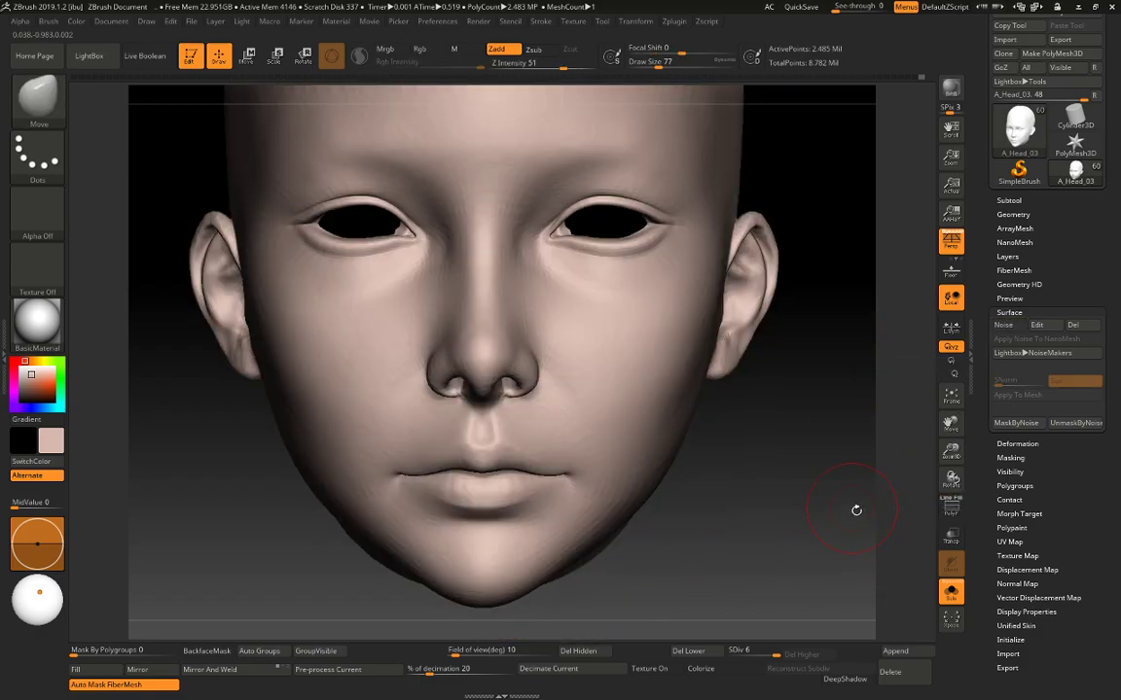
pyautogui.moveTo(823, 476); pyautogui.dragTo(825, 493)
# Open the surface noise settings for the head again and set the noise scale to 0.2.
pyautogui.click(1012, 327)
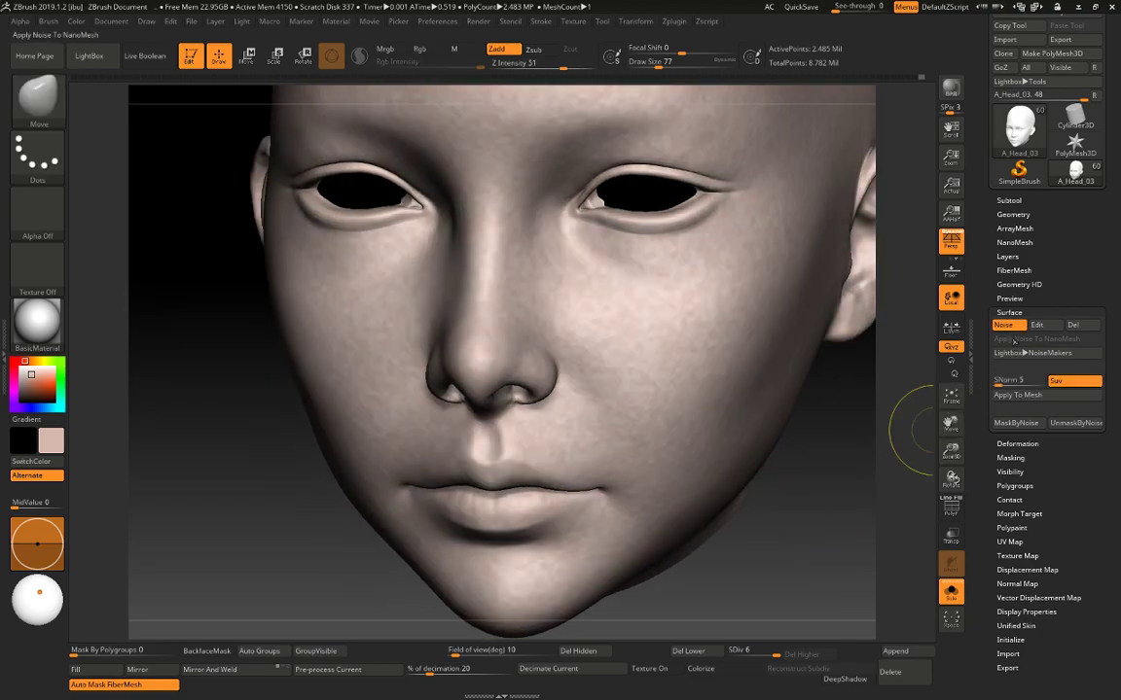
pyautogui.click(1037, 324)
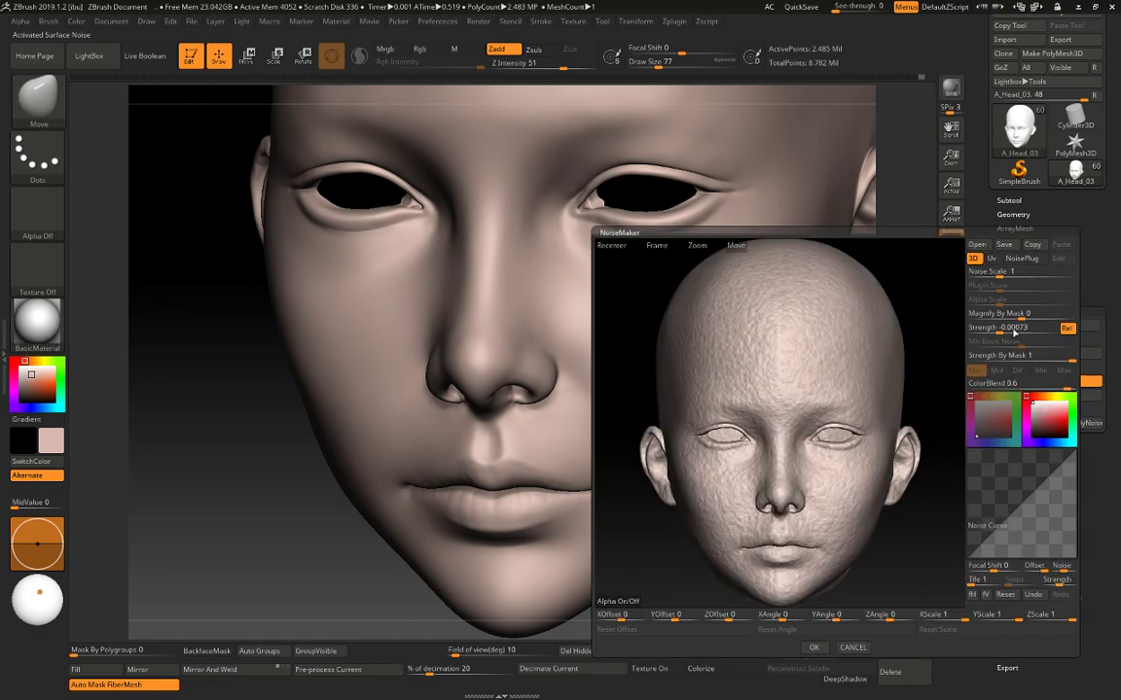
pyautogui.click(1007, 329)
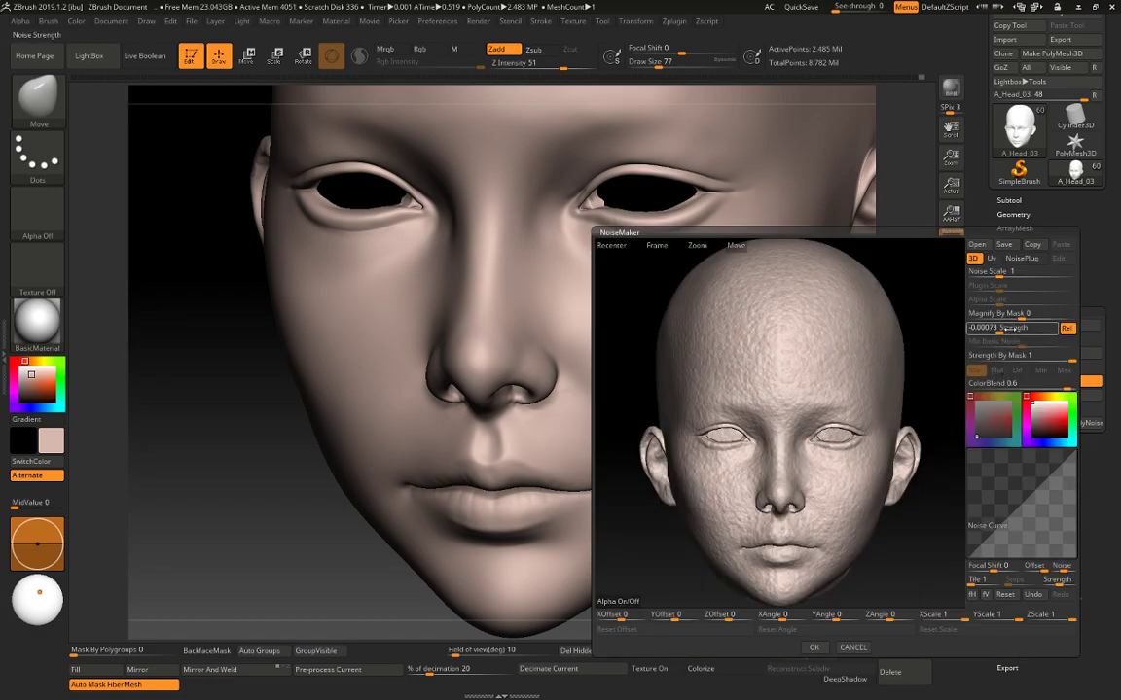
pyautogui.click(996, 275)
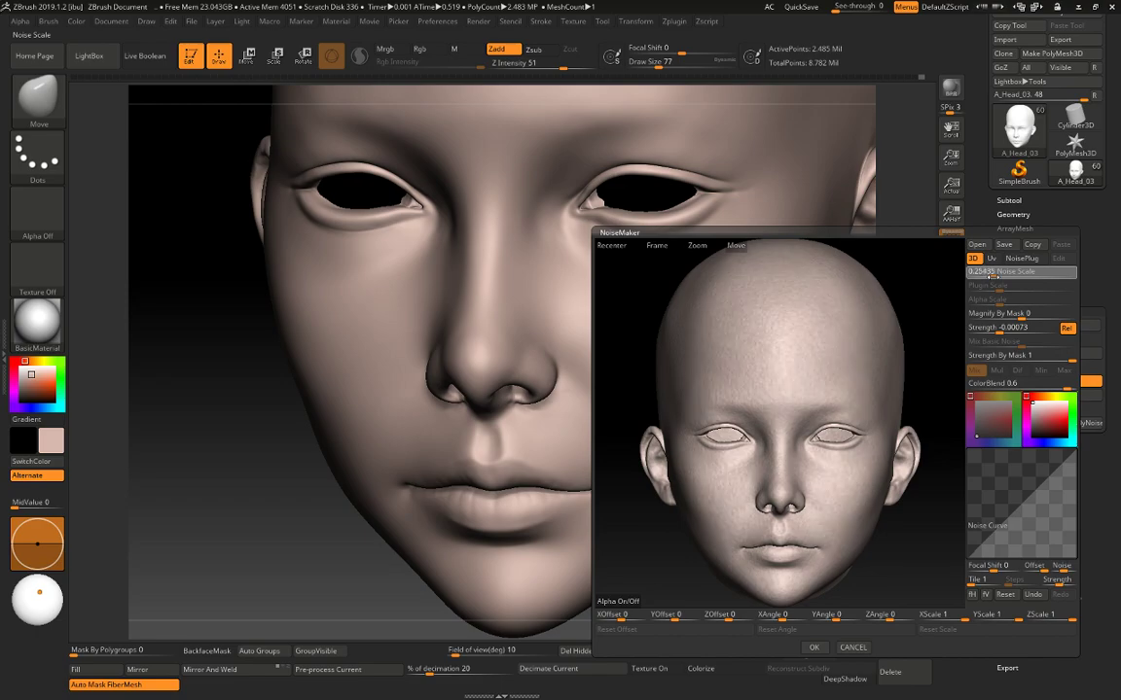
pyautogui.moveTo(992, 275); pyautogui.dragTo(994, 277)
pyautogui.click(992, 275)
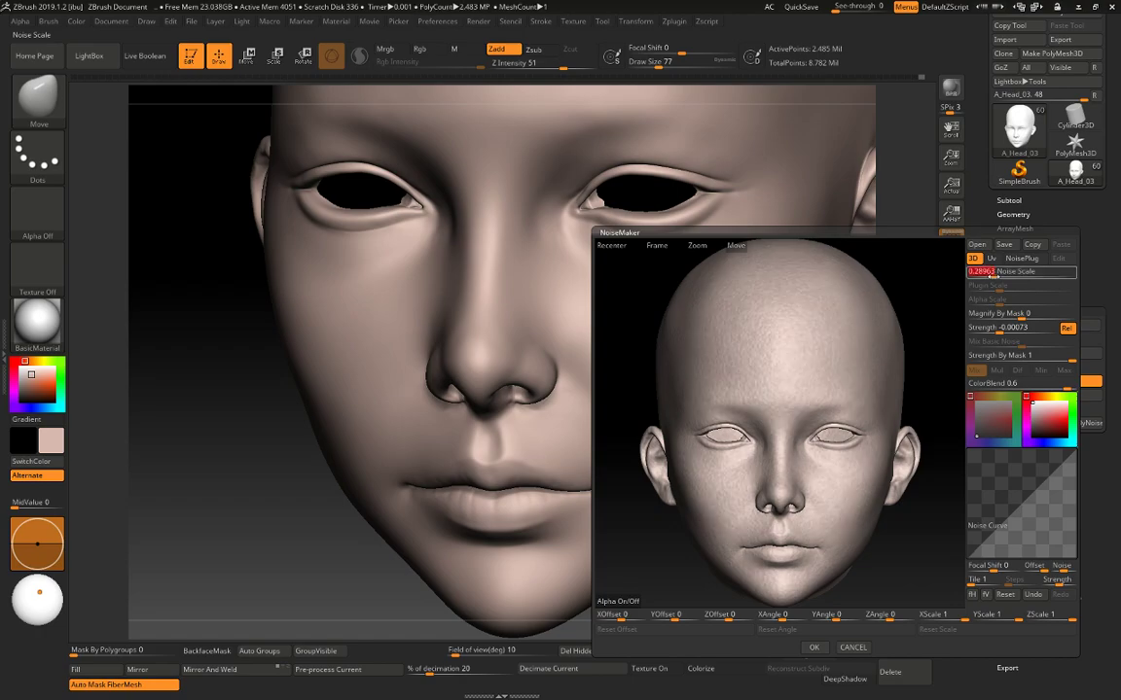
pyautogui.write('0.2')
pyautogui.click(999, 313)
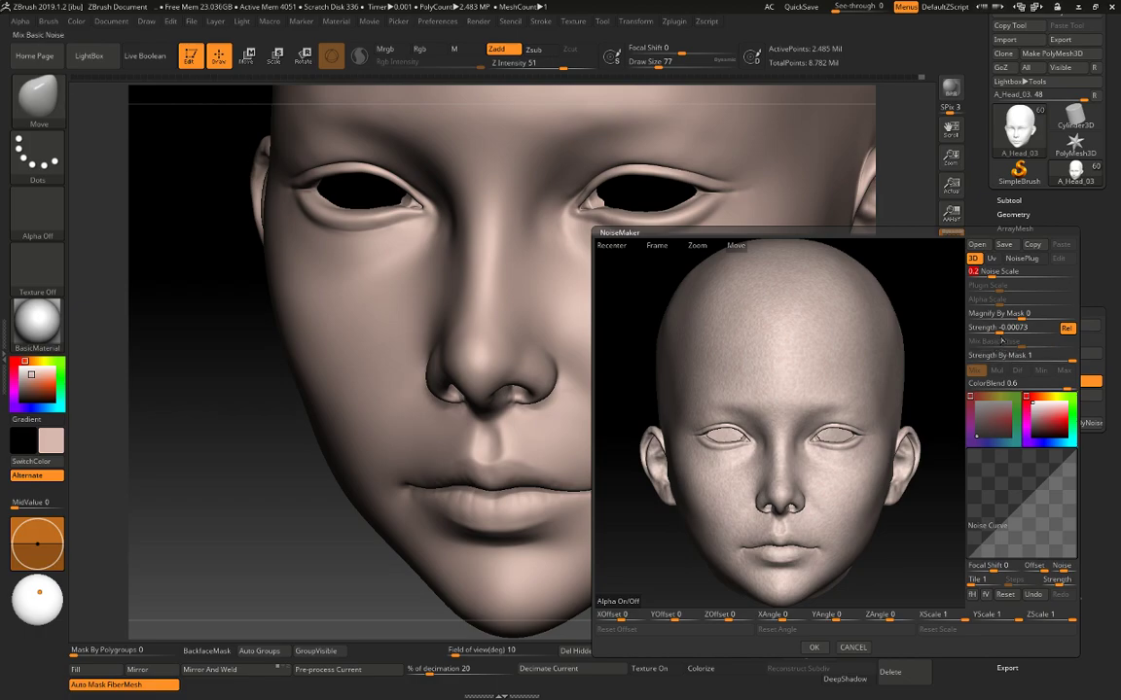
# Set the noise strength to -0.0012 and the noise scale to 0.12563, and accept the surface noise.
pyautogui.click(1000, 328)
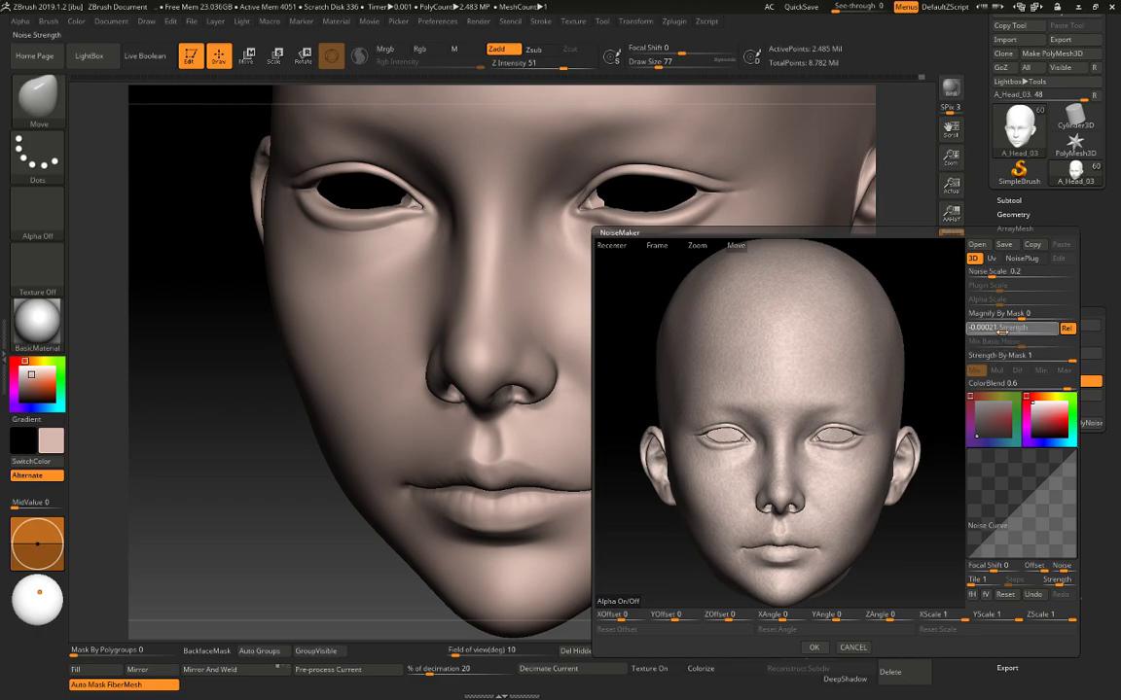
pyautogui.moveTo(1002, 332); pyautogui.dragTo(998, 329)
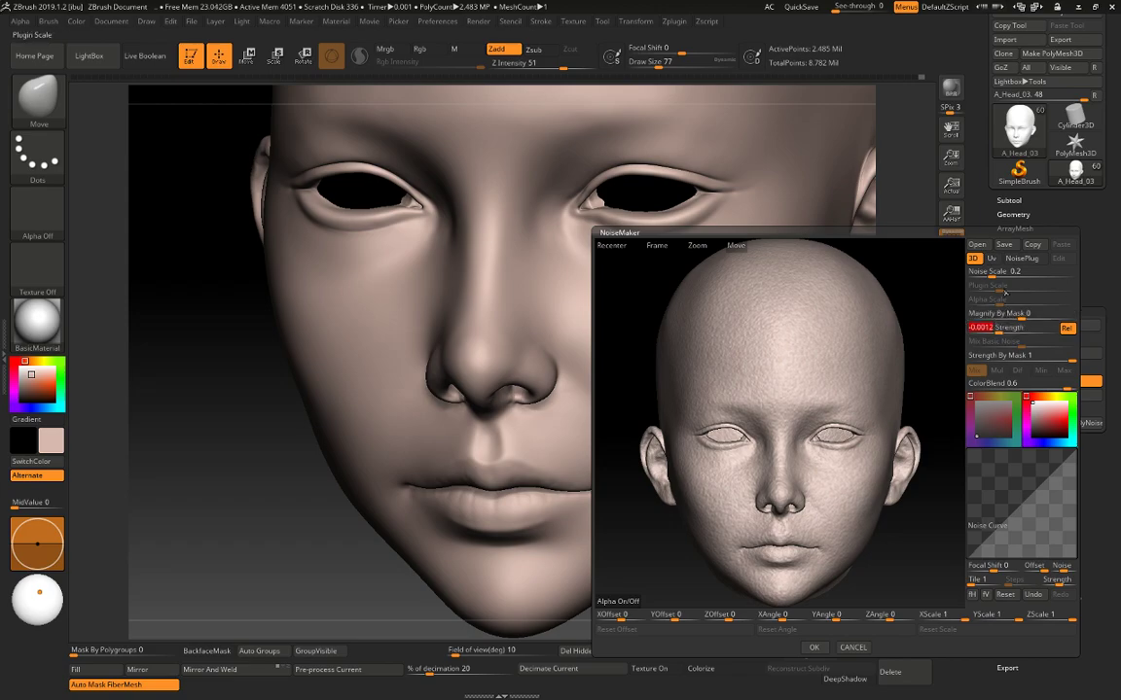
pyautogui.moveTo(991, 277); pyautogui.dragTo(992, 276)
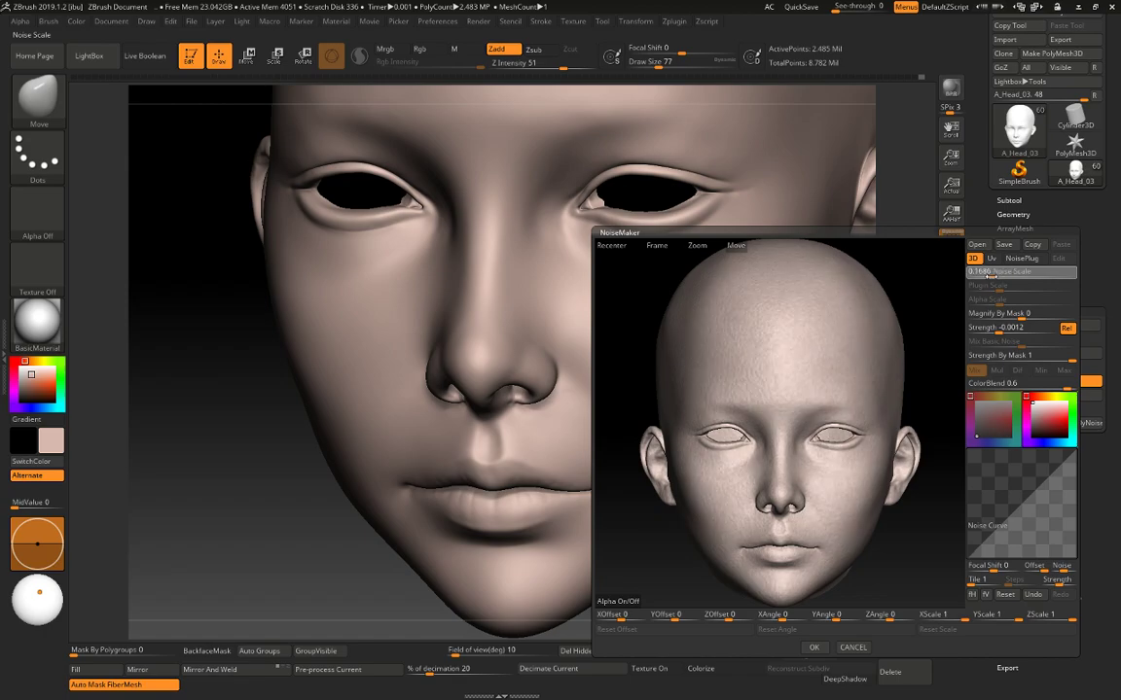
pyautogui.moveTo(988, 275); pyautogui.dragTo(988, 275)
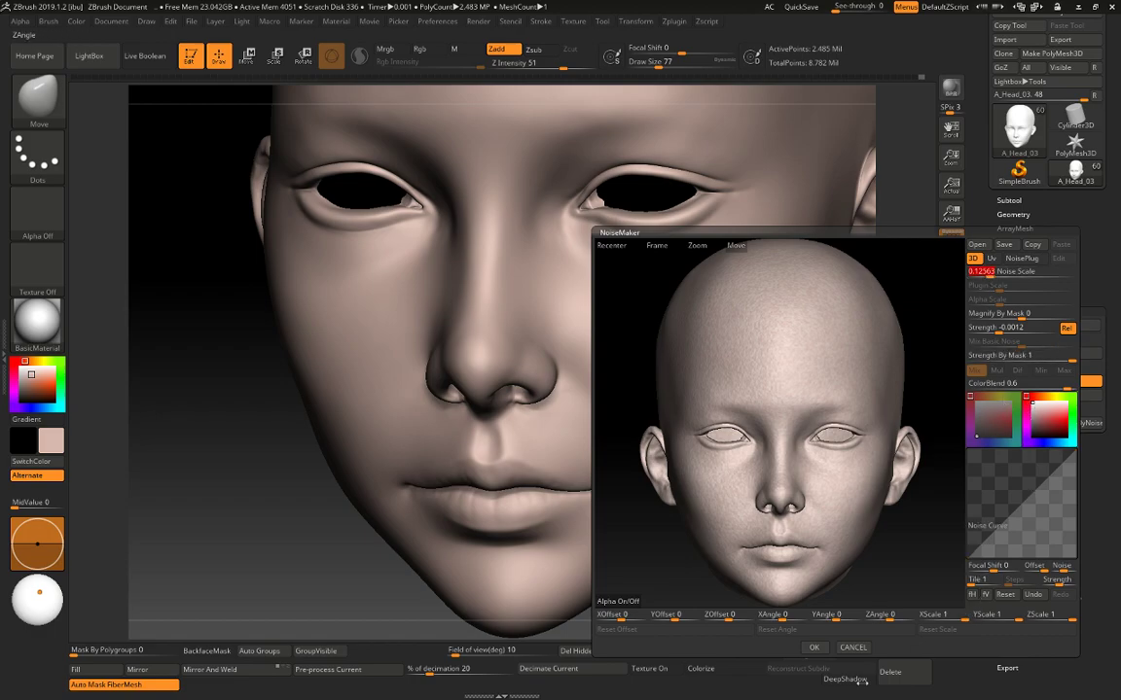
pyautogui.click(813, 647)
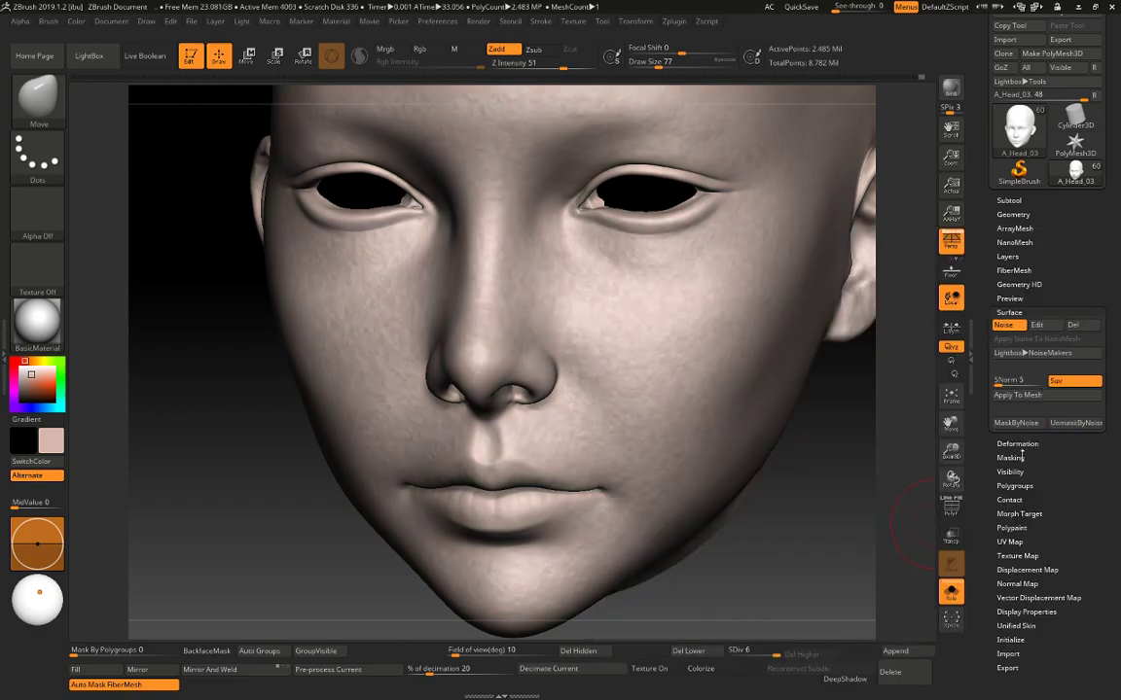
# Apply the surface noise to the head mesh and check the face from the front.
pyautogui.click(1018, 395)
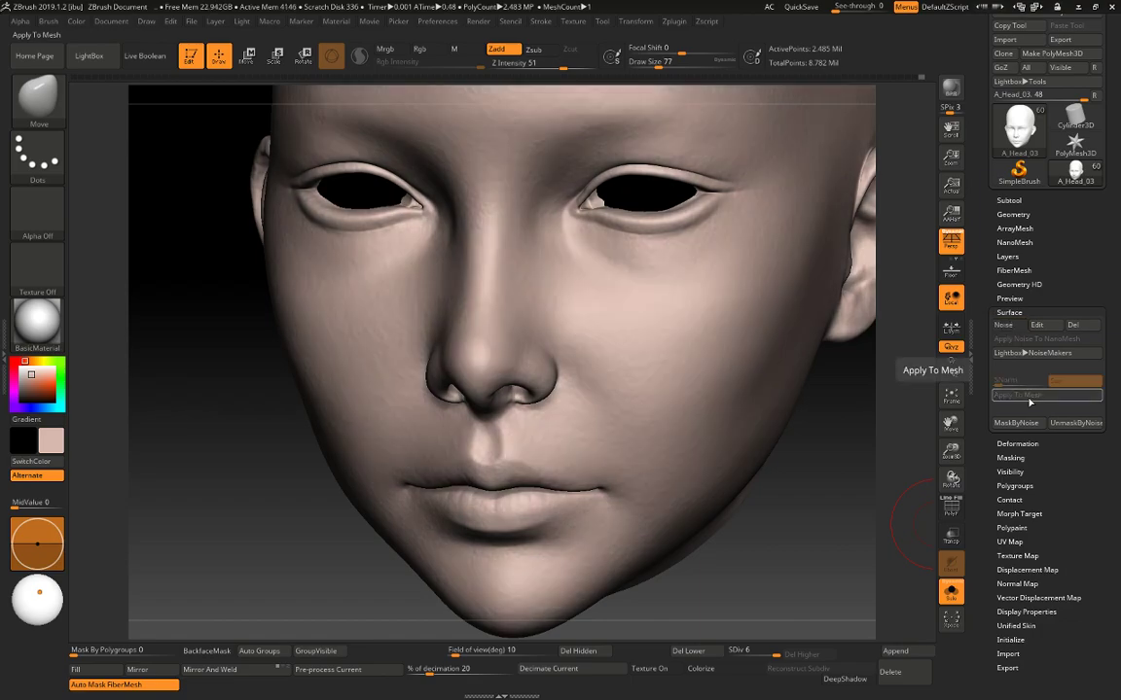
pyautogui.moveTo(896, 425)
pyautogui.mouseDown()
pyautogui.moveTo(853, 456)
pyautogui.moveTo(848, 430)
pyautogui.moveTo(850, 508)
pyautogui.mouseUp()
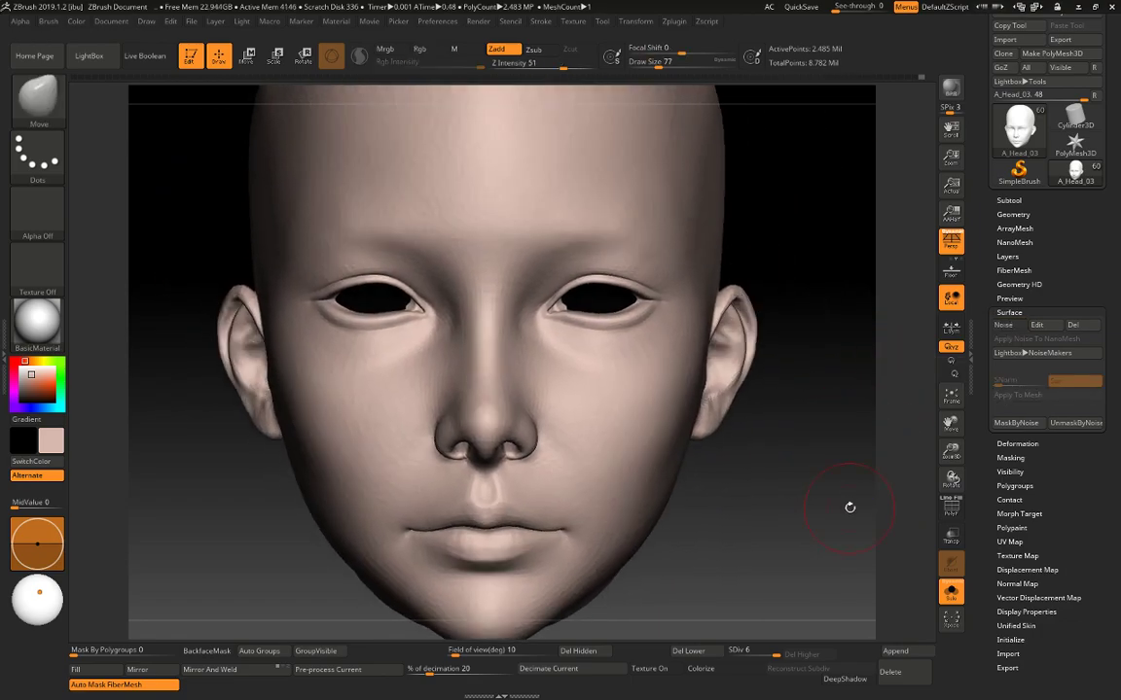
pyautogui.click(1009, 313)
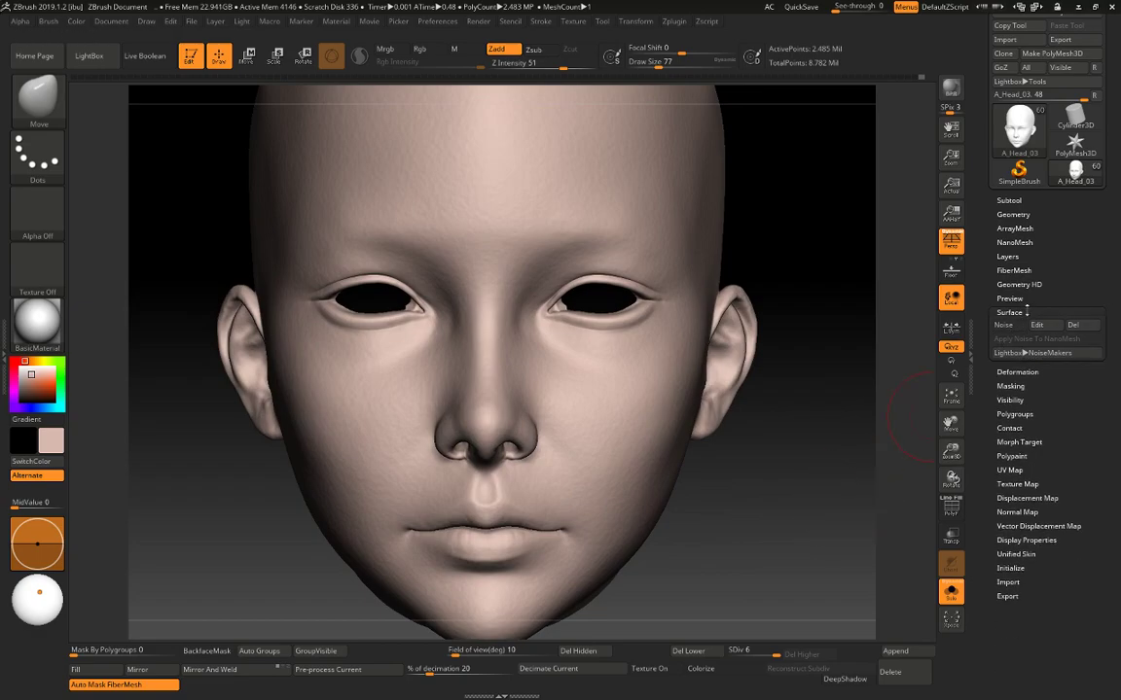
# Toggle the visibility of the head's untitled layer to compare the face with and without it.
pyautogui.click(1010, 257)
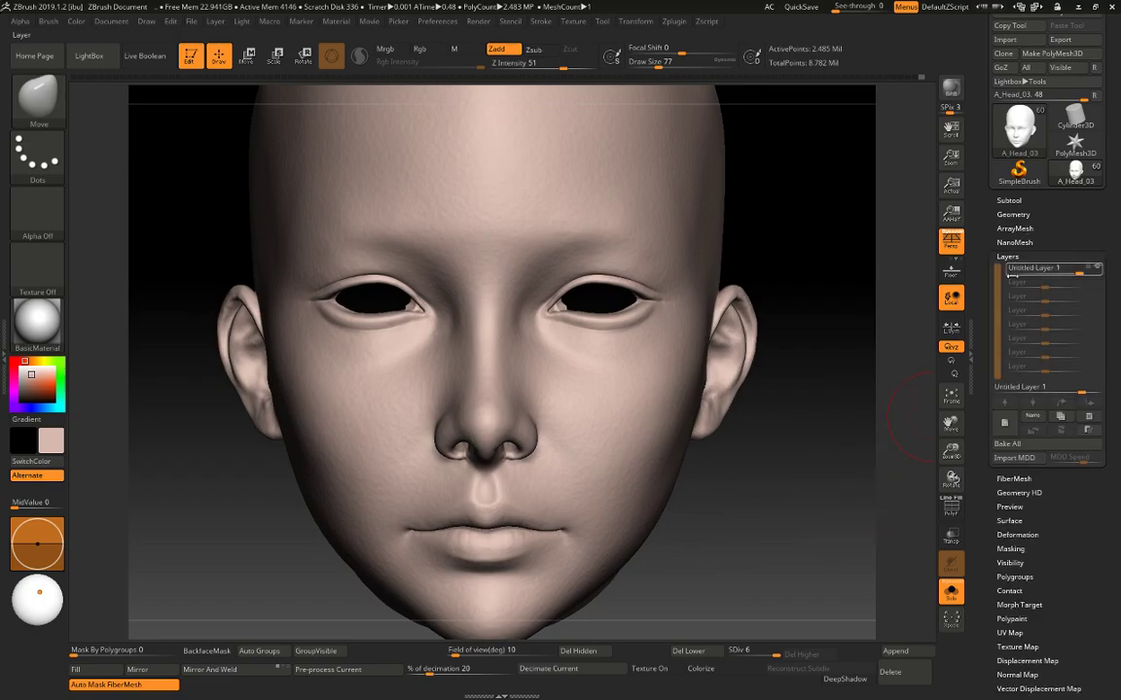
pyautogui.click(1066, 268)
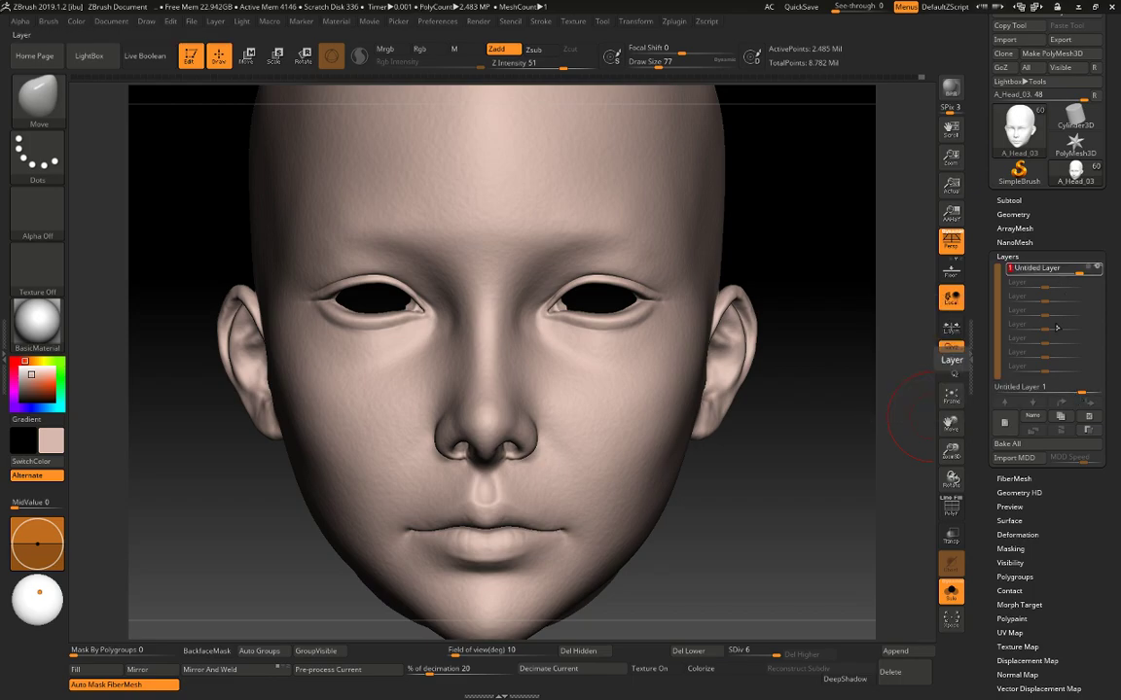
pyautogui.moveTo(1097, 272)
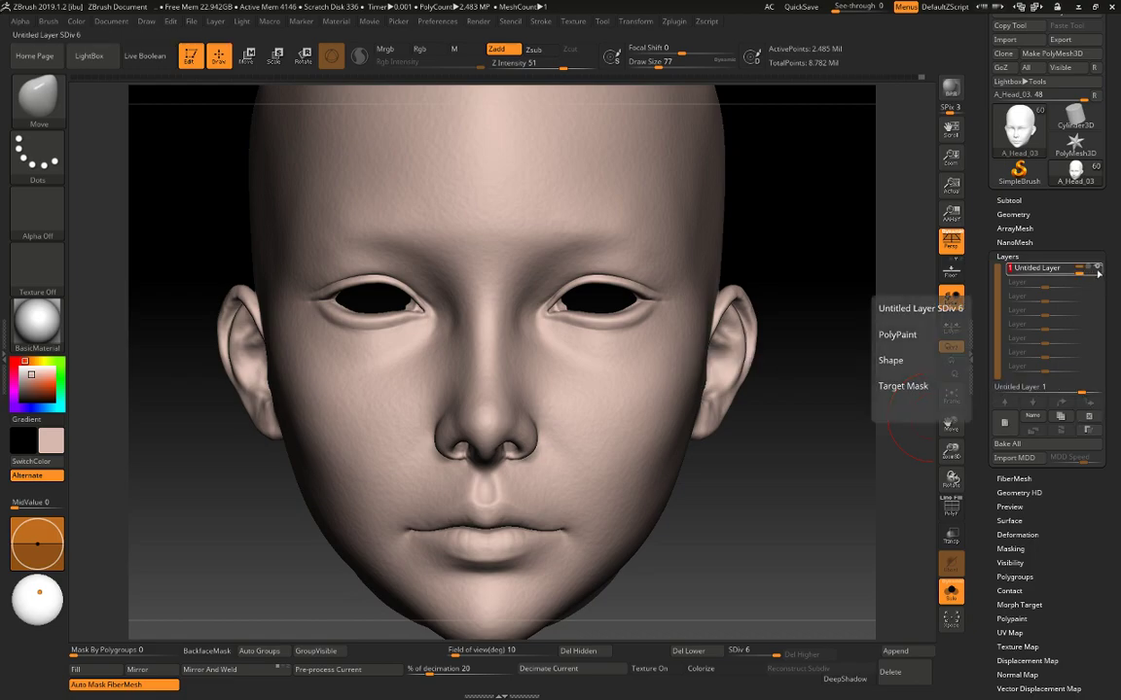
pyautogui.click(1096, 268)
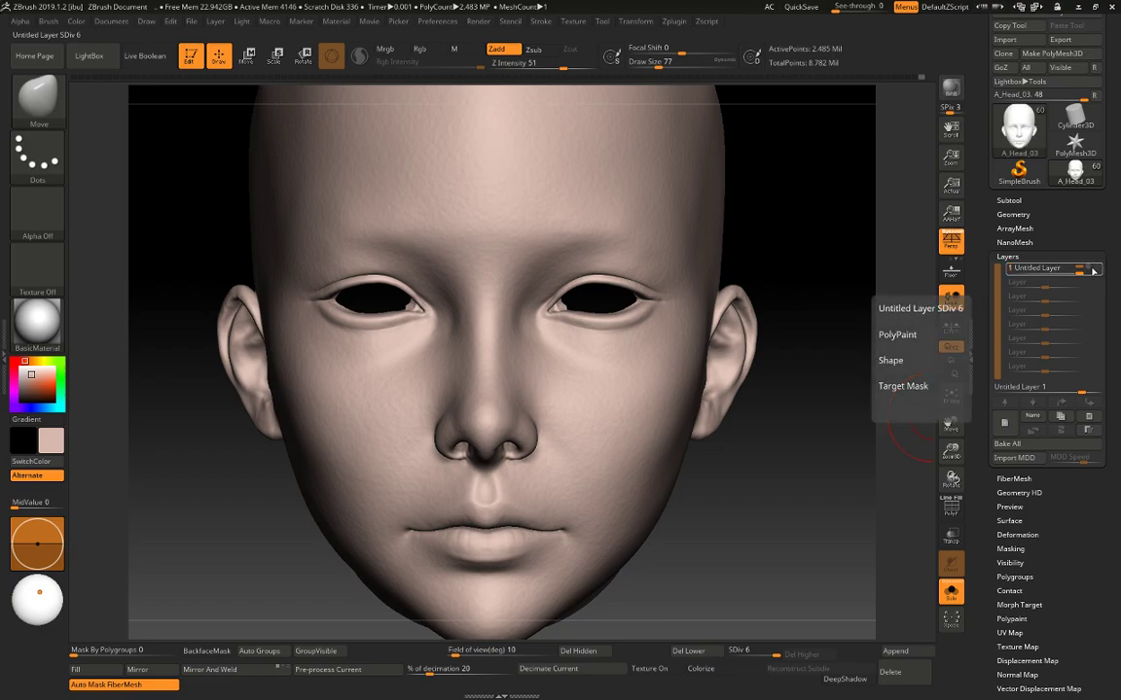
pyautogui.click(1056, 268)
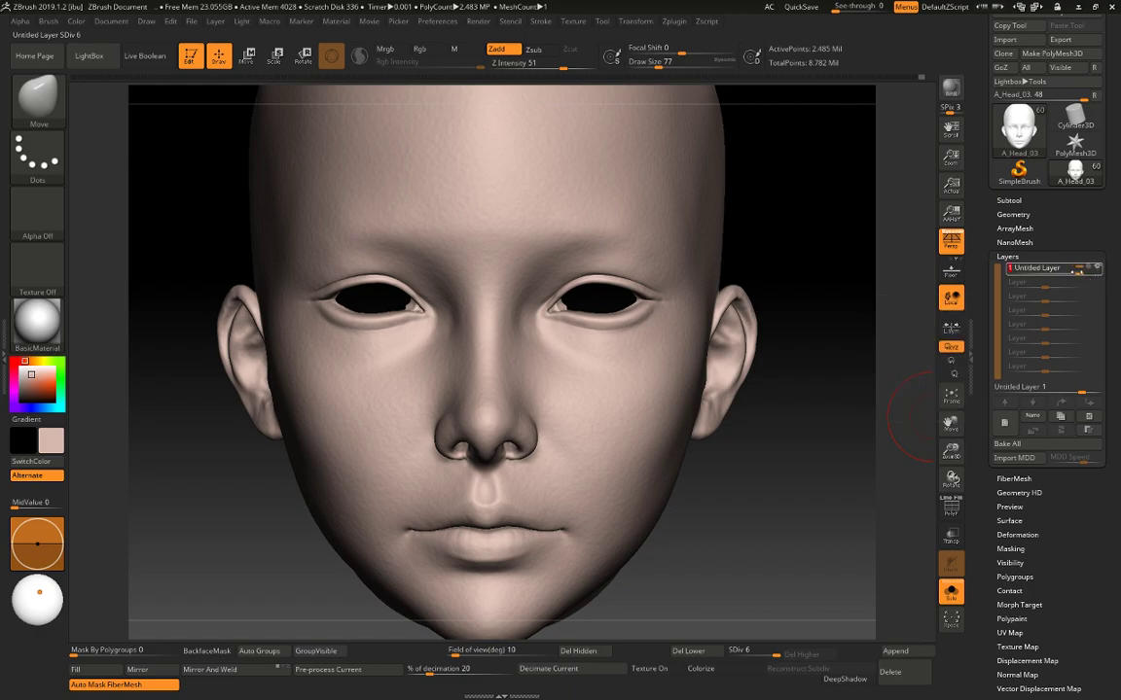
pyautogui.moveTo(1077, 271)
pyautogui.mouseDown()
pyautogui.moveTo(1041, 270)
pyautogui.moveTo(1086, 270)
pyautogui.mouseUp()
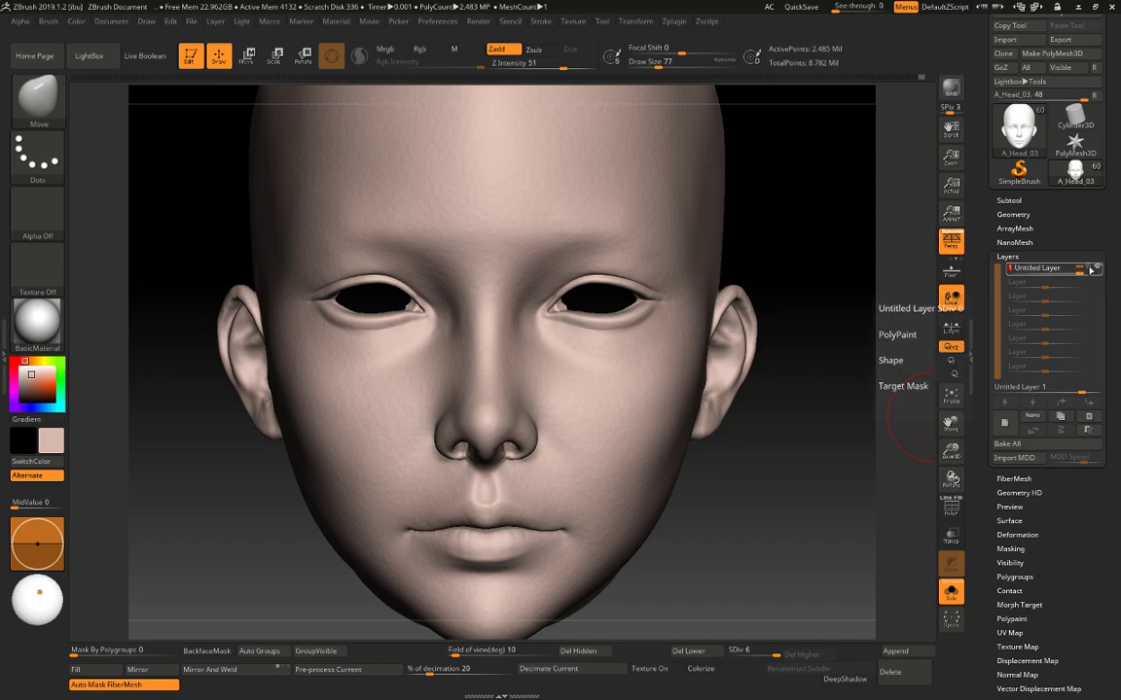
pyautogui.click(1099, 268)
pyautogui.moveTo(1099, 270)
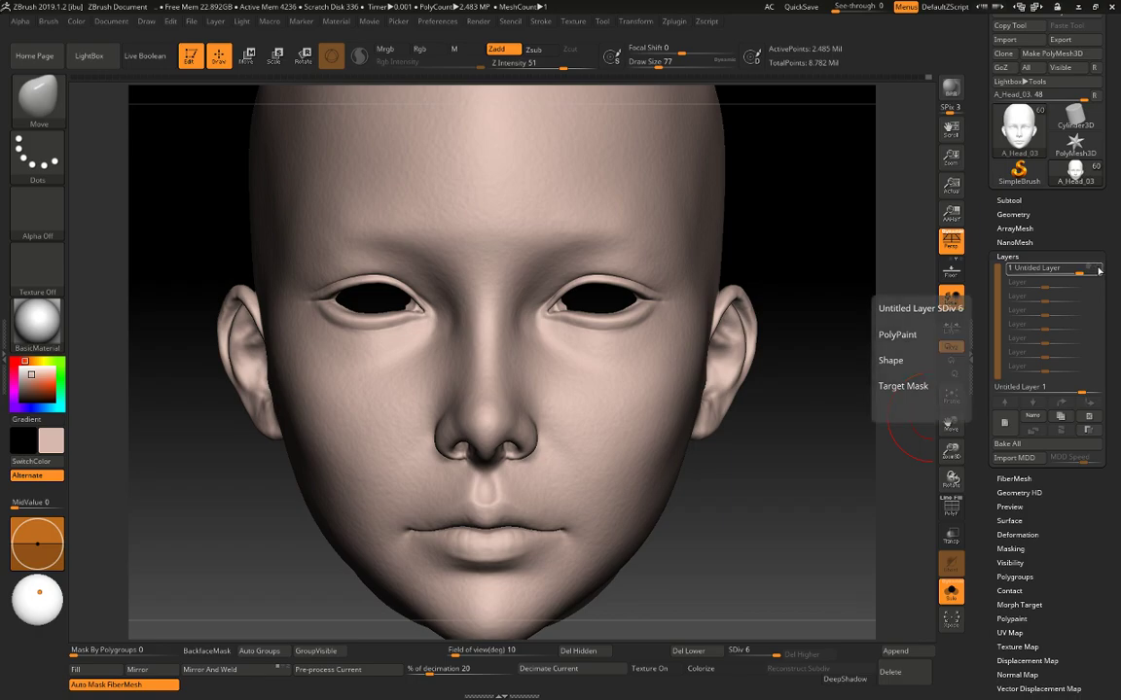
# Set the untitled layer's intensity to 0 and check the skin around the nose up close.
pyautogui.moveTo(1081, 390); pyautogui.dragTo(1035, 389)
pyautogui.write('0')
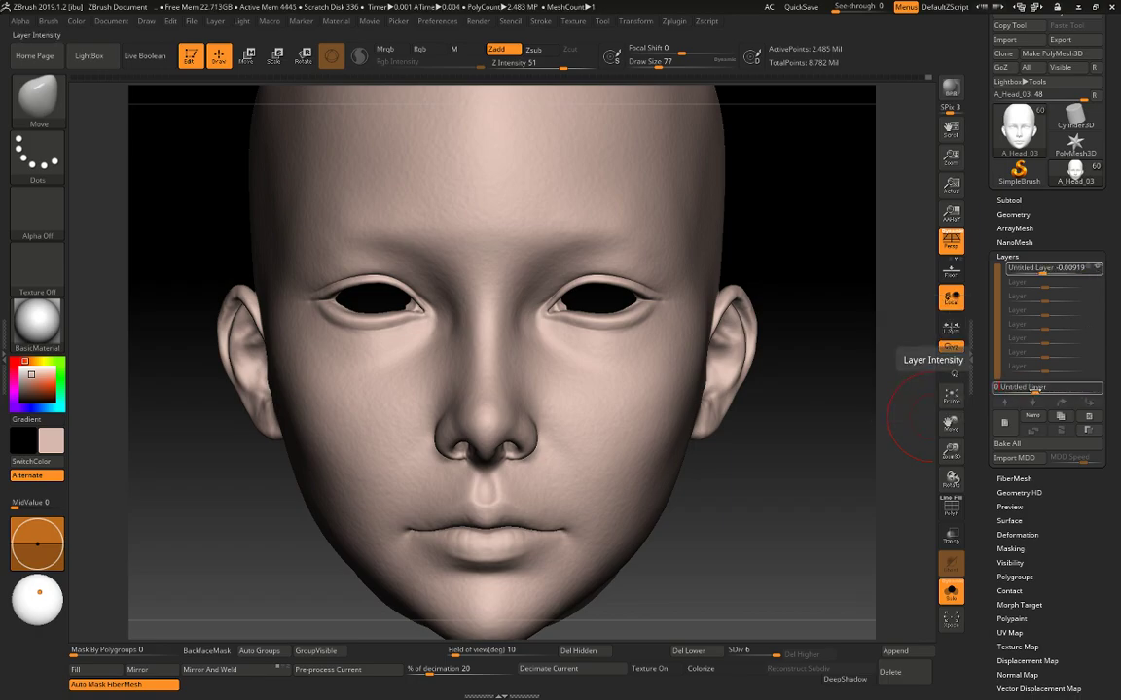
pyautogui.press('Return')
pyautogui.moveTo(764, 434)
pyautogui.mouseDown()
pyautogui.moveTo(795, 455)
pyautogui.moveTo(792, 527)
pyautogui.moveTo(825, 550)
pyautogui.mouseUp()
pyautogui.hotkey('shift', 'f')
pyautogui.hotkey('shift', 'f')
pyautogui.moveTo(1091, 271)
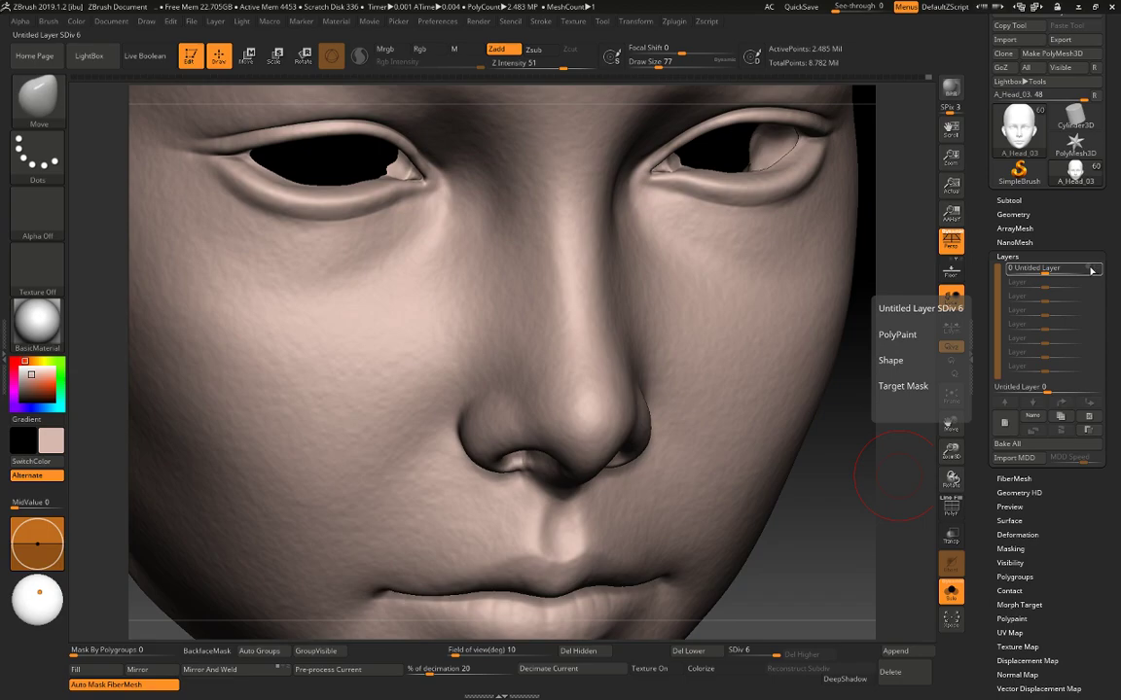
# Put the untitled layer into recording mode and view the whole head at an angle.
pyautogui.click(1092, 269)
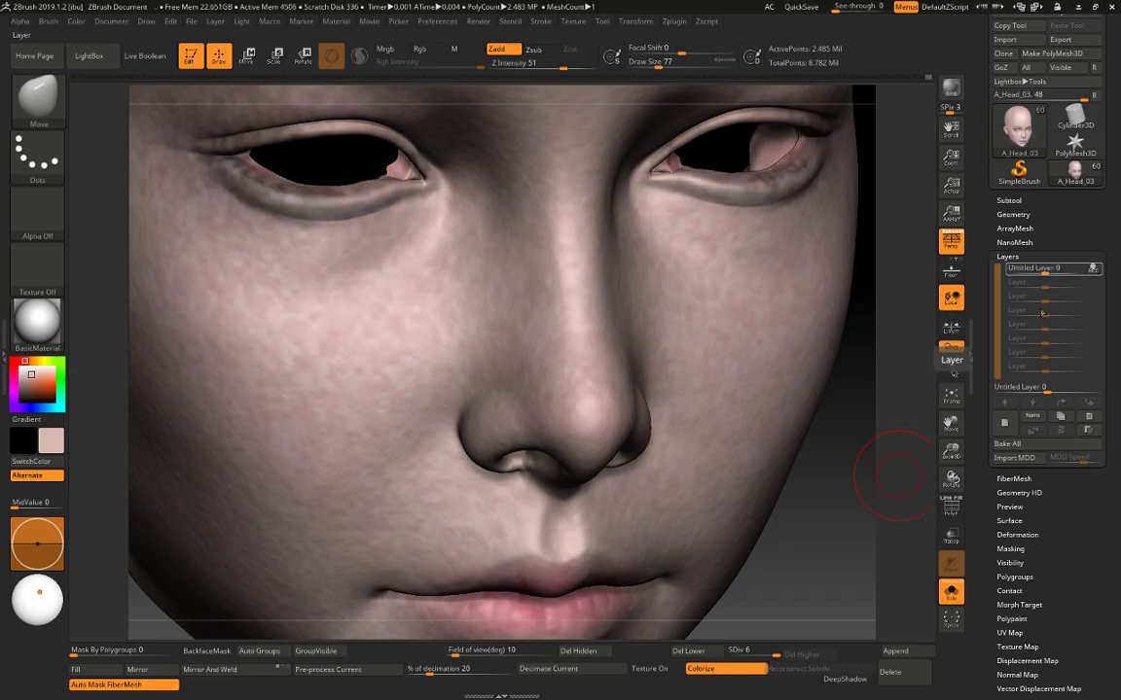
pyautogui.moveTo(899, 475)
pyautogui.keyDown('alt'); pyautogui.mouseDown()
pyautogui.moveTo(853, 457)
pyautogui.moveTo(827, 375)
pyautogui.mouseUp(); pyautogui.keyUp('alt')
pyautogui.hotkey('shift', 'f')
pyautogui.hotkey('shift', 'f')
pyautogui.moveTo(827, 375); pyautogui.dragTo(812, 468)
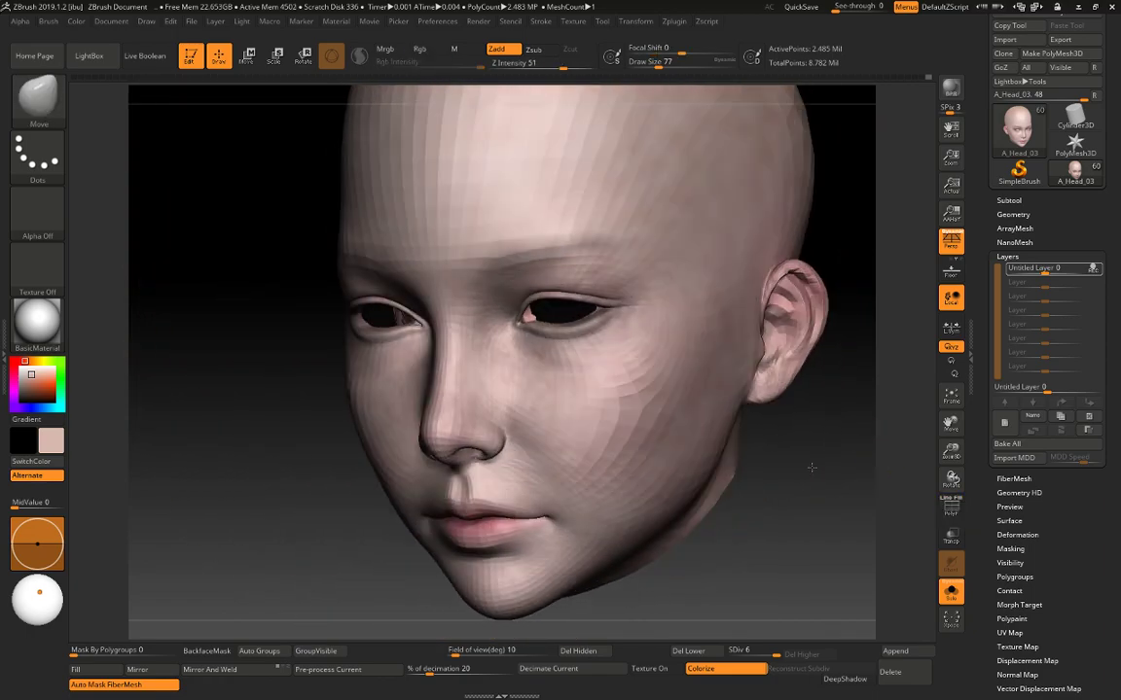
# Toggle Colorize repeatedly to compare the head with and without its polypaint.
pyautogui.click(746, 678)
pyautogui.click(744, 678)
pyautogui.click(743, 678)
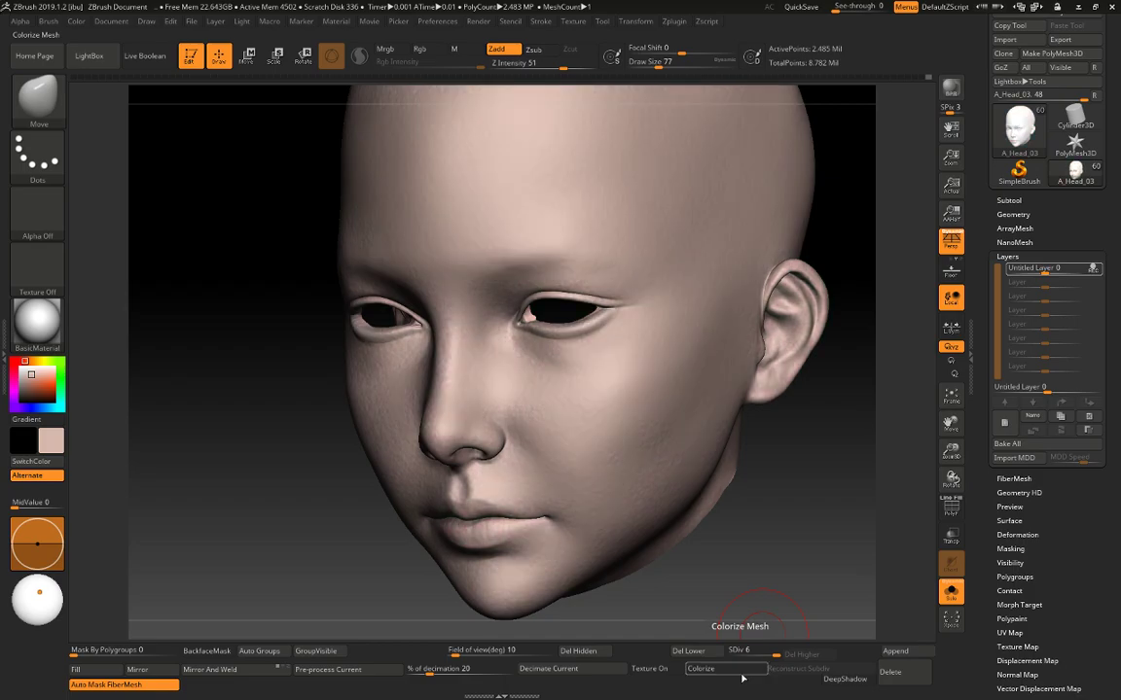
pyautogui.click(742, 678)
pyautogui.click(743, 678)
pyautogui.click(742, 679)
pyautogui.click(742, 679)
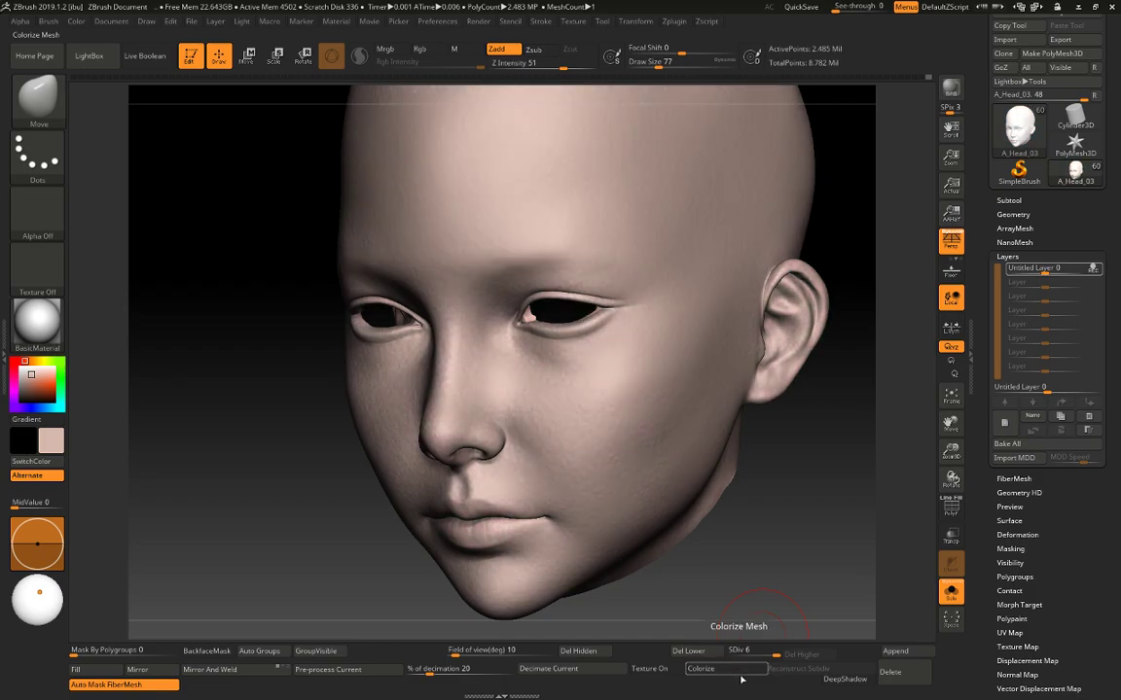
pyautogui.click(742, 679)
# Undo the edits back to the smooth head without the layer and surface noise.
pyautogui.hotkey('ctrl', 'z')
pyautogui.hotkey('ctrl', 'z')
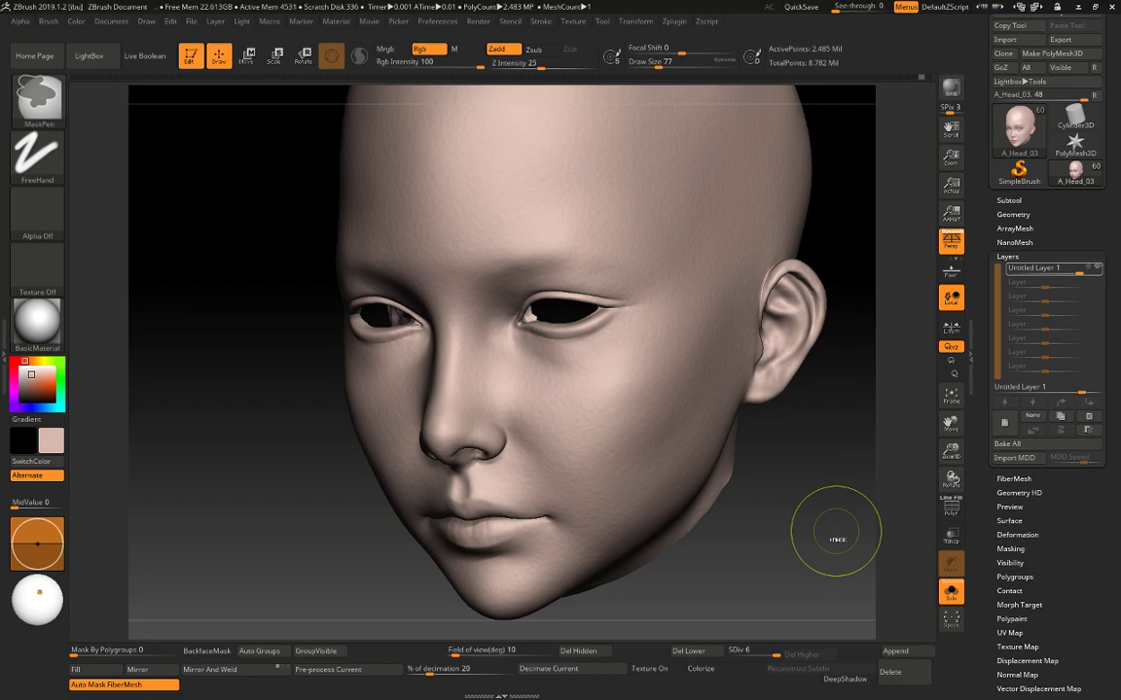
pyautogui.hotkey('ctrl', 'z')
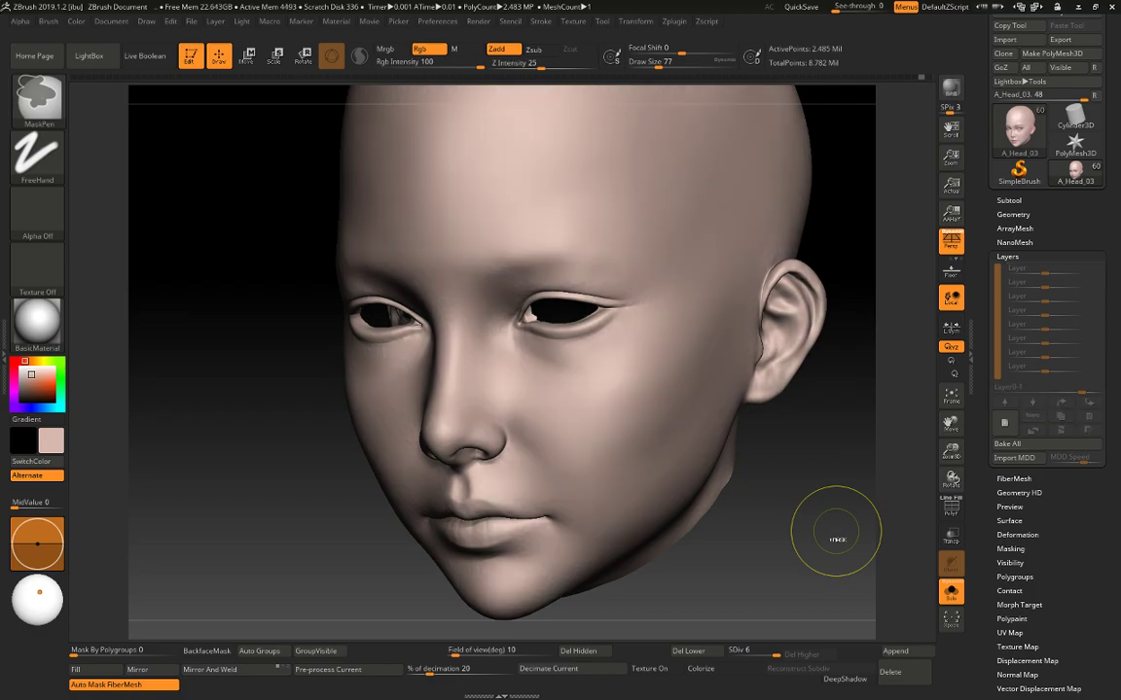
pyautogui.hotkey('ctrl', 'z')
# Turn on Colorize to show the polypaint, and briefly display the Head_D texture map on the head for comparison.
pyautogui.click(749, 673)
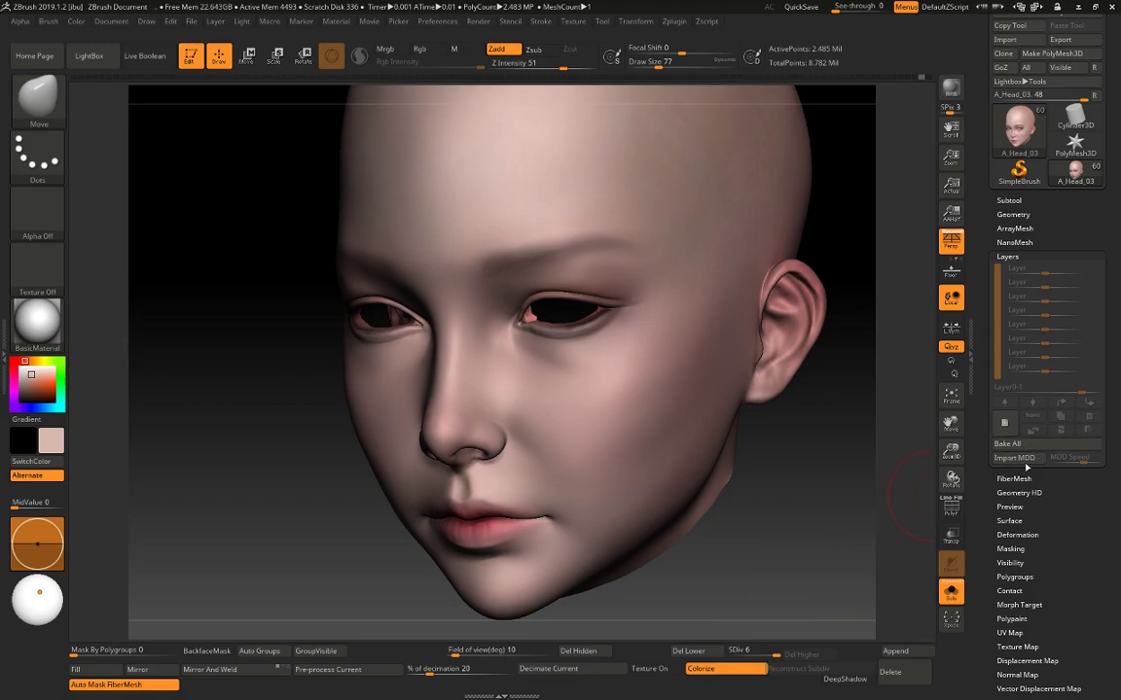
pyautogui.scroll(-3, 1036, 513)
pyautogui.click(1016, 483)
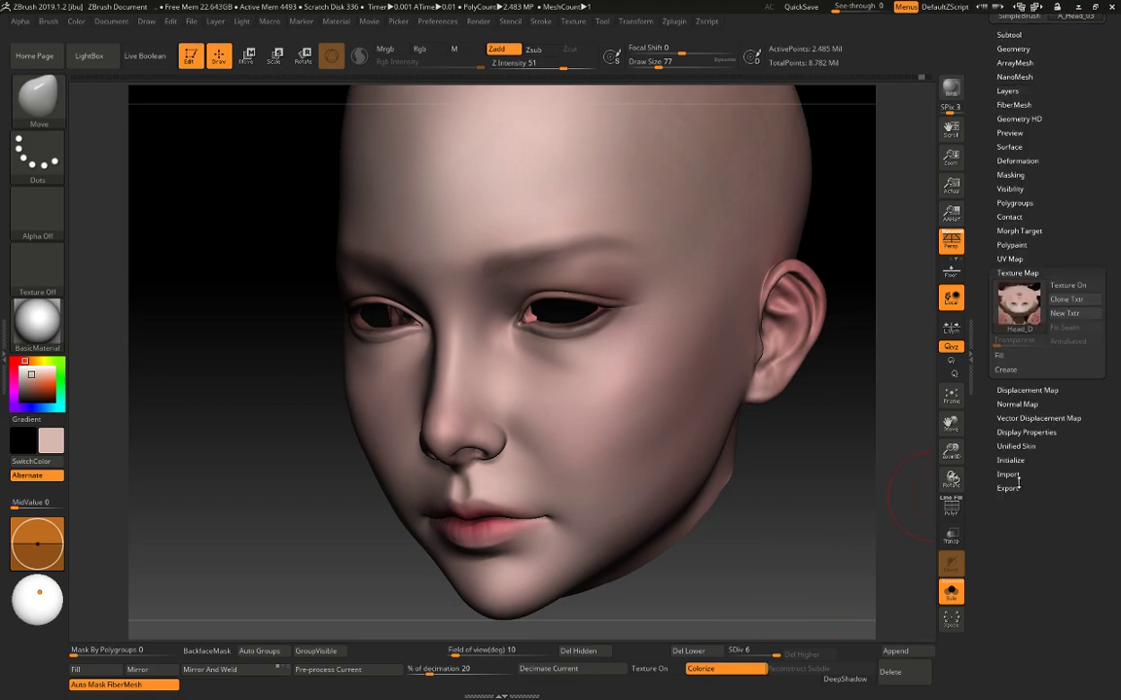
pyautogui.moveTo(1088, 491); pyautogui.dragTo(1084, 532)
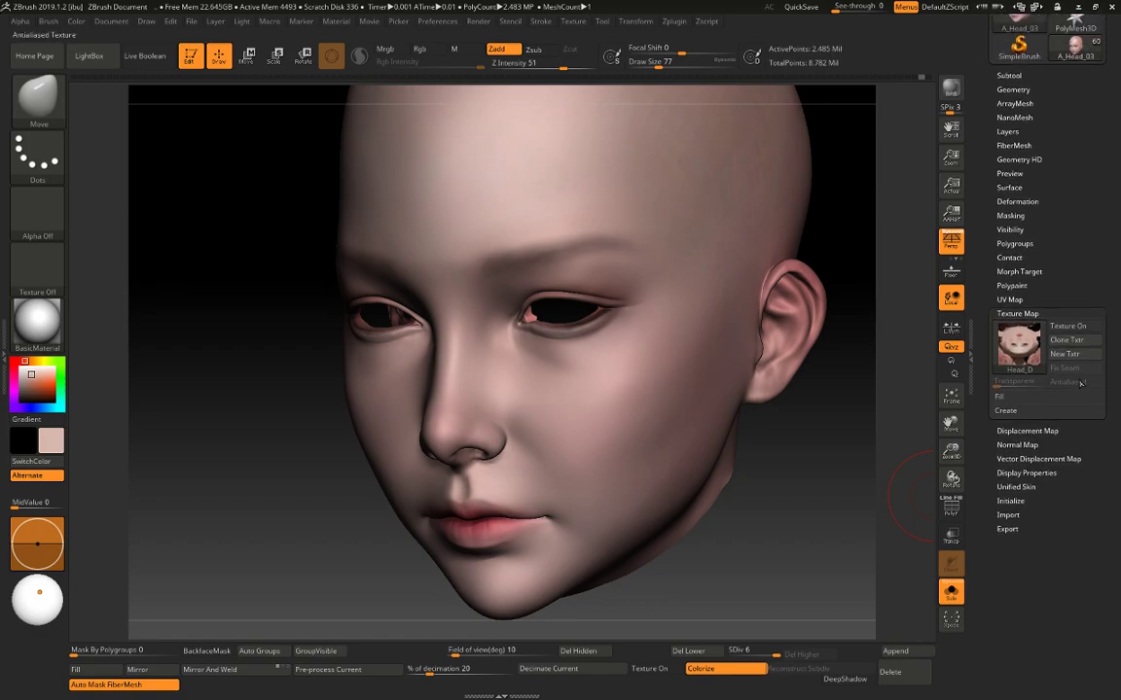
pyautogui.click(650, 669)
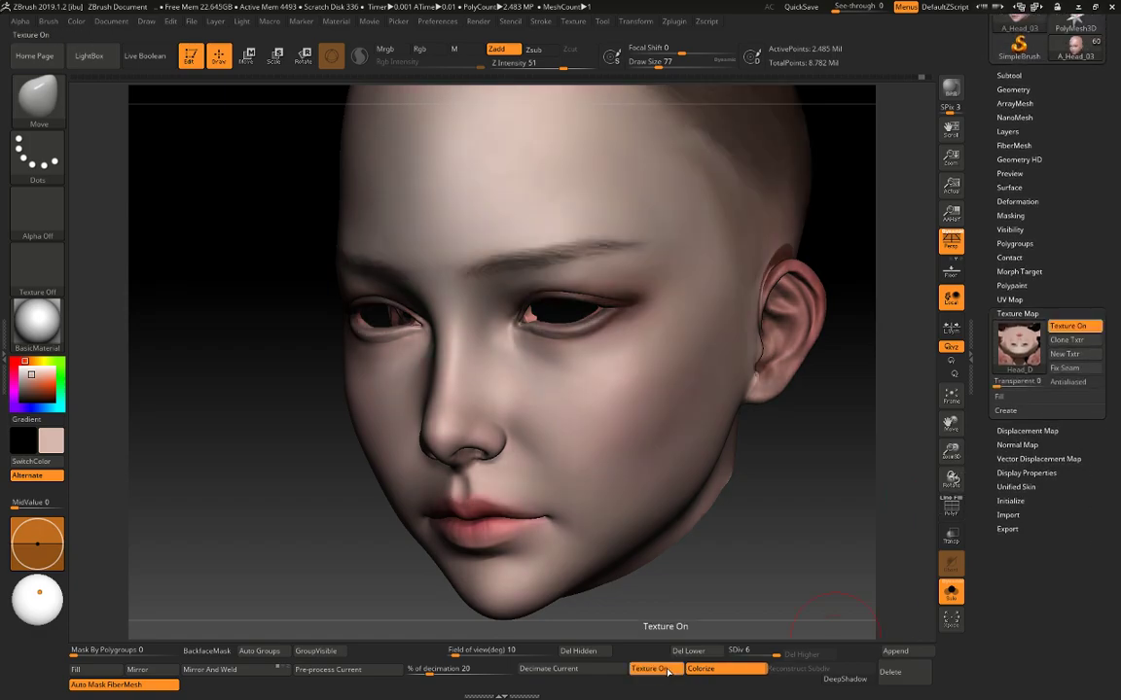
pyautogui.click(652, 669)
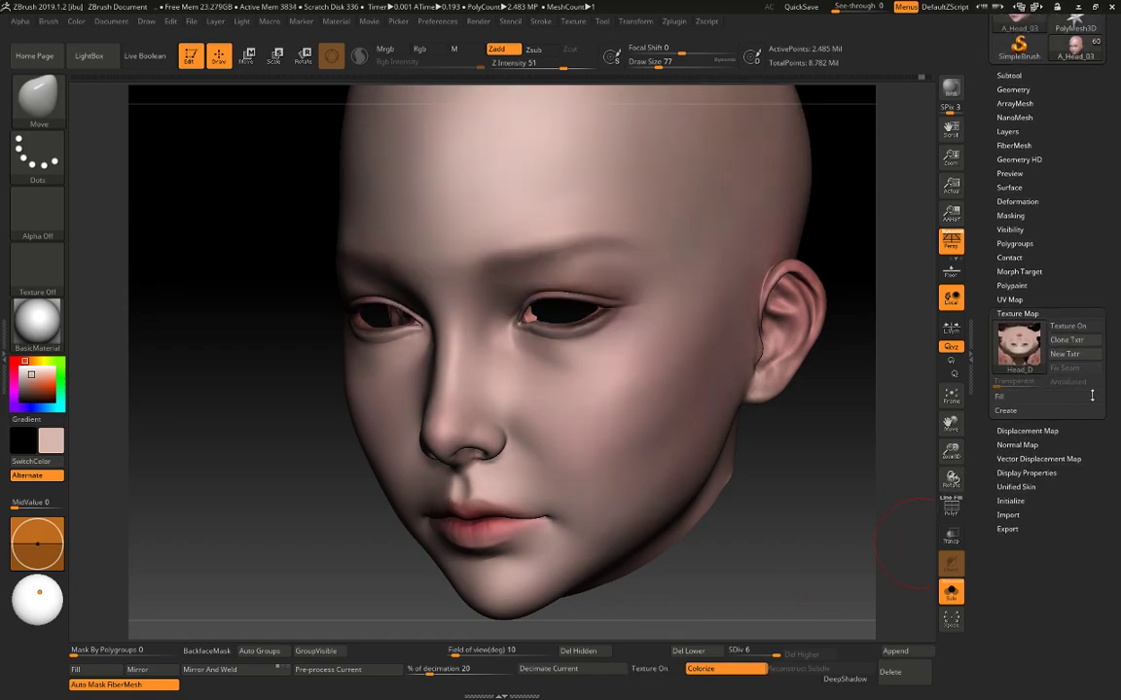
# Create a new texture map from the head's polypaint and clone it into the texture library.
pyautogui.click(1065, 354)
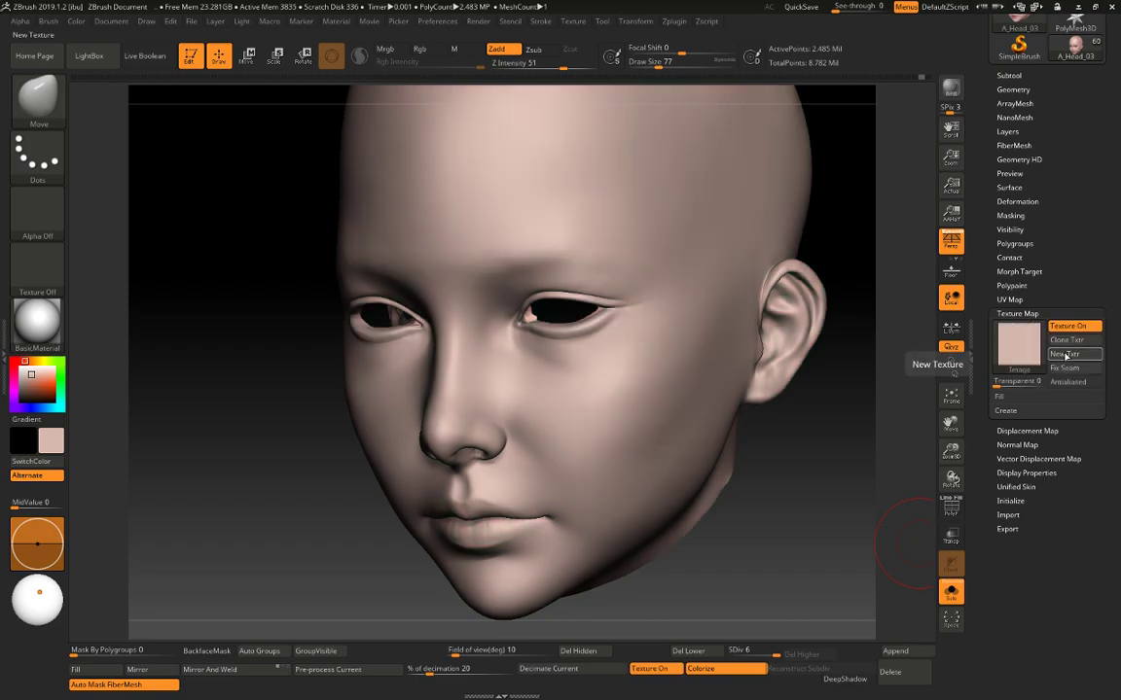
pyautogui.click(1005, 411)
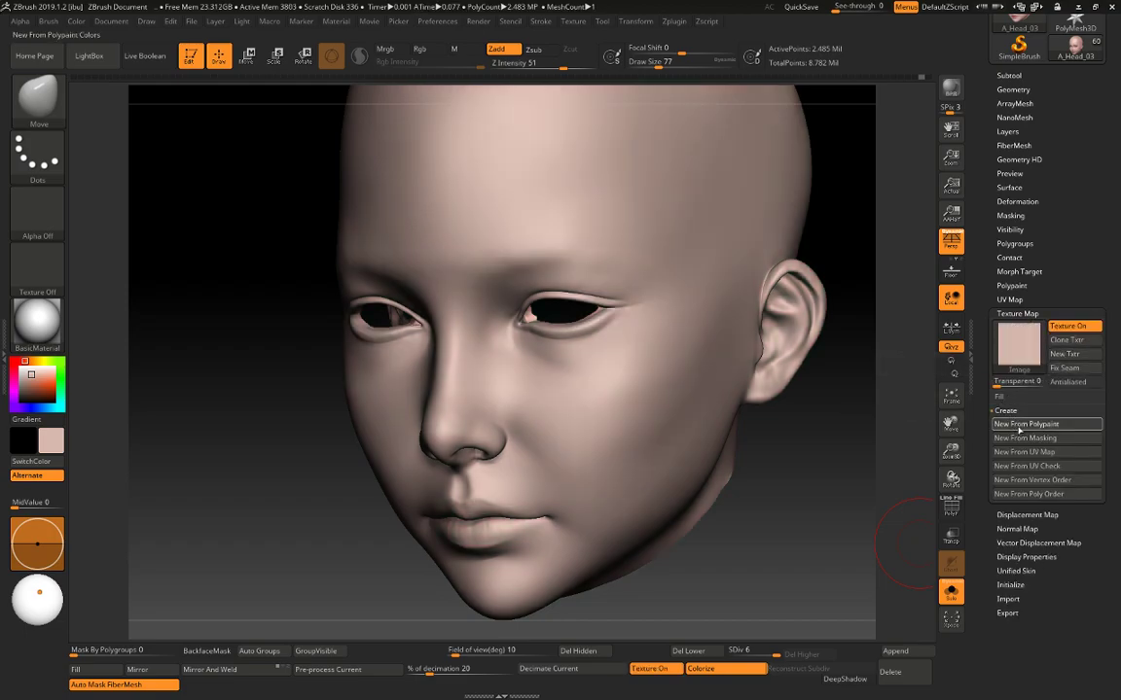
pyautogui.click(1018, 425)
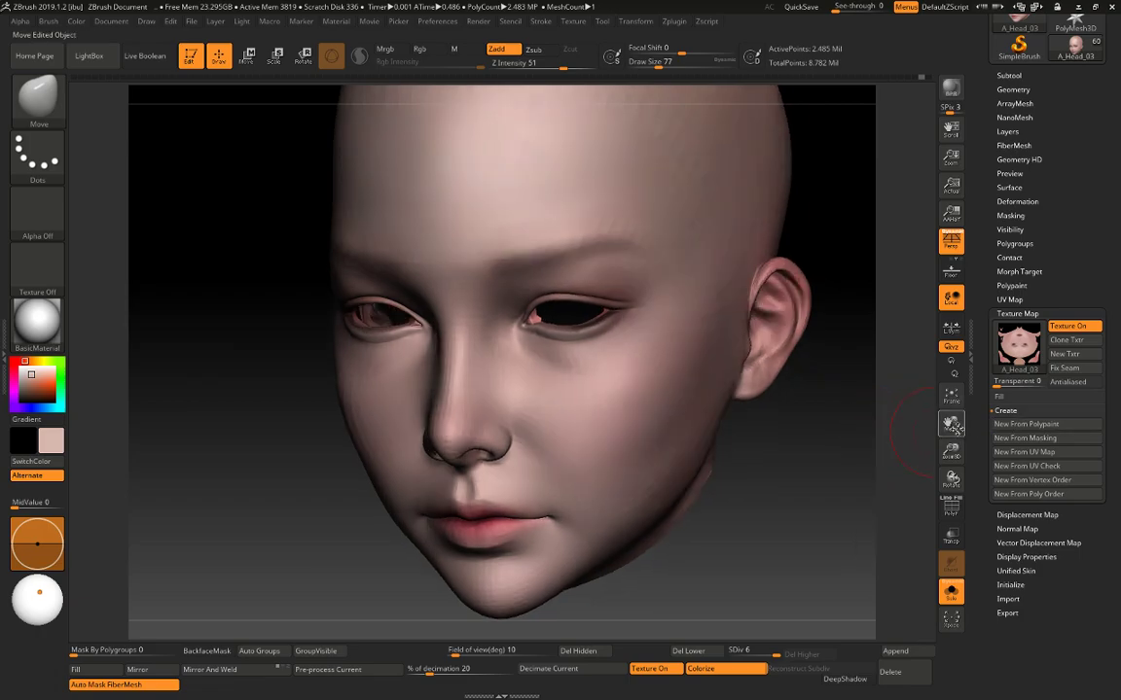
pyautogui.click(1010, 349)
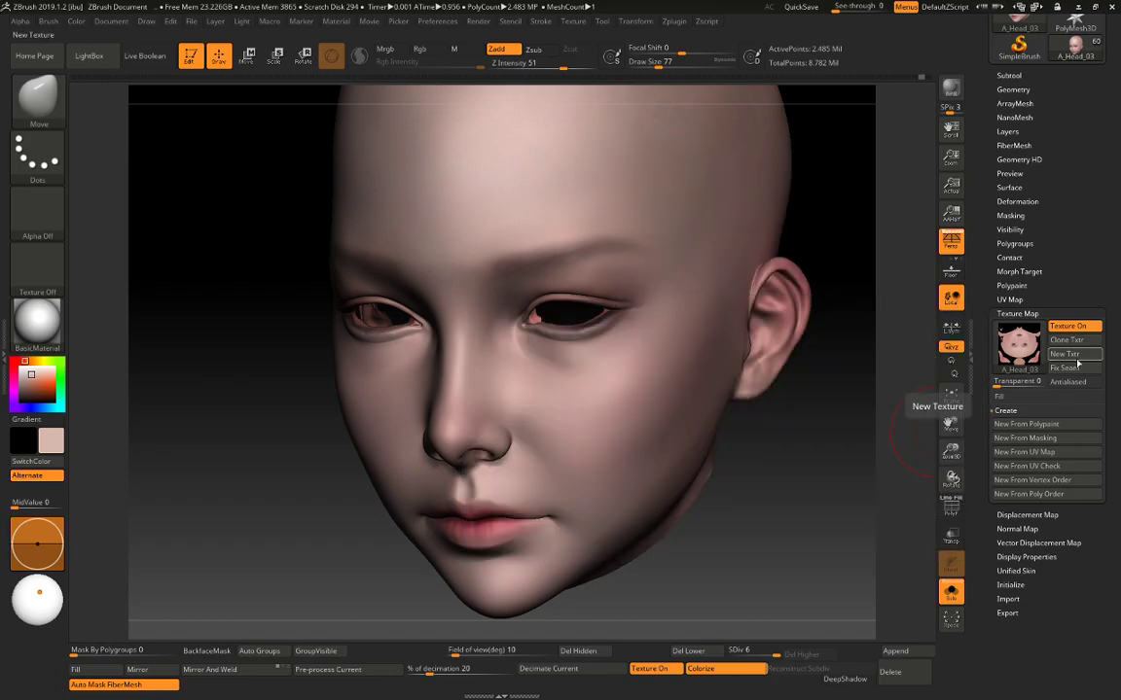
pyautogui.click(1066, 340)
# Export the cloned A_Head_03 texture as a Photoshop file named Poly_01 in the 2019_02_17_Crusader folder.
pyautogui.click(43, 284)
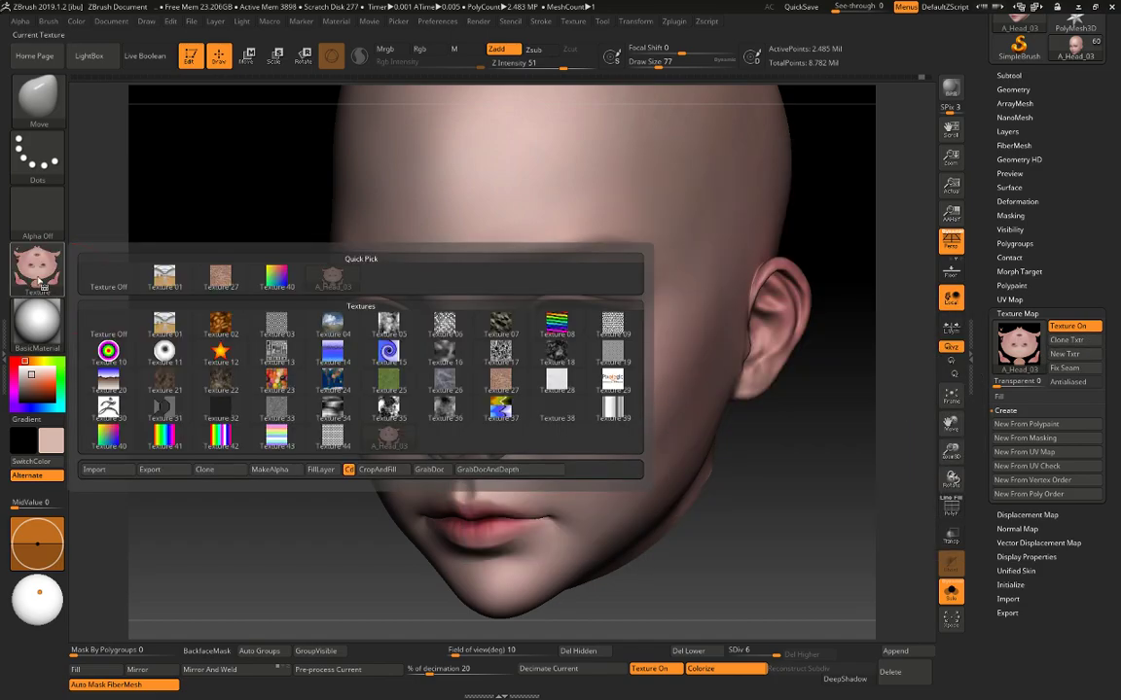
pyautogui.click(151, 470)
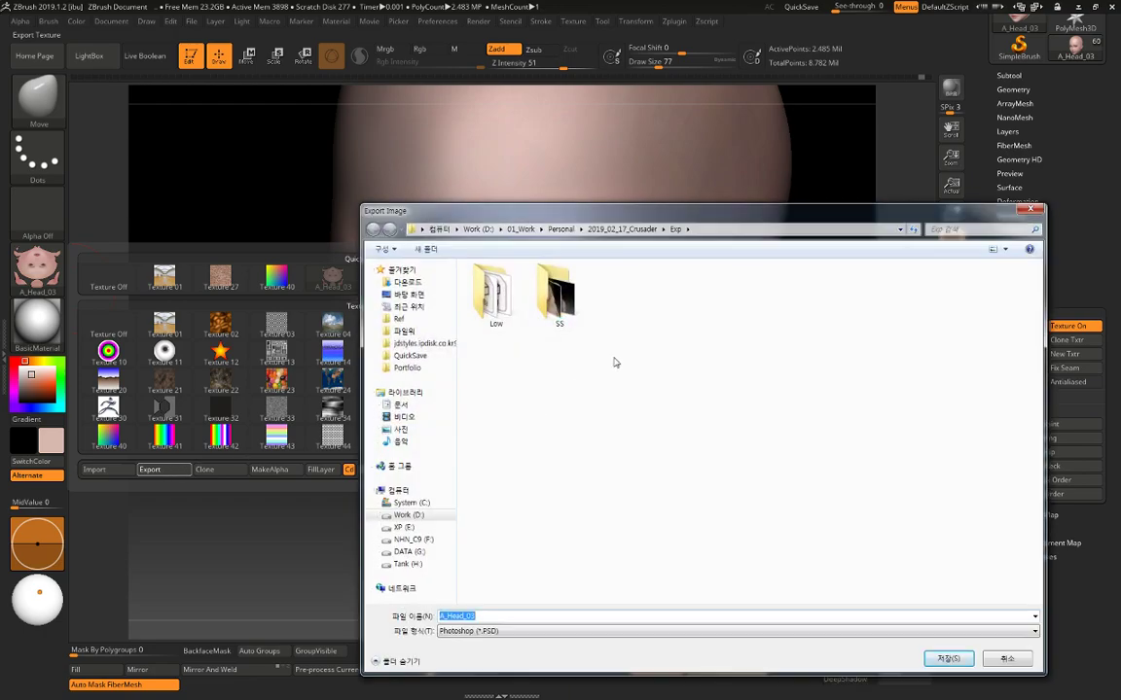
pyautogui.click(623, 230)
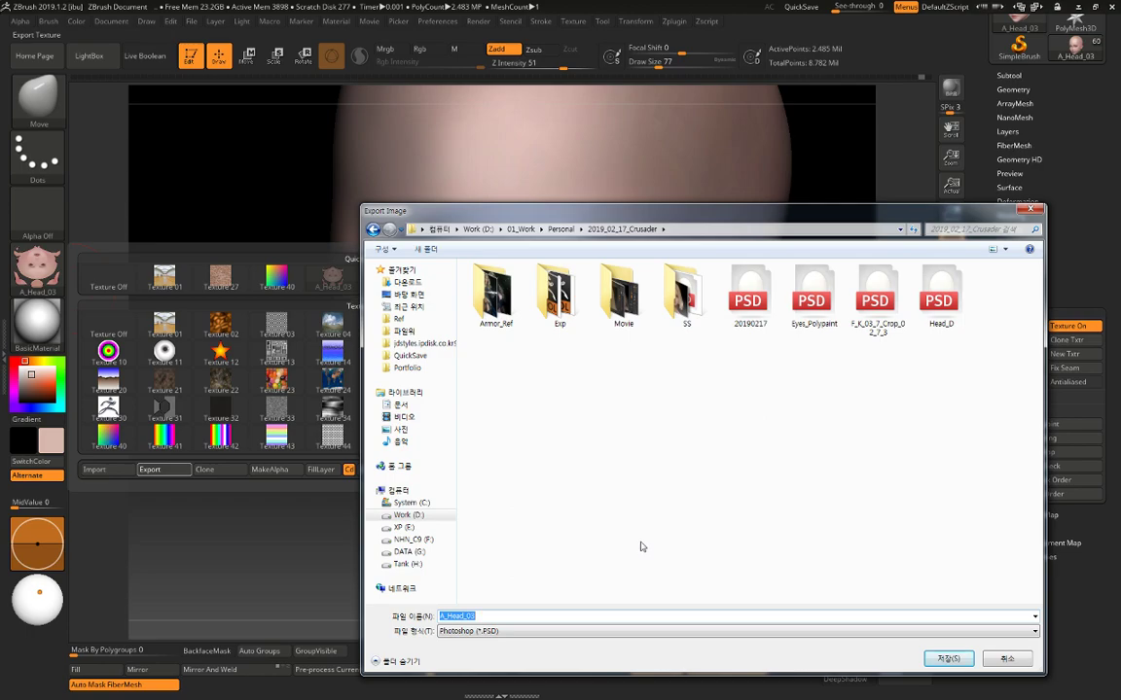
pyautogui.write('Poly')
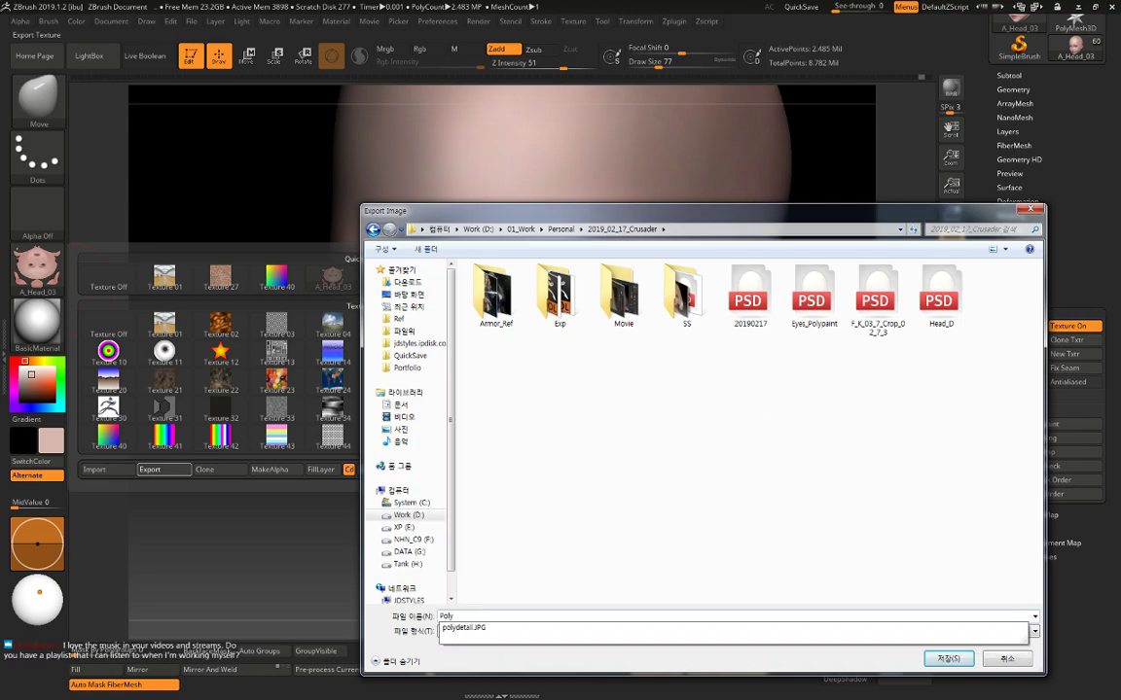
pyautogui.write('_01')
pyautogui.press('Return')
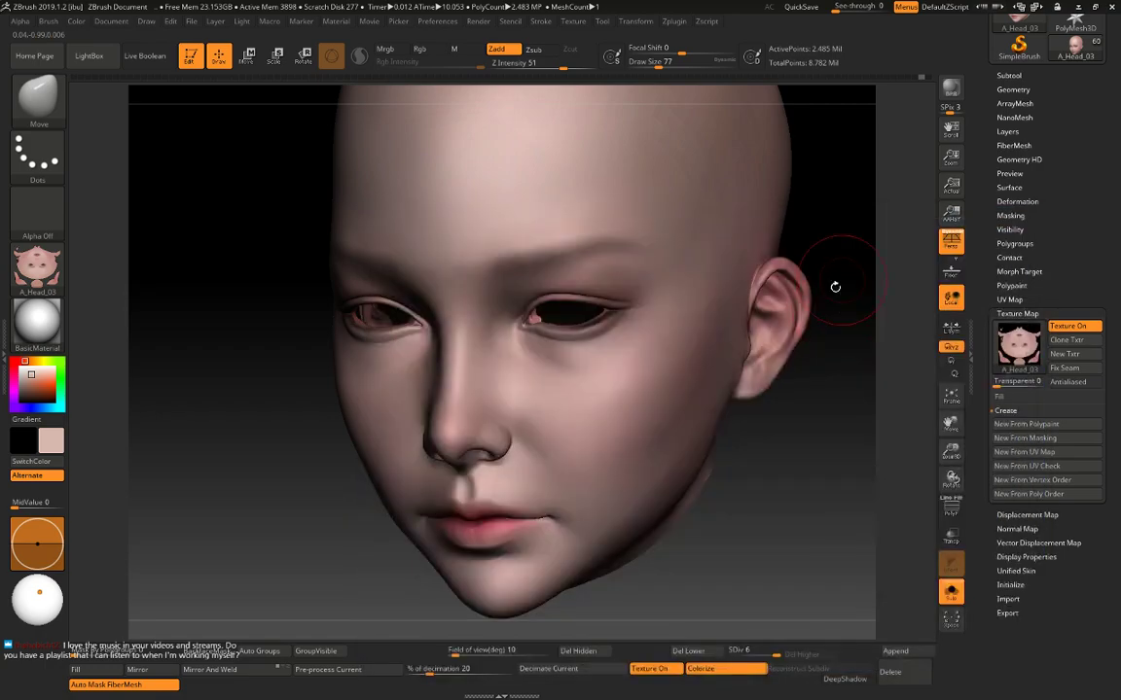
# Turn off the texture map display on the head and set the current texture to Texture Off.
pyautogui.moveTo(835, 287); pyautogui.dragTo(875, 228)
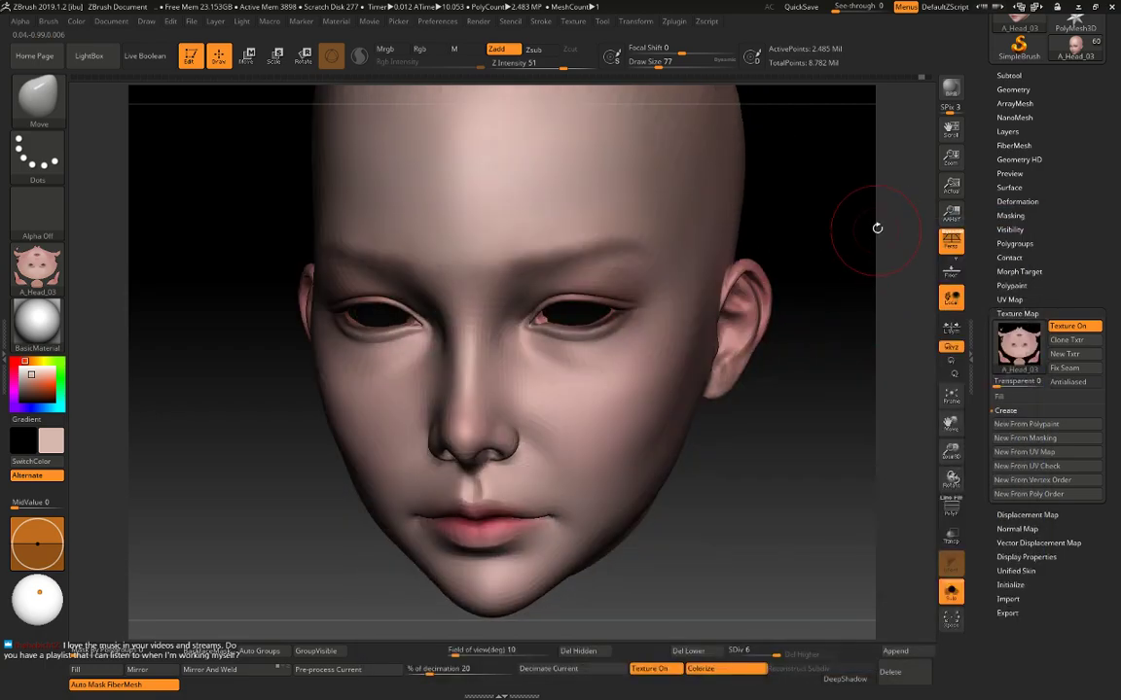
pyautogui.click(1068, 327)
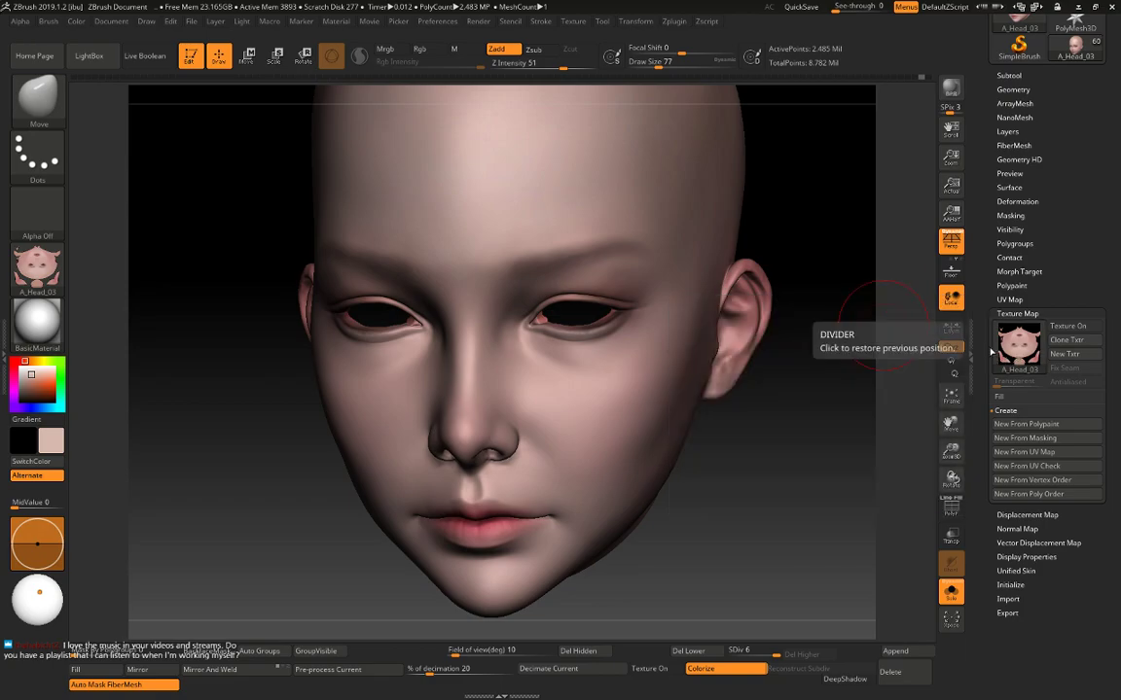
pyautogui.click(39, 273)
pyautogui.click(105, 278)
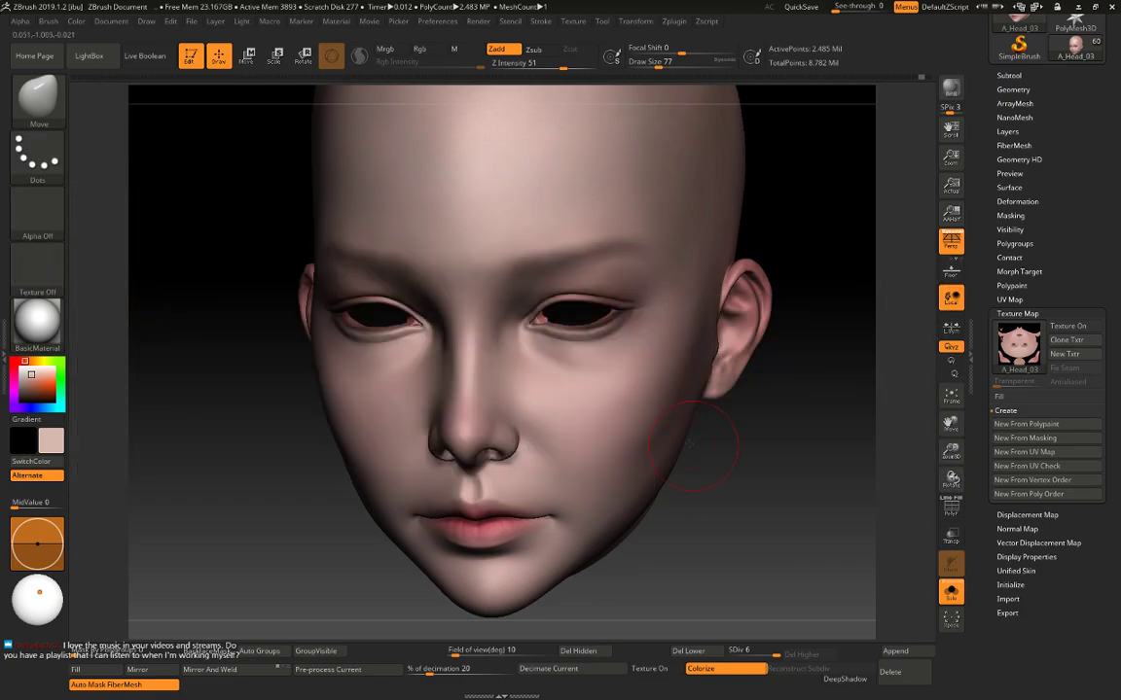
# Turn off Colorize to hide the head's polypaint.
pyautogui.click(54, 280)
pyautogui.click(102, 279)
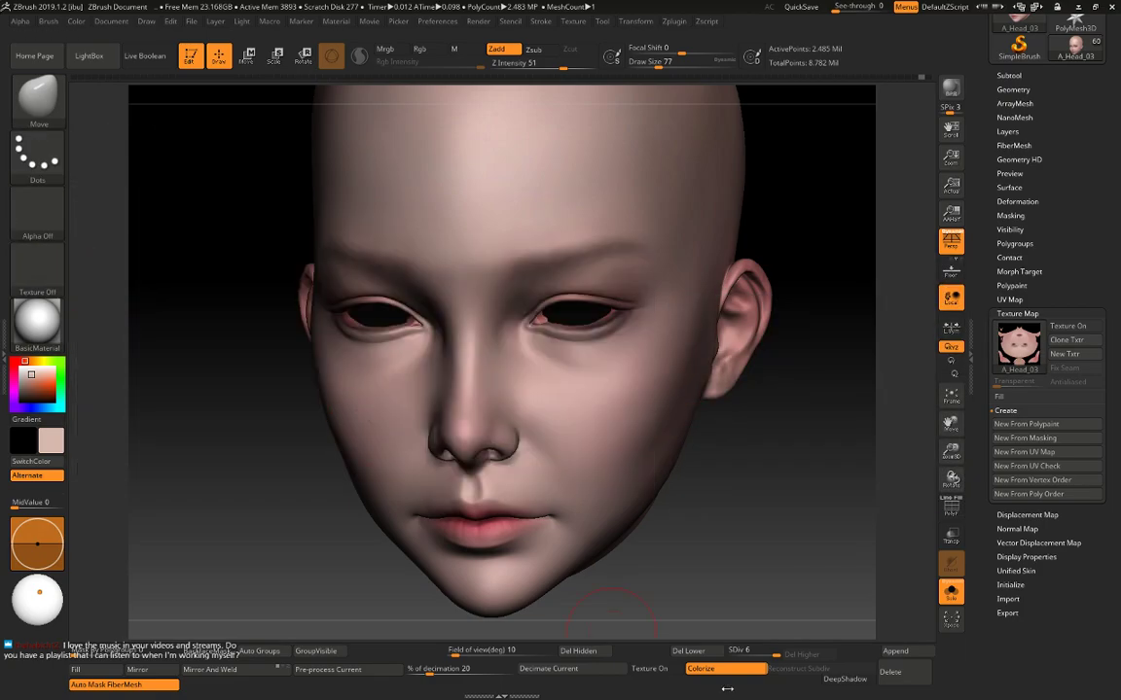
pyautogui.click(728, 671)
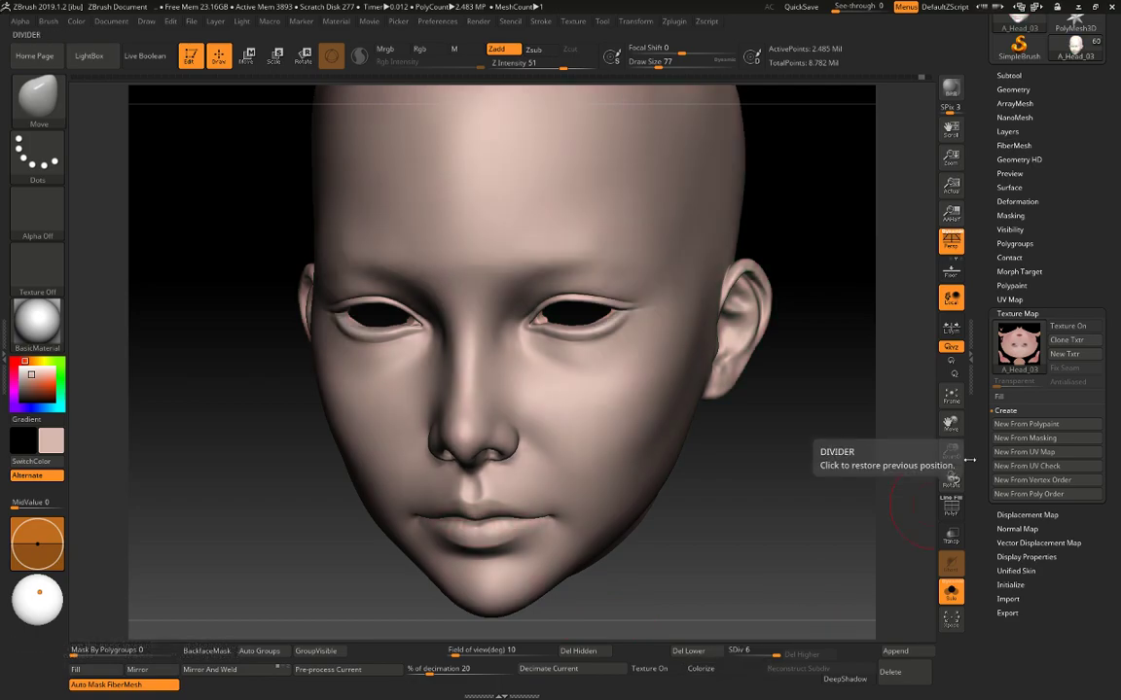
# Add a new sculpting layer to the A_Head_03 head.
pyautogui.scroll(1, 982, 498)
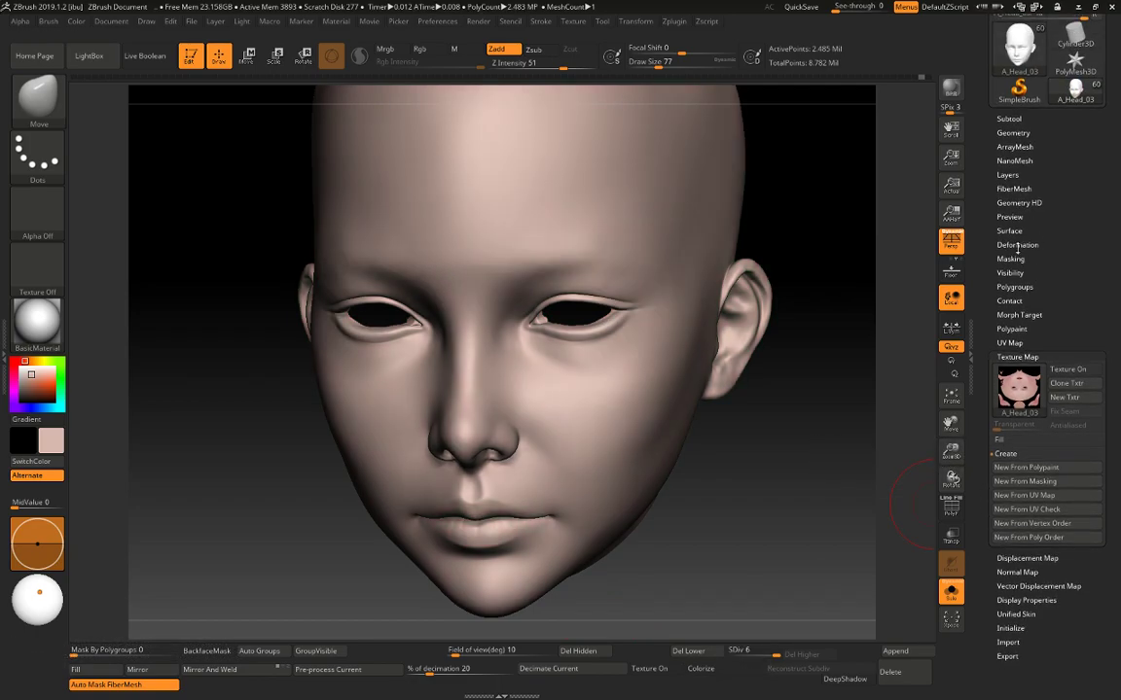
pyautogui.keyDown('shift'); pyautogui.moveTo(866, 253); pyautogui.dragTo(890, 239); pyautogui.keyUp('shift')
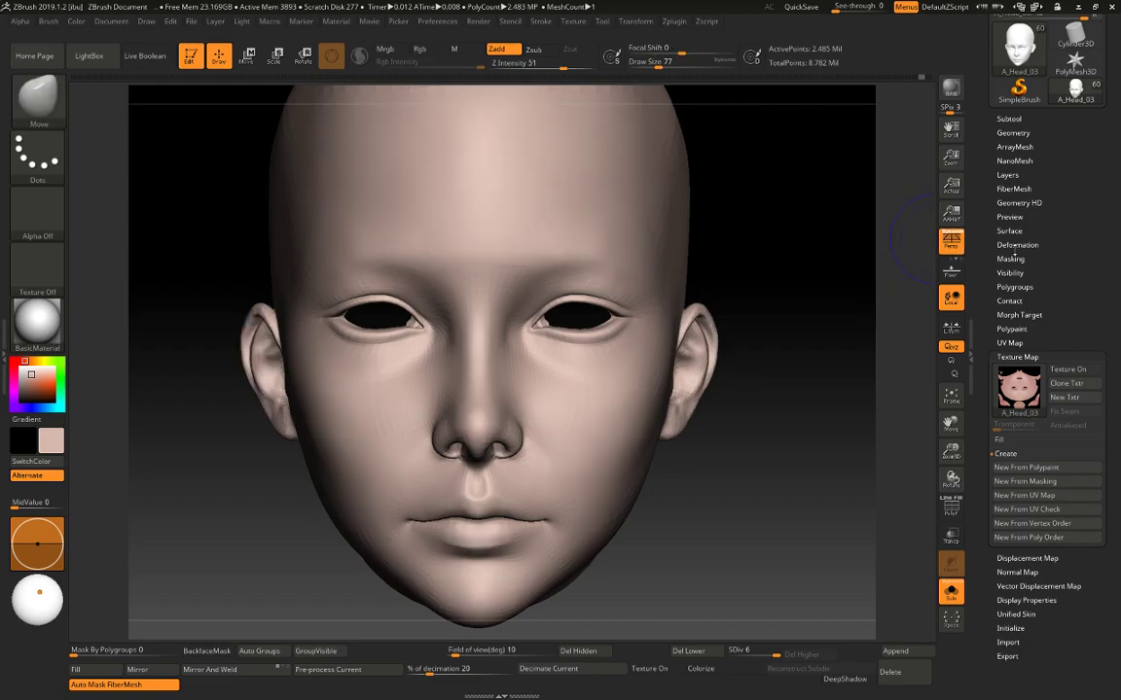
pyautogui.scroll(1, 985, 238)
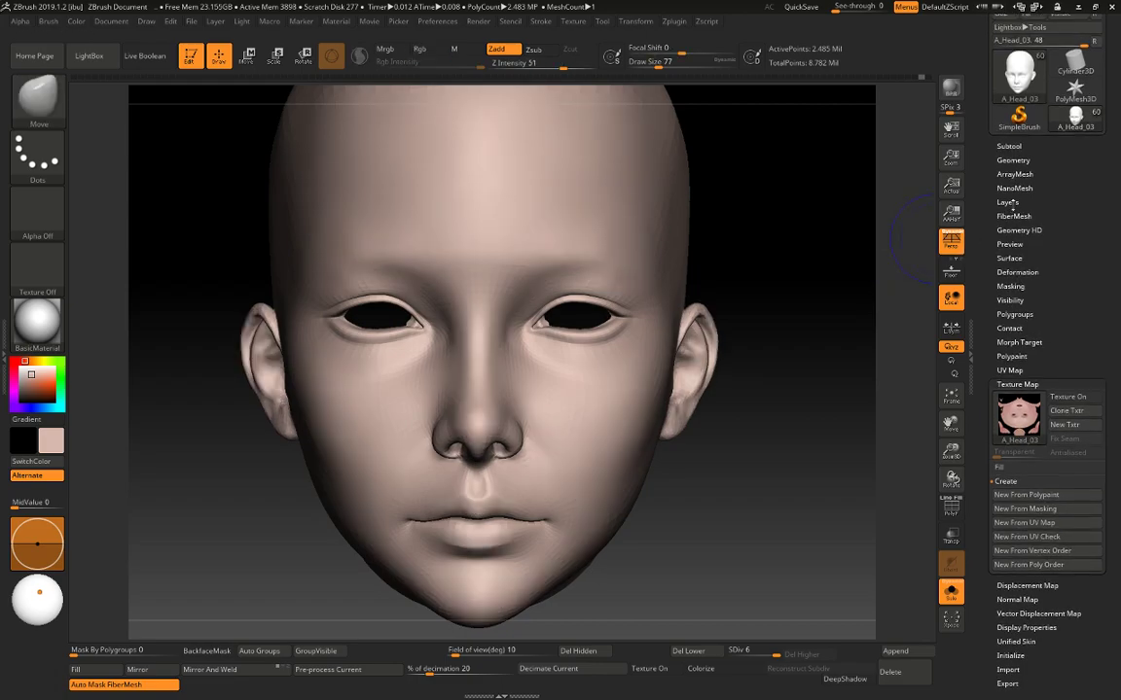
pyautogui.click(1012, 203)
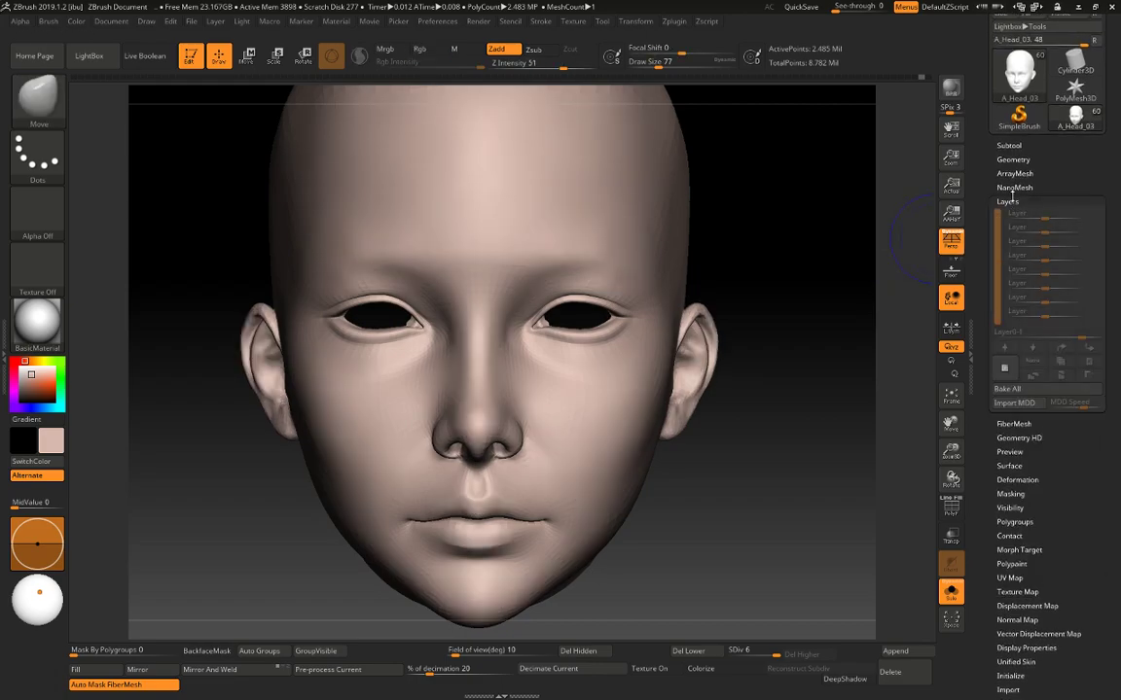
pyautogui.click(1007, 376)
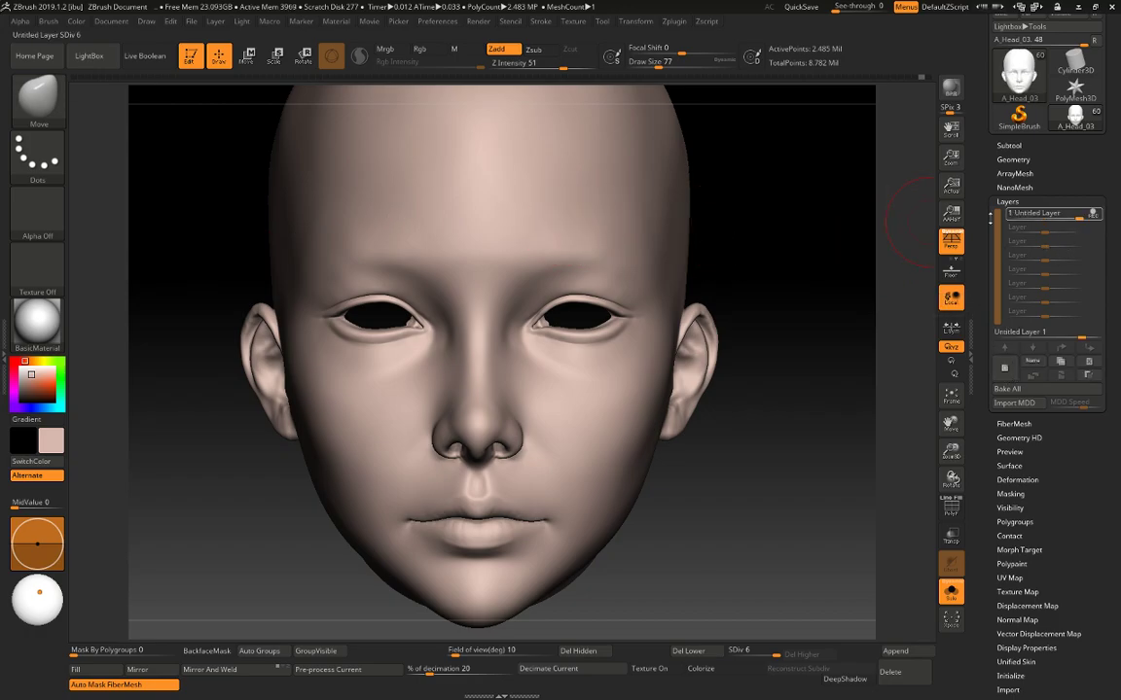
# Try denting both sides of the forehead with the Move brush while layer recording is off, and undo the test.
pyautogui.click(1097, 216)
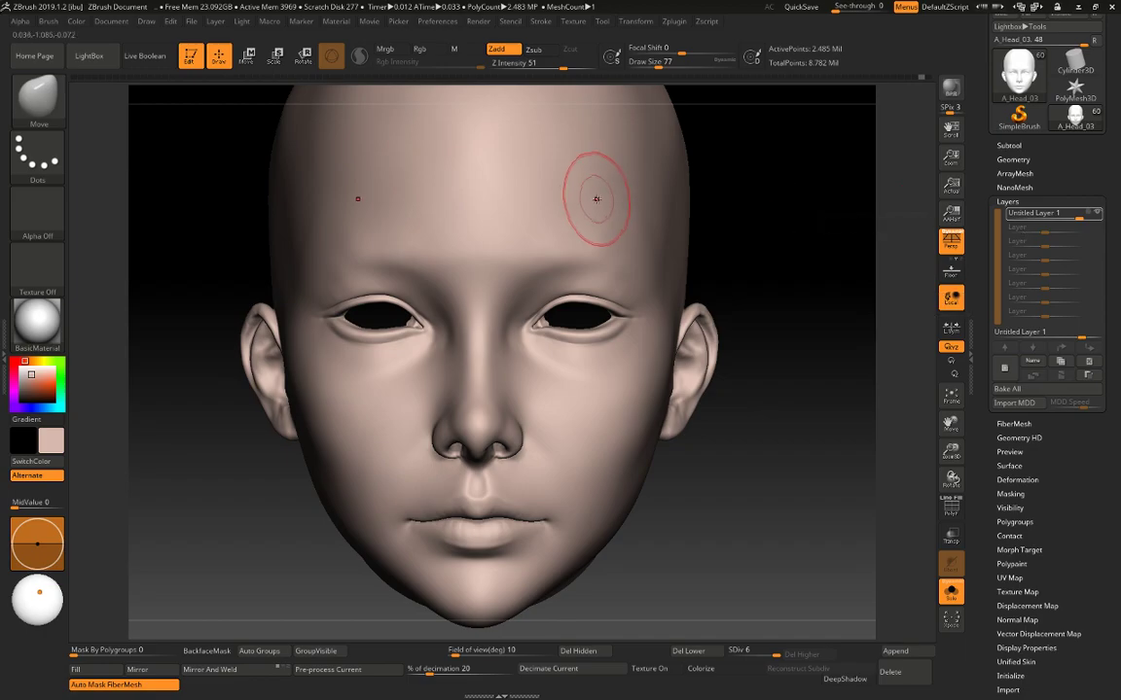
pyautogui.moveTo(595, 198)
pyautogui.mouseDown()
pyautogui.moveTo(576, 197)
pyautogui.moveTo(598, 190)
pyautogui.moveTo(587, 192)
pyautogui.mouseUp()
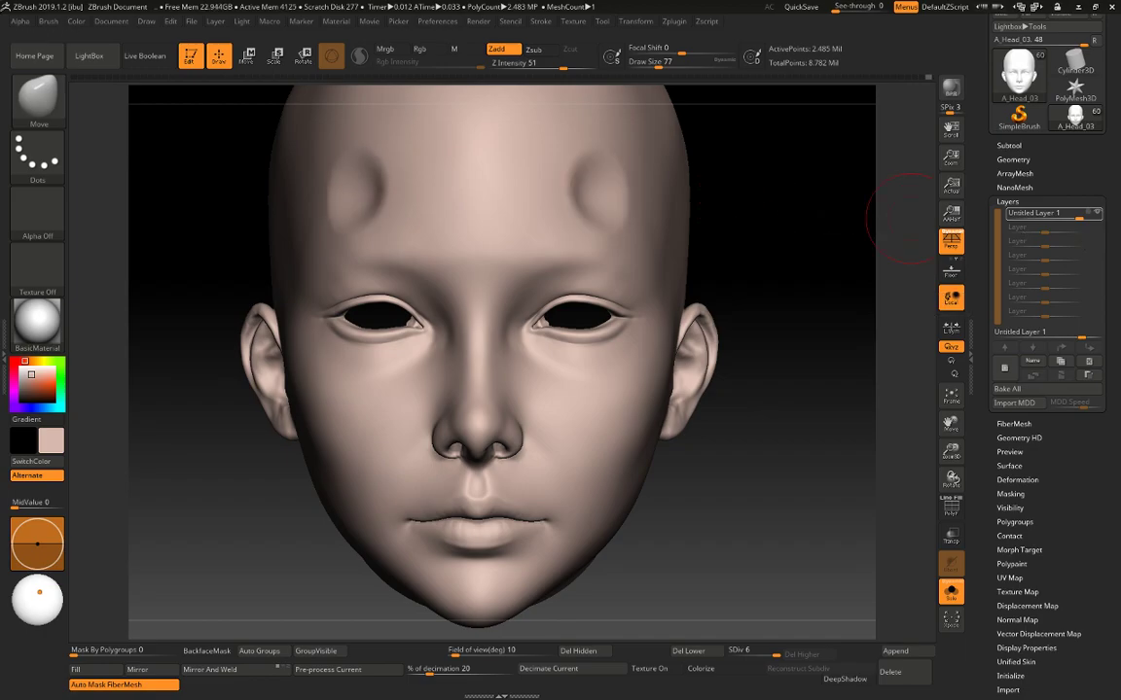
pyautogui.click(1090, 214)
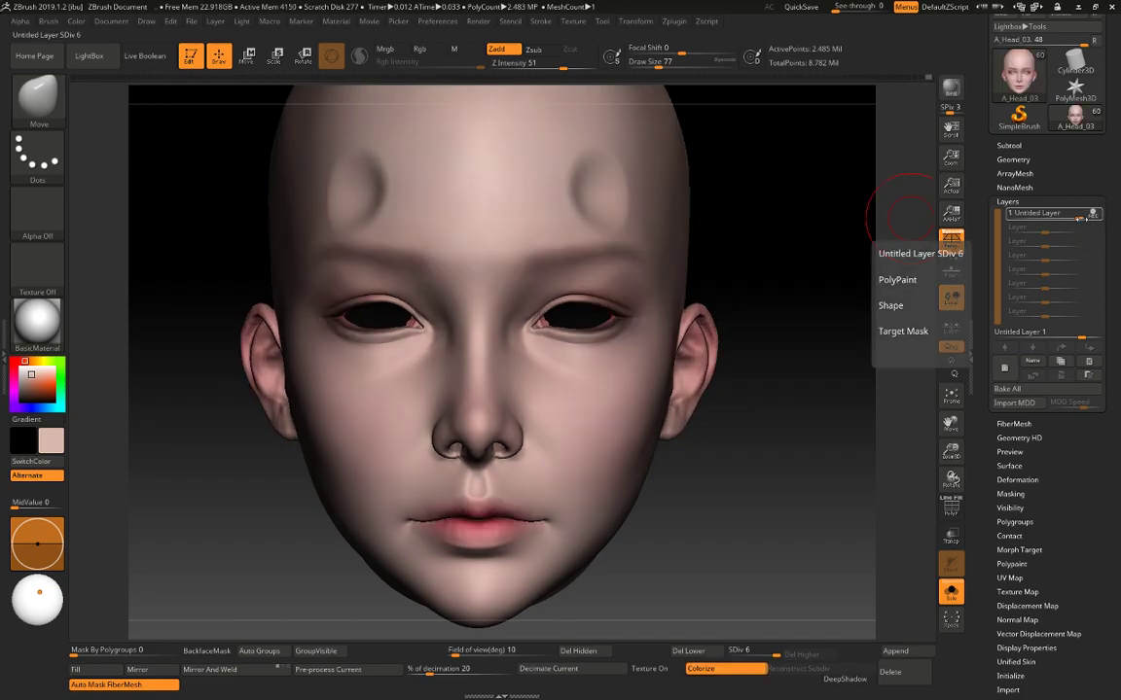
pyautogui.moveTo(1079, 217)
pyautogui.mouseDown()
pyautogui.moveTo(1056, 217)
pyautogui.moveTo(1090, 220)
pyautogui.mouseUp()
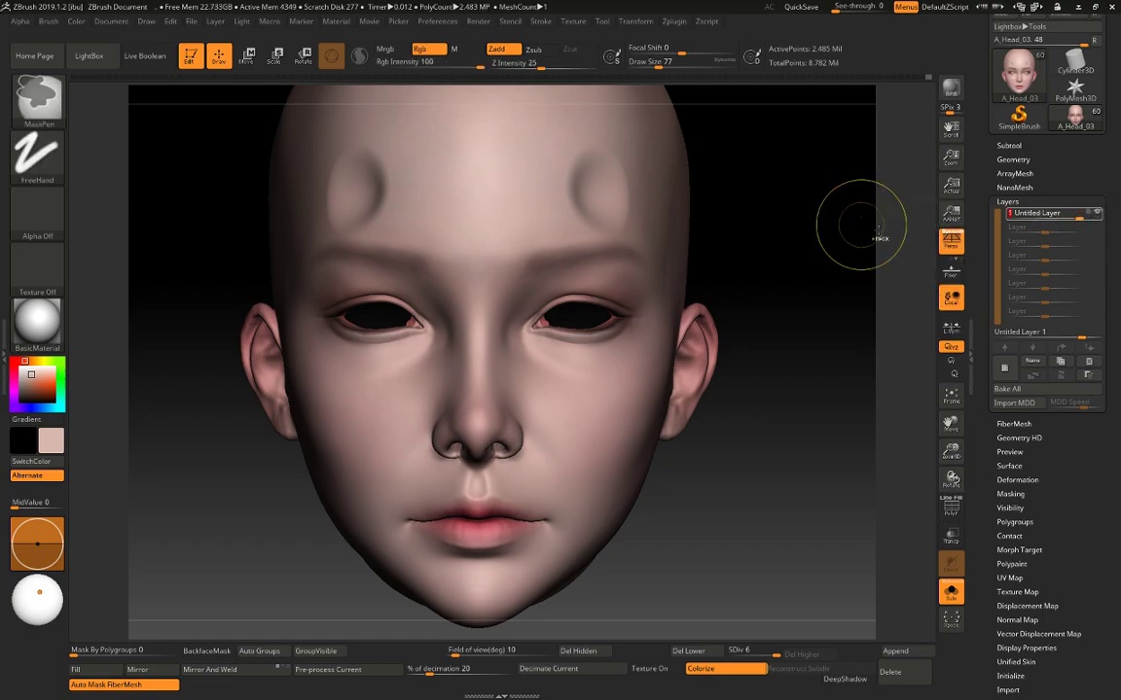
pyautogui.hotkey('ctrl', 'z')
pyautogui.hotkey('ctrl', 'z')
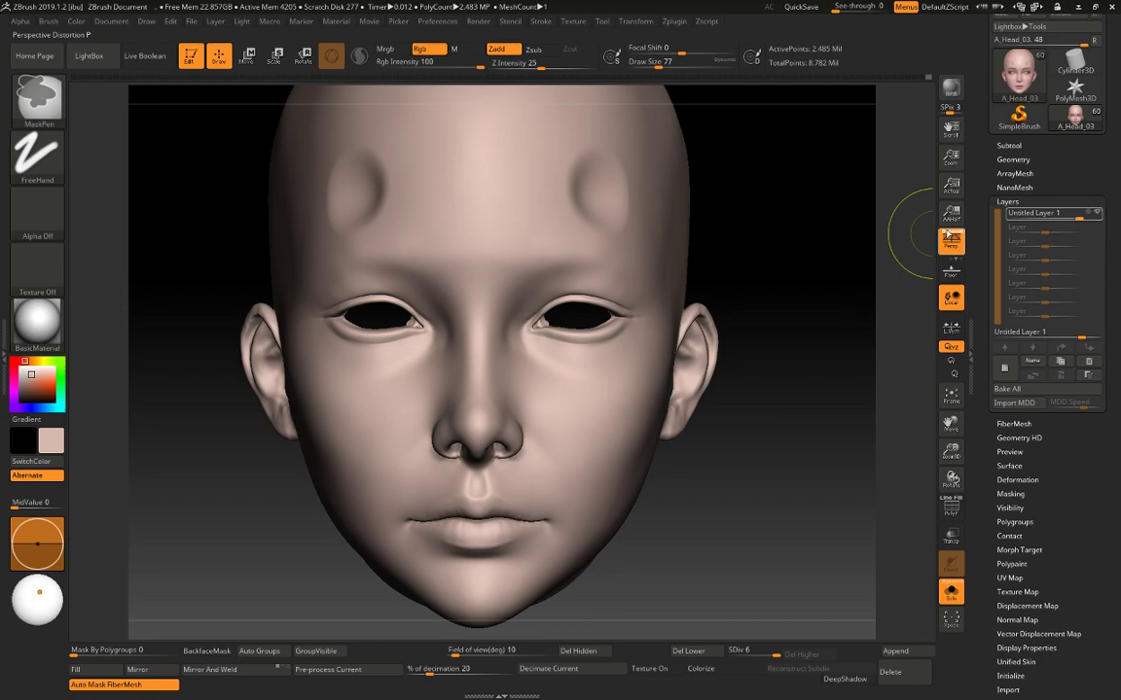
pyautogui.hotkey('ctrl', 'z')
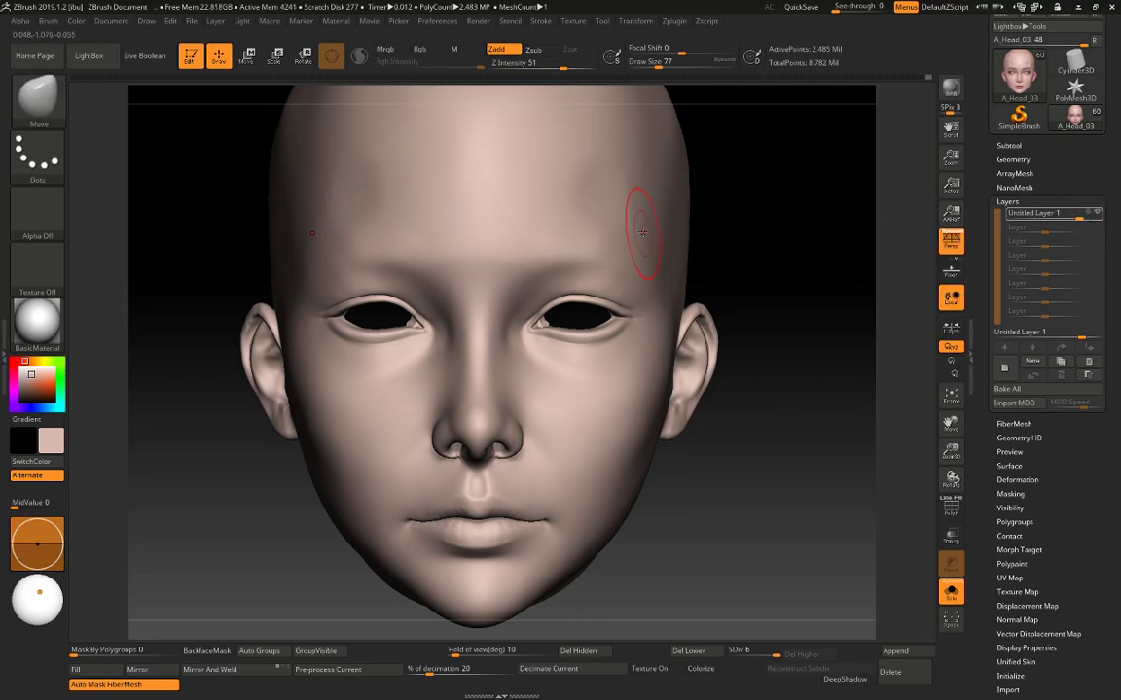
# Set the Move brush's draw size to 120 and turn on recording for the new layer.
pyautogui.press('space')
pyautogui.moveTo(744, 230); pyautogui.dragTo(754, 230)
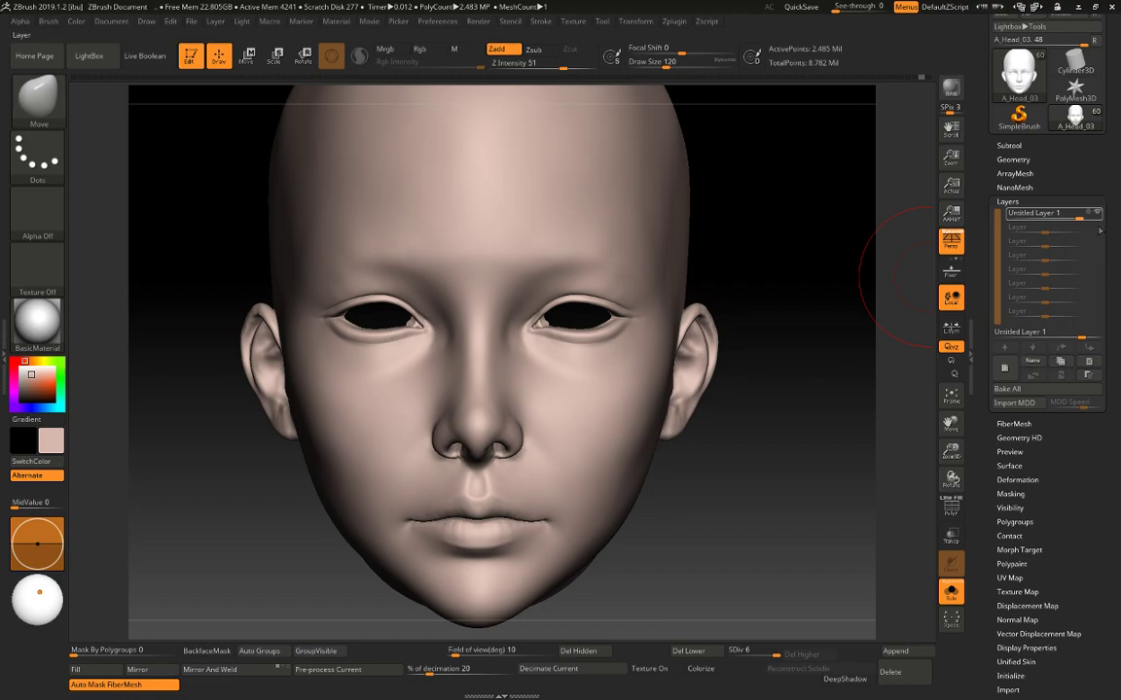
pyautogui.moveTo(1093, 215)
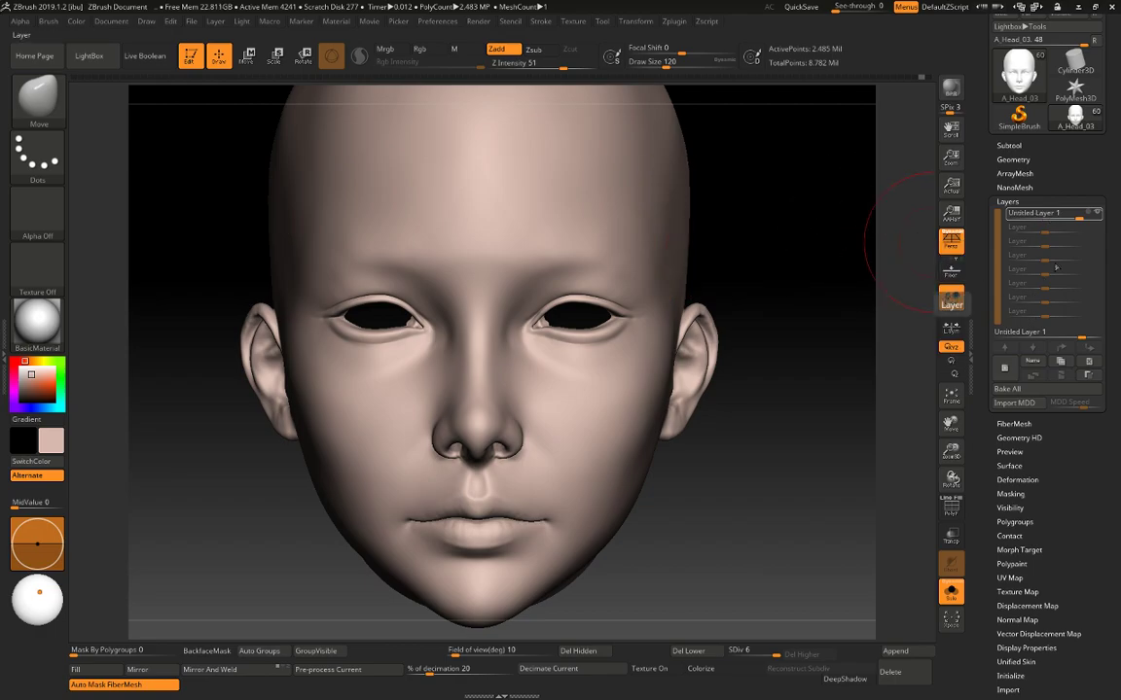
pyautogui.click(1094, 215)
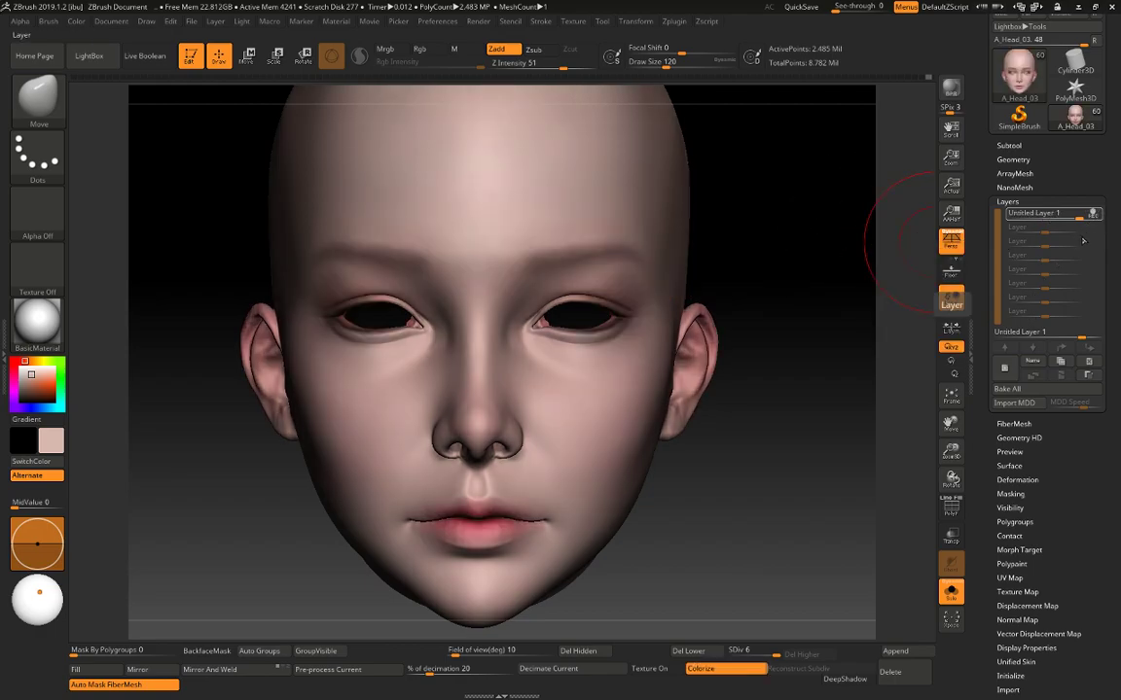
# Try pulling both ears outward with the Move brush while the layer is recording, and undo the change.
pyautogui.moveTo(711, 313); pyautogui.dragTo(761, 293)
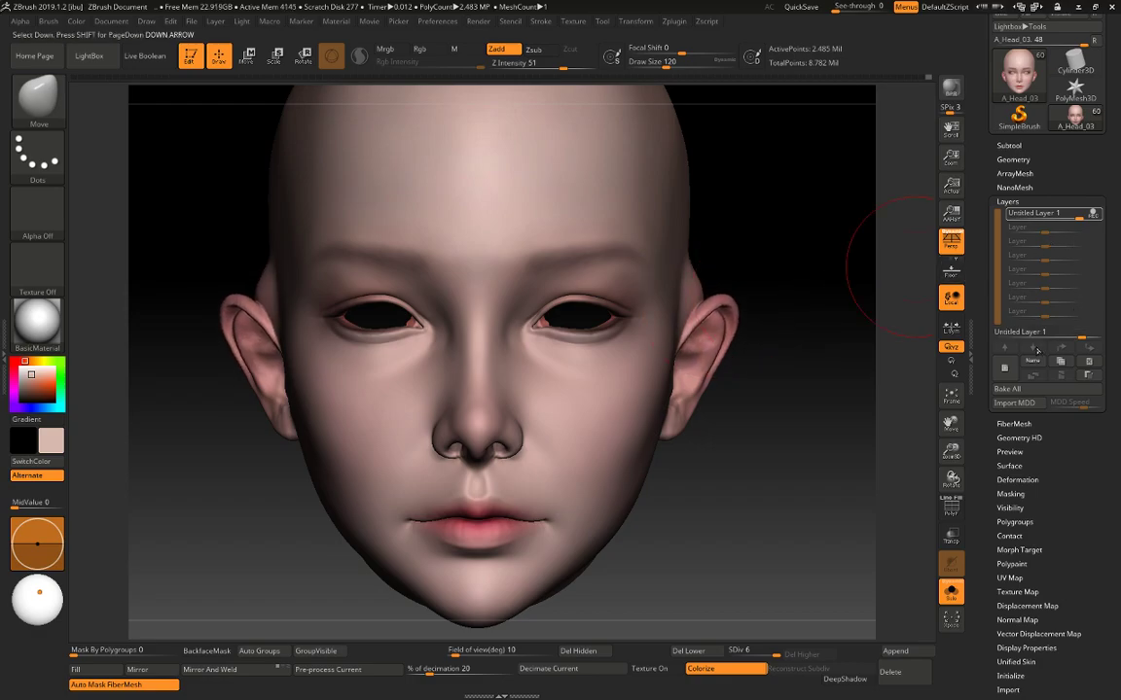
pyautogui.moveTo(1093, 216)
pyautogui.moveTo(1089, 215)
pyautogui.mouseDown()
pyautogui.moveTo(1070, 215)
pyautogui.moveTo(1091, 217)
pyautogui.mouseUp()
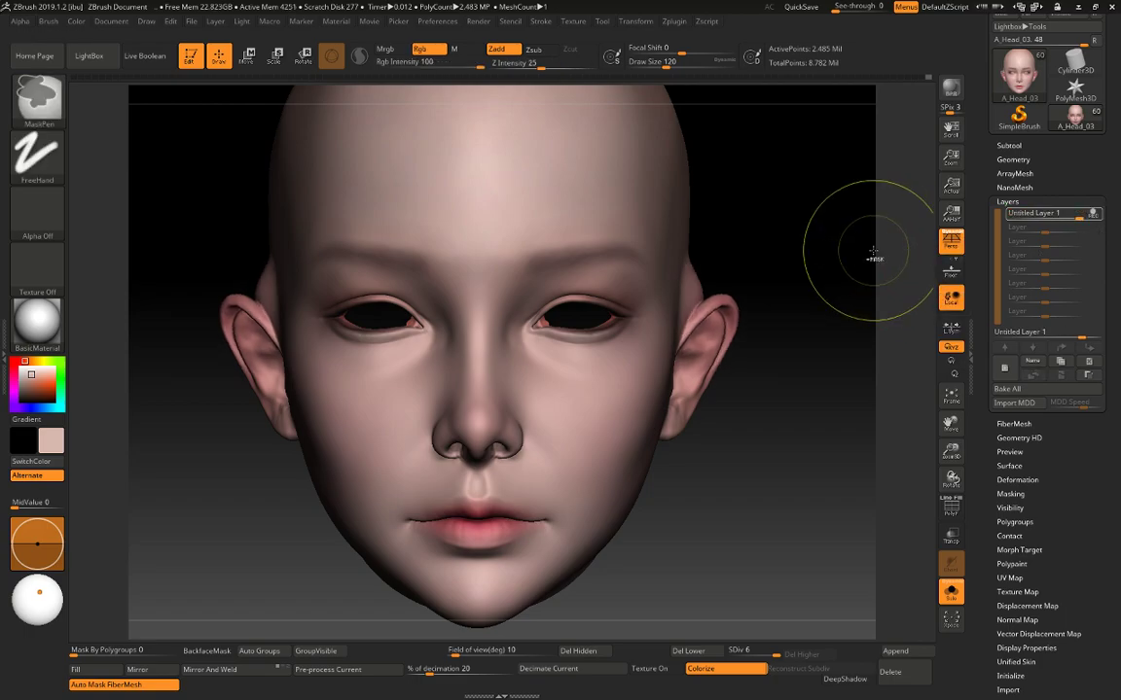
pyautogui.hotkey('ctrl', 'z')
pyautogui.press('b')
pyautogui.press('m')
pyautogui.press('v')
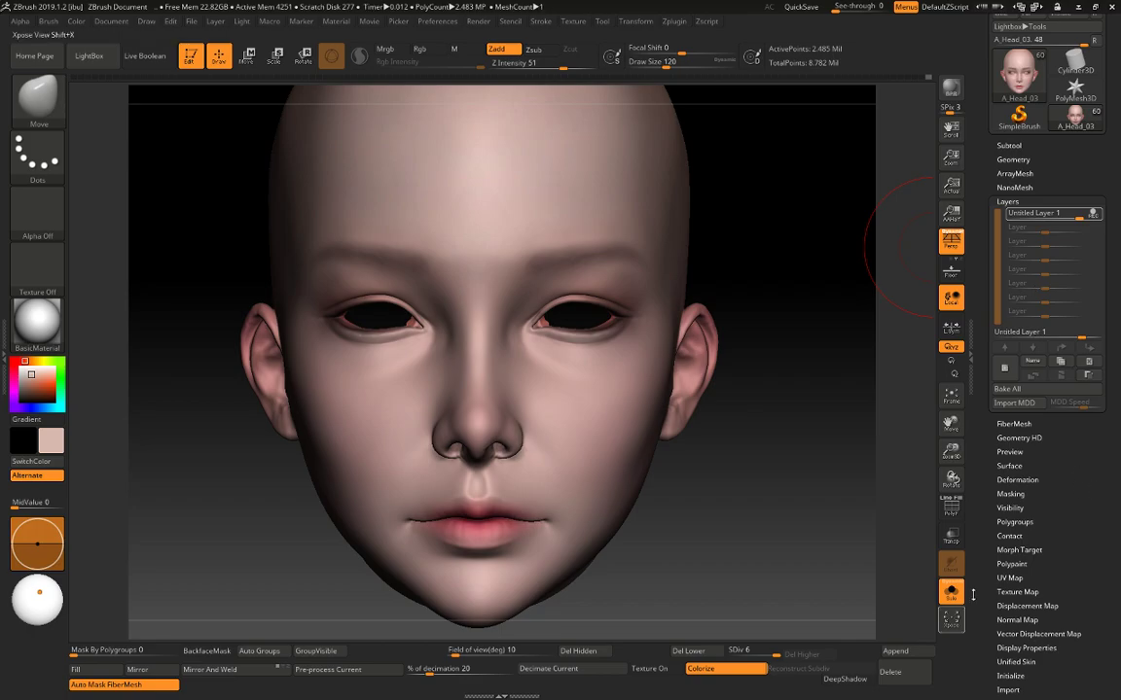
# Switch the layer's recording off and on again, and leave Colorize off to hide the polypaint.
pyautogui.click(749, 673)
pyautogui.scroll(-3, 1093, 495)
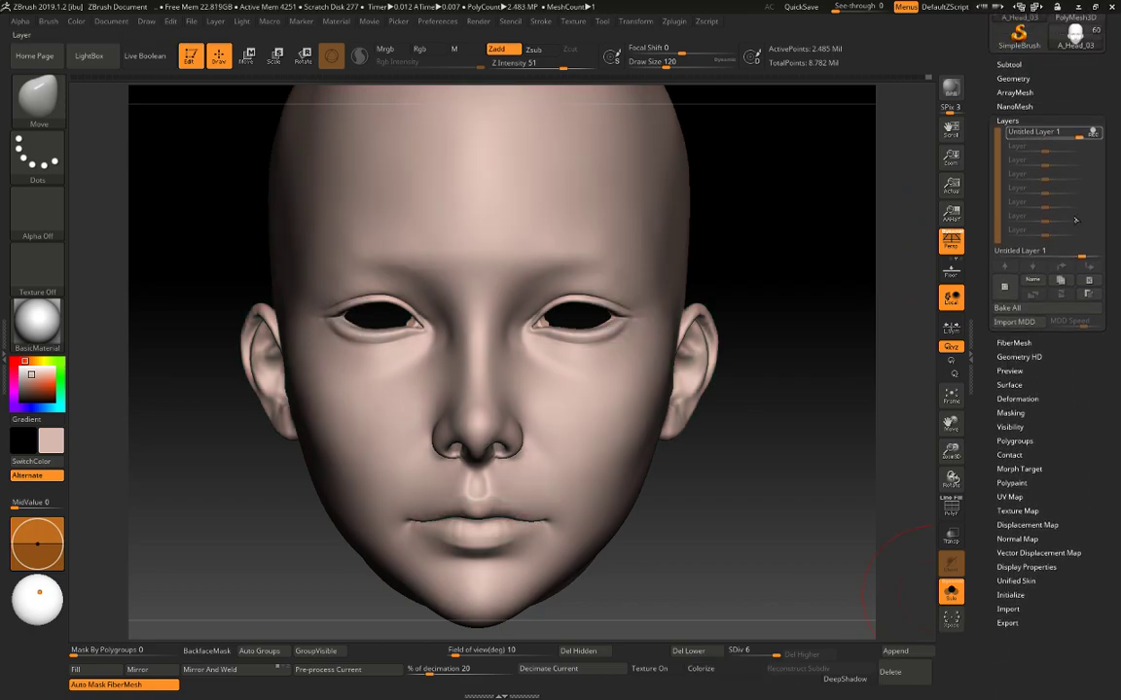
pyautogui.click(1094, 135)
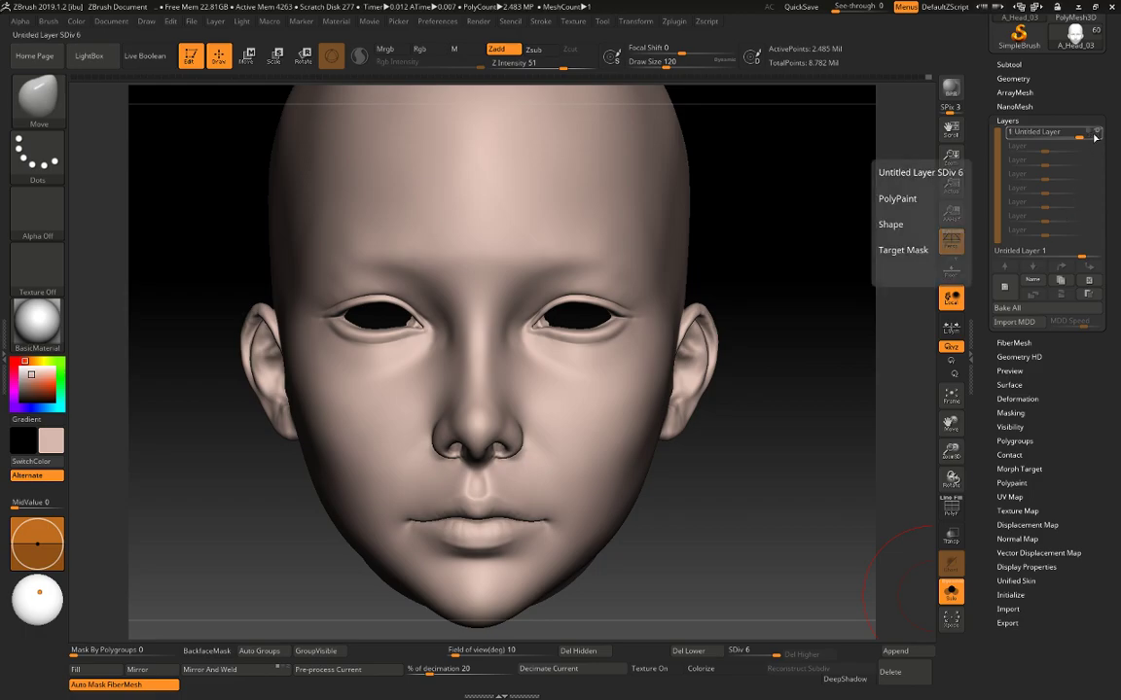
pyautogui.click(1093, 132)
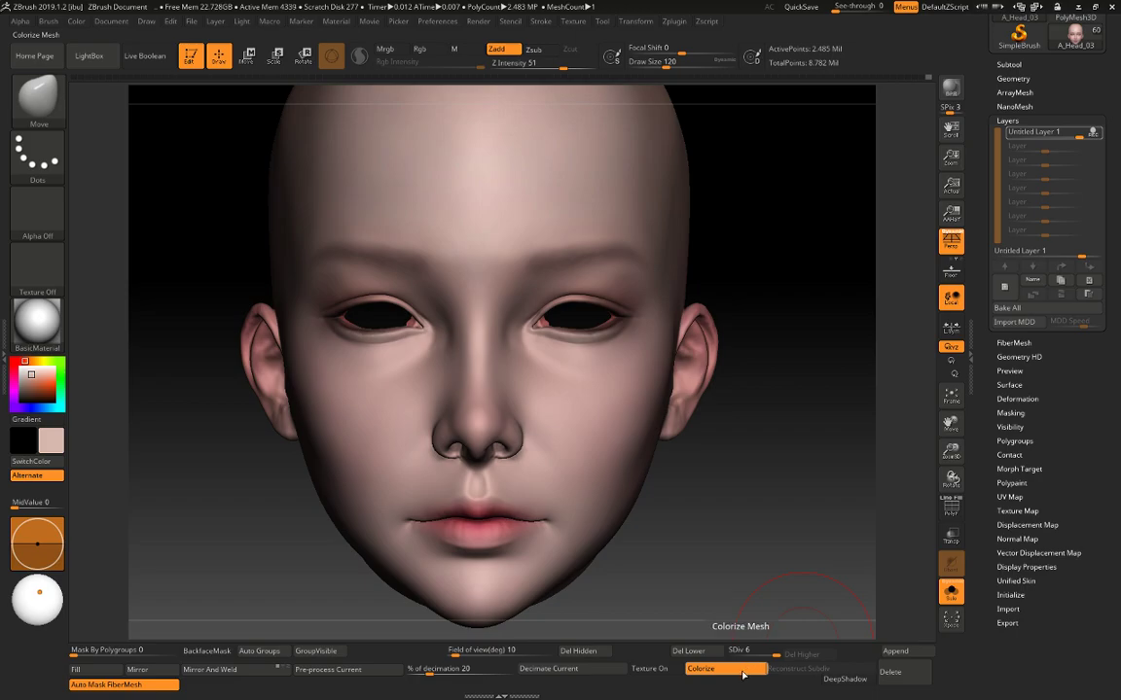
pyautogui.click(710, 669)
# Add surface noise to the head with a noise scale of 0.05524 and a strength of 0.01398.
pyautogui.moveTo(1061, 503); pyautogui.dragTo(1076, 471)
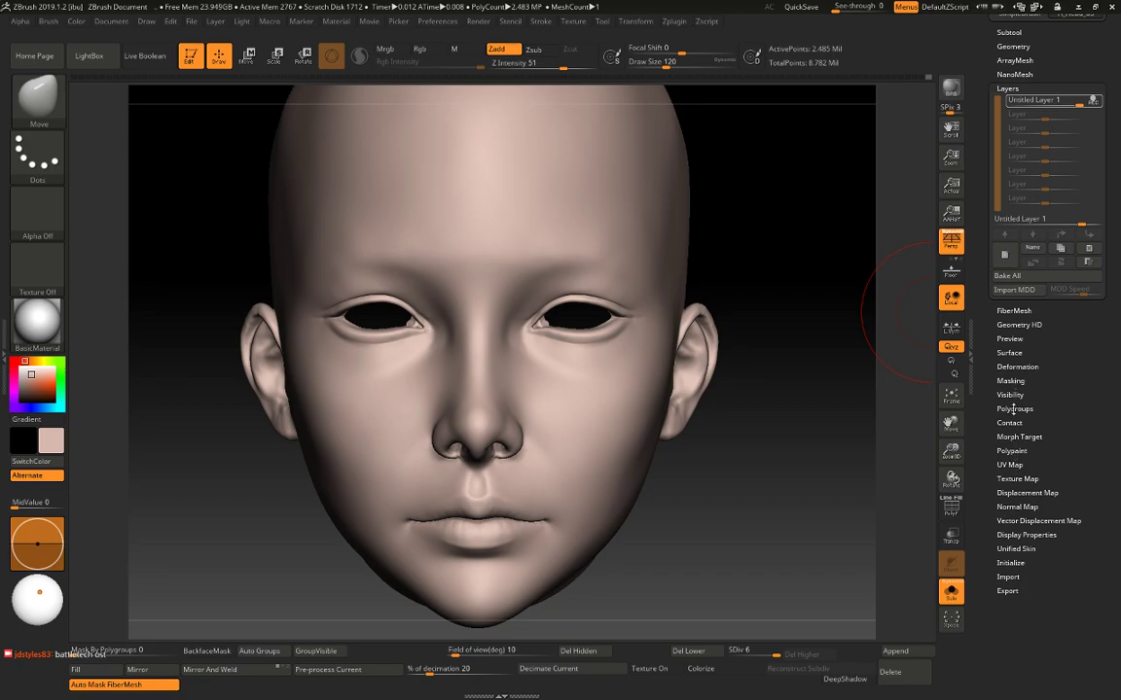
pyautogui.click(1010, 353)
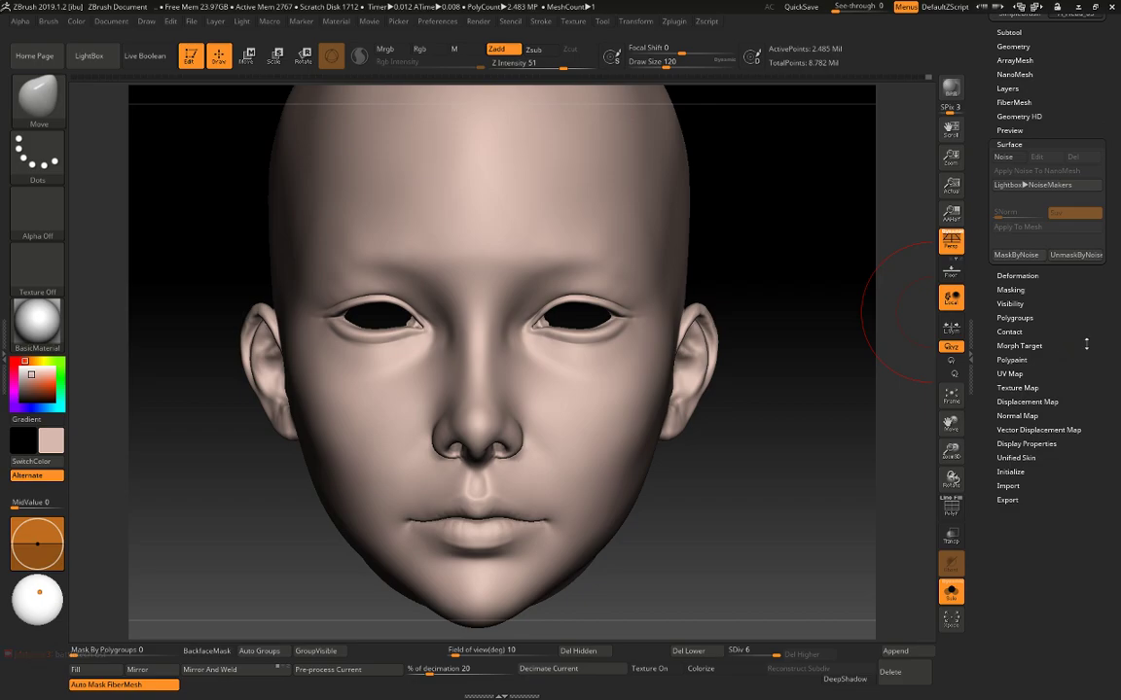
pyautogui.click(1014, 199)
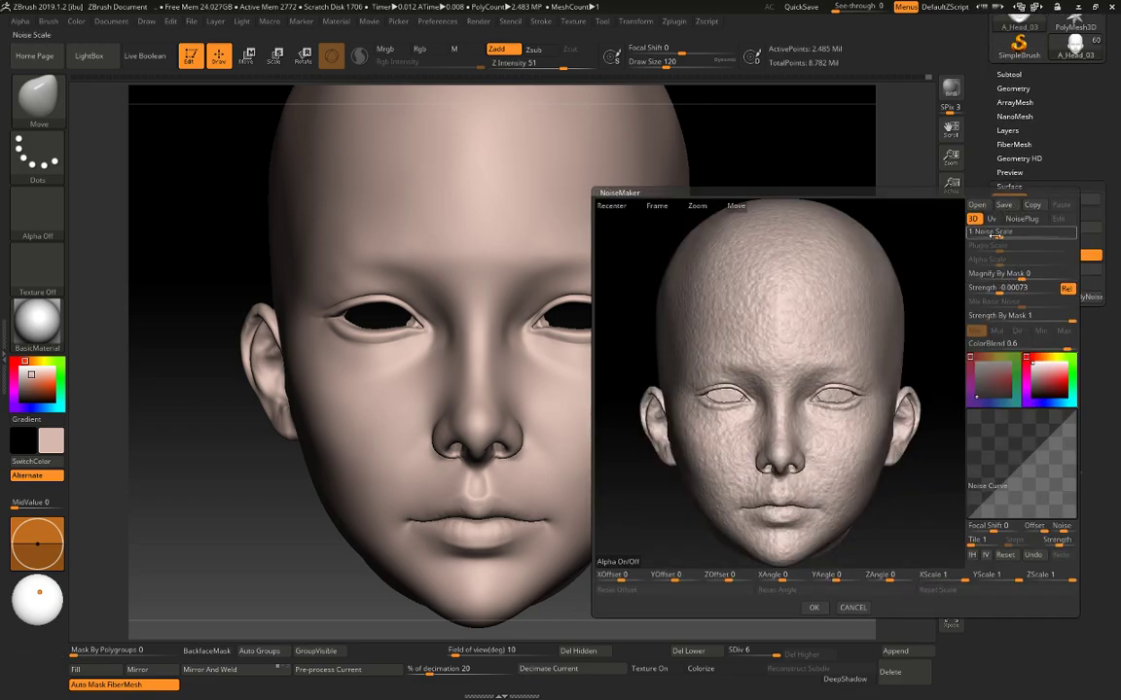
pyautogui.click(991, 235)
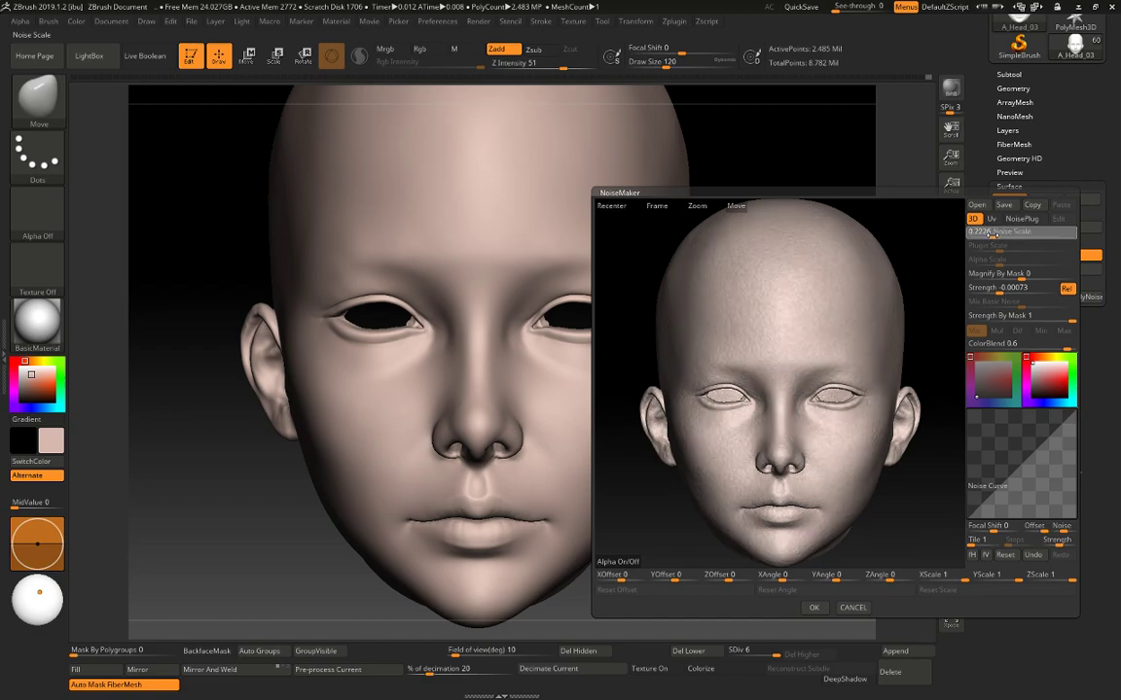
pyautogui.click(1003, 289)
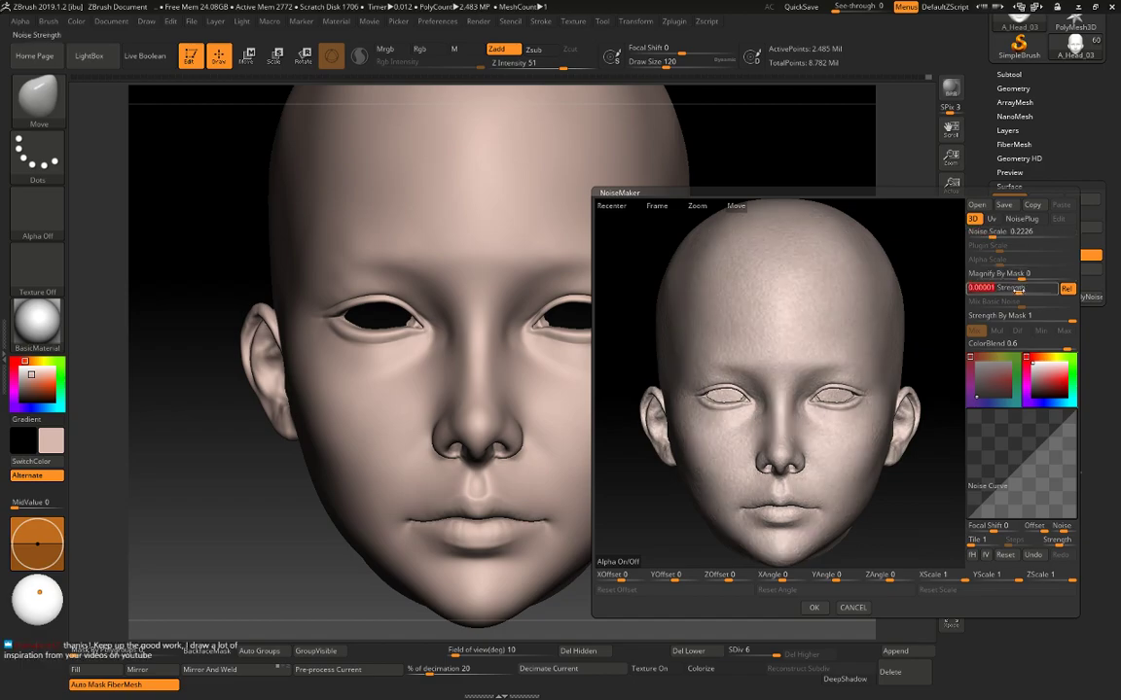
pyautogui.moveTo(1017, 290); pyautogui.dragTo(1029, 290)
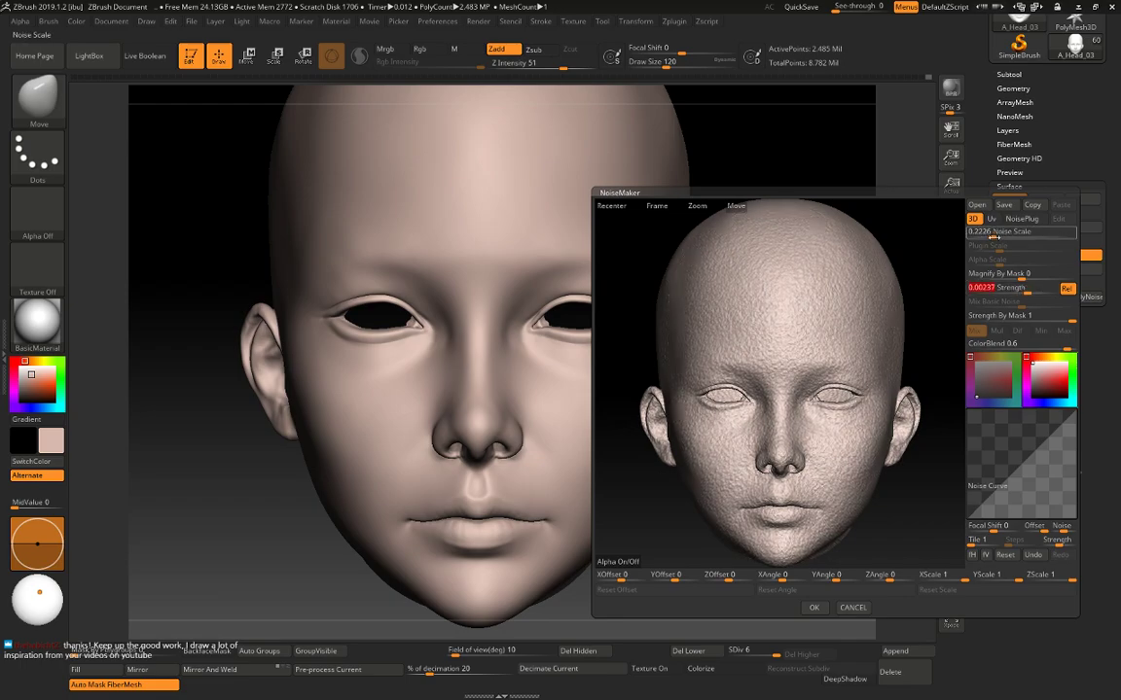
pyautogui.moveTo(998, 233); pyautogui.dragTo(987, 234)
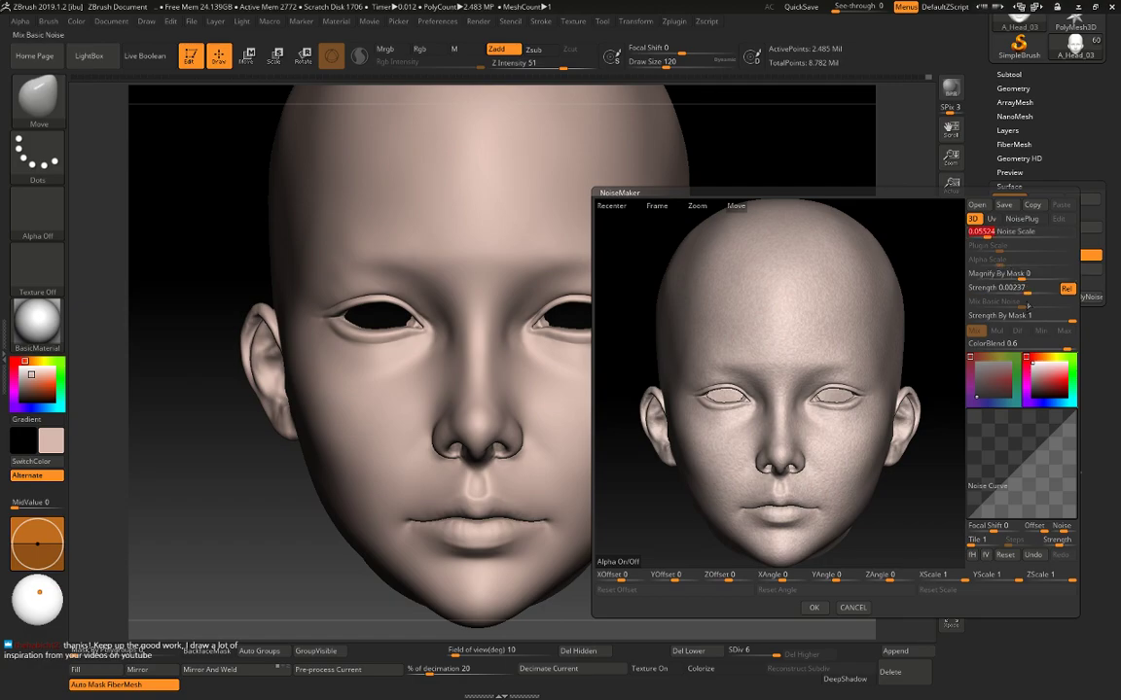
pyautogui.moveTo(1028, 291); pyautogui.dragTo(1034, 290)
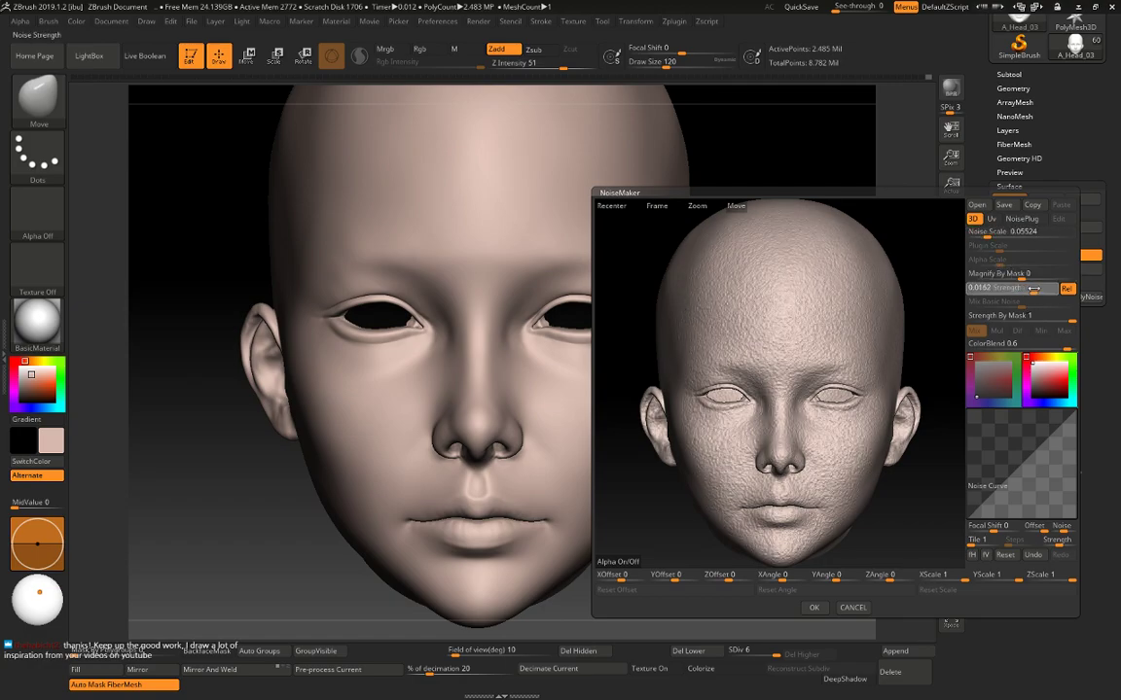
pyautogui.click(1033, 289)
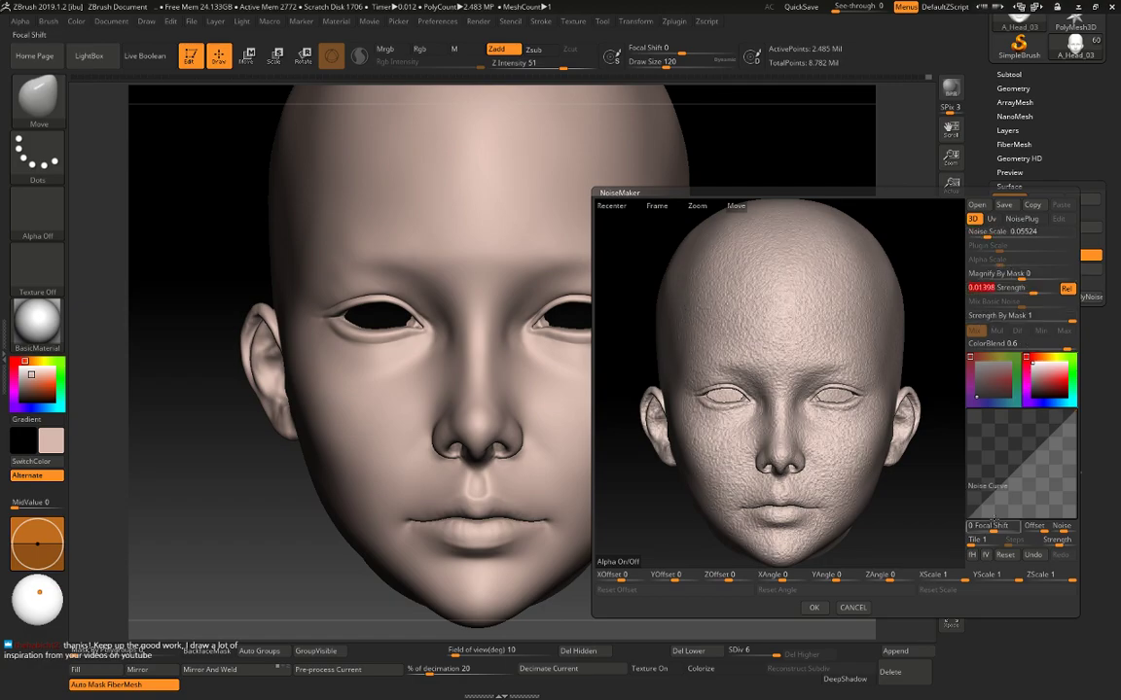
pyautogui.click(815, 607)
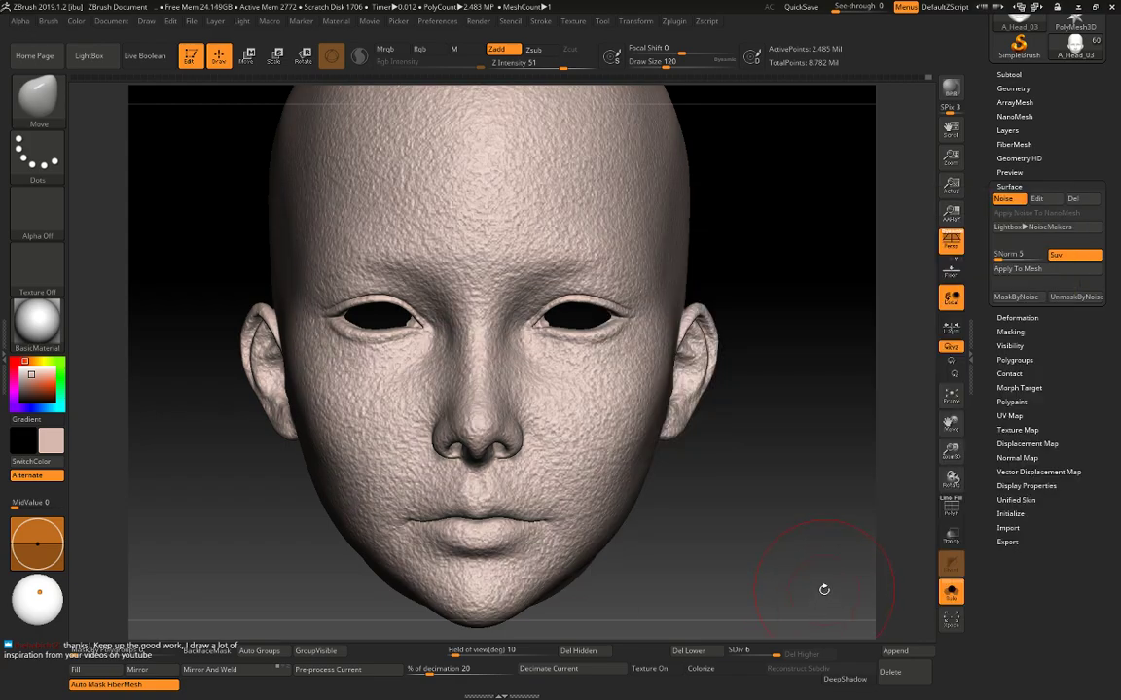
# Apply the surface noise to the head's mesh and open its layer list.
pyautogui.moveTo(828, 320)
pyautogui.mouseDown()
pyautogui.moveTo(880, 334)
pyautogui.moveTo(822, 325)
pyautogui.moveTo(873, 317)
pyautogui.mouseUp()
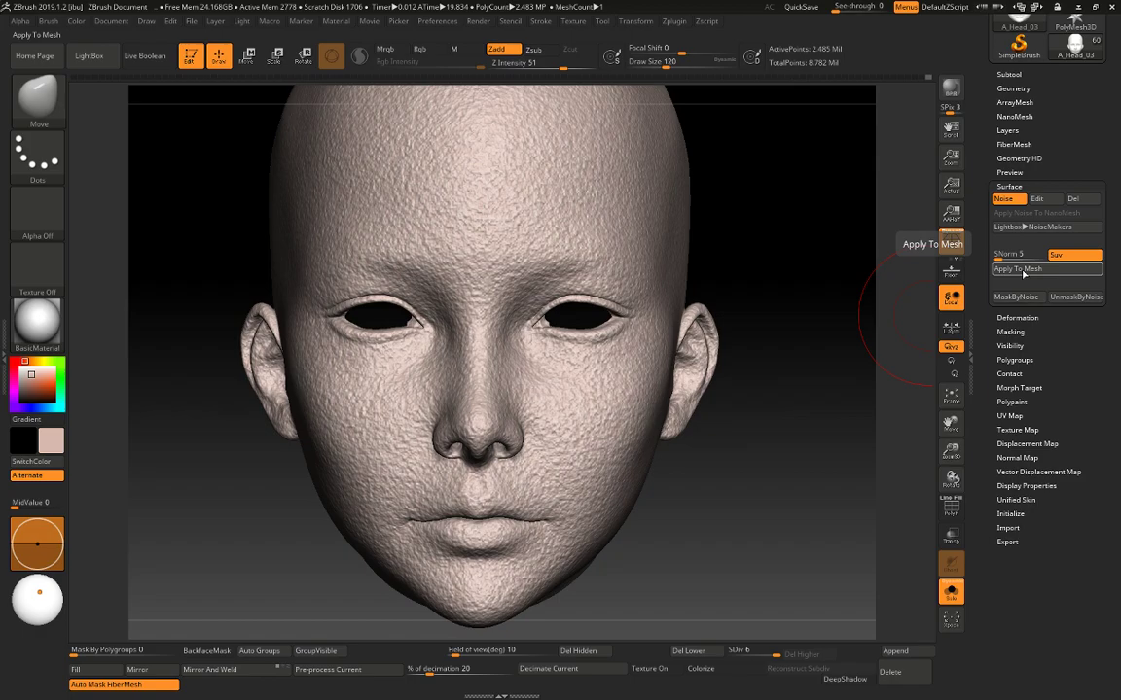
pyautogui.click(1037, 269)
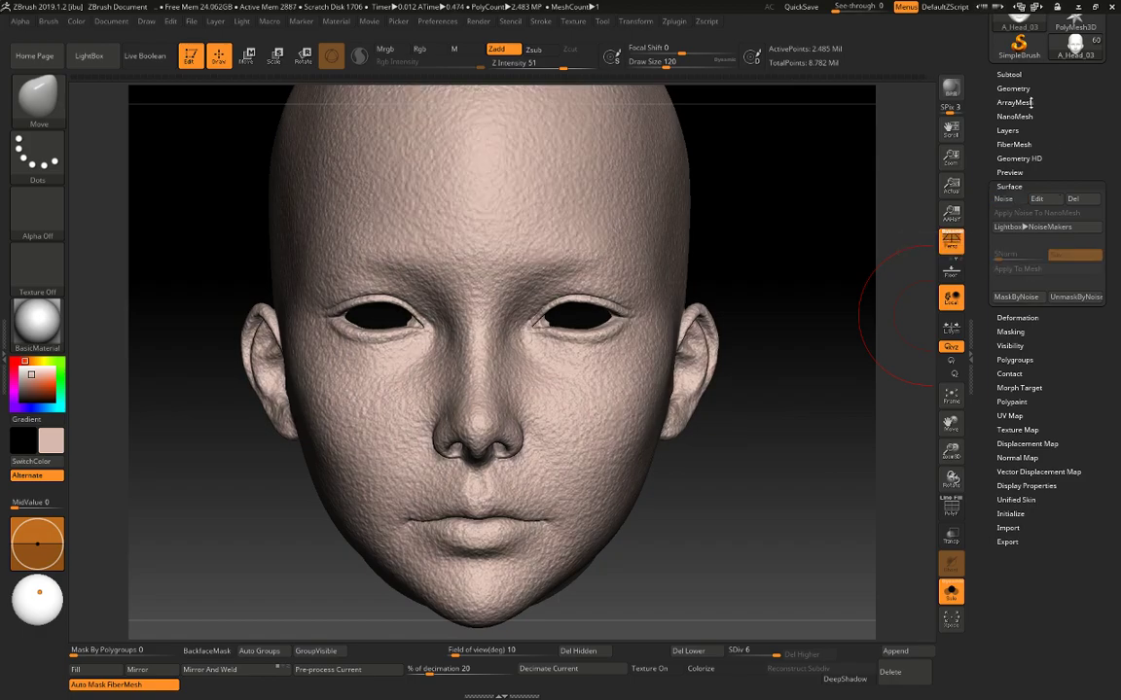
pyautogui.click(1070, 130)
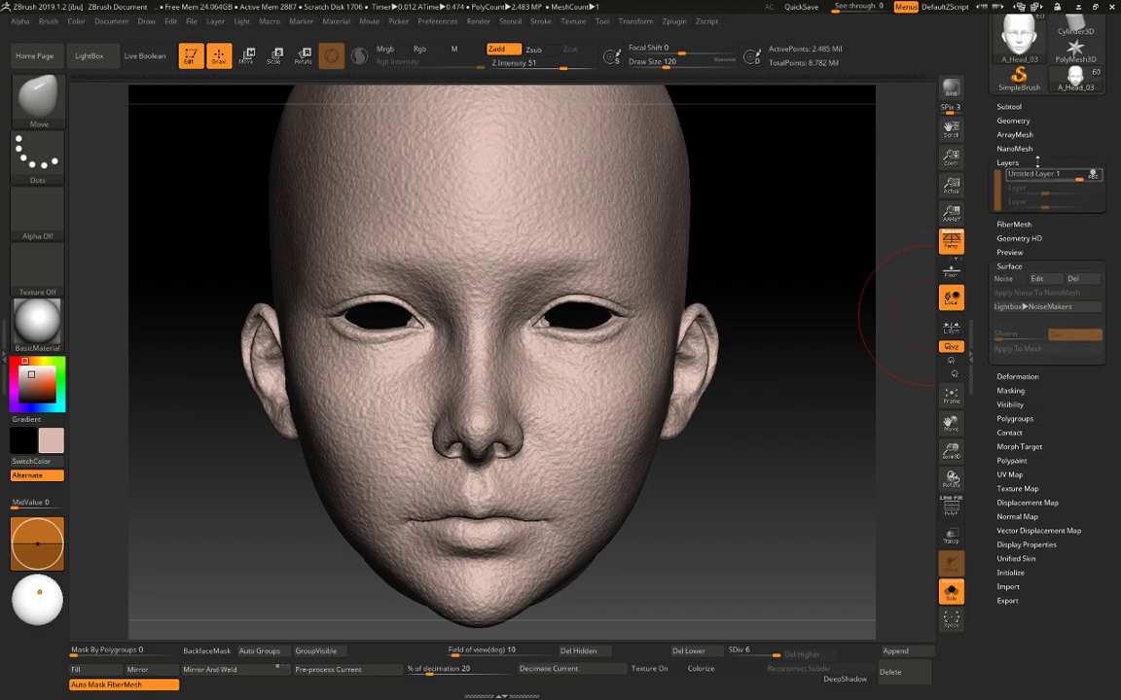
# Reduce the noise layer's intensity to 0.32743 and add a second layer to the head.
pyautogui.moveTo(1086, 180)
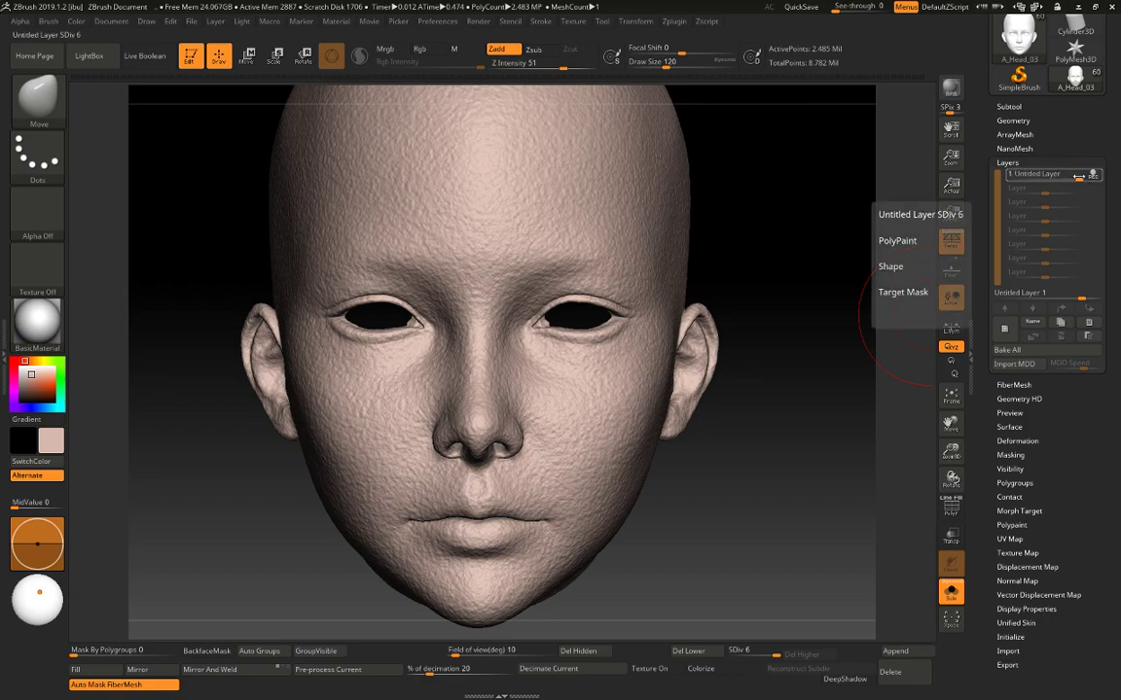
pyautogui.moveTo(1078, 176); pyautogui.dragTo(1057, 175)
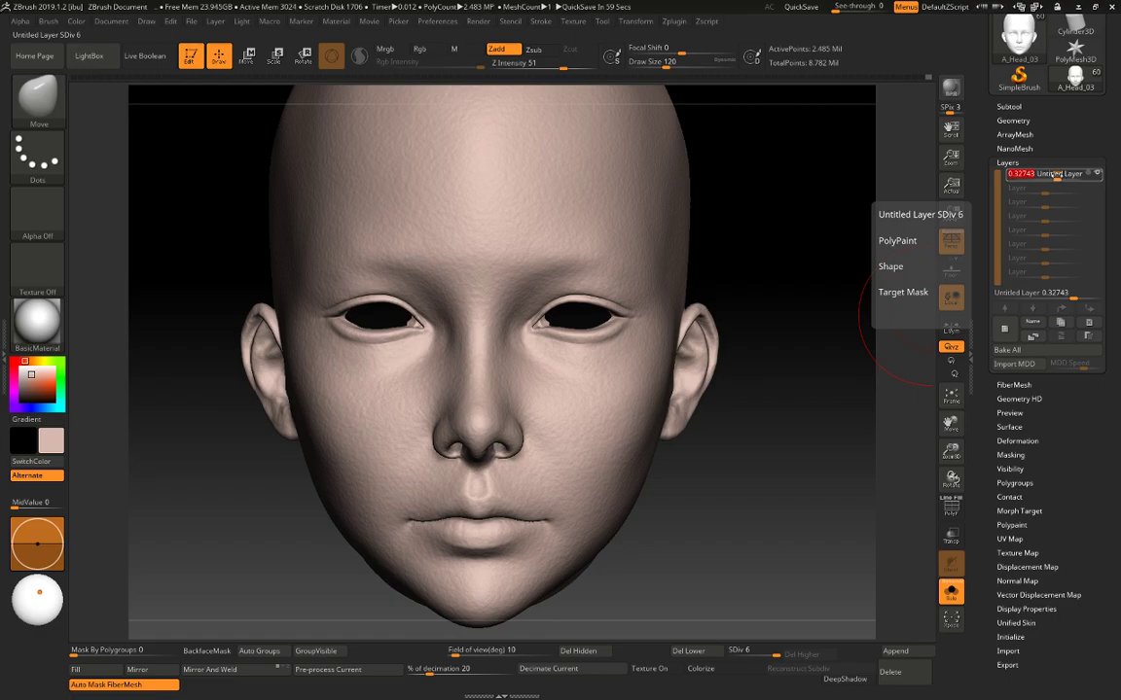
pyautogui.click(1012, 330)
pyautogui.click(1007, 330)
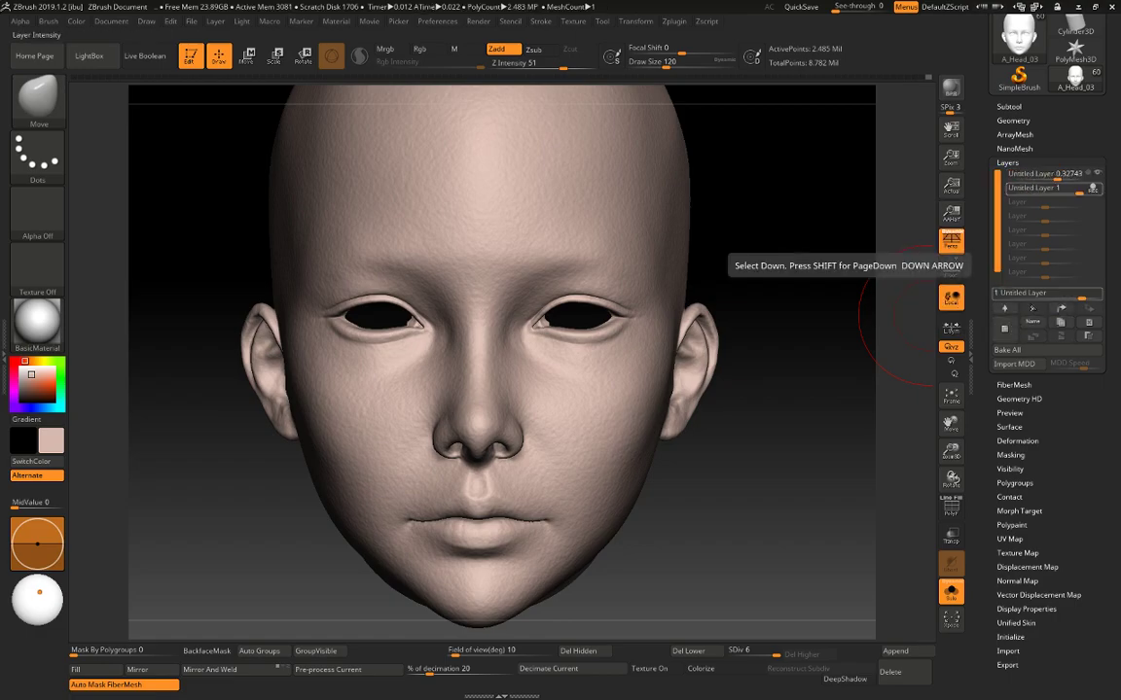
# Set the first layer's intensity to 0.18584 to soften the recorded skin noise.
pyautogui.click(1066, 175)
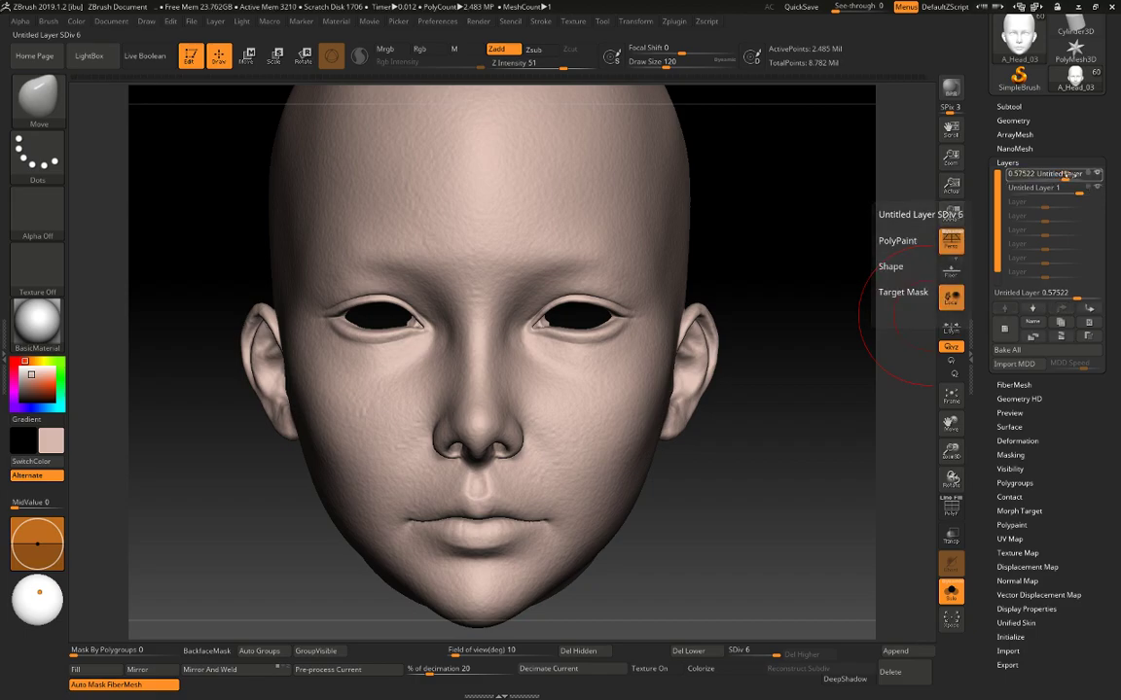
pyautogui.click(1065, 175)
pyautogui.moveTo(1063, 174); pyautogui.dragTo(1052, 175)
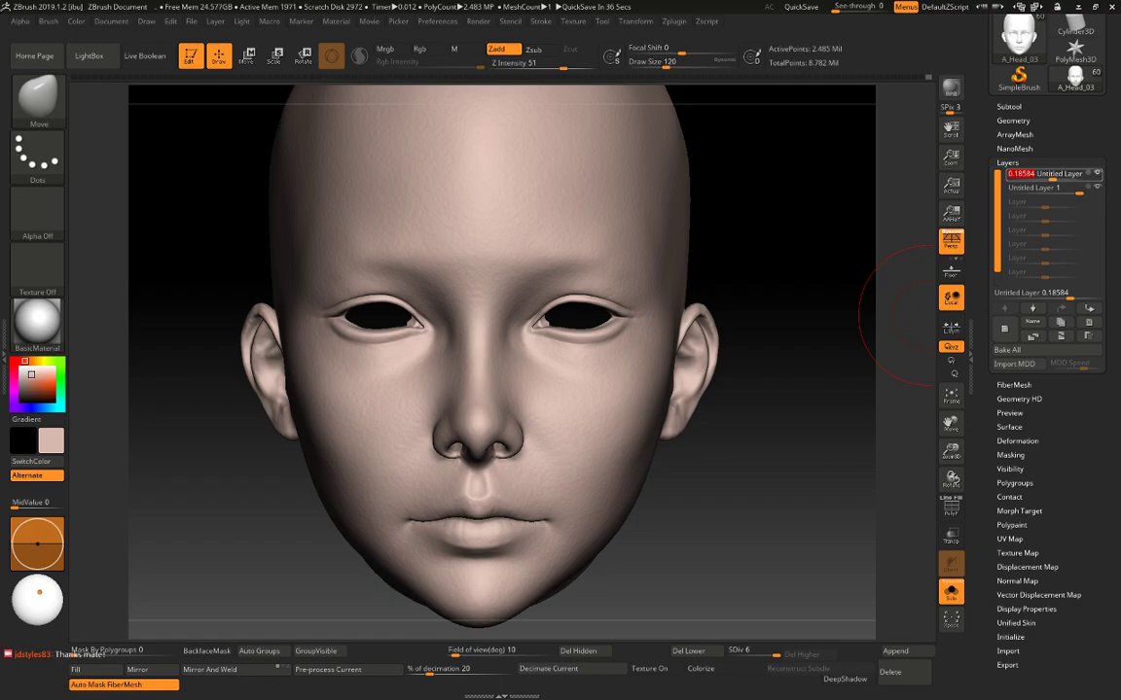
# Turn off Solo mode and hide the Armor subtool and the Chest_Armor and Hair folders.
pyautogui.moveTo(828, 471); pyautogui.dragTo(838, 441)
pyautogui.hotkey('alt', 's')
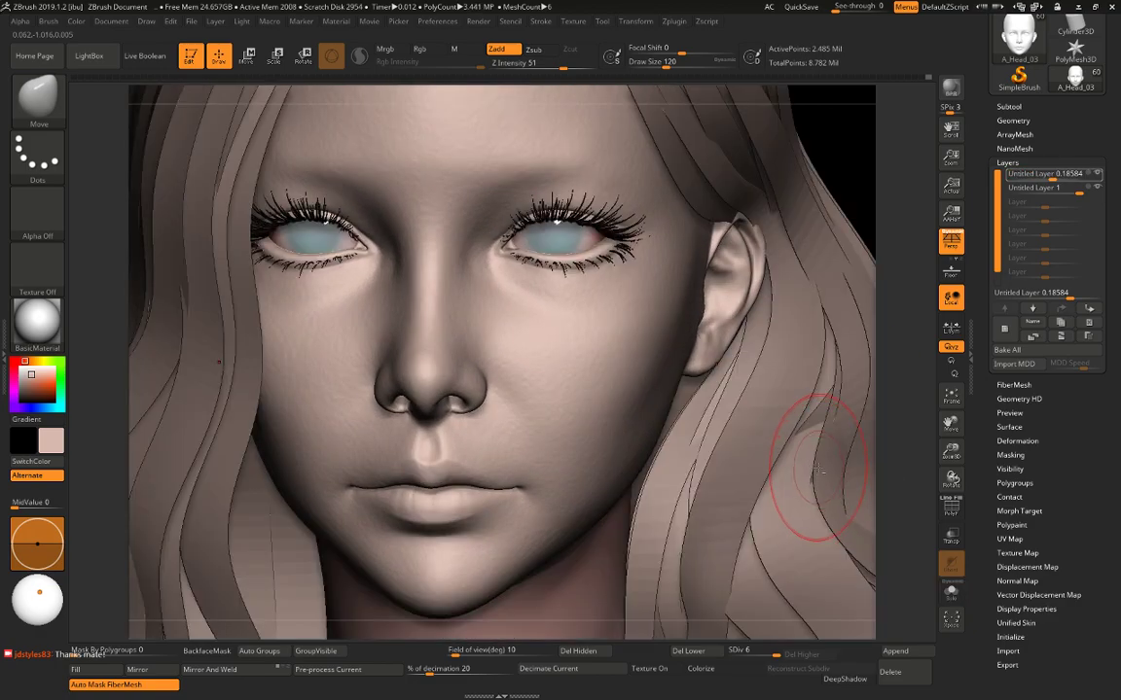
pyautogui.keyDown('alt'); pyautogui.moveTo(866, 190); pyautogui.dragTo(851, 238); pyautogui.keyUp('alt')
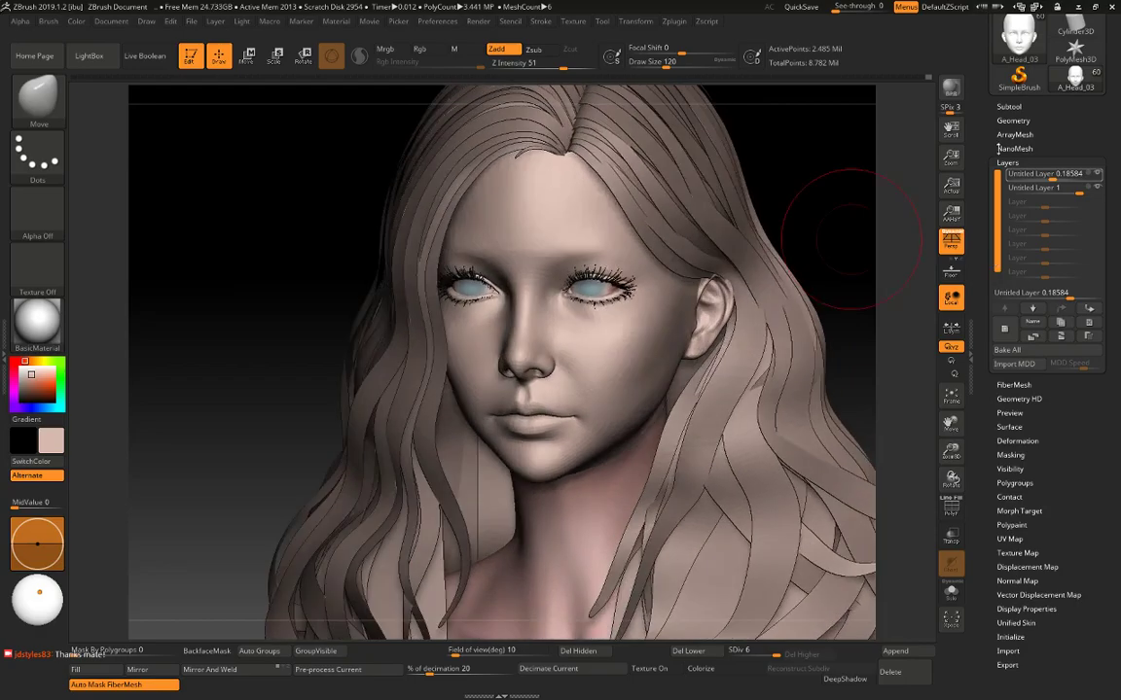
pyautogui.click(1009, 106)
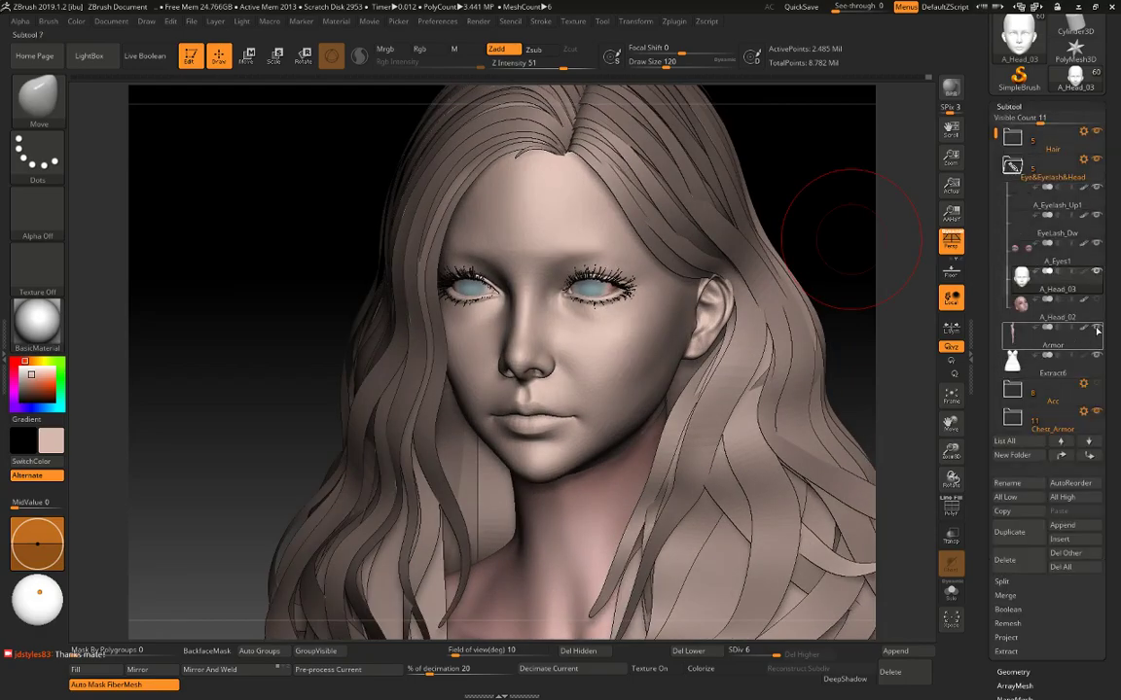
pyautogui.click(1097, 331)
pyautogui.click(1100, 415)
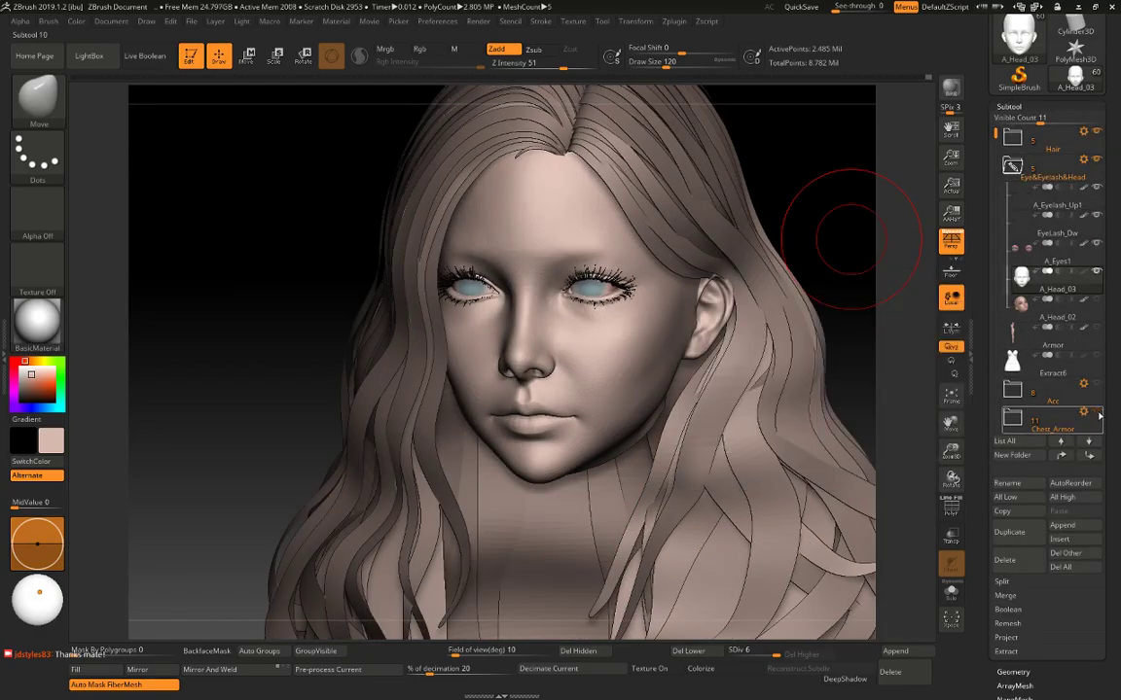
pyautogui.moveTo(1010, 144)
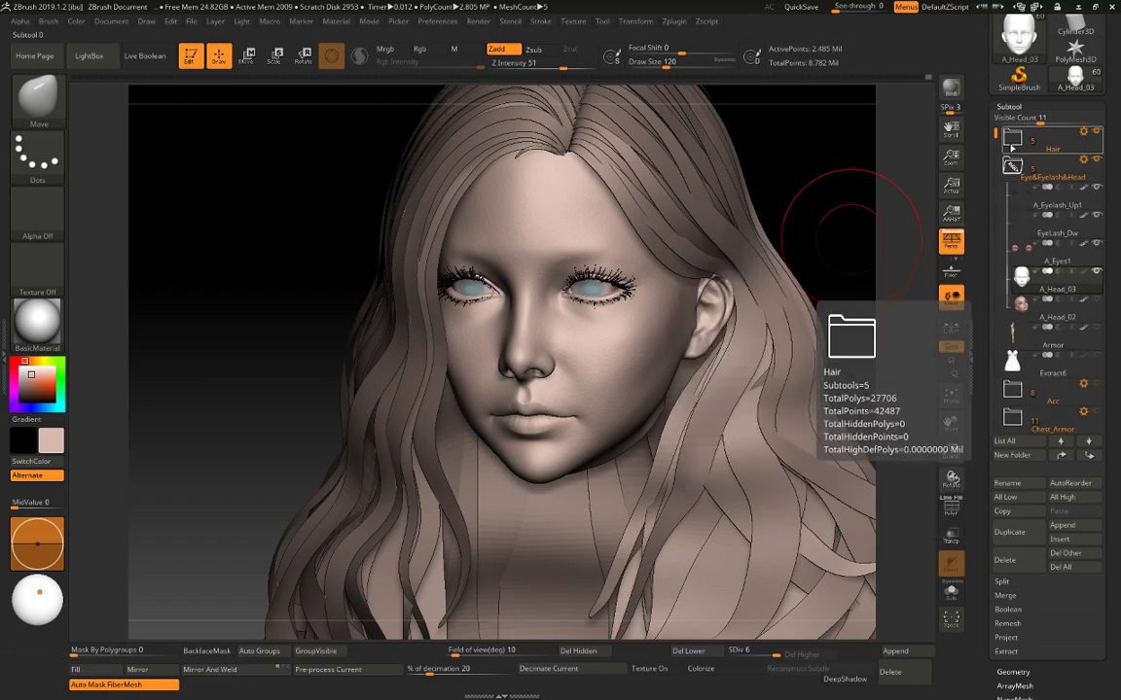
pyautogui.click(1096, 133)
# Lower the head mesh to subdivision level 2.
pyautogui.moveTo(825, 237)
pyautogui.mouseDown()
pyautogui.moveTo(833, 213)
pyautogui.moveTo(835, 247)
pyautogui.moveTo(856, 272)
pyautogui.moveTo(818, 293)
pyautogui.moveTo(846, 292)
pyautogui.moveTo(796, 320)
pyautogui.moveTo(833, 325)
pyautogui.moveTo(817, 375)
pyautogui.moveTo(799, 383)
pyautogui.mouseUp()
pyautogui.hotkey('shift', 'd')
pyautogui.hotkey('shift', 'd')
pyautogui.hotkey('shift', 'd')
pyautogui.hotkey('shift', 'd')
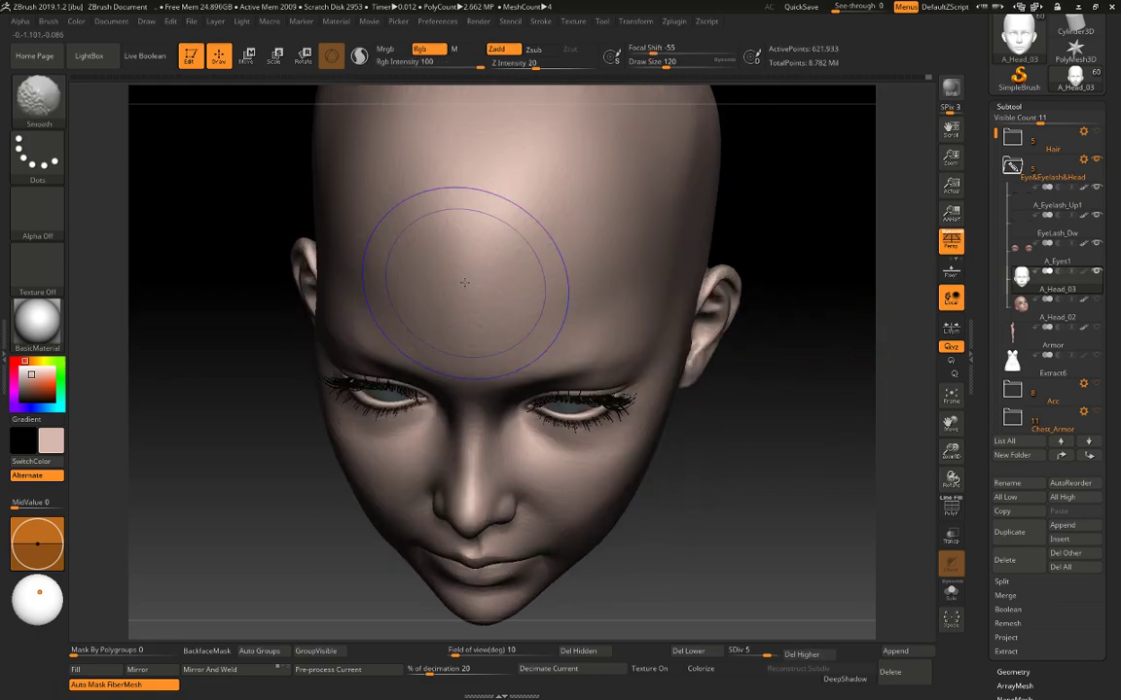
pyautogui.click(475, 290)
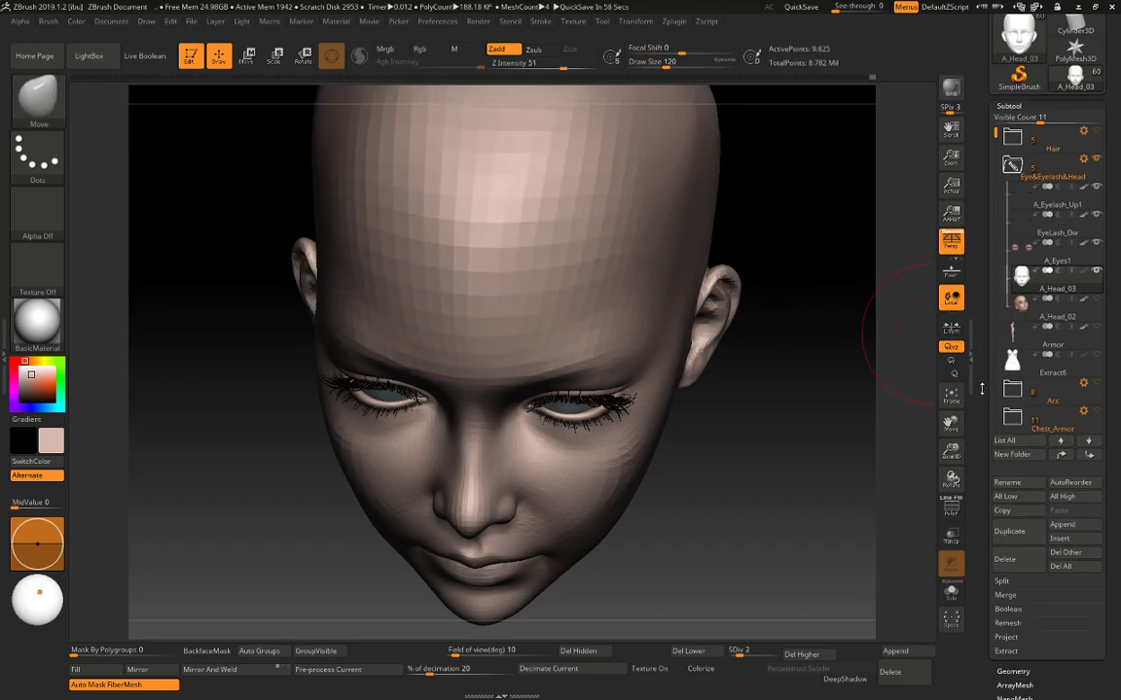
# Open the head's layer list and hide both layers before reshaping the base mesh.
pyautogui.moveTo(983, 389)
pyautogui.mouseDown()
pyautogui.moveTo(988, 288)
pyautogui.moveTo(987, 401)
pyautogui.mouseUp()
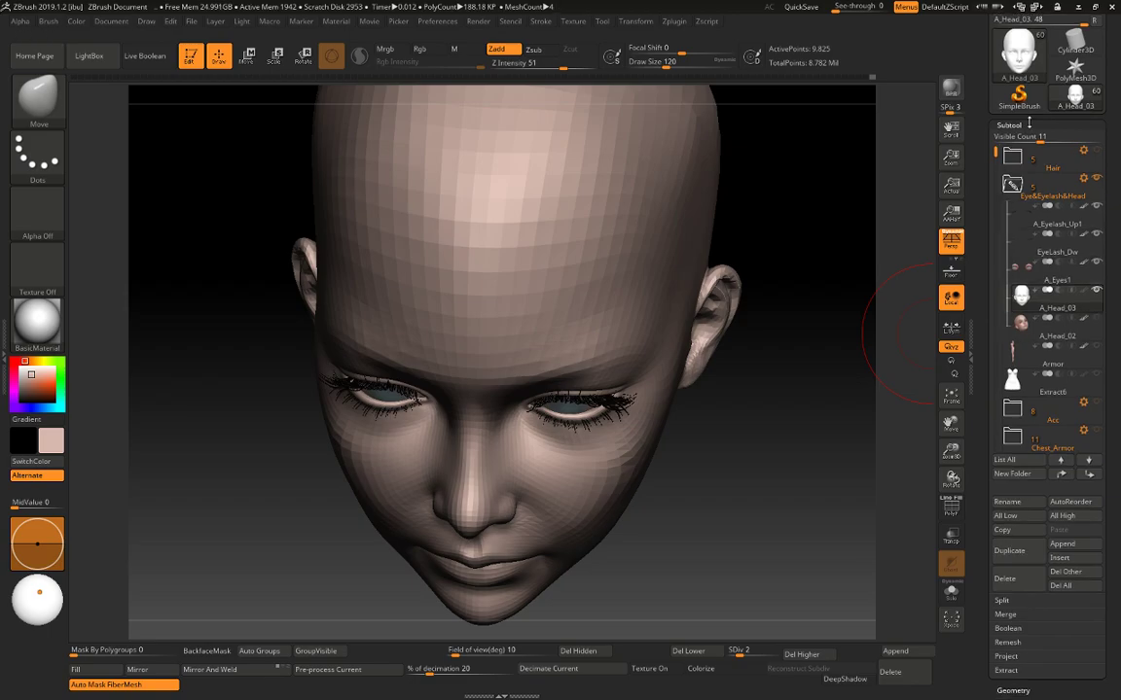
pyautogui.click(1029, 123)
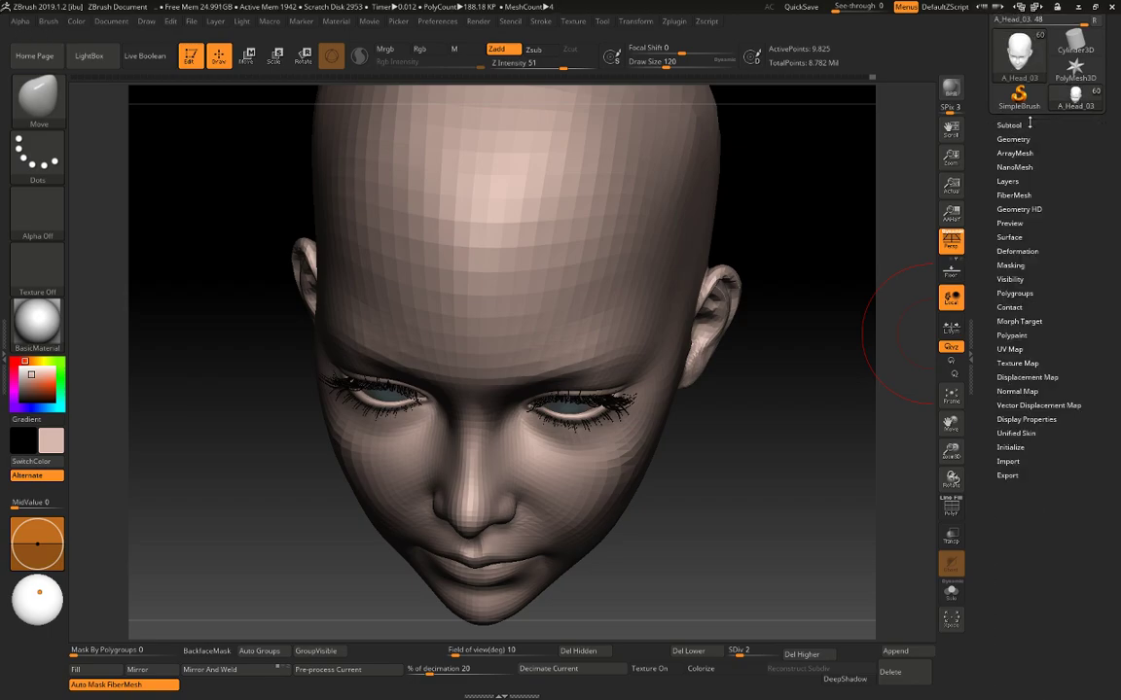
pyautogui.click(1012, 181)
pyautogui.moveTo(1092, 208)
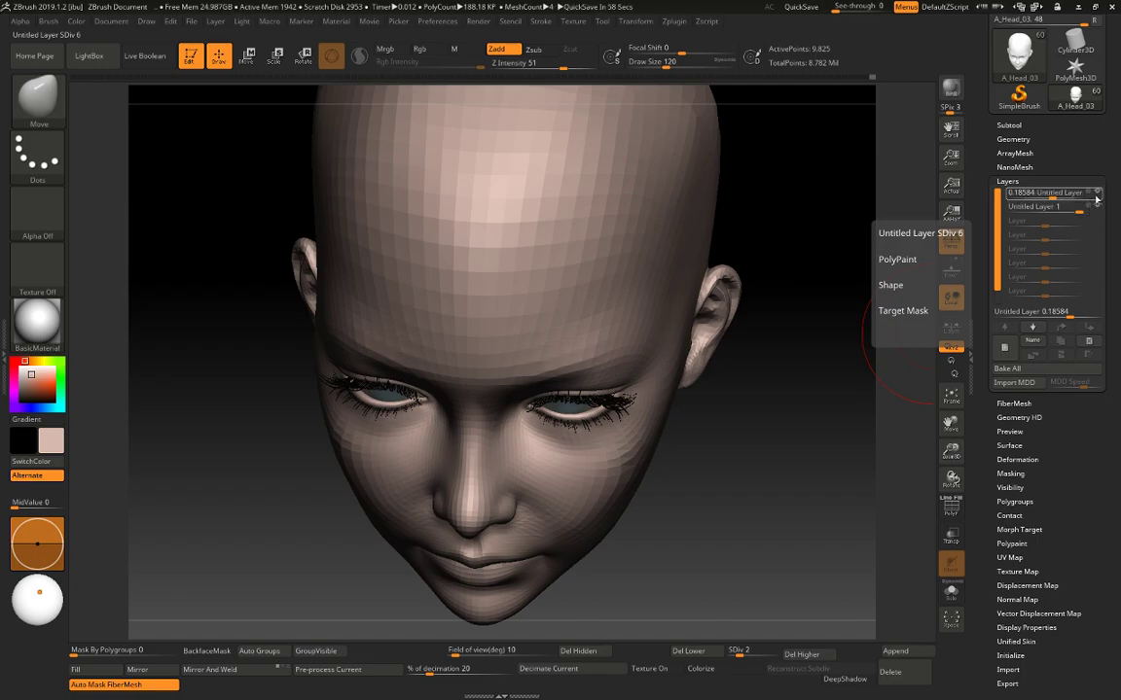
pyautogui.moveTo(1092, 209); pyautogui.dragTo(1101, 208)
# Enlarge the Move brush to draw size 192 and adjust the forehead's profile from the side view.
pyautogui.keyDown('shift'); pyautogui.moveTo(817, 264); pyautogui.dragTo(810, 269); pyautogui.keyUp('shift')
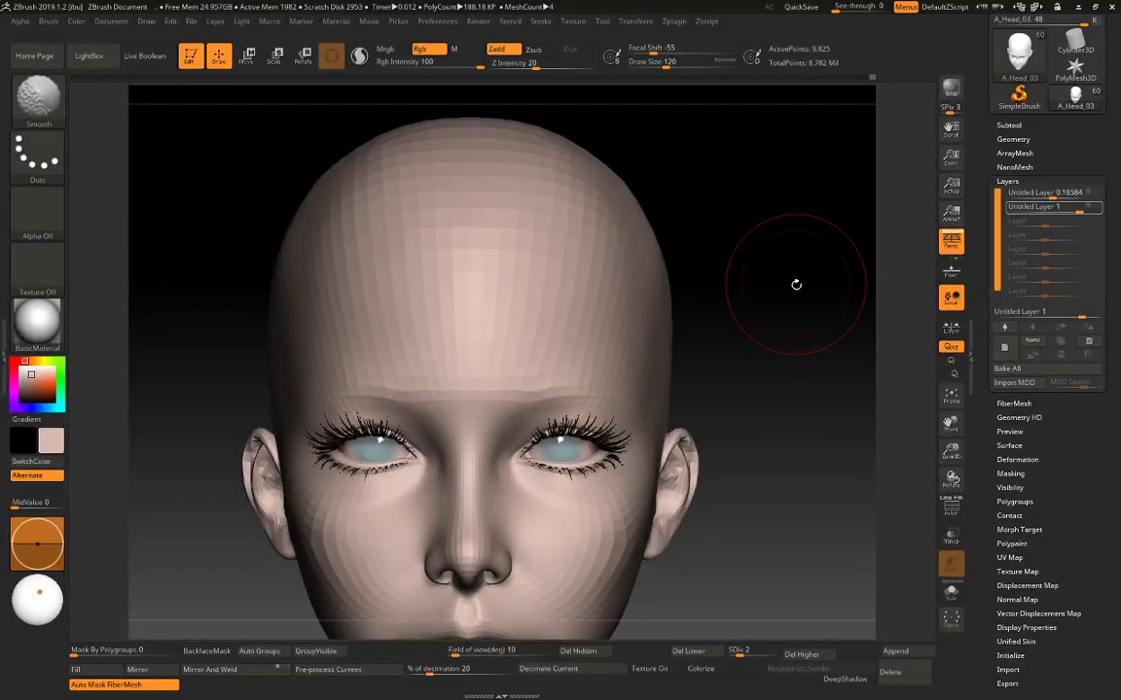
pyautogui.moveTo(733, 299); pyautogui.dragTo(734, 302)
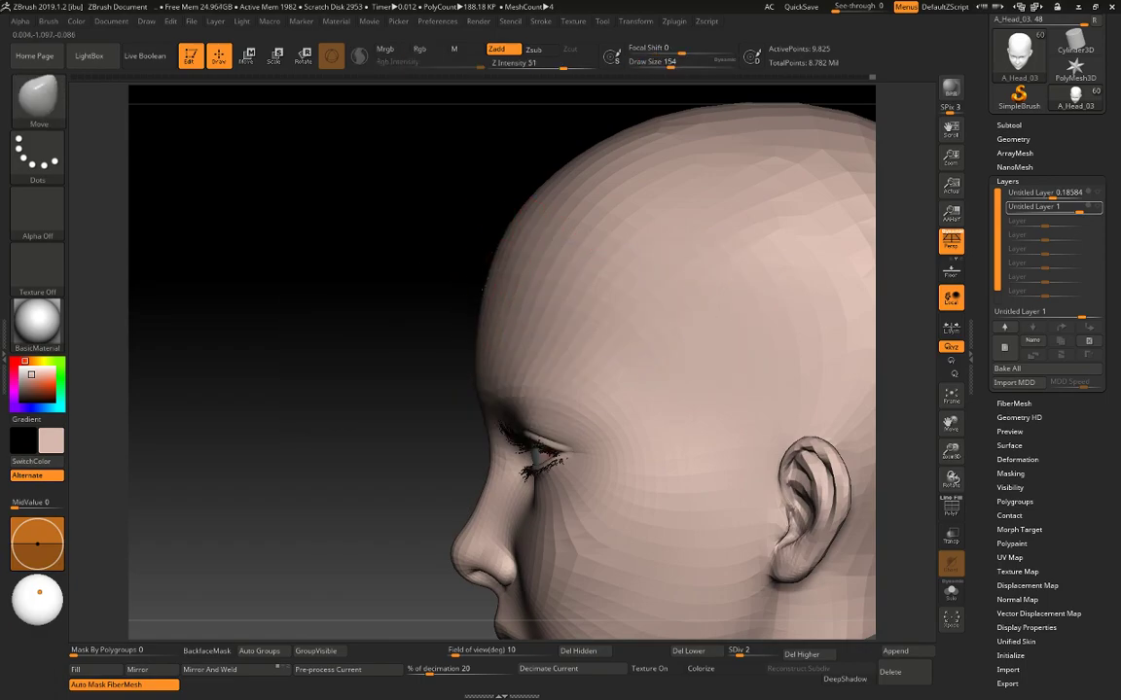
pyautogui.moveTo(483, 289); pyautogui.dragTo(486, 287)
pyautogui.press('space')
pyautogui.moveTo(493, 256); pyautogui.dragTo(502, 246)
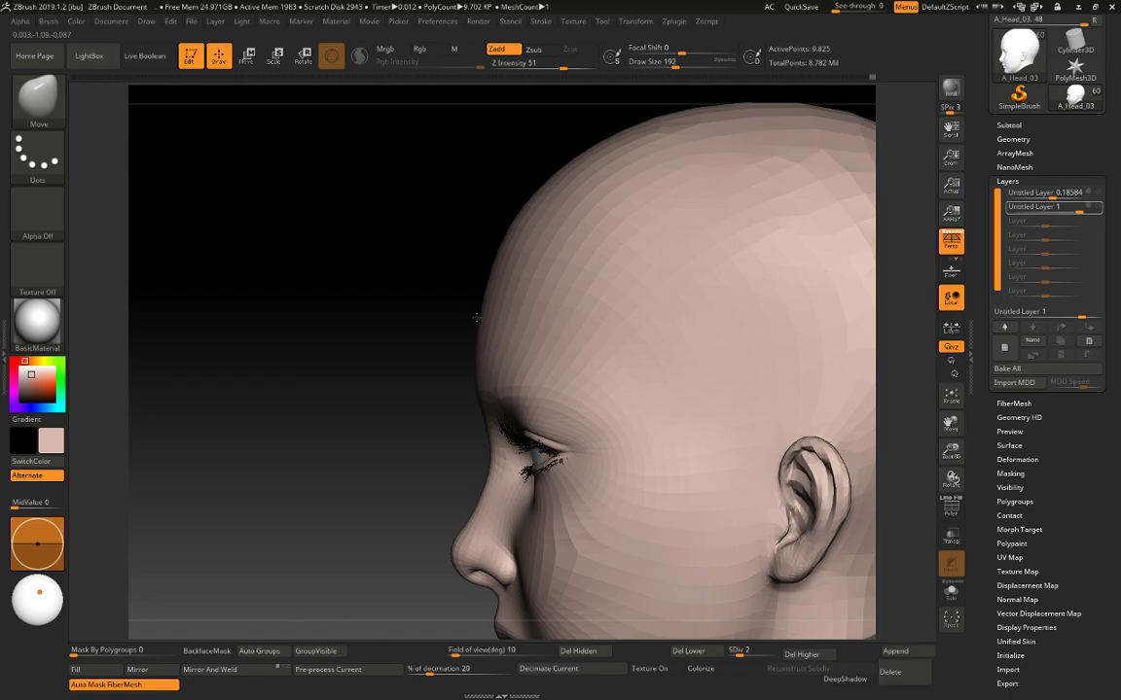
pyautogui.moveTo(365, 286); pyautogui.dragTo(457, 265)
pyautogui.moveTo(354, 205); pyautogui.dragTo(483, 233)
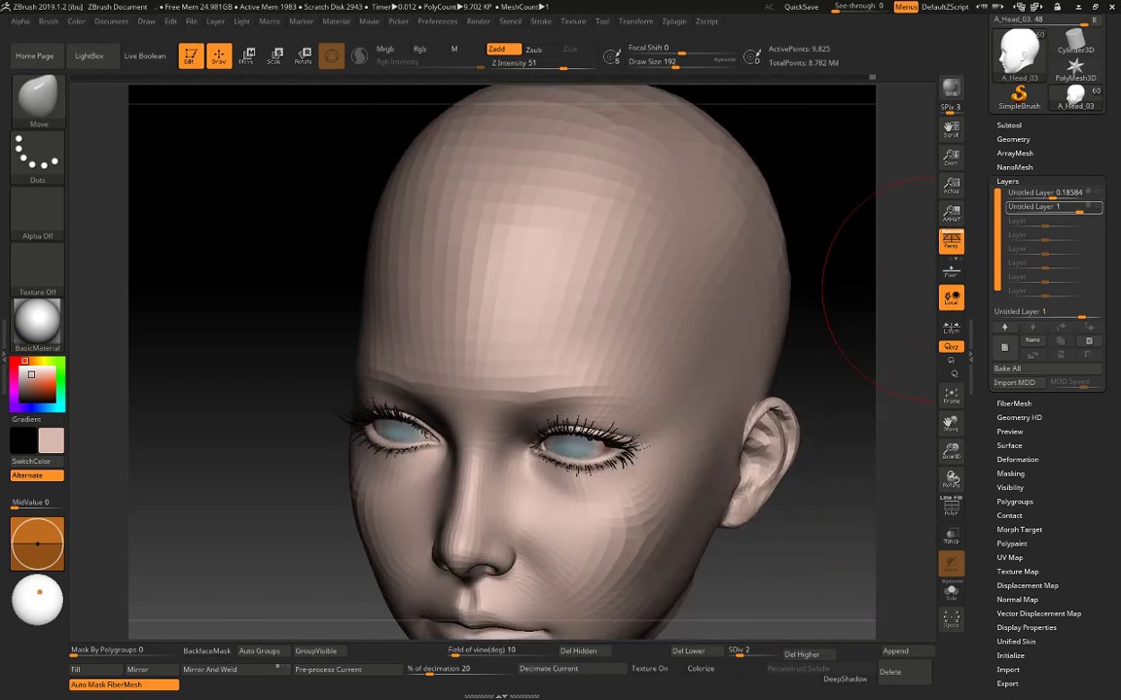
# Show both layers again and raise the head back to subdivision level 6.
pyautogui.hotkey('ctrl', 'd')
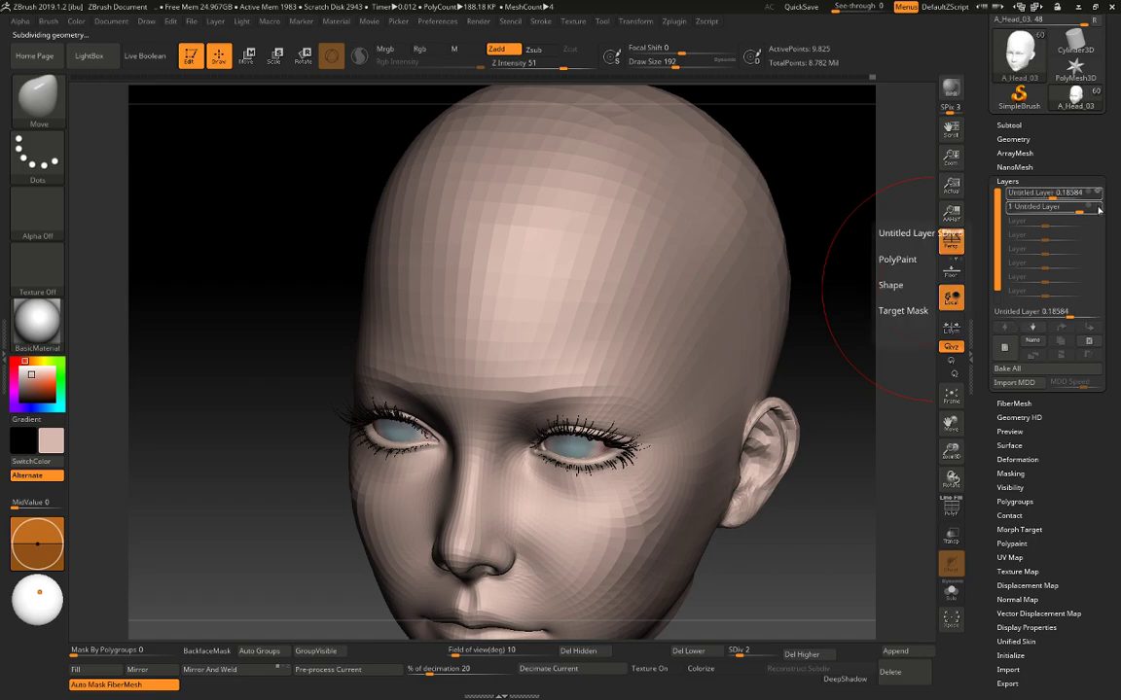
pyautogui.press('d')
pyautogui.press('d')
pyautogui.press('d')
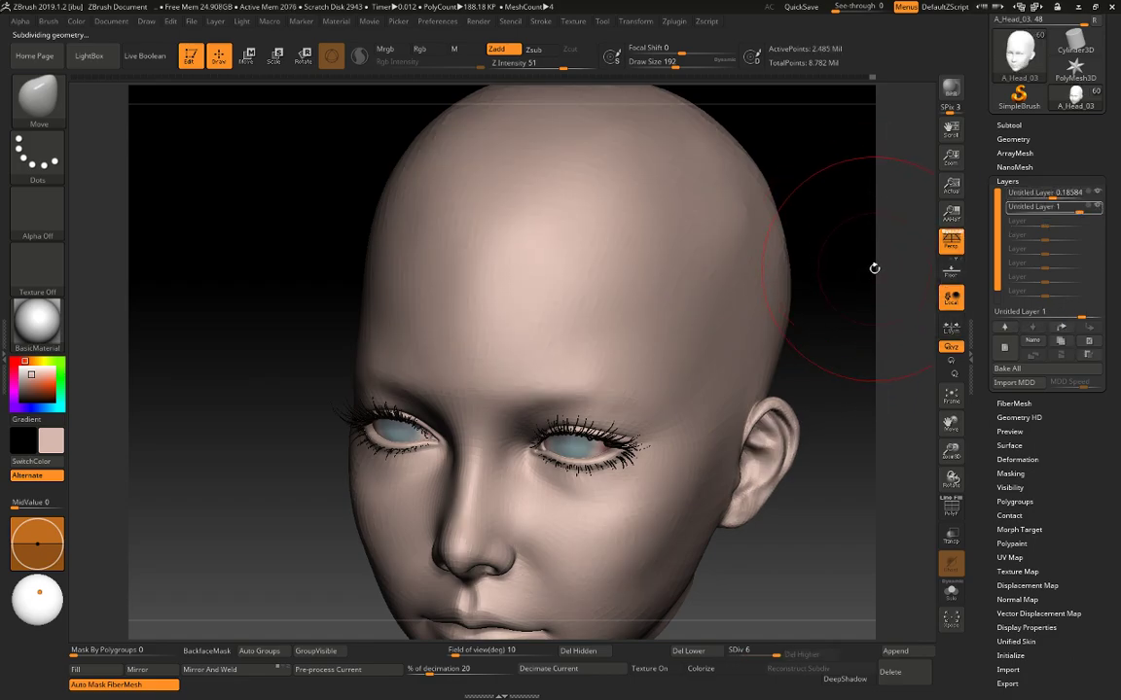
pyautogui.keyDown('alt'); pyautogui.moveTo(880, 389); pyautogui.dragTo(869, 291); pyautogui.keyUp('alt')
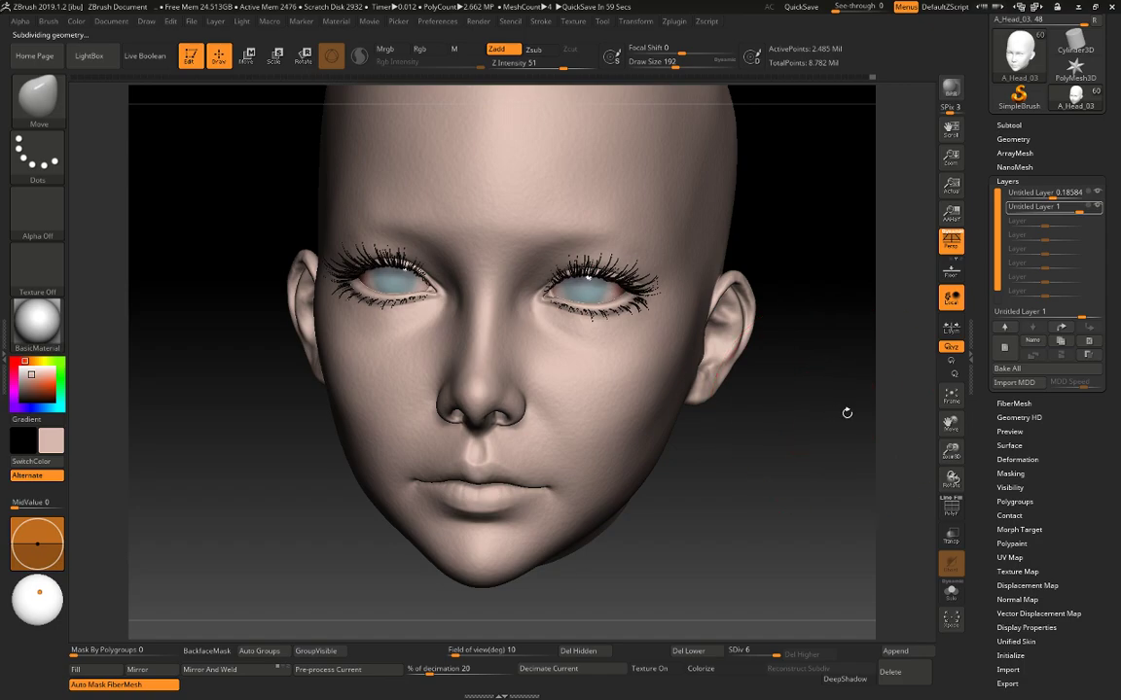
pyautogui.moveTo(845, 413); pyautogui.dragTo(845, 418)
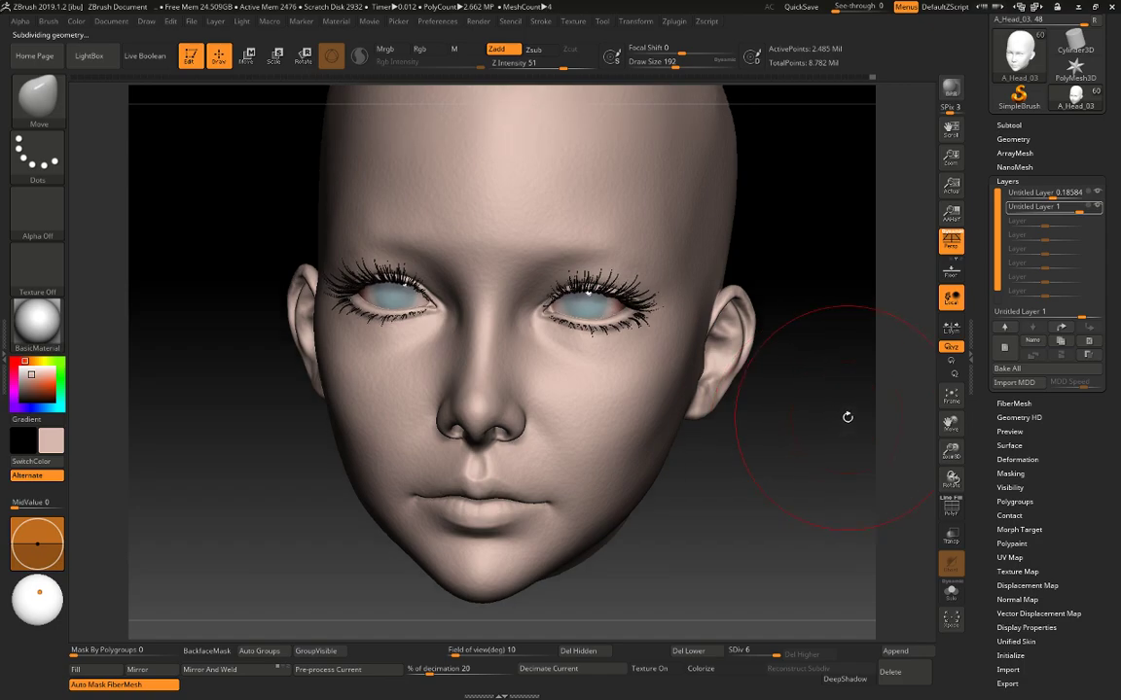
# Turn Colorize on to show the polypaint and try the SkinShade4 material on the head.
pyautogui.click(744, 671)
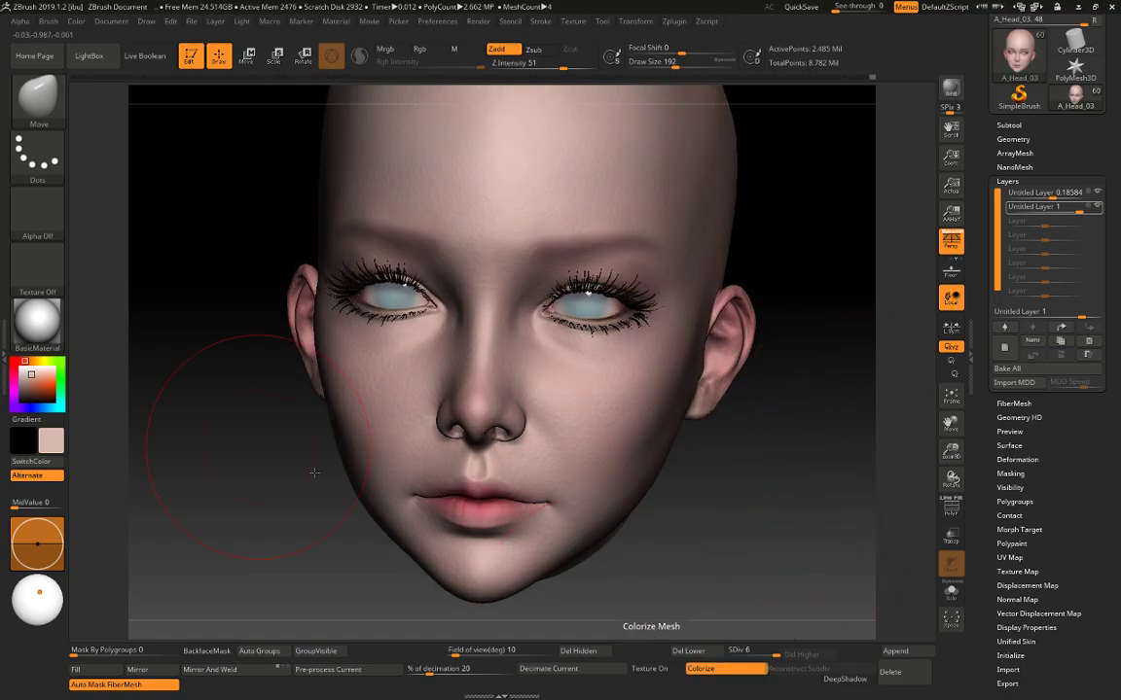
pyautogui.click(37, 319)
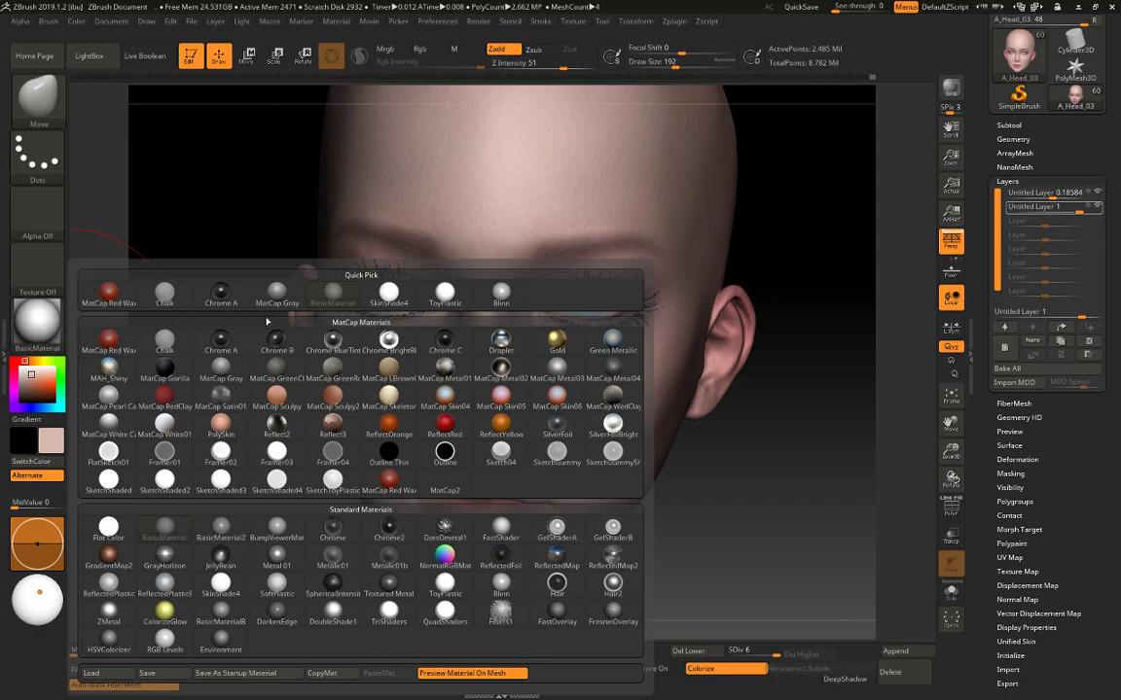
pyautogui.click(388, 291)
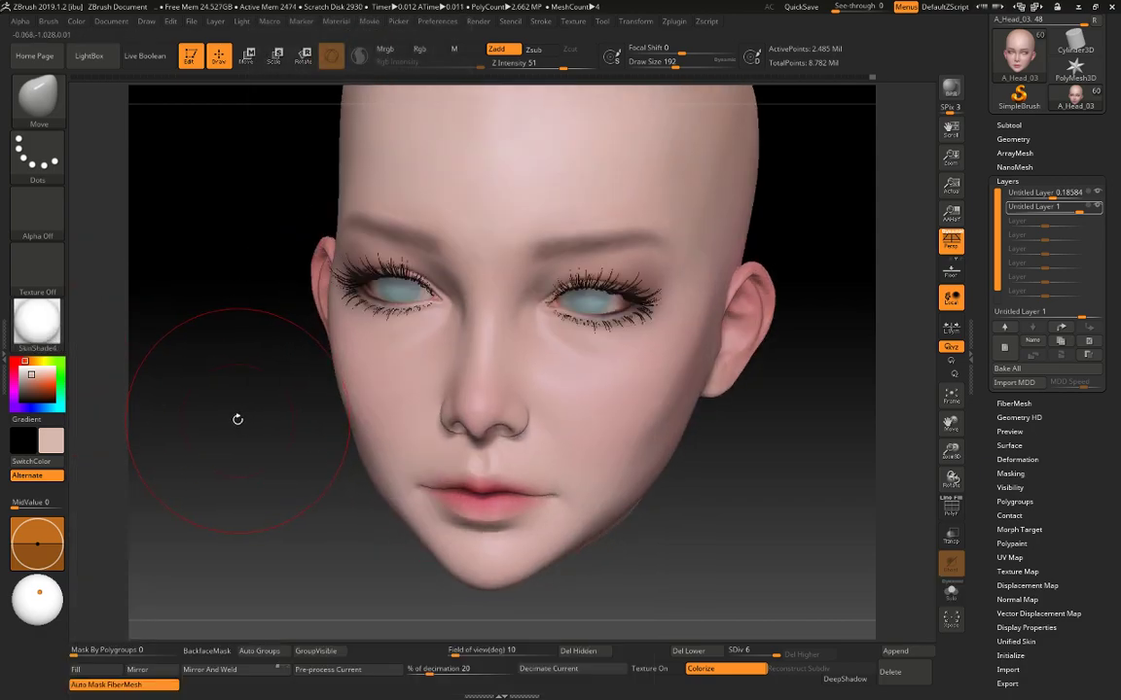
pyautogui.moveTo(236, 420)
pyautogui.mouseDown()
pyautogui.moveTo(215, 403)
pyautogui.moveTo(230, 428)
pyautogui.moveTo(220, 419)
pyautogui.moveTo(235, 404)
pyautogui.mouseUp()
# Preview the head's skin detail with the BumpViewerMaterial from several angles.
pyautogui.click(58, 333)
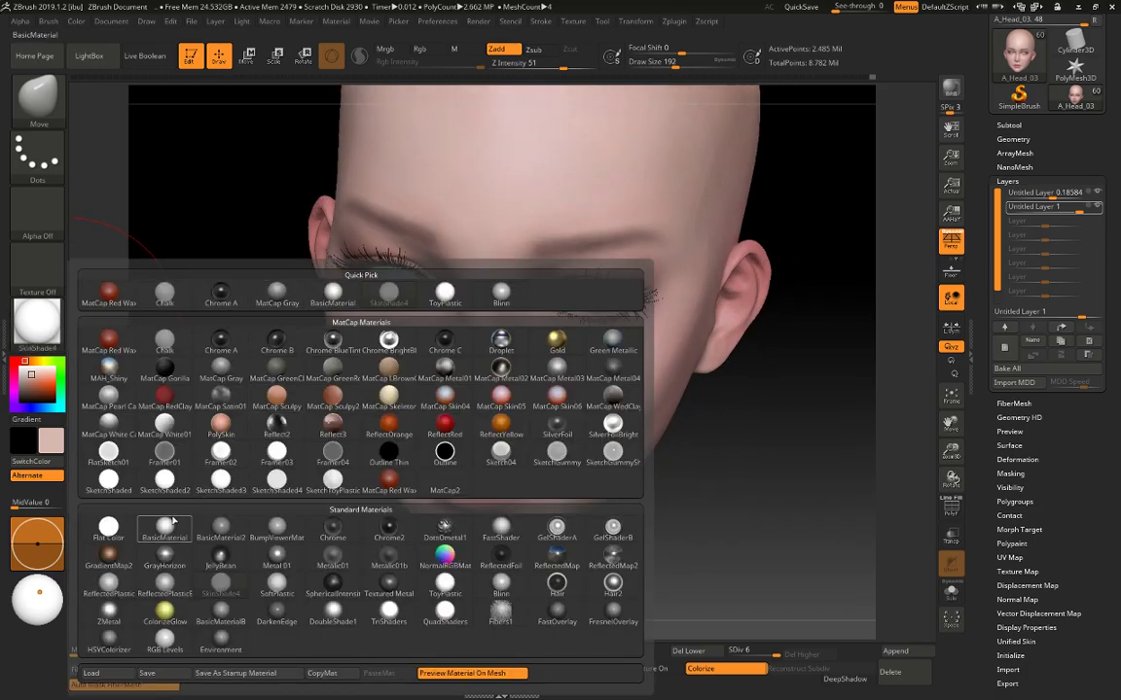
pyautogui.click(278, 533)
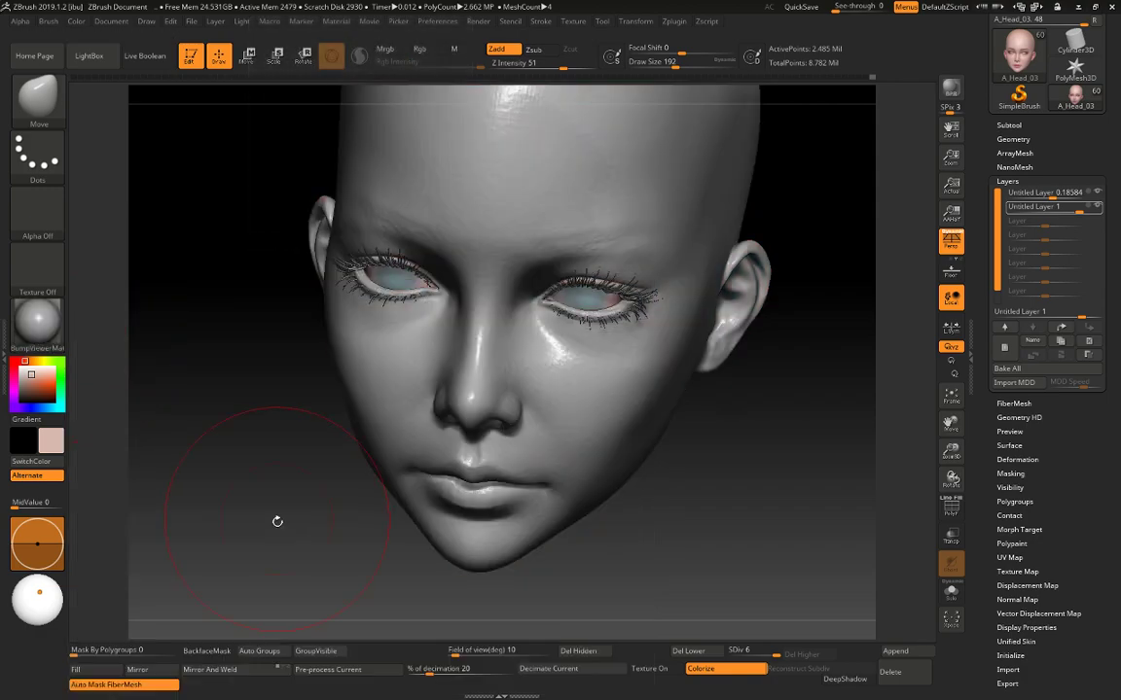
pyautogui.moveTo(276, 520)
pyautogui.mouseDown()
pyautogui.moveTo(233, 409)
pyautogui.moveTo(240, 433)
pyautogui.moveTo(245, 425)
pyautogui.moveTo(224, 485)
pyautogui.mouseUp()
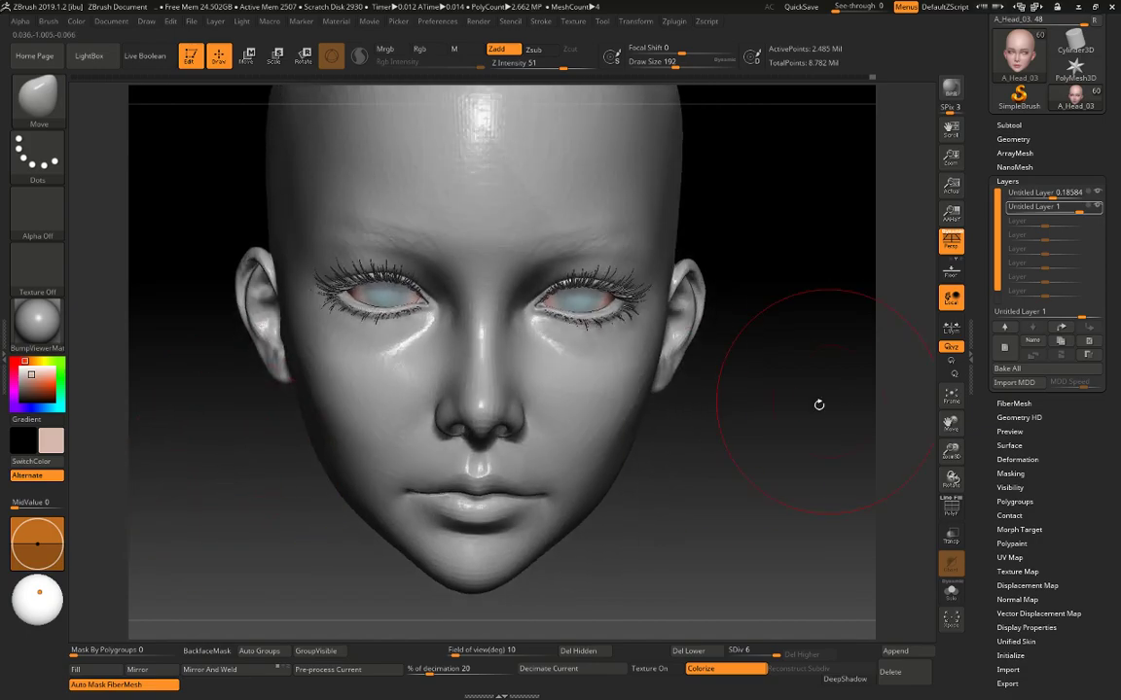
pyautogui.moveTo(850, 393); pyautogui.dragTo(805, 393)
# Switch the head back to BasicMaterial and set the material's Specular to 22.
pyautogui.click(37, 317)
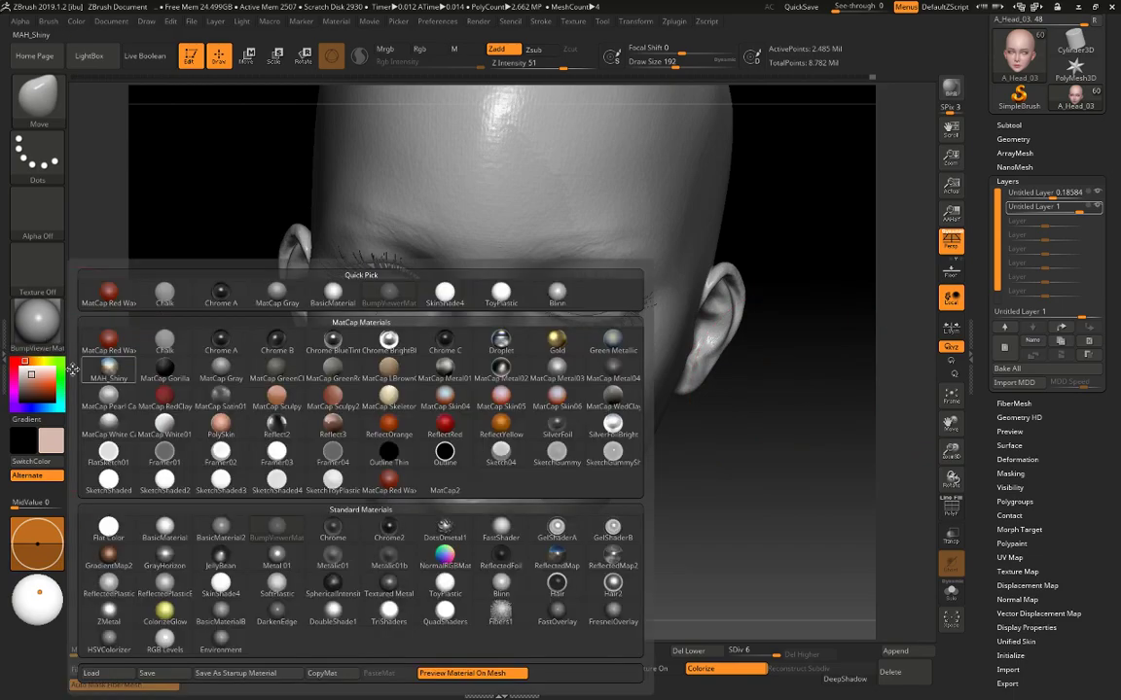
pyautogui.click(148, 475)
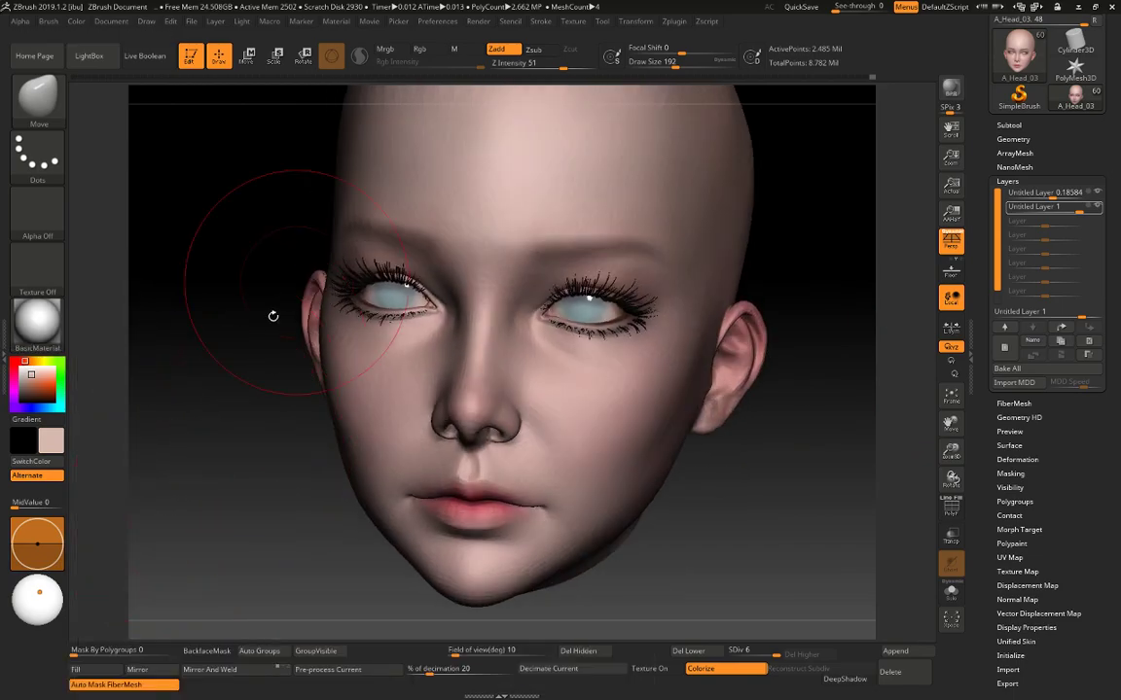
pyautogui.click(334, 21)
pyautogui.moveTo(380, 412); pyautogui.dragTo(395, 415)
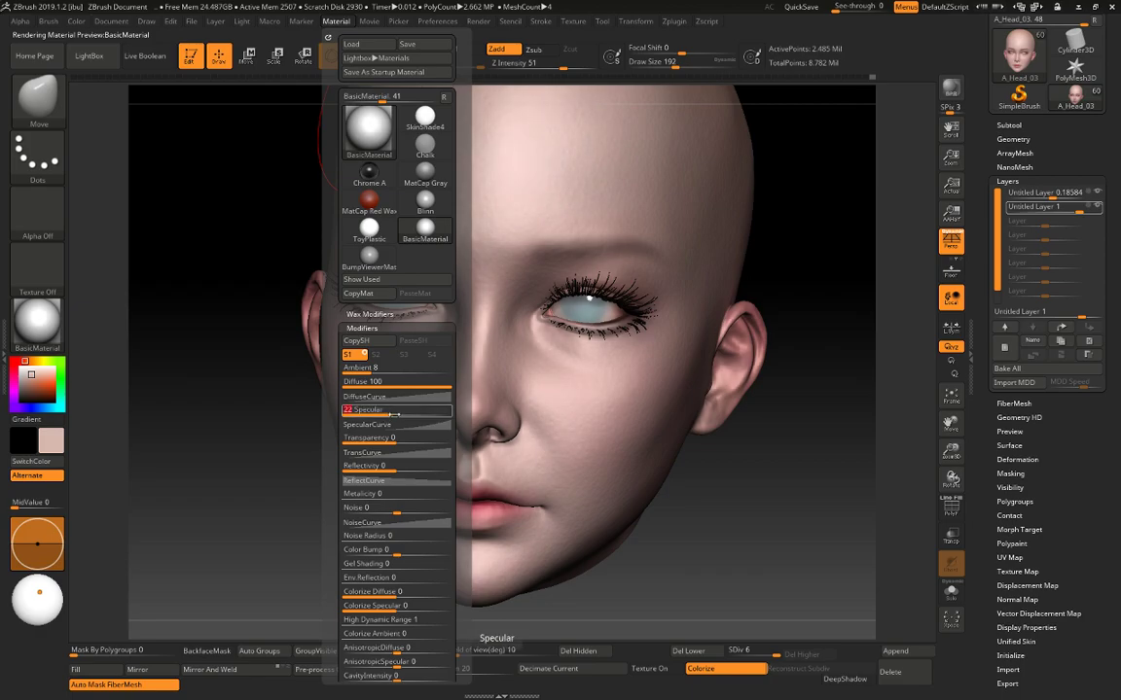
pyautogui.moveTo(228, 360); pyautogui.dragTo(225, 420)
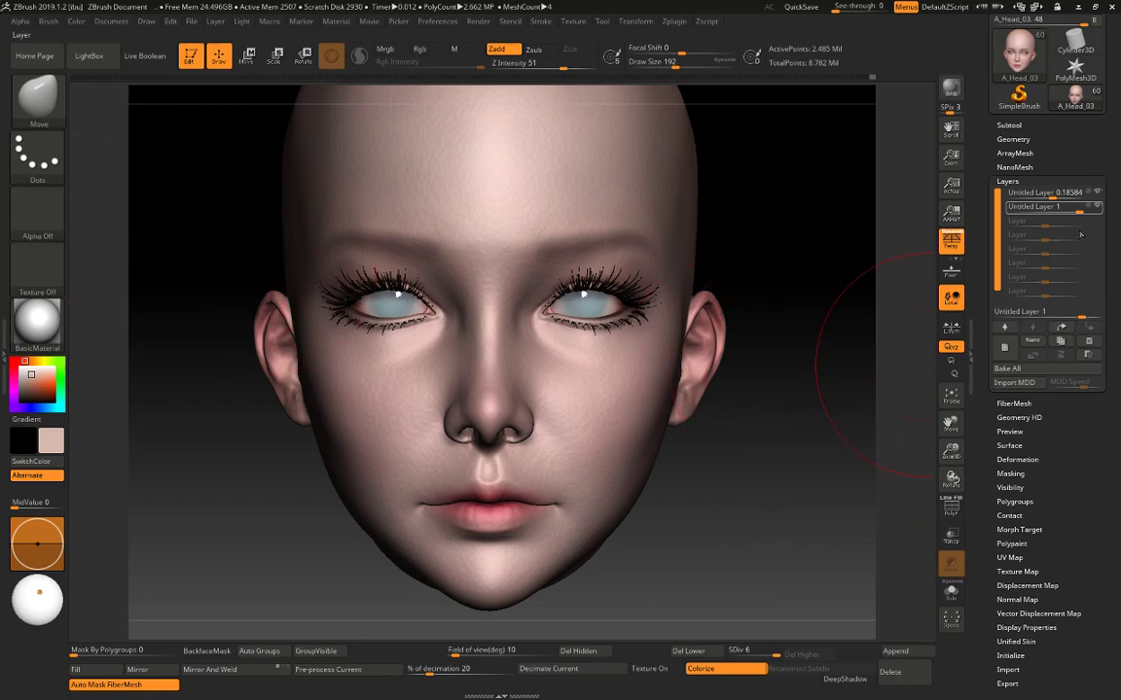
# Import the texturingxyz_fem face map into the texture library and leave the active texture off.
pyautogui.moveTo(1078, 206)
pyautogui.press('b')
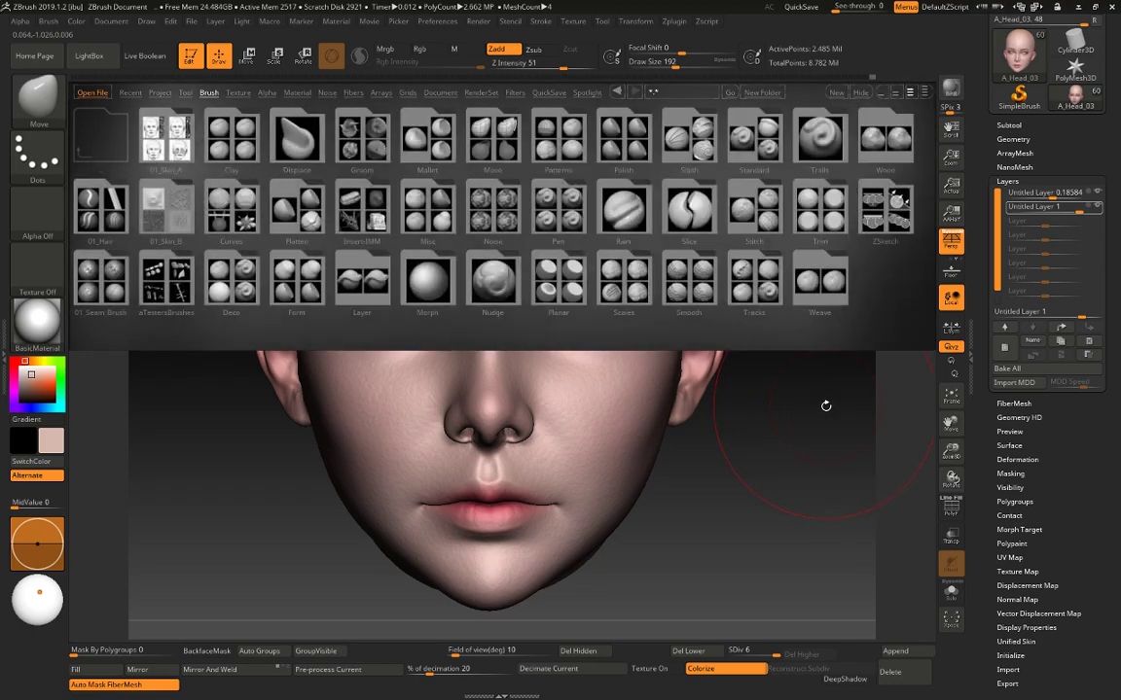
pyautogui.click(53, 281)
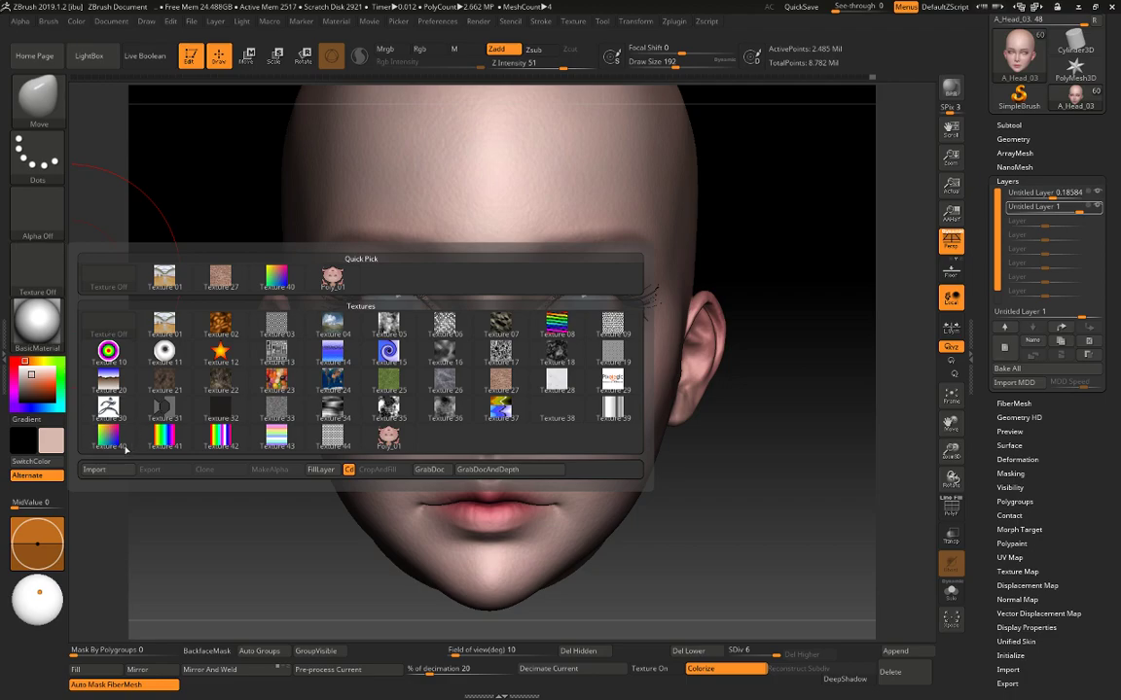
pyautogui.click(95, 469)
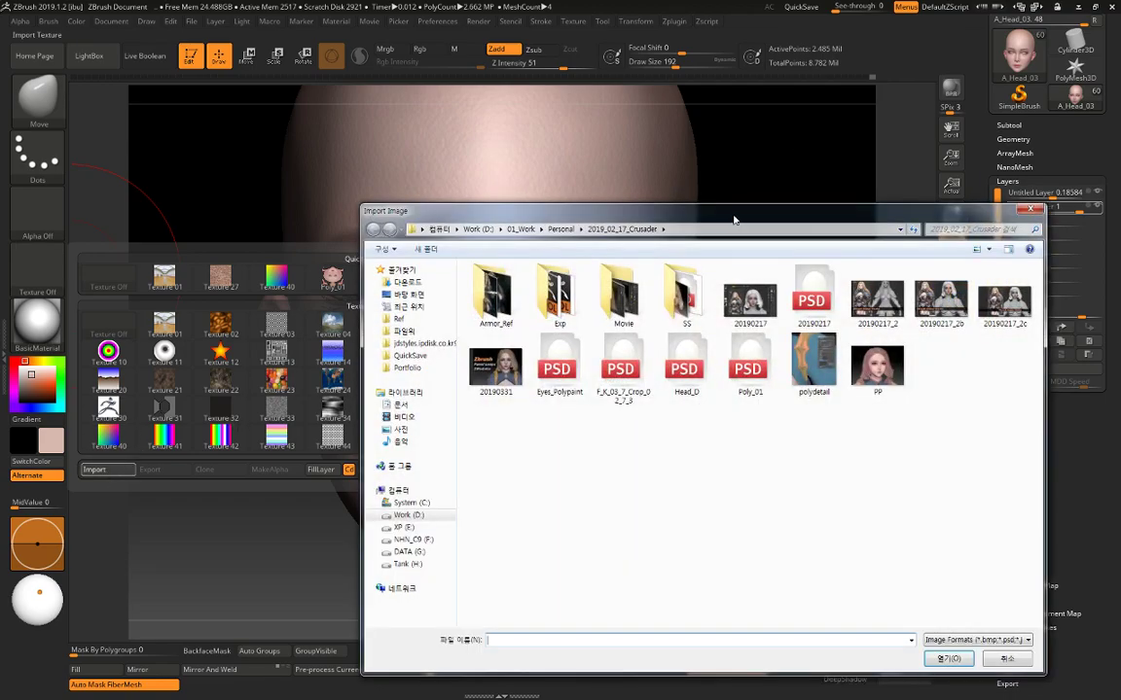
pyautogui.press('Escape')
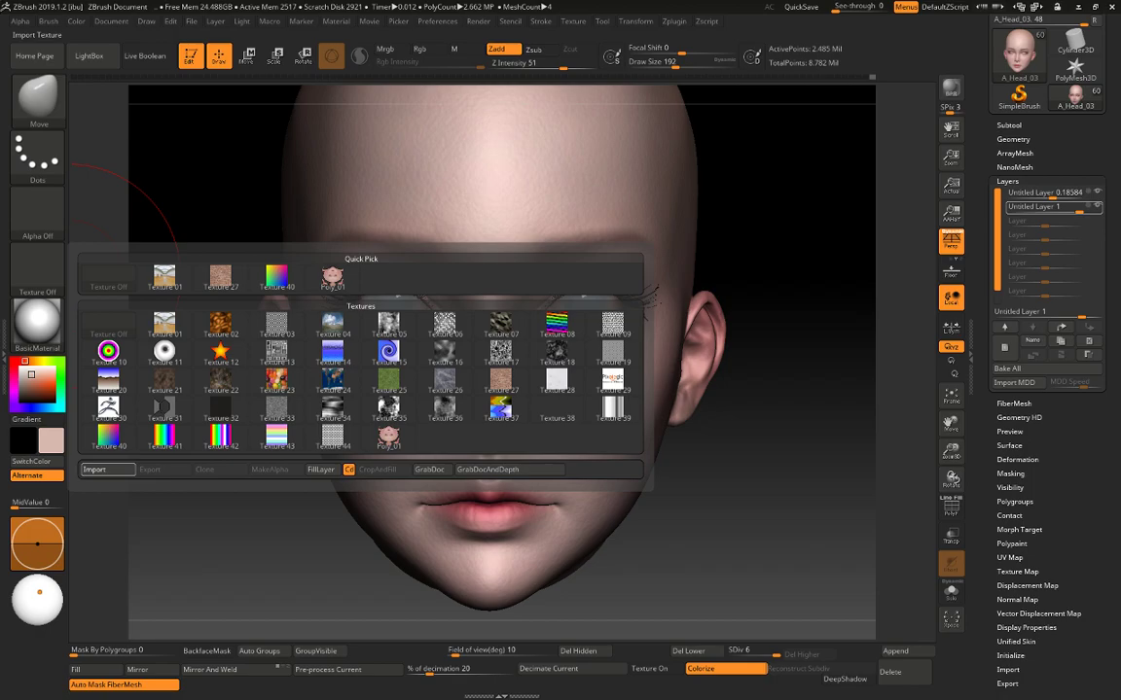
pyautogui.click(108, 470)
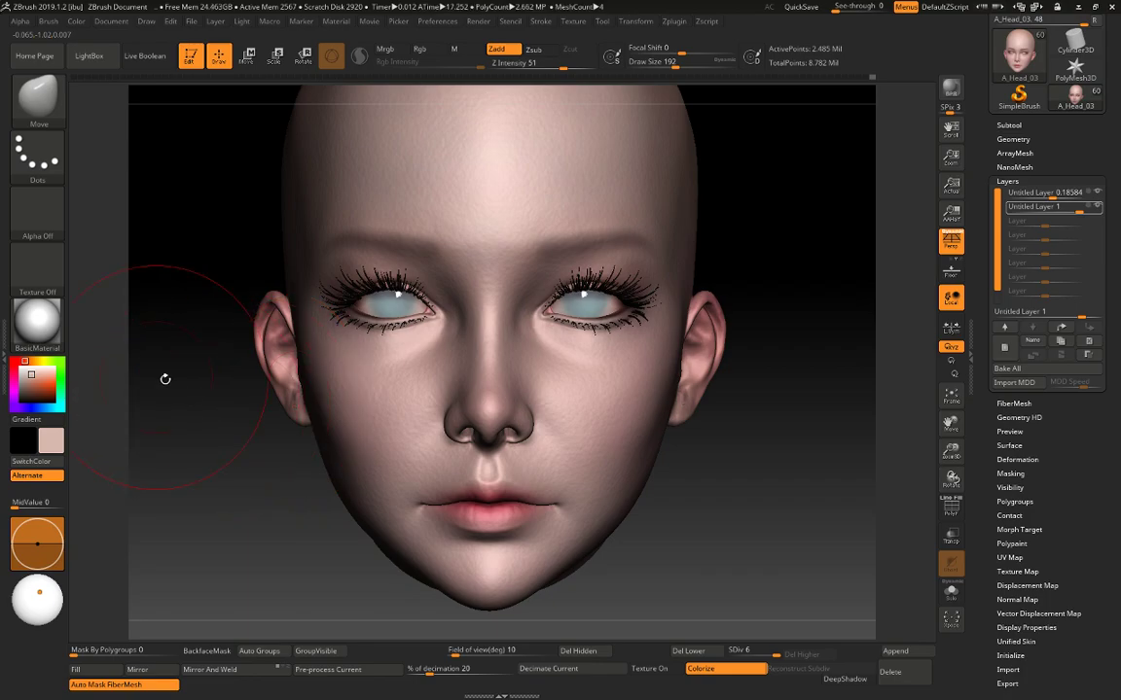
pyautogui.click(60, 282)
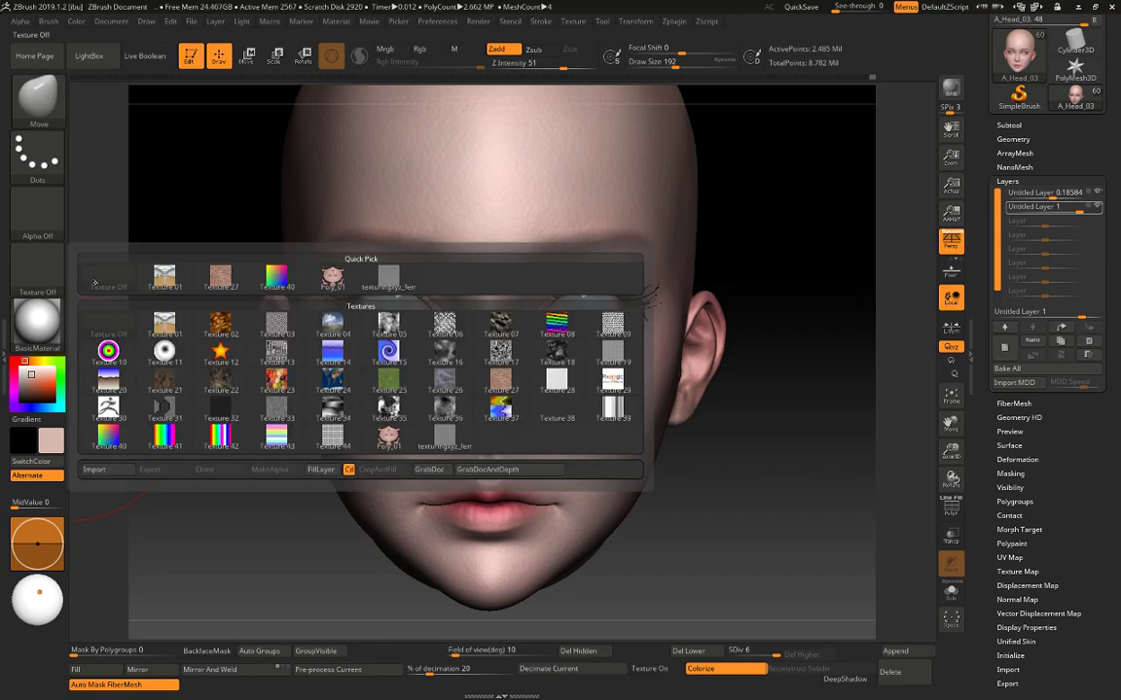
# Start an alpha import and examine the numbered skin regions in the reference image texturingxyz_fem20s_01_cut.jpg.
pyautogui.click(33, 221)
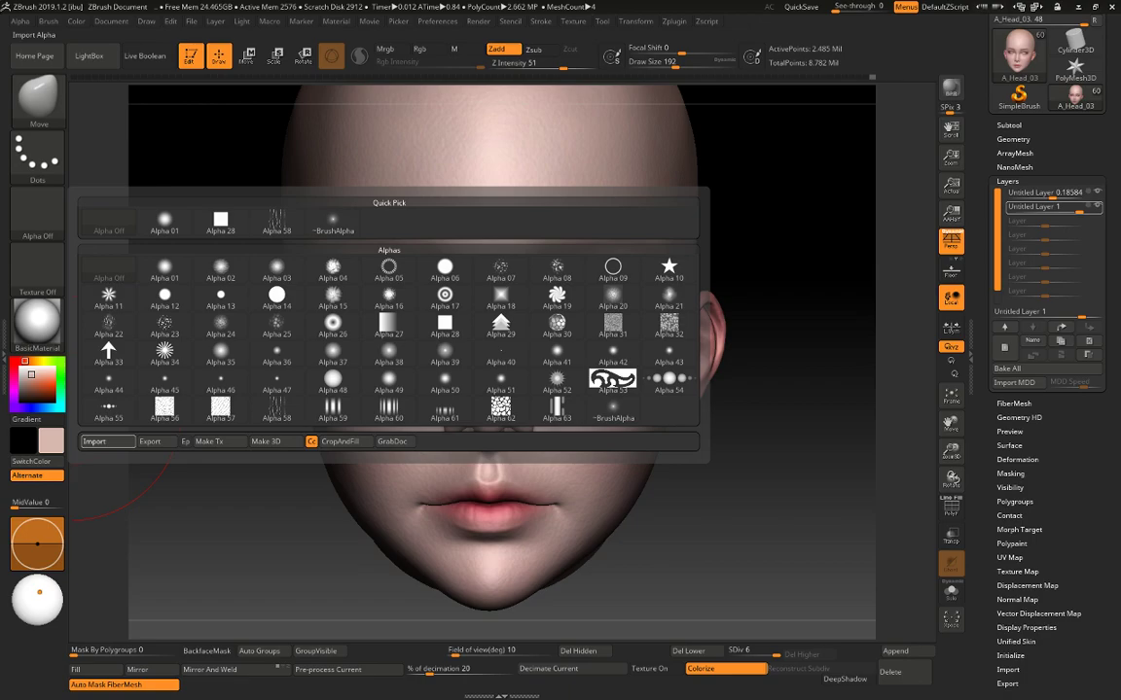
pyautogui.moveTo(1118, 142); pyautogui.dragTo(631, 123)
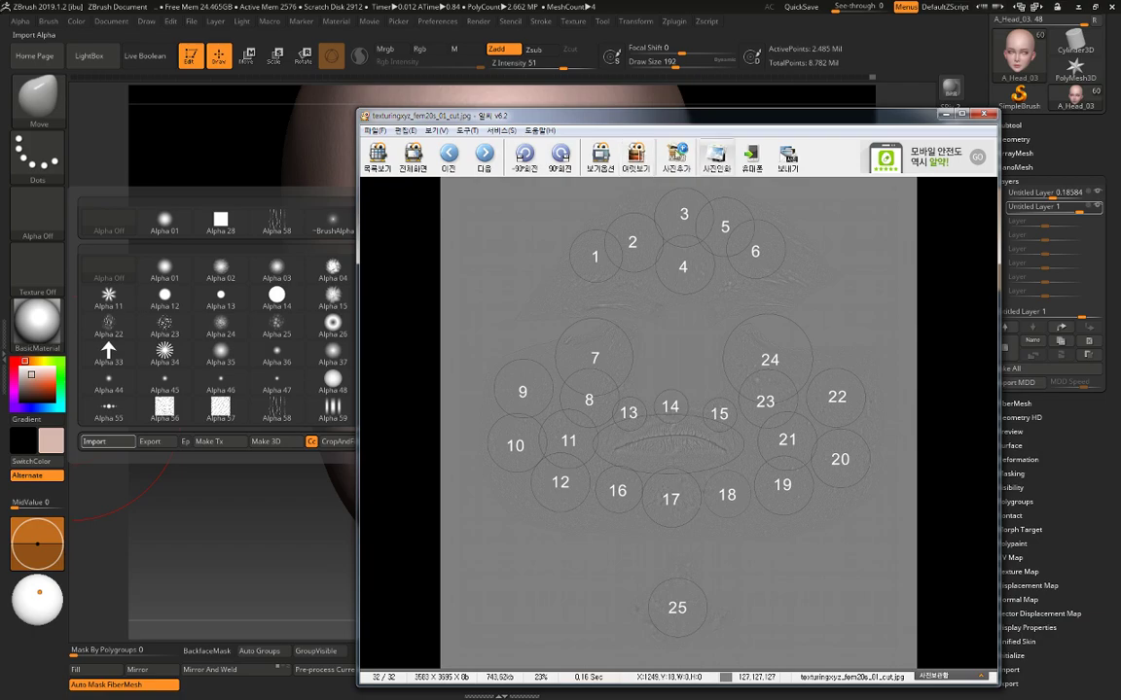
pyautogui.click(984, 115)
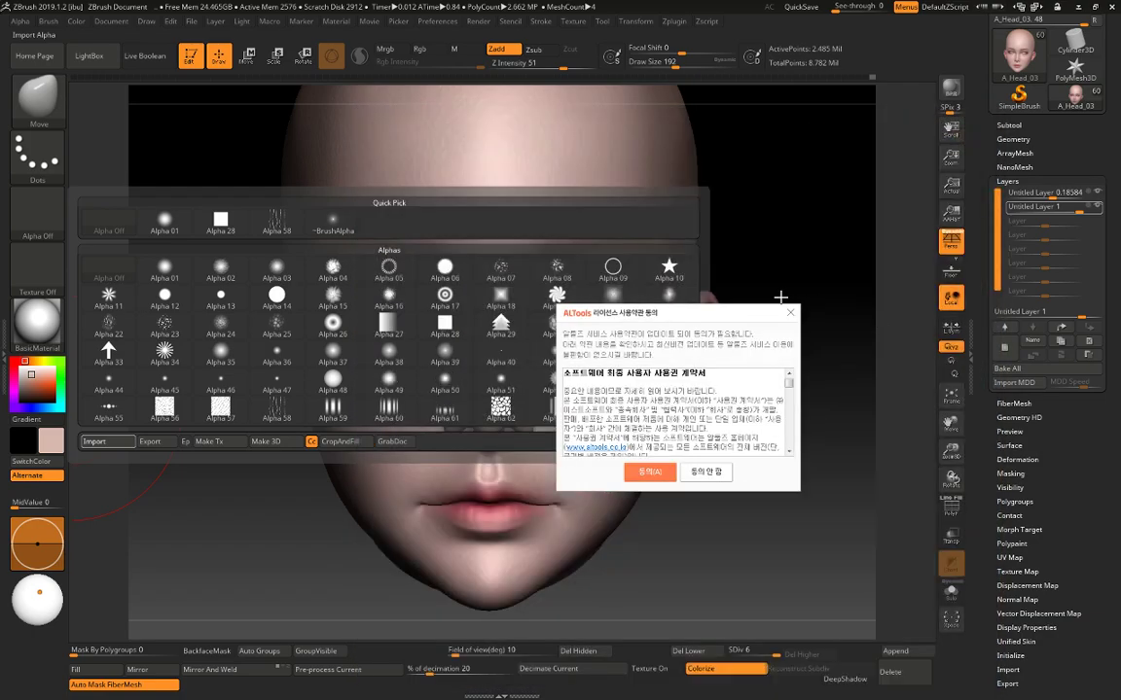
pyautogui.click(790, 313)
# Examine the numbered facial regions in texturingxyz_fem20s_09_cut.jpg to see which alpha belongs to which part of the face.
pyautogui.click(657, 445)
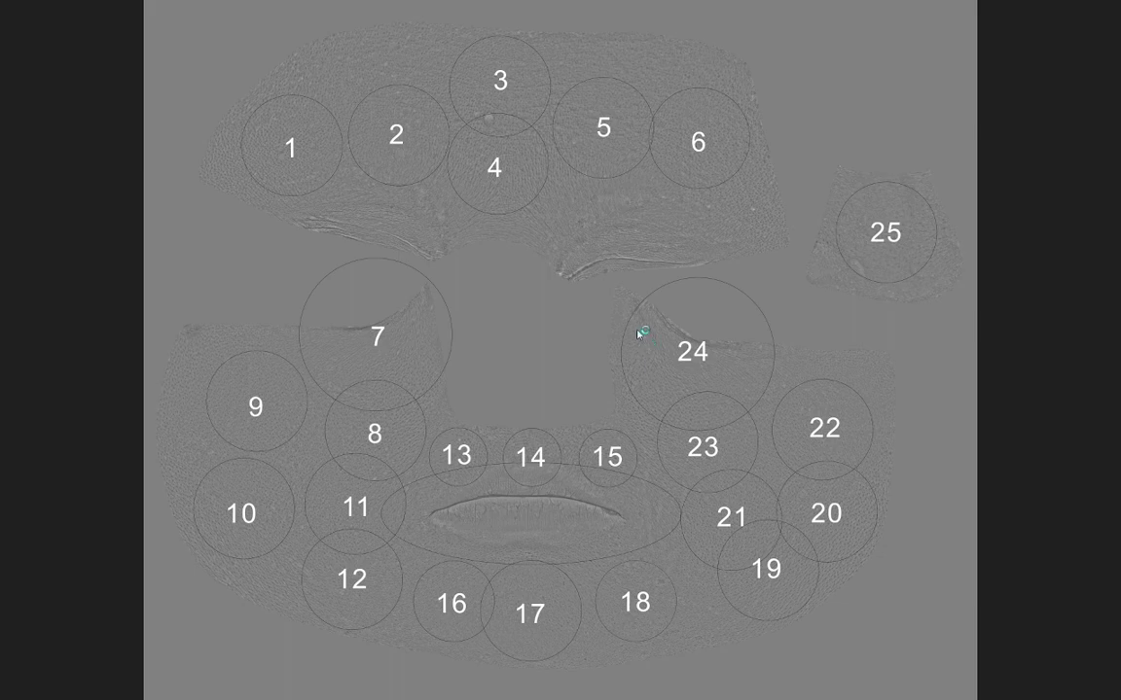
pyautogui.doubleClick(637, 330)
pyautogui.moveTo(254, 5)
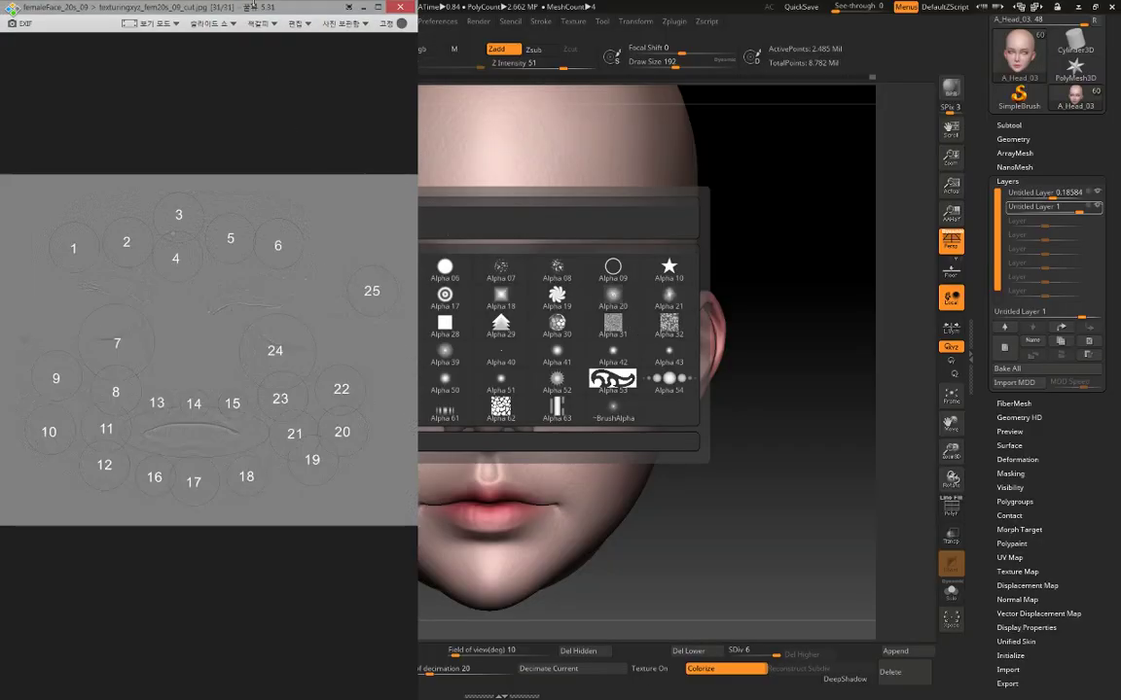
pyautogui.moveTo(252, 7); pyautogui.dragTo(596, 170)
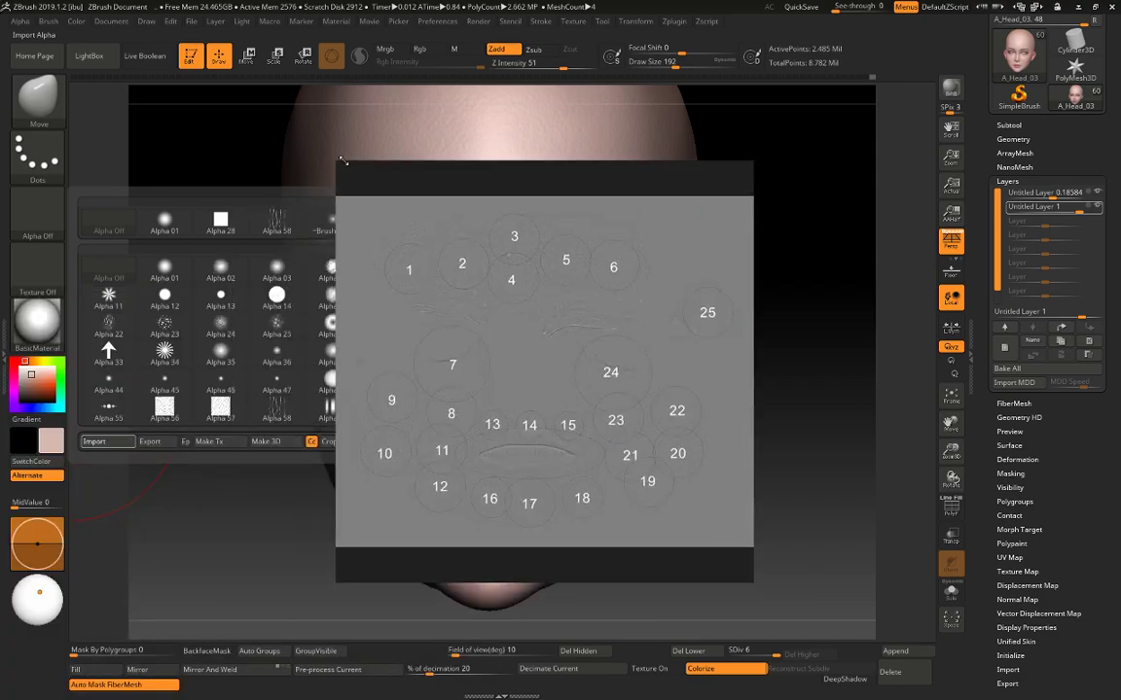
pyautogui.moveTo(337, 160); pyautogui.dragTo(212, 115)
pyautogui.moveTo(384, 132)
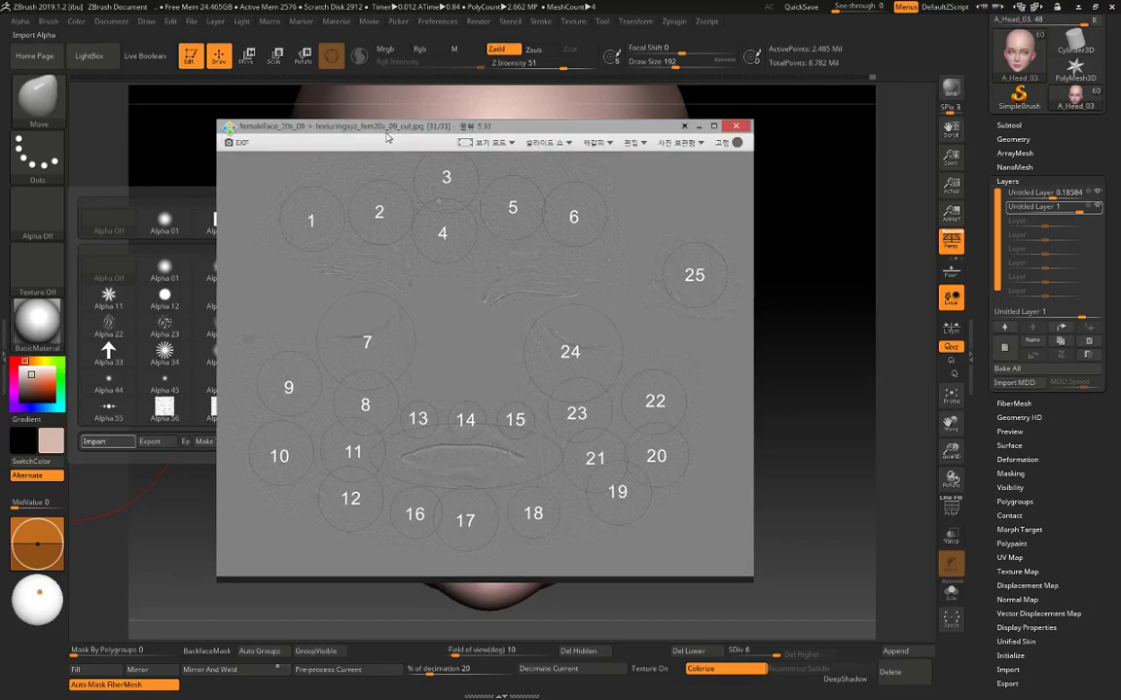
pyautogui.moveTo(385, 132); pyautogui.dragTo(1120, 146)
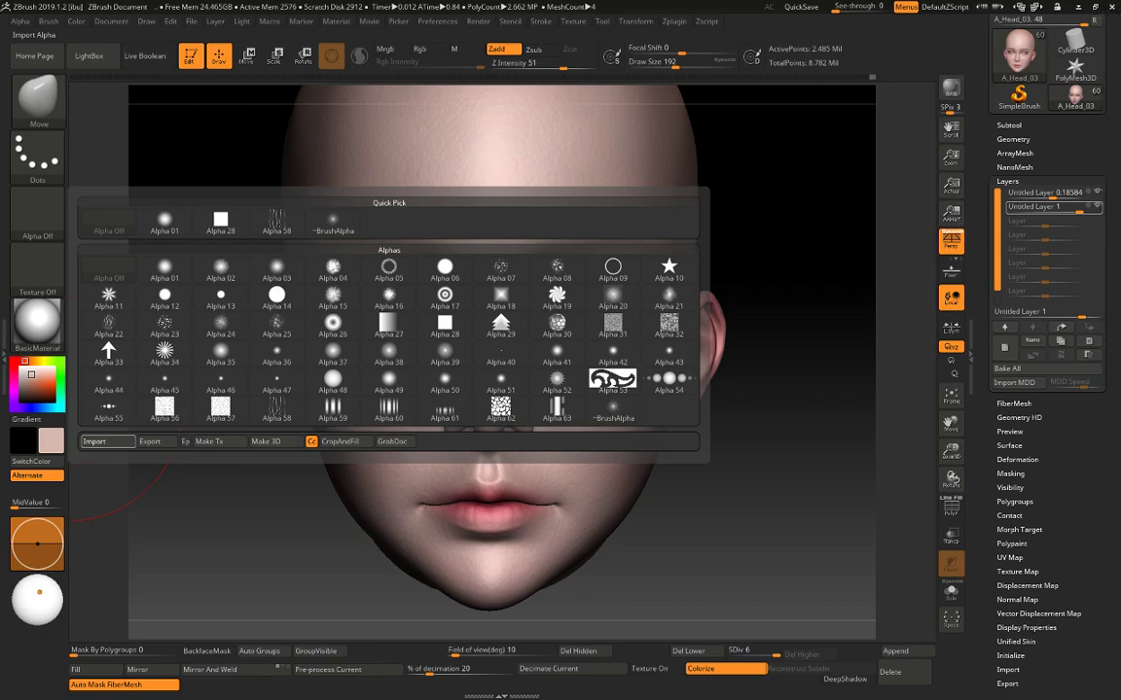
# Import skin alpha 24 as the brush alpha and set its MidValue to 50.
pyautogui.click(221, 334)
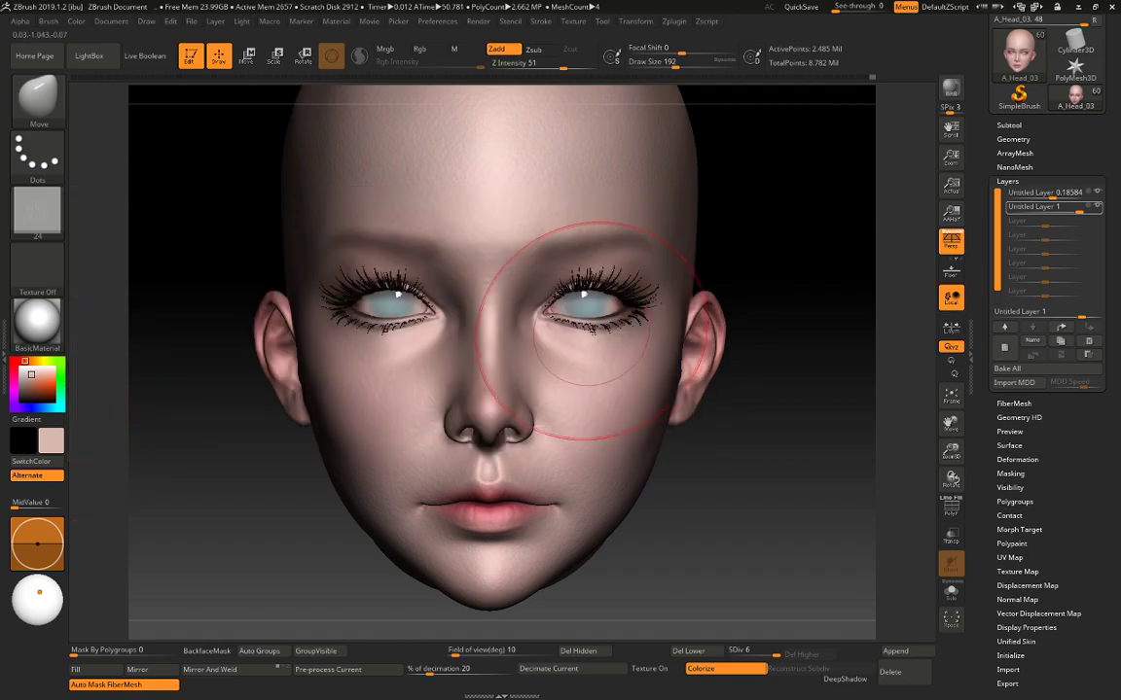
pyautogui.click(17, 504)
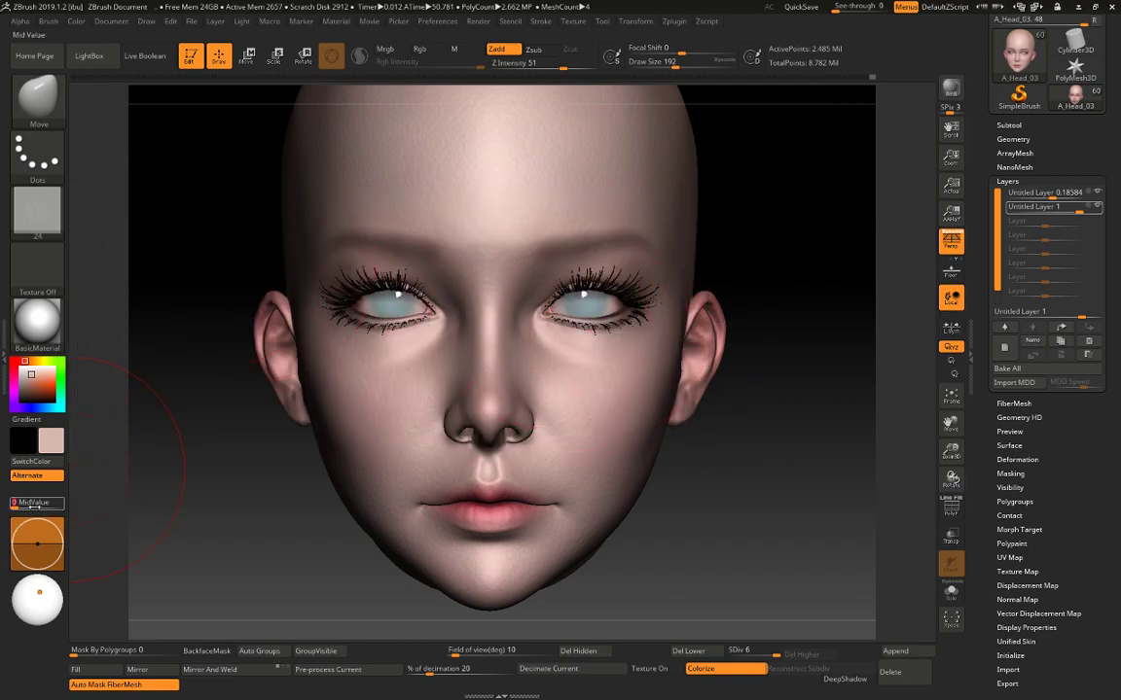
pyautogui.write('50')
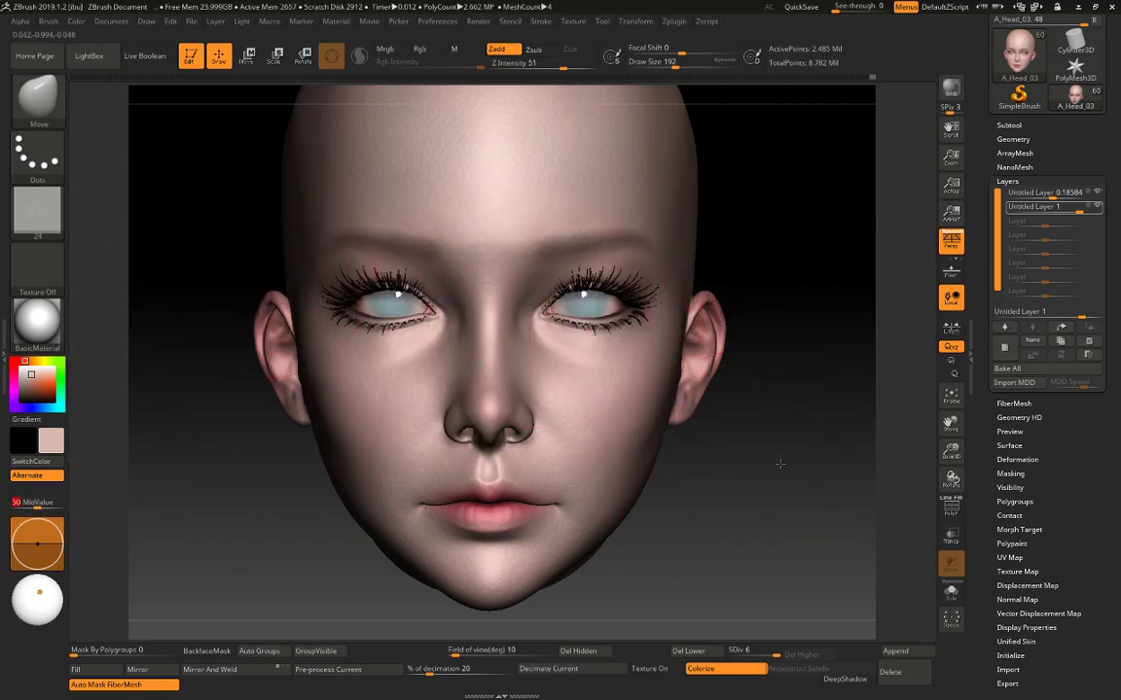
# With both layers hidden, divide the head to subdivision level 7 and show Untitled Layer 1 again.
pyautogui.keyDown('alt'); pyautogui.moveTo(781, 464); pyautogui.dragTo(830, 436); pyautogui.keyUp('alt')
pyautogui.click(673, 356)
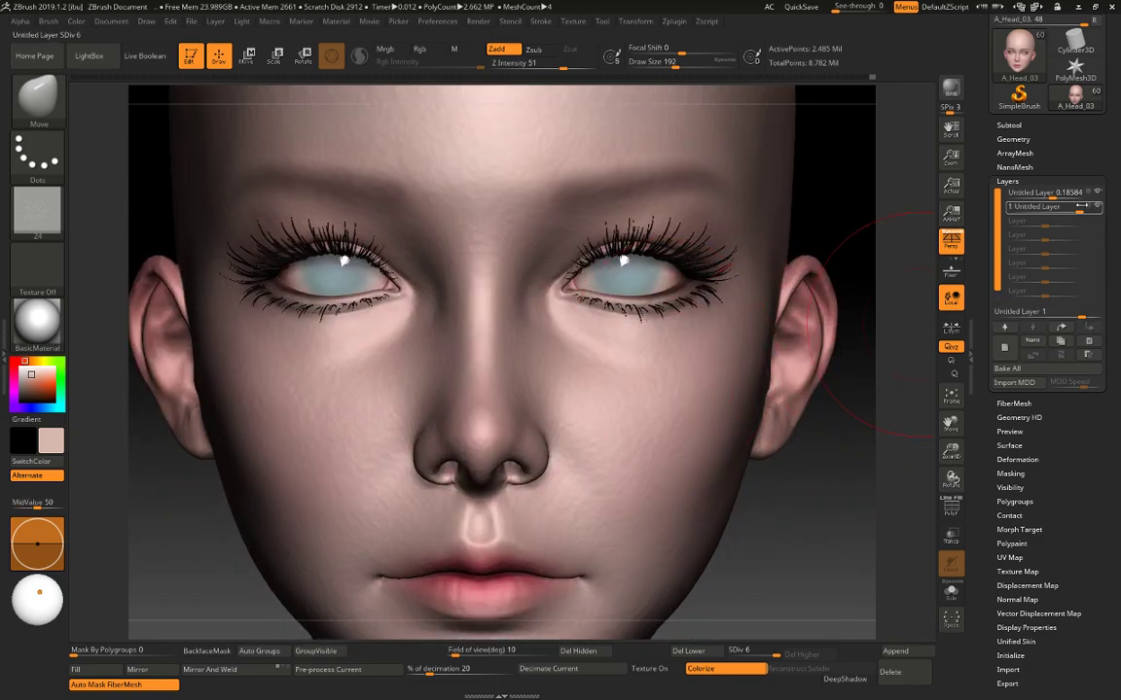
pyautogui.moveTo(1097, 207)
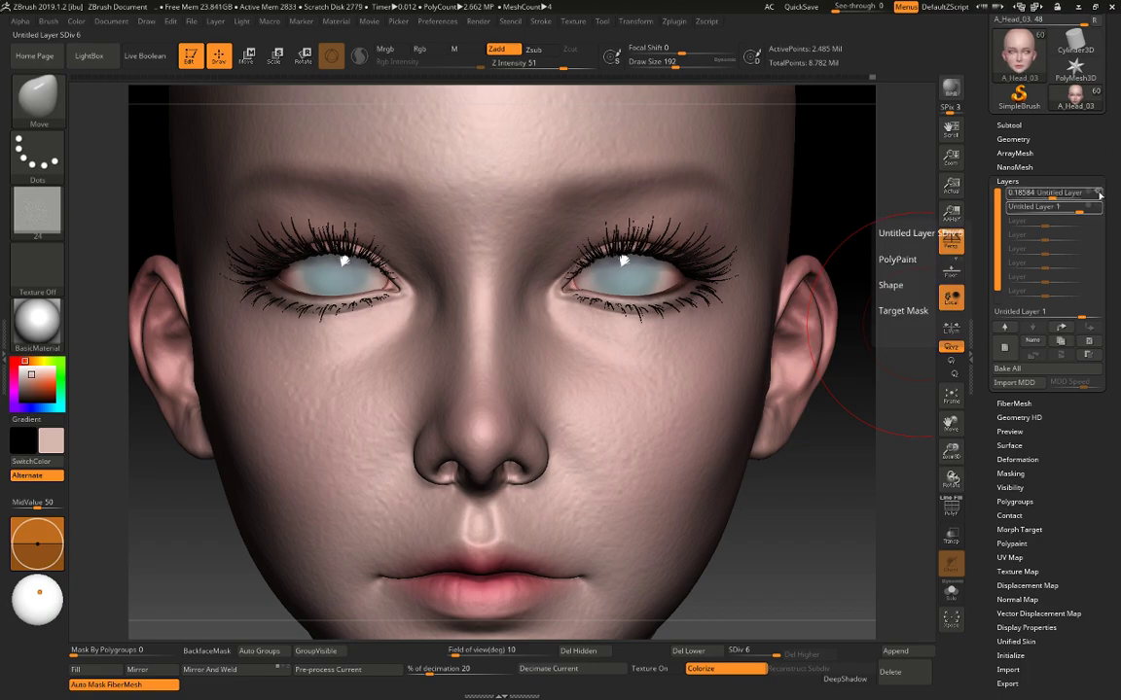
pyautogui.click(1098, 193)
pyautogui.press('ctrl')
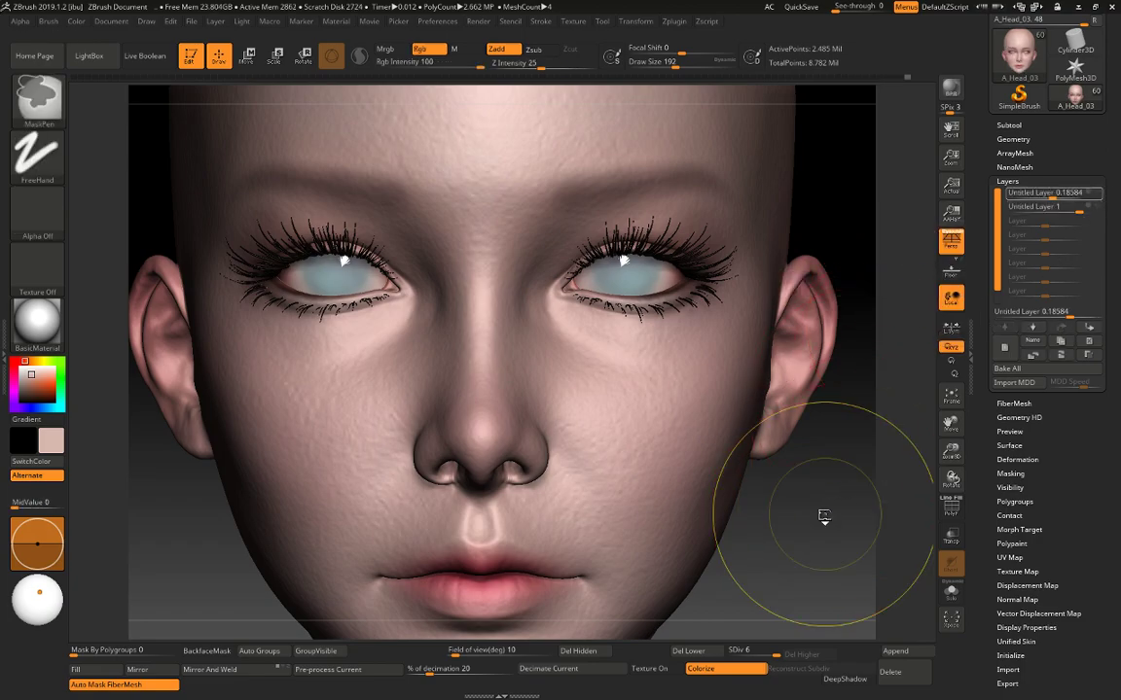
pyautogui.hotkey('ctrl', 'd')
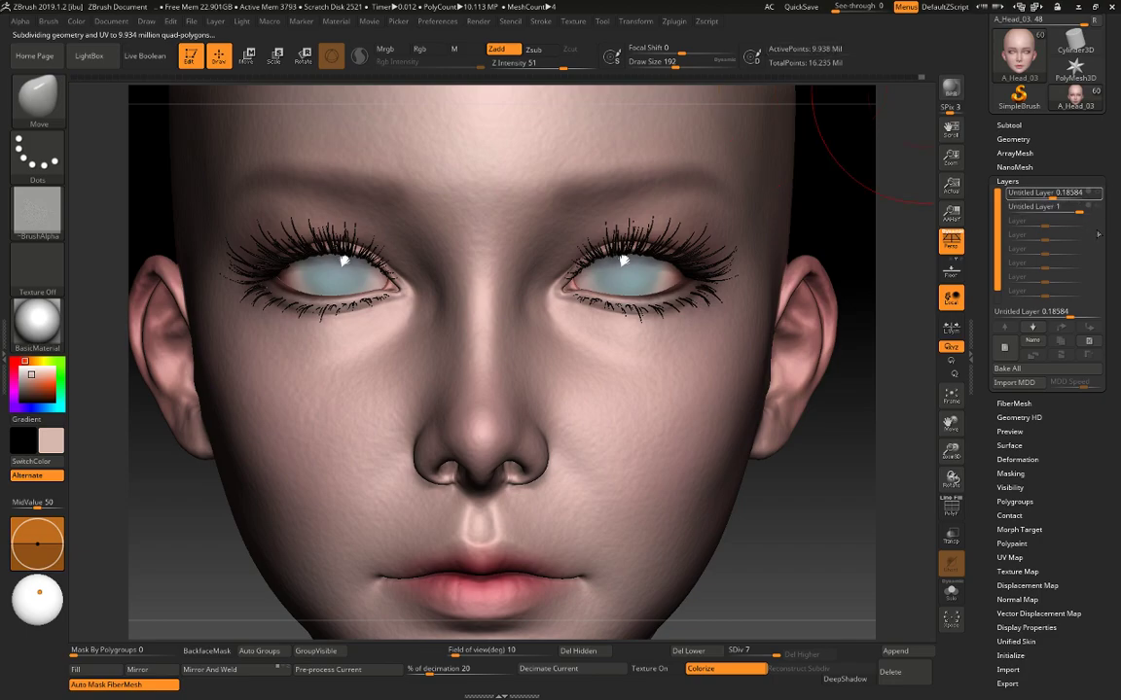
pyautogui.moveTo(1097, 209)
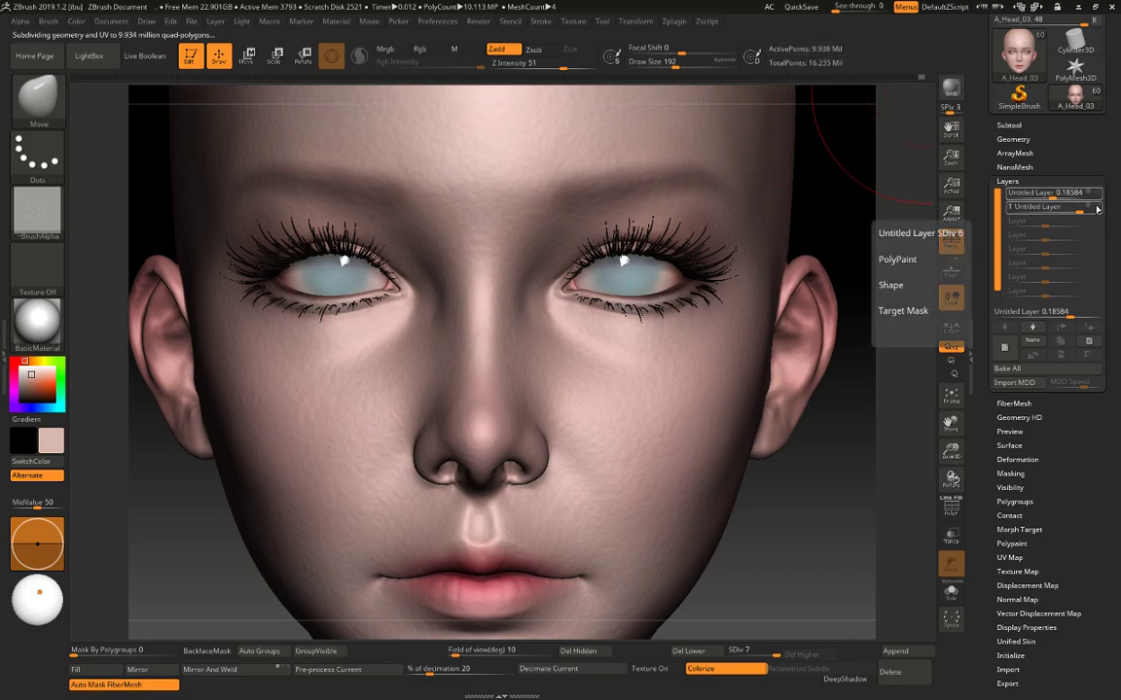
pyautogui.click(1098, 210)
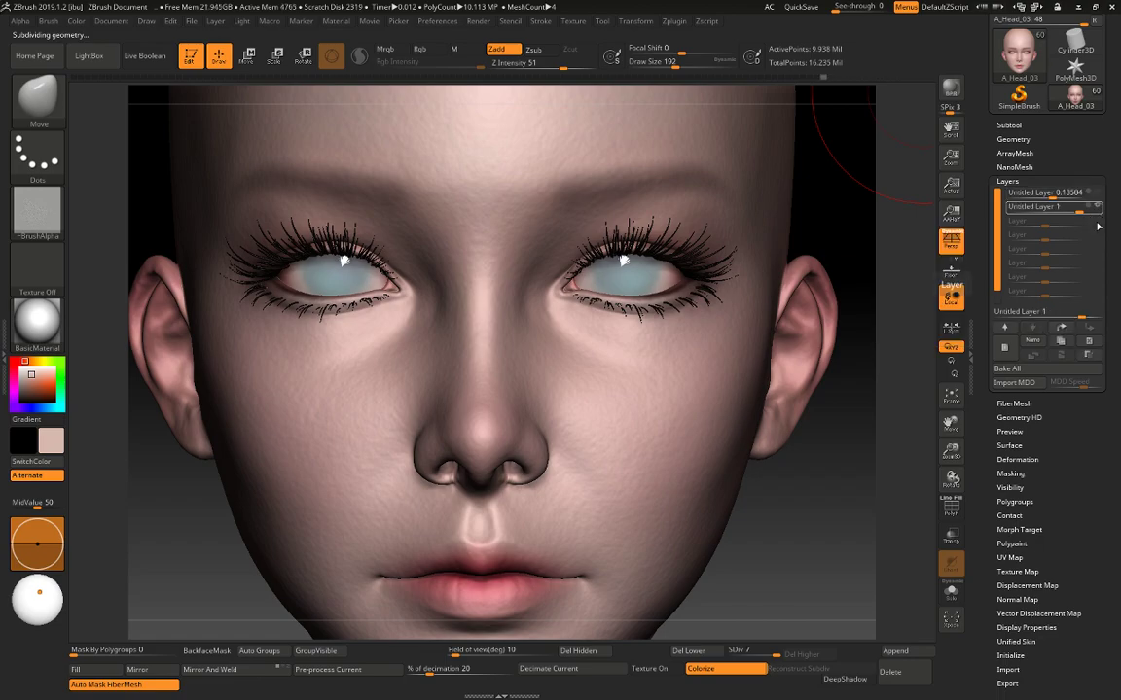
pyautogui.moveTo(1098, 200)
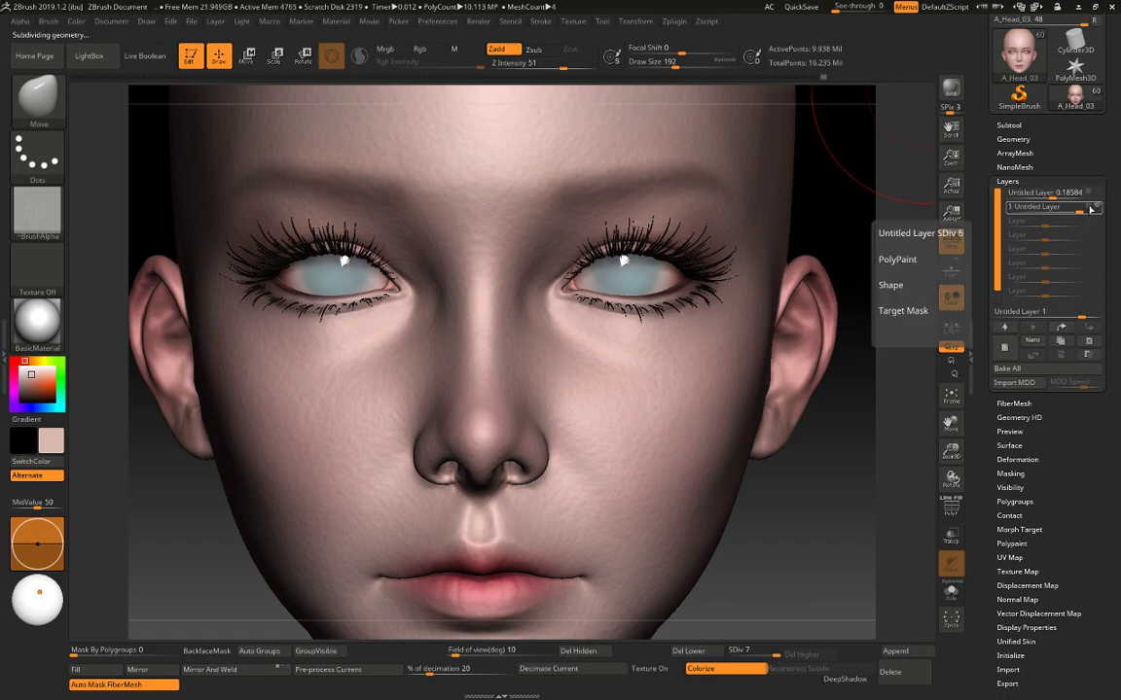
# Set the Draw Size to 167 and try a Move brush stroke on the skin below the eye.
pyautogui.press('s')
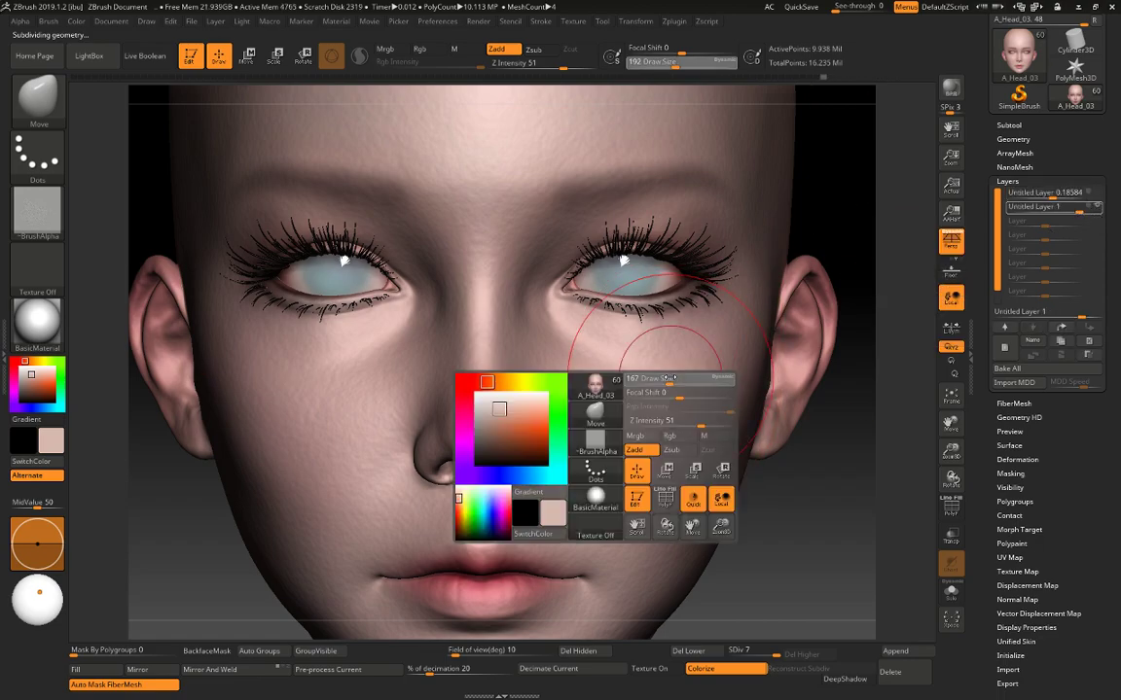
pyautogui.moveTo(680, 380); pyautogui.dragTo(671, 379)
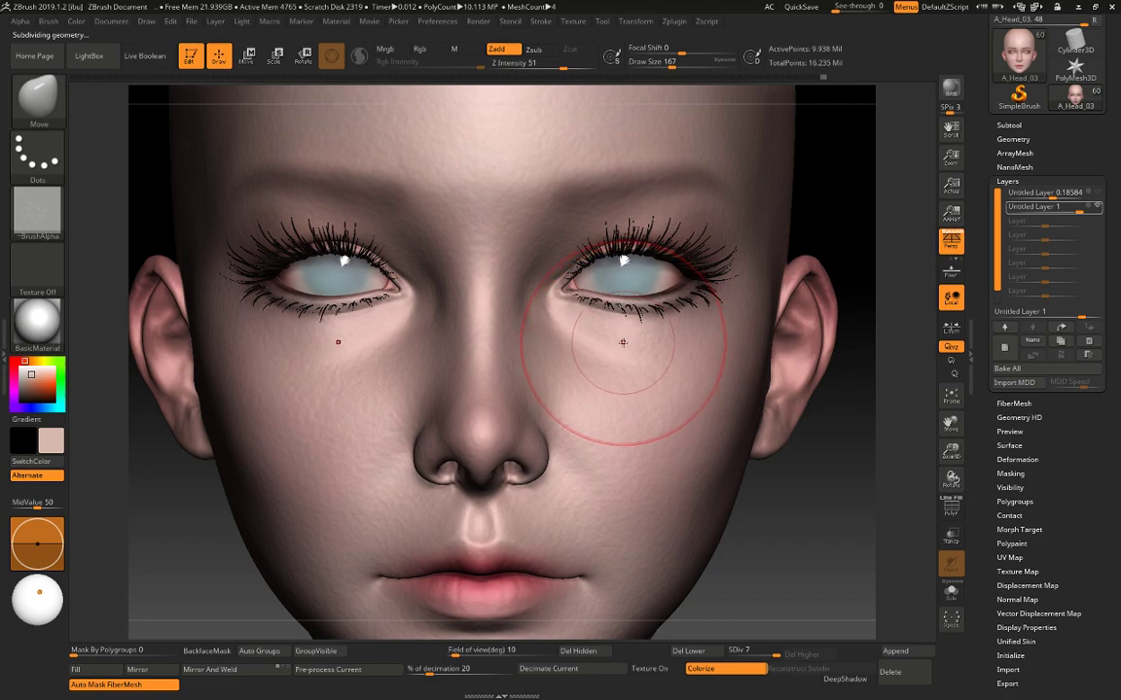
pyautogui.moveTo(625, 342); pyautogui.dragTo(632, 308)
pyautogui.hotkey('ctrl', 'z')
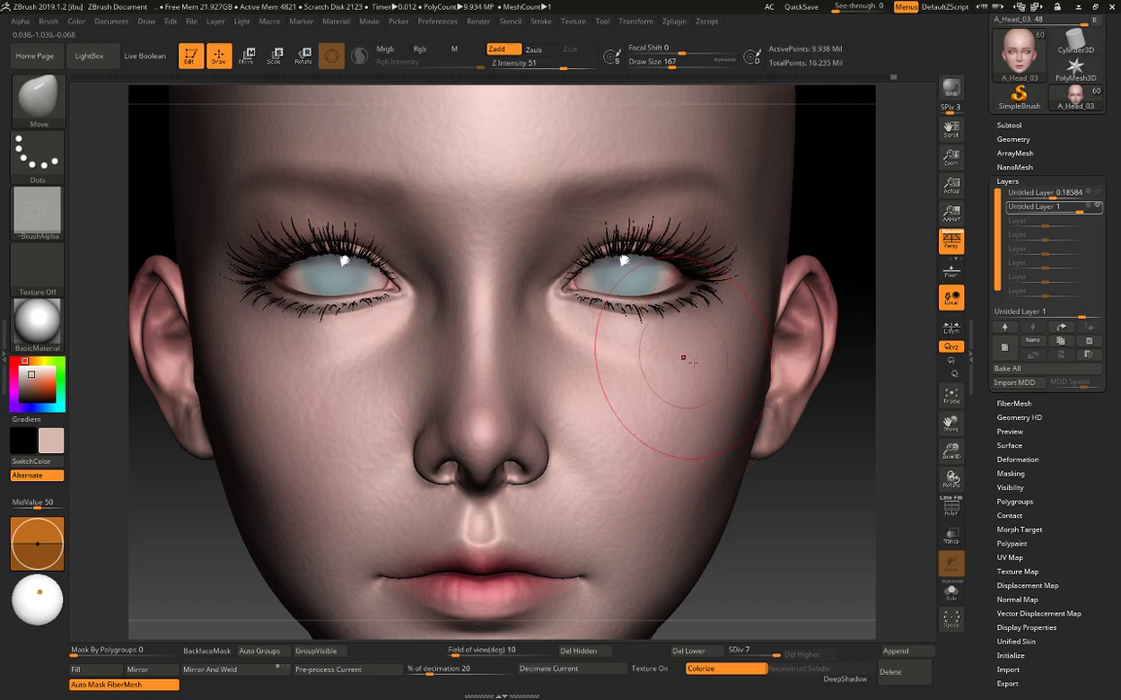
# Switch to the Standard brush with alpha 24, the DragRect stroke and a MidValue of 50.
pyautogui.press('b')
pyautogui.press('s')
pyautogui.press('t')
pyautogui.click(37, 206)
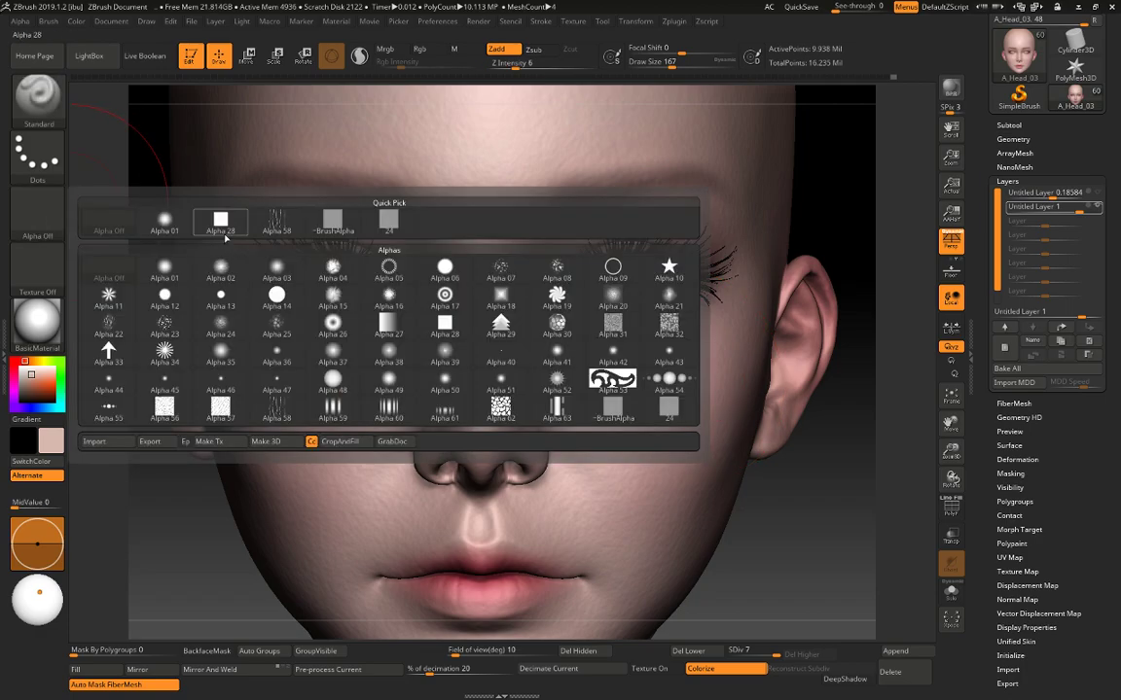
pyautogui.click(37, 155)
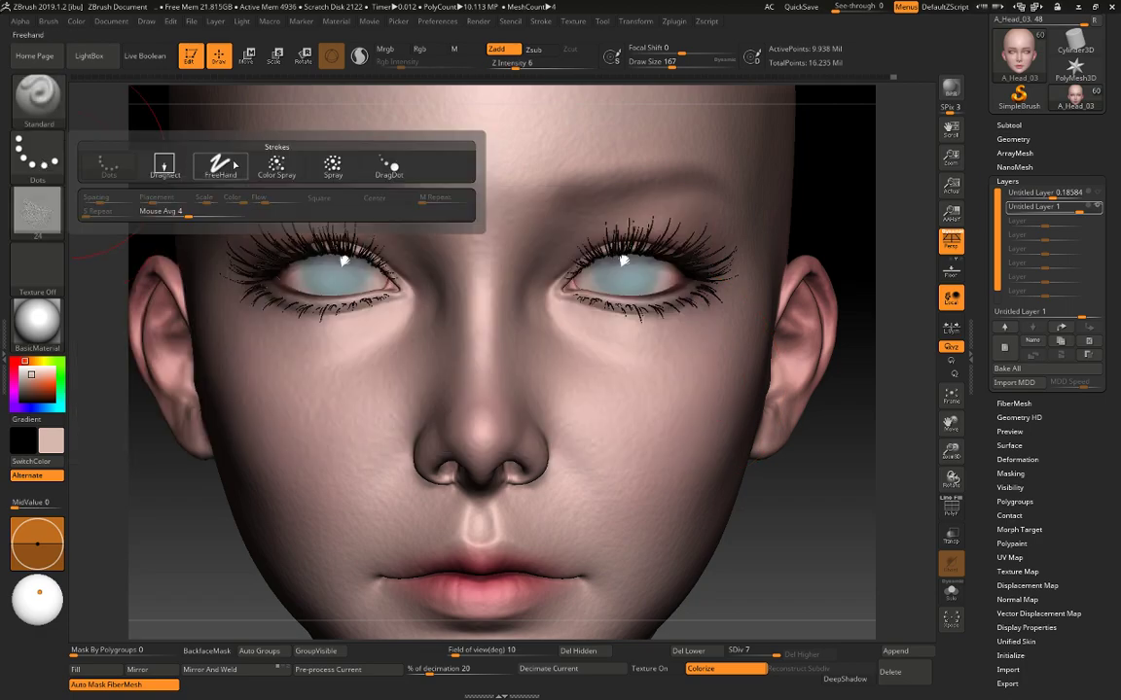
pyautogui.click(158, 165)
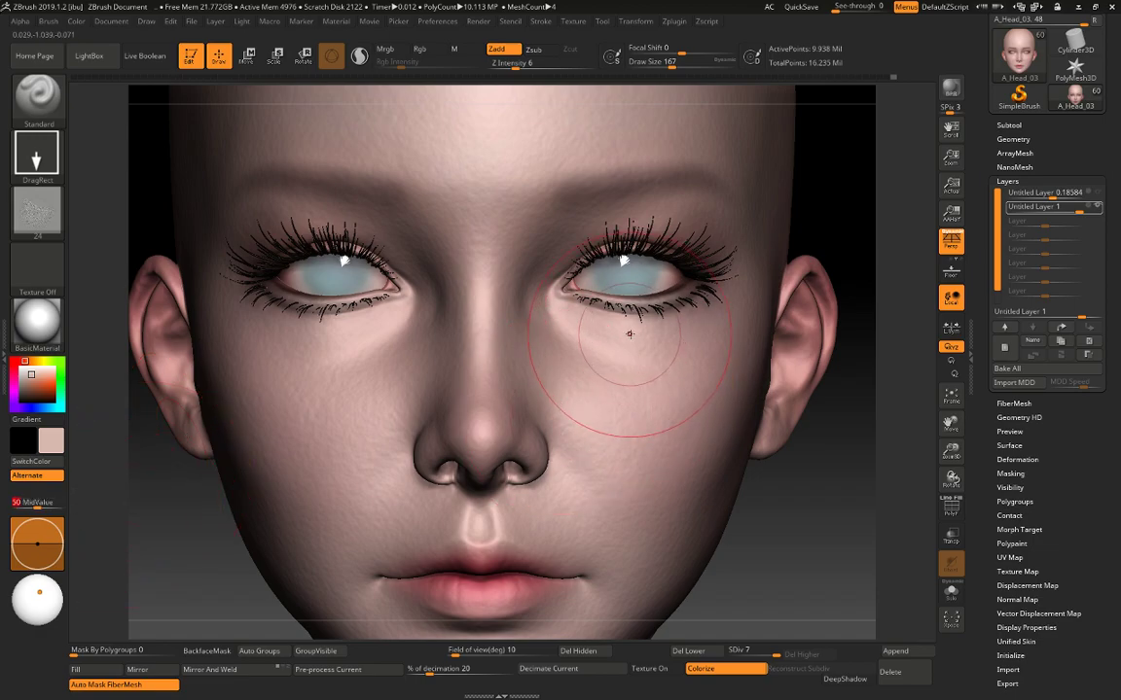
# Store a morph target of the head's current surface.
pyautogui.scroll(-2, 997, 600)
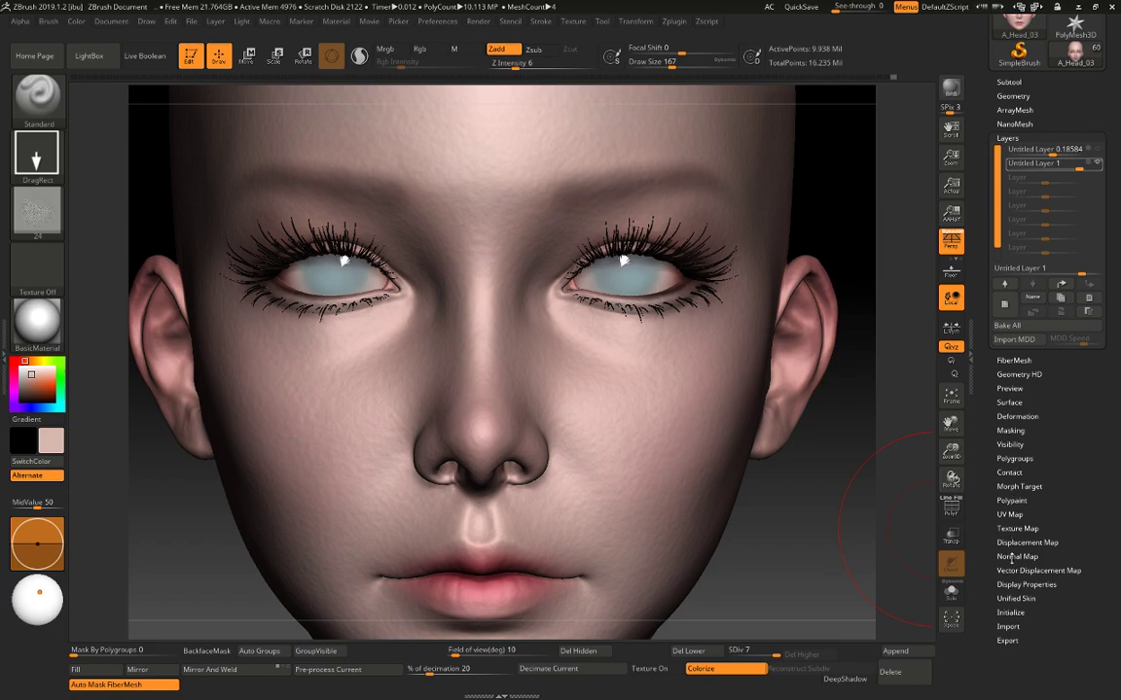
pyautogui.click(1012, 486)
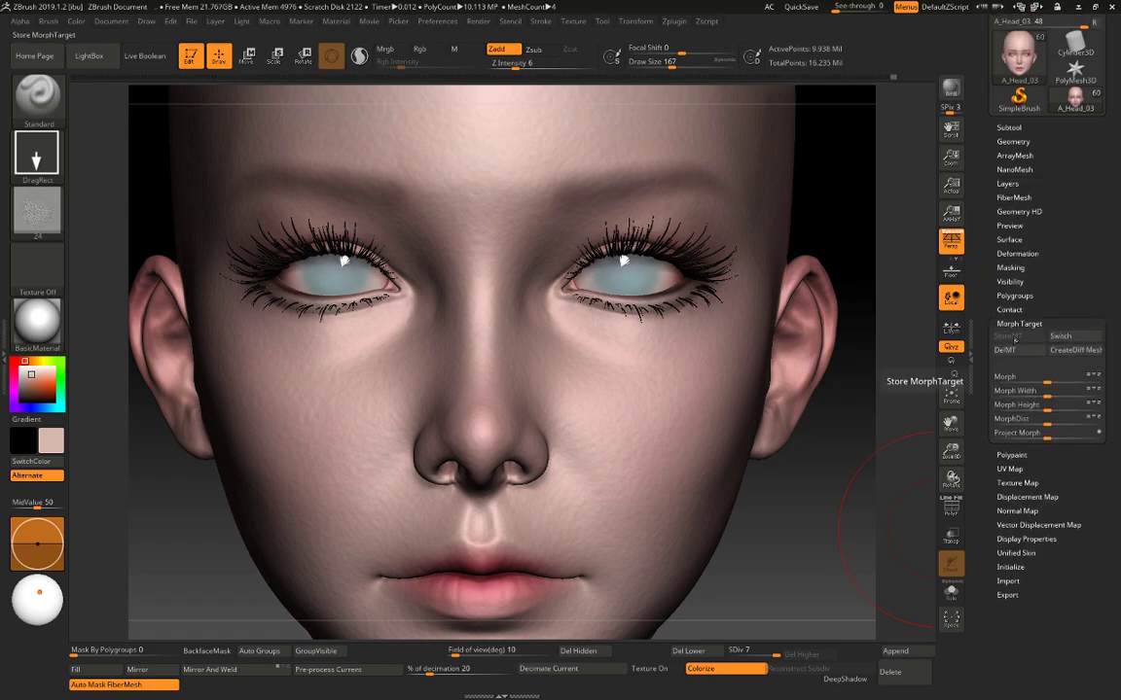
pyautogui.click(1021, 322)
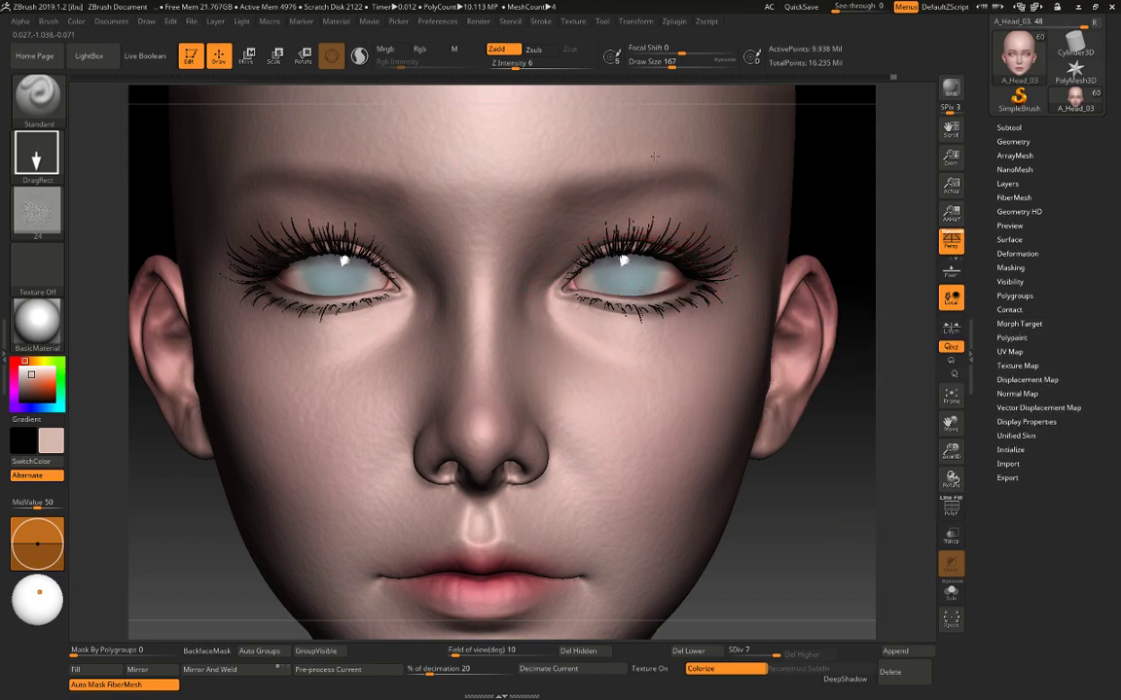
# Try a brush stroke on the skin below the eye and undo it.
pyautogui.moveTo(624, 352); pyautogui.dragTo(638, 341)
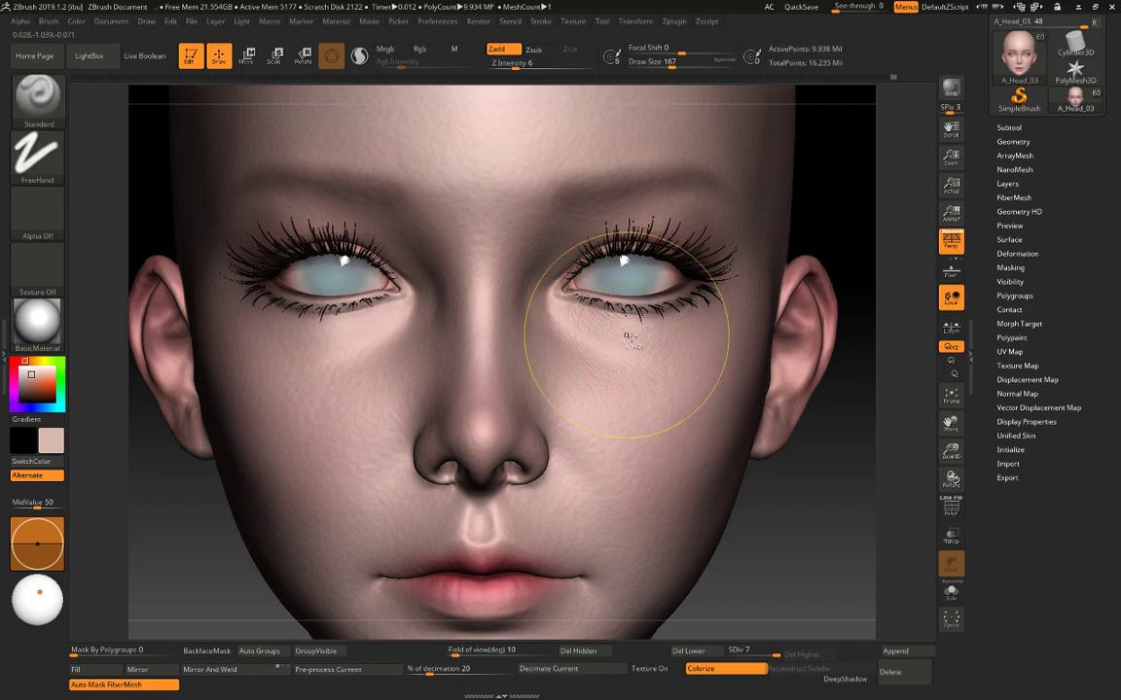
pyautogui.hotkey('ctrl', 'z')
pyautogui.press('space')
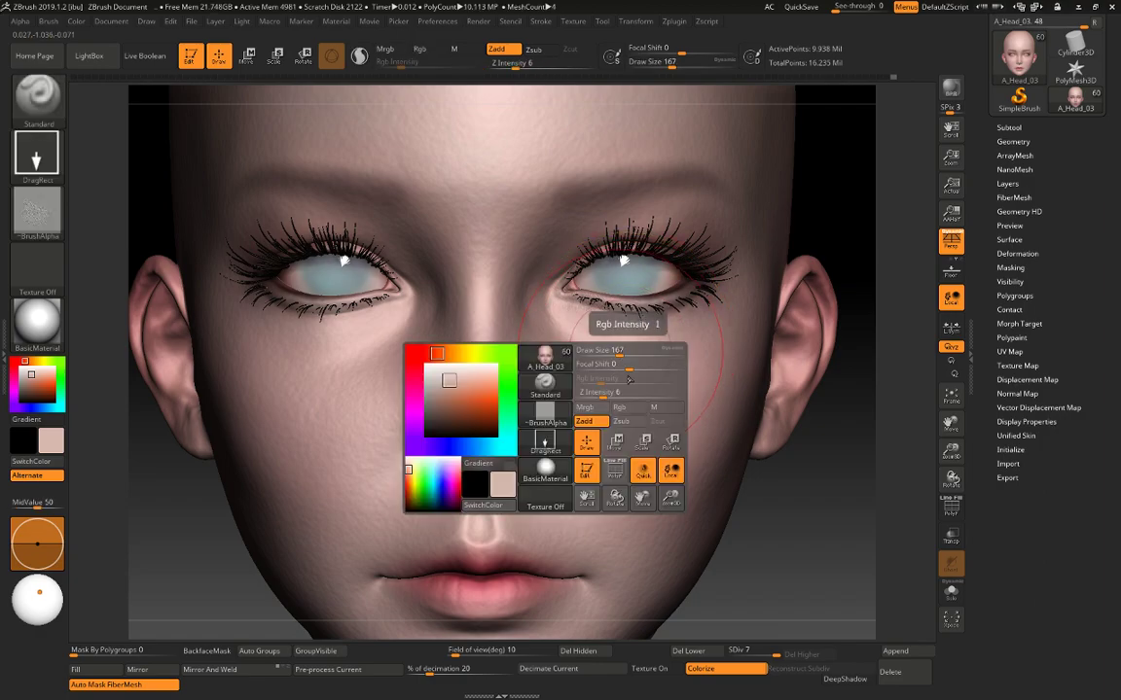
# Set the intensity of the first Untitled Layer to 0.
pyautogui.moveTo(1071, 211); pyautogui.dragTo(1070, 289)
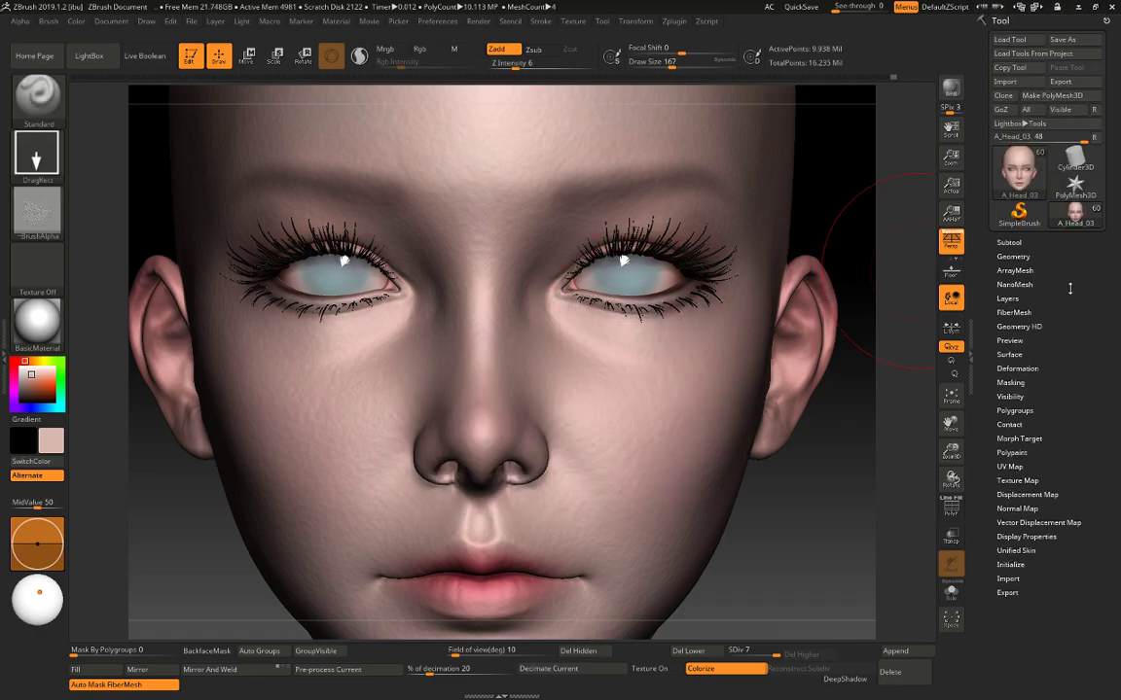
pyautogui.click(1010, 298)
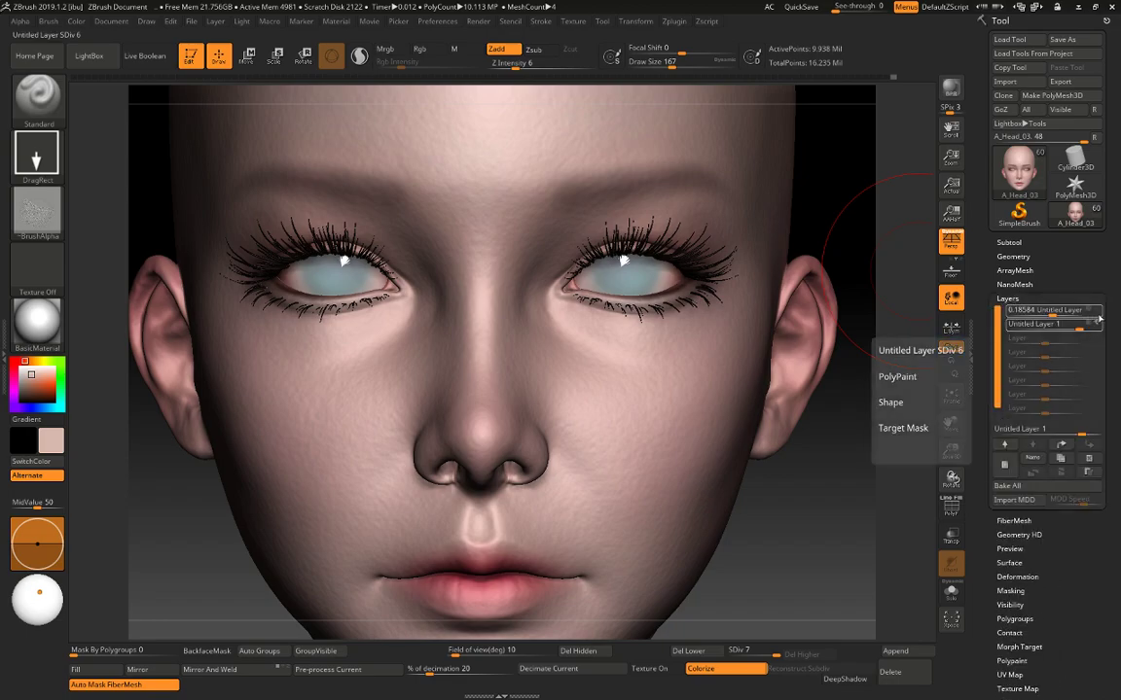
pyautogui.click(1054, 309)
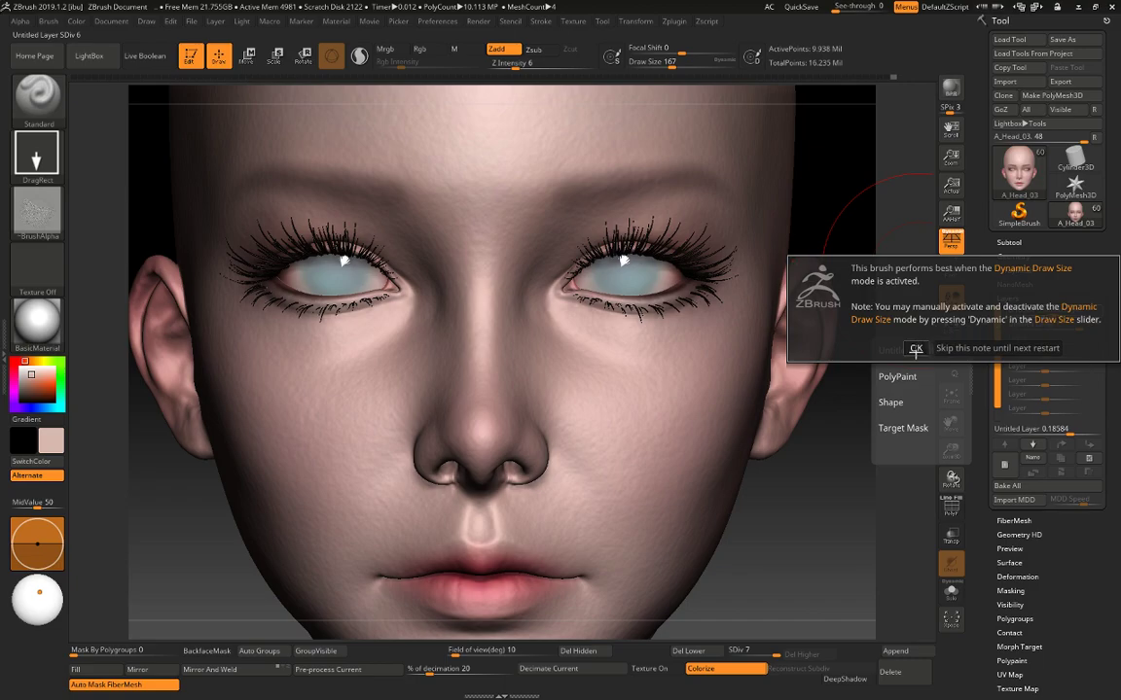
pyautogui.click(916, 348)
pyautogui.click(917, 348)
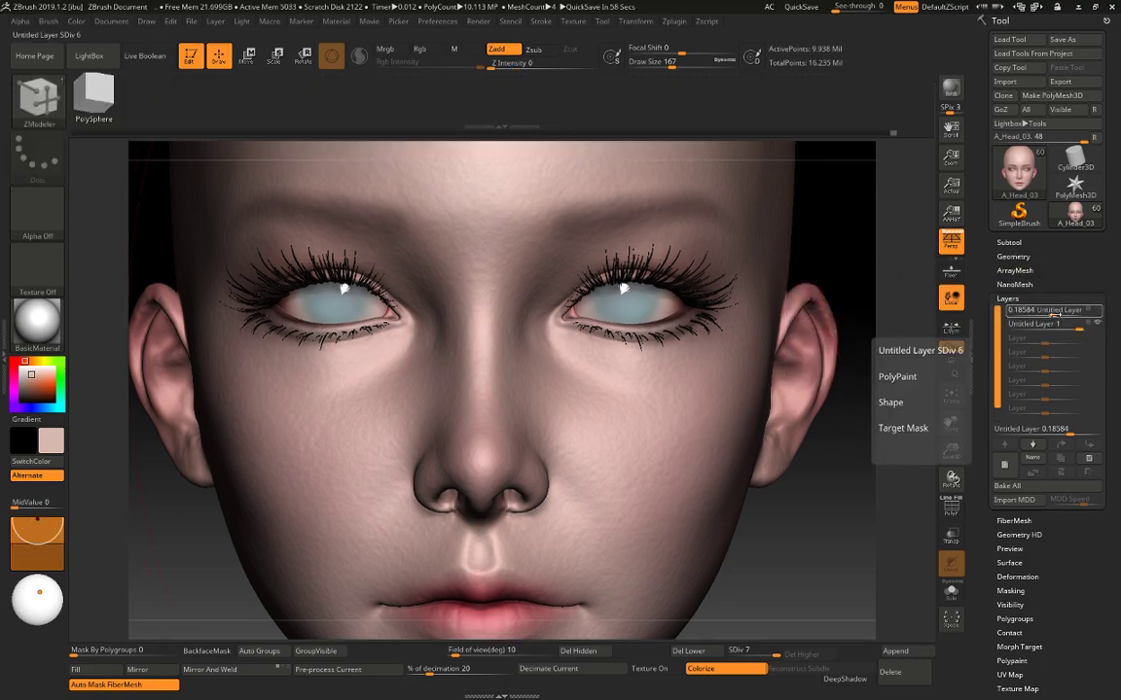
pyautogui.write('0')
pyautogui.press('Return')
pyautogui.click(1056, 310)
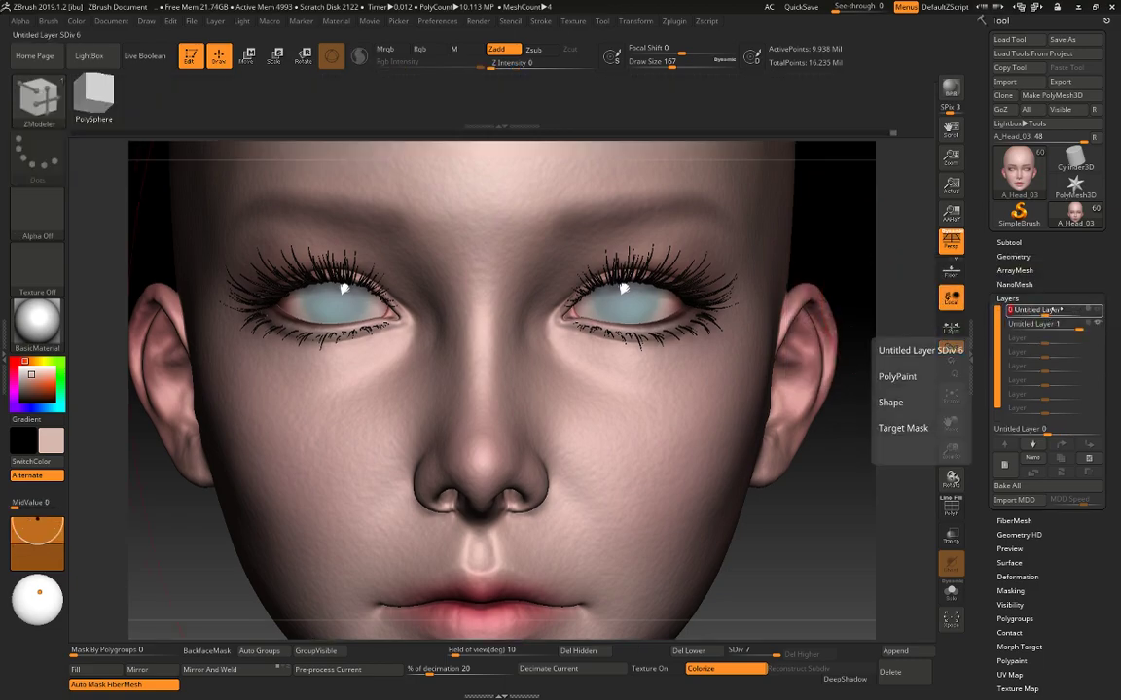
# Lower the intensity of the second Untitled Layer to -0.00885.
pyautogui.moveTo(1052, 327)
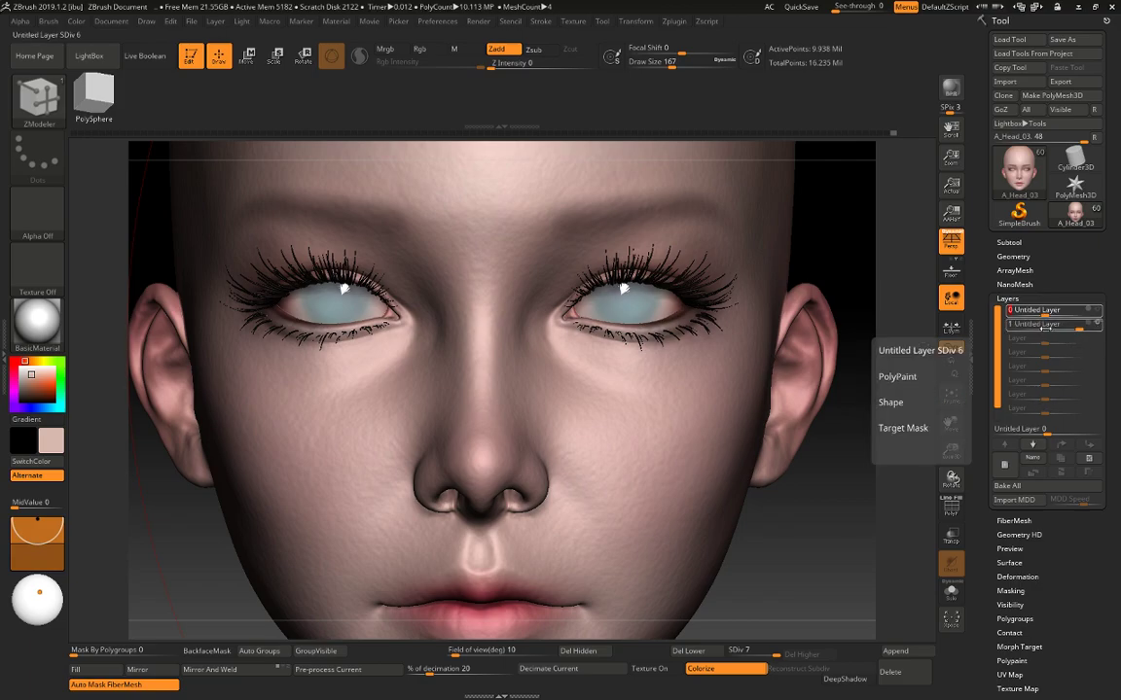
pyautogui.moveTo(851, 575)
pyautogui.mouseDown()
pyautogui.moveTo(852, 499)
pyautogui.moveTo(851, 564)
pyautogui.mouseUp()
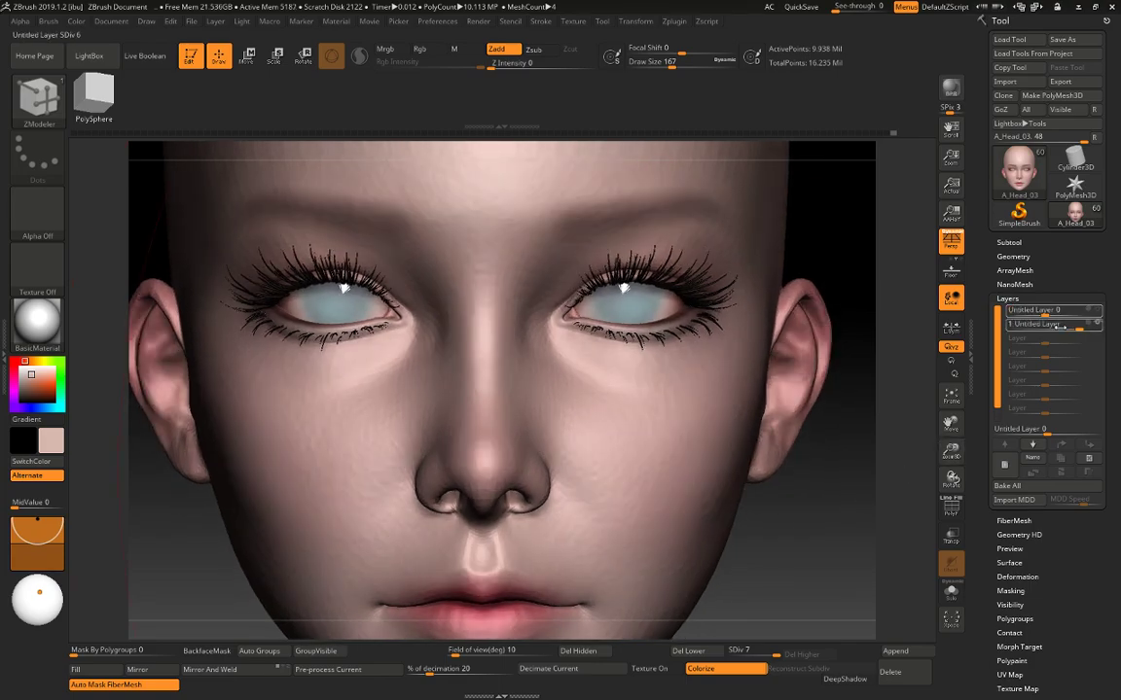
pyautogui.moveTo(1064, 327); pyautogui.dragTo(1041, 326)
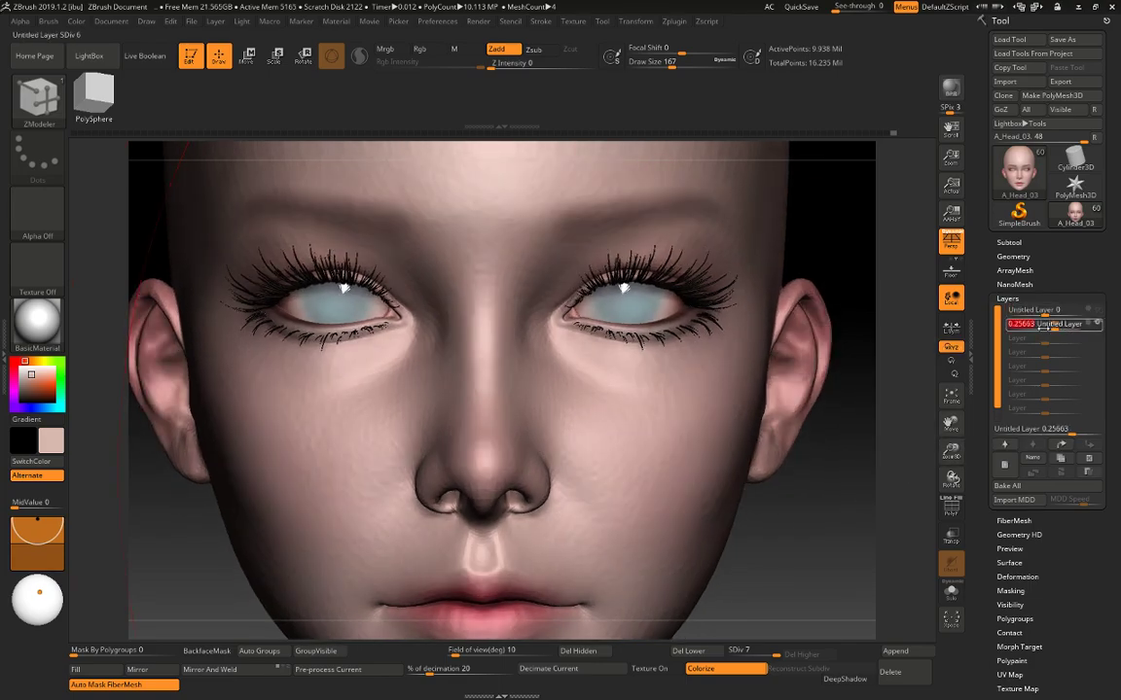
pyautogui.write('0')
# Set the first layer's intensity to -0.16814 and return the second layer's intensity to 1.
pyautogui.click(1072, 313)
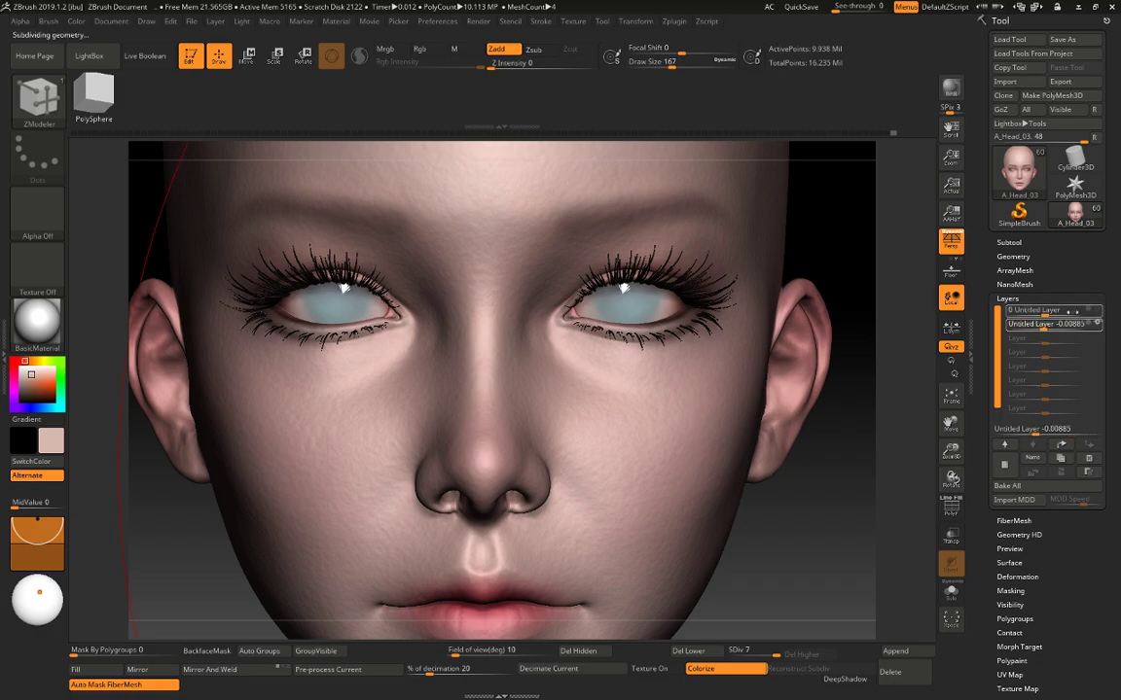
pyautogui.moveTo(1101, 309); pyautogui.dragTo(1038, 313)
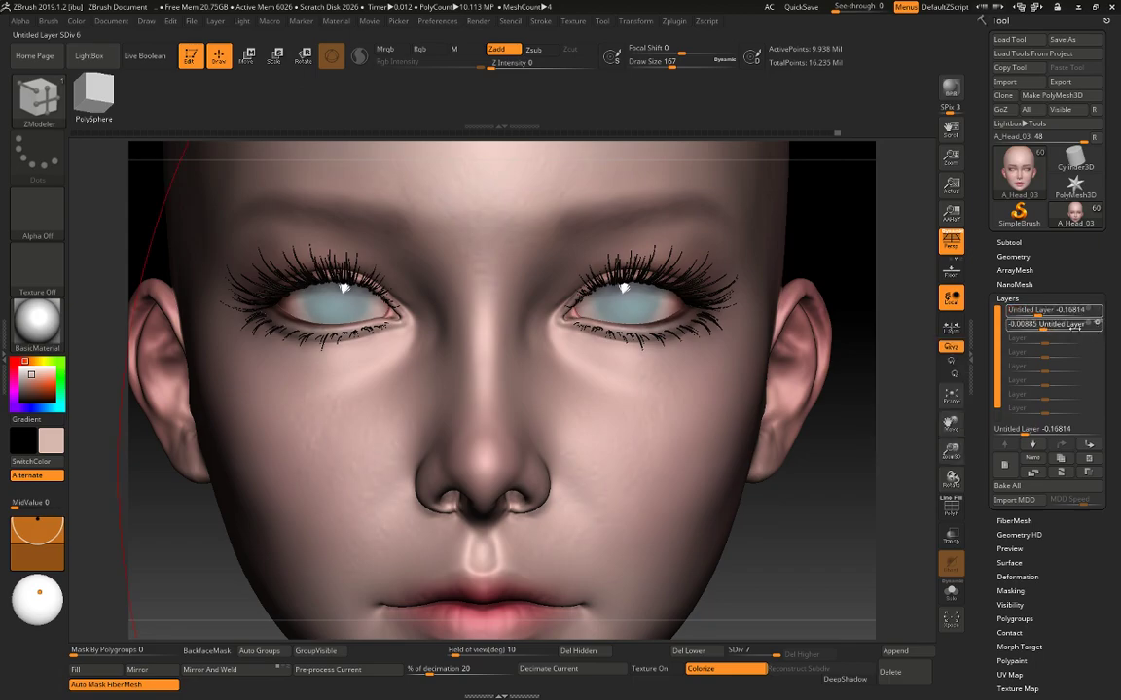
pyautogui.moveTo(1053, 326); pyautogui.dragTo(1093, 327)
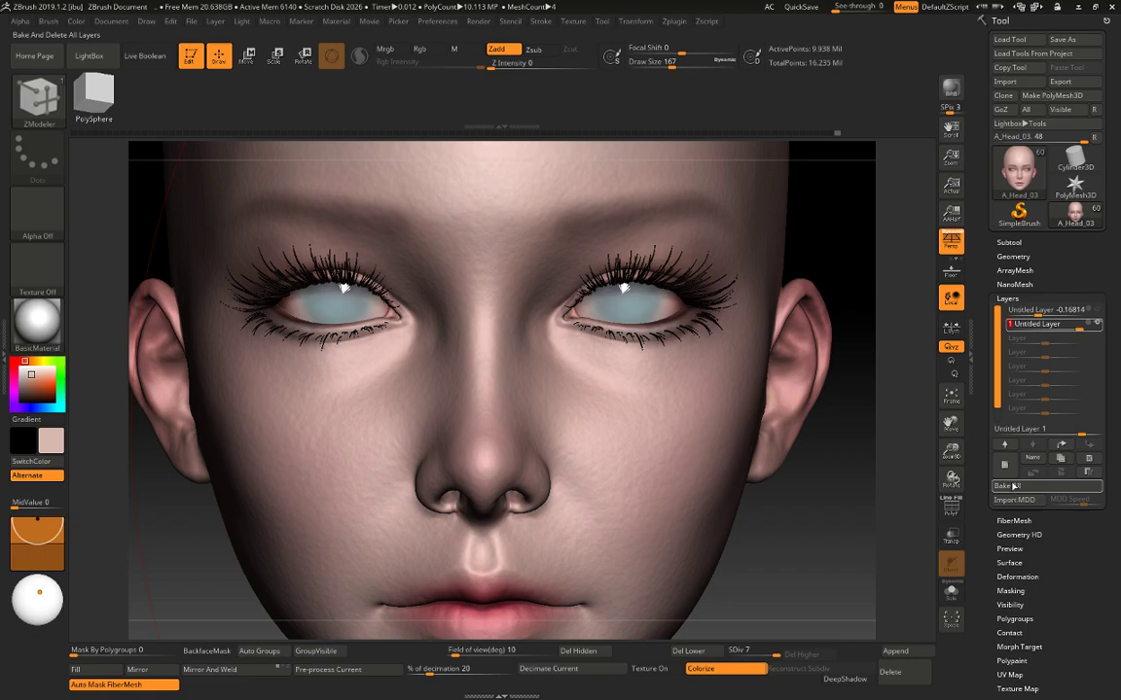
# Delete the second layer and set the remaining layer's intensity to -0.23893.
pyautogui.click(1088, 459)
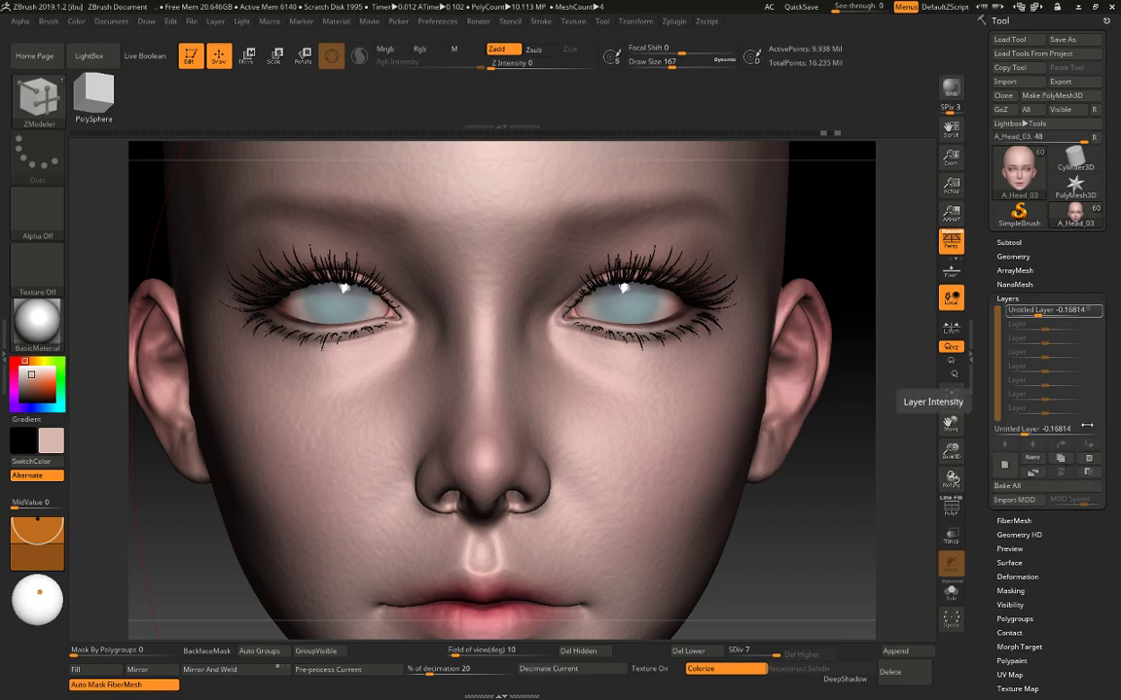
pyautogui.moveTo(1056, 316)
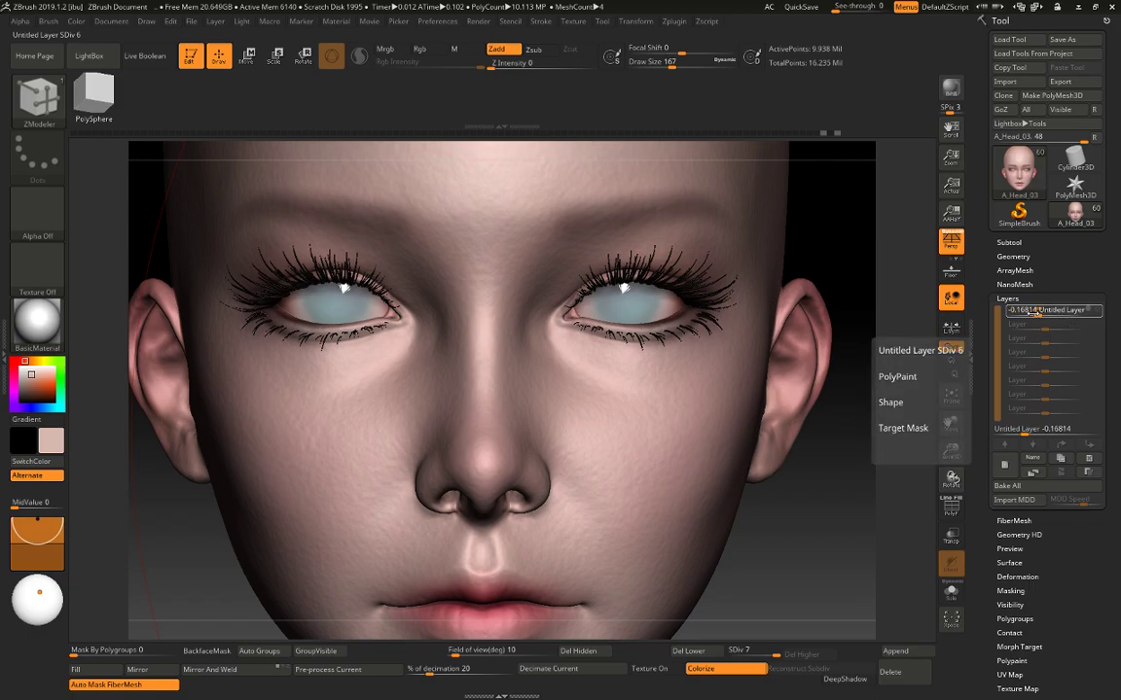
pyautogui.moveTo(1029, 311); pyautogui.dragTo(1038, 312)
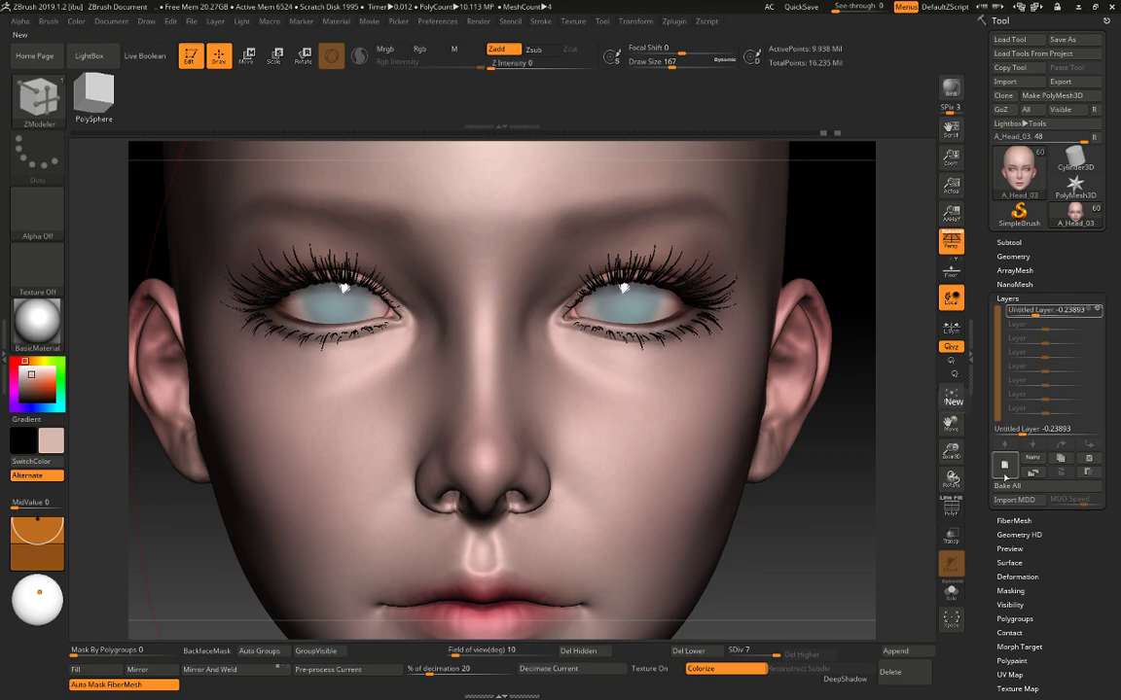
# Add a new layer to the head and reselect the Standard brush with its DragRect stroke.
pyautogui.click(1005, 465)
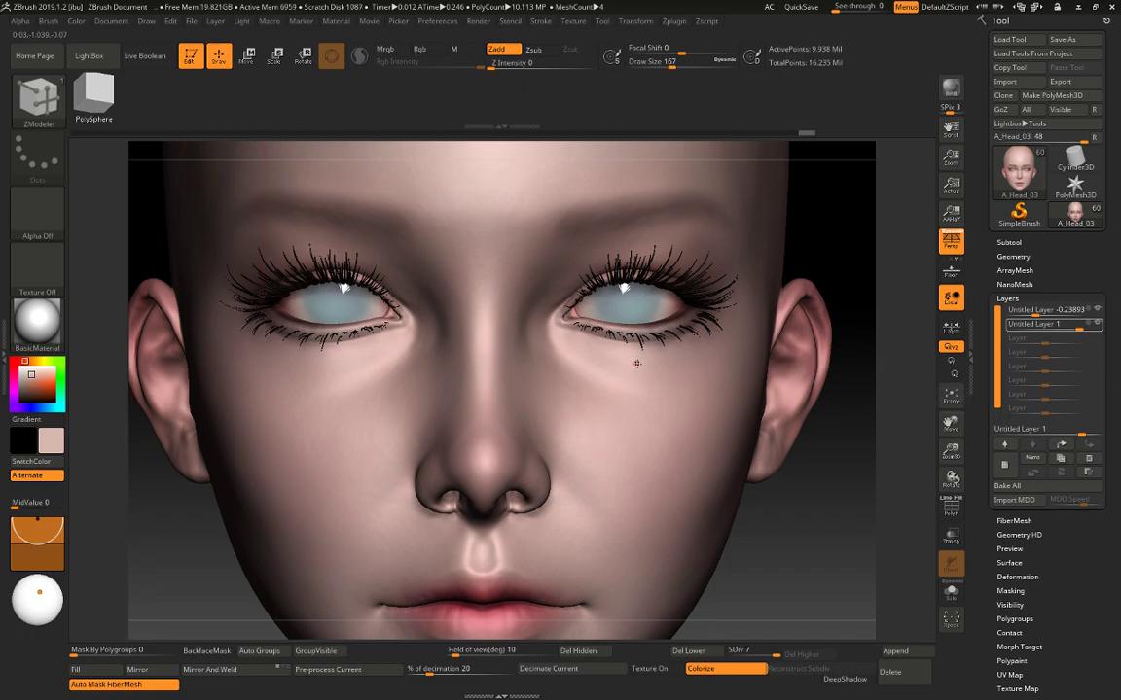
pyautogui.press('b')
pyautogui.press('m')
pyautogui.press('v')
pyautogui.press('b')
pyautogui.press('s')
pyautogui.press('t')
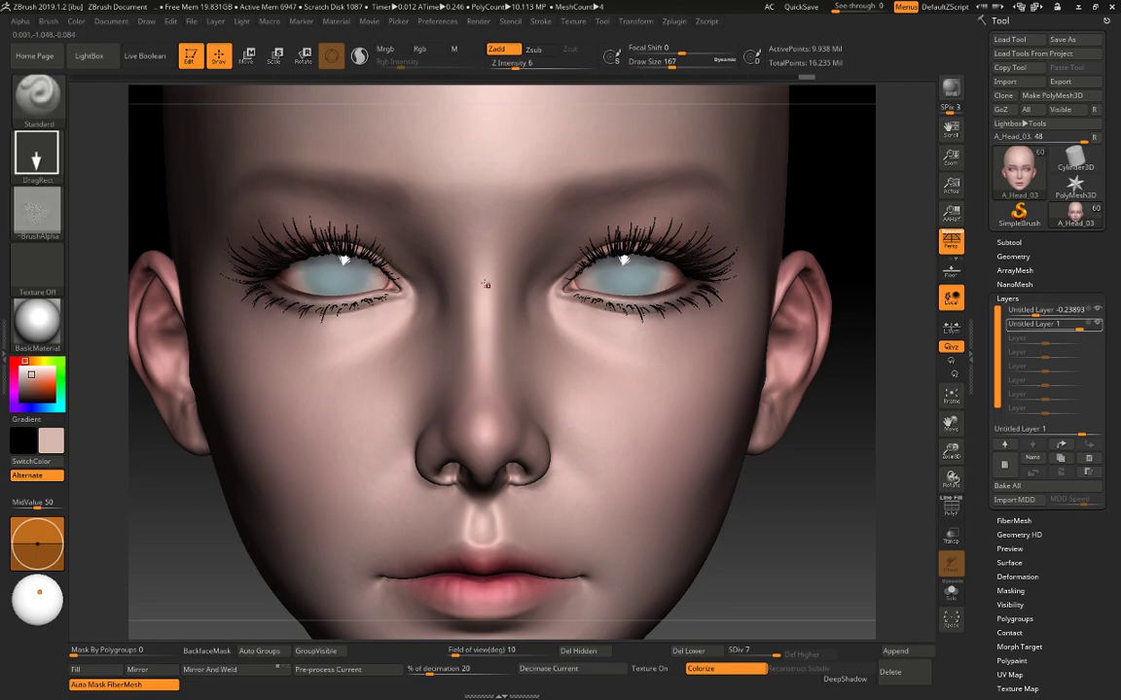
# Set the Draw Size to 8 and isolate the head with Solo mode.
pyautogui.press('space')
pyautogui.moveTo(627, 337); pyautogui.dragTo(636, 336)
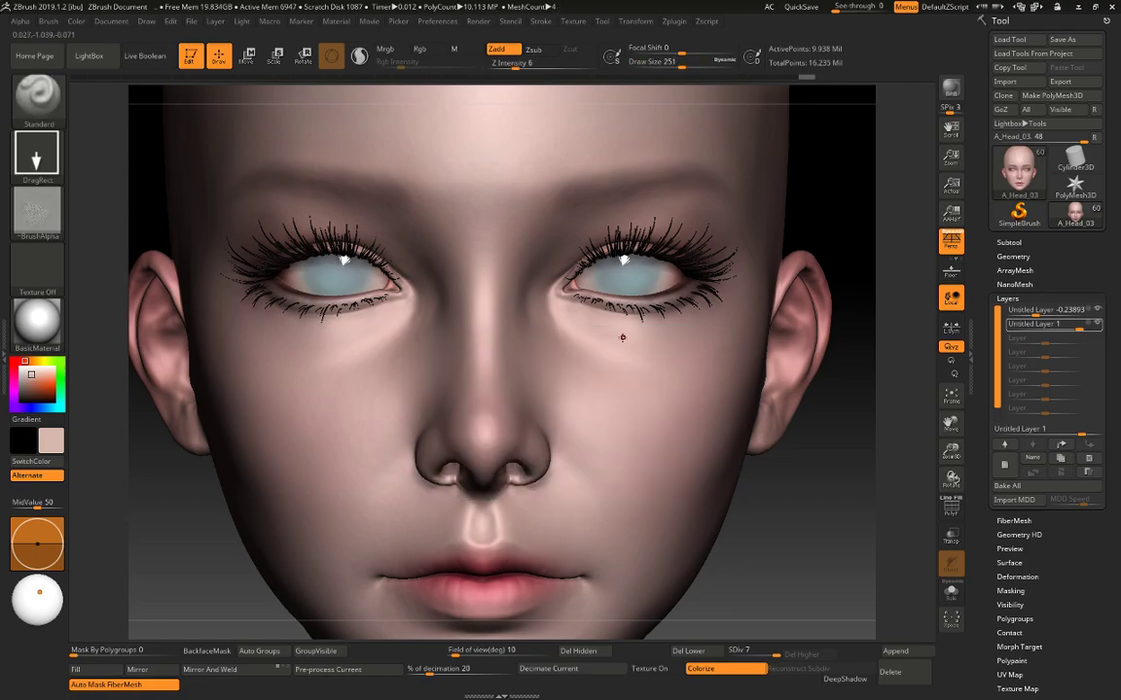
pyautogui.press('space')
pyautogui.moveTo(629, 338); pyautogui.dragTo(587, 341)
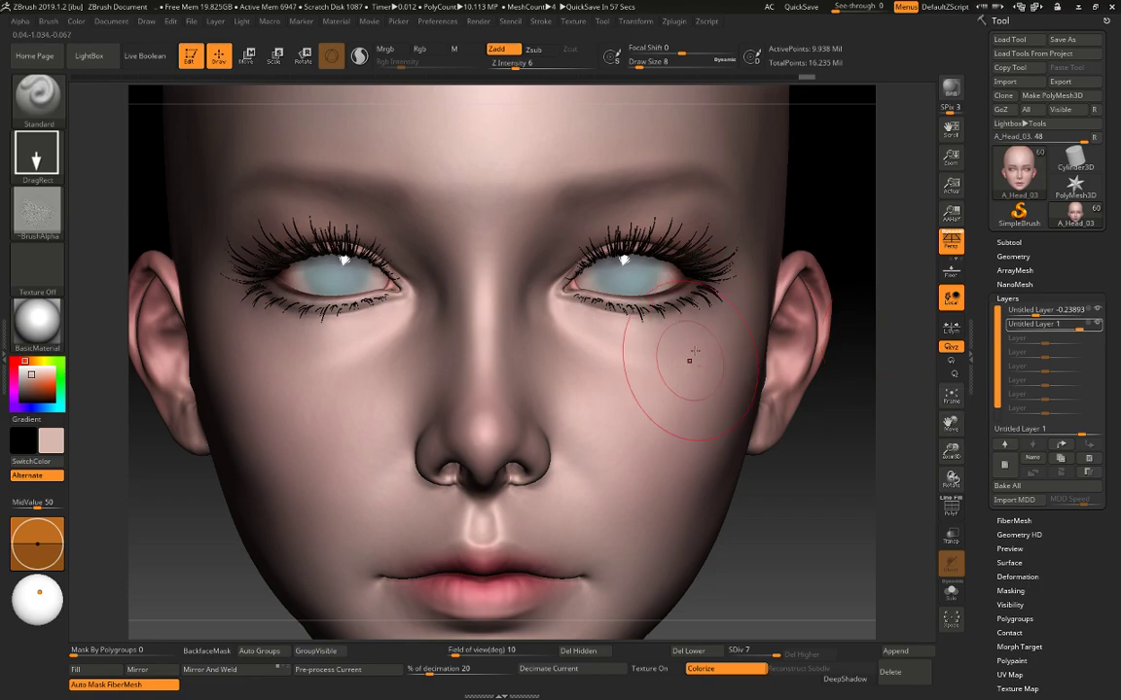
pyautogui.hotkey('alt', 's')
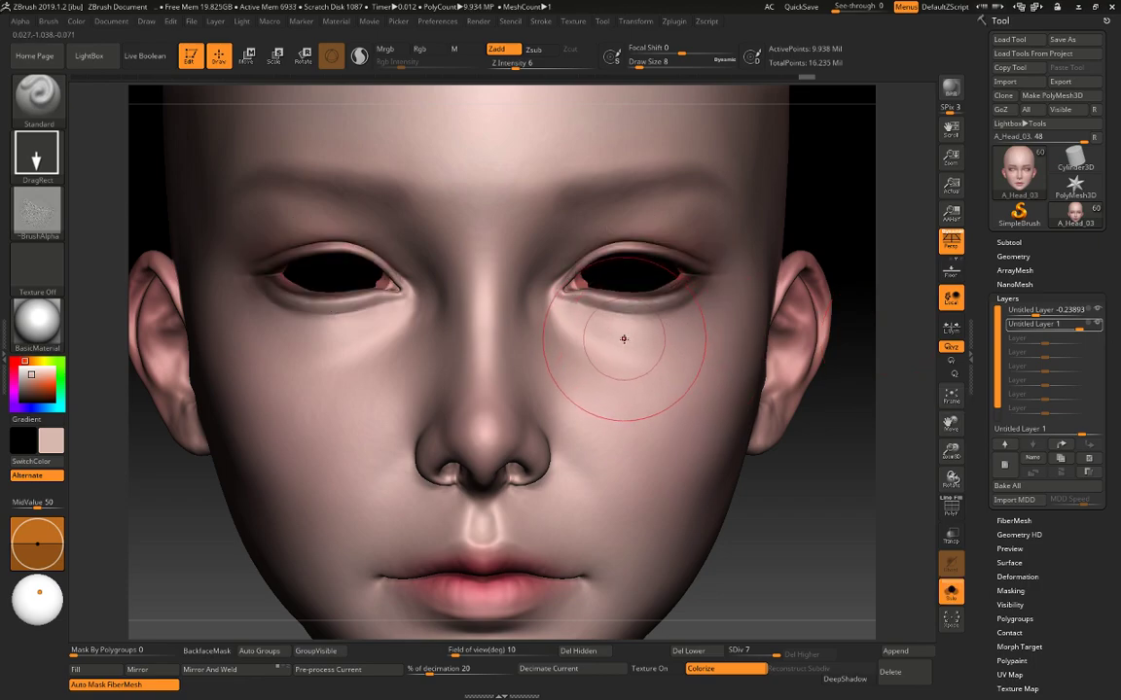
# Set the Z Intensity to 20 and try stamping the skin alpha below the eye.
pyautogui.press('space')
pyautogui.moveTo(631, 373); pyautogui.dragTo(653, 379)
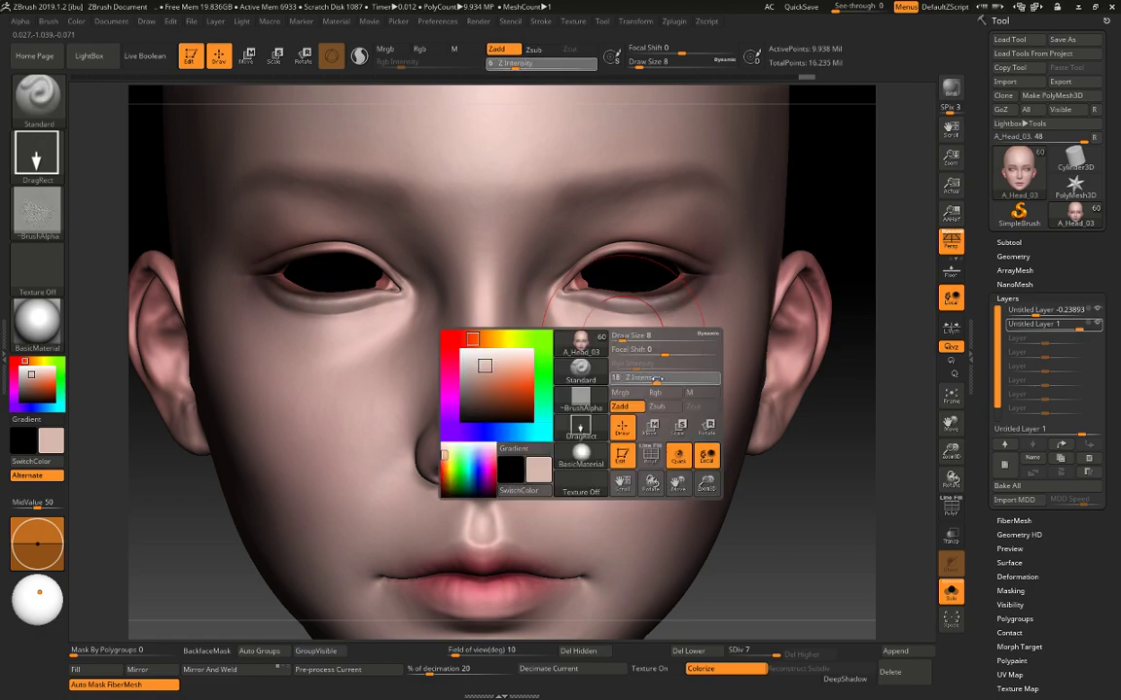
pyautogui.click(619, 326)
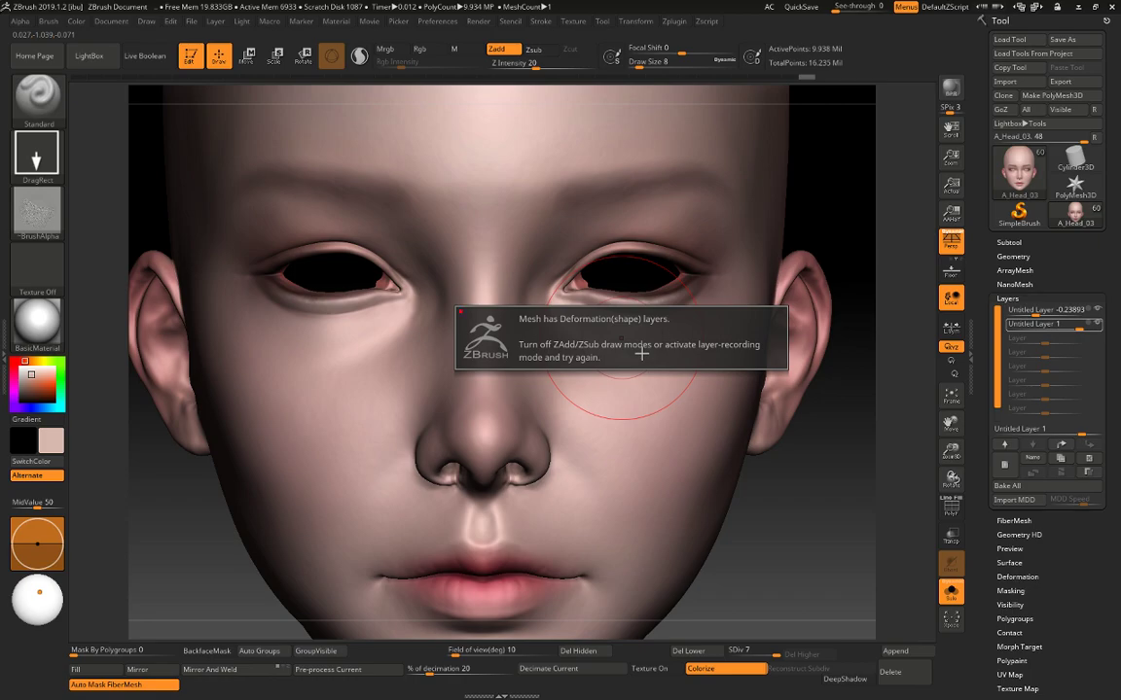
# Hide both layers, try a large skin alpha stamp on the cheek below the eye, and undo it.
pyautogui.click(1098, 324)
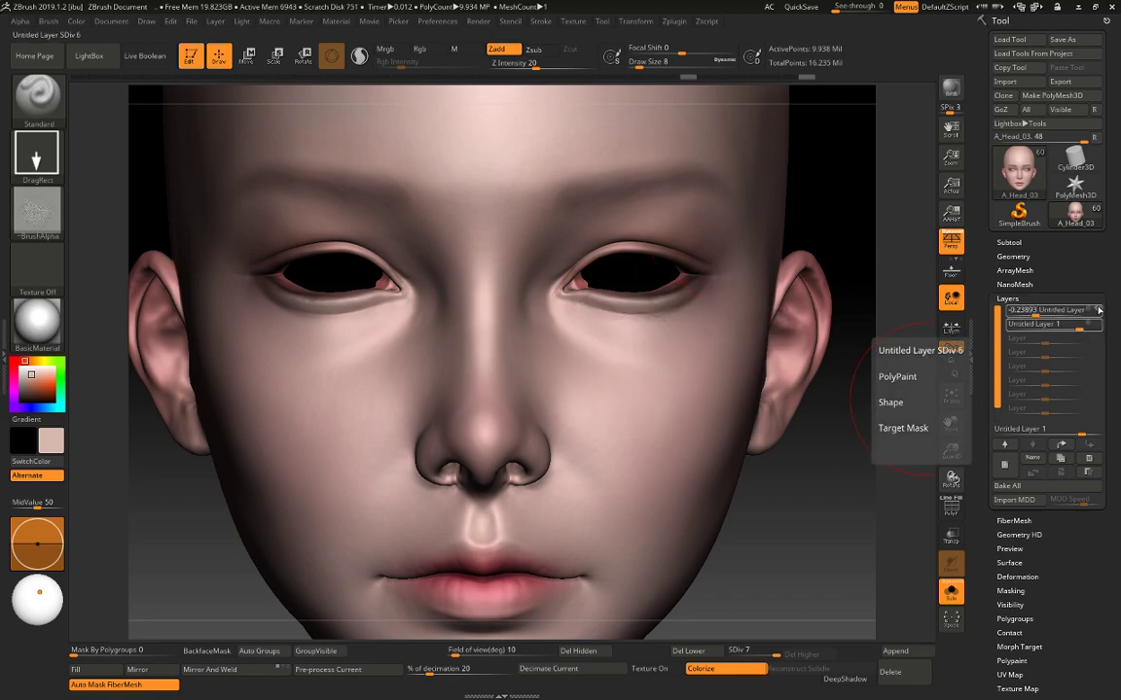
pyautogui.click(1075, 309)
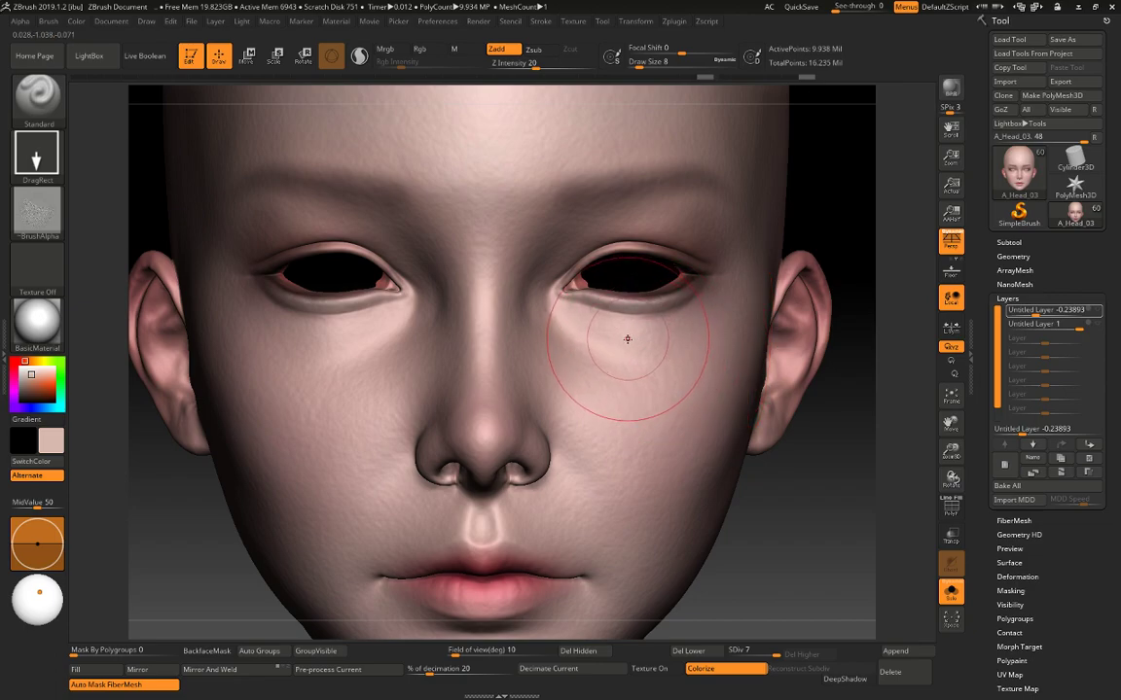
pyautogui.moveTo(627, 339)
pyautogui.mouseDown()
pyautogui.moveTo(551, 235)
pyautogui.moveTo(603, 253)
pyautogui.moveTo(589, 218)
pyautogui.moveTo(529, 164)
pyautogui.moveTo(511, 176)
pyautogui.moveTo(597, 209)
pyautogui.mouseUp()
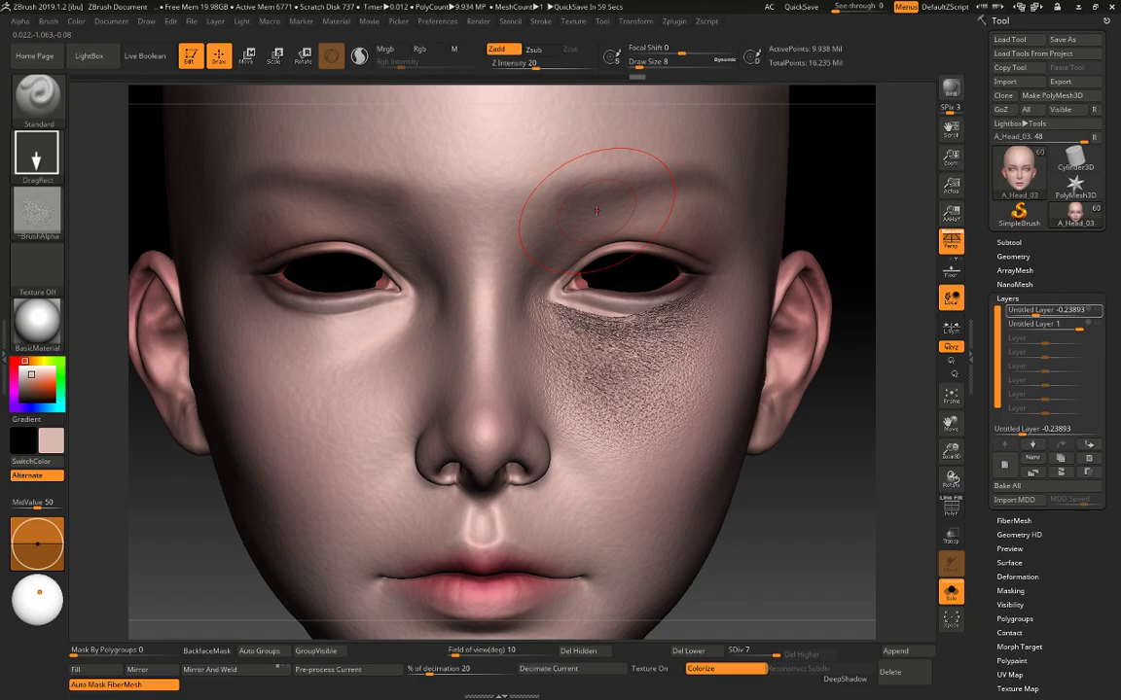
pyautogui.moveTo(849, 513)
pyautogui.mouseDown()
pyautogui.moveTo(872, 580)
pyautogui.moveTo(885, 583)
pyautogui.mouseUp()
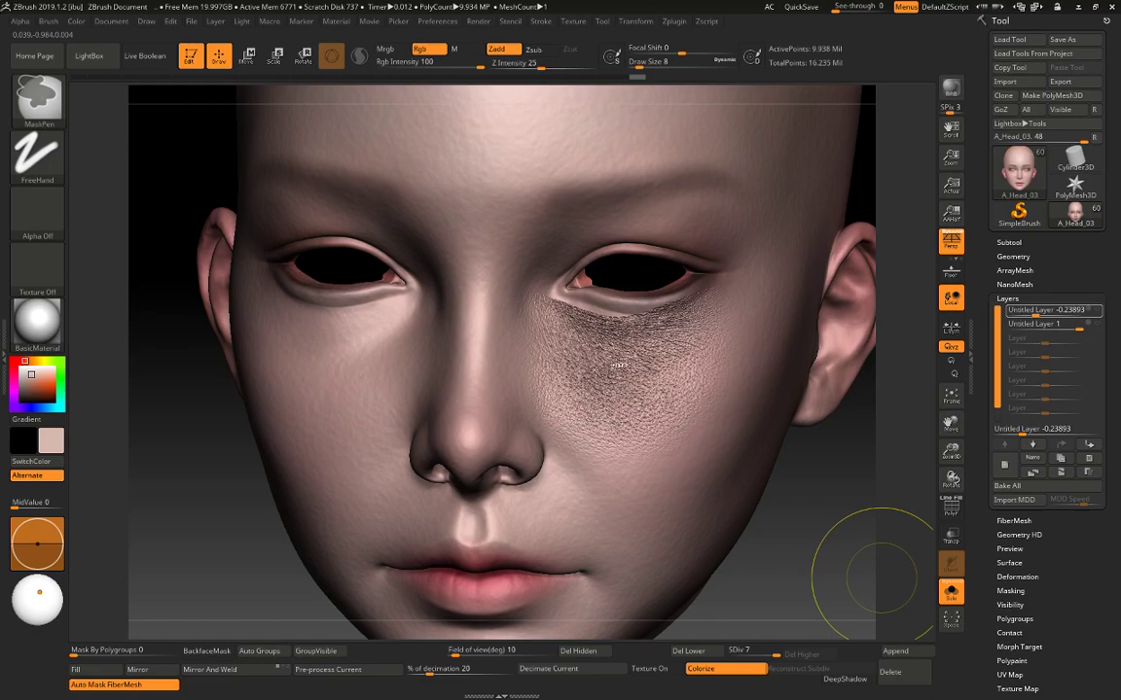
pyautogui.hotkey('ctrl', 'z')
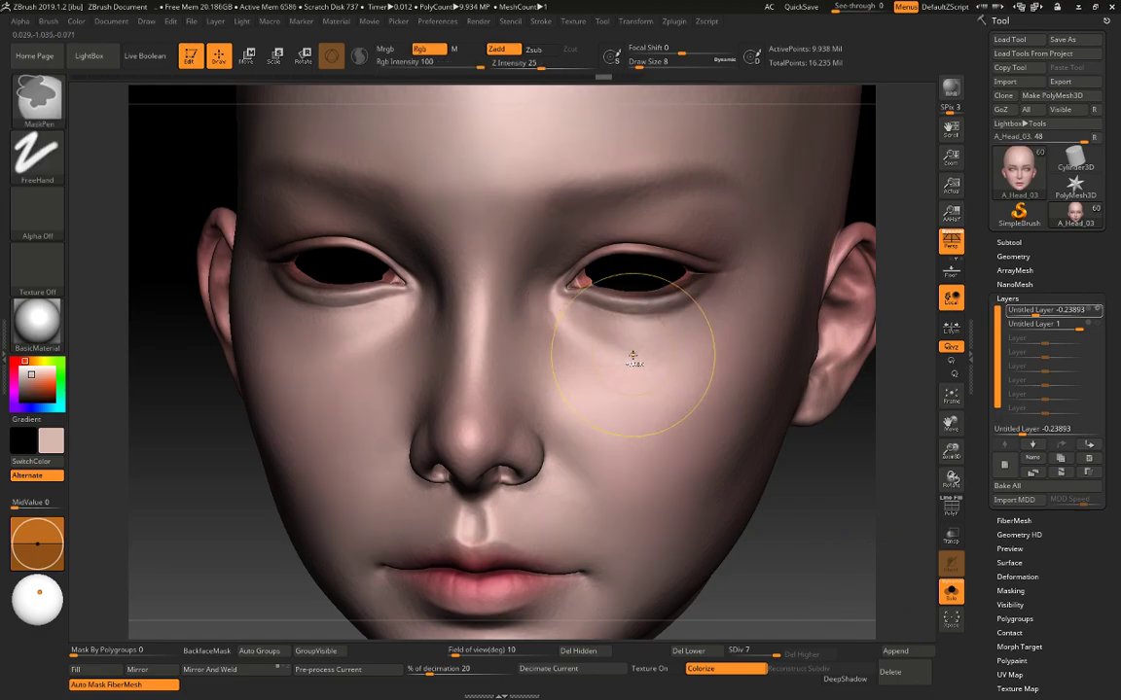
# Return to the Standard brush and delete both layers from the head.
pyautogui.press('b')
pyautogui.press('s')
pyautogui.press('t')
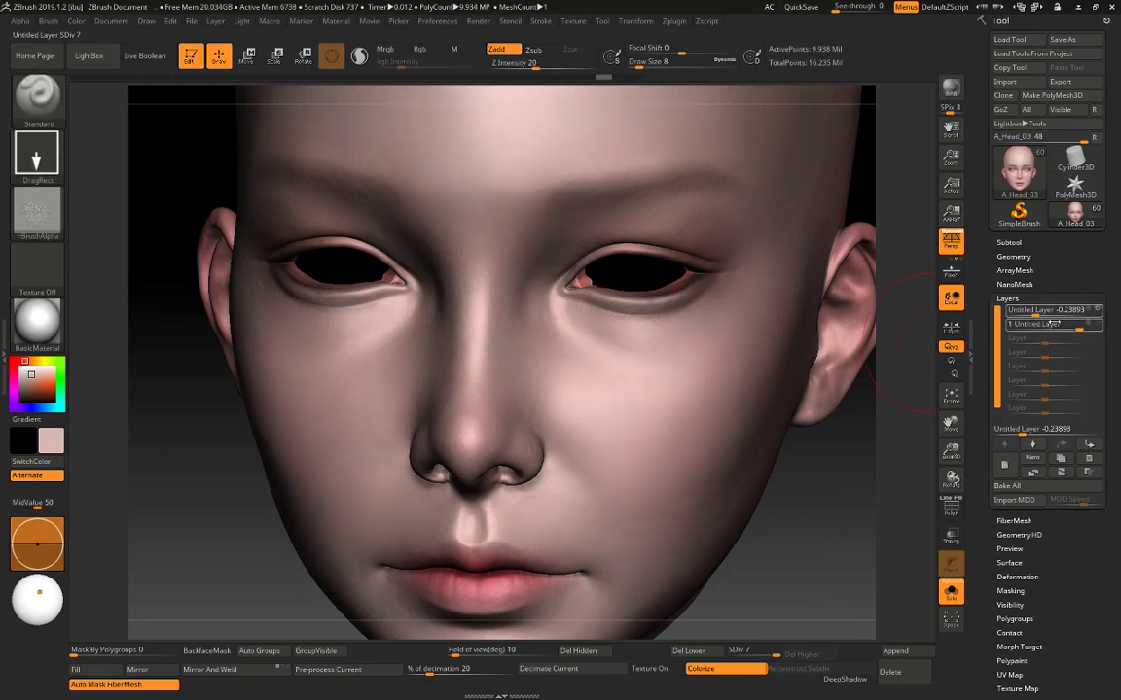
pyautogui.click(1060, 323)
pyautogui.click(1099, 309)
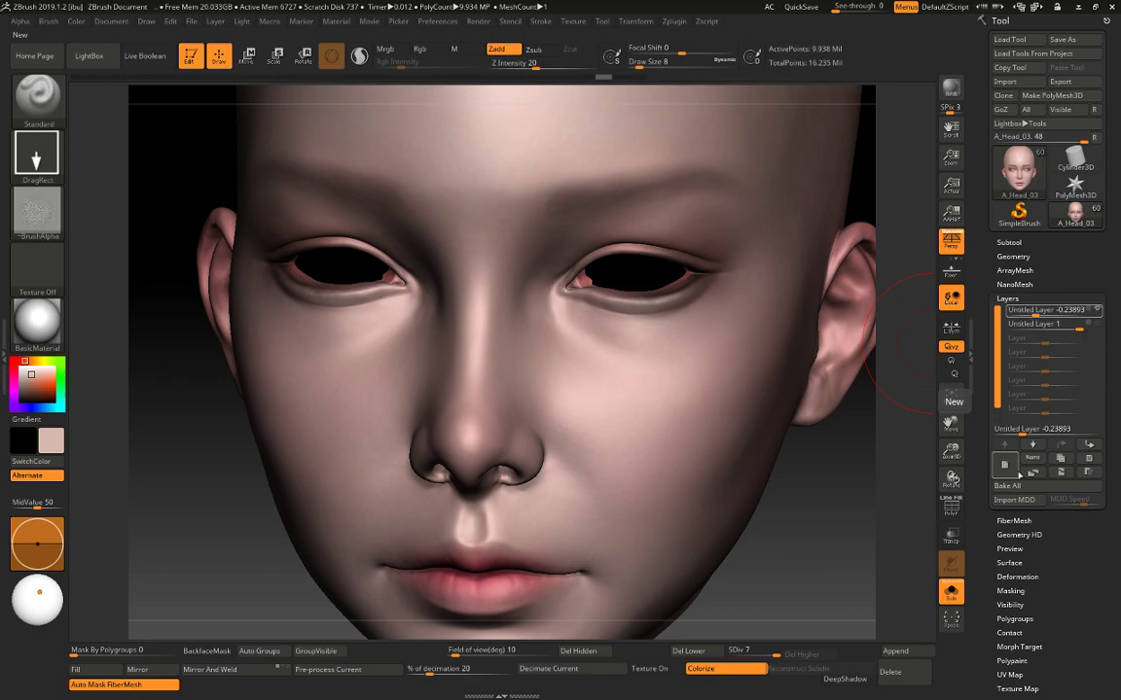
pyautogui.click(1089, 458)
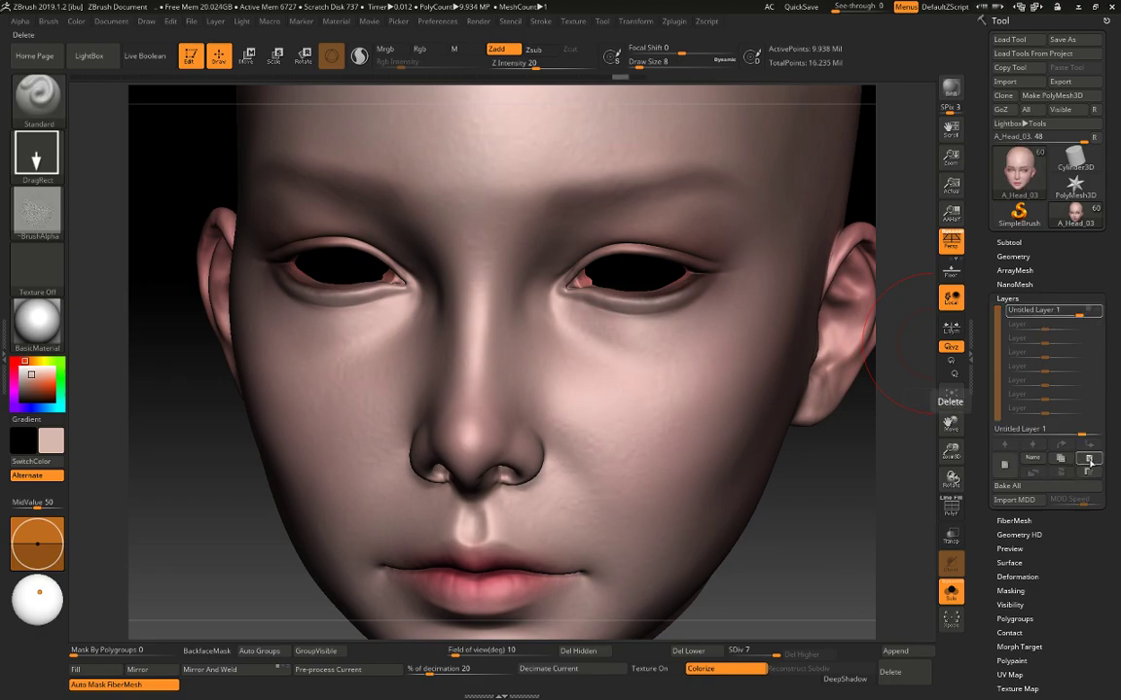
pyautogui.click(1090, 461)
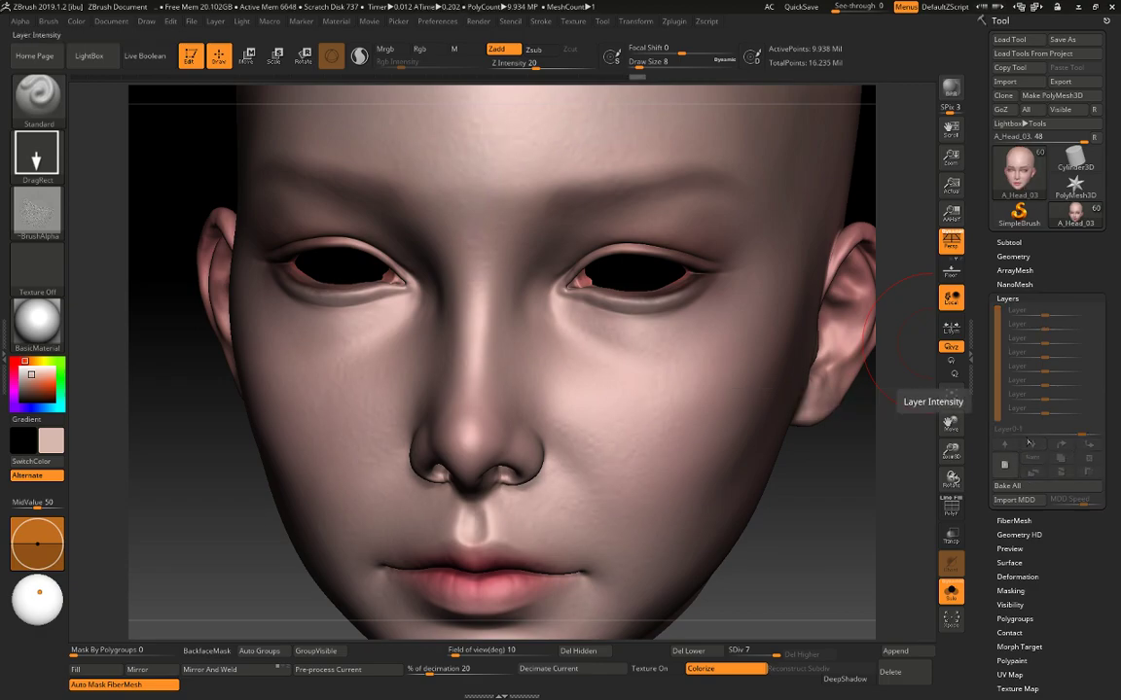
# Rewind the undo history to the unpainted head at subdivision level 5 and hide its layers.
pyautogui.moveTo(636, 80); pyautogui.dragTo(605, 80)
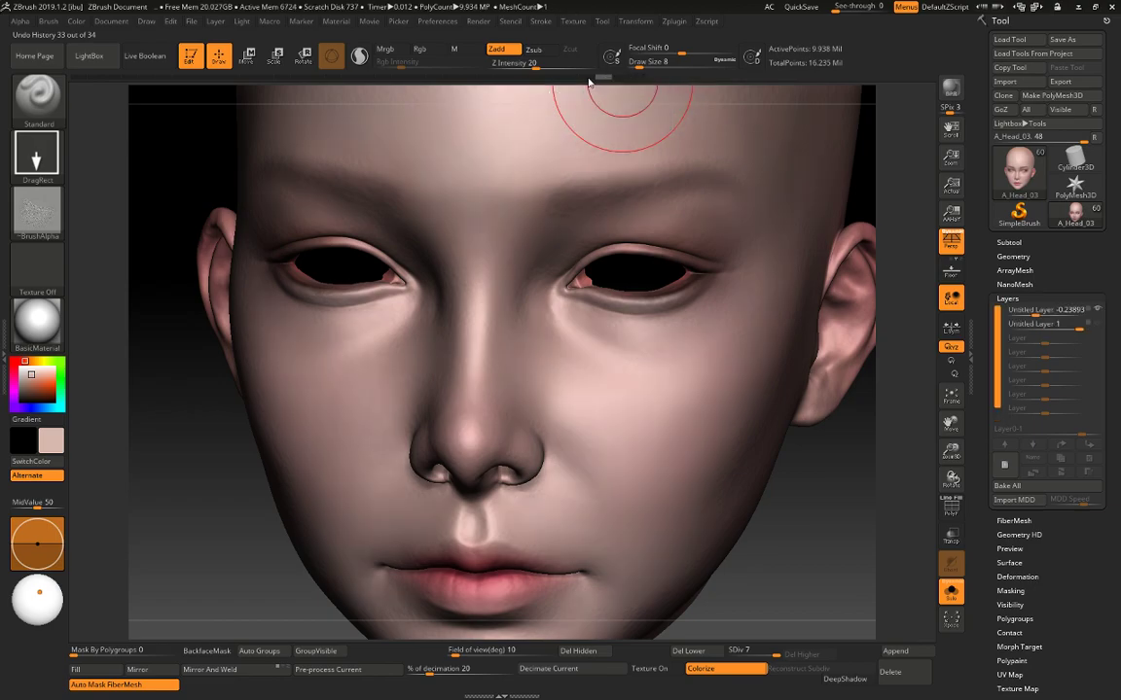
pyautogui.click(587, 82)
pyautogui.moveTo(580, 81)
pyautogui.mouseDown()
pyautogui.moveTo(360, 80)
pyautogui.moveTo(386, 81)
pyautogui.moveTo(371, 82)
pyautogui.mouseUp()
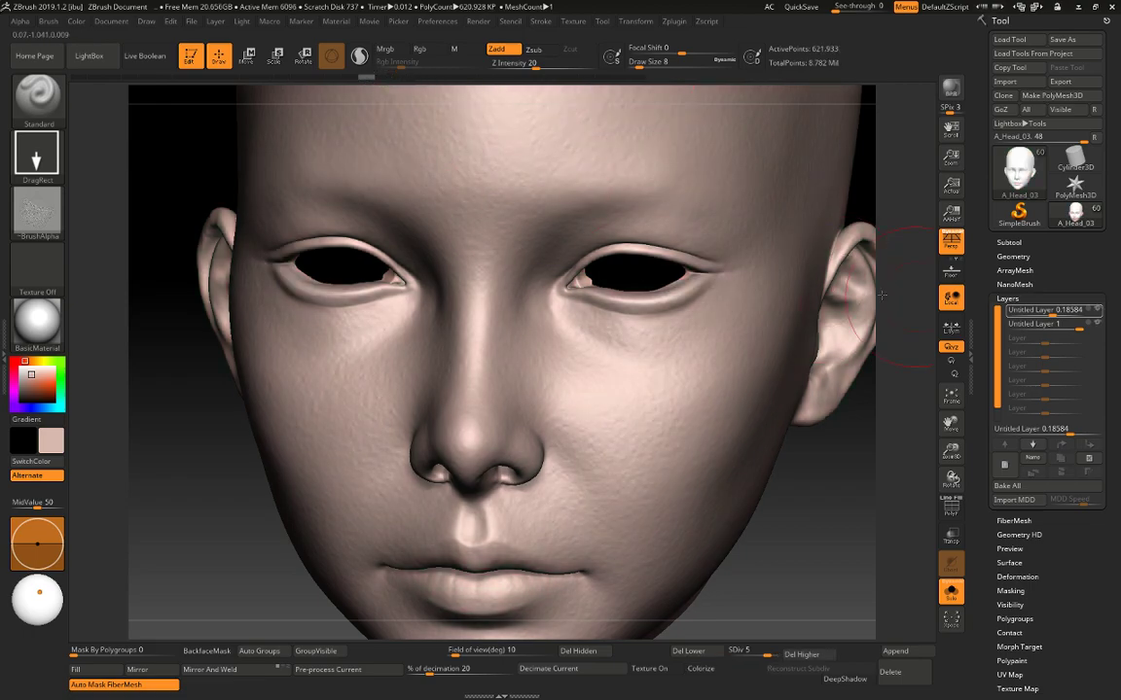
pyautogui.click(1098, 327)
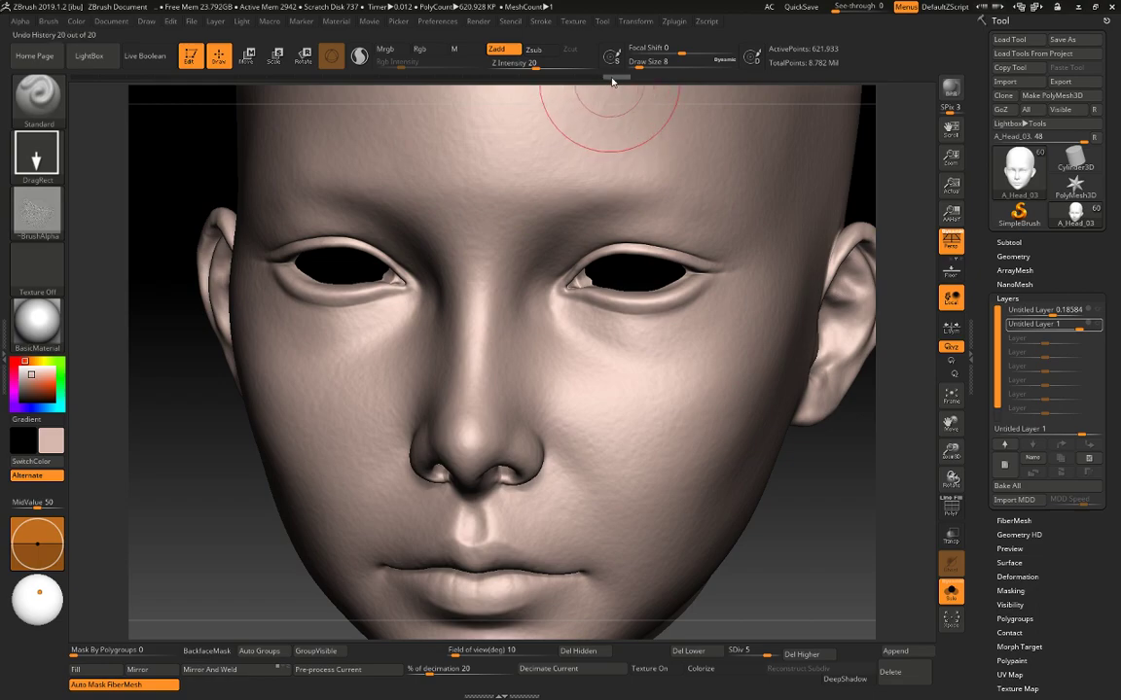
# Restore the head at subdivision level 6 from the undo history and hide both of its layers.
pyautogui.moveTo(612, 80)
pyautogui.mouseDown()
pyautogui.moveTo(358, 80)
pyautogui.moveTo(283, 92)
pyautogui.moveTo(142, 64)
pyautogui.moveTo(86, 78)
pyautogui.mouseUp()
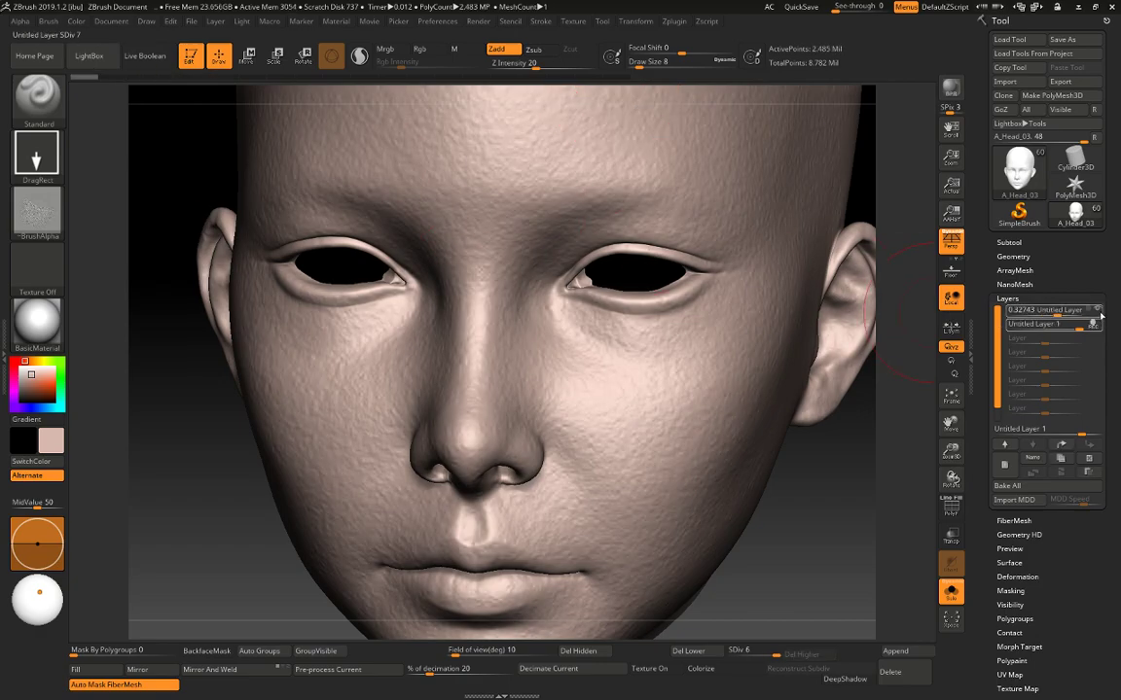
pyautogui.click(1098, 310)
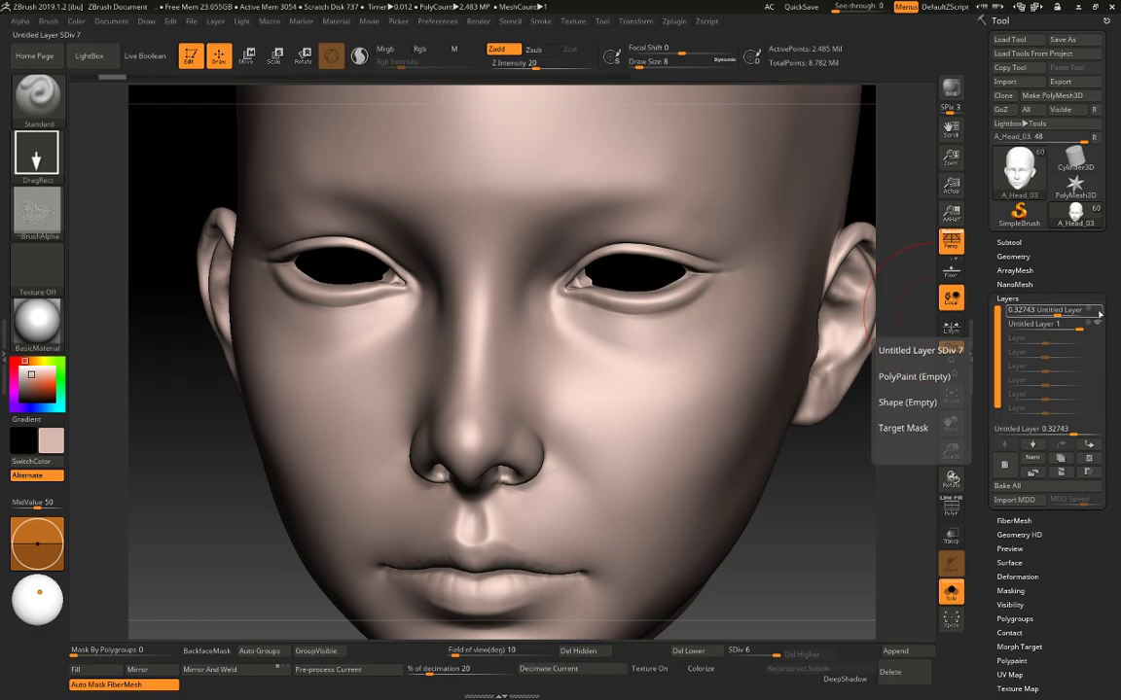
pyautogui.click(1099, 328)
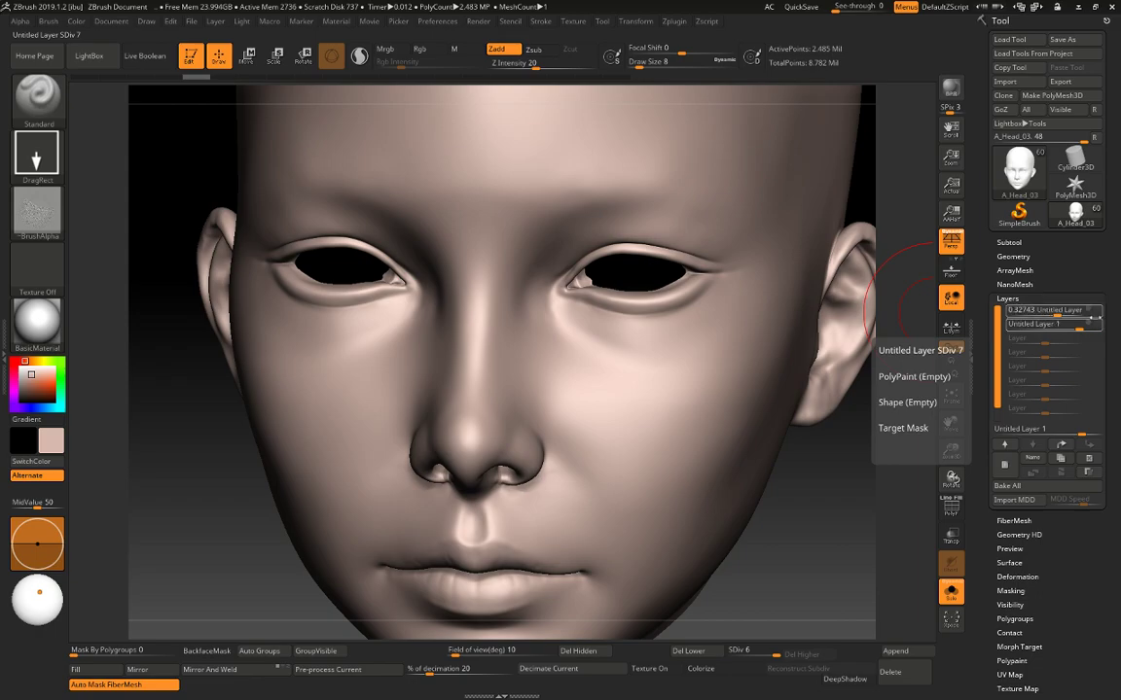
# Try several skin alpha stamps on the smooth skin below the eye and undo each of them.
pyautogui.keyDown('shift'); pyautogui.moveTo(826, 517); pyautogui.dragTo(774, 488); pyautogui.keyUp('shift')
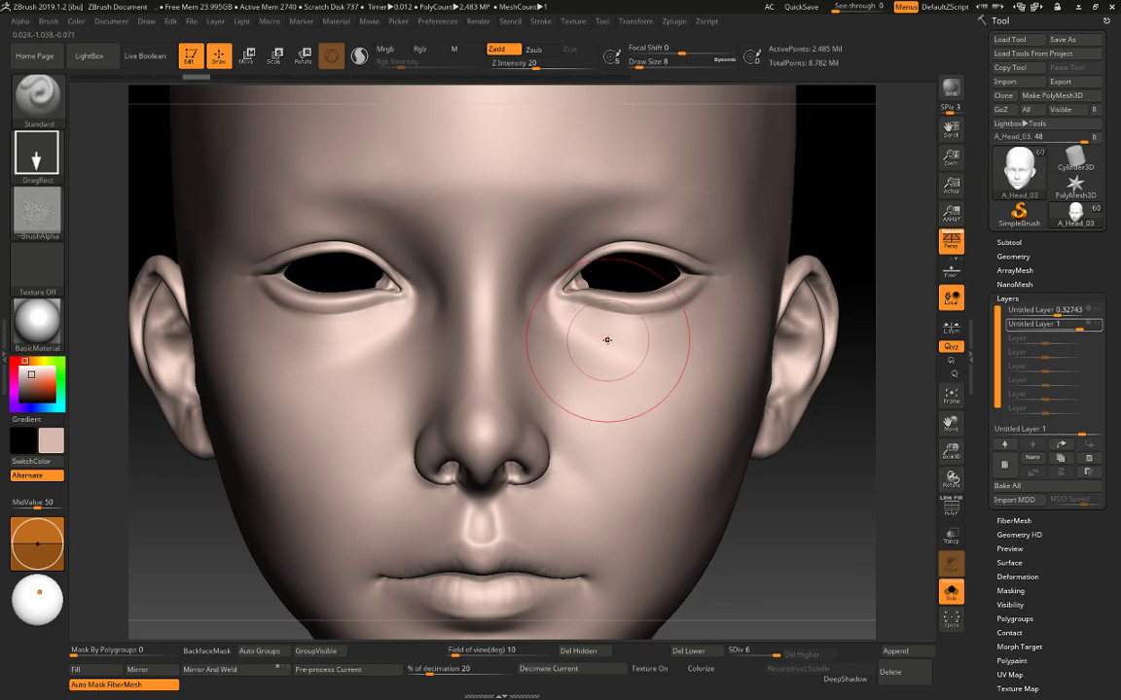
pyautogui.keyDown('alt'); pyautogui.moveTo(798, 481); pyautogui.dragTo(801, 537); pyautogui.keyUp('alt')
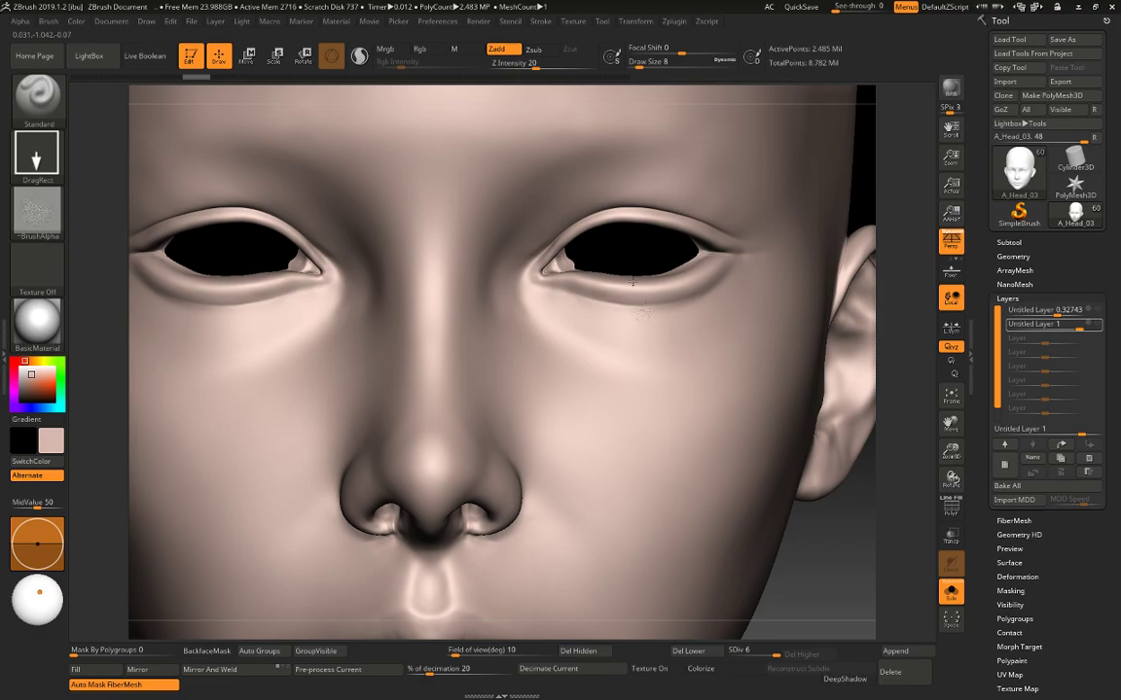
pyautogui.moveTo(568, 174); pyautogui.dragTo(572, 170)
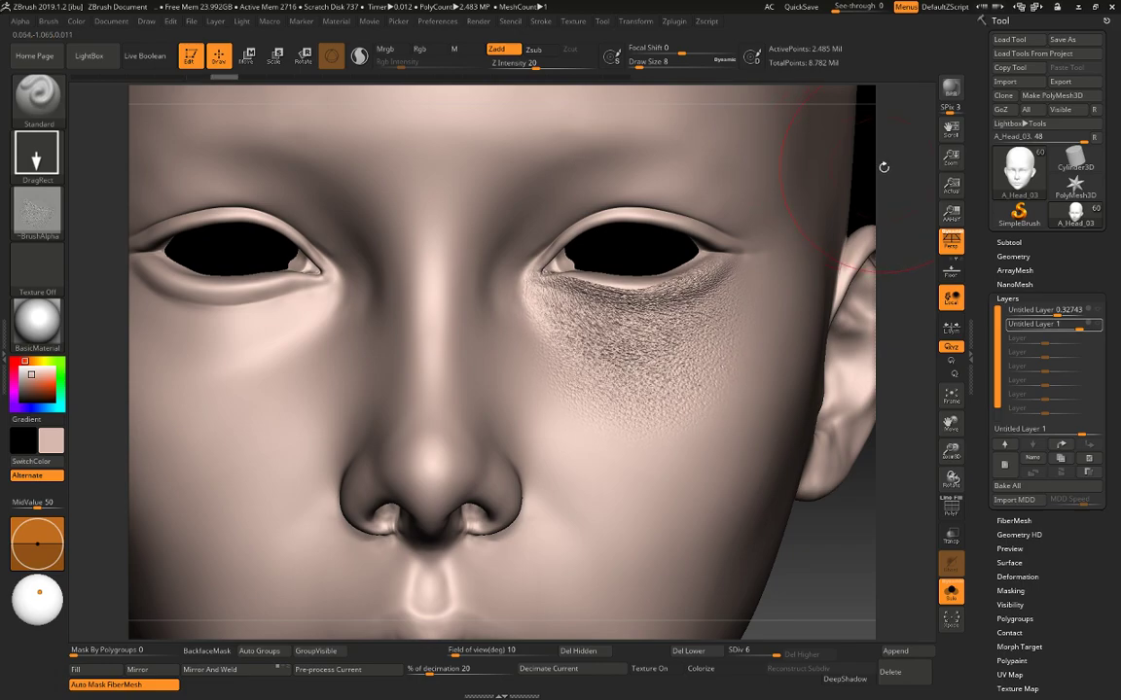
pyautogui.moveTo(906, 172); pyautogui.dragTo(875, 229)
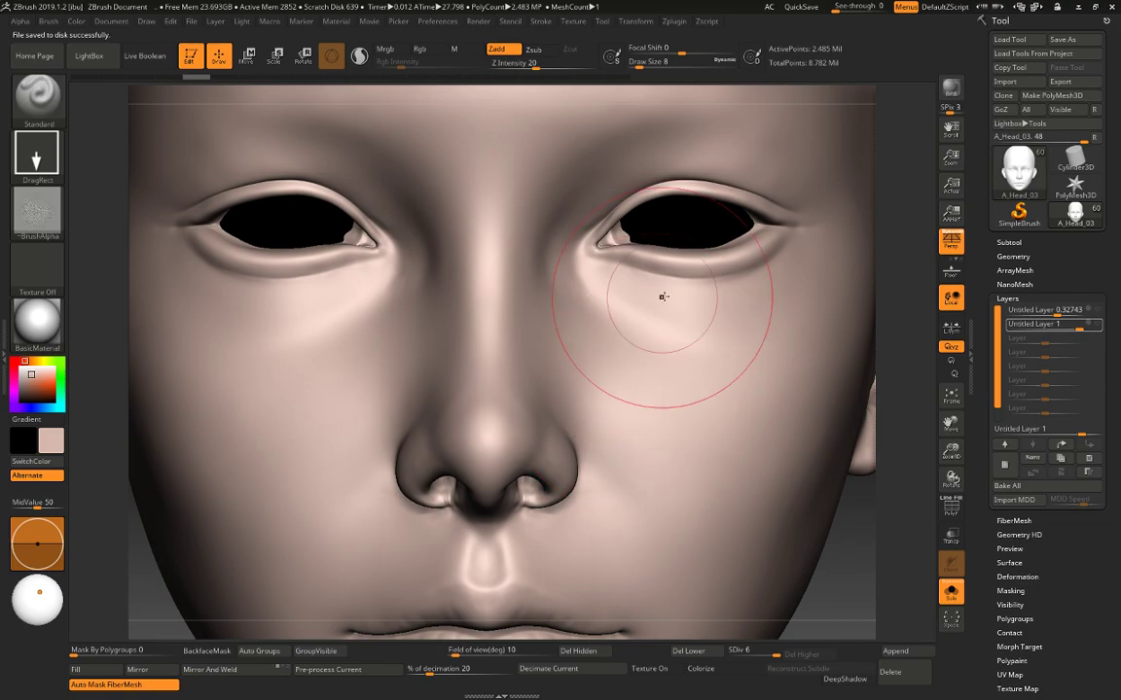
pyautogui.moveTo(678, 290); pyautogui.dragTo(641, 119)
pyautogui.hotkey('ctrl', 'z')
pyautogui.moveTo(690, 296)
pyautogui.mouseDown()
pyautogui.moveTo(659, 196)
pyautogui.moveTo(625, 162)
pyautogui.mouseUp()
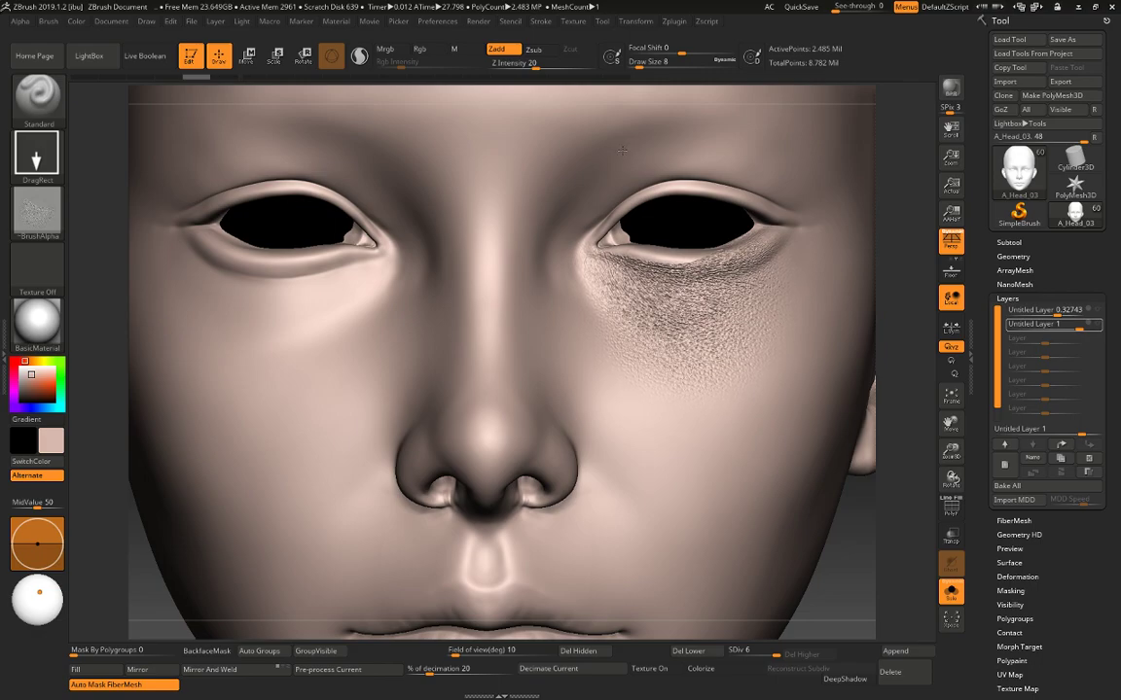
pyautogui.moveTo(619, 151); pyautogui.dragTo(617, 151)
pyautogui.hotkey('ctrl', 'z')
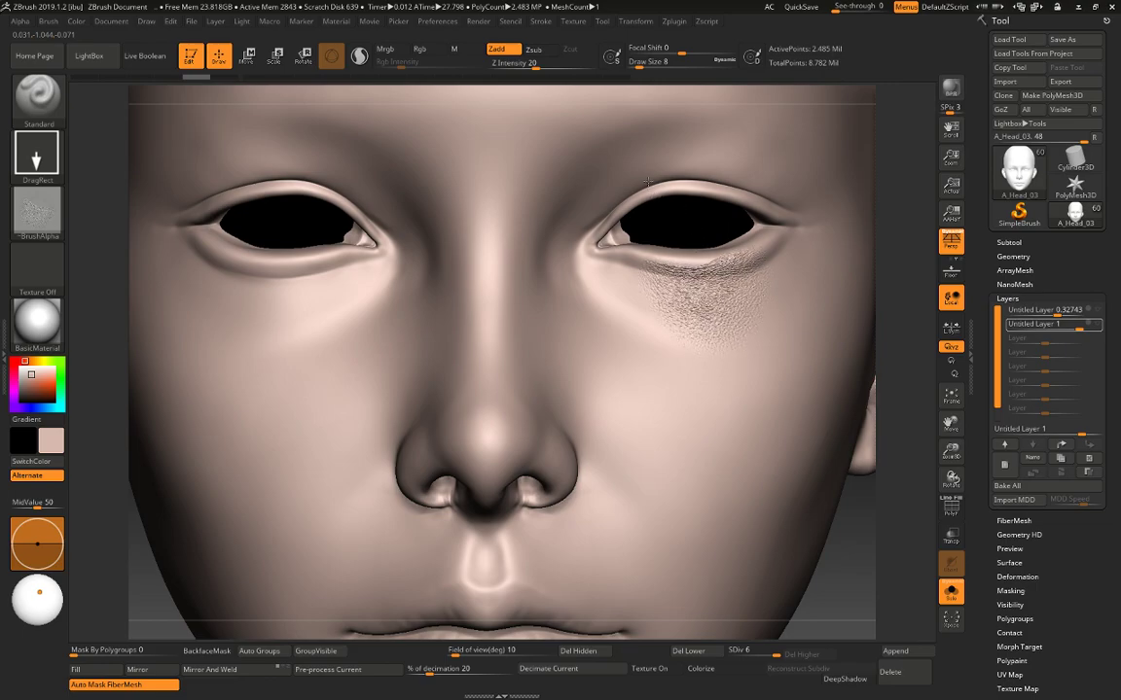
pyautogui.hotkey('ctrl', 'z')
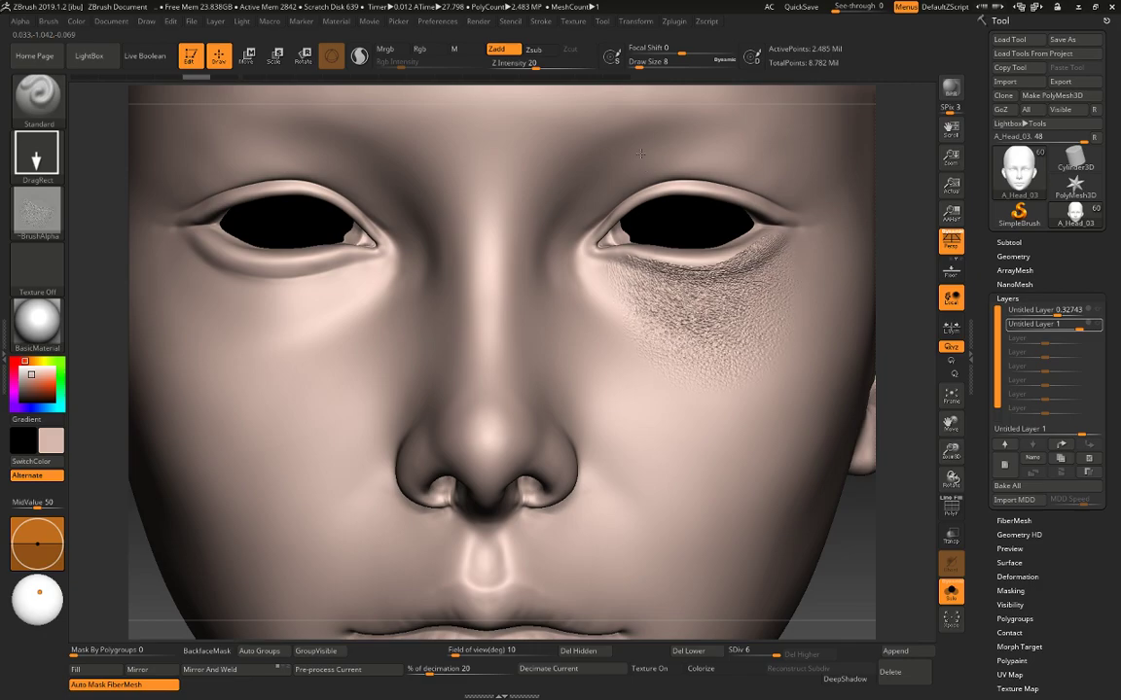
pyautogui.moveTo(644, 154); pyautogui.dragTo(643, 160)
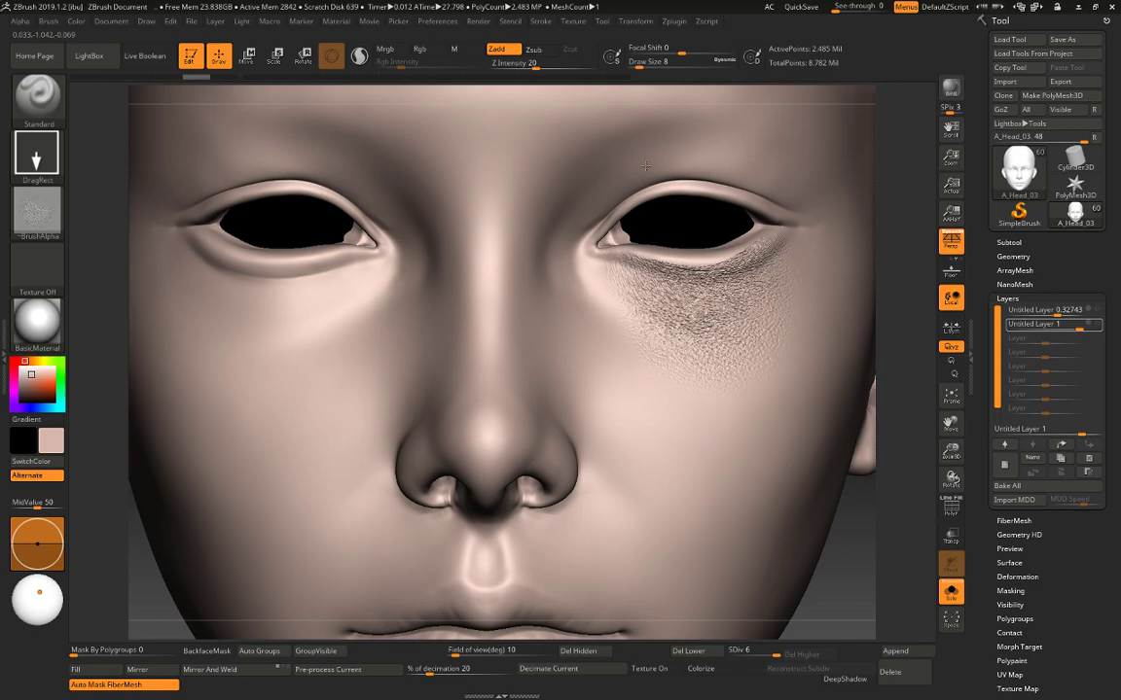
pyautogui.hotkey('ctrl', 'z')
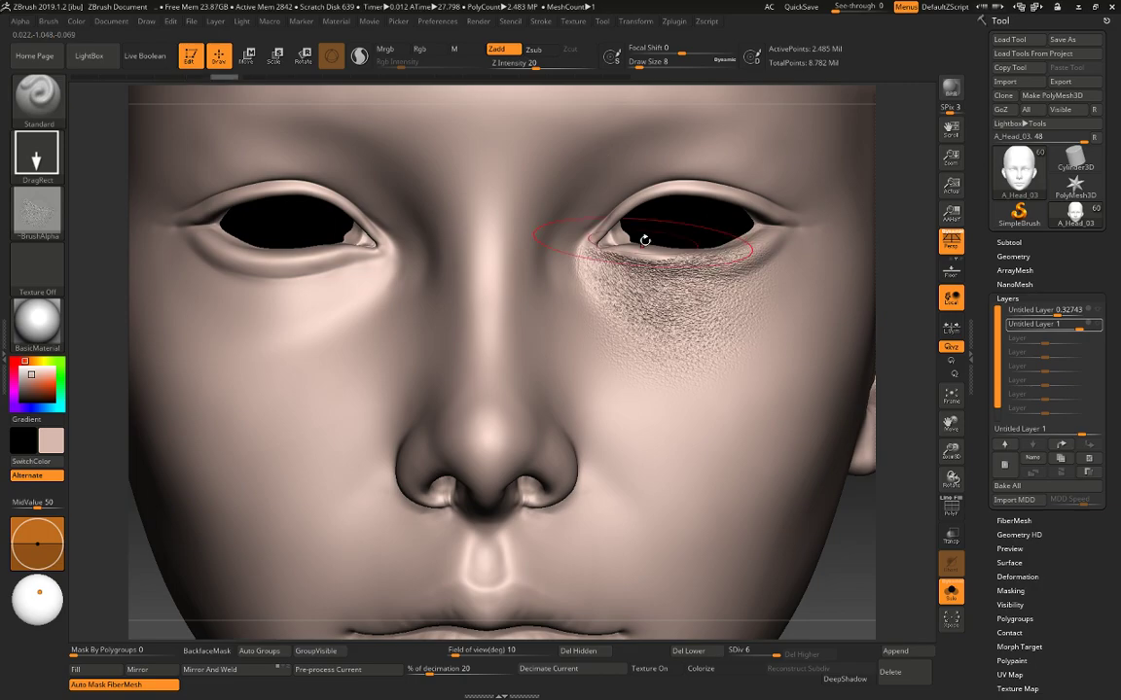
pyautogui.hotkey('ctrl', 'z')
# Set the Standard brush's Draw Size to 44.
pyautogui.press('space')
pyautogui.press('space')
pyautogui.moveTo(648, 246); pyautogui.dragTo(628, 246)
pyautogui.press('space')
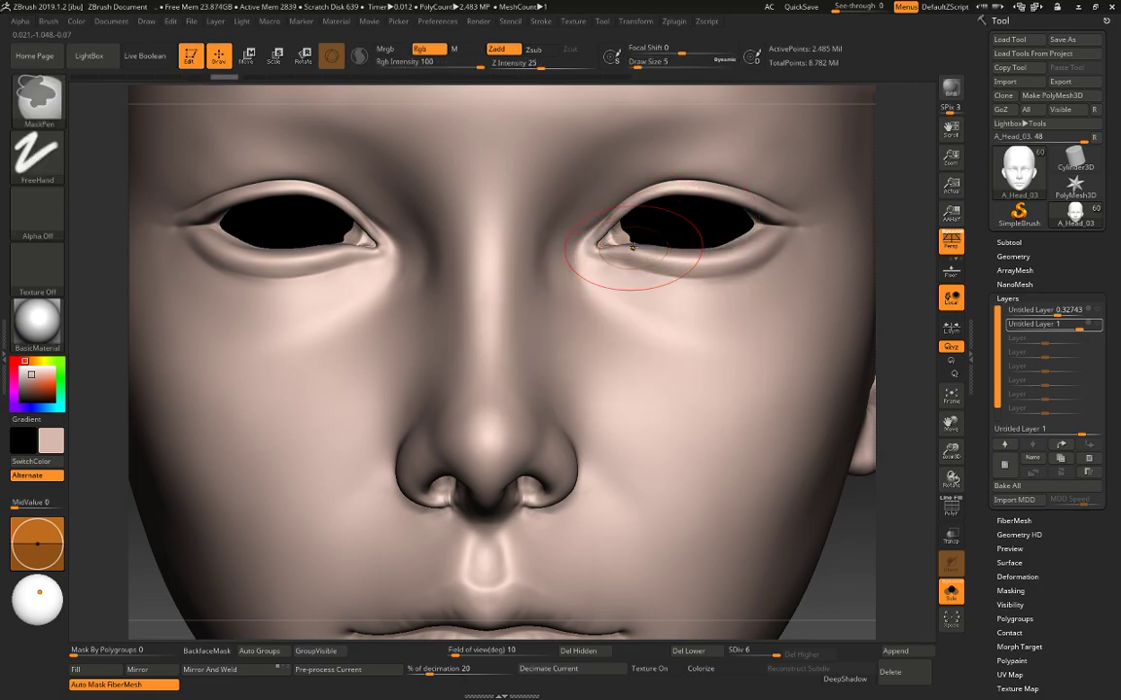
pyautogui.press('space')
pyautogui.press('space')
pyautogui.moveTo(632, 250); pyautogui.dragTo(725, 250)
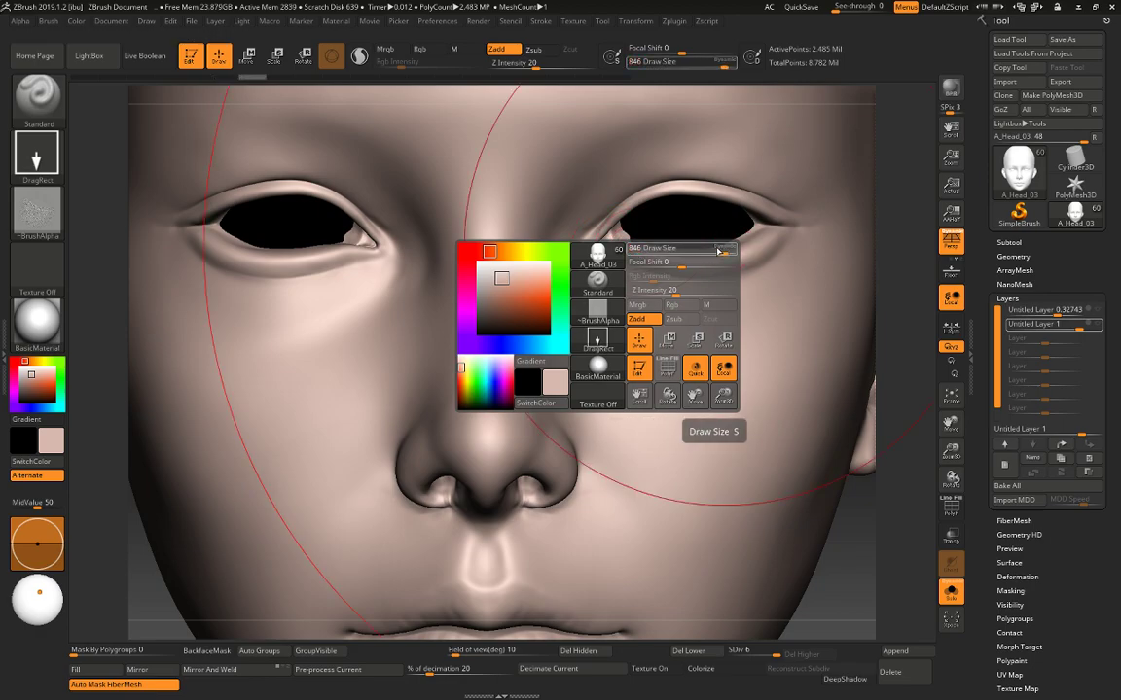
pyautogui.press('space')
pyautogui.moveTo(710, 252); pyautogui.dragTo(637, 255)
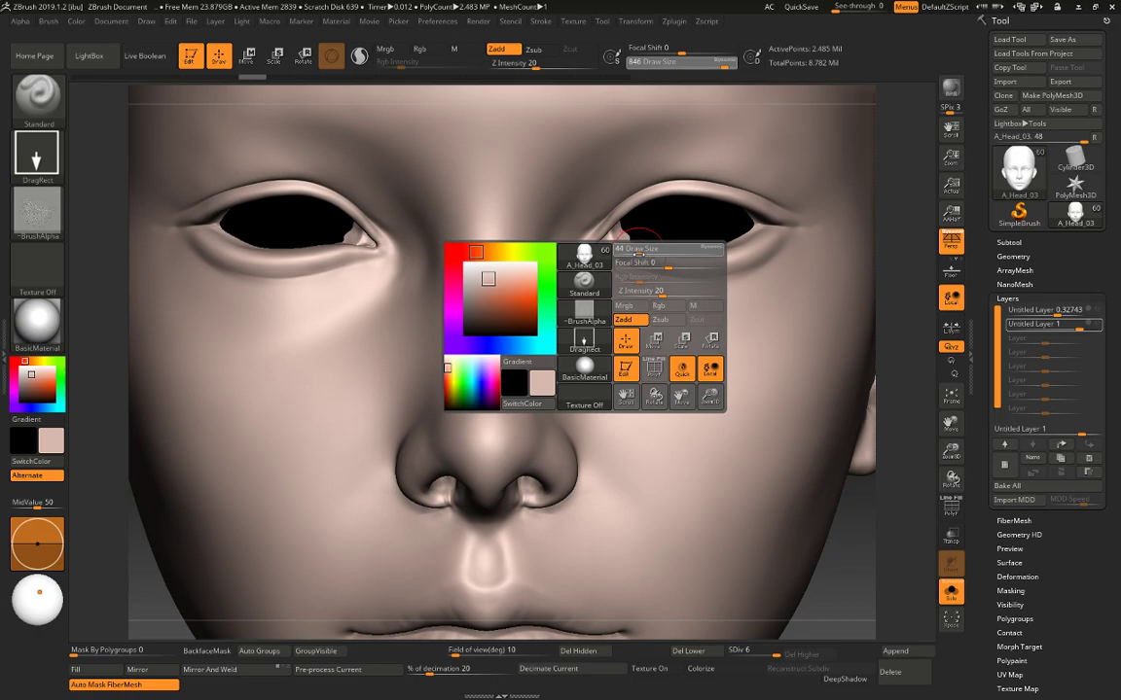
# Paint a mask over the lower eyelid out to the outer eye corner and refine the mask's edge.
pyautogui.press('ctrl')
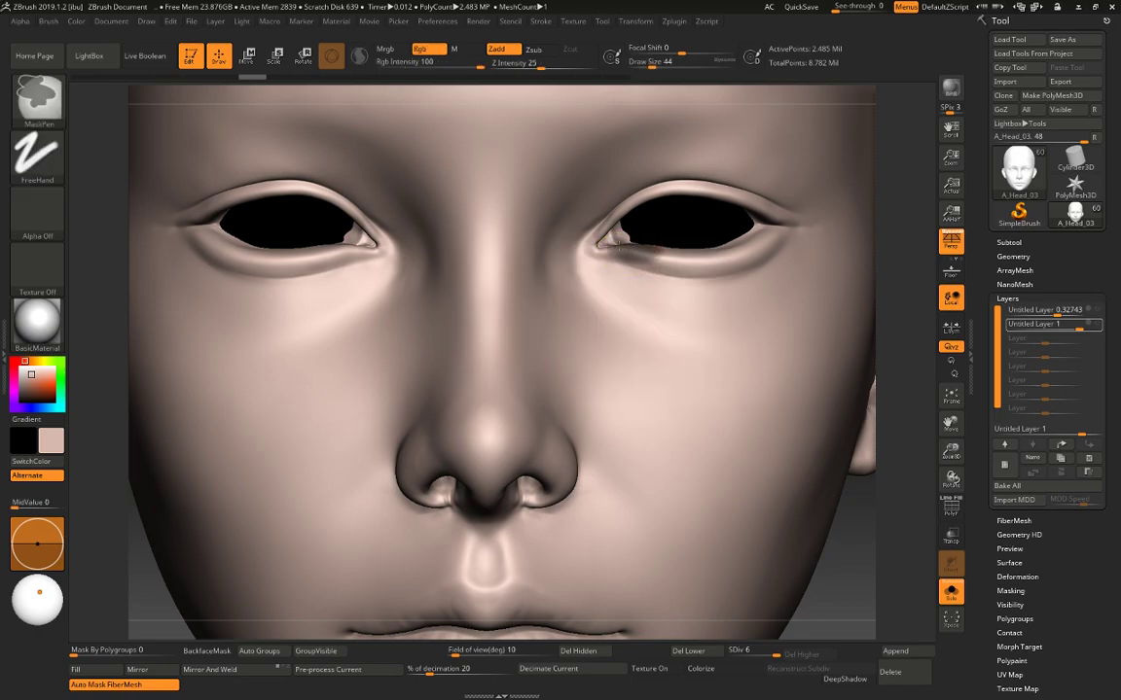
pyautogui.moveTo(698, 254)
pyautogui.keyDown('ctrl'); pyautogui.mouseDown()
pyautogui.moveTo(767, 241)
pyautogui.moveTo(784, 213)
pyautogui.mouseUp(); pyautogui.keyUp('ctrl')
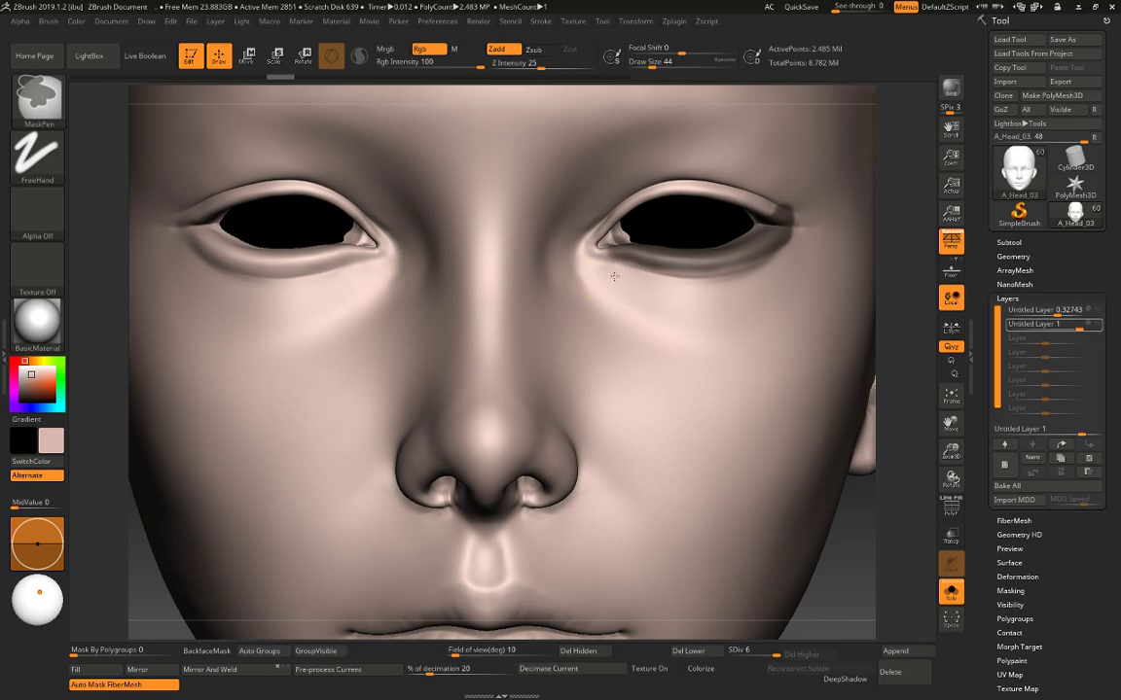
pyautogui.moveTo(629, 277); pyautogui.dragTo(689, 294)
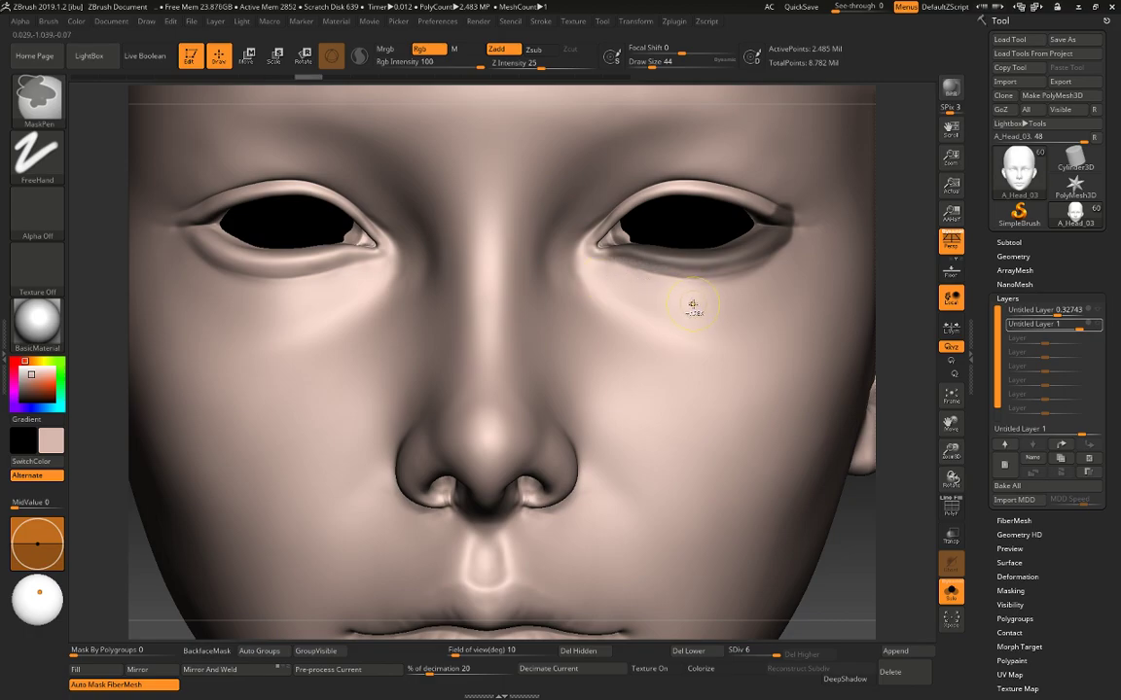
pyautogui.keyDown('ctrl'); pyautogui.click(696, 308); pyautogui.keyUp('ctrl')
pyautogui.keyDown('ctrl'); pyautogui.keyDown('alt'); pyautogui.click(696, 313); pyautogui.keyUp('alt'); pyautogui.keyUp('ctrl')
pyautogui.press('ctrl')
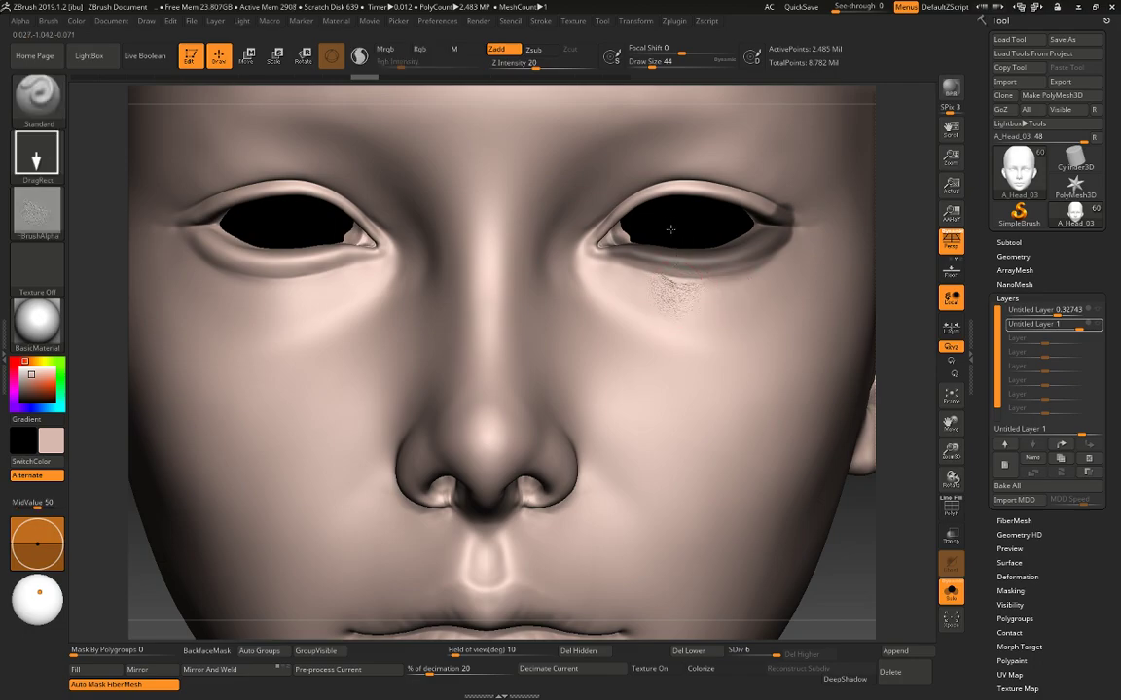
# Stamp the skin alpha below the masked lower eyelid, undoing and repeating the stamp to vary its size and placement.
pyautogui.moveTo(633, 164); pyautogui.dragTo(625, 157)
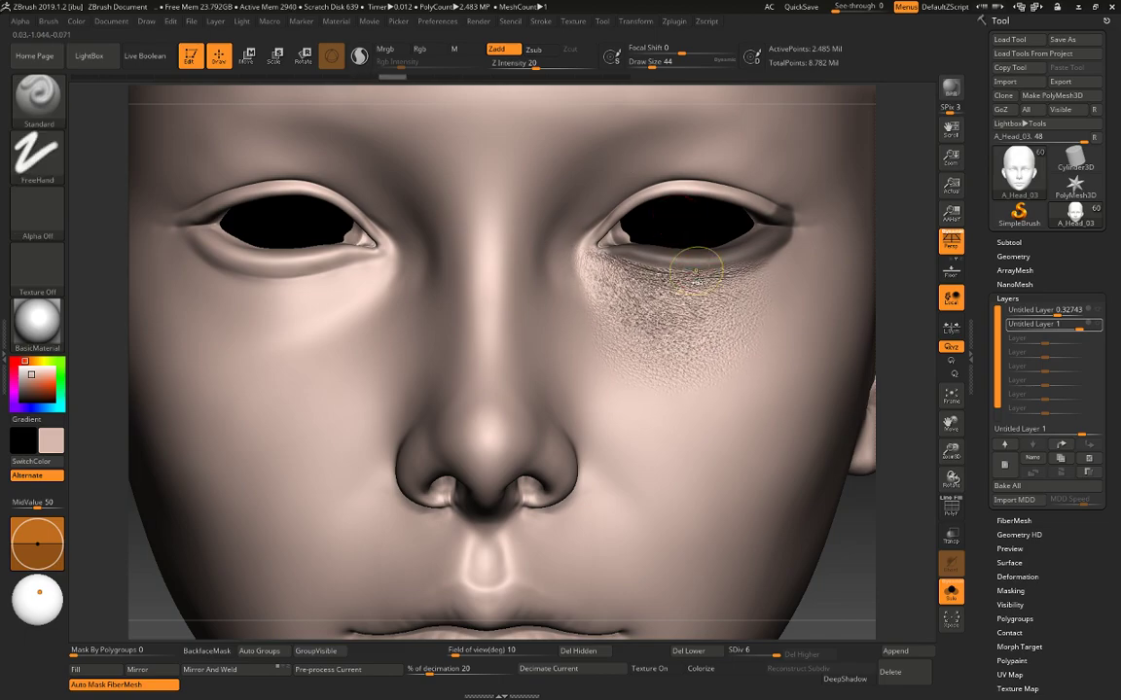
pyautogui.hotkey('ctrl', 'z')
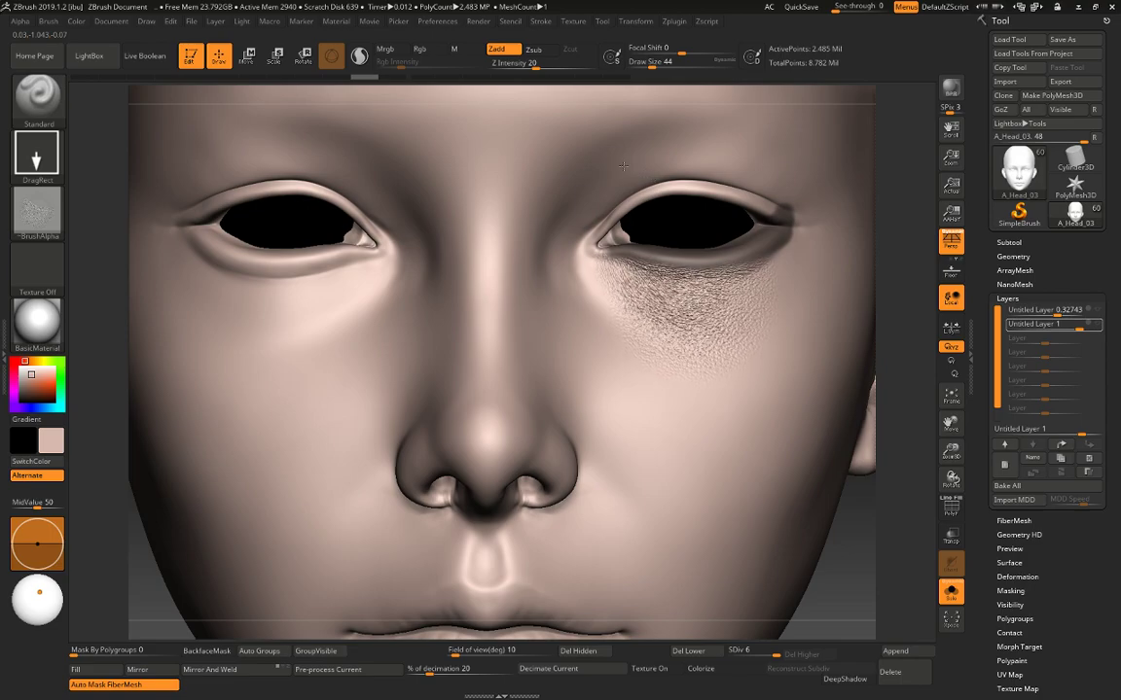
pyautogui.moveTo(624, 165); pyautogui.dragTo(622, 158)
pyautogui.moveTo(895, 308); pyautogui.dragTo(775, 373)
pyautogui.moveTo(225, 511); pyautogui.dragTo(259, 484)
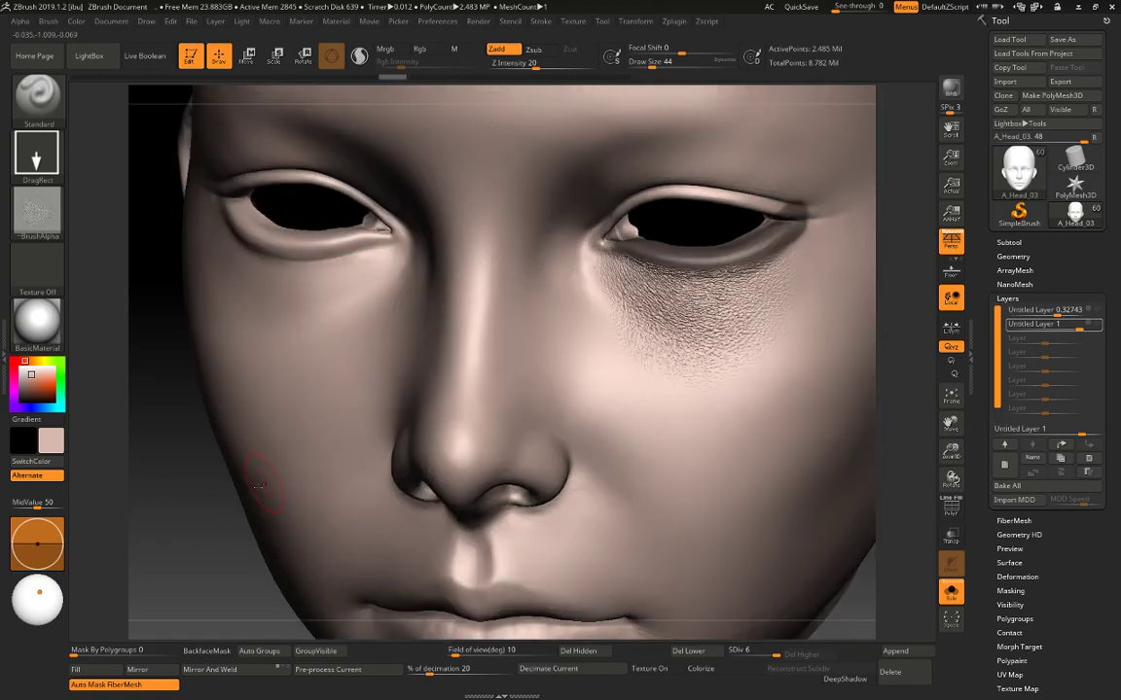
pyautogui.moveTo(184, 547); pyautogui.dragTo(185, 408)
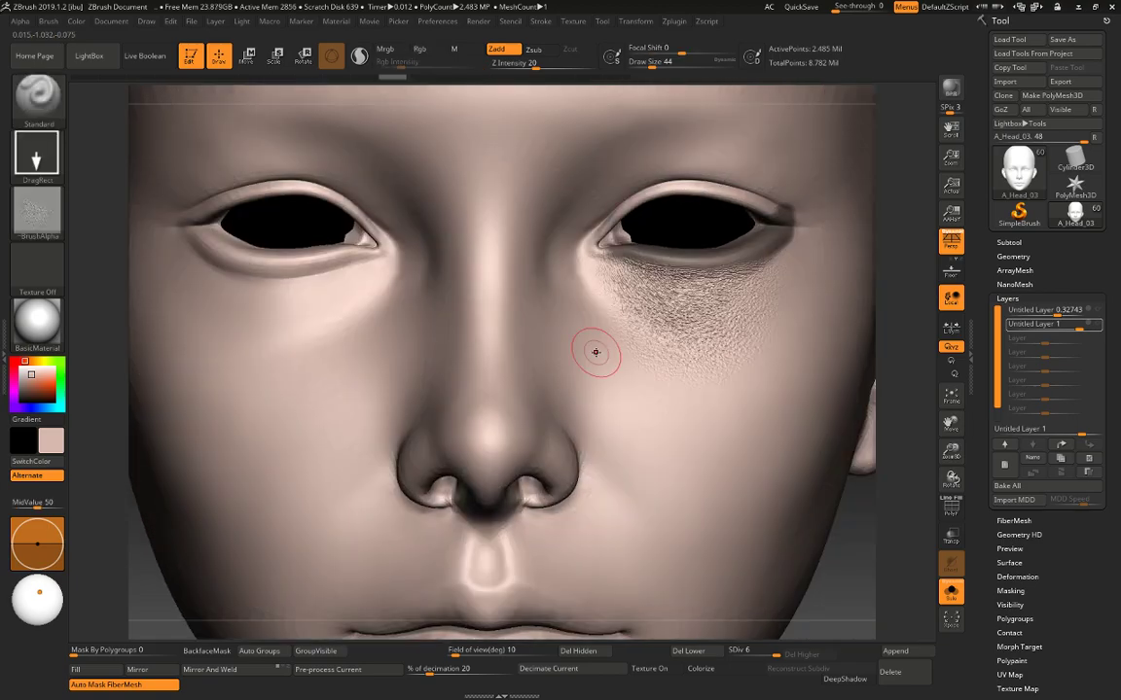
pyautogui.hotkey('ctrl', 'z')
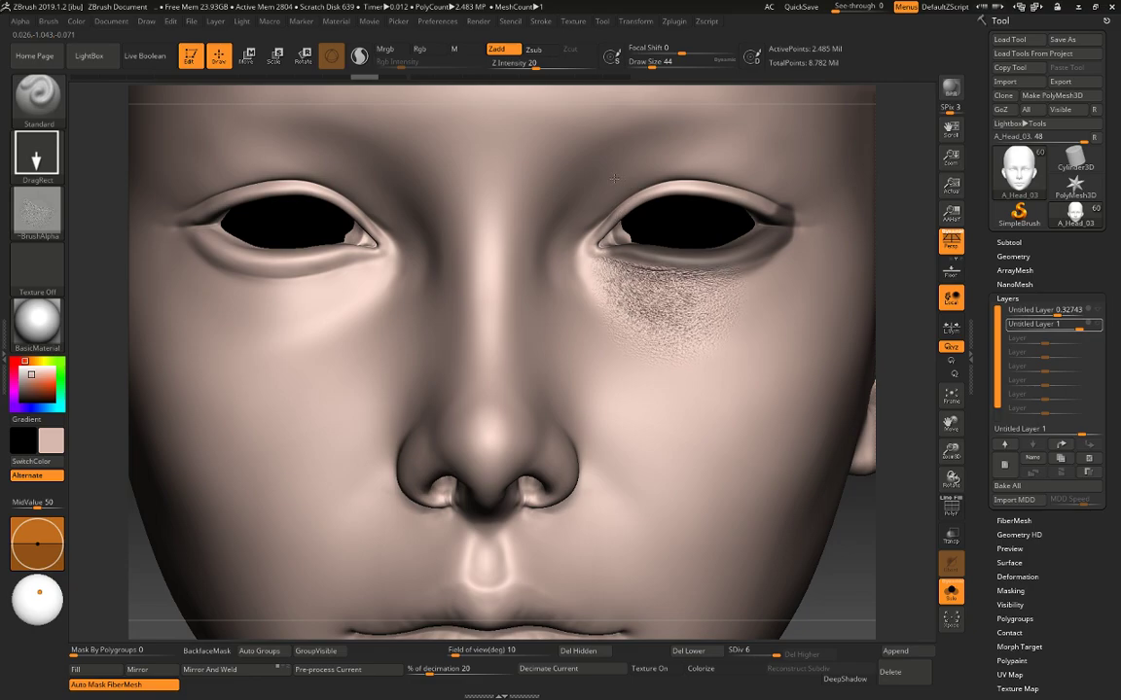
pyautogui.moveTo(614, 179); pyautogui.dragTo(602, 155)
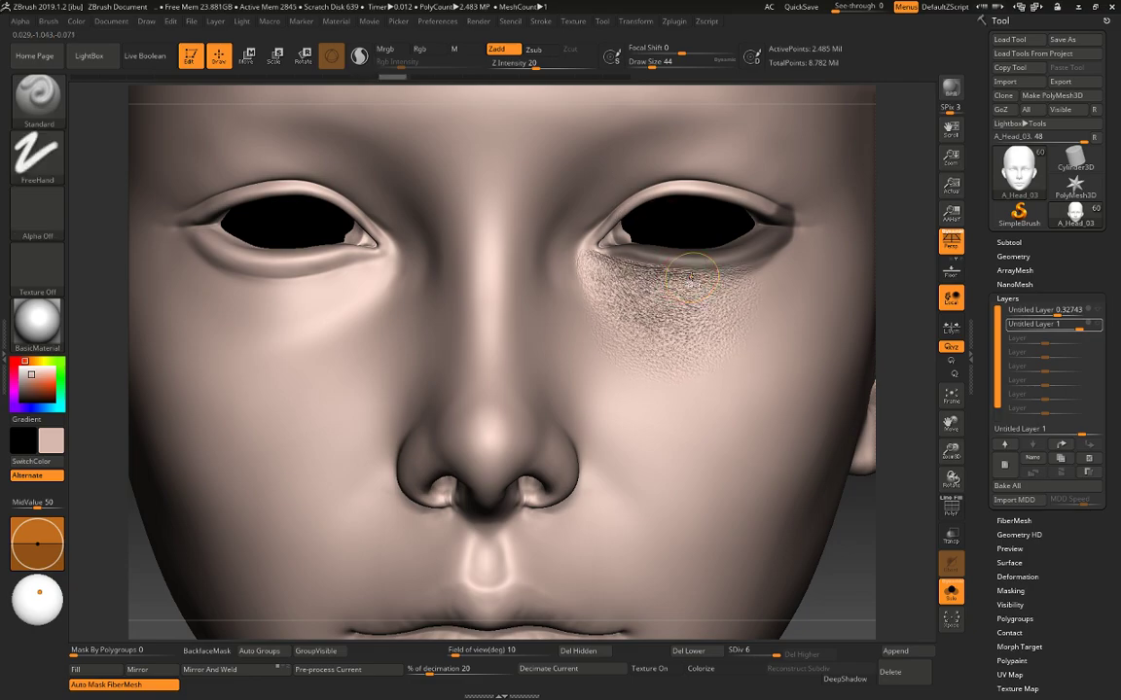
pyautogui.hotkey('ctrl', 'z')
pyautogui.moveTo(683, 292)
pyautogui.mouseDown()
pyautogui.moveTo(646, 230)
pyautogui.moveTo(647, 191)
pyautogui.moveTo(560, 157)
pyautogui.moveTo(621, 166)
pyautogui.mouseUp()
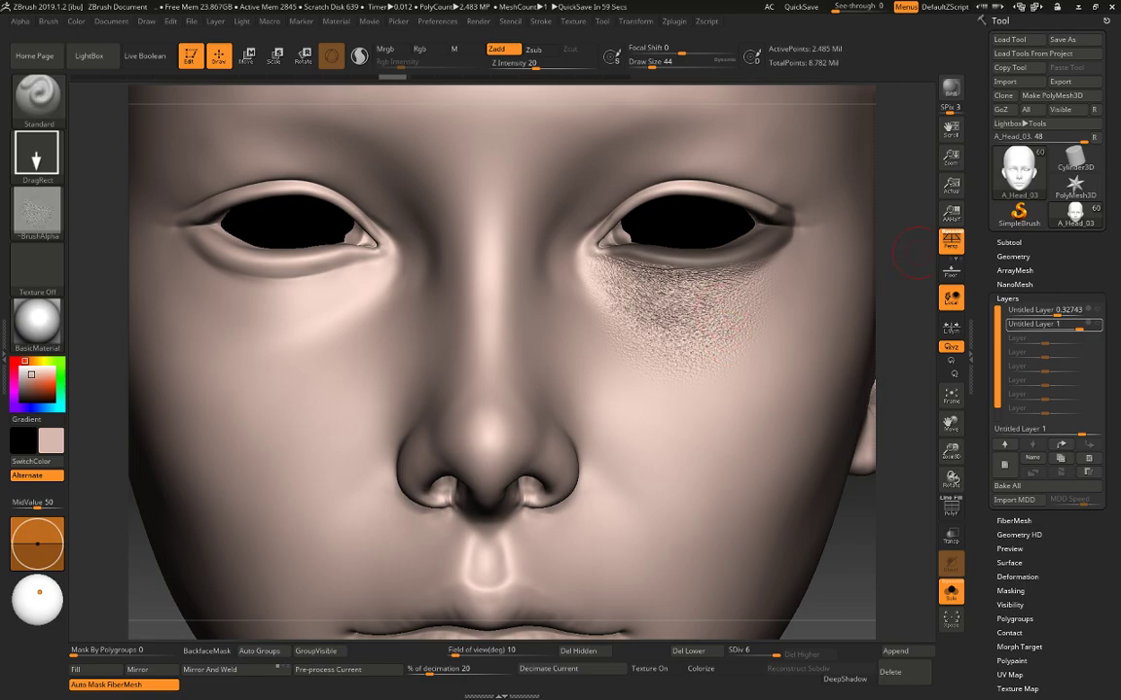
# Import the skin alpha 07 for the brush and set its MidValue to 50.
pyautogui.click(47, 204)
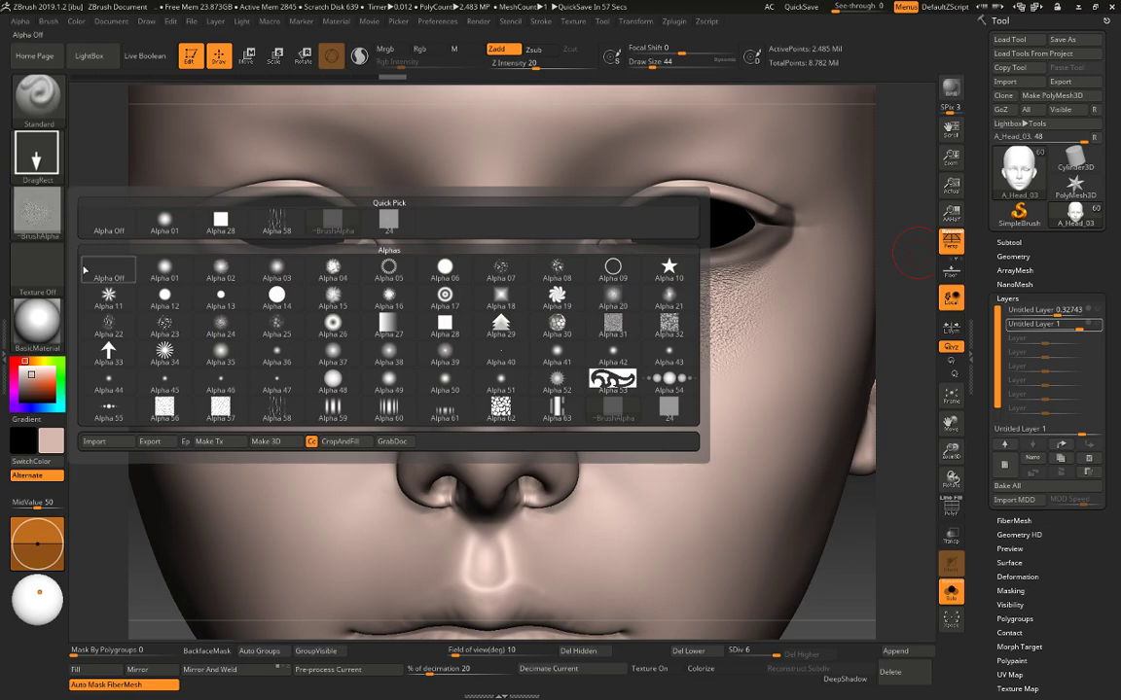
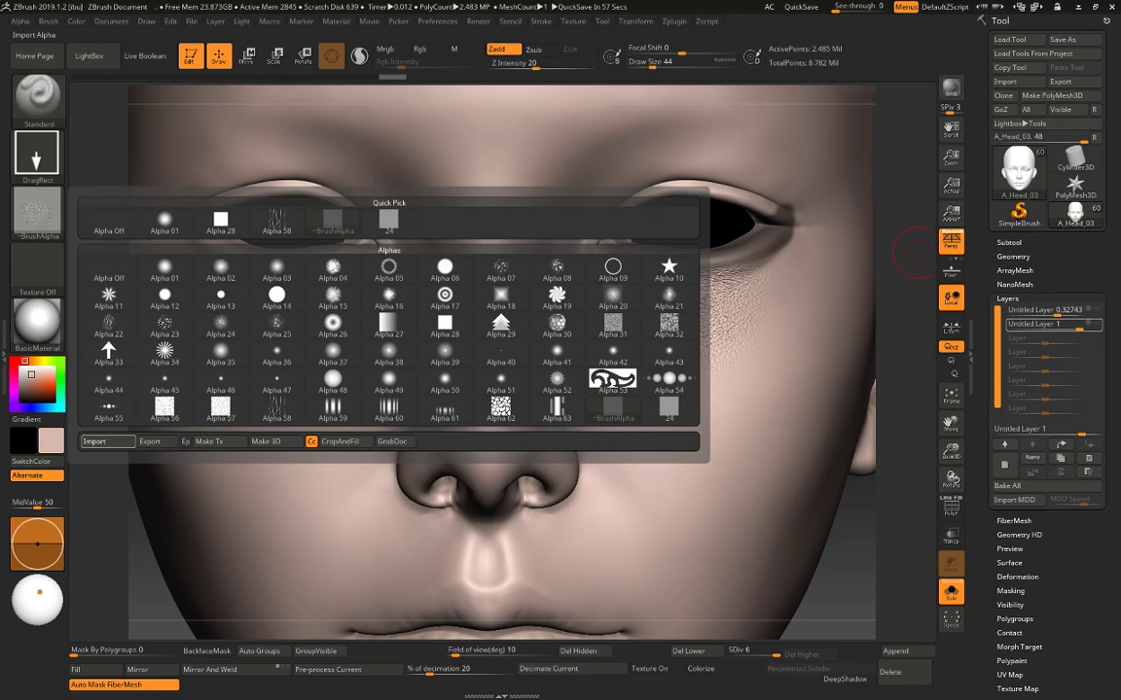
pyautogui.click(41, 504)
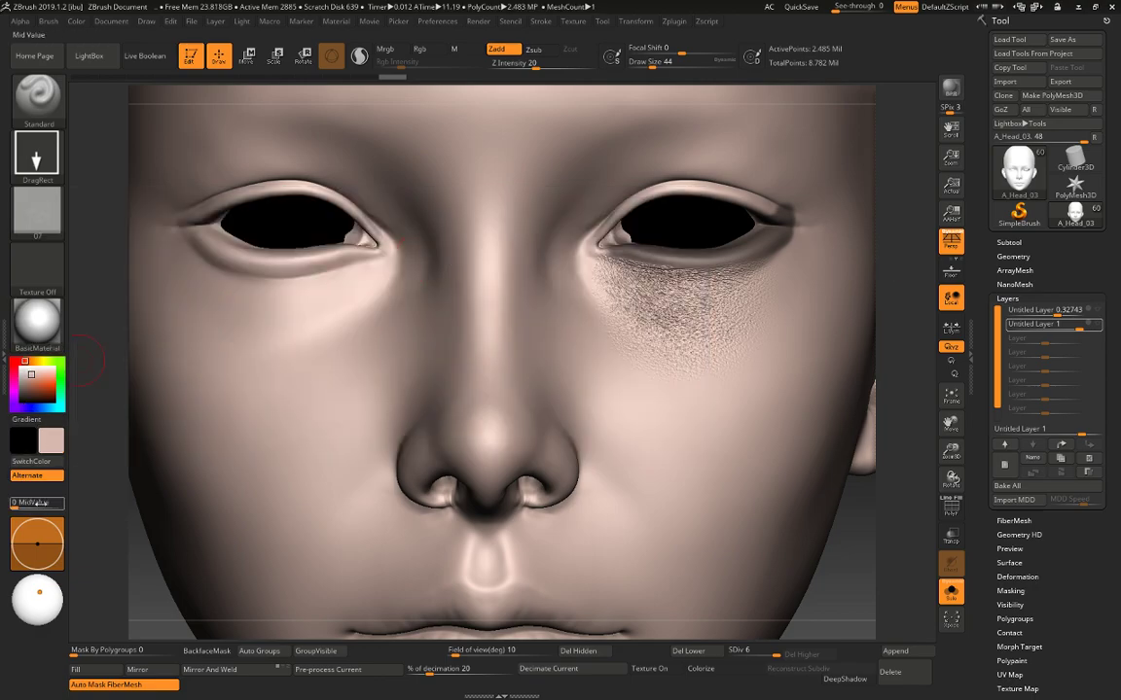
pyautogui.write('50')
pyautogui.press('Return')
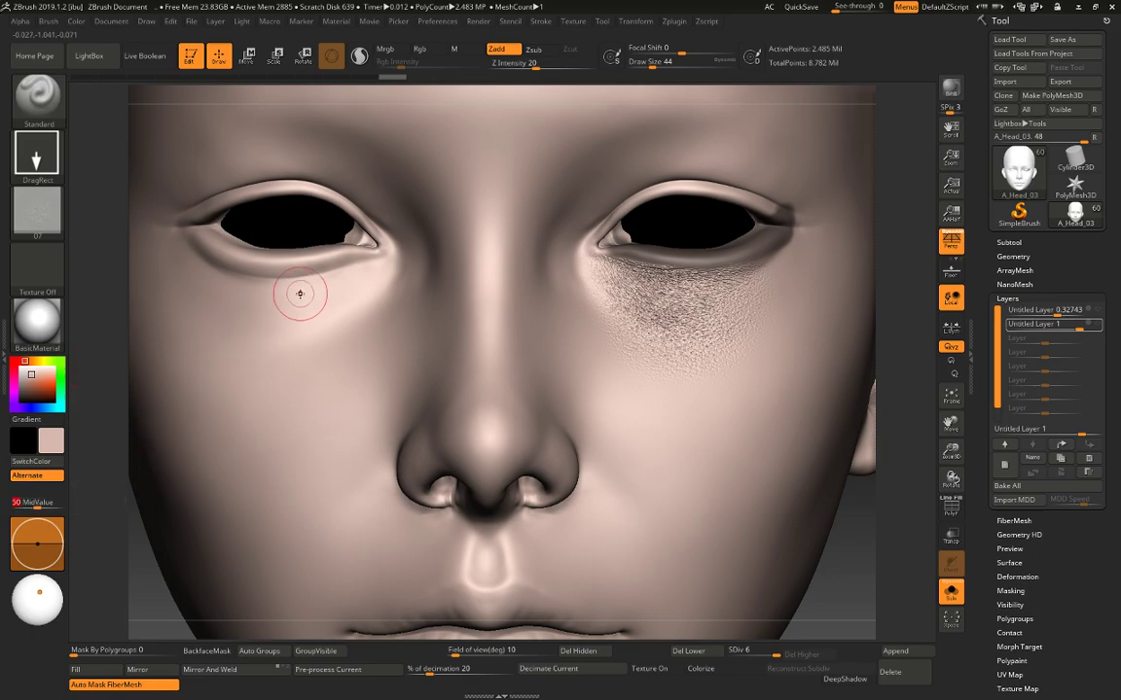
# Stamp alpha 07 below the opposite eye, redo the stamp once, and compare it with the first alpha's stamp.
pyautogui.moveTo(277, 283); pyautogui.dragTo(275, 282)
pyautogui.moveTo(281, 197)
pyautogui.mouseDown()
pyautogui.moveTo(261, 166)
pyautogui.moveTo(277, 141)
pyautogui.moveTo(324, 118)
pyautogui.moveTo(319, 144)
pyautogui.mouseUp()
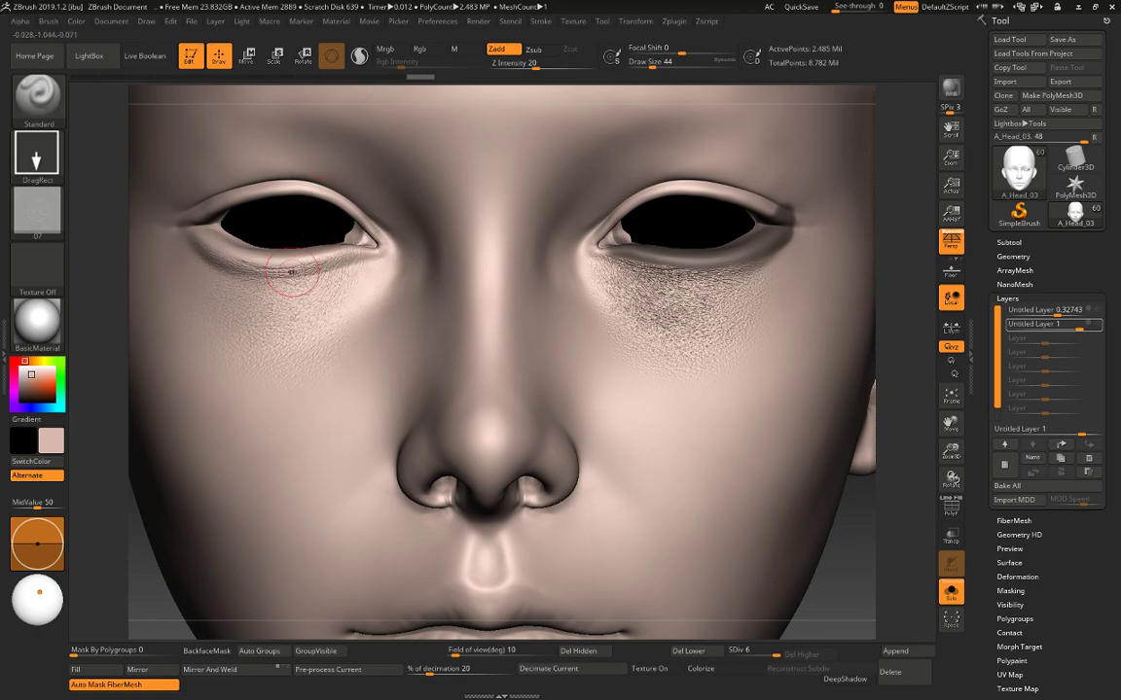
pyautogui.keyDown('shift'); pyautogui.moveTo(291, 273); pyautogui.dragTo(294, 284); pyautogui.keyUp('shift')
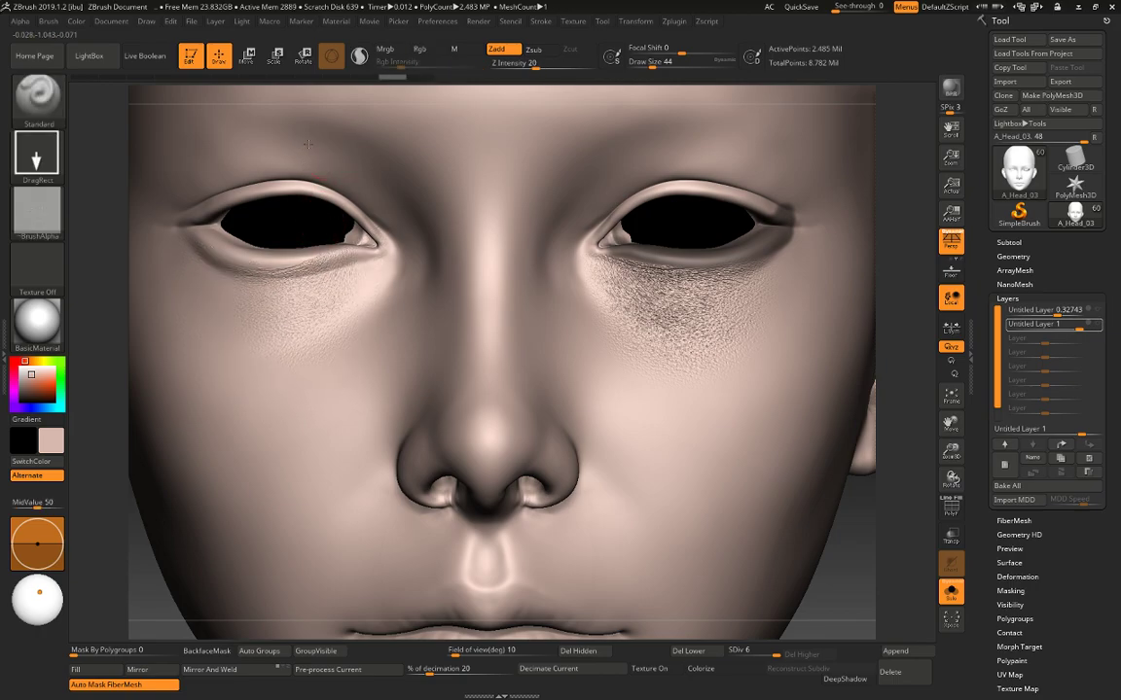
pyautogui.moveTo(308, 144); pyautogui.dragTo(296, 112)
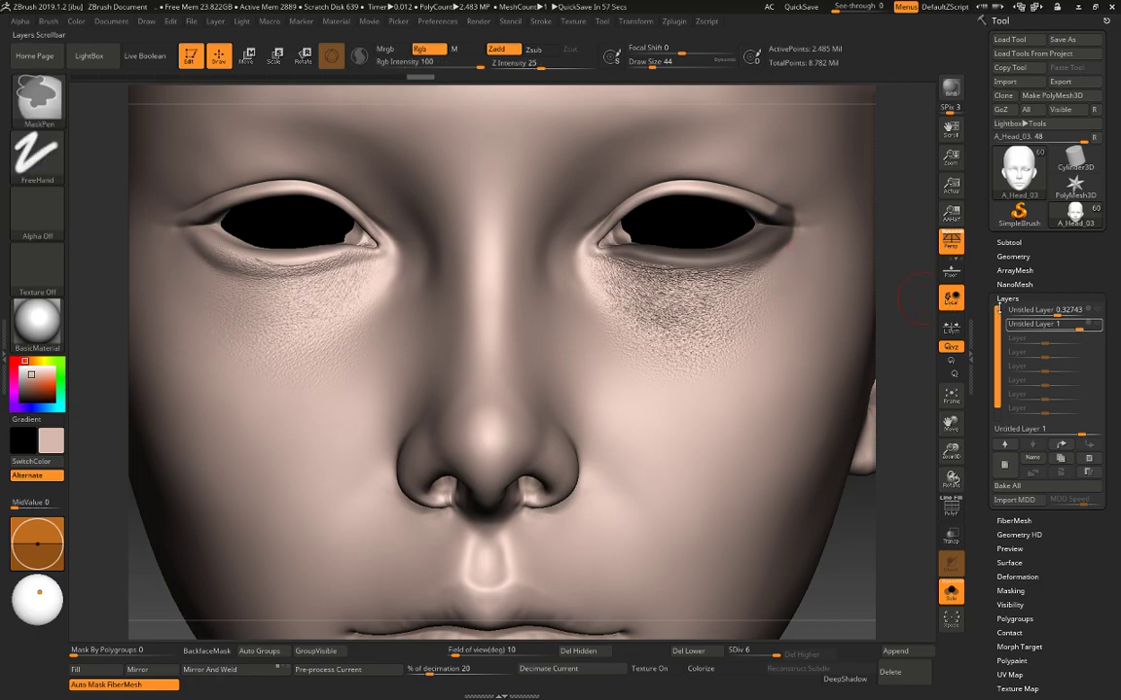
pyautogui.moveTo(893, 254)
pyautogui.keyDown('ctrl'); pyautogui.mouseDown(button='right')
pyautogui.moveTo(911, 268)
pyautogui.moveTo(902, 227)
pyautogui.mouseUp(button='right'); pyautogui.keyUp('ctrl')
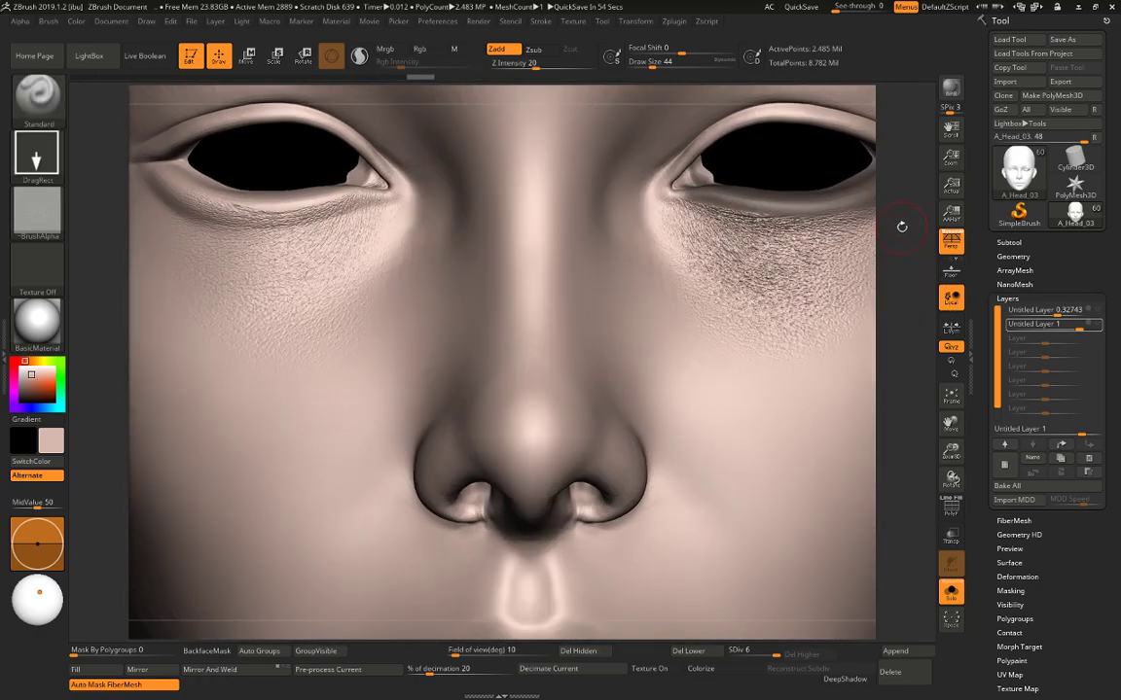
pyautogui.keyDown('ctrl'); pyautogui.moveTo(898, 377); pyautogui.dragTo(891, 231, button='right'); pyautogui.keyUp('ctrl')
pyautogui.keyDown('ctrl'); pyautogui.moveTo(740, 242); pyautogui.dragTo(795, 280); pyautogui.keyUp('ctrl')
pyautogui.keyDown('alt'); pyautogui.moveTo(663, 336); pyautogui.dragTo(773, 559); pyautogui.keyUp('alt')
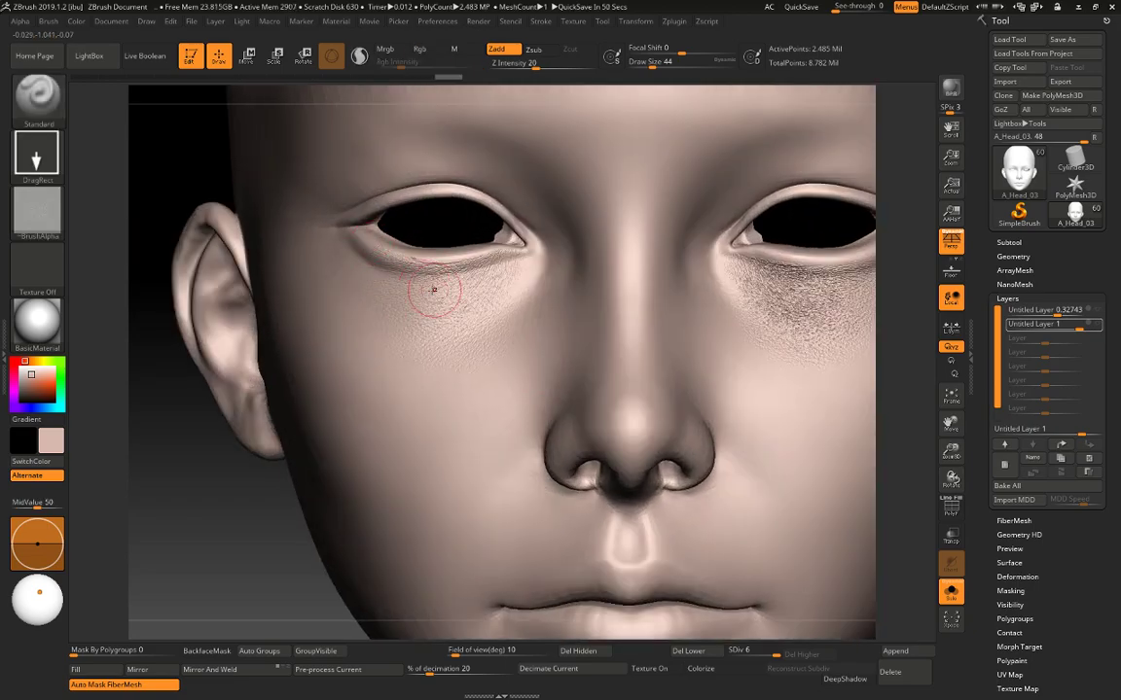
# Undo the alpha 07 stamp below the unmasked eye, stamp it again, and check the new stamp from a slightly different angle.
pyautogui.hotkey('ctrl', 'z')
pyautogui.hotkey('ctrl', 'z')
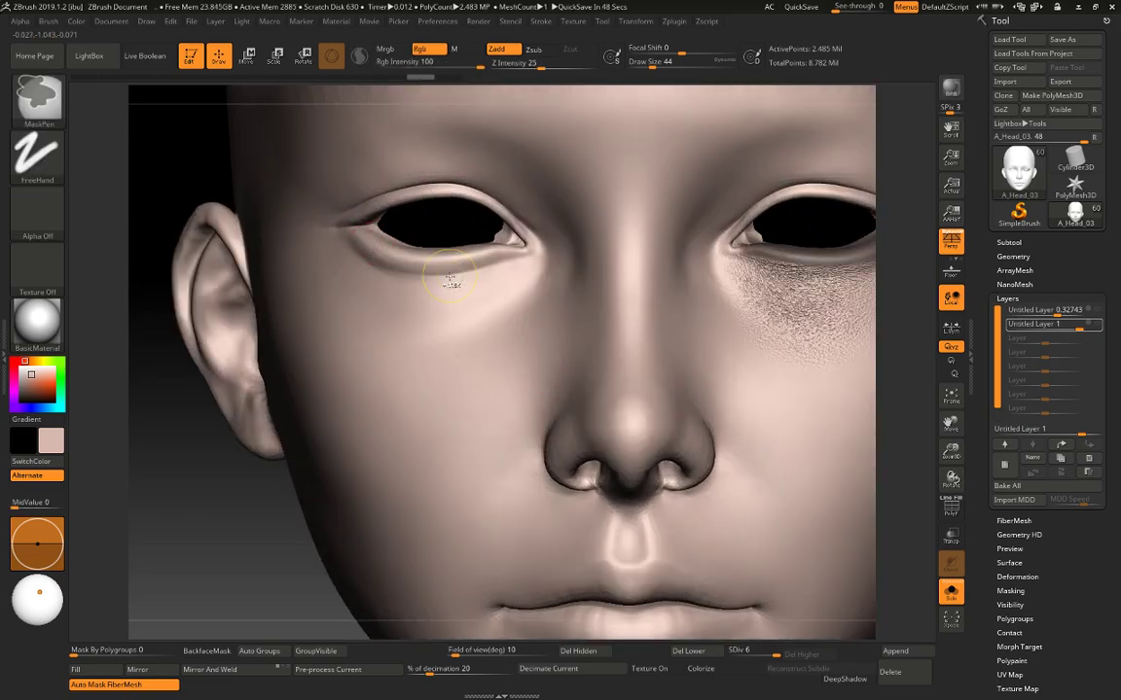
pyautogui.hotkey('ctrl', 'z')
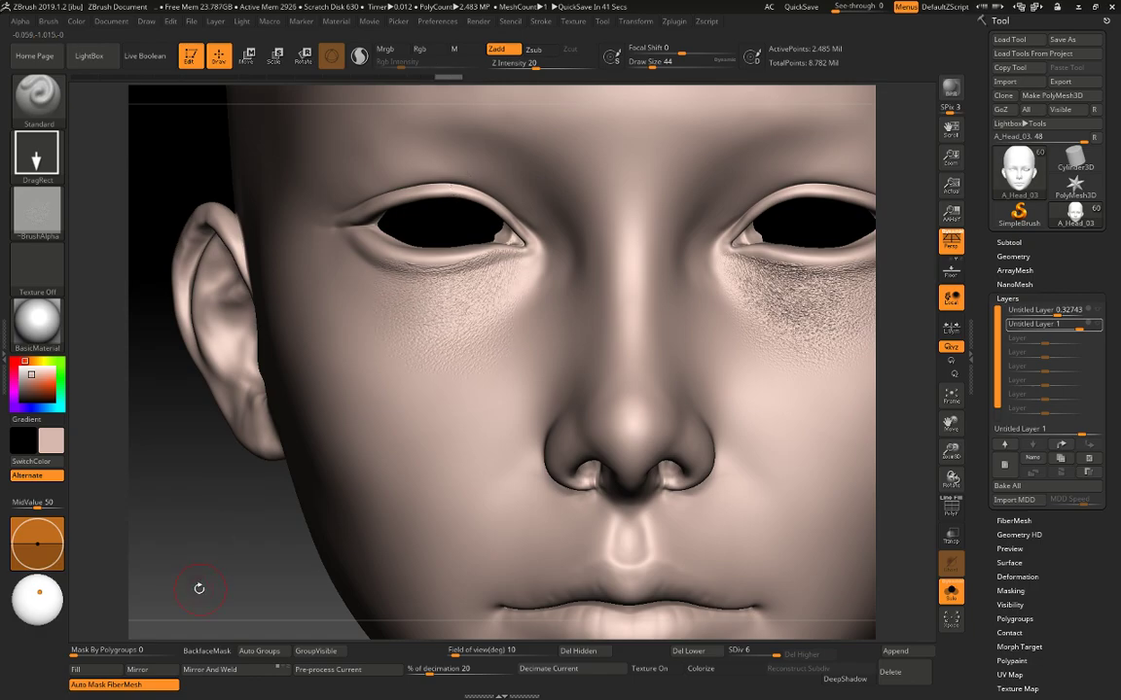
pyautogui.moveTo(197, 588); pyautogui.dragTo(246, 610)
pyautogui.moveTo(827, 552); pyautogui.dragTo(843, 545)
pyautogui.moveTo(373, 540)
pyautogui.mouseDown()
pyautogui.moveTo(321, 556)
pyautogui.moveTo(185, 562)
pyautogui.moveTo(294, 406)
pyautogui.mouseUp()
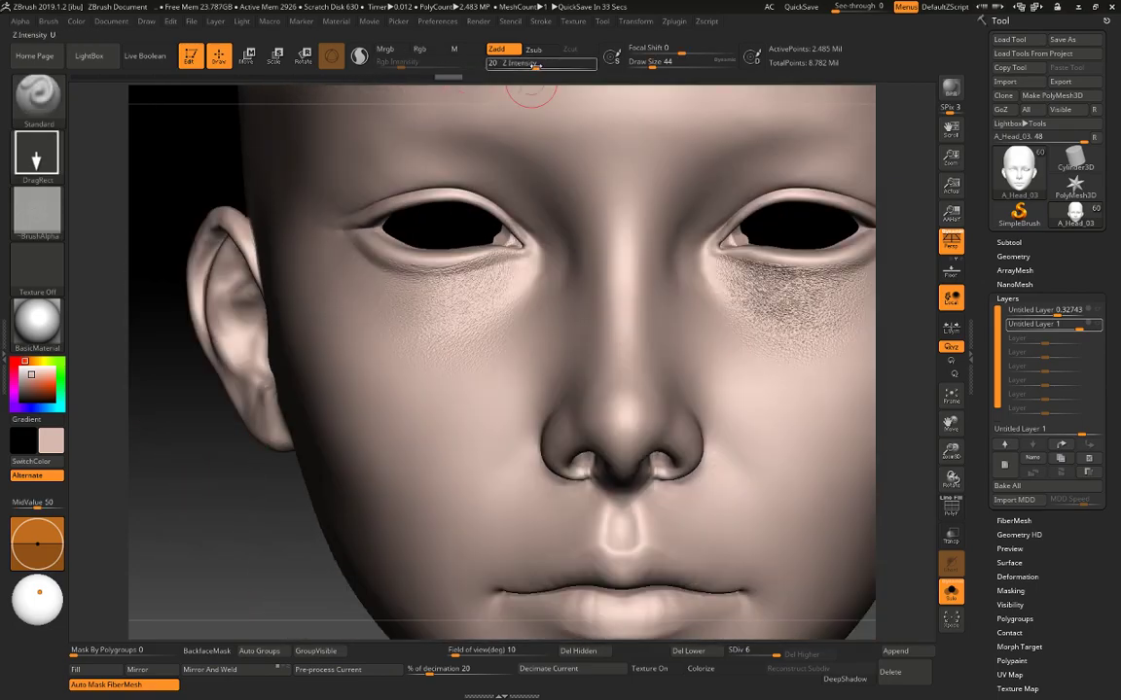
# Raise the Z Intensity to 24, undo the alpha 07 stamp, and compare the bare area with the other eye's stamp.
pyautogui.moveTo(535, 65); pyautogui.dragTo(540, 67)
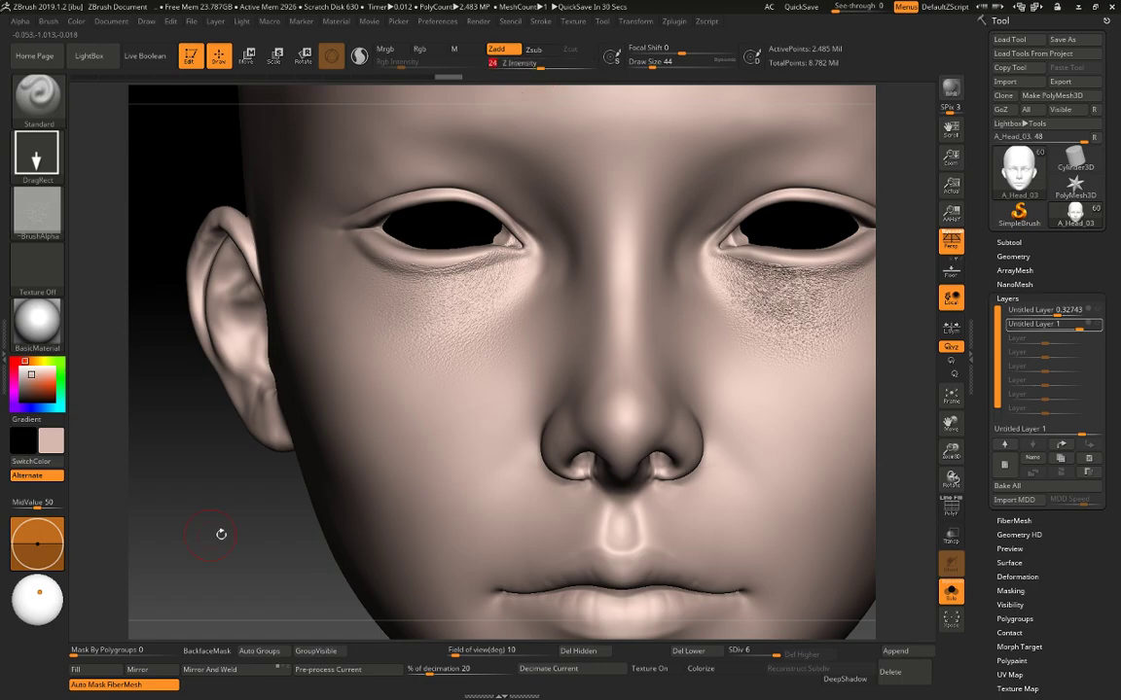
pyautogui.moveTo(197, 477); pyautogui.dragTo(224, 512)
pyautogui.hotkey('ctrl', 'z')
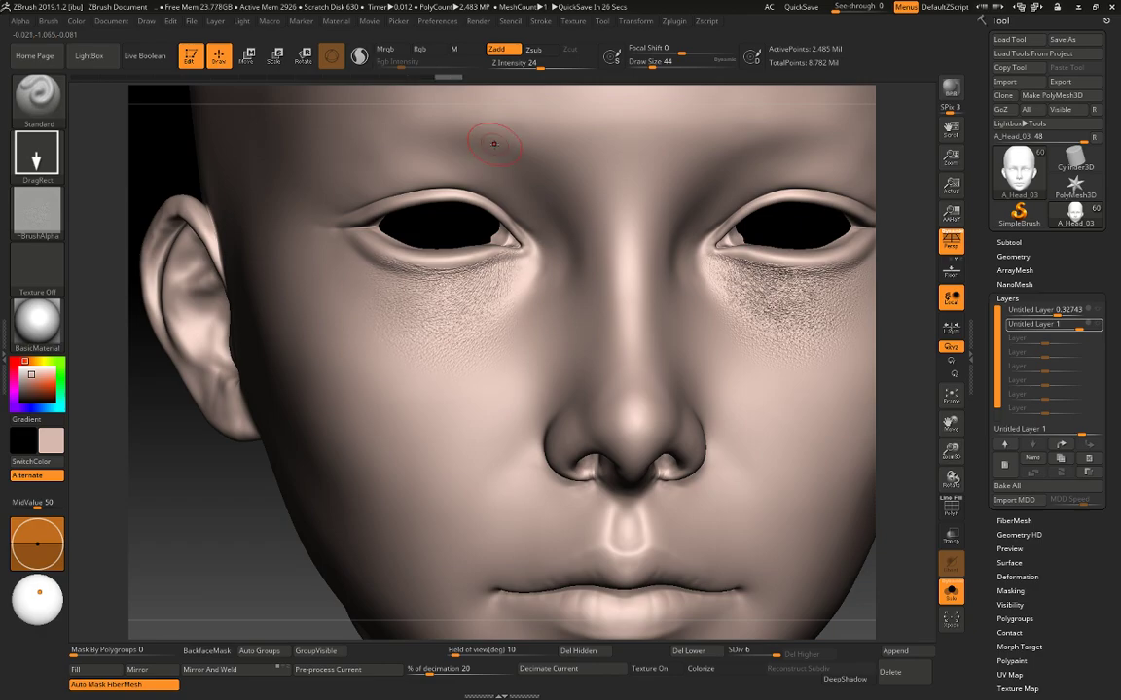
pyautogui.hotkey('ctrl', 'z')
pyautogui.moveTo(814, 230)
pyautogui.mouseDown()
pyautogui.moveTo(889, 264)
pyautogui.moveTo(838, 260)
pyautogui.mouseUp()
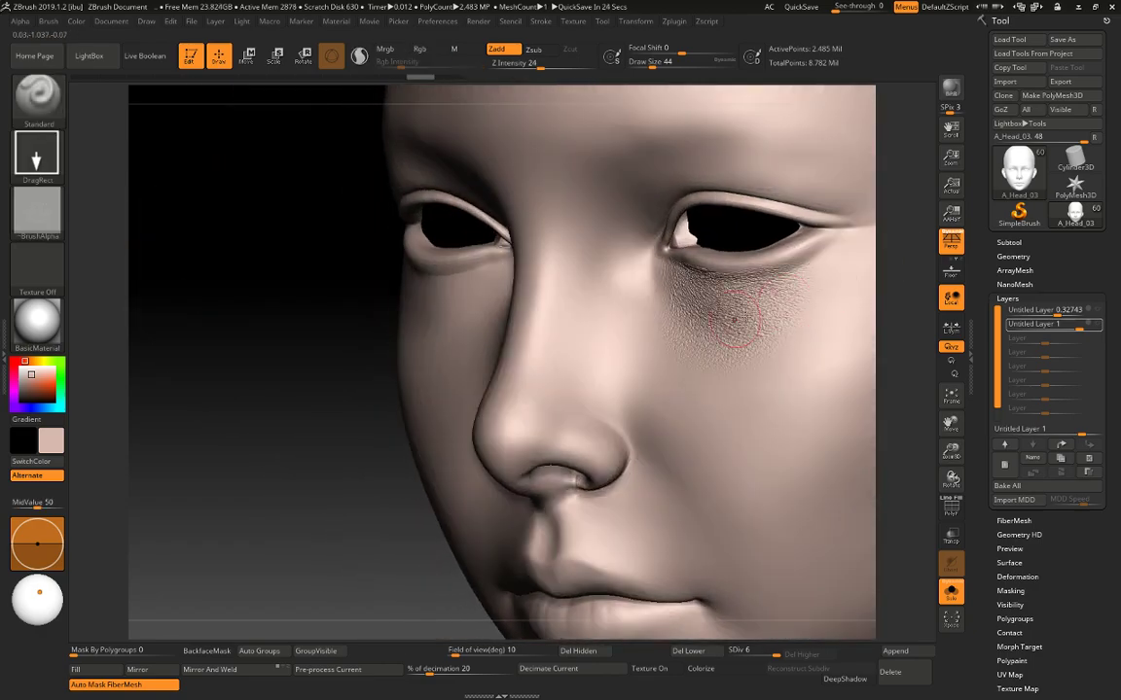
# Set the Z Intensity to 27 and stamp alpha 07 below the eye, undoing and repeating it to vary its size and placement.
pyautogui.keyDown('alt'); pyautogui.moveTo(275, 467); pyautogui.dragTo(339, 508); pyautogui.keyUp('alt')
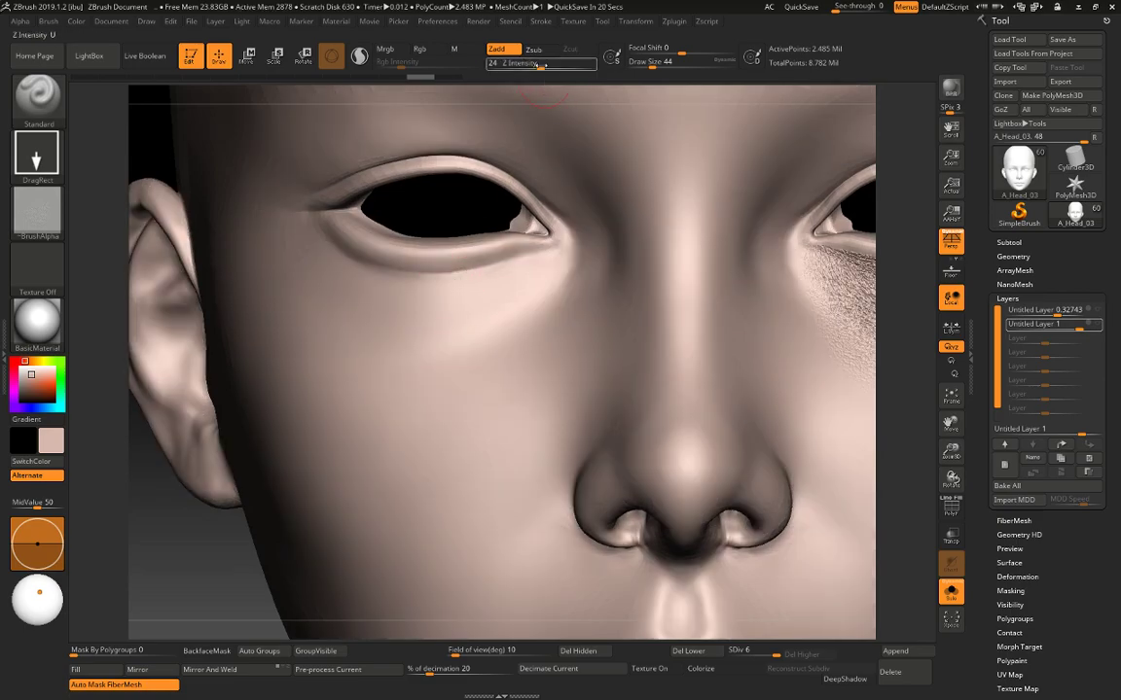
pyautogui.moveTo(541, 67); pyautogui.dragTo(542, 67)
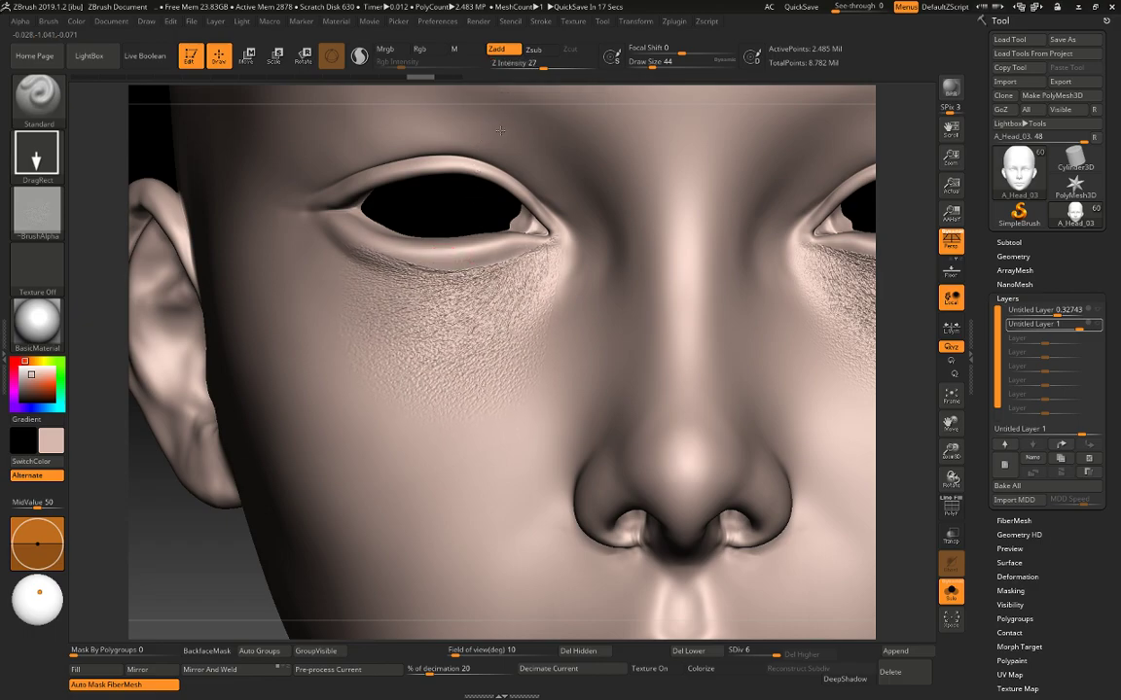
pyautogui.hotkey('ctrl', 'z')
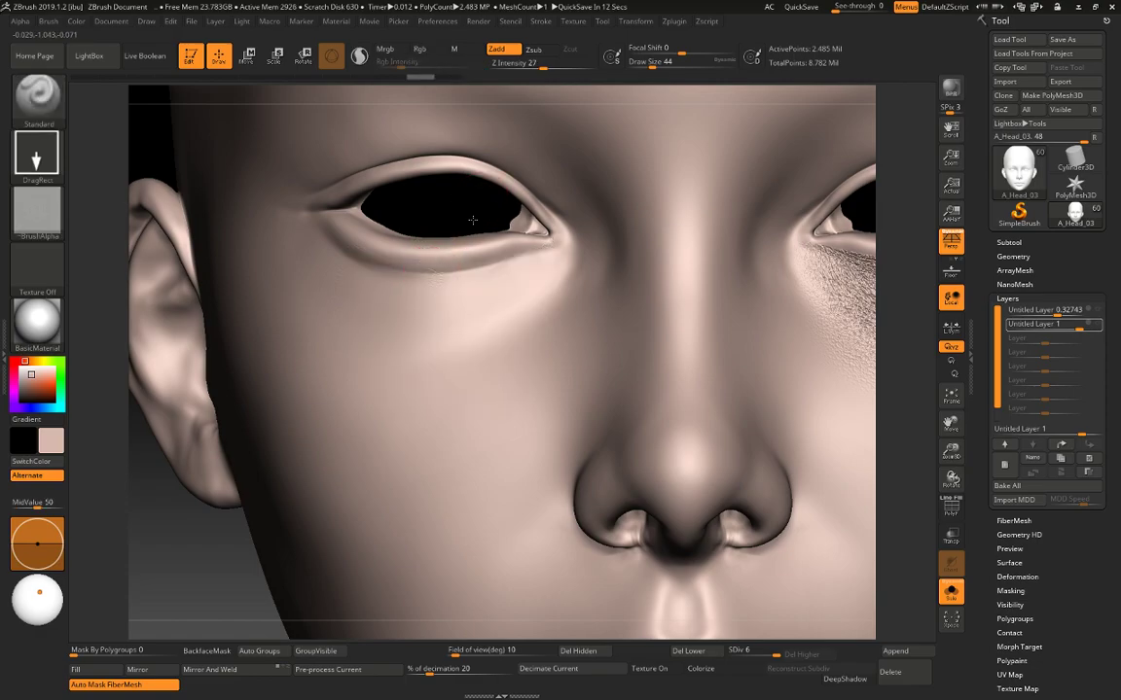
pyautogui.hotkey('ctrl', 'z')
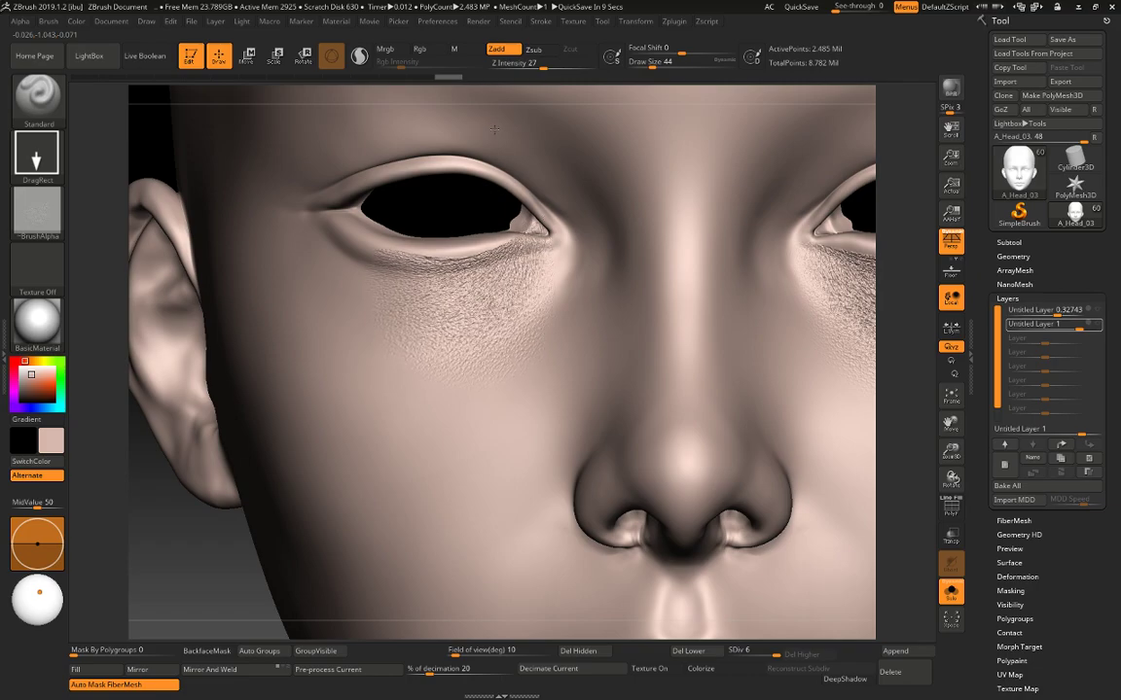
pyautogui.hotkey('ctrl', 'z')
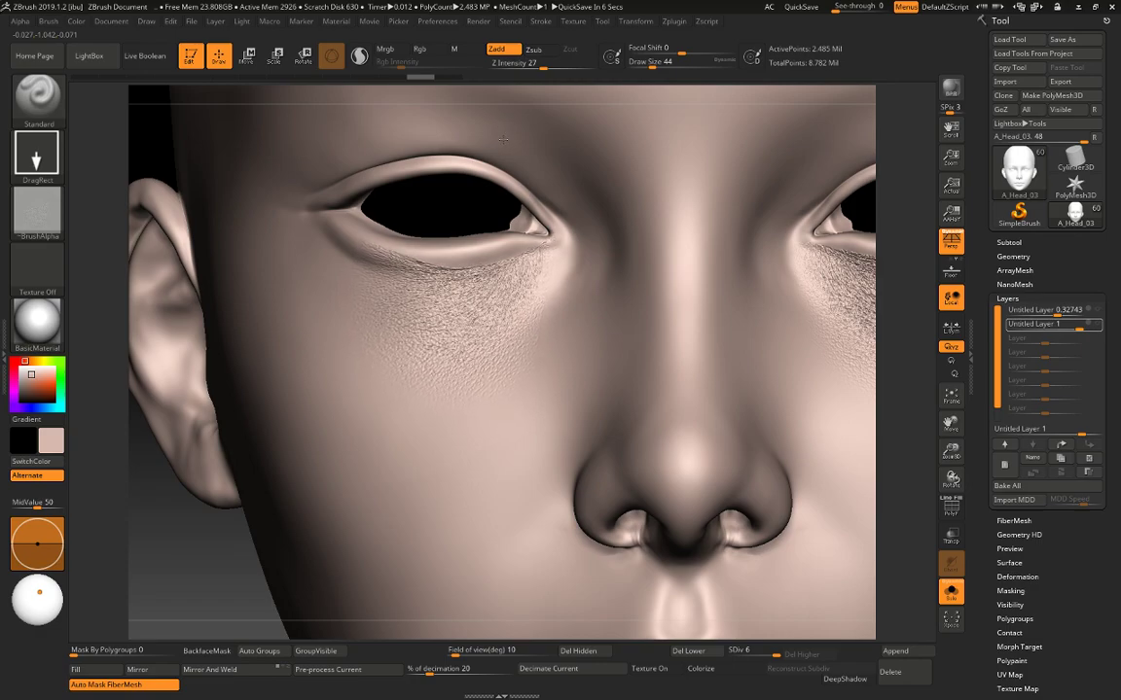
pyautogui.hotkey('ctrl', 's')
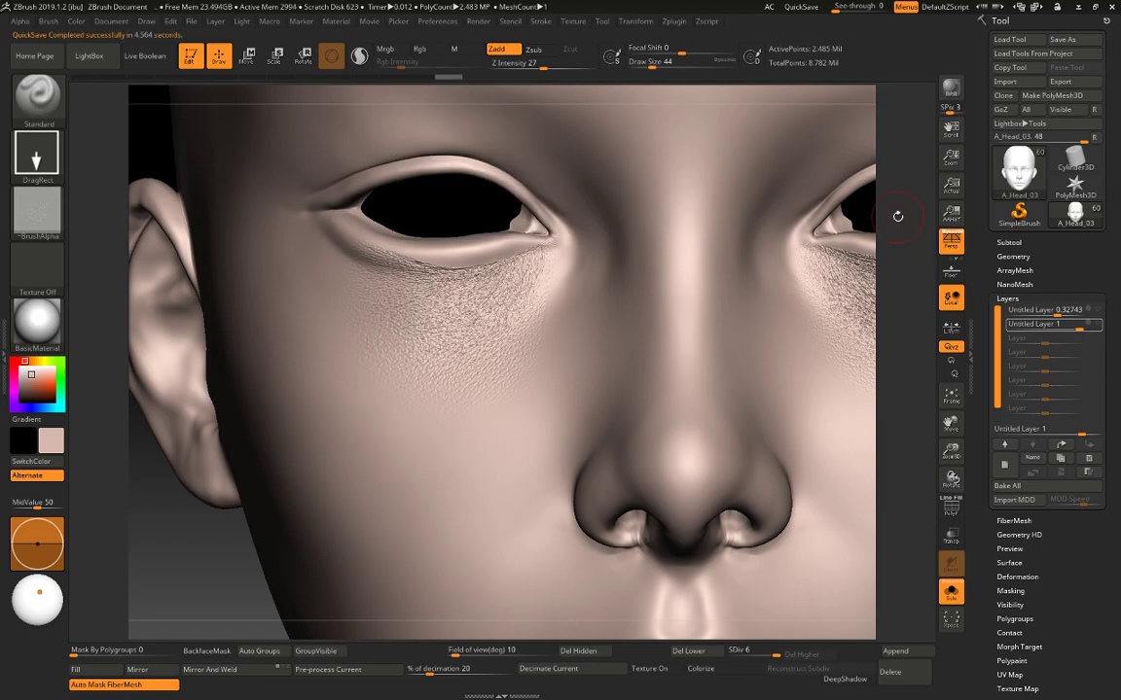
# Import the skin alpha 23 for the brush and set its MidValue to 50.
pyautogui.moveTo(920, 287); pyautogui.dragTo(827, 484)
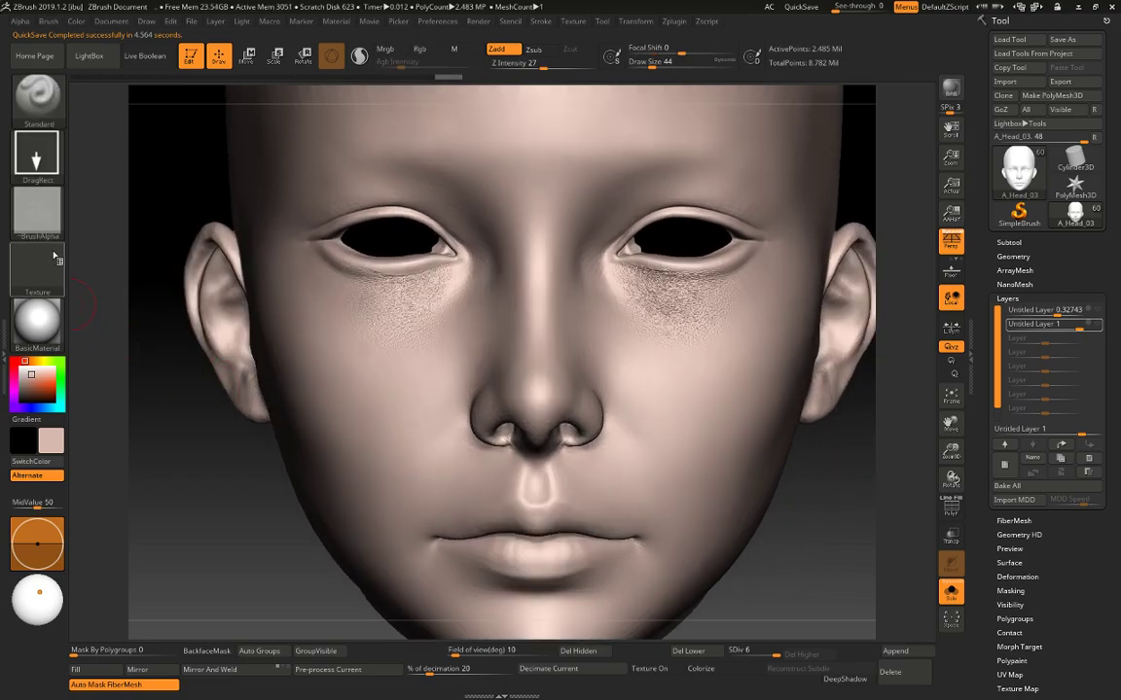
pyautogui.click(37, 211)
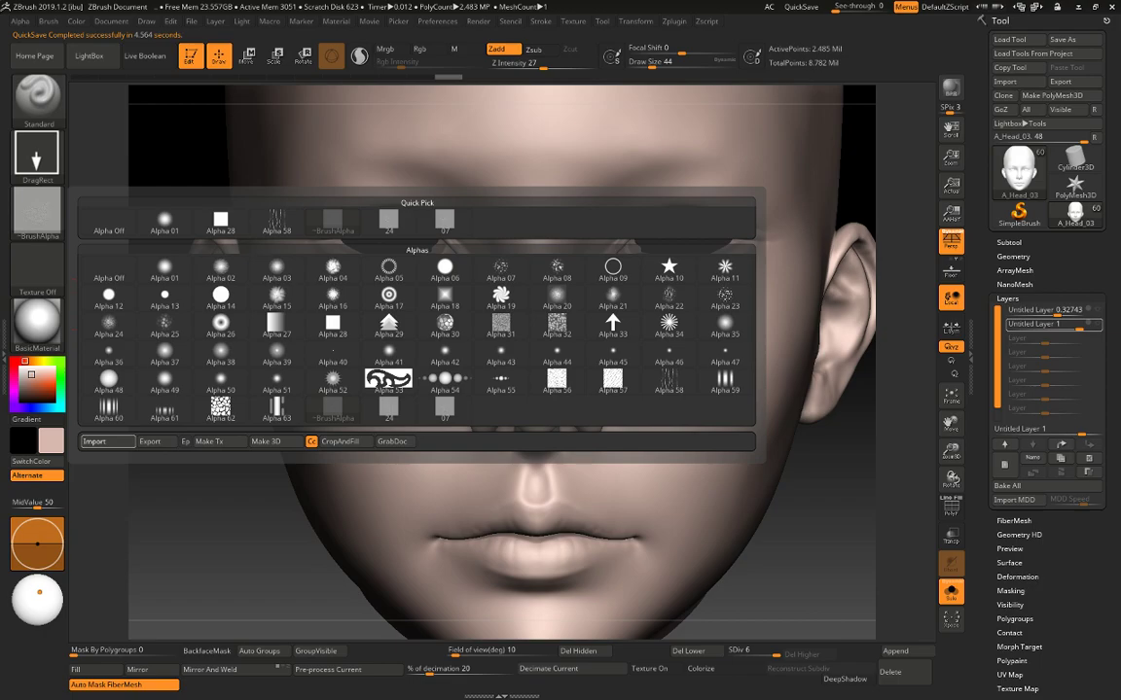
pyautogui.click(388, 380)
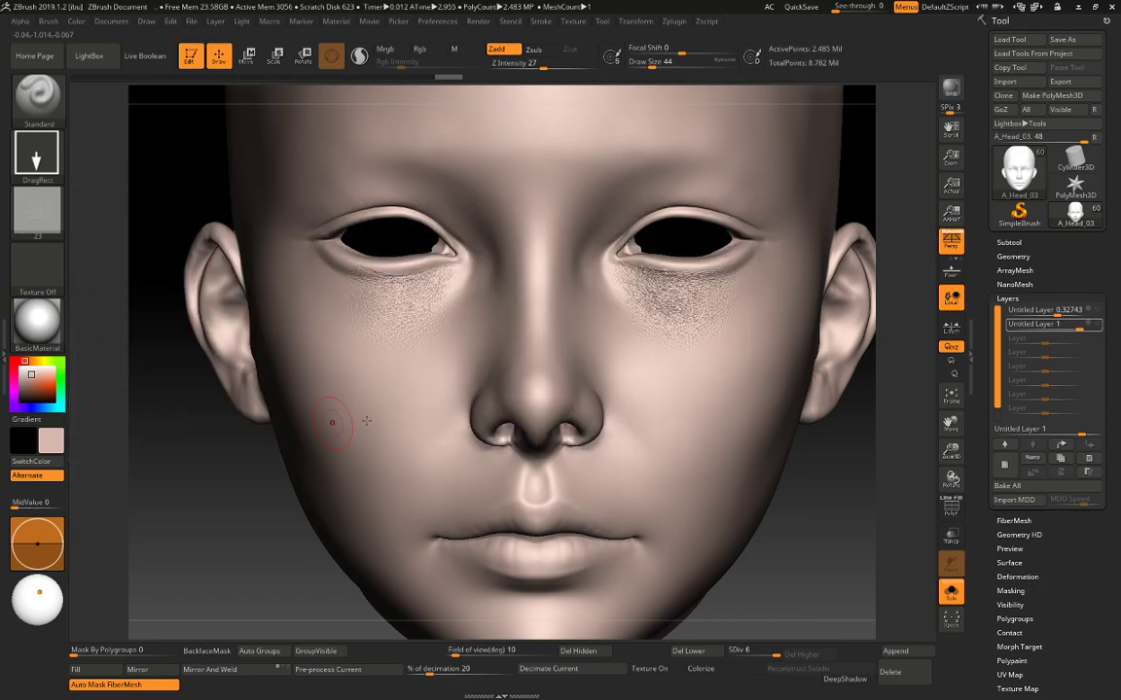
pyautogui.click(48, 502)
pyautogui.write('50')
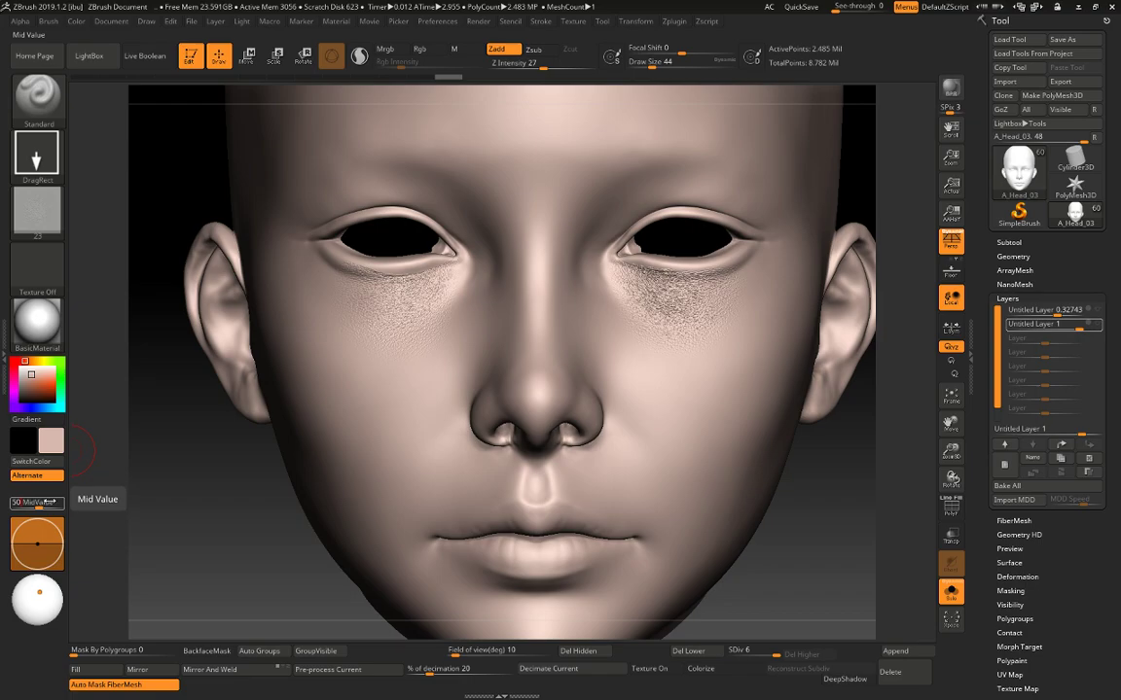
pyautogui.press('Return')
# Set the Draw Size to 101, try an alpha 23 stamp on the cheek beside the nose, and undo it.
pyautogui.press('space')
pyautogui.moveTo(662, 350)
pyautogui.mouseDown()
pyautogui.moveTo(675, 378)
pyautogui.moveTo(623, 278)
pyautogui.mouseUp()
pyautogui.press('space')
pyautogui.keyDown('alt'); pyautogui.moveTo(844, 486); pyautogui.dragTo(845, 543); pyautogui.keyUp('alt')
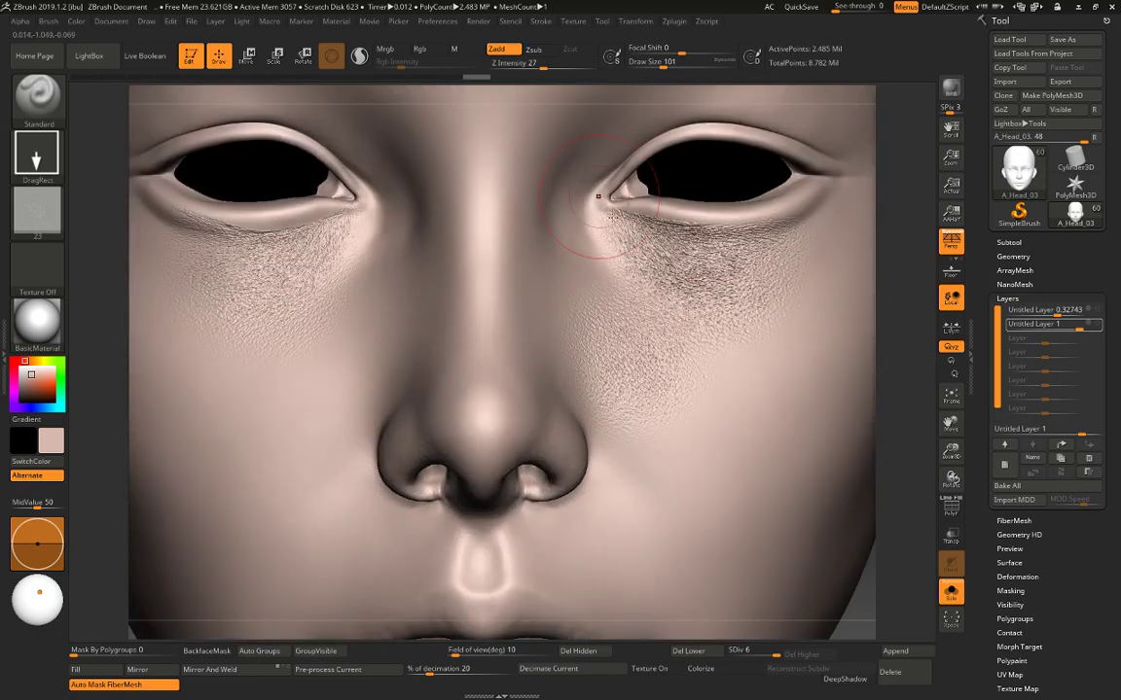
pyautogui.hotkey('ctrl', 'z')
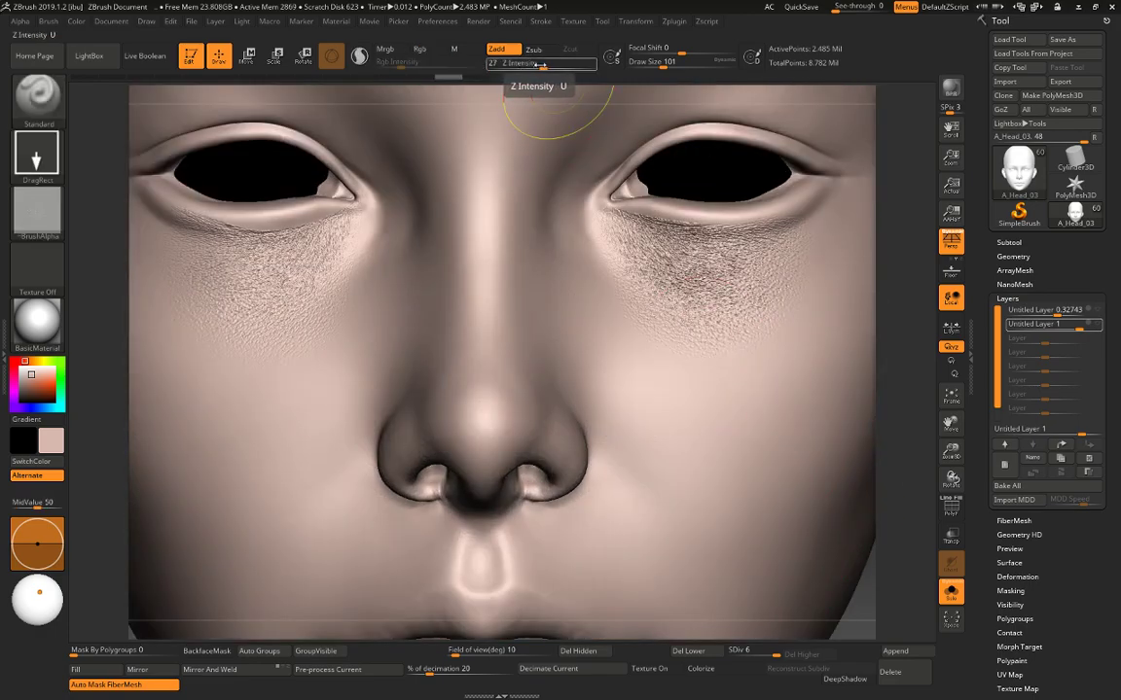
# Lower the Z Intensity to 20 and stamp alpha 23 on the cheek beside the nose.
pyautogui.moveTo(542, 65); pyautogui.dragTo(536, 66)
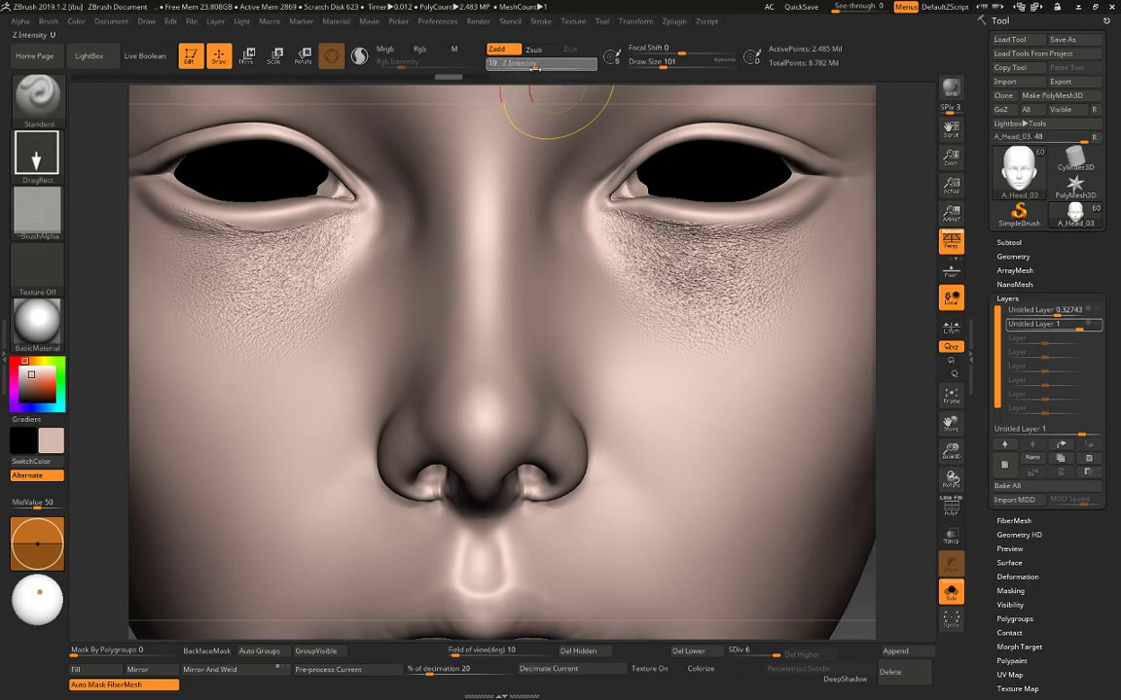
pyautogui.moveTo(632, 365)
pyautogui.mouseDown()
pyautogui.moveTo(618, 353)
pyautogui.moveTo(643, 370)
pyautogui.mouseUp()
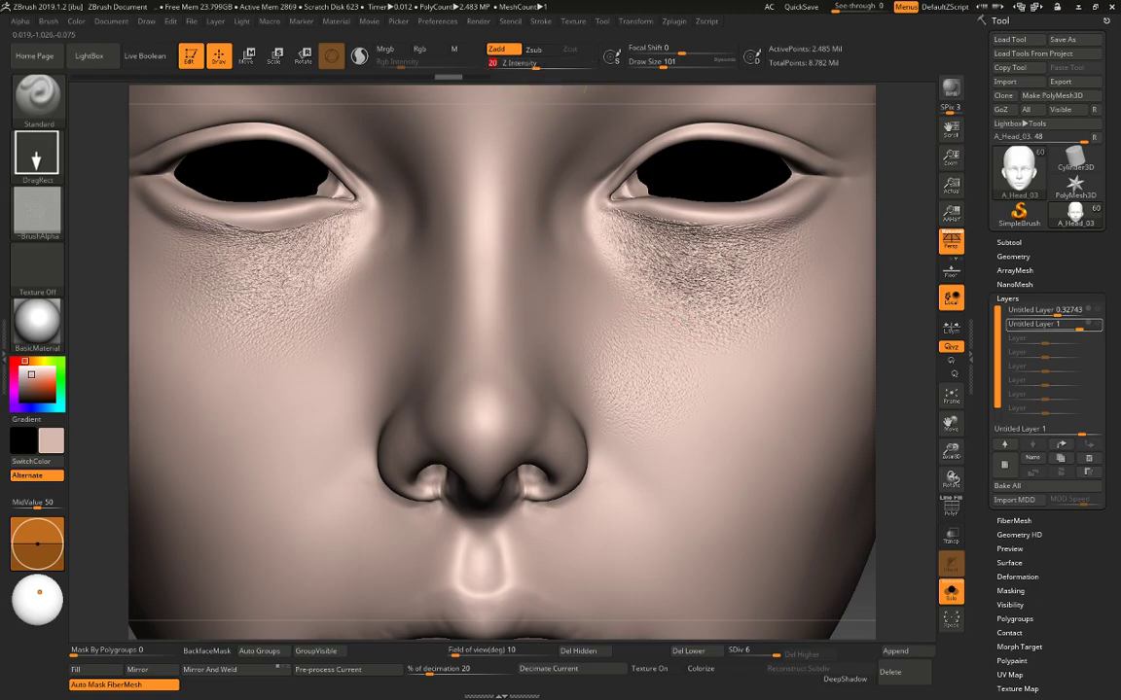
pyautogui.moveTo(640, 211)
pyautogui.mouseDown()
pyautogui.moveTo(664, 194)
pyautogui.moveTo(681, 246)
pyautogui.mouseUp()
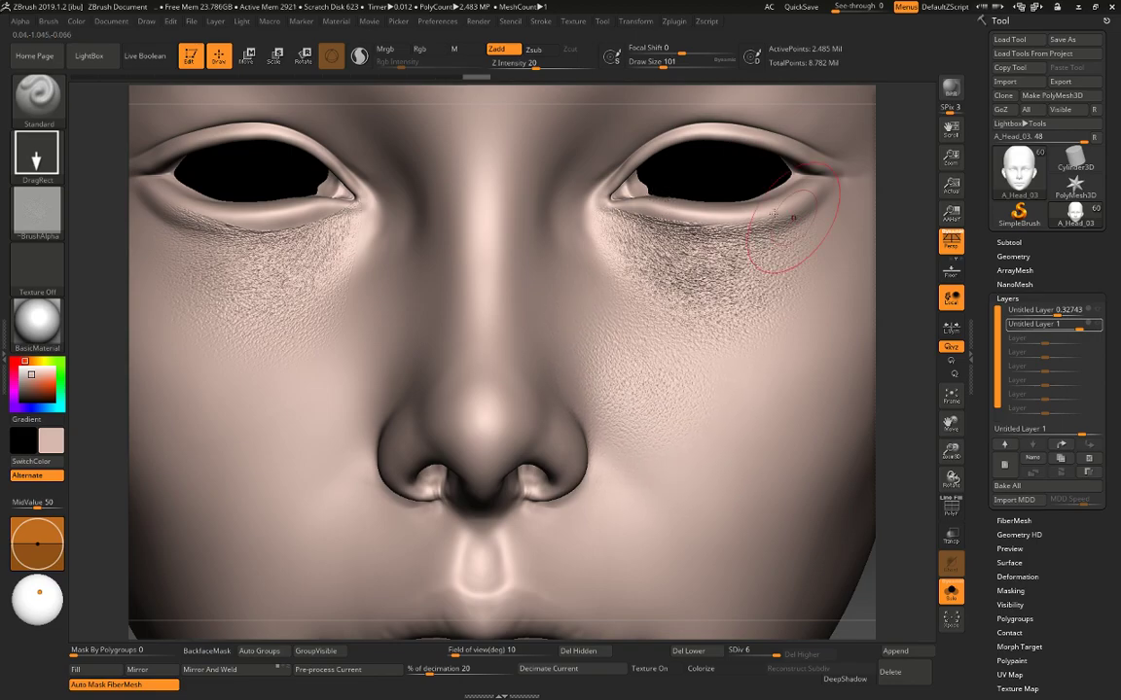
# Set the Z Intensity to 25, undo the weaker cheek stamp, and stamp alpha 23 beside the nostril again.
pyautogui.moveTo(893, 237)
pyautogui.keyDown('alt'); pyautogui.mouseDown()
pyautogui.moveTo(886, 217)
pyautogui.moveTo(798, 224)
pyautogui.mouseUp(); pyautogui.keyUp('alt')
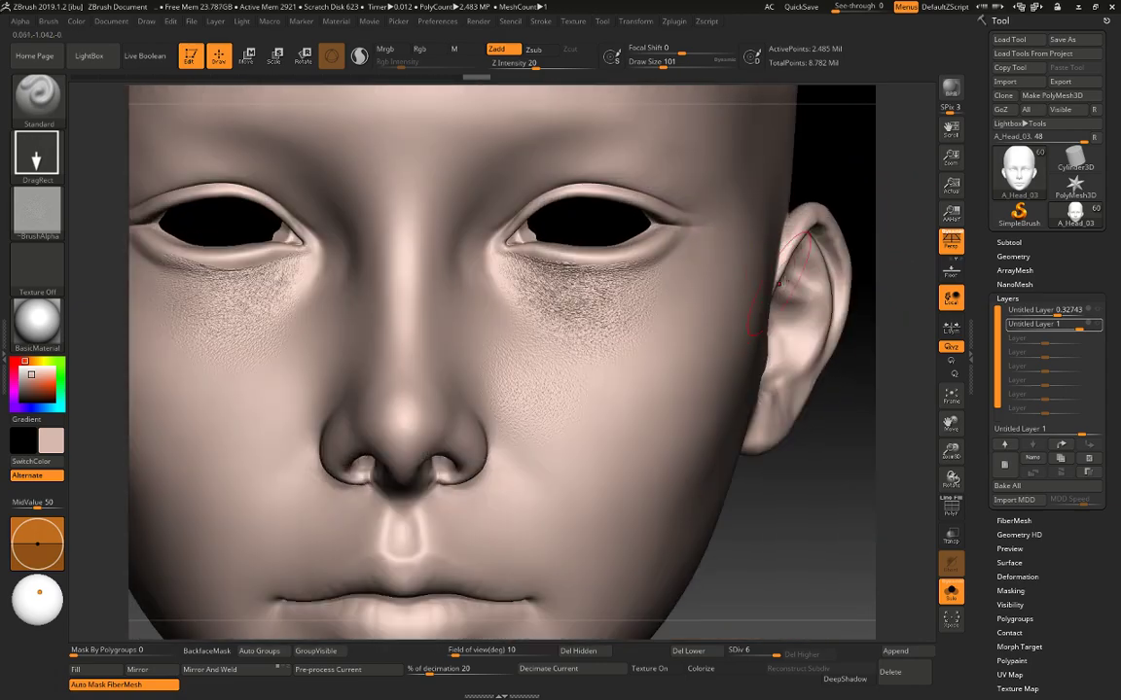
pyautogui.click(533, 64)
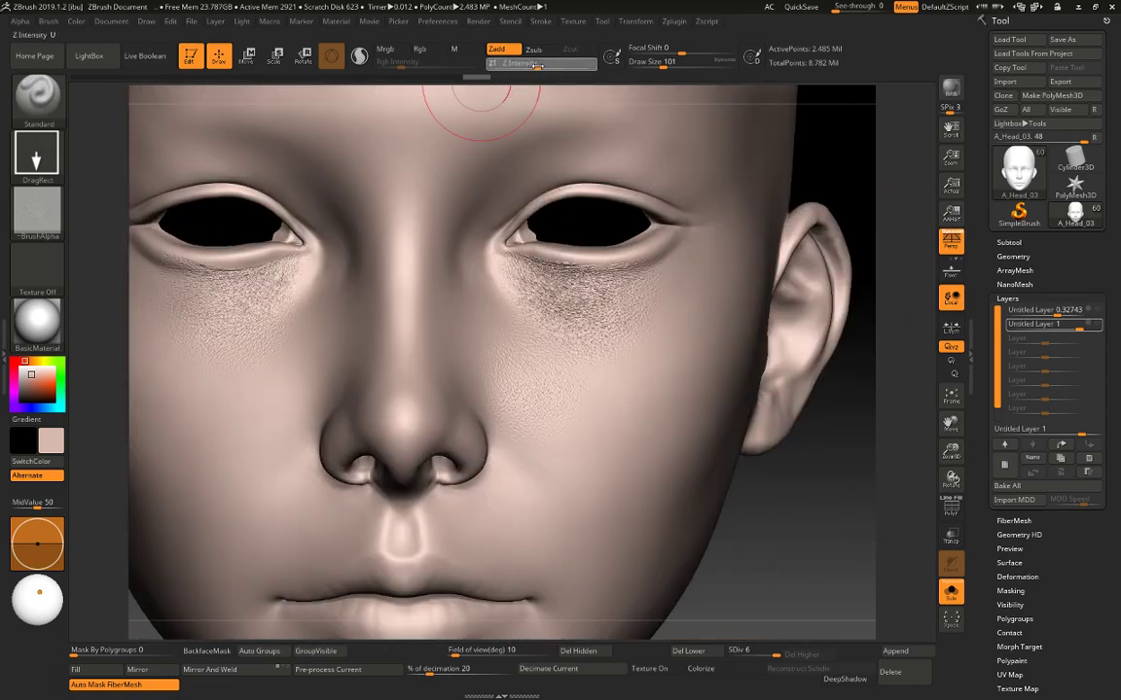
pyautogui.moveTo(542, 67); pyautogui.dragTo(541, 67)
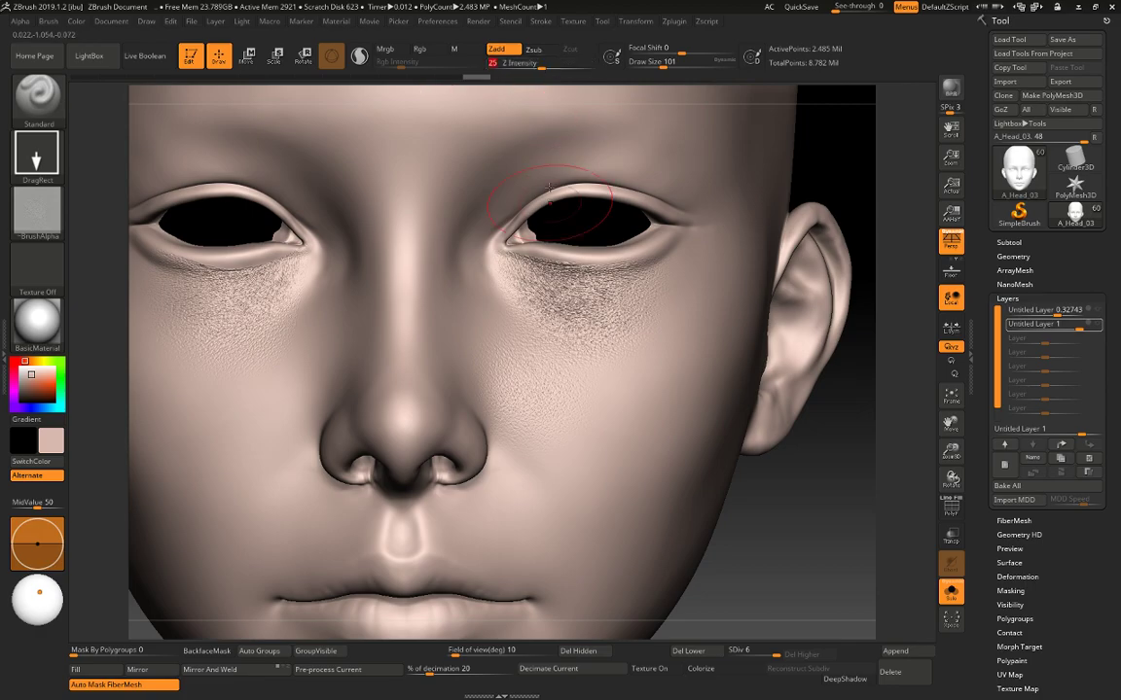
pyautogui.hotkey('ctrl', 'z')
pyautogui.moveTo(530, 390); pyautogui.dragTo(583, 444)
pyautogui.moveTo(465, 381)
pyautogui.mouseDown()
pyautogui.moveTo(487, 384)
pyautogui.moveTo(467, 331)
pyautogui.moveTo(481, 384)
pyautogui.moveTo(527, 322)
pyautogui.moveTo(498, 334)
pyautogui.mouseUp()
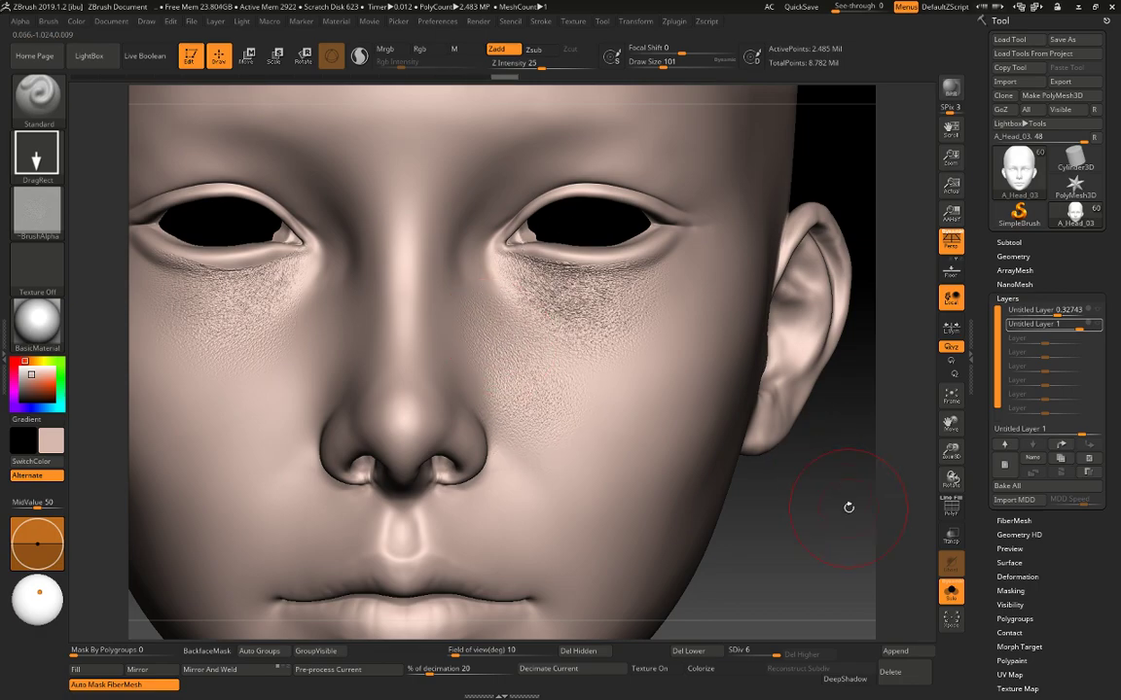
# Extend the alpha 23 stamps over the cheek between the side of the nose and the area below the eye.
pyautogui.moveTo(848, 505)
pyautogui.keyDown('alt'); pyautogui.mouseDown()
pyautogui.moveTo(821, 470)
pyautogui.moveTo(815, 490)
pyautogui.moveTo(778, 487)
pyautogui.mouseUp(); pyautogui.keyUp('alt')
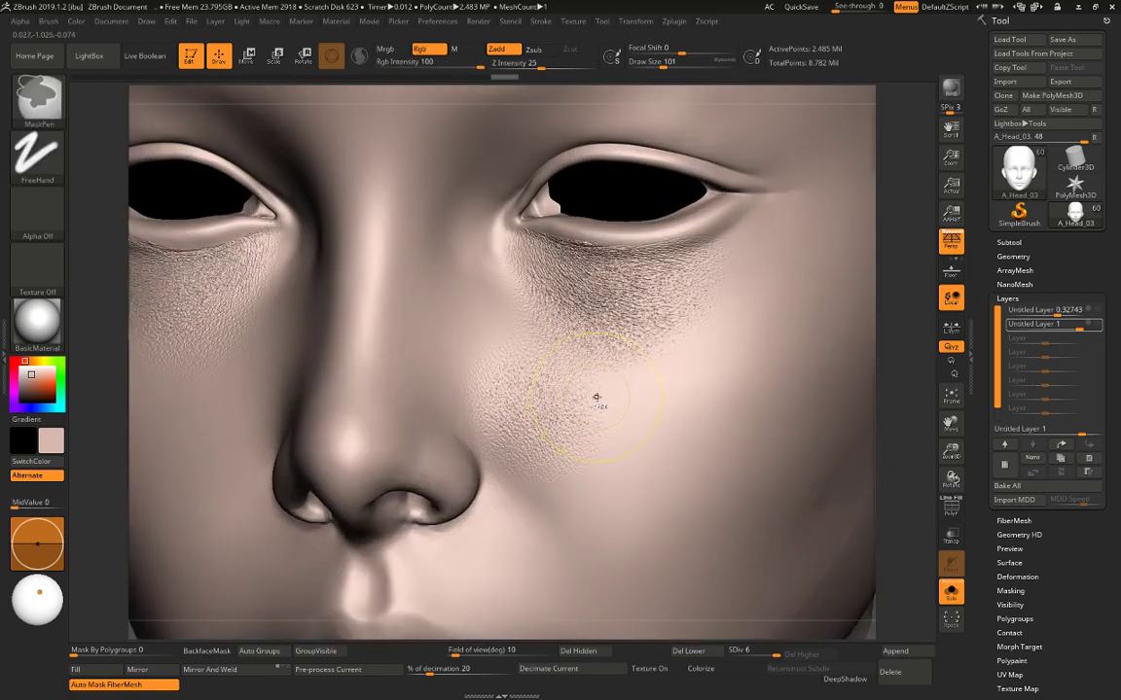
pyautogui.moveTo(597, 397)
pyautogui.keyDown('shift'); pyautogui.mouseDown()
pyautogui.moveTo(528, 407)
pyautogui.moveTo(520, 430)
pyautogui.moveTo(525, 370)
pyautogui.moveTo(545, 365)
pyautogui.moveTo(500, 333)
pyautogui.moveTo(502, 259)
pyautogui.mouseUp(); pyautogui.keyUp('shift')
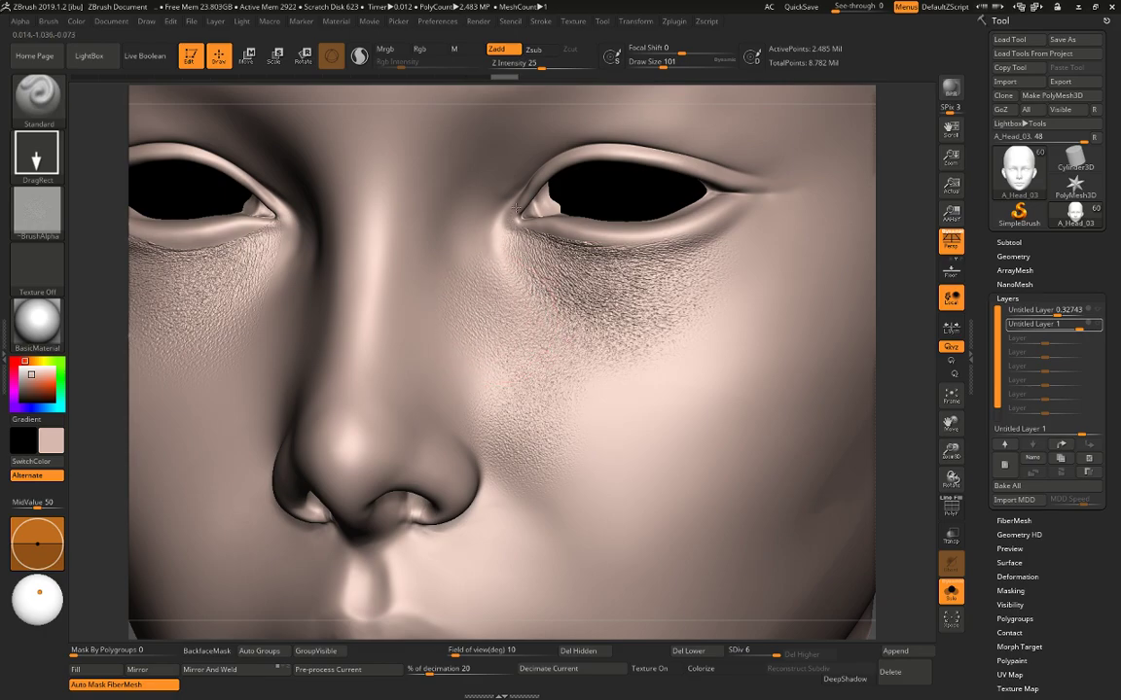
pyautogui.moveTo(868, 216); pyautogui.dragTo(912, 271)
pyautogui.keyDown('alt'); pyautogui.moveTo(840, 570); pyautogui.dragTo(930, 572); pyautogui.keyUp('alt')
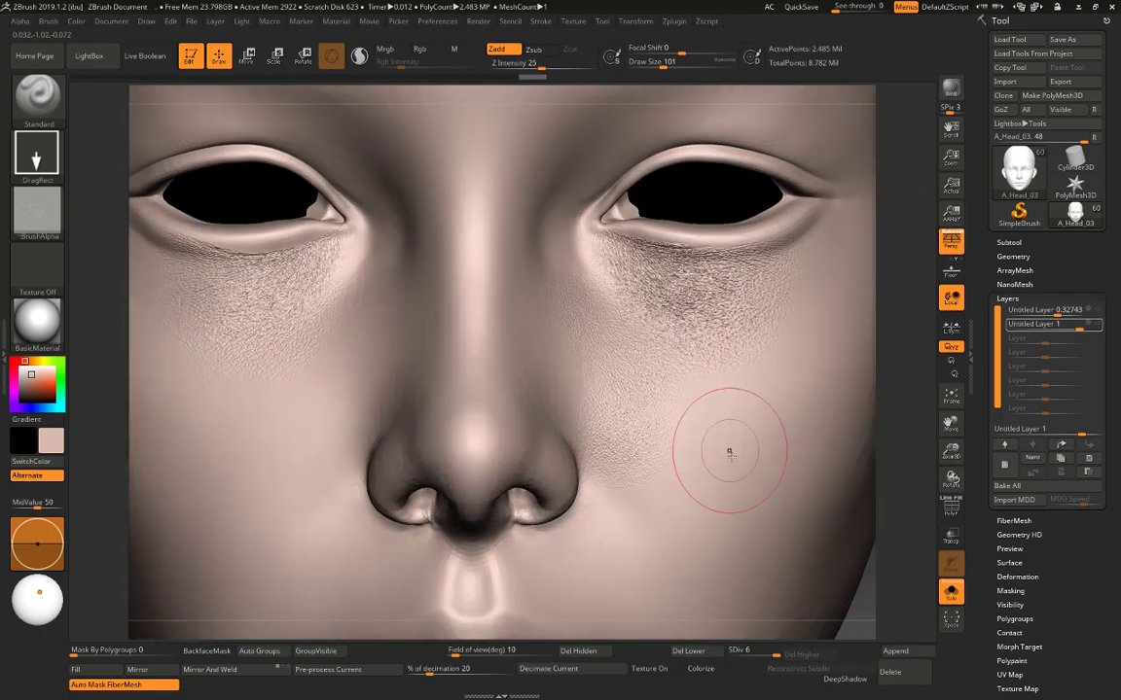
# Stamp alpha 23 over the lower cheek, undoing and repeating the stamp to cover the area out from the nostril.
pyautogui.moveTo(676, 510); pyautogui.dragTo(700, 428)
pyautogui.hotkey('ctrl', 'z')
pyautogui.moveTo(671, 508); pyautogui.dragTo(668, 413)
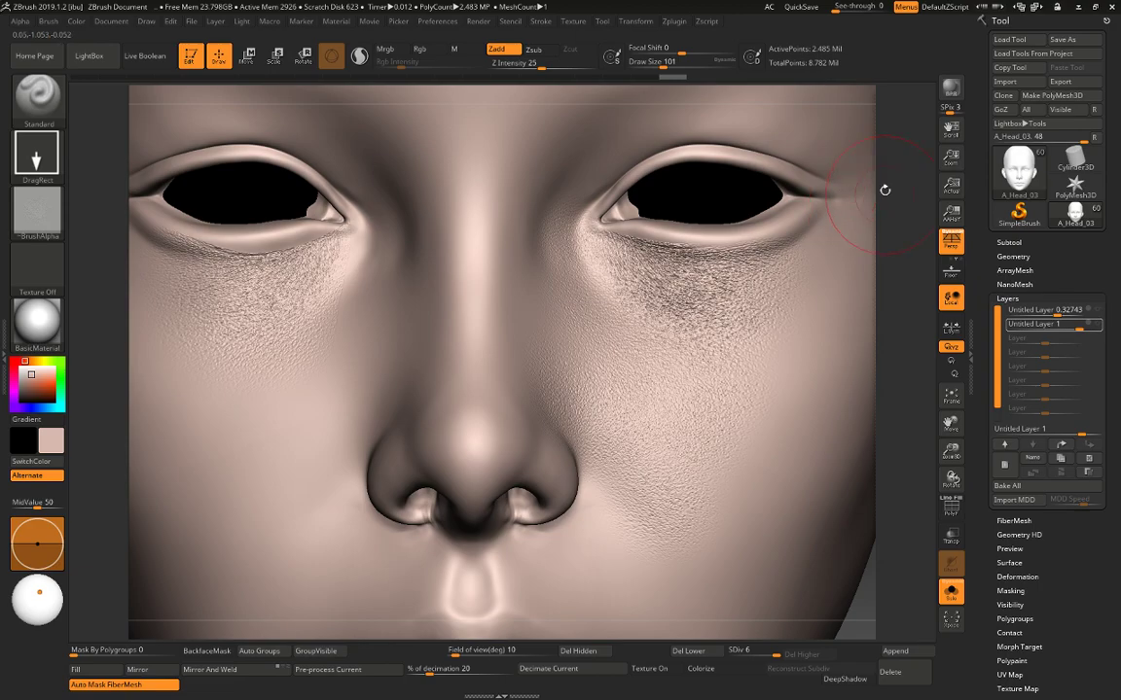
# Examine the stamped cheek from steeper angles, try and undo a stroke below the eye, and check the active layer's intensity.
pyautogui.moveTo(884, 190); pyautogui.dragTo(877, 259)
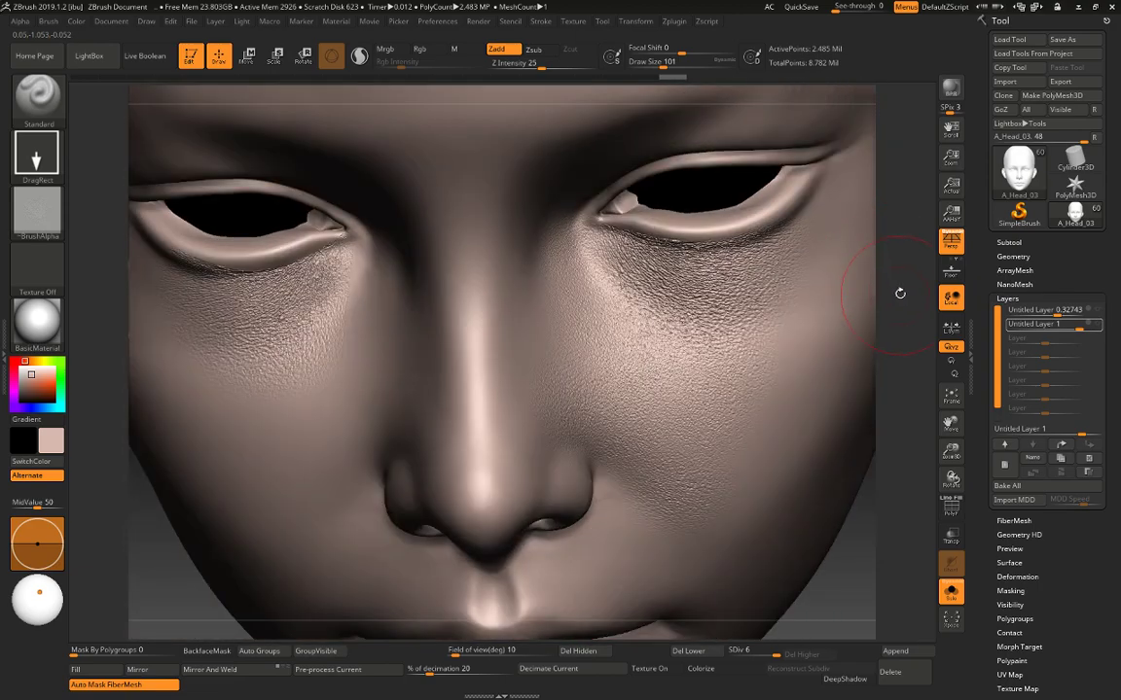
pyautogui.moveTo(903, 302); pyautogui.dragTo(898, 270)
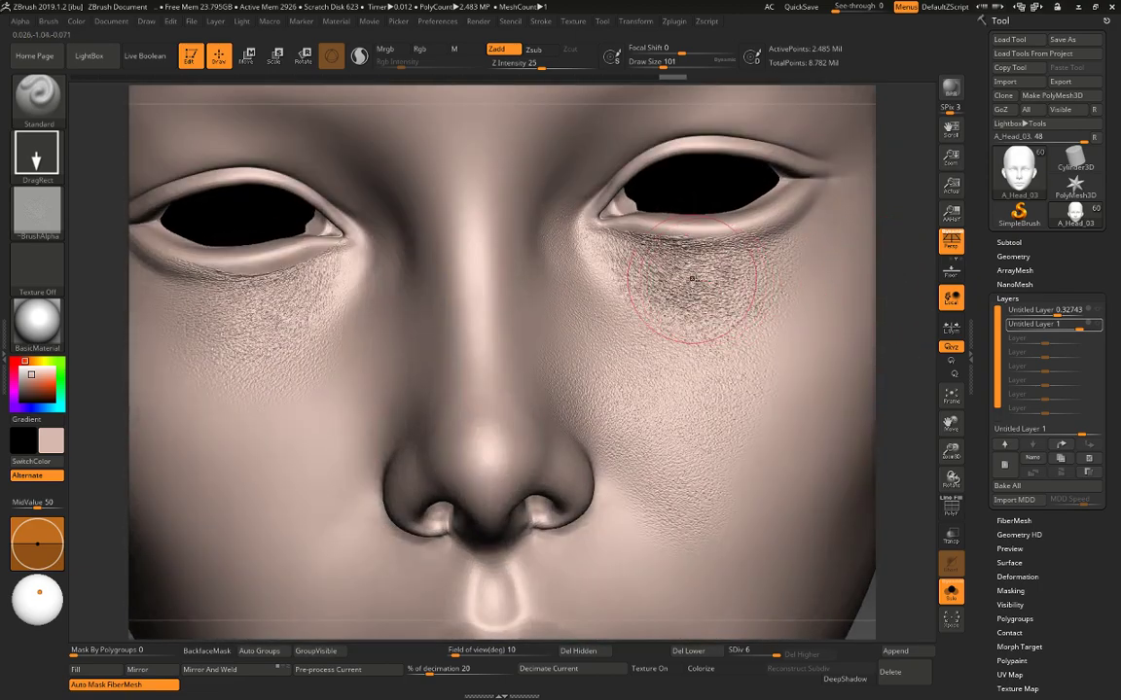
pyautogui.keyDown('shift'); pyautogui.moveTo(691, 284); pyautogui.dragTo(603, 249); pyautogui.keyUp('shift')
pyautogui.hotkey('ctrl', 'z')
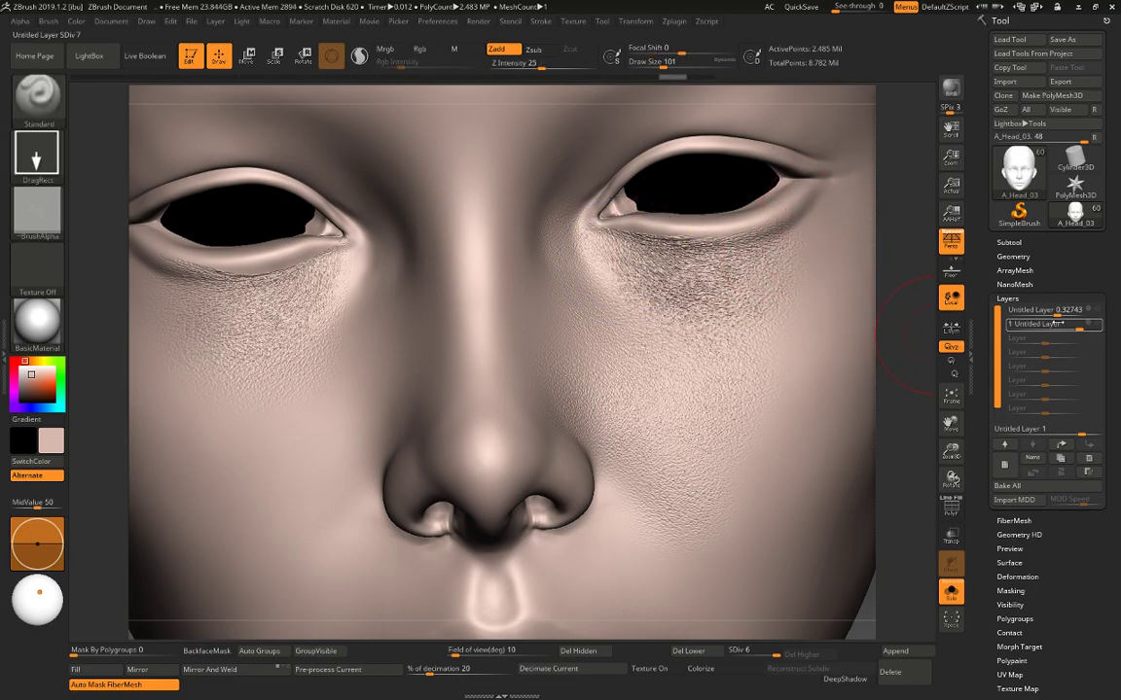
pyautogui.moveTo(1077, 325)
pyautogui.mouseDown()
pyautogui.moveTo(1053, 326)
pyautogui.moveTo(1098, 329)
pyautogui.mouseUp()
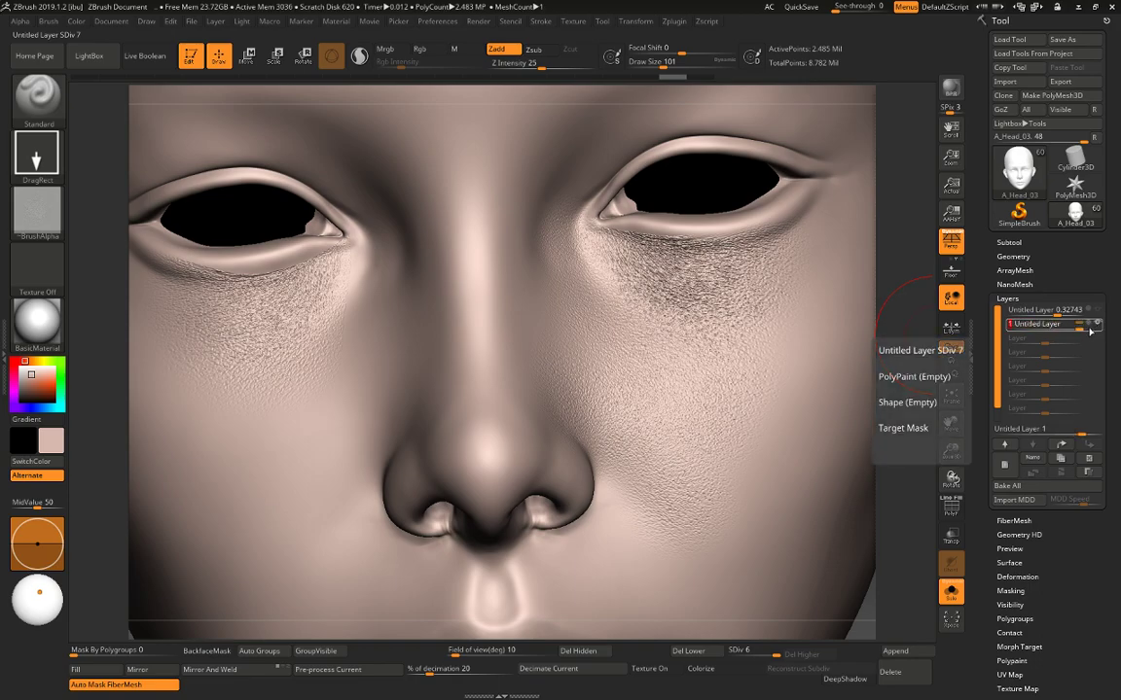
# Roll the undo history back to the smooth face before the skin stamps, with the whole face in view.
pyautogui.moveTo(915, 276)
pyautogui.keyDown('alt'); pyautogui.mouseDown()
pyautogui.moveTo(902, 236)
pyautogui.moveTo(909, 292)
pyautogui.mouseUp(); pyautogui.keyUp('alt')
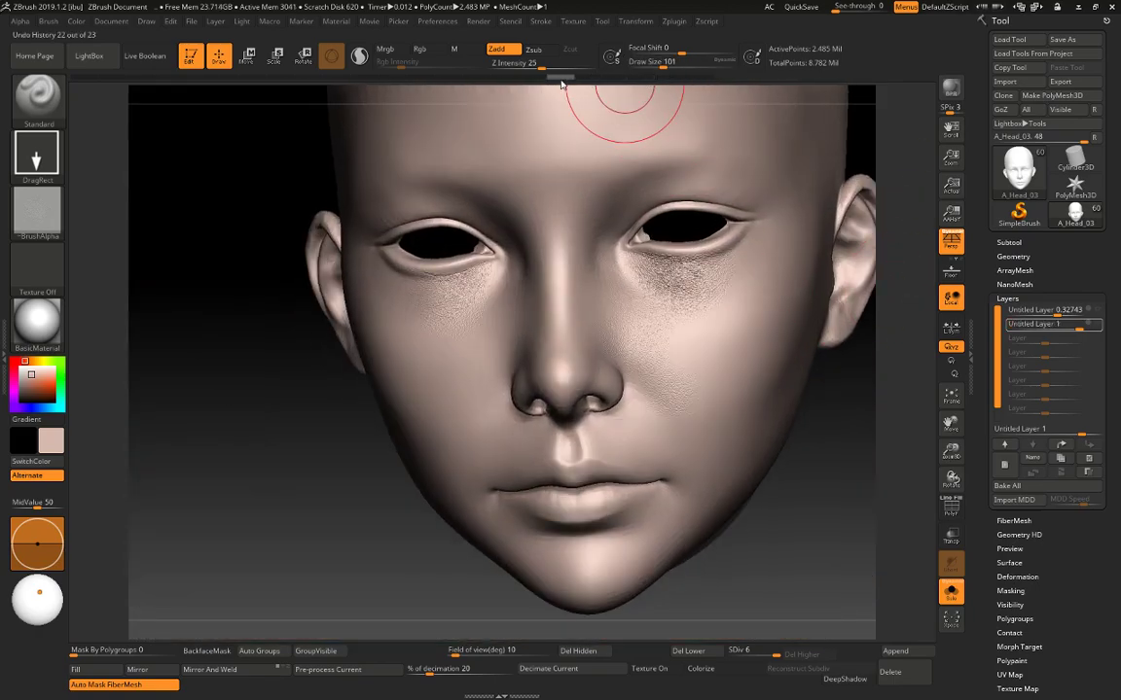
pyautogui.moveTo(496, 82); pyautogui.dragTo(371, 82)
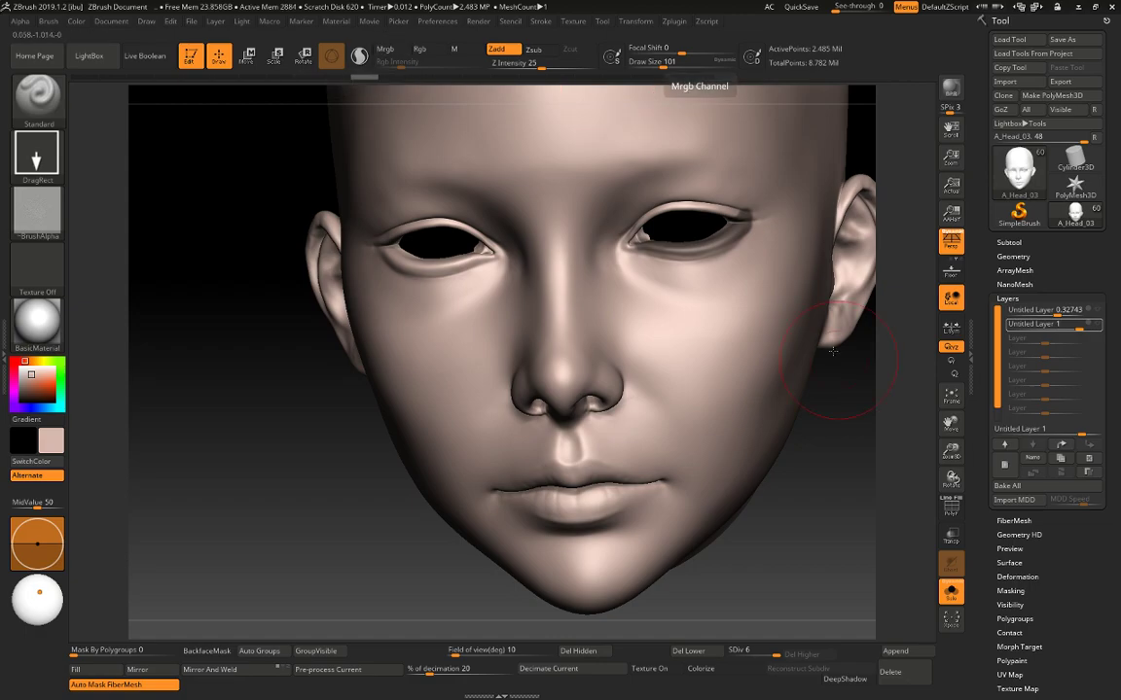
# Delete the active full-strength layer, Untitled Layer 1, with the face brought closer.
pyautogui.moveTo(837, 354)
pyautogui.mouseDown()
pyautogui.moveTo(875, 393)
pyautogui.moveTo(773, 520)
pyautogui.mouseUp()
pyautogui.hotkey('ctrl', 'shift', 'z')
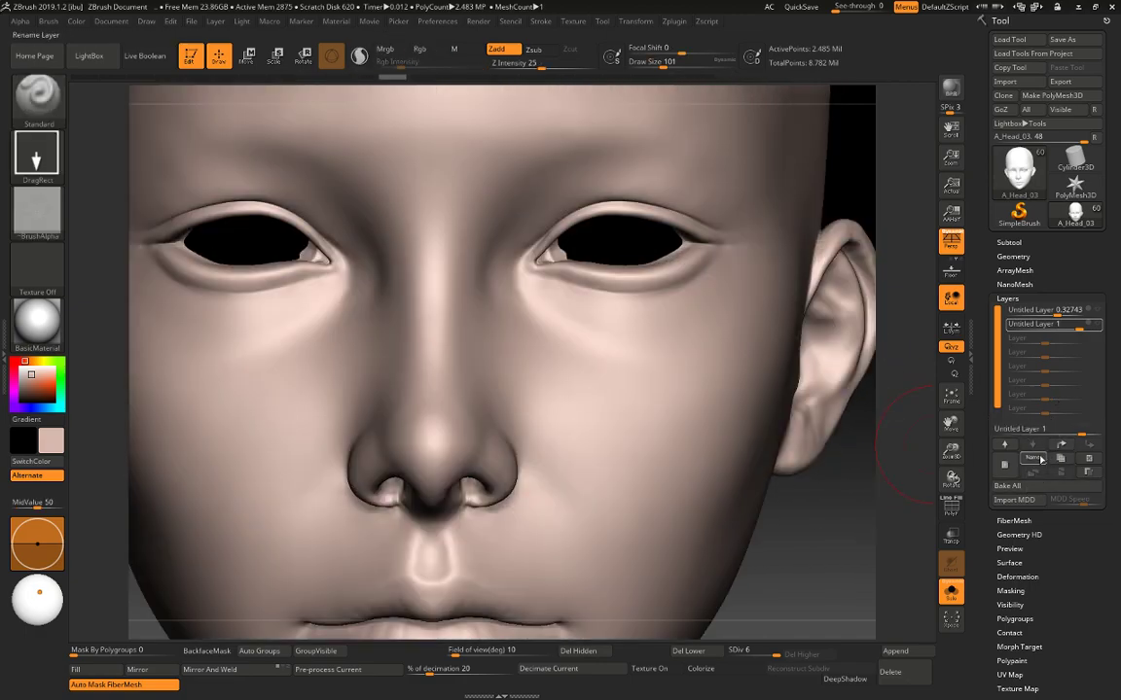
pyautogui.click(1088, 457)
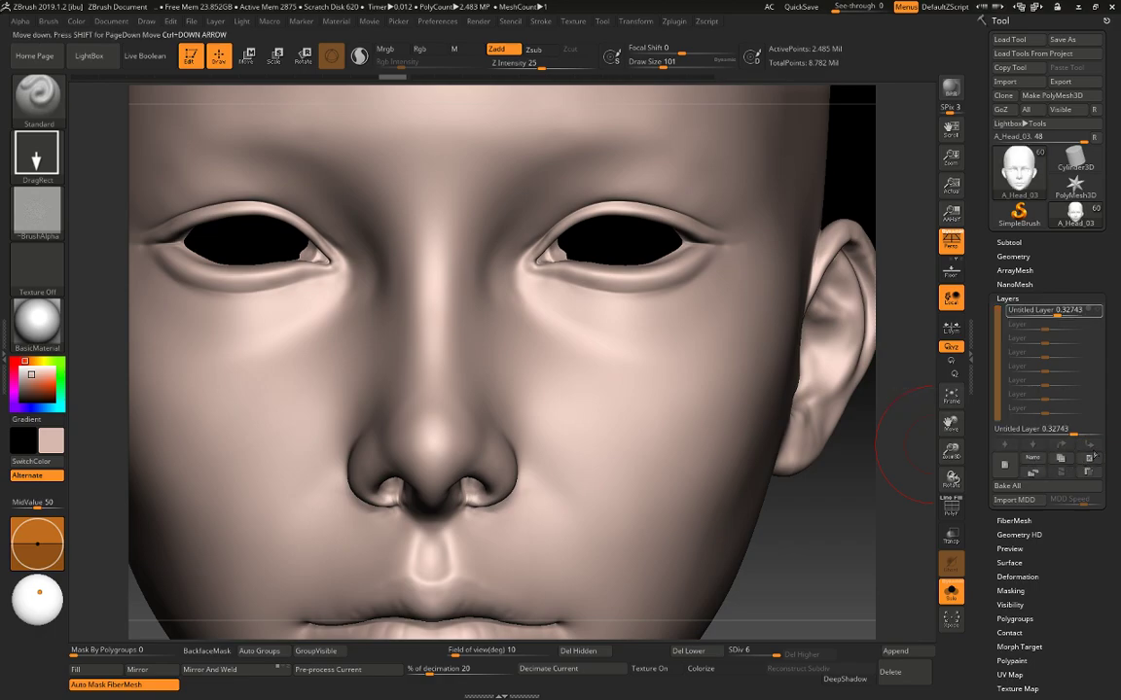
# Try a duplicate of the remaining layer at intensity 0.46902 and delete that duplicate.
pyautogui.moveTo(1096, 314)
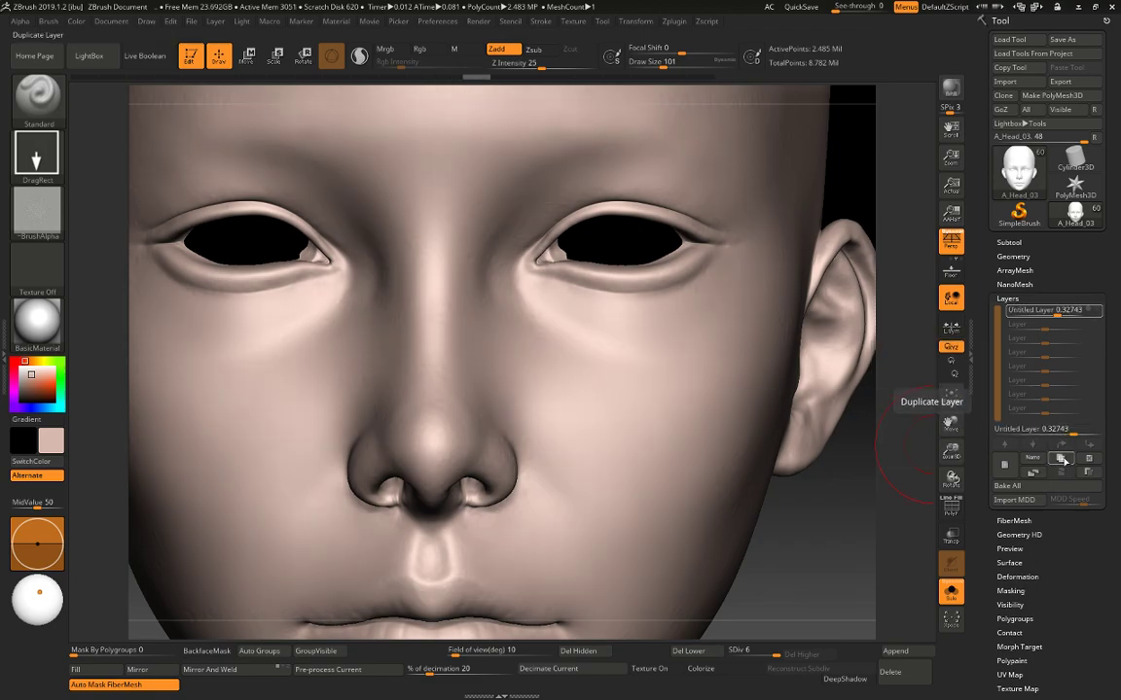
pyautogui.click(1060, 458)
pyautogui.moveTo(1044, 324)
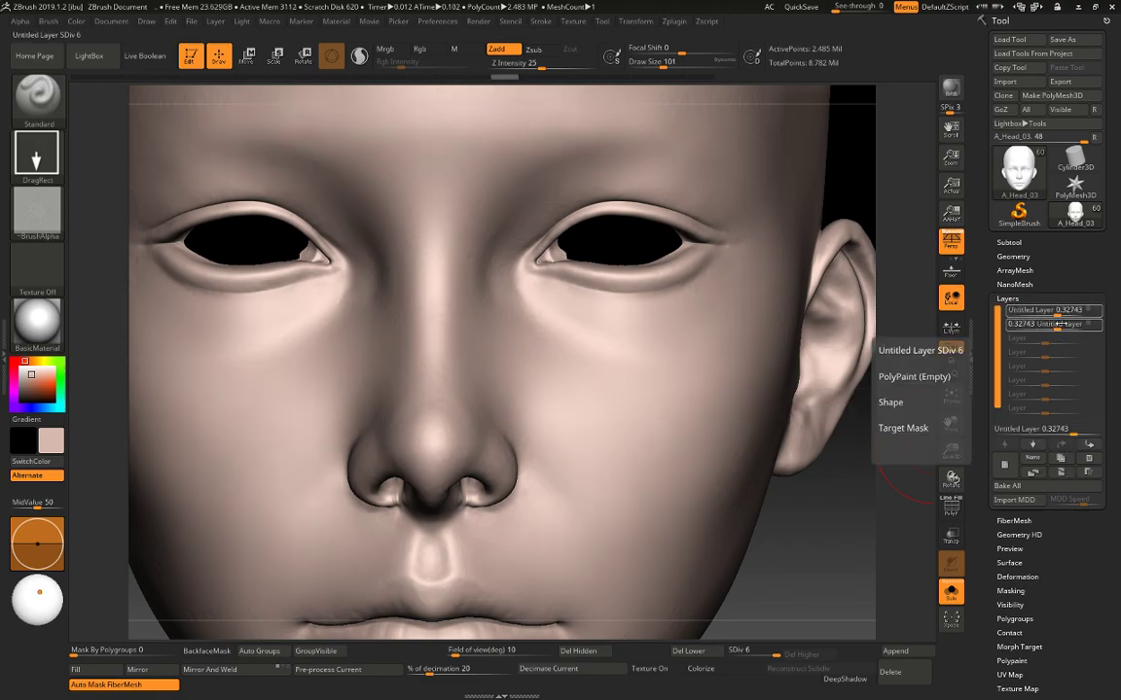
pyautogui.moveTo(1057, 324); pyautogui.dragTo(1062, 328)
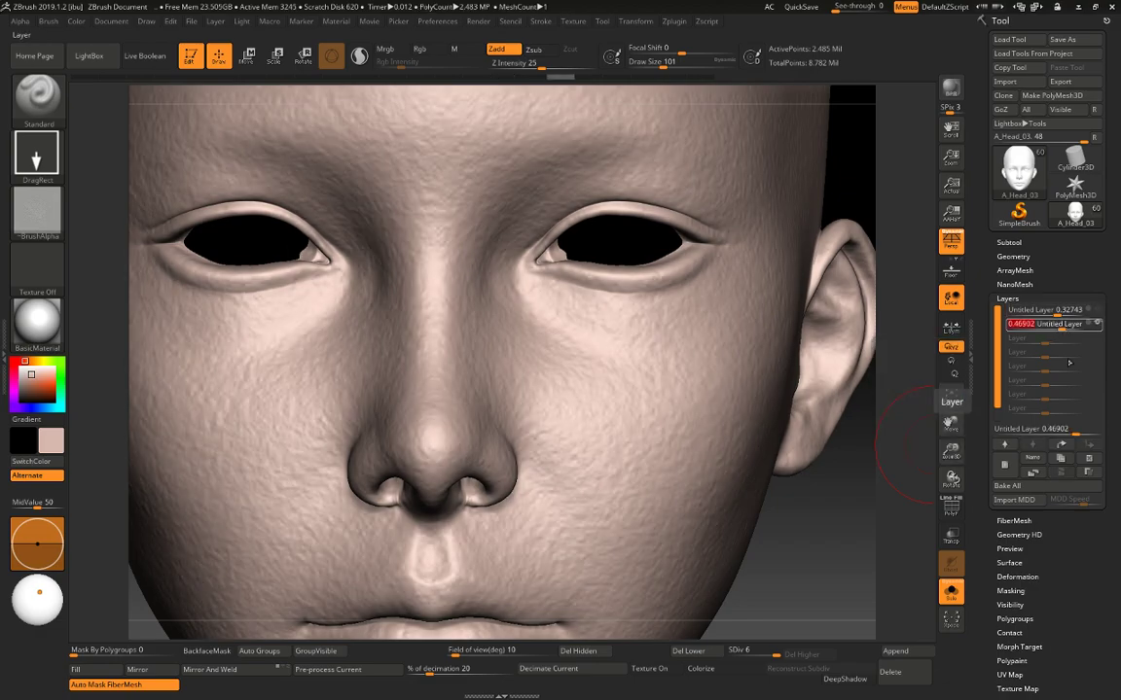
pyautogui.click(1089, 458)
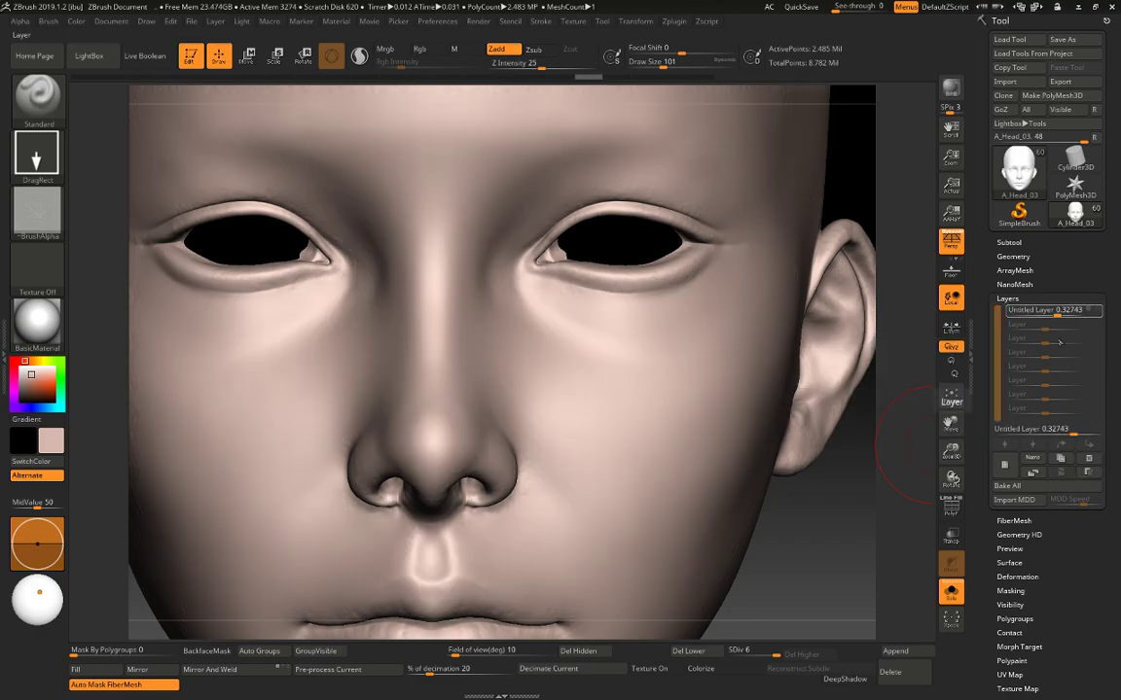
# Add a new layer and stamp skin alpha 24 below the head's left eye at draw size 120.
pyautogui.click(1005, 466)
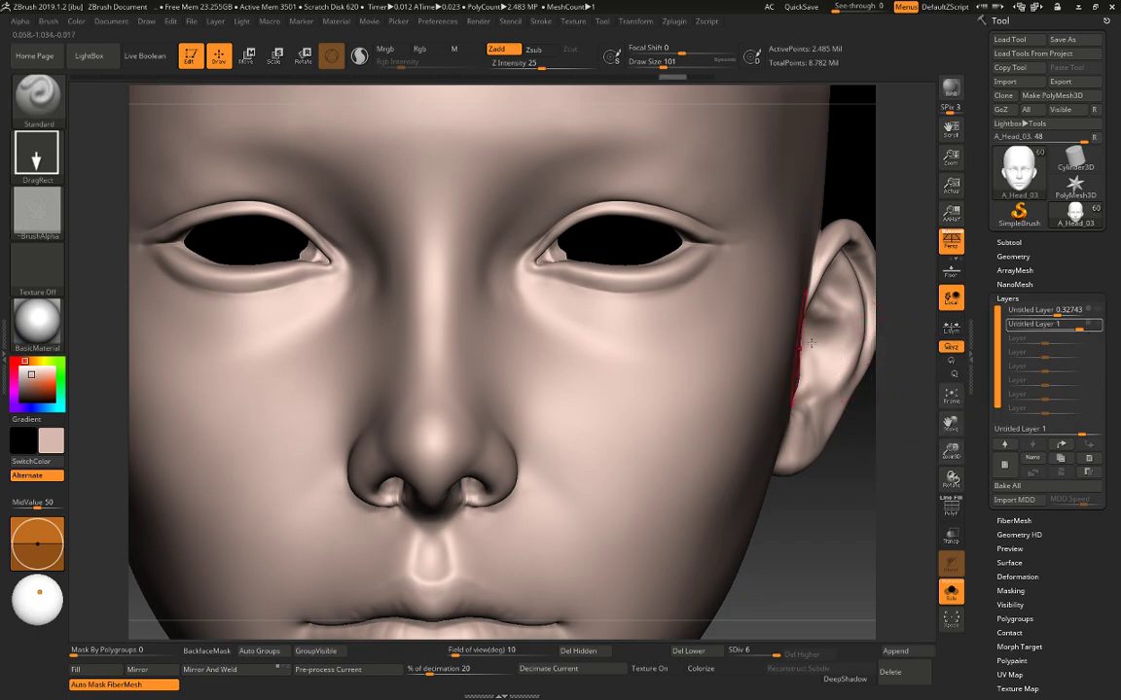
pyautogui.click(41, 212)
pyautogui.click(389, 222)
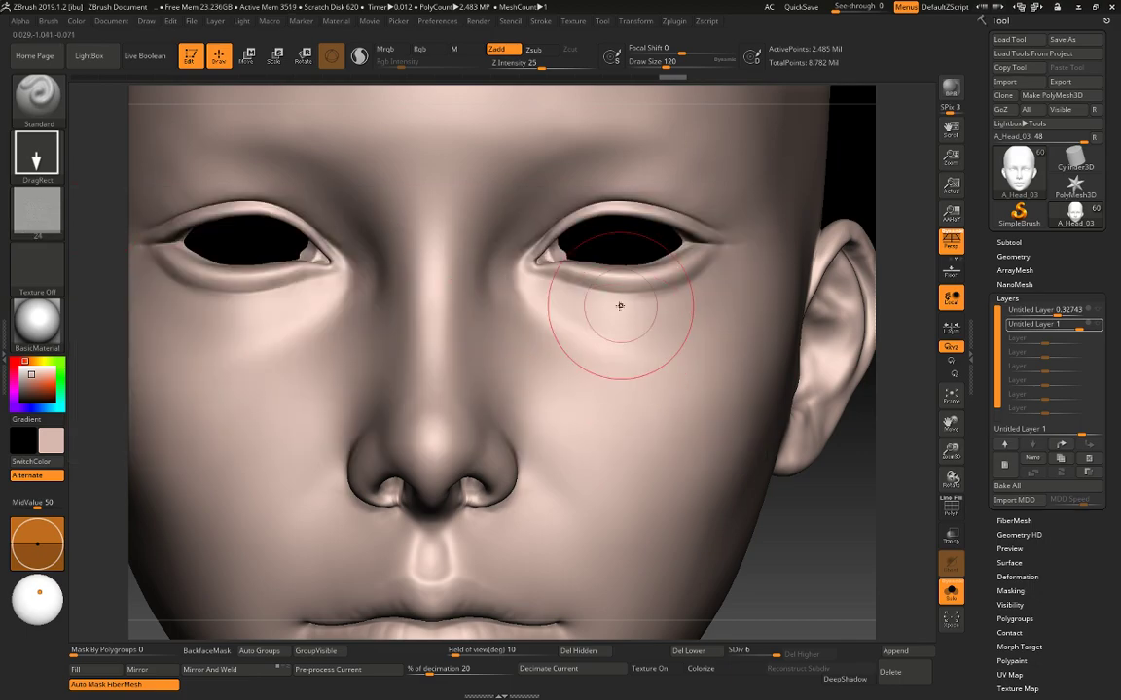
pyautogui.moveTo(596, 303)
pyautogui.mouseDown()
pyautogui.moveTo(545, 277)
pyautogui.moveTo(531, 292)
pyautogui.moveTo(569, 282)
pyautogui.moveTo(584, 317)
pyautogui.mouseUp()
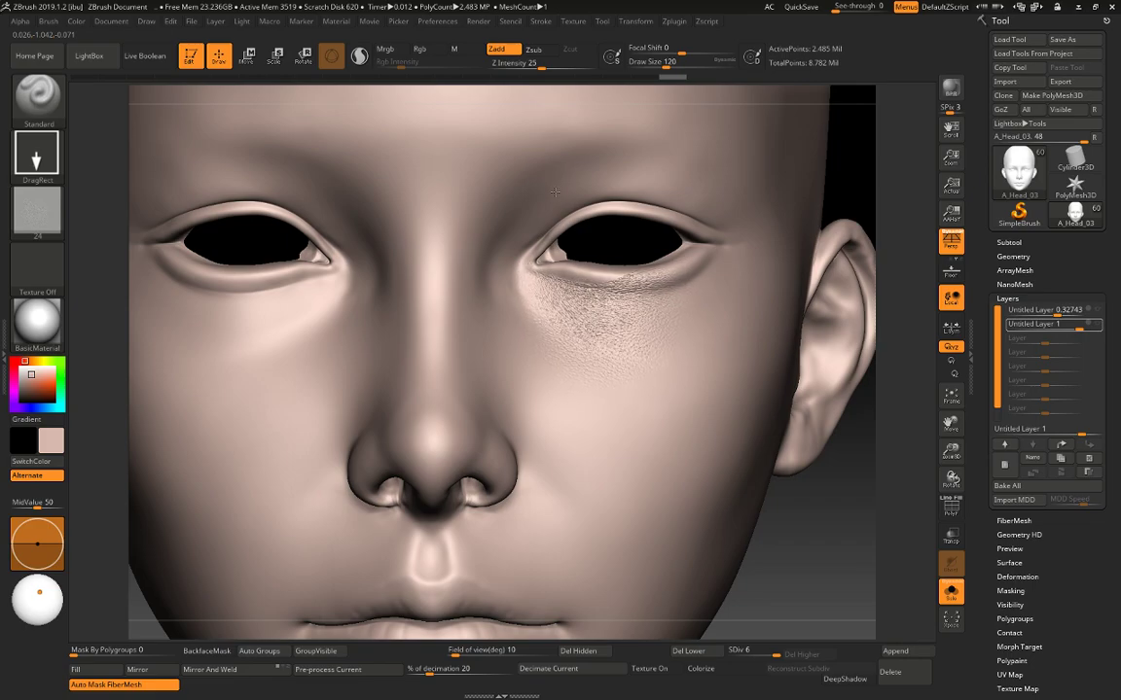
pyautogui.moveTo(555, 182); pyautogui.dragTo(813, 179, button='right')
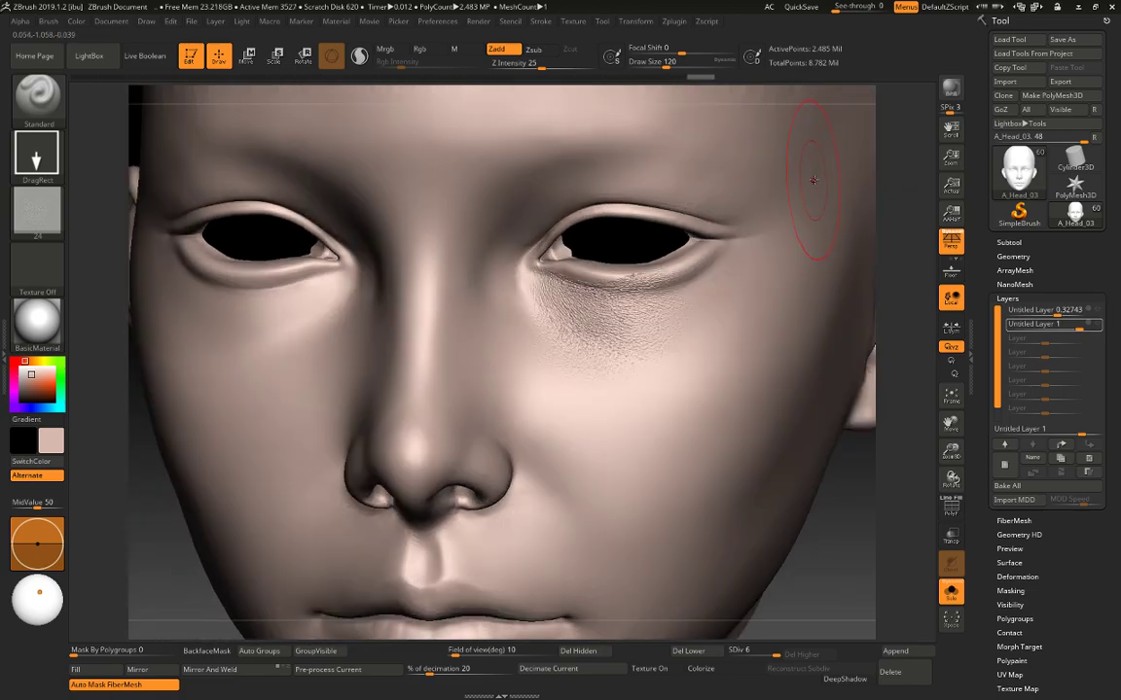
pyautogui.moveTo(864, 520); pyautogui.dragTo(813, 530, button='right')
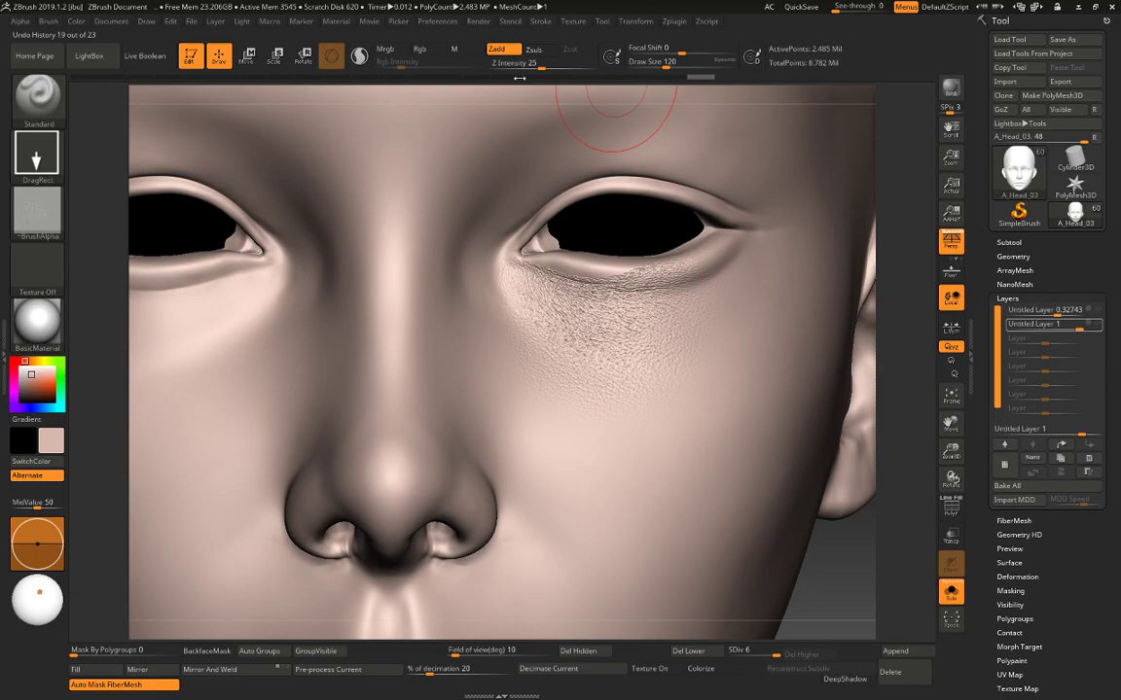
# Set the Z intensity to 26, then undo and repeat the alpha 24 stamp below the head's left eye until it follows the lower lid.
pyautogui.moveTo(543, 66); pyautogui.dragTo(542, 66)
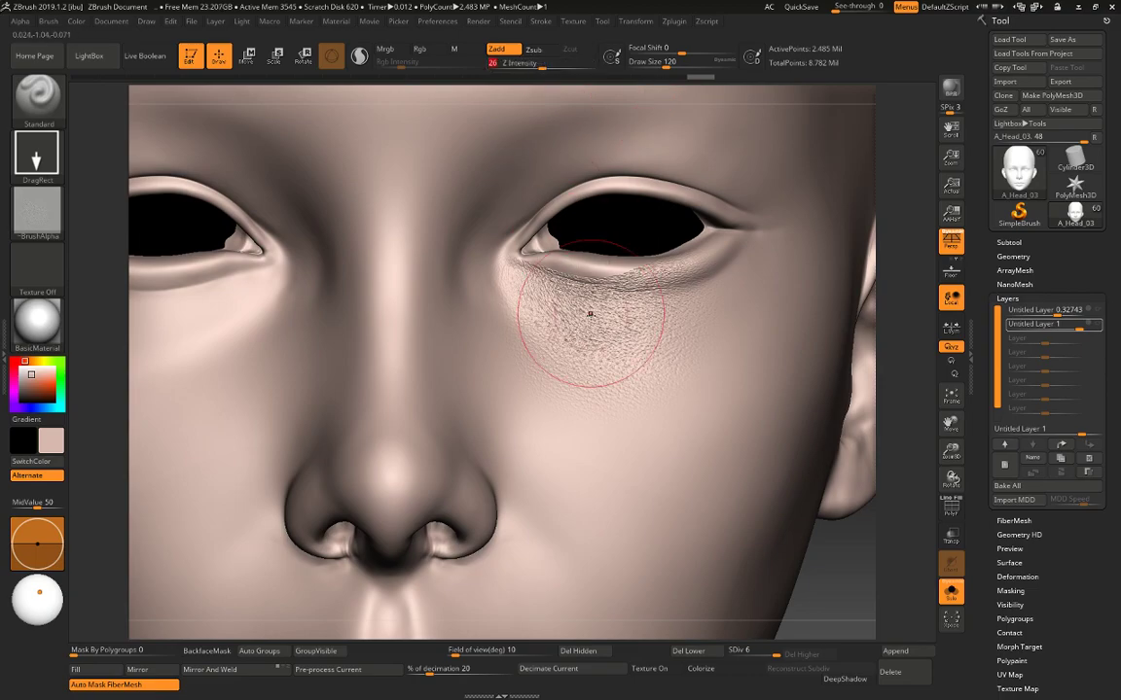
pyautogui.hotkey('ctrl', 'z')
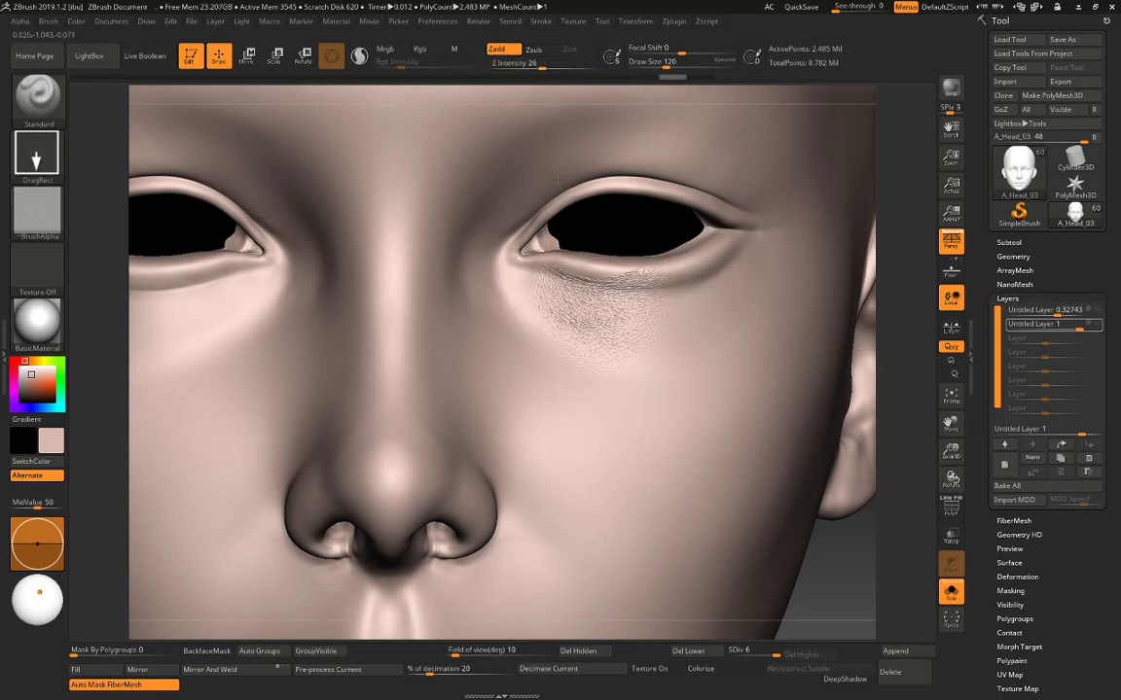
pyautogui.hotkey('ctrl', 'z')
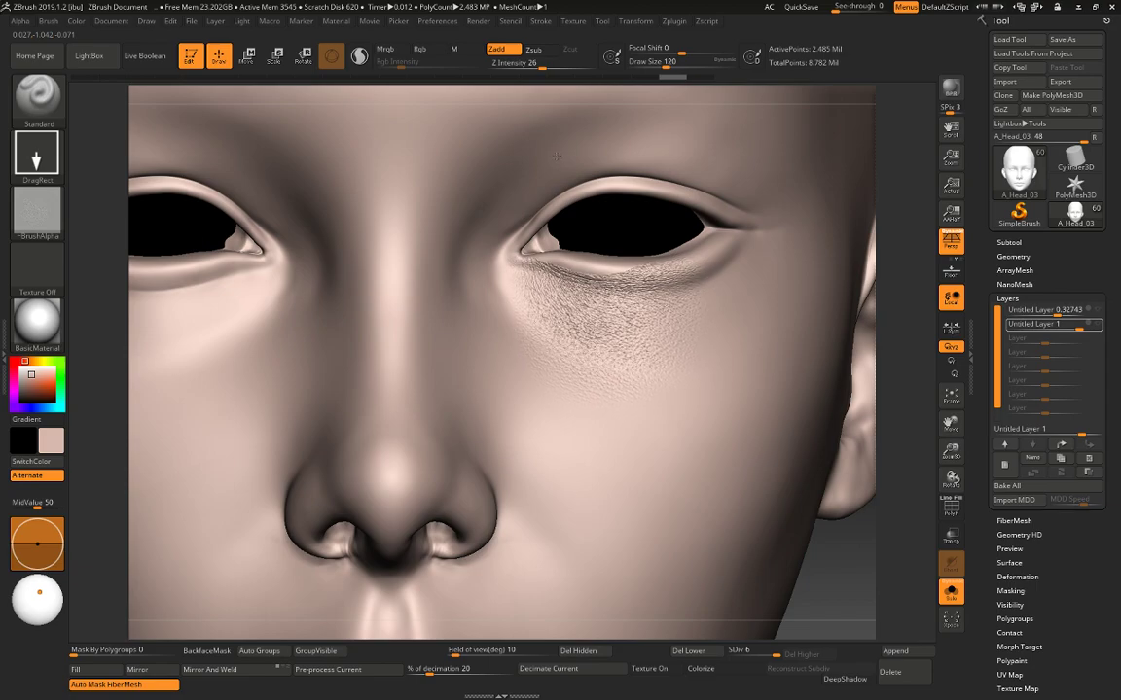
pyautogui.moveTo(550, 167); pyautogui.dragTo(552, 168)
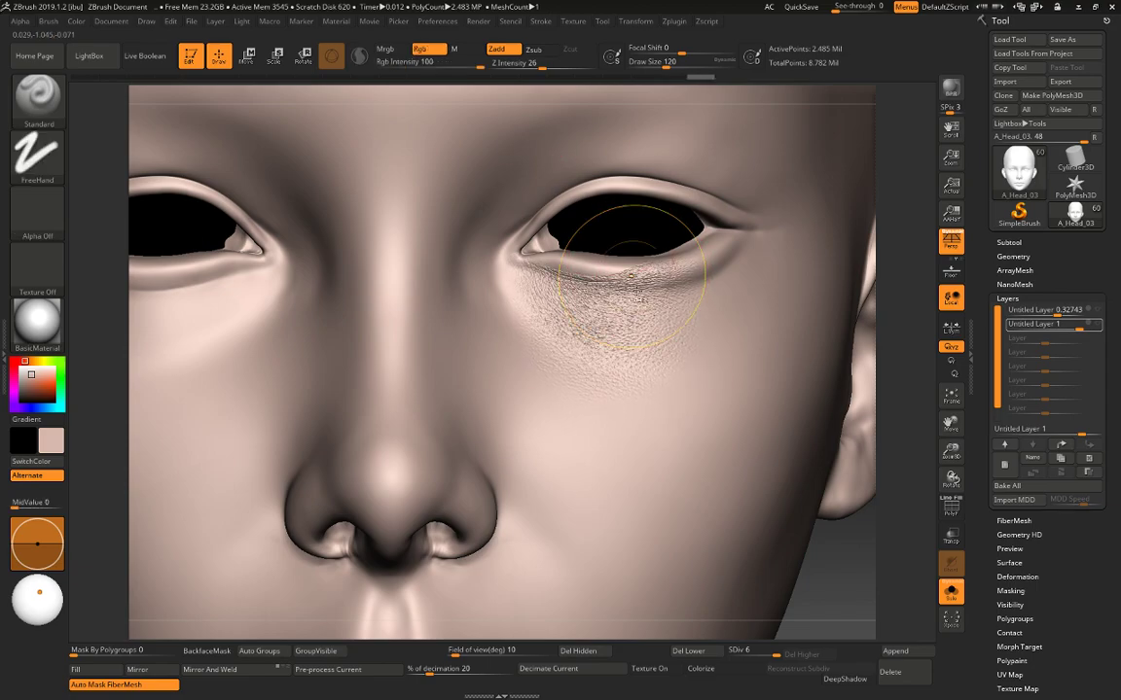
pyautogui.hotkey('ctrl', 'z')
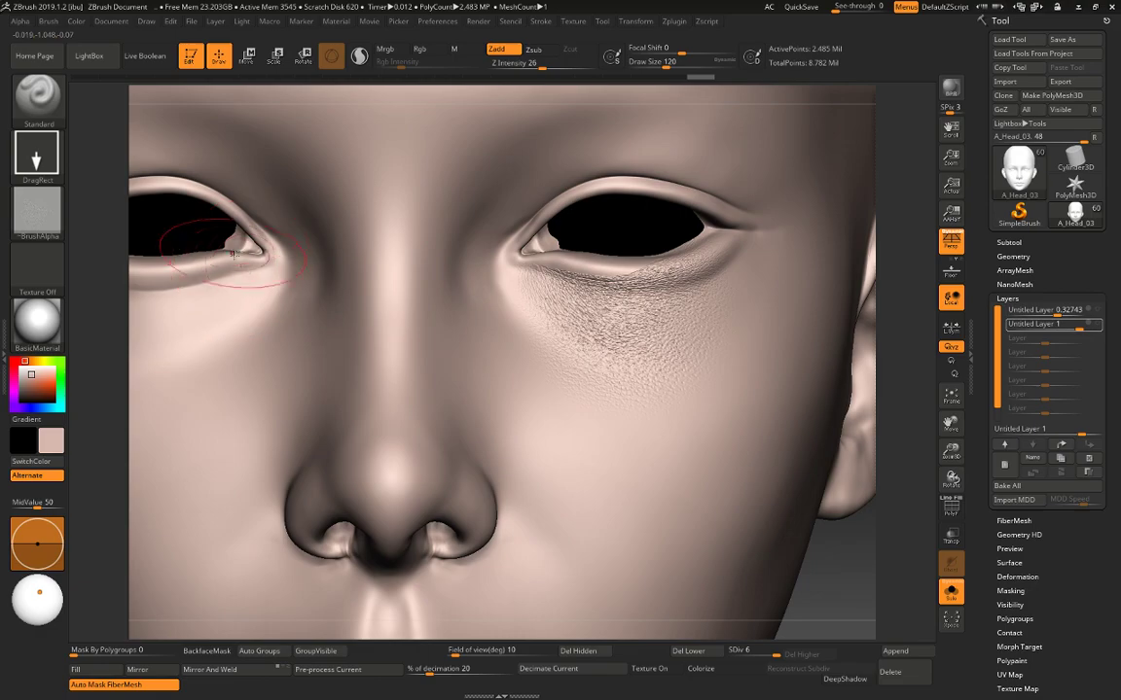
pyautogui.moveTo(36, 224)
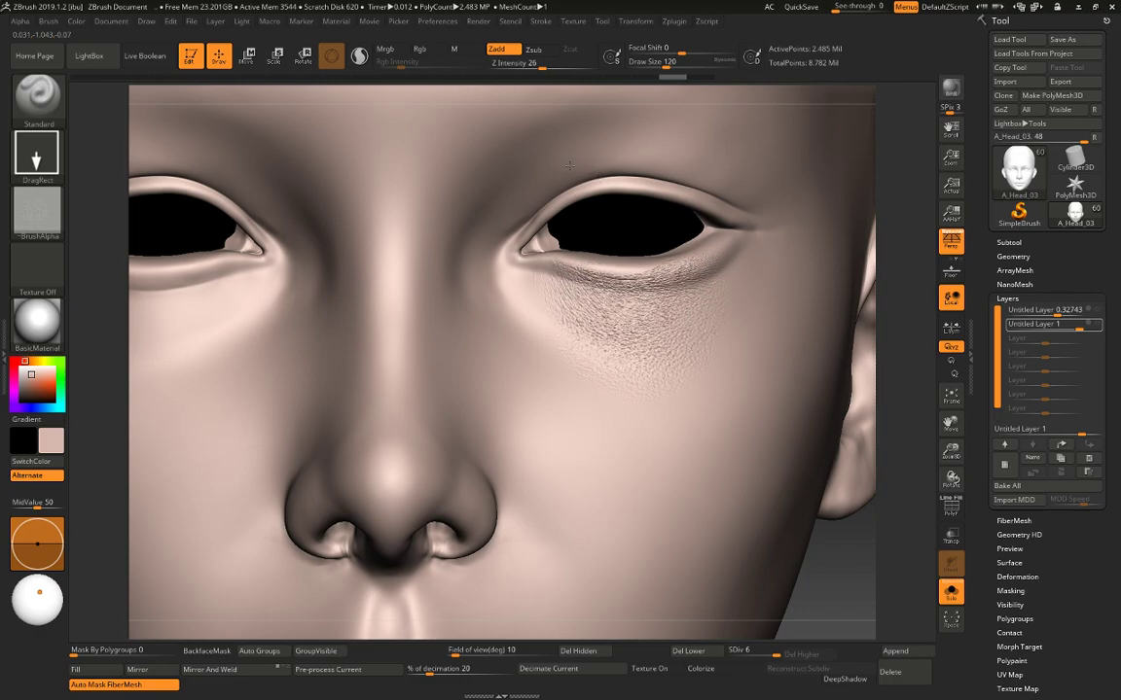
pyautogui.hotkey('ctrl', 'z')
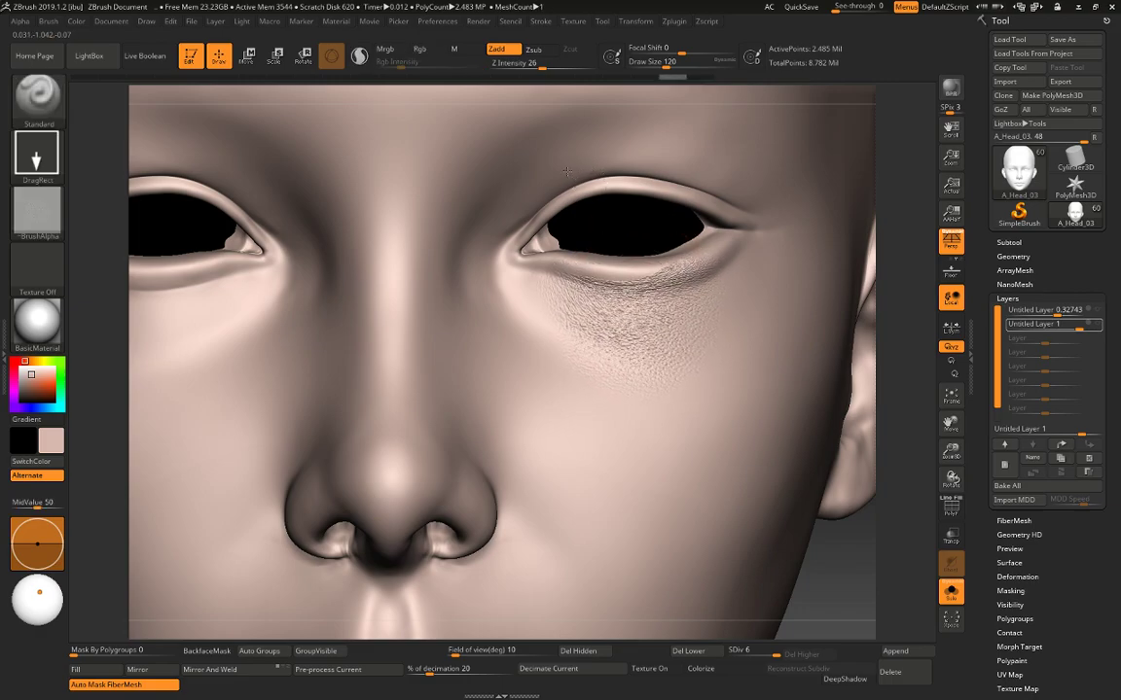
pyautogui.moveTo(568, 171); pyautogui.dragTo(562, 139)
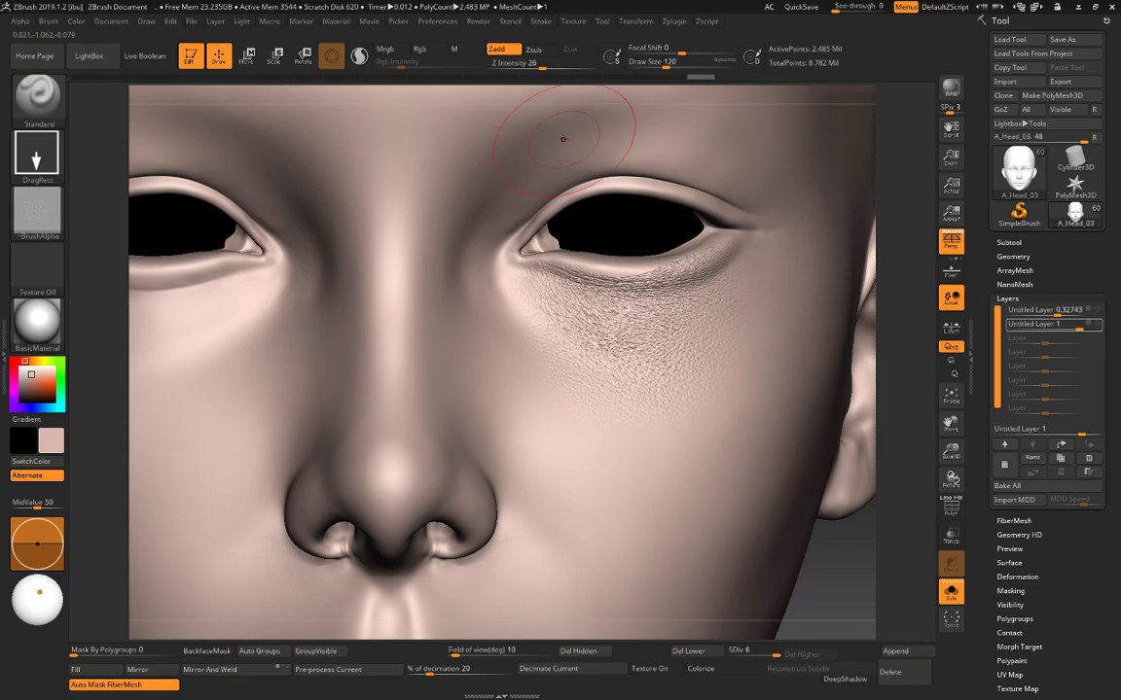
# Stamp skin alpha 07 below the head's right eye, undoing and repeating the stamp to fit the lower lid.
pyautogui.click(37, 210)
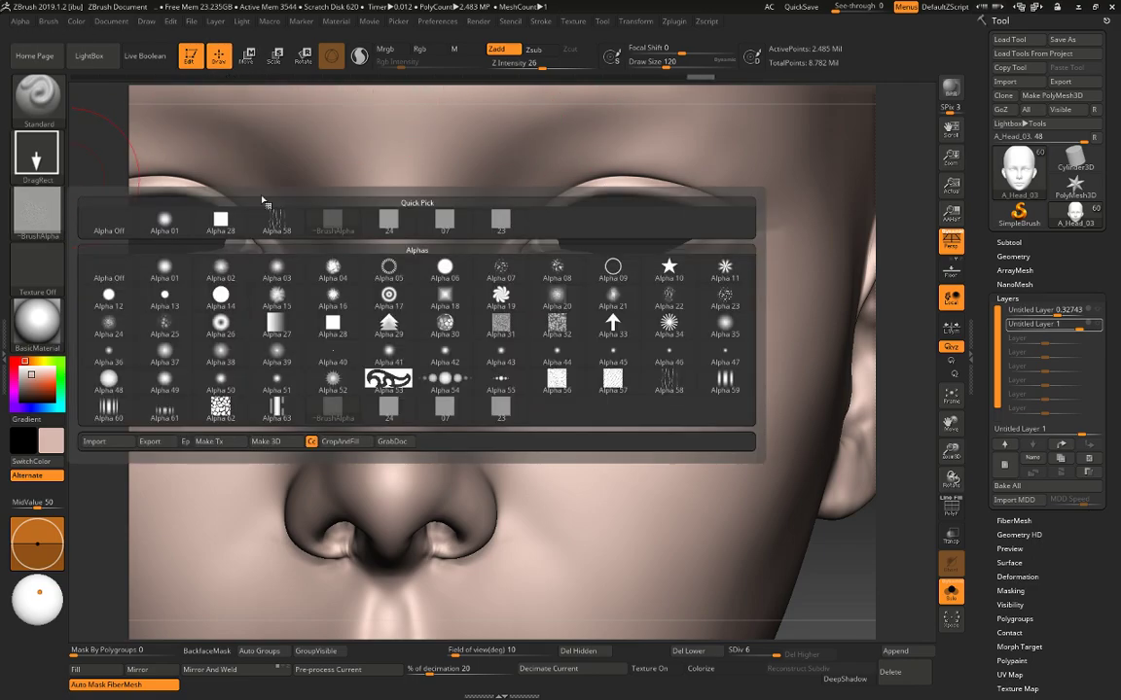
pyautogui.moveTo(446, 220)
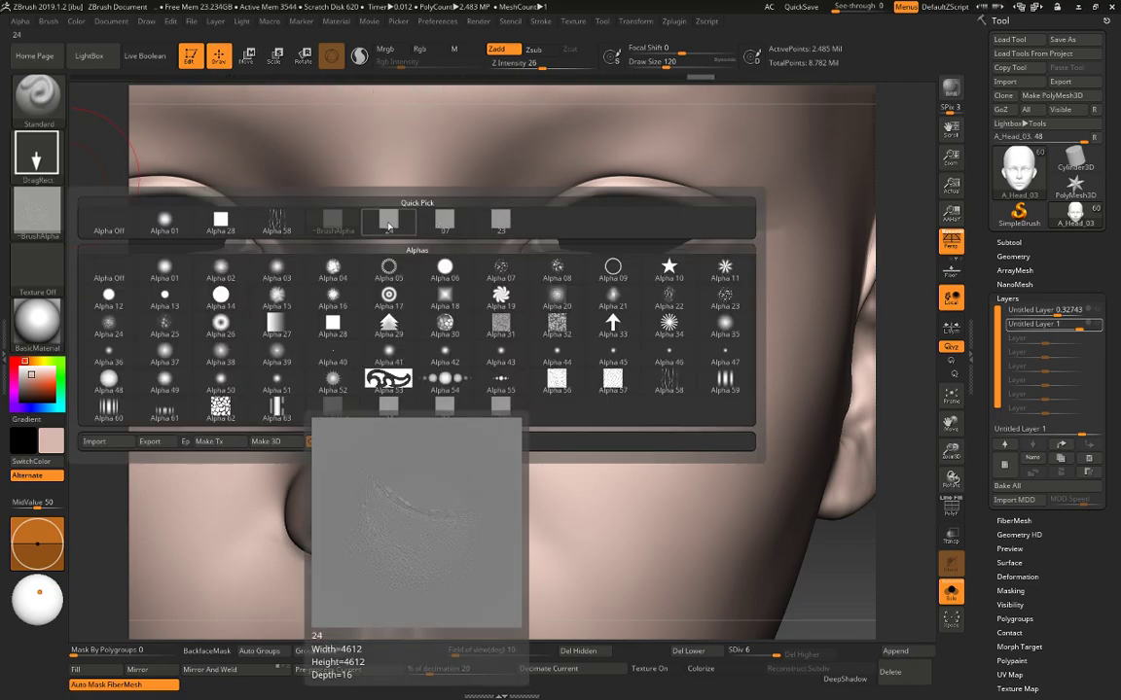
pyautogui.click(444, 222)
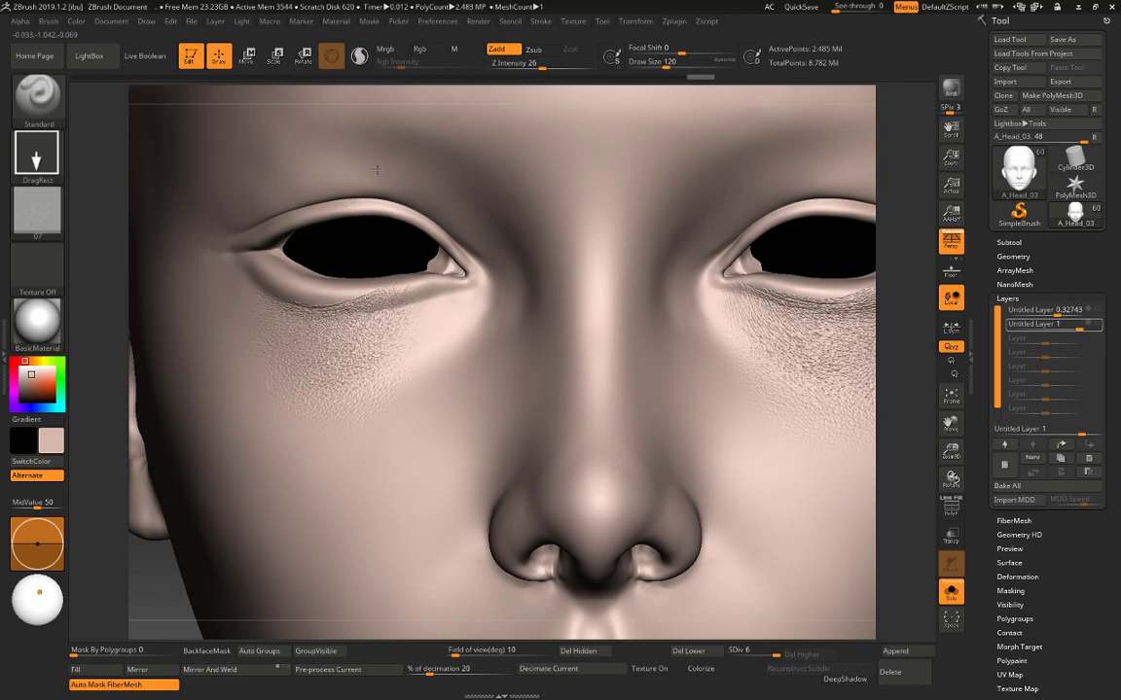
pyautogui.hotkey('ctrl', 'z')
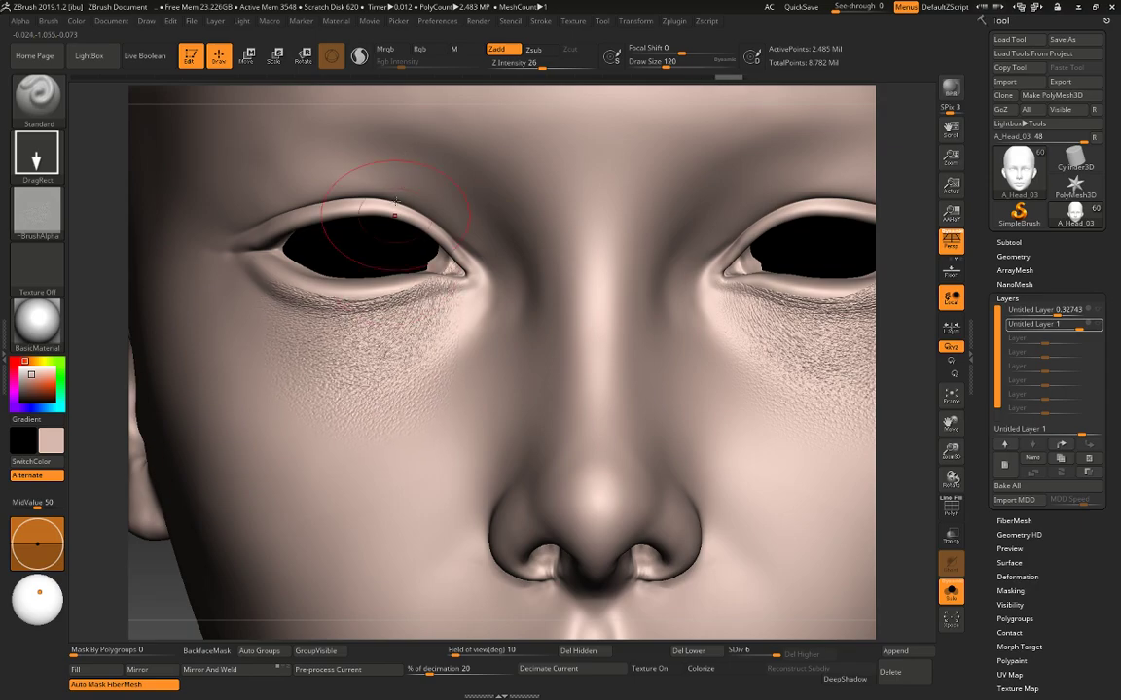
pyautogui.hotkey('ctrl', 'z')
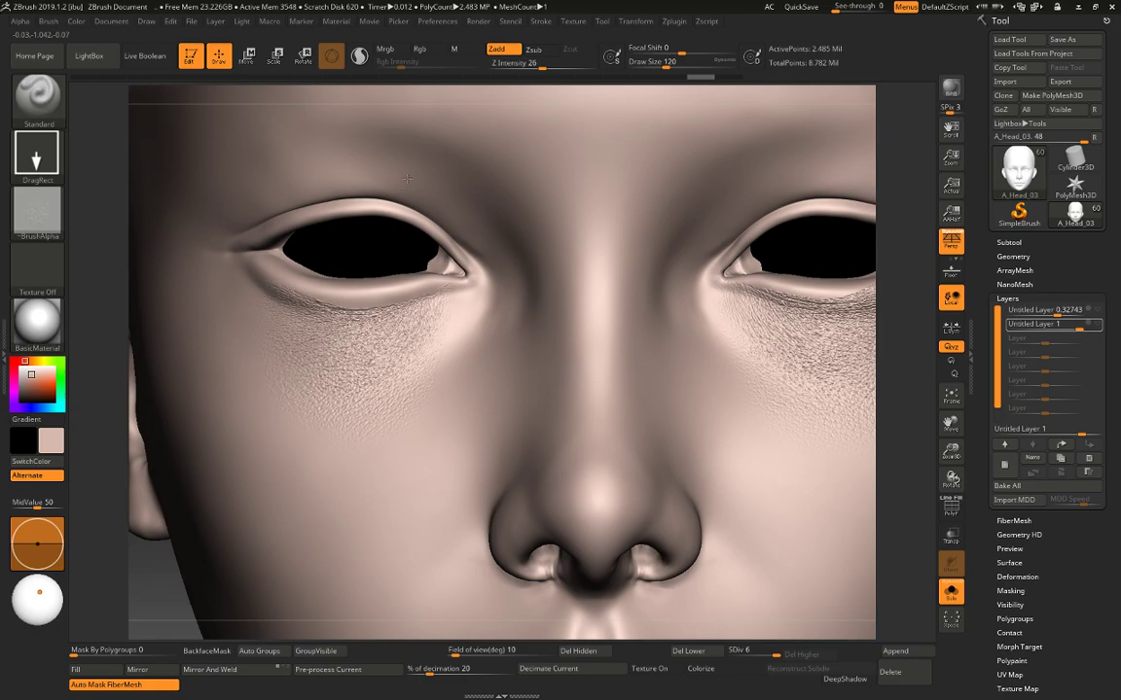
# Choose skin alpha 23 and stamp it on the head's left cheek beside the nose.
pyautogui.keyDown('alt'); pyautogui.moveTo(925, 292); pyautogui.dragTo(895, 277); pyautogui.keyUp('alt')
pyautogui.keyDown('alt'); pyautogui.moveTo(802, 261); pyautogui.dragTo(876, 300); pyautogui.keyUp('alt')
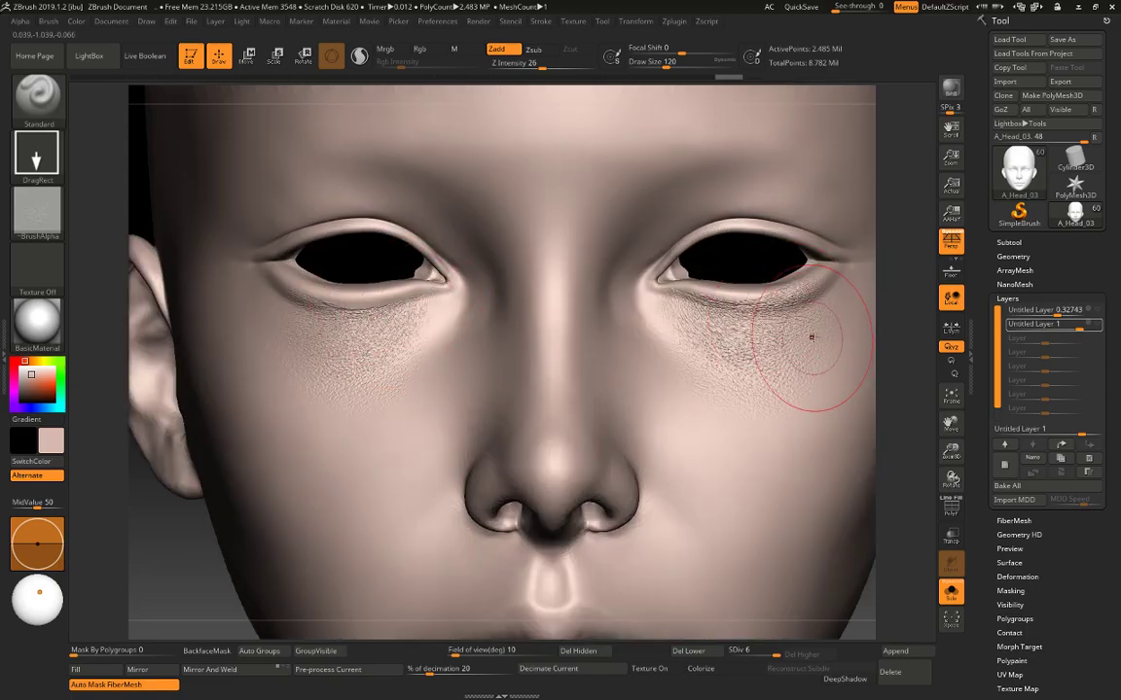
pyautogui.click(37, 209)
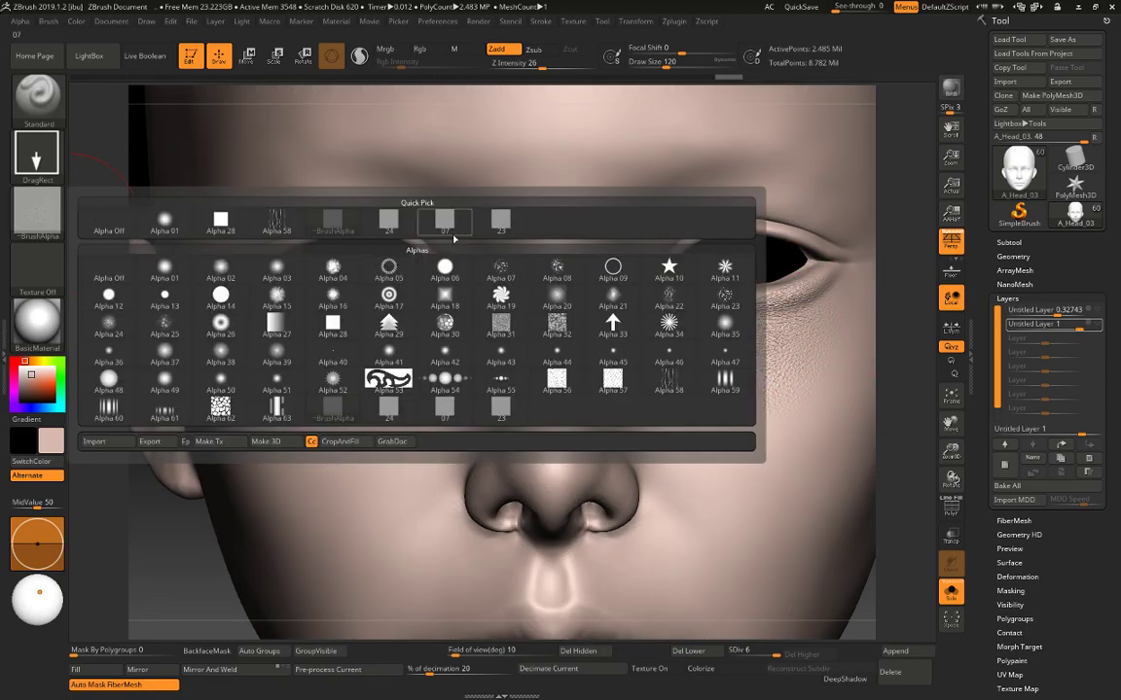
pyautogui.click(496, 224)
pyautogui.keyDown('alt'); pyautogui.moveTo(910, 428); pyautogui.dragTo(919, 435); pyautogui.keyUp('alt')
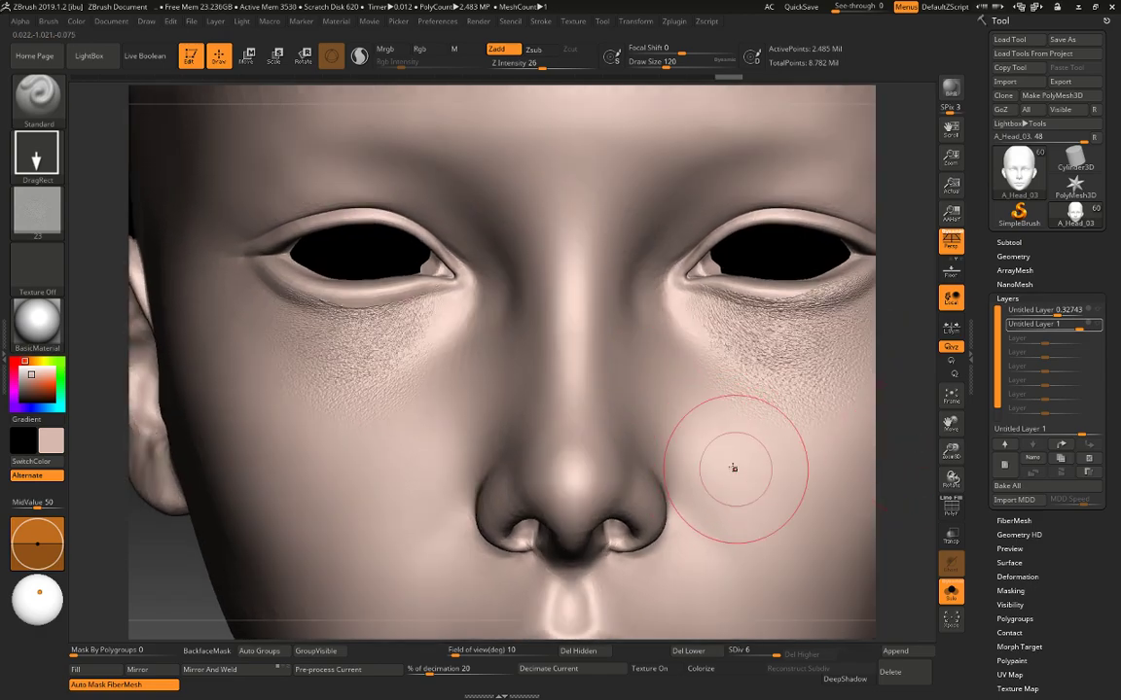
pyautogui.moveTo(741, 459); pyautogui.dragTo(738, 368)
# Set the Z intensity to 27, undo the trial cheek stamps and restamp alpha 23 on the left cheek beside the nose.
pyautogui.click(542, 65)
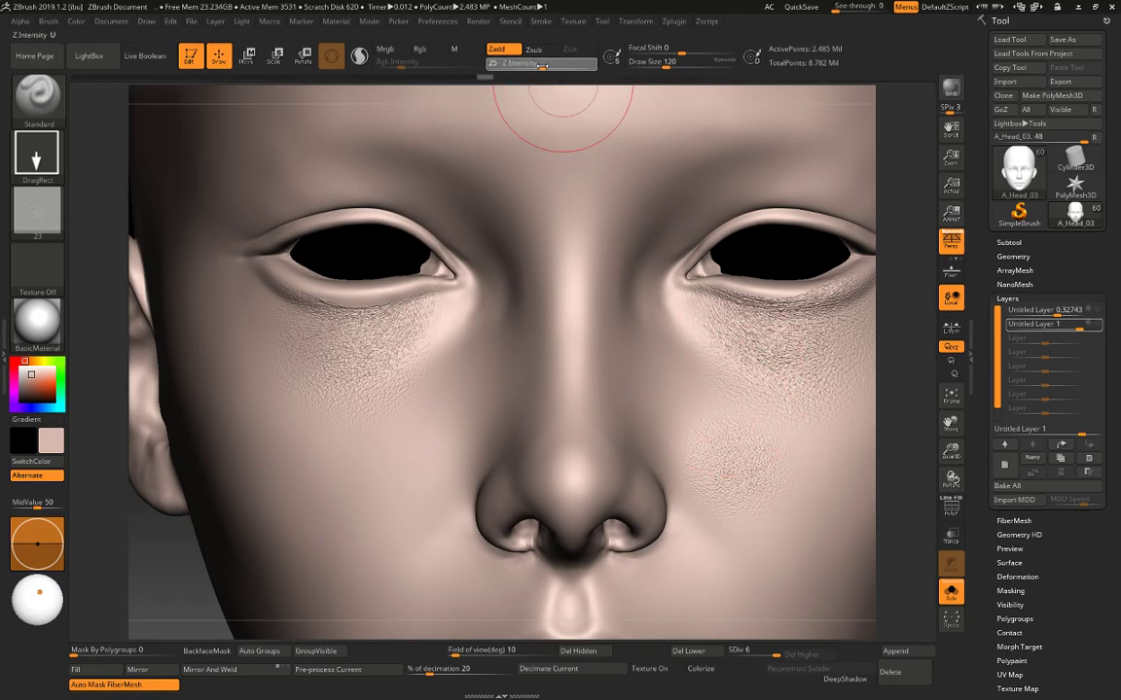
pyautogui.click(544, 66)
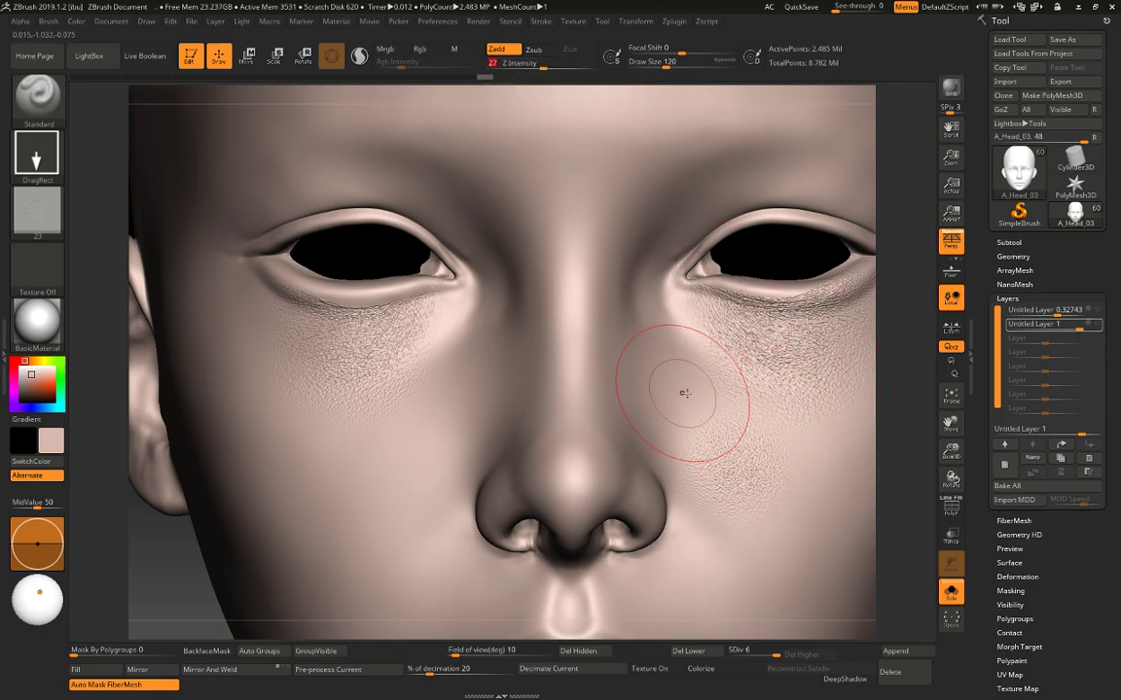
pyautogui.moveTo(713, 313); pyautogui.dragTo(741, 383)
pyautogui.hotkey('ctrl', 'z')
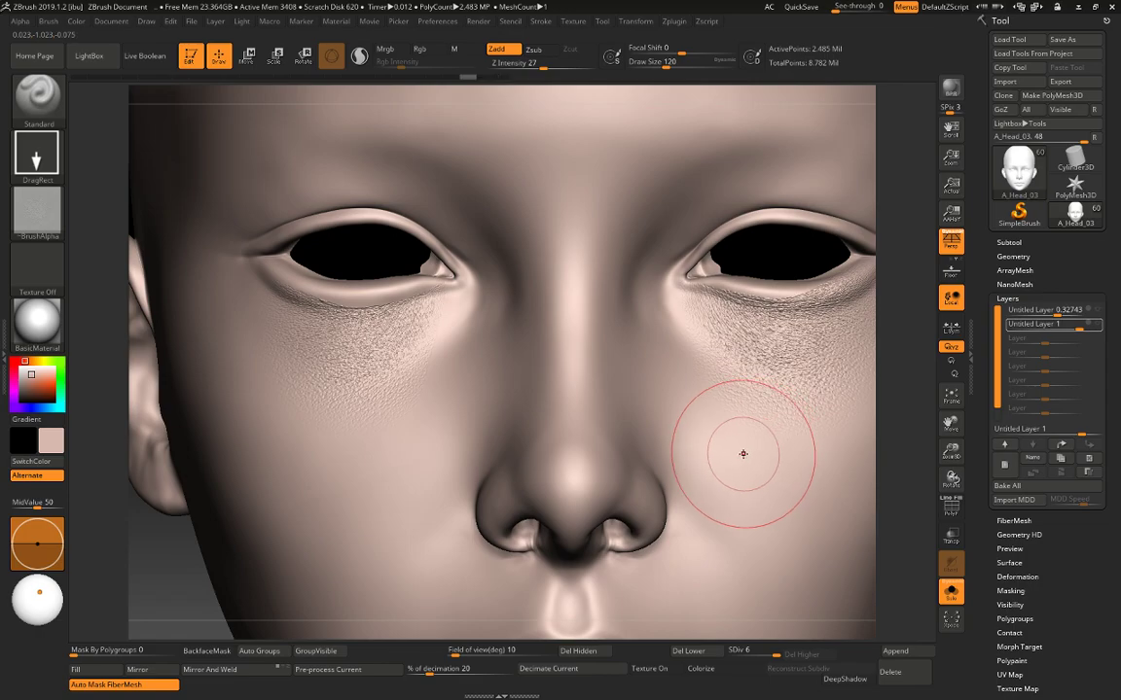
pyautogui.moveTo(744, 455); pyautogui.dragTo(754, 377)
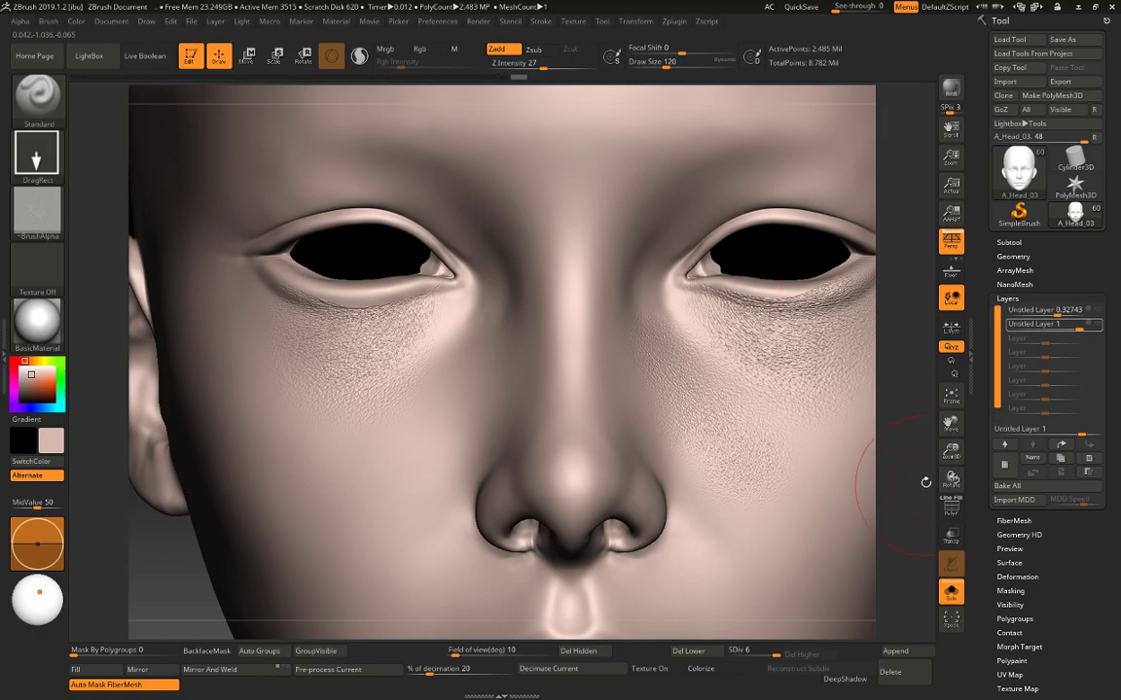
# Extend the alpha 23 stamps outward across the left cheek and down beside the nostril.
pyautogui.keyDown('alt'); pyautogui.moveTo(924, 482); pyautogui.dragTo(803, 388); pyautogui.keyUp('alt')
pyautogui.moveTo(703, 365); pyautogui.dragTo(721, 300)
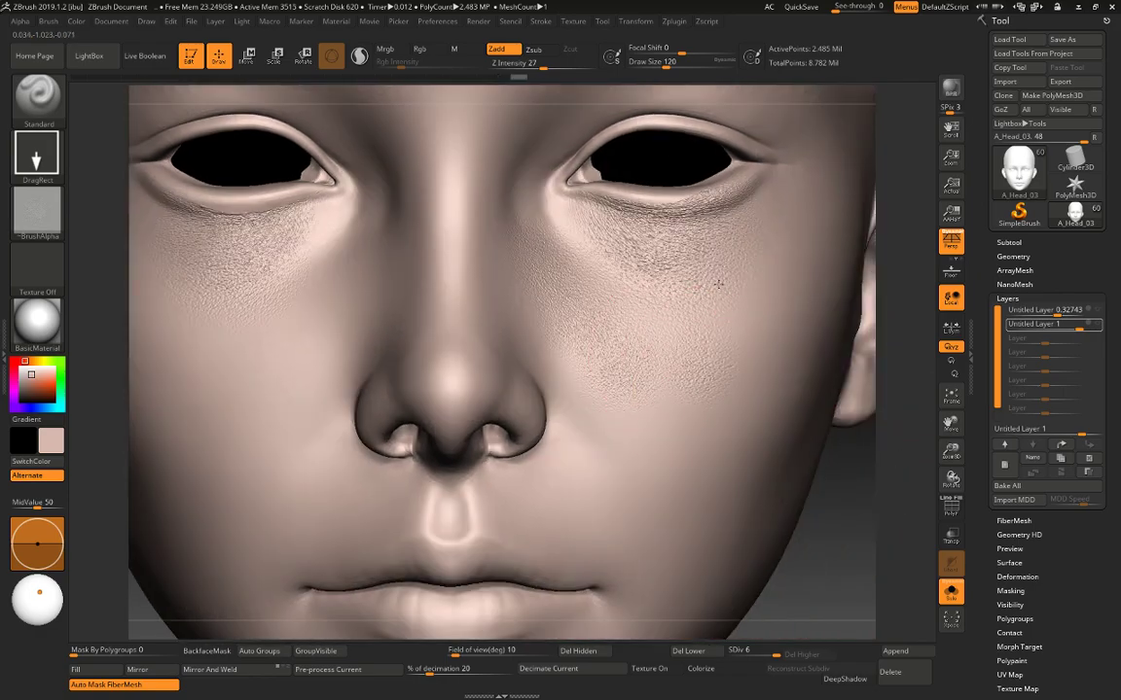
pyautogui.moveTo(572, 333); pyautogui.dragTo(562, 372)
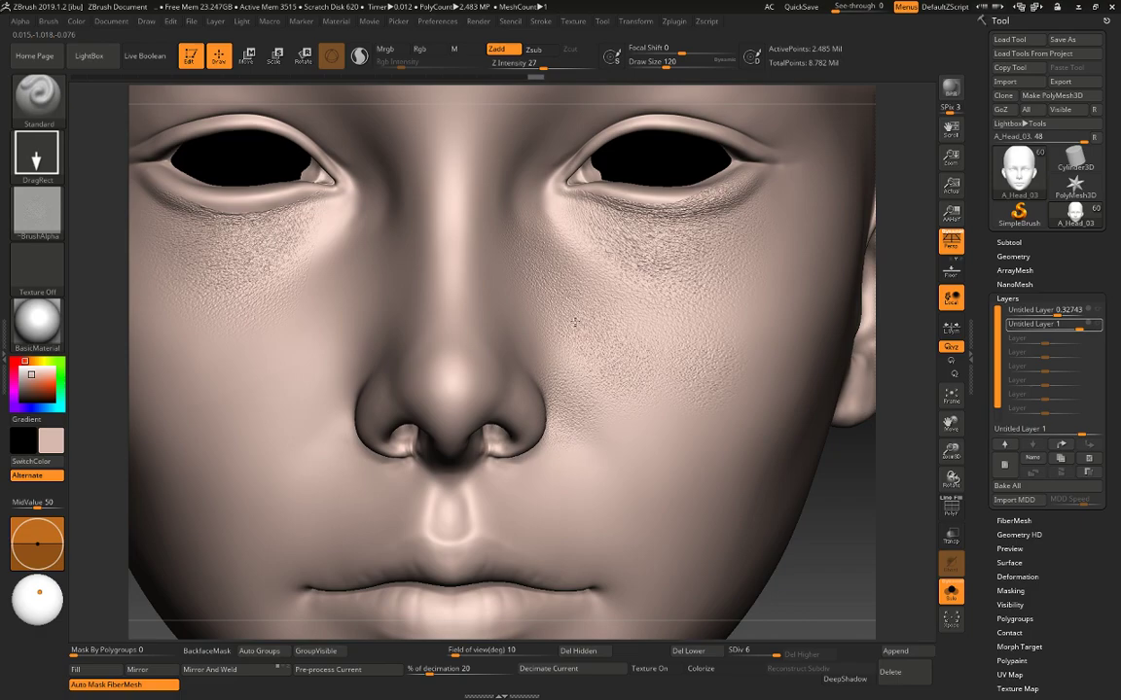
# Fill the lower left cheek and the gaps beside the nose with more alpha 23 stamps, checking them from a three-quarter angle.
pyautogui.moveTo(635, 452)
pyautogui.keyDown('shift'); pyautogui.mouseDown()
pyautogui.moveTo(568, 406)
pyautogui.moveTo(529, 304)
pyautogui.mouseUp(); pyautogui.keyUp('shift')
pyautogui.moveTo(589, 355); pyautogui.dragTo(556, 305)
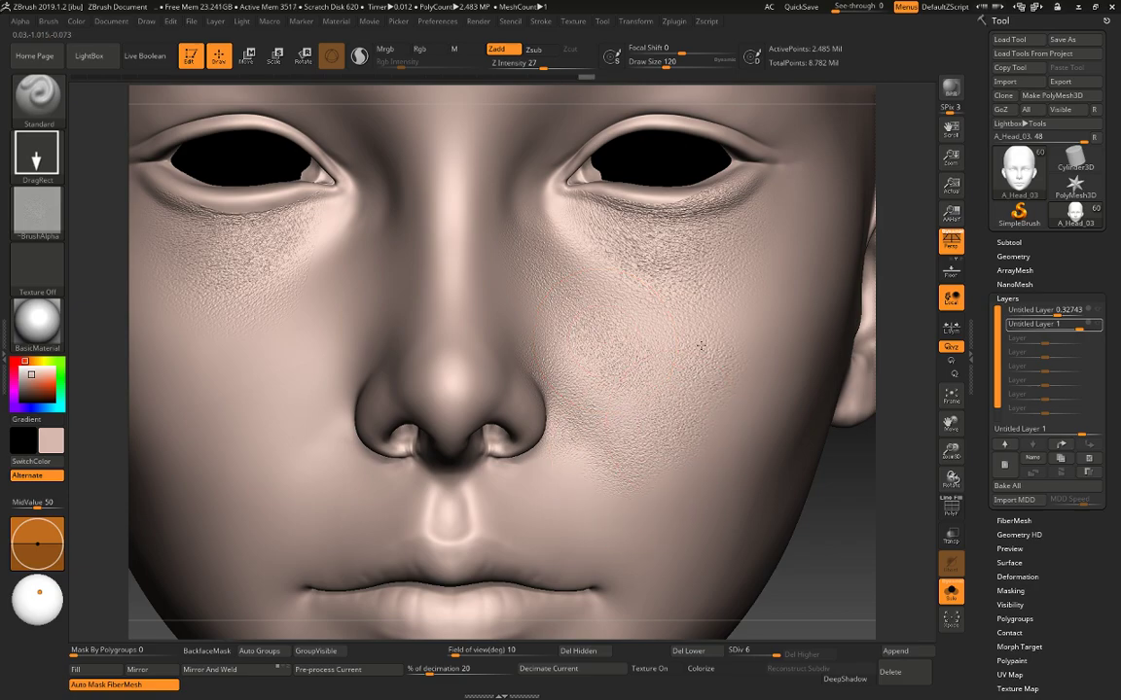
pyautogui.moveTo(700, 346); pyautogui.dragTo(697, 348)
pyautogui.moveTo(877, 369)
pyautogui.keyDown('alt'); pyautogui.mouseDown()
pyautogui.moveTo(865, 320)
pyautogui.moveTo(786, 326)
pyautogui.moveTo(818, 432)
pyautogui.mouseUp(); pyautogui.keyUp('alt')
pyautogui.moveTo(834, 525)
pyautogui.mouseDown()
pyautogui.moveTo(856, 516)
pyautogui.moveTo(850, 541)
pyautogui.mouseUp()
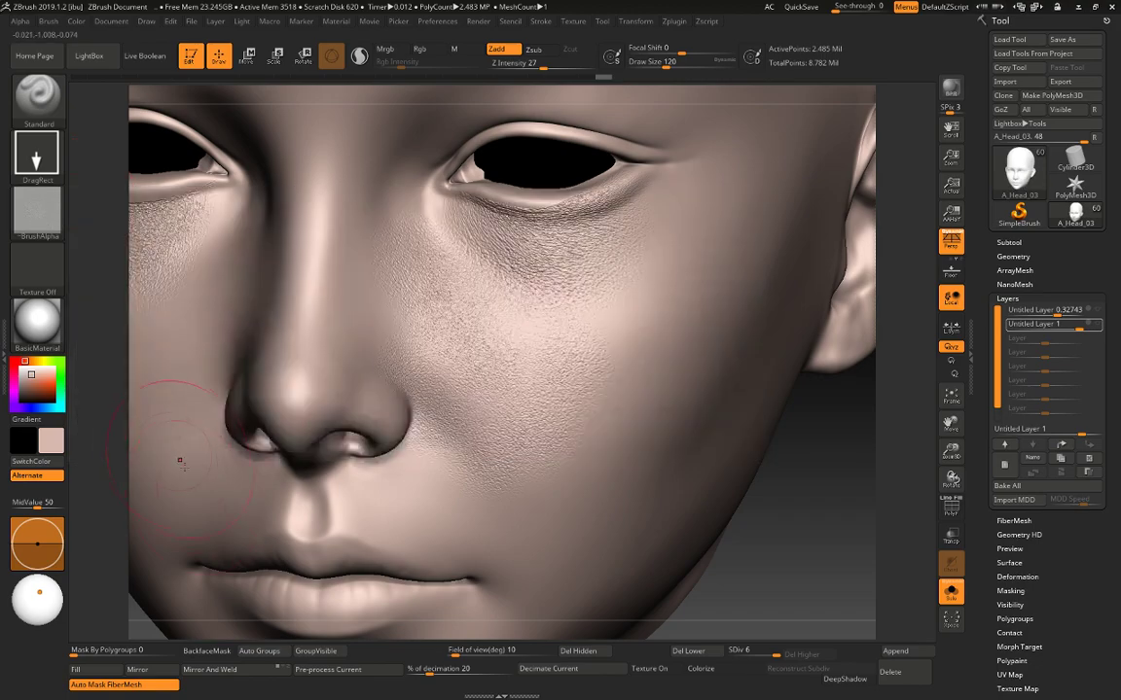
# Load skin alpha 22 with a mid value of 50 and stamp it on the outer left cheek below the eye.
pyautogui.click(51, 207)
pyautogui.click(123, 443)
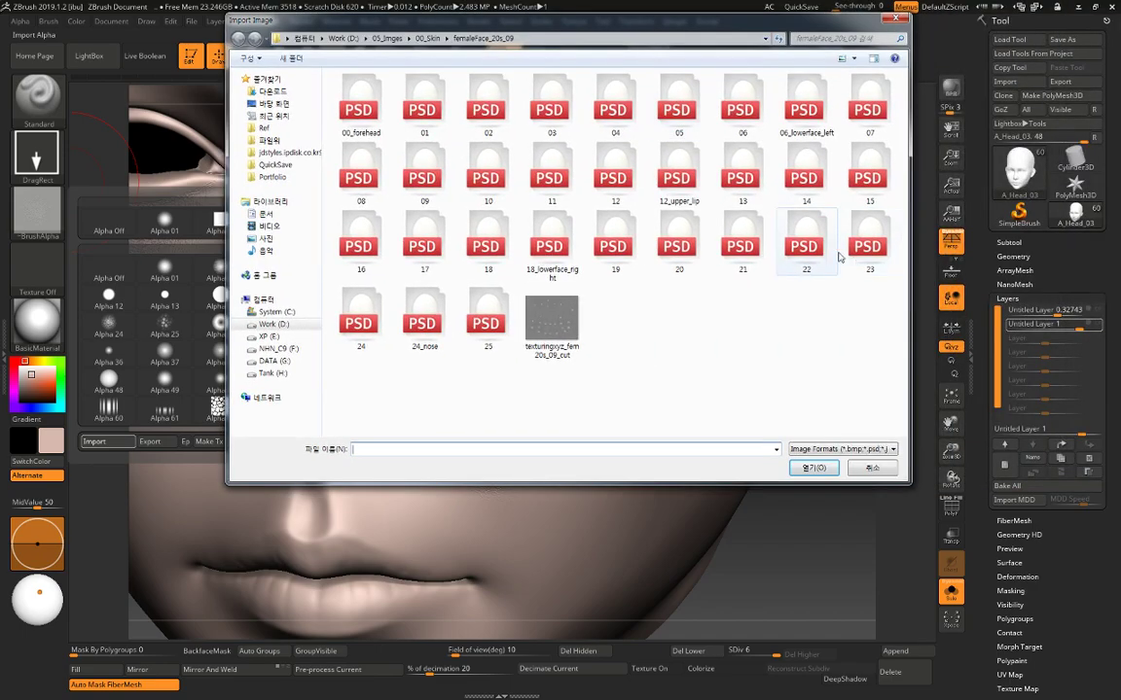
pyautogui.doubleClick(786, 232)
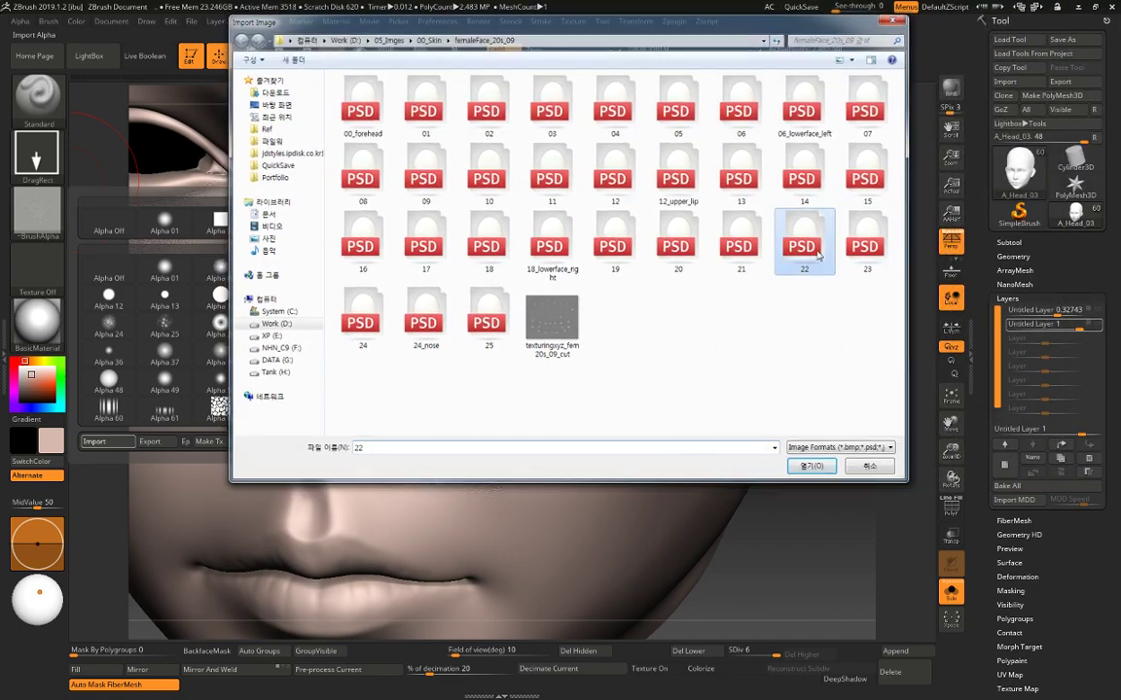
pyautogui.click(37, 501)
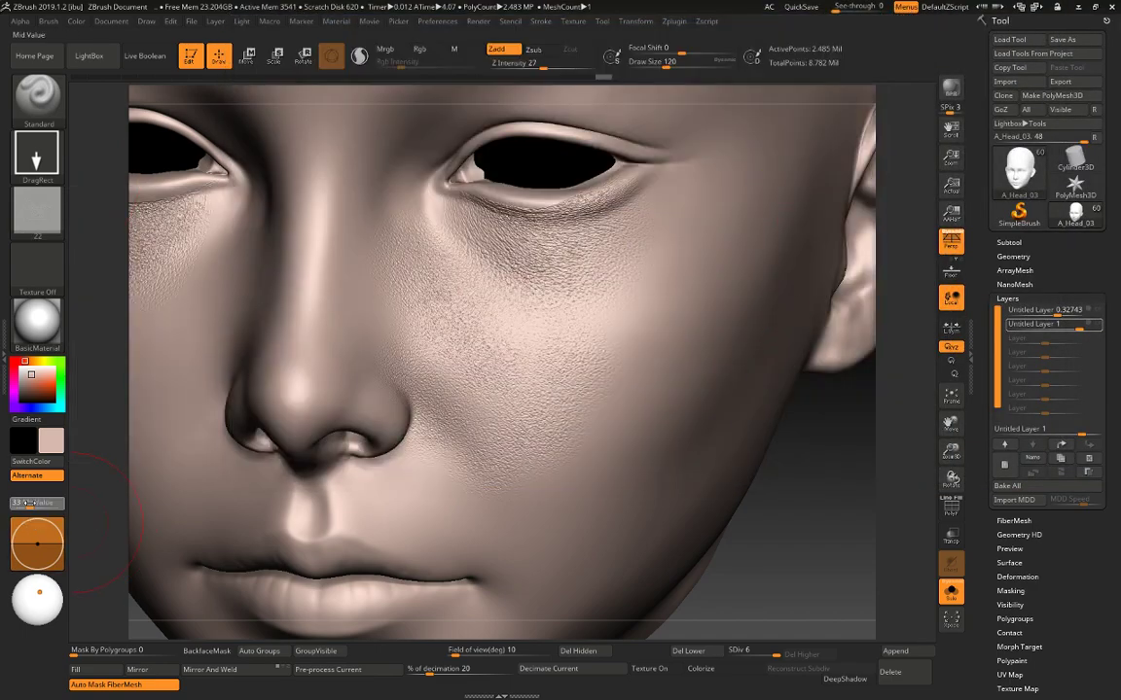
pyautogui.write('50')
pyautogui.press('Return')
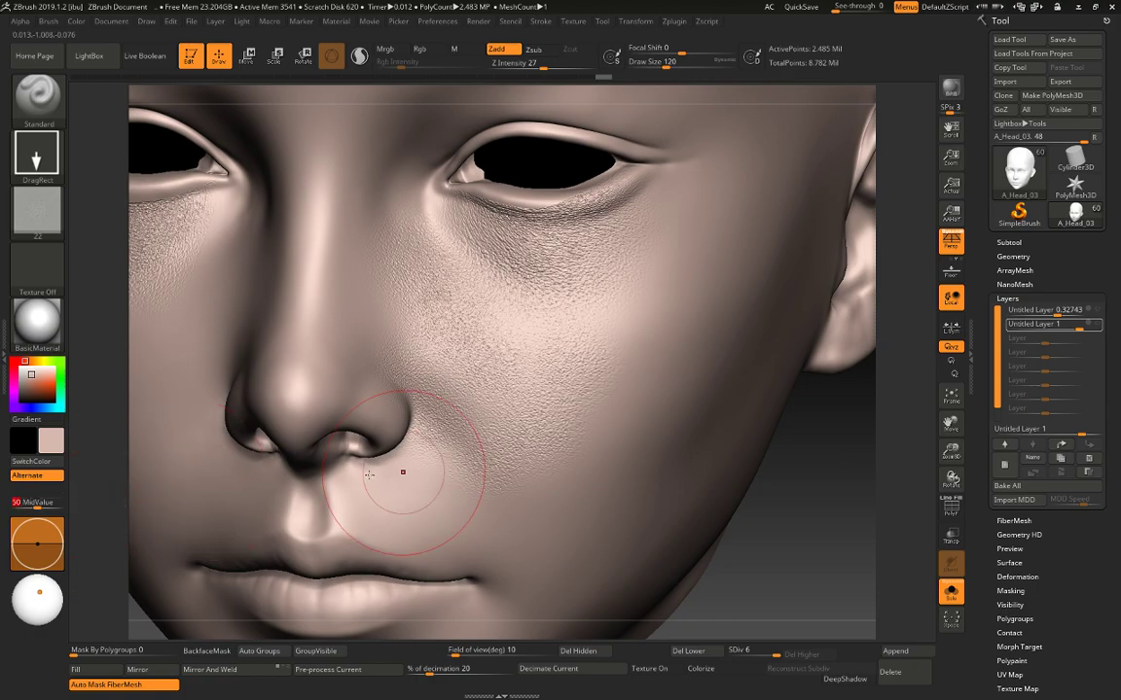
pyautogui.moveTo(651, 338)
pyautogui.mouseDown()
pyautogui.moveTo(664, 225)
pyautogui.moveTo(666, 242)
pyautogui.mouseUp()
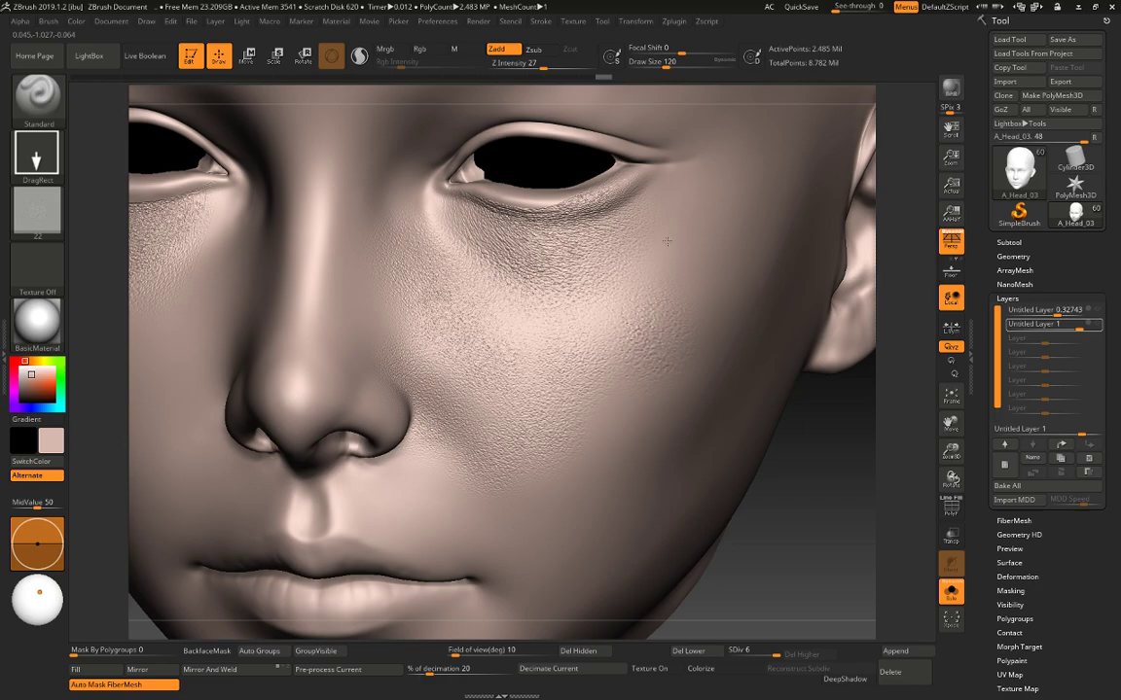
# Extend the alpha 22 stamps down the outer left cheek, undoing the trial stamps that do not fit.
pyautogui.keyDown('alt'); pyautogui.moveTo(858, 472); pyautogui.dragTo(856, 525); pyautogui.keyUp('alt')
pyautogui.moveTo(619, 415)
pyautogui.mouseDown()
pyautogui.moveTo(649, 374)
pyautogui.moveTo(647, 332)
pyautogui.moveTo(656, 328)
pyautogui.mouseUp()
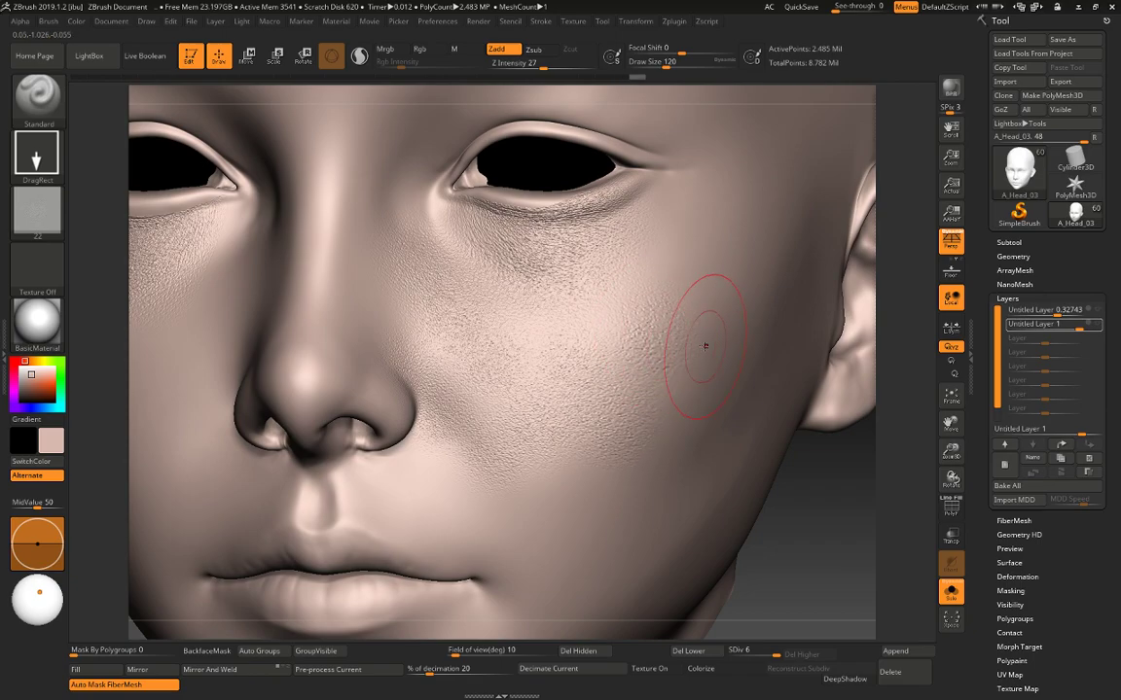
pyautogui.moveTo(645, 377)
pyautogui.mouseDown()
pyautogui.moveTo(682, 327)
pyautogui.moveTo(678, 308)
pyautogui.mouseUp()
pyautogui.hotkey('ctrl', 'z')
pyautogui.moveTo(675, 420); pyautogui.dragTo(767, 259)
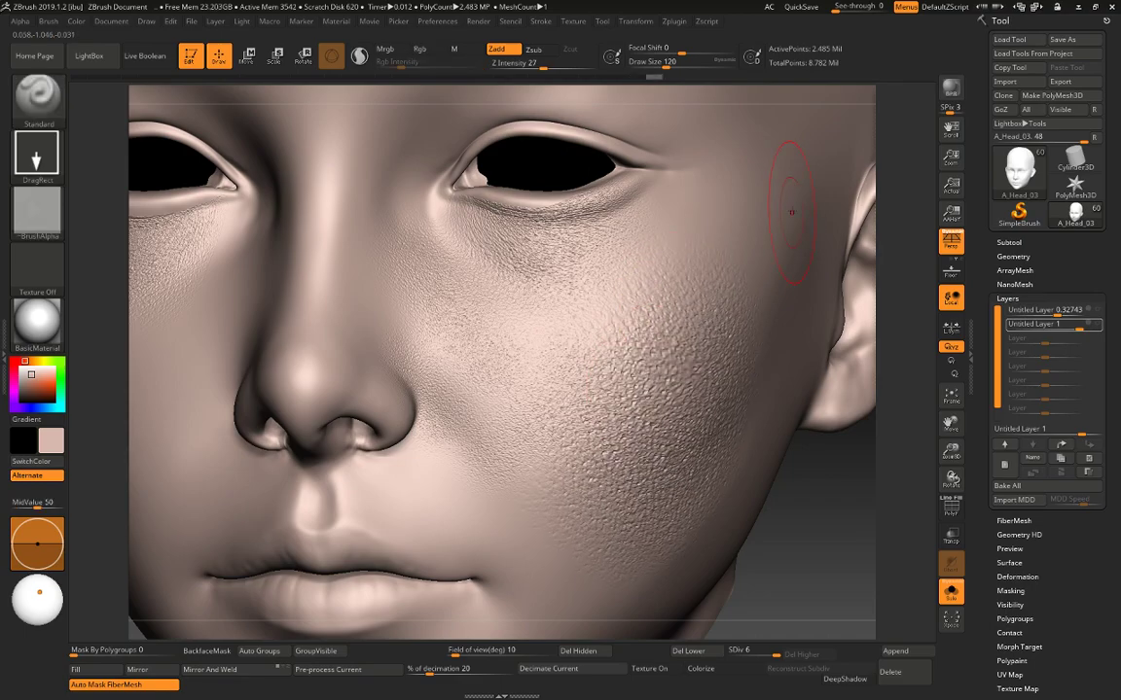
pyautogui.hotkey('ctrl', 'z')
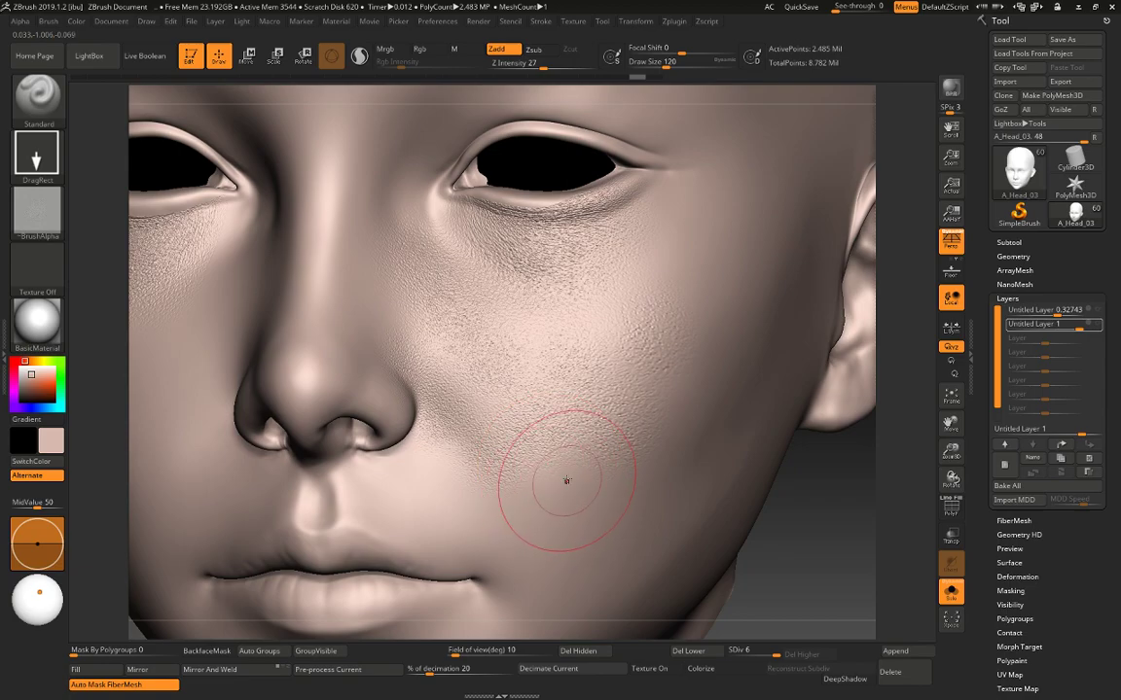
# Stamp alpha 22 over the lower left cheek and the area below the outer eye corner.
pyautogui.moveTo(566, 477)
pyautogui.mouseDown()
pyautogui.moveTo(621, 414)
pyautogui.moveTo(663, 331)
pyautogui.mouseUp()
pyautogui.moveTo(601, 311); pyautogui.dragTo(631, 270)
pyautogui.moveTo(647, 272); pyautogui.dragTo(649, 270)
pyautogui.moveTo(888, 513)
pyautogui.mouseDown()
pyautogui.moveTo(860, 520)
pyautogui.moveTo(750, 476)
pyautogui.mouseUp()
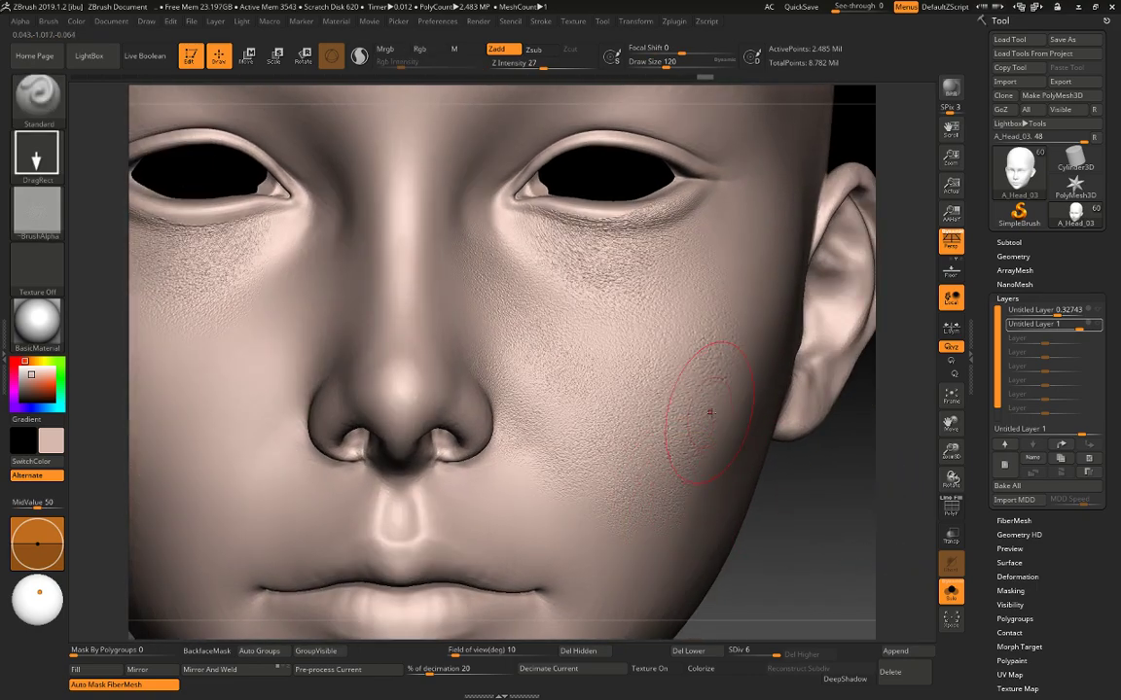
pyautogui.moveTo(776, 344); pyautogui.dragTo(698, 310)
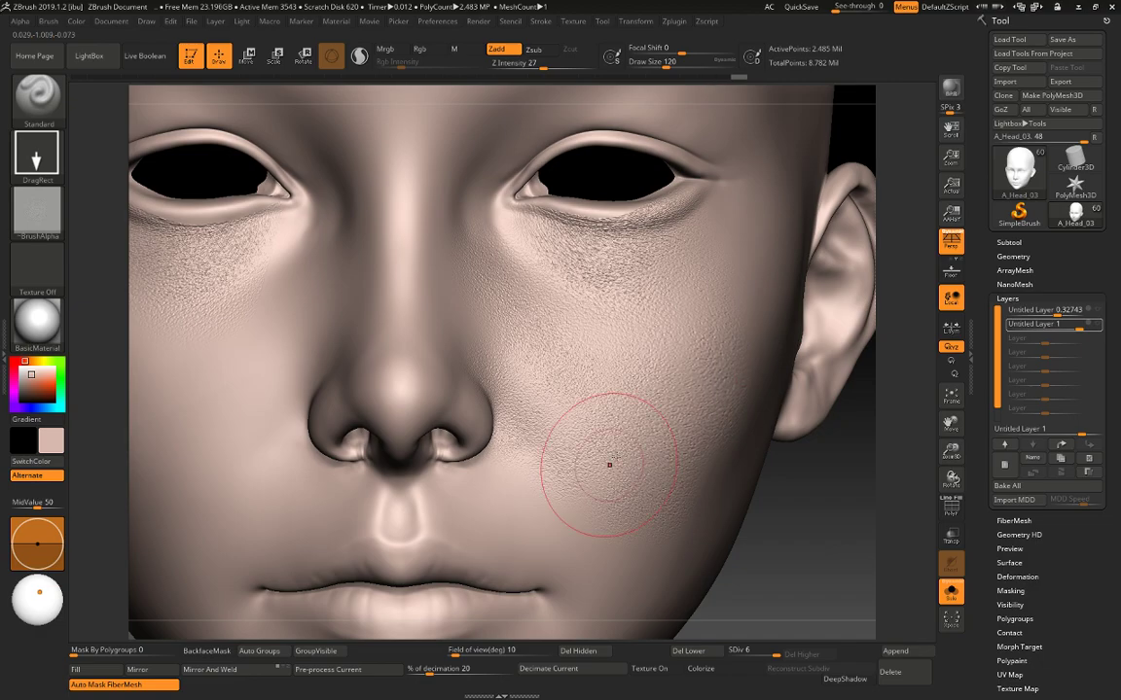
pyautogui.moveTo(584, 518); pyautogui.dragTo(618, 465)
# Continue the alpha 22 stamps across the outer left cheek toward the ear.
pyautogui.keyDown('alt'); pyautogui.moveTo(818, 526); pyautogui.dragTo(853, 526); pyautogui.keyUp('alt')
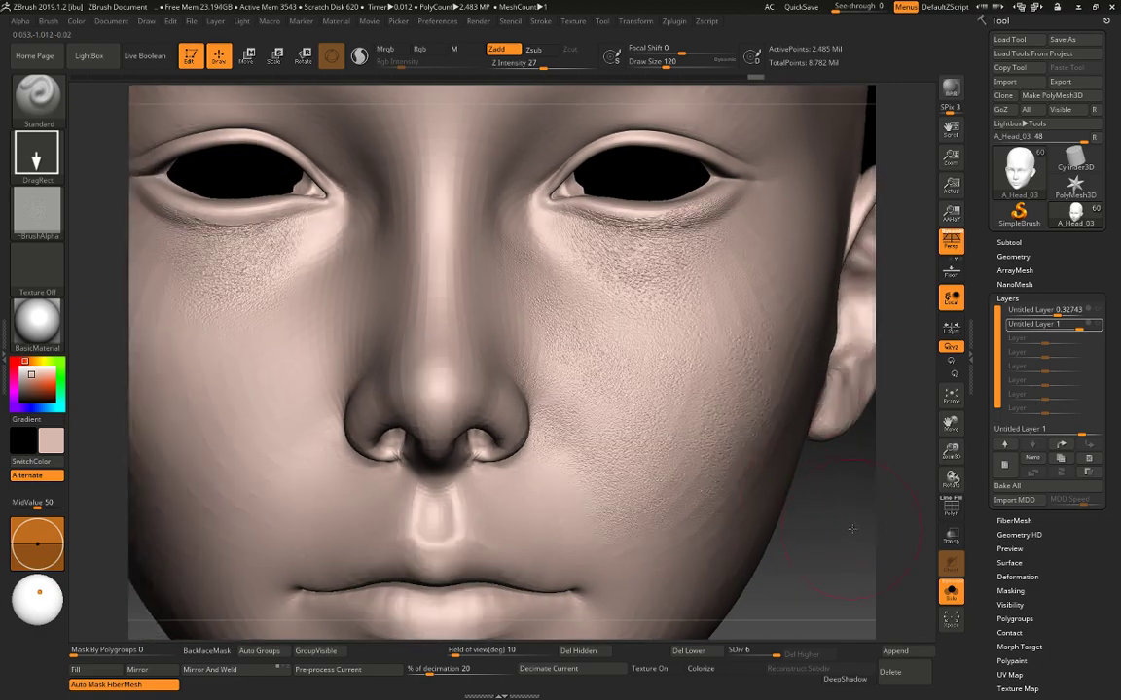
pyautogui.moveTo(710, 318)
pyautogui.mouseDown()
pyautogui.moveTo(738, 282)
pyautogui.moveTo(797, 286)
pyautogui.mouseUp()
pyautogui.moveTo(723, 373); pyautogui.dragTo(746, 319)
pyautogui.moveTo(850, 441)
pyautogui.mouseDown()
pyautogui.moveTo(851, 518)
pyautogui.moveTo(791, 498)
pyautogui.mouseUp()
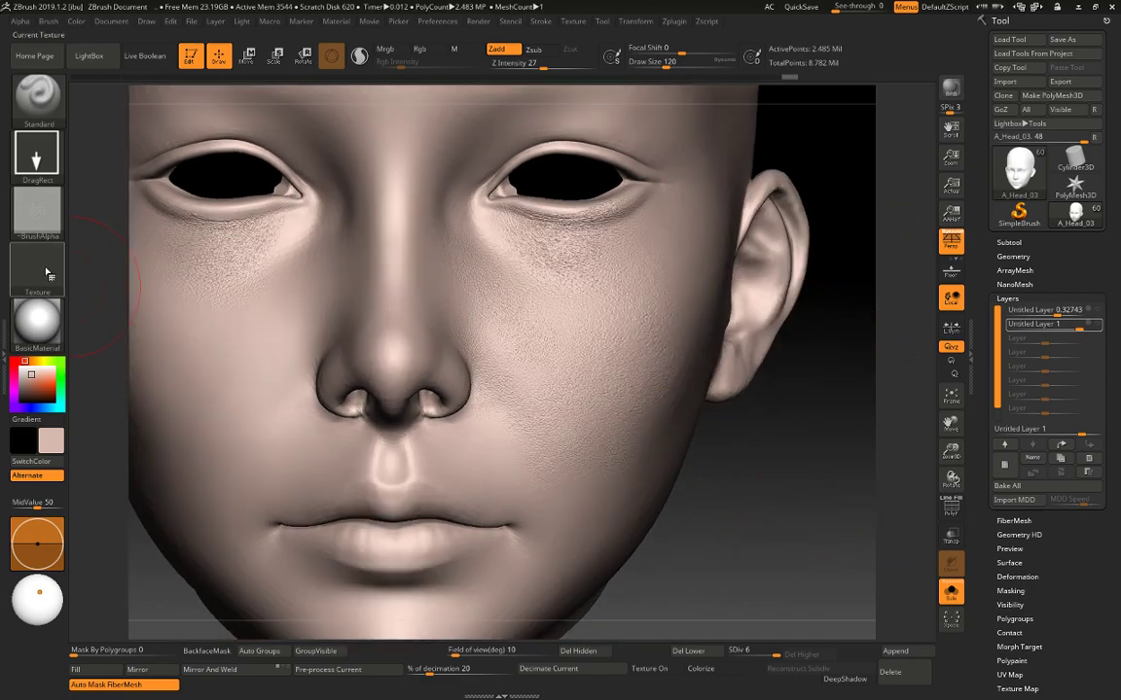
# Load skin alpha 21, set its mid value to 47 and stamp it on the outer left cheek.
pyautogui.click(37, 210)
pyautogui.click(95, 441)
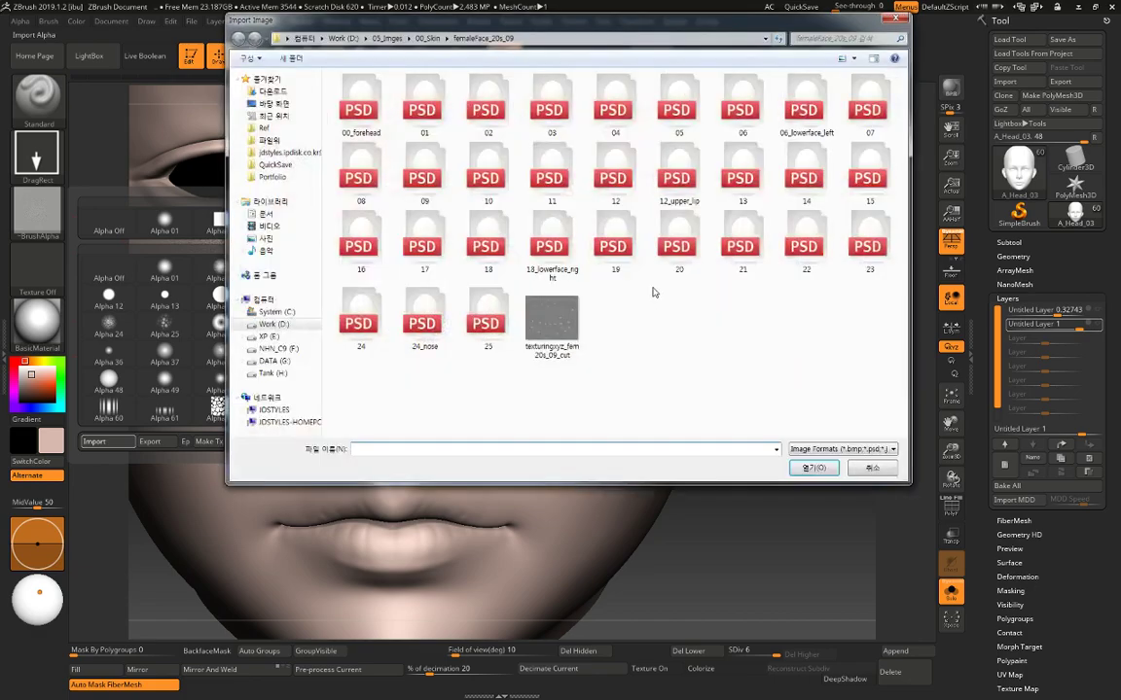
pyautogui.doubleClick(661, 245)
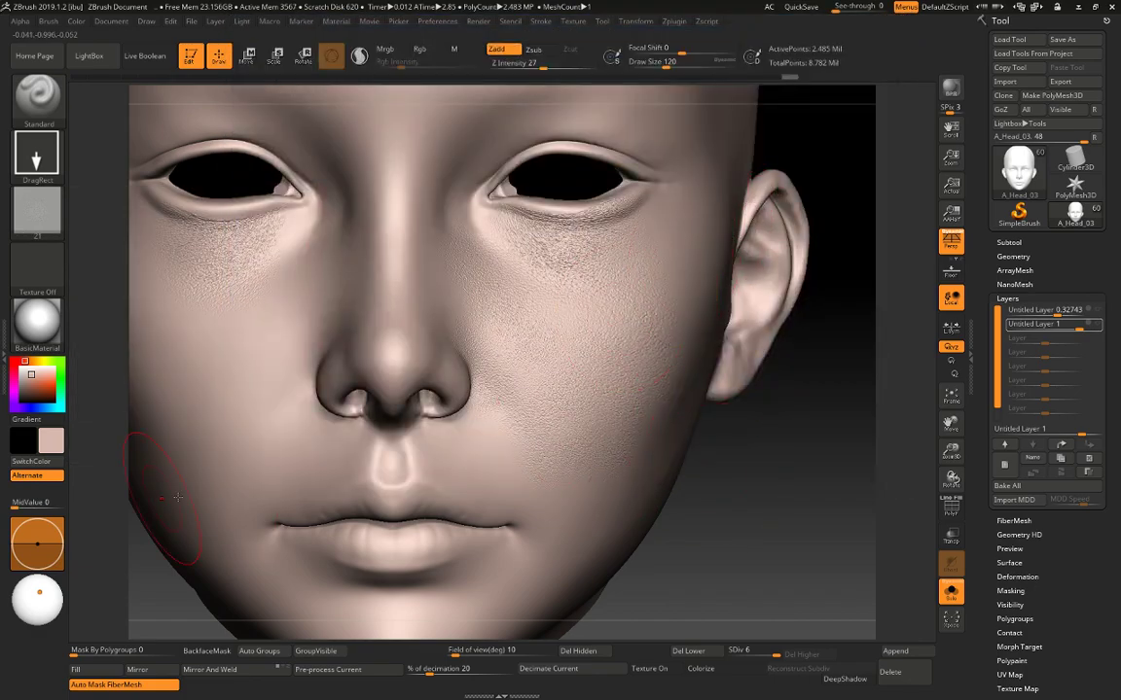
pyautogui.click(37, 504)
pyautogui.keyDown('alt'); pyautogui.moveTo(715, 550); pyautogui.dragTo(767, 469); pyautogui.keyUp('alt')
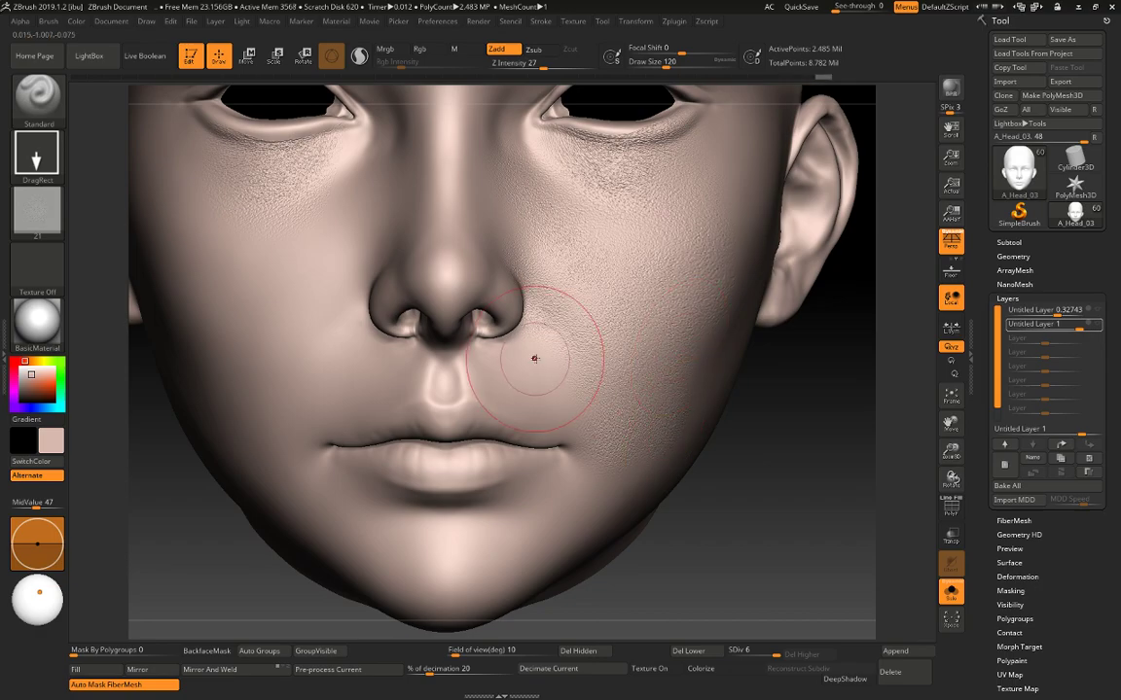
pyautogui.moveTo(837, 582)
pyautogui.keyDown('alt'); pyautogui.mouseDown()
pyautogui.moveTo(825, 505)
pyautogui.moveTo(798, 498)
pyautogui.mouseUp(); pyautogui.keyUp('alt')
pyautogui.moveTo(694, 227)
pyautogui.mouseDown()
pyautogui.moveTo(705, 189)
pyautogui.moveTo(723, 192)
pyautogui.mouseUp()
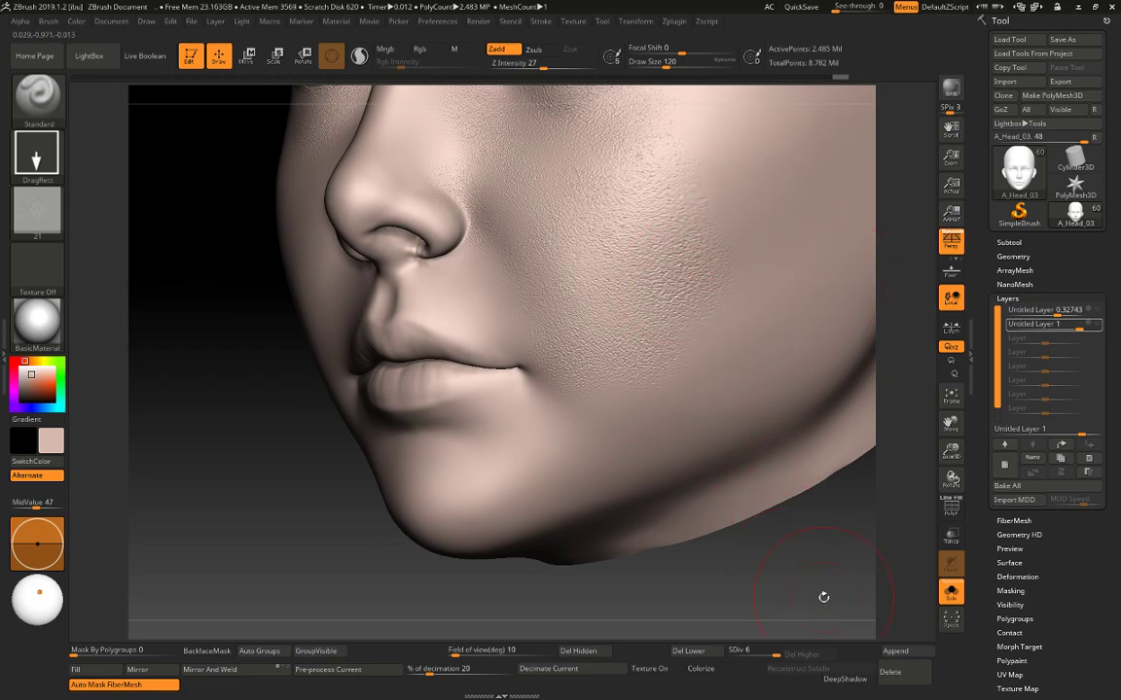
# Try subdividing the head to level 7, check the pores from the front and return to level 6.
pyautogui.moveTo(829, 569)
pyautogui.mouseDown()
pyautogui.moveTo(843, 577)
pyautogui.moveTo(811, 508)
pyautogui.moveTo(821, 559)
pyautogui.moveTo(814, 554)
pyautogui.mouseUp()
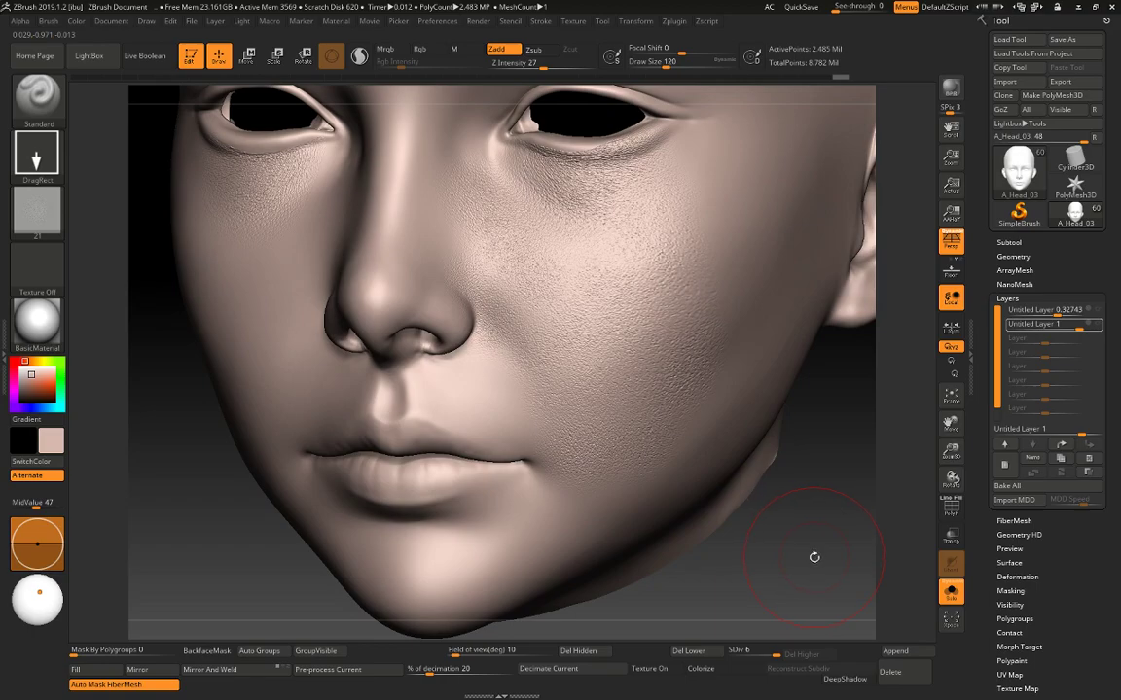
pyautogui.hotkey('ctrl', 'd')
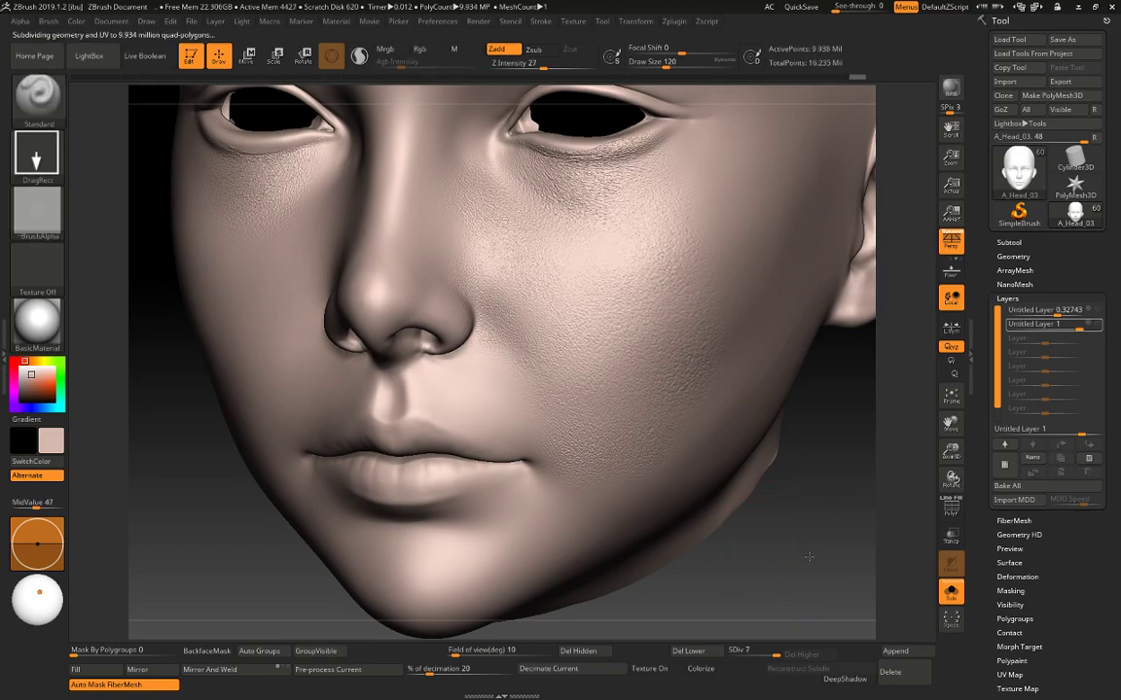
pyautogui.moveTo(809, 557)
pyautogui.mouseDown()
pyautogui.moveTo(818, 558)
pyautogui.moveTo(795, 571)
pyautogui.moveTo(829, 569)
pyautogui.mouseUp()
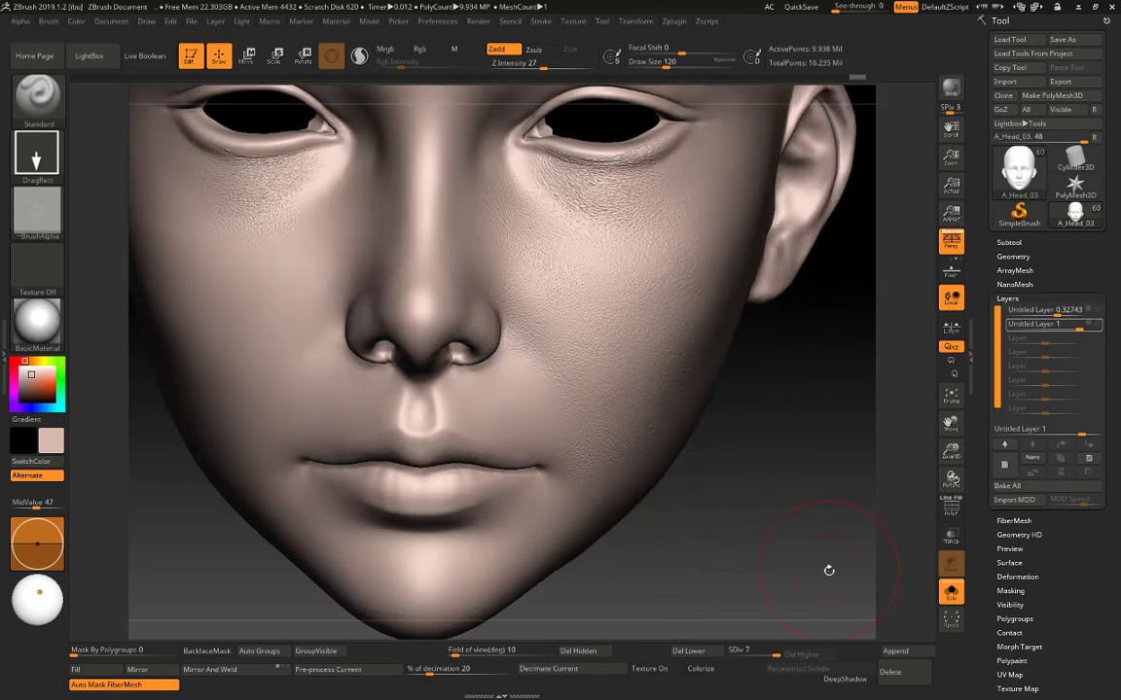
pyautogui.press('ctrl')
pyautogui.hotkey('shift', 'd')
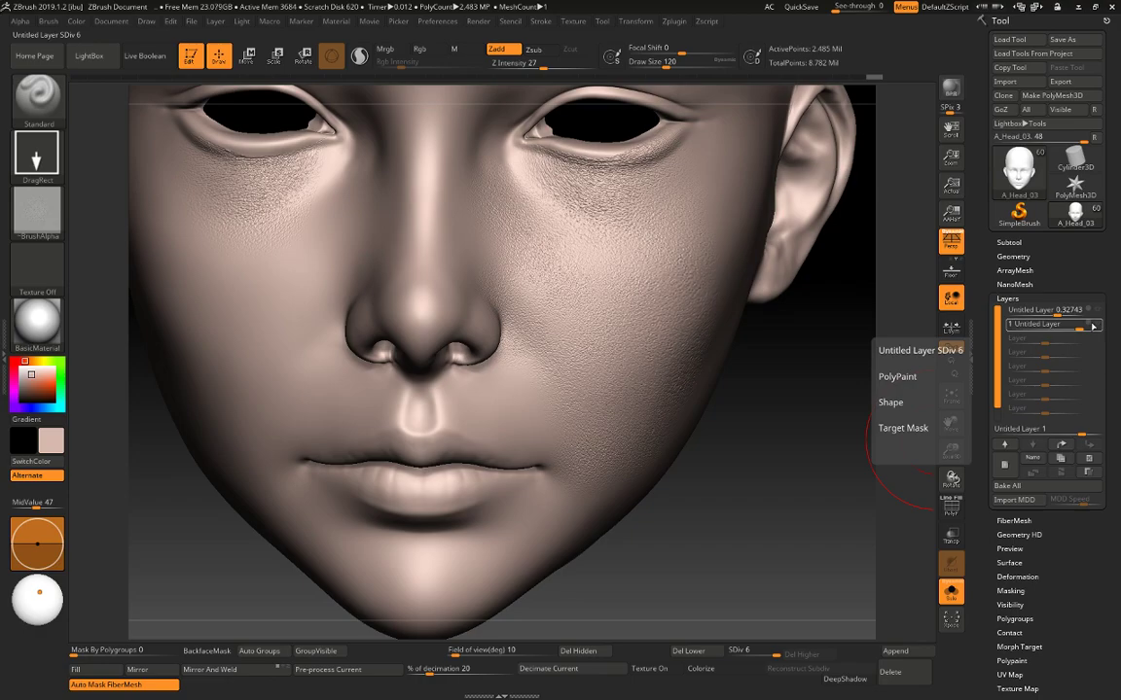
# Try reducing the pore layer's intensity to 0.57522 and removing that layer, with Colorize turned off.
pyautogui.click(1090, 326)
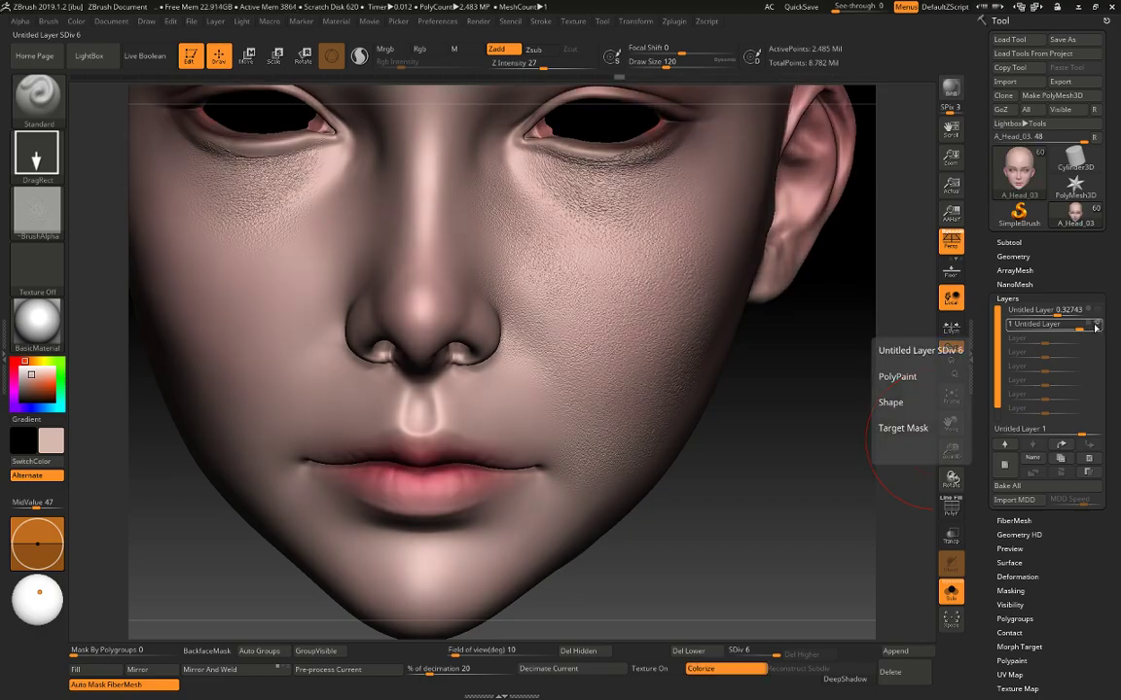
pyautogui.moveTo(1067, 327); pyautogui.dragTo(1063, 328)
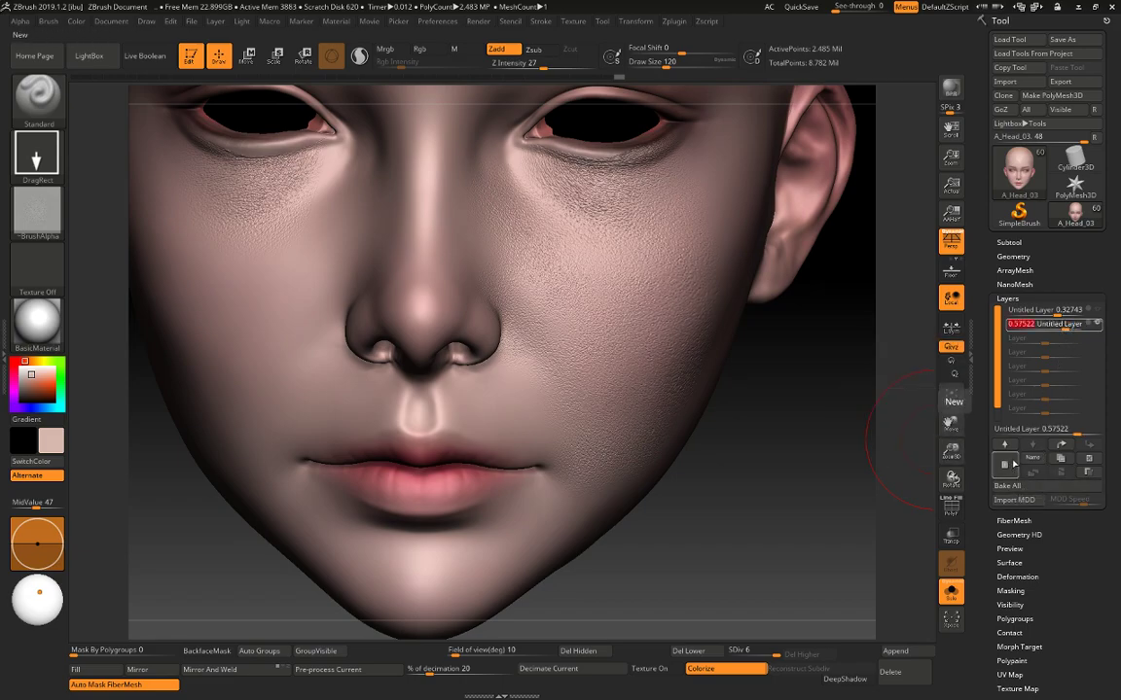
pyautogui.click(1091, 458)
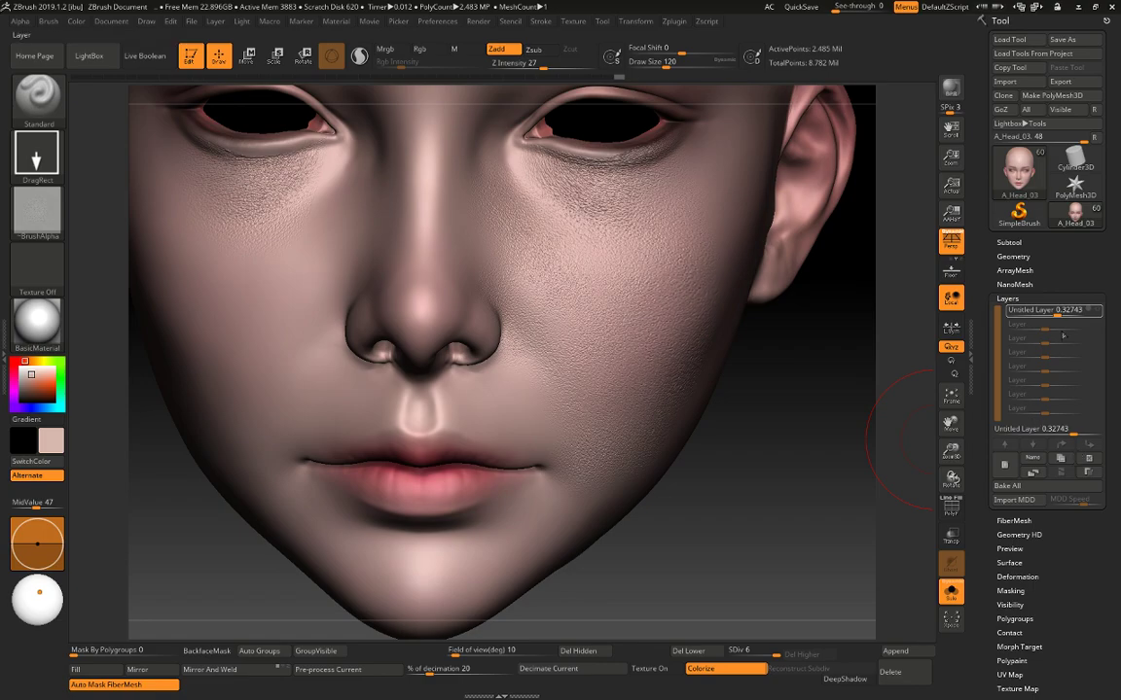
pyautogui.moveTo(767, 513); pyautogui.dragTo(778, 498)
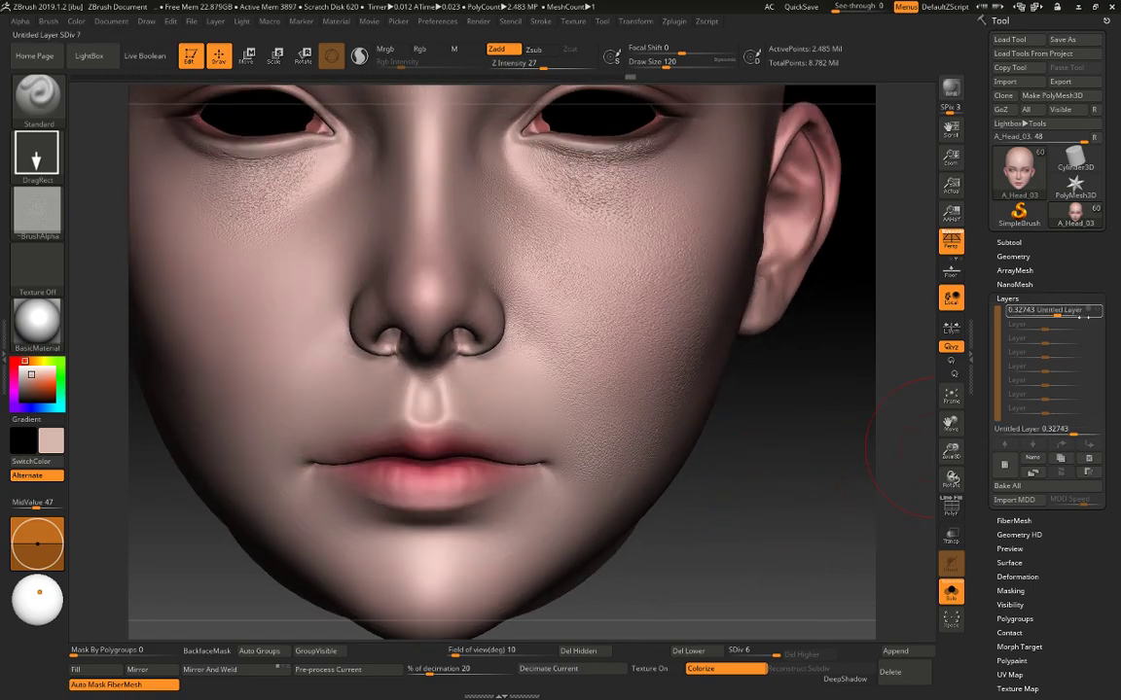
pyautogui.click(739, 669)
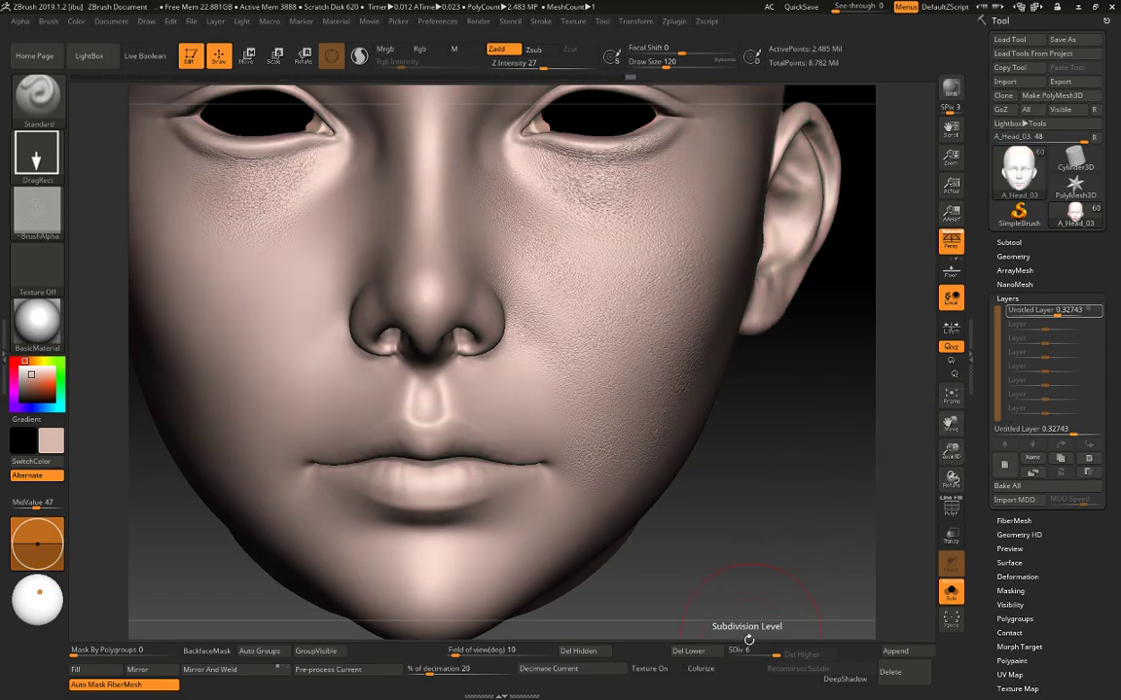
# Roll the undo history back to before the pore layer and its stamps were added.
pyautogui.hotkey('ctrl', 'z')
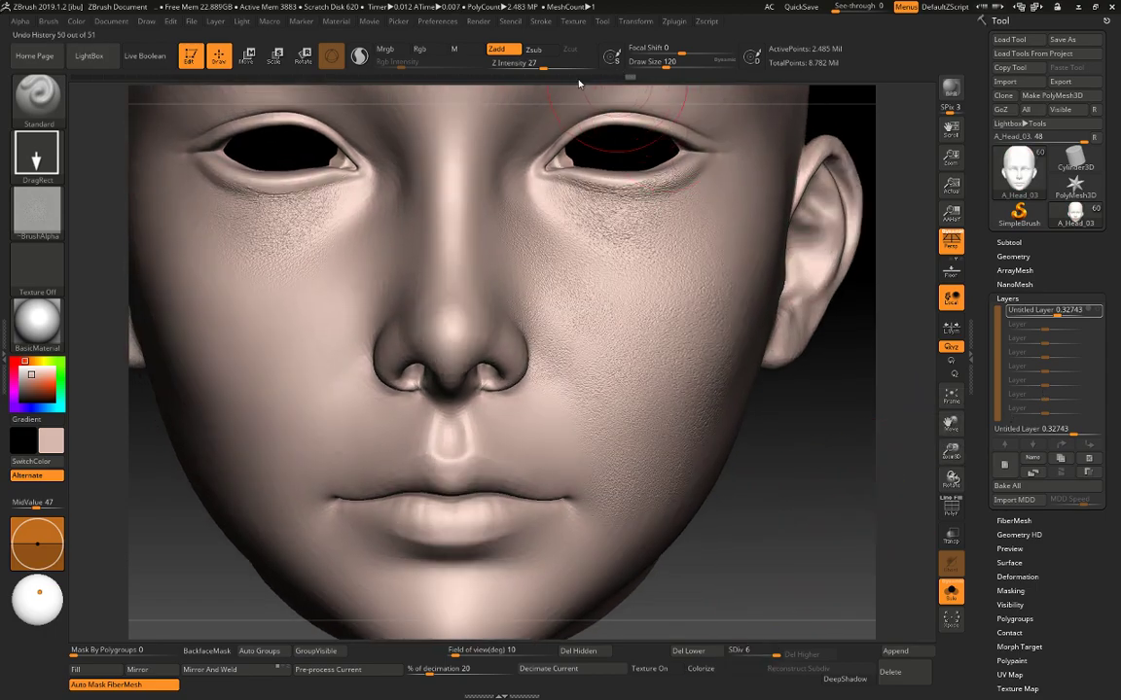
pyautogui.moveTo(579, 81); pyautogui.dragTo(532, 79)
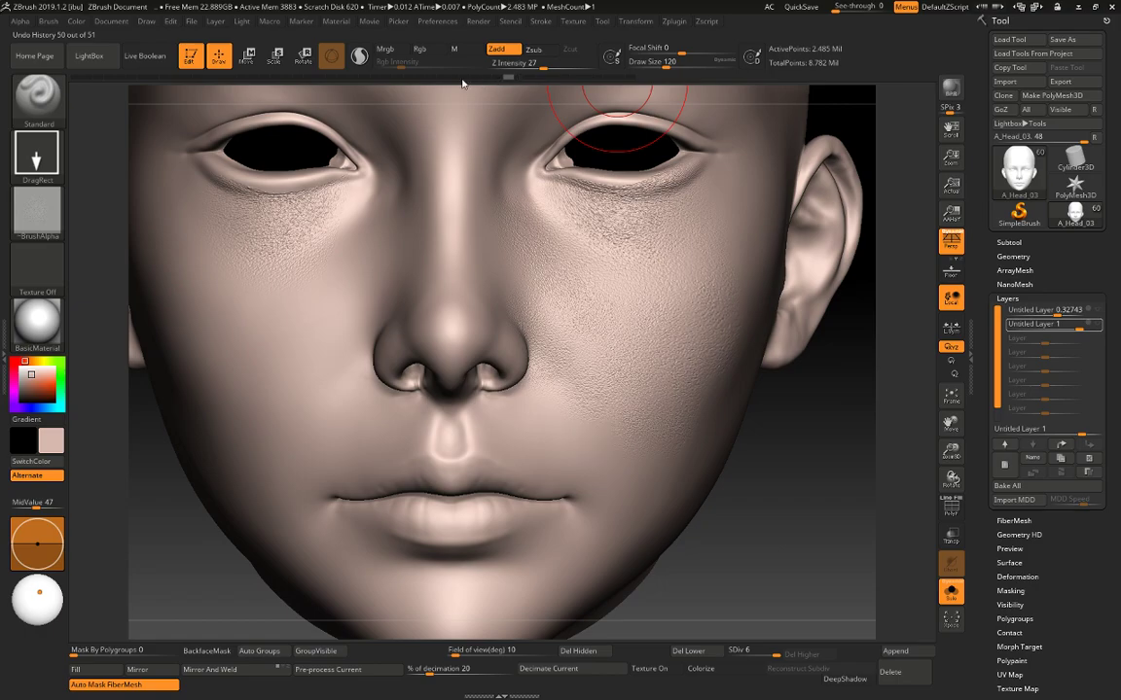
pyautogui.moveTo(358, 79); pyautogui.dragTo(273, 81)
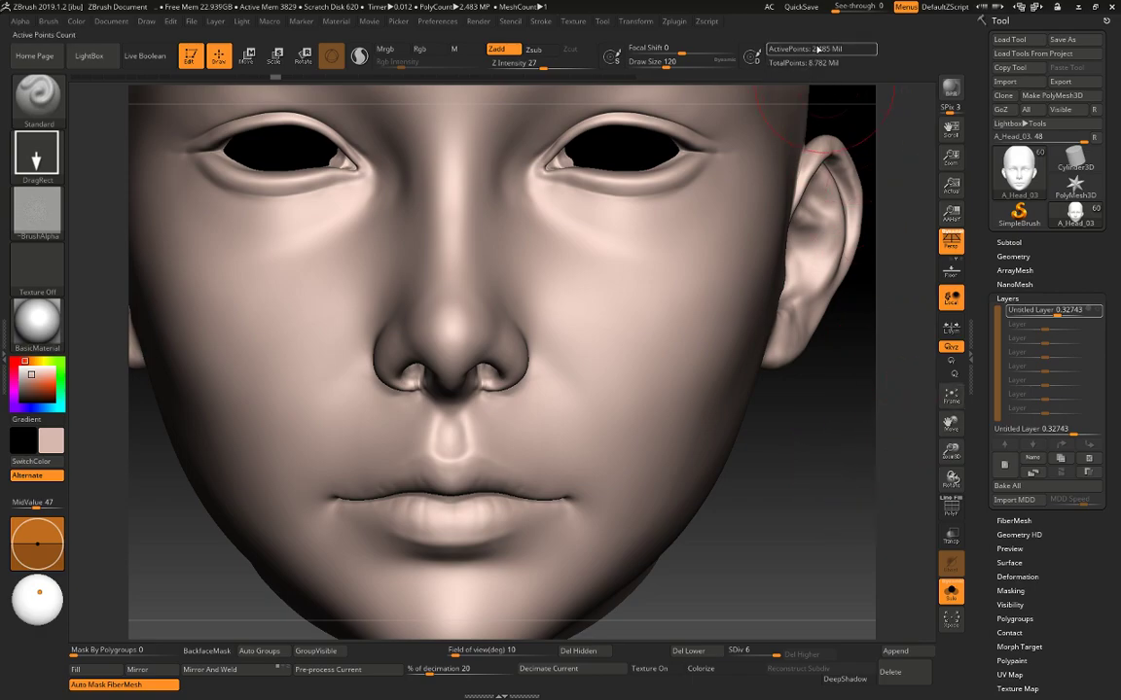
# Subdivide the head to level 7, check its wireframe and add a new layer for the pore detail.
pyautogui.hotkey('ctrl', 'd')
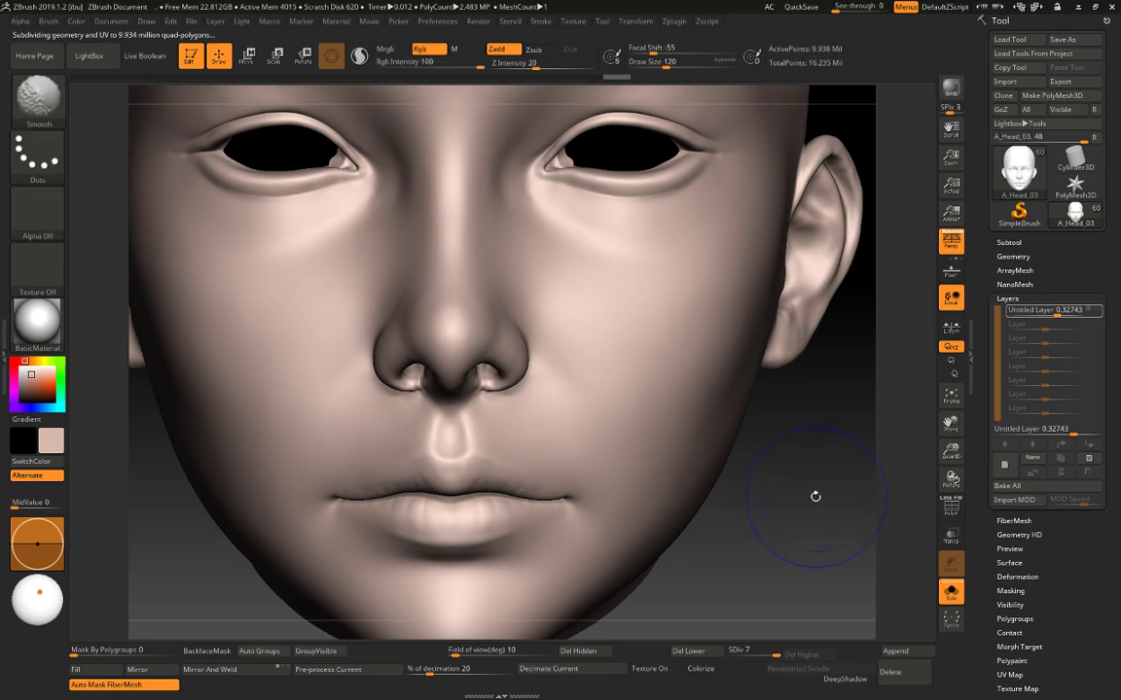
pyautogui.hotkey('shift', 'f')
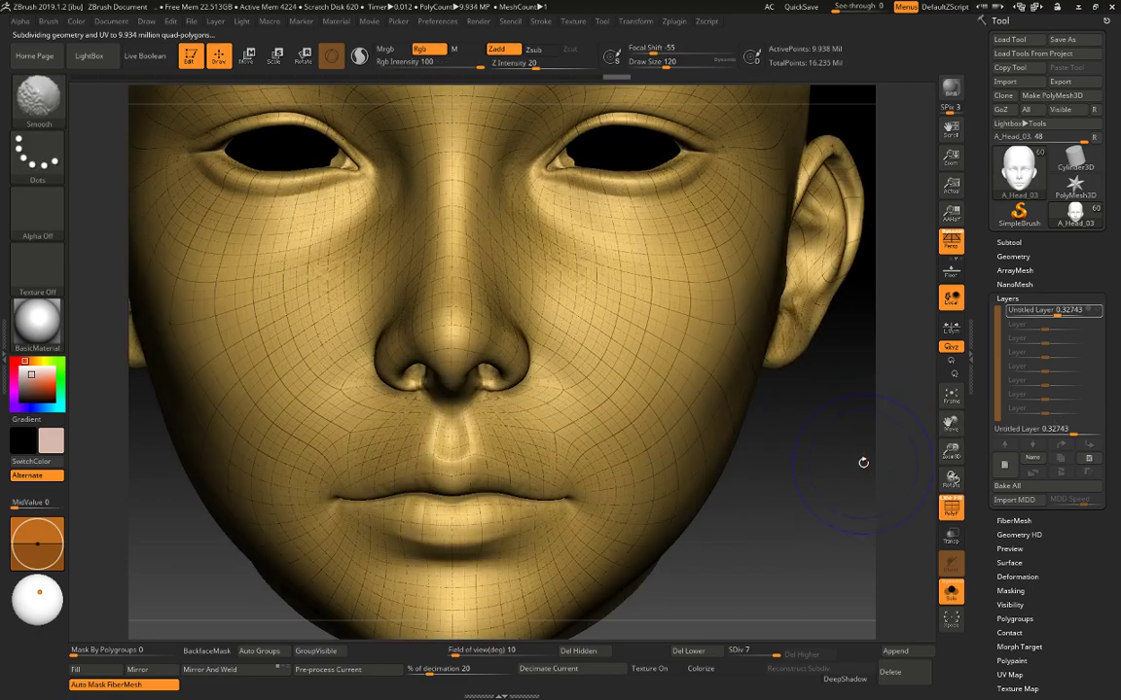
pyautogui.hotkey('shift', 'f')
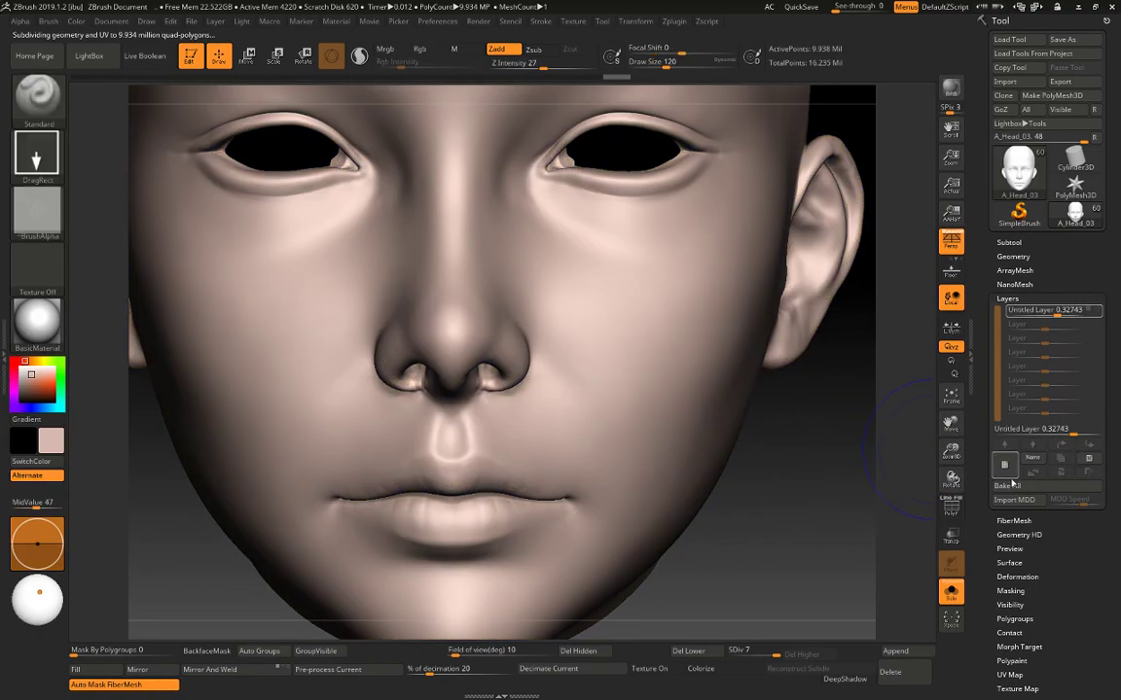
pyautogui.click(1005, 467)
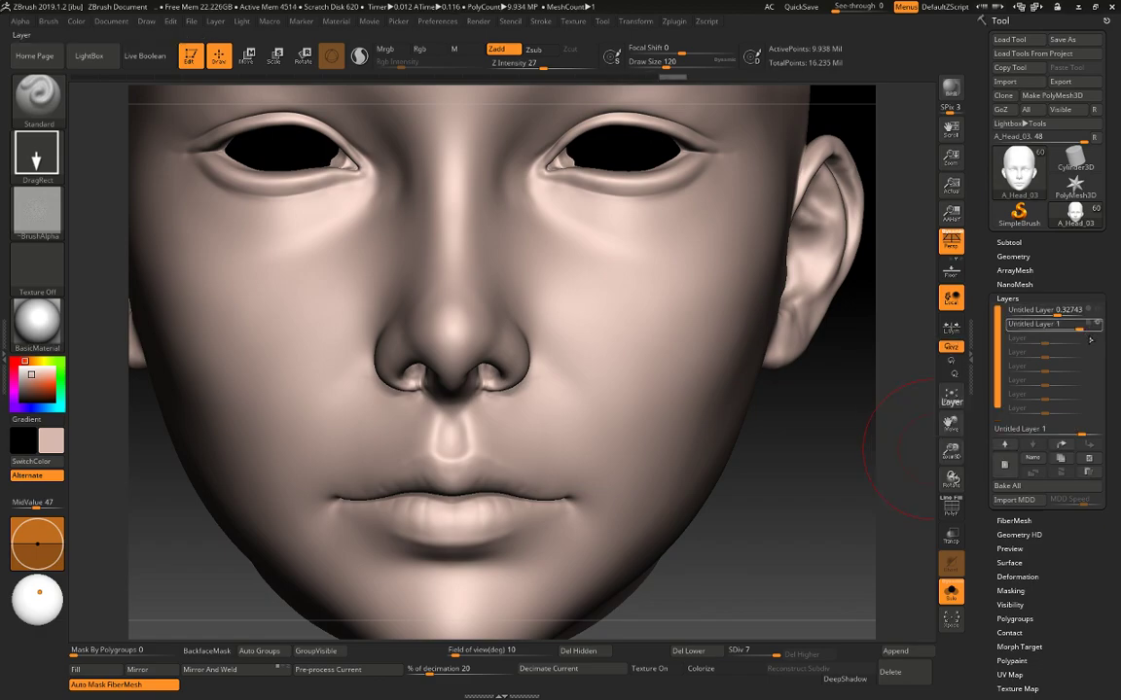
# Stamp alpha 21 on the left cheek and test the new layer's intensity and visibility, leaving the intensity at 1.
pyautogui.click(663, 307)
pyautogui.moveTo(608, 360); pyautogui.dragTo(666, 418)
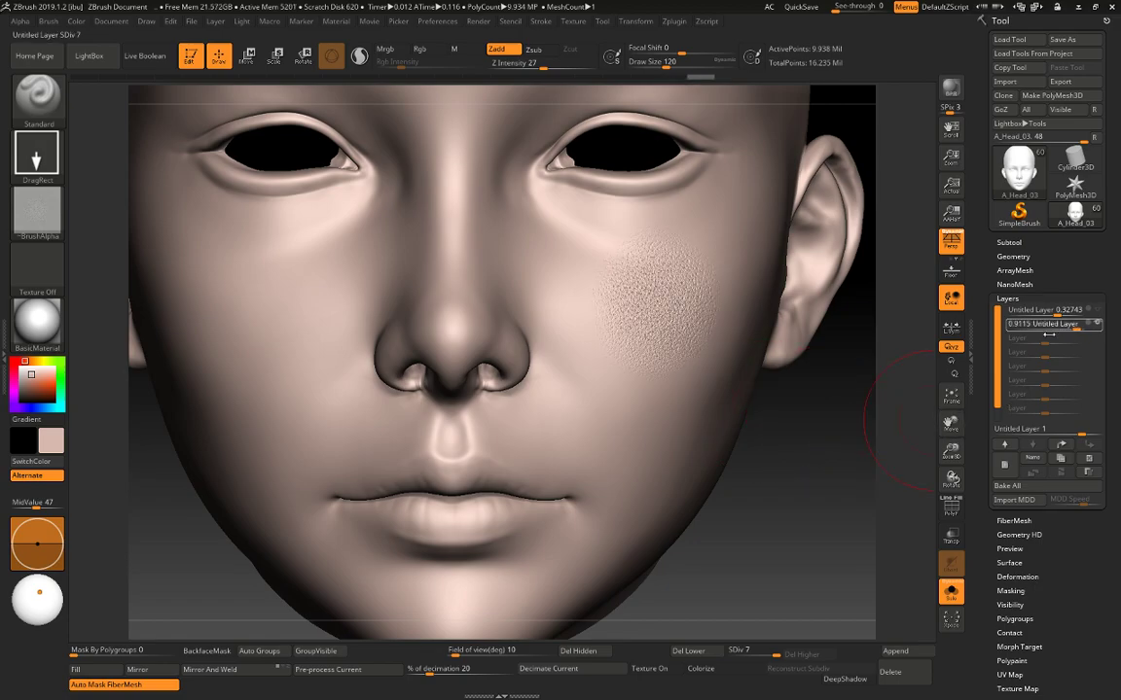
pyautogui.moveTo(1049, 333); pyautogui.dragTo(1091, 324)
pyautogui.click(1088, 323)
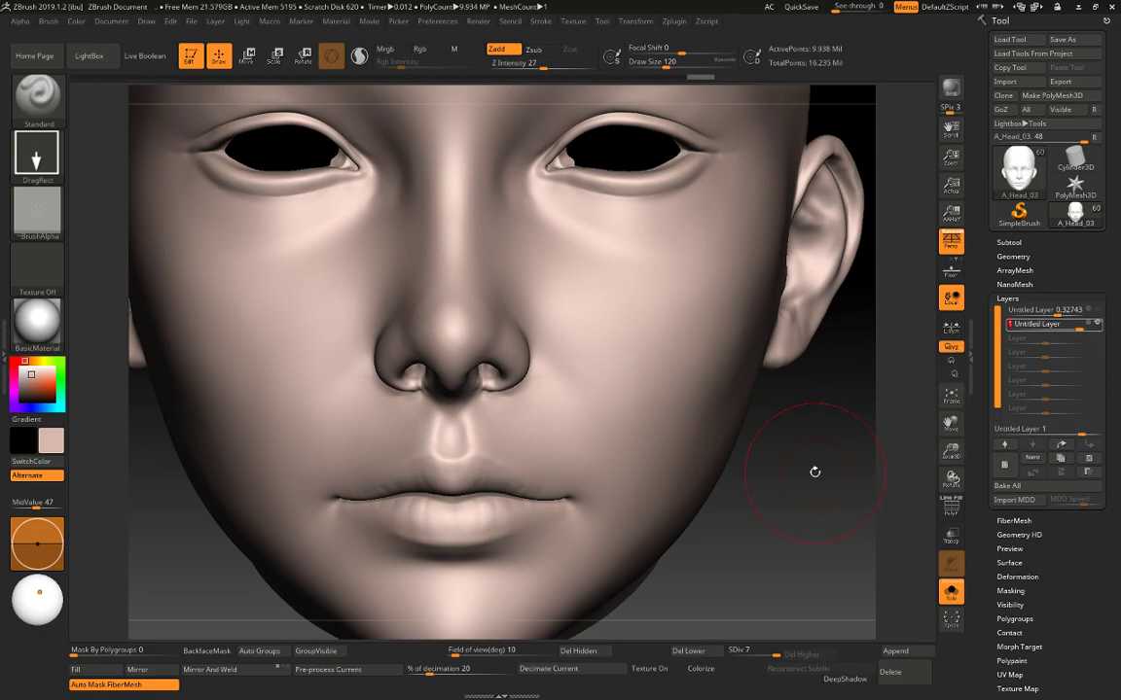
pyautogui.moveTo(815, 472)
pyautogui.mouseDown()
pyautogui.moveTo(819, 485)
pyautogui.moveTo(846, 462)
pyautogui.mouseUp()
pyautogui.moveTo(1097, 323); pyautogui.dragTo(1099, 324)
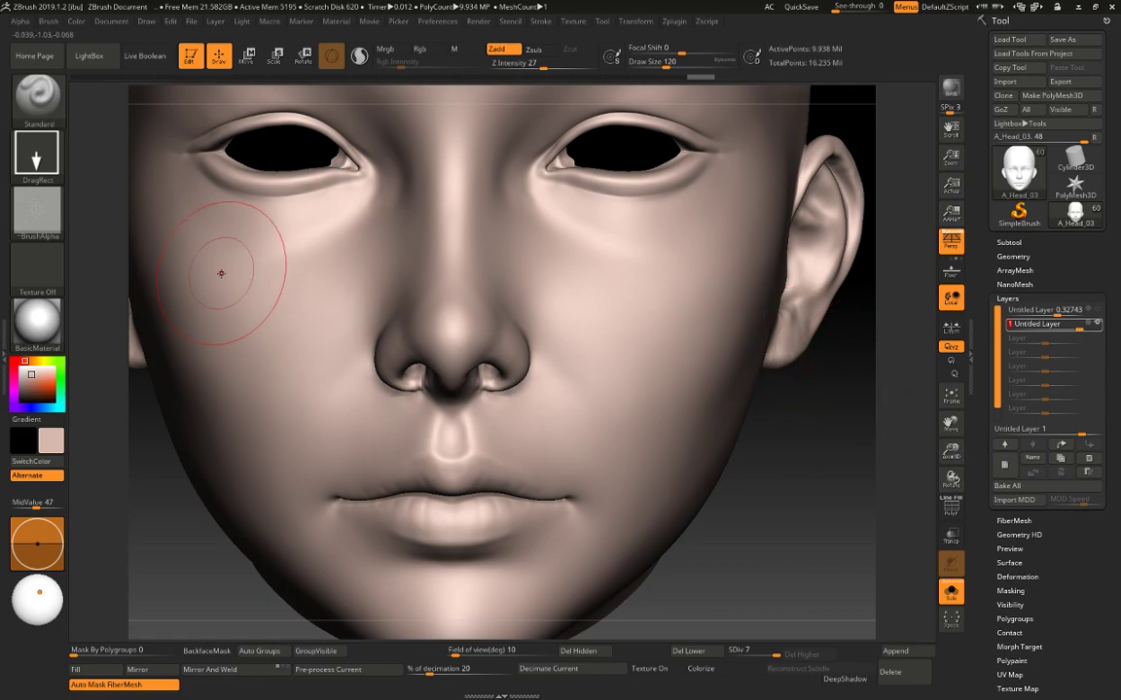
# Switch to alpha 24, try stamping it beneath the left eye, and undo the stamp.
pyautogui.click(37, 210)
pyautogui.click(388, 220)
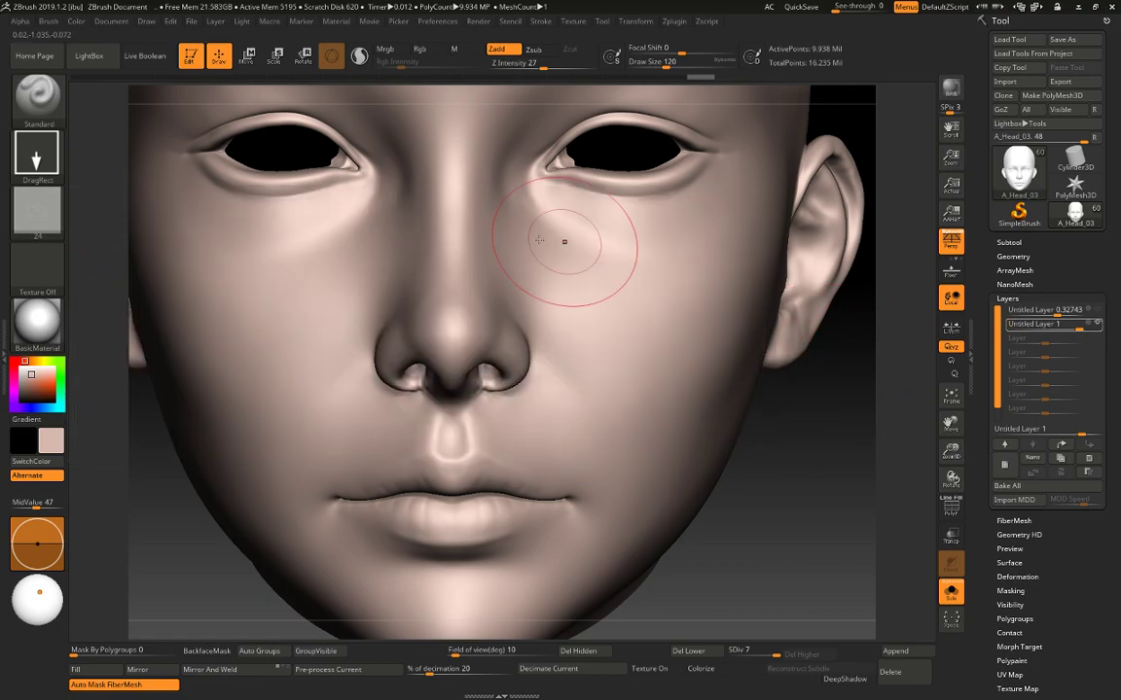
pyautogui.moveTo(626, 207)
pyautogui.mouseDown()
pyautogui.moveTo(619, 148)
pyautogui.moveTo(582, 126)
pyautogui.mouseUp()
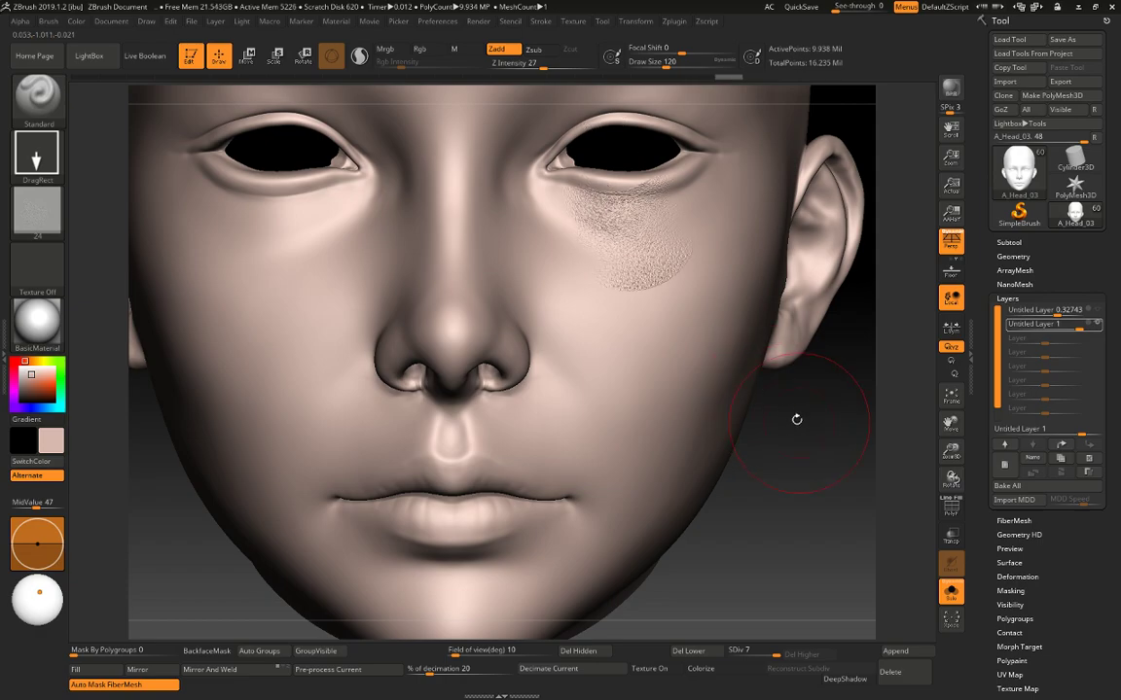
pyautogui.moveTo(795, 418)
pyautogui.mouseDown()
pyautogui.moveTo(815, 435)
pyautogui.moveTo(806, 439)
pyautogui.mouseUp()
pyautogui.press('b')
pyautogui.press('s')
pyautogui.press('t')
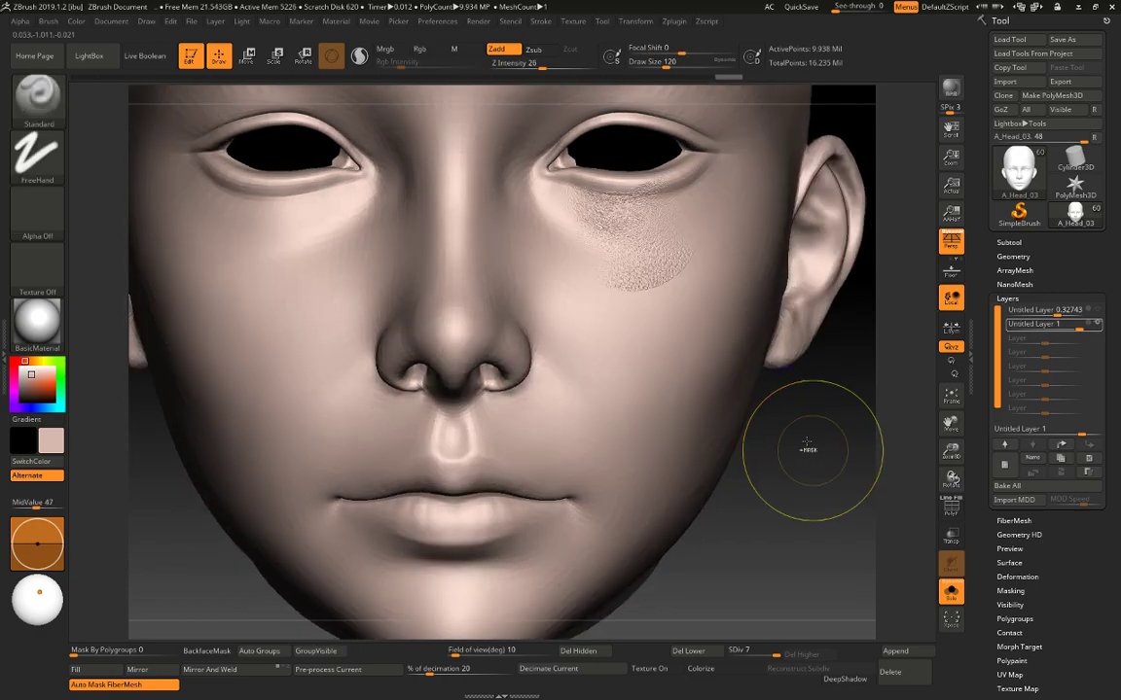
pyautogui.hotkey('ctrl', 'z')
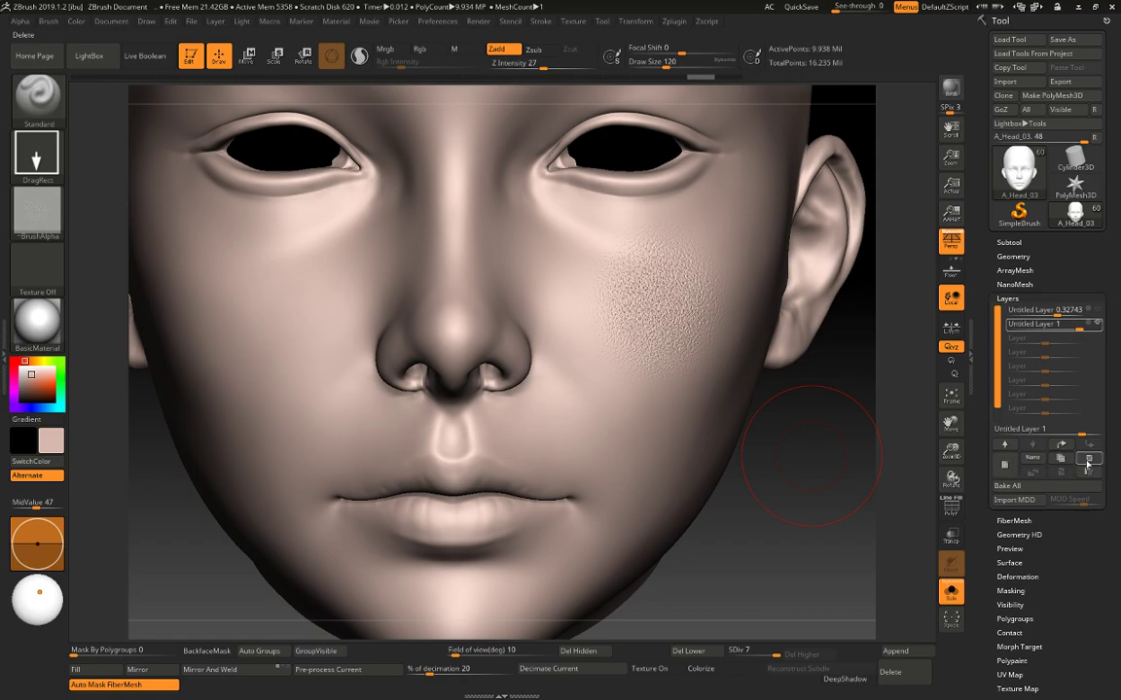
# Delete the current pore layer and replace it with a new empty layer in recording mode.
pyautogui.click(1090, 459)
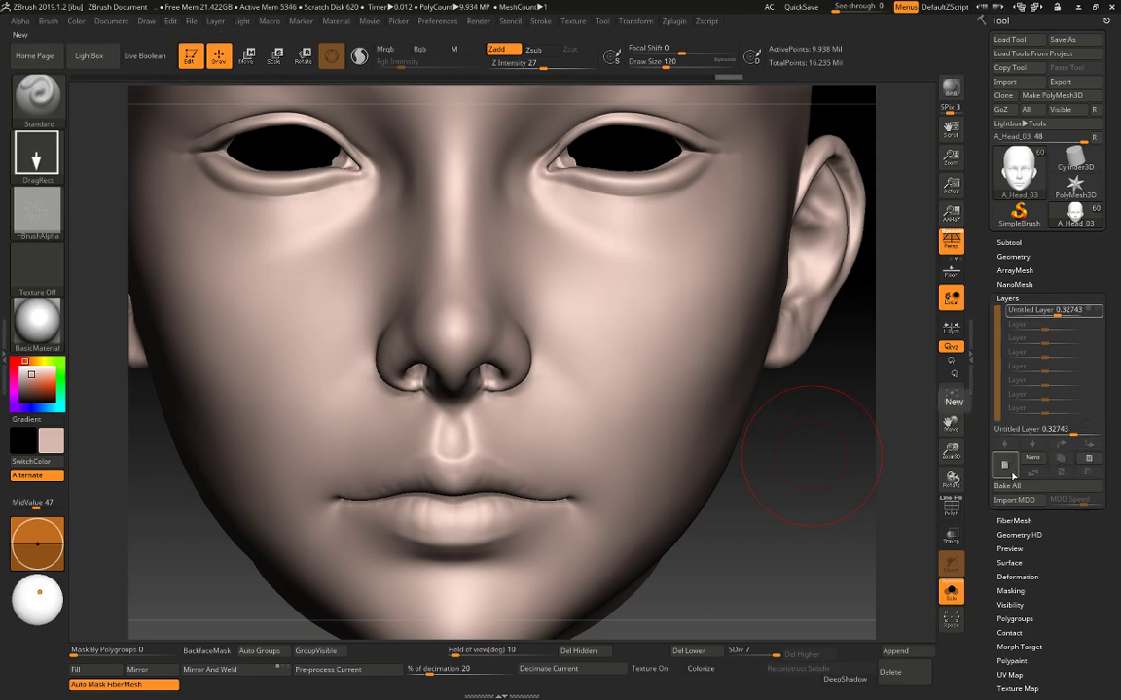
pyautogui.click(1012, 468)
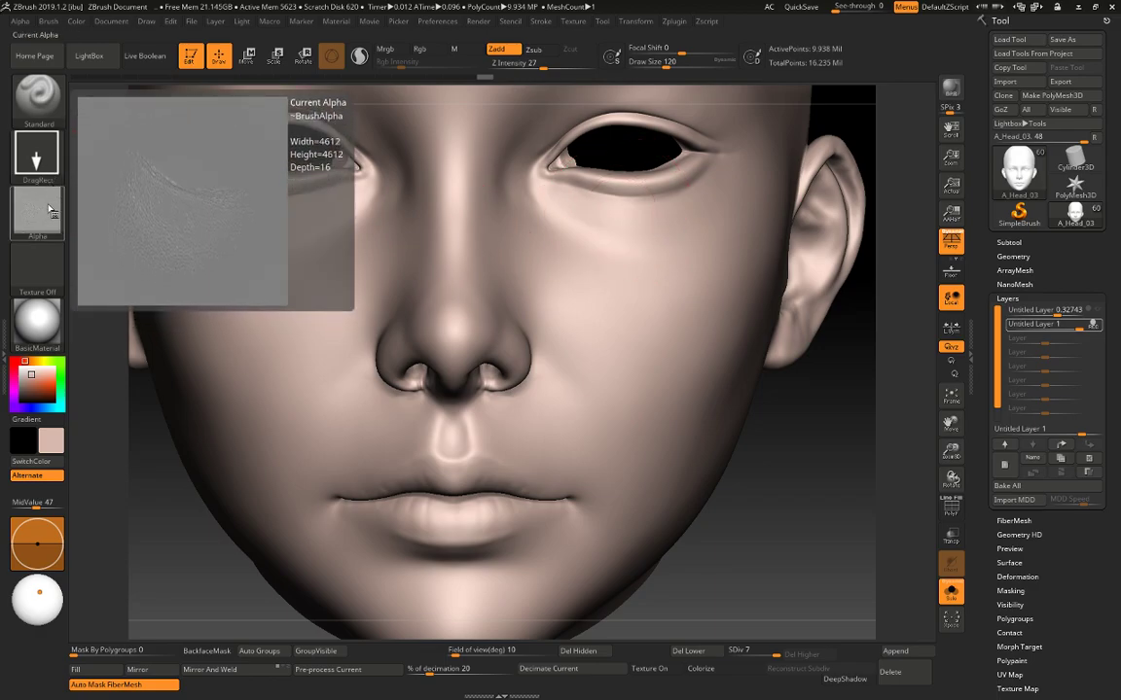
# Set the alpha's MidValue to 51 and stamp it beneath the left eye, undoing the first stamp and redrawing it.
pyautogui.click(41, 503)
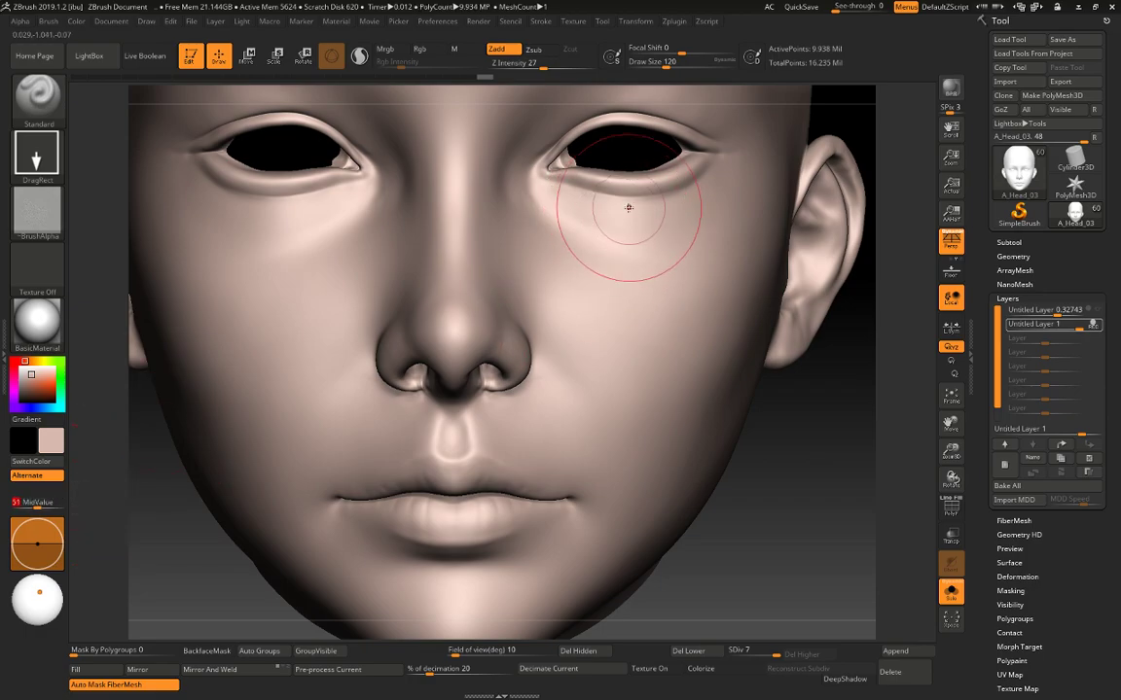
pyautogui.moveTo(613, 214)
pyautogui.mouseDown()
pyautogui.moveTo(578, 110)
pyautogui.moveTo(565, 109)
pyautogui.mouseUp()
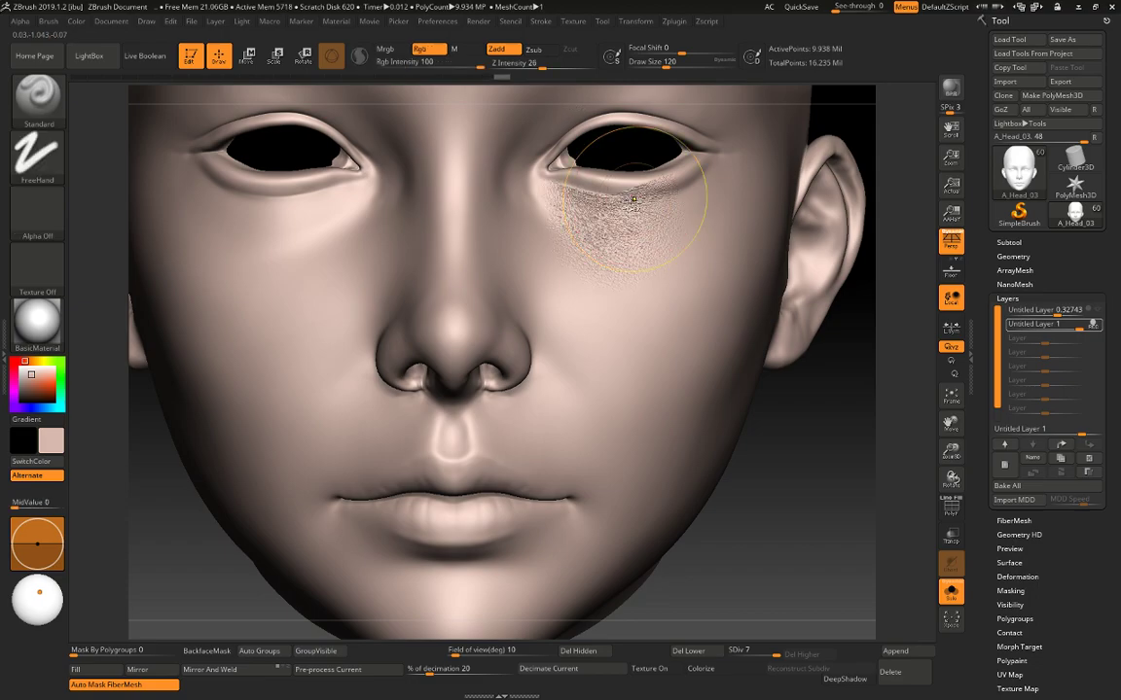
pyautogui.hotkey('ctrl', 'z')
pyautogui.moveTo(631, 211)
pyautogui.mouseDown()
pyautogui.moveTo(619, 119)
pyautogui.moveTo(513, 104)
pyautogui.moveTo(559, 175)
pyautogui.moveTo(585, 105)
pyautogui.moveTo(575, 100)
pyautogui.mouseUp()
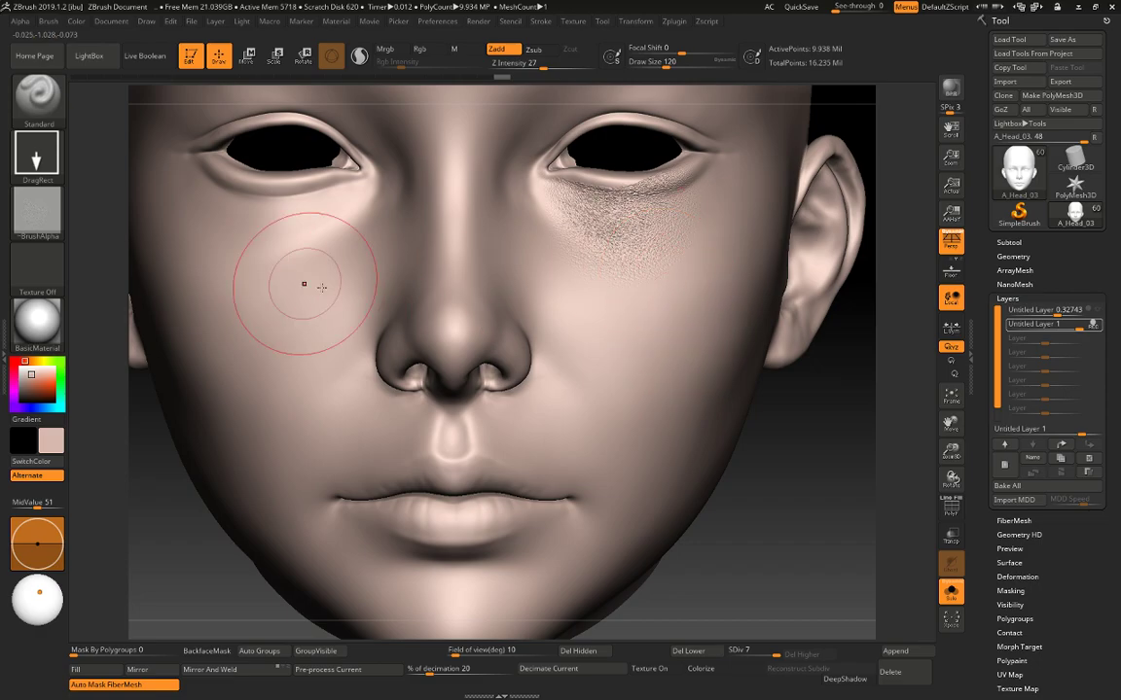
# Stamp skin pores beneath the character's right eye using alpha 07.
pyautogui.click(37, 207)
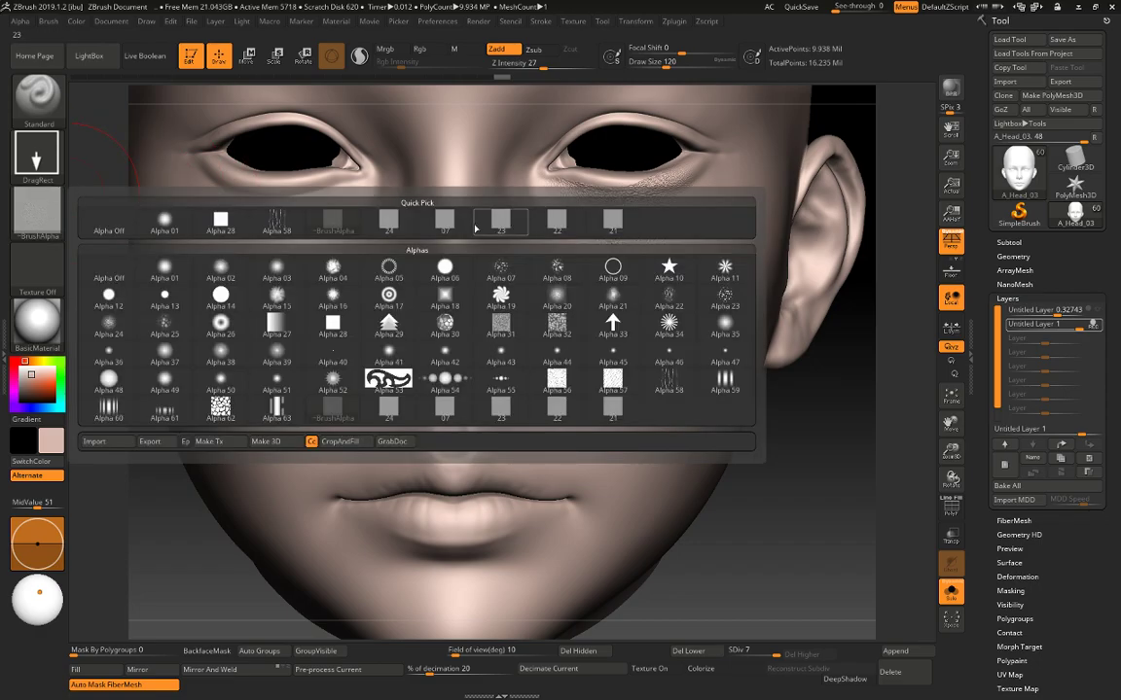
pyautogui.click(396, 204)
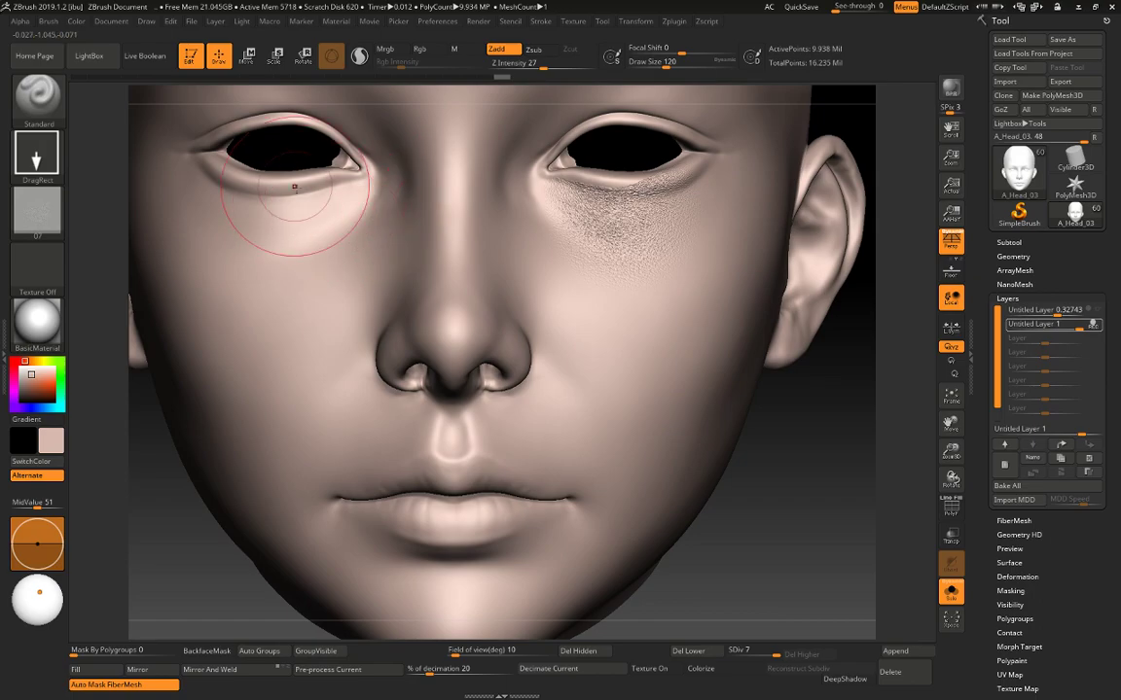
pyautogui.moveTo(288, 204)
pyautogui.mouseDown()
pyautogui.moveTo(258, 146)
pyautogui.moveTo(265, 121)
pyautogui.moveTo(310, 131)
pyautogui.moveTo(320, 101)
pyautogui.mouseUp()
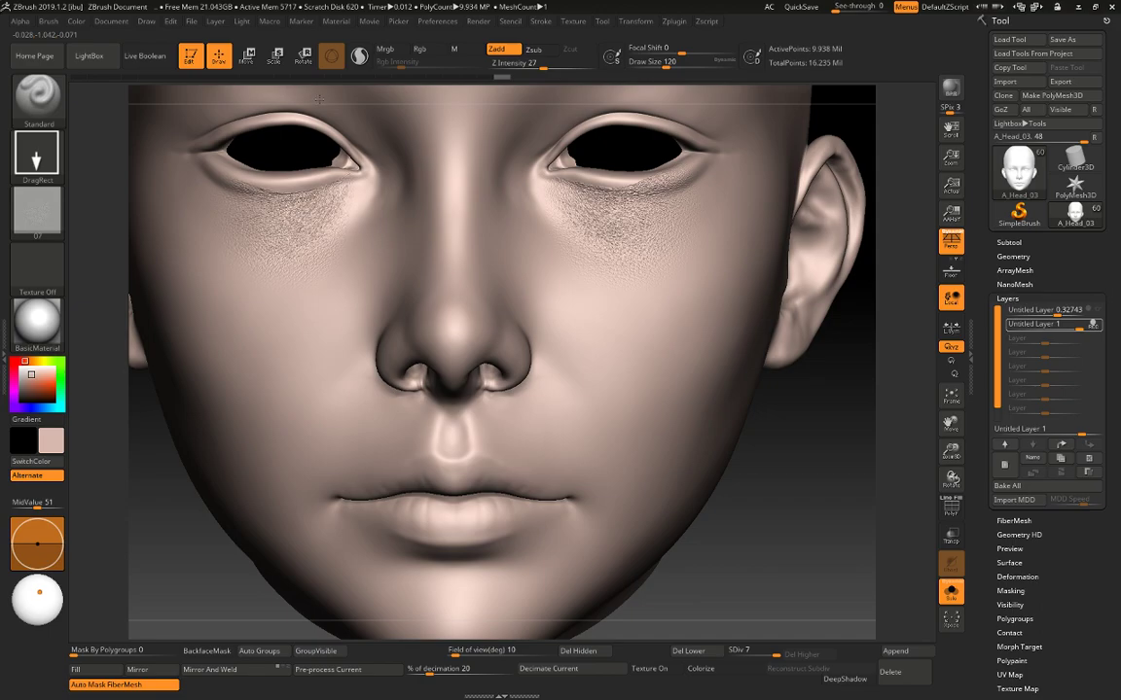
pyautogui.moveTo(320, 100); pyautogui.dragTo(321, 100)
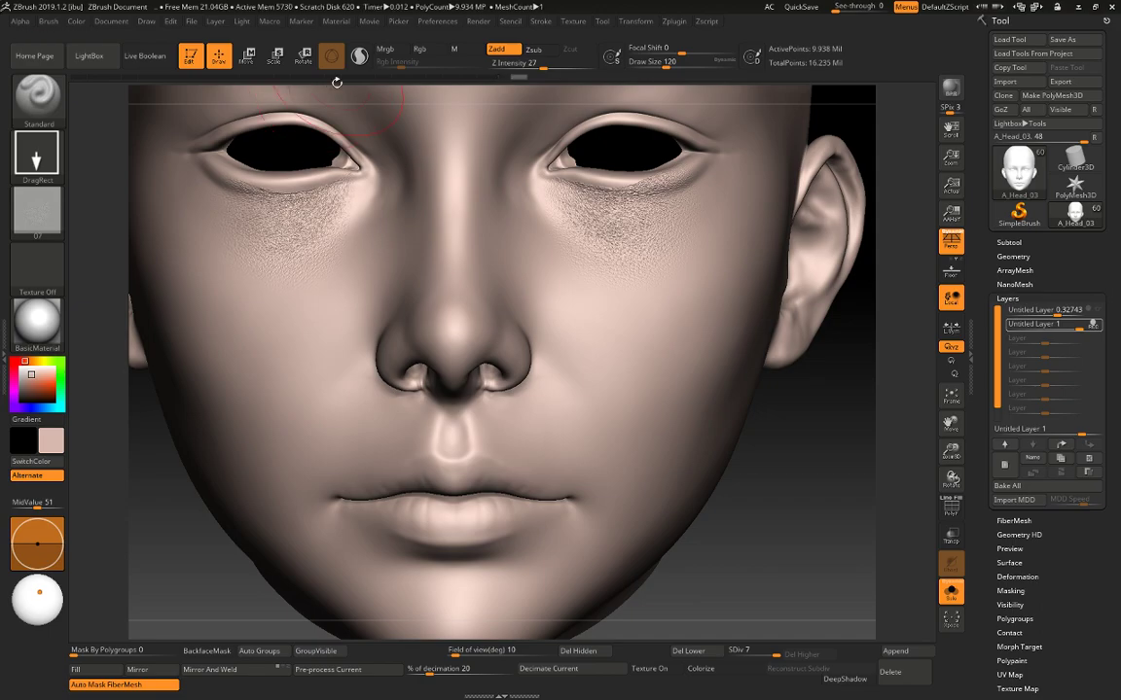
# Try stamping skin pores on the character's left cheek beside the nose and under the eye using alpha 23.
pyautogui.click(37, 209)
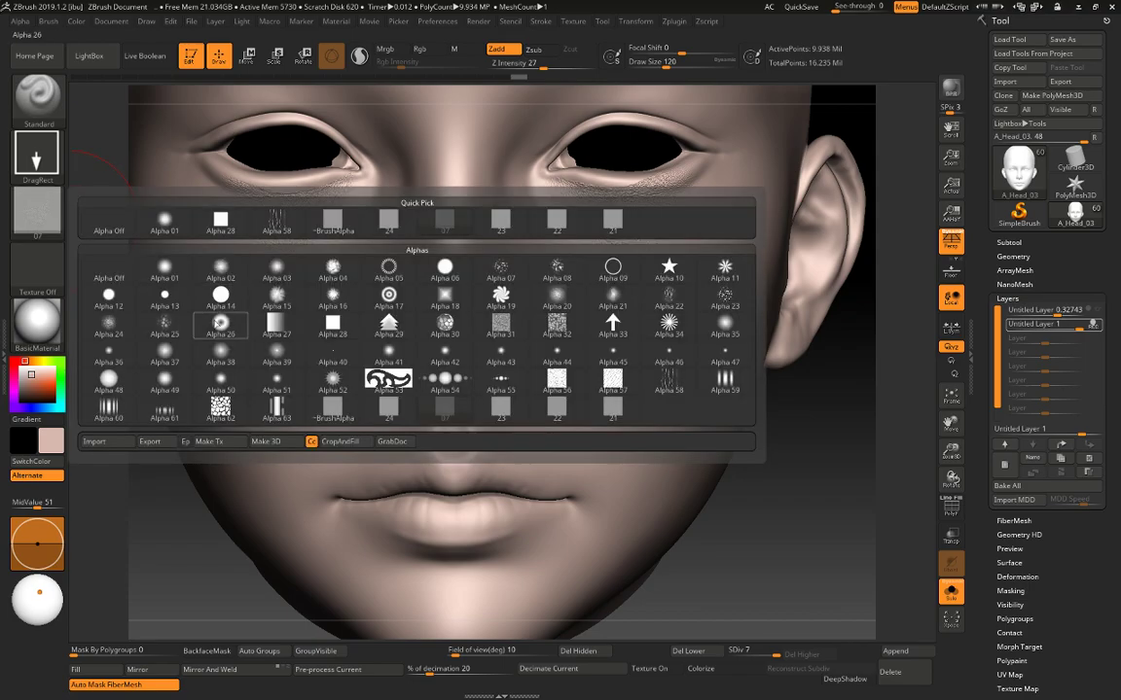
pyautogui.click(484, 227)
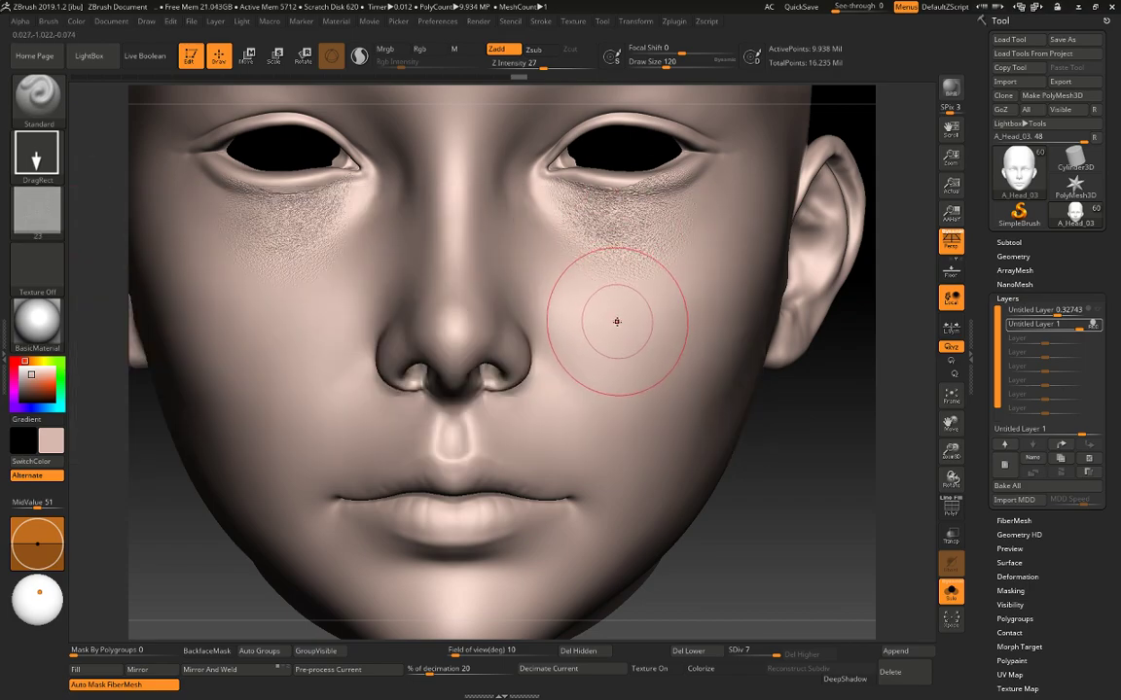
pyautogui.moveTo(604, 318); pyautogui.dragTo(620, 390)
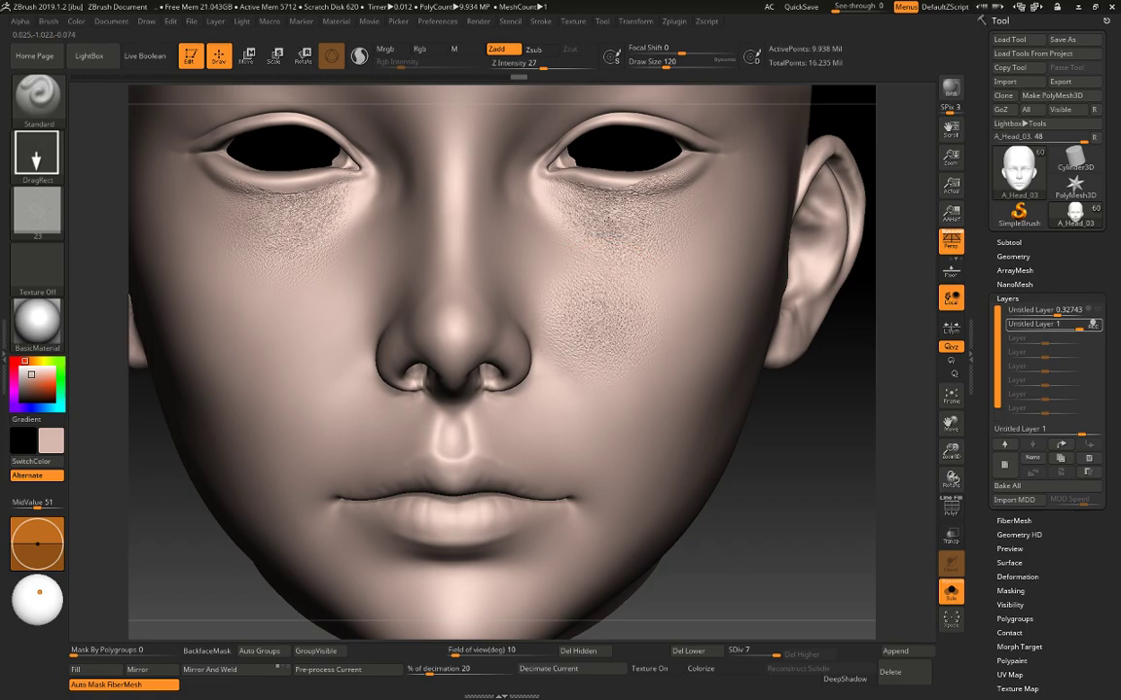
pyautogui.moveTo(613, 209); pyautogui.dragTo(613, 211)
# Compare the pore detail at lower strengths of Untitled Layer 1, restoring its intensity to 1 and resuming recording.
pyautogui.click(1078, 328)
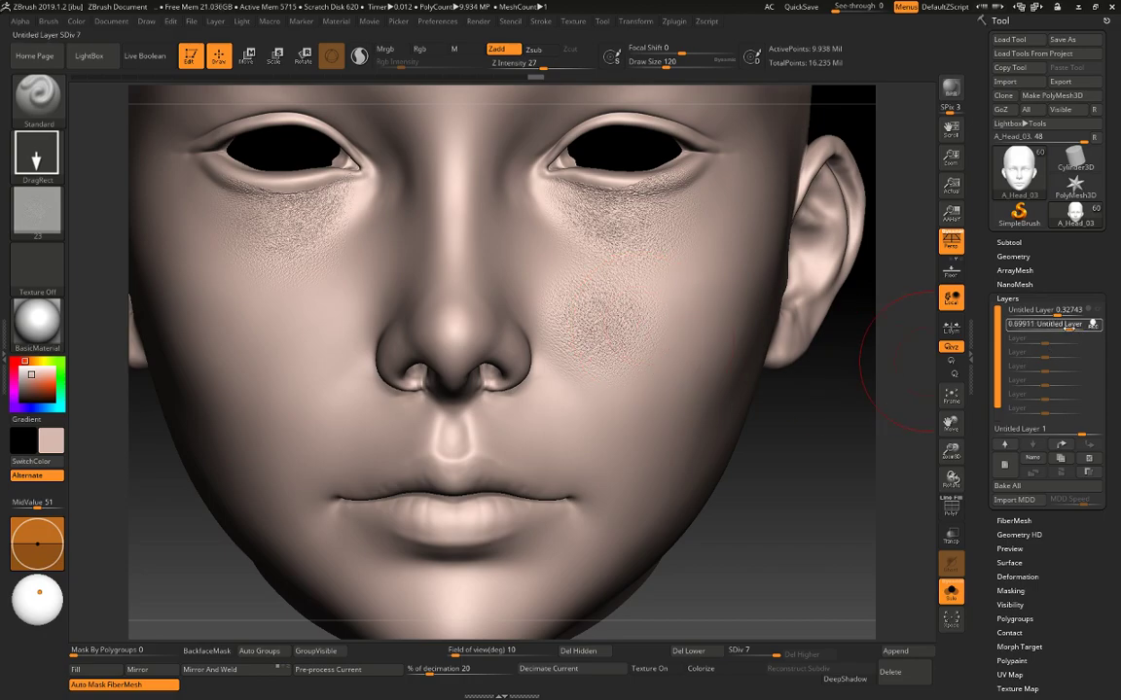
pyautogui.moveTo(1092, 324); pyautogui.dragTo(1080, 328)
pyautogui.click(1079, 327)
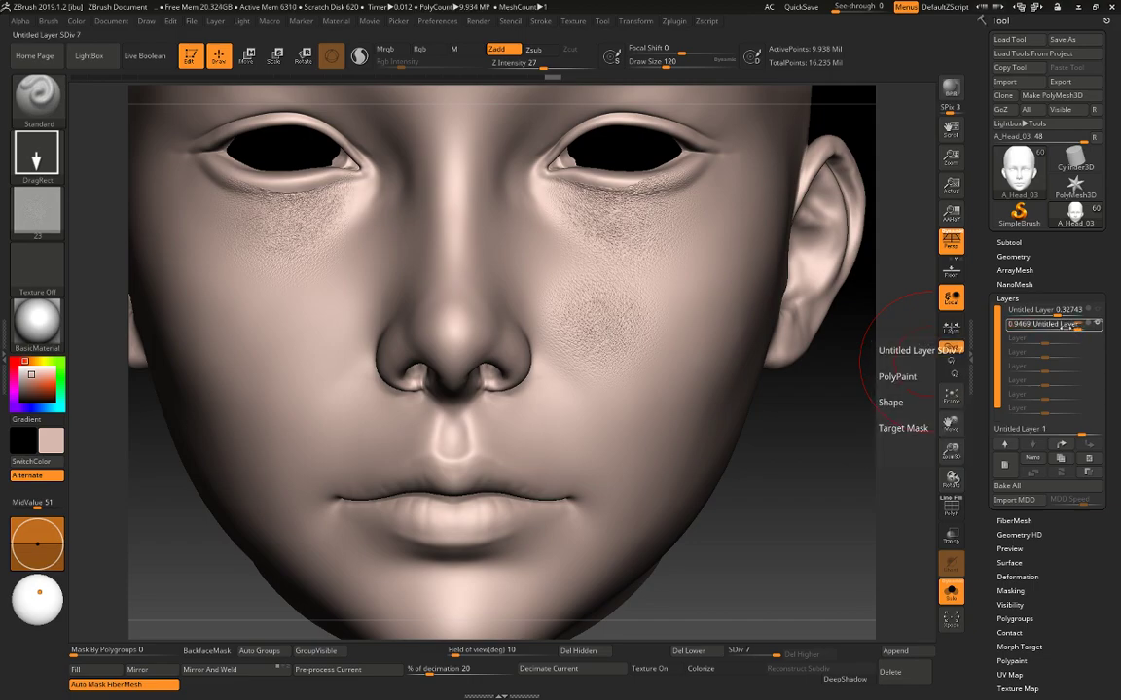
pyautogui.moveTo(1066, 328); pyautogui.dragTo(1082, 328)
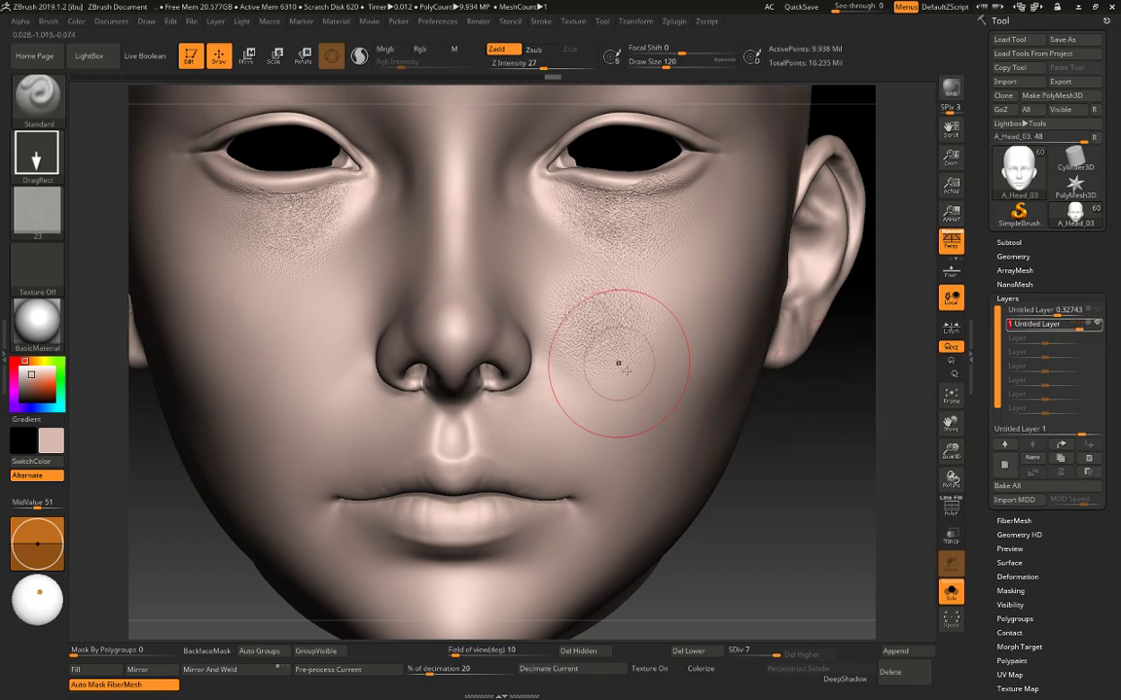
pyautogui.click(549, 258)
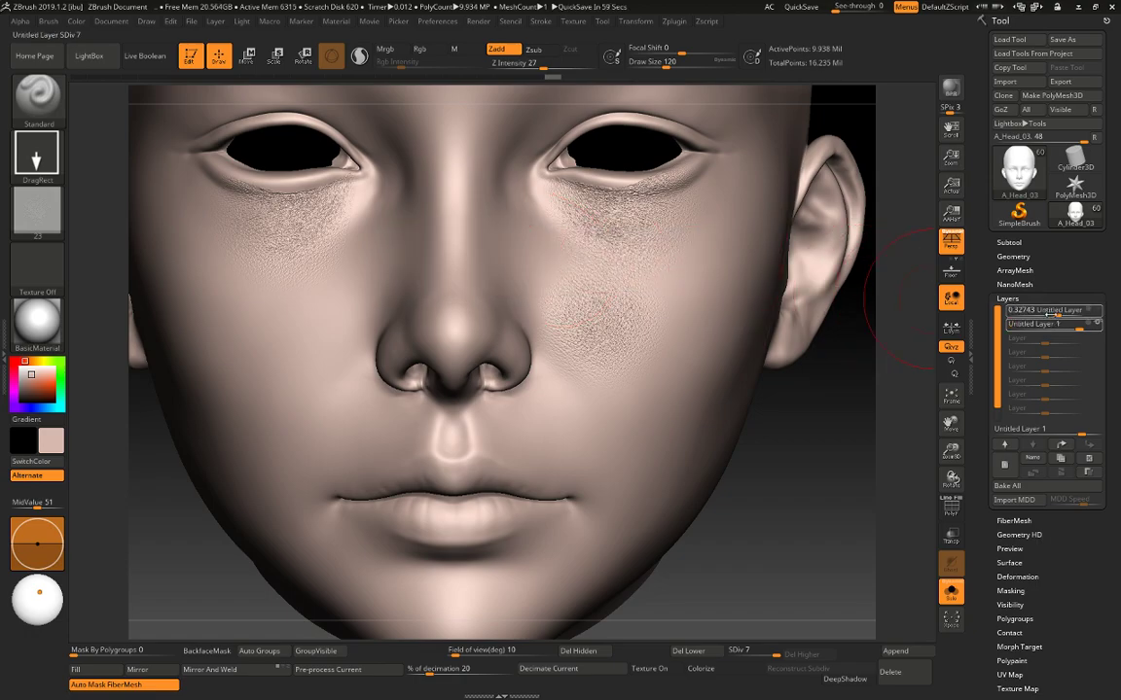
pyautogui.click(1092, 326)
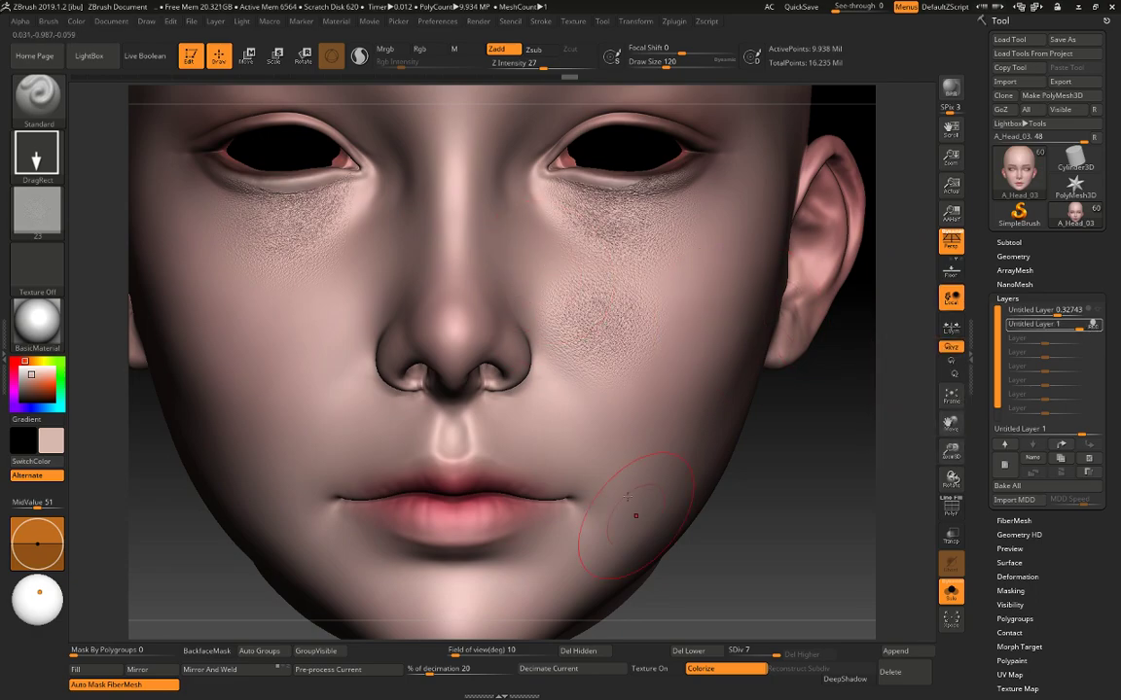
# Hide the head's polypaint colour and undo the pore stamps on the left cheek back to the under-eye detail.
pyautogui.click(702, 669)
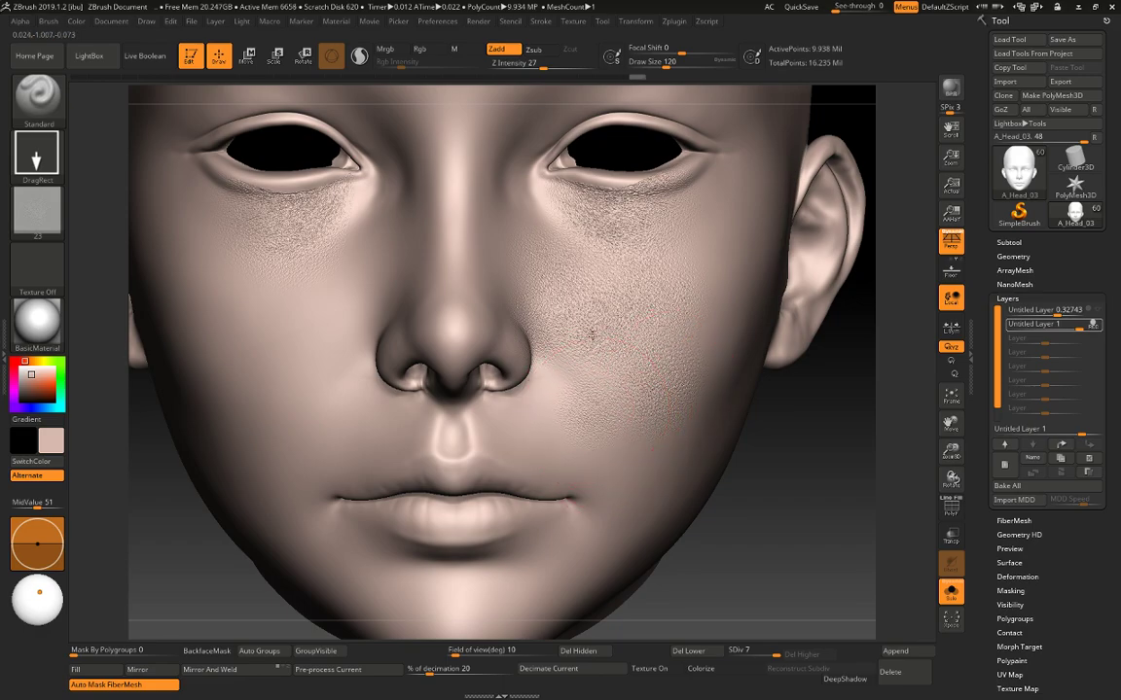
pyautogui.moveTo(858, 470); pyautogui.dragTo(666, 439)
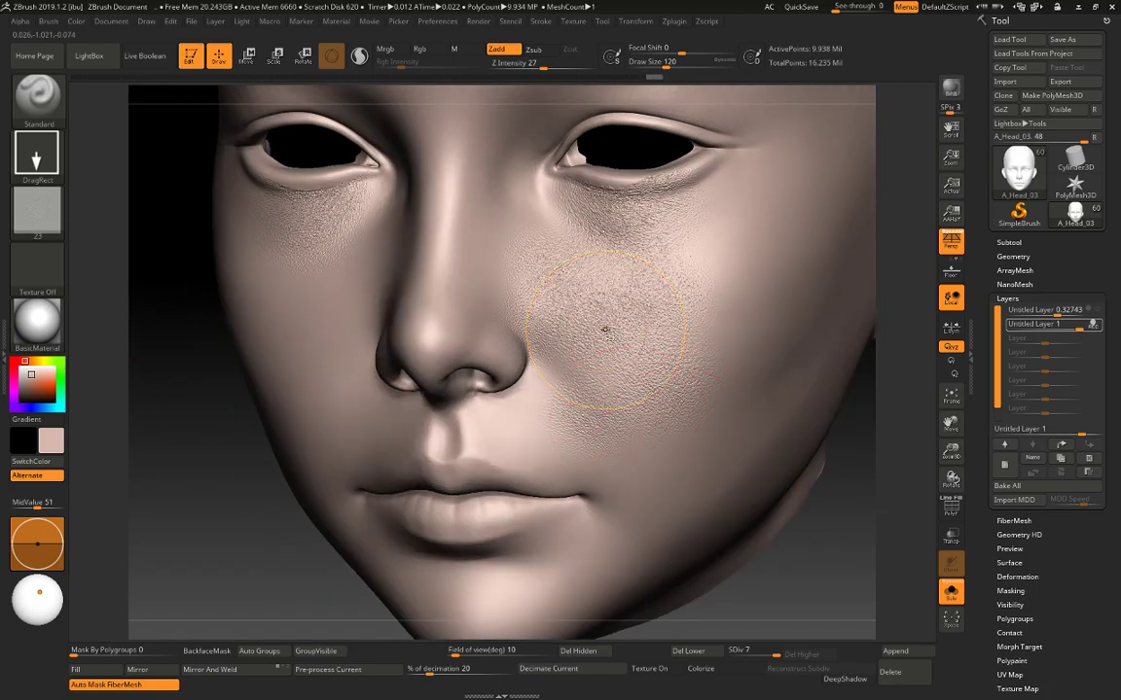
pyautogui.press('ctrl')
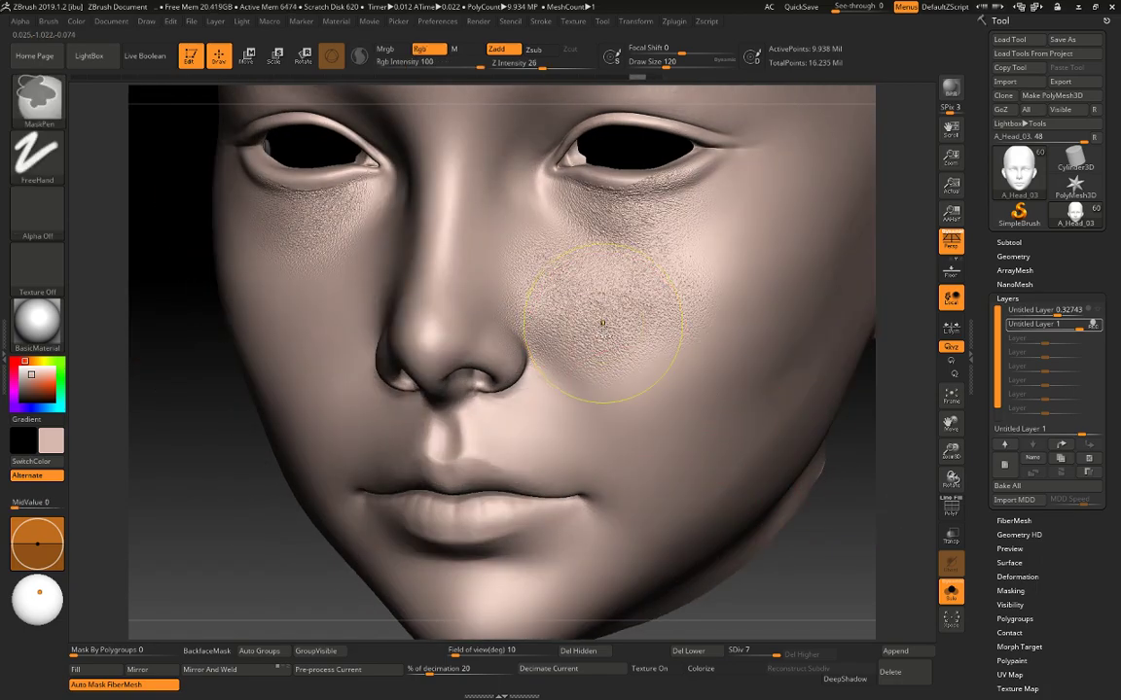
pyautogui.hotkey('ctrl', 'z')
pyautogui.hotkey('ctrl', 'z')
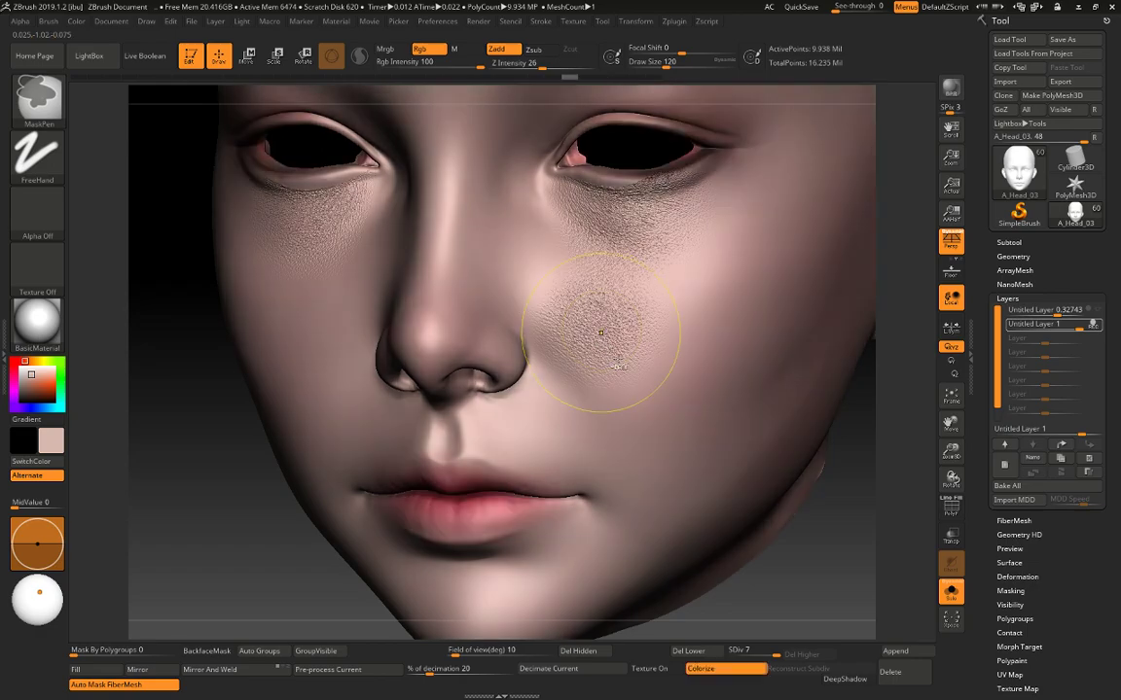
pyautogui.hotkey('shift', 'c')
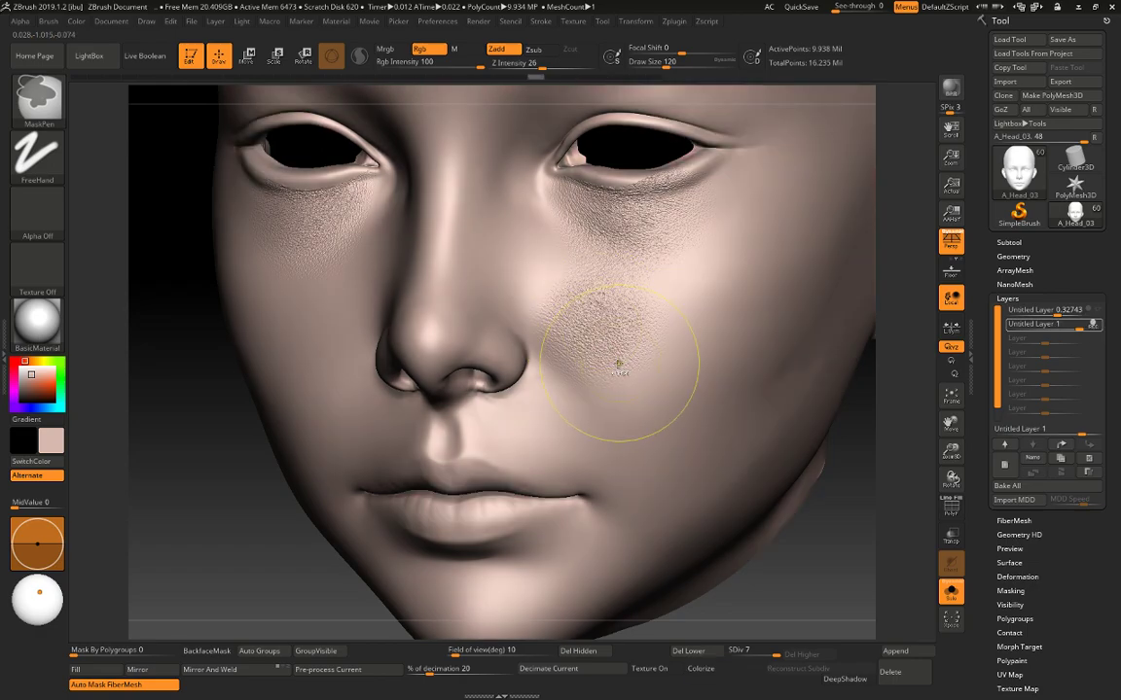
pyautogui.hotkey('ctrl', 'z')
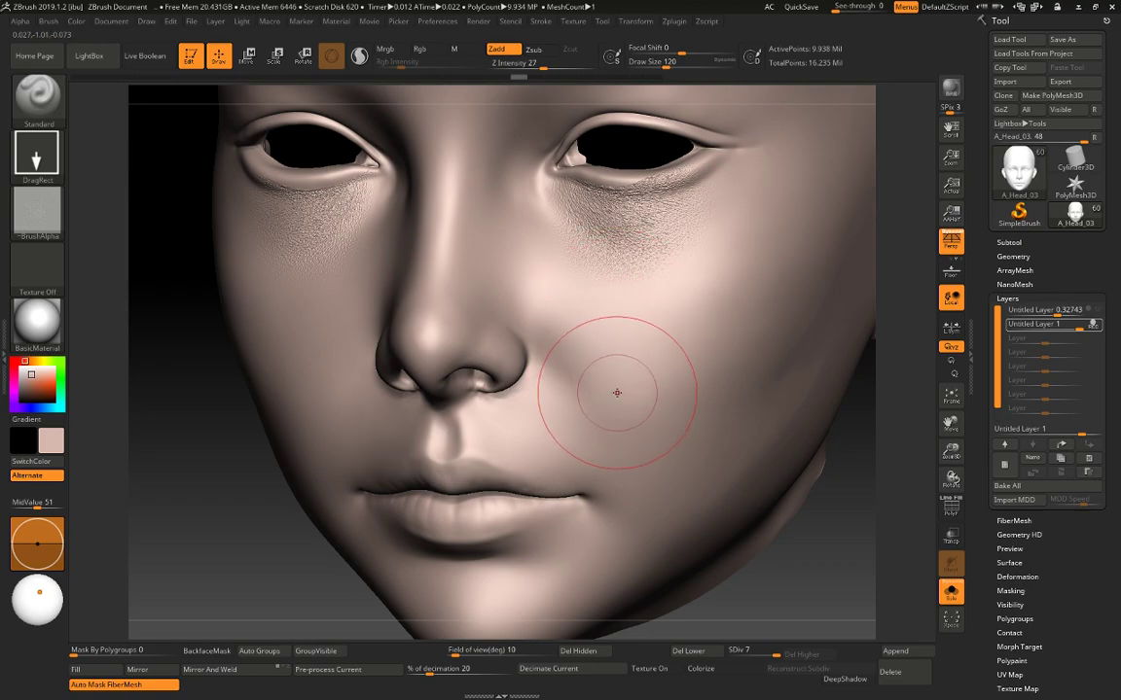
# Stamp skin pores over the character's left cheek, from beside the nose towards the cheekbone.
pyautogui.moveTo(619, 325)
pyautogui.mouseDown()
pyautogui.moveTo(669, 274)
pyautogui.moveTo(643, 285)
pyautogui.moveTo(649, 220)
pyautogui.mouseUp()
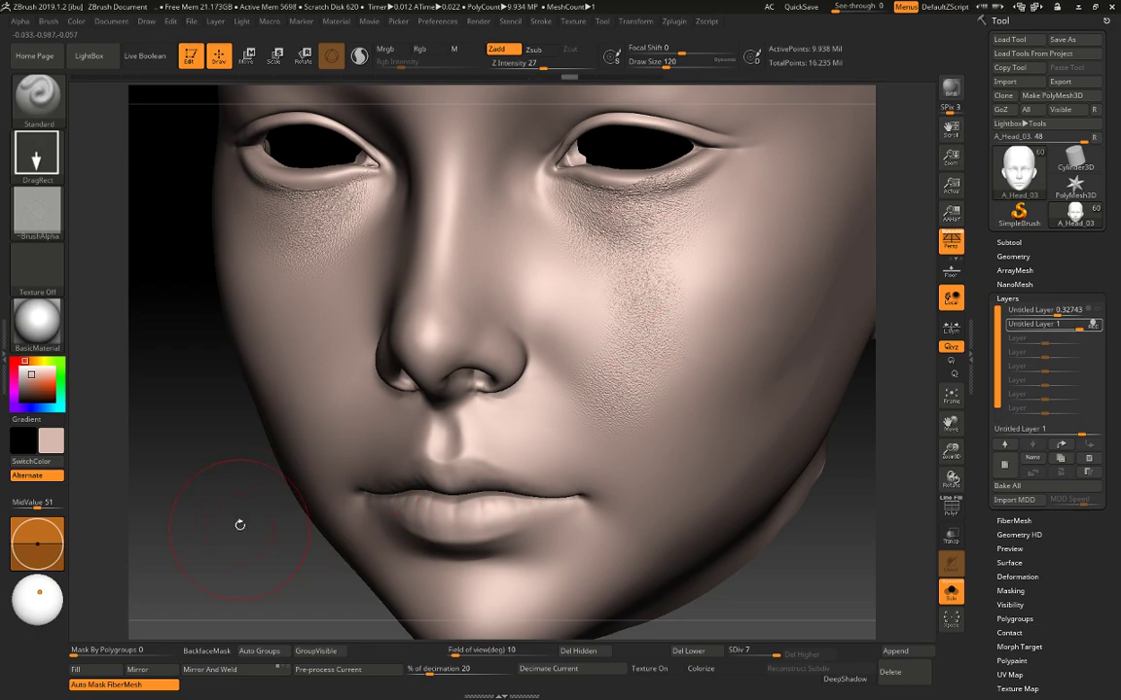
pyautogui.moveTo(241, 522); pyautogui.dragTo(316, 518)
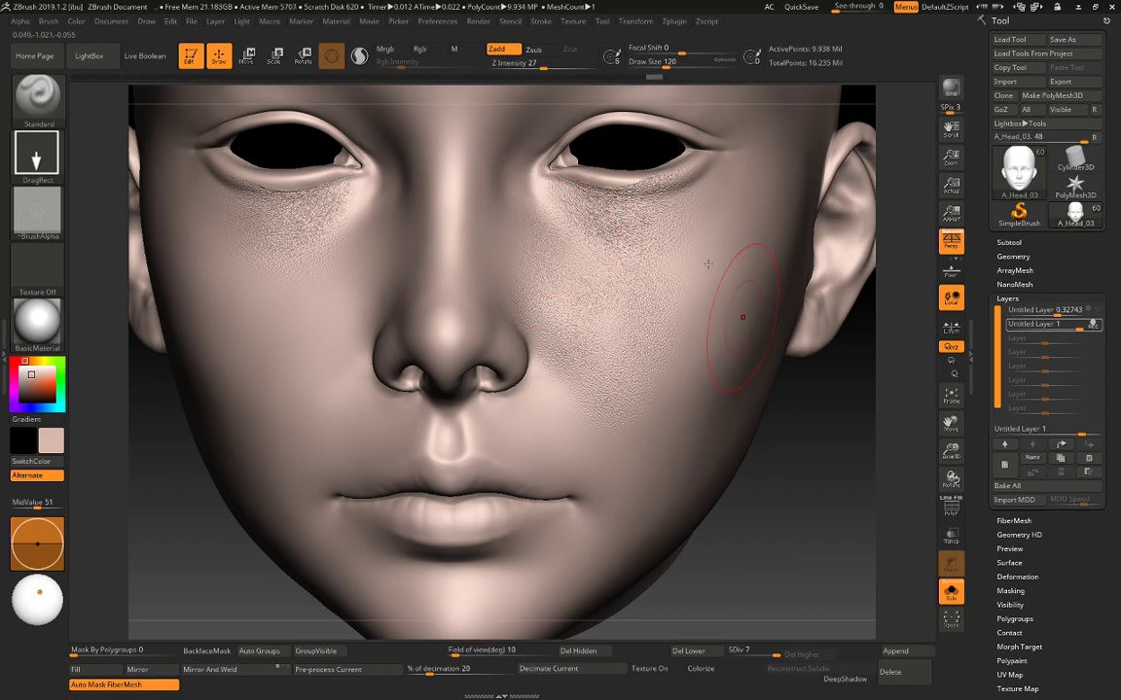
pyautogui.moveTo(282, 579)
pyautogui.mouseDown()
pyautogui.moveTo(297, 591)
pyautogui.moveTo(246, 568)
pyautogui.moveTo(256, 572)
pyautogui.mouseUp()
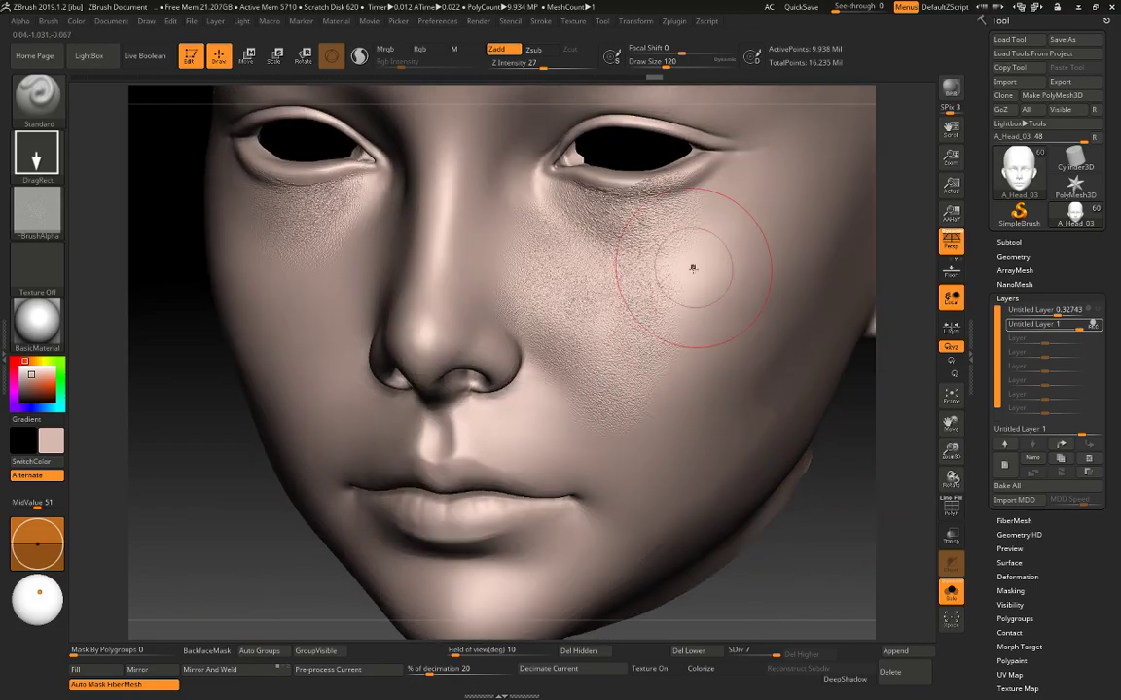
pyautogui.moveTo(692, 267); pyautogui.dragTo(691, 270)
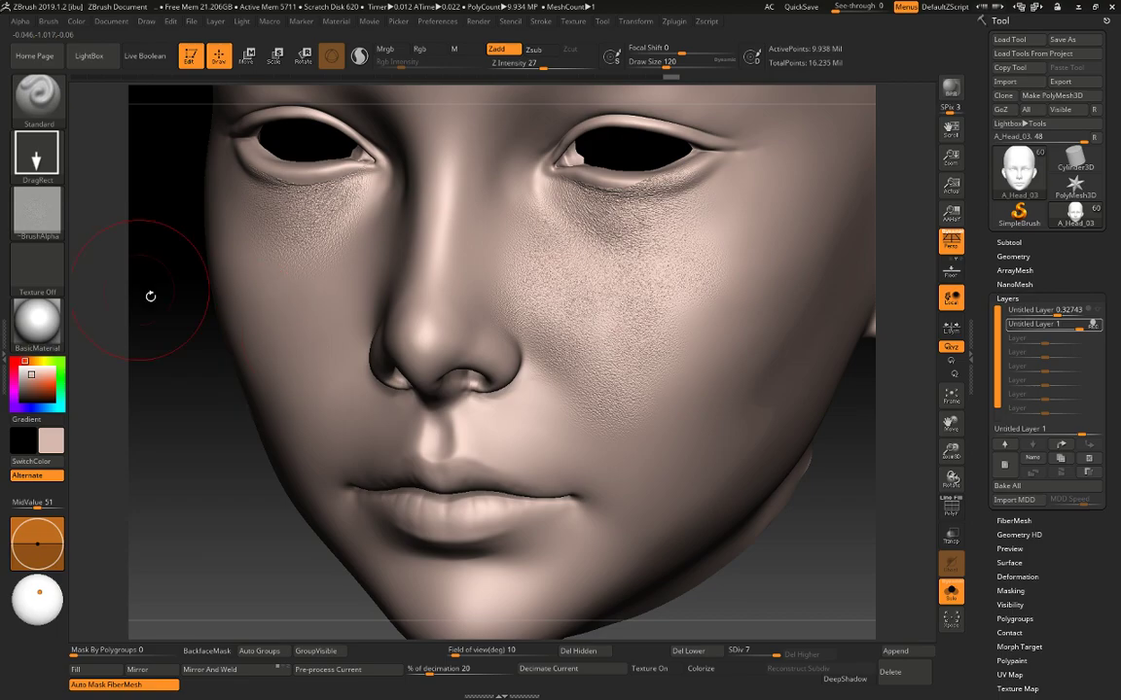
# Extend the pores across the outer left cheek and cheekbone up to the outer eye corner using alpha 22.
pyautogui.click(37, 209)
pyautogui.click(556, 213)
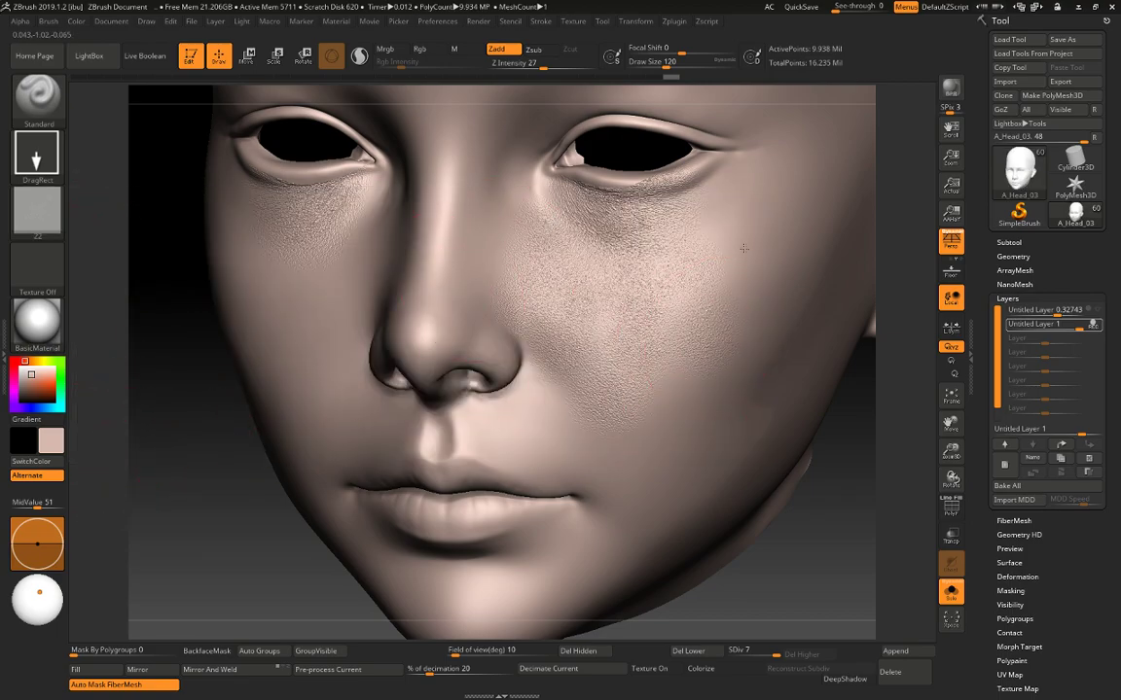
pyautogui.moveTo(743, 248); pyautogui.dragTo(744, 250)
pyautogui.moveTo(684, 321); pyautogui.dragTo(689, 373)
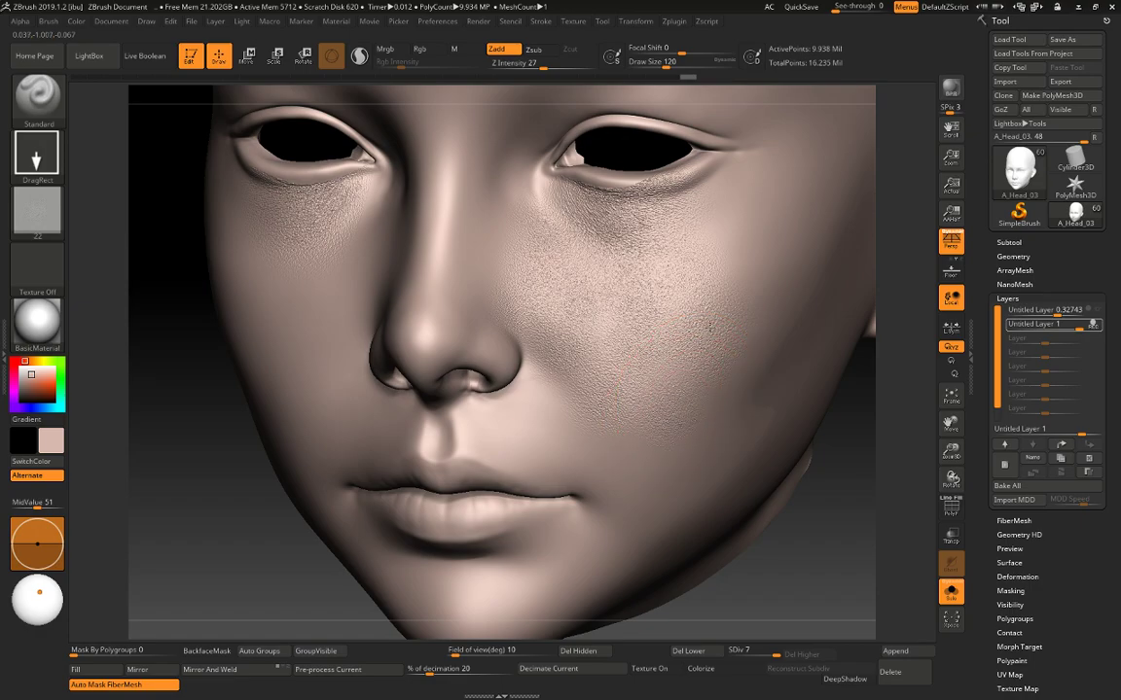
pyautogui.moveTo(710, 328); pyautogui.dragTo(717, 330)
pyautogui.moveTo(680, 232); pyautogui.dragTo(748, 244)
pyautogui.moveTo(748, 176)
pyautogui.mouseDown()
pyautogui.moveTo(720, 215)
pyautogui.moveTo(740, 197)
pyautogui.mouseUp()
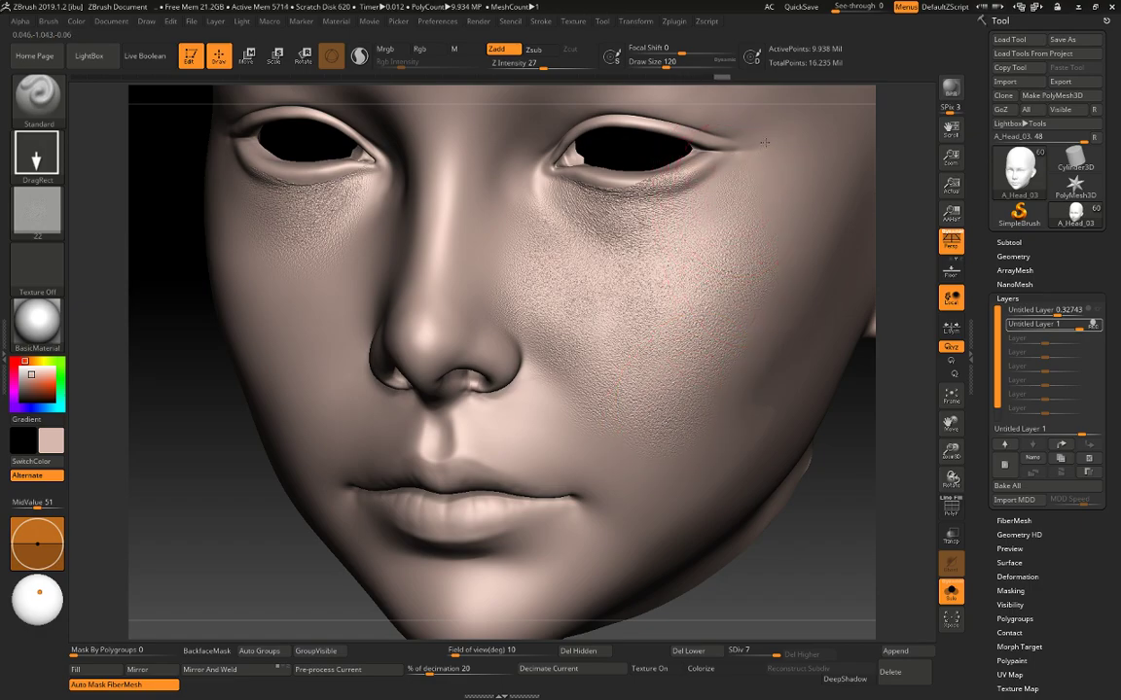
# Stamp additional pores over the lower and outer left cheek towards the jaw and temple.
pyautogui.press('ctrl')
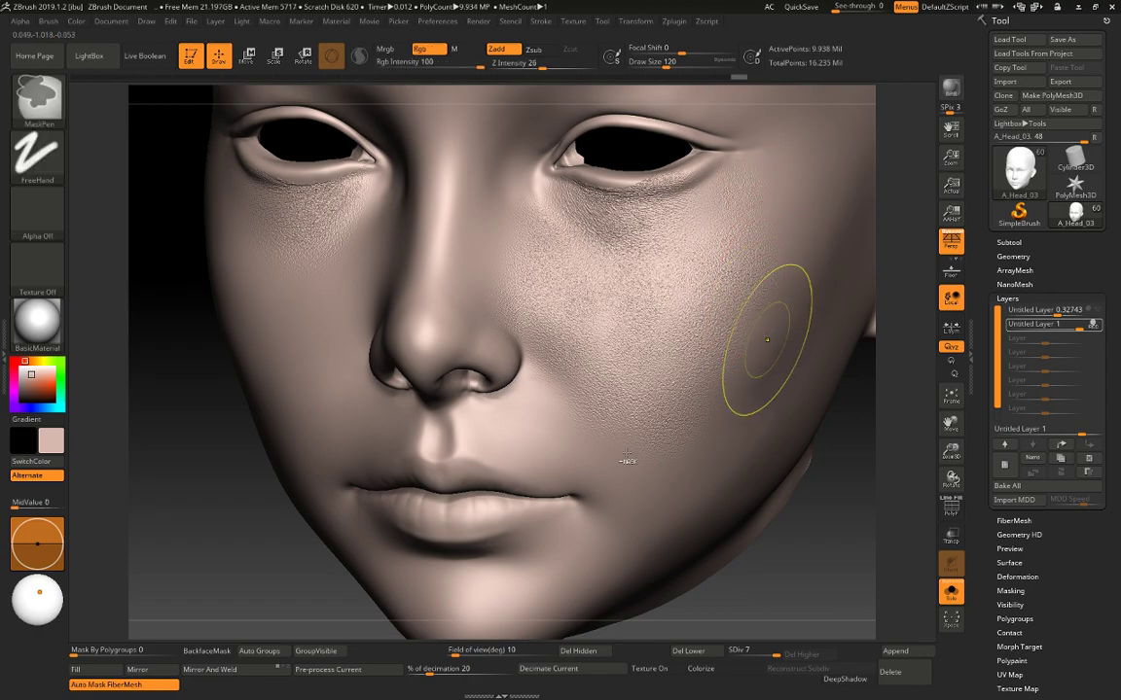
pyautogui.moveTo(826, 468)
pyautogui.mouseDown()
pyautogui.moveTo(776, 413)
pyautogui.moveTo(770, 341)
pyautogui.mouseUp()
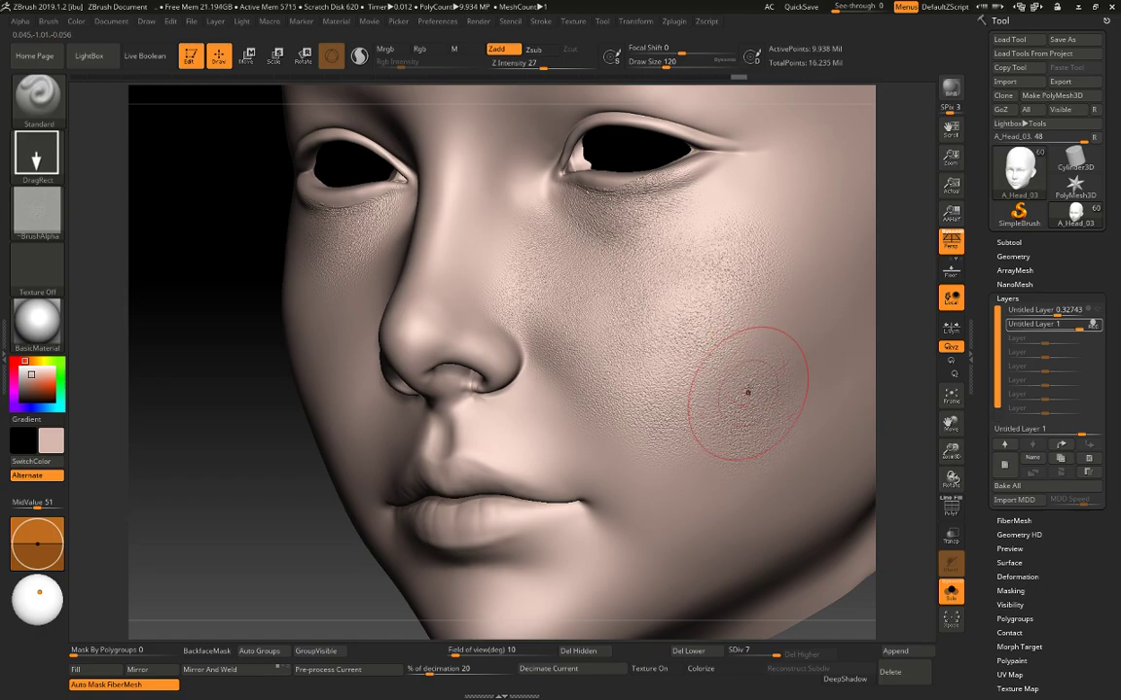
pyautogui.press('ctrl')
pyautogui.moveTo(745, 415)
pyautogui.mouseDown()
pyautogui.moveTo(806, 261)
pyautogui.moveTo(795, 242)
pyautogui.moveTo(807, 259)
pyautogui.mouseUp()
pyautogui.moveTo(763, 200)
pyautogui.mouseDown()
pyautogui.moveTo(758, 188)
pyautogui.moveTo(765, 193)
pyautogui.mouseUp()
pyautogui.moveTo(288, 593); pyautogui.dragTo(576, 593)
pyautogui.moveTo(817, 588)
pyautogui.mouseDown()
pyautogui.moveTo(790, 584)
pyautogui.moveTo(764, 556)
pyautogui.mouseUp()
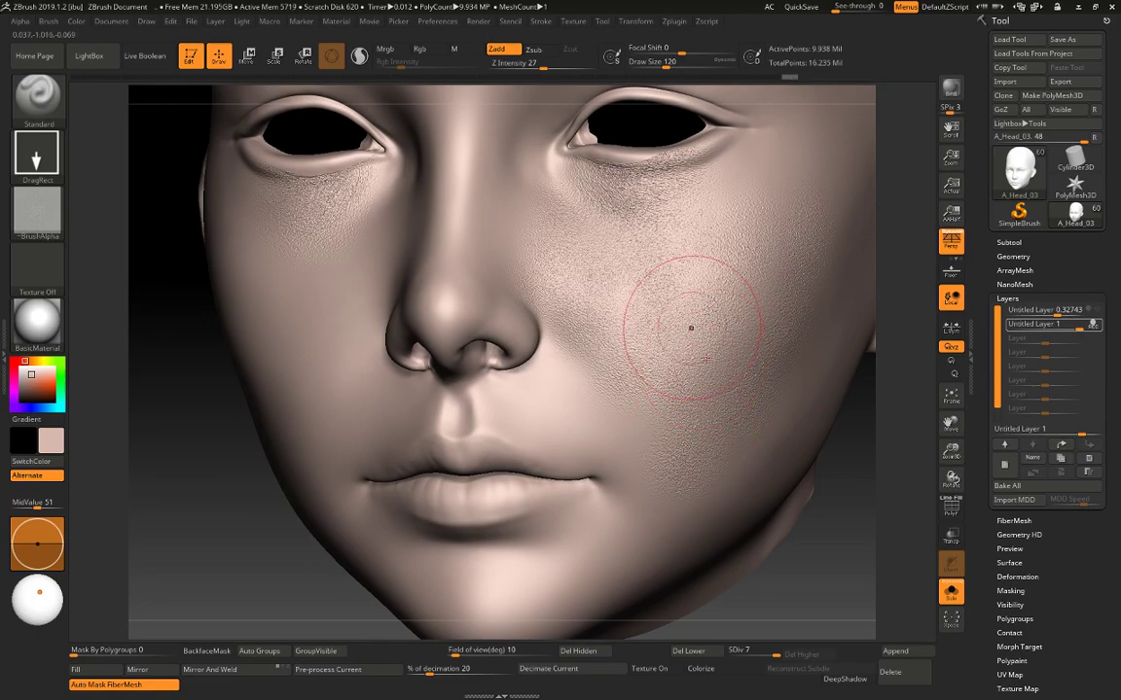
# Pick another skin alpha and blend more pores into the lower left cheek, undoing an unwanted stamp.
pyautogui.click(39, 206)
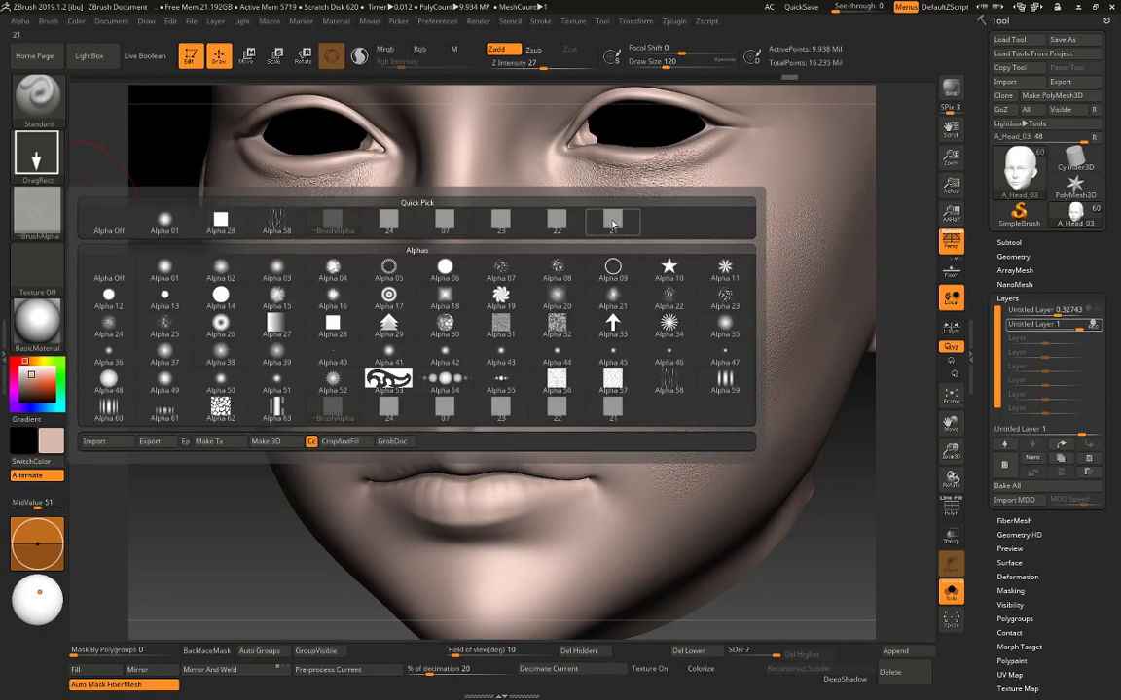
pyautogui.click(552, 203)
pyautogui.press('ctrl')
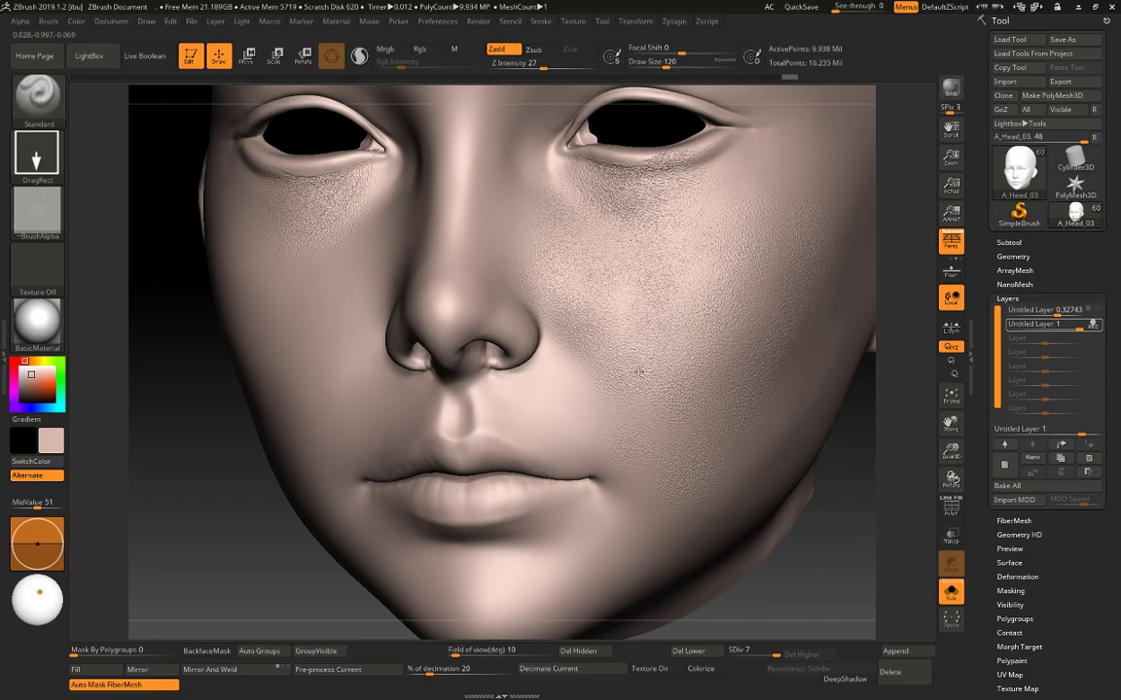
pyautogui.moveTo(846, 570)
pyautogui.mouseDown()
pyautogui.moveTo(812, 521)
pyautogui.moveTo(623, 457)
pyautogui.mouseUp()
pyautogui.press('ctrl')
pyautogui.hotkey('ctrl', 'z')
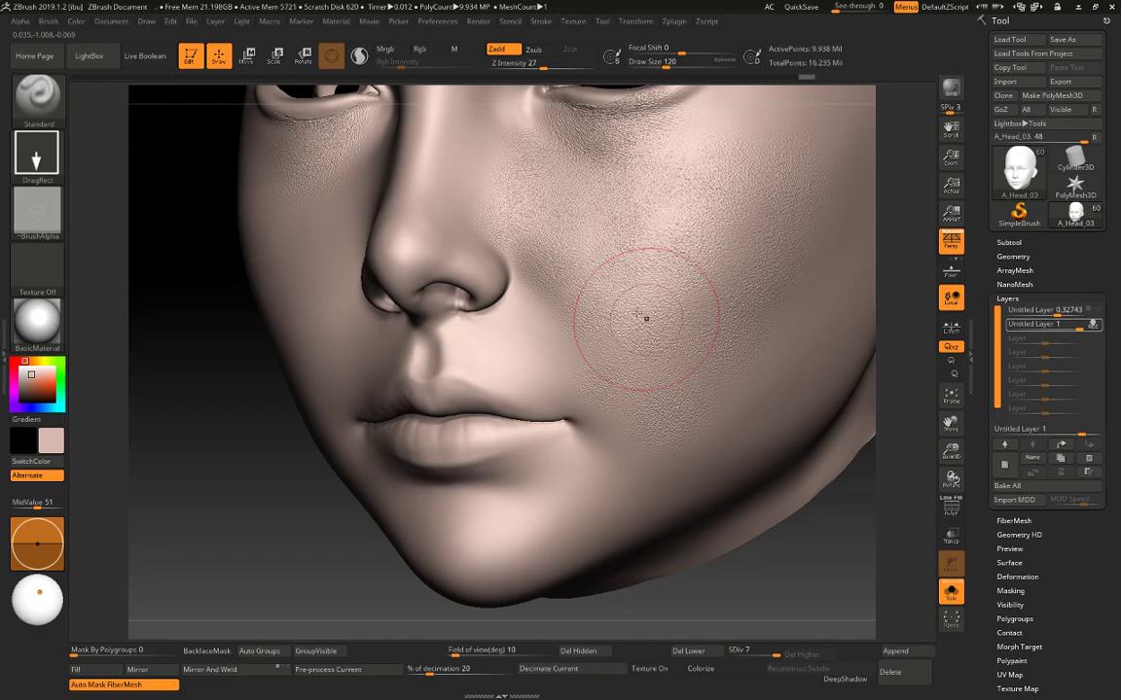
pyautogui.moveTo(827, 480); pyautogui.dragTo(724, 401)
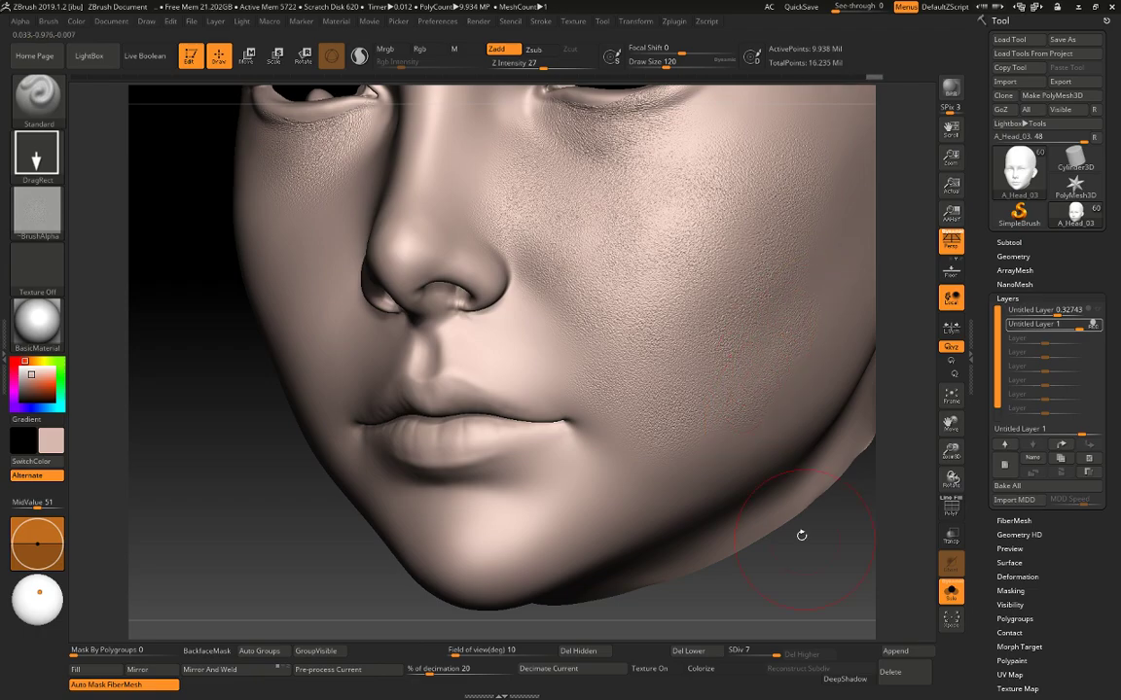
pyautogui.moveTo(800, 535); pyautogui.dragTo(788, 542)
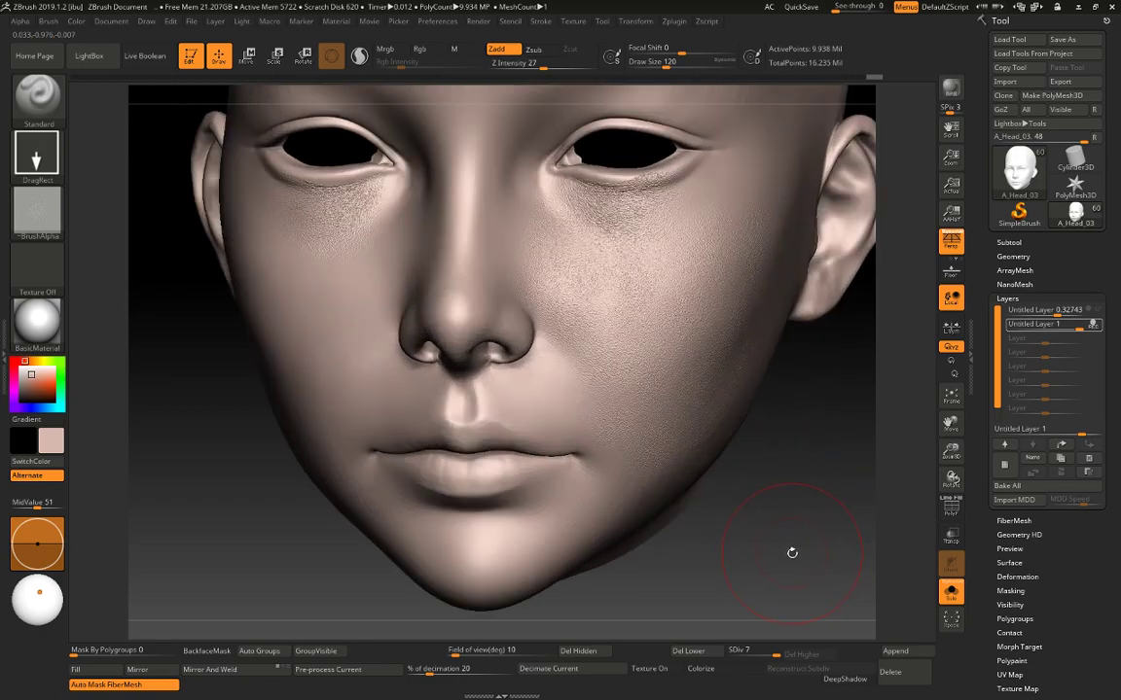
# Import skin alpha 19, test it on the lower left cheek, undo the stamp and set the mid value to 51.
pyautogui.click(37, 206)
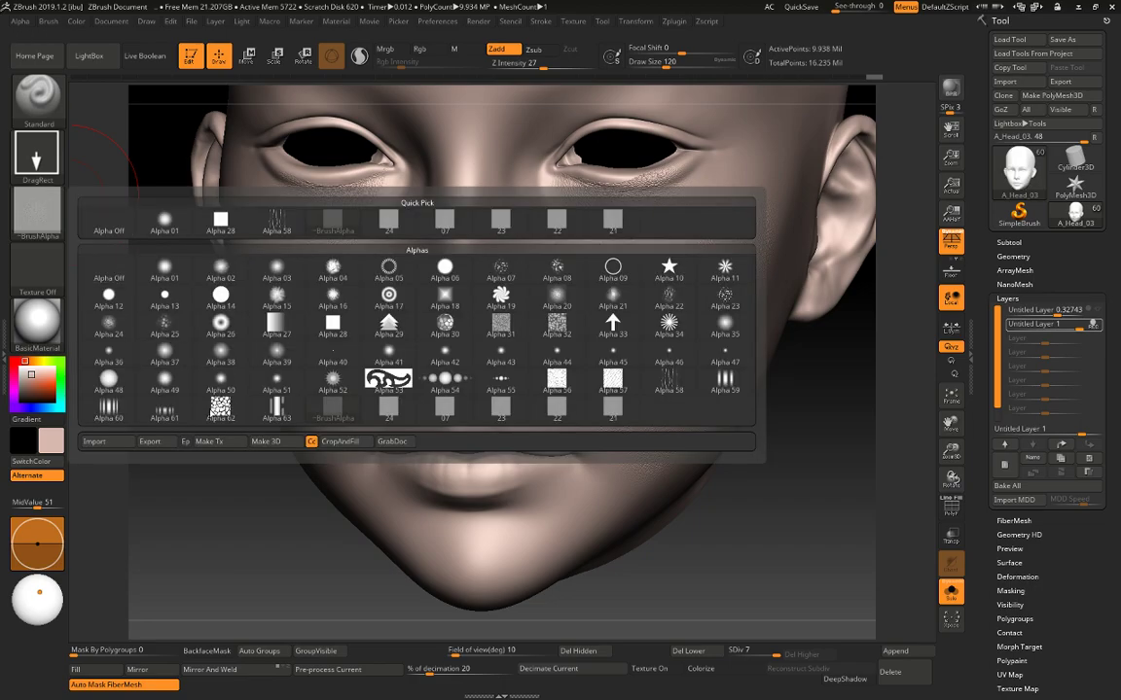
pyautogui.click(96, 442)
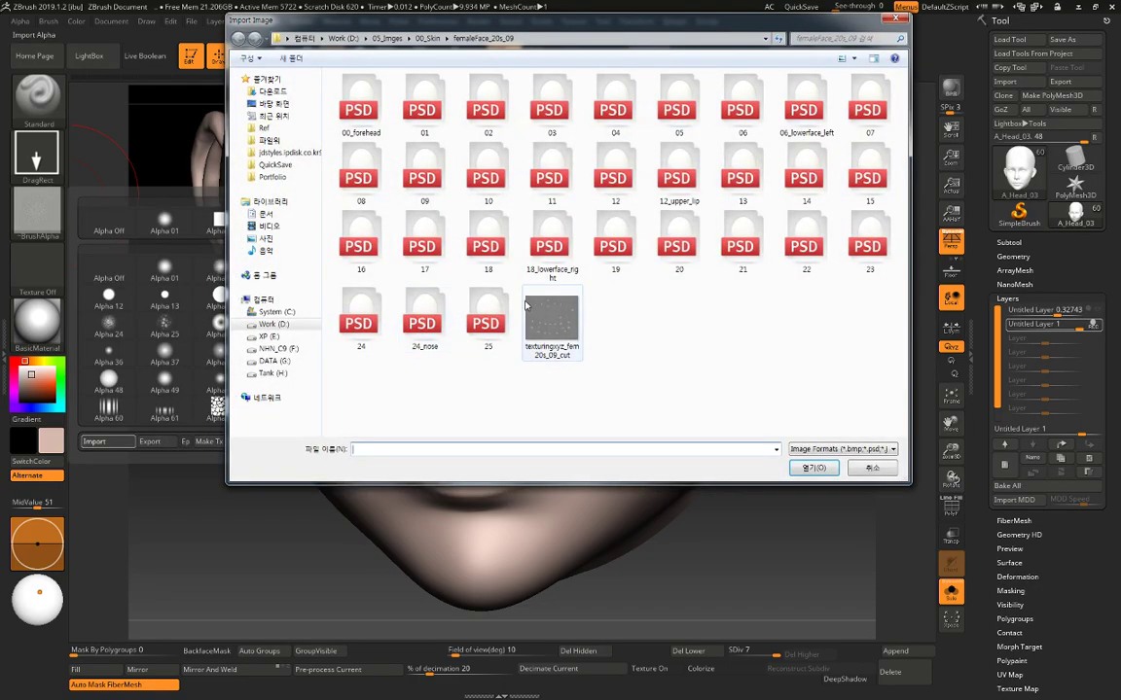
pyautogui.doubleClick(614, 251)
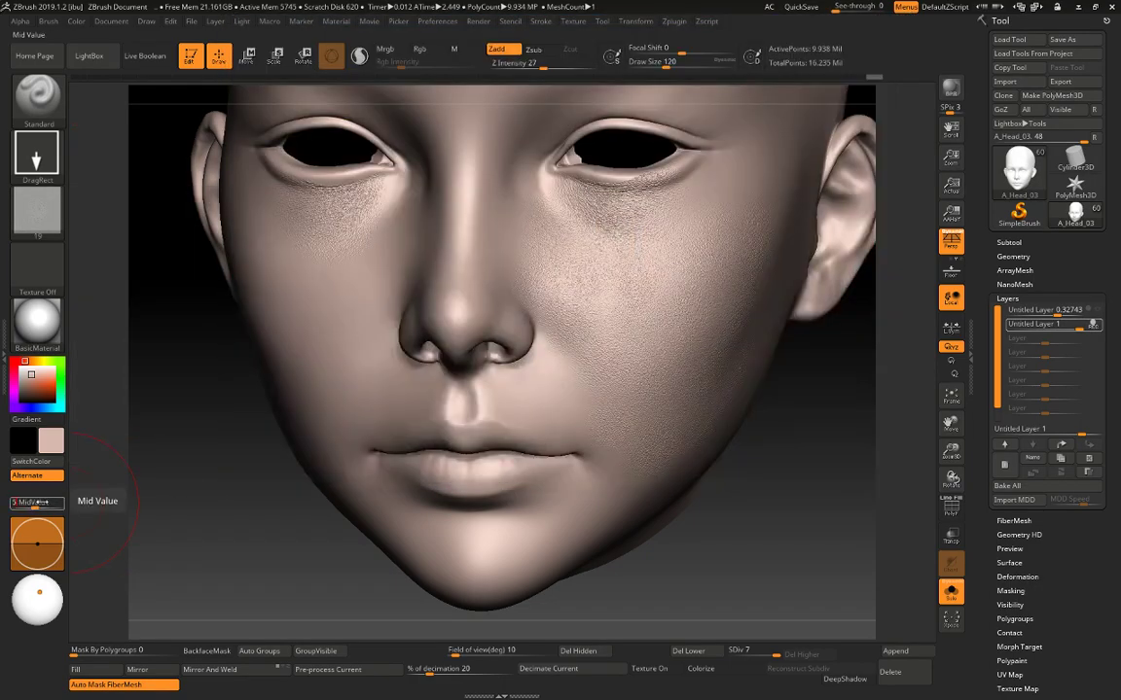
pyautogui.moveTo(694, 525); pyautogui.dragTo(634, 432)
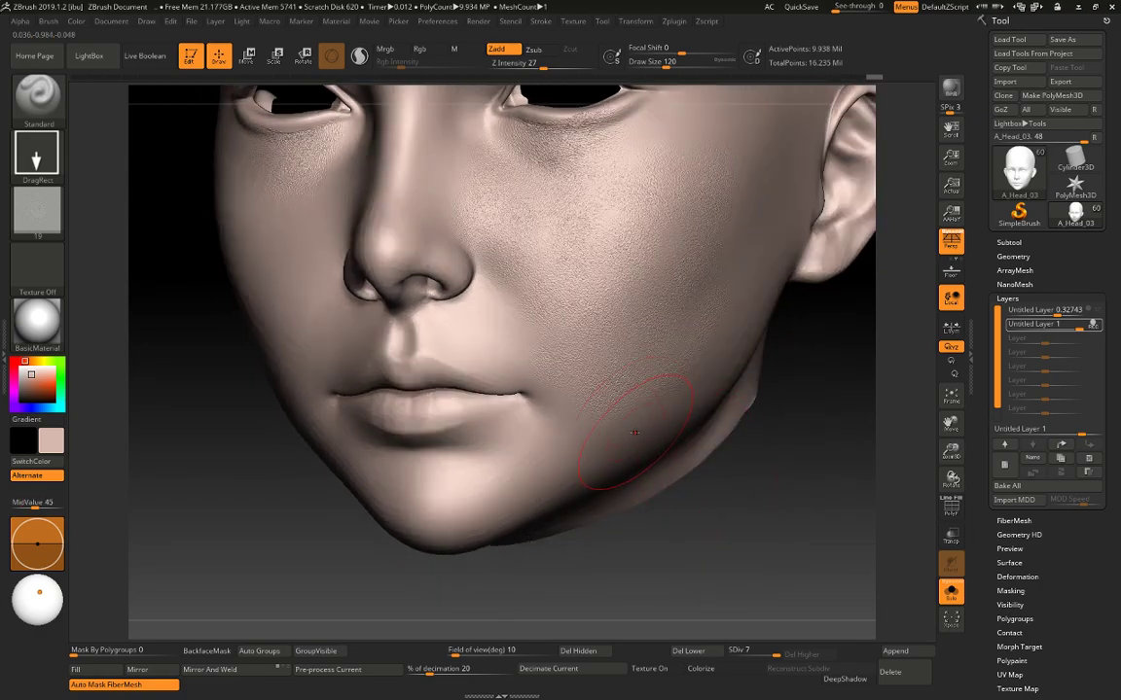
pyautogui.moveTo(754, 498); pyautogui.dragTo(747, 482)
pyautogui.hotkey('ctrl', 'z')
pyautogui.click(40, 504)
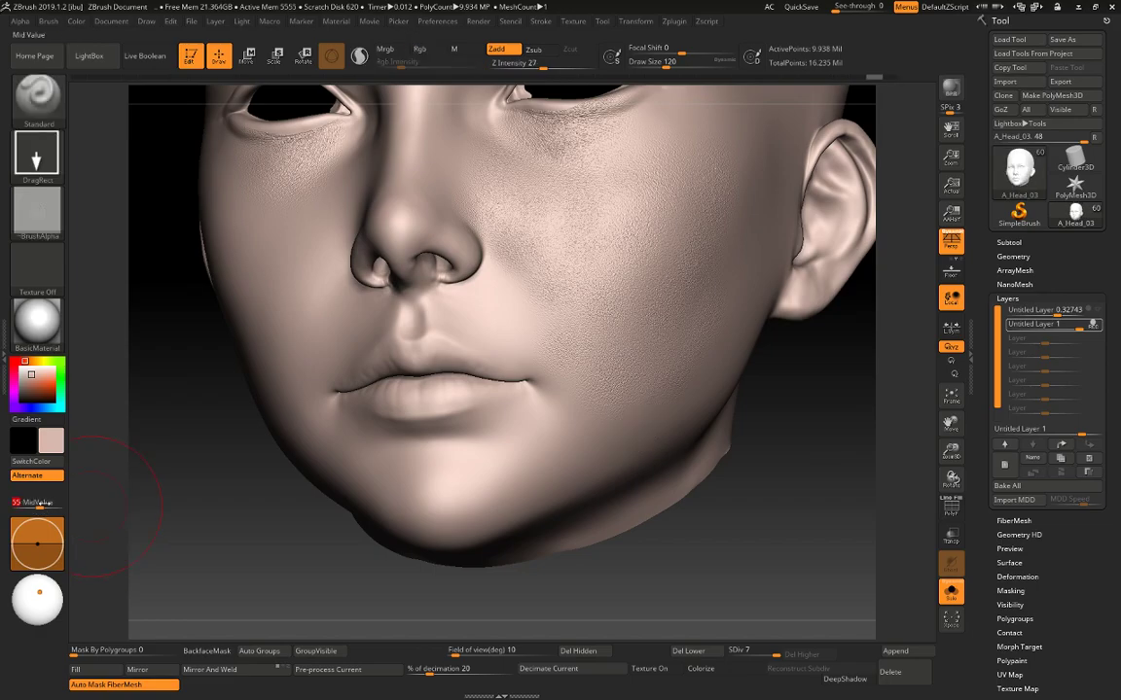
pyautogui.write('51')
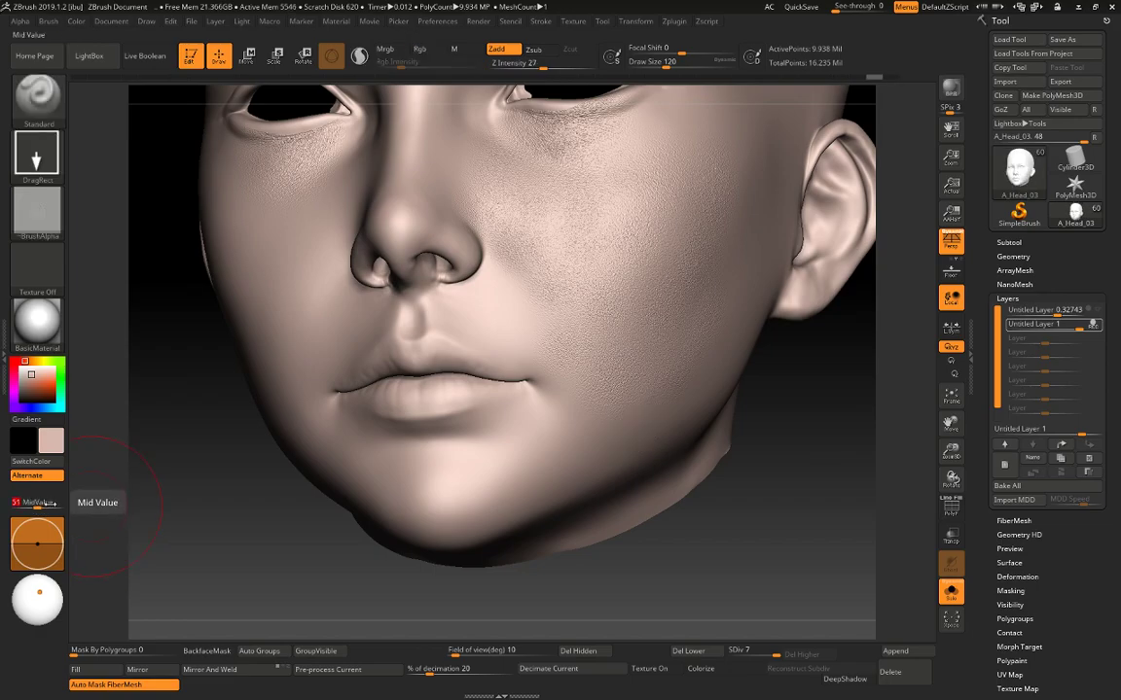
# Stamp pores across the character's lower left cheek, from beside the mouth corner along the jawline.
pyautogui.moveTo(753, 620); pyautogui.dragTo(608, 450, button='right')
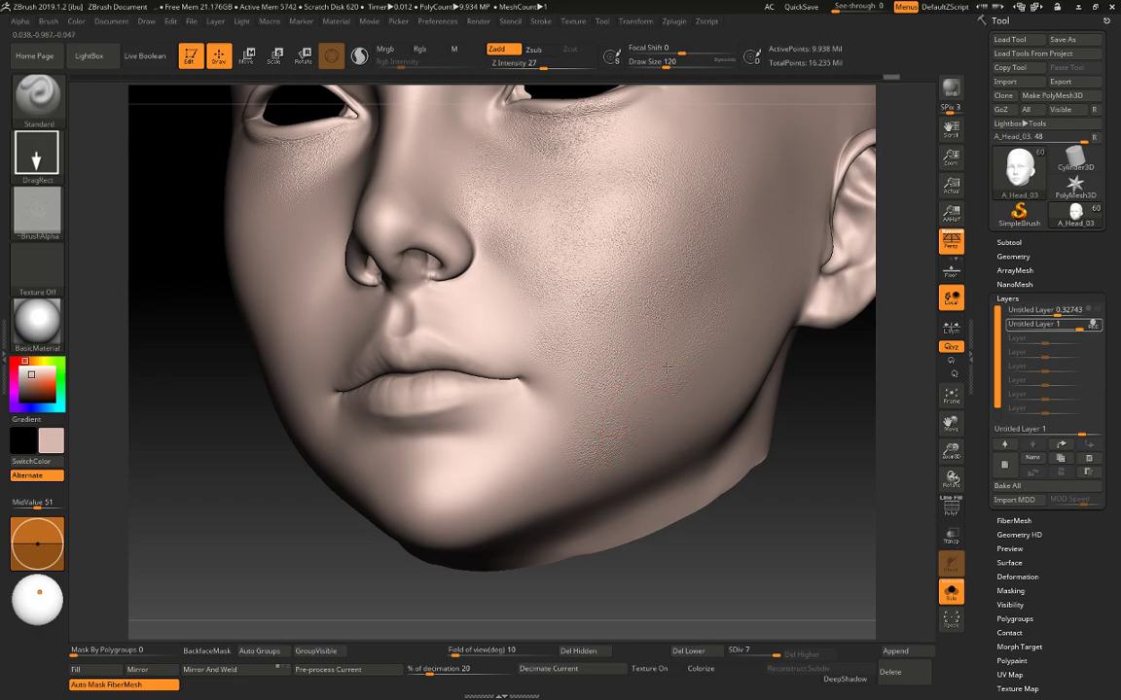
pyautogui.moveTo(816, 430); pyautogui.dragTo(706, 405, button='right')
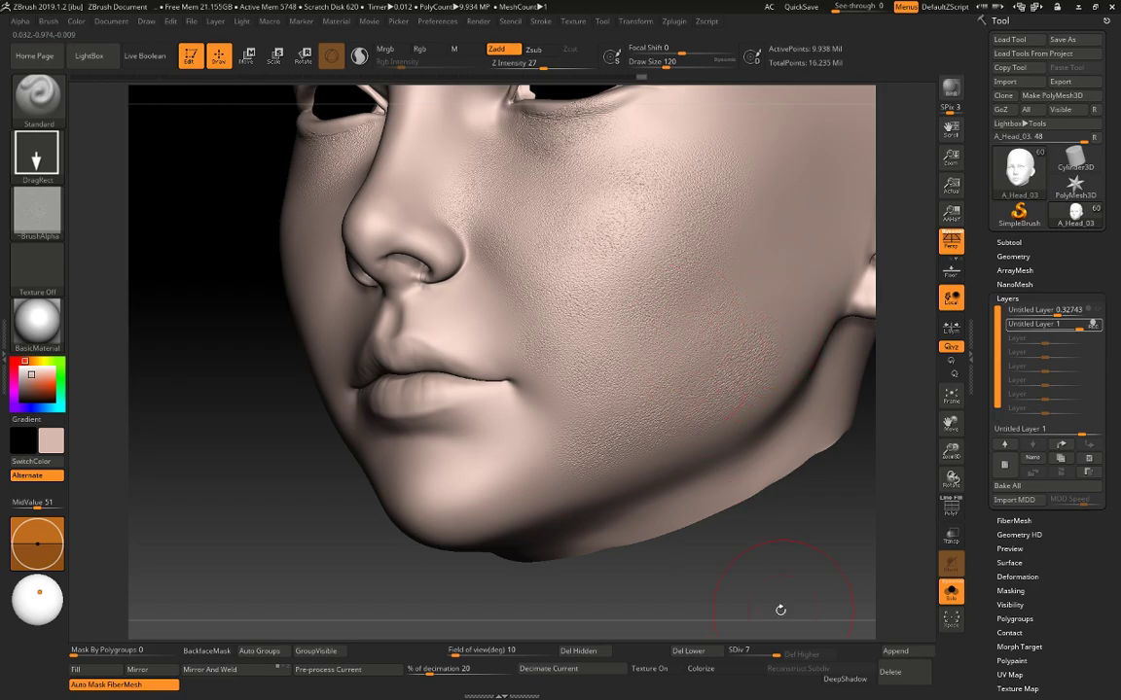
pyautogui.moveTo(780, 610); pyautogui.dragTo(560, 477, button='right')
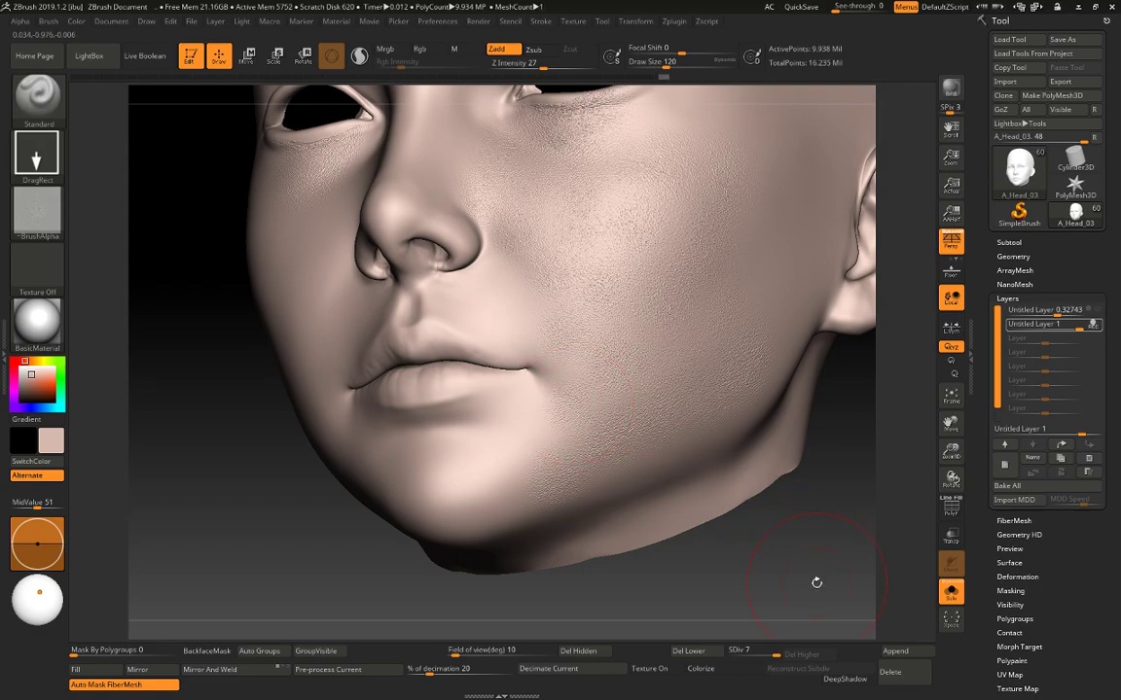
pyautogui.moveTo(815, 583); pyautogui.dragTo(692, 453)
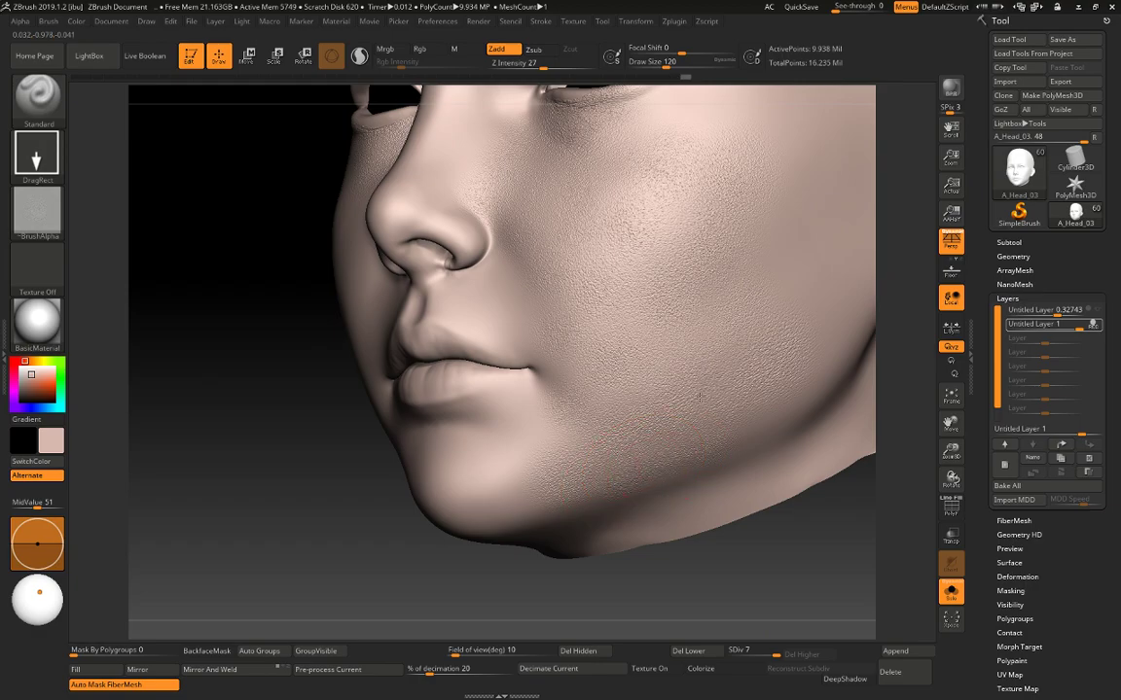
pyautogui.moveTo(836, 583); pyautogui.dragTo(803, 521)
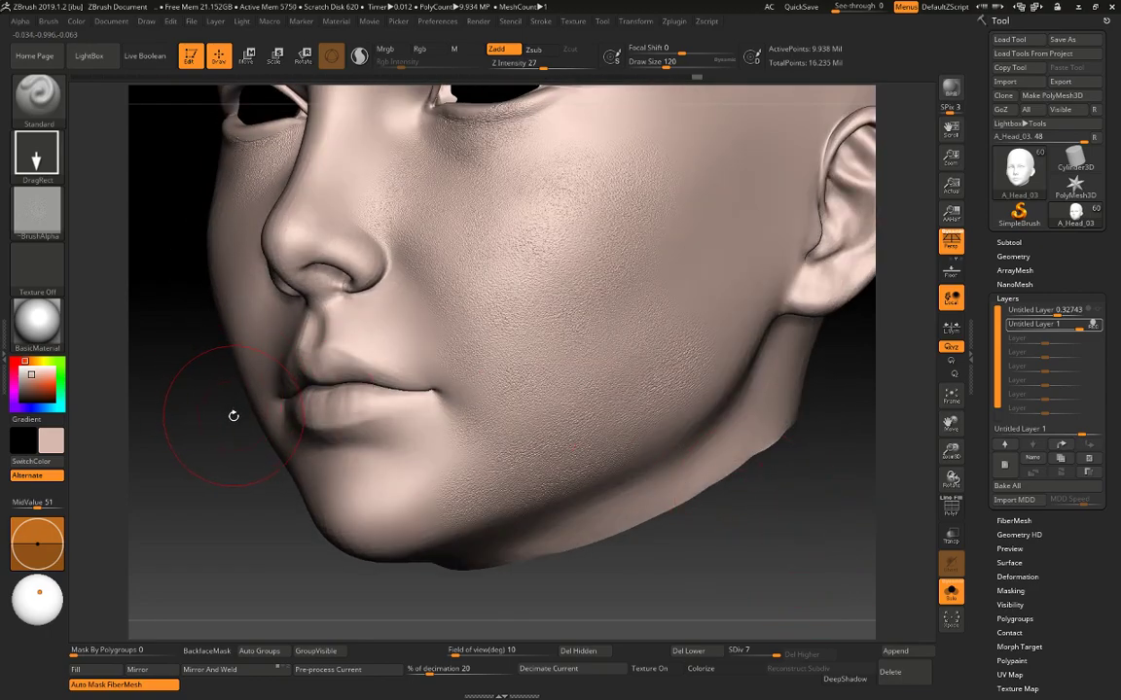
# Import 20.psd from the femaleFace_20s_09 folder as the brush alpha with a mid value of 51.
pyautogui.click(39, 209)
pyautogui.click(94, 441)
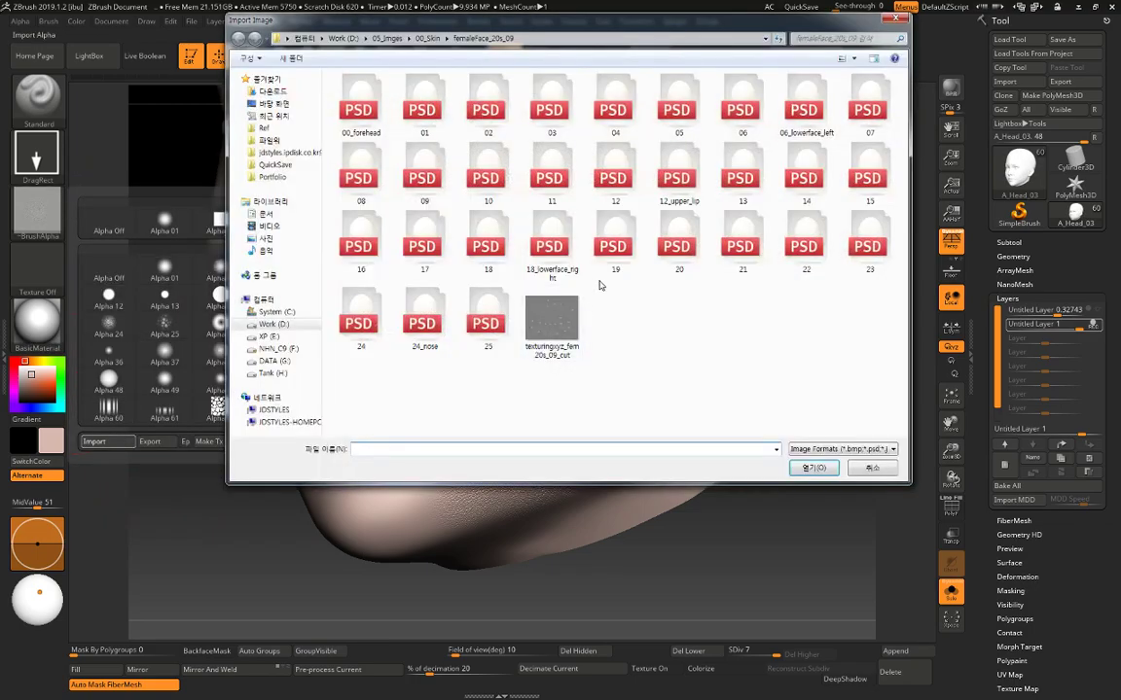
pyautogui.click(678, 242)
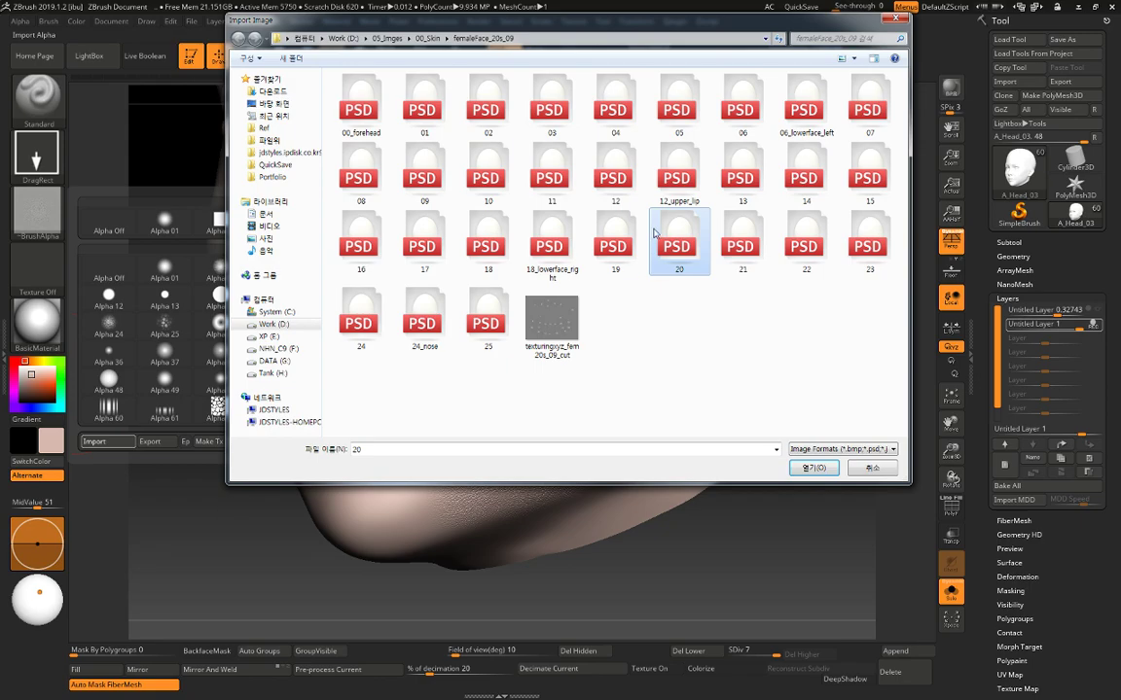
pyautogui.doubleClick(663, 230)
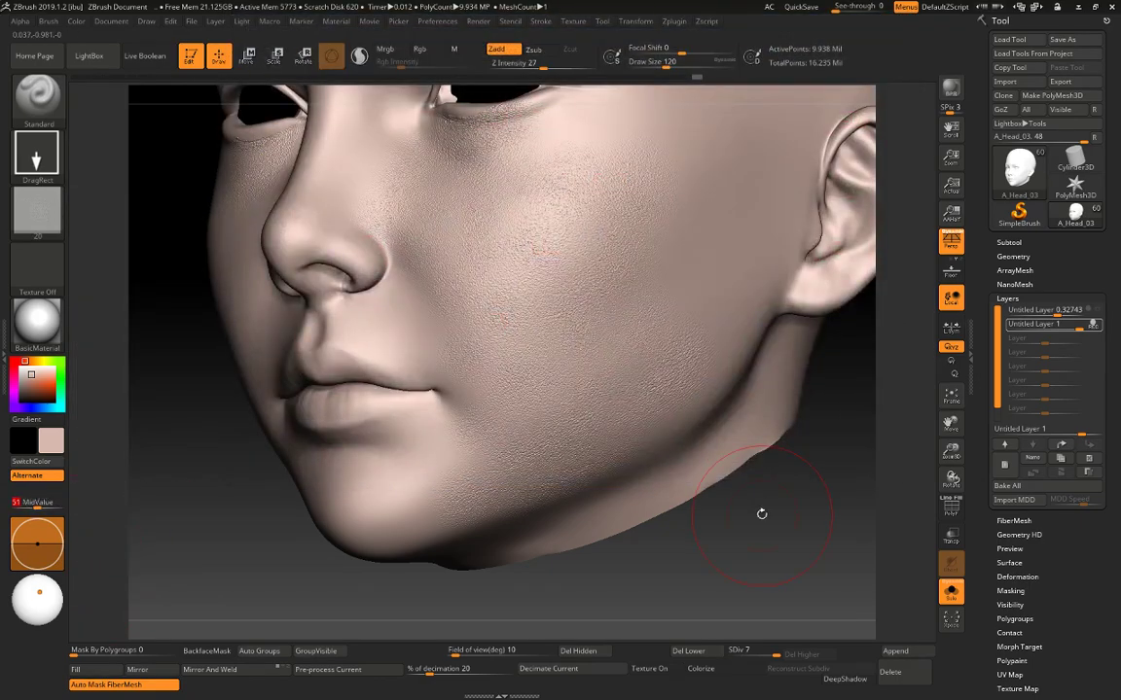
# Stamp alpha 20 pores over the outer left cheek up to the front of the ear and the earlobe.
pyautogui.moveTo(760, 513); pyautogui.dragTo(697, 572)
pyautogui.moveTo(627, 321); pyautogui.dragTo(645, 239)
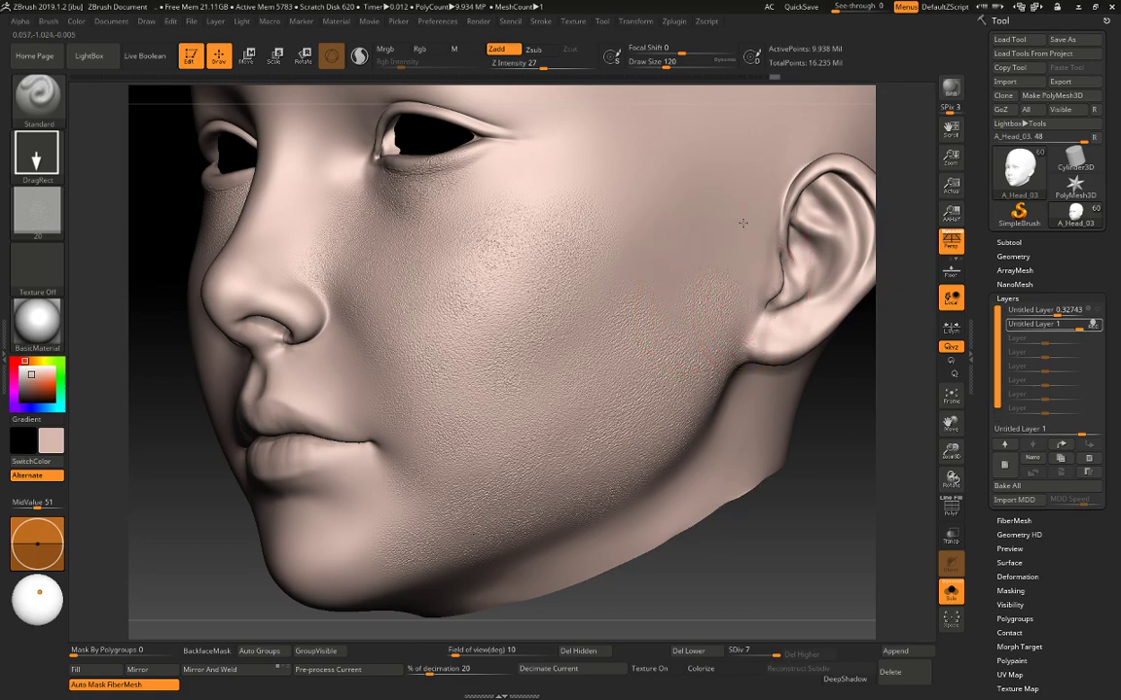
pyautogui.moveTo(664, 272); pyautogui.dragTo(659, 206)
pyautogui.moveTo(583, 242)
pyautogui.mouseDown()
pyautogui.moveTo(627, 225)
pyautogui.moveTo(631, 192)
pyautogui.mouseUp()
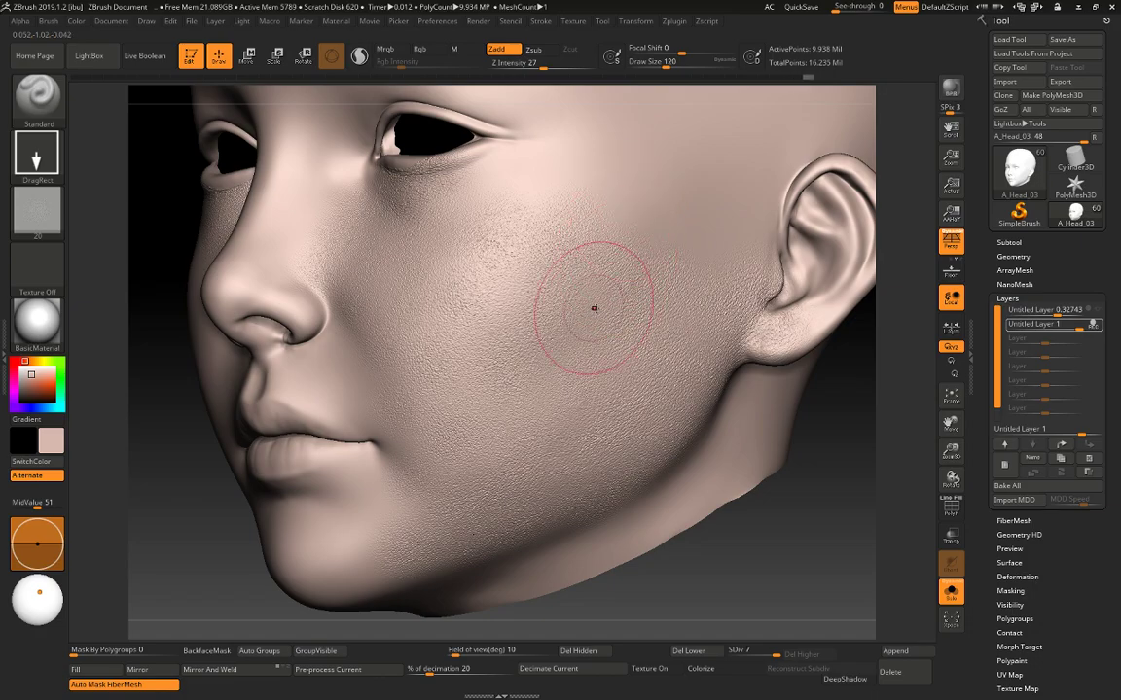
pyautogui.moveTo(719, 246)
pyautogui.mouseDown()
pyautogui.moveTo(717, 177)
pyautogui.moveTo(762, 224)
pyautogui.moveTo(764, 189)
pyautogui.mouseUp()
# Extend the pores along the left cheekbone, from the outer eye corner to the lower temple beside the ear.
pyautogui.moveTo(835, 508); pyautogui.dragTo(750, 508)
pyautogui.moveTo(809, 438); pyautogui.dragTo(638, 300)
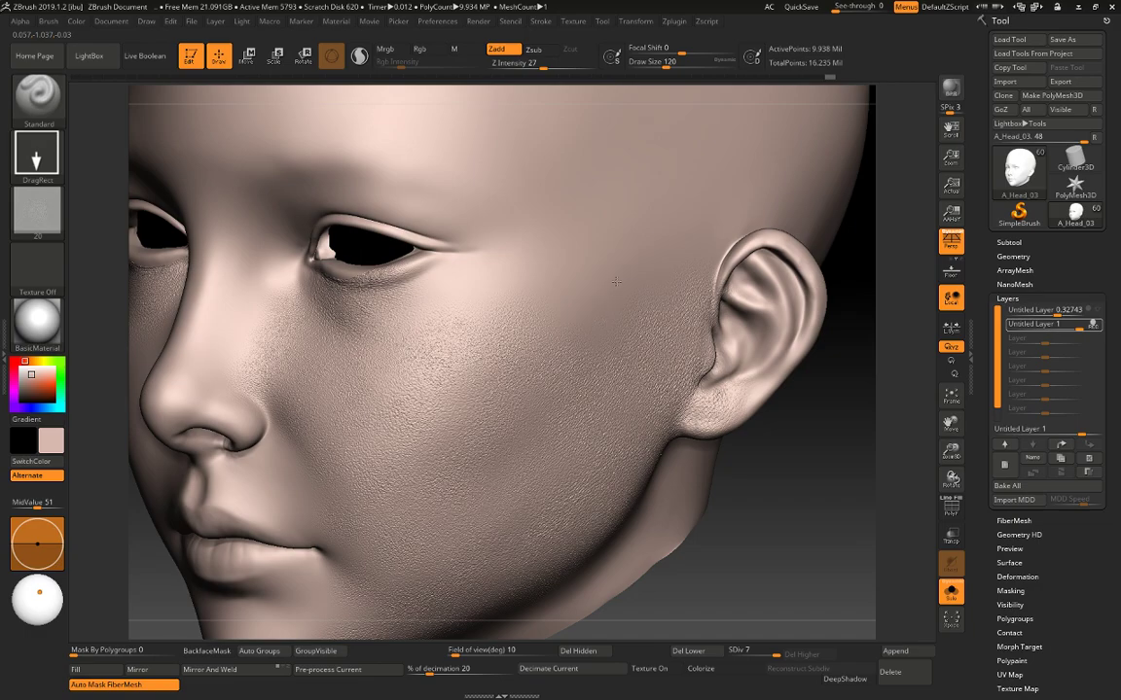
pyautogui.moveTo(553, 309)
pyautogui.mouseDown()
pyautogui.moveTo(582, 243)
pyautogui.moveTo(557, 237)
pyautogui.mouseUp()
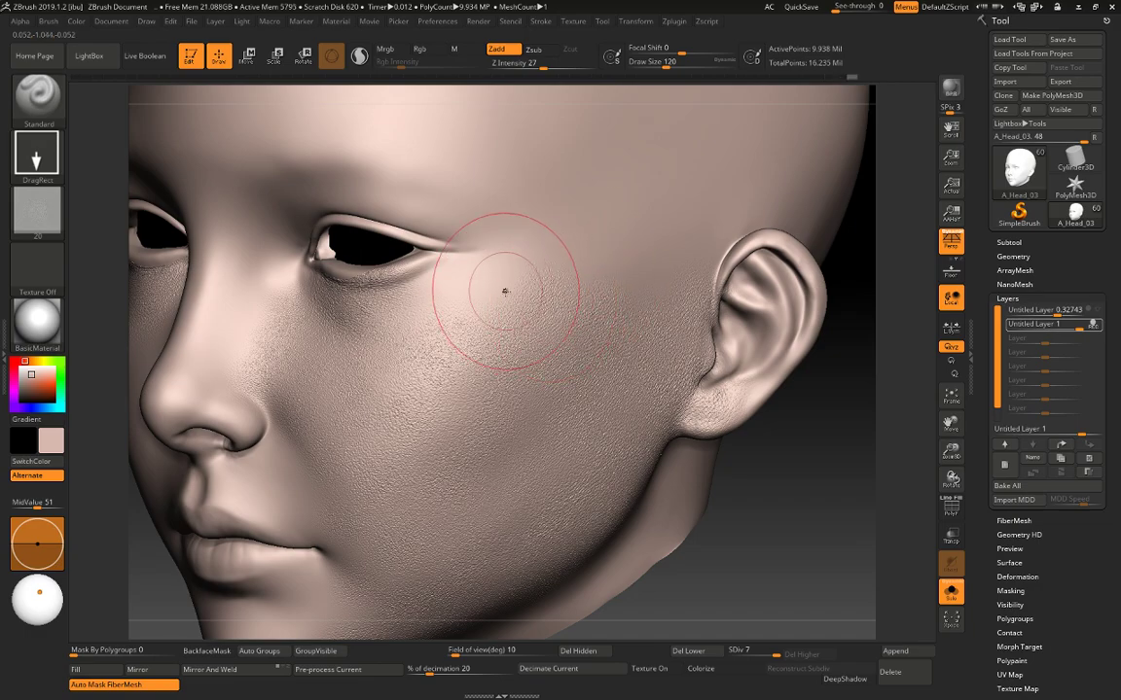
pyautogui.moveTo(494, 288); pyautogui.dragTo(499, 255)
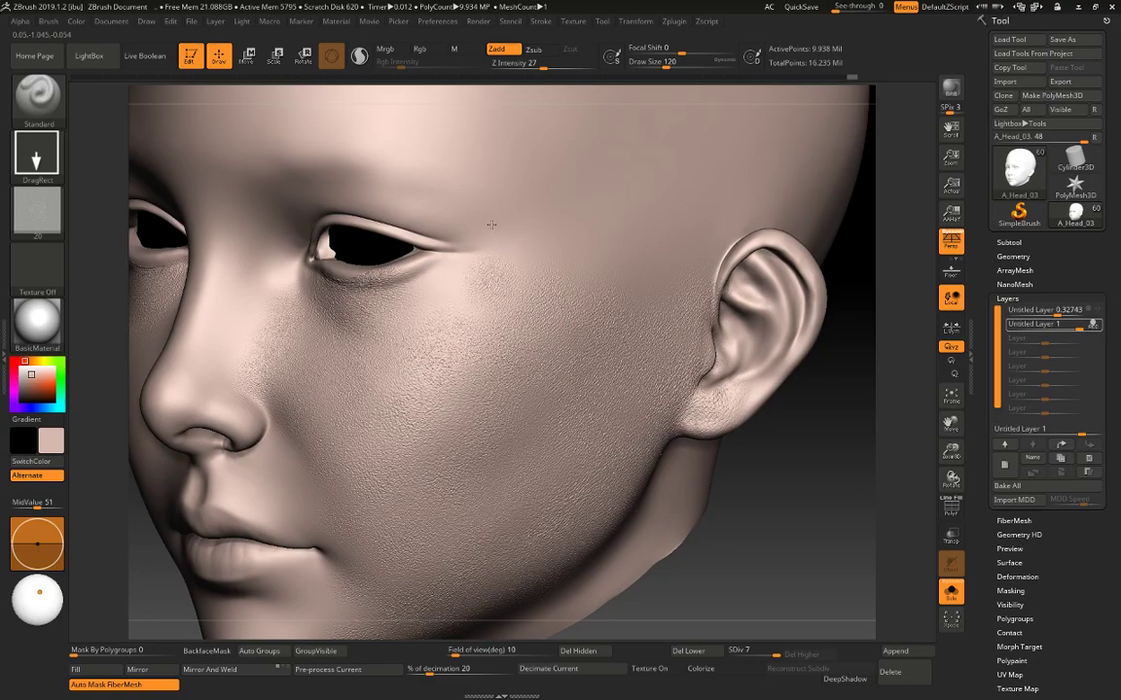
pyautogui.moveTo(752, 433); pyautogui.dragTo(667, 428)
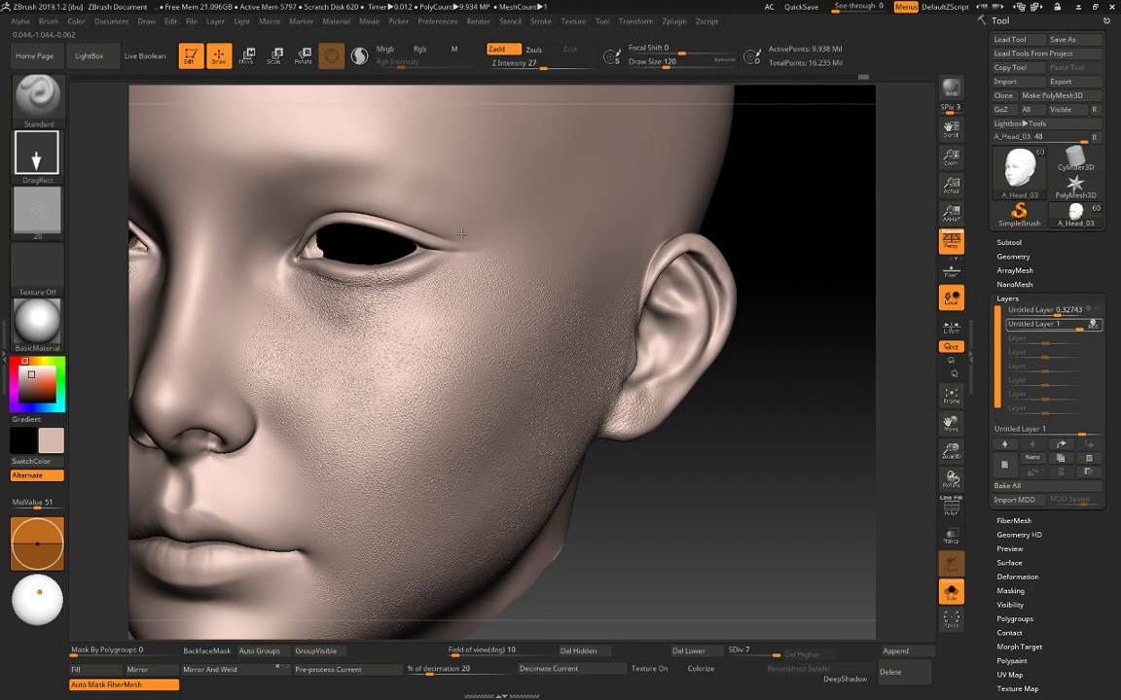
pyautogui.moveTo(801, 417); pyautogui.dragTo(875, 419)
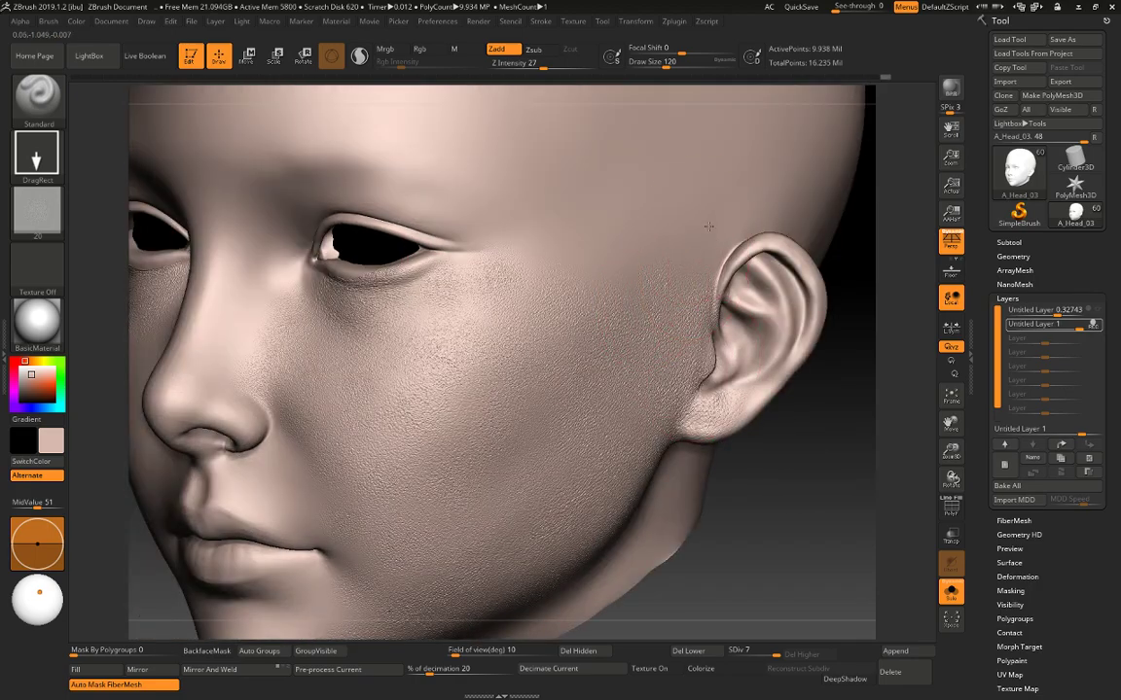
pyautogui.moveTo(627, 283); pyautogui.dragTo(665, 233)
pyautogui.moveTo(784, 466)
pyautogui.keyDown('alt'); pyautogui.mouseDown()
pyautogui.moveTo(771, 451)
pyautogui.moveTo(760, 475)
pyautogui.moveTo(733, 474)
pyautogui.mouseUp(); pyautogui.keyUp('alt')
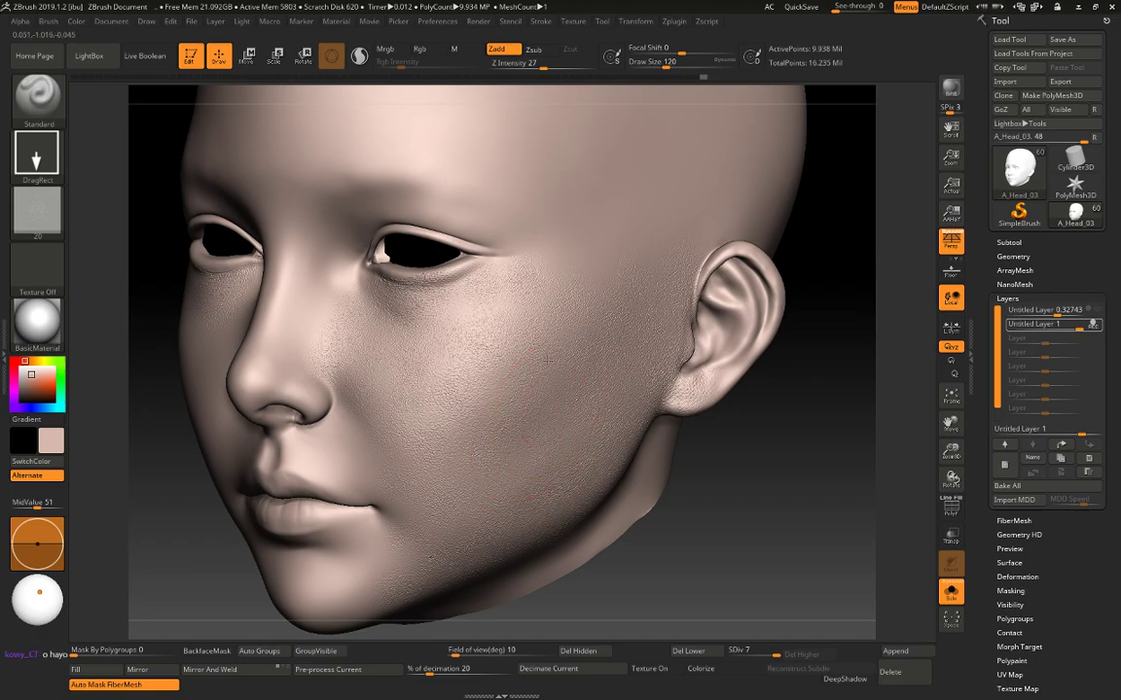
# Import skin alpha 22 with a mid value of 51 and stamp pores over the left temple above the ear.
pyautogui.click(37, 209)
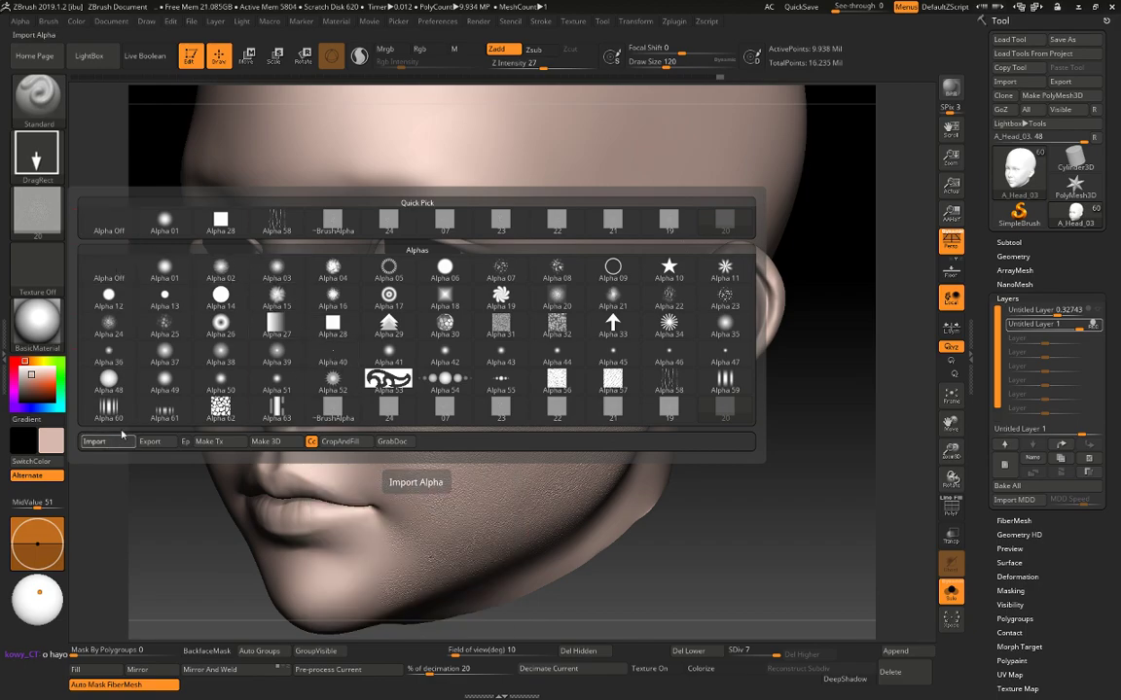
pyautogui.click(94, 440)
pyautogui.doubleClick(805, 246)
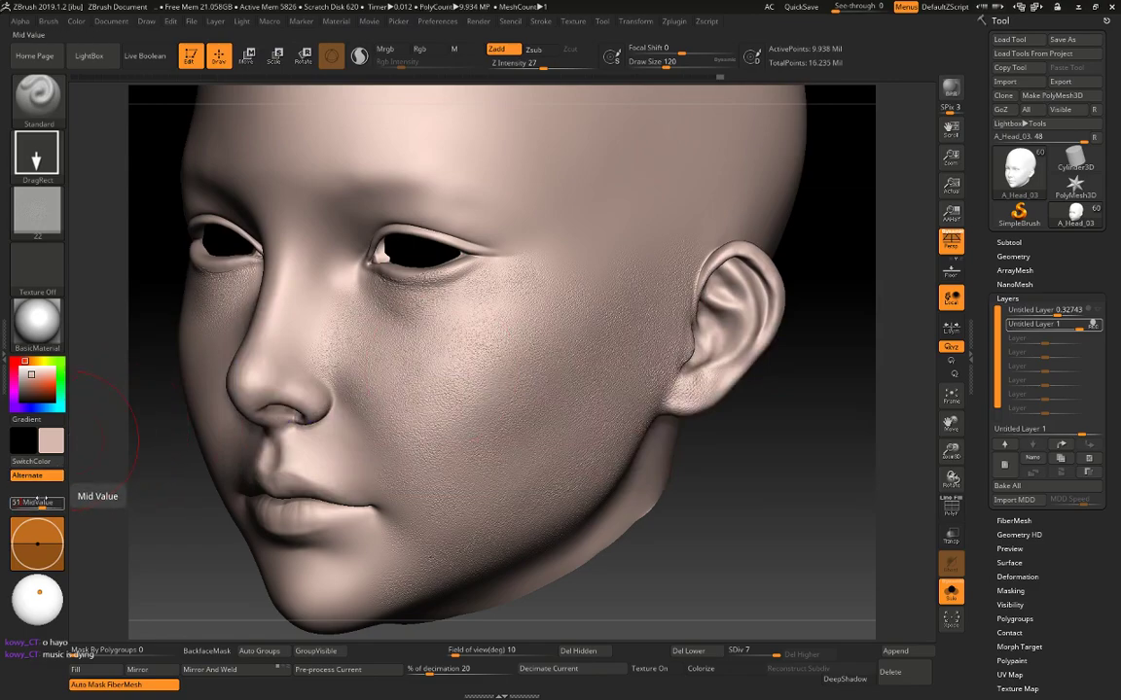
pyautogui.moveTo(791, 353); pyautogui.dragTo(753, 376)
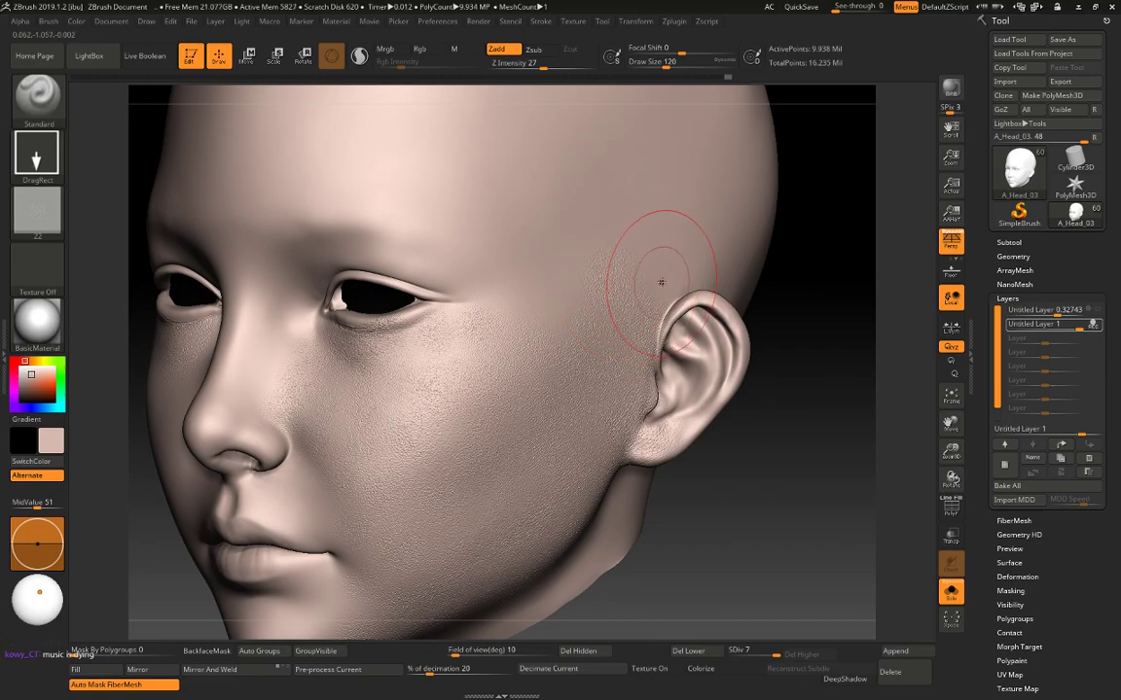
pyautogui.moveTo(841, 250)
pyautogui.mouseDown()
pyautogui.moveTo(662, 279)
pyautogui.moveTo(646, 220)
pyautogui.moveTo(704, 277)
pyautogui.mouseUp()
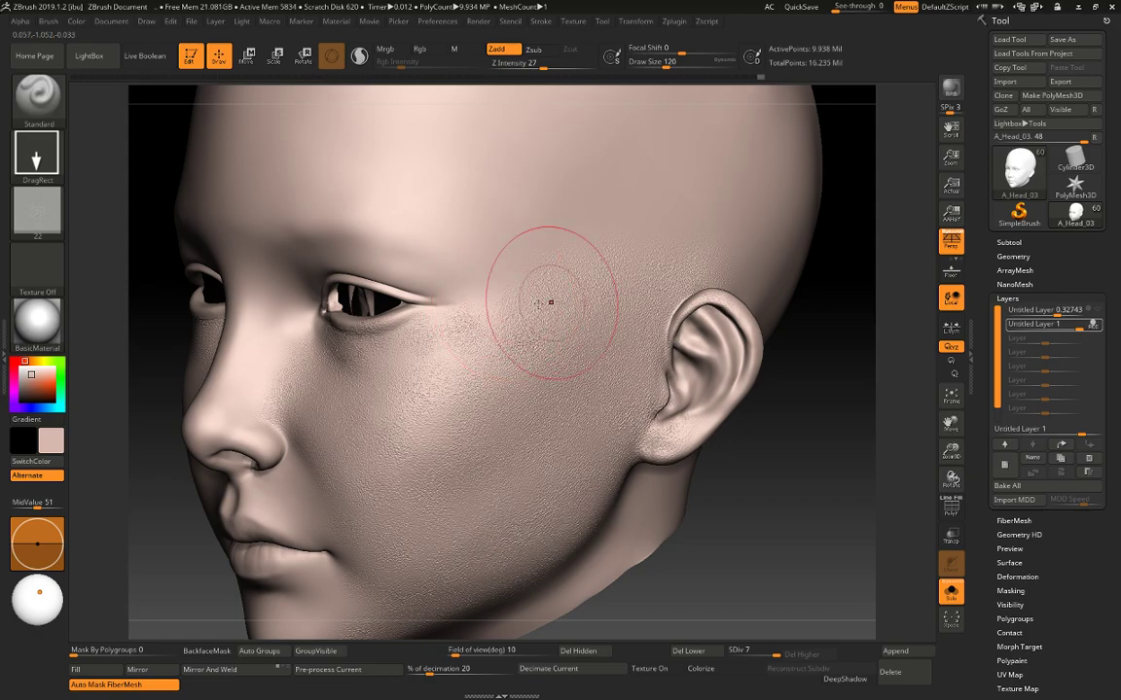
pyautogui.press('ctrl')
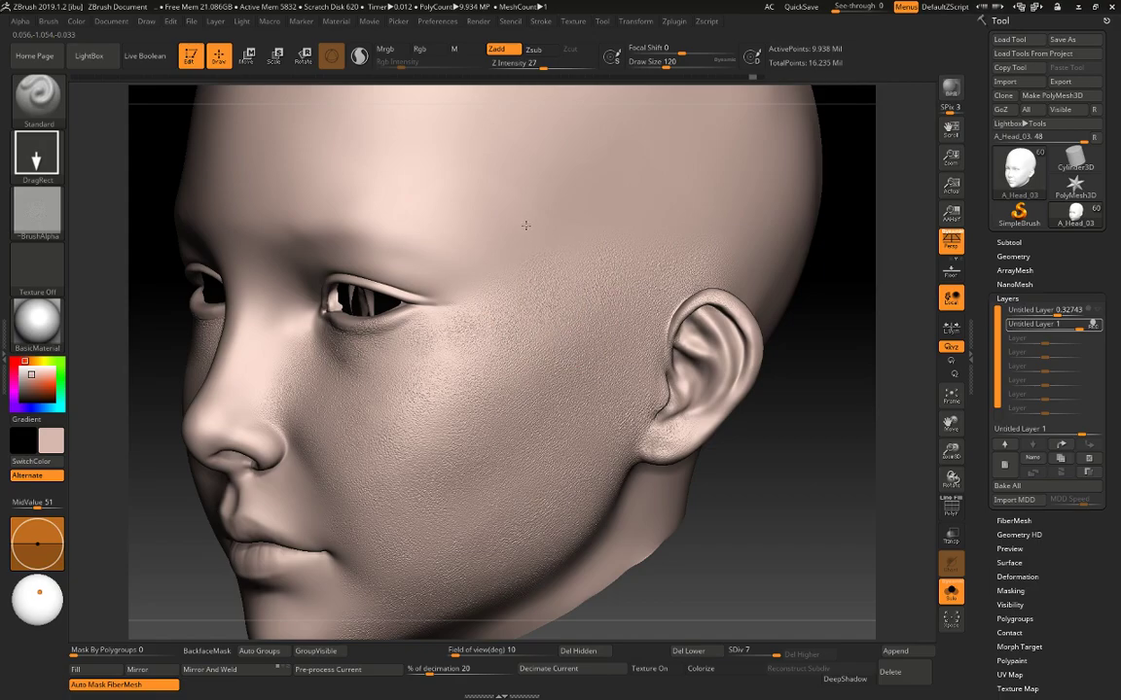
# Import skin alpha 08 and try a stamp on the character's right cheek, then undo it.
pyautogui.moveTo(845, 352); pyautogui.dragTo(861, 572)
pyautogui.click(41, 218)
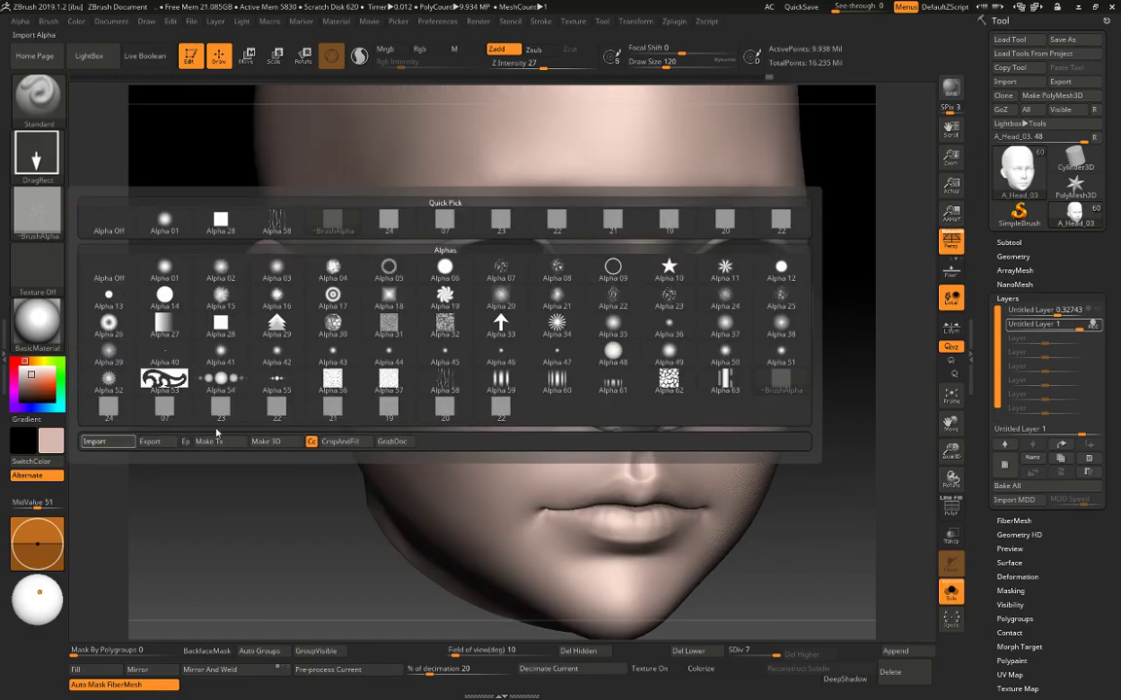
pyautogui.click(94, 441)
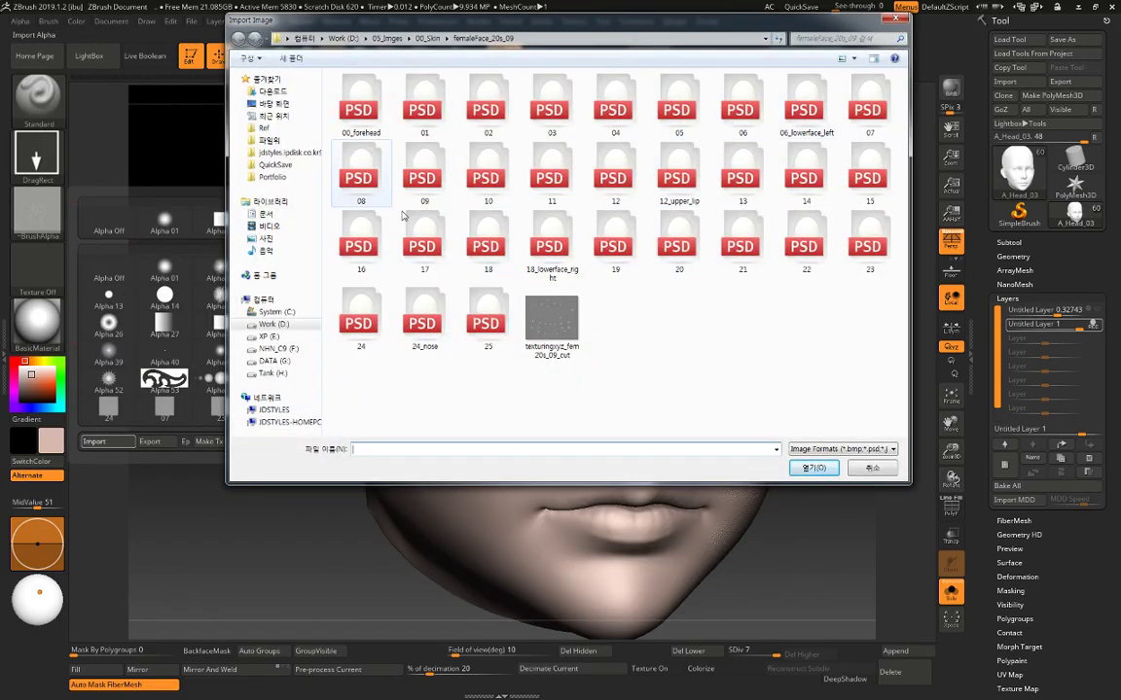
pyautogui.doubleClick(335, 156)
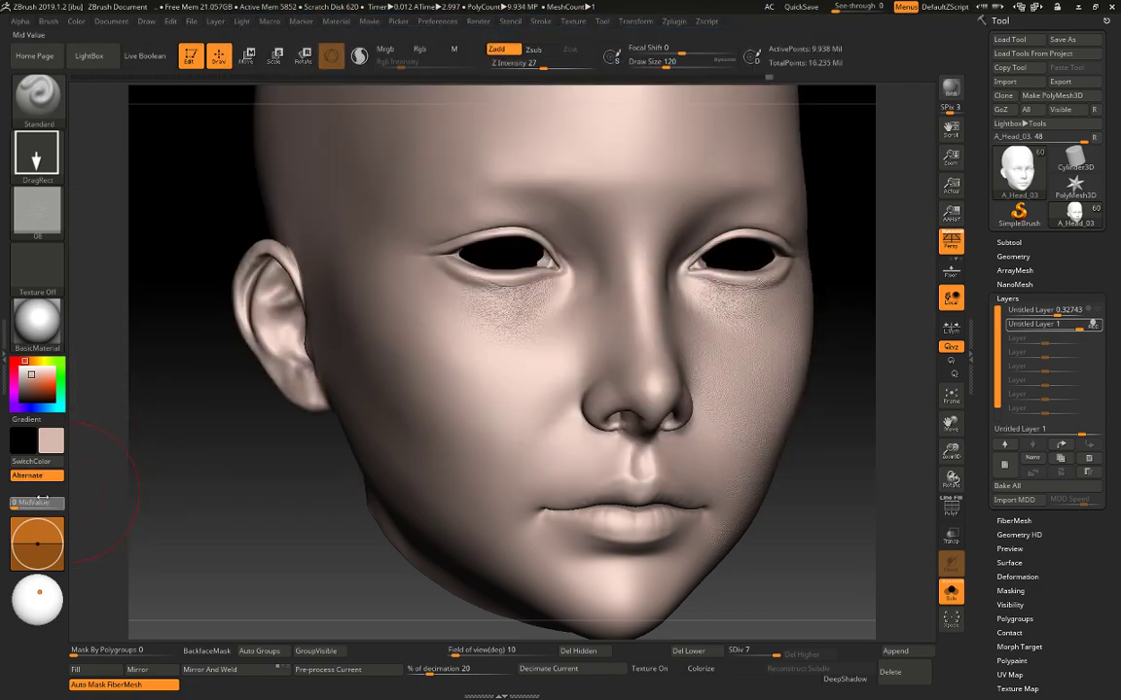
pyautogui.moveTo(213, 538); pyautogui.dragTo(525, 393)
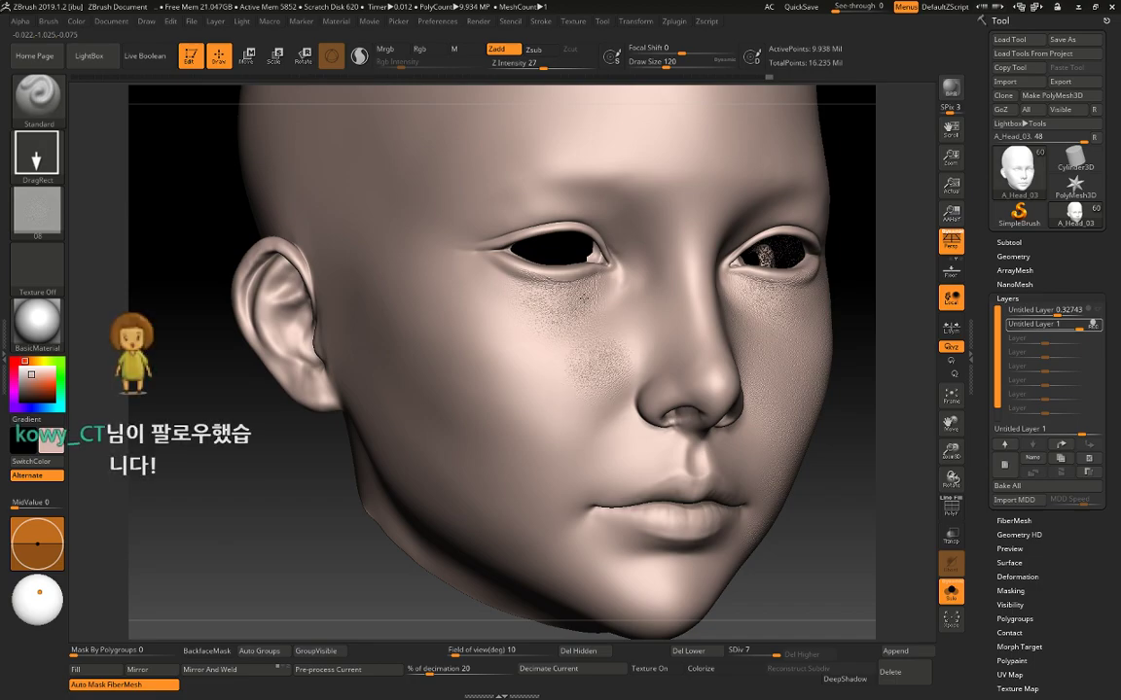
pyautogui.press('ctrl')
pyautogui.hotkey('ctrl', 'z')
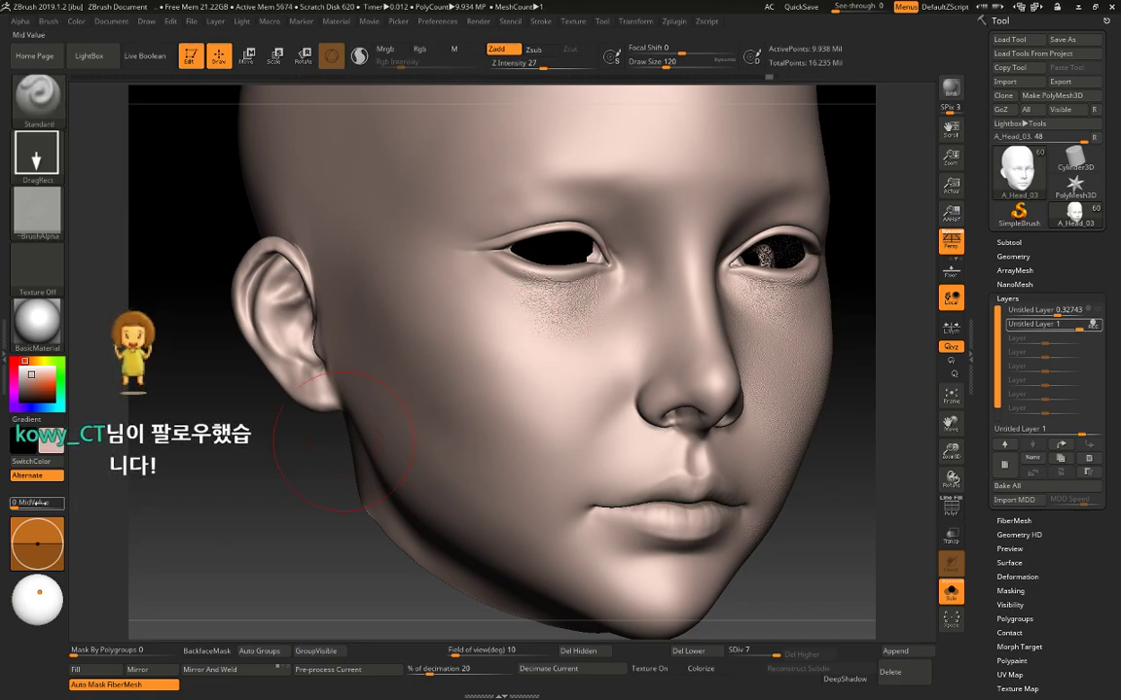
# Set the alpha's mid value to 51 and stamp pores on the right cheek beside the nose, undoing an unwanted stamp.
pyautogui.click(38, 504)
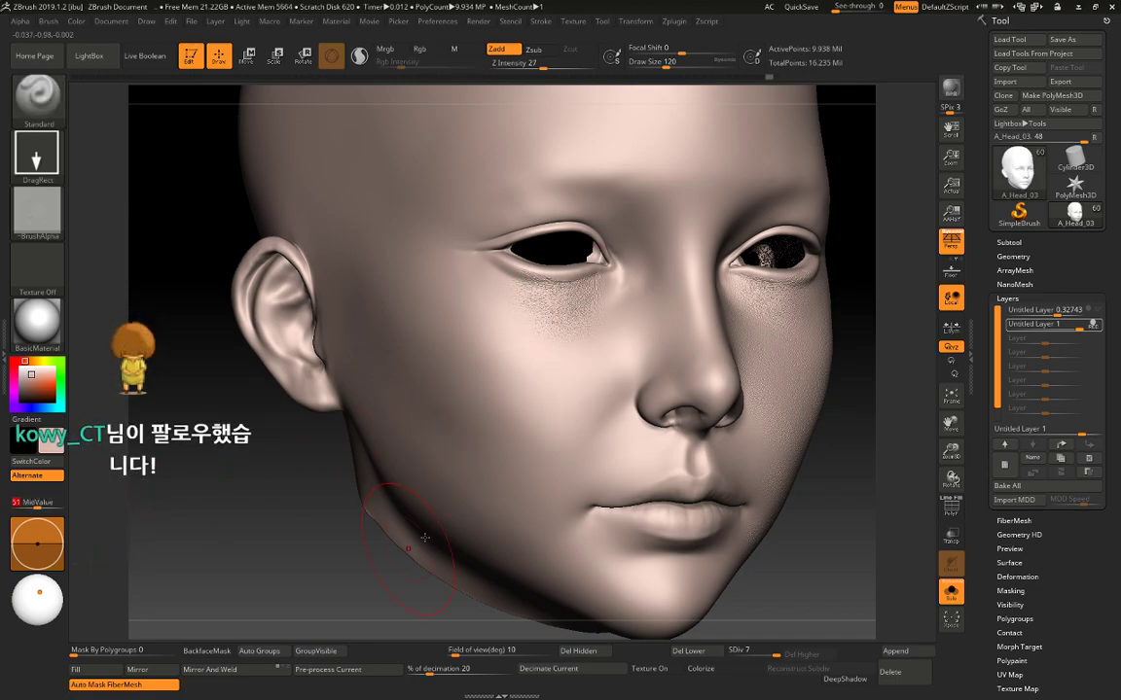
pyautogui.moveTo(318, 596)
pyautogui.mouseDown()
pyautogui.moveTo(282, 574)
pyautogui.moveTo(329, 570)
pyautogui.moveTo(316, 551)
pyautogui.moveTo(319, 589)
pyautogui.mouseUp()
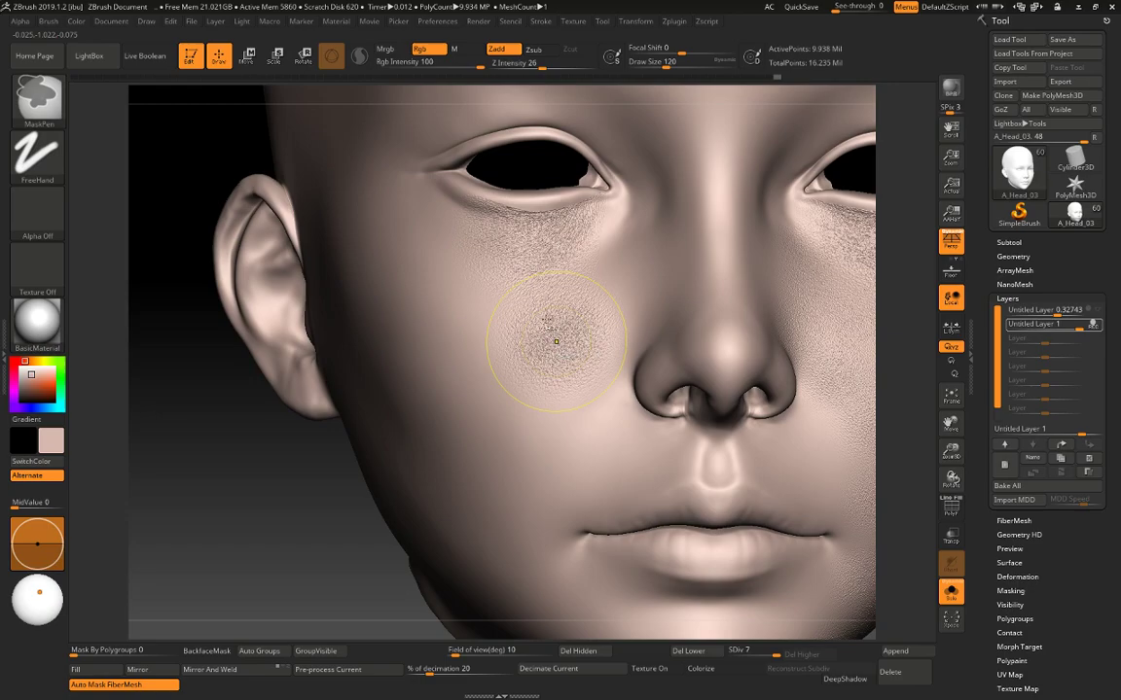
pyautogui.hotkey('ctrl', 'z')
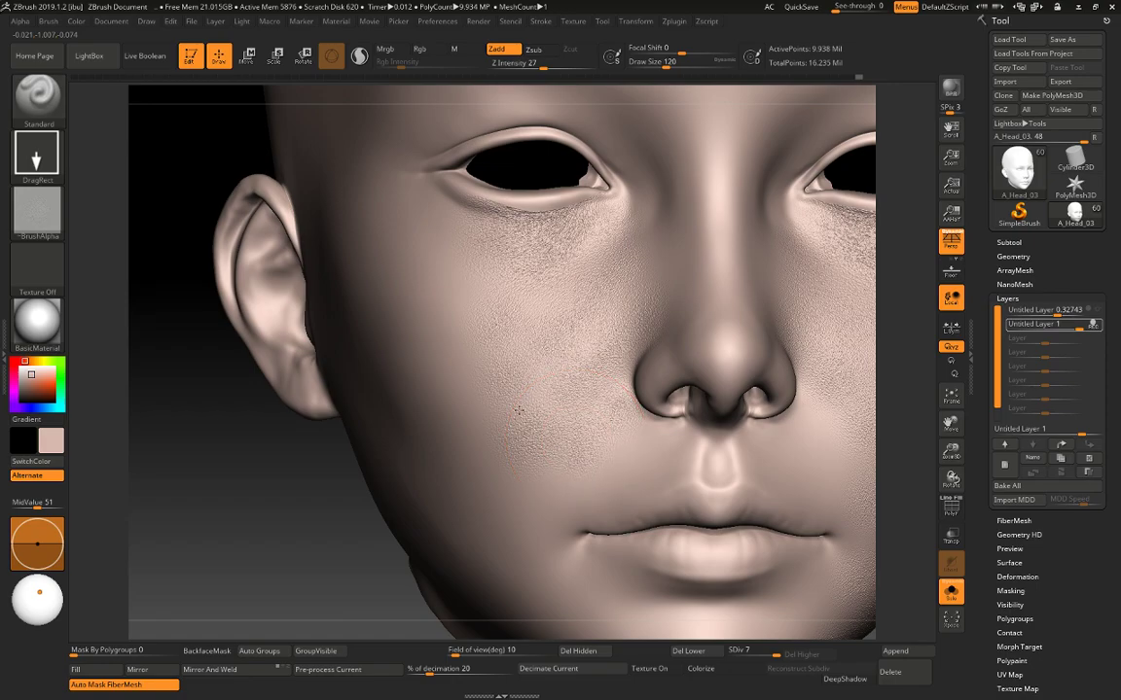
# Load the 13-Stret_celular brush from the 01_Skin_A brush folder.
pyautogui.moveTo(289, 470)
pyautogui.keyDown('alt'); pyautogui.mouseDown()
pyautogui.moveTo(285, 457)
pyautogui.moveTo(250, 554)
pyautogui.moveTo(269, 566)
pyautogui.moveTo(276, 605)
pyautogui.mouseUp(); pyautogui.keyUp('alt')
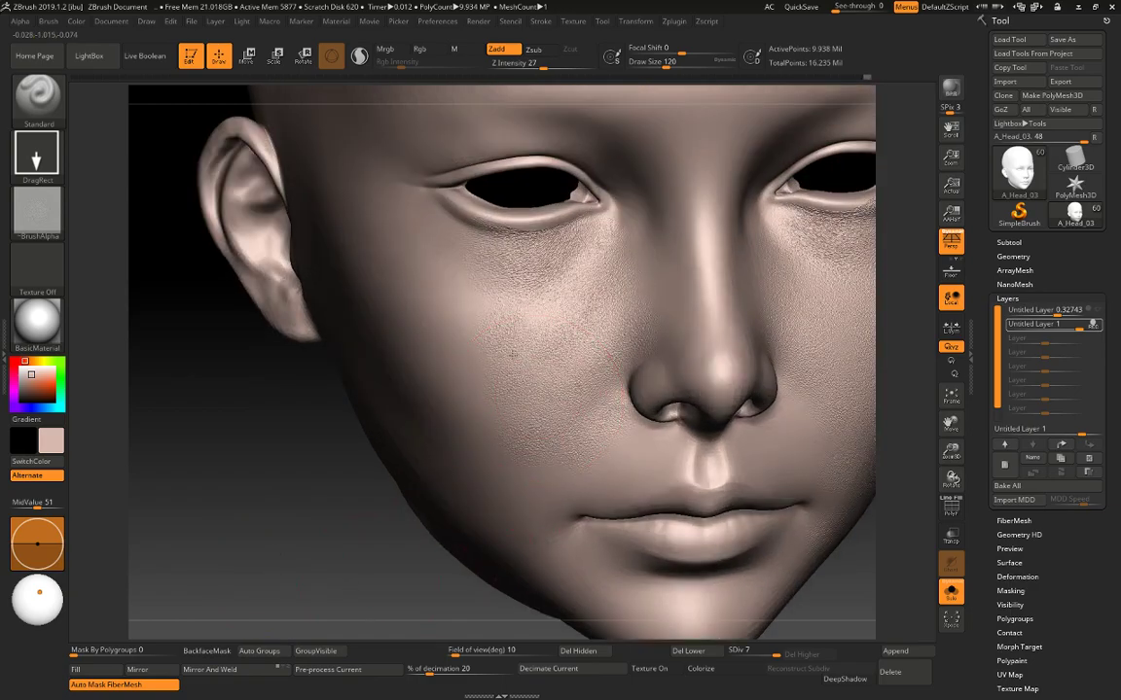
pyautogui.keyDown('alt'); pyautogui.moveTo(306, 507); pyautogui.dragTo(302, 483); pyautogui.keyUp('alt')
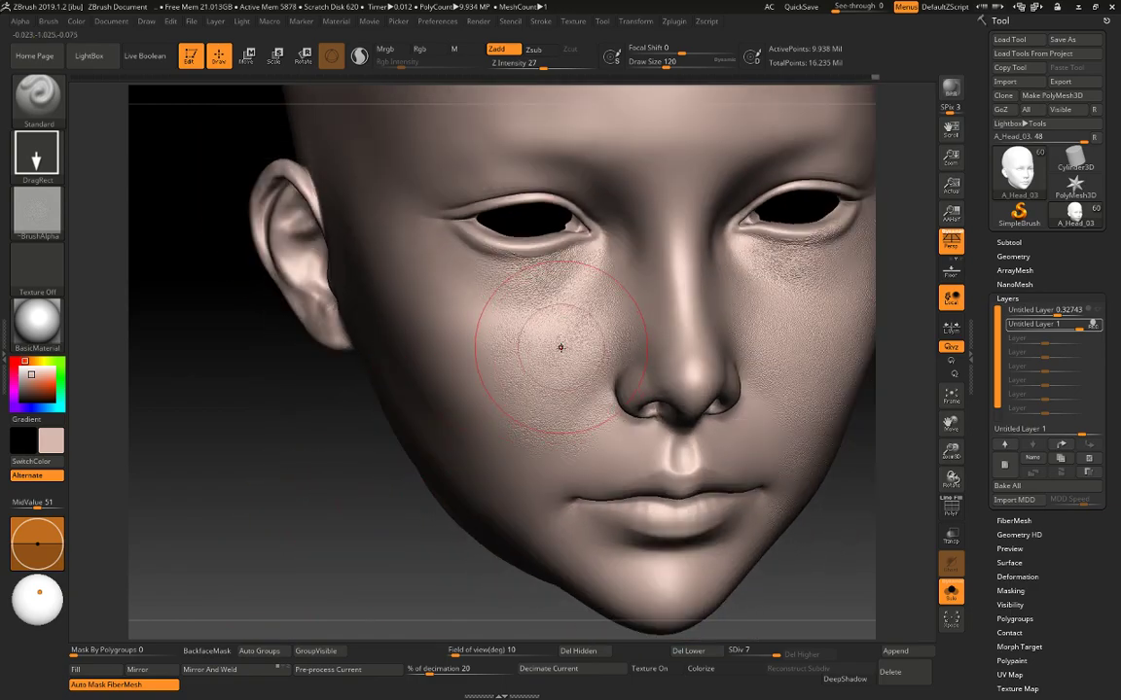
pyautogui.press(',')
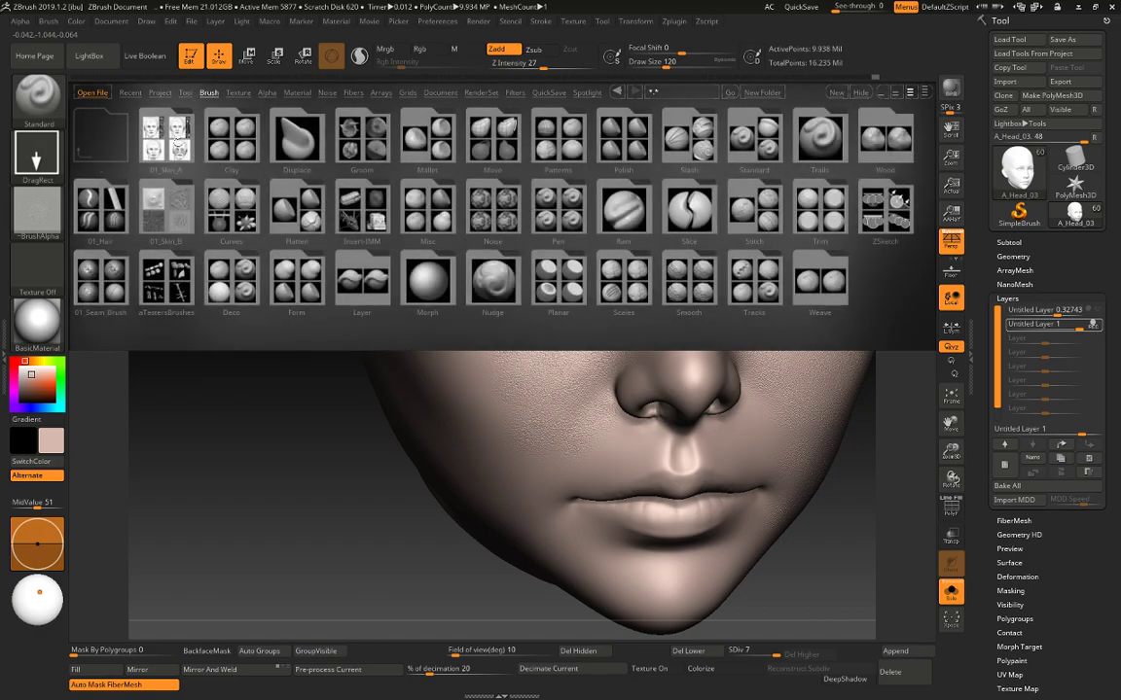
pyautogui.click(175, 140)
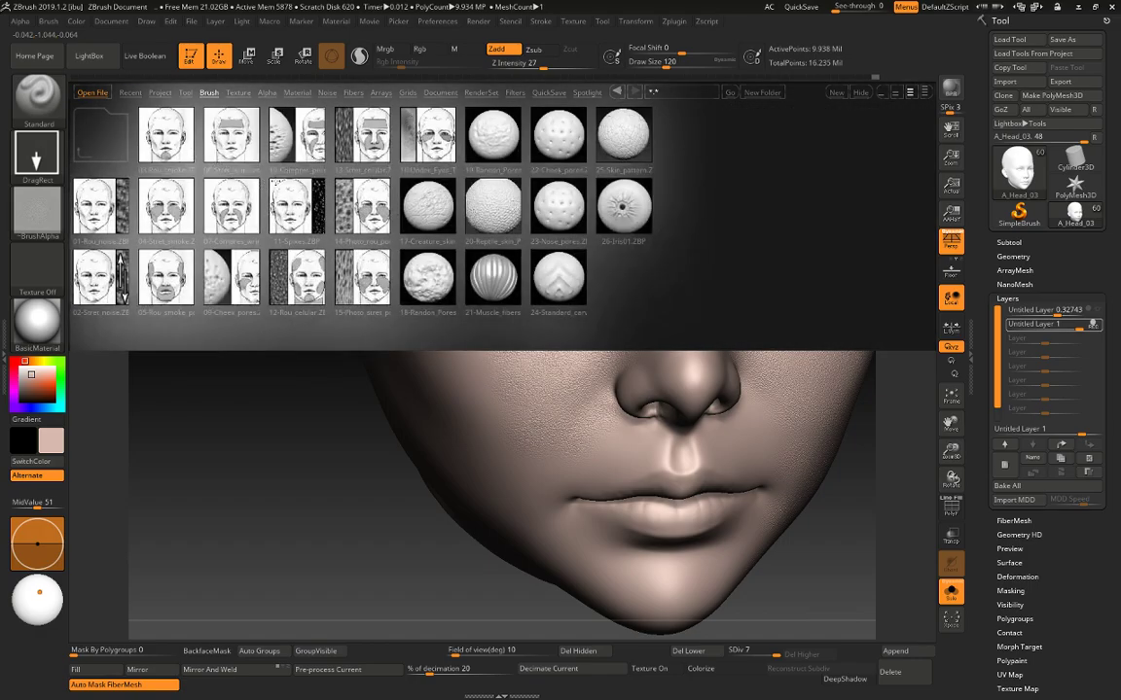
pyautogui.doubleClick(341, 137)
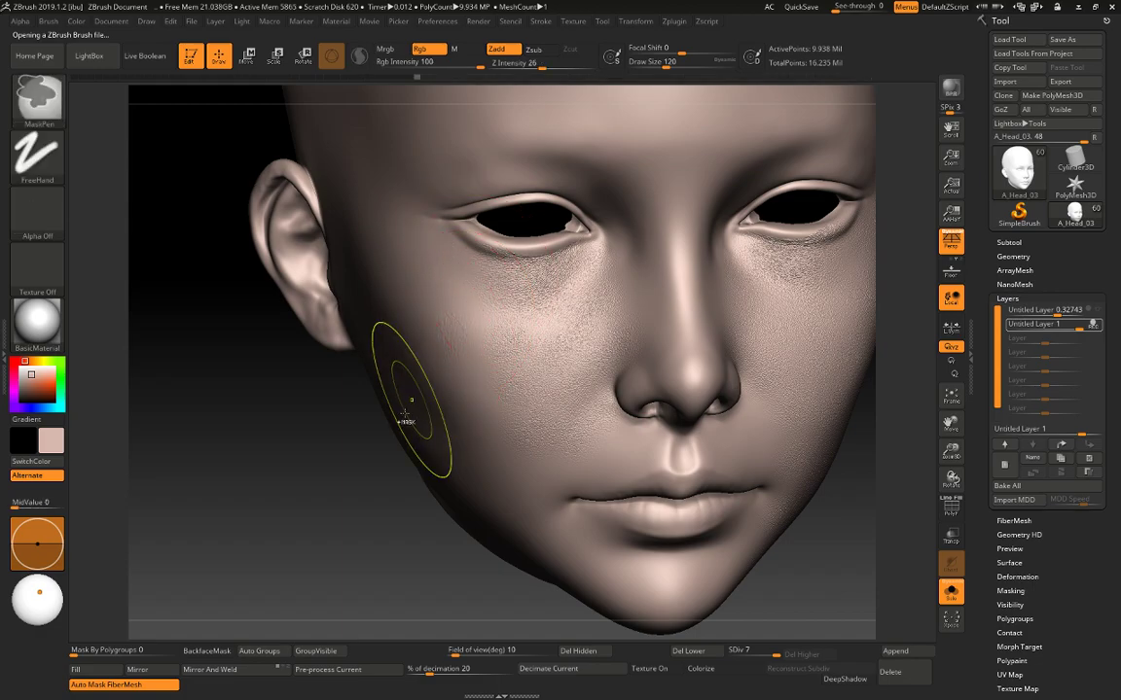
pyautogui.hotkey('ctrl', 'z')
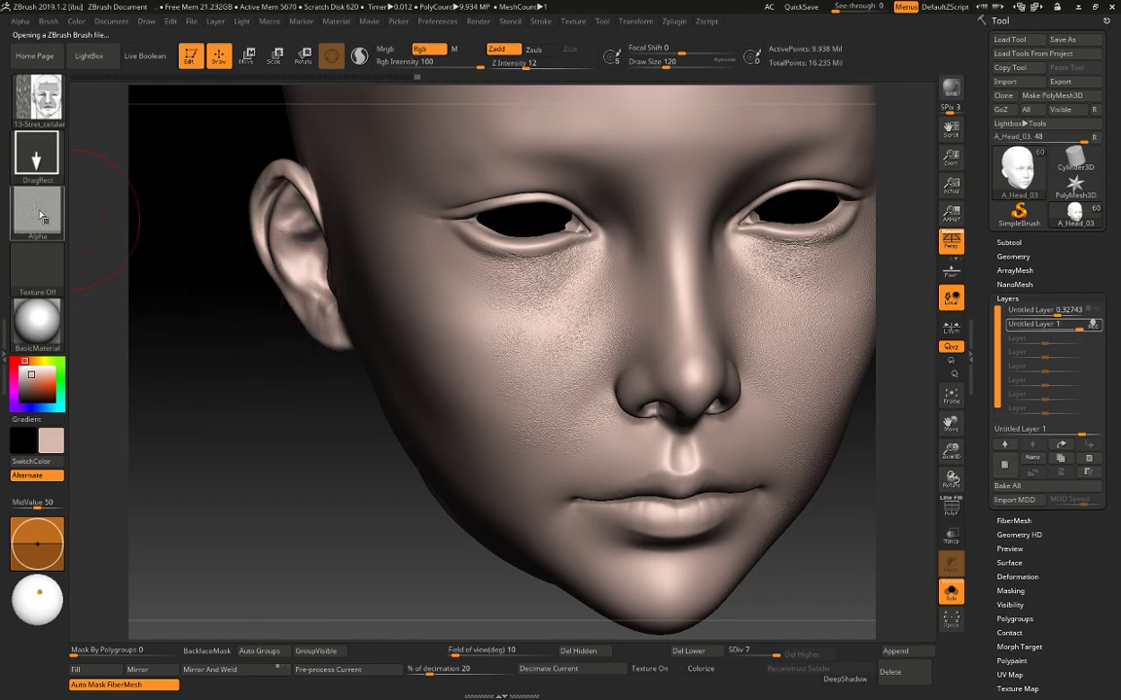
# Import skin alpha 11 and set its mid value to 51.
pyautogui.click(46, 199)
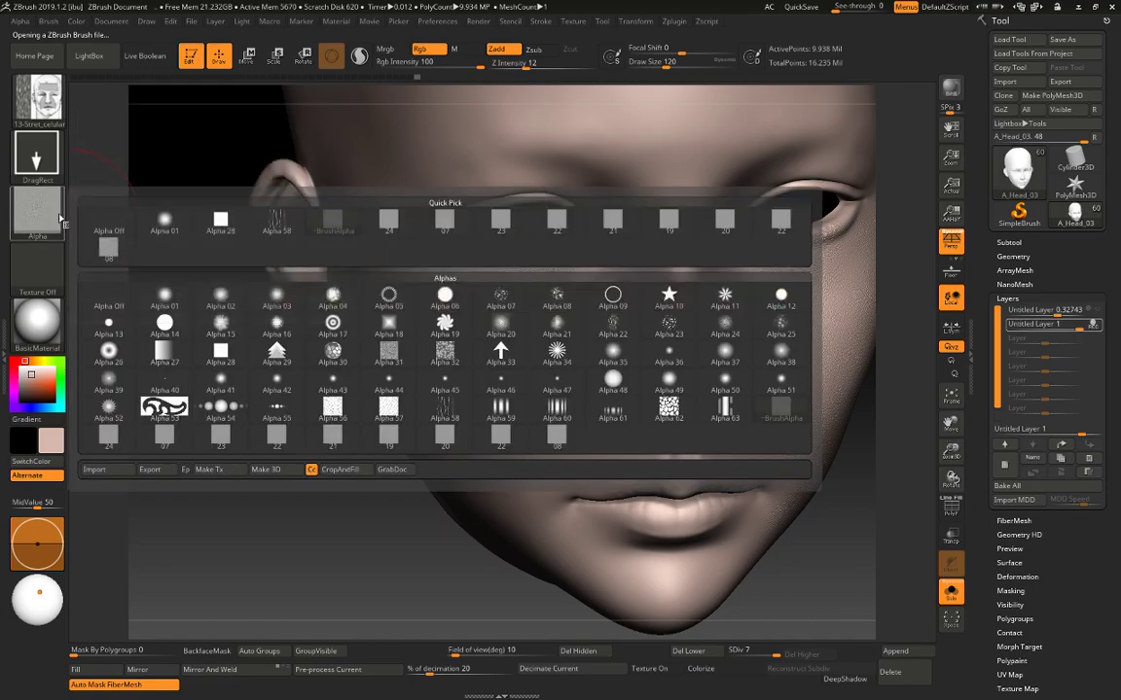
pyautogui.click(118, 471)
pyautogui.click(550, 178)
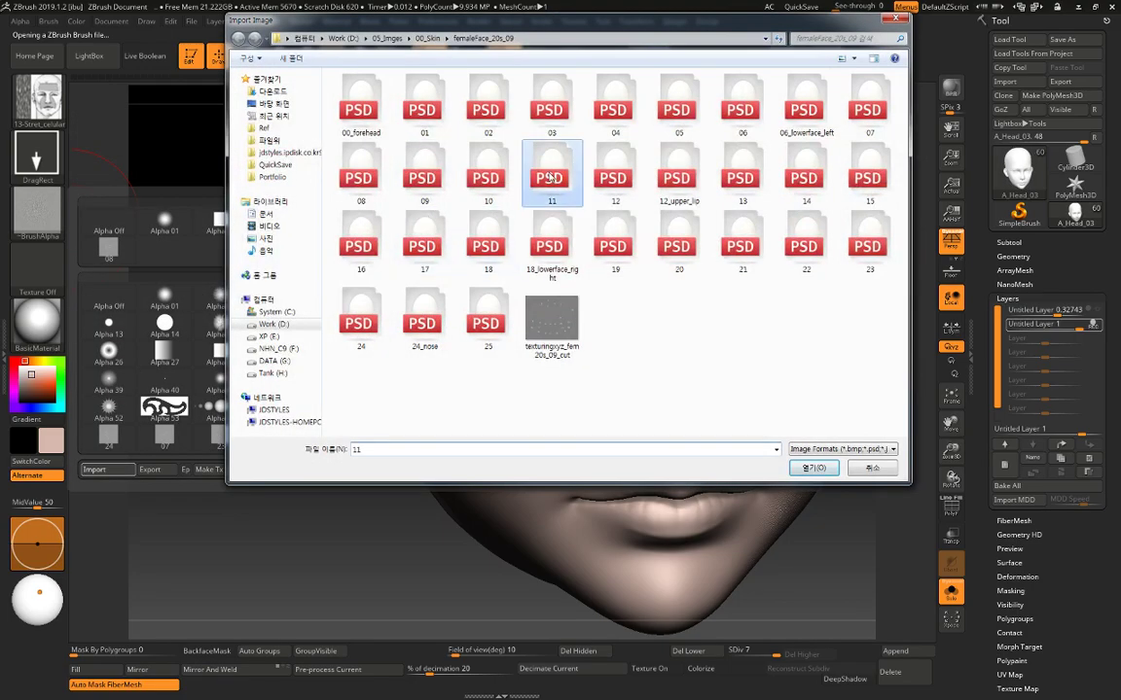
pyautogui.doubleClick(550, 178)
pyautogui.click(45, 504)
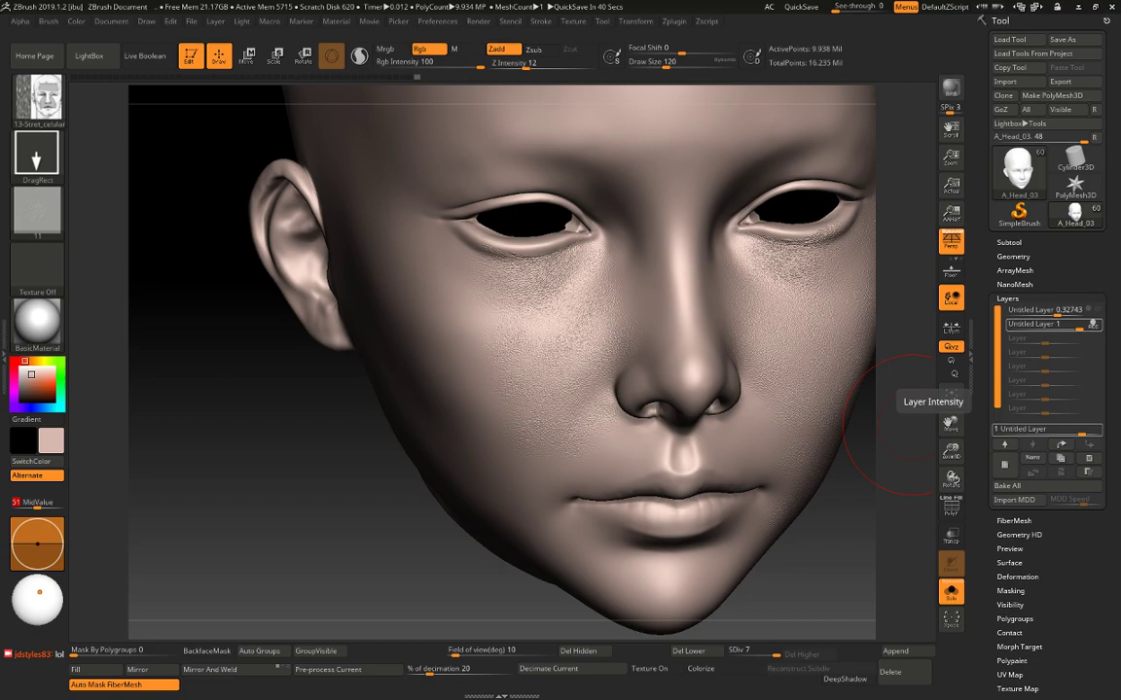
# Switch back to the Standard brush with the DragRect stroke for stamping the right cheek.
pyautogui.moveTo(440, 495); pyautogui.dragTo(340, 551)
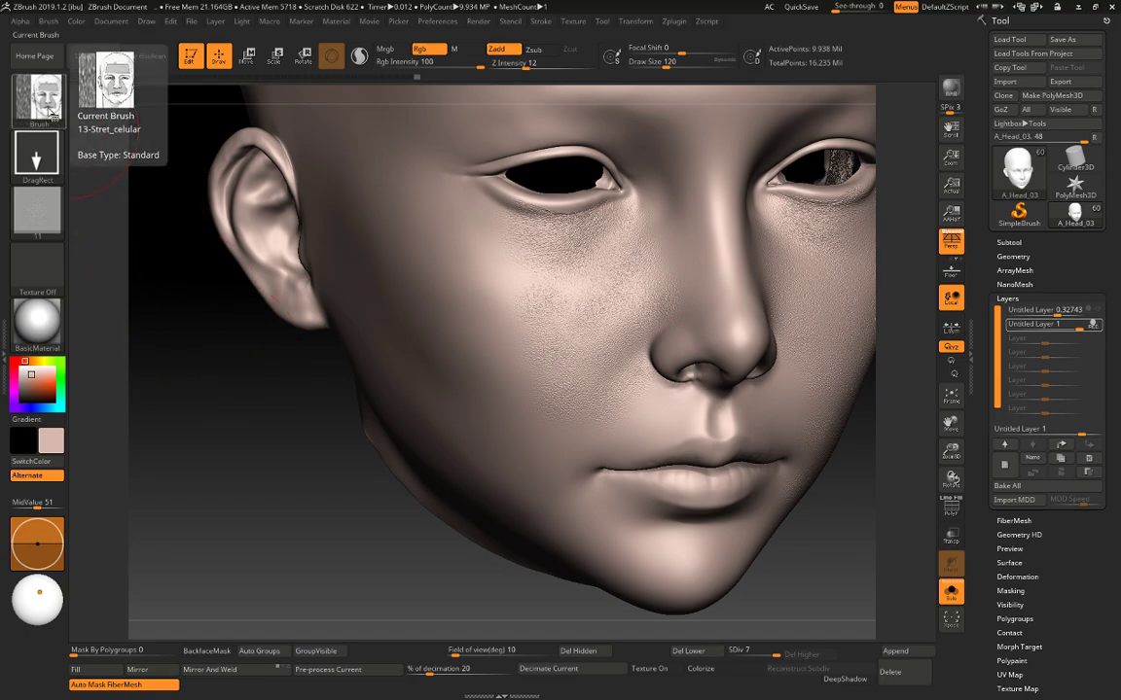
pyautogui.press('b')
pyautogui.press('s')
pyautogui.press('t')
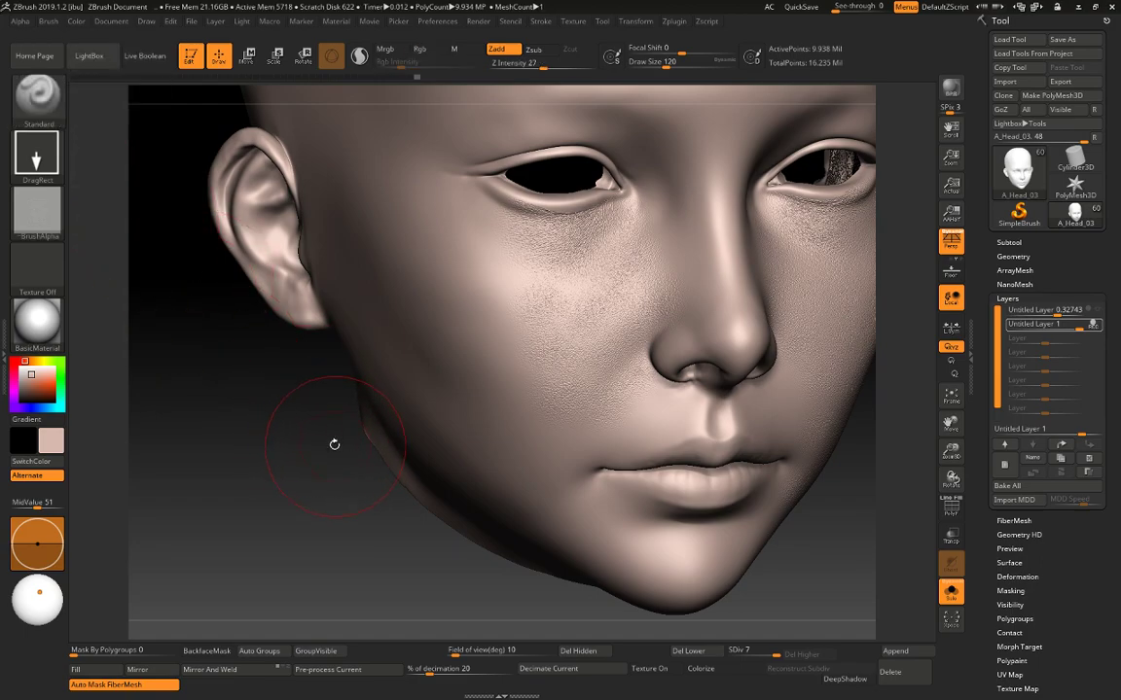
pyautogui.press('shift')
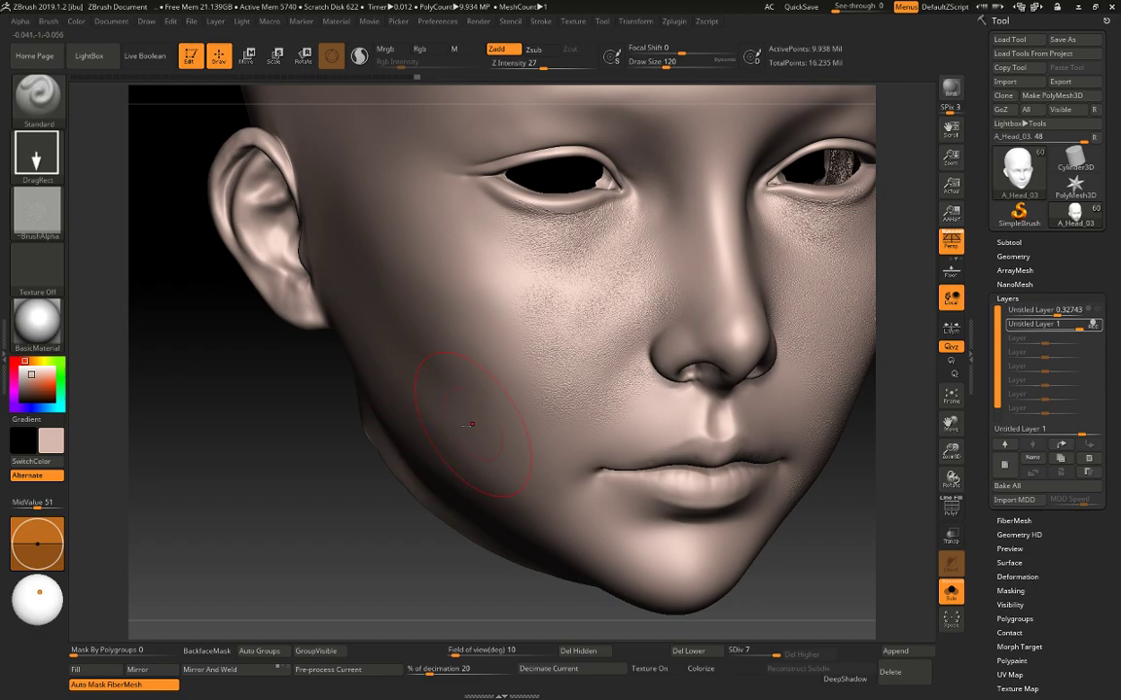
# Stamp pores down the right cheek toward the corner of the mouth, undoing an unwanted stamp.
pyautogui.moveTo(348, 505); pyautogui.dragTo(381, 563)
pyautogui.click(43, 220)
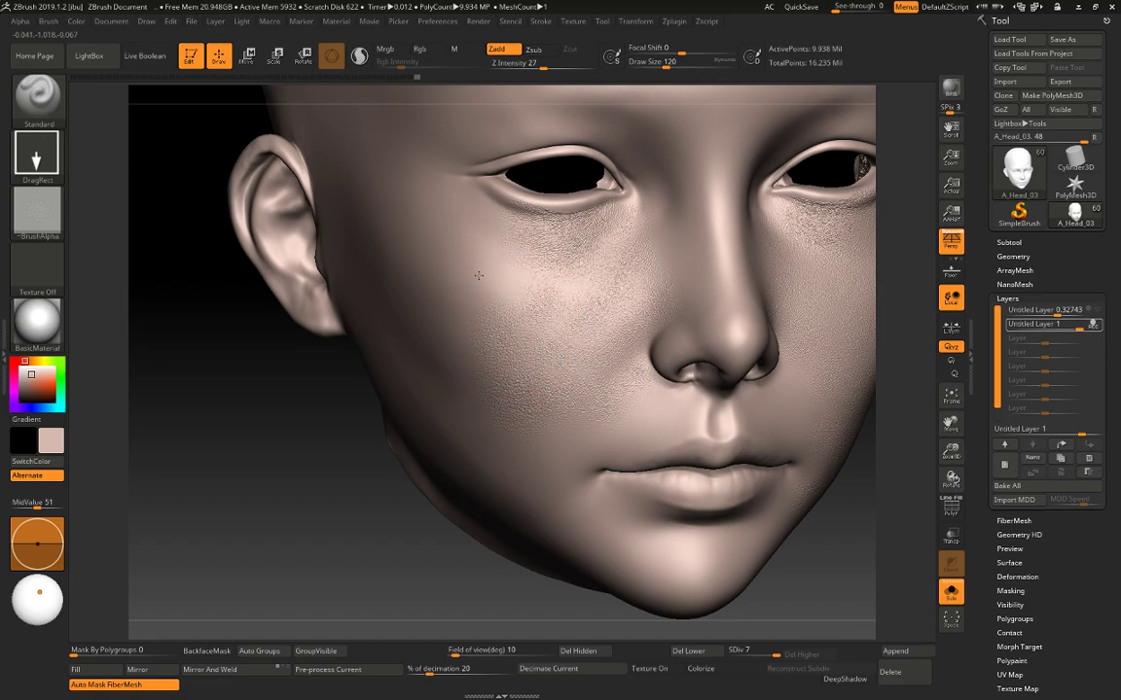
pyautogui.moveTo(399, 529); pyautogui.dragTo(368, 518)
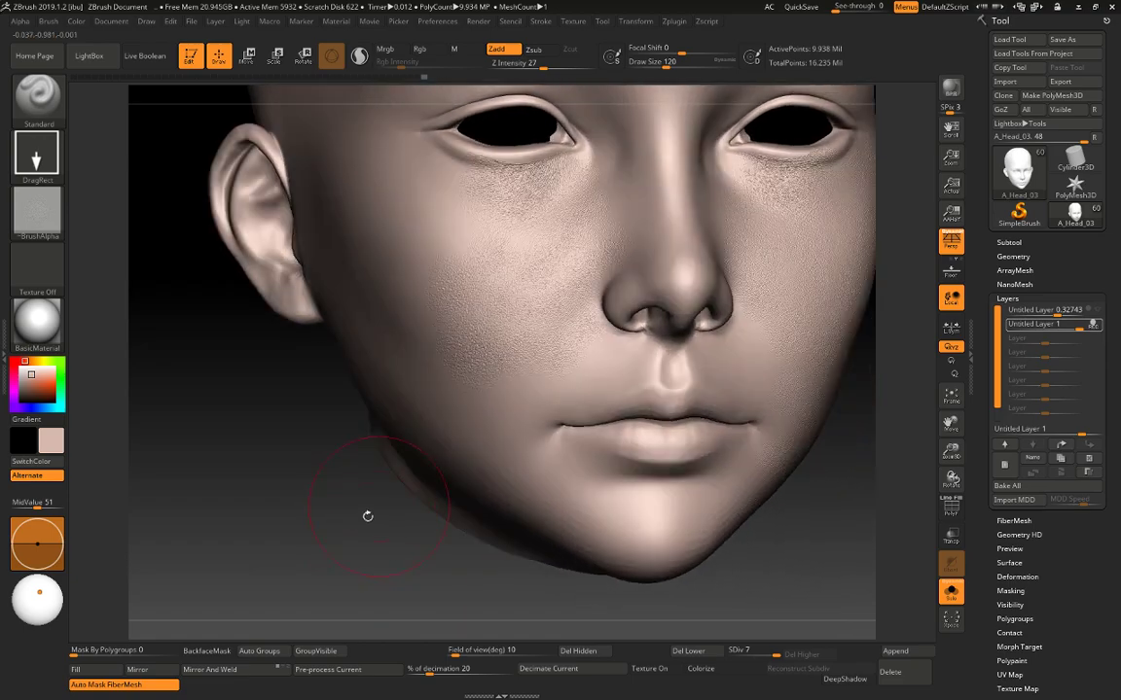
pyautogui.press('ctrl')
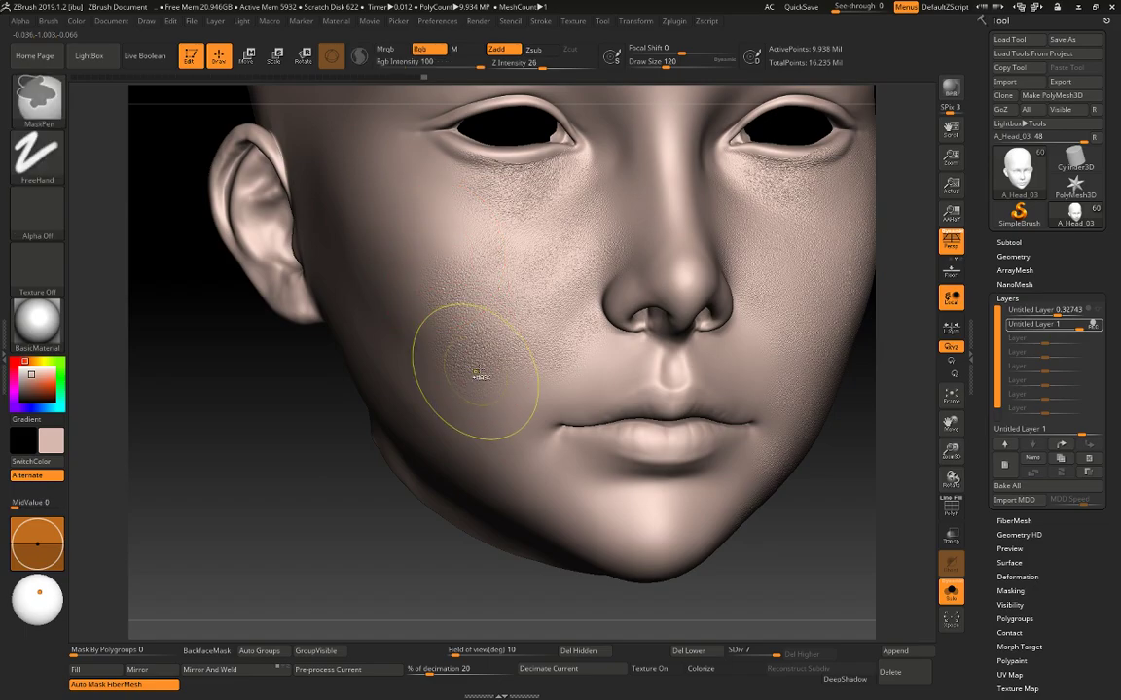
pyautogui.hotkey('ctrl', 'z')
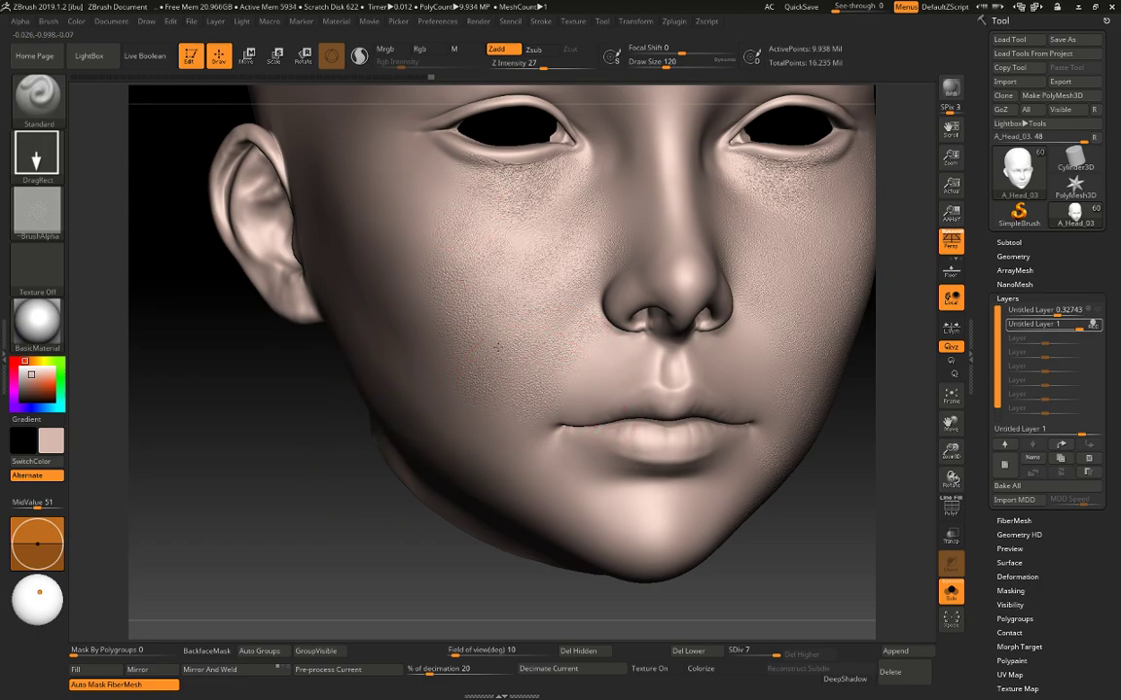
pyautogui.moveTo(309, 436); pyautogui.dragTo(394, 517)
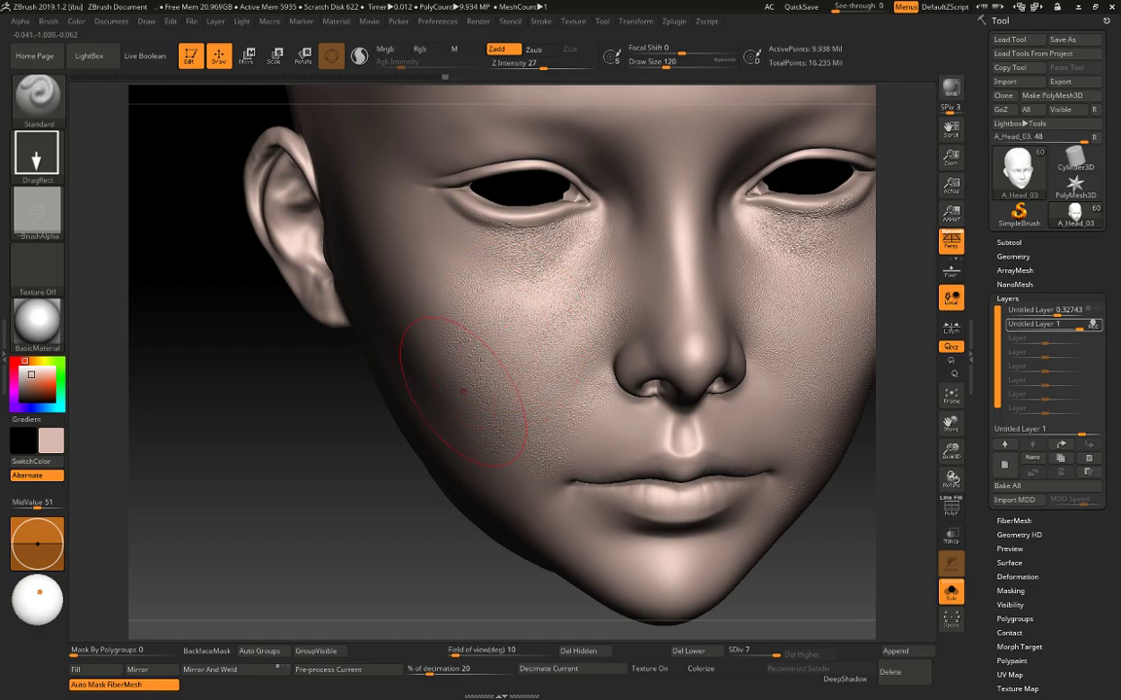
pyautogui.moveTo(360, 465)
pyautogui.mouseDown()
pyautogui.moveTo(409, 494)
pyautogui.moveTo(389, 480)
pyautogui.mouseUp()
# Import skin alpha 09 with a mid value of 51 and stamp pores over the outer right cheek.
pyautogui.moveTo(255, 556); pyautogui.dragTo(380, 572)
pyautogui.click(37, 204)
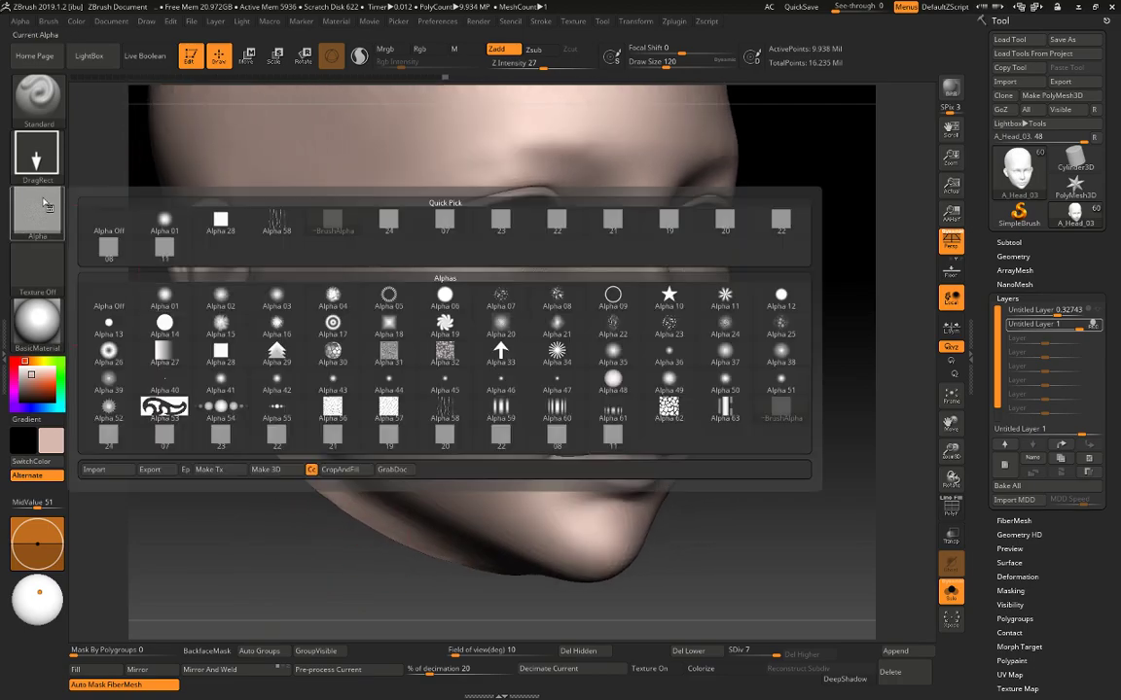
pyautogui.click(94, 469)
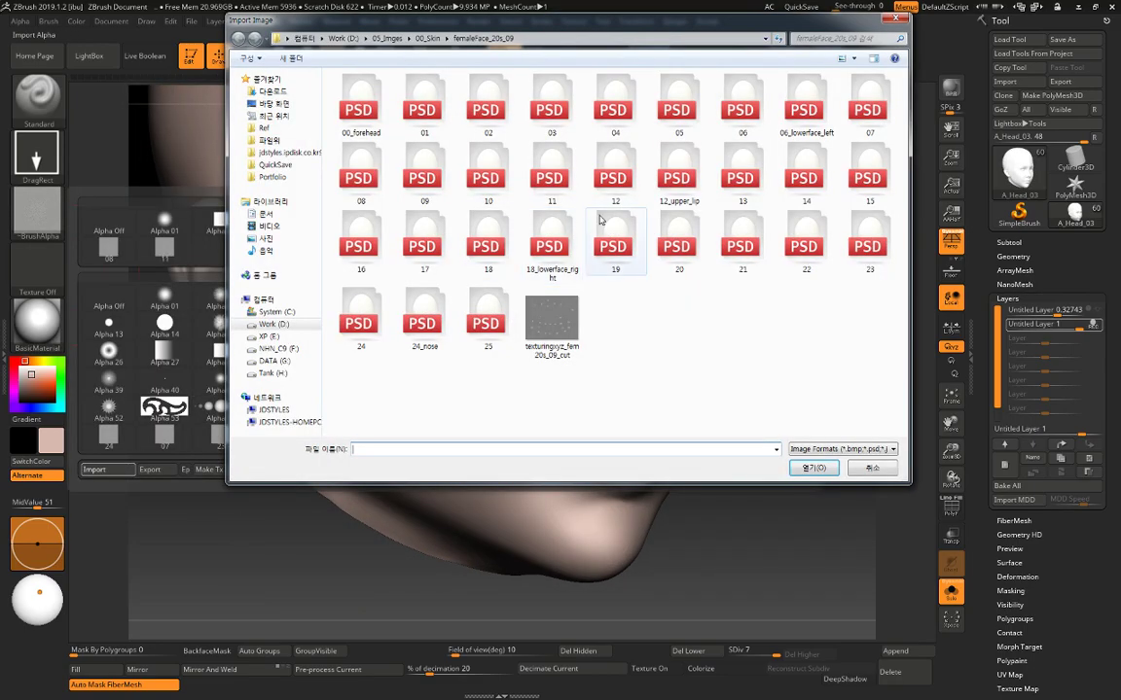
pyautogui.doubleClick(424, 178)
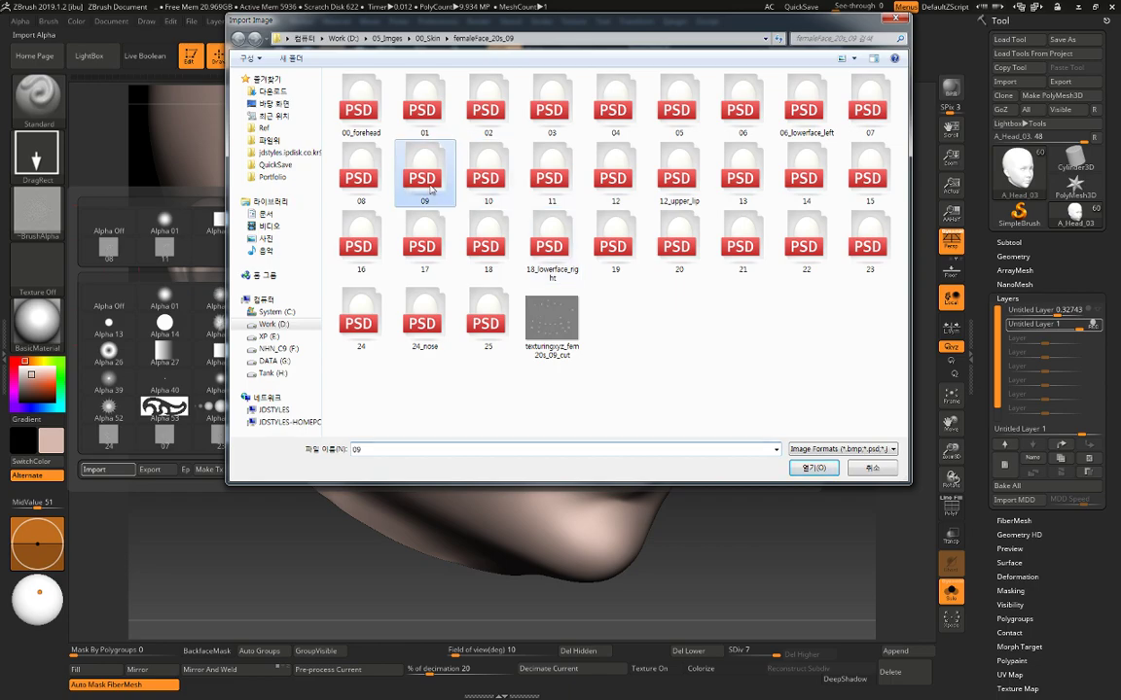
pyautogui.moveTo(32, 501); pyautogui.dragTo(37, 506)
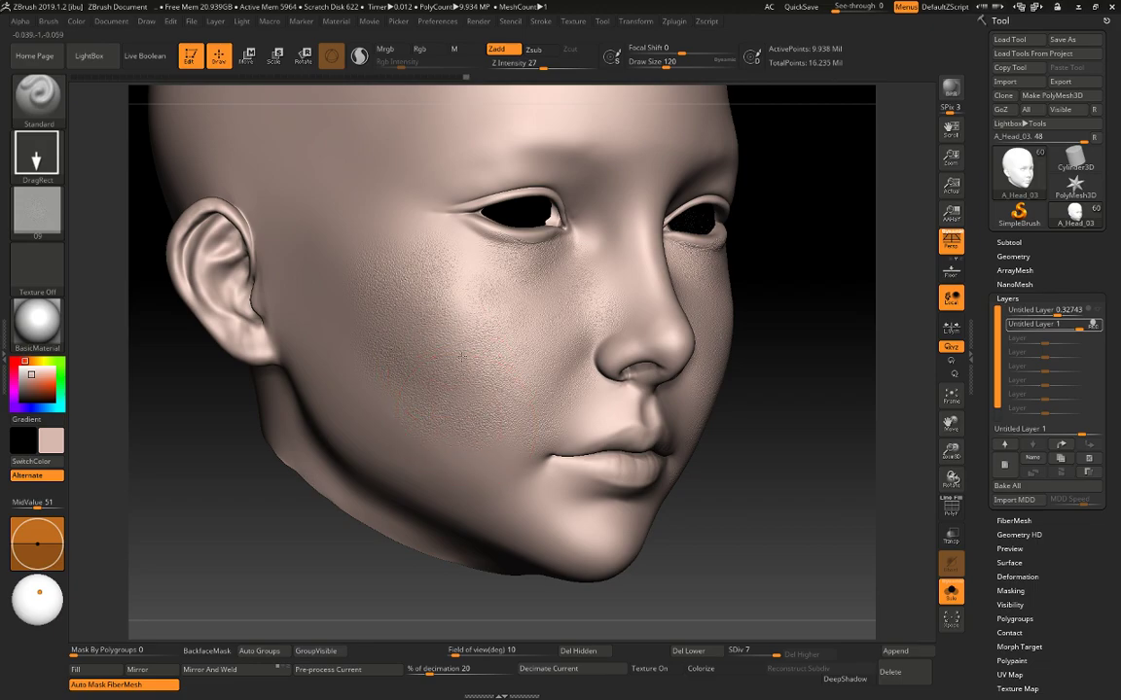
pyautogui.press('ctrl')
pyautogui.moveTo(437, 377); pyautogui.dragTo(477, 376, button='right')
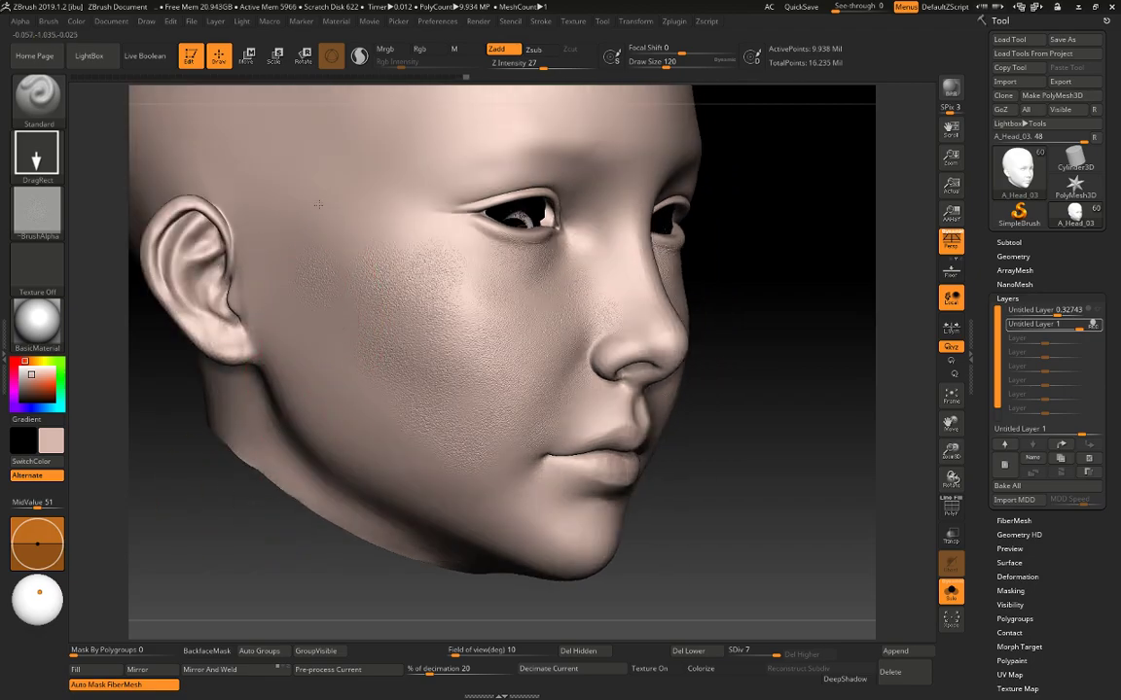
# Stamp pores over the right temple and cheekbone between ear and eye, undoing an unwanted stamp.
pyautogui.moveTo(319, 204); pyautogui.dragTo(290, 185)
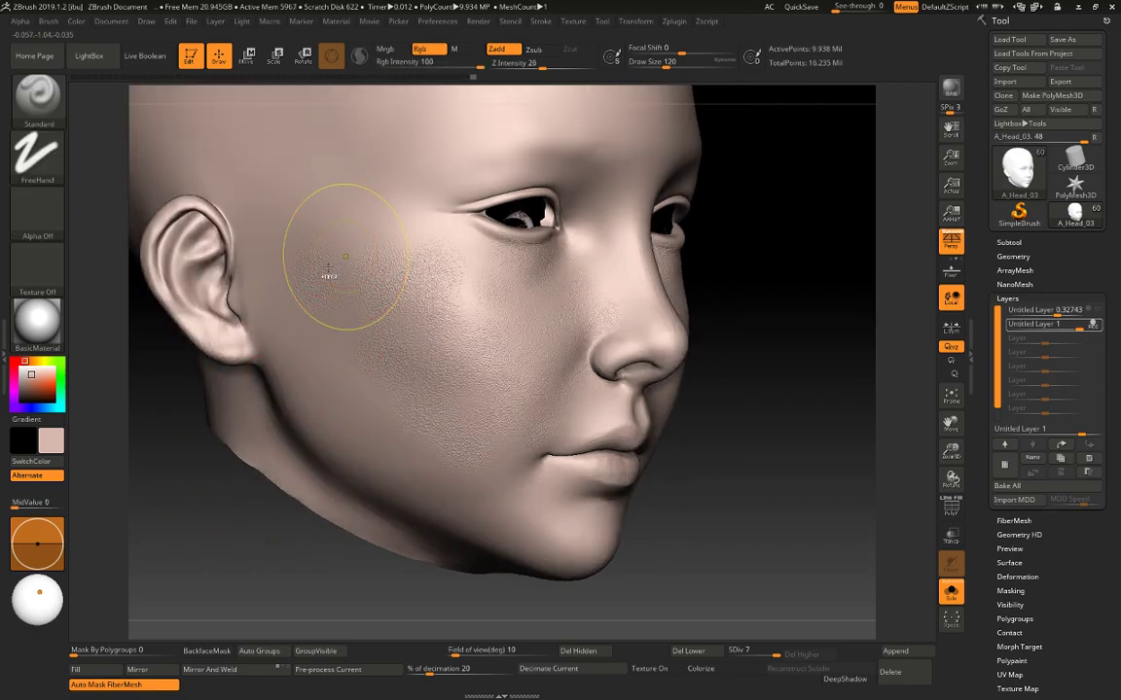
pyautogui.hotkey('ctrl', 'z')
pyautogui.moveTo(303, 255); pyautogui.dragTo(322, 256)
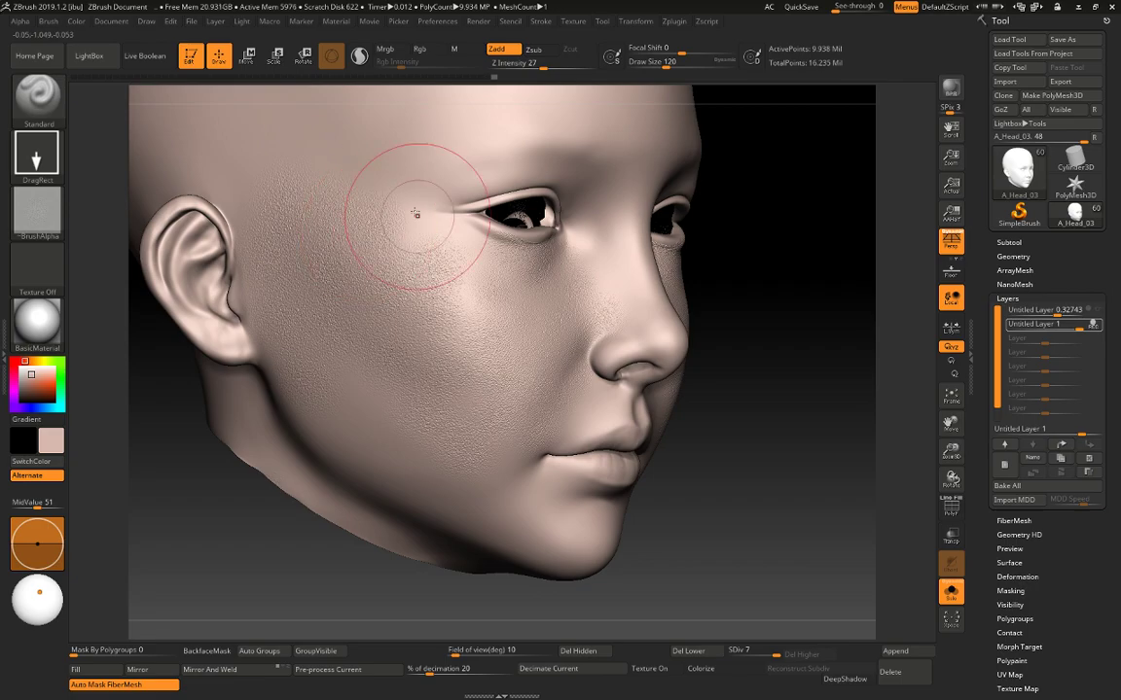
pyautogui.moveTo(236, 523); pyautogui.dragTo(233, 573)
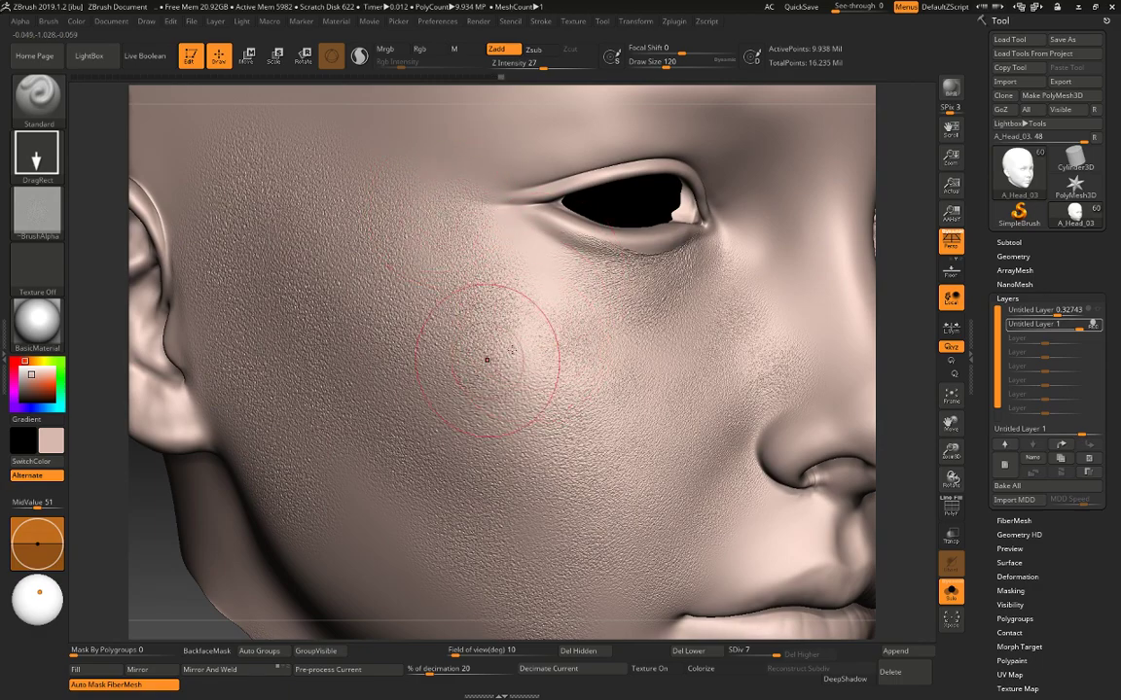
# Import skin alpha 10 with a mid value of 51.
pyautogui.keyDown('ctrl'); pyautogui.moveTo(161, 581); pyautogui.dragTo(212, 527, button='right'); pyautogui.keyUp('ctrl')
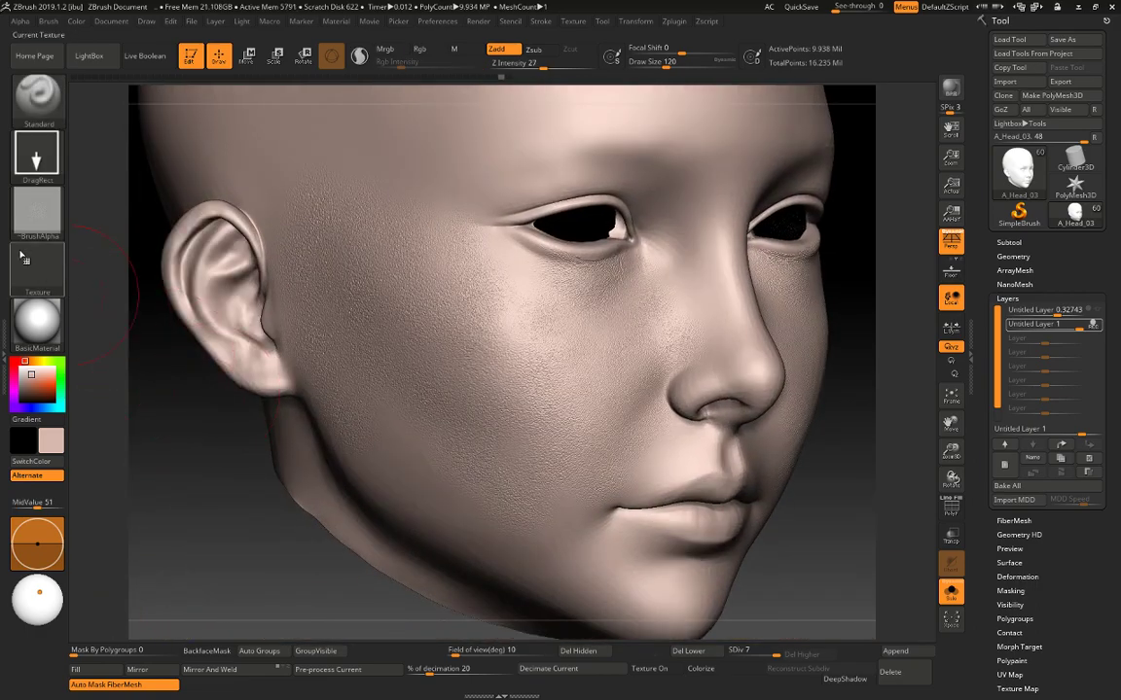
pyautogui.click(37, 209)
pyautogui.click(96, 468)
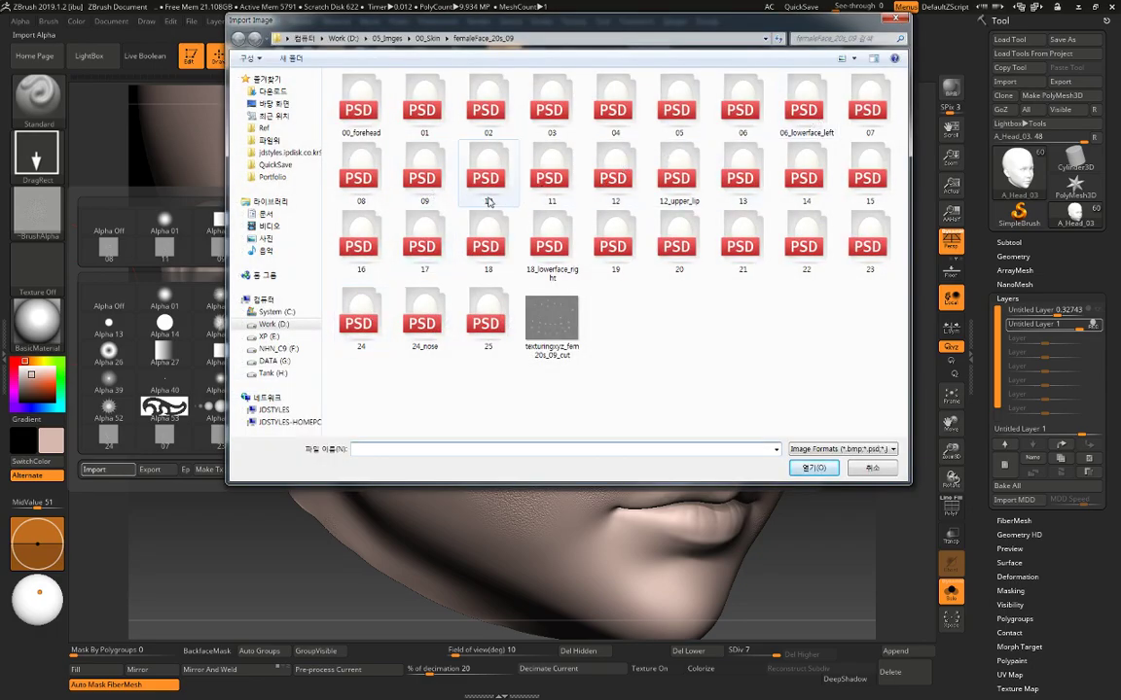
pyautogui.click(493, 181)
pyautogui.doubleClick(493, 181)
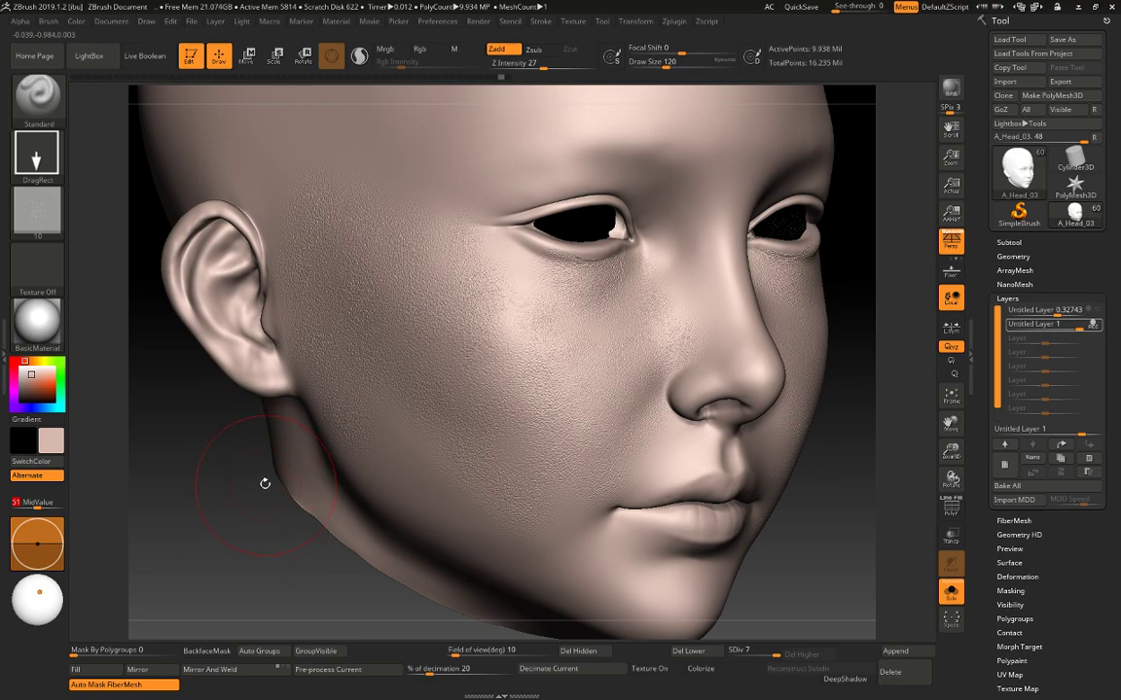
# Stamp pores over the right cheek below the ear and down along the jawline.
pyautogui.moveTo(254, 504); pyautogui.dragTo(368, 444)
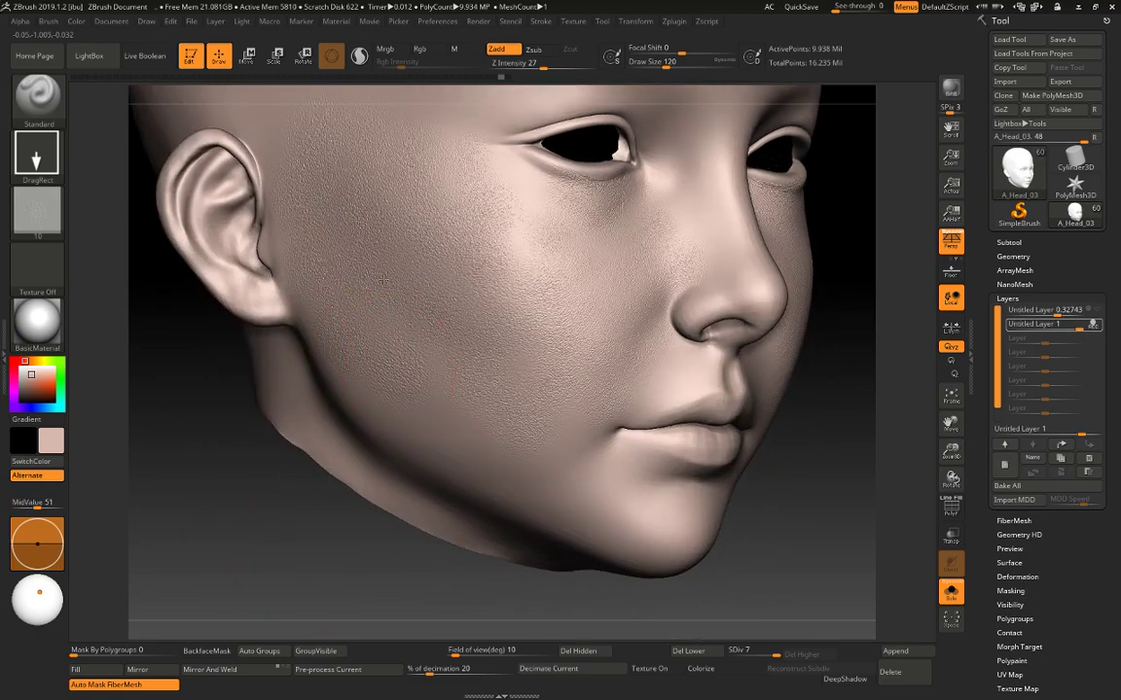
pyautogui.moveTo(333, 496)
pyautogui.mouseDown()
pyautogui.moveTo(352, 488)
pyautogui.moveTo(332, 486)
pyautogui.mouseUp()
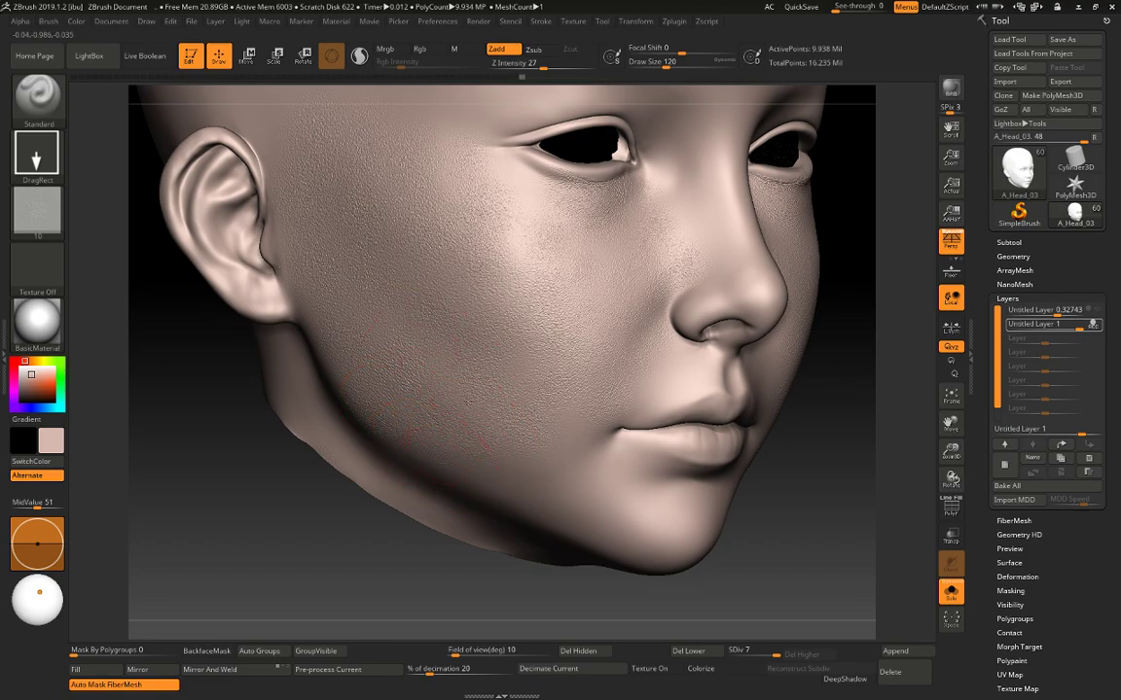
pyautogui.moveTo(232, 448)
pyautogui.mouseDown()
pyautogui.moveTo(278, 493)
pyautogui.moveTo(233, 451)
pyautogui.mouseUp()
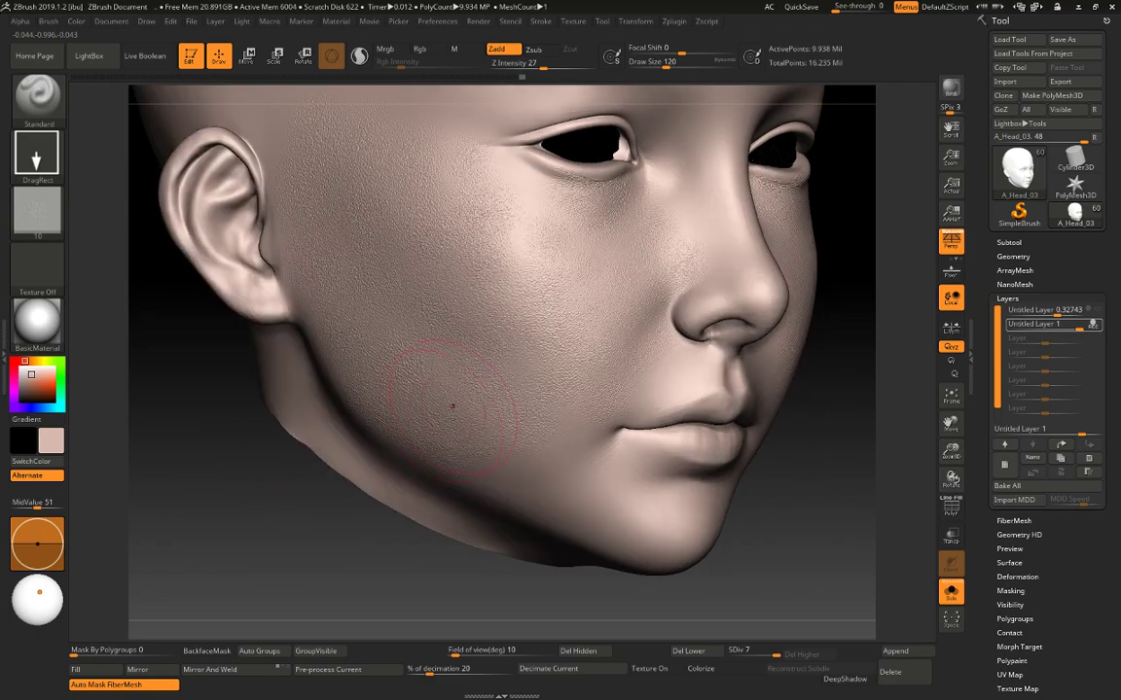
# Import skin alpha 12 and set its mid value to 51.
pyautogui.keyDown('alt'); pyautogui.moveTo(300, 544); pyautogui.dragTo(292, 418); pyautogui.keyUp('alt')
pyautogui.moveTo(370, 545); pyautogui.dragTo(248, 535)
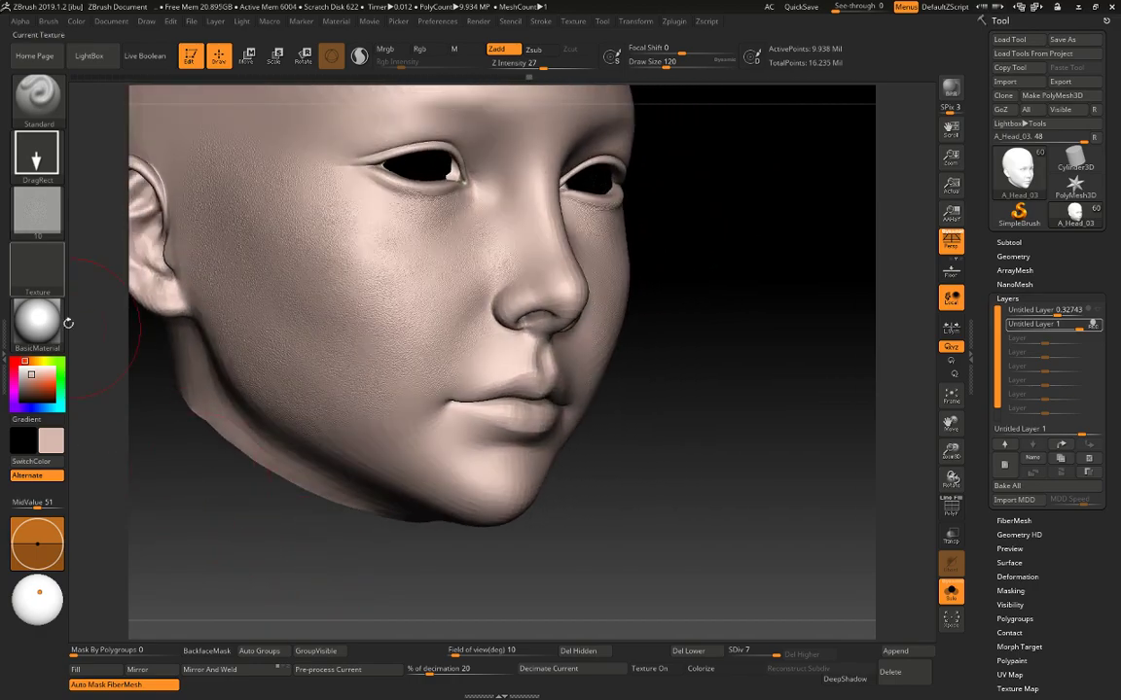
pyautogui.click(36, 210)
pyautogui.click(95, 424)
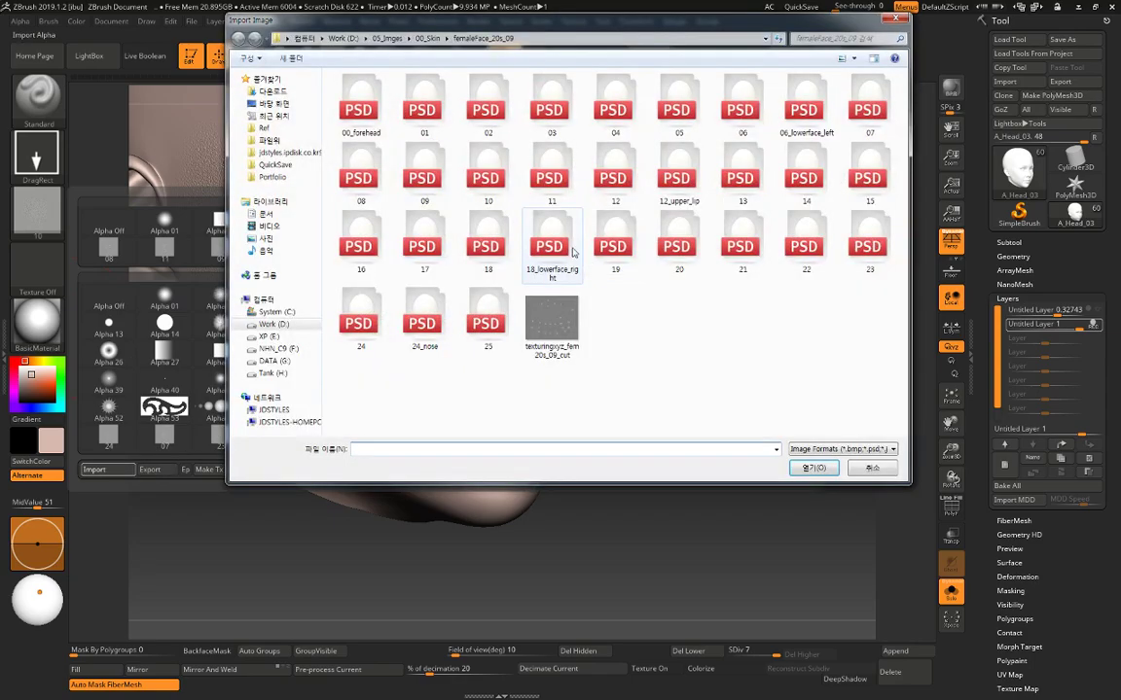
pyautogui.doubleClick(609, 185)
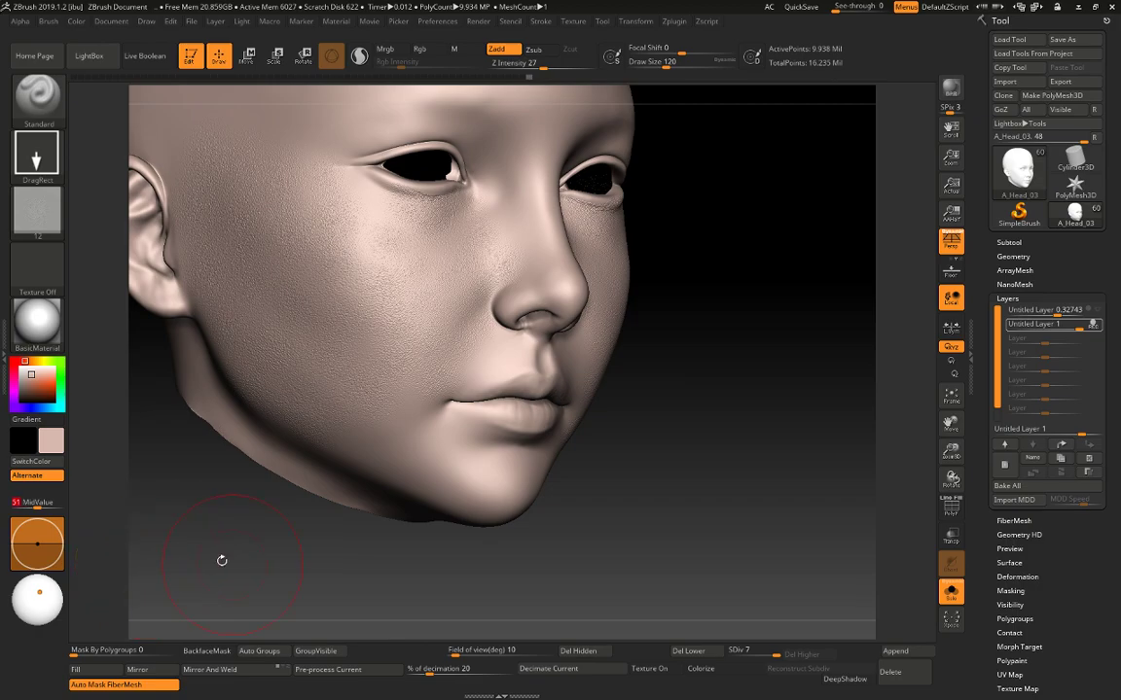
pyautogui.moveTo(222, 560); pyautogui.dragTo(321, 506)
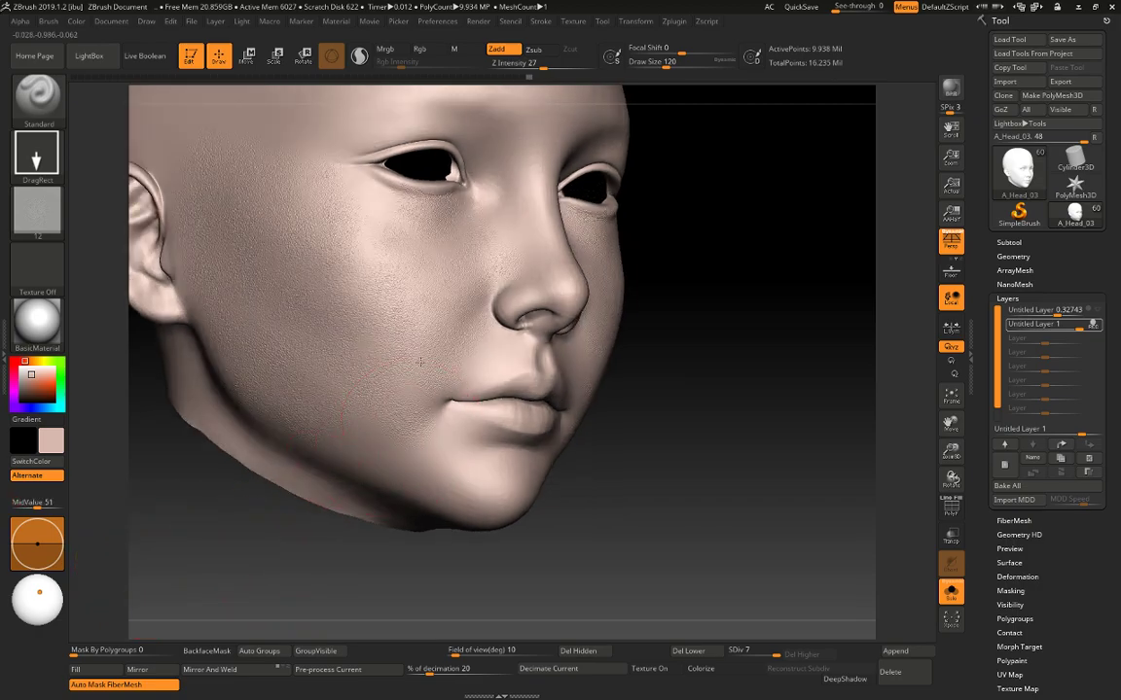
# Stamp pores over the lower right cheek beside the mouth corner, undoing an unwanted stamp.
pyautogui.keyDown('alt'); pyautogui.moveTo(668, 335); pyautogui.dragTo(654, 404); pyautogui.keyUp('alt')
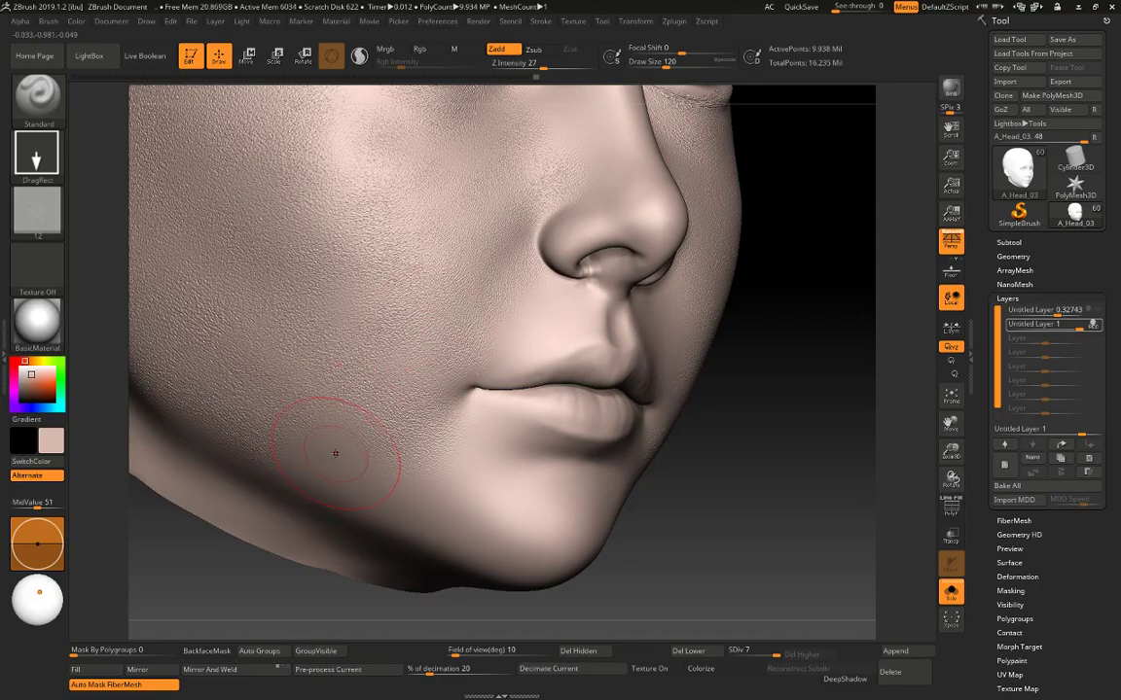
pyautogui.press('ctrl')
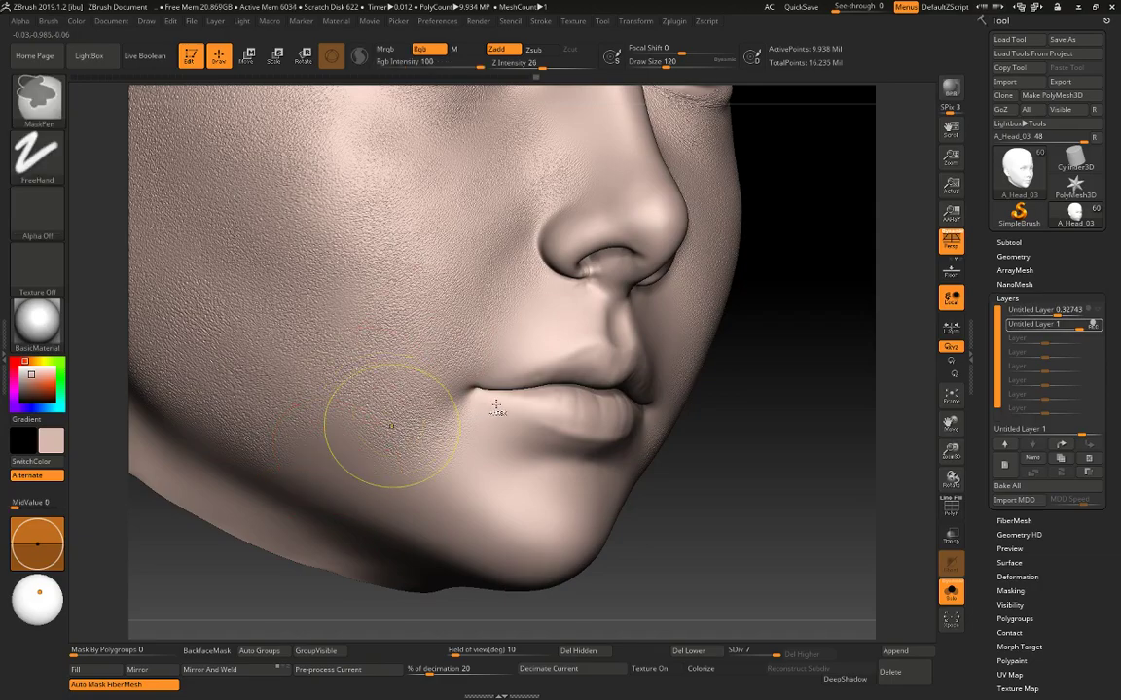
pyautogui.press('ctrl')
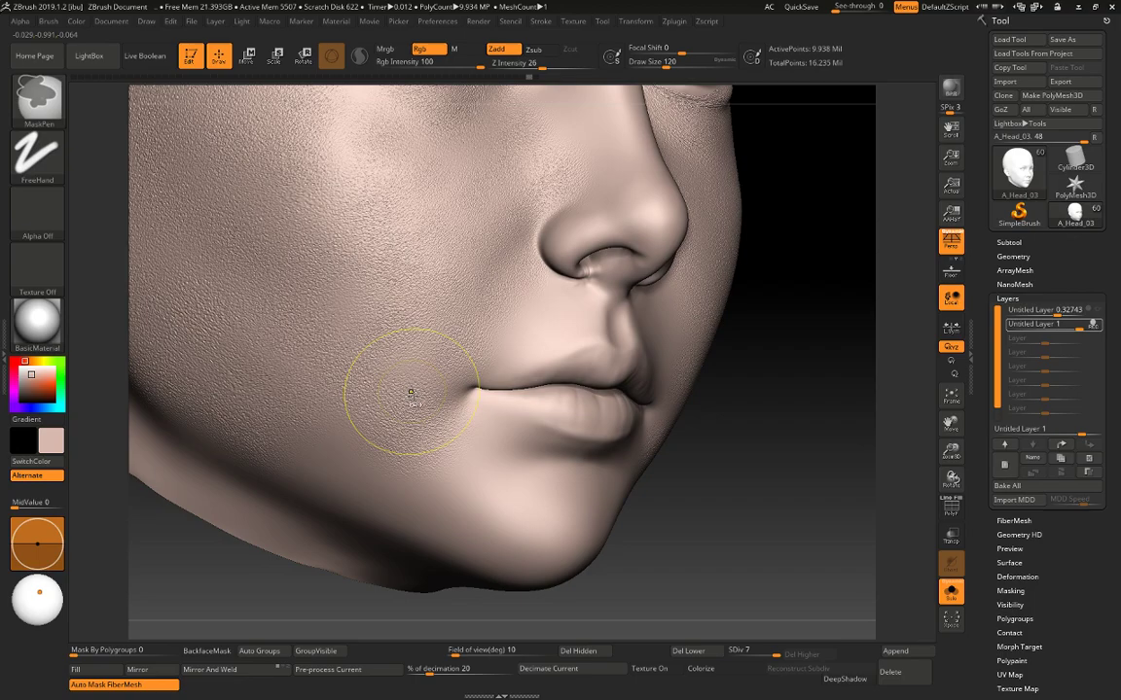
pyautogui.hotkey('ctrl', 'z')
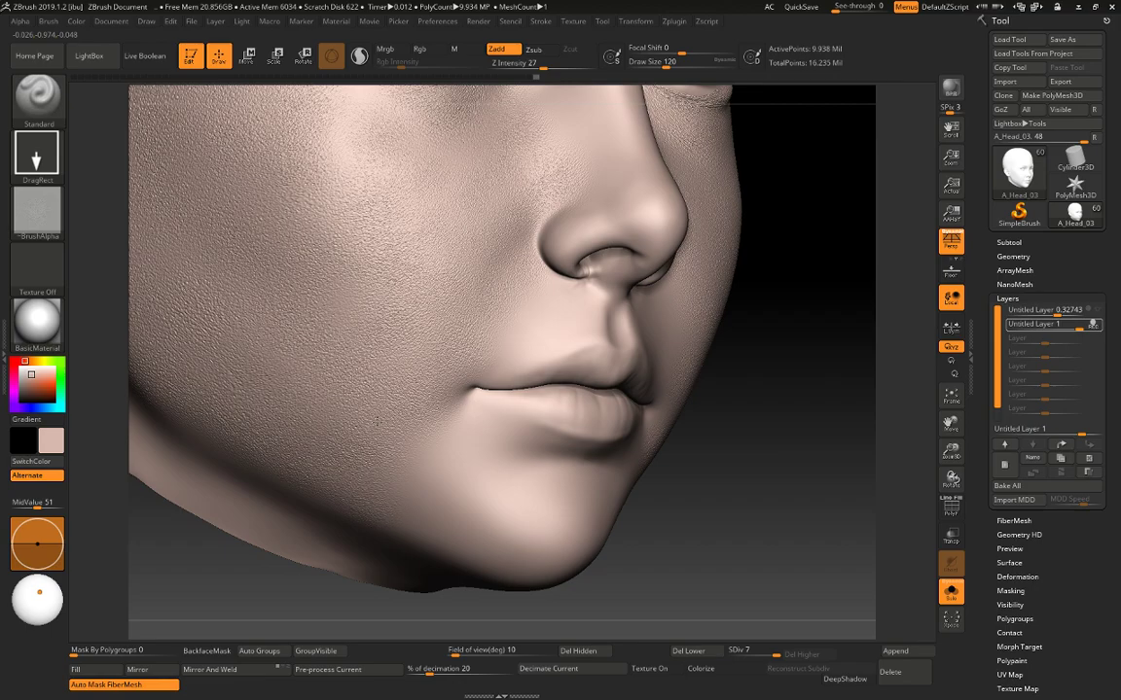
# Import skin alpha 17 and set its mid value to 51.
pyautogui.moveTo(826, 428)
pyautogui.keyDown('alt'); pyautogui.mouseDown()
pyautogui.moveTo(865, 496)
pyautogui.moveTo(791, 516)
pyautogui.moveTo(696, 476)
pyautogui.moveTo(698, 499)
pyautogui.moveTo(745, 528)
pyautogui.mouseUp(); pyautogui.keyUp('alt')
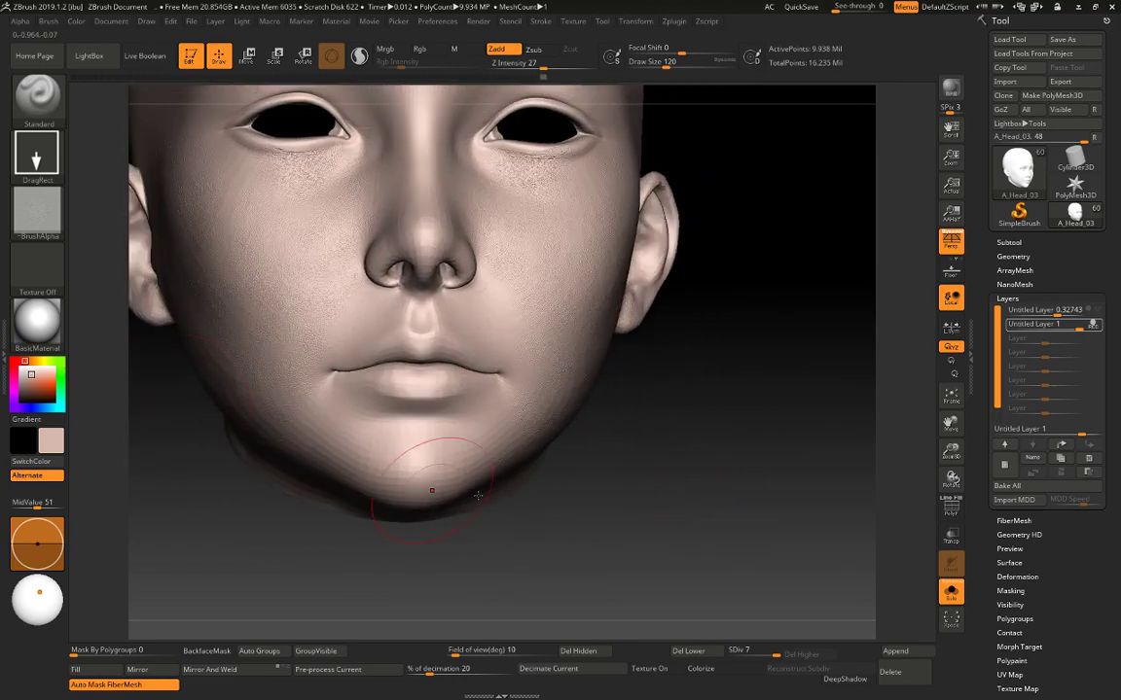
pyautogui.click(37, 211)
pyautogui.click(96, 470)
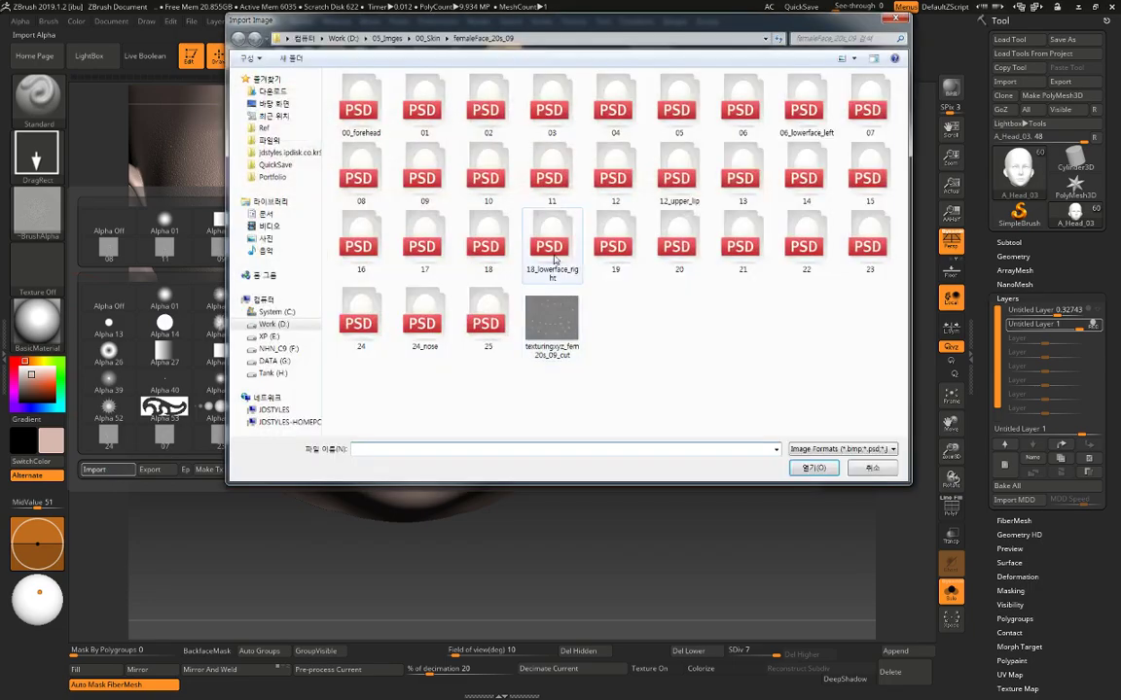
pyautogui.click(410, 267)
pyautogui.doubleClick(410, 266)
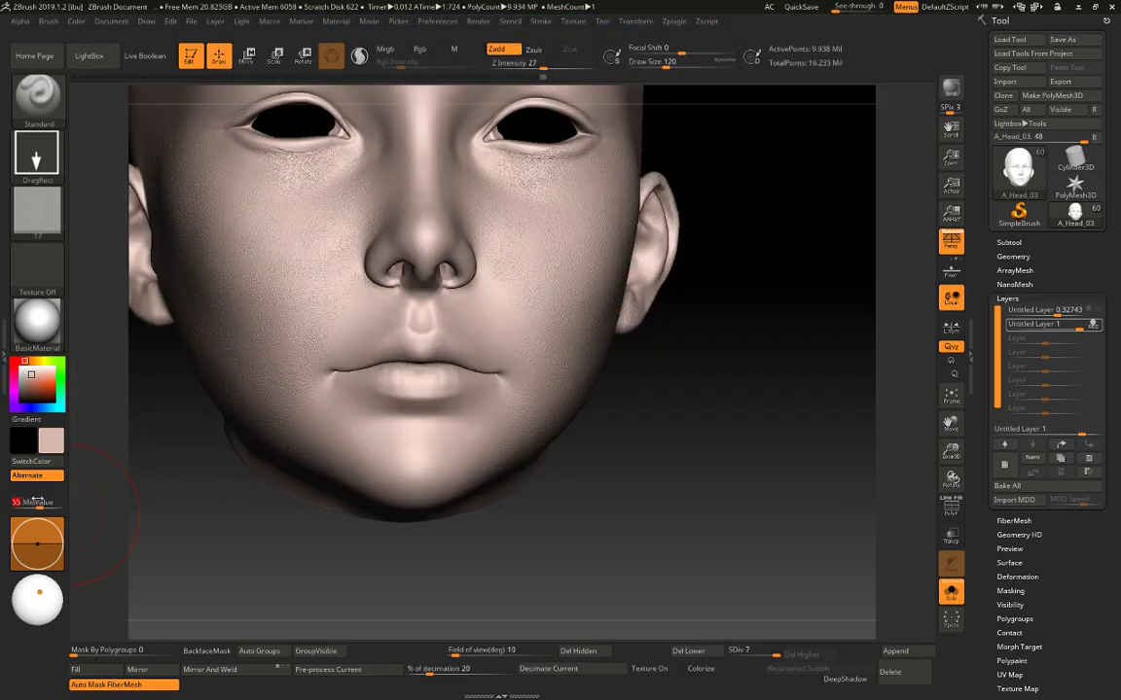
pyautogui.moveTo(49, 500); pyautogui.dragTo(46, 501)
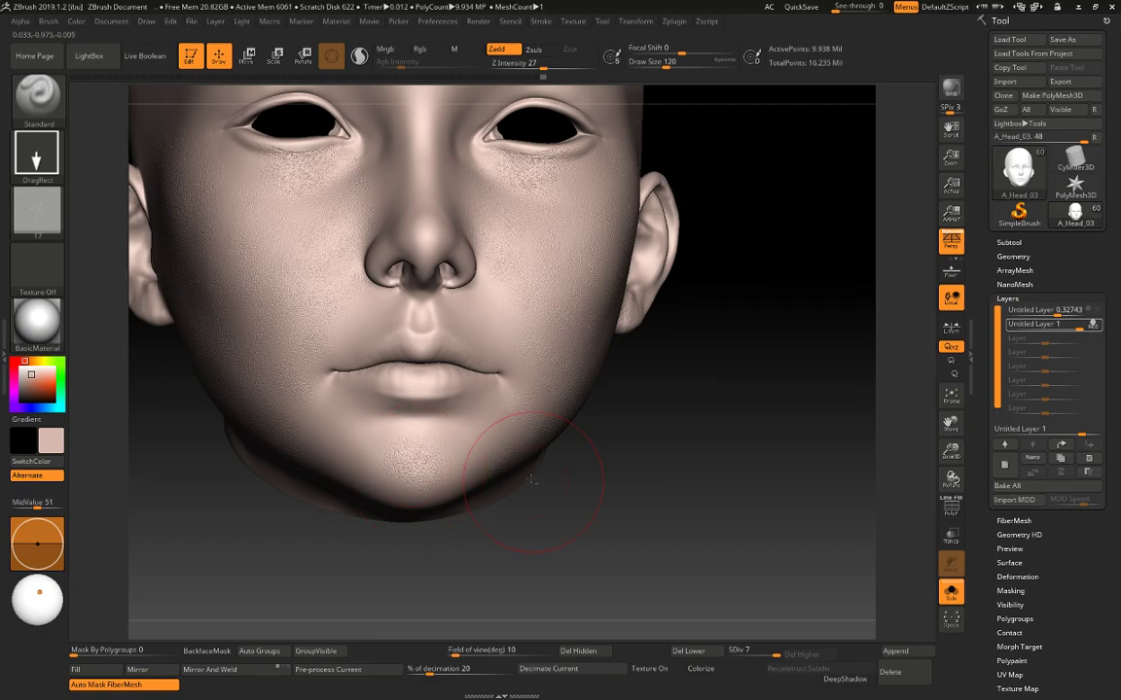
# Stamp pores over the center of the chin, undoing the unwanted stamps below the lower lip.
pyautogui.keyDown('alt'); pyautogui.moveTo(578, 465); pyautogui.dragTo(623, 519); pyautogui.keyUp('alt')
pyautogui.moveTo(448, 401); pyautogui.dragTo(473, 441)
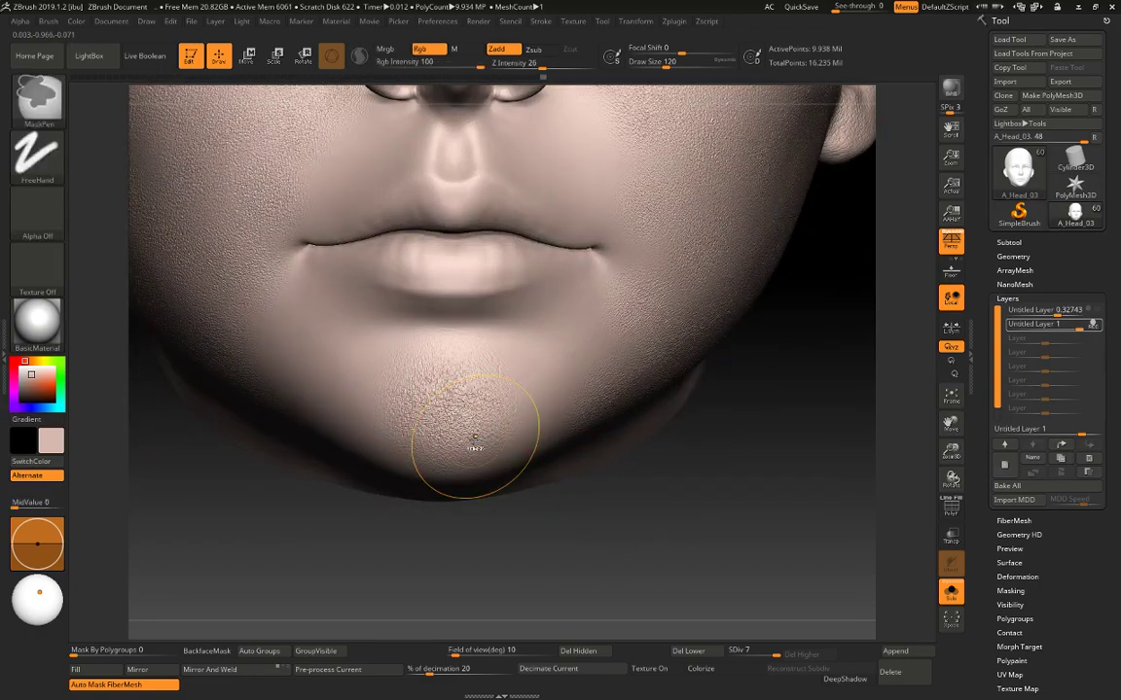
pyautogui.hotkey('ctrl', 'z')
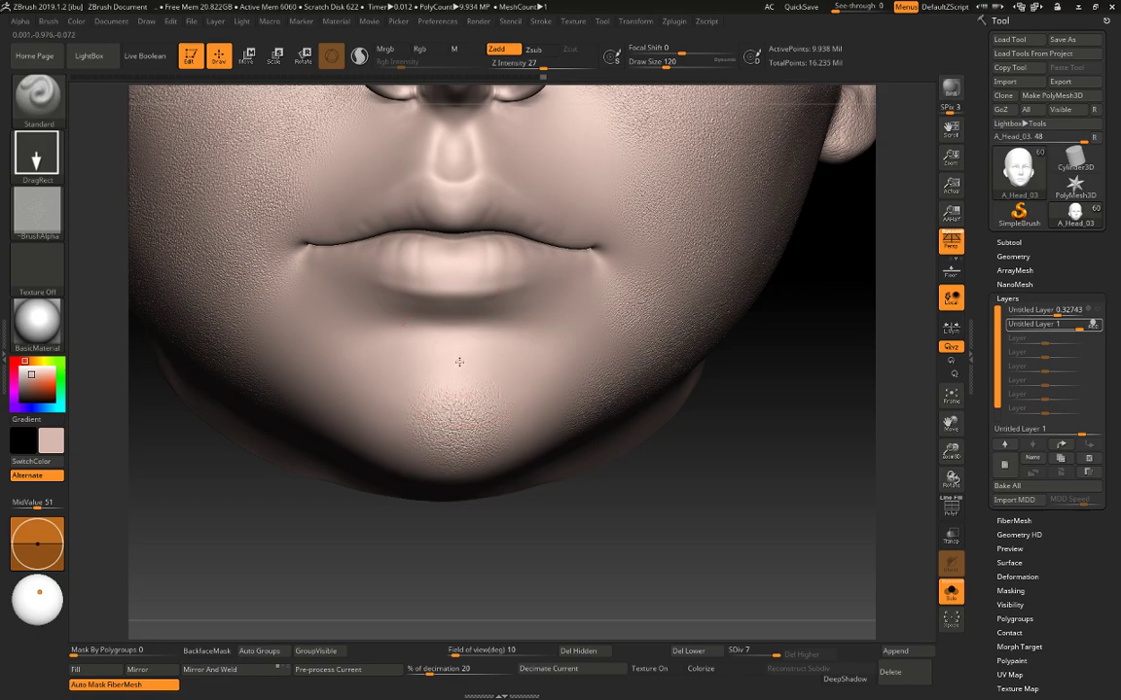
pyautogui.press('ctrl')
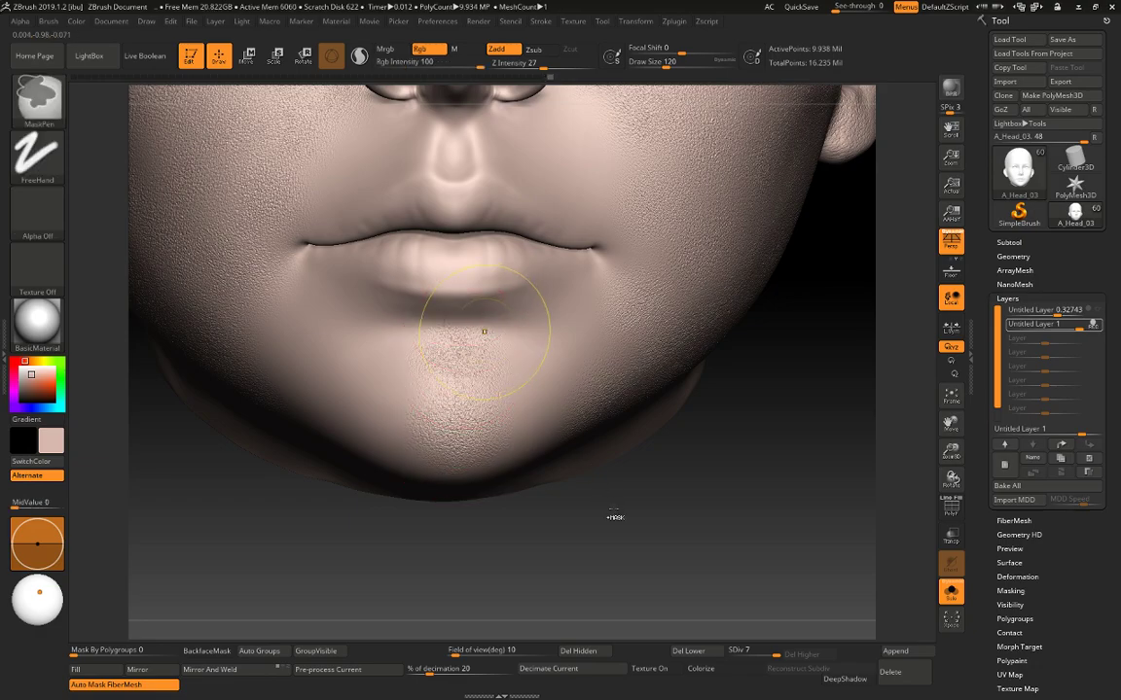
pyautogui.hotkey('ctrl', 'z')
pyautogui.moveTo(609, 518)
pyautogui.mouseDown()
pyautogui.moveTo(547, 543)
pyautogui.moveTo(510, 521)
pyautogui.mouseUp()
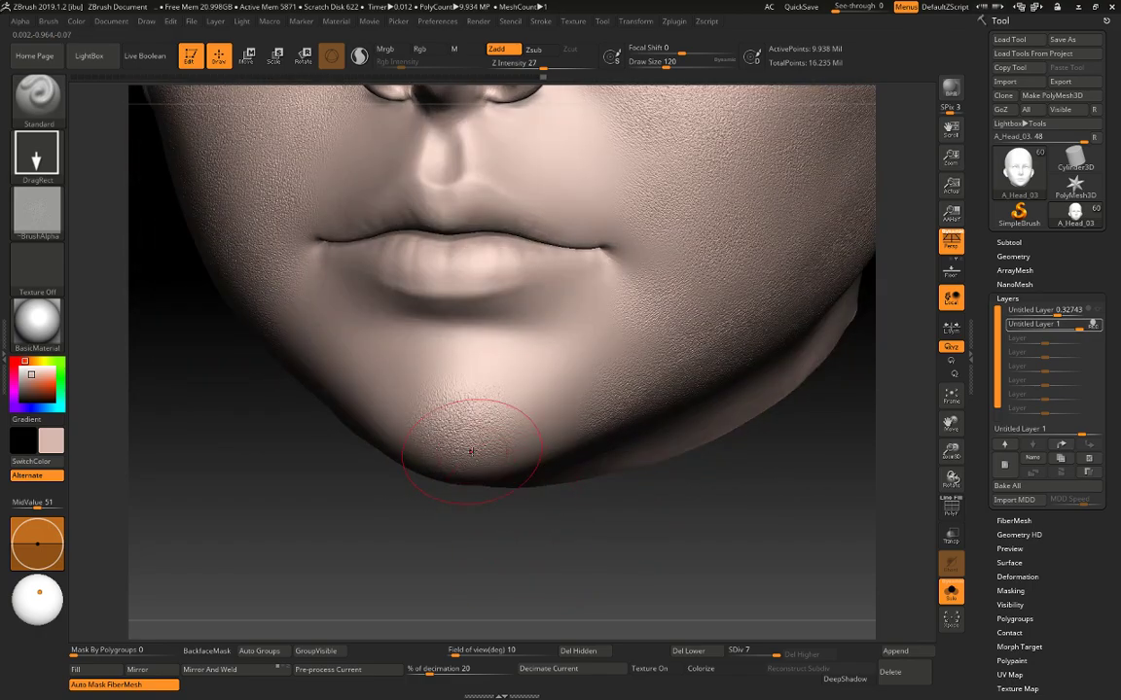
pyautogui.moveTo(340, 498); pyautogui.dragTo(462, 483)
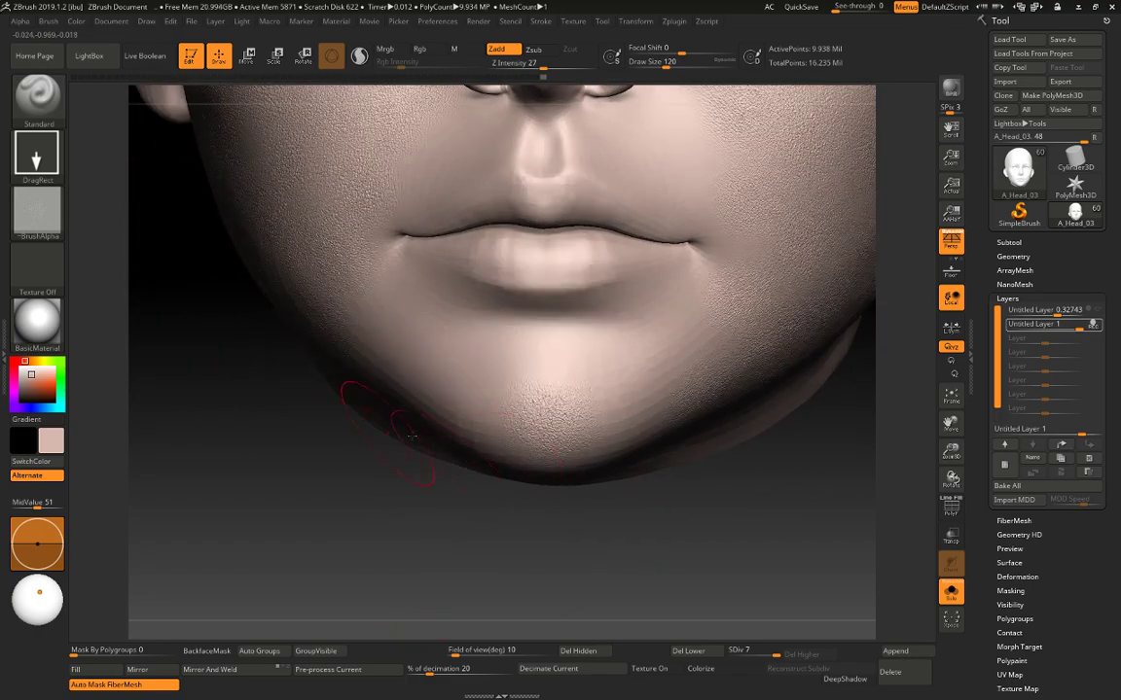
# Import skin alpha 16 and set its mid value to 51.
pyautogui.click(51, 207)
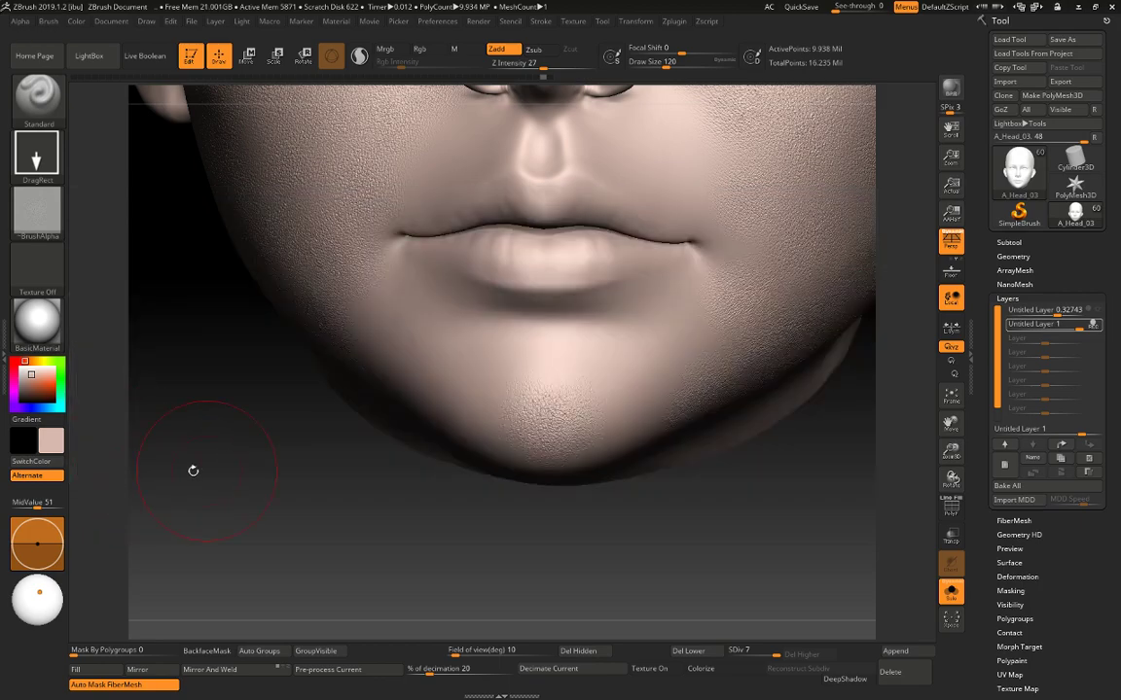
pyautogui.click(39, 209)
pyautogui.click(112, 467)
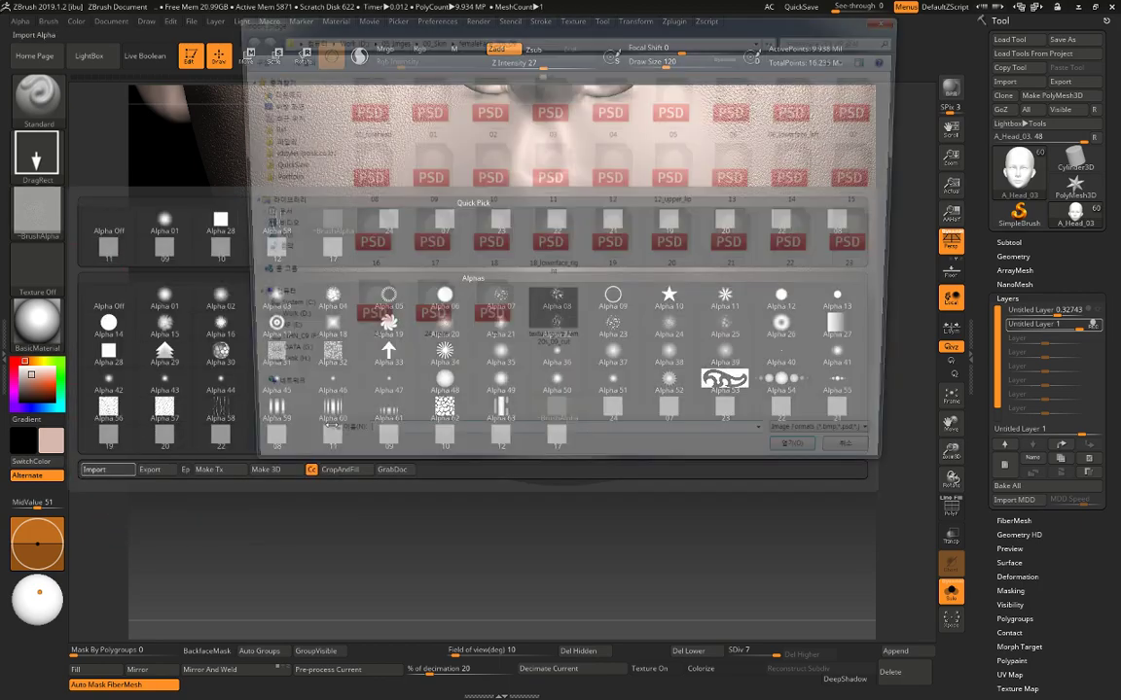
pyautogui.doubleClick(364, 249)
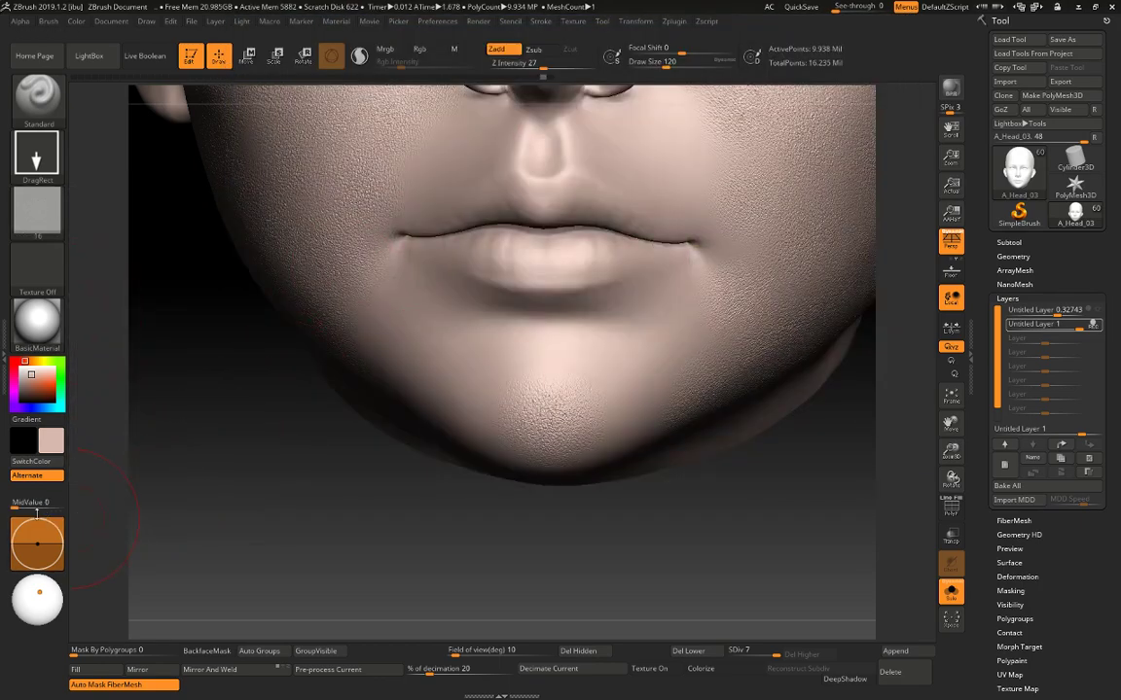
pyautogui.click(37, 507)
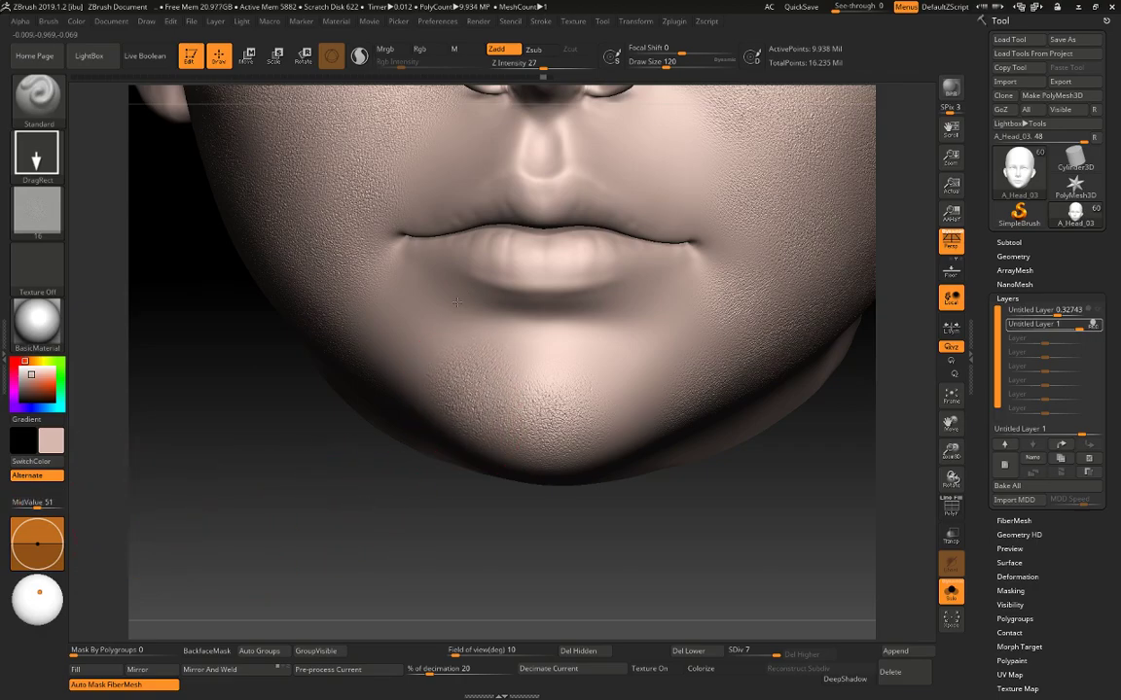
# Stamp pores over the right side of the chin below the mouth, undoing misplaced stamps.
pyautogui.moveTo(457, 302); pyautogui.dragTo(331, 370)
pyautogui.hotkey('ctrl', 'z')
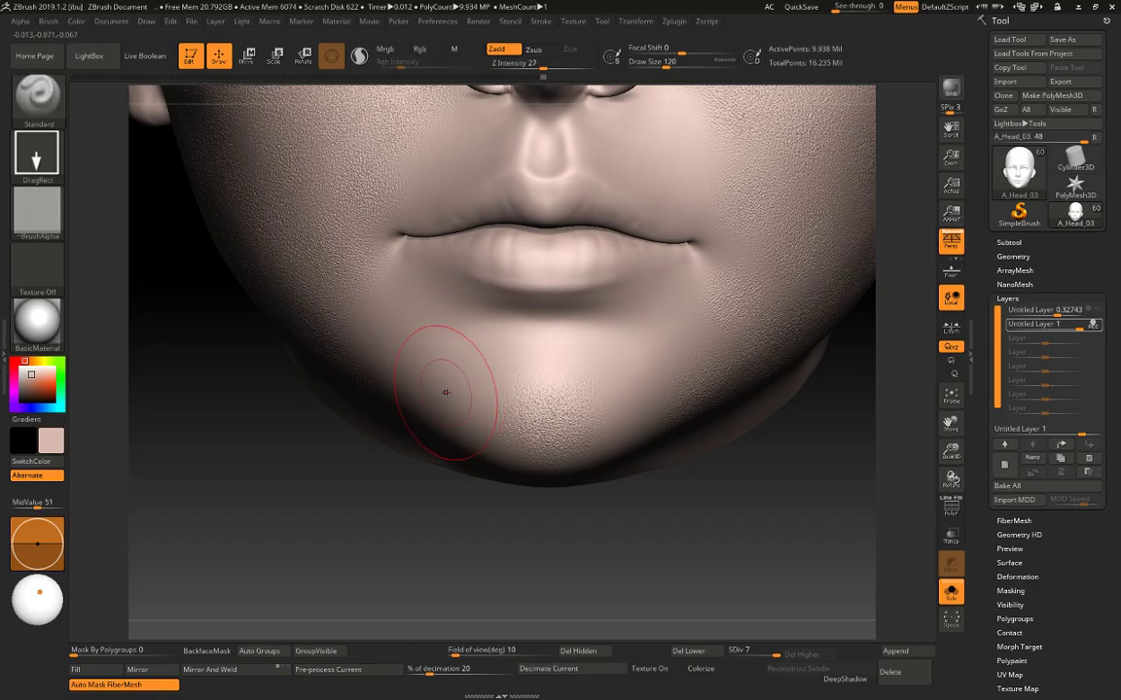
pyautogui.moveTo(439, 375); pyautogui.dragTo(438, 373)
pyautogui.moveTo(480, 304); pyautogui.dragTo(481, 306)
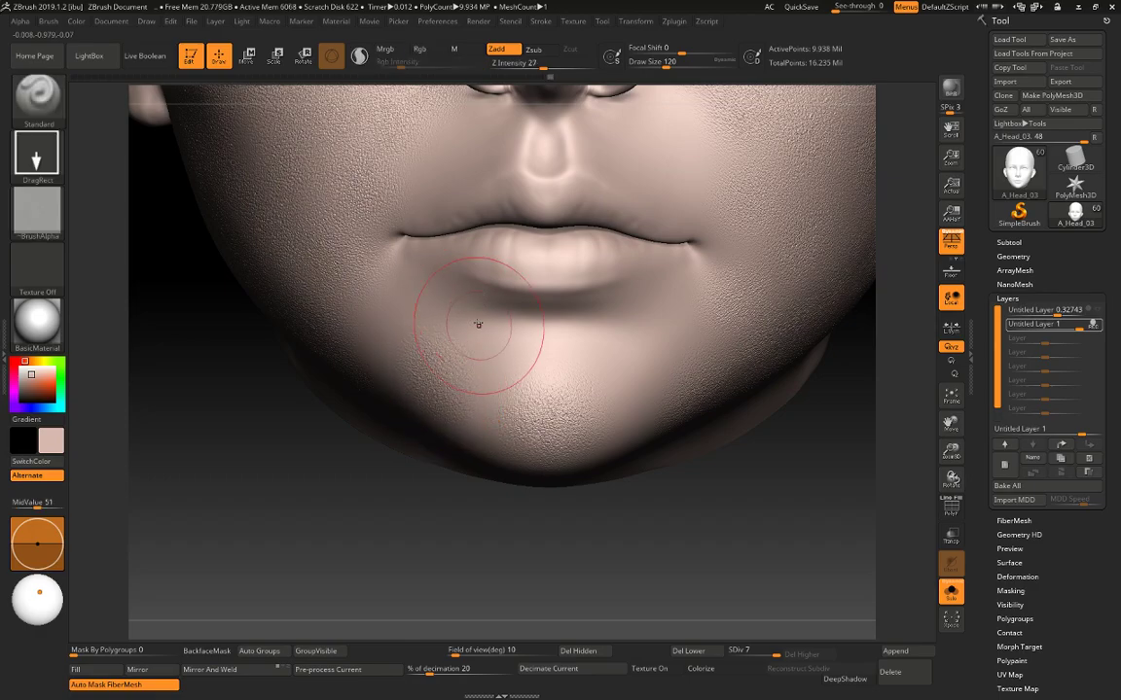
pyautogui.hotkey('ctrl', 'z')
pyautogui.moveTo(450, 400); pyautogui.dragTo(464, 307)
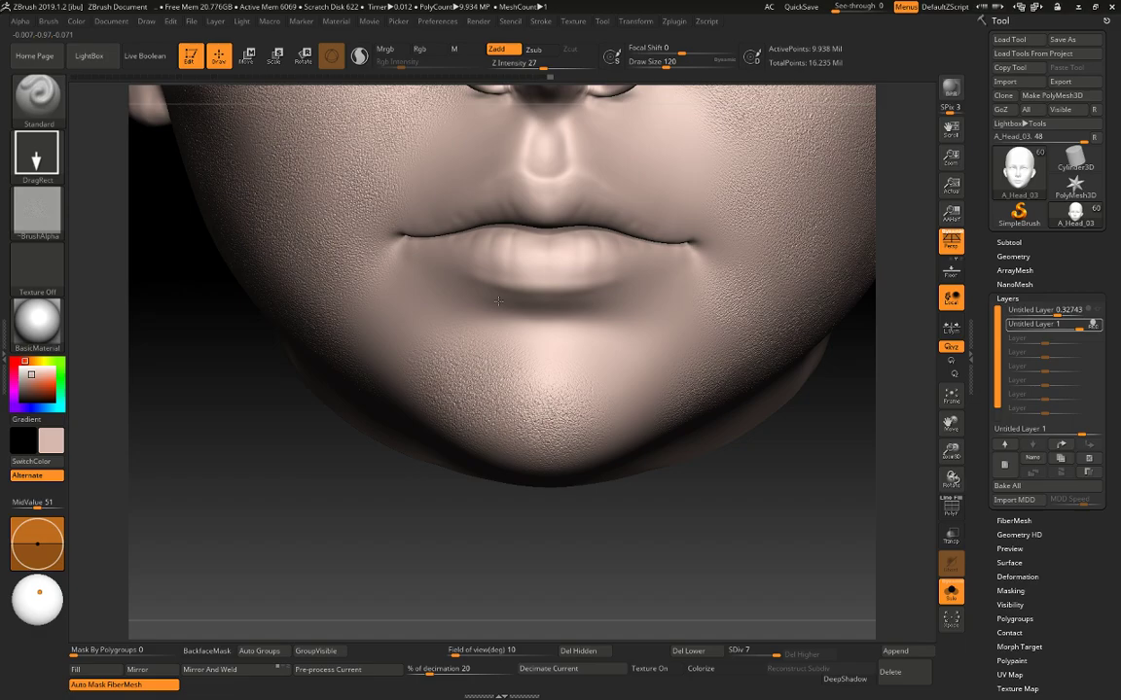
# Import skin alpha 18 with a mid value of 51 and stamp pores over the left side of the chin.
pyautogui.click(37, 207)
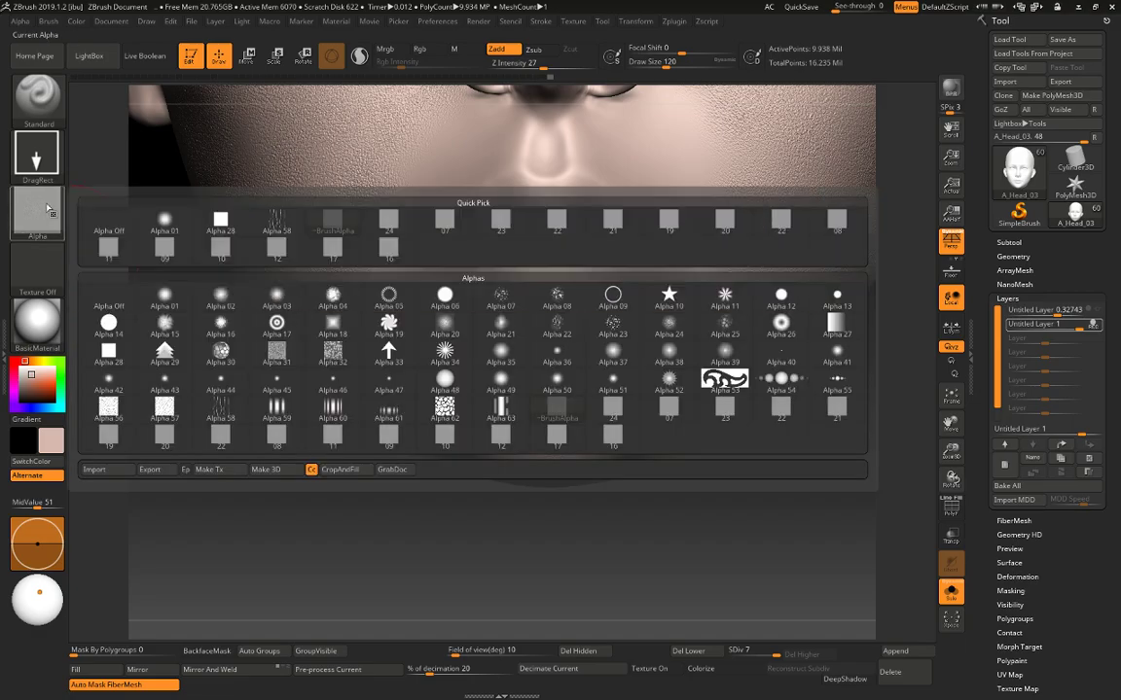
pyautogui.click(93, 469)
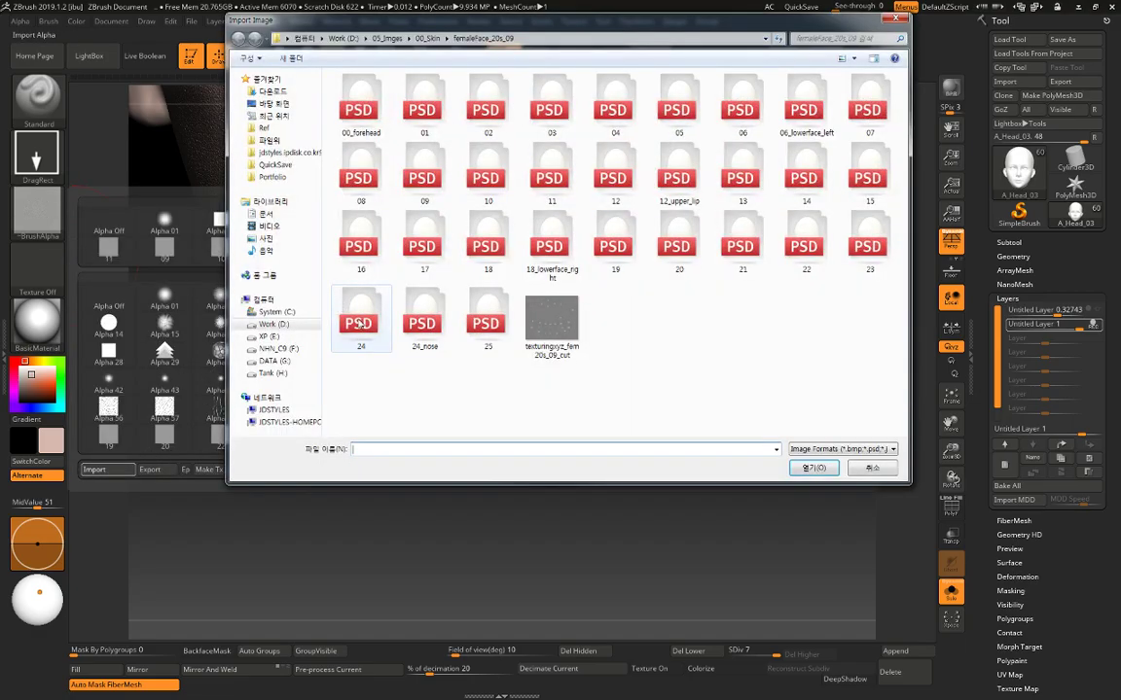
pyautogui.click(488, 248)
pyautogui.doubleClick(489, 250)
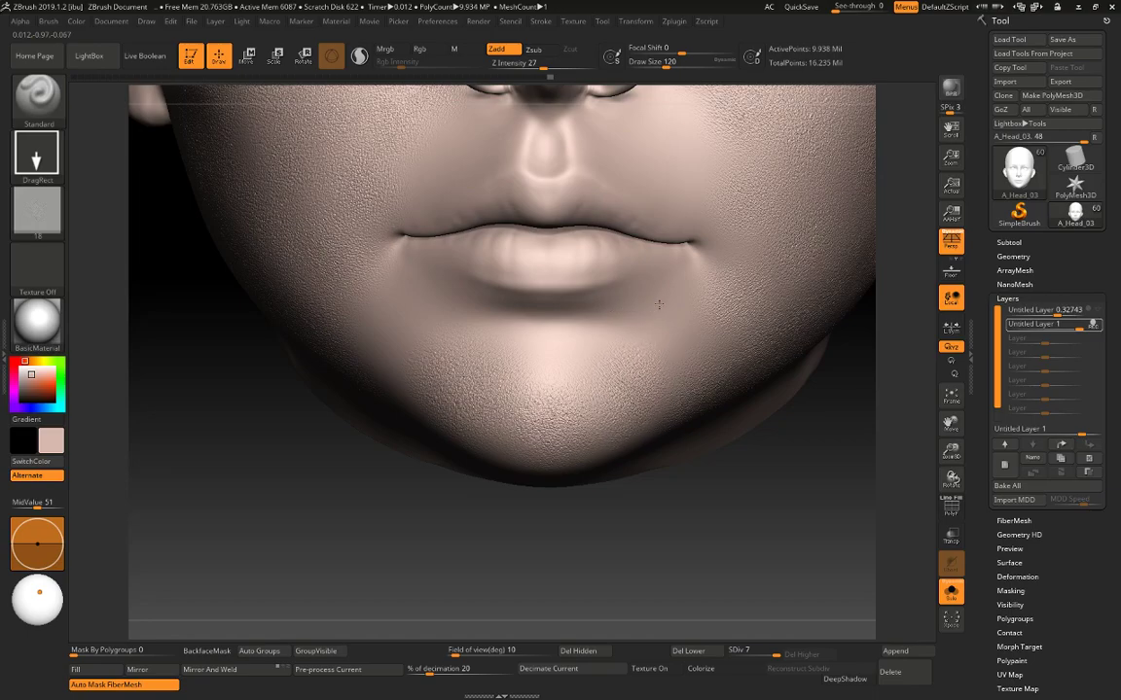
pyautogui.press('ctrl')
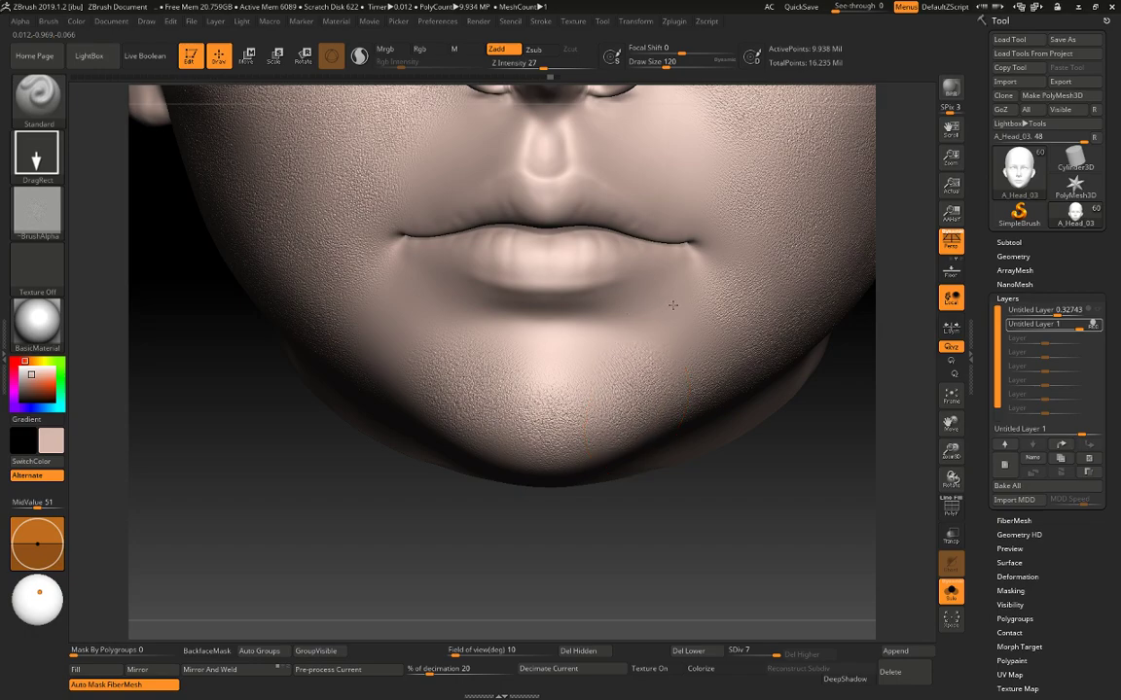
pyautogui.press('ctrl')
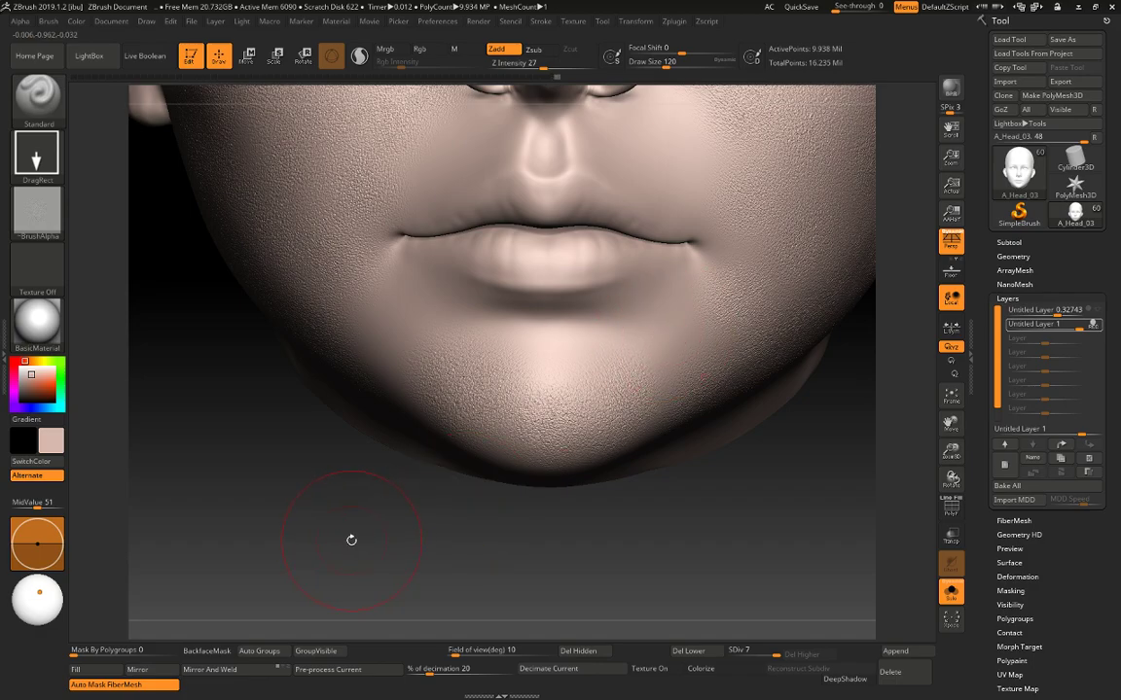
# Import skin alpha 12 again, try a stamp between the chin and right jaw, and set the mid value to 51.
pyautogui.click(37, 209)
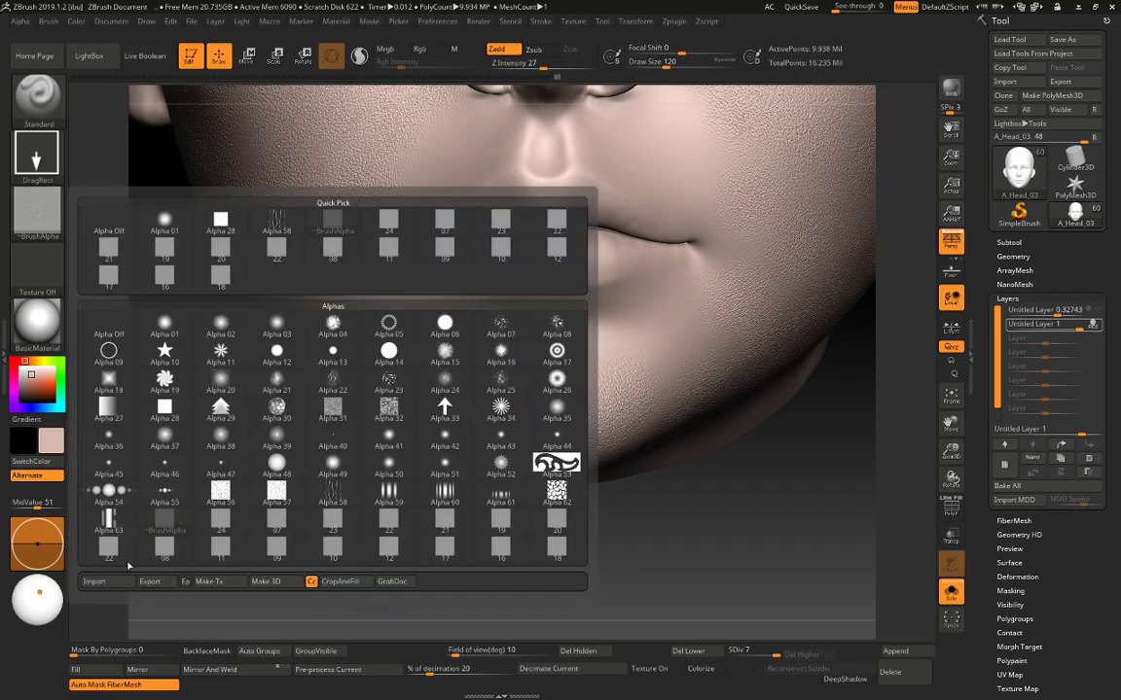
pyautogui.click(116, 581)
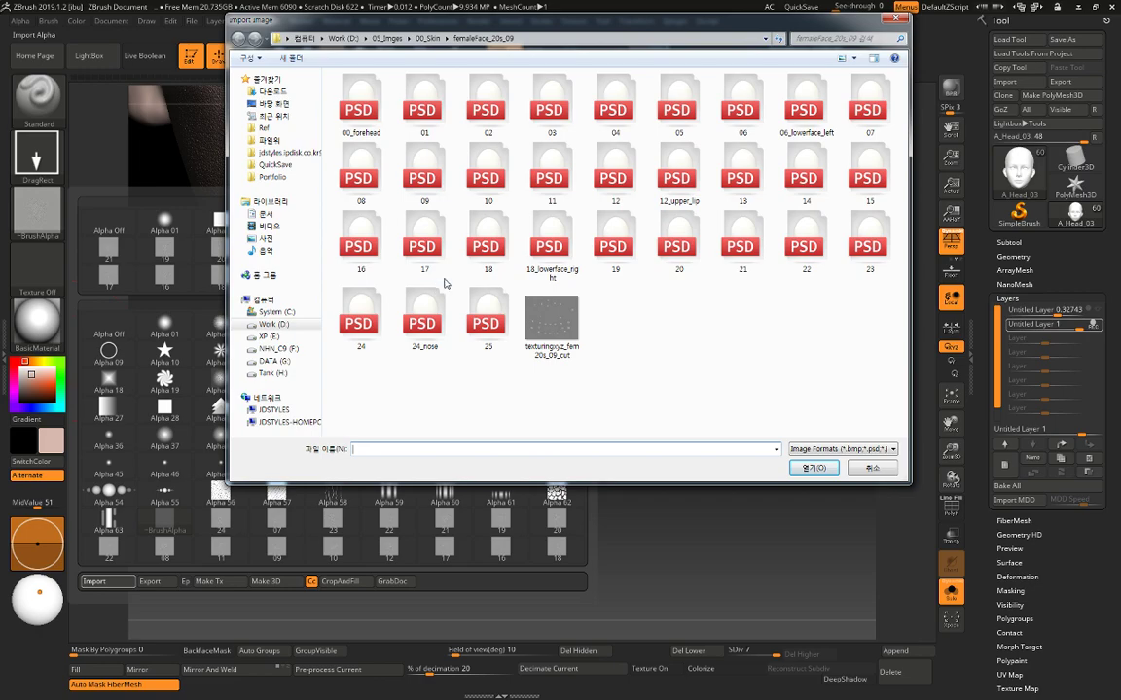
pyautogui.doubleClick(615, 175)
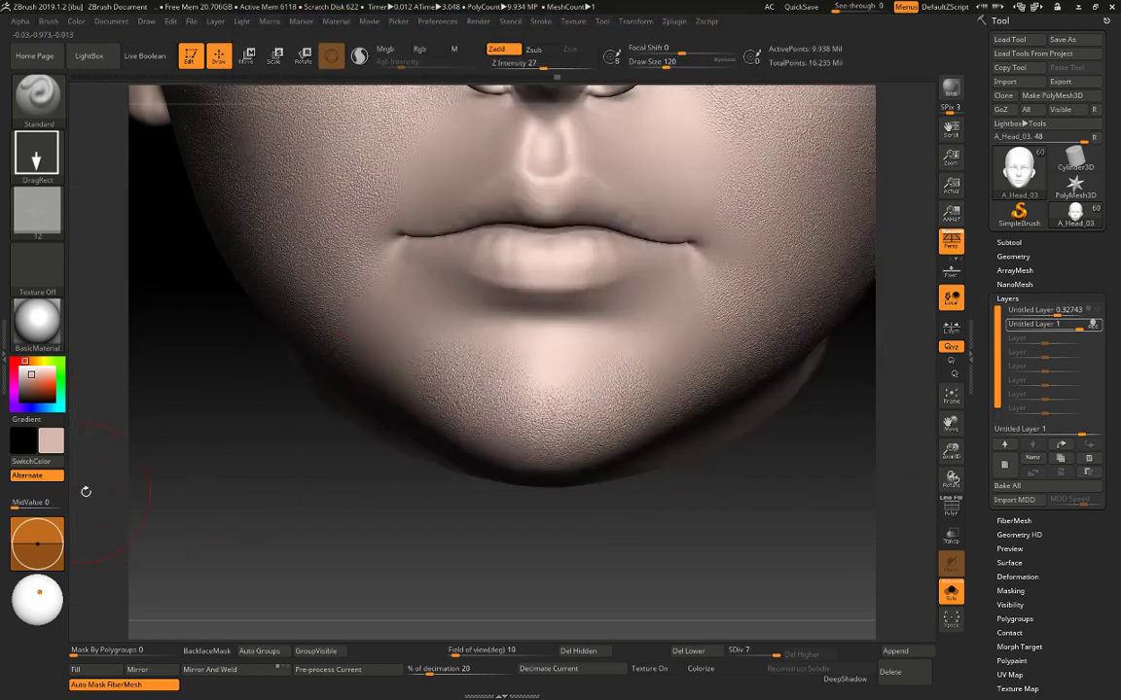
pyautogui.moveTo(325, 476); pyautogui.dragTo(375, 472)
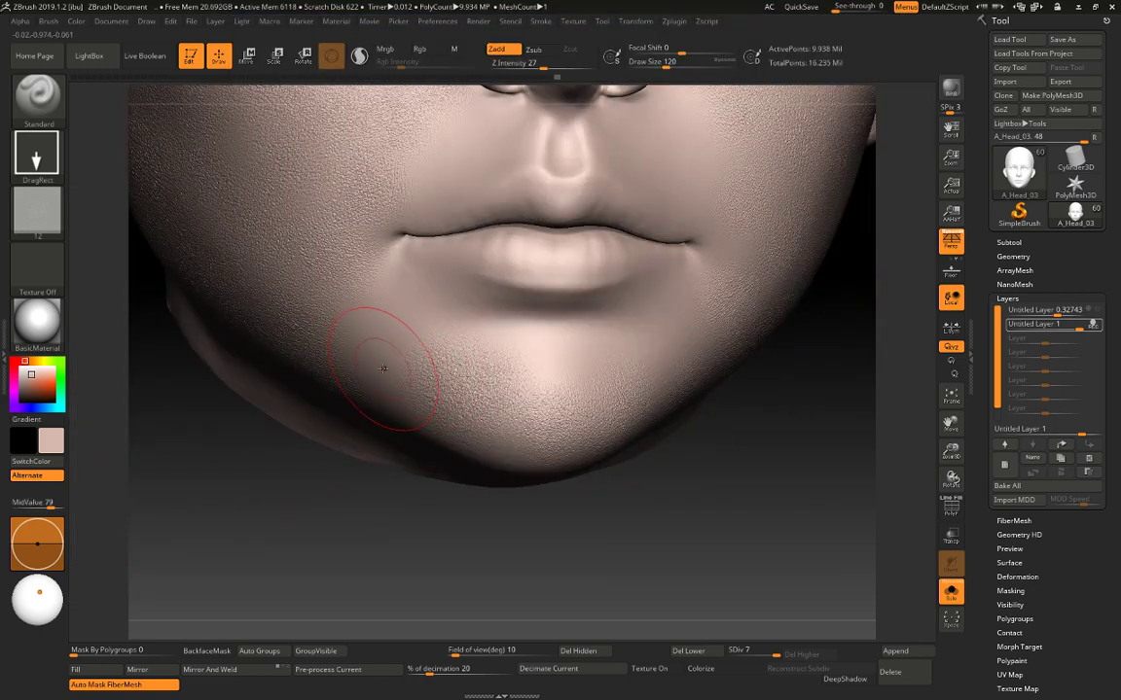
pyautogui.press('ctrl')
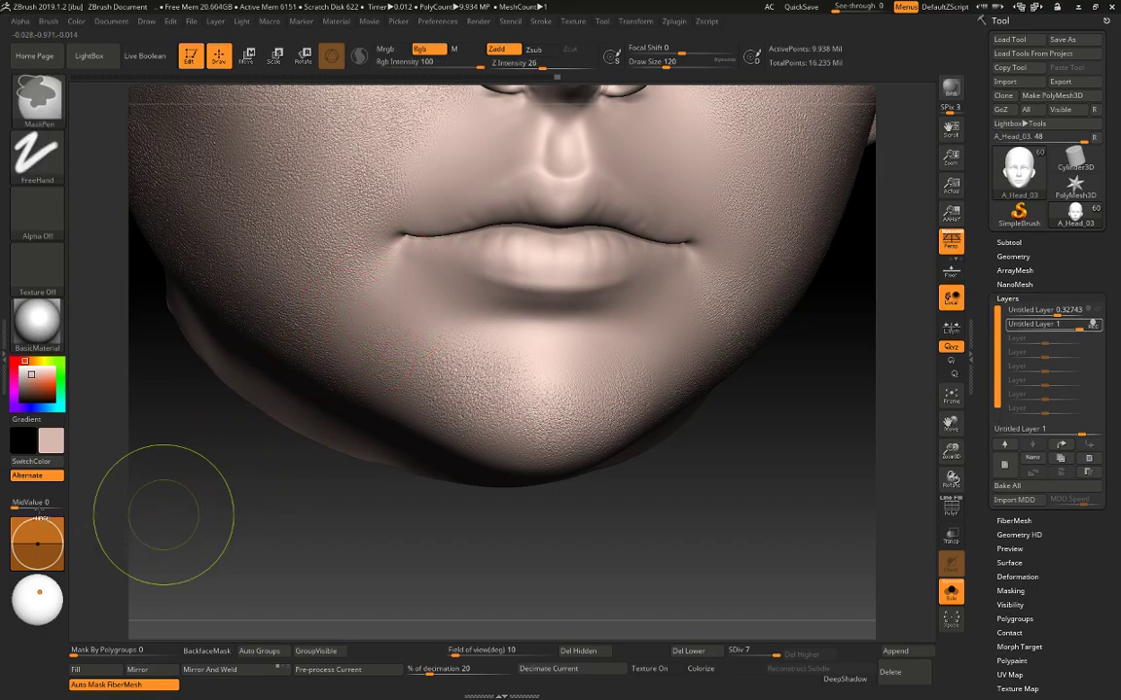
pyautogui.click(37, 505)
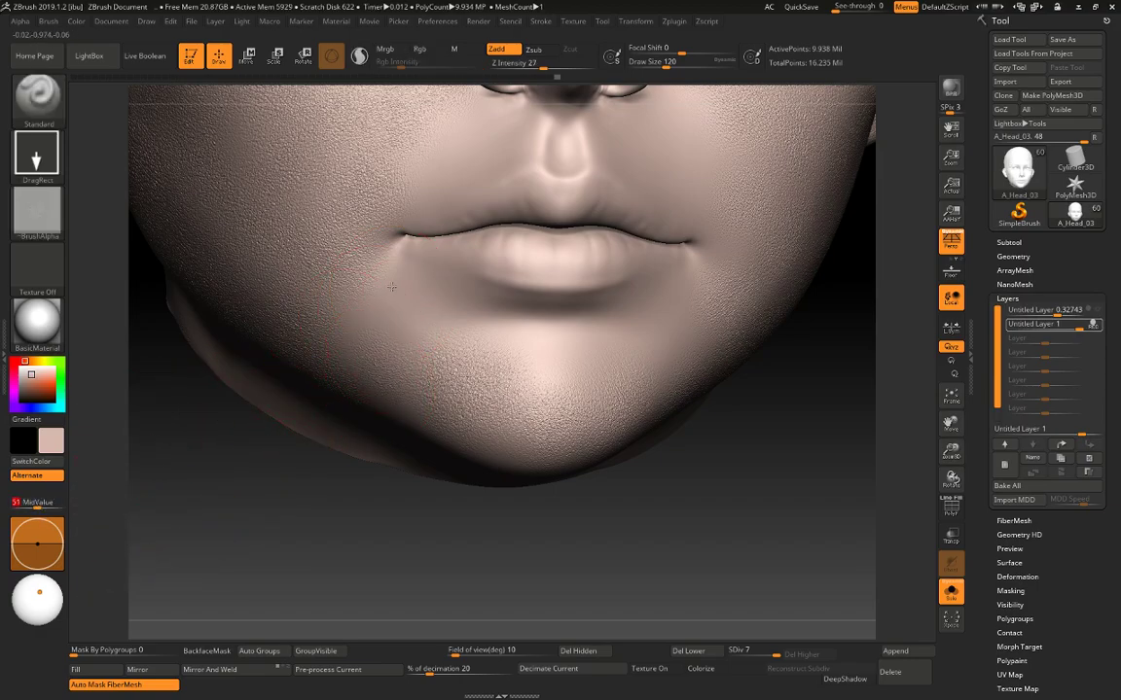
# Stamp skin alpha 12 pores between the right mouth corner and the jaw, and check the coverage around the chin.
pyautogui.press('Return')
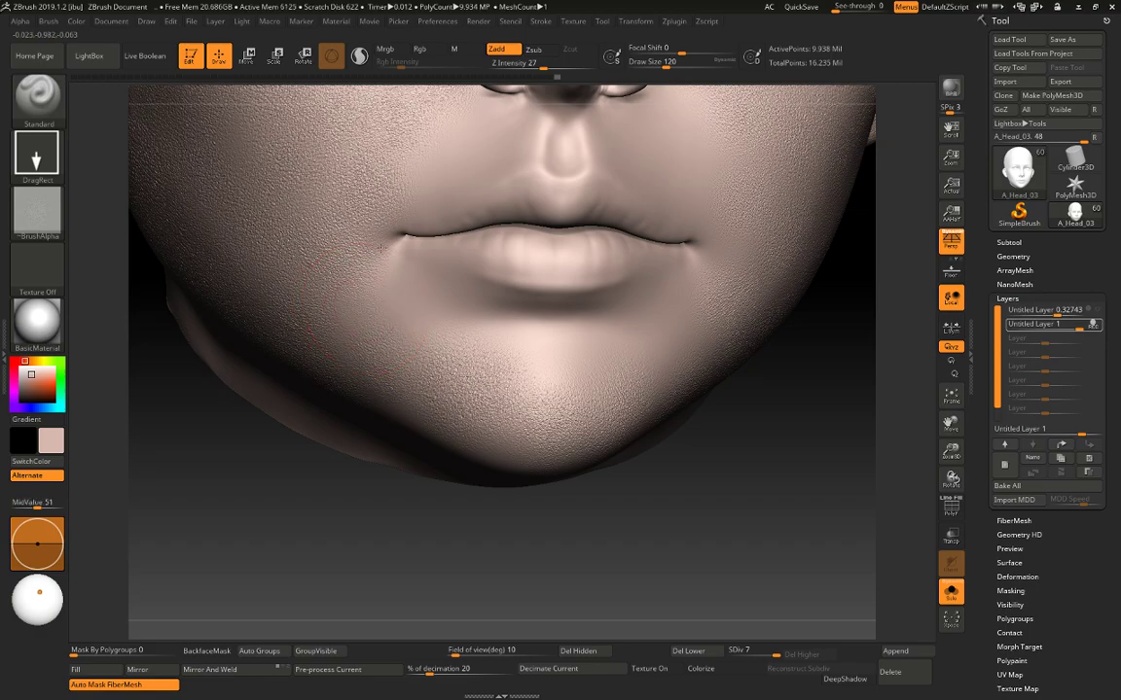
pyautogui.moveTo(378, 241); pyautogui.dragTo(411, 298)
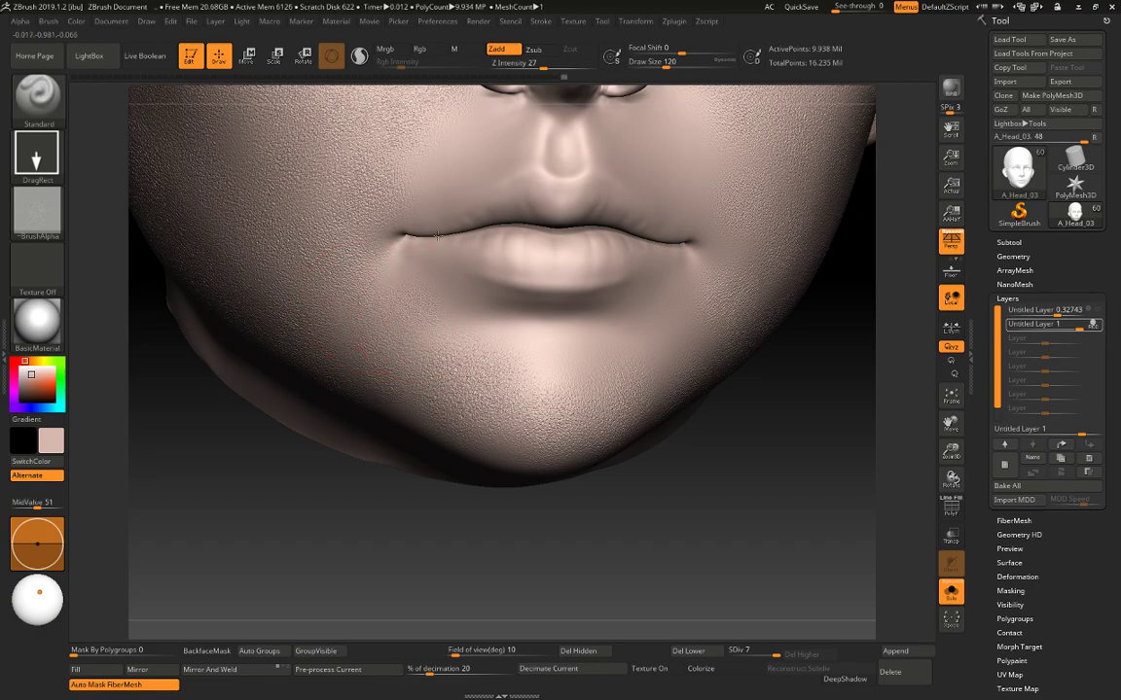
pyautogui.moveTo(389, 530); pyautogui.dragTo(444, 504)
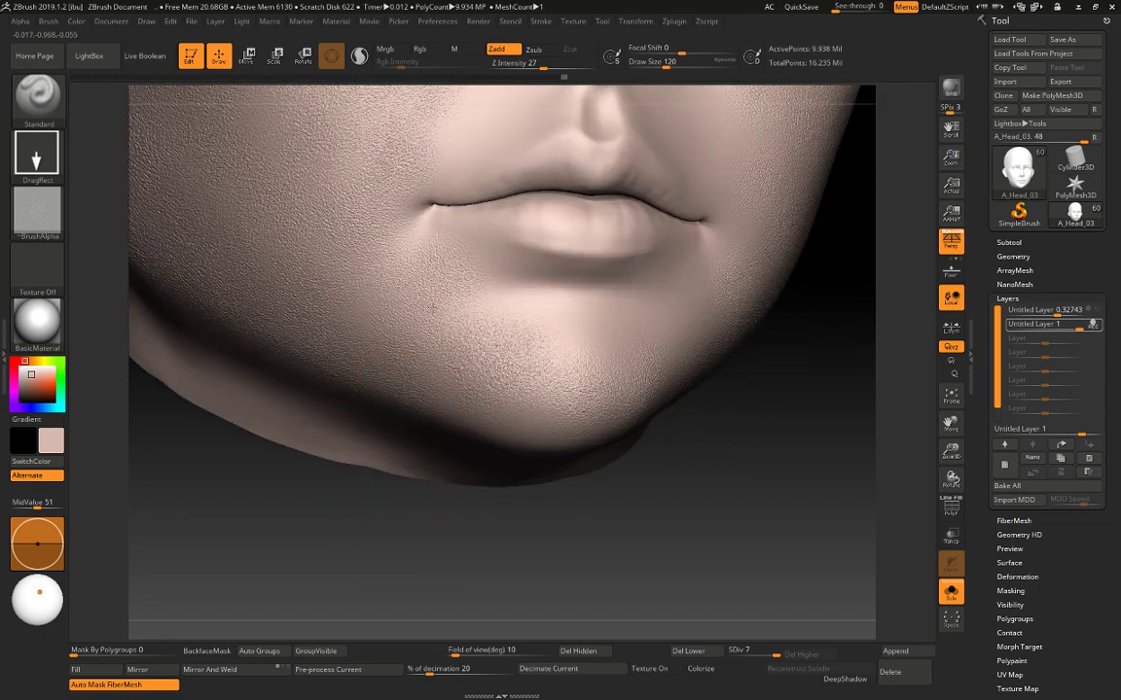
pyautogui.moveTo(488, 450); pyautogui.dragTo(477, 401, button='right')
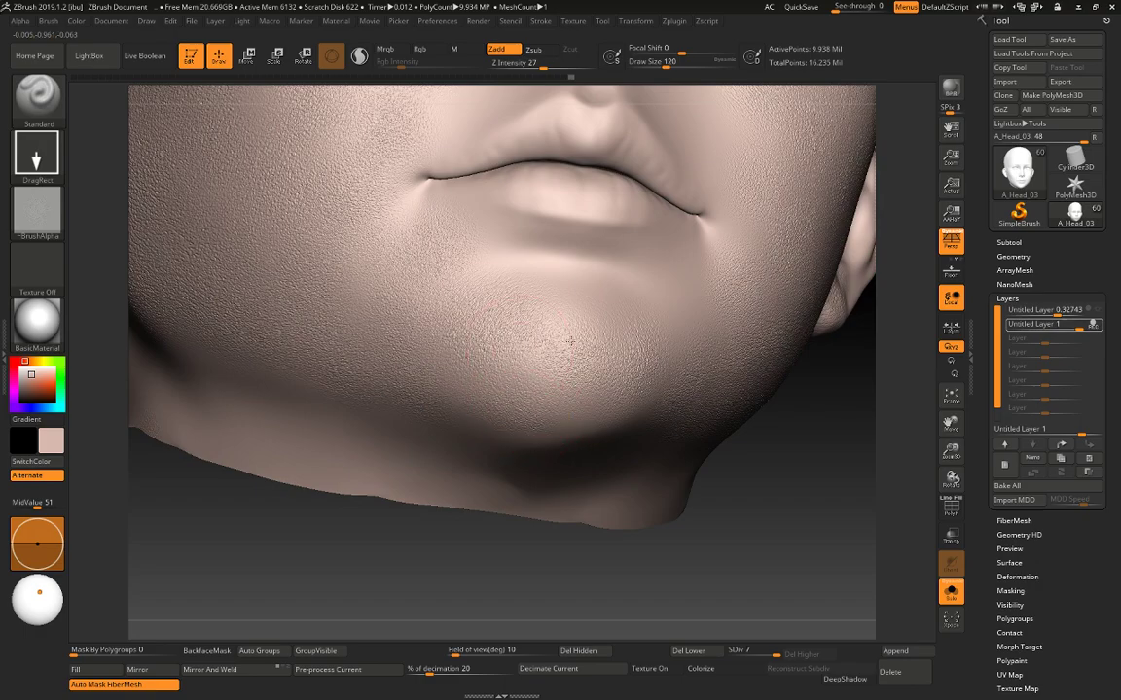
pyautogui.moveTo(819, 494); pyautogui.dragTo(745, 492)
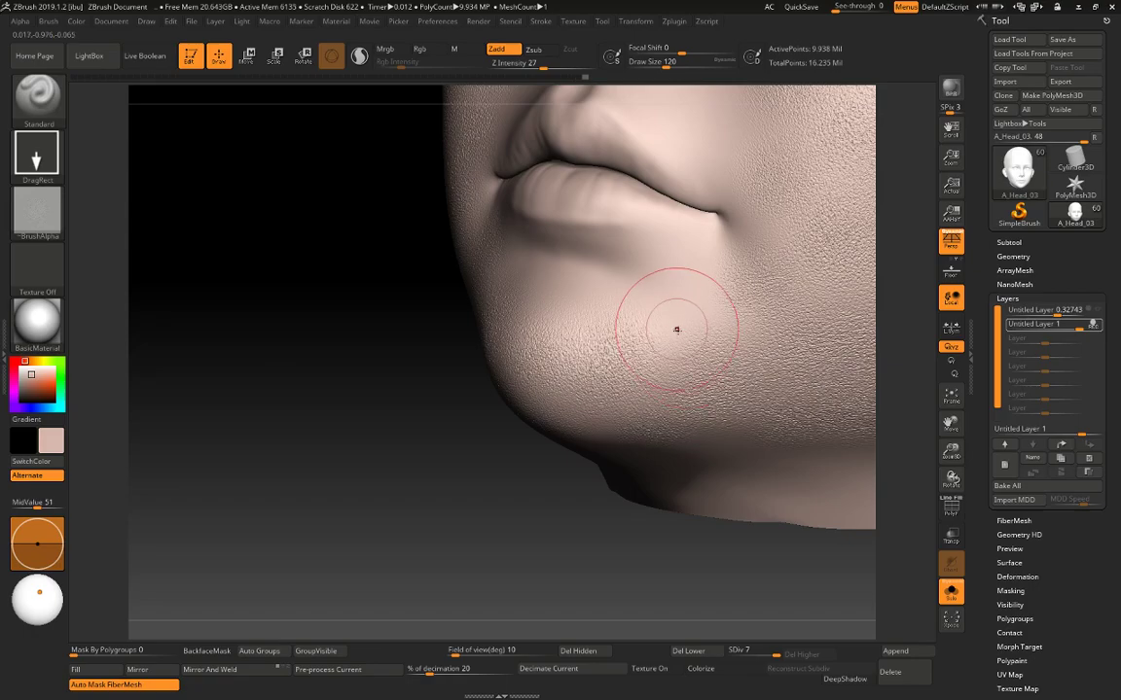
pyautogui.moveTo(676, 329); pyautogui.dragTo(689, 335, button='right')
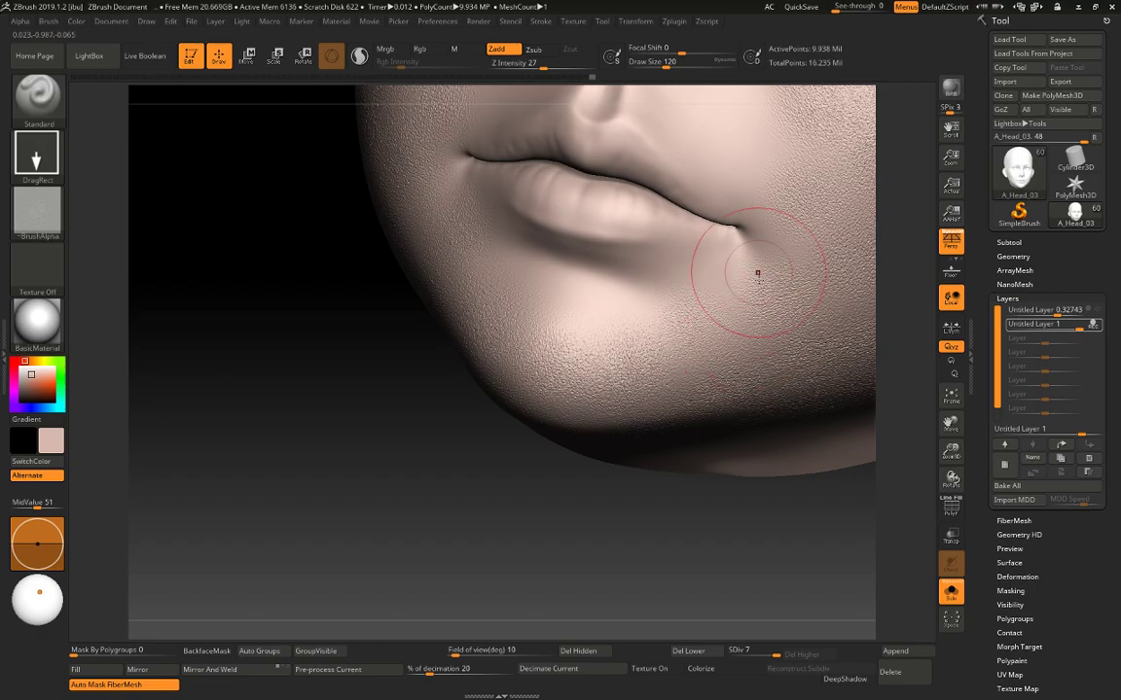
pyautogui.moveTo(758, 273); pyautogui.dragTo(573, 301, button='right')
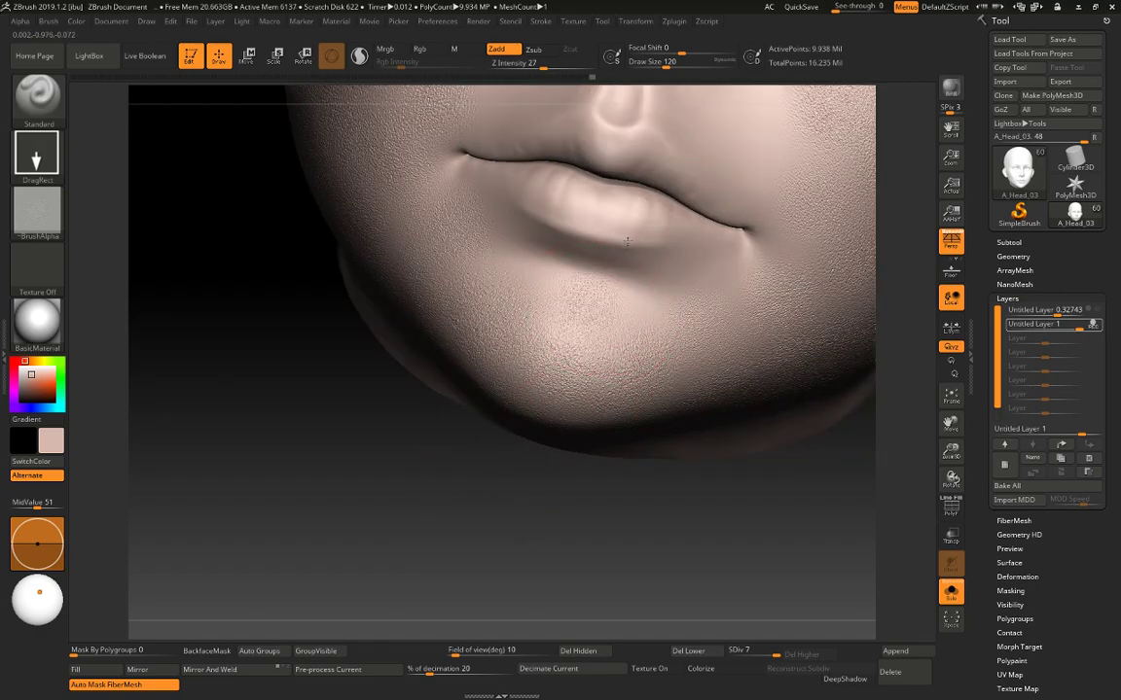
pyautogui.moveTo(455, 444); pyautogui.dragTo(620, 547, button='right')
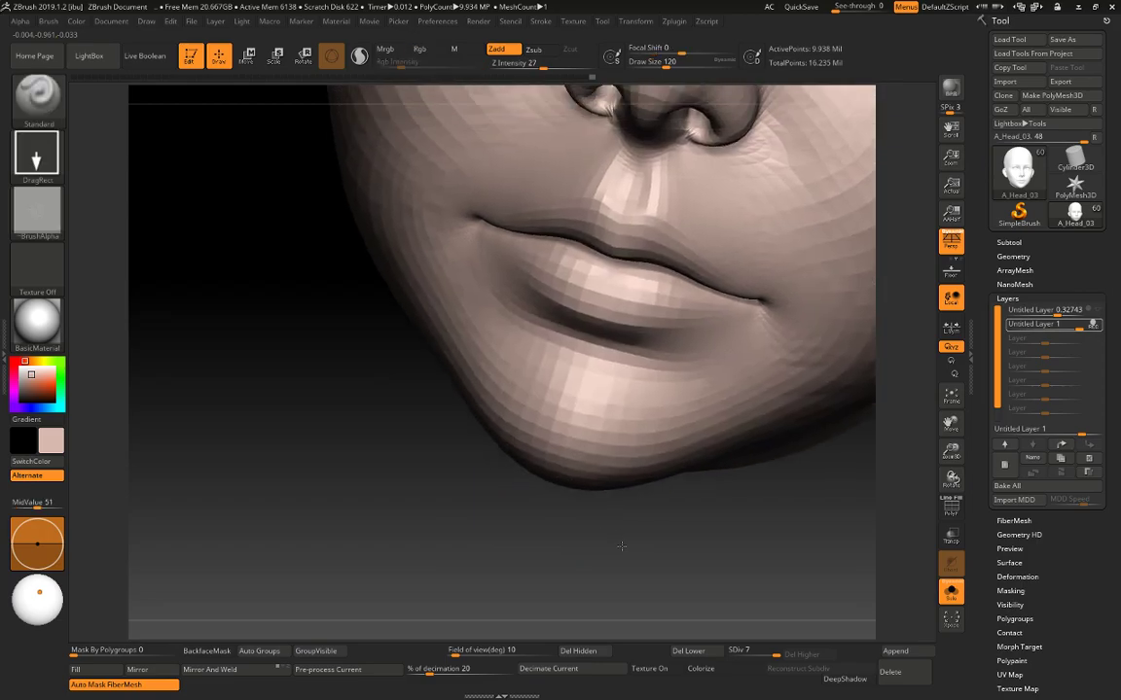
# Lower the brush Z Intensity to 20 and import skin alpha 25 with a mid value of 51.
pyautogui.moveTo(542, 66); pyautogui.dragTo(536, 65)
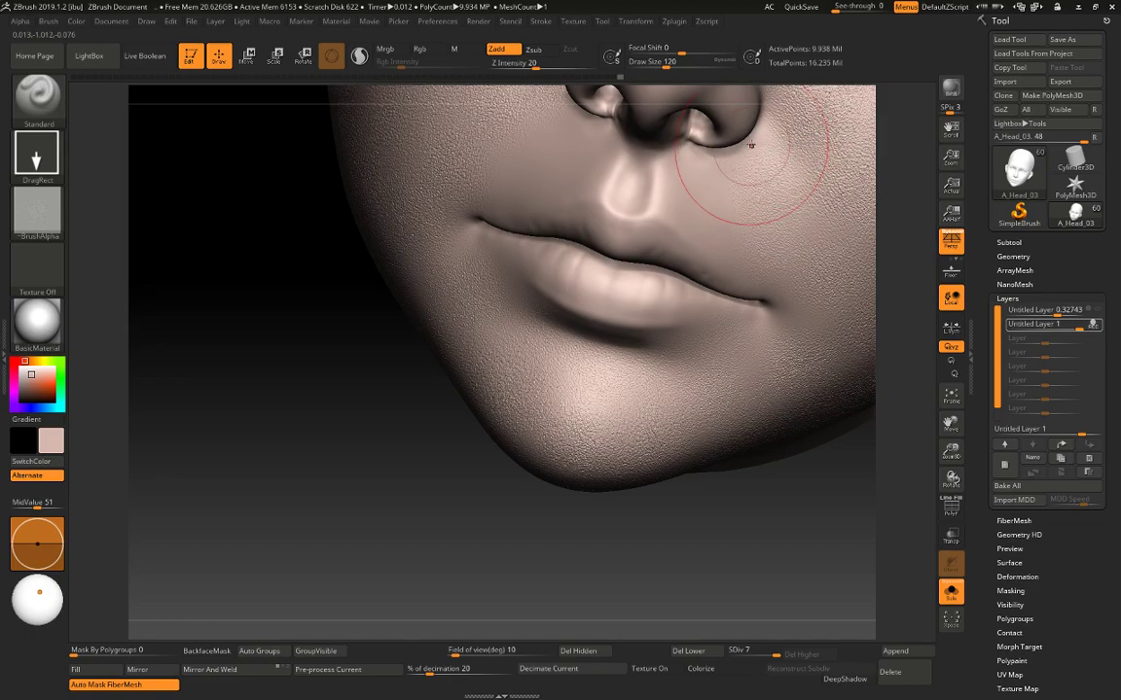
pyautogui.keyDown('shift'); pyautogui.moveTo(345, 467); pyautogui.dragTo(378, 525); pyautogui.keyUp('shift')
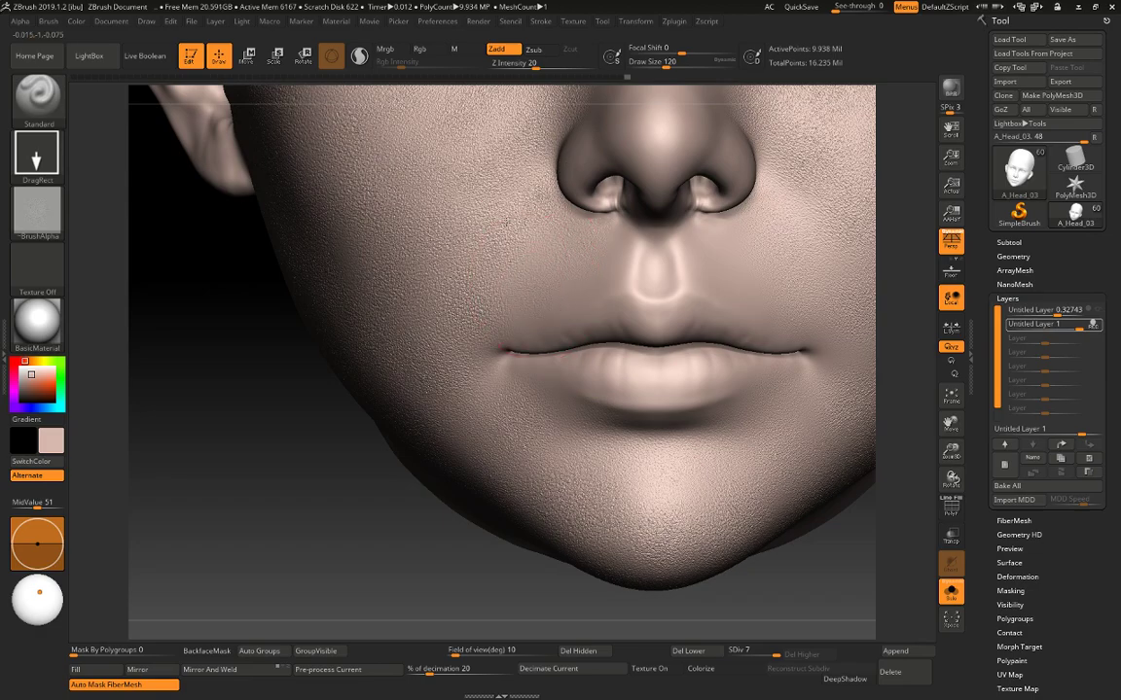
pyautogui.keyDown('alt'); pyautogui.moveTo(135, 187); pyautogui.dragTo(119, 323); pyautogui.keyUp('alt')
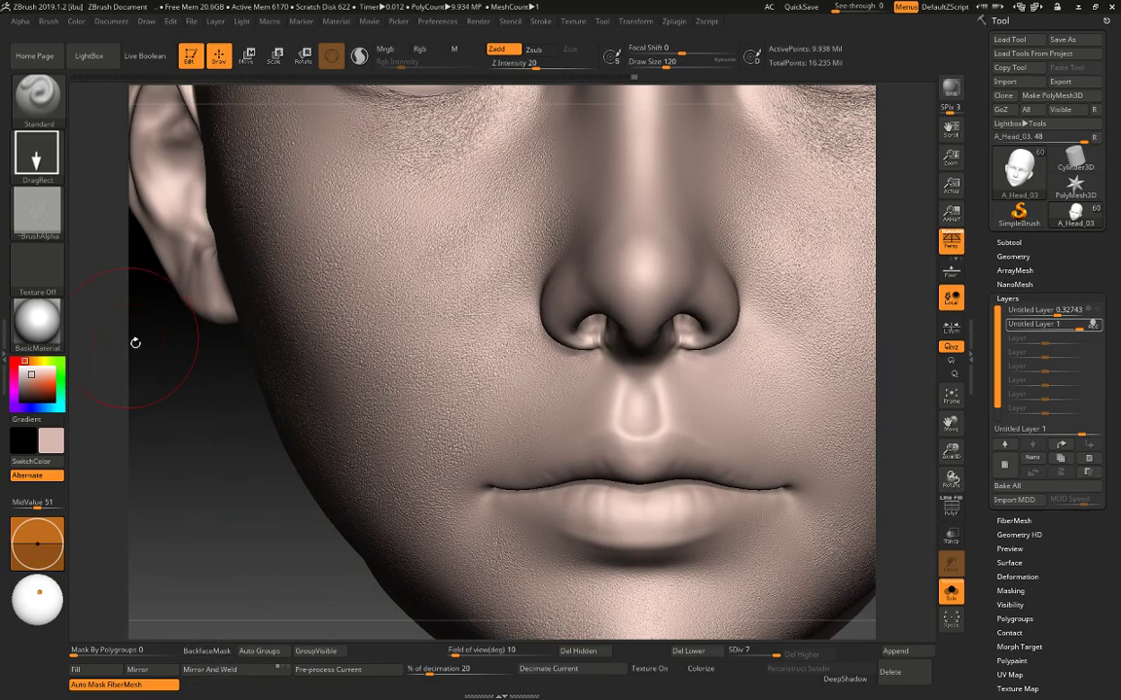
pyautogui.click(43, 222)
pyautogui.click(94, 497)
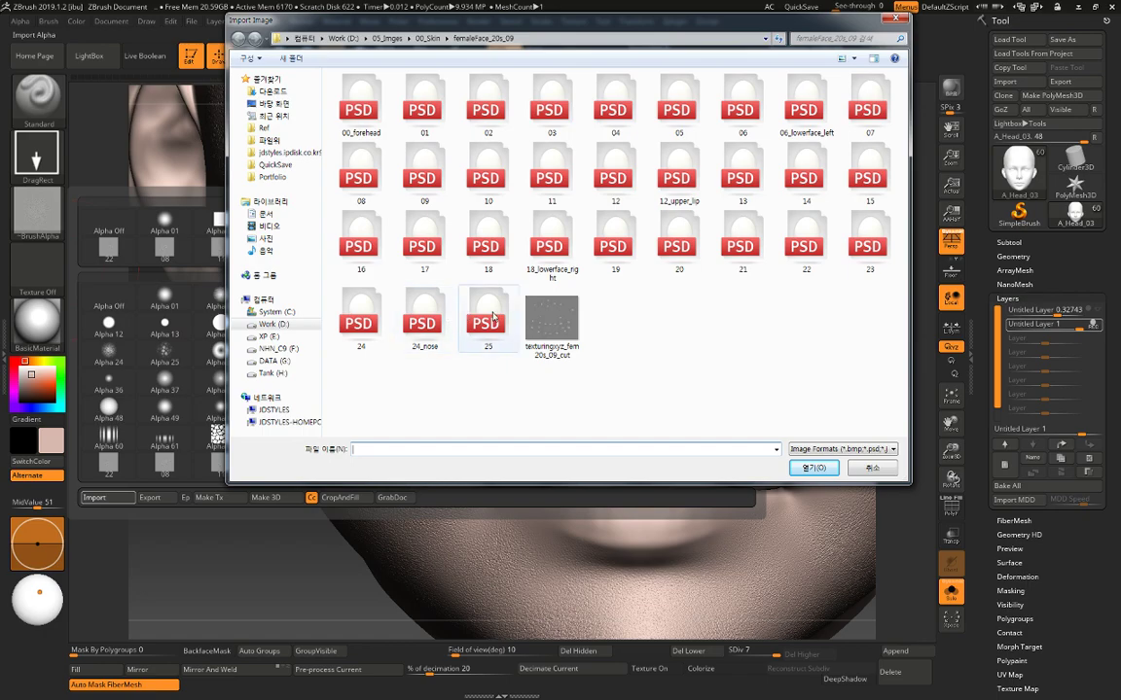
pyautogui.doubleClick(443, 284)
pyautogui.click(37, 504)
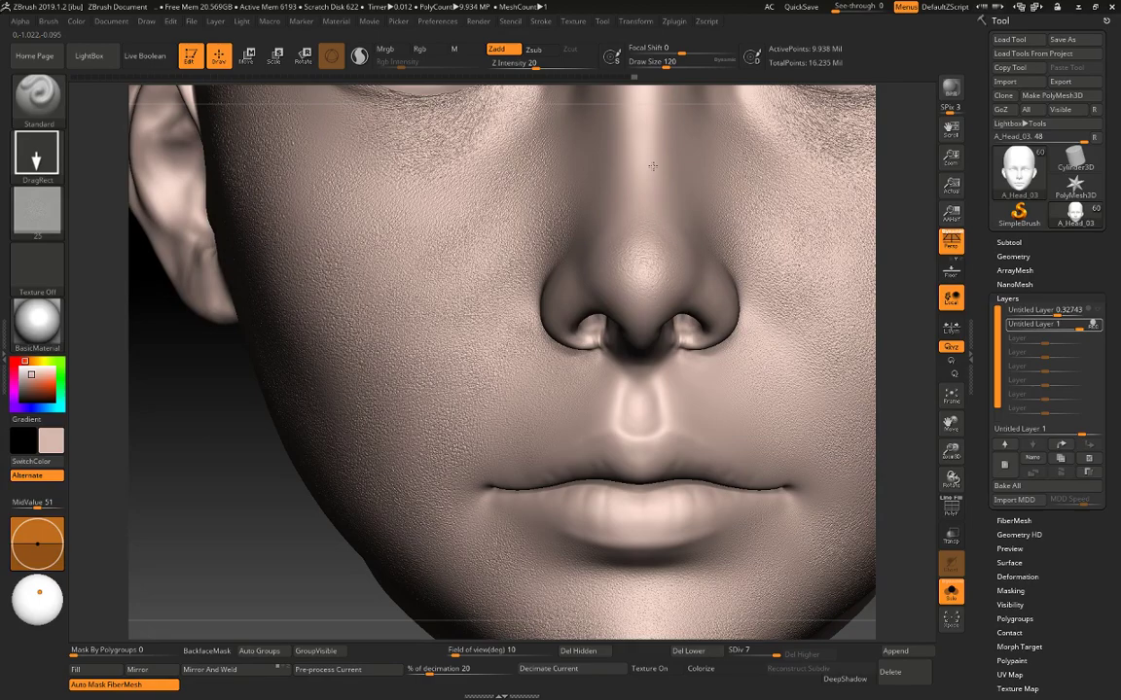
# Raise the Z Intensity to 27, stamp pores over the nose tip, and check the face from several angles.
pyautogui.keyDown('alt'); pyautogui.moveTo(912, 172); pyautogui.dragTo(899, 209); pyautogui.keyUp('alt')
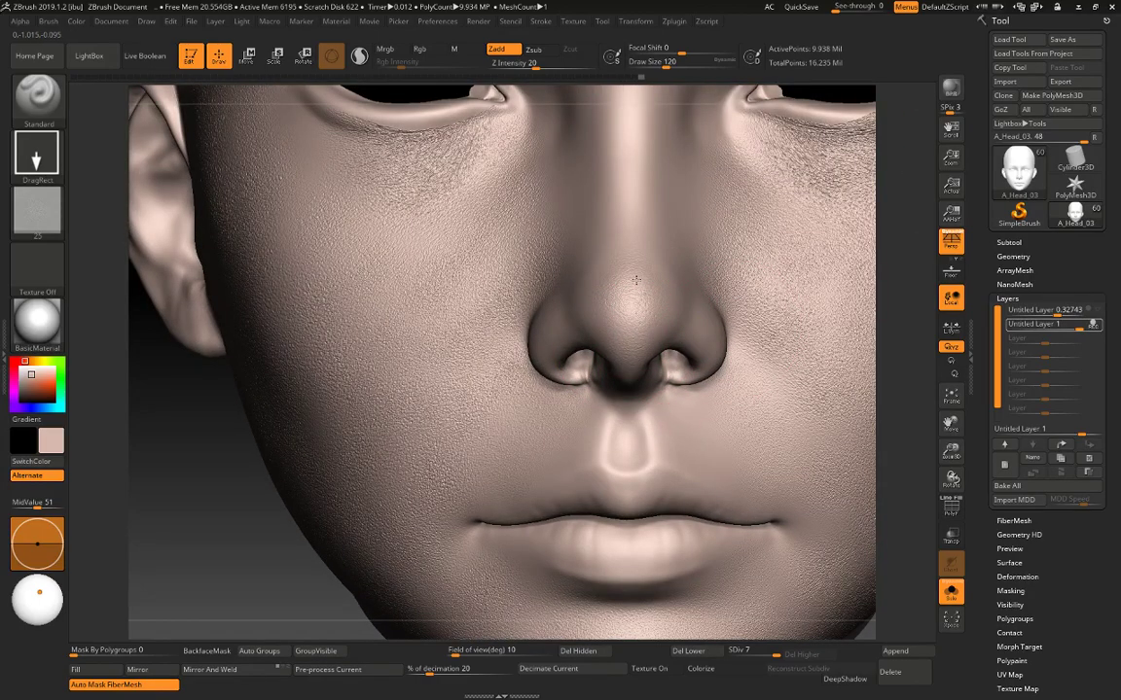
pyautogui.moveTo(534, 66); pyautogui.dragTo(542, 66)
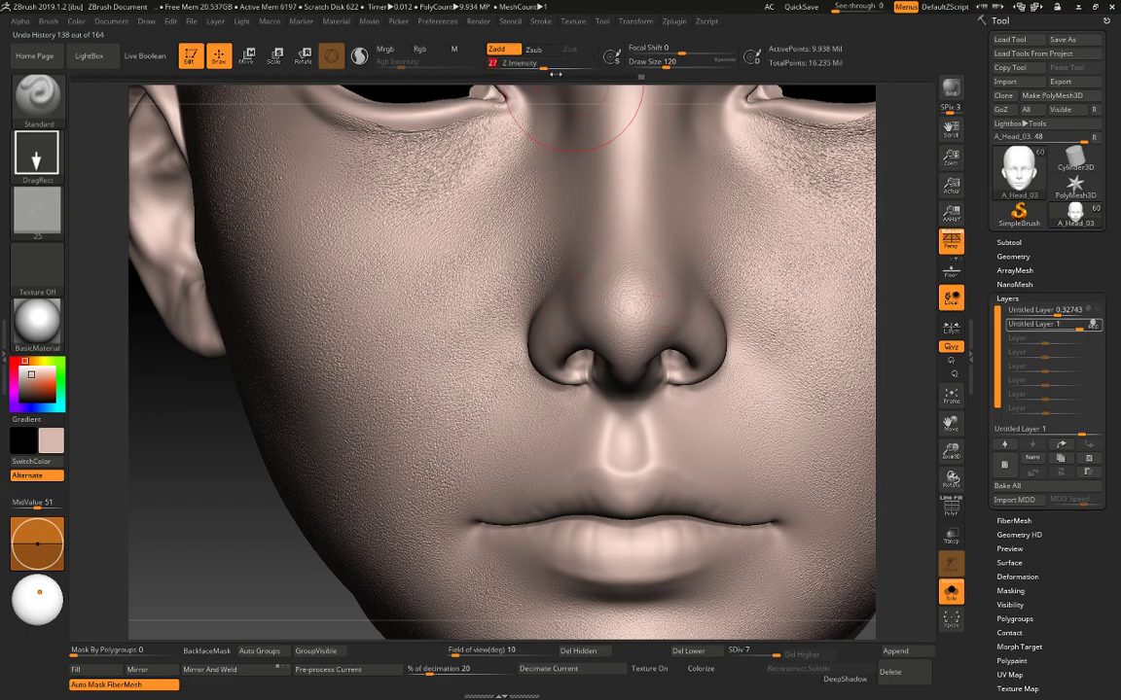
pyautogui.press('ctrl')
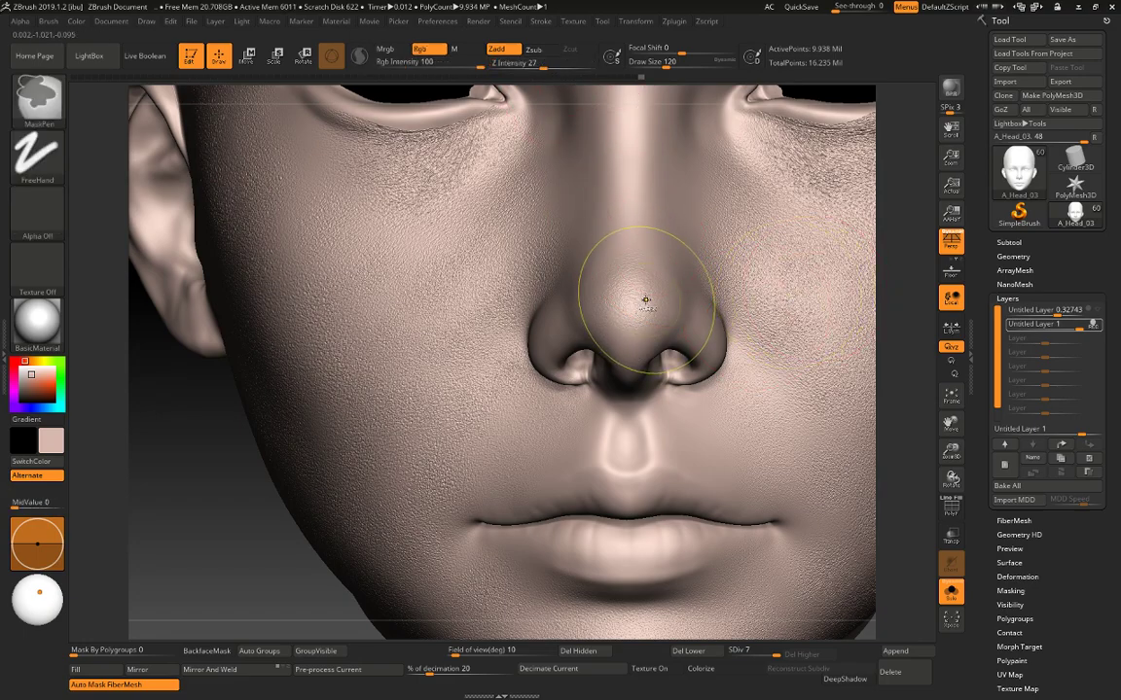
pyautogui.moveTo(634, 295); pyautogui.dragTo(639, 237)
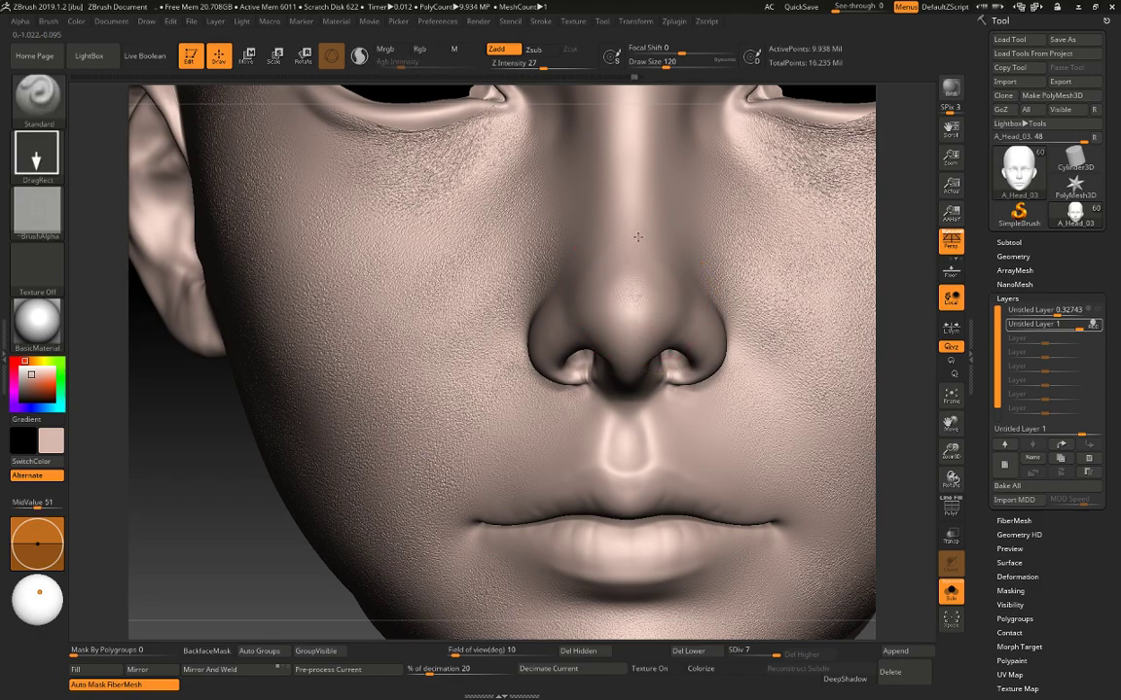
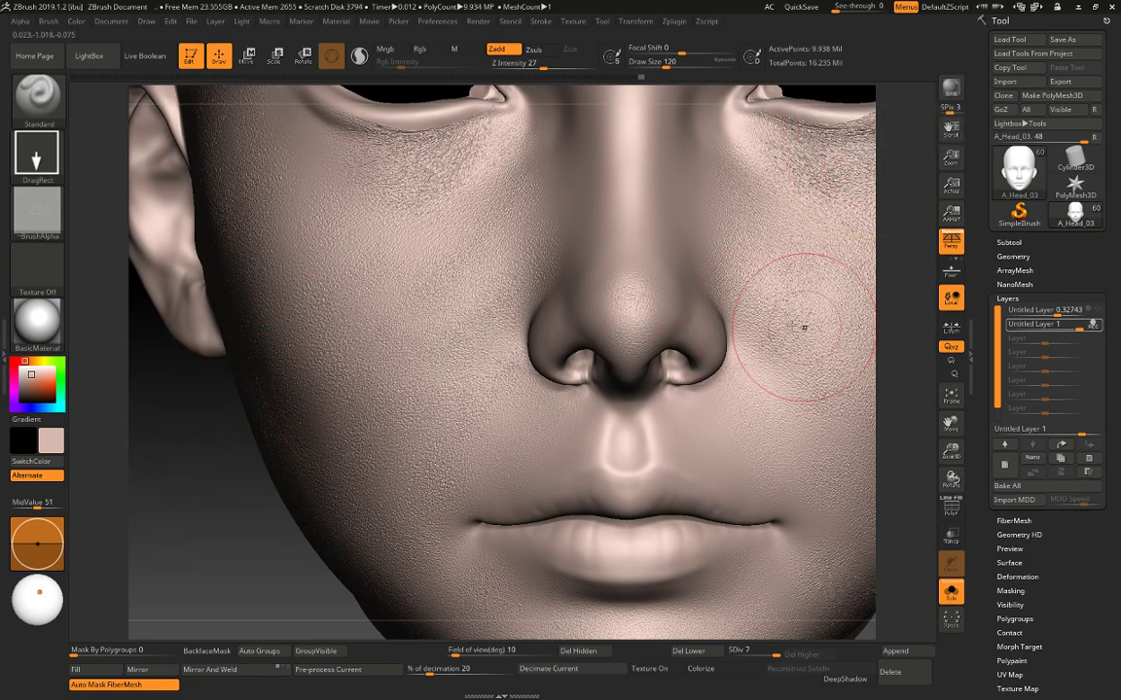
pyautogui.moveTo(911, 336); pyautogui.dragTo(886, 350)
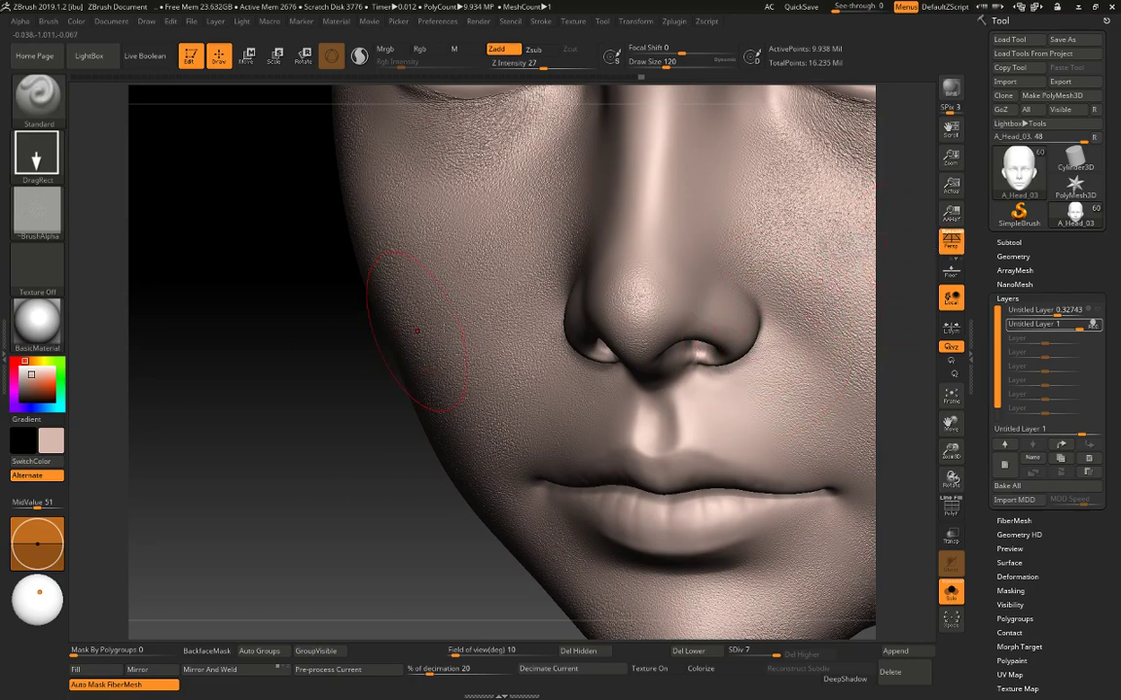
pyautogui.moveTo(312, 400)
pyautogui.mouseDown()
pyautogui.moveTo(329, 404)
pyautogui.moveTo(292, 401)
pyautogui.moveTo(215, 445)
pyautogui.mouseUp()
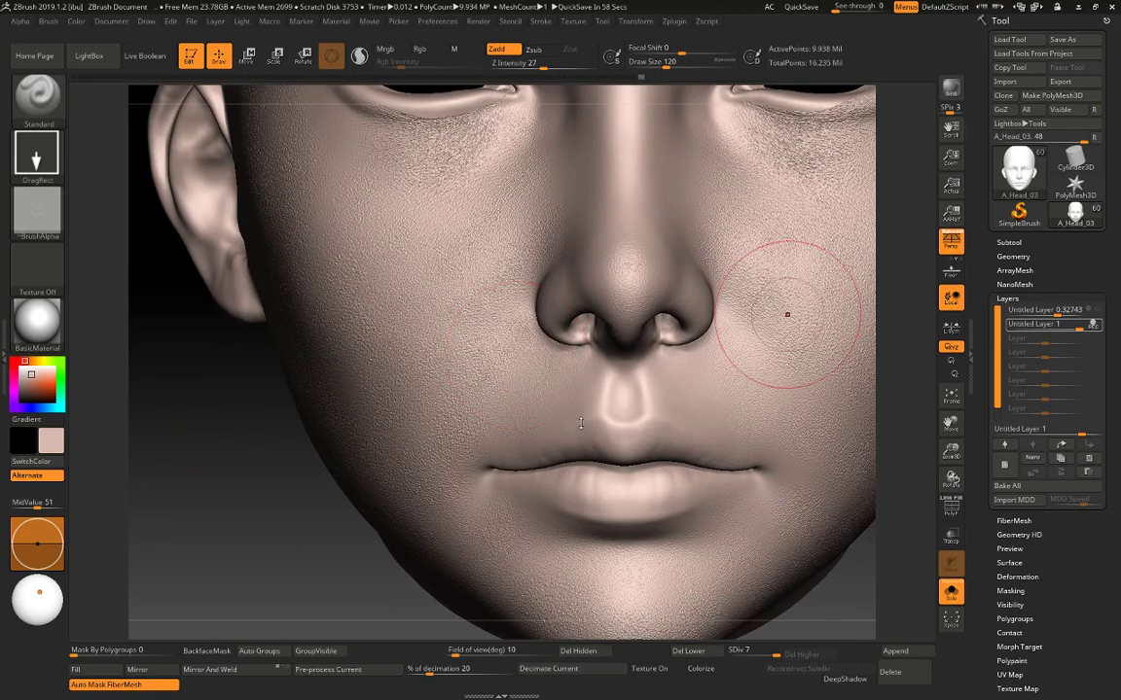
pyautogui.keyDown('ctrl'); pyautogui.moveTo(246, 501); pyautogui.dragTo(290, 493, button='right'); pyautogui.keyUp('ctrl')
pyautogui.moveTo(290, 493); pyautogui.dragTo(233, 463)
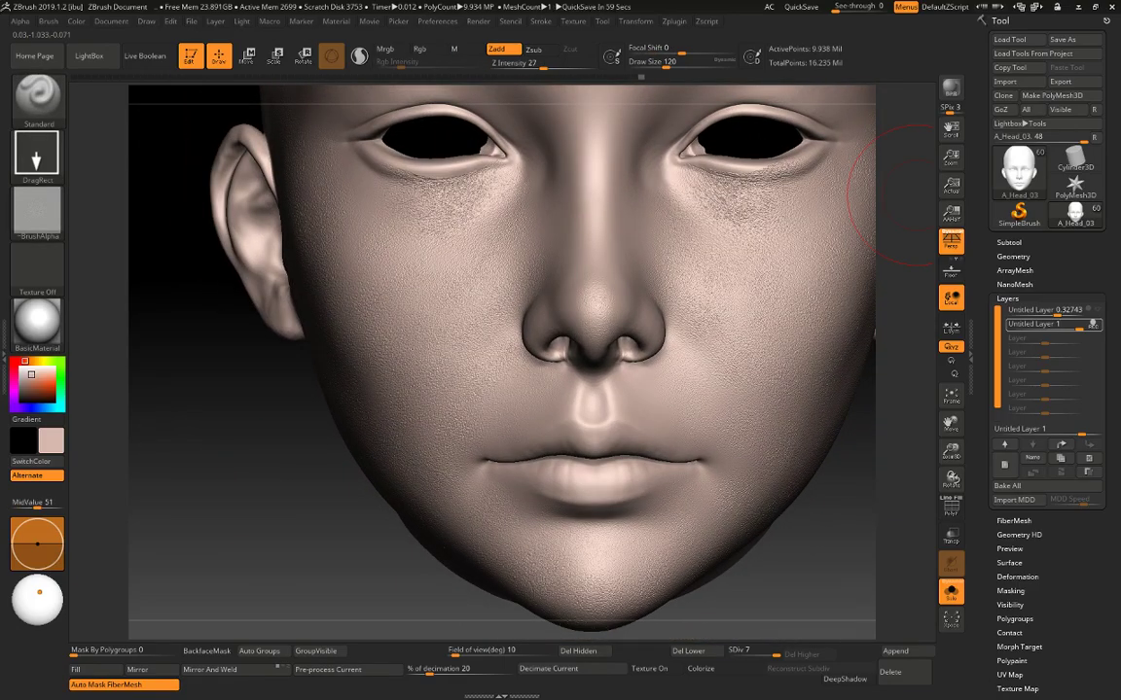
# Import skin alpha 14 with a mid value of 51, reduce the draw size to 90, and stamp pores over the philtrum.
pyautogui.click(45, 231)
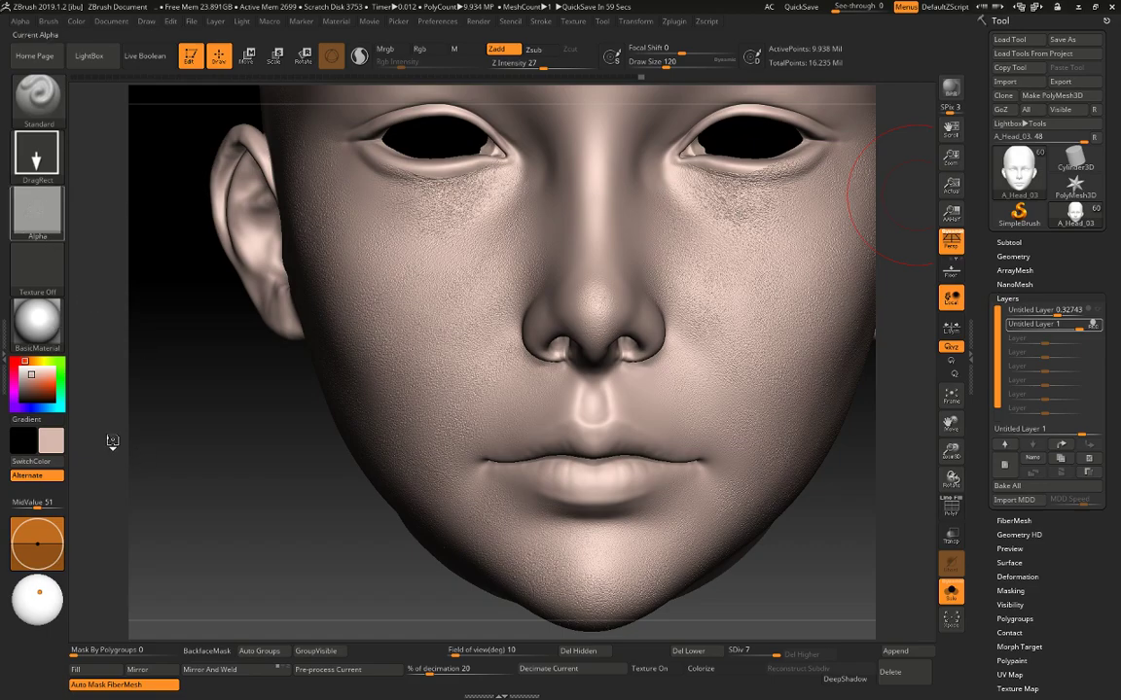
pyautogui.click(94, 498)
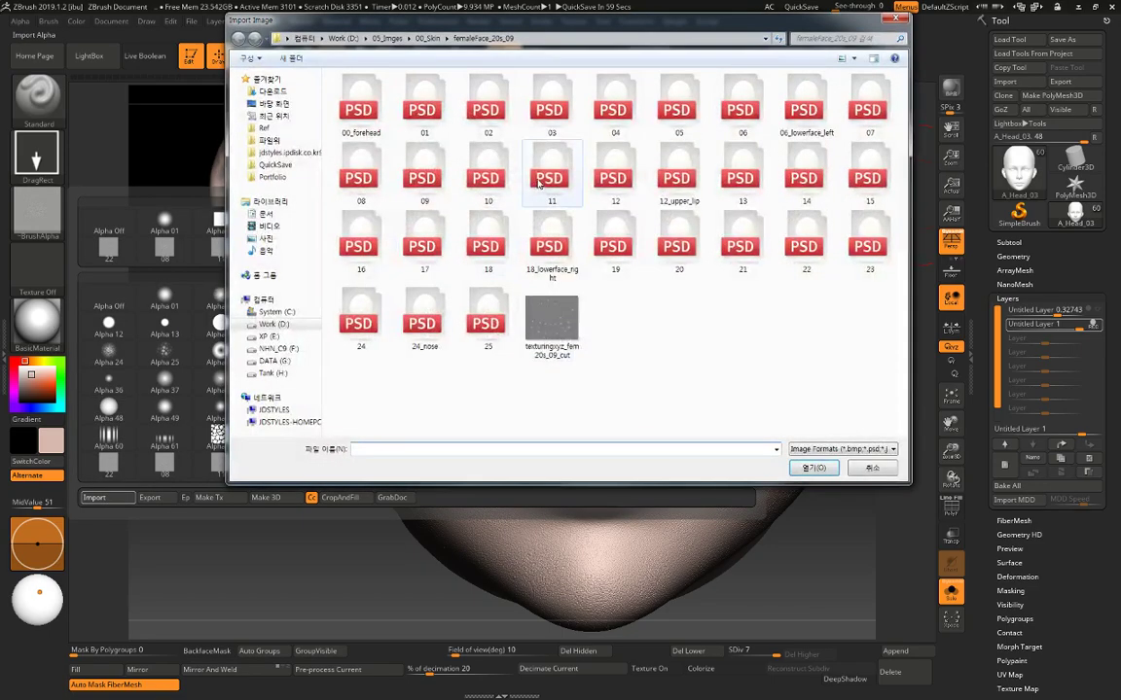
pyautogui.doubleClick(806, 175)
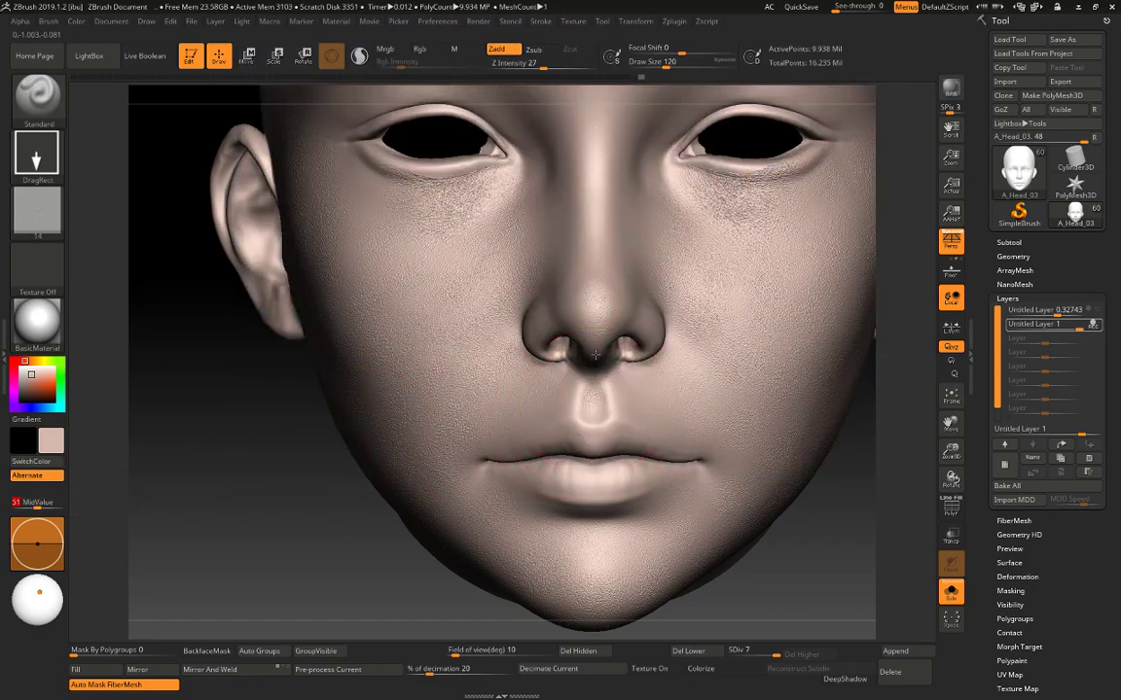
pyautogui.press('space')
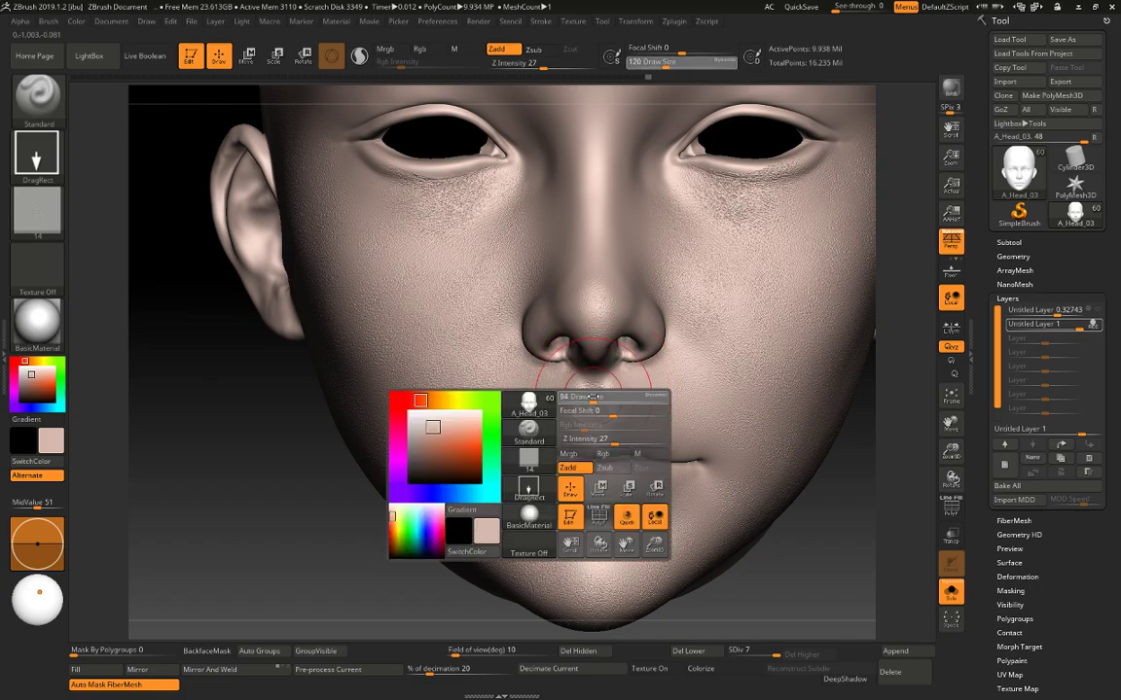
pyautogui.moveTo(592, 397); pyautogui.dragTo(591, 397)
pyautogui.hotkey('ctrl', 'z')
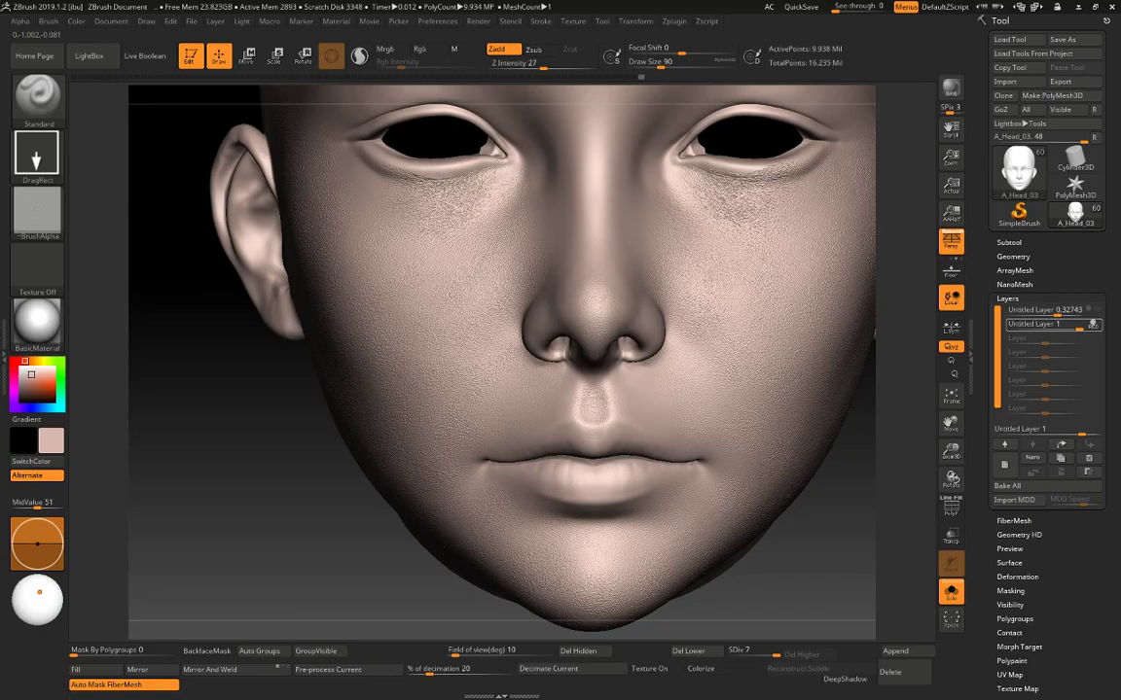
# Import skin alpha 15, undo the trial stamp beside the philtrum, and set the mid value to 51.
pyautogui.click(37, 210)
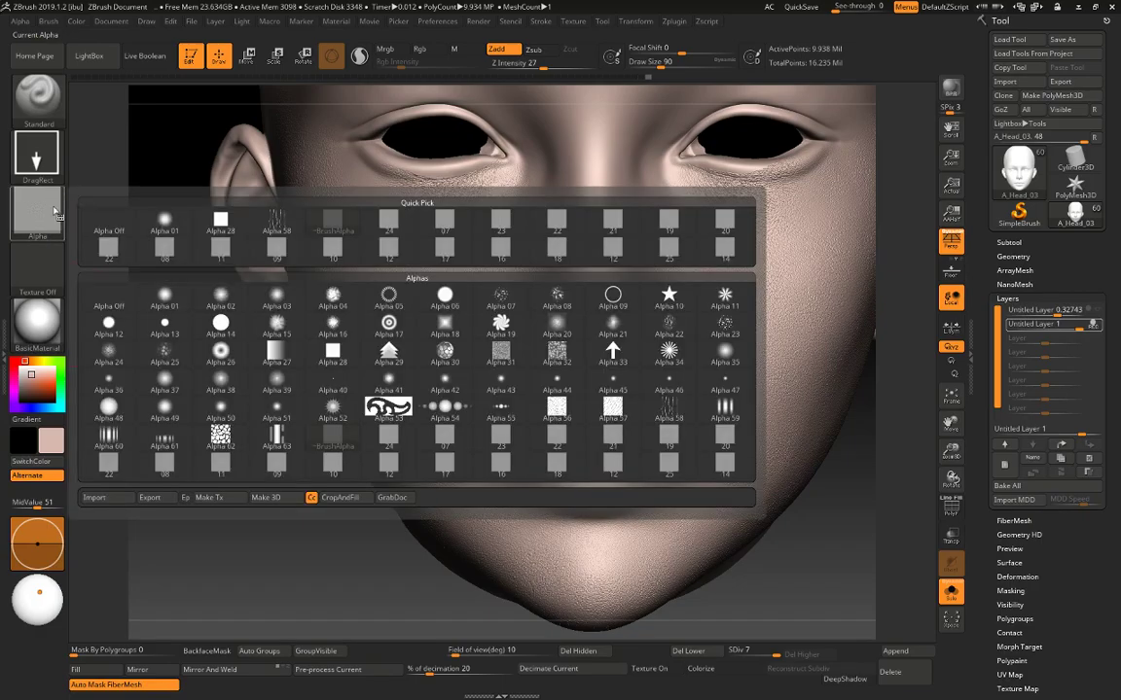
pyautogui.click(105, 497)
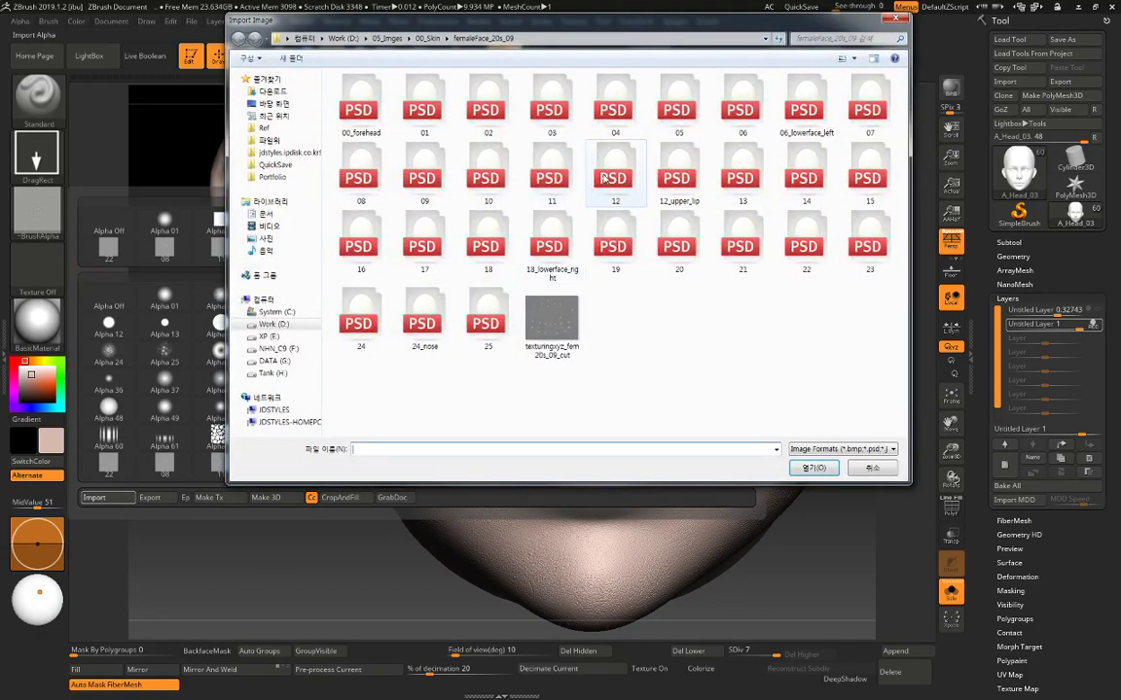
pyautogui.doubleClick(842, 175)
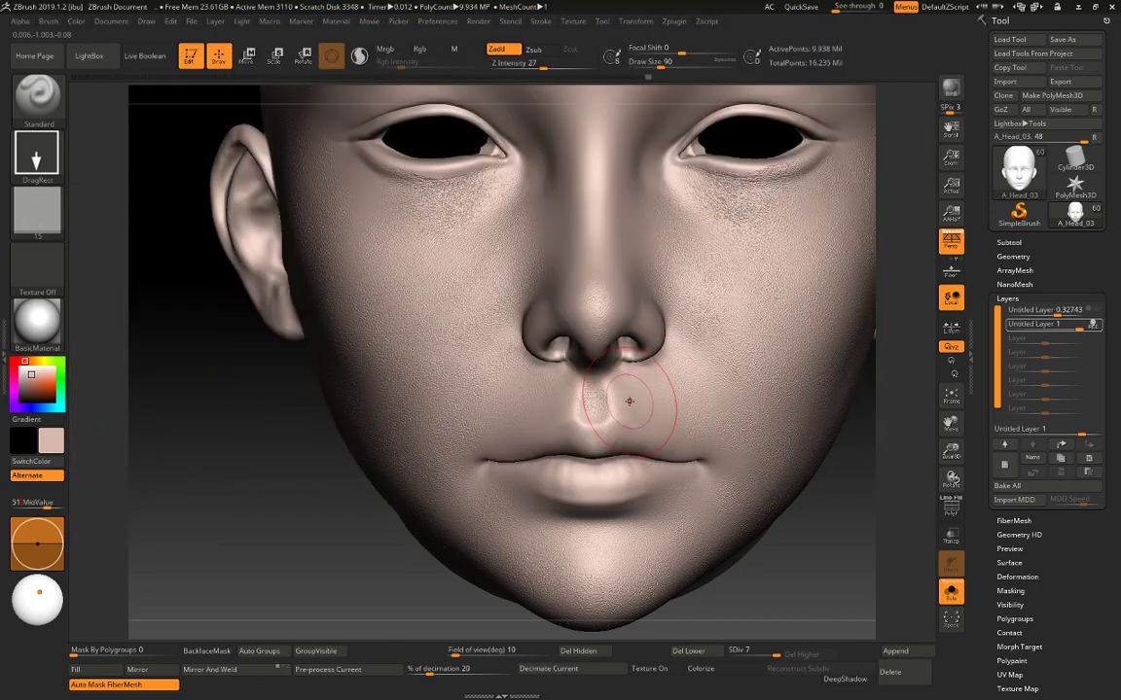
pyautogui.hotkey('ctrl', 'z')
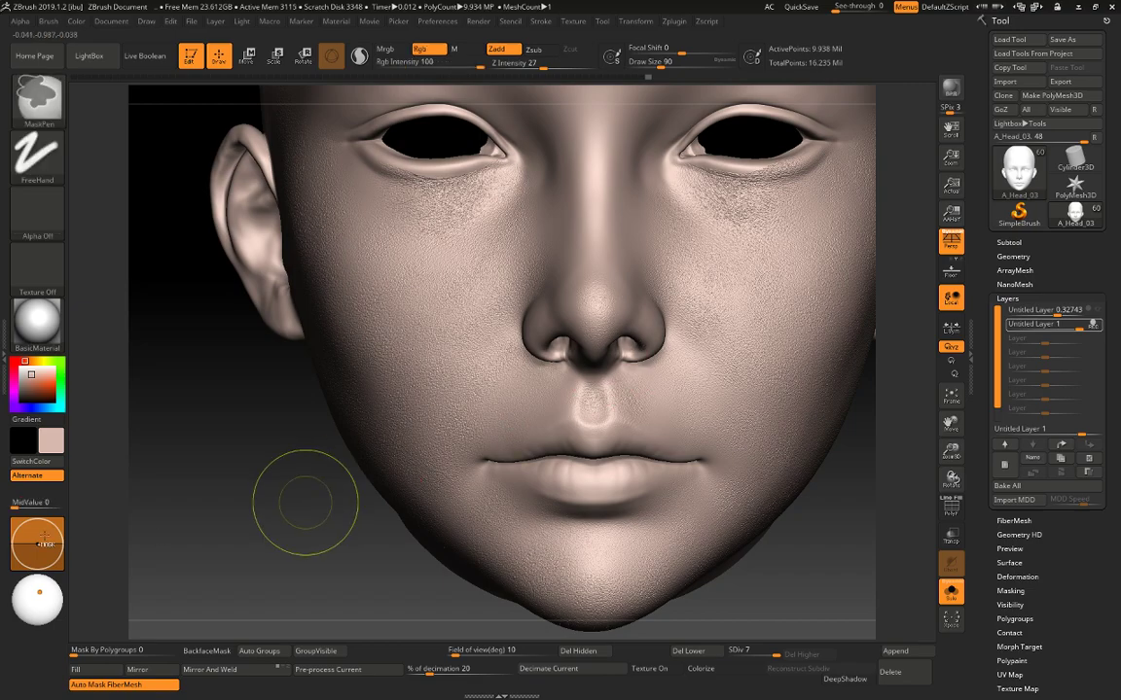
pyautogui.click(31, 505)
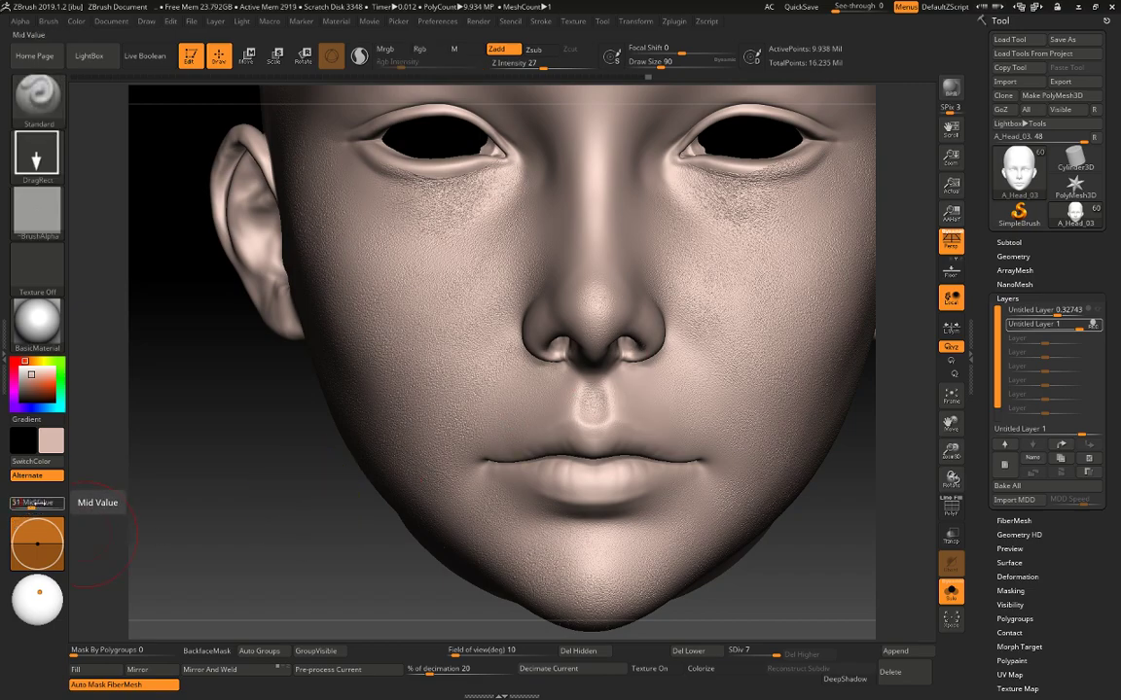
pyautogui.click(37, 505)
# Stamp pores on the upper lip area between the left nostril and the left mouth corner.
pyautogui.moveTo(636, 403); pyautogui.dragTo(638, 375)
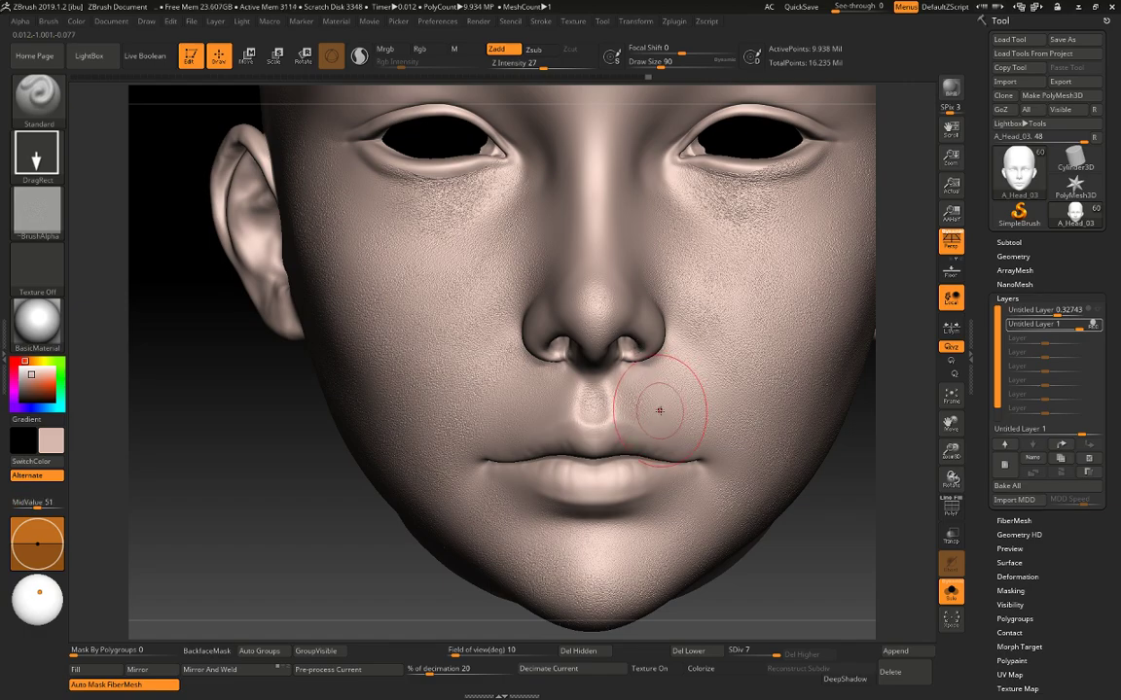
pyautogui.moveTo(661, 408); pyautogui.dragTo(672, 386)
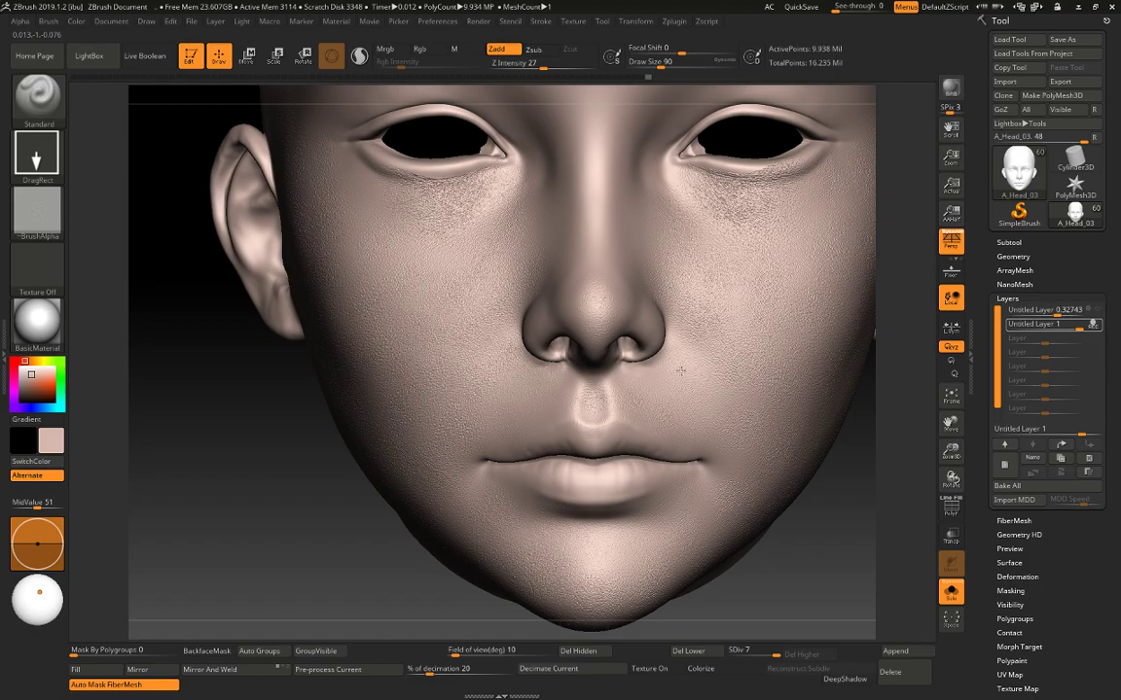
pyautogui.press('ctrl')
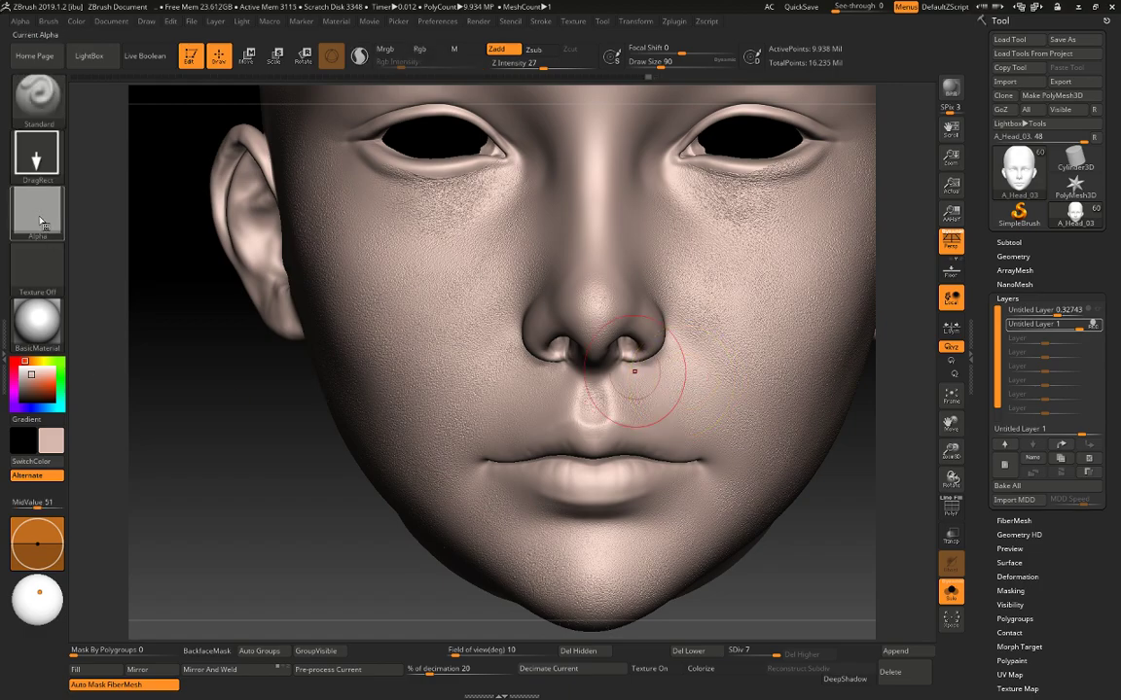
# Import skin alpha 13 from the female face scan folder.
pyautogui.click(39, 205)
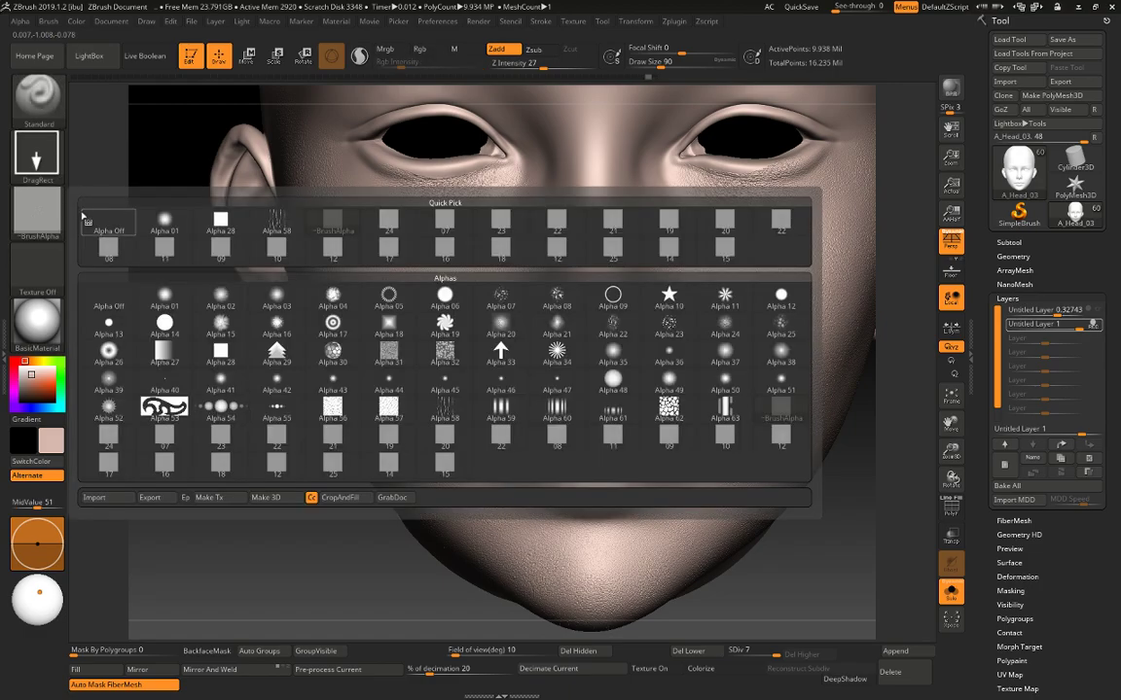
pyautogui.click(97, 497)
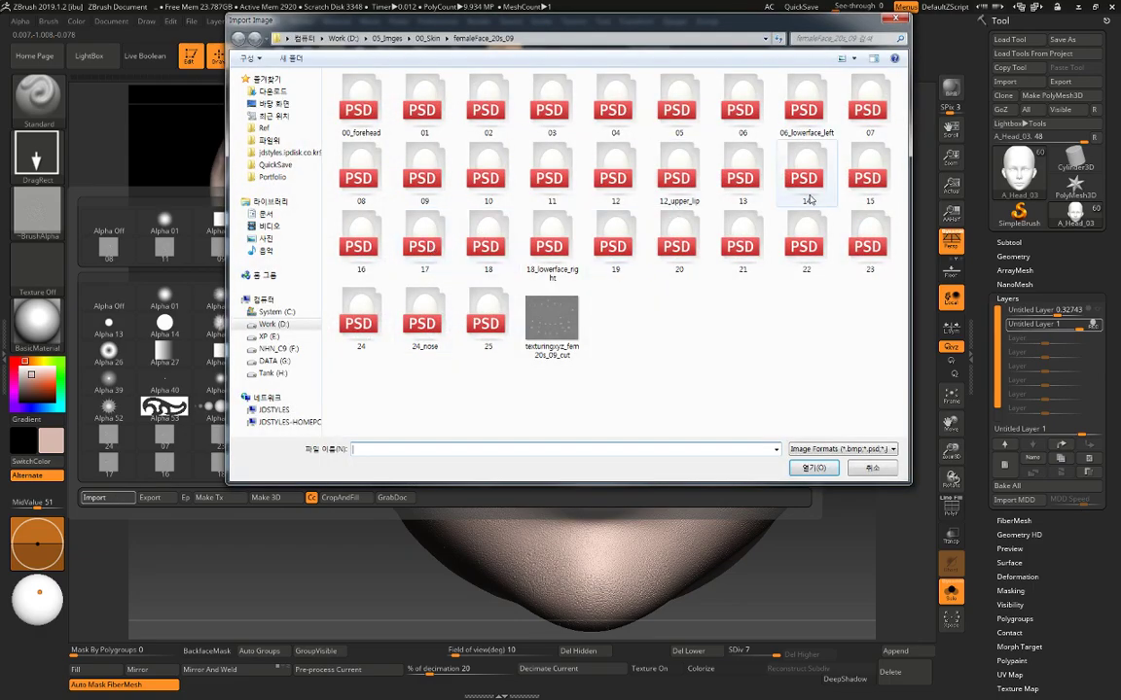
pyautogui.click(745, 185)
pyautogui.doubleClick(748, 191)
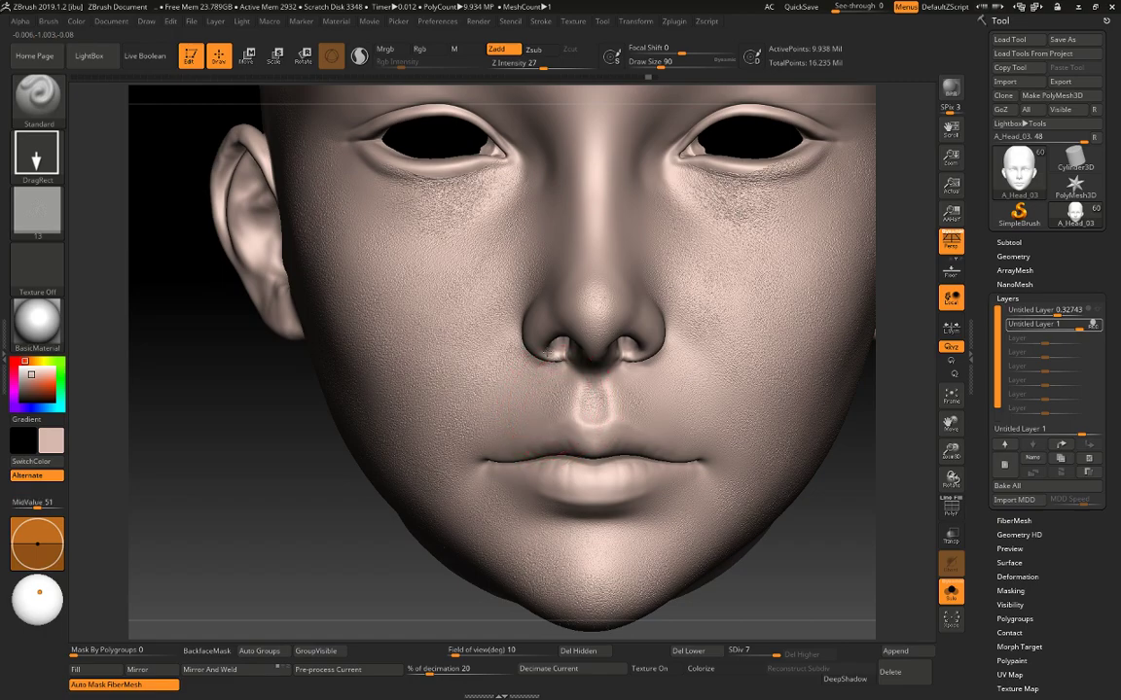
pyautogui.keyDown('alt'); pyautogui.moveTo(849, 535); pyautogui.dragTo(811, 574); pyautogui.keyUp('alt')
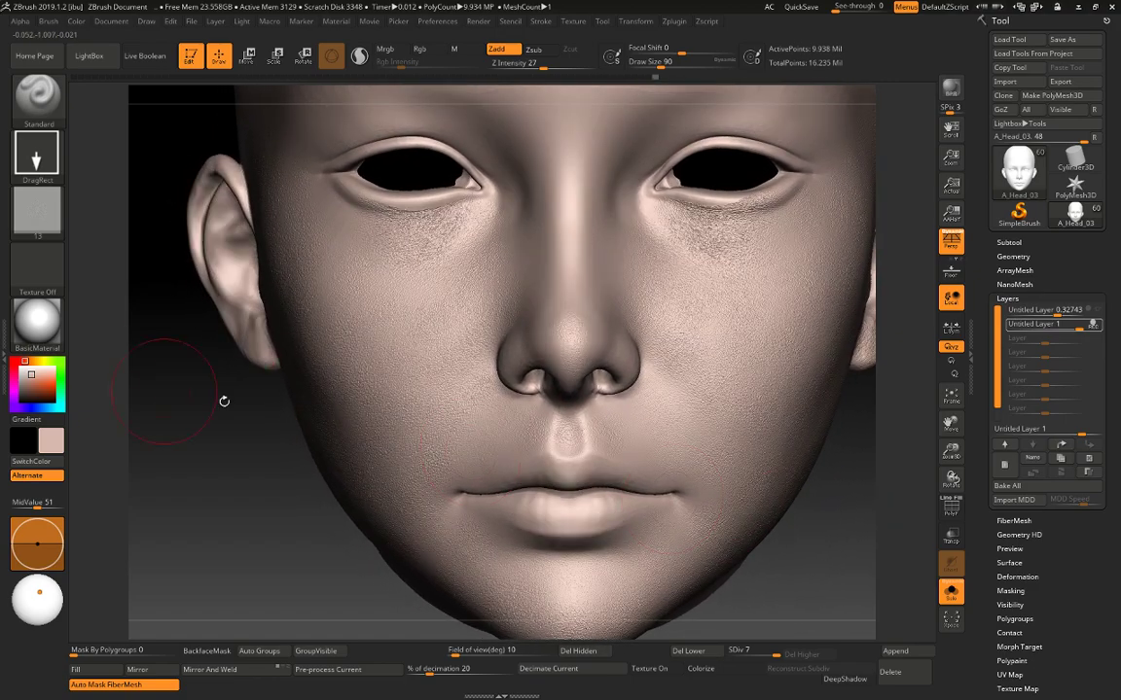
# Switch the stamp to skin alpha 09 and set the draw size to 136.
pyautogui.click(39, 216)
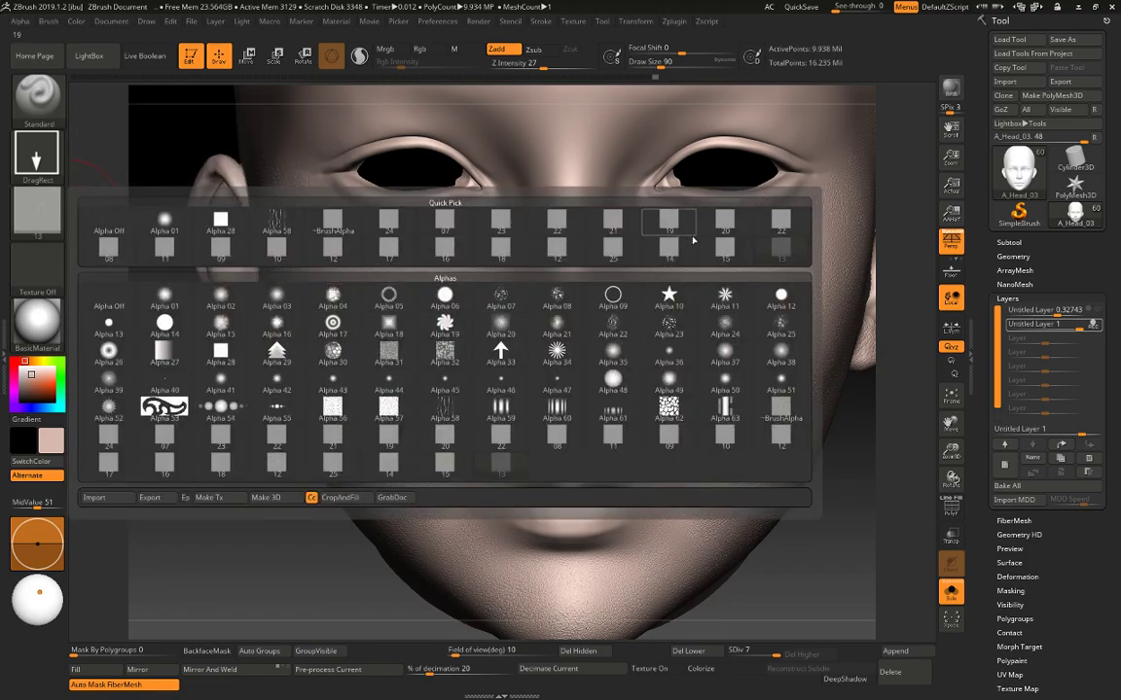
pyautogui.click(221, 248)
pyautogui.press('space')
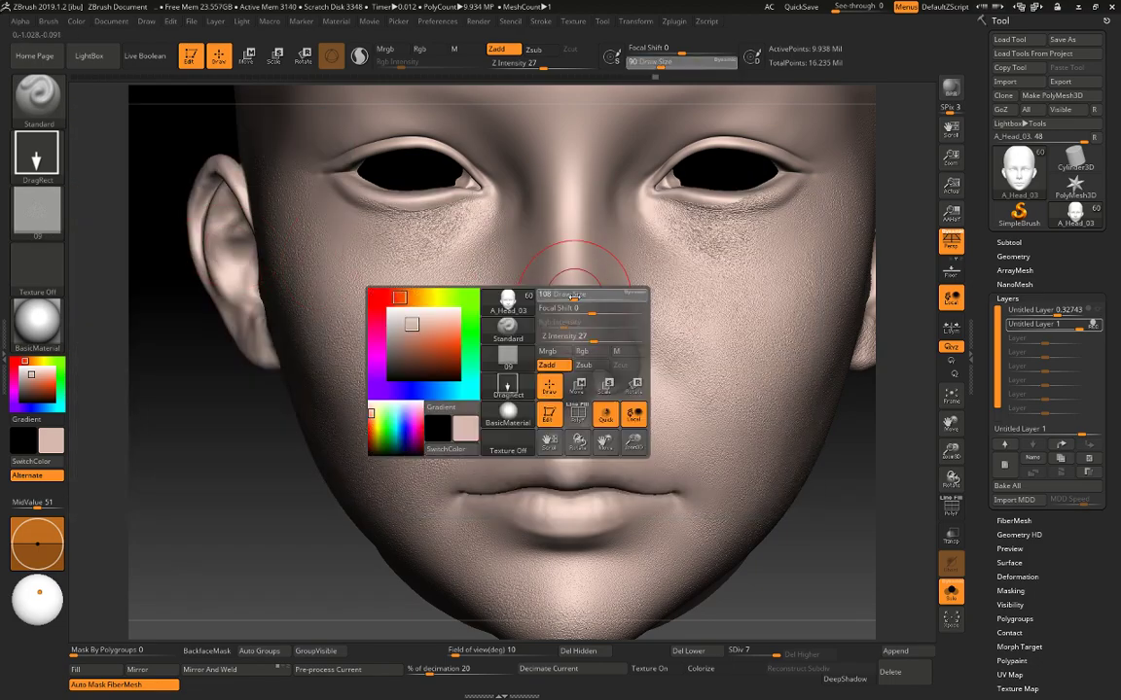
pyautogui.moveTo(568, 294); pyautogui.dragTo(576, 295)
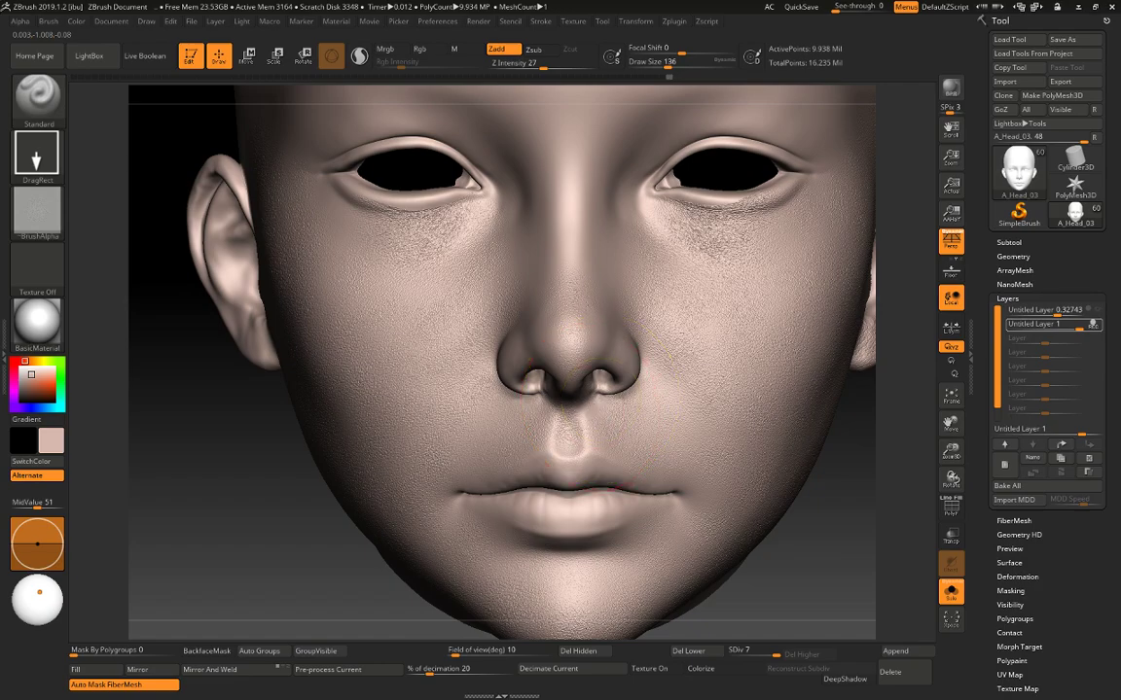
# Reselect the Standard brush, set the Z Intensity to 22, and stamp pores along the side of the nose next to the cheek.
pyautogui.keyDown('alt'); pyautogui.moveTo(277, 589); pyautogui.dragTo(315, 516); pyautogui.keyUp('alt')
pyautogui.moveTo(209, 541)
pyautogui.mouseDown()
pyautogui.moveTo(465, 551)
pyautogui.moveTo(462, 486)
pyautogui.moveTo(430, 523)
pyautogui.mouseUp()
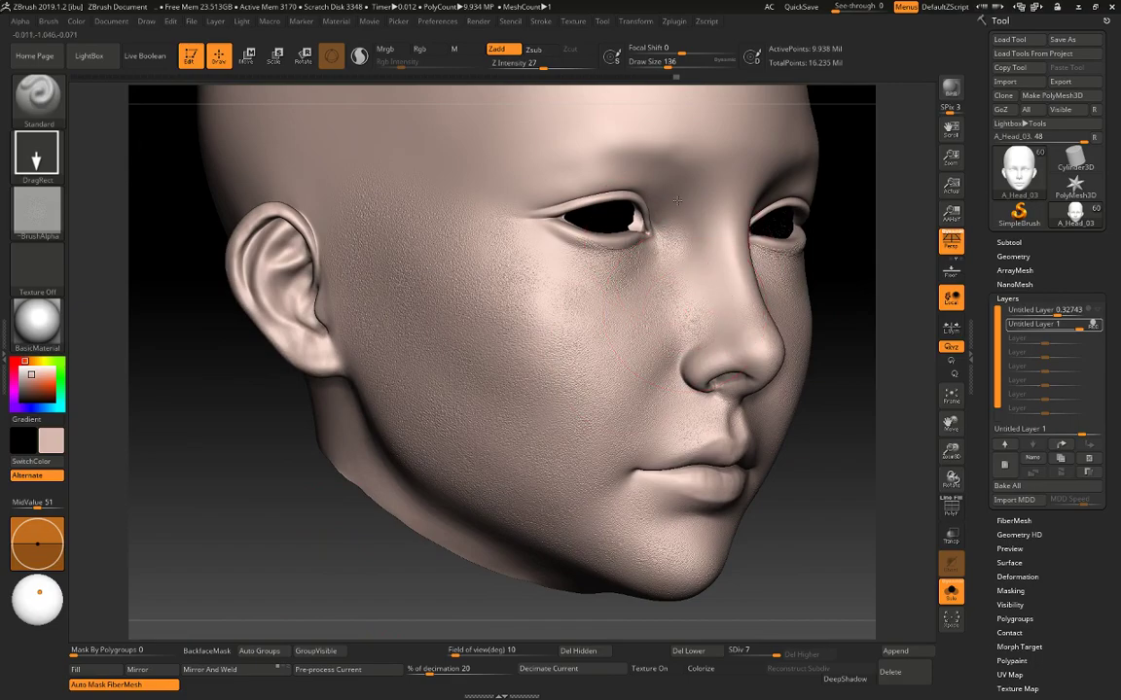
pyautogui.keyDown('alt'); pyautogui.moveTo(845, 181); pyautogui.dragTo(698, 313); pyautogui.keyUp('alt')
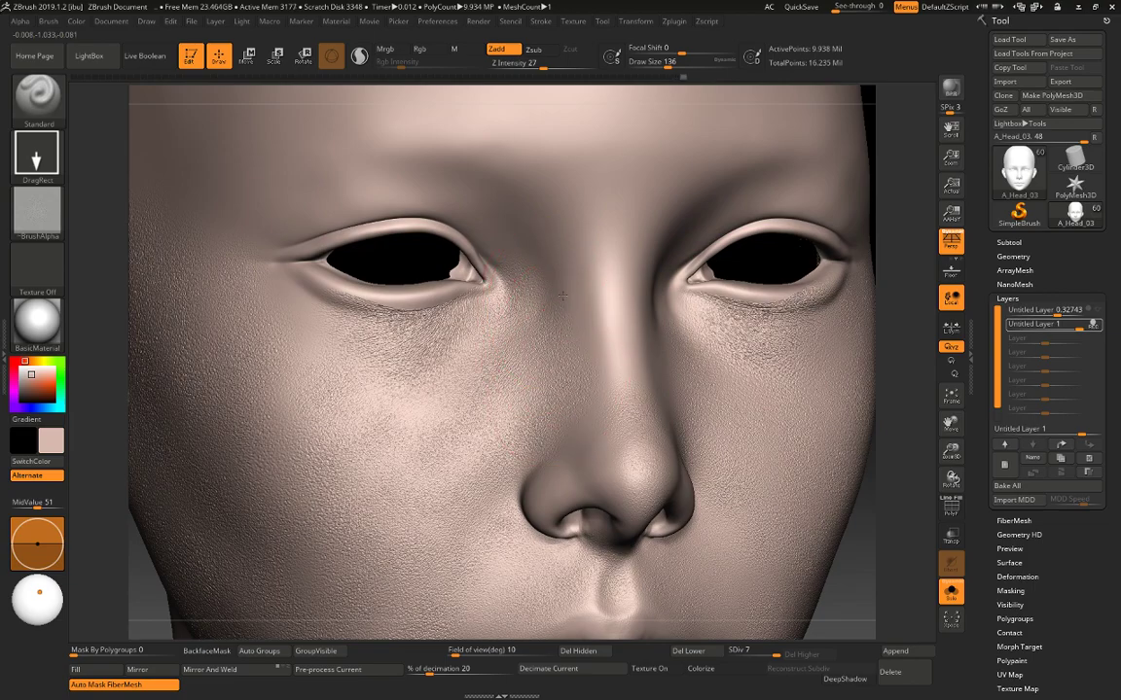
pyautogui.moveTo(890, 315)
pyautogui.mouseDown()
pyautogui.moveTo(911, 316)
pyautogui.moveTo(881, 334)
pyautogui.mouseUp()
pyautogui.press('ctrl')
pyautogui.press('b')
pyautogui.press('s')
pyautogui.press('t')
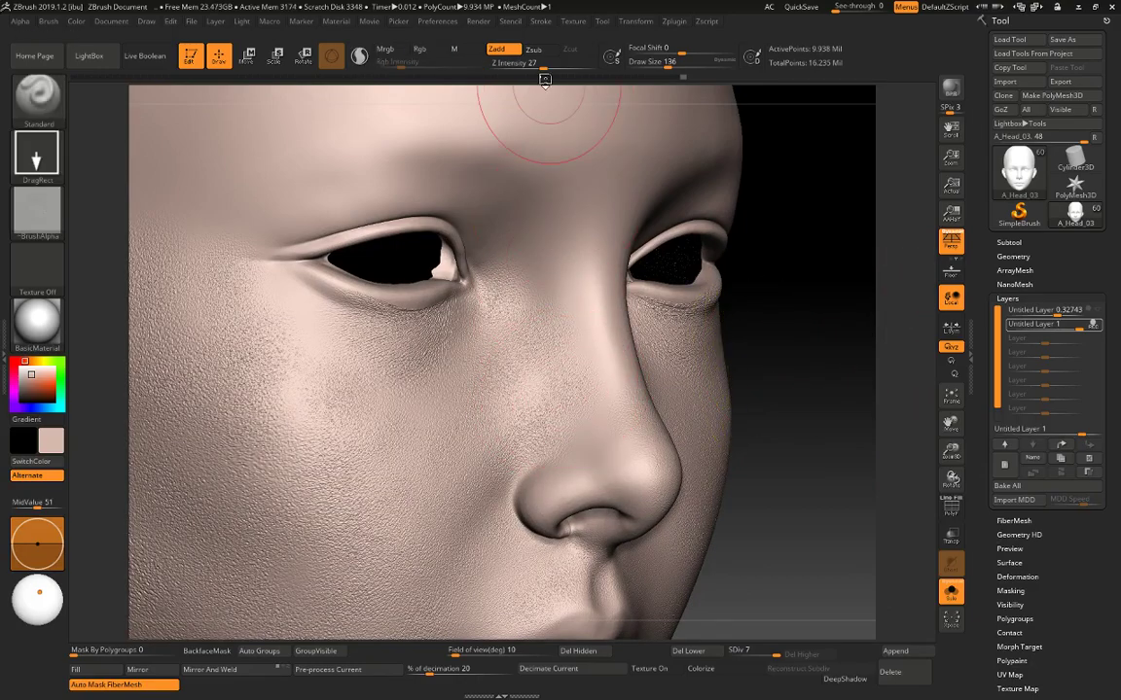
pyautogui.moveTo(543, 66); pyautogui.dragTo(540, 66)
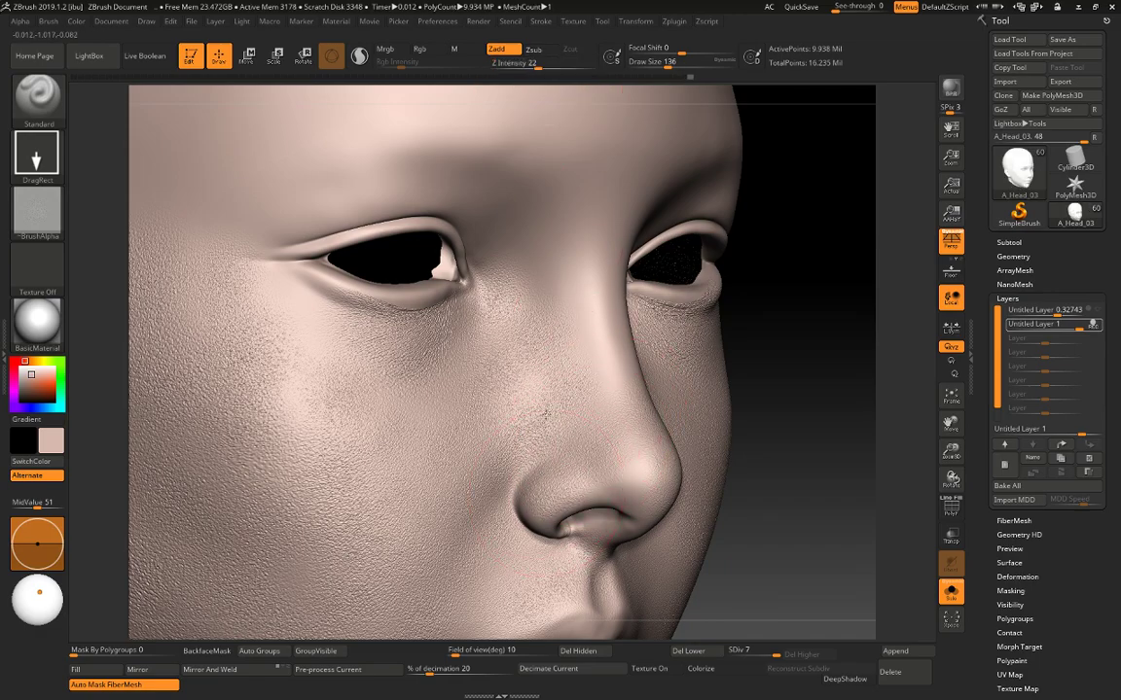
pyautogui.moveTo(747, 379); pyautogui.dragTo(589, 437)
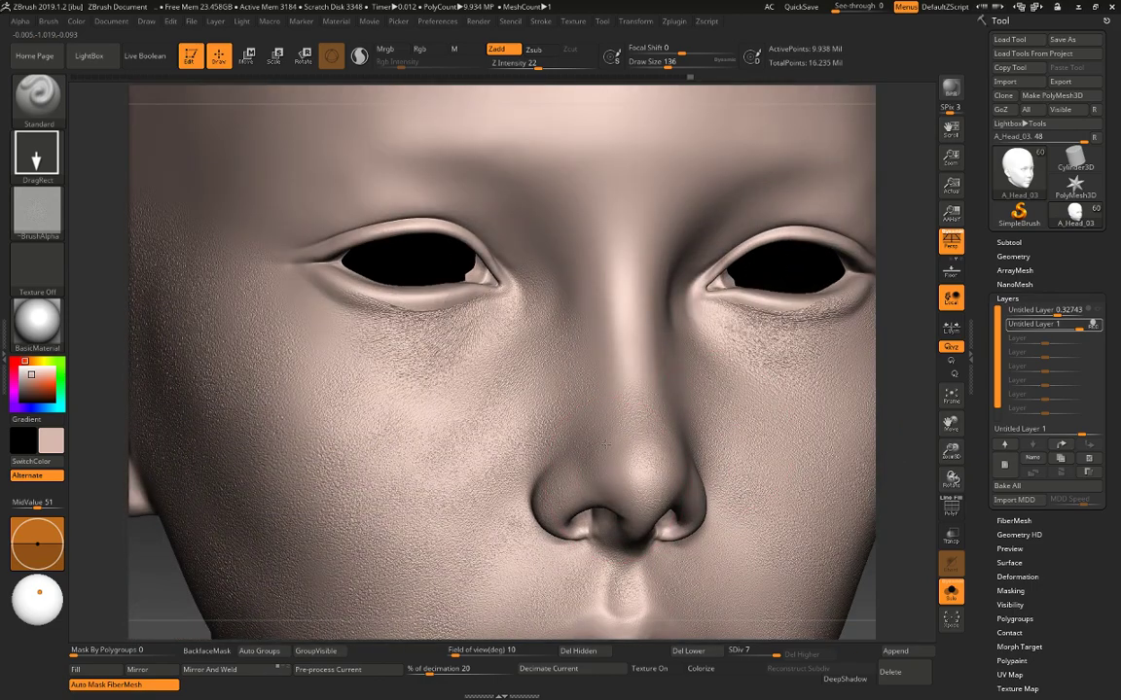
pyautogui.moveTo(888, 368); pyautogui.dragTo(692, 477)
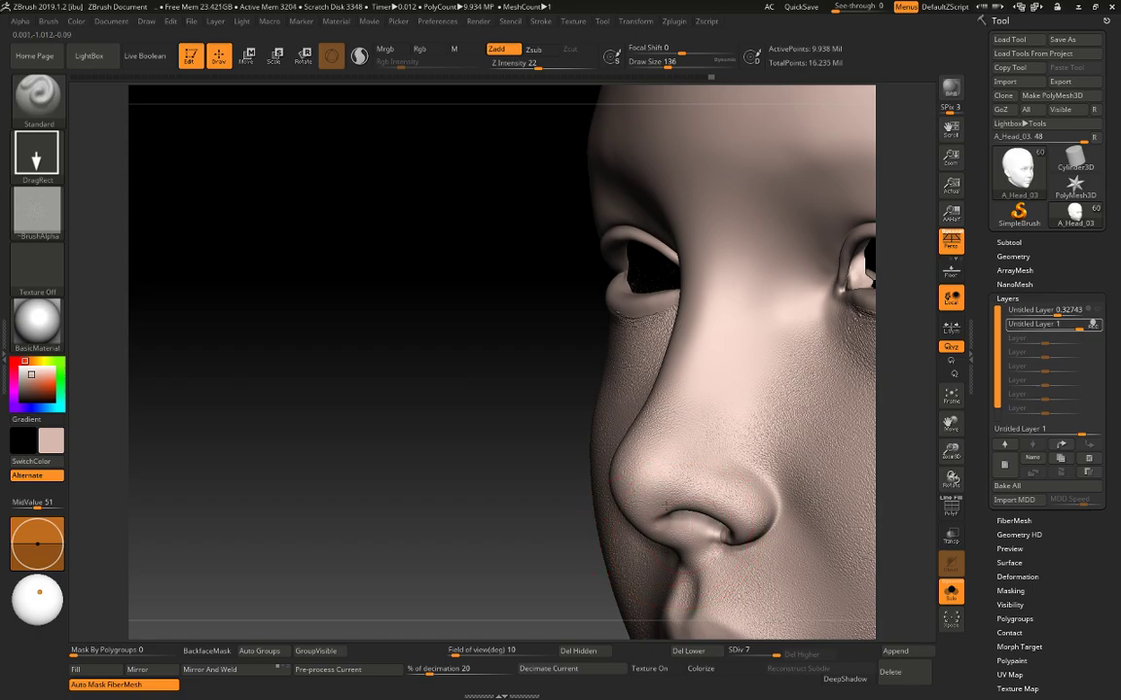
# Stamp pores over the nose bridge and both sides of the nose up toward the inner eye corners.
pyautogui.moveTo(600, 477); pyautogui.dragTo(746, 367)
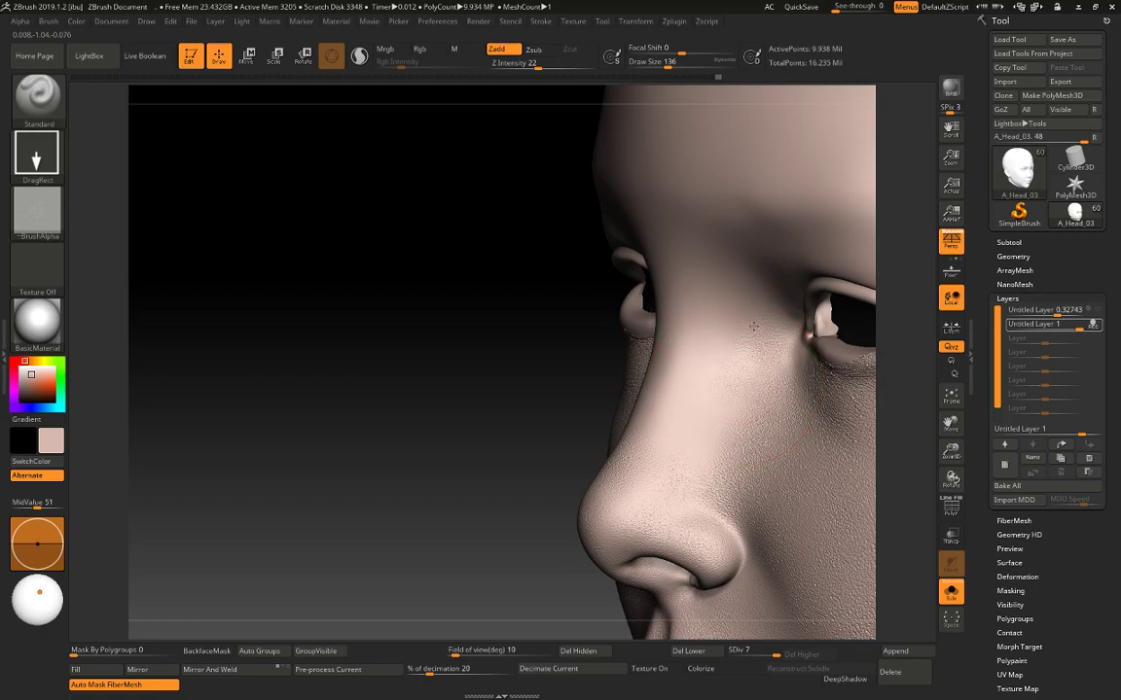
pyautogui.moveTo(721, 360); pyautogui.dragTo(649, 322)
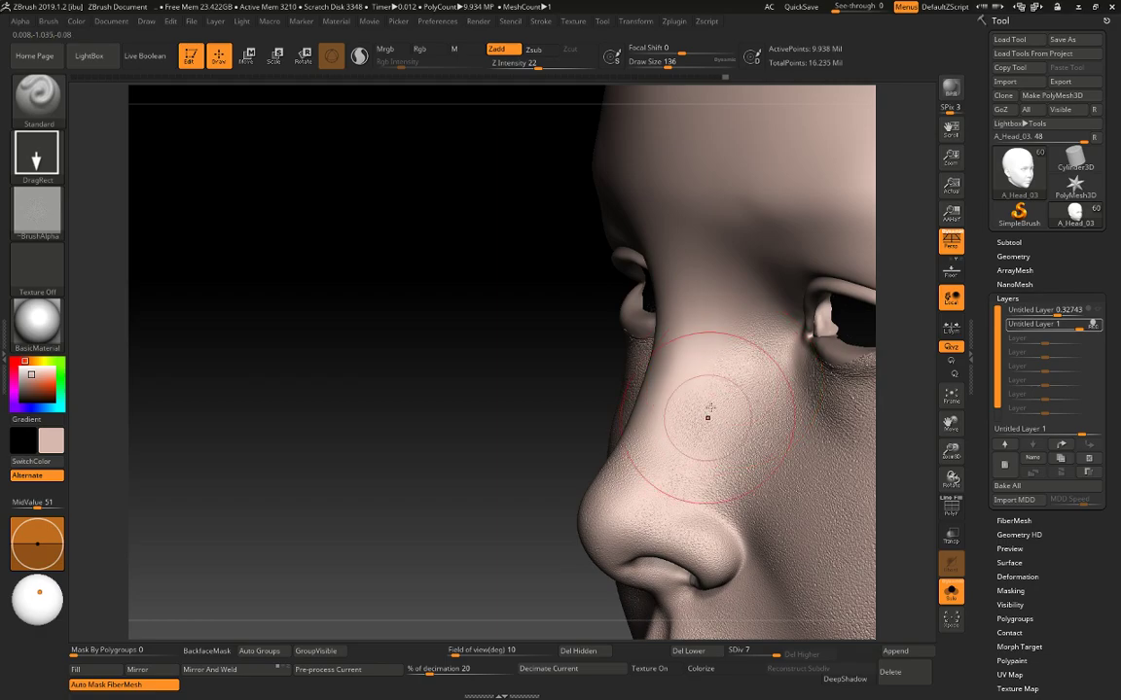
pyautogui.moveTo(552, 443)
pyautogui.mouseDown()
pyautogui.moveTo(198, 480)
pyautogui.moveTo(217, 518)
pyautogui.moveTo(228, 495)
pyautogui.moveTo(234, 527)
pyautogui.mouseUp()
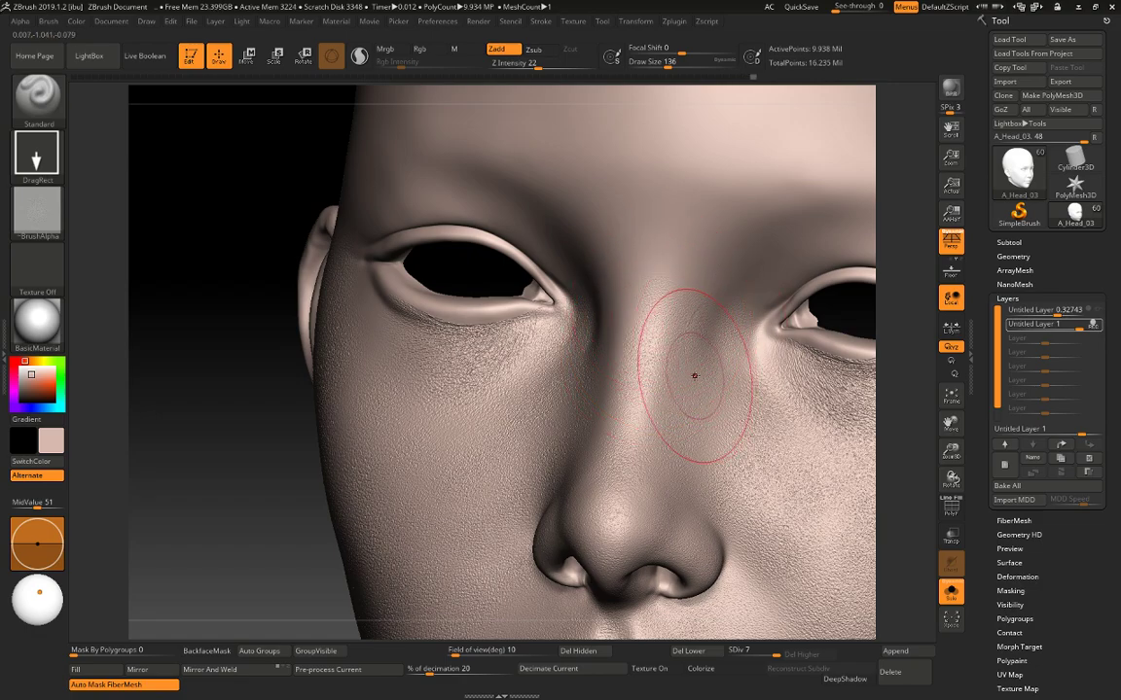
pyautogui.moveTo(235, 468); pyautogui.dragTo(616, 333)
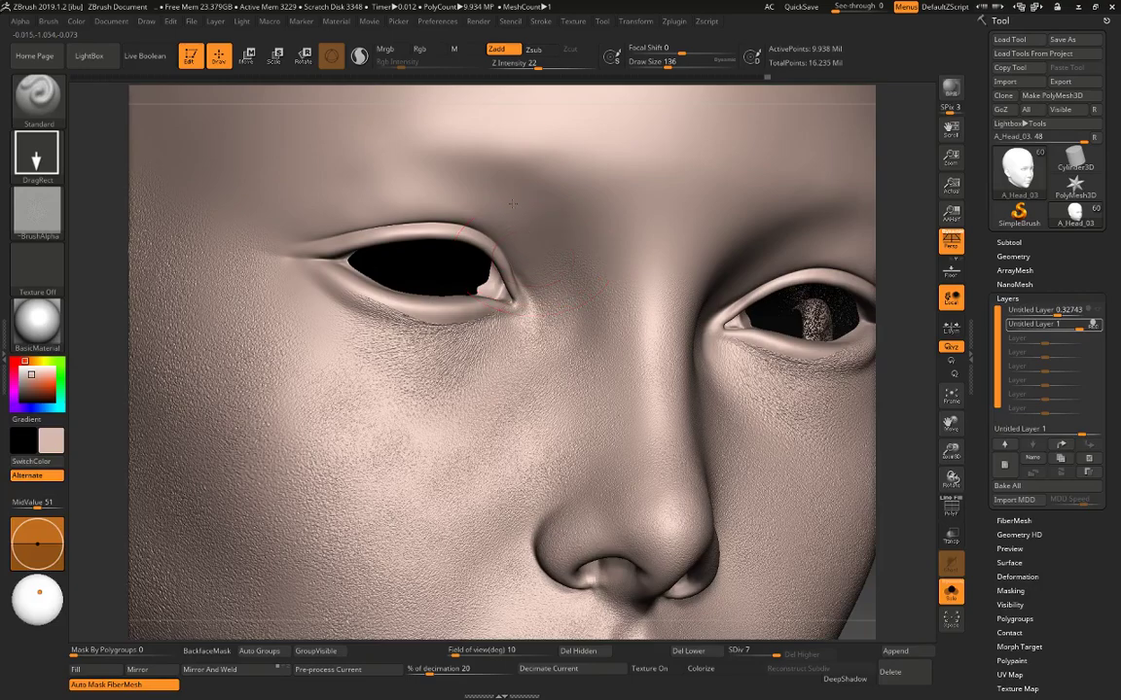
pyautogui.moveTo(885, 254); pyautogui.dragTo(779, 277)
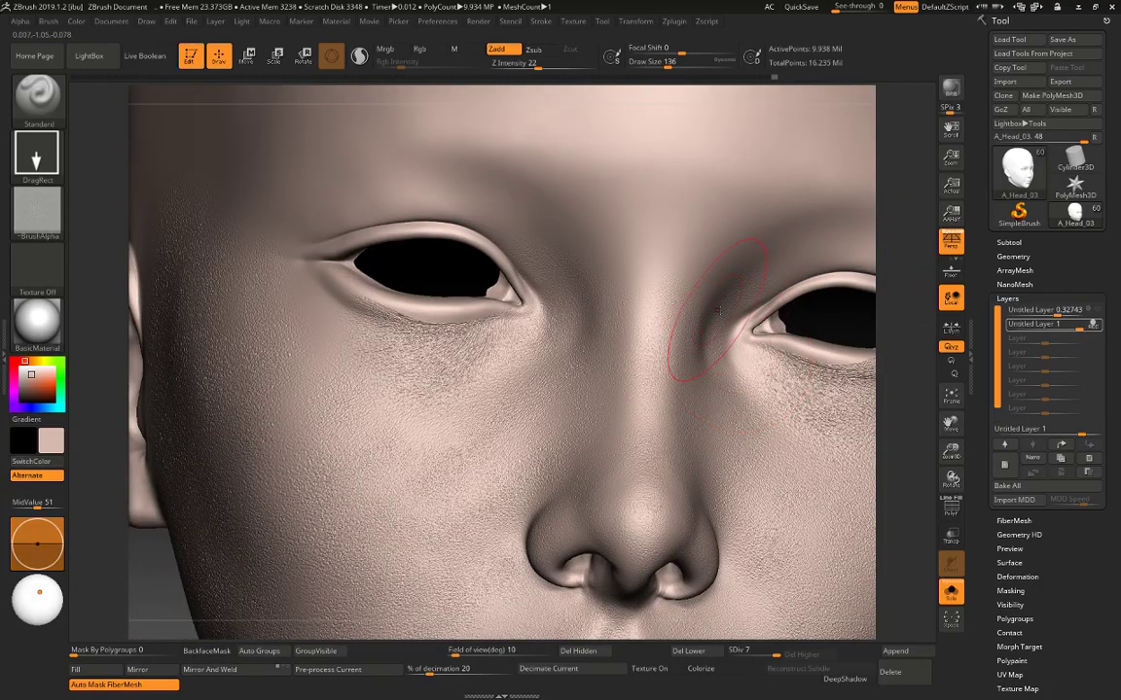
# Reduce the draw size to 23 and select the Morph brush.
pyautogui.press('space')
pyautogui.press('space')
pyautogui.press('shift')
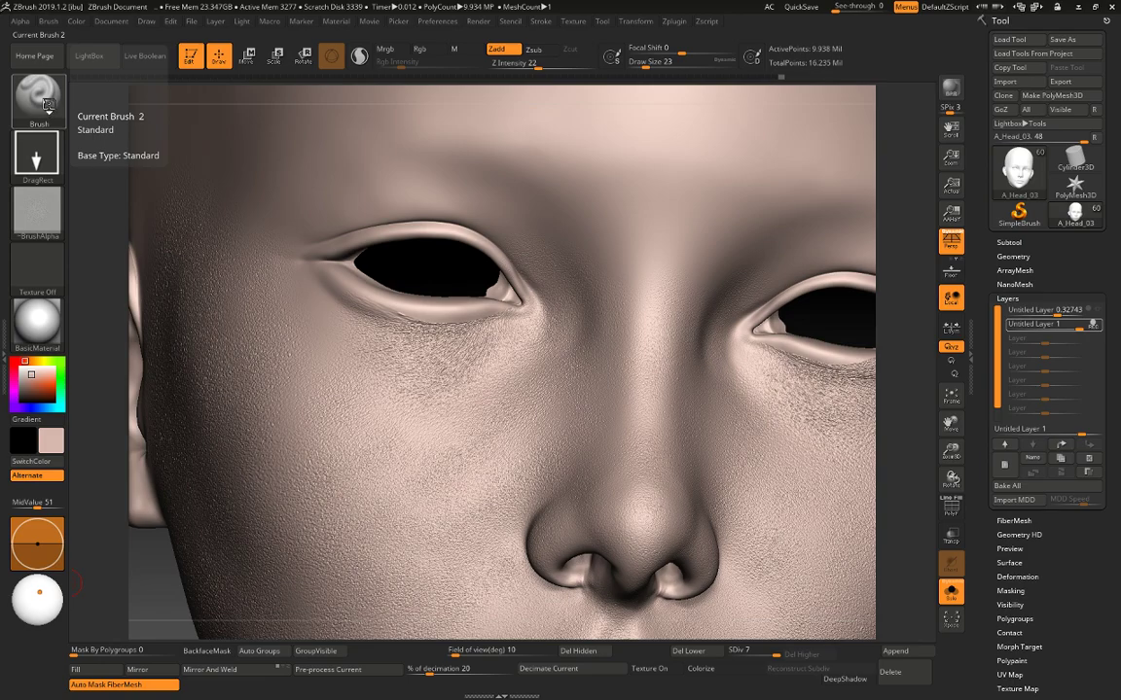
pyautogui.click(46, 104)
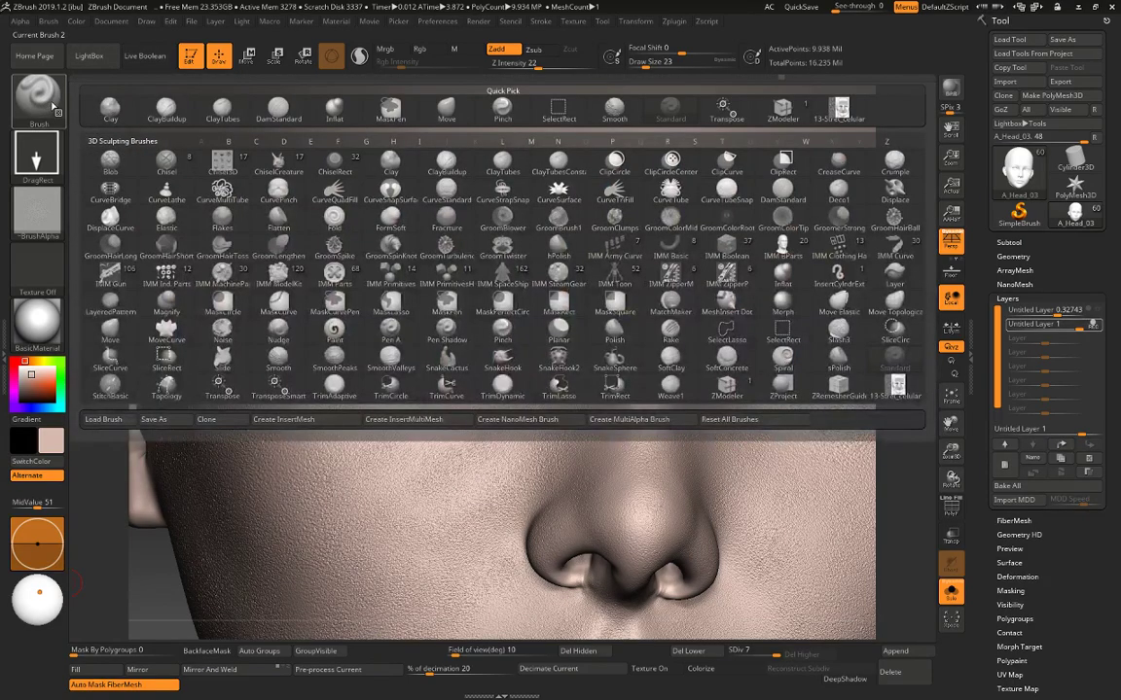
pyautogui.click(545, 309)
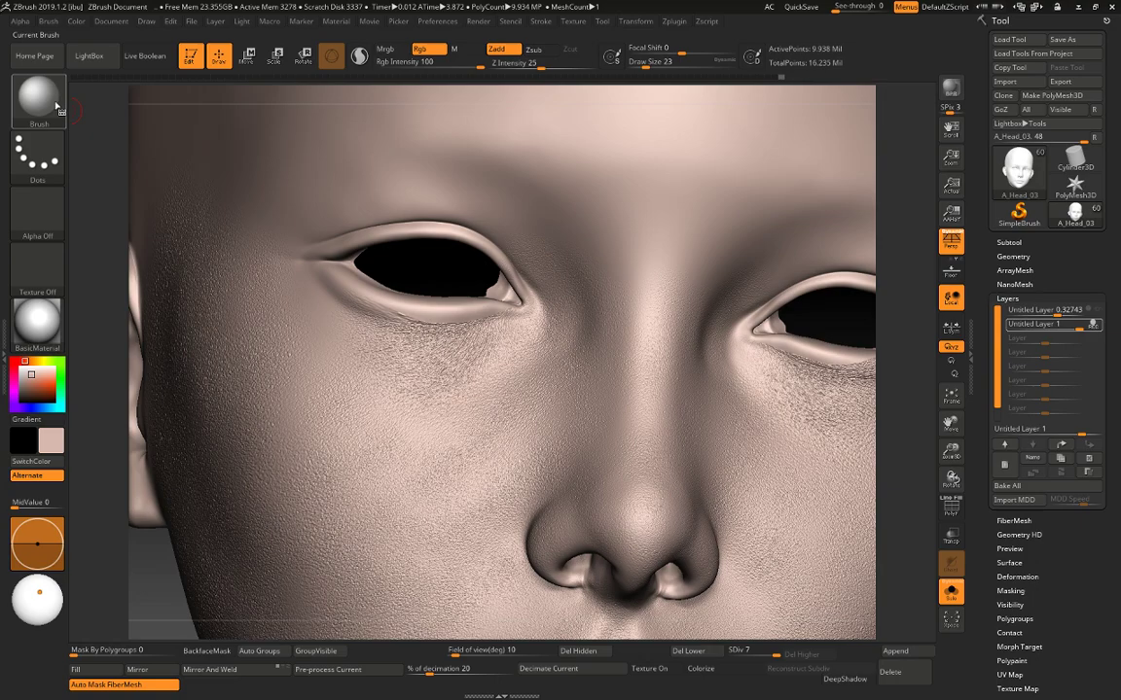
pyautogui.click(47, 102)
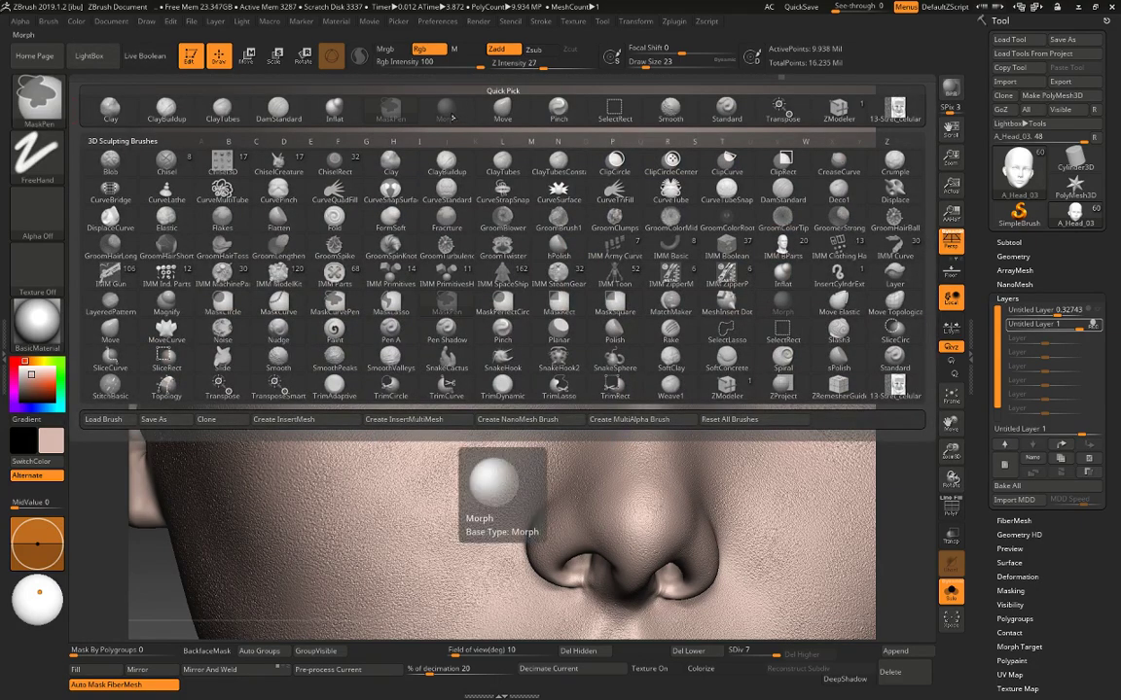
pyautogui.click(454, 116)
# Enable interface customization and try to add the Morph brush to the shelf below the canvas.
pyautogui.click(445, 21)
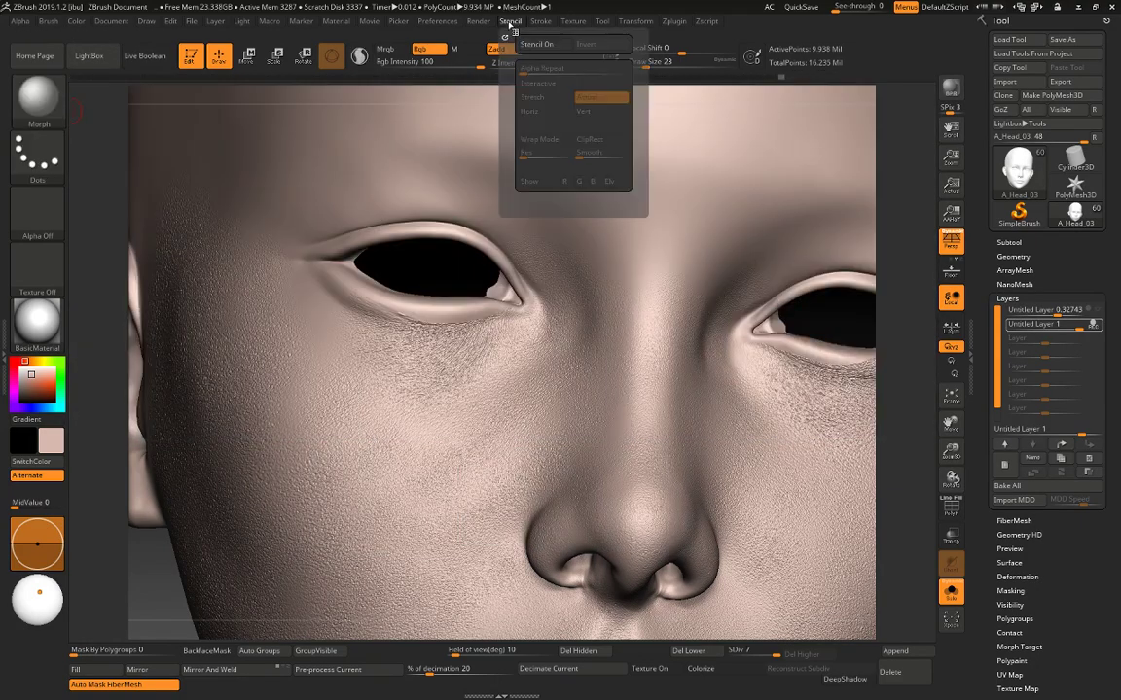
pyautogui.click(463, 64)
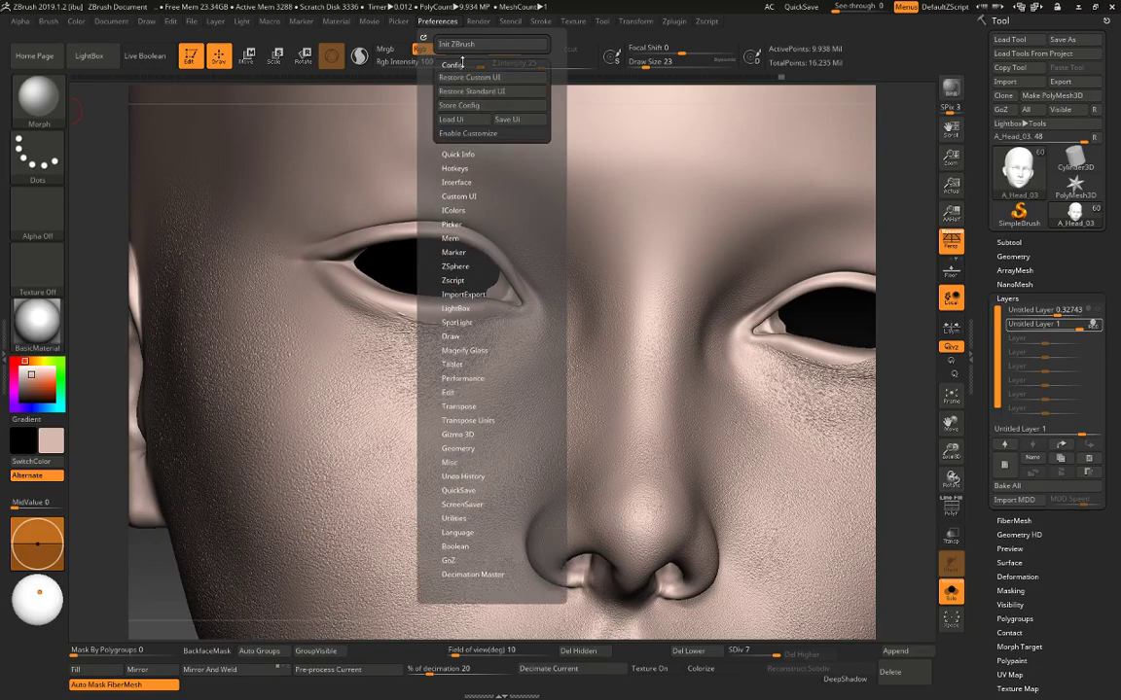
pyautogui.click(465, 135)
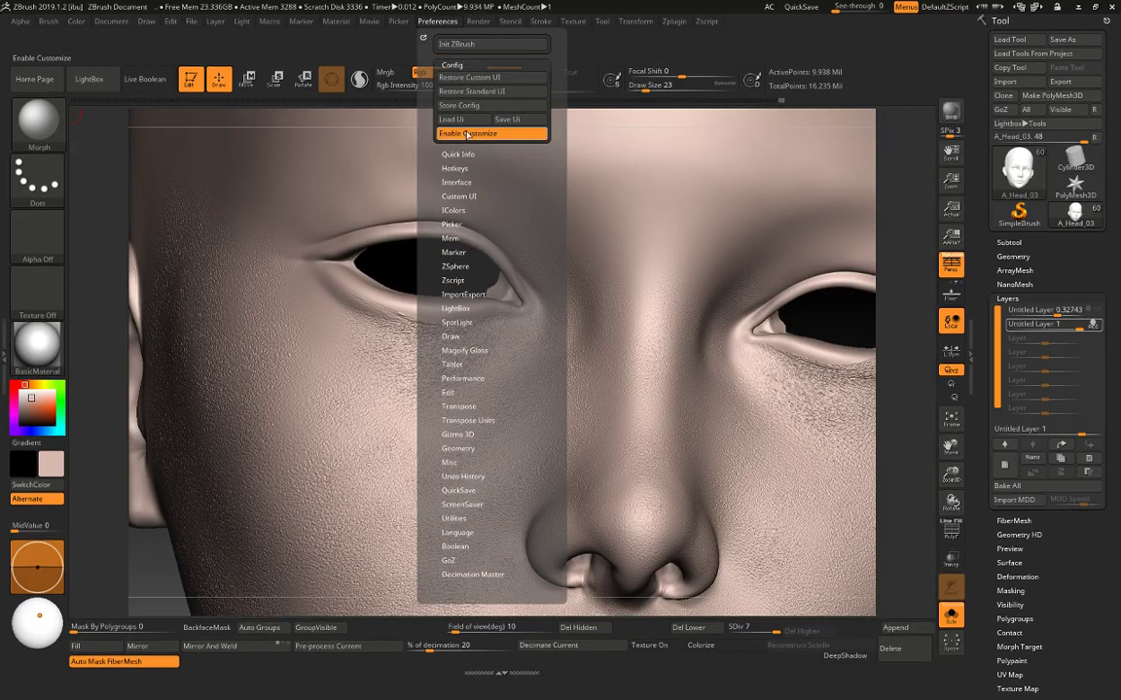
pyautogui.click(54, 122)
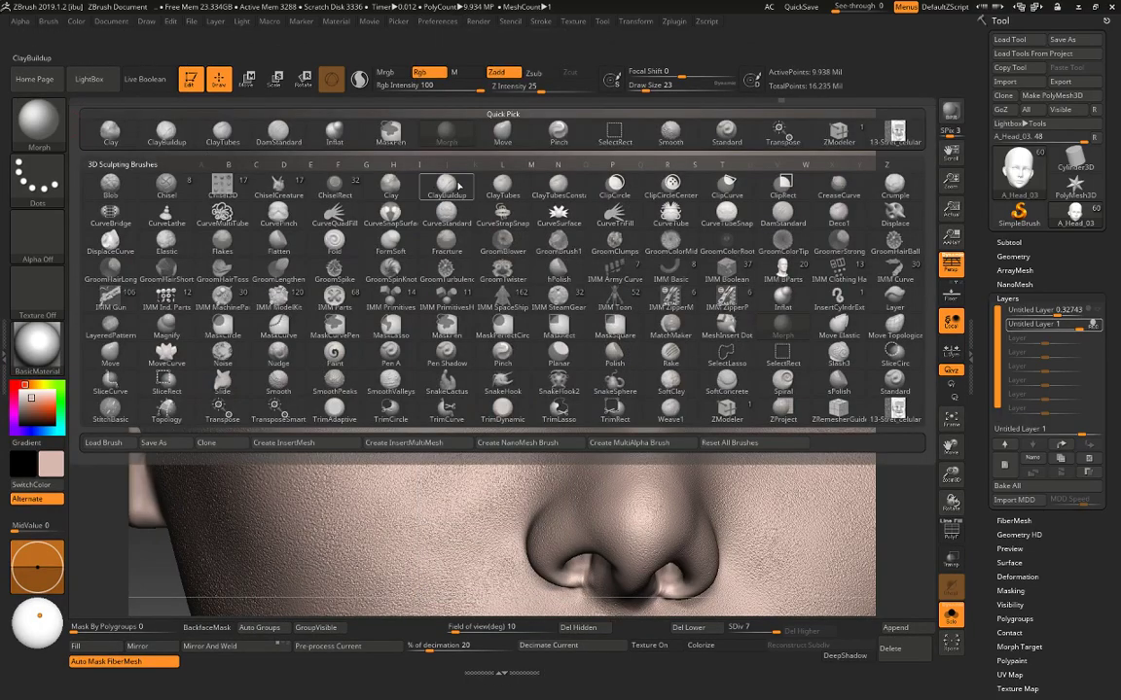
pyautogui.keyDown('ctrl'); pyautogui.keyDown('alt'); pyautogui.moveTo(451, 134); pyautogui.dragTo(50, 666); pyautogui.keyUp('alt'); pyautogui.keyUp('ctrl')
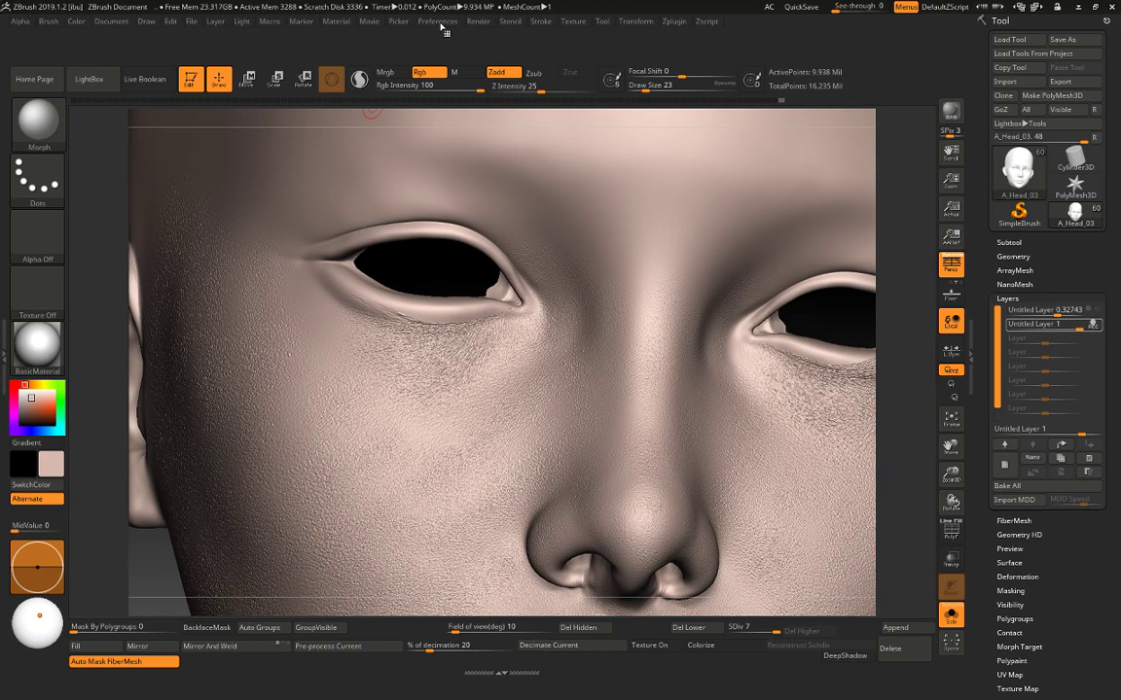
pyautogui.click(451, 25)
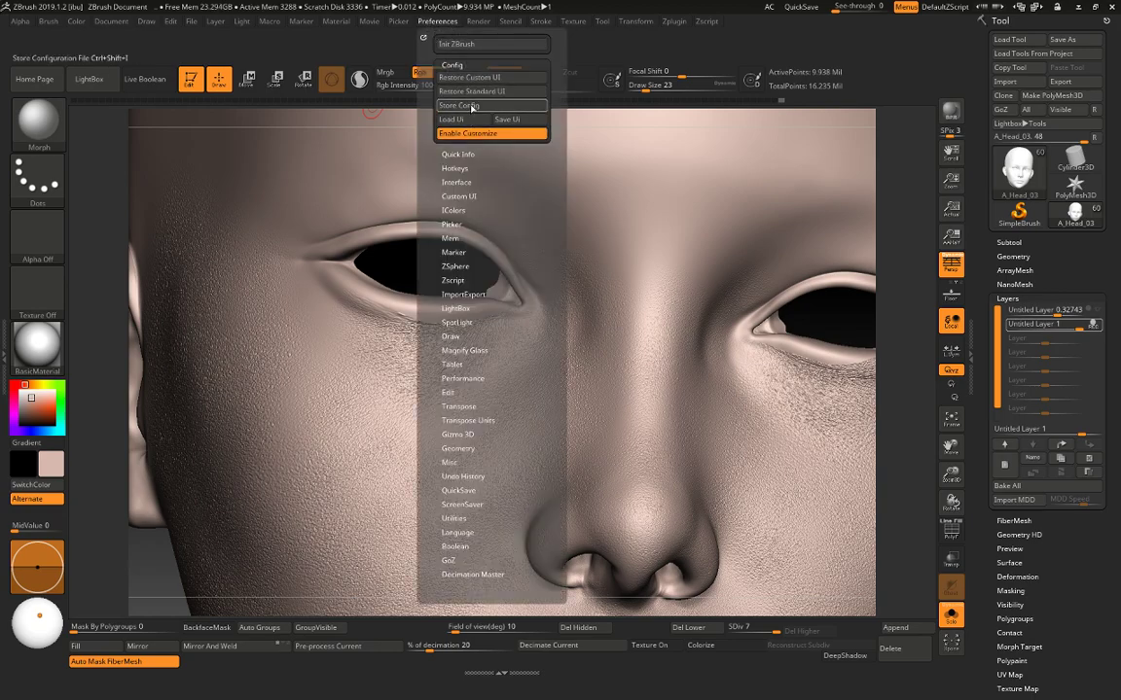
pyautogui.click(437, 23)
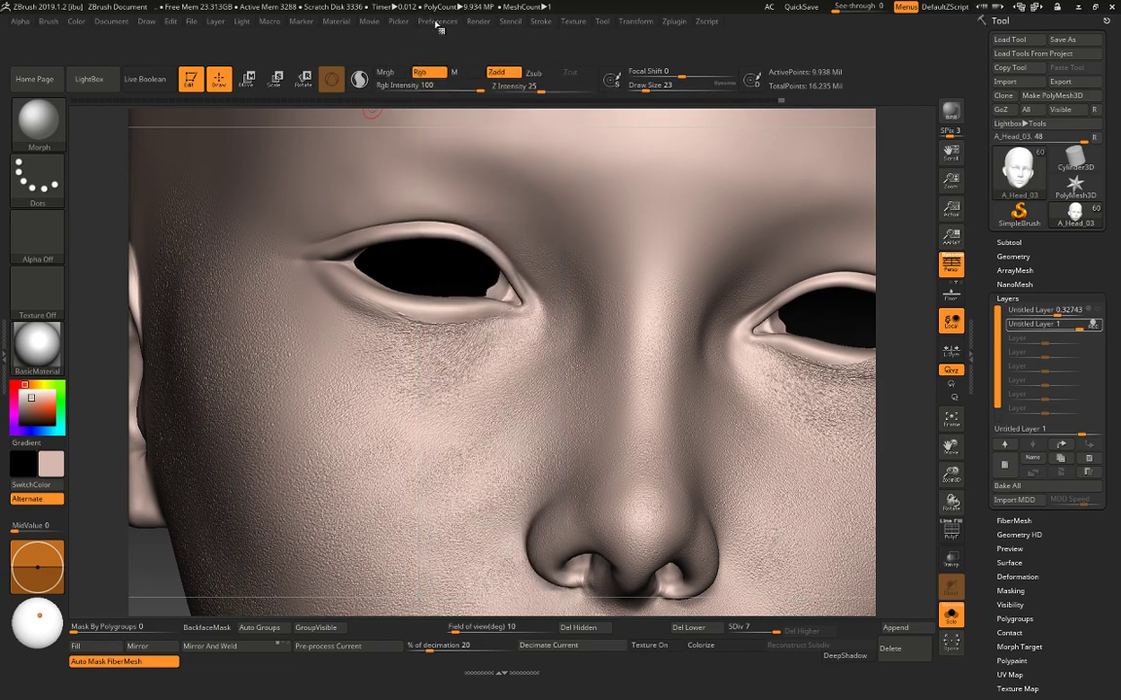
# Select the Move brush and try to add it to the shelf below the canvas.
pyautogui.click(38, 121)
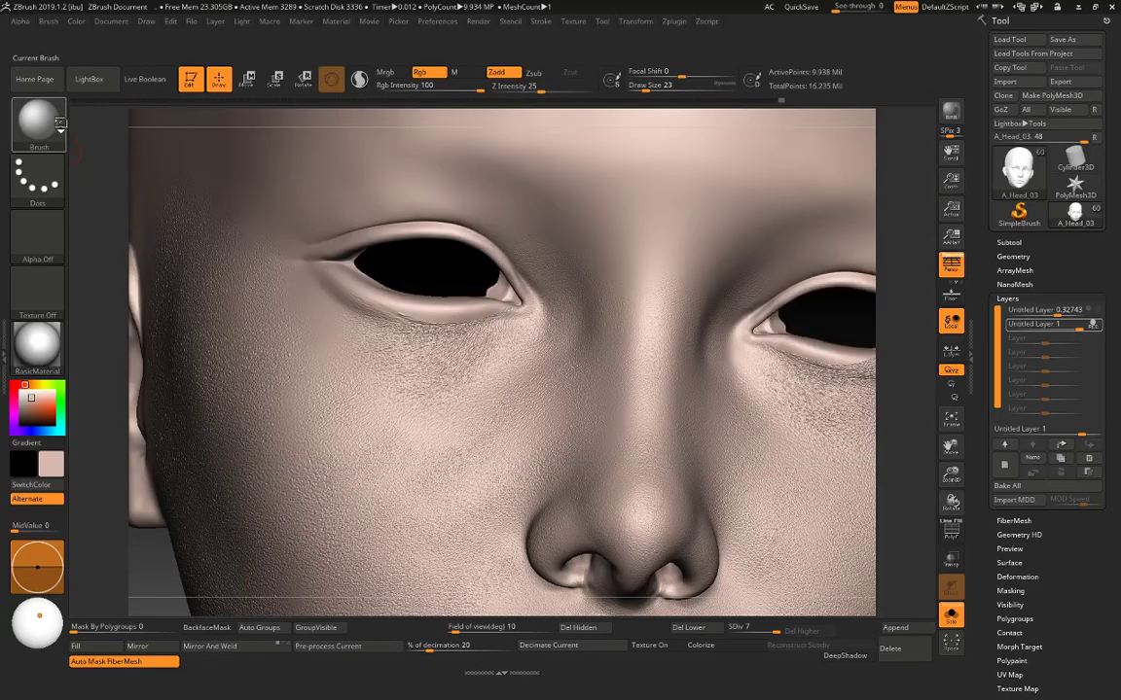
pyautogui.press('b')
pyautogui.press('m')
pyautogui.press('v')
pyautogui.click(46, 124)
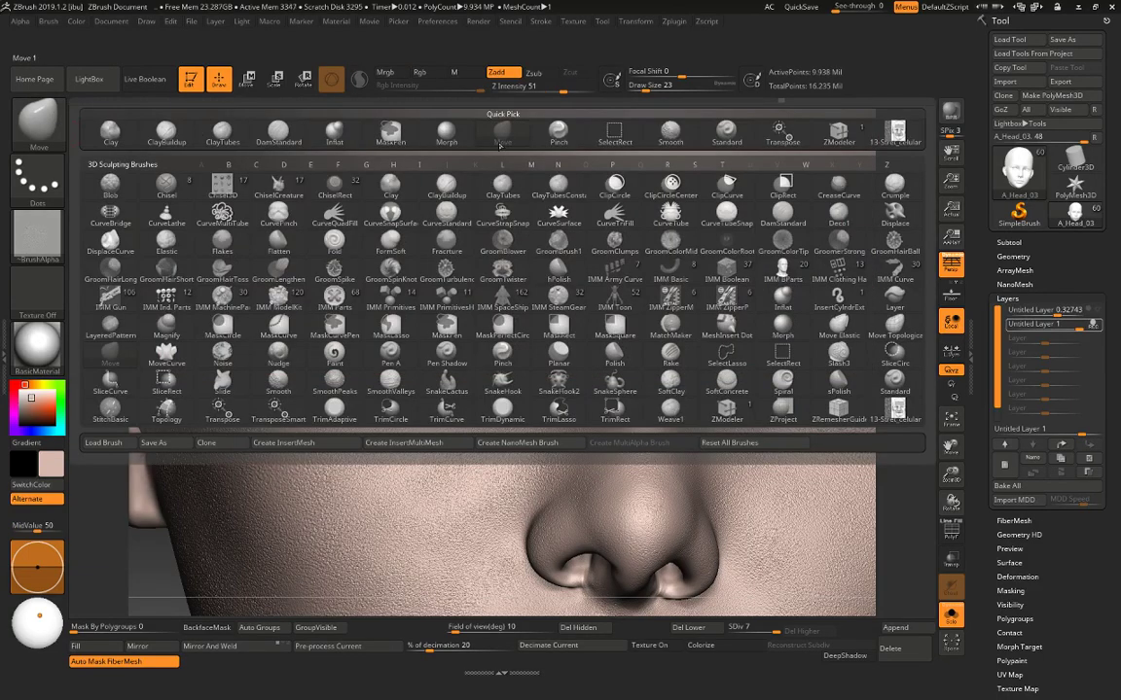
pyautogui.press('ctrl')
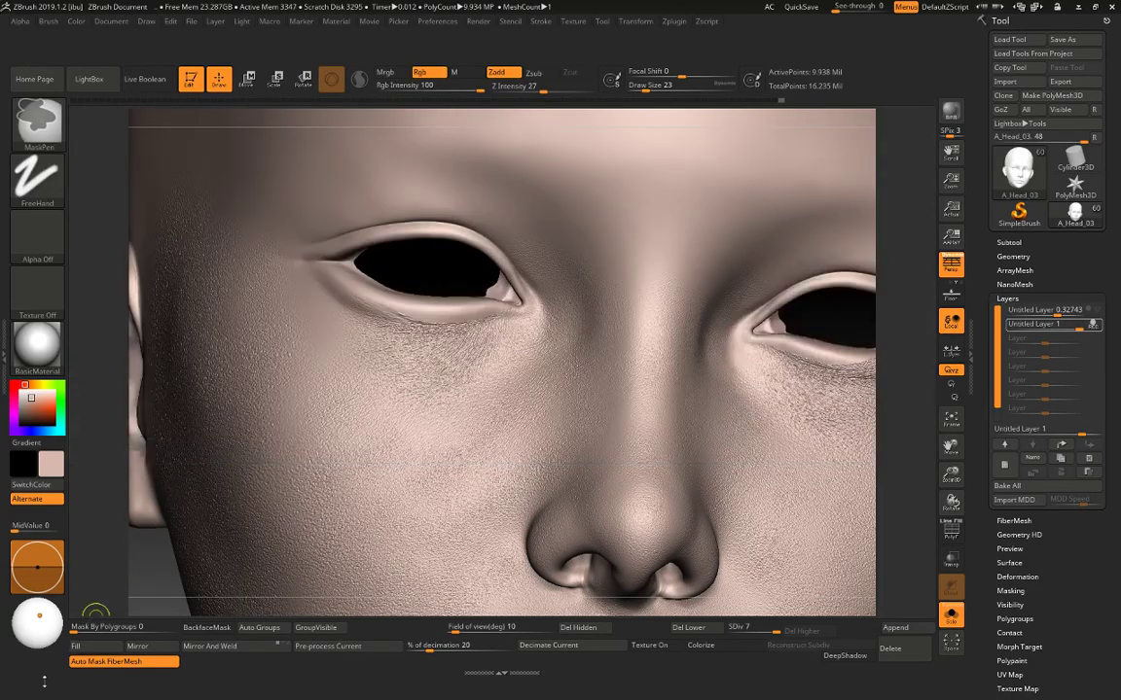
# Disable interface customization in the configuration preferences.
pyautogui.click(478, 22)
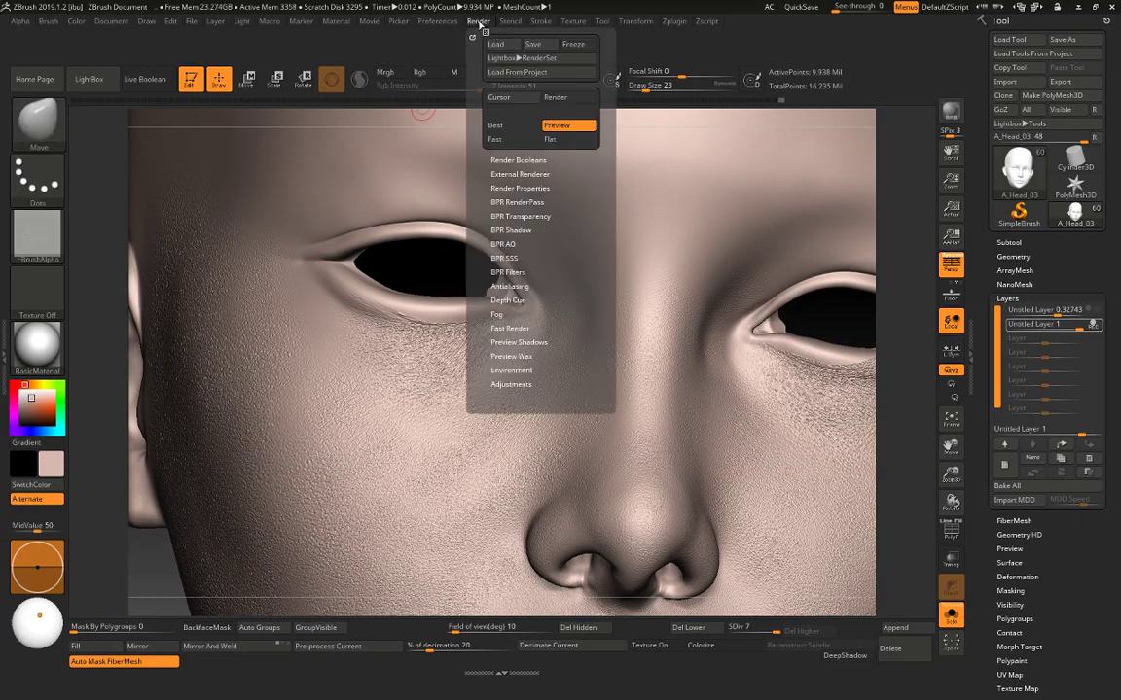
pyautogui.click(437, 21)
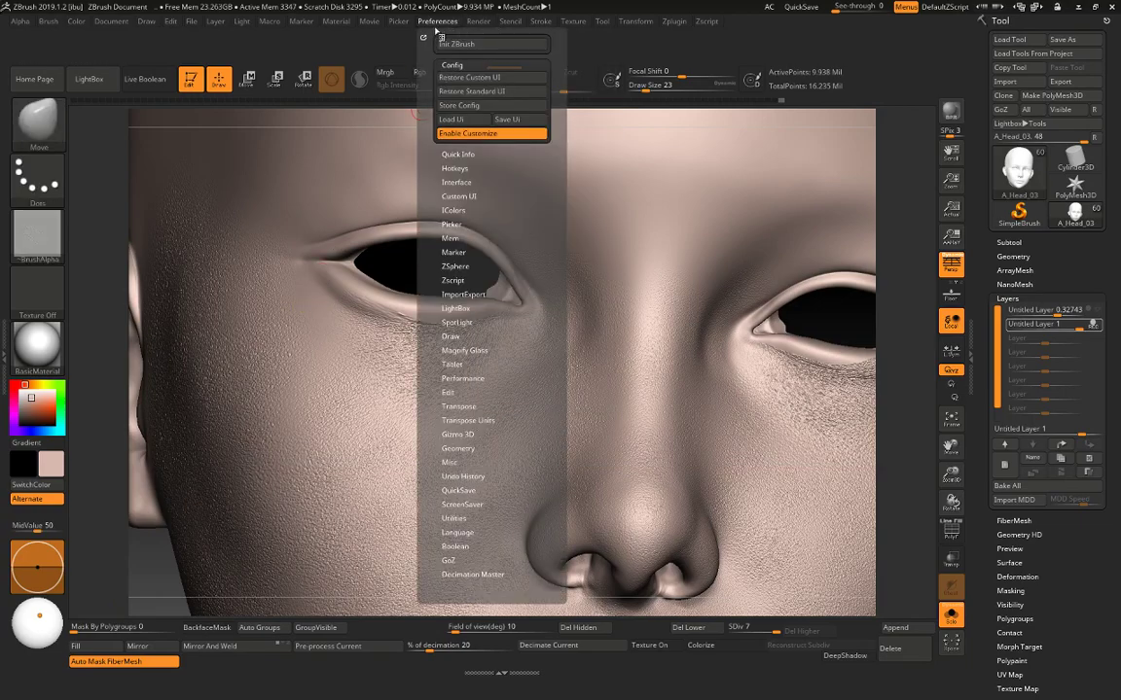
pyautogui.click(469, 136)
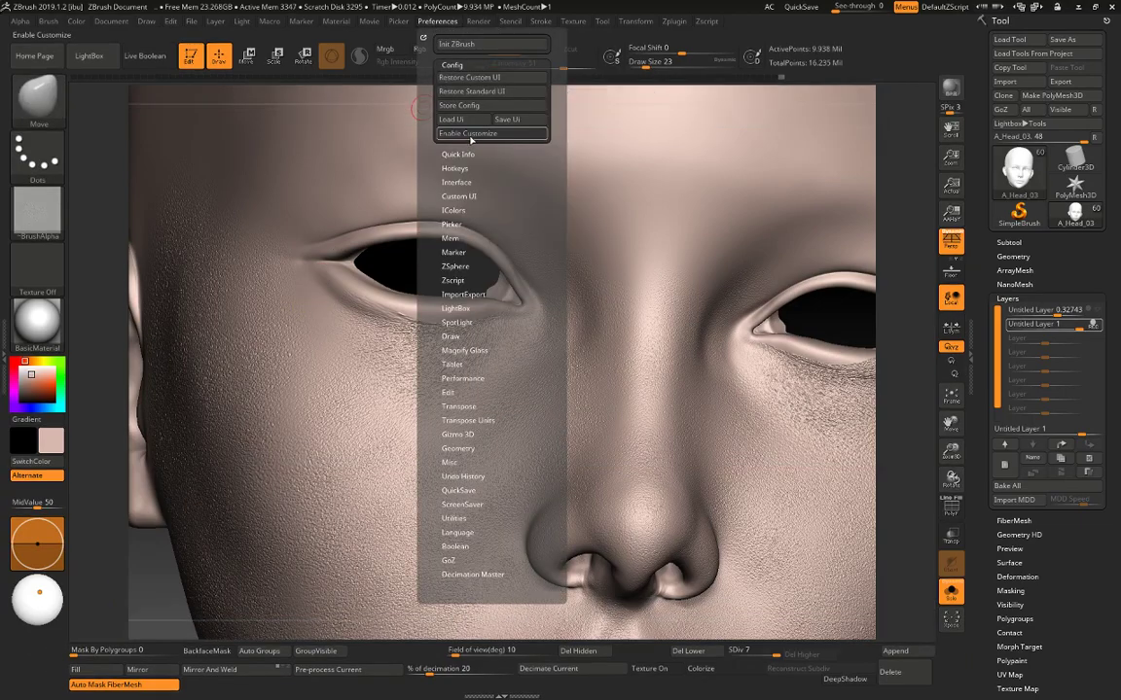
pyautogui.click(470, 135)
pyautogui.click(472, 136)
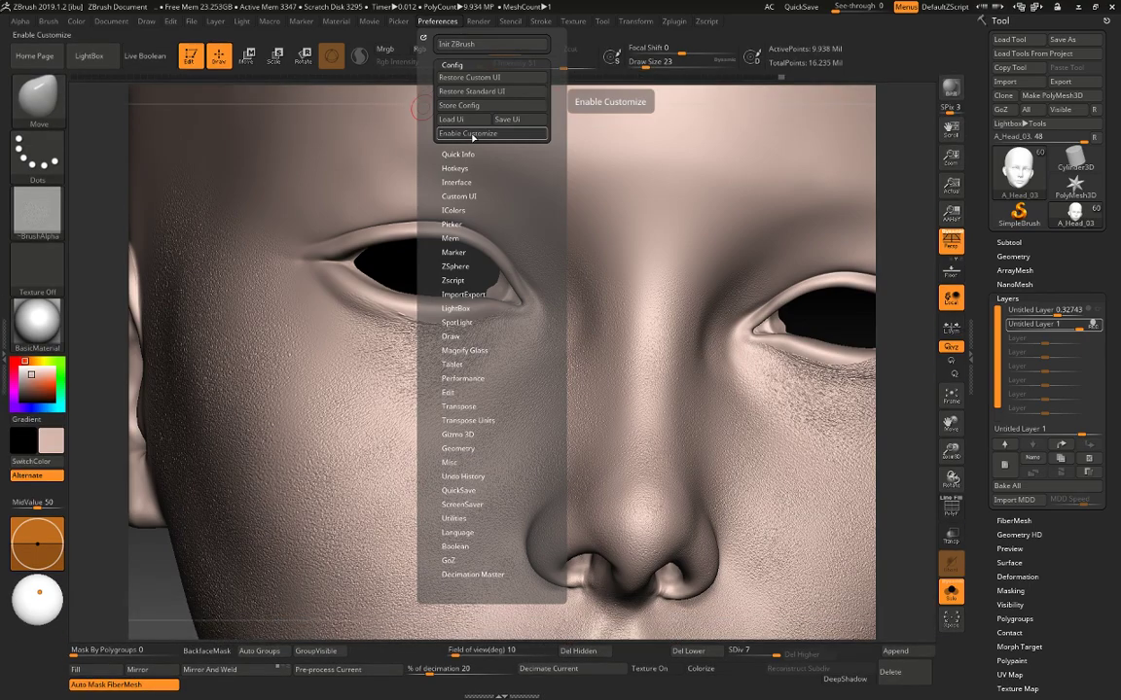
pyautogui.click(472, 136)
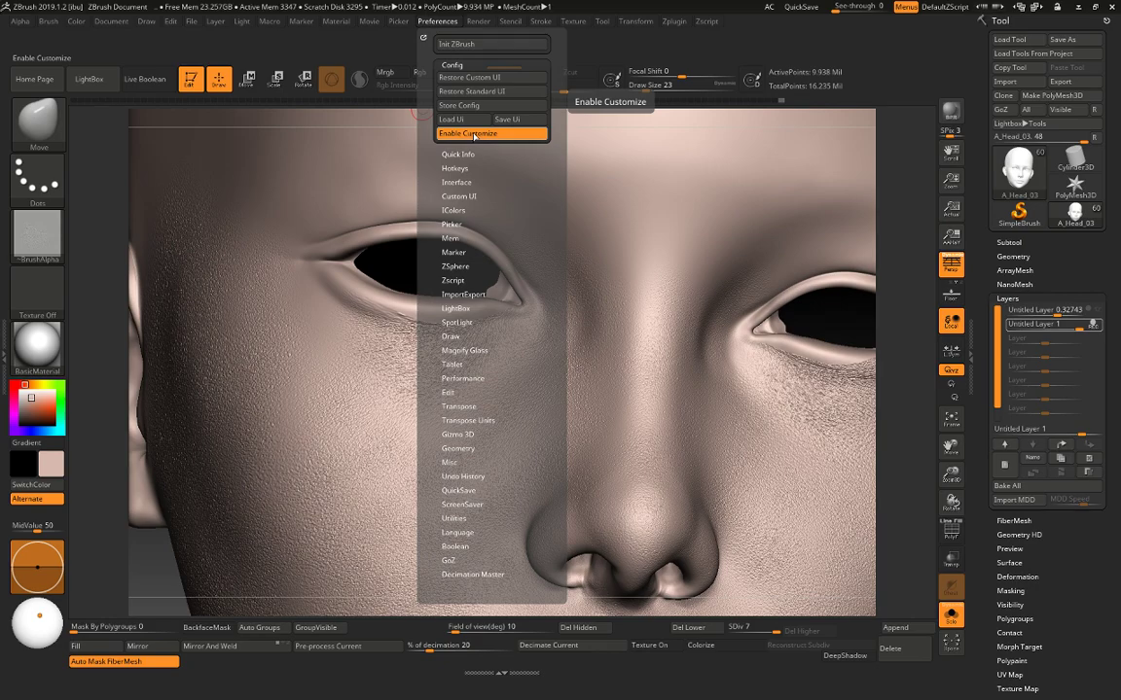
pyautogui.click(474, 136)
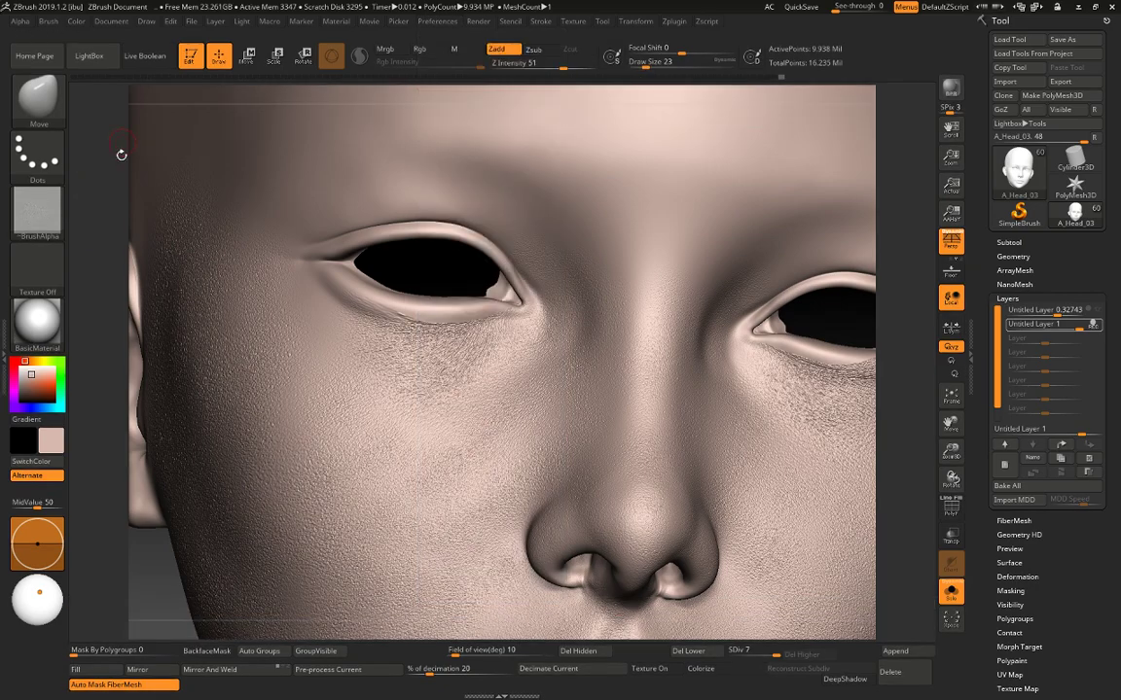
# Select the Morph brush, try it below the head's right eye with draw size 46, and undo the strokes.
pyautogui.click(53, 113)
pyautogui.click(459, 110)
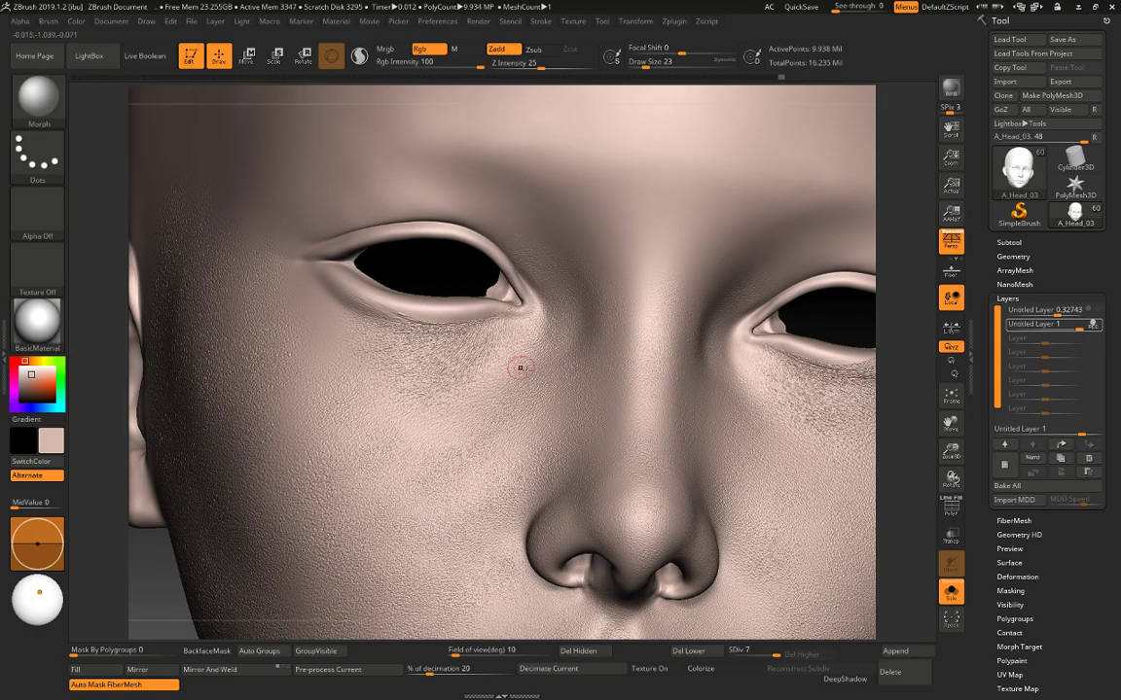
pyautogui.moveTo(365, 294)
pyautogui.mouseDown()
pyautogui.moveTo(443, 302)
pyautogui.moveTo(314, 269)
pyautogui.moveTo(419, 313)
pyautogui.moveTo(326, 265)
pyautogui.moveTo(401, 345)
pyautogui.moveTo(462, 354)
pyautogui.mouseUp()
pyautogui.hotkey('ctrl', 'z')
pyautogui.press('space')
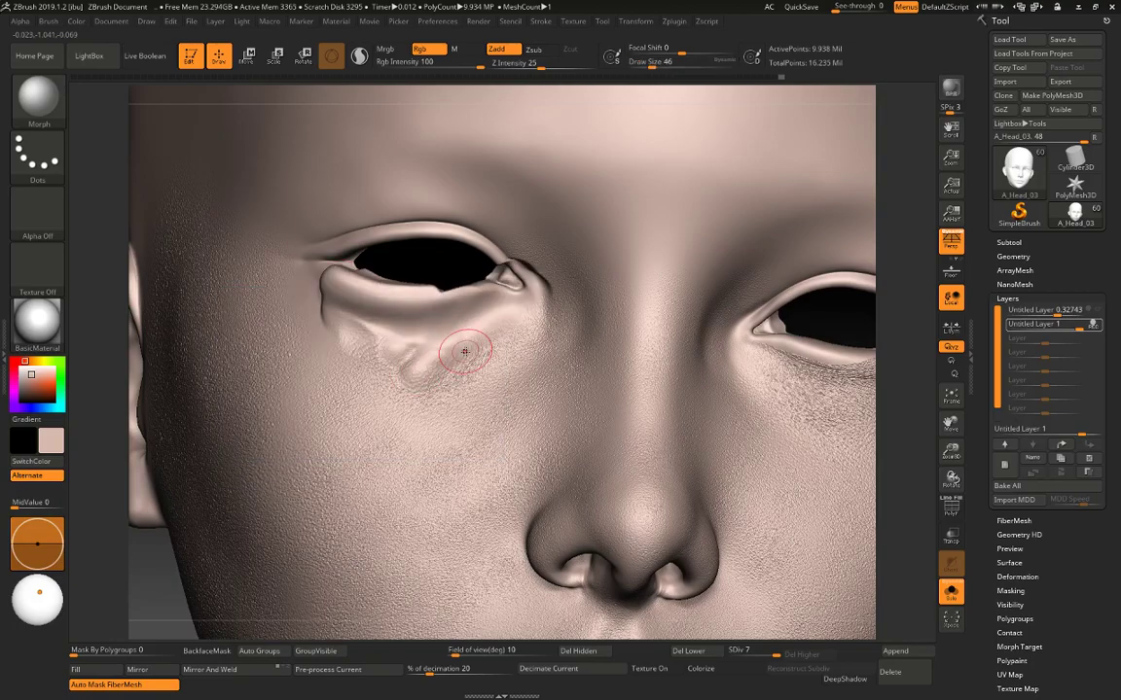
pyautogui.hotkey('ctrl', 'z')
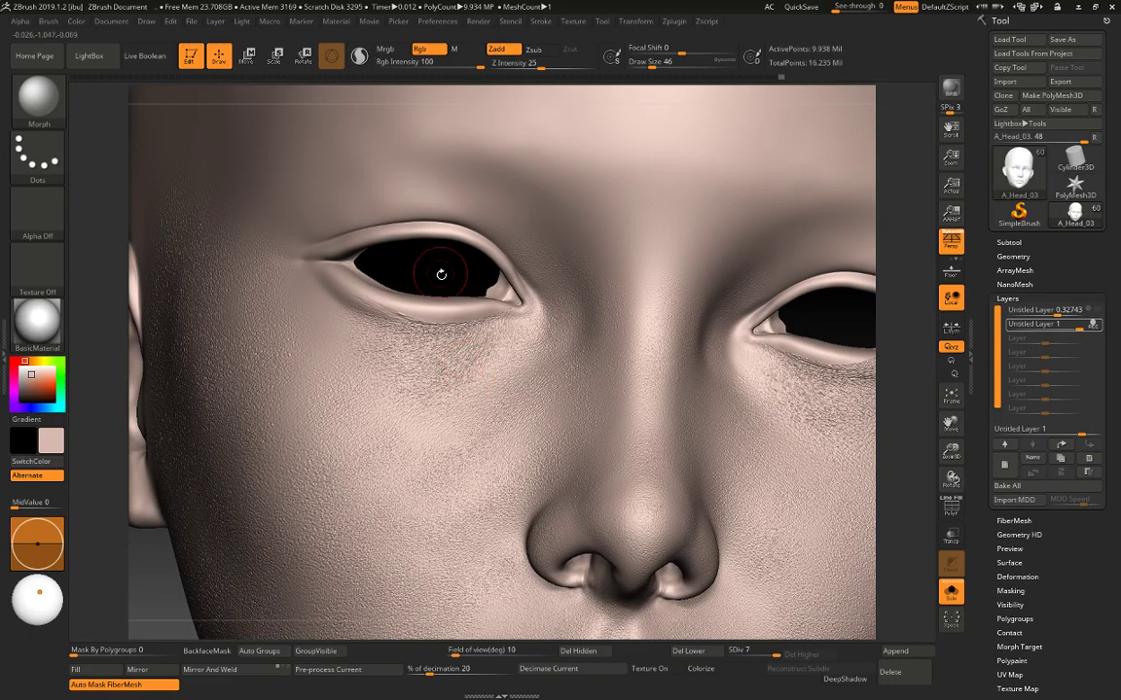
# Remove the pore detail along the right eye's lower eyelid using the Morph brush at draw size 29.
pyautogui.moveTo(439, 273); pyautogui.dragTo(428, 284, button='right')
pyautogui.press('space')
pyautogui.moveTo(421, 295); pyautogui.dragTo(414, 288)
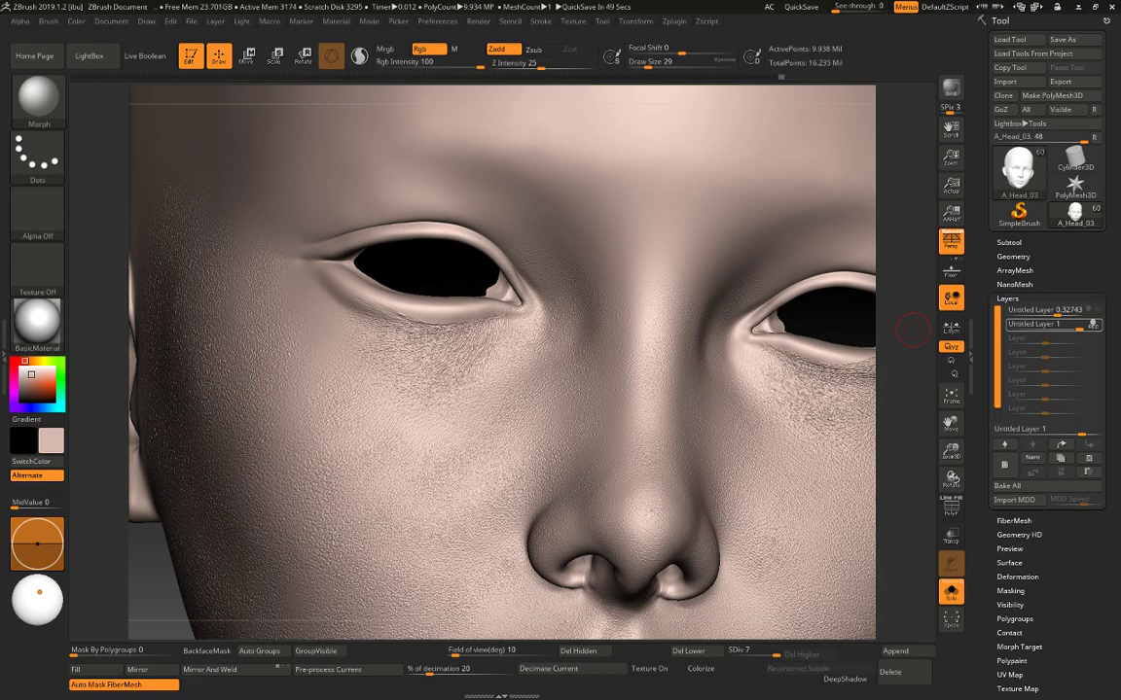
pyautogui.moveTo(422, 292)
pyautogui.mouseDown(button='right')
pyautogui.moveTo(437, 271)
pyautogui.moveTo(397, 325)
pyautogui.mouseUp(button='right')
pyautogui.press('space')
pyautogui.moveTo(403, 325); pyautogui.dragTo(393, 325)
# Smooth the right lower eyelid's edge at draw size 27, raising the Smooth brush's Z Intensity to 35 and finally 71.
pyautogui.press('space')
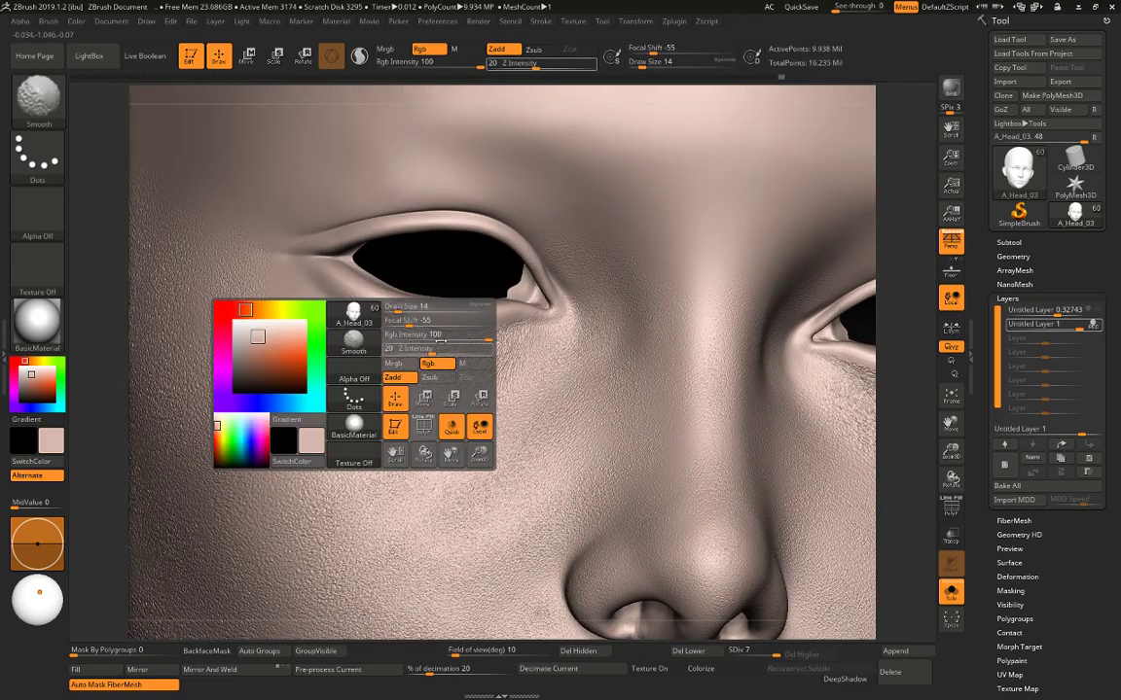
pyautogui.press('shift')
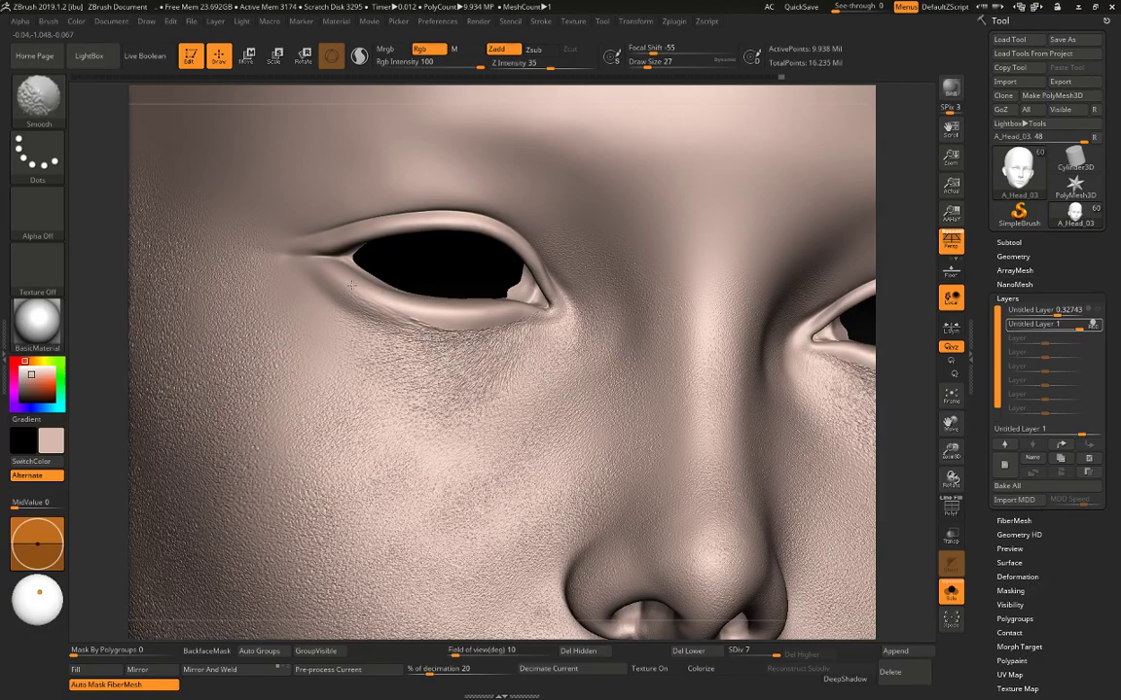
pyautogui.keyDown('shift'); pyautogui.moveTo(389, 312); pyautogui.dragTo(376, 300); pyautogui.keyUp('shift')
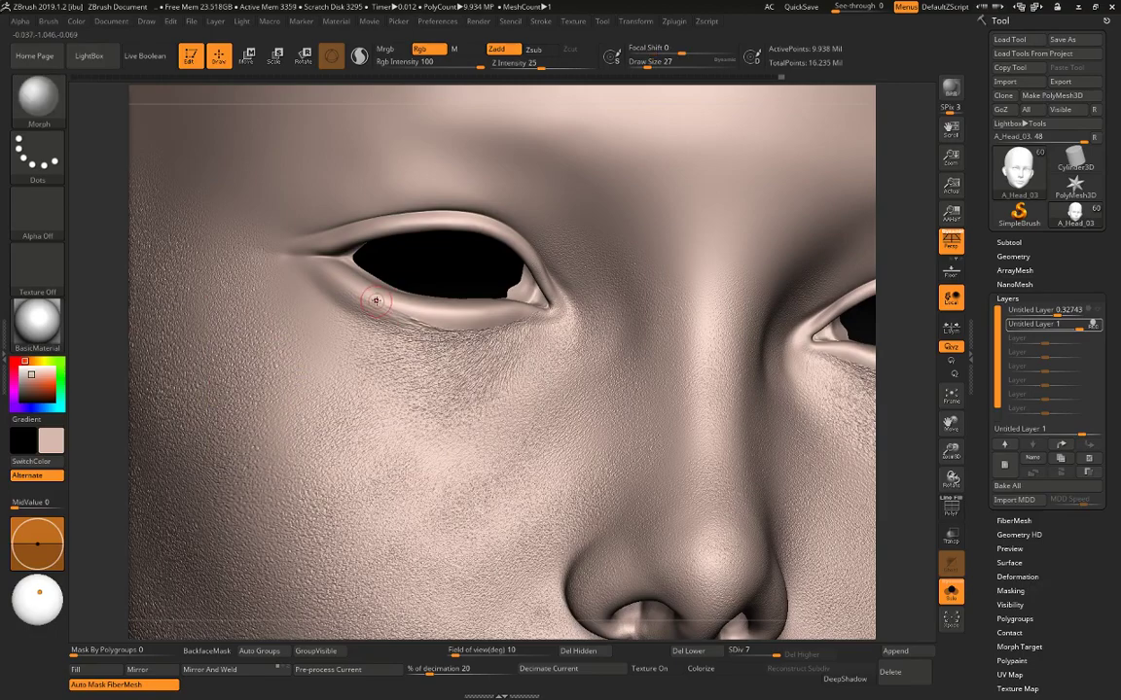
pyautogui.press('space')
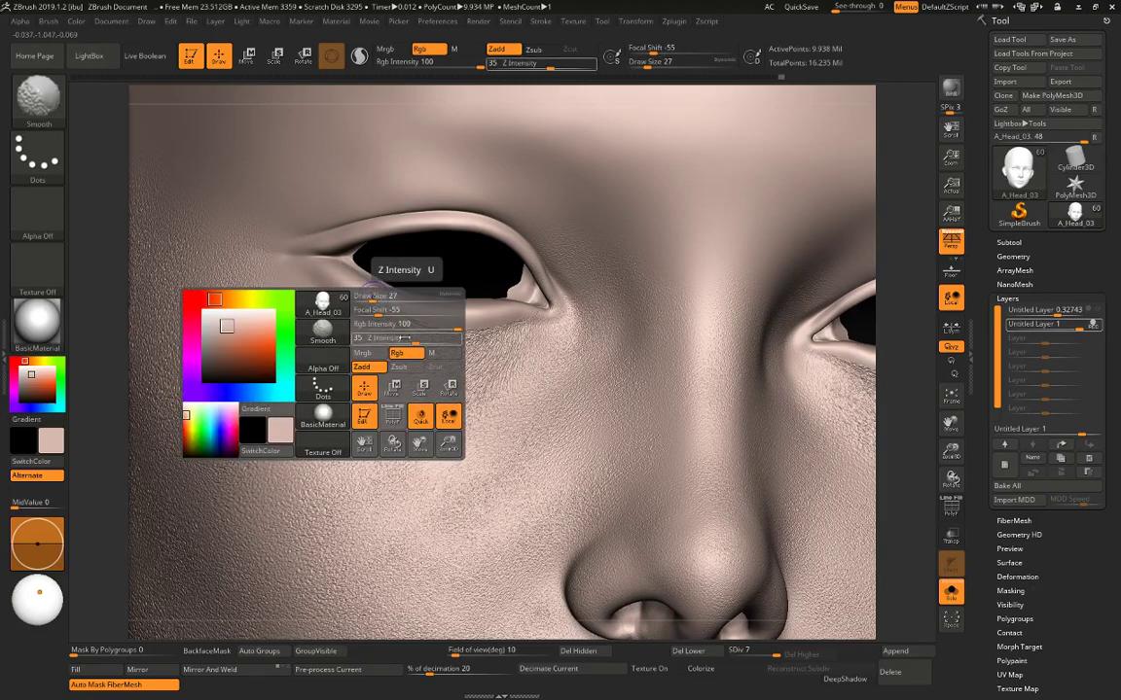
pyautogui.moveTo(411, 337); pyautogui.dragTo(433, 337)
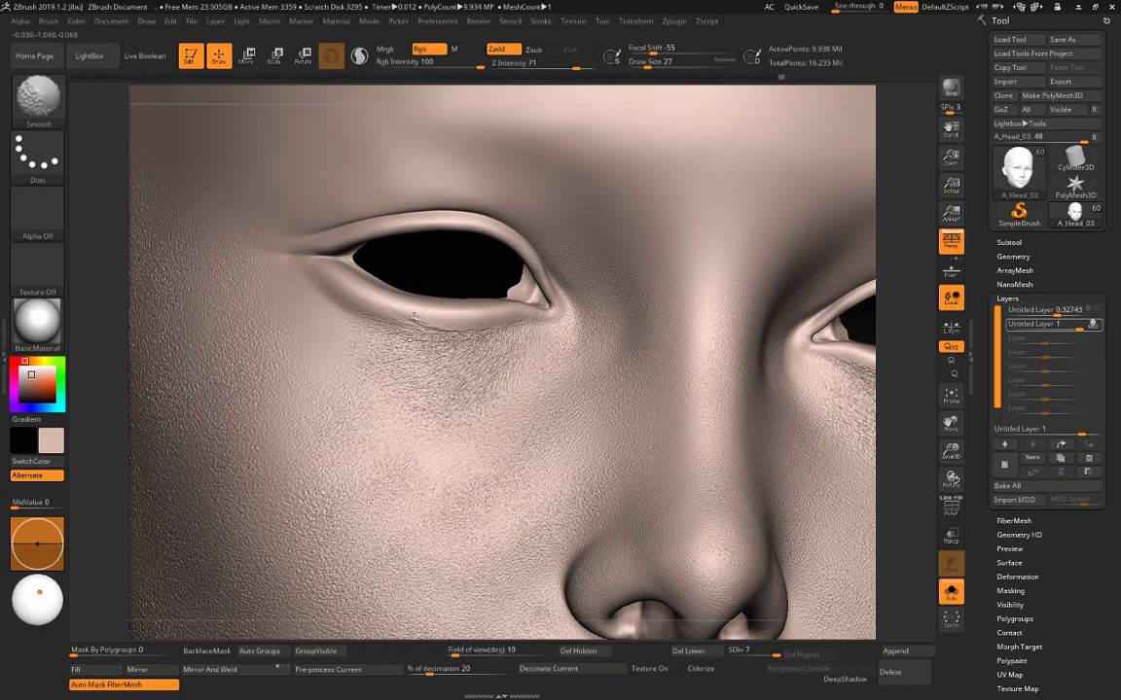
pyautogui.press('space')
pyautogui.moveTo(431, 317); pyautogui.dragTo(412, 316)
pyautogui.press('f')
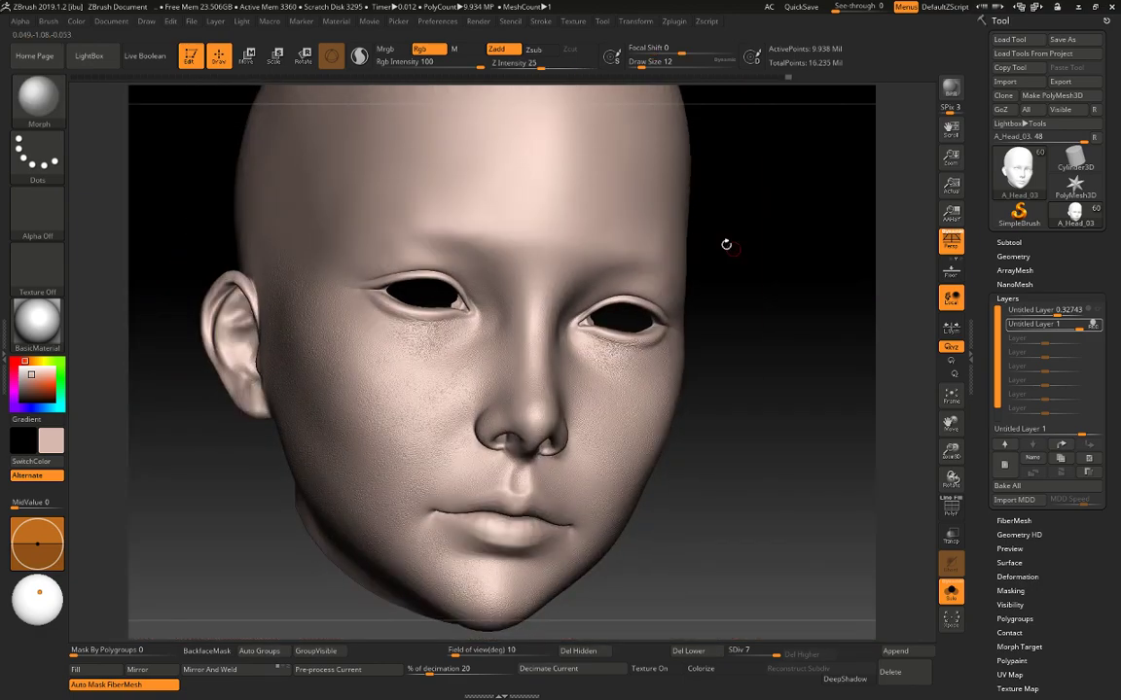
# Set the Smooth brush's Z Intensity to 100 and soften the right lower eyelid at draw size 31.
pyautogui.moveTo(726, 244)
pyautogui.mouseDown()
pyautogui.moveTo(720, 235)
pyautogui.moveTo(823, 315)
pyautogui.moveTo(831, 393)
pyautogui.moveTo(796, 412)
pyautogui.mouseUp()
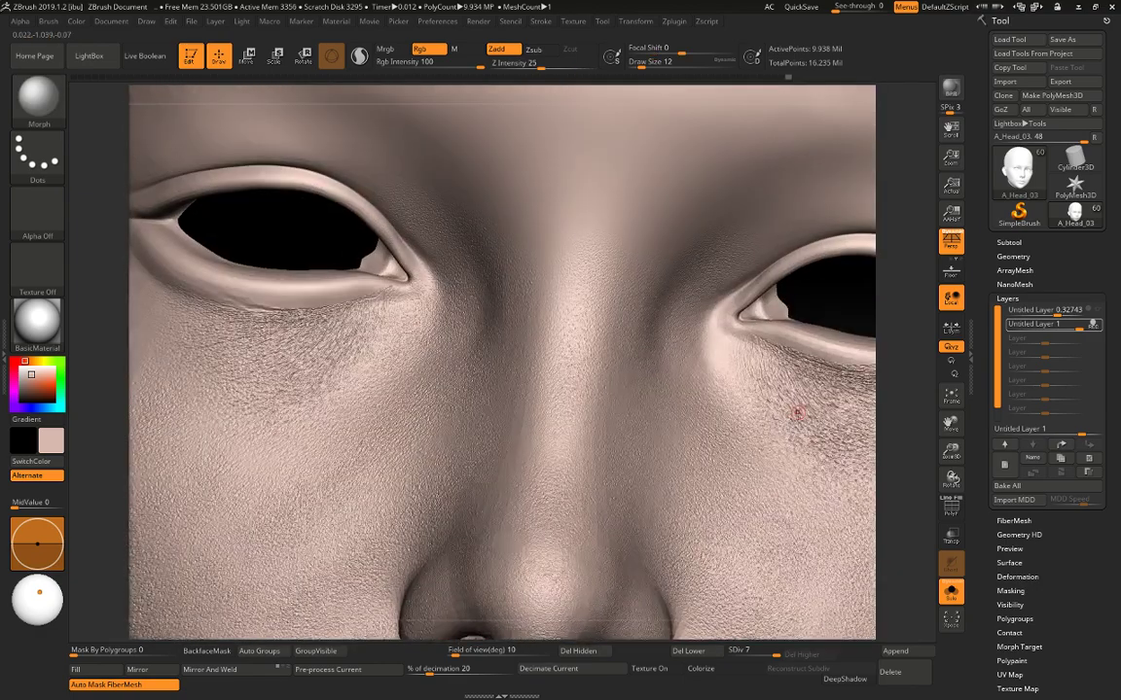
pyautogui.keyDown('alt'); pyautogui.moveTo(863, 303); pyautogui.dragTo(883, 303); pyautogui.keyUp('alt')
pyautogui.hotkey('shift', 'space')
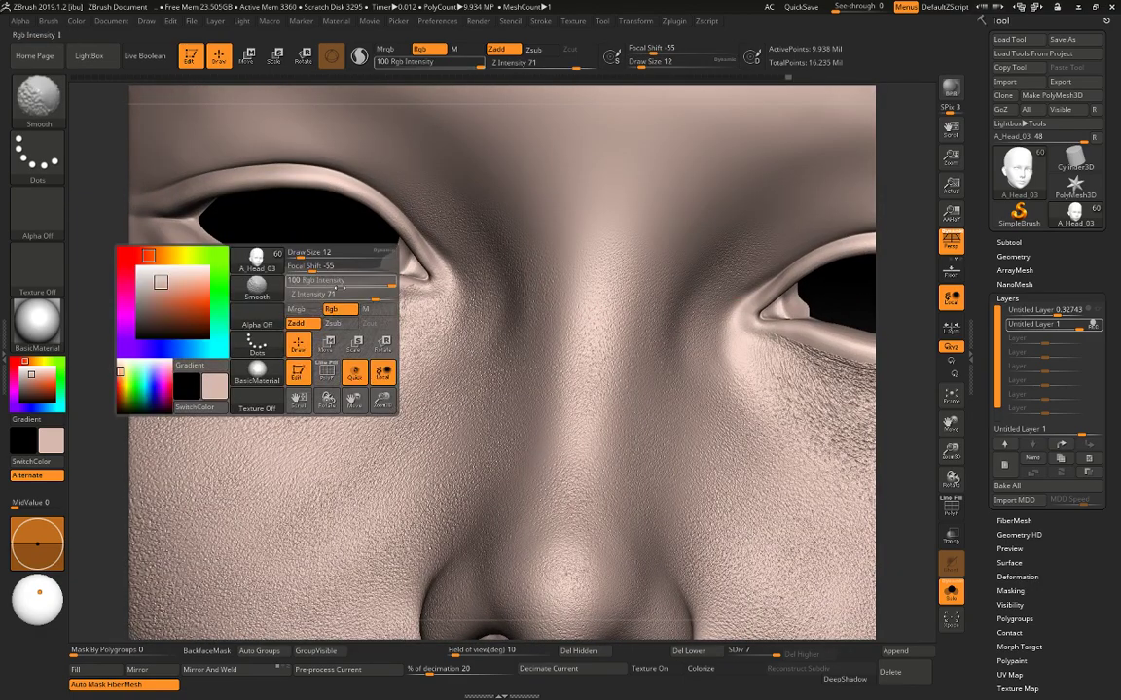
pyautogui.keyDown('shift'); pyautogui.moveTo(372, 295); pyautogui.dragTo(394, 295); pyautogui.keyUp('shift')
pyautogui.moveTo(284, 304)
pyautogui.keyDown('shift'); pyautogui.mouseDown()
pyautogui.moveTo(269, 307)
pyautogui.moveTo(304, 296)
pyautogui.moveTo(216, 285)
pyautogui.moveTo(160, 230)
pyautogui.mouseUp(); pyautogui.keyUp('shift')
pyautogui.press('space')
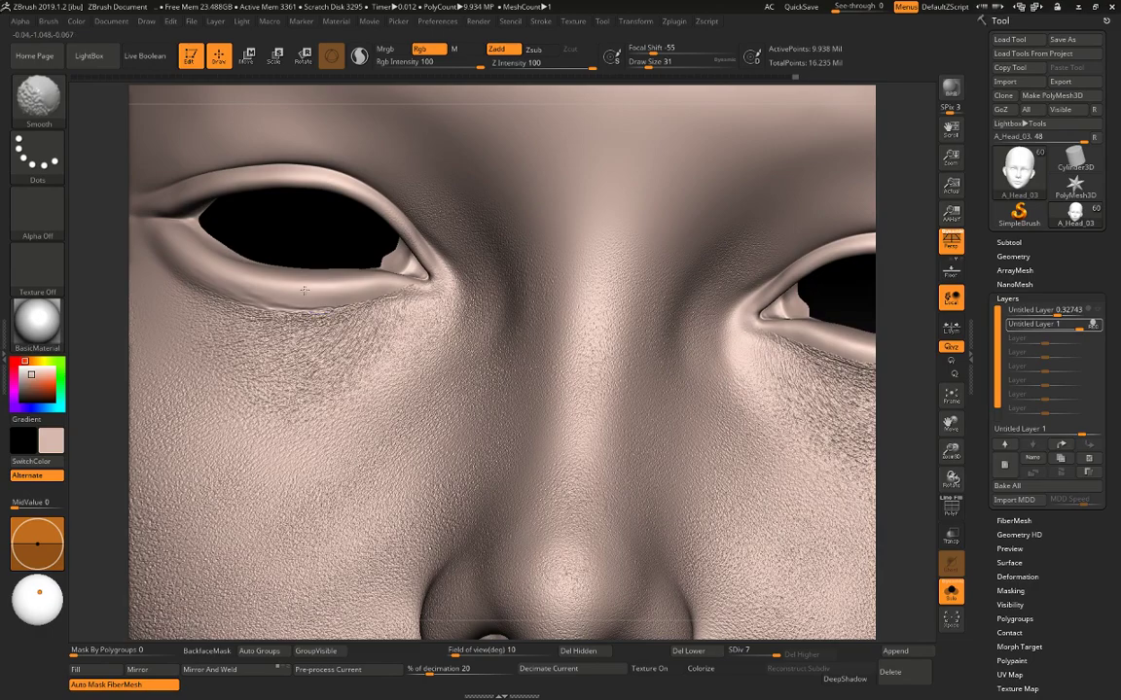
pyautogui.hotkey('shift', 'space')
pyautogui.hotkey('shift', 'space')
pyautogui.keyDown('shift'); pyautogui.moveTo(297, 296); pyautogui.dragTo(271, 304); pyautogui.keyUp('shift')
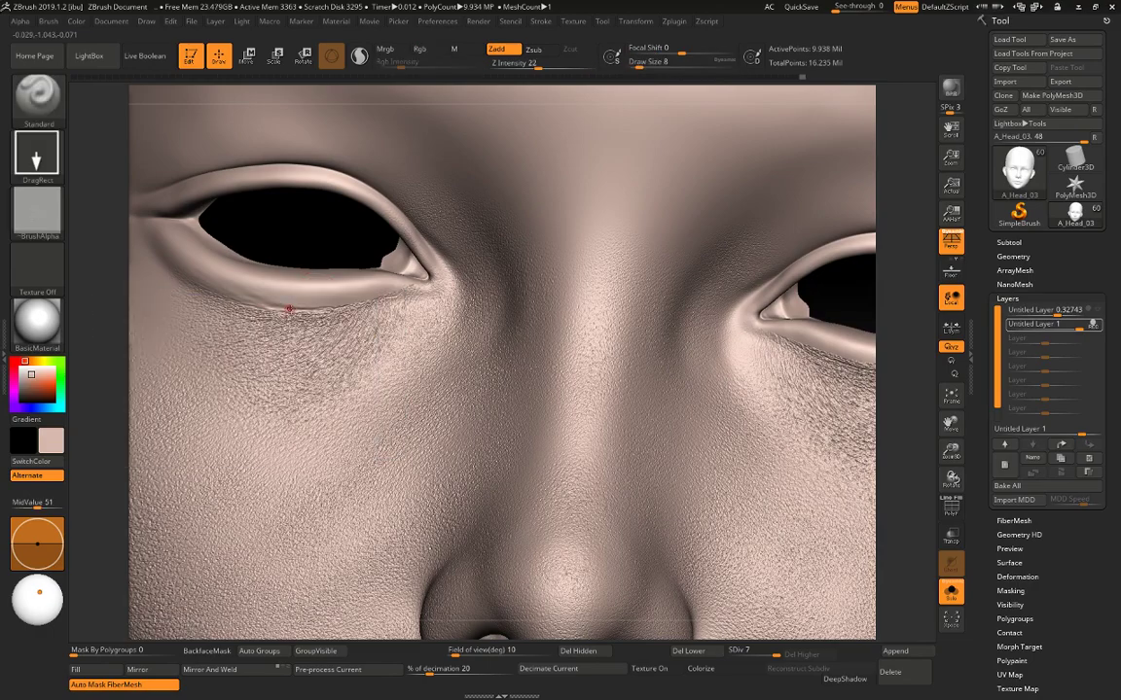
# Give the Standard brush a FreeHand stroke with no alpha and sculpt a fine crease under the right lower eyelid at draw size 13.
pyautogui.click(37, 152)
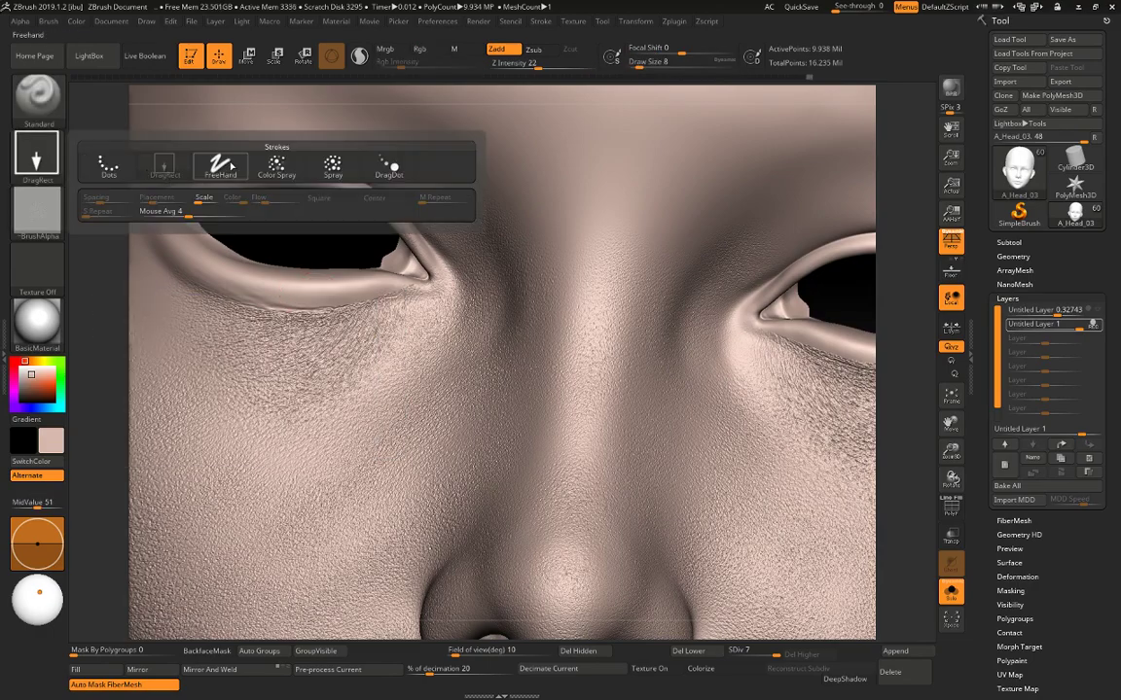
pyautogui.click(199, 155)
pyautogui.click(36, 212)
pyautogui.click(110, 209)
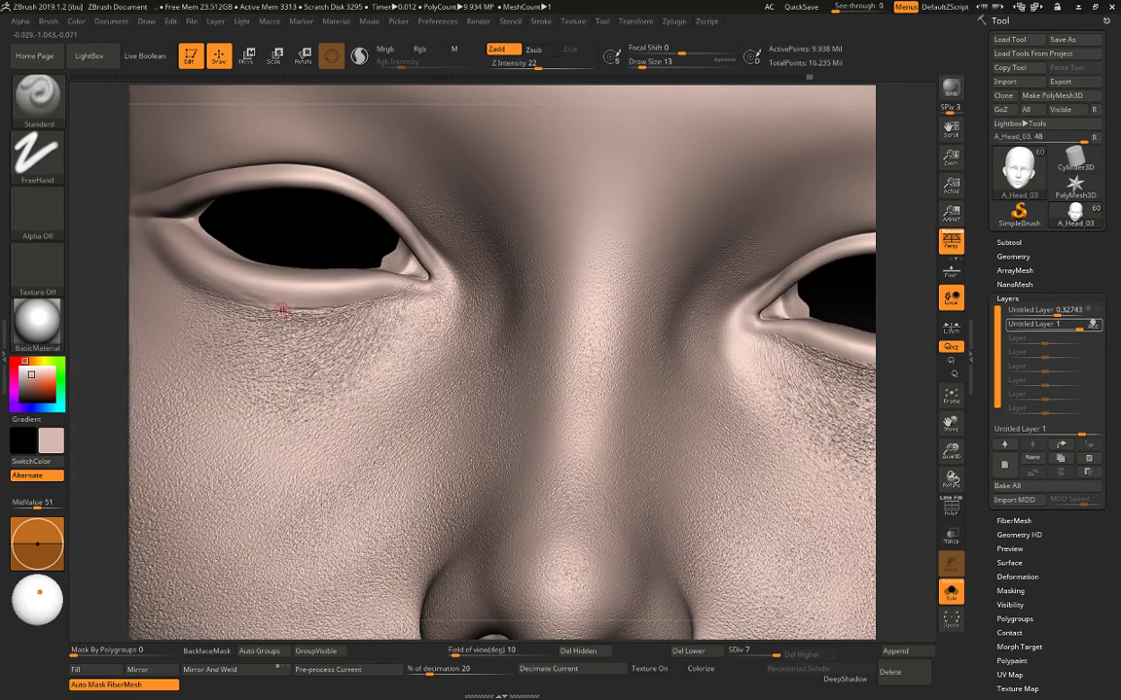
pyautogui.moveTo(282, 311); pyautogui.dragTo(313, 308)
pyautogui.moveTo(240, 296); pyautogui.dragTo(282, 306)
# Work on the left eye's lower eyelid edge with the draw size set to 25.
pyautogui.keyDown('alt'); pyautogui.moveTo(872, 293); pyautogui.dragTo(670, 273); pyautogui.keyUp('alt')
pyautogui.press('space')
pyautogui.moveTo(709, 339); pyautogui.dragTo(713, 339)
pyautogui.press('shift')
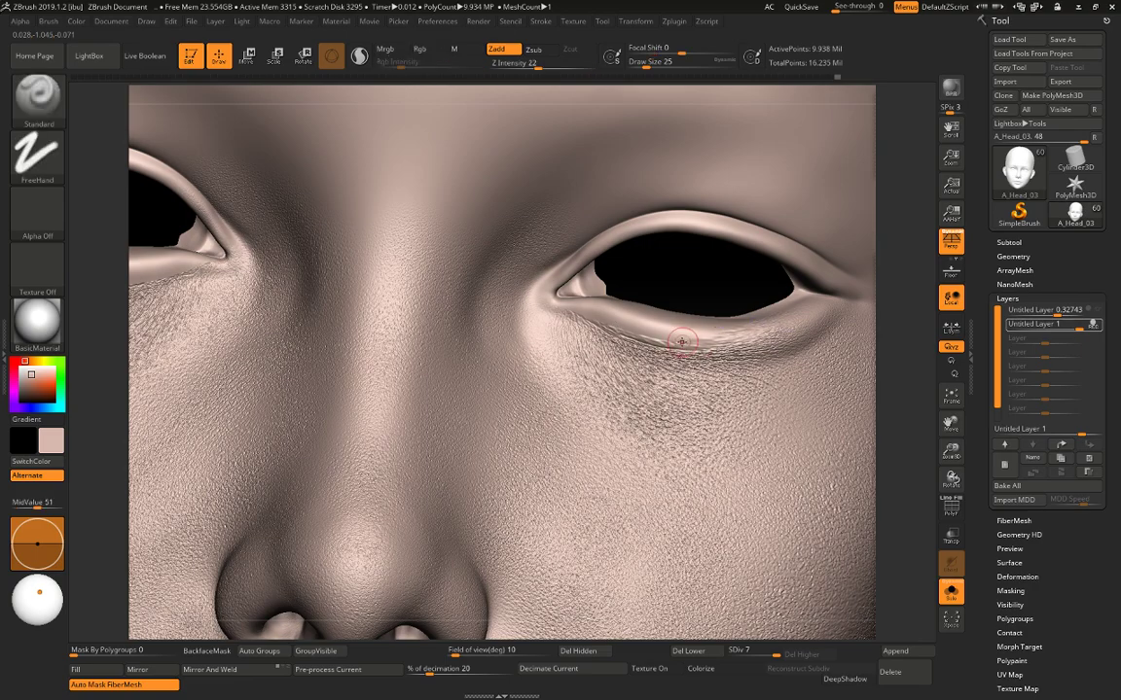
pyautogui.press('shift')
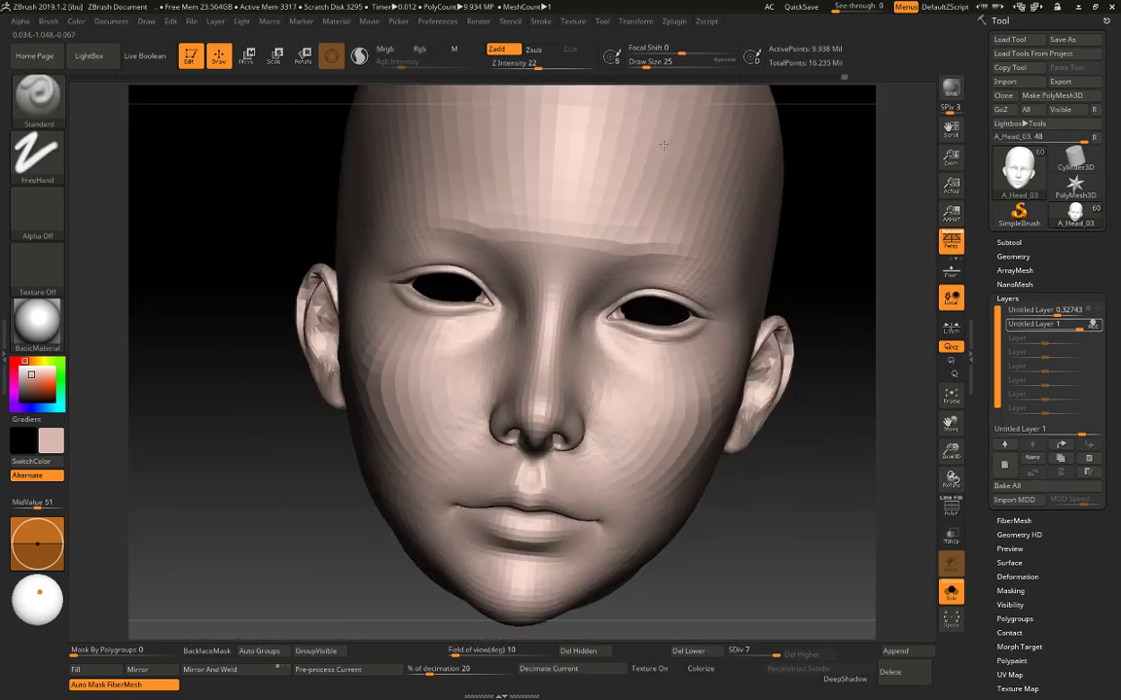
pyautogui.press('shift')
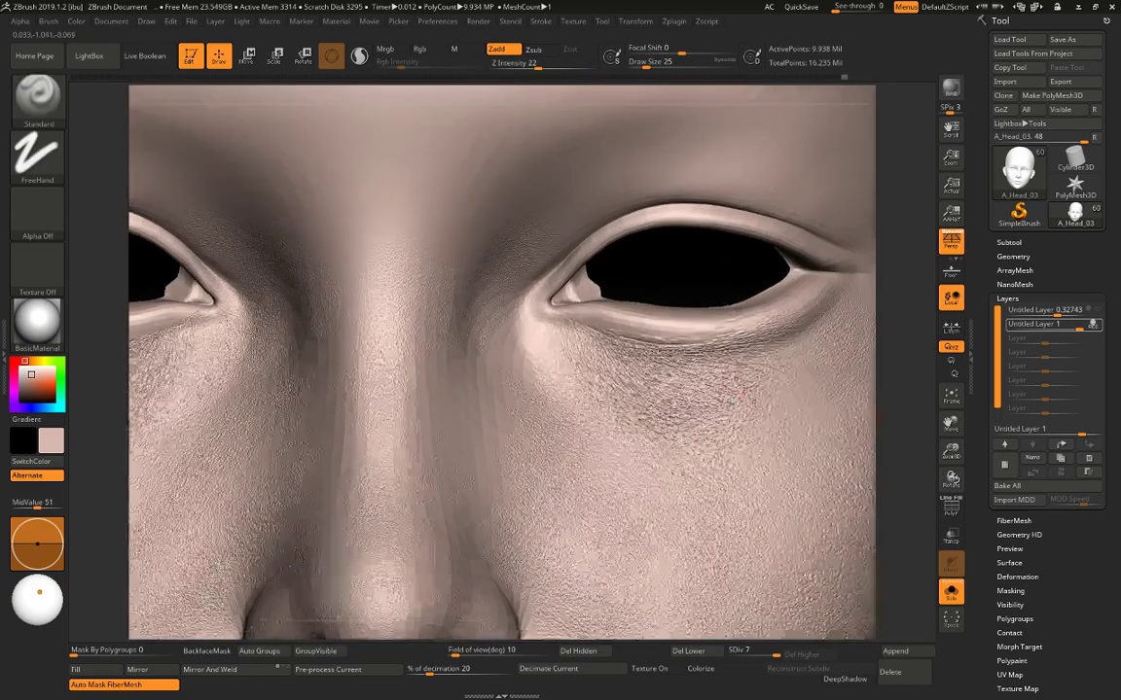
# Sculpt a fine crease under the left lower eyelid at draw size 17 and smooth along it at draw size 35.
pyautogui.press('space')
pyautogui.click(712, 347)
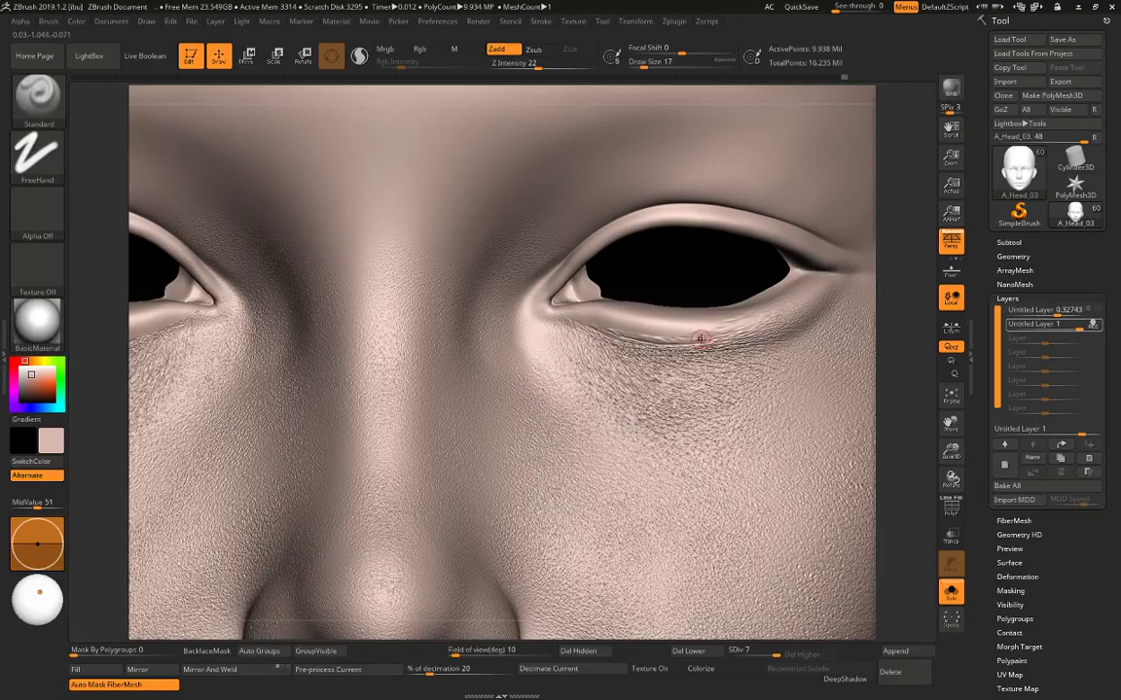
pyautogui.press('space')
pyautogui.click(694, 338)
pyautogui.moveTo(687, 336); pyautogui.dragTo(713, 330)
pyautogui.press('space')
pyautogui.click(723, 330)
pyautogui.press('shift')
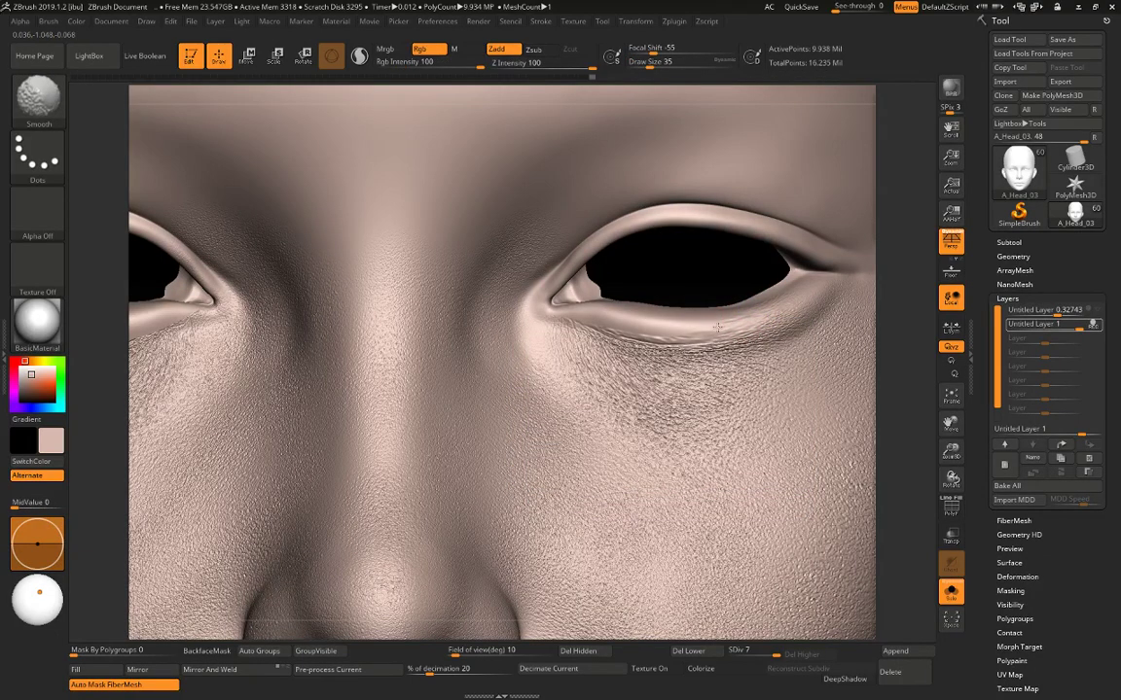
pyautogui.keyDown('shift'); pyautogui.moveTo(592, 317); pyautogui.dragTo(603, 322); pyautogui.keyUp('shift')
# Refine the crease below the left eye's inner half with the Standard brush at draw size 13.
pyautogui.press('space')
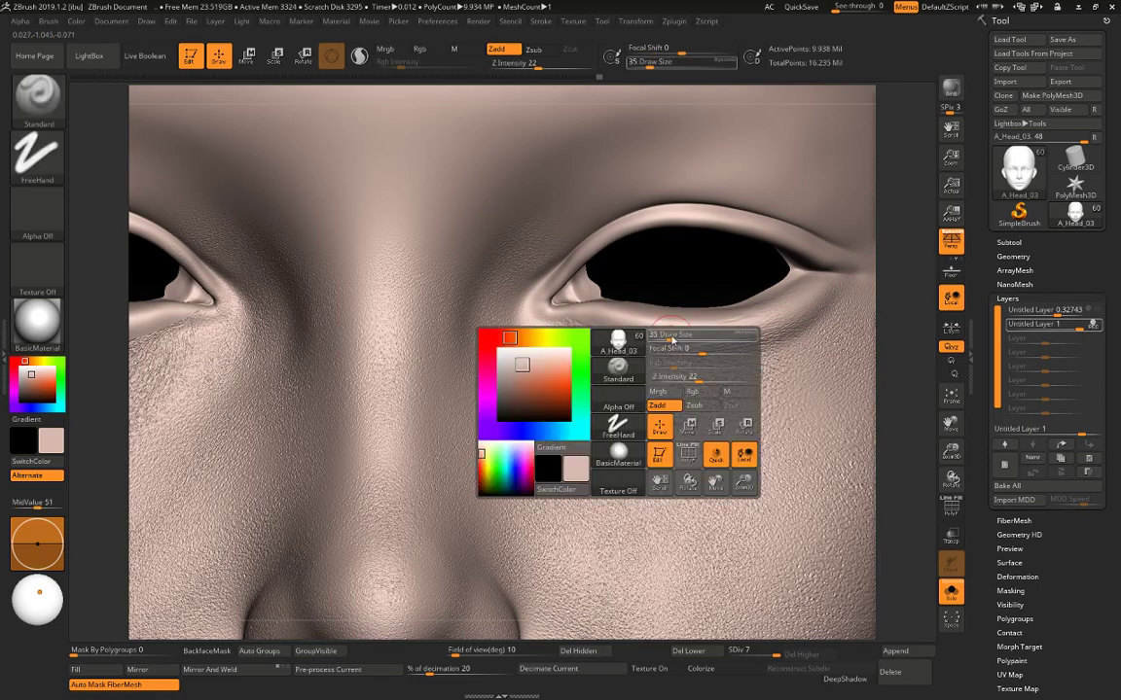
pyautogui.click(659, 336)
pyautogui.keyDown('alt'); pyautogui.moveTo(915, 285); pyautogui.dragTo(905, 389); pyautogui.keyUp('alt')
pyautogui.press('space')
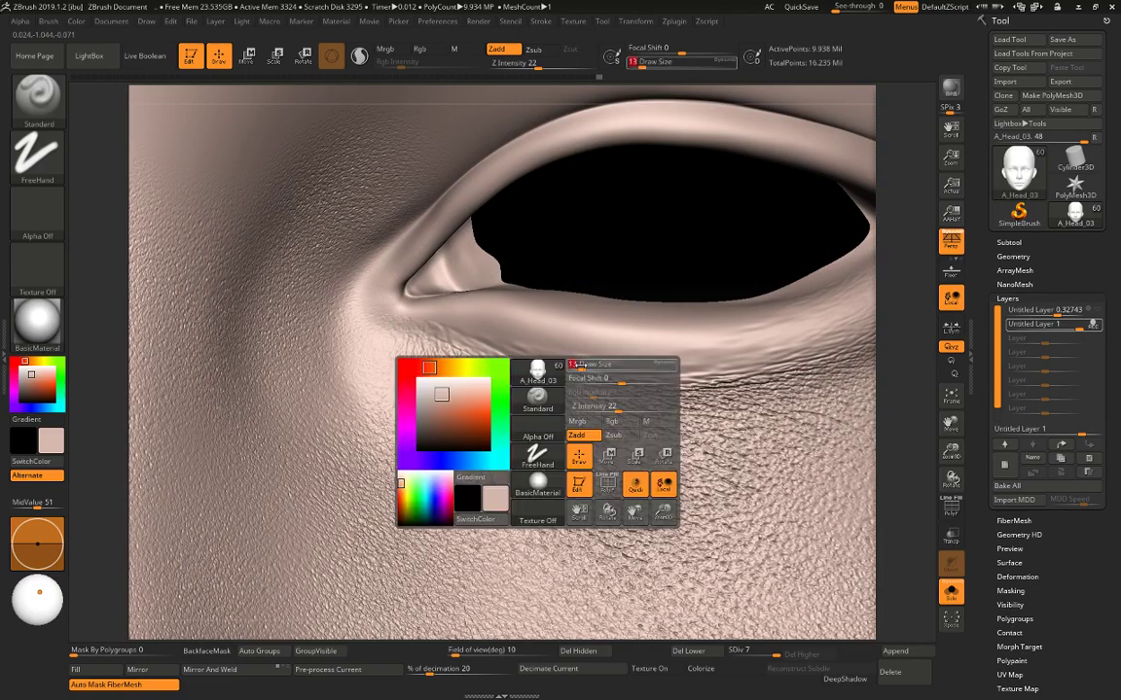
pyautogui.click(576, 368)
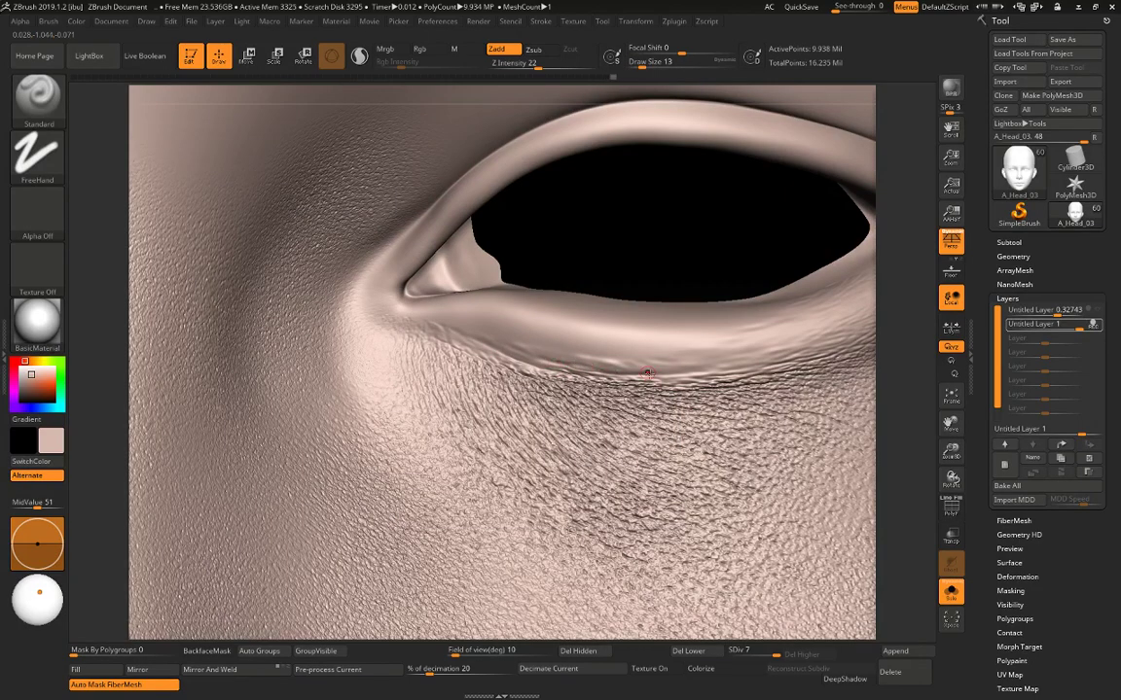
# Smooth the left lower eyelid above the crease at draw size 29, enlarging the brush to 77 for broader blending.
pyautogui.press('shift')
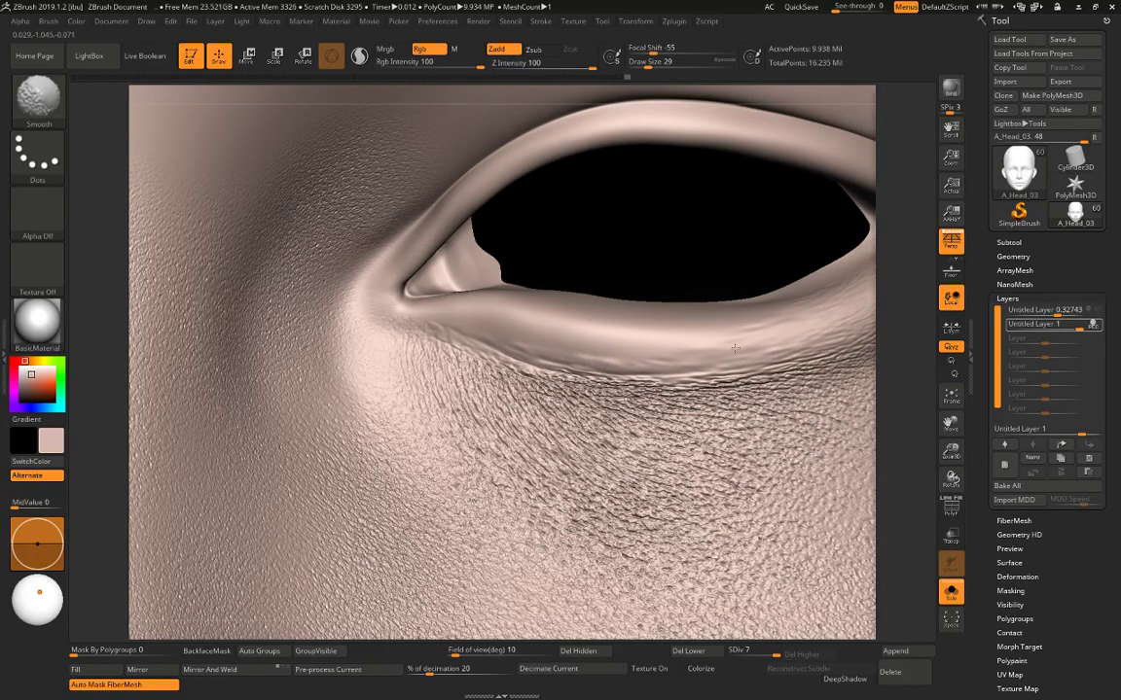
pyautogui.hotkey('shift', 'space')
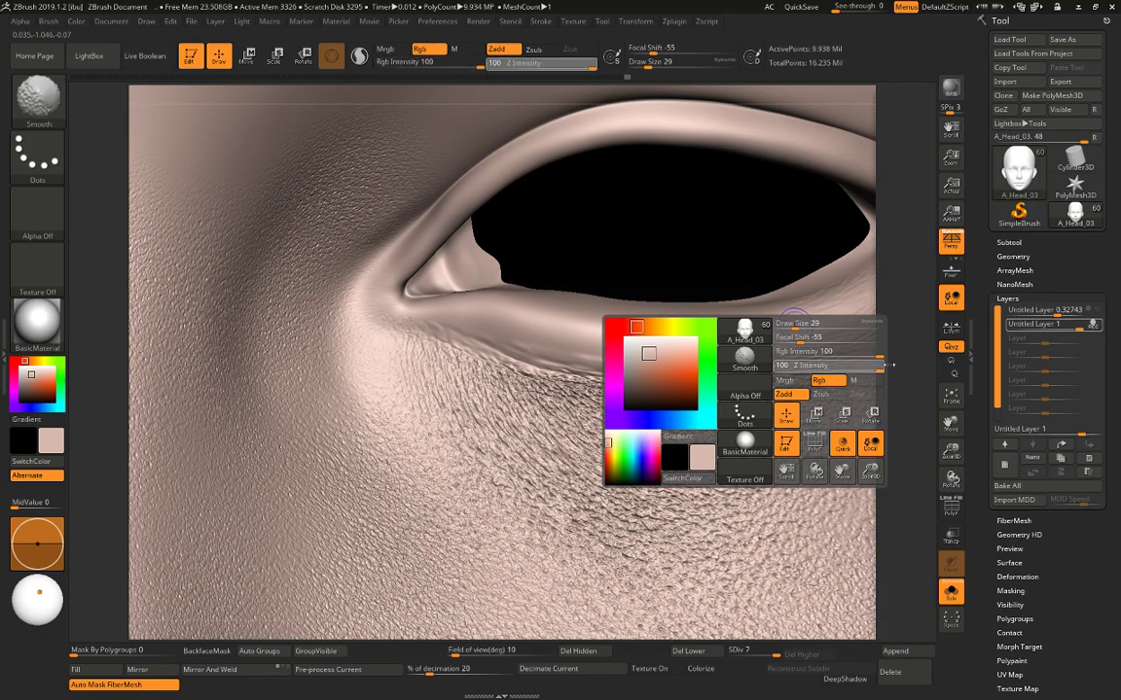
pyautogui.press('space')
pyautogui.click(820, 327)
pyautogui.press('shift')
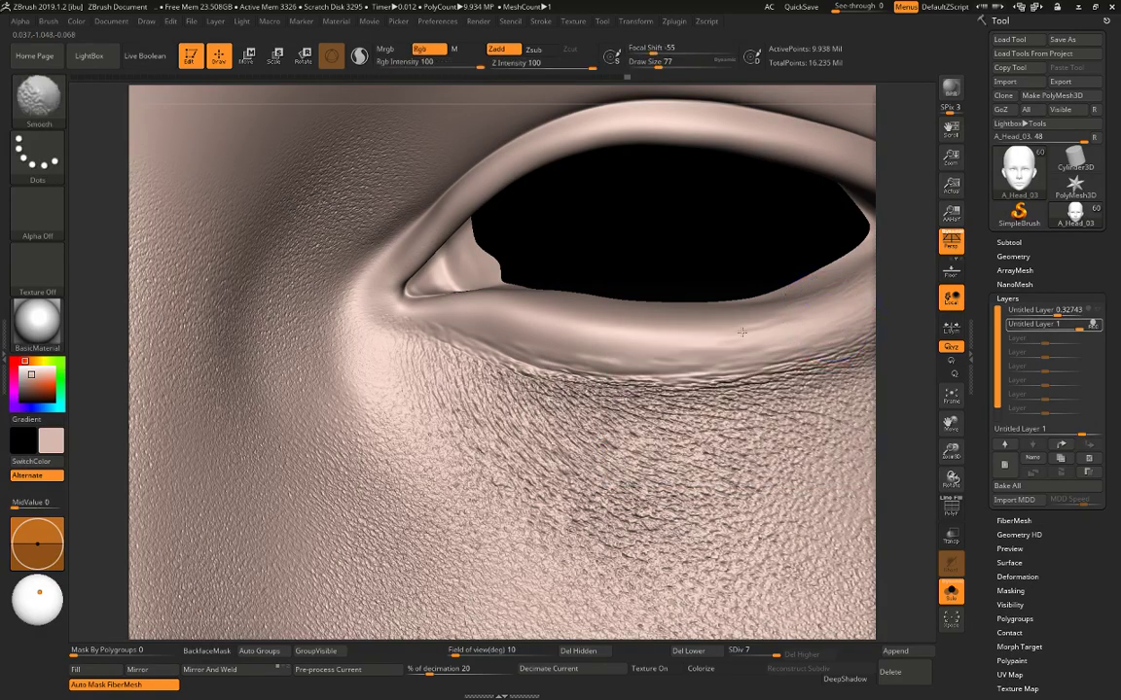
pyautogui.press('space')
pyautogui.press('shift')
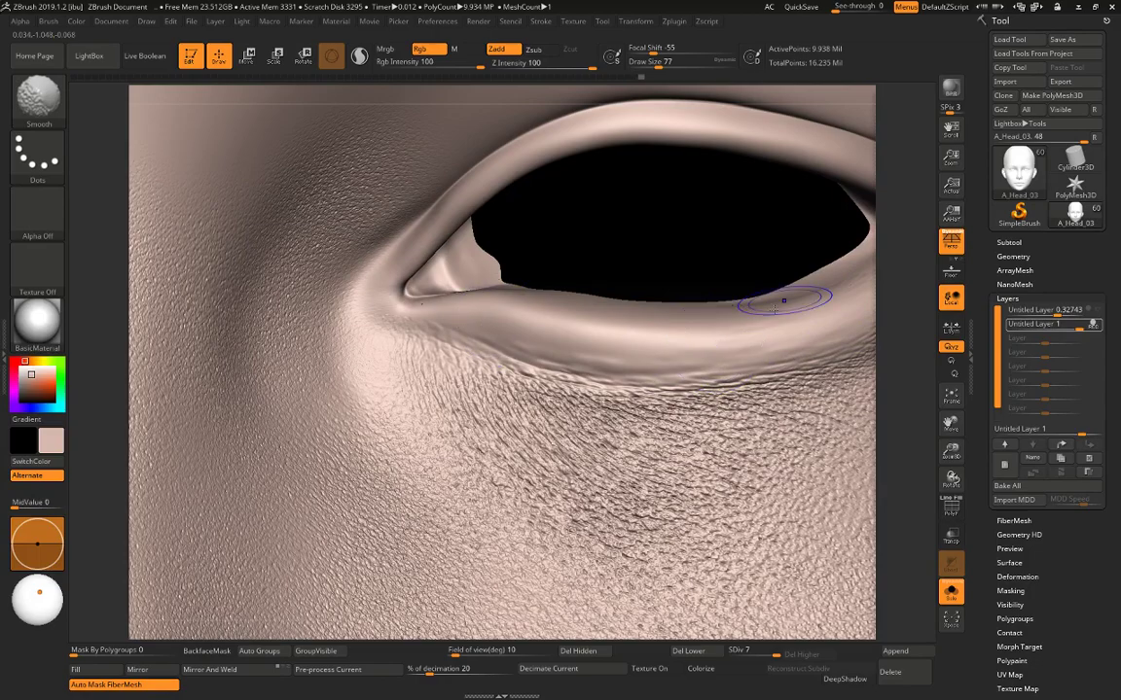
# Set the Standard brush to draw size 8 and Z Intensity 30 for sculpting the crease under the left eye.
pyautogui.moveTo(774, 308)
pyautogui.keyDown('alt'); pyautogui.mouseDown(button='right')
pyautogui.moveTo(736, 185)
pyautogui.moveTo(853, 218)
pyautogui.moveTo(732, 348)
pyautogui.mouseUp(button='right'); pyautogui.keyUp('alt')
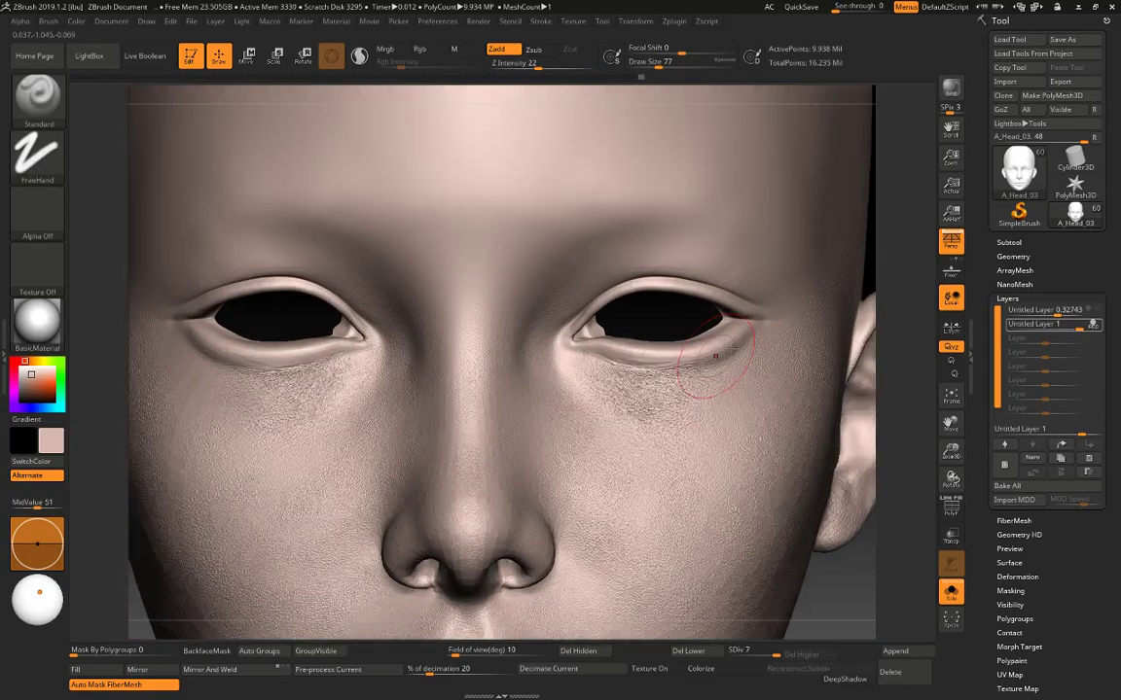
pyautogui.press('space')
pyautogui.moveTo(666, 375); pyautogui.dragTo(655, 373)
pyautogui.scroll(3, 806, 331)
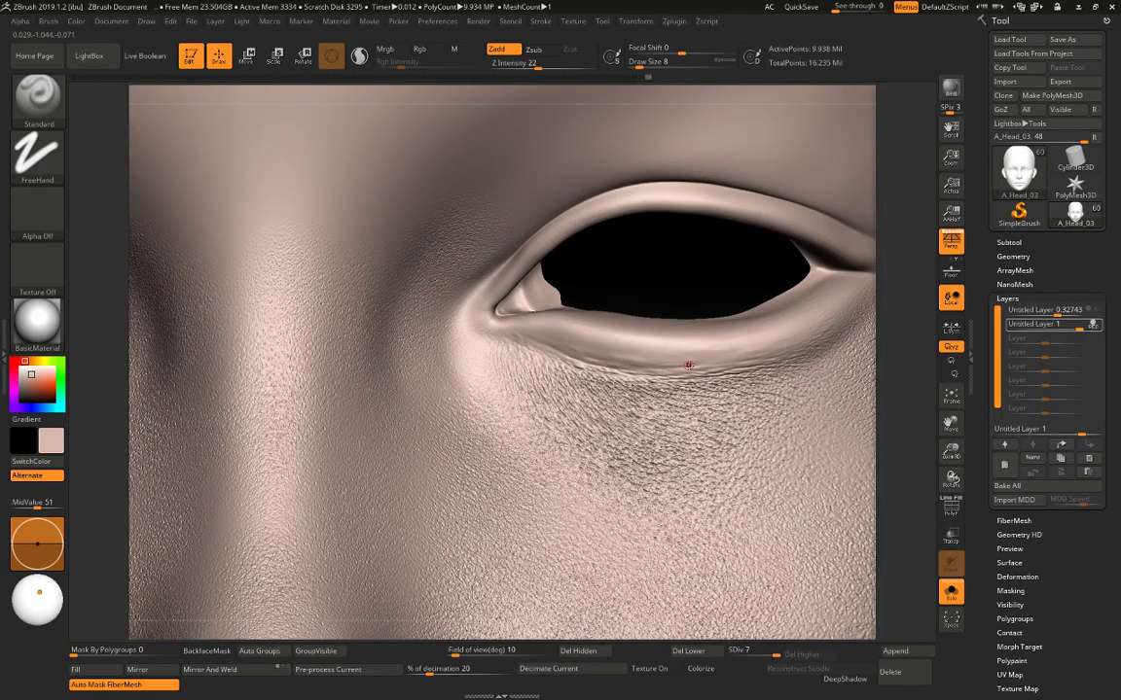
pyautogui.press('space')
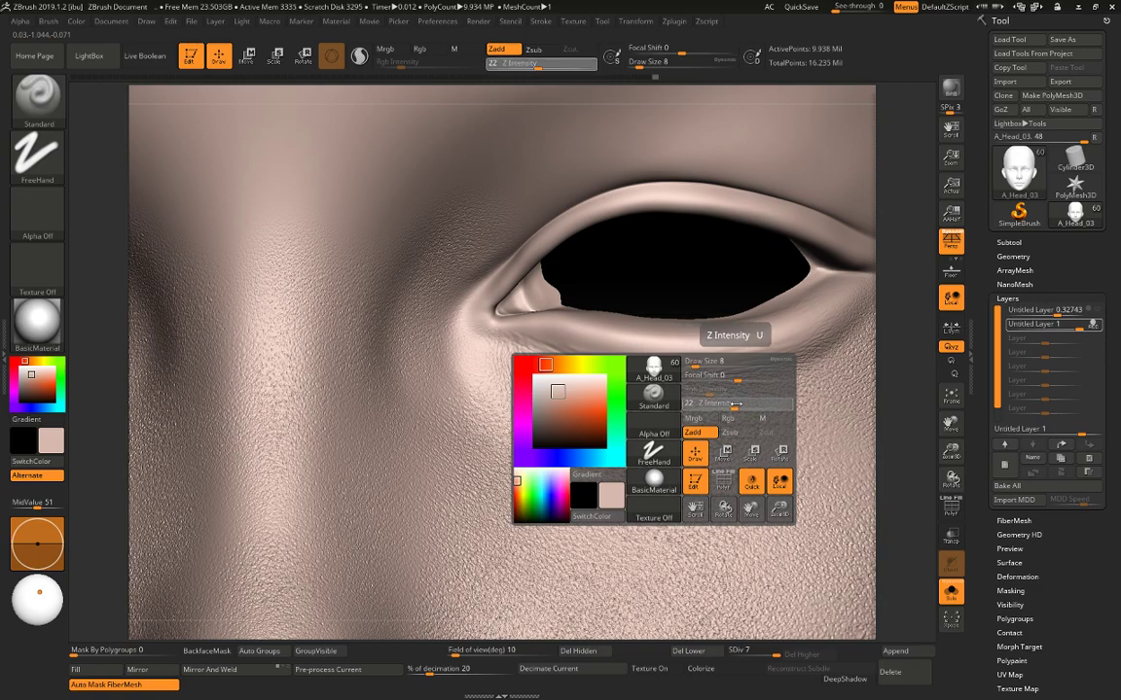
pyautogui.moveTo(741, 403); pyautogui.dragTo(743, 403)
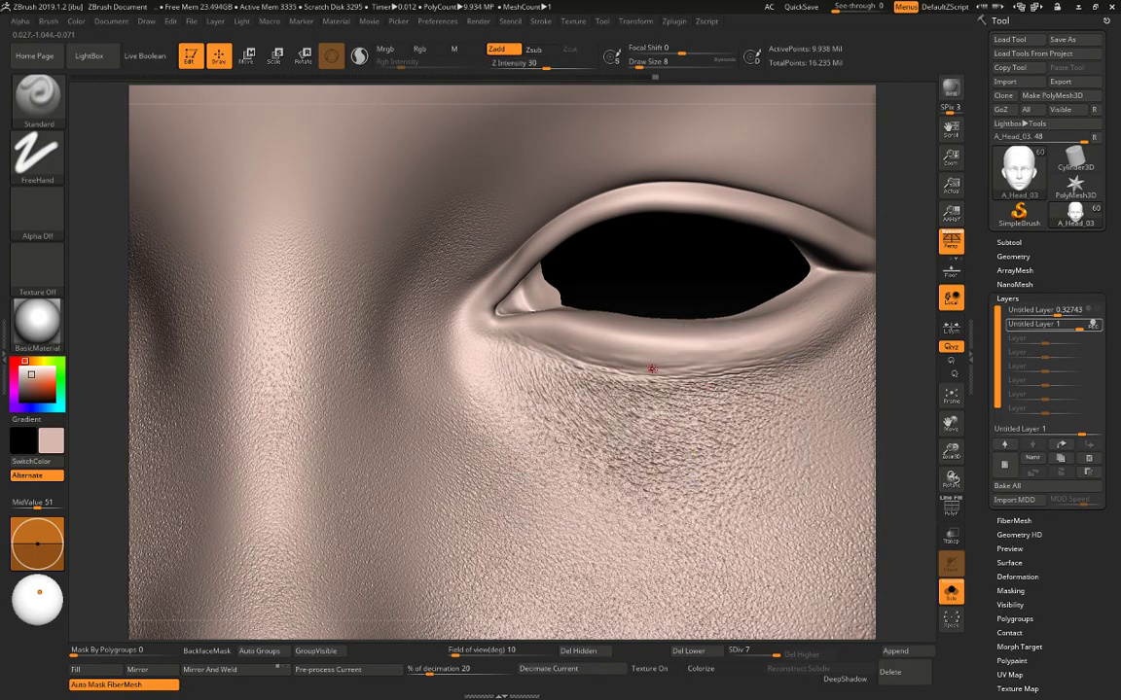
# Set the draw size to 13, and undo the last stroke on the crease under the left eye.
pyautogui.press('space')
pyautogui.moveTo(632, 365); pyautogui.dragTo(636, 365)
pyautogui.hotkey('ctrl', 'z')
pyautogui.press('f')
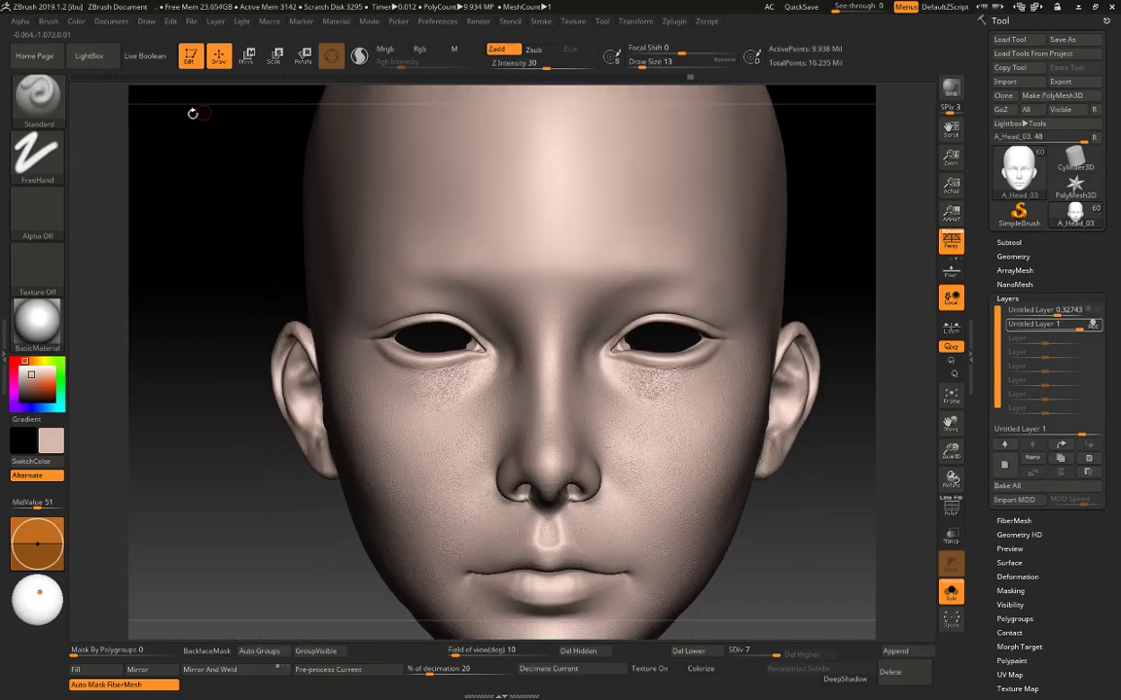
pyautogui.press(',')
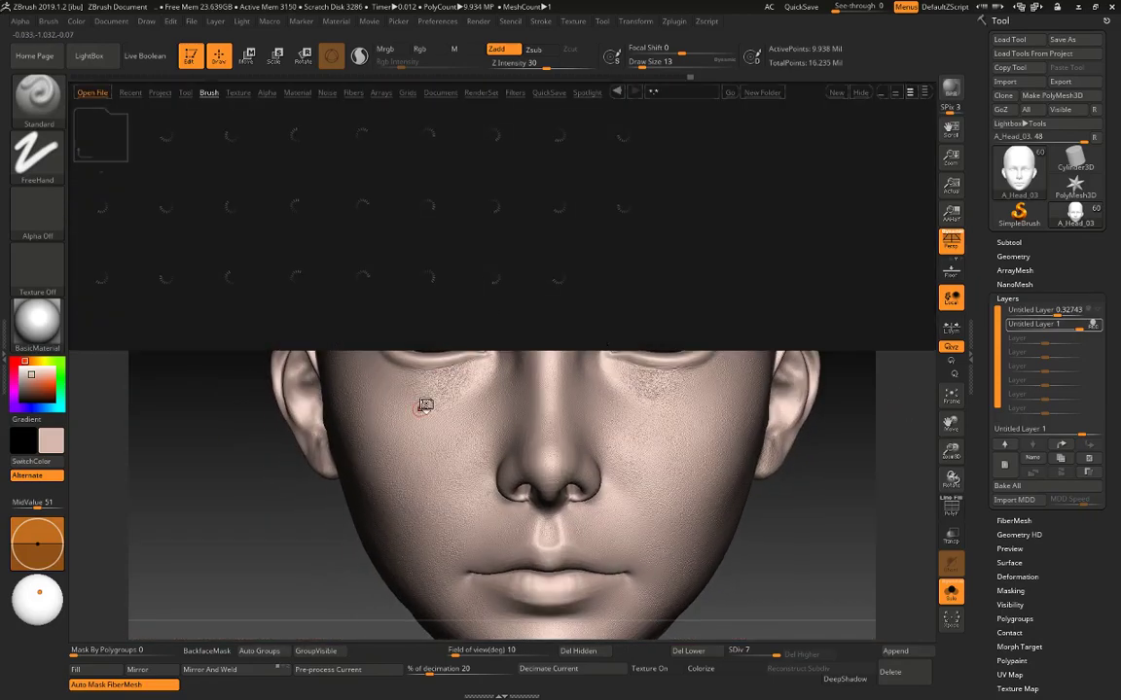
pyautogui.press(',')
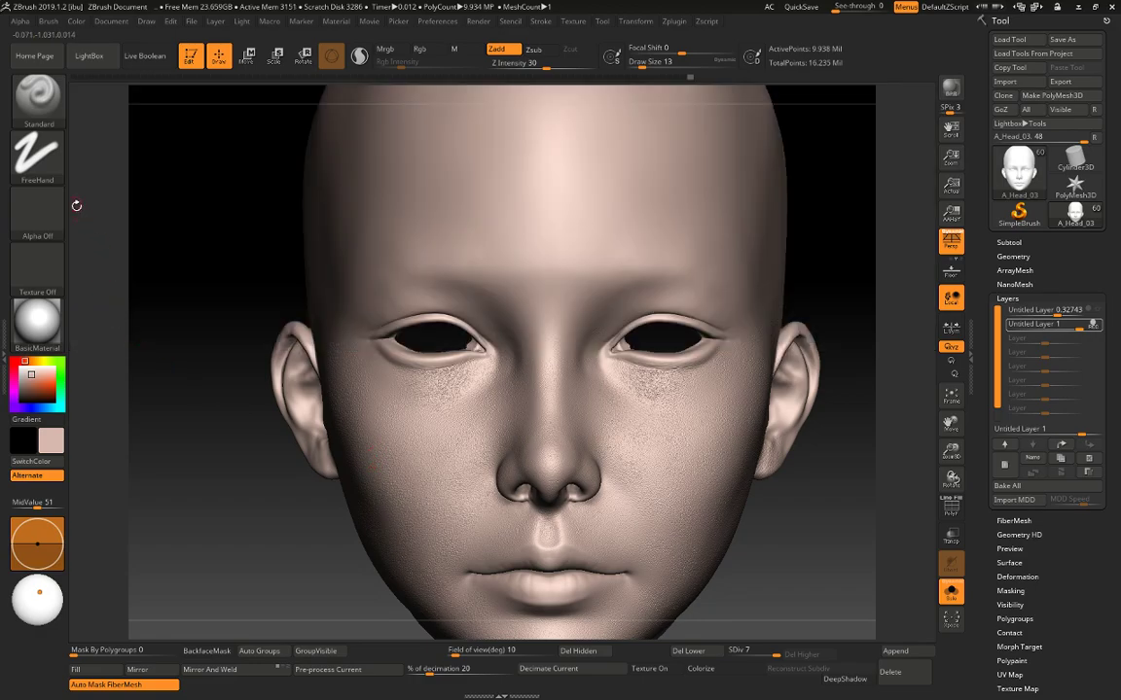
# Switch the Standard brush to the DragRect stroke and load the 04 skin image as its alpha.
pyautogui.click(37, 153)
pyautogui.click(156, 156)
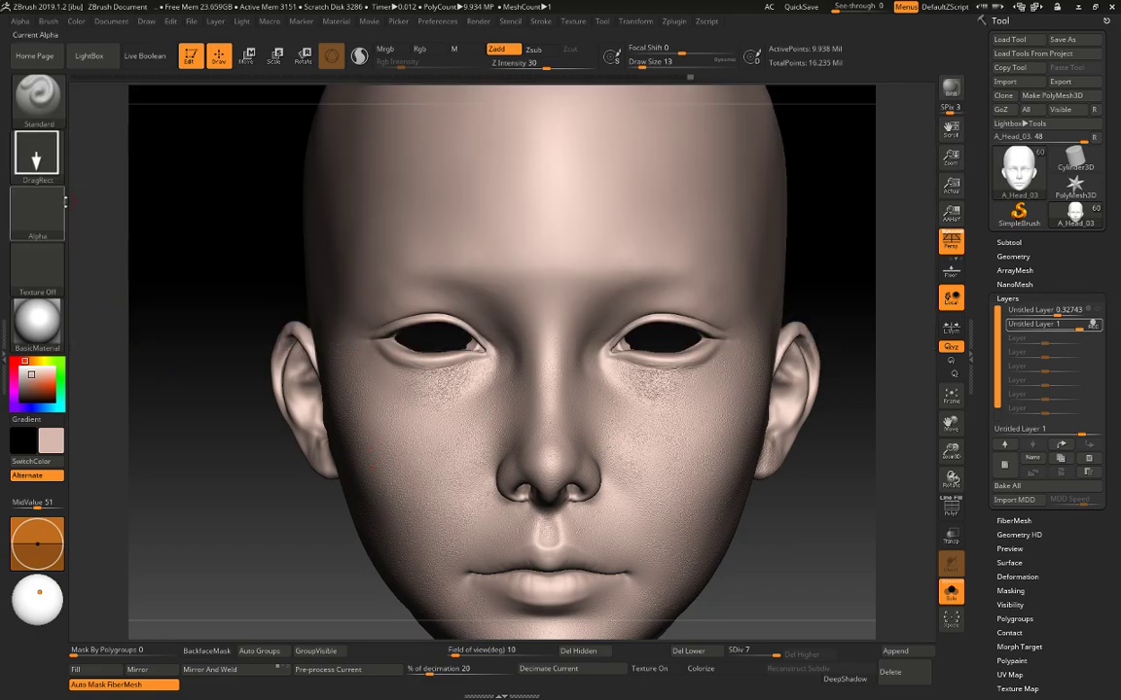
pyautogui.click(61, 204)
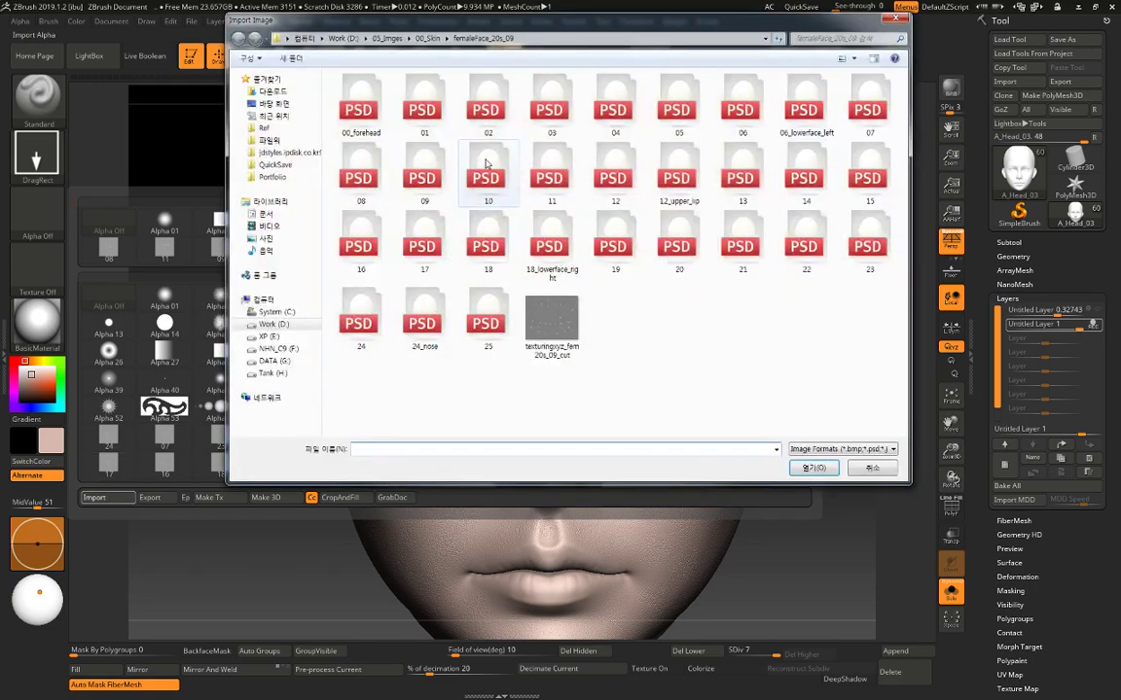
pyautogui.doubleClick(617, 124)
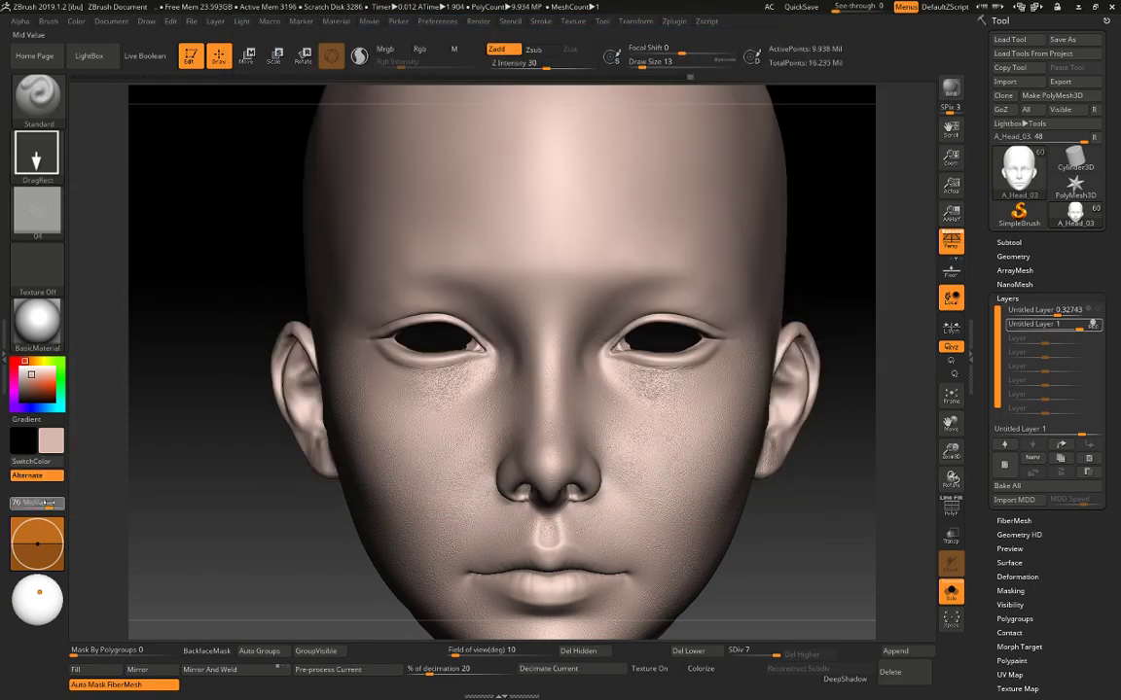
pyautogui.click(49, 505)
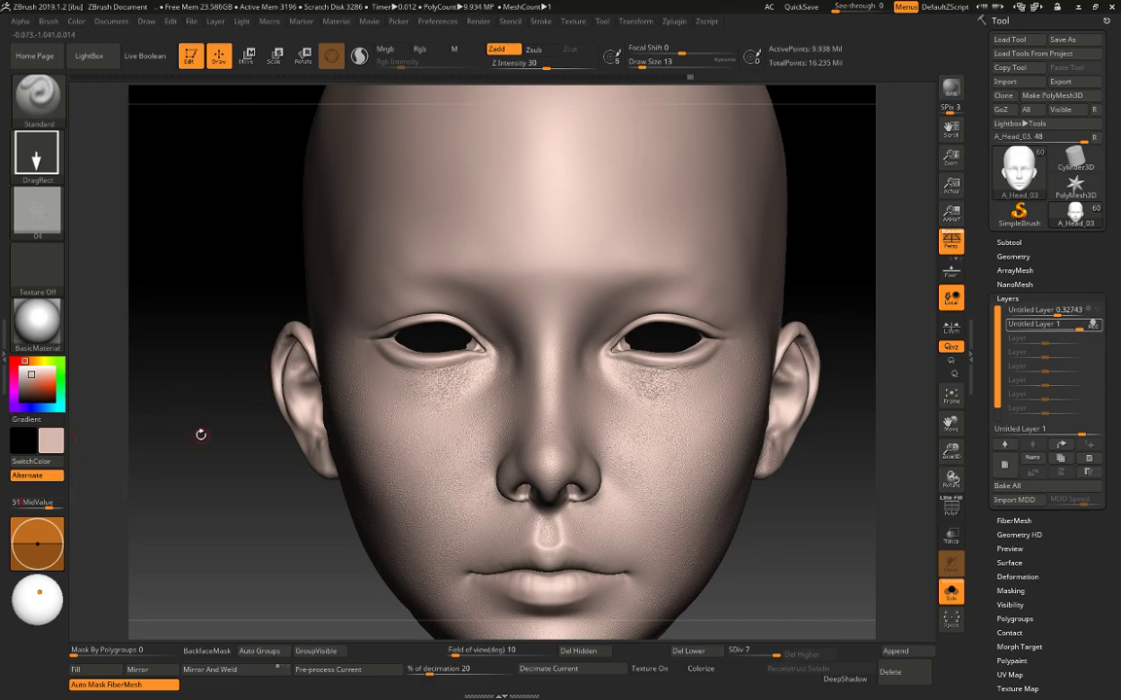
pyautogui.moveTo(201, 435); pyautogui.dragTo(195, 432)
# Stamp the 04 alpha between the eyebrows with draw size 128 and Mid Value 51.
pyautogui.press('space')
pyautogui.moveTo(582, 295)
pyautogui.mouseDown()
pyautogui.moveTo(562, 289)
pyautogui.moveTo(545, 241)
pyautogui.moveTo(499, 183)
pyautogui.mouseUp()
pyautogui.press('space')
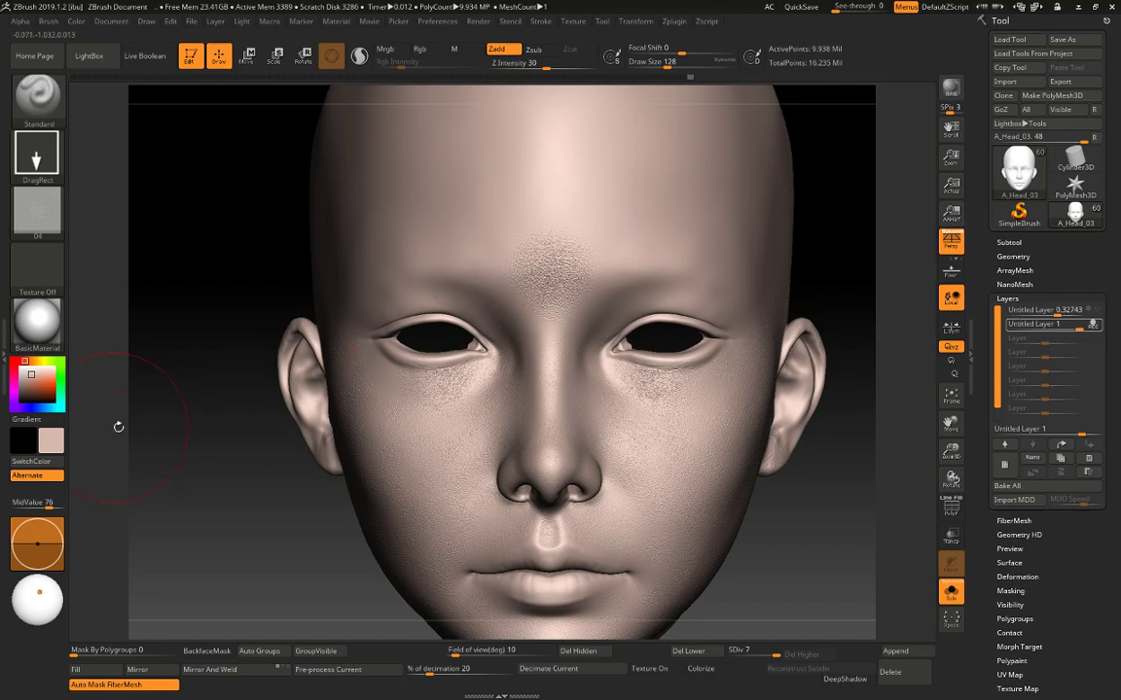
pyautogui.hotkey('ctrl', 'z')
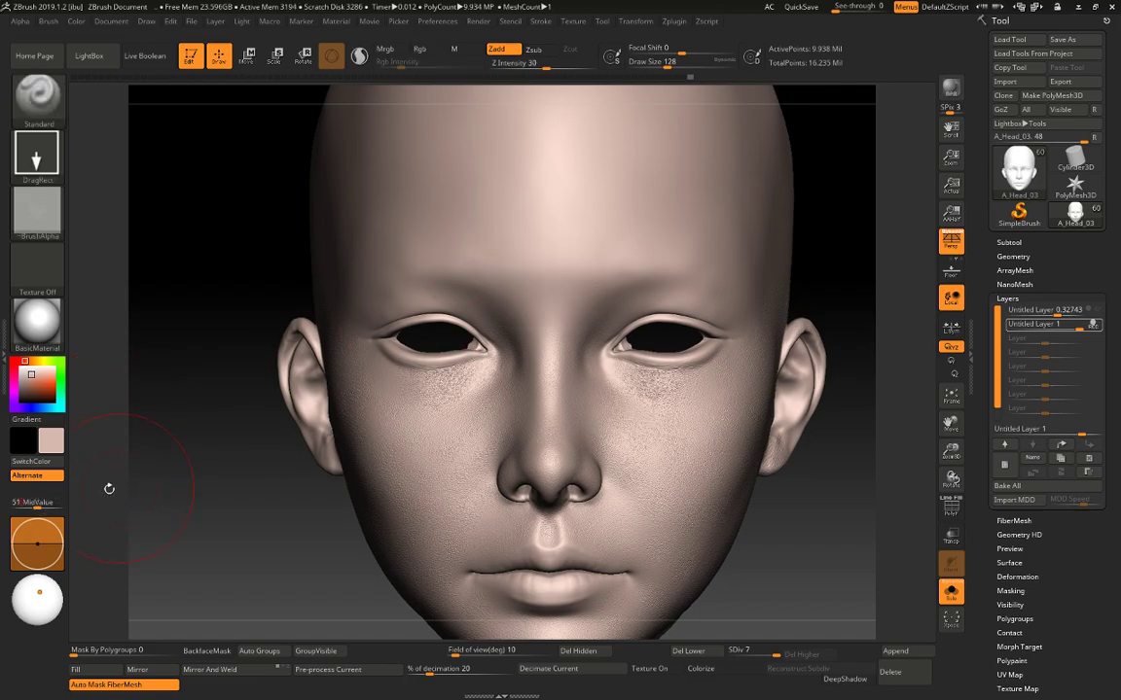
pyautogui.moveTo(548, 261)
pyautogui.mouseDown()
pyautogui.moveTo(548, 200)
pyautogui.moveTo(557, 198)
pyautogui.moveTo(556, 219)
pyautogui.mouseUp()
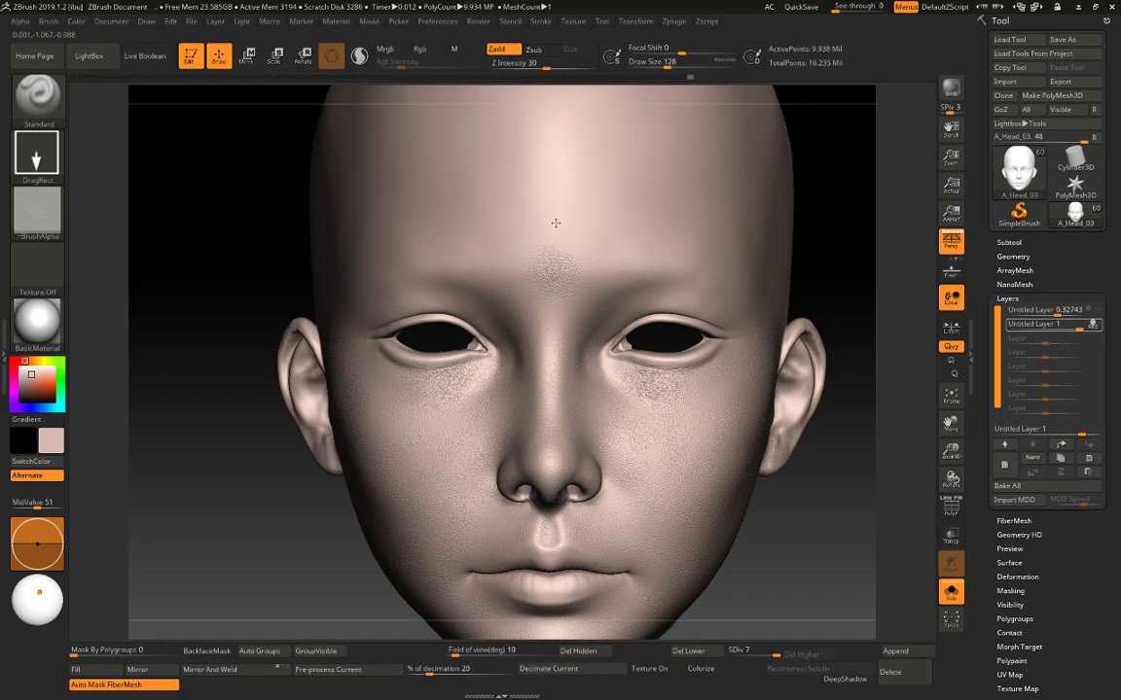
# Redo the pore stamp between the eyebrows at Z Intensity 17.
pyautogui.keyDown('alt'); pyautogui.moveTo(858, 178); pyautogui.dragTo(838, 292); pyautogui.keyUp('alt')
pyautogui.press('space')
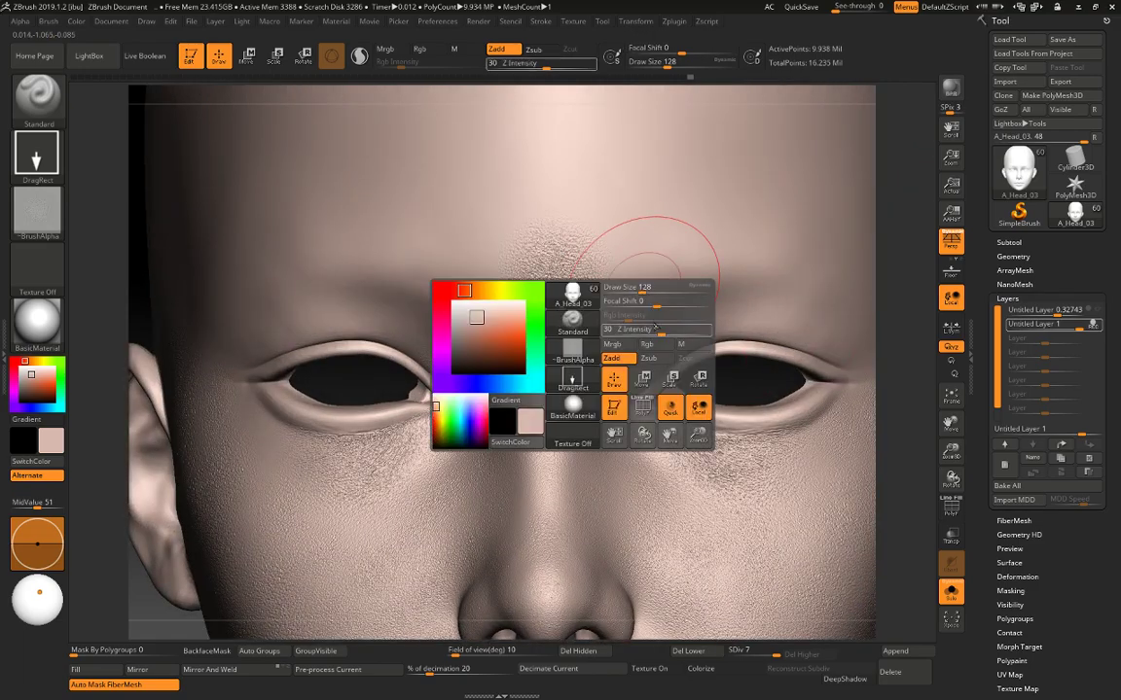
pyautogui.moveTo(655, 328); pyautogui.dragTo(650, 329)
pyautogui.press('ctrl')
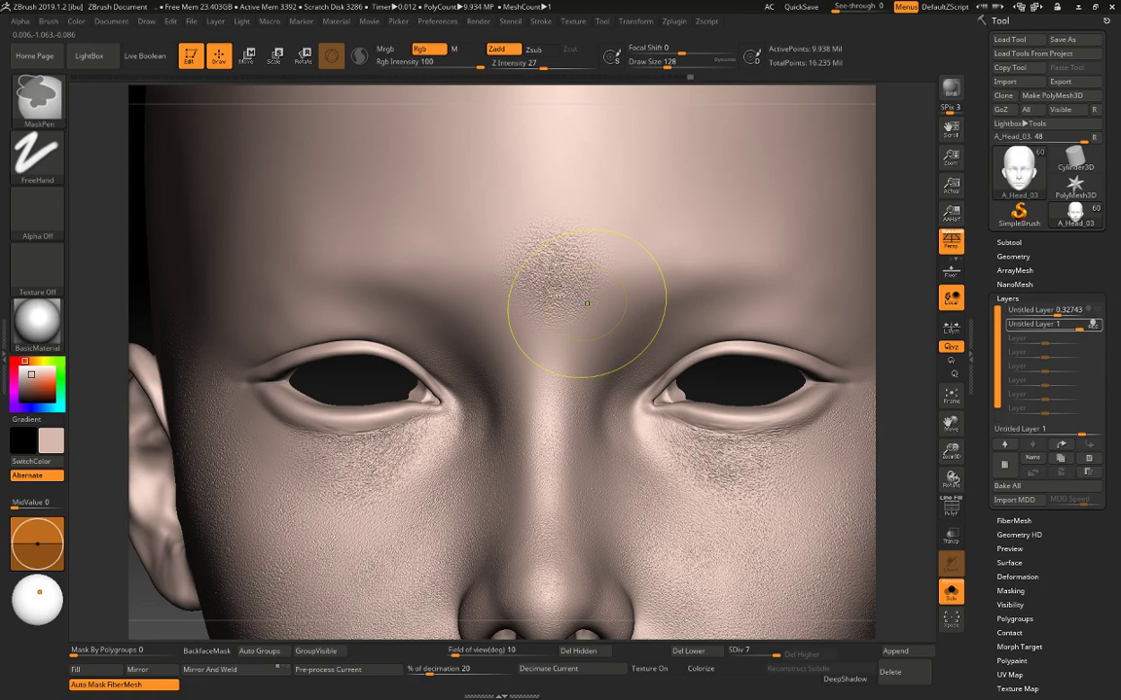
pyautogui.press('b')
pyautogui.press('s')
pyautogui.press('t')
# Set the Z Intensity to 25 and restamp the 04 alpha between the eyebrows with the Standard brush.
pyautogui.press('space')
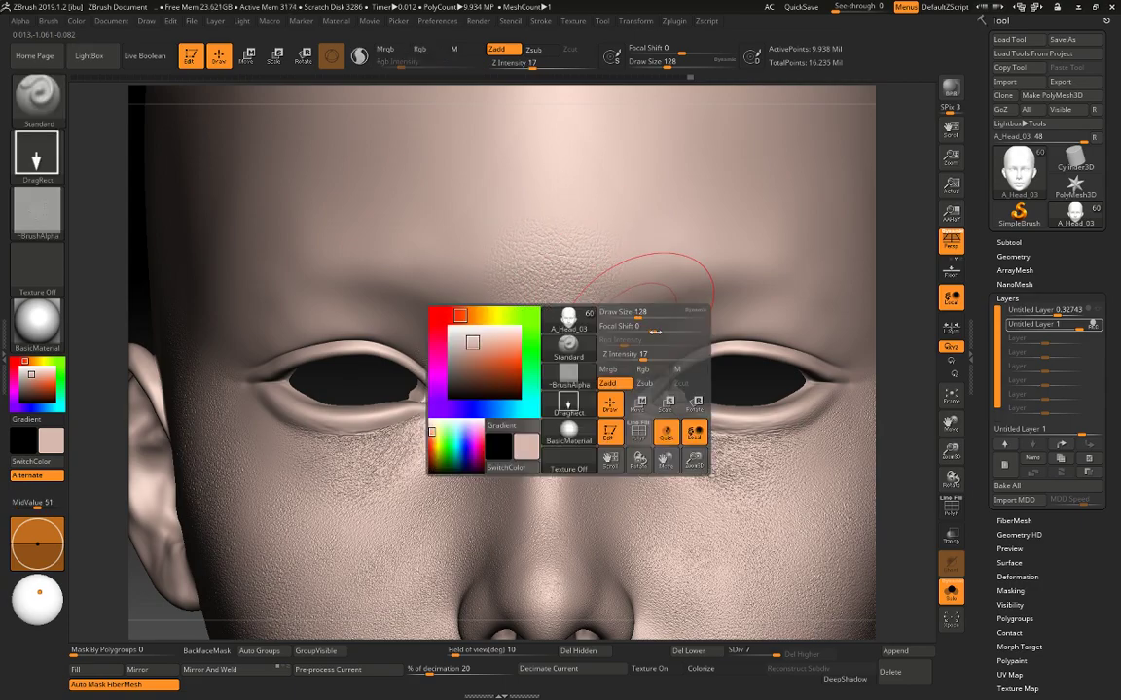
pyautogui.moveTo(650, 355); pyautogui.dragTo(645, 357)
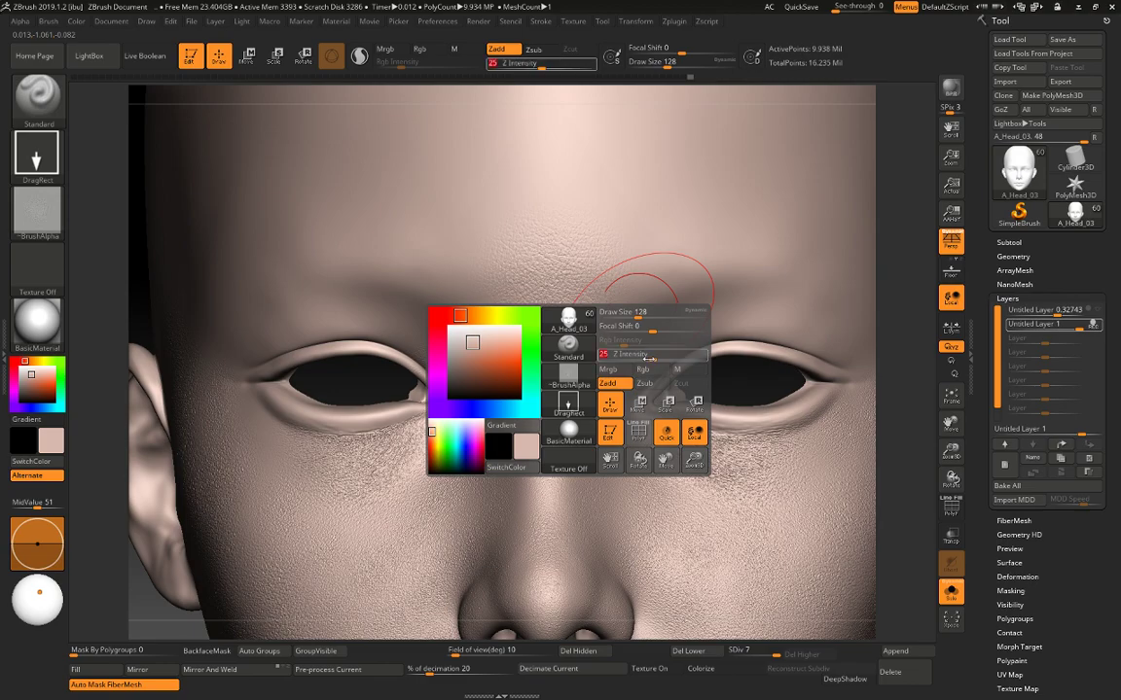
pyautogui.press('b')
pyautogui.press('m')
pyautogui.press('p')
pyautogui.press('b')
pyautogui.press('s')
pyautogui.press('t')
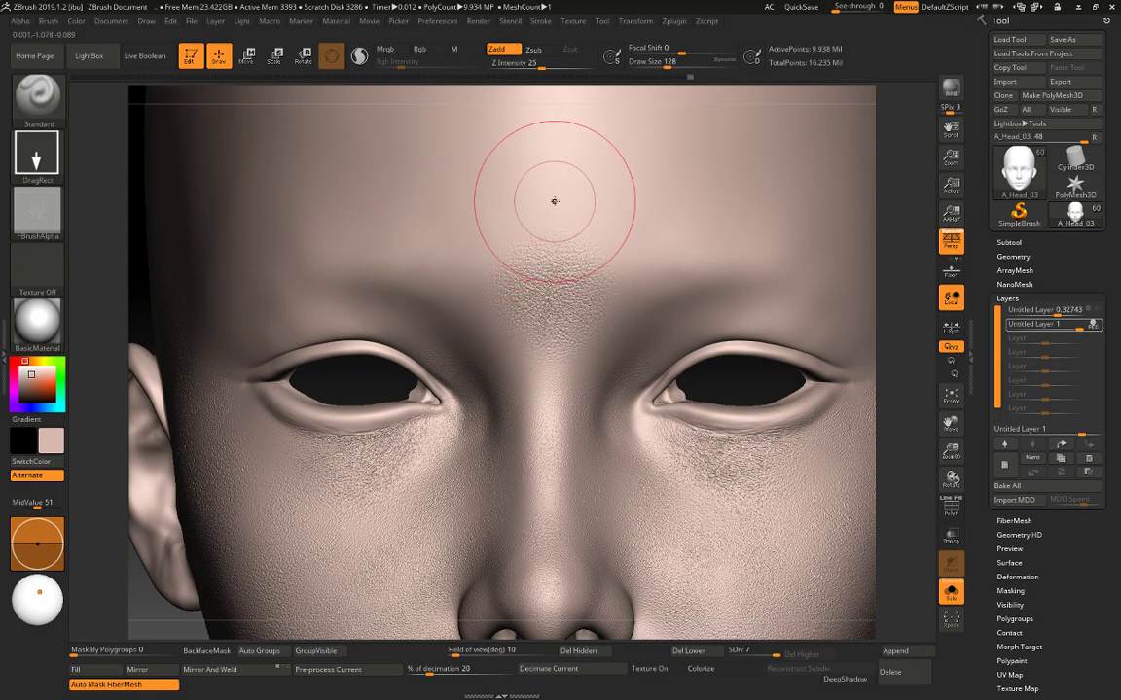
# Undo a test stamp on the middle of the forehead and load the 03 image as the alpha with Mid Value 51.
pyautogui.moveTo(554, 202); pyautogui.dragTo(548, 103)
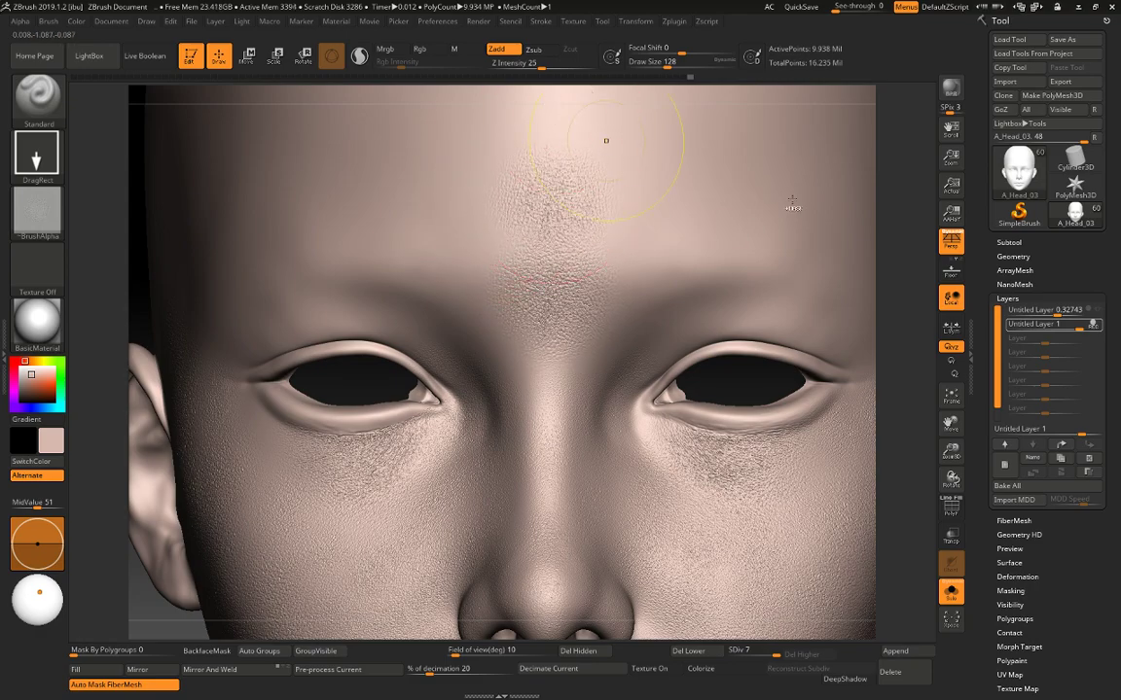
pyautogui.hotkey('ctrl', 'z')
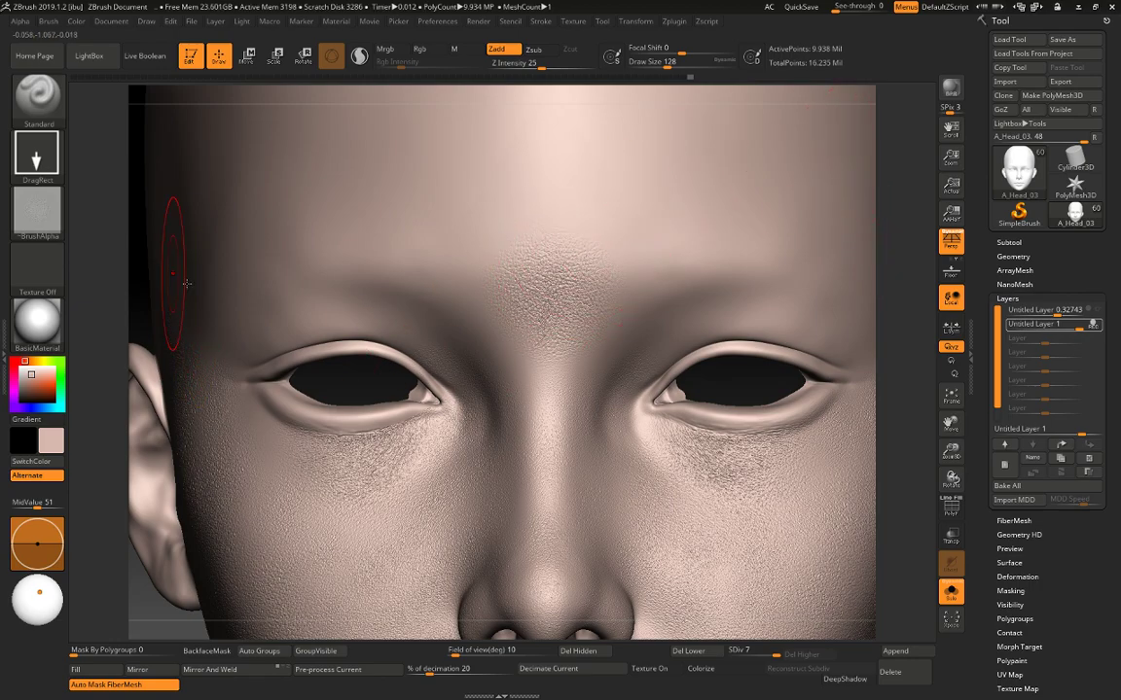
pyautogui.click(37, 206)
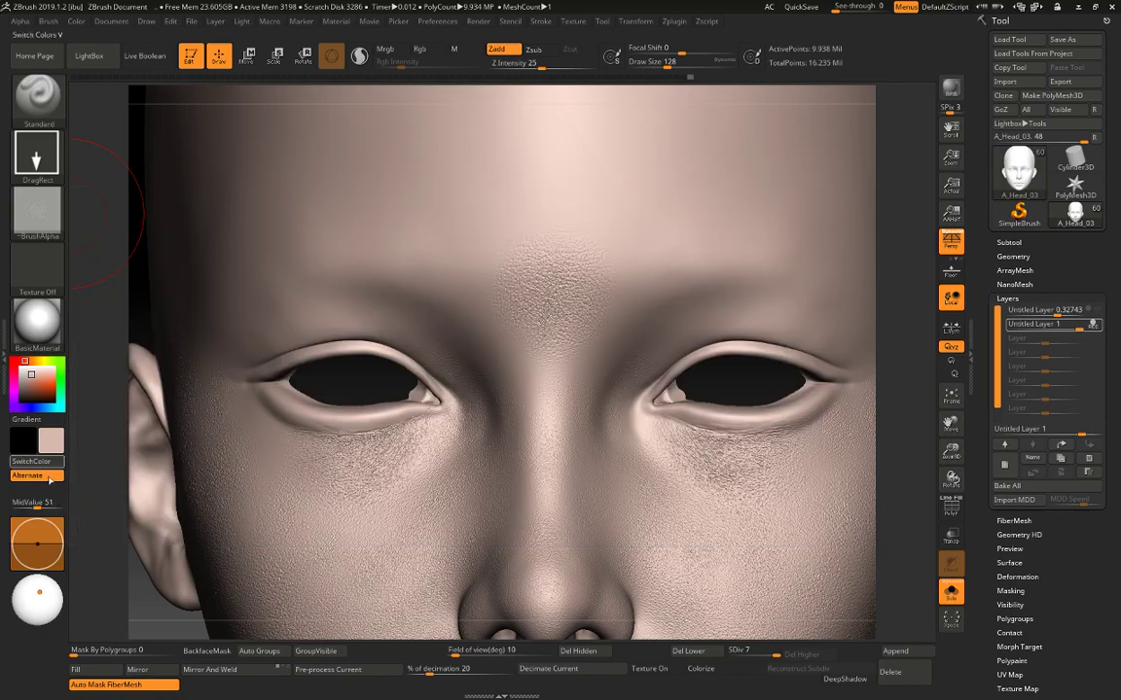
pyautogui.click(37, 206)
pyautogui.click(94, 525)
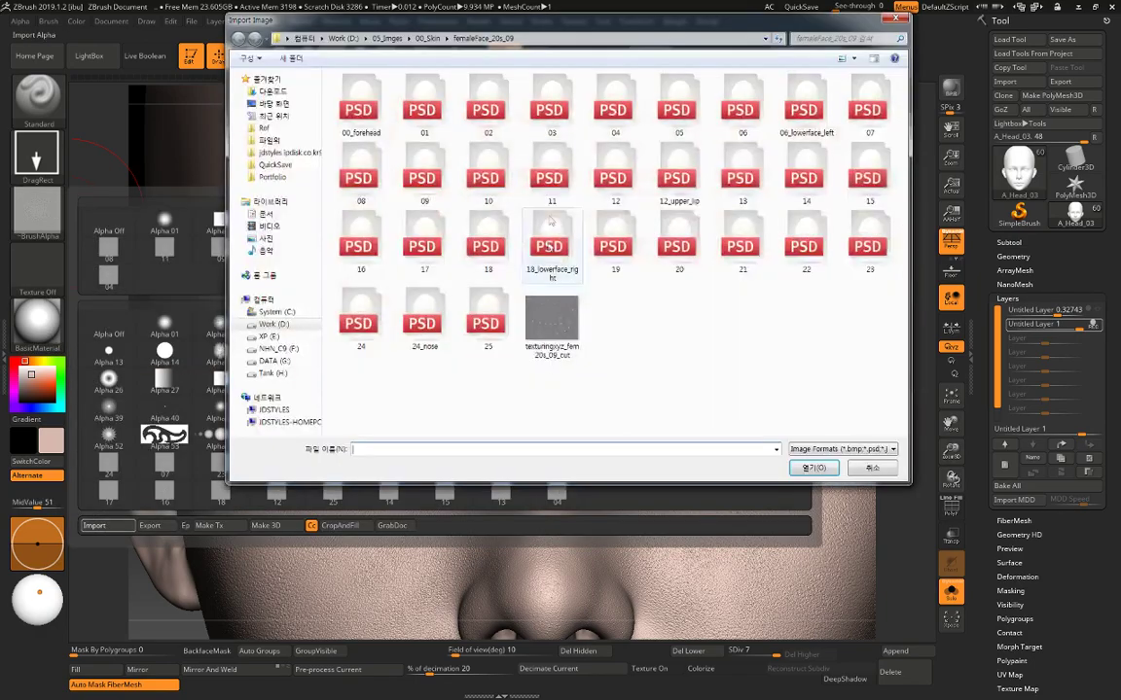
pyautogui.click(553, 105)
pyautogui.doubleClick(552, 105)
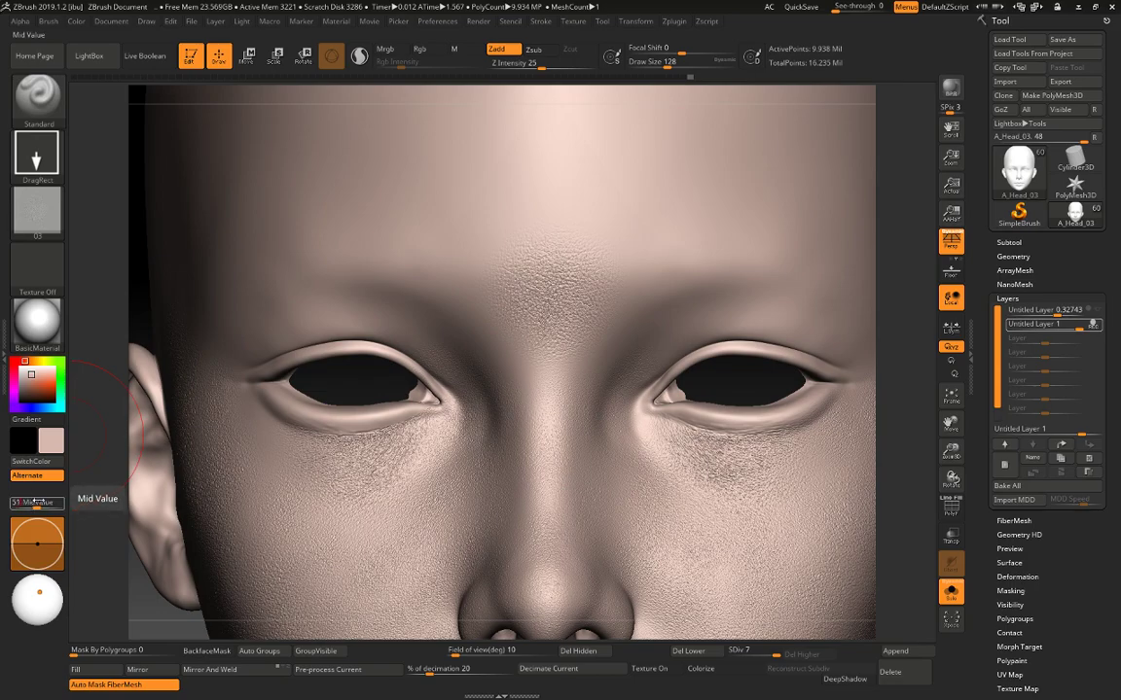
pyautogui.click(39, 502)
# Stamp the 03 alpha up the centre of the forehead, enlarging the draw size to 202 for the upper part.
pyautogui.moveTo(562, 172)
pyautogui.mouseDown()
pyautogui.moveTo(562, 46)
pyautogui.moveTo(506, 35)
pyautogui.mouseUp()
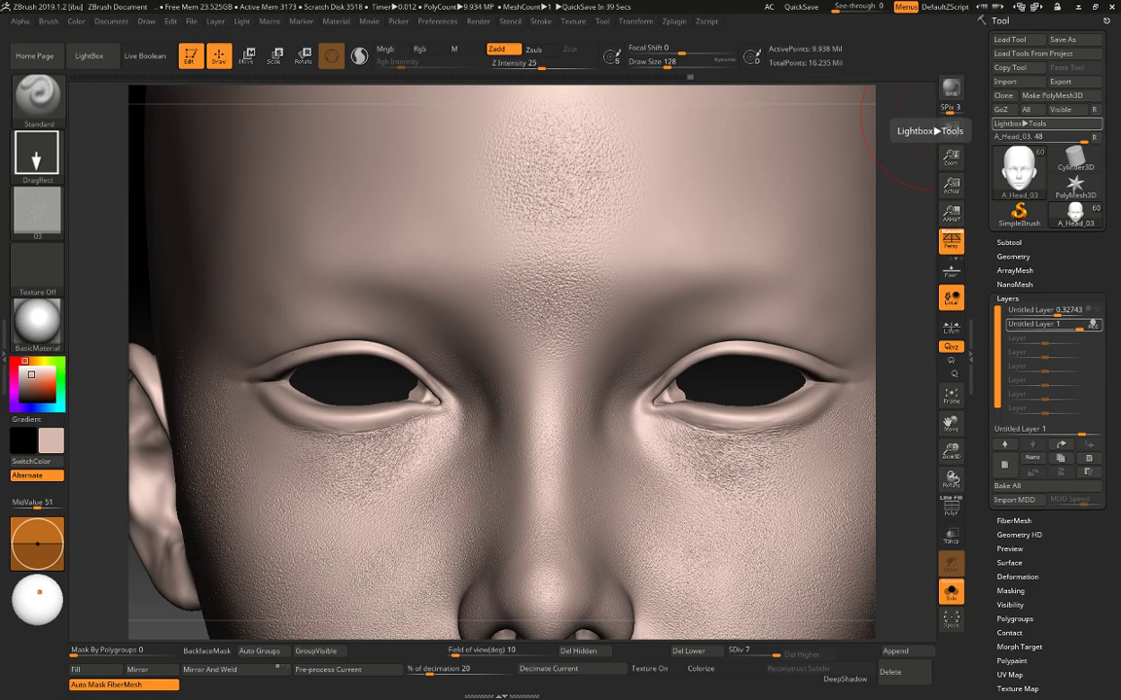
pyautogui.moveTo(891, 231); pyautogui.dragTo(888, 302)
pyautogui.press(']')
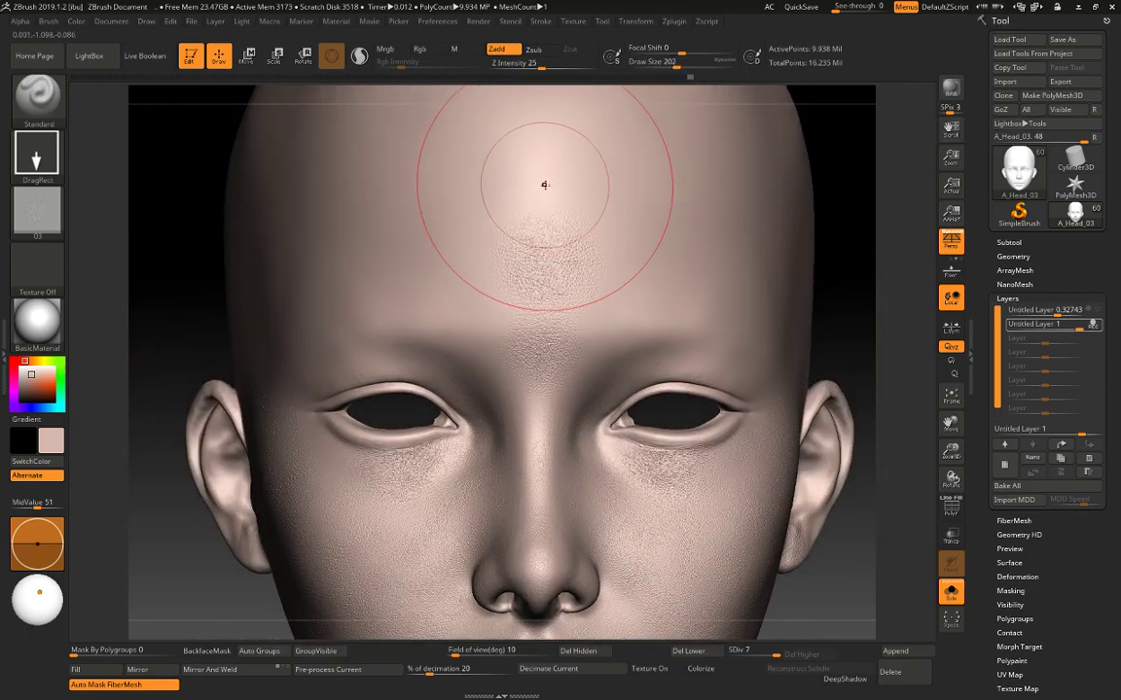
pyautogui.moveTo(545, 184); pyautogui.dragTo(546, 102)
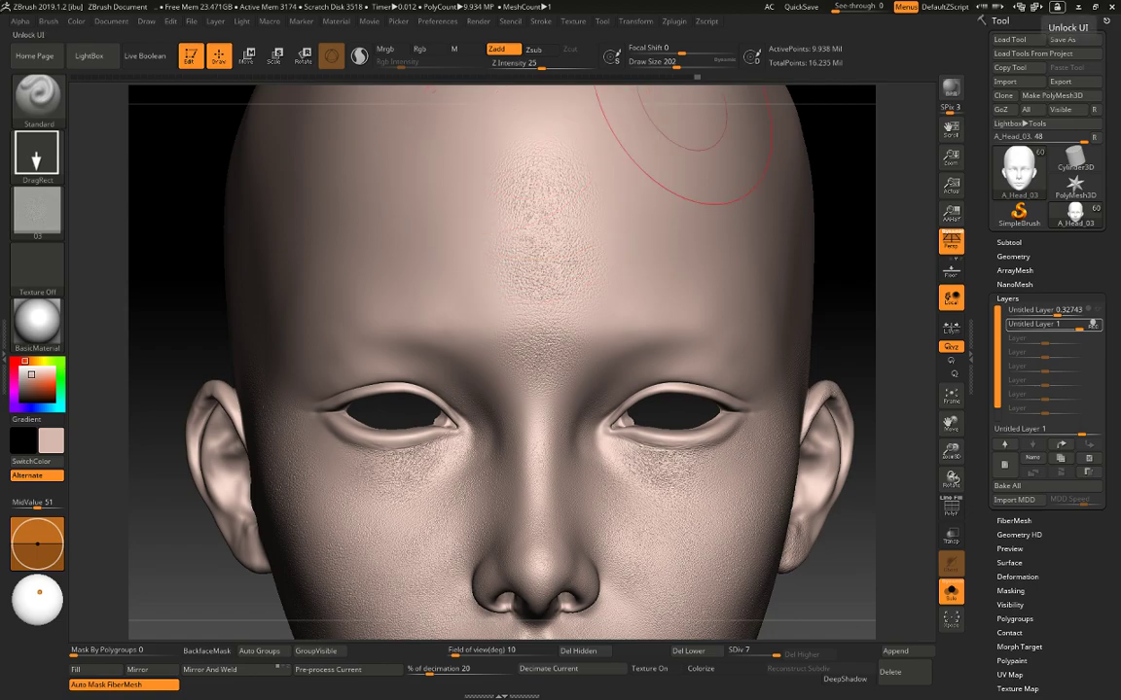
# Load the 05 image as the alpha with Mid Value 51 and stamp it on the left side of the central forehead.
pyautogui.click(41, 214)
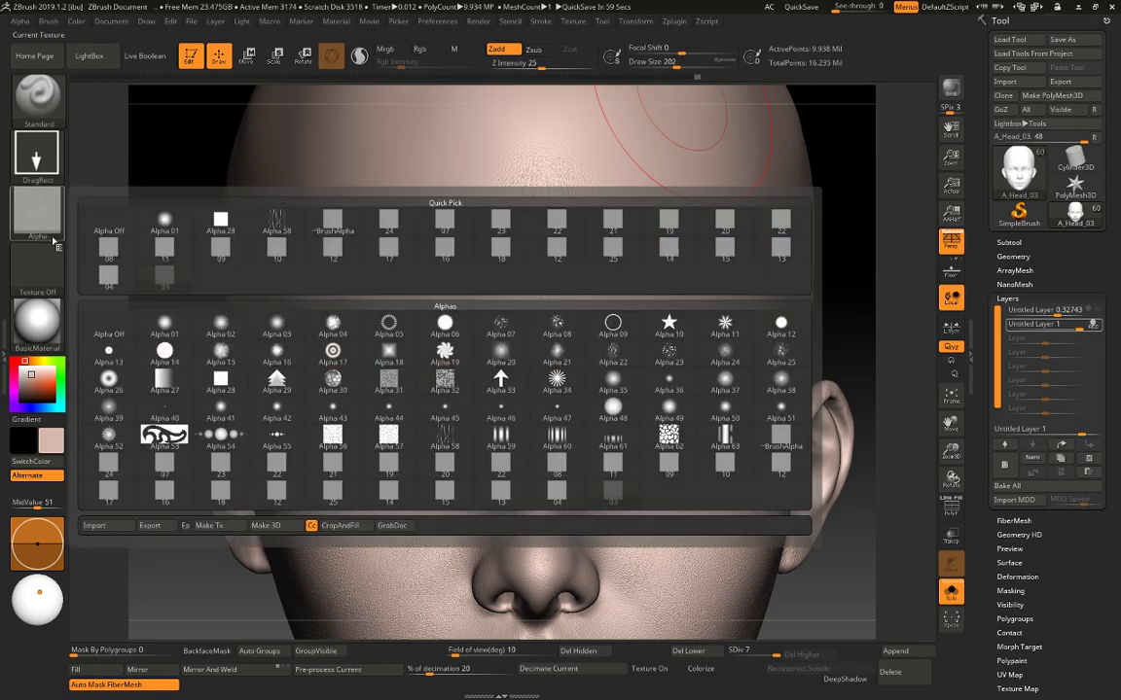
pyautogui.click(94, 525)
pyautogui.doubleClick(615, 109)
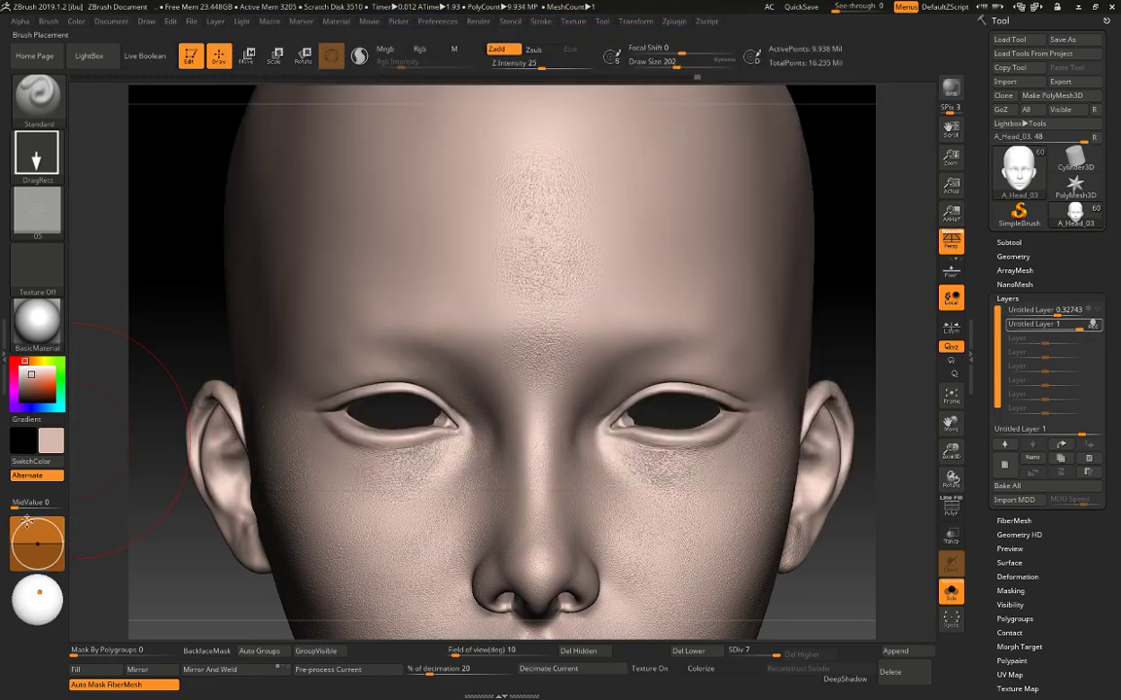
pyautogui.click(42, 503)
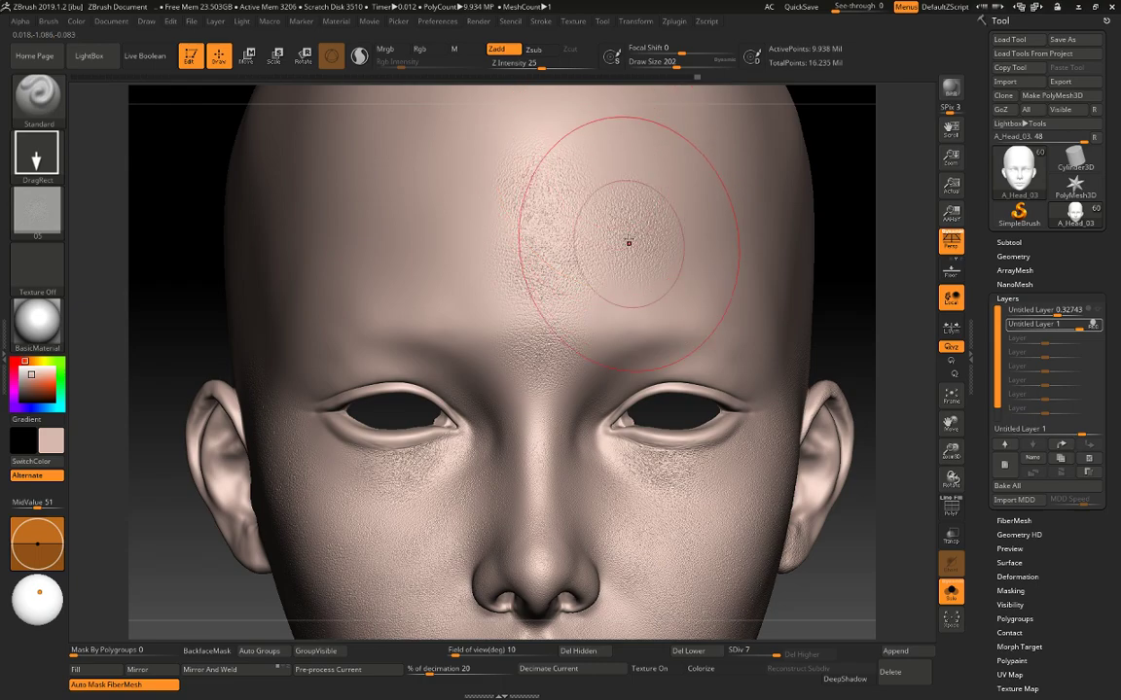
pyautogui.hotkey('ctrl', 'z')
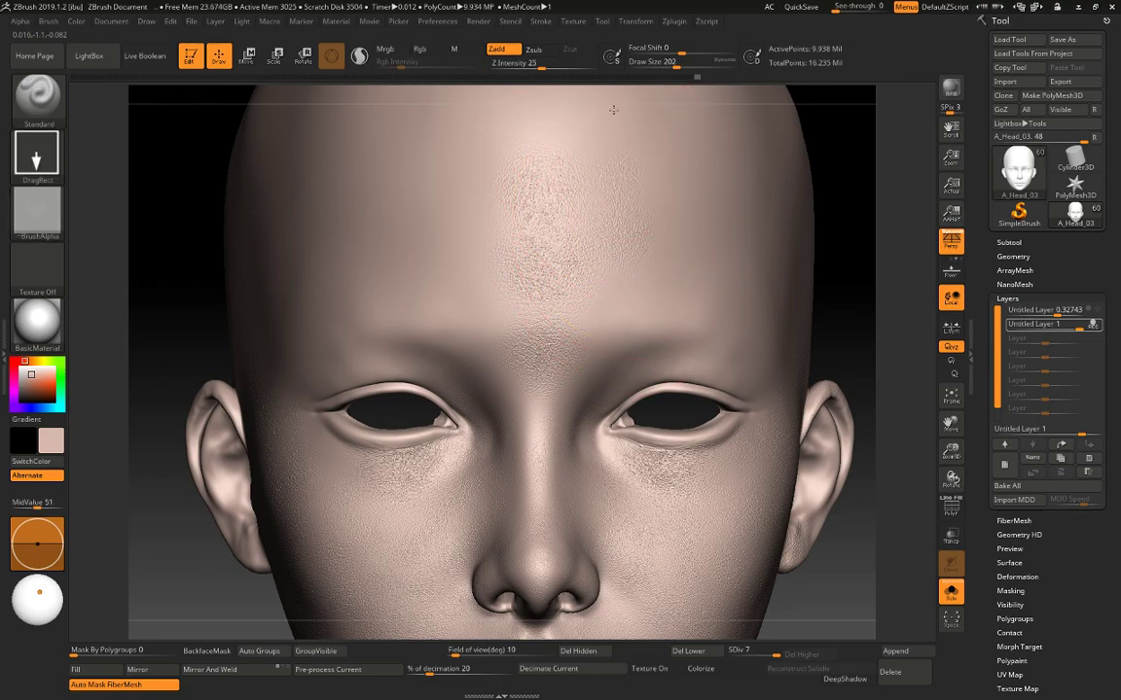
pyautogui.moveTo(622, 296); pyautogui.dragTo(631, 229)
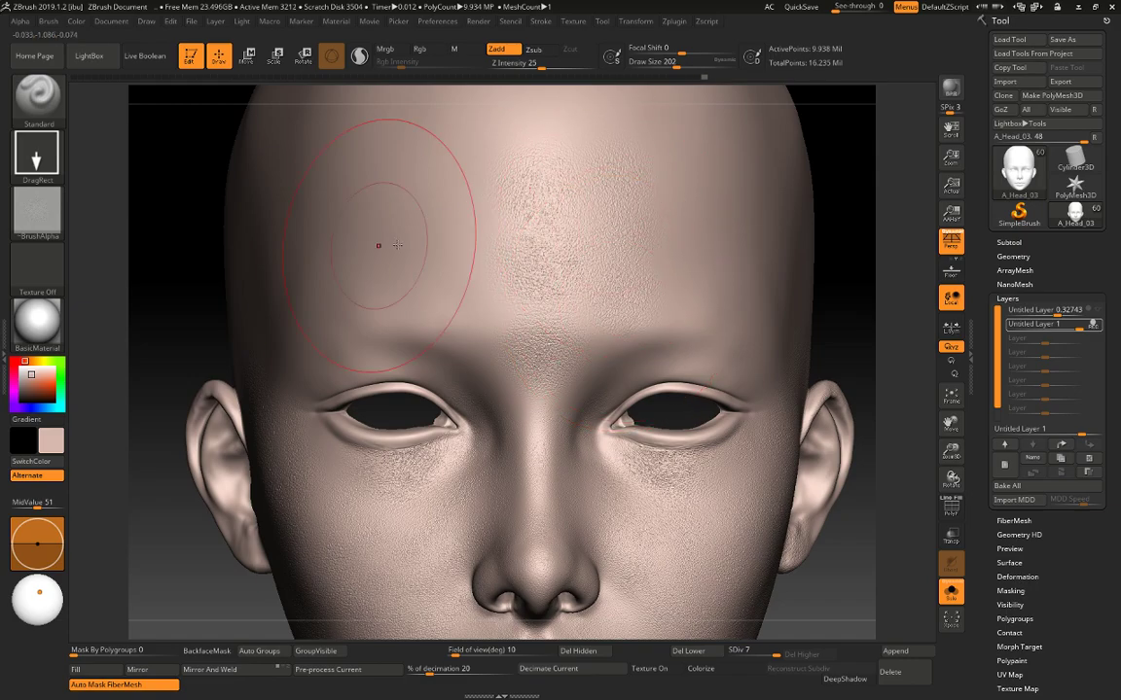
# Load the 02 image as the alpha with Mid Value 51 and stamp it on the right side of the central forehead.
pyautogui.click(37, 209)
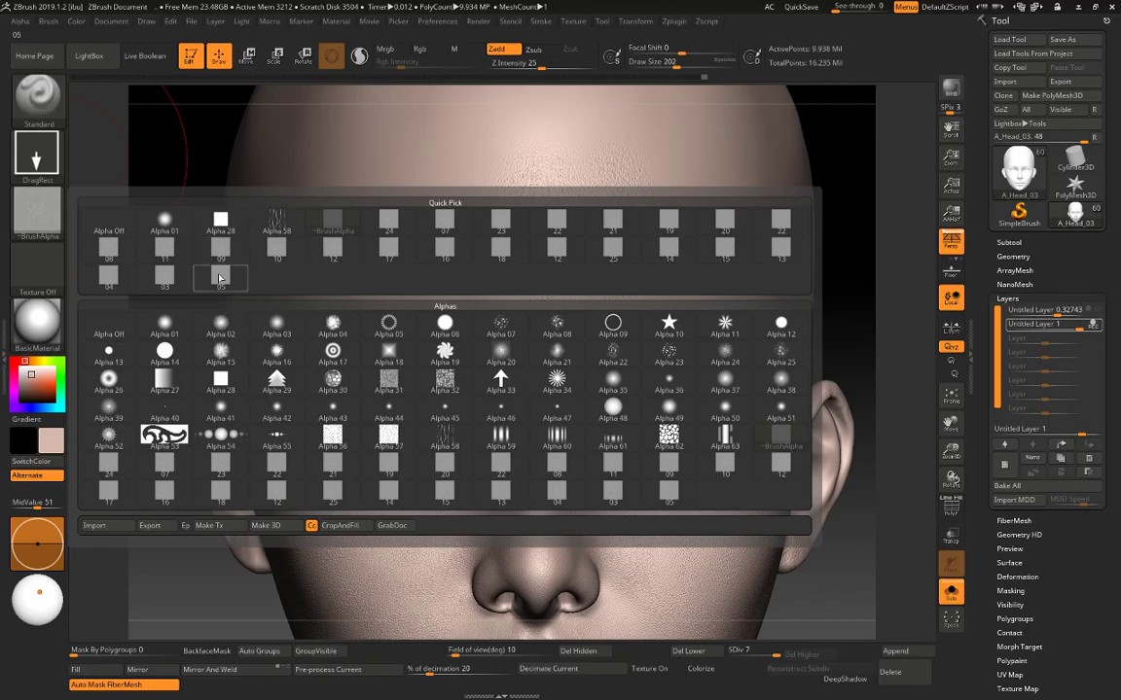
pyautogui.click(112, 525)
pyautogui.doubleClick(490, 111)
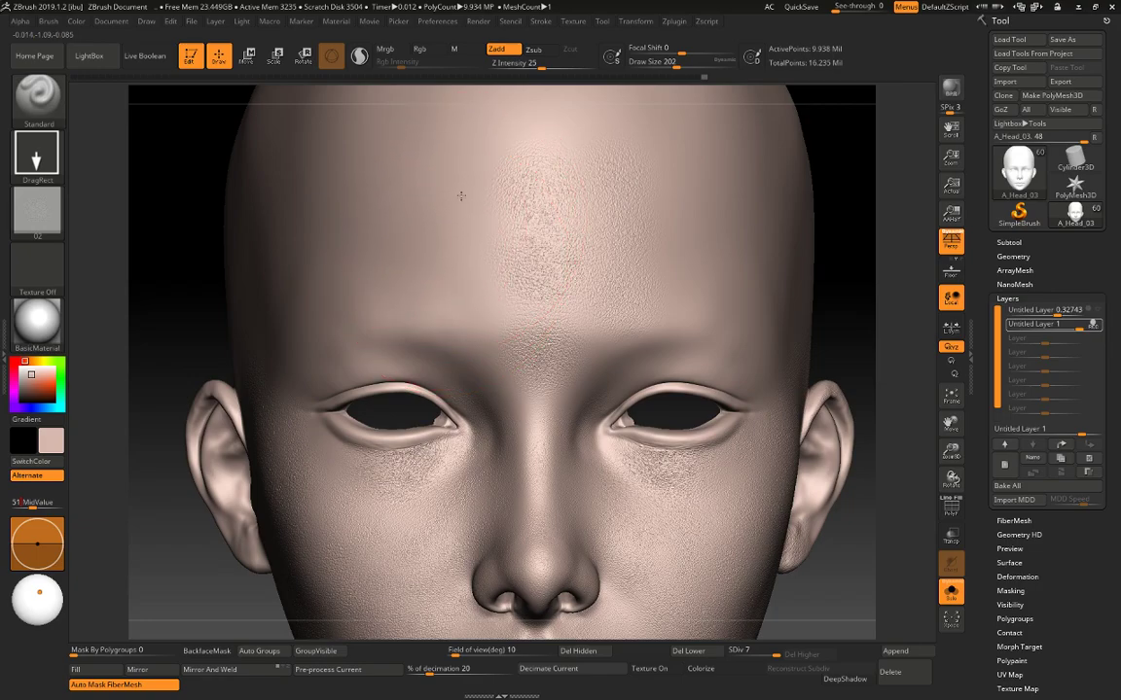
pyautogui.press('ctrl')
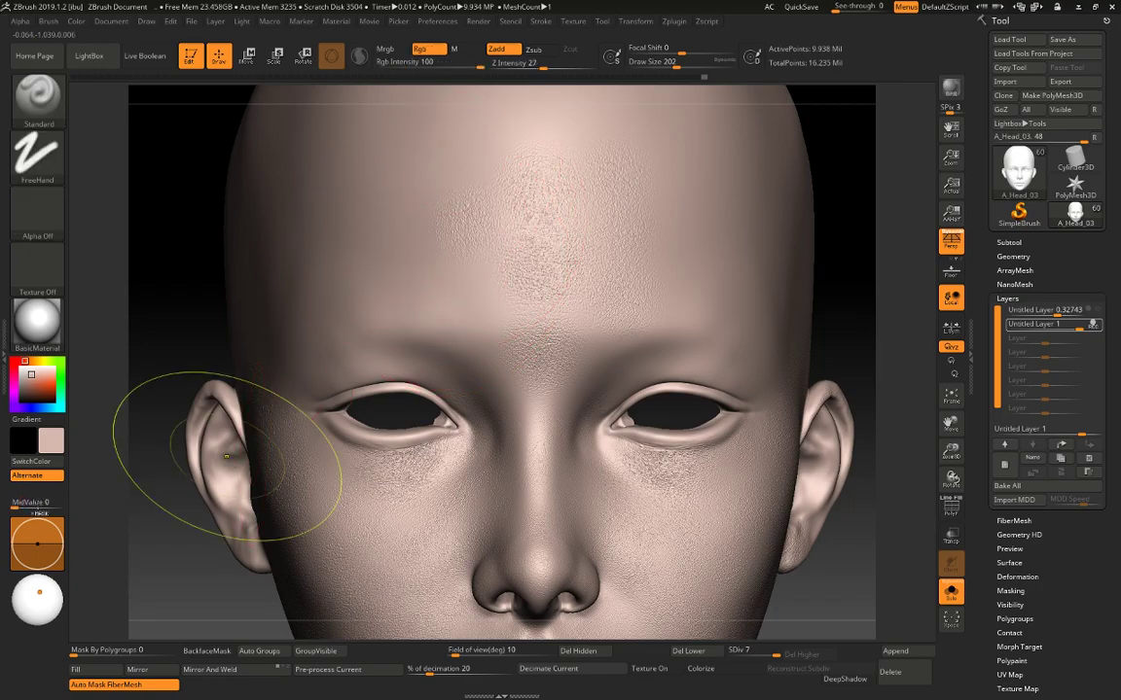
pyautogui.hotkey('ctrl', 'z')
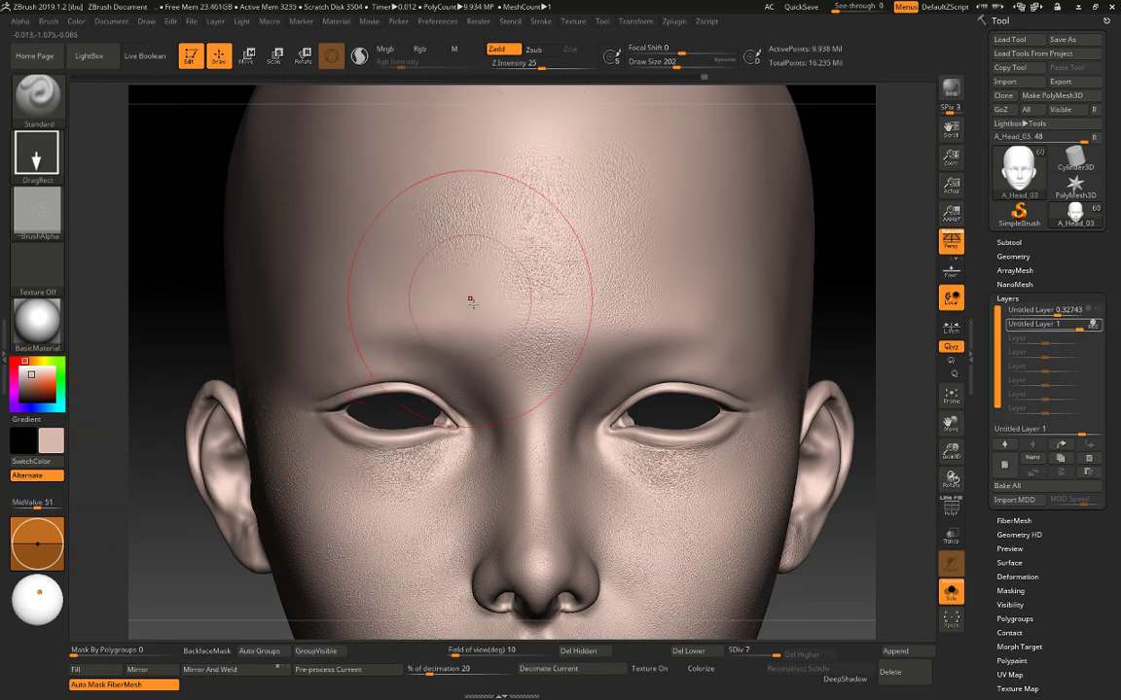
pyautogui.moveTo(464, 298); pyautogui.dragTo(458, 235)
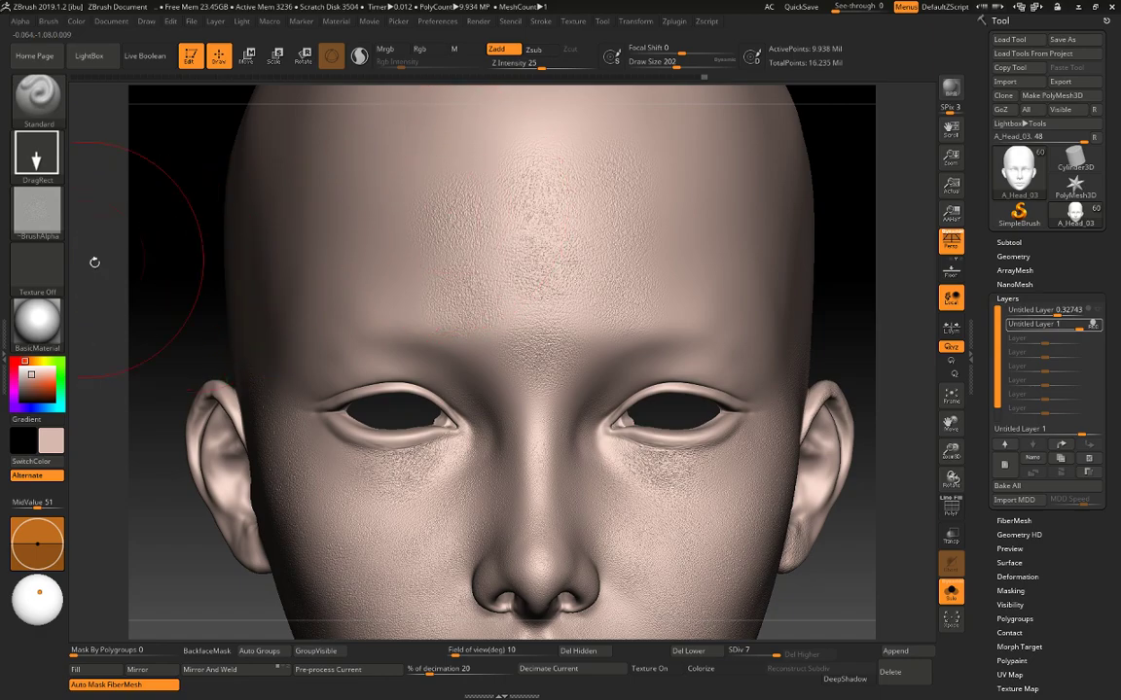
# Load the 01 image as the brush alpha and set its Mid Value to 51.
pyautogui.click(37, 209)
pyautogui.click(94, 525)
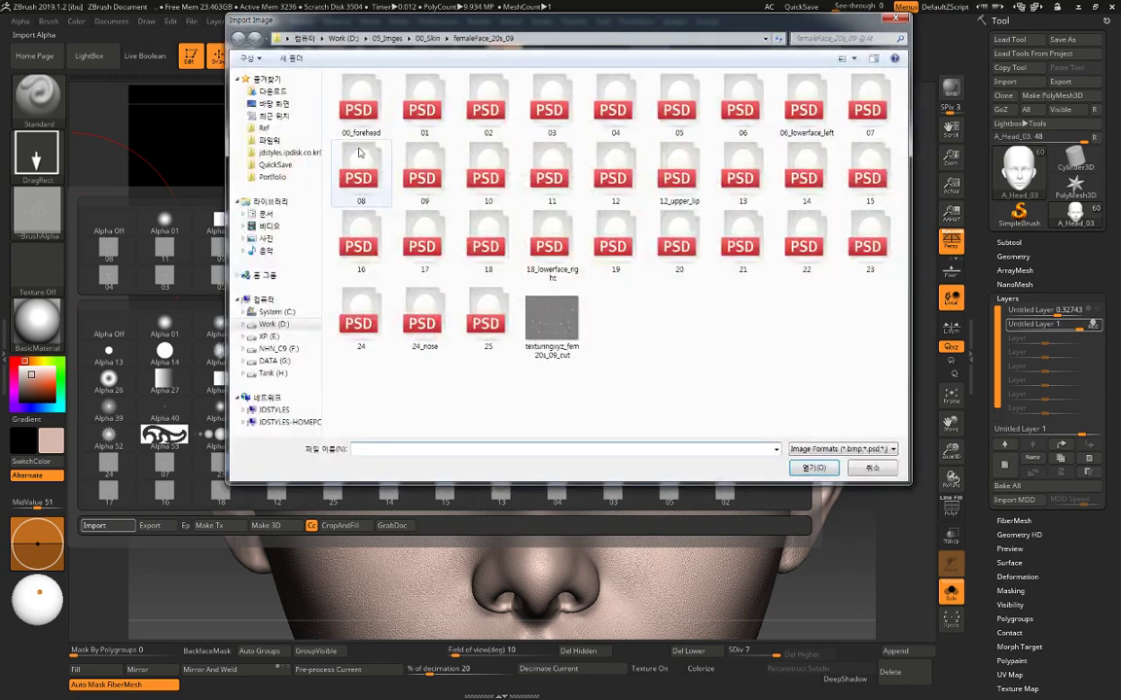
pyautogui.doubleClick(413, 113)
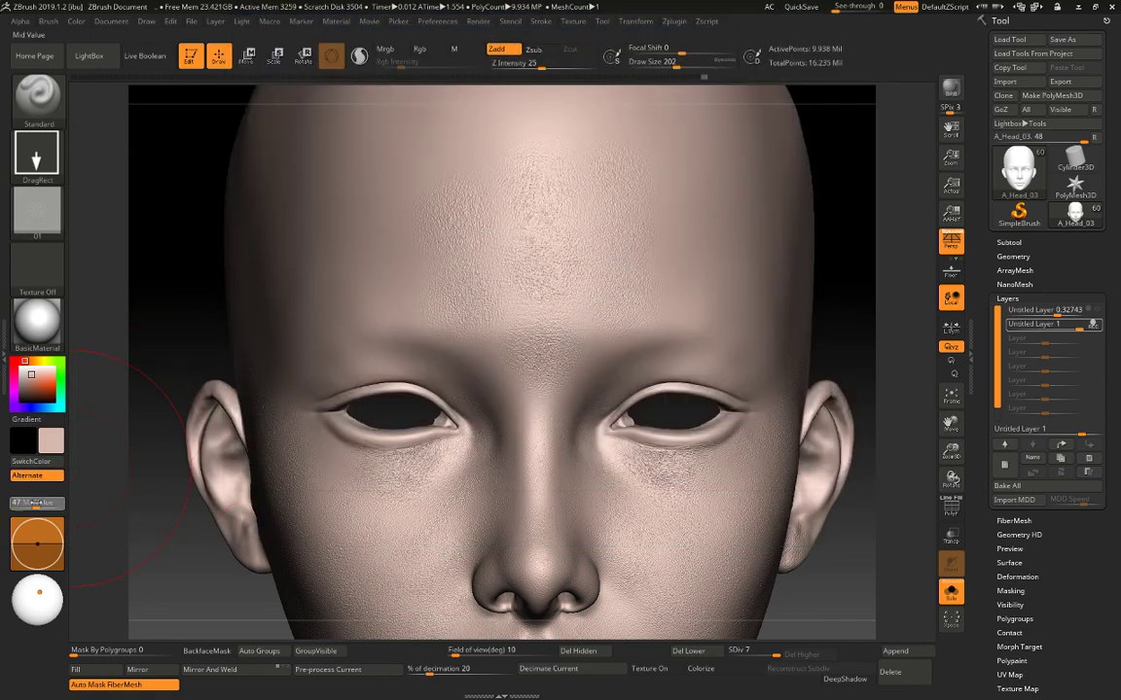
pyautogui.moveTo(36, 503); pyautogui.dragTo(38, 503)
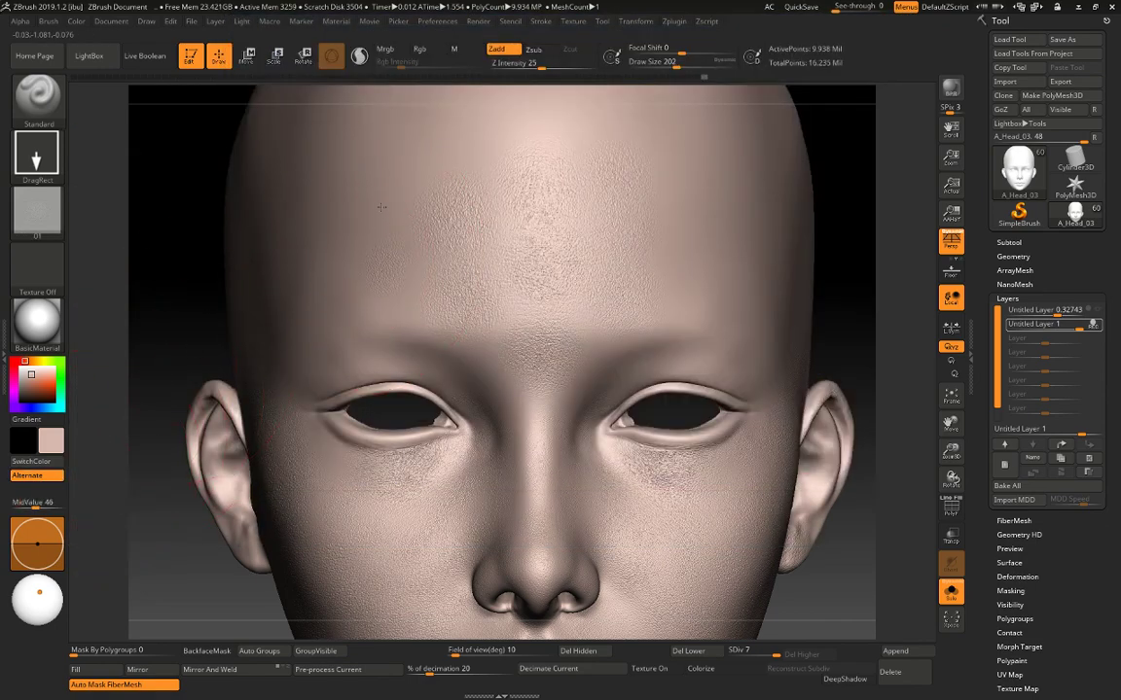
pyautogui.moveTo(382, 207); pyautogui.dragTo(381, 207)
pyautogui.moveTo(50, 503); pyautogui.dragTo(55, 503)
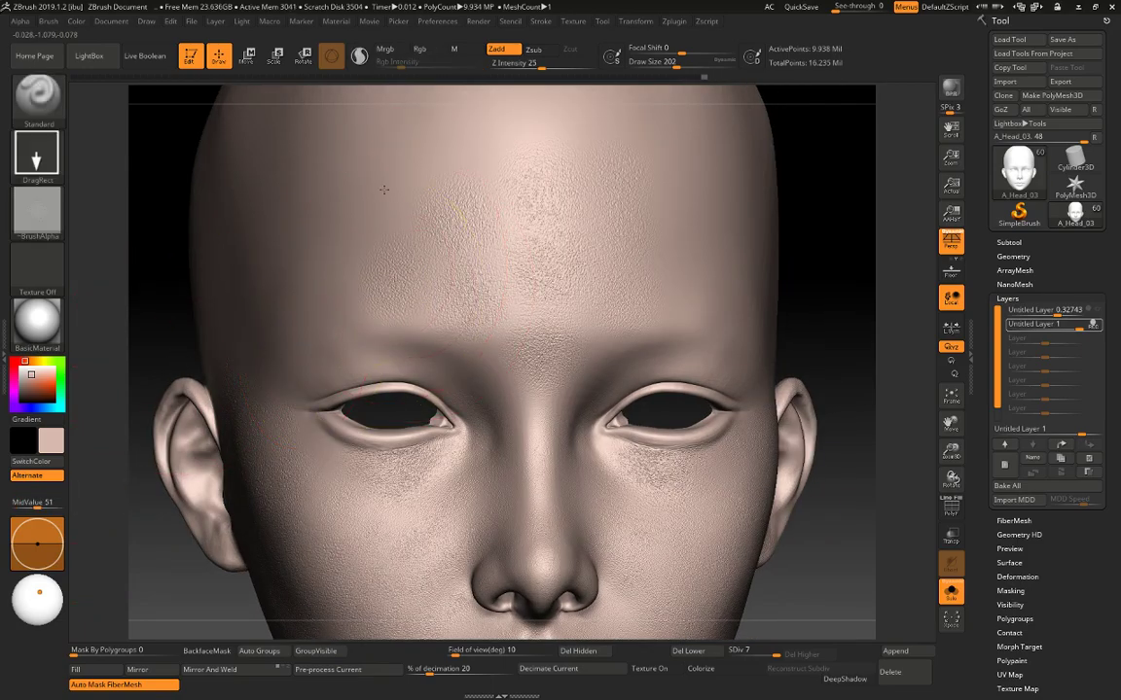
# Stamp the 01 alpha across the upper left side and centre of the forehead.
pyautogui.moveTo(384, 190)
pyautogui.mouseDown()
pyautogui.moveTo(346, 170)
pyautogui.moveTo(386, 162)
pyautogui.mouseUp()
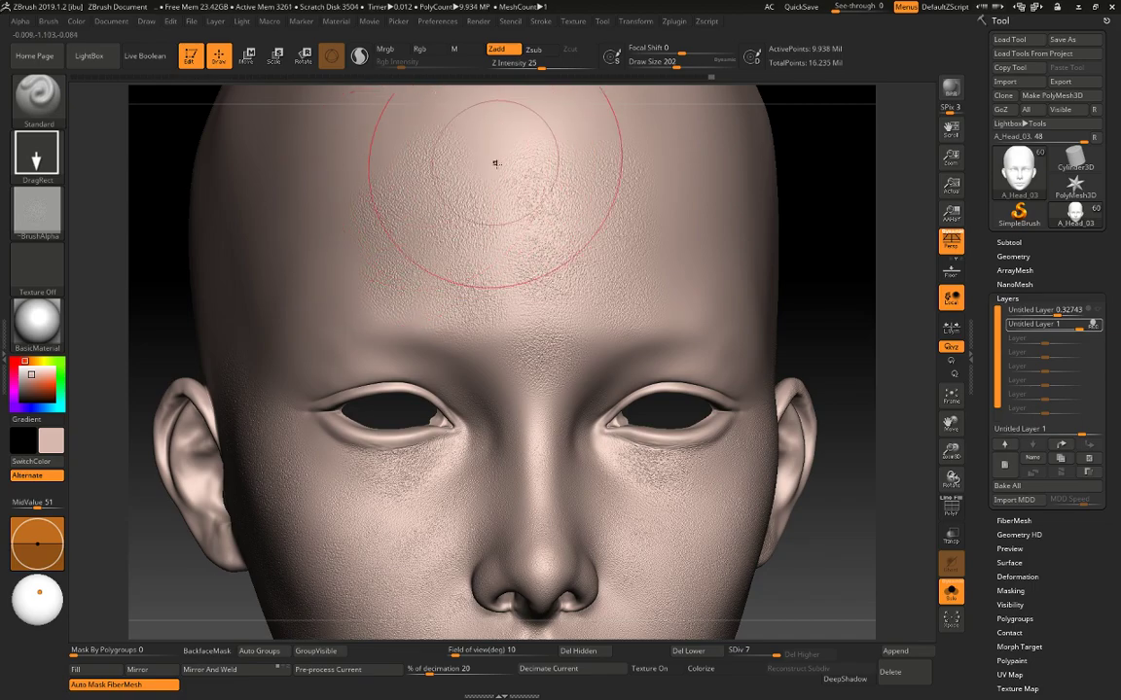
pyautogui.moveTo(496, 163); pyautogui.dragTo(491, 121)
pyautogui.moveTo(845, 240)
pyautogui.mouseDown()
pyautogui.moveTo(632, 215)
pyautogui.moveTo(595, 150)
pyautogui.moveTo(603, 100)
pyautogui.moveTo(593, 100)
pyautogui.mouseUp()
pyautogui.moveTo(896, 170)
pyautogui.mouseDown()
pyautogui.moveTo(890, 193)
pyautogui.moveTo(793, 244)
pyautogui.moveTo(796, 268)
pyautogui.mouseUp()
pyautogui.moveTo(538, 271); pyautogui.dragTo(547, 220)
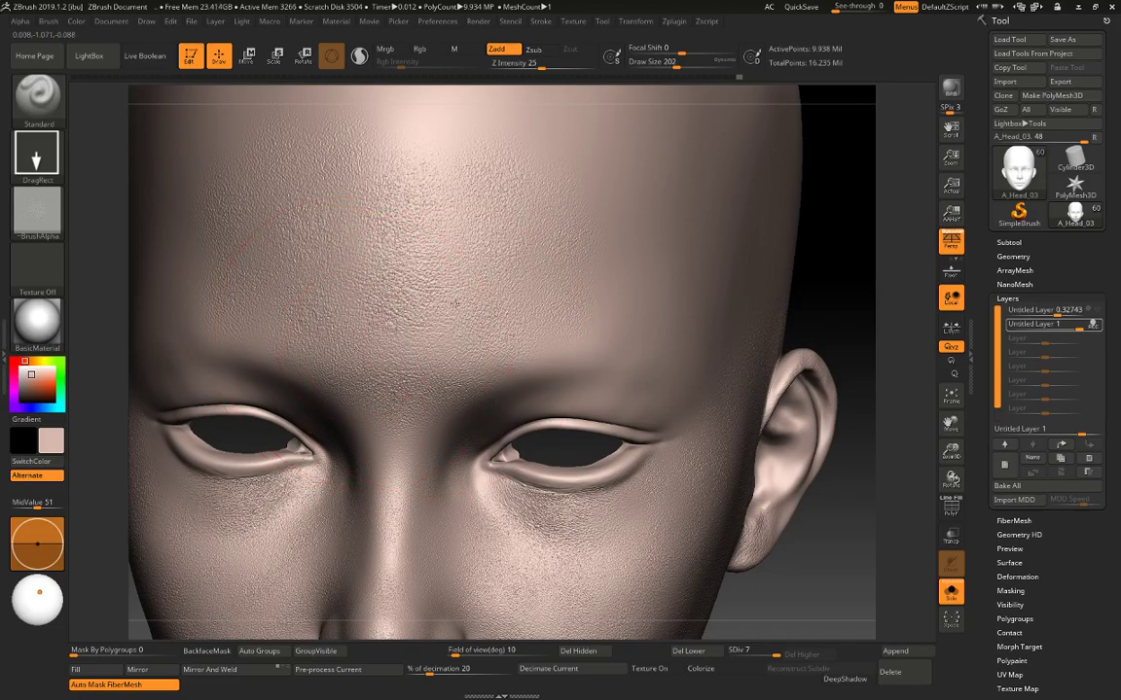
# Extend the 01 alpha stamps over the upper right side and along the top of the forehead.
pyautogui.moveTo(815, 250)
pyautogui.keyDown('alt'); pyautogui.mouseDown()
pyautogui.moveTo(798, 223)
pyautogui.moveTo(701, 245)
pyautogui.mouseUp(); pyautogui.keyUp('alt')
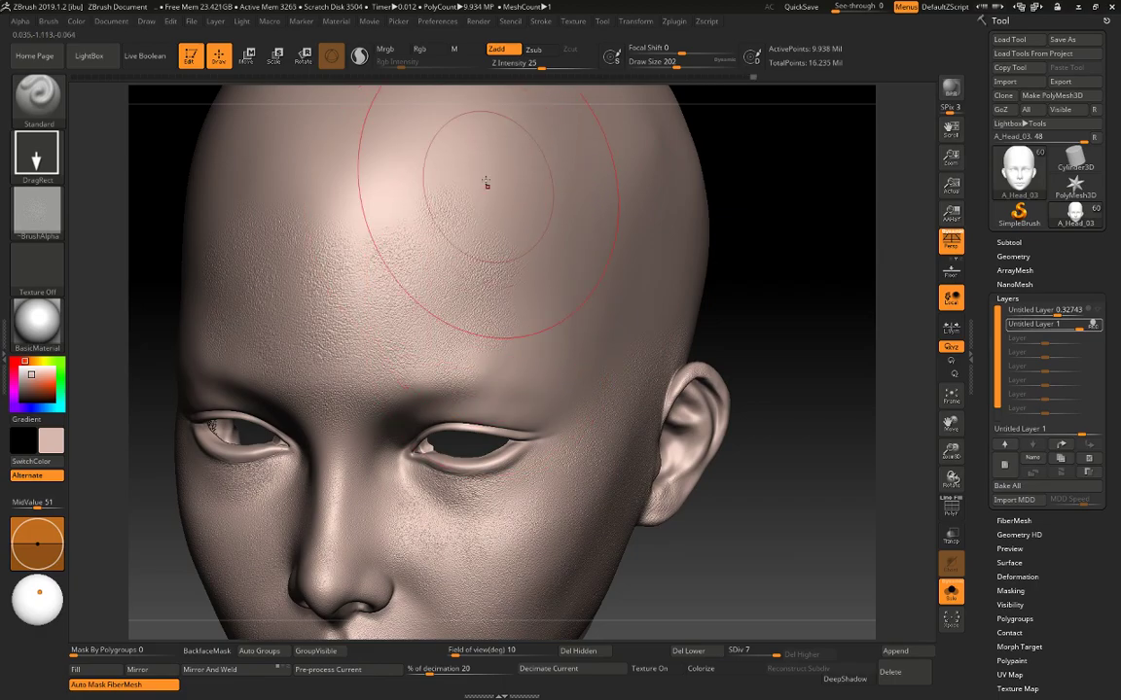
pyautogui.moveTo(762, 185); pyautogui.dragTo(545, 195)
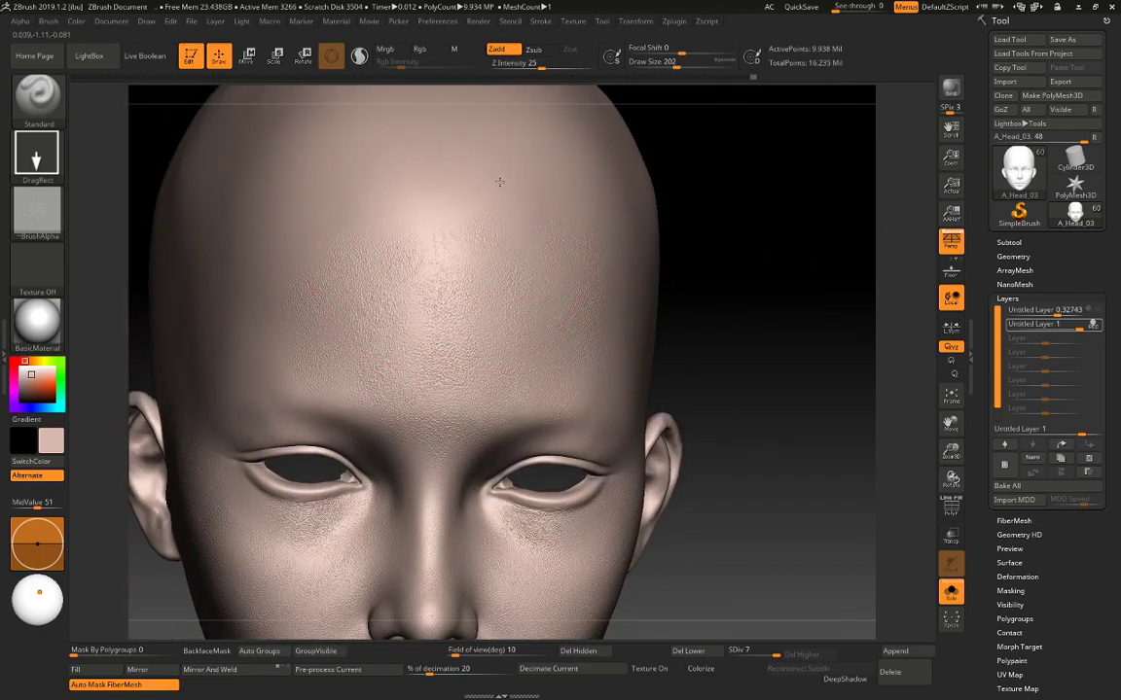
pyautogui.moveTo(532, 165); pyautogui.dragTo(531, 162)
pyautogui.moveTo(379, 215)
pyautogui.mouseDown()
pyautogui.moveTo(383, 178)
pyautogui.moveTo(347, 158)
pyautogui.mouseUp()
# Stamp the skin alpha over the right side of the forehead and down towards the right brow.
pyautogui.moveTo(719, 246)
pyautogui.keyDown('alt'); pyautogui.mouseDown()
pyautogui.moveTo(761, 295)
pyautogui.moveTo(749, 270)
pyautogui.moveTo(681, 277)
pyautogui.mouseUp(); pyautogui.keyUp('alt')
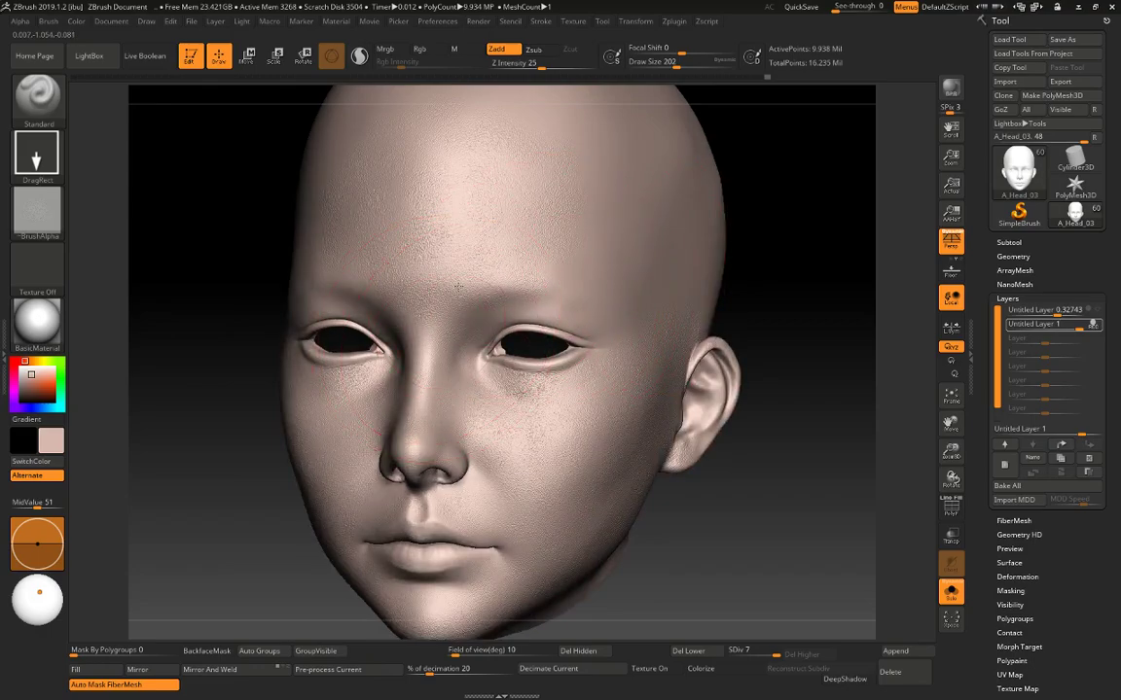
pyautogui.keyDown('alt'); pyautogui.moveTo(255, 496); pyautogui.dragTo(317, 463); pyautogui.keyUp('alt')
pyautogui.moveTo(139, 502); pyautogui.dragTo(238, 477)
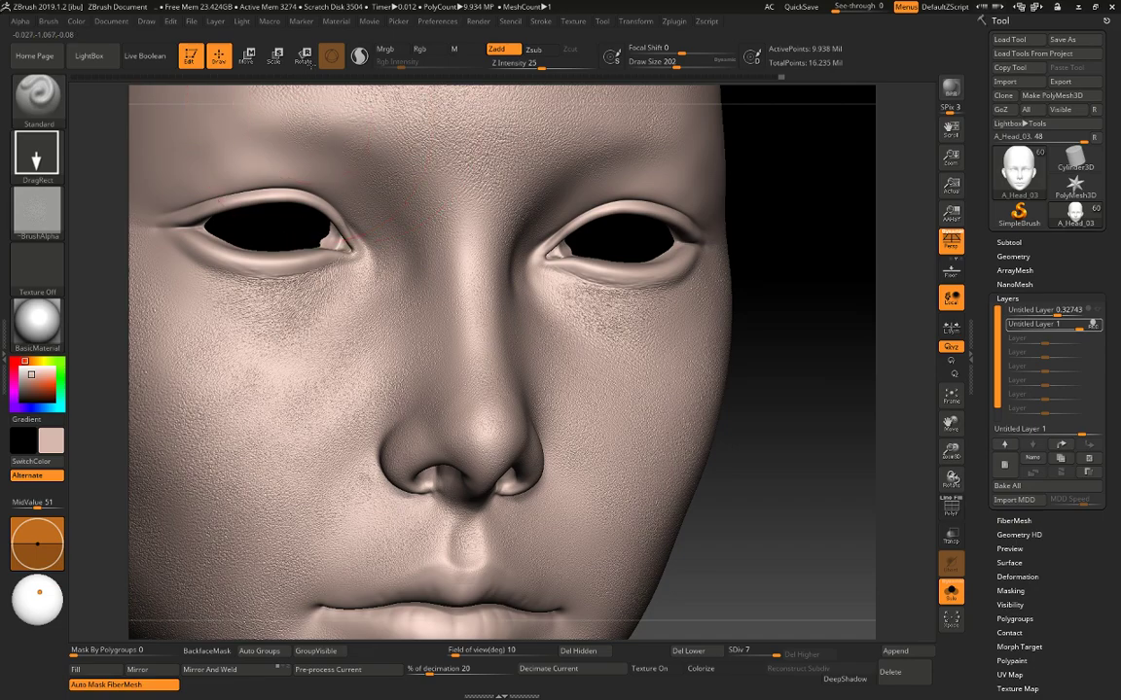
pyautogui.moveTo(823, 260); pyautogui.dragTo(722, 332)
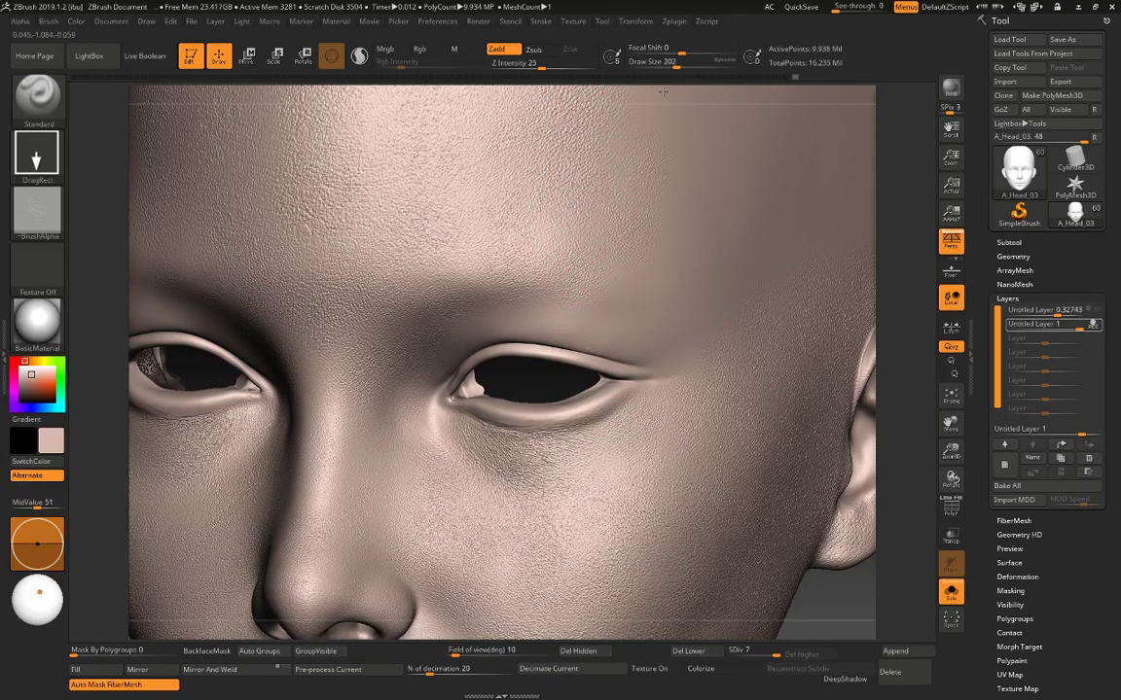
pyautogui.keyDown('alt'); pyautogui.moveTo(779, 133); pyautogui.dragTo(686, 311, button='right'); pyautogui.keyUp('alt')
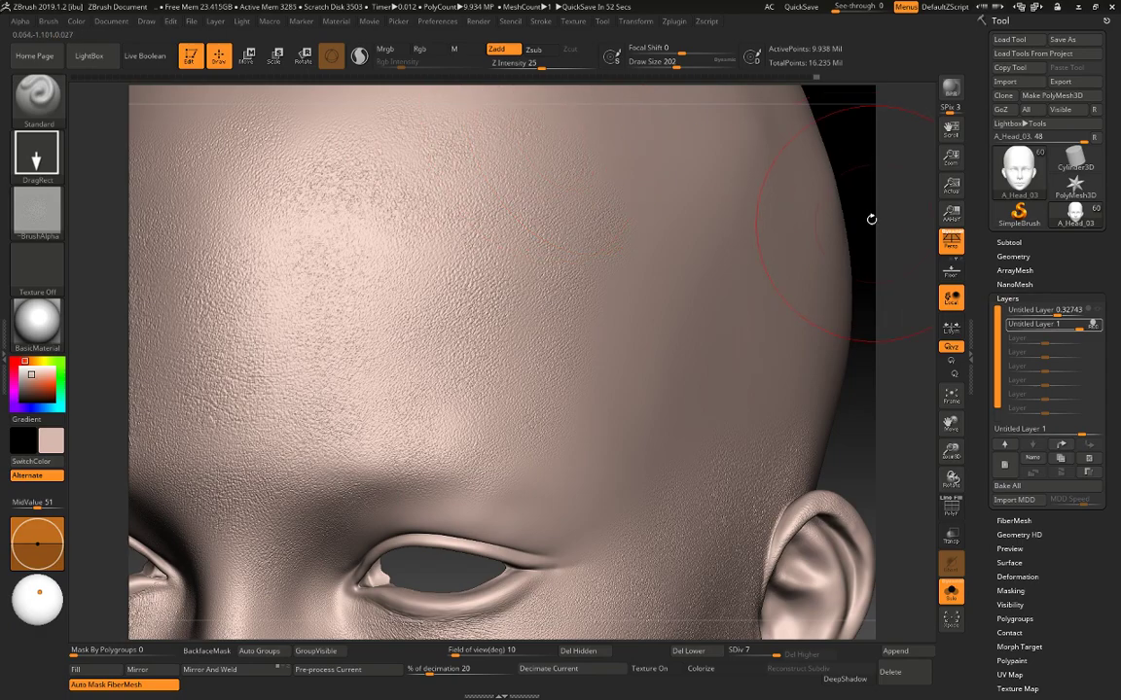
pyautogui.press('f')
pyautogui.keyDown('alt'); pyautogui.moveTo(775, 333); pyautogui.dragTo(688, 306); pyautogui.keyUp('alt')
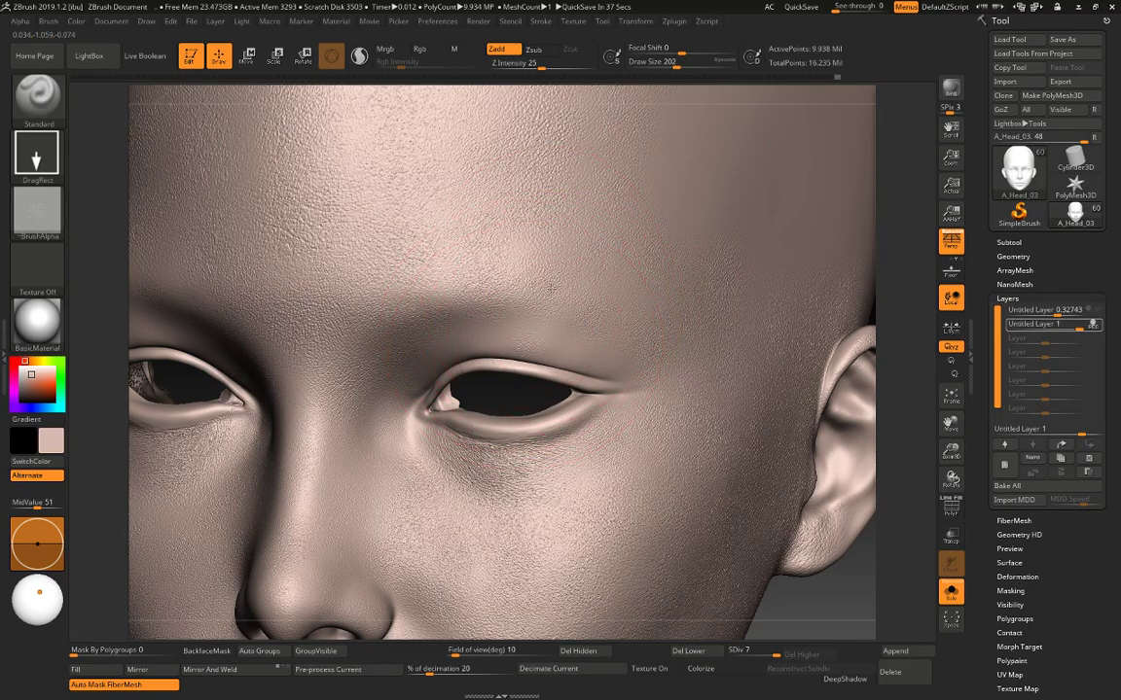
# Undo the last stamp near the right brow, set Z Intensity to 23 and restamp the skin above the right eye.
pyautogui.press('ctrl')
pyautogui.moveTo(893, 263); pyautogui.dragTo(906, 250)
pyautogui.keyDown('alt'); pyautogui.moveTo(841, 298); pyautogui.dragTo(843, 342); pyautogui.keyUp('alt')
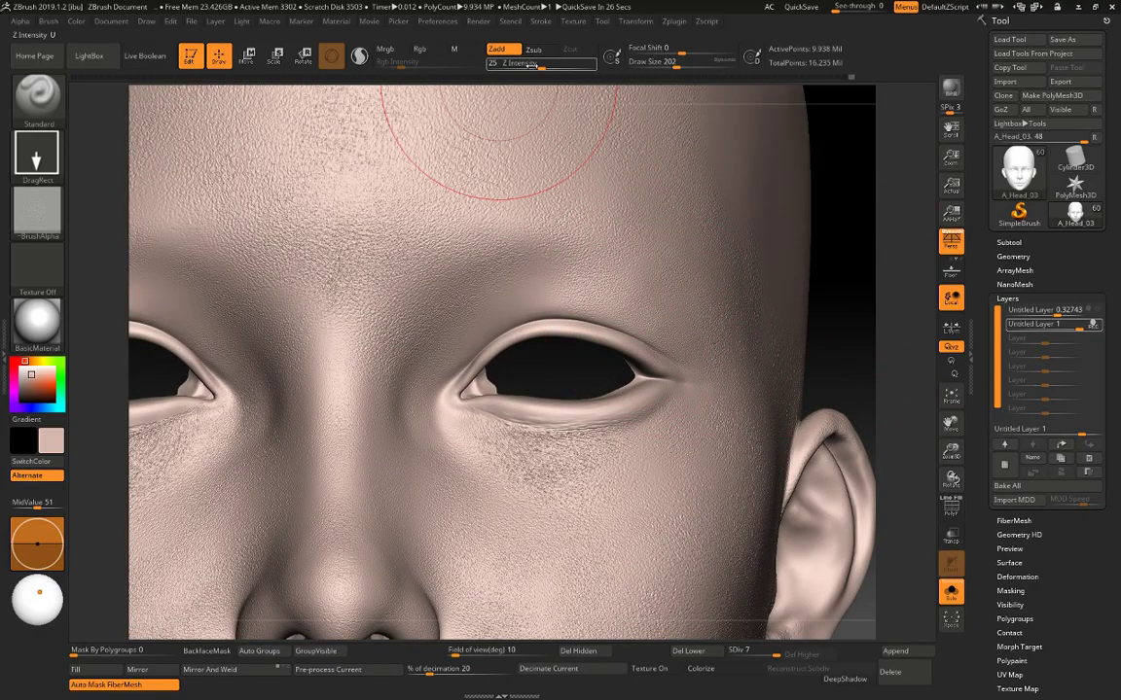
pyautogui.hotkey('ctrl', 'z')
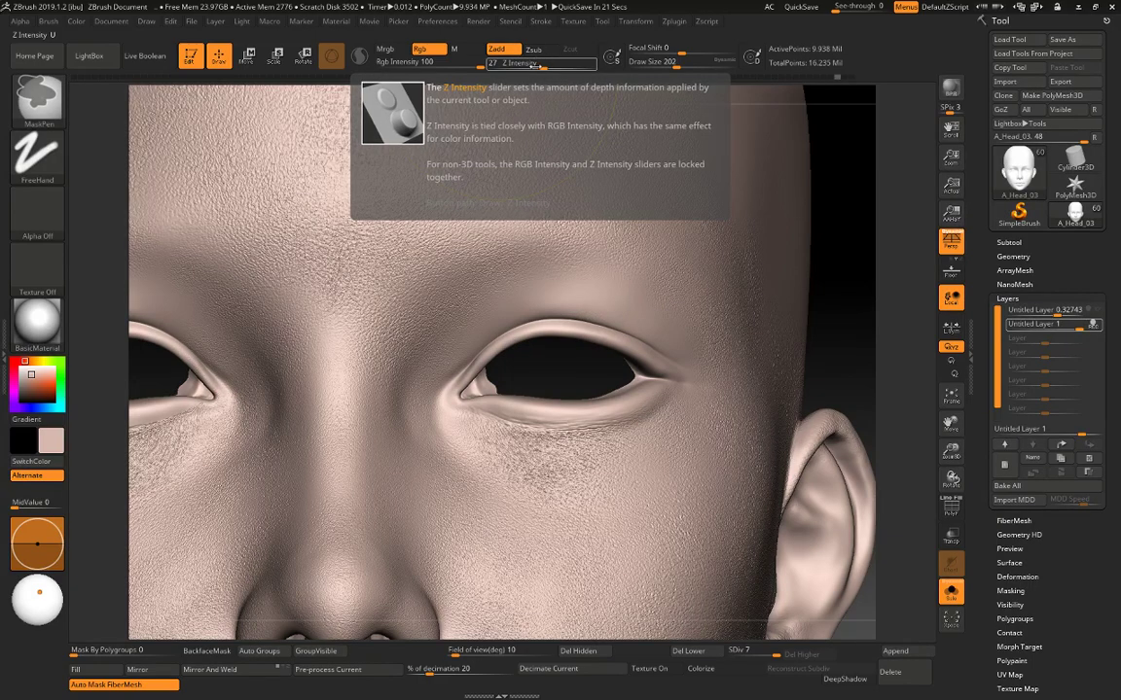
pyautogui.hotkey('ctrl', 'z')
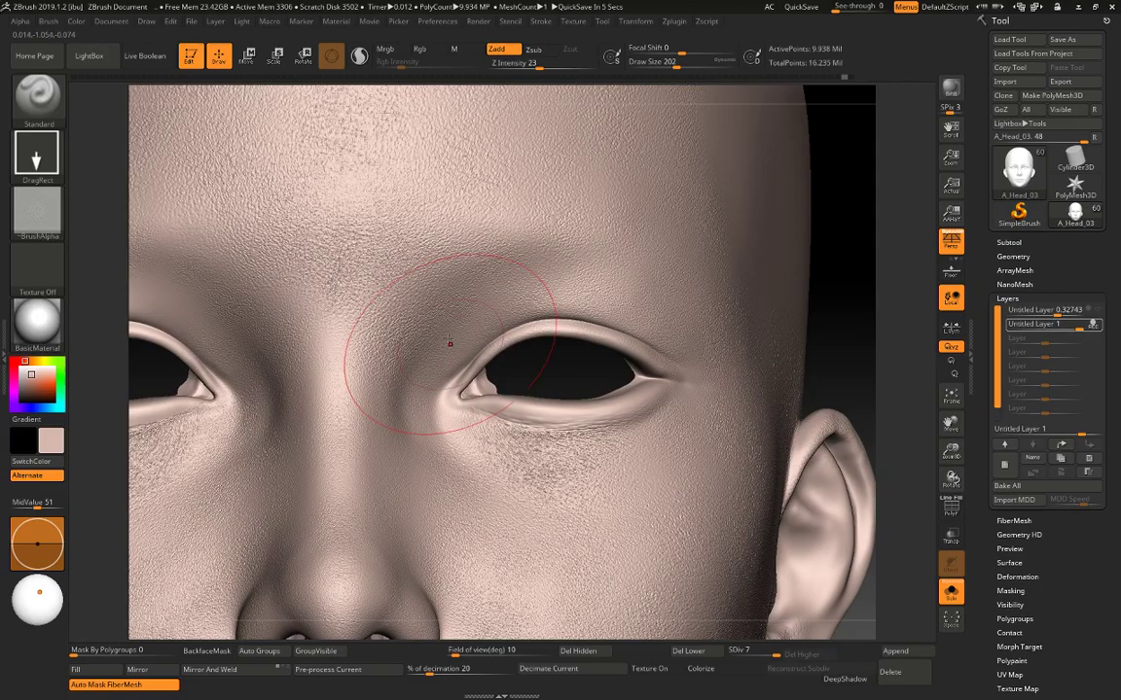
# Reduce the draw size to 116 and stamp fine skin detail around the inner corner and lower lid of the right eye.
pyautogui.moveTo(862, 298); pyautogui.dragTo(919, 297)
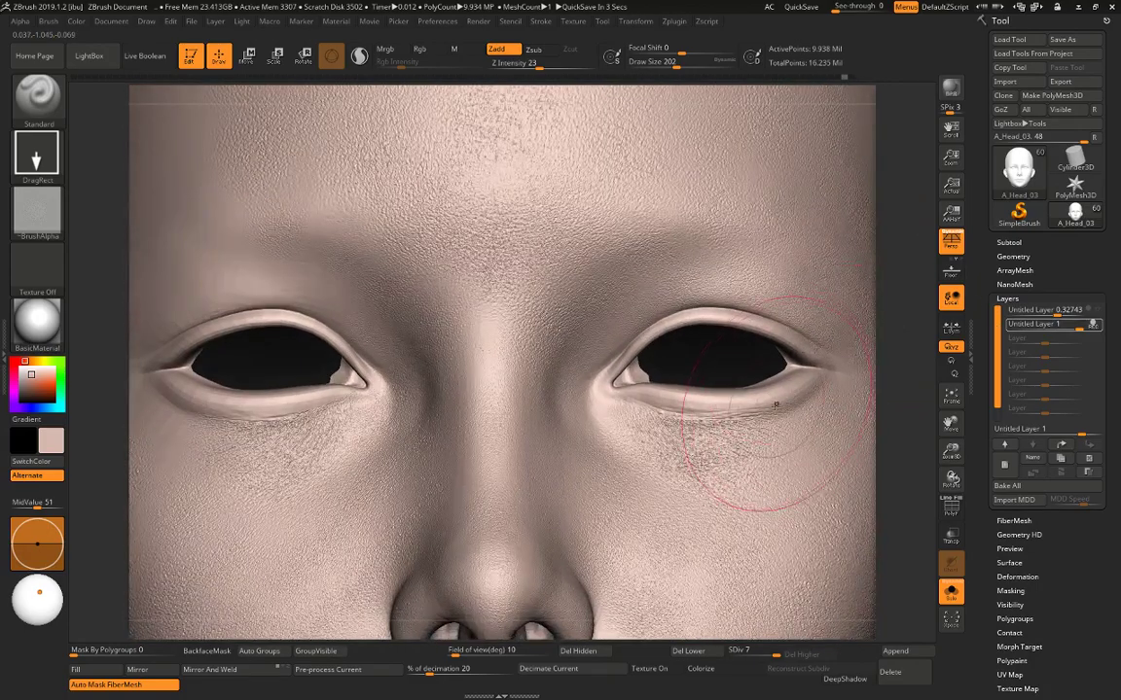
pyautogui.moveTo(908, 396)
pyautogui.mouseDown()
pyautogui.moveTo(867, 356)
pyautogui.moveTo(885, 399)
pyautogui.mouseUp()
pyautogui.press('space')
pyautogui.moveTo(628, 386); pyautogui.dragTo(584, 387)
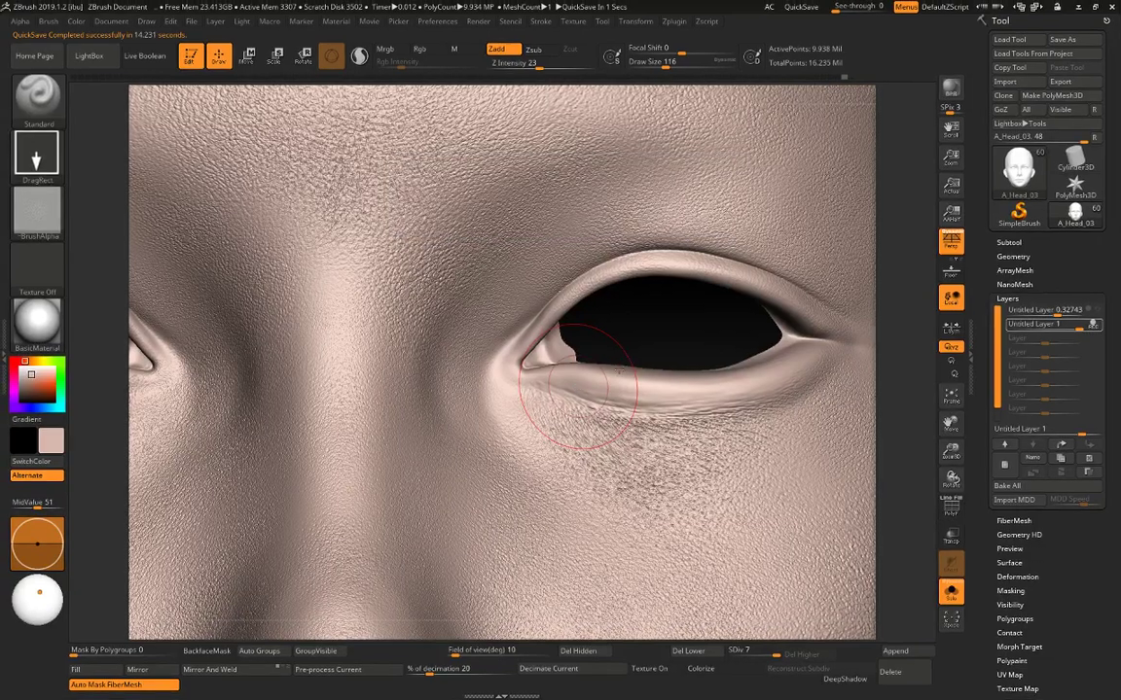
pyautogui.moveTo(523, 369); pyautogui.dragTo(576, 358)
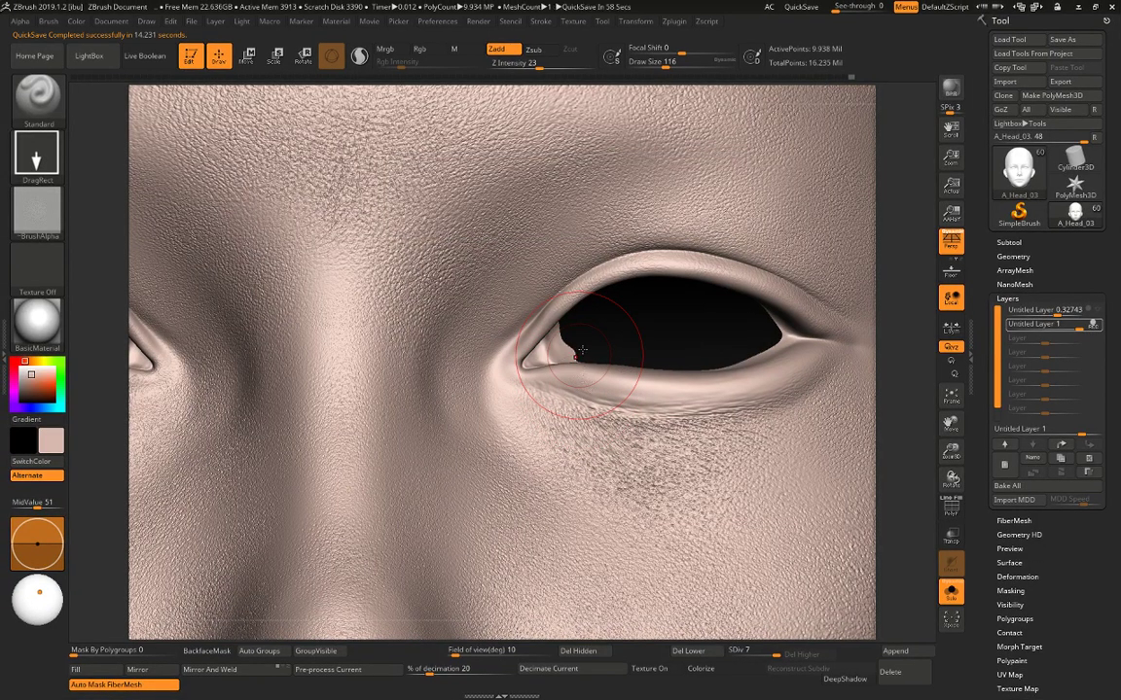
pyautogui.click(612, 340)
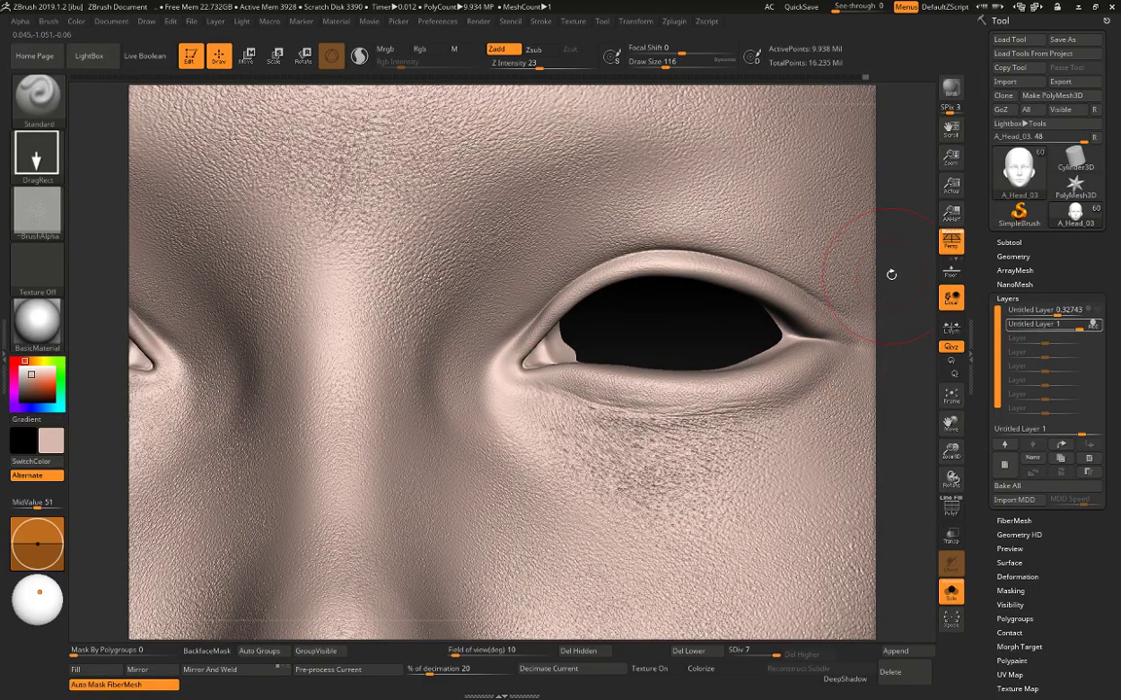
# Stamp the skin alpha between the left eye's upper lid and outer brow, and briefly preview the head with Colorize.
pyautogui.moveTo(891, 275); pyautogui.dragTo(622, 302)
pyautogui.moveTo(99, 345); pyautogui.dragTo(535, 455)
pyautogui.moveTo(98, 490); pyautogui.dragTo(104, 445)
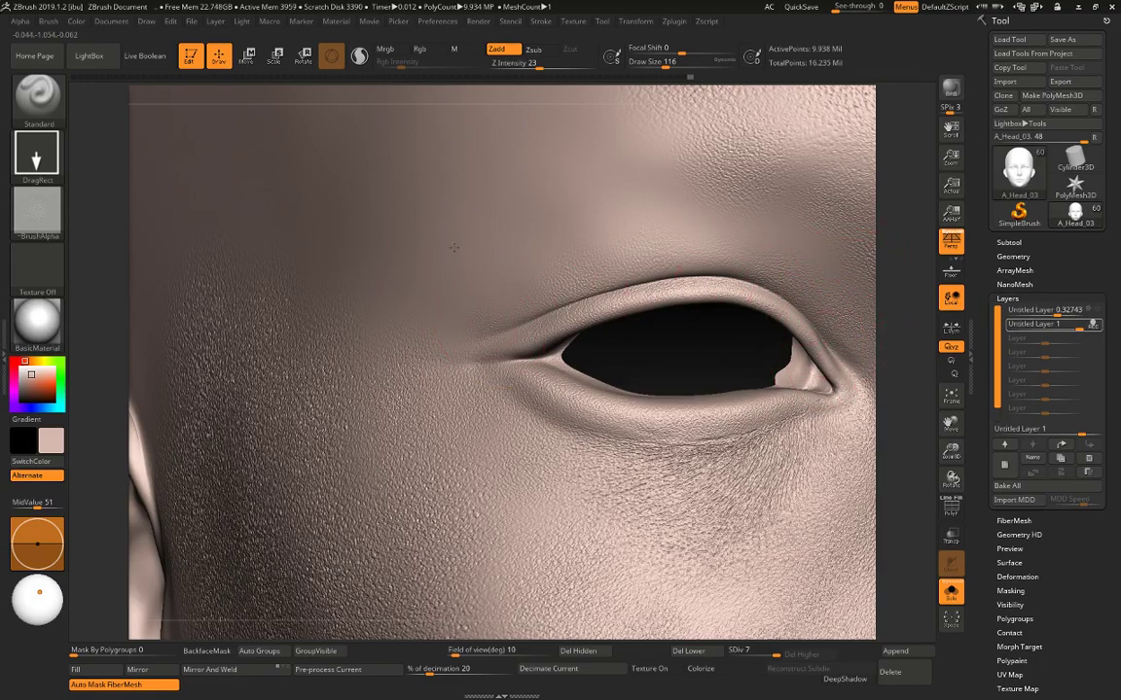
pyautogui.keyDown('alt'); pyautogui.moveTo(895, 218); pyautogui.dragTo(838, 255); pyautogui.keyUp('alt')
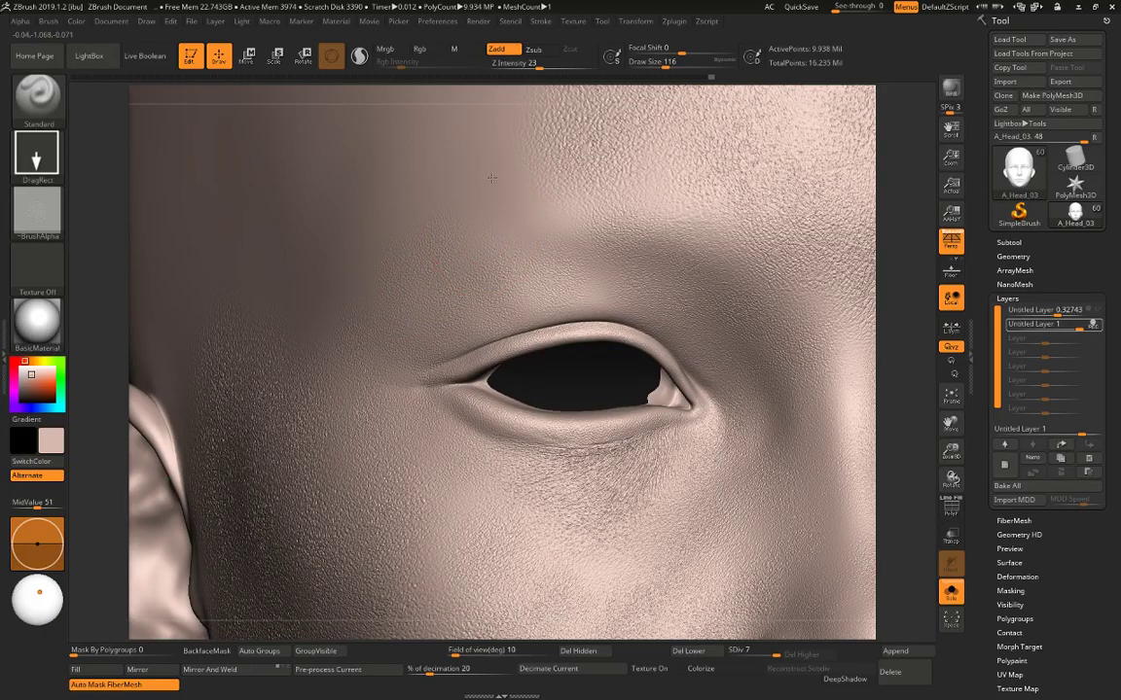
pyautogui.click(716, 670)
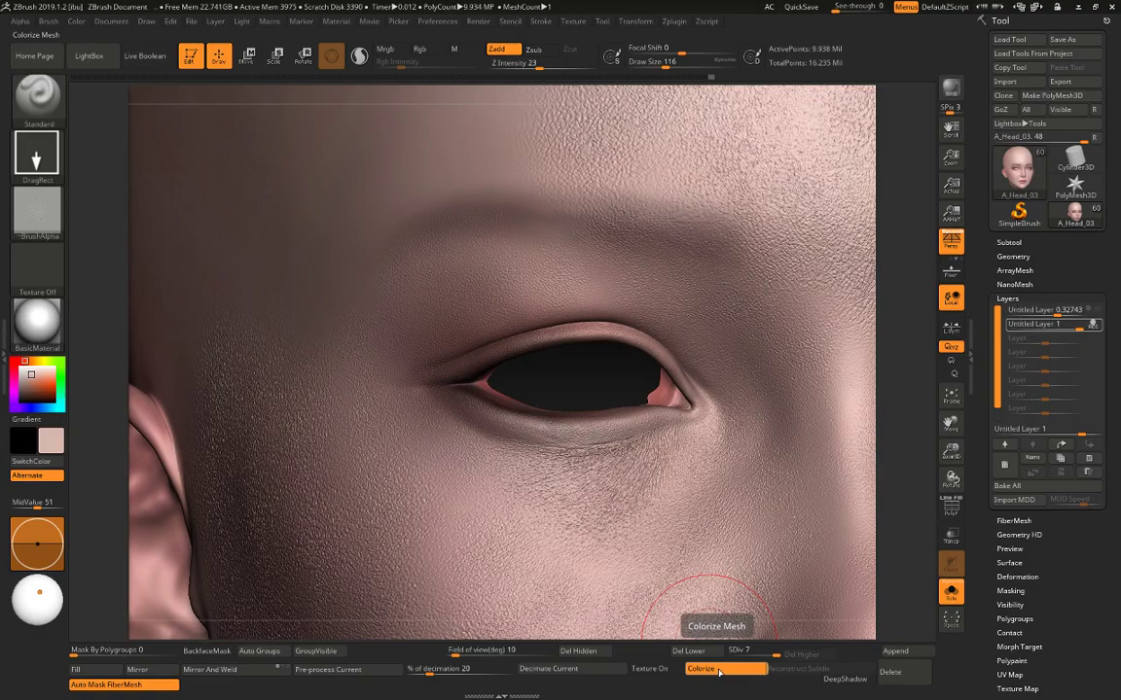
pyautogui.click(716, 671)
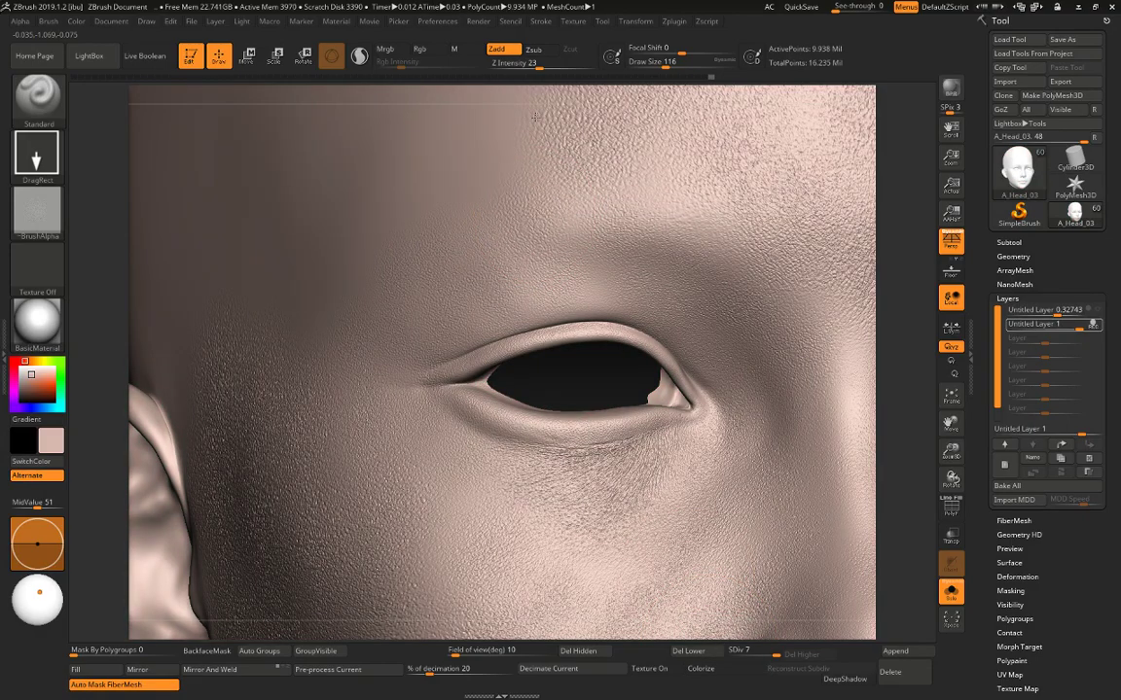
# Stamp the skin alpha across the left brow, temple and side of the forehead, raising Z Intensity to 27 for the temple.
pyautogui.keyDown('alt'); pyautogui.moveTo(92, 296); pyautogui.dragTo(168, 326); pyautogui.keyUp('alt')
pyautogui.moveTo(167, 392)
pyautogui.mouseDown()
pyautogui.moveTo(175, 416)
pyautogui.moveTo(535, 446)
pyautogui.mouseUp()
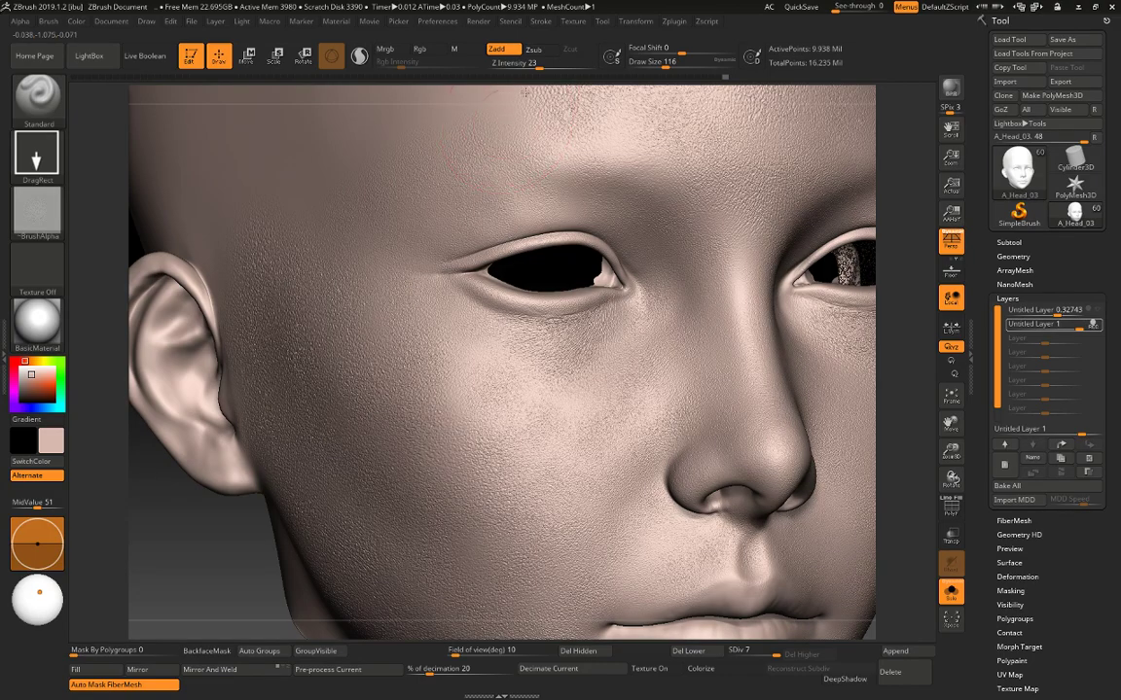
pyautogui.moveTo(104, 223)
pyautogui.mouseDown()
pyautogui.moveTo(258, 376)
pyautogui.moveTo(513, 370)
pyautogui.mouseUp()
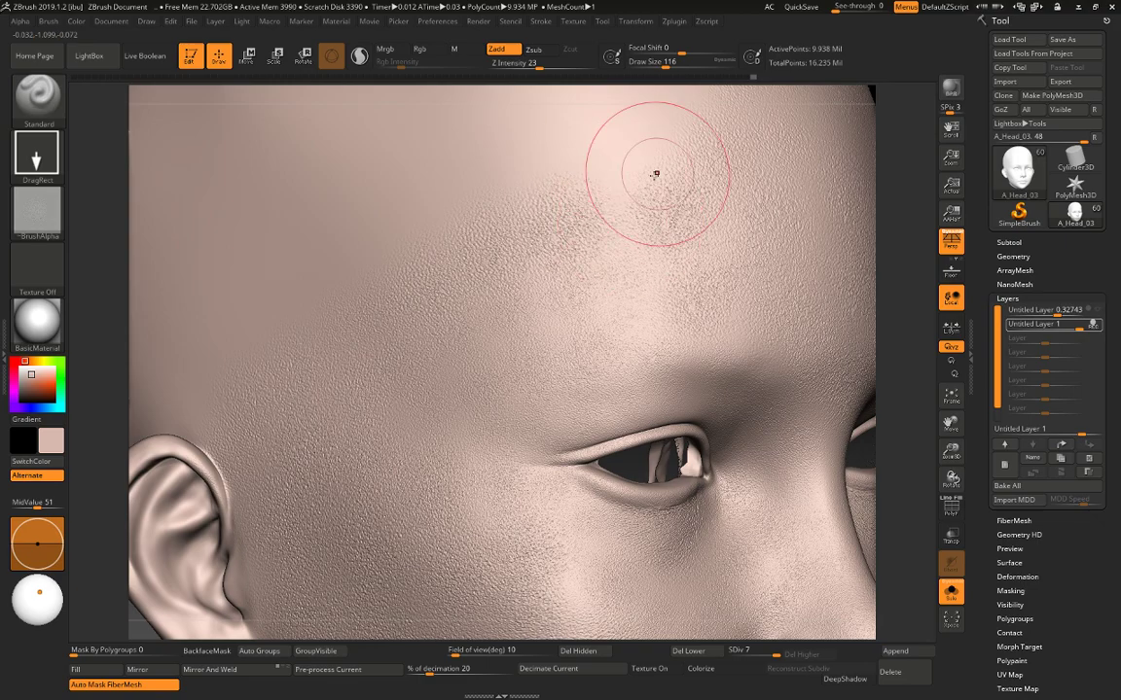
pyautogui.moveTo(892, 263); pyautogui.dragTo(755, 220)
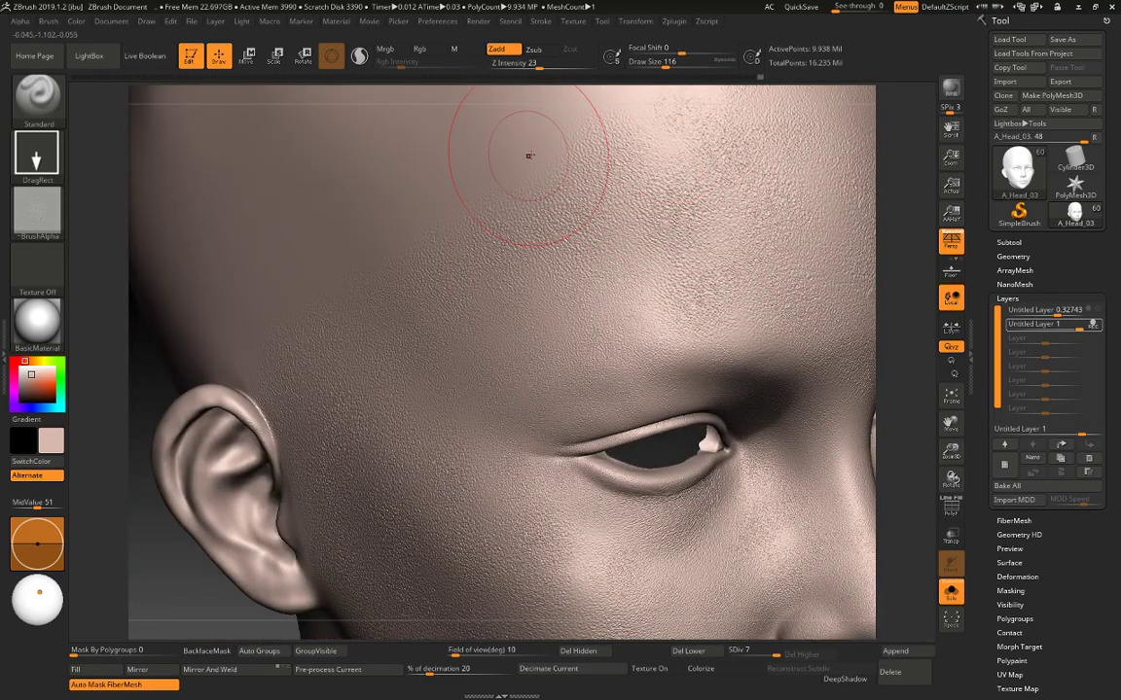
pyautogui.moveTo(538, 66); pyautogui.dragTo(542, 67)
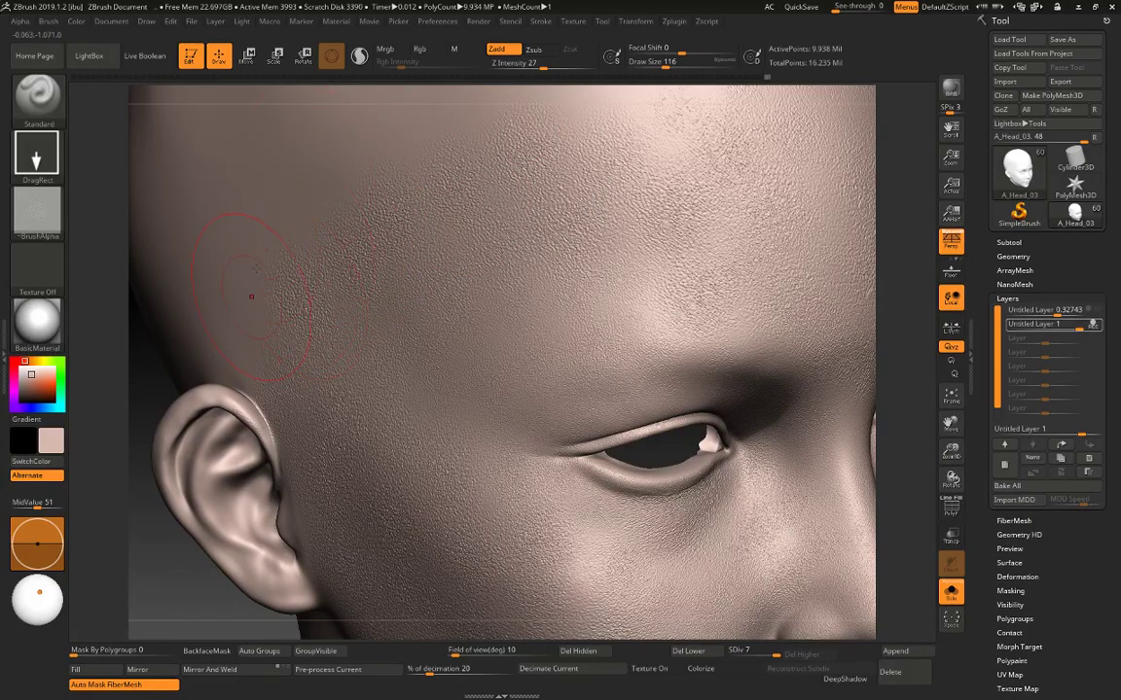
# Stamp the skin alpha on the left earlobe, undo the unwanted stamps around the ear and lower Z Intensity to 22.
pyautogui.keyDown('alt'); pyautogui.moveTo(194, 586); pyautogui.dragTo(313, 535); pyautogui.keyUp('alt')
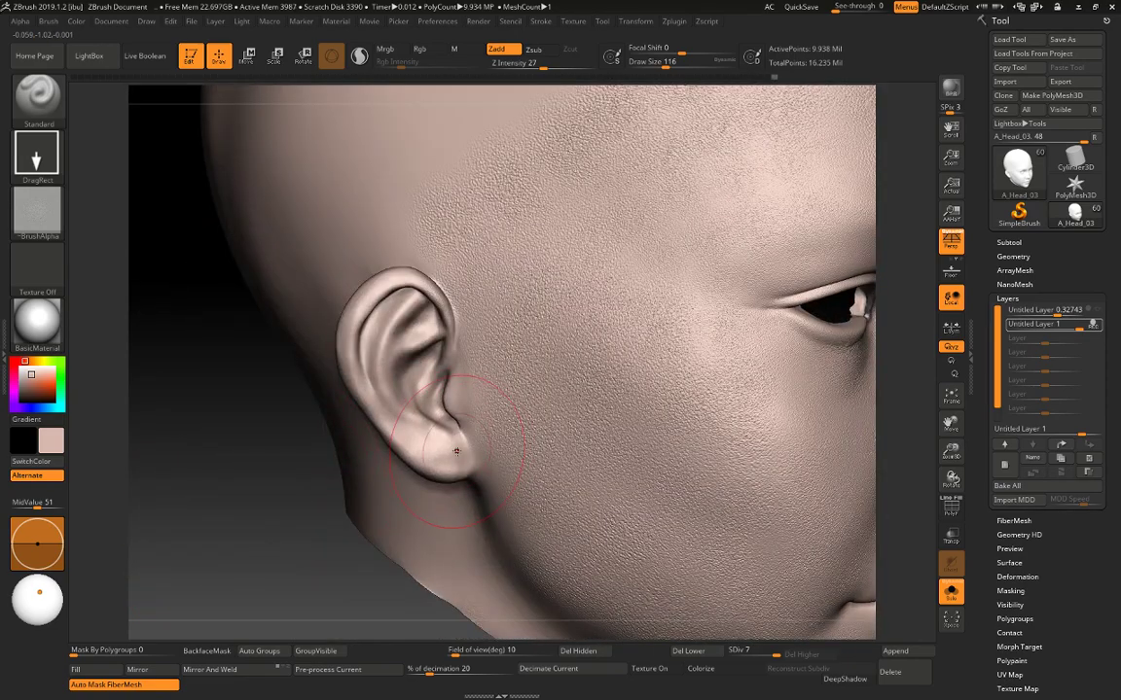
pyautogui.moveTo(472, 396); pyautogui.dragTo(467, 373)
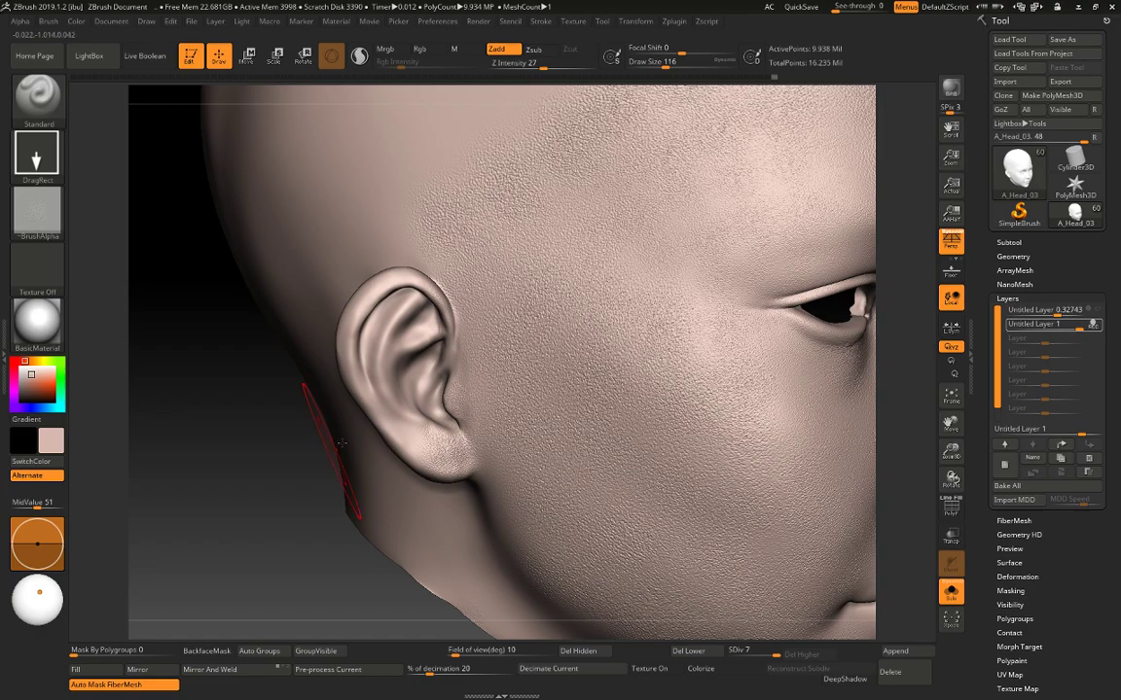
pyautogui.moveTo(543, 66); pyautogui.dragTo(542, 65)
pyautogui.press('ctrl')
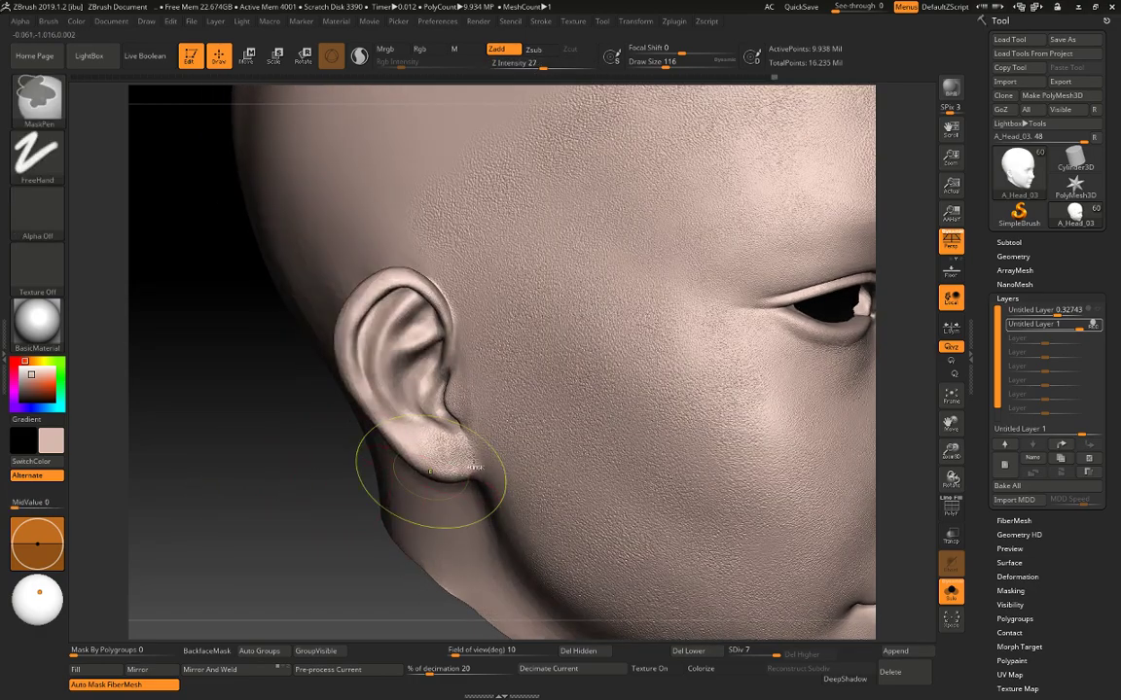
pyautogui.hotkey('ctrl', 'z')
pyautogui.hotkey('ctrl', 'z')
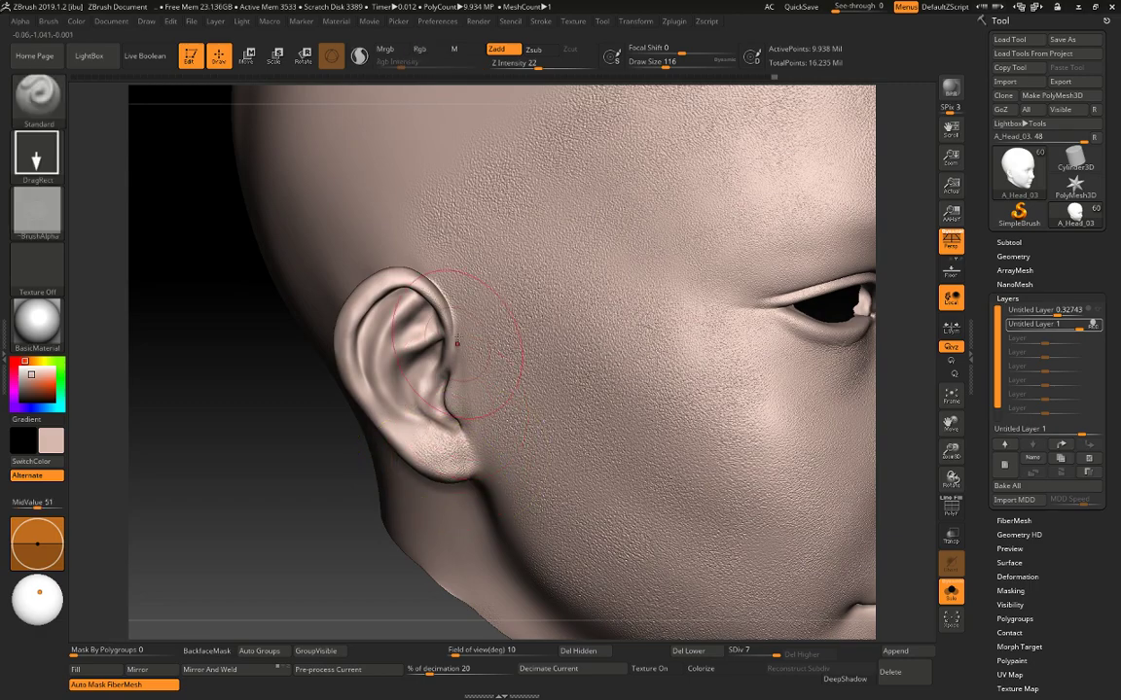
# Enlarge the draw size to 136 and stamp the left ear evenly with the skin alpha, undoing a misplaced stamp.
pyautogui.moveTo(352, 476); pyautogui.dragTo(326, 477)
pyautogui.press('space')
pyautogui.moveTo(381, 295); pyautogui.dragTo(388, 294)
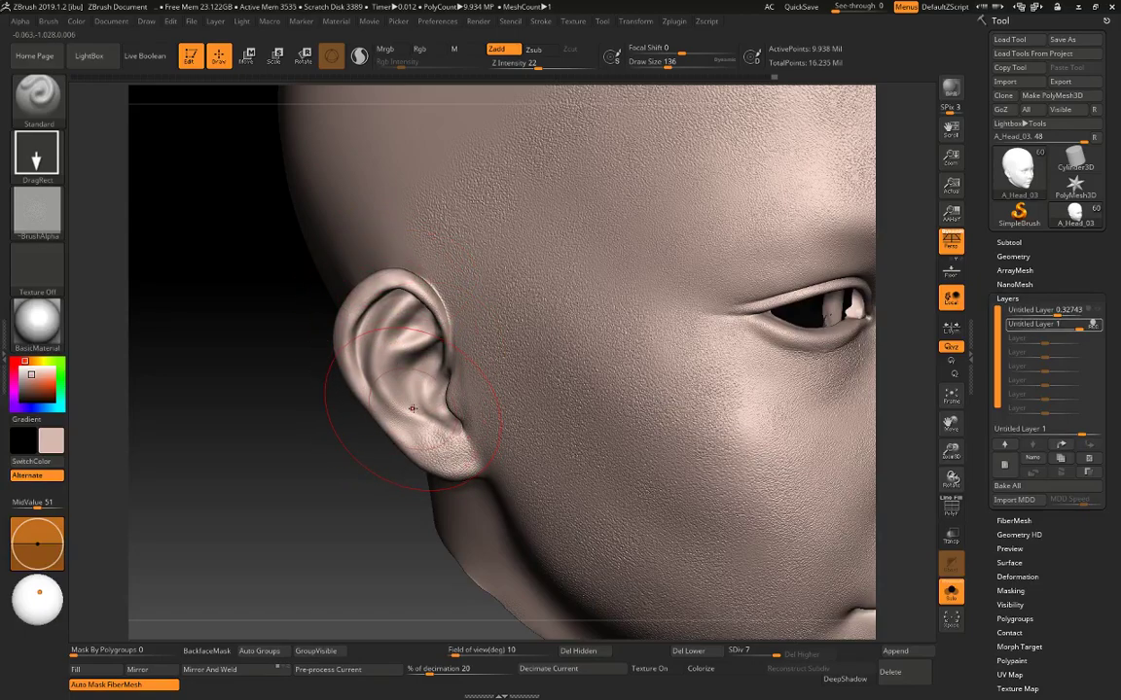
pyautogui.press('ctrl')
pyautogui.press('ctrl')
pyautogui.hotkey('ctrl', 'z')
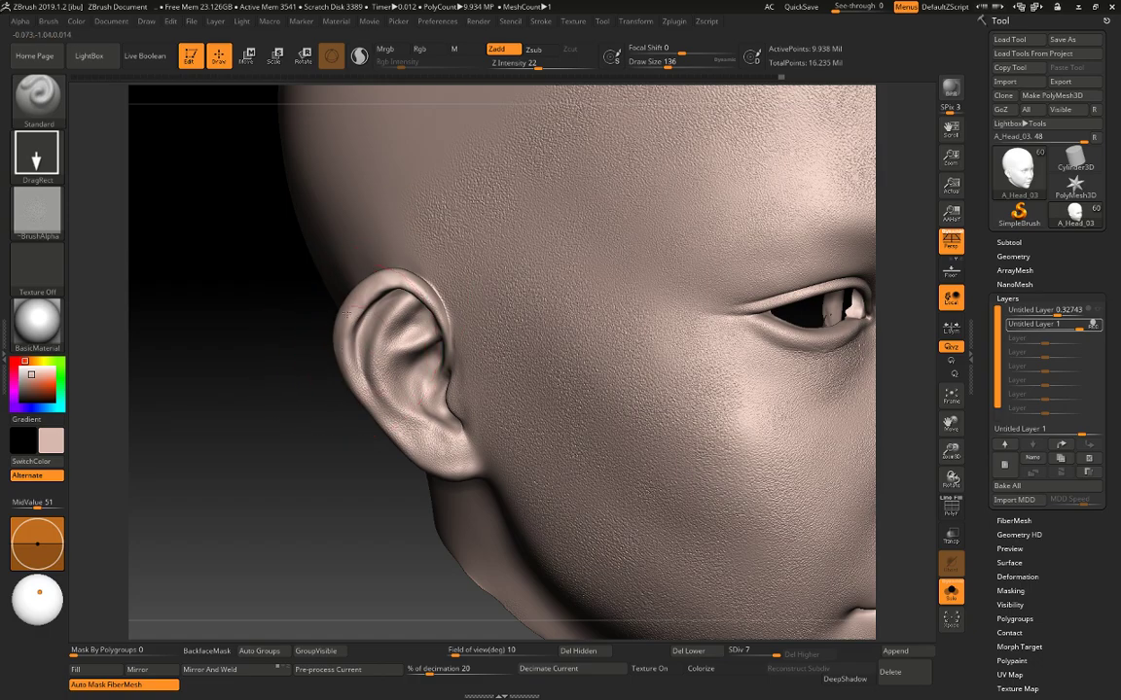
pyautogui.moveTo(367, 457); pyautogui.dragTo(823, 470)
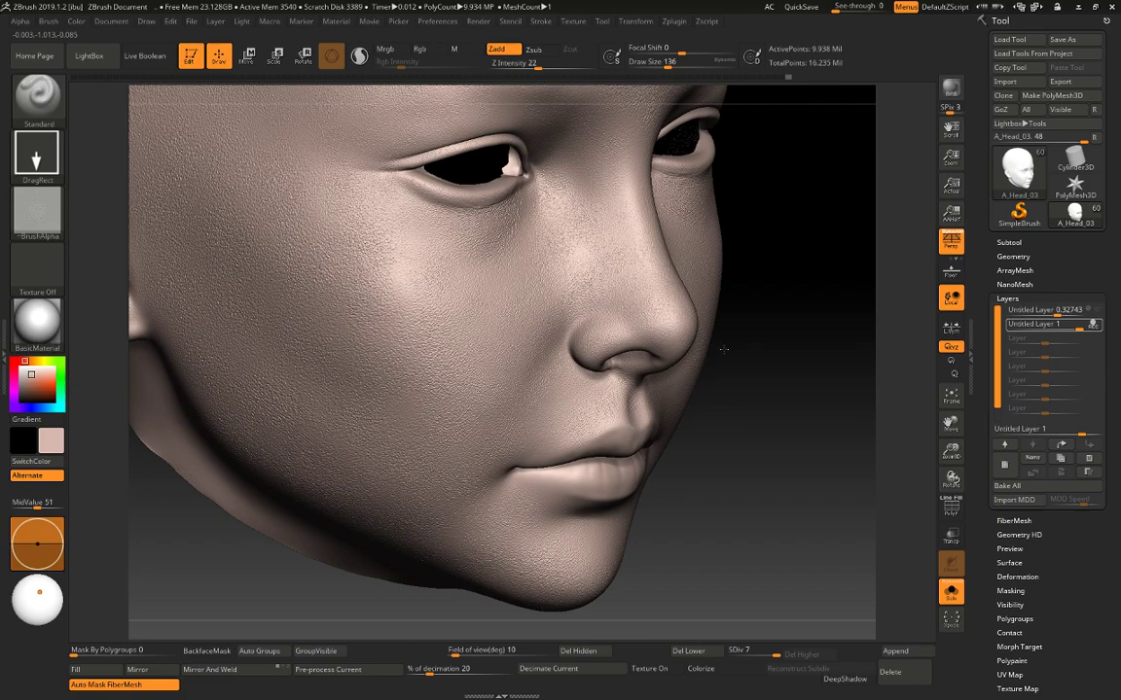
# Reduce the draw size to 80 and stamp the skin alpha on the skin in front of the left ear and on the ear.
pyautogui.moveTo(728, 346)
pyautogui.mouseDown()
pyautogui.moveTo(505, 350)
pyautogui.moveTo(515, 345)
pyautogui.mouseUp()
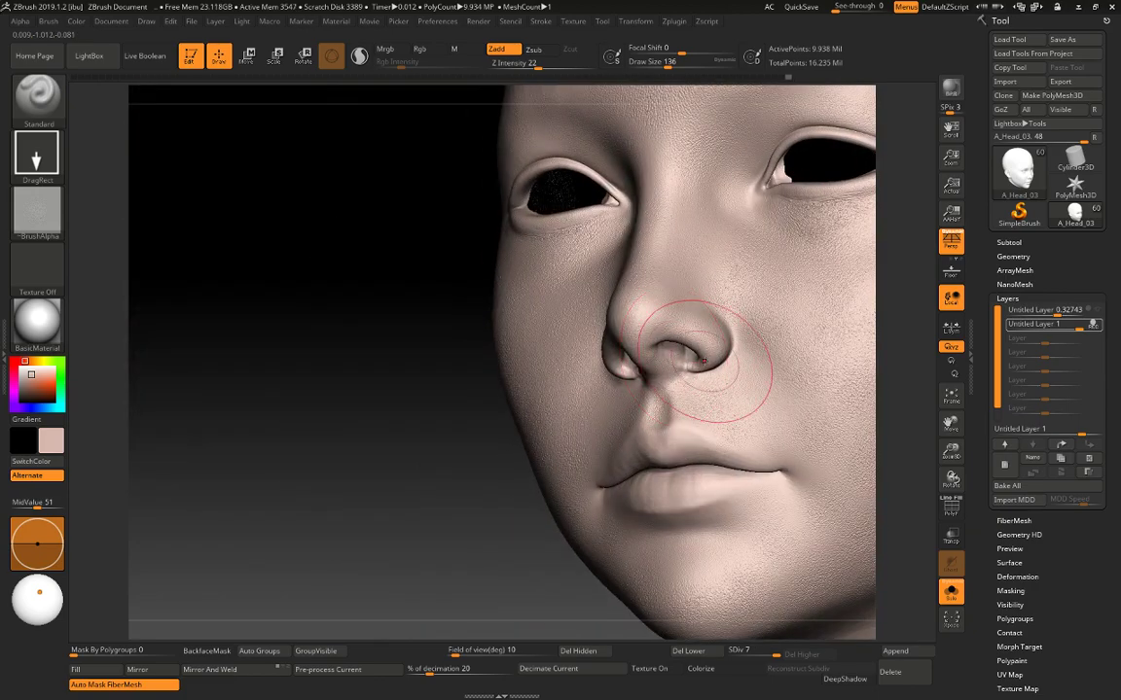
pyautogui.keyDown('alt'); pyautogui.moveTo(510, 582); pyautogui.dragTo(352, 492); pyautogui.keyUp('alt')
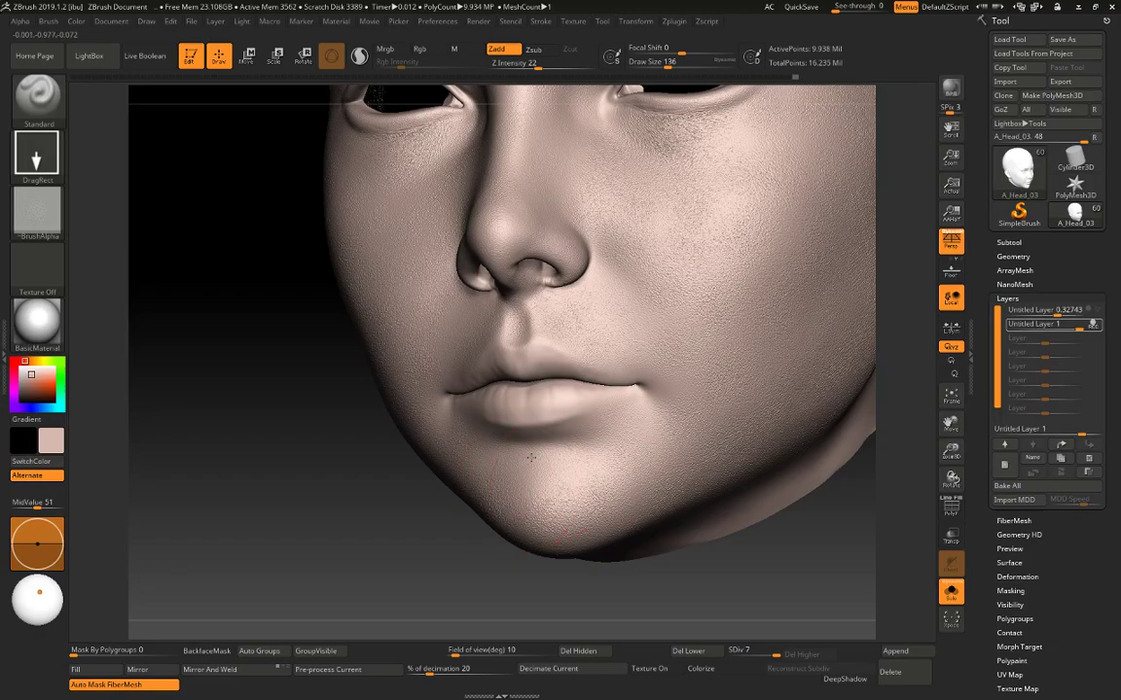
pyautogui.keyDown('alt'); pyautogui.moveTo(808, 535); pyautogui.dragTo(701, 597); pyautogui.keyUp('alt')
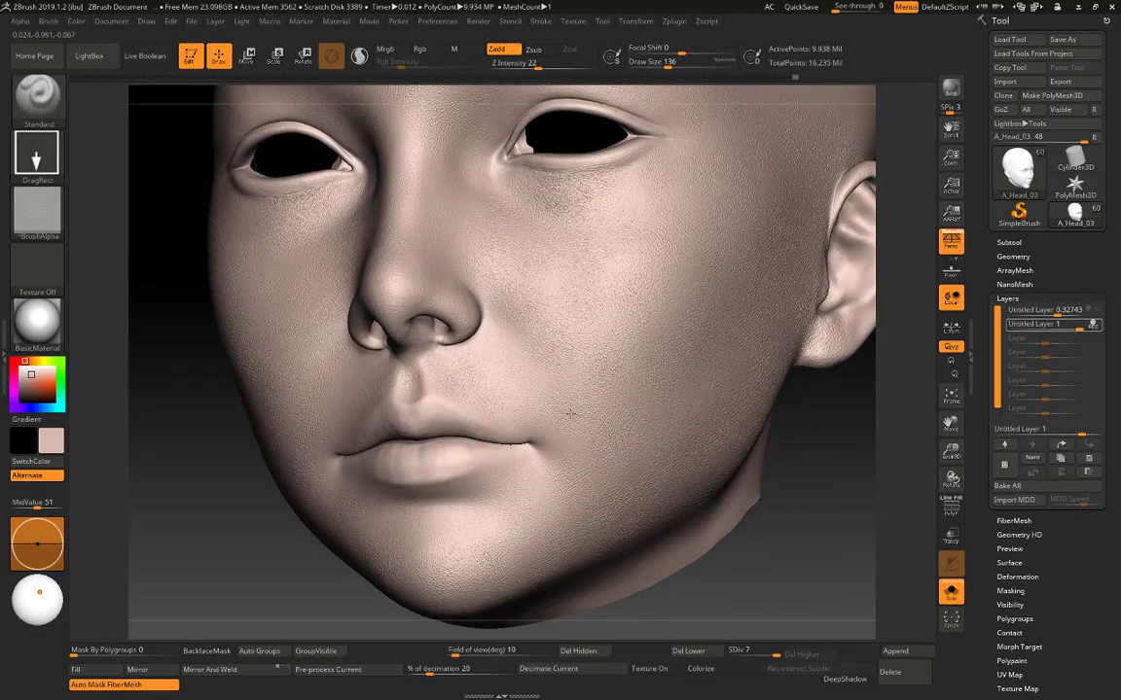
pyautogui.moveTo(790, 420); pyautogui.dragTo(778, 472)
pyautogui.press('space')
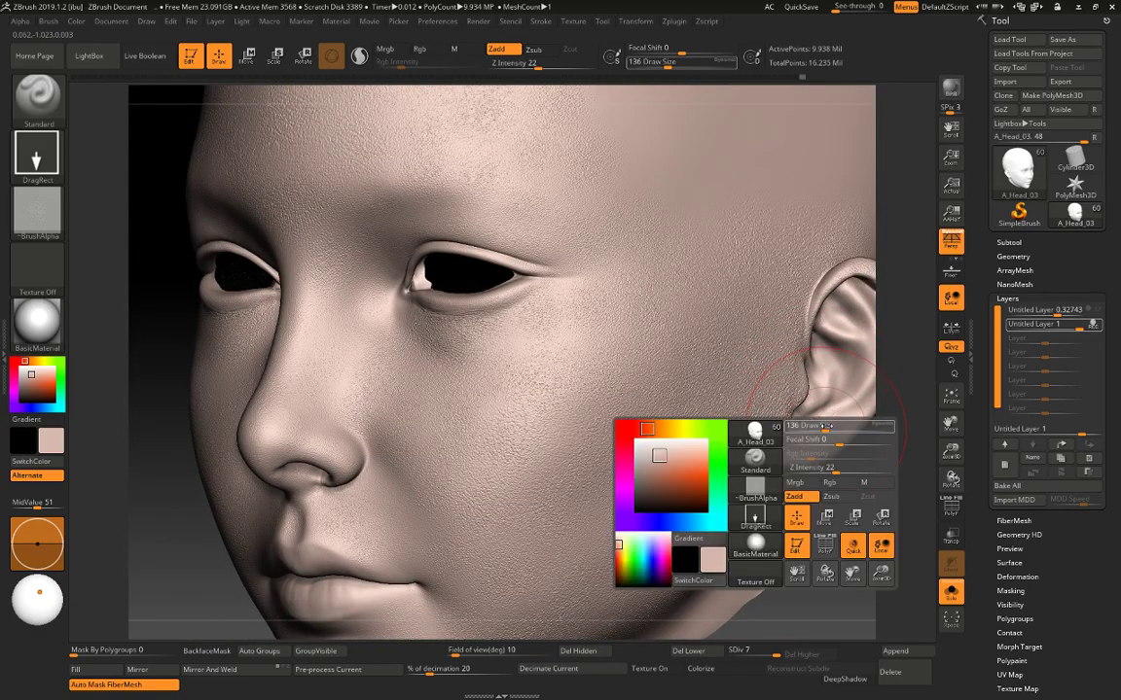
pyautogui.press('shift')
pyautogui.moveTo(850, 512)
pyautogui.mouseDown()
pyautogui.moveTo(771, 490)
pyautogui.moveTo(710, 394)
pyautogui.mouseUp()
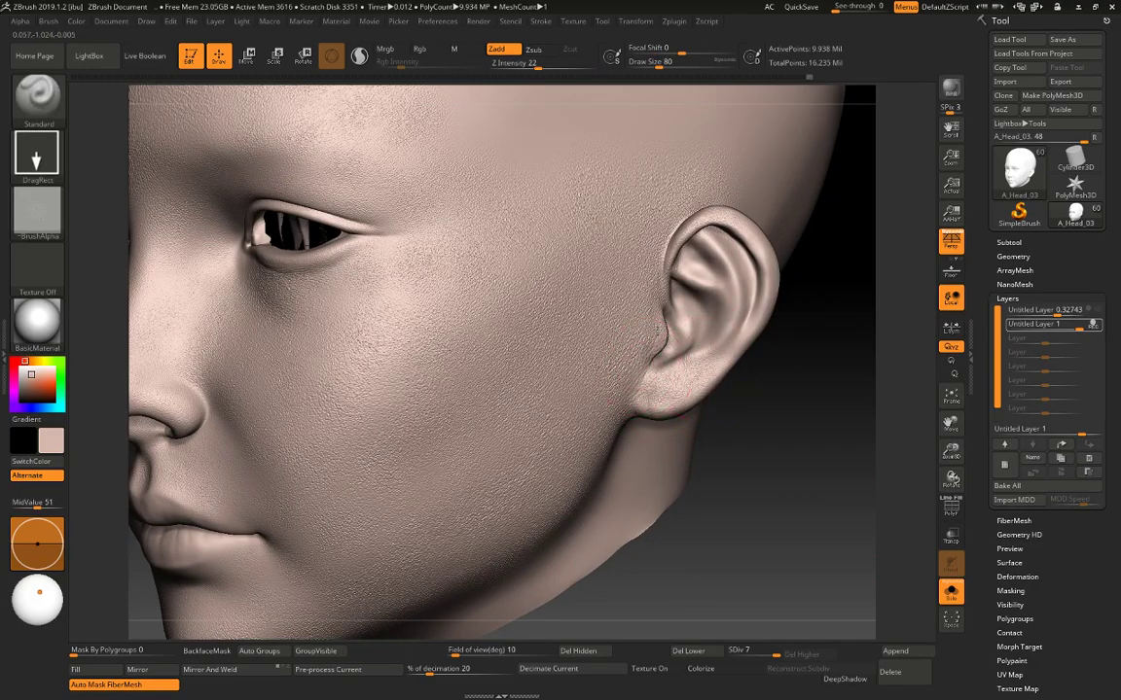
pyautogui.moveTo(698, 282); pyautogui.dragTo(625, 276)
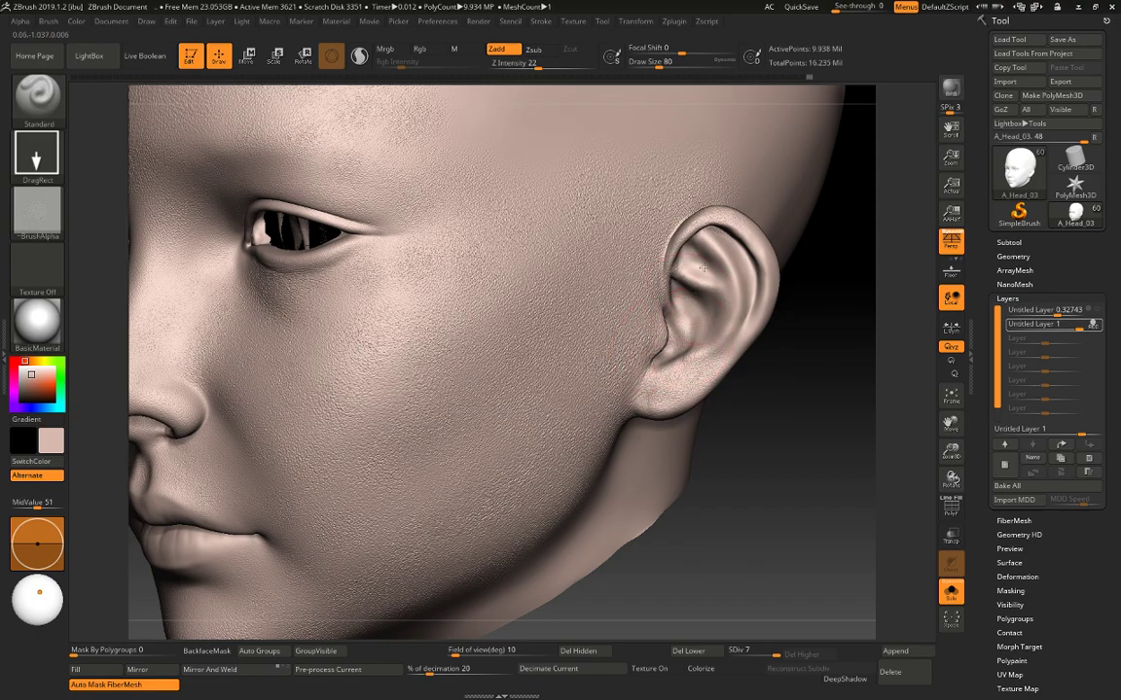
pyautogui.moveTo(754, 275); pyautogui.dragTo(657, 250)
pyautogui.moveTo(748, 284); pyautogui.dragTo(771, 221)
pyautogui.moveTo(790, 295); pyautogui.dragTo(782, 408)
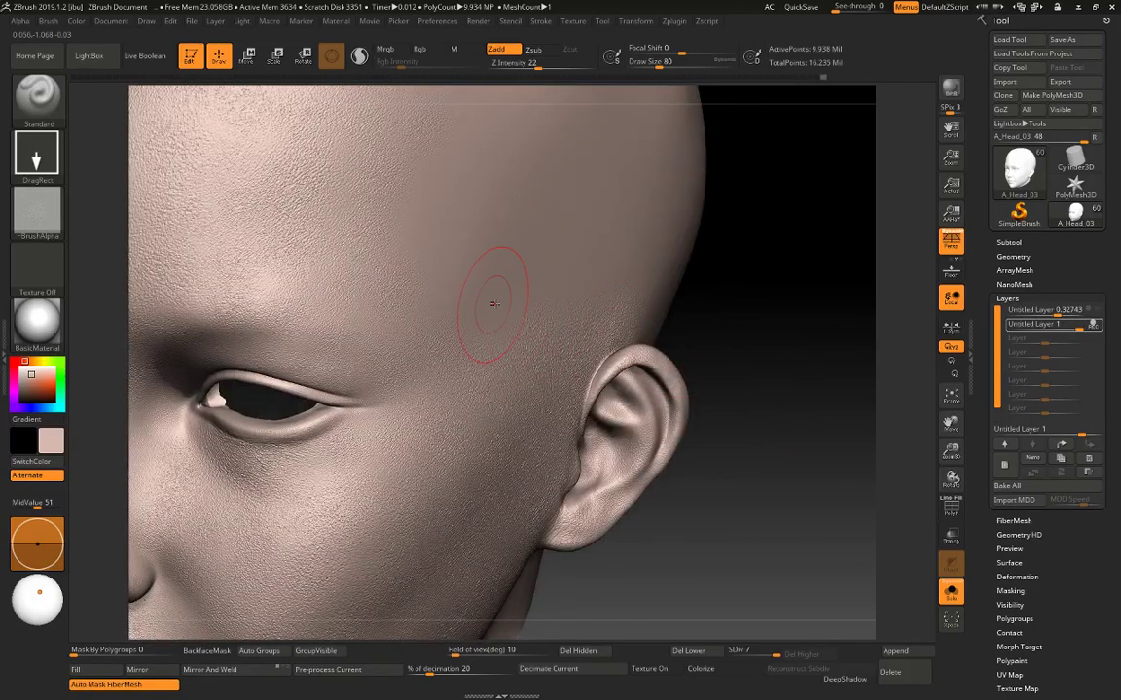
# Set the draw size to 128 and Z Intensity to 27, and stamp the skin alpha across the left temple and side of the forehead.
pyautogui.press('space')
pyautogui.moveTo(428, 323); pyautogui.dragTo(437, 323)
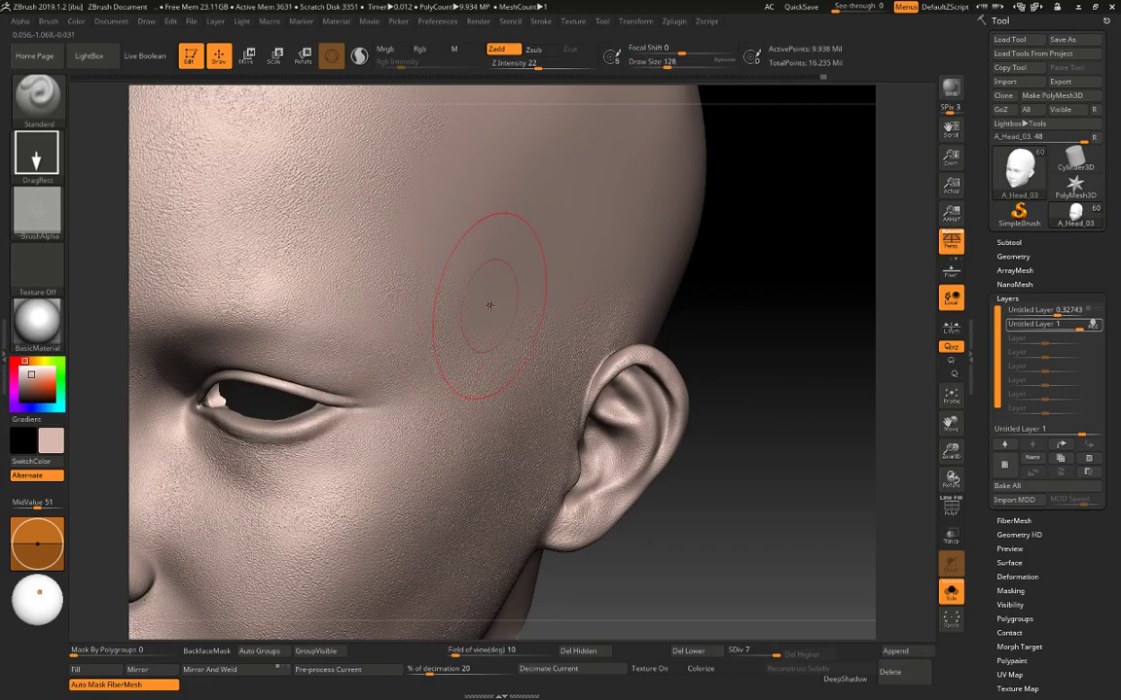
pyautogui.click(538, 63)
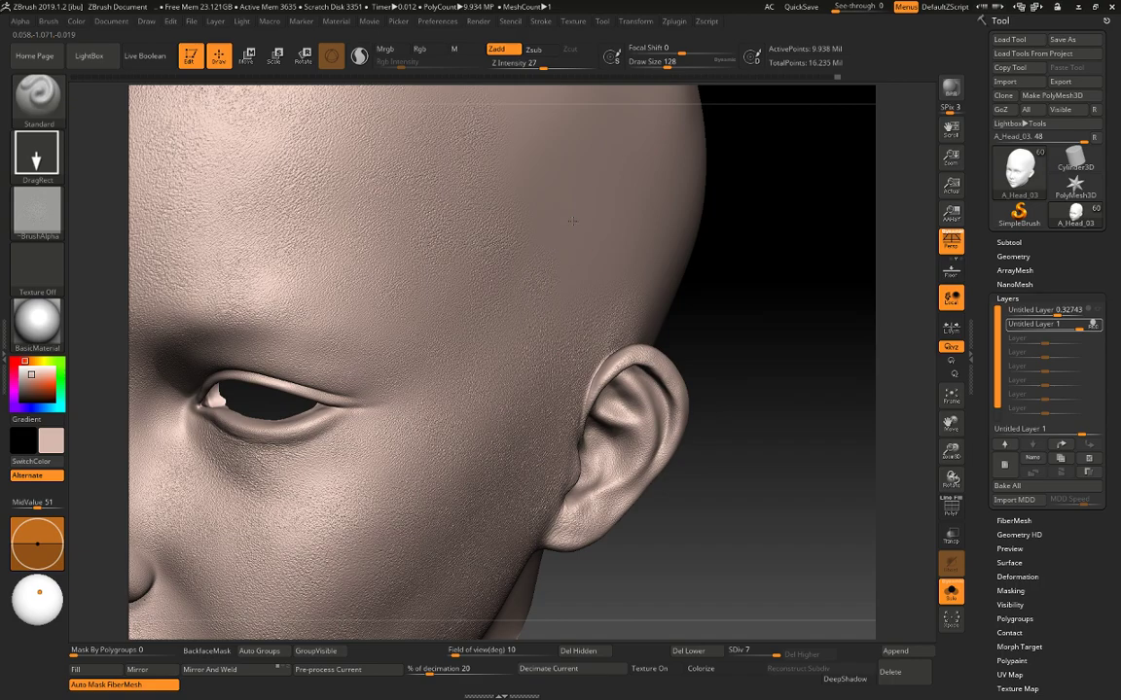
pyautogui.moveTo(741, 238)
pyautogui.mouseDown()
pyautogui.moveTo(798, 276)
pyautogui.moveTo(781, 368)
pyautogui.moveTo(793, 369)
pyautogui.mouseUp()
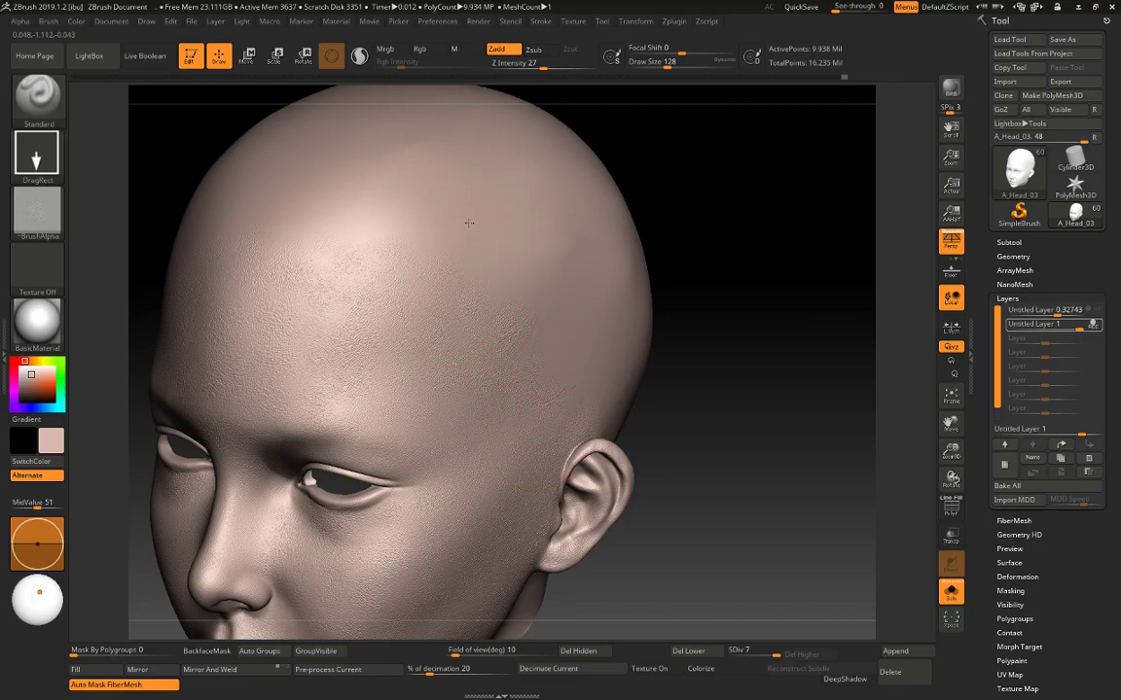
pyautogui.moveTo(727, 346)
pyautogui.mouseDown()
pyautogui.moveTo(752, 311)
pyautogui.moveTo(772, 383)
pyautogui.moveTo(732, 380)
pyautogui.mouseUp()
pyautogui.moveTo(573, 363); pyautogui.dragTo(573, 466, button='right')
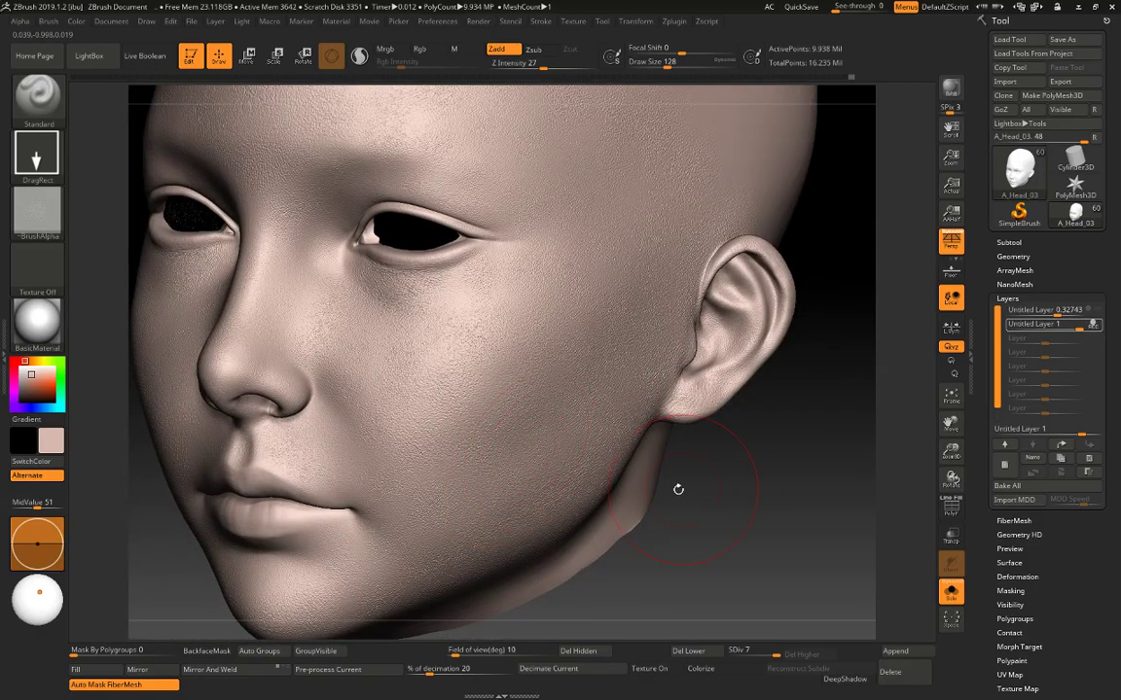
# Stamp the skin alpha along the left jawline, from below the earlobe towards the underside of the chin.
pyautogui.moveTo(678, 489); pyautogui.dragTo(773, 449)
pyautogui.moveTo(761, 458); pyautogui.dragTo(771, 484, button='right')
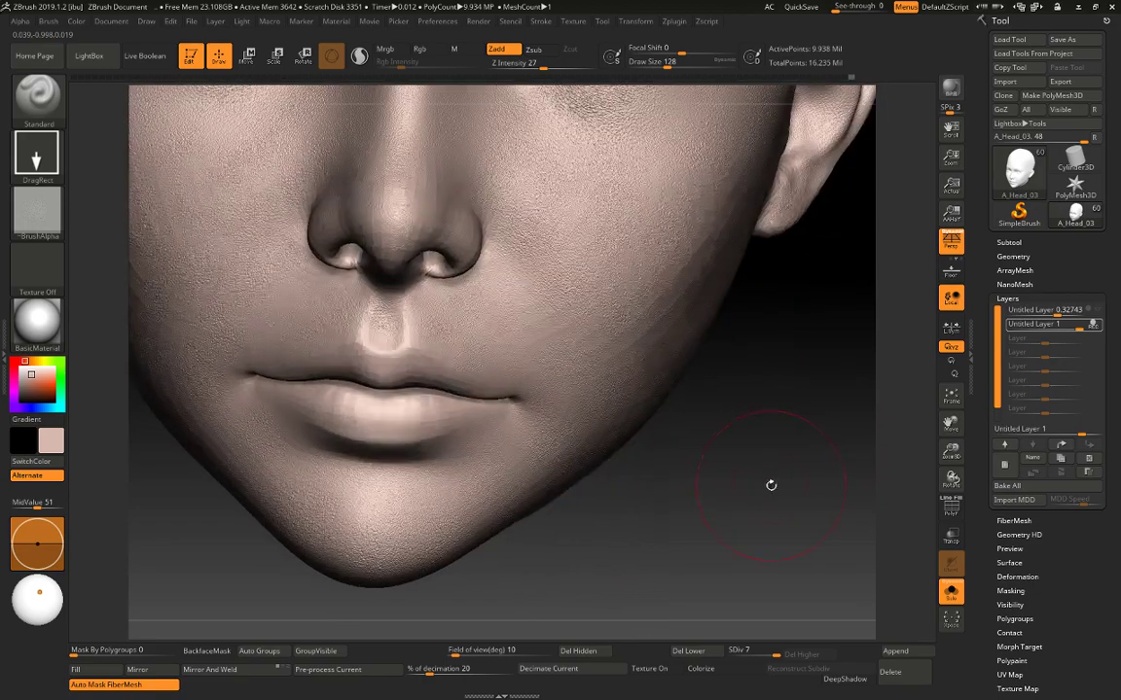
pyautogui.moveTo(709, 449); pyautogui.dragTo(673, 330, button='right')
pyautogui.moveTo(605, 296); pyautogui.dragTo(682, 293)
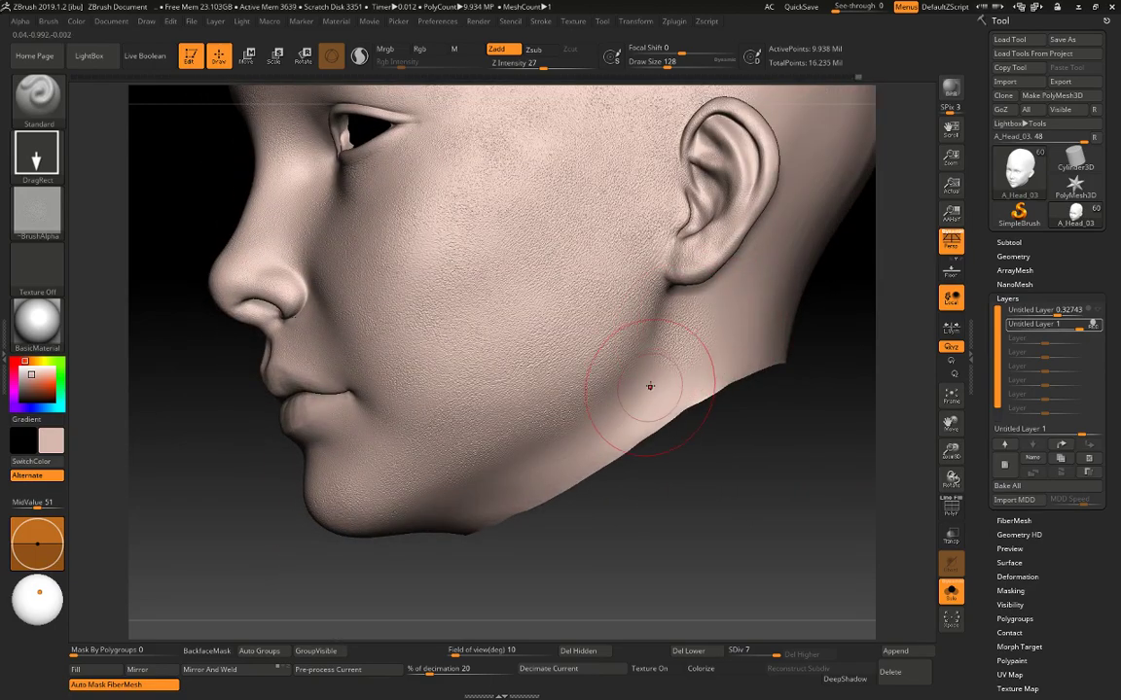
pyautogui.moveTo(650, 387); pyautogui.dragTo(662, 300)
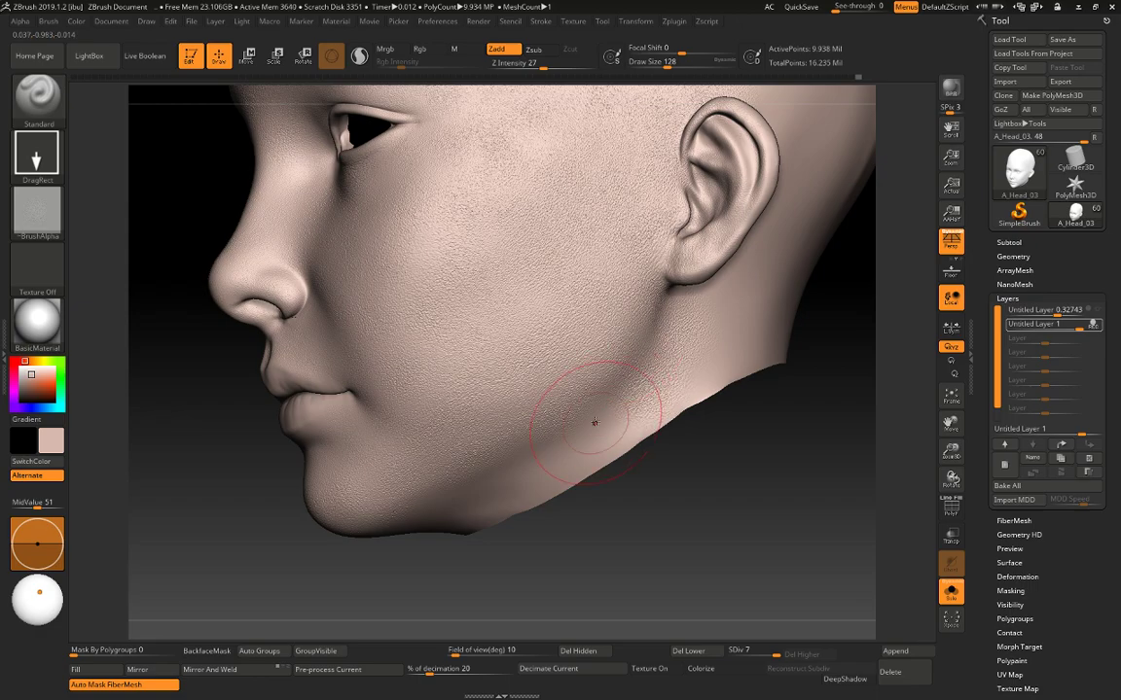
pyautogui.moveTo(605, 453); pyautogui.dragTo(606, 468)
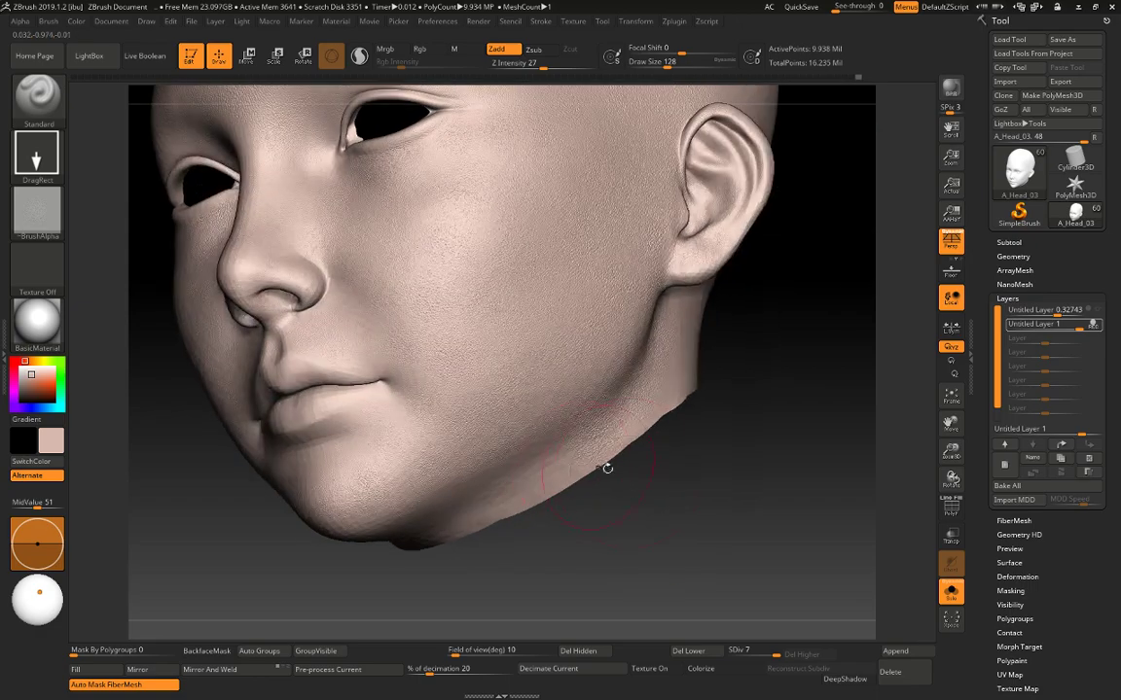
pyautogui.moveTo(566, 404); pyautogui.dragTo(592, 418)
pyautogui.moveTo(592, 418); pyautogui.dragTo(568, 443, button='right')
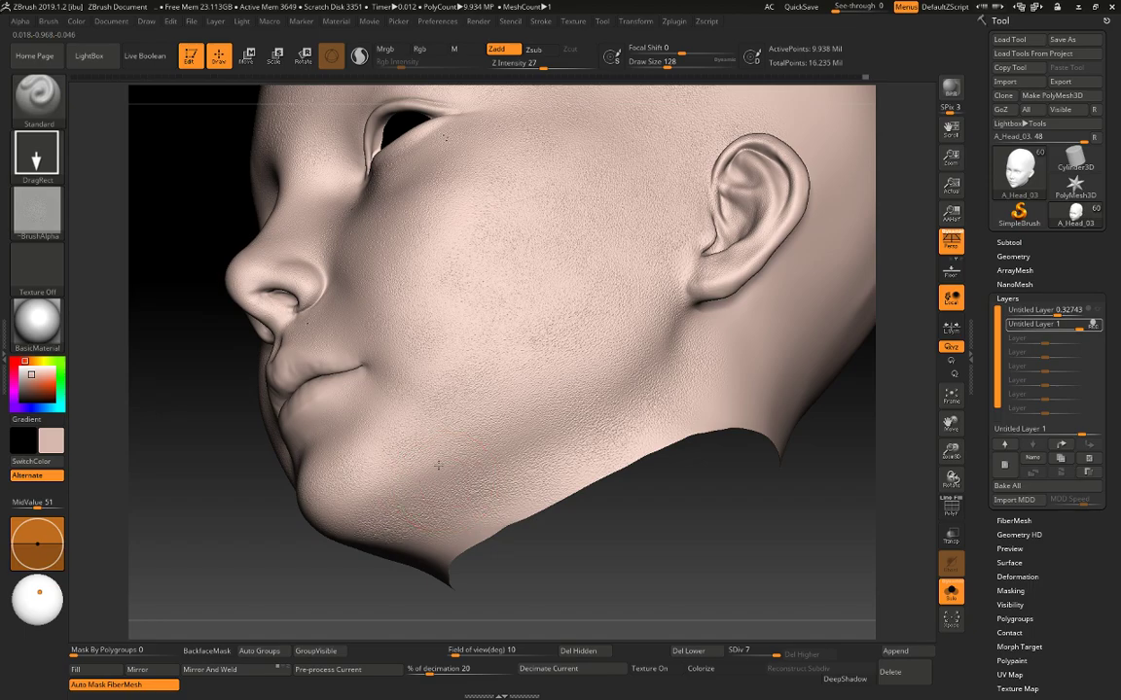
# Stamp the skin alpha along the right jawline, from below the earlobe forward to the chin.
pyautogui.moveTo(623, 551)
pyautogui.mouseDown()
pyautogui.moveTo(693, 516)
pyautogui.moveTo(395, 311)
pyautogui.mouseUp()
pyautogui.moveTo(405, 226); pyautogui.dragTo(414, 227)
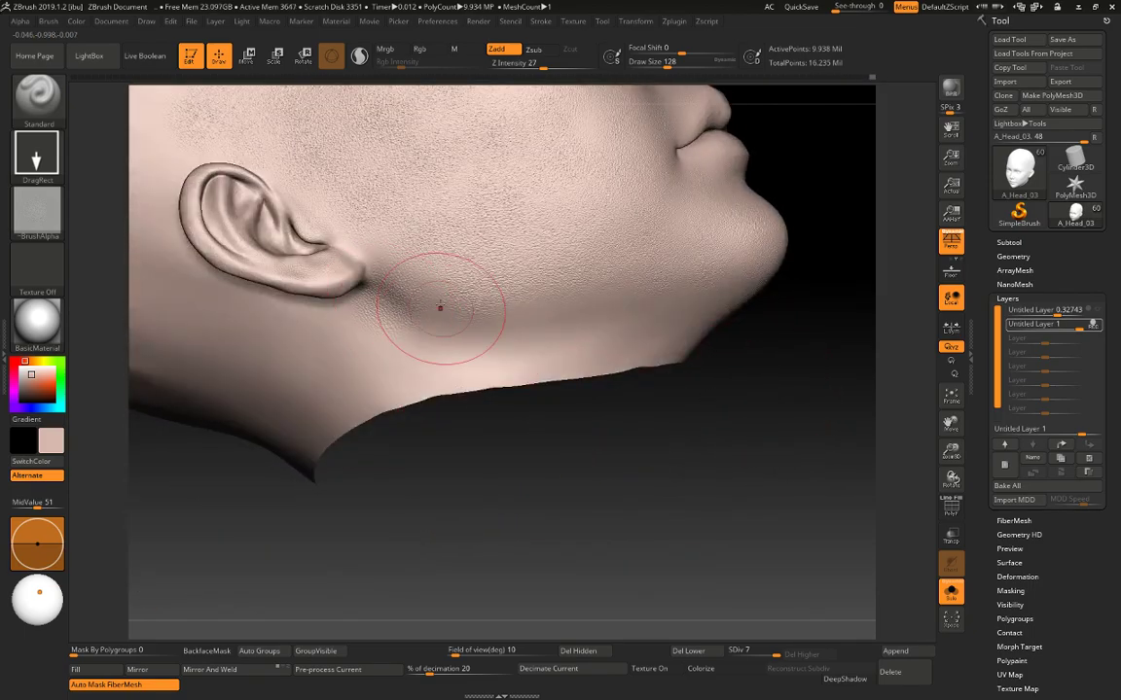
pyautogui.moveTo(441, 308)
pyautogui.mouseDown()
pyautogui.moveTo(473, 225)
pyautogui.moveTo(498, 331)
pyautogui.mouseUp()
pyautogui.moveTo(521, 269); pyautogui.dragTo(525, 267)
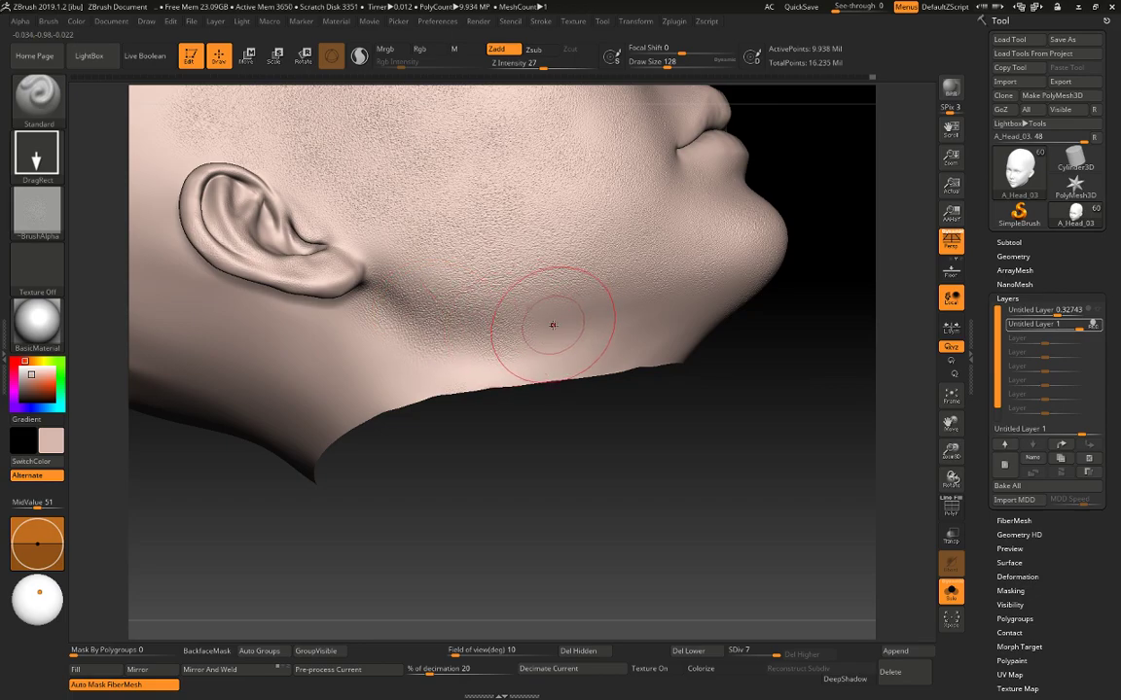
pyautogui.moveTo(556, 326); pyautogui.dragTo(578, 253)
pyautogui.moveTo(619, 314); pyautogui.dragTo(620, 315)
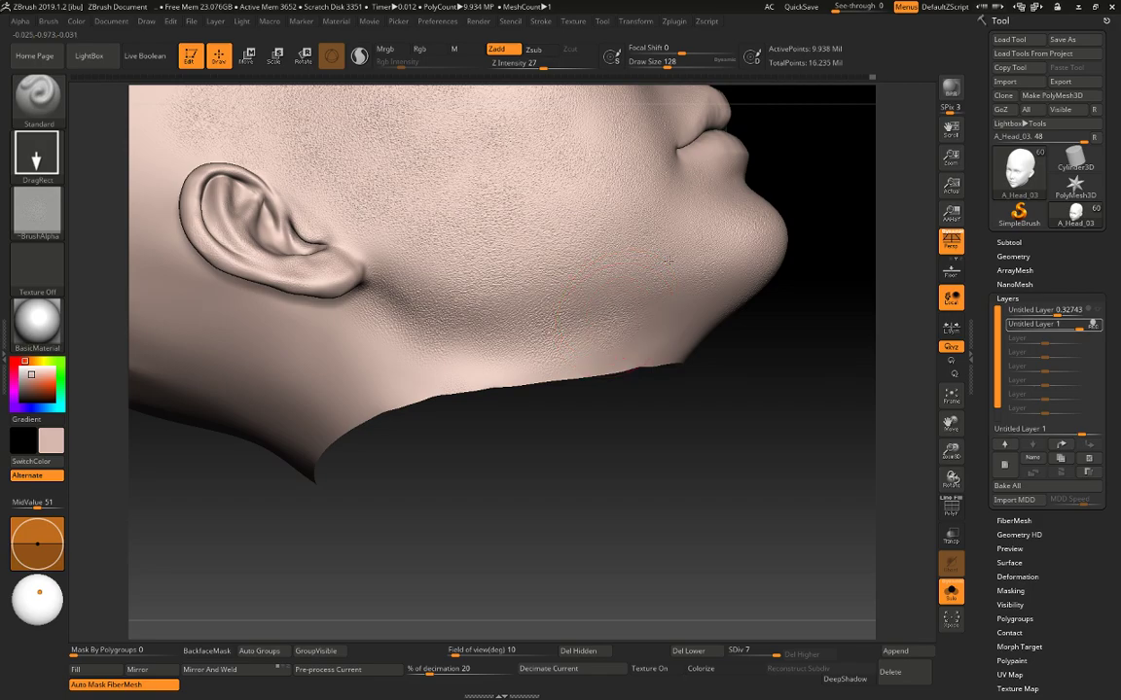
pyautogui.moveTo(668, 260); pyautogui.dragTo(678, 253)
# Stamp the skin alpha under the chin and on the upper neck below the right jaw.
pyautogui.moveTo(808, 365)
pyautogui.keyDown('alt'); pyautogui.mouseDown()
pyautogui.moveTo(718, 390)
pyautogui.moveTo(654, 376)
pyautogui.mouseUp(); pyautogui.keyUp('alt')
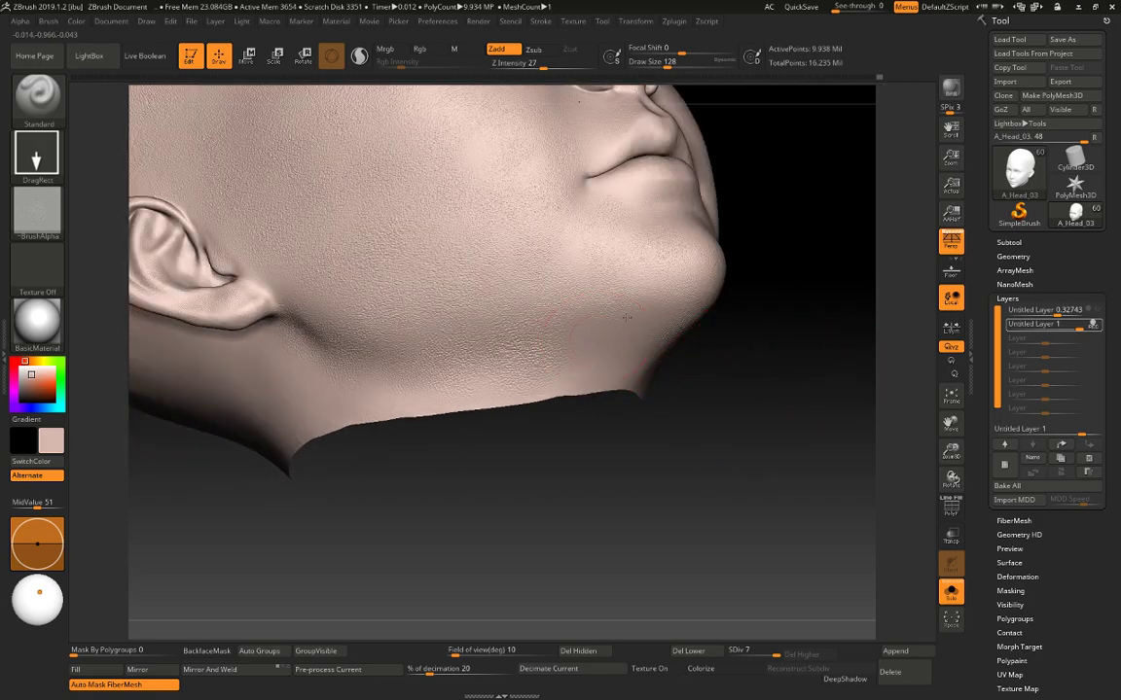
pyautogui.moveTo(664, 299); pyautogui.dragTo(653, 280)
pyautogui.moveTo(662, 334); pyautogui.dragTo(680, 290)
pyautogui.moveTo(713, 368); pyautogui.dragTo(715, 376)
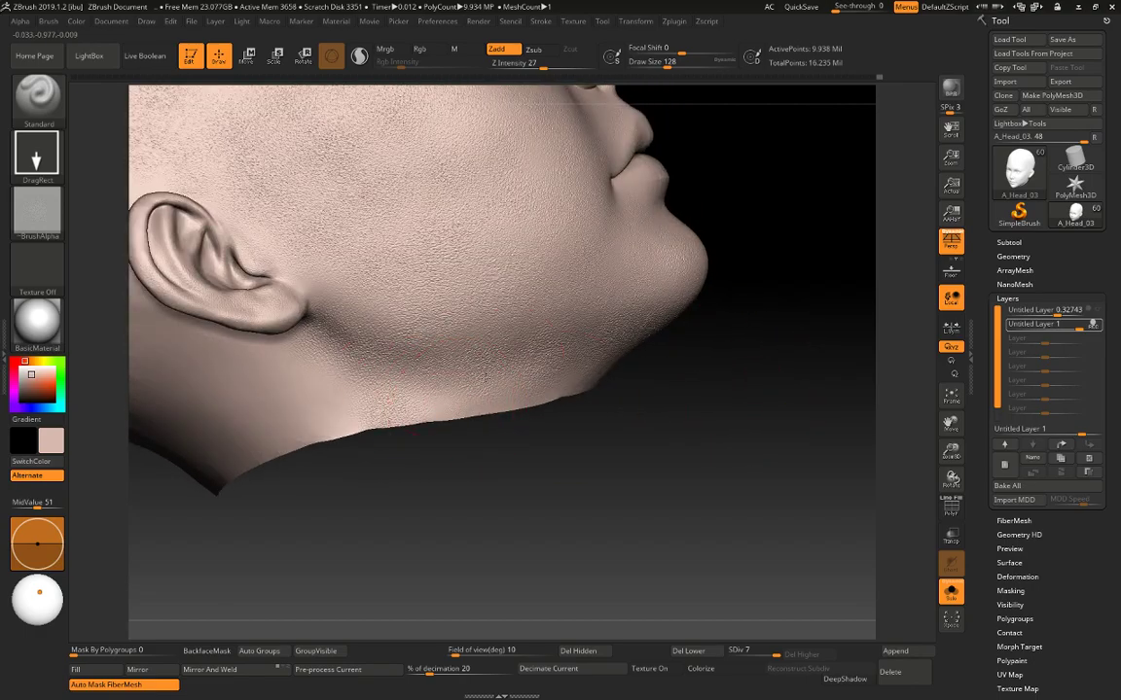
# Extend the skin alpha stamps over the neck below and behind the right ear and beneath the left ear.
pyautogui.moveTo(605, 458); pyautogui.dragTo(558, 454)
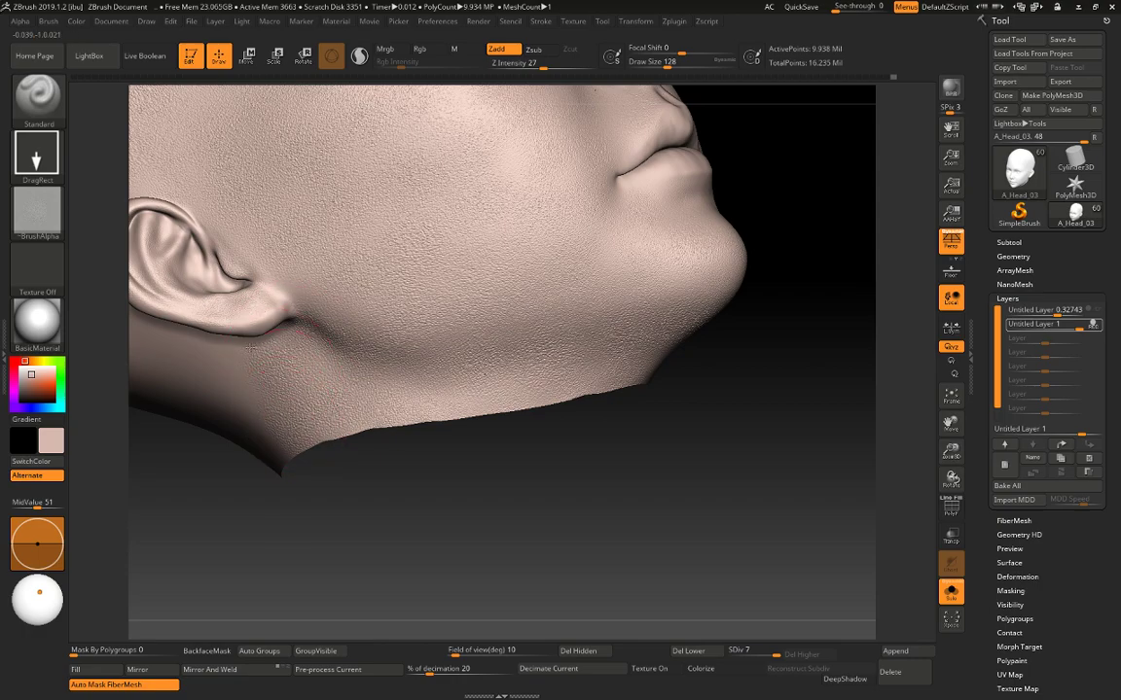
pyautogui.moveTo(316, 551); pyautogui.dragTo(460, 504)
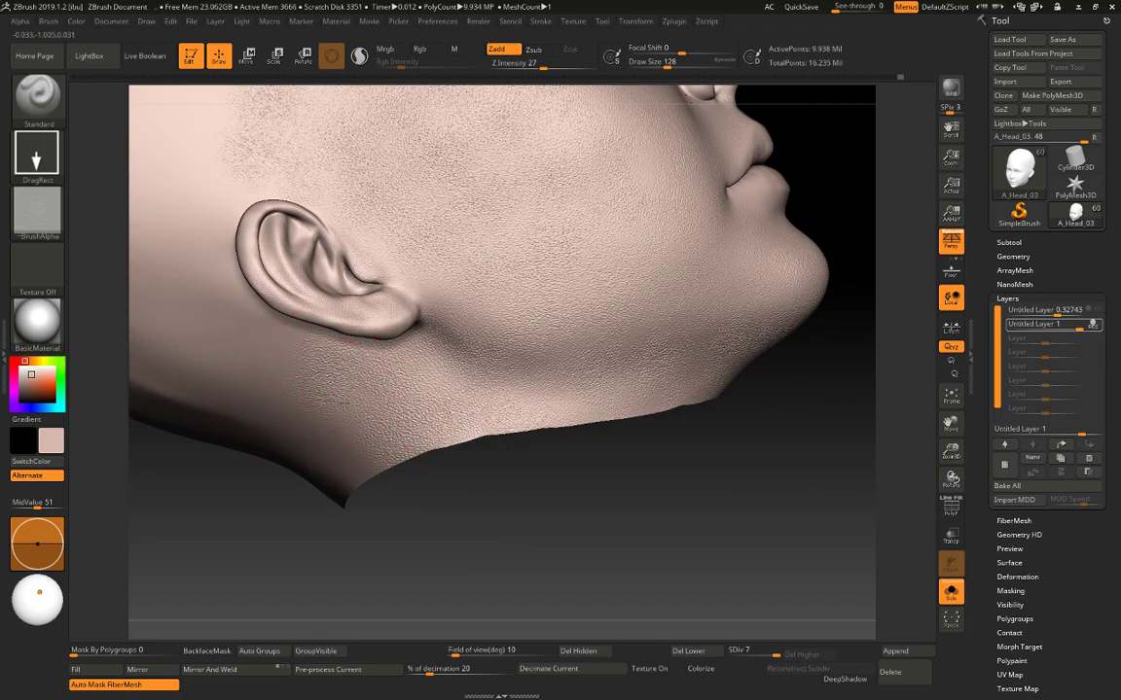
pyautogui.moveTo(657, 463); pyautogui.dragTo(651, 527)
pyautogui.moveTo(477, 553); pyautogui.dragTo(513, 450)
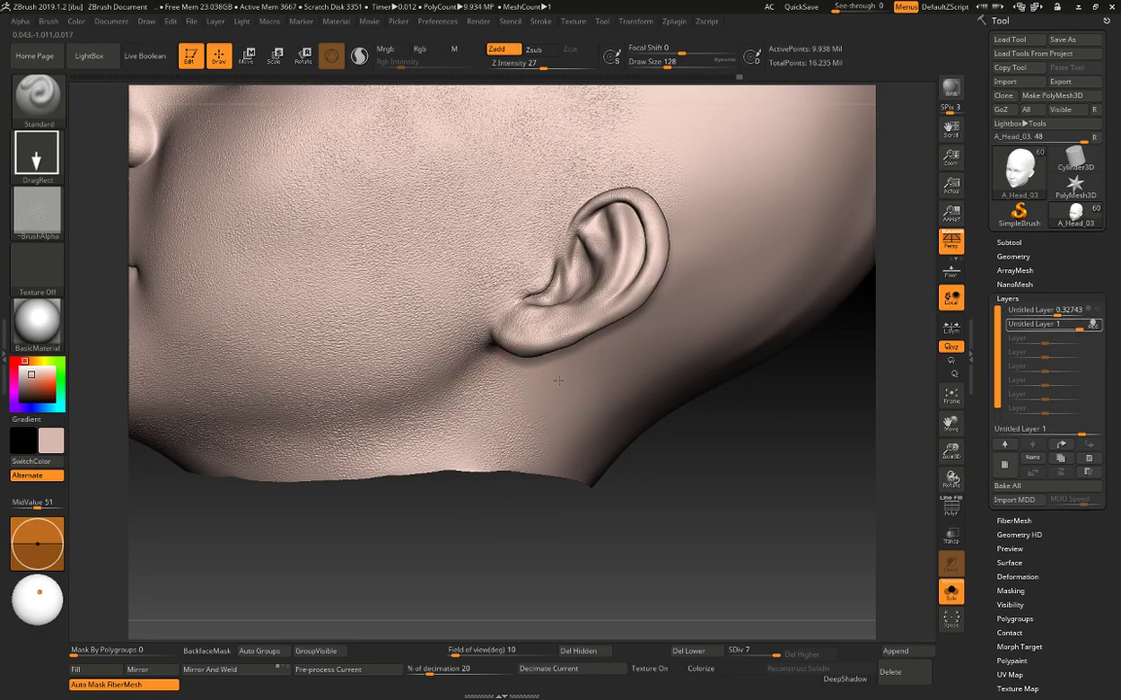
pyautogui.moveTo(622, 556)
pyautogui.mouseDown()
pyautogui.moveTo(593, 545)
pyautogui.moveTo(668, 547)
pyautogui.moveTo(777, 480)
pyautogui.mouseUp()
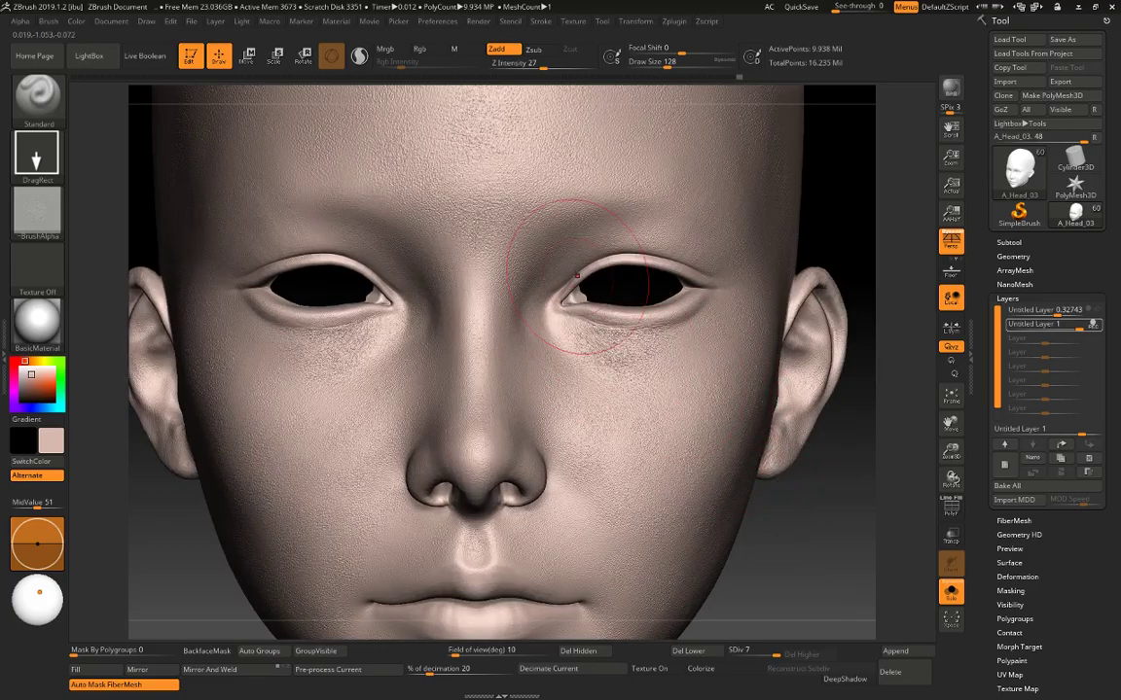
# Reduce the draw size to 80 and stamp the skin alpha between the brows and across both cheeks beside the nose.
pyautogui.press('space')
pyautogui.moveTo(580, 276); pyautogui.dragTo(557, 276)
pyautogui.keyDown('alt'); pyautogui.moveTo(861, 213); pyautogui.dragTo(808, 276); pyautogui.keyUp('alt')
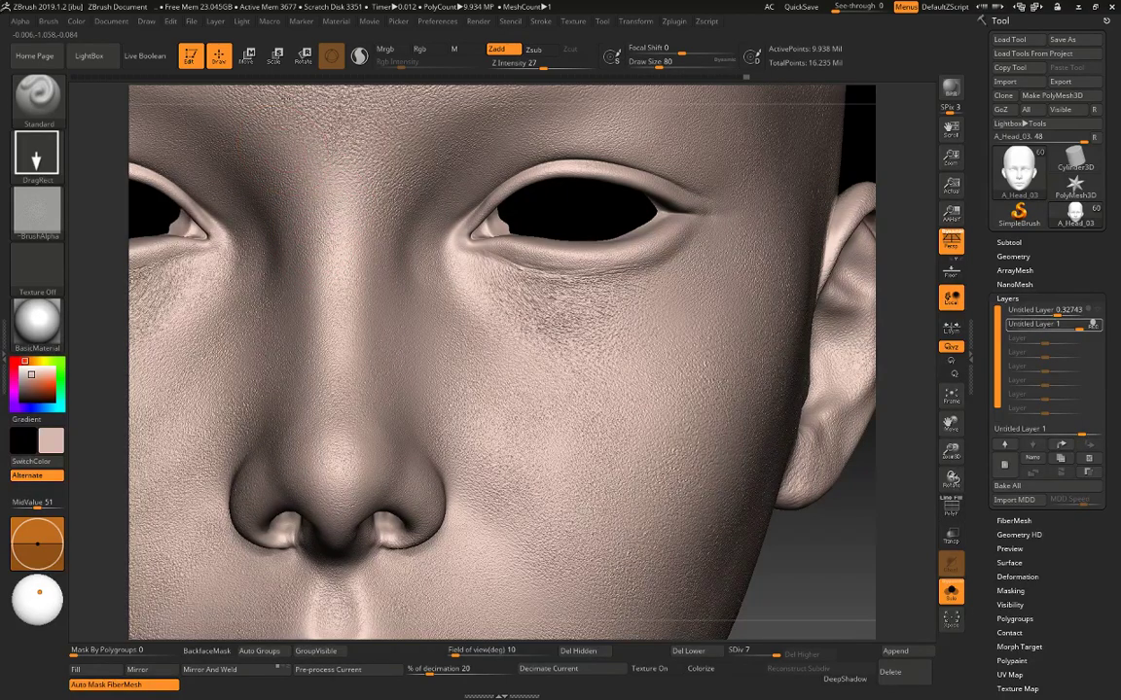
pyautogui.moveTo(816, 576)
pyautogui.keyDown('alt'); pyautogui.mouseDown()
pyautogui.moveTo(800, 547)
pyautogui.moveTo(863, 516)
pyautogui.mouseUp(); pyautogui.keyUp('alt')
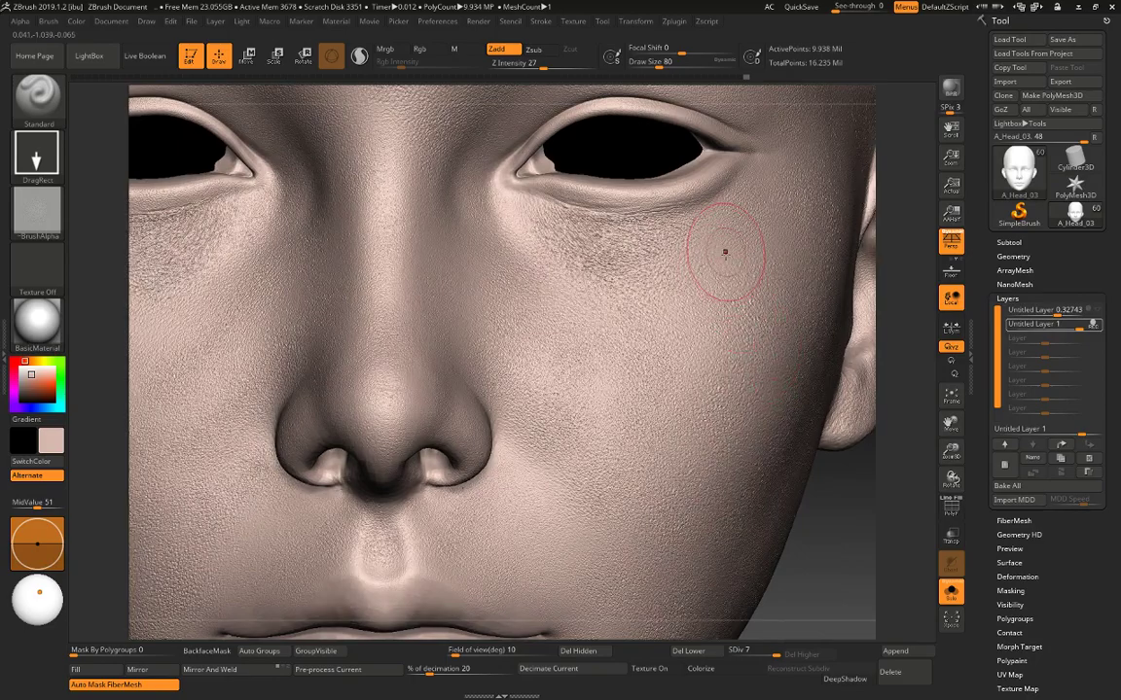
pyautogui.keyDown('alt'); pyautogui.moveTo(838, 578); pyautogui.dragTo(1119, 561); pyautogui.keyUp('alt')
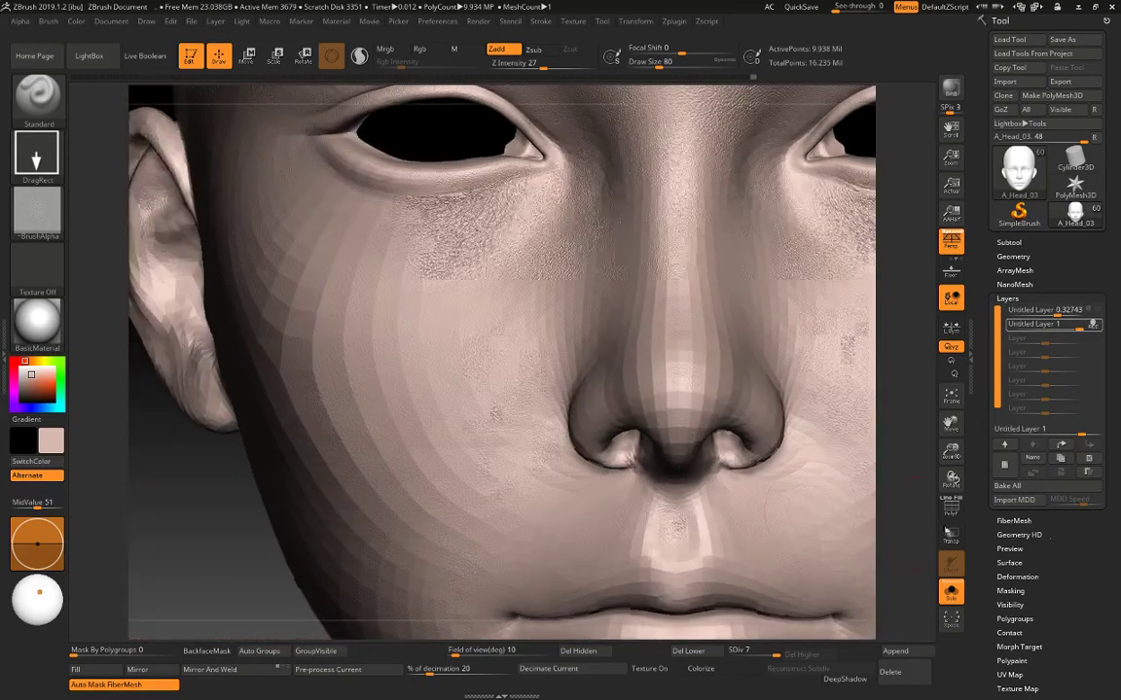
pyautogui.keyDown('alt'); pyautogui.moveTo(181, 545); pyautogui.dragTo(222, 468); pyautogui.keyUp('alt')
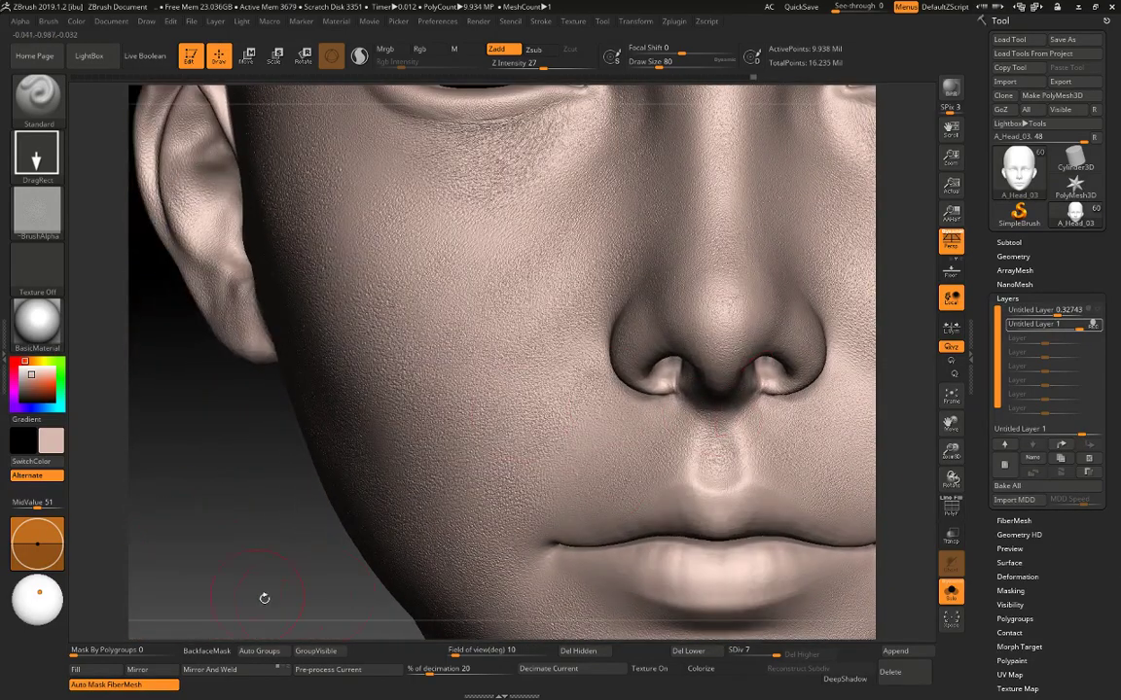
pyautogui.moveTo(265, 597)
pyautogui.keyDown('alt'); pyautogui.mouseDown()
pyautogui.moveTo(200, 475)
pyautogui.moveTo(200, 451)
pyautogui.mouseUp(); pyautogui.keyUp('alt')
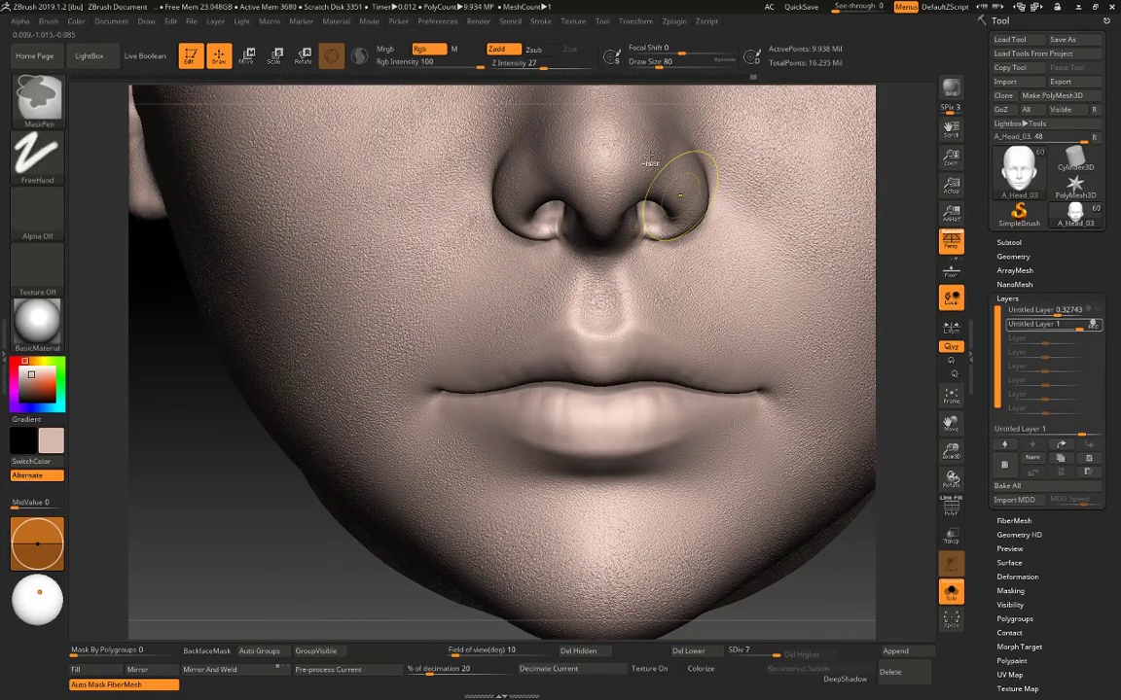
# Return to the Standard brush, set the draw size to 120 and stamp the skin alpha across the forehead.
pyautogui.press('b')
pyautogui.press('s')
pyautogui.press('t')
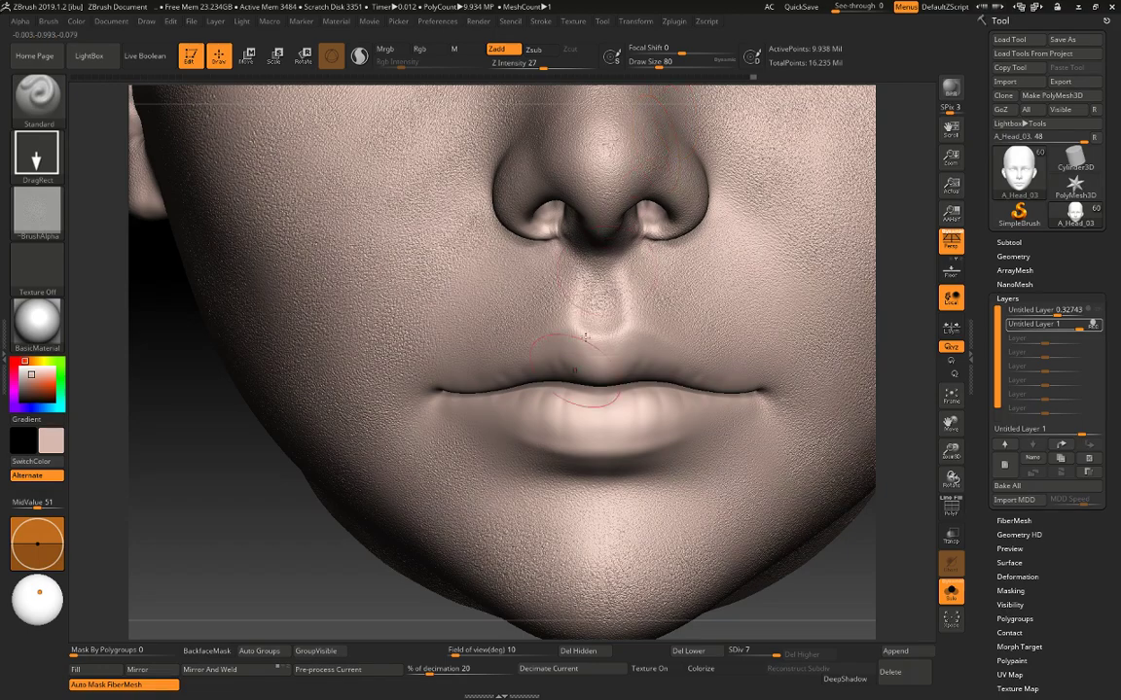
pyautogui.press('space')
pyautogui.click(428, 404)
pyautogui.keyDown('ctrl'); pyautogui.moveTo(762, 440); pyautogui.dragTo(823, 341, button='right'); pyautogui.keyUp('ctrl')
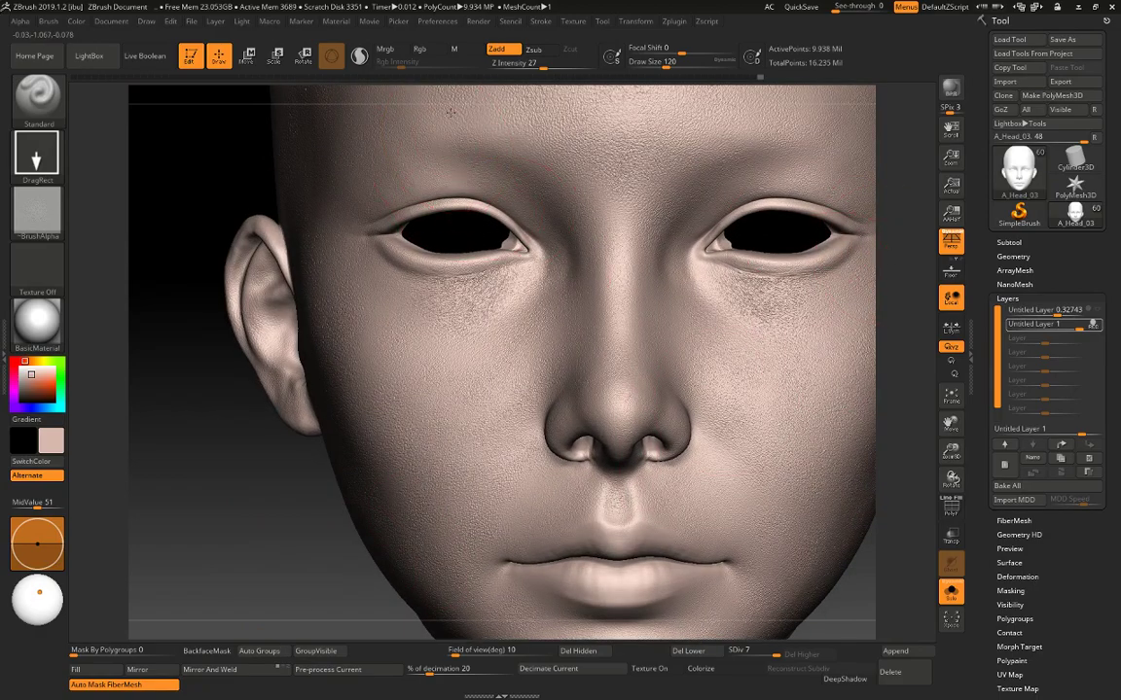
pyautogui.keyDown('ctrl'); pyautogui.moveTo(245, 566); pyautogui.dragTo(286, 477, button='right'); pyautogui.keyUp('ctrl')
pyautogui.keyDown('alt'); pyautogui.moveTo(815, 195); pyautogui.dragTo(803, 269, button='right'); pyautogui.keyUp('alt')
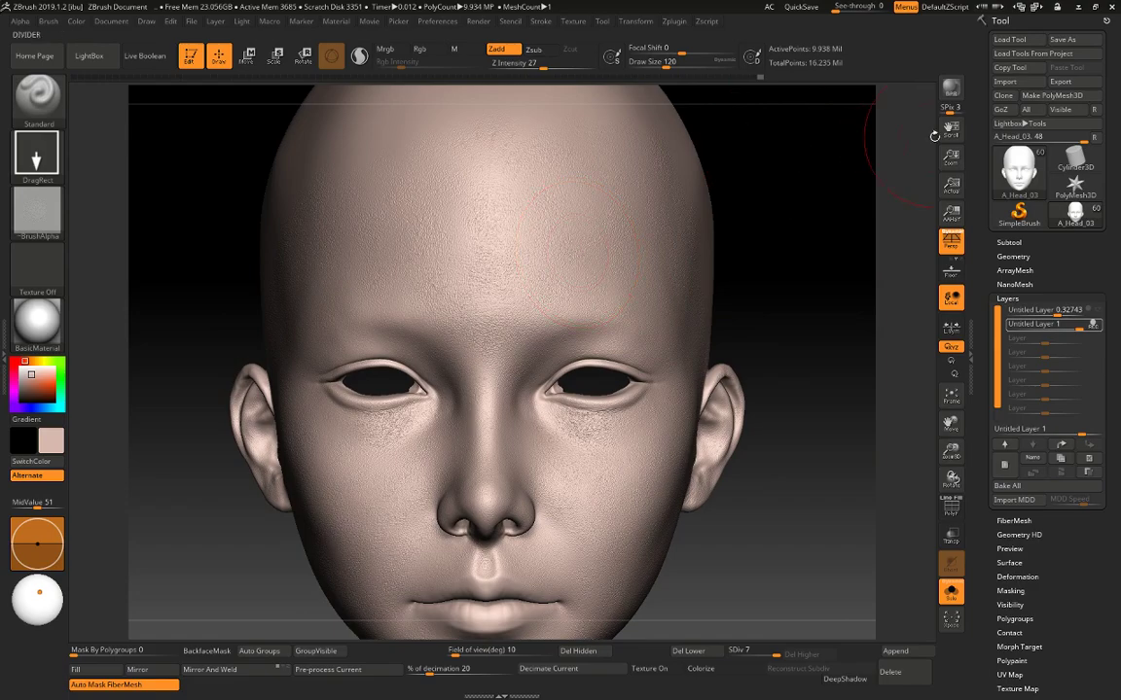
# Take the second sculpt layer out of recording and lower its intensity to about 0.63.
pyautogui.scroll(-1, 1118, 110)
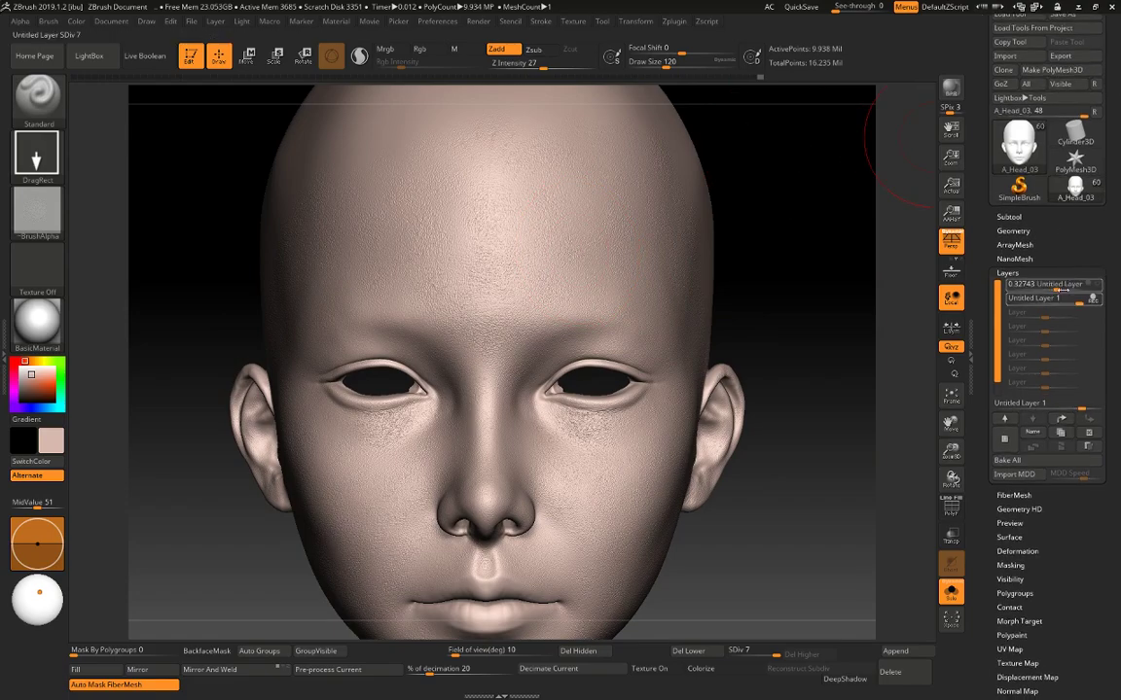
pyautogui.moveTo(1080, 304)
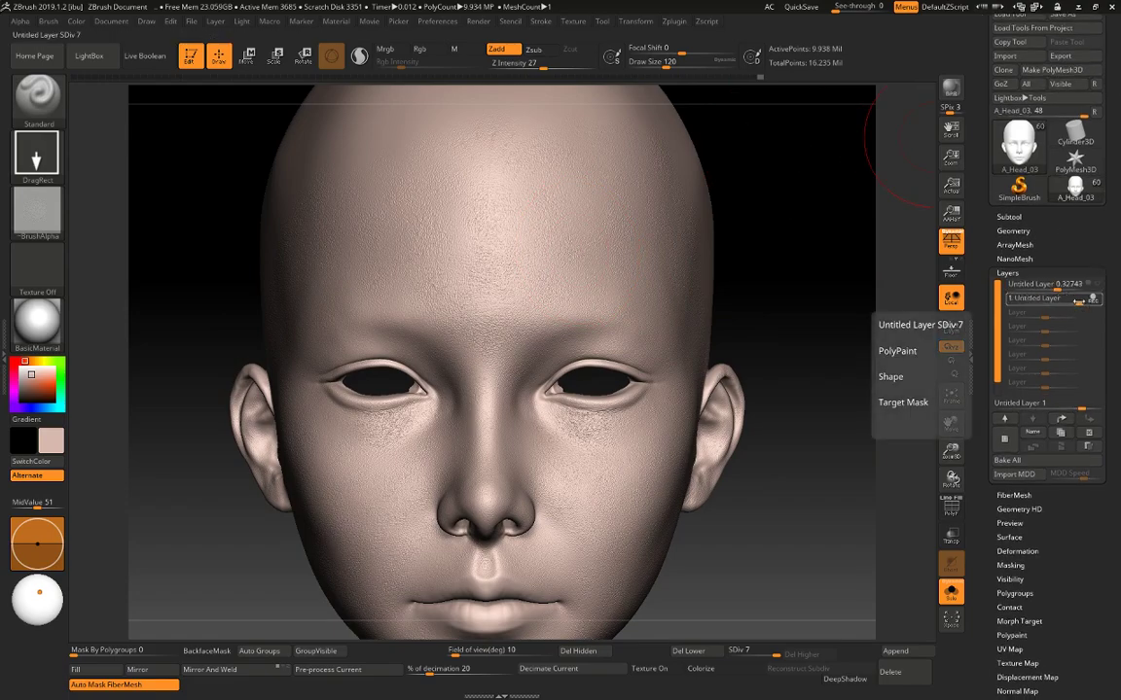
pyautogui.moveTo(1077, 302); pyautogui.dragTo(1071, 303)
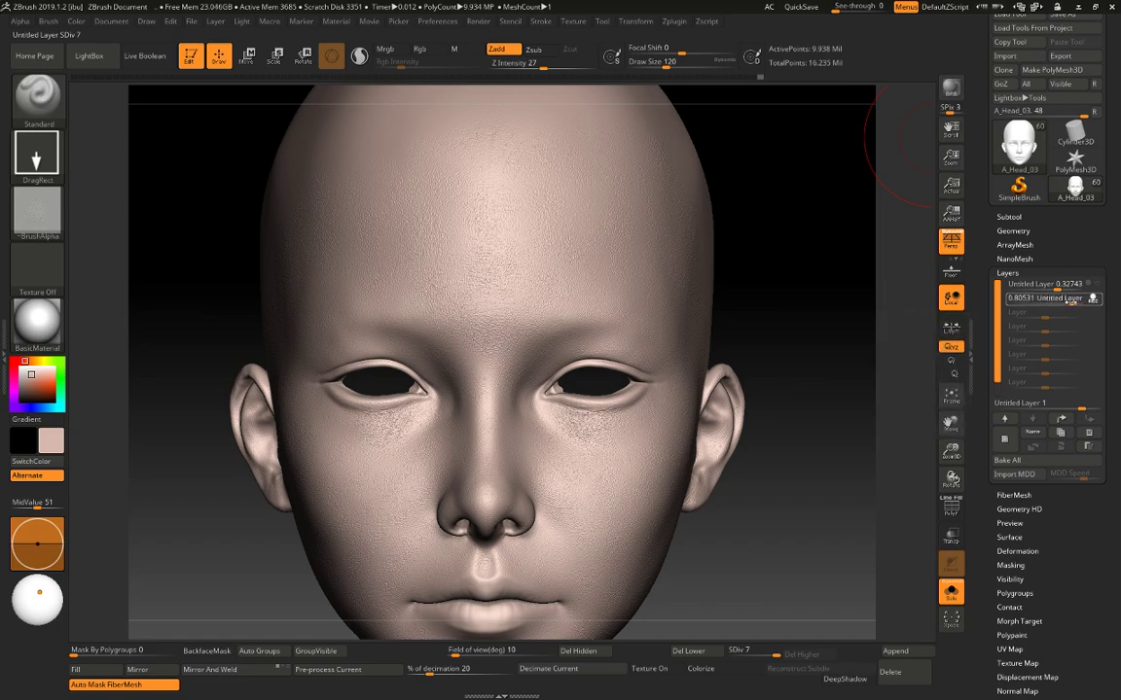
pyautogui.moveTo(1070, 303)
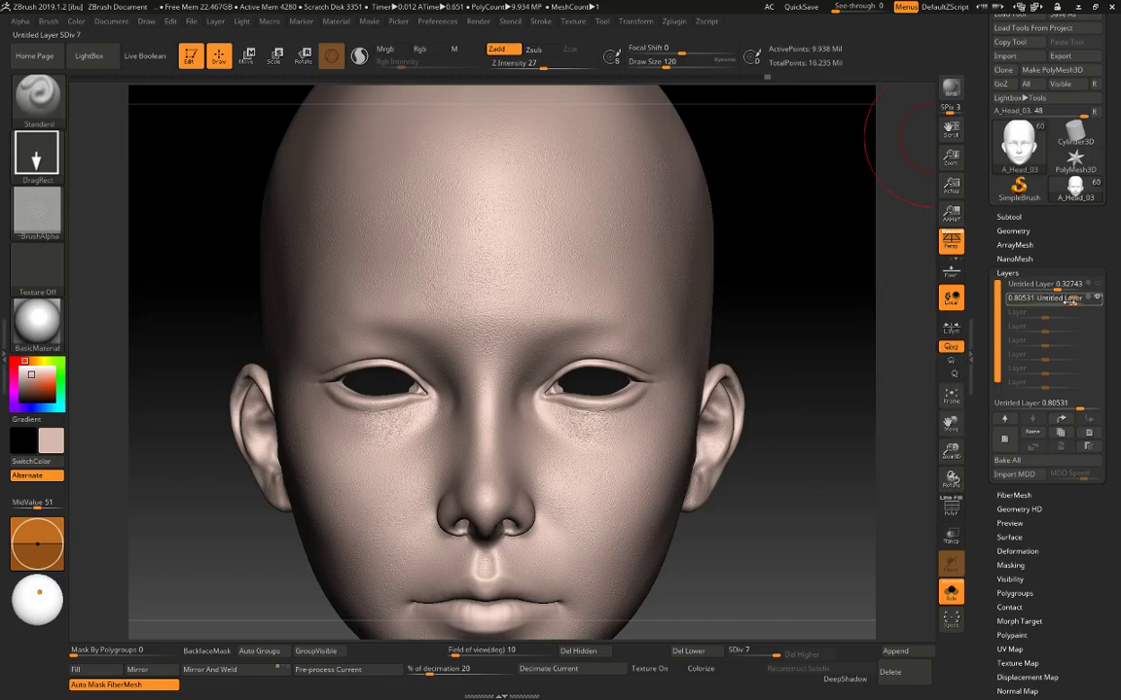
pyautogui.moveTo(1071, 300); pyautogui.dragTo(1067, 302)
# Reduce the Standard brush's draw size to 56 while closing in on the eyes, nose and cheeks.
pyautogui.keyDown('alt'); pyautogui.moveTo(783, 572); pyautogui.dragTo(786, 541); pyautogui.keyUp('alt')
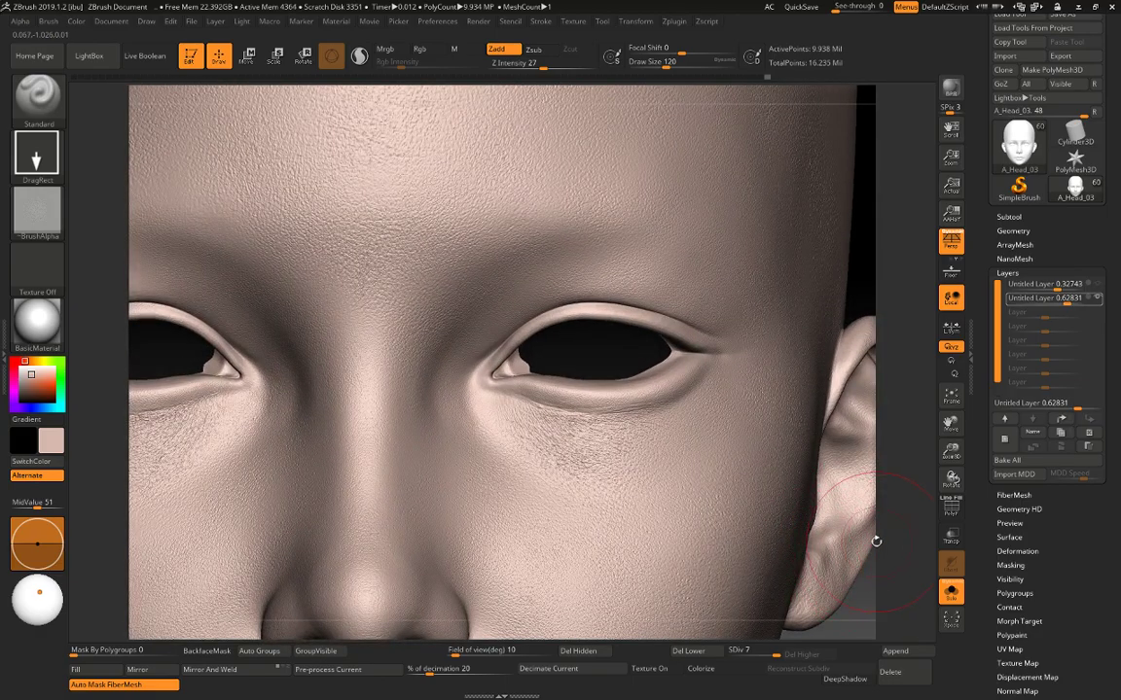
pyautogui.keyDown('alt'); pyautogui.moveTo(903, 575); pyautogui.dragTo(852, 289); pyautogui.keyUp('alt')
pyautogui.moveTo(831, 432)
pyautogui.mouseDown()
pyautogui.moveTo(854, 532)
pyautogui.moveTo(886, 583)
pyautogui.mouseUp()
pyautogui.press('space')
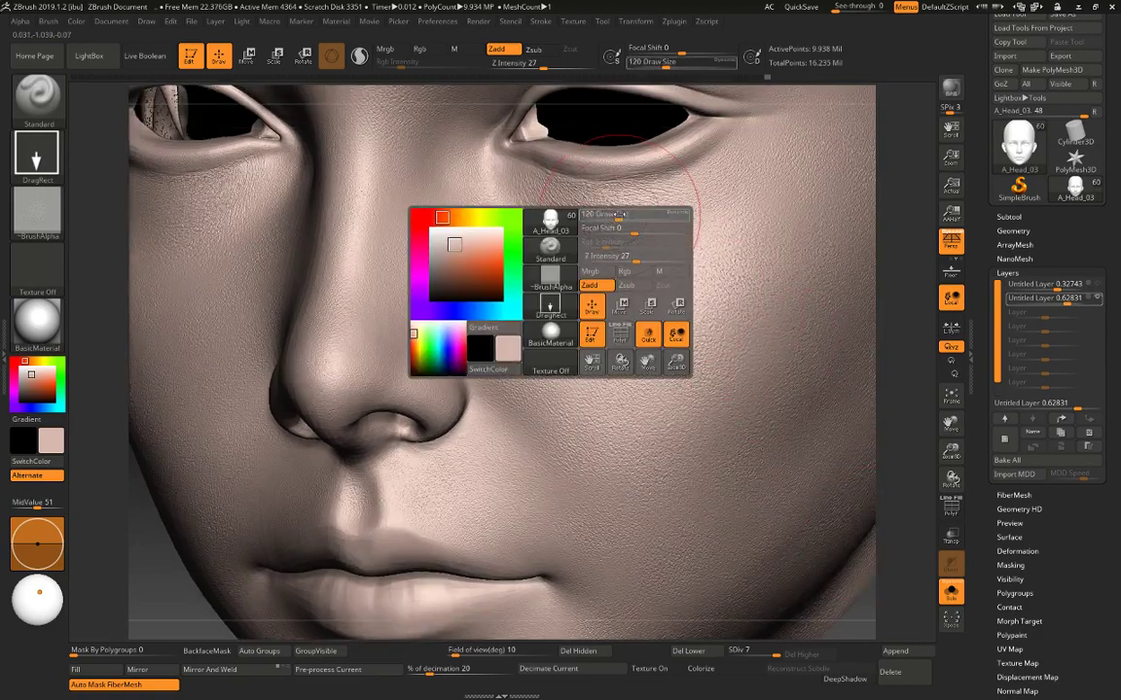
pyautogui.click(618, 235)
# Try lower intensities on the second sculpt layer, down to about 0.33, and settle its intensity at 0.5.
pyautogui.moveTo(903, 328); pyautogui.dragTo(923, 329)
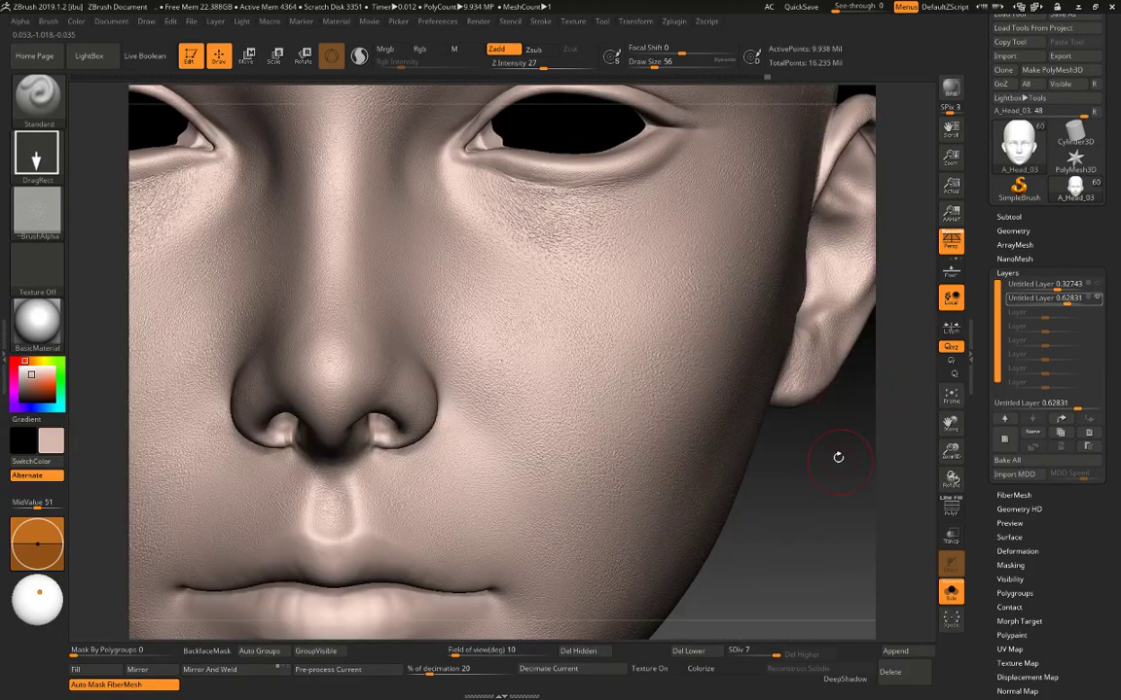
pyautogui.moveTo(837, 457); pyautogui.dragTo(914, 438)
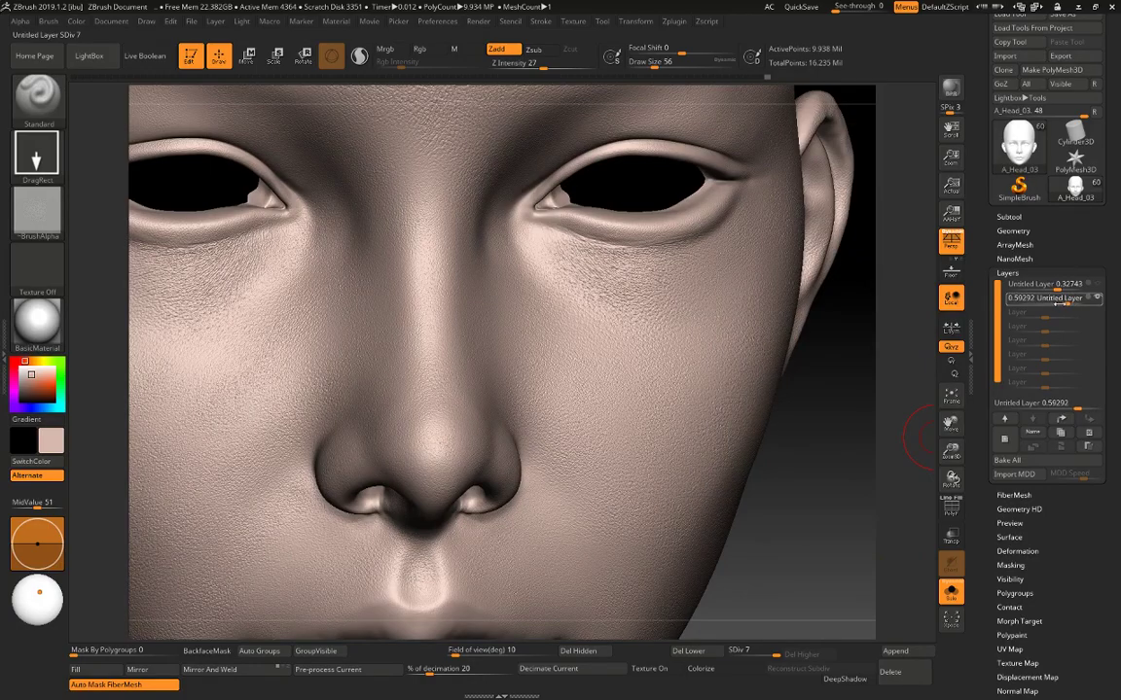
pyautogui.click(1059, 303)
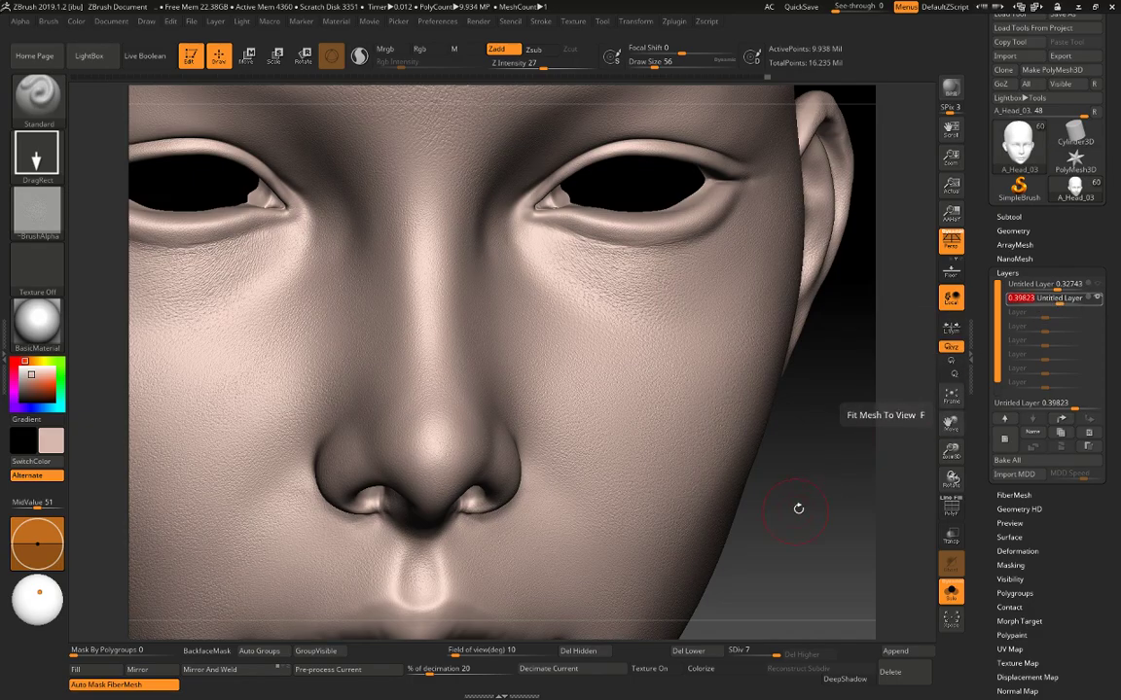
pyautogui.moveTo(798, 508)
pyautogui.keyDown('alt'); pyautogui.mouseDown()
pyautogui.moveTo(833, 465)
pyautogui.moveTo(857, 465)
pyautogui.moveTo(855, 550)
pyautogui.moveTo(866, 525)
pyautogui.moveTo(850, 524)
pyautogui.moveTo(848, 574)
pyautogui.mouseUp(); pyautogui.keyUp('alt')
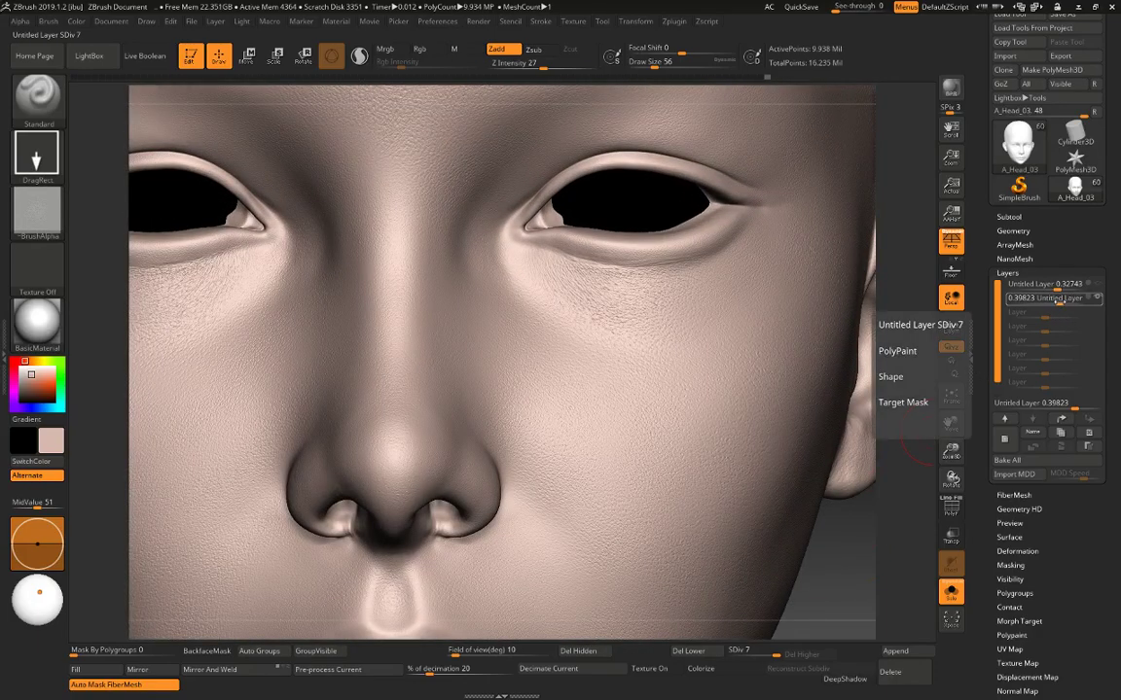
pyautogui.click(1057, 295)
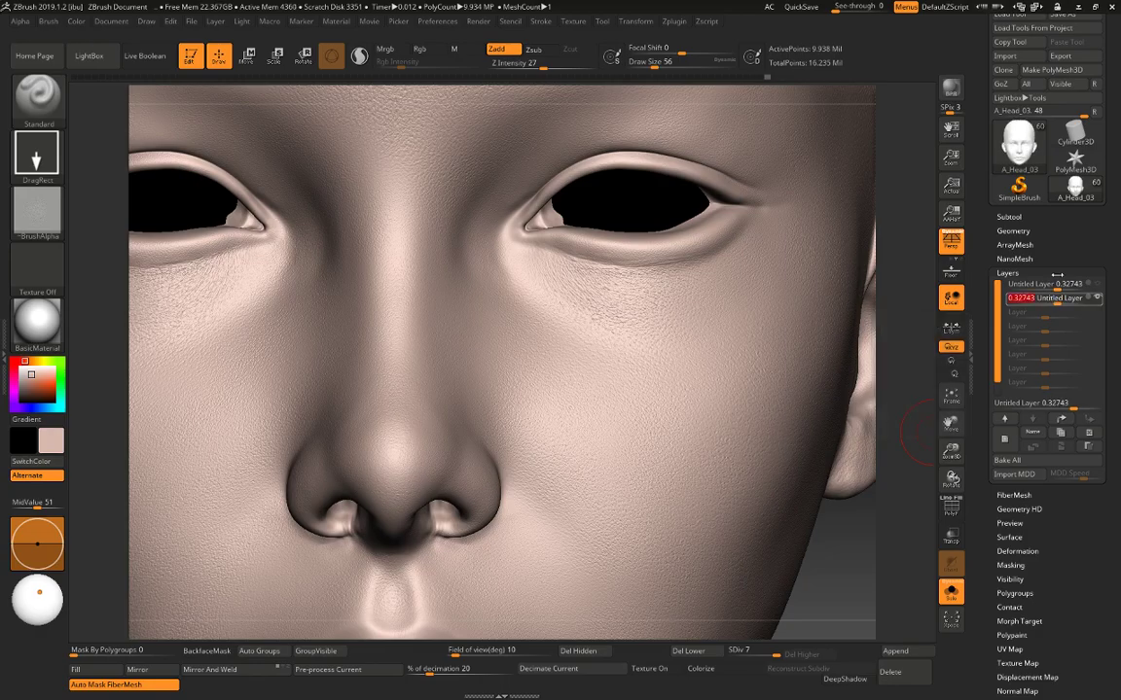
pyautogui.write('0.5')
pyautogui.press('Return')
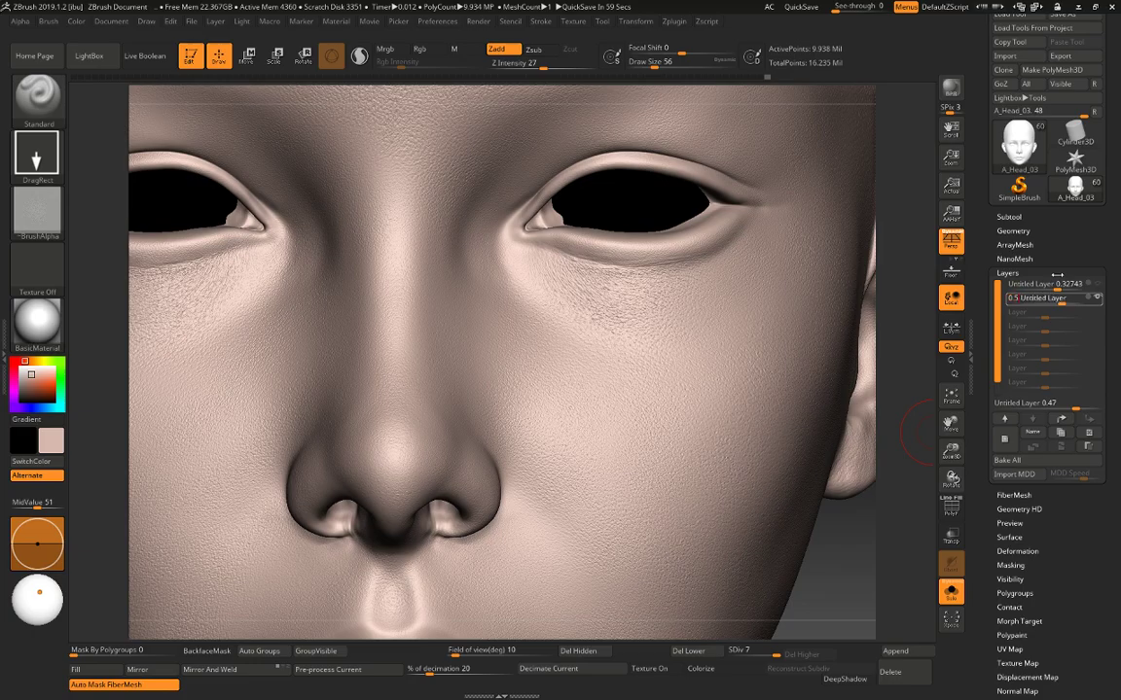
pyautogui.press('Return')
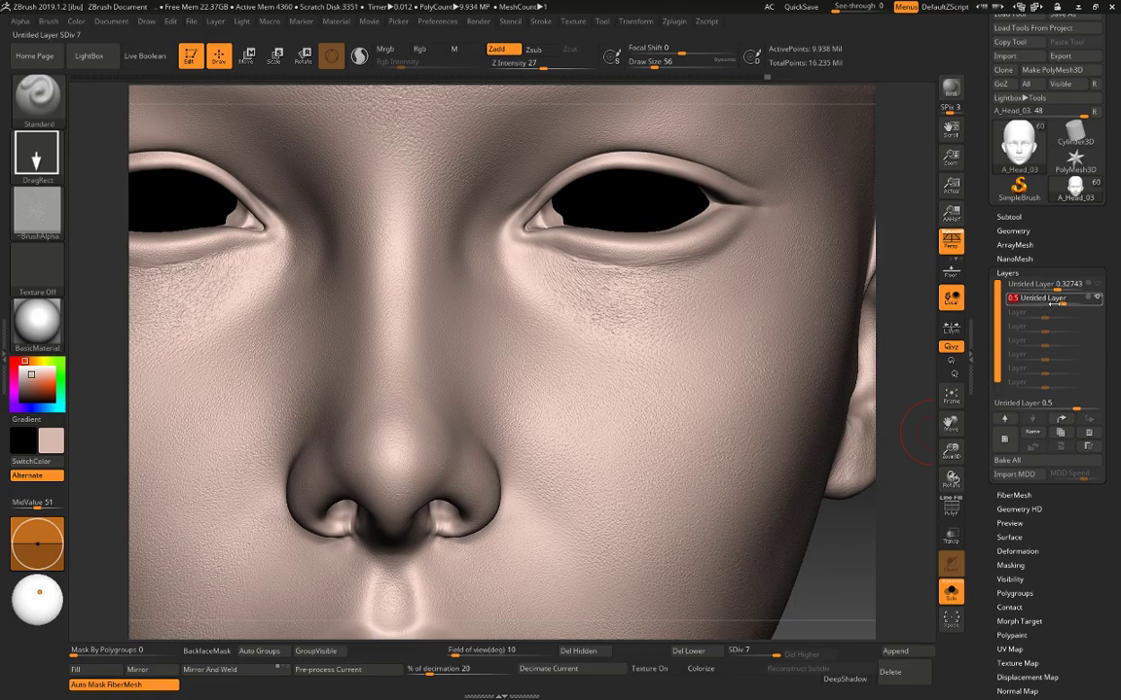
# Make the first sculpt layer visible and lower its intensity to about 0.17.
pyautogui.click(1099, 286)
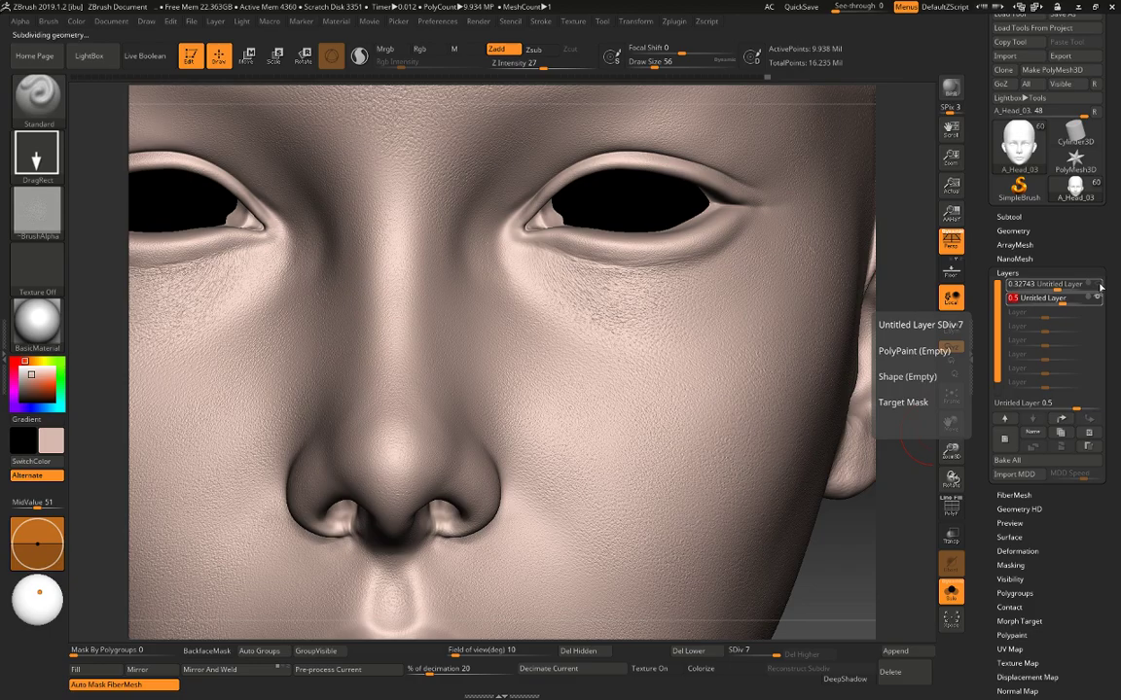
pyautogui.click(1097, 284)
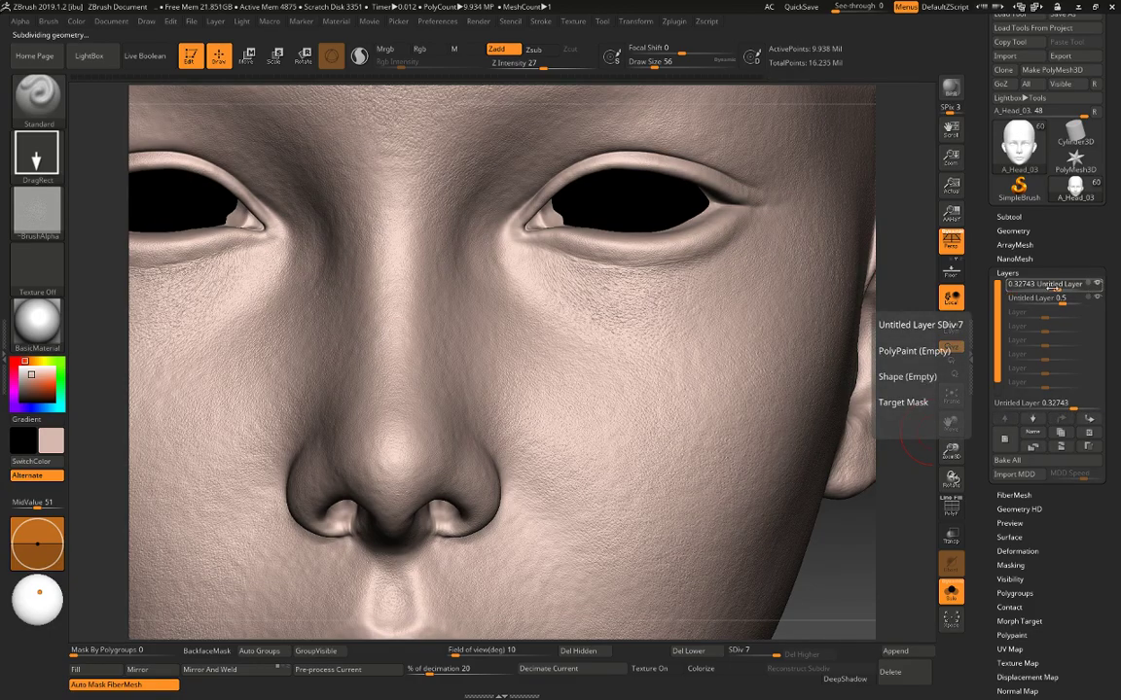
pyautogui.moveTo(1054, 289); pyautogui.dragTo(1052, 289)
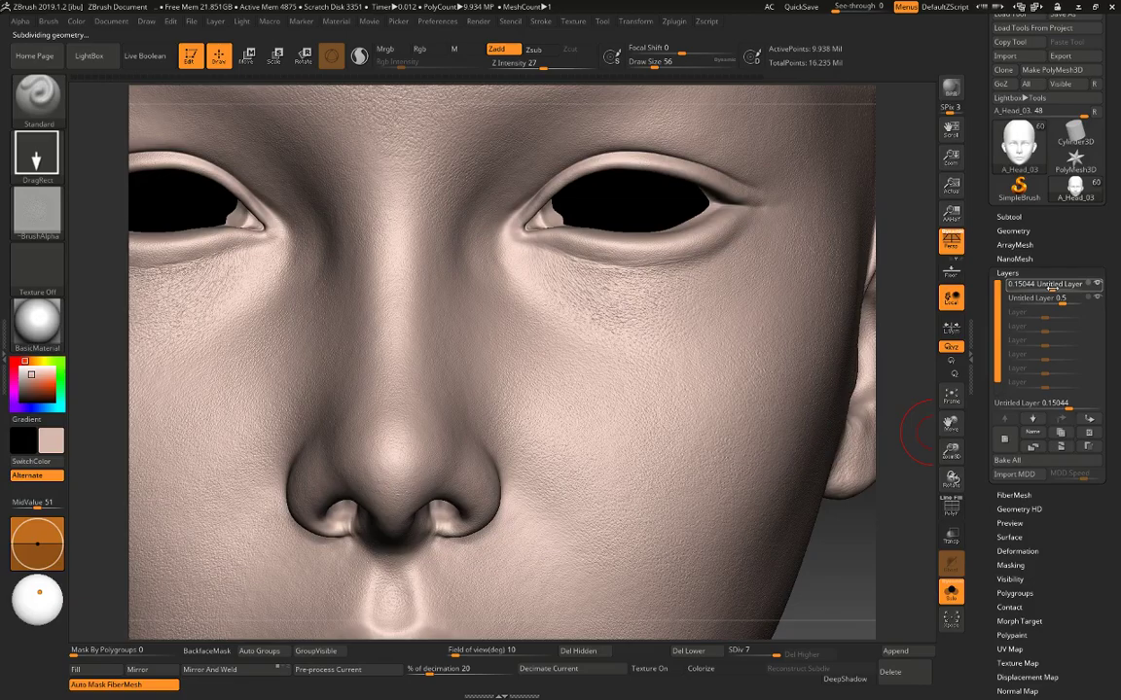
pyautogui.moveTo(1052, 288); pyautogui.dragTo(1050, 291)
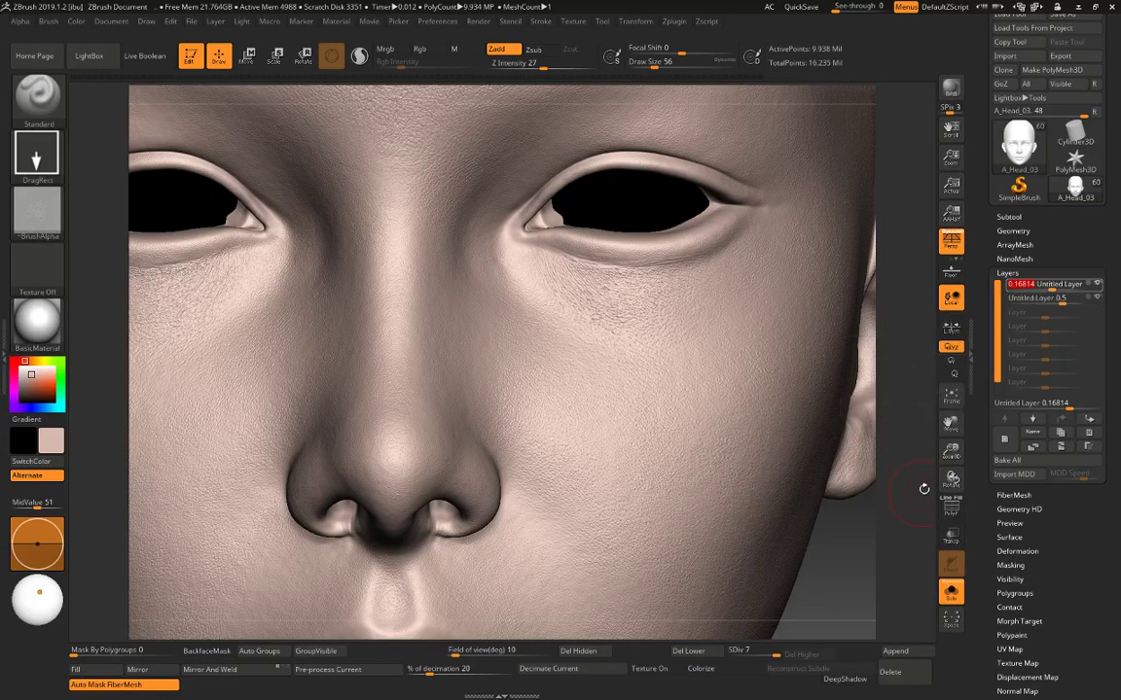
# Set the intensity of the uppermost sculpt layer on the head to 0.1.
pyautogui.keyDown('alt'); pyautogui.moveTo(900, 517); pyautogui.dragTo(866, 525); pyautogui.keyUp('alt')
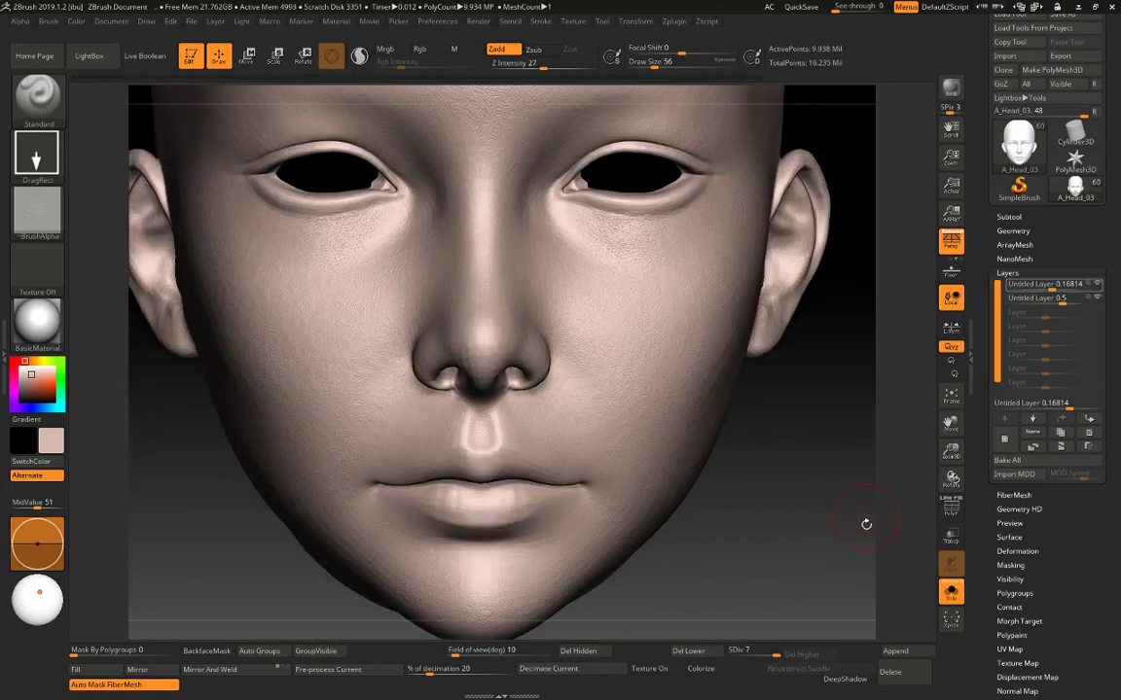
pyautogui.moveTo(871, 472); pyautogui.dragTo(866, 508)
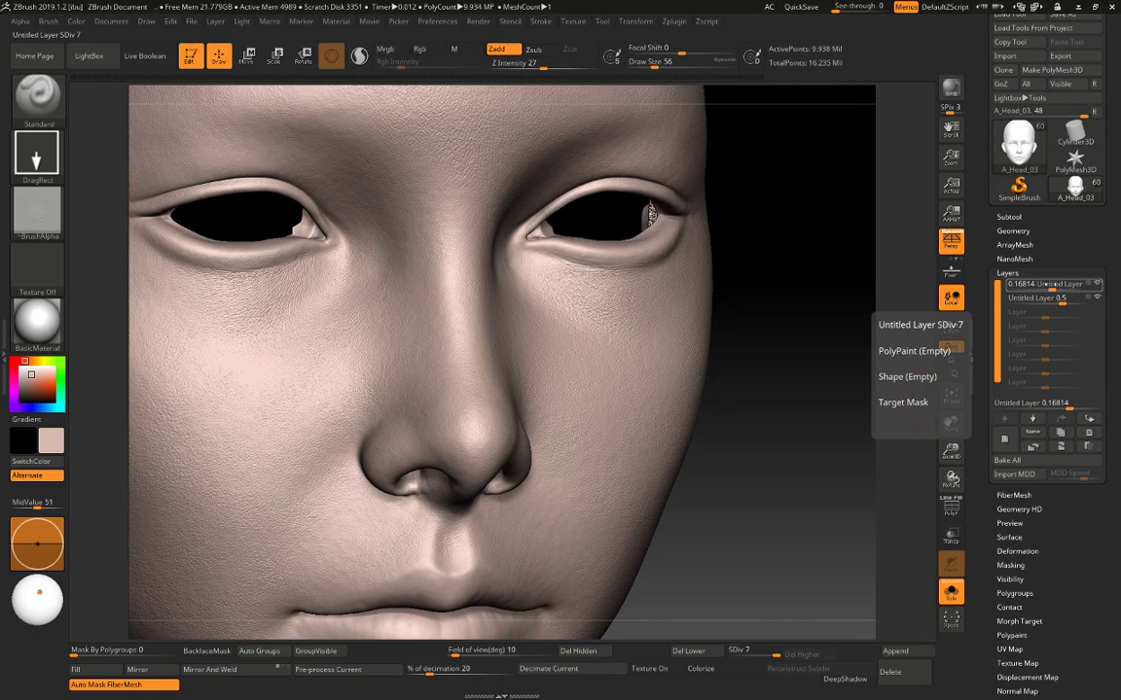
pyautogui.click(1046, 283)
pyautogui.write('0.')
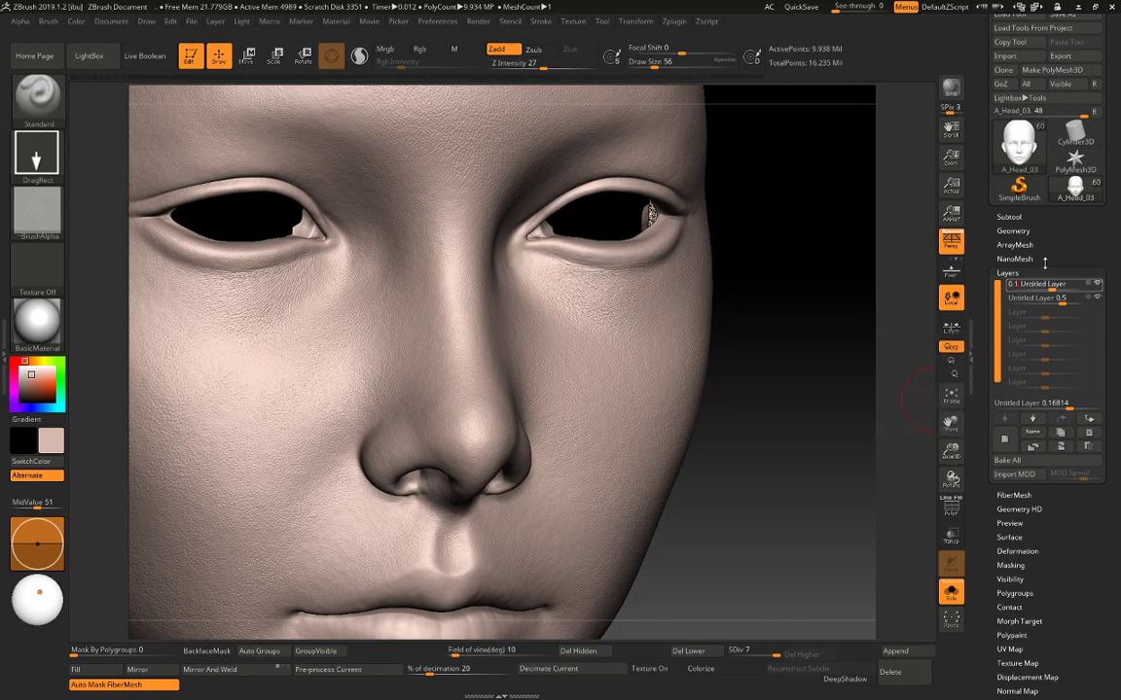
pyautogui.write('1')
pyautogui.press('Return')
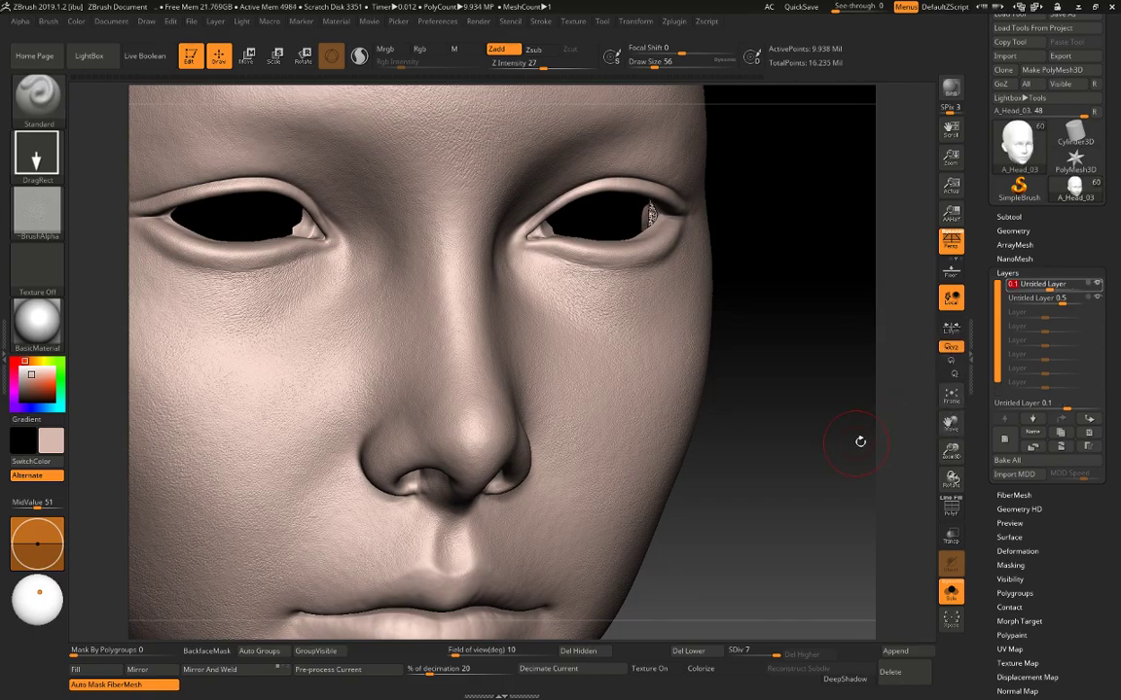
pyautogui.moveTo(858, 443); pyautogui.dragTo(834, 477)
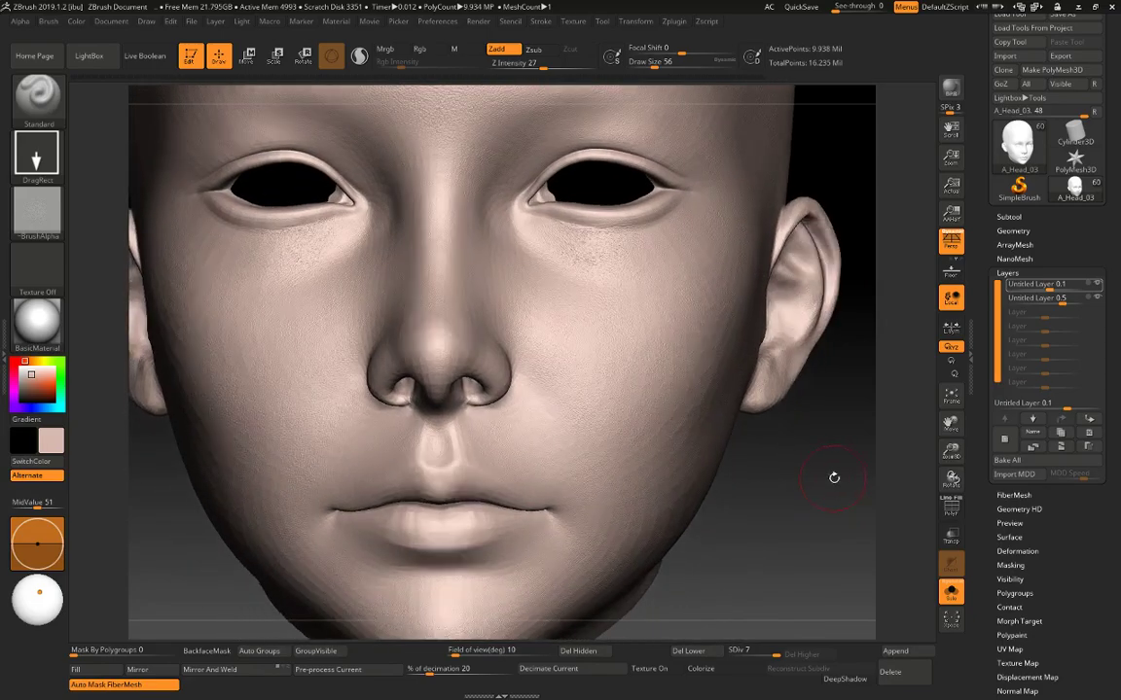
# Turn on Colorize to show the head's painted colours and apply the SkinShade4 material.
pyautogui.click(719, 671)
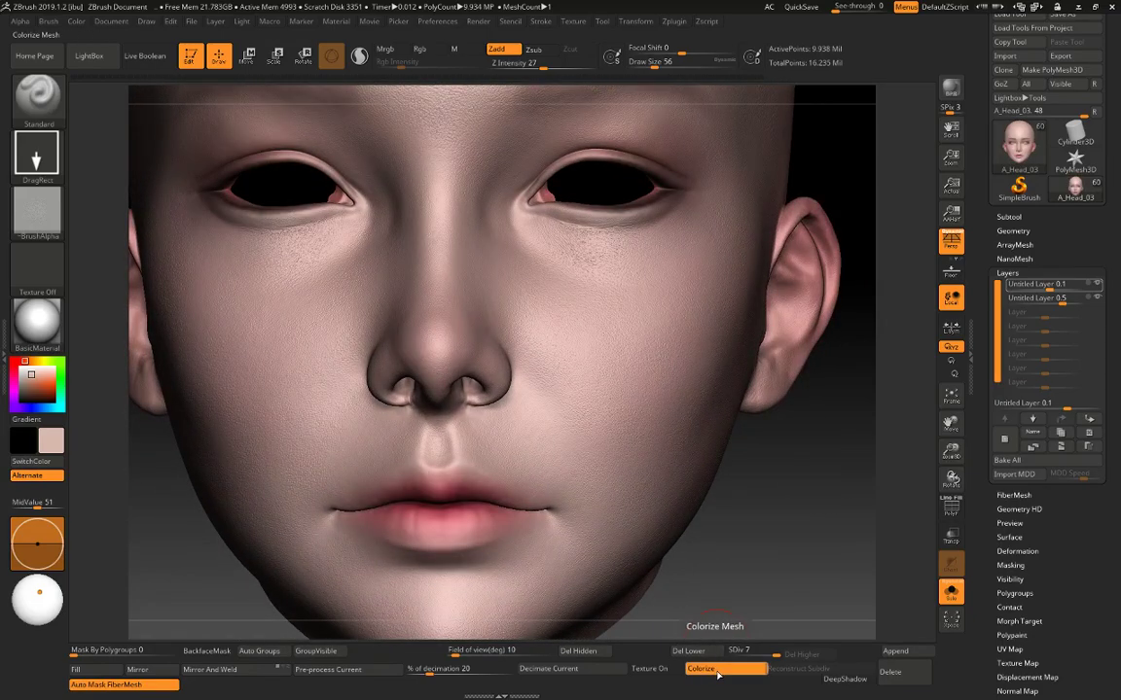
pyautogui.keyDown('alt'); pyautogui.moveTo(789, 506); pyautogui.dragTo(783, 408); pyautogui.keyUp('alt')
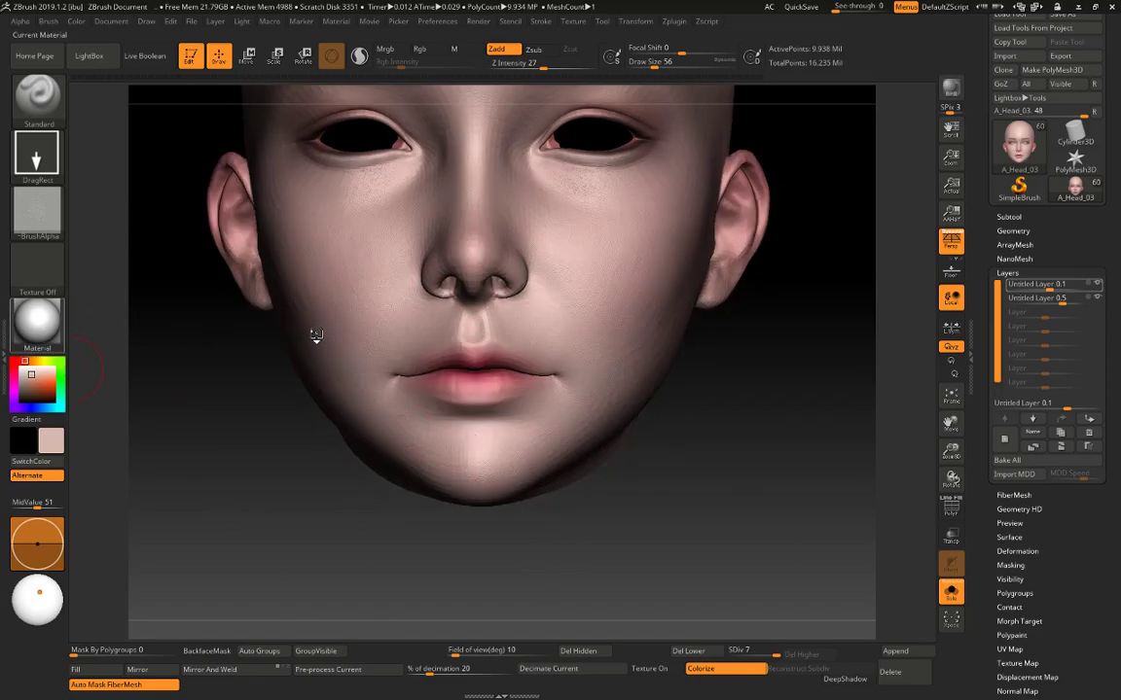
pyautogui.press('m')
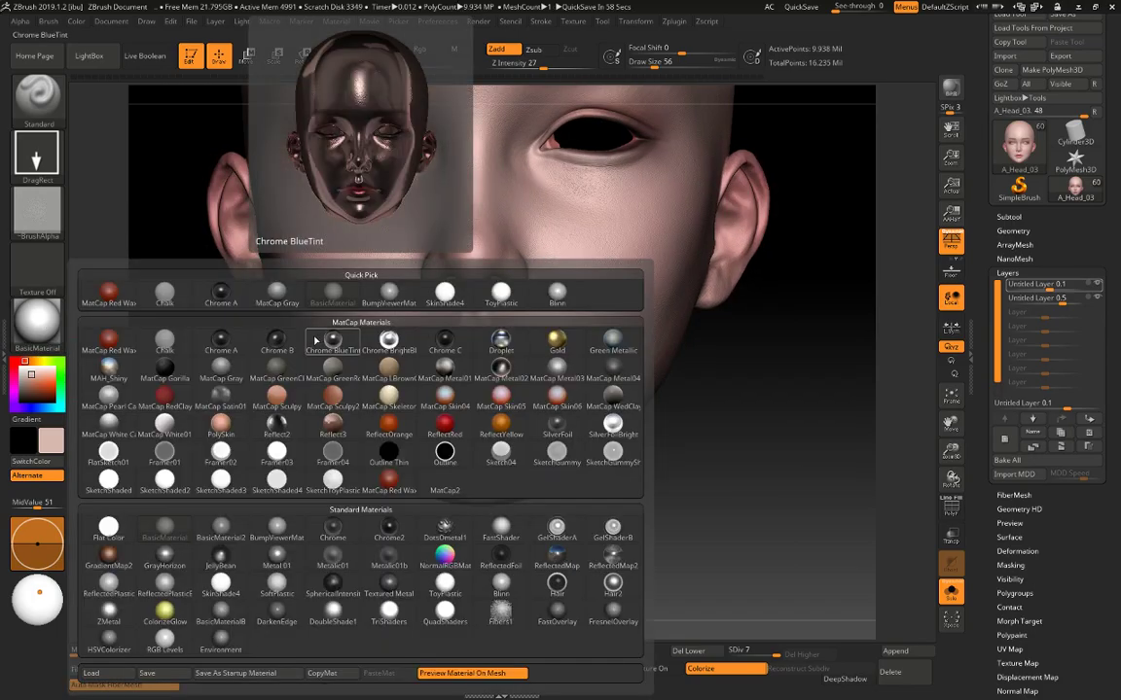
pyautogui.click(221, 582)
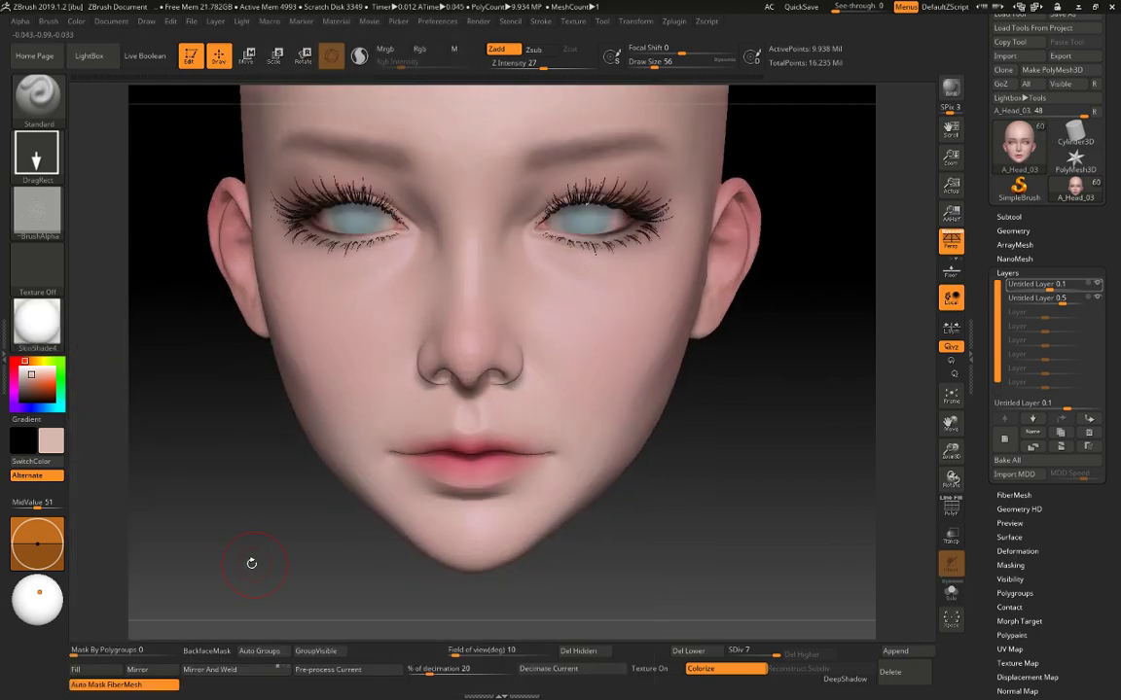
# Expand the subtool list and switch the head's material to ToyPlastic.
pyautogui.scroll(1, 1000, 260)
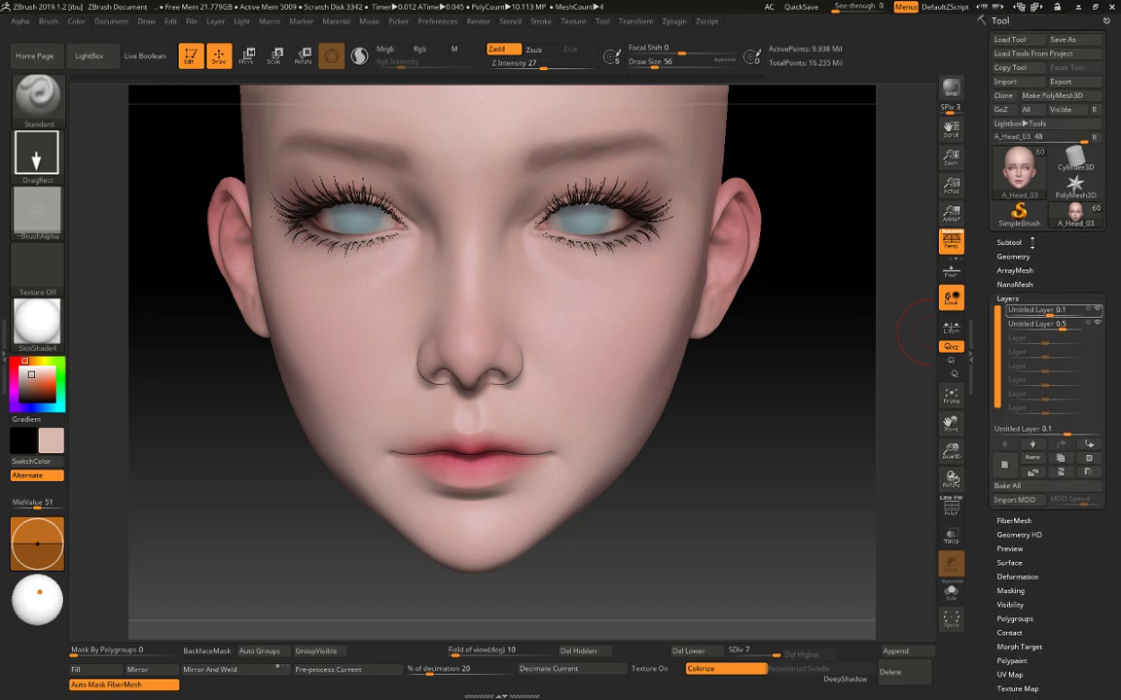
pyautogui.click(1018, 242)
pyautogui.moveTo(846, 363); pyautogui.dragTo(812, 395)
pyautogui.click(37, 321)
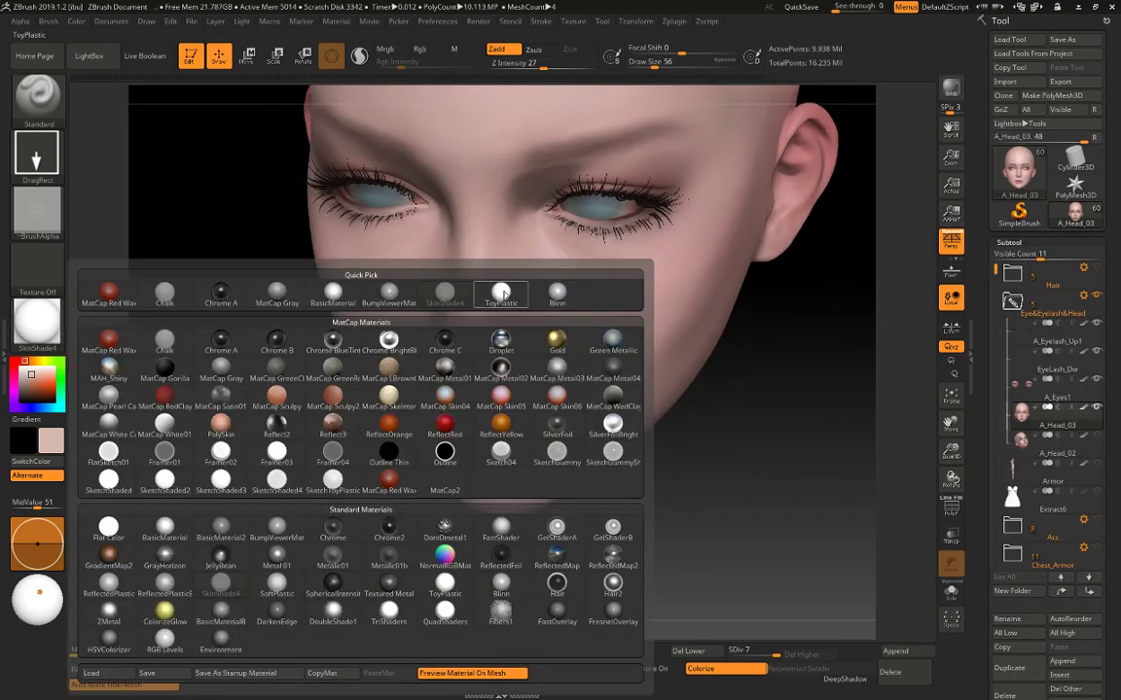
pyautogui.click(501, 293)
pyautogui.moveTo(300, 468); pyautogui.dragTo(274, 470)
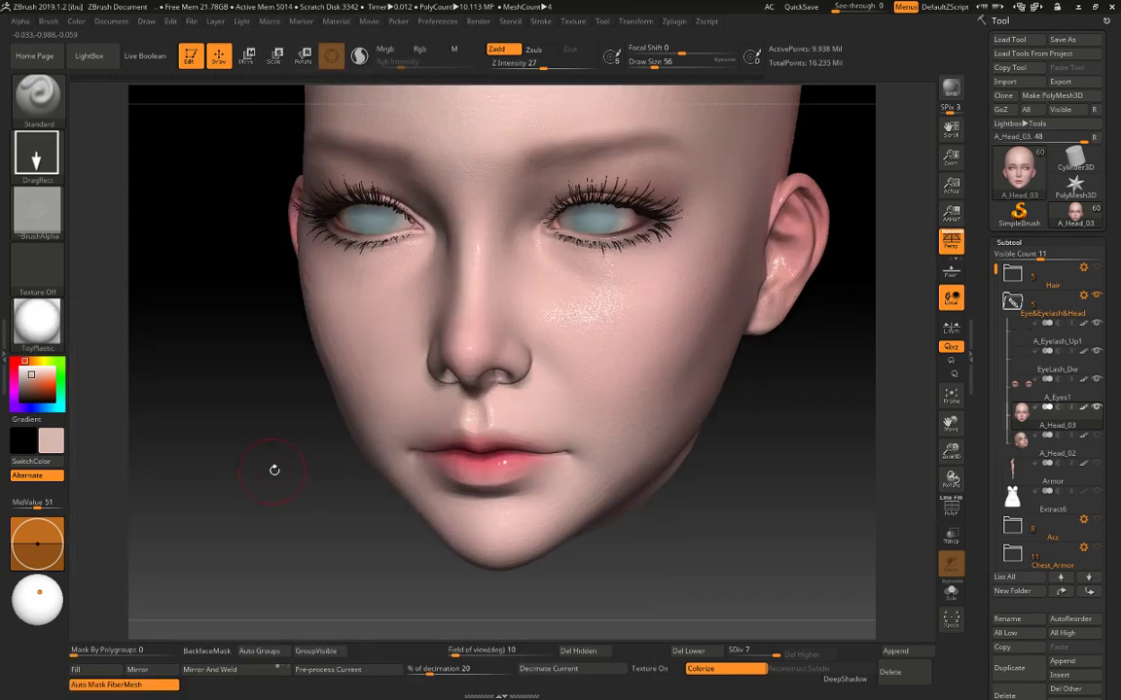
# Switch the head's material to BumpViewerMaterial and view the face from several angles.
pyautogui.click(37, 322)
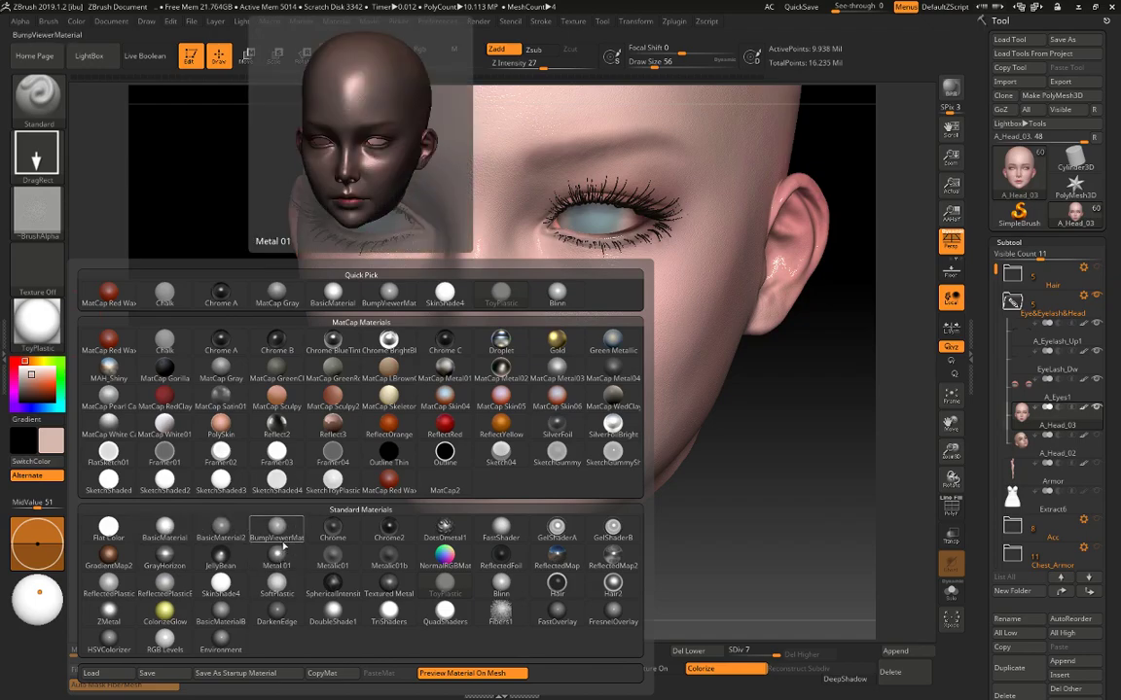
pyautogui.click(277, 531)
pyautogui.moveTo(283, 517); pyautogui.dragTo(259, 540)
pyautogui.moveTo(252, 577); pyautogui.dragTo(730, 504)
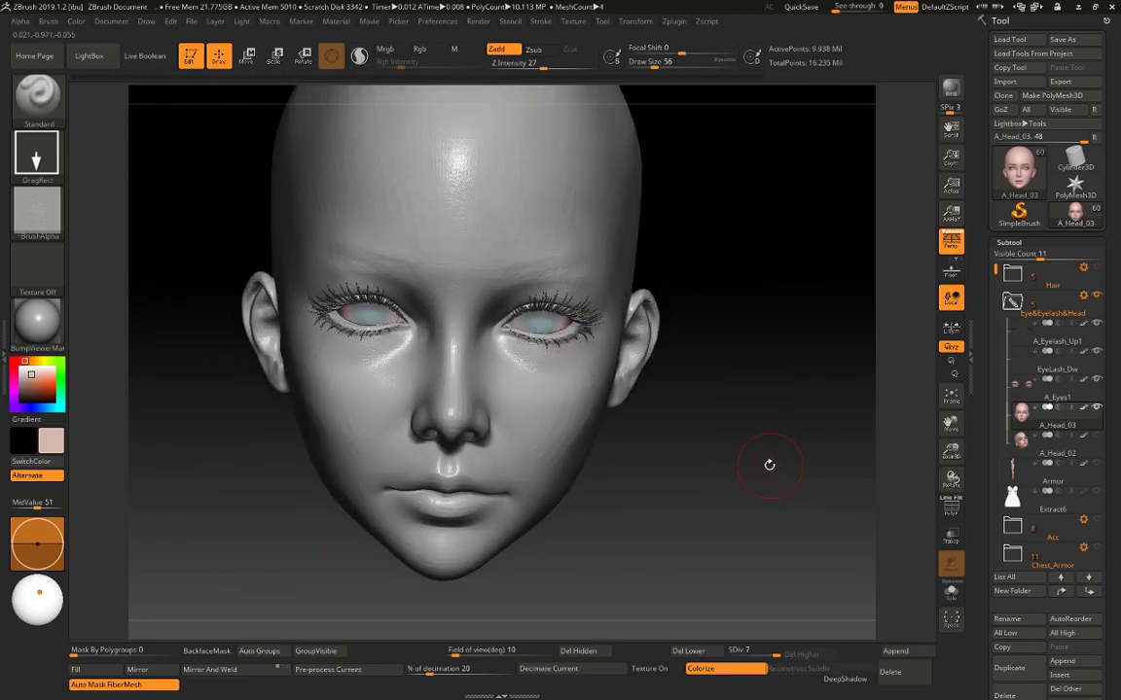
pyautogui.moveTo(769, 465); pyautogui.dragTo(783, 455)
# Return the head's material to SkinShade4.
pyautogui.click(37, 316)
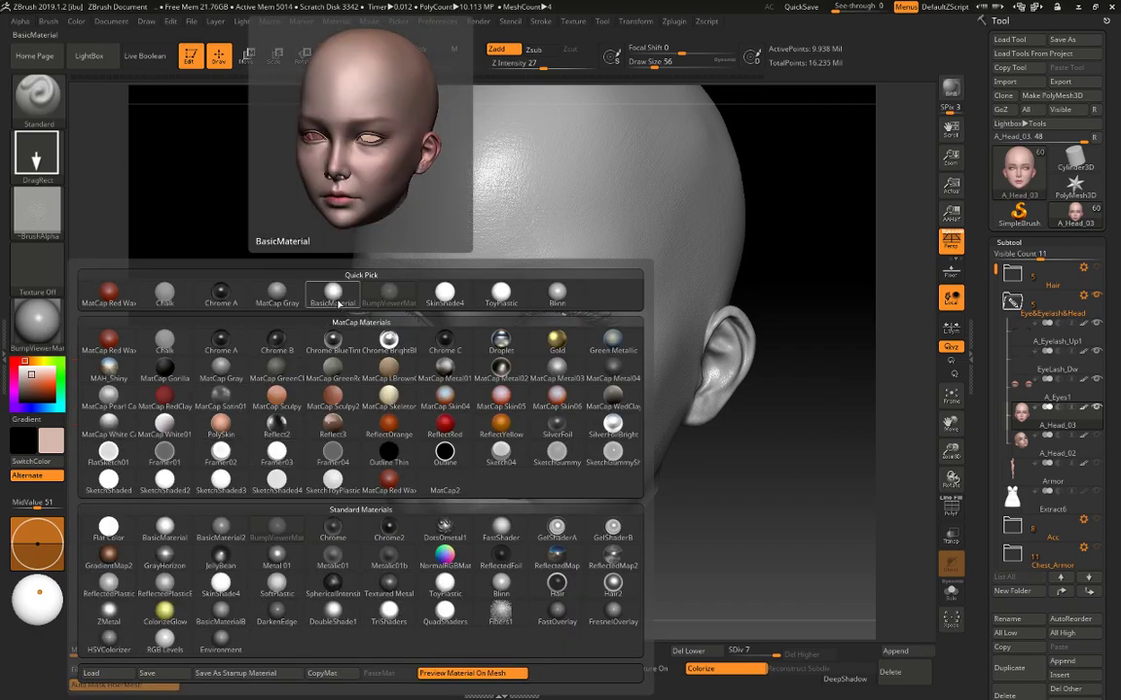
pyautogui.click(445, 292)
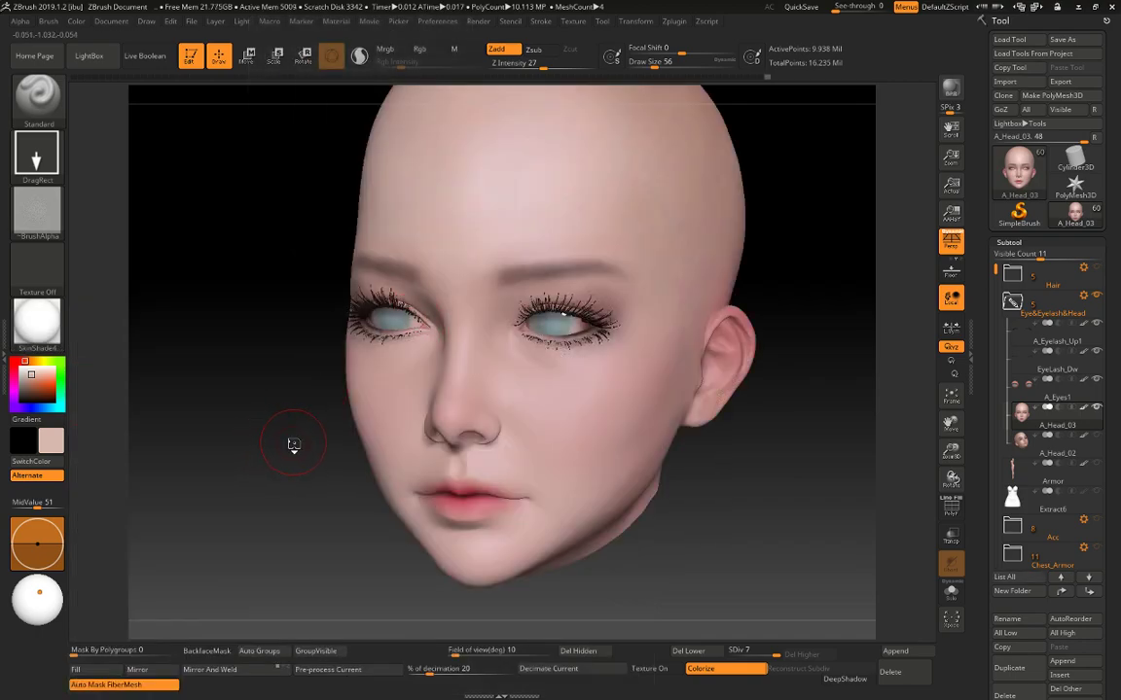
pyautogui.press(',')
pyautogui.click(244, 94)
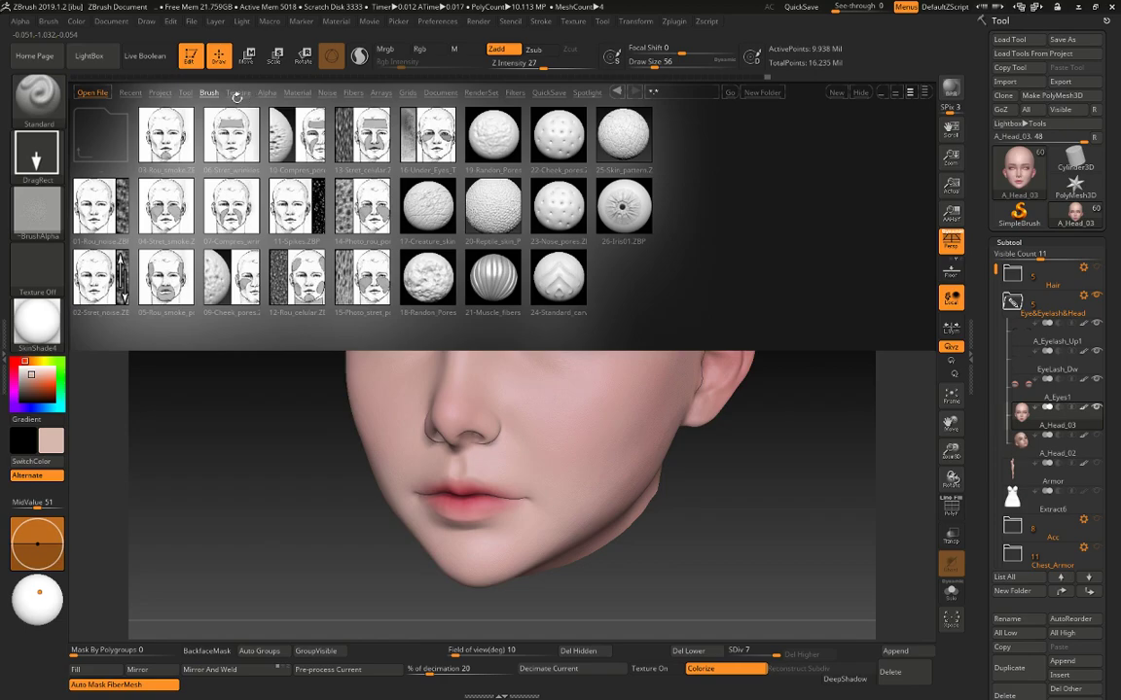
pyautogui.press(',')
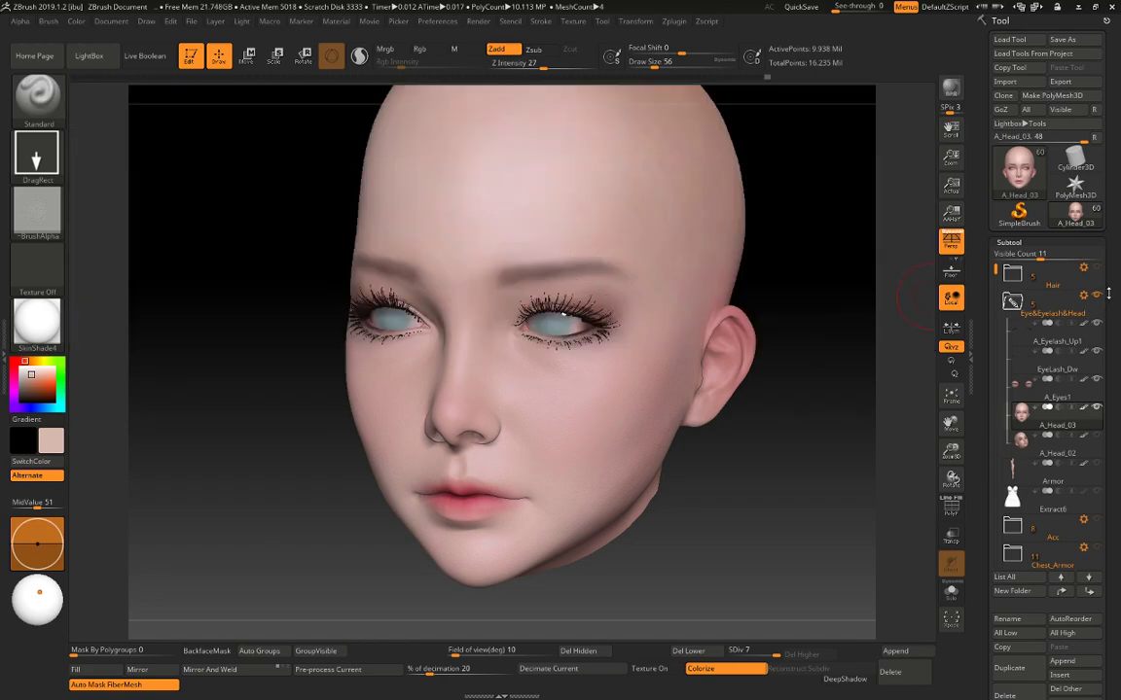
# Set the Specular modifier of the SkinShade4 material to 33.
pyautogui.click(335, 20)
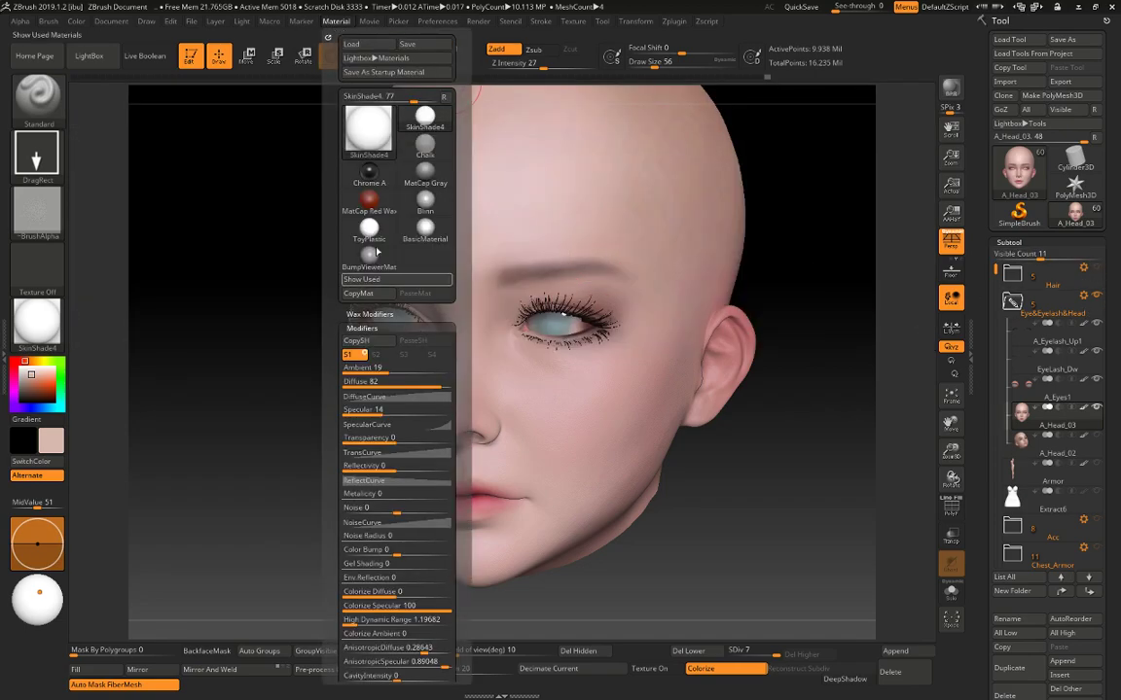
pyautogui.moveTo(391, 408); pyautogui.dragTo(412, 410)
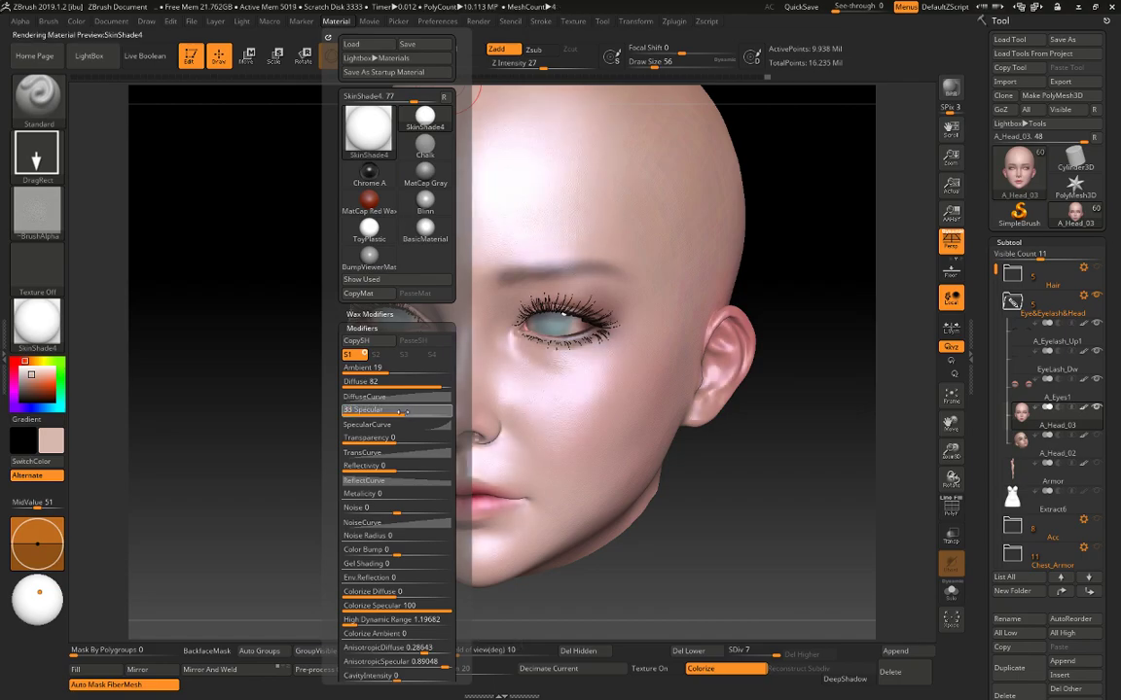
pyautogui.moveTo(413, 411); pyautogui.dragTo(402, 412)
pyautogui.moveTo(772, 513); pyautogui.dragTo(778, 516)
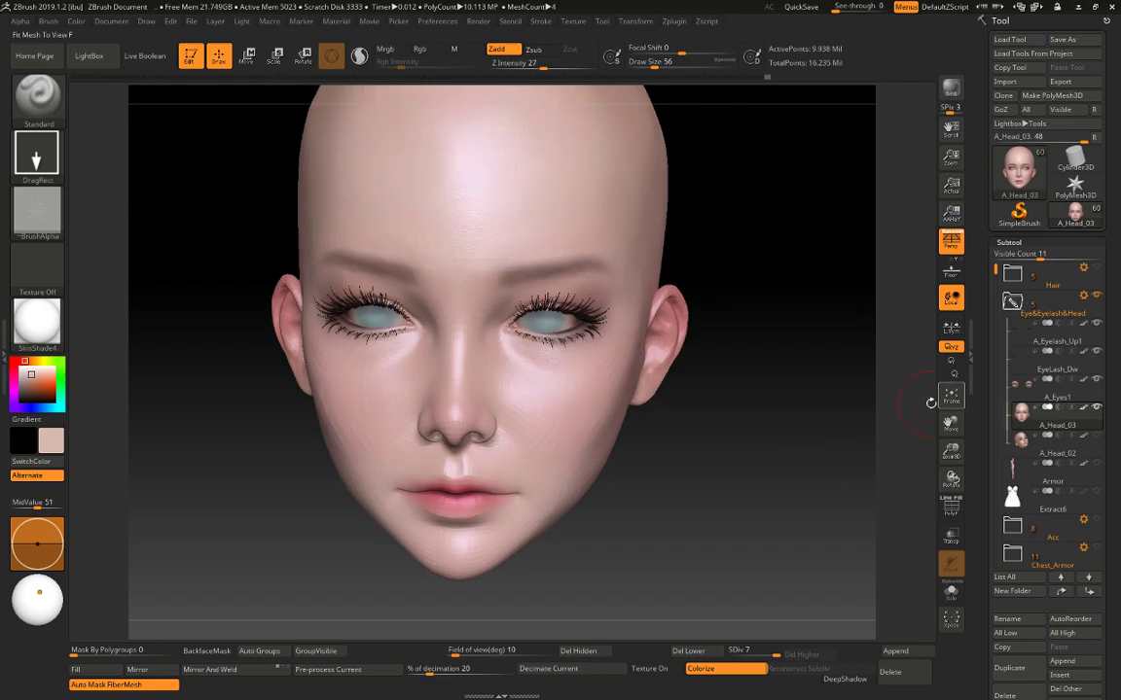
# Show the Hair folder to check the face with hair from different angles, and hide it again.
pyautogui.click(1096, 267)
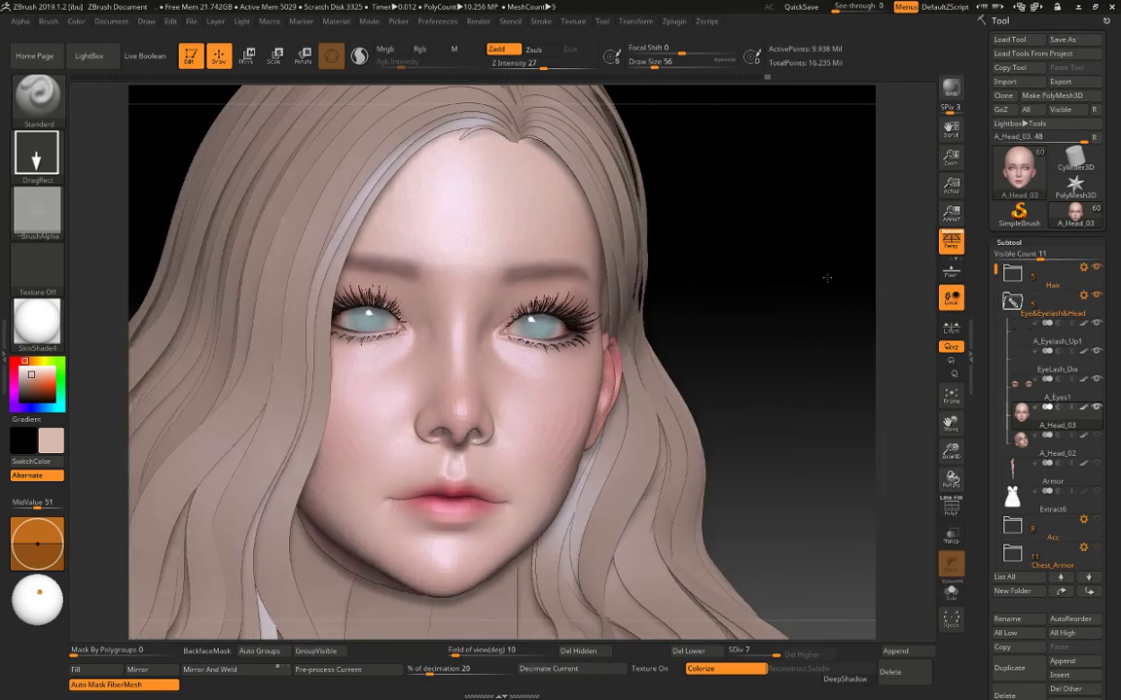
pyautogui.moveTo(827, 277); pyautogui.dragTo(845, 263)
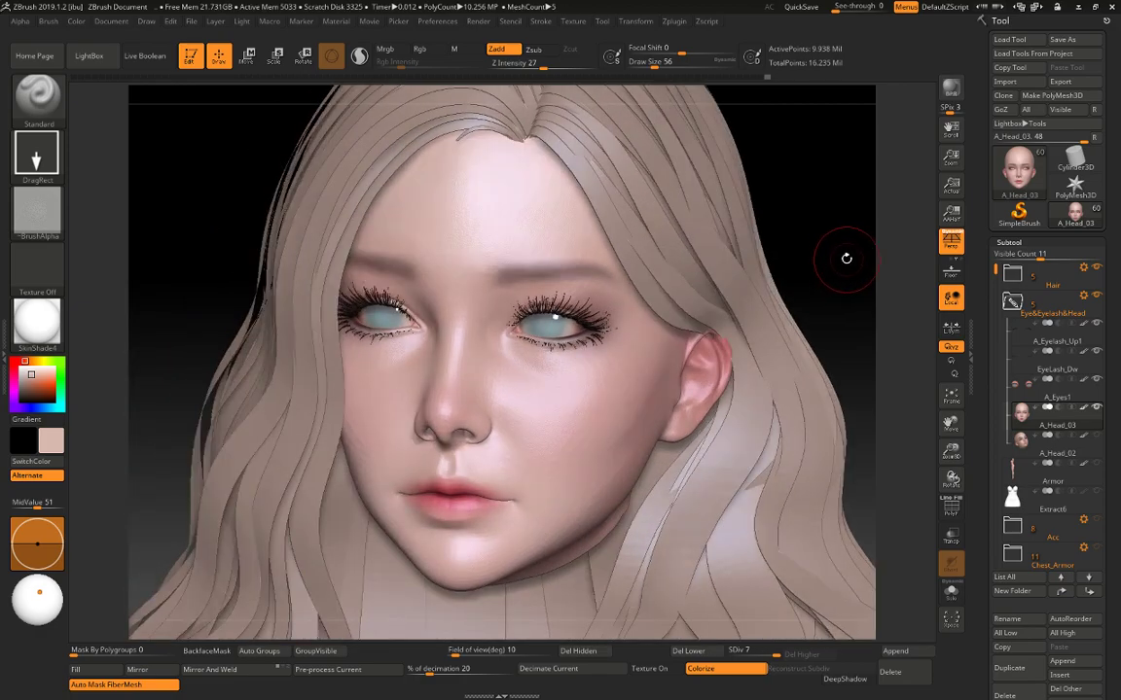
pyautogui.click(1096, 269)
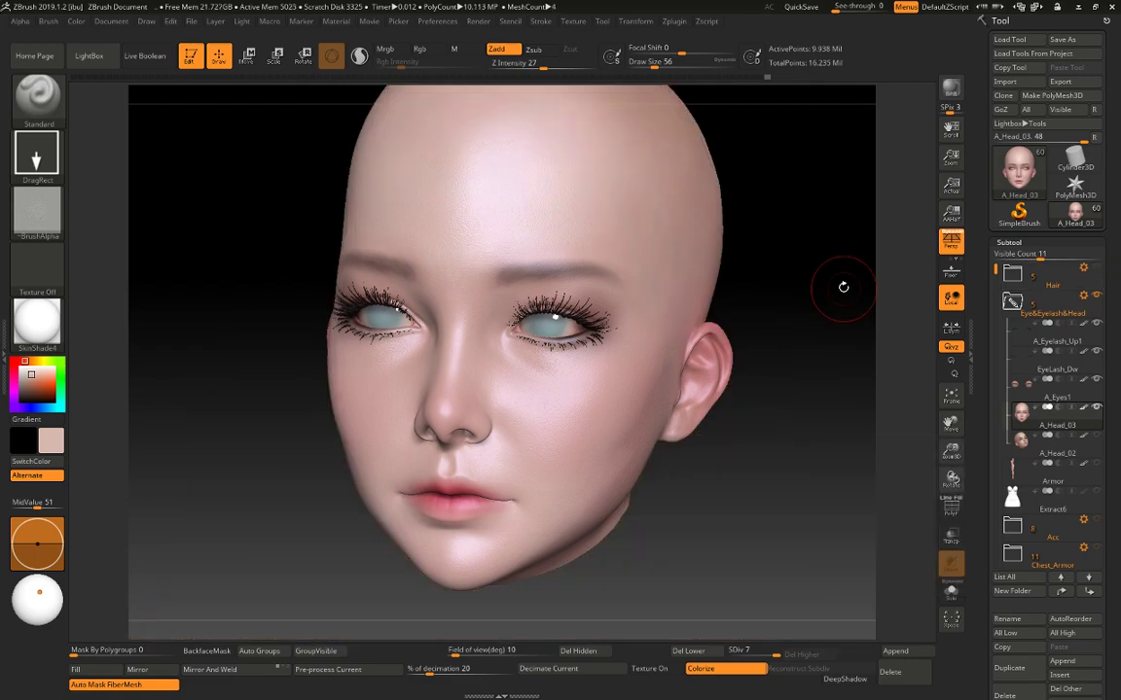
# Turn off Colorize on the A_Head_03 subtool with the face viewed from the front.
pyautogui.keyDown('shift'); pyautogui.moveTo(843, 288); pyautogui.dragTo(853, 295); pyautogui.keyUp('shift')
pyautogui.click(729, 671)
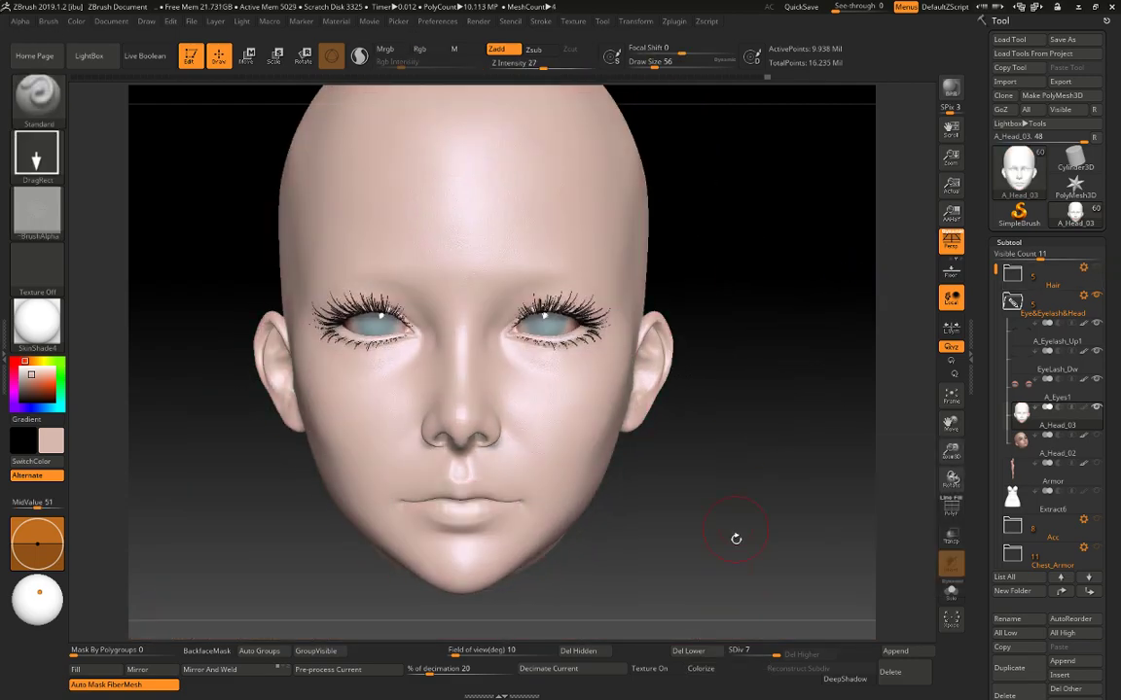
pyautogui.keyDown('alt'); pyautogui.moveTo(746, 491); pyautogui.dragTo(746, 512); pyautogui.keyUp('alt')
# Apply BasicMaterial to the head and set the current colour to a pale skin tone, RGB 210, 181, 171.
pyautogui.click(40, 391)
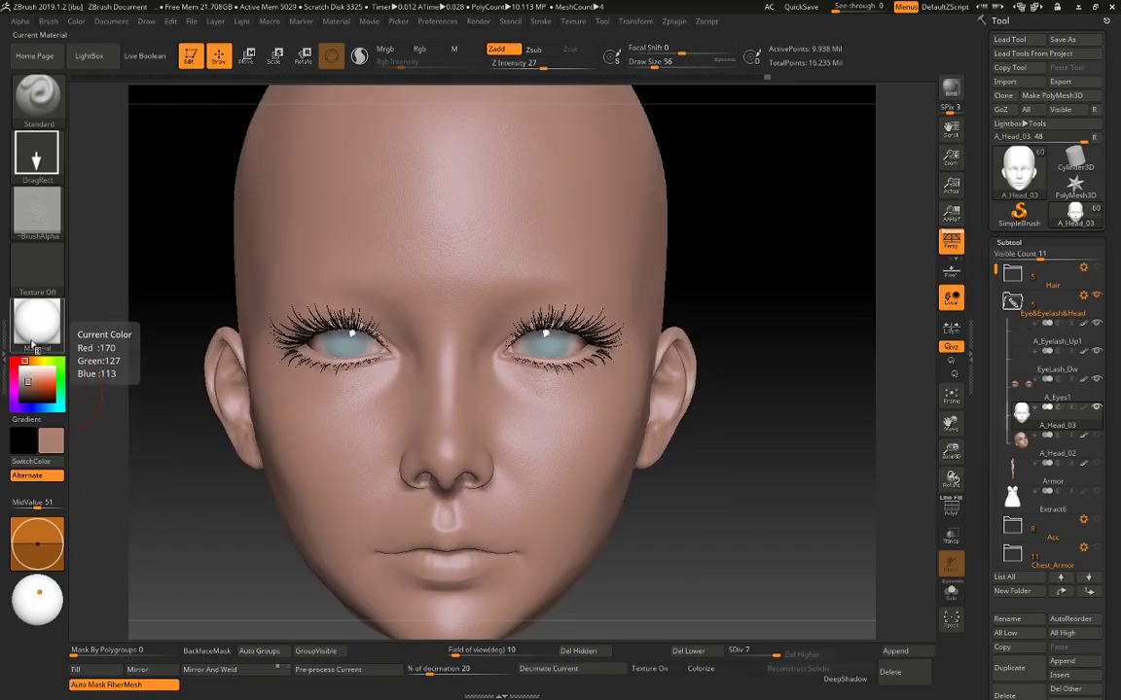
pyautogui.click(37, 319)
pyautogui.click(164, 532)
pyautogui.click(26, 373)
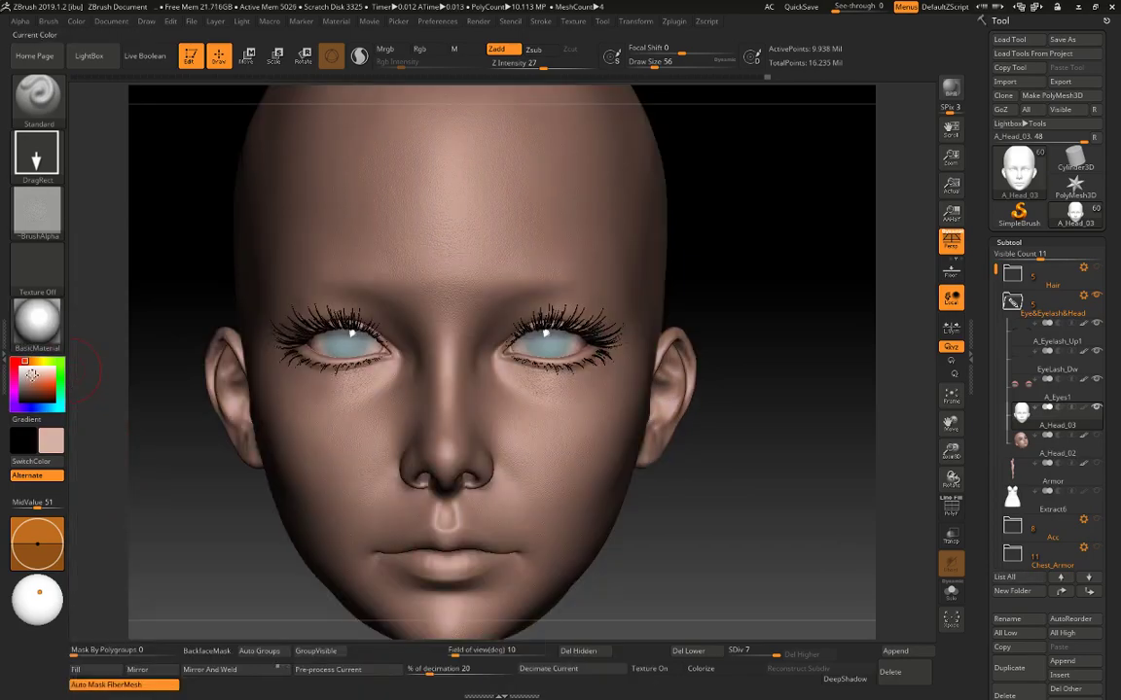
pyautogui.click(29, 376)
pyautogui.click(29, 375)
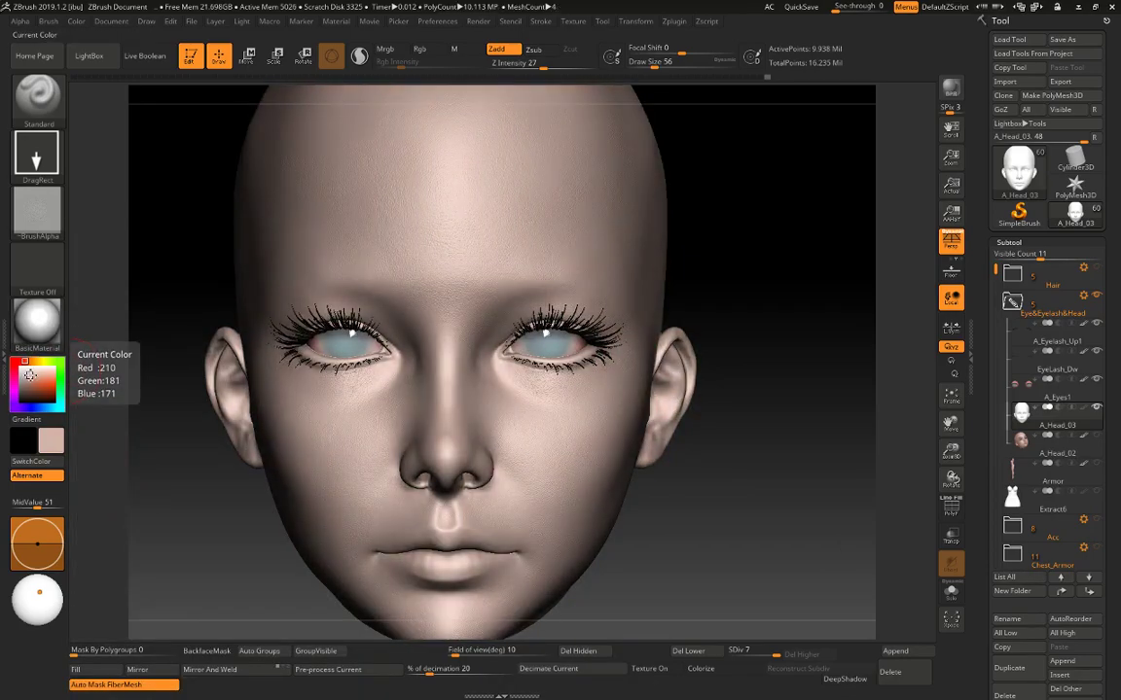
# Toggle DeepShadow on and off, inspect the facial pores, and isolate the head in Solo mode.
pyautogui.keyDown('alt'); pyautogui.moveTo(713, 530); pyautogui.dragTo(766, 506); pyautogui.keyUp('alt')
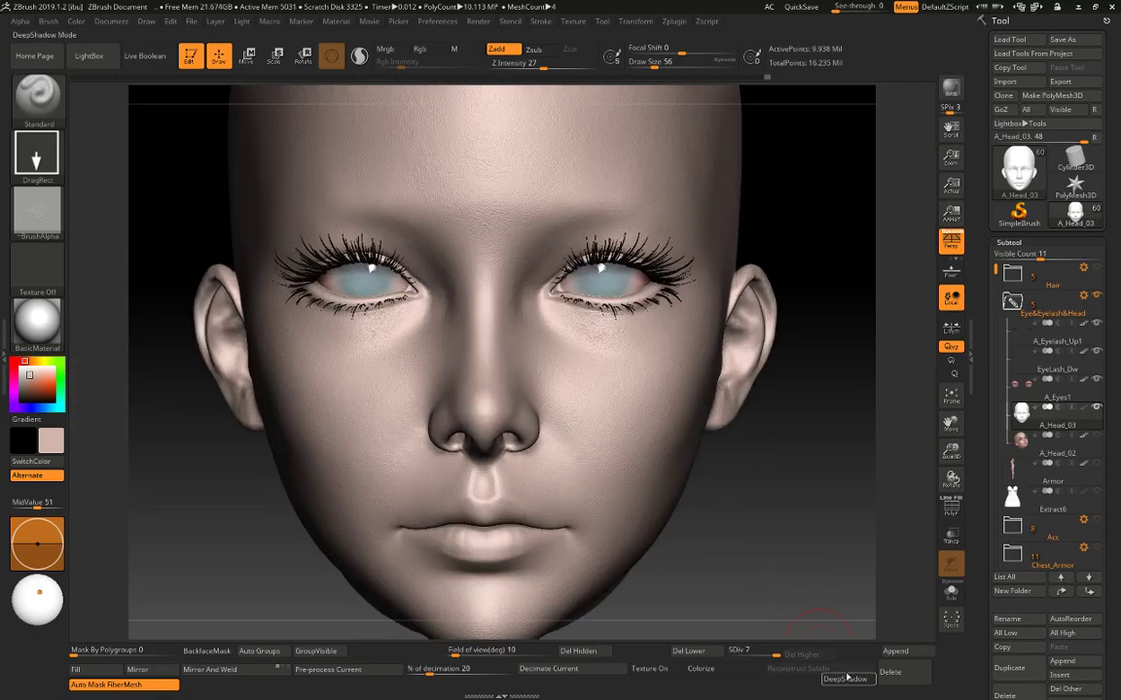
pyautogui.click(851, 680)
pyautogui.click(851, 682)
pyautogui.moveTo(794, 566); pyautogui.dragTo(819, 499)
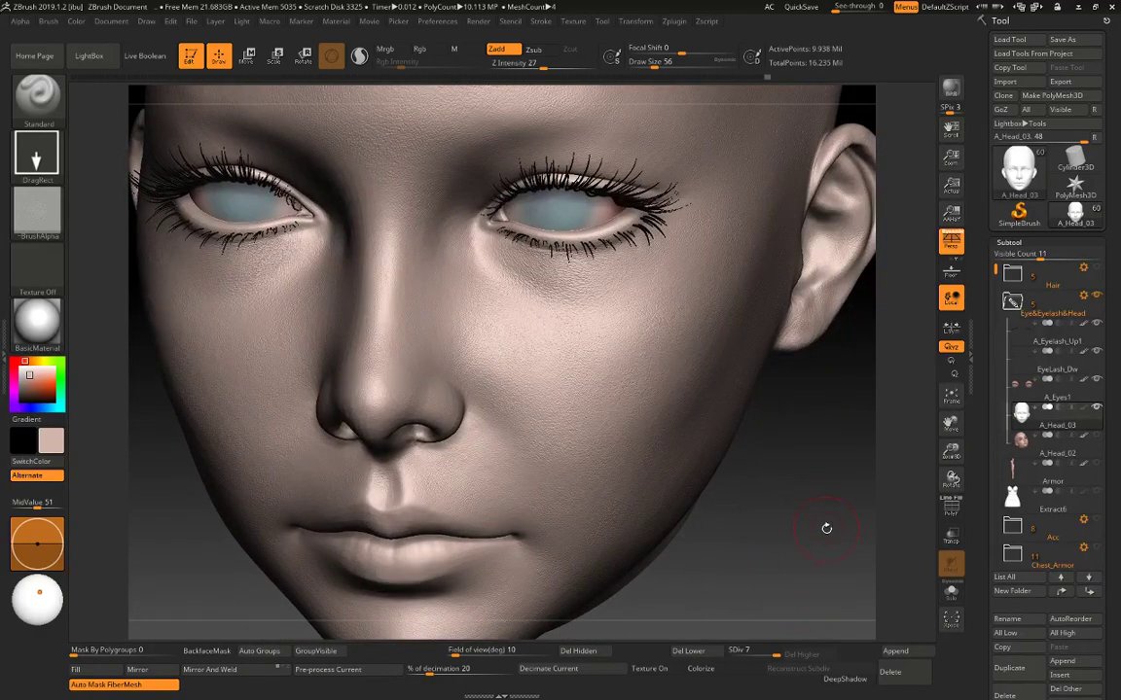
pyautogui.moveTo(827, 543); pyautogui.dragTo(827, 608)
pyautogui.moveTo(872, 538); pyautogui.dragTo(905, 515)
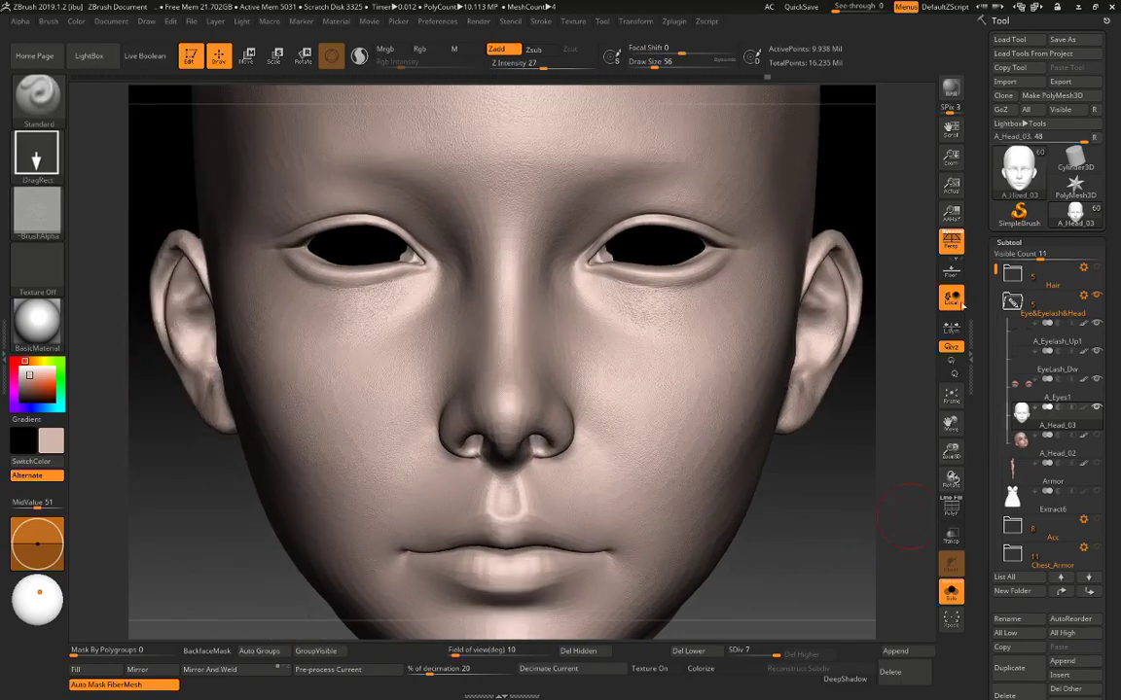
# Save the tool as a ZTool file on the Work (D:) drive.
pyautogui.click(1063, 38)
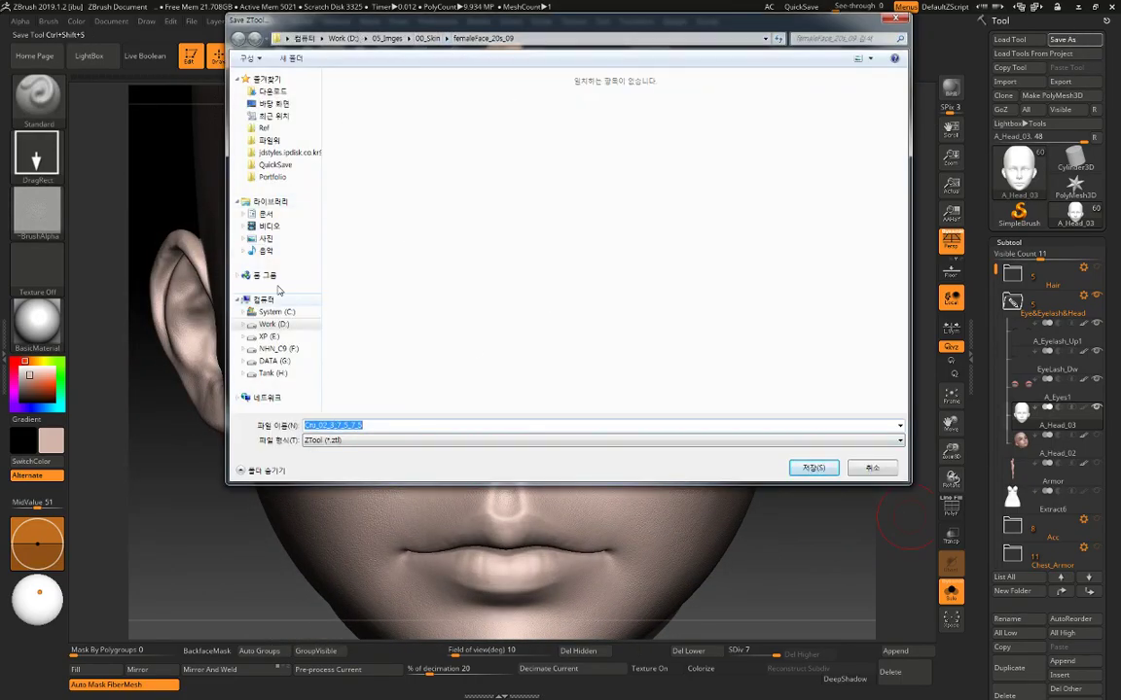
pyautogui.click(273, 325)
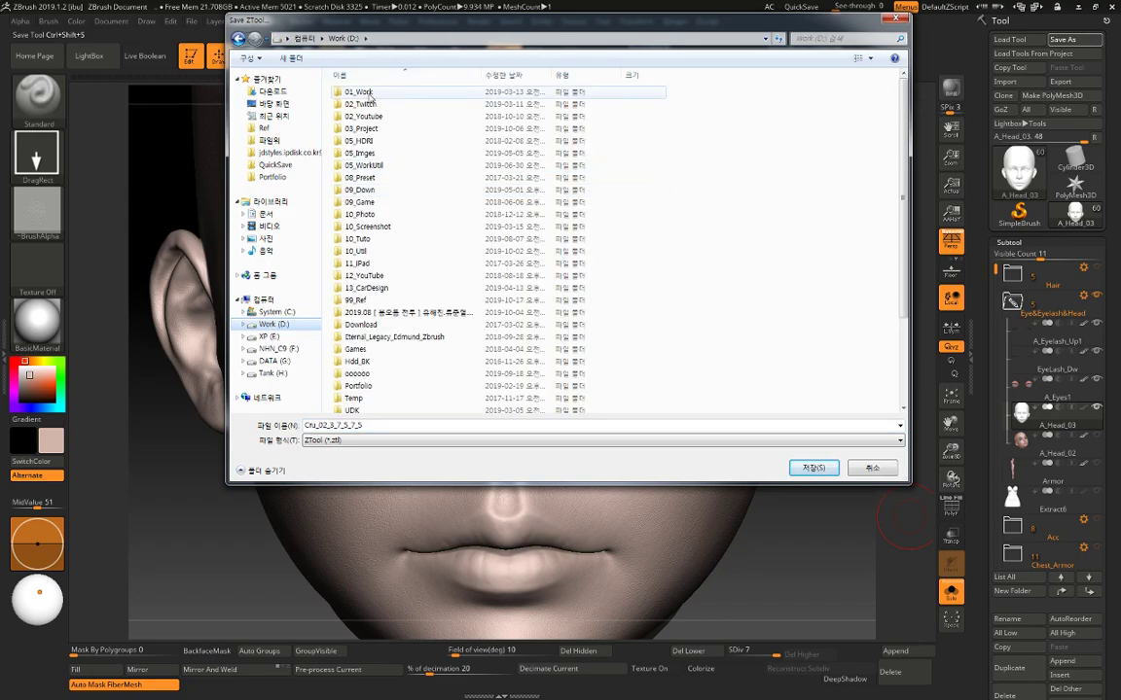
pyautogui.moveTo(416, 28); pyautogui.dragTo(1120, 44)
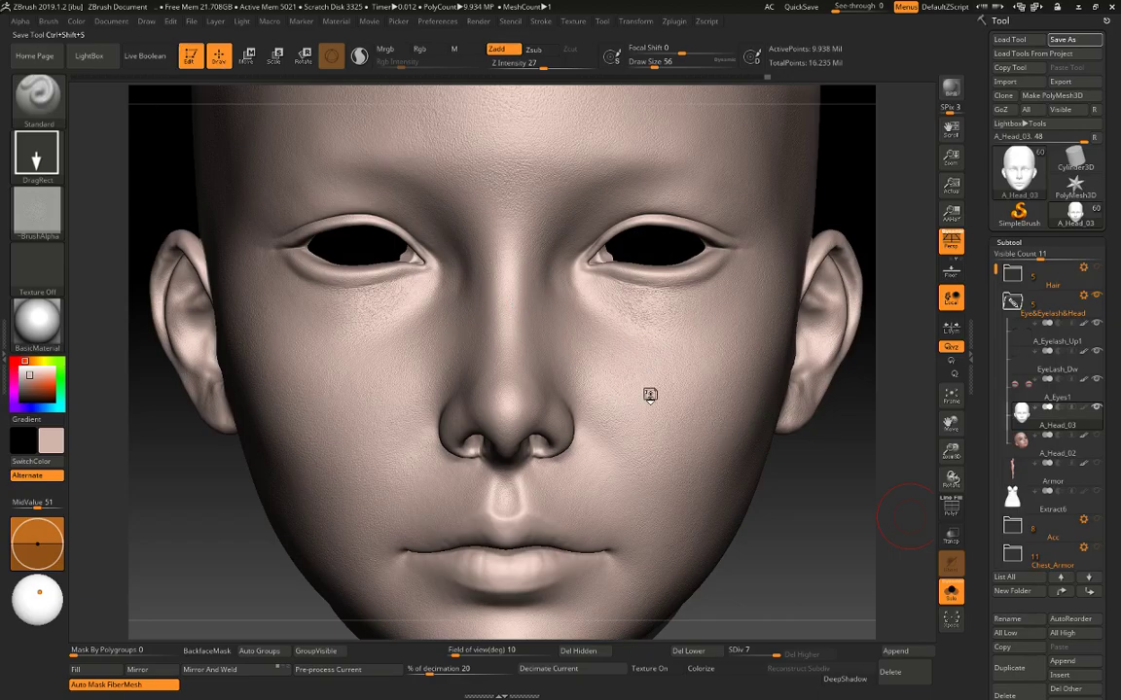
pyautogui.hotkey('ctrl', 's')
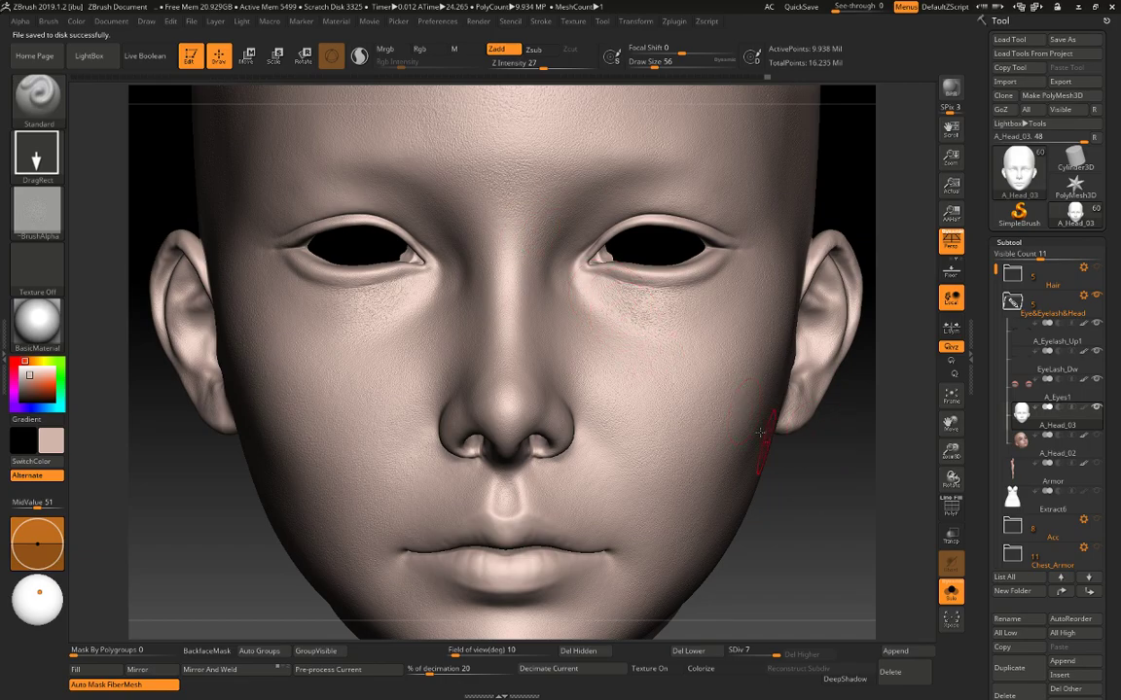
# Add a new sculpting layer to the A_Head_03 subtool.
pyautogui.keyDown('alt'); pyautogui.moveTo(816, 506); pyautogui.dragTo(839, 473); pyautogui.keyUp('alt')
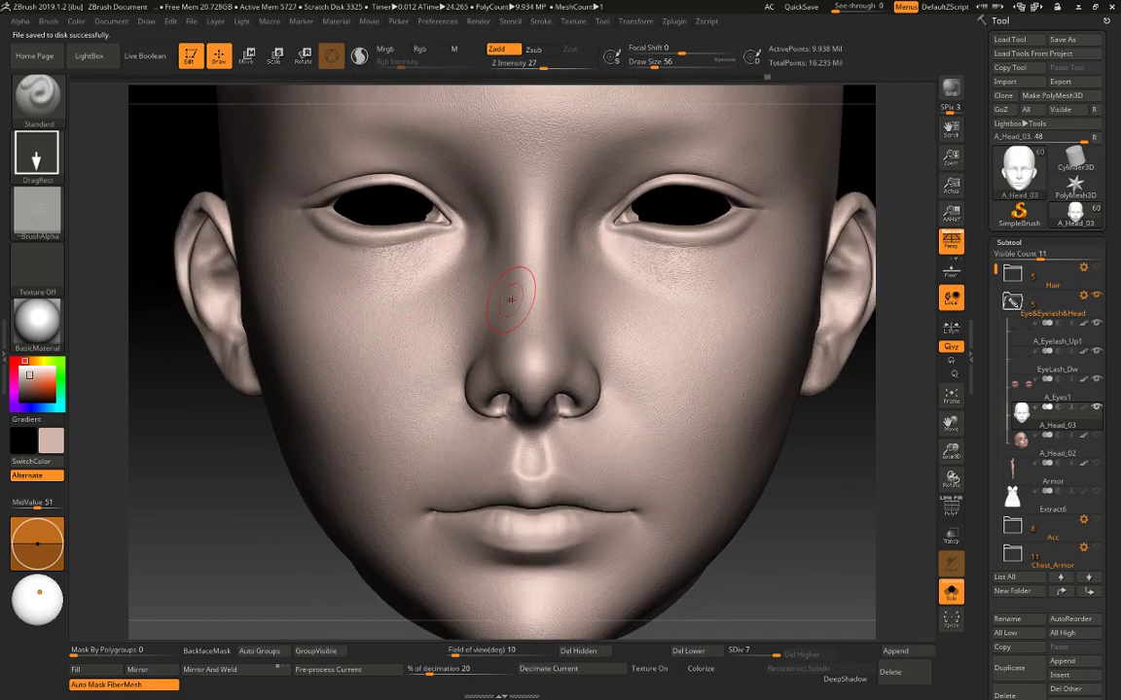
pyautogui.press(',')
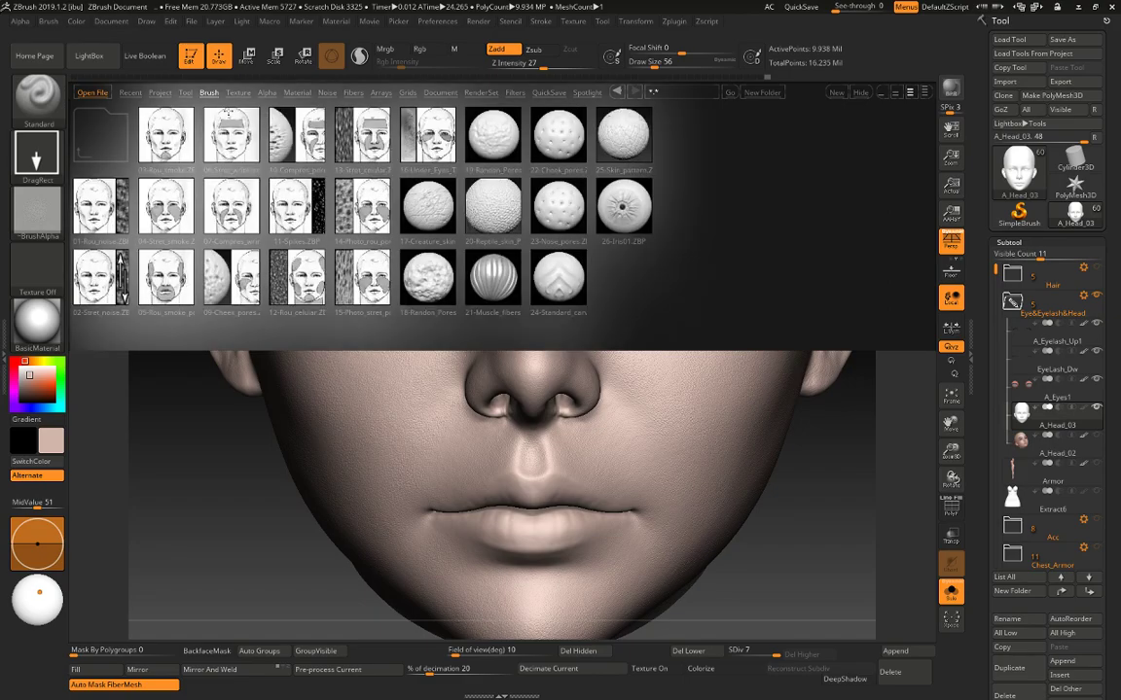
pyautogui.moveTo(994, 271); pyautogui.dragTo(995, 374)
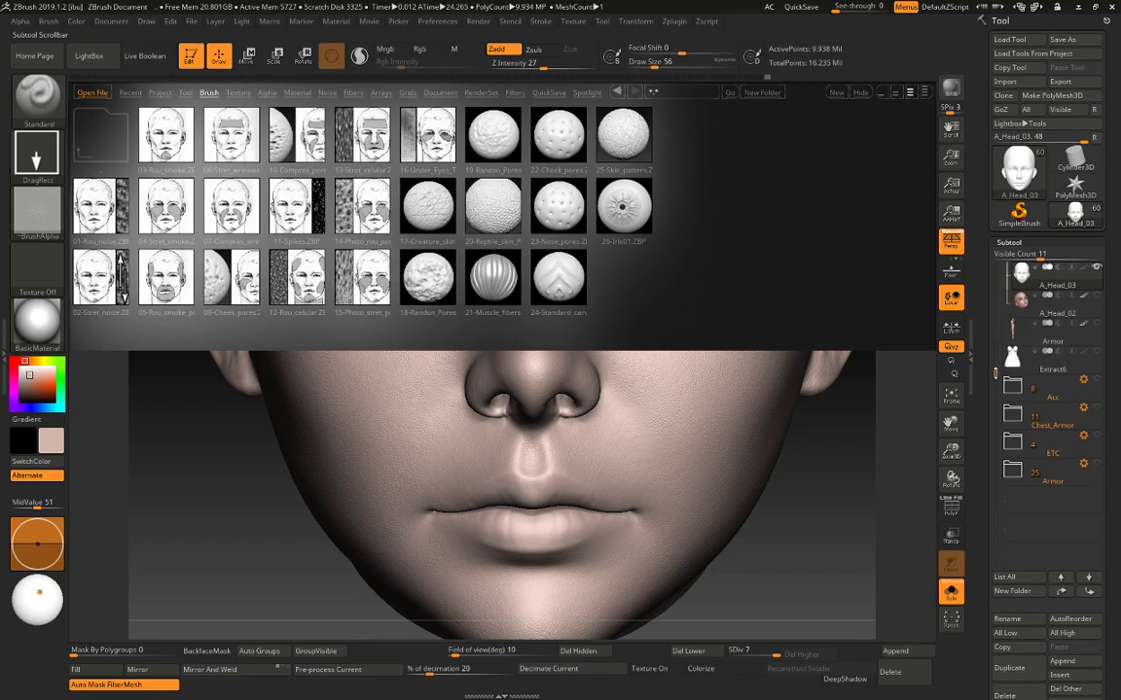
pyautogui.press(',')
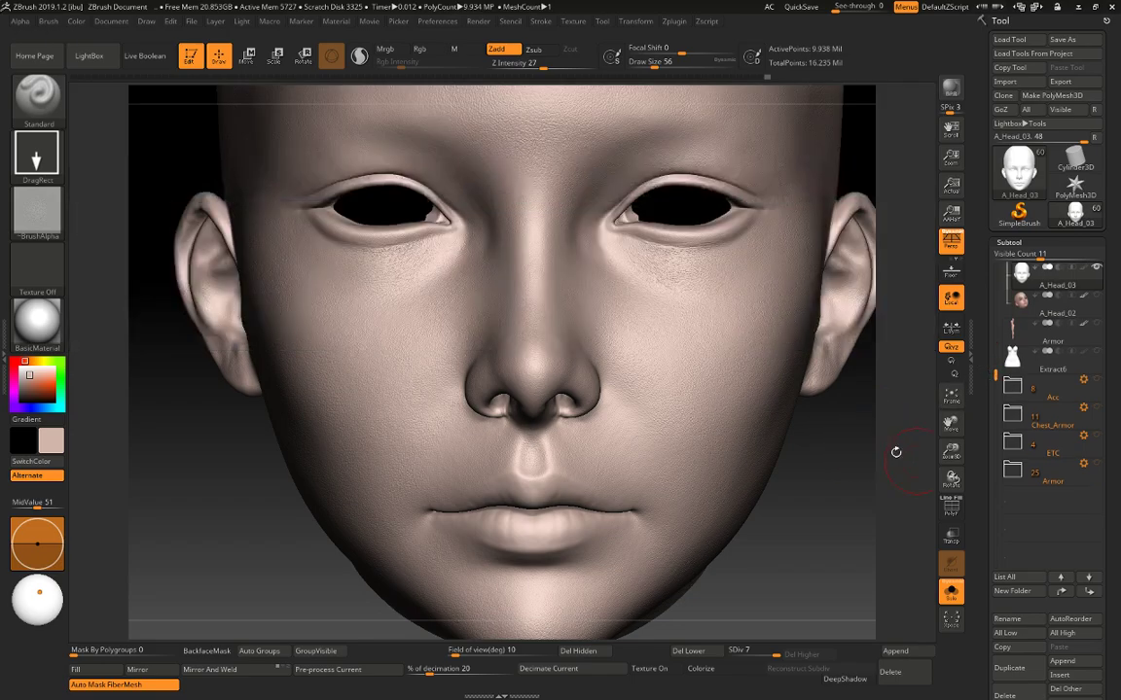
pyautogui.moveTo(980, 545); pyautogui.dragTo(980, 453)
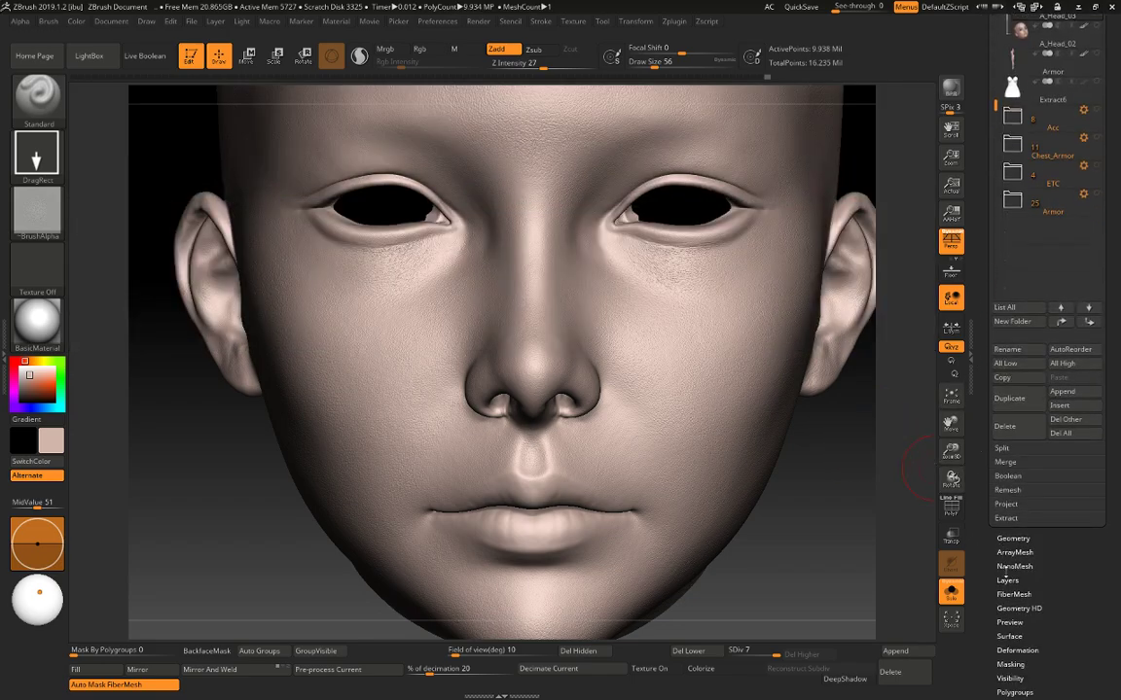
pyautogui.click(1007, 580)
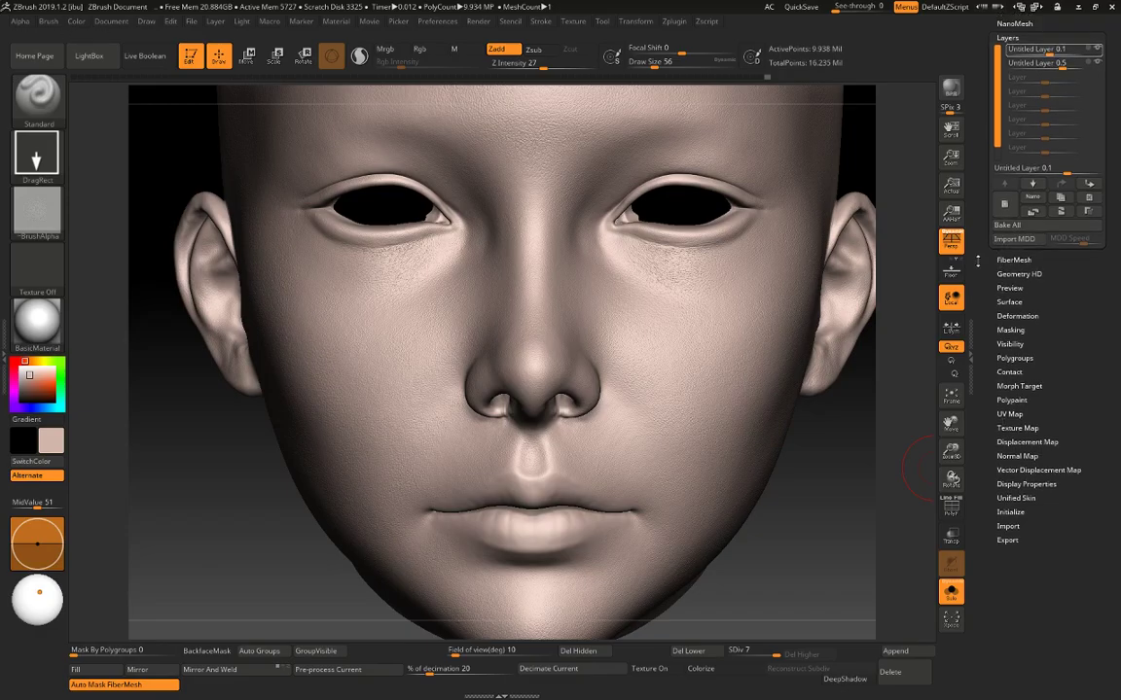
pyautogui.scroll(3, 978, 260)
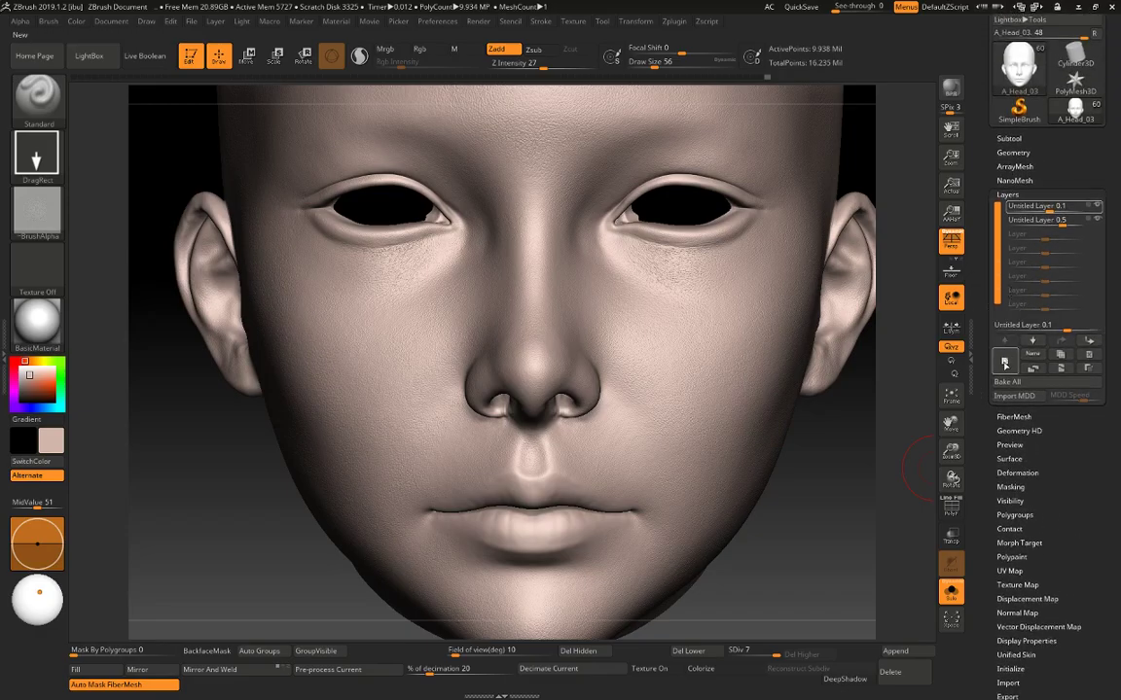
pyautogui.click(1005, 364)
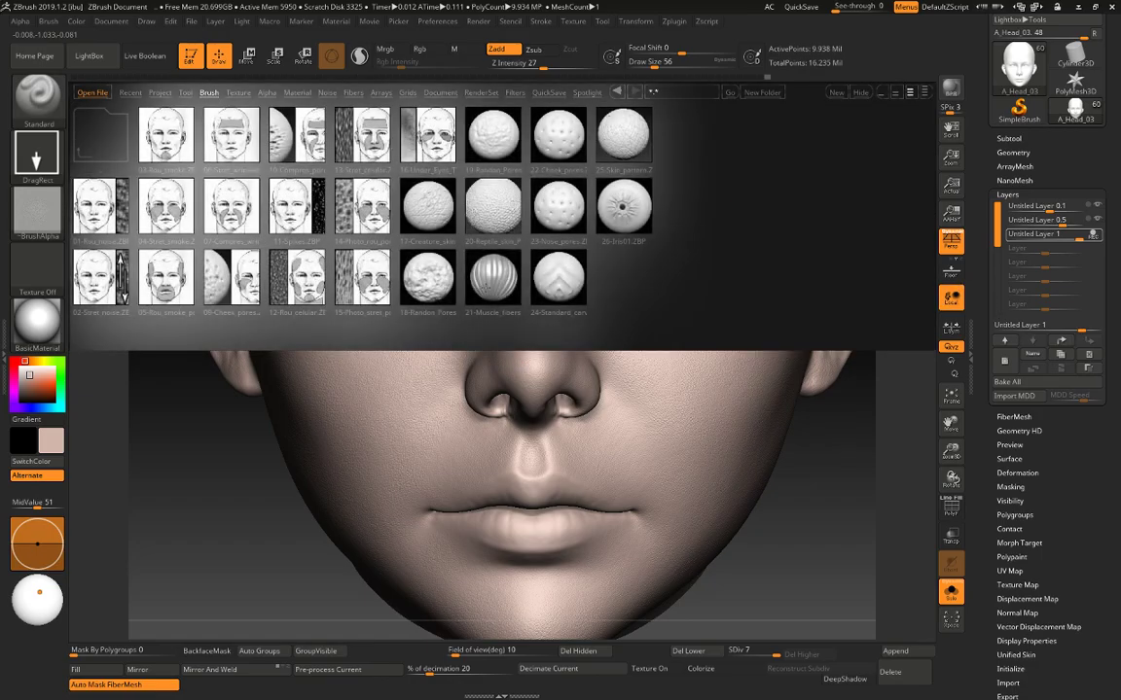
# Delete the head's existing morph target and store its current shape as a new one.
pyautogui.scroll(-5, 986, 459)
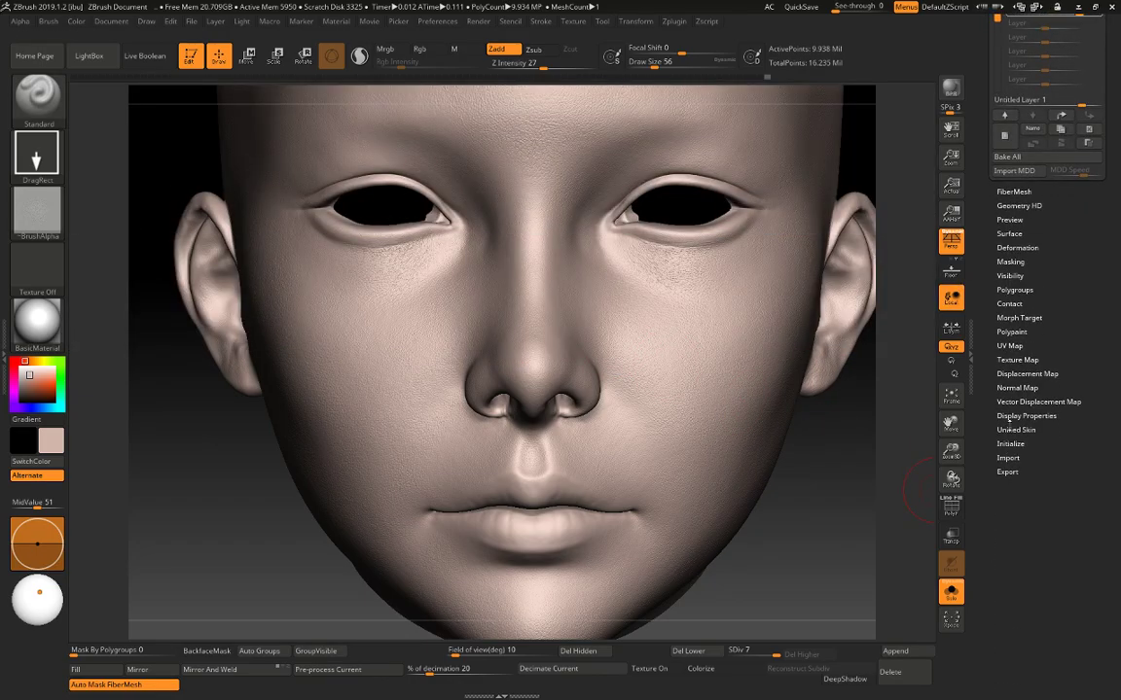
pyautogui.click(1010, 318)
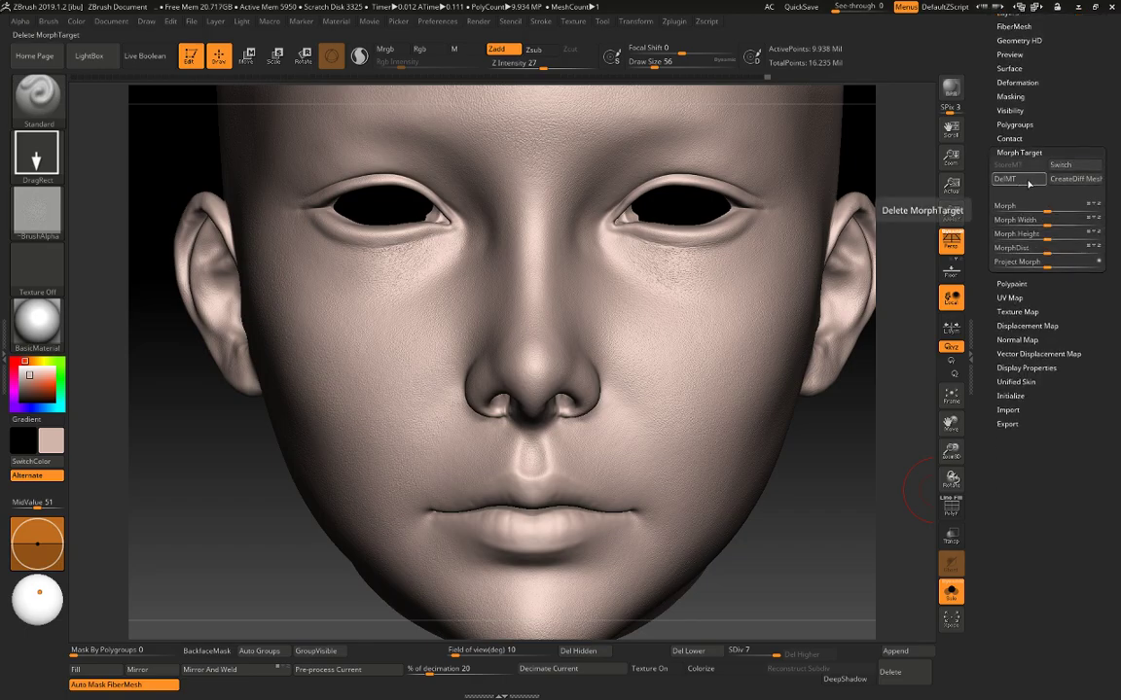
pyautogui.click(1018, 179)
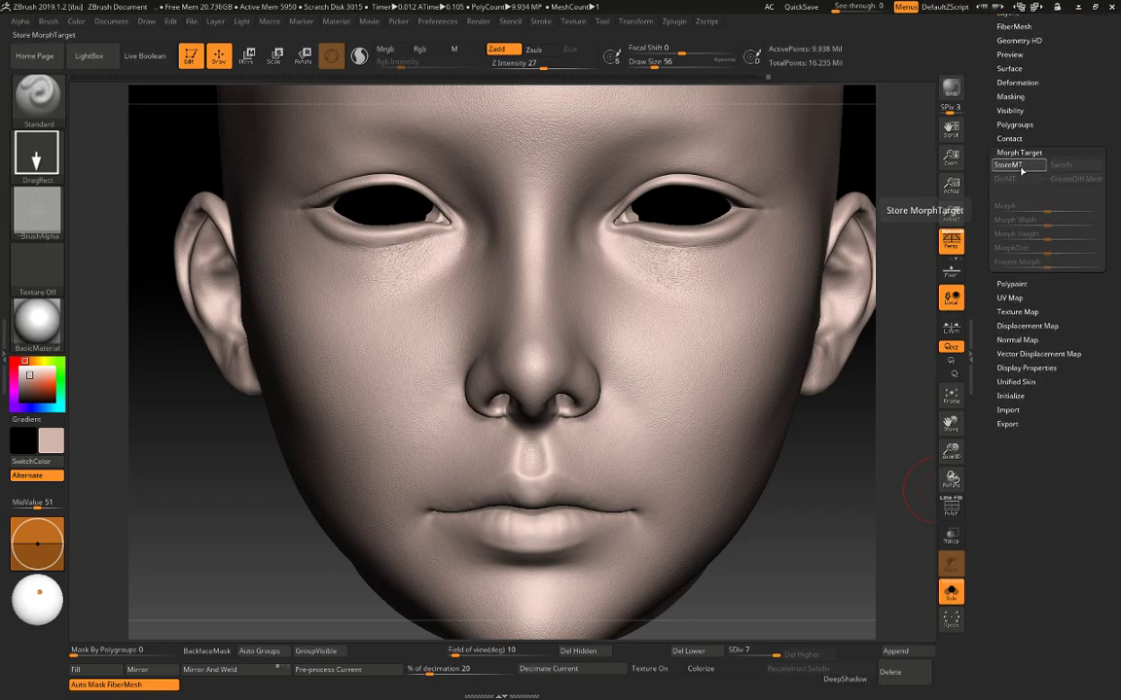
pyautogui.click(1009, 166)
pyautogui.scroll(5, 1032, 292)
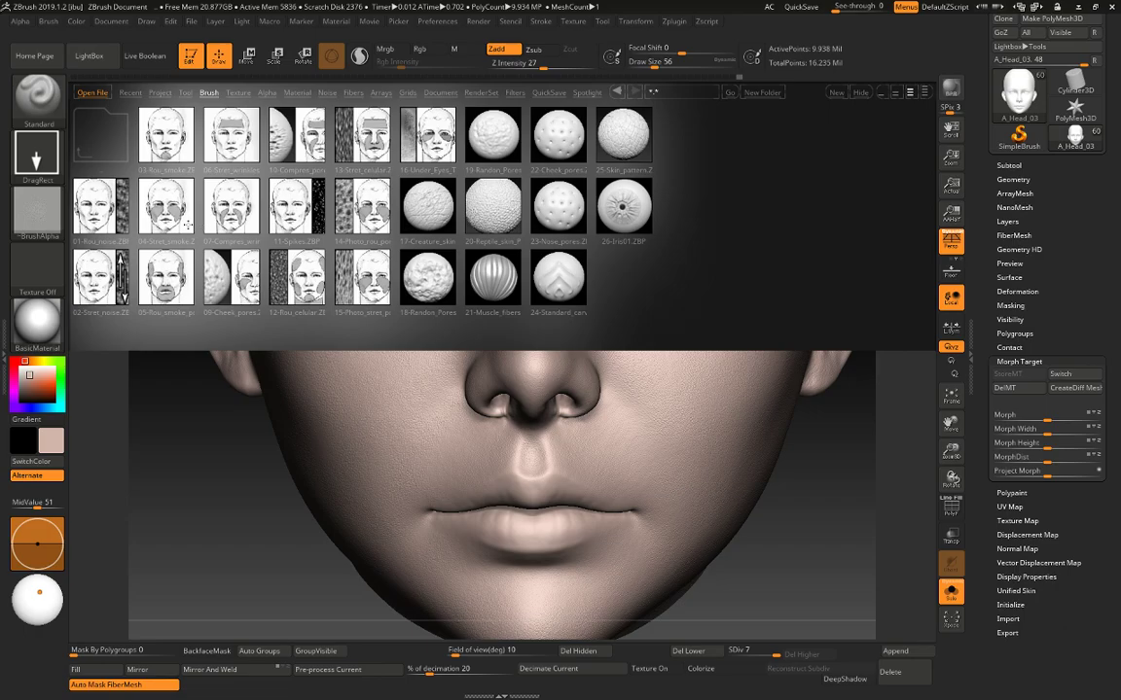
# Load the 04-Stret_smoke brush and set the draw size to 112 for adding skin texture to the face.
pyautogui.doubleClick(159, 195)
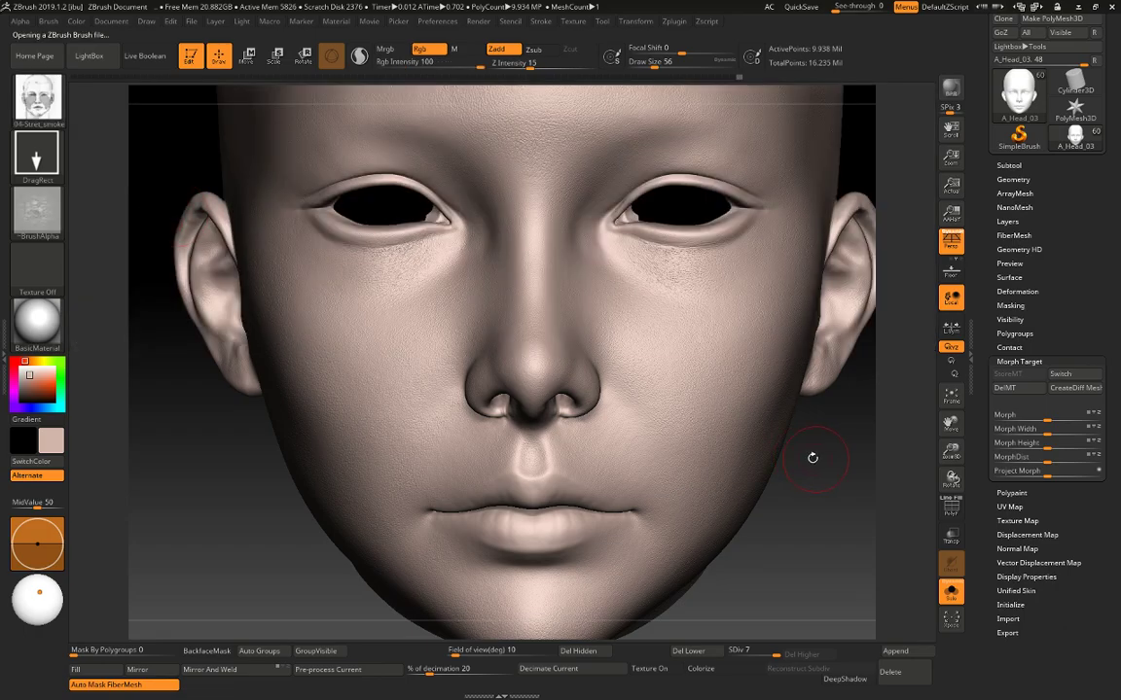
pyautogui.keyDown('alt'); pyautogui.moveTo(812, 457); pyautogui.dragTo(820, 479); pyautogui.keyUp('alt')
pyautogui.moveTo(649, 398)
pyautogui.keyDown('alt'); pyautogui.mouseDown()
pyautogui.moveTo(660, 377)
pyautogui.moveTo(636, 370)
pyautogui.mouseUp(); pyautogui.keyUp('alt')
pyautogui.press('space')
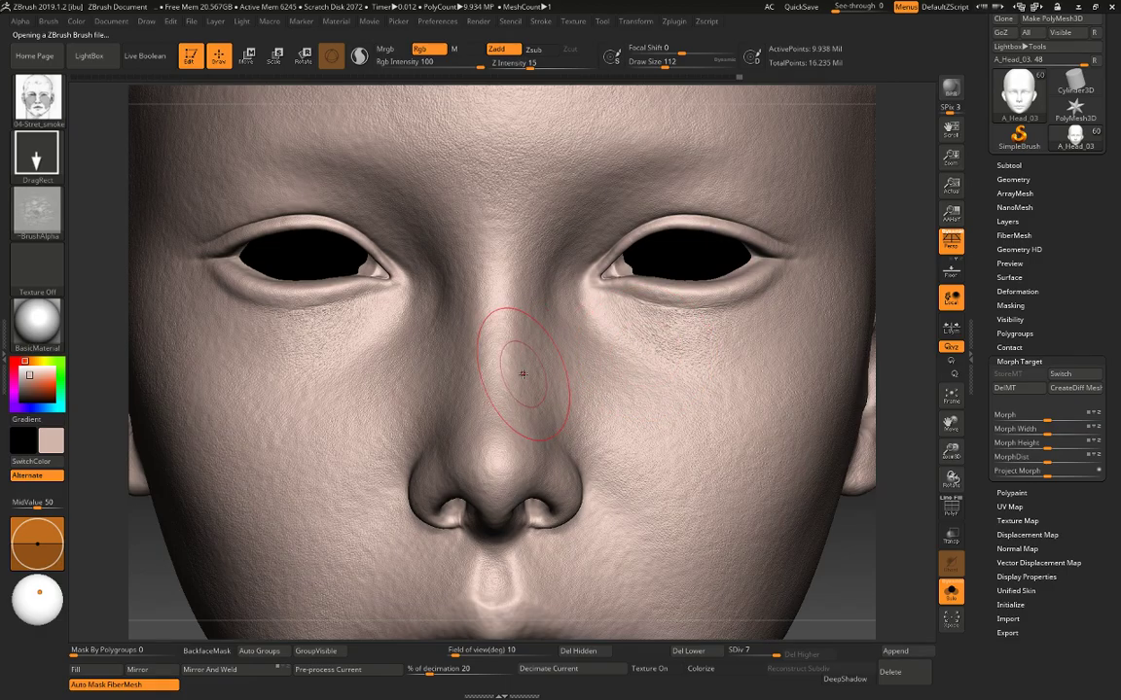
# Stop recording on the third layer and reduce the first layer's intensity to 0 to compare the skin detail.
pyautogui.click(1022, 223)
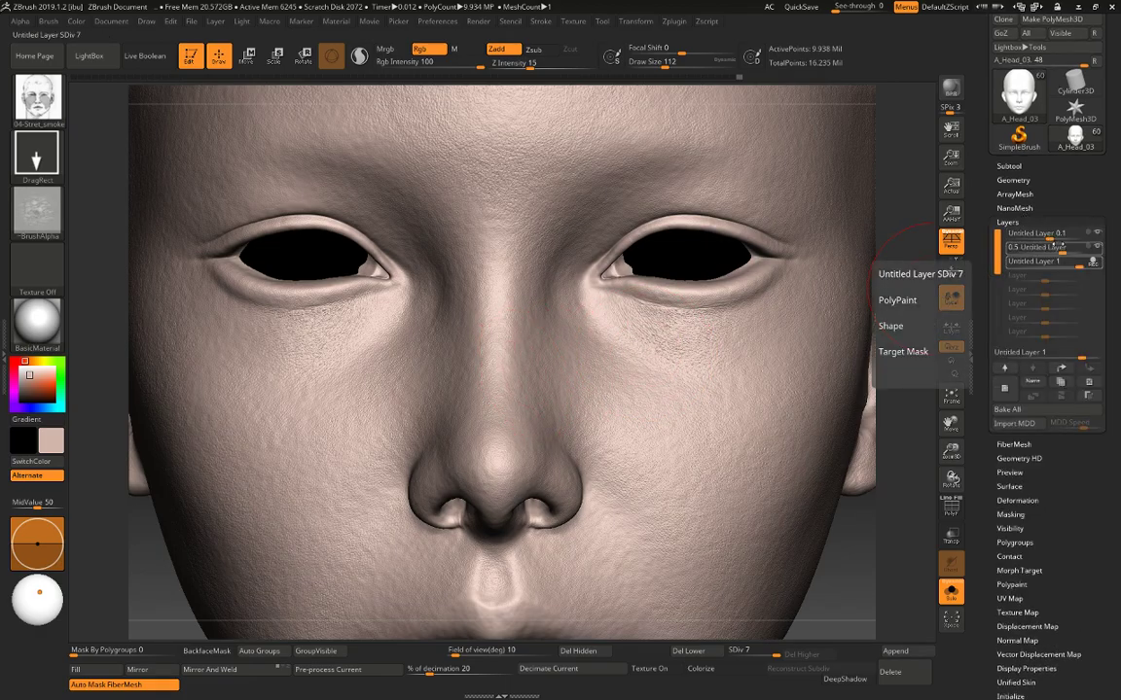
pyautogui.press('ctrl')
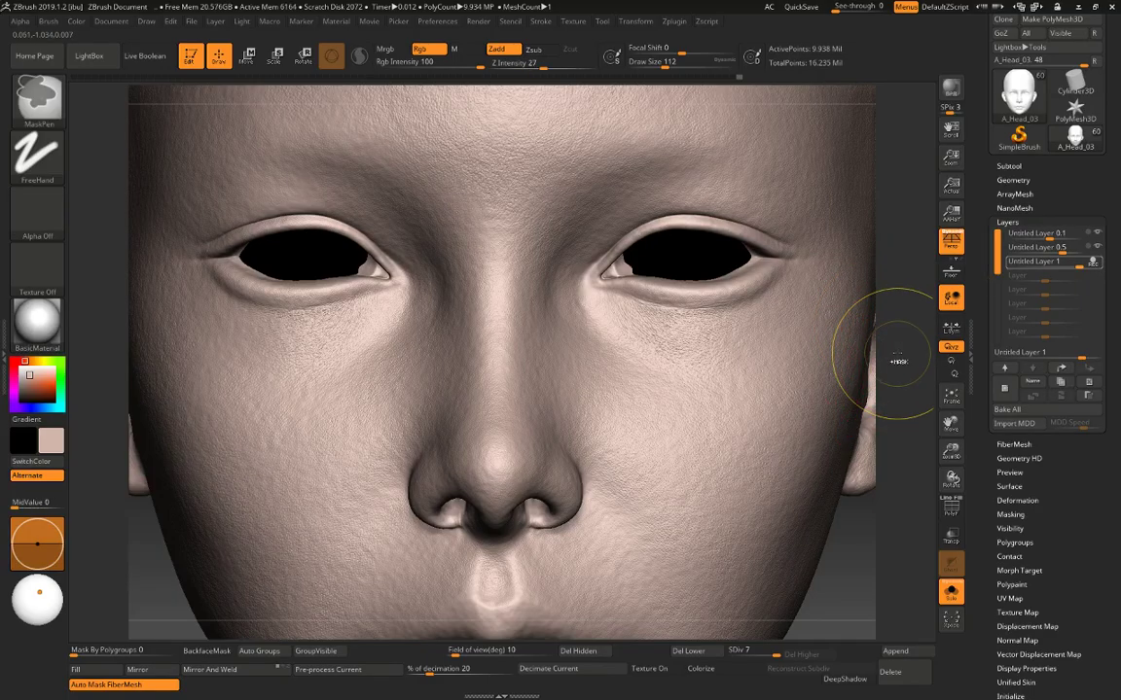
pyautogui.keyDown('ctrl'); pyautogui.moveTo(897, 355); pyautogui.dragTo(897, 356); pyautogui.keyUp('ctrl')
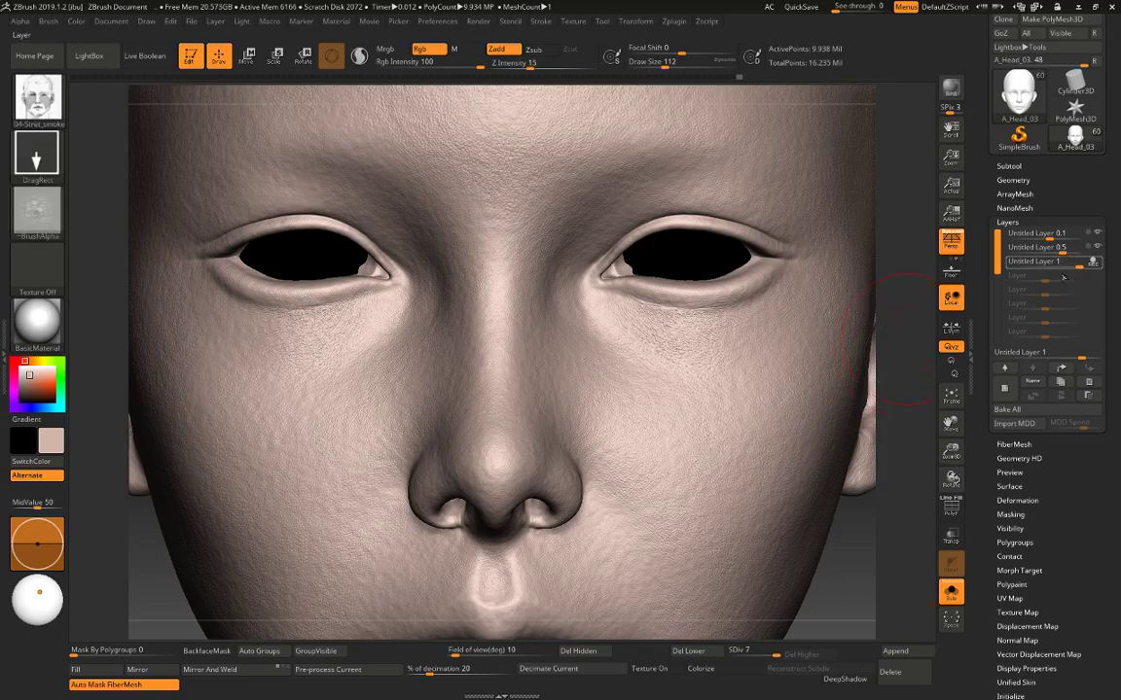
pyautogui.moveTo(1077, 265)
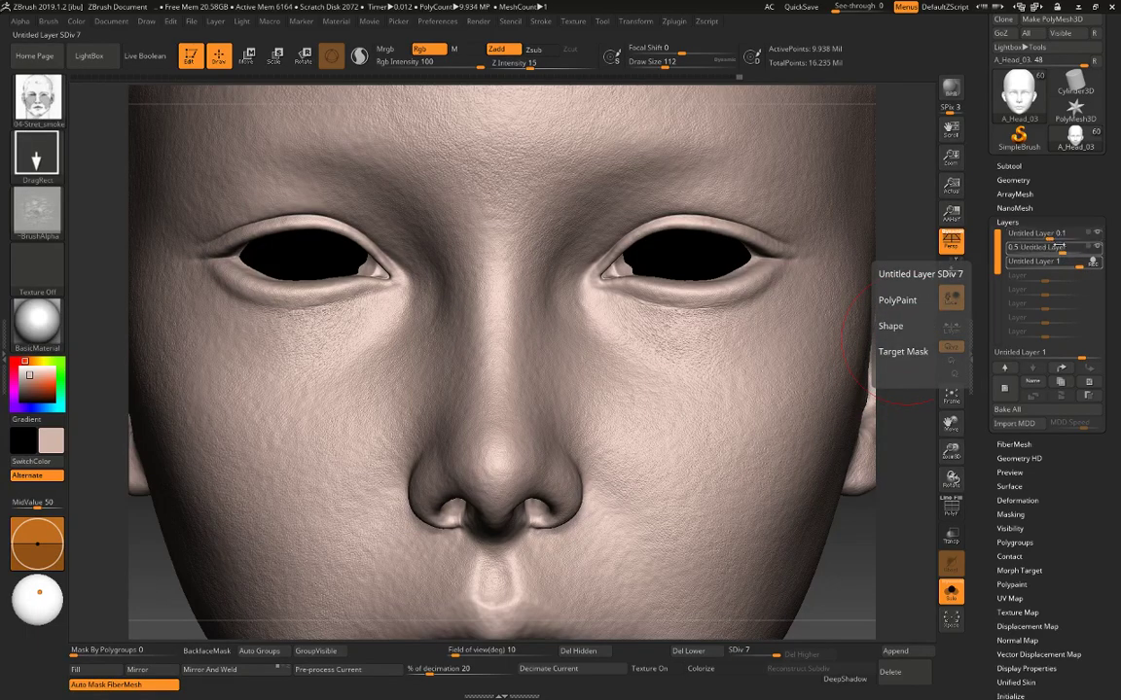
pyautogui.moveTo(1061, 234); pyautogui.dragTo(1051, 234)
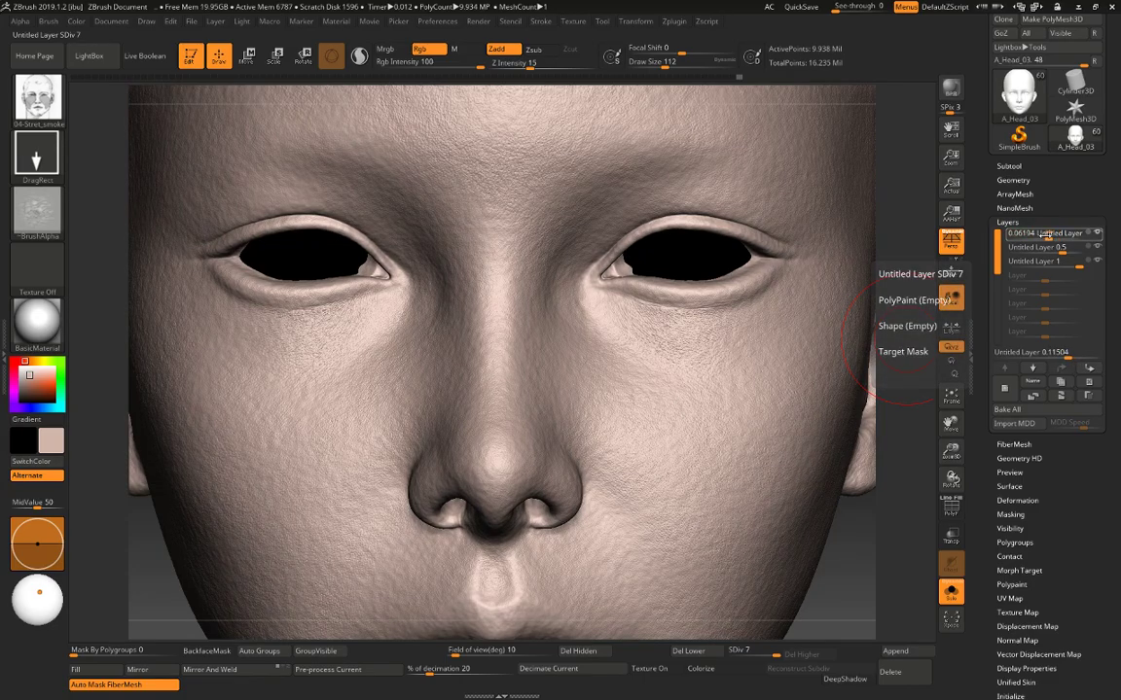
pyautogui.moveTo(1046, 235); pyautogui.dragTo(1045, 236)
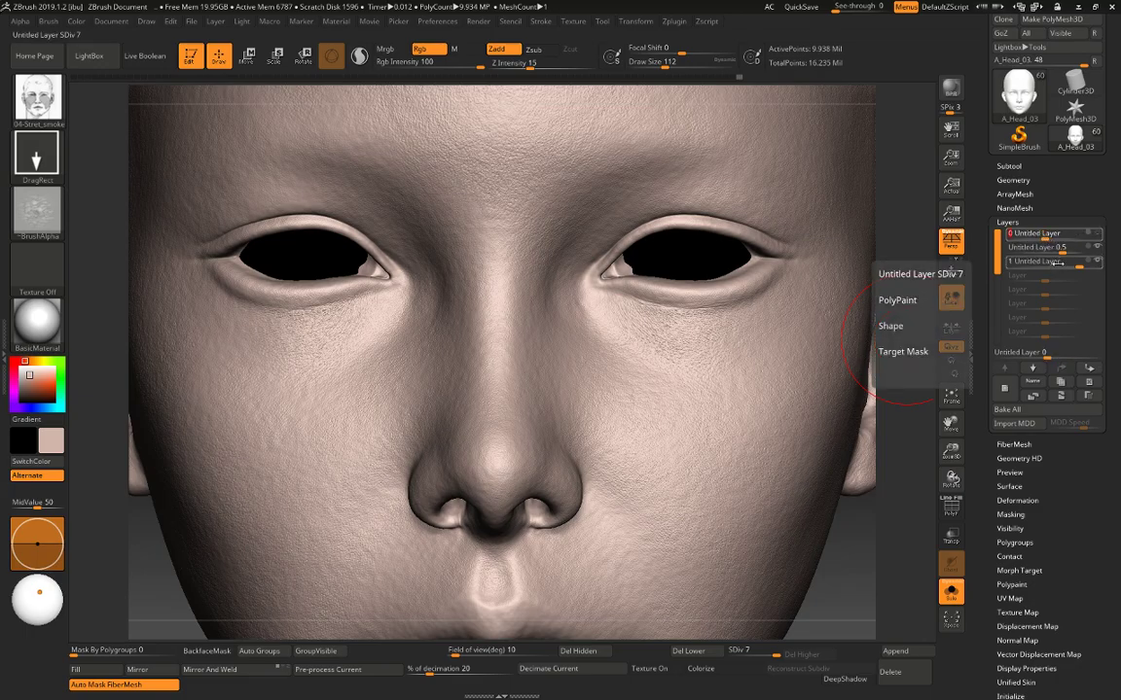
# Delete the third layer and set the first layer's intensity to 0.13.
pyautogui.click(1058, 263)
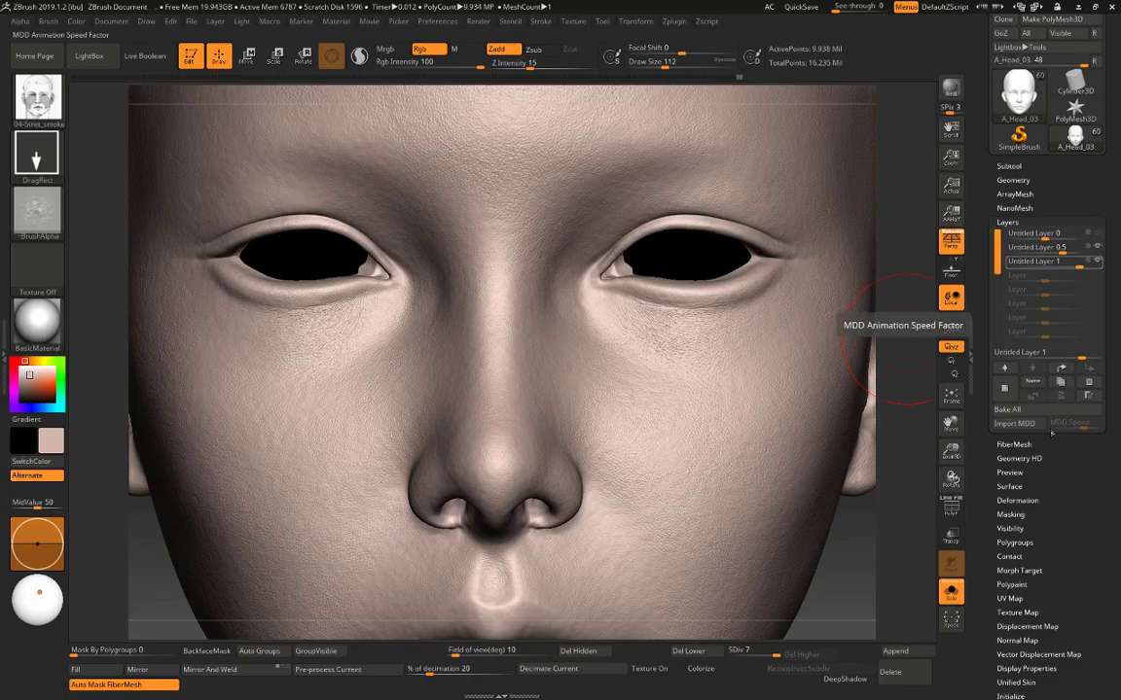
pyautogui.click(1089, 383)
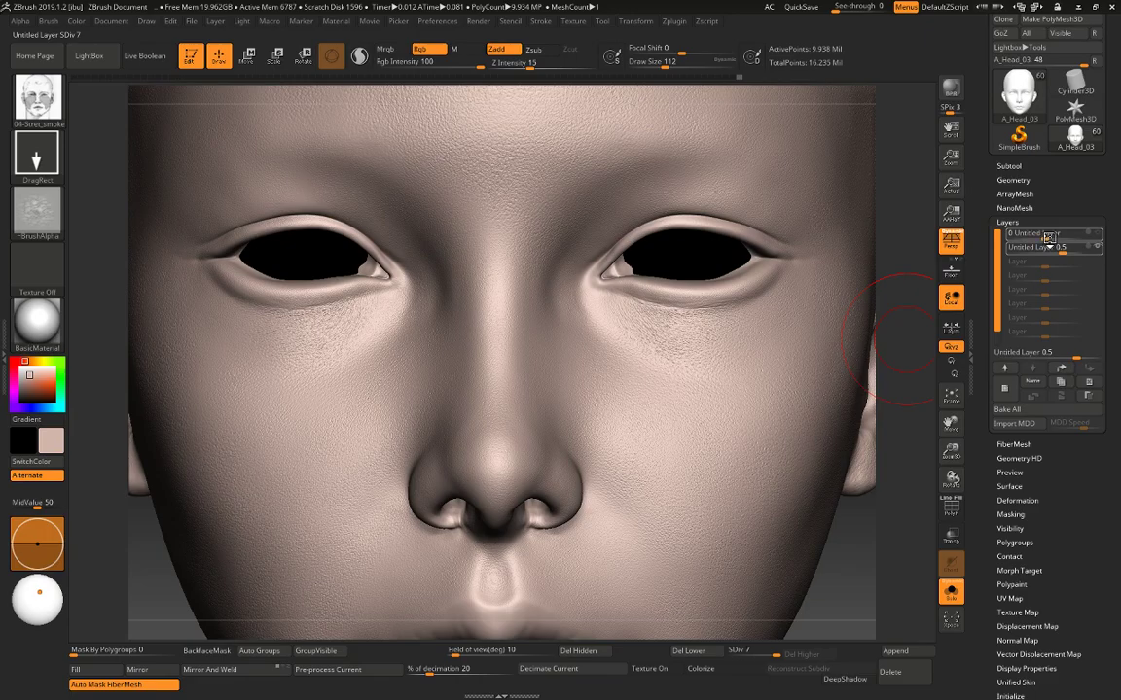
pyautogui.moveTo(1047, 238); pyautogui.dragTo(1058, 232)
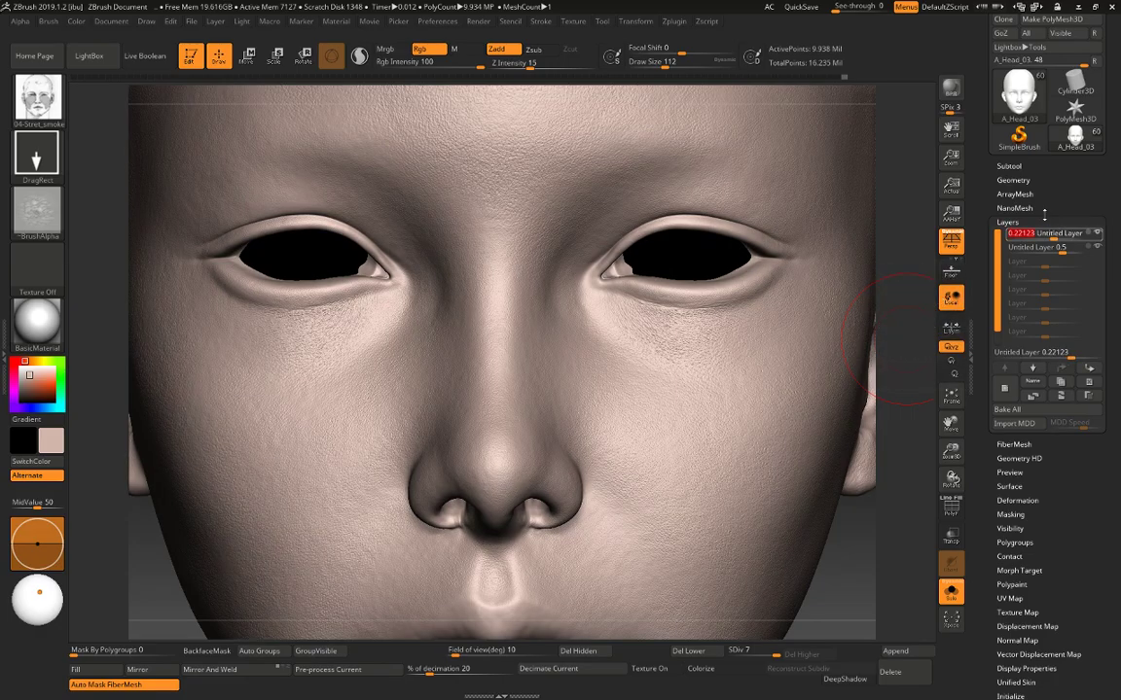
pyautogui.write('13')
pyautogui.keyDown('alt'); pyautogui.moveTo(895, 475); pyautogui.dragTo(878, 433); pyautogui.keyUp('alt')
pyautogui.keyDown('ctrl'); pyautogui.moveTo(877, 443); pyautogui.dragTo(856, 316, button='right'); pyautogui.keyUp('ctrl')
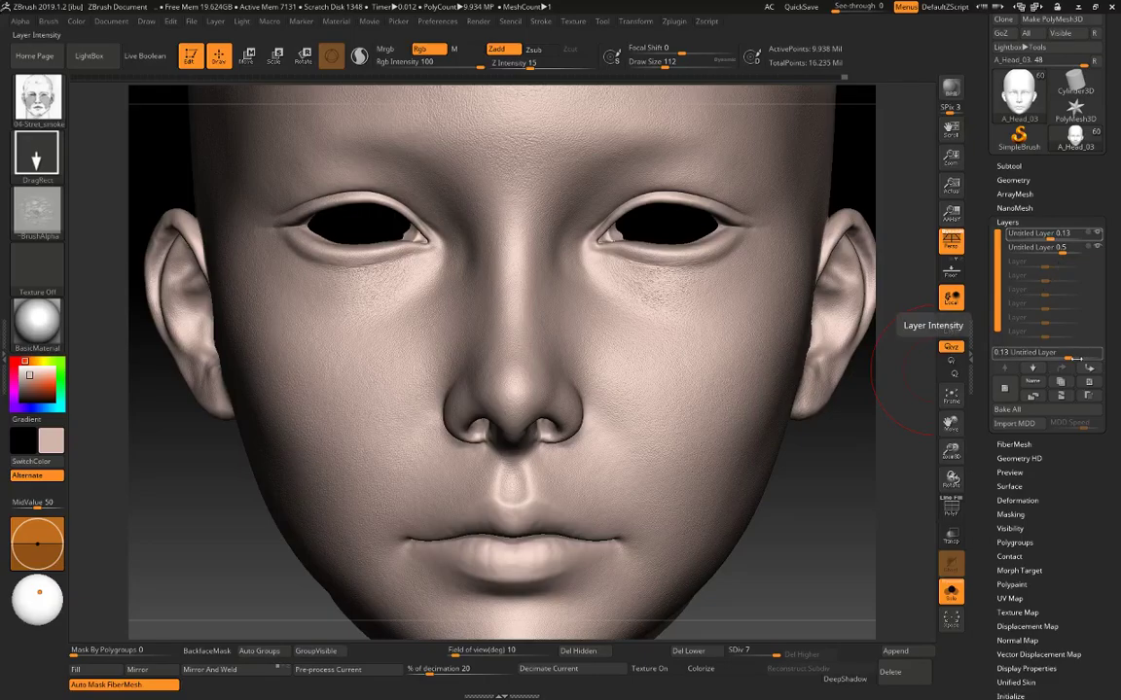
# Create a fresh third layer on the head and turn off its recording.
pyautogui.click(1004, 390)
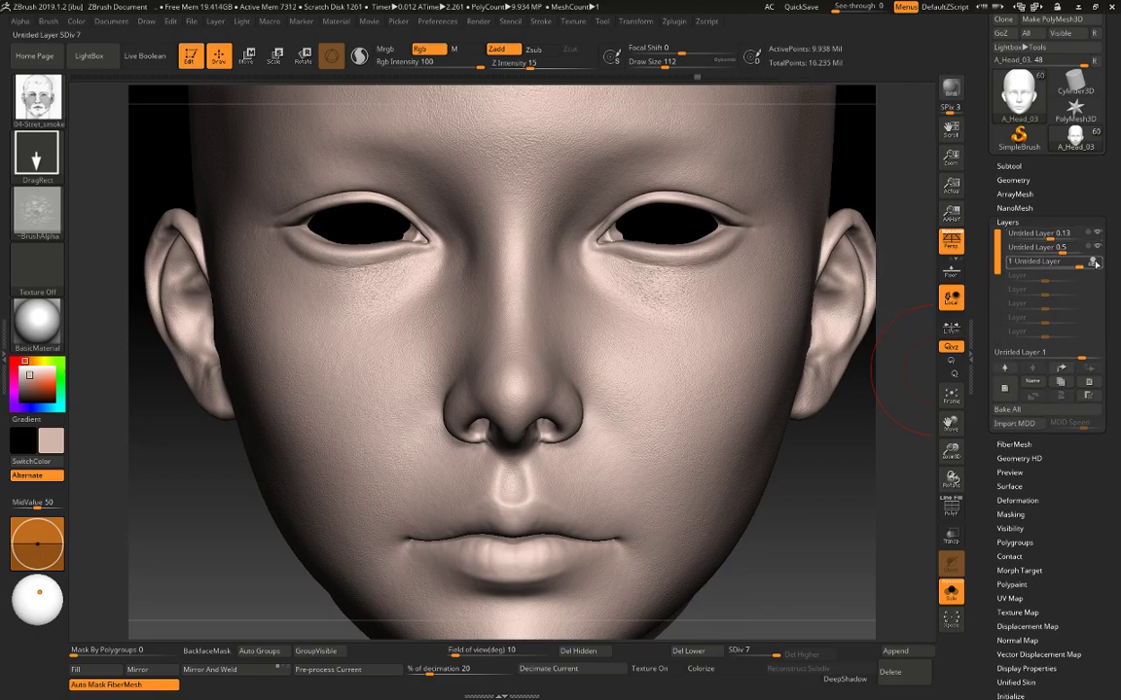
pyautogui.moveTo(1094, 262)
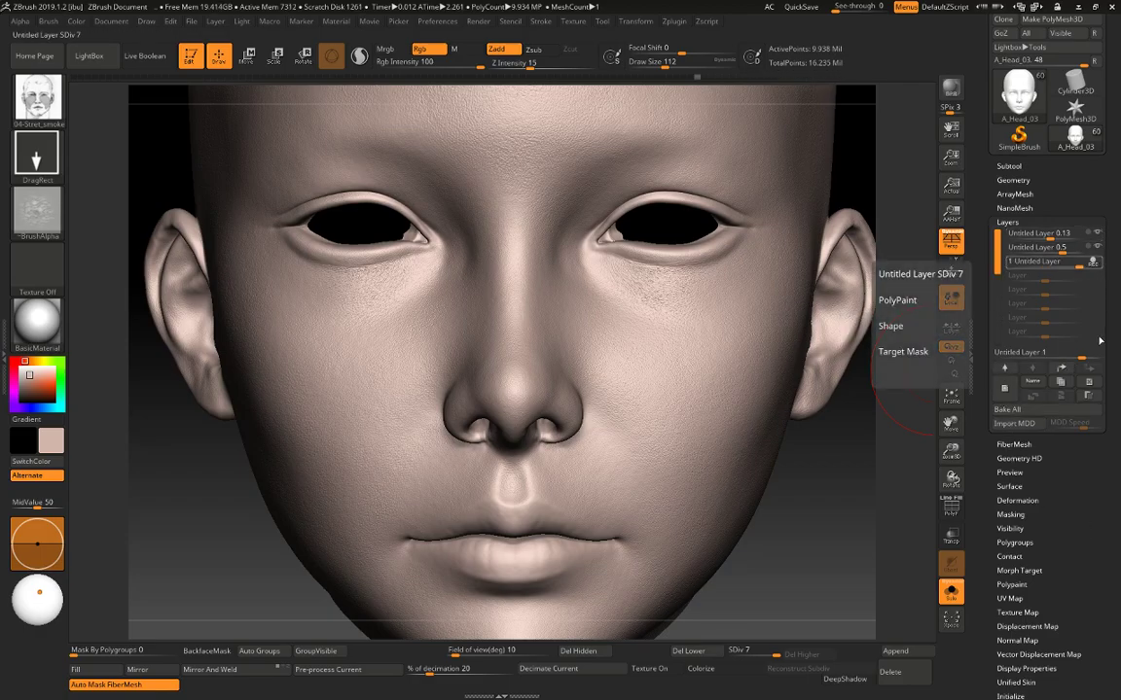
# Replace the stored morph target with the head's current shape.
pyautogui.moveTo(1059, 587); pyautogui.dragTo(1067, 547)
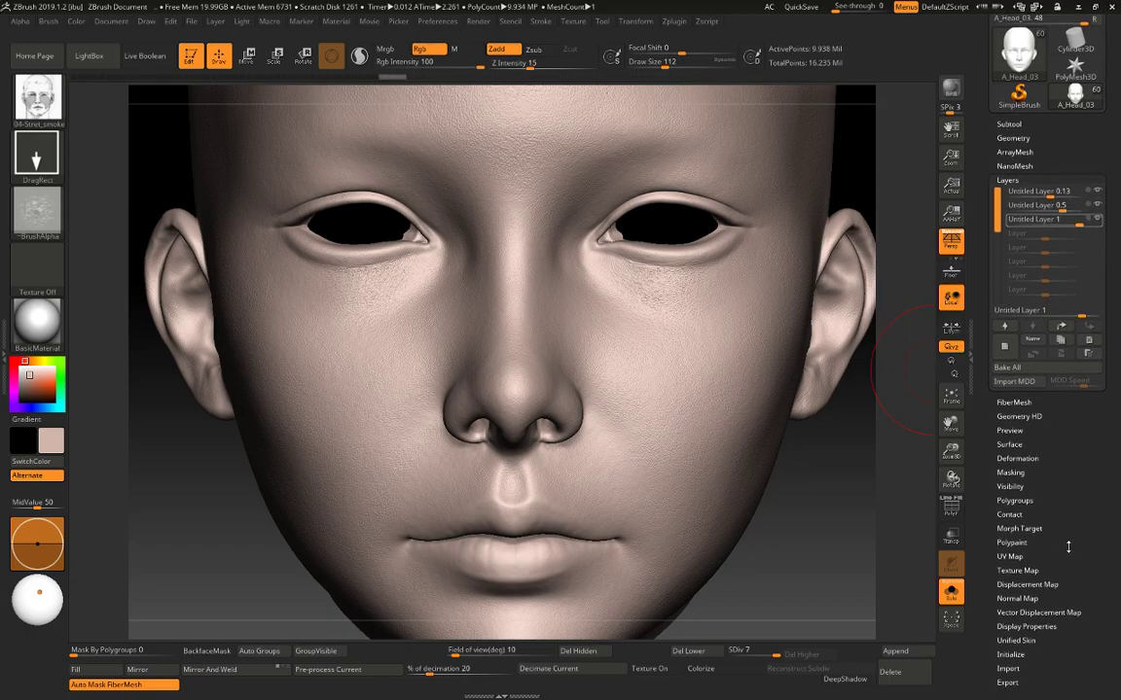
pyautogui.click(1022, 530)
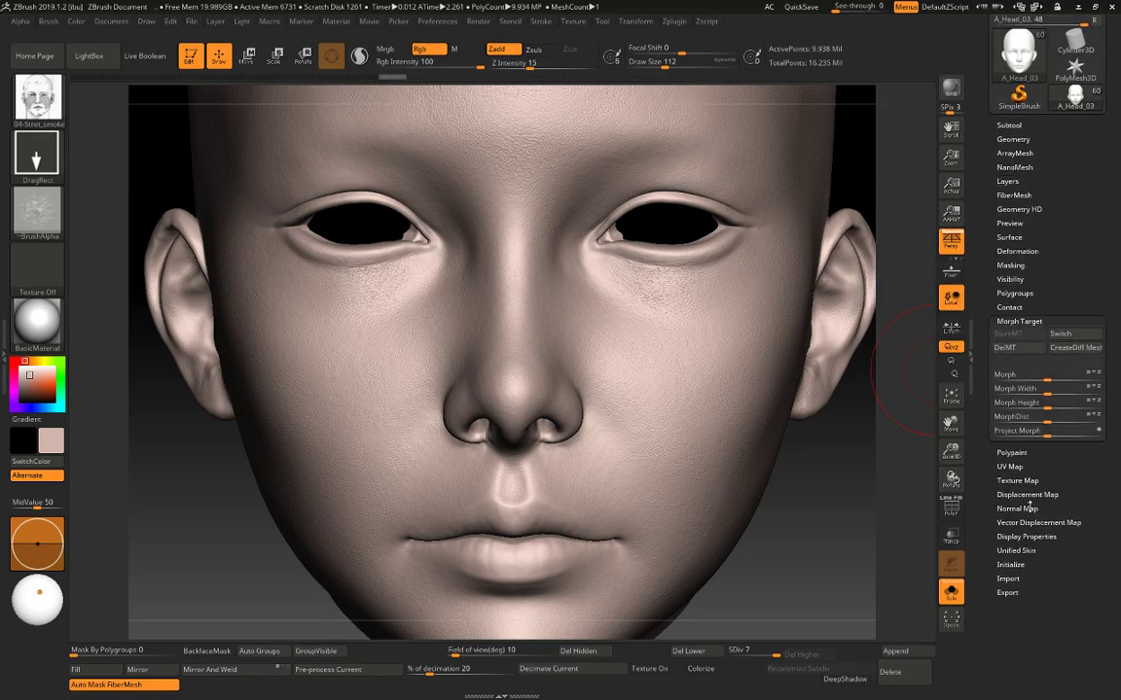
pyautogui.click(1024, 339)
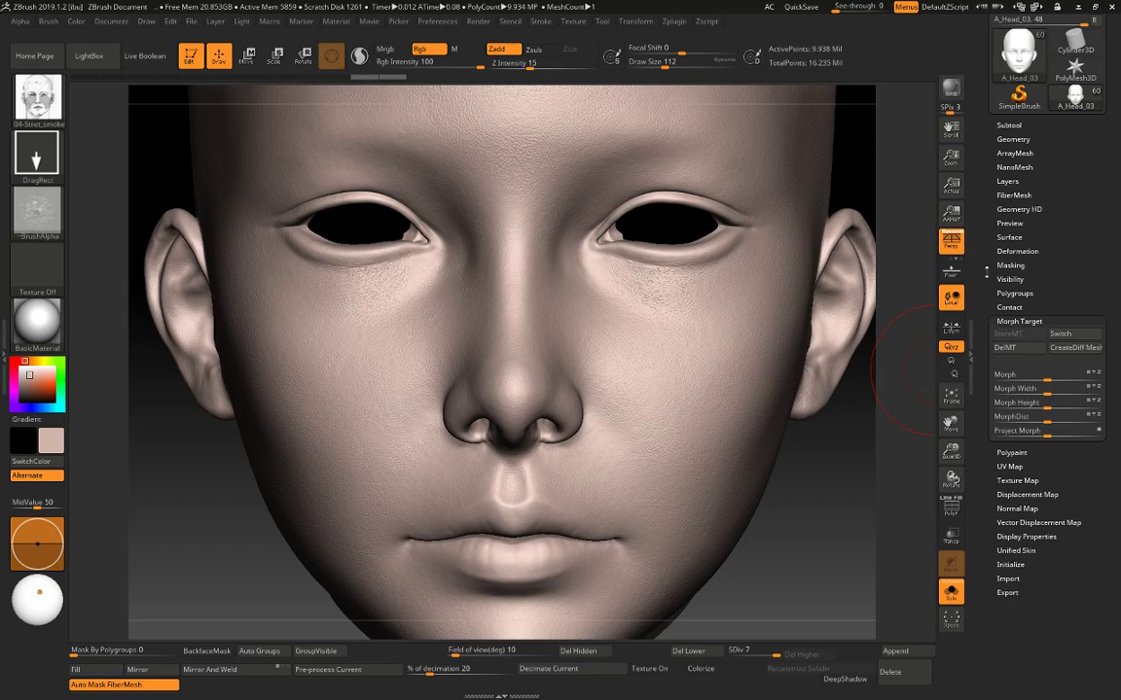
pyautogui.moveTo(987, 272); pyautogui.dragTo(1049, 375)
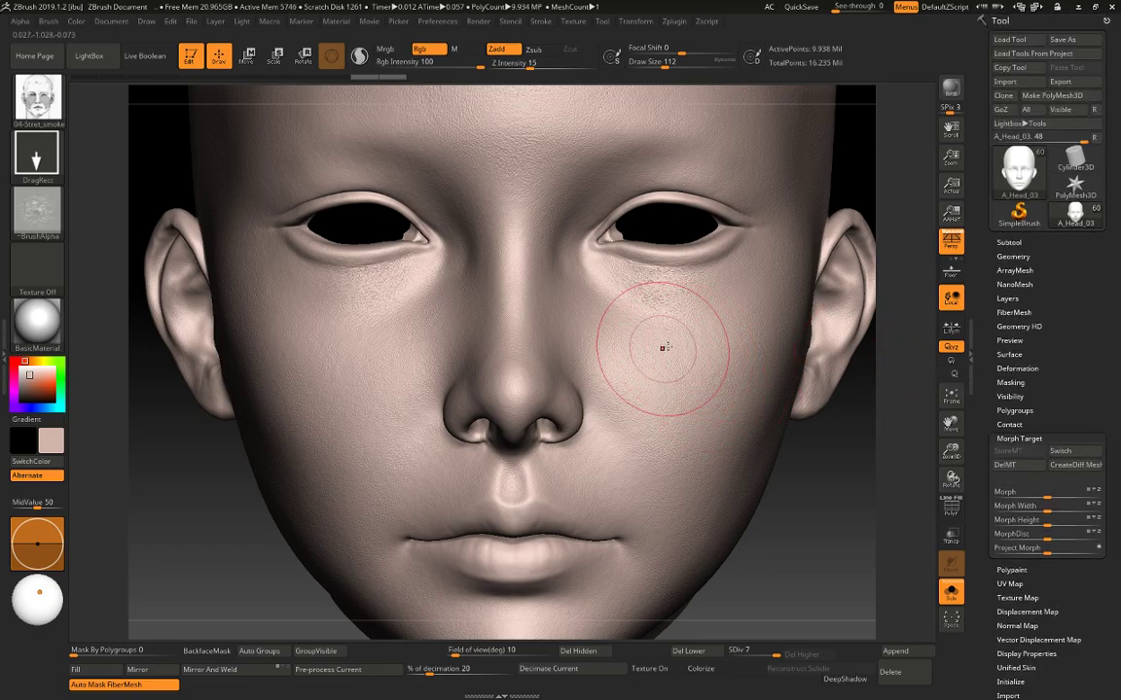
# Load the ZBG_Raining_pores brush from the 01_Skin_B brush folder.
pyautogui.click(37, 153)
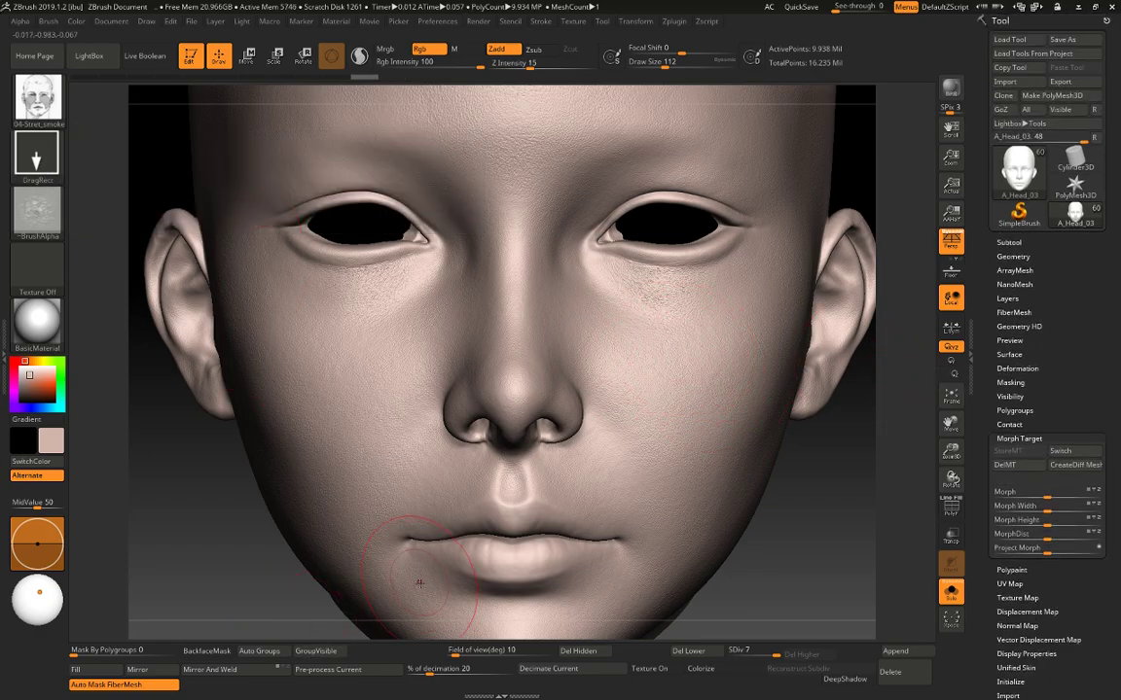
pyautogui.press(',')
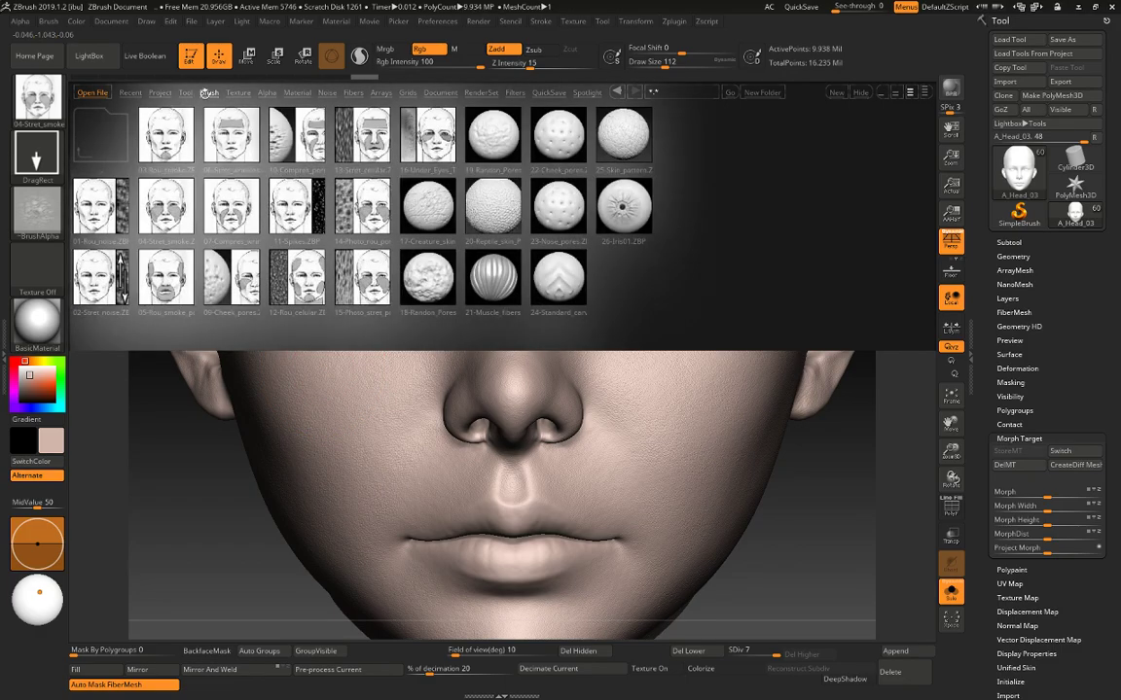
pyautogui.click(208, 92)
pyautogui.doubleClick(177, 214)
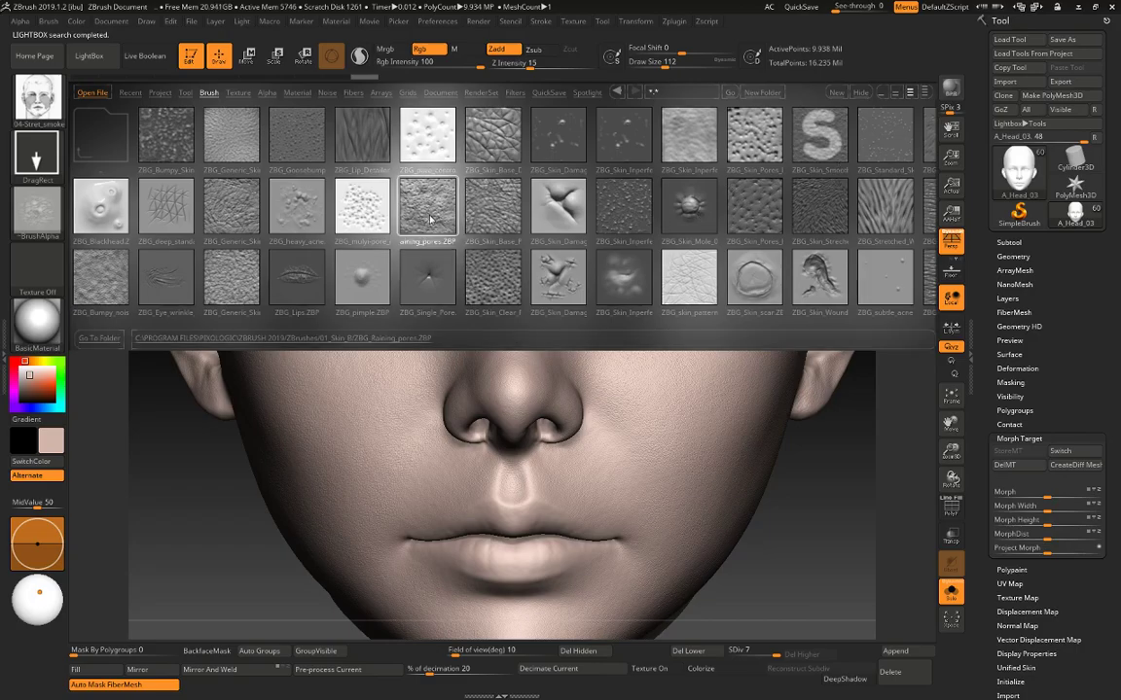
pyautogui.moveTo(429, 214)
pyautogui.mouseDown()
pyautogui.moveTo(339, 200)
pyautogui.moveTo(443, 229)
pyautogui.mouseUp()
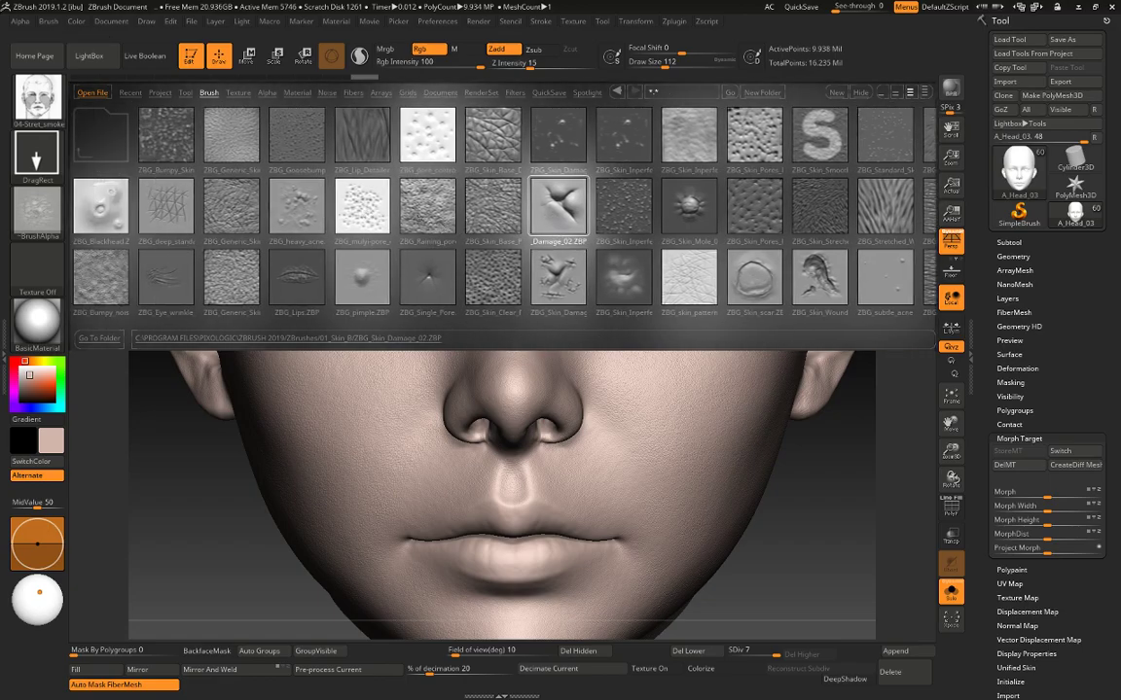
pyautogui.doubleClick(452, 236)
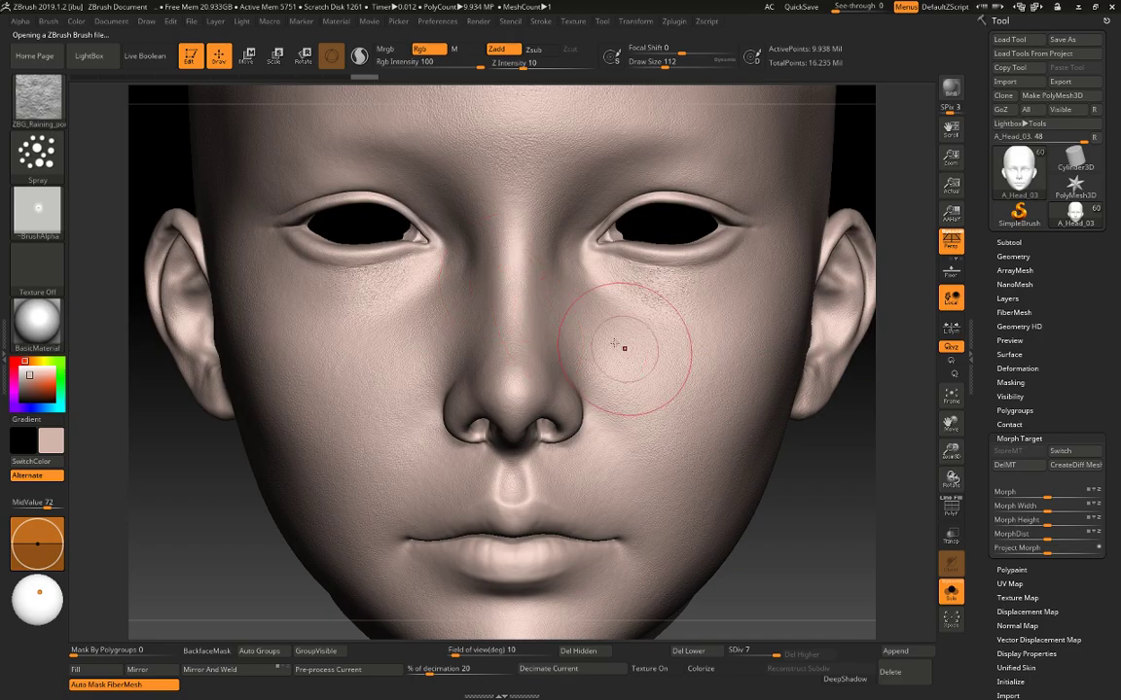
# Turn on recording for the third layer and switch off the head's colour display.
pyautogui.moveTo(825, 508)
pyautogui.keyDown('alt'); pyautogui.mouseDown()
pyautogui.moveTo(816, 536)
pyautogui.moveTo(858, 533)
pyautogui.moveTo(812, 466)
pyautogui.mouseUp(); pyautogui.keyUp('alt')
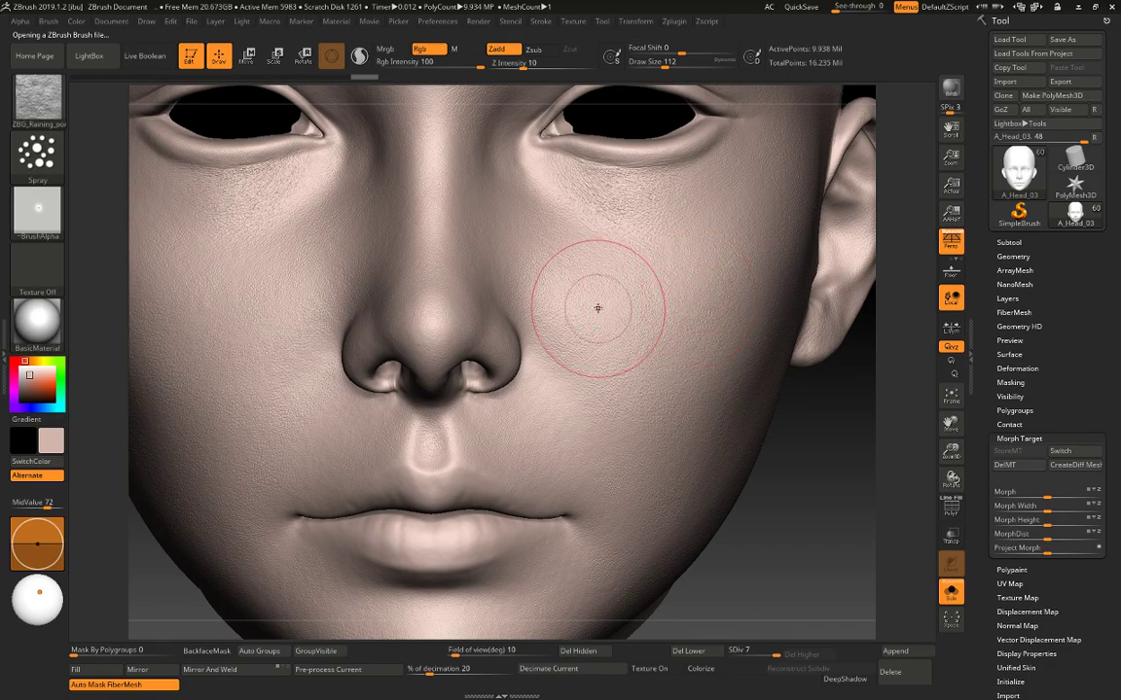
pyautogui.click(594, 312)
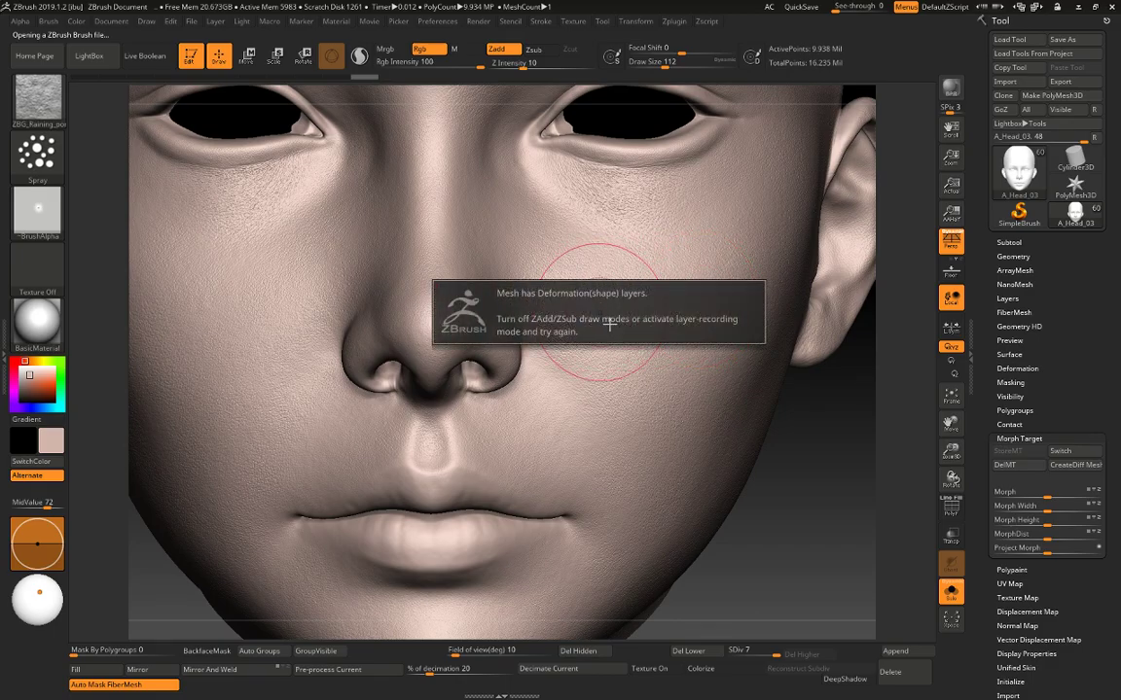
pyautogui.click(1007, 298)
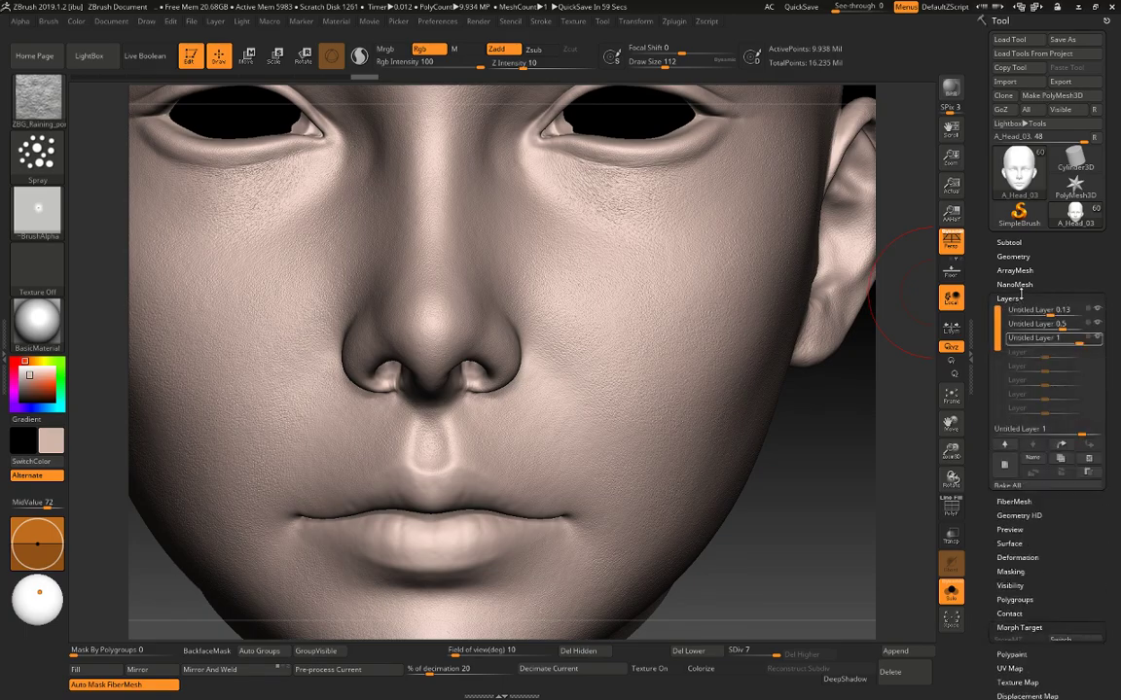
pyautogui.moveTo(1090, 341)
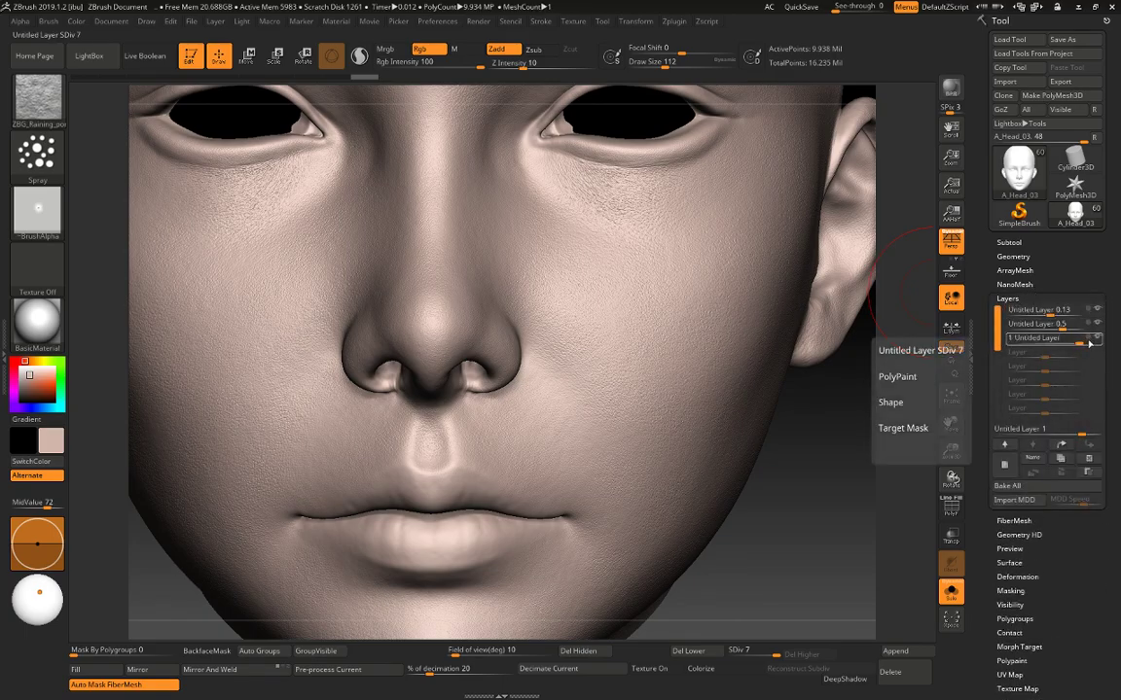
pyautogui.click(1092, 340)
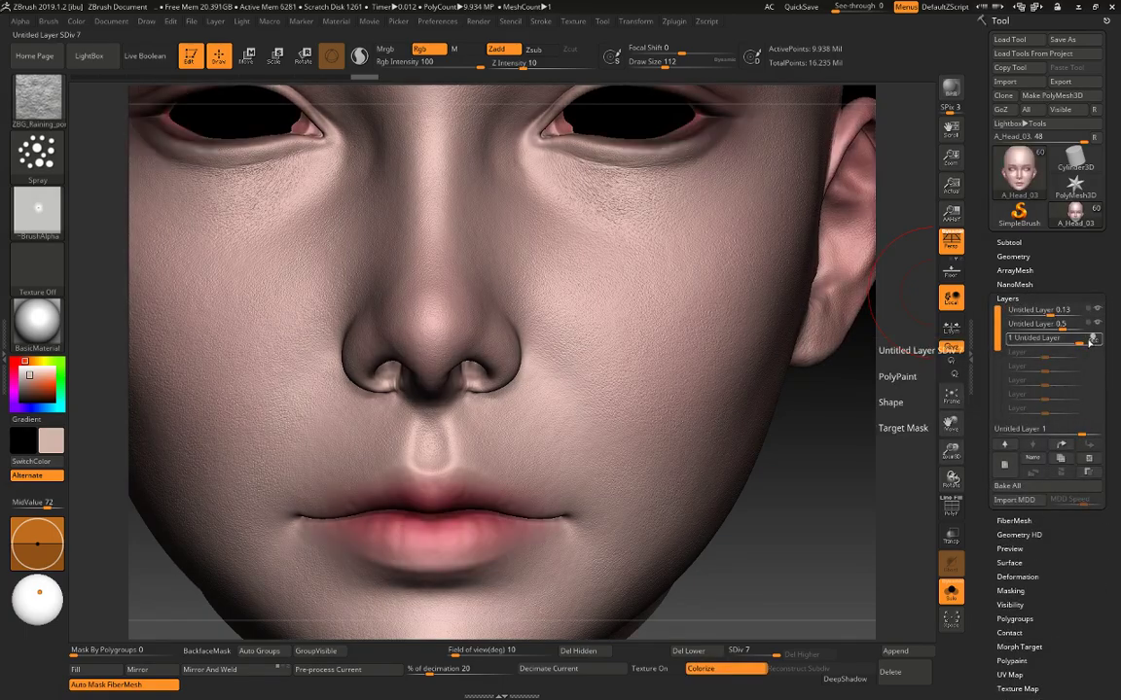
pyautogui.click(722, 672)
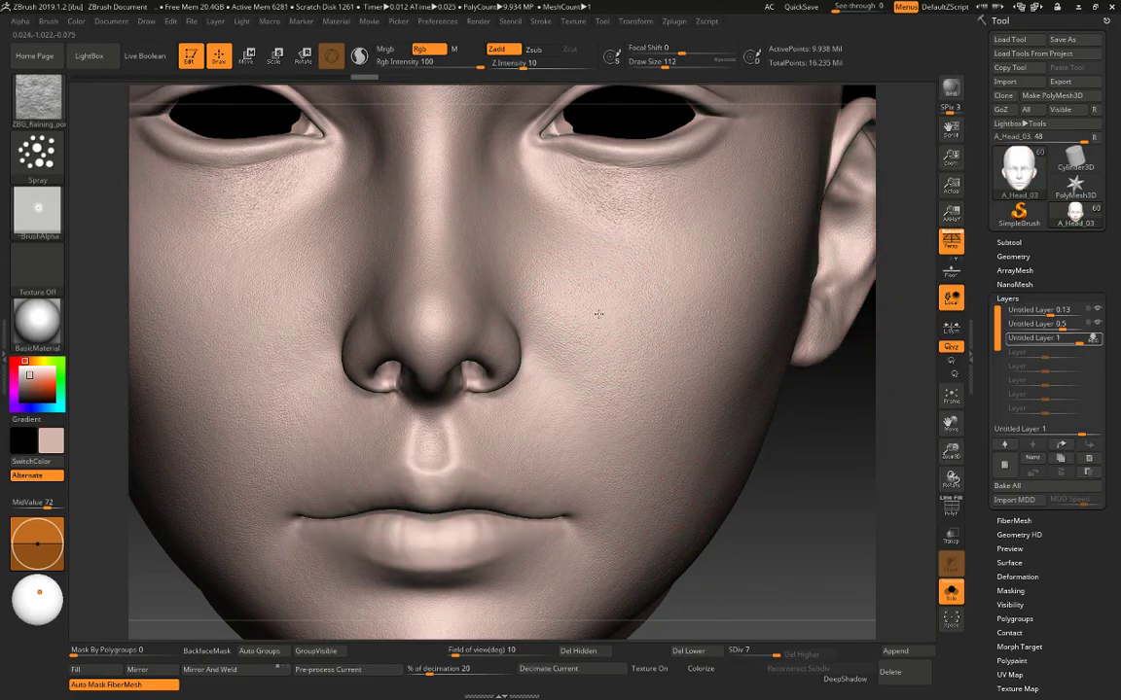
# Try spraying pores on the head's left cheek beside the nose while reducing the draw size to 54.
pyautogui.press('space')
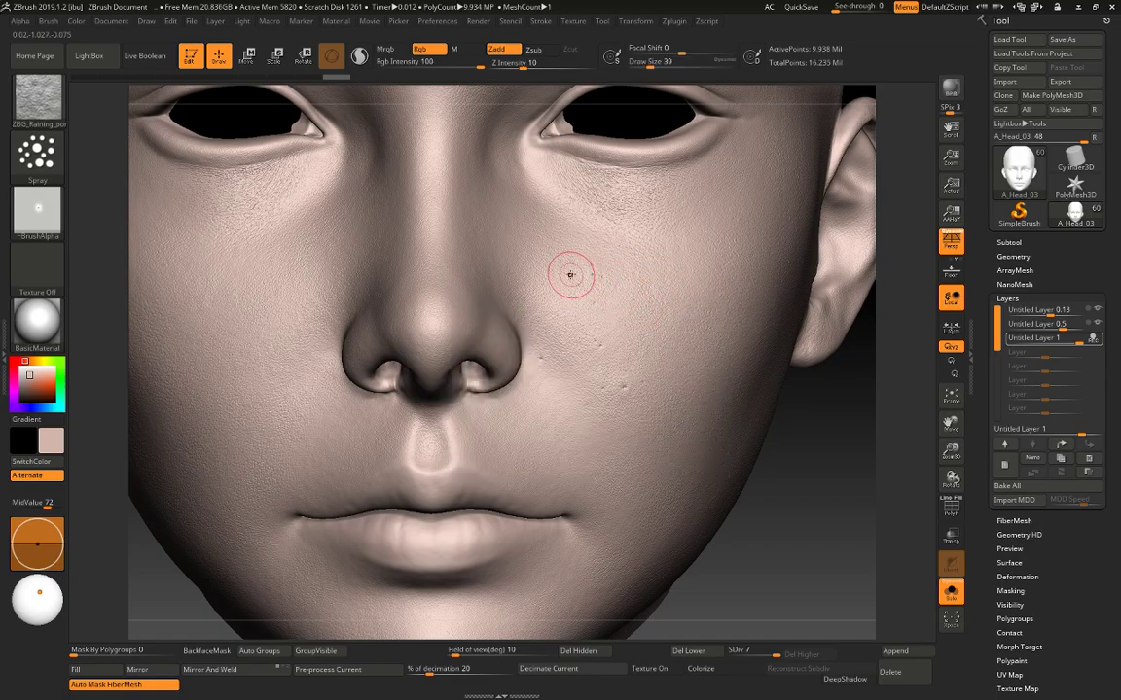
pyautogui.press('space')
pyautogui.moveTo(573, 274); pyautogui.dragTo(577, 274)
pyautogui.moveTo(815, 418)
pyautogui.keyDown('alt'); pyautogui.mouseDown()
pyautogui.moveTo(809, 373)
pyautogui.moveTo(818, 409)
pyautogui.mouseUp(); pyautogui.keyUp('alt')
pyautogui.keyDown('ctrl'); pyautogui.moveTo(818, 410); pyautogui.dragTo(794, 388, button='right'); pyautogui.keyUp('ctrl')
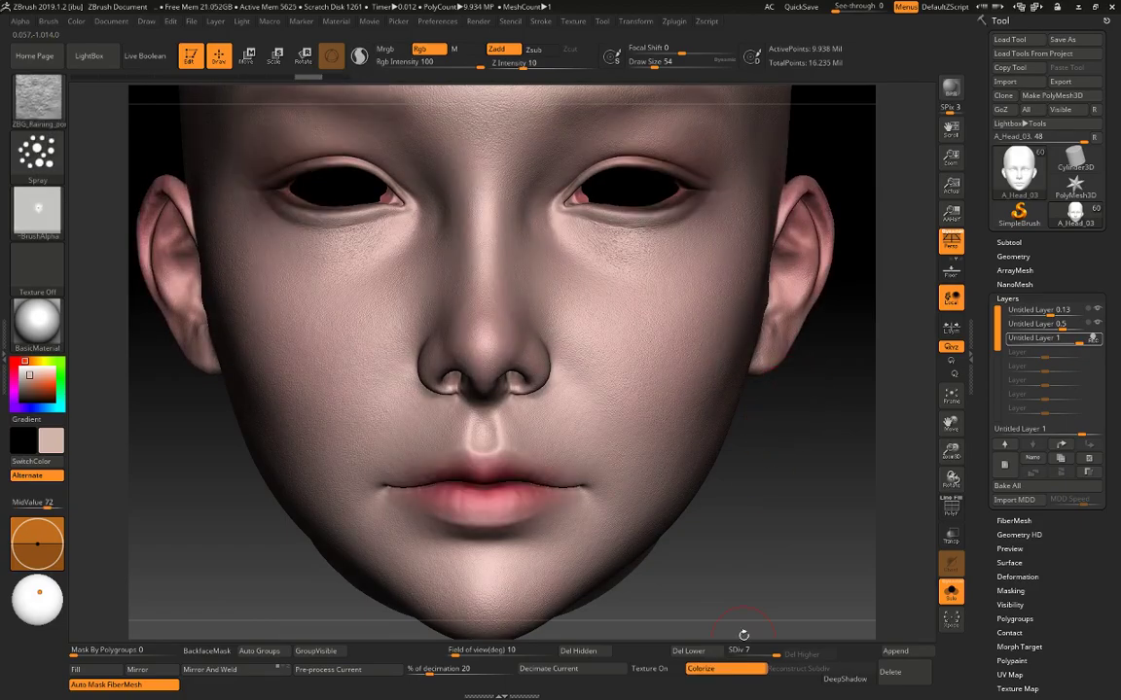
# Switch off the head's colour display again and lower the brush's Z Intensity to 5.
pyautogui.click(701, 668)
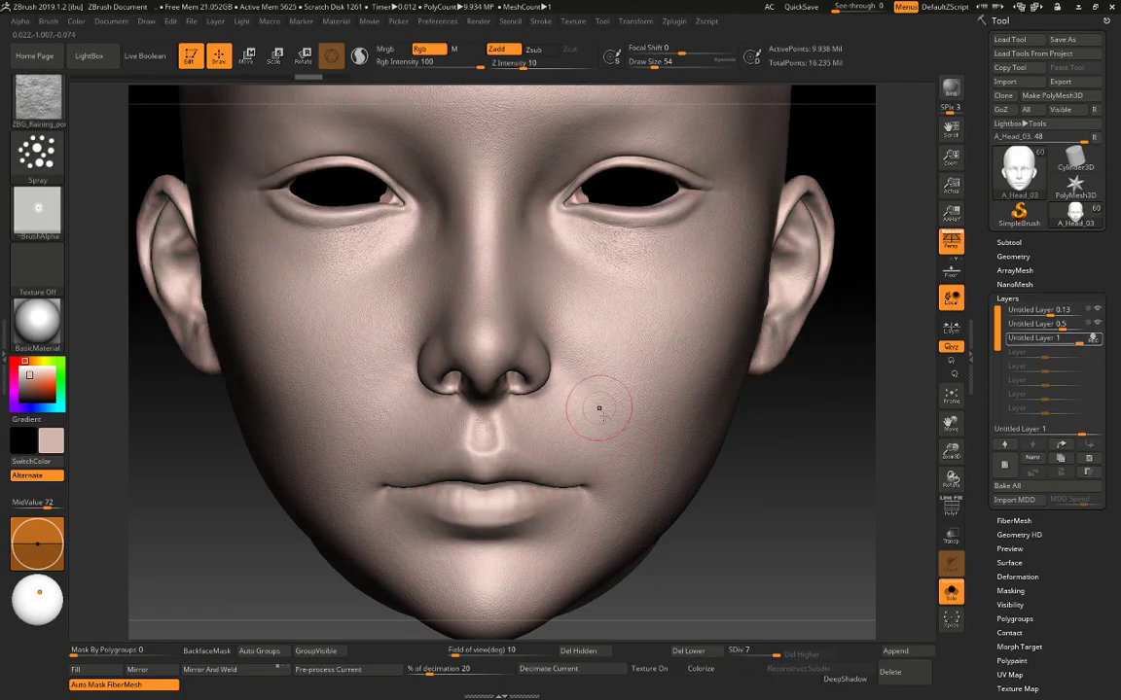
pyautogui.press('space')
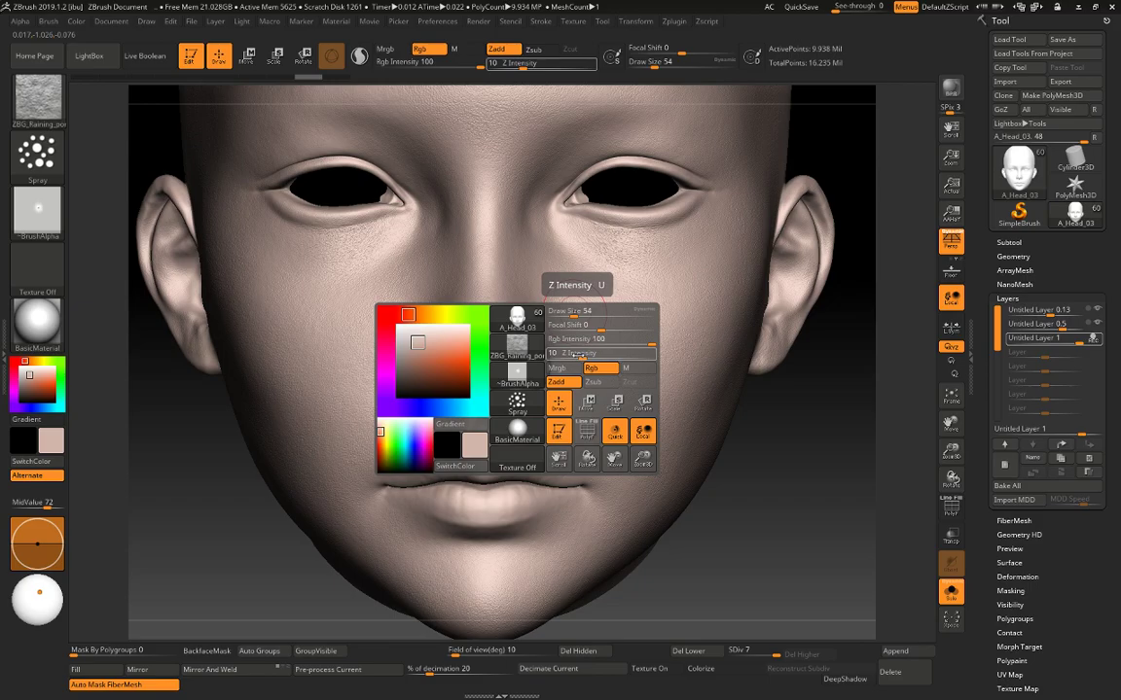
pyautogui.click(574, 353)
pyautogui.write('8')
pyautogui.press('Return')
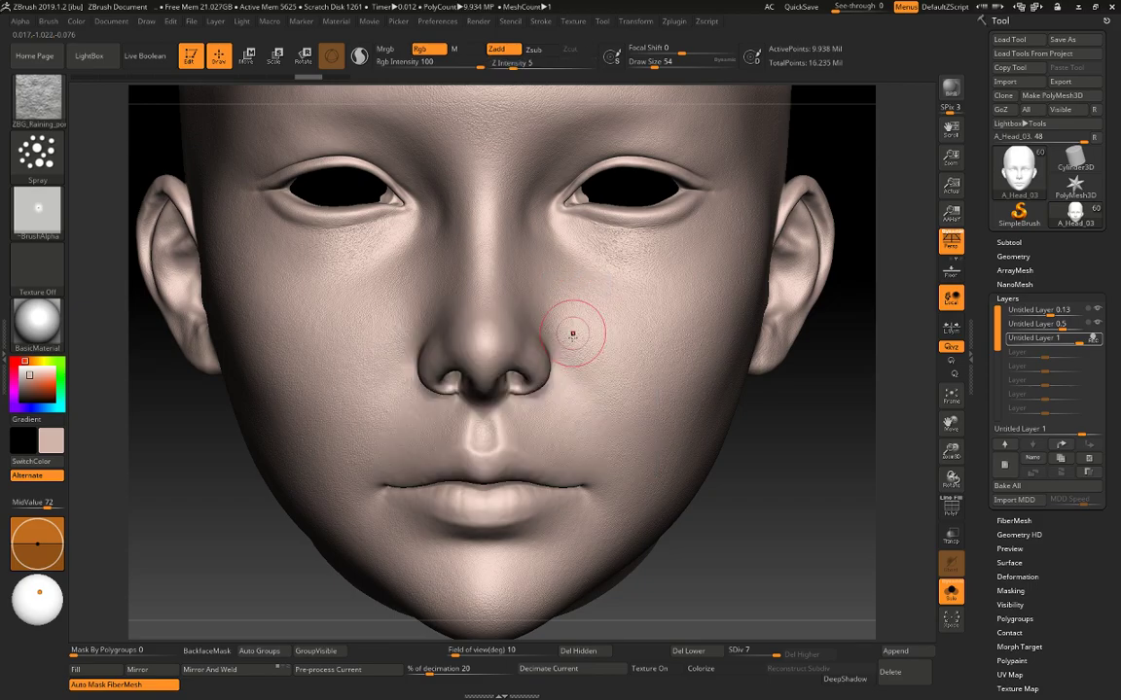
# Spray faint pores on both cheeks beside the nose with draw size 87 and undo the last stroke.
pyautogui.moveTo(579, 327)
pyautogui.mouseDown()
pyautogui.moveTo(613, 318)
pyautogui.moveTo(616, 353)
pyautogui.moveTo(576, 300)
pyautogui.mouseUp()
pyautogui.press('s')
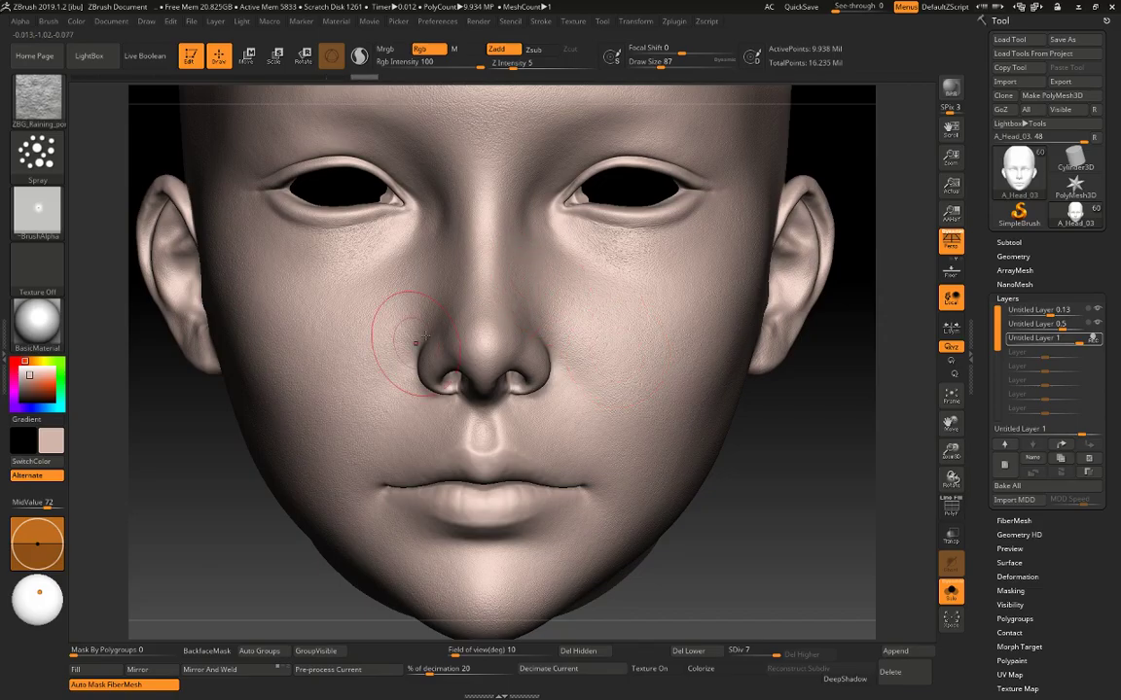
pyautogui.moveTo(381, 319); pyautogui.dragTo(350, 406)
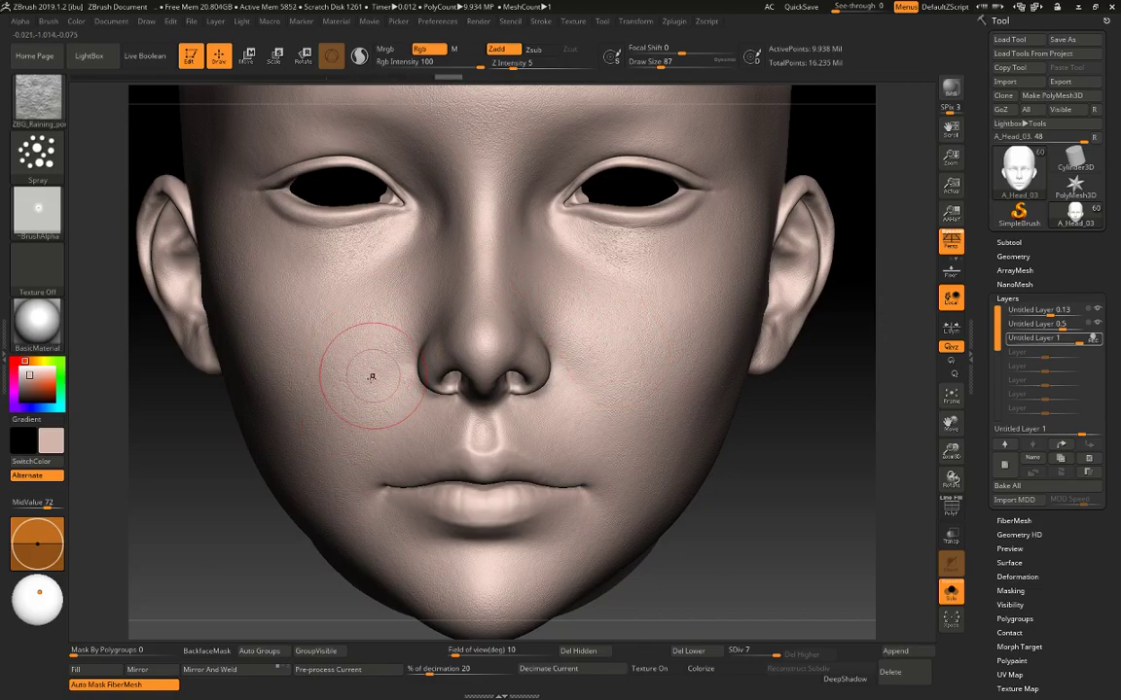
pyautogui.press('s')
pyautogui.moveTo(371, 366)
pyautogui.mouseDown()
pyautogui.moveTo(396, 360)
pyautogui.moveTo(351, 400)
pyautogui.mouseUp()
pyautogui.hotkey('ctrl', 'z')
# Spray pores on the head's right cheek and the nose with draw size 51, then enlarge the brush to 68.
pyautogui.press('space')
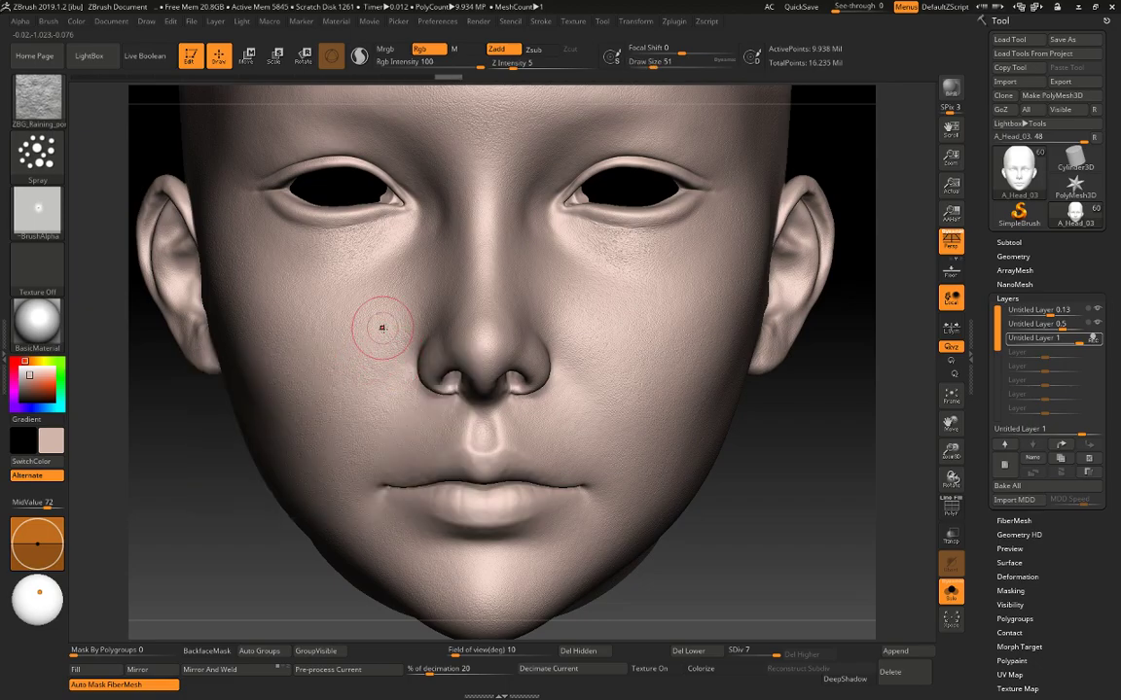
pyautogui.moveTo(381, 328)
pyautogui.mouseDown()
pyautogui.moveTo(362, 362)
pyautogui.moveTo(373, 314)
pyautogui.mouseUp()
pyautogui.moveTo(373, 315); pyautogui.dragTo(374, 365)
pyautogui.moveTo(533, 284); pyautogui.dragTo(505, 248)
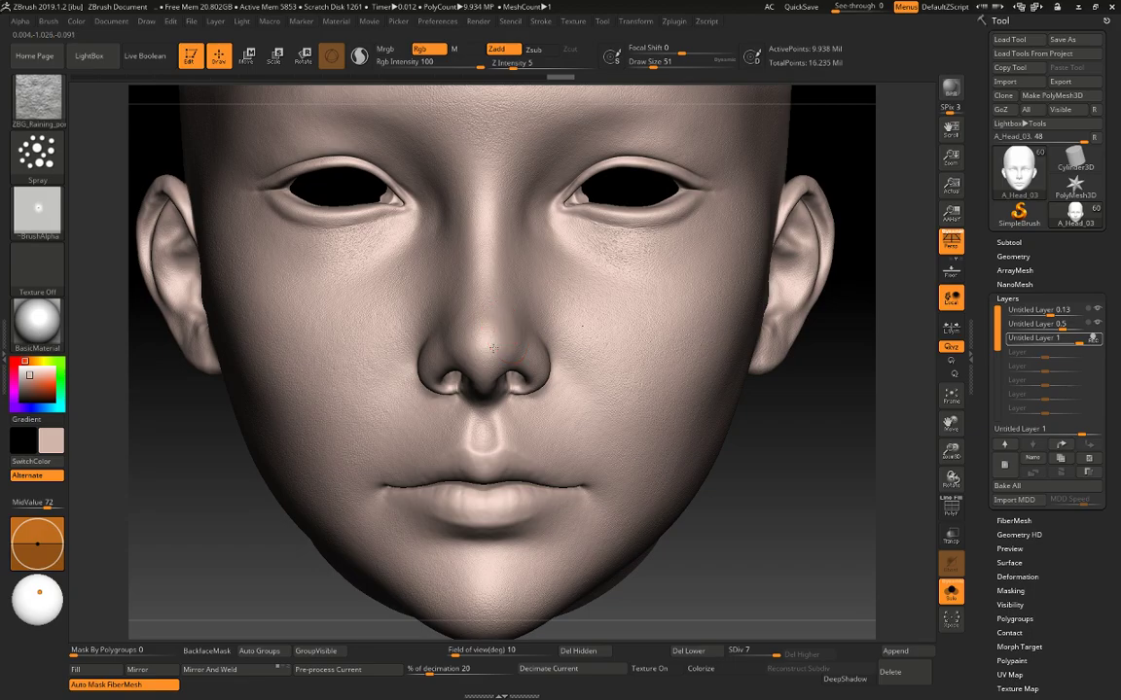
pyautogui.moveTo(494, 348); pyautogui.dragTo(483, 326)
pyautogui.press('space')
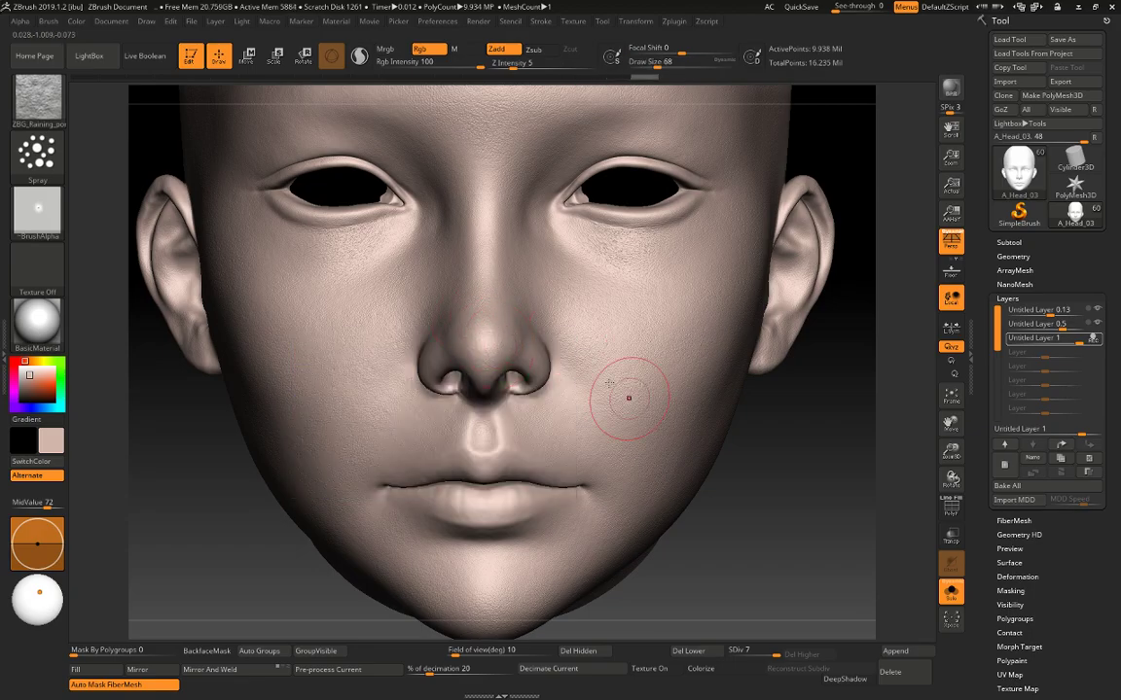
# Raise Z Intensity to 15, undo the first nose strokes and respray pores on the nose tip with draw size 59.
pyautogui.keyDown('alt'); pyautogui.moveTo(798, 502); pyautogui.dragTo(804, 574); pyautogui.keyUp('alt')
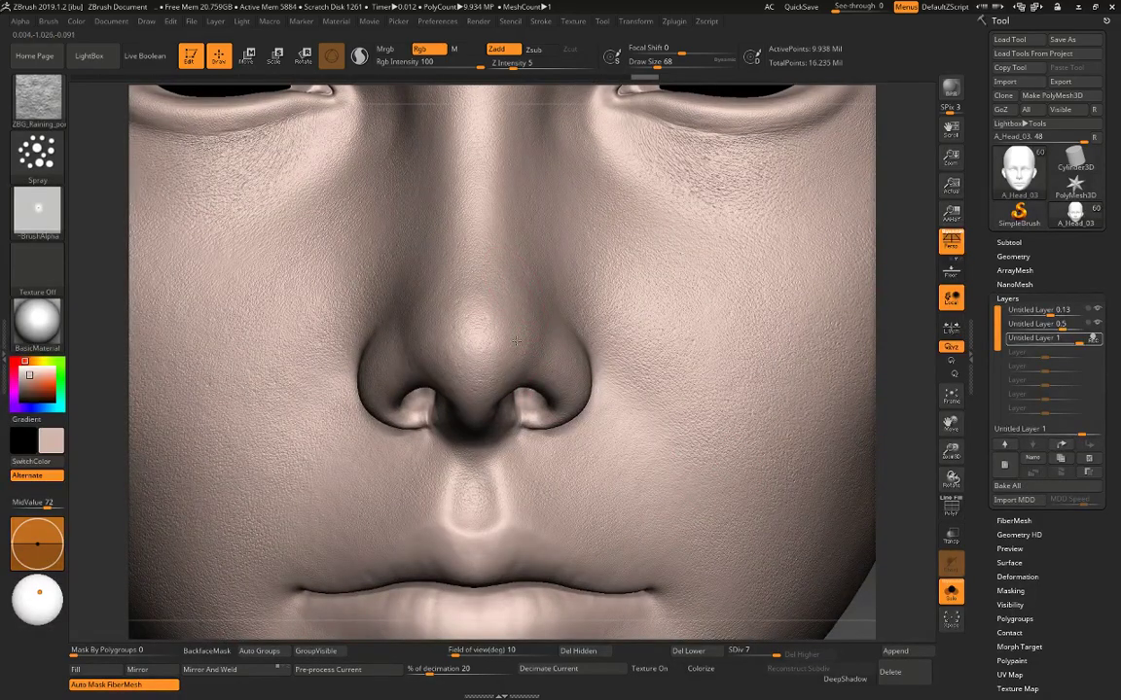
pyautogui.press('space')
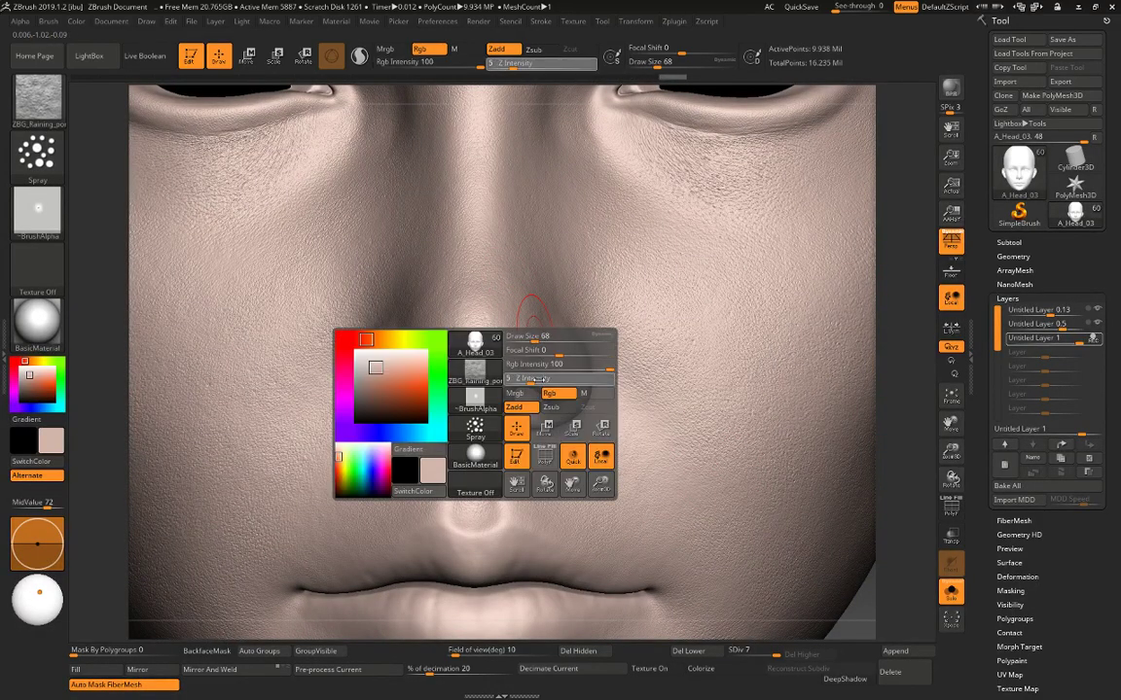
pyautogui.moveTo(543, 378); pyautogui.dragTo(546, 379)
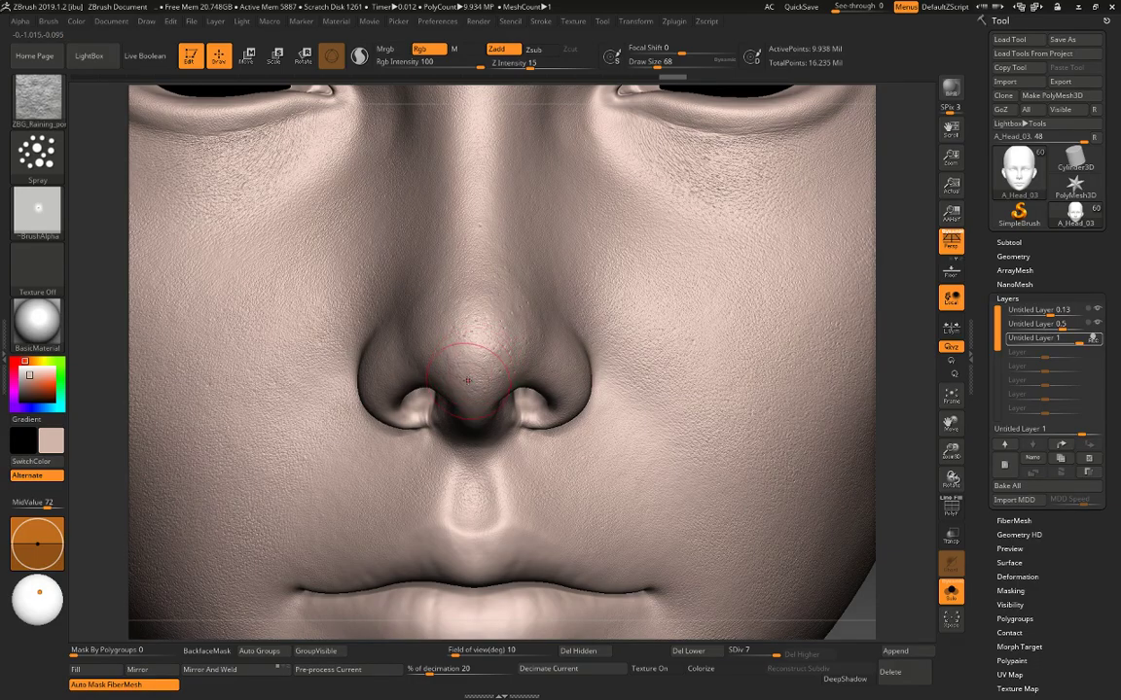
pyautogui.press('ctrl')
pyautogui.hotkey('ctrl', 'z')
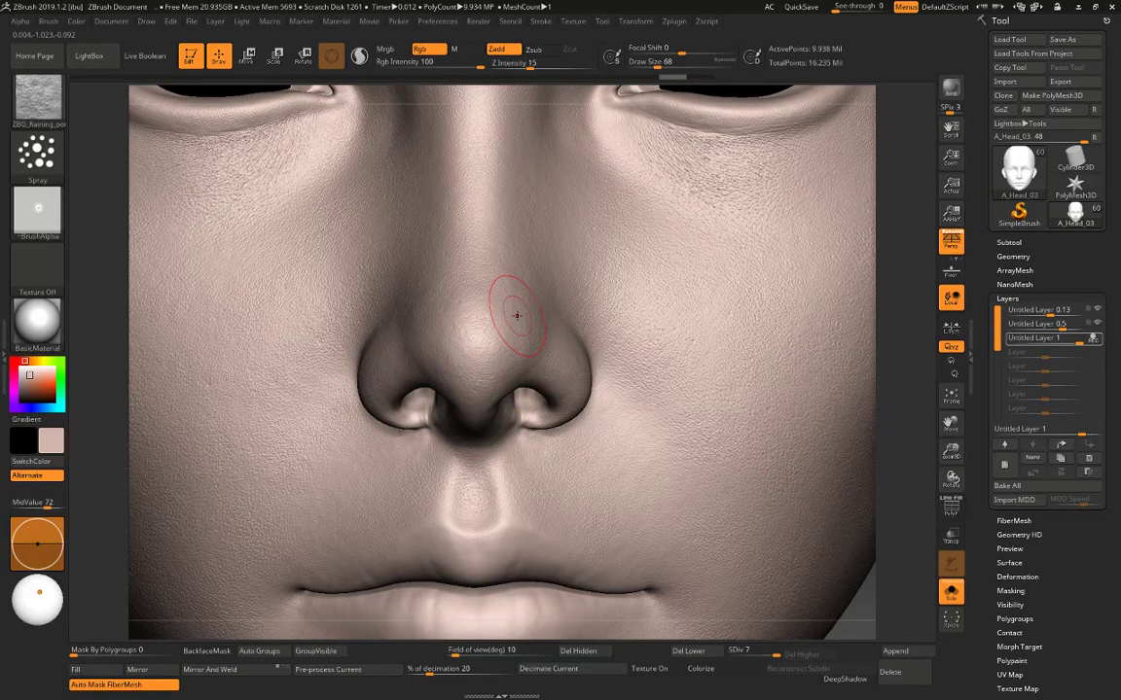
pyautogui.press('space')
pyautogui.moveTo(520, 308); pyautogui.dragTo(516, 305)
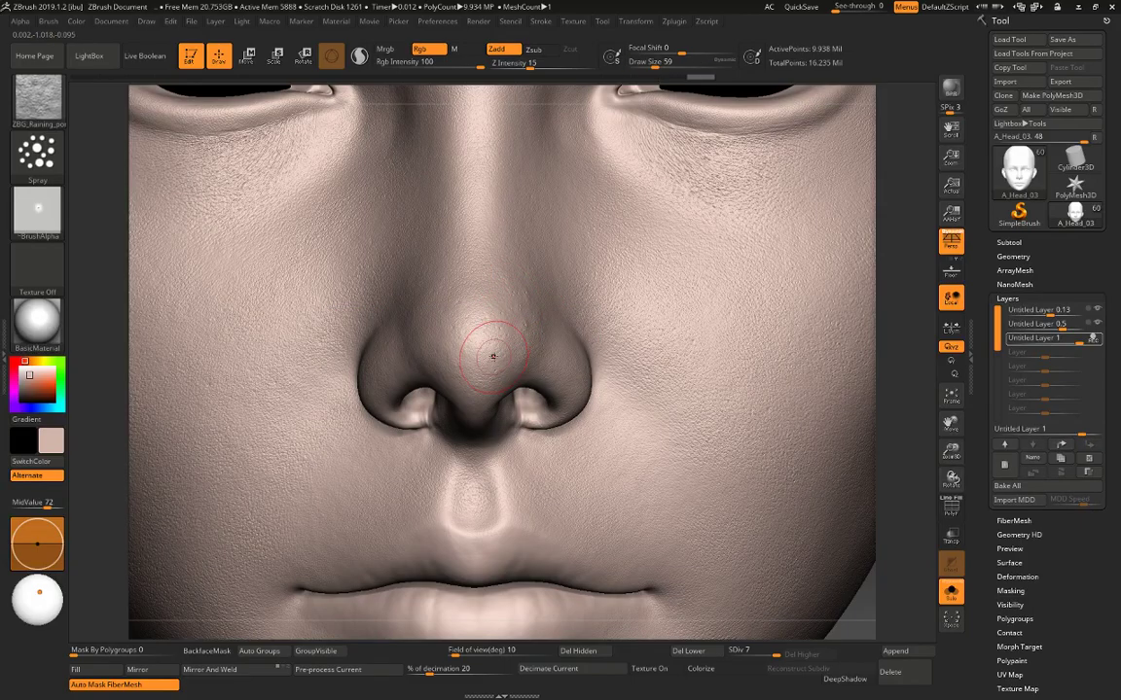
pyautogui.press('ctrl')
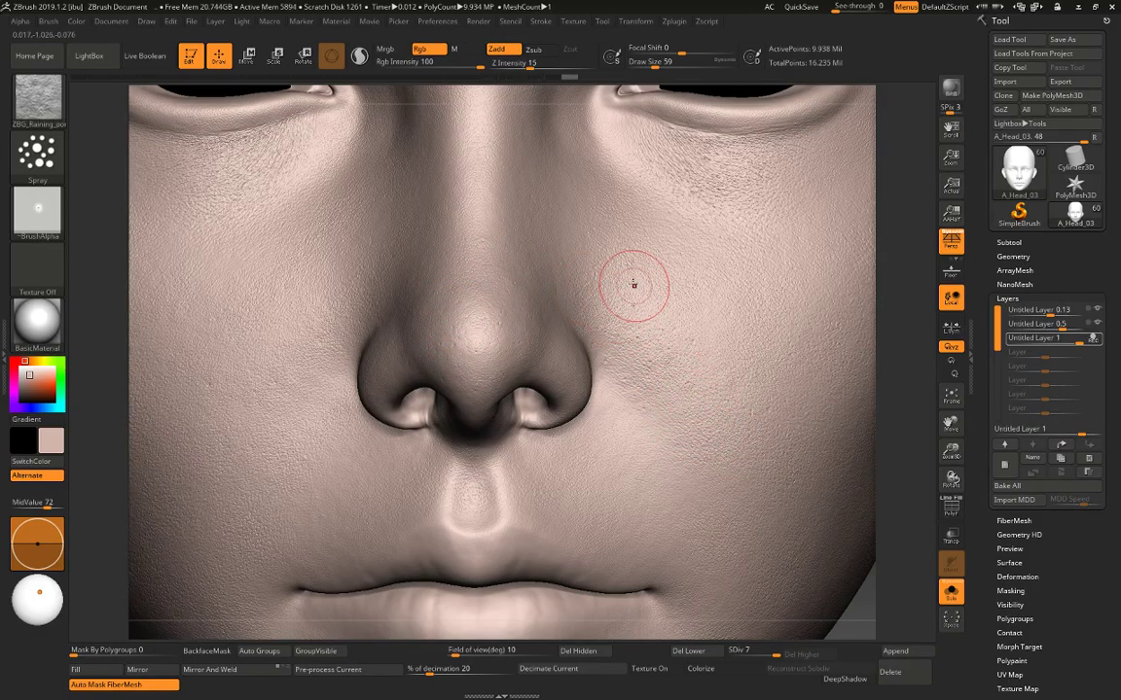
# Spray pores on the head's left cheek beside the nostril, varying the draw size between 39 and 77.
pyautogui.press('space')
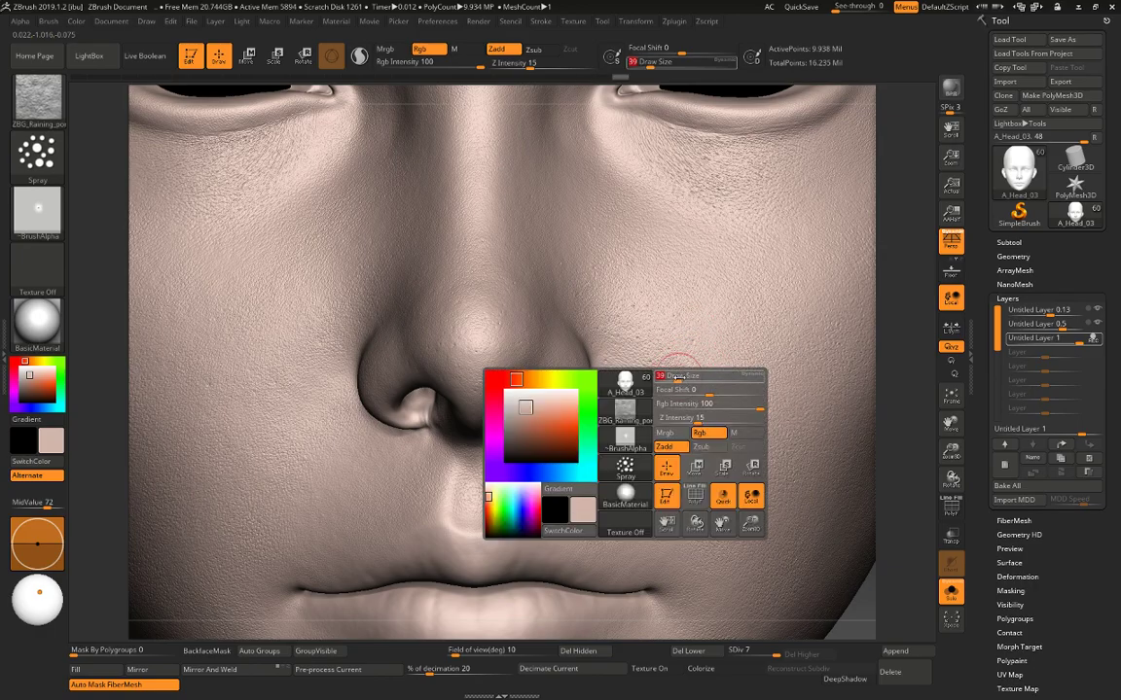
pyautogui.press('space')
pyautogui.moveTo(686, 398); pyautogui.dragTo(697, 398)
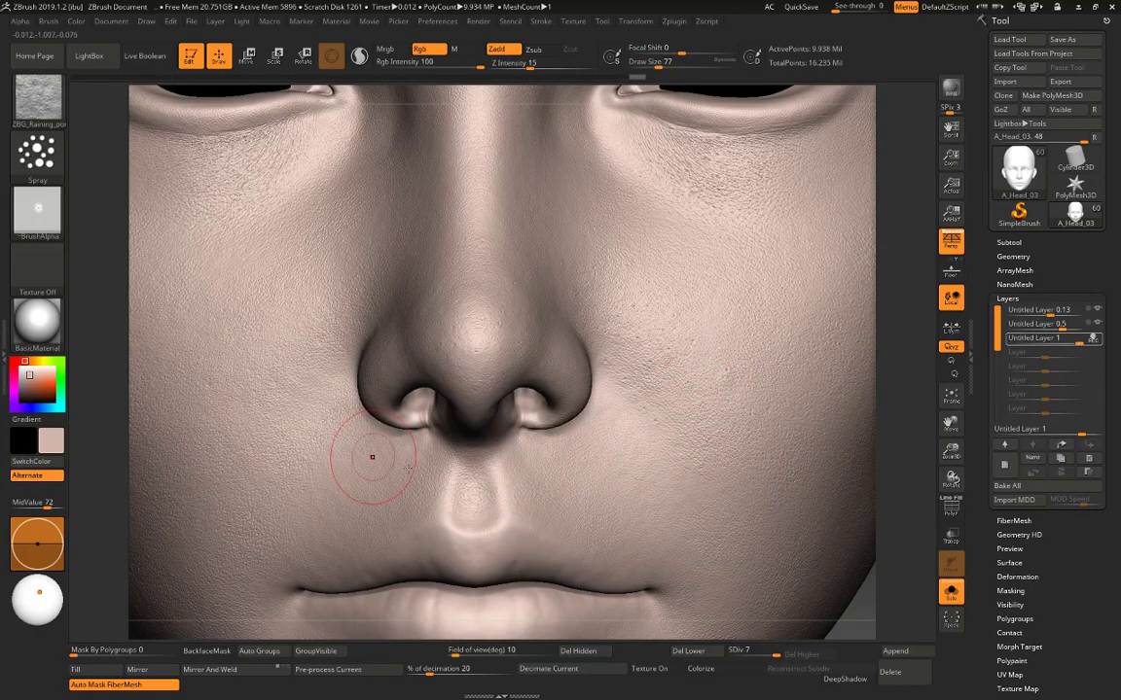
# Spray pores on the head's right cheek, undo the first attempt and repeat the strokes with draw size 49.
pyautogui.click(293, 343)
pyautogui.press('space')
pyautogui.moveTo(304, 350); pyautogui.dragTo(297, 350)
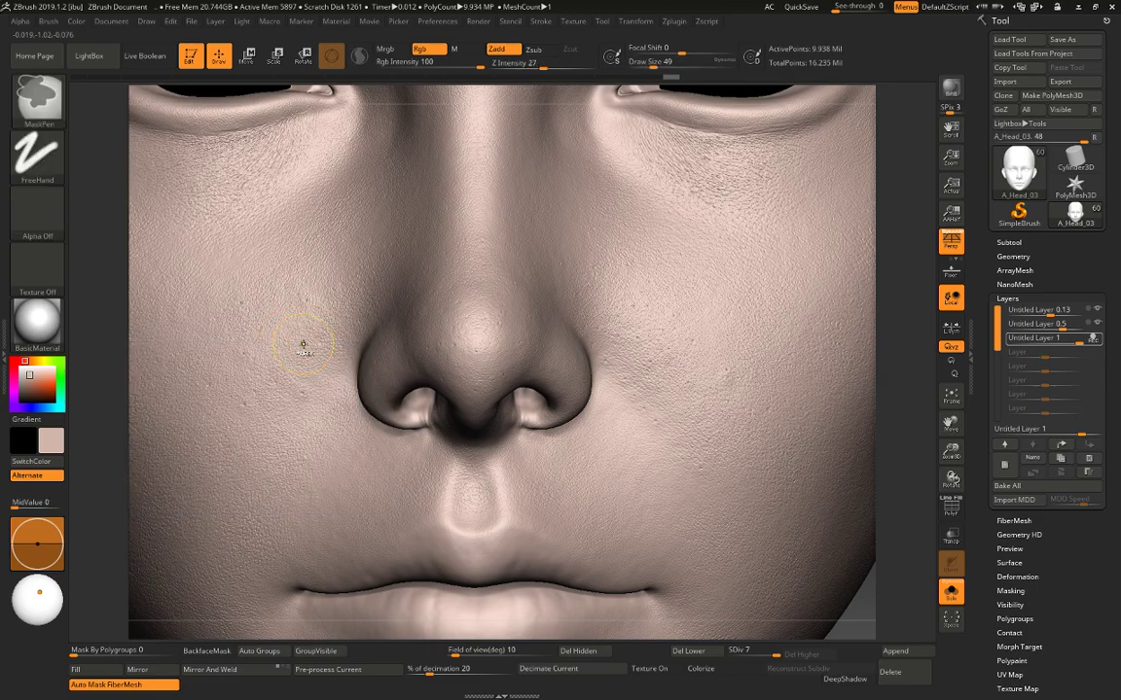
pyautogui.hotkey('ctrl', 'z')
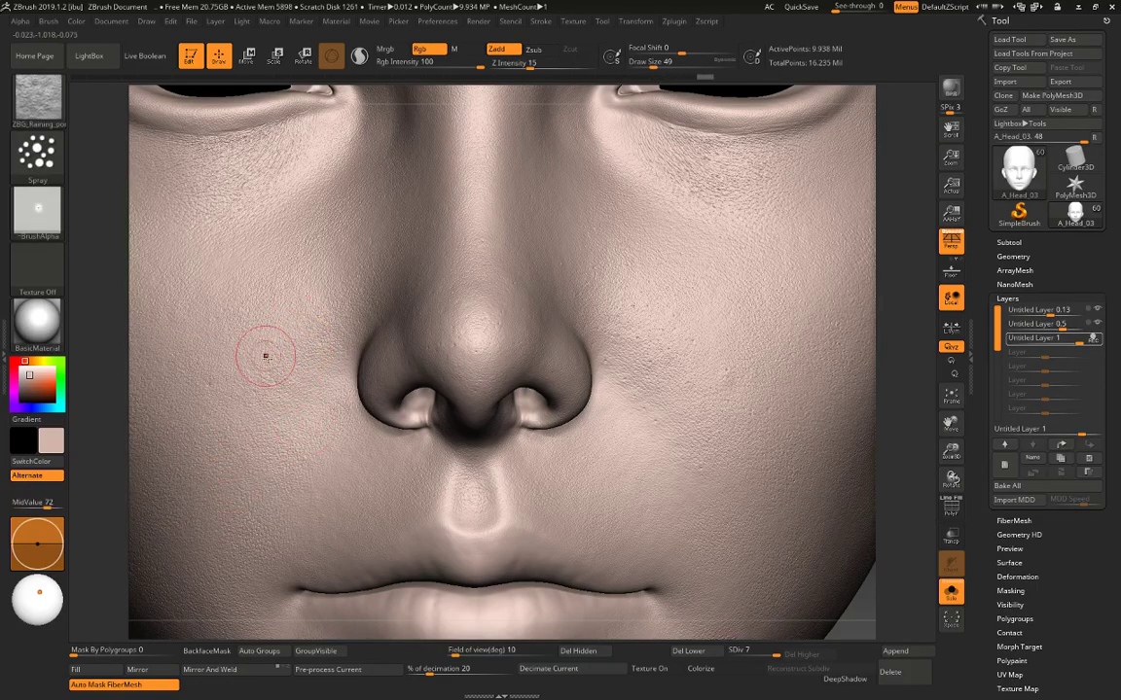
pyautogui.click(254, 259)
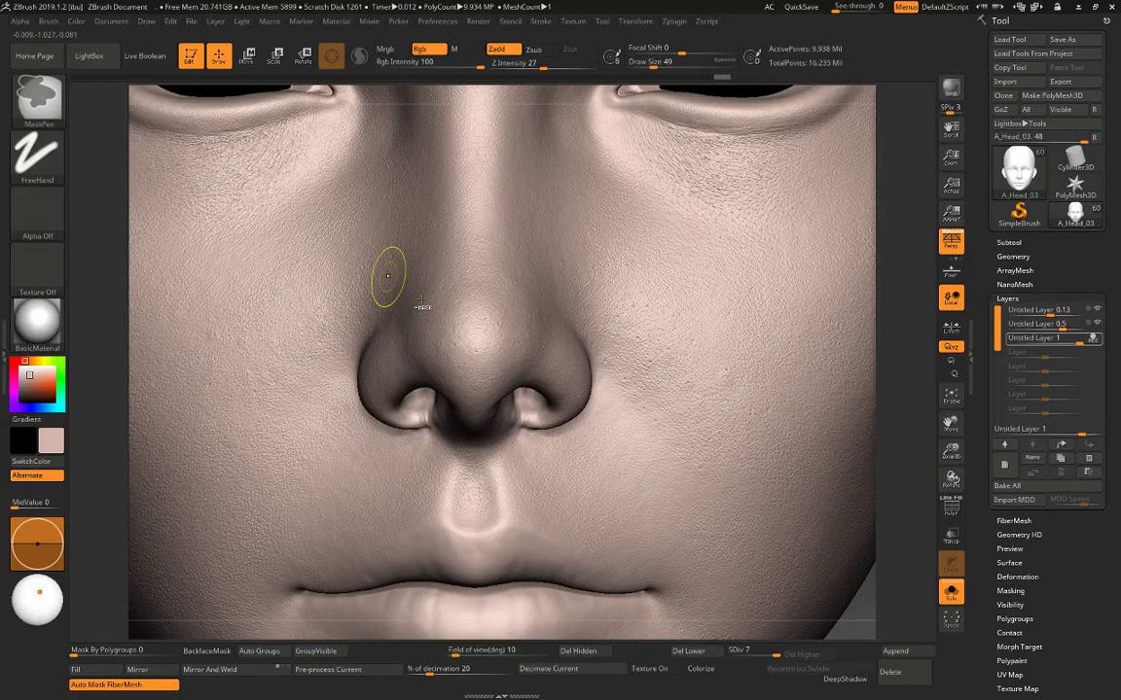
pyautogui.press('1')
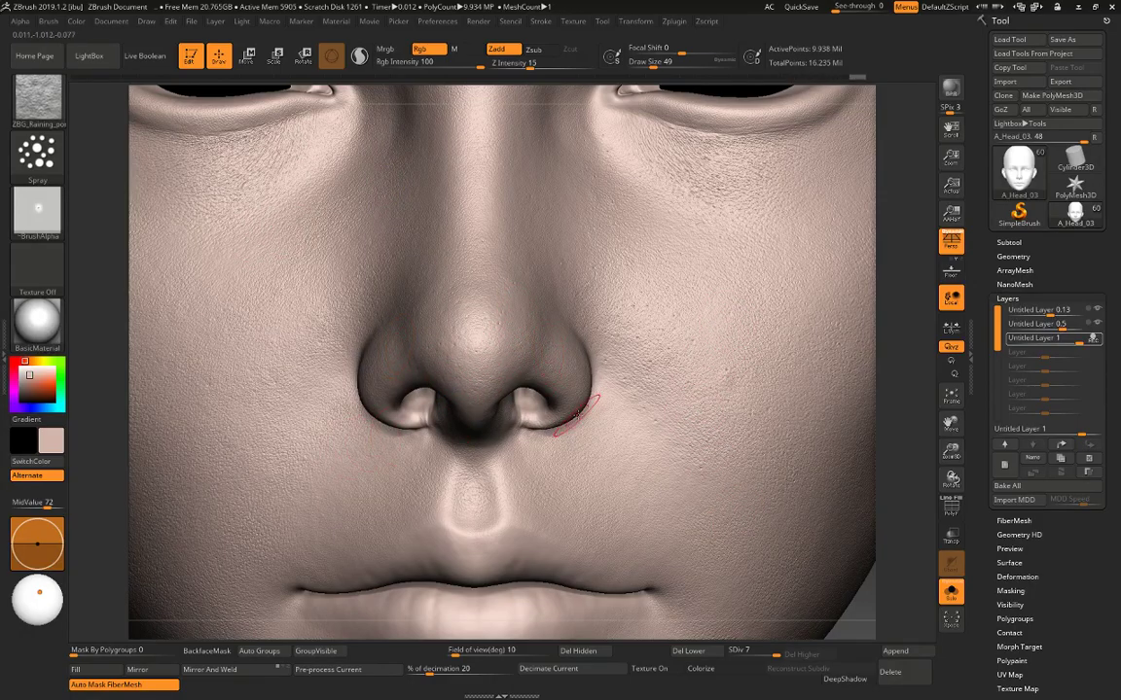
# Spray pores over the nose side and the head's left cheek with draw size 74, and reduce the size to 49.
pyautogui.press('space')
pyautogui.moveTo(570, 339)
pyautogui.mouseDown()
pyautogui.moveTo(581, 340)
pyautogui.moveTo(540, 326)
pyautogui.mouseUp()
pyautogui.moveTo(907, 367); pyautogui.dragTo(761, 347)
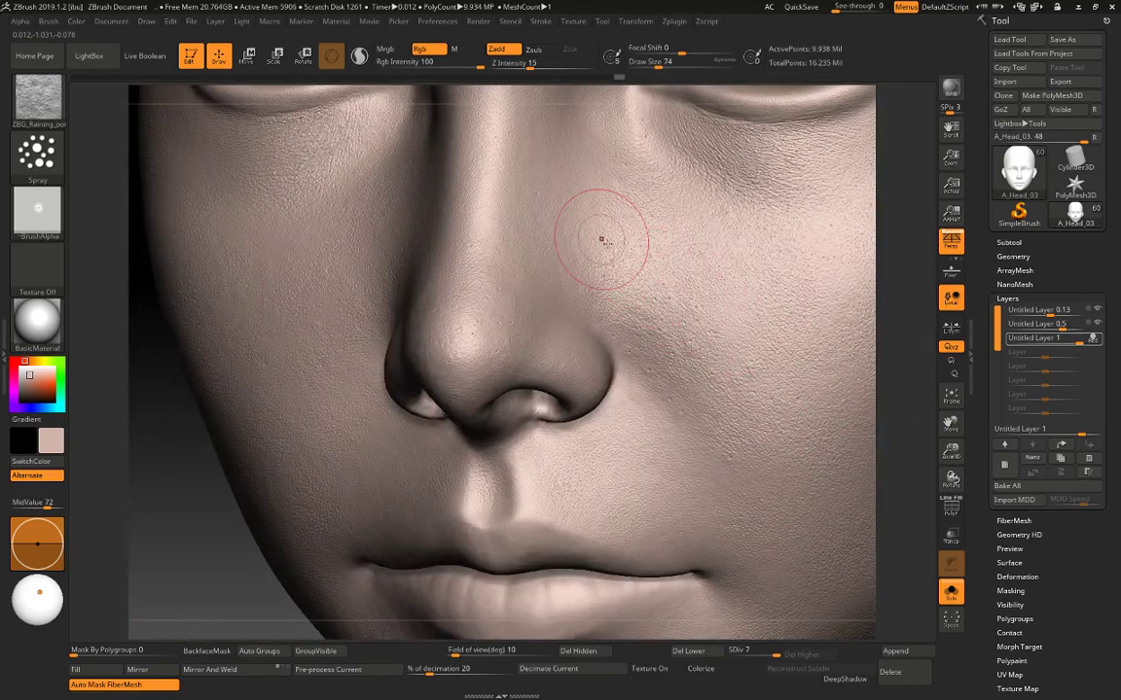
pyautogui.moveTo(601, 239); pyautogui.dragTo(622, 280)
pyautogui.moveTo(686, 255); pyautogui.dragTo(681, 305)
pyautogui.press('space')
pyautogui.moveTo(706, 372); pyautogui.dragTo(696, 370)
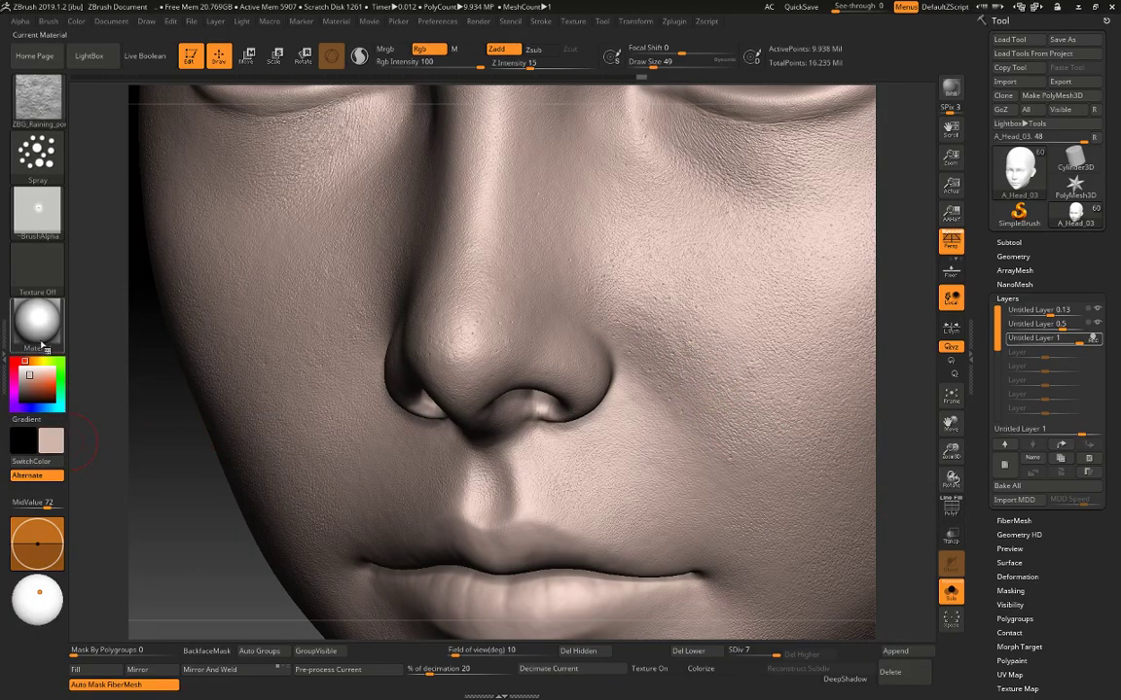
# Switch to the Morph brush, brush back excess pores on the nose and undo the last stroke by the right nostril.
pyautogui.click(37, 97)
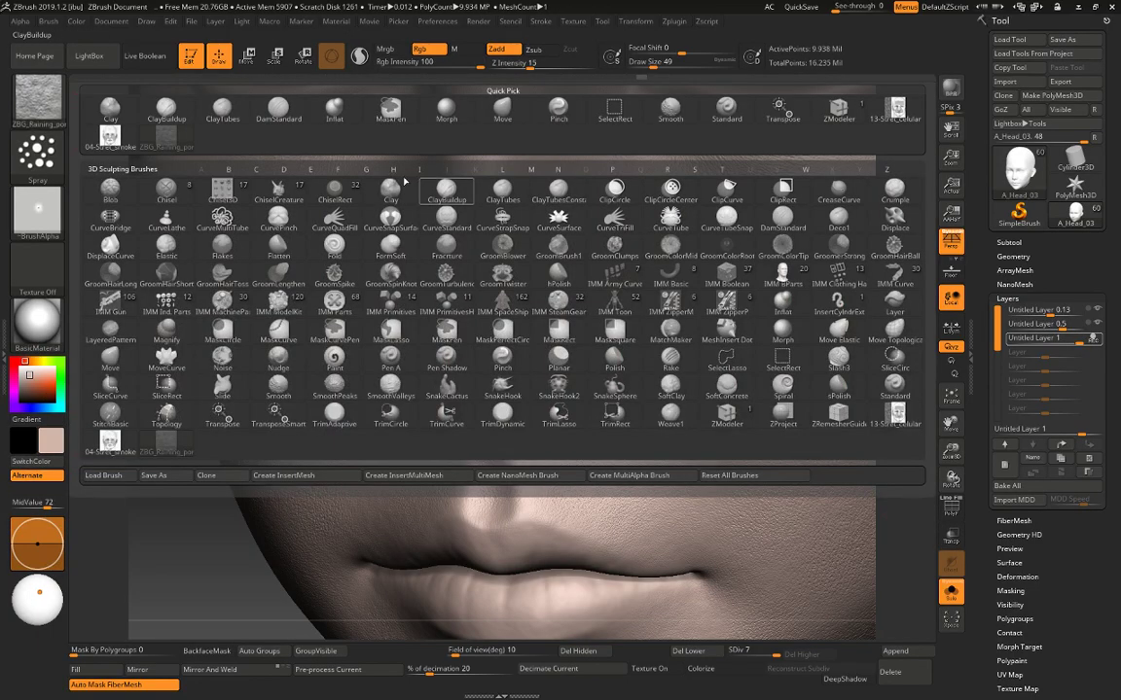
pyautogui.click(507, 119)
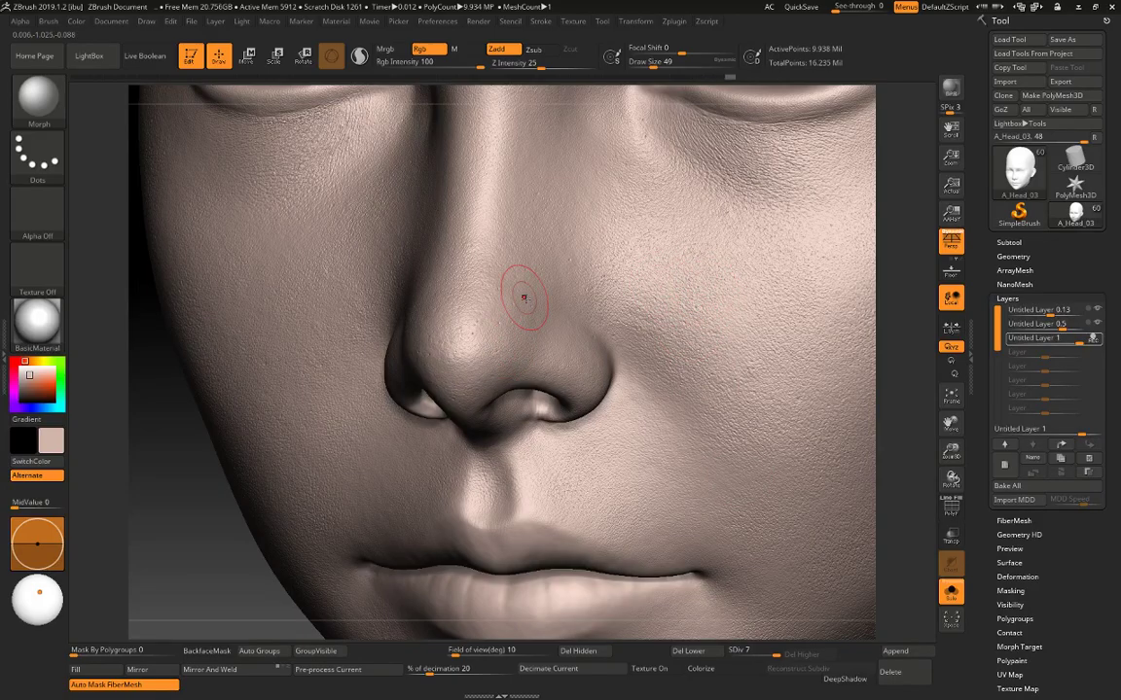
pyautogui.moveTo(489, 316); pyautogui.dragTo(508, 345, button='right')
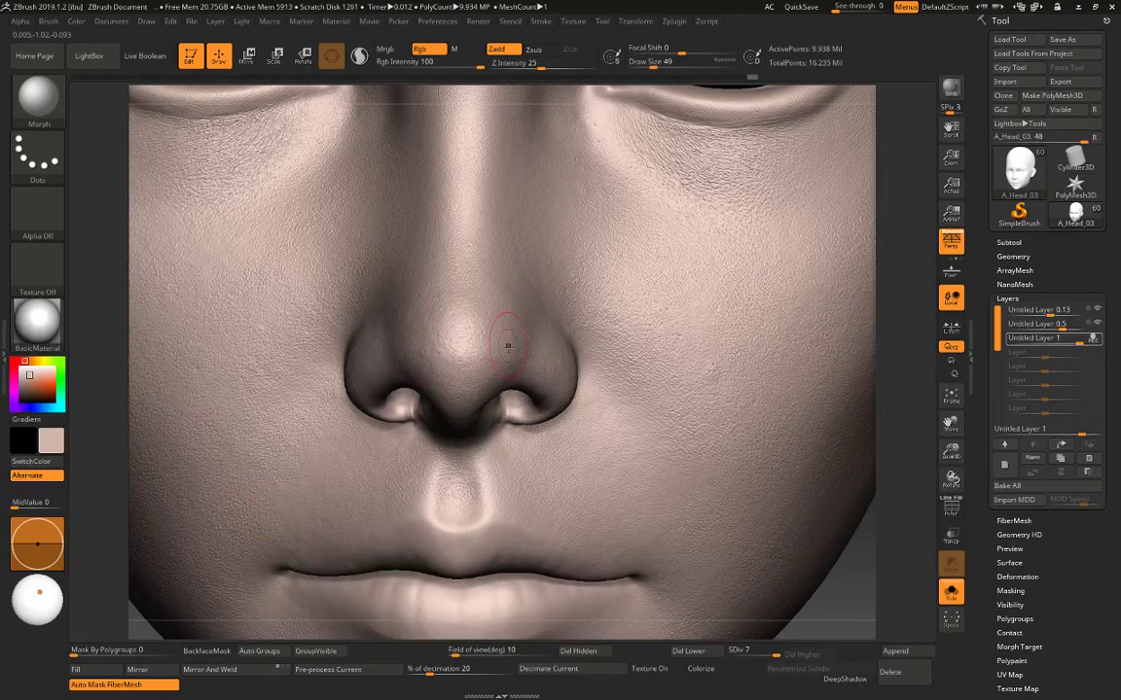
pyautogui.moveTo(378, 416); pyautogui.dragTo(378, 422)
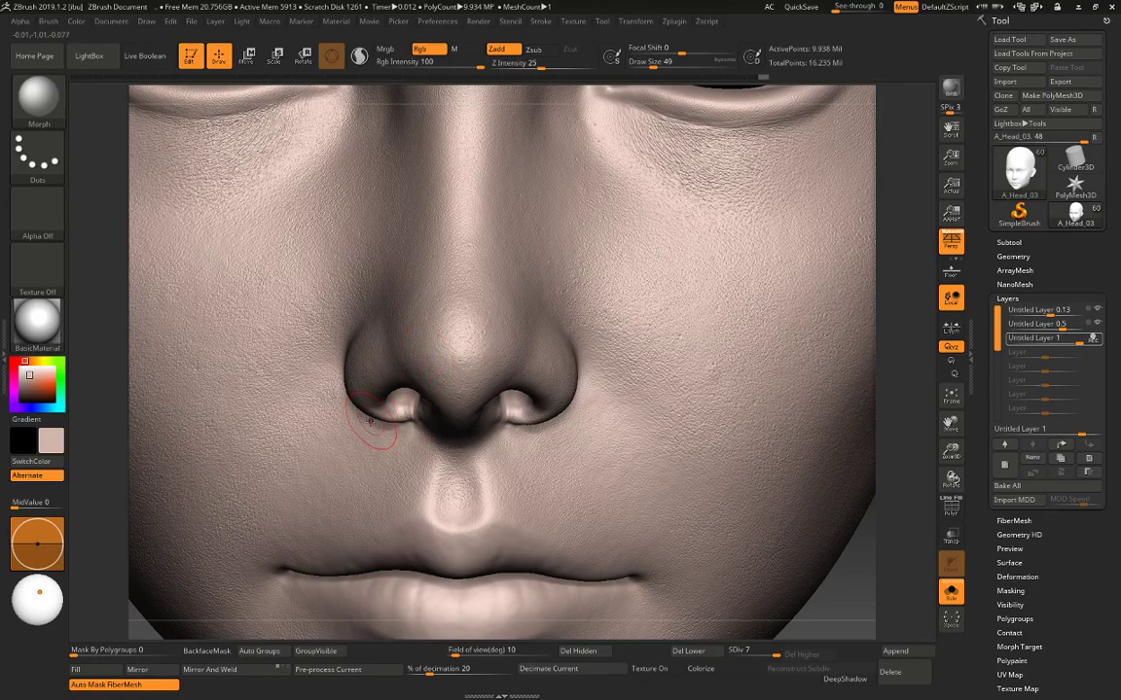
pyautogui.hotkey('ctrl', 'z')
# Load the ZBG_mulyi-pore brush, try stamping pores on the nose tip with draw size 104, and undo the stamp.
pyautogui.press(',')
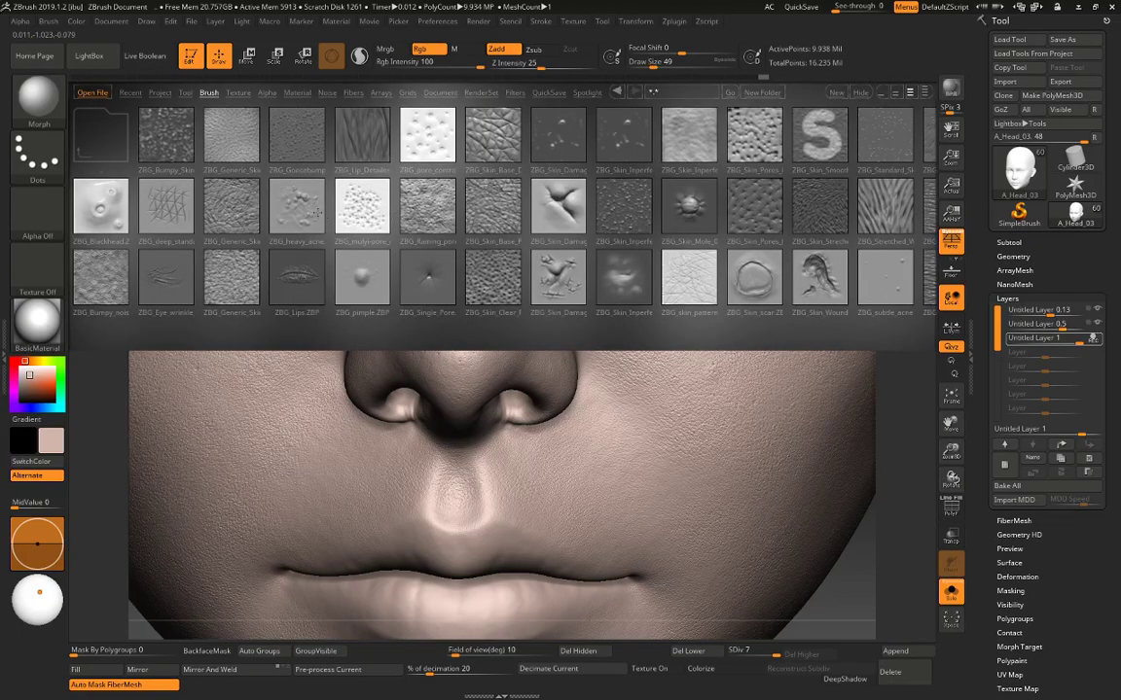
pyautogui.doubleClick(360, 207)
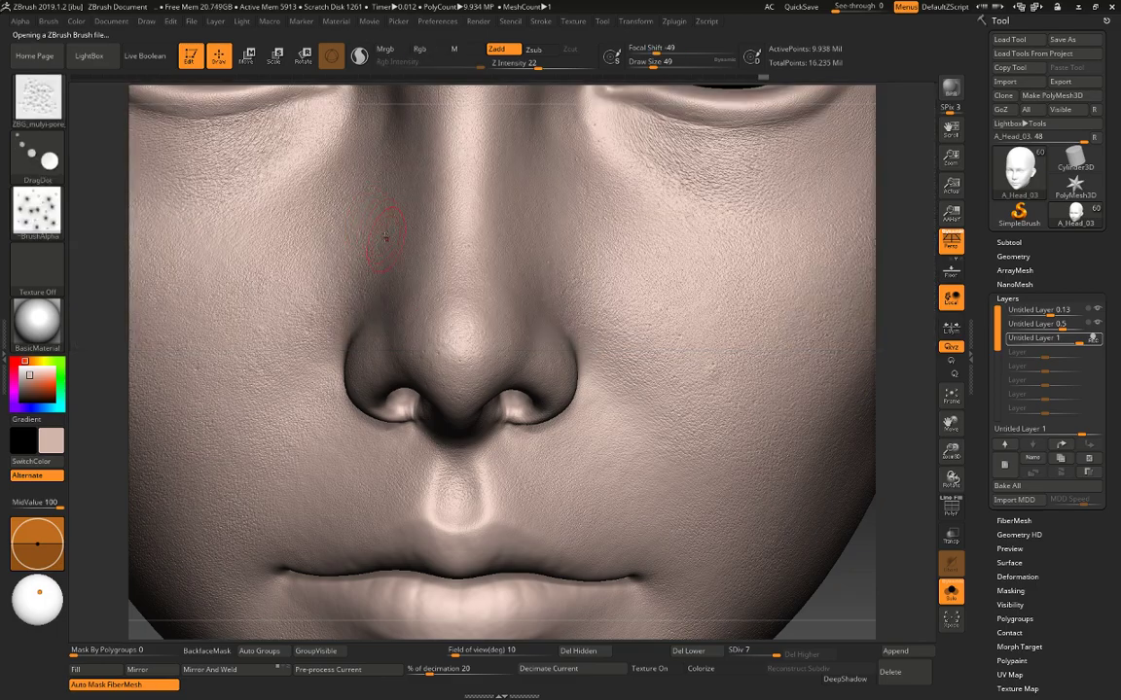
pyautogui.press('space')
pyautogui.moveTo(473, 321)
pyautogui.mouseDown()
pyautogui.moveTo(486, 319)
pyautogui.moveTo(466, 347)
pyautogui.moveTo(496, 320)
pyautogui.mouseUp()
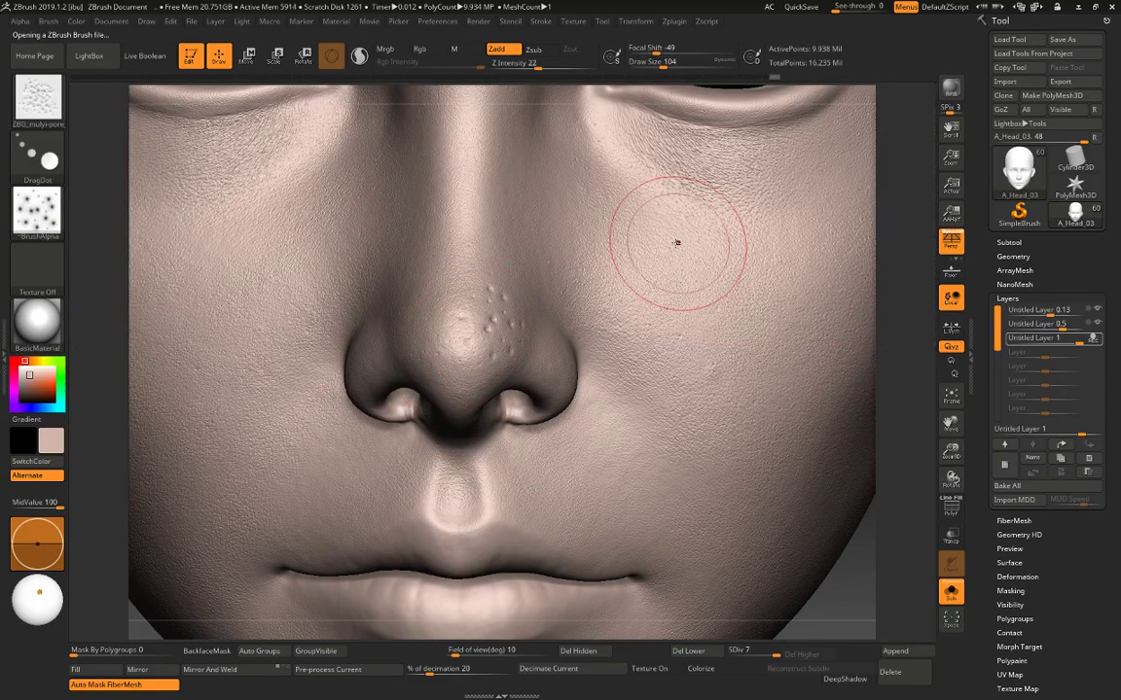
pyautogui.hotkey('ctrl', 'z')
# Try stamping pores on the head's left cheek at Z intensity 9, and again with draw size 46 and Z intensity 23.
pyautogui.press('space')
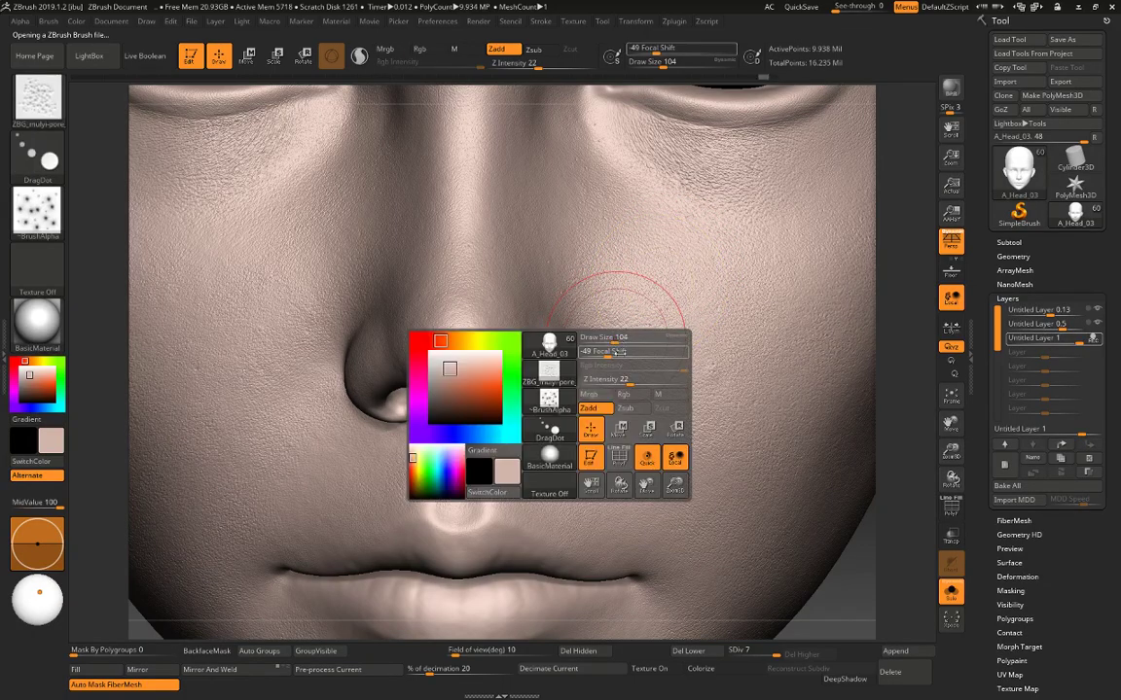
pyautogui.moveTo(630, 381); pyautogui.dragTo(613, 380)
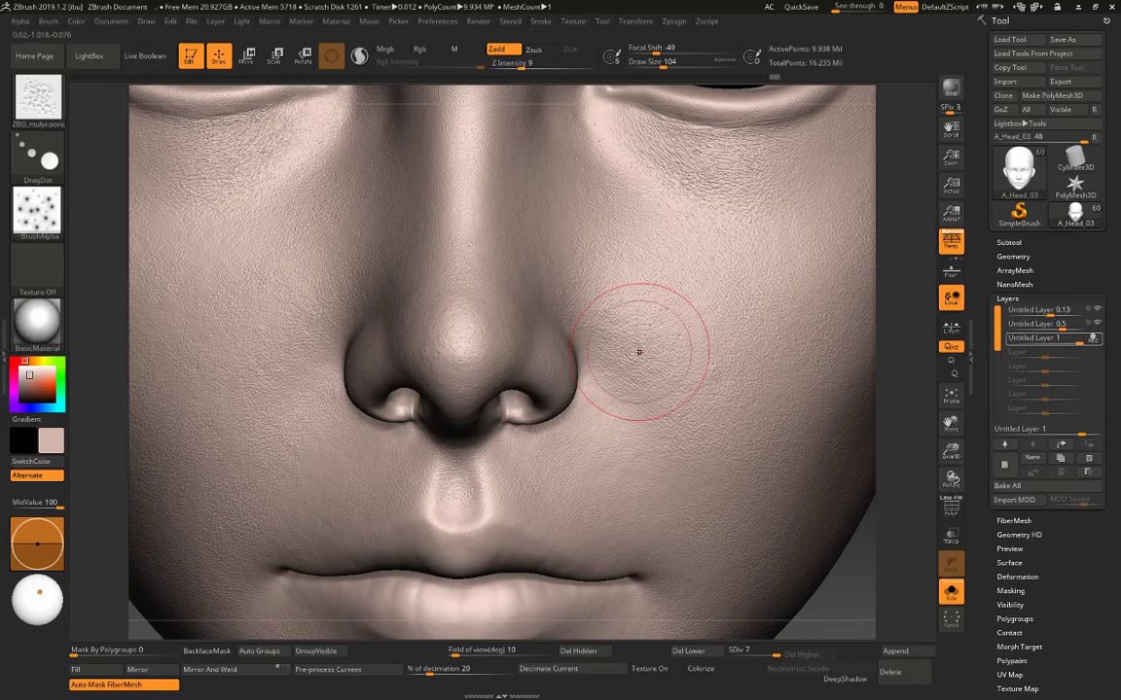
pyautogui.press('ctrl')
pyautogui.press('space')
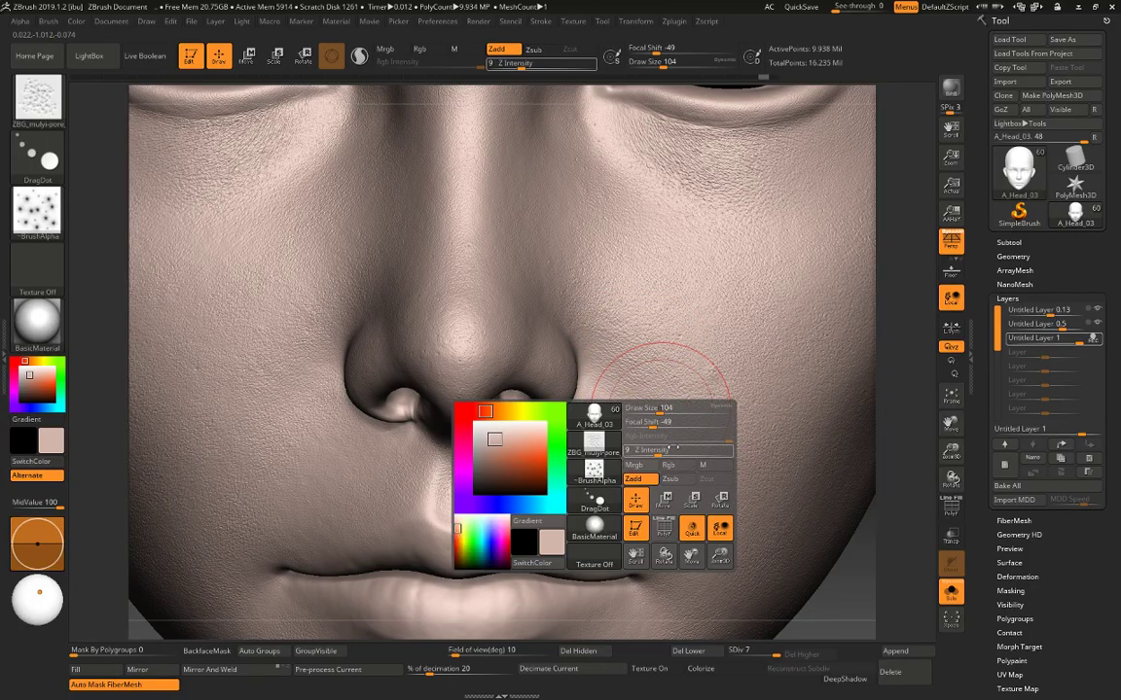
pyautogui.press('space')
pyautogui.moveTo(675, 349)
pyautogui.mouseDown()
pyautogui.moveTo(649, 348)
pyautogui.moveTo(659, 365)
pyautogui.mouseUp()
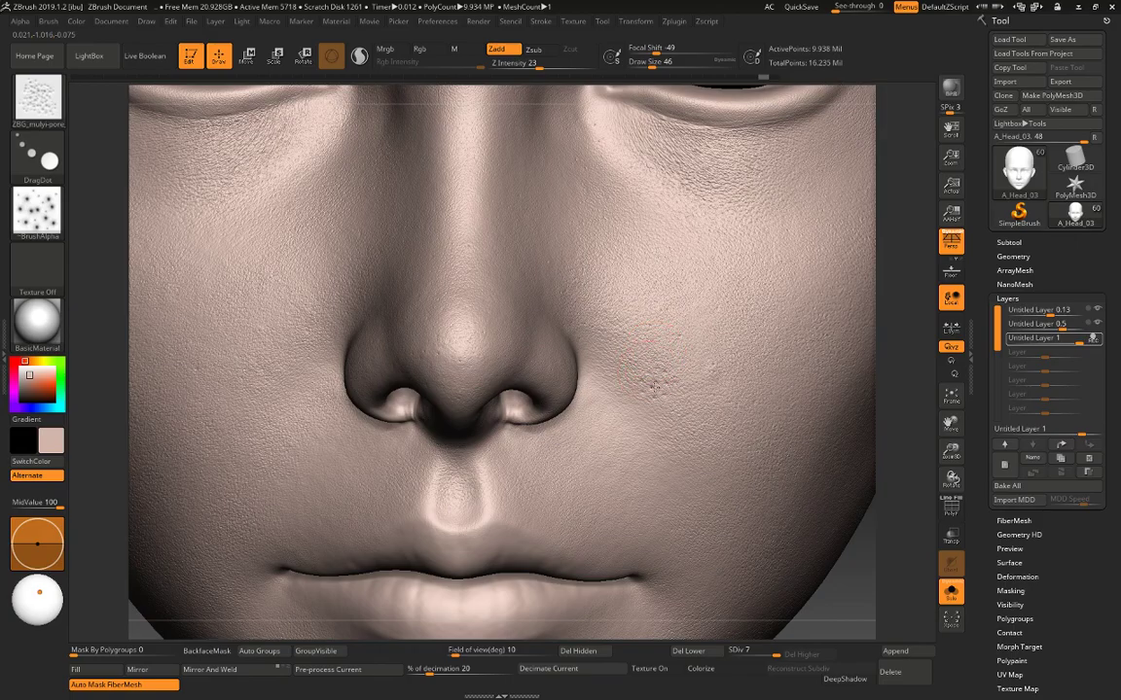
pyautogui.press('ctrl')
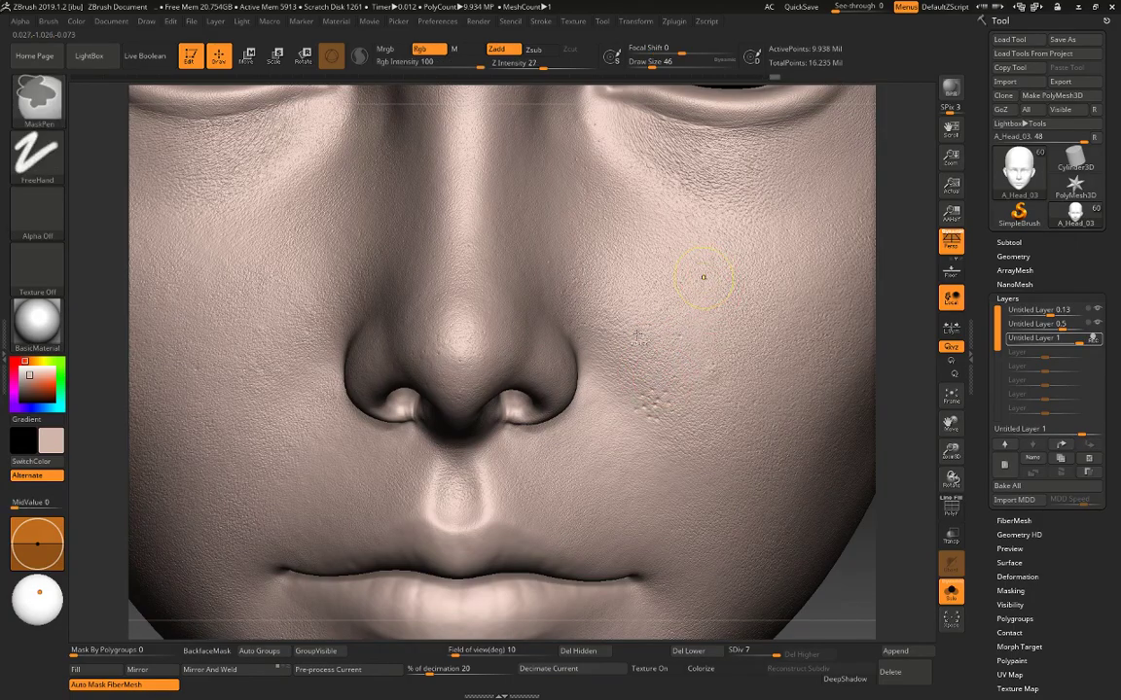
# Load the ZBG_Skin_Pores_Pattern brush and try strokes on the head's left cheek with draw sizes 104 and 33.
pyautogui.press(',')
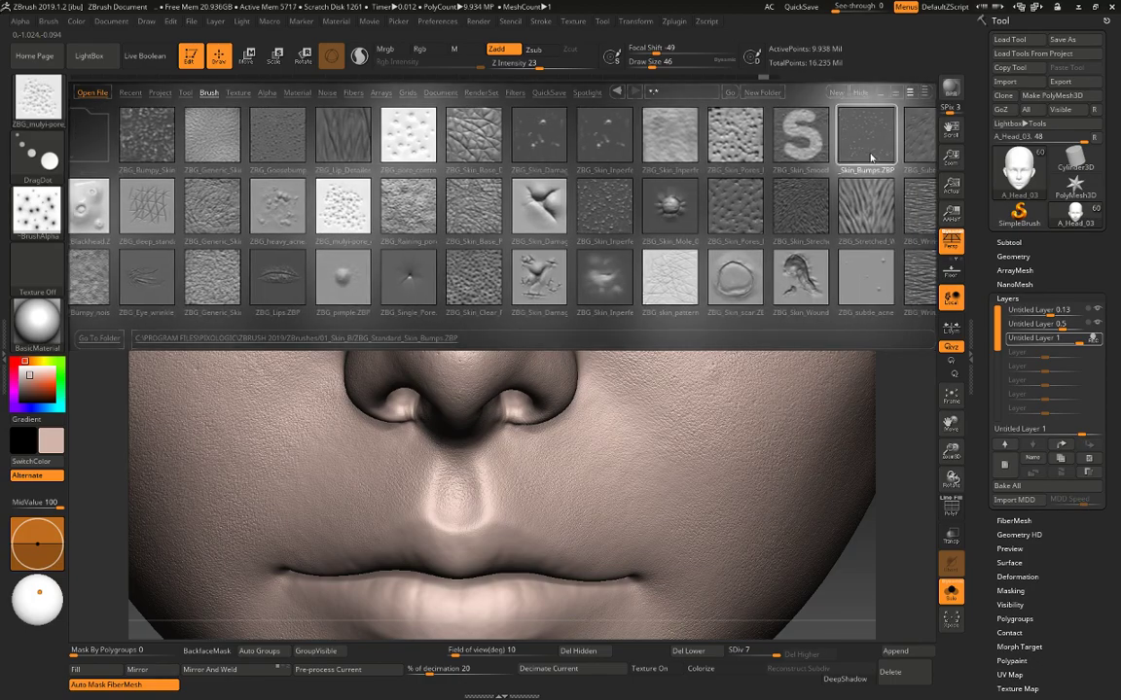
pyautogui.scroll(-3, 870, 155)
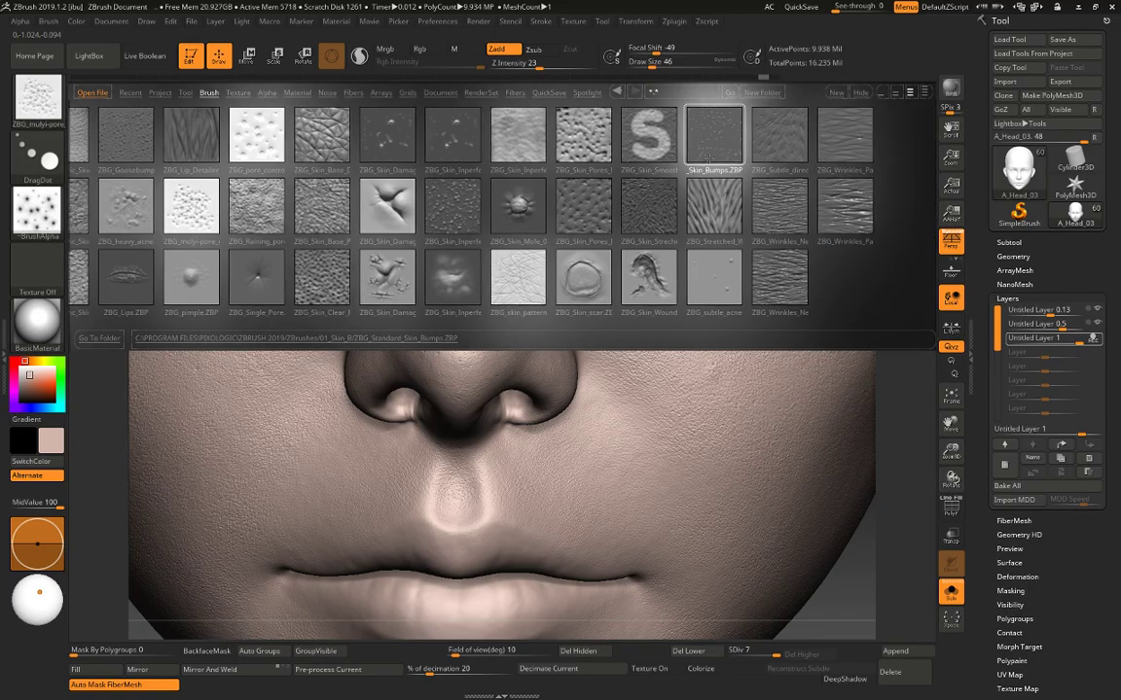
pyautogui.doubleClick(519, 136)
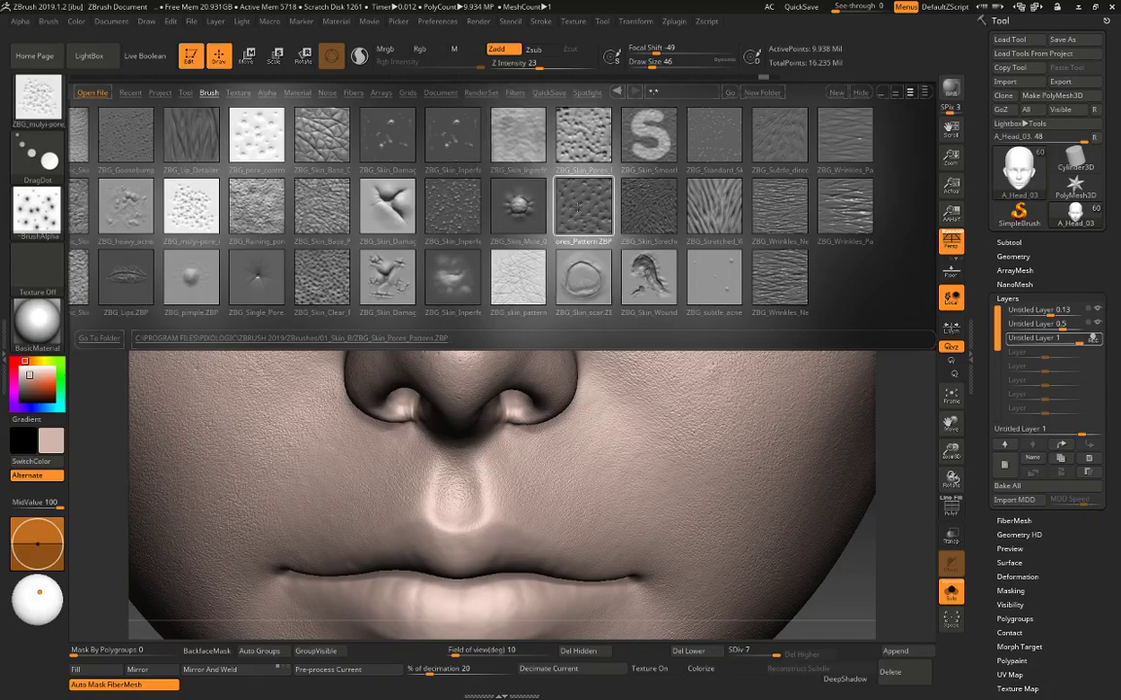
pyautogui.moveTo(644, 335)
pyautogui.mouseDown()
pyautogui.moveTo(642, 363)
pyautogui.moveTo(713, 395)
pyautogui.mouseUp()
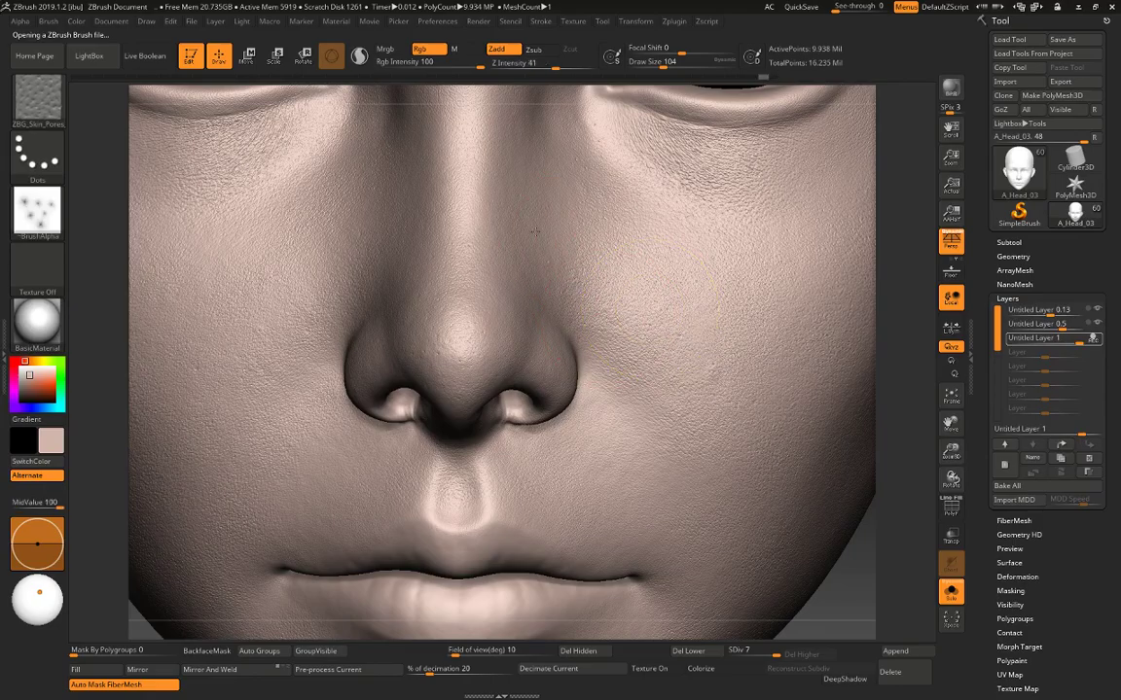
pyautogui.moveTo(552, 243); pyautogui.dragTo(699, 408)
pyautogui.press('ctrl')
pyautogui.press('space')
pyautogui.moveTo(550, 253)
pyautogui.mouseDown()
pyautogui.moveTo(657, 368)
pyautogui.moveTo(688, 437)
pyautogui.mouseUp()
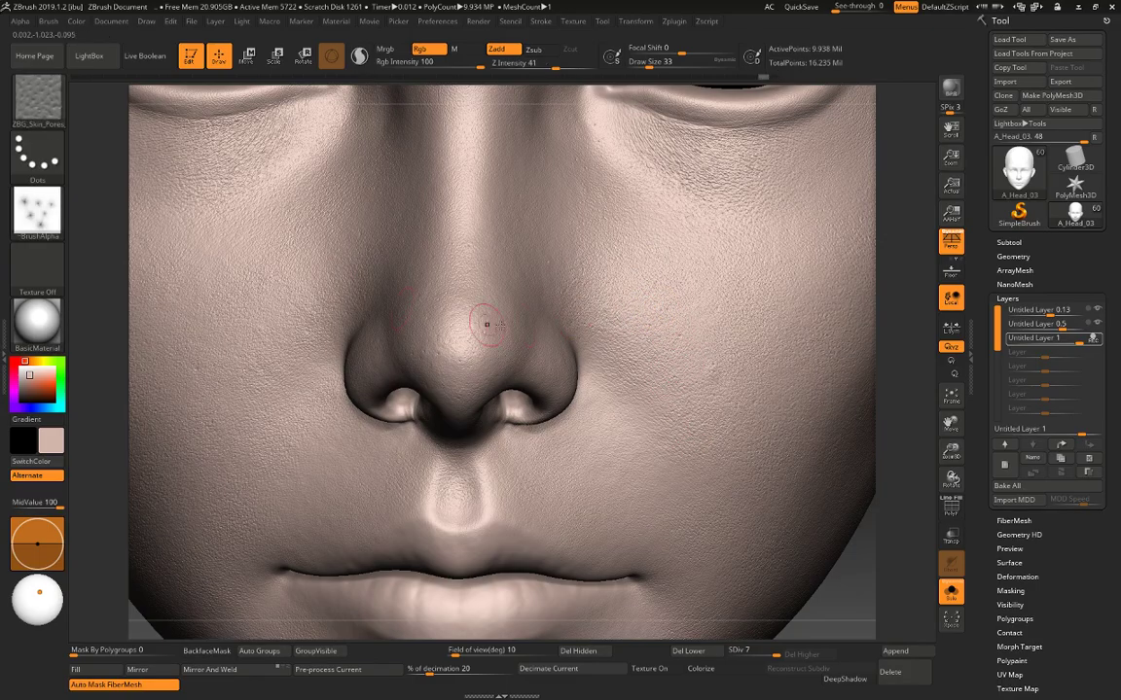
# Switch the brush stroke to Spray, try it on the head's left cheek beside the nose, and undo the strokes.
pyautogui.click(37, 155)
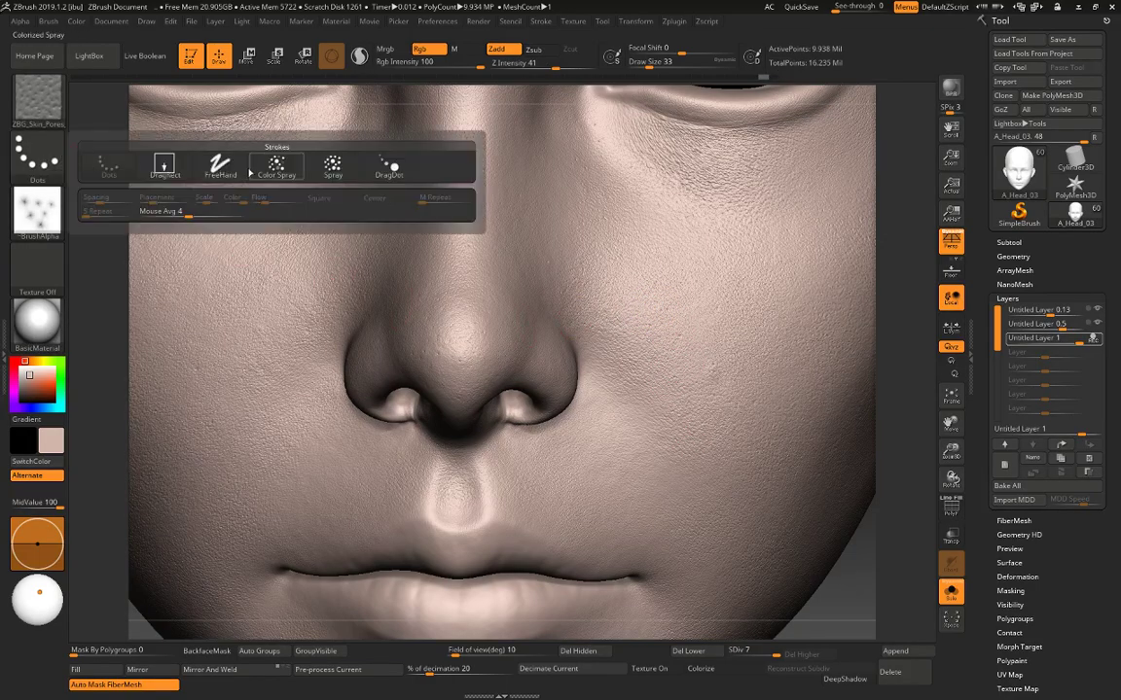
pyautogui.click(333, 168)
pyautogui.moveTo(659, 397); pyautogui.dragTo(650, 388)
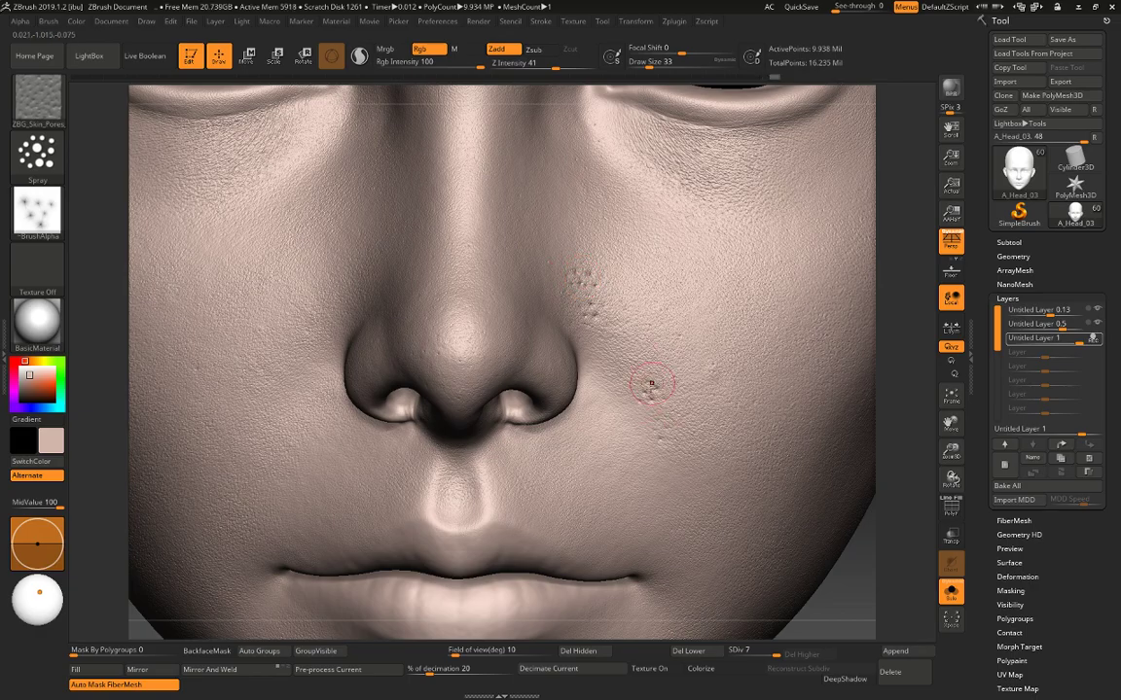
pyautogui.hotkey('ctrl', 'z')
pyautogui.hotkey('ctrl', 'z')
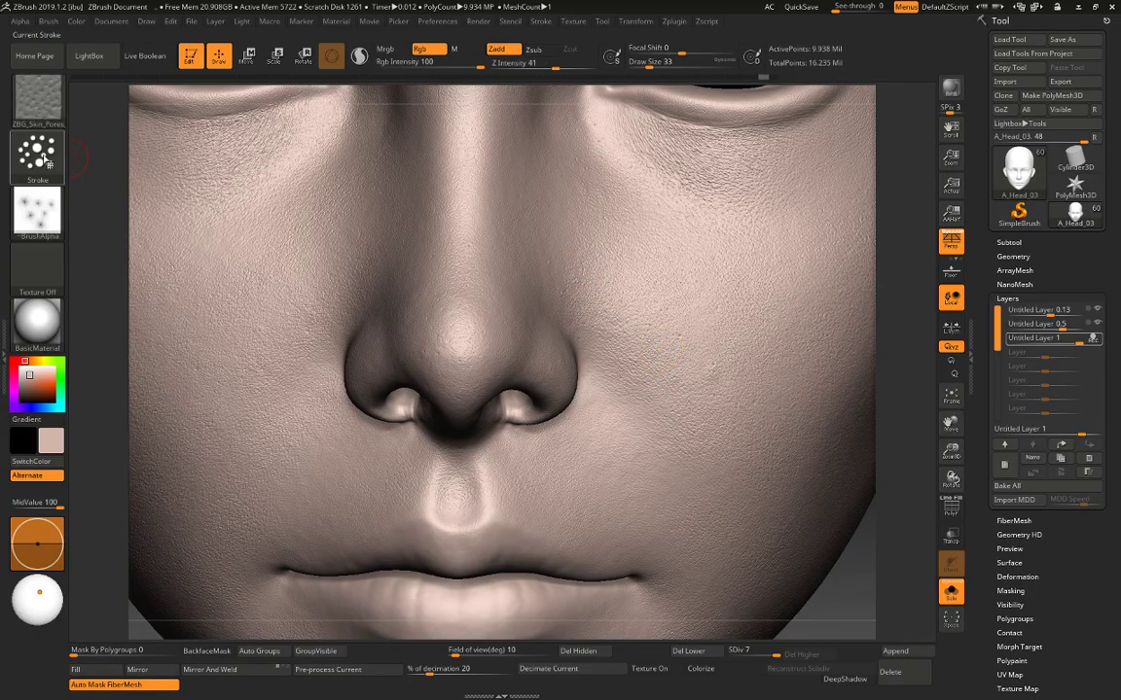
# Switch the brush stroke to DragRect and place pore patches on the head's left cheek beside the nostril.
pyautogui.click(37, 151)
pyautogui.click(185, 158)
pyautogui.moveTo(621, 339); pyautogui.dragTo(583, 311)
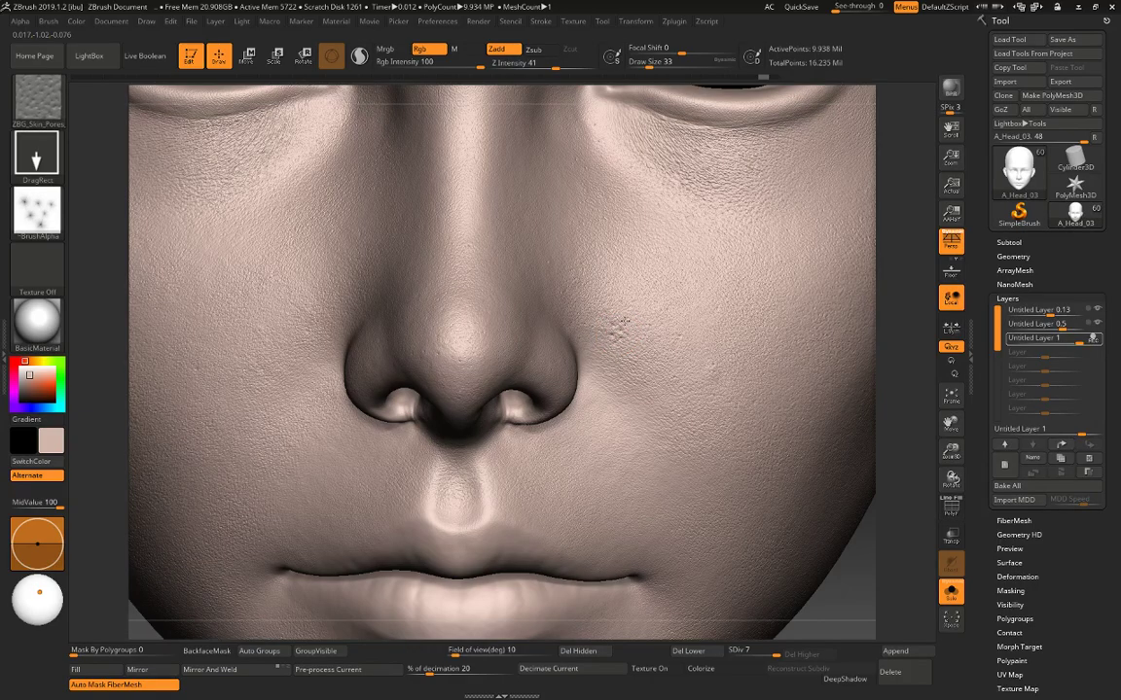
pyautogui.moveTo(620, 357); pyautogui.dragTo(629, 345)
pyautogui.moveTo(892, 536)
pyautogui.keyDown('alt'); pyautogui.mouseDown()
pyautogui.moveTo(846, 476)
pyautogui.moveTo(876, 484)
pyautogui.moveTo(879, 535)
pyautogui.mouseUp(); pyautogui.keyUp('alt')
pyautogui.press('ctrl')
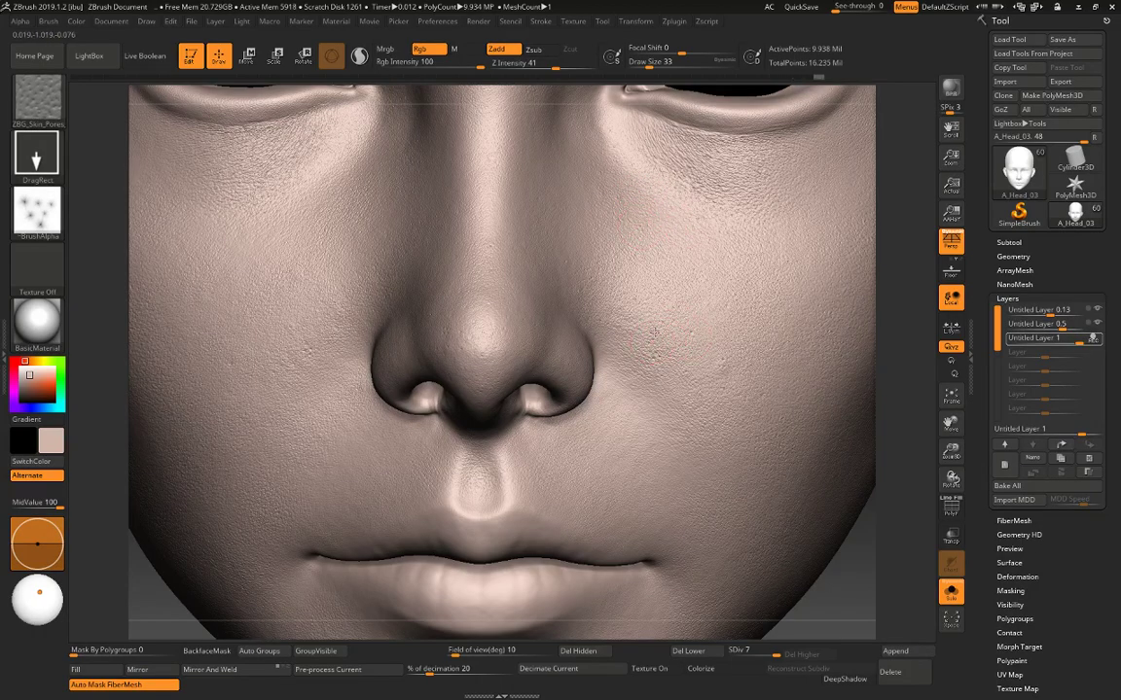
pyautogui.press('shift')
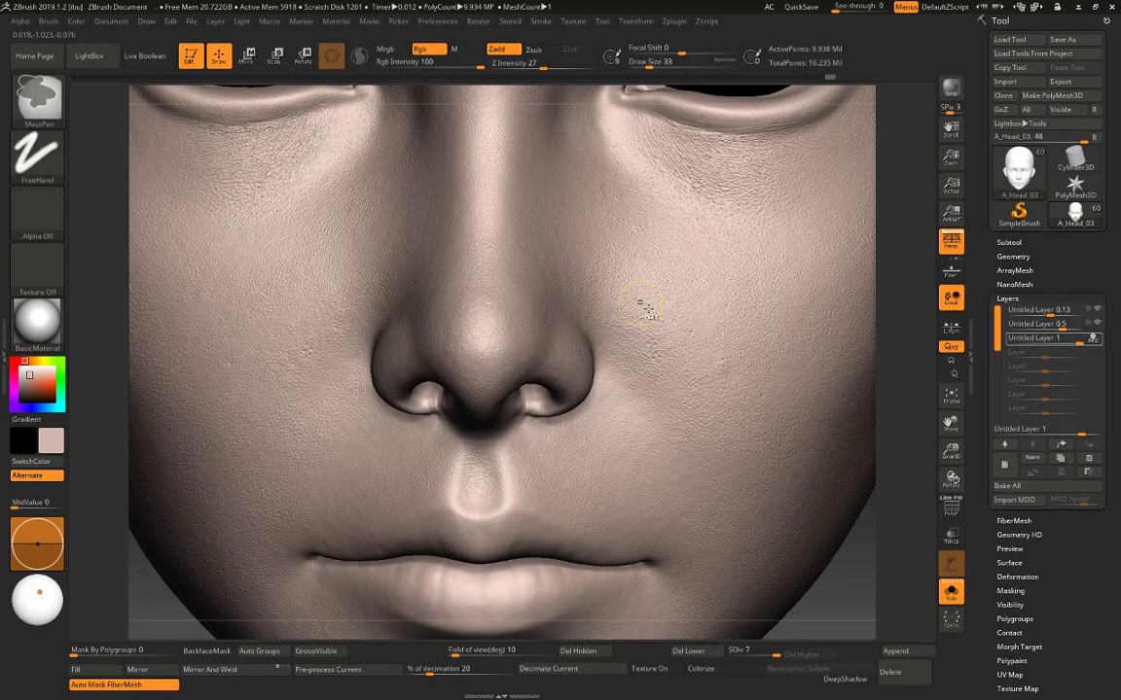
# Reload the ZBG_Skin_Pores_Pattern brush, try a Dots stroke across the head's left cheek, and undo it.
pyautogui.press(',')
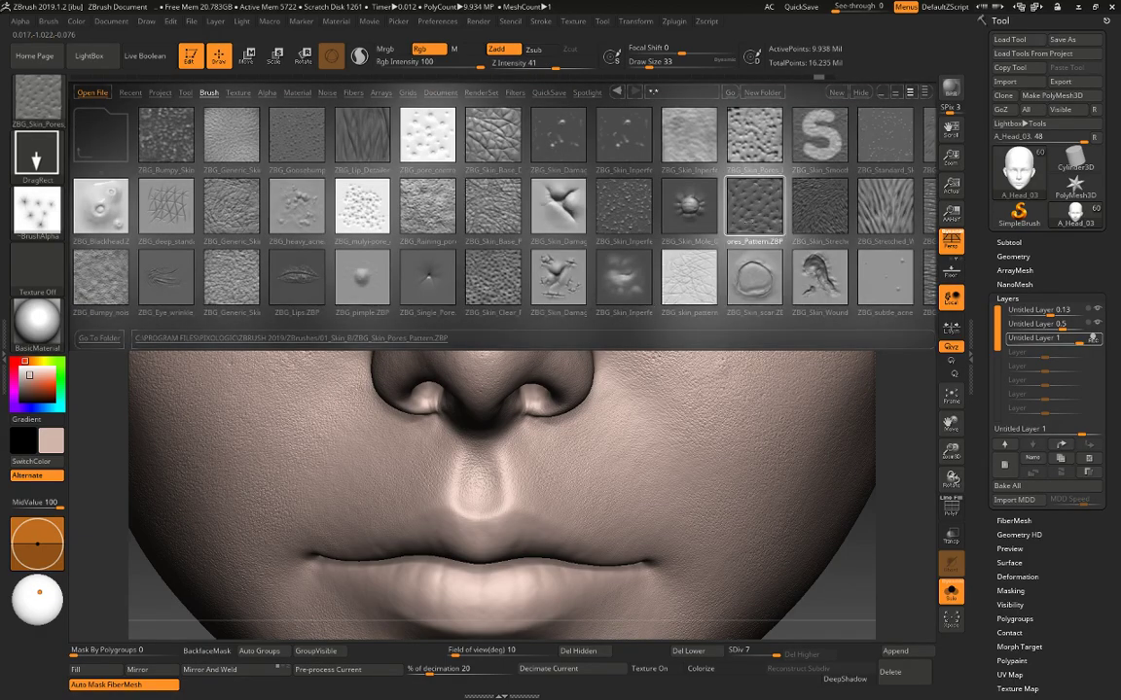
pyautogui.doubleClick(754, 206)
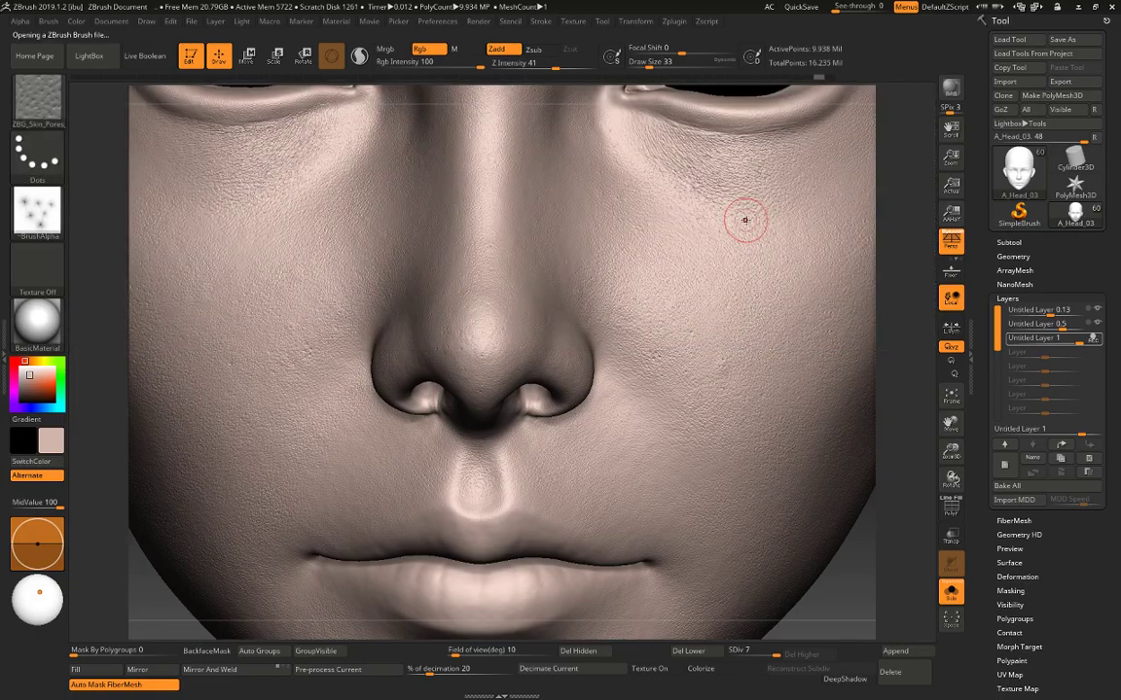
pyautogui.moveTo(674, 260); pyautogui.dragTo(714, 316)
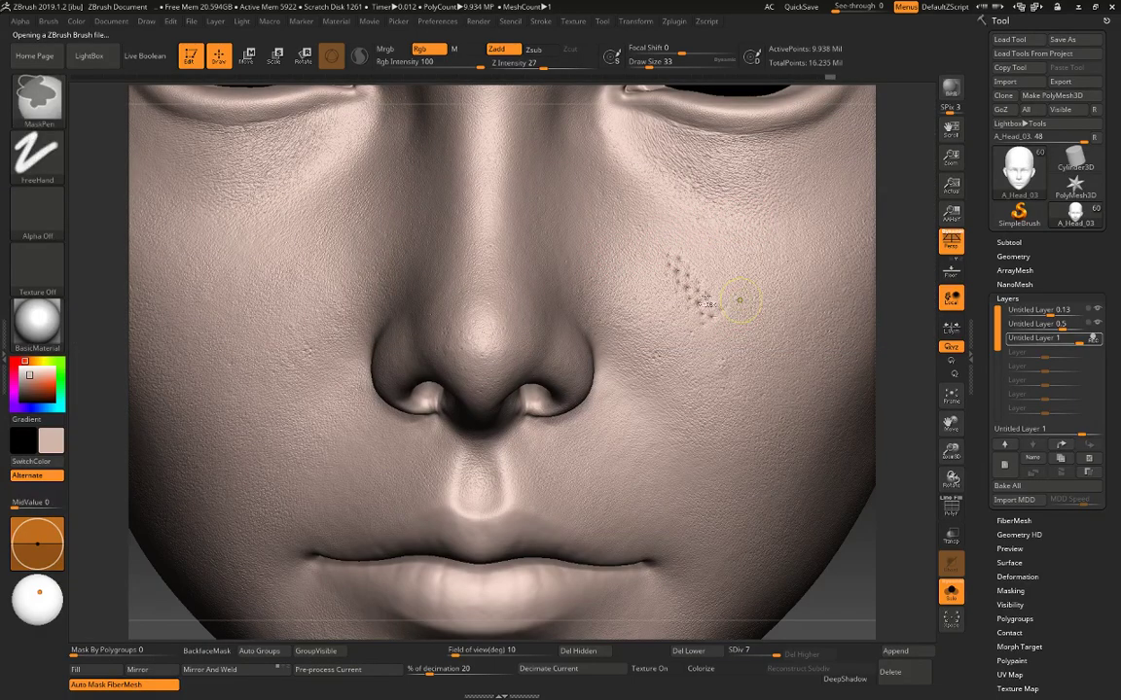
pyautogui.hotkey('ctrl', 'z')
# Load the ZBG_Skin_Pores brush that uses a FreeHand stroke, test it on the head's left cheek, and undo the test.
pyautogui.press(',')
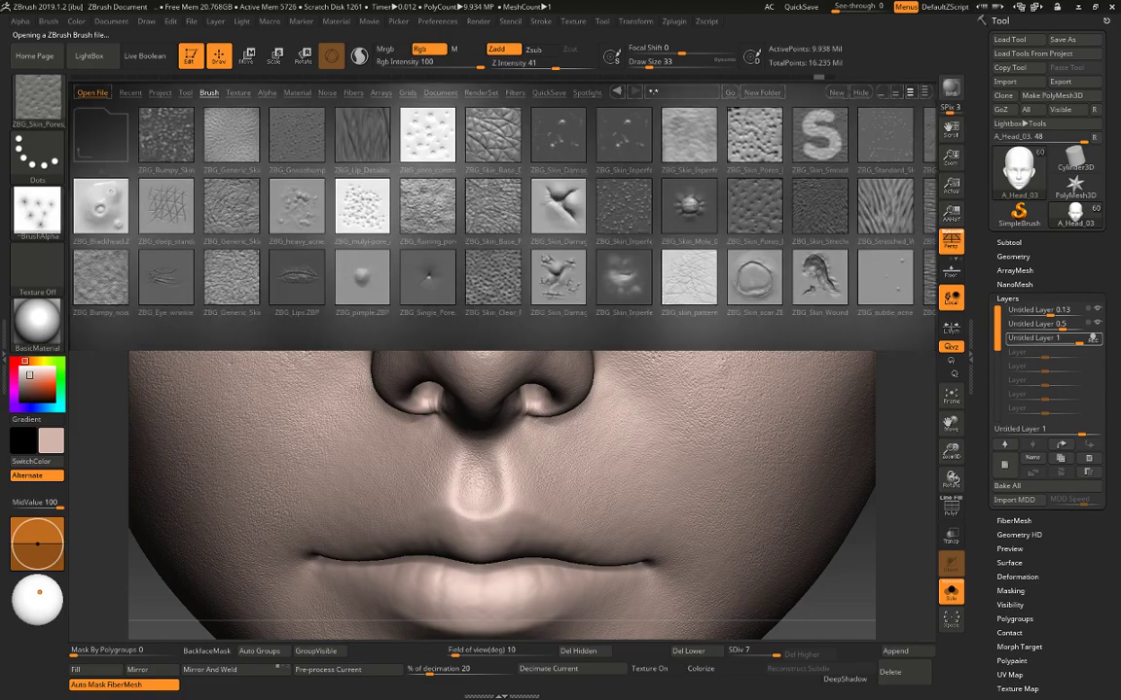
pyautogui.doubleClick(753, 146)
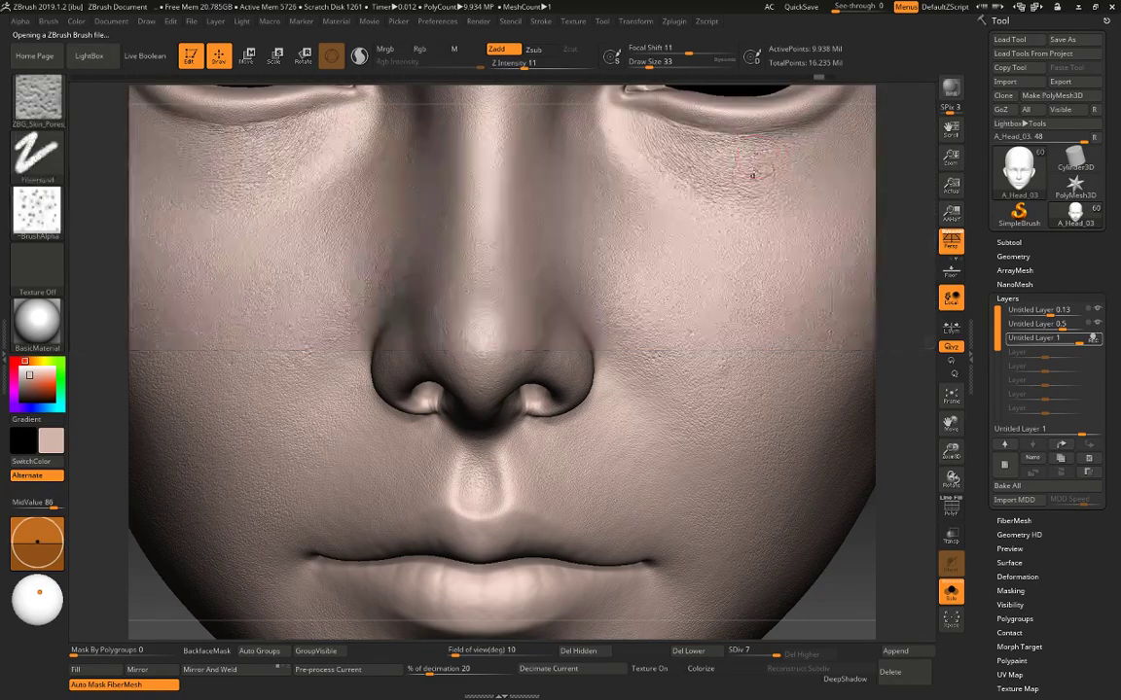
pyautogui.moveTo(666, 282)
pyautogui.mouseDown()
pyautogui.moveTo(668, 310)
pyautogui.moveTo(632, 314)
pyautogui.moveTo(648, 325)
pyautogui.mouseUp()
pyautogui.press('space')
pyautogui.hotkey('ctrl', 'z')
pyautogui.press('space')
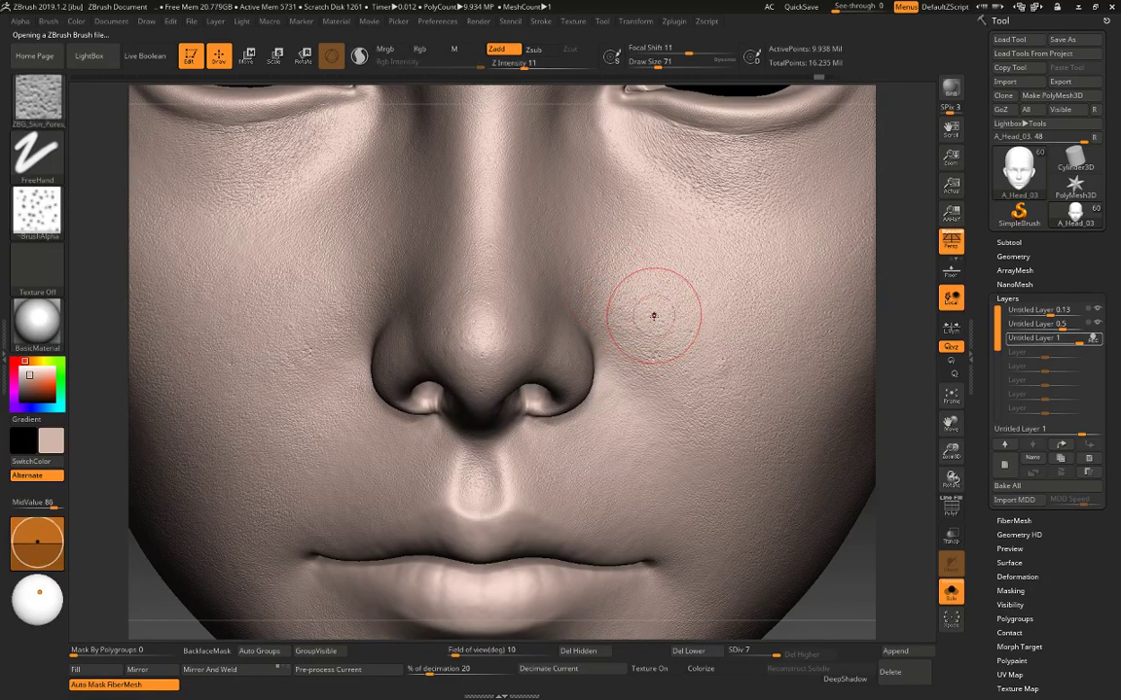
# Brush pores onto the head's left cheek beside the nostril with Z intensity 9, using draw sizes 29 and 46.
pyautogui.press('space')
pyautogui.moveTo(642, 314); pyautogui.dragTo(644, 314)
pyautogui.click(654, 356)
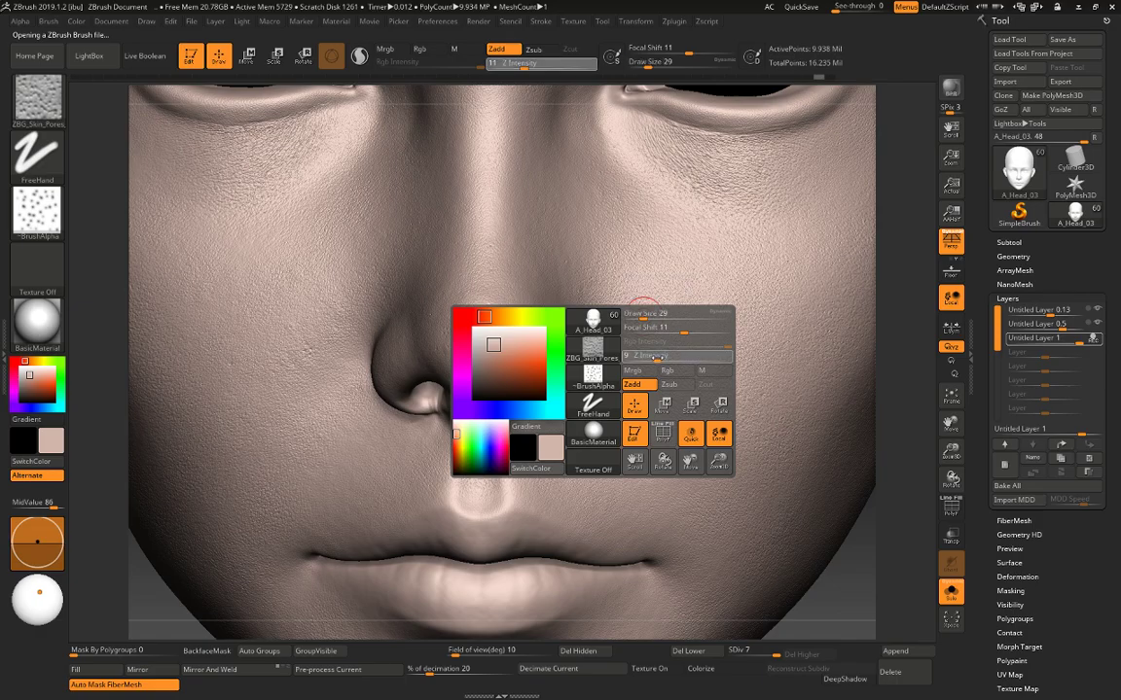
pyautogui.moveTo(586, 290); pyautogui.dragTo(631, 355)
pyautogui.press('space')
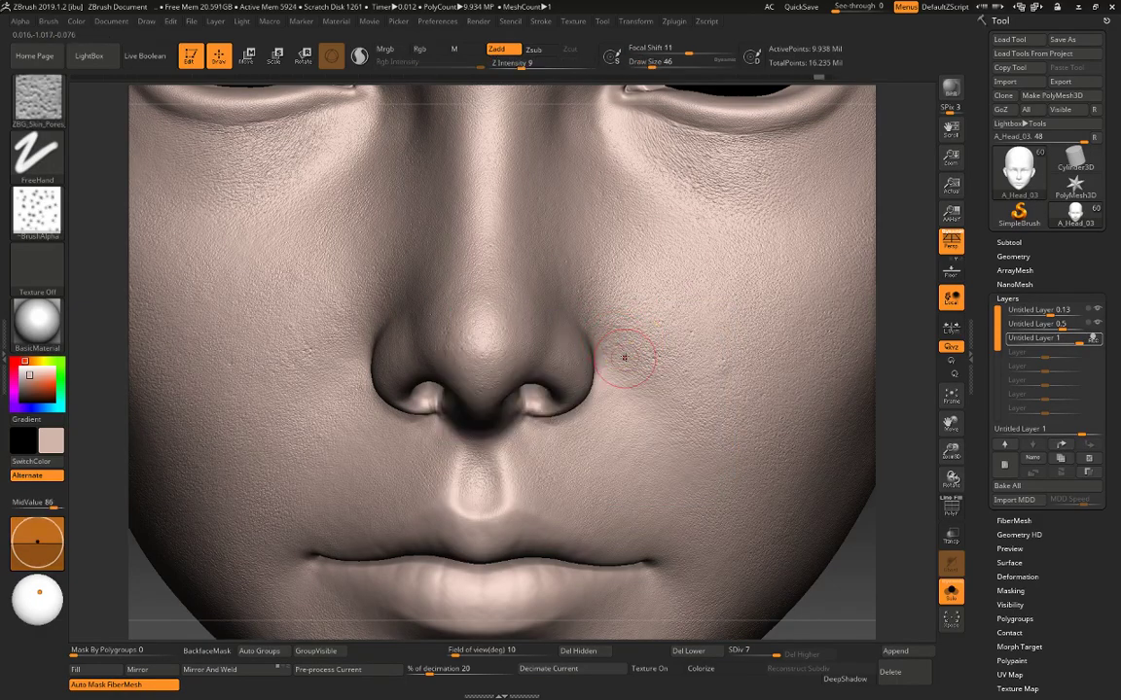
pyautogui.press('space')
pyautogui.moveTo(637, 334); pyautogui.dragTo(645, 318)
# Set the draw size to 29 and Z intensity to 12, test pores lower on the head's left cheek, and undo them.
pyautogui.press('space')
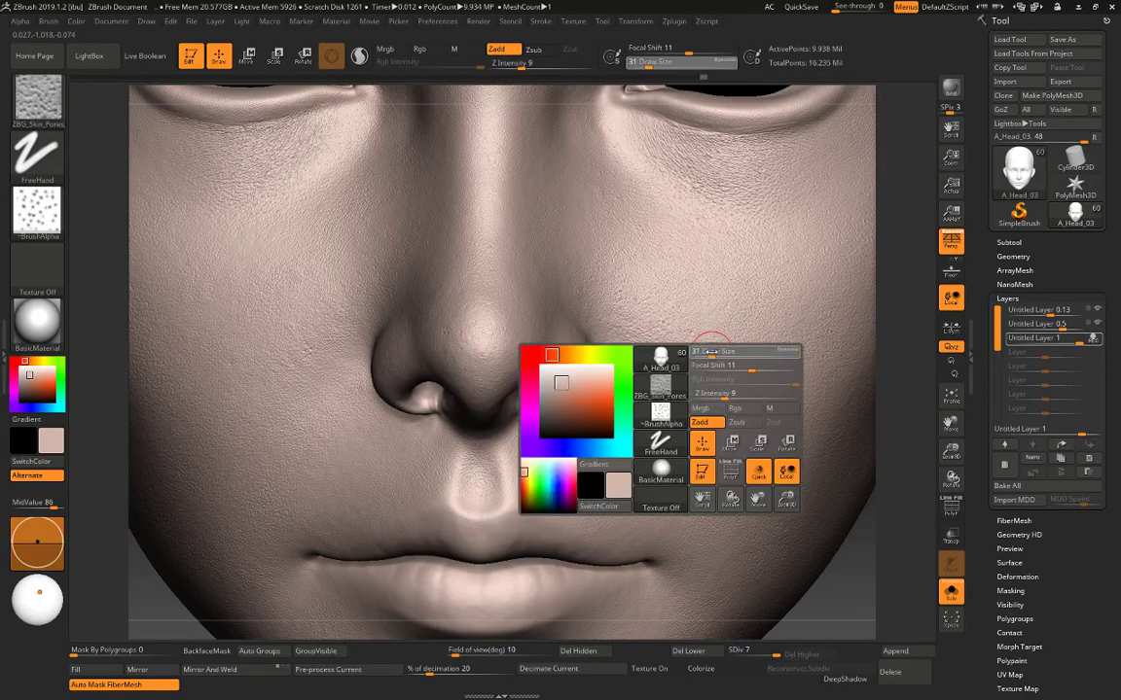
pyautogui.moveTo(710, 351); pyautogui.dragTo(706, 352)
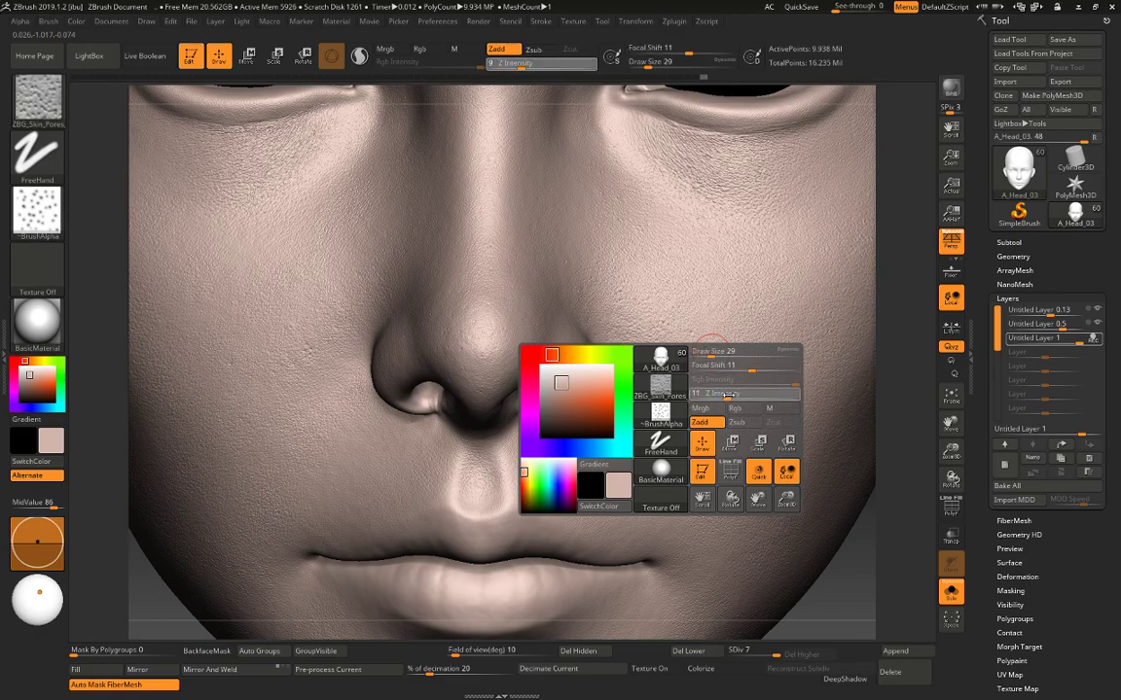
pyautogui.press('ctrl')
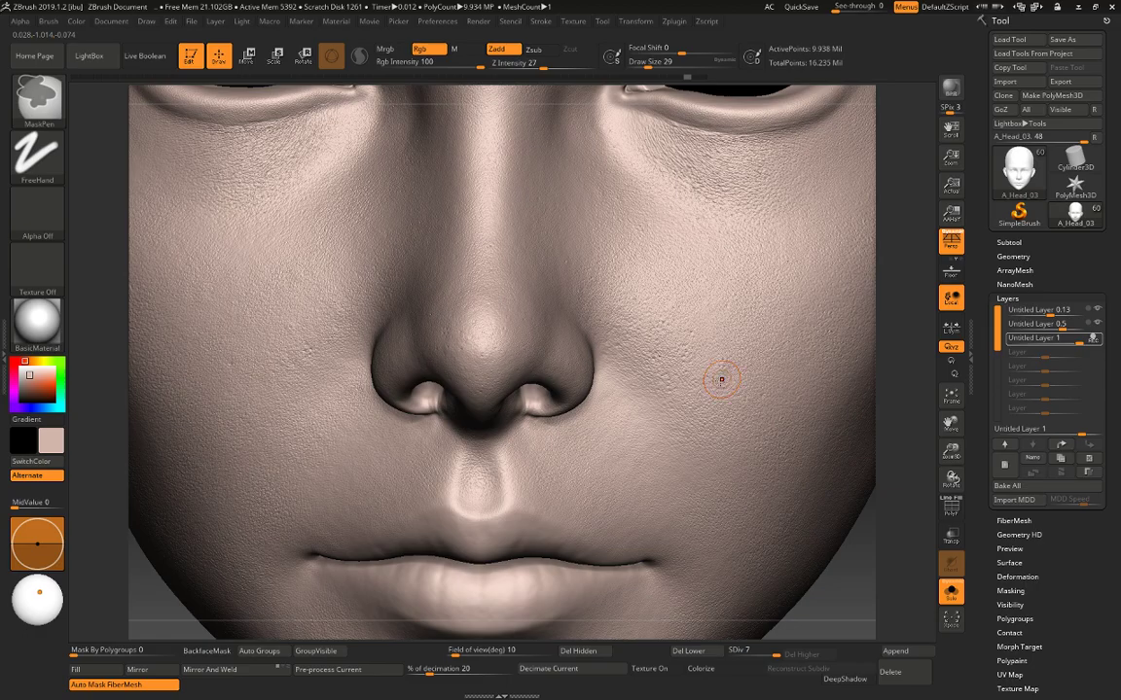
pyautogui.hotkey('ctrl', 'z')
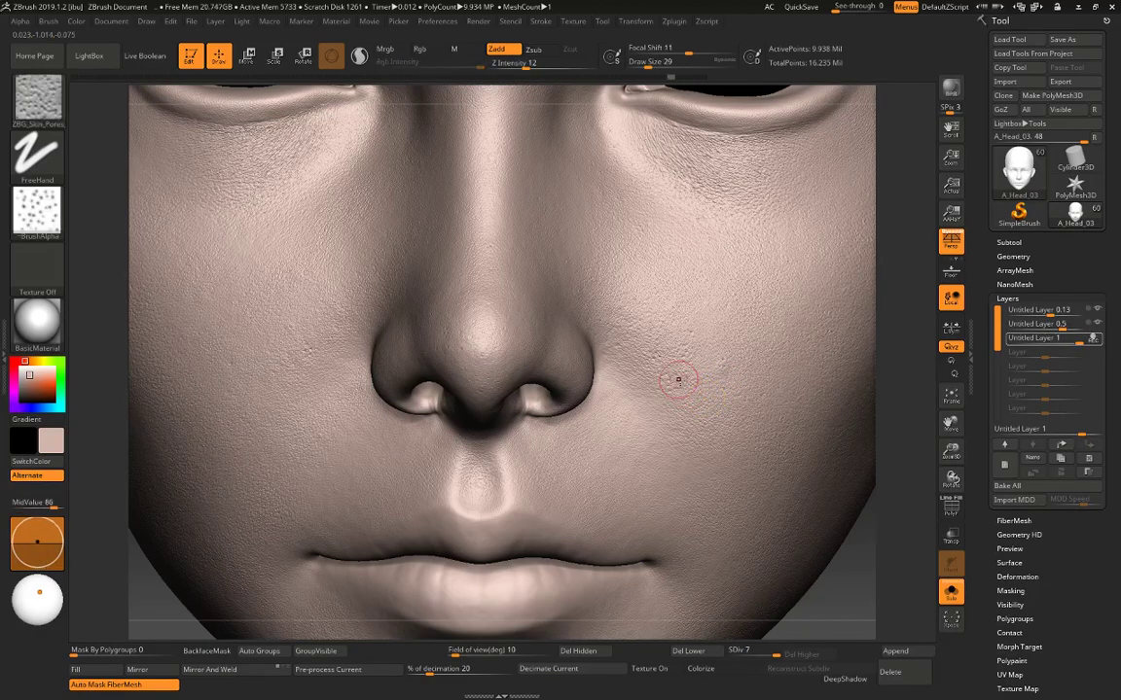
pyautogui.hotkey('ctrl', 'z')
# Try further pore strokes along the cheek fold on the head's left side and undo them.
pyautogui.press('ctrl')
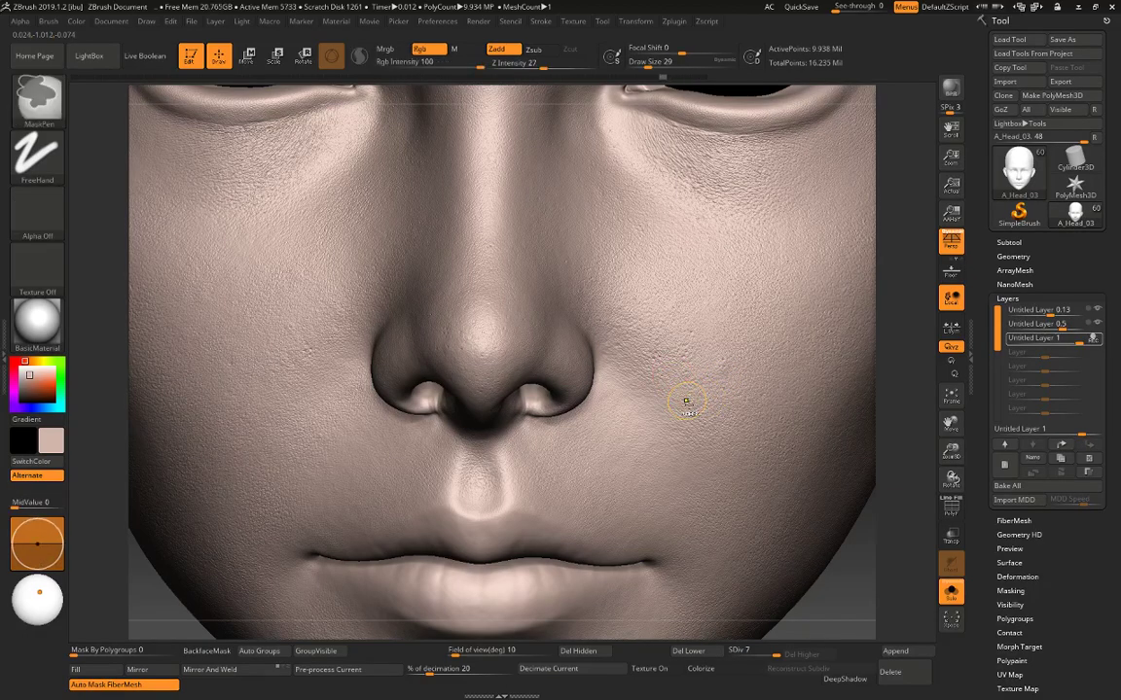
pyautogui.press('ctrl')
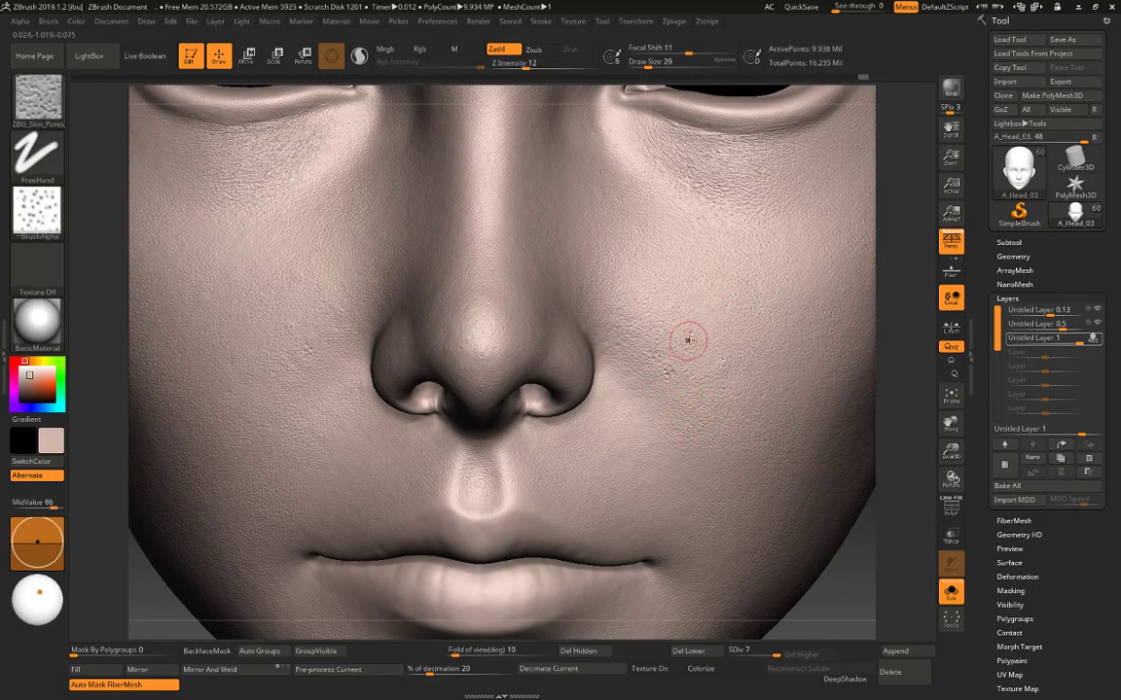
pyautogui.press('ctrl')
pyautogui.press('ctrl')
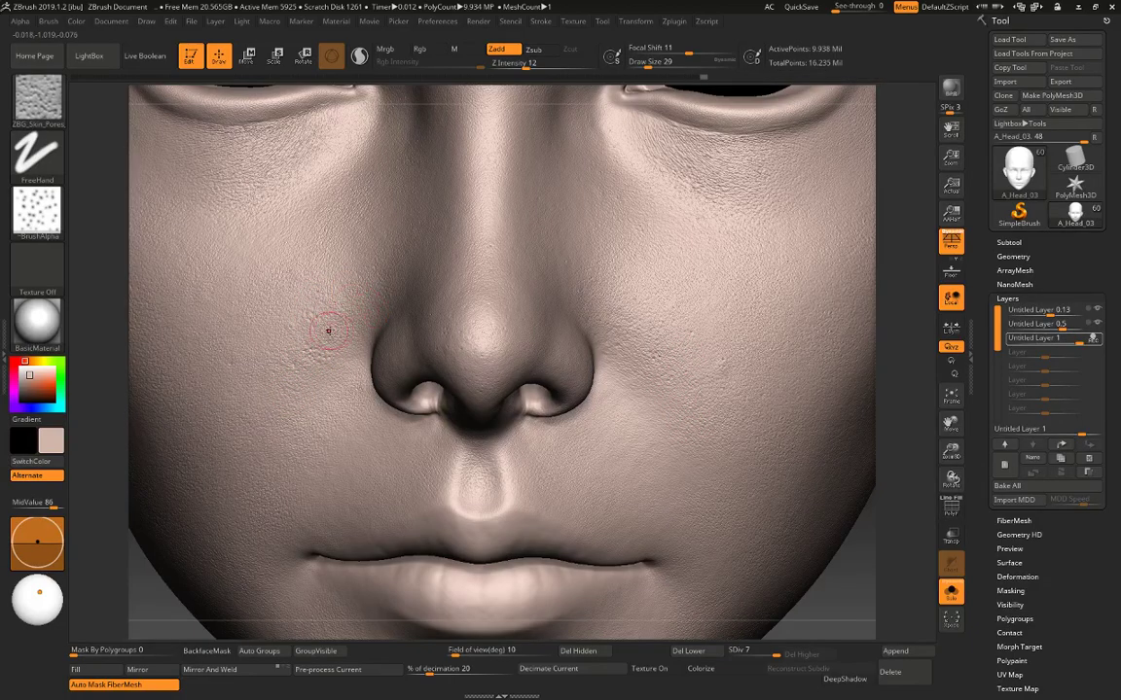
# Undo the last cheek strokes and brush pores over the tip of the nose with draw size 27.
pyautogui.press('ctrl')
pyautogui.hotkey('ctrl', 'z')
pyautogui.hotkey('ctrl', 'z')
pyautogui.rightClick(313, 330)
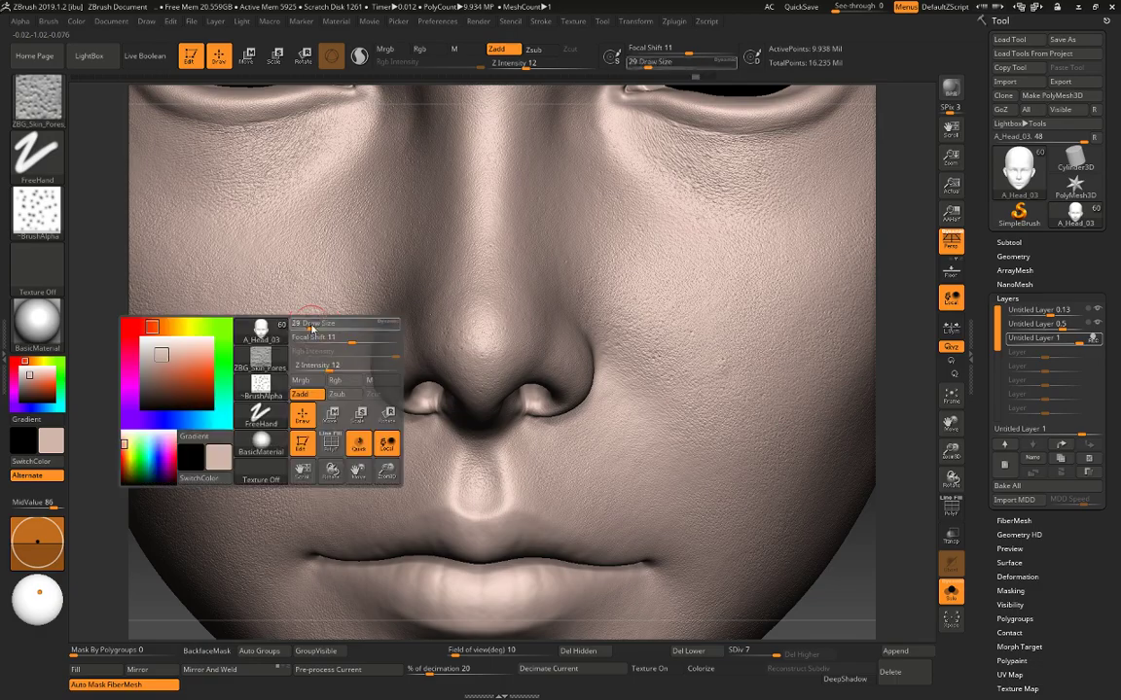
pyautogui.moveTo(311, 330)
pyautogui.mouseDown()
pyautogui.moveTo(321, 328)
pyautogui.moveTo(287, 349)
pyautogui.mouseUp()
pyautogui.press('space')
pyautogui.press('space')
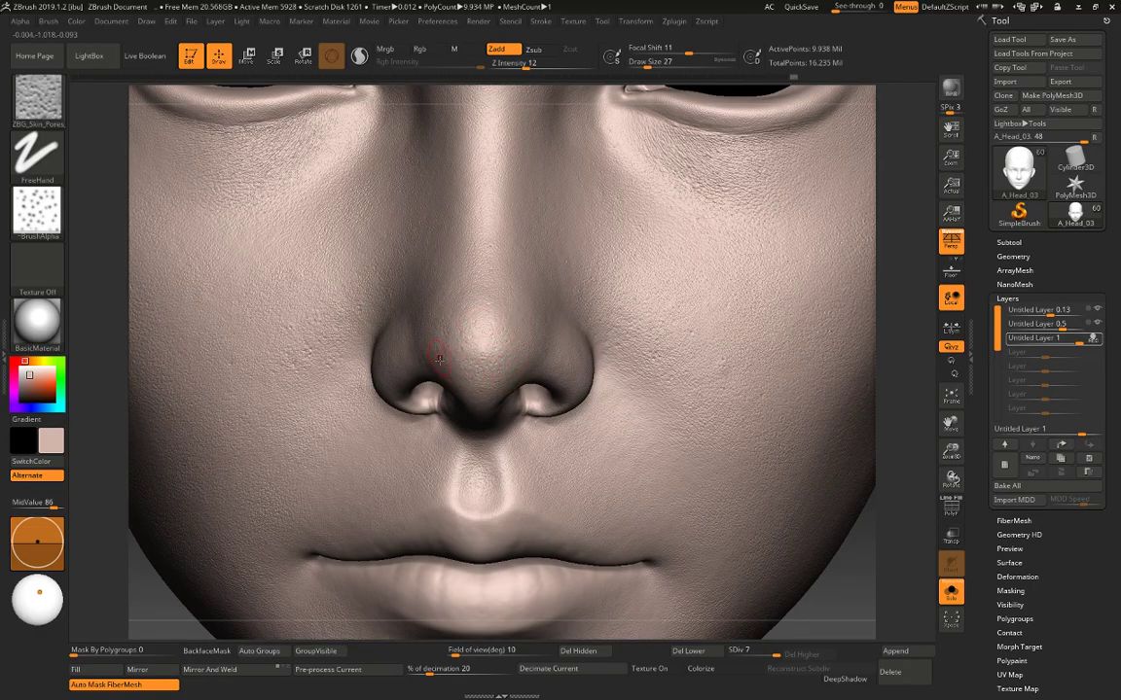
pyautogui.moveTo(532, 316); pyautogui.dragTo(504, 312)
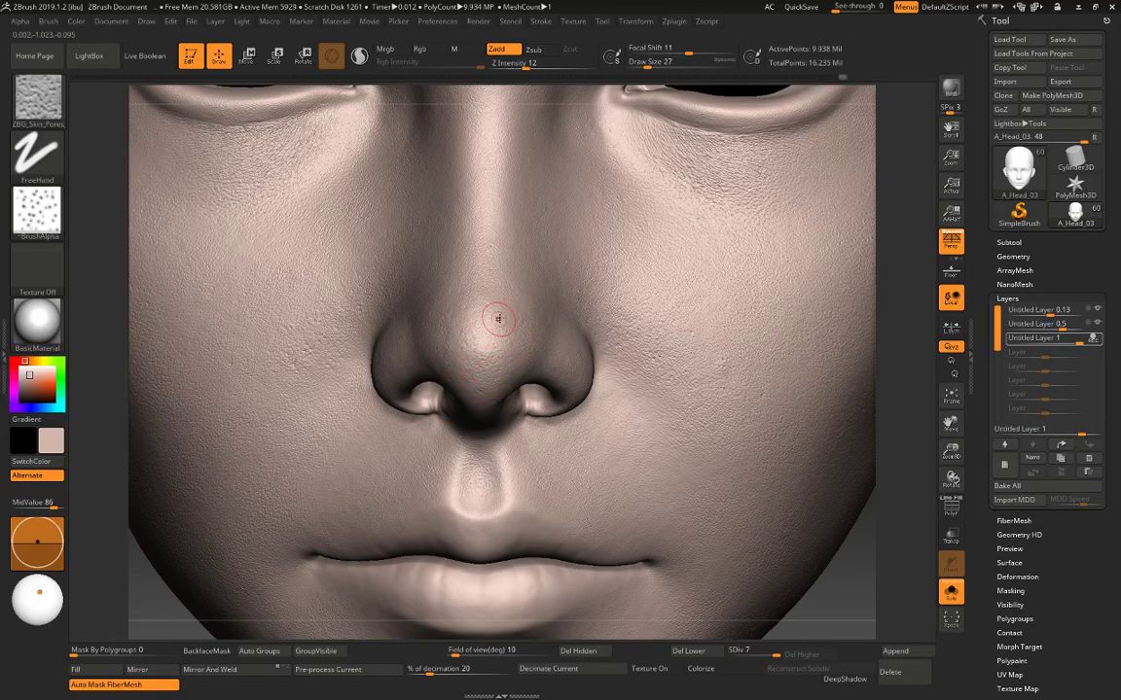
pyautogui.moveTo(498, 319)
pyautogui.mouseDown()
pyautogui.moveTo(483, 340)
pyautogui.moveTo(500, 303)
pyautogui.mouseUp()
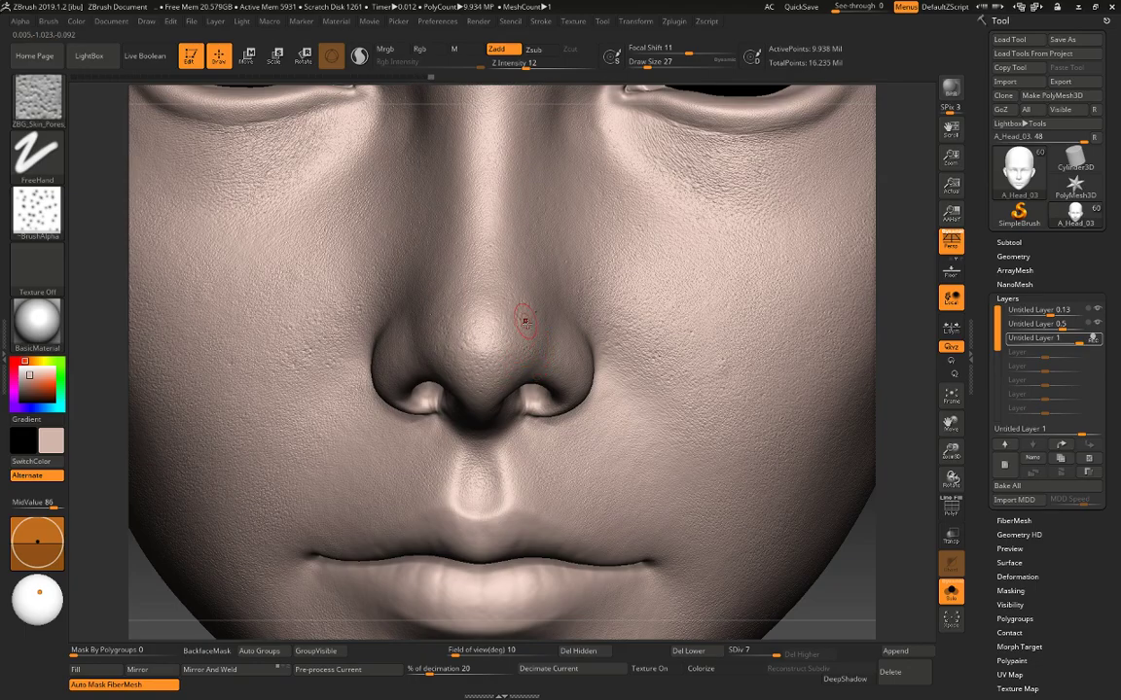
# Brush pores over the head's left cheek and beside the nostril, undoing the last stroke.
pyautogui.moveTo(718, 352)
pyautogui.mouseDown()
pyautogui.moveTo(704, 360)
pyautogui.moveTo(711, 317)
pyautogui.mouseUp()
pyautogui.moveTo(631, 296); pyautogui.dragTo(626, 287)
pyautogui.moveTo(574, 241); pyautogui.dragTo(594, 249)
pyautogui.moveTo(605, 370); pyautogui.dragTo(627, 360)
pyautogui.press('ctrl')
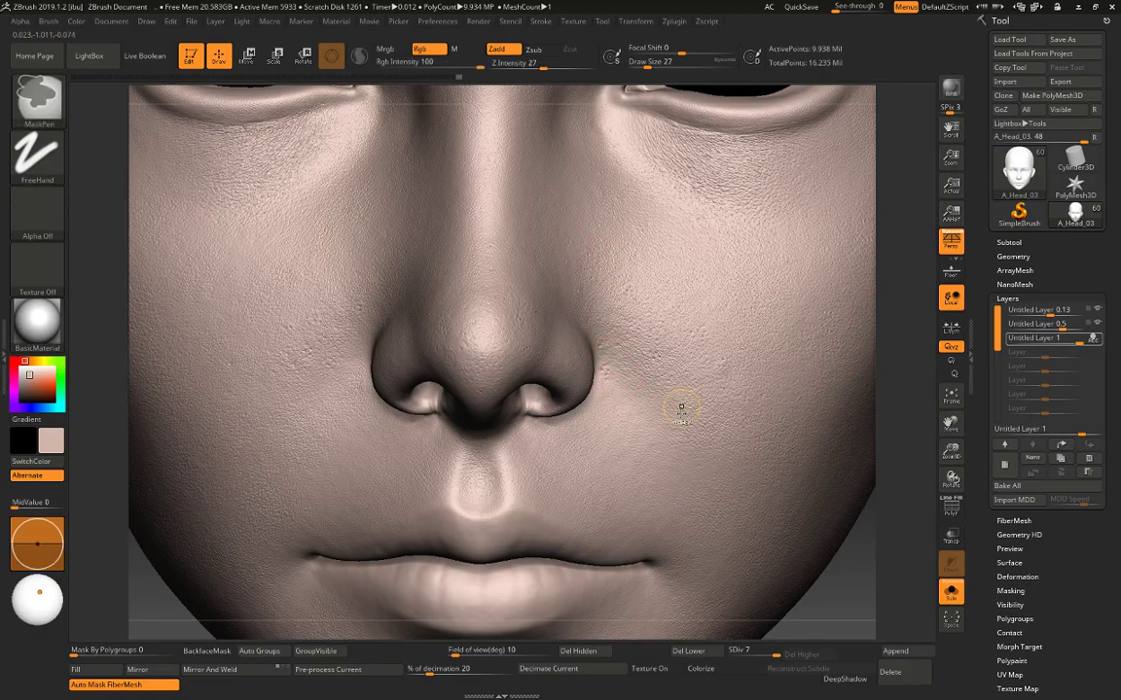
pyautogui.hotkey('ctrl', 'z')
pyautogui.press('ctrl')
pyautogui.press('ctrl')
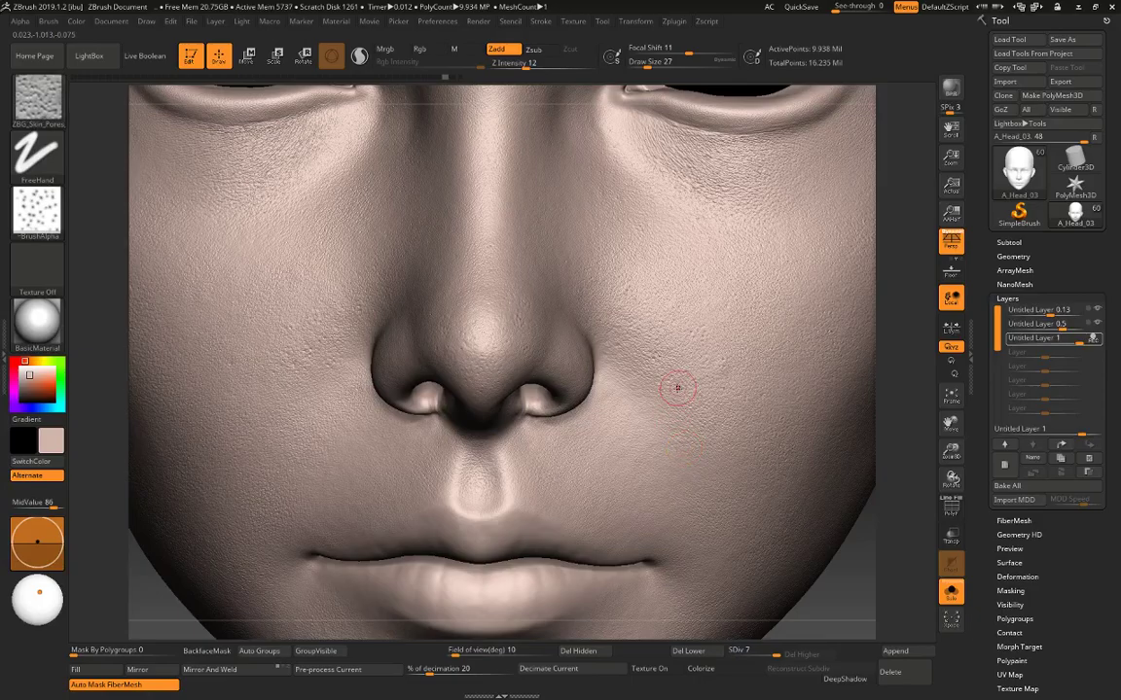
# Set the draw size to 41, test pores lower on the head's left cheek, and undo the test.
pyautogui.press('space')
pyautogui.moveTo(666, 413); pyautogui.dragTo(673, 401)
pyautogui.press('space')
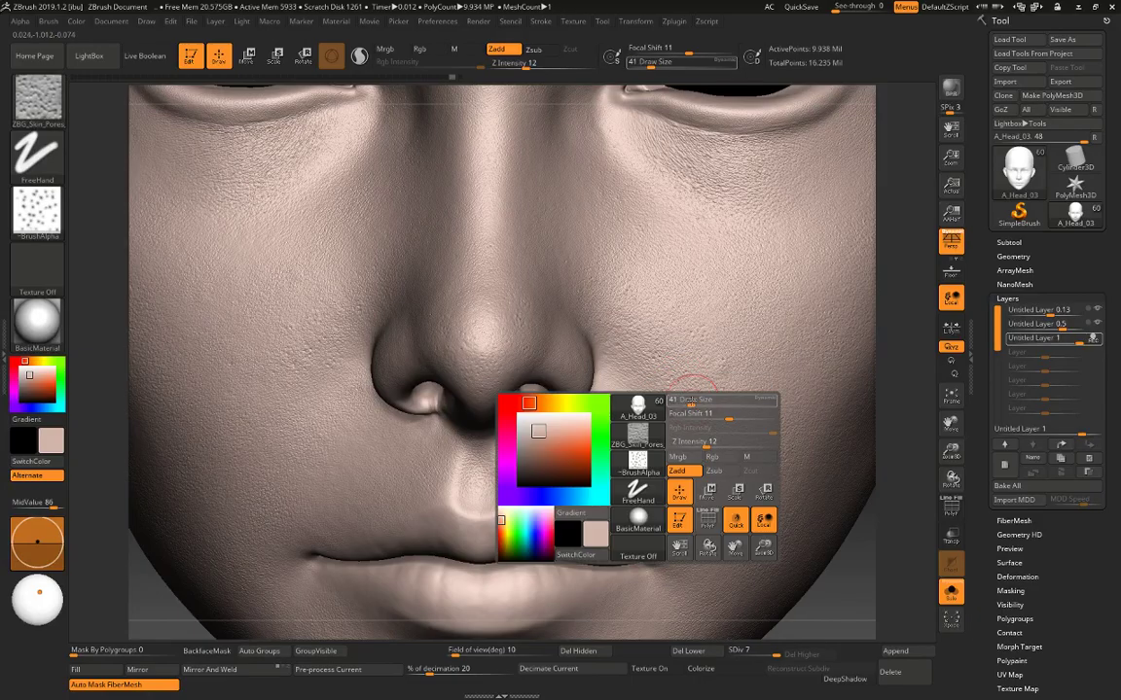
pyautogui.press('ctrl')
pyautogui.hotkey('ctrl', 'z')
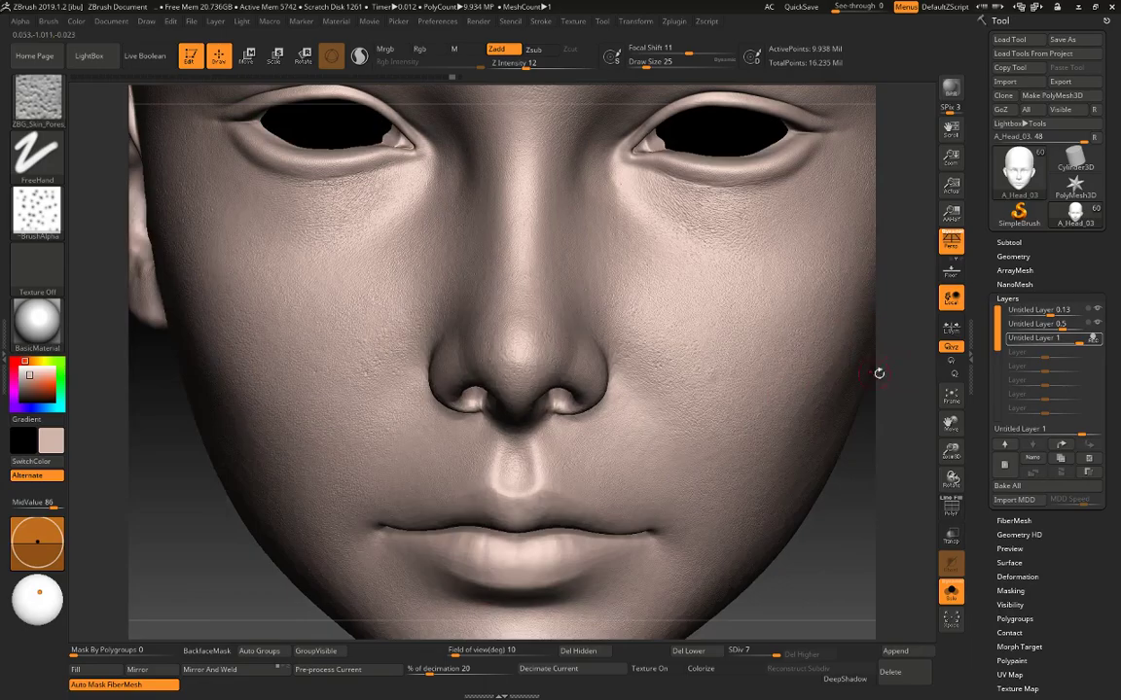
# Set the draw size to 18 and brush fine pores on the head's left cheek beside the nose.
pyautogui.press('ctrl')
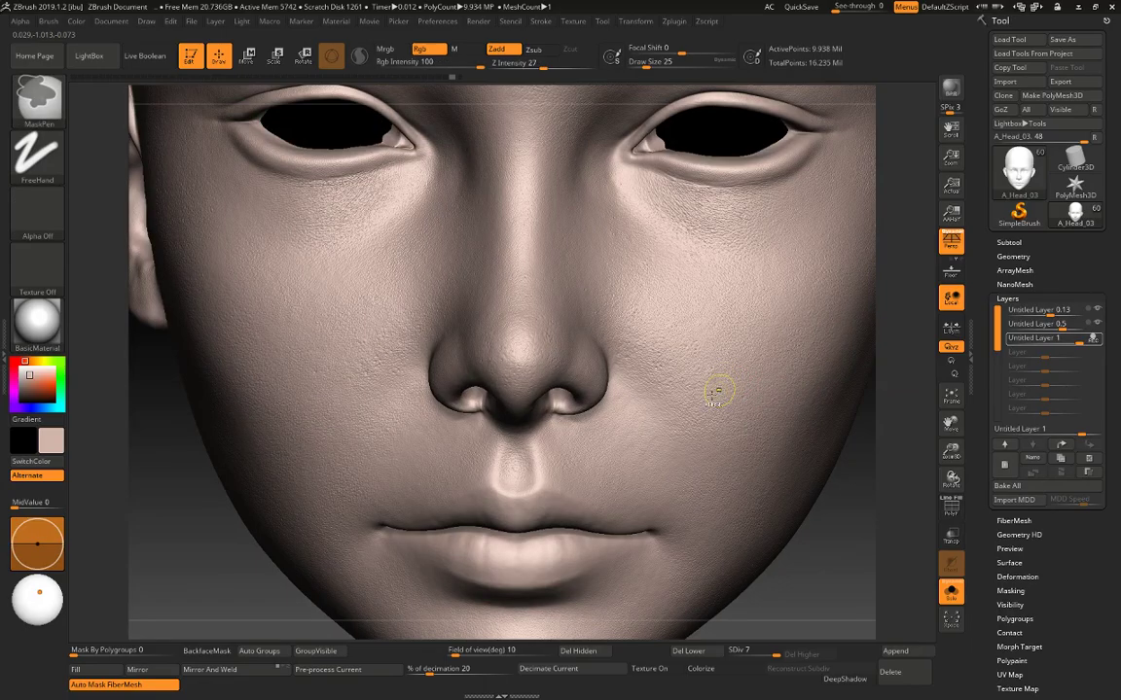
pyautogui.press('space')
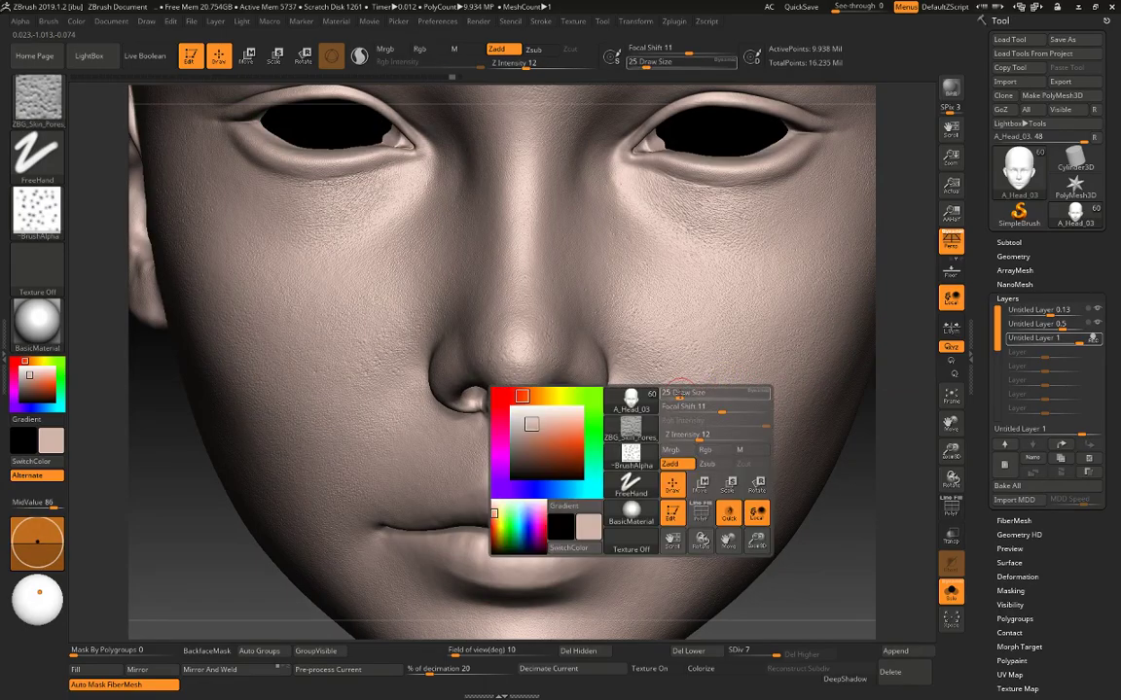
pyautogui.moveTo(681, 391); pyautogui.dragTo(659, 393)
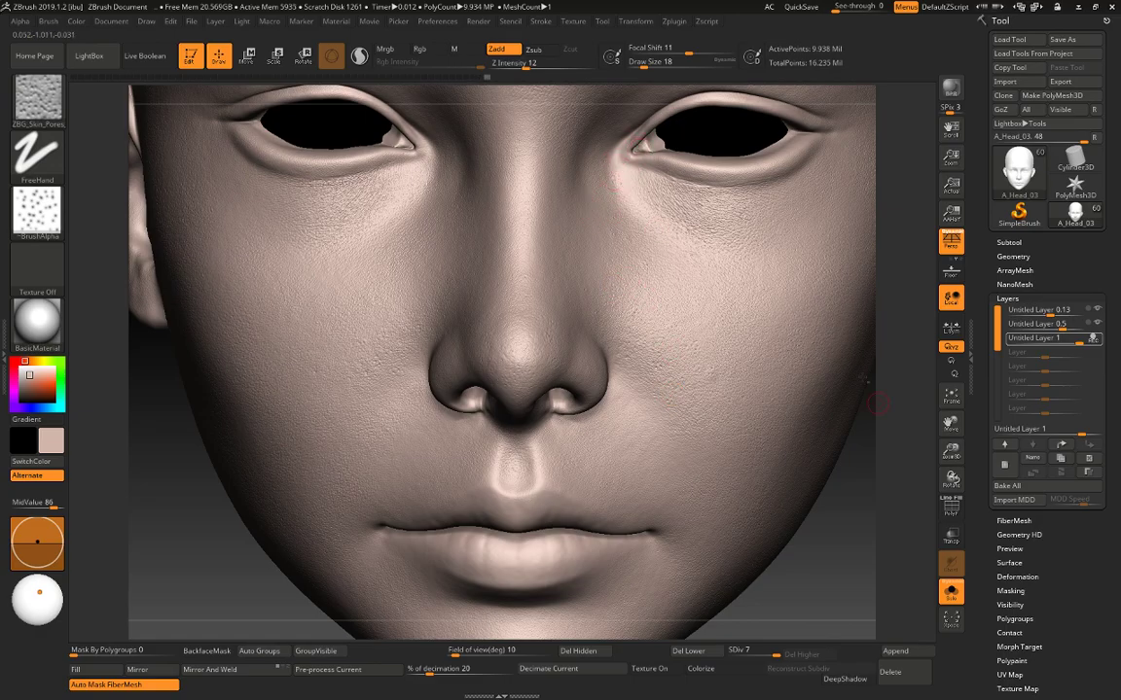
# Brush pores onto the forehead between the brows using draw sizes 29 and 23, undoing and redoing a trial stroke.
pyautogui.keyDown('alt'); pyautogui.moveTo(877, 403); pyautogui.dragTo(873, 501); pyautogui.keyUp('alt')
pyautogui.press('s')
pyautogui.moveTo(506, 124)
pyautogui.mouseDown()
pyautogui.moveTo(521, 124)
pyautogui.moveTo(512, 130)
pyautogui.mouseUp()
pyautogui.press('space')
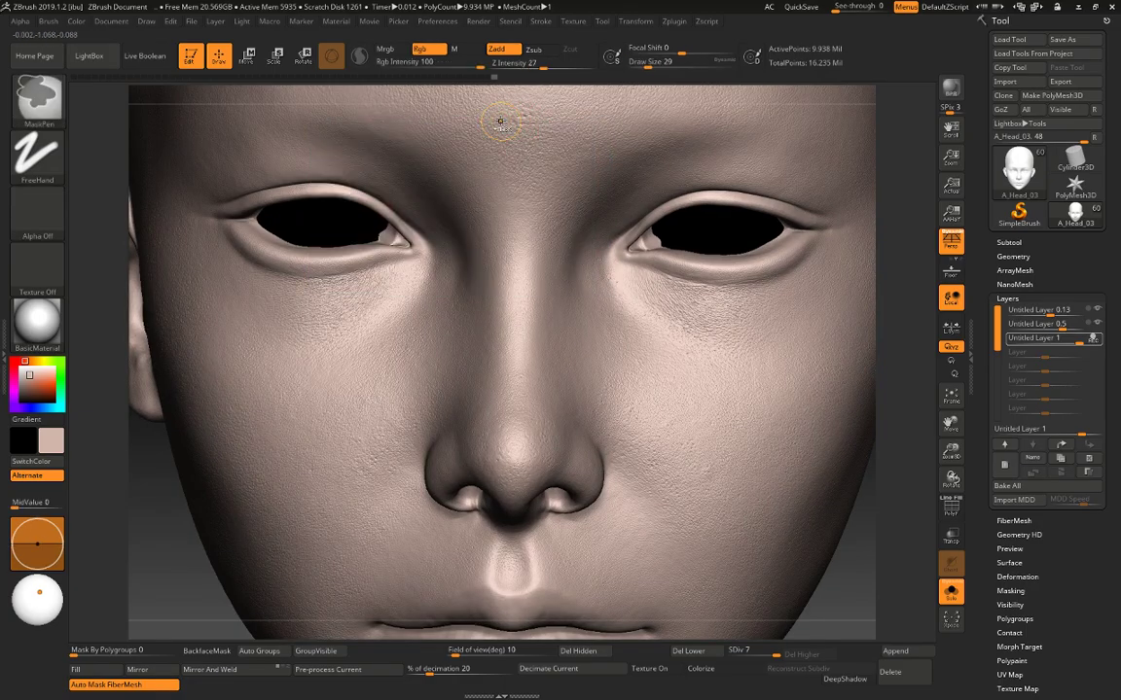
pyautogui.moveTo(910, 255)
pyautogui.keyDown('alt'); pyautogui.mouseDown()
pyautogui.moveTo(911, 219)
pyautogui.moveTo(876, 365)
pyautogui.mouseUp(); pyautogui.keyUp('alt')
pyautogui.keyDown('alt'); pyautogui.moveTo(830, 332); pyautogui.dragTo(827, 362); pyautogui.keyUp('alt')
pyautogui.moveTo(495, 248)
pyautogui.mouseDown()
pyautogui.moveTo(482, 218)
pyautogui.moveTo(500, 233)
pyautogui.moveTo(492, 227)
pyautogui.mouseUp()
pyautogui.press('space')
pyautogui.press('1')
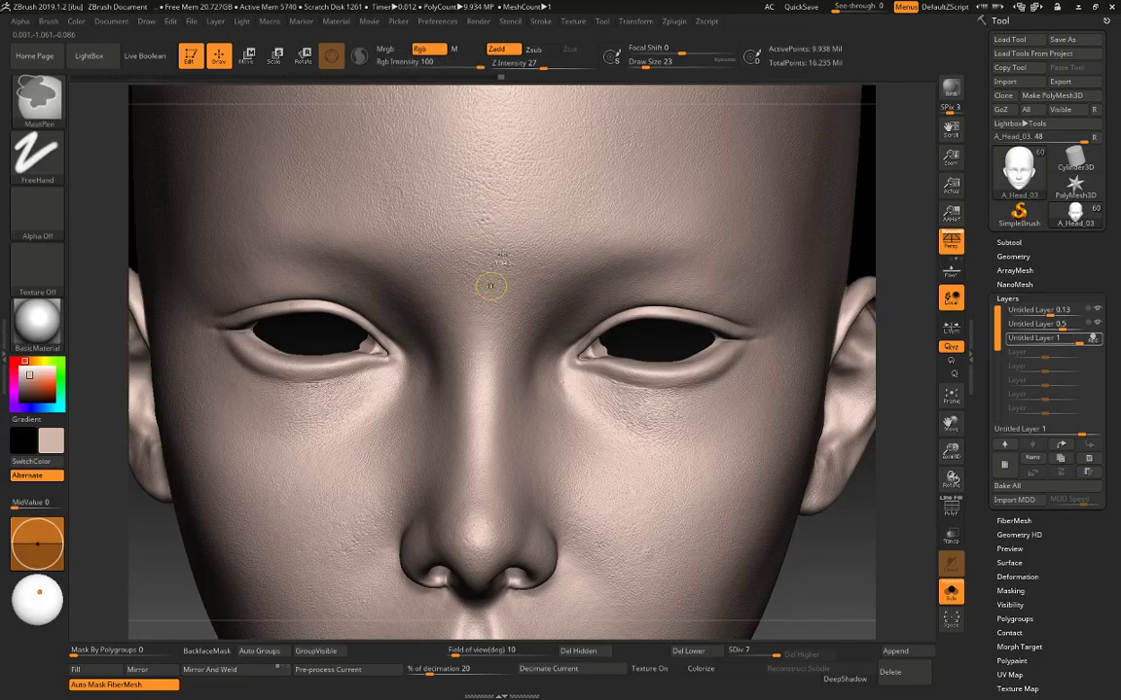
pyautogui.hotkey('ctrl', 'z')
pyautogui.moveTo(492, 233)
pyautogui.mouseDown()
pyautogui.moveTo(473, 246)
pyautogui.moveTo(488, 236)
pyautogui.mouseUp()
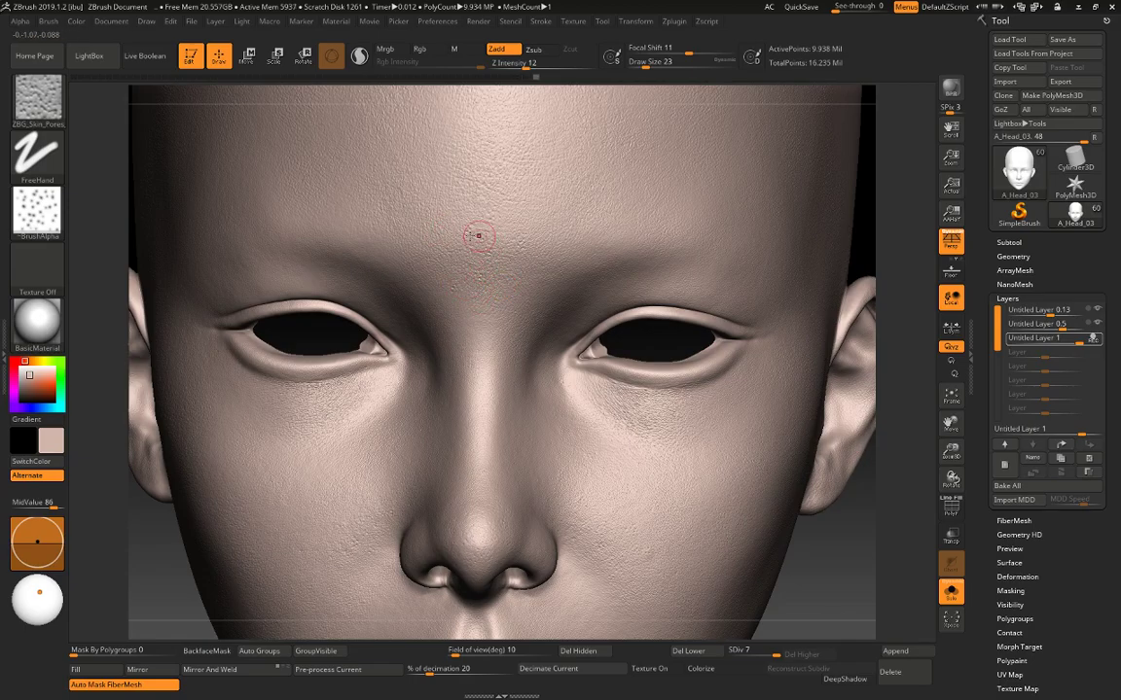
# Switch the pore brush to the DragRect stroke with Z intensity 57 for stamping pores on the cheeks beside the nose.
pyautogui.keyDown('alt'); pyautogui.moveTo(622, 513); pyautogui.dragTo(678, 339, button='right'); pyautogui.keyUp('alt')
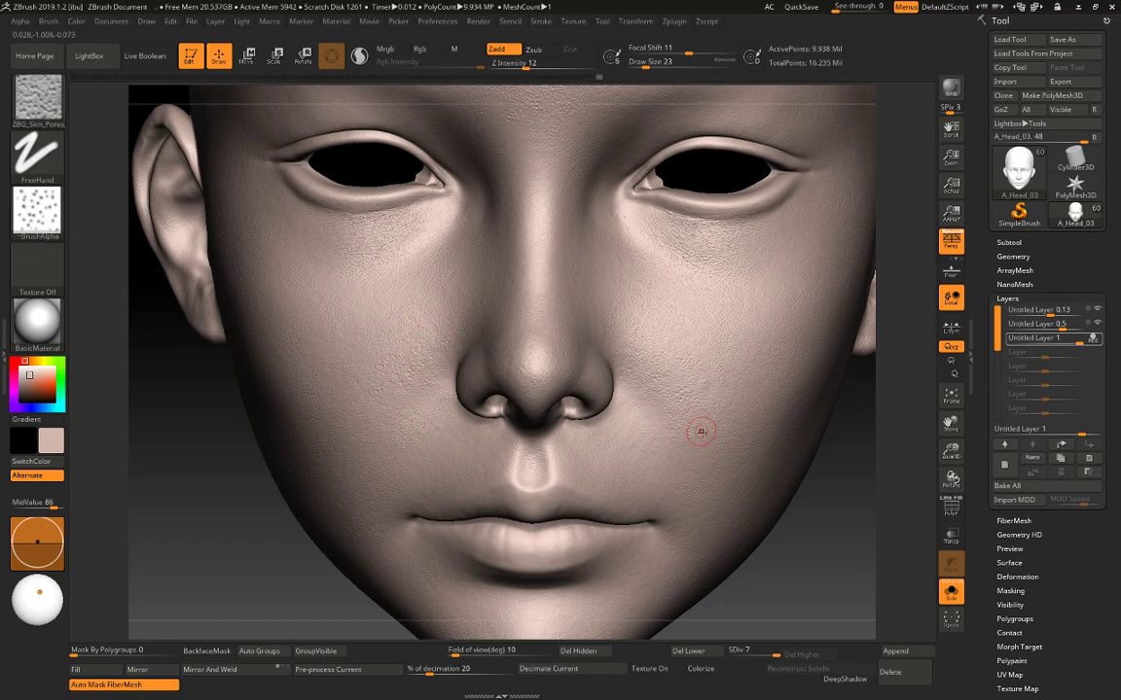
pyautogui.click(37, 153)
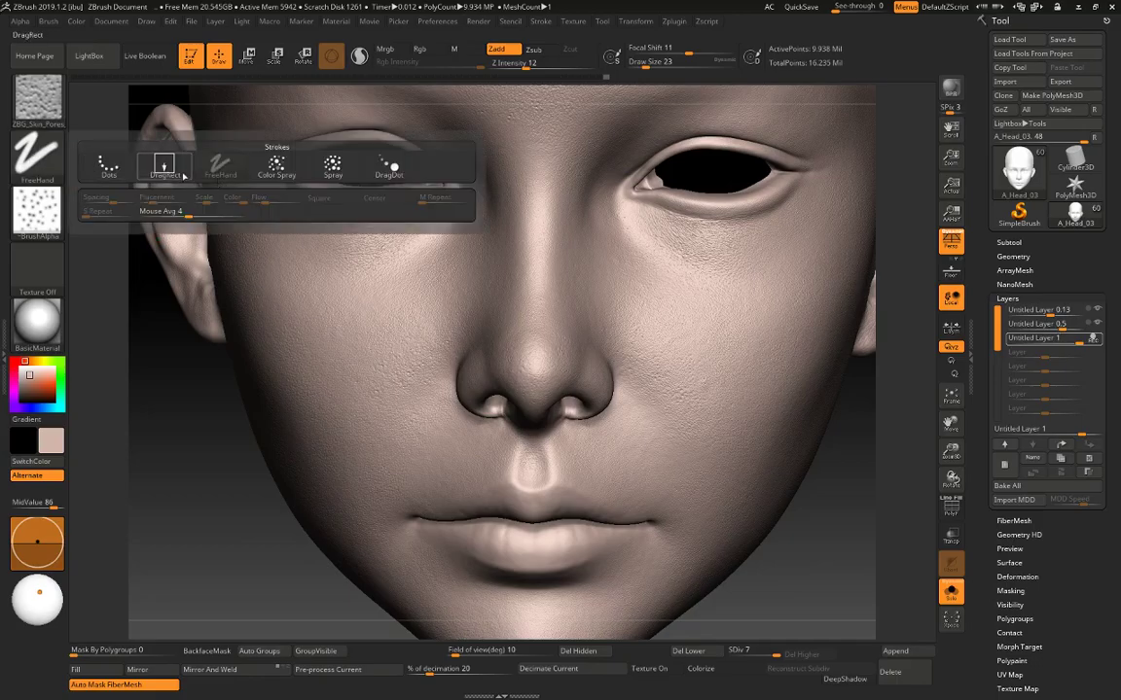
pyautogui.click(164, 168)
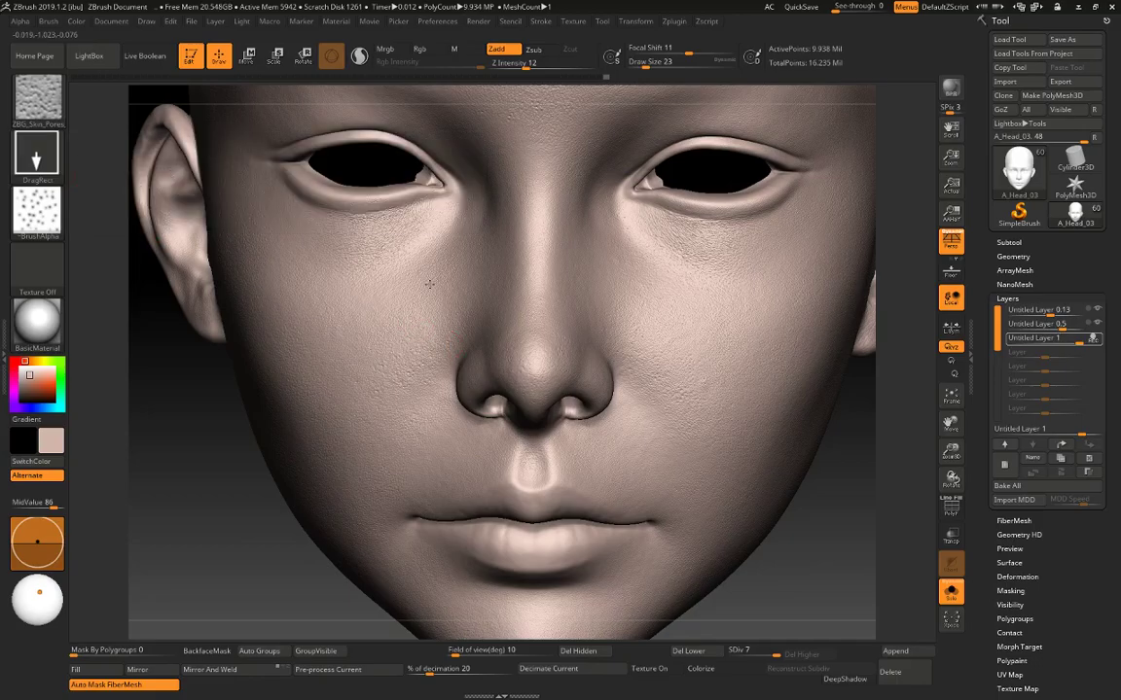
pyautogui.press('space')
pyautogui.click(526, 363)
pyautogui.press('space')
pyautogui.moveTo(634, 344); pyautogui.dragTo(659, 348)
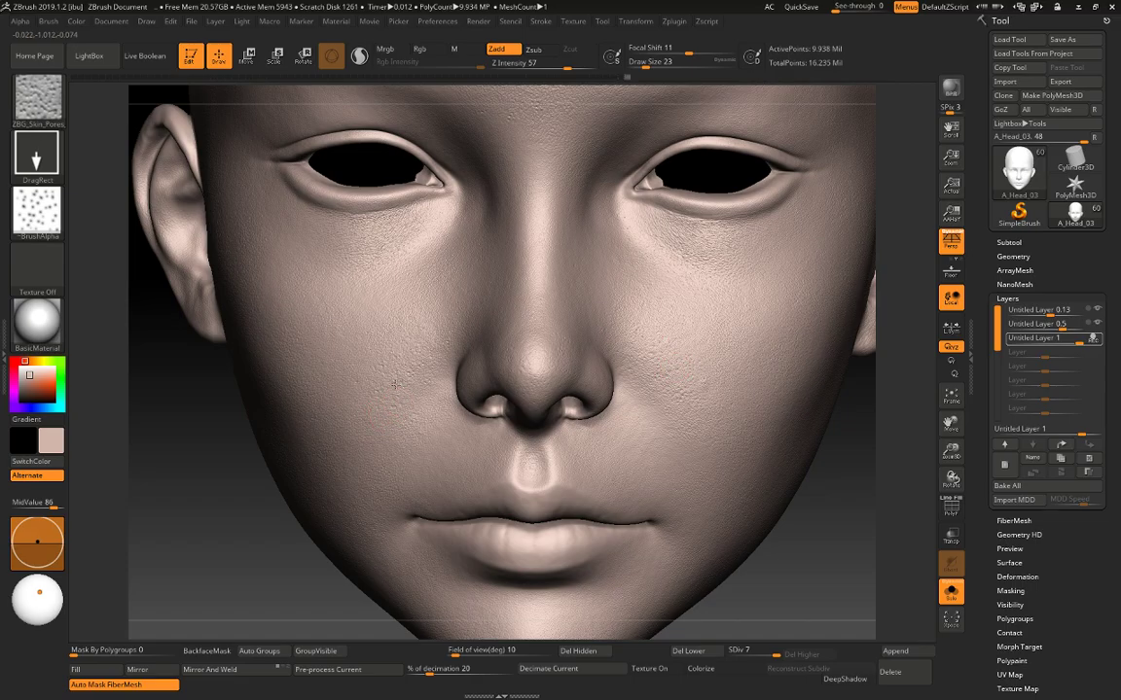
# Raise the Z intensity to 65 and the draw size to 59, and try pore stamps across the cheeks.
pyautogui.press('space')
pyautogui.moveTo(605, 418); pyautogui.dragTo(619, 420)
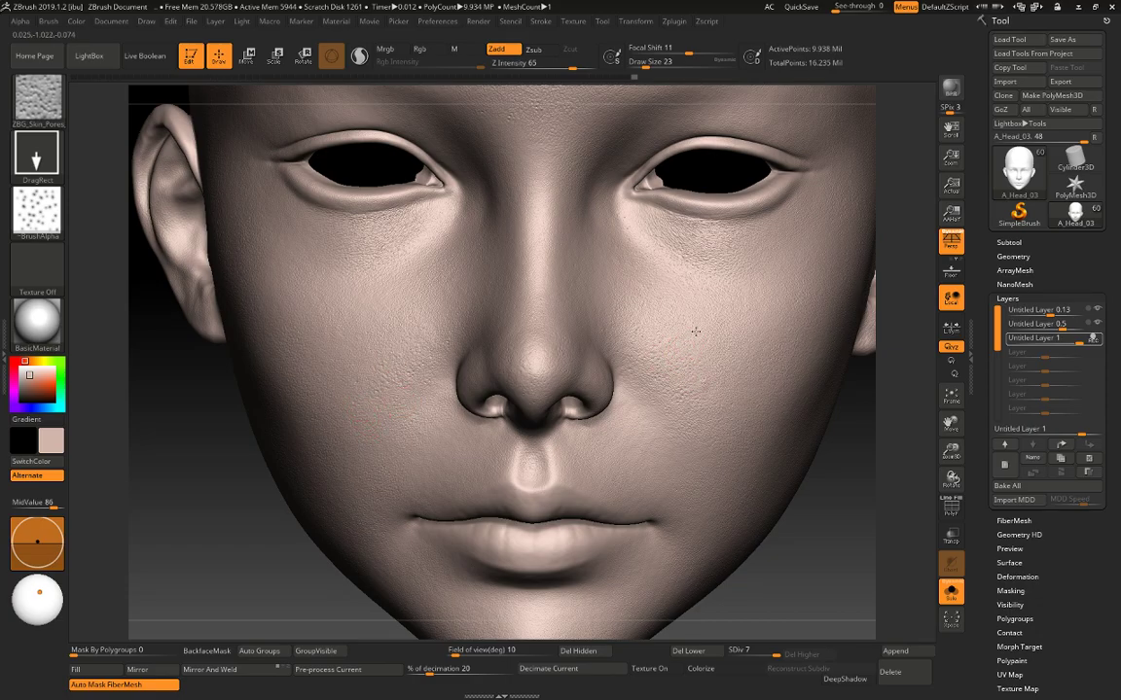
pyautogui.press(']')
pyautogui.press('space')
pyautogui.moveTo(736, 357); pyautogui.dragTo(745, 357)
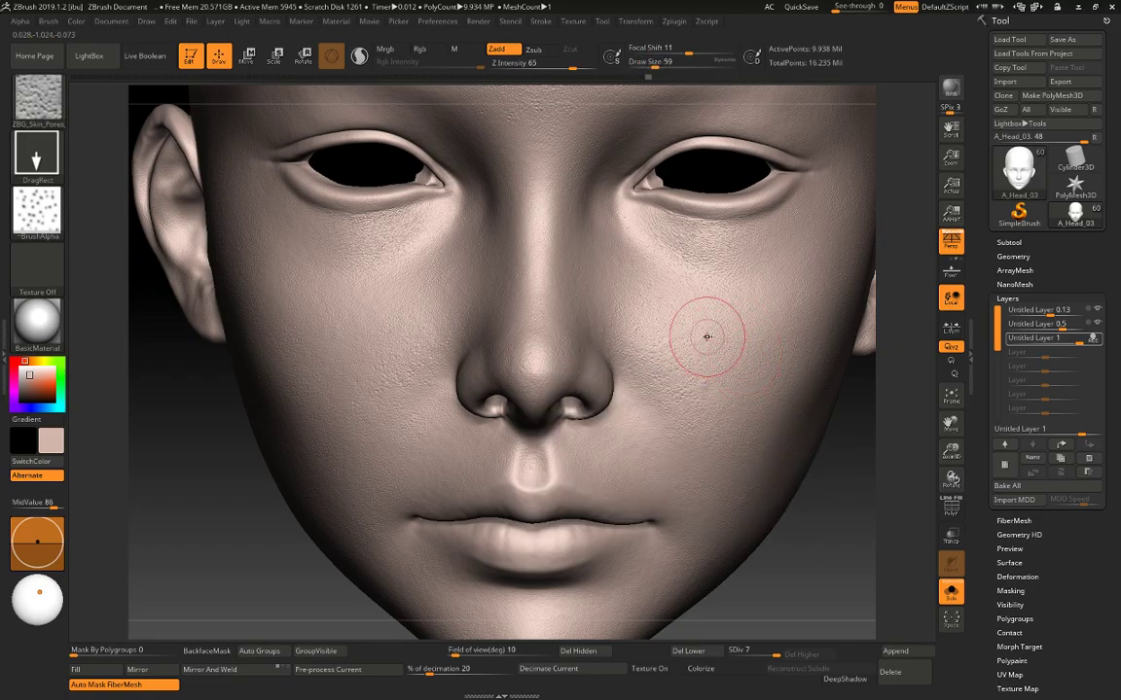
pyautogui.moveTo(632, 303); pyautogui.dragTo(703, 325)
pyautogui.press('ctrl')
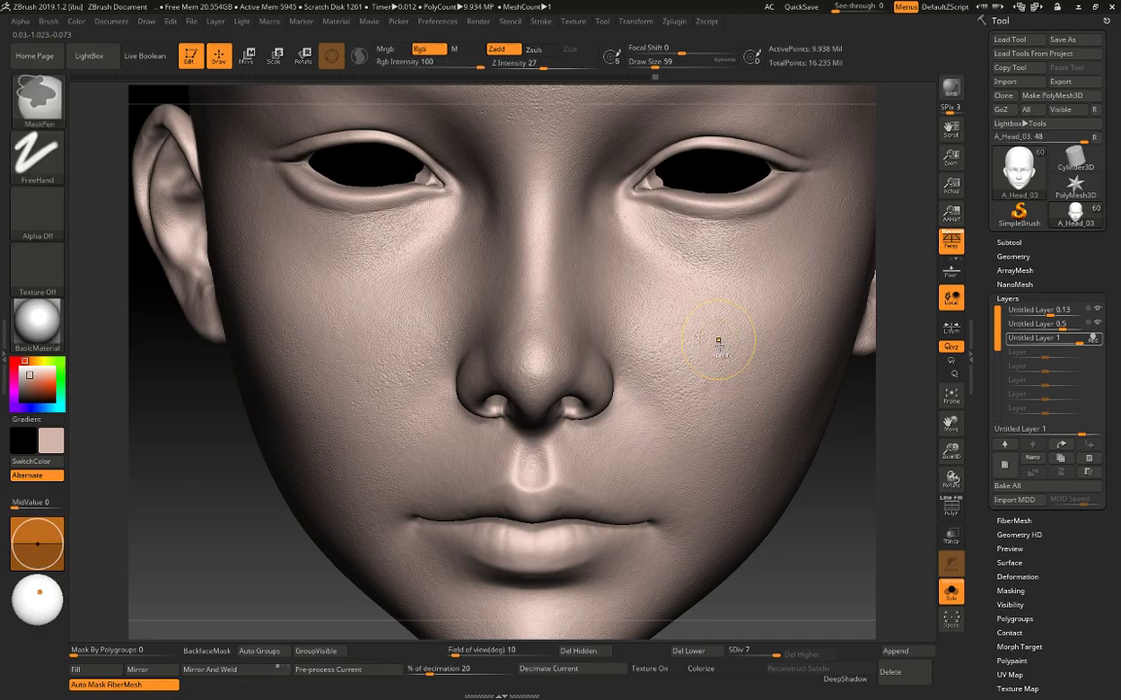
# Lower the Z intensity to 35 and stamp pores onto both cheeks.
pyautogui.press('space')
pyautogui.moveTo(764, 425); pyautogui.dragTo(774, 425)
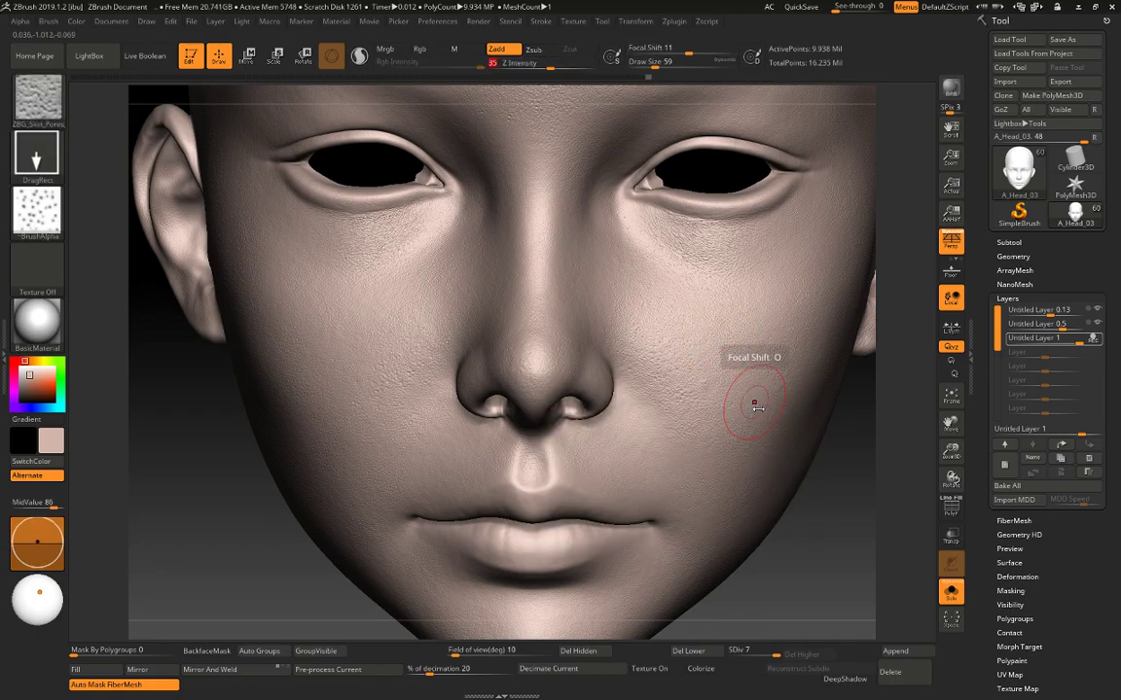
pyautogui.moveTo(708, 369); pyautogui.dragTo(708, 347)
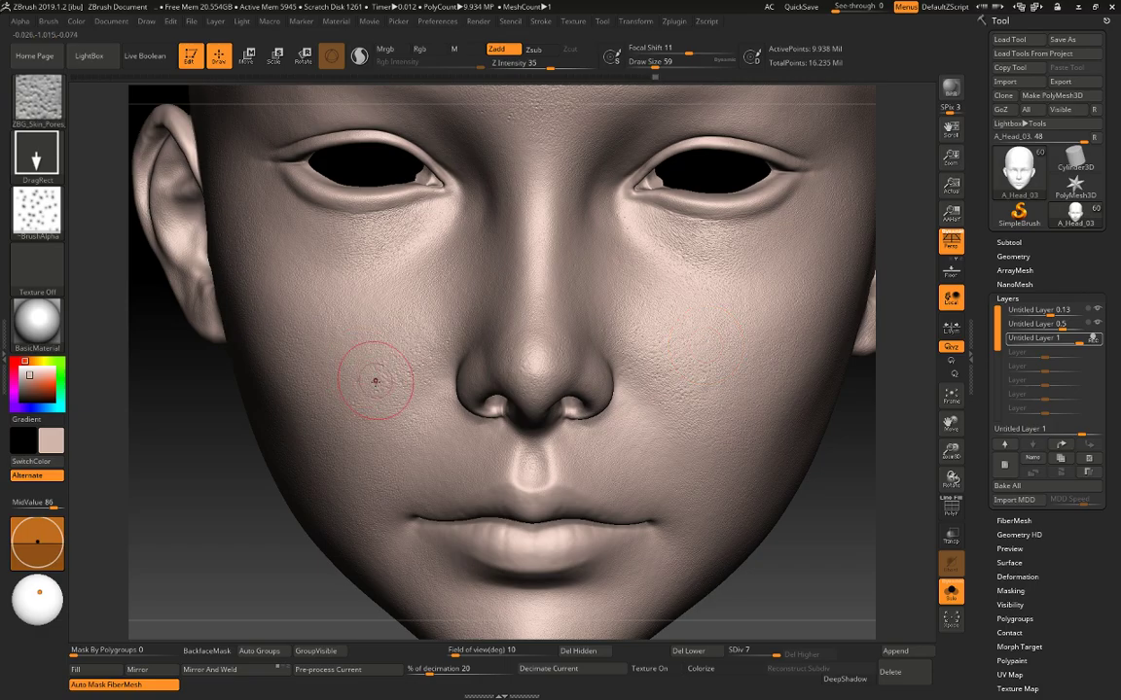
pyautogui.moveTo(369, 369); pyautogui.dragTo(362, 362)
# Try larger pore stamps on the lower part of the head's left cheek and undo them.
pyautogui.moveTo(309, 569)
pyautogui.keyDown('alt'); pyautogui.mouseDown()
pyautogui.moveTo(264, 523)
pyautogui.moveTo(206, 548)
pyautogui.mouseUp(); pyautogui.keyUp('alt')
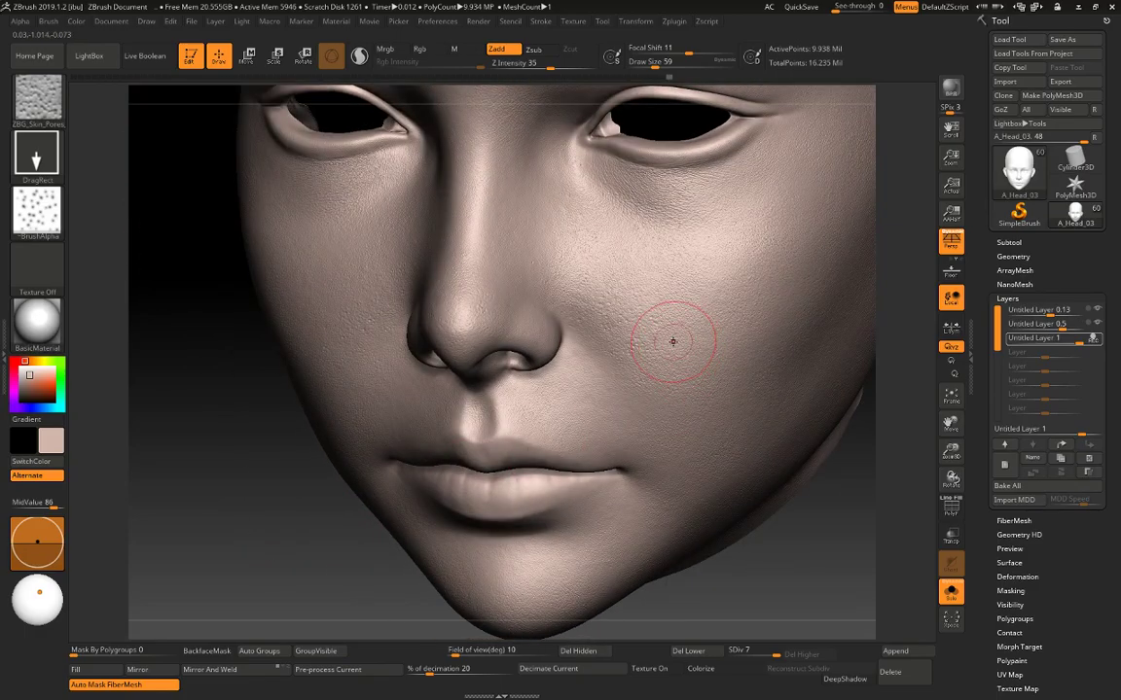
pyautogui.moveTo(673, 342); pyautogui.dragTo(677, 326)
pyautogui.press('ctrl')
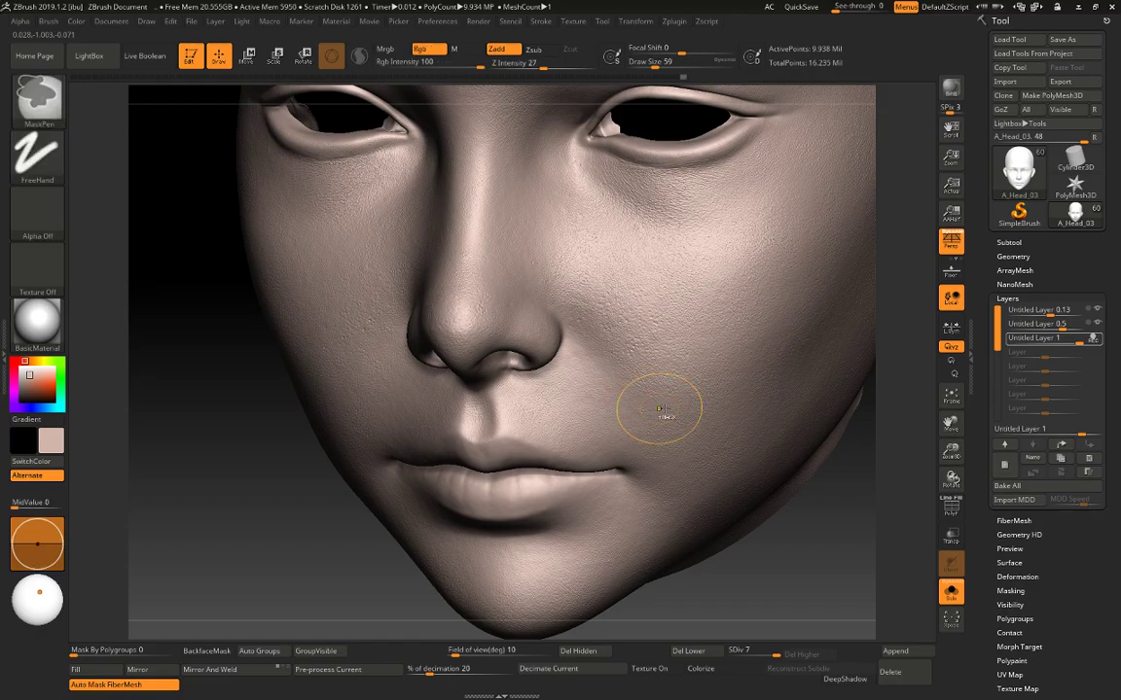
pyautogui.moveTo(674, 397); pyautogui.dragTo(706, 327)
pyautogui.press('ctrl')
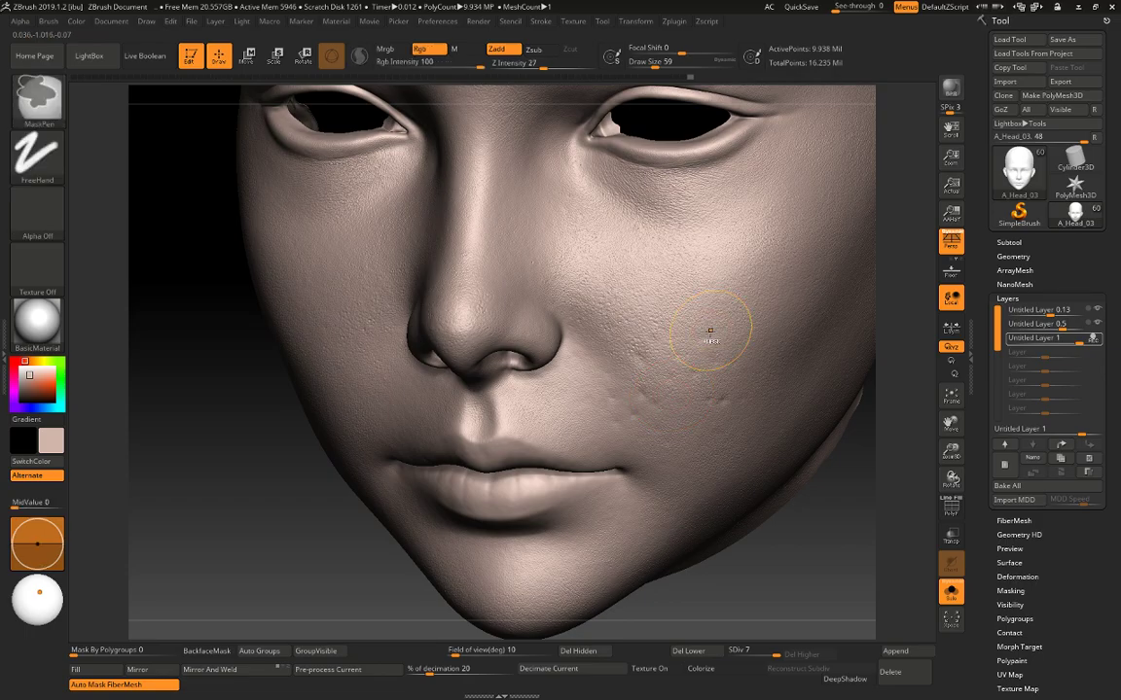
# Set the Z intensity to 19 and stamp subtler pores on the head's left cheek near the nostril.
pyautogui.press('space')
pyautogui.moveTo(734, 406); pyautogui.dragTo(713, 406)
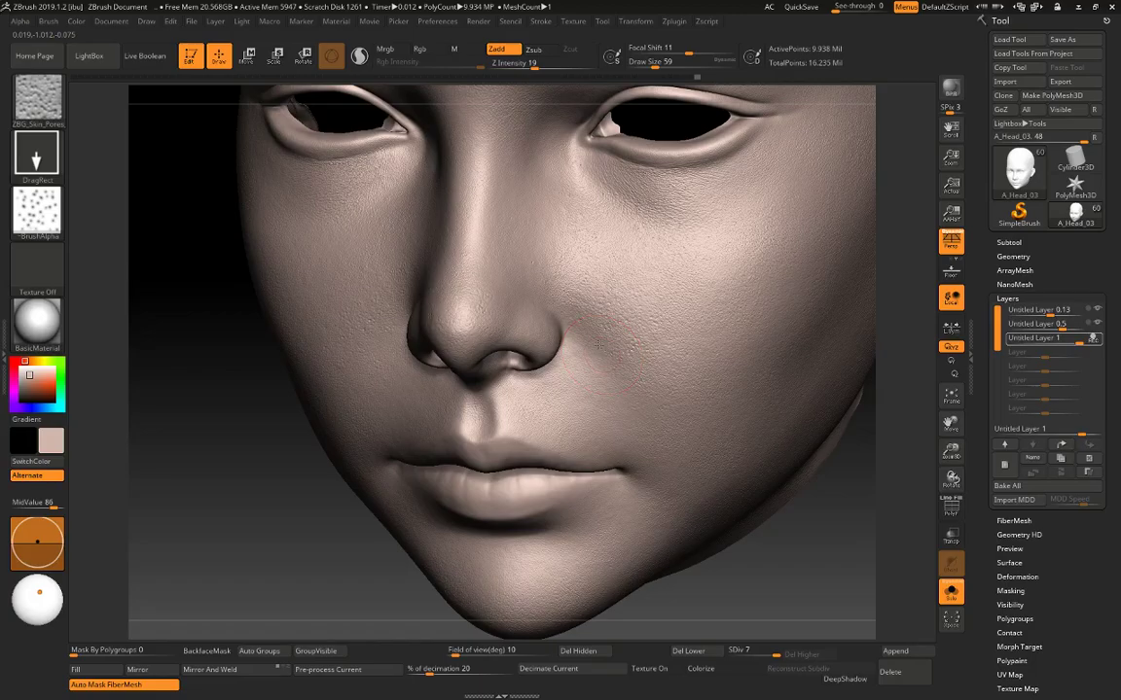
pyautogui.keyDown('alt'); pyautogui.moveTo(292, 574); pyautogui.dragTo(284, 474); pyautogui.keyUp('alt')
pyautogui.moveTo(325, 541)
pyautogui.mouseDown()
pyautogui.moveTo(277, 515)
pyautogui.moveTo(280, 545)
pyautogui.mouseUp()
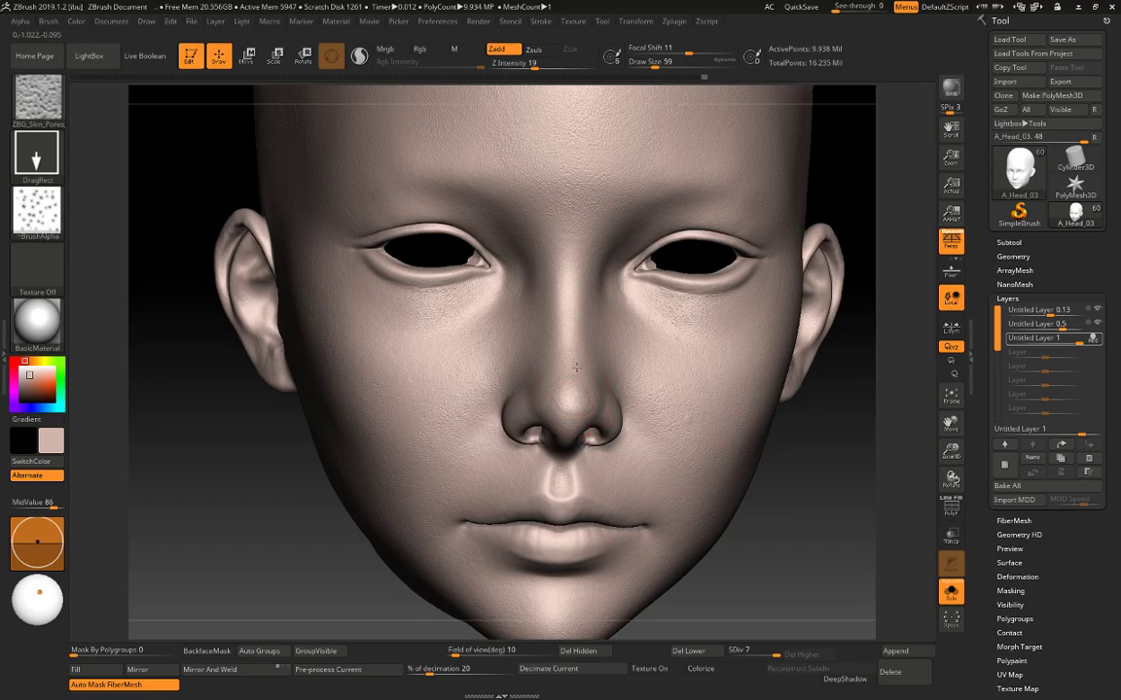
# Set the Z intensity to 24 and the draw size to 44 for stamping pores on the side of the nose.
pyautogui.keyDown('alt'); pyautogui.moveTo(786, 516); pyautogui.dragTo(778, 589); pyautogui.keyUp('alt')
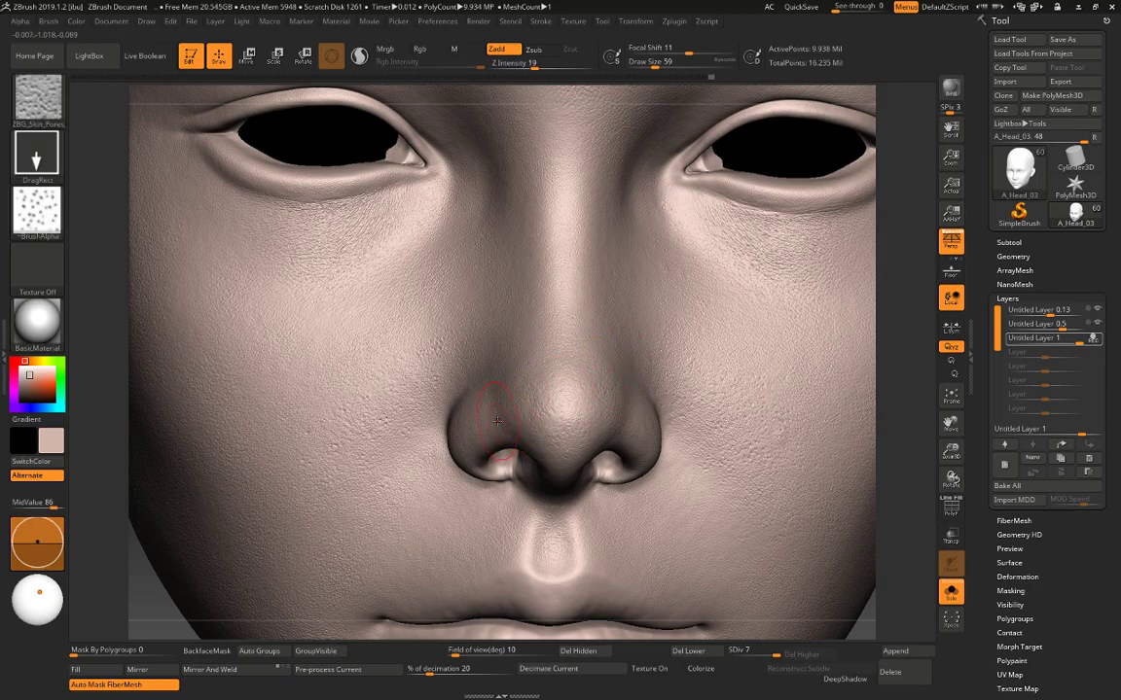
pyautogui.moveTo(94, 507); pyautogui.dragTo(199, 453)
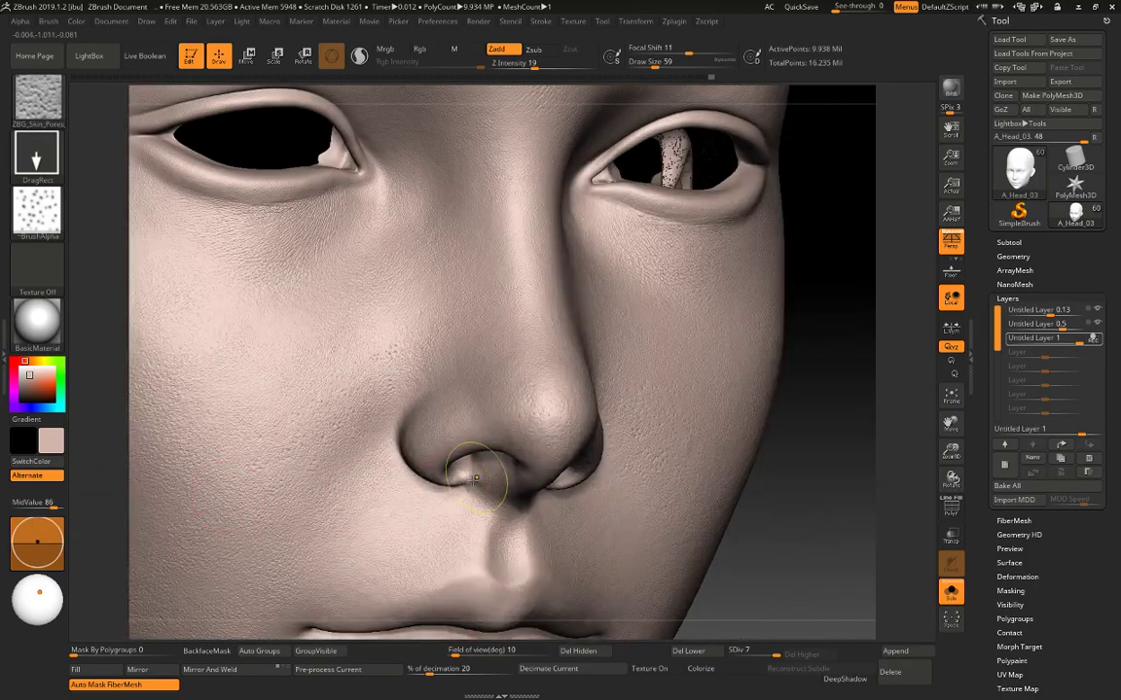
pyautogui.press('1')
pyautogui.press('space')
pyautogui.moveTo(504, 464); pyautogui.dragTo(510, 464)
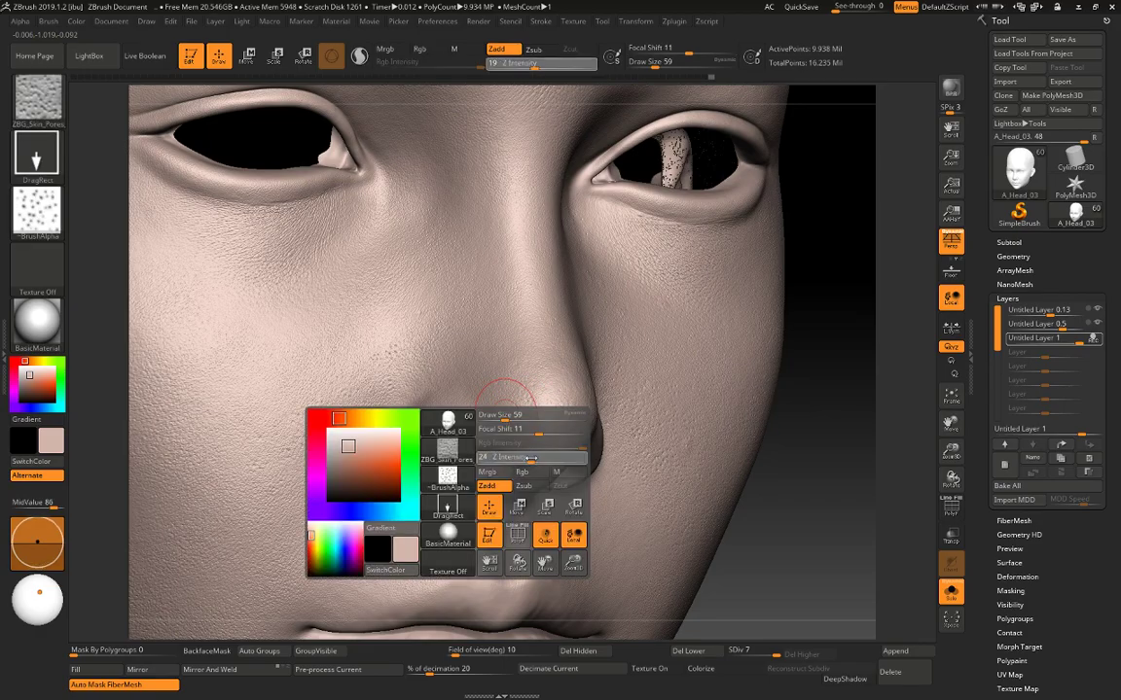
pyautogui.press('space')
pyautogui.moveTo(503, 420); pyautogui.dragTo(498, 419)
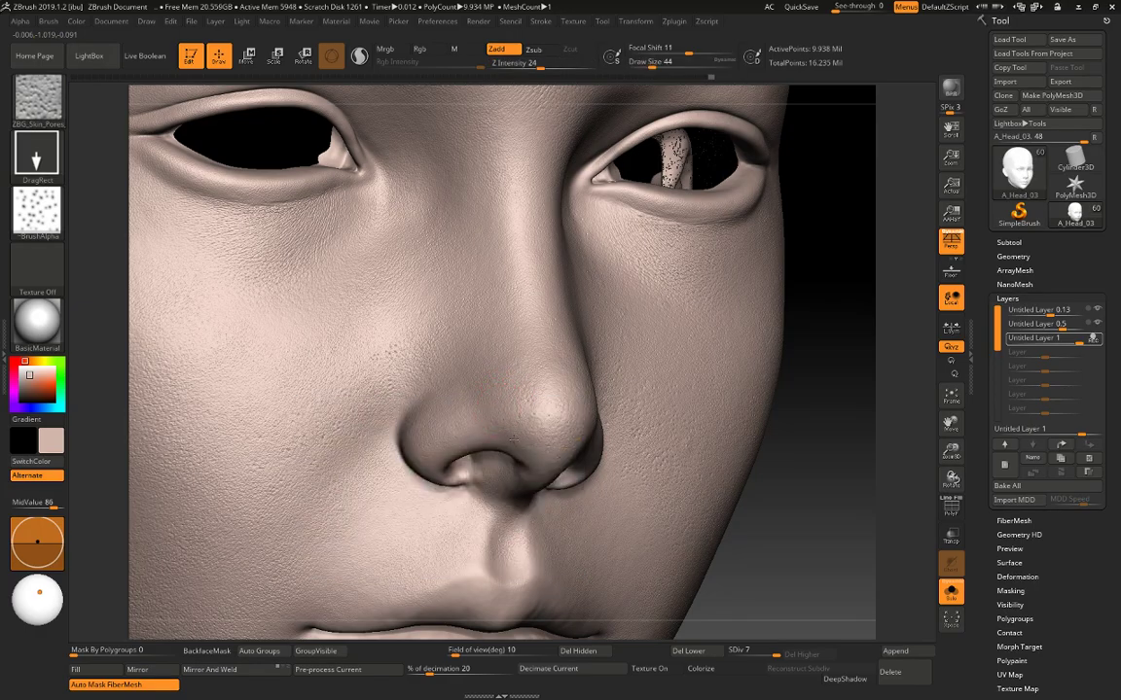
# Stamp pores around the nose tip and nostrils using Z intensities of 35 and 55.
pyautogui.rightClick(504, 424)
pyautogui.click(478, 412)
pyautogui.moveTo(863, 312); pyautogui.dragTo(500, 399)
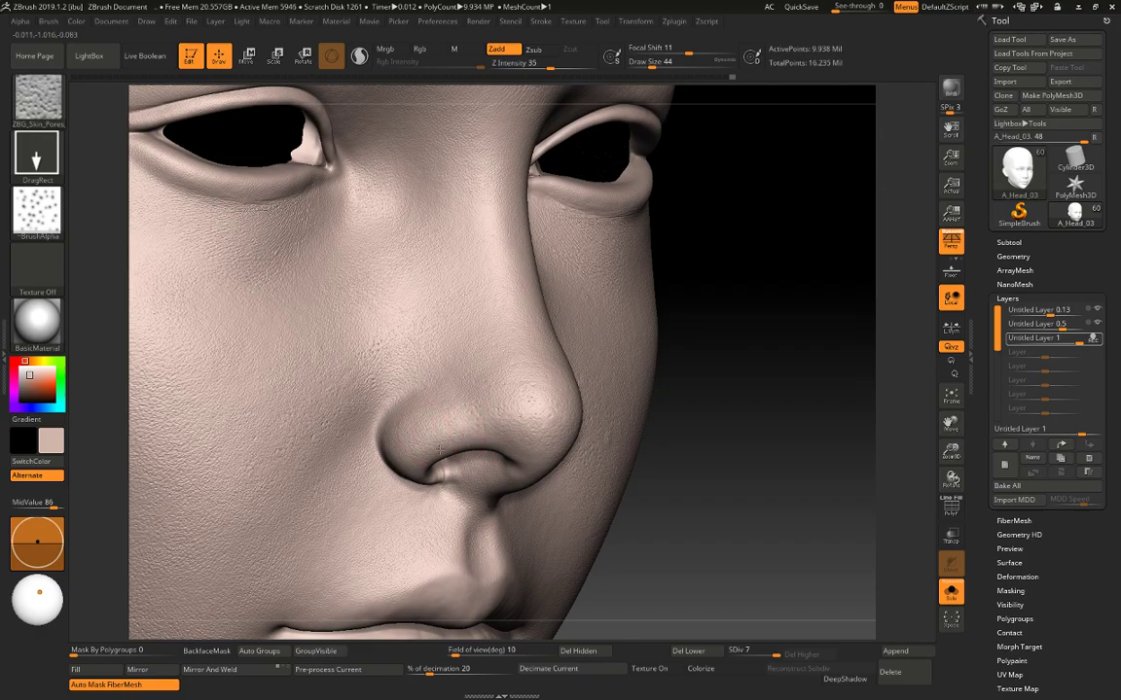
pyautogui.moveTo(812, 381); pyautogui.dragTo(691, 393)
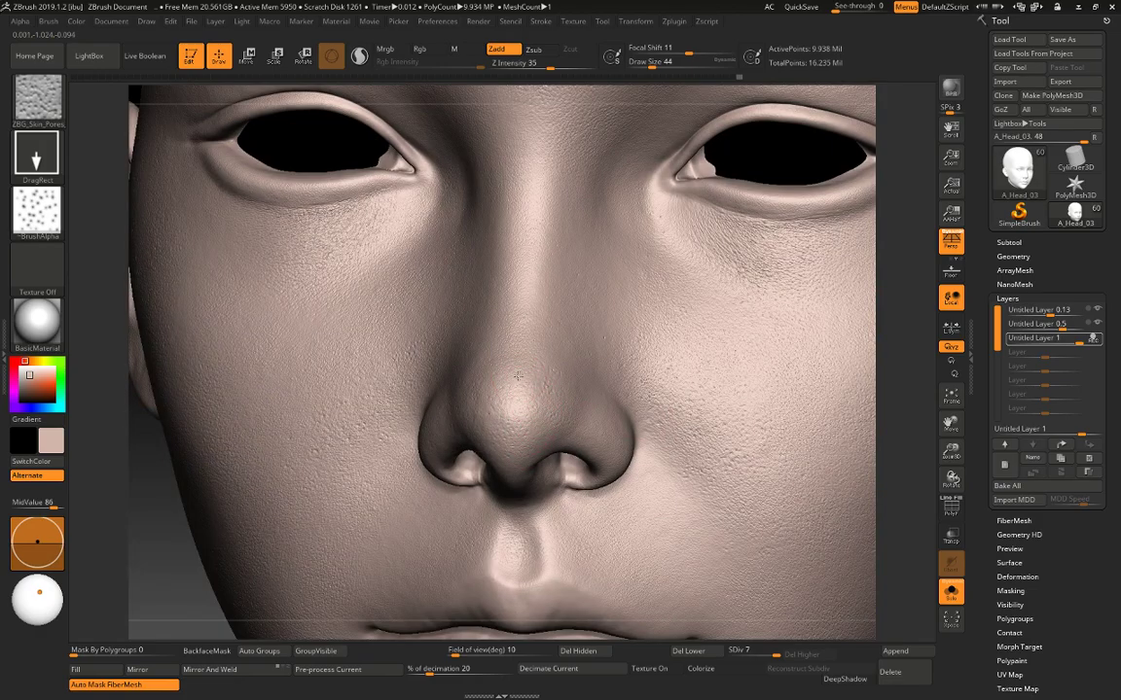
pyautogui.press('space')
pyautogui.moveTo(562, 431); pyautogui.dragTo(583, 431)
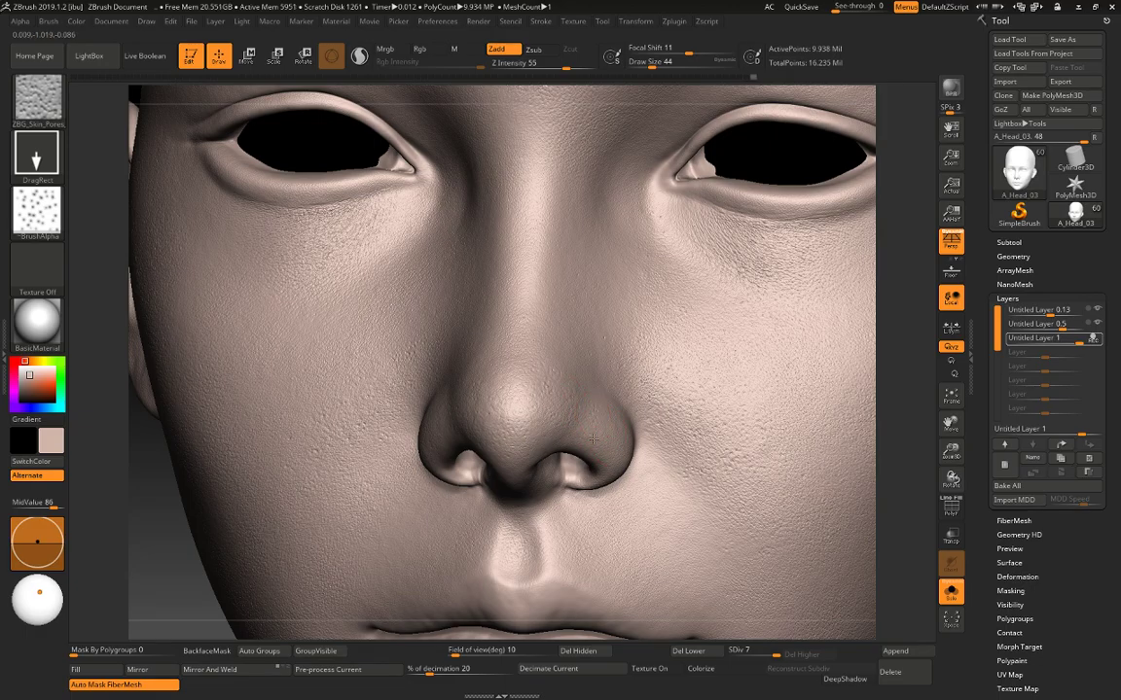
# Set the Z intensity to 21 and stamp pores on the wing of the head's left nostril.
pyautogui.moveTo(874, 369)
pyautogui.mouseDown()
pyautogui.moveTo(594, 438)
pyautogui.moveTo(650, 449)
pyautogui.mouseUp()
pyautogui.press('space')
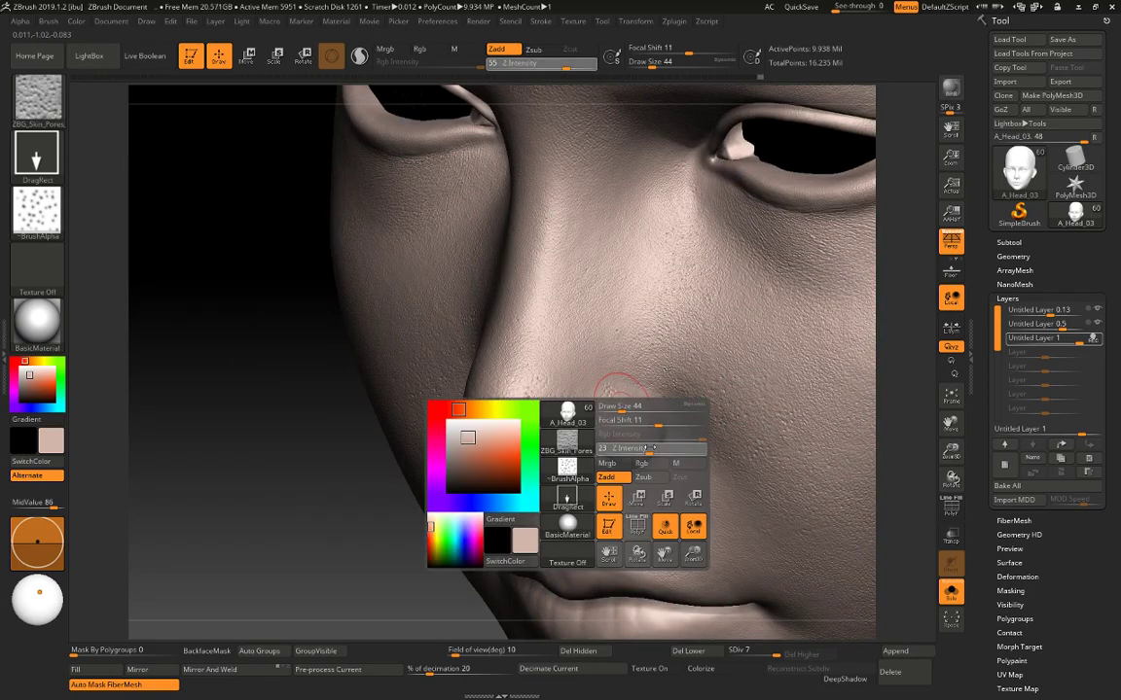
pyautogui.press('space')
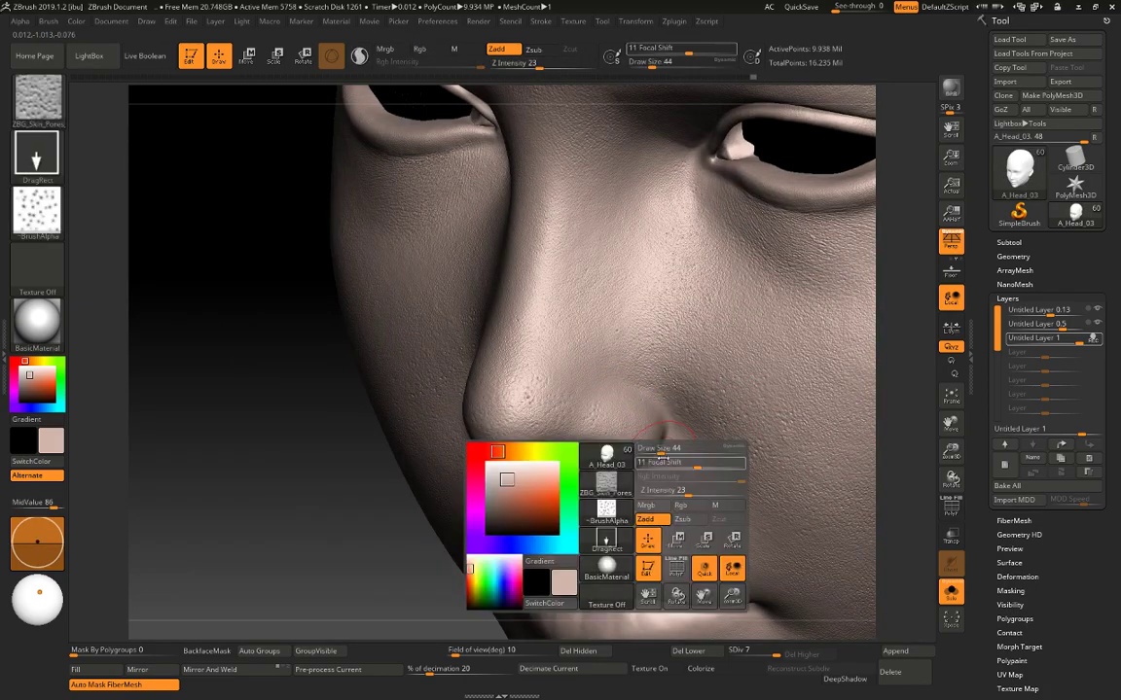
pyautogui.moveTo(682, 489); pyautogui.dragTo(691, 489)
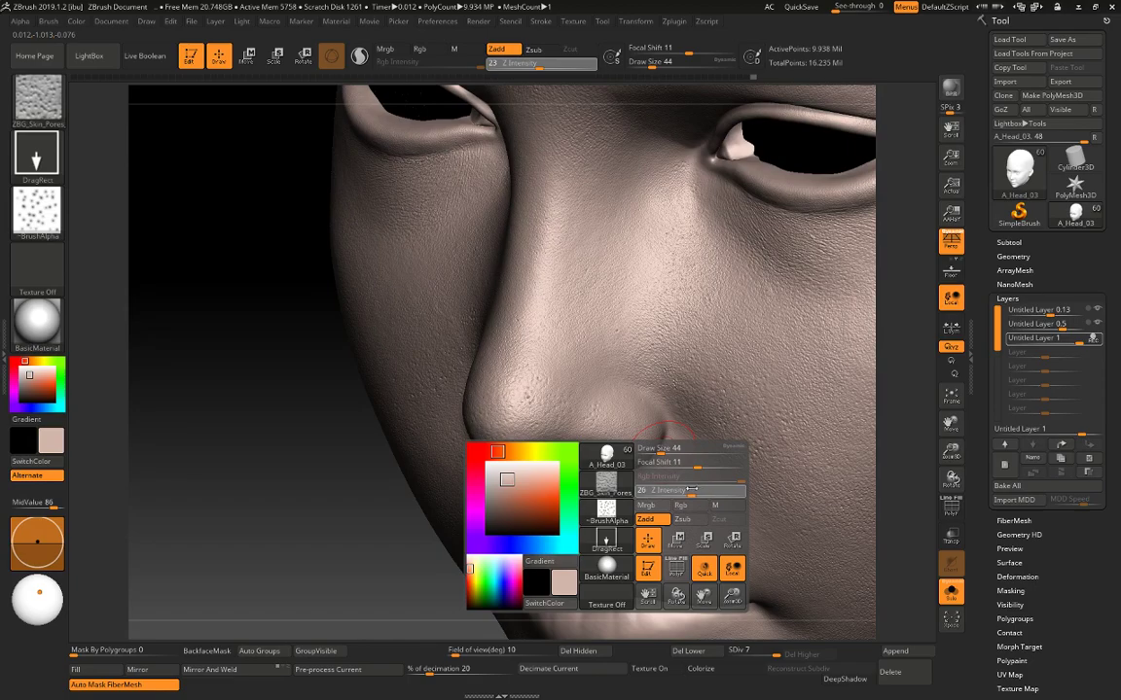
pyautogui.moveTo(688, 490); pyautogui.dragTo(685, 489)
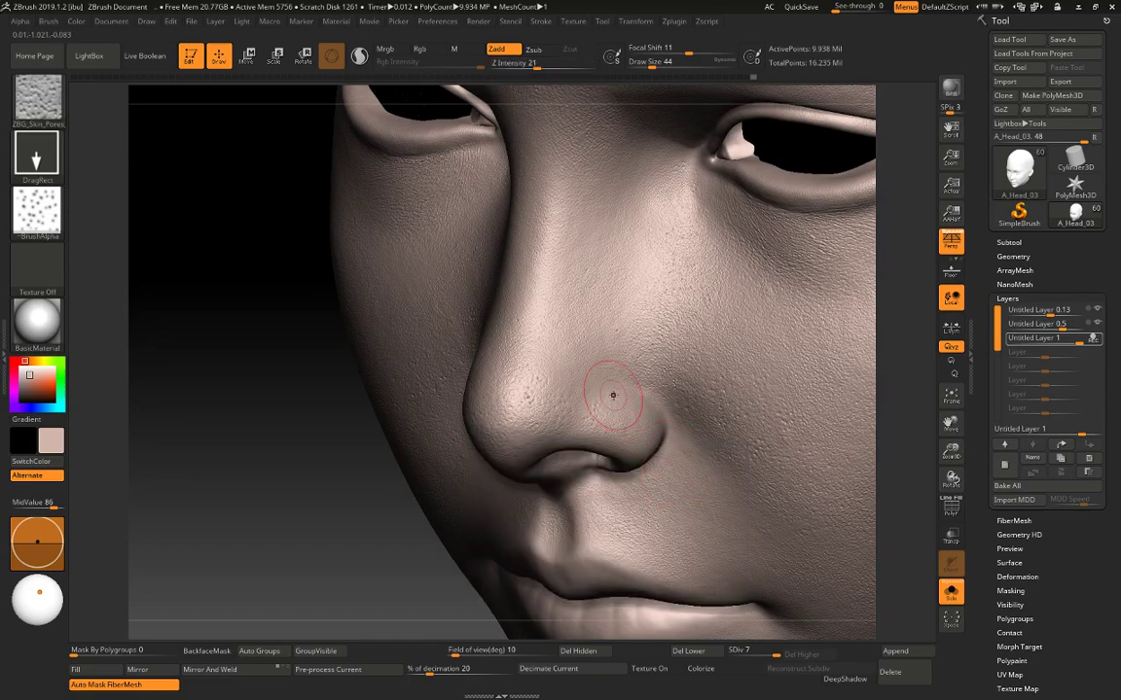
pyautogui.moveTo(623, 414); pyautogui.dragTo(624, 412)
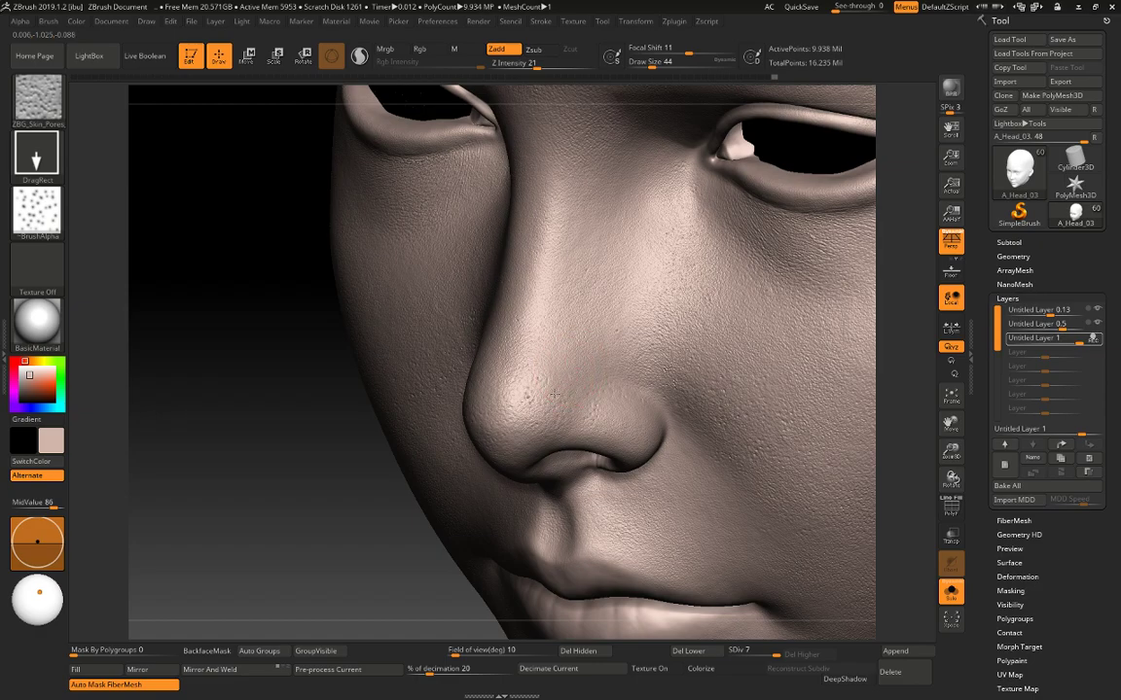
# Stamp pores around the nose tip at Z intensity 29, then at Z intensity 36 with draw size 54.
pyautogui.press('space')
pyautogui.moveTo(605, 415); pyautogui.dragTo(613, 415)
pyautogui.press('space')
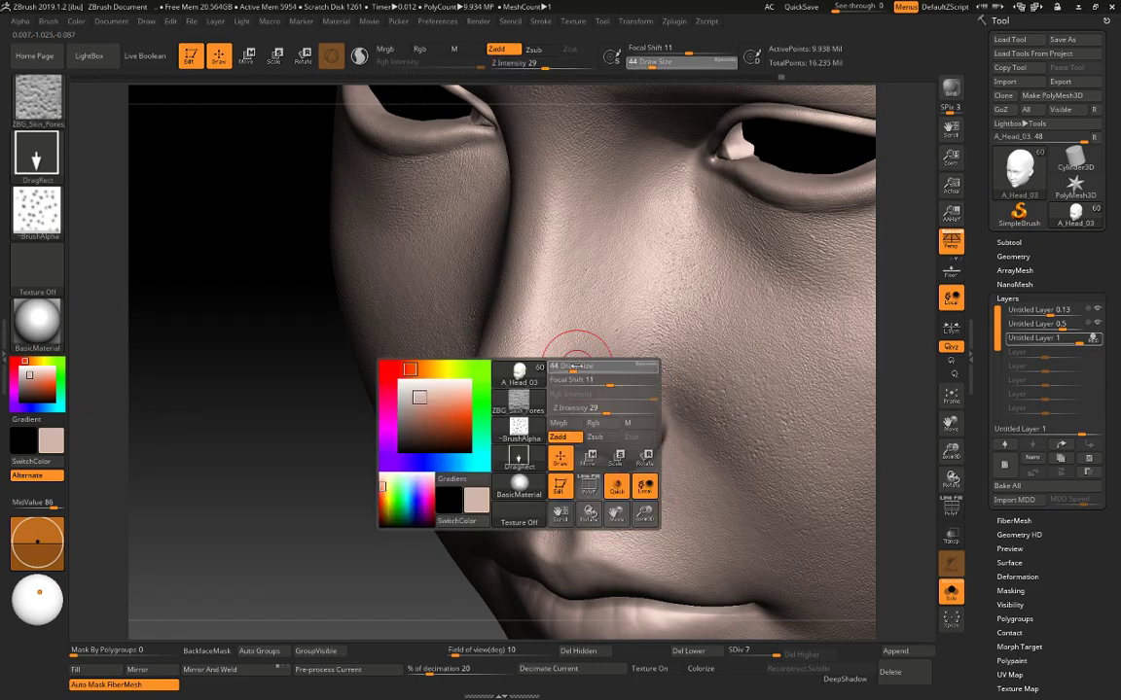
pyautogui.moveTo(576, 366); pyautogui.dragTo(580, 367)
pyautogui.moveTo(605, 411); pyautogui.dragTo(612, 410)
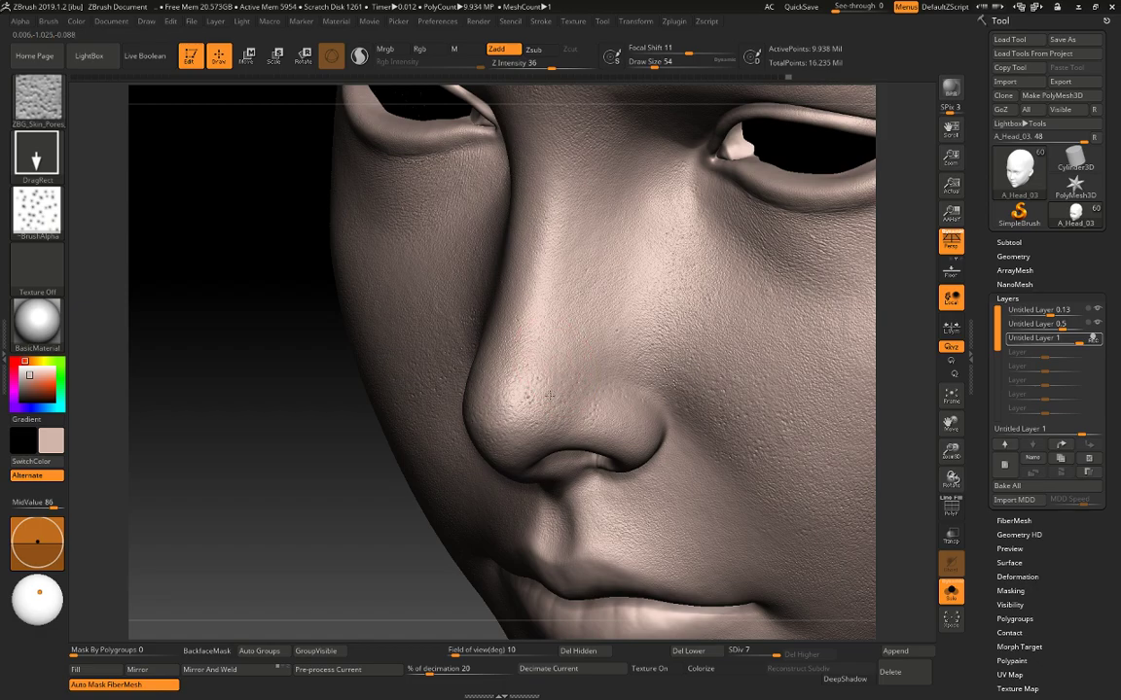
# Touch up the stamped pores around the wing of the head's left nostril.
pyautogui.moveTo(377, 562)
pyautogui.keyDown('alt'); pyautogui.mouseDown()
pyautogui.moveTo(342, 467)
pyautogui.moveTo(352, 516)
pyautogui.mouseUp(); pyautogui.keyUp('alt')
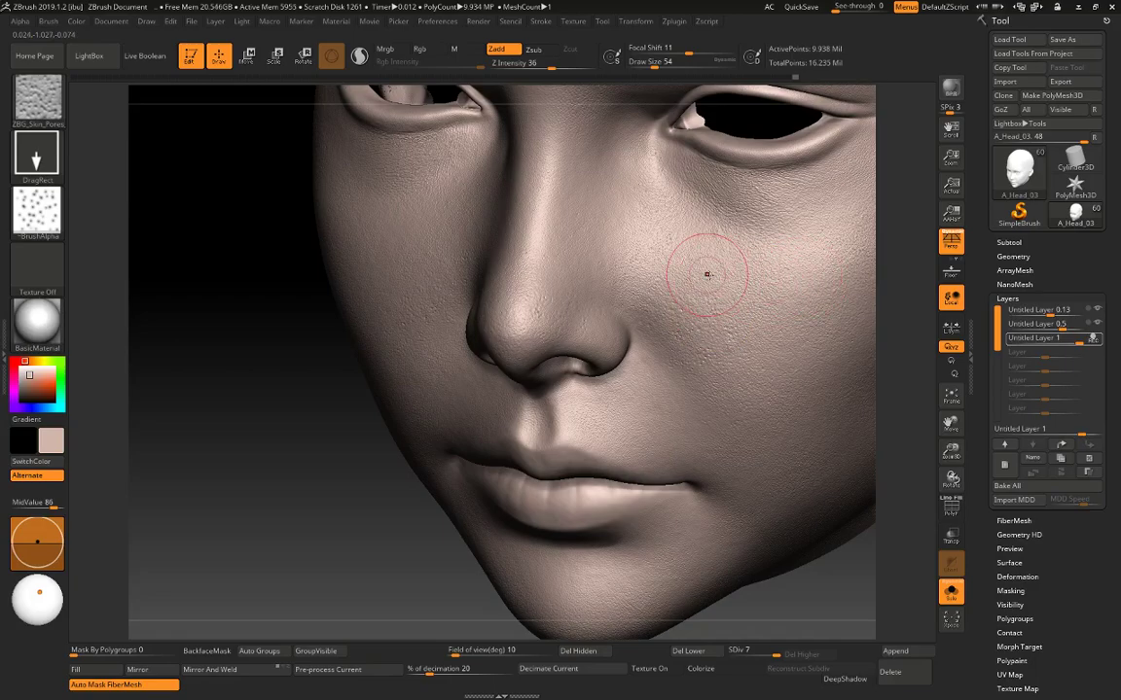
pyautogui.press('ctrl')
pyautogui.moveTo(325, 587); pyautogui.dragTo(492, 368)
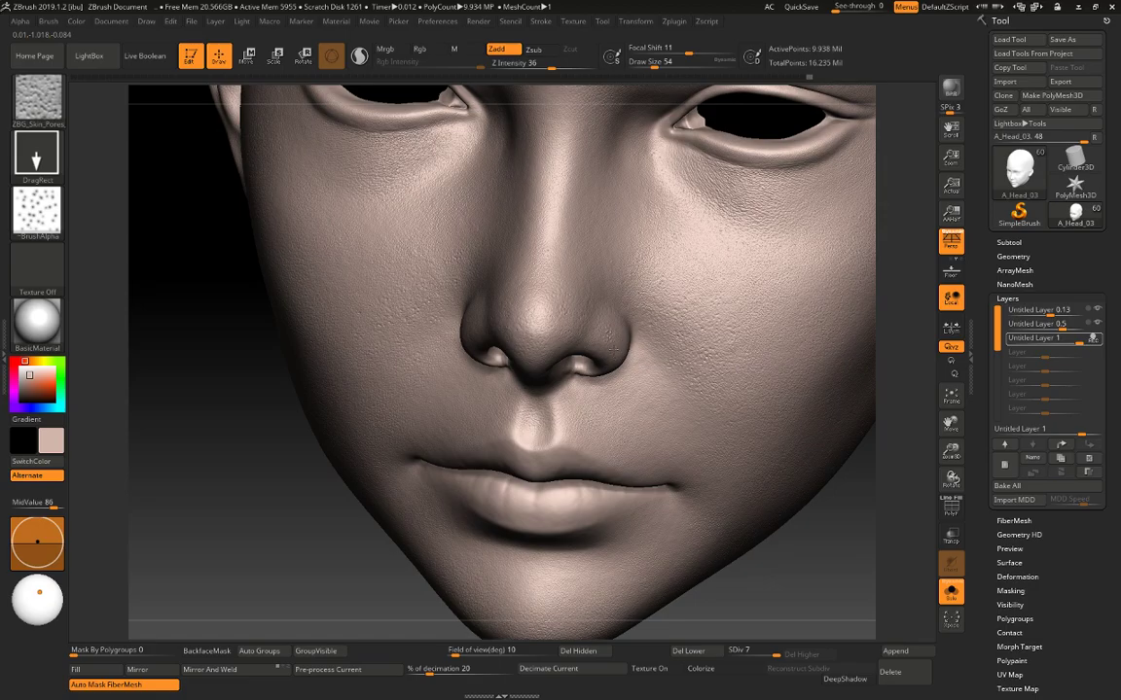
pyautogui.moveTo(613, 350)
pyautogui.mouseDown()
pyautogui.moveTo(613, 336)
pyautogui.moveTo(635, 355)
pyautogui.mouseUp()
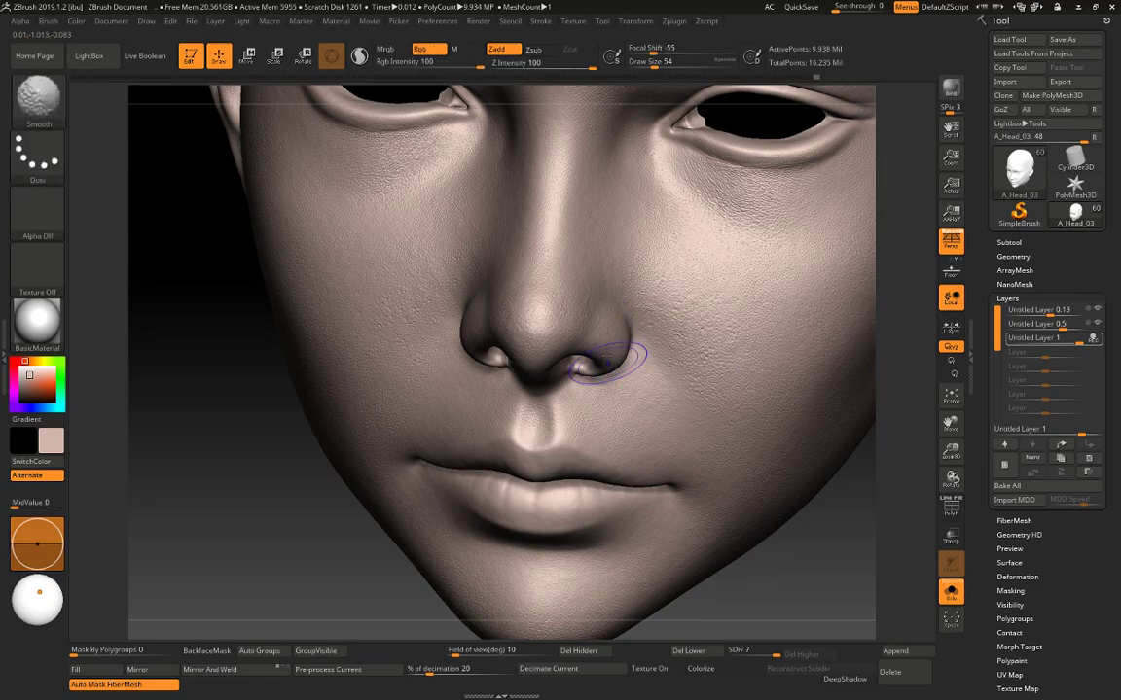
pyautogui.moveTo(637, 358)
pyautogui.mouseDown(button='right')
pyautogui.moveTo(673, 358)
pyautogui.moveTo(613, 477)
pyautogui.mouseUp(button='right')
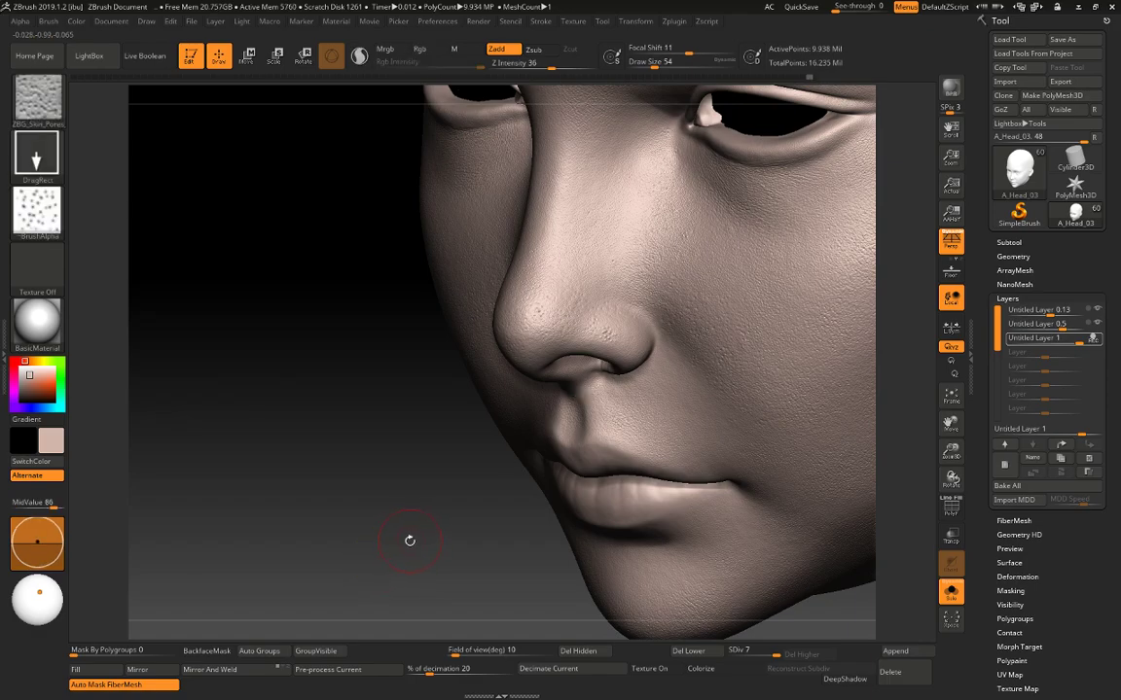
# Stamp pores across the chin, changing the draw size to 46 and the Z intensity to 49.
pyautogui.press('ctrl')
pyautogui.moveTo(412, 537); pyautogui.dragTo(574, 471)
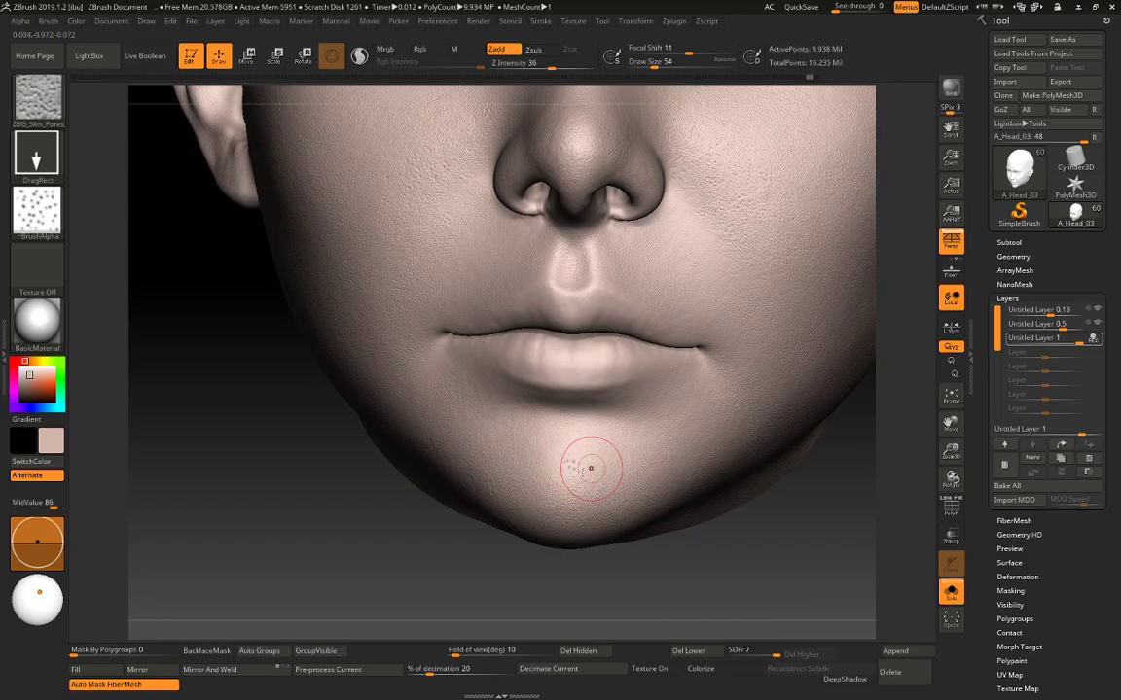
pyautogui.press('ctrl')
pyautogui.moveTo(573, 481); pyautogui.dragTo(688, 530)
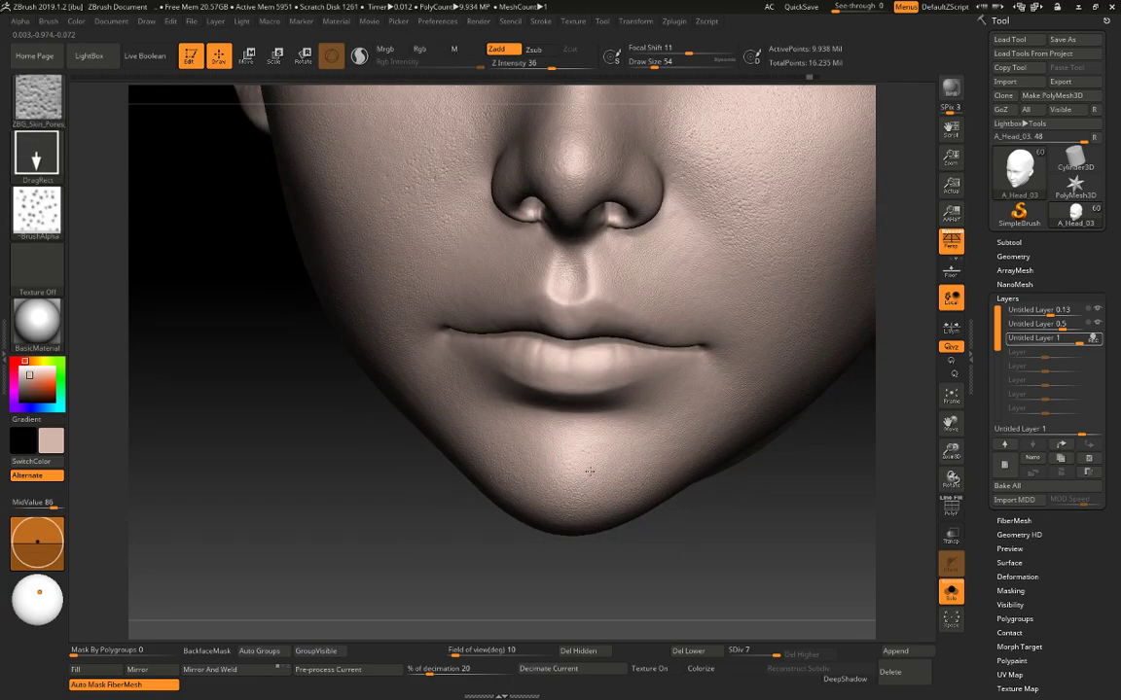
pyautogui.press('space')
pyautogui.moveTo(552, 468); pyautogui.dragTo(548, 466)
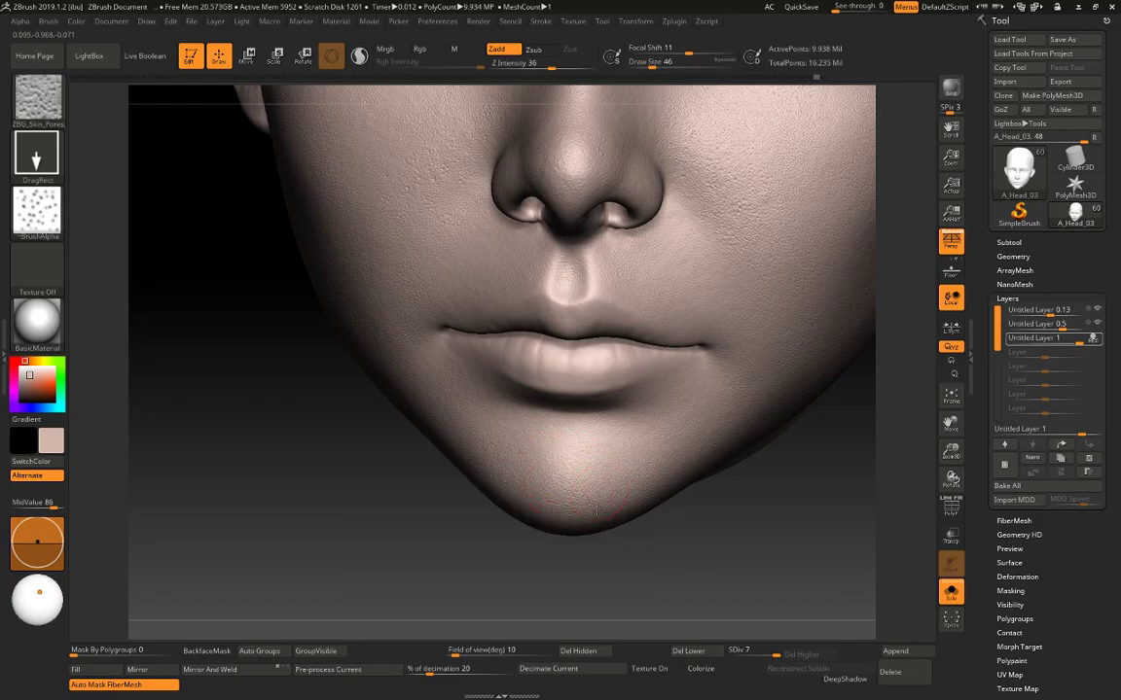
pyautogui.press('space')
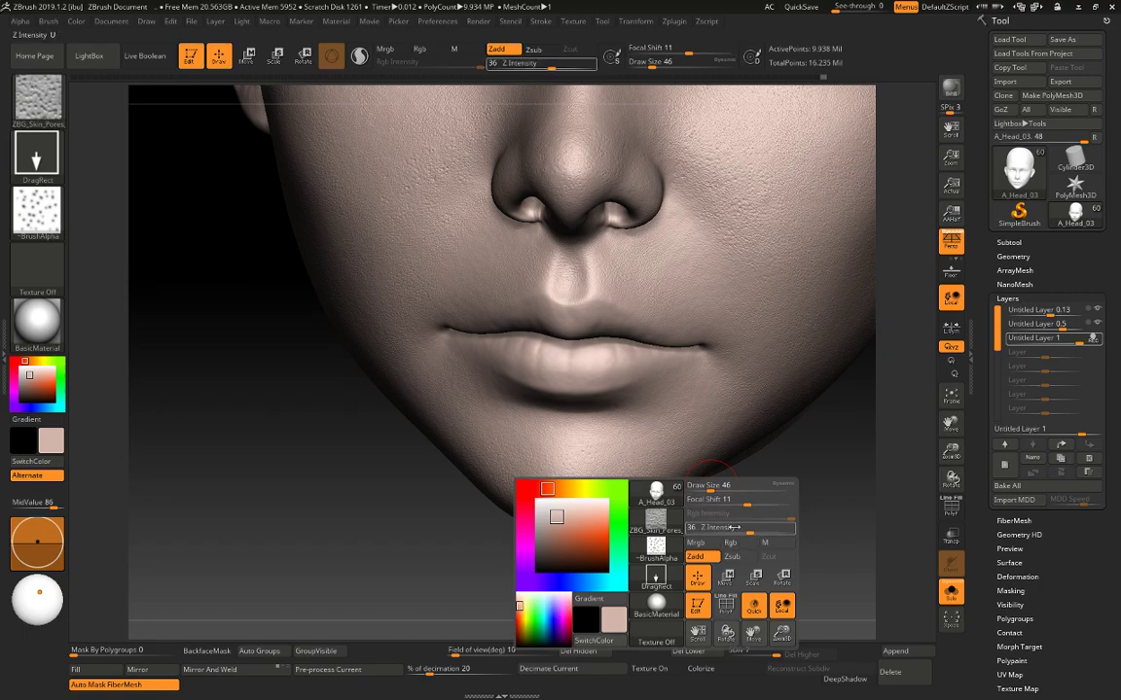
pyautogui.moveTo(722, 529); pyautogui.dragTo(741, 528)
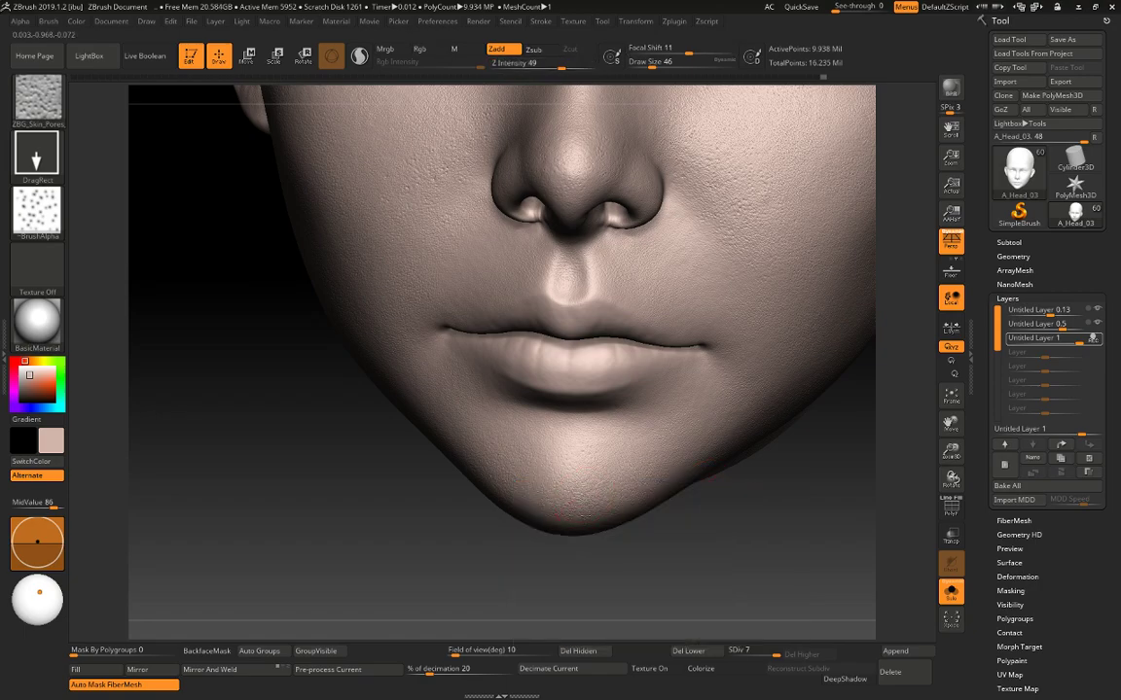
# Stamp pores in the philtrum above the upper lip, lowering the Z intensity to 32.
pyautogui.moveTo(759, 584)
pyautogui.mouseDown()
pyautogui.moveTo(791, 577)
pyautogui.moveTo(816, 520)
pyautogui.moveTo(814, 593)
pyautogui.mouseUp()
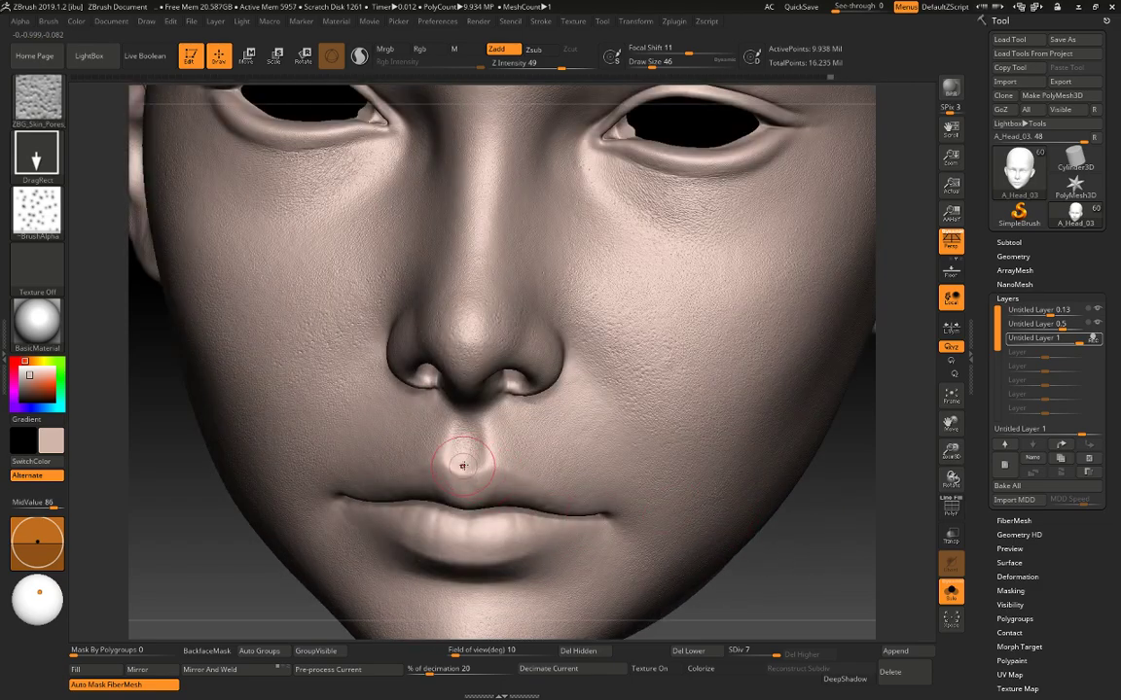
pyautogui.press('ctrl')
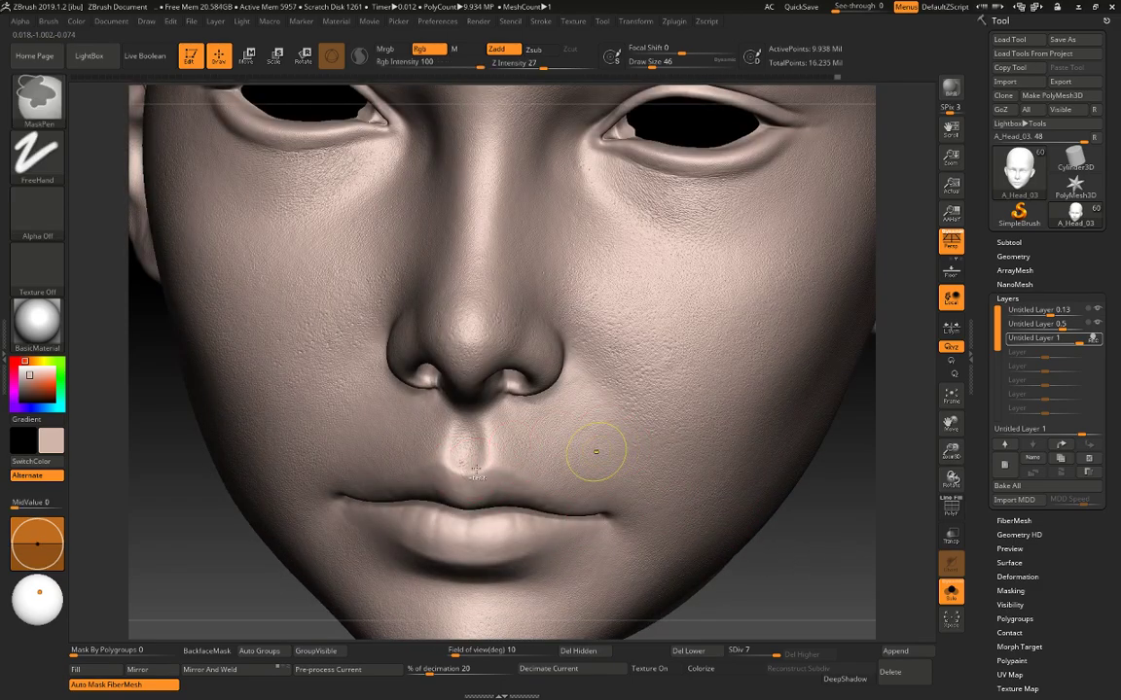
pyautogui.press('space')
pyautogui.moveTo(541, 526); pyautogui.dragTo(531, 528)
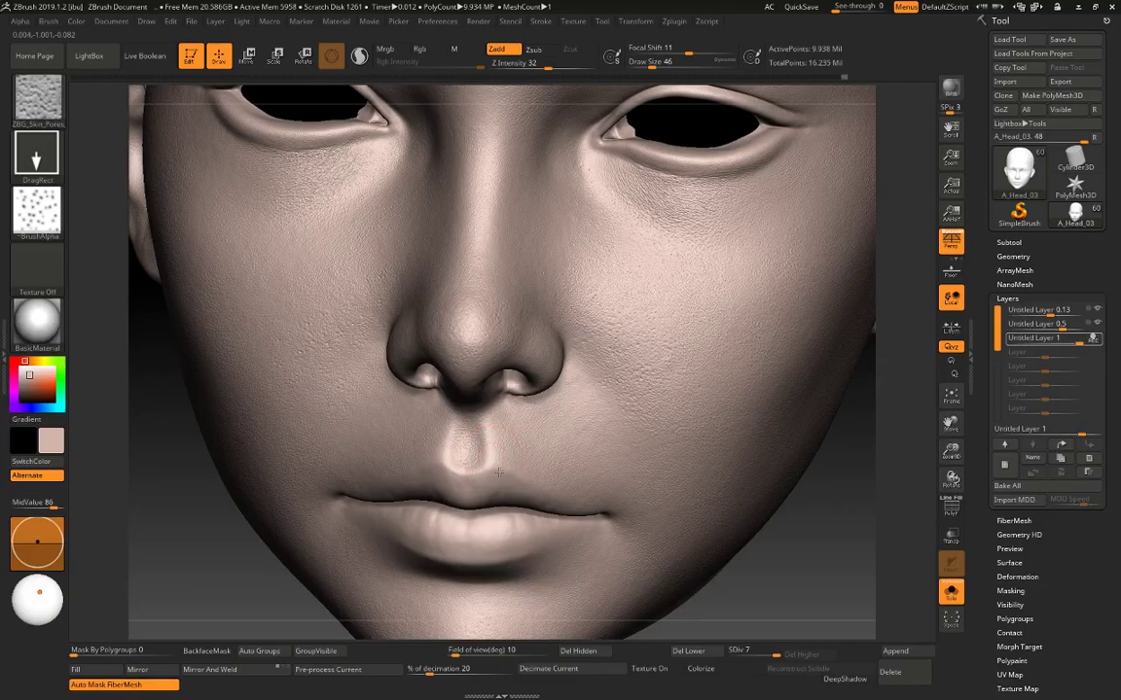
# Switch from the pore-stamping brush to the Morph brush for blending back the stamped pores.
pyautogui.moveTo(736, 485)
pyautogui.keyDown('ctrl'); pyautogui.mouseDown(button='right')
pyautogui.moveTo(686, 301)
pyautogui.moveTo(670, 350)
pyautogui.mouseUp(button='right'); pyautogui.keyUp('ctrl')
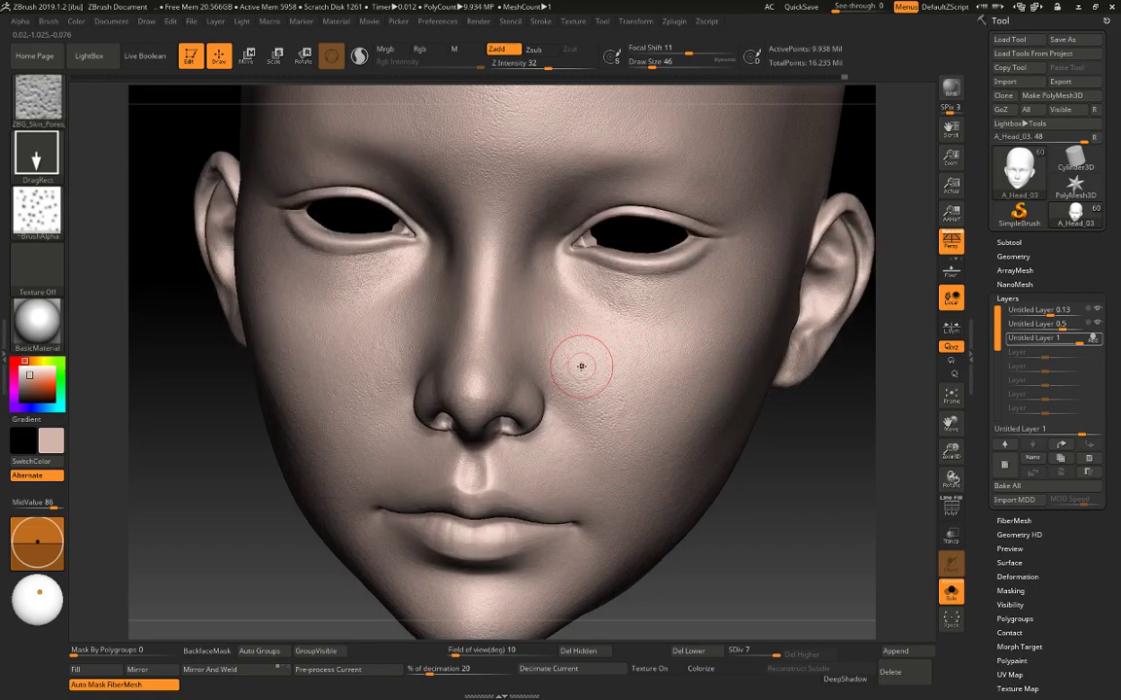
pyautogui.keyDown('ctrl'); pyautogui.moveTo(825, 492); pyautogui.dragTo(556, 525, button='right'); pyautogui.keyUp('ctrl')
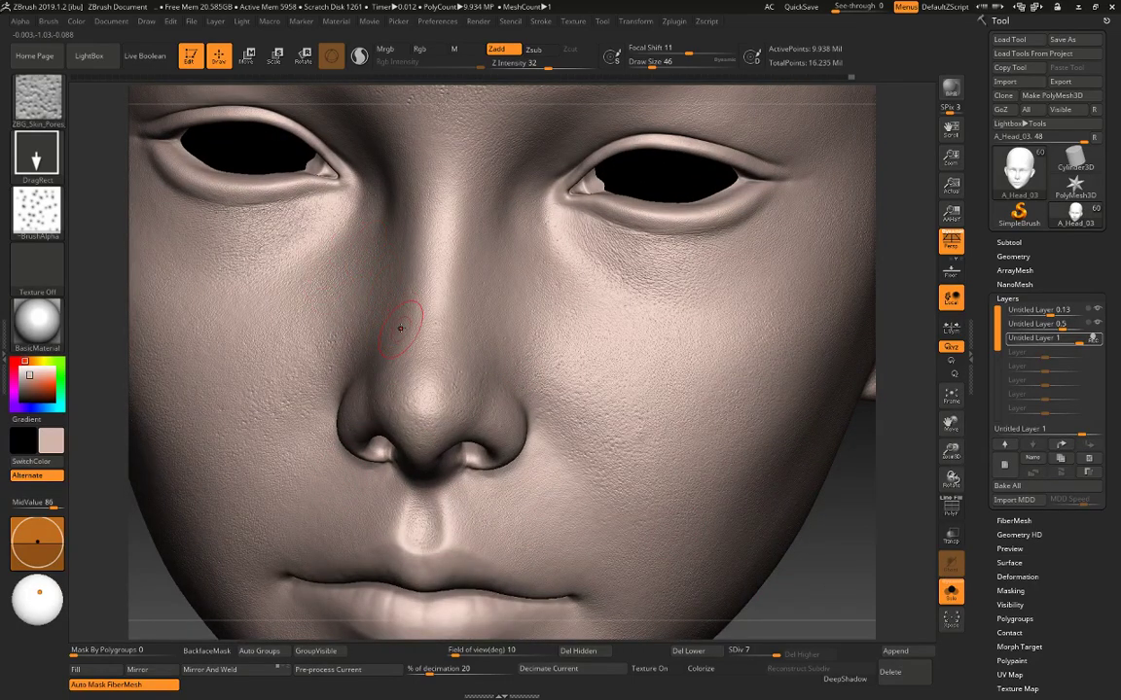
pyautogui.press(',')
pyautogui.press(',')
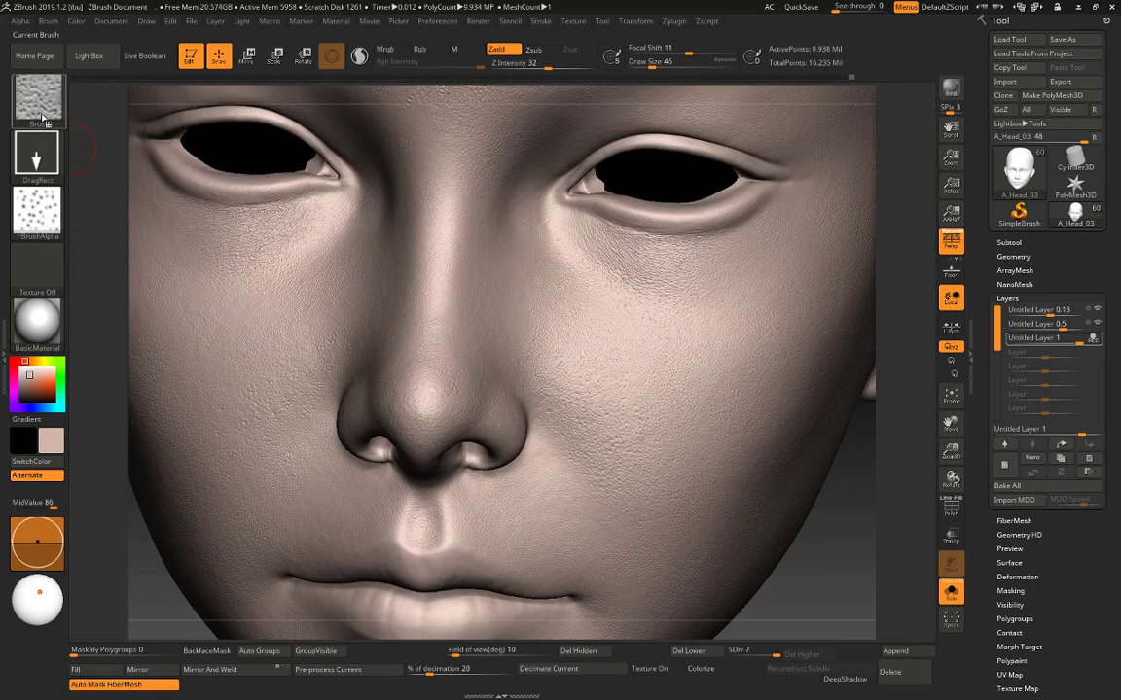
pyautogui.click(41, 107)
pyautogui.click(395, 110)
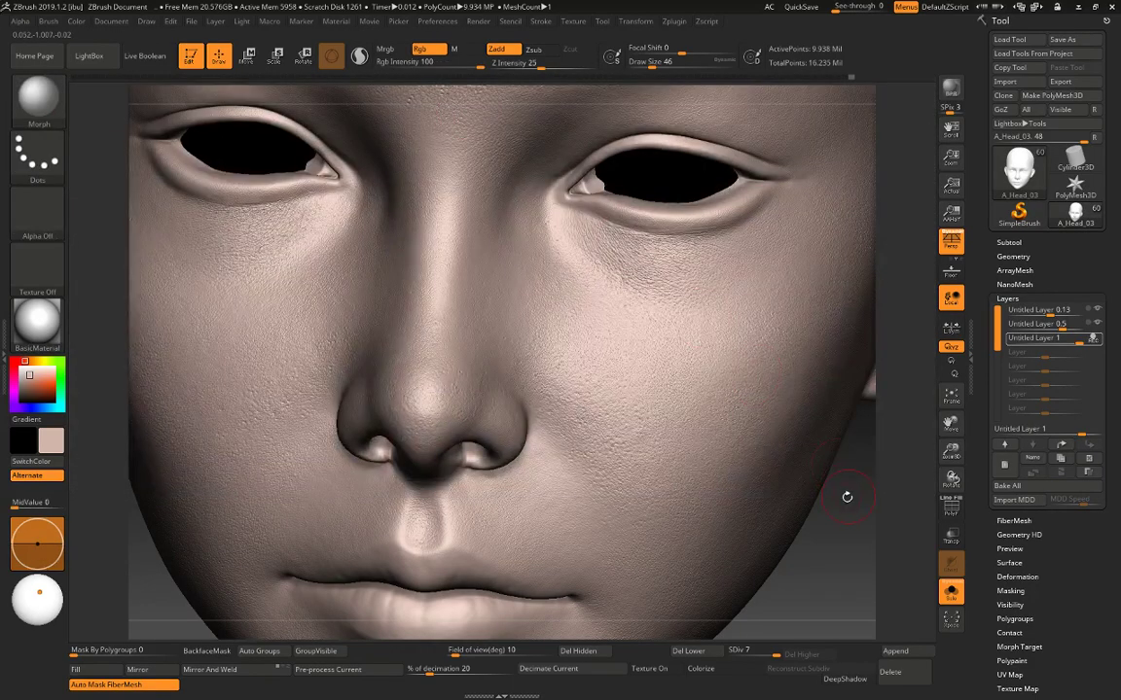
# Set the Morph brush's draw size to 23 and blend back excess pore detail around the nose and cheeks.
pyautogui.keyDown('ctrl'); pyautogui.moveTo(847, 498); pyautogui.dragTo(675, 451, button='right'); pyautogui.keyUp('ctrl')
pyautogui.press('space')
pyautogui.moveTo(675, 448); pyautogui.dragTo(661, 445)
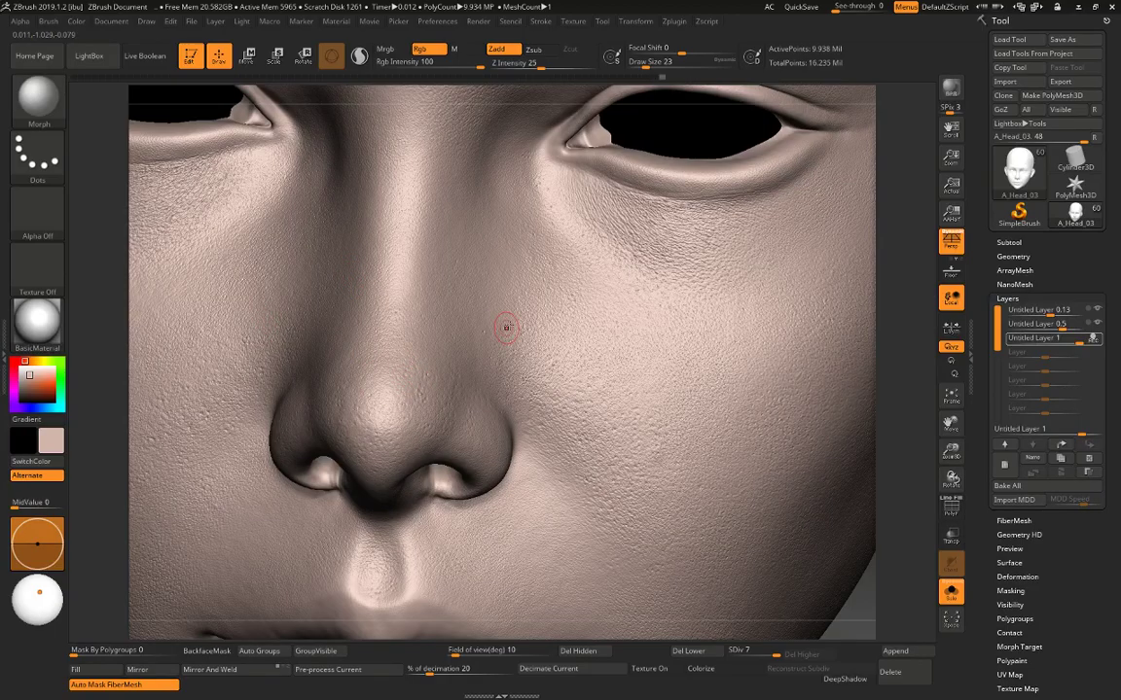
pyautogui.keyDown('alt'); pyautogui.moveTo(73, 397); pyautogui.dragTo(130, 586); pyautogui.keyUp('alt')
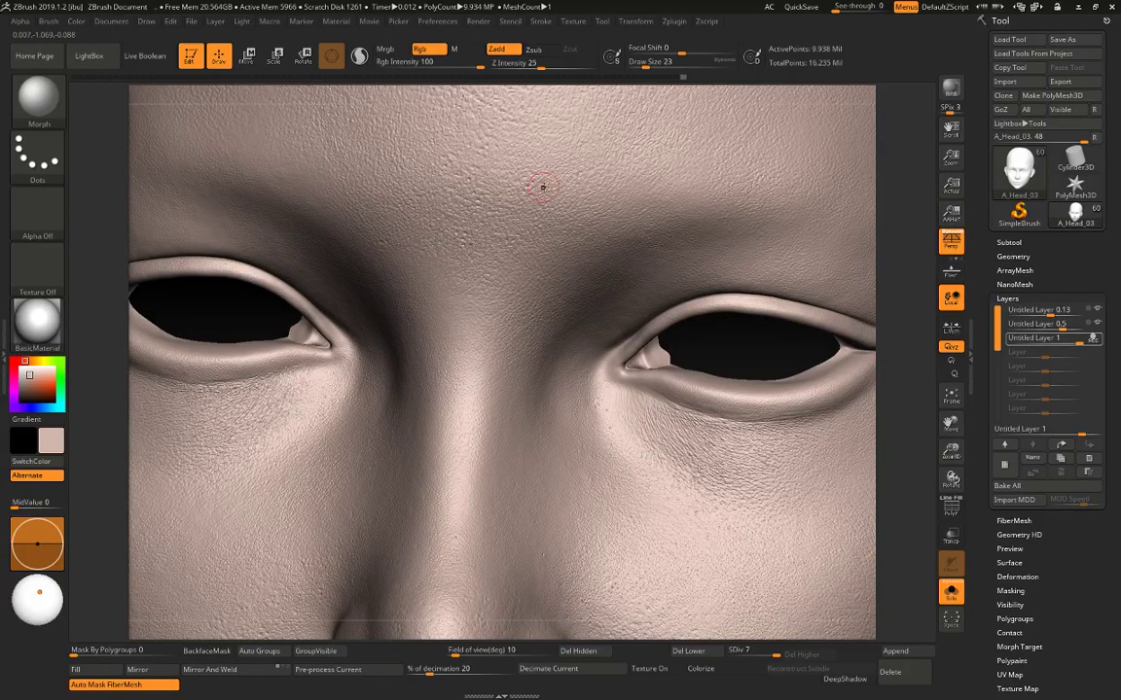
pyautogui.keyDown('alt'); pyautogui.moveTo(903, 156); pyautogui.dragTo(862, 142); pyautogui.keyUp('alt')
pyautogui.keyDown('shift'); pyautogui.moveTo(839, 282); pyautogui.dragTo(748, 400); pyautogui.keyUp('shift')
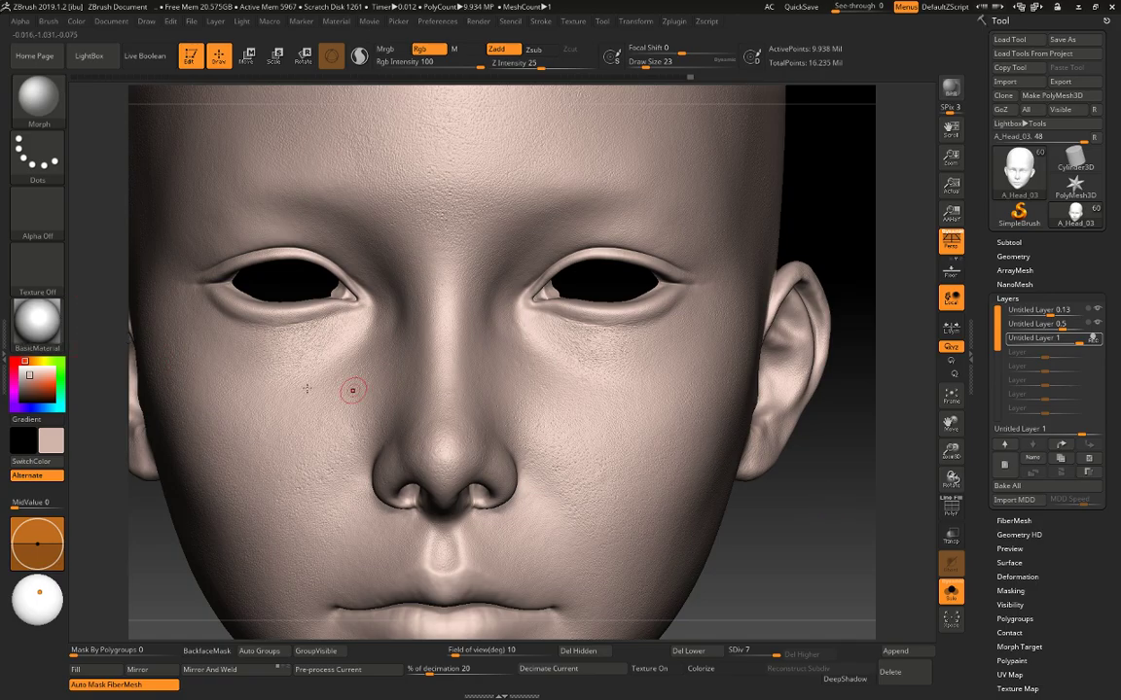
# Try the ZBG_Generic_Skin_Base_01 brush at draw size 83 on the head's left cheek and undo the strokes.
pyautogui.press(',')
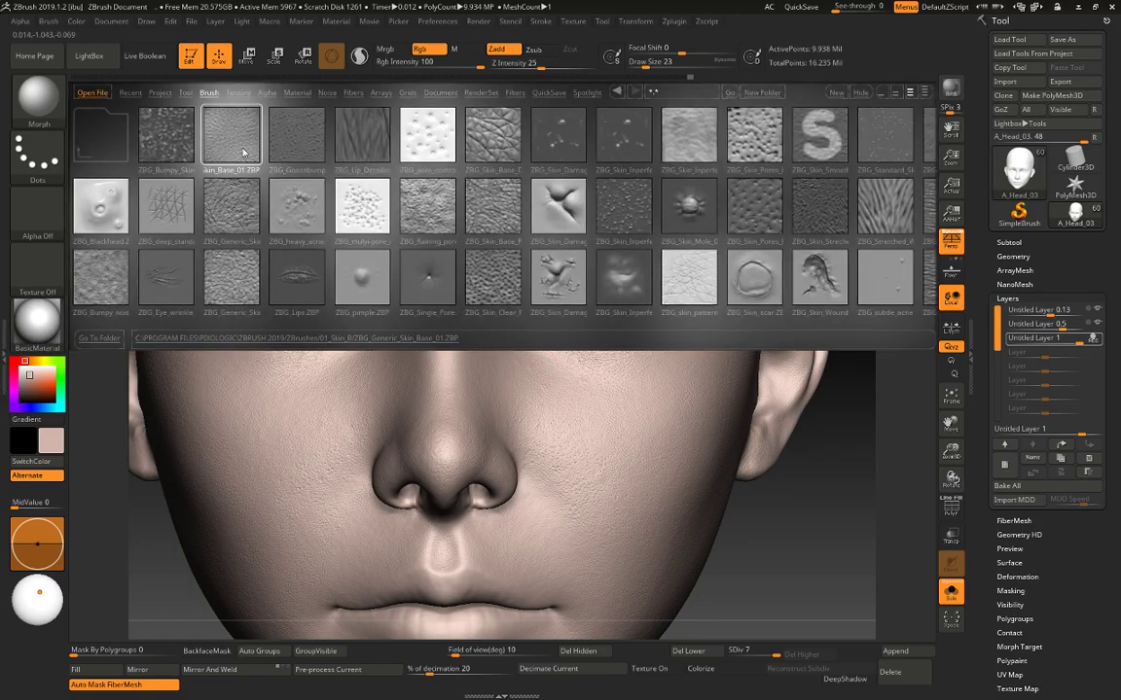
pyautogui.doubleClick(243, 151)
pyautogui.press('space')
pyautogui.moveTo(467, 314); pyautogui.dragTo(486, 306)
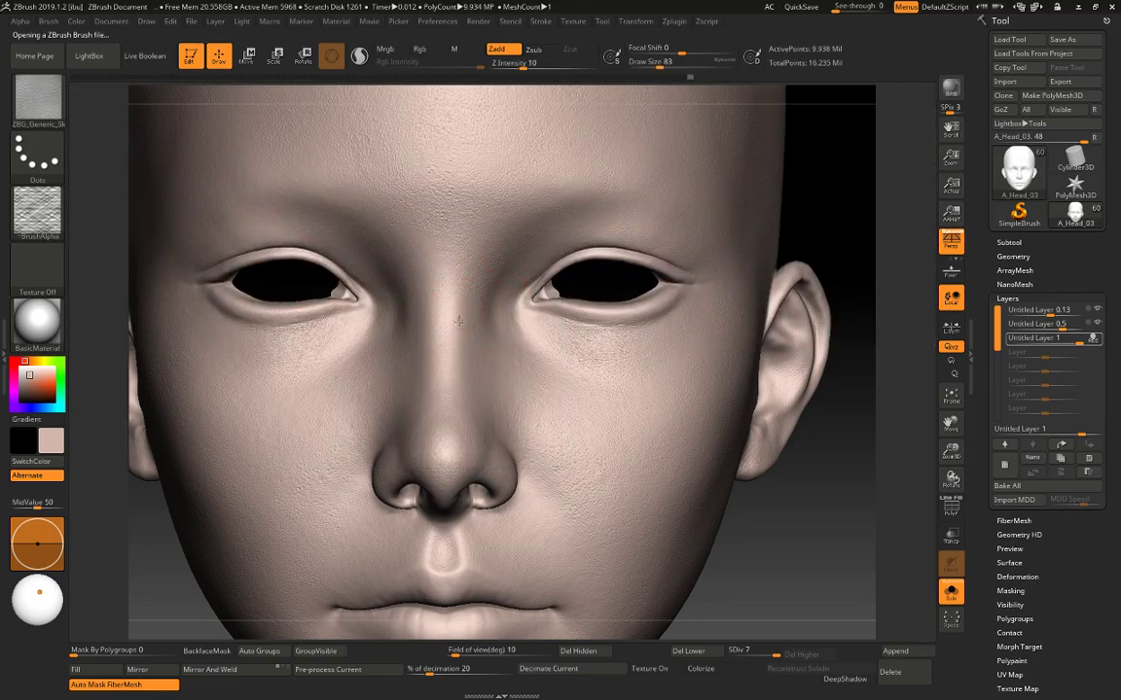
pyautogui.press('ctrl')
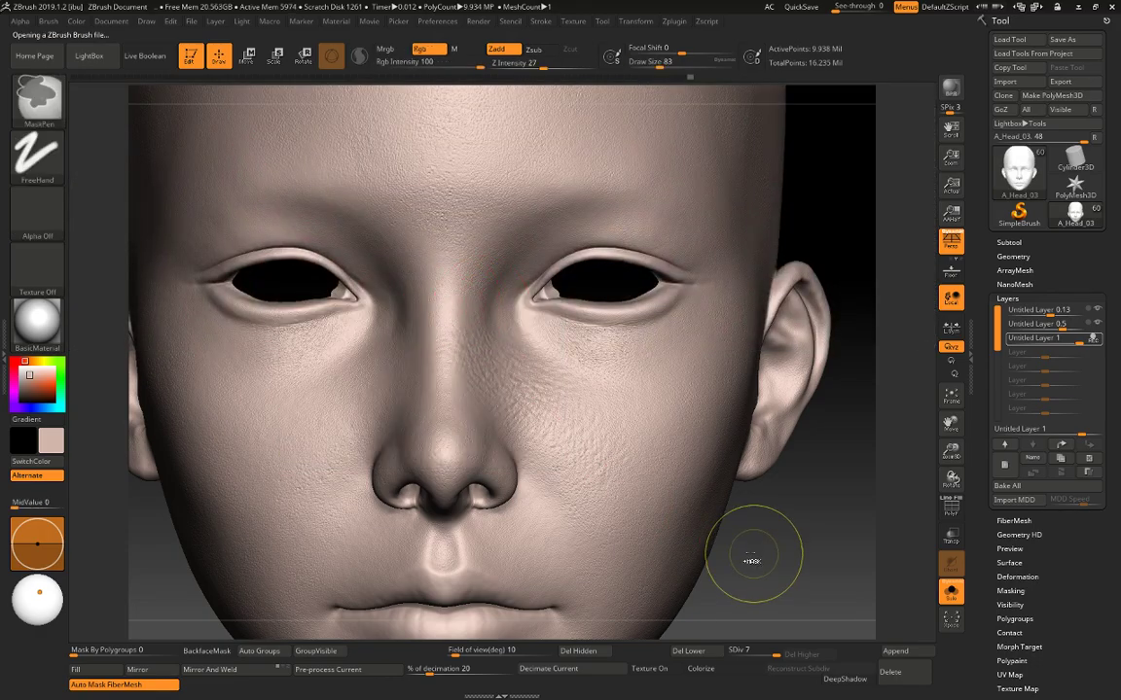
pyautogui.hotkey('ctrl', 'z')
# Try skin-texture strokes at draw size 41 beside the nose and on the head's left cheek and undo them.
pyautogui.moveTo(842, 562)
pyautogui.keyDown('alt'); pyautogui.mouseDown()
pyautogui.moveTo(707, 463)
pyautogui.moveTo(715, 506)
pyautogui.mouseUp(); pyautogui.keyUp('alt')
pyautogui.press('space')
pyautogui.moveTo(420, 294); pyautogui.dragTo(403, 293)
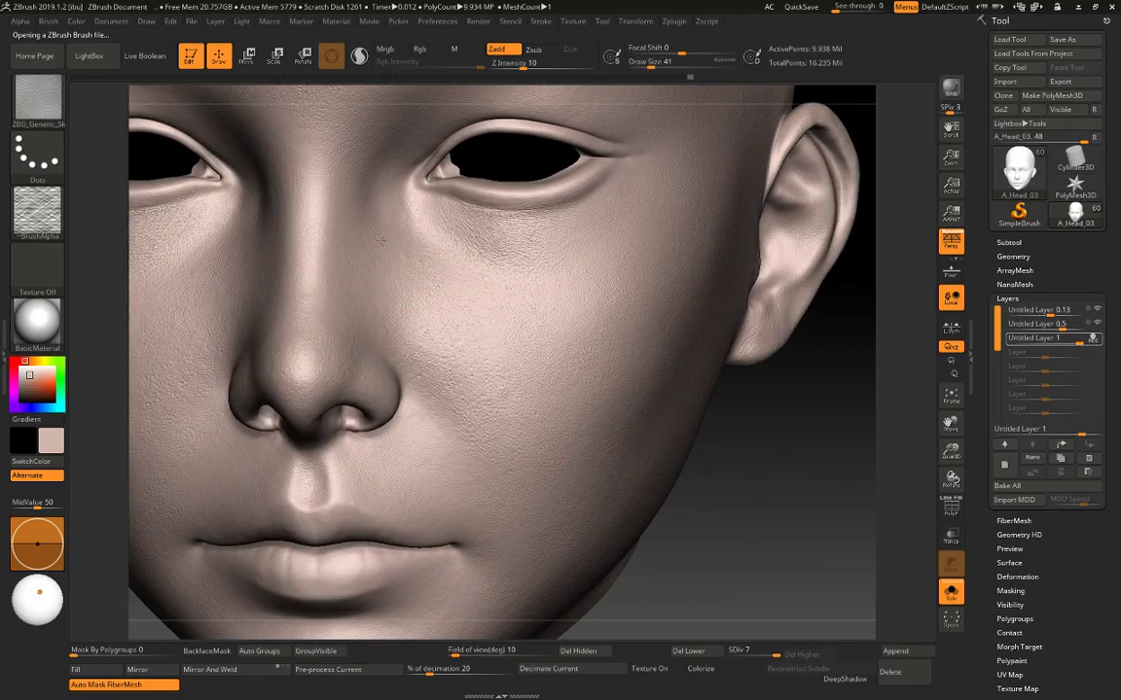
pyautogui.press('ctrl')
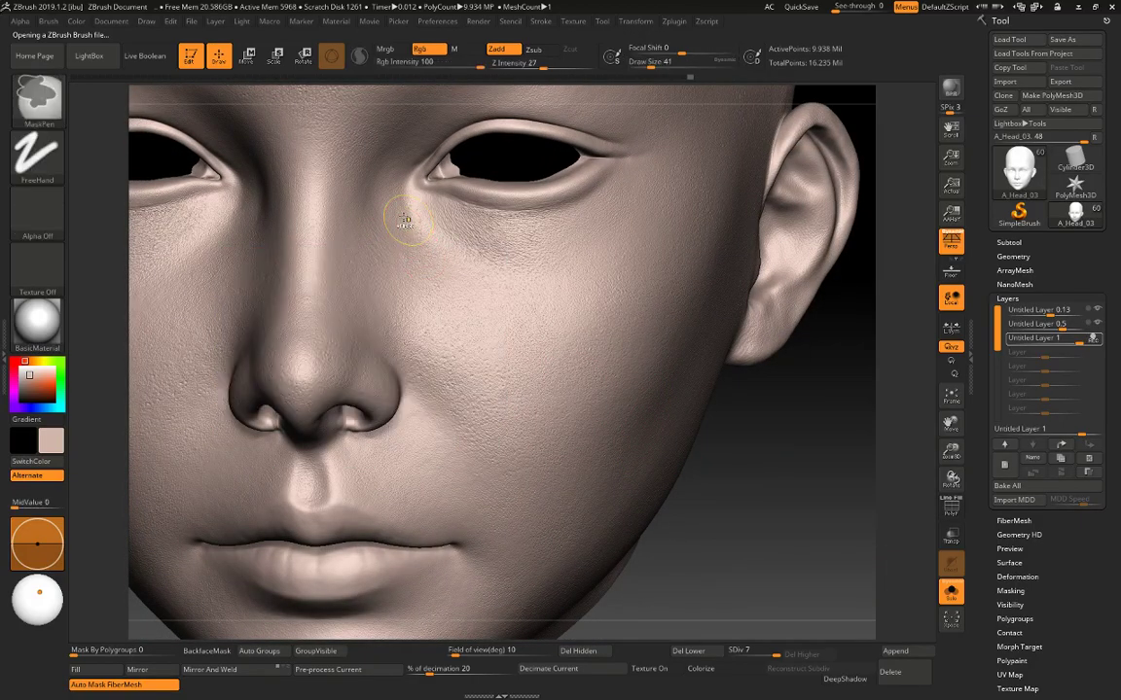
pyautogui.press('ctrl')
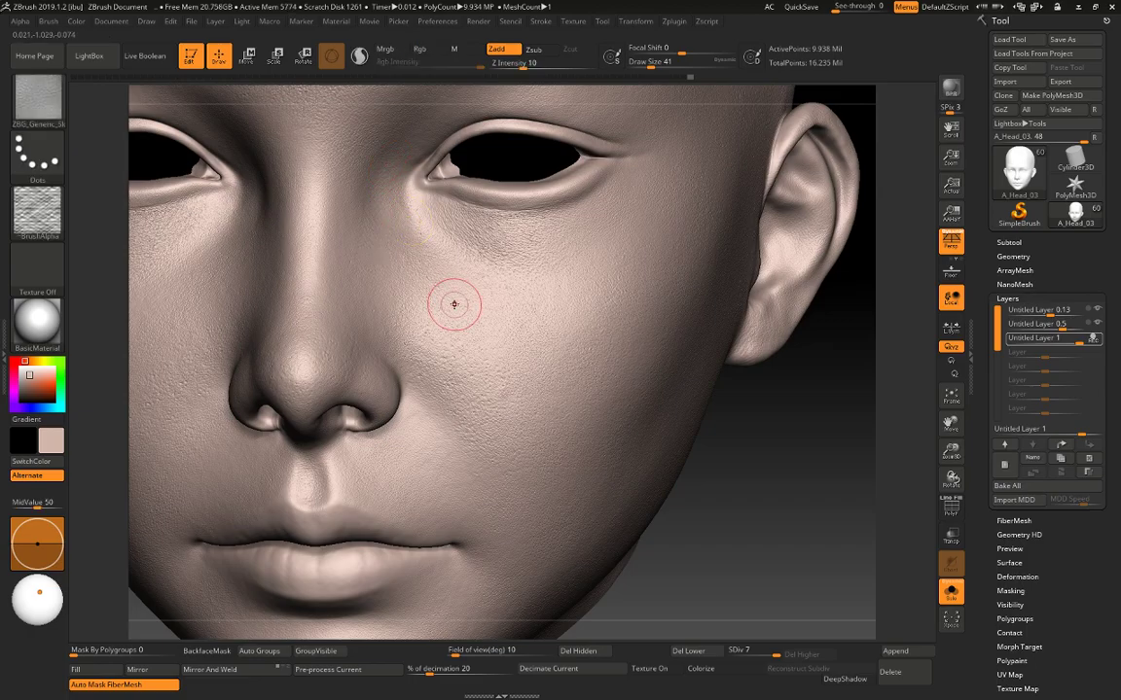
pyautogui.press('ctrl')
pyautogui.press('ctrl')
pyautogui.press('ctrl')
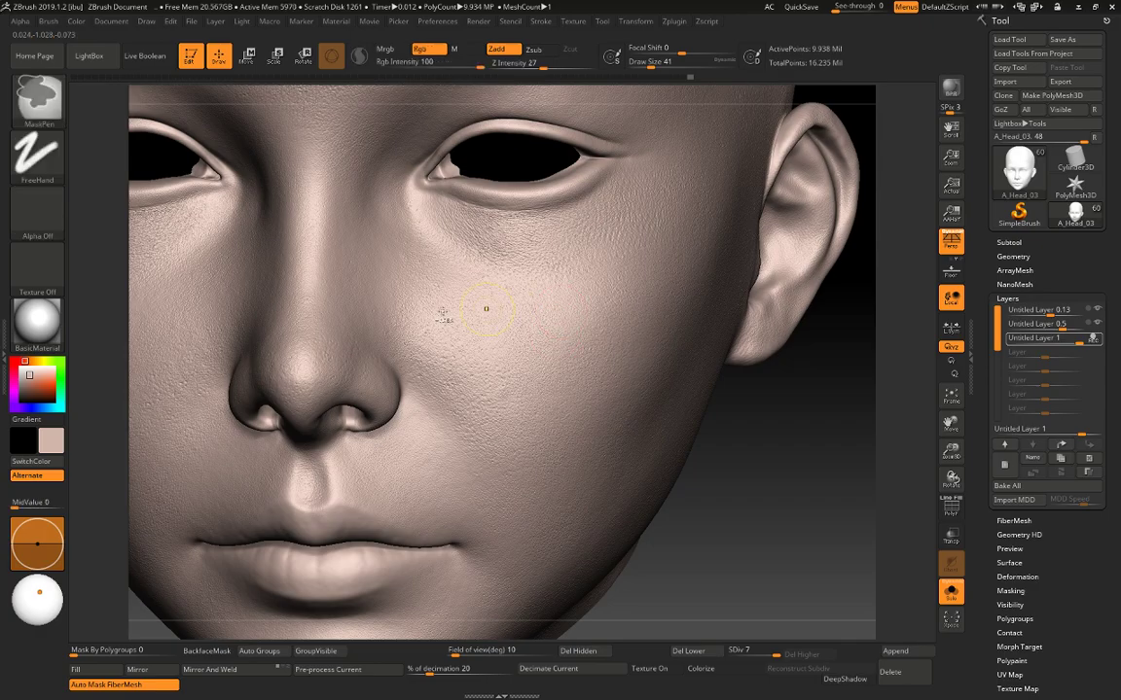
# Try another ZBG_Generic_Skin brush with a freehand stroke between the nose and the head's left cheek and undo it.
pyautogui.press(',')
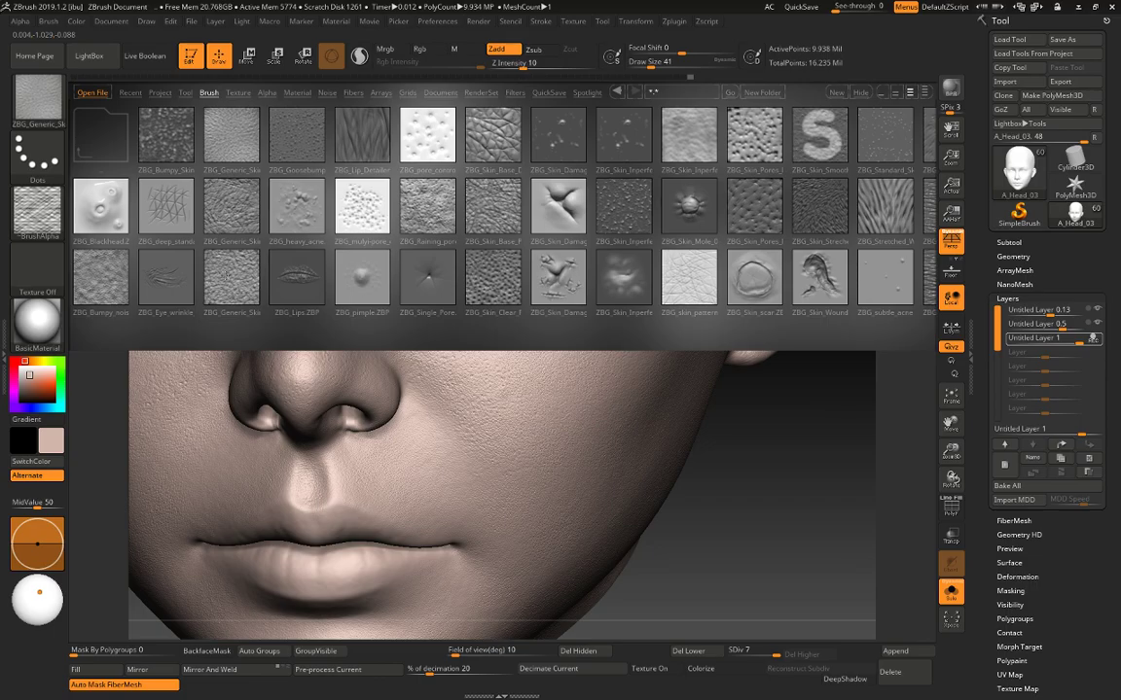
pyautogui.doubleClick(211, 249)
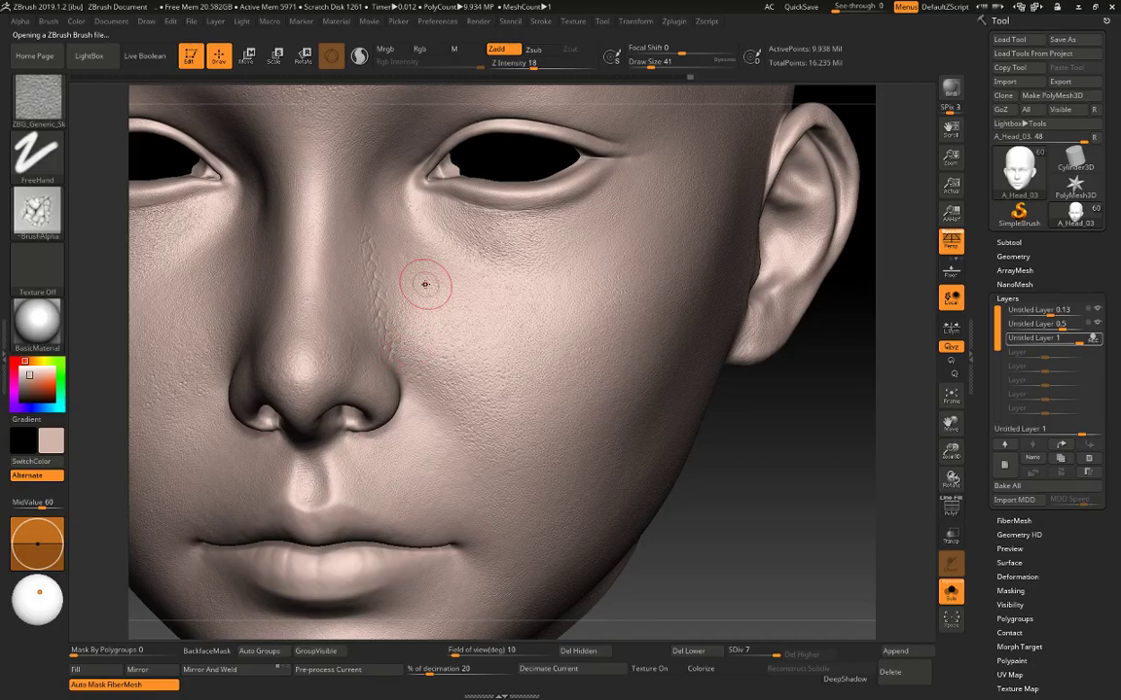
pyautogui.press('ctrl')
# Load the ZBG_Wrinkles_Neck_Horizontal brush and frame the outer corner of the head's left eye.
pyautogui.press(',')
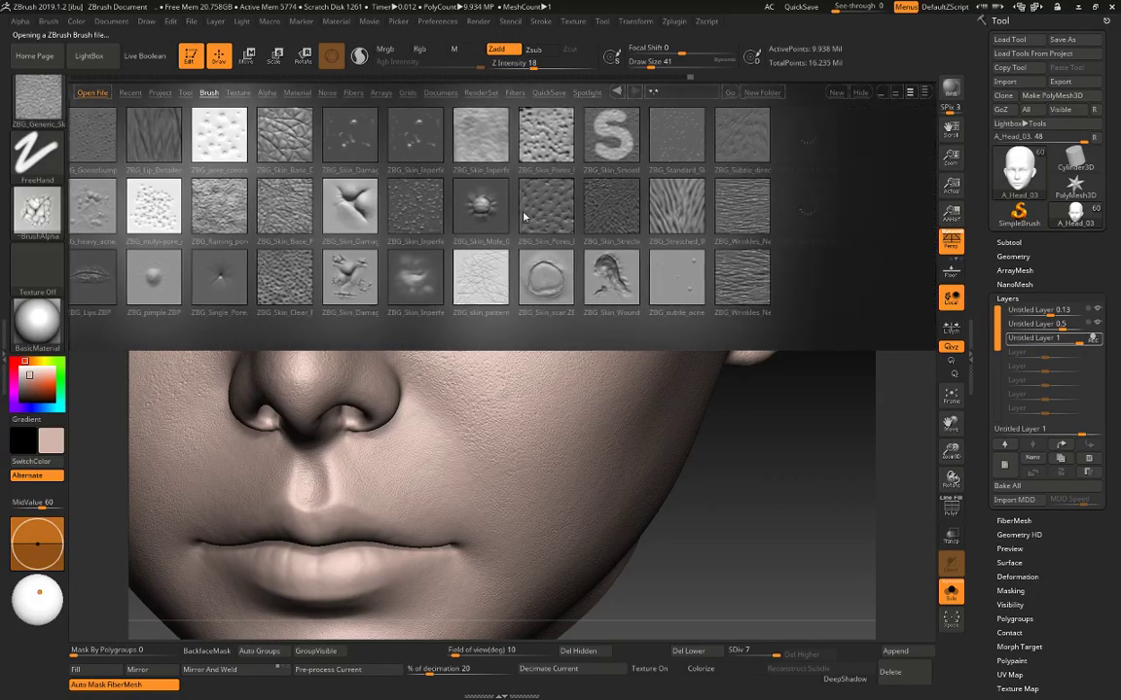
pyautogui.moveTo(522, 218)
pyautogui.mouseDown()
pyautogui.moveTo(561, 219)
pyautogui.moveTo(535, 223)
pyautogui.moveTo(536, 205)
pyautogui.mouseUp()
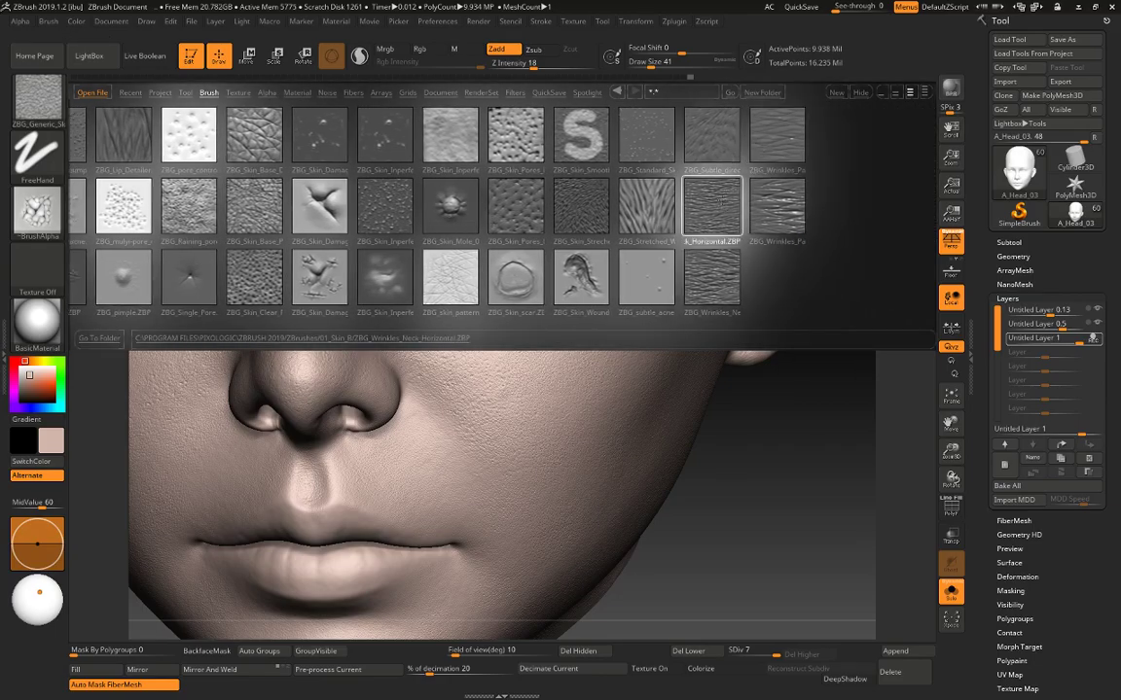
pyautogui.doubleClick(705, 199)
pyautogui.keyDown('alt'); pyautogui.moveTo(860, 379); pyautogui.dragTo(771, 477); pyautogui.keyUp('alt')
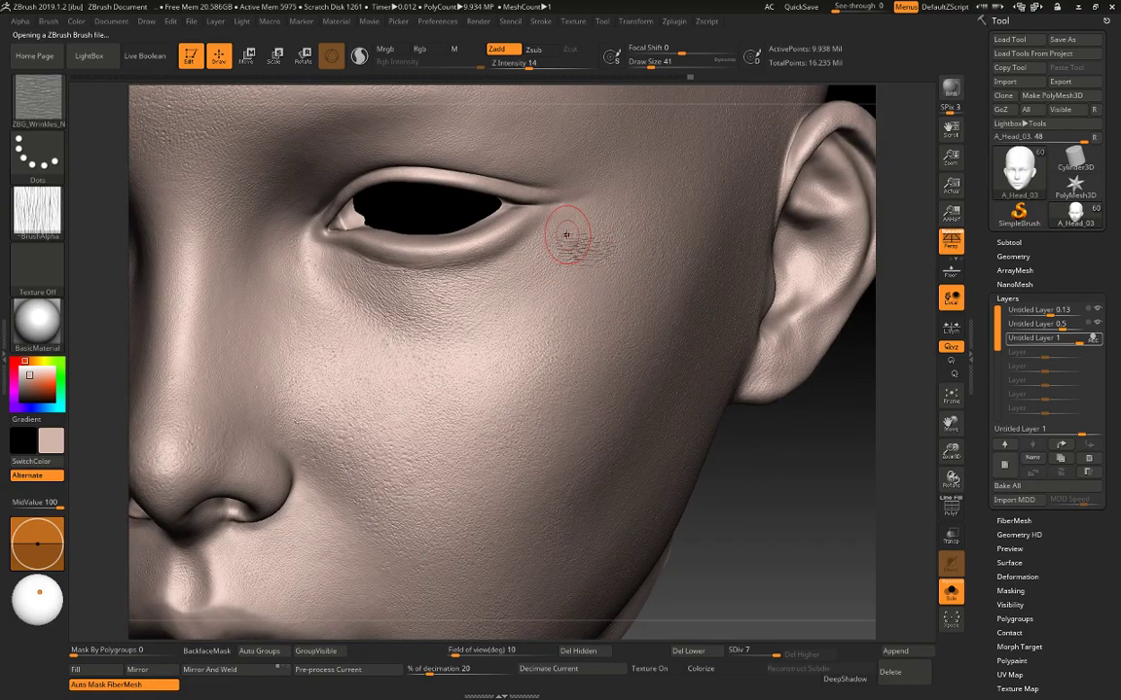
# Try wrinkle strokes below the outer corner of the left eye at draw size 59 with Z Intensity 9 and 4, undoing them.
pyautogui.press('space')
pyautogui.moveTo(588, 277); pyautogui.dragTo(577, 277)
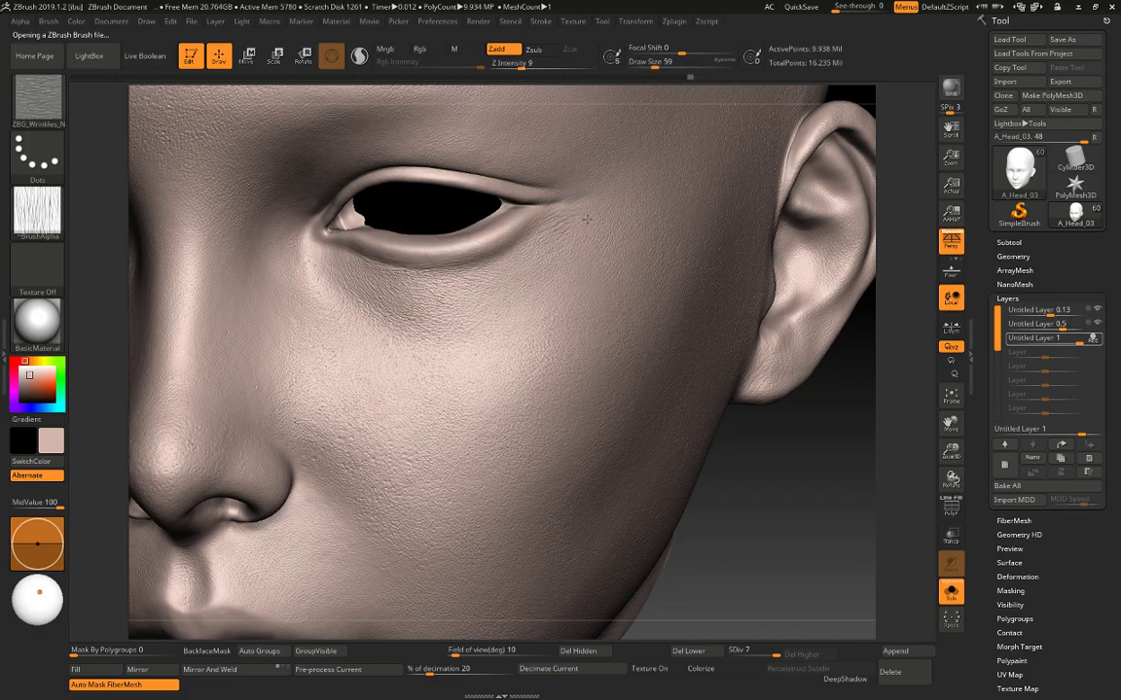
pyautogui.press('space')
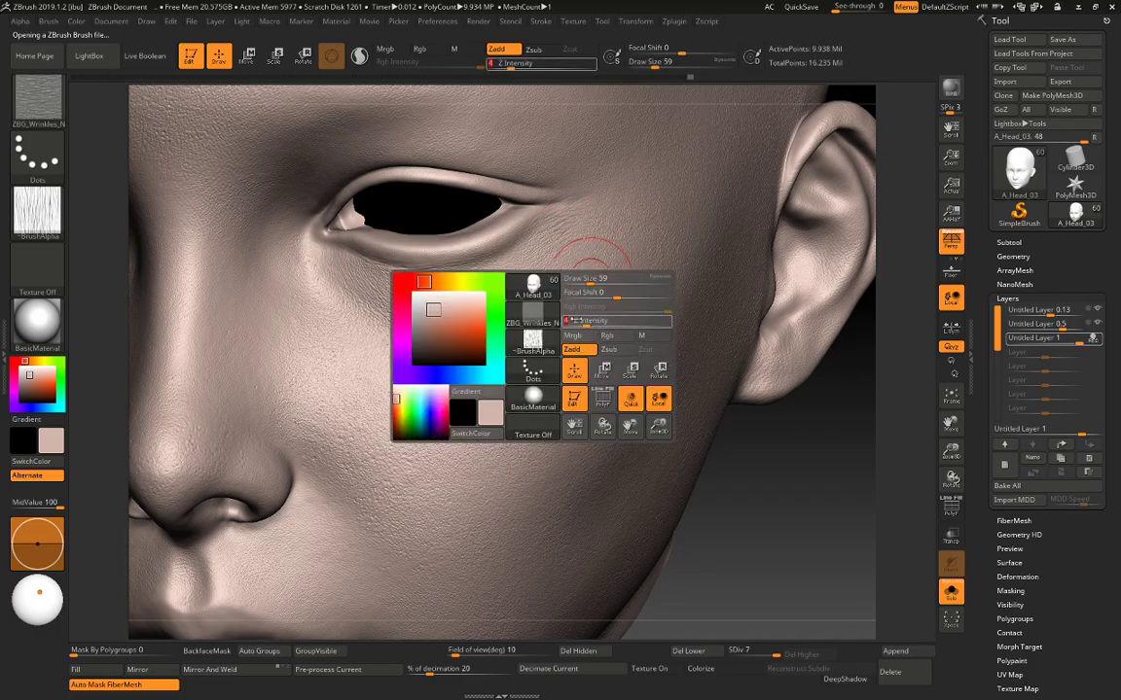
pyautogui.press('ctrl')
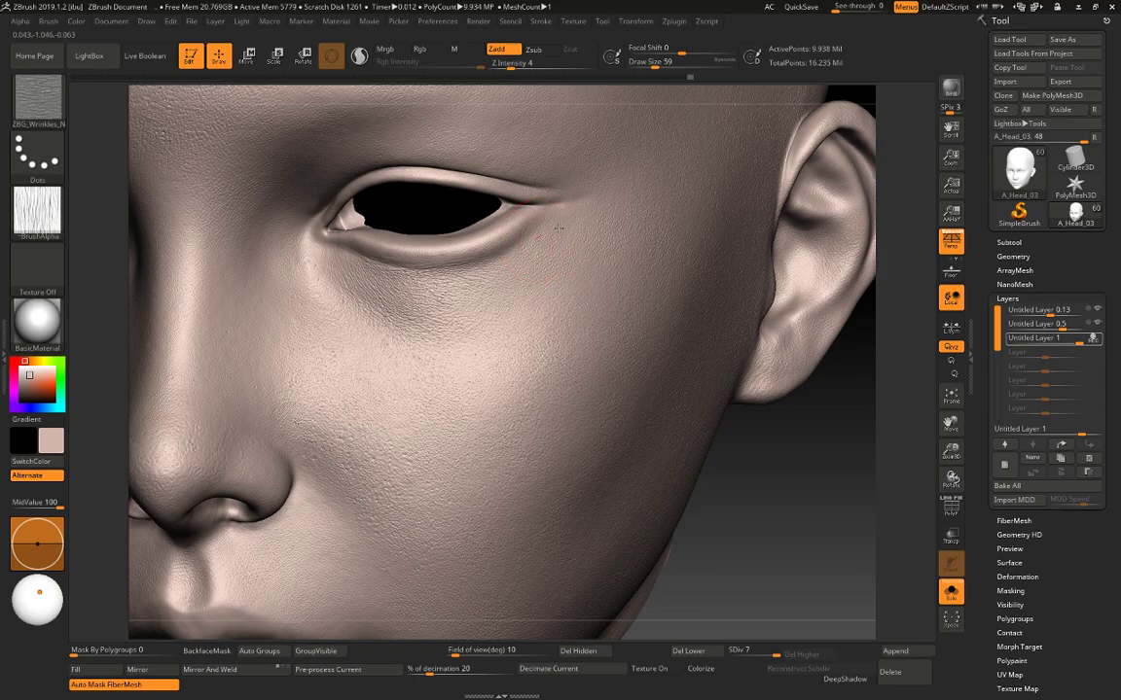
# Set the wrinkle brush to draw size 39 and Z Intensity 6, testing it on the head's left upper cheek.
pyautogui.press('space')
pyautogui.moveTo(589, 273); pyautogui.dragTo(534, 259)
pyautogui.press('space')
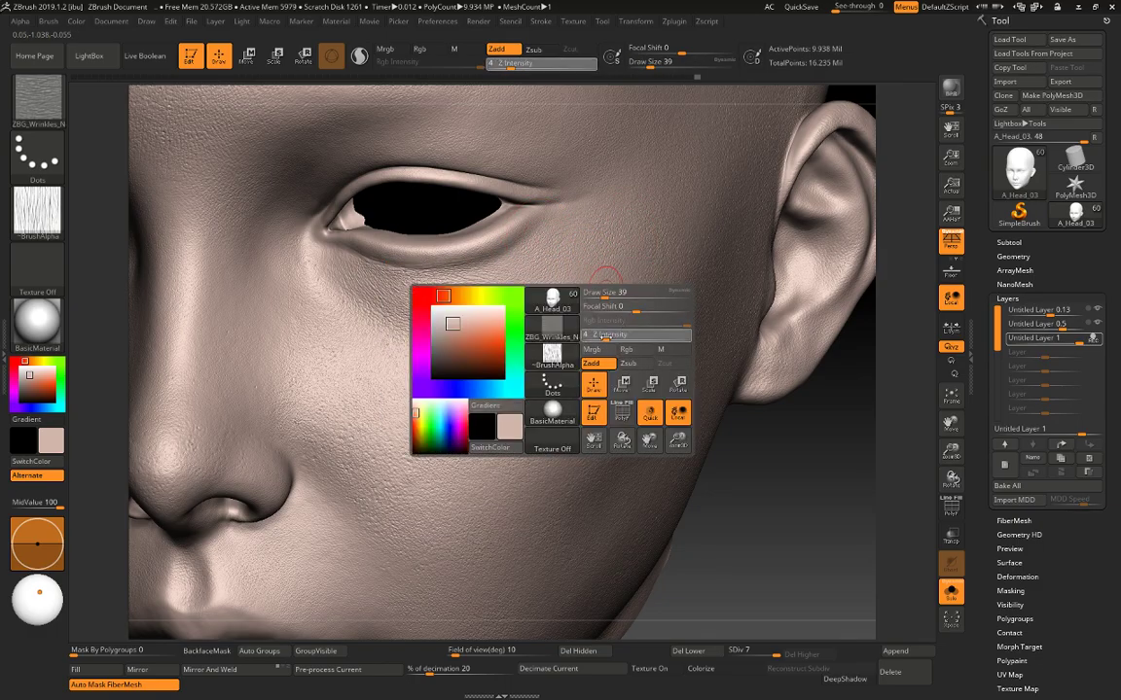
pyautogui.moveTo(610, 337); pyautogui.dragTo(611, 336)
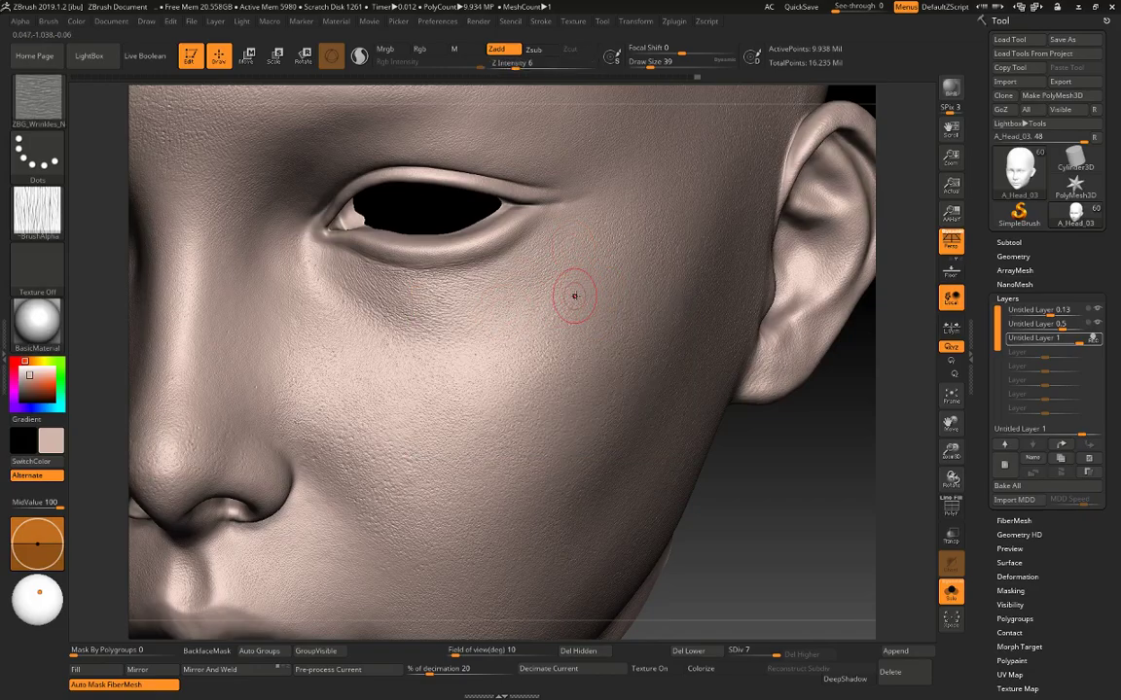
pyautogui.press('ctrl')
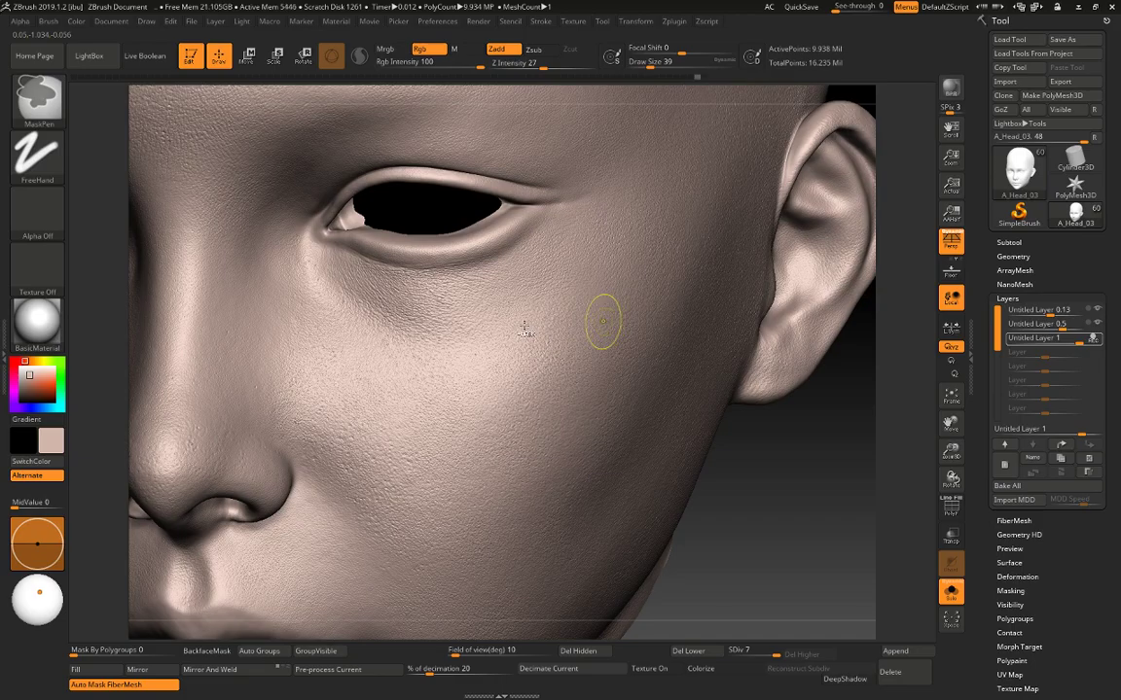
pyautogui.press('ctrl')
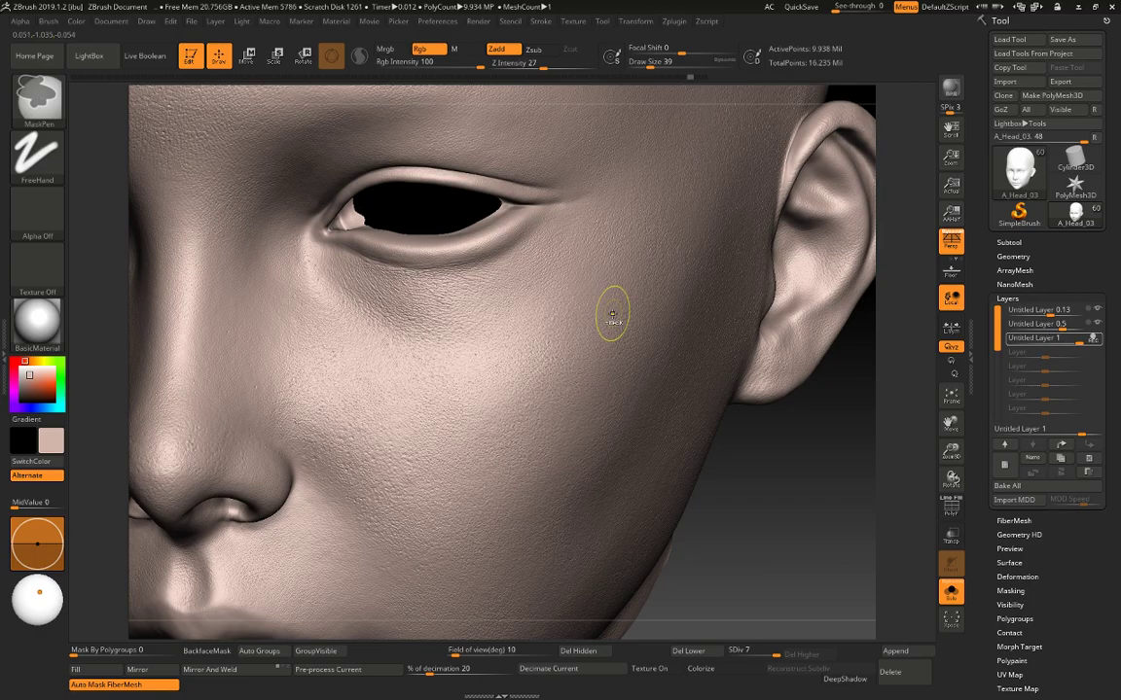
# Undo the last test strokes and brush fine wrinkle texture over the head's right temple and upper cheek.
pyautogui.hotkey('ctrl', 'z')
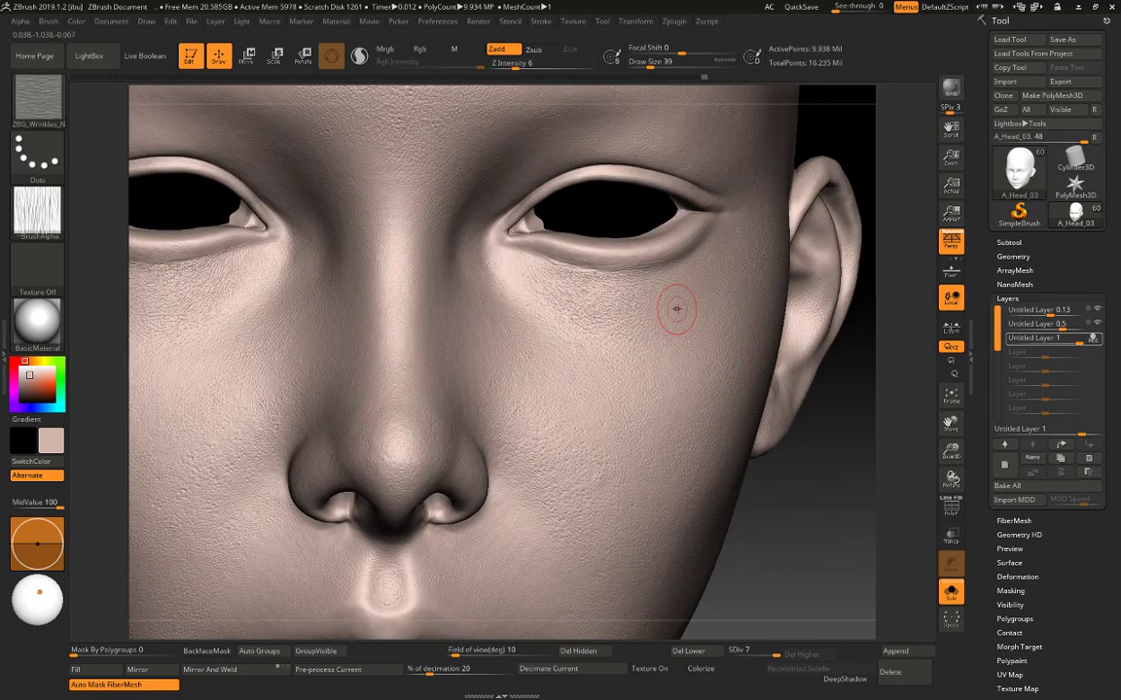
pyautogui.hotkey('ctrl', 'z')
pyautogui.moveTo(101, 397)
pyautogui.mouseDown()
pyautogui.moveTo(350, 452)
pyautogui.moveTo(484, 413)
pyautogui.mouseUp()
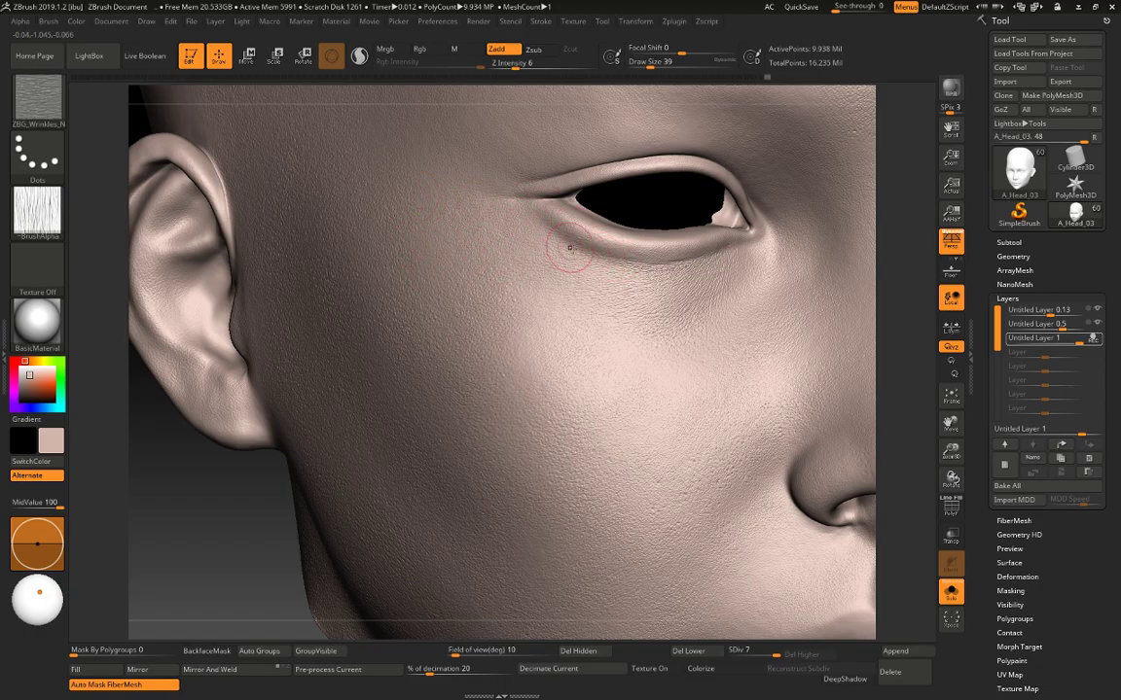
pyautogui.moveTo(780, 300)
pyautogui.mouseDown(button='right')
pyautogui.moveTo(701, 343)
pyautogui.moveTo(823, 363)
pyautogui.moveTo(425, 363)
pyautogui.mouseUp(button='right')
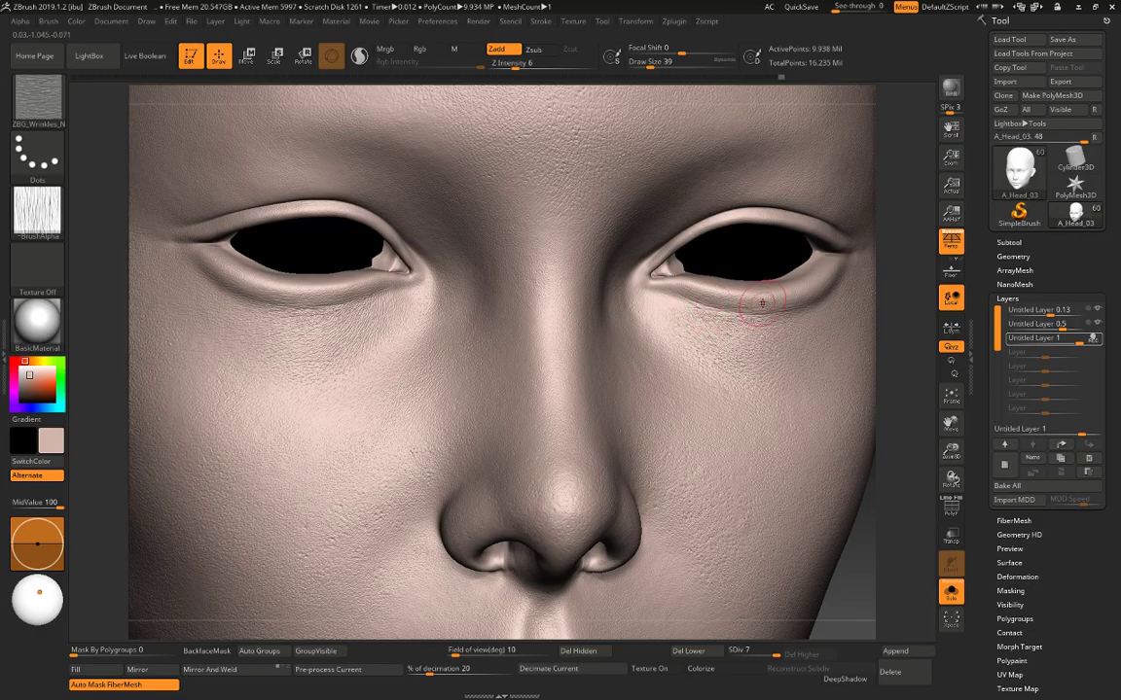
# Set the draw size to 33 and brush fine wrinkles into the skin beneath the eyes.
pyautogui.press('[')
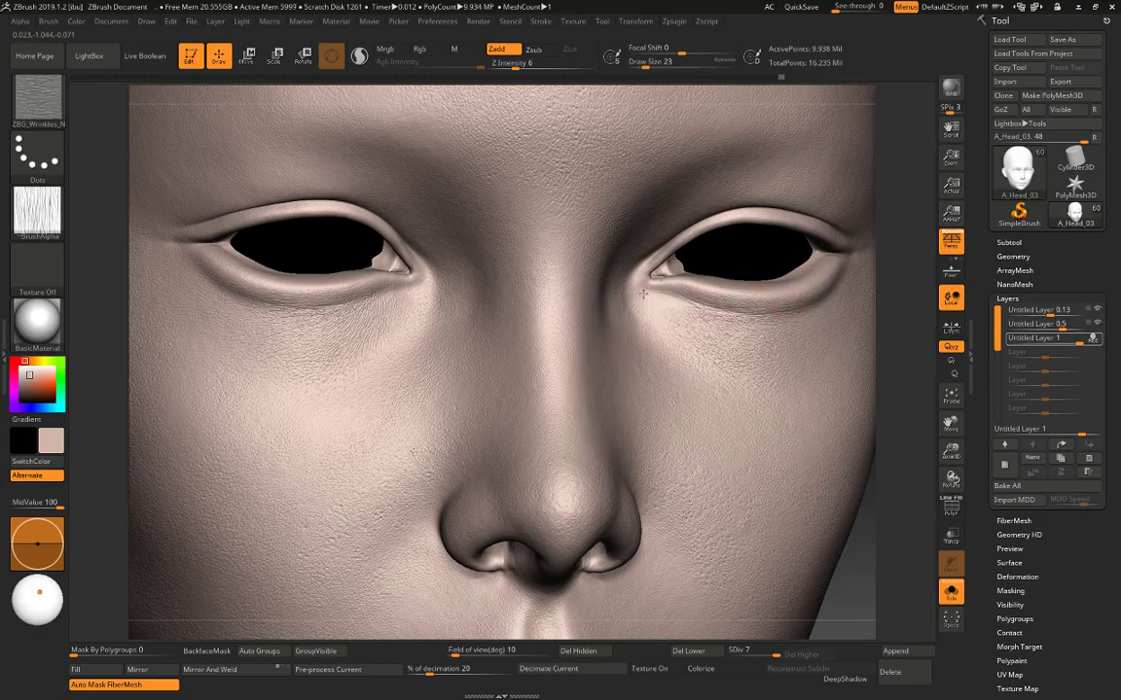
pyautogui.press('space')
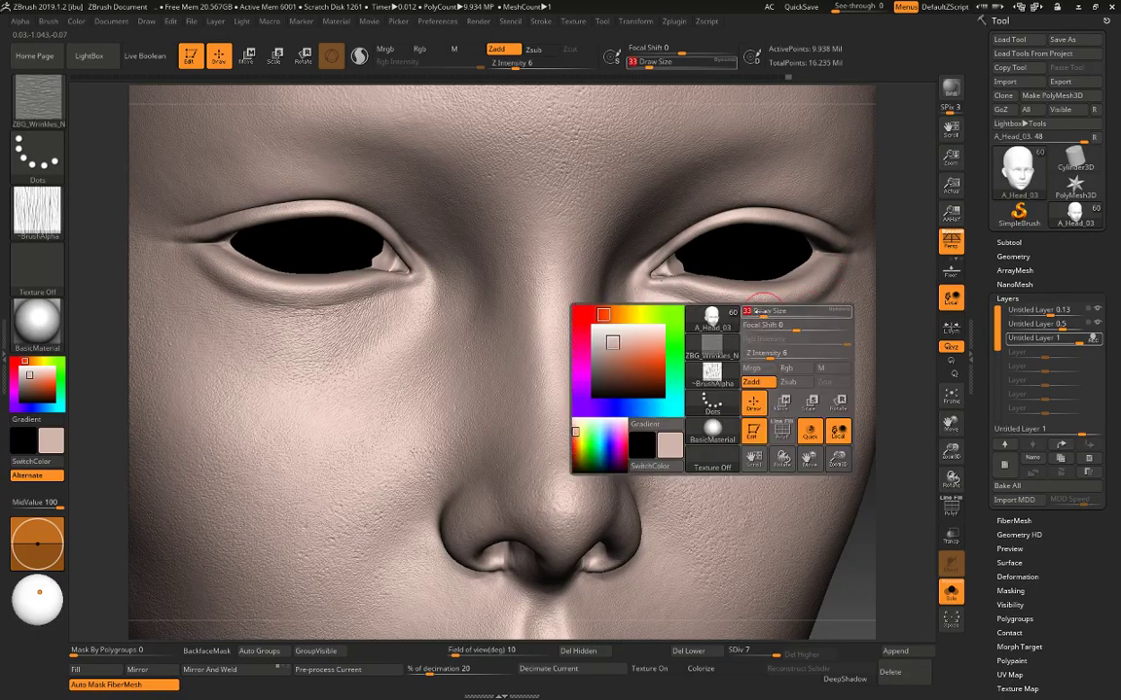
pyautogui.moveTo(752, 317); pyautogui.dragTo(758, 314)
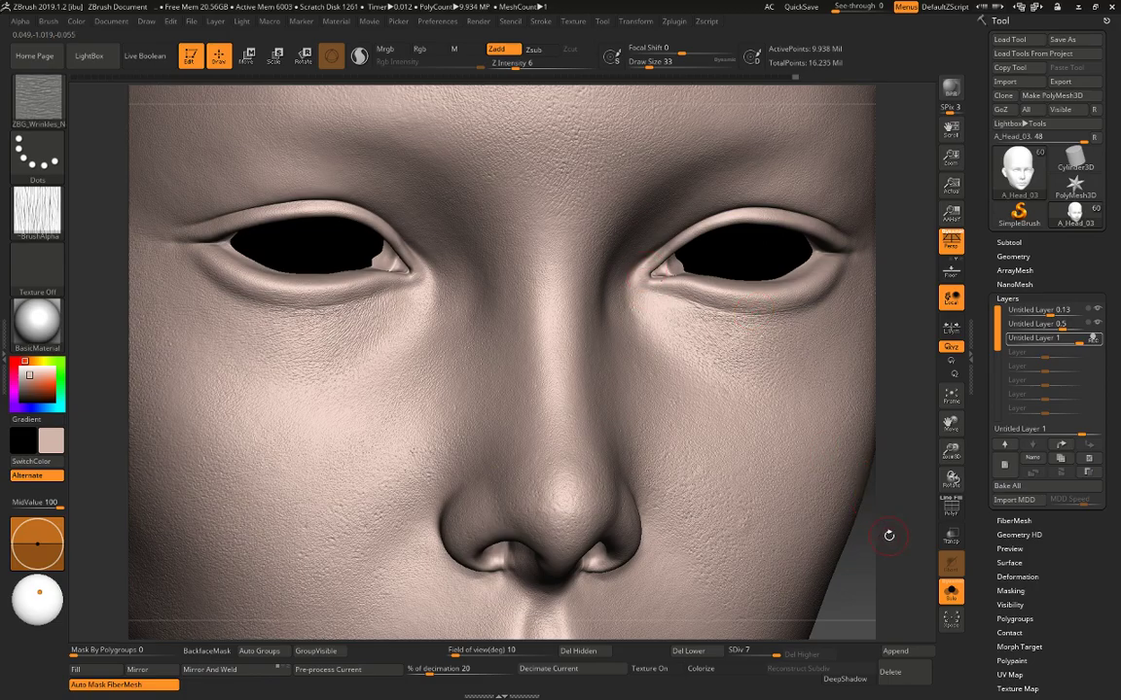
pyautogui.moveTo(889, 536)
pyautogui.mouseDown()
pyautogui.moveTo(899, 531)
pyautogui.moveTo(883, 525)
pyautogui.mouseUp()
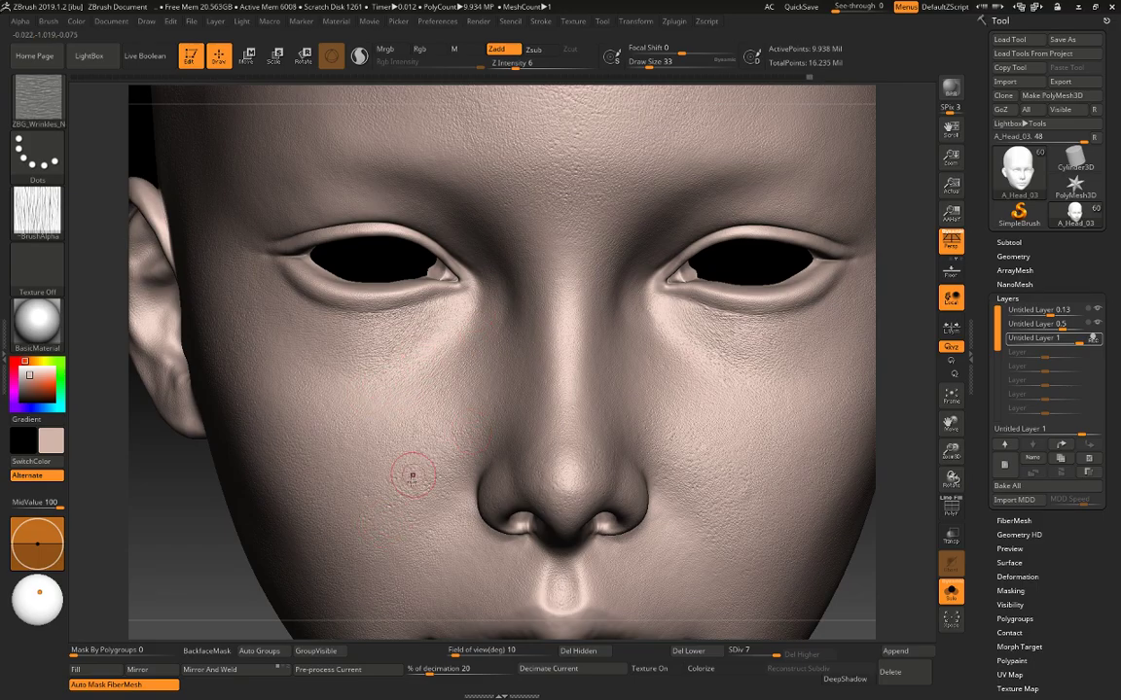
# Set the draw size to 49 and try wrinkle strokes on the head's right cheek beside the nose, undoing them.
pyautogui.rightClick(383, 438)
pyautogui.keyDown('alt'); pyautogui.moveTo(402, 539); pyautogui.dragTo(500, 393, button='right'); pyautogui.keyUp('alt')
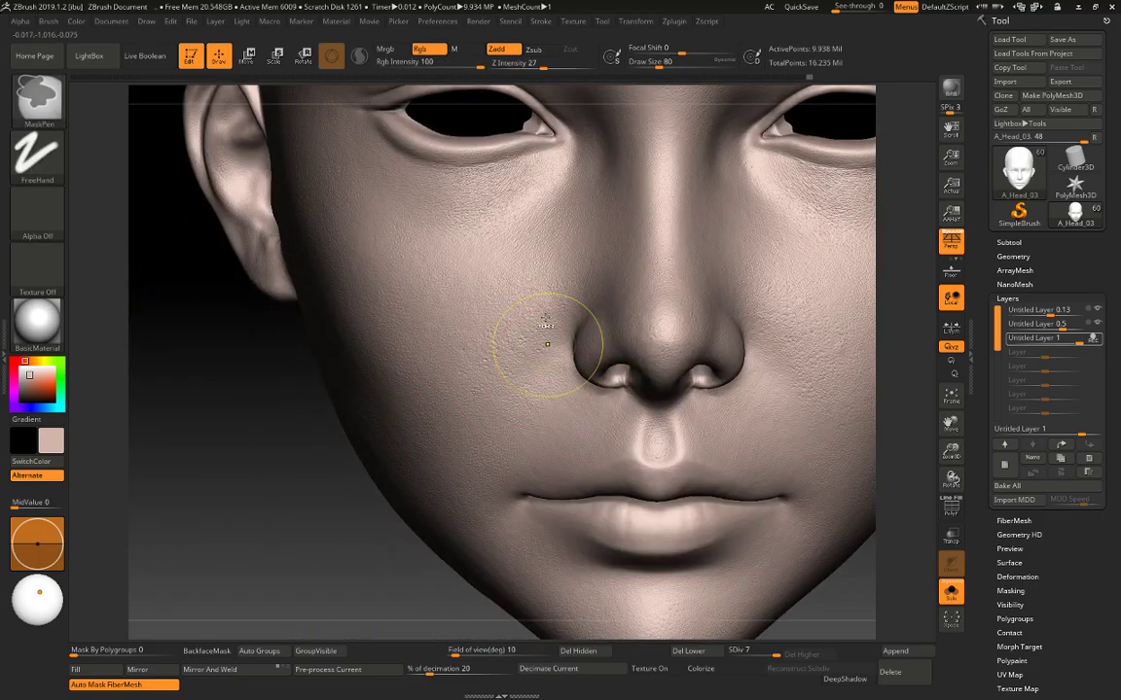
pyautogui.rightClick(499, 309)
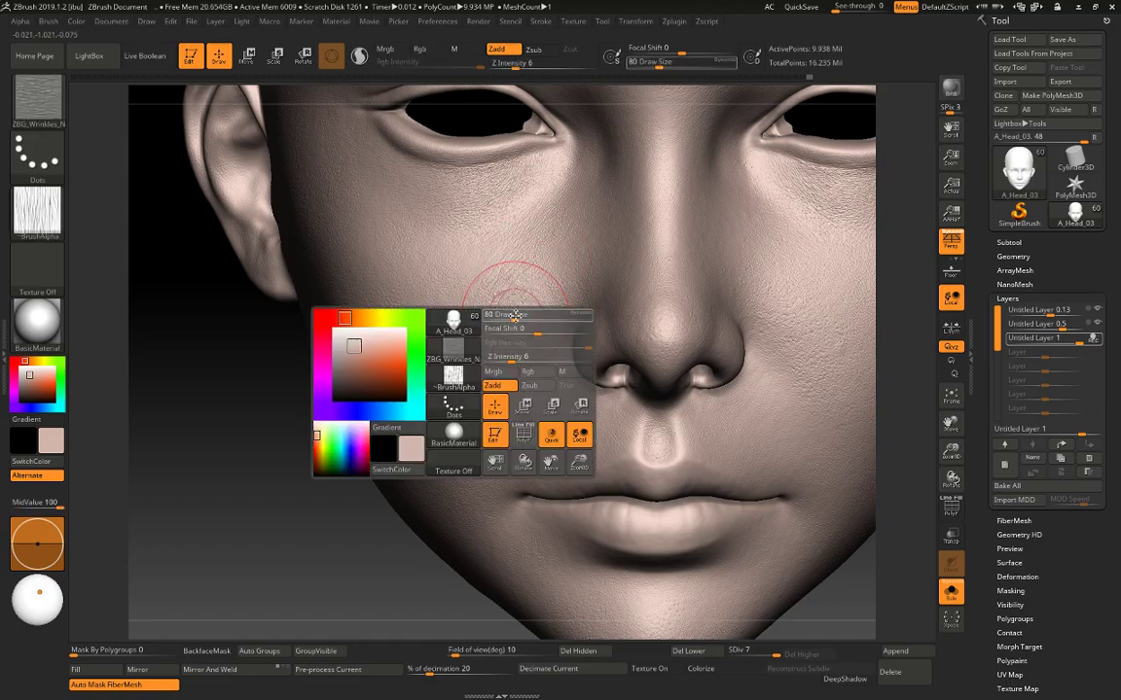
pyautogui.press('ctrl')
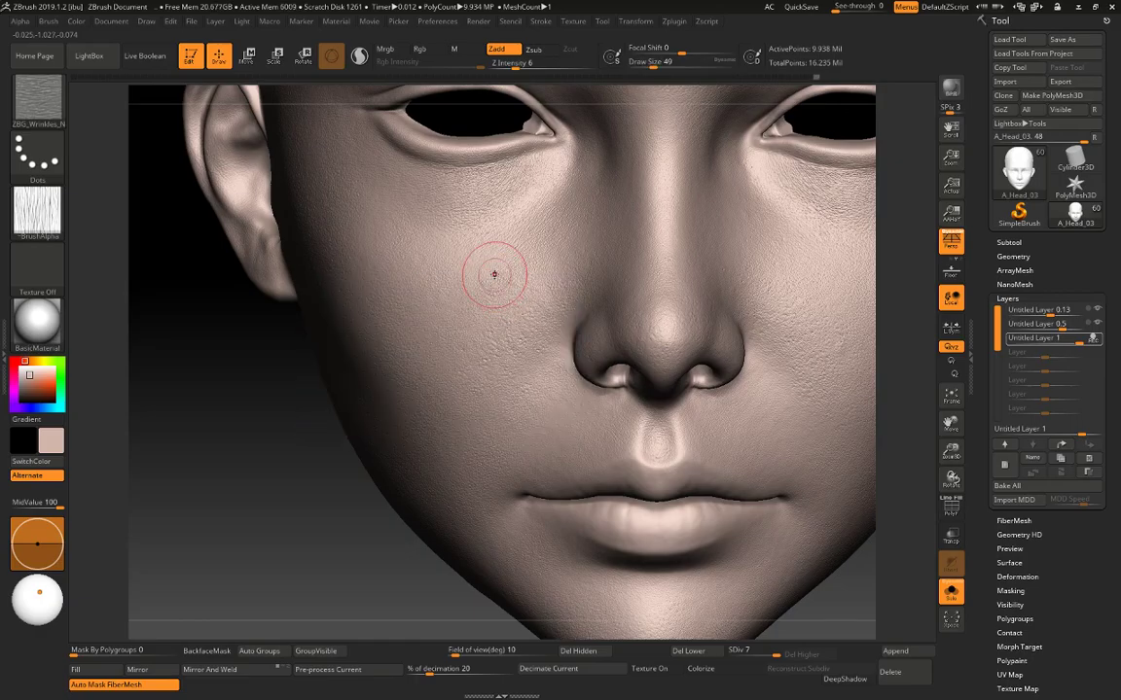
pyautogui.press('ctrl')
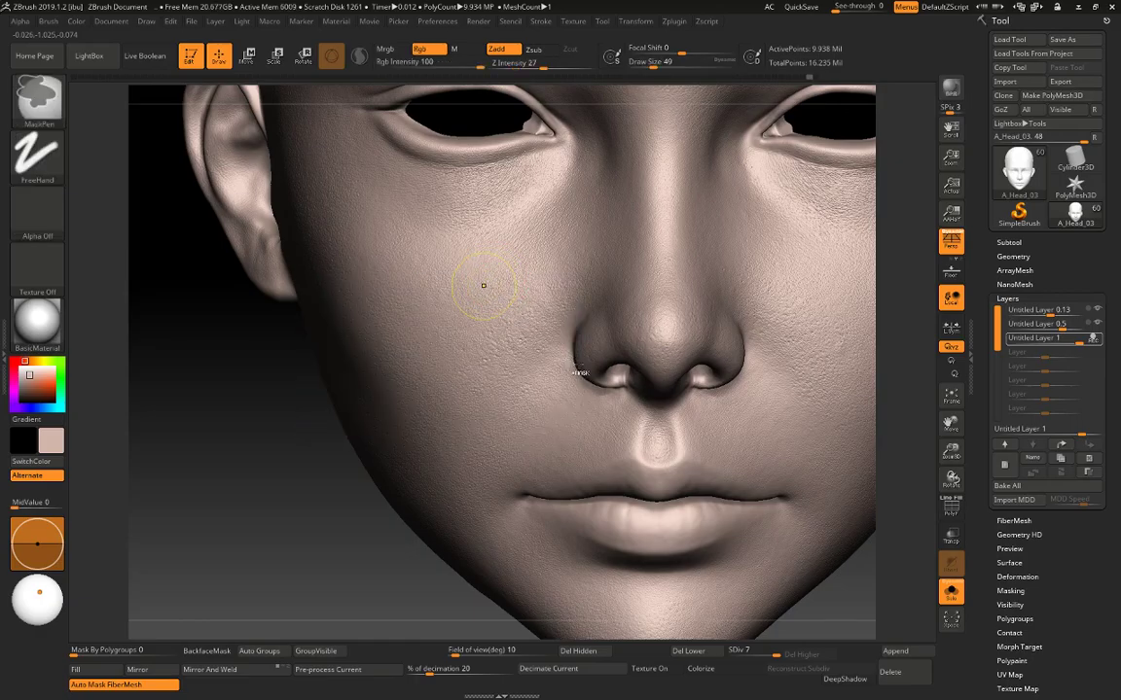
# Try wrinkle strokes beside the right nostril at Z Intensity 5 and undo them.
pyautogui.rightClick(574, 368)
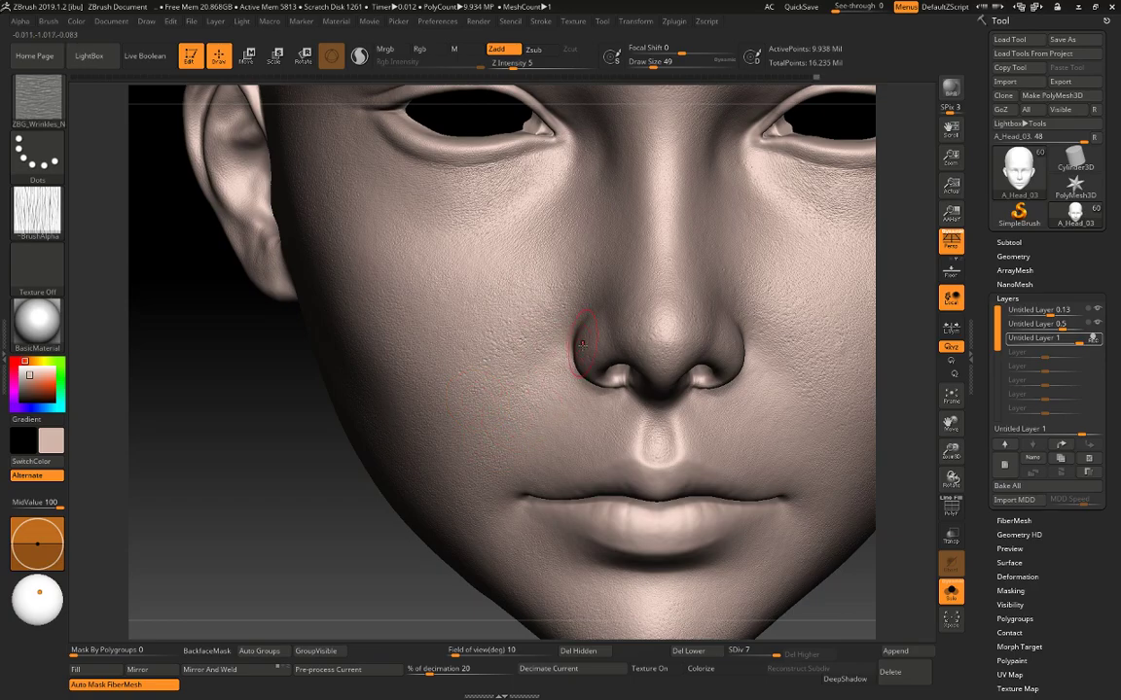
pyautogui.moveTo(494, 428)
pyautogui.keyDown('alt'); pyautogui.mouseDown(button='right')
pyautogui.moveTo(496, 394)
pyautogui.moveTo(551, 369)
pyautogui.mouseUp(button='right'); pyautogui.keyUp('alt')
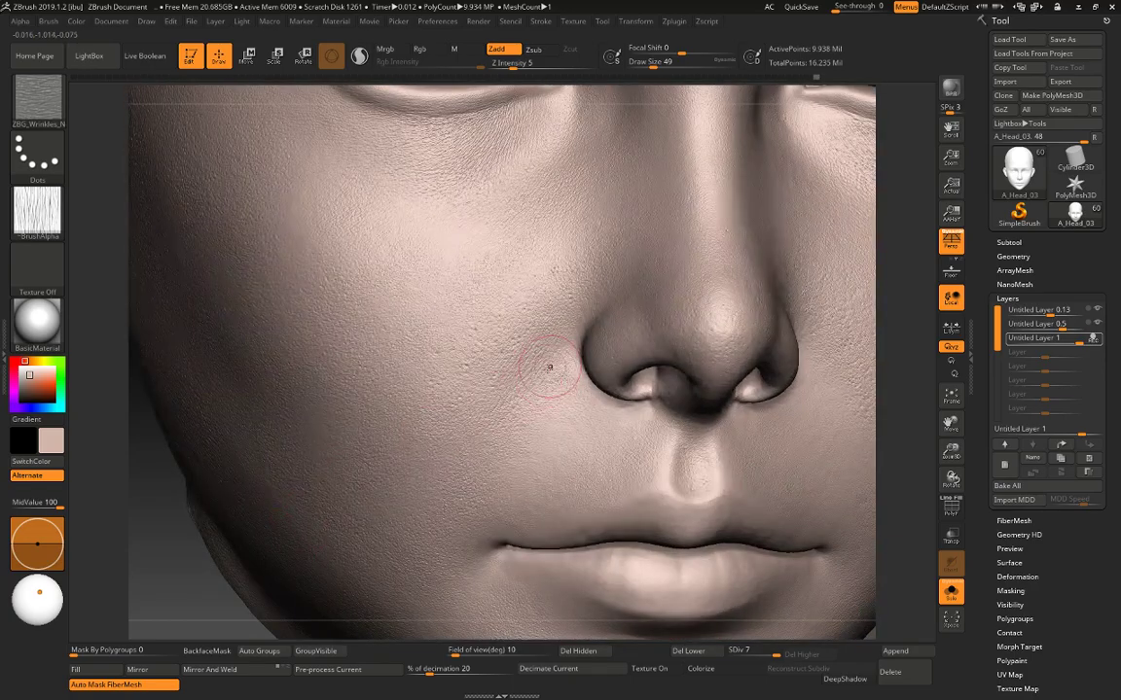
pyautogui.press('ctrl')
# Set the Z Intensity to 4 and brush faint wrinkles over the head's right cheek beside the nostril.
pyautogui.rightClick(563, 371)
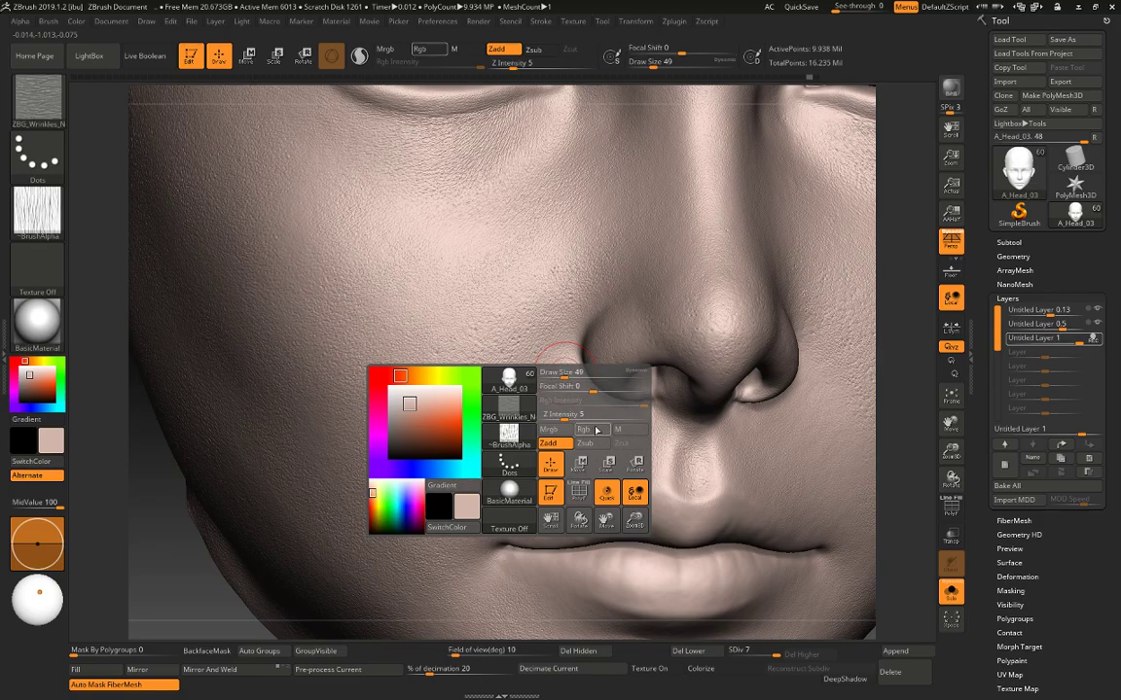
pyautogui.moveTo(563, 416); pyautogui.dragTo(573, 297)
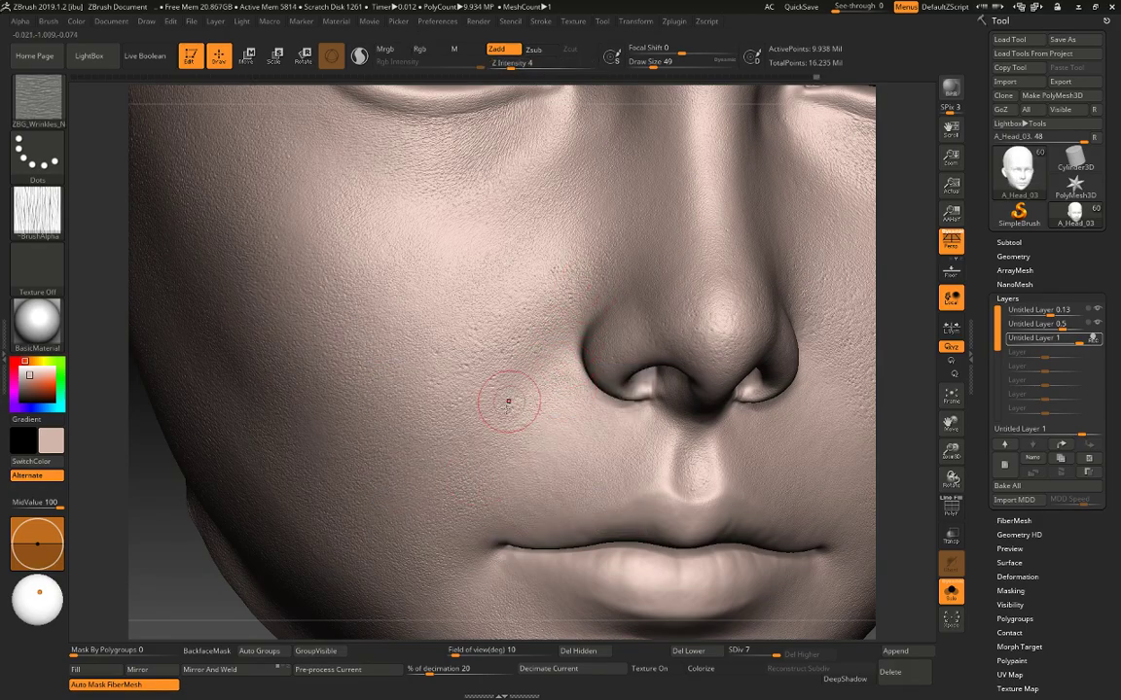
pyautogui.rightClick(545, 292)
pyautogui.rightClick(569, 329)
# Set the Z Intensity to 7 and brush wrinkle texture over the head's right lower cheek, undoing the unwanted stroke.
pyautogui.rightClick(572, 403)
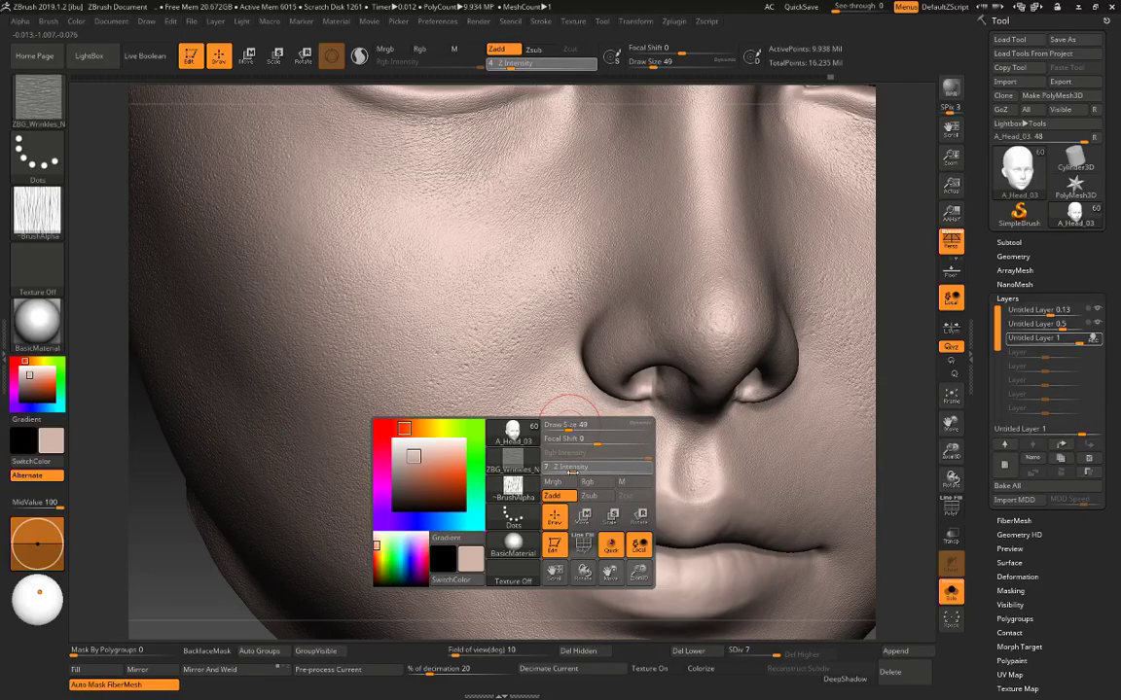
pyautogui.keyDown('alt'); pyautogui.moveTo(150, 502); pyautogui.dragTo(225, 432); pyautogui.keyUp('alt')
pyautogui.moveTo(233, 523); pyautogui.dragTo(273, 486)
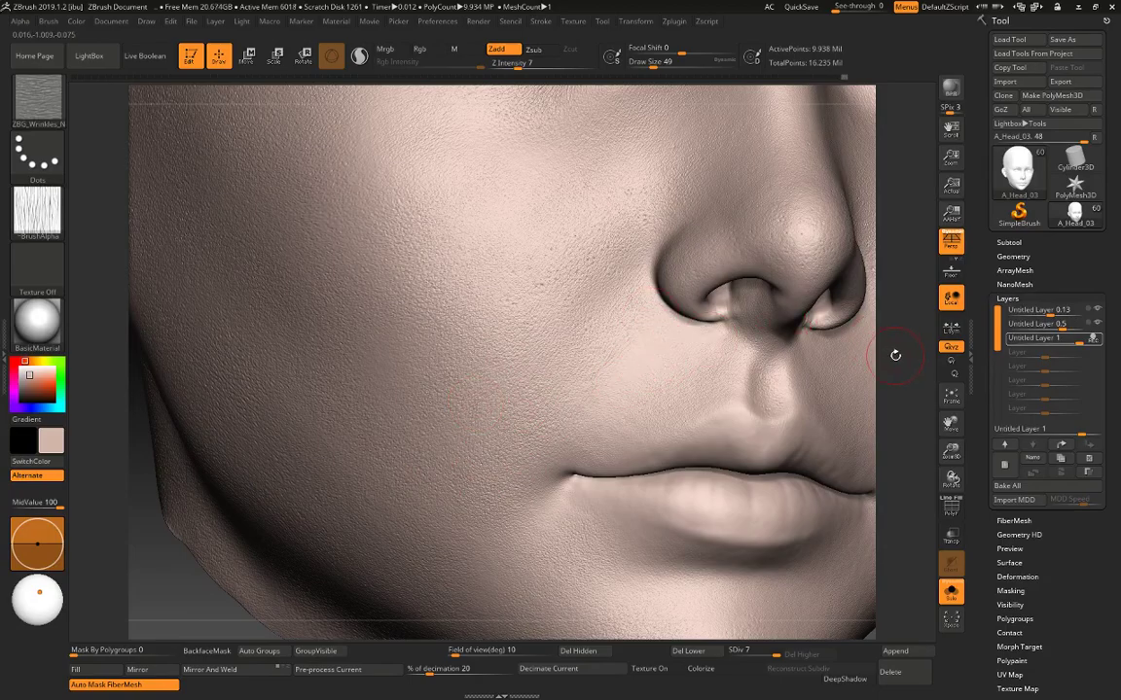
pyautogui.moveTo(895, 350); pyautogui.dragTo(793, 326, button='right')
pyautogui.press('ctrl')
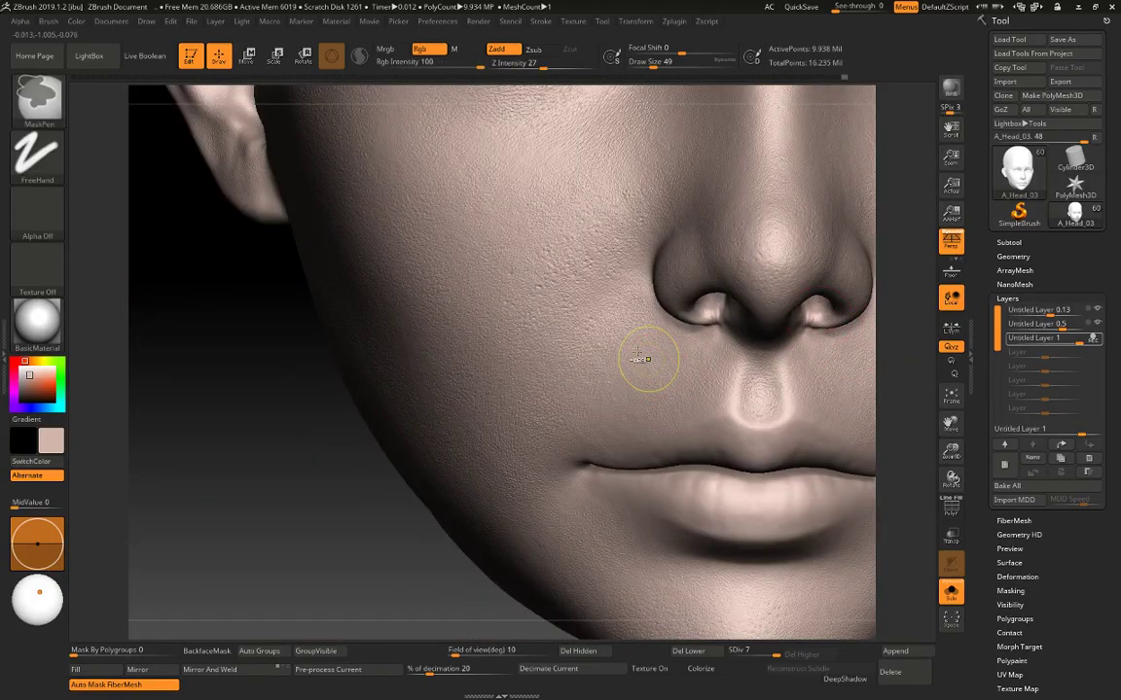
# Set the Z Intensity to 5 and try wrinkle strokes on the skin between the nose and the mouth.
pyautogui.moveTo(360, 513); pyautogui.dragTo(472, 486)
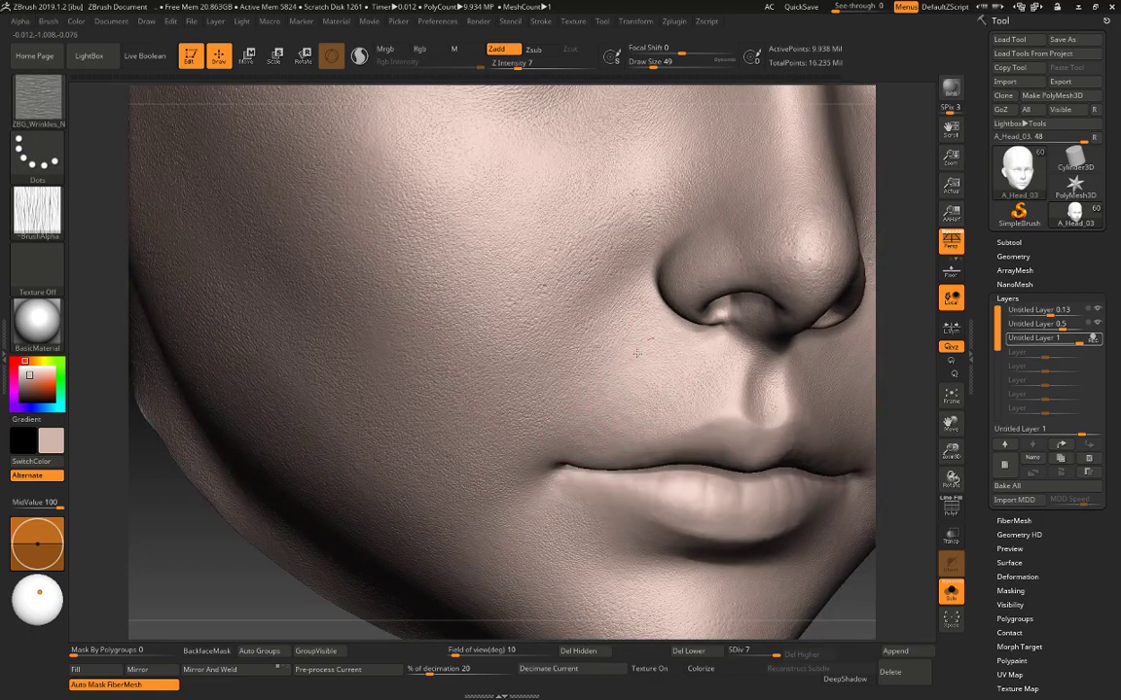
pyautogui.moveTo(638, 354); pyautogui.dragTo(622, 376)
pyautogui.press('space')
pyautogui.click(662, 453)
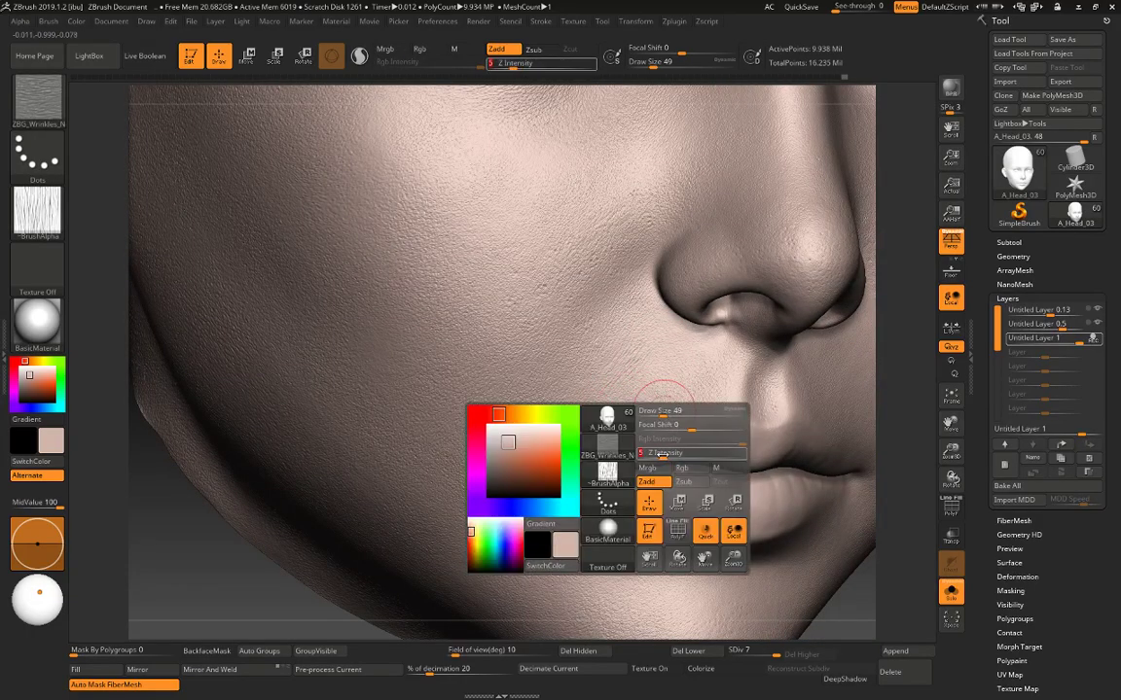
pyautogui.press('ctrl')
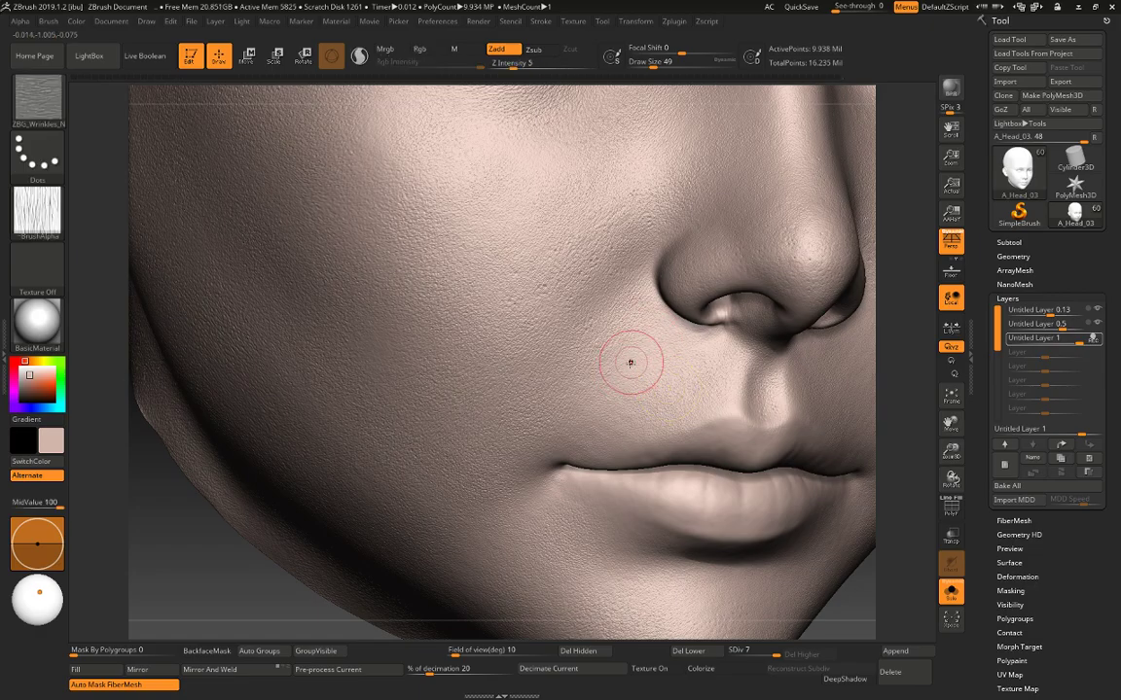
# Set the draw size to 37 and brush fine wrinkles above the upper lip and near the right mouth corner.
pyautogui.press('space')
pyautogui.click(654, 374)
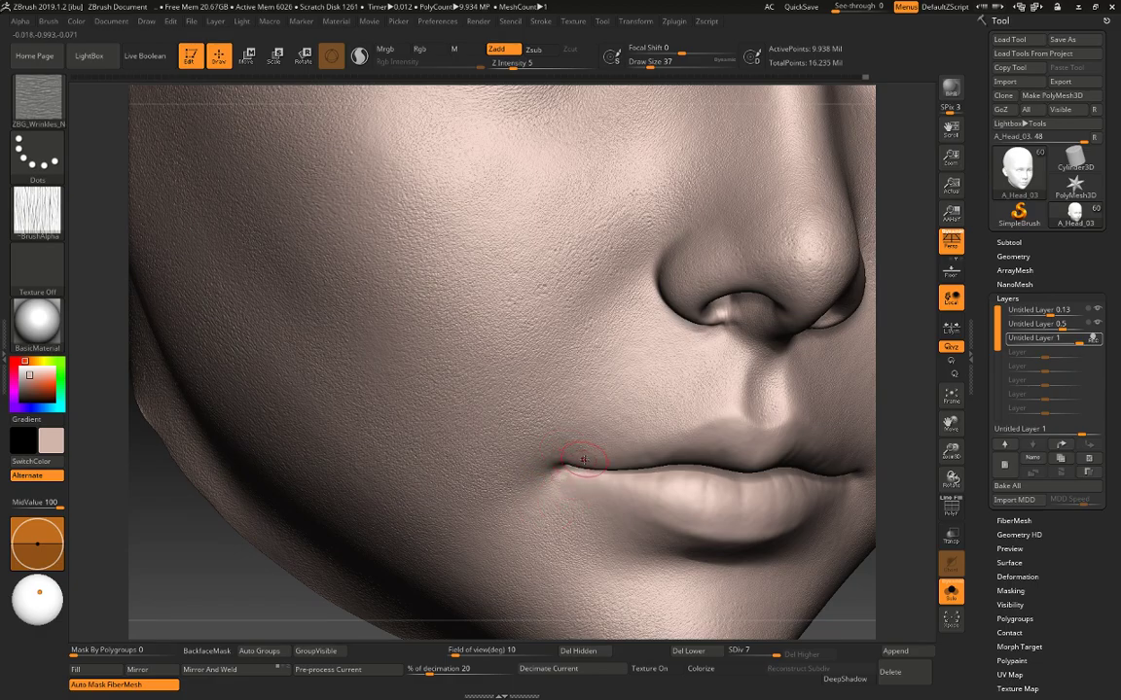
pyautogui.press('ctrl')
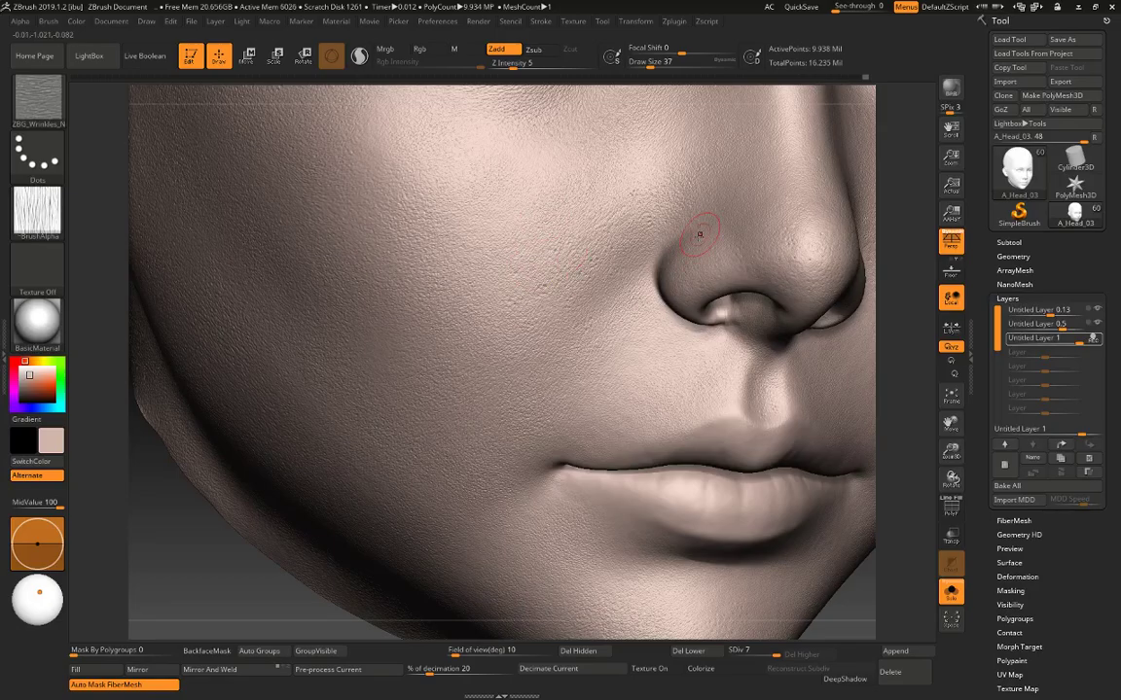
# Set the draw size to 46 and brush fine wrinkle texture over the lips and the skin around the mouth.
pyautogui.moveTo(908, 383); pyautogui.dragTo(698, 367)
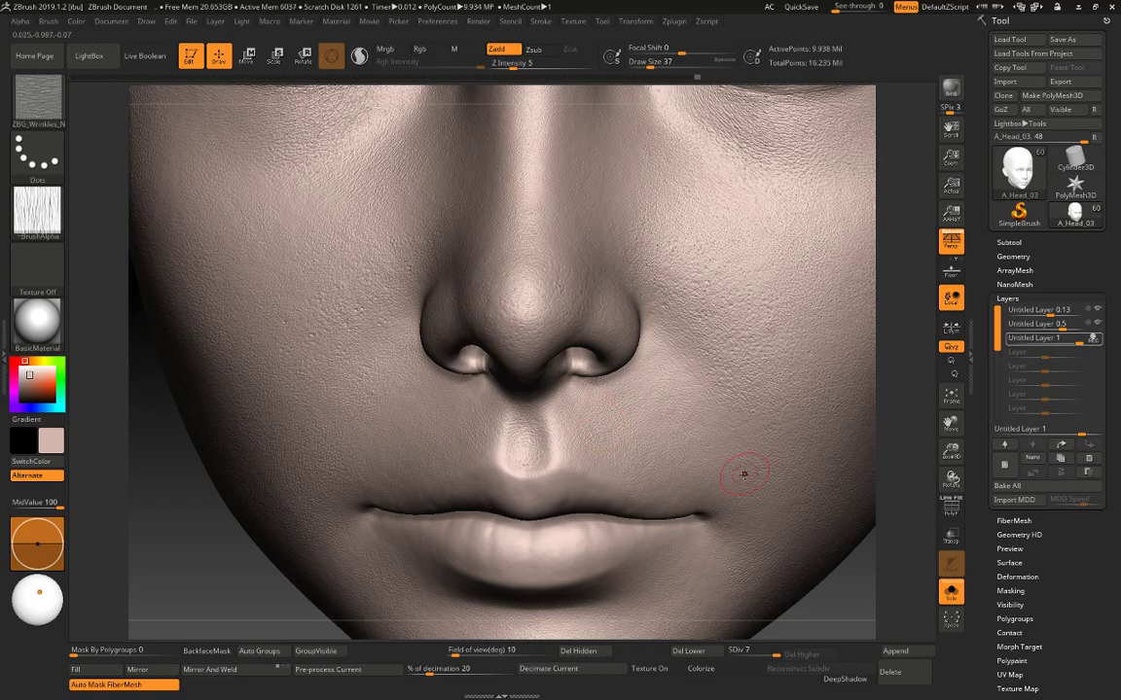
pyautogui.moveTo(854, 538); pyautogui.dragTo(691, 380, button='right')
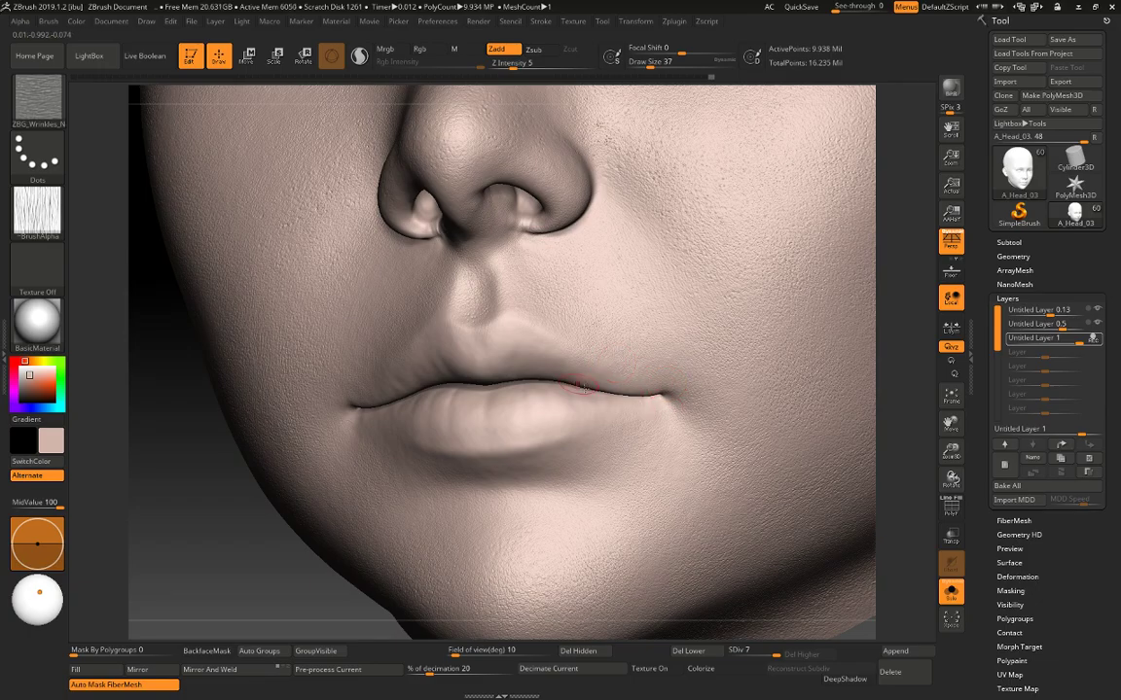
pyautogui.press('space')
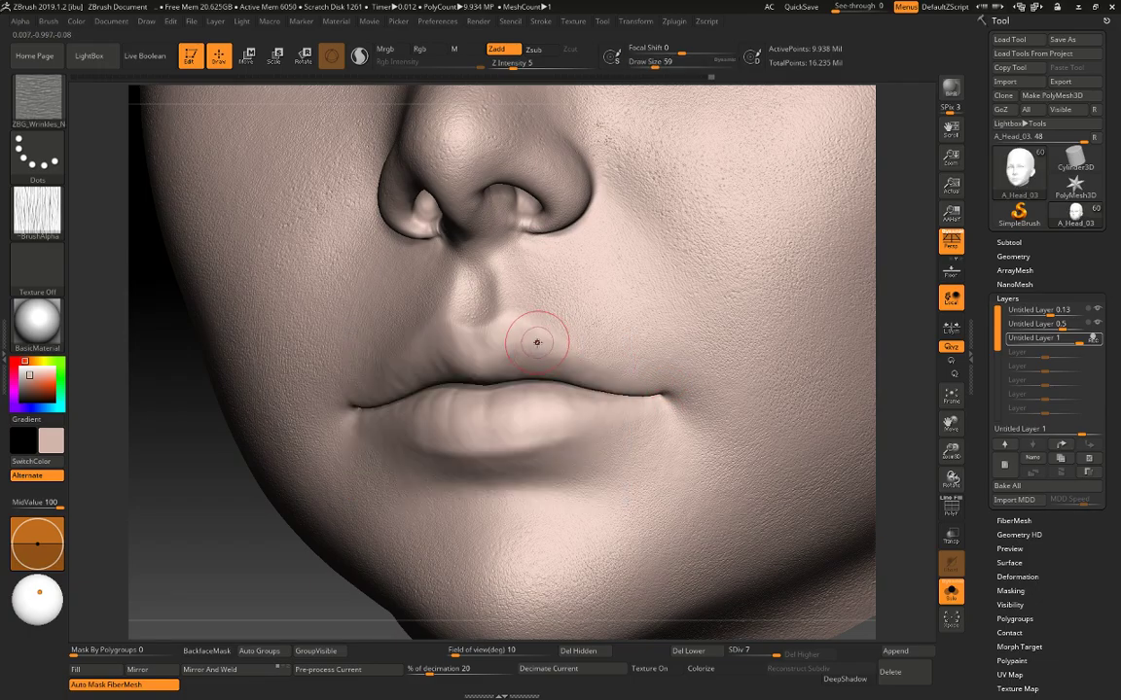
pyautogui.press('space')
pyautogui.moveTo(528, 328); pyautogui.dragTo(525, 329)
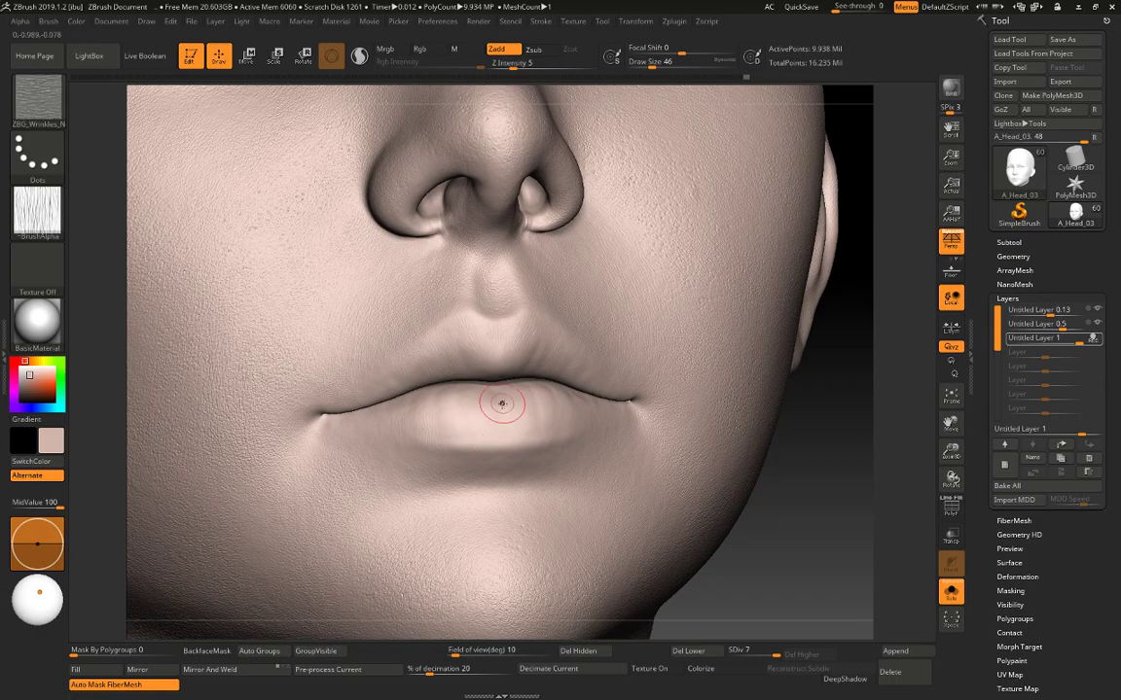
pyautogui.moveTo(828, 527); pyautogui.dragTo(725, 501)
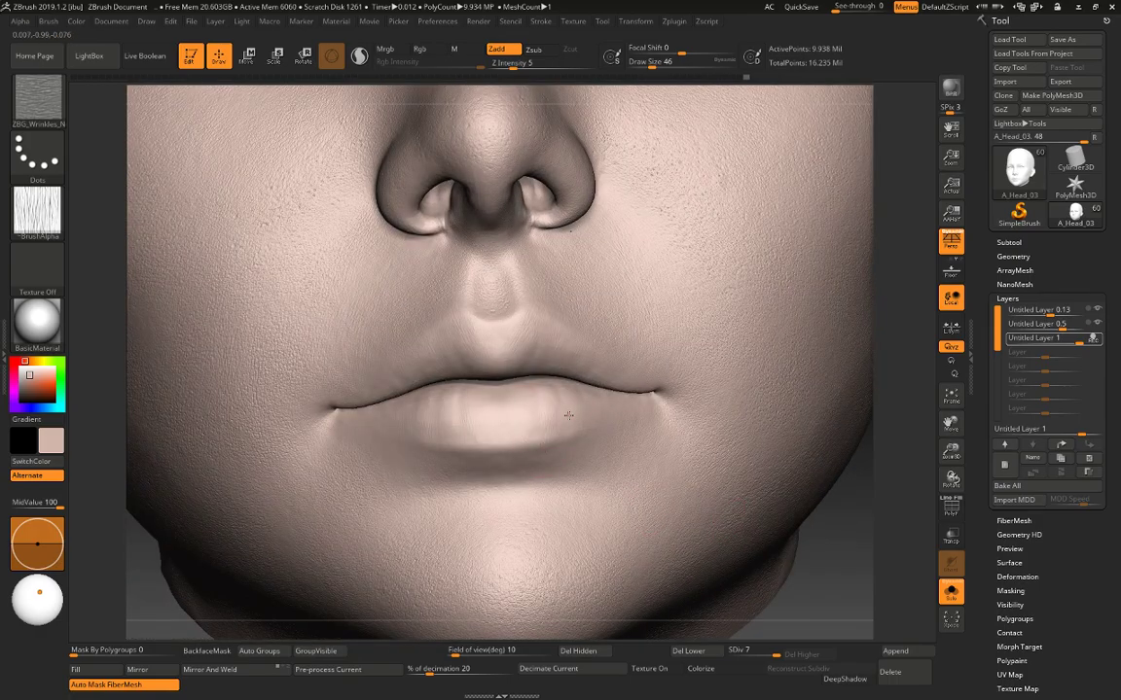
pyautogui.moveTo(586, 399); pyautogui.dragTo(589, 420)
pyautogui.moveTo(508, 453); pyautogui.dragTo(397, 425)
pyautogui.moveTo(592, 379); pyautogui.dragTo(633, 397)
# Set the draw size to 51 and brush fine wrinkles down the middle of the lower lip.
pyautogui.press('space')
pyautogui.moveTo(442, 431); pyautogui.dragTo(447, 431)
pyautogui.moveTo(449, 413)
pyautogui.mouseDown()
pyautogui.moveTo(460, 471)
pyautogui.moveTo(475, 457)
pyautogui.mouseUp()
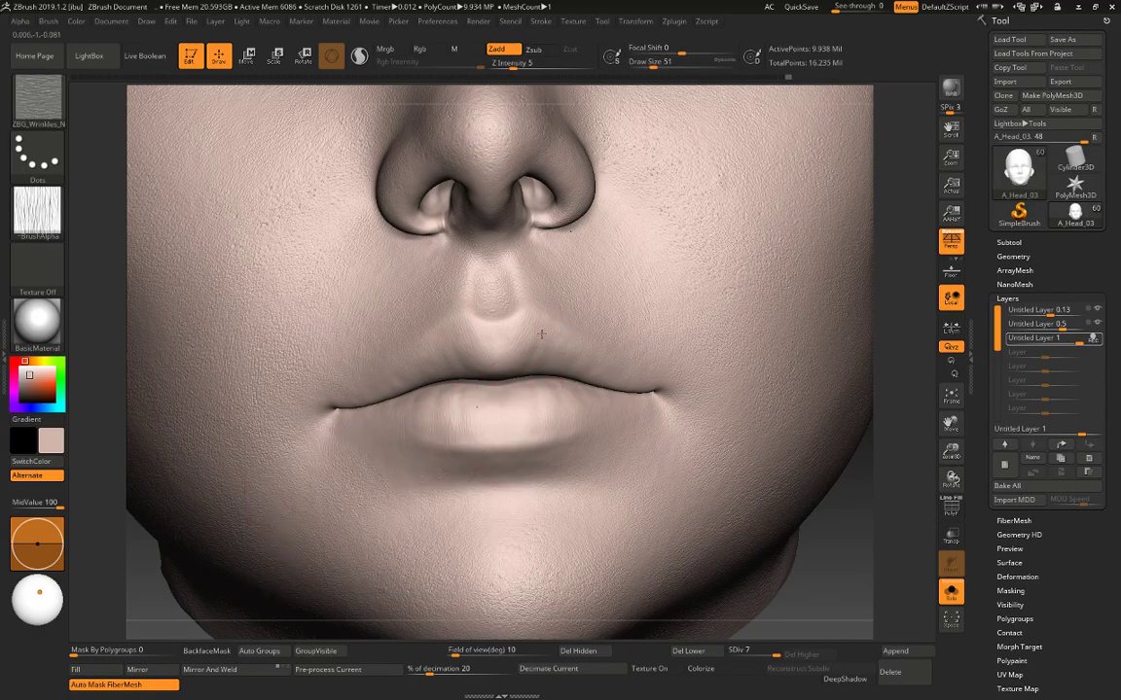
# Set the draw size to 62 and brush more wrinkle texture over both lips.
pyautogui.moveTo(877, 574); pyautogui.dragTo(710, 498)
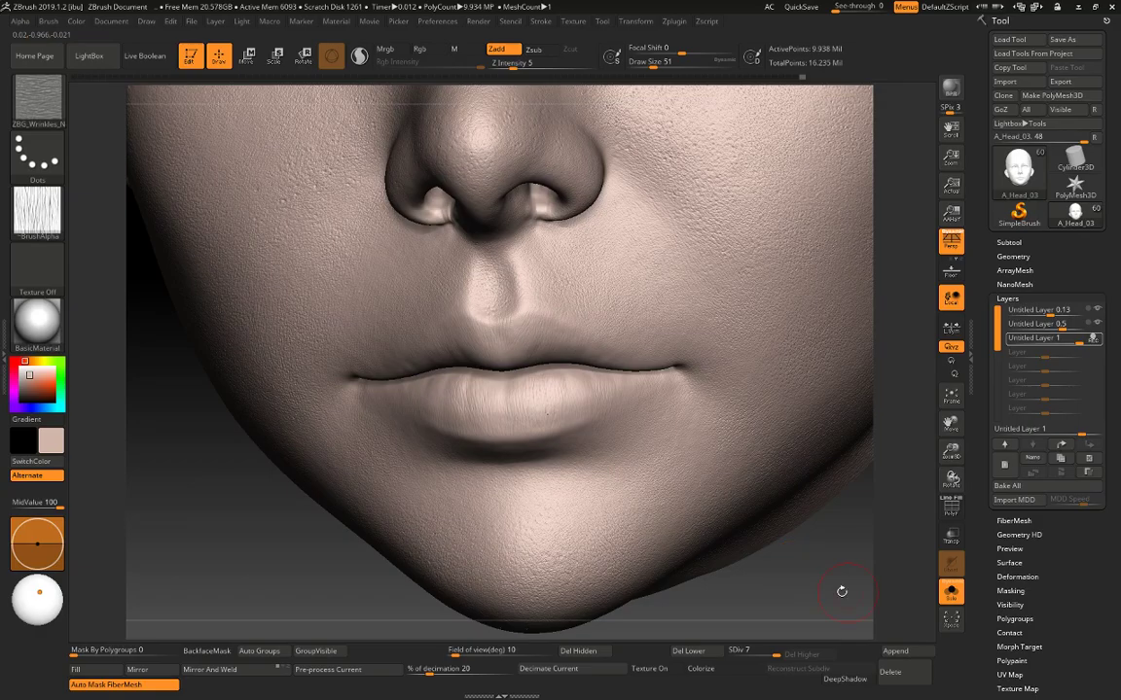
pyautogui.moveTo(842, 590); pyautogui.dragTo(783, 582)
pyautogui.press('space')
pyautogui.moveTo(450, 419); pyautogui.dragTo(454, 419)
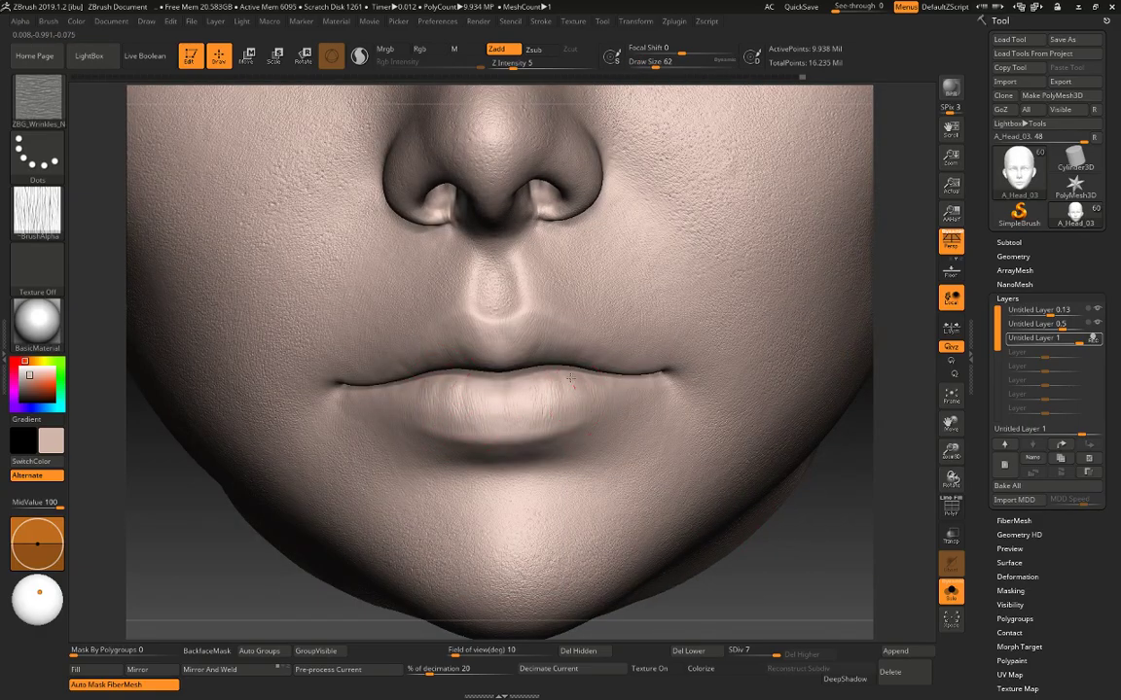
# Set the draw size to 33 and brush wrinkles from the head's left nostril down across the cheek.
pyautogui.moveTo(769, 556)
pyautogui.keyDown('alt'); pyautogui.mouseDown()
pyautogui.moveTo(764, 537)
pyautogui.moveTo(731, 531)
pyautogui.mouseUp(); pyautogui.keyUp('alt')
pyautogui.press('space')
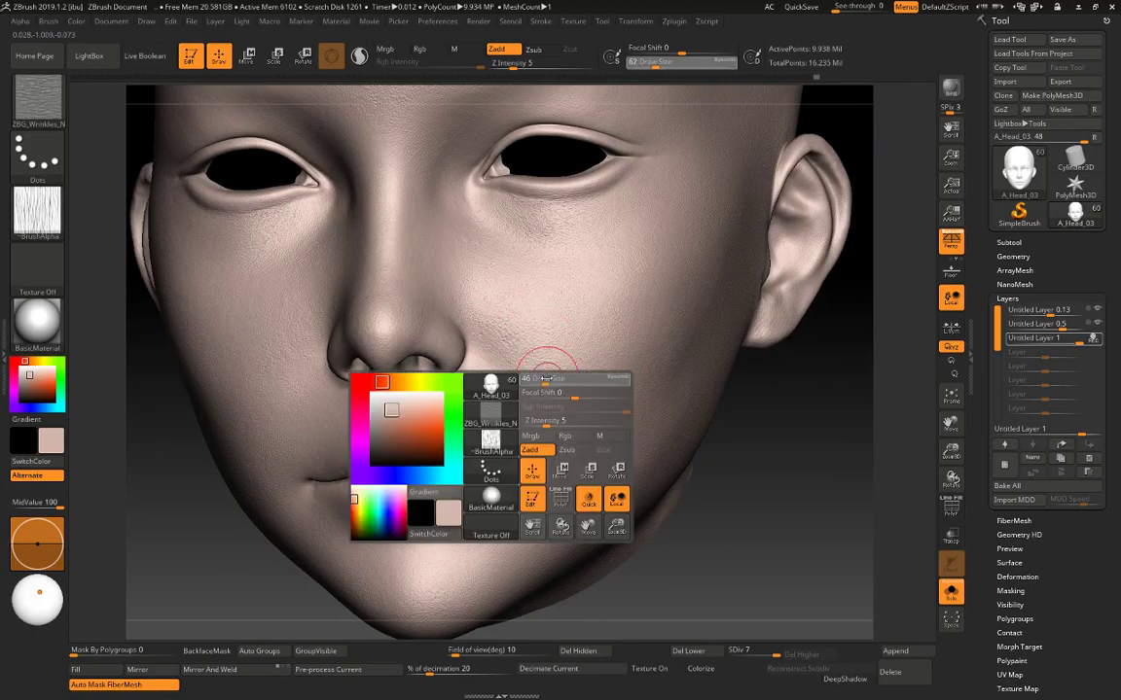
pyautogui.moveTo(548, 384); pyautogui.dragTo(539, 380)
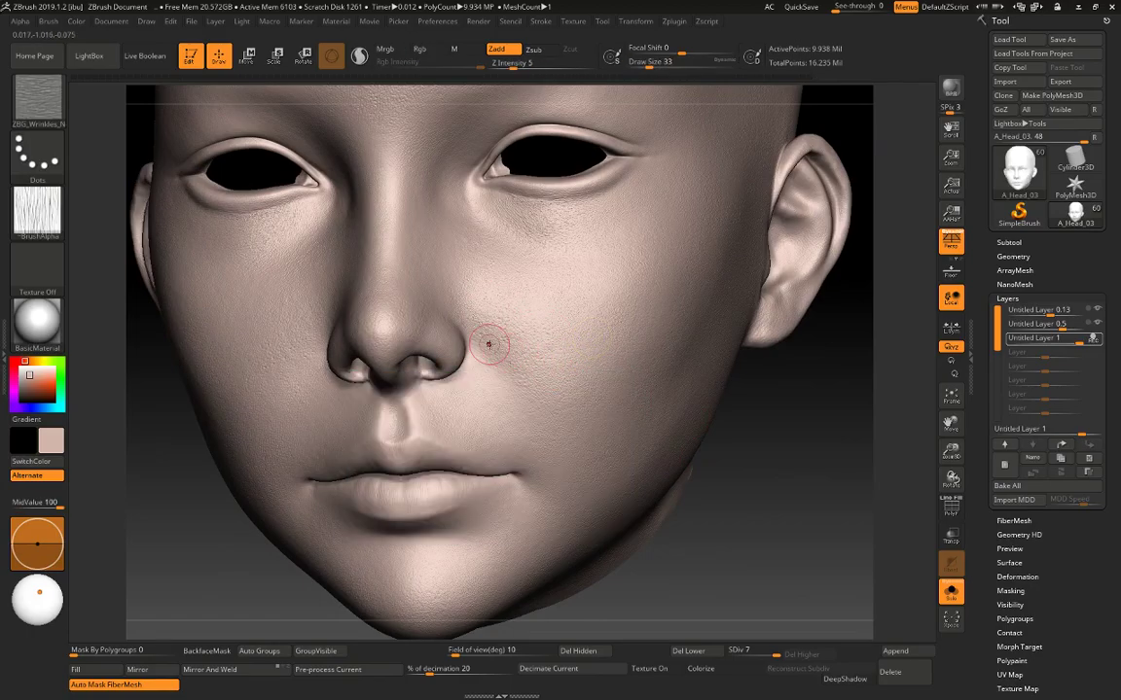
pyautogui.moveTo(466, 322); pyautogui.dragTo(527, 385)
pyautogui.moveTo(770, 364); pyautogui.dragTo(610, 369)
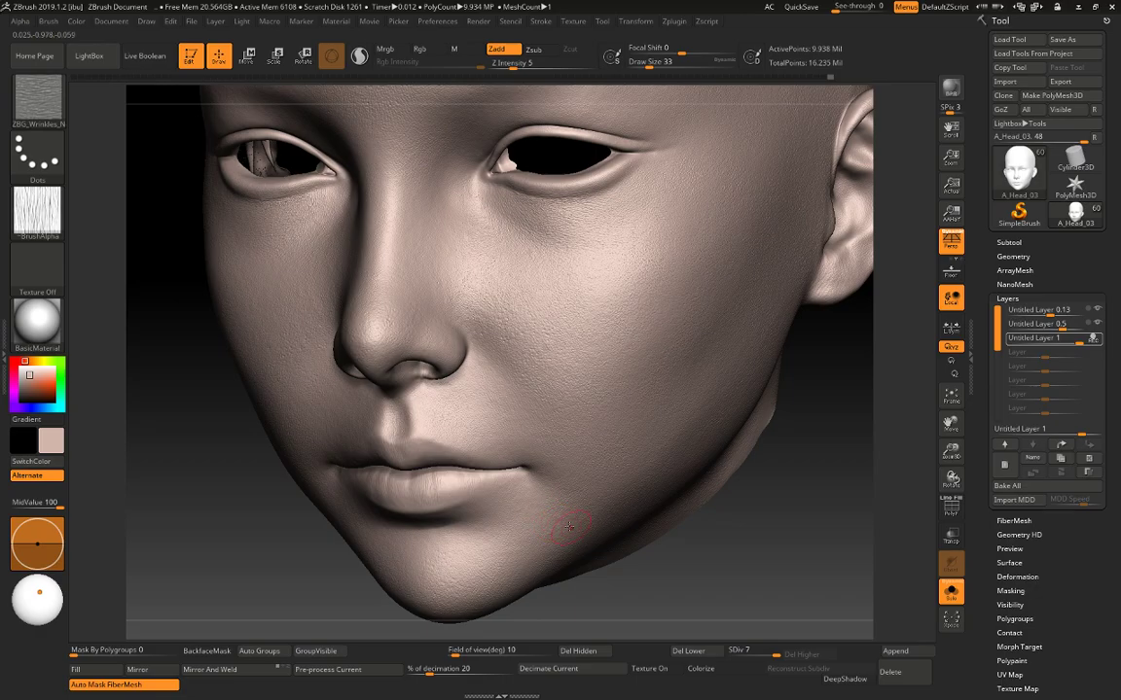
pyautogui.press('1')
pyautogui.press('1')
# Brush fine wrinkles over the brow and around the outer corner of the head's left eye.
pyautogui.keyDown('alt'); pyautogui.moveTo(783, 437); pyautogui.dragTo(895, 572); pyautogui.keyUp('alt')
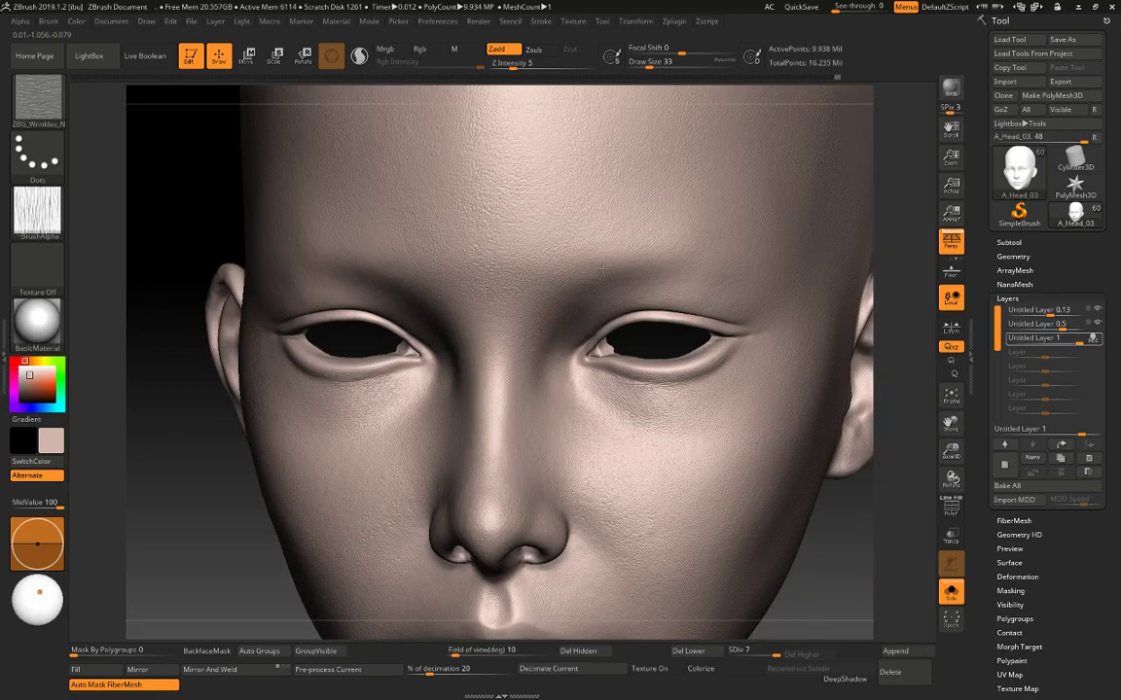
pyautogui.moveTo(779, 276); pyautogui.dragTo(672, 255, button='right')
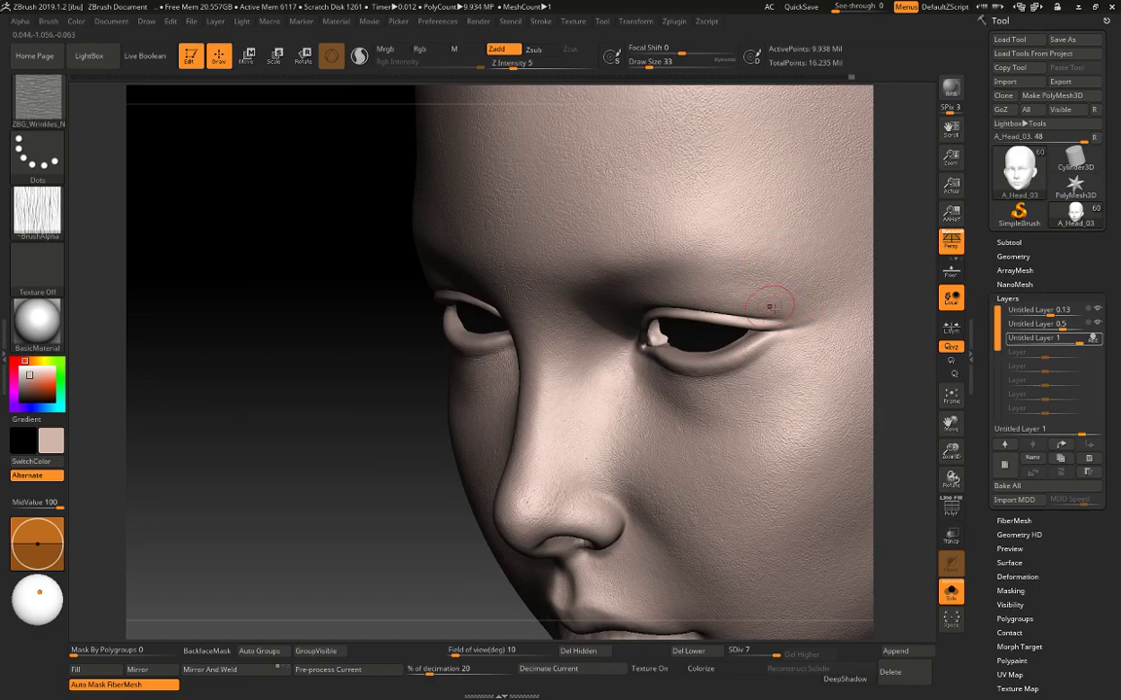
pyautogui.press('1')
pyautogui.keyDown('alt'); pyautogui.moveTo(648, 398); pyautogui.dragTo(569, 421, button='right'); pyautogui.keyUp('alt')
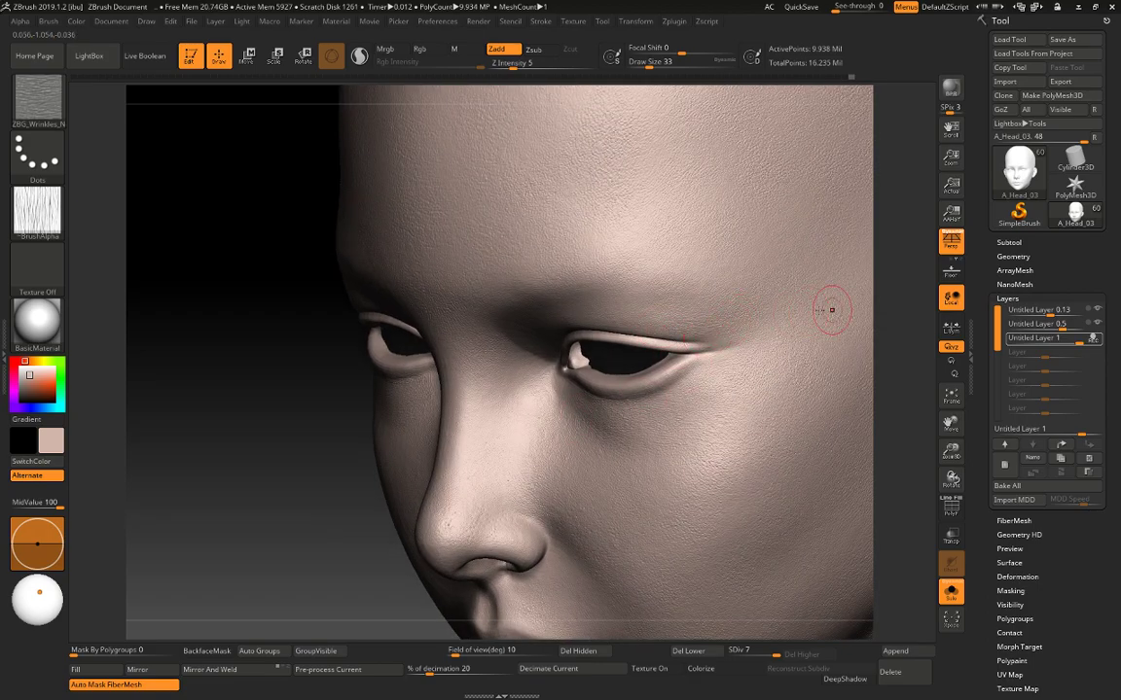
pyautogui.moveTo(831, 310); pyautogui.dragTo(748, 328, button='right')
# Set the Z Intensity to 3 and try a faint wrinkle stroke at the outer corner of the head's left eye.
pyautogui.press('space')
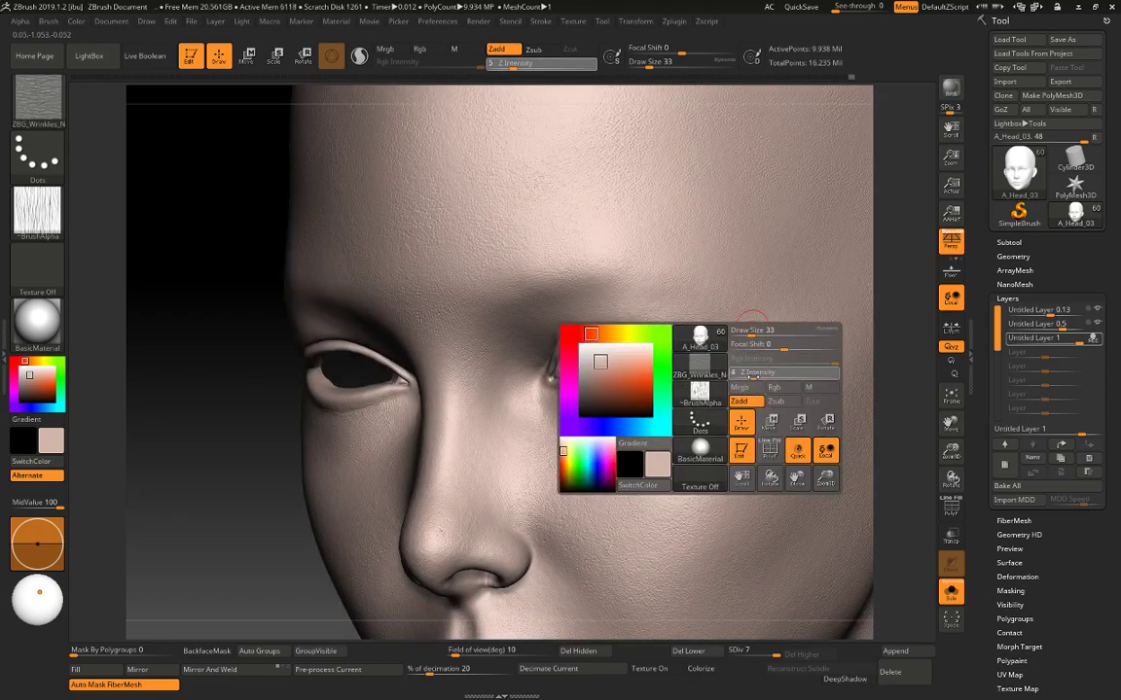
pyautogui.press('ctrl')
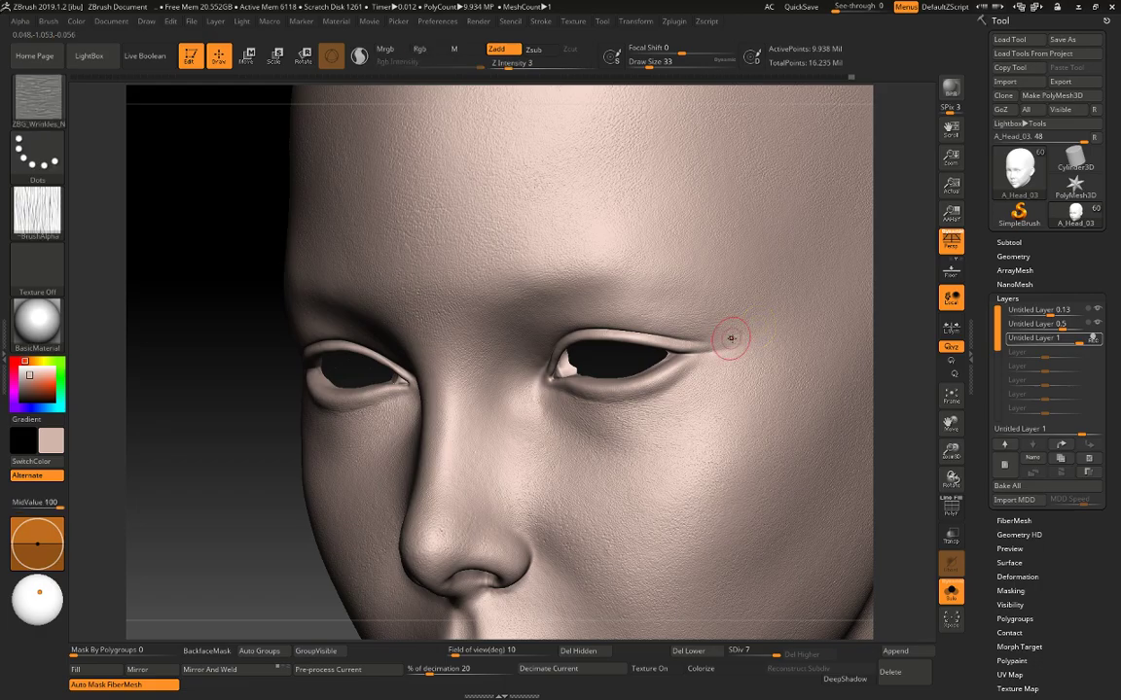
pyautogui.moveTo(730, 338); pyautogui.dragTo(683, 336)
pyautogui.hotkey('ctrl', 'z')
# Set the Z Intensity to 5 and brush wrinkle texture across the brows, the nose bridge and around the head's right eye.
pyautogui.press('space')
pyautogui.moveTo(910, 240); pyautogui.dragTo(610, 329)
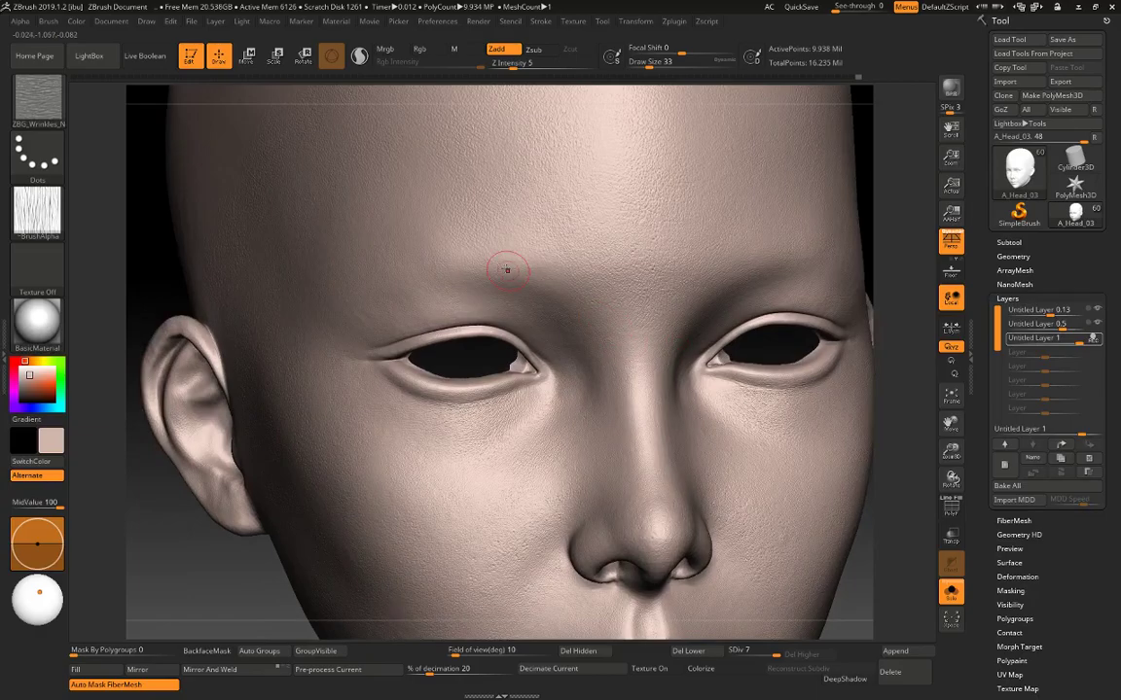
pyautogui.moveTo(619, 437); pyautogui.dragTo(604, 334, button='right')
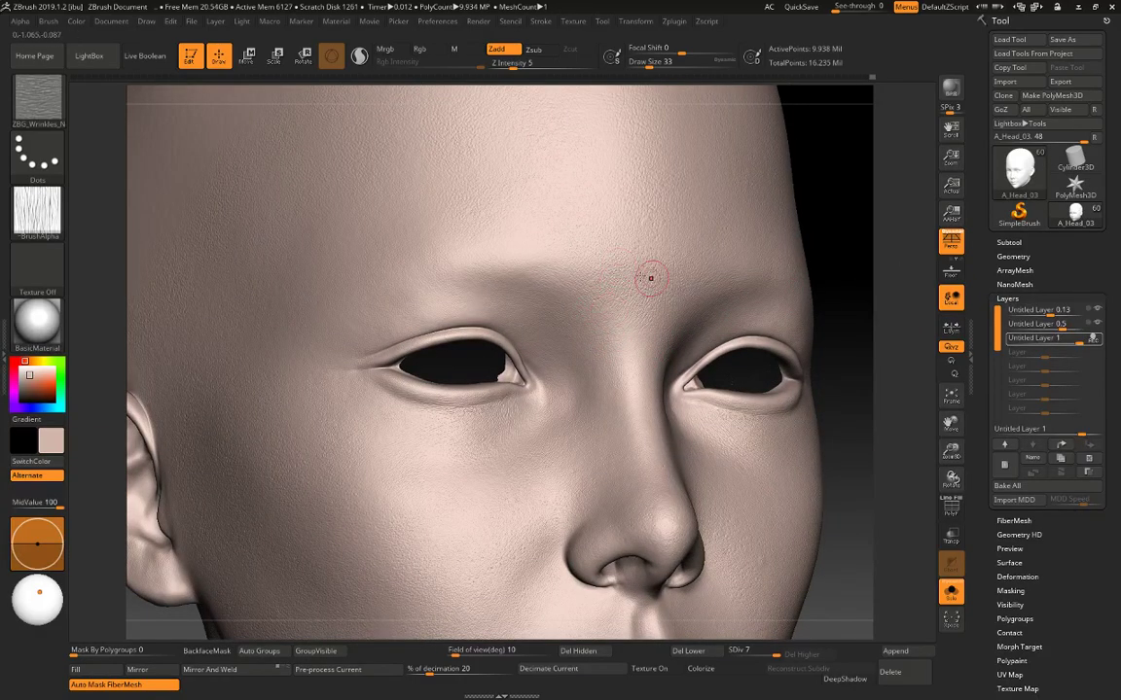
pyautogui.moveTo(645, 275)
pyautogui.mouseDown(button='right')
pyautogui.moveTo(845, 266)
pyautogui.moveTo(697, 343)
pyautogui.mouseUp(button='right')
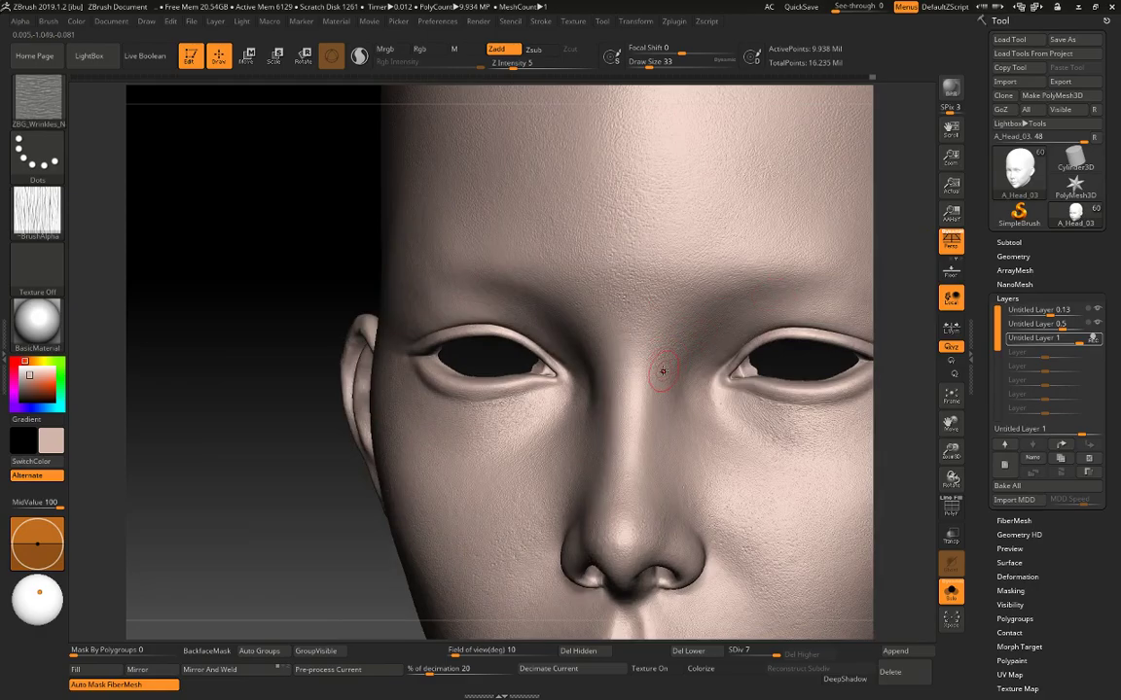
pyautogui.moveTo(482, 379); pyautogui.dragTo(586, 379, button='right')
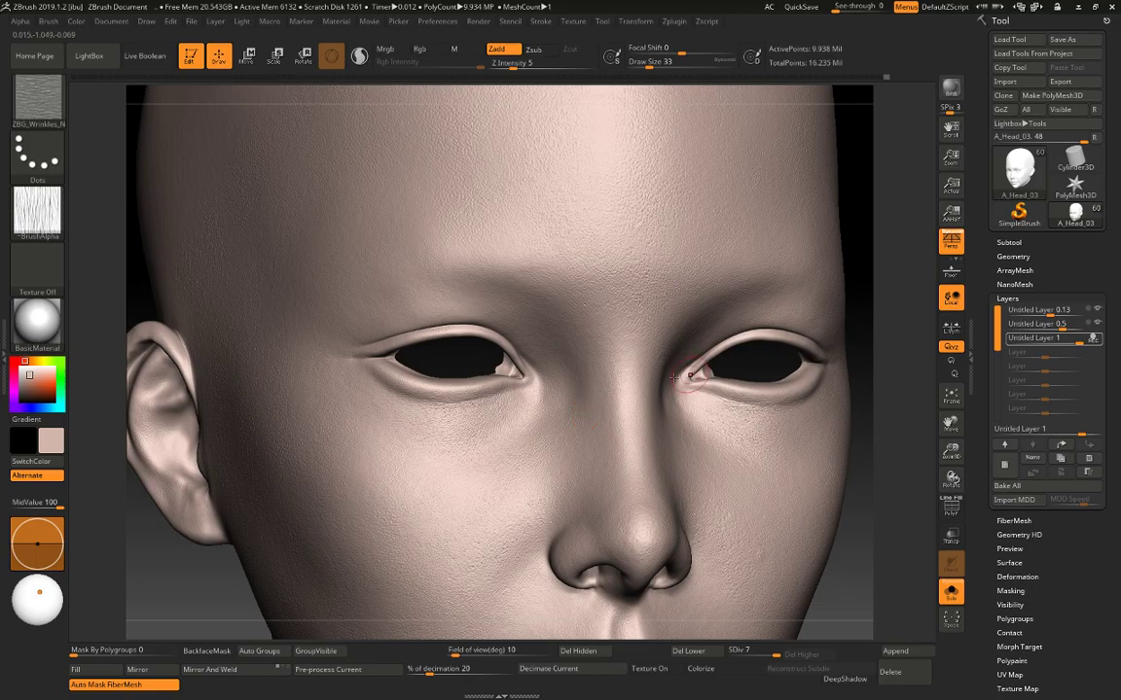
pyautogui.moveTo(688, 375)
pyautogui.mouseDown(button='right')
pyautogui.moveTo(610, 360)
pyautogui.moveTo(338, 530)
pyautogui.mouseUp(button='right')
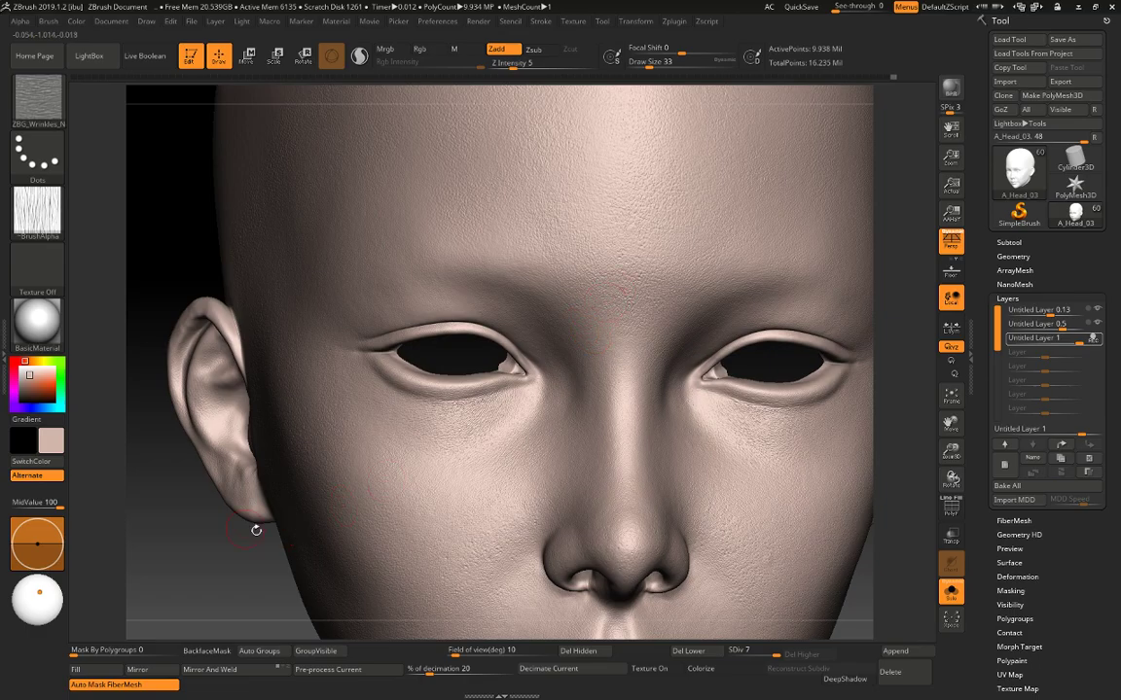
pyautogui.moveTo(256, 530); pyautogui.dragTo(280, 503, button='right')
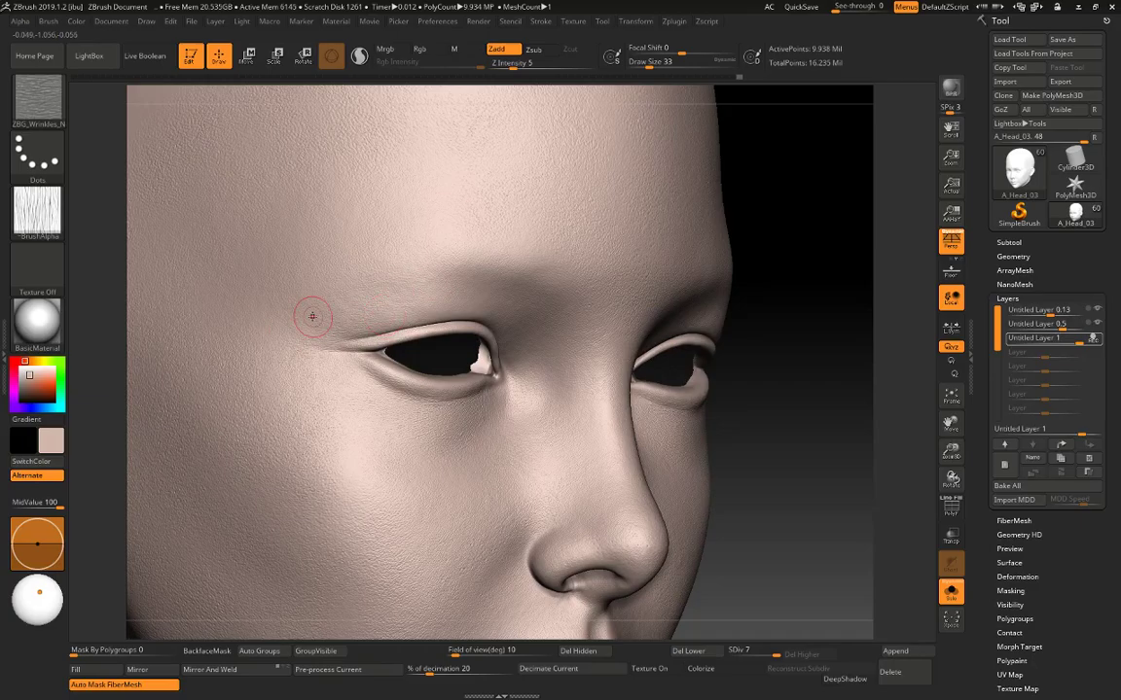
# Set the draw size to 39 and the Z Intensity to 7, and brush wrinkles over the head's right cheek beside the nostril.
pyautogui.keyDown('alt'); pyautogui.moveTo(831, 290); pyautogui.dragTo(744, 389); pyautogui.keyUp('alt')
pyautogui.moveTo(824, 515); pyautogui.dragTo(817, 502)
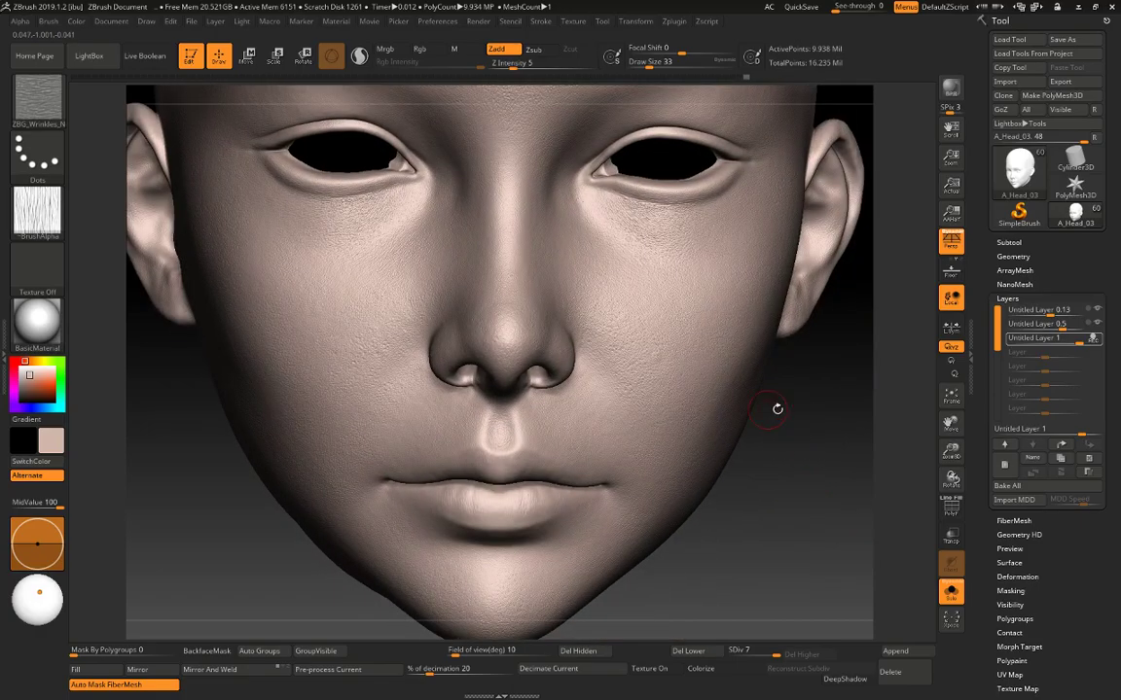
pyautogui.press('space')
pyautogui.moveTo(450, 386); pyautogui.dragTo(428, 416)
pyautogui.press('space')
pyautogui.moveTo(419, 356); pyautogui.dragTo(364, 427)
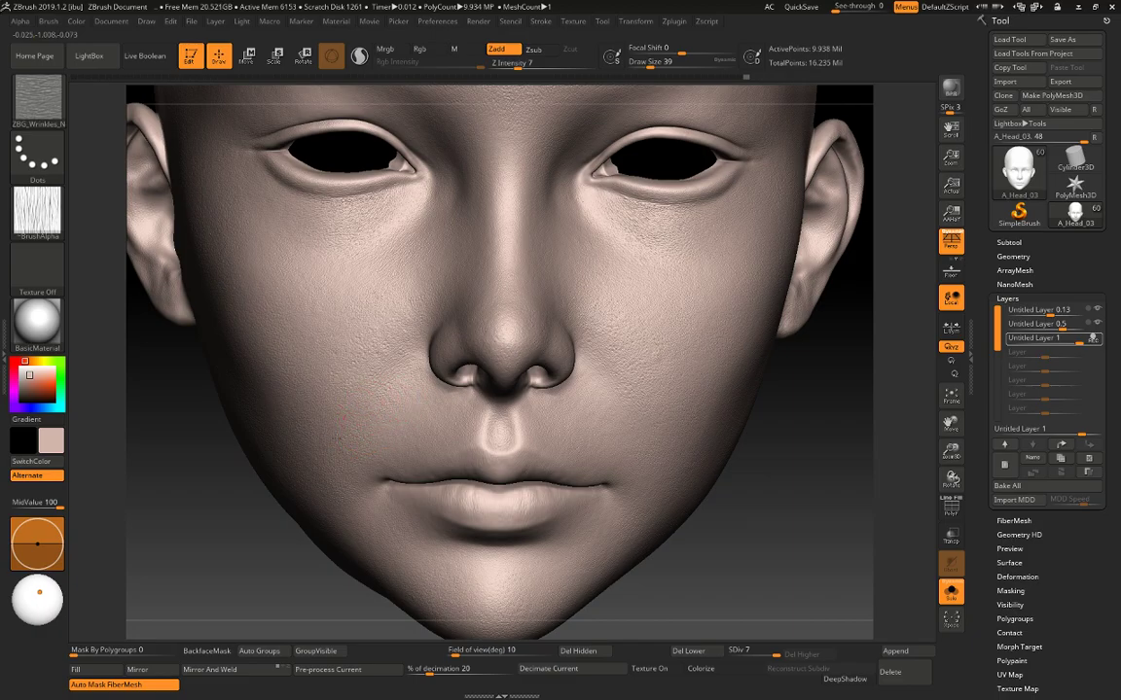
# Set the Z Intensity to 6 and try wrinkle strokes on the head's right cheek near the mouth corner.
pyautogui.moveTo(241, 540); pyautogui.dragTo(260, 592)
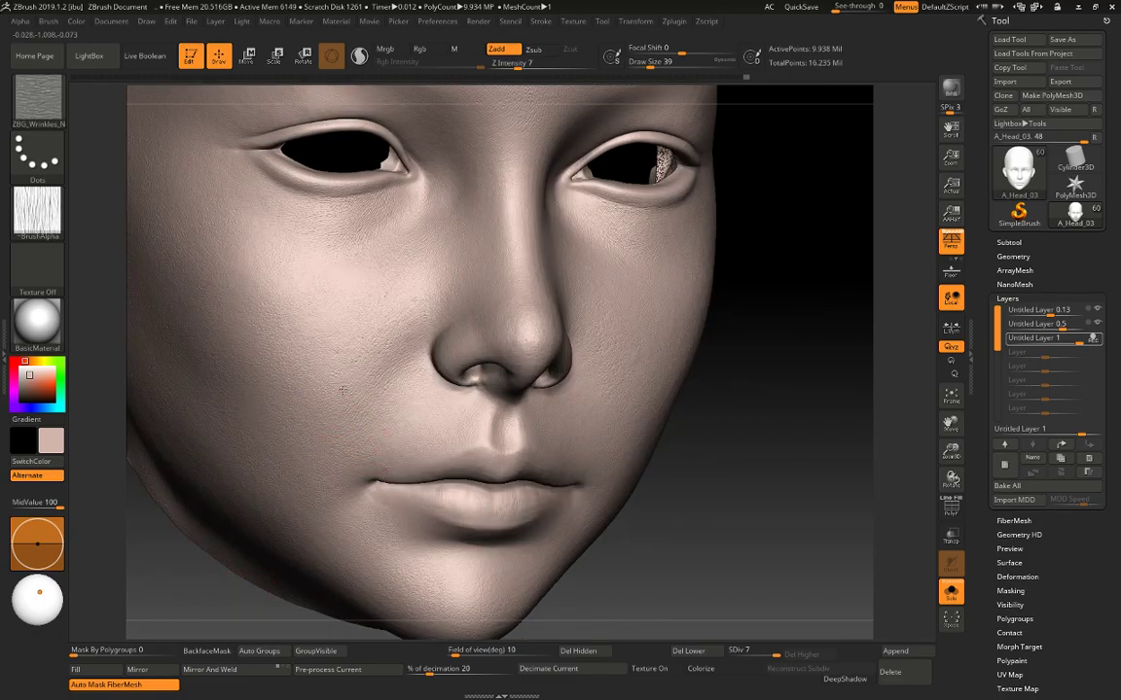
pyautogui.press('space')
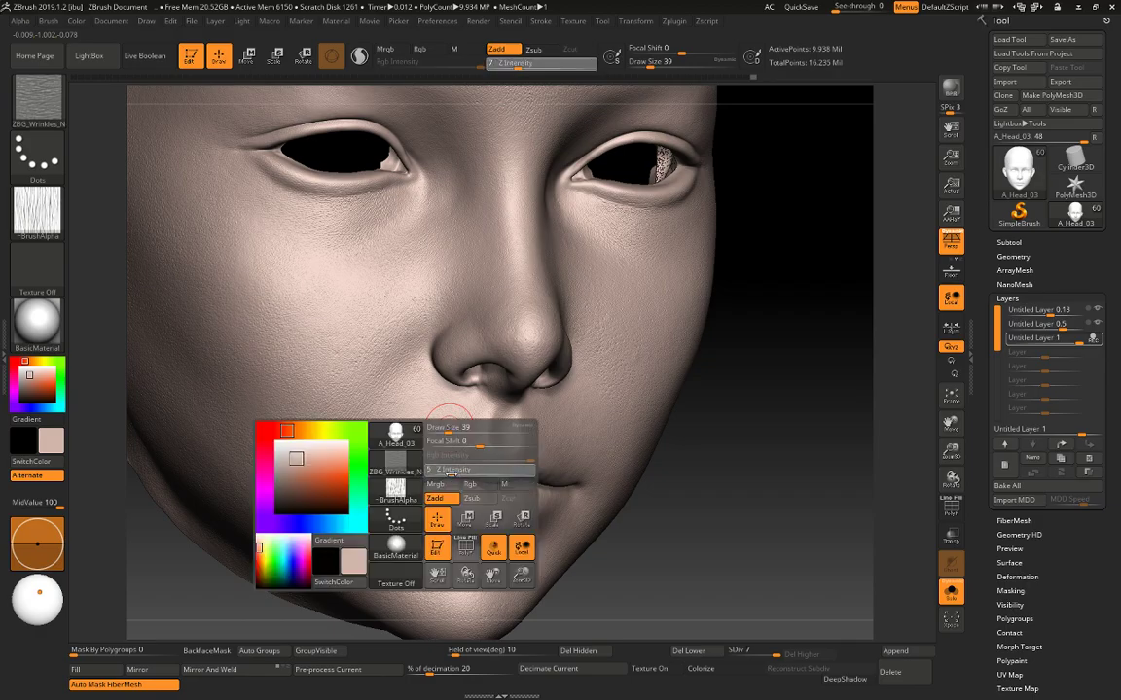
pyautogui.press('ctrl')
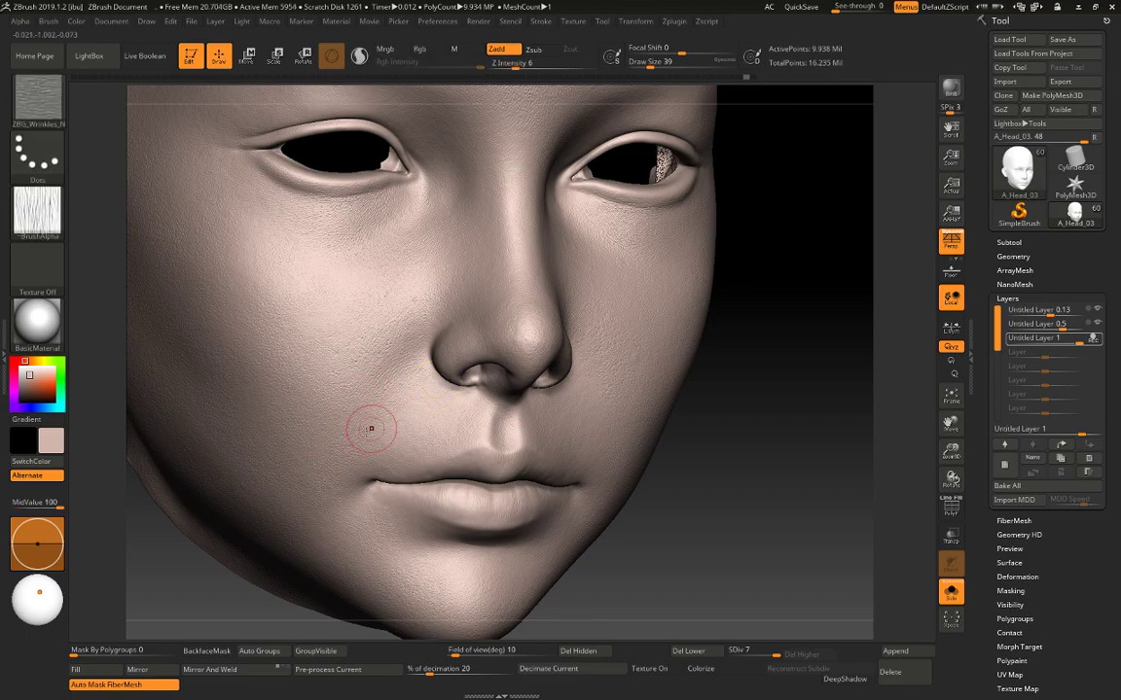
# Set the Z Intensity to 7 and brush wrinkles over the head's left cheek between nostril and mouth corner, undoing unwanted strokes.
pyautogui.press('space')
pyautogui.moveTo(477, 486); pyautogui.dragTo(479, 485)
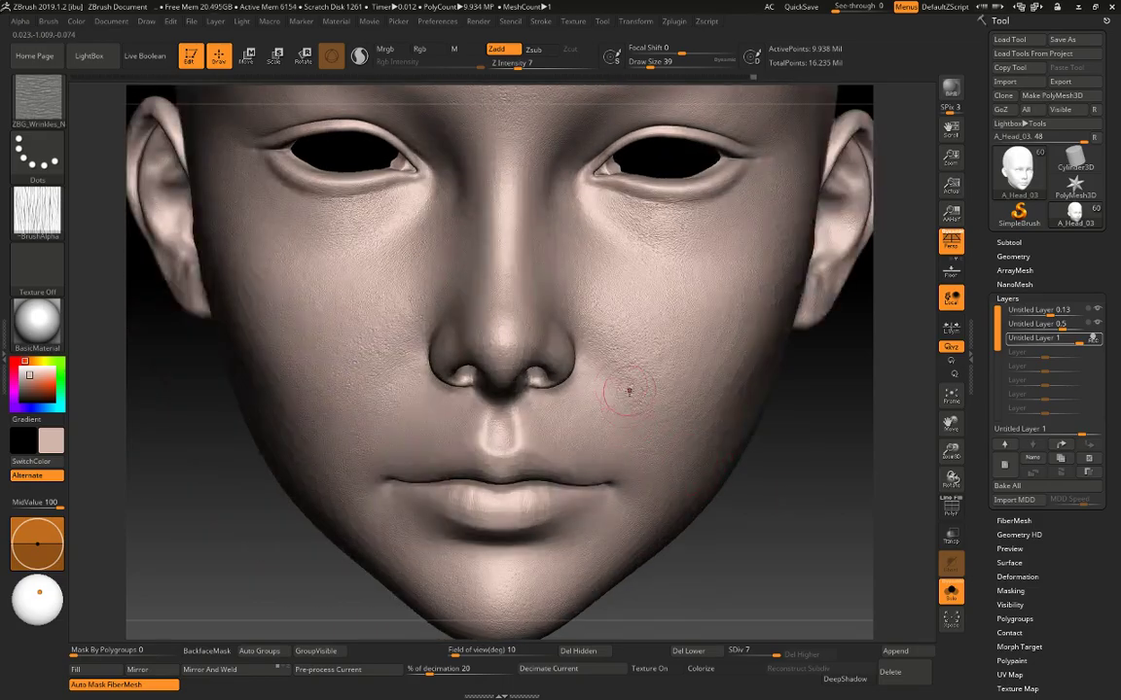
pyautogui.press('ctrl')
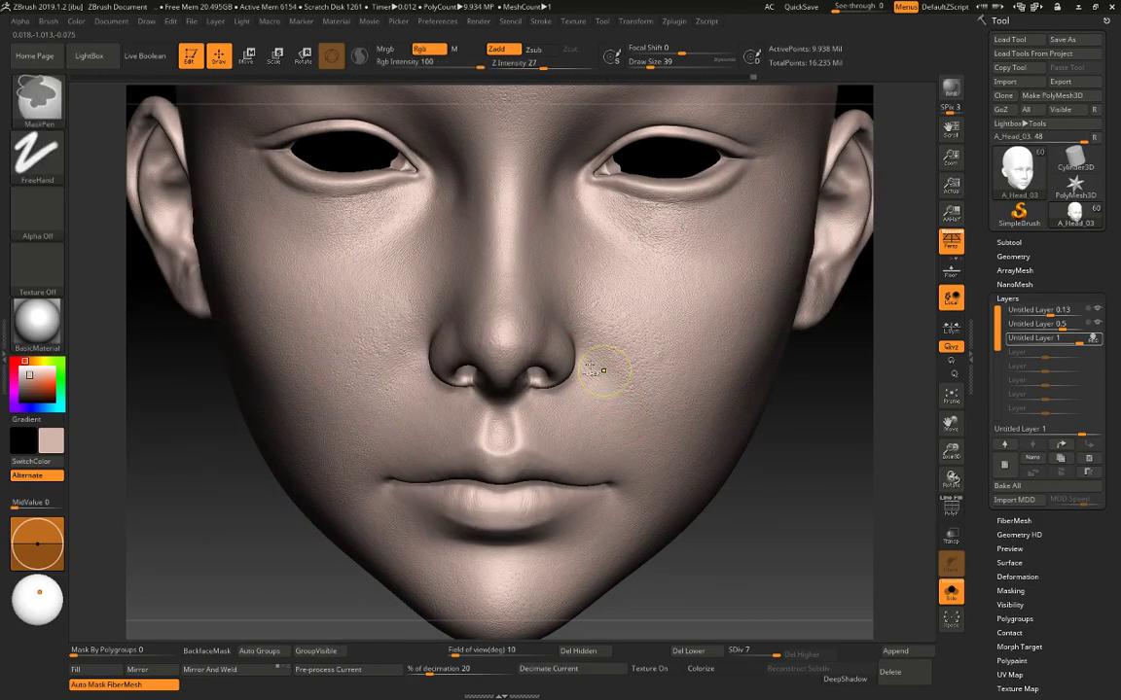
pyautogui.hotkey('ctrl', 'z')
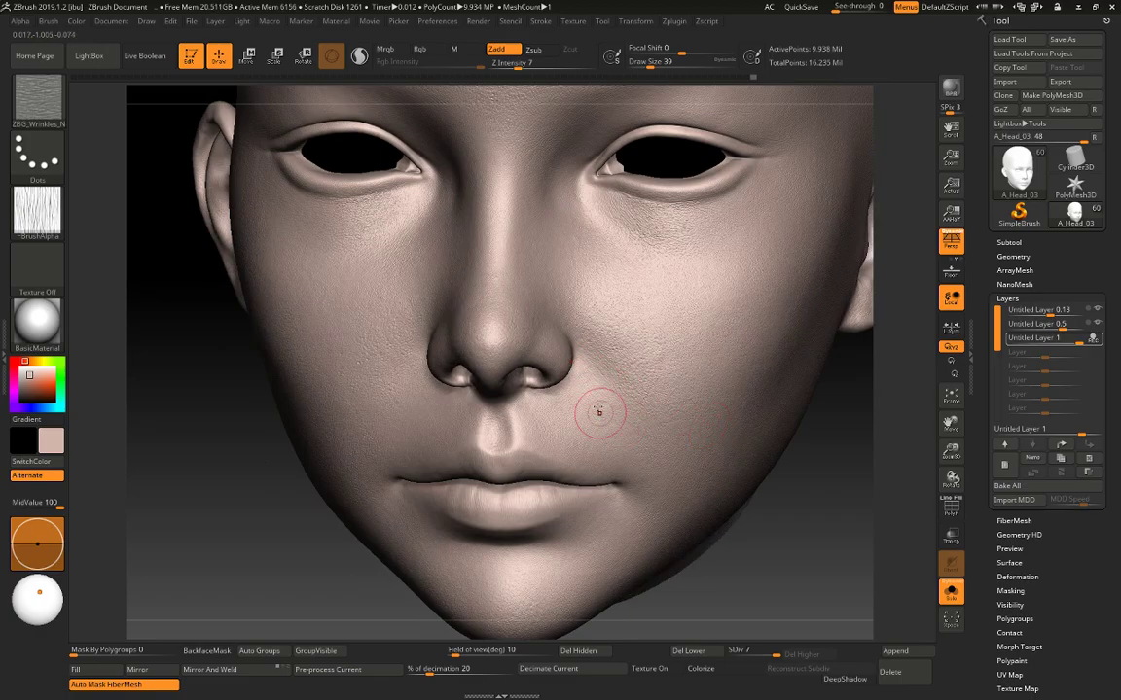
pyautogui.press('ctrl')
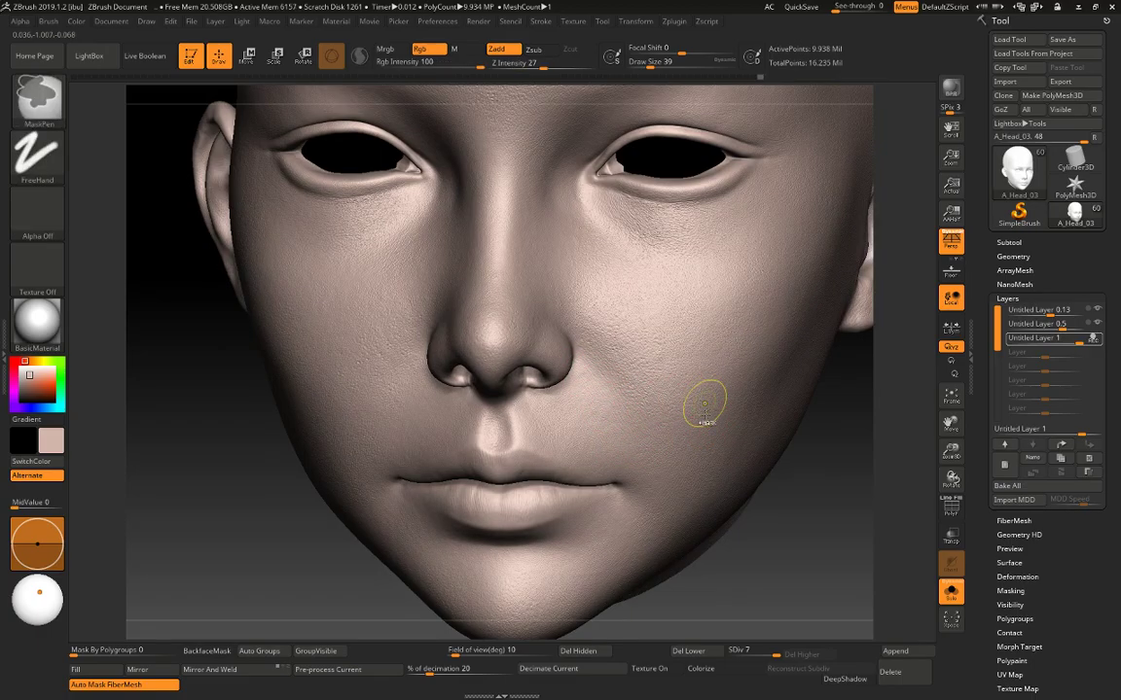
pyautogui.press('ctrl')
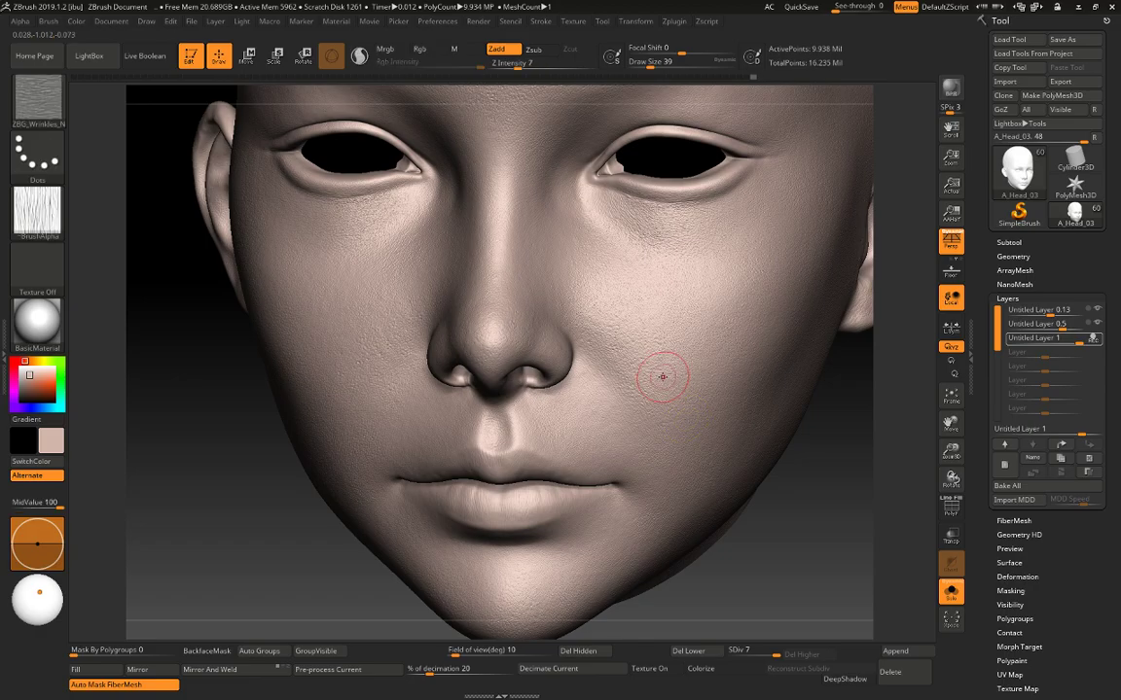
pyautogui.moveTo(480, 450); pyautogui.dragTo(591, 305, button='right')
pyautogui.moveTo(723, 368); pyautogui.dragTo(708, 325, button='right')
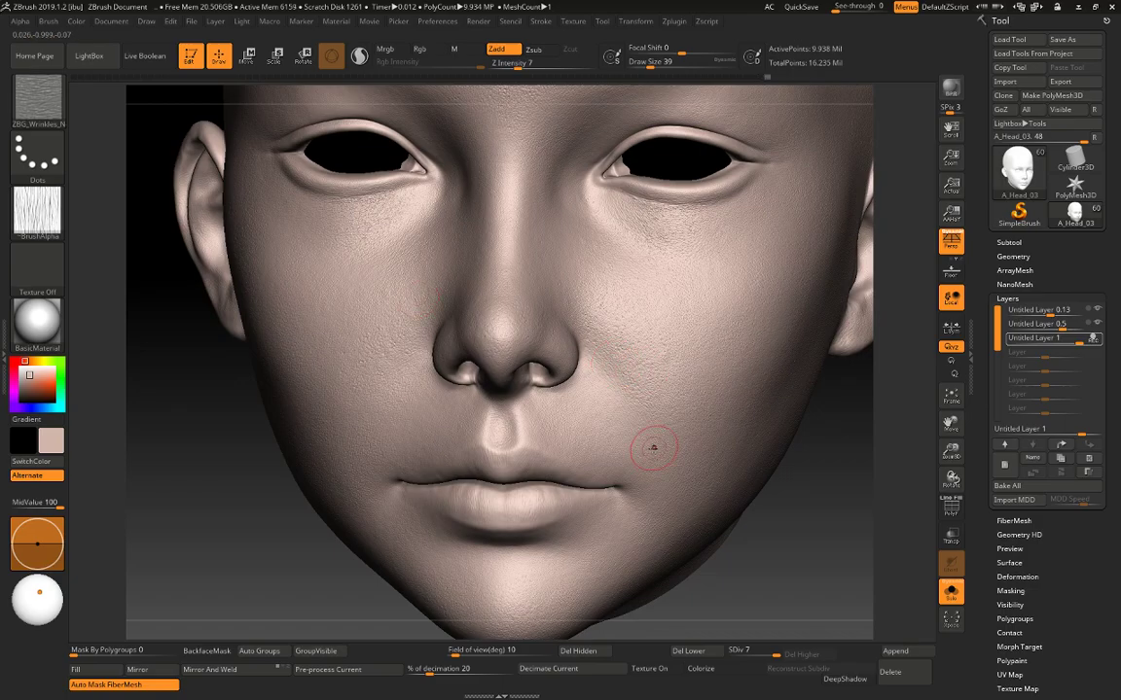
# Load the ZBG_pimple brush and place small pimples on the cheeks and below the eyes.
pyautogui.moveTo(790, 530)
pyautogui.keyDown('ctrl'); pyautogui.mouseDown(button='right')
pyautogui.moveTo(807, 512)
pyautogui.moveTo(770, 430)
pyautogui.mouseUp(button='right'); pyautogui.keyUp('ctrl')
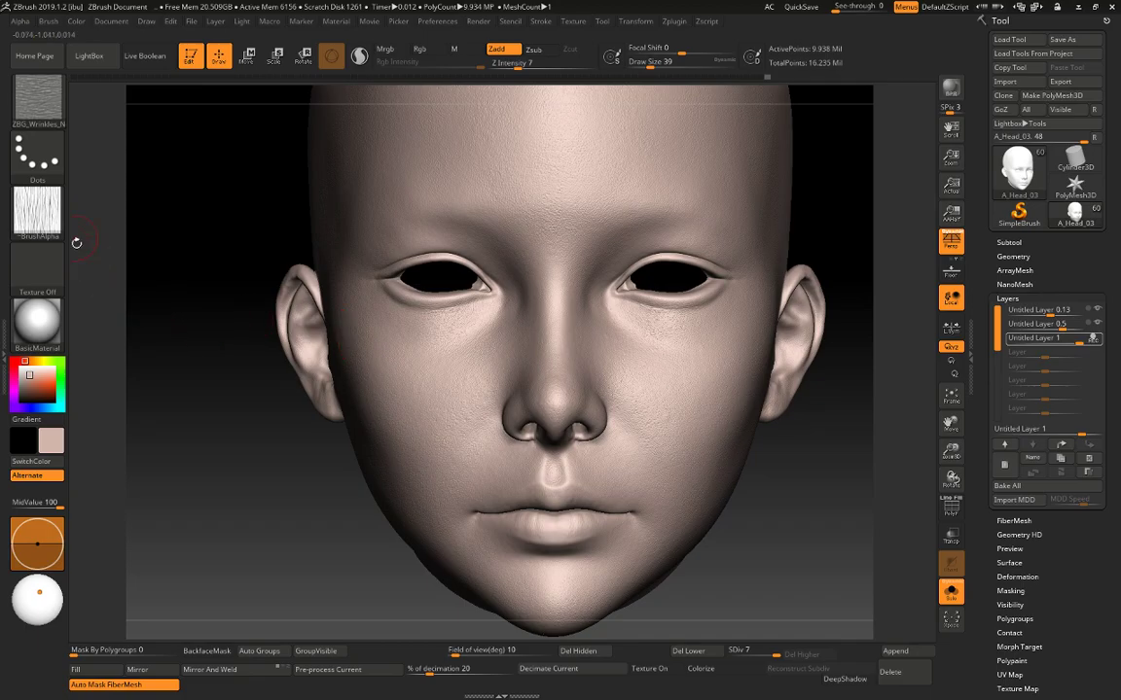
pyautogui.press(',')
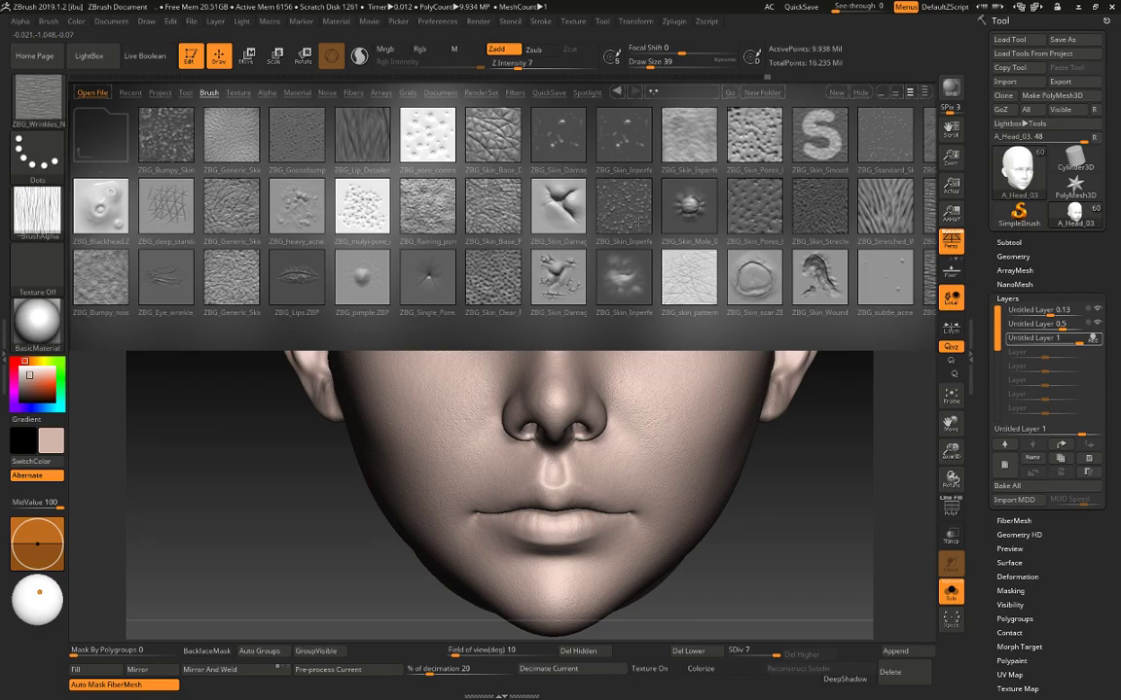
pyautogui.click(362, 282)
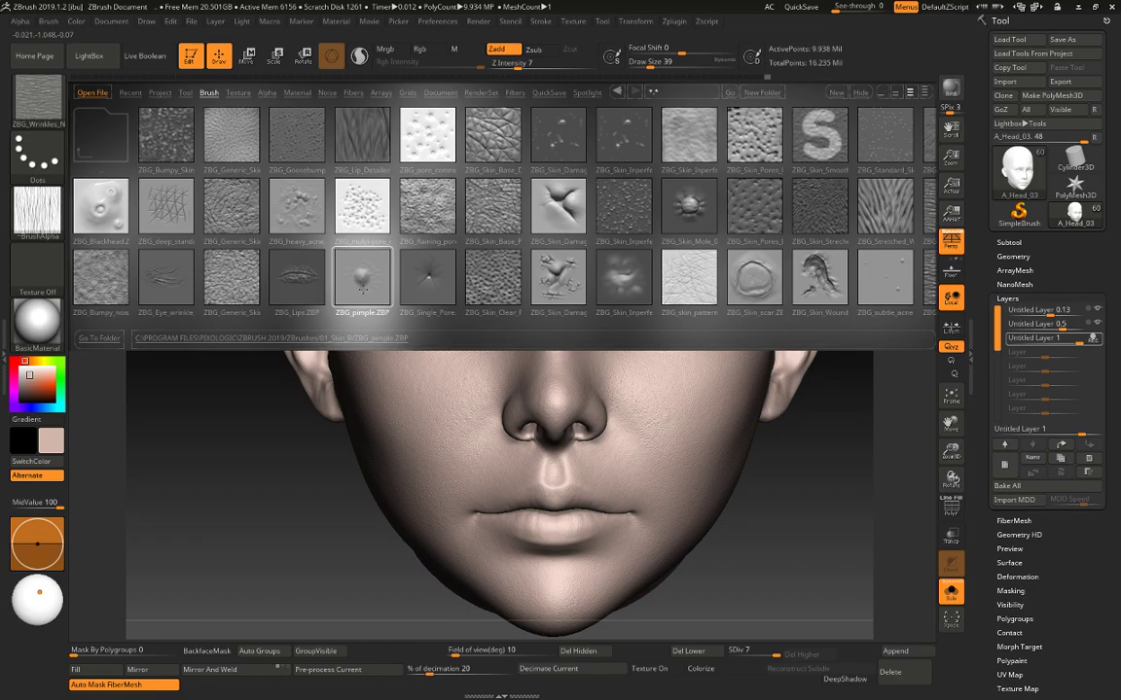
pyautogui.doubleClick(362, 279)
pyautogui.moveTo(824, 461)
pyautogui.keyDown('alt'); pyautogui.mouseDown()
pyautogui.moveTo(742, 469)
pyautogui.moveTo(715, 515)
pyautogui.mouseUp(); pyautogui.keyUp('alt')
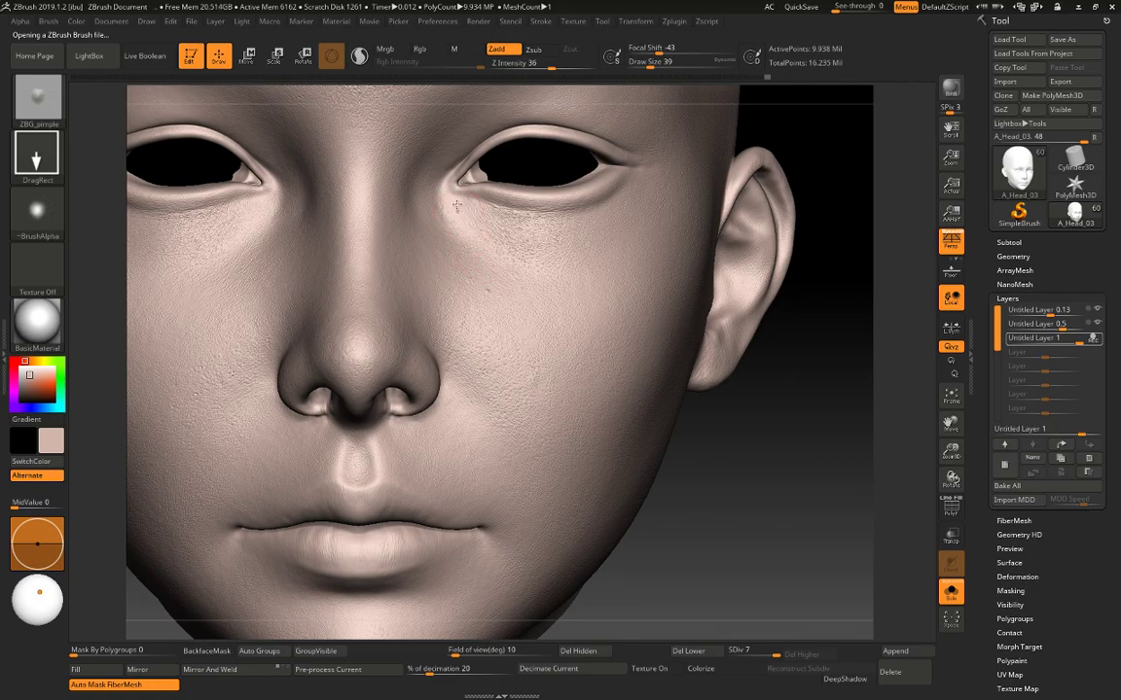
pyautogui.moveTo(756, 450); pyautogui.dragTo(374, 238, button='right')
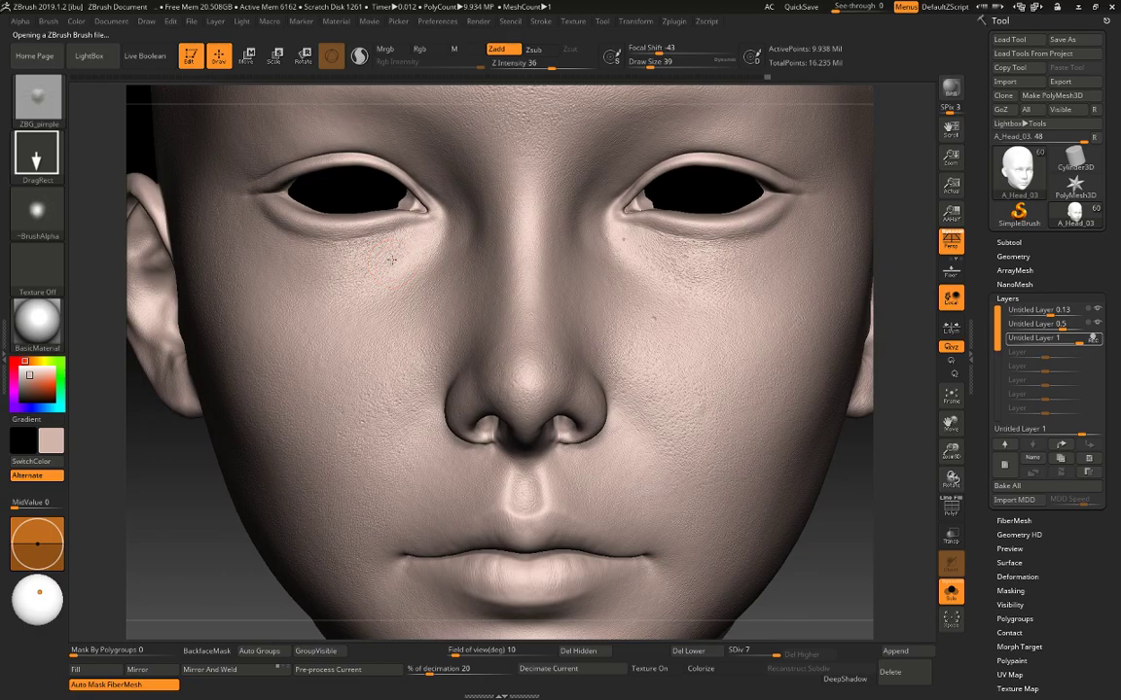
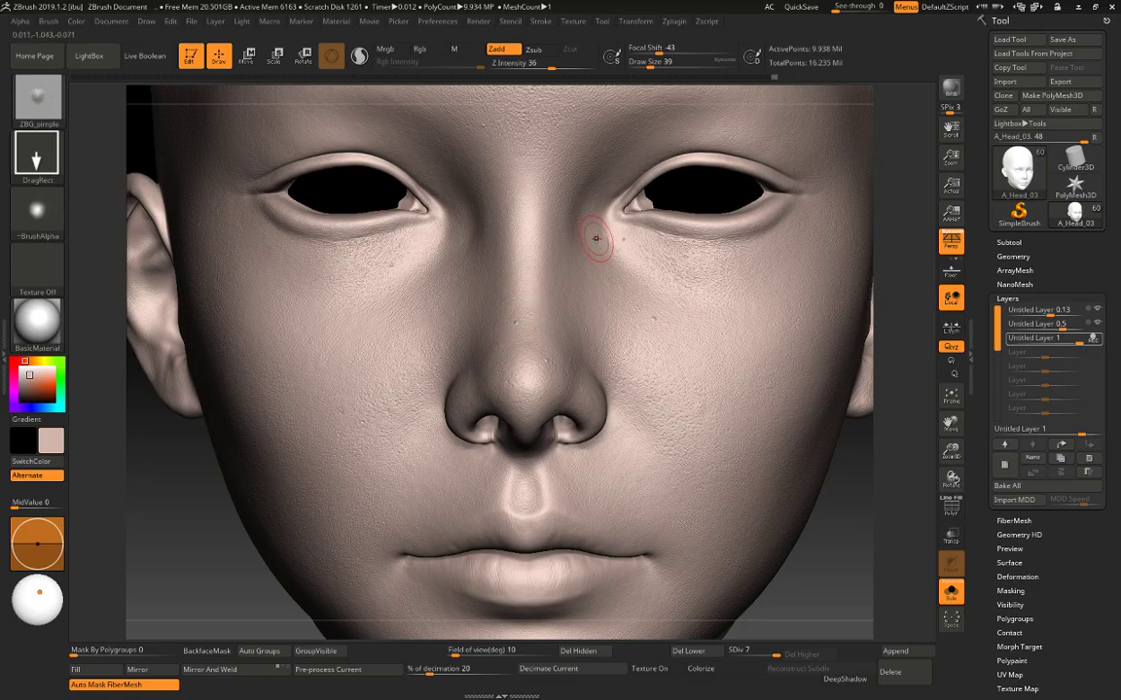
# Place a small pimple on the nose and try another beside the head's left inner eye corner, setting the Z Intensity to 28.
pyautogui.keyDown('alt'); pyautogui.moveTo(854, 547); pyautogui.dragTo(896, 515); pyautogui.keyUp('alt')
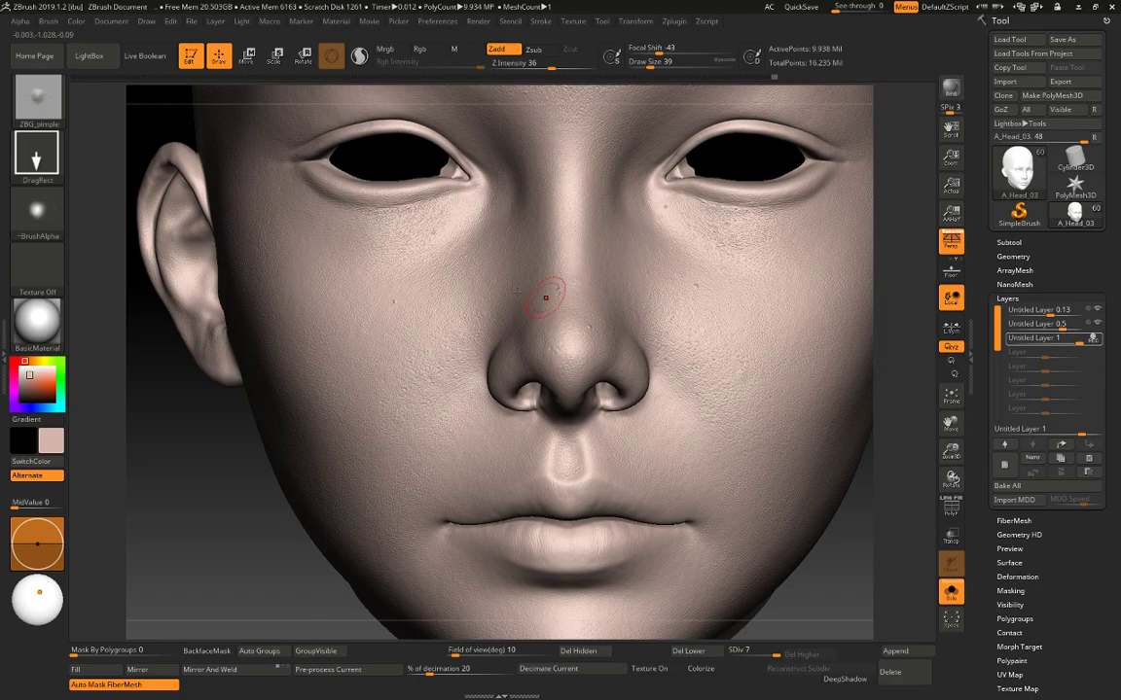
pyautogui.press('ctrl')
pyautogui.moveTo(639, 215); pyautogui.dragTo(645, 208)
pyautogui.press('space')
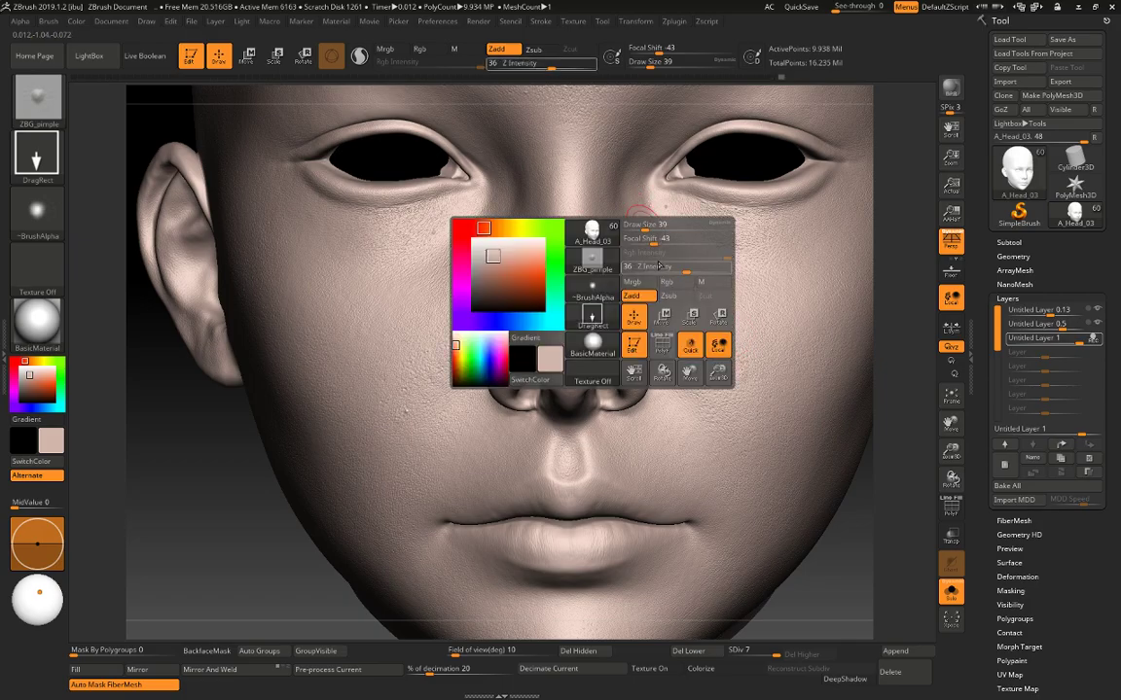
pyautogui.moveTo(662, 267); pyautogui.dragTo(653, 266)
pyautogui.press('ctrl')
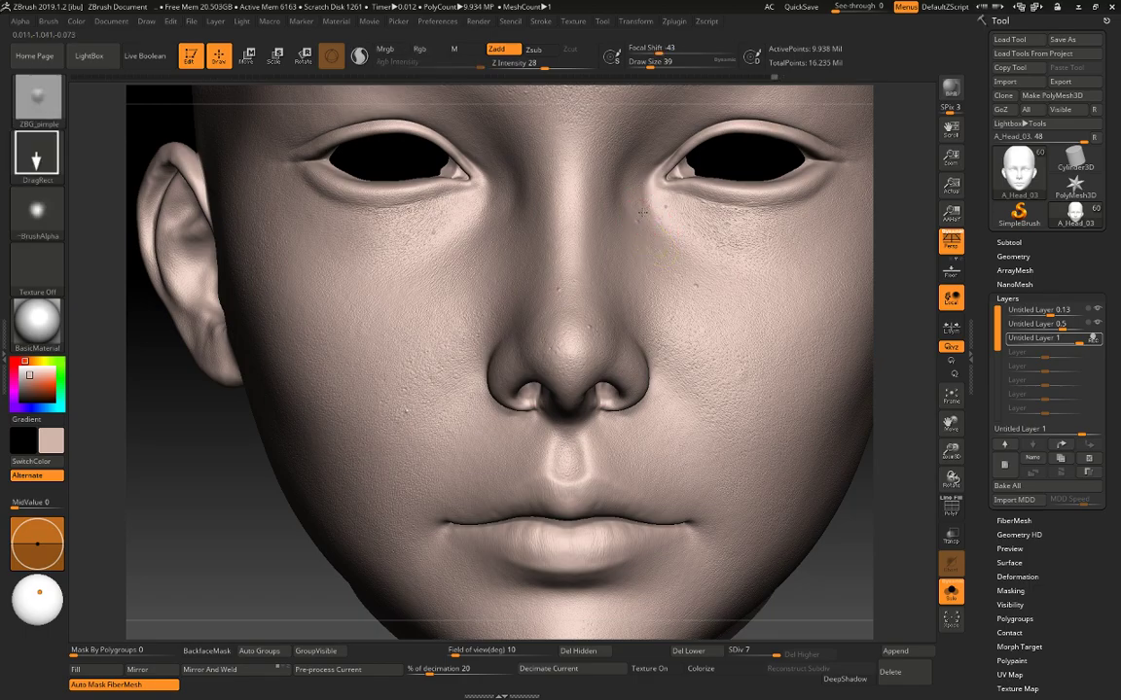
# Set the Z Intensity to 14 and then 20, and place faint pimples on the nose bridge and the lower cheeks.
pyautogui.keyDown('alt'); pyautogui.moveTo(902, 344); pyautogui.dragTo(793, 390); pyautogui.keyUp('alt')
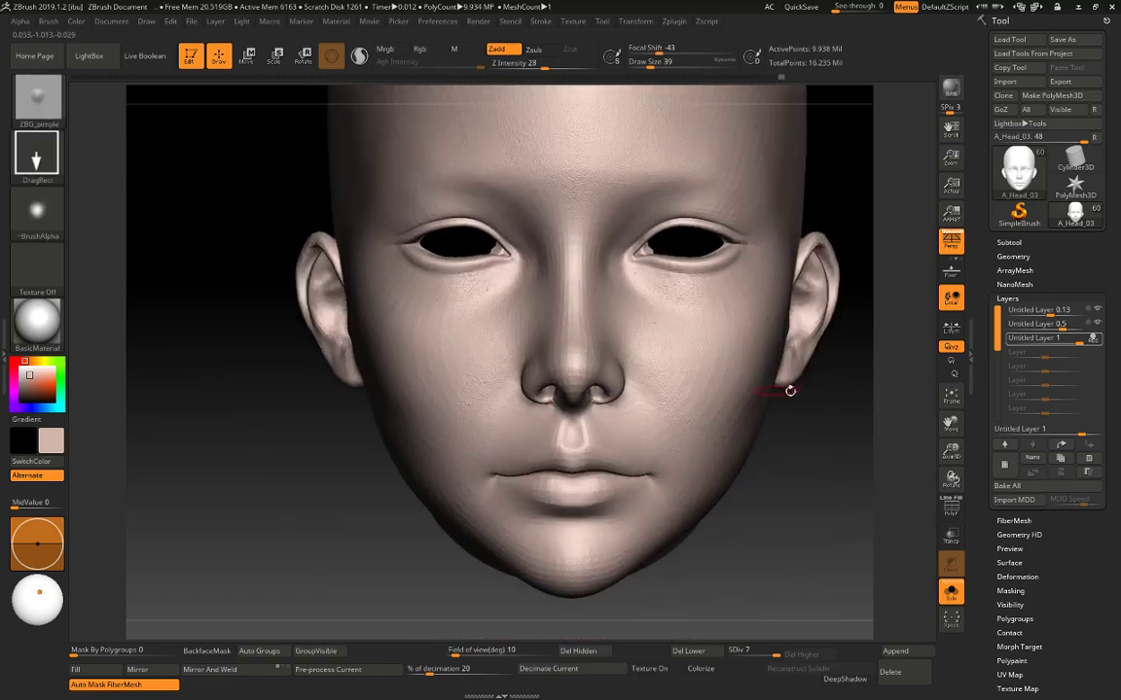
pyautogui.press('space')
pyautogui.moveTo(629, 378); pyautogui.dragTo(614, 378)
pyautogui.keyDown('alt'); pyautogui.moveTo(688, 387); pyautogui.dragTo(711, 428, button='right'); pyautogui.keyUp('alt')
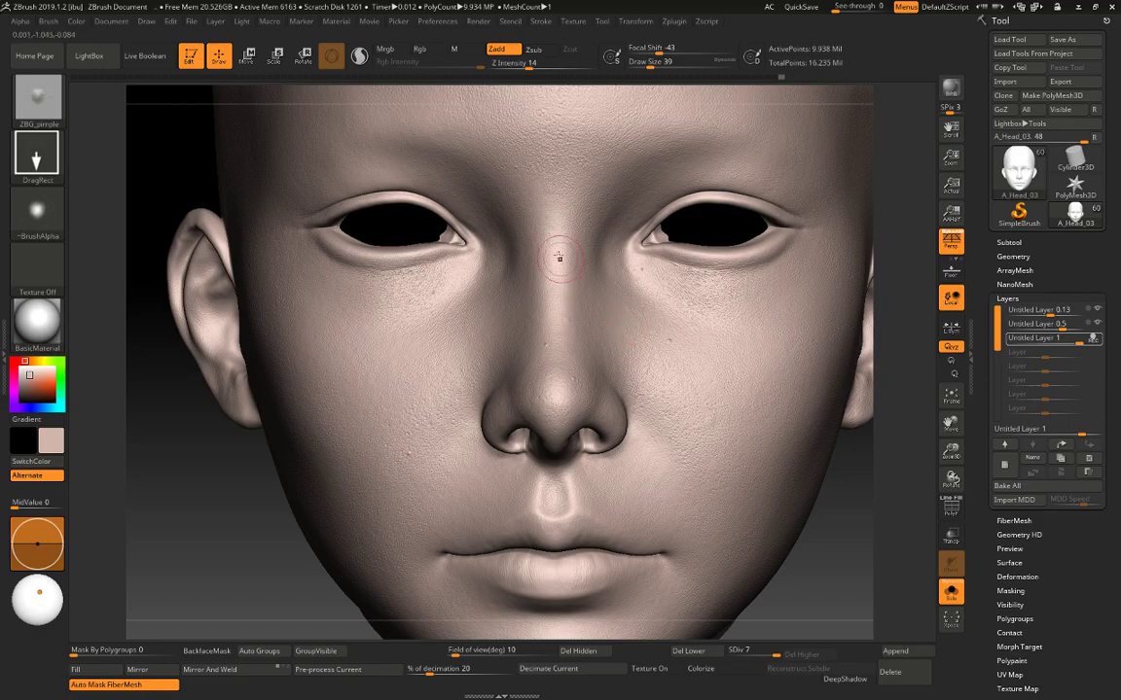
pyautogui.press('space')
pyautogui.moveTo(597, 322); pyautogui.dragTo(603, 322)
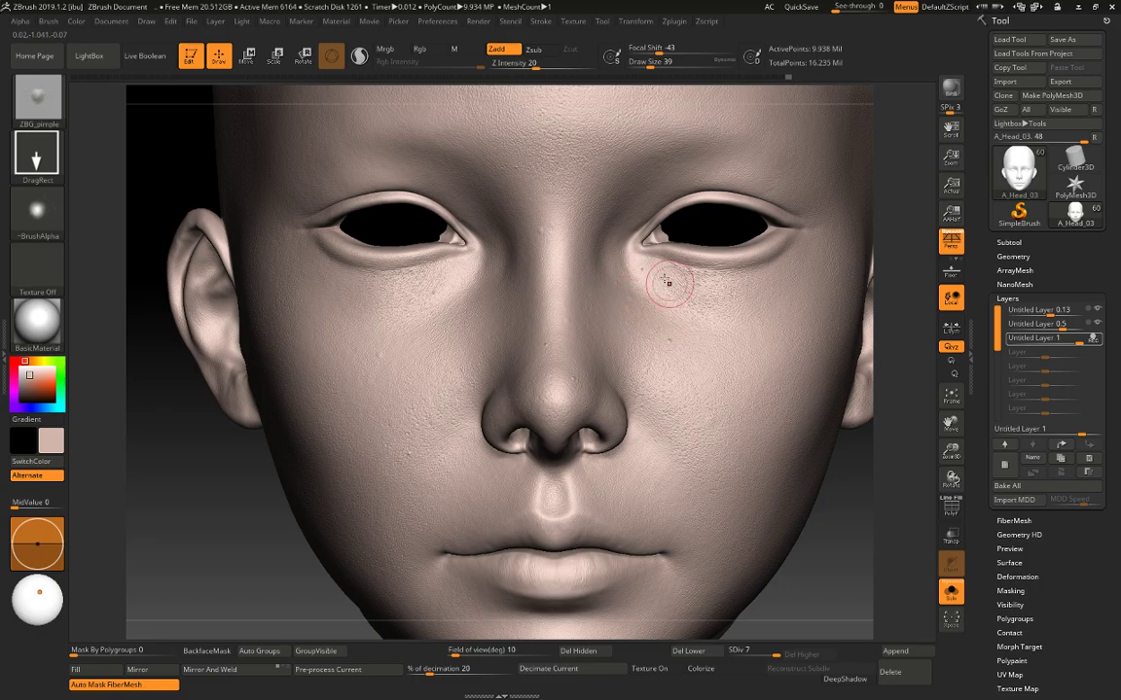
pyautogui.keyDown('alt'); pyautogui.moveTo(763, 470); pyautogui.dragTo(761, 361, button='right'); pyautogui.keyUp('alt')
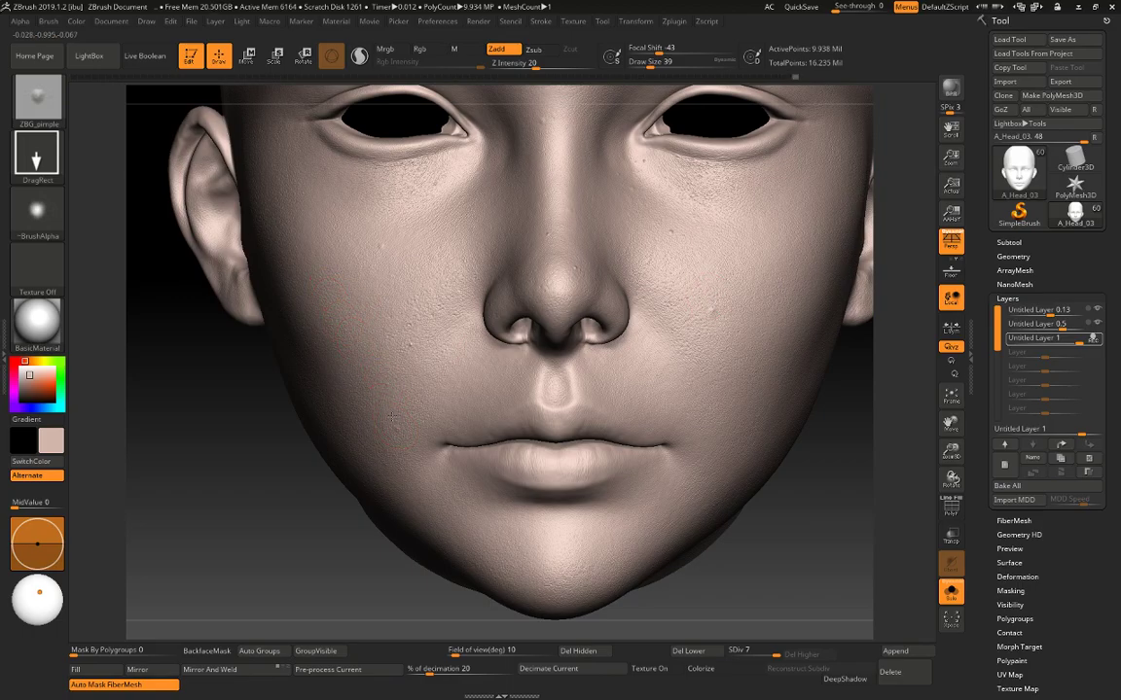
pyautogui.keyDown('alt'); pyautogui.moveTo(264, 519); pyautogui.dragTo(292, 653); pyautogui.keyUp('alt')
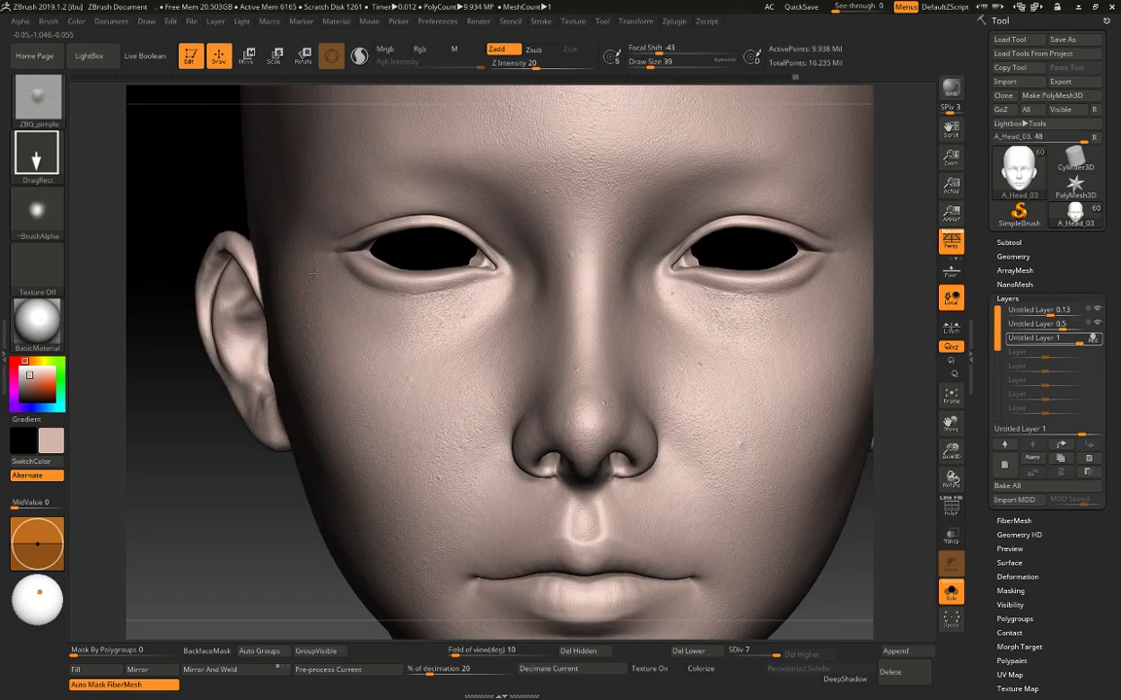
# Place small pimples across both sides of the forehead above the brows, undoing an unwanted one.
pyautogui.keyDown('alt'); pyautogui.moveTo(236, 213); pyautogui.dragTo(244, 297); pyautogui.keyUp('alt')
pyautogui.keyDown('alt'); pyautogui.moveTo(899, 228); pyautogui.dragTo(866, 166); pyautogui.keyUp('alt')
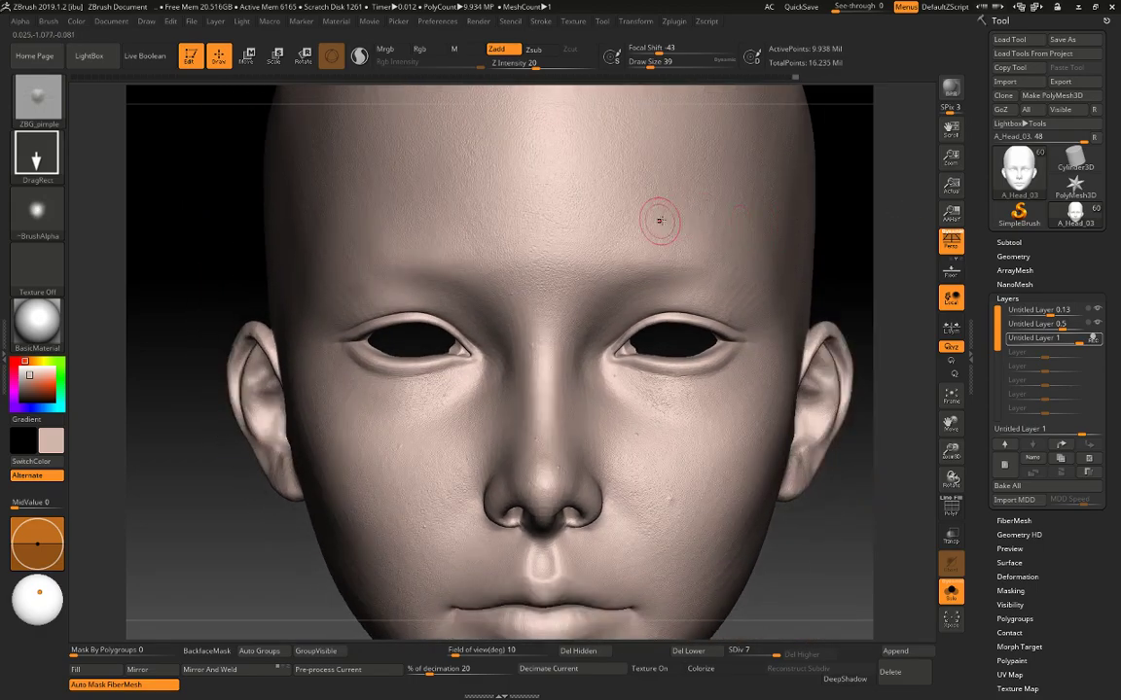
pyautogui.press('ctrl')
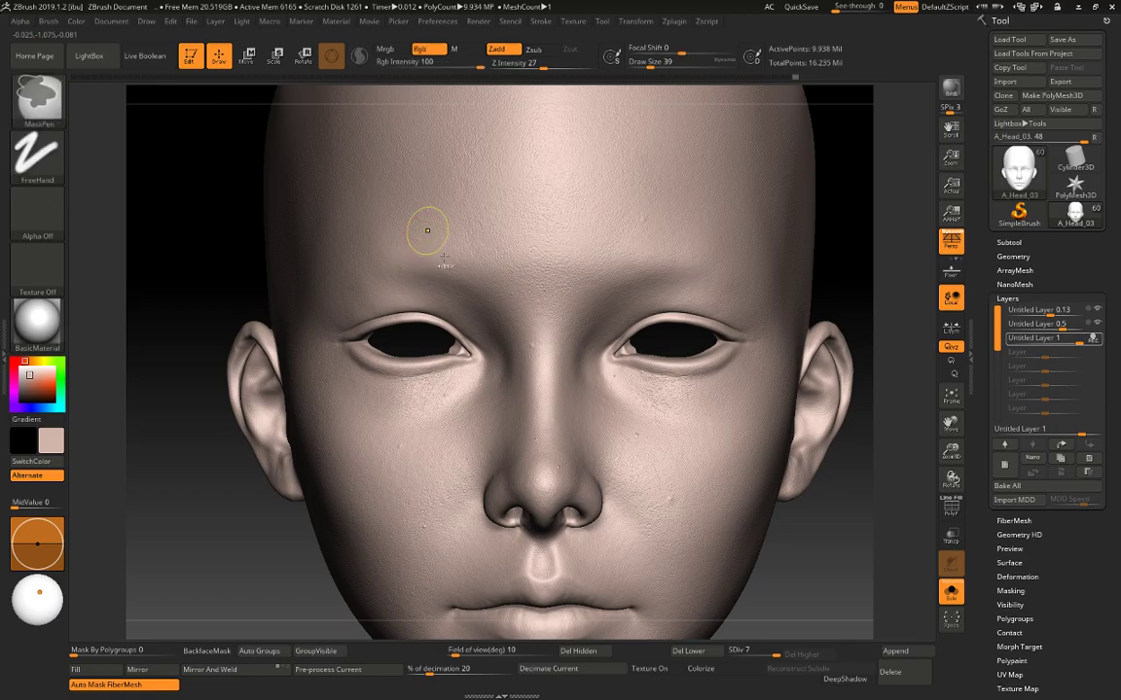
pyautogui.moveTo(442, 243); pyautogui.dragTo(441, 240)
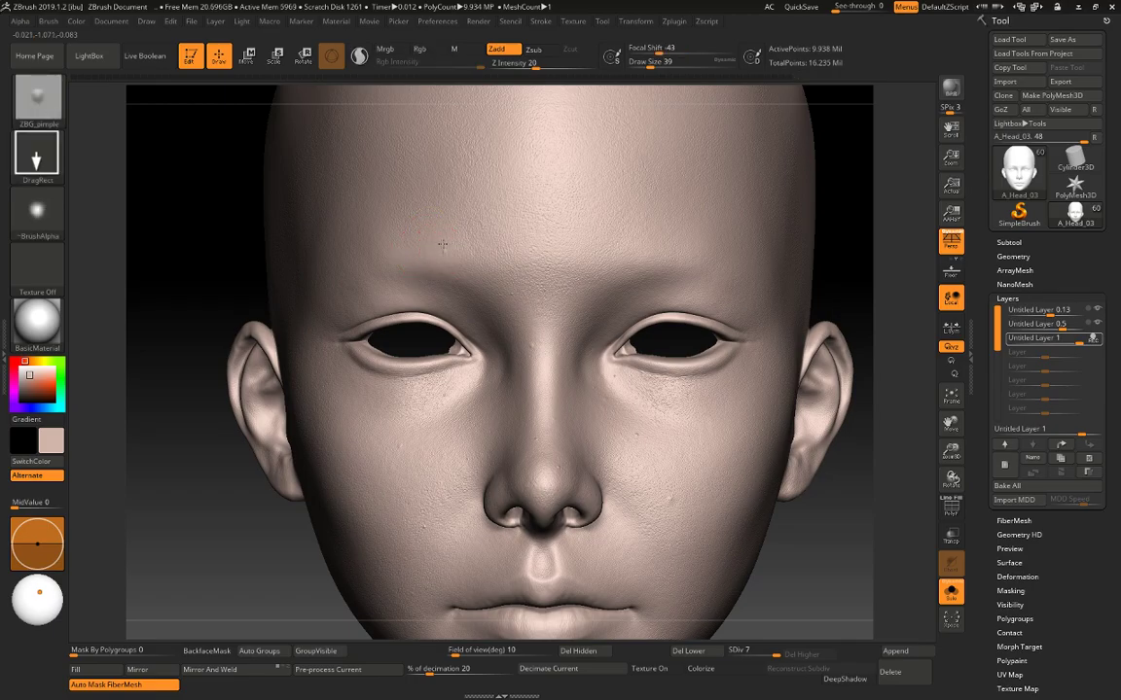
pyautogui.moveTo(459, 161); pyautogui.dragTo(460, 159)
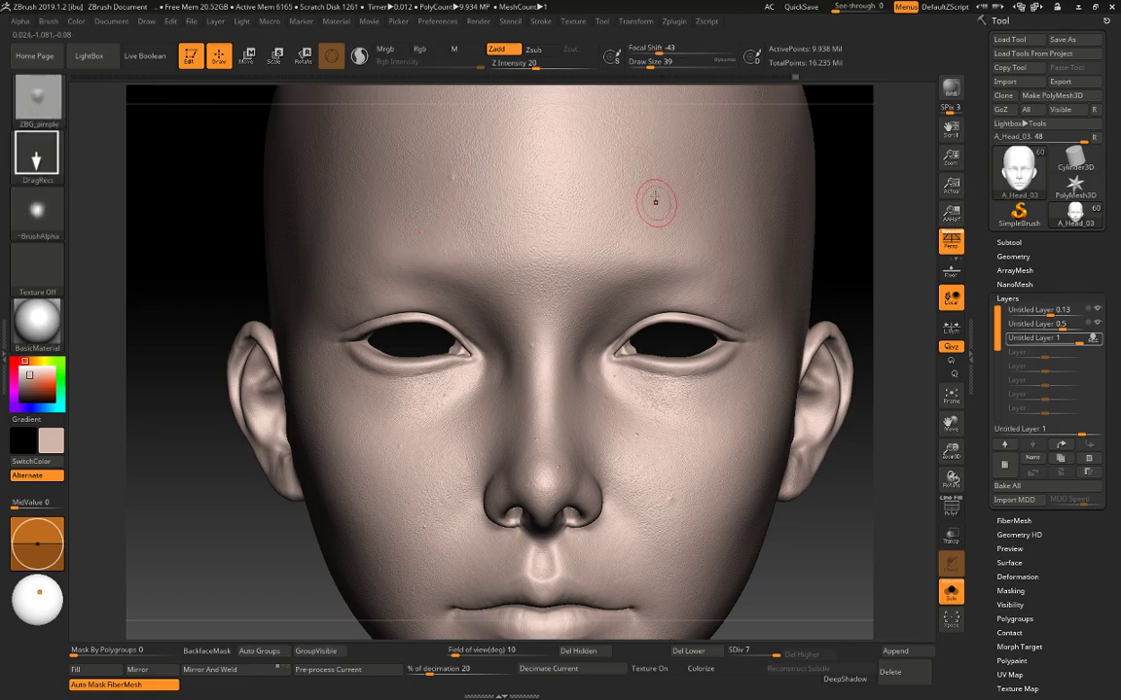
pyautogui.moveTo(666, 242); pyautogui.dragTo(673, 238)
# Place more small pimples on the nose bridge, chin and cheeks, and set the draw size to 25.
pyautogui.keyDown('alt'); pyautogui.moveTo(829, 303); pyautogui.dragTo(820, 242); pyautogui.keyUp('alt')
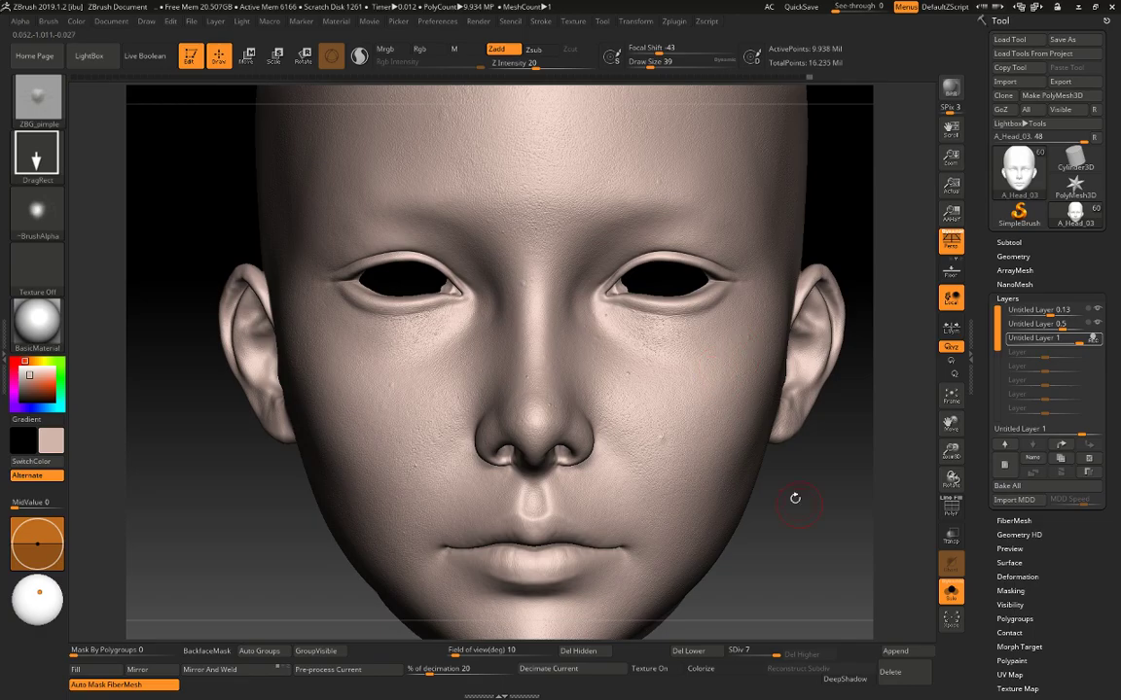
pyautogui.keyDown('alt'); pyautogui.moveTo(796, 498); pyautogui.dragTo(829, 401); pyautogui.keyUp('alt')
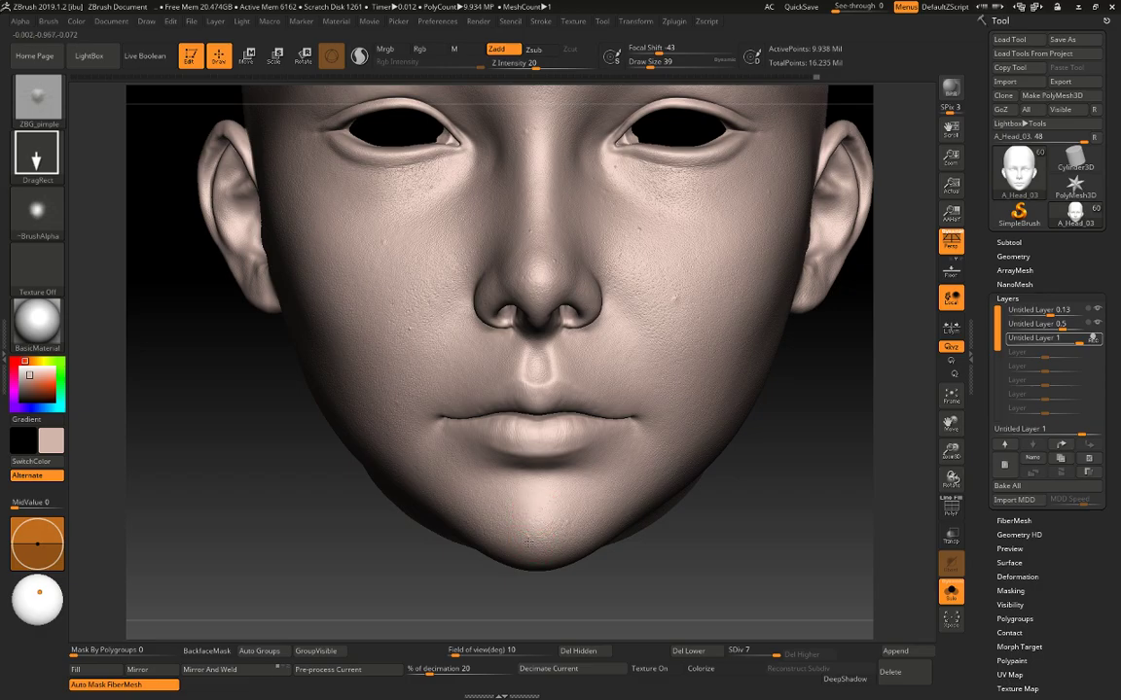
pyautogui.keyDown('alt'); pyautogui.moveTo(669, 487); pyautogui.dragTo(716, 510, button='right'); pyautogui.keyUp('alt')
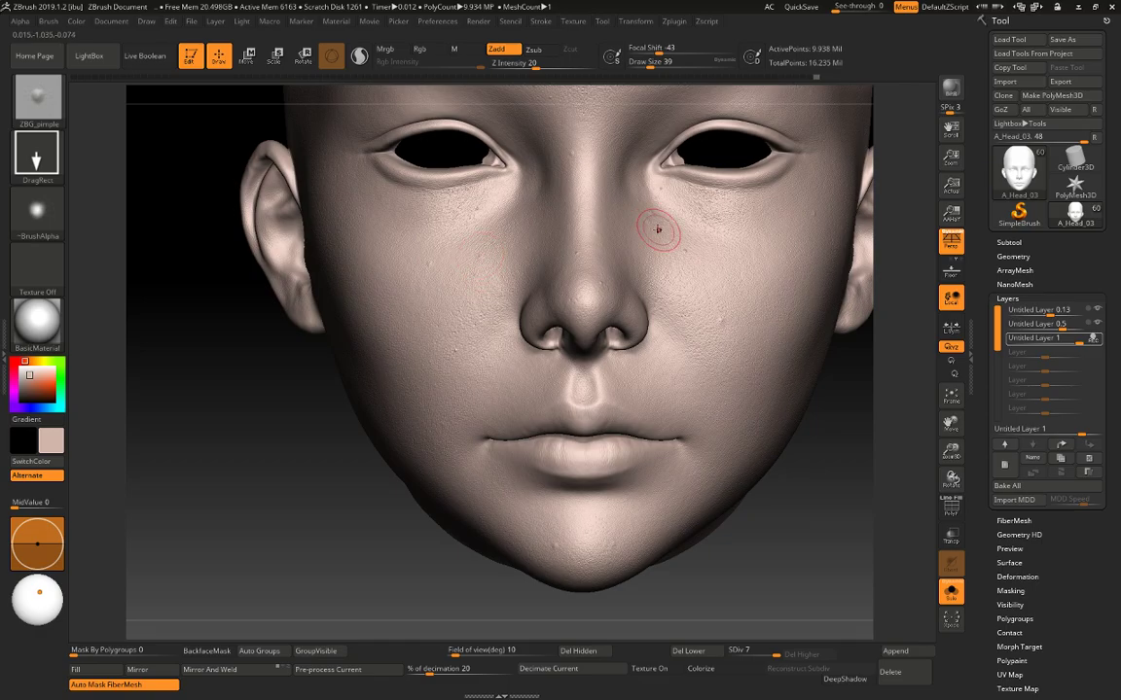
pyautogui.keyDown('alt'); pyautogui.moveTo(682, 290); pyautogui.dragTo(644, 362, button='right'); pyautogui.keyUp('alt')
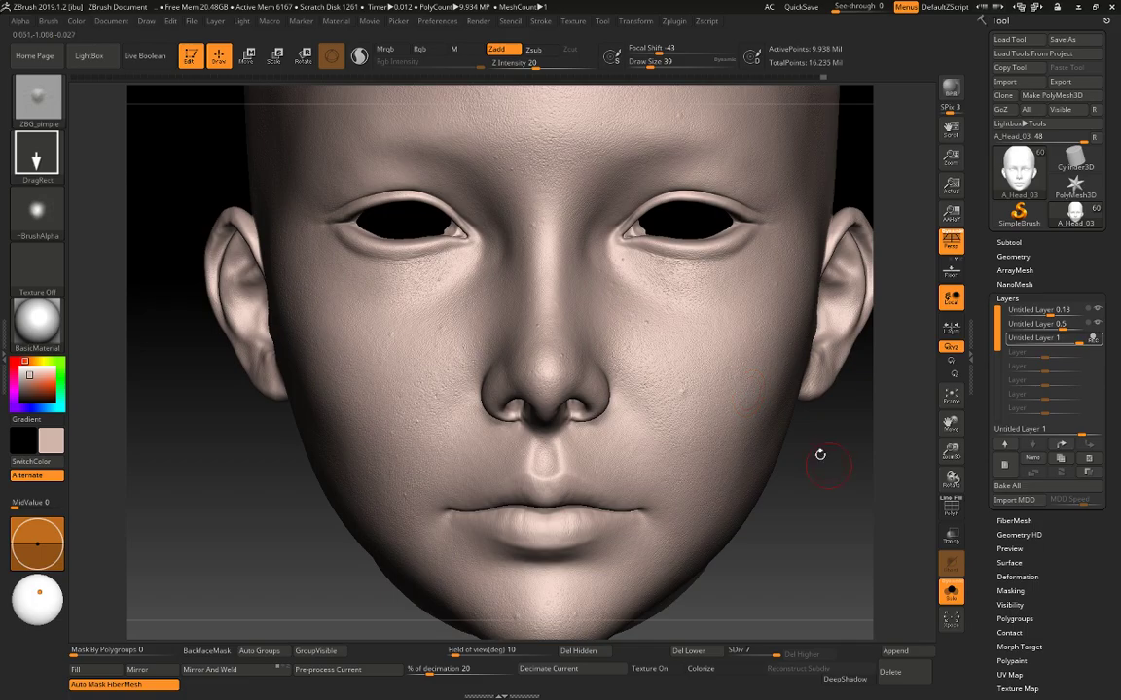
pyautogui.keyDown('ctrl'); pyautogui.moveTo(818, 452); pyautogui.dragTo(740, 420, button='right'); pyautogui.keyUp('ctrl')
pyautogui.press('space')
pyautogui.moveTo(614, 280); pyautogui.dragTo(608, 280)
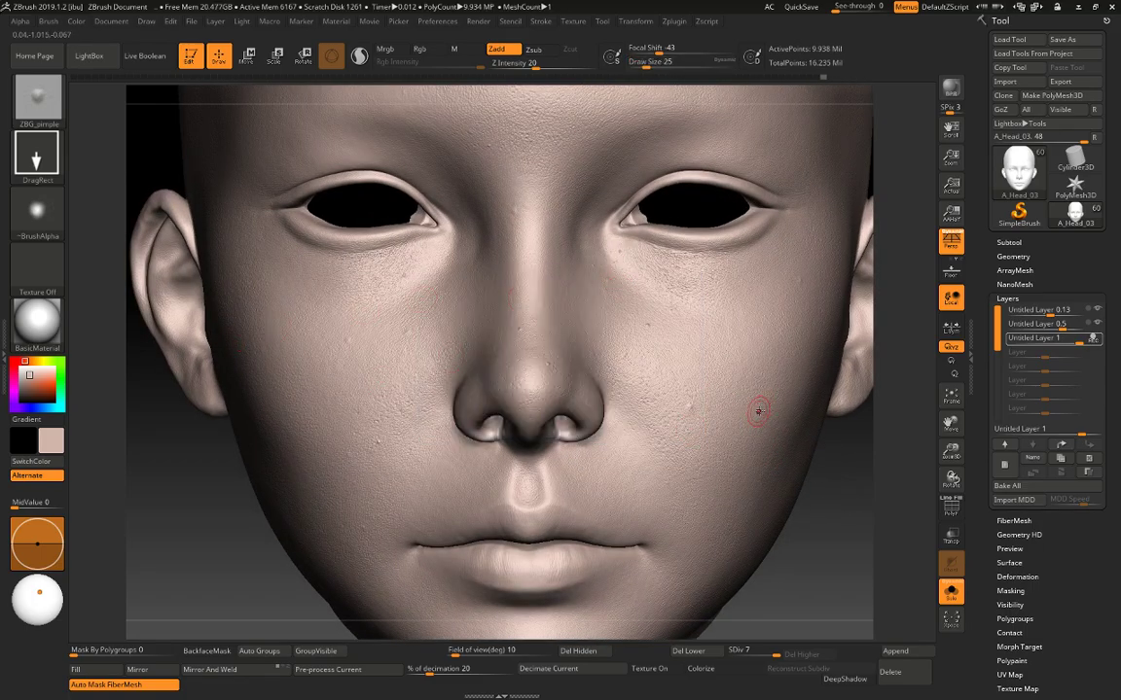
# Load the ZBG skin damage brush with the Color Spray stroke and set its draw size to 68.
pyautogui.press(',')
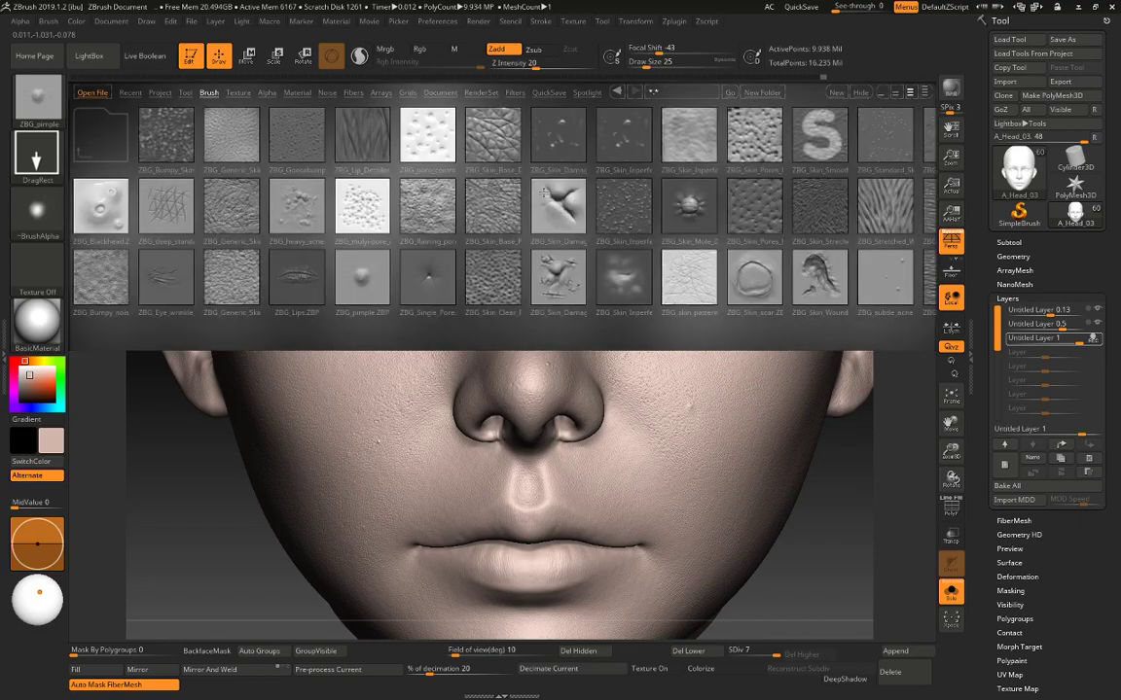
pyautogui.doubleClick(572, 144)
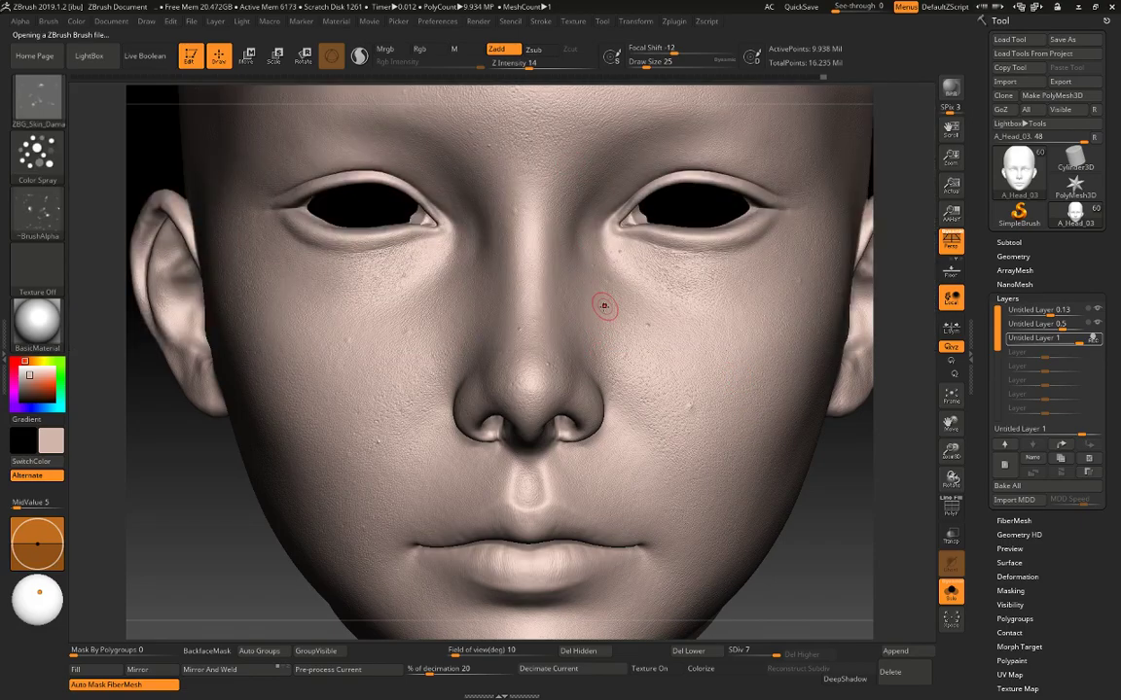
pyautogui.press('space')
pyautogui.click(594, 296)
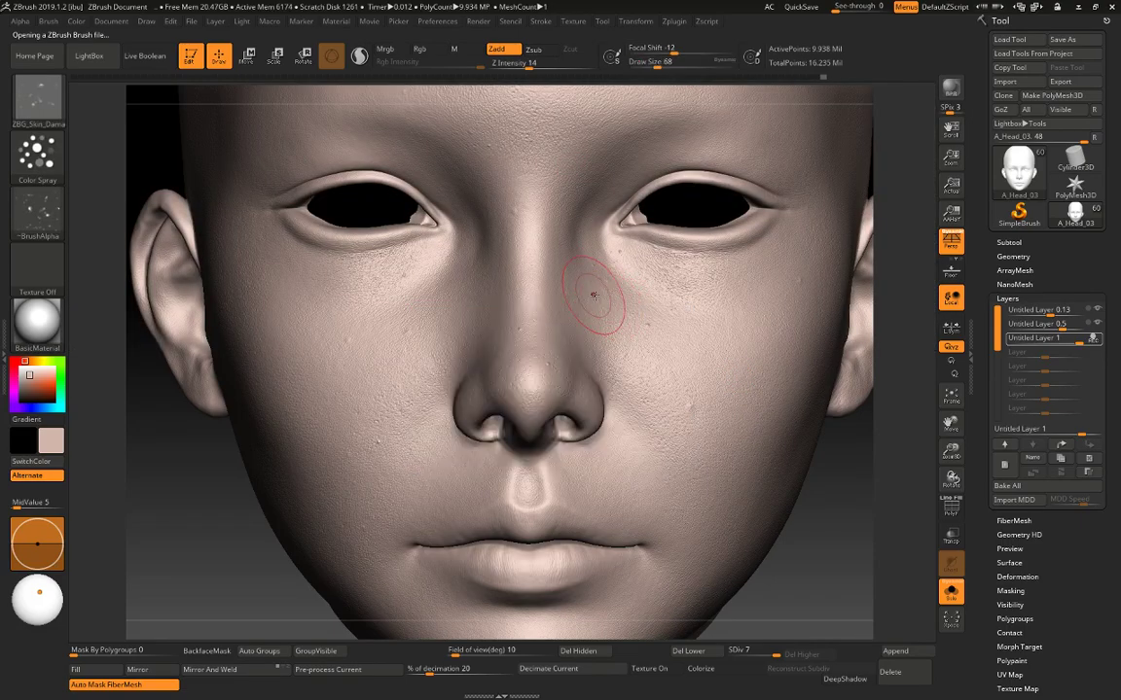
# Set the Z Intensity to 21 and try a skin damage stroke on the head's left cheek beside the nose.
pyautogui.press('space')
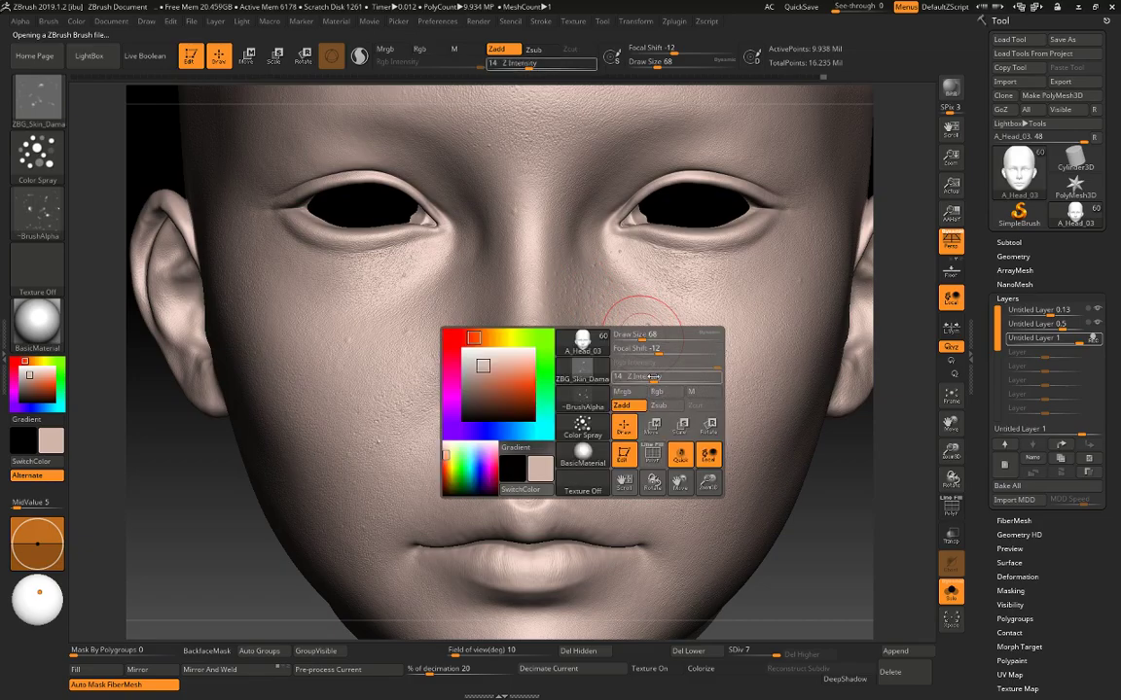
pyautogui.click(664, 377)
pyautogui.press('ctrl')
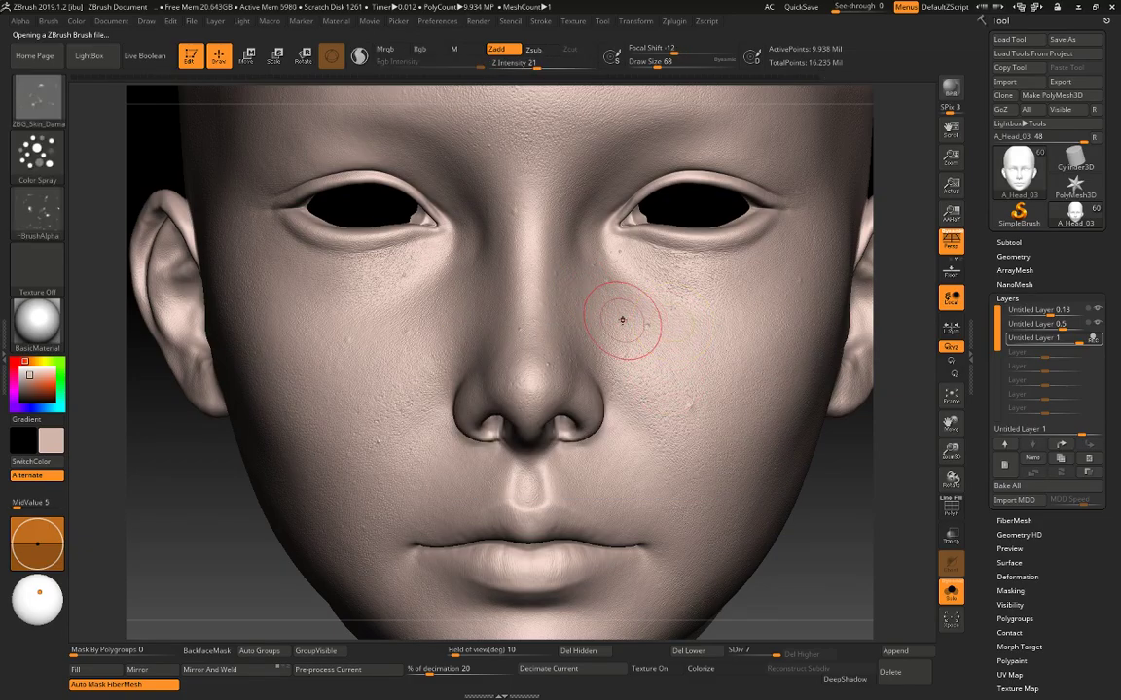
pyautogui.moveTo(621, 320)
pyautogui.mouseDown()
pyautogui.moveTo(585, 306)
pyautogui.moveTo(590, 338)
pyautogui.moveTo(681, 333)
pyautogui.mouseUp()
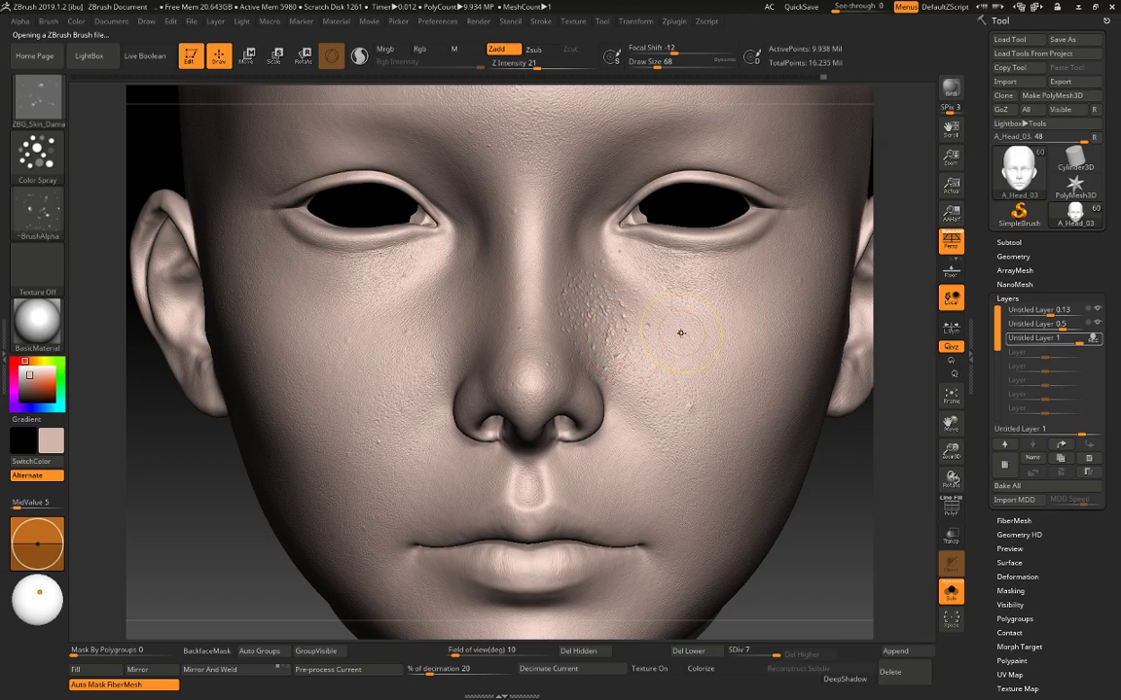
pyautogui.hotkey('ctrl', 'z')
# Set the draw size to 29 and then 46, and try skin damage strokes on the head's left cheek beside the nostril.
pyautogui.press('space')
pyautogui.click(635, 360)
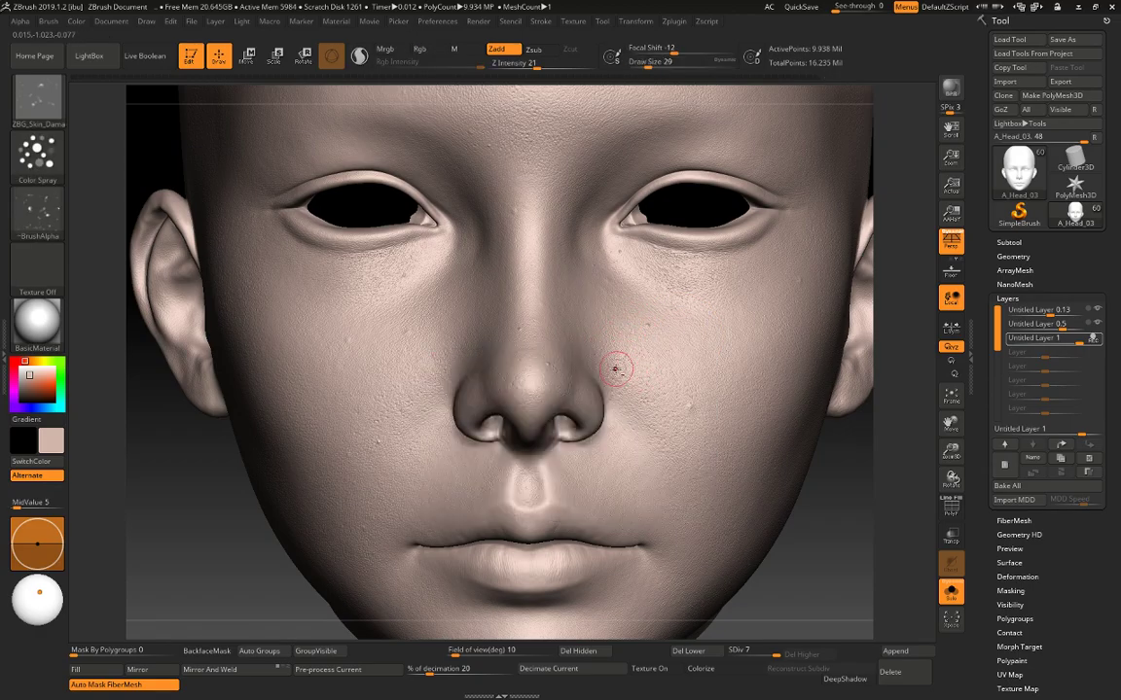
pyautogui.keyDown('alt'); pyautogui.moveTo(823, 497); pyautogui.dragTo(789, 545); pyautogui.keyUp('alt')
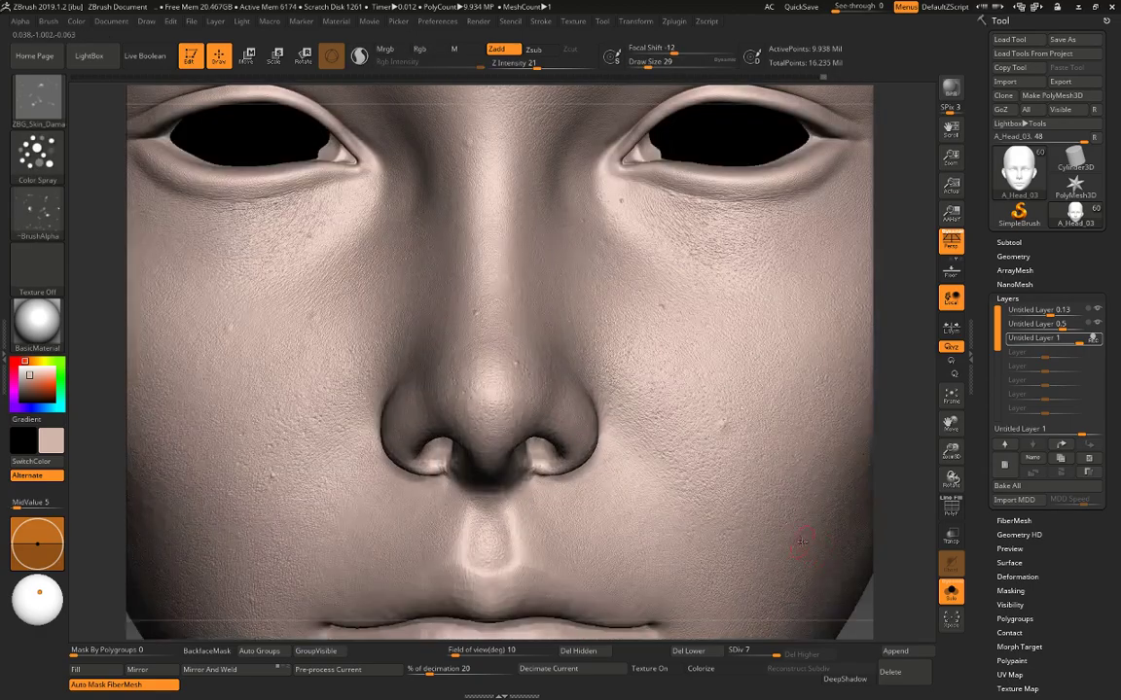
pyautogui.press('space')
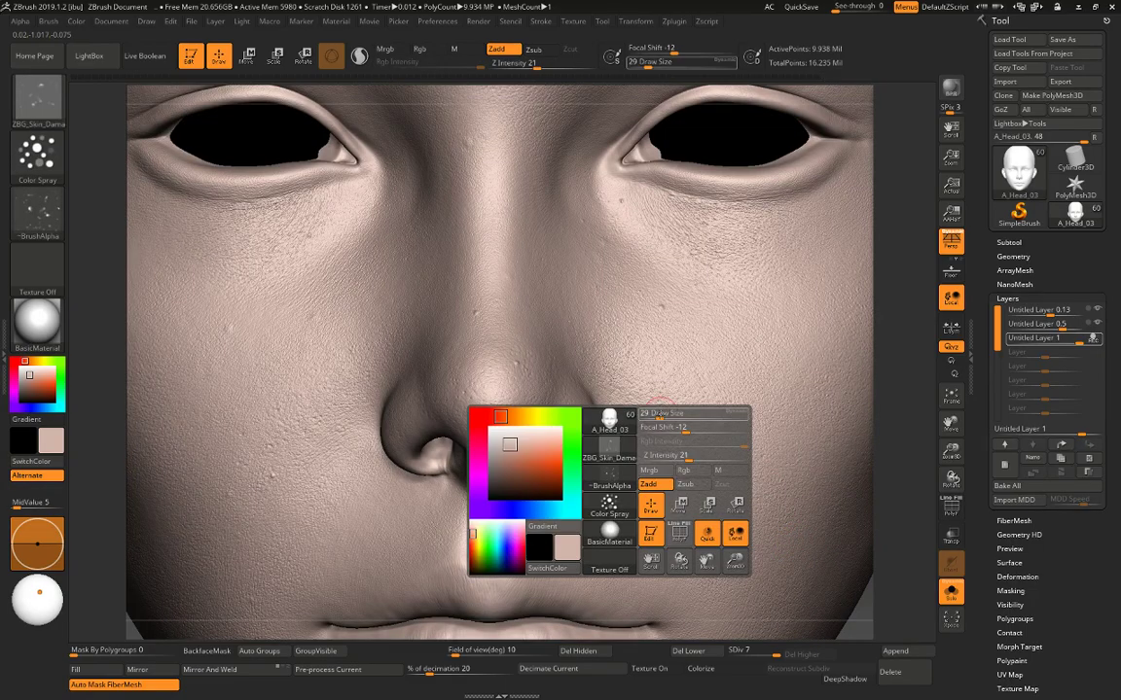
pyautogui.moveTo(674, 458); pyautogui.dragTo(693, 471)
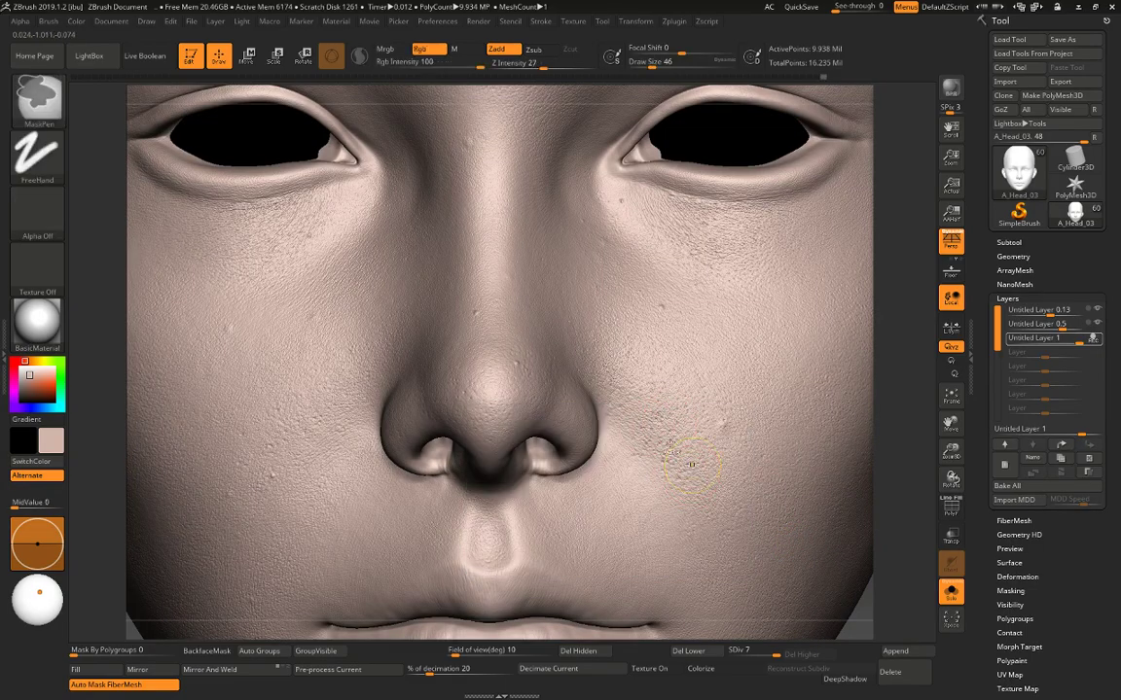
pyautogui.hotkey('ctrl', 'z')
# Set the draw size to 33, reduce the Z Intensity below 12, and brush skin damage texture over the tip of the nose.
pyautogui.press('space')
pyautogui.moveTo(533, 424); pyautogui.dragTo(512, 386)
pyautogui.press('space')
pyautogui.press('space')
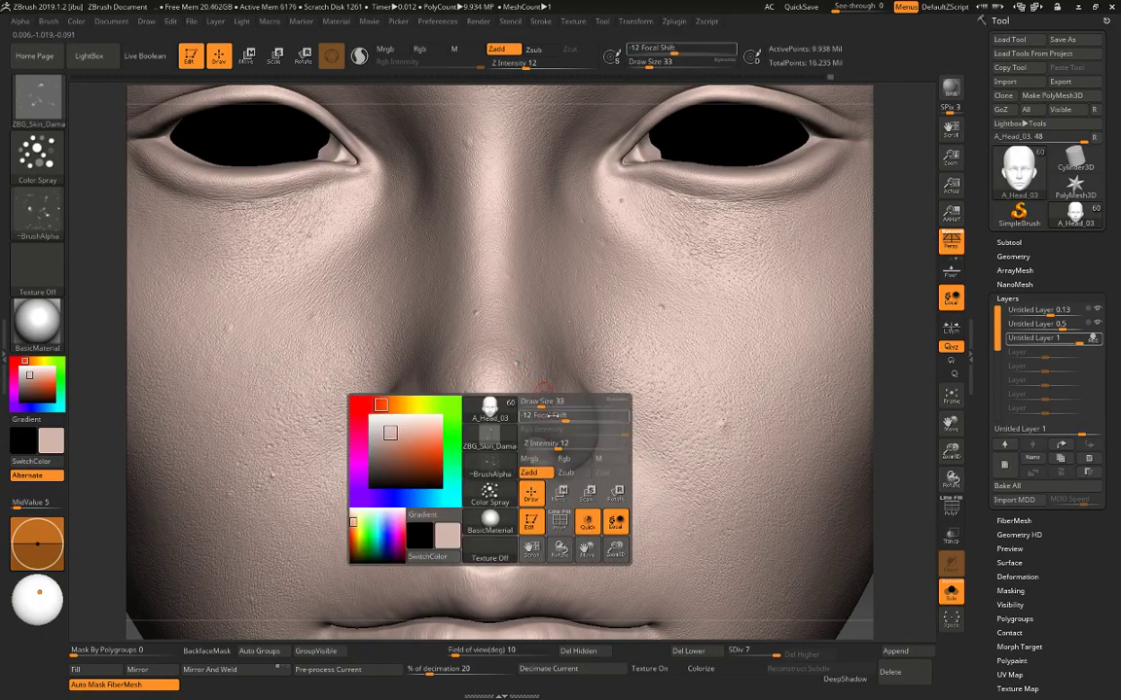
pyautogui.moveTo(556, 443); pyautogui.dragTo(551, 444)
pyautogui.moveTo(503, 377); pyautogui.dragTo(502, 387)
pyautogui.press('ctrl')
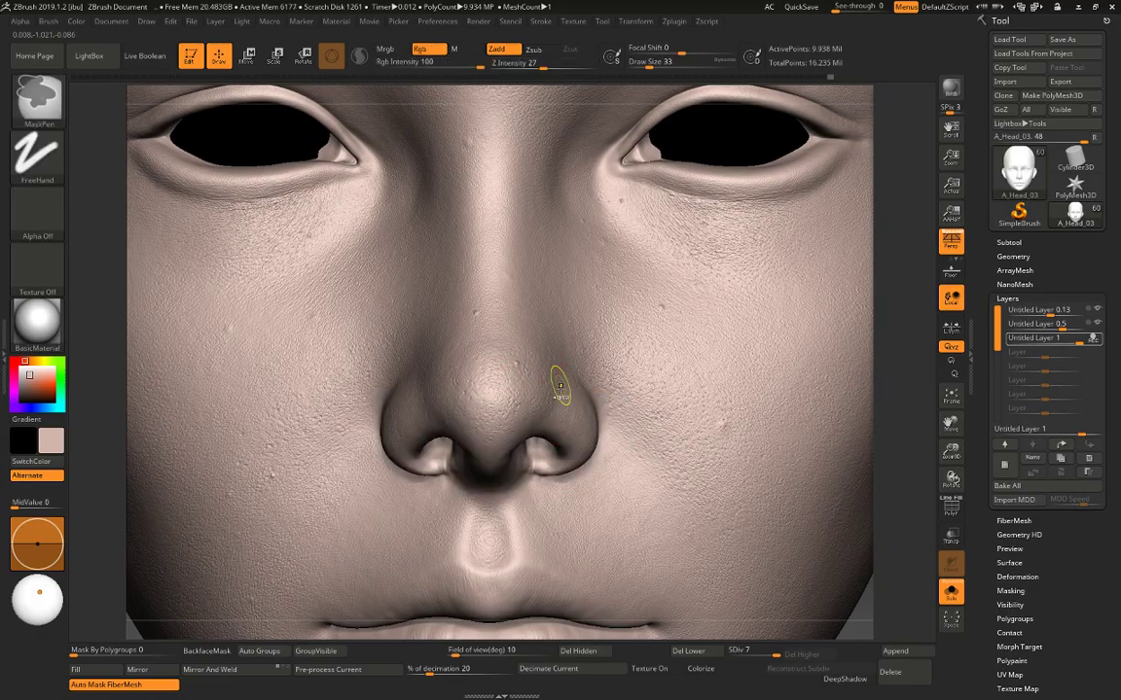
# Undo the last stroke, set the Z Intensity to 20, and brush skin damage over the nose and left cheek, raising the draw size to 54.
pyautogui.hotkey('ctrl', 'z')
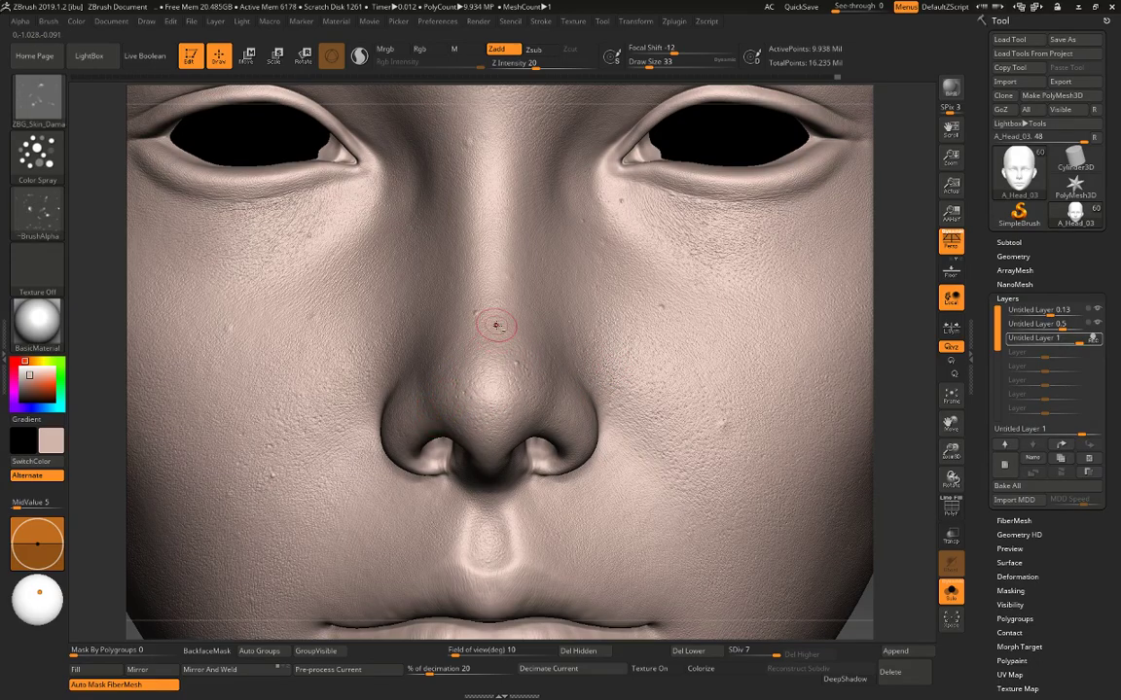
pyautogui.moveTo(513, 404); pyautogui.dragTo(545, 384)
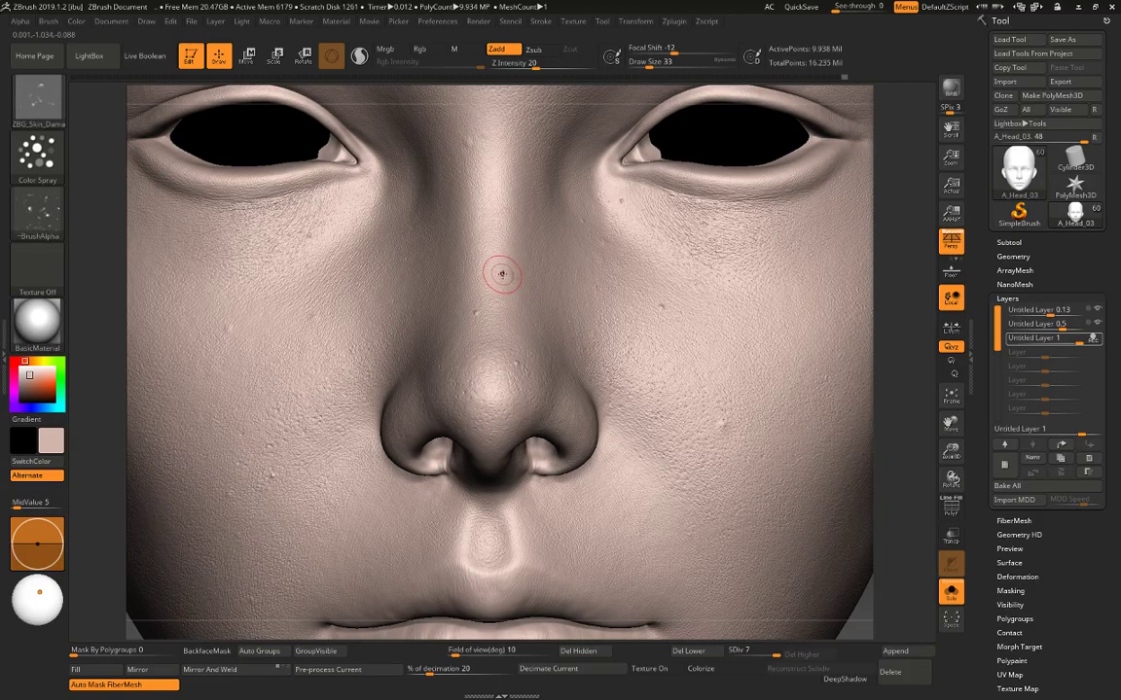
pyautogui.press('s')
pyautogui.moveTo(503, 273); pyautogui.dragTo(511, 280)
pyautogui.moveTo(646, 268); pyautogui.dragTo(642, 258)
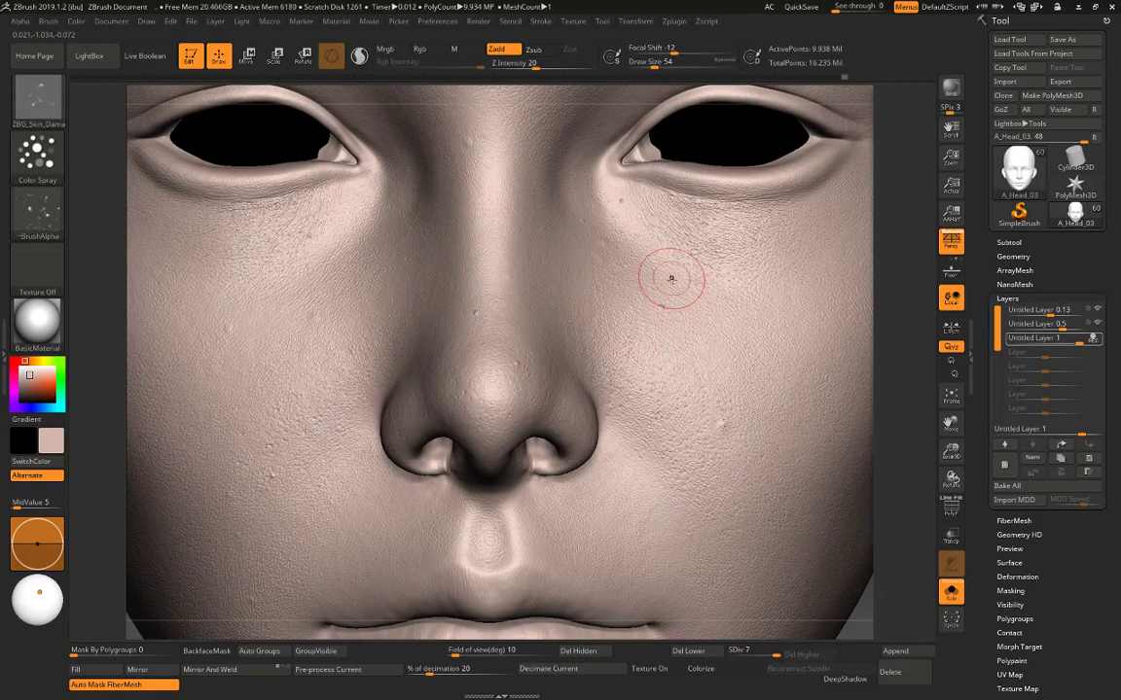
# Set the draw size to 37 and then 33, brush skin damage over the head's left cheek, and undo the last stroke.
pyautogui.press('space')
pyautogui.click(670, 275)
pyautogui.press('1')
pyautogui.keyDown('alt'); pyautogui.moveTo(902, 382); pyautogui.dragTo(848, 352); pyautogui.keyUp('alt')
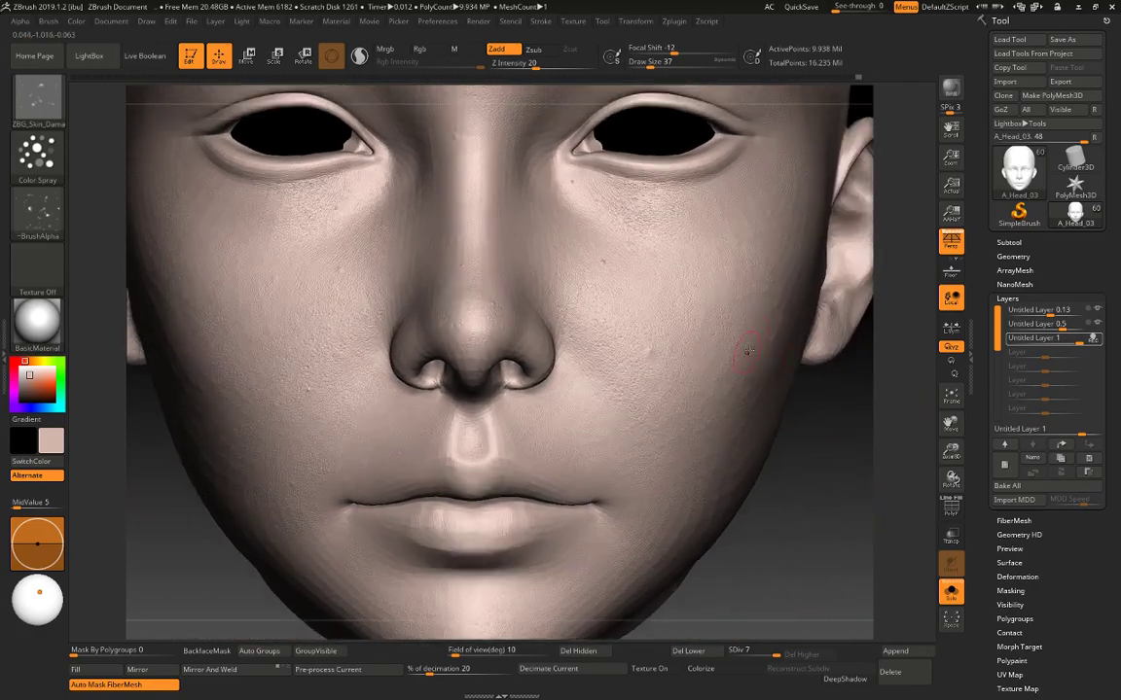
pyautogui.press('space')
pyautogui.moveTo(703, 369); pyautogui.dragTo(698, 368)
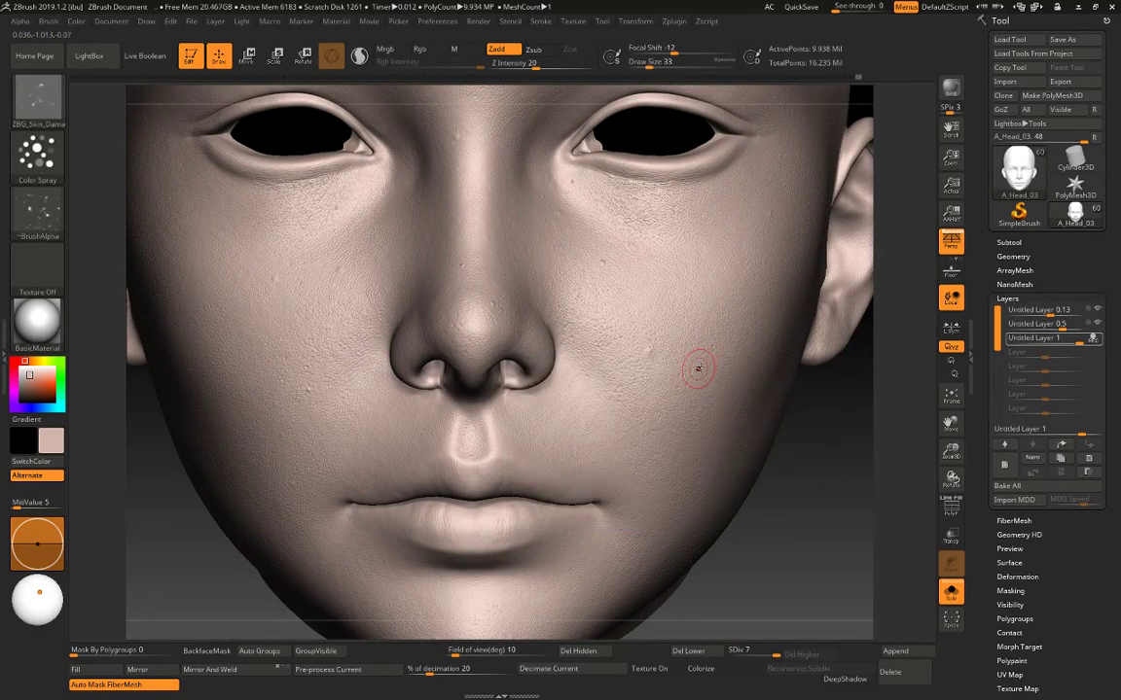
pyautogui.press('ctrl')
pyautogui.press('ctrl')
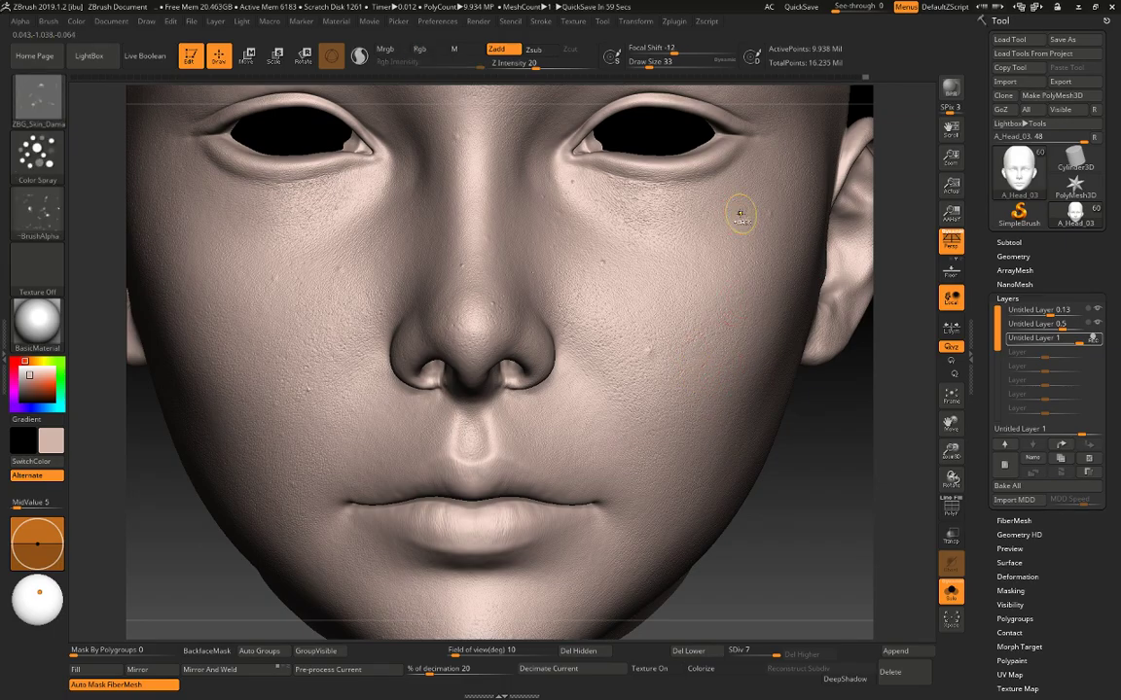
pyautogui.hotkey('ctrl', 'z')
# Brush a short skin damage stroke along the bridge of the nose at draw size 33.
pyautogui.keyDown('alt'); pyautogui.moveTo(762, 393); pyautogui.dragTo(846, 334, button='right'); pyautogui.keyUp('alt')
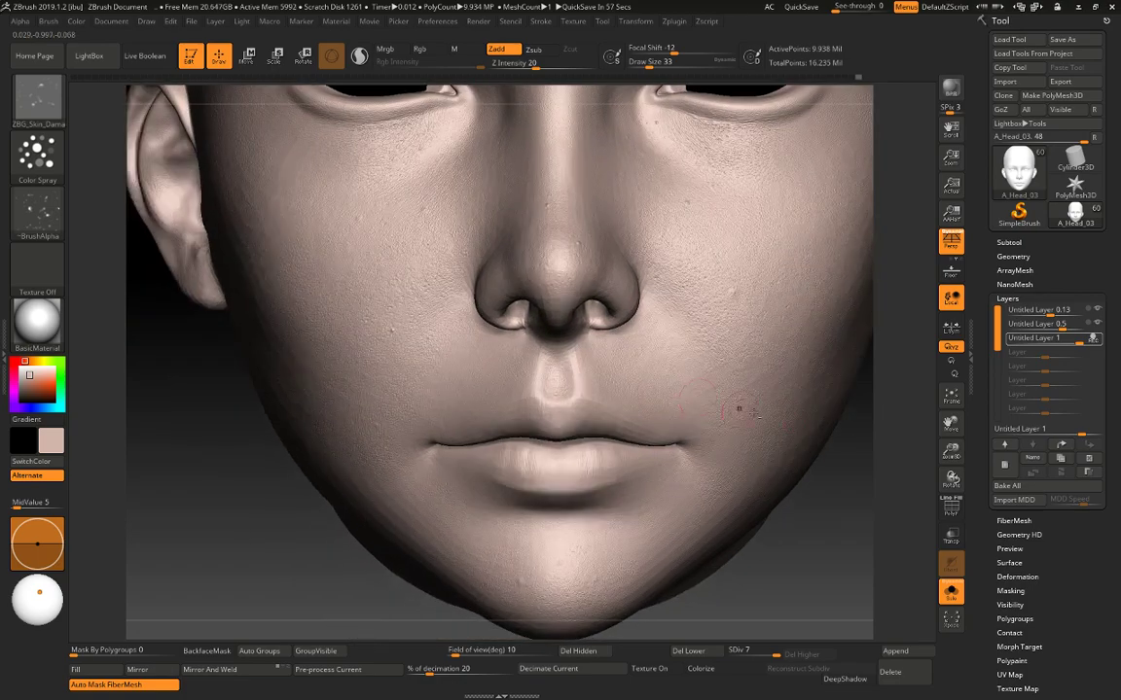
pyautogui.press('ctrl')
pyautogui.moveTo(554, 254); pyautogui.dragTo(564, 265)
pyautogui.keyDown('alt'); pyautogui.moveTo(550, 324); pyautogui.dragTo(570, 392, button='right'); pyautogui.keyUp('alt')
pyautogui.press('ctrl')
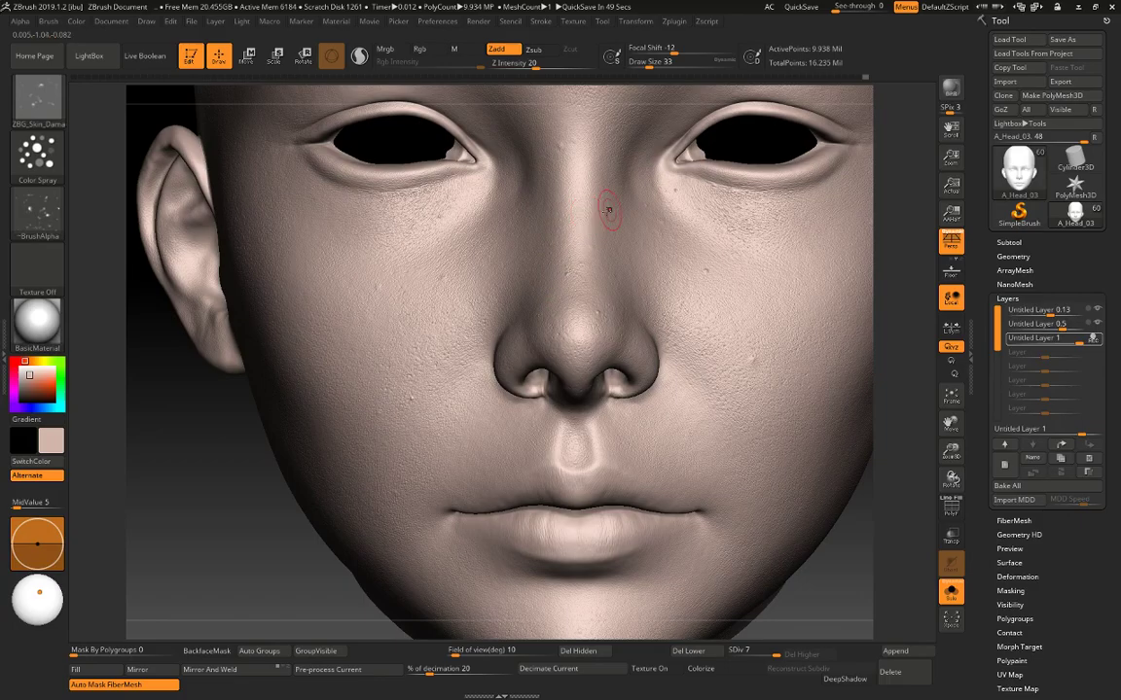
# Set the Z Intensity to 15 and the draw size to 29, and brush faint skin damage on the cheeks below the eyes.
pyautogui.press('space')
pyautogui.click(693, 197)
pyautogui.press('ctrl')
pyautogui.press('space')
pyautogui.moveTo(737, 273); pyautogui.dragTo(729, 273)
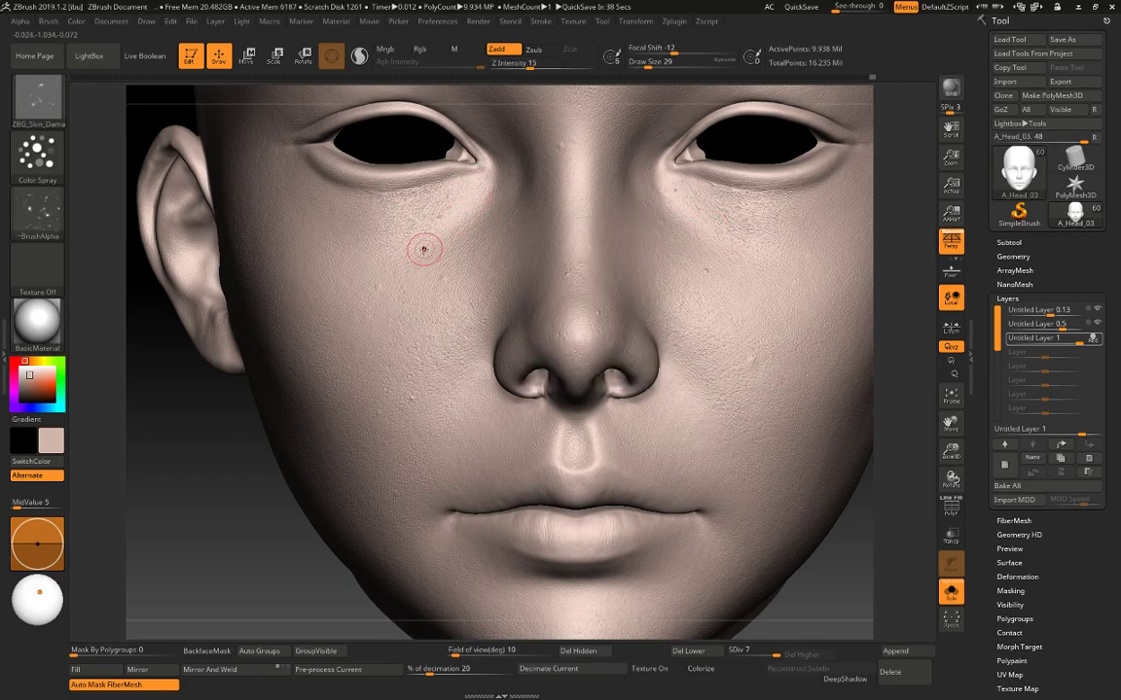
# Set the draw size to 41 and then 27, and brush skin damage on the lower forehead between the brows.
pyautogui.keyDown('alt'); pyautogui.moveTo(250, 452); pyautogui.dragTo(302, 601); pyautogui.keyUp('alt')
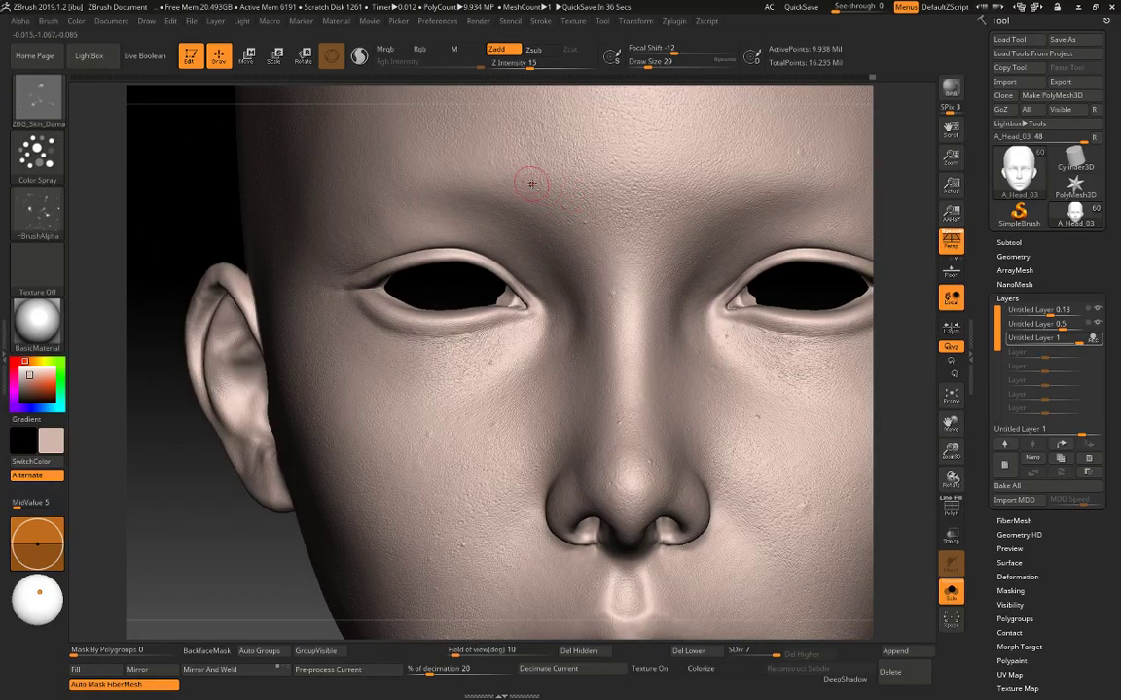
pyautogui.press('[')
pyautogui.press('[')
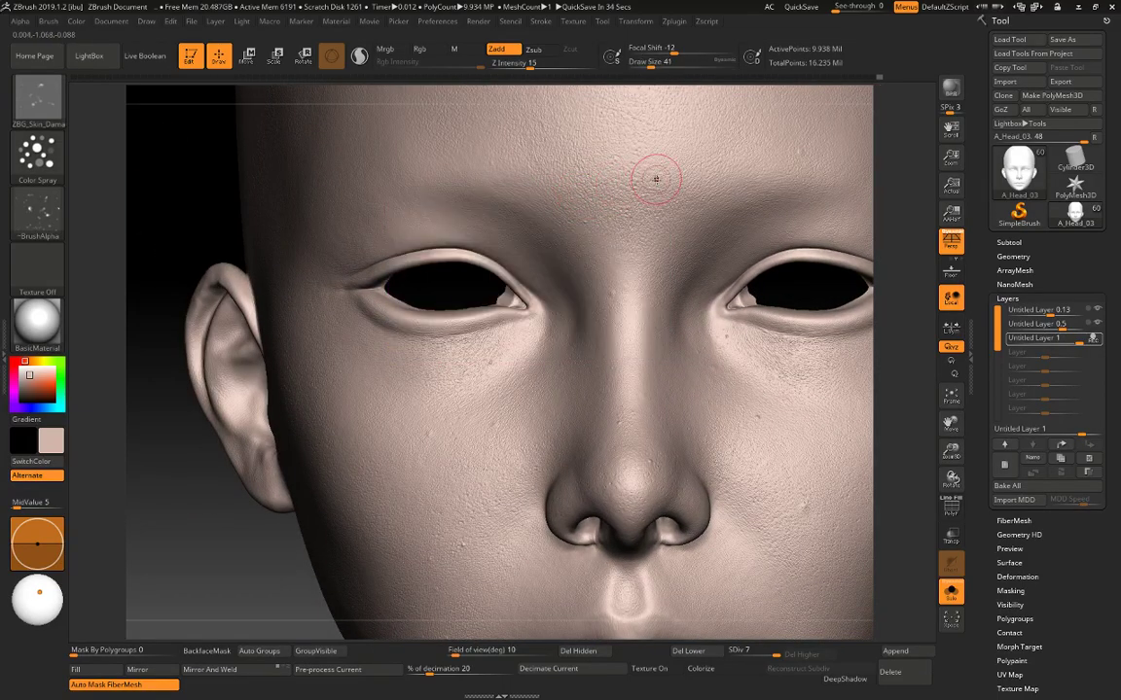
pyautogui.moveTo(634, 162); pyautogui.dragTo(616, 157)
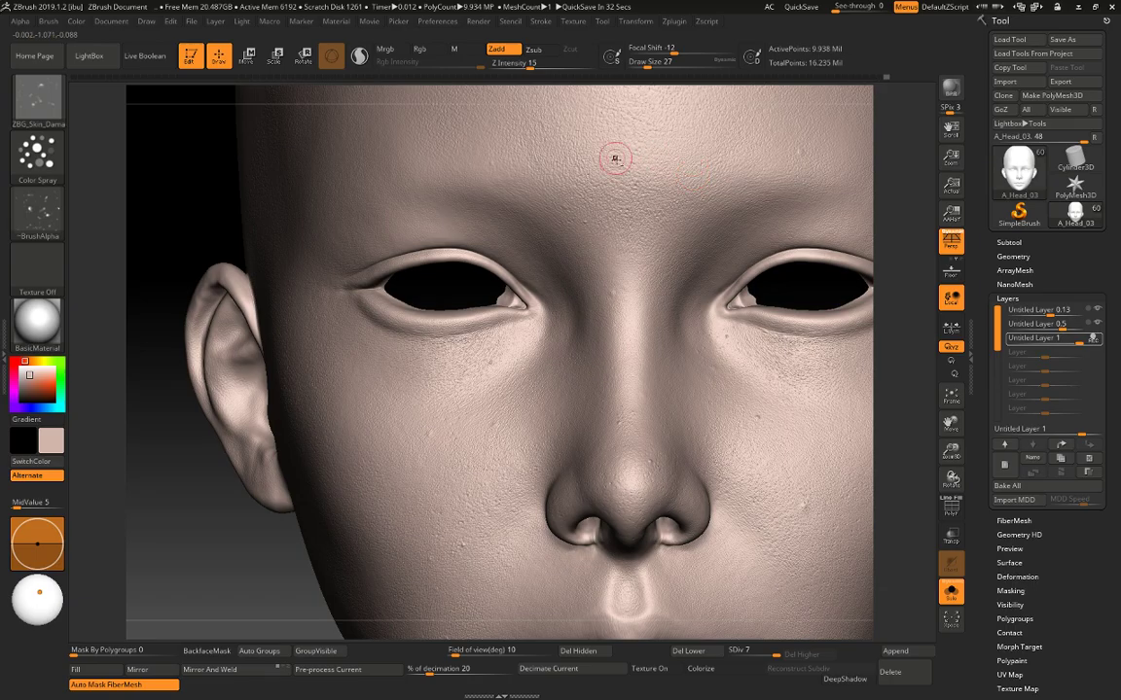
# Set the draw size to 29, brush skin damage around the brow and nose bridge, and undo the last stroke.
pyautogui.press('space')
pyautogui.click(679, 222)
pyautogui.press('ctrl')
pyautogui.hotkey('ctrl', 'z')
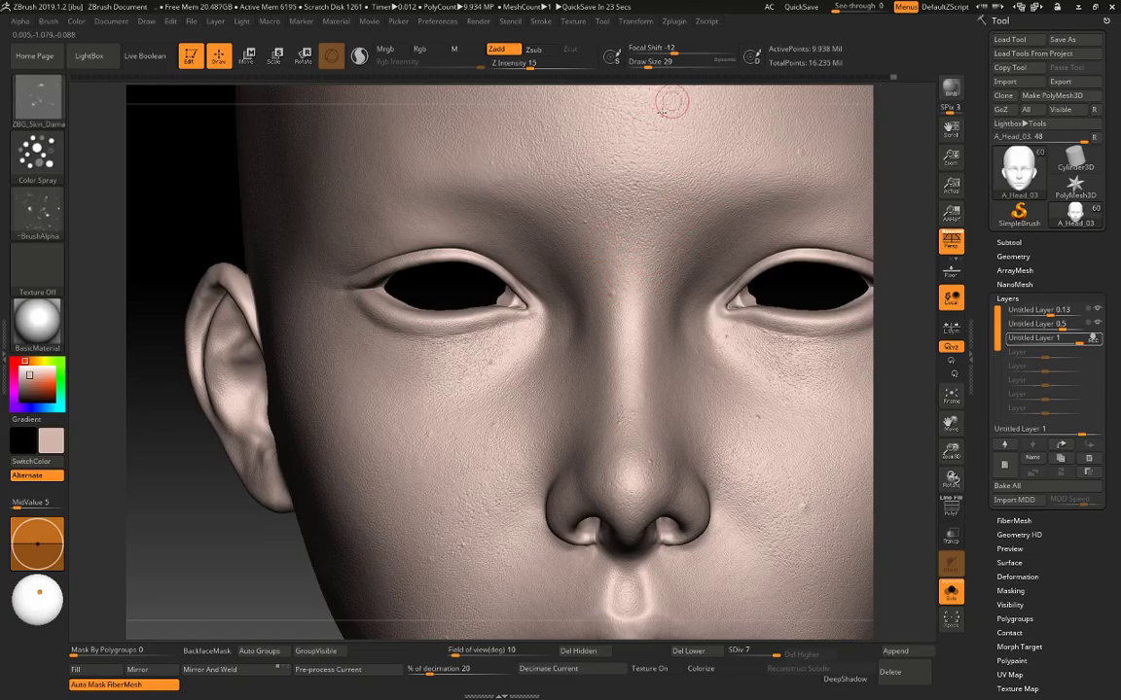
# Turn off Solo to show the eyes and eyelashes together with the whole head.
pyautogui.keyDown('alt'); pyautogui.moveTo(893, 498); pyautogui.dragTo(849, 454); pyautogui.keyUp('alt')
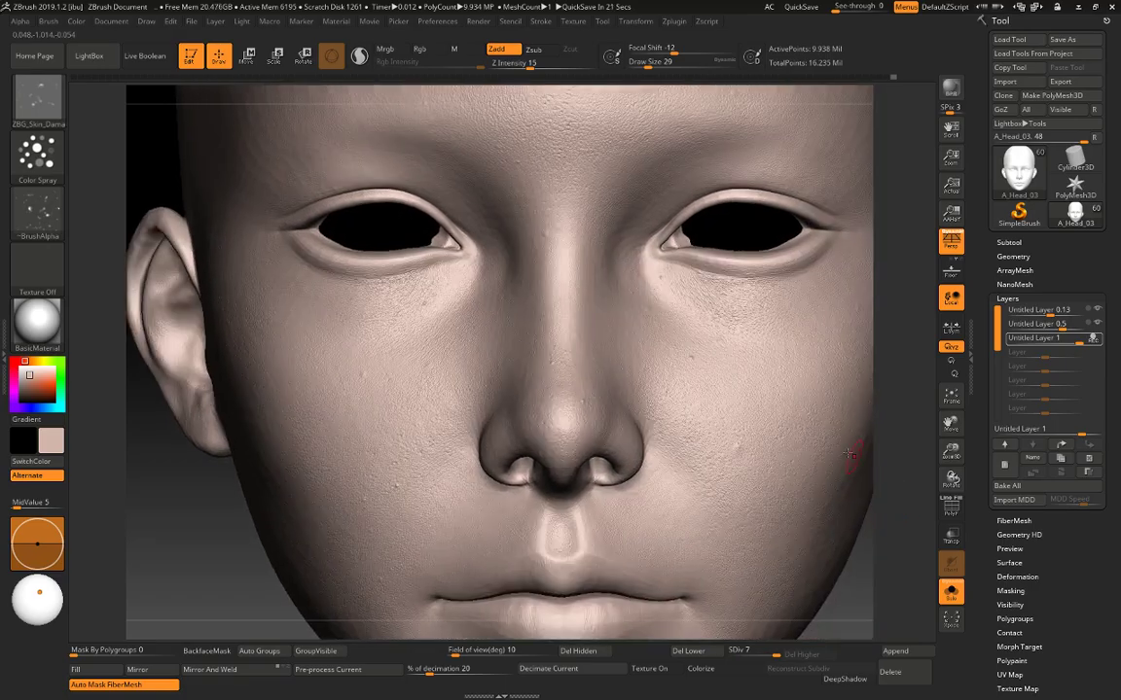
pyautogui.hotkey('ctrl', 'shift', 's')
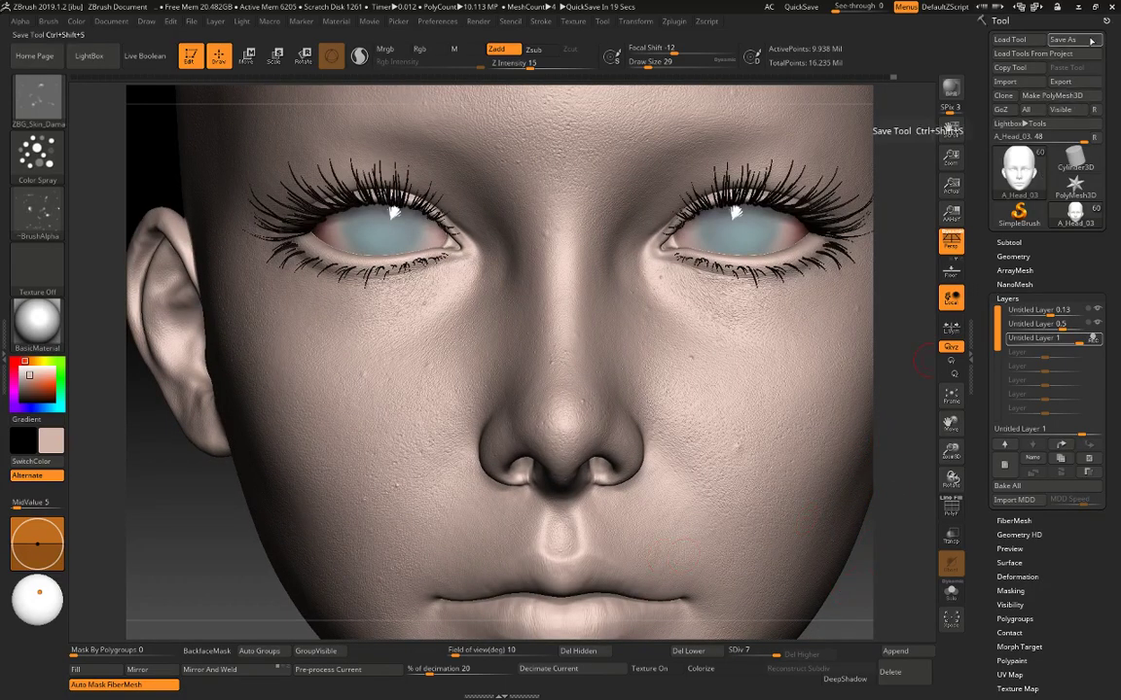
pyautogui.keyDown('alt'); pyautogui.moveTo(923, 528); pyautogui.dragTo(894, 499); pyautogui.keyUp('alt')
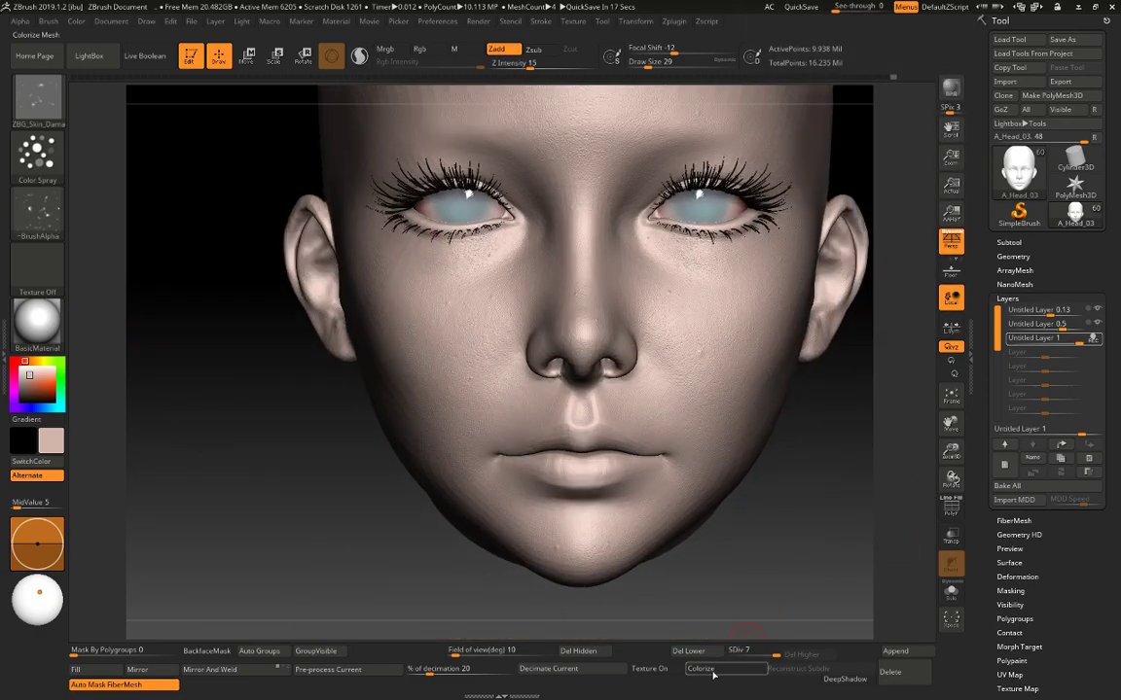
# Turn on Colorize for the head and switch the material to SkinShade4.
pyautogui.click(701, 668)
pyautogui.click(43, 321)
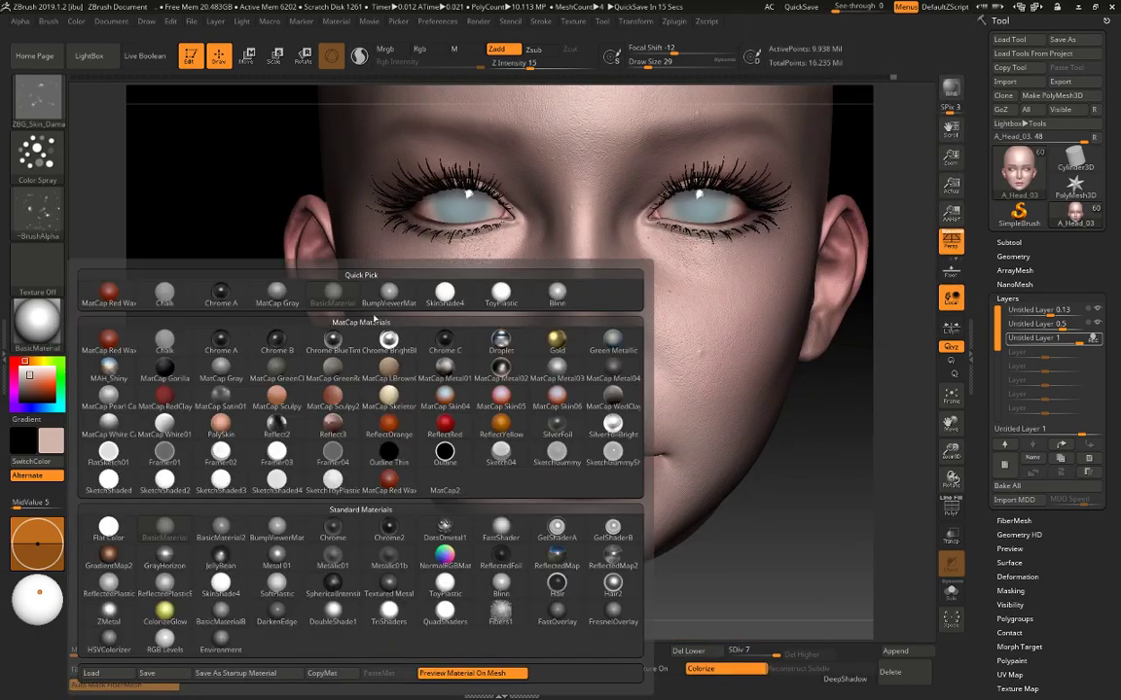
pyautogui.click(445, 292)
pyautogui.keyDown('alt'); pyautogui.moveTo(805, 484); pyautogui.dragTo(788, 516); pyautogui.keyUp('alt')
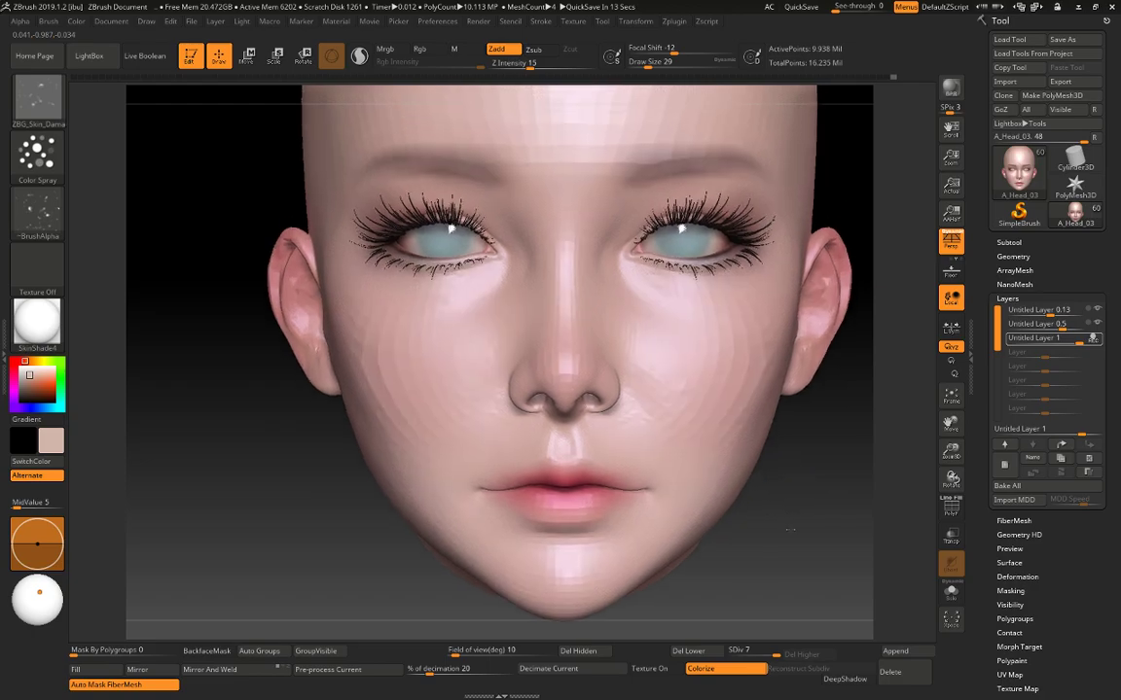
# Try a lower light intensity of about 0.59 and set it back to 0.85.
pyautogui.click(216, 23)
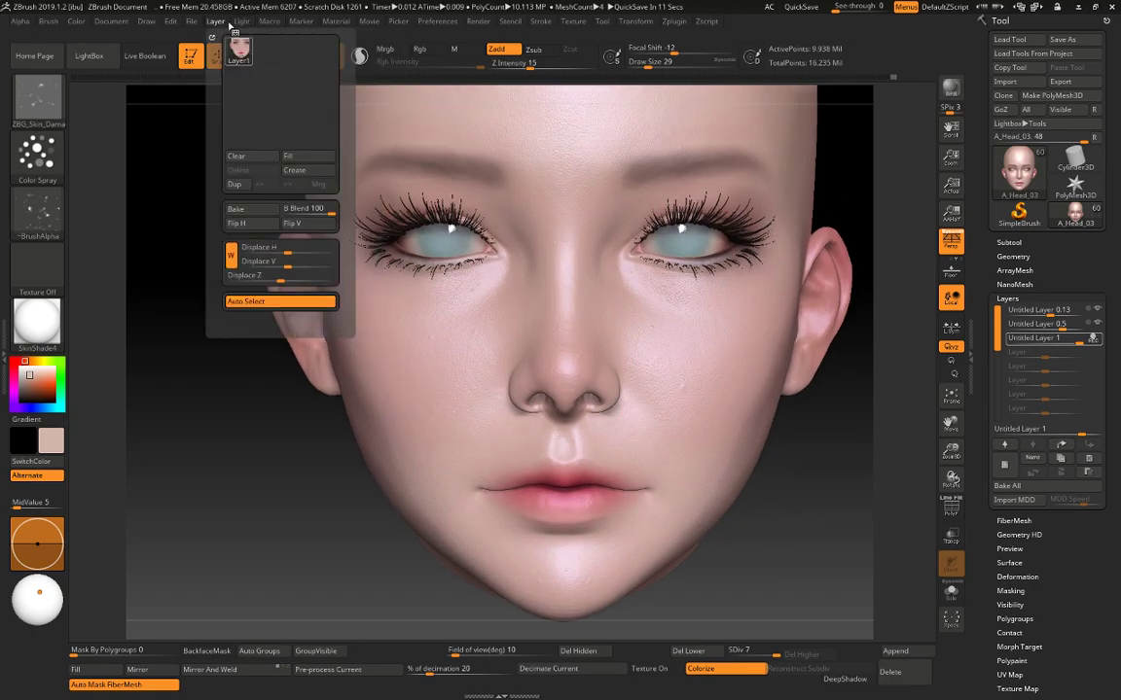
pyautogui.moveTo(241, 25)
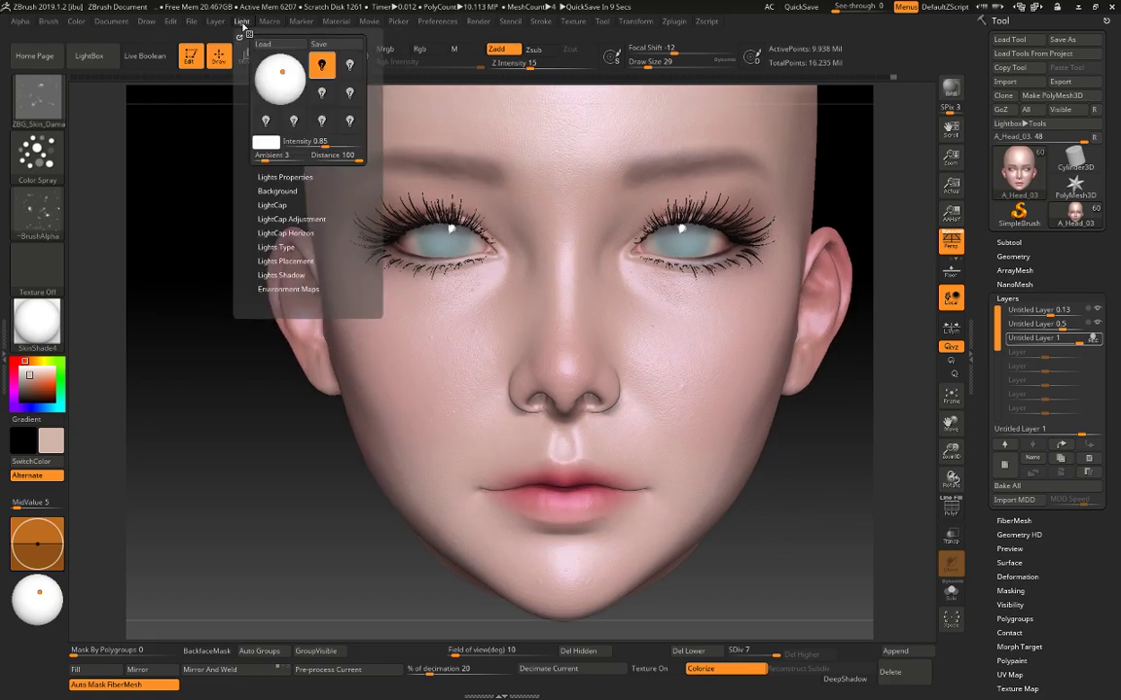
pyautogui.click(321, 143)
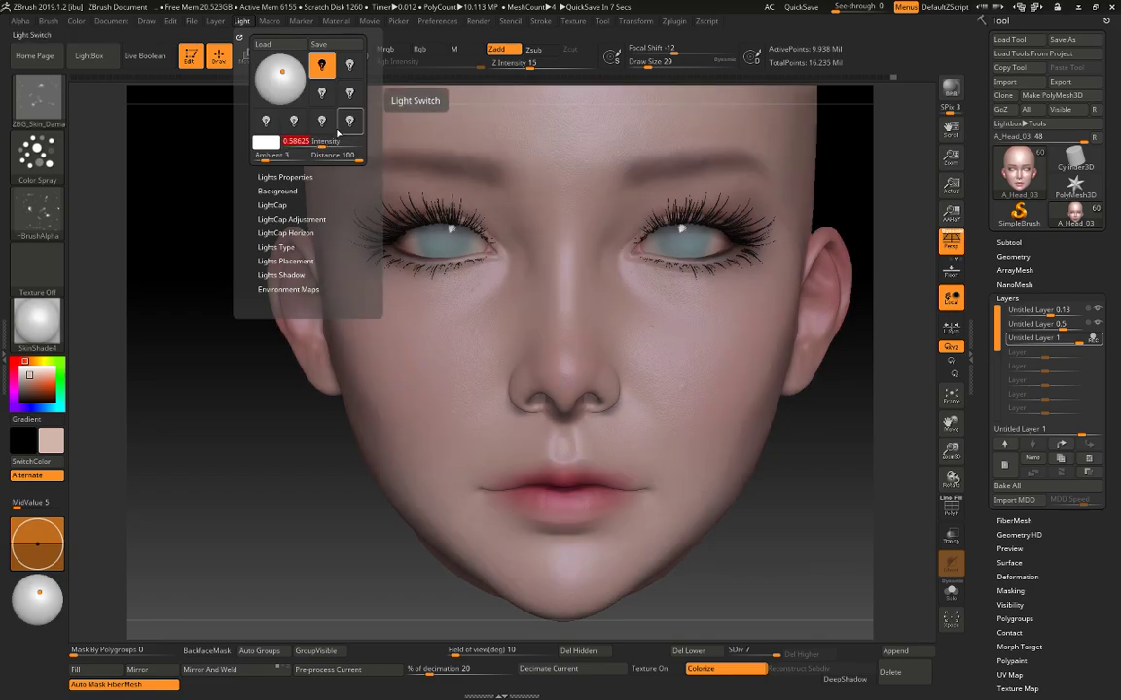
pyautogui.press('Return')
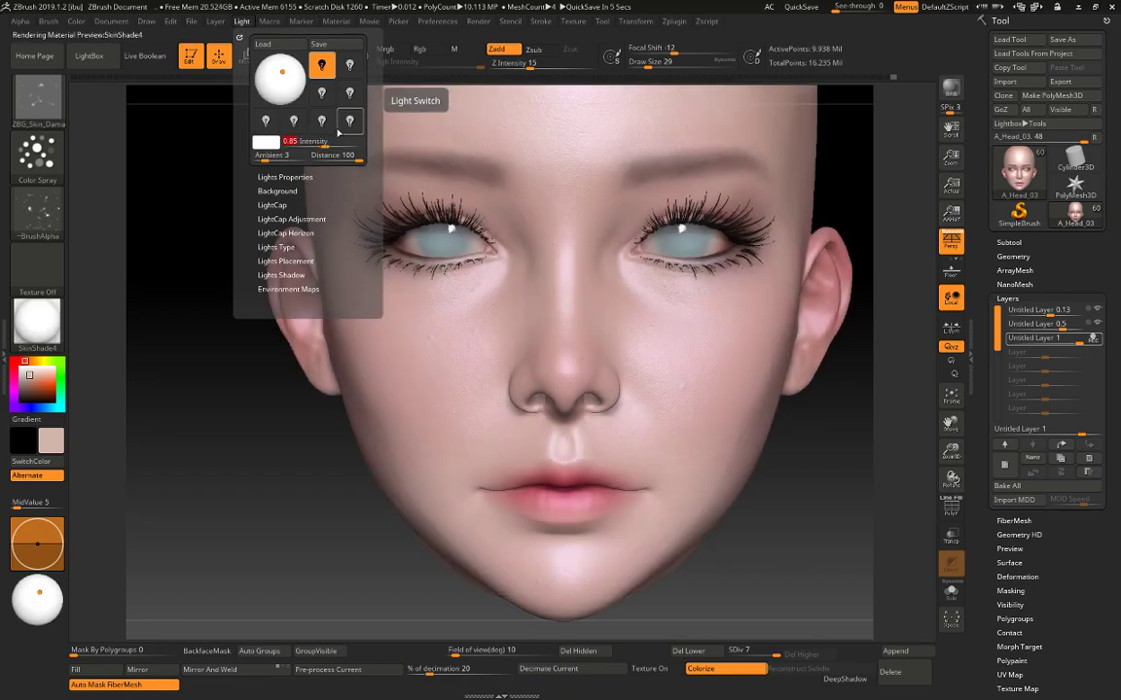
# Lower the Specular modifier of the SkinShade4 material to soften the skin highlights.
pyautogui.click(437, 24)
pyautogui.click(346, 20)
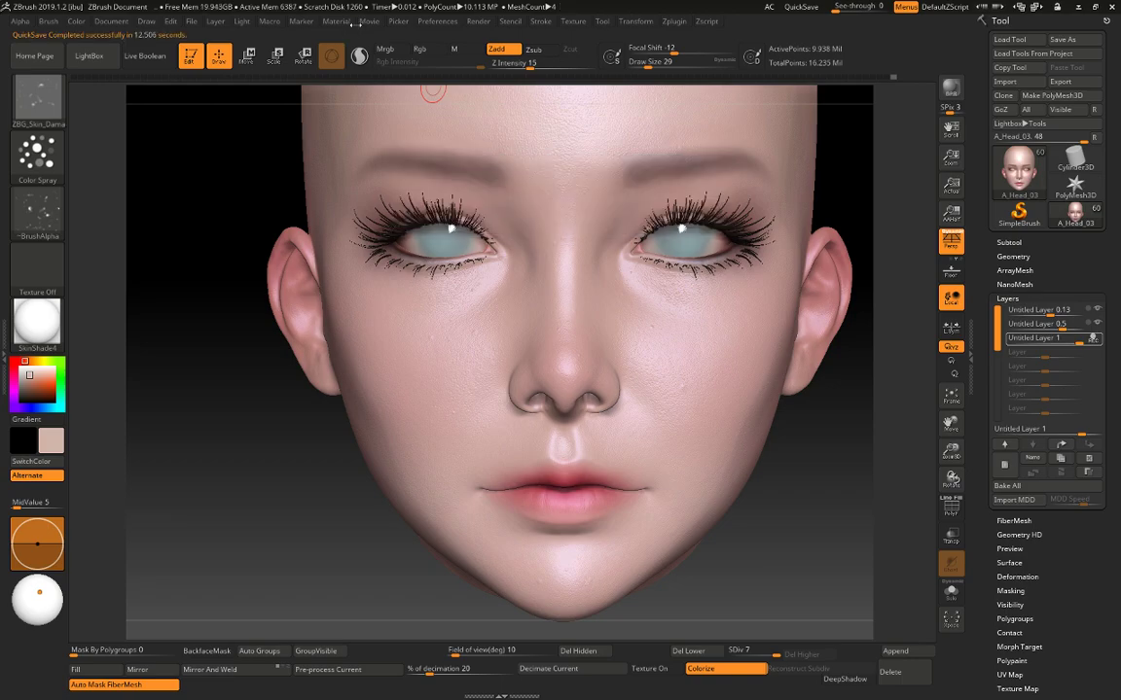
pyautogui.click(335, 21)
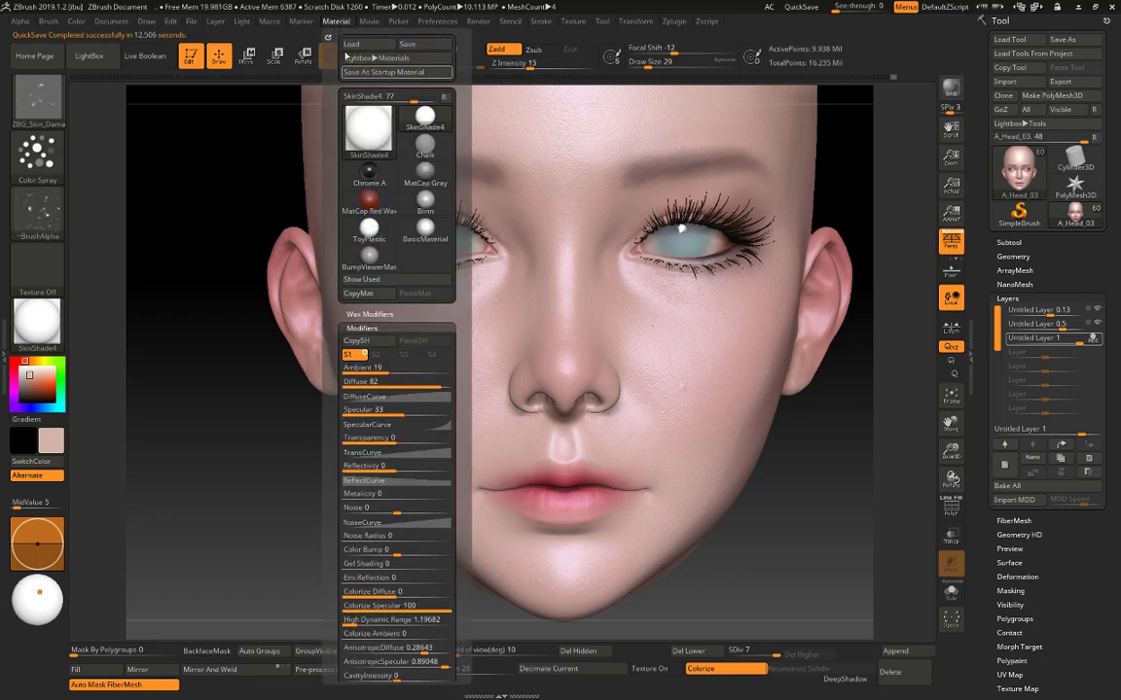
pyautogui.click(371, 410)
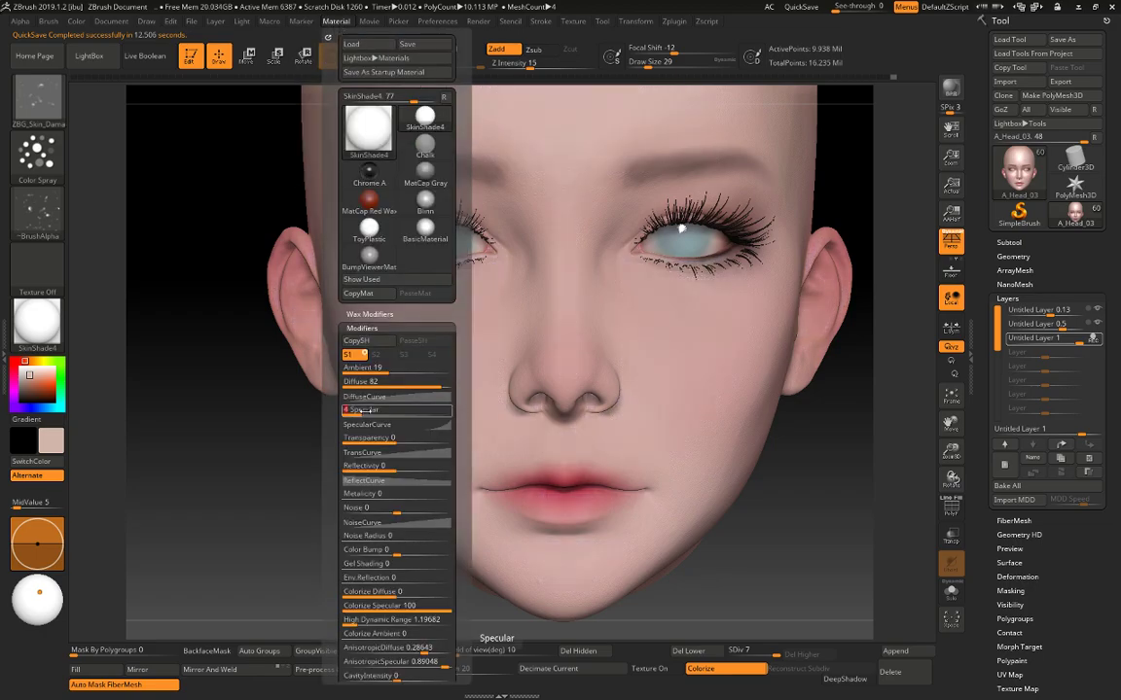
pyautogui.click(372, 410)
pyautogui.moveTo(372, 410); pyautogui.dragTo(378, 411)
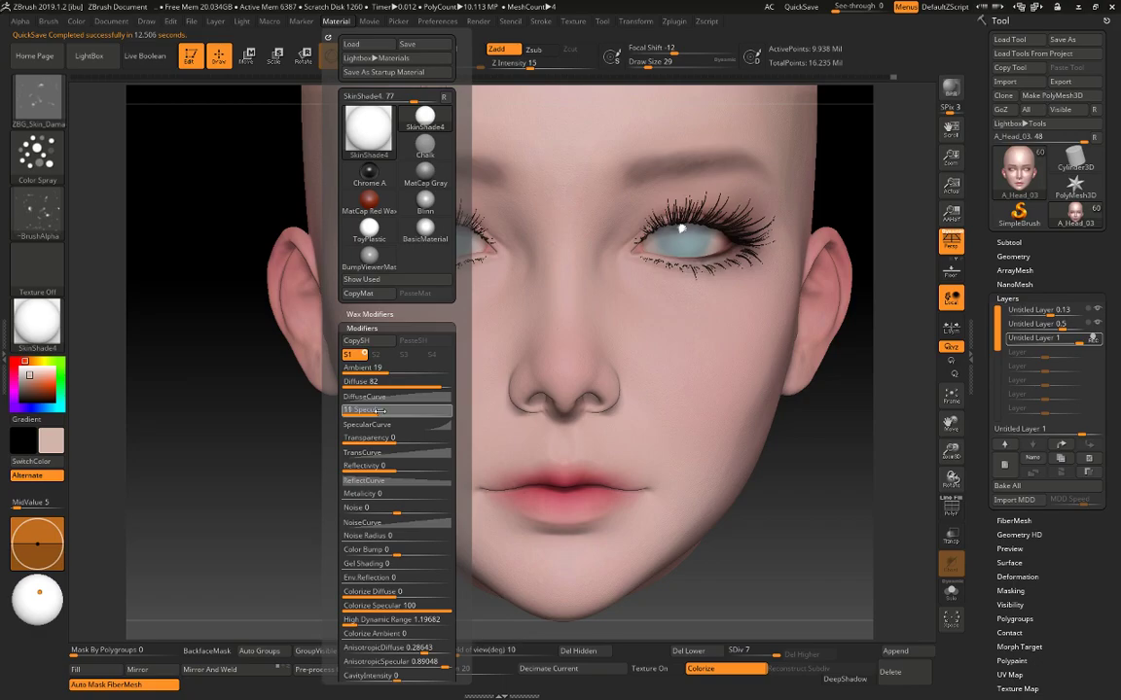
pyautogui.click(379, 410)
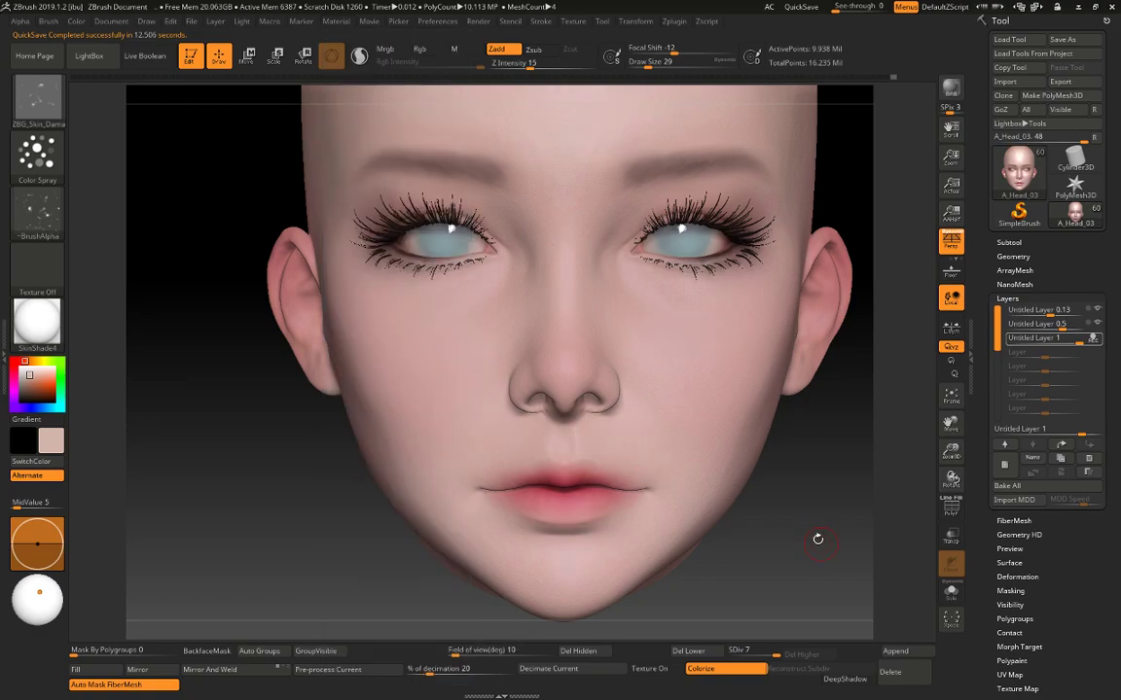
# Show the Hair folder and the Armor subtool above Extract6 along with the head.
pyautogui.moveTo(820, 497); pyautogui.dragTo(831, 431)
pyautogui.keyDown('alt'); pyautogui.moveTo(833, 385); pyautogui.dragTo(812, 500); pyautogui.keyUp('alt')
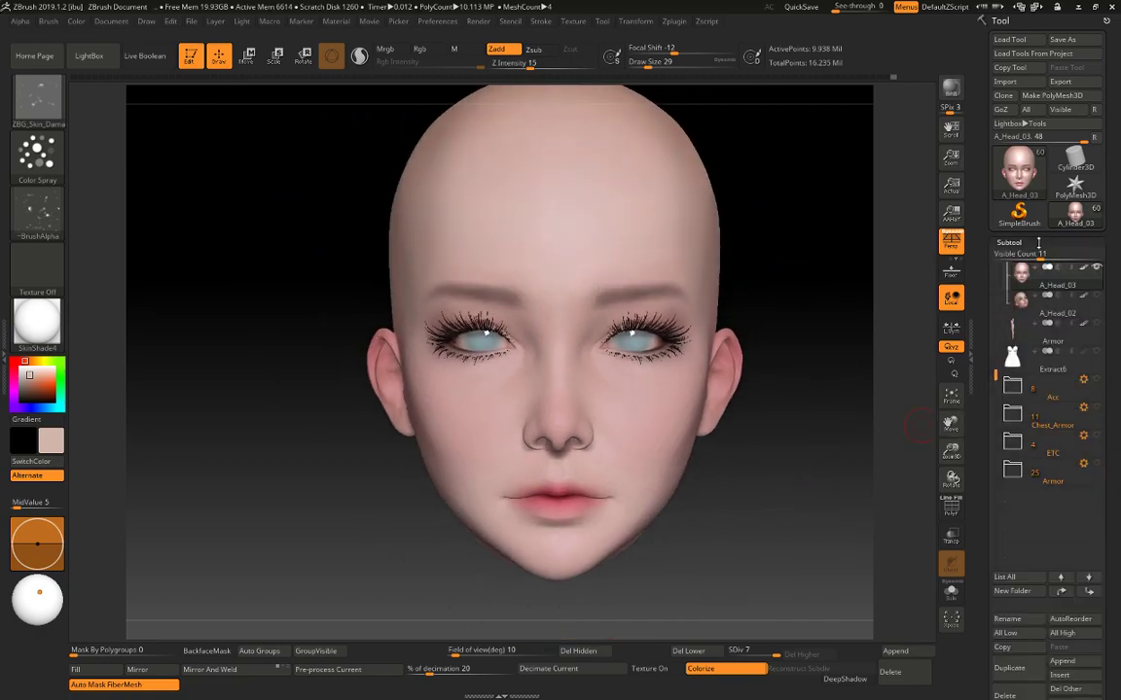
pyautogui.moveTo(995, 376); pyautogui.dragTo(996, 272)
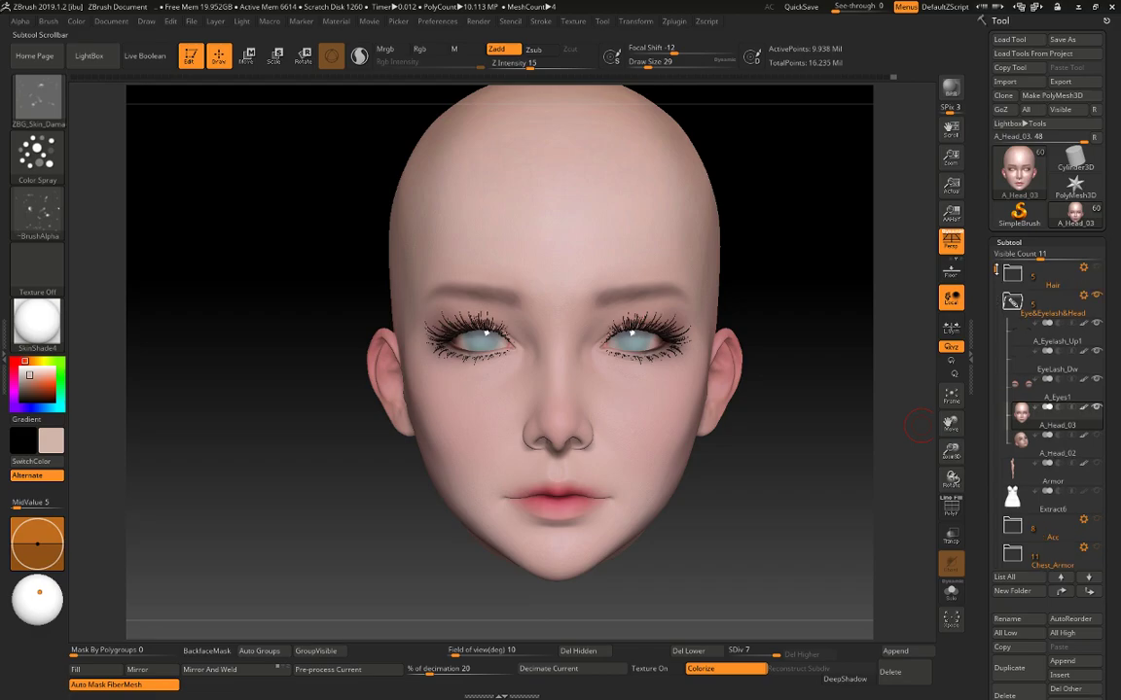
pyautogui.click(1097, 270)
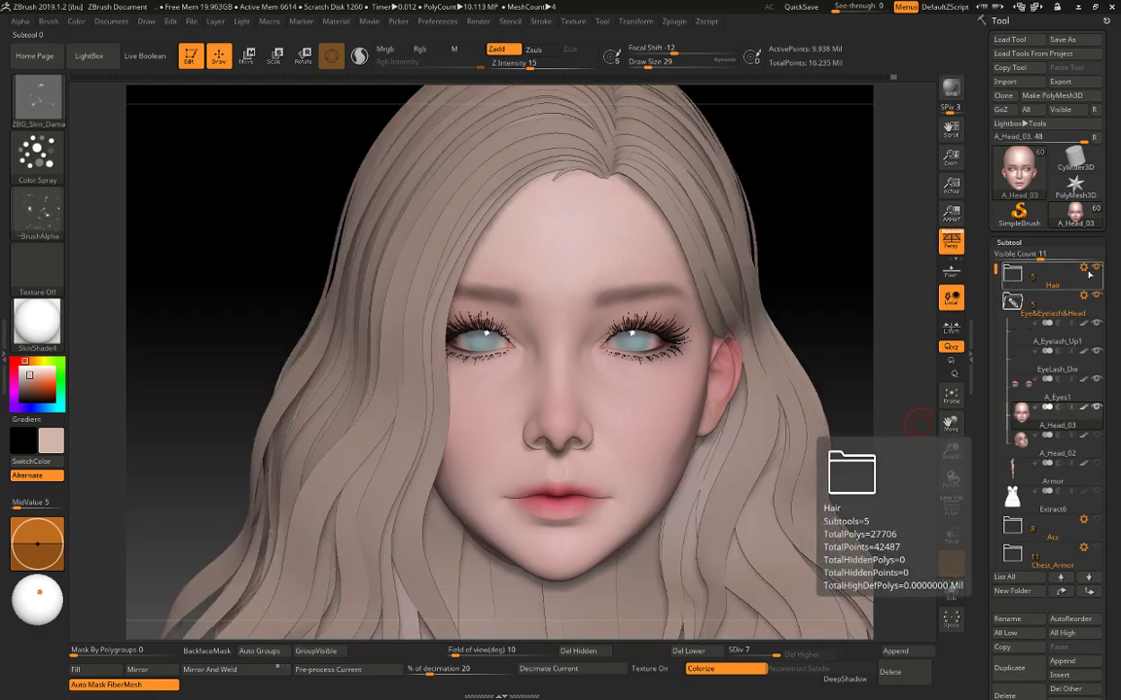
pyautogui.click(1090, 473)
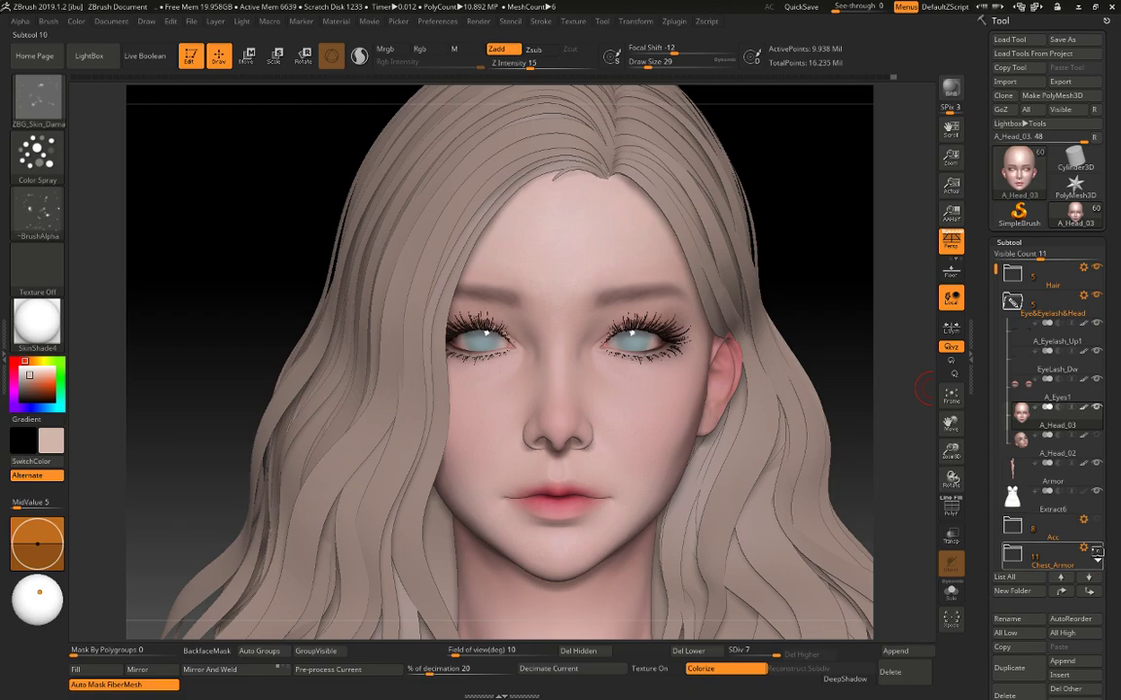
# Select the A_Eyes1 subtool, nudge the eyes slightly with the Move transform, and return to Draw mode.
pyautogui.keyDown('alt'); pyautogui.moveTo(831, 312); pyautogui.dragTo(806, 234); pyautogui.keyUp('alt')
pyautogui.moveTo(865, 421); pyautogui.dragTo(855, 328)
pyautogui.click(950, 241)
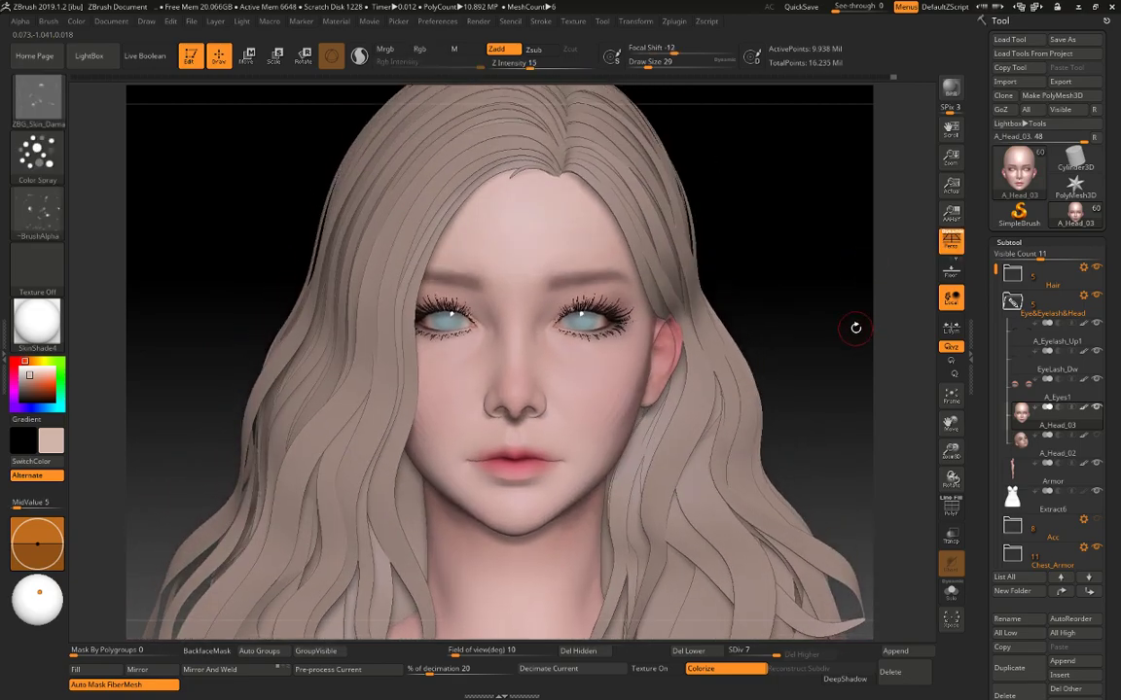
pyautogui.keyDown('alt'); pyautogui.moveTo(861, 316); pyautogui.dragTo(853, 345); pyautogui.keyUp('alt')
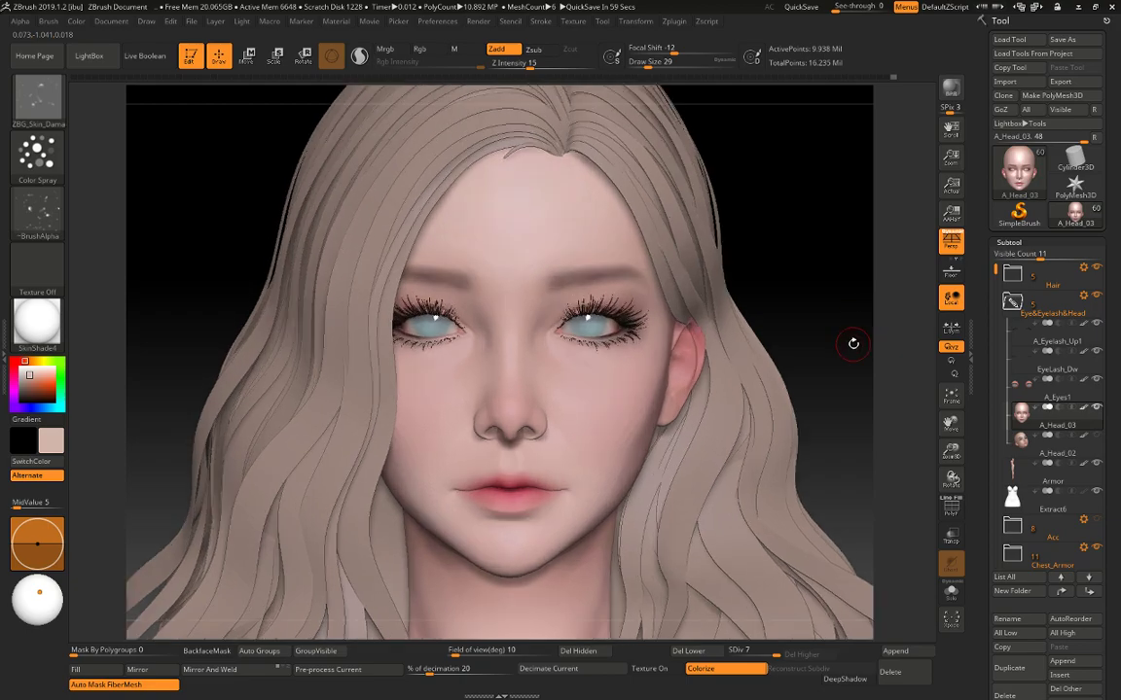
pyautogui.keyDown('alt'); pyautogui.click(608, 346); pyautogui.keyUp('alt')
pyautogui.press('w')
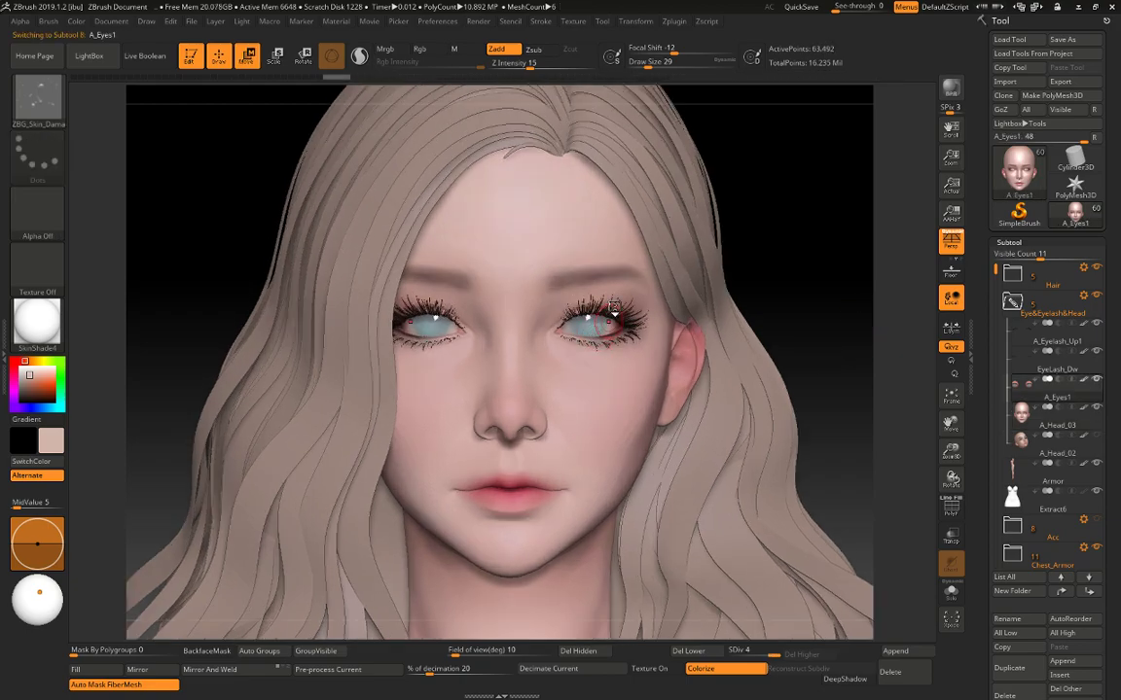
pyautogui.moveTo(592, 253); pyautogui.dragTo(590, 249)
pyautogui.press('q')
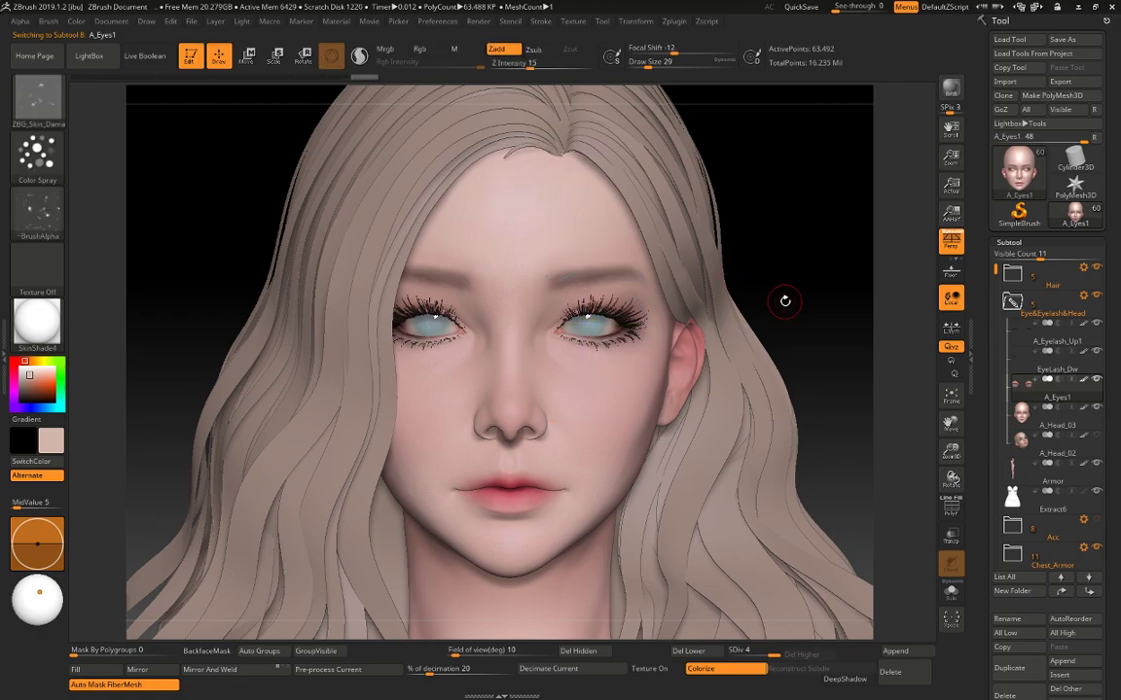
# Inspect the A_Eyes1 placement up close with the Move gizmo and wireframe, return to Draw mode and reframe the face.
pyautogui.keyDown('ctrl'); pyautogui.moveTo(815, 300); pyautogui.dragTo(816, 332, button='right'); pyautogui.keyUp('ctrl')
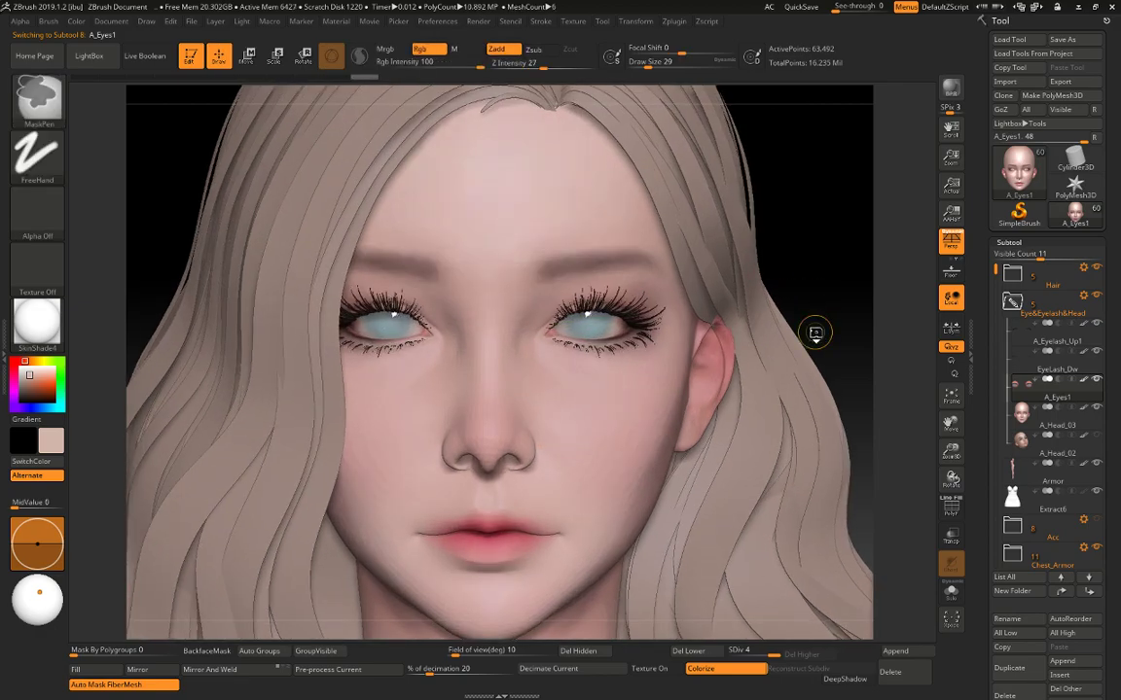
pyautogui.press('w')
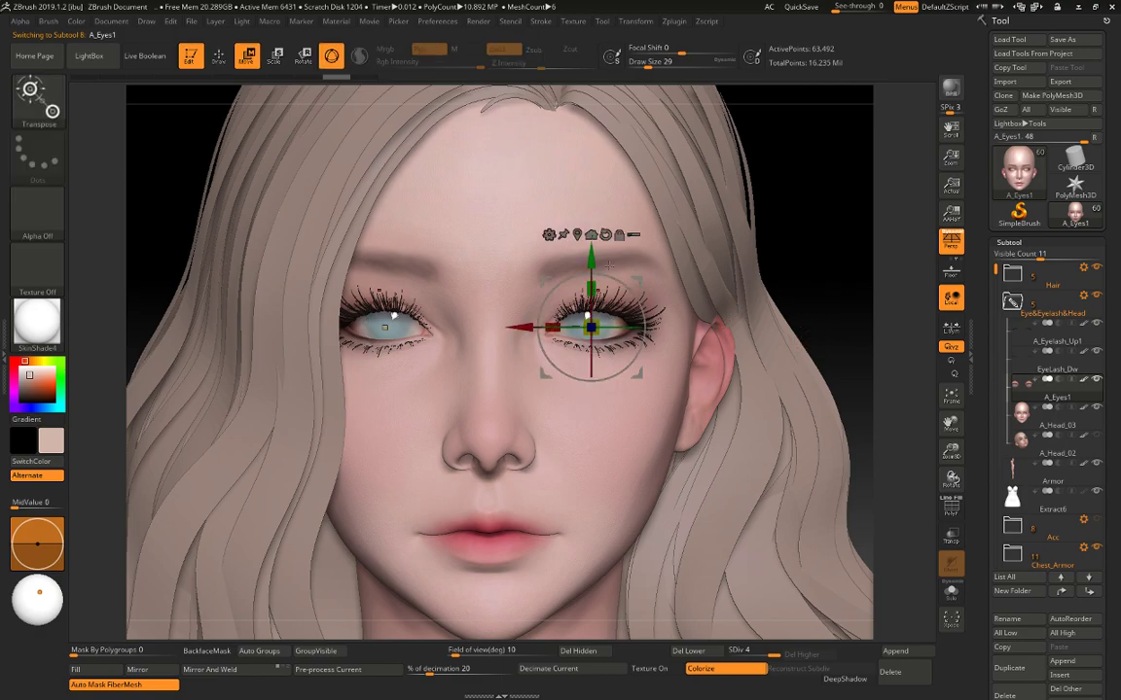
pyautogui.hotkey('shift', 'f')
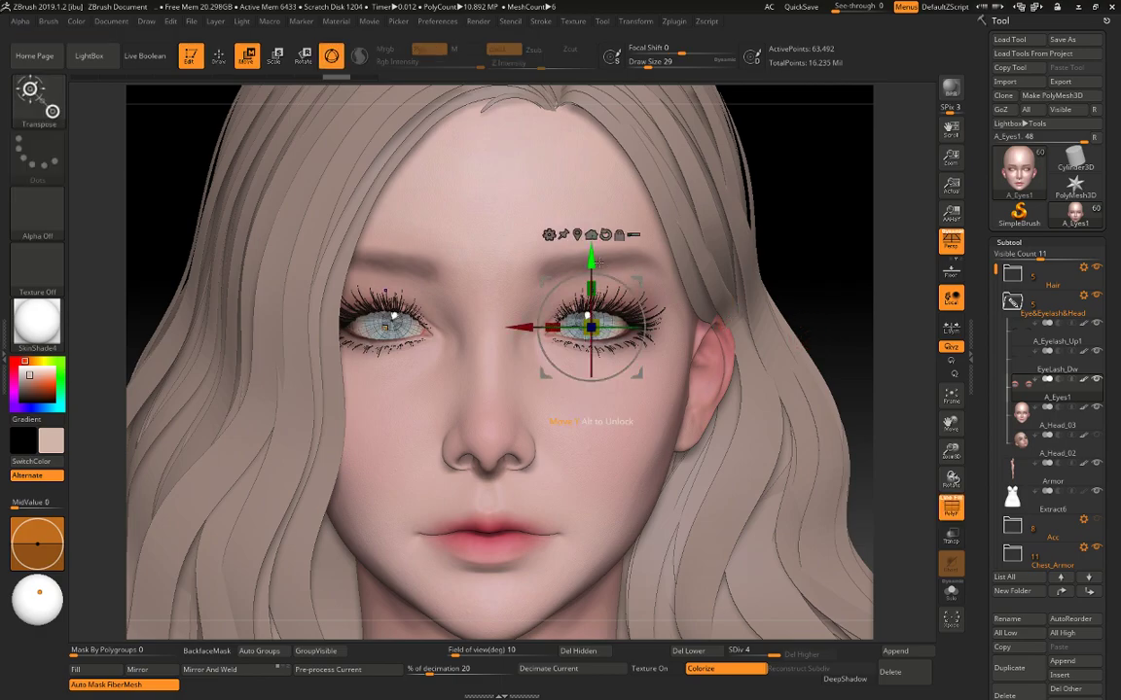
pyautogui.press('q')
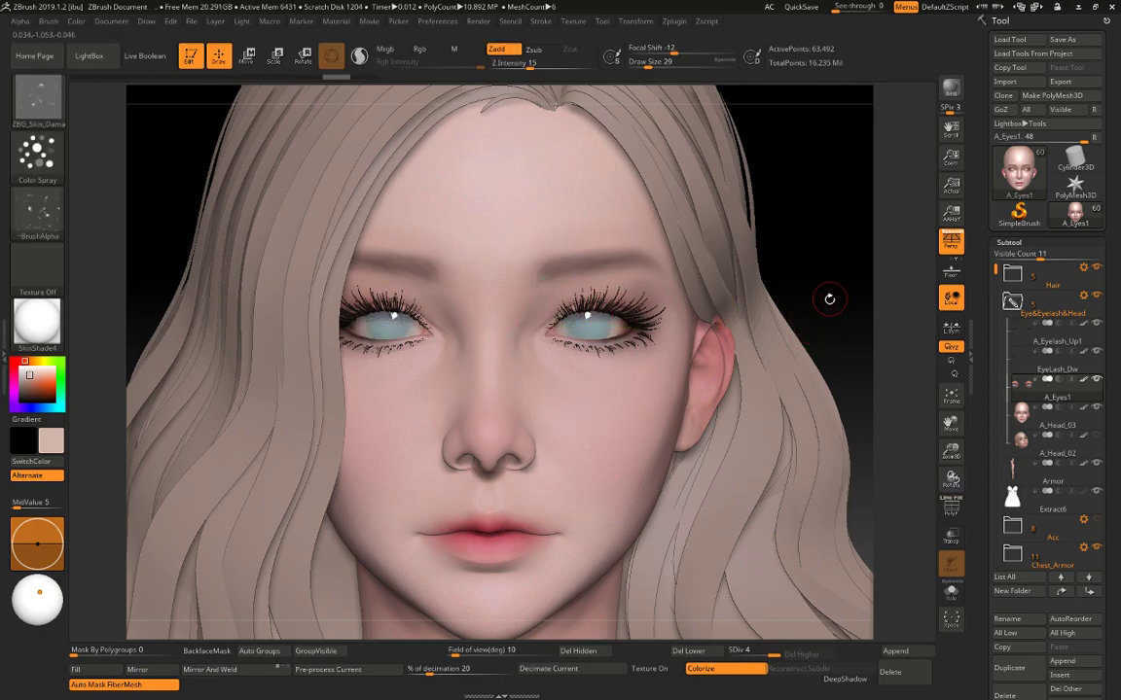
pyautogui.moveTo(829, 300); pyautogui.dragTo(827, 282)
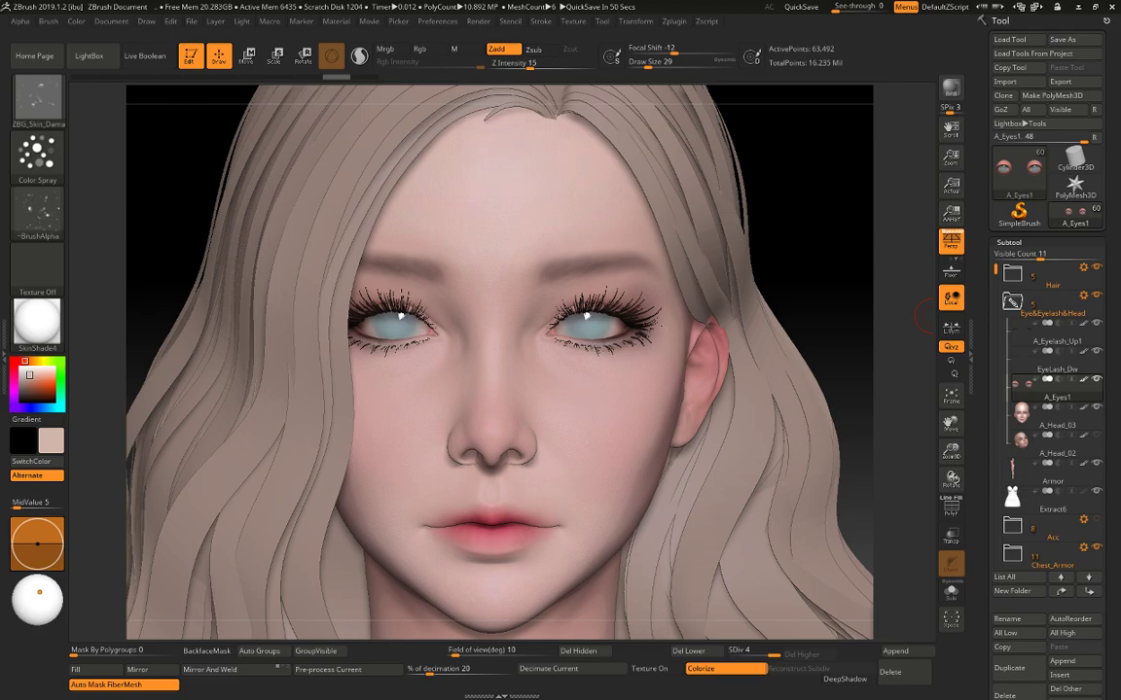
pyautogui.keyDown('alt'); pyautogui.moveTo(848, 288); pyautogui.dragTo(843, 255); pyautogui.keyUp('alt')
pyautogui.hotkey('alt', 'Tab')
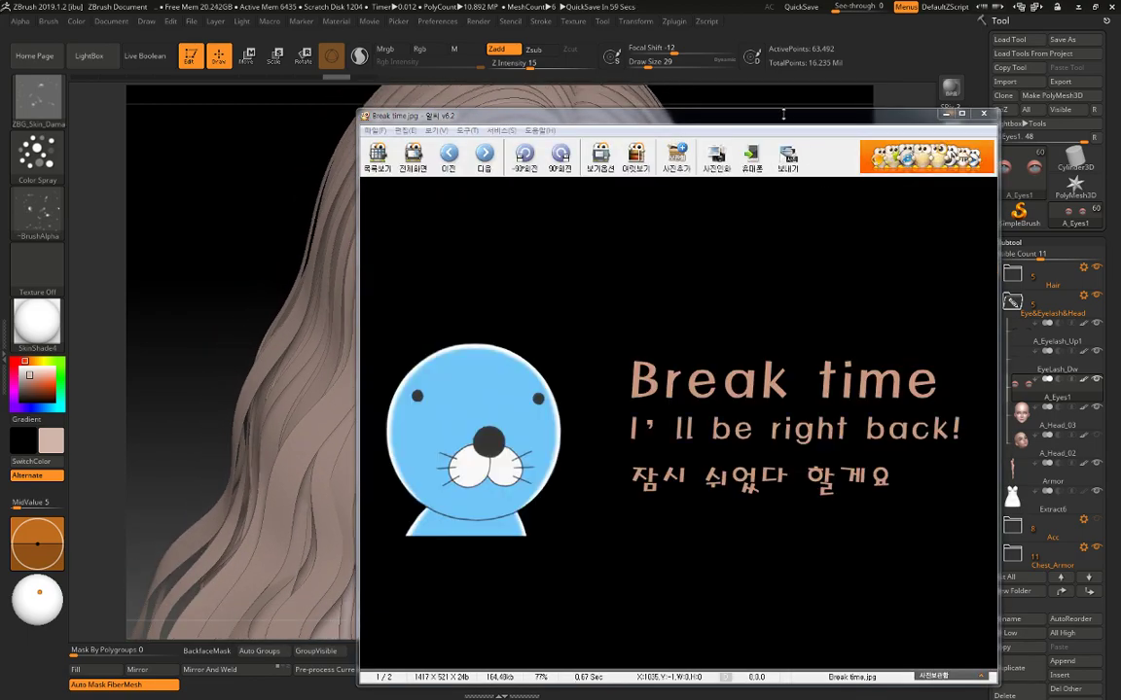
pyautogui.moveTo(784, 114); pyautogui.dragTo(785, 157)
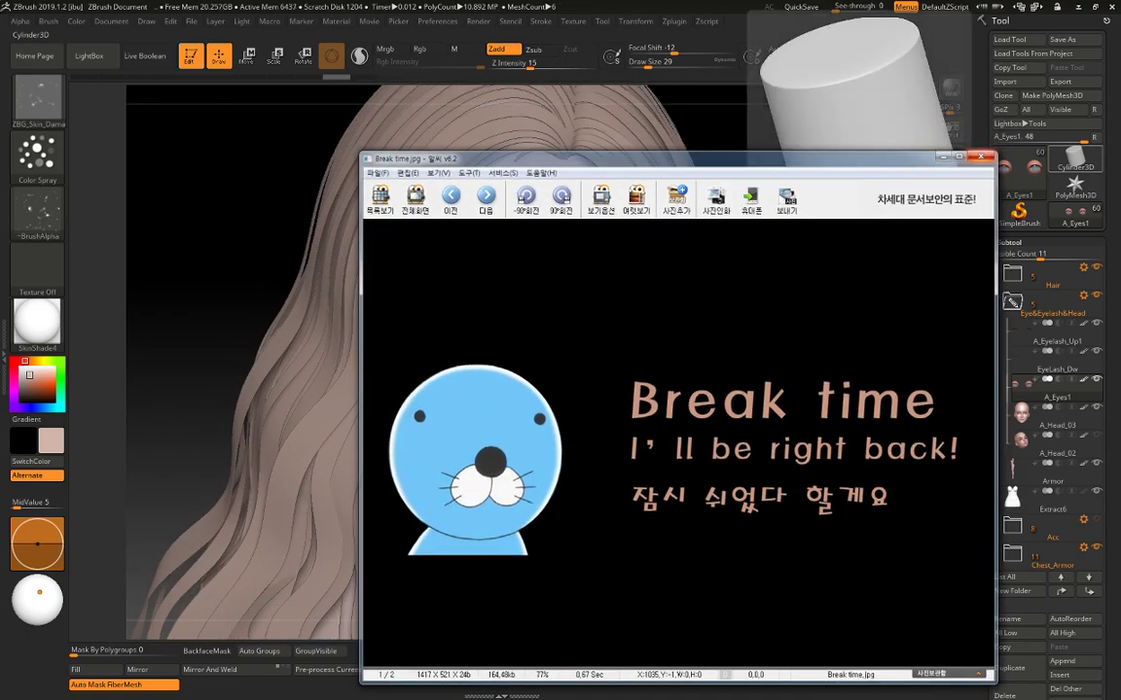
pyautogui.press('Escape')
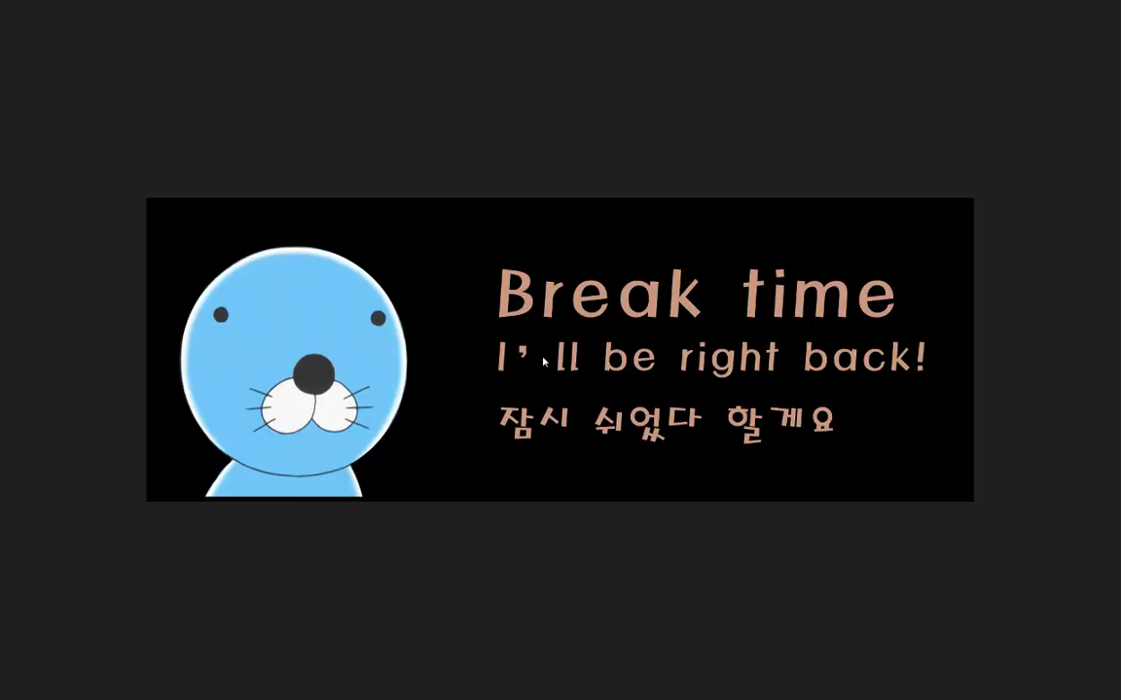
# Take Break time.jpg out of full-screen view in the image viewer, then resize and place its window clear of the sculpted face.
pyautogui.doubleClick(546, 358)
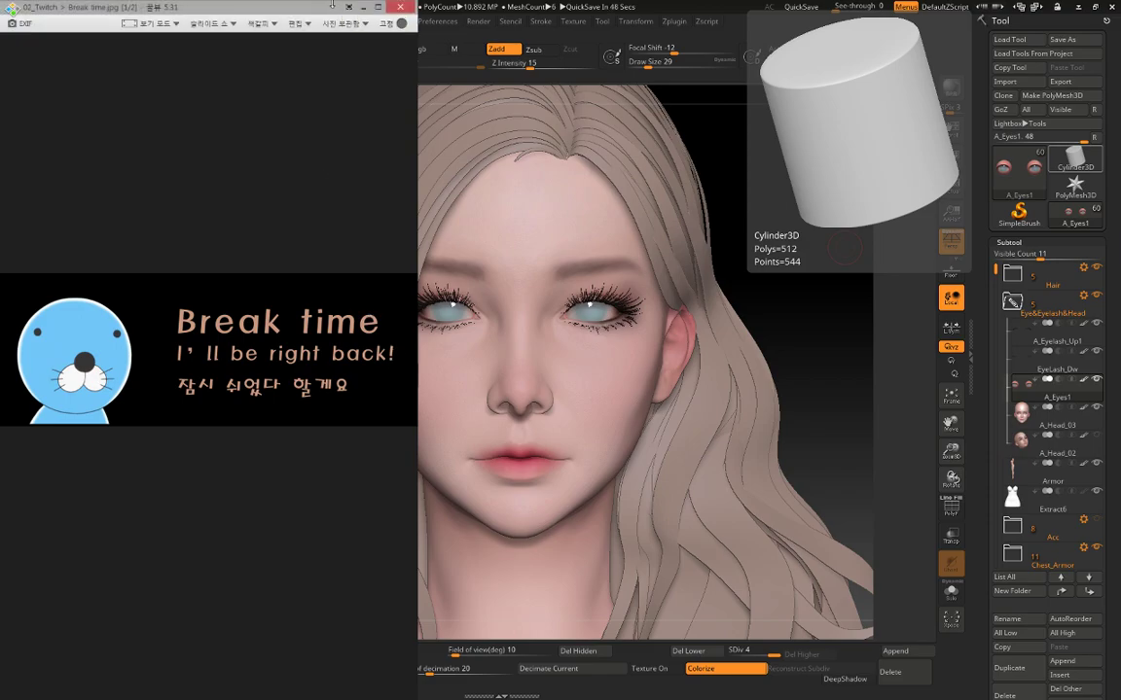
pyautogui.moveTo(342, 18); pyautogui.dragTo(787, 395)
pyautogui.click(838, 337)
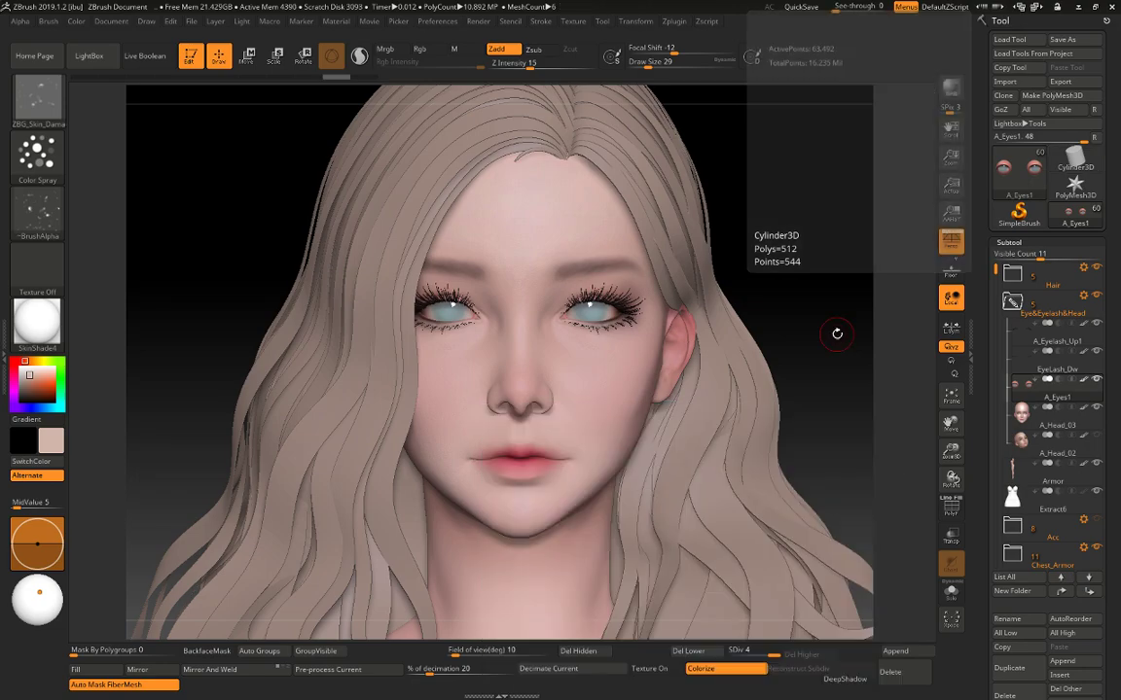
pyautogui.hotkey('alt', 'Tab')
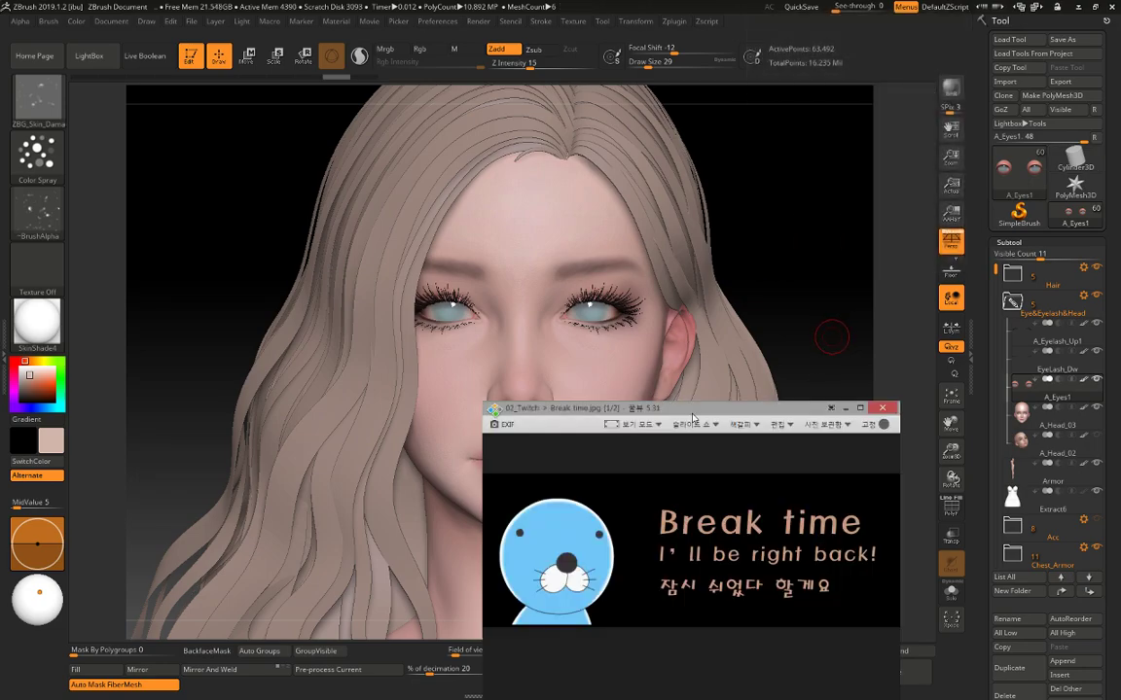
pyautogui.moveTo(481, 401); pyautogui.dragTo(456, 486)
pyautogui.moveTo(666, 494); pyautogui.dragTo(867, 454)
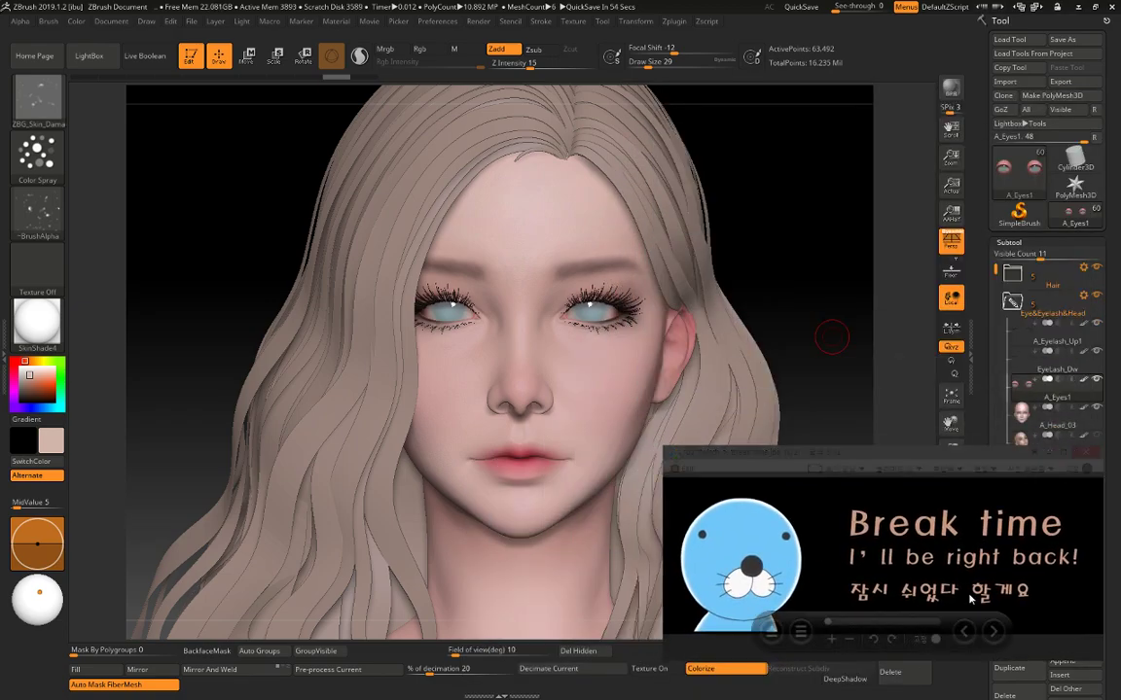